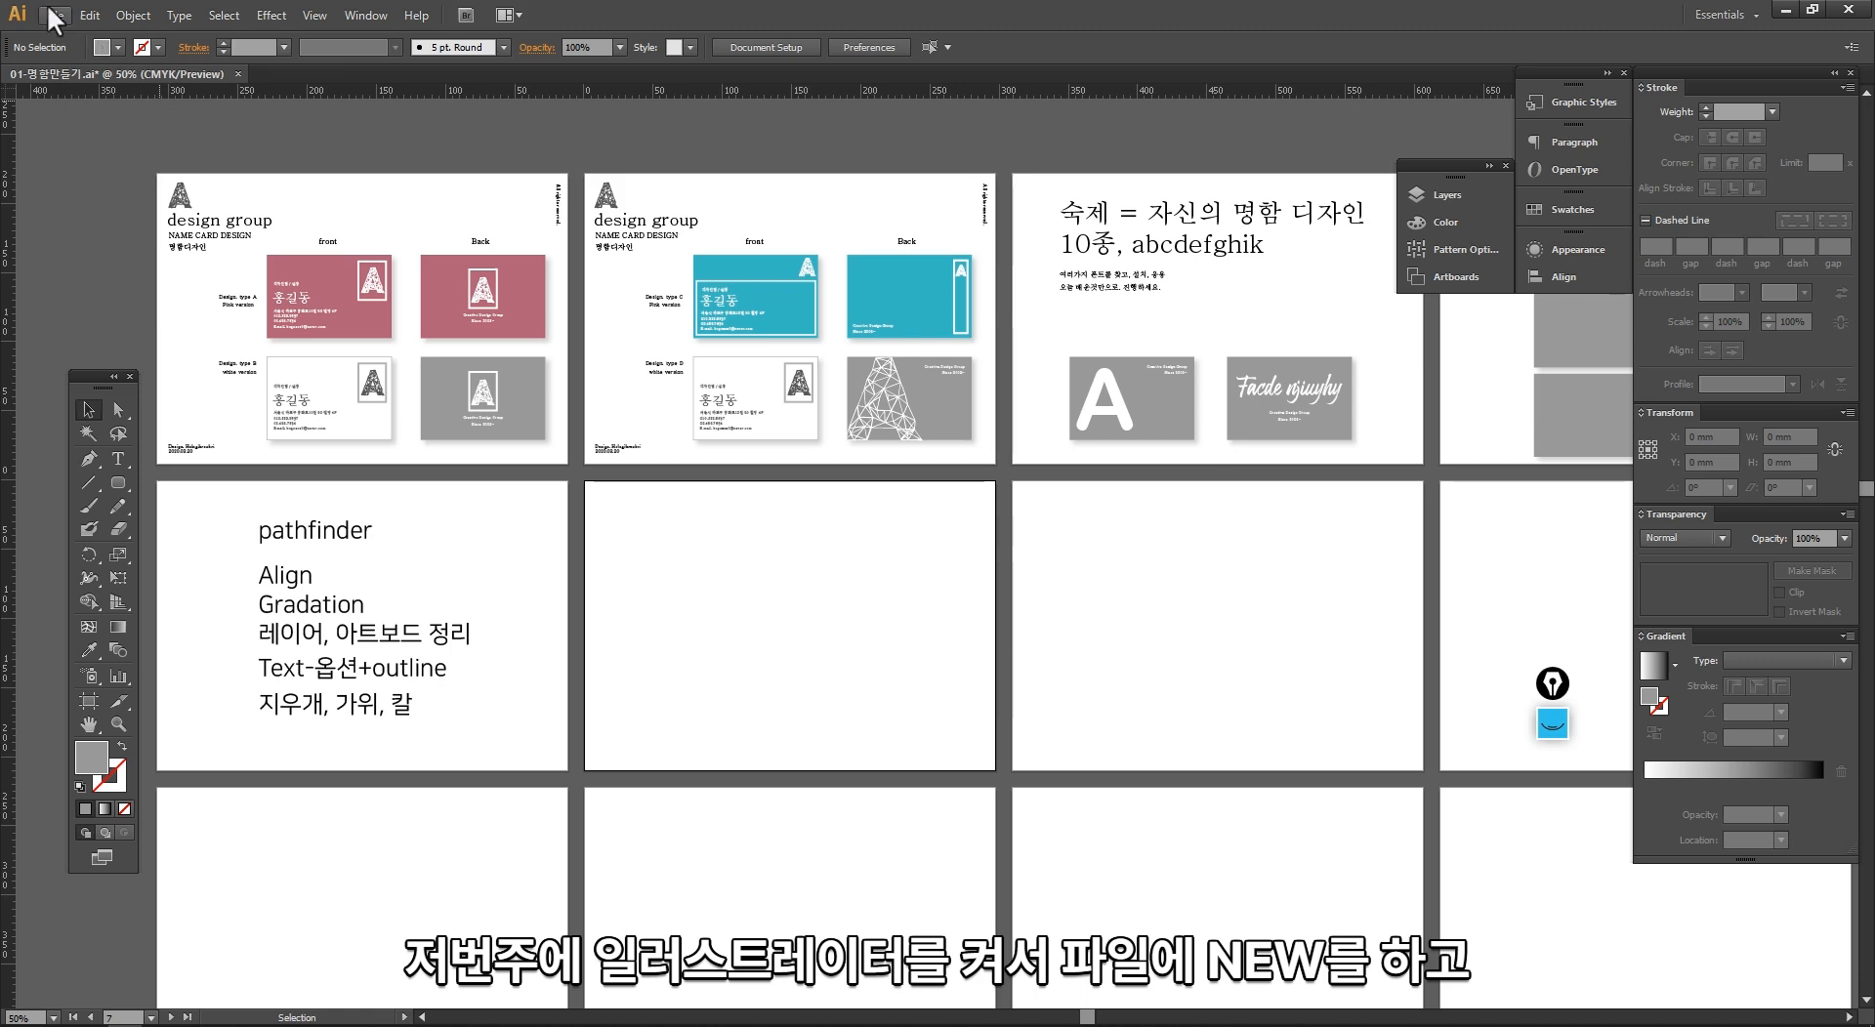
Step: Review the new document settings without creating a document
click(55, 16)
click(68, 32)
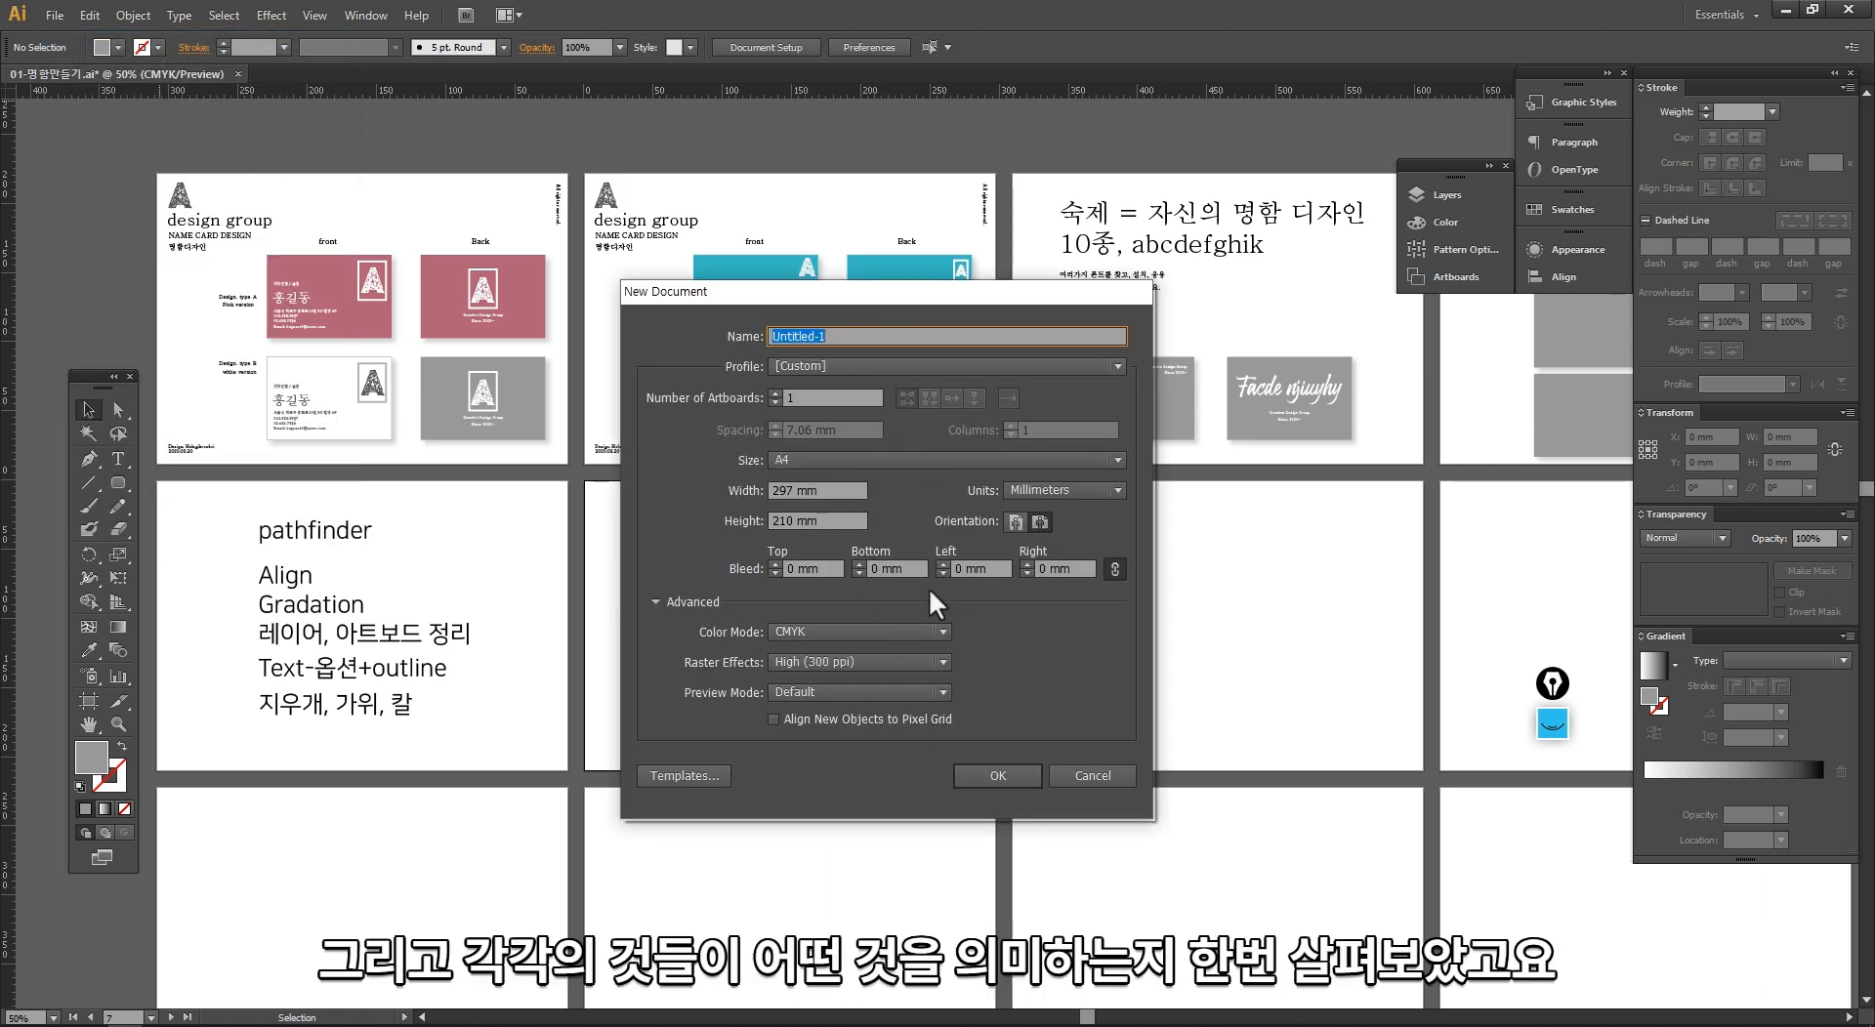
click(1089, 778)
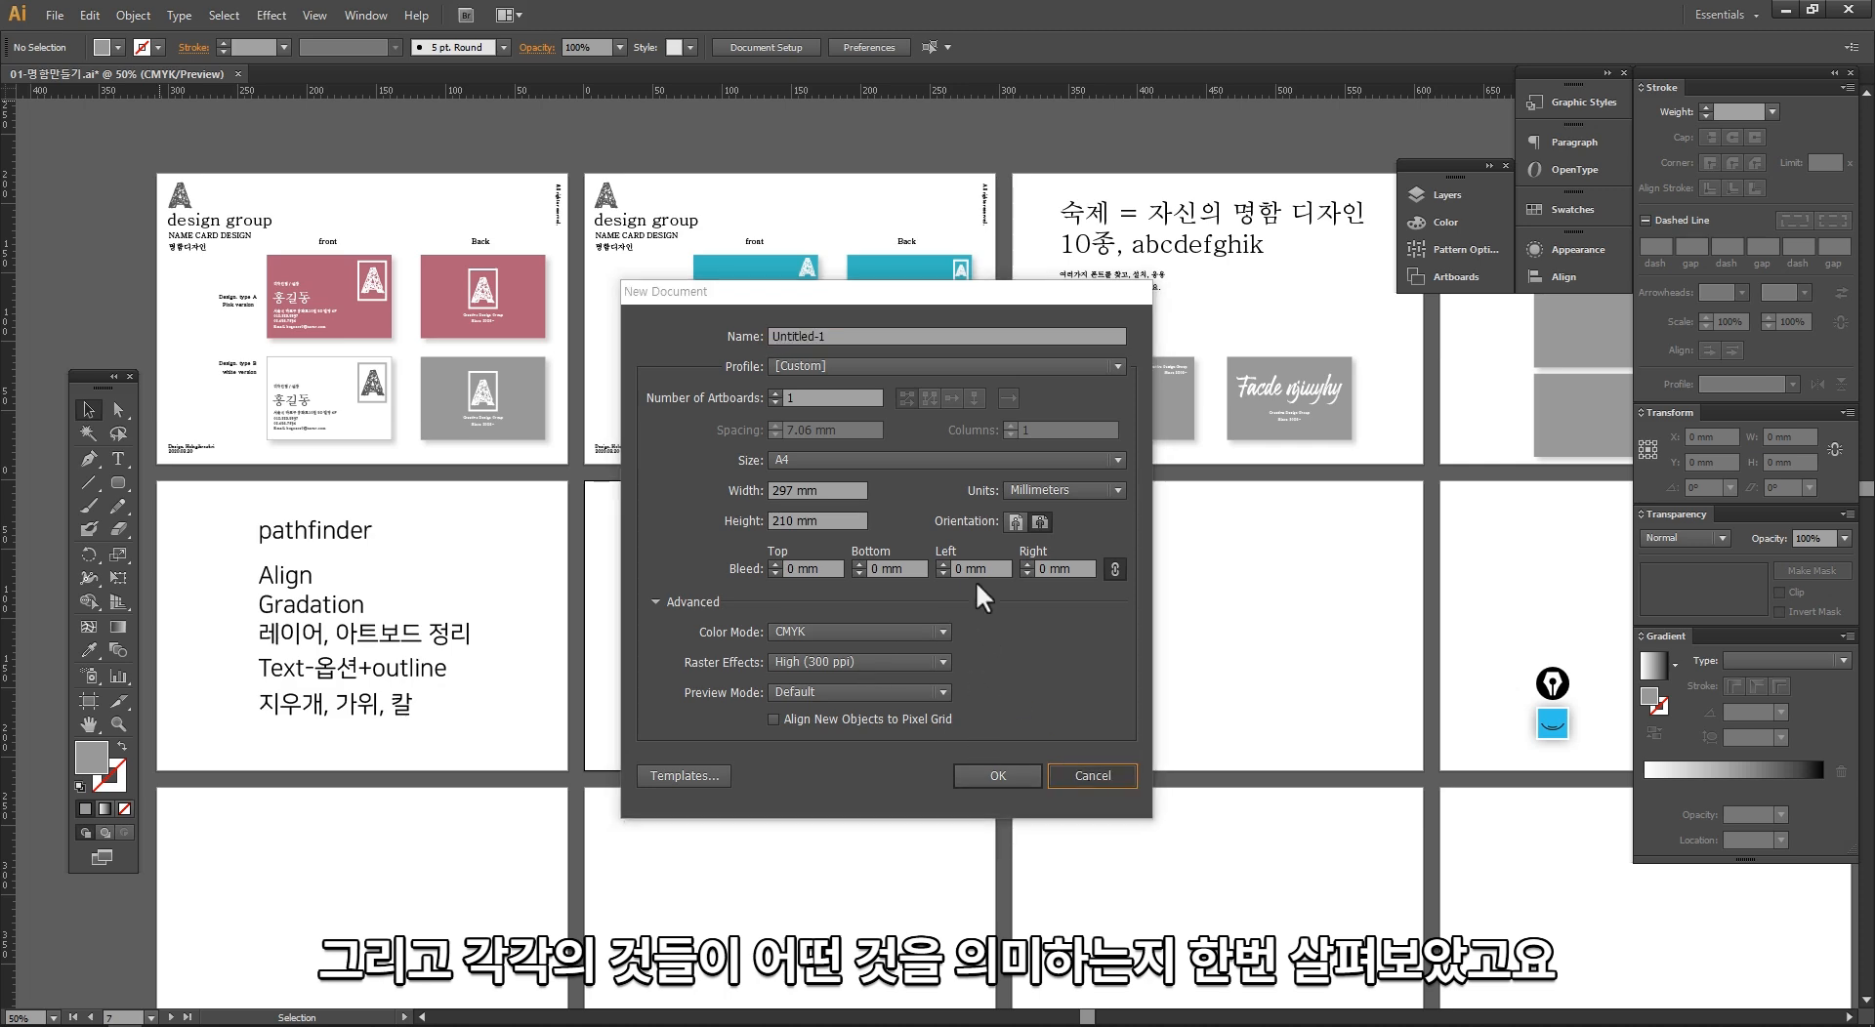
drag(1363, 576, 921, 569)
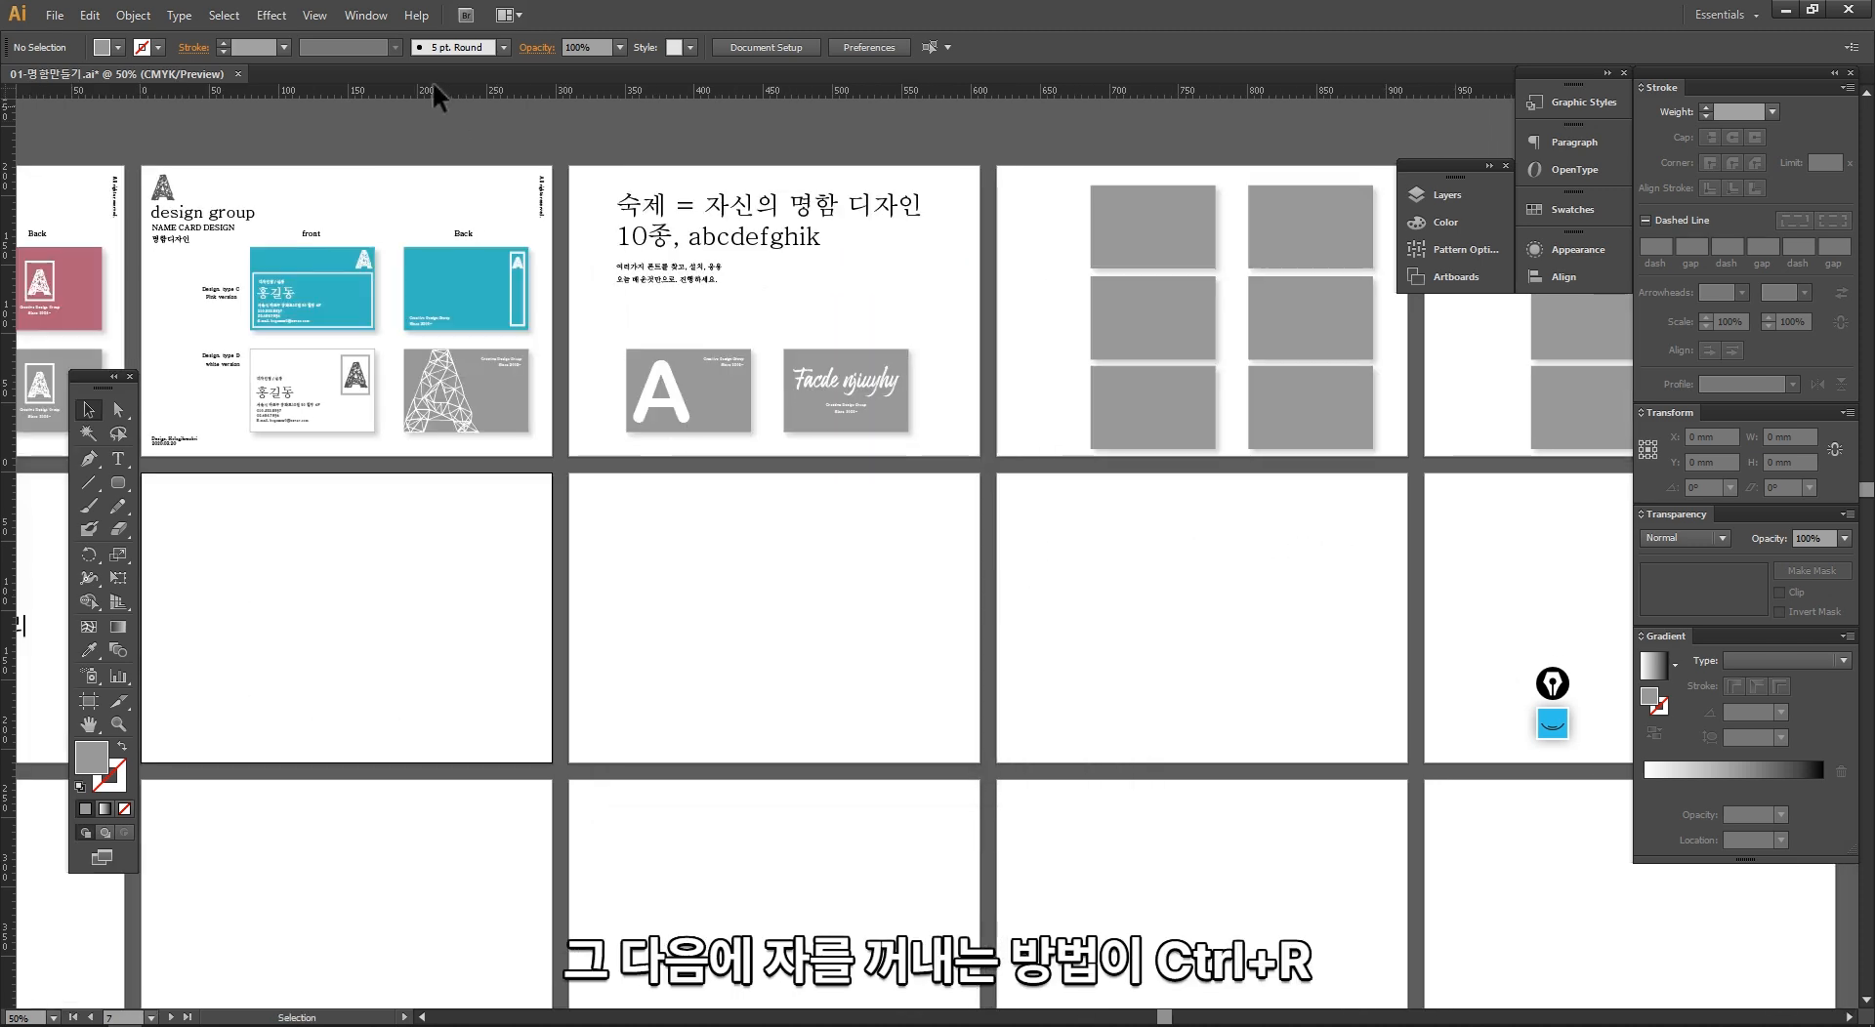
Step: Hide and show the rulers again, and view the available ruler units without changing them
key(ctrl+r)
key(ctrl+r)
right_click(400, 86)
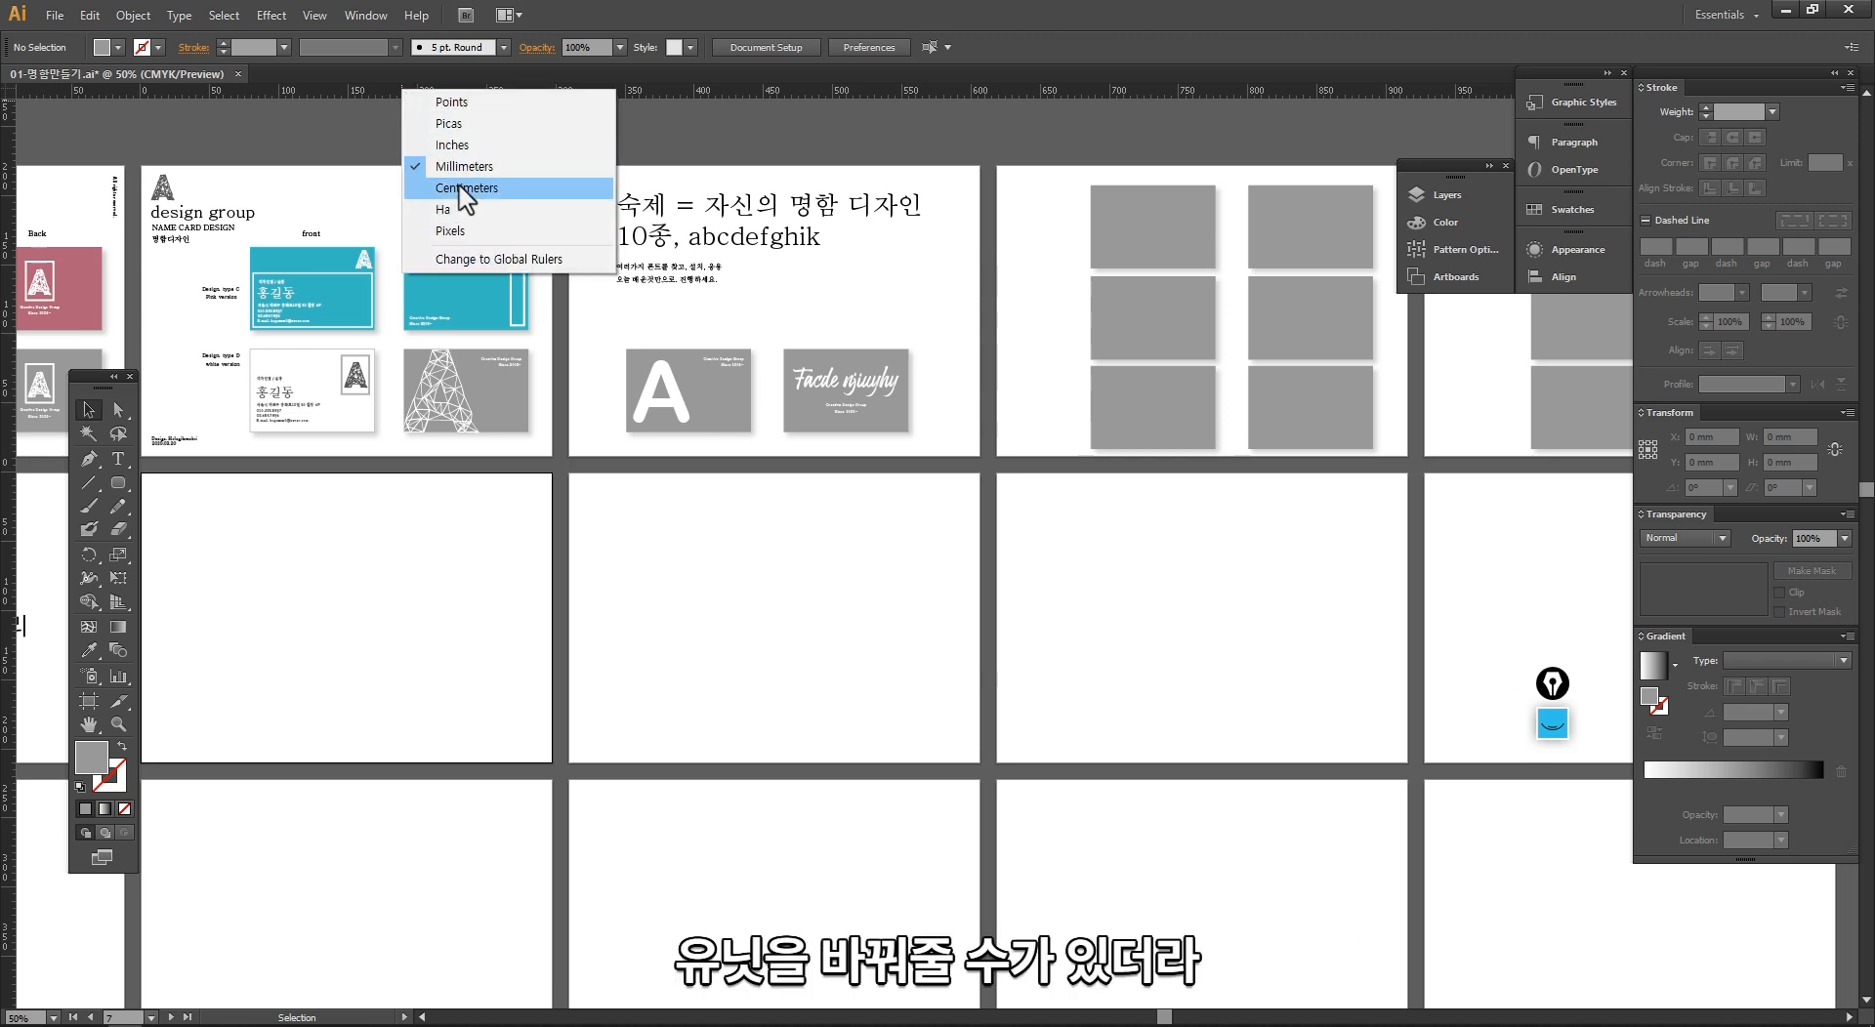
click(338, 136)
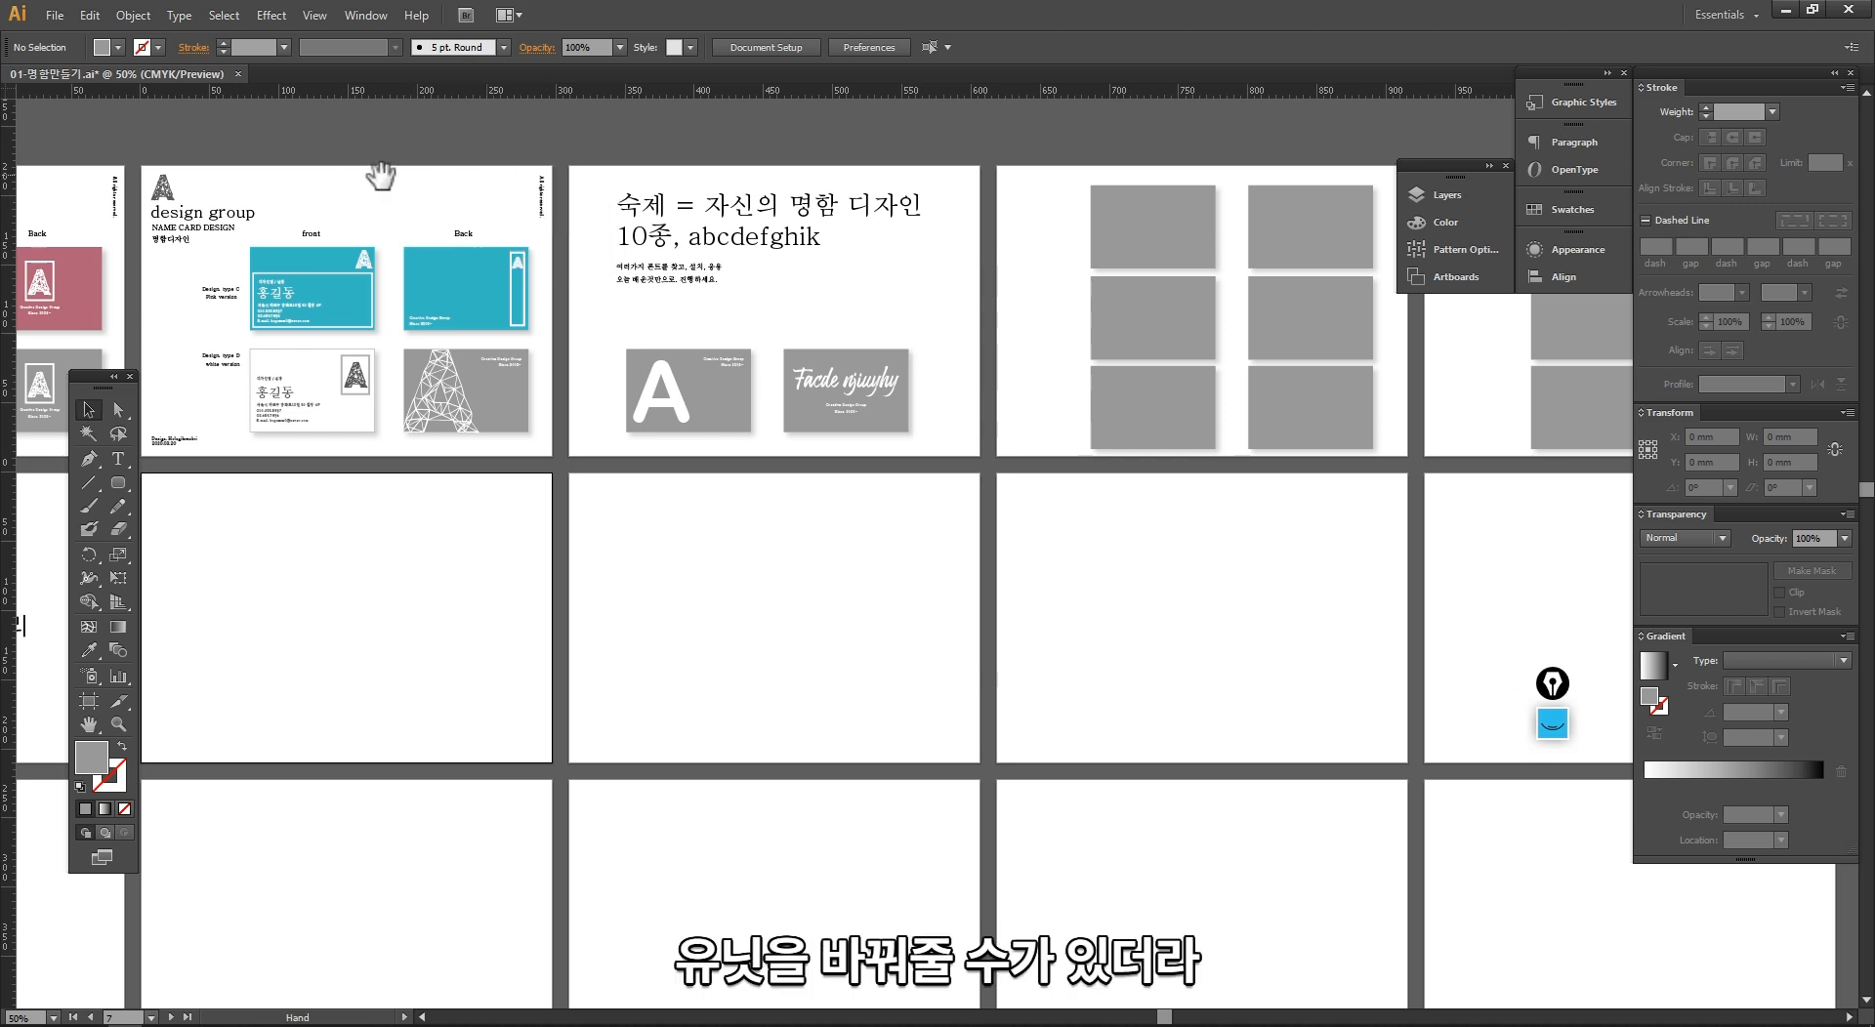
Step: Set the ruler origin on the teal front card's upper-left corner, and move it to the same card's lower-right corner
drag(377, 176, 686, 229)
drag(310, 249, 976, 553)
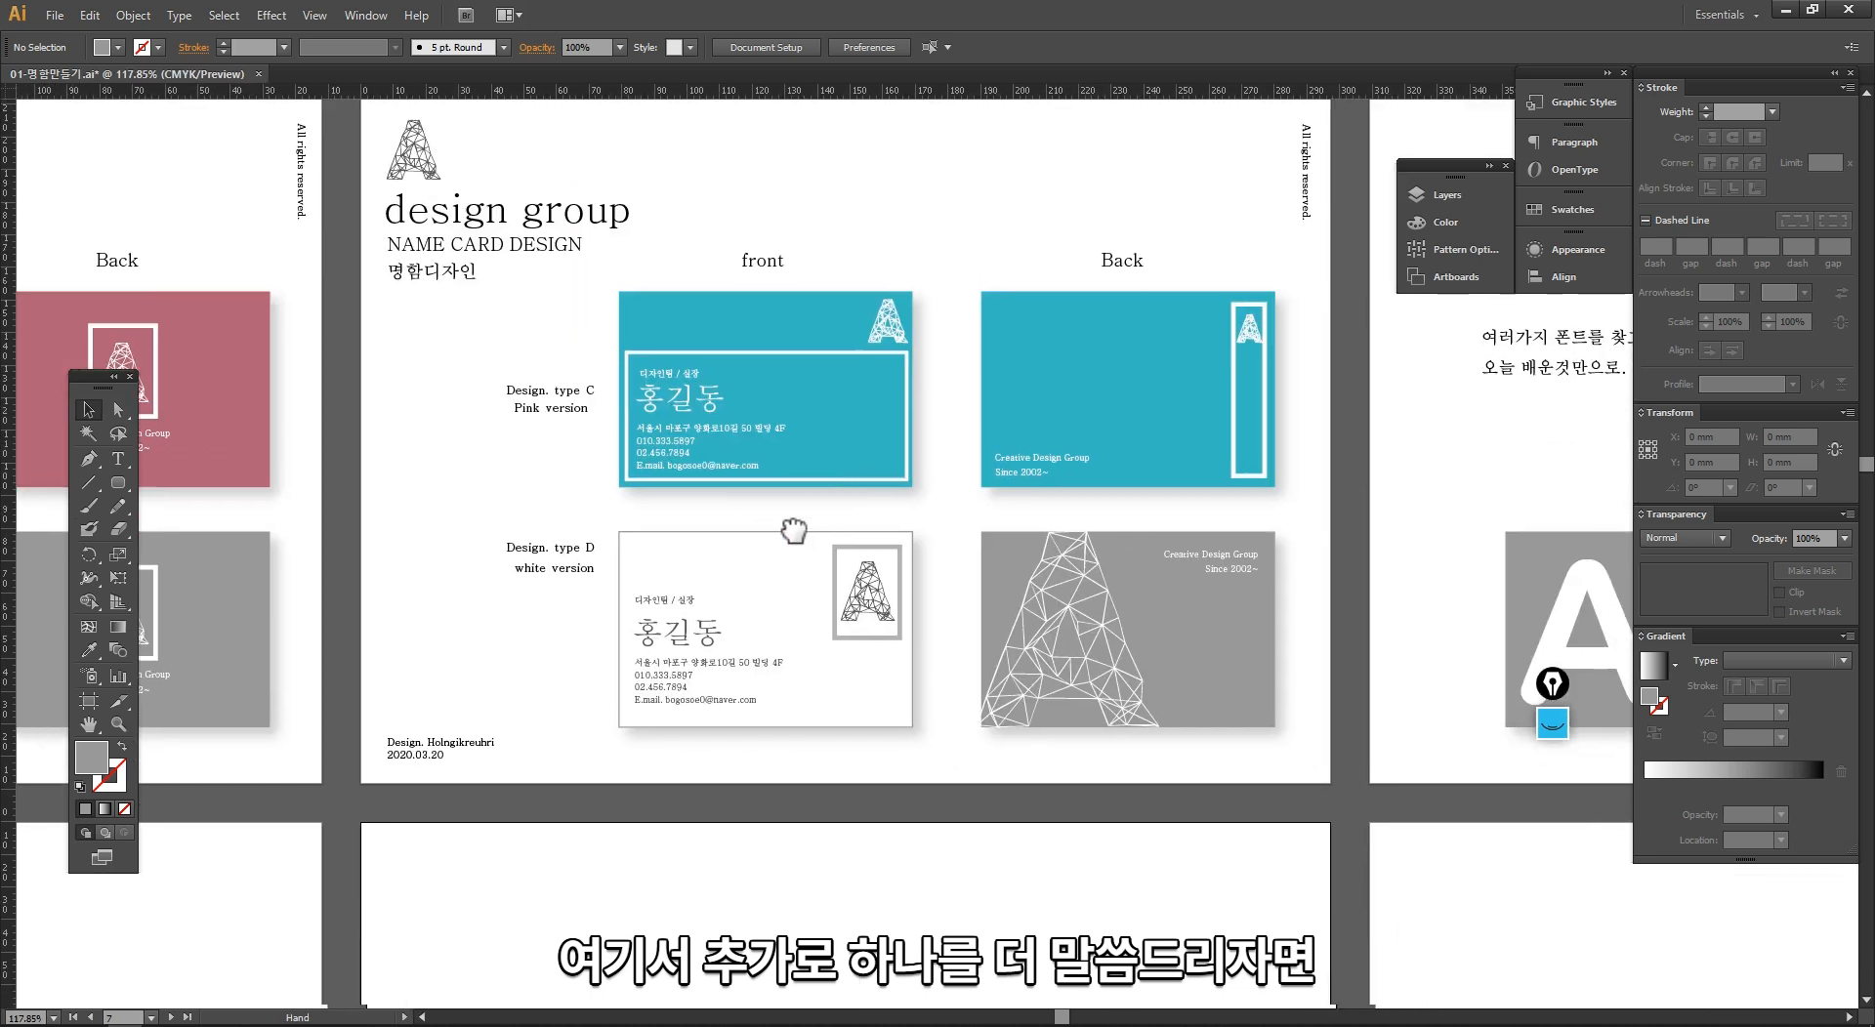
drag(794, 530, 721, 549)
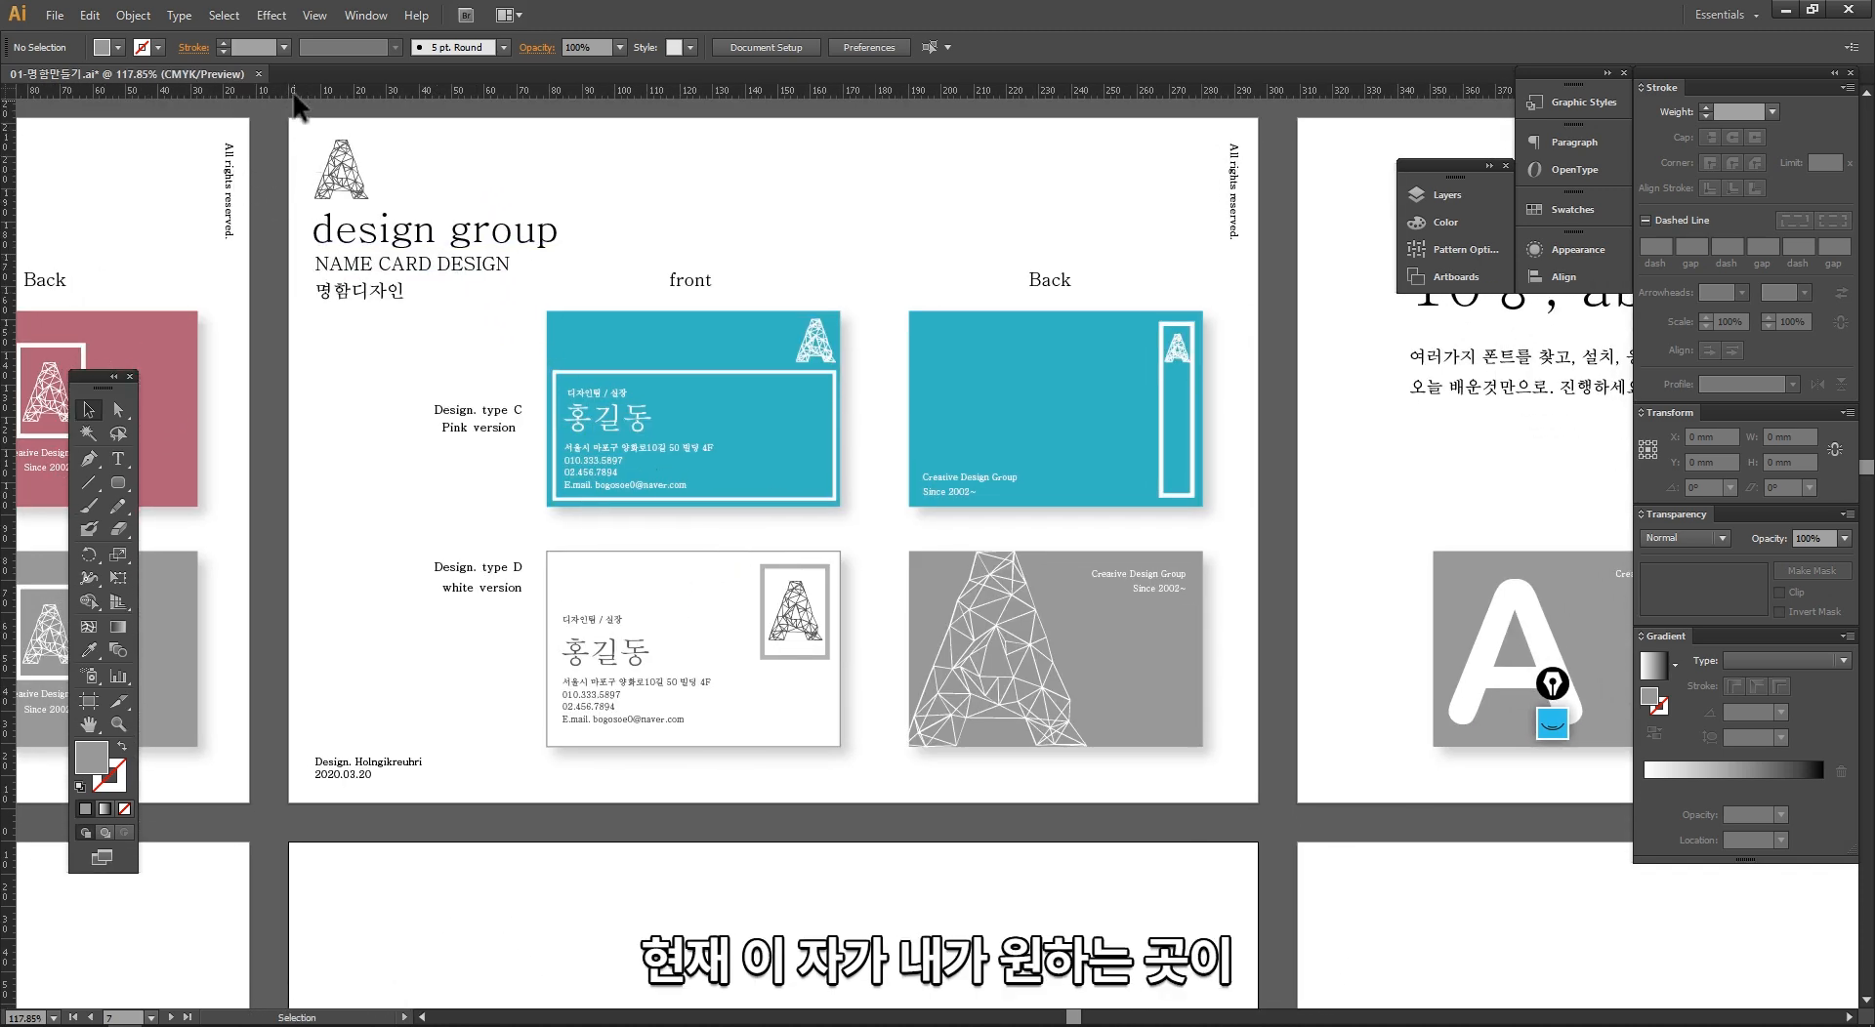
click(547, 311)
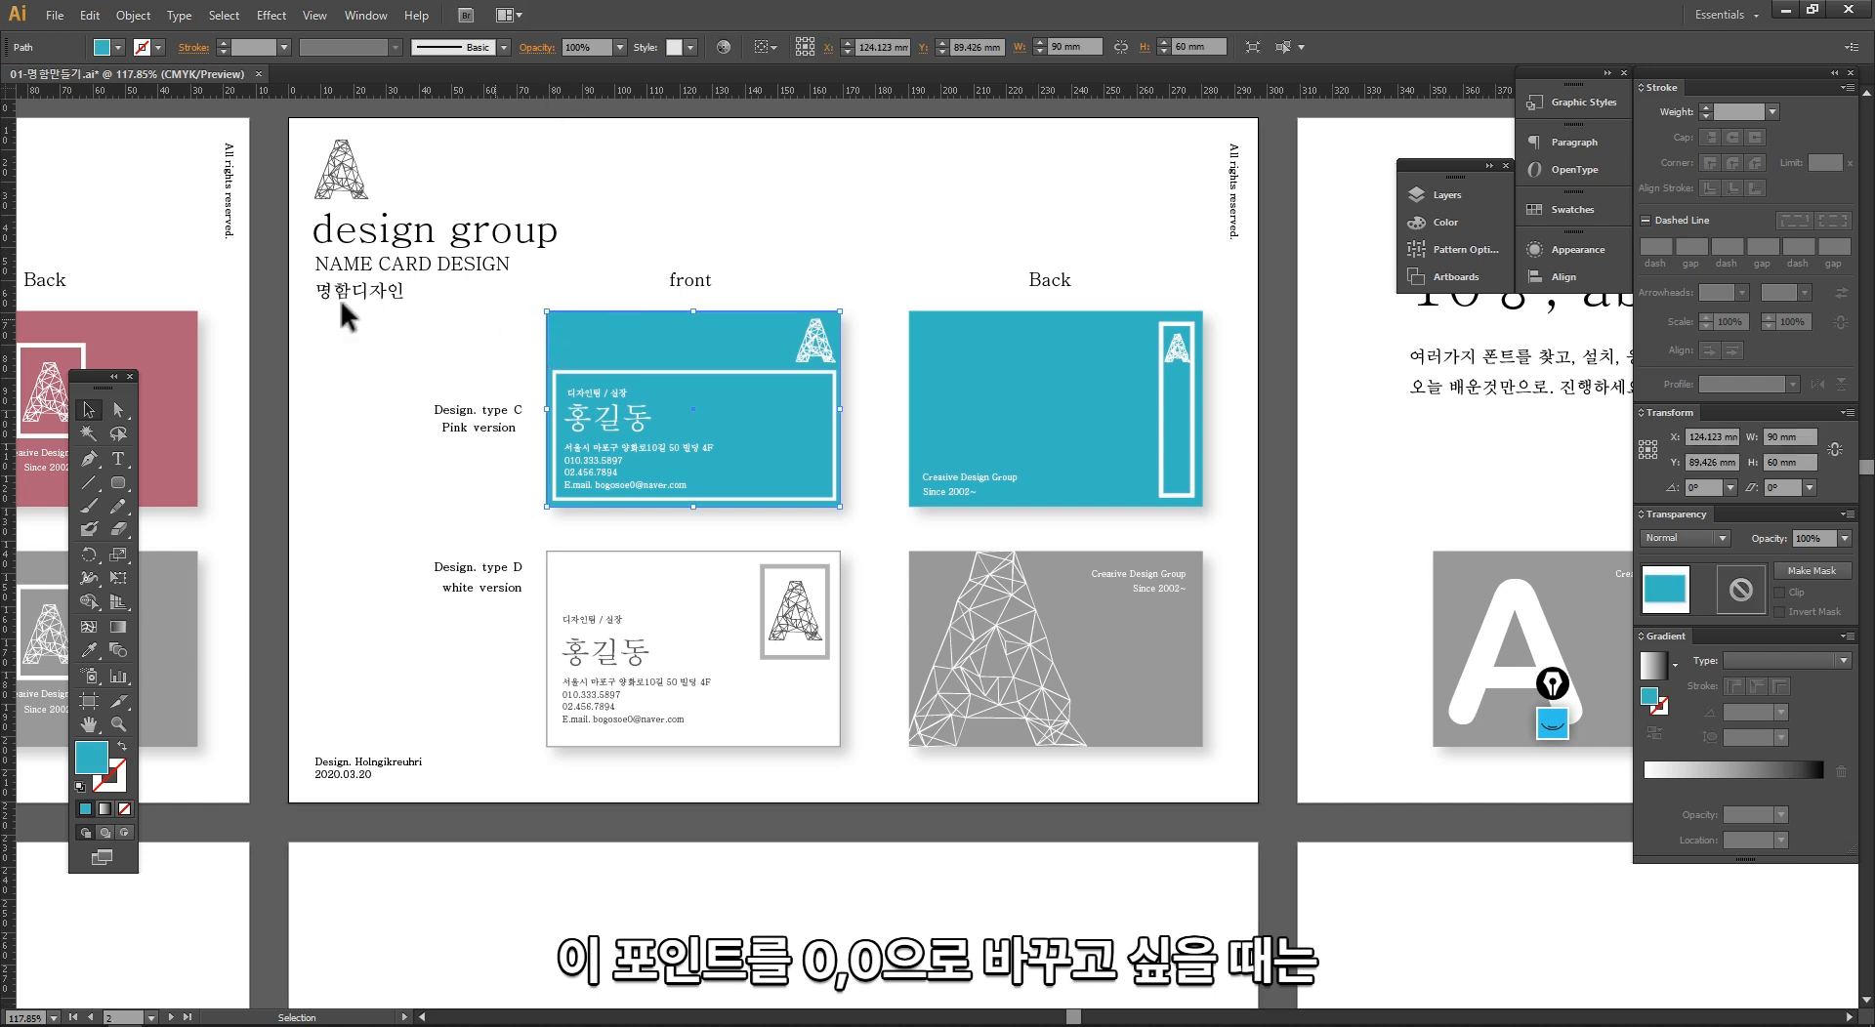
click(250, 212)
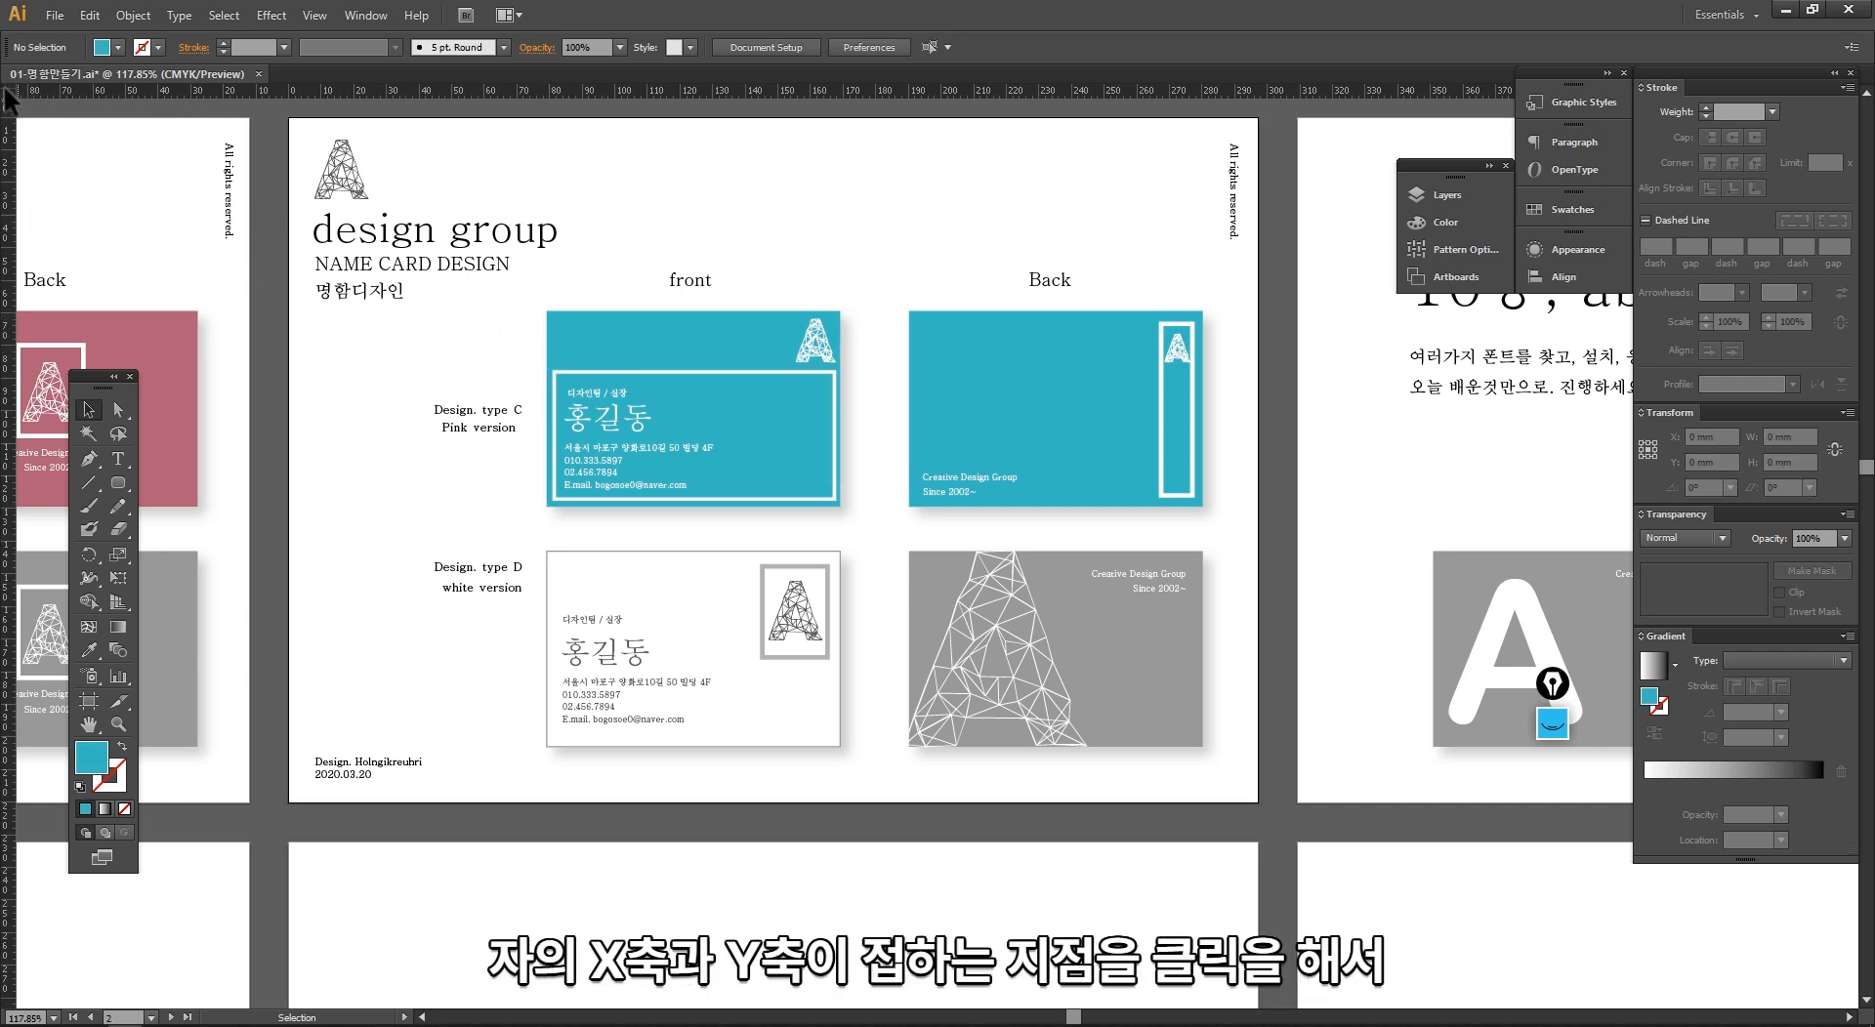
drag(29, 107, 613, 84)
key(space)
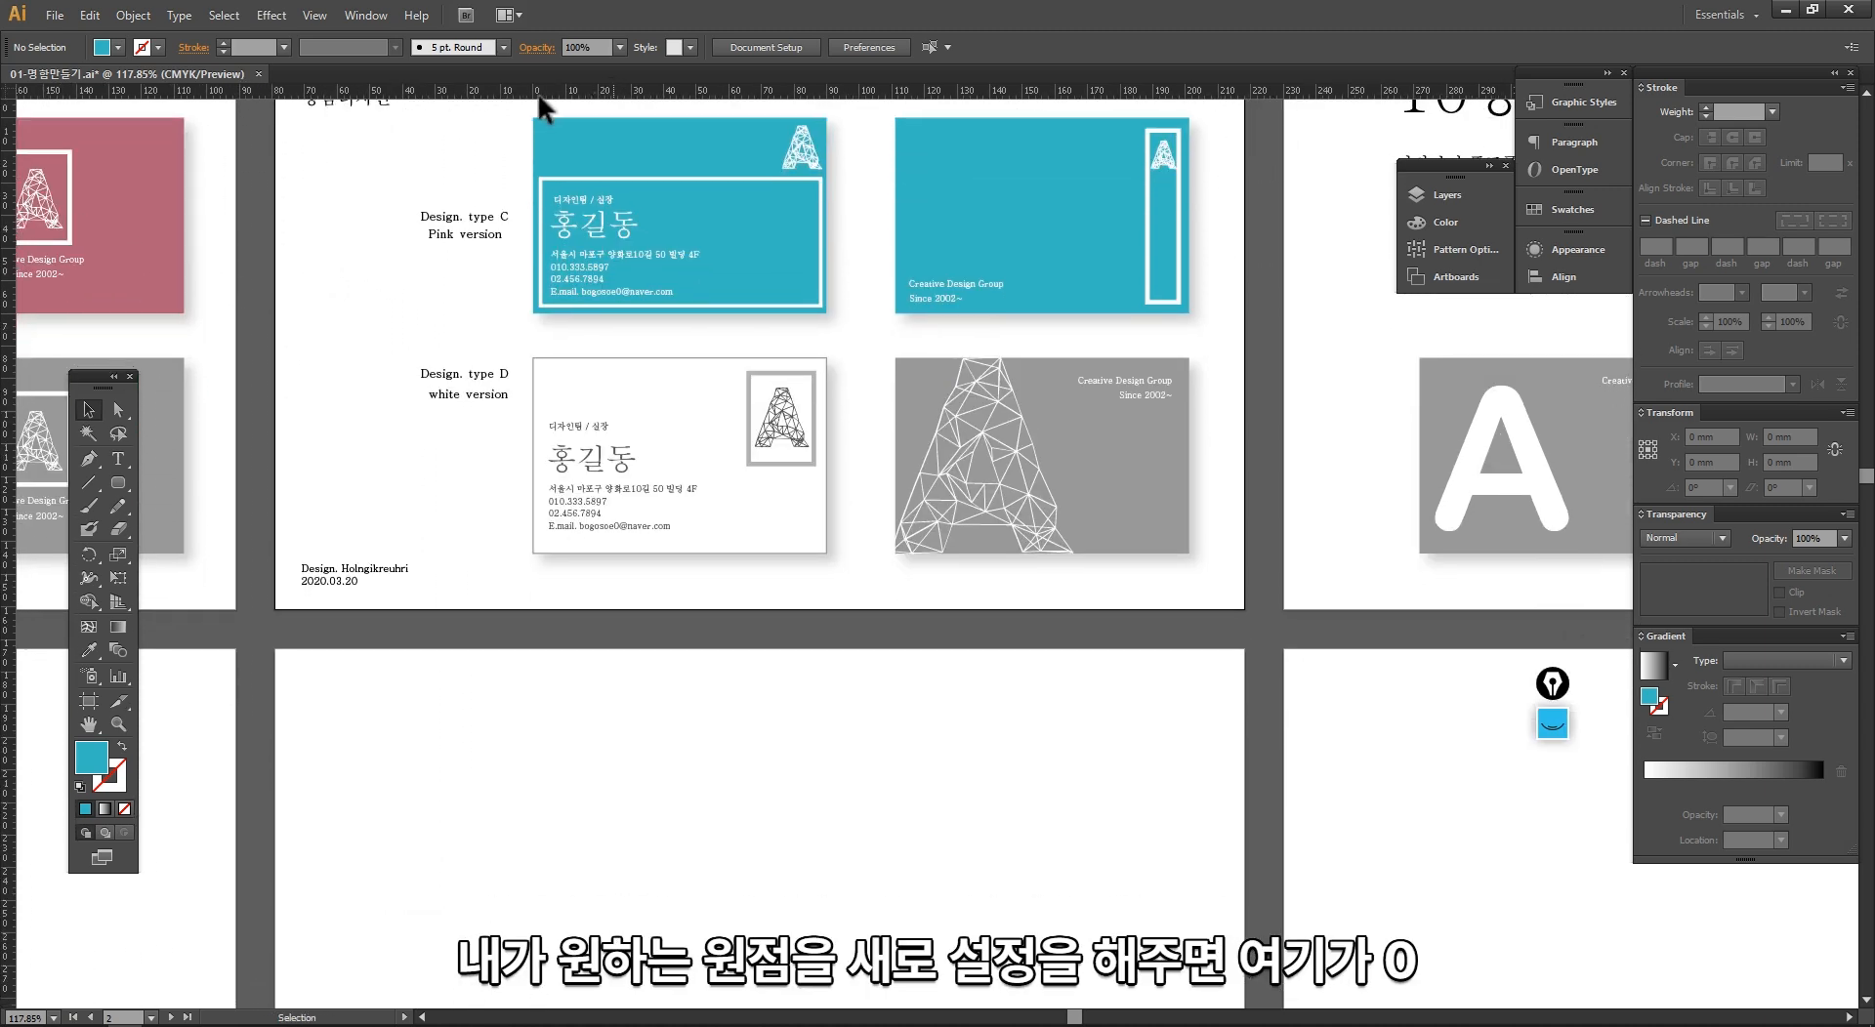
click(6, 108)
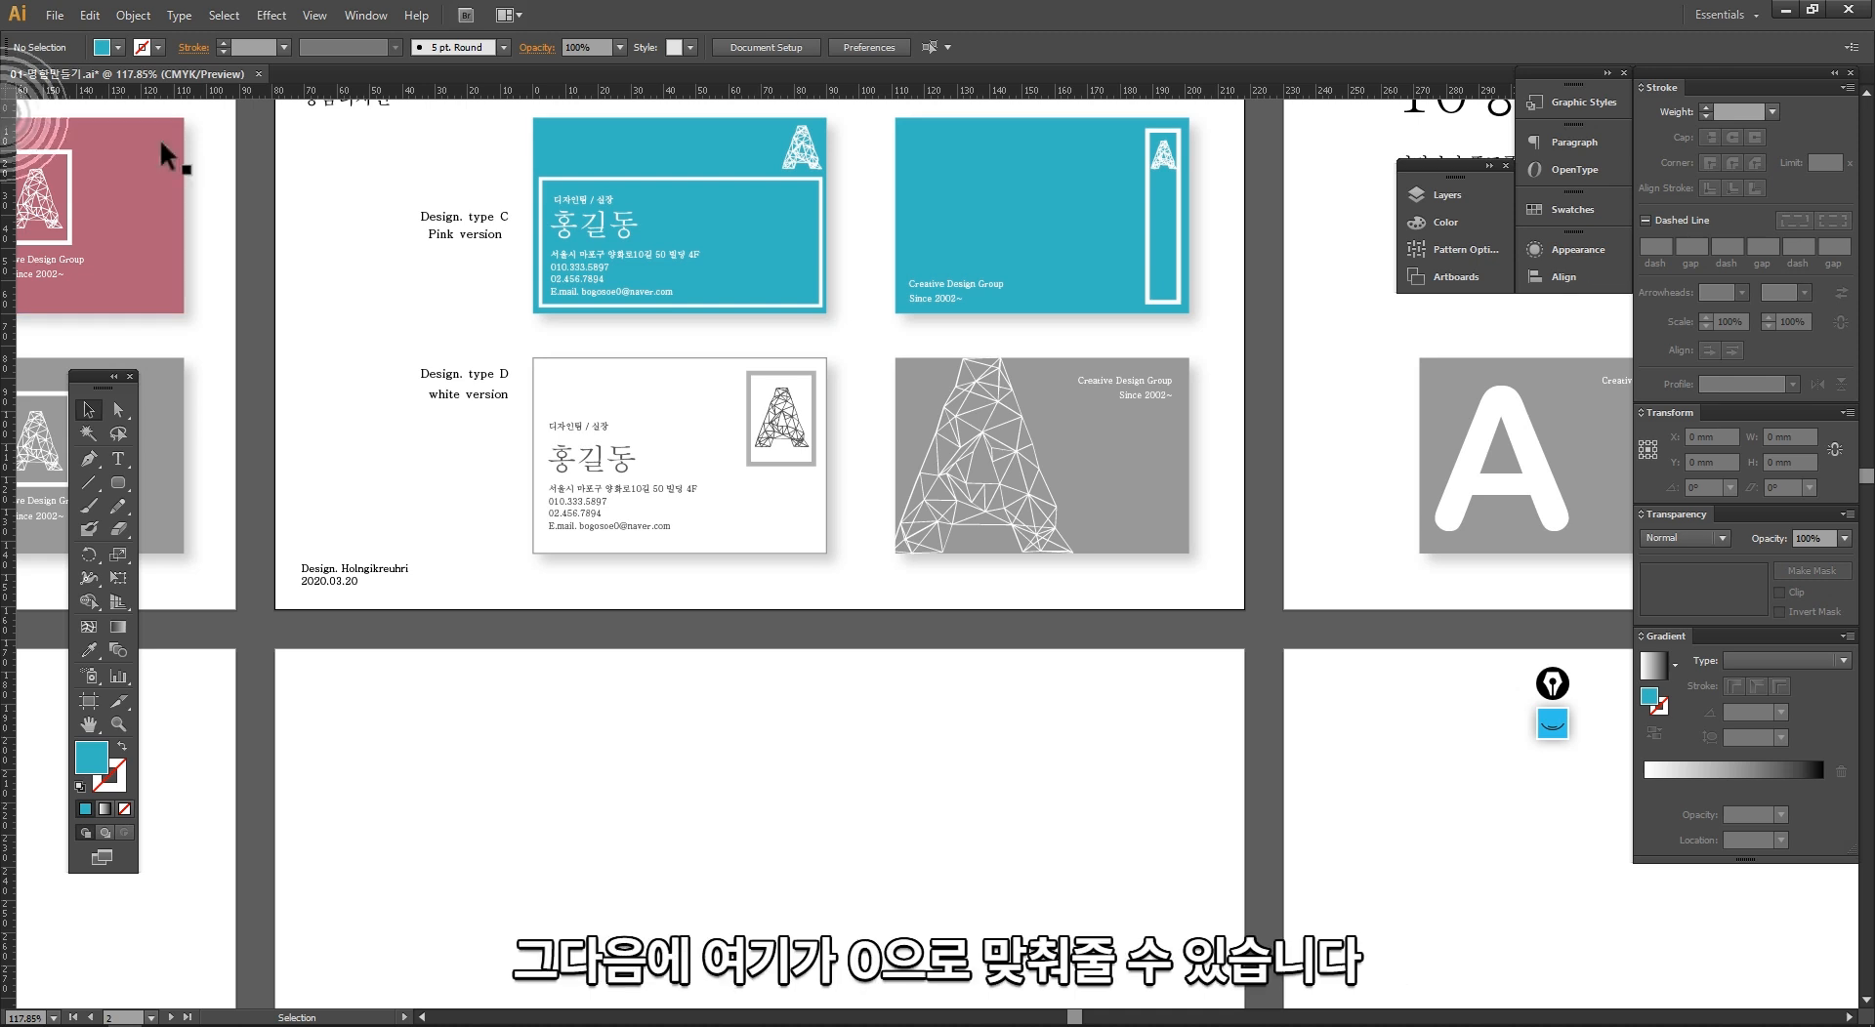
drag(9, 96, 826, 313)
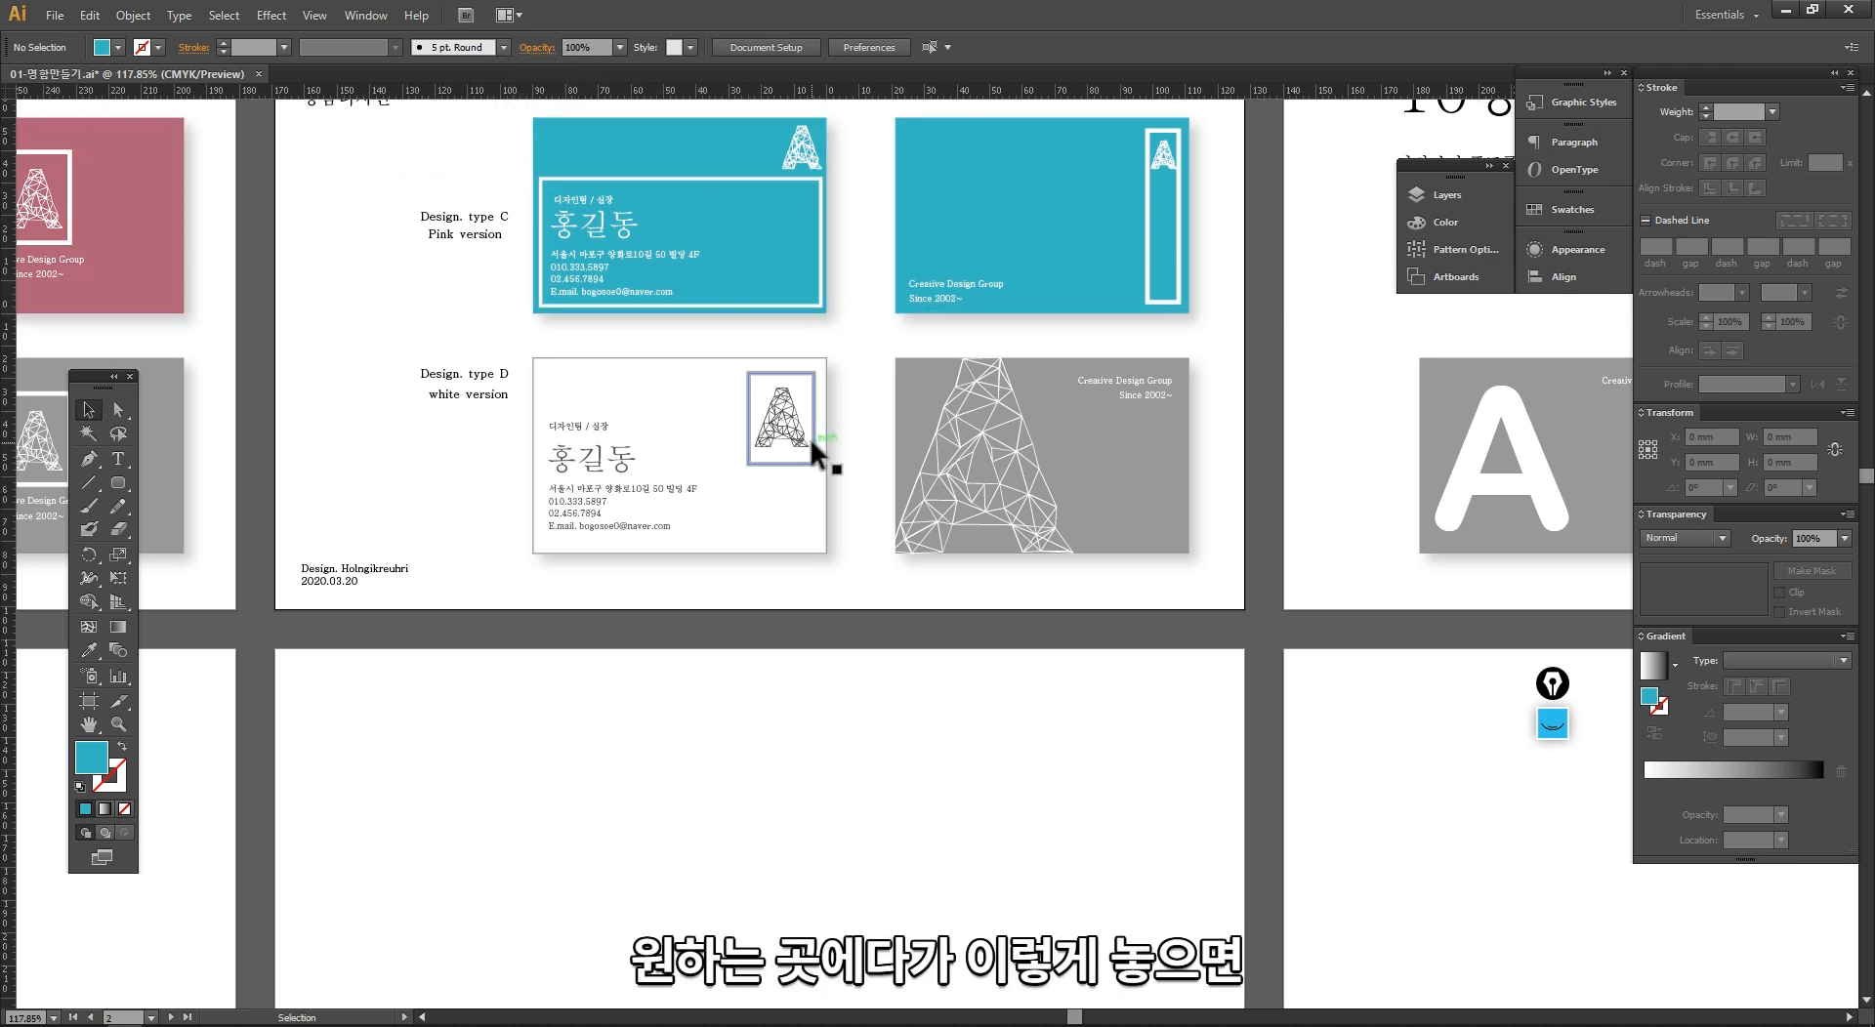
Step: Examine the overall layout of all the artboards in the document
key(z)
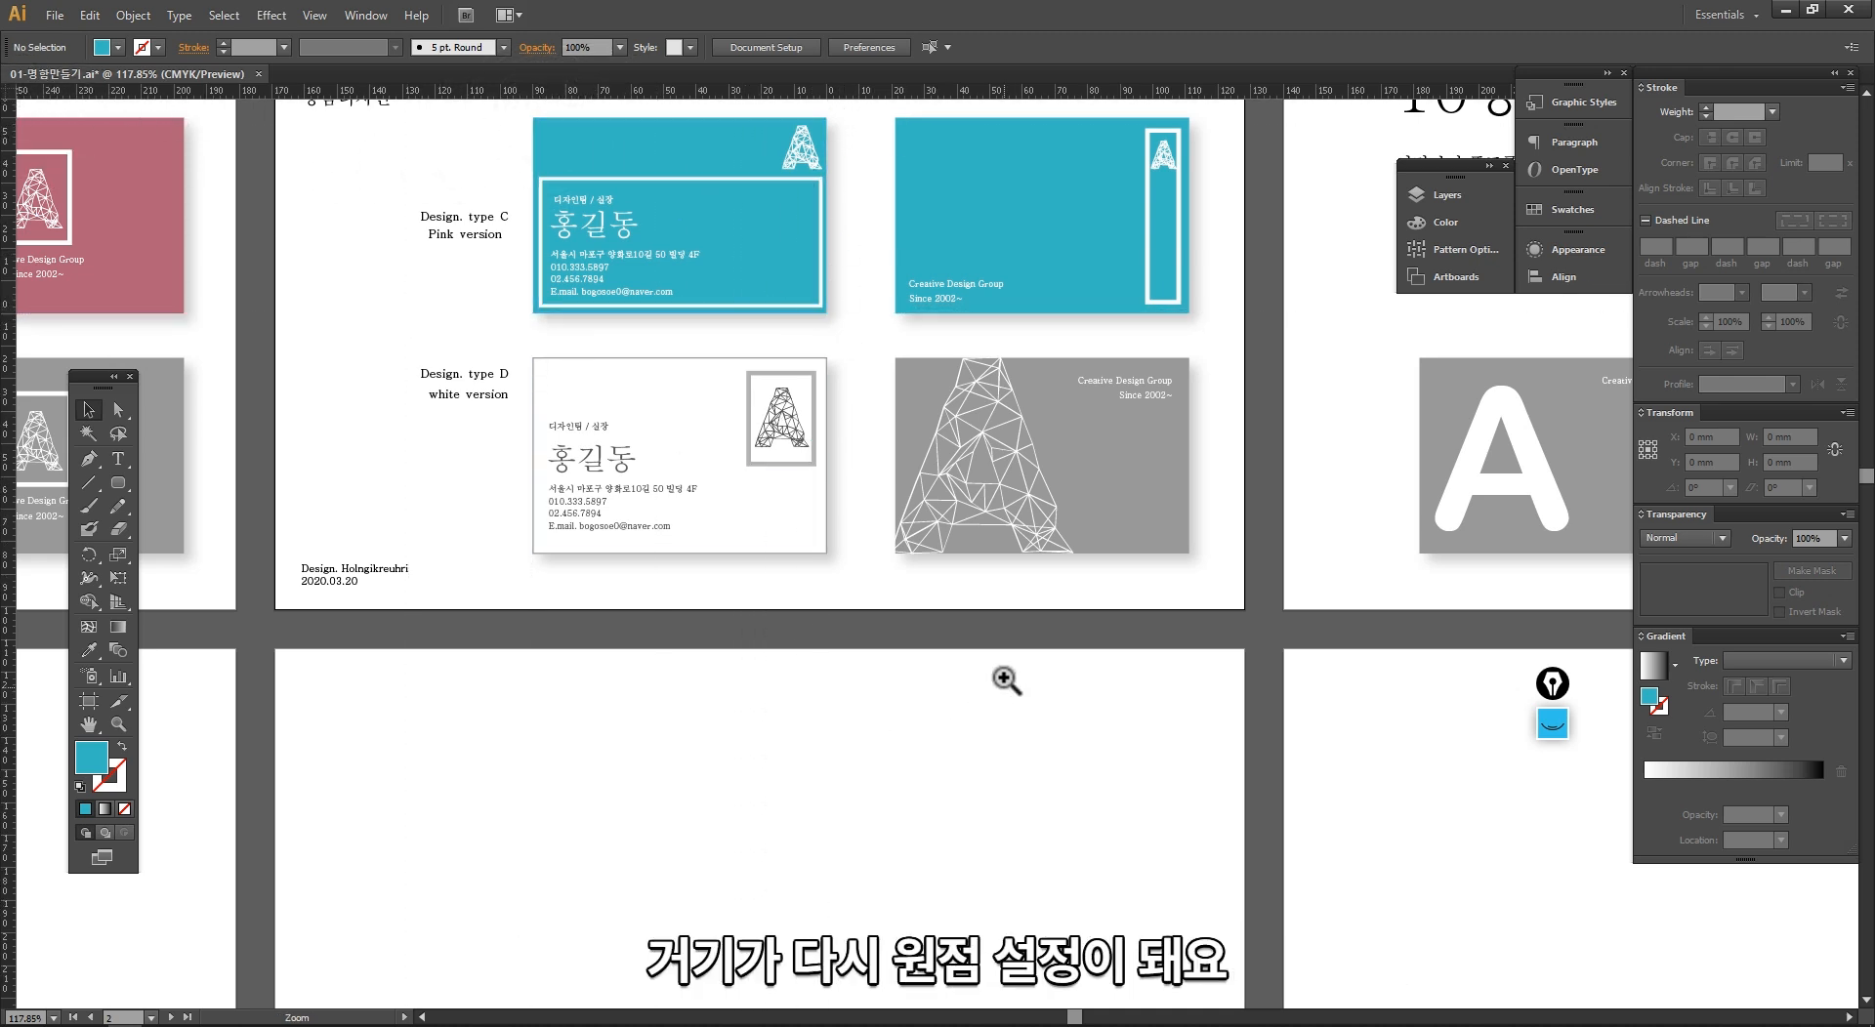
ctrl+alt+click(1004, 678)
ctrl+alt+click(1005, 674)
ctrl+alt+click(1005, 674)
ctrl+alt+click(1005, 673)
ctrl+alt+click(851, 515)
drag(795, 504, 676, 414)
ctrl+alt+click(805, 455)
drag(804, 457, 613, 312)
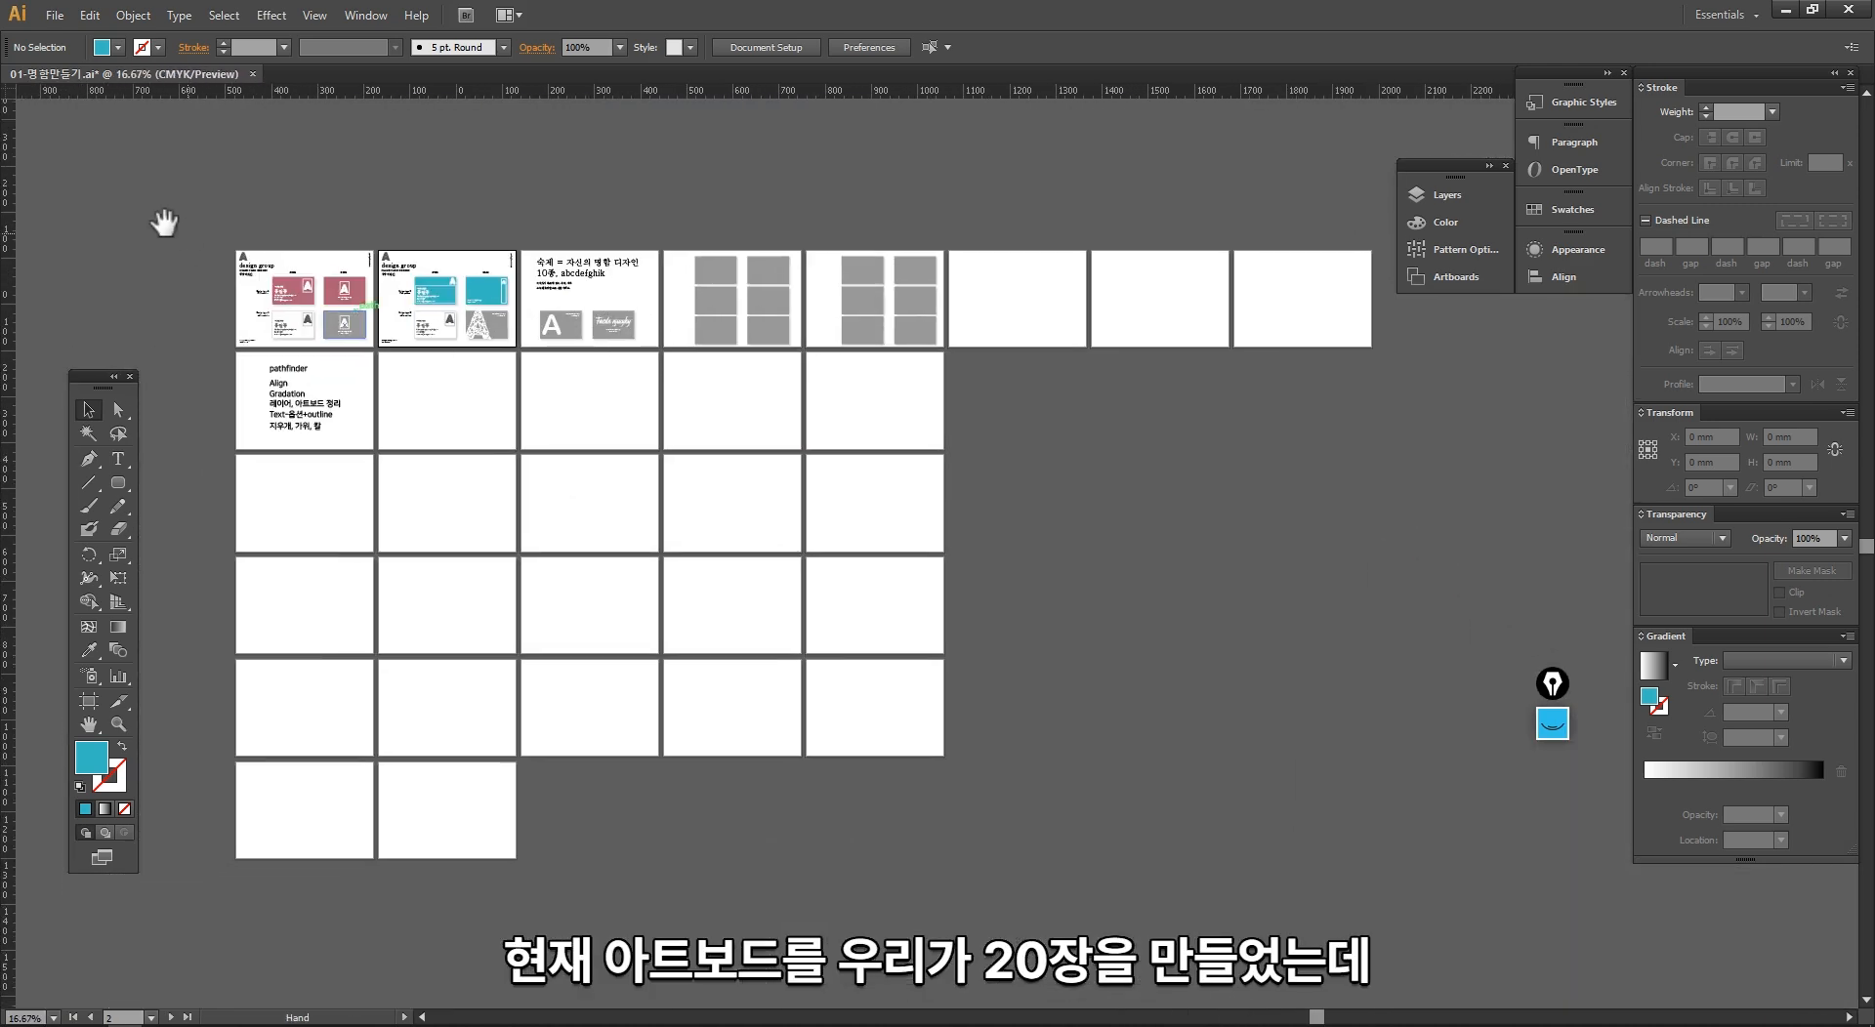
drag(182, 226, 1211, 796)
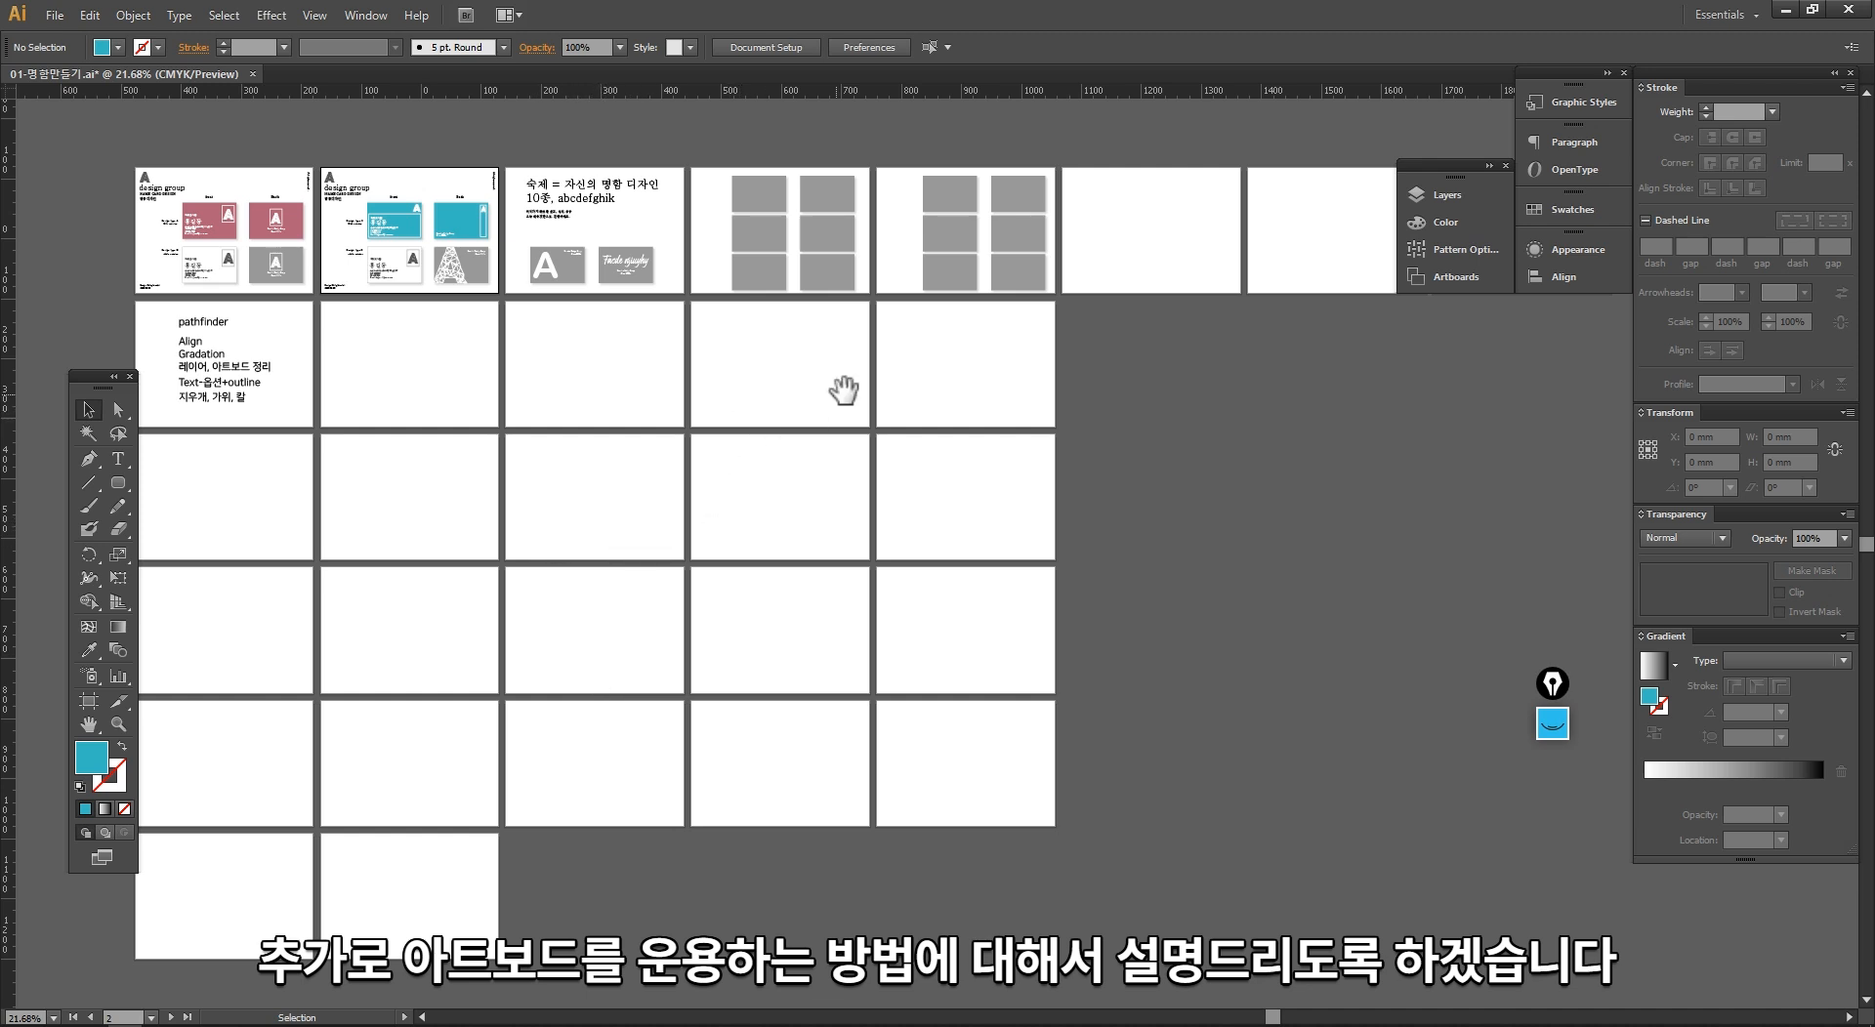
drag(836, 390, 795, 390)
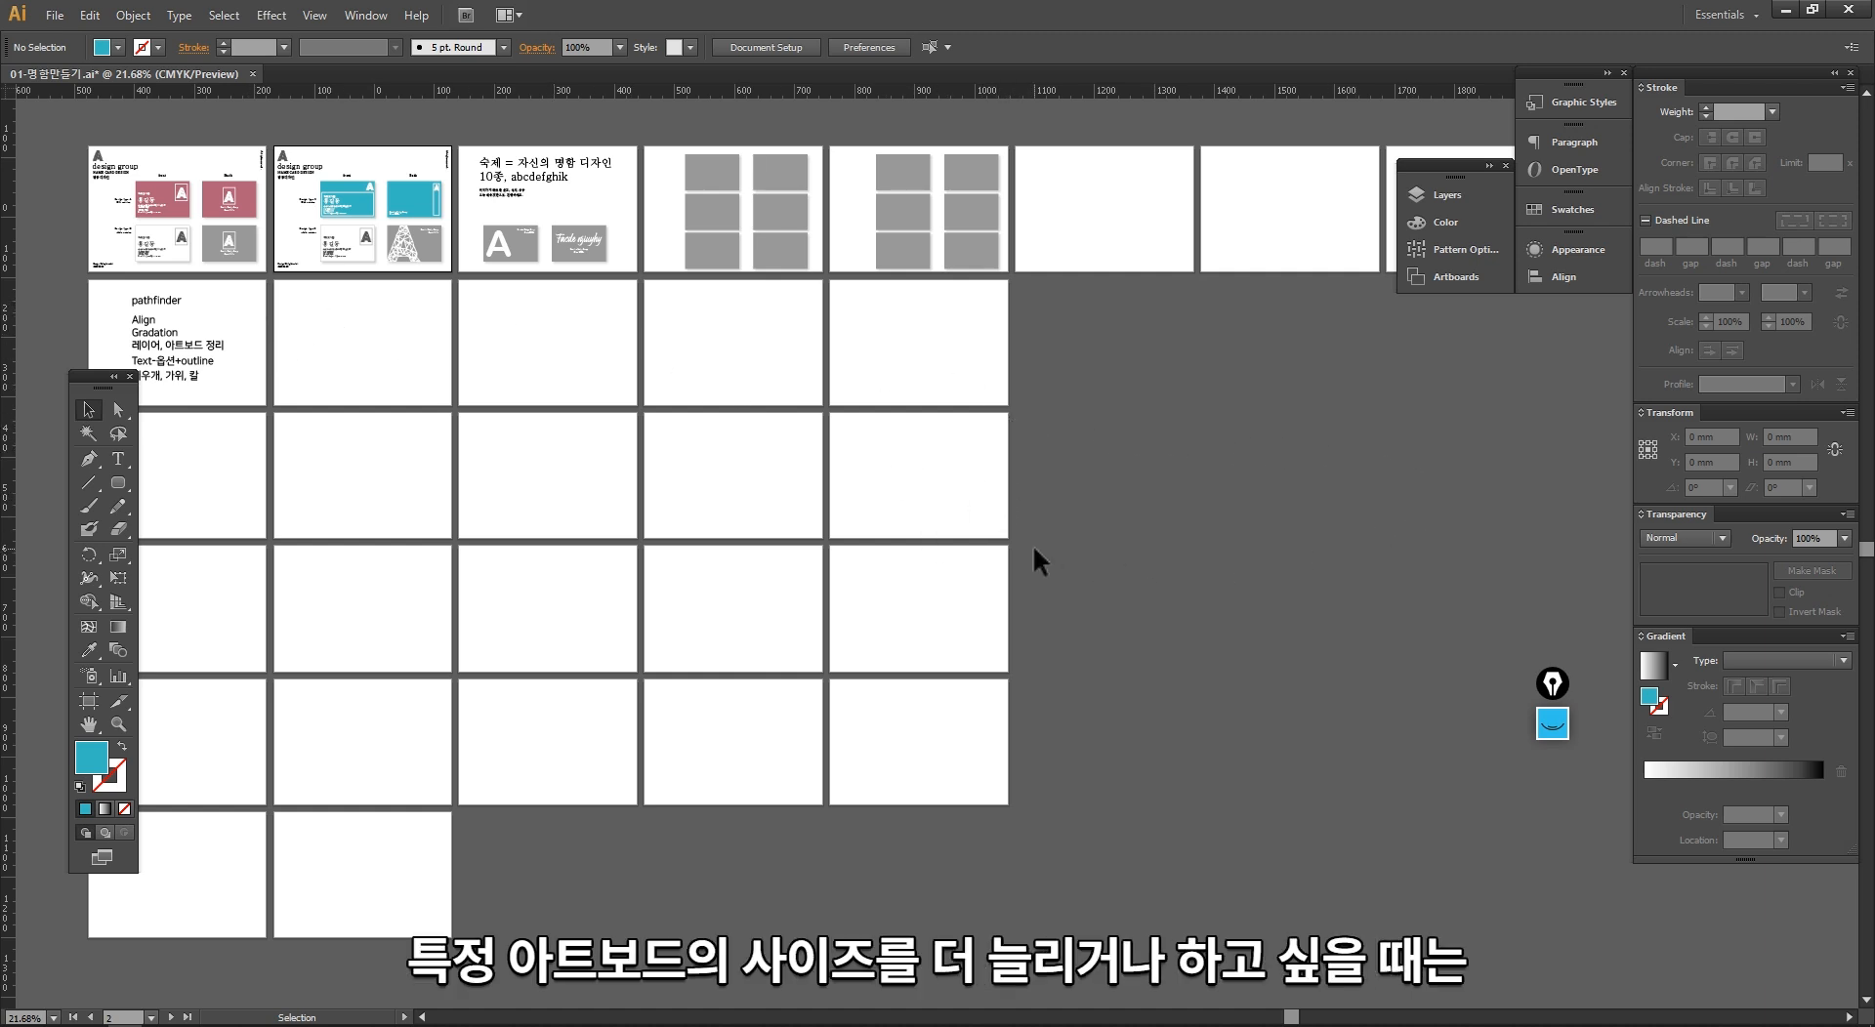
Step: Show the Artboards panel with the list of the document's artboards
click(353, 17)
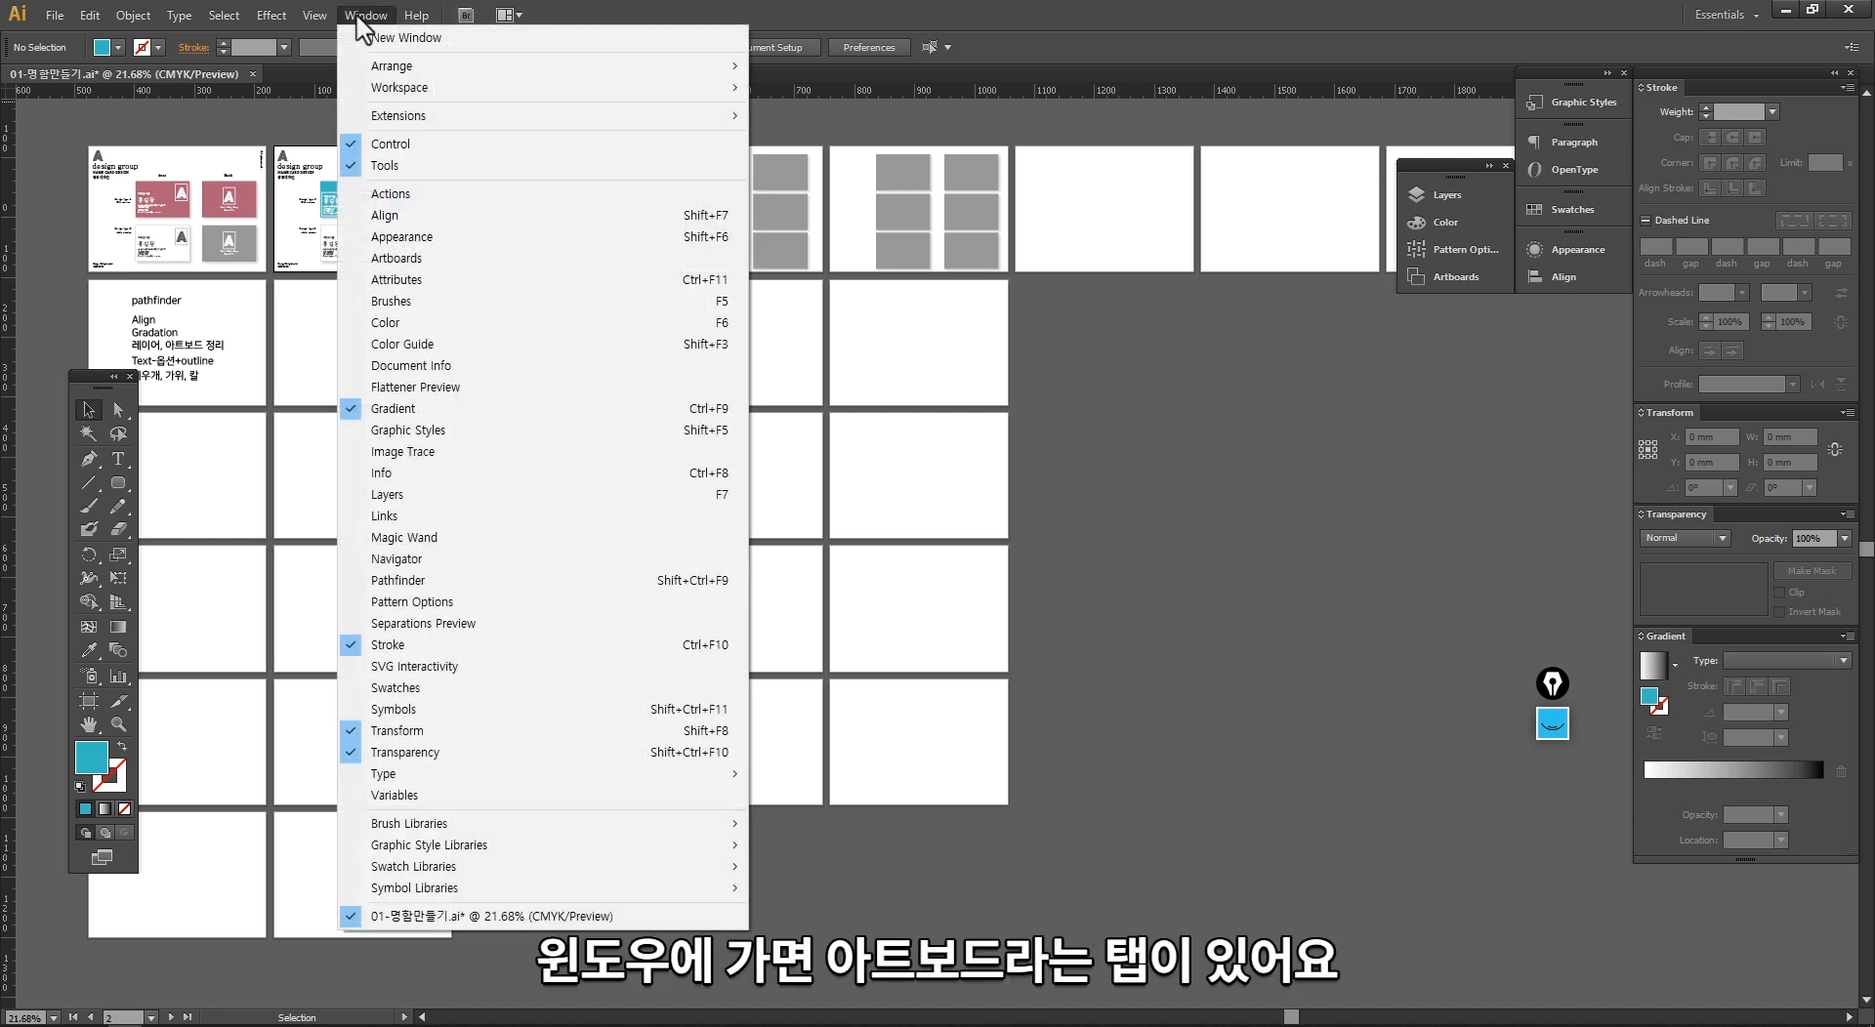
click(440, 270)
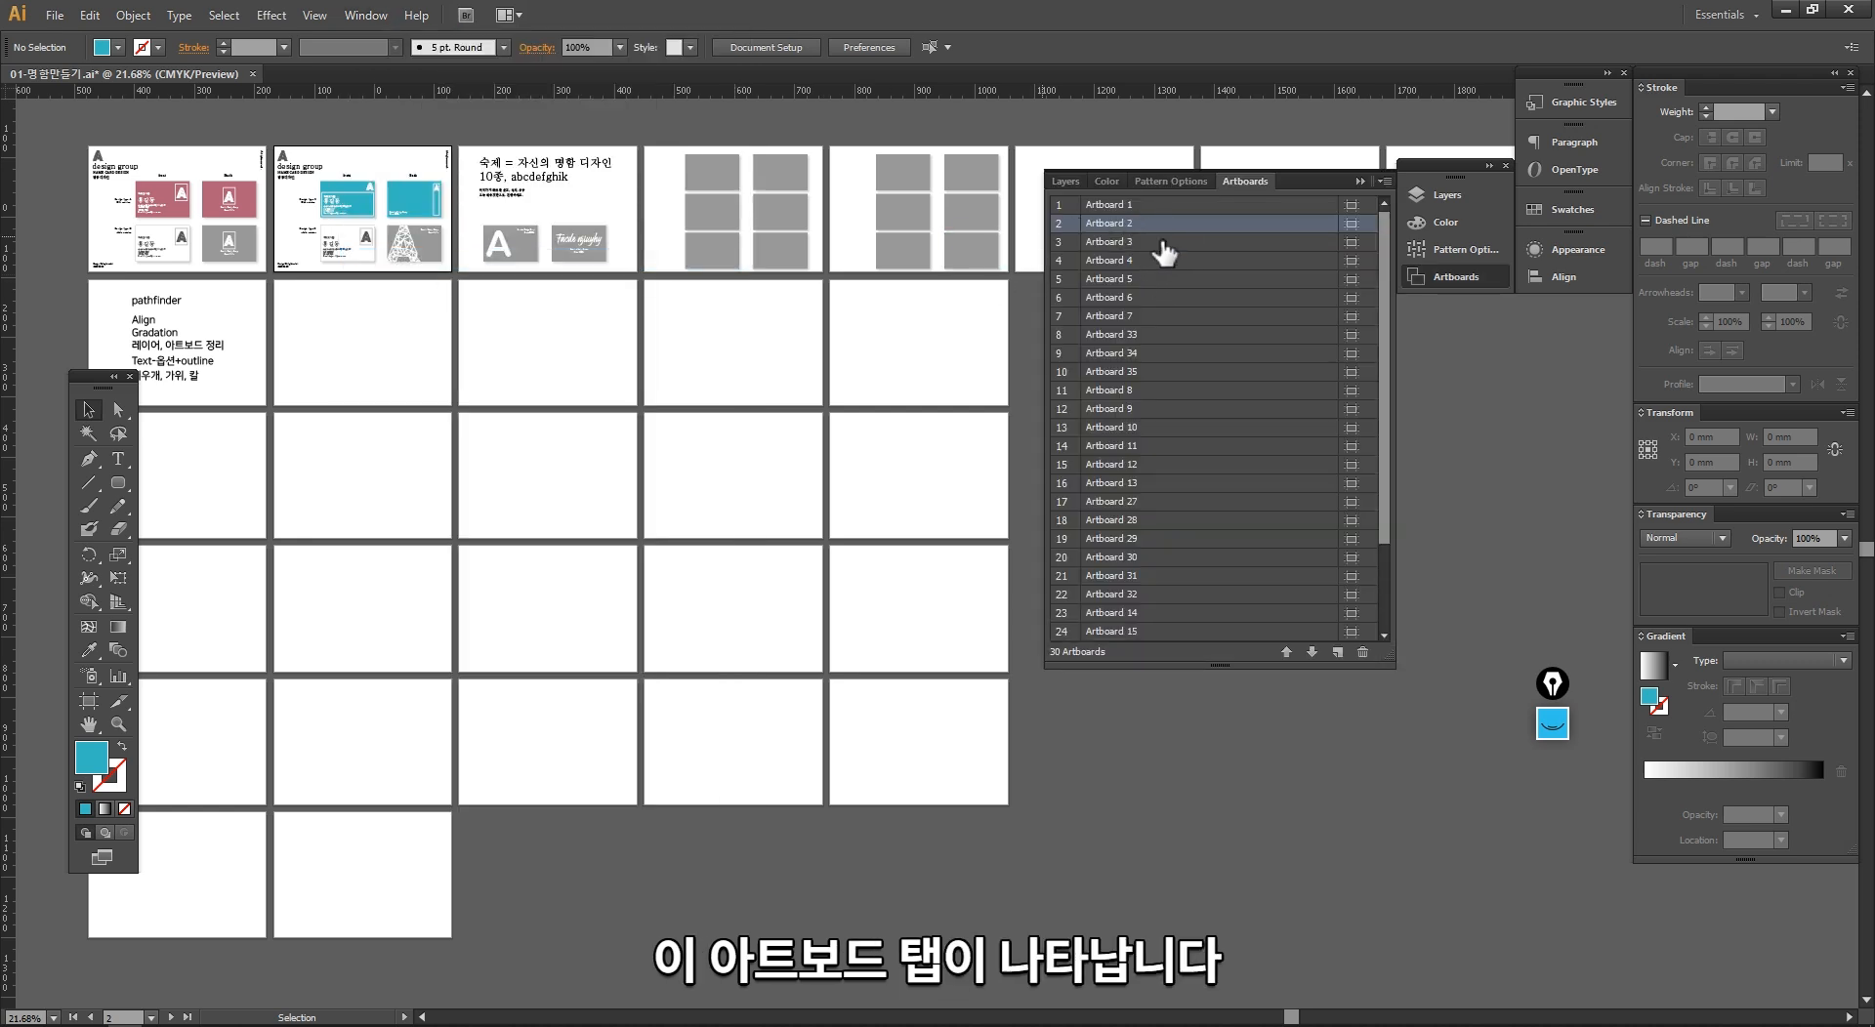
click(1067, 181)
click(1244, 180)
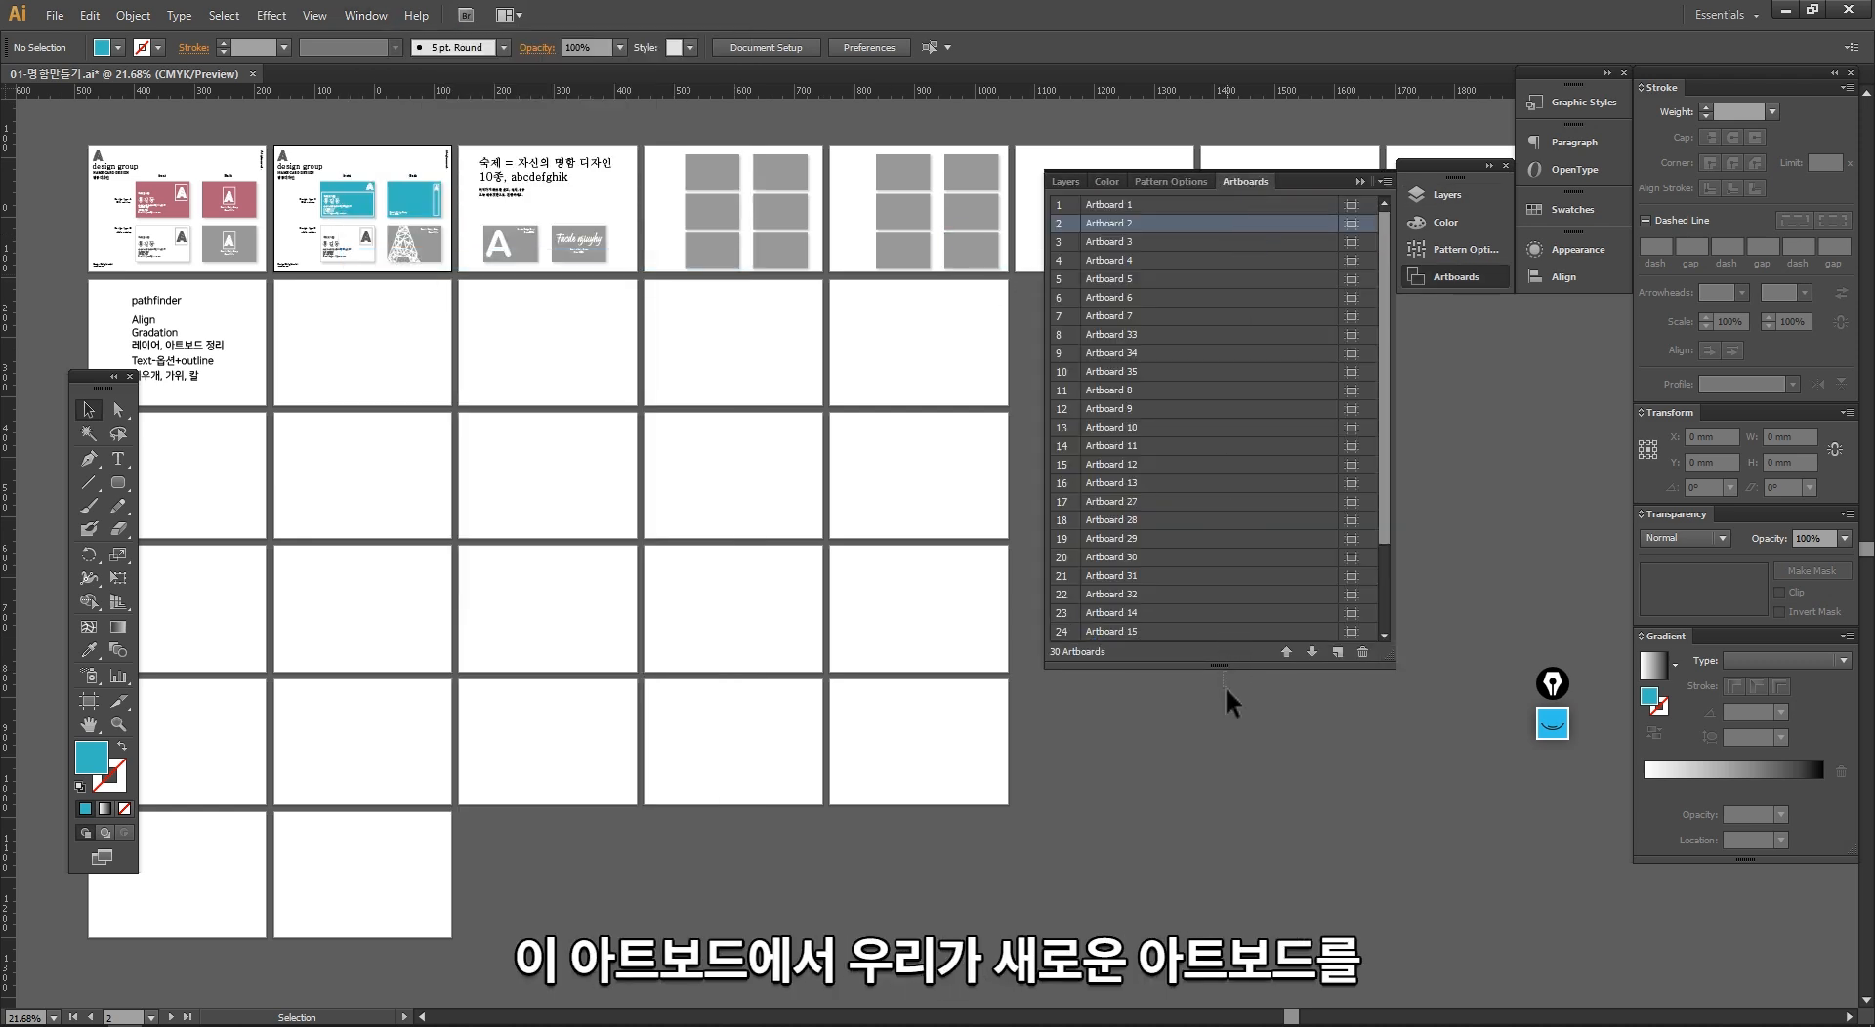
Step: Detach the Artboards panel group, lengthen it to list all artboards, and place it below the first row of artboards
drag(1221, 664, 1218, 778)
drag(1054, 691, 680, 571)
ctrl+alt+click(697, 548)
drag(837, 519, 623, 448)
drag(1335, 180, 812, 182)
ctrl+alt+click(1159, 312)
drag(869, 318, 735, 156)
drag(1029, 344, 1000, 271)
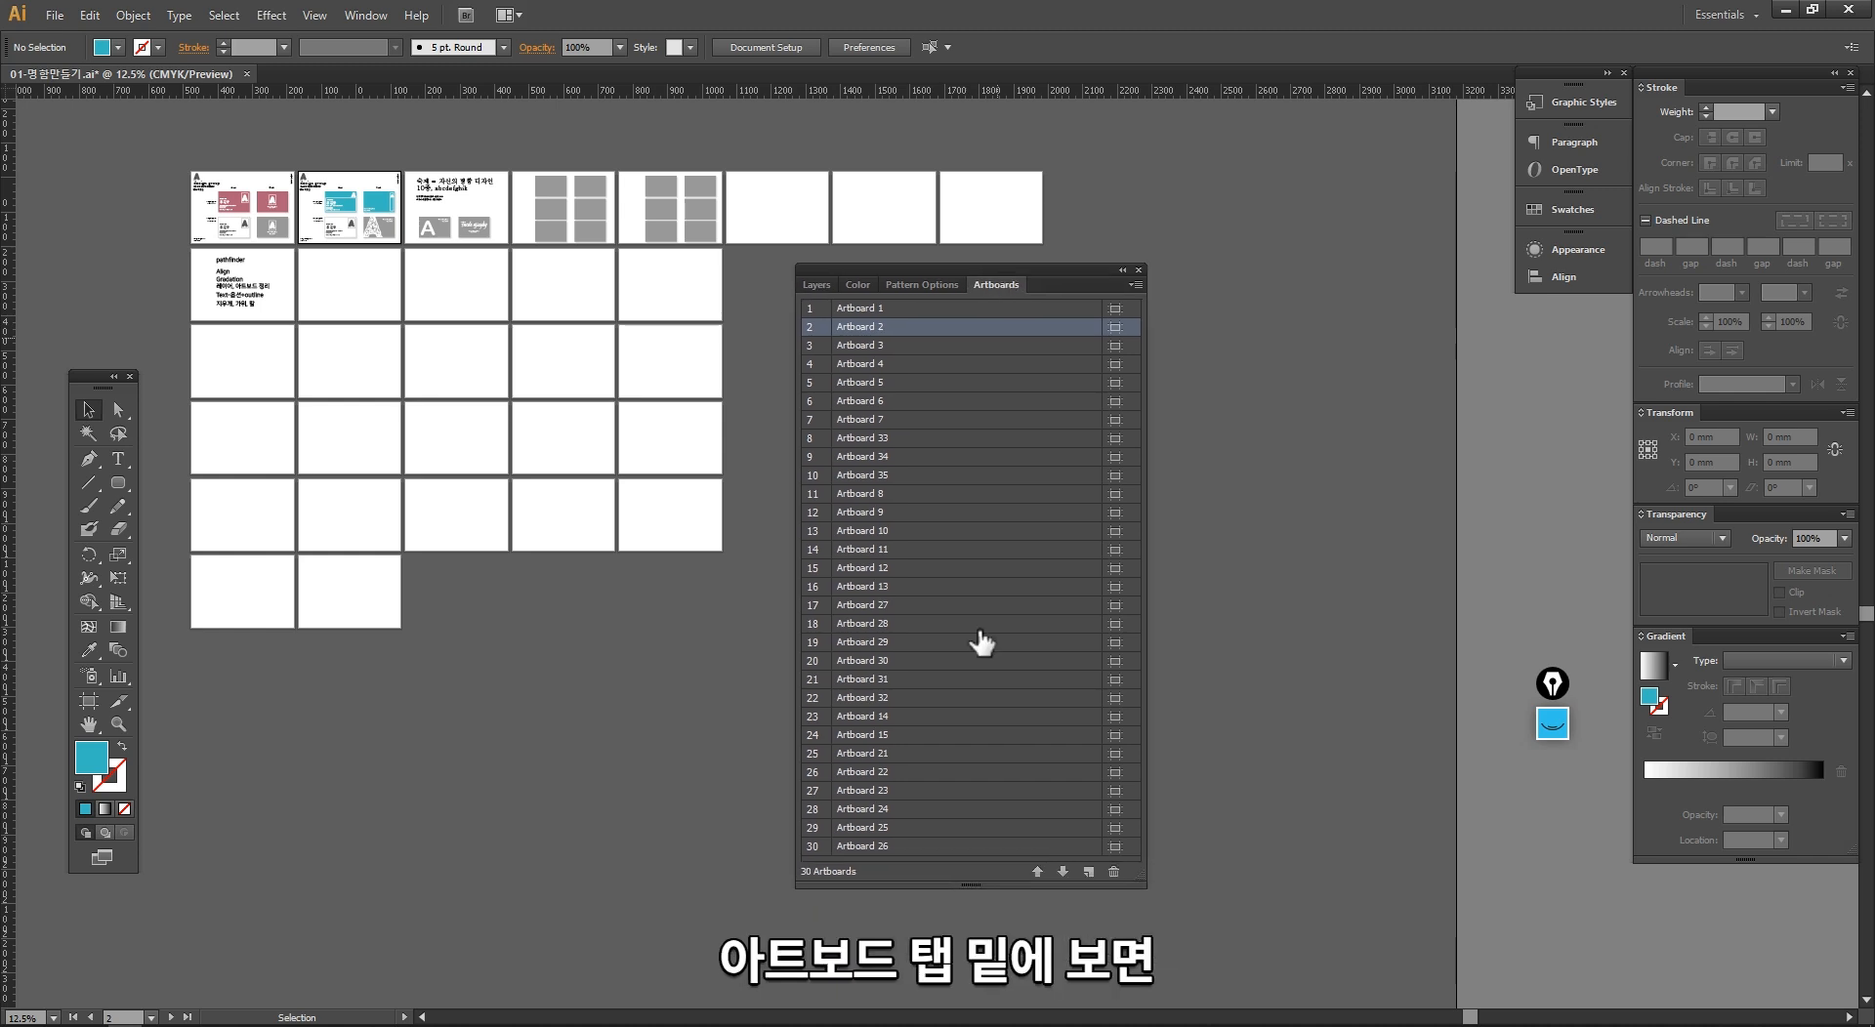
Step: Add three new artboards after Artboard 2, and try to add a fourth
click(1090, 871)
click(1090, 871)
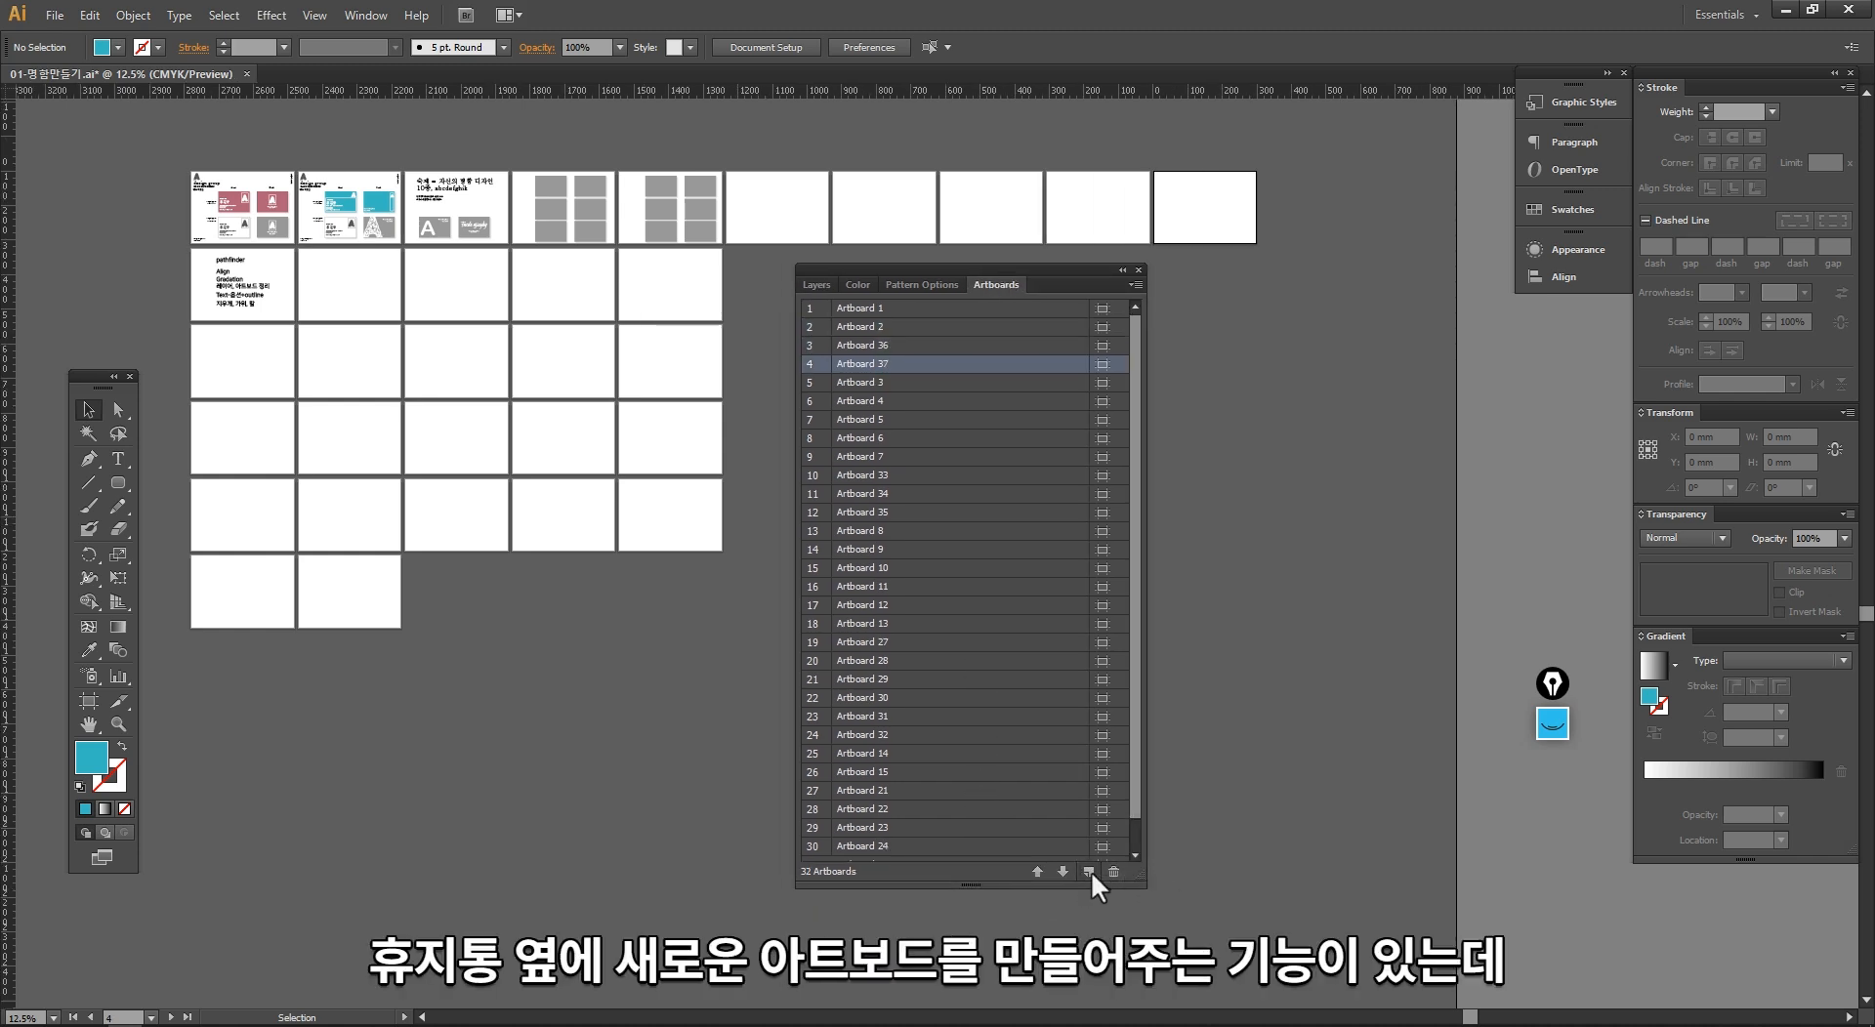
click(1090, 871)
click(1090, 871)
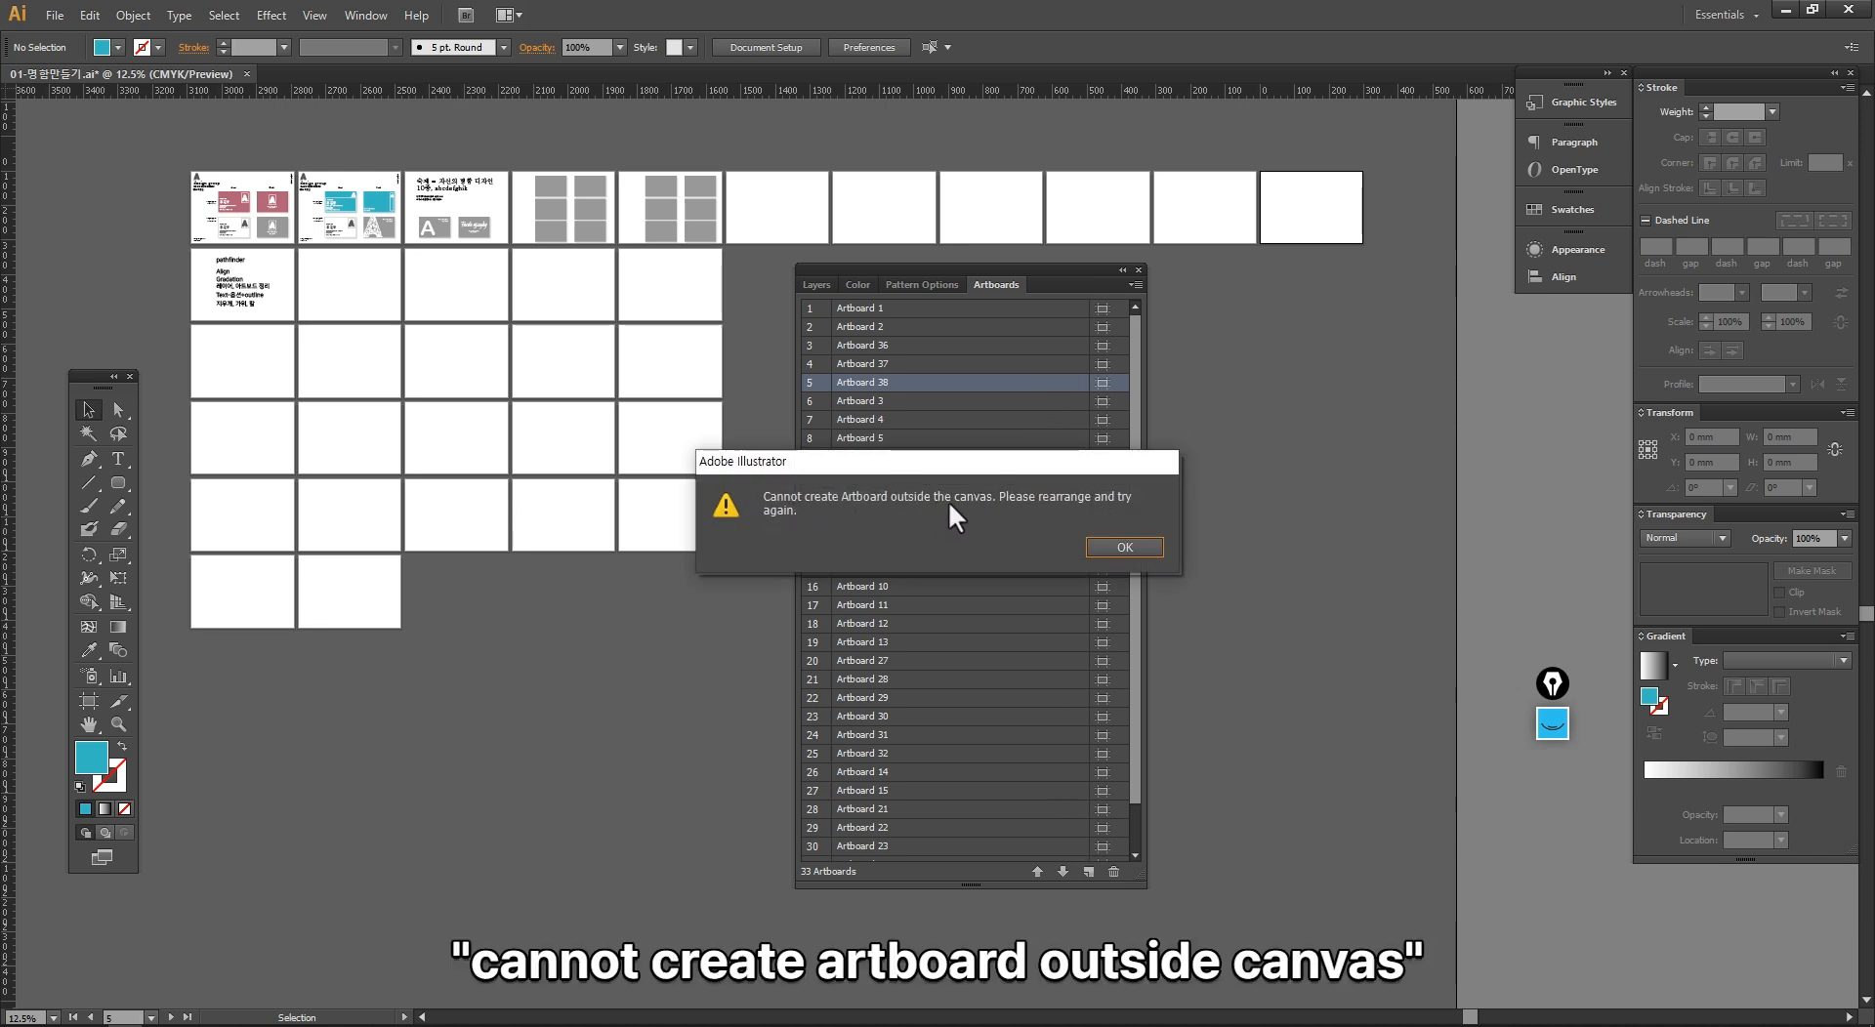
click(1095, 549)
Step: Move the Artboards panel clear of the canvas and set the ruler origin at the canvas's upper-left corner
ctrl+alt+click(736, 535)
ctrl+alt+click(736, 532)
ctrl+alt+click(736, 532)
drag(703, 504, 368, 488)
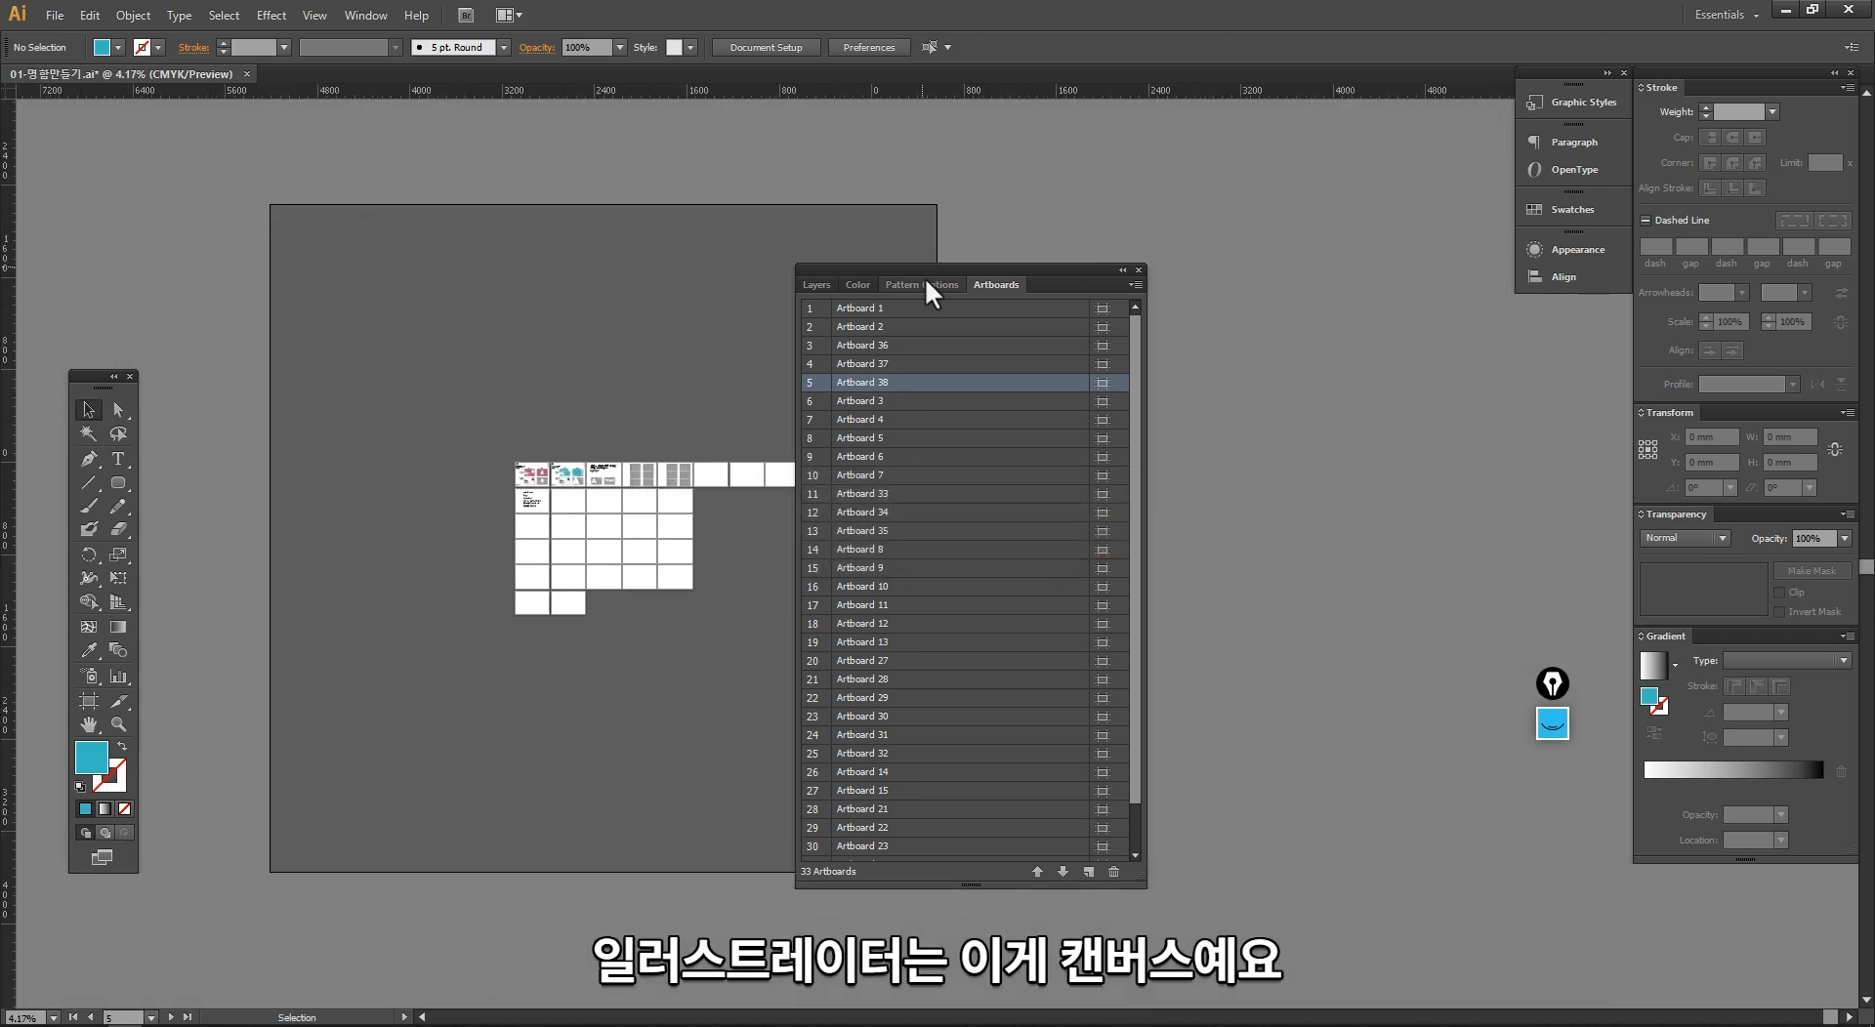
drag(926, 282, 1146, 257)
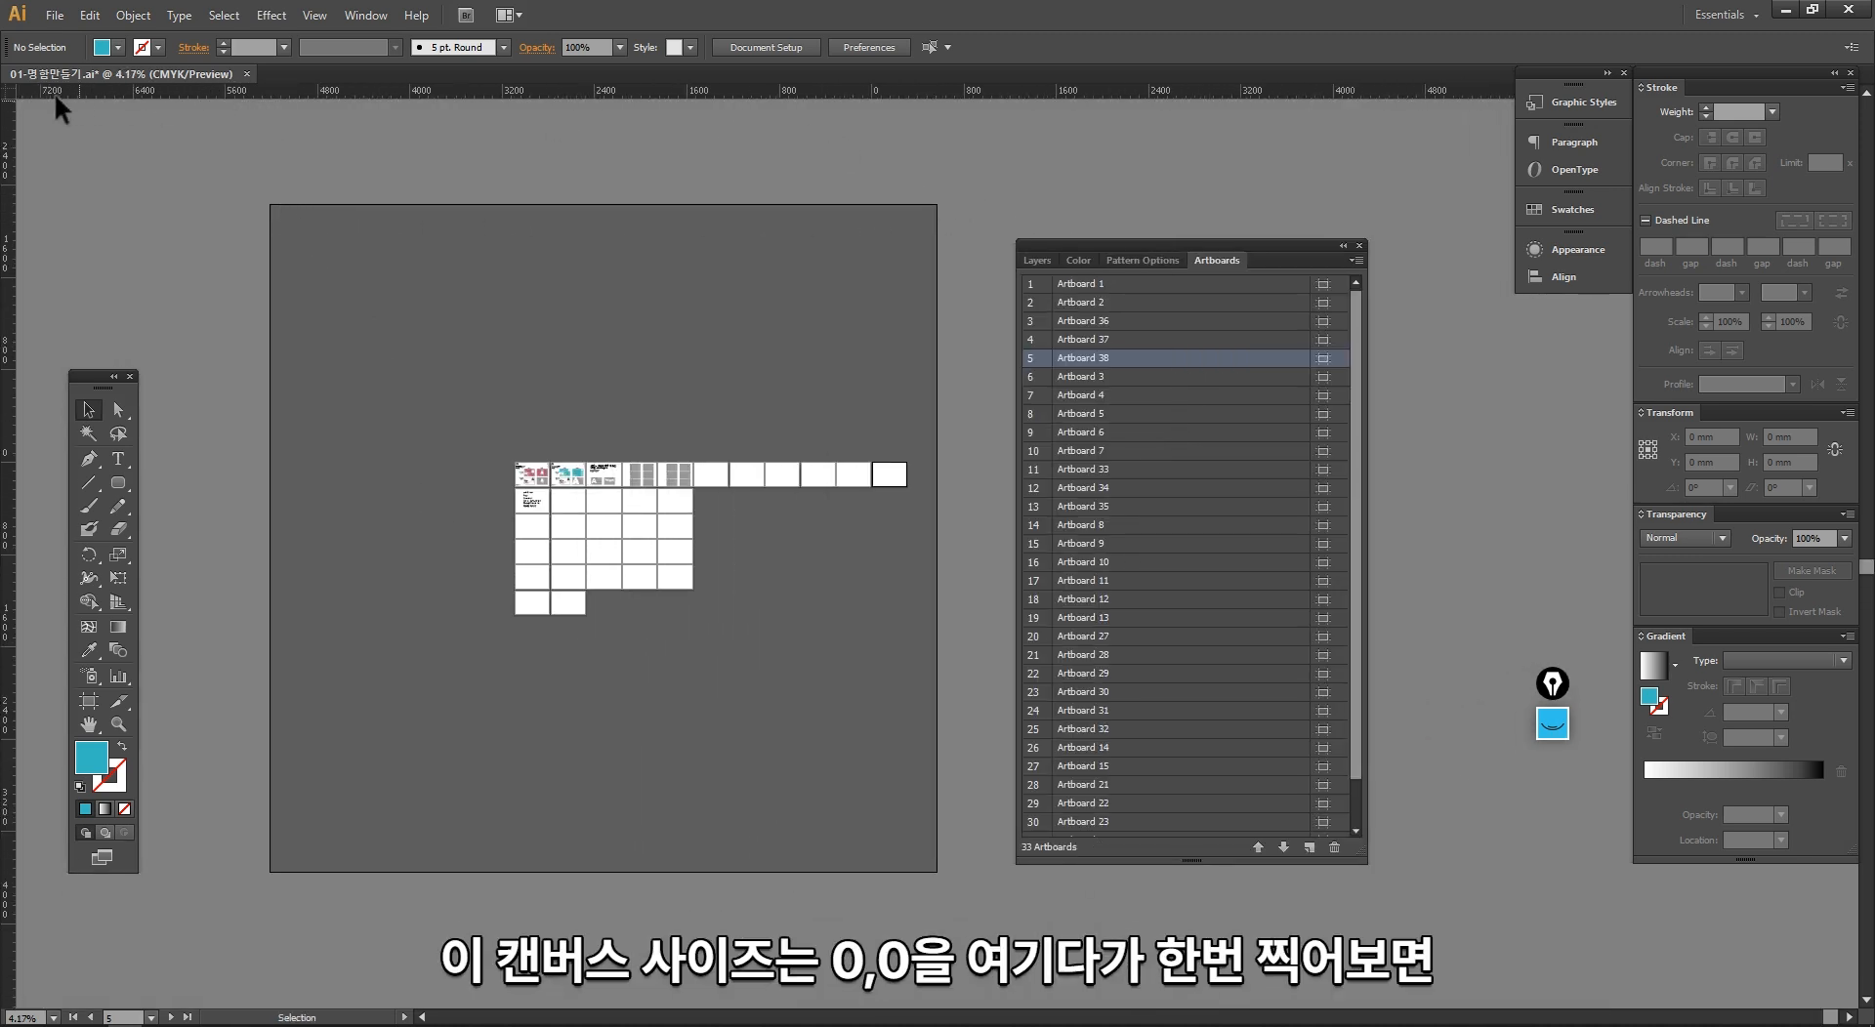
drag(4, 93, 271, 203)
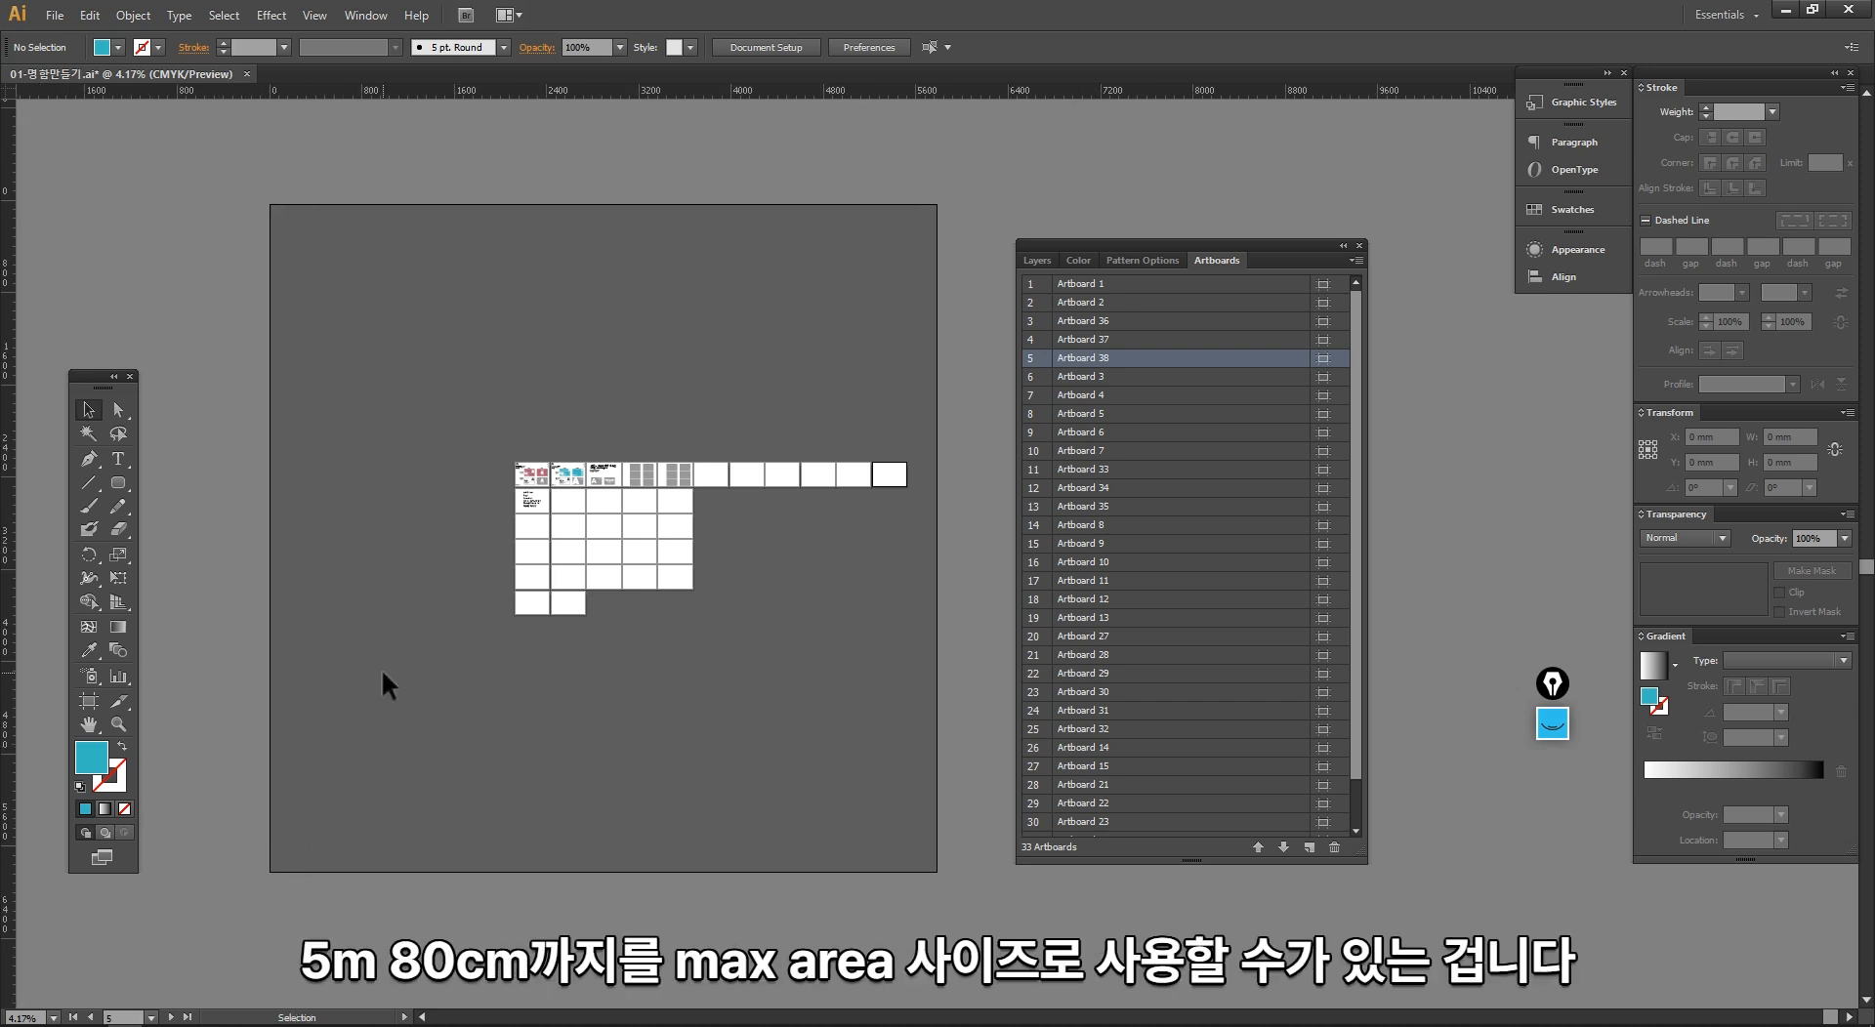
key(space)
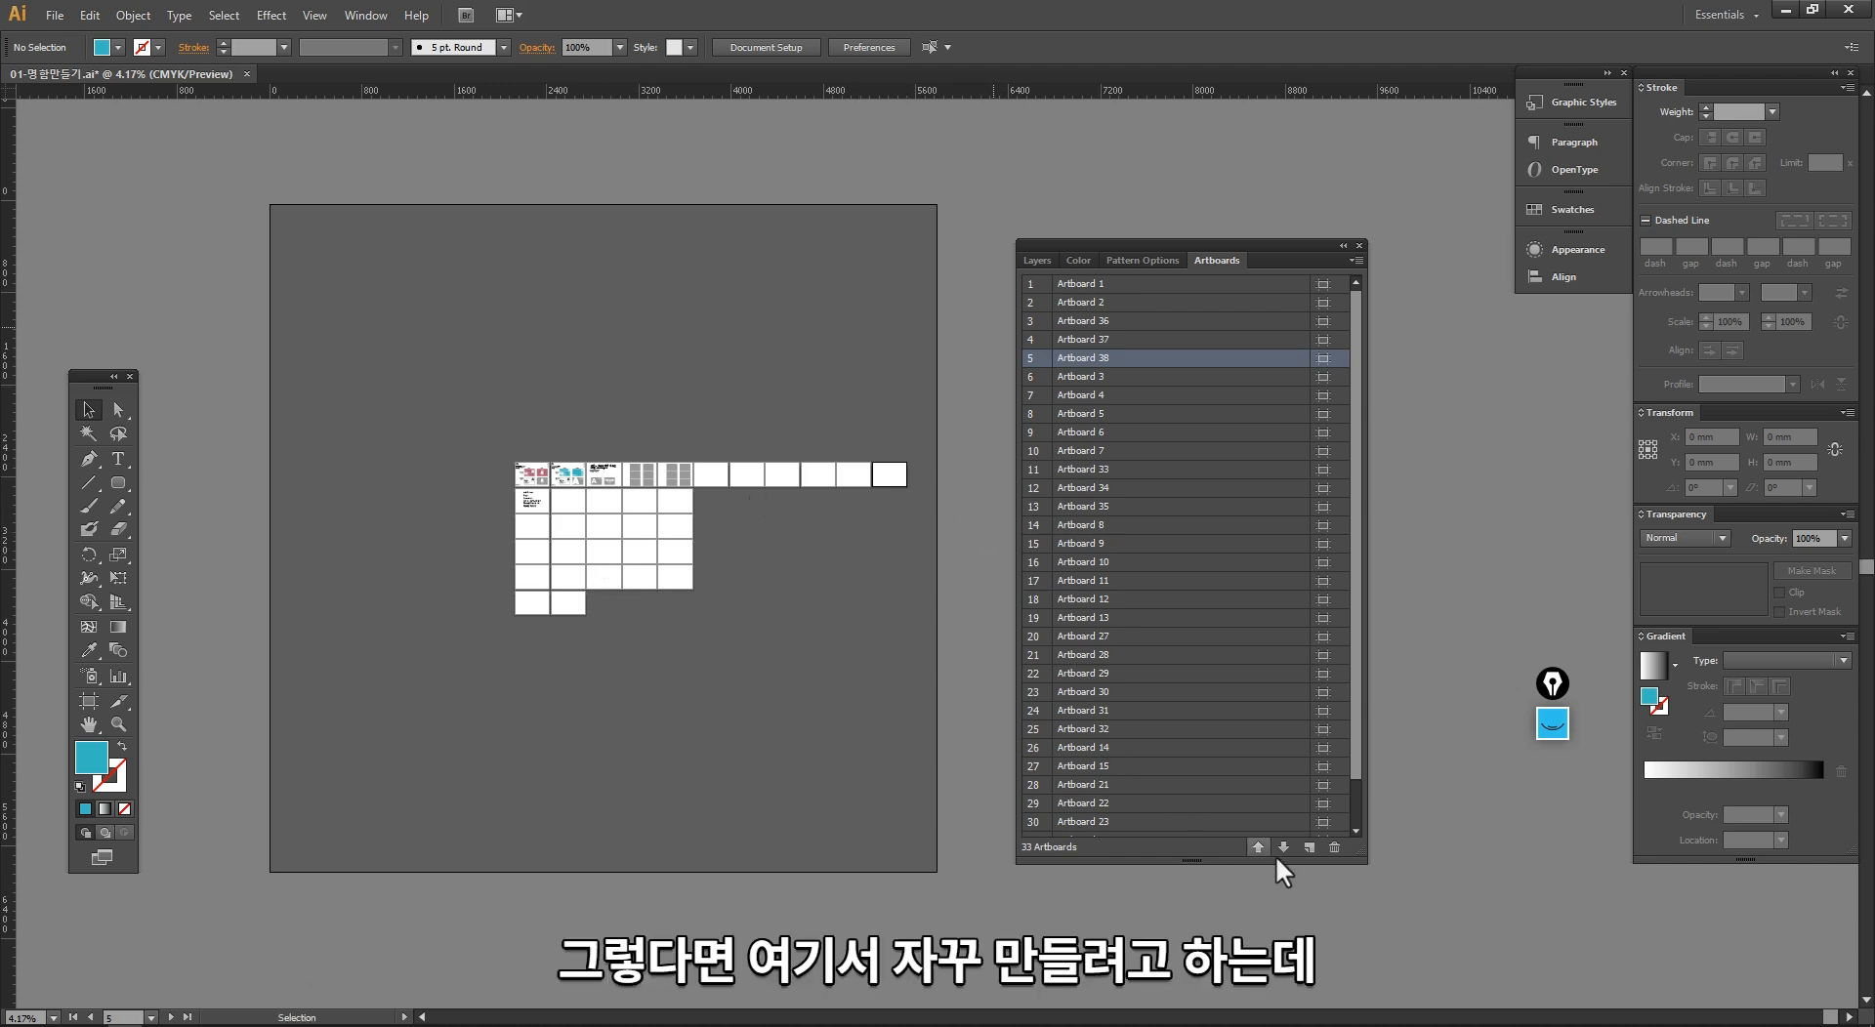
Step: Try to add another artboard after Artboard 38
click(1306, 846)
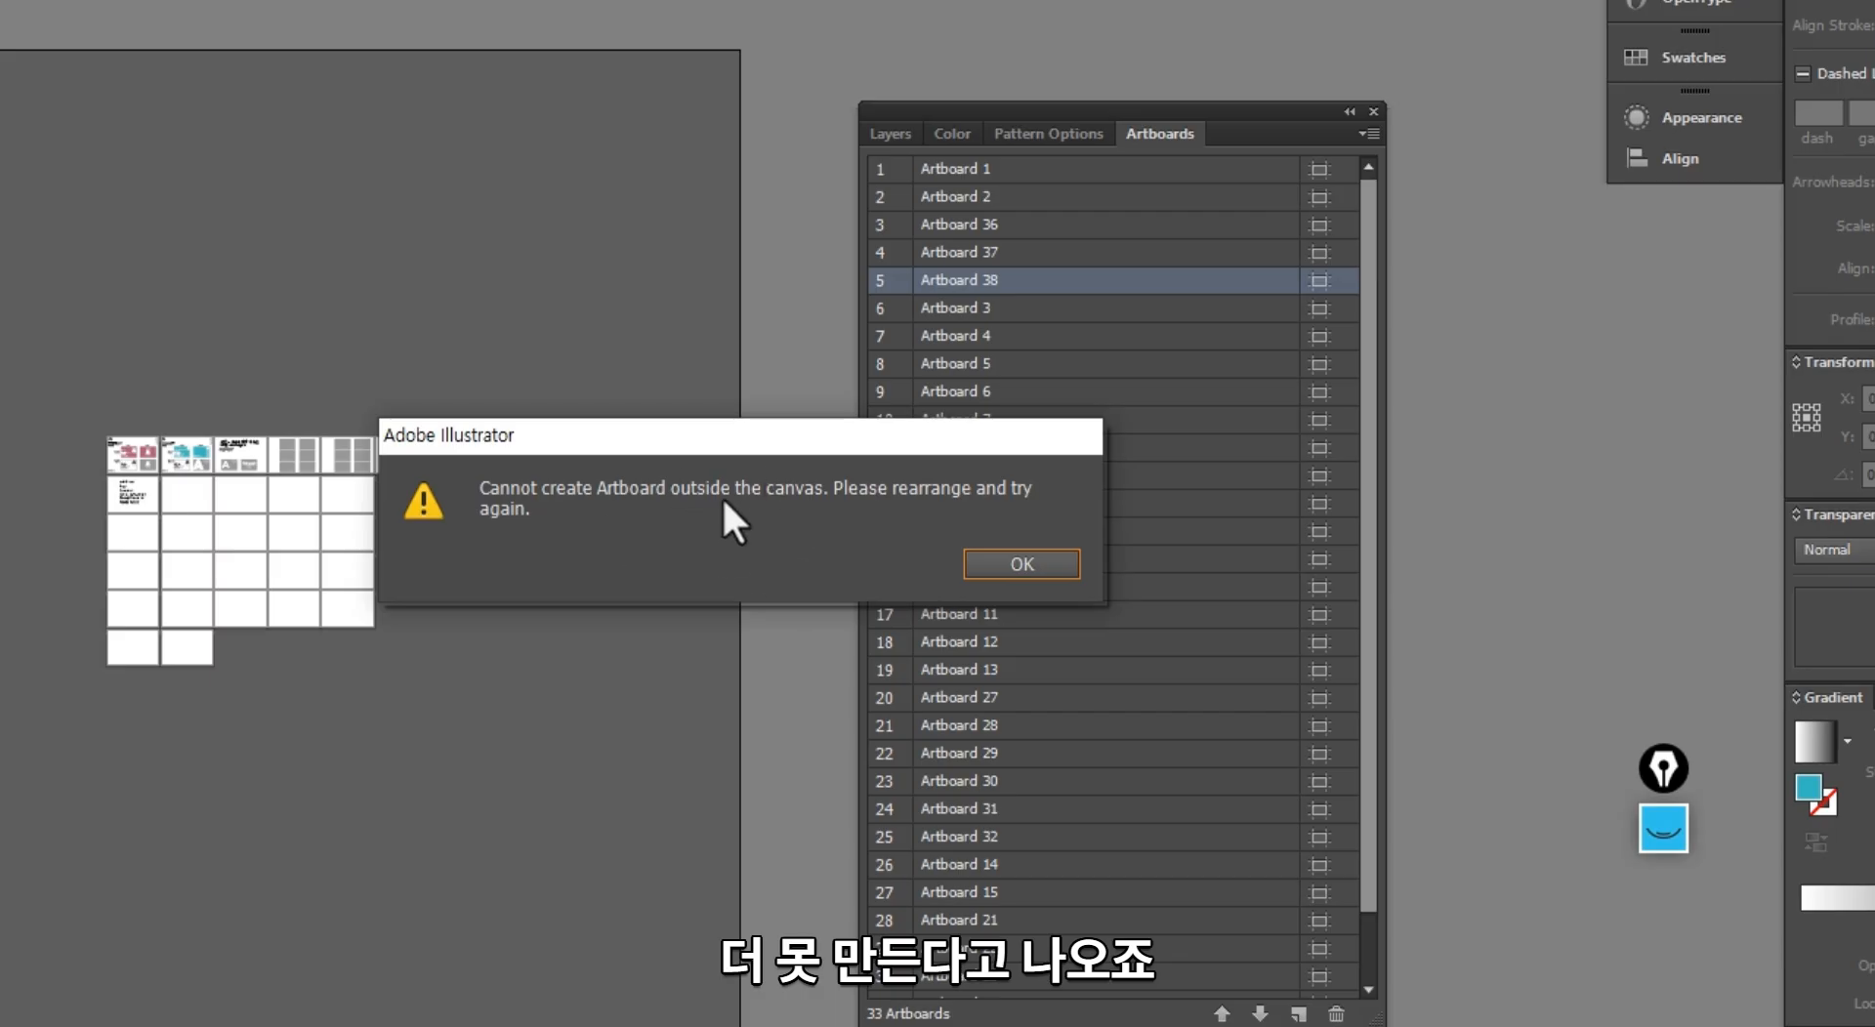
drag(772, 460, 630, 685)
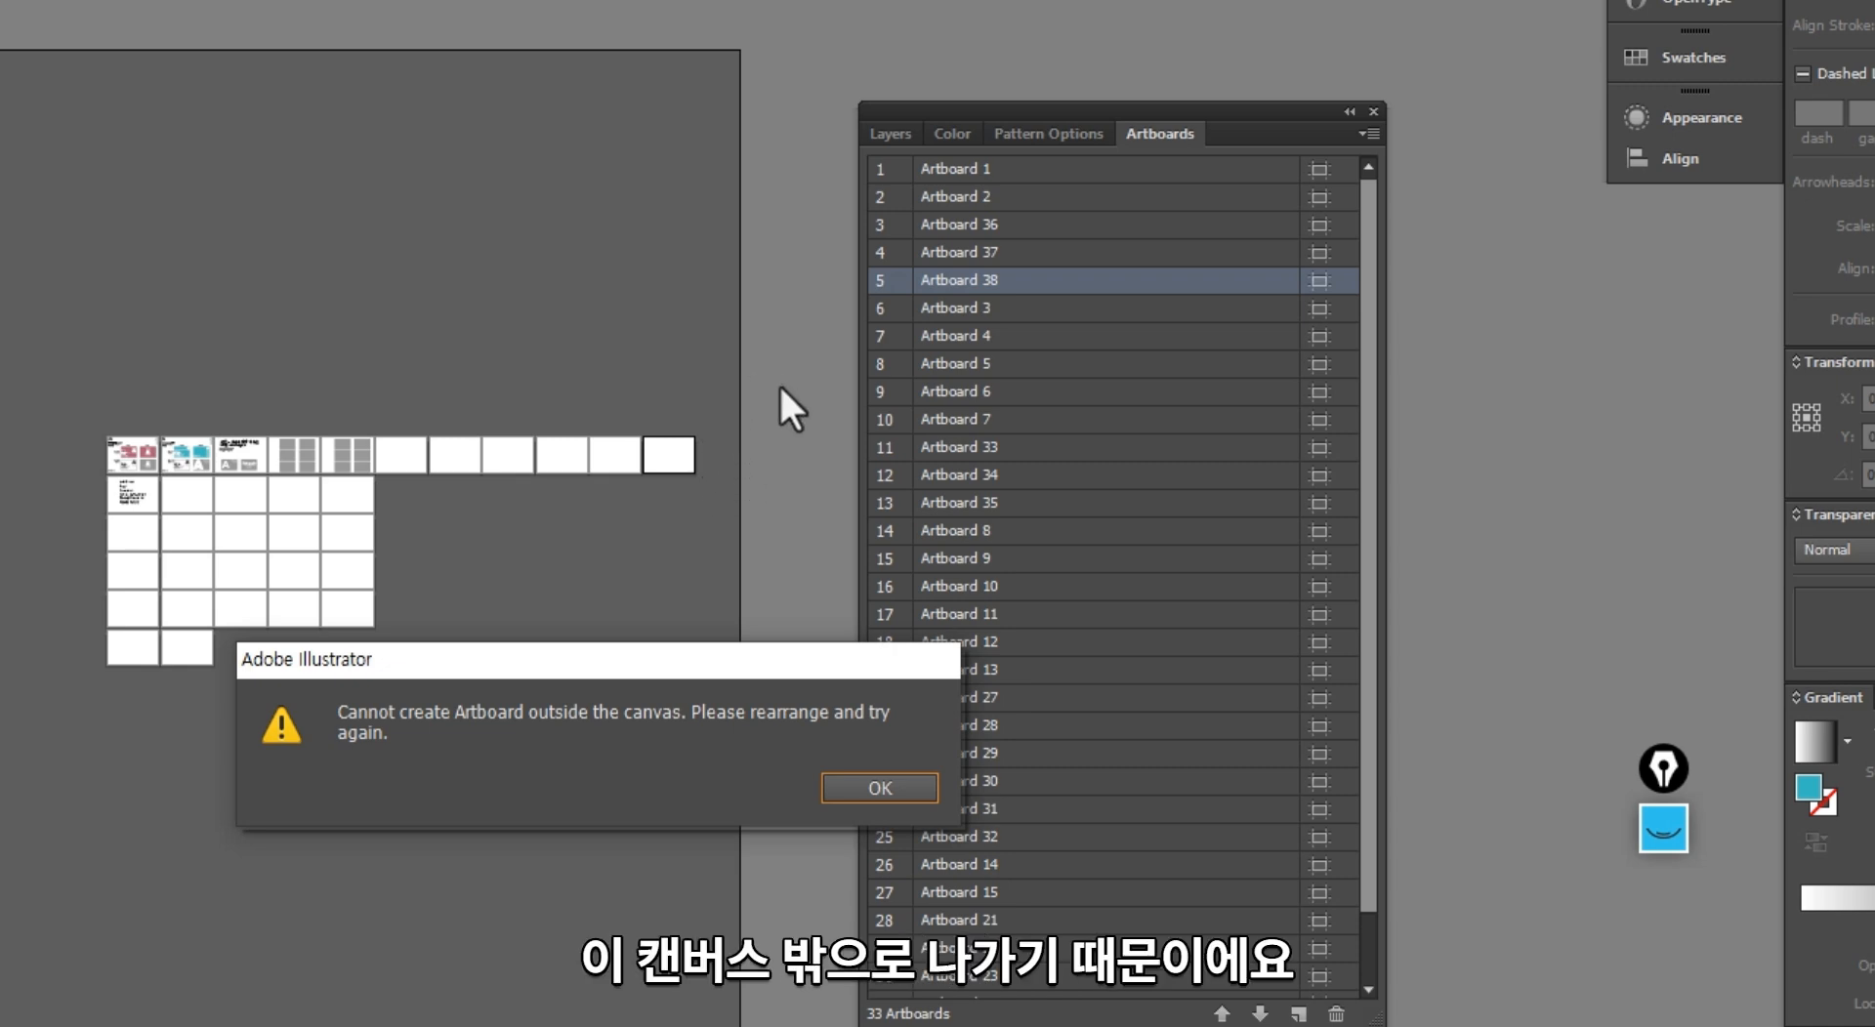
click(879, 788)
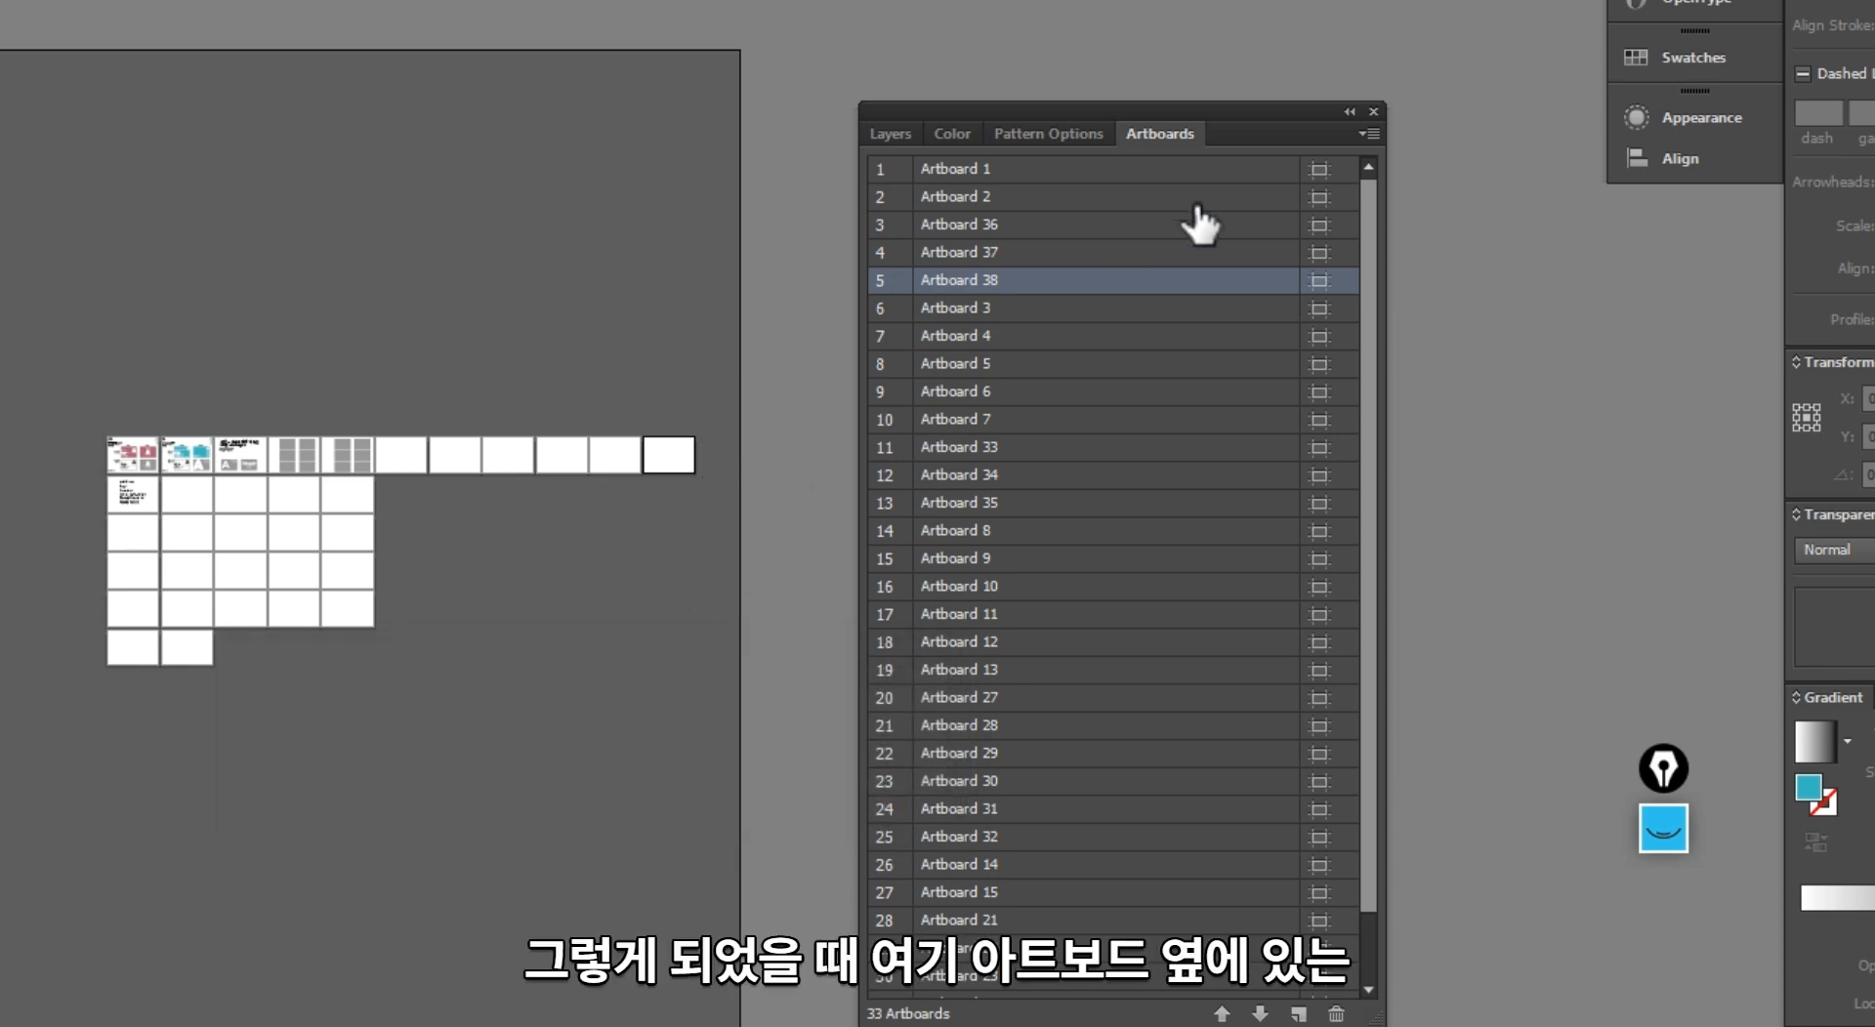
Step: Rearrange all artboards by row into 6 columns with 12 mm spacing, moving the artwork with them
click(1365, 131)
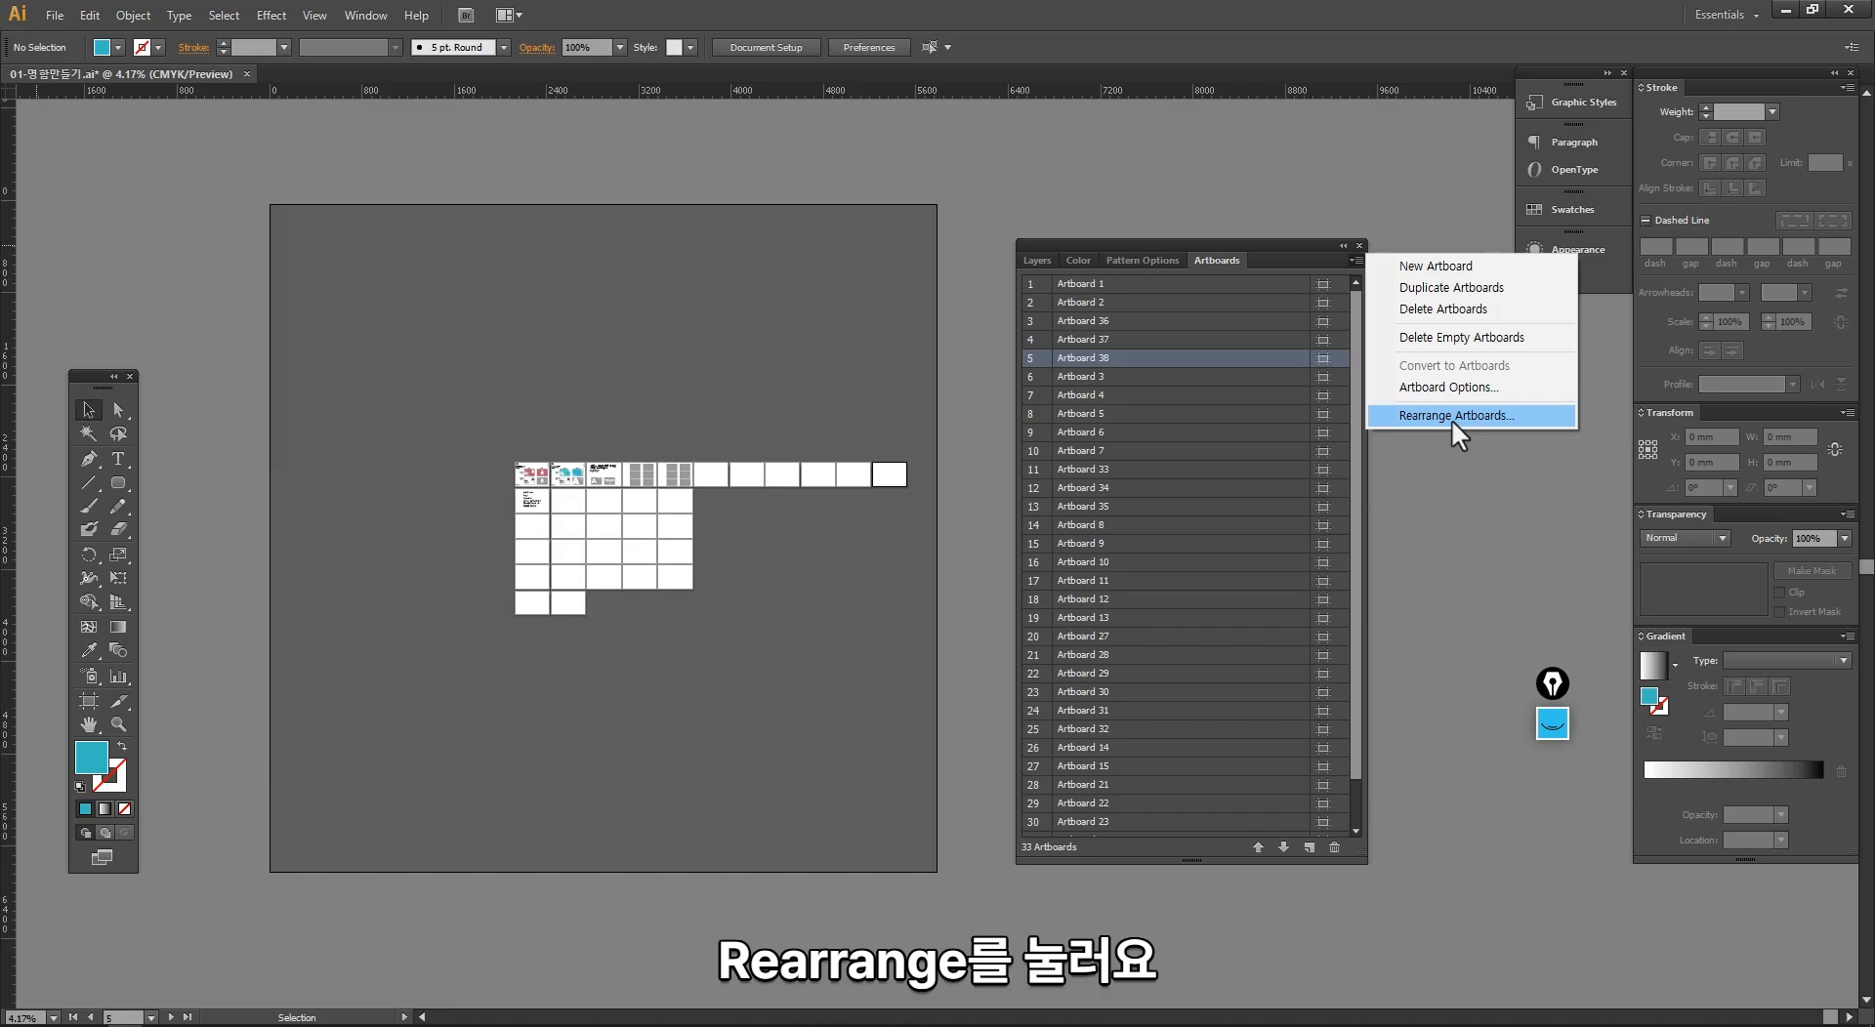
click(1519, 366)
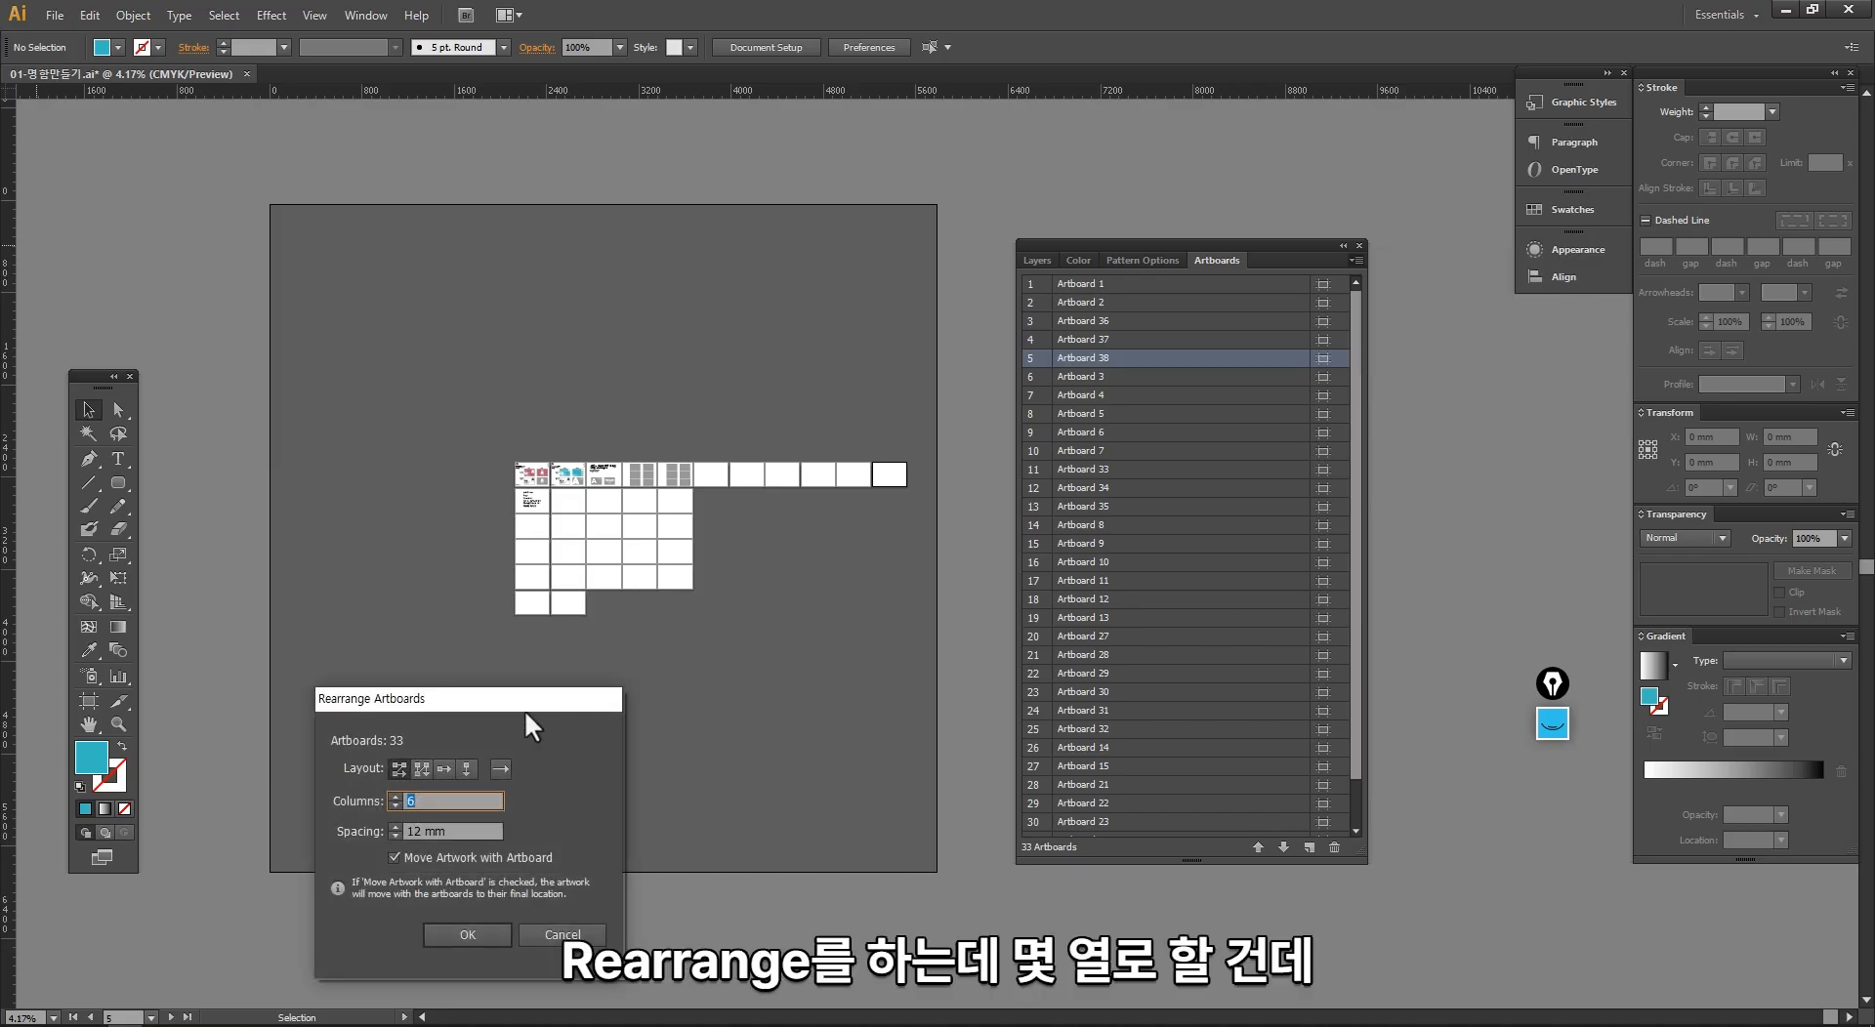
drag(525, 714, 822, 531)
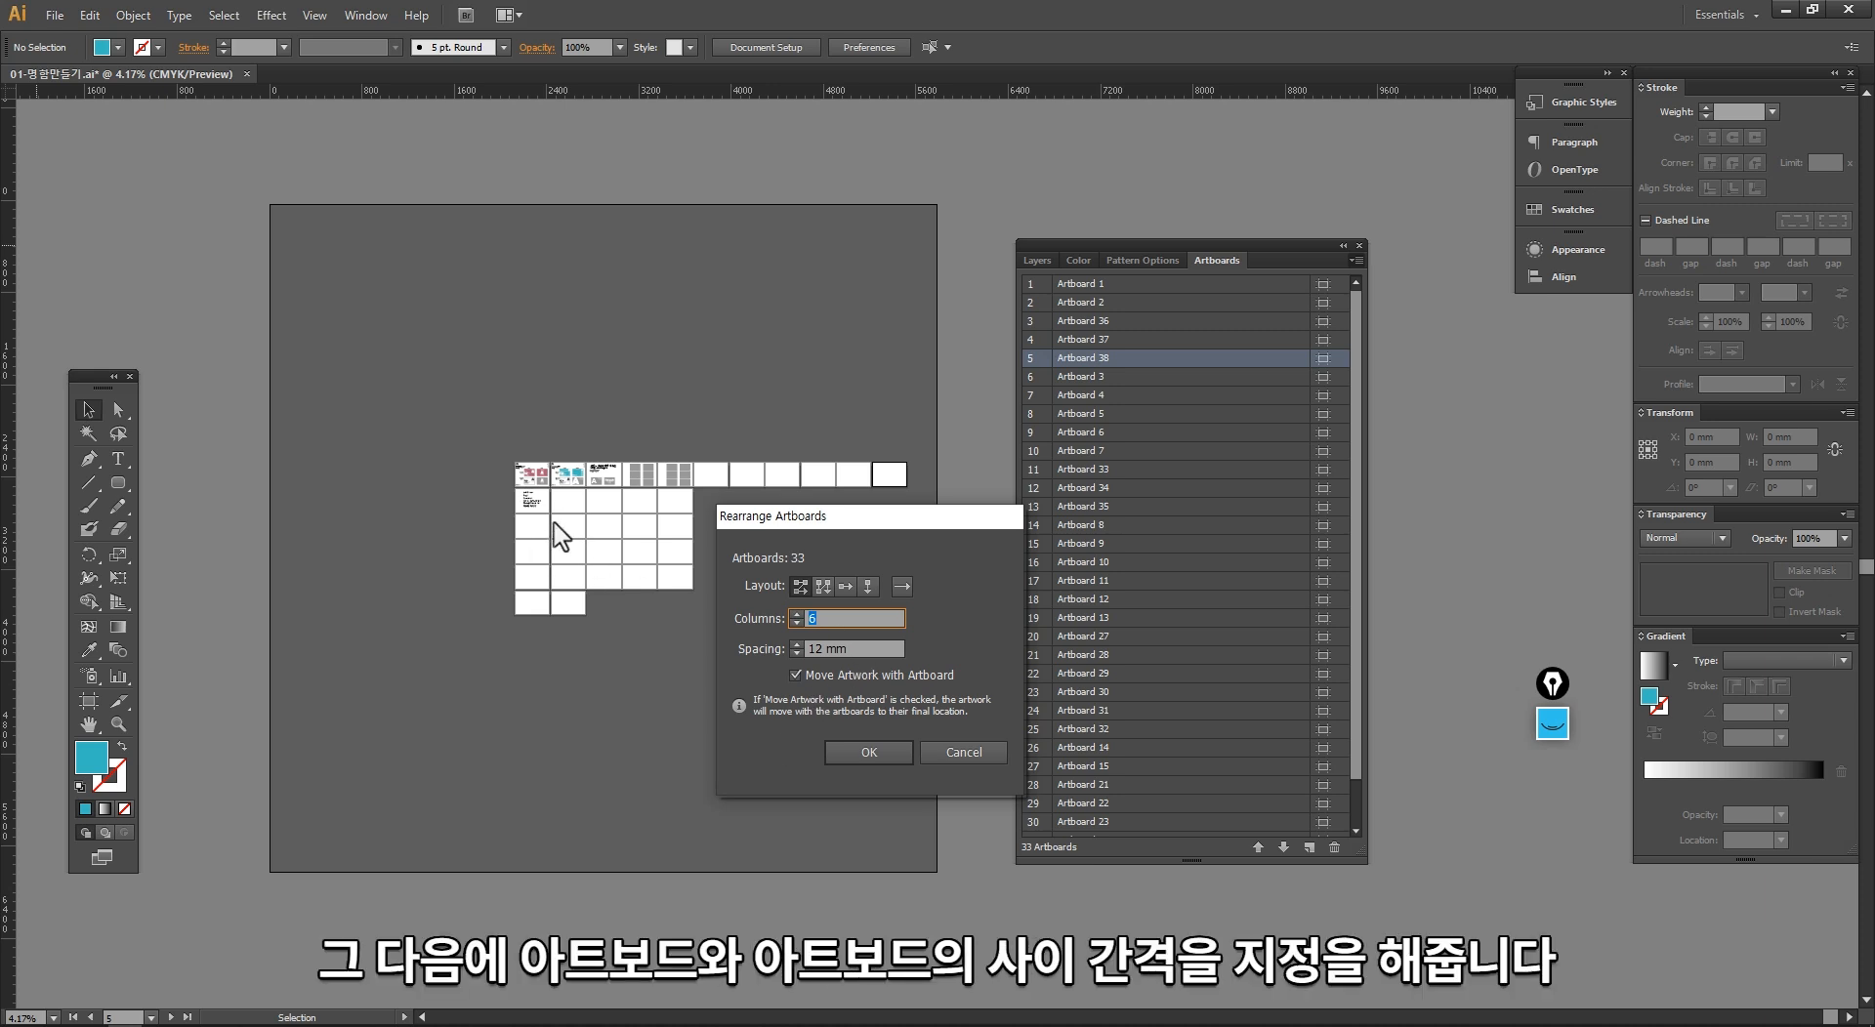
key(Tab)
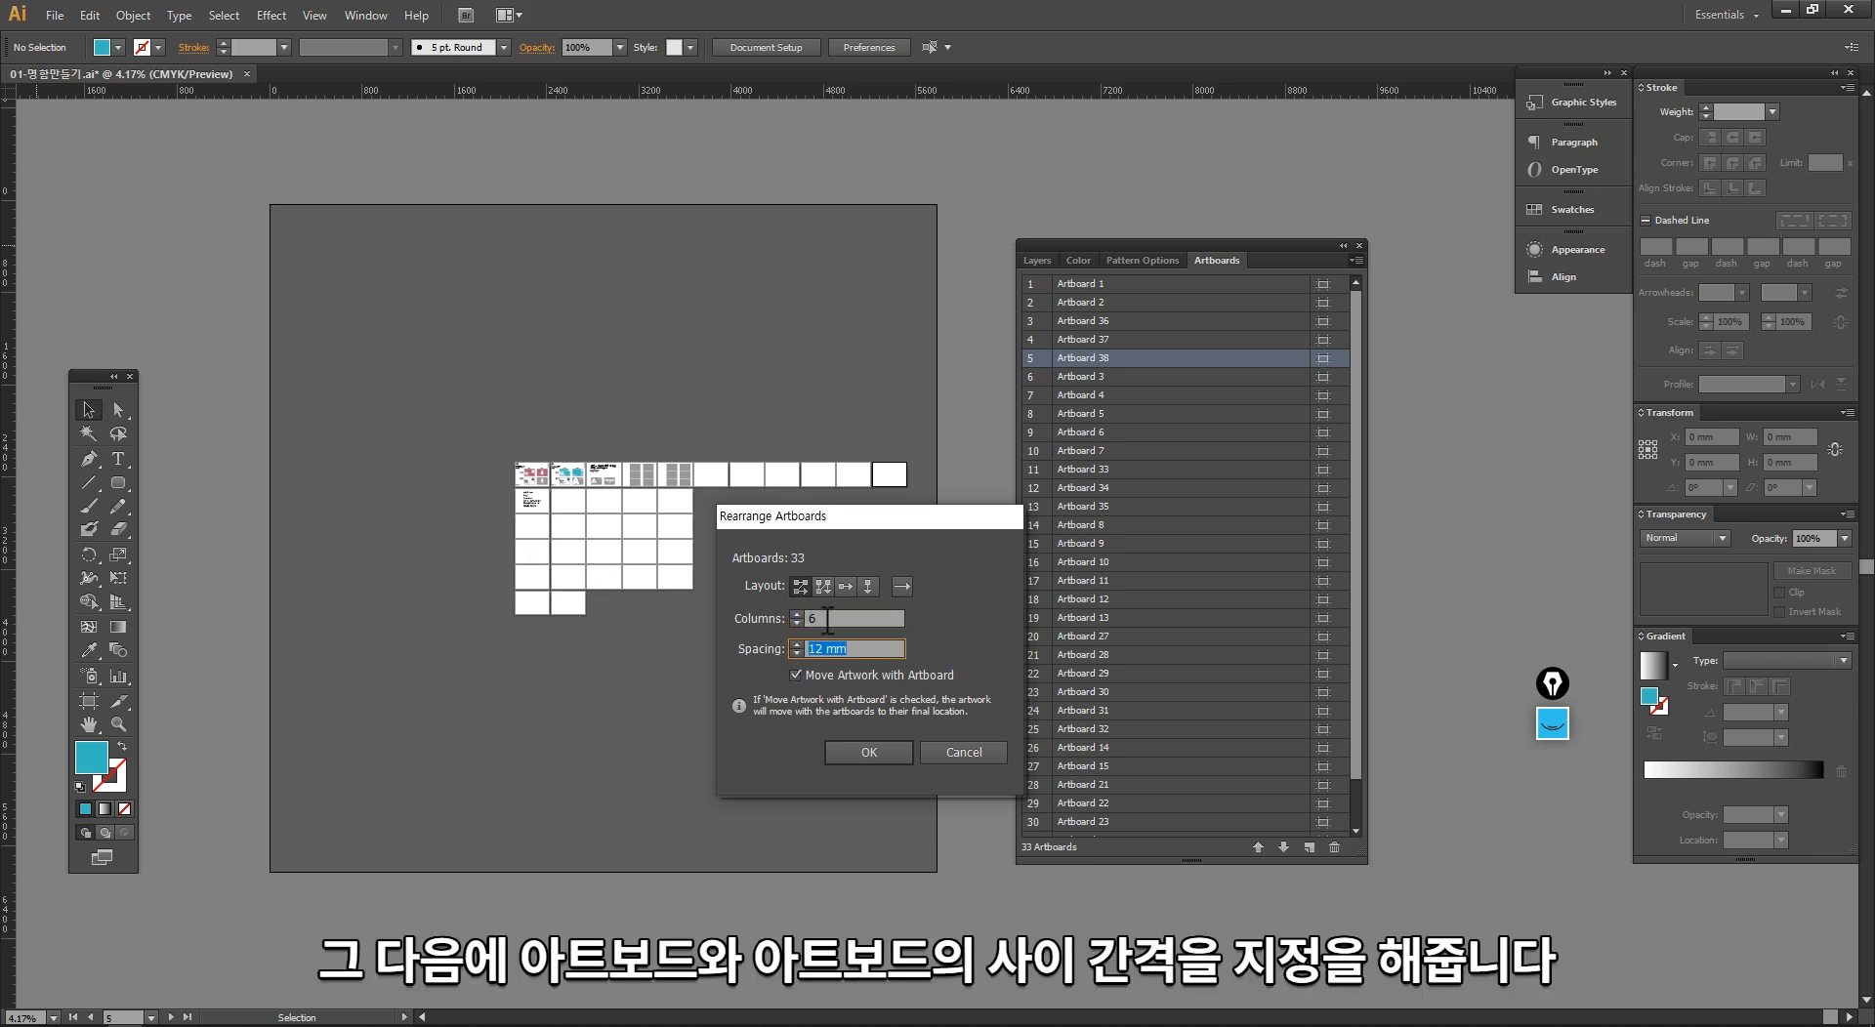
click(827, 621)
click(863, 752)
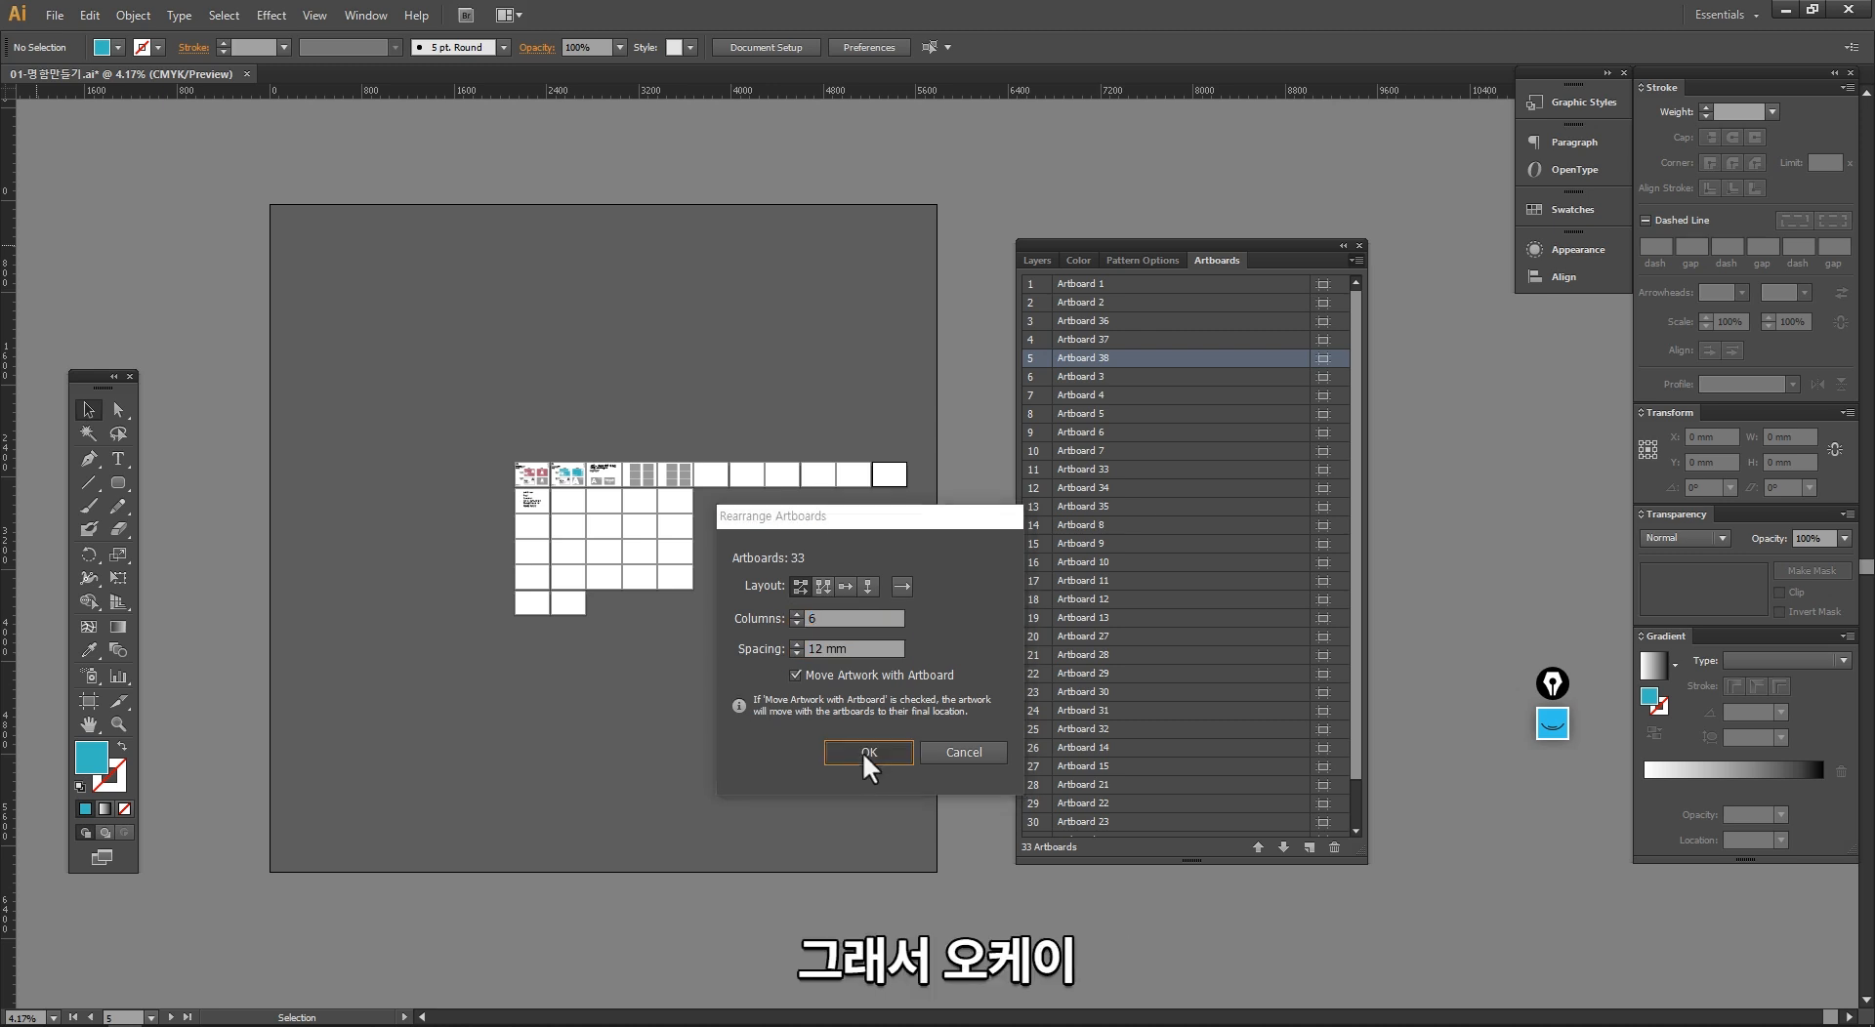
key(space)
drag(750, 585, 568, 559)
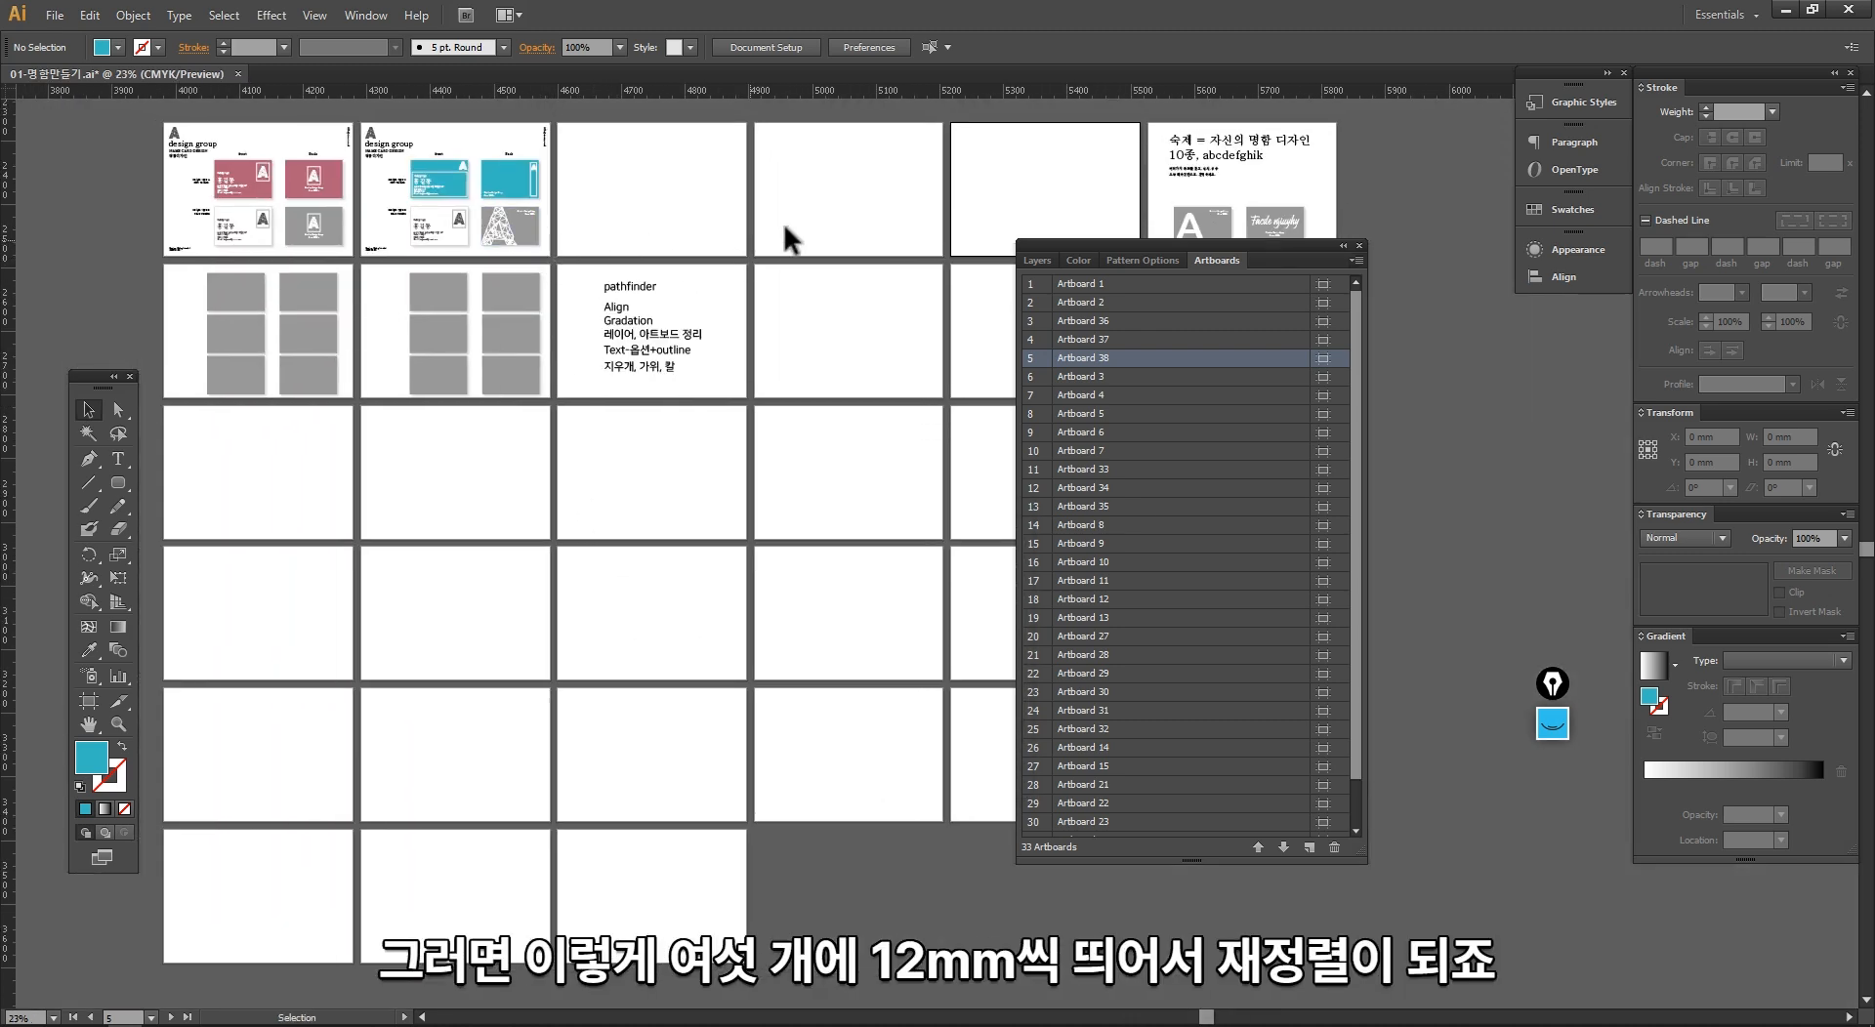
Step: Move the Artboards panel away from the middle of the artboard grid
drag(1074, 246, 1309, 329)
key(space)
drag(1126, 428, 1089, 405)
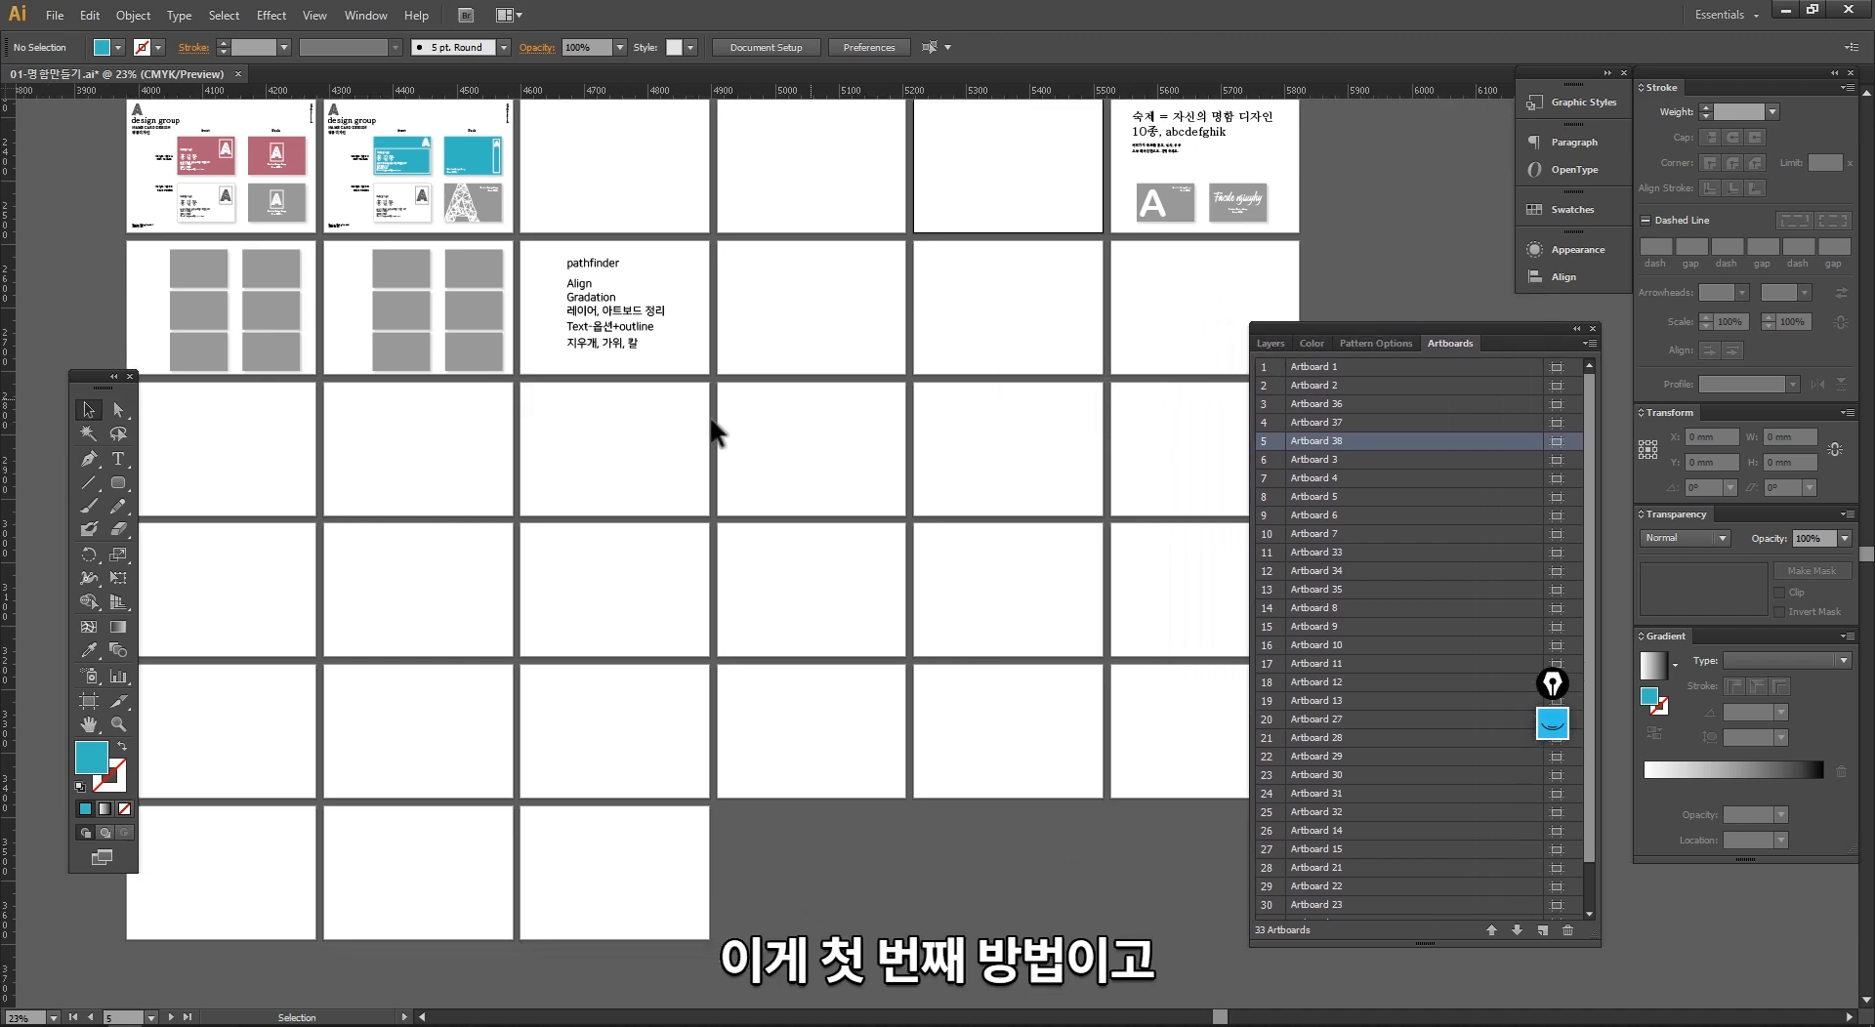
Step: Activate artboards across several rows of the canvas to check which Artboards list entry each one corresponds to
click(842, 348)
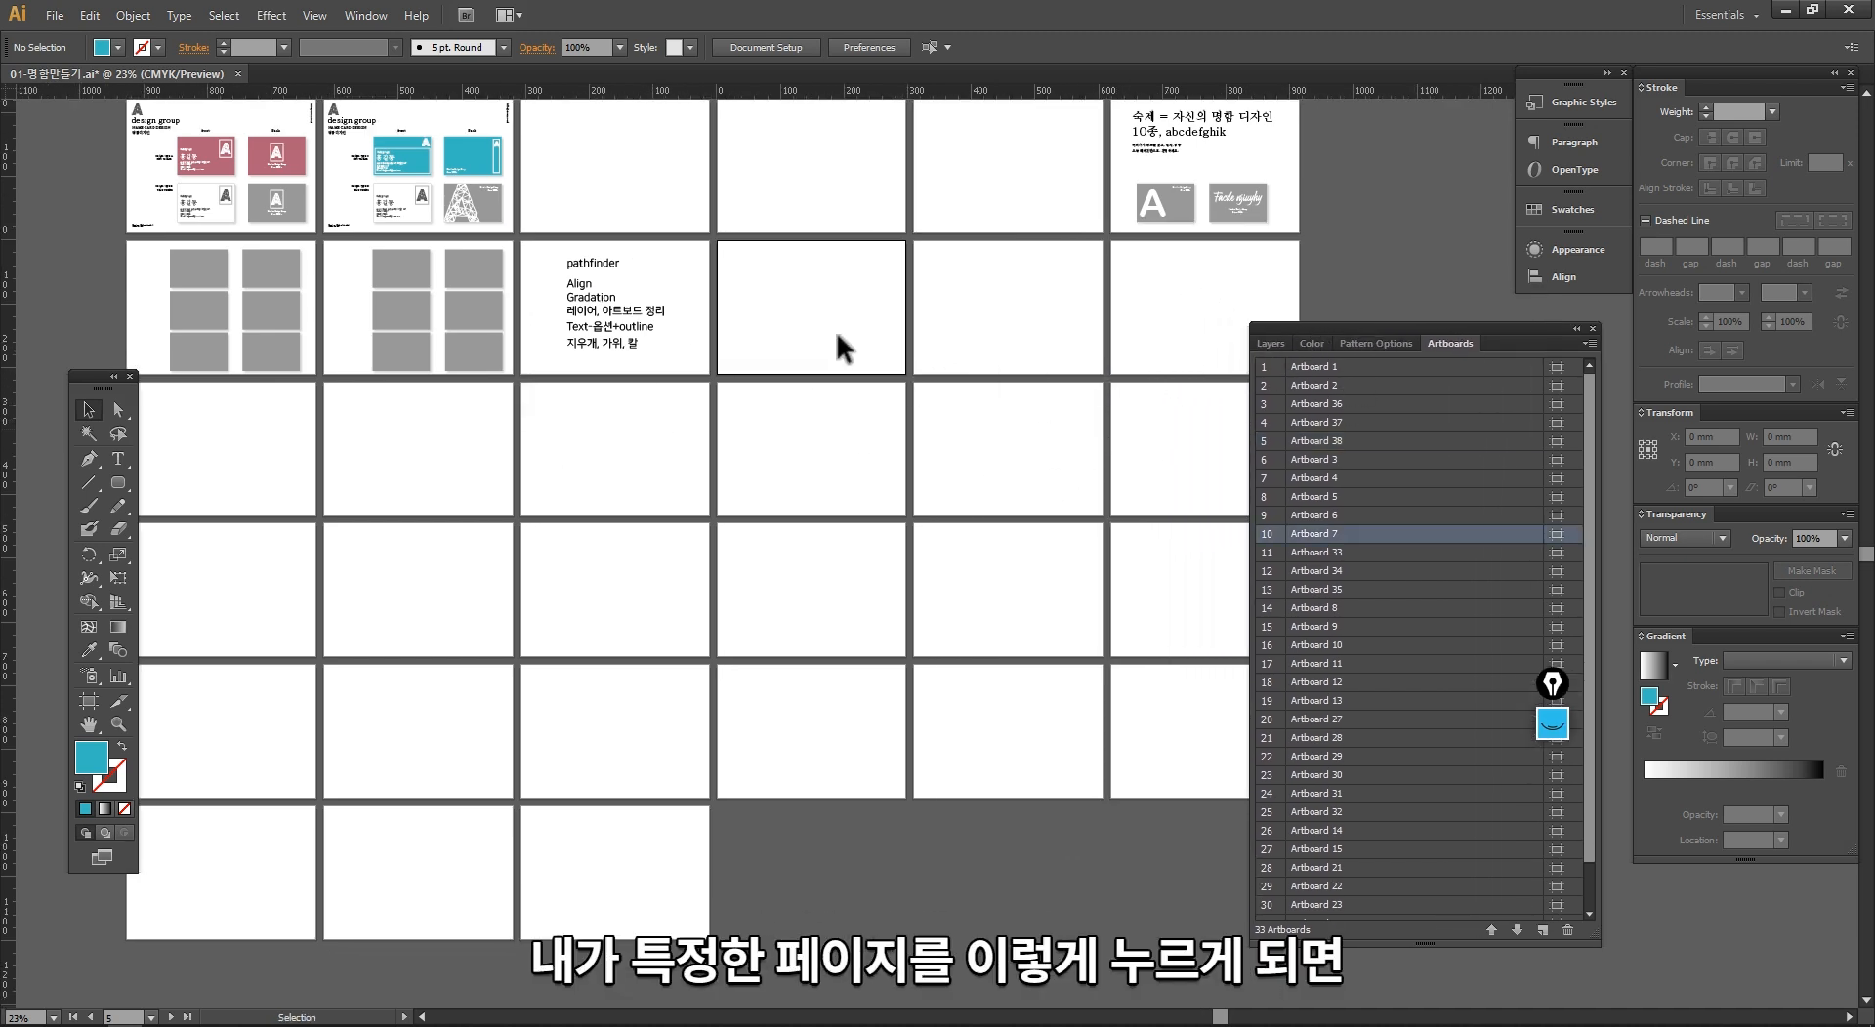
click(838, 576)
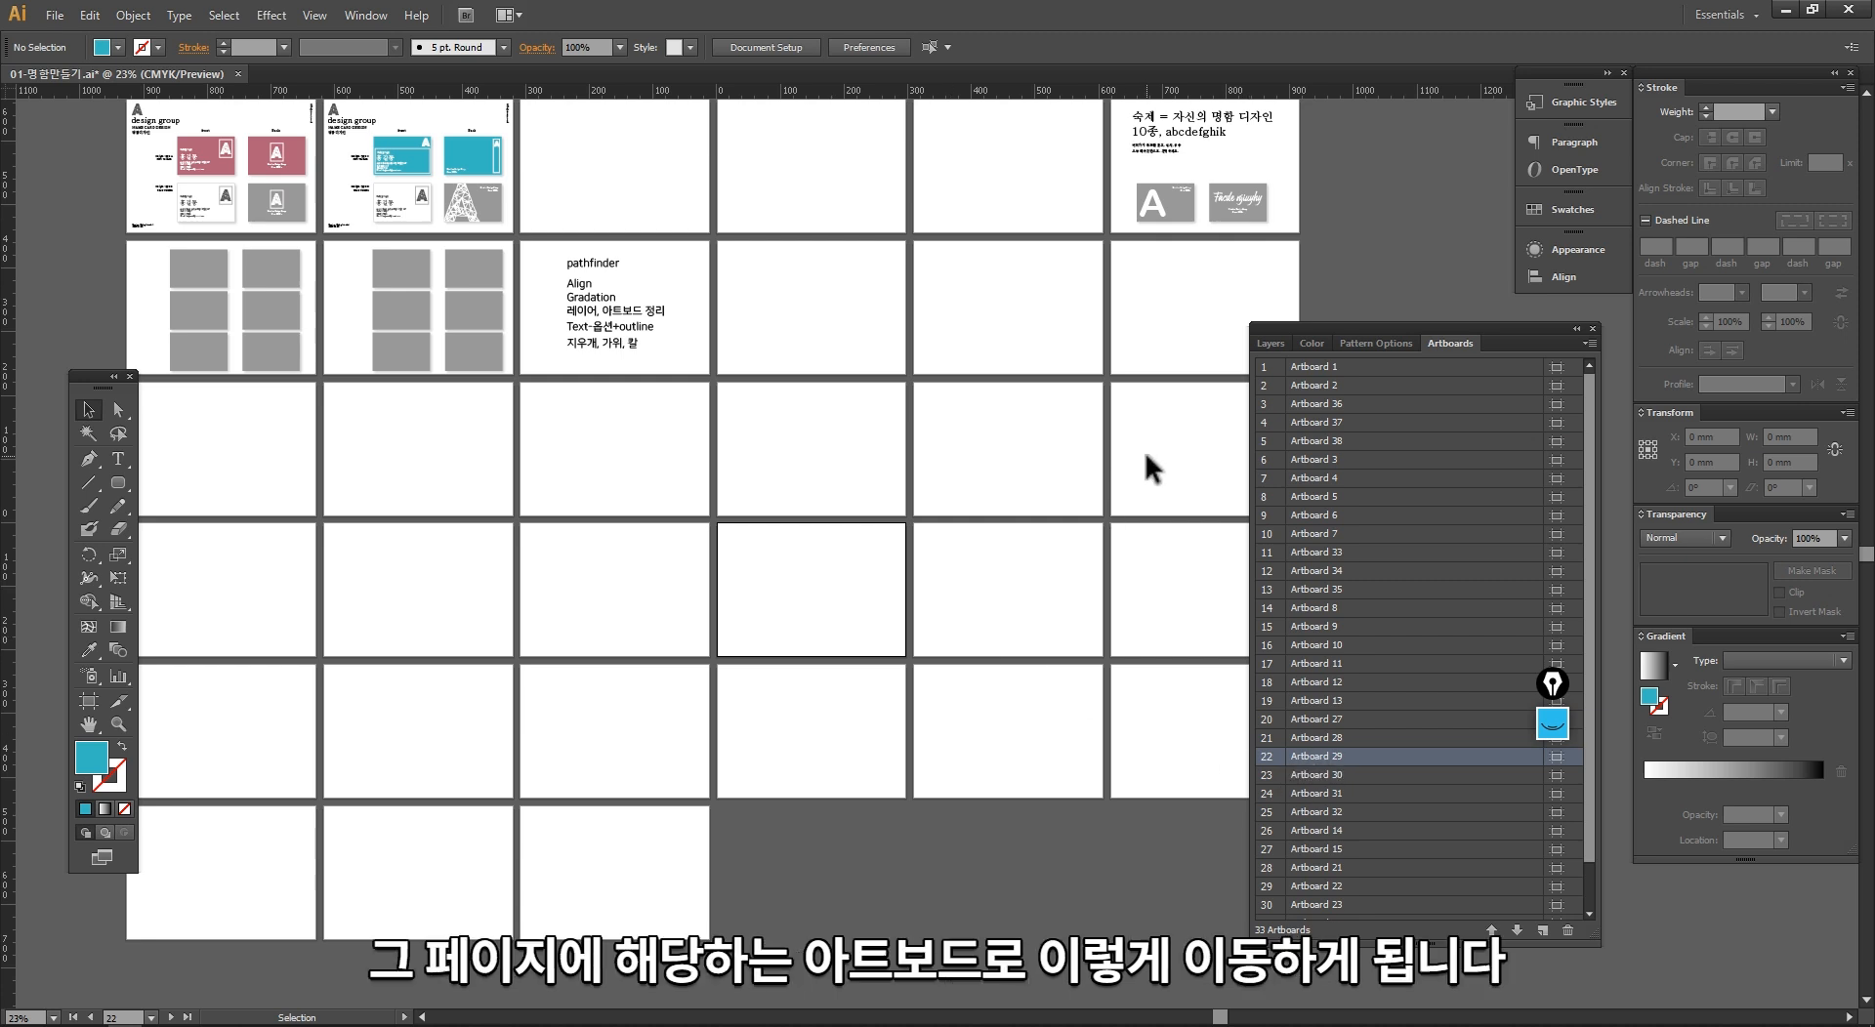
click(1313, 682)
click(428, 717)
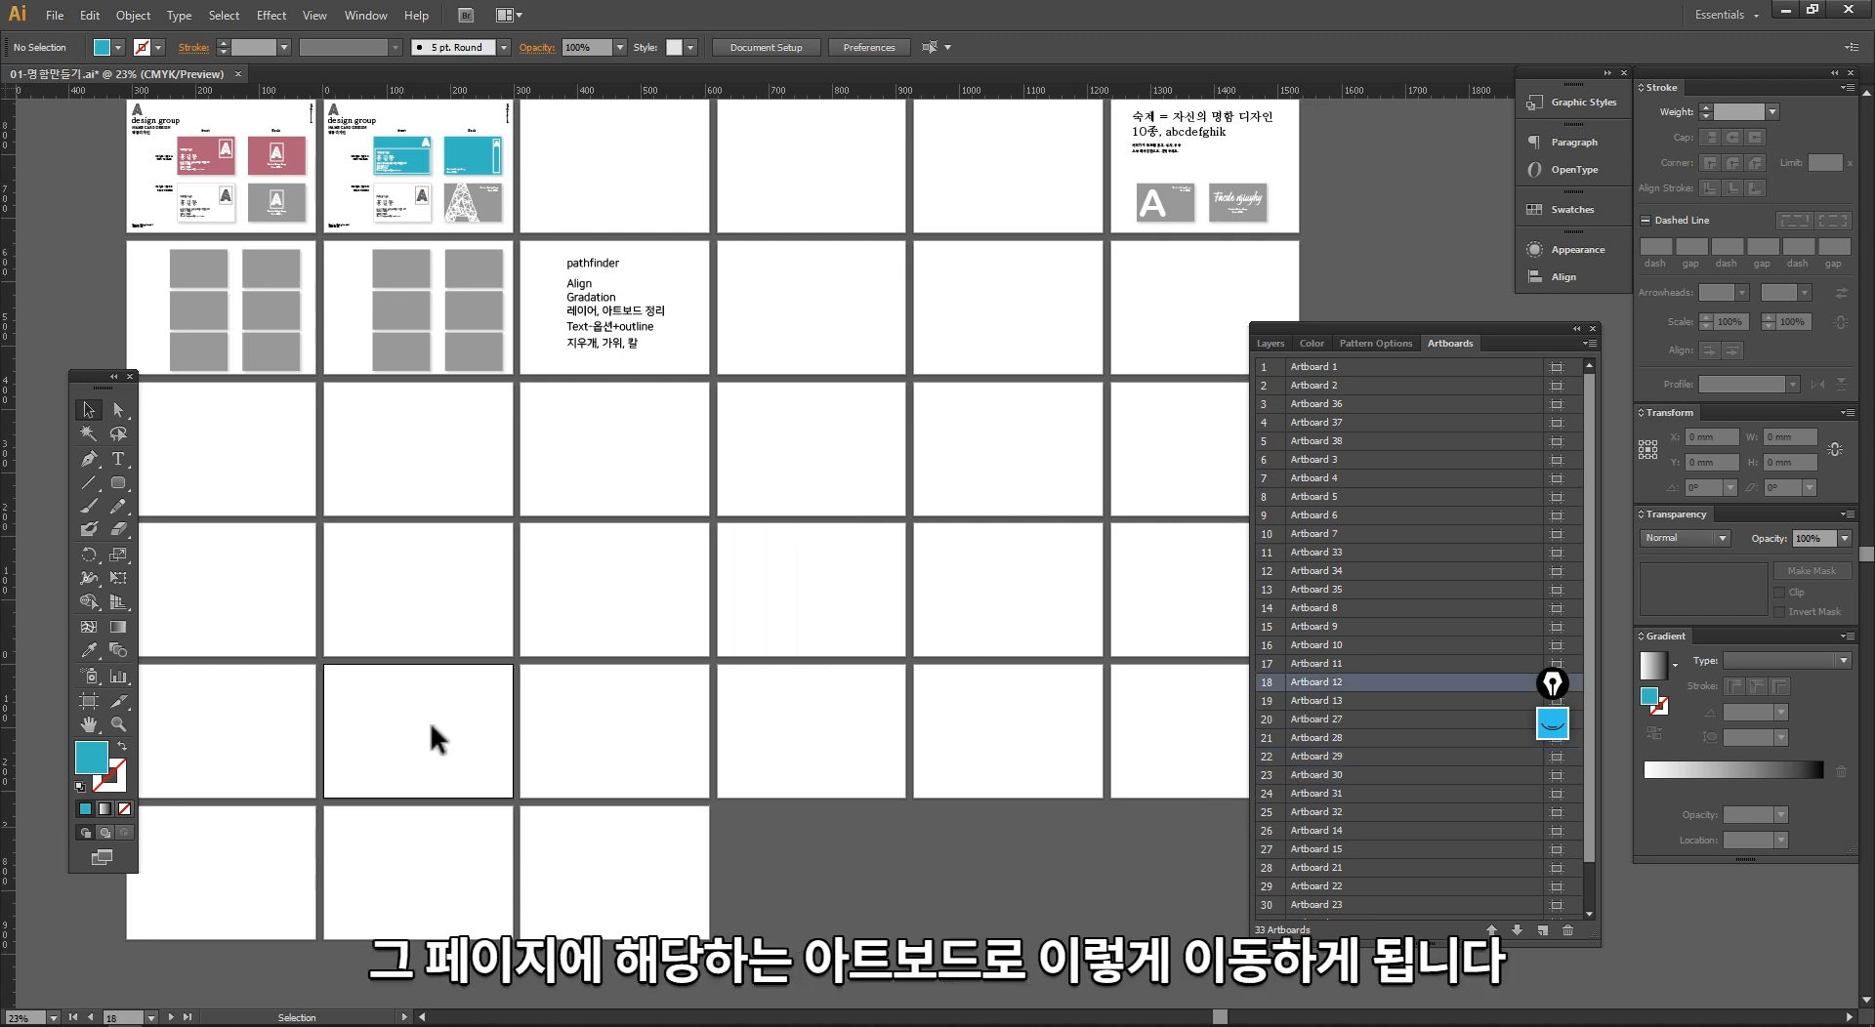
click(993, 760)
click(1156, 742)
click(1092, 647)
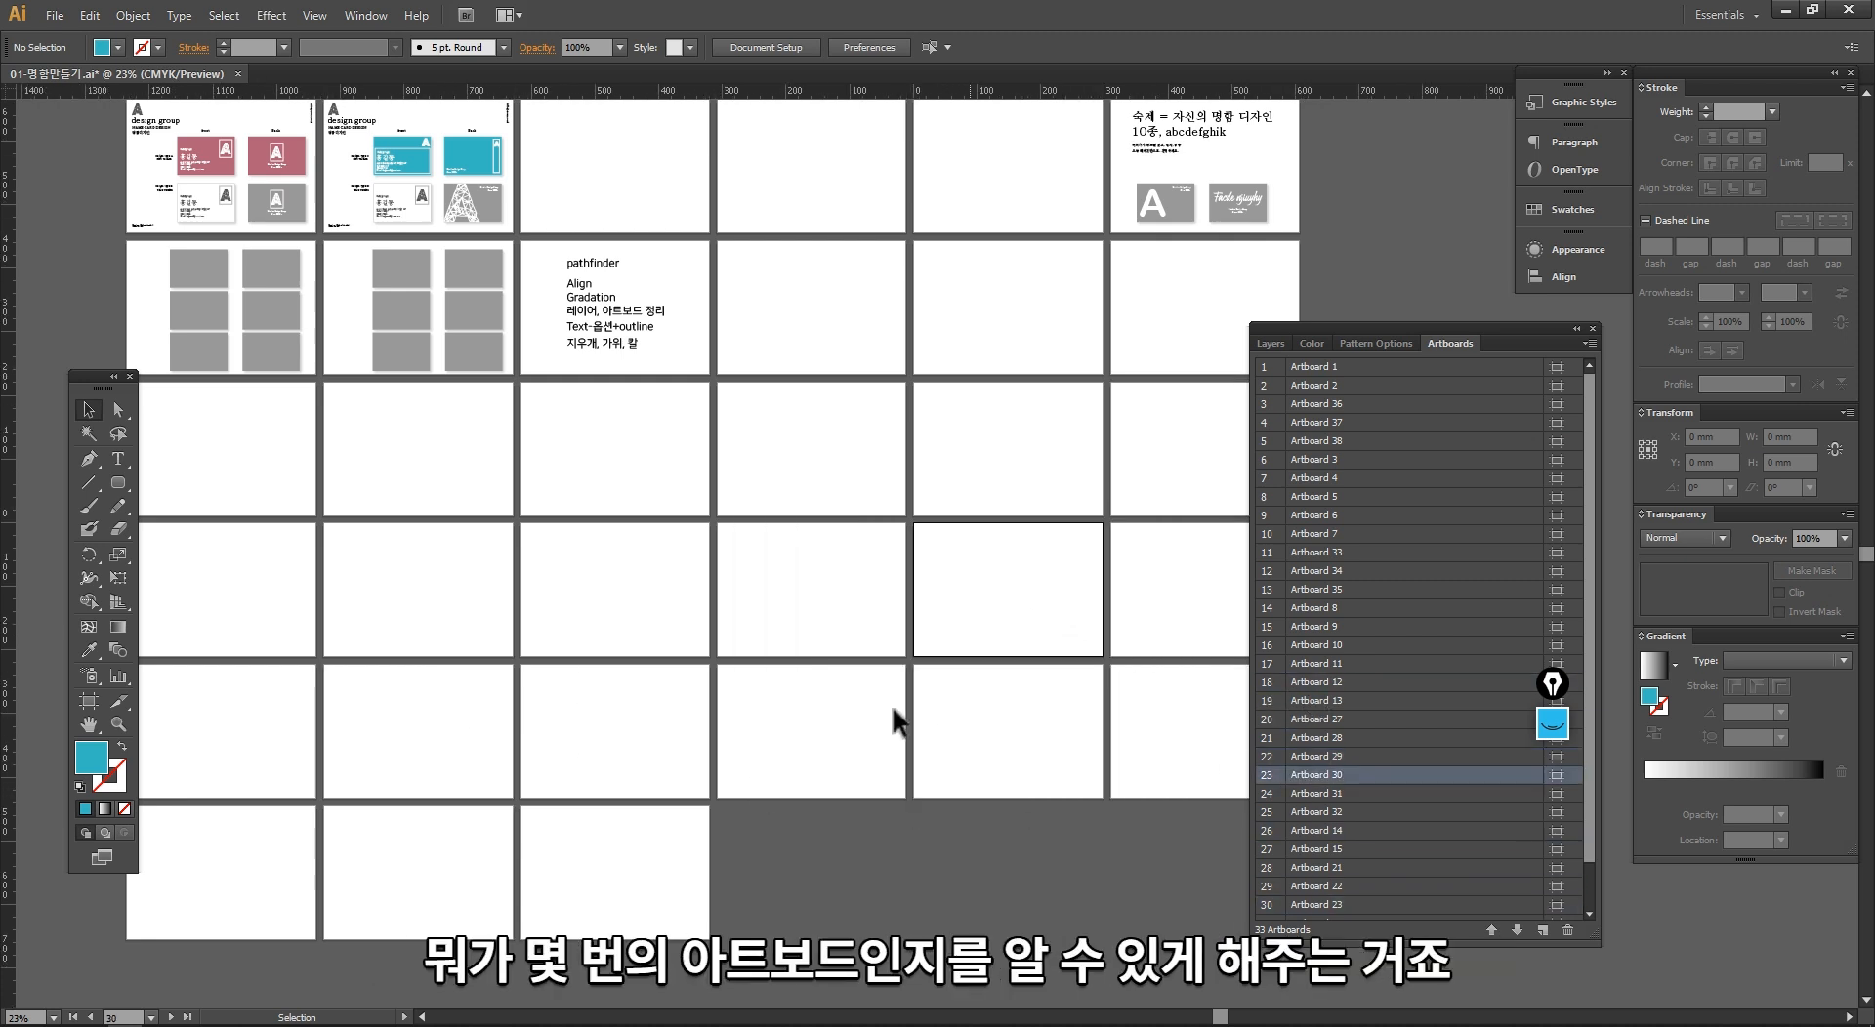
click(631, 743)
click(469, 850)
click(244, 869)
click(674, 566)
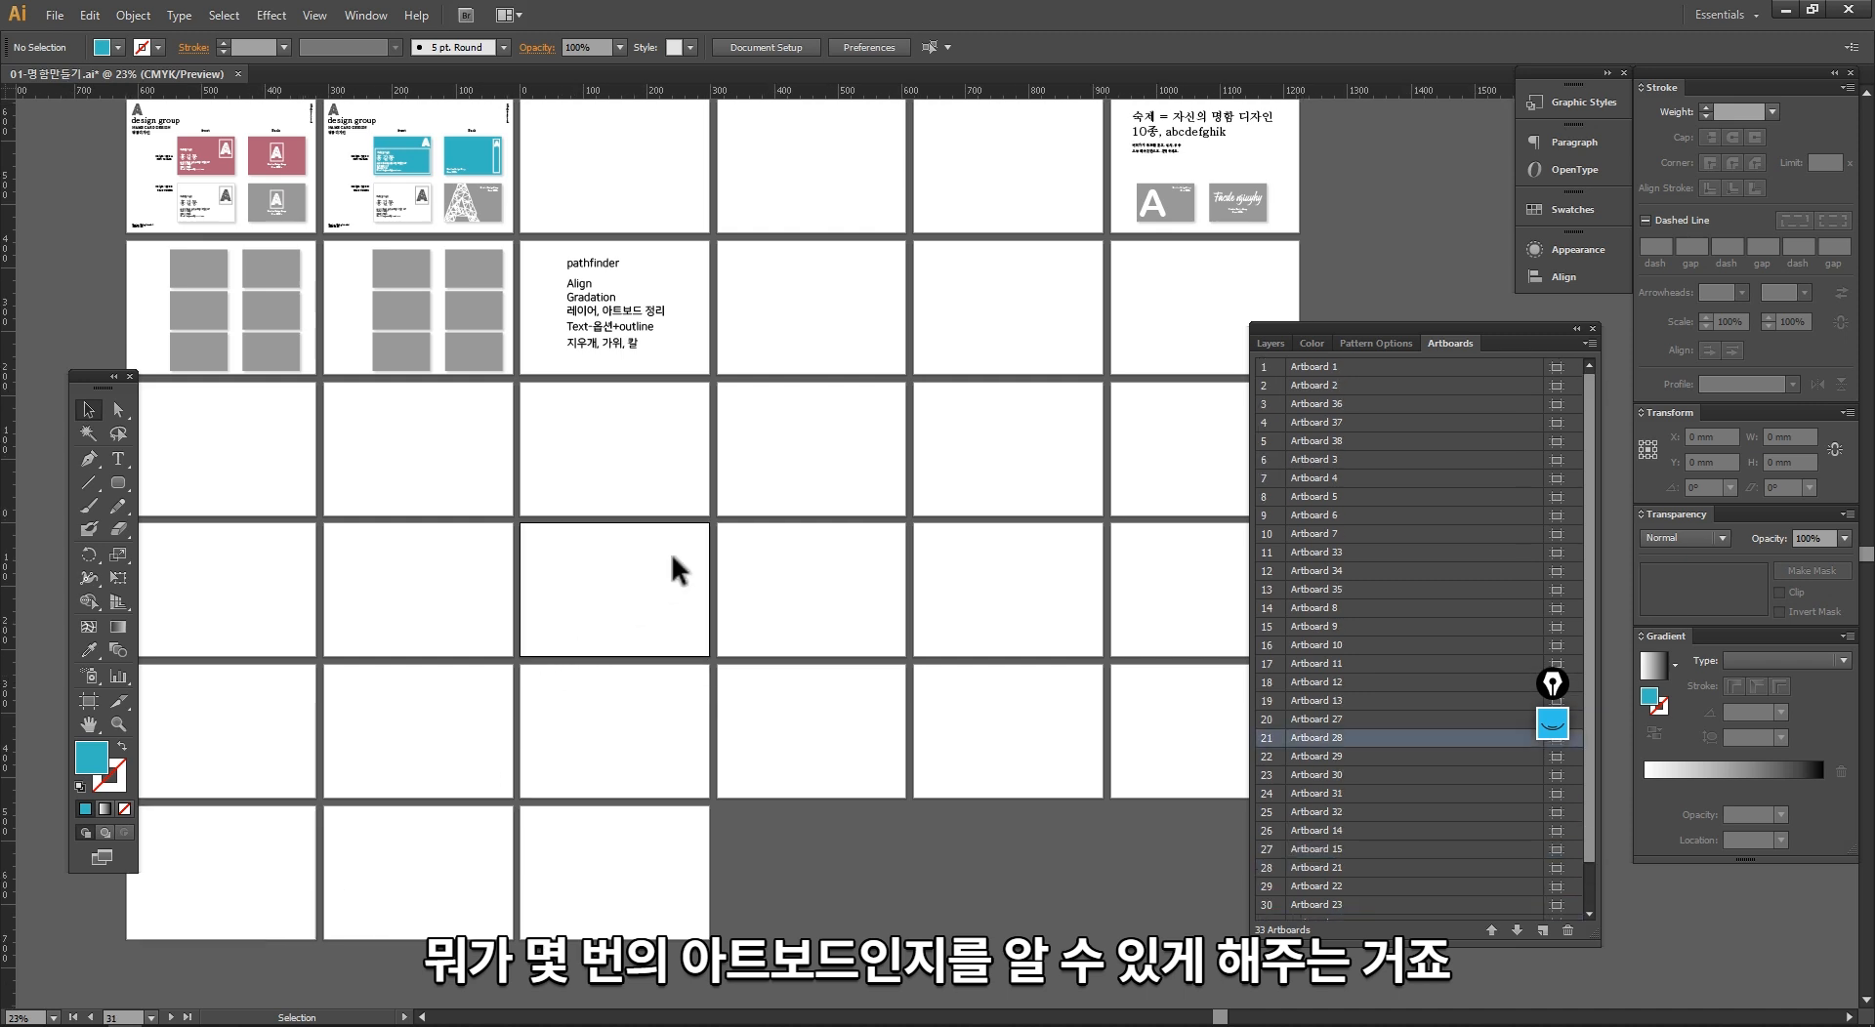
click(763, 432)
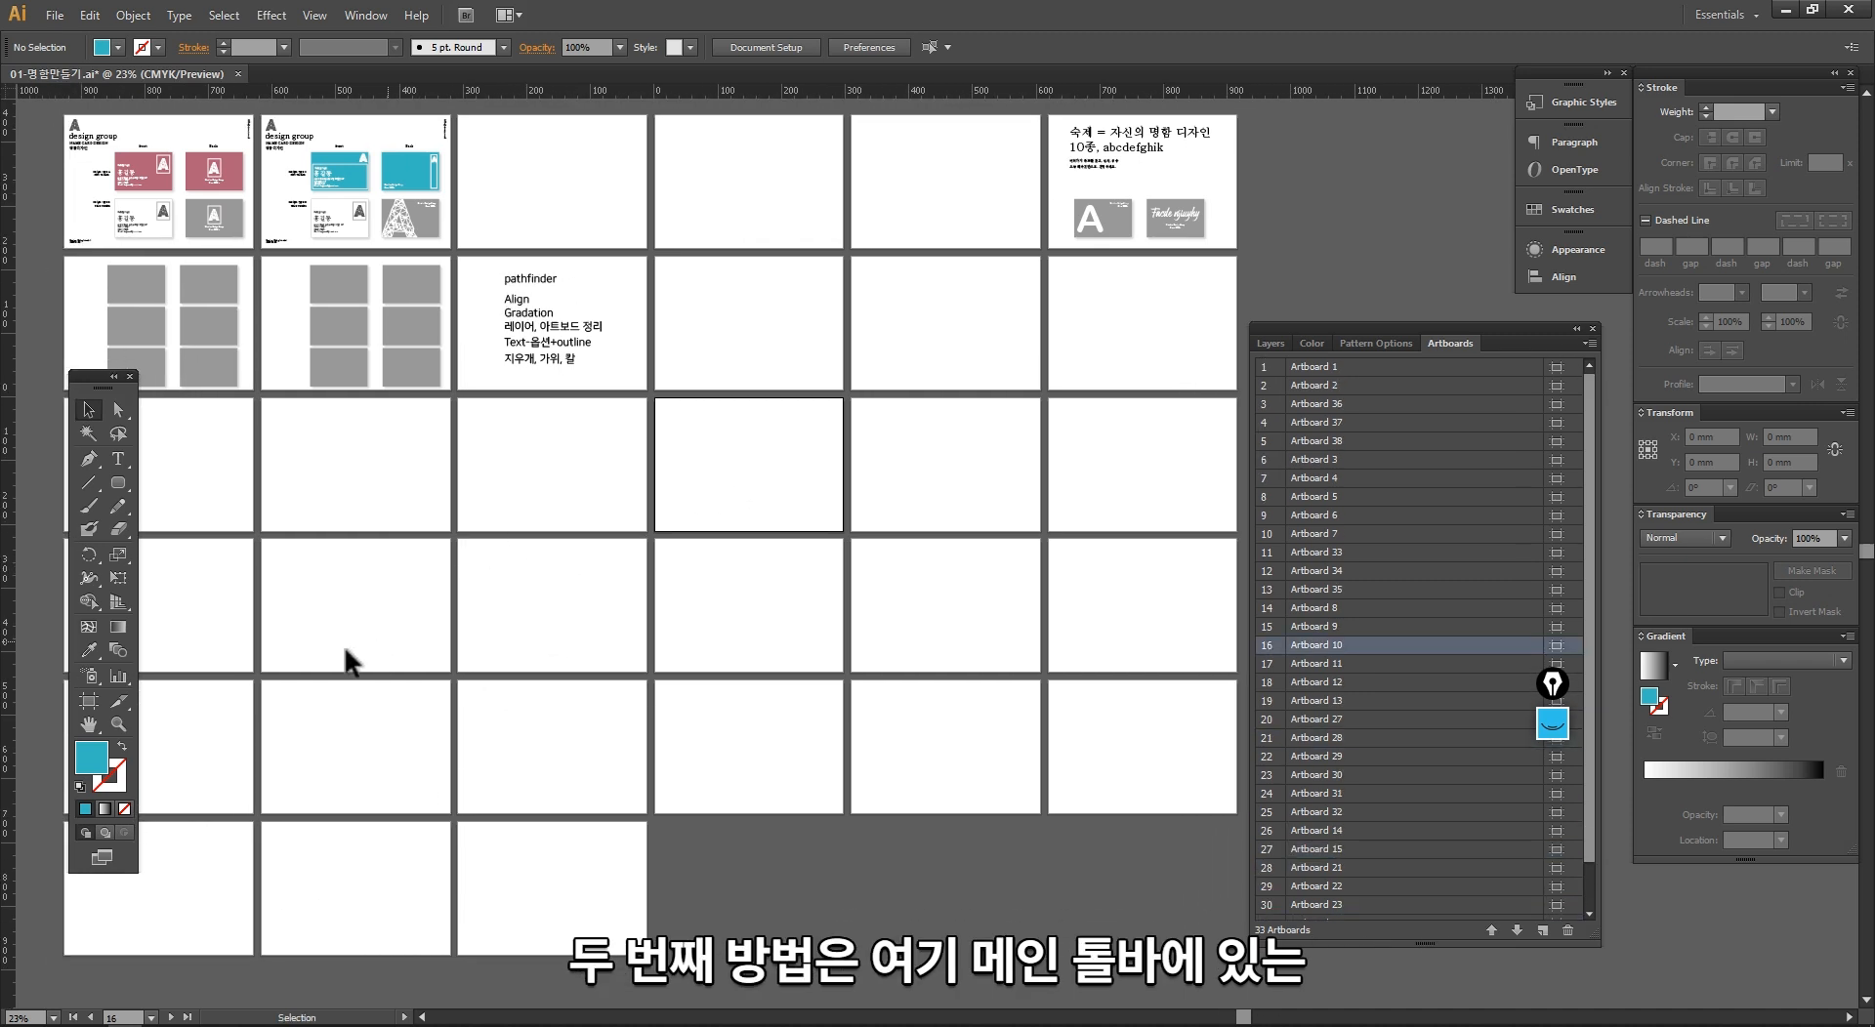
Step: Move the toolbox slightly aside and, with the Artboard tool, select Artboard 29
drag(90, 379, 145, 378)
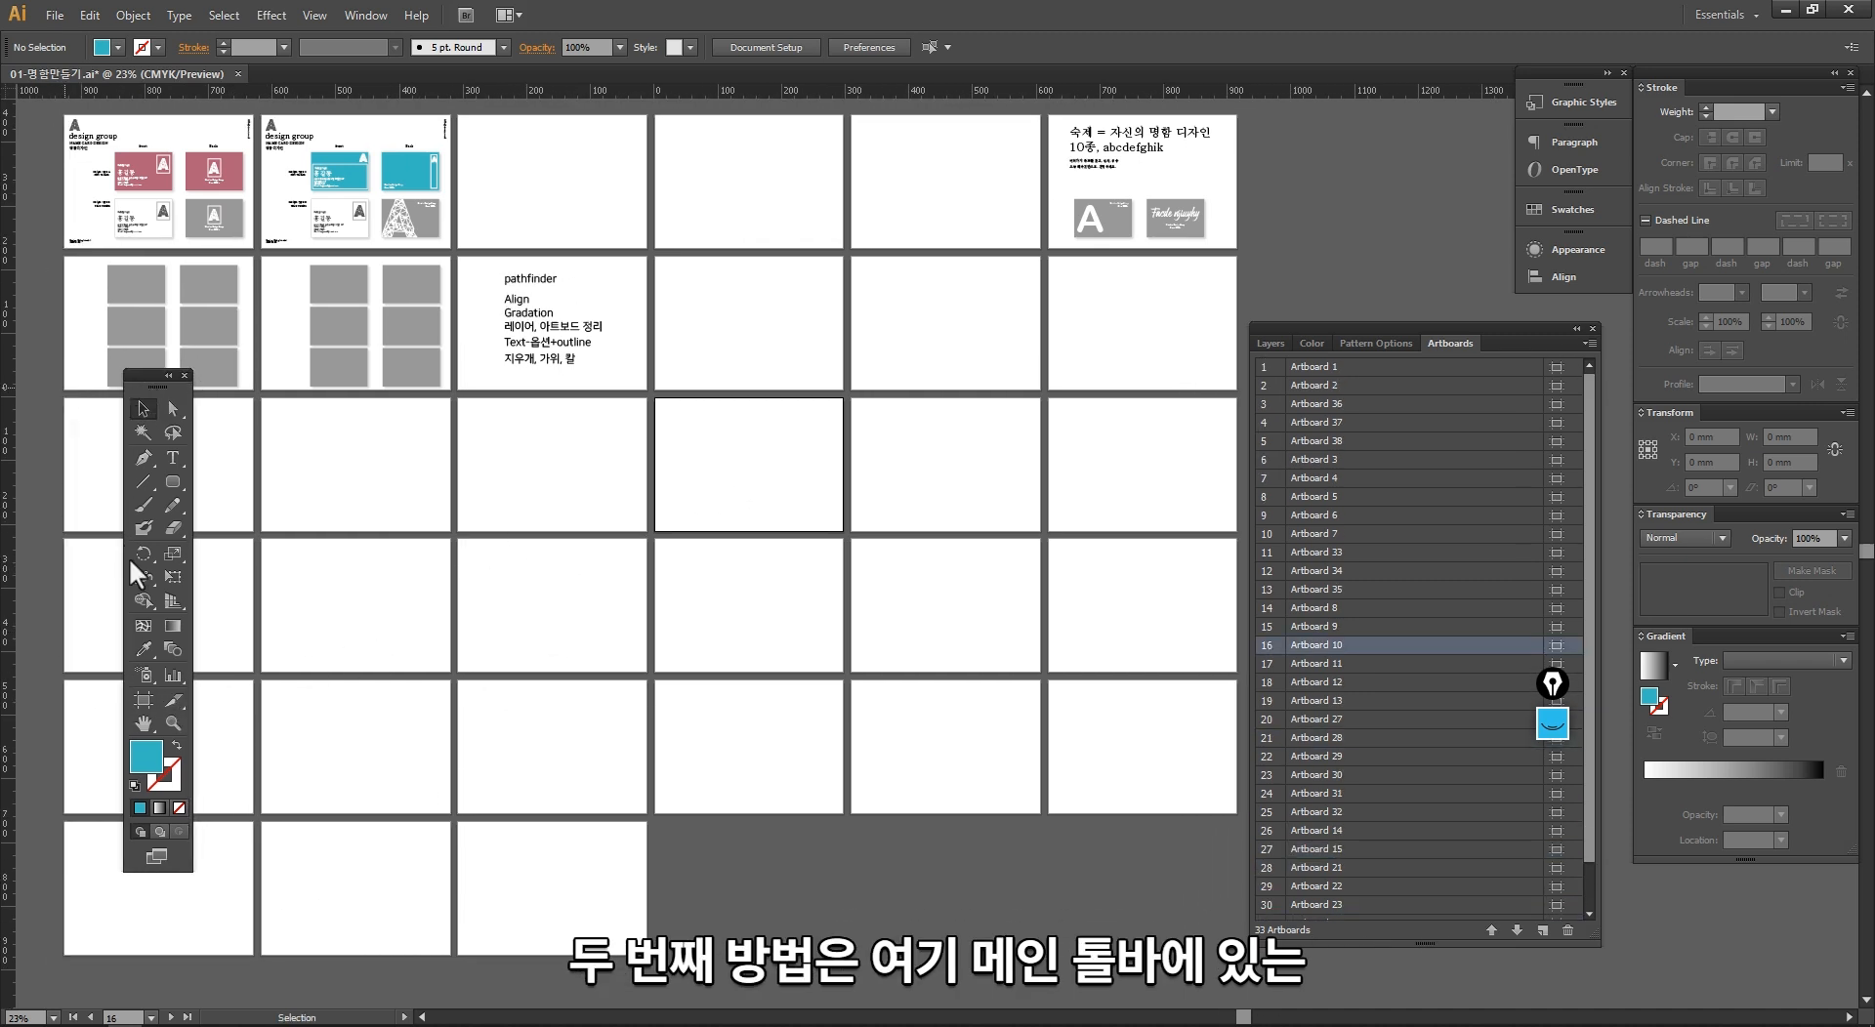
click(144, 701)
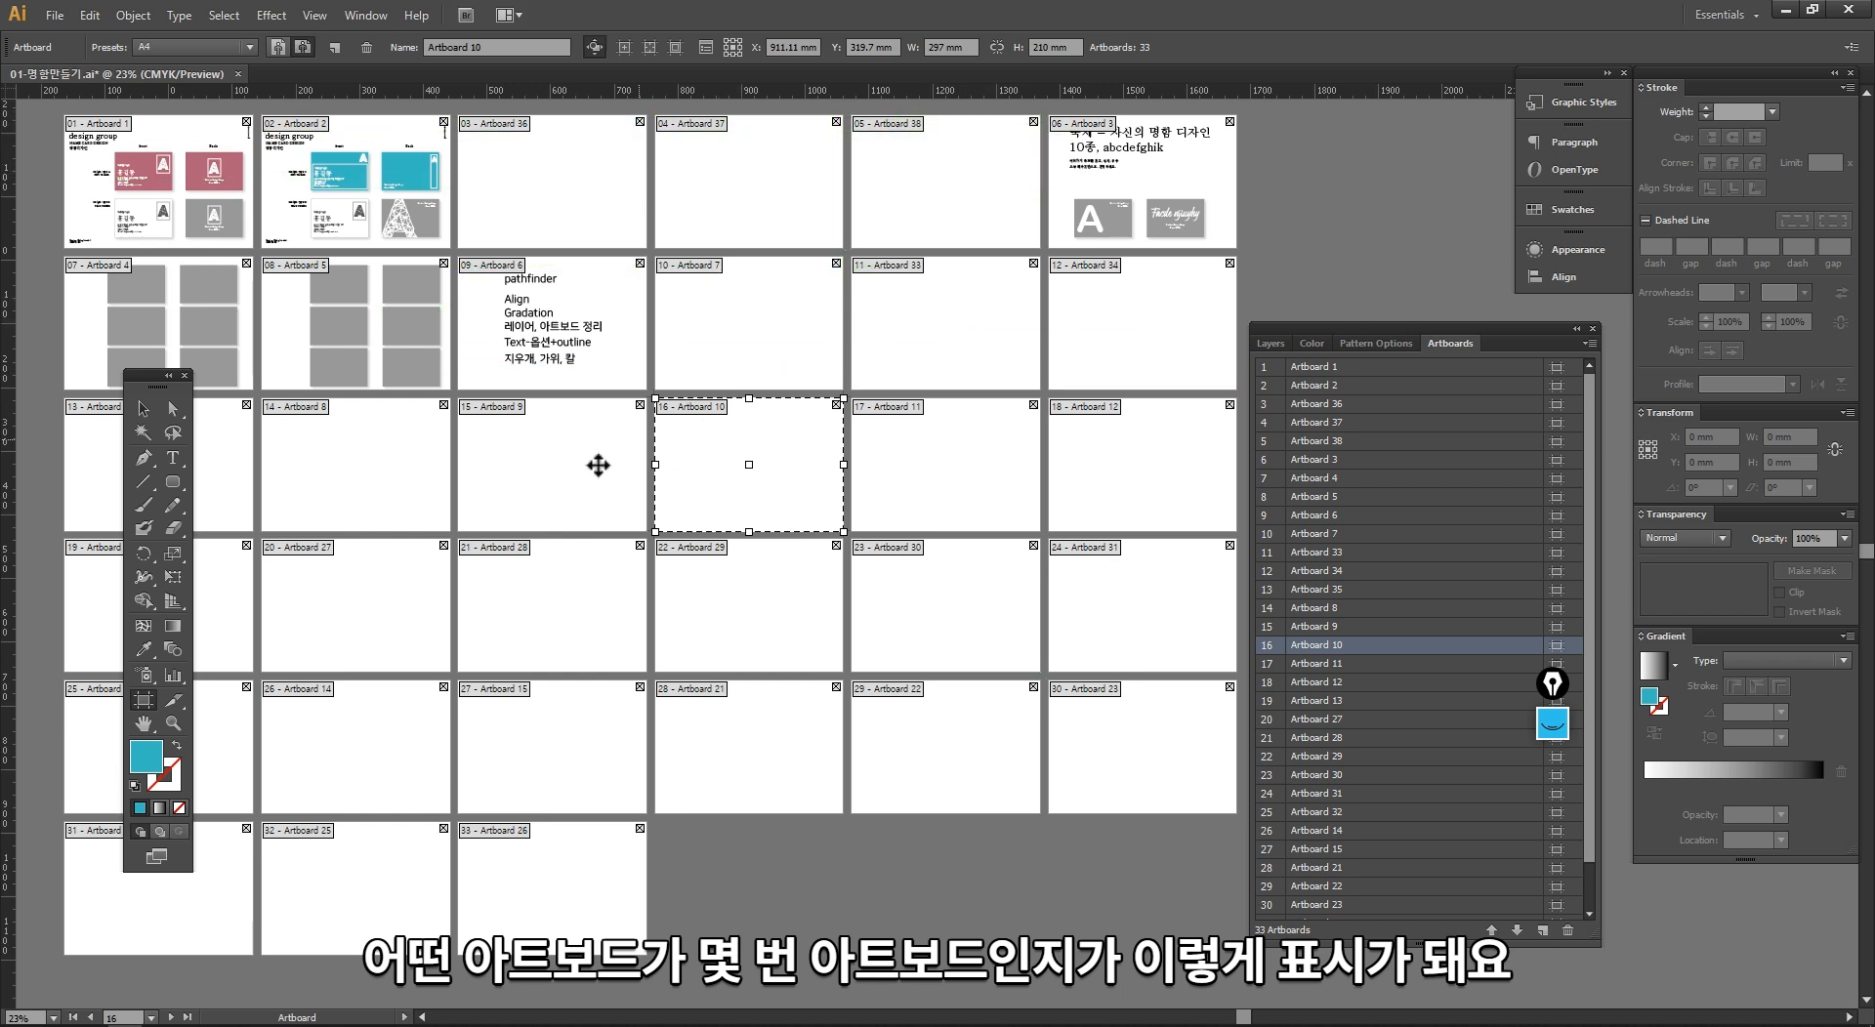
drag(552, 493, 571, 609)
click(718, 645)
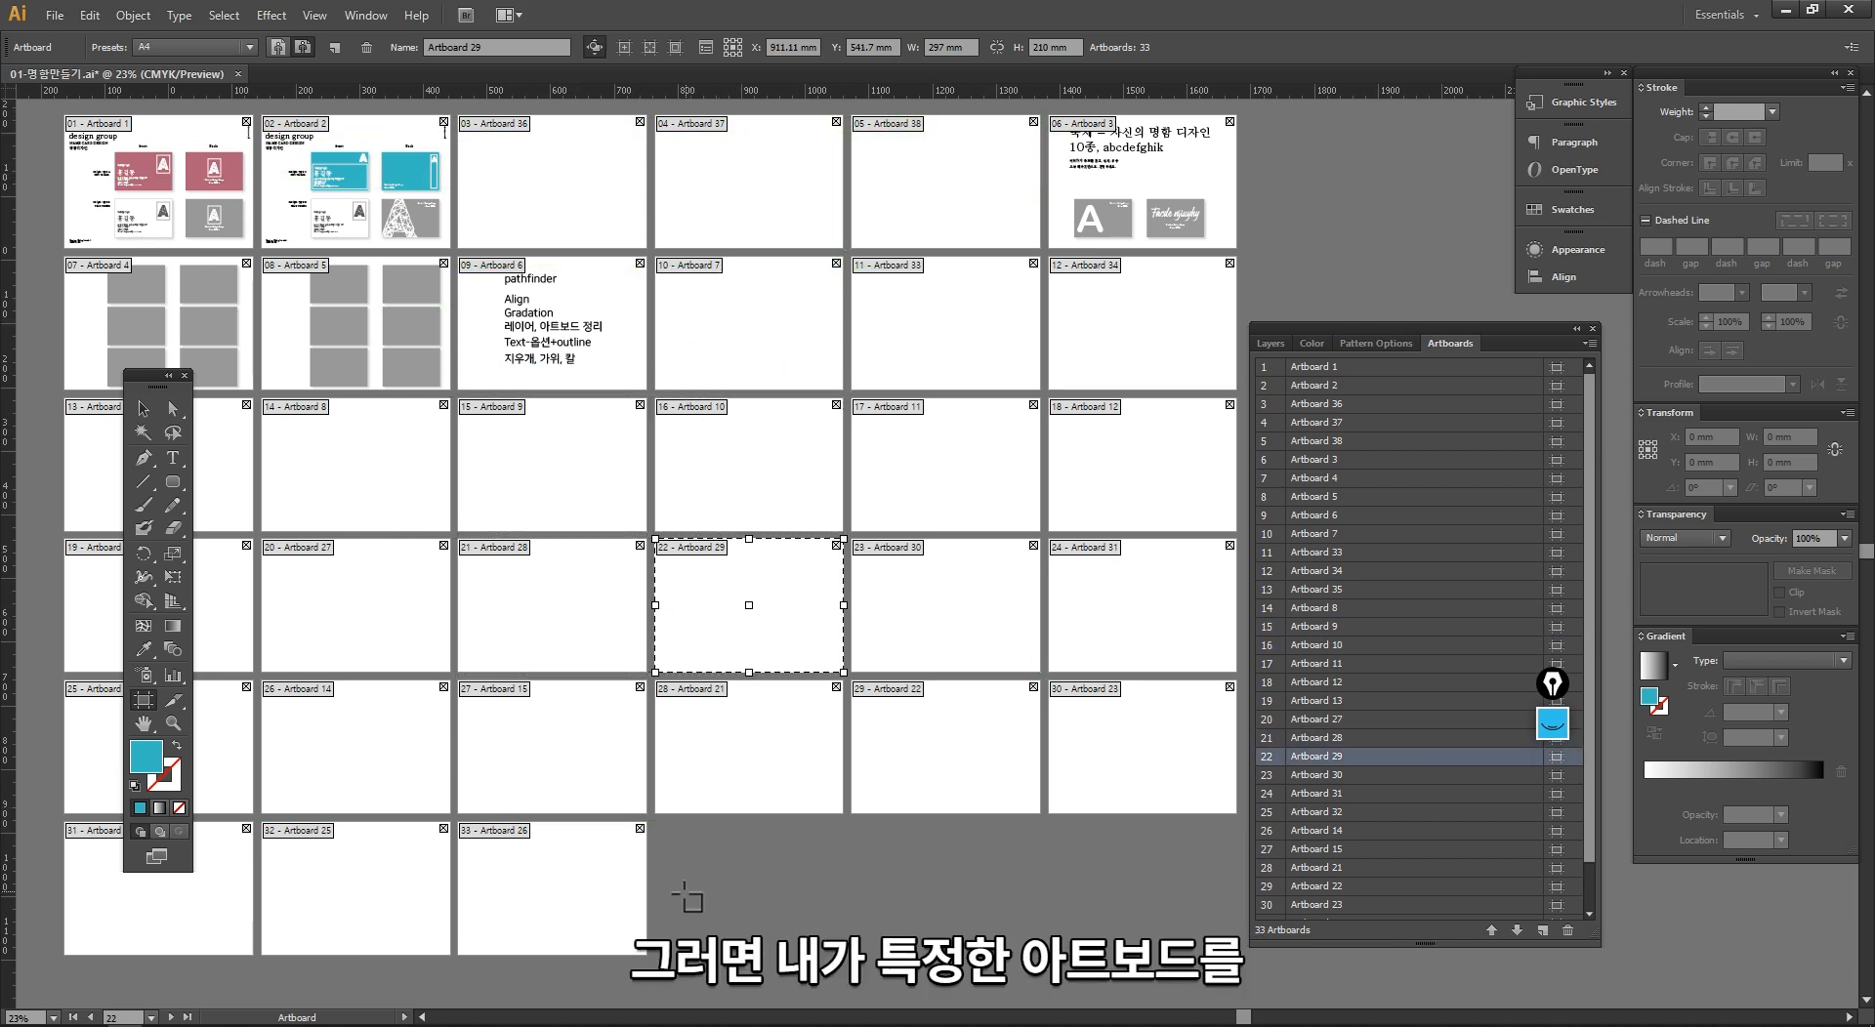
Step: Enlarge Artboard 21 to about 457.5 mm wide and 432 mm high, and move it down one row
click(741, 801)
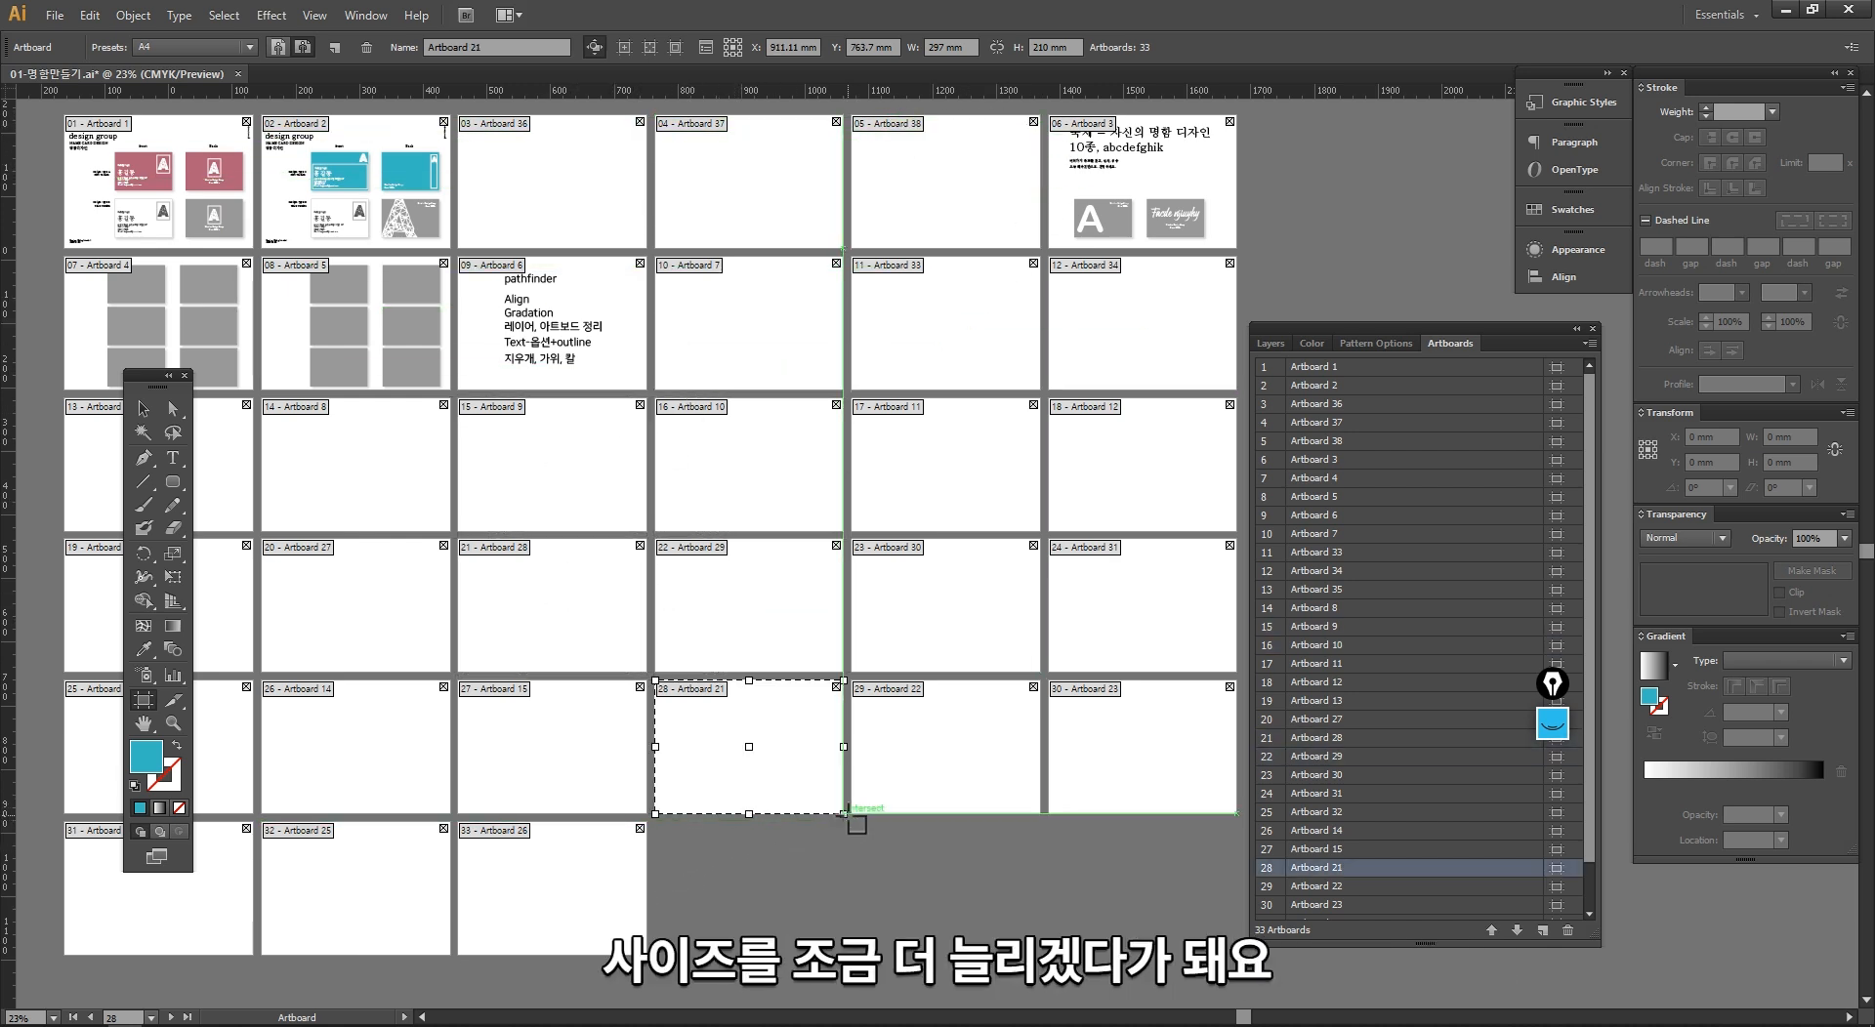
drag(844, 814, 846, 977)
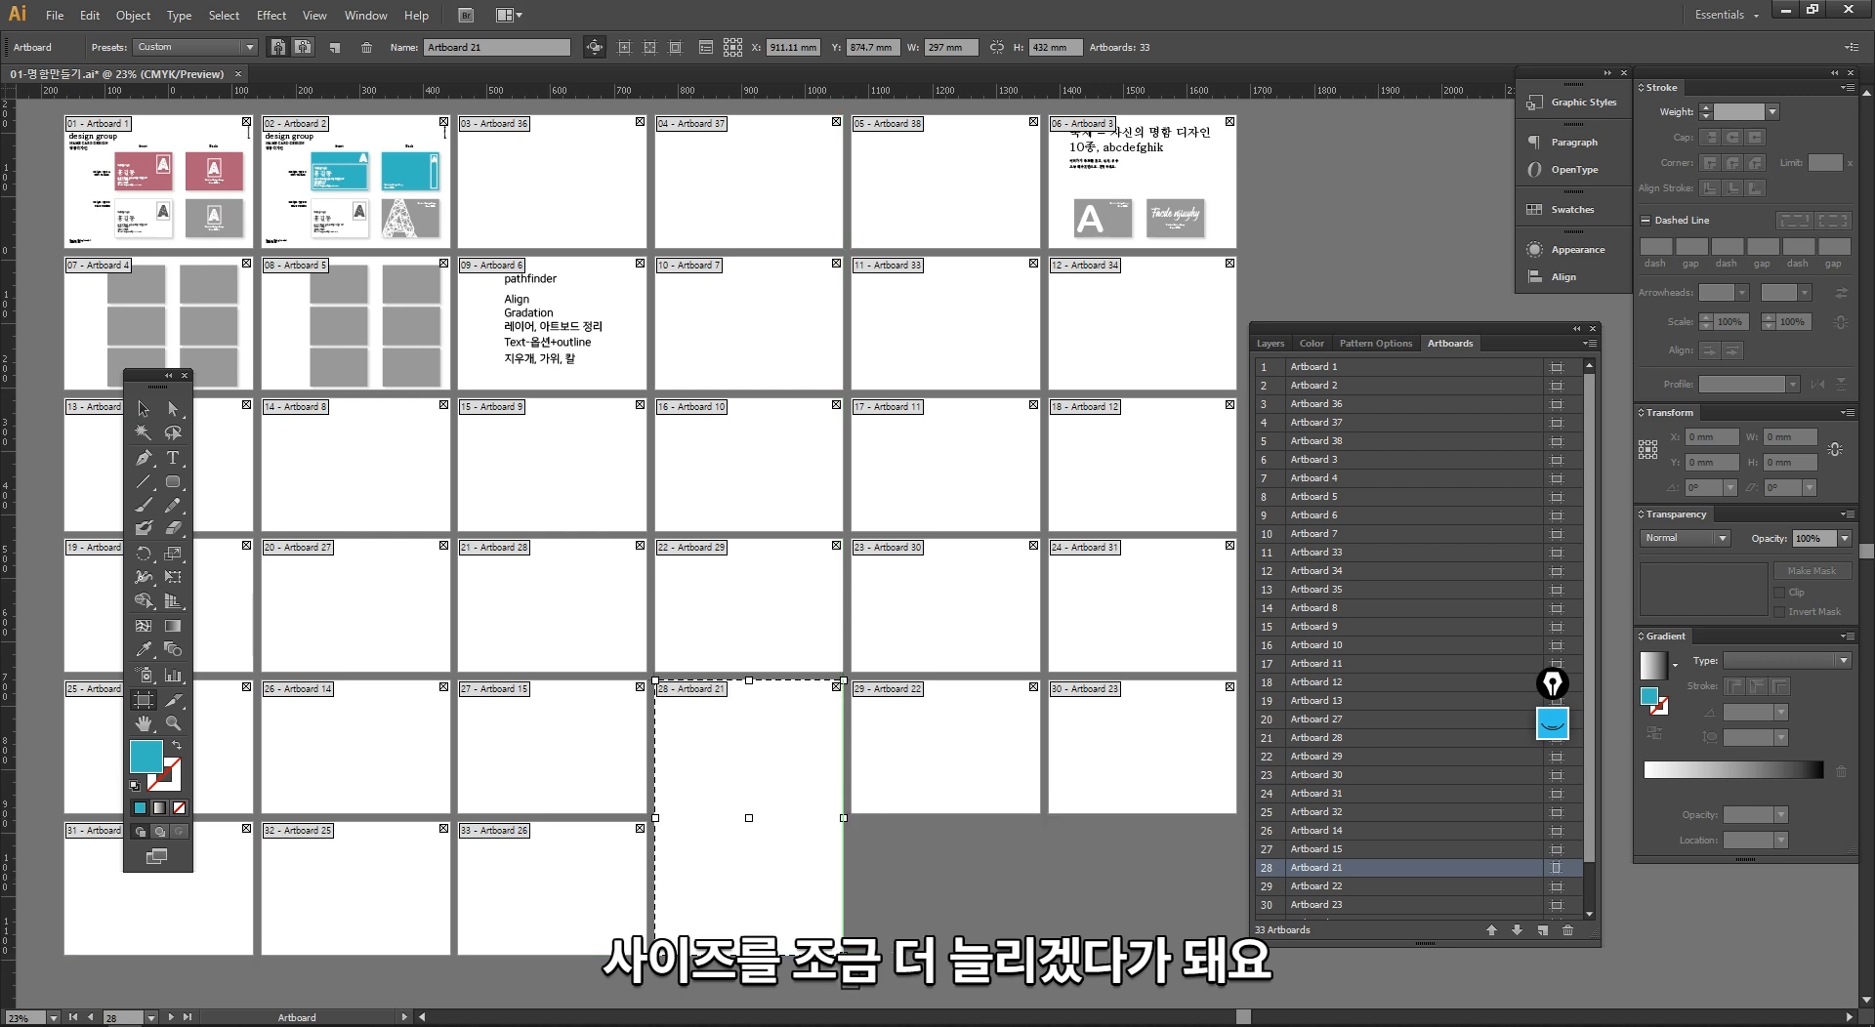
drag(841, 814, 946, 817)
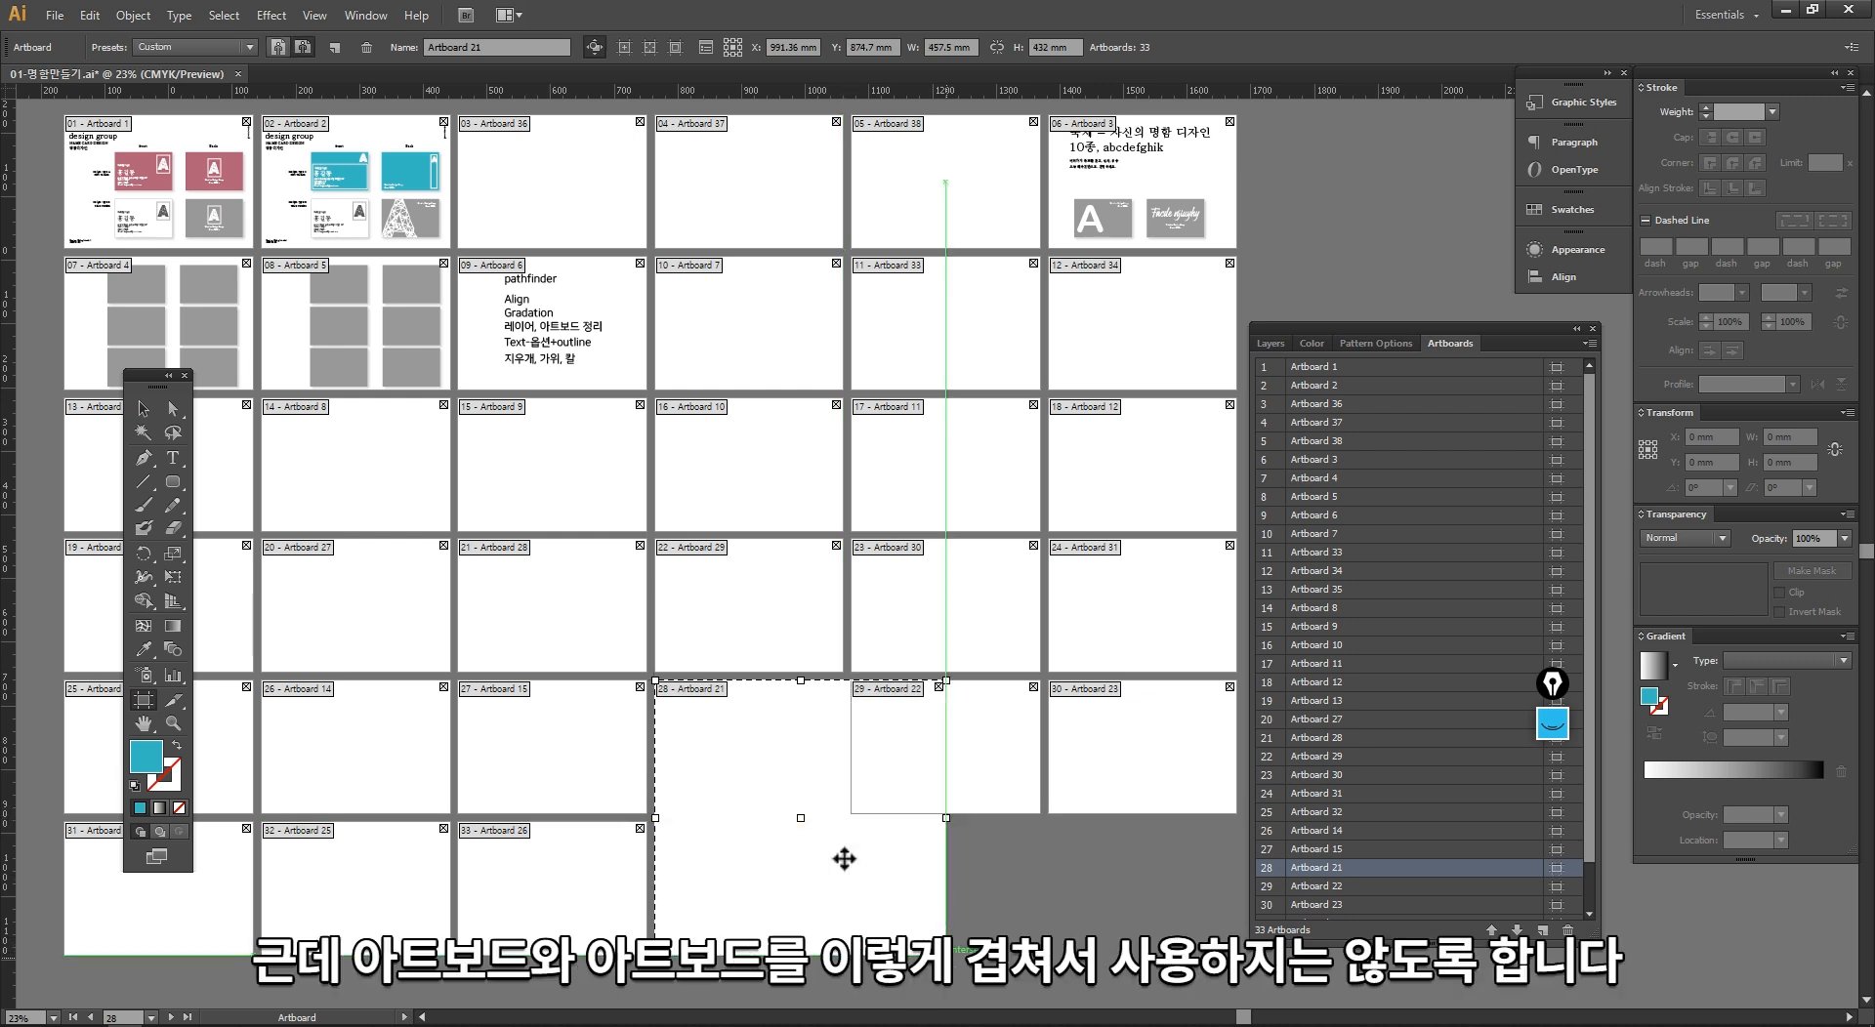
drag(778, 724, 764, 887)
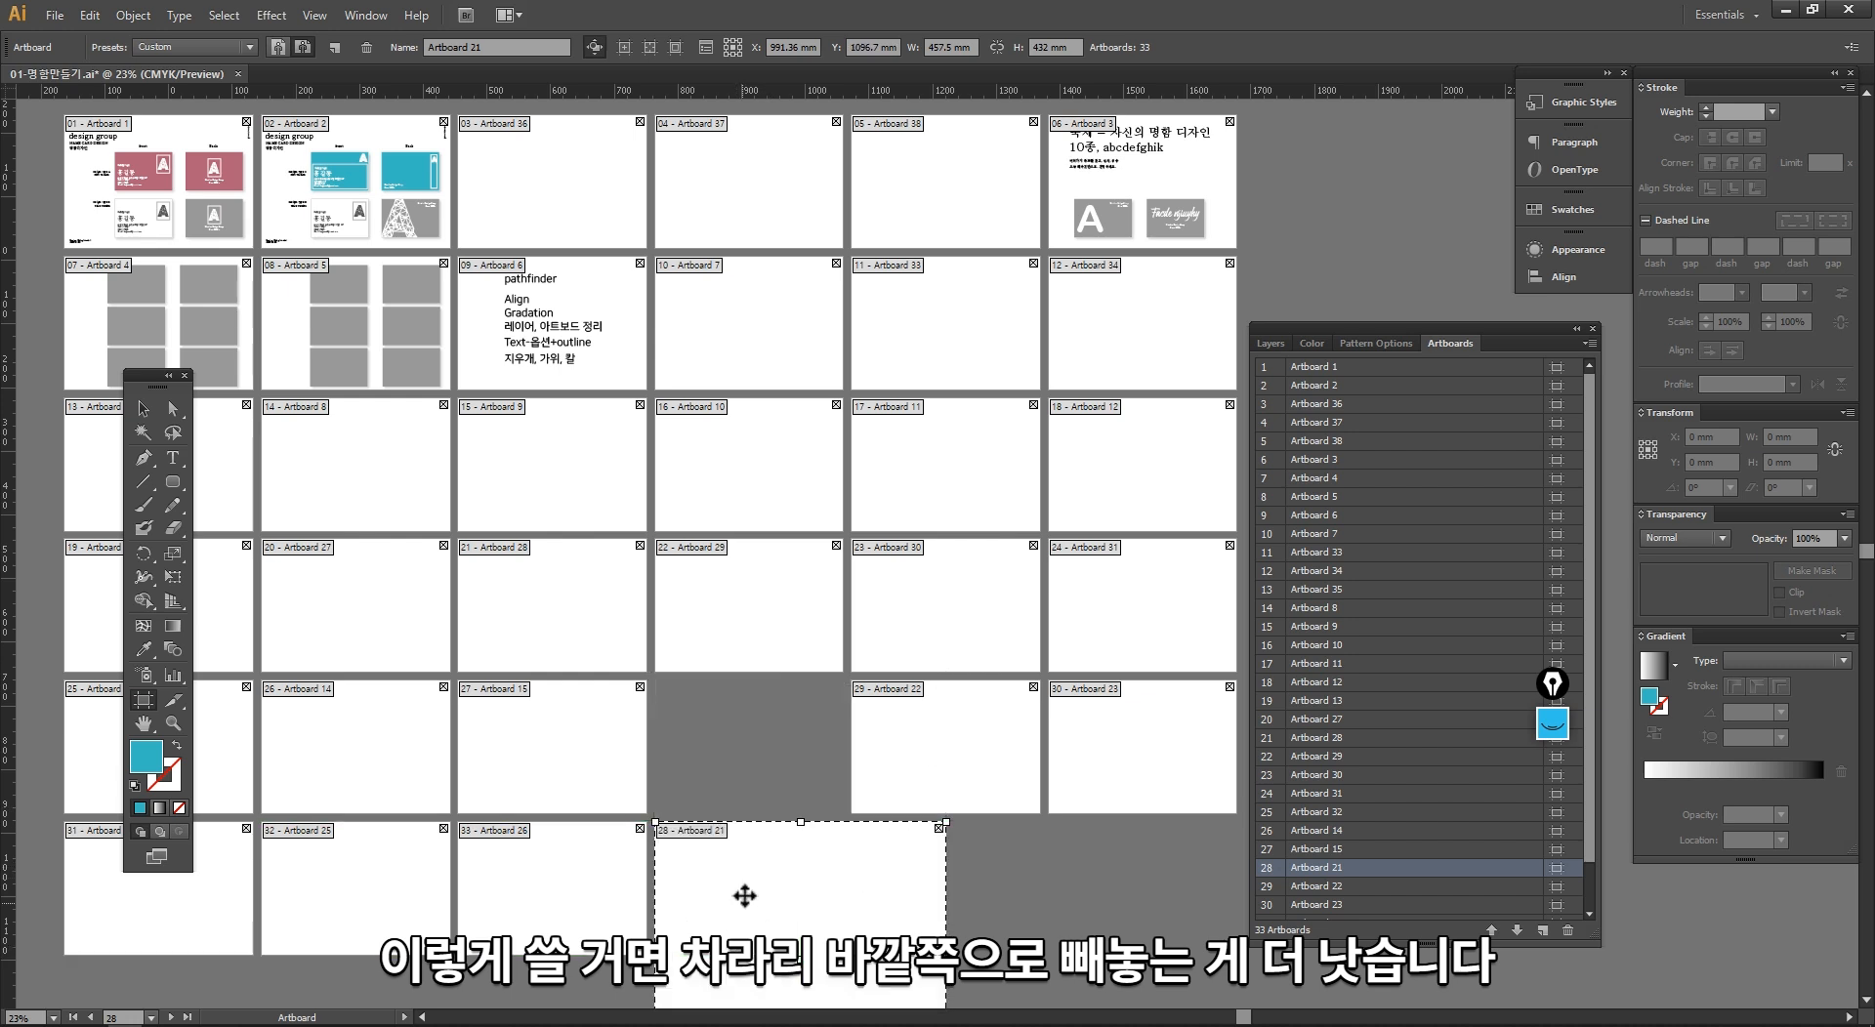
Step: Undo the move of Artboard 21 and shrink it back to 297 × 210 mm
key(ctrl+z)
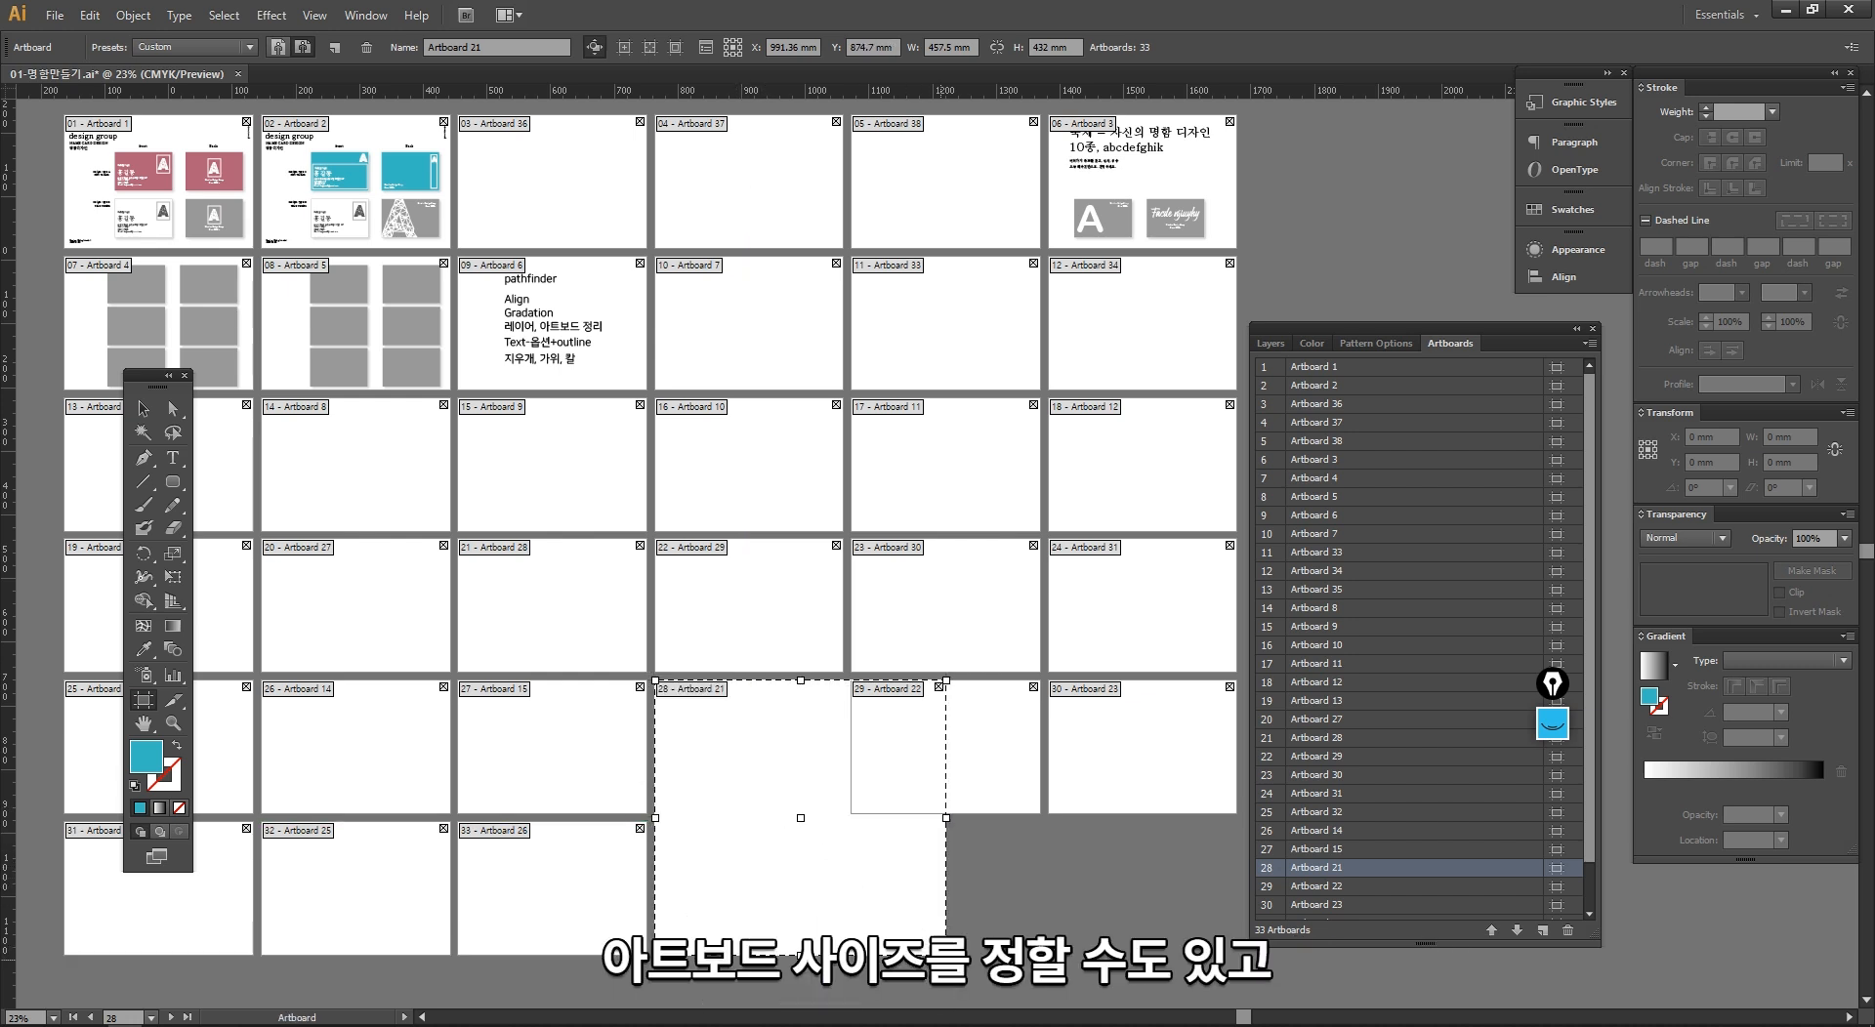
drag(947, 954, 856, 837)
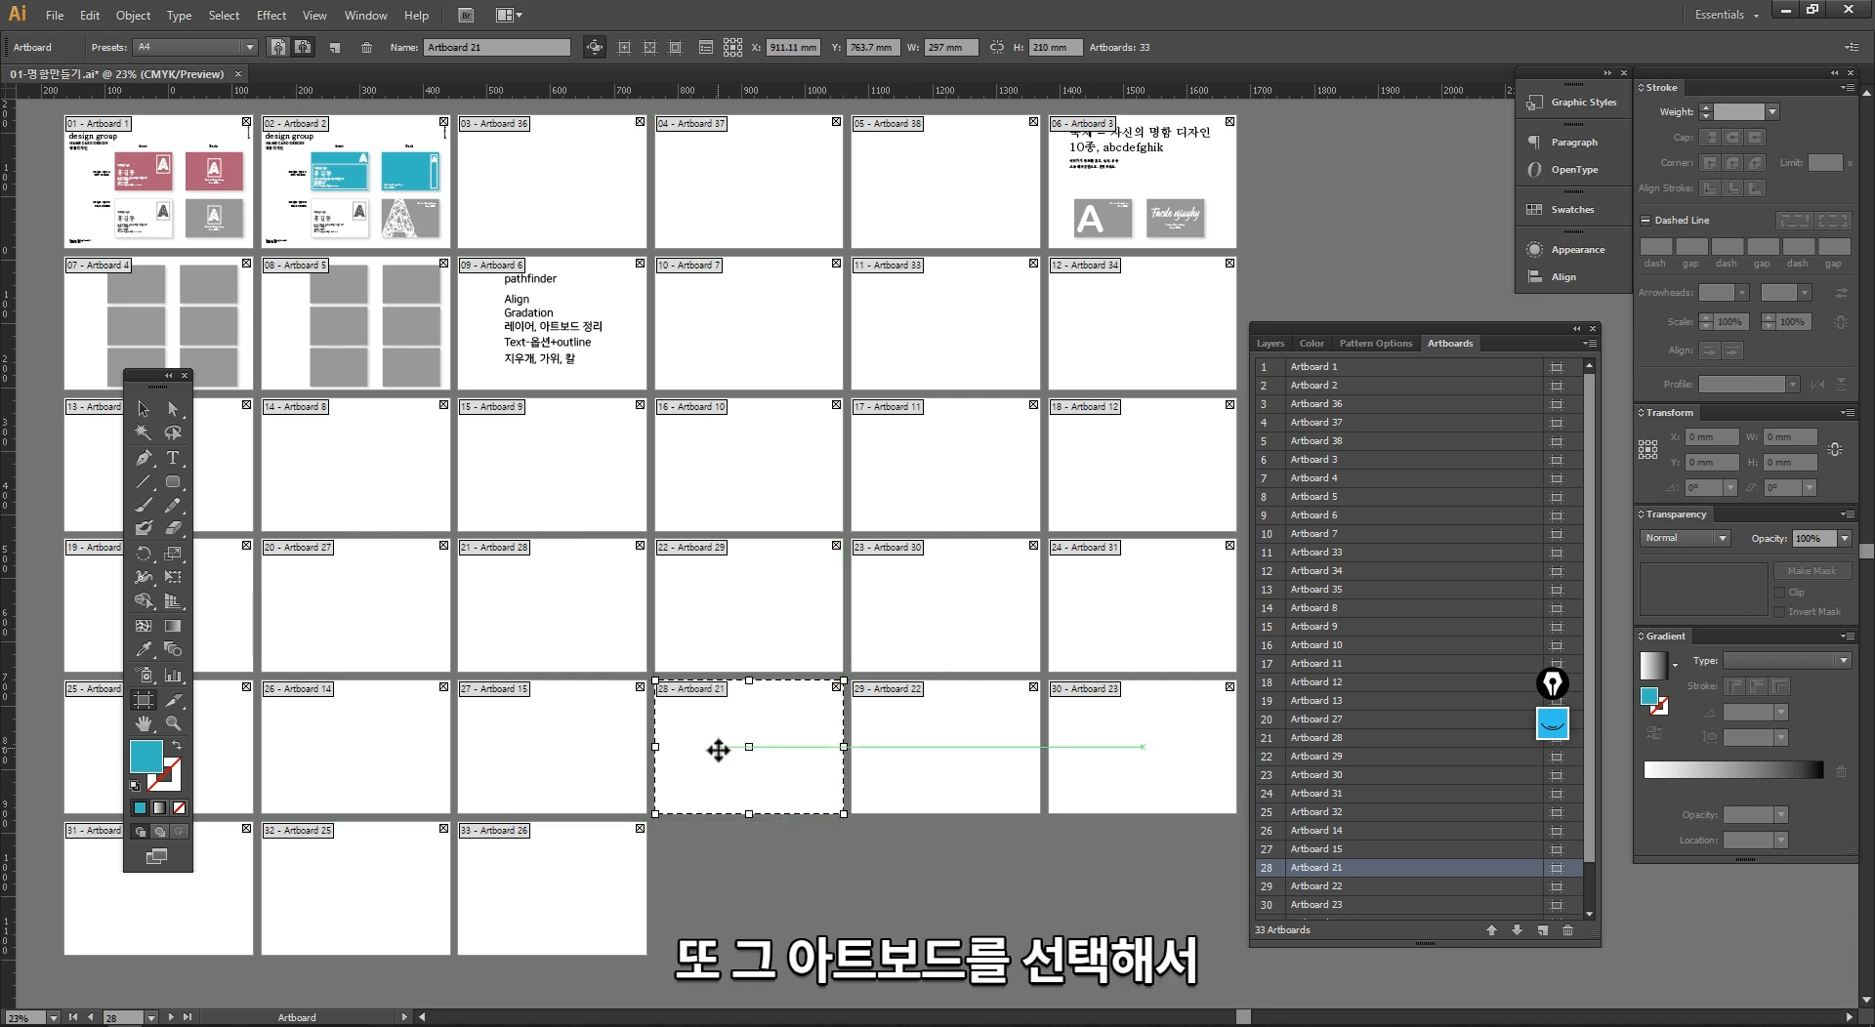
Step: Delete Artboard 21 and leave artboard editing mode
key(Delete)
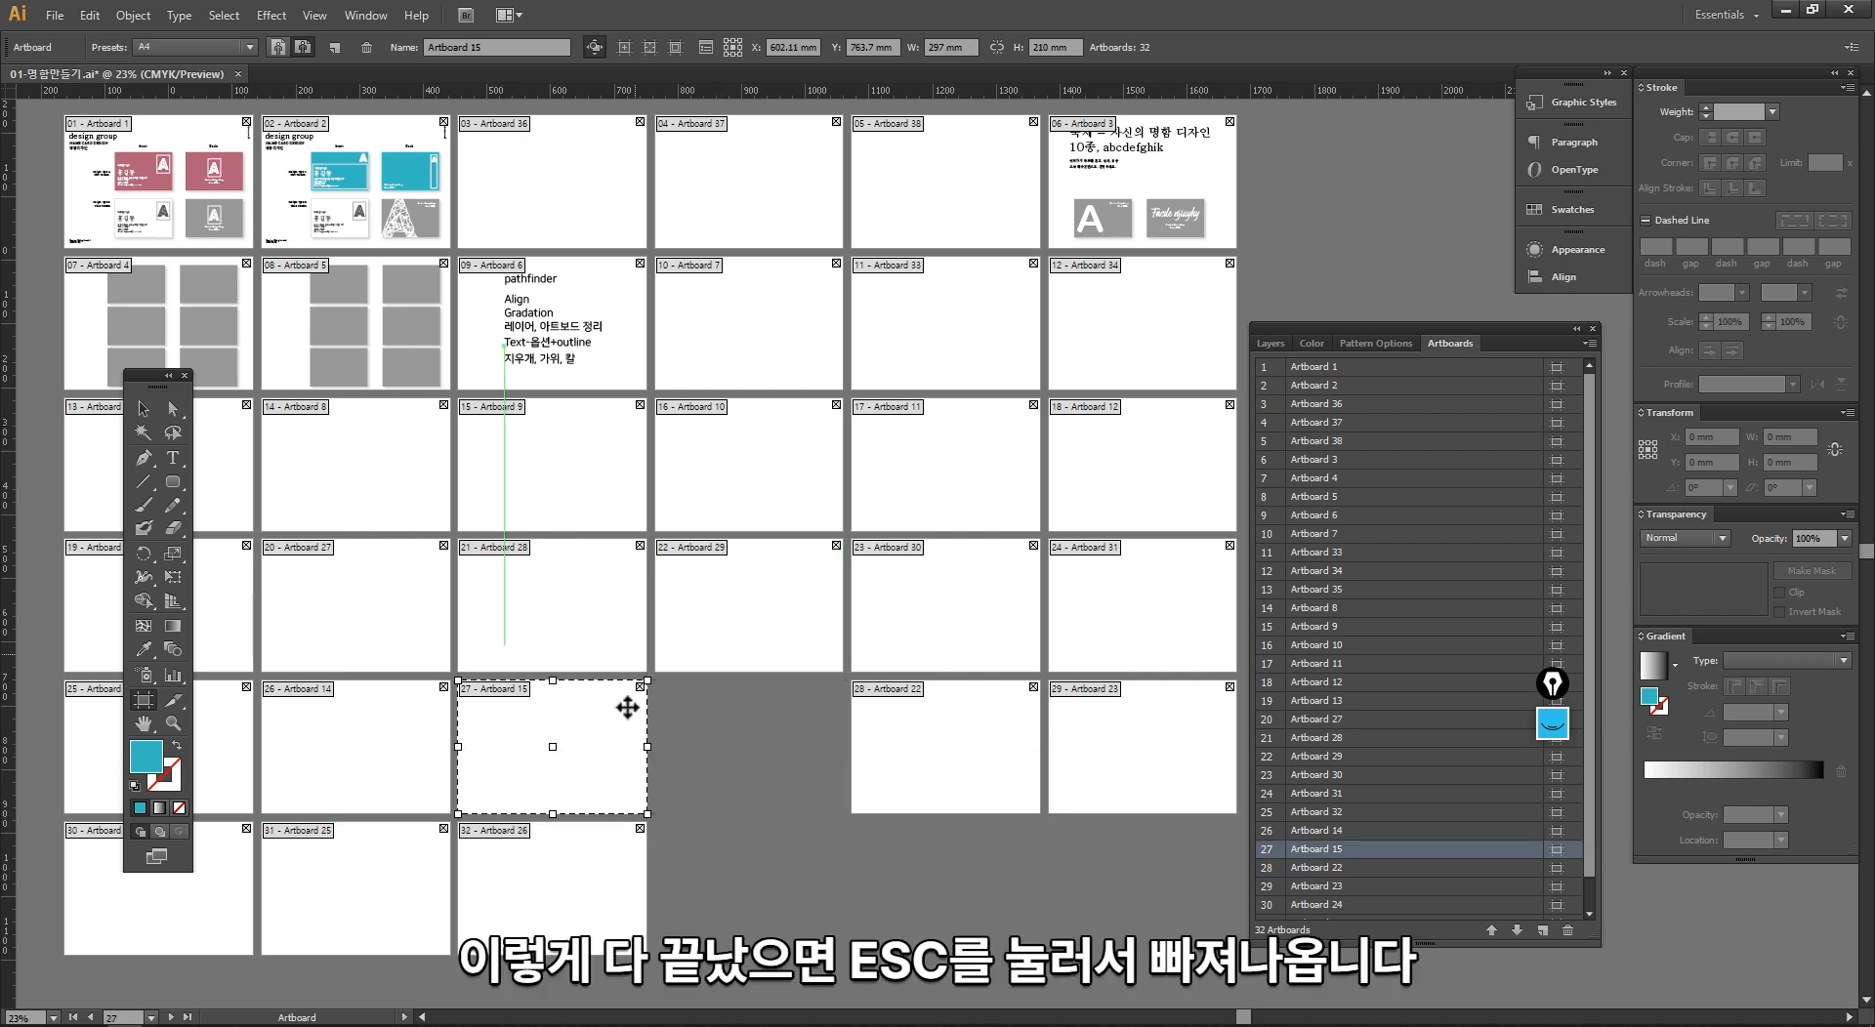
key(Escape)
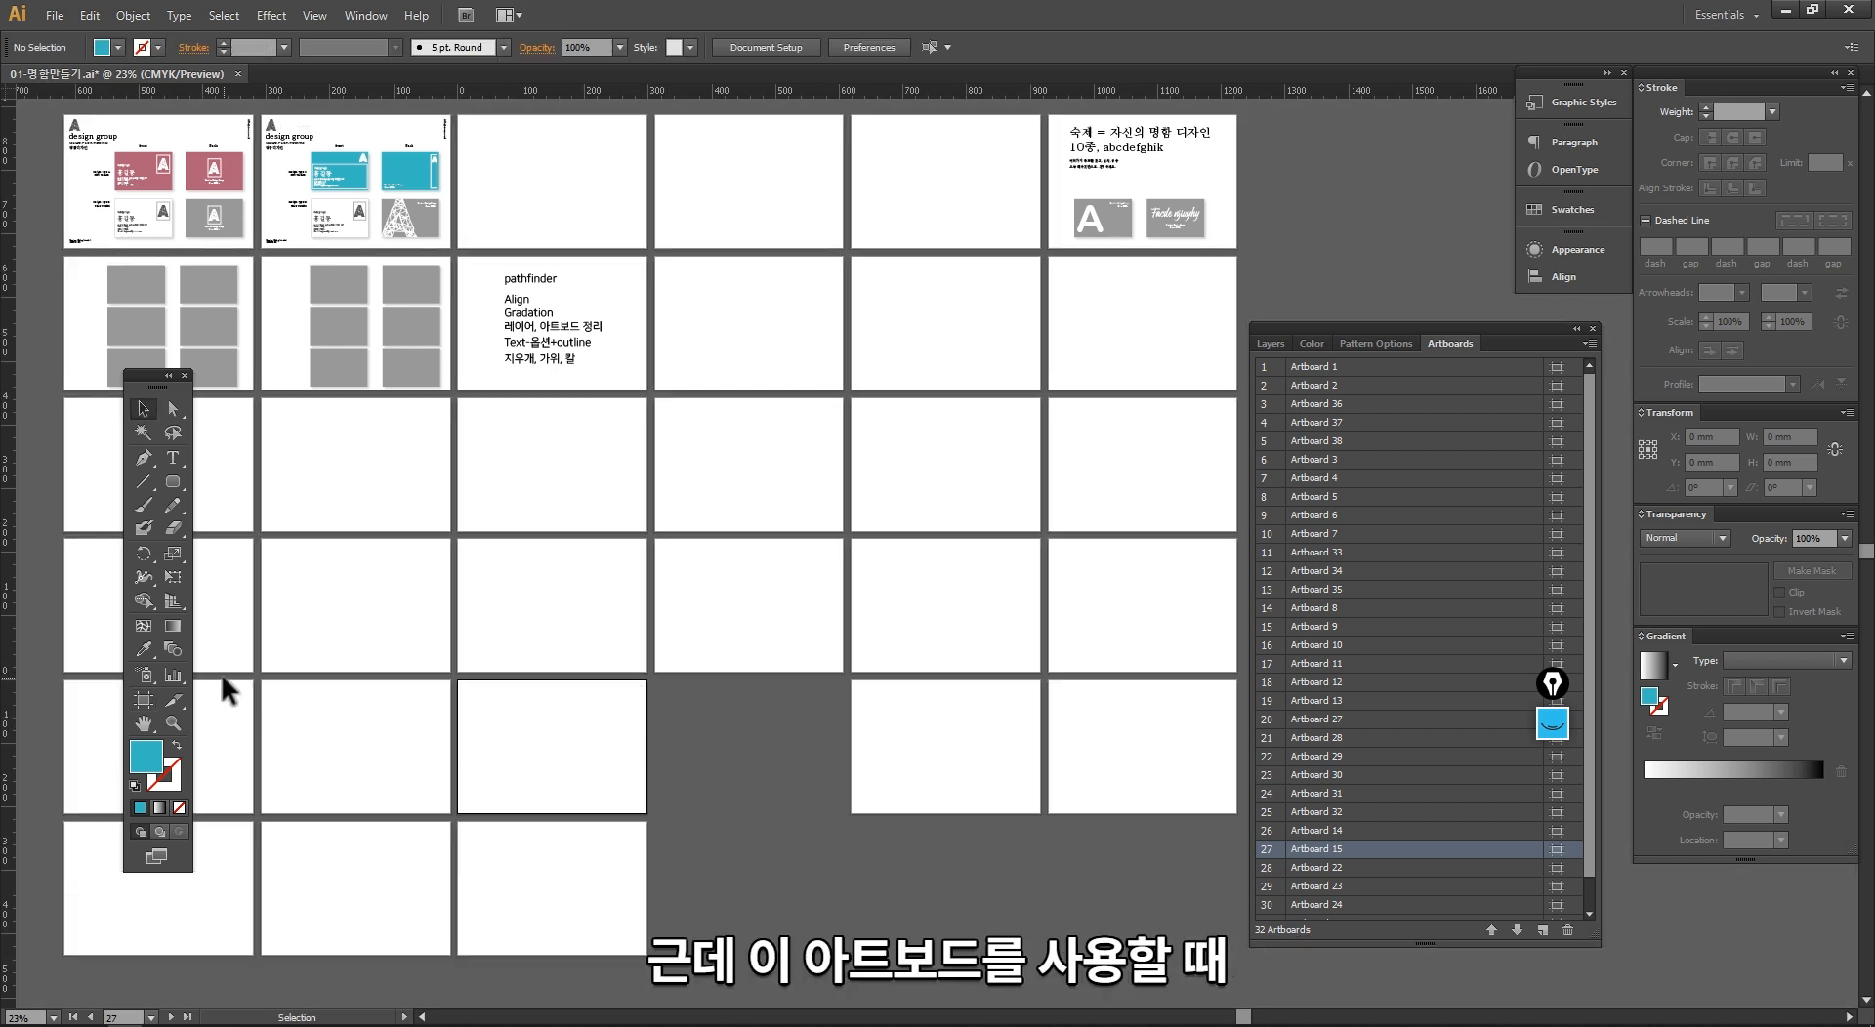
Step: Select individual objects on Artboard 2, select its Back column objects together, and clear the selection
drag(502, 478, 640, 610)
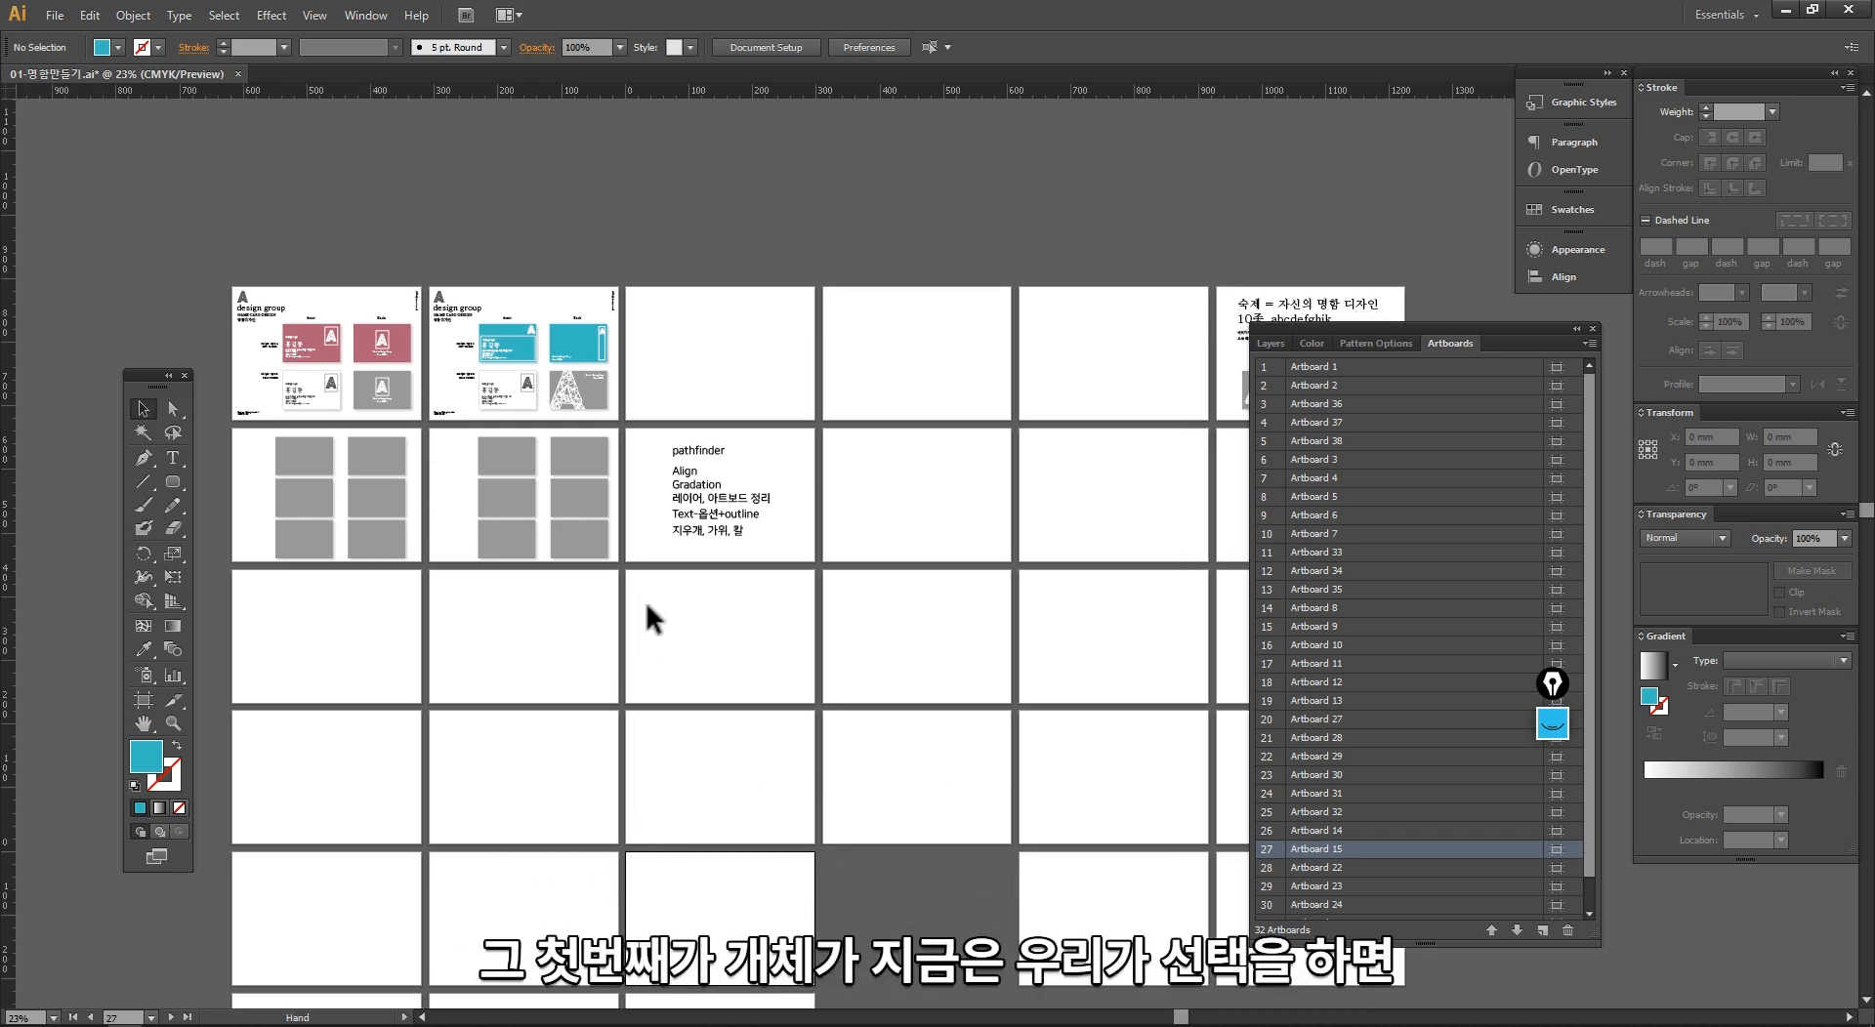
drag(314, 296, 889, 641)
drag(866, 554, 750, 609)
click(746, 303)
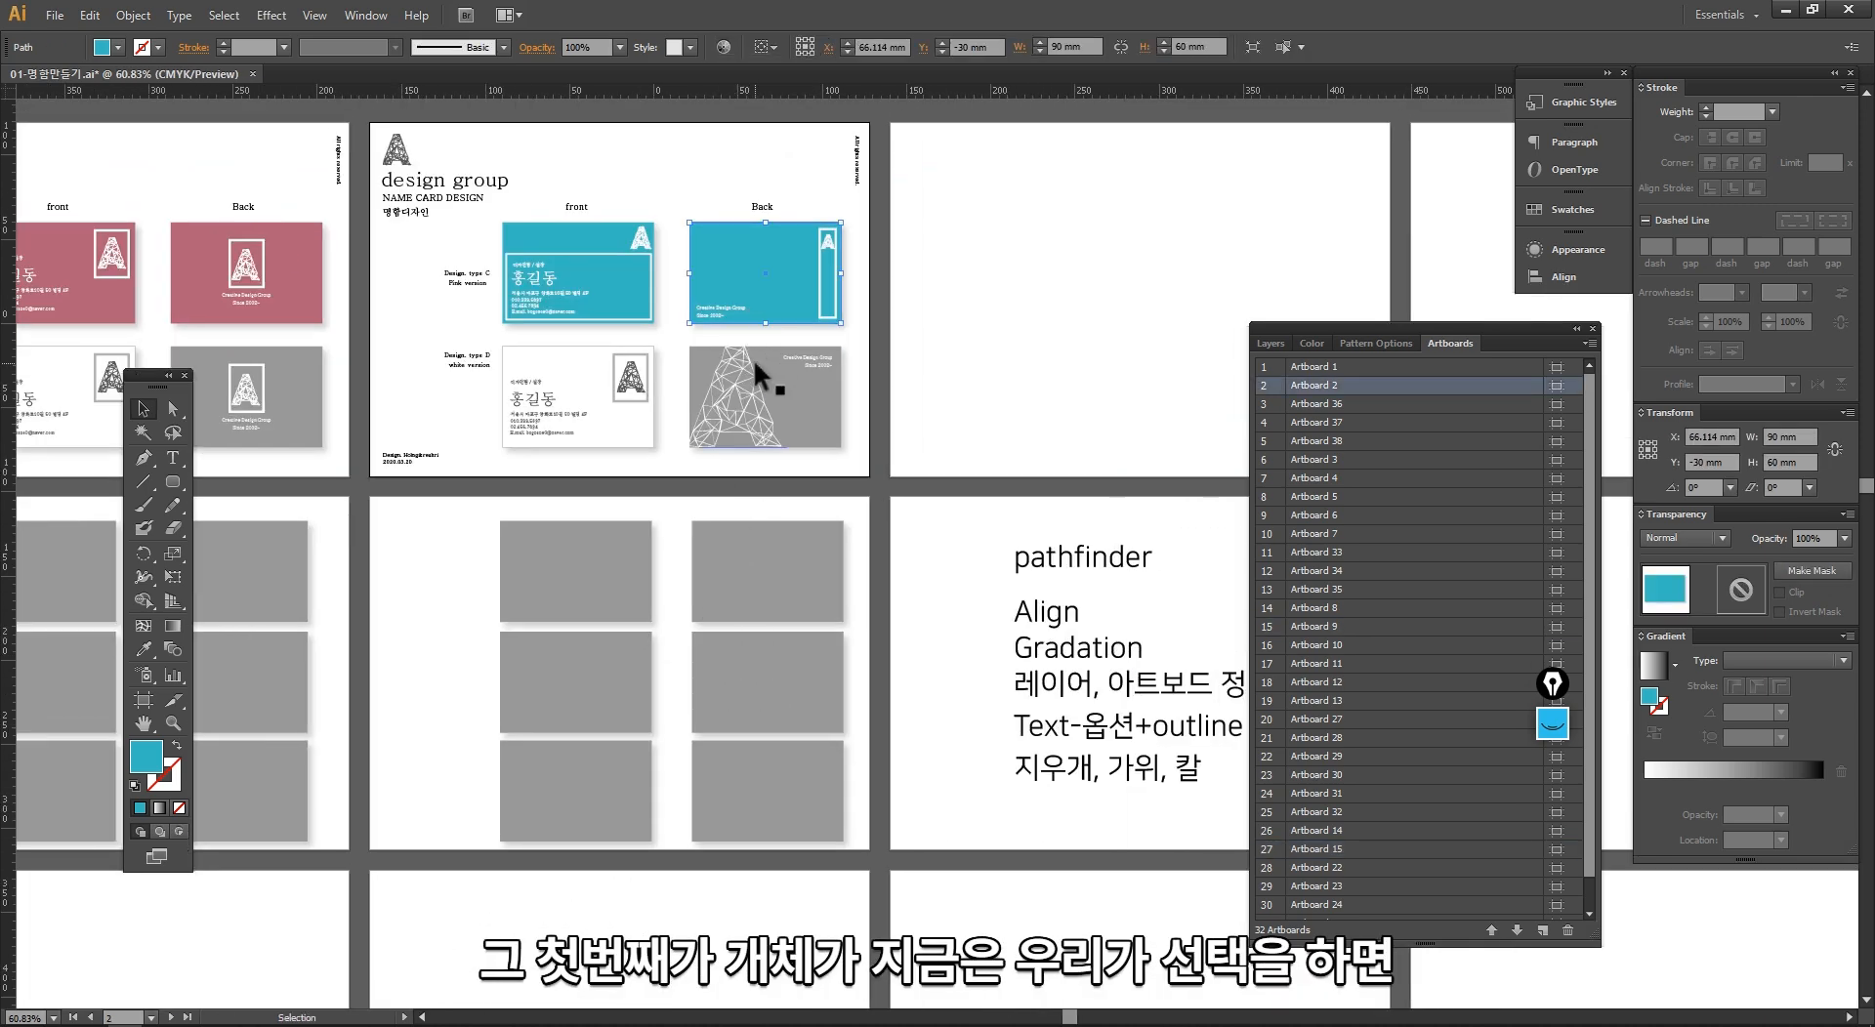
click(753, 361)
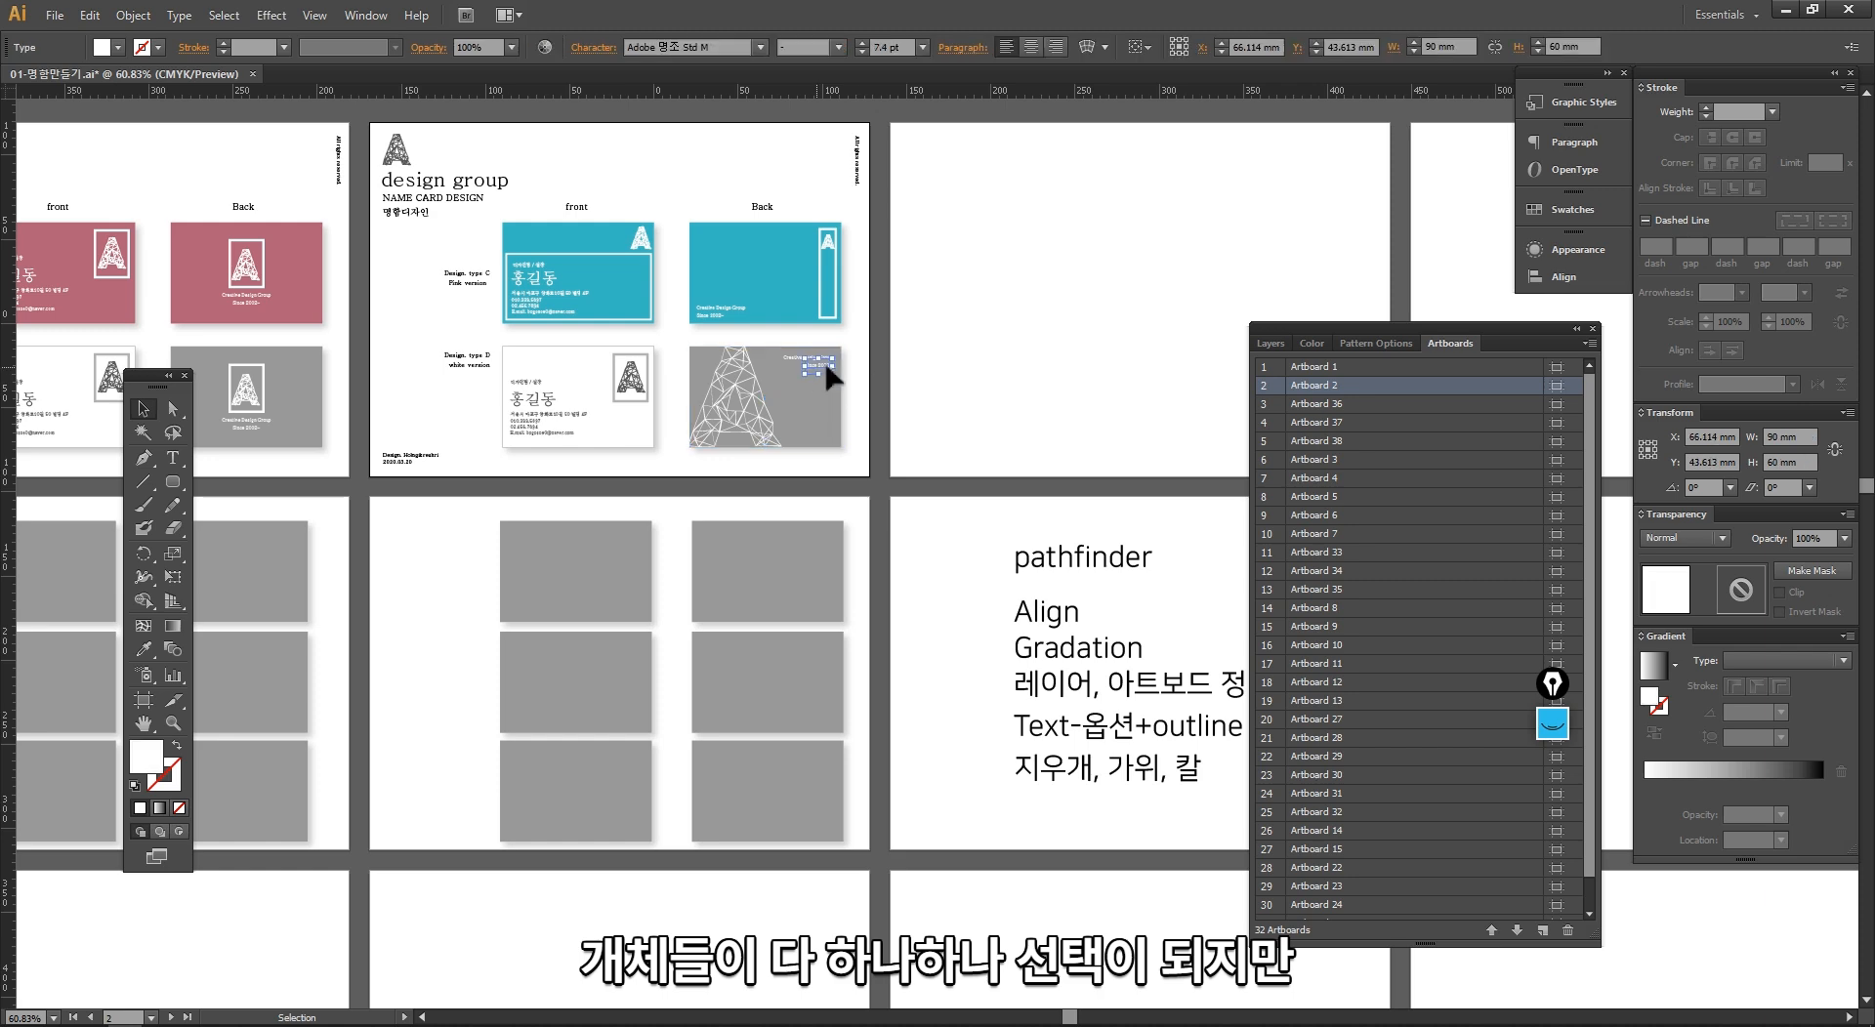
drag(871, 482, 683, 178)
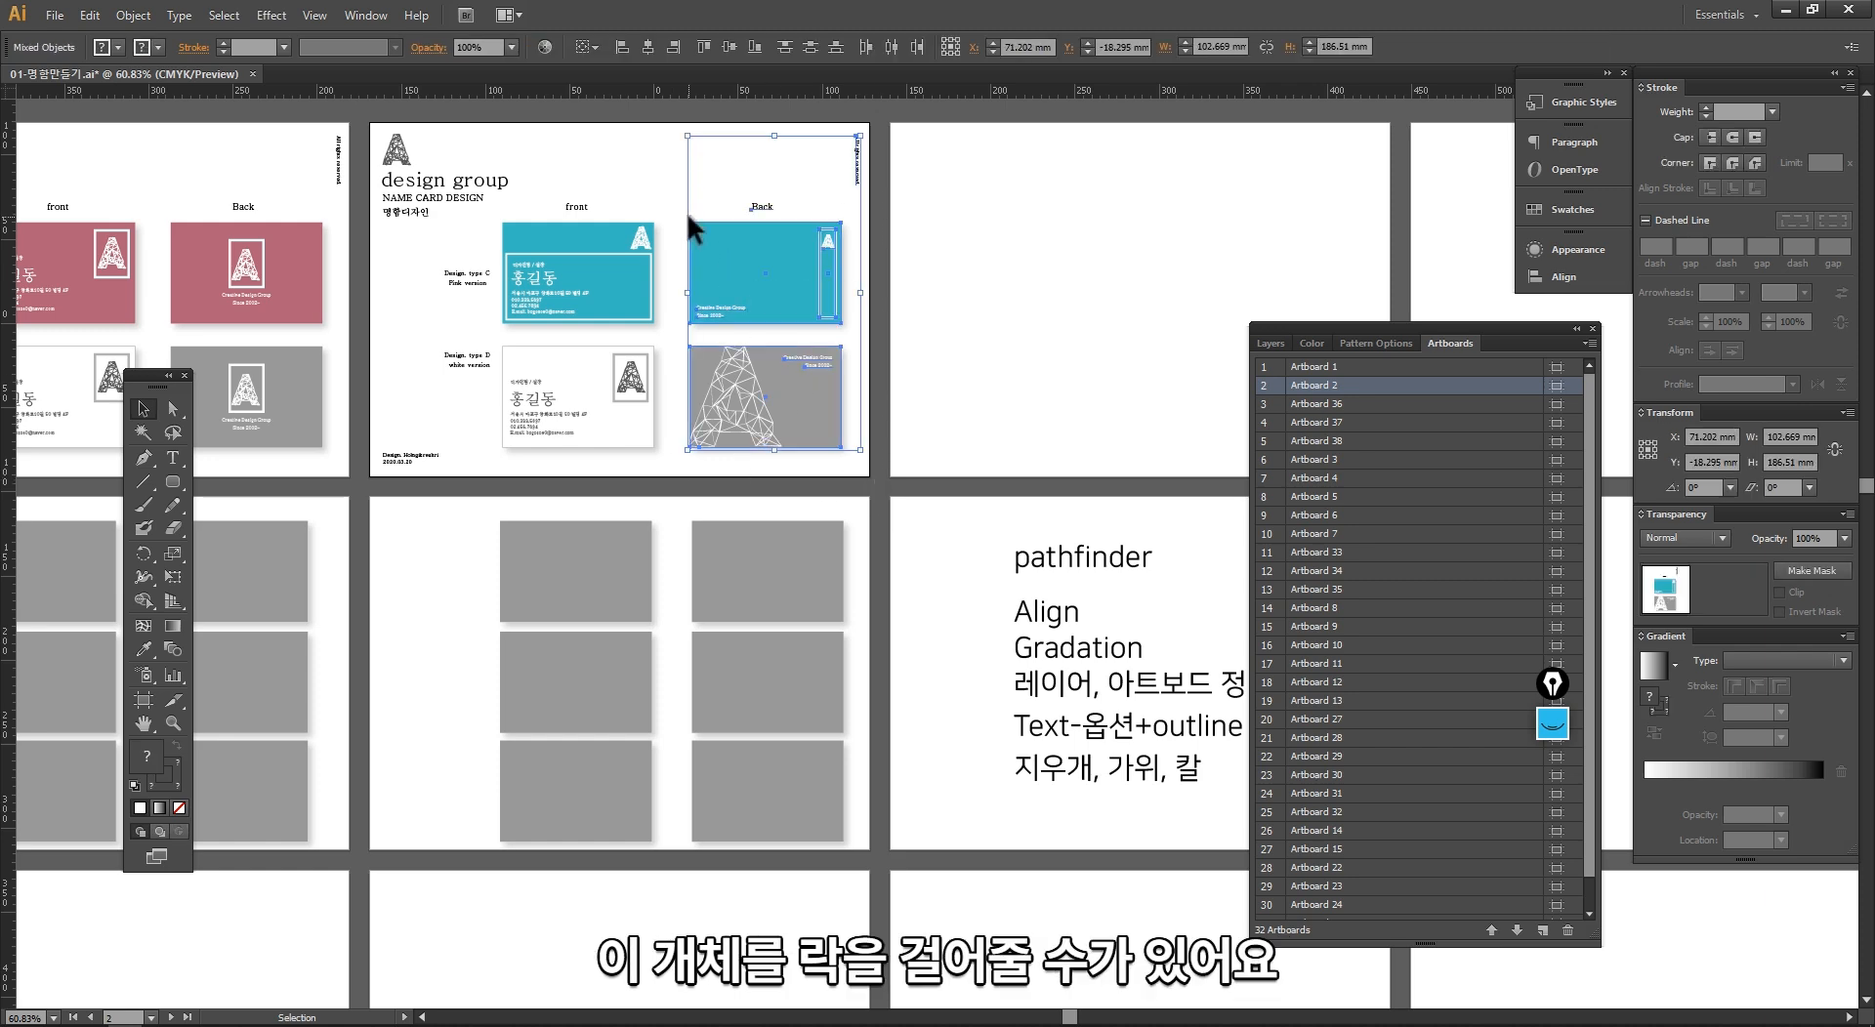
click(664, 180)
Step: Duplicate all the artwork of Artboard 2 onto the empty Artboard 36 beside it
drag(380, 119, 979, 617)
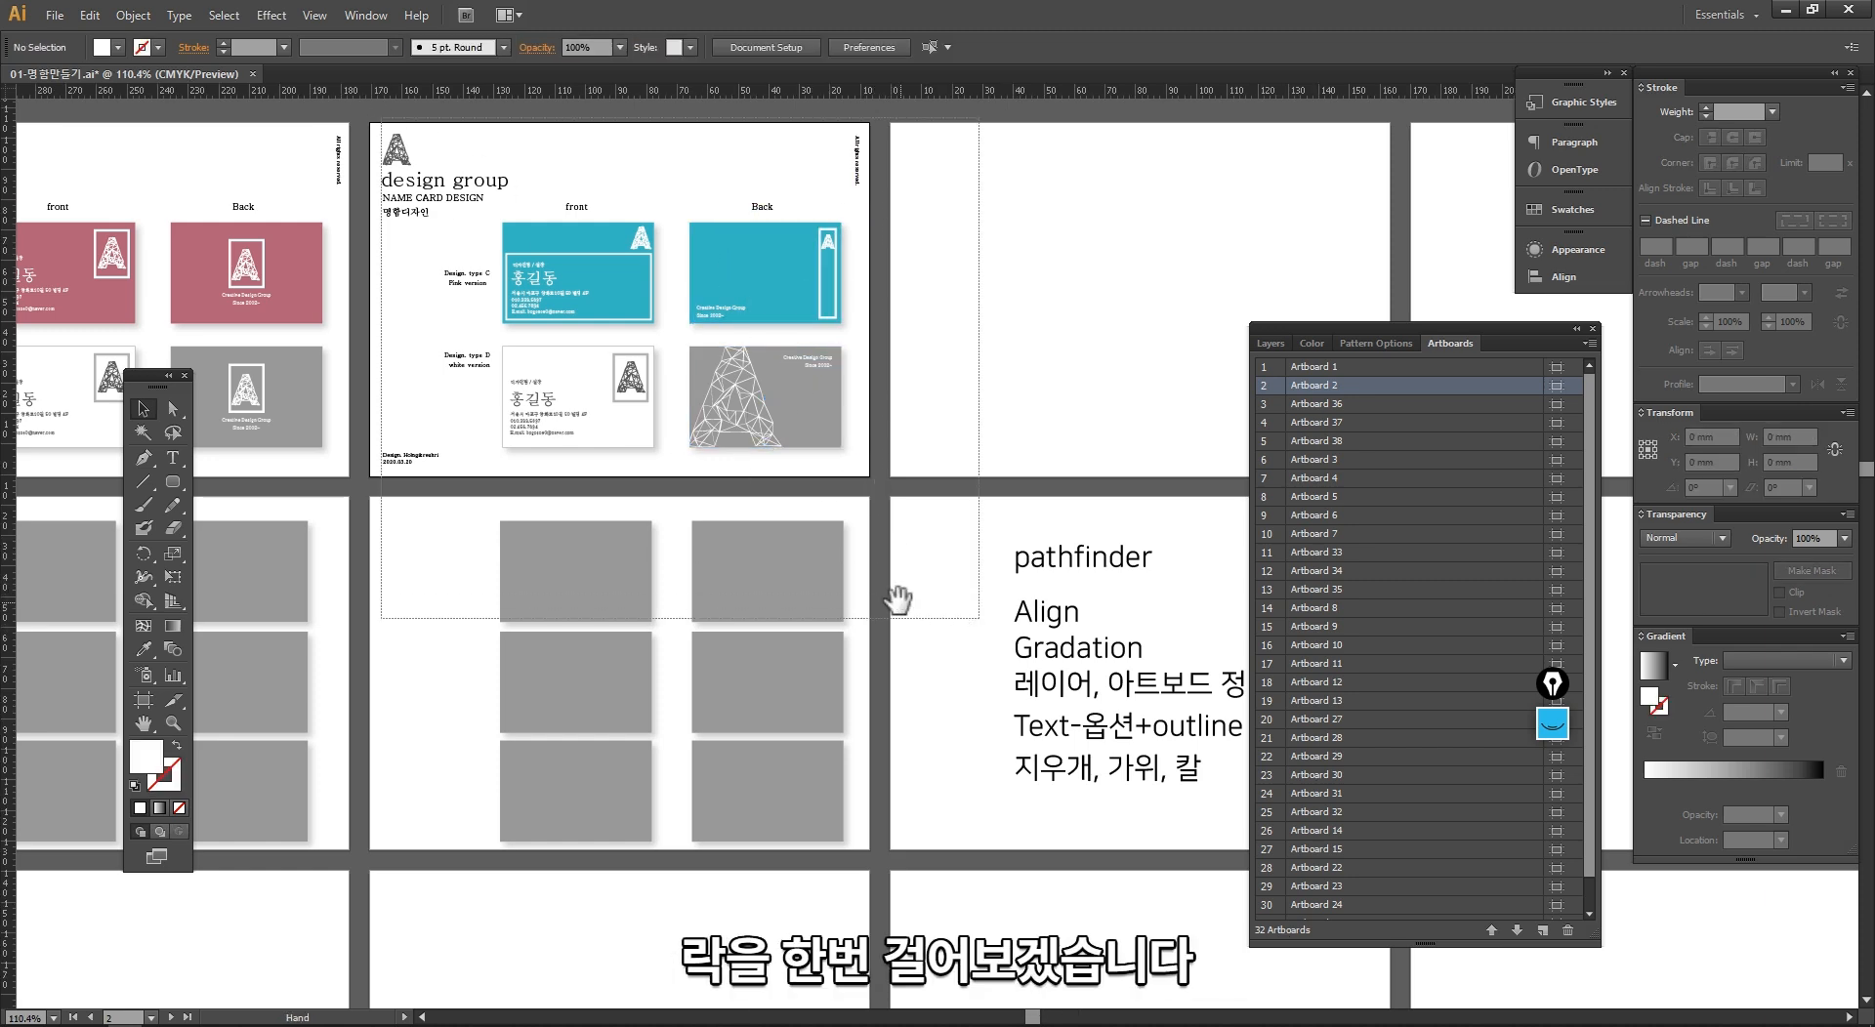
alt+click(776, 550)
drag(877, 500, 366, 448)
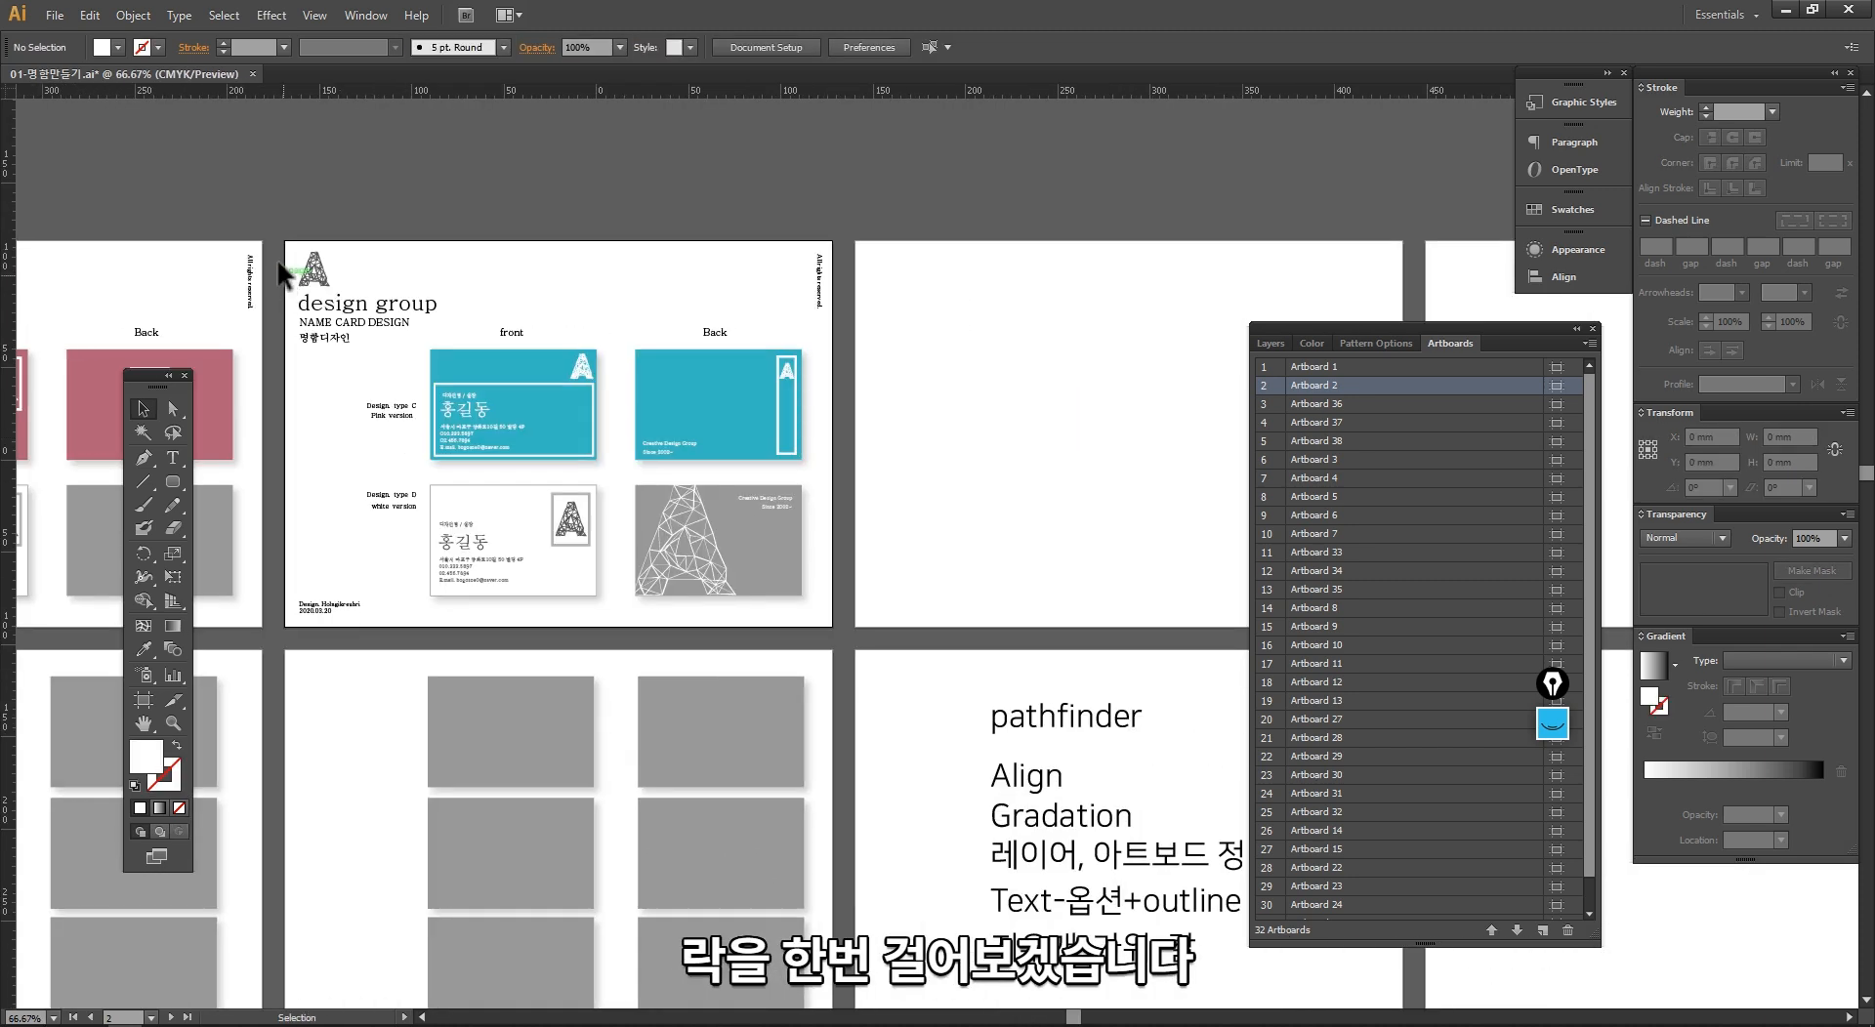
drag(280, 273, 860, 640)
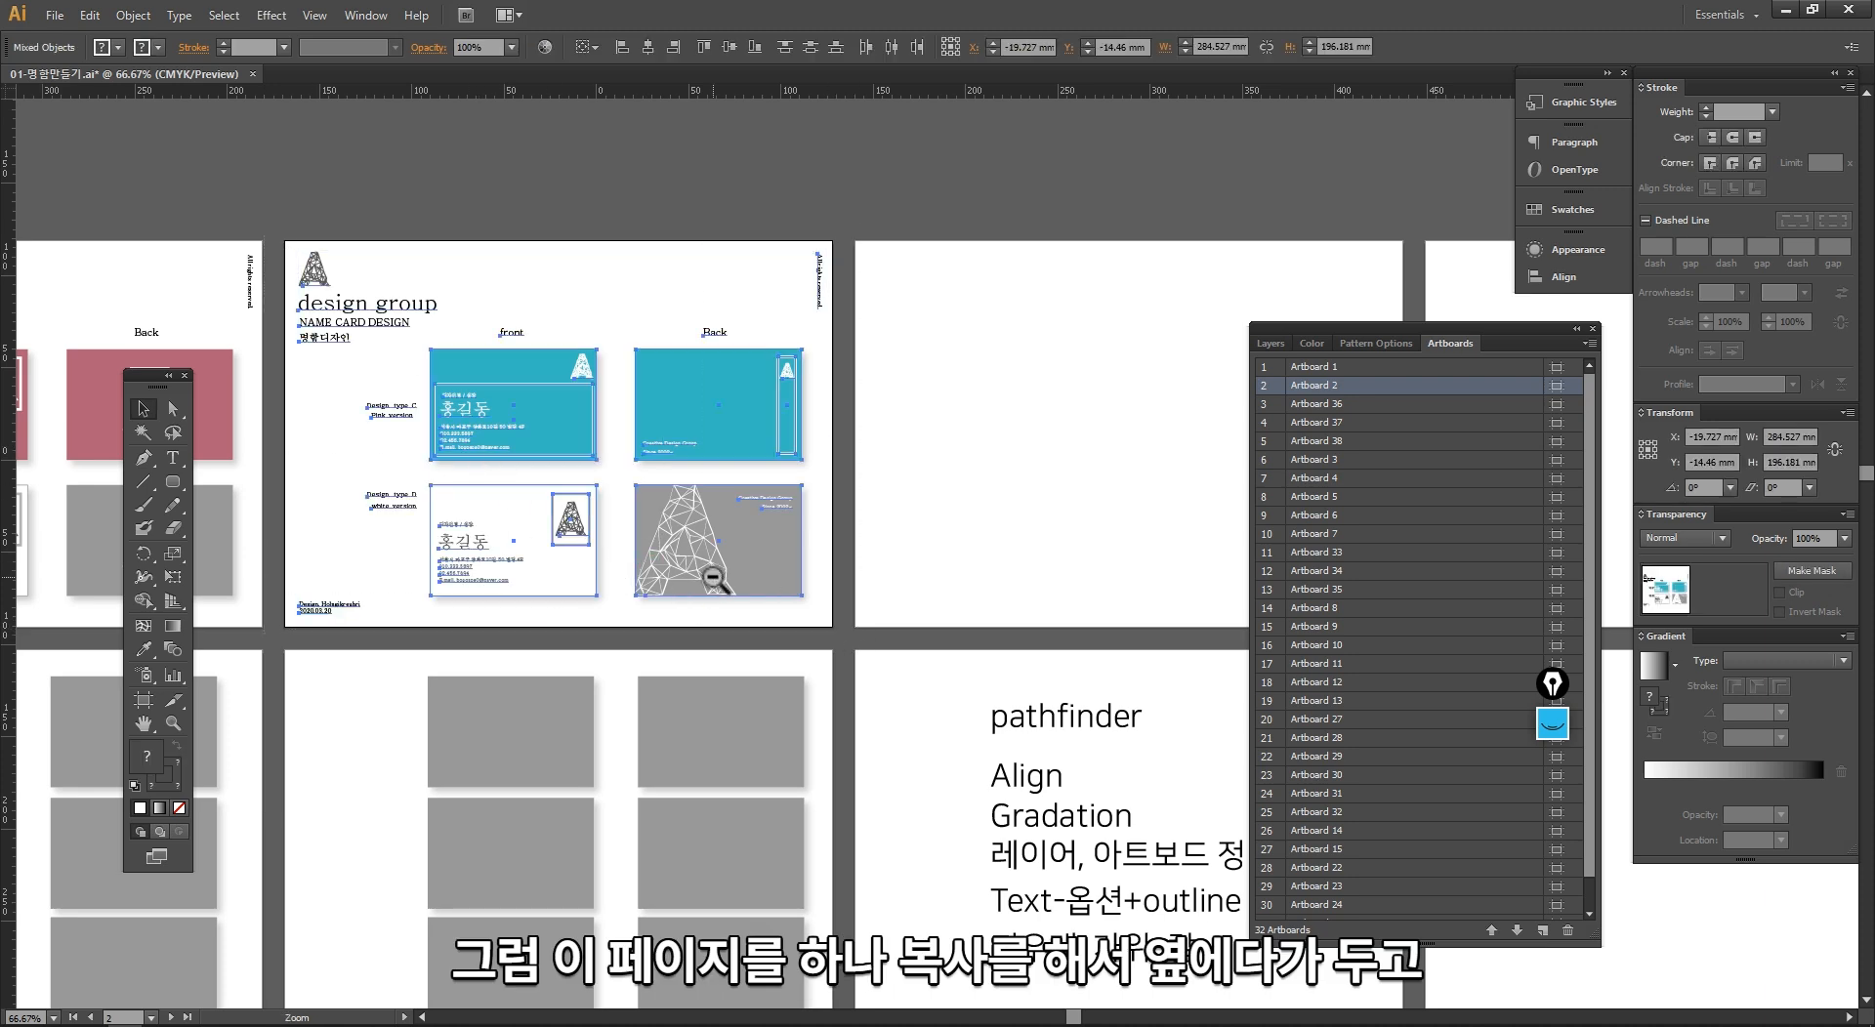
alt+click(713, 577)
drag(713, 577, 285, 559)
drag(355, 435, 782, 437)
click(781, 293)
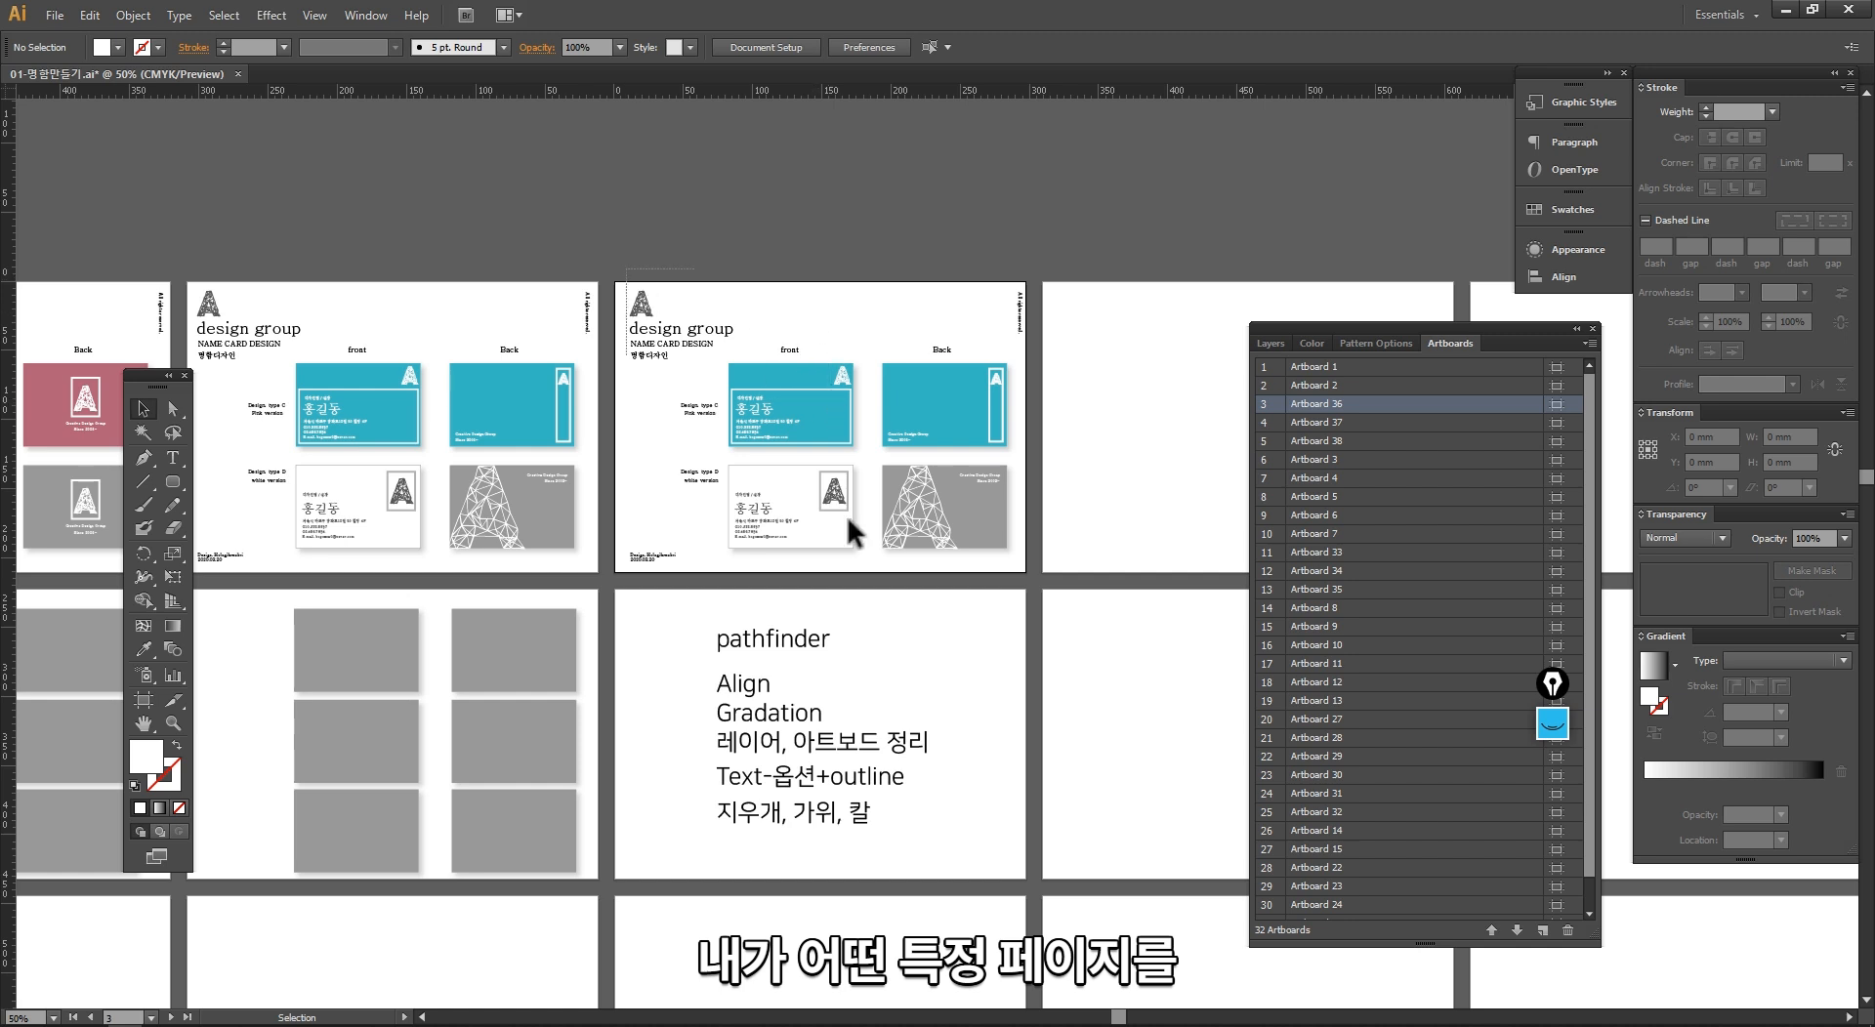
Step: Lock the teal background rectangle of the front card on Artboard 36 and try to select and move it
drag(847, 519, 1035, 580)
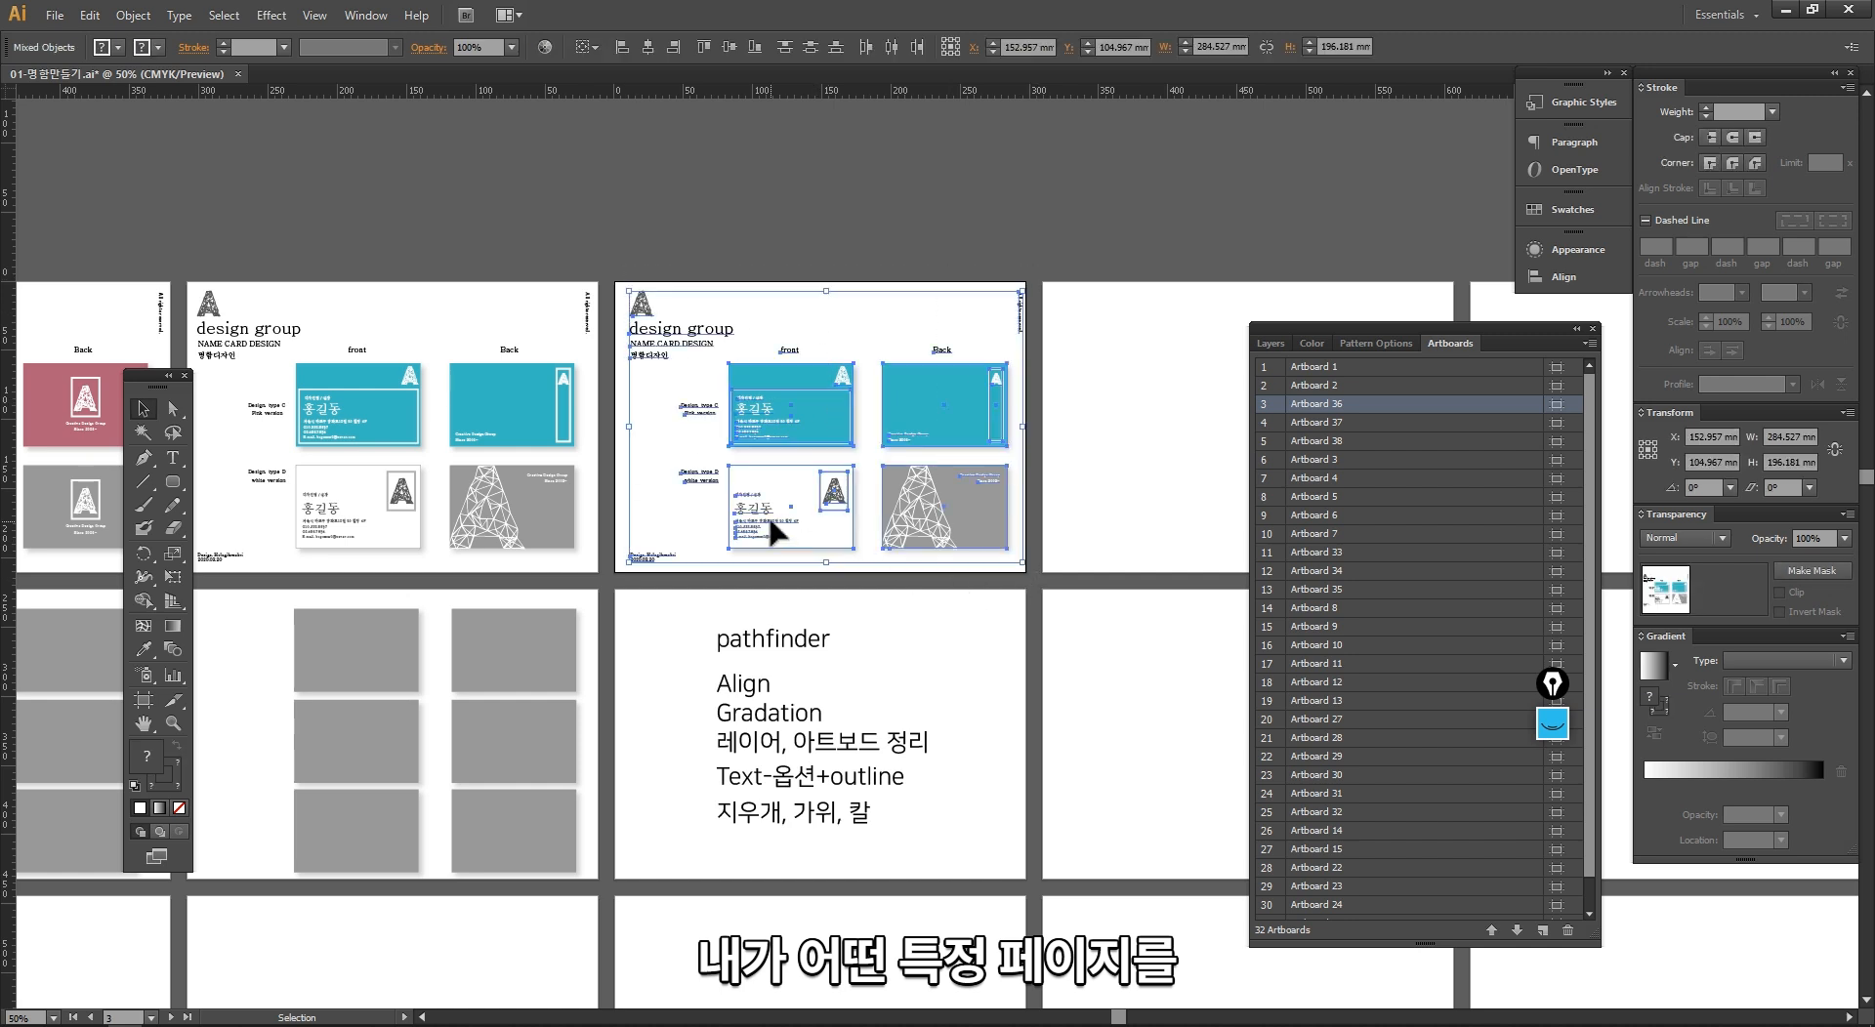
click(740, 359)
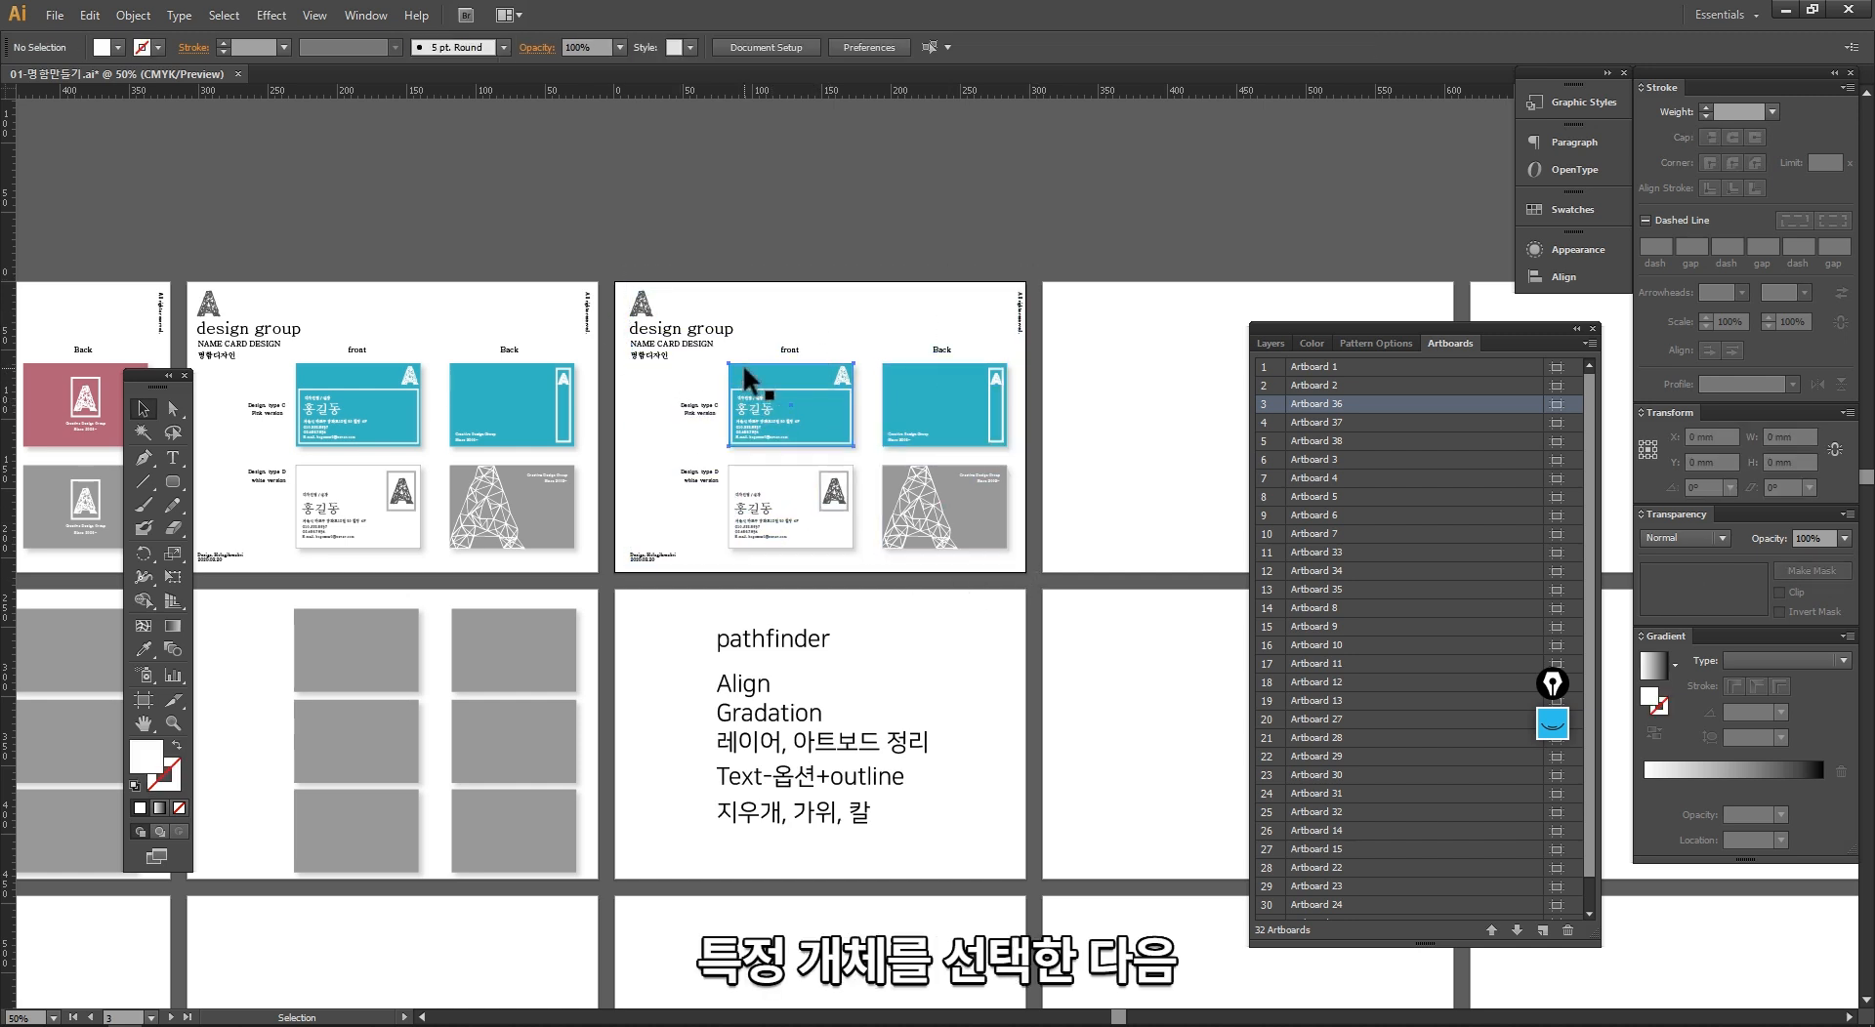
click(747, 391)
click(134, 14)
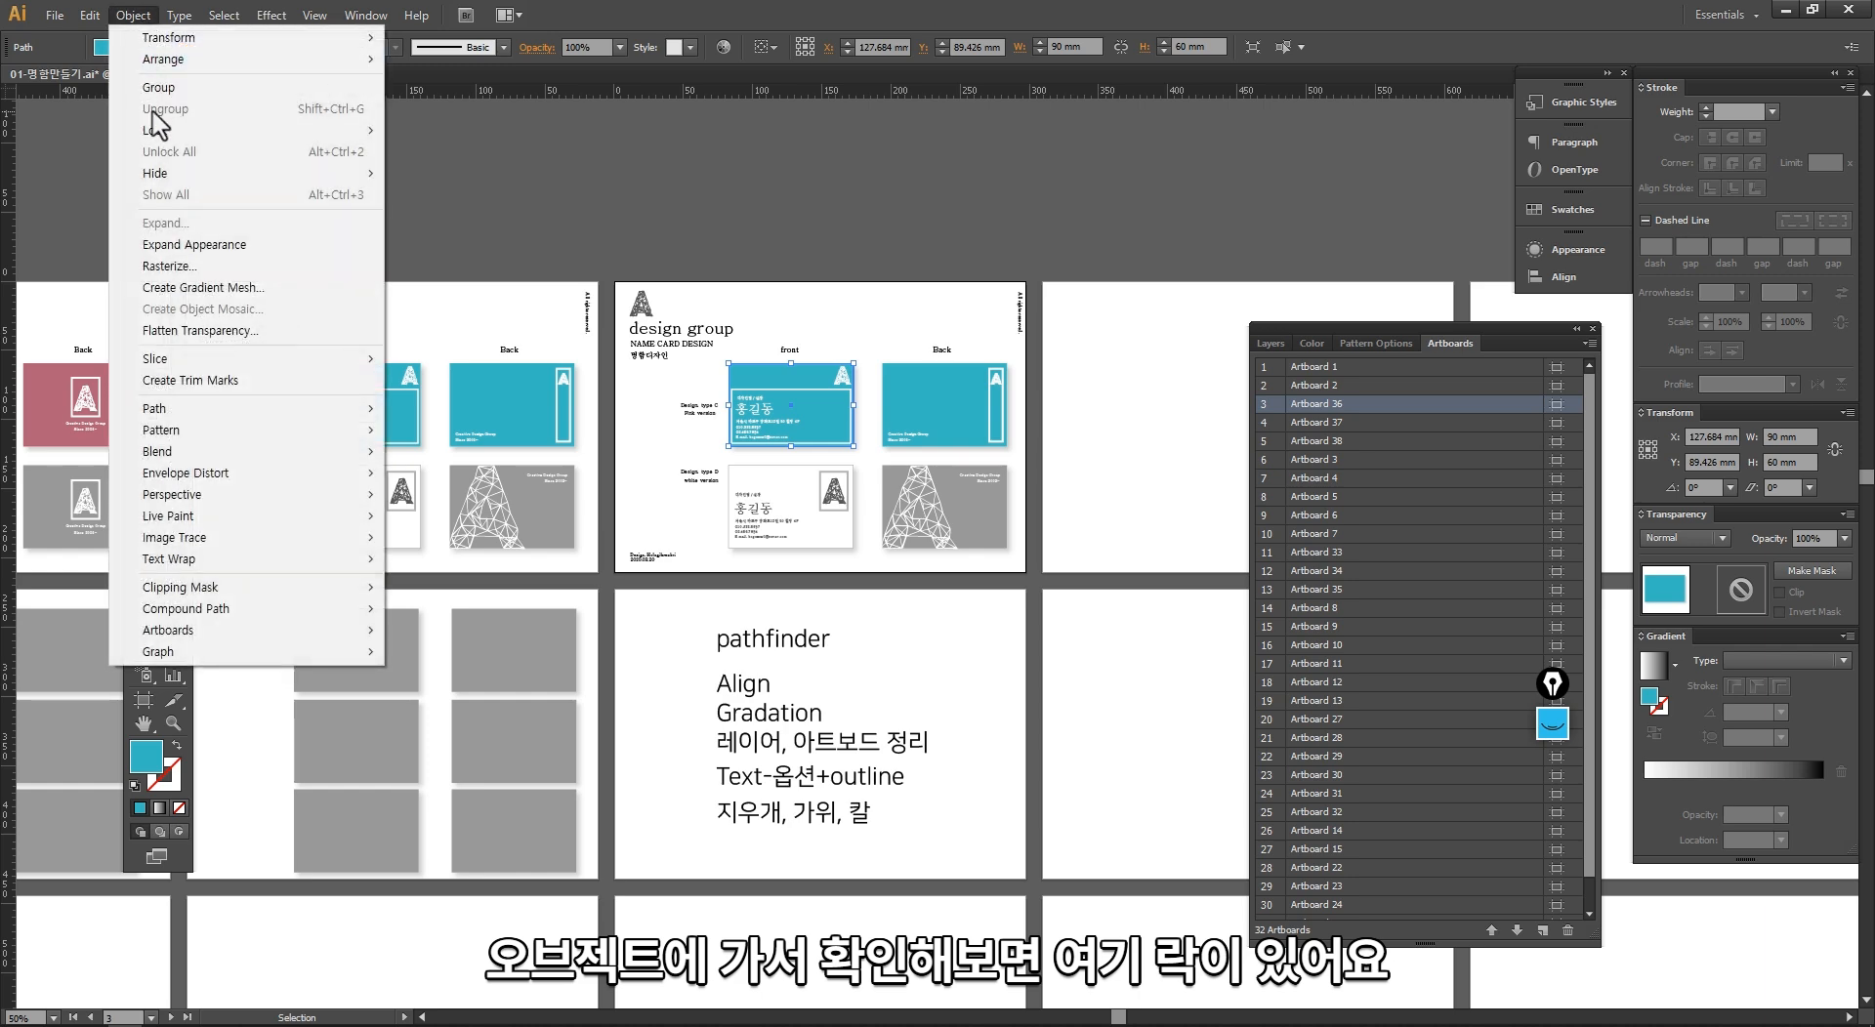
mouse_move(203, 137)
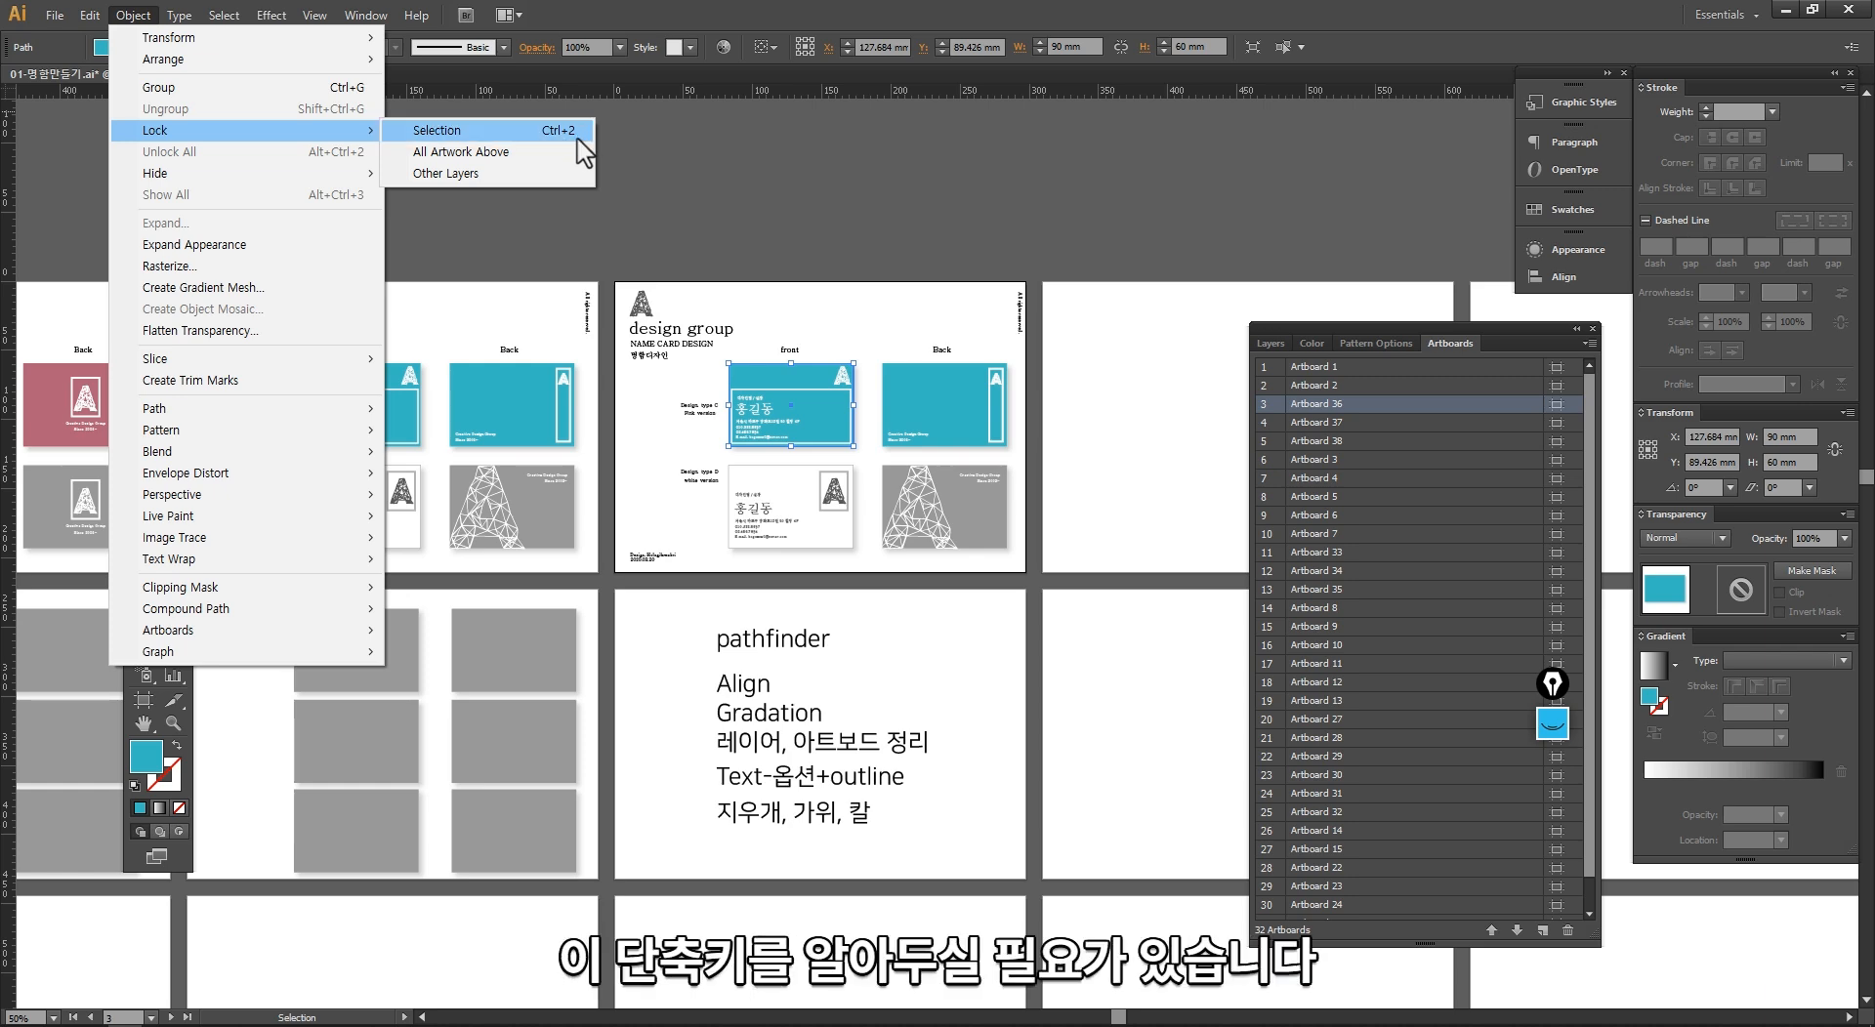
click(709, 264)
drag(576, 230, 1136, 677)
click(895, 494)
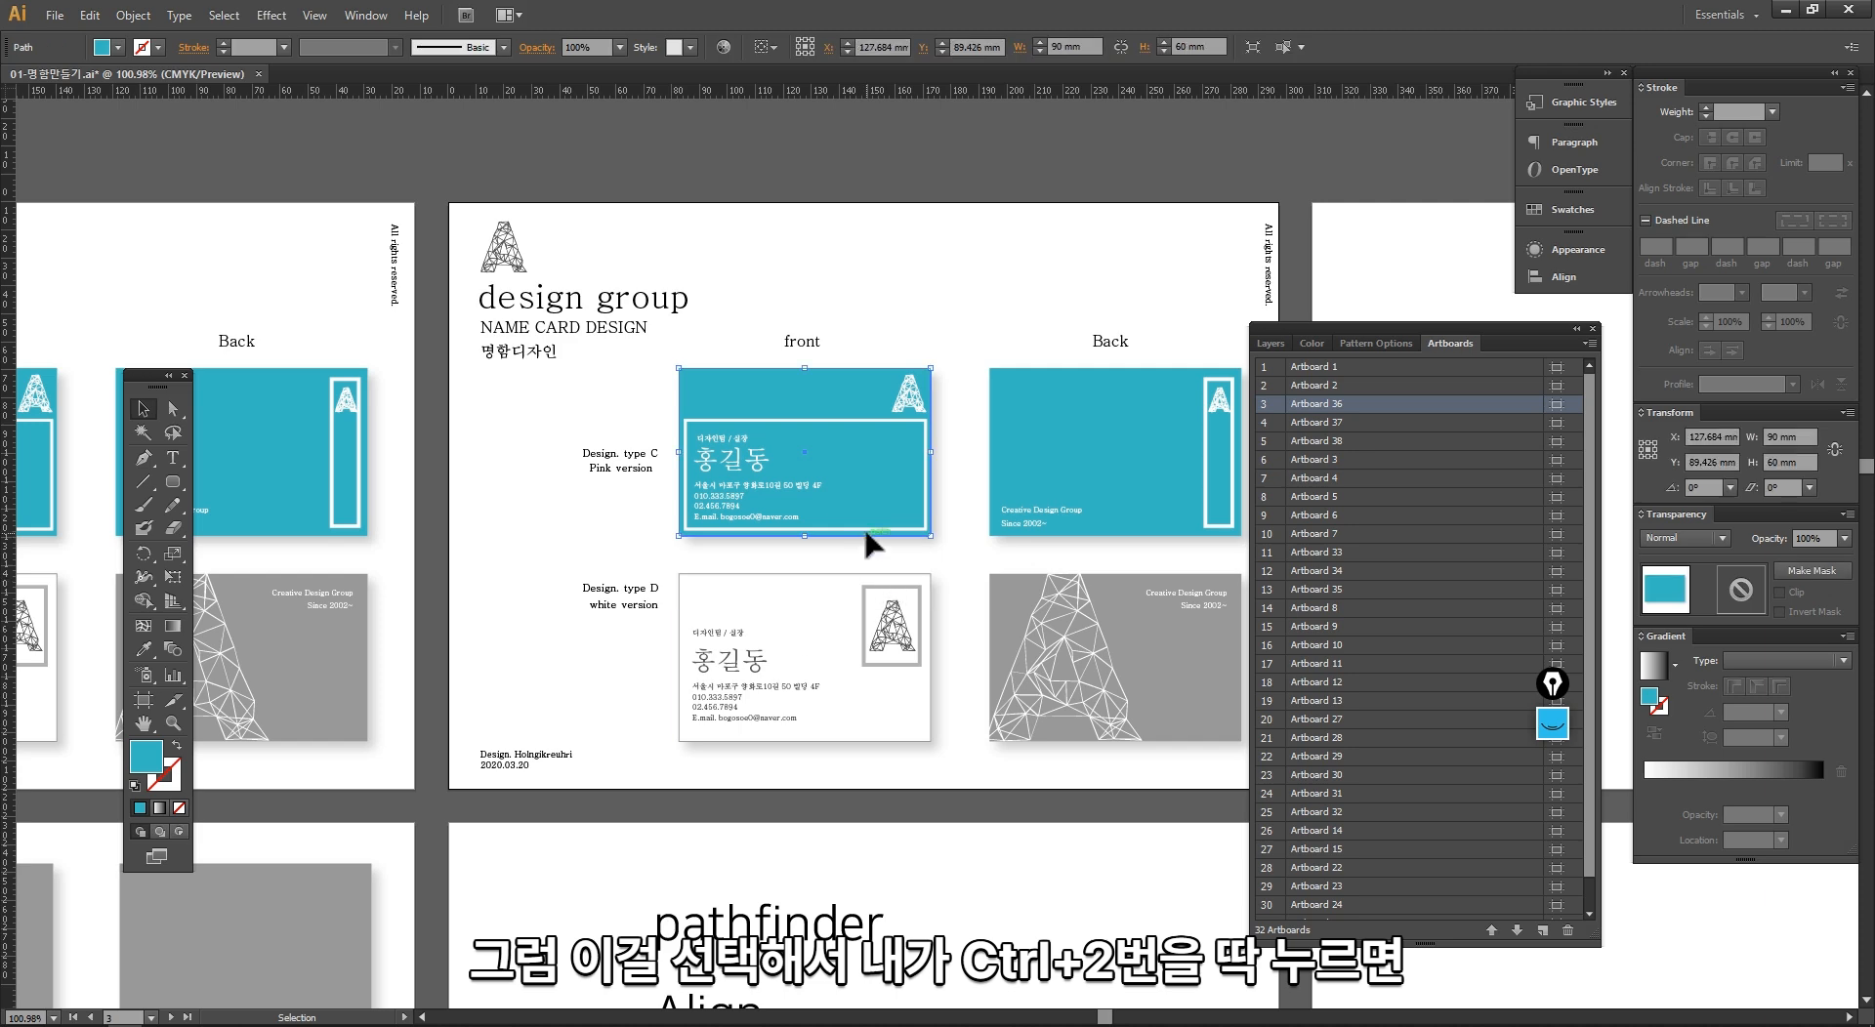
key(ctrl+2)
drag(818, 341, 860, 375)
drag(853, 335, 830, 387)
Step: Show the Layers panel beside the front card, locate the locked path in Layer 1, and unlock all objects
click(1270, 342)
drag(1309, 329, 1073, 168)
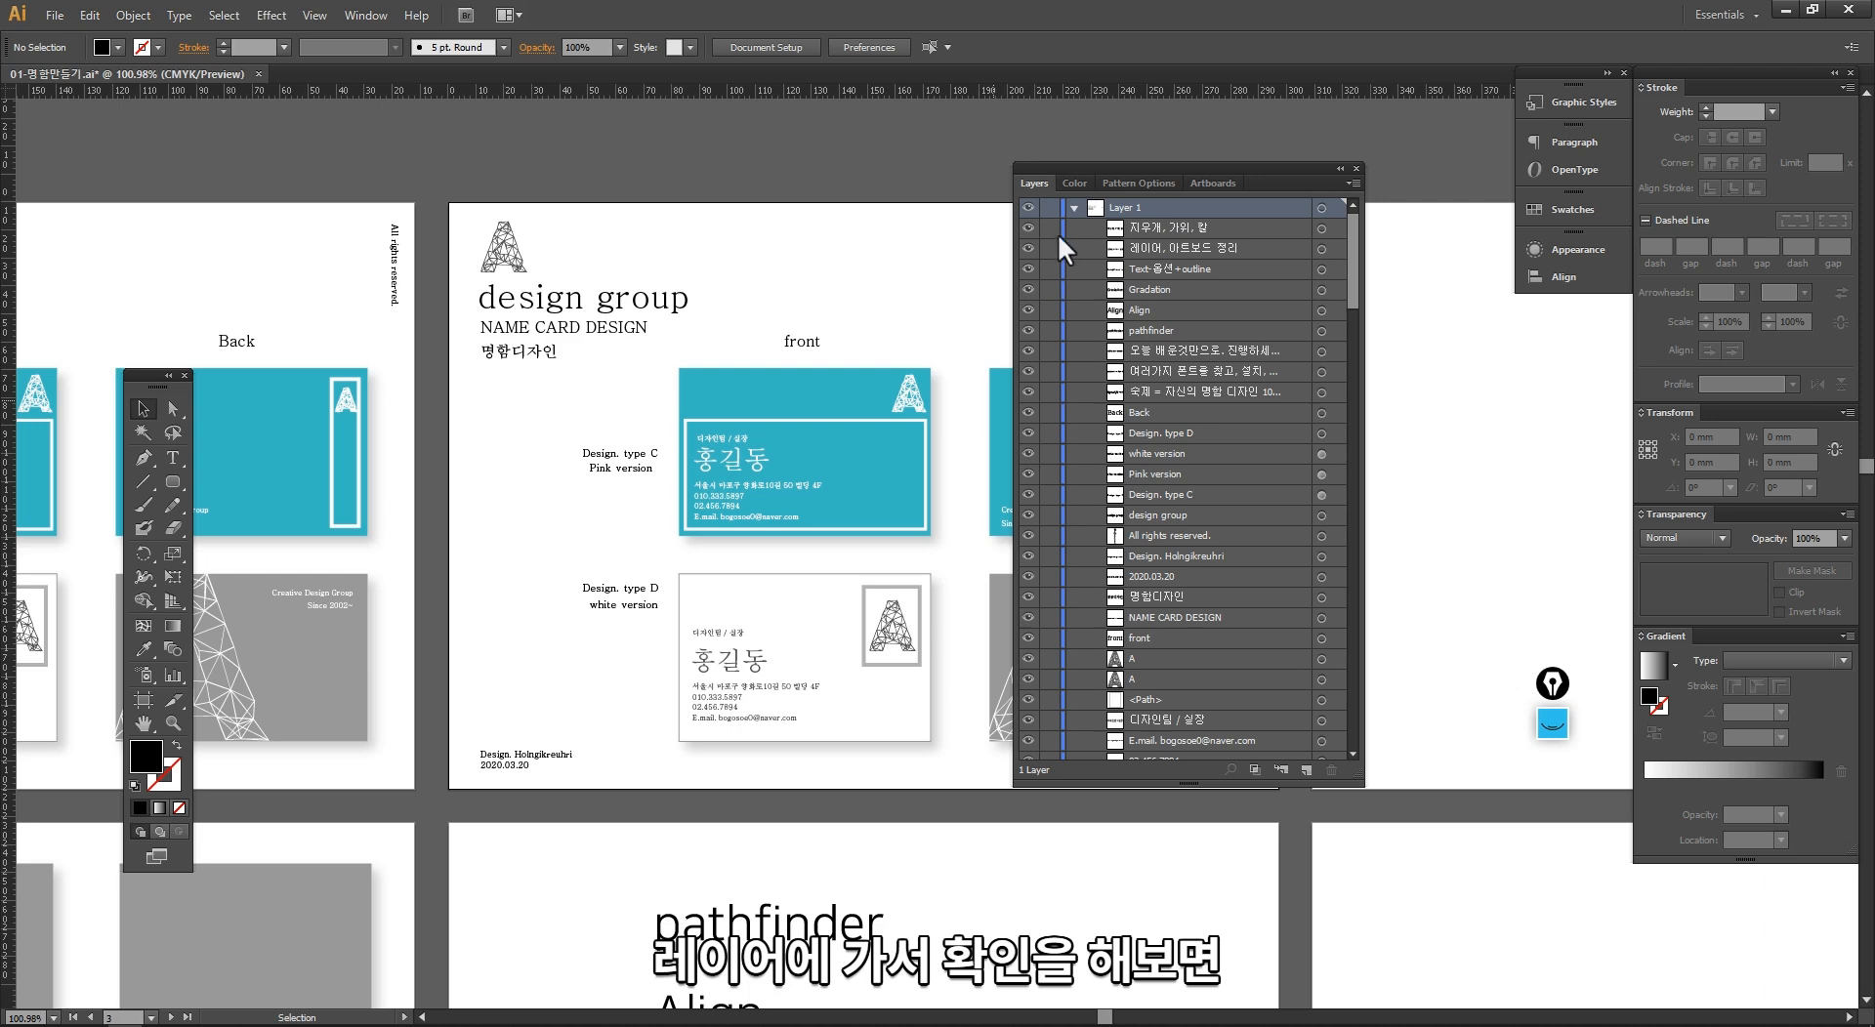
scroll(1054, 312, down, 5)
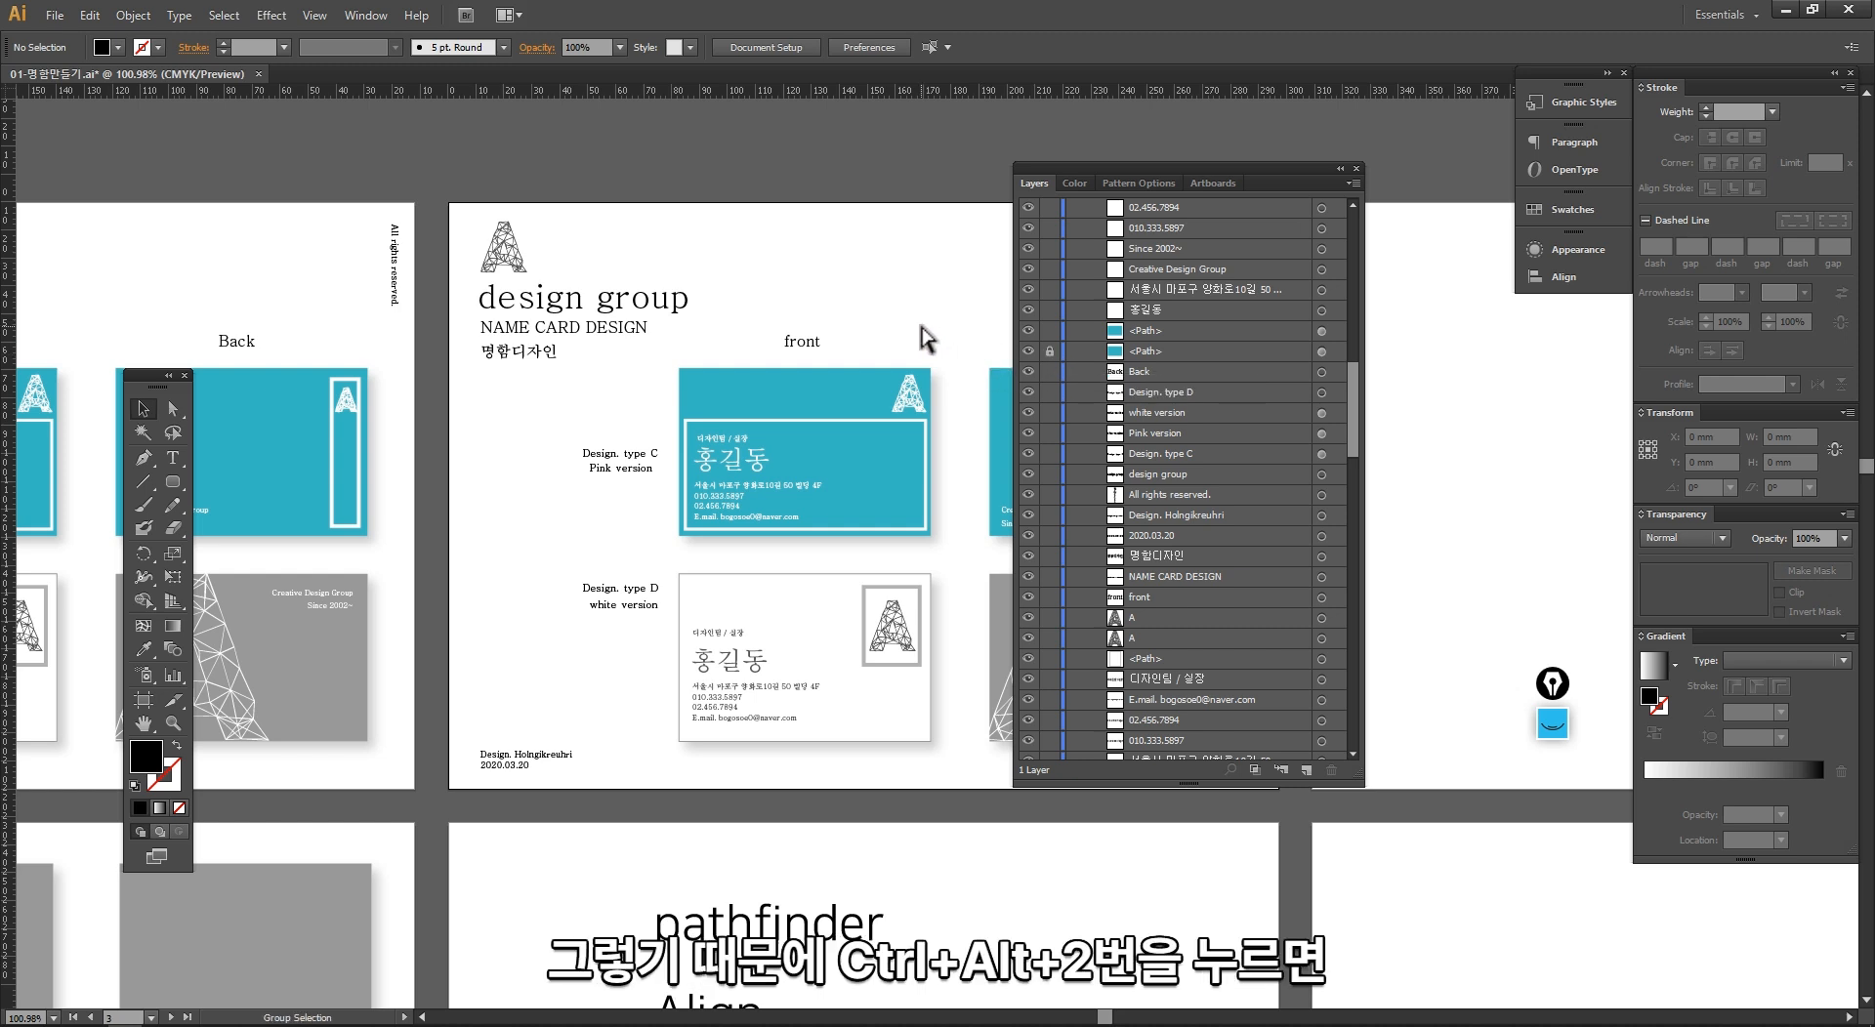
key(ctrl+alt+2)
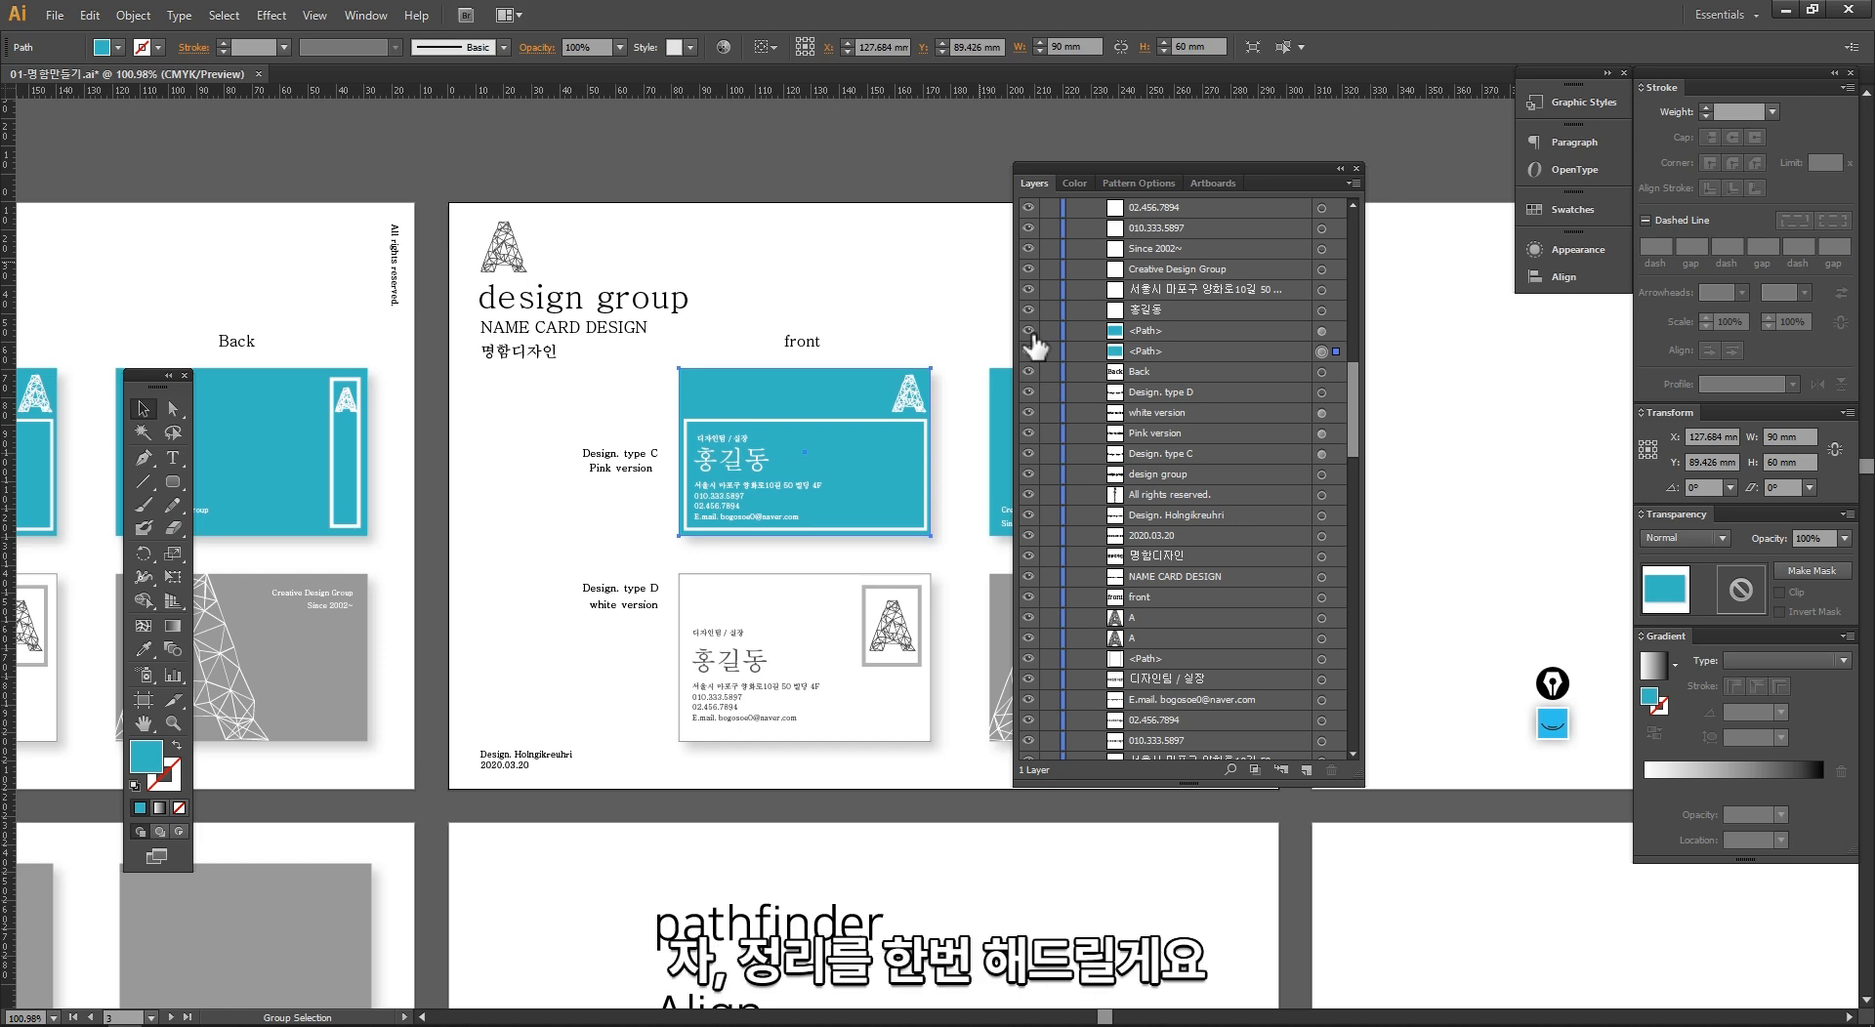
key(ctrl+shift+1)
mouse_move(543, 537)
mouse_down()
mouse_move(593, 574)
mouse_move(672, 498)
mouse_move(721, 508)
mouse_move(801, 459)
mouse_move(839, 478)
mouse_move(939, 427)
mouse_up()
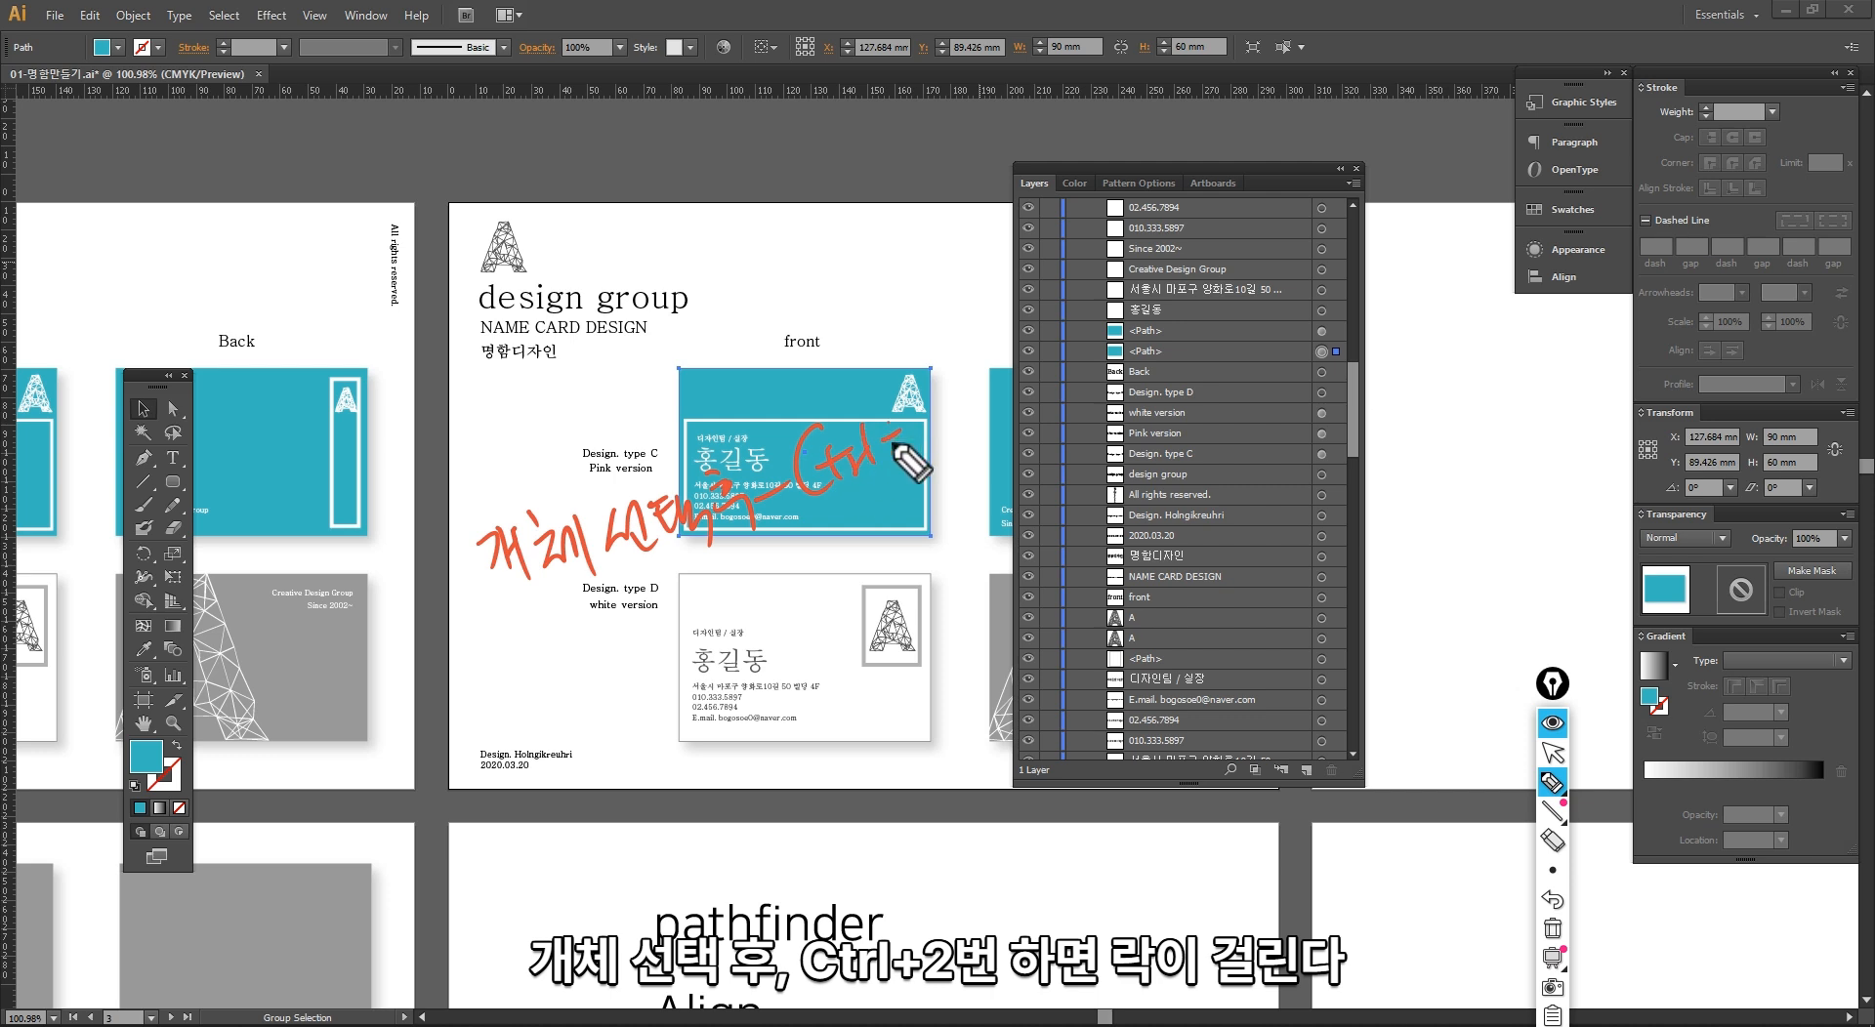
mouse_move(609, 637)
mouse_down()
mouse_move(646, 630)
mouse_move(662, 594)
mouse_move(812, 592)
mouse_up()
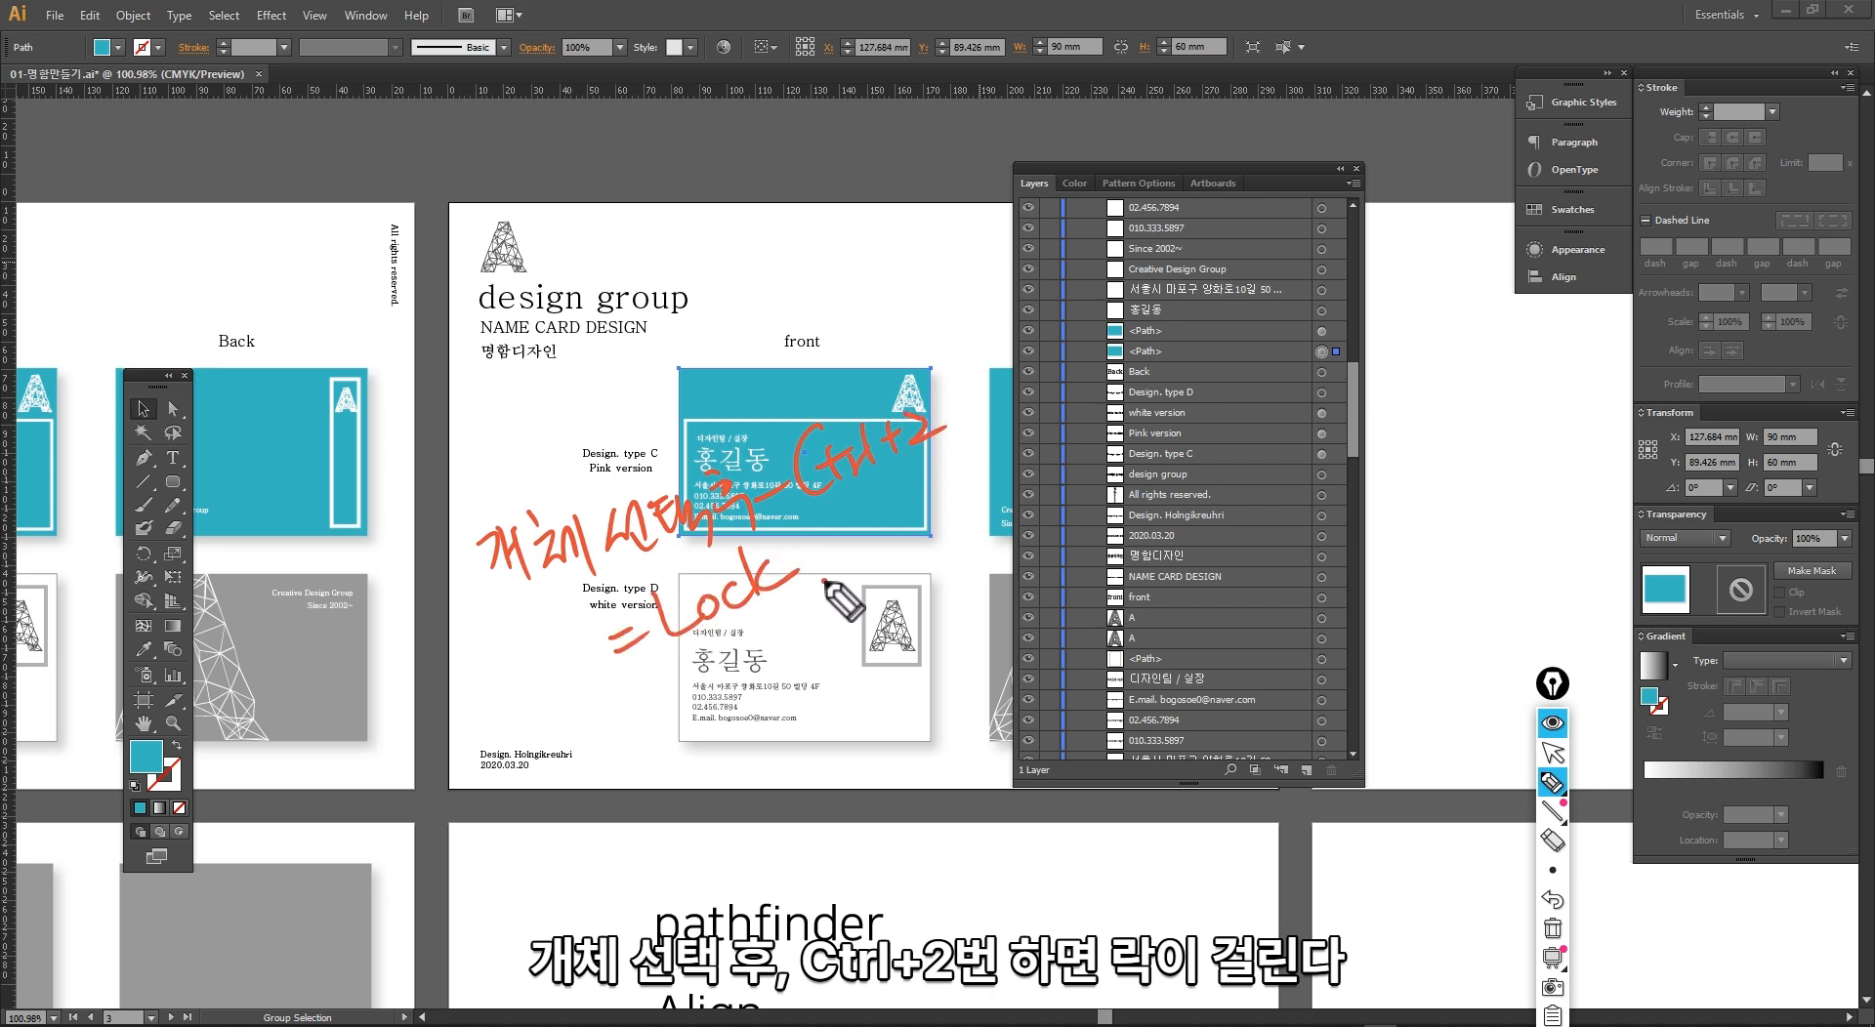
click(825, 581)
drag(718, 696, 705, 737)
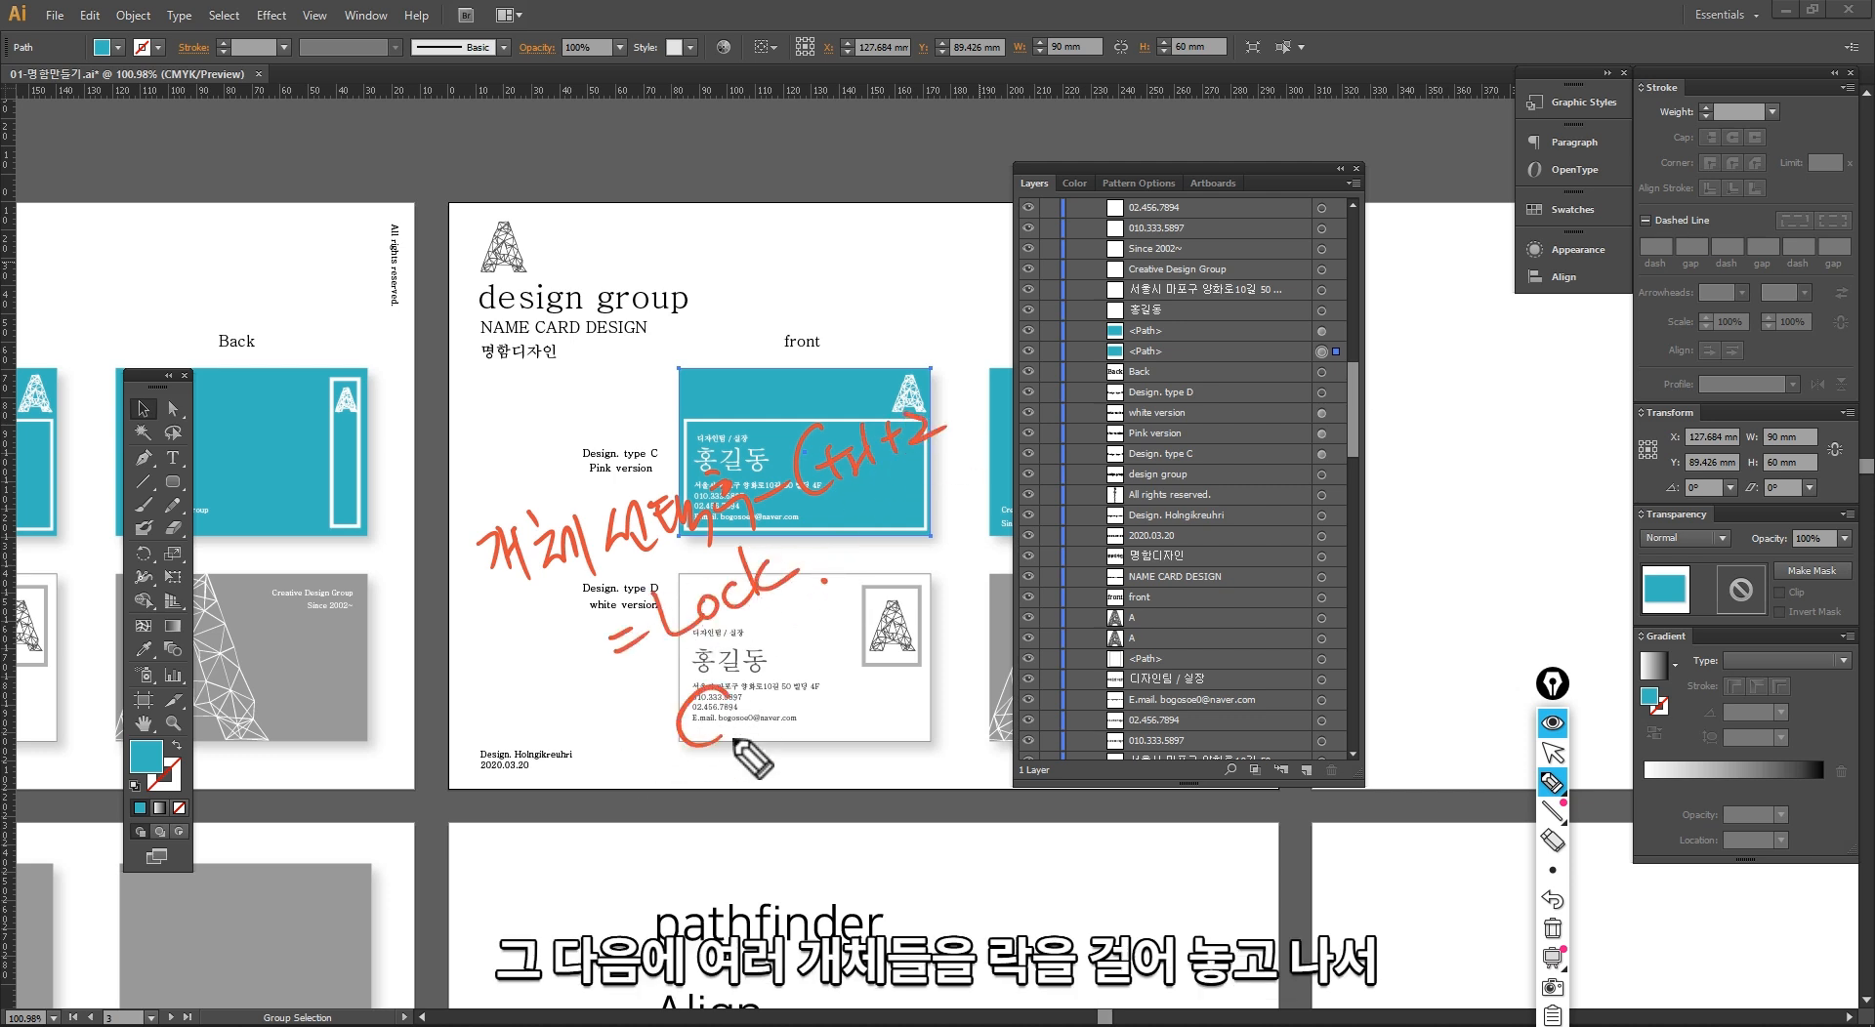
drag(777, 683, 816, 674)
drag(894, 610, 906, 633)
drag(922, 510, 953, 513)
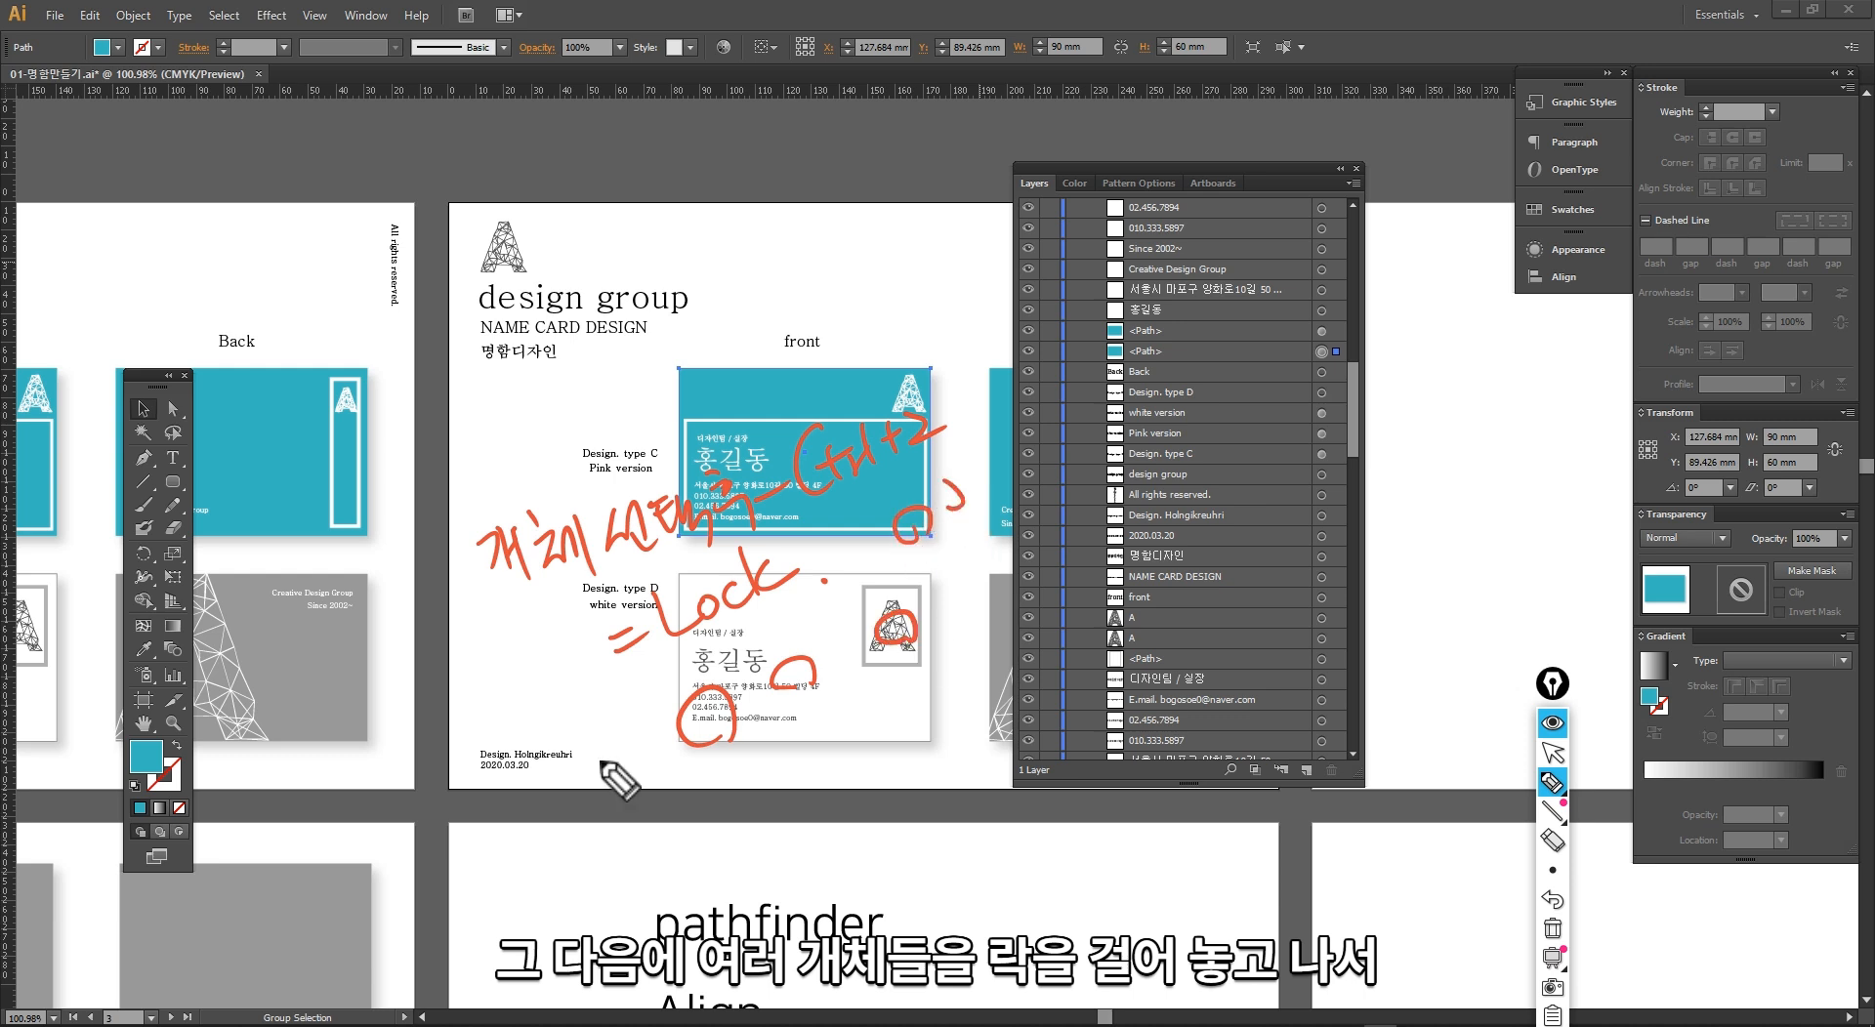
mouse_move(535, 721)
mouse_down()
mouse_move(559, 752)
mouse_move(626, 694)
mouse_move(640, 718)
mouse_move(660, 677)
mouse_move(670, 692)
mouse_move(703, 670)
mouse_move(724, 690)
mouse_move(738, 656)
mouse_move(776, 653)
mouse_move(768, 692)
mouse_move(514, 745)
mouse_move(781, 691)
mouse_move(822, 786)
mouse_move(853, 780)
mouse_move(863, 739)
mouse_move(895, 766)
mouse_move(972, 725)
mouse_up()
key(ctrl+shift+7)
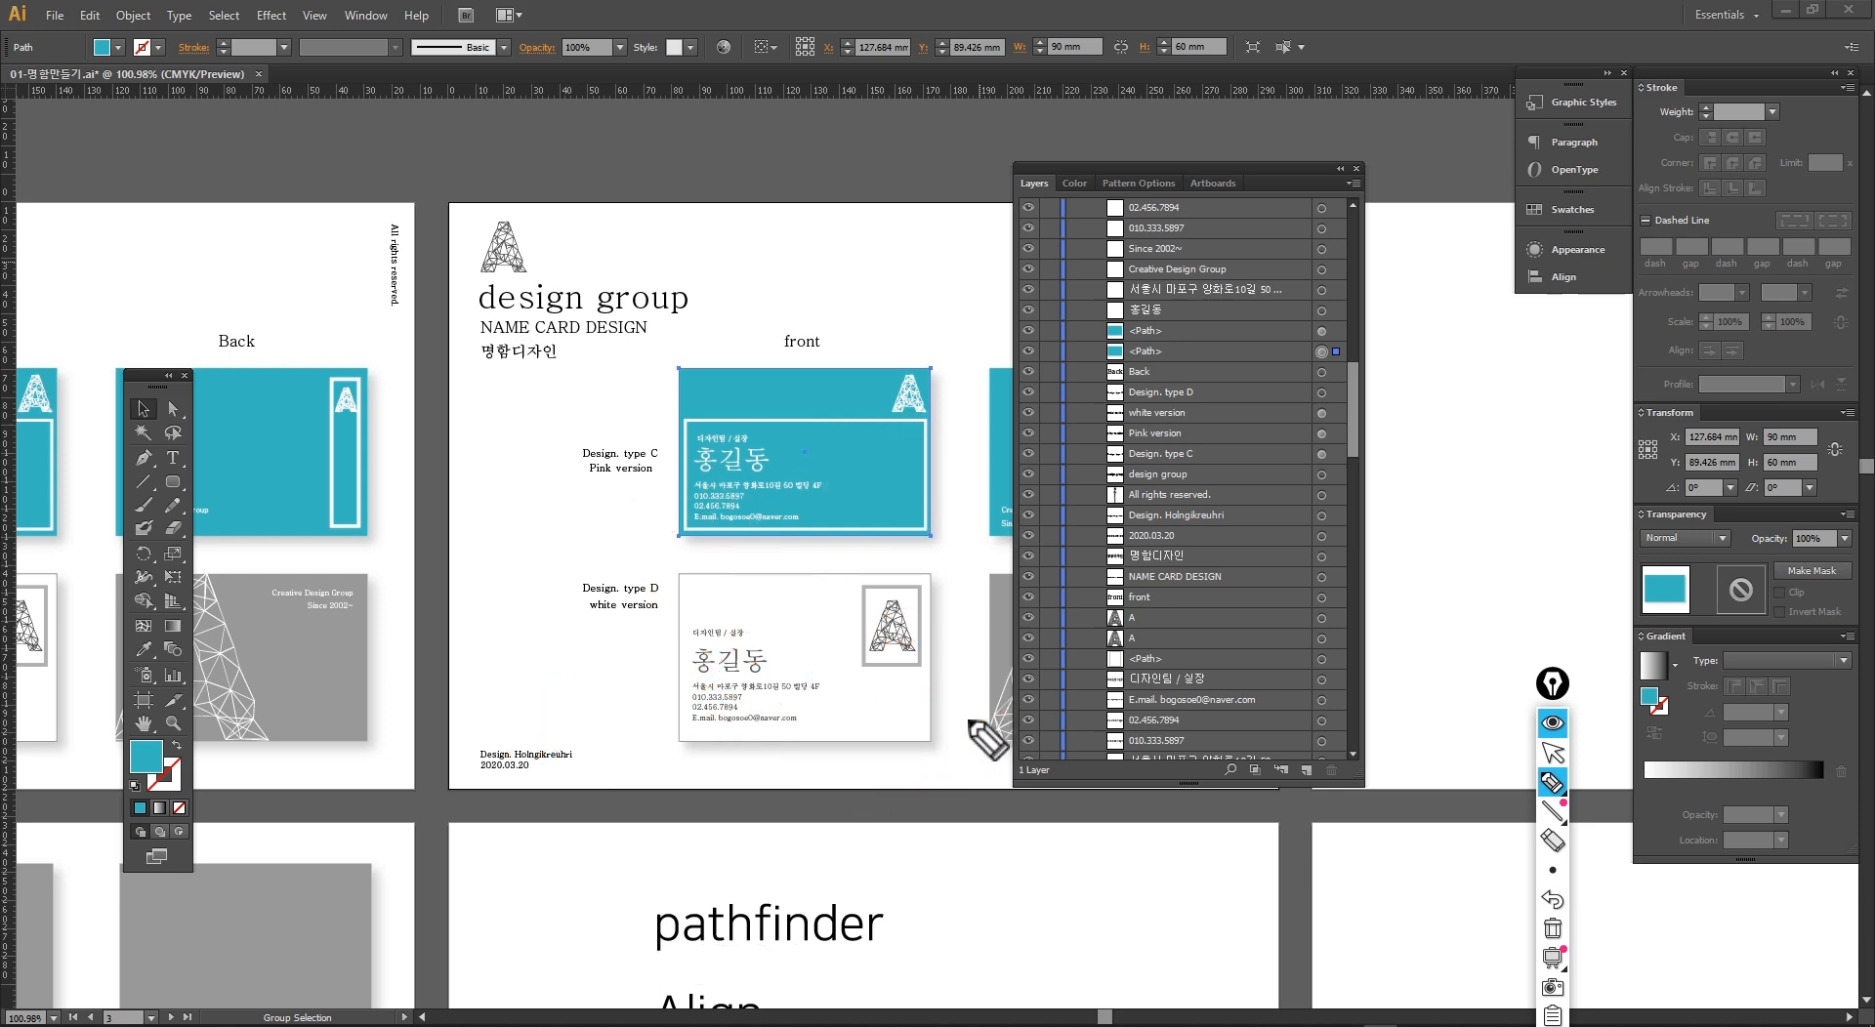
key(ctrl+shift+1)
Step: Select the Back card's teal rectangle, the white card's A logo and name text, and the page logo on Artboard 36, and lock them
click(431, 404)
key(space)
drag(750, 354, 622, 301)
drag(1084, 173, 1166, 182)
click(980, 368)
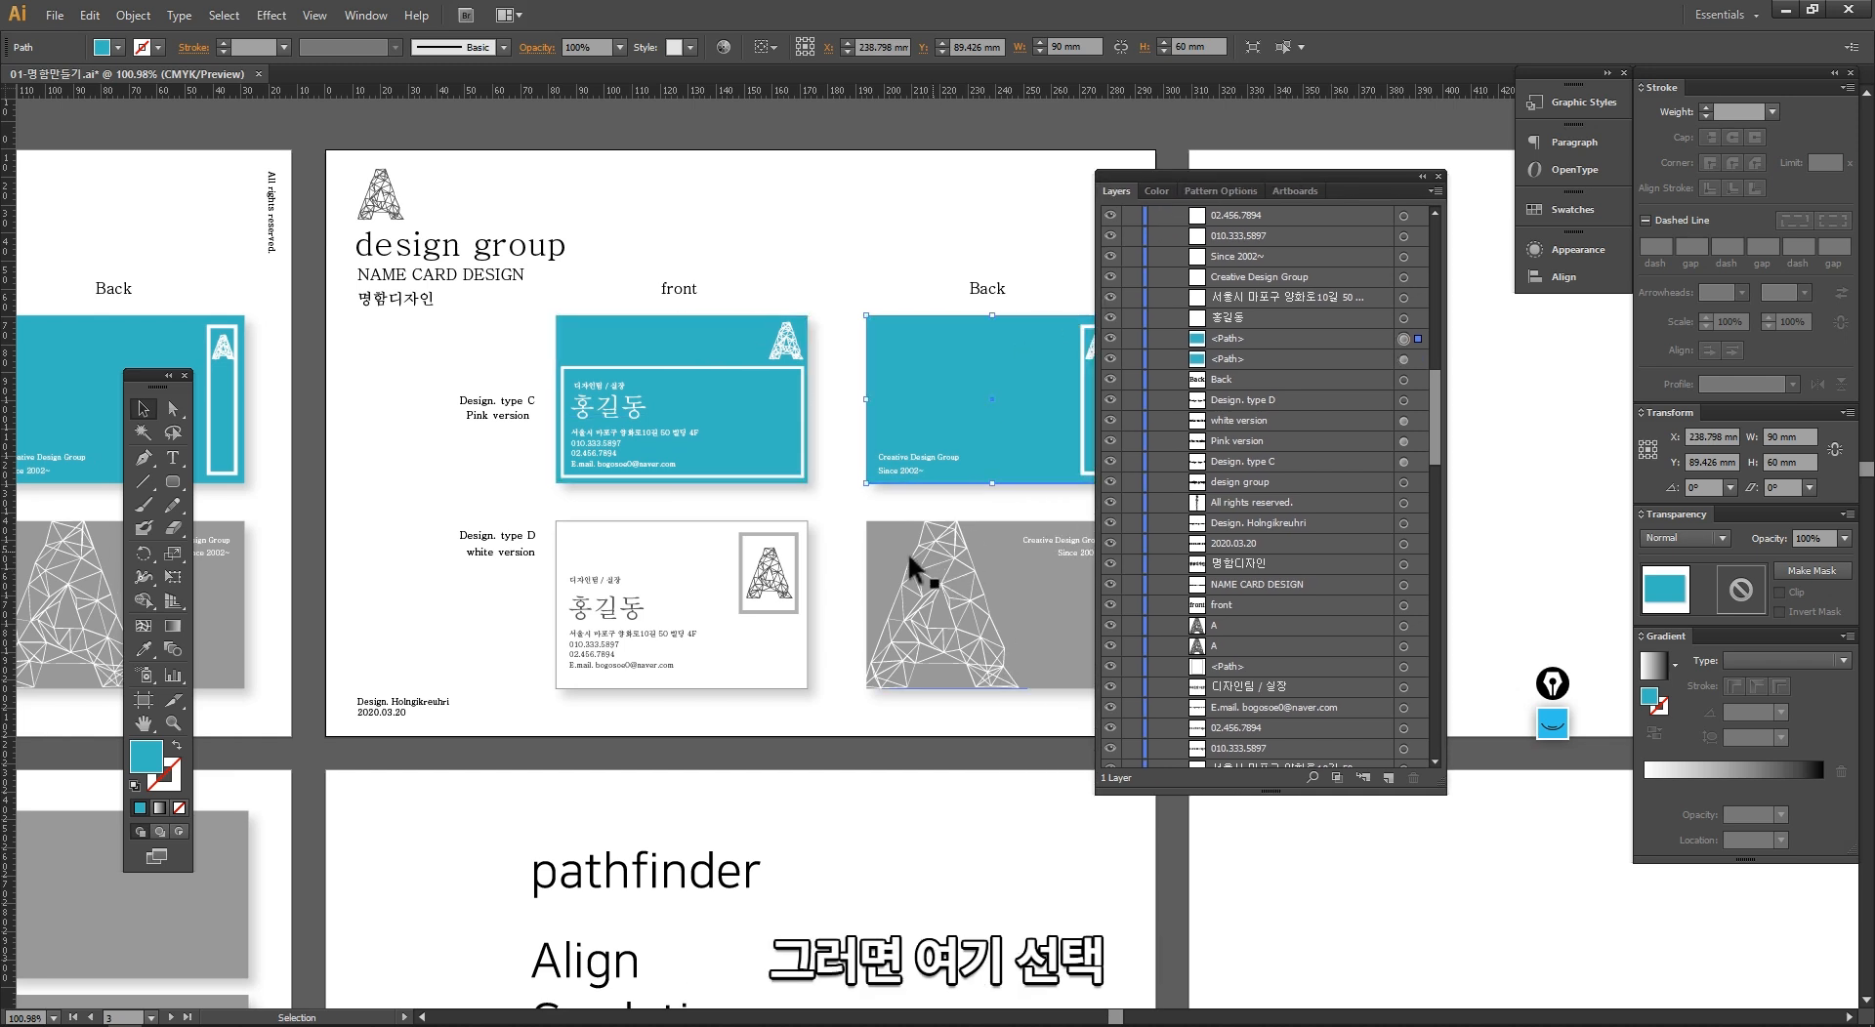
shift+click(767, 584)
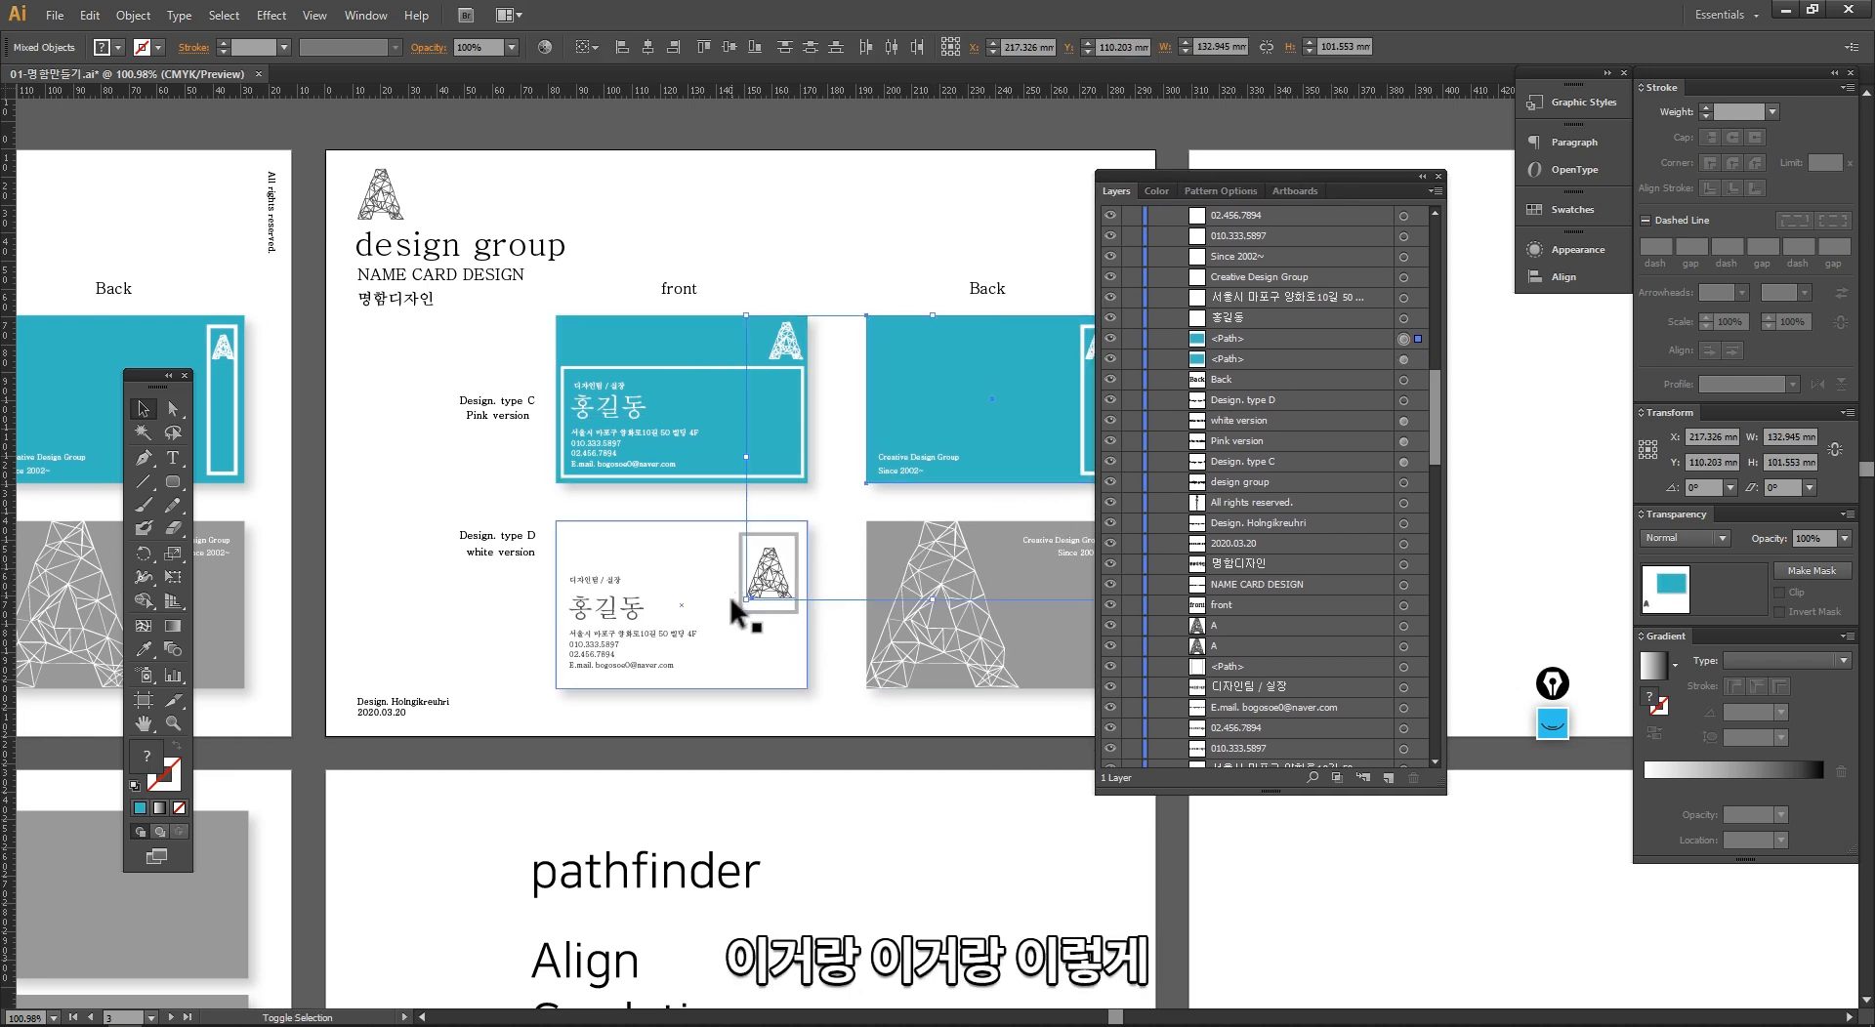
shift+click(606, 598)
key(space)
drag(650, 376, 603, 384)
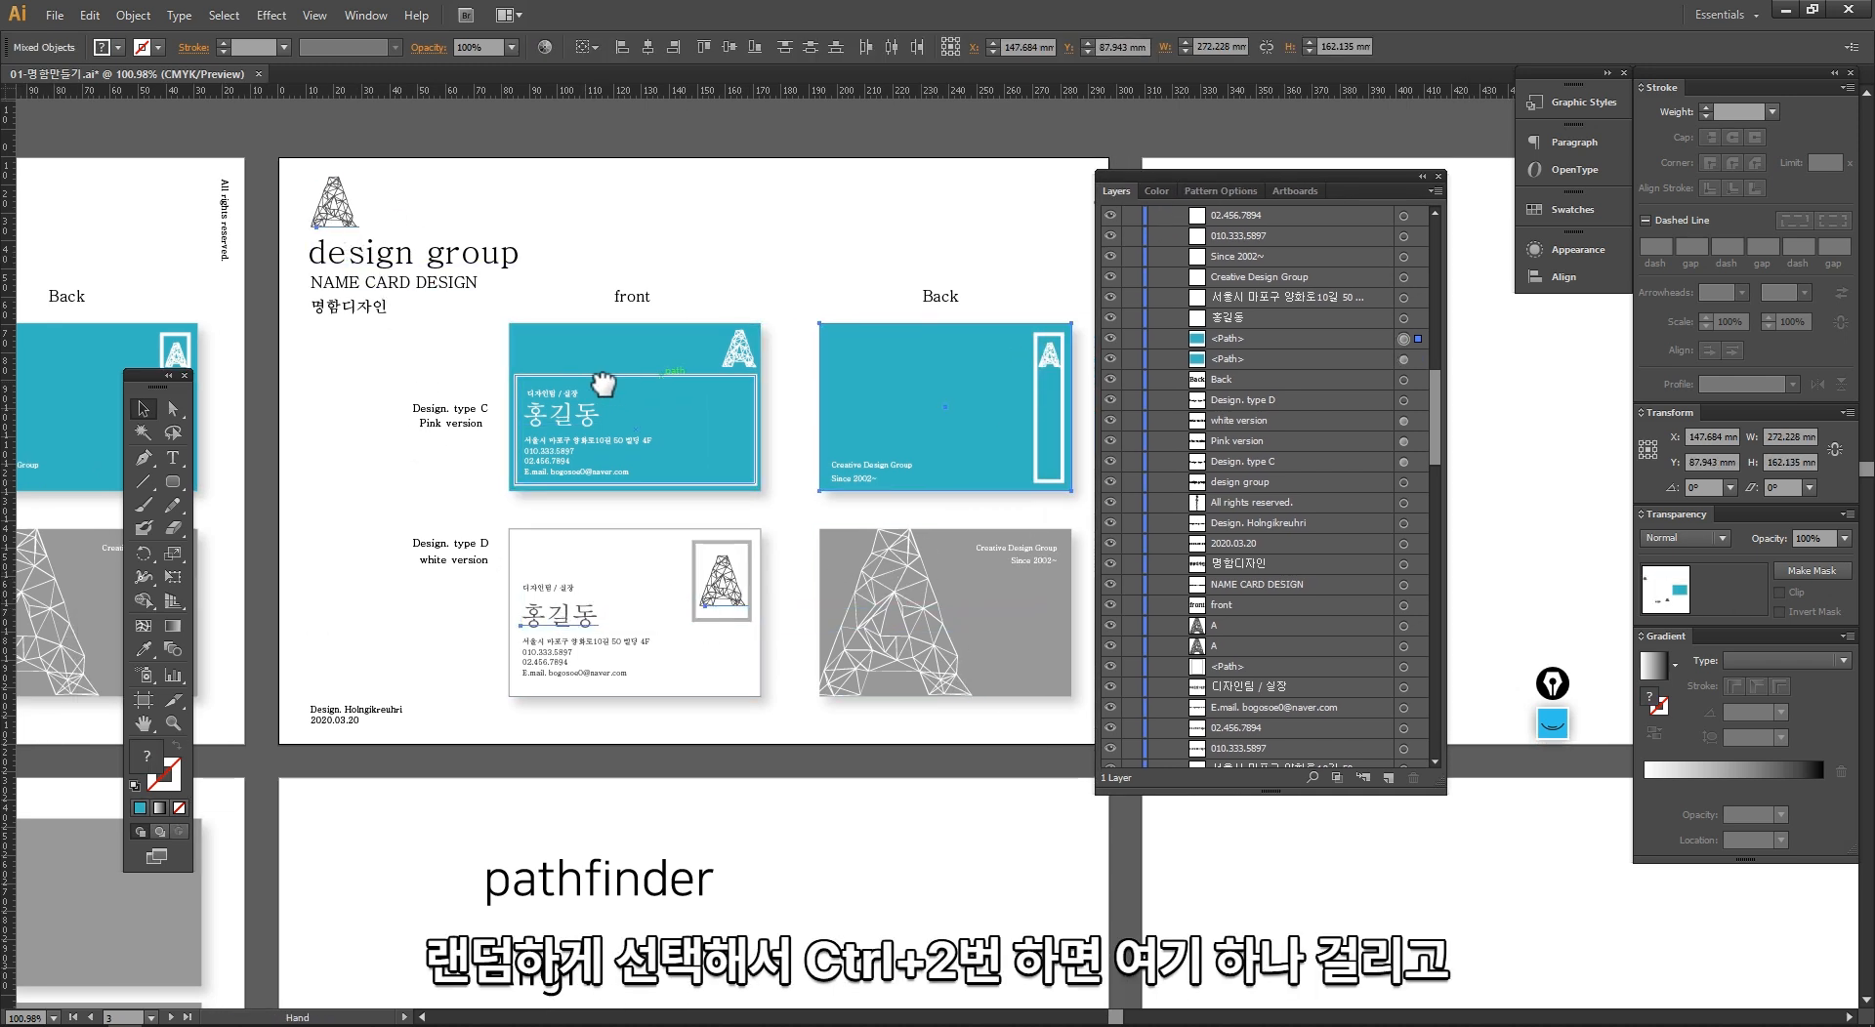
key(ctrl+2)
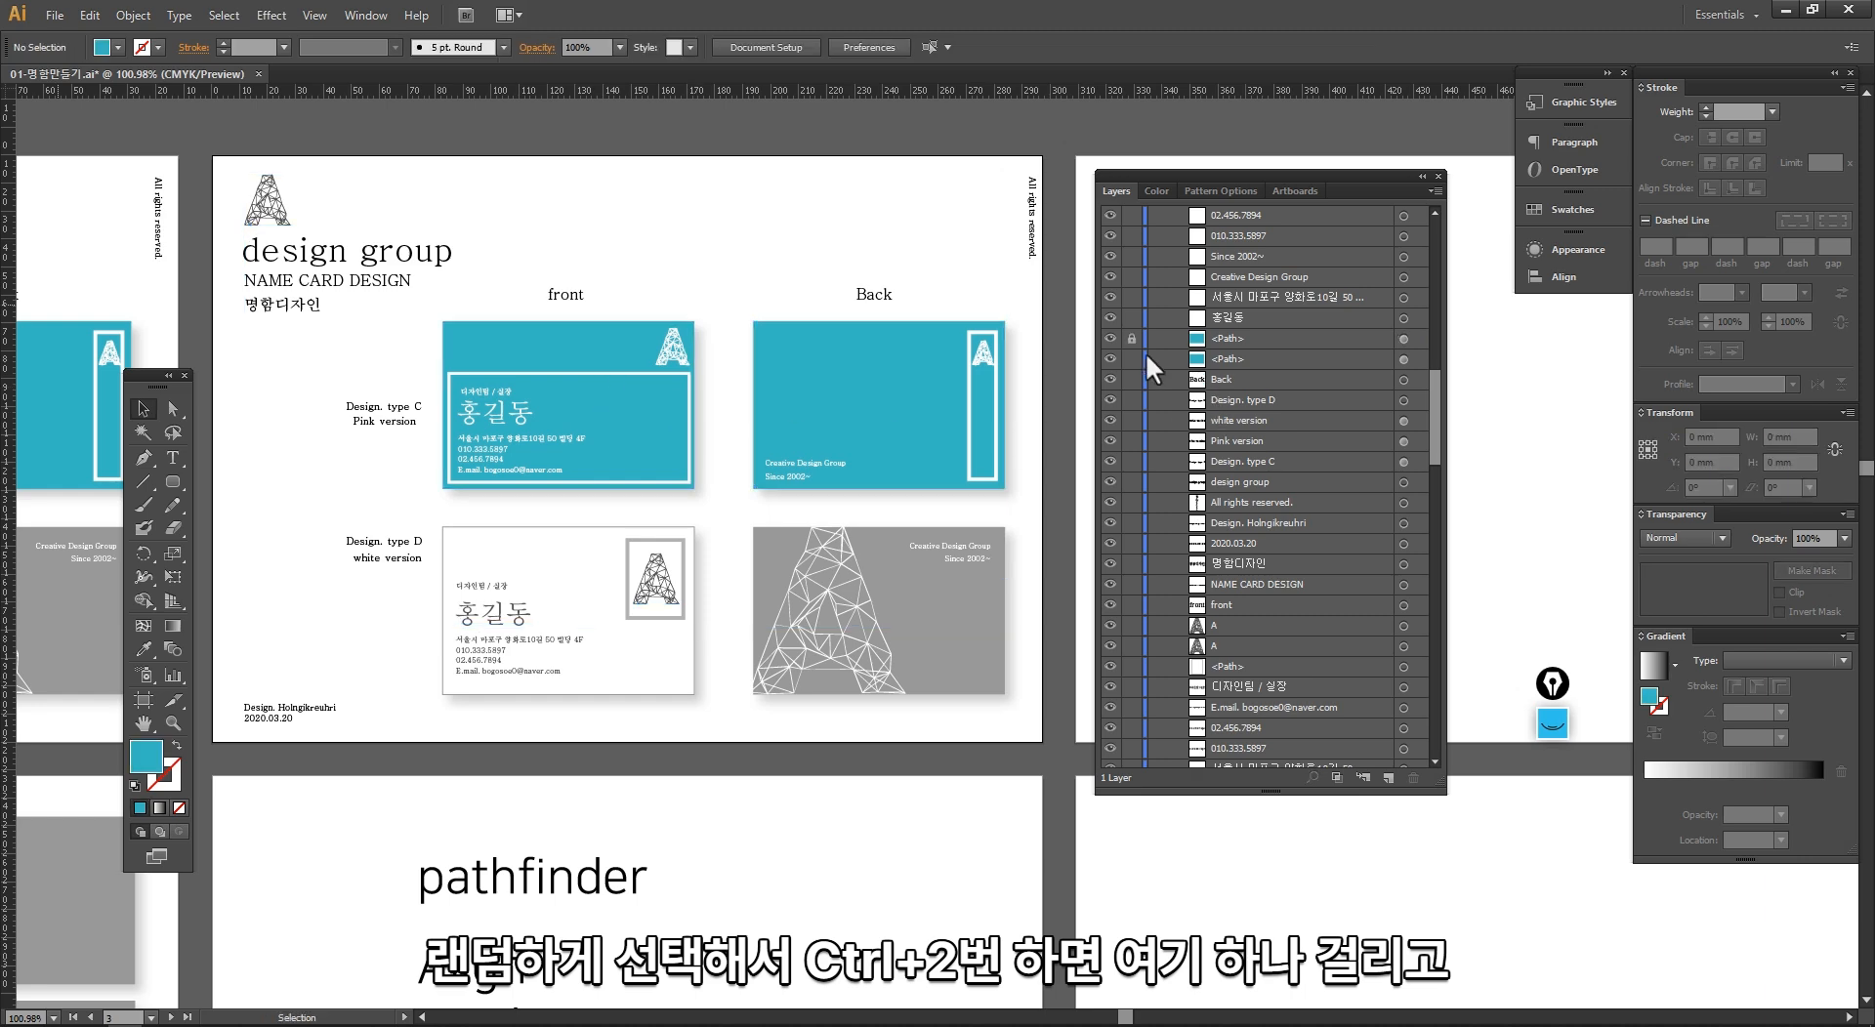
Step: Locate the individually locked objects in the layer list and unlock them all at once
scroll(1145, 527, down, 10)
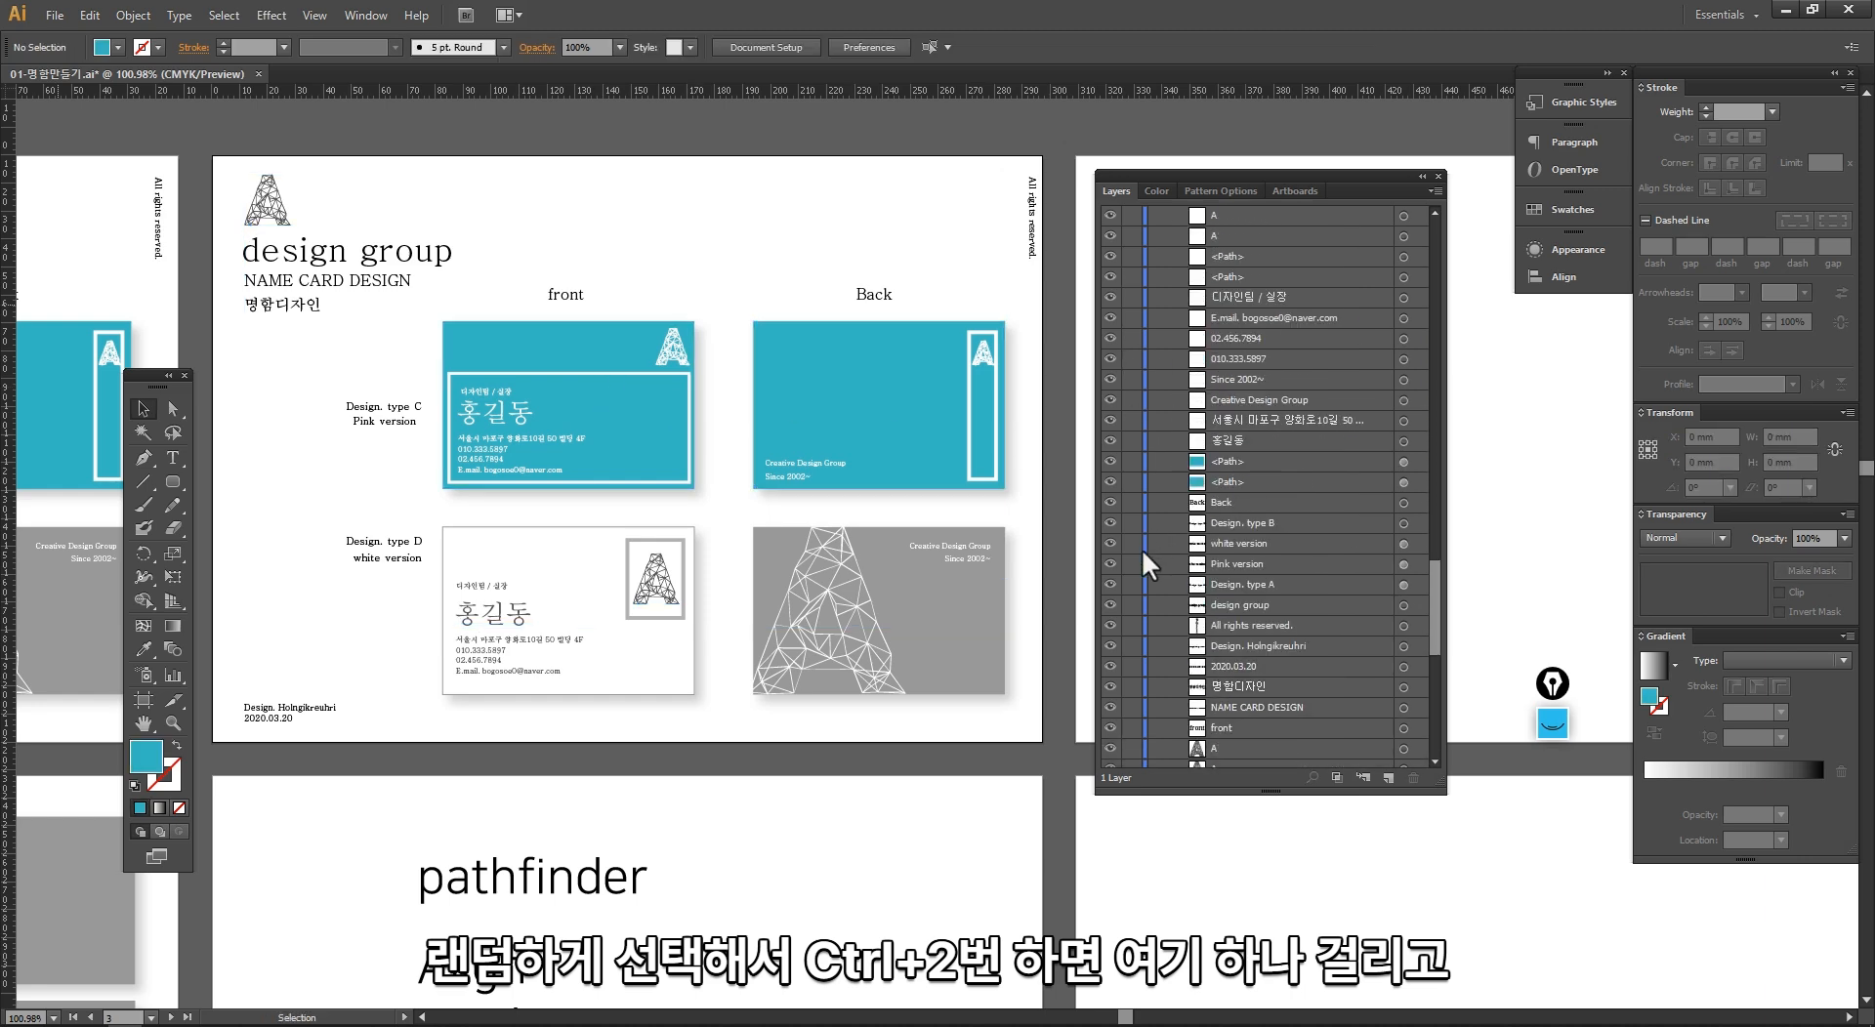
scroll(1144, 527, up, 10)
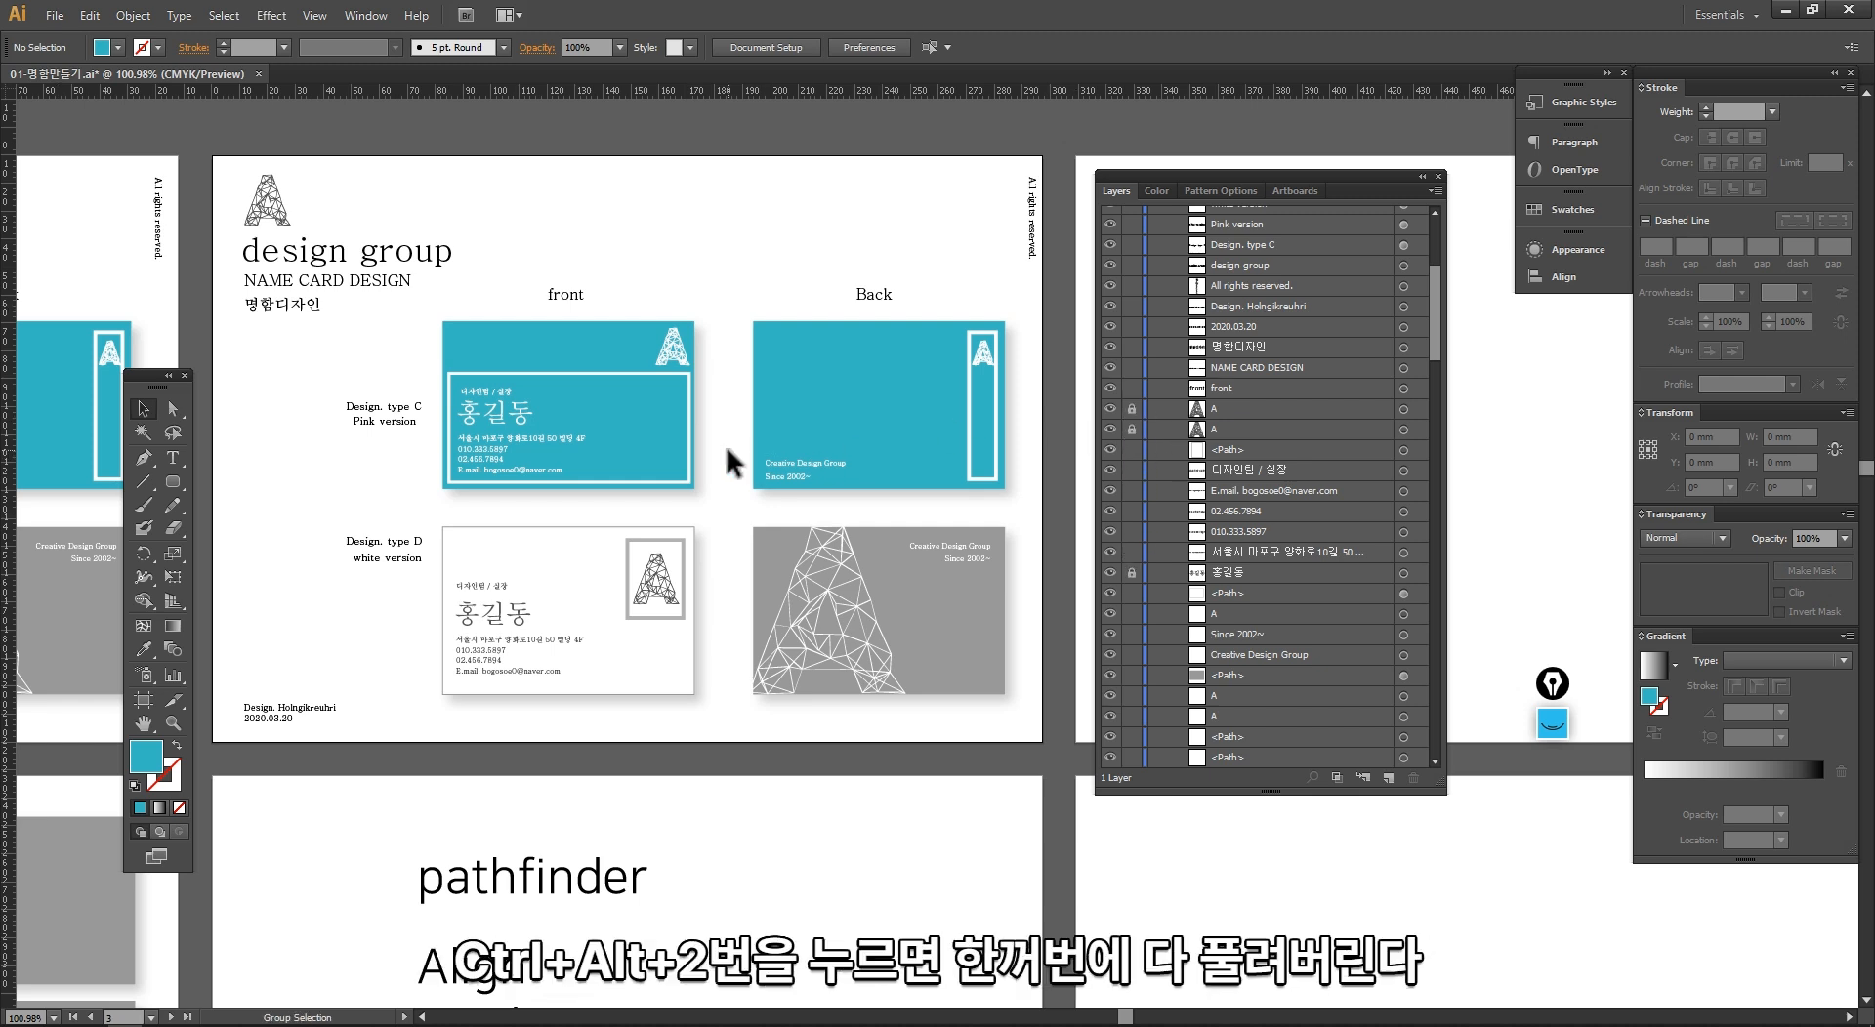
key(ctrl+alt+2)
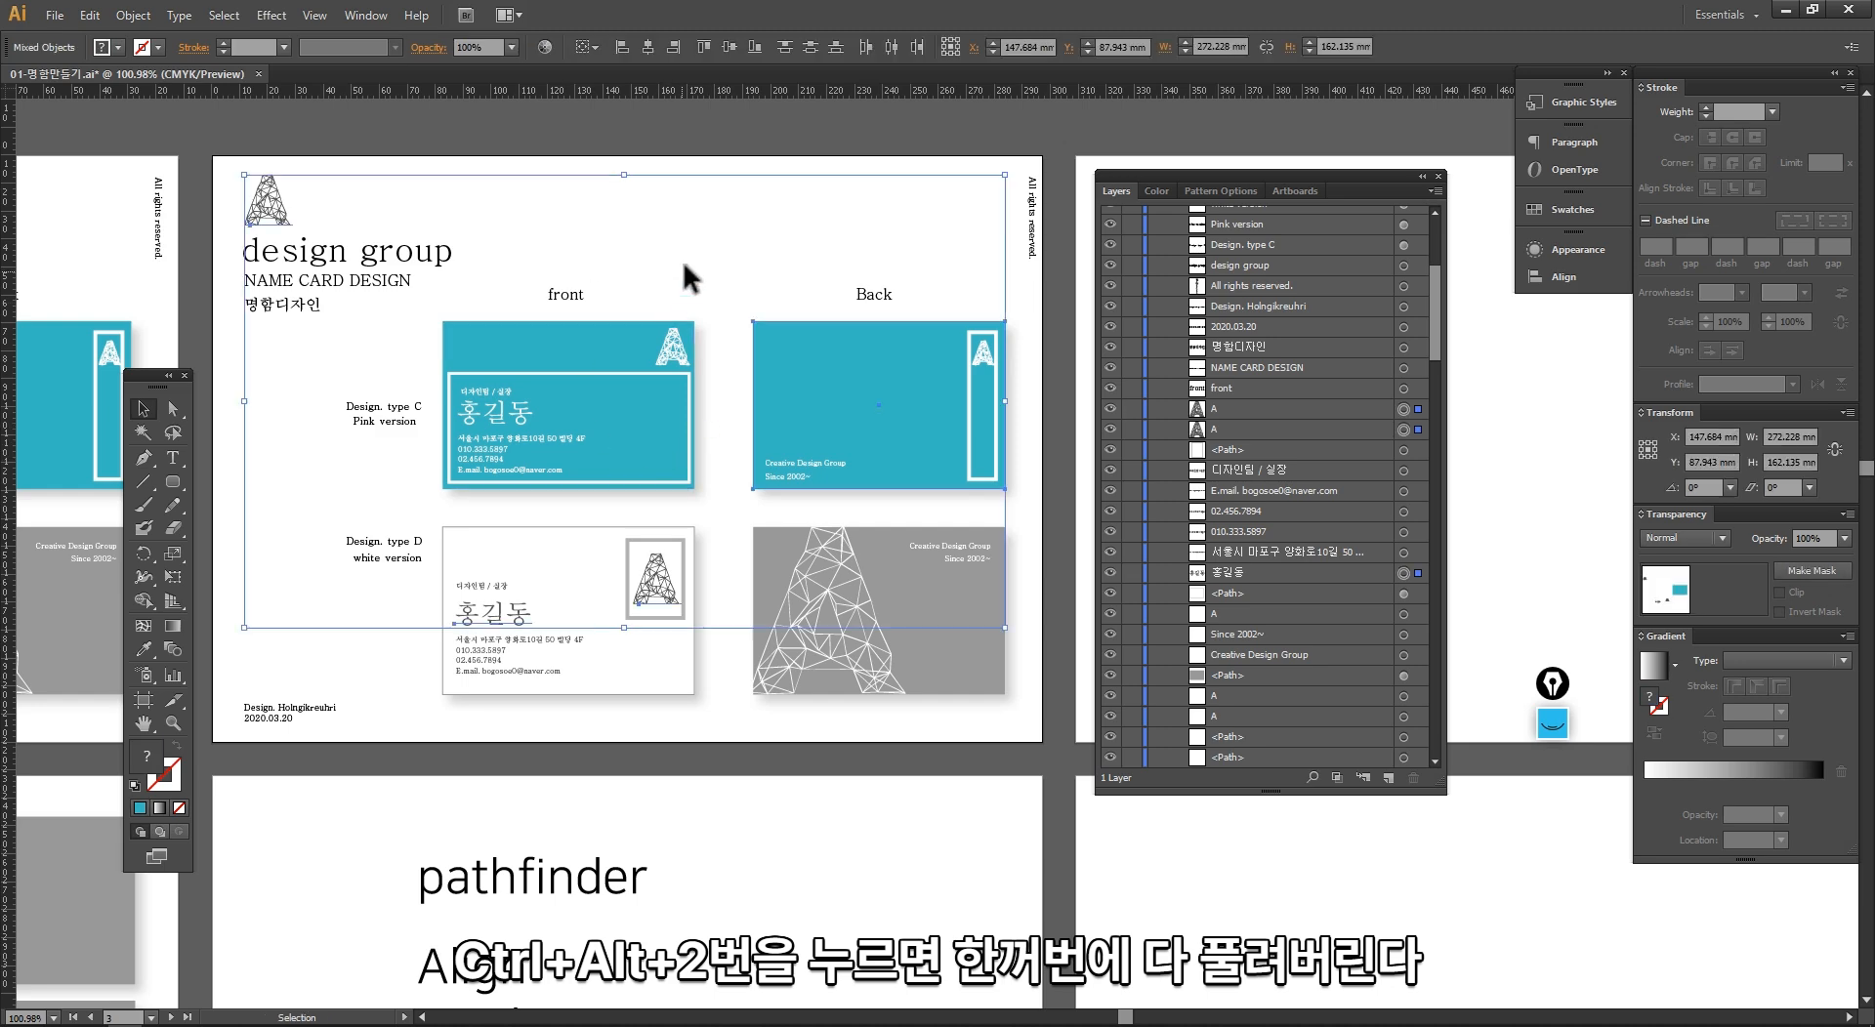
Step: Move the business card artwork from Artboard 36 onto the empty canvas above it, lock it, and check the locks in Layer 1
key(ctrl+a)
key(ctrl+minus)
key(ctrl+minus)
drag(667, 510, 566, 332)
key(ctrl+2)
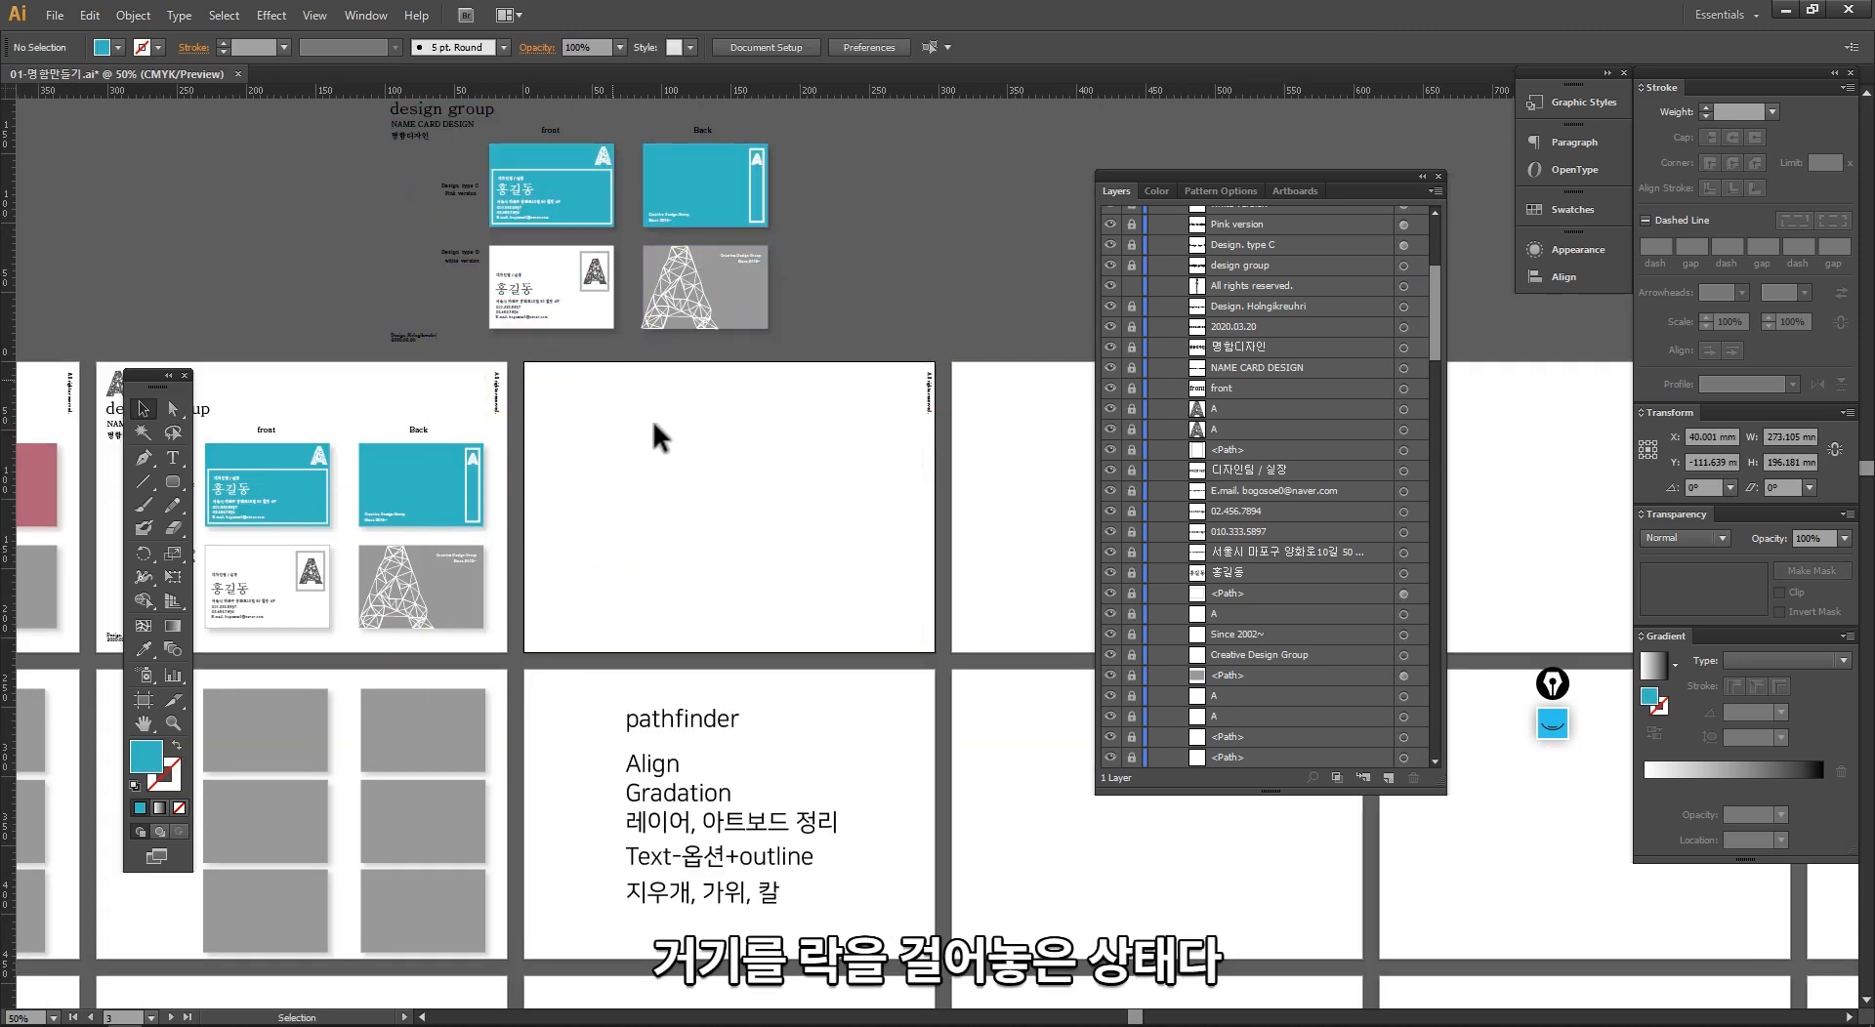
scroll(1160, 435, up, 5)
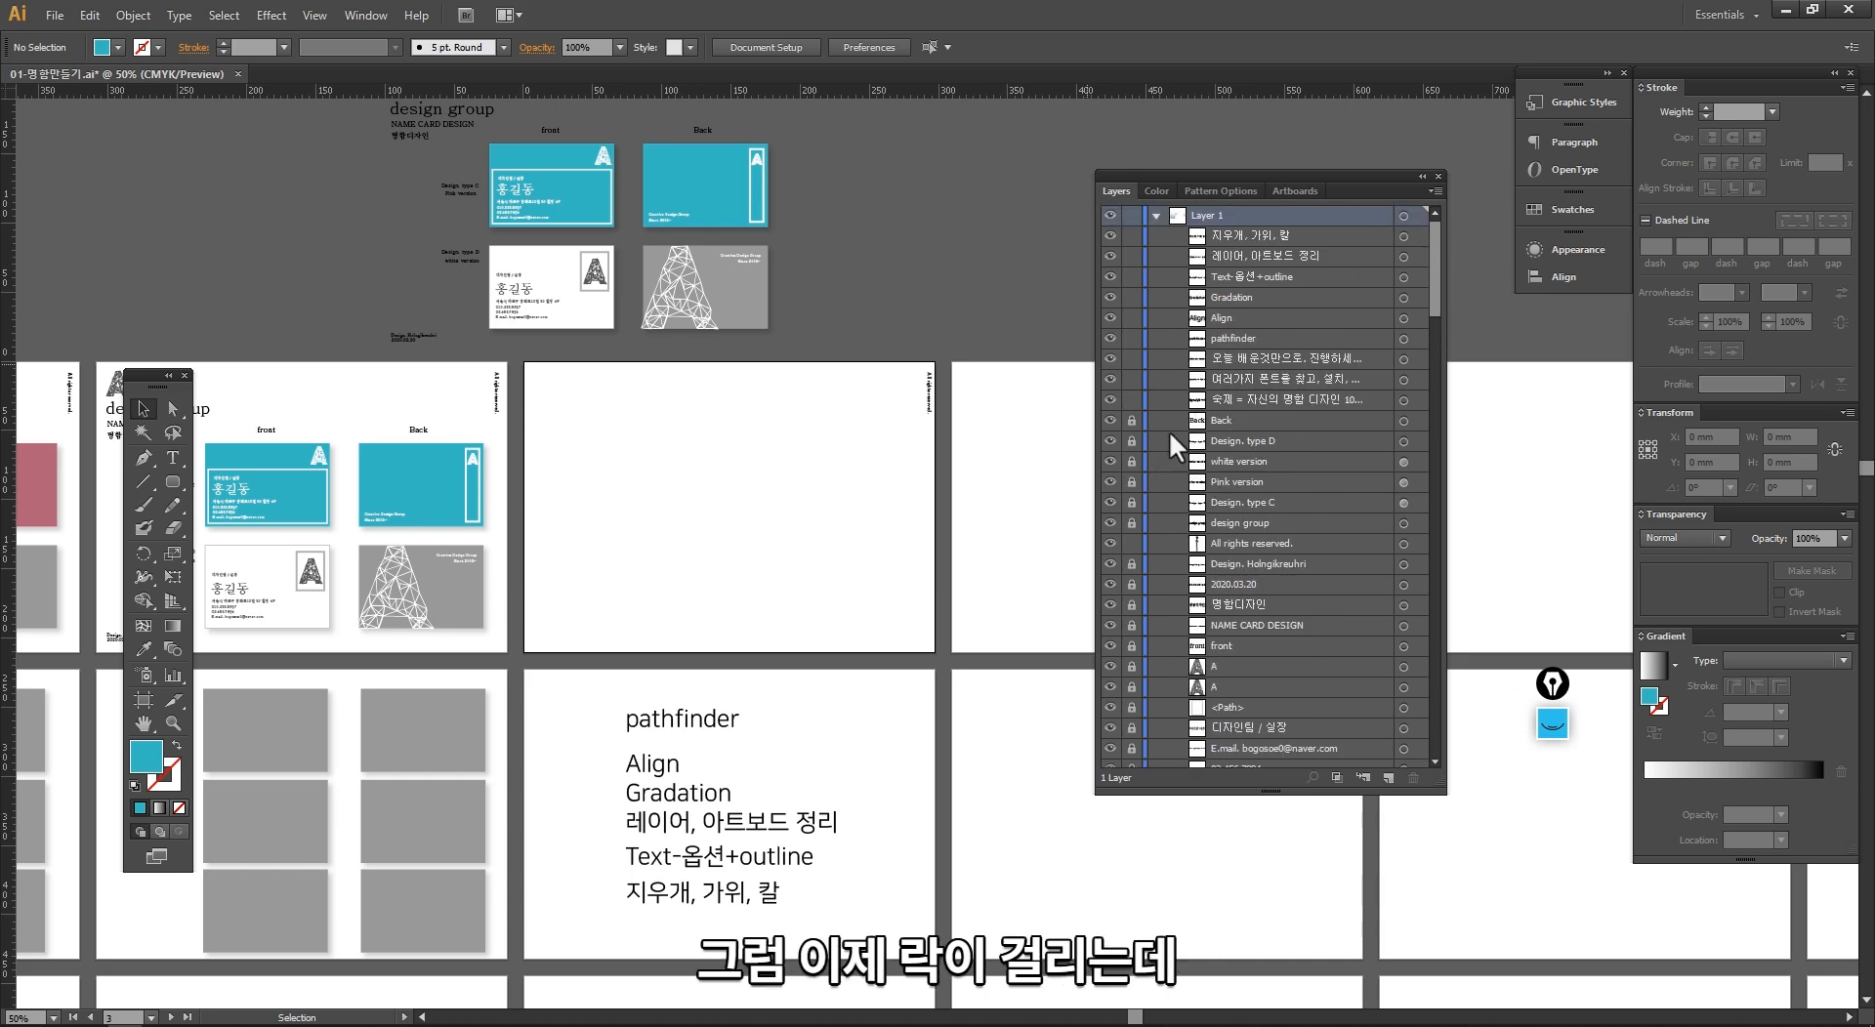
Step: Rearrange all artboards into a grid of 3 columns with Move Artwork with Artboard enabled
ctrl+alt+click(869, 573)
ctrl+alt+click(869, 573)
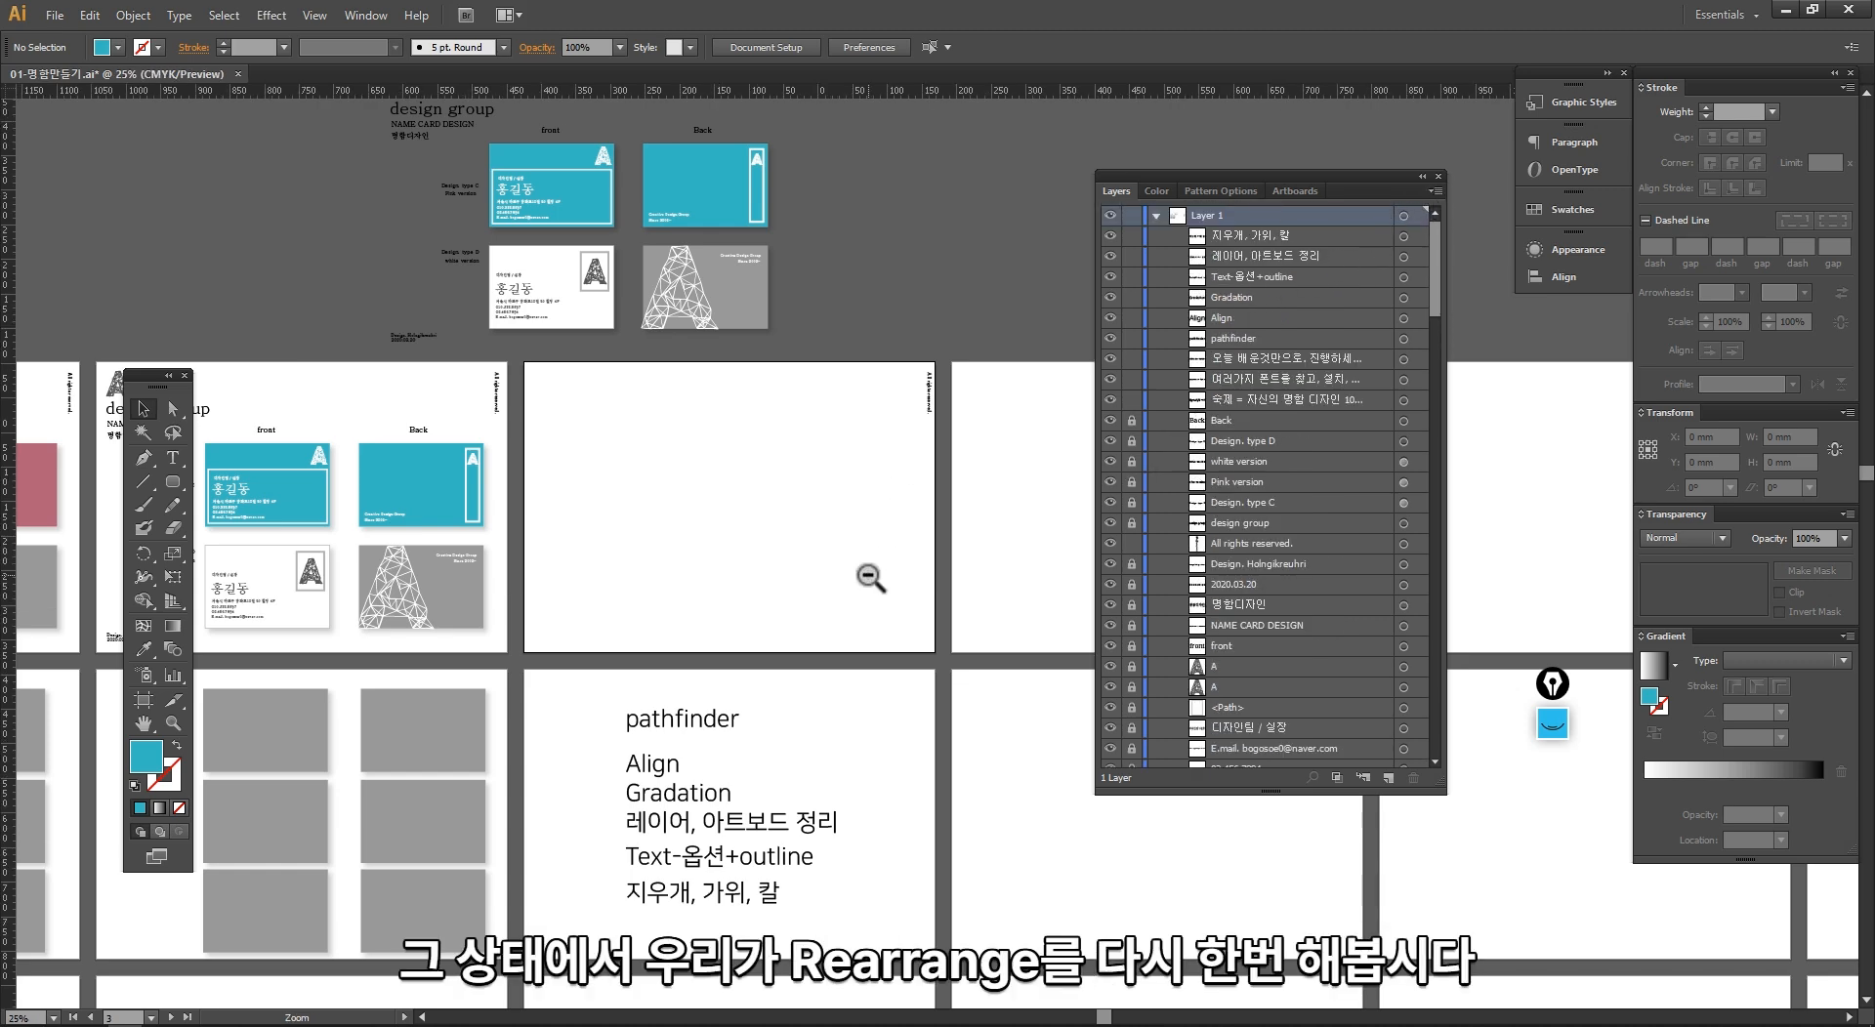
ctrl+alt+click(869, 573)
drag(960, 661, 515, 502)
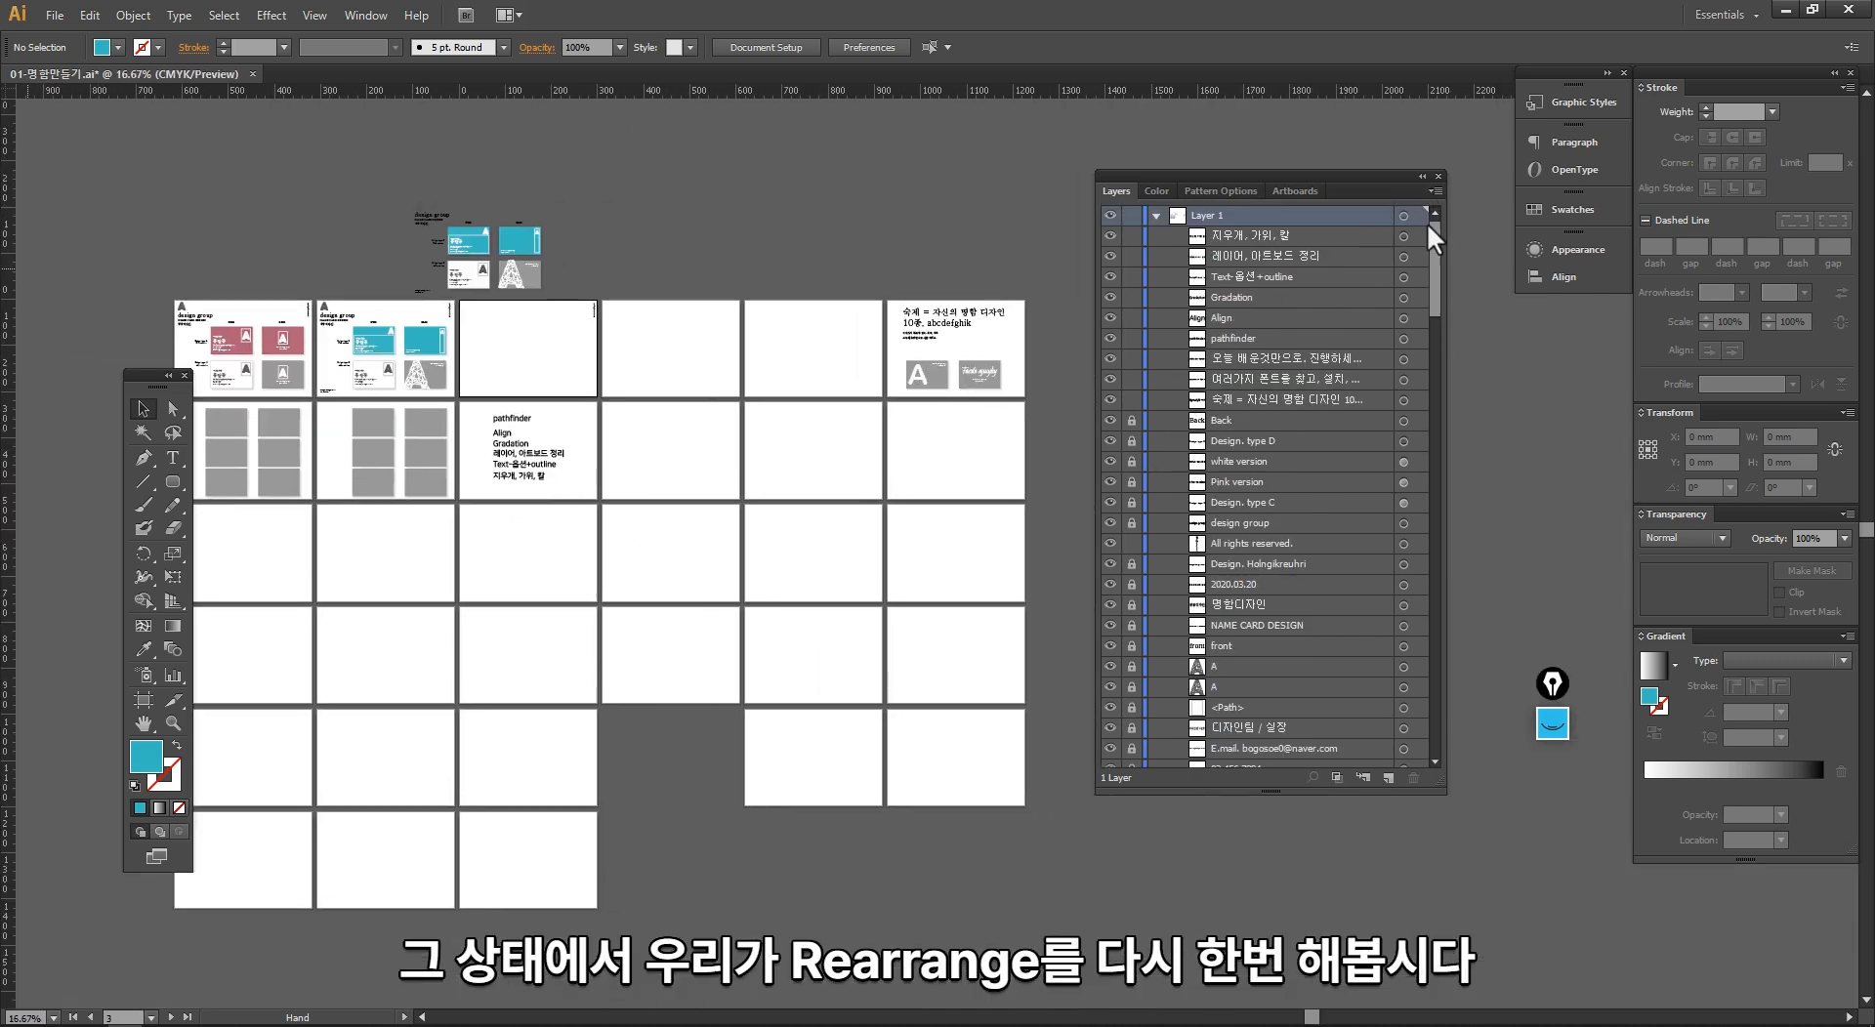
click(1295, 191)
click(1436, 190)
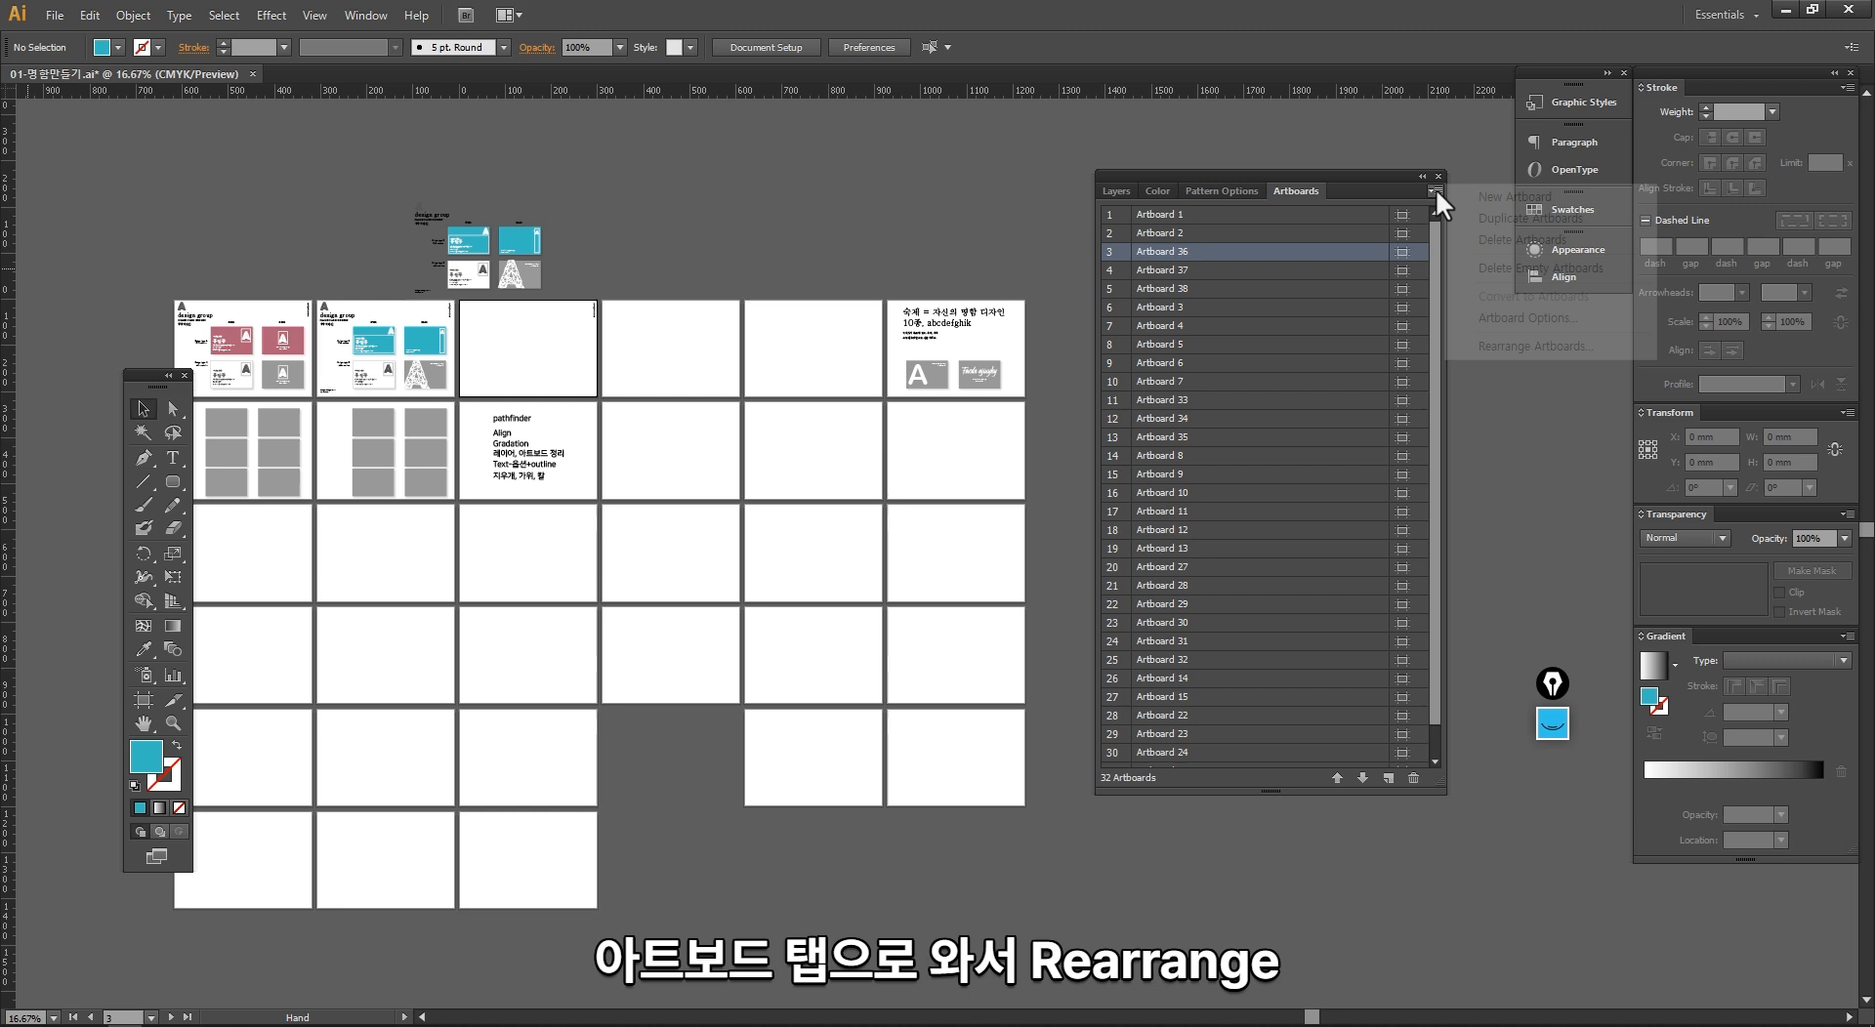
click(1492, 347)
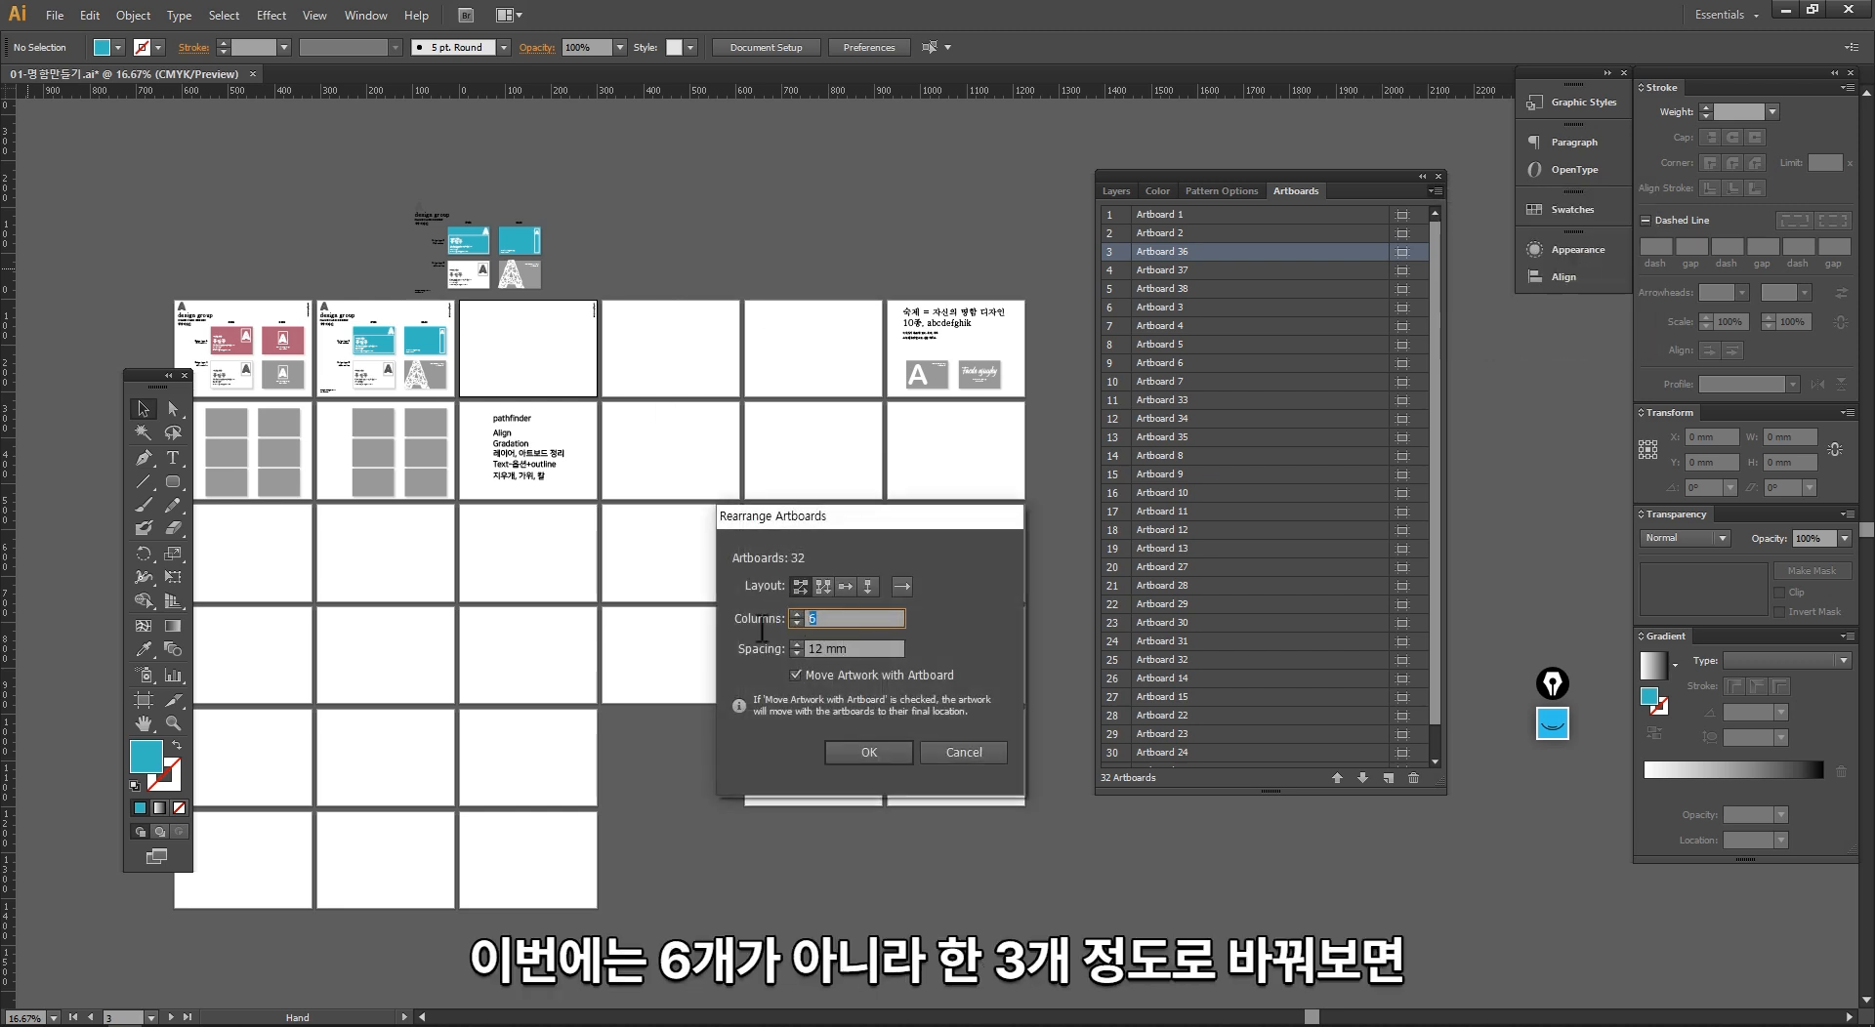
key(Return)
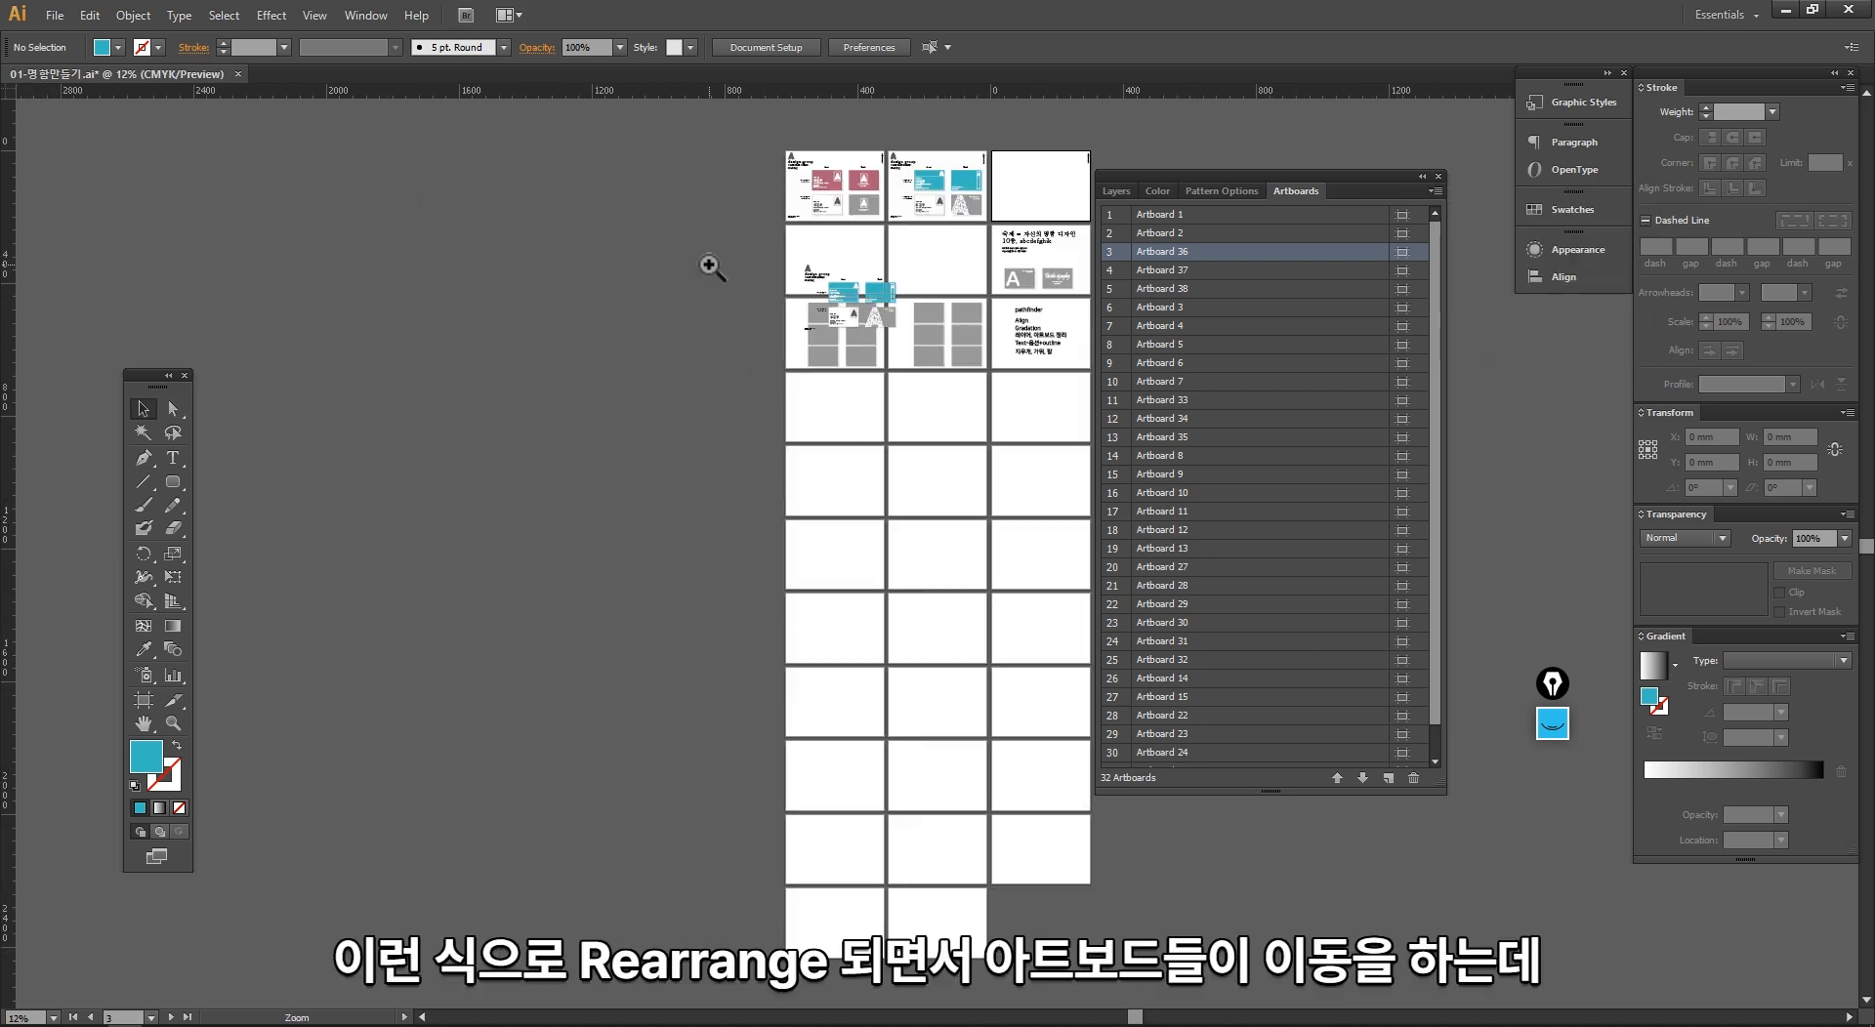
Step: Examine the locked card artwork overlapping the rearranged artboards and test selecting it and the grey rectangles beneath it
drag(728, 228, 549, 635)
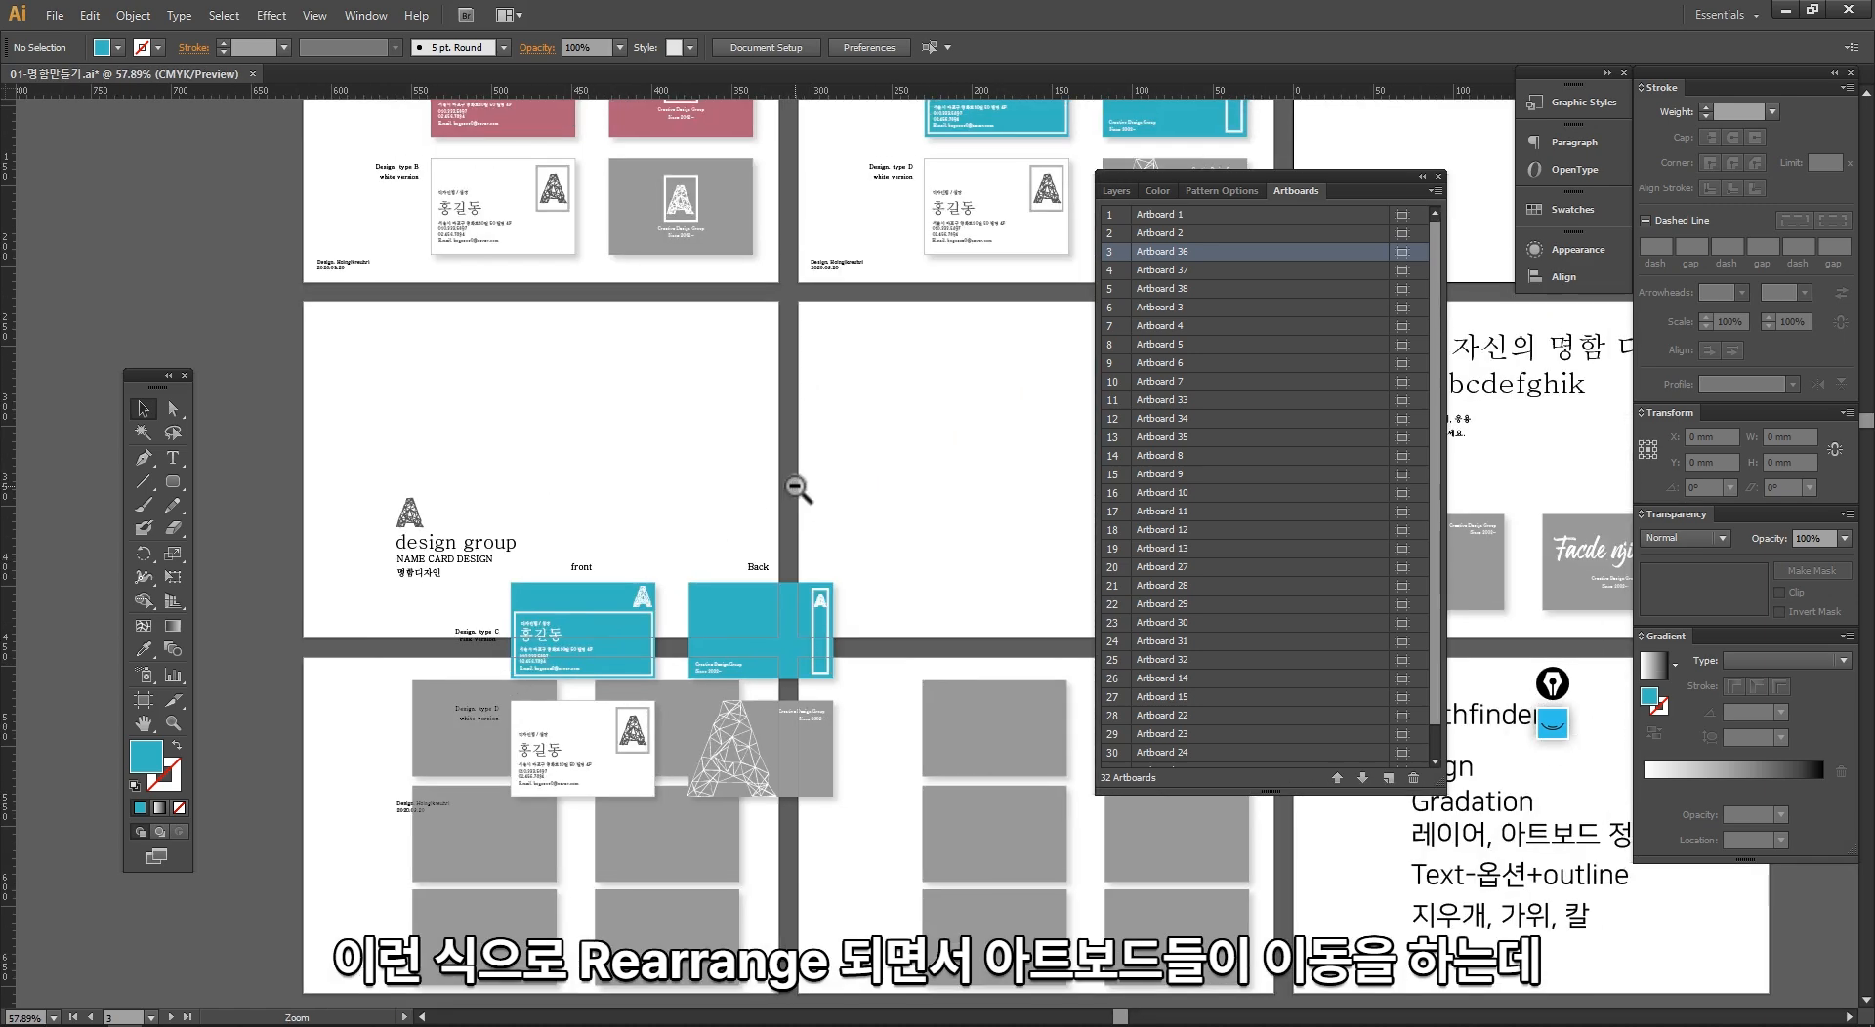
ctrl+alt+click(801, 486)
drag(891, 461, 628, 589)
drag(715, 666, 782, 303)
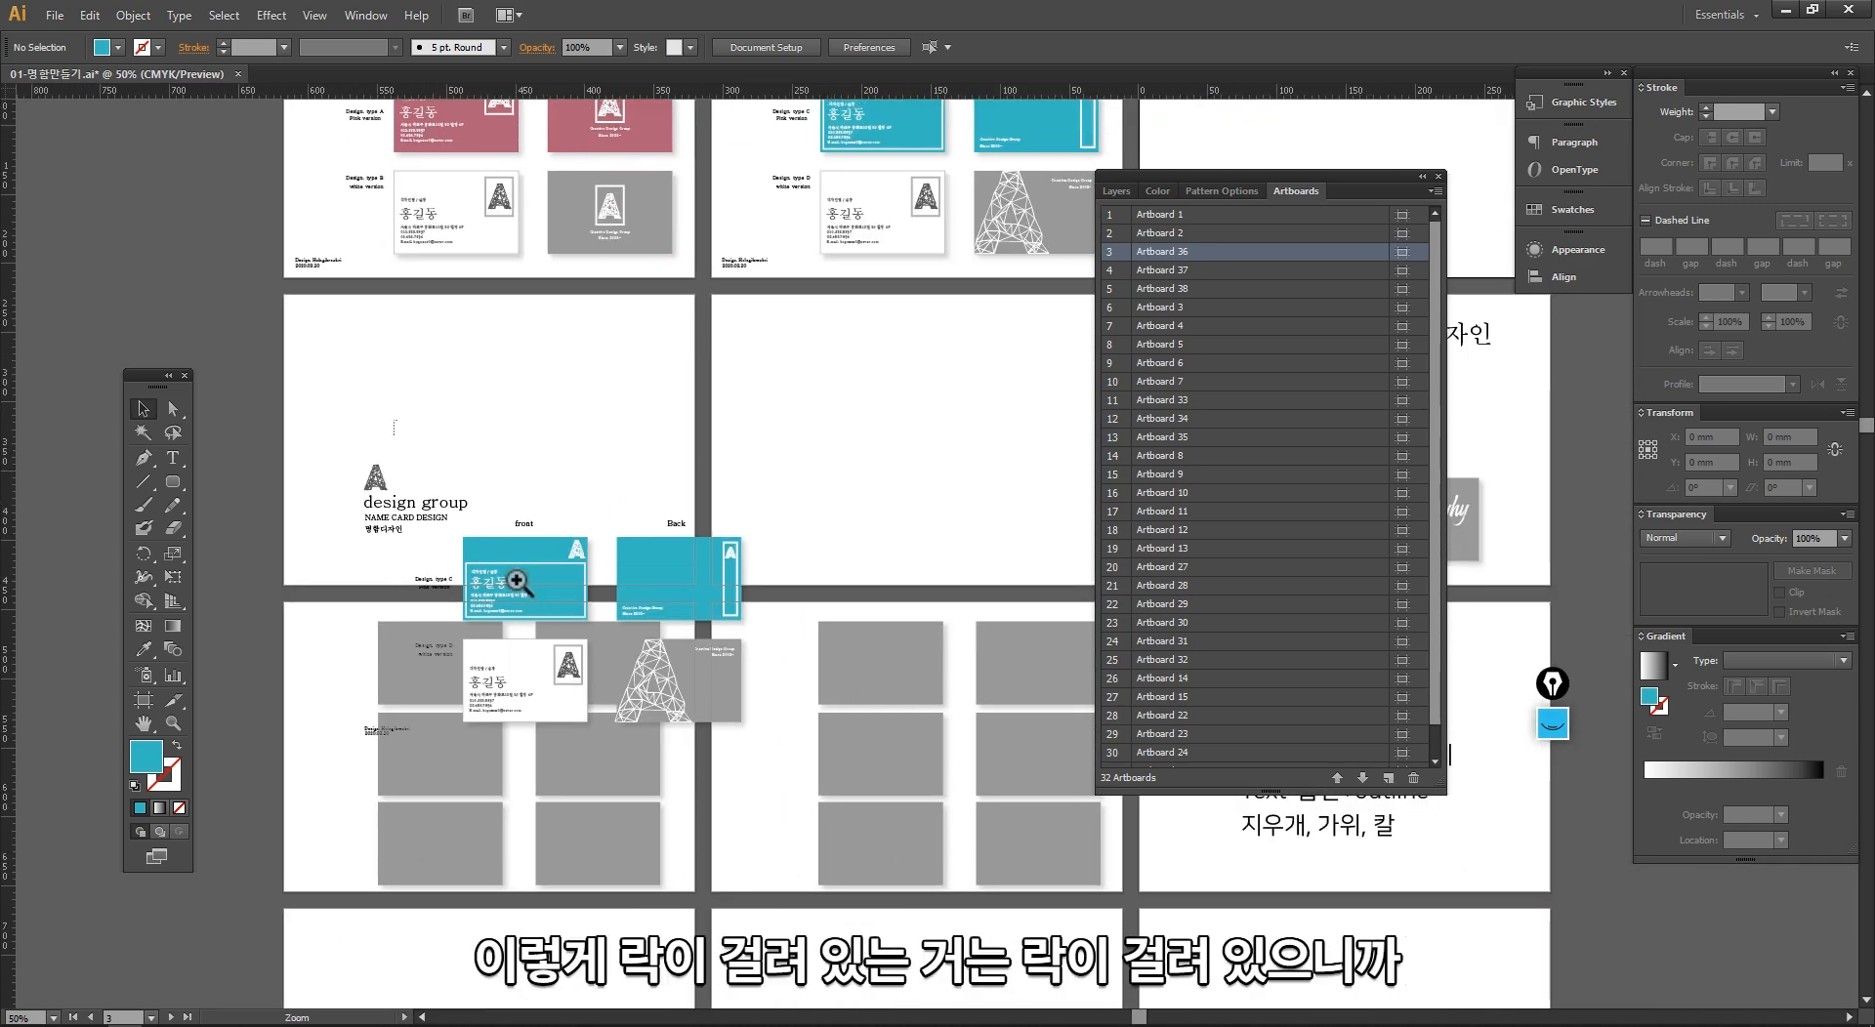
drag(394, 420, 828, 837)
click(777, 386)
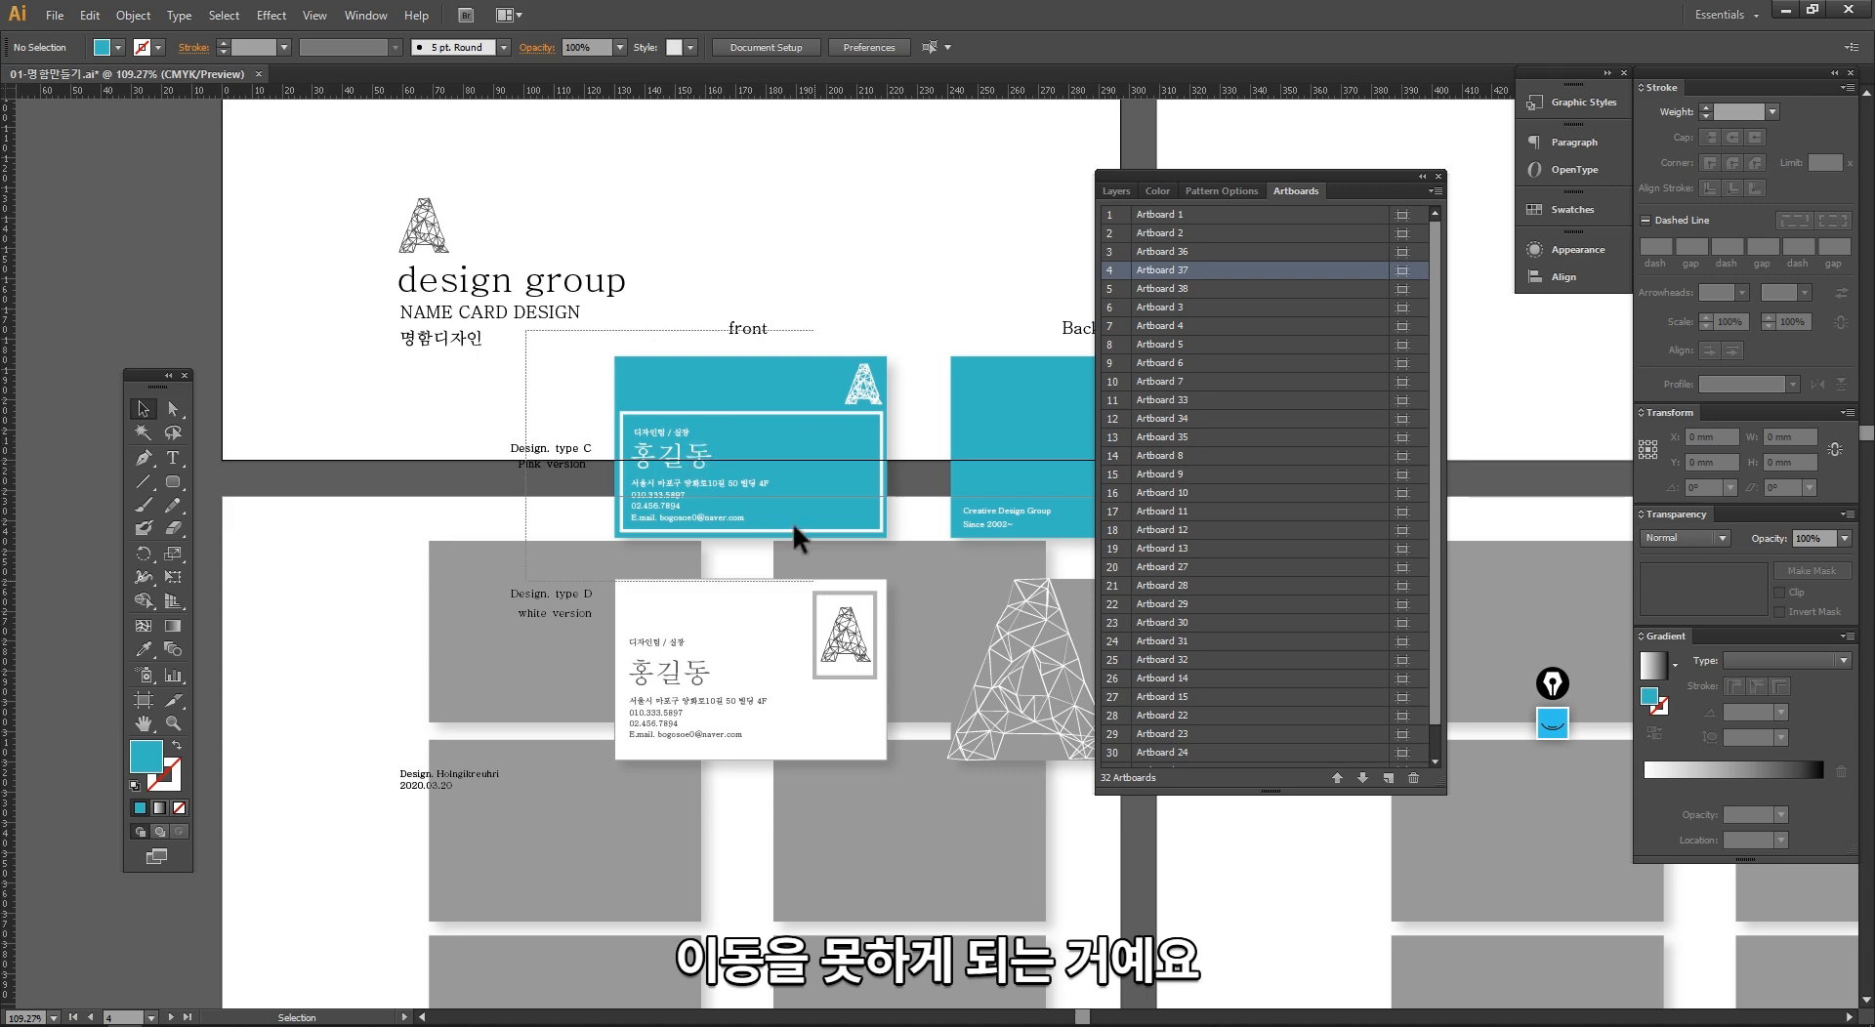
click(533, 637)
click(525, 684)
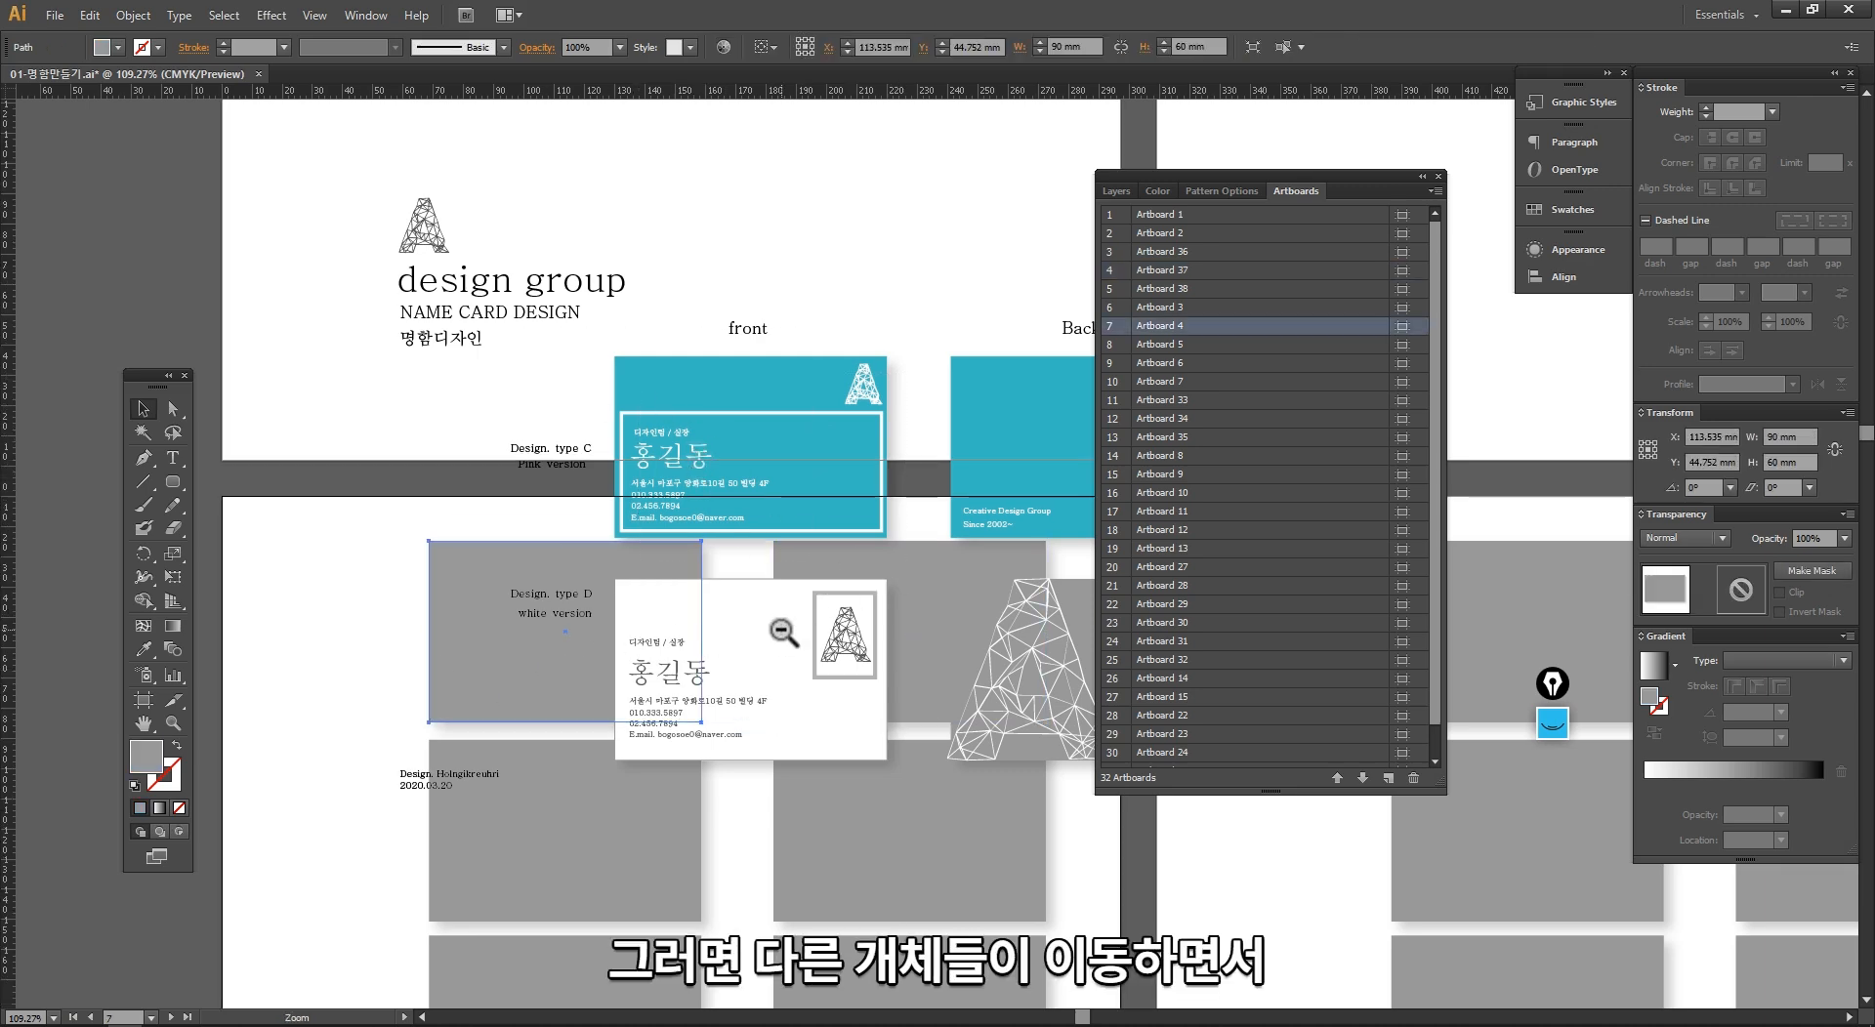
ctrl+alt+click(782, 632)
ctrl+alt+click(782, 631)
drag(914, 563, 640, 700)
click(757, 557)
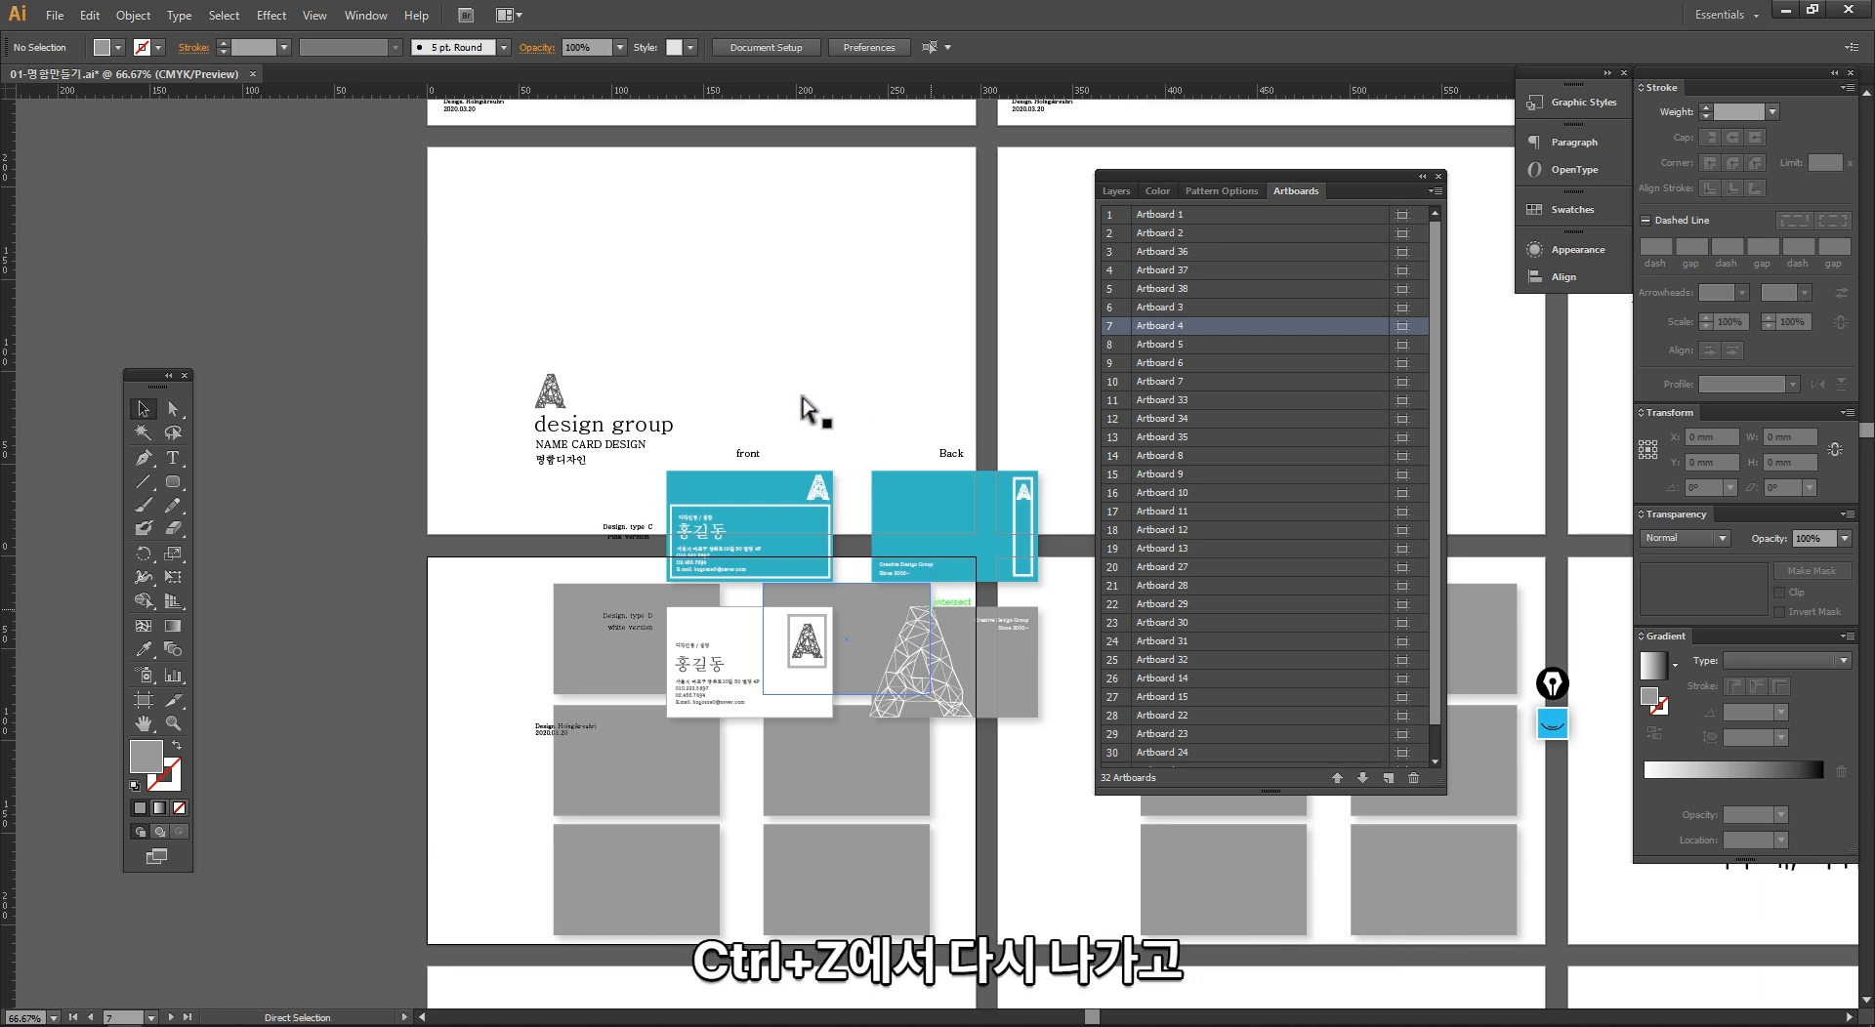
Step: Undo the rearrangement of the artboards into 3 columns
key(ctrl+z)
key(ctrl+z)
ctrl+alt+click(510, 649)
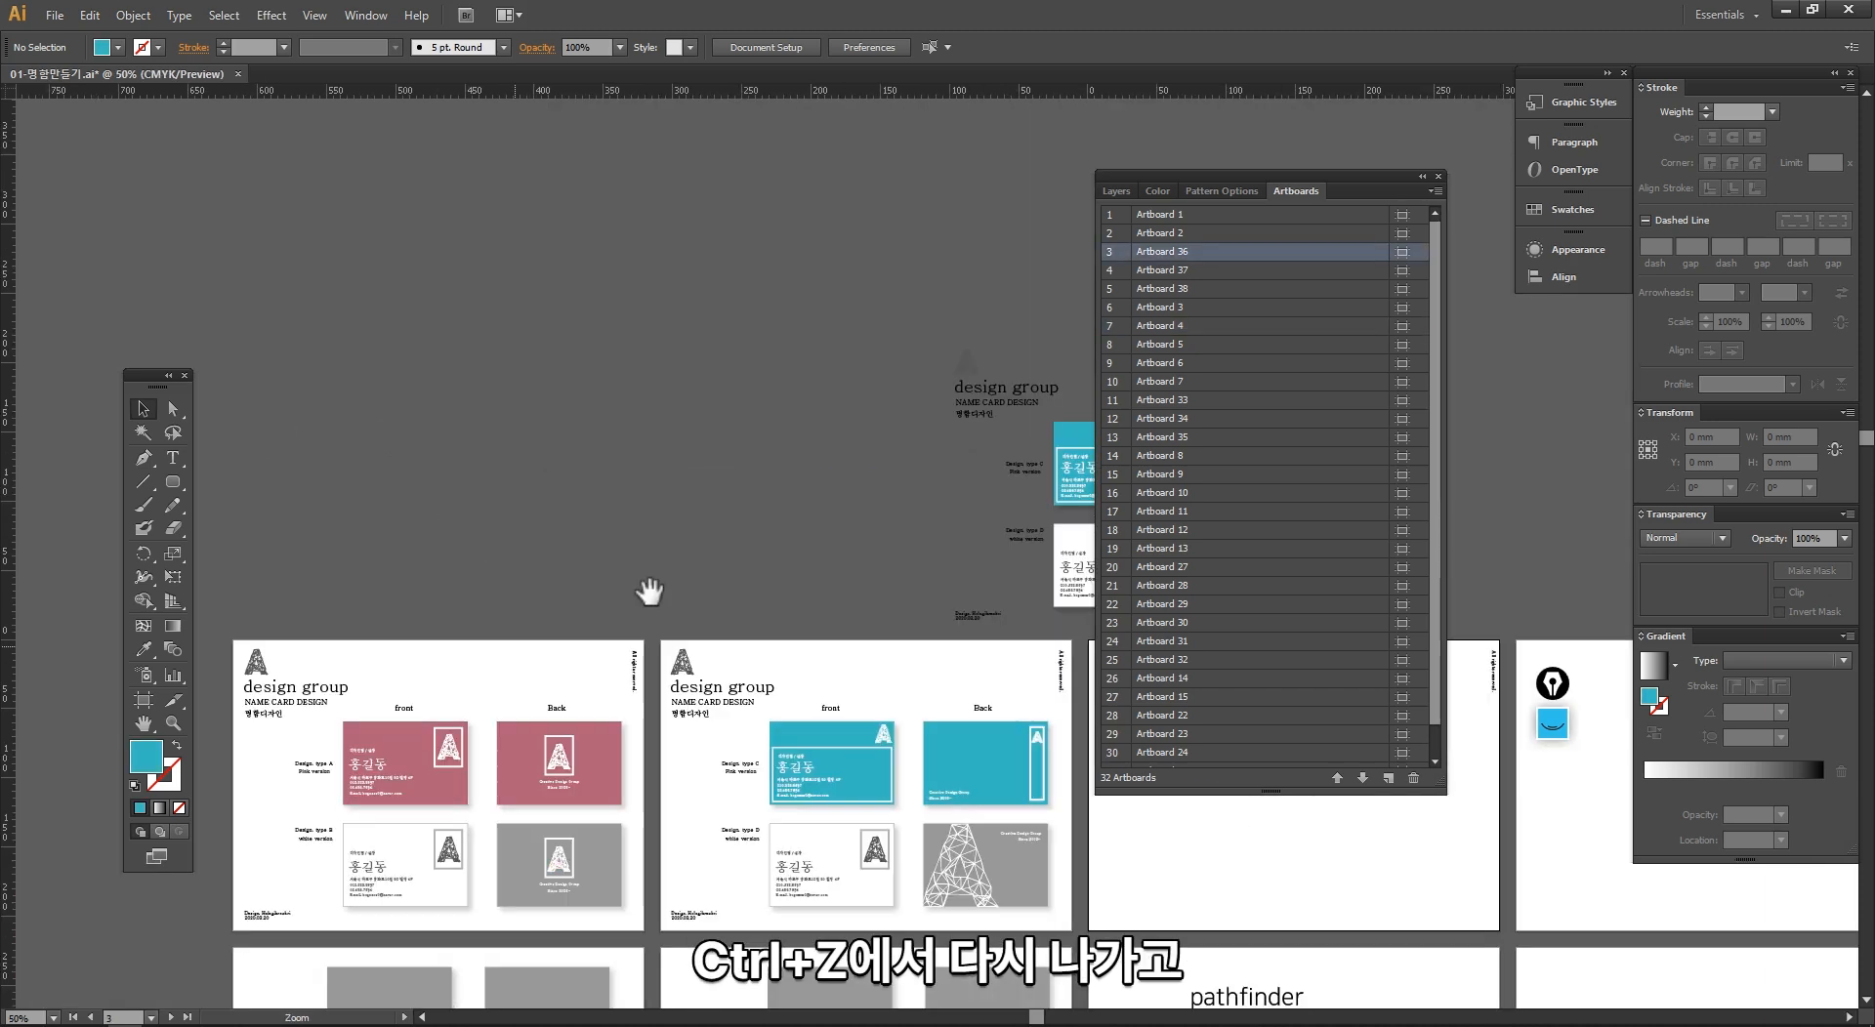
drag(685, 572, 360, 299)
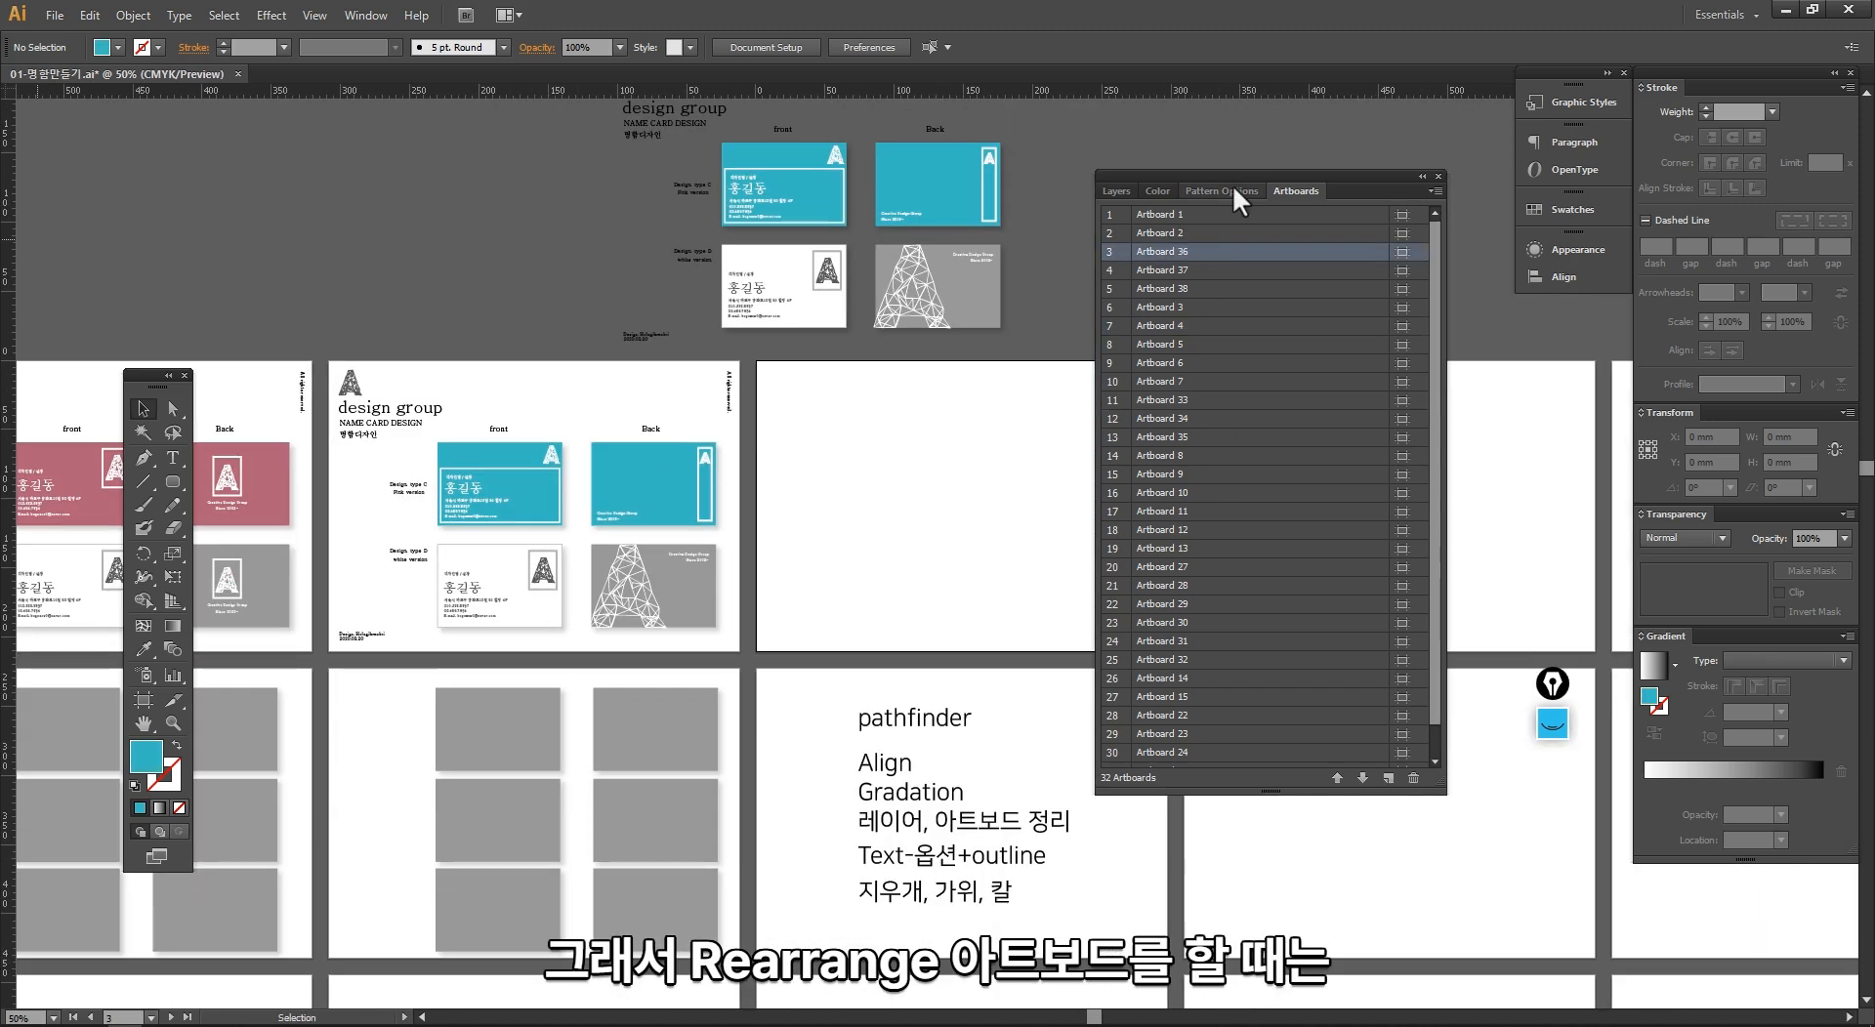
Step: Unlock all objects and move the card artwork from the canvas above back onto Artboard 36
drag(1233, 178, 1351, 179)
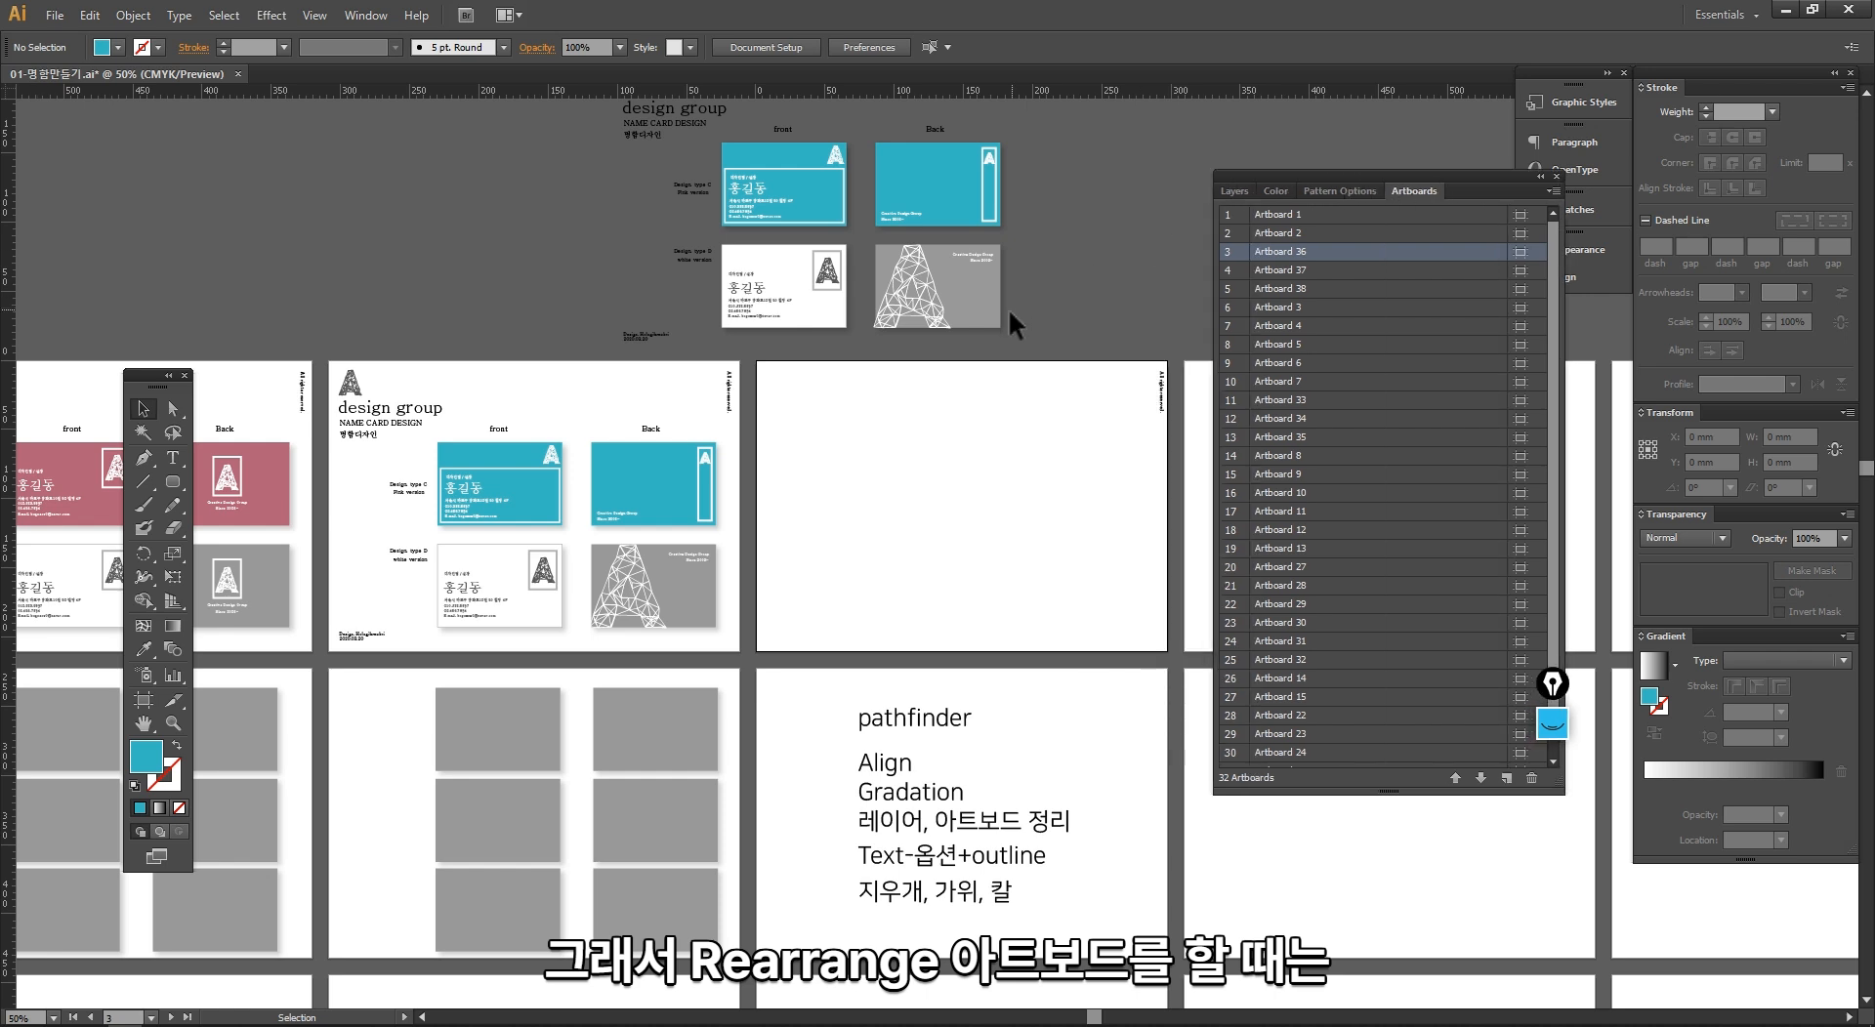
key(ctrl+alt+2)
drag(1045, 344, 590, 124)
drag(645, 180, 790, 471)
click(909, 389)
drag(939, 411, 908, 365)
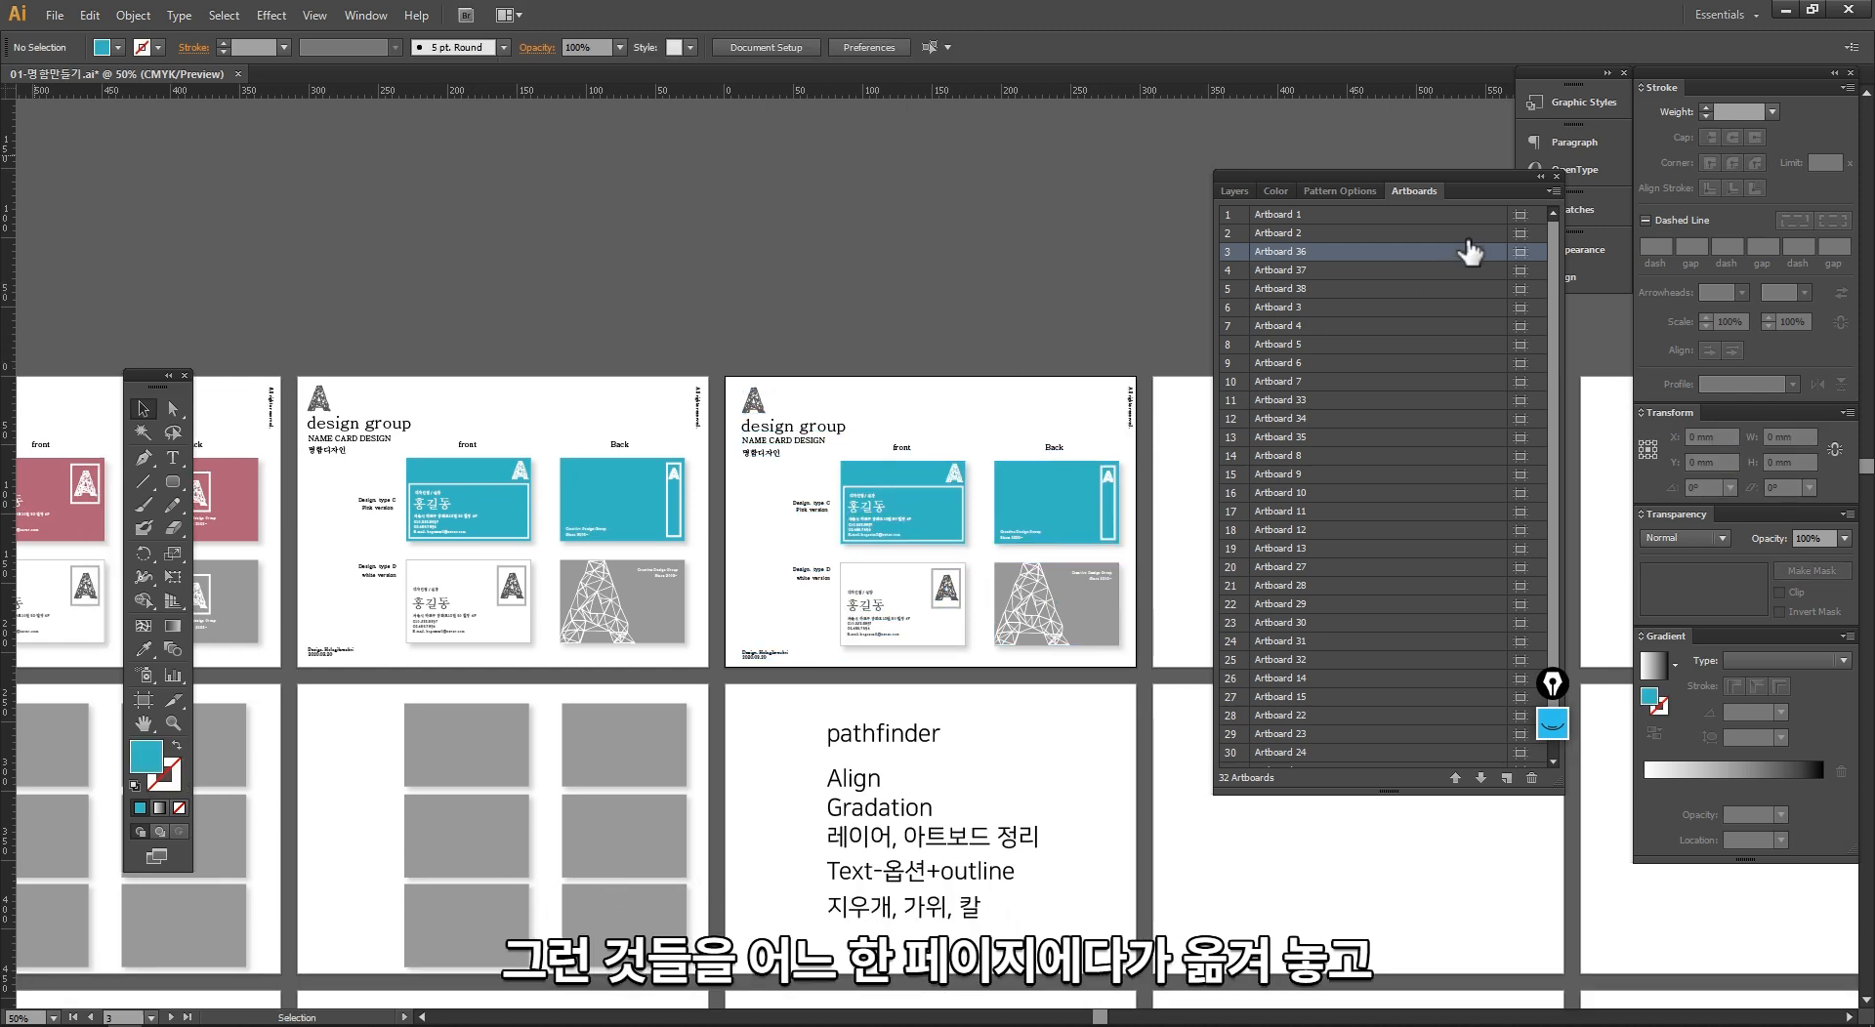
Step: Rearrange all artboards into a grid of 6 columns together with their artwork
click(1552, 190)
click(1621, 344)
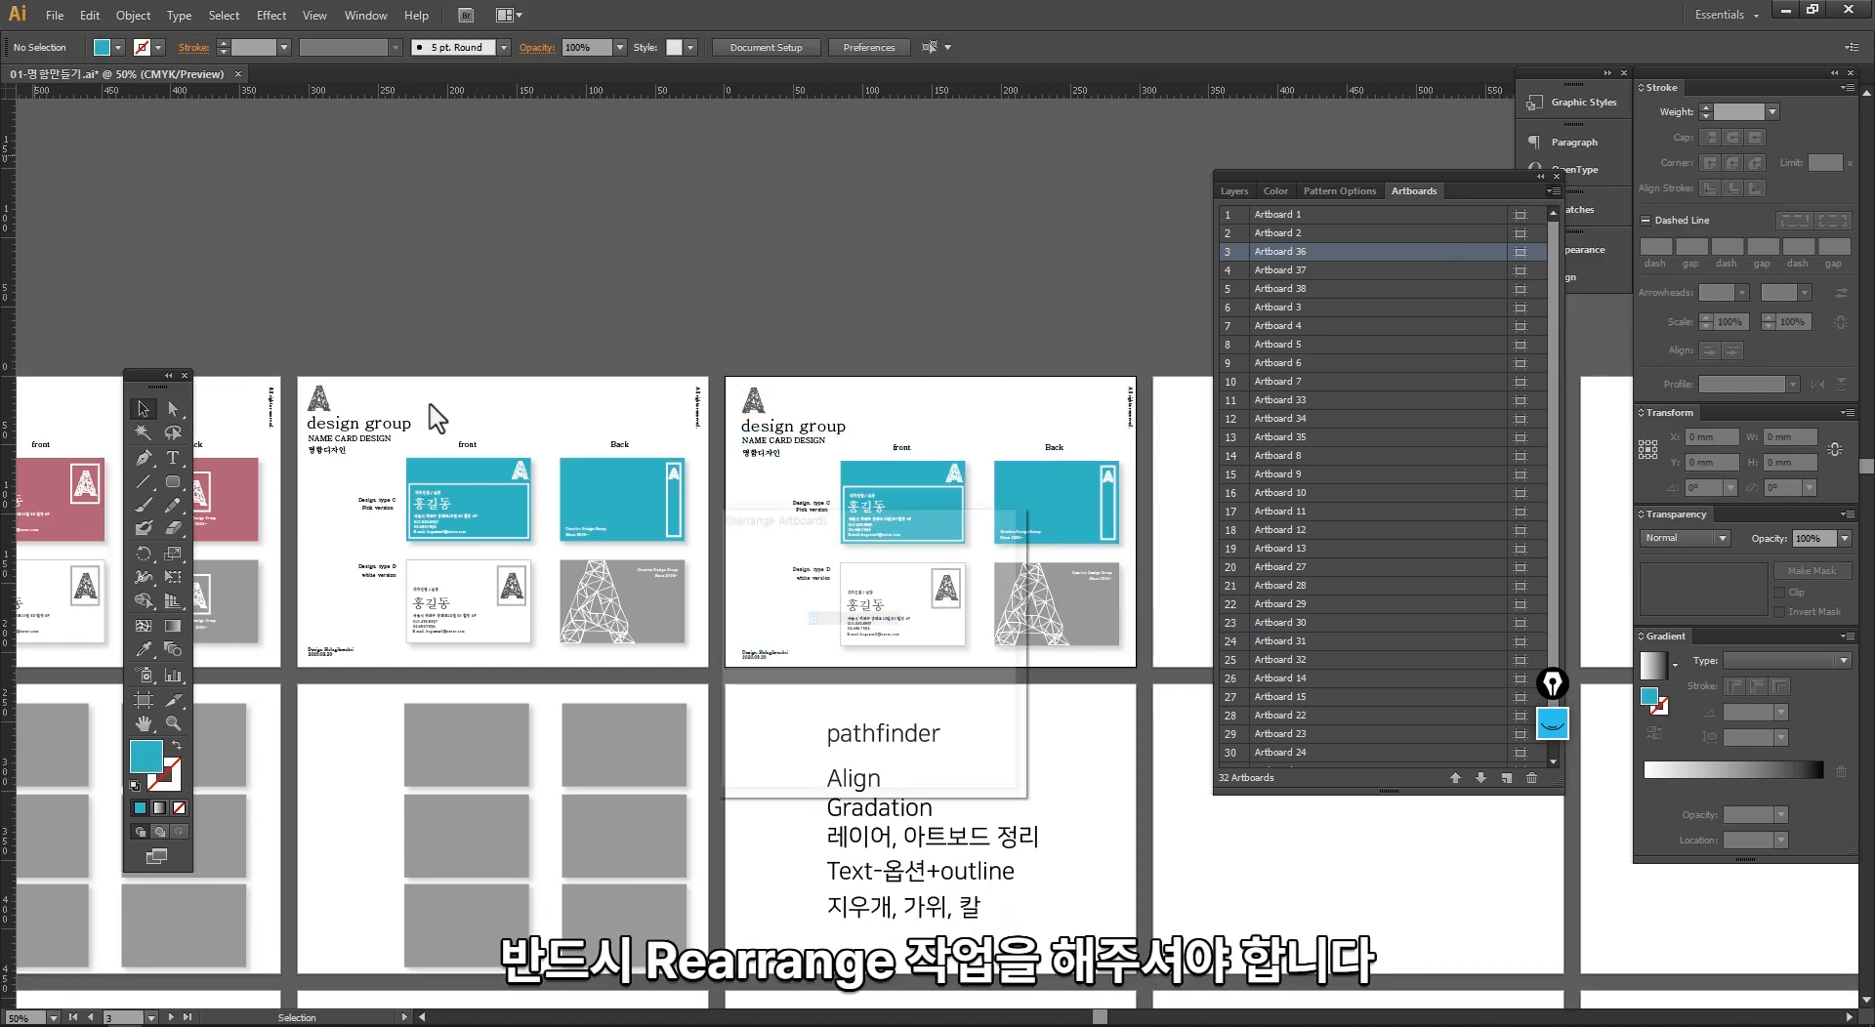
click(851, 750)
key(ctrl+alt+0)
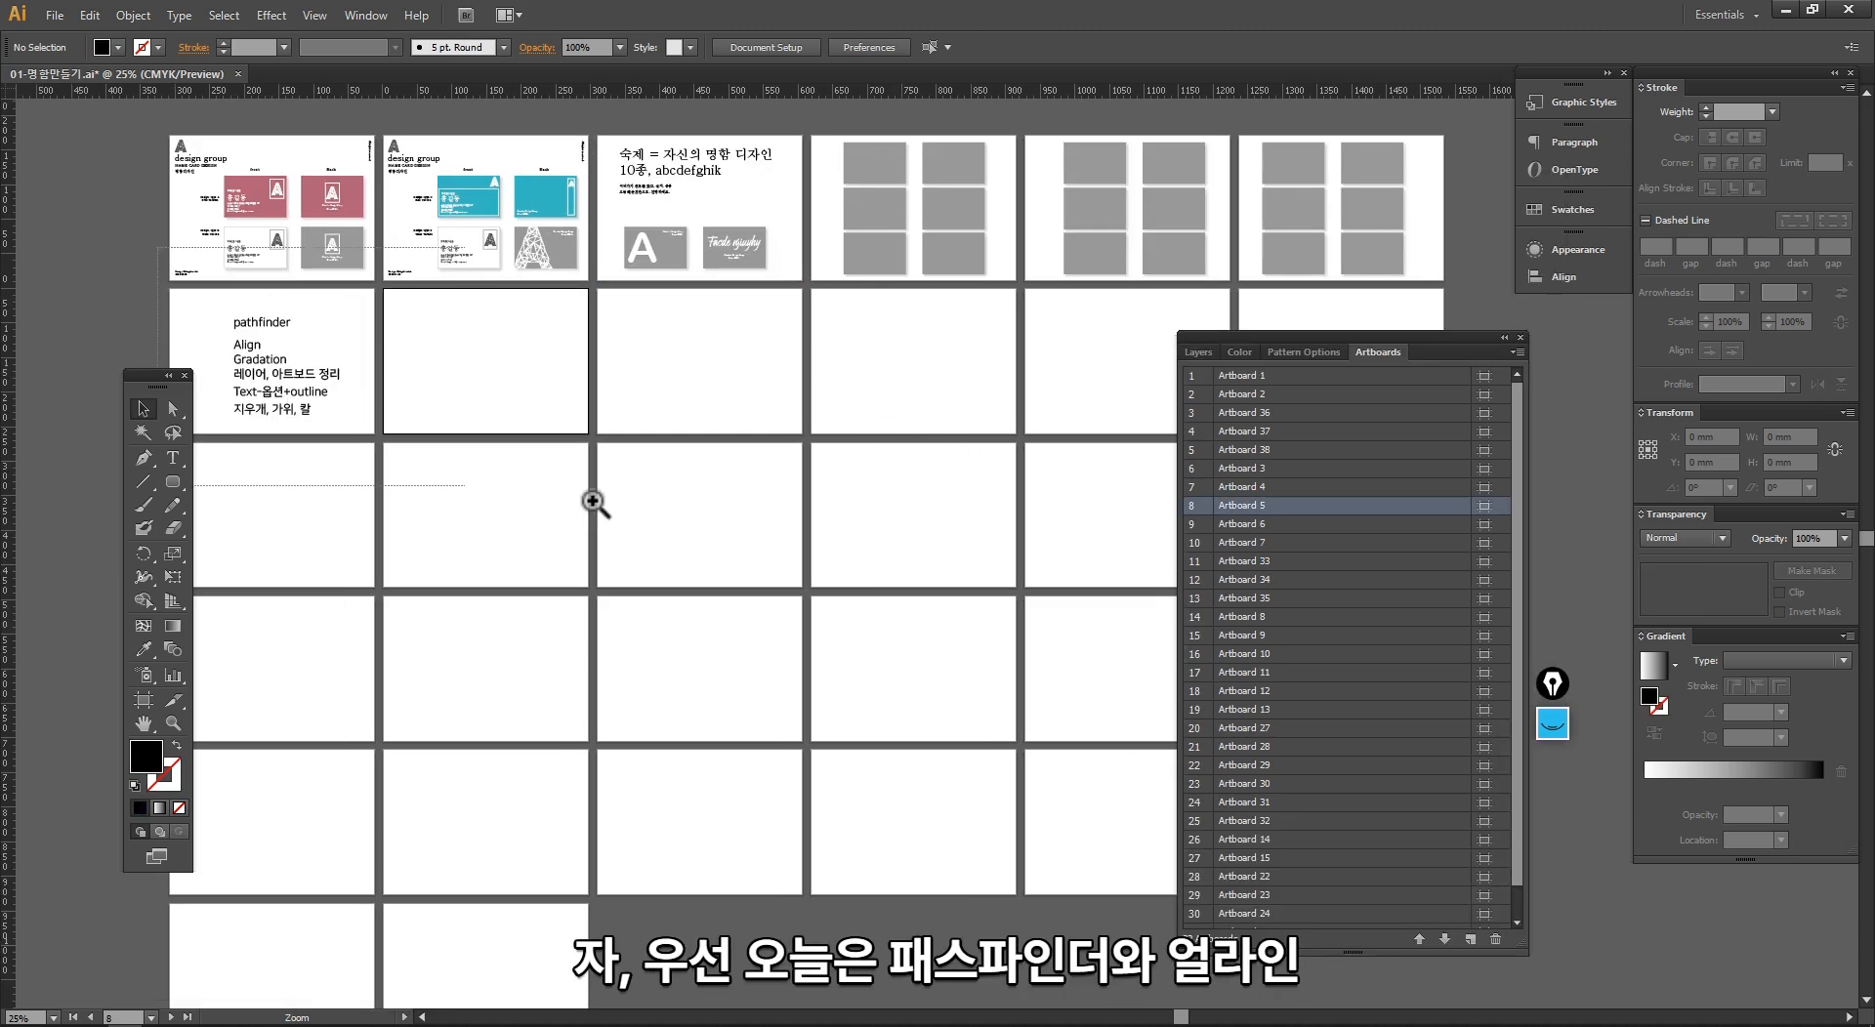
Step: Move the "레이어, 아트보드 정리" text line on Artboard 4 to the top of the topic list, above pathfinder
drag(592, 501, 637, 527)
drag(770, 511, 666, 413)
drag(150, 383, 119, 339)
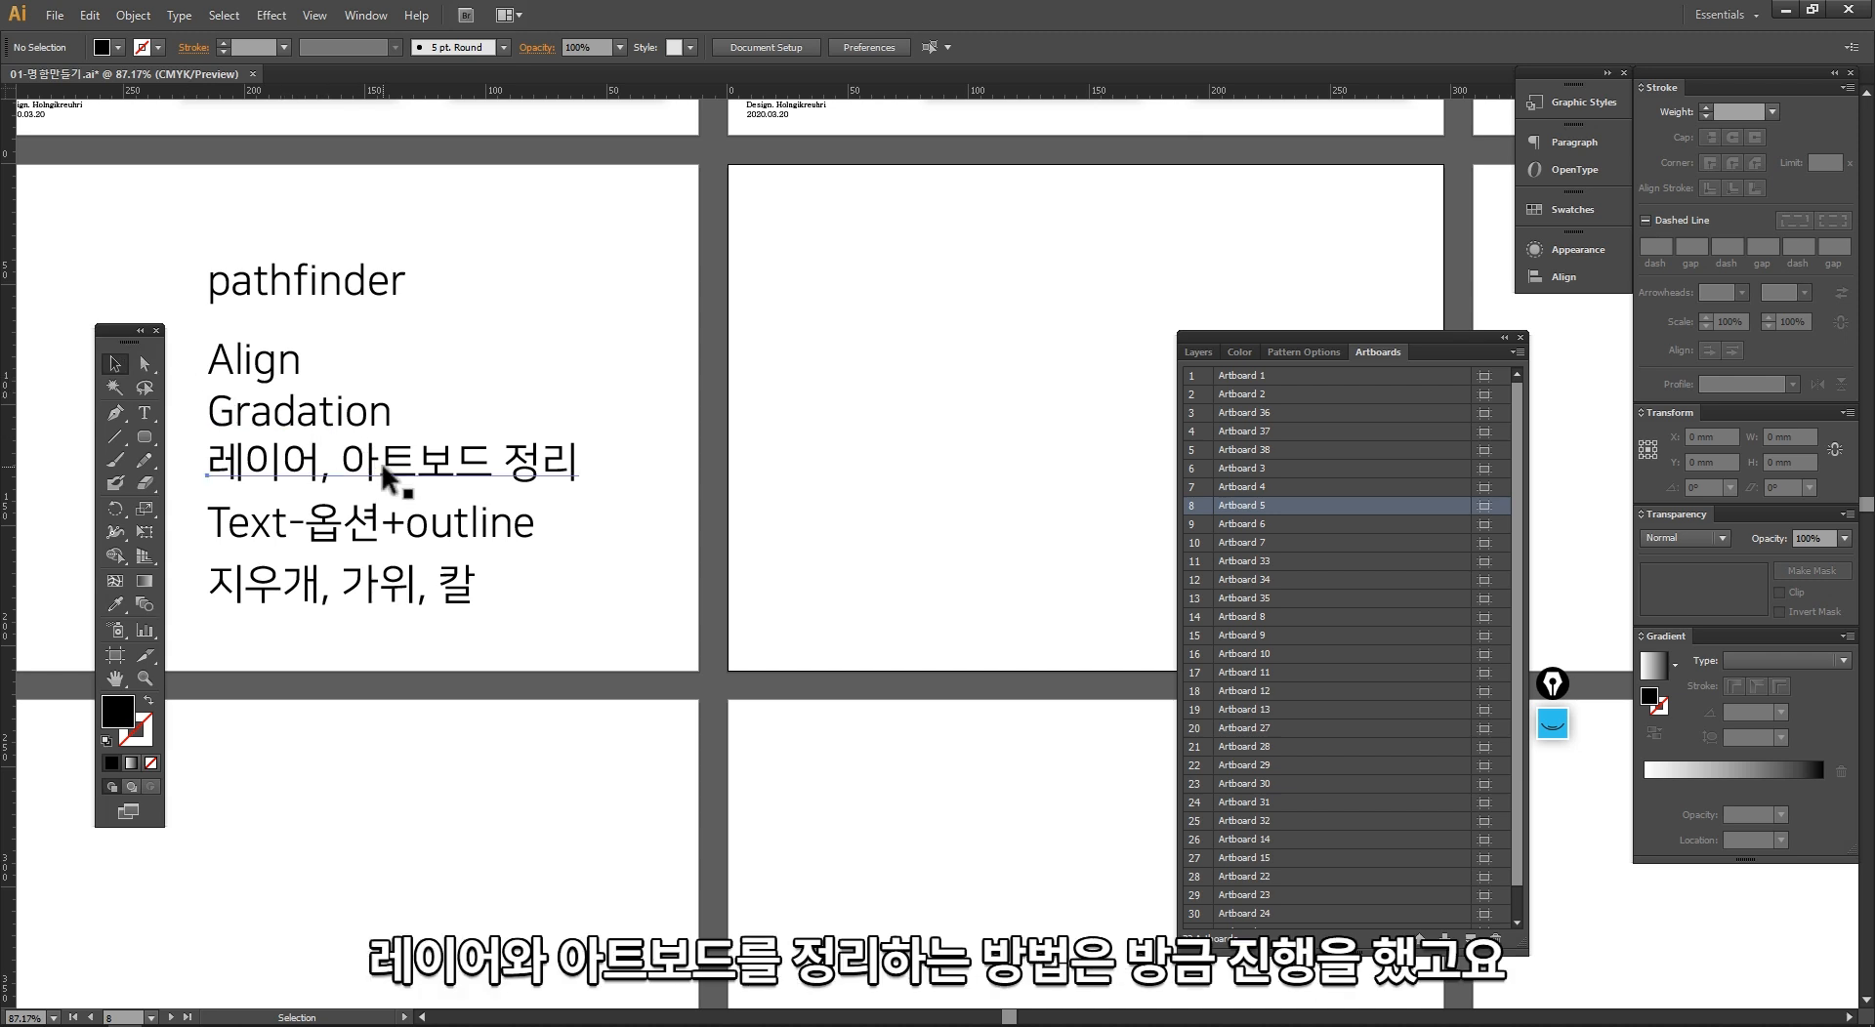
drag(400, 467, 393, 221)
Step: Move the pathfinder, Align and Gradation lines down together towards "Text-옵션+outline", and select the "지우개, 가위, 칼" line
drag(365, 283, 356, 295)
shift+click(274, 366)
shift+click(281, 437)
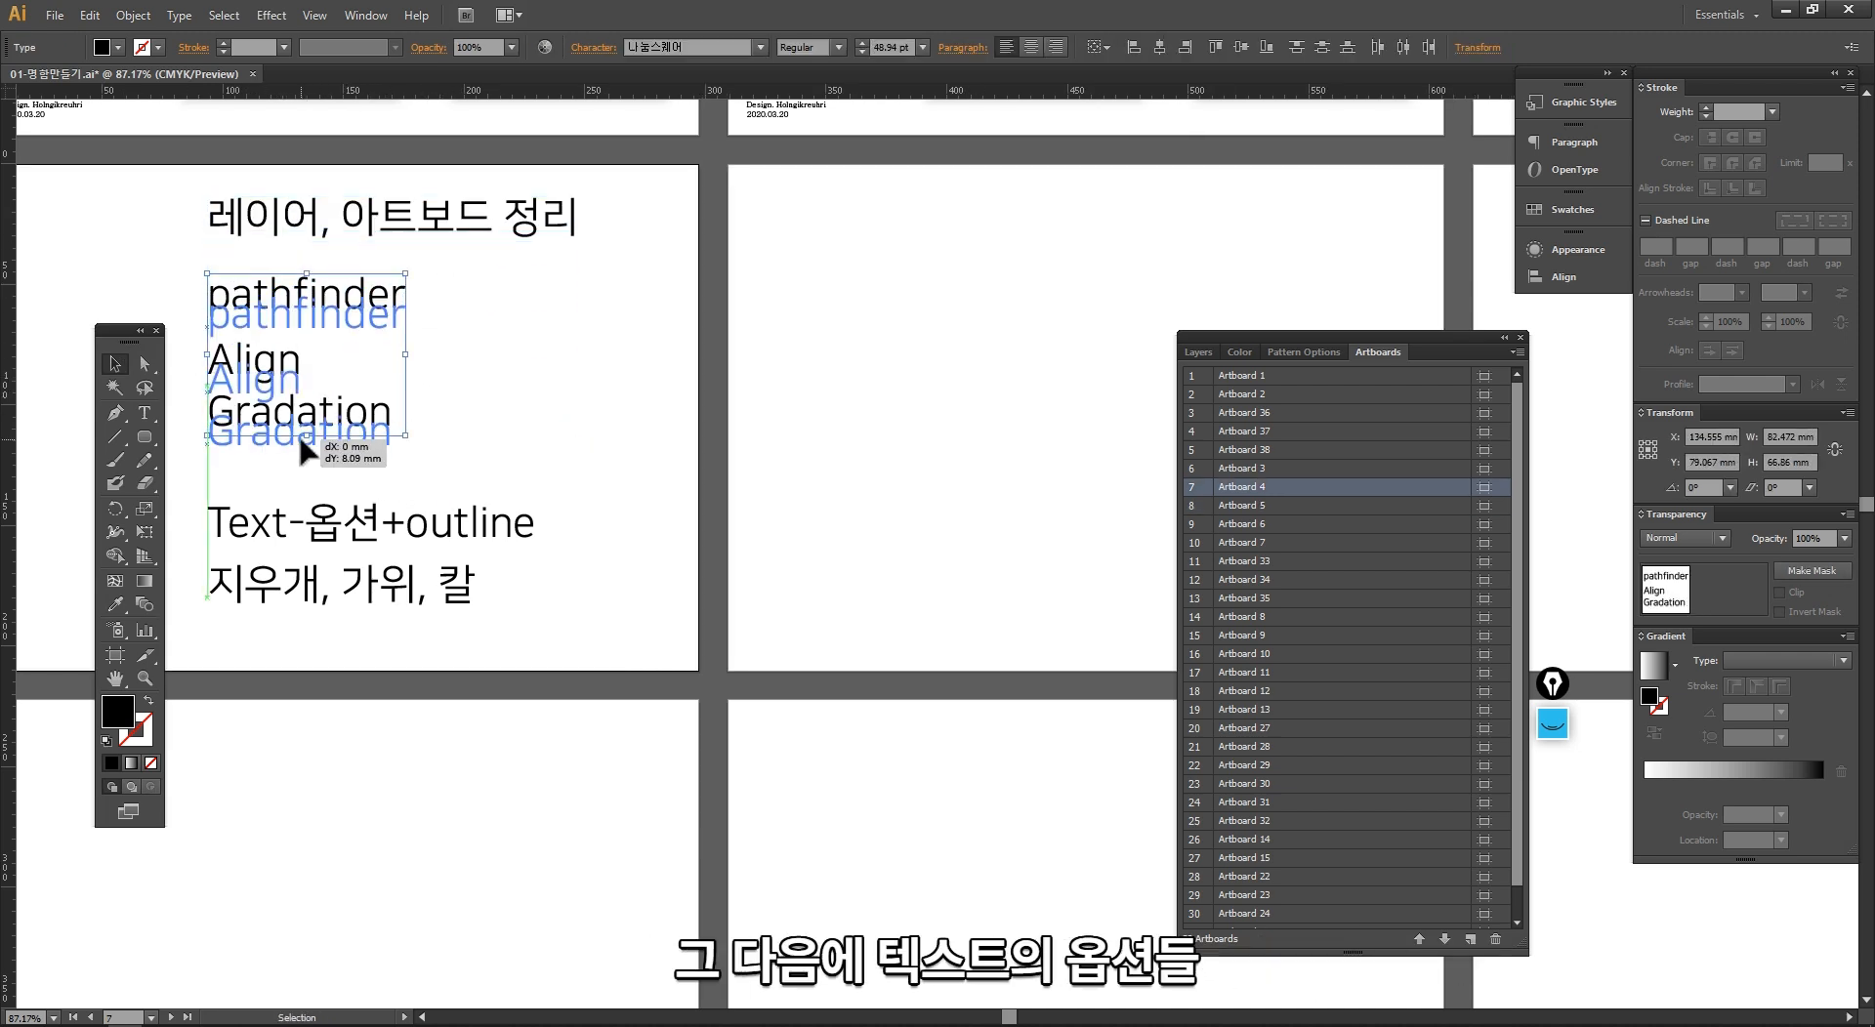
drag(298, 410, 296, 451)
click(342, 607)
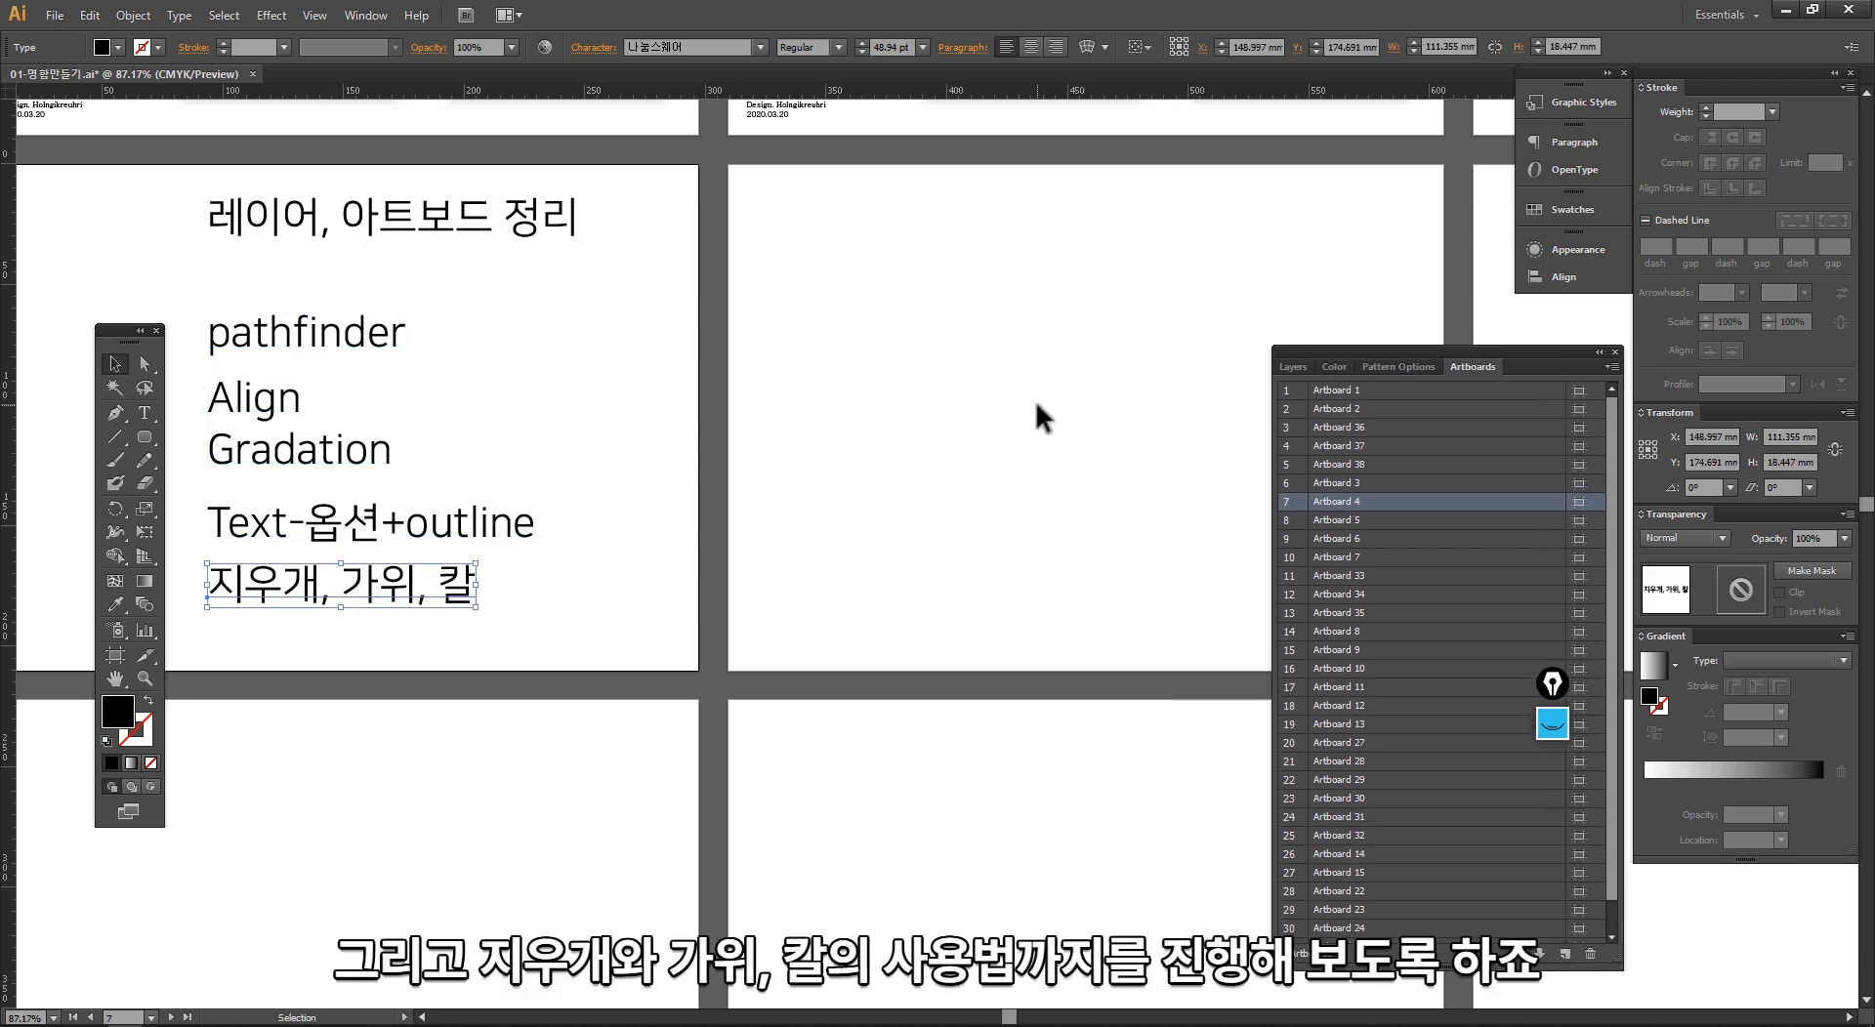
Step: Draw a black rounded rectangle about 24 × 39 mm near Artboard 5's upper-left corner and place an overlapping copy diagonally below it
key(space)
drag(786, 395, 444, 379)
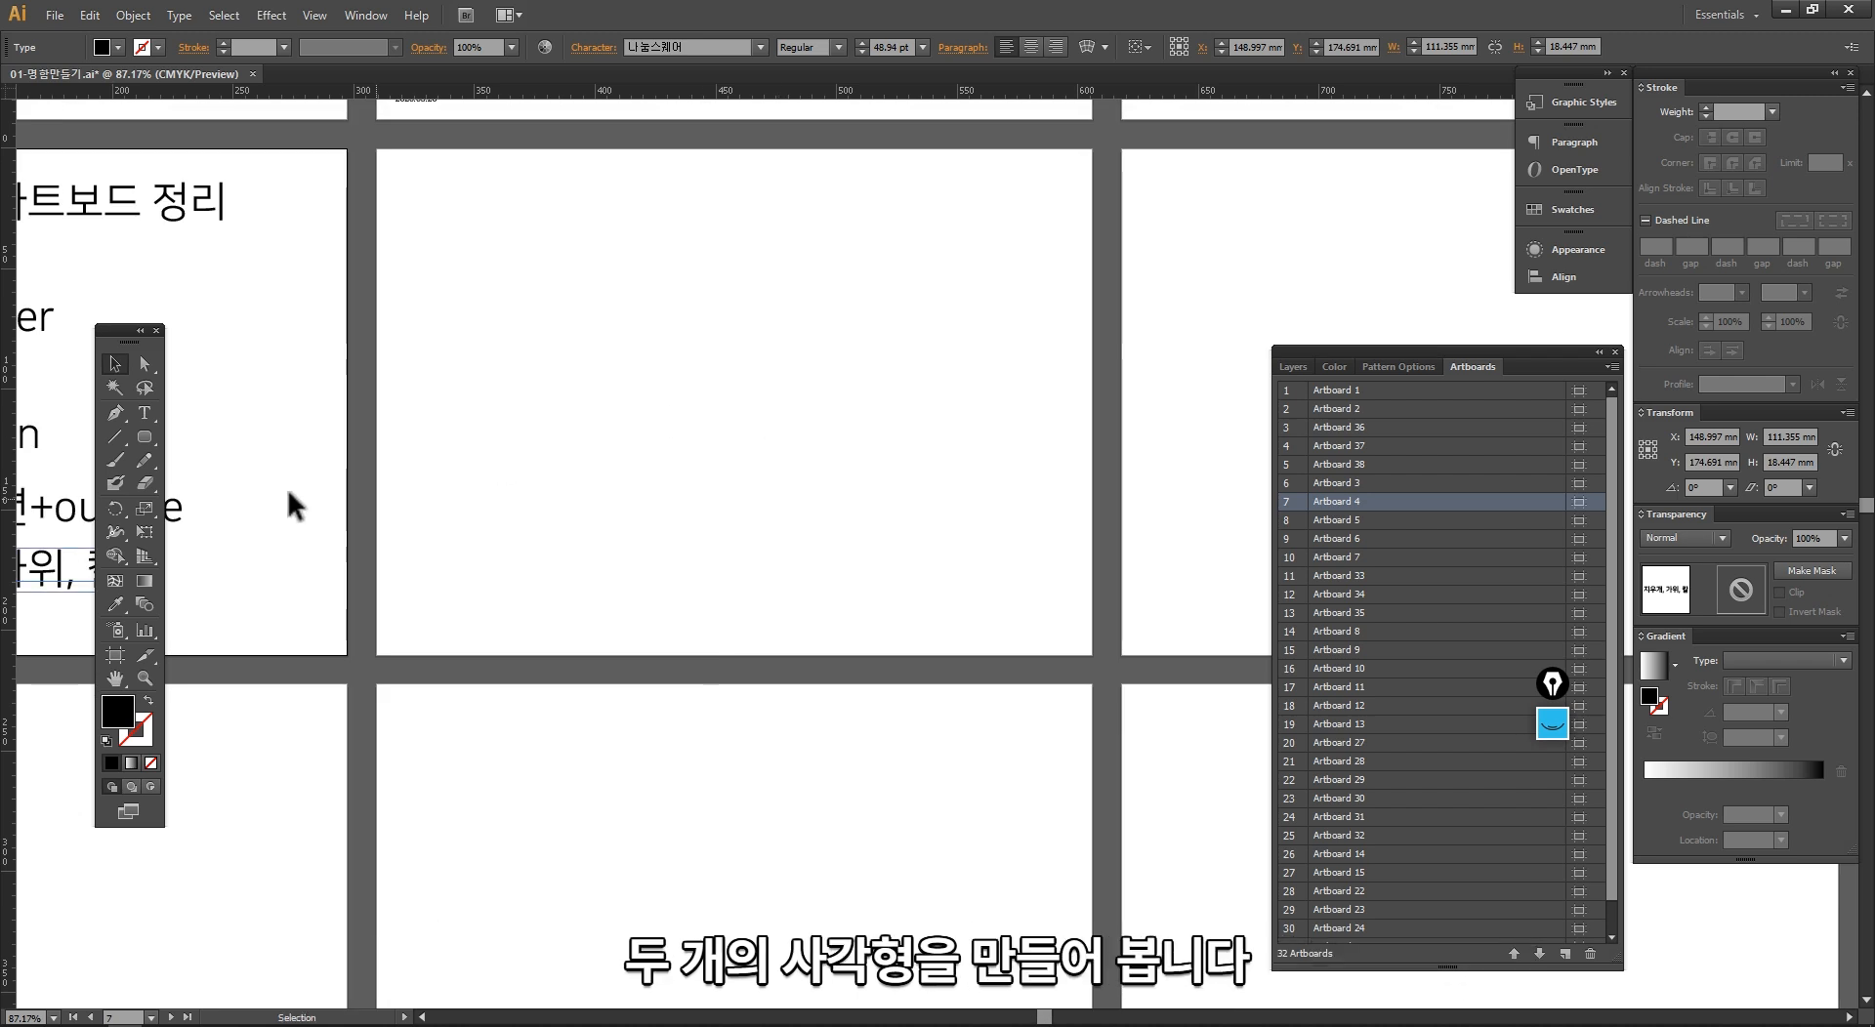
drag(140, 432, 208, 460)
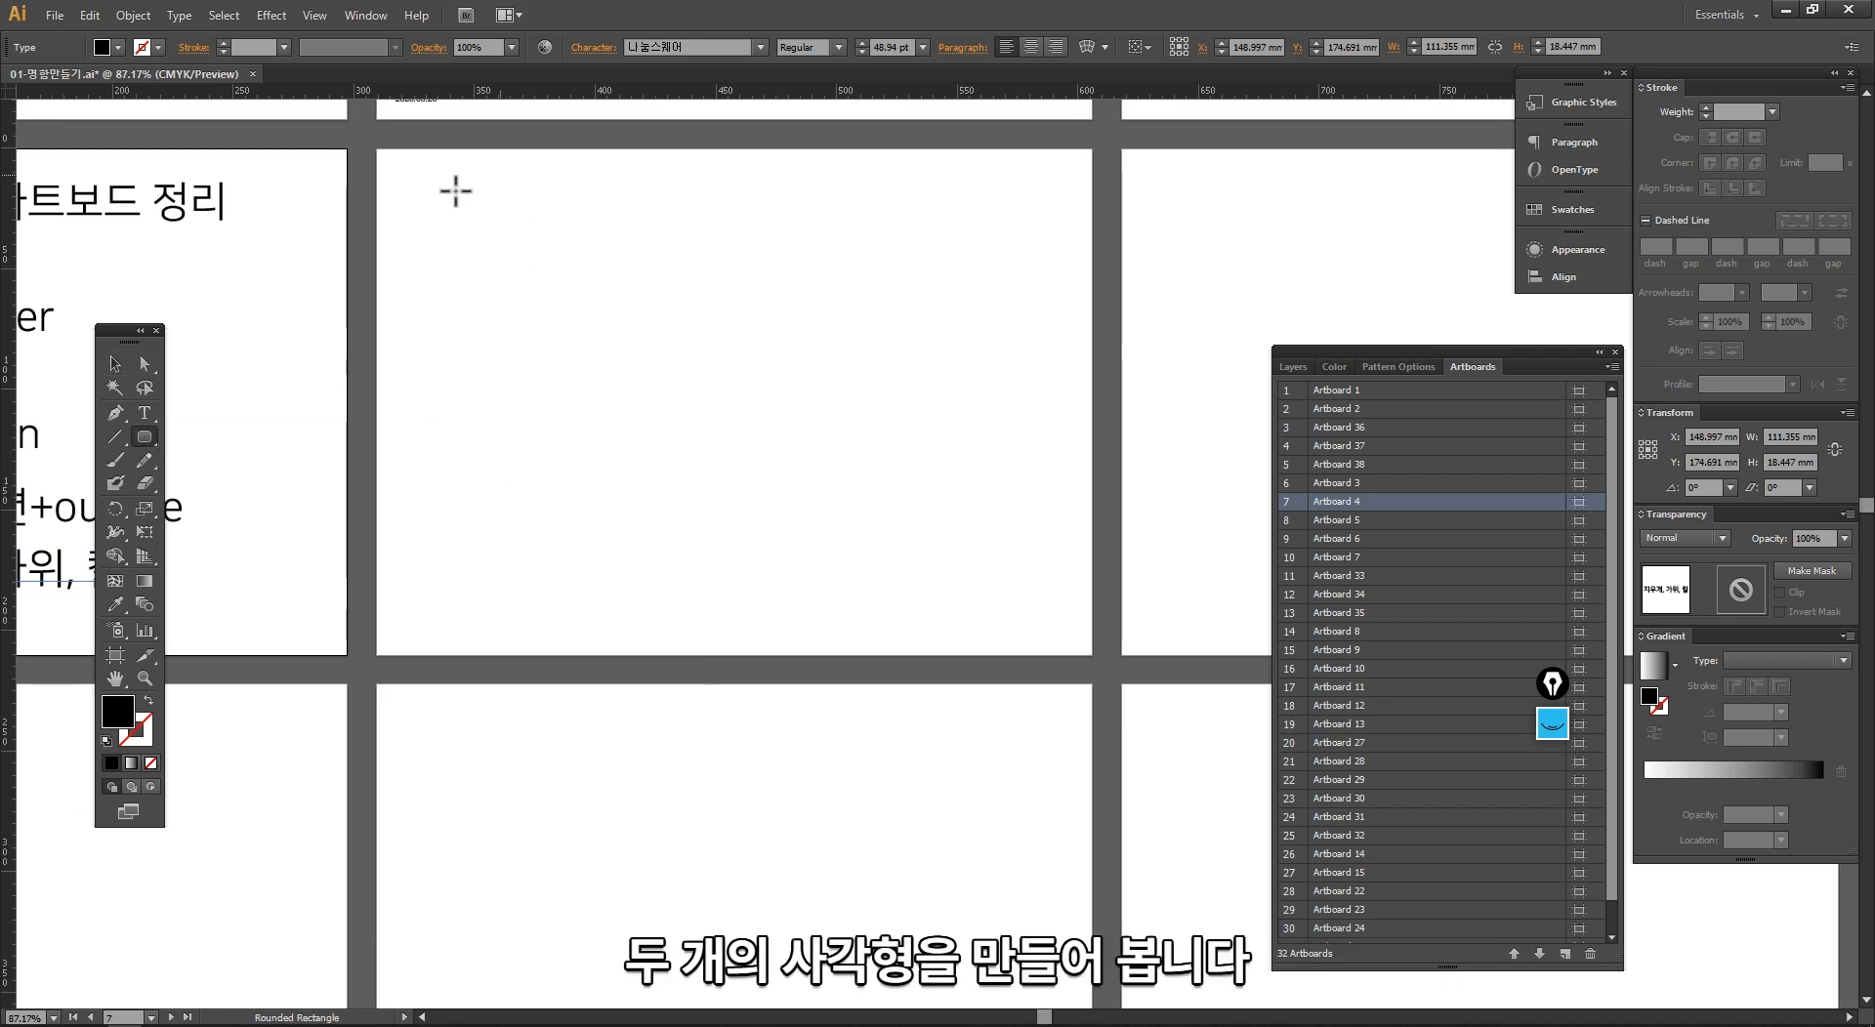
drag(441, 192, 516, 302)
key(v)
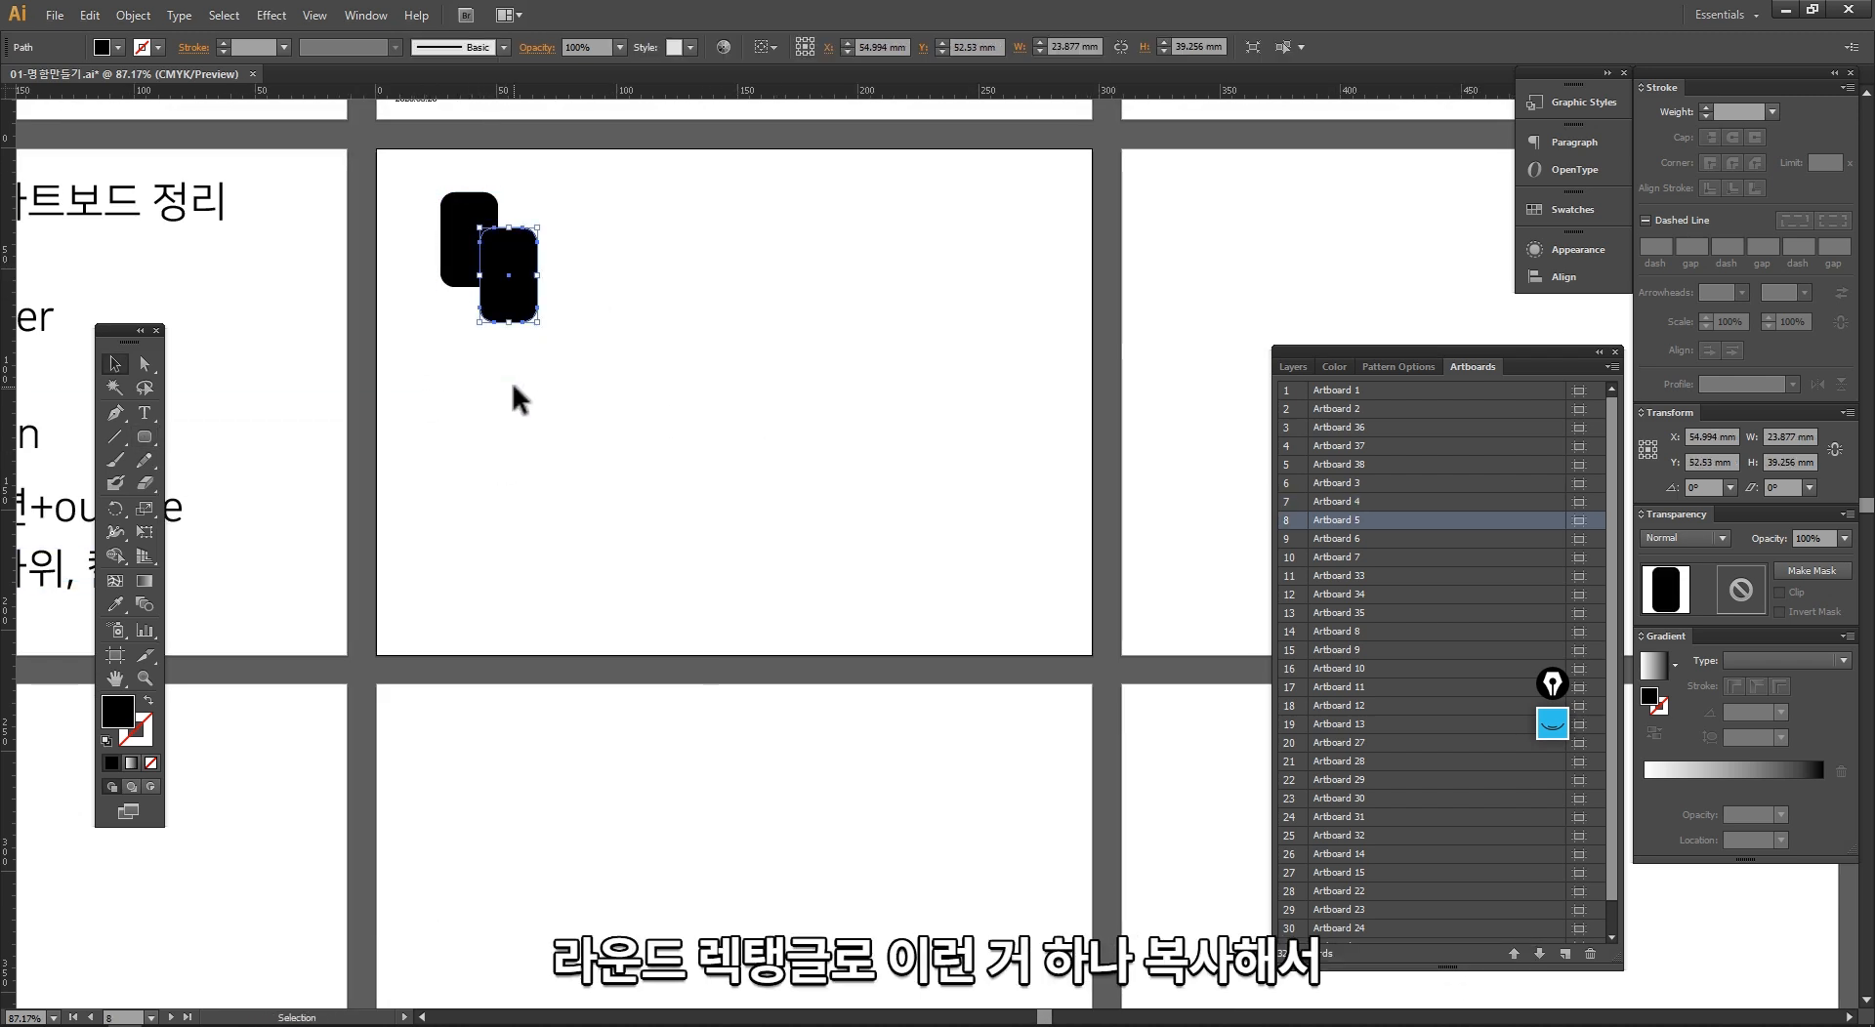
Step: Fill the front rounded rectangle with an olive colour, leaving the rear one black
scroll(512, 379, up, 4)
double_click(118, 712)
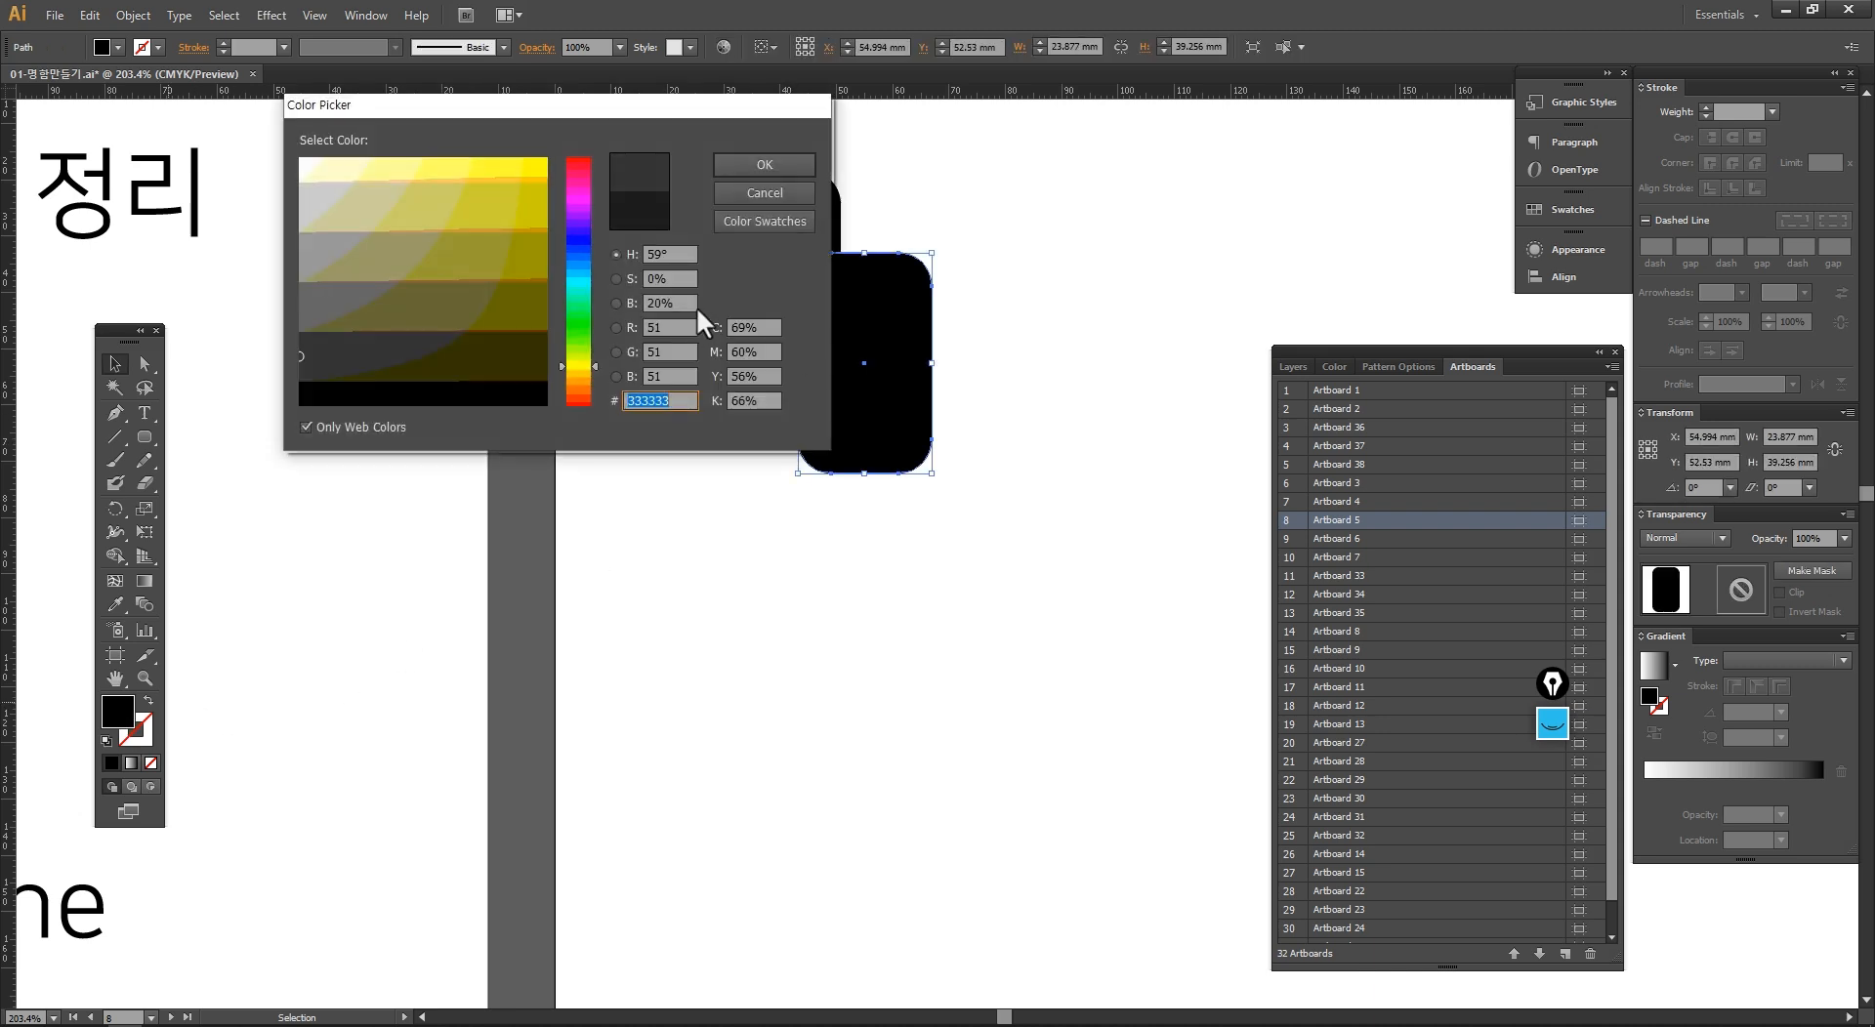
click(525, 259)
click(745, 168)
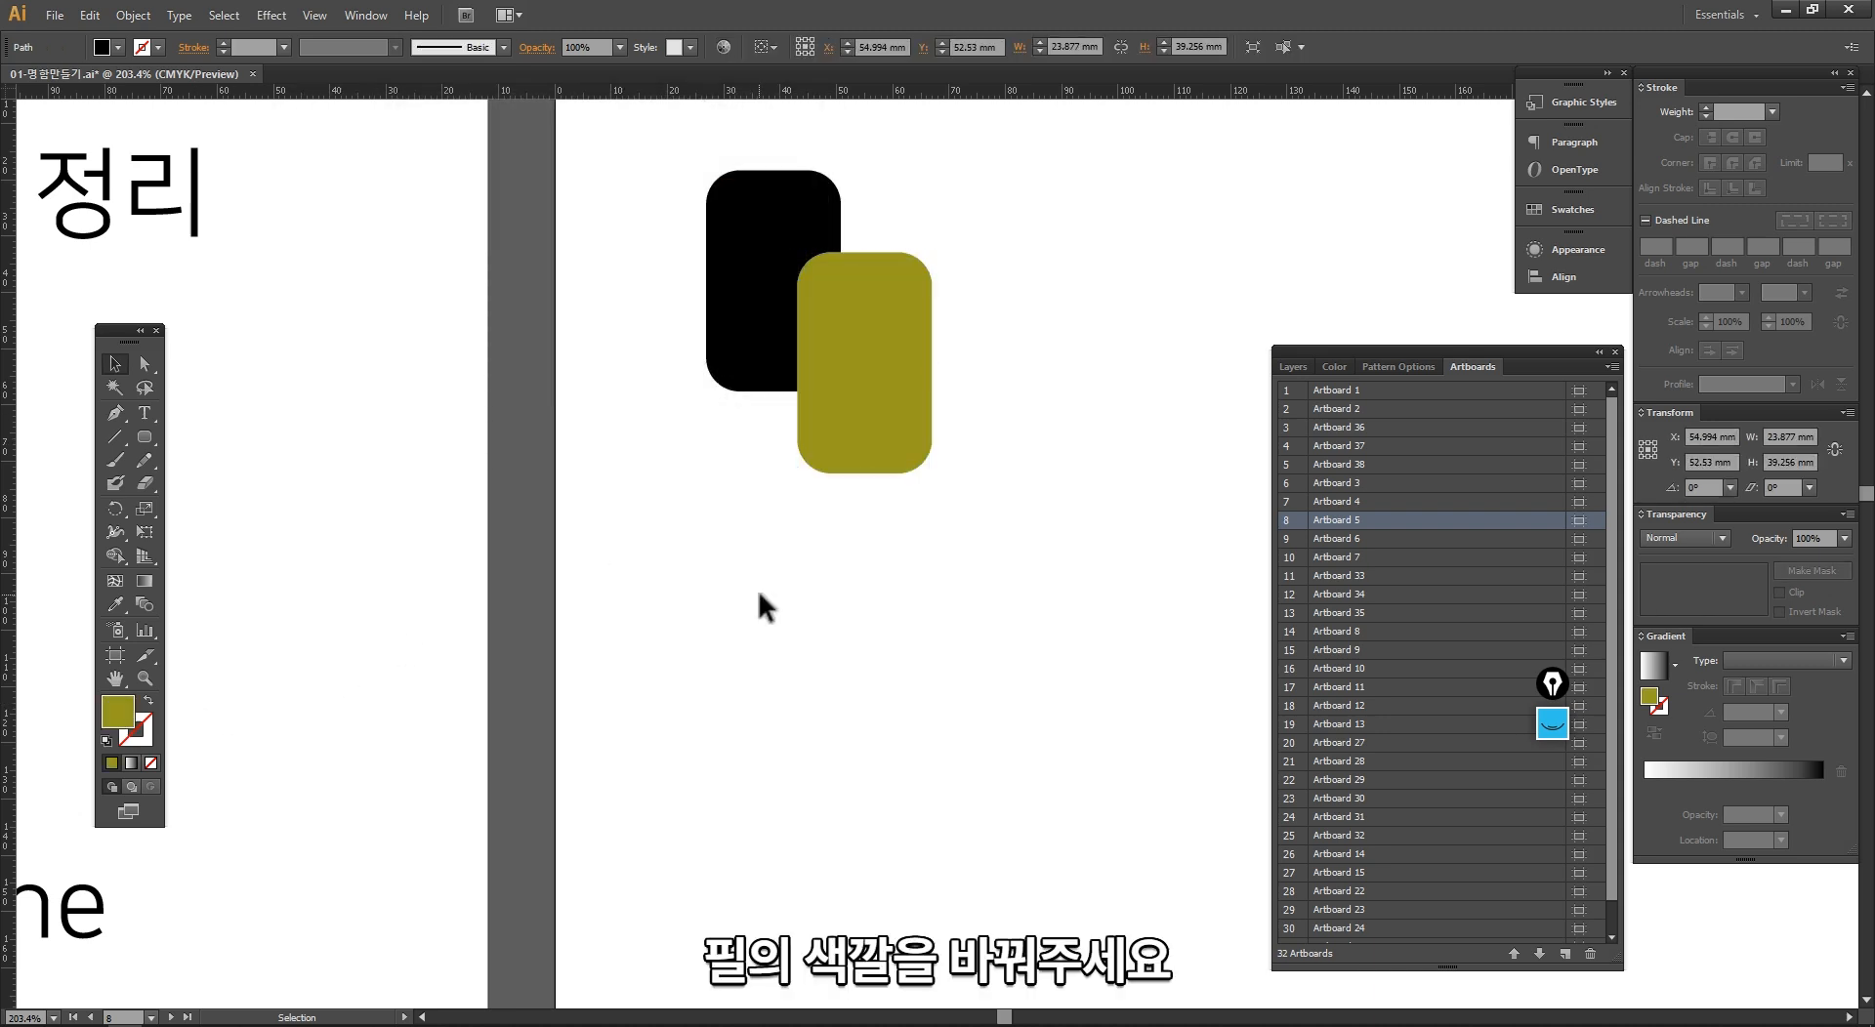
click(756, 586)
Step: Duplicate the black-and-olive pair horizontally, and copy both pairs again to build a row of four pairs
ctrl+alt+click(935, 507)
drag(1085, 592, 231, 173)
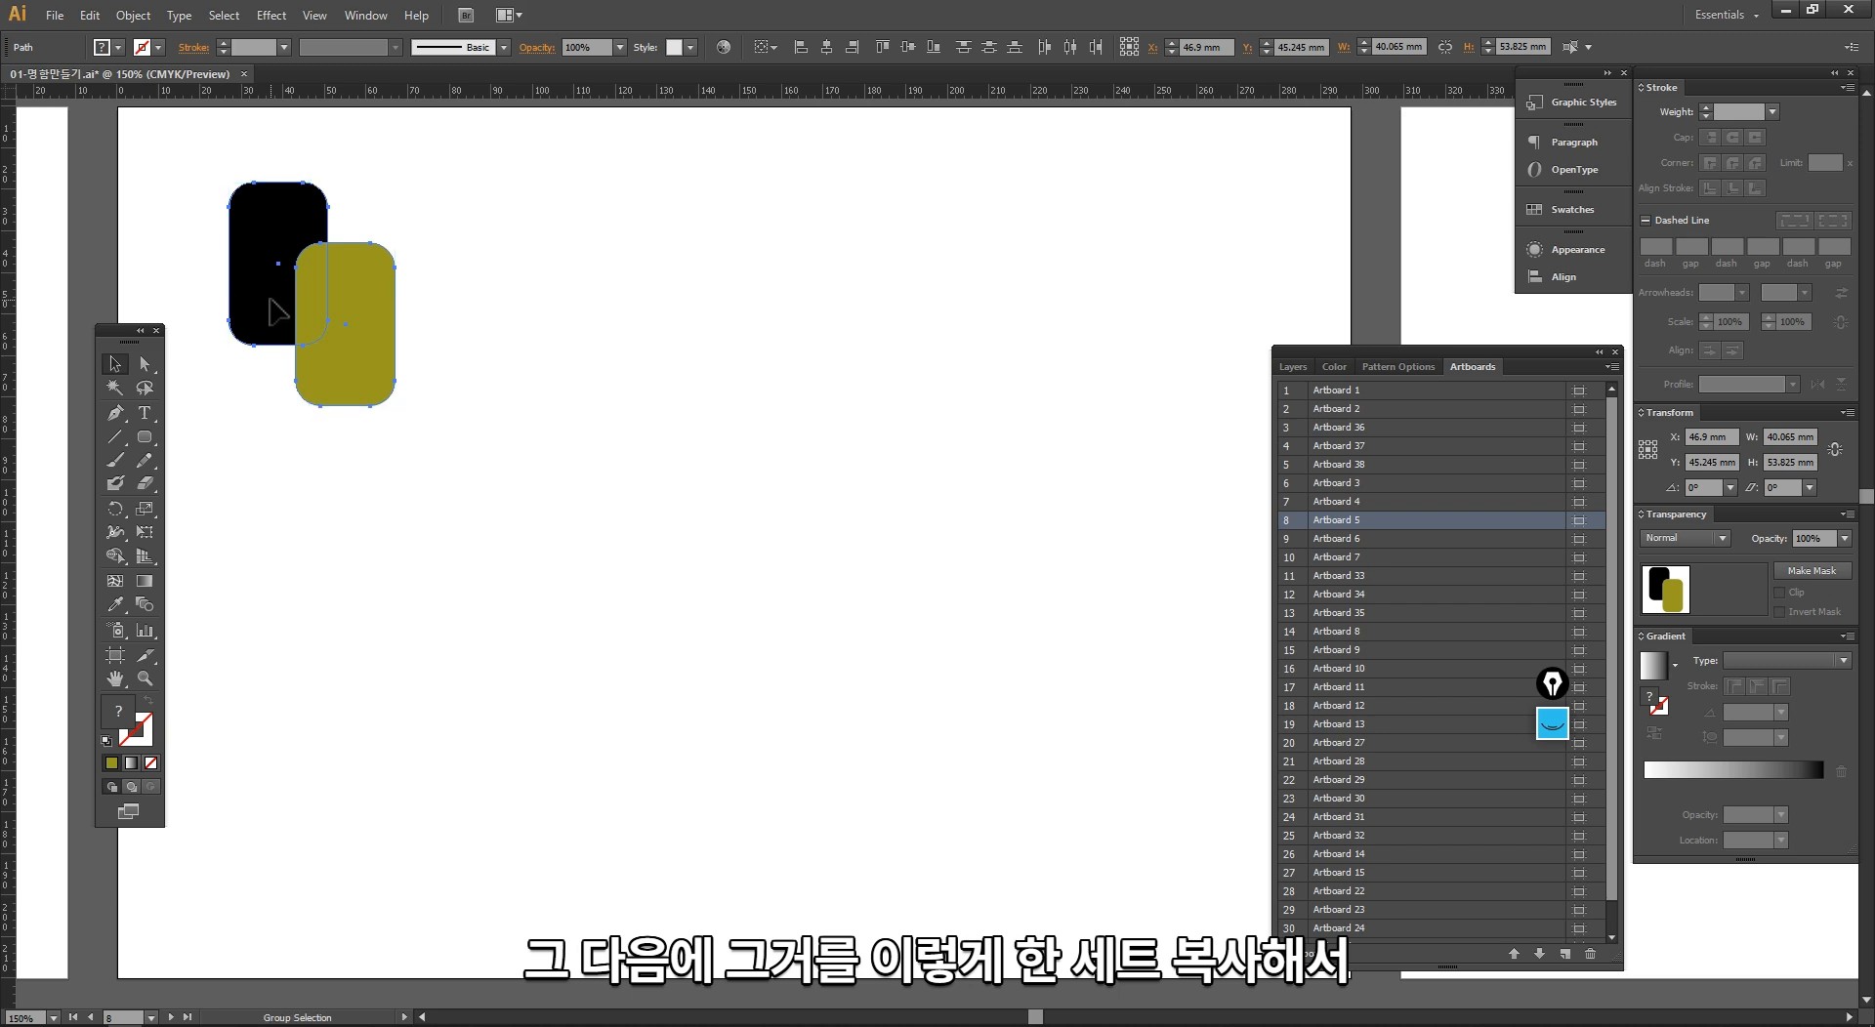
drag(271, 300, 498, 414)
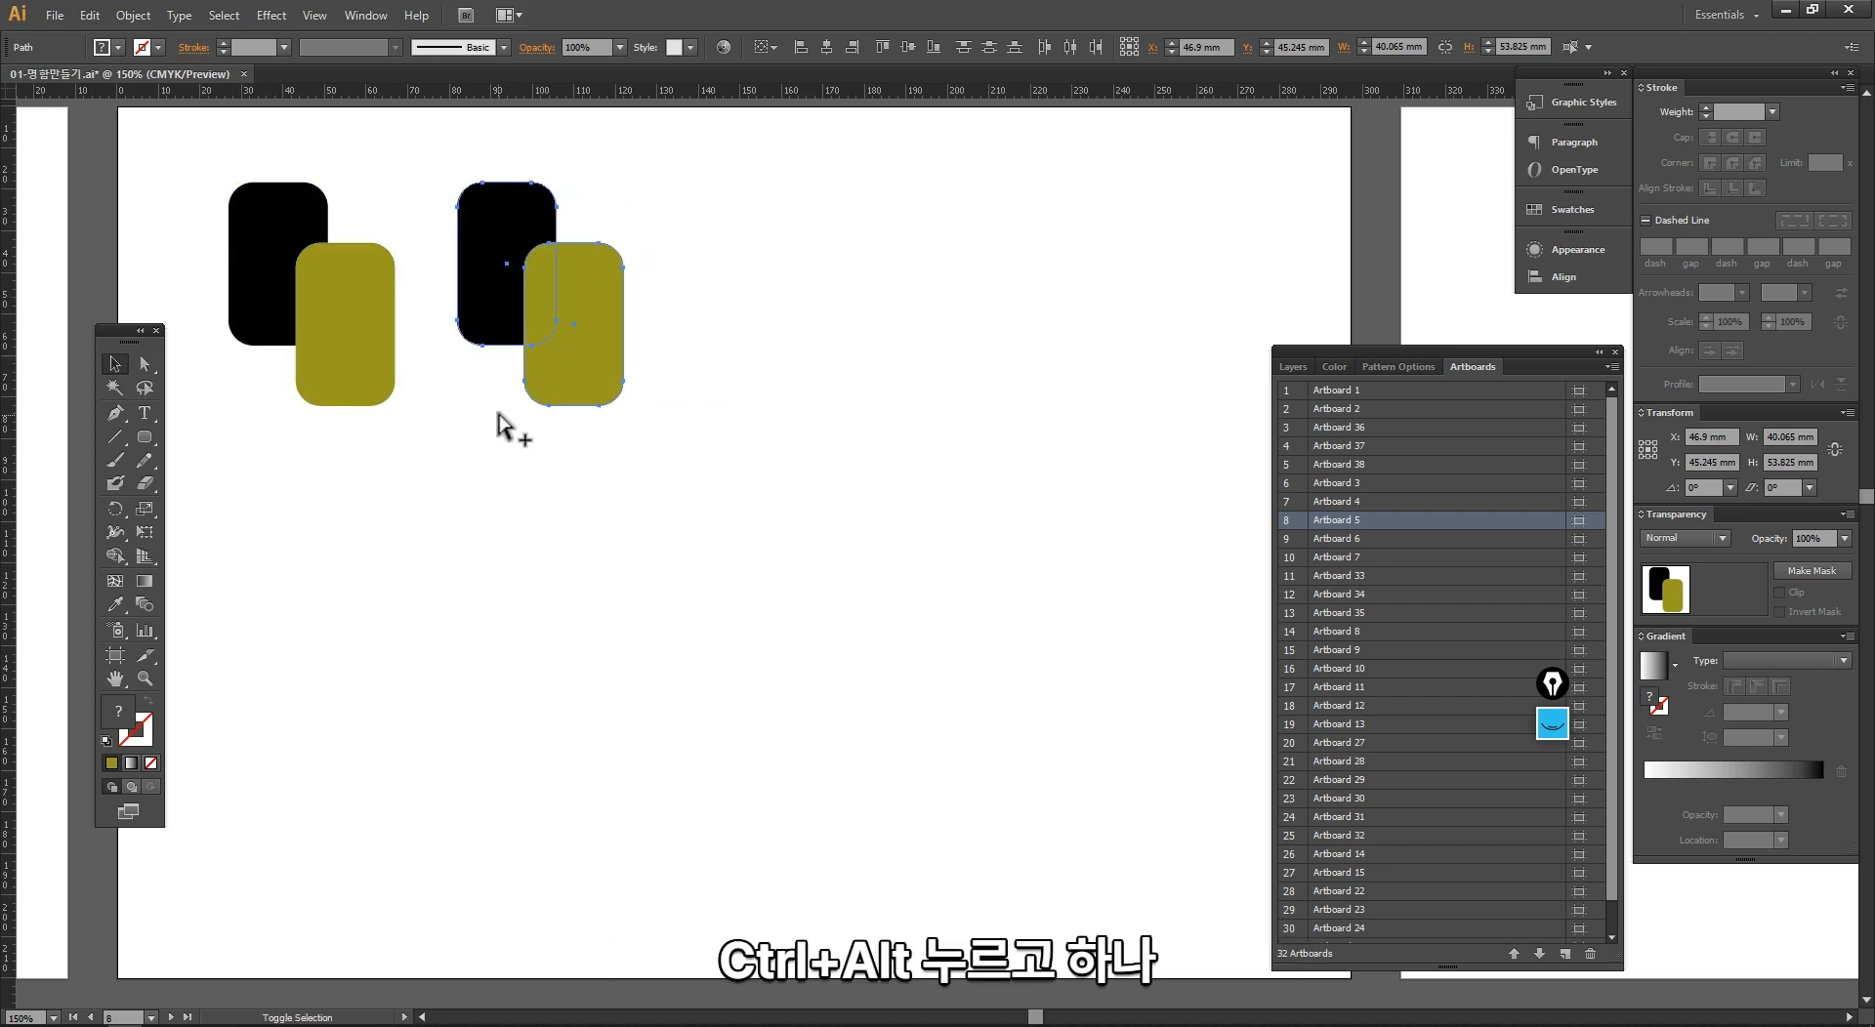
shift+click(355, 281)
drag(355, 281, 867, 258)
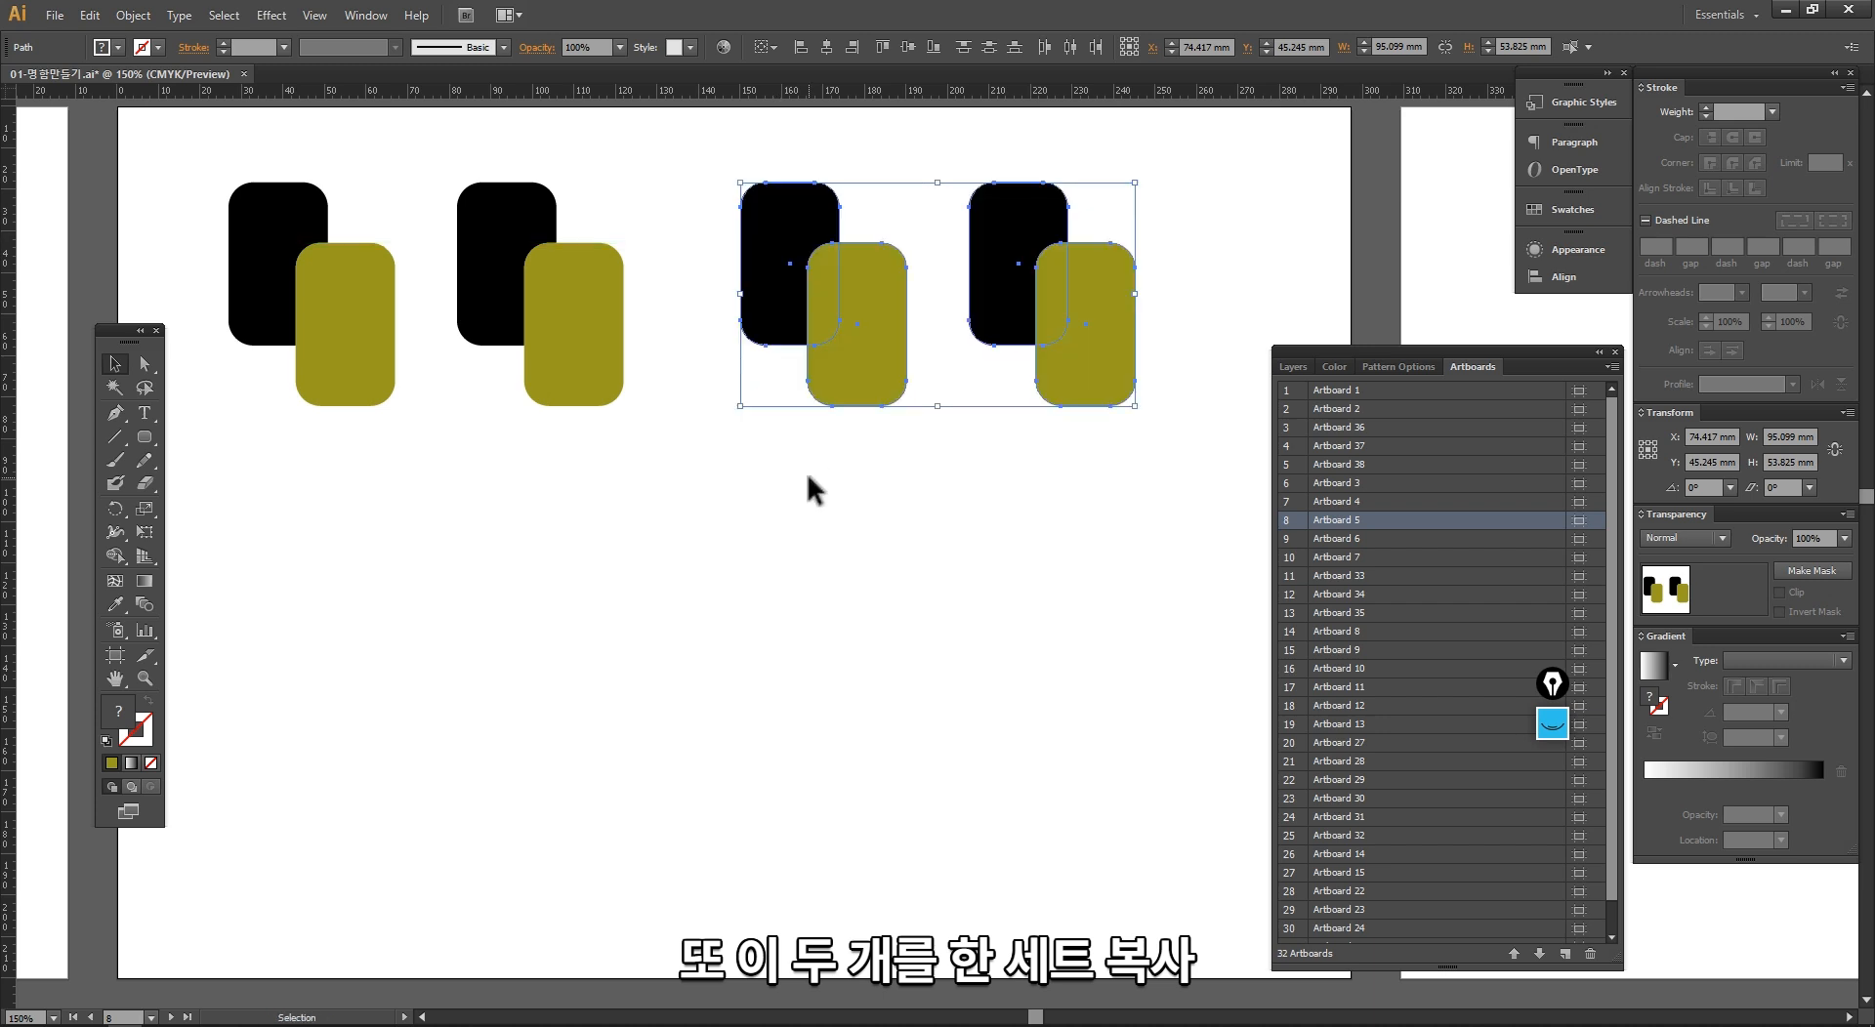
drag(1108, 535, 278, 180)
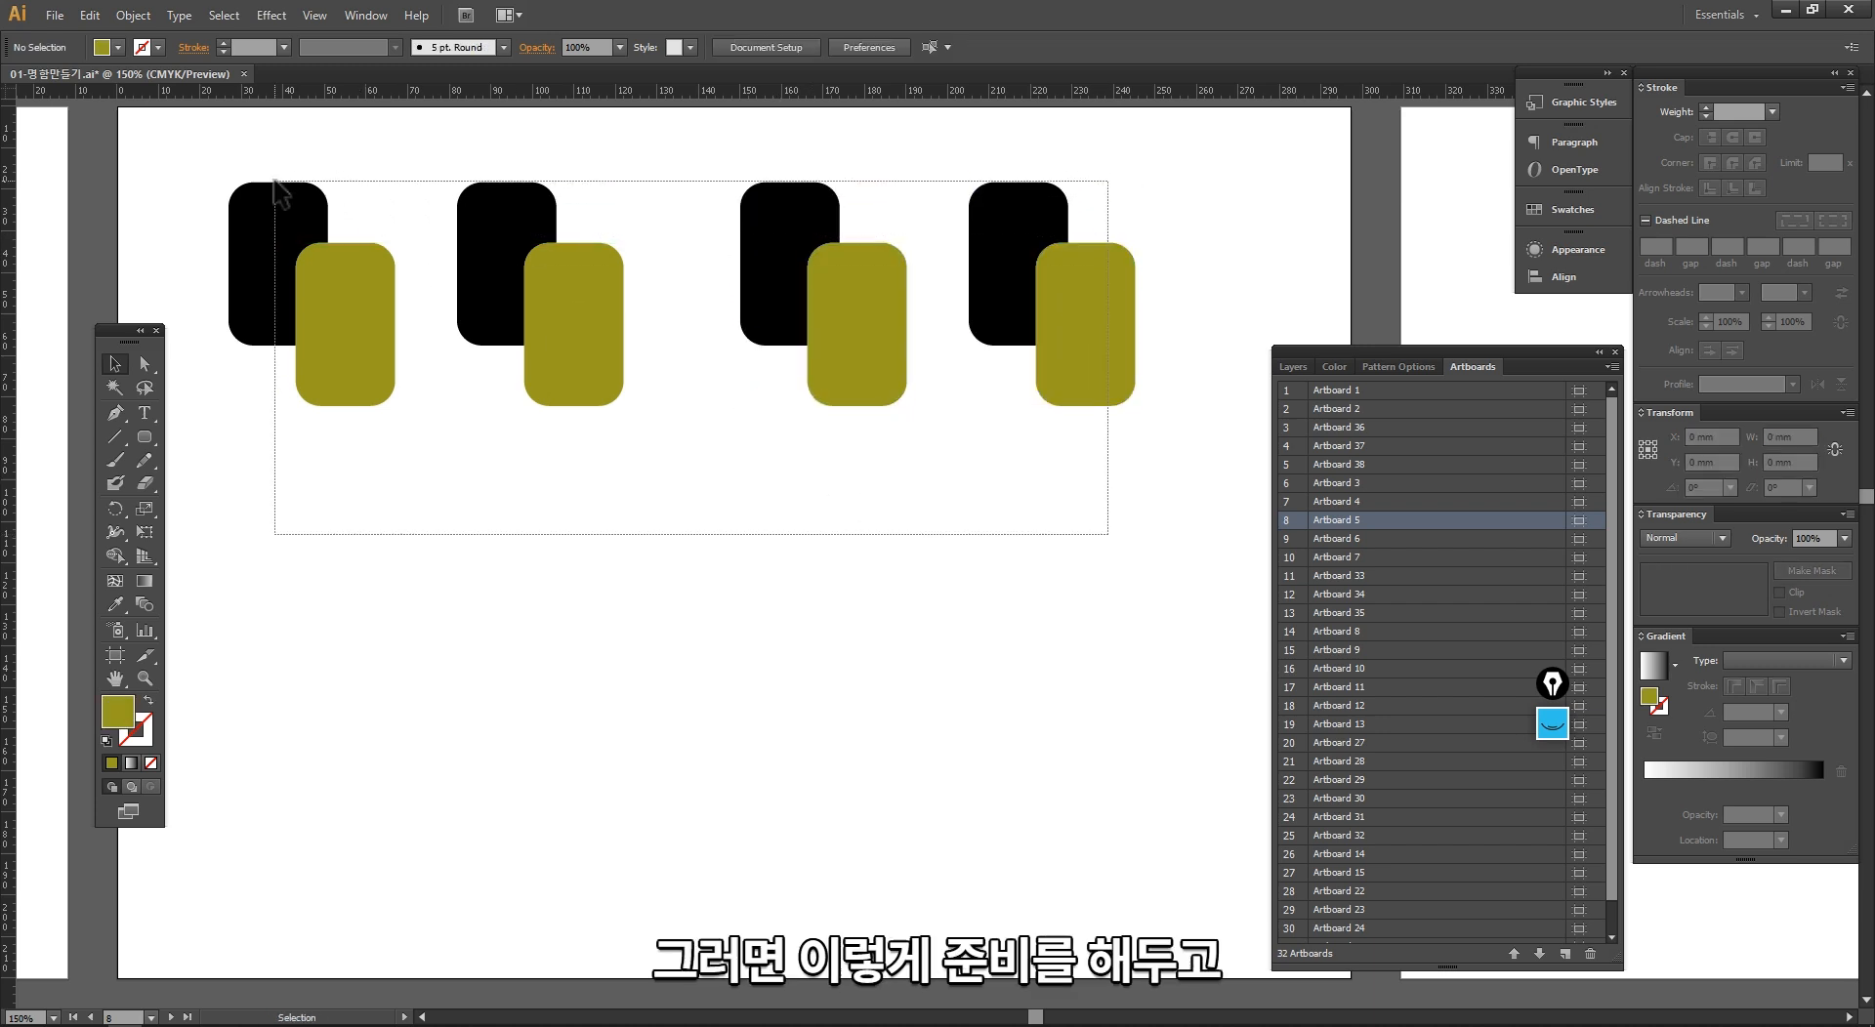
click(975, 565)
Step: Collapse the artboard list and show the Pathfinder options below the row of shape pairs
click(1599, 354)
drag(1075, 465, 1001, 472)
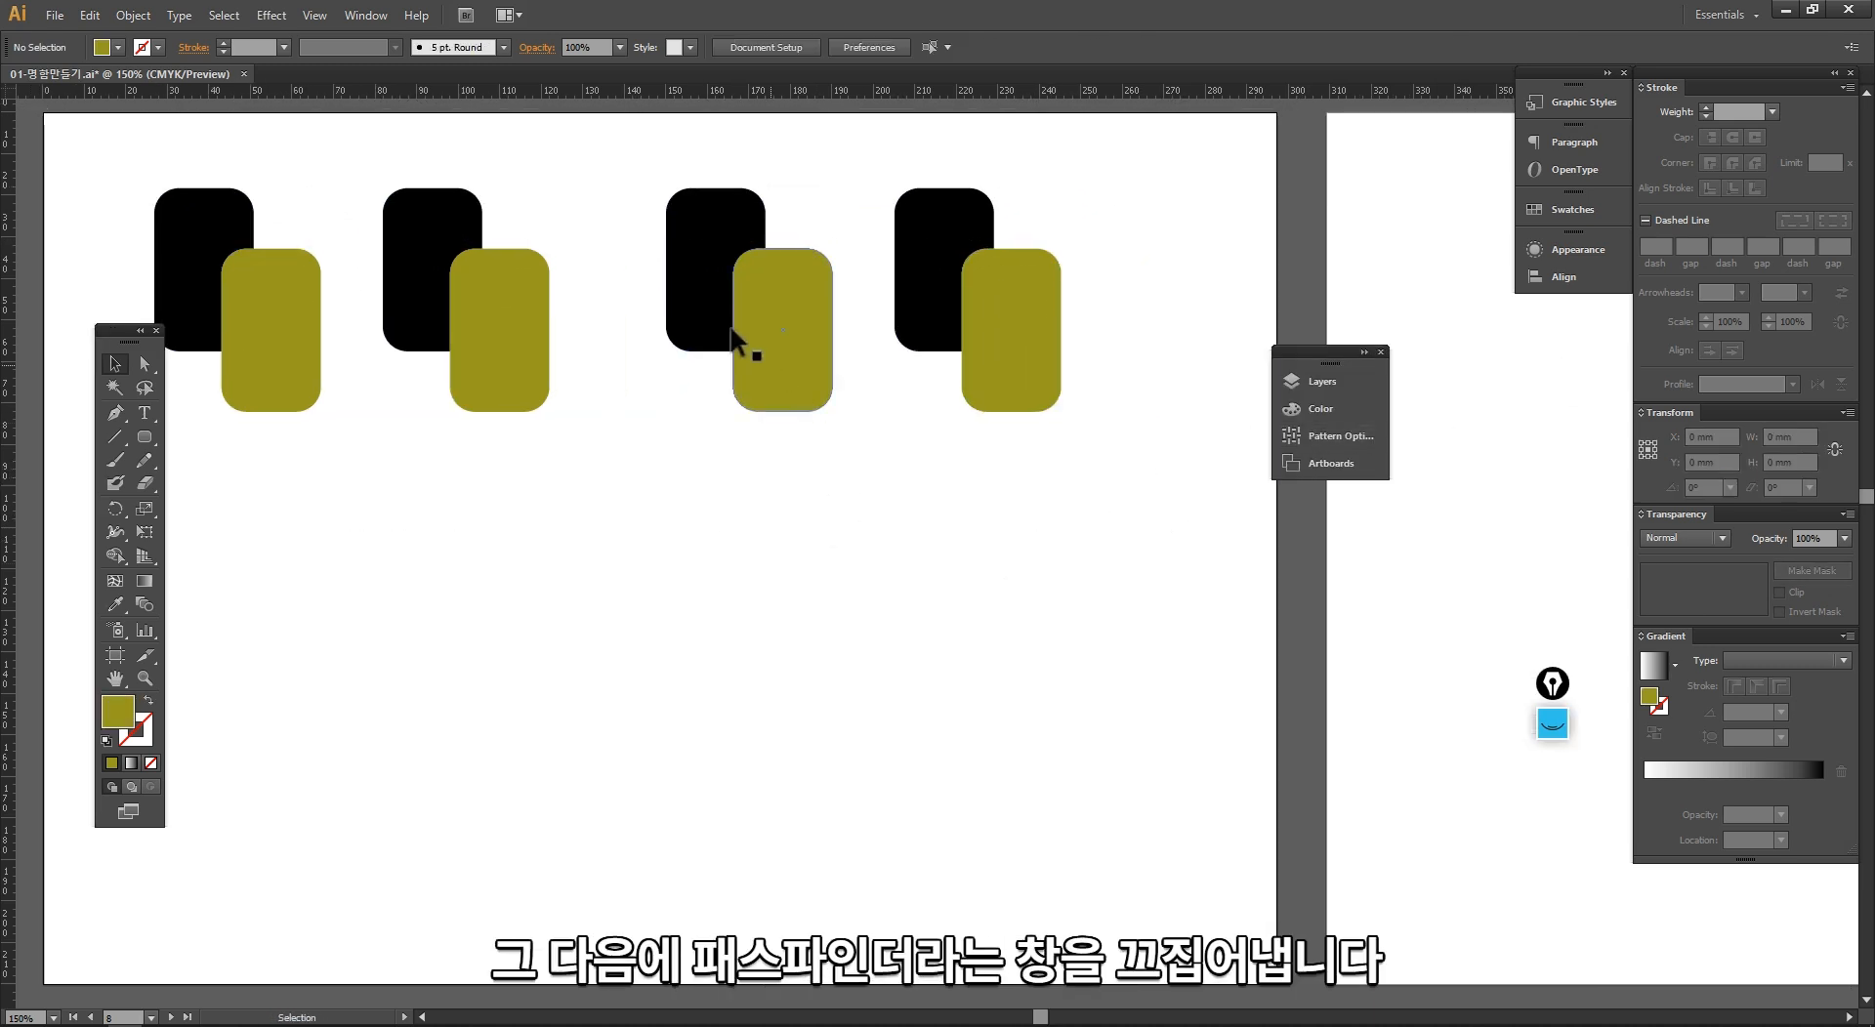
click(373, 12)
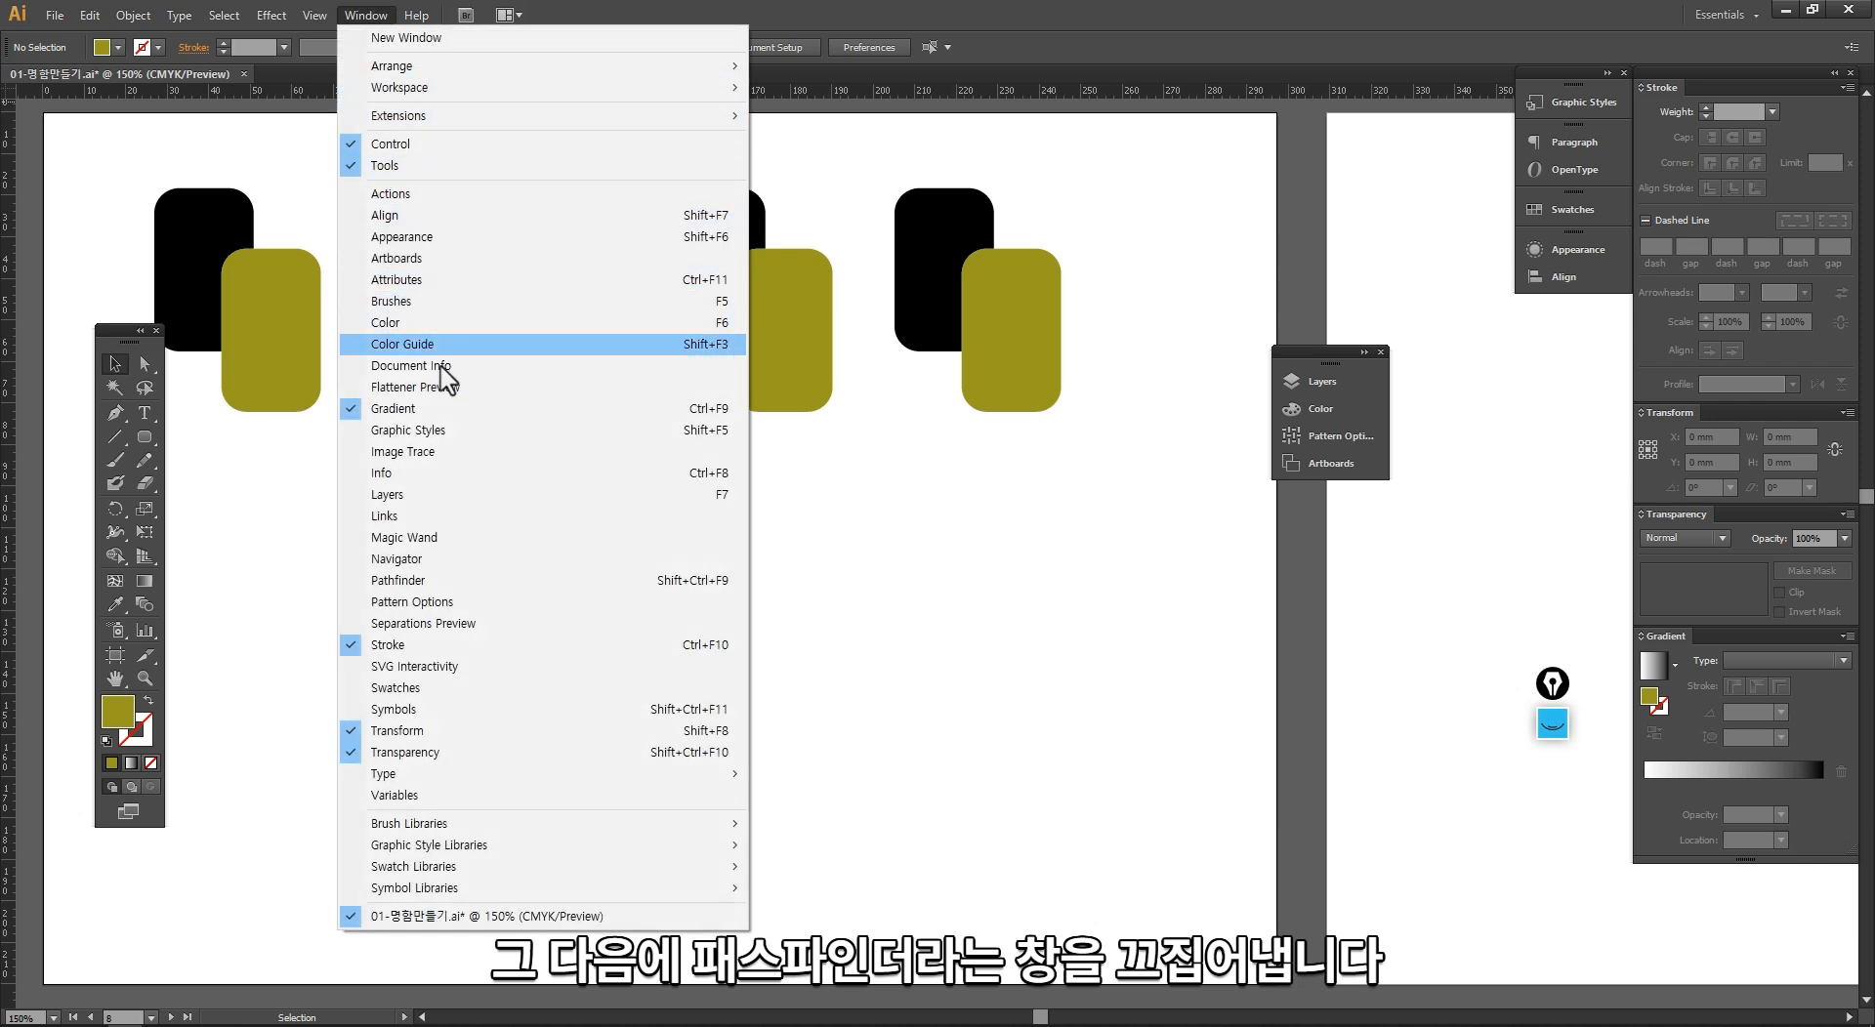
click(414, 581)
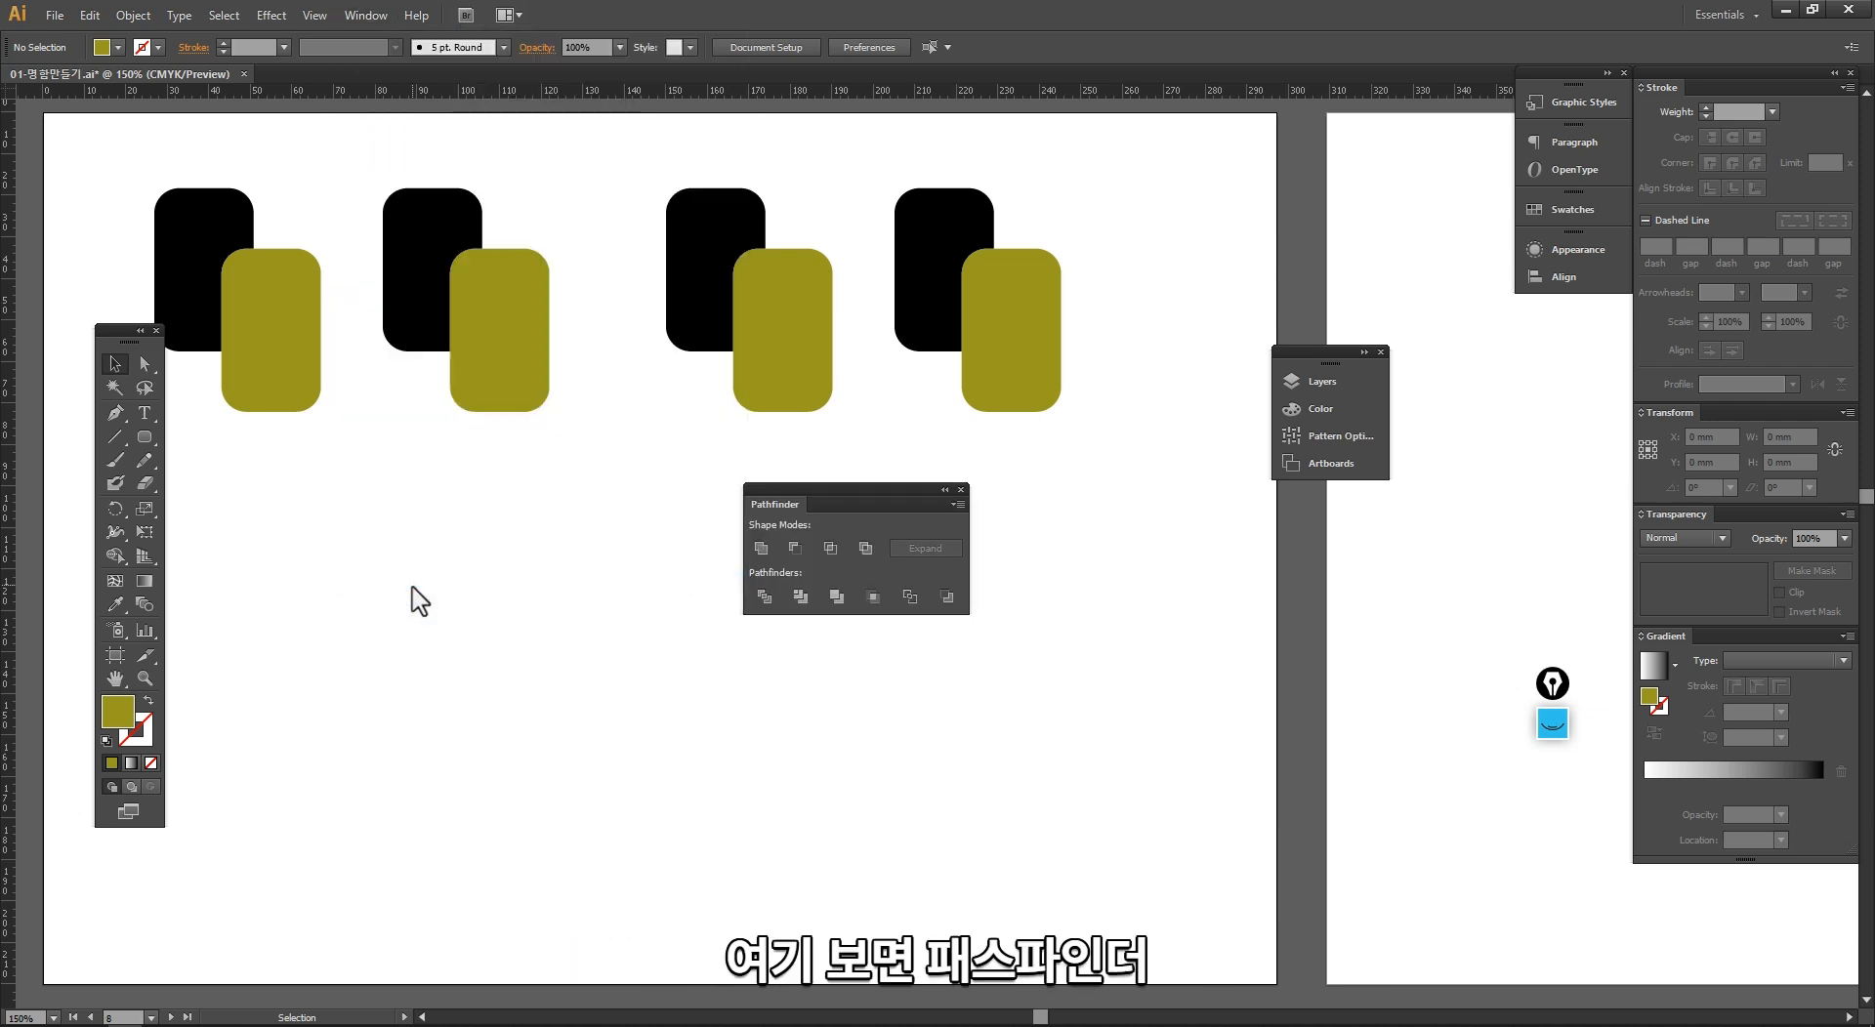
drag(789, 500, 593, 482)
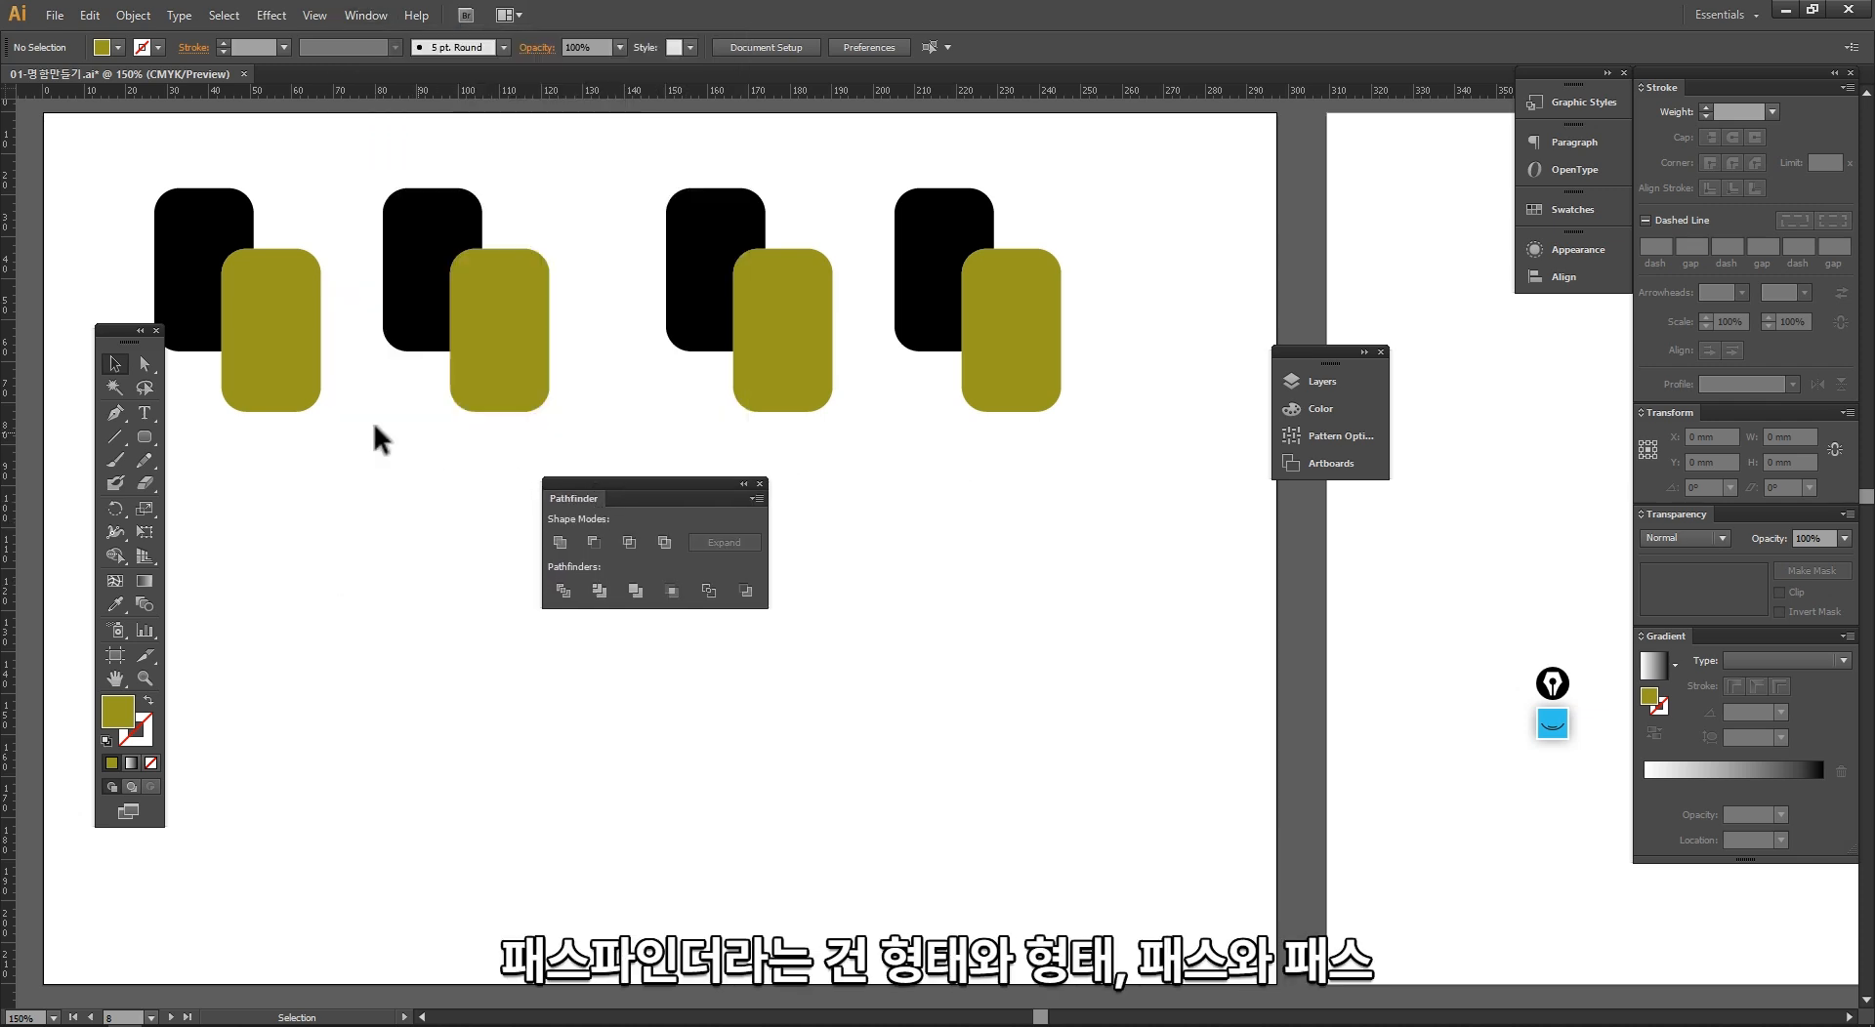
Step: Examine the separate black and olive paths in the first overlapping pair by selecting each in turn
click(268, 362)
click(188, 278)
click(264, 371)
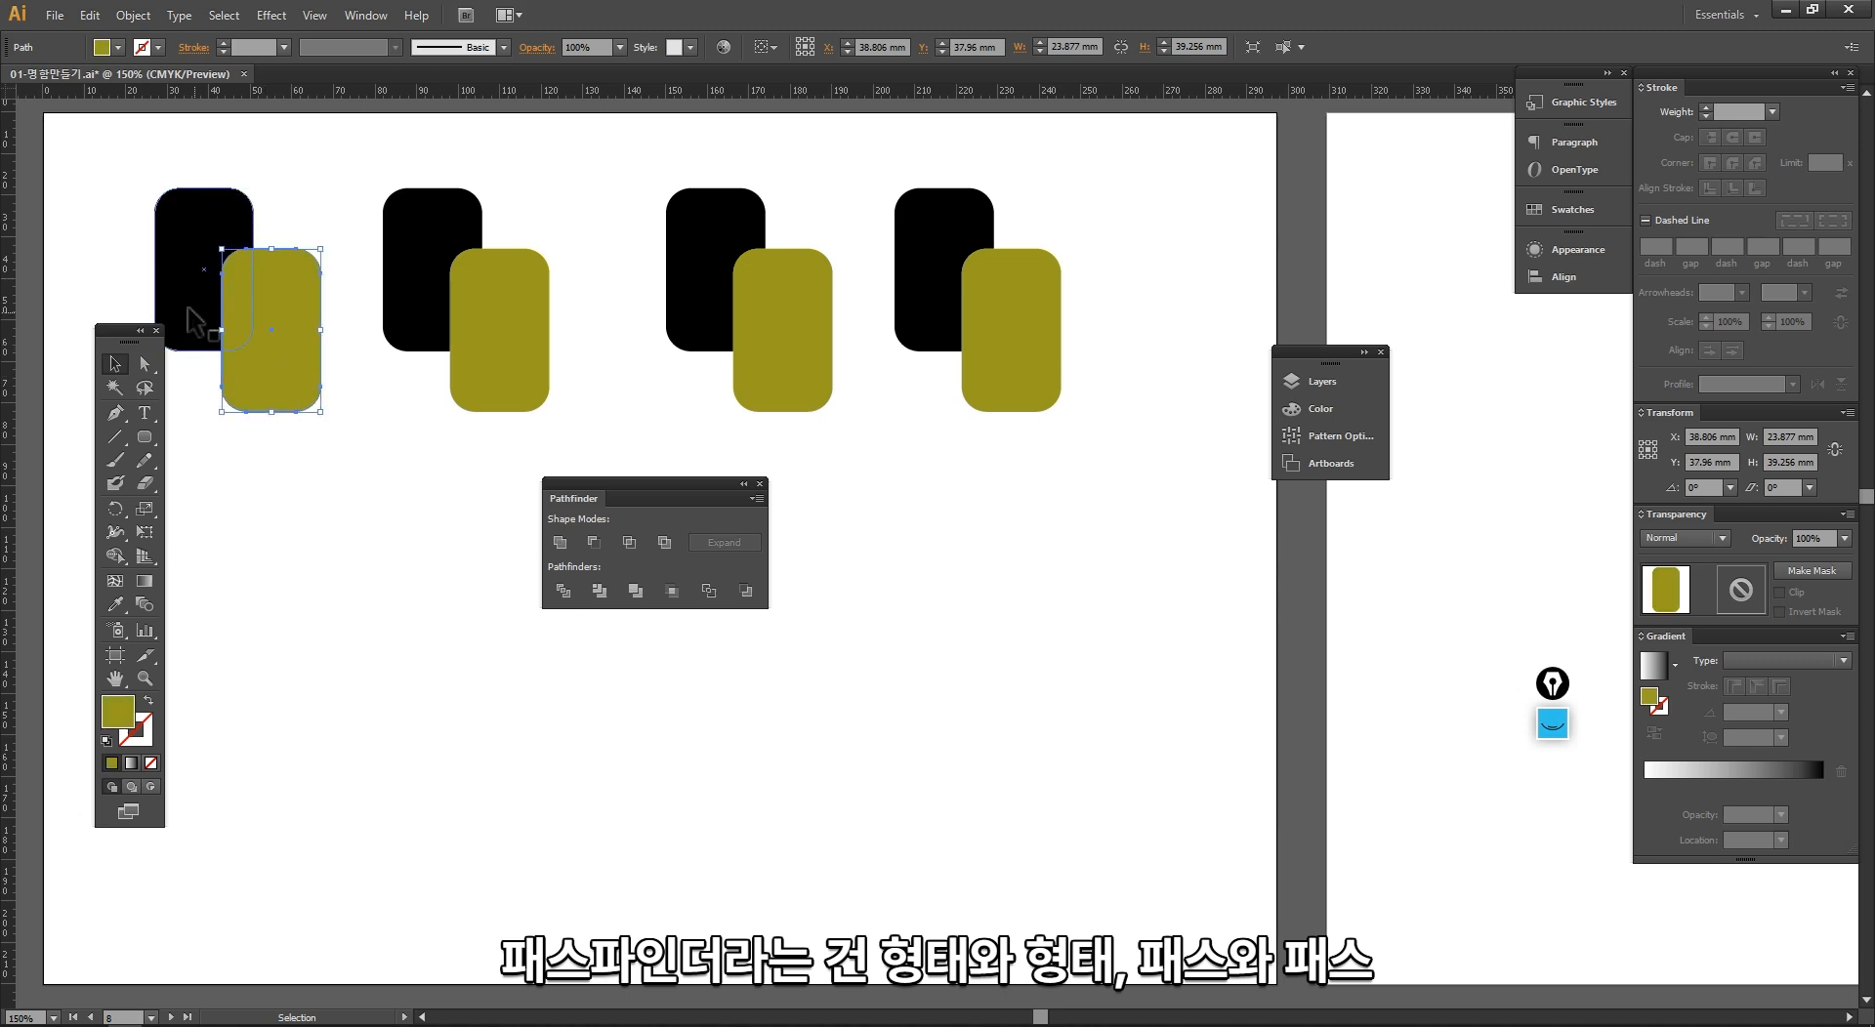
click(194, 319)
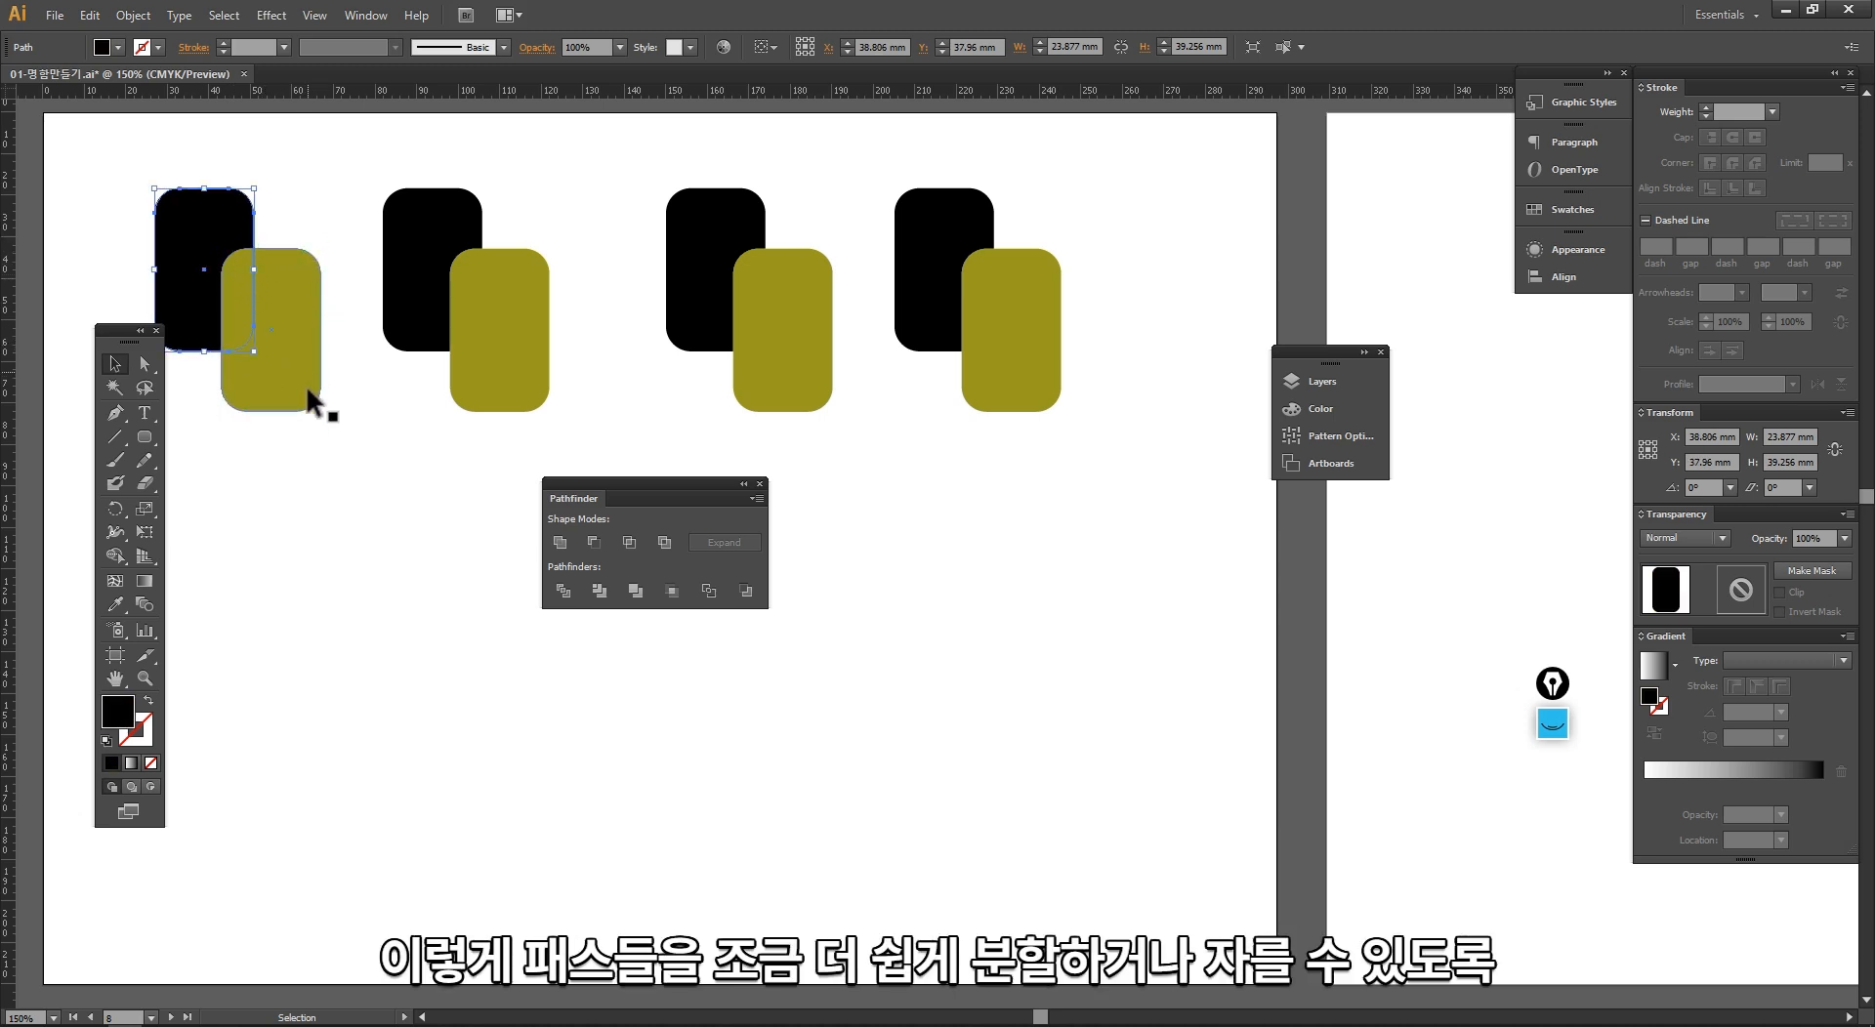
click(264, 393)
click(195, 312)
Step: Duplicate the whole row of four pairs directly below, keeping the Pathfinder options between the two rows
drag(407, 462, 508, 456)
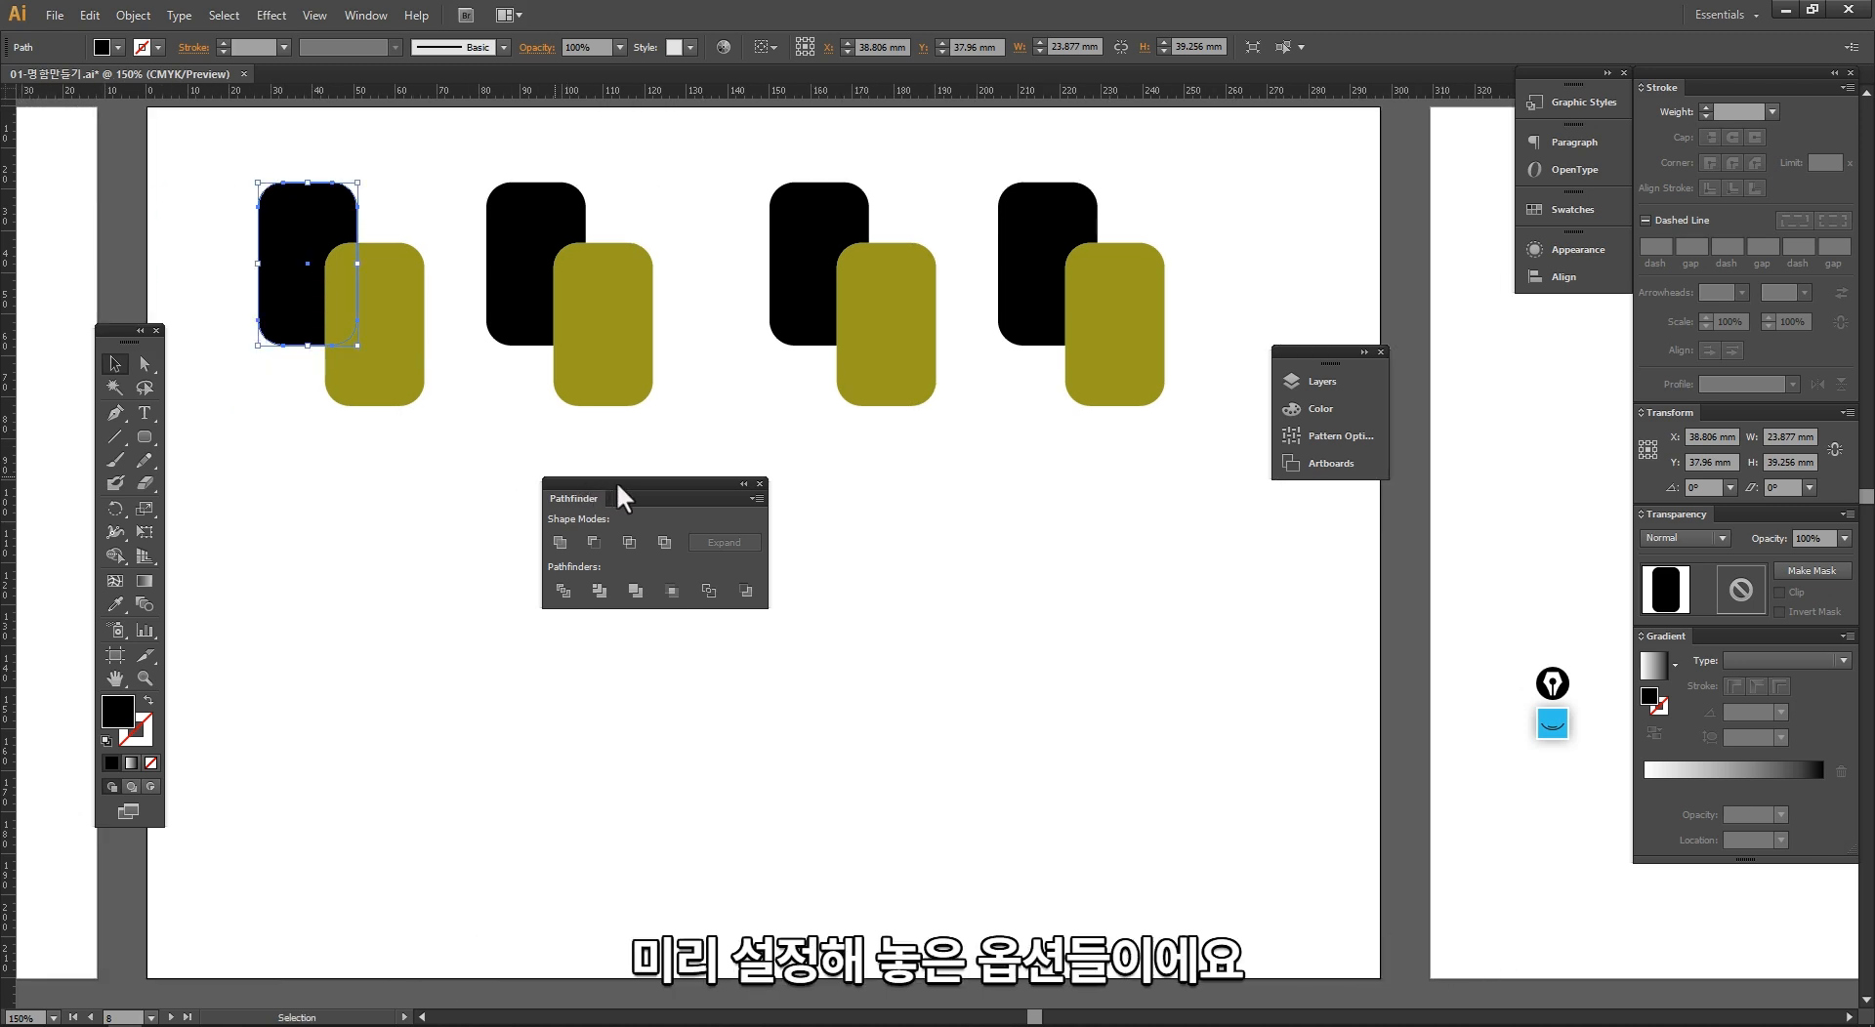
drag(617, 483, 698, 471)
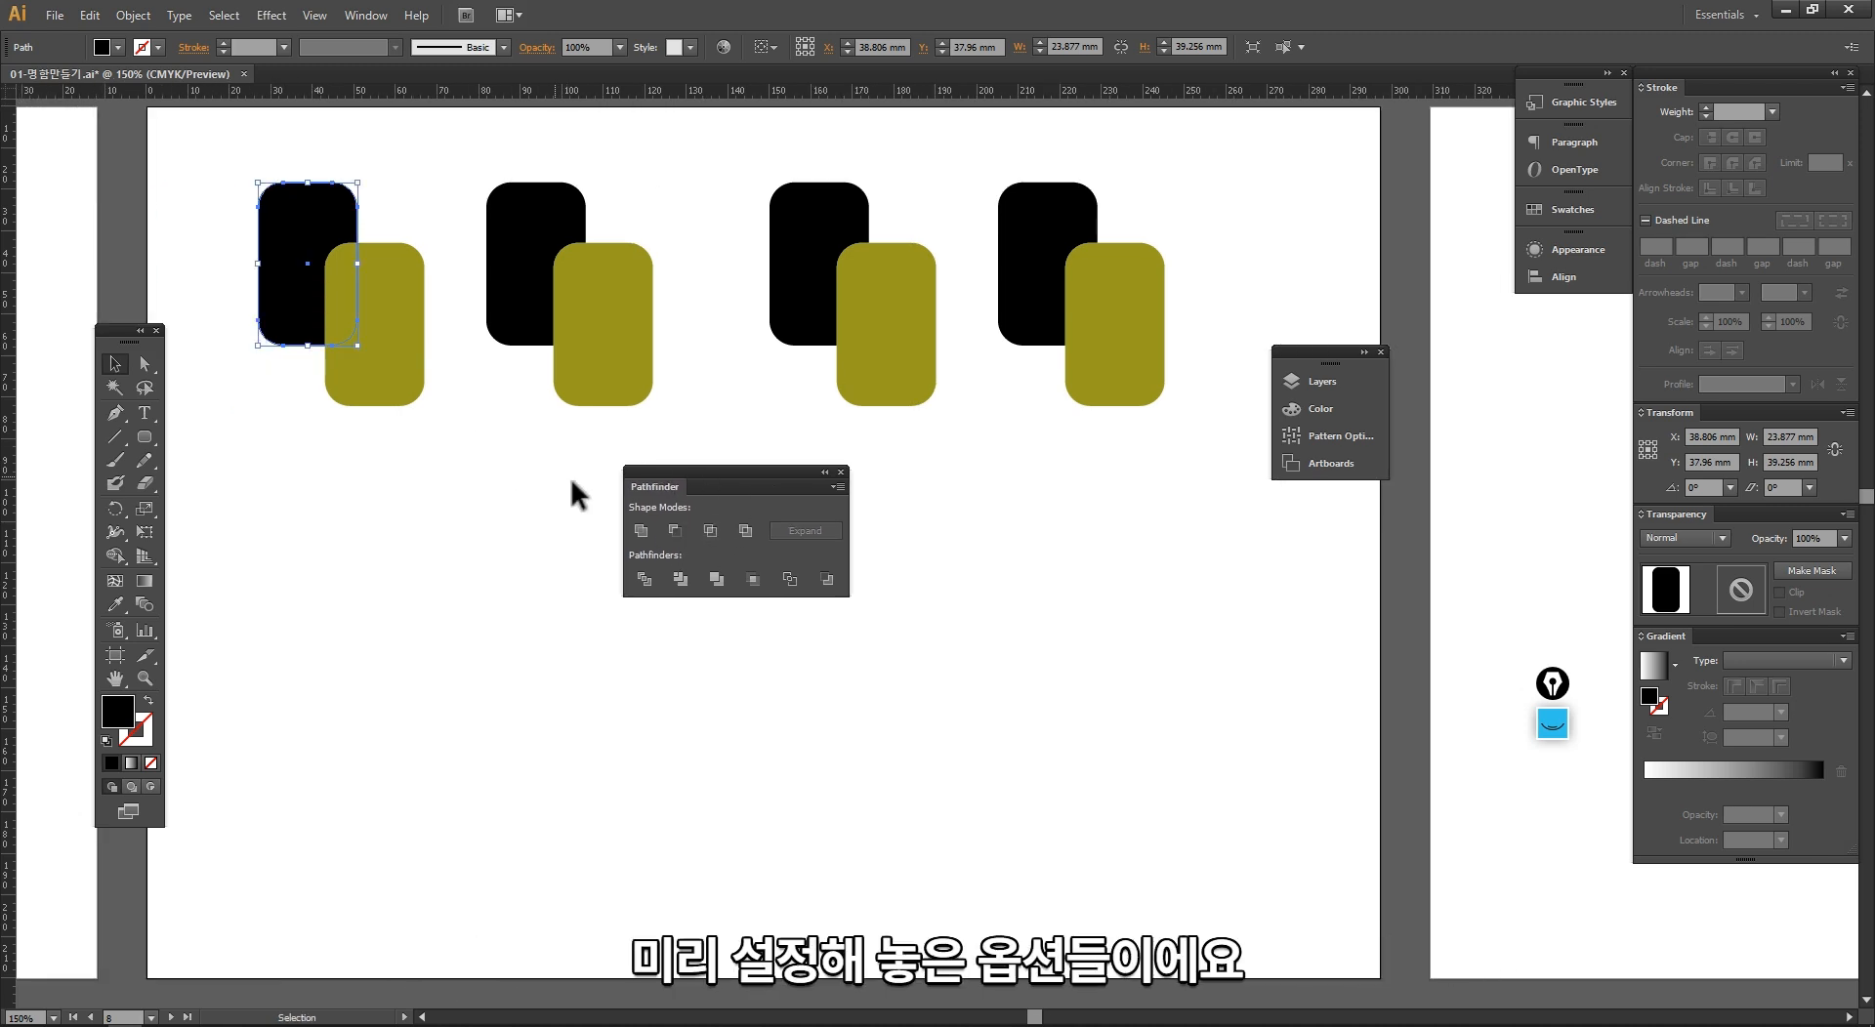
click(532, 489)
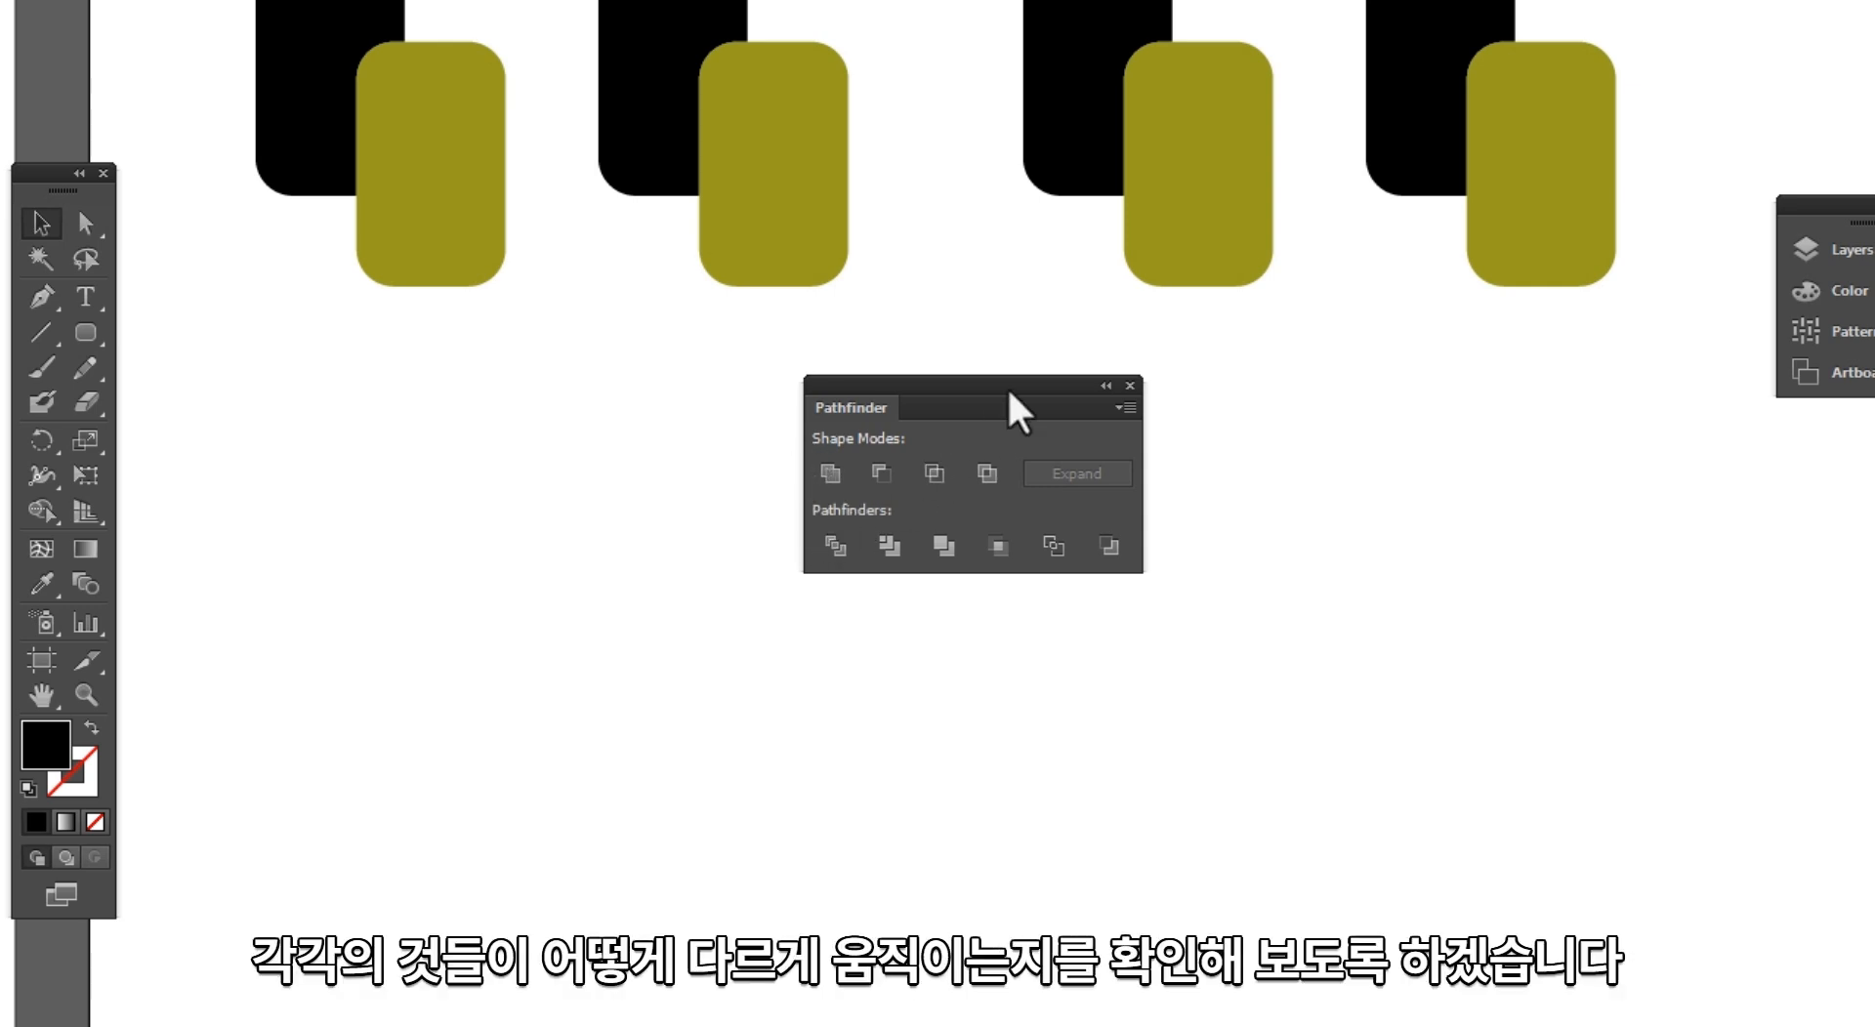
drag(1013, 407, 927, 347)
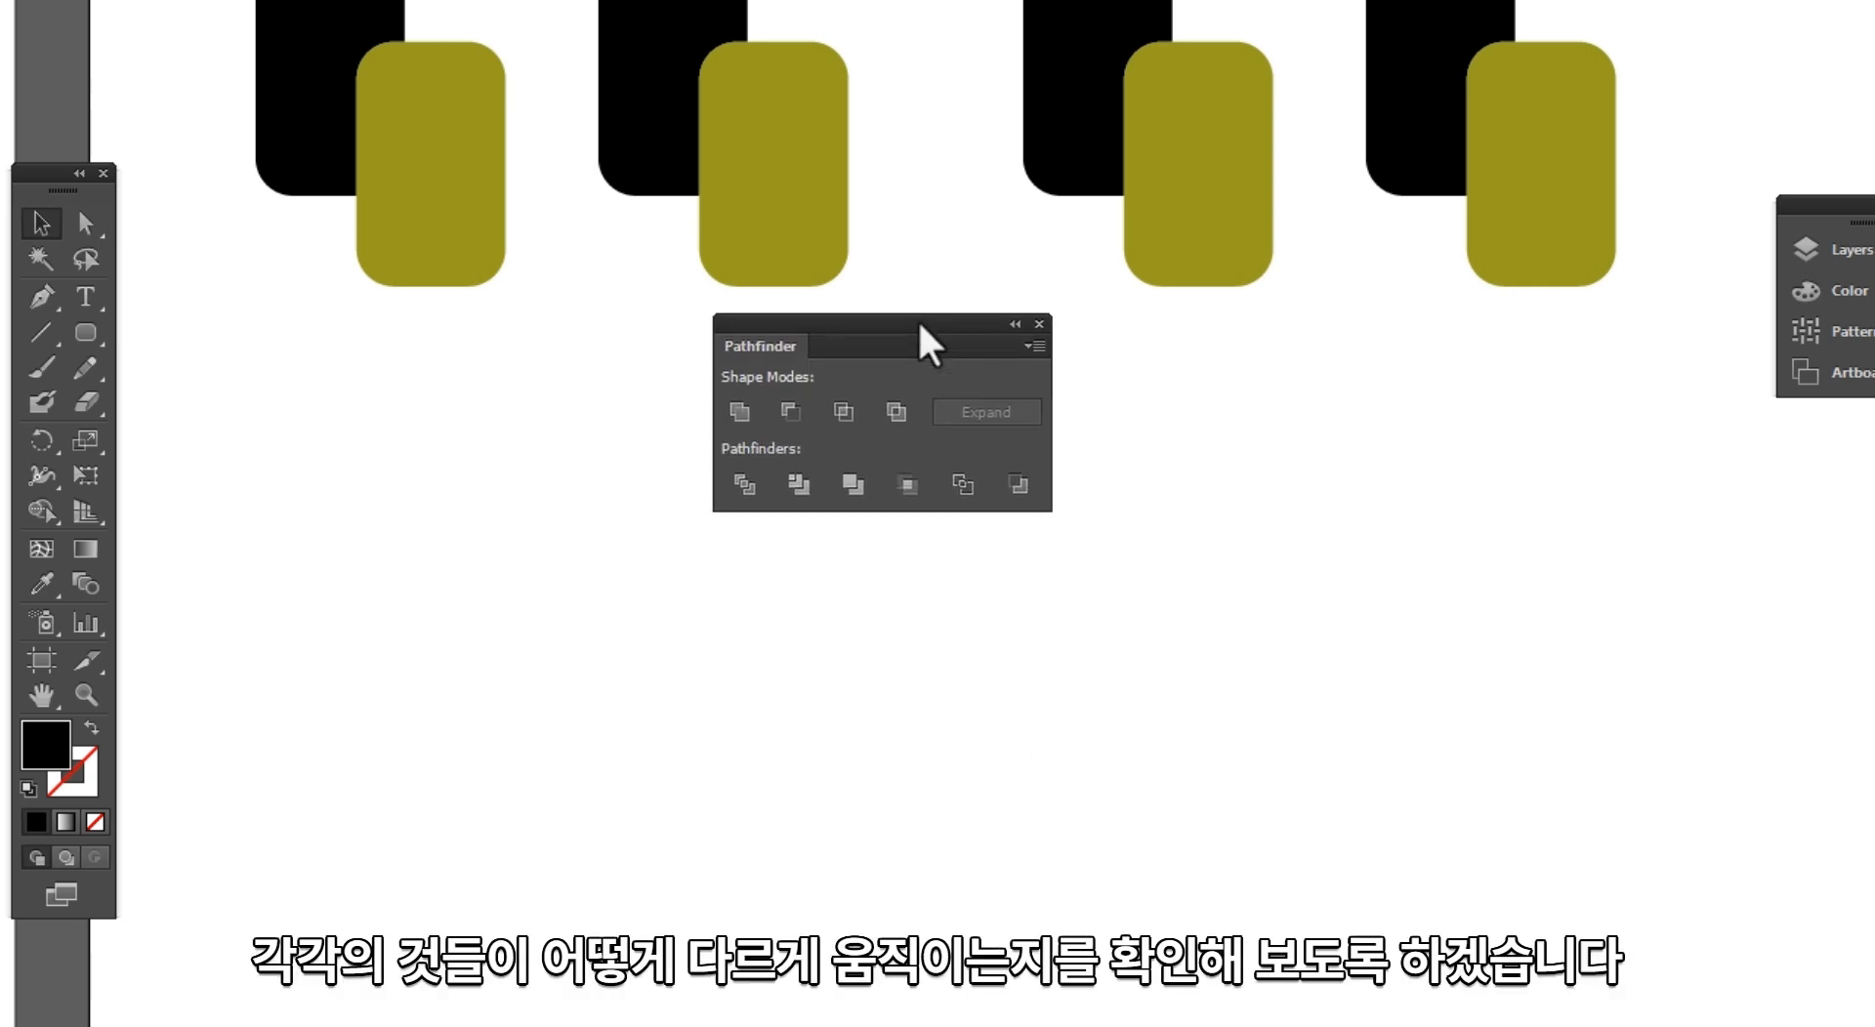
drag(1680, 211, 357, 599)
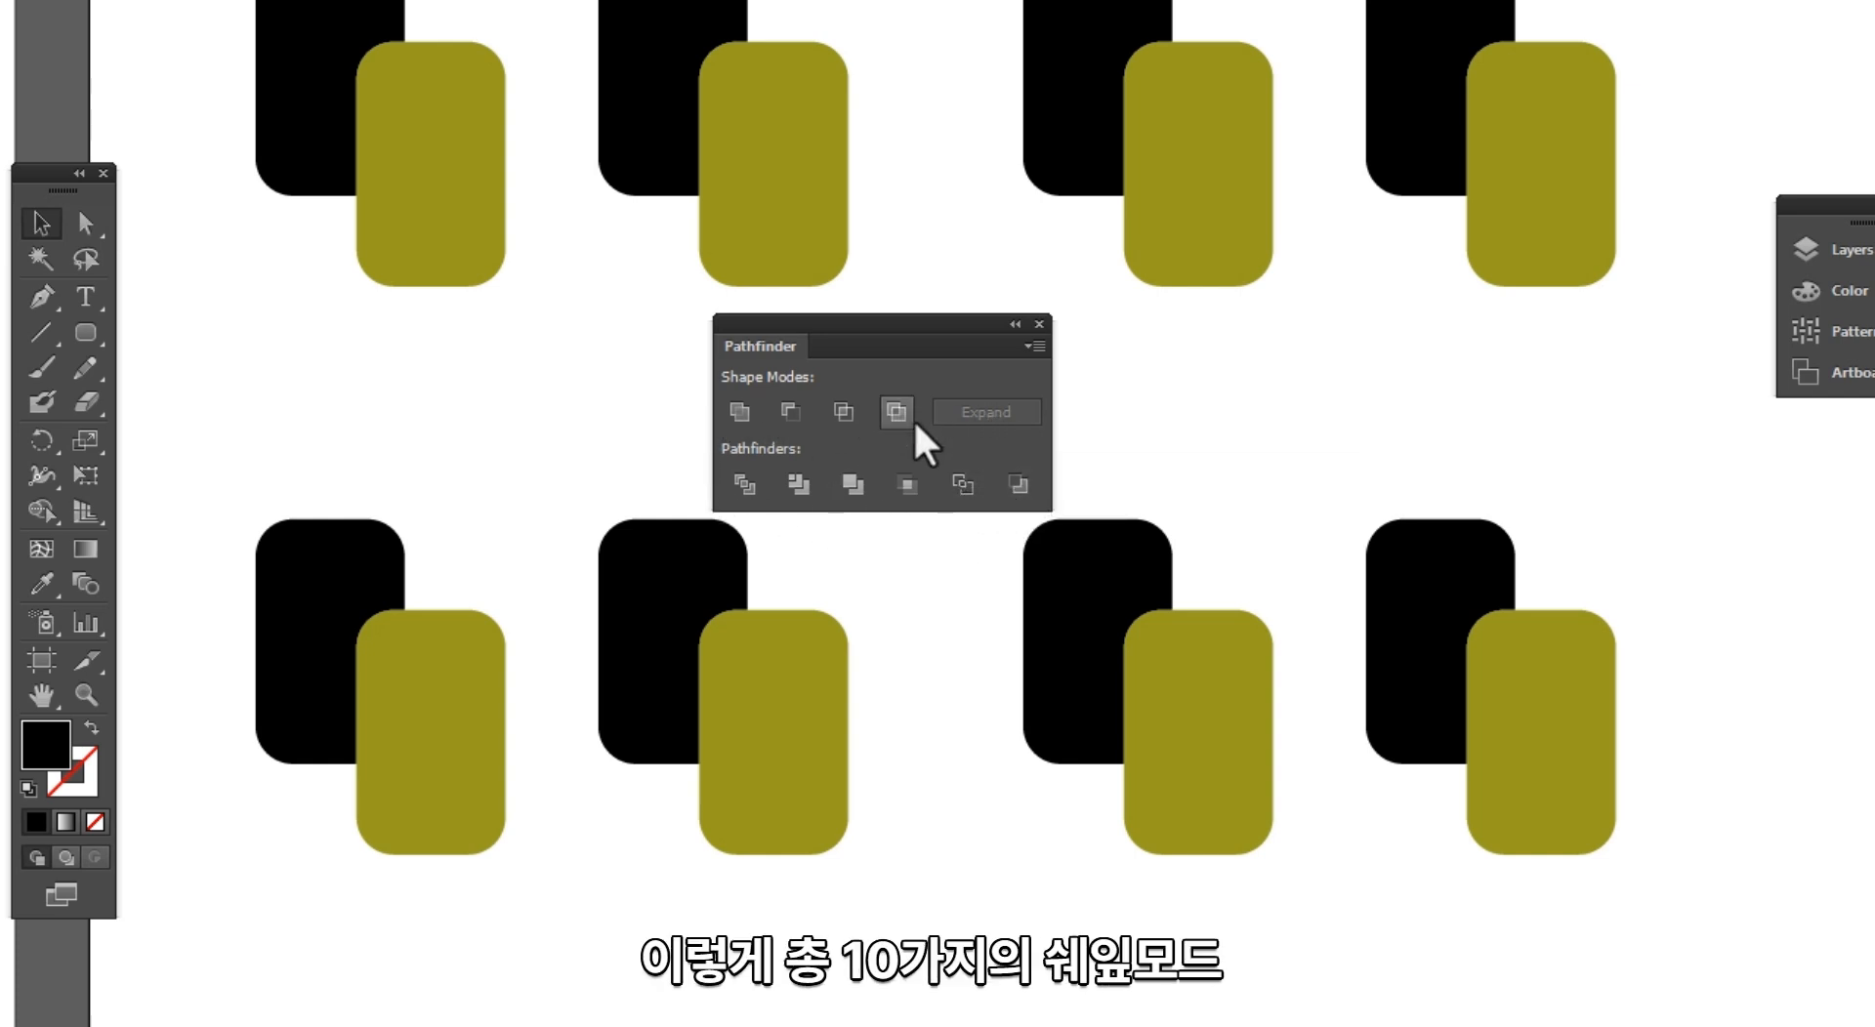
drag(911, 337, 957, 323)
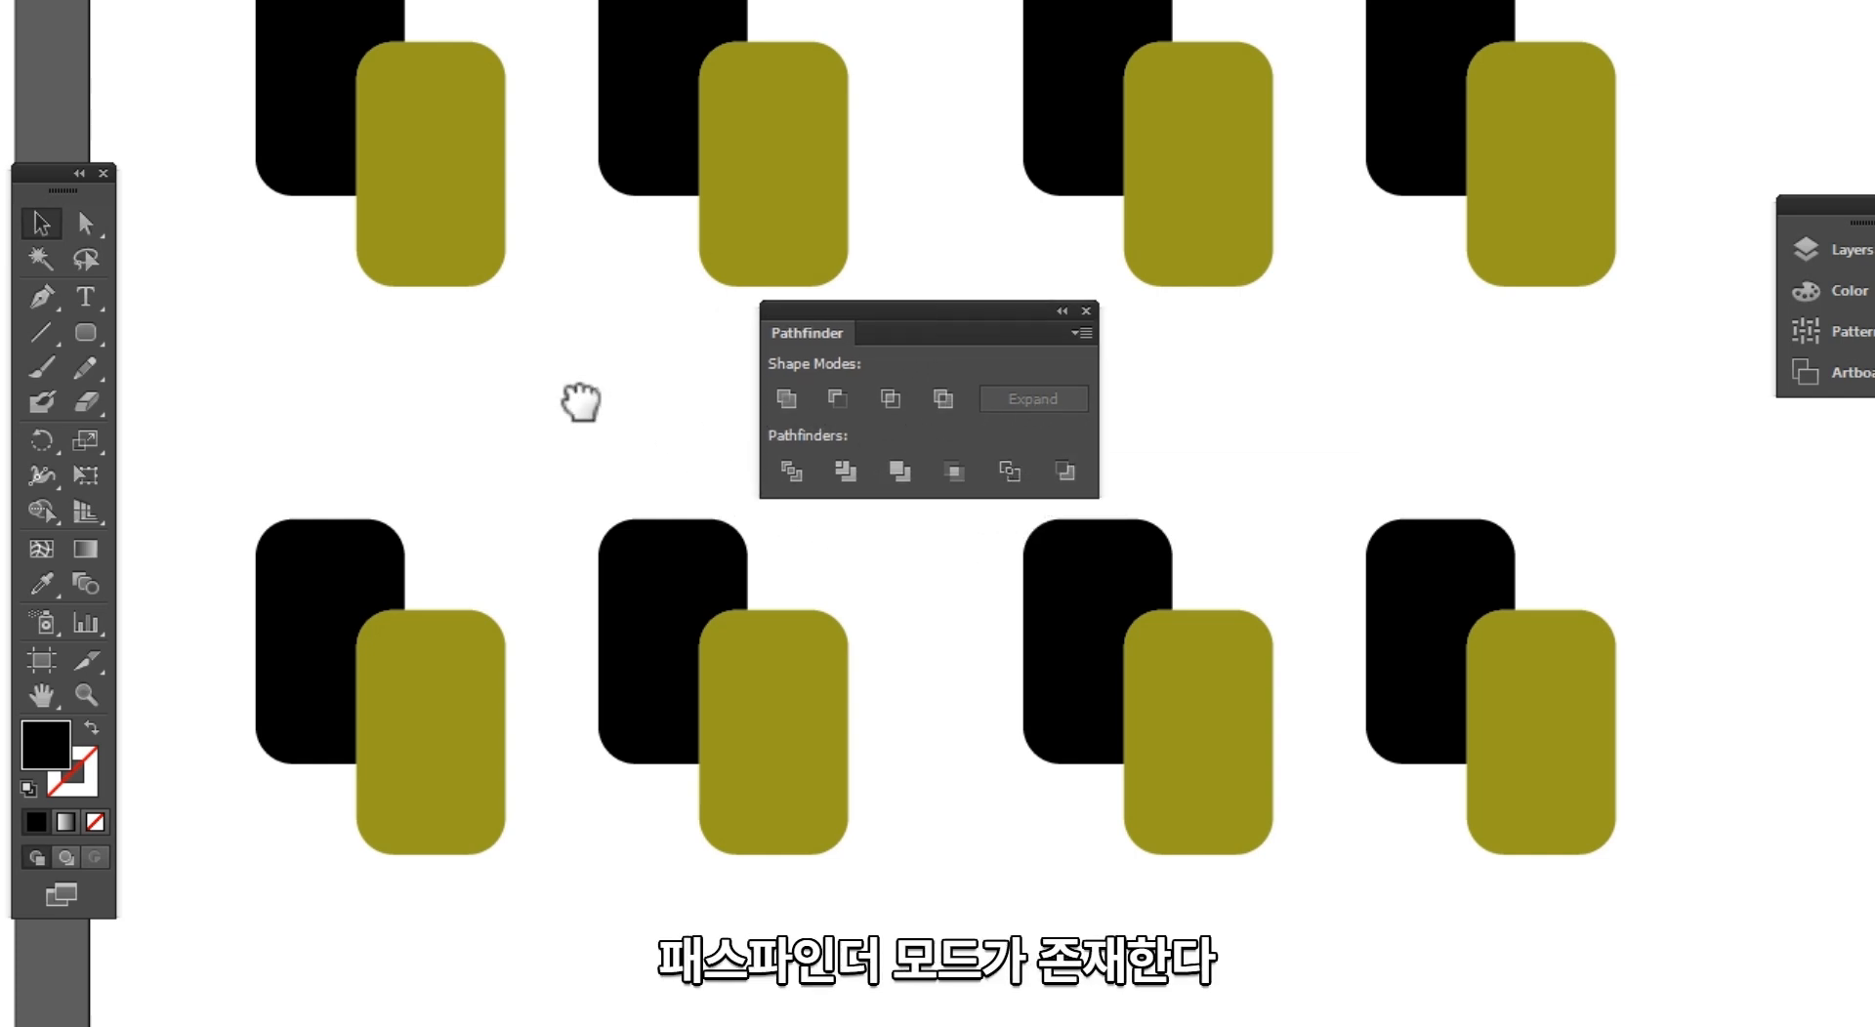
Step: Try the Unite shape mode on the first pair of the upper row, and undo it
drag(540, 402, 482, 364)
drag(369, 315, 287, 215)
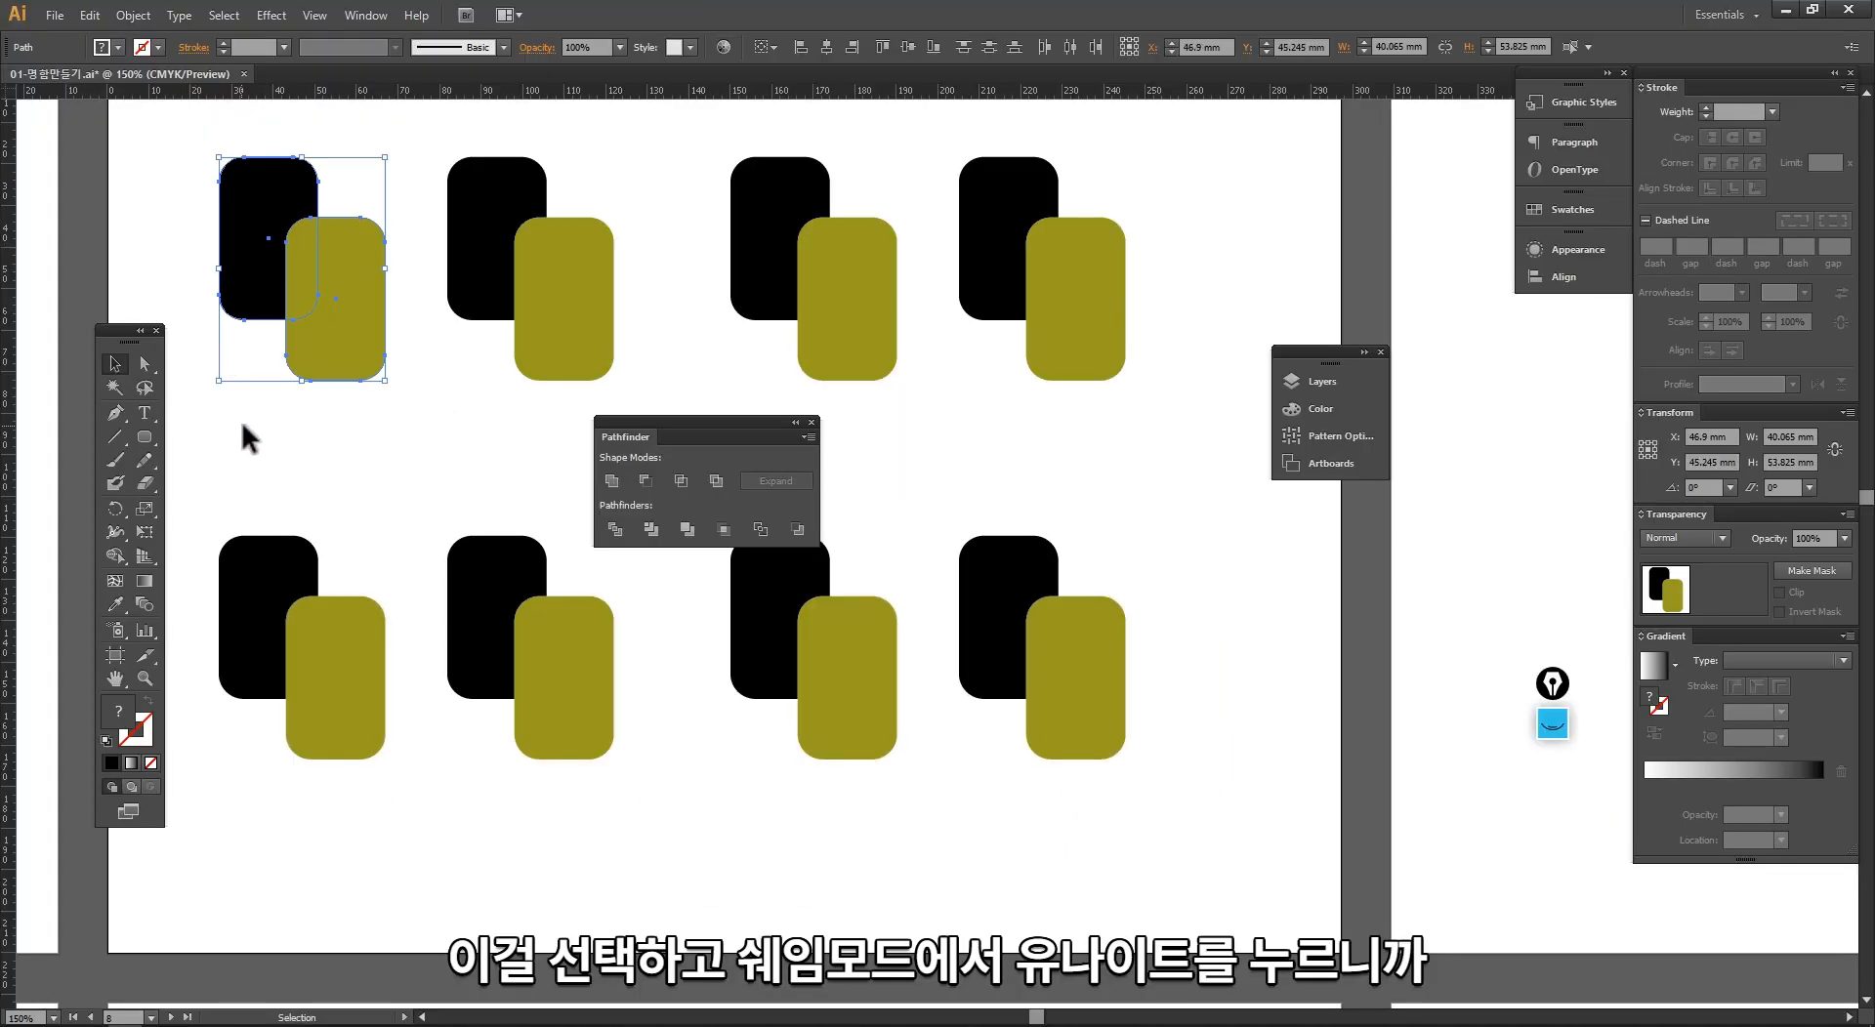
click(612, 481)
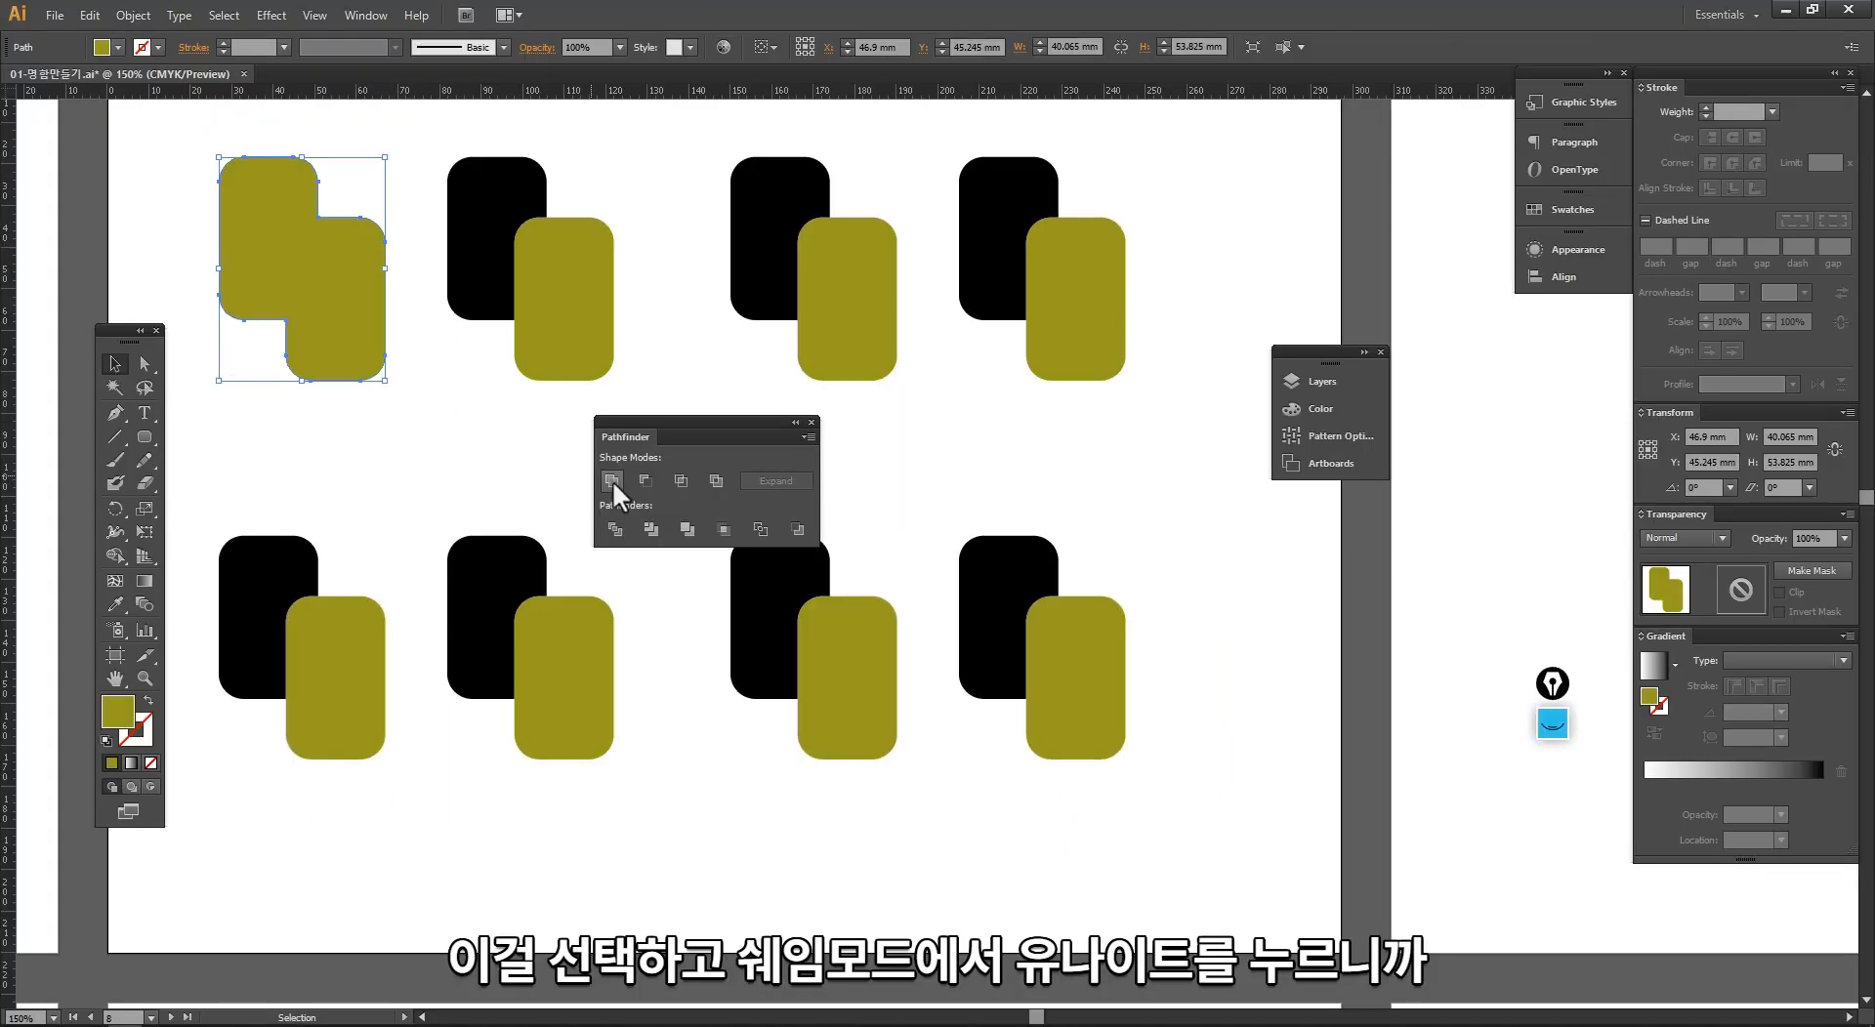
key(ctrl+z)
Step: Merge the first upper-row pair into a single olive shape with the Unite shape mode
click(404, 420)
drag(231, 261, 153, 254)
key(ctrl+z)
shift+click(379, 357)
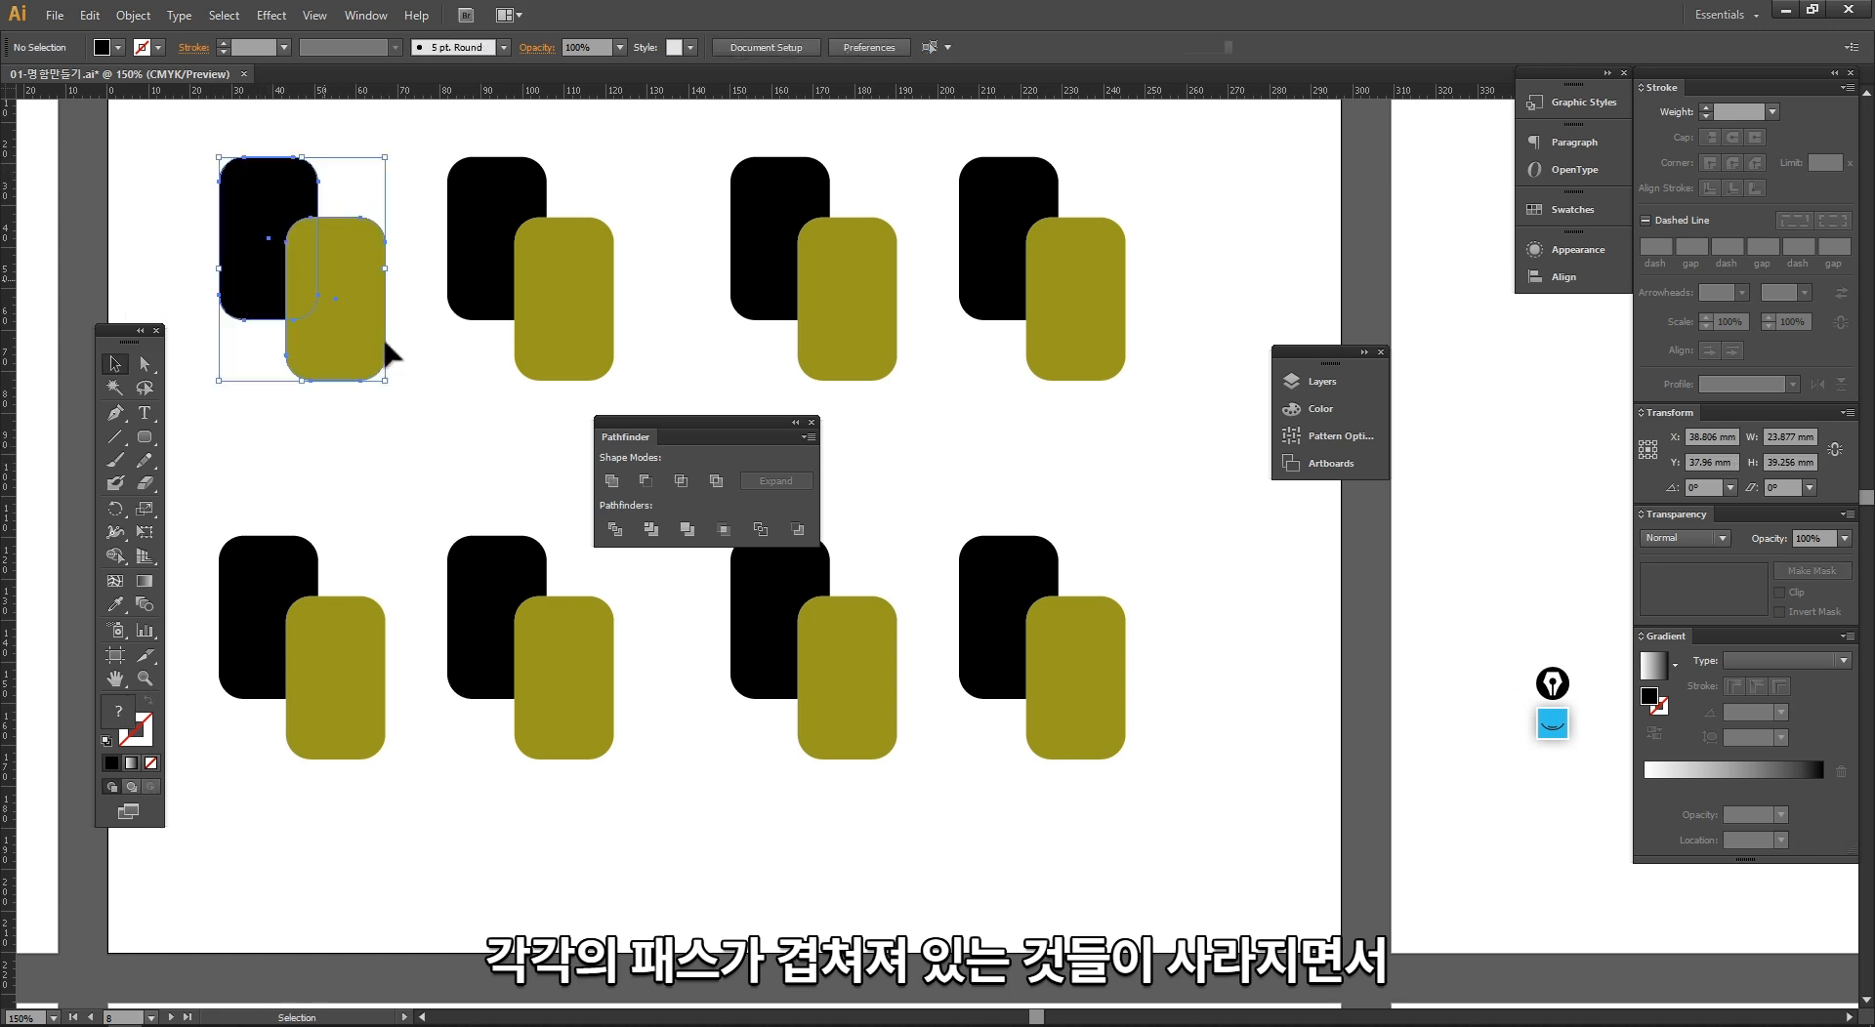
click(606, 480)
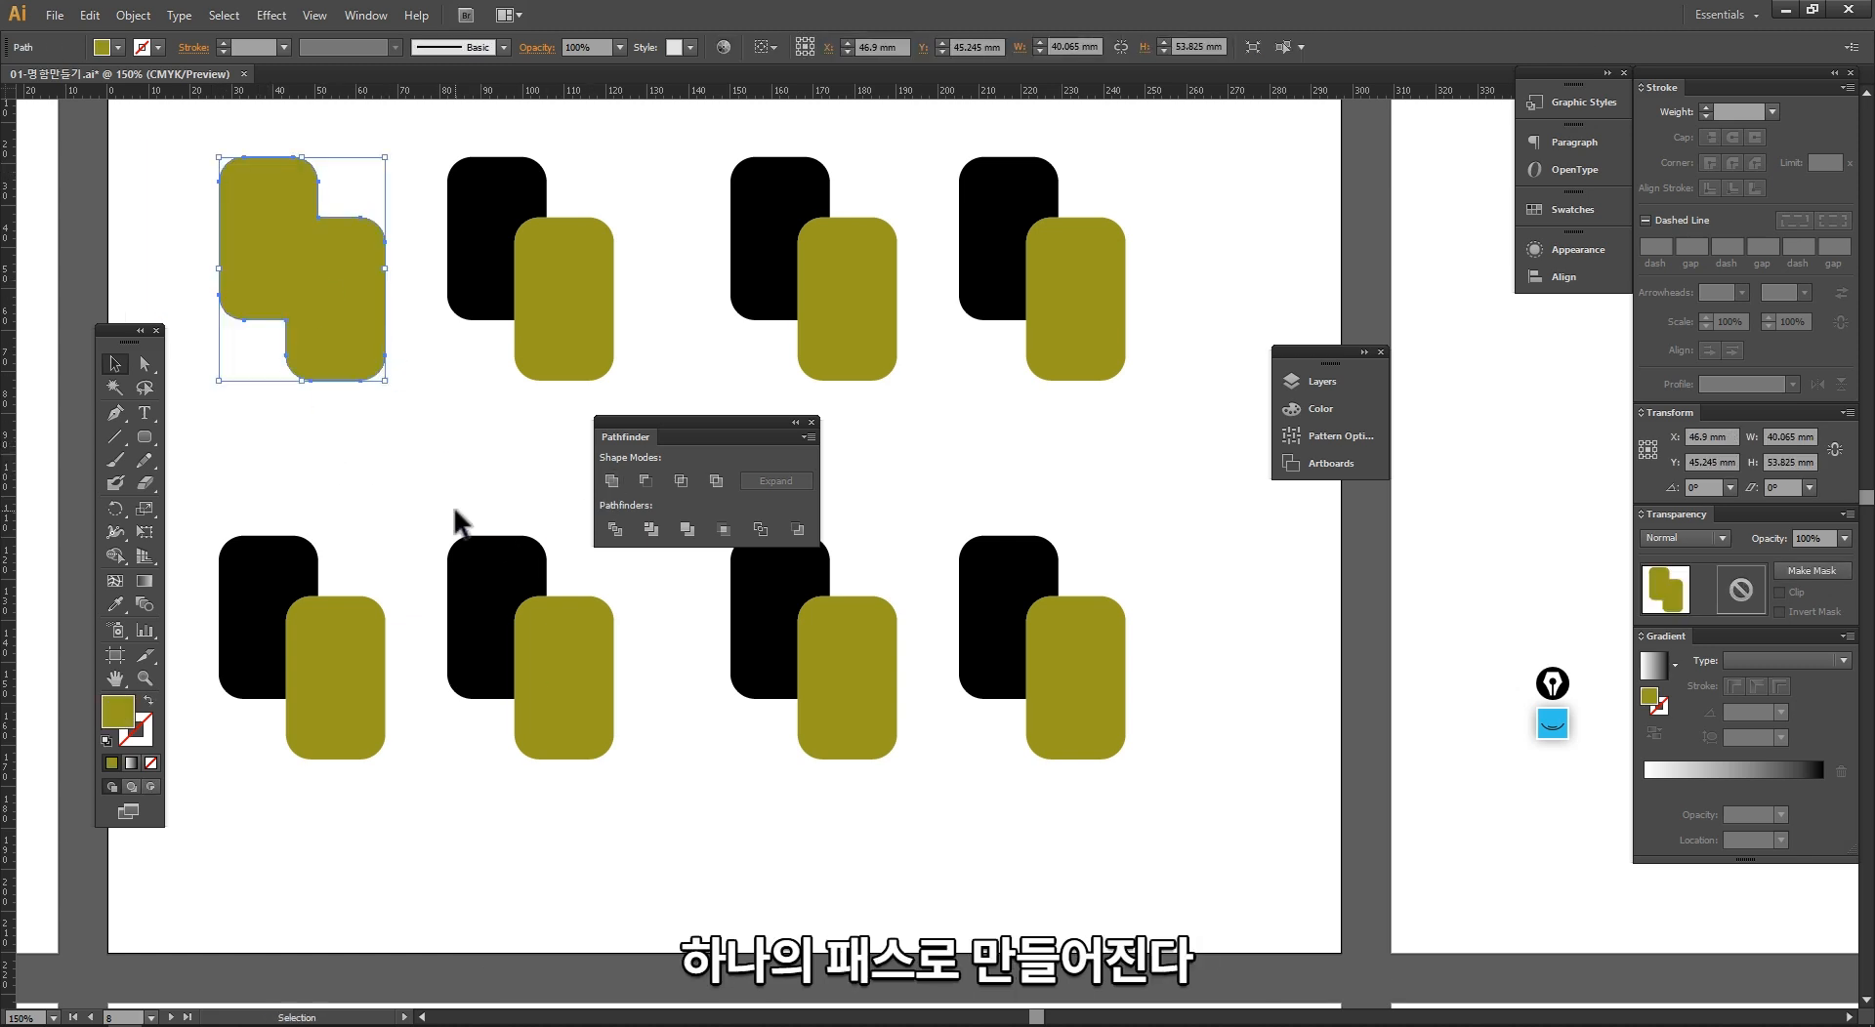
click(458, 522)
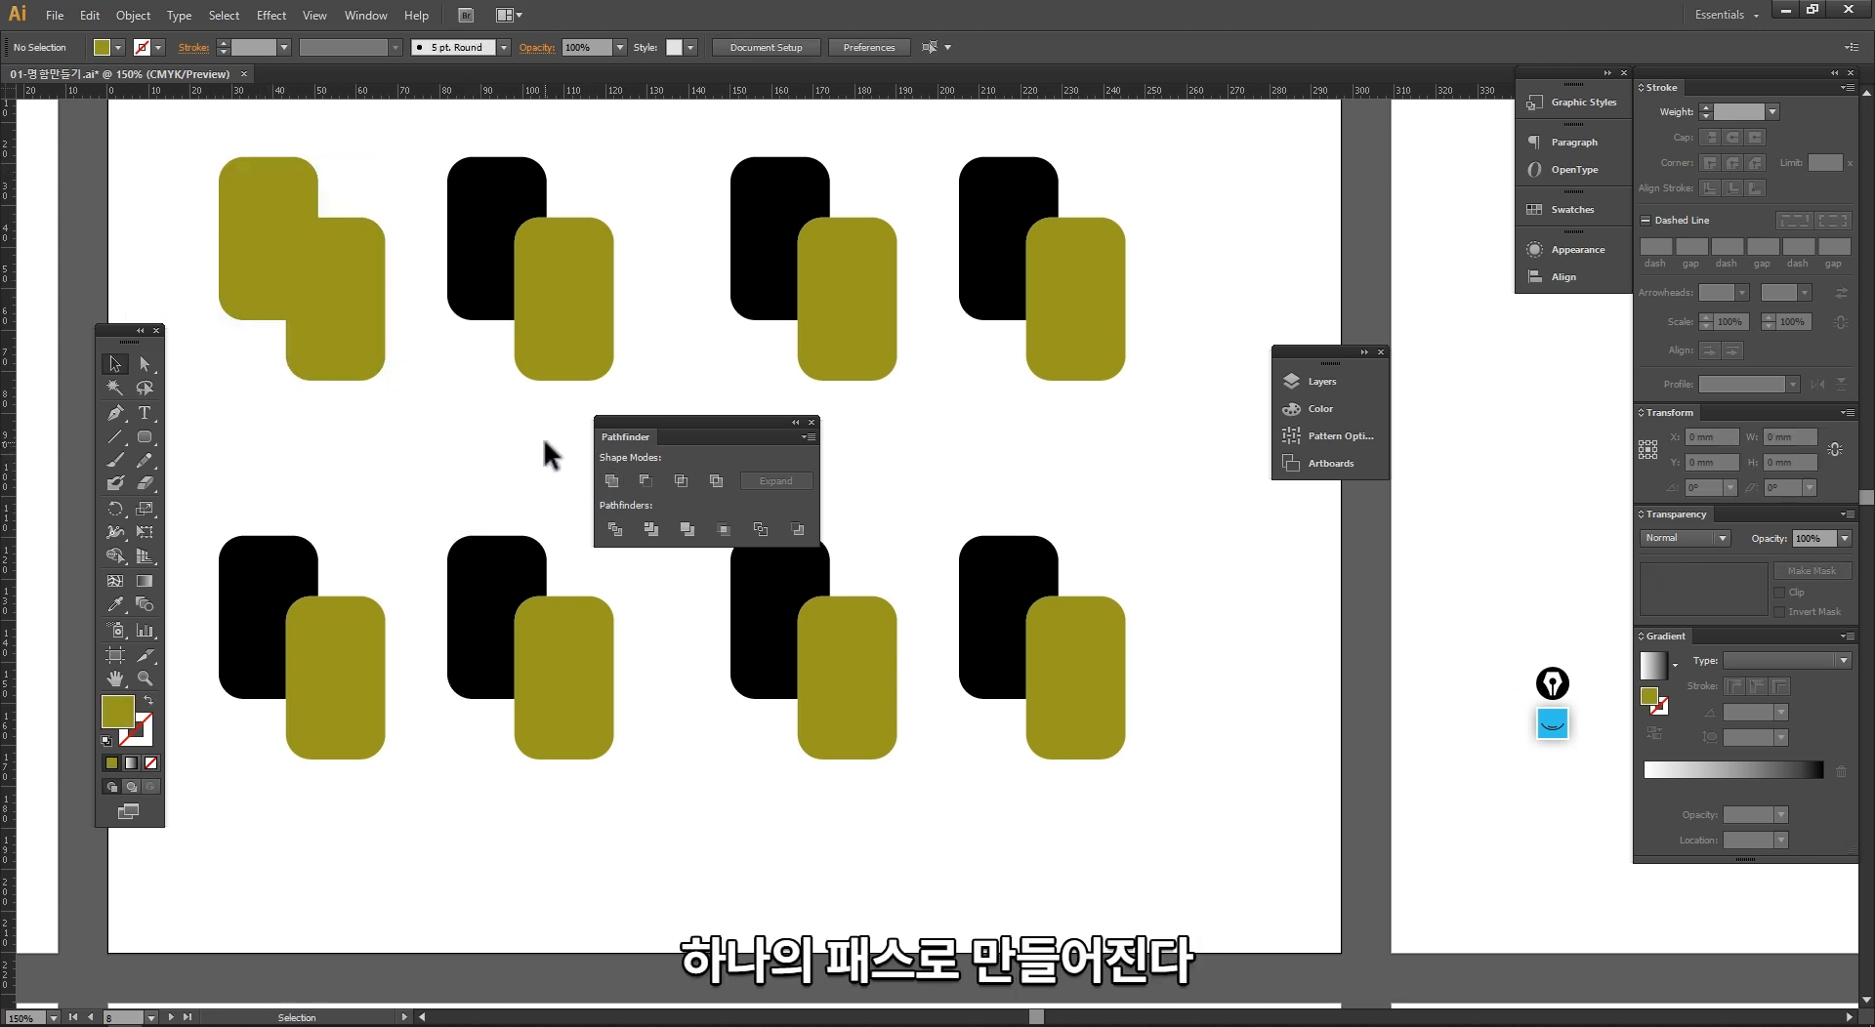
Step: Try the Minus Front shape mode on the second pair of the upper row, and undo it
drag(543, 437, 413, 234)
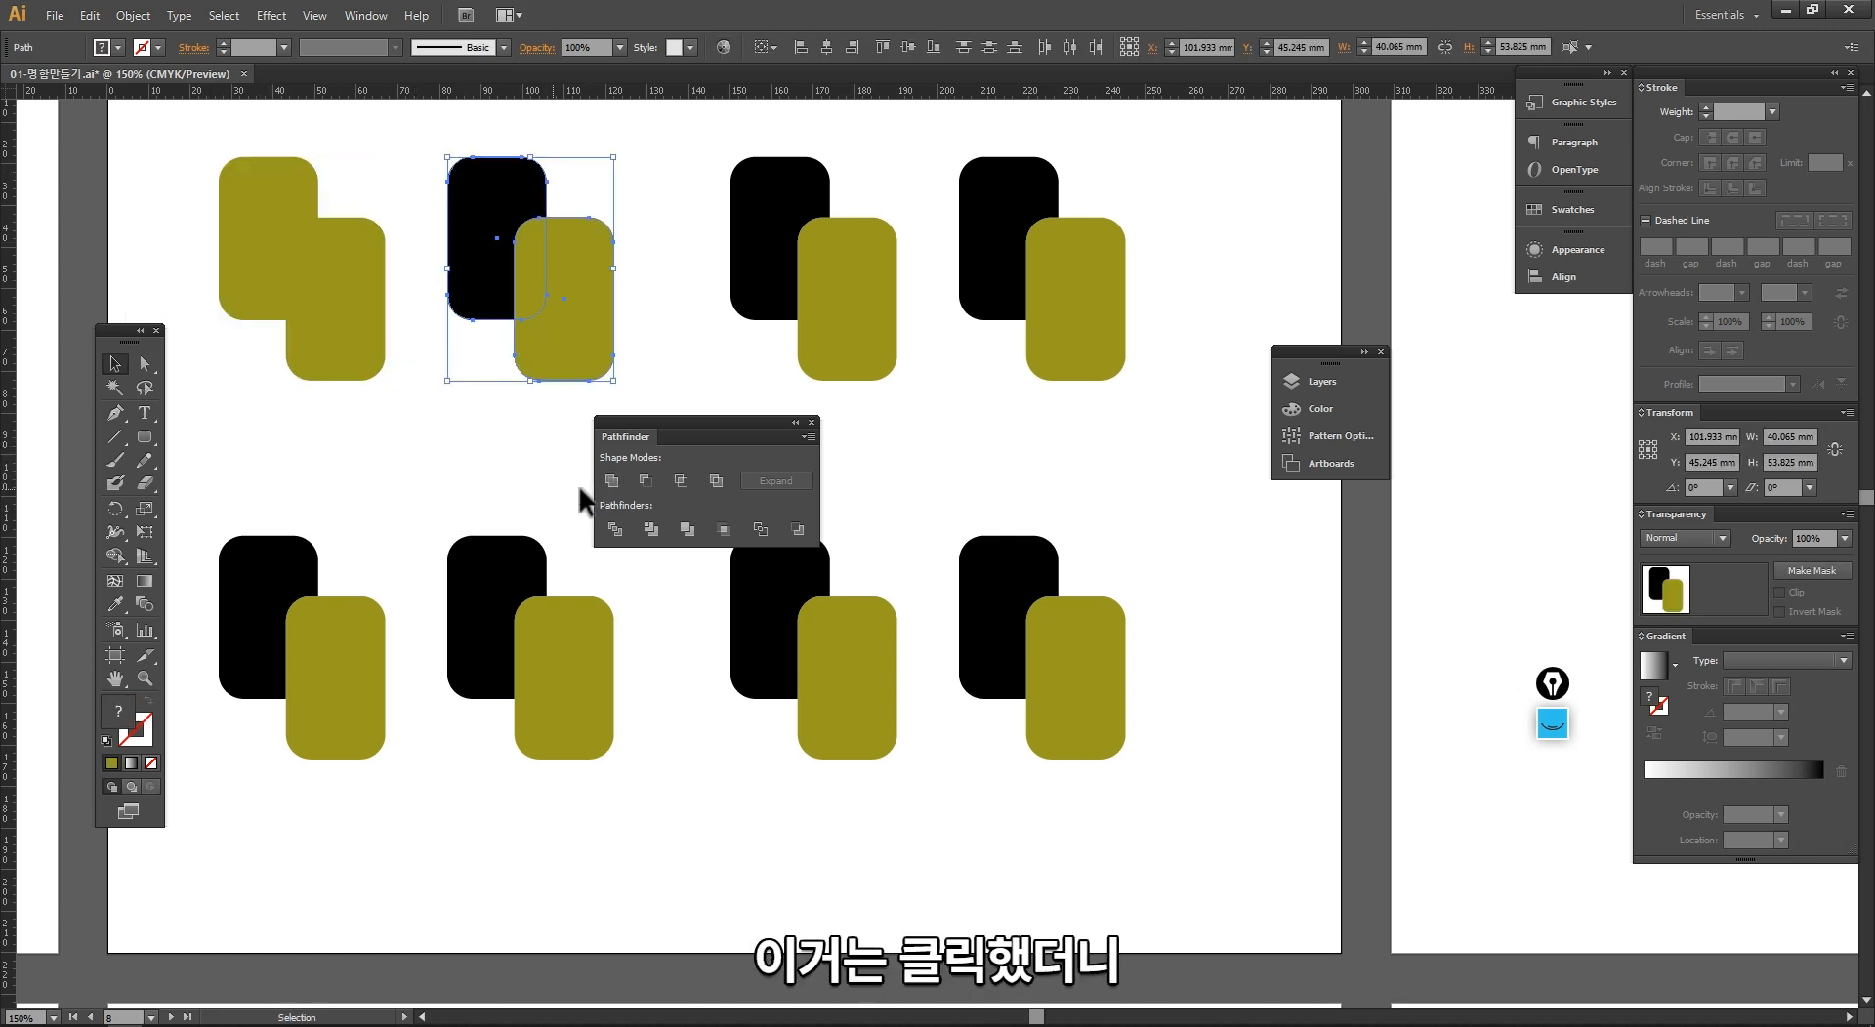
click(635, 473)
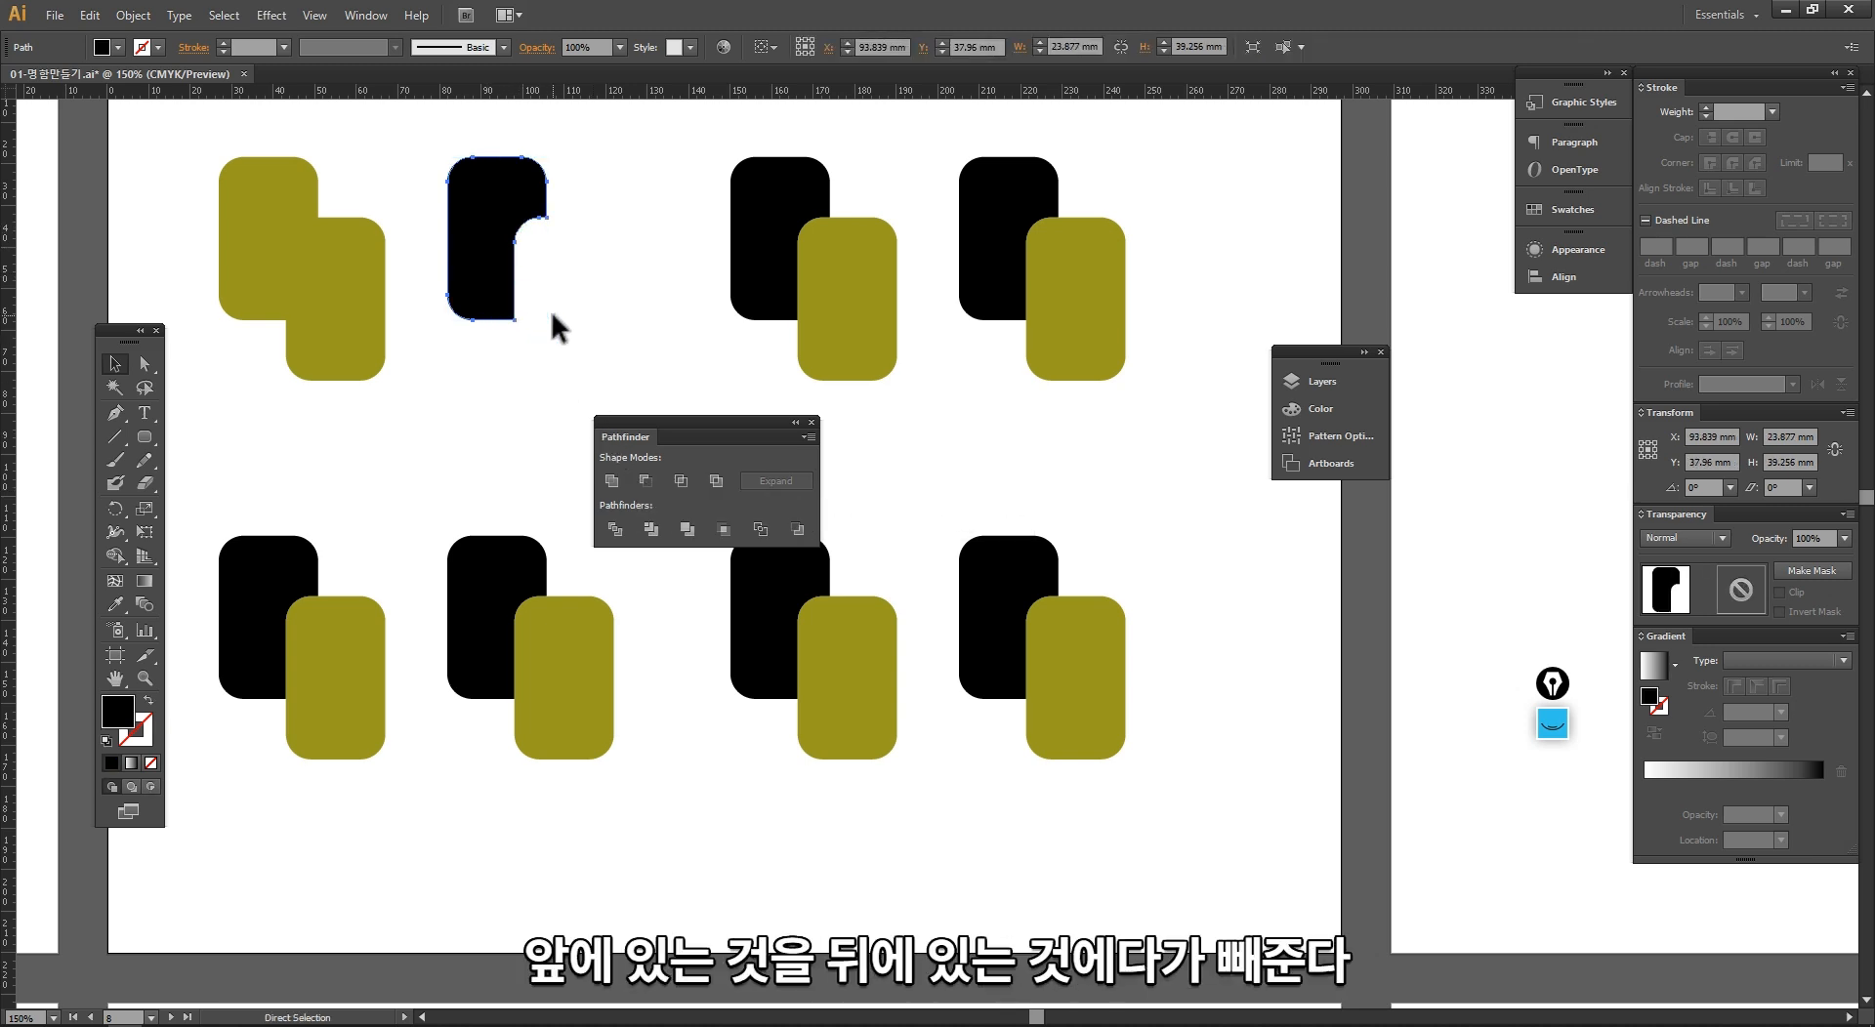
key(ctrl+z)
Step: Shift the second upper-row pair slightly up and left, and place a copy of it diagonally below
click(485, 443)
drag(525, 460, 324, 197)
drag(335, 238, 484, 370)
click(454, 510)
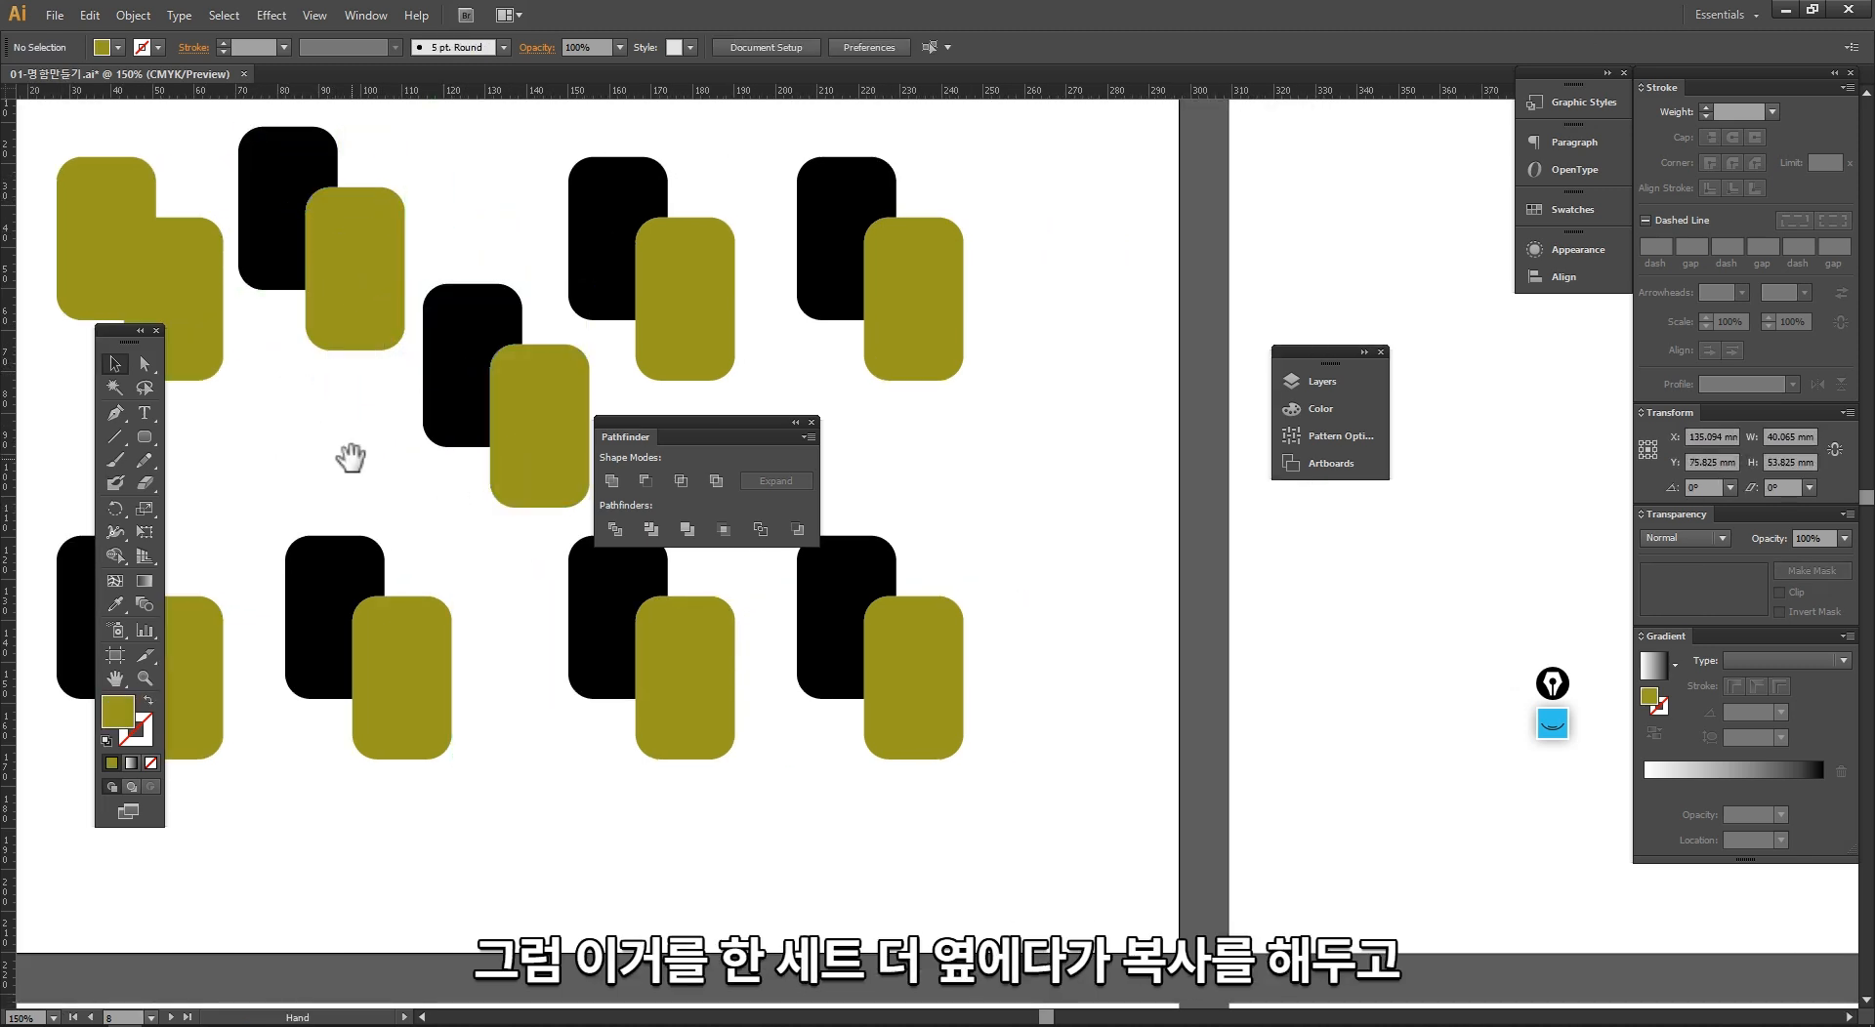
Step: Raise the shifted pair's black rectangle above its olive partner in the layer order, and send it backward again
drag(355, 452, 330, 450)
click(252, 239)
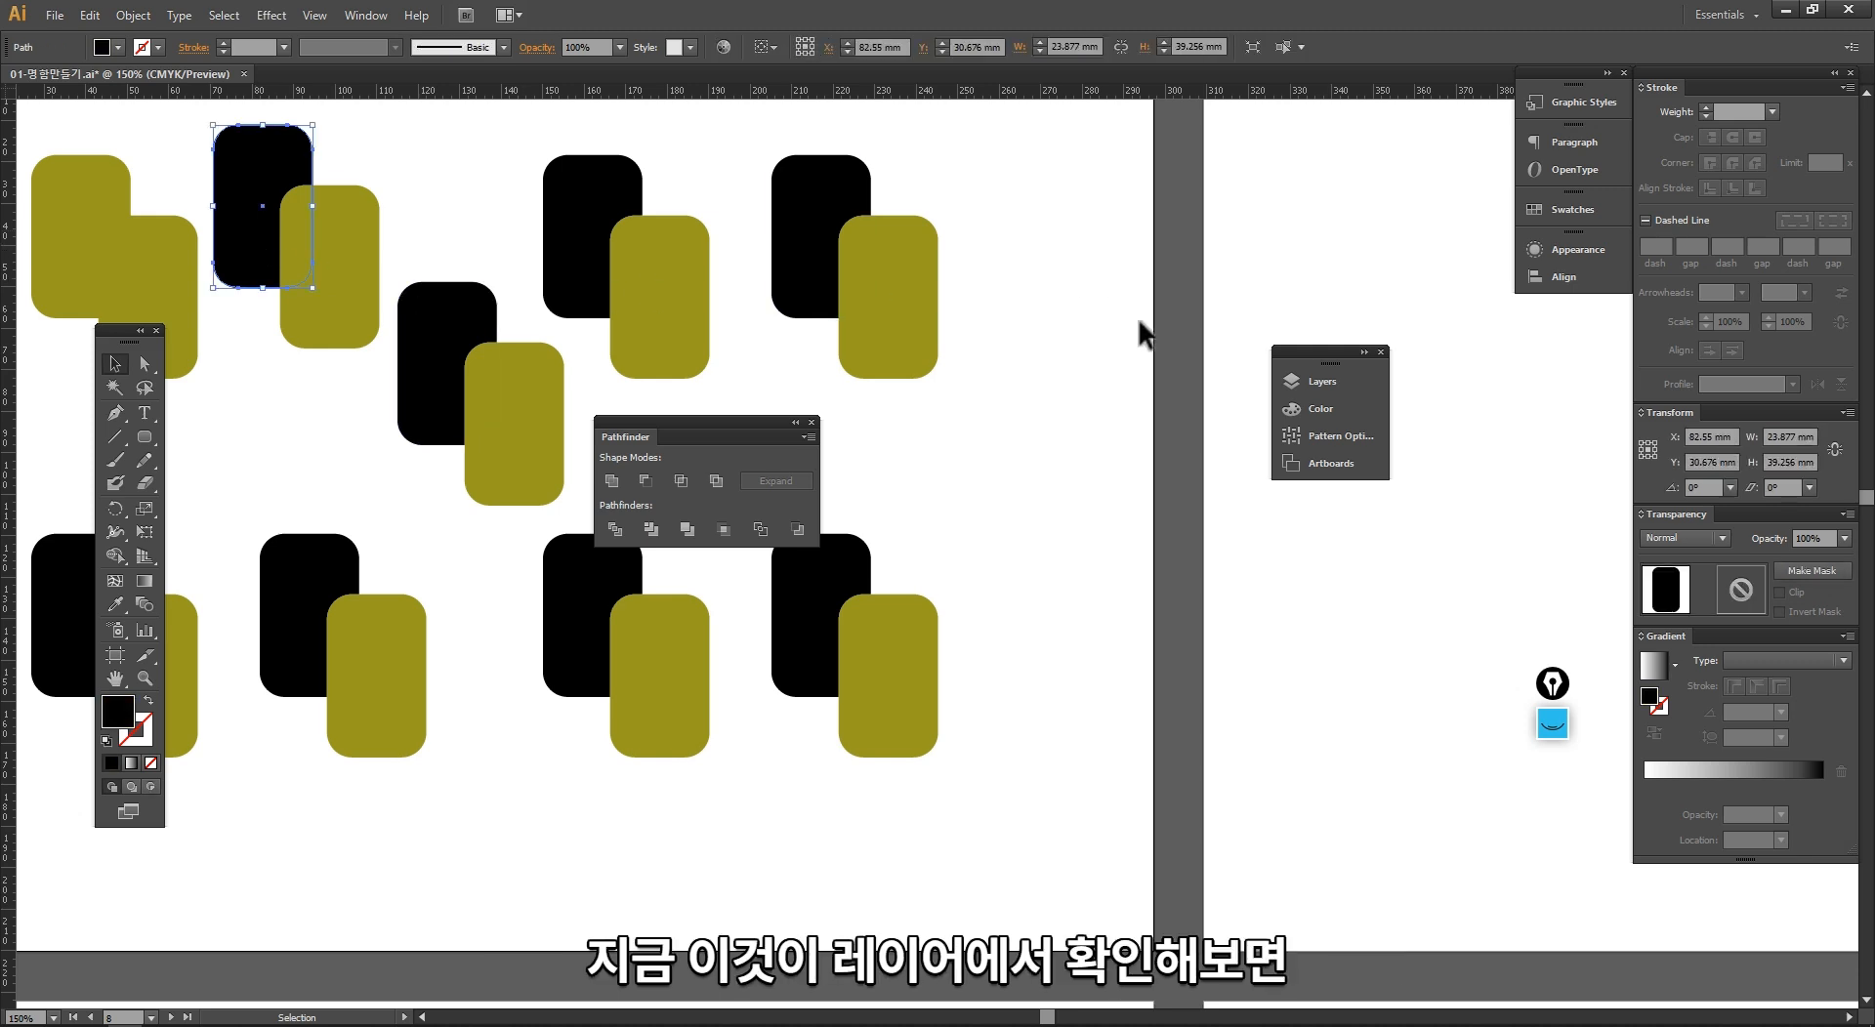
click(1314, 374)
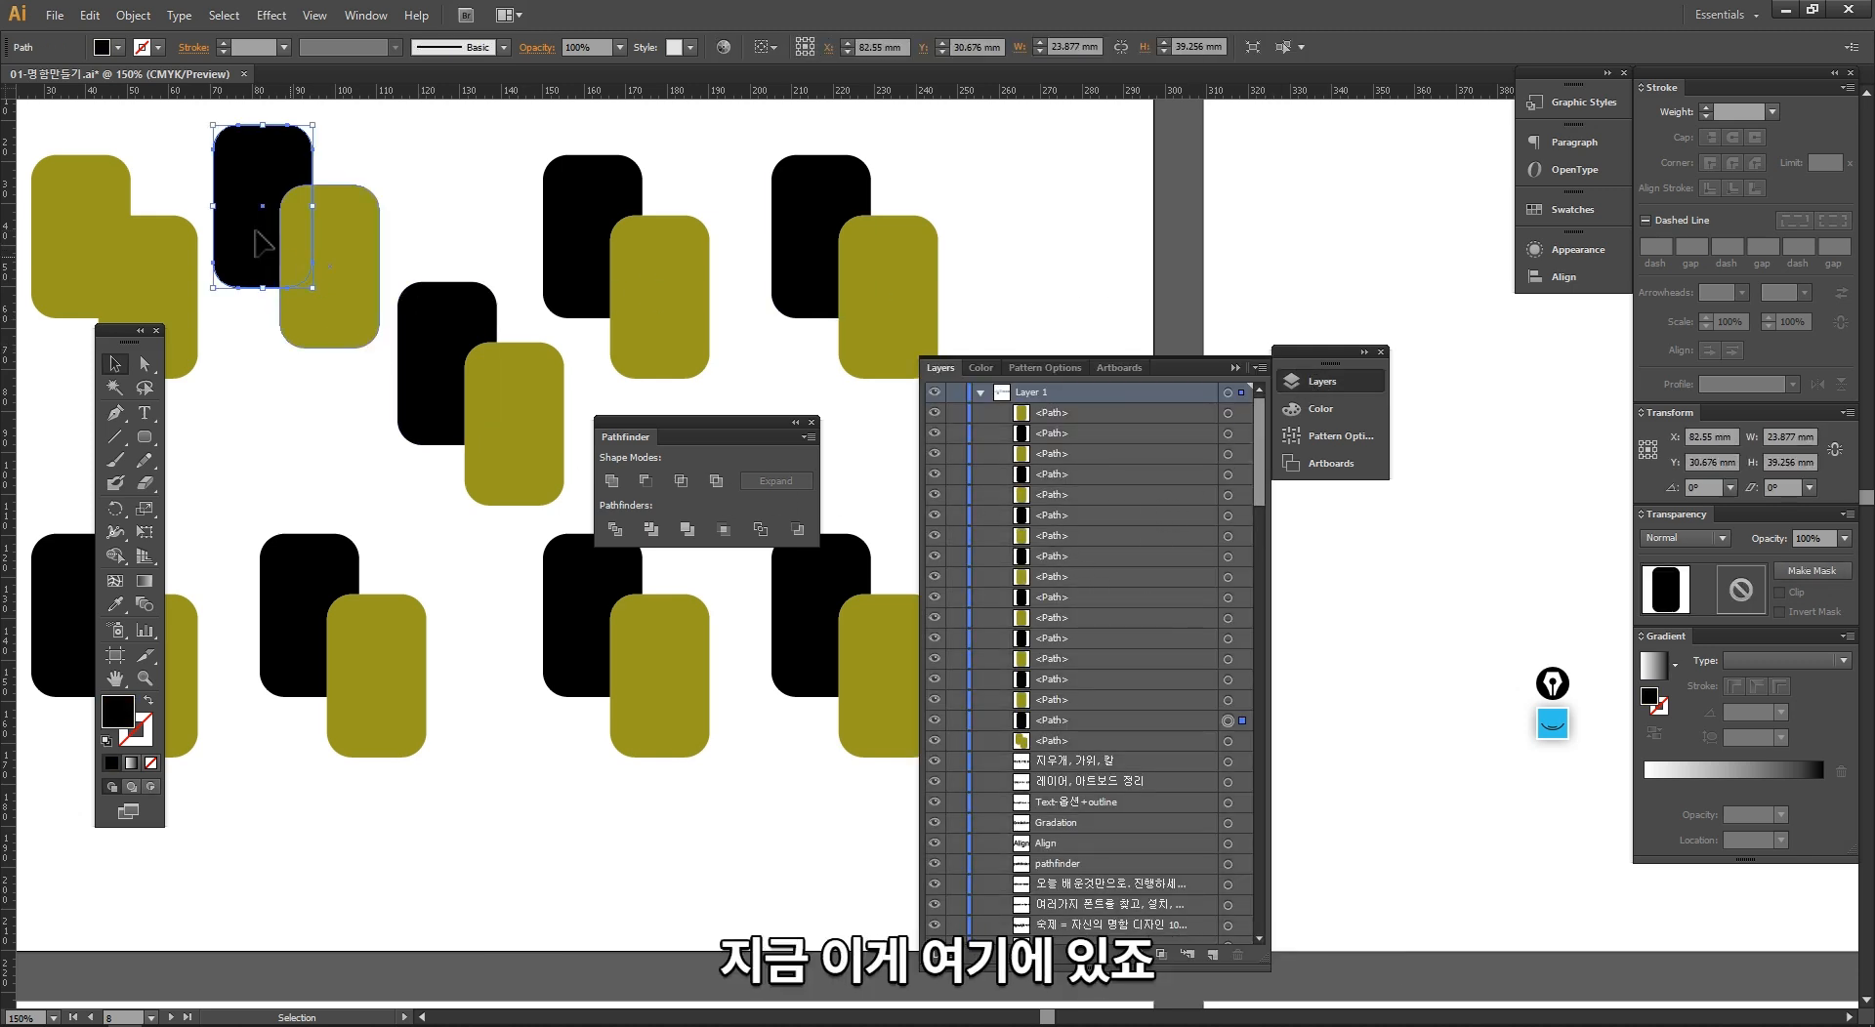
click(1074, 720)
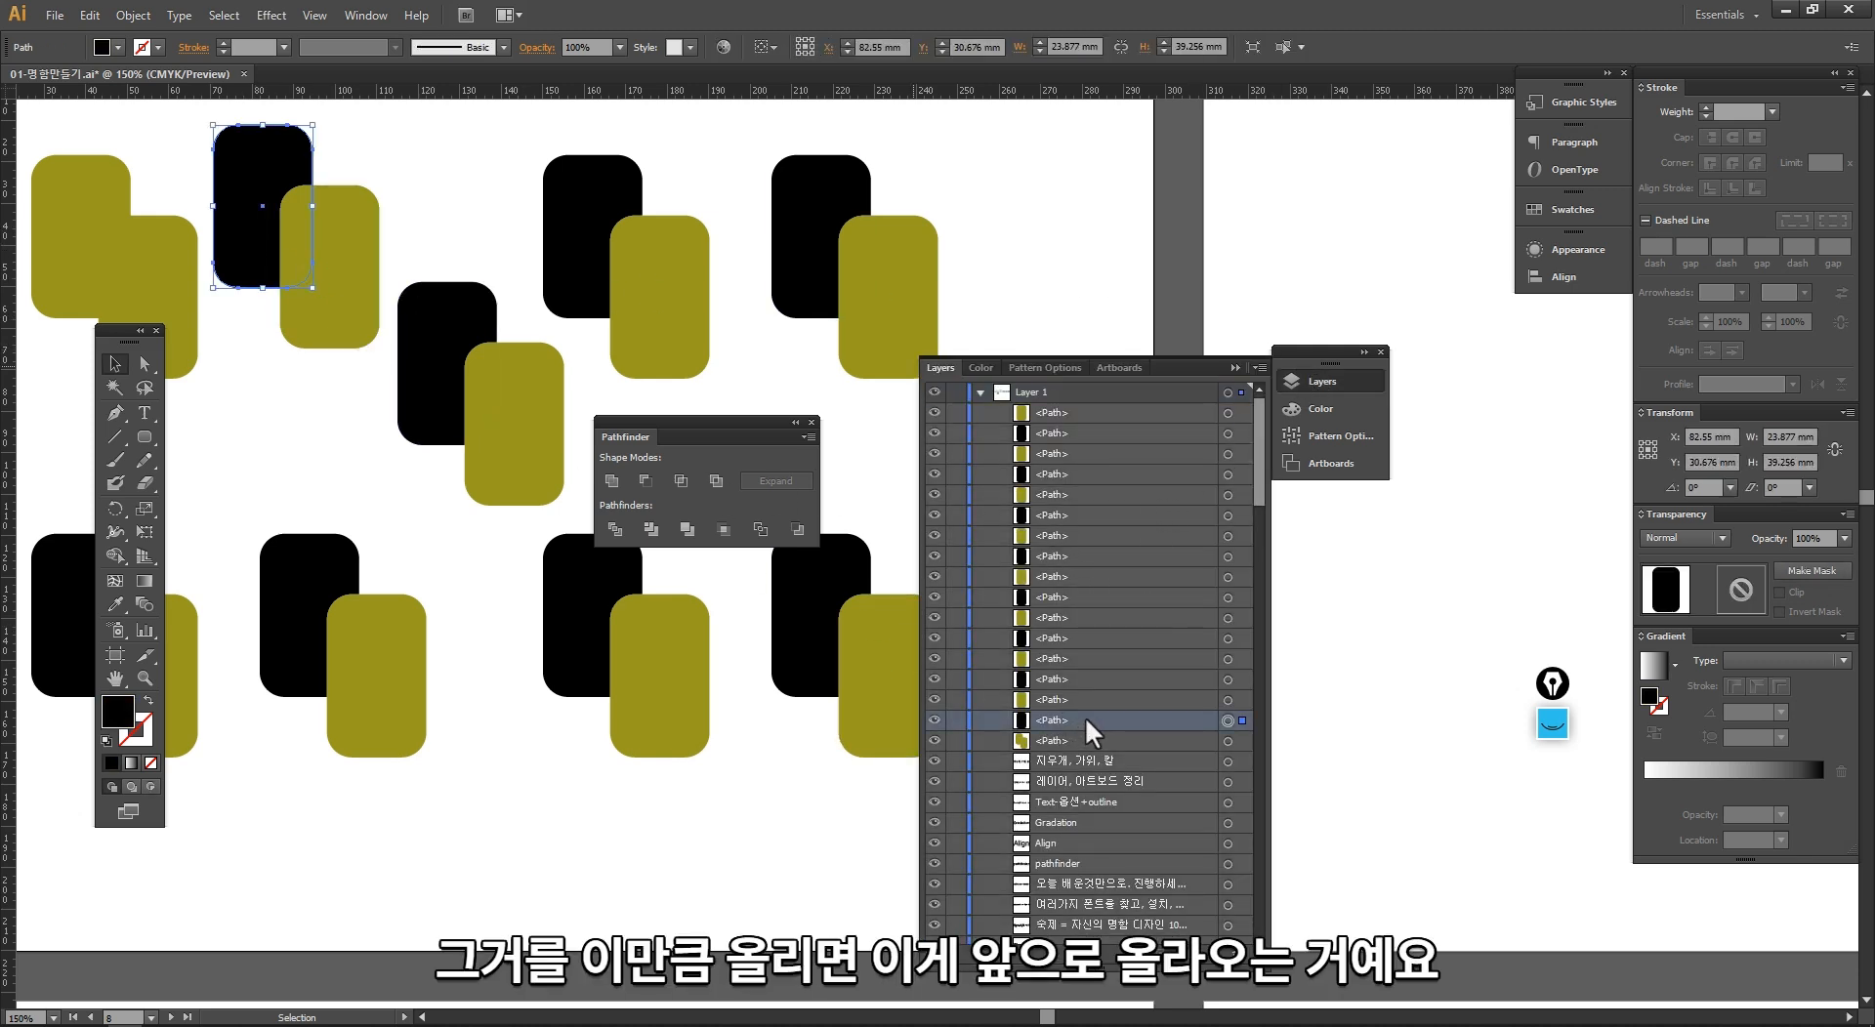
drag(1085, 717, 1075, 688)
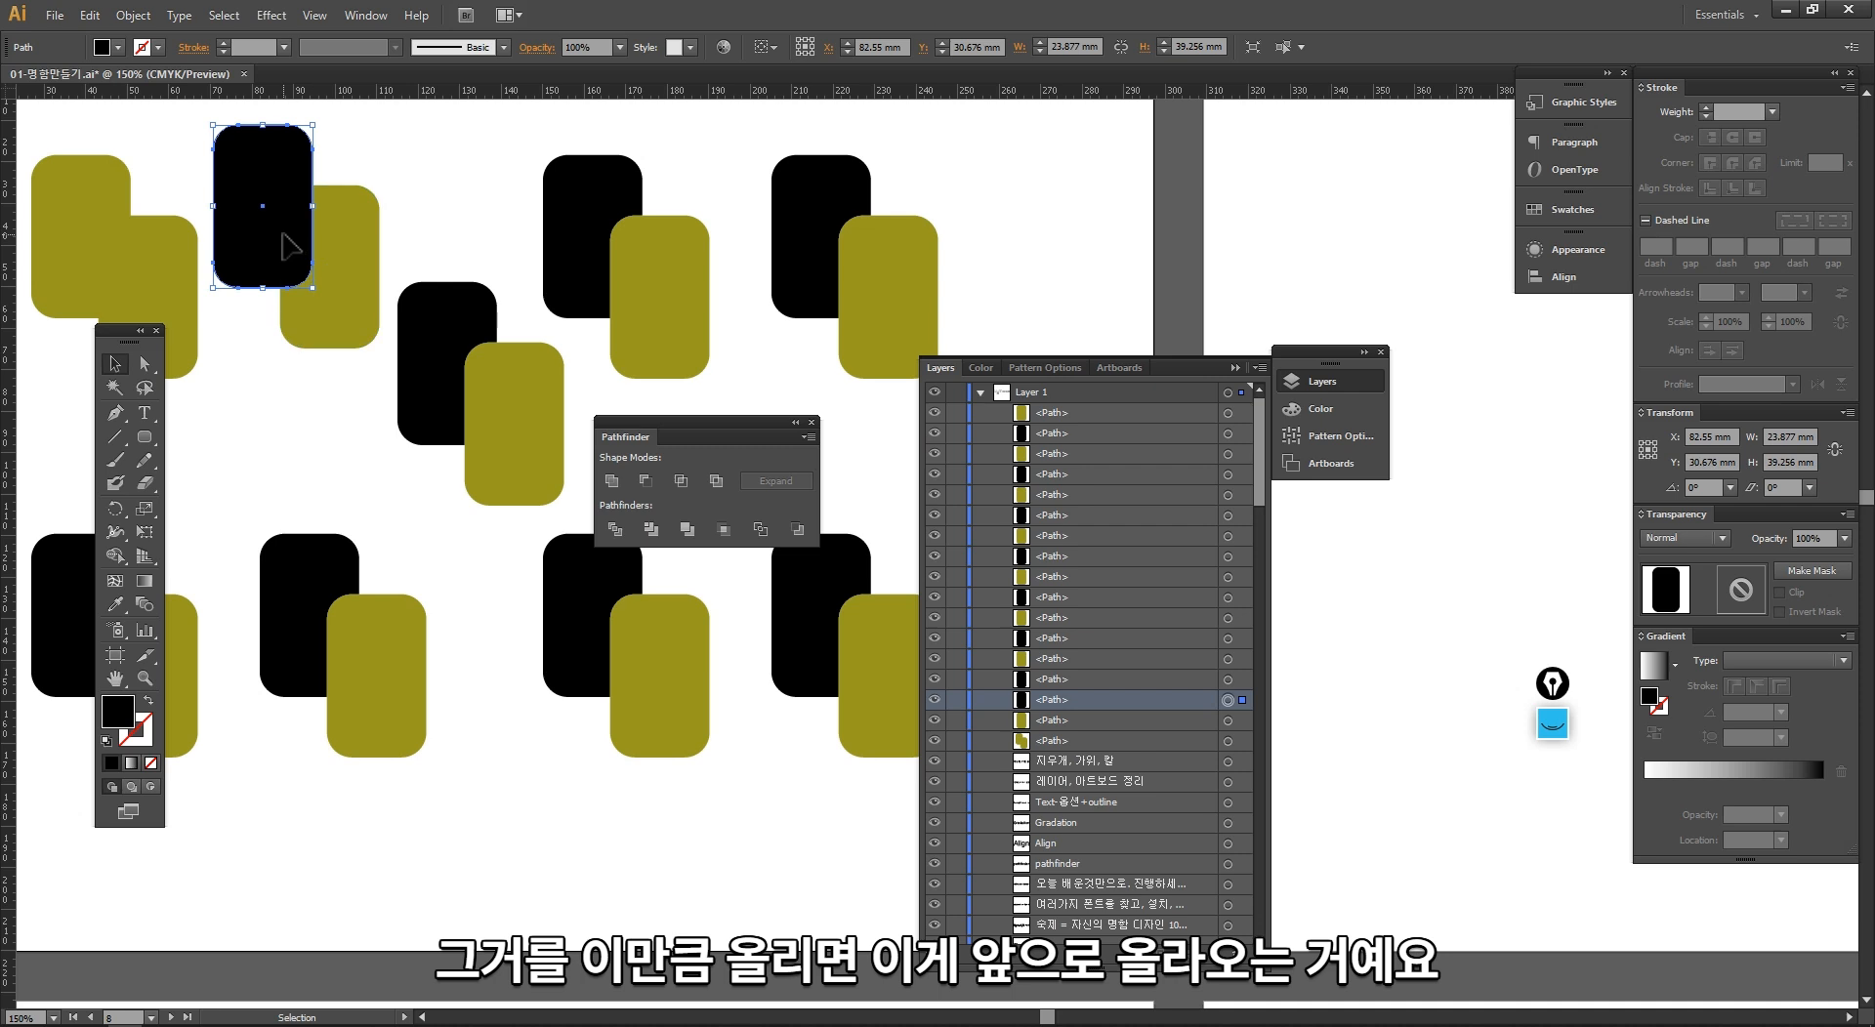
key(ctrl+bracketleft)
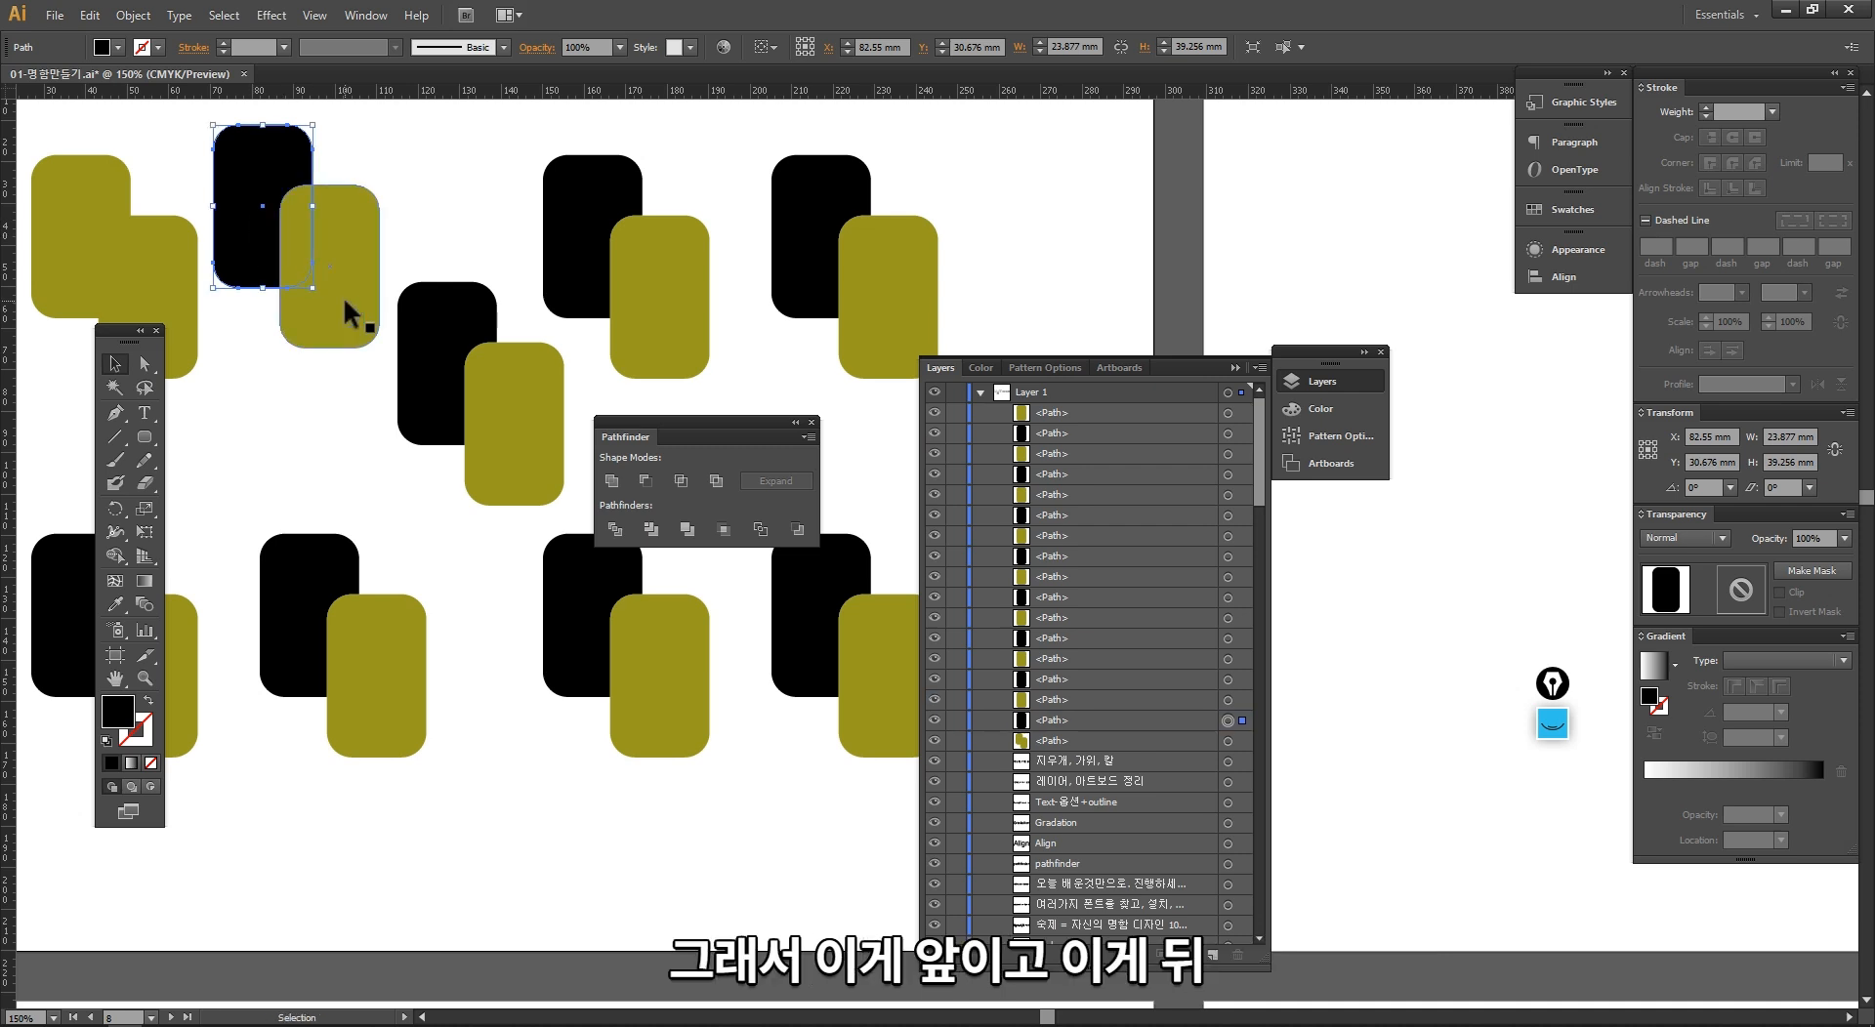
Step: Compare the layer order of the black and olive paths in the shifted pair and its diagonal copy
click(343, 296)
click(1075, 679)
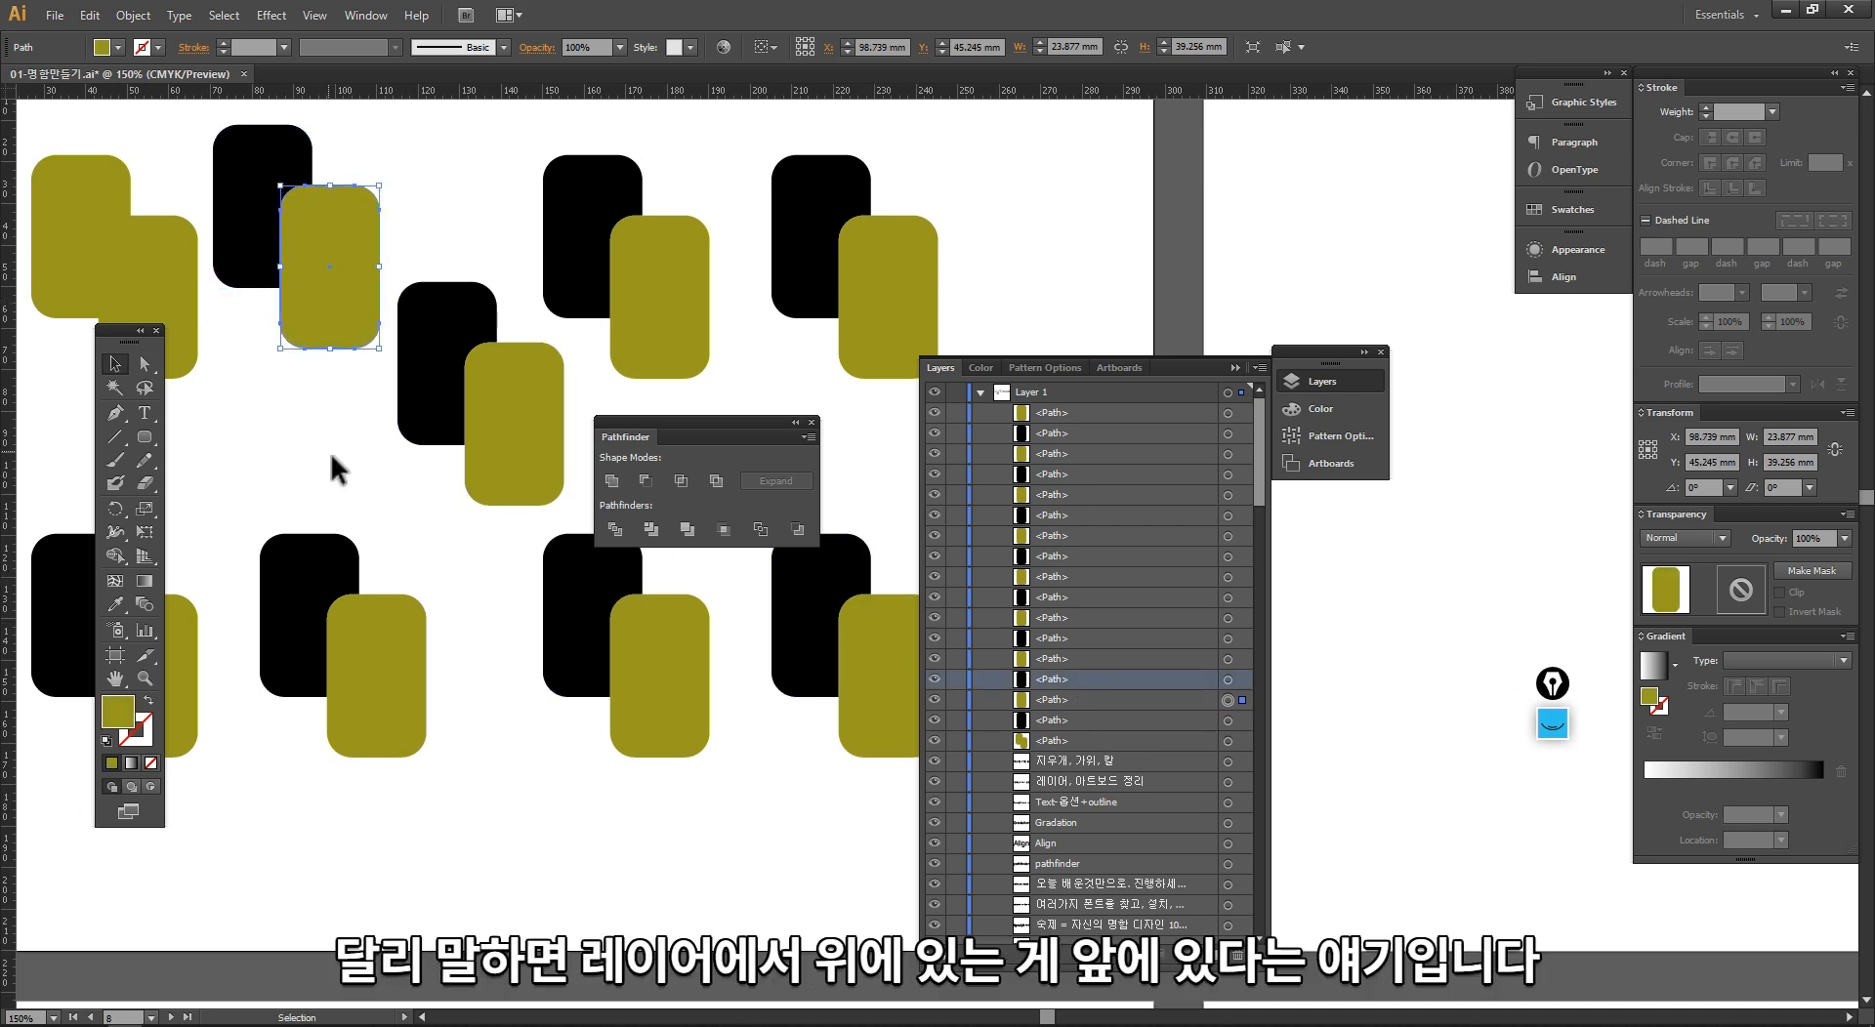
click(409, 435)
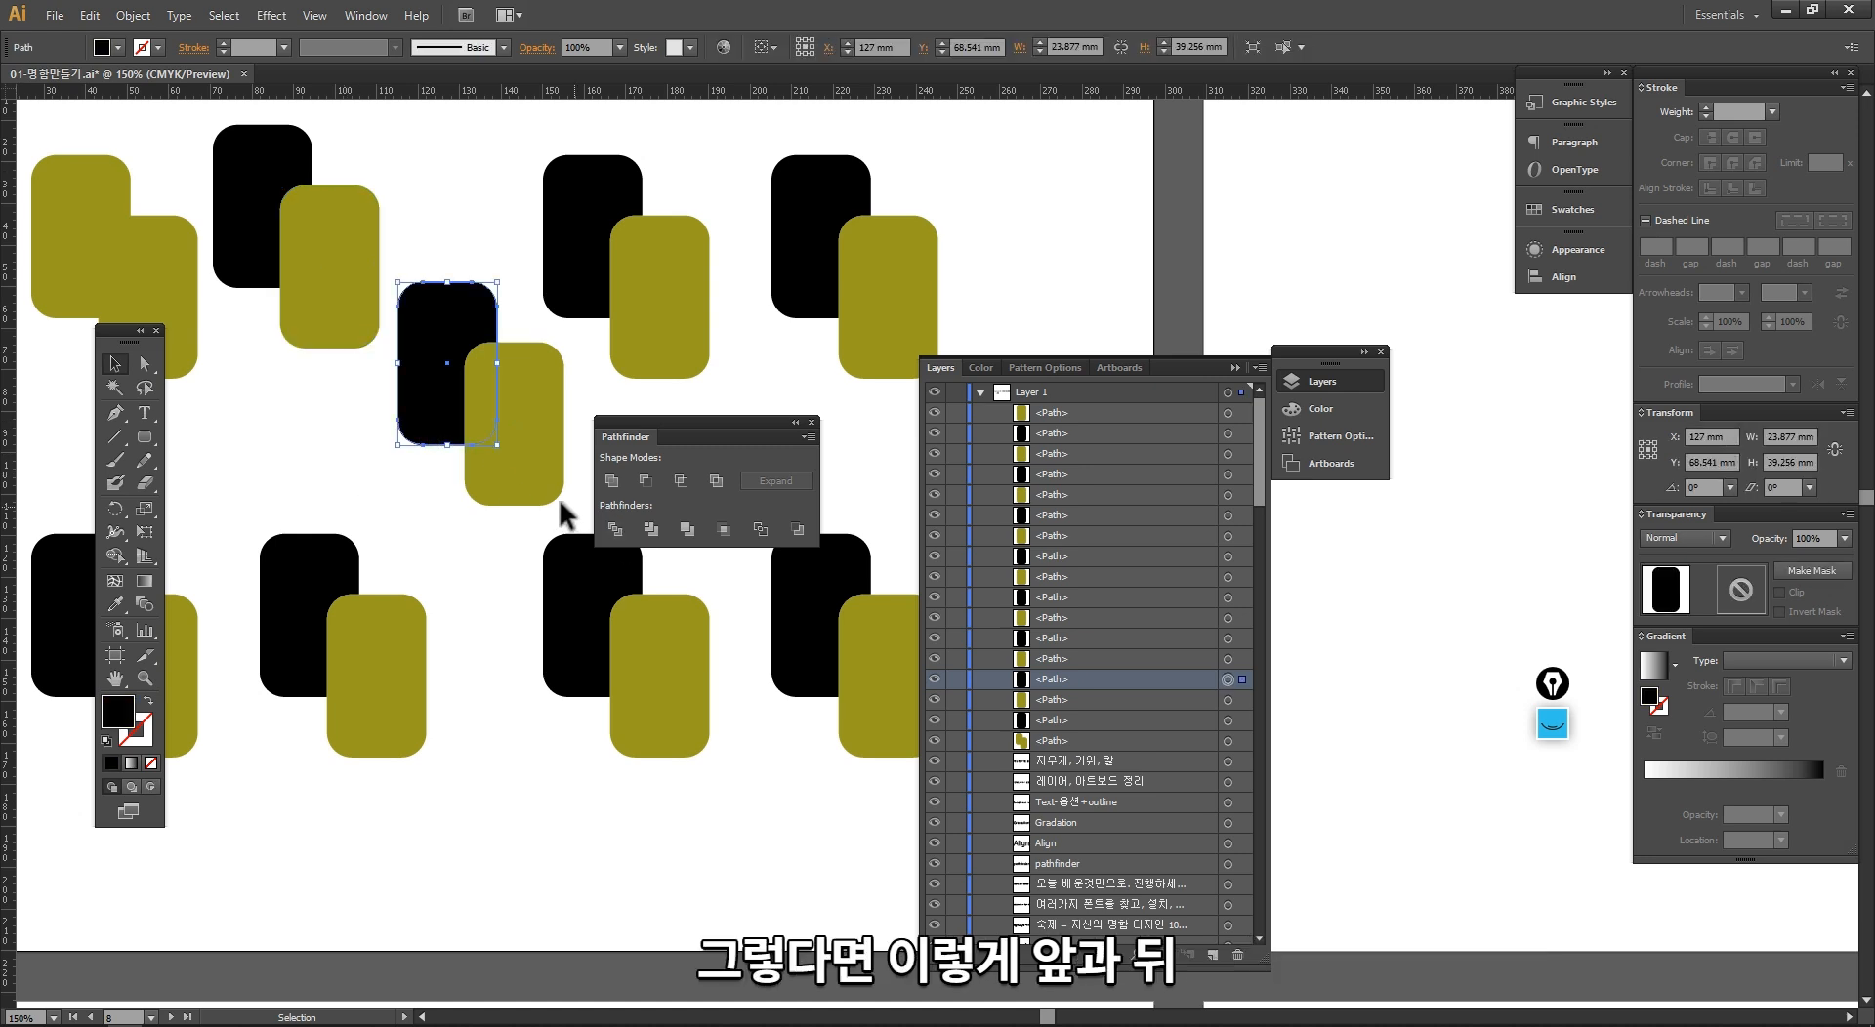
click(527, 488)
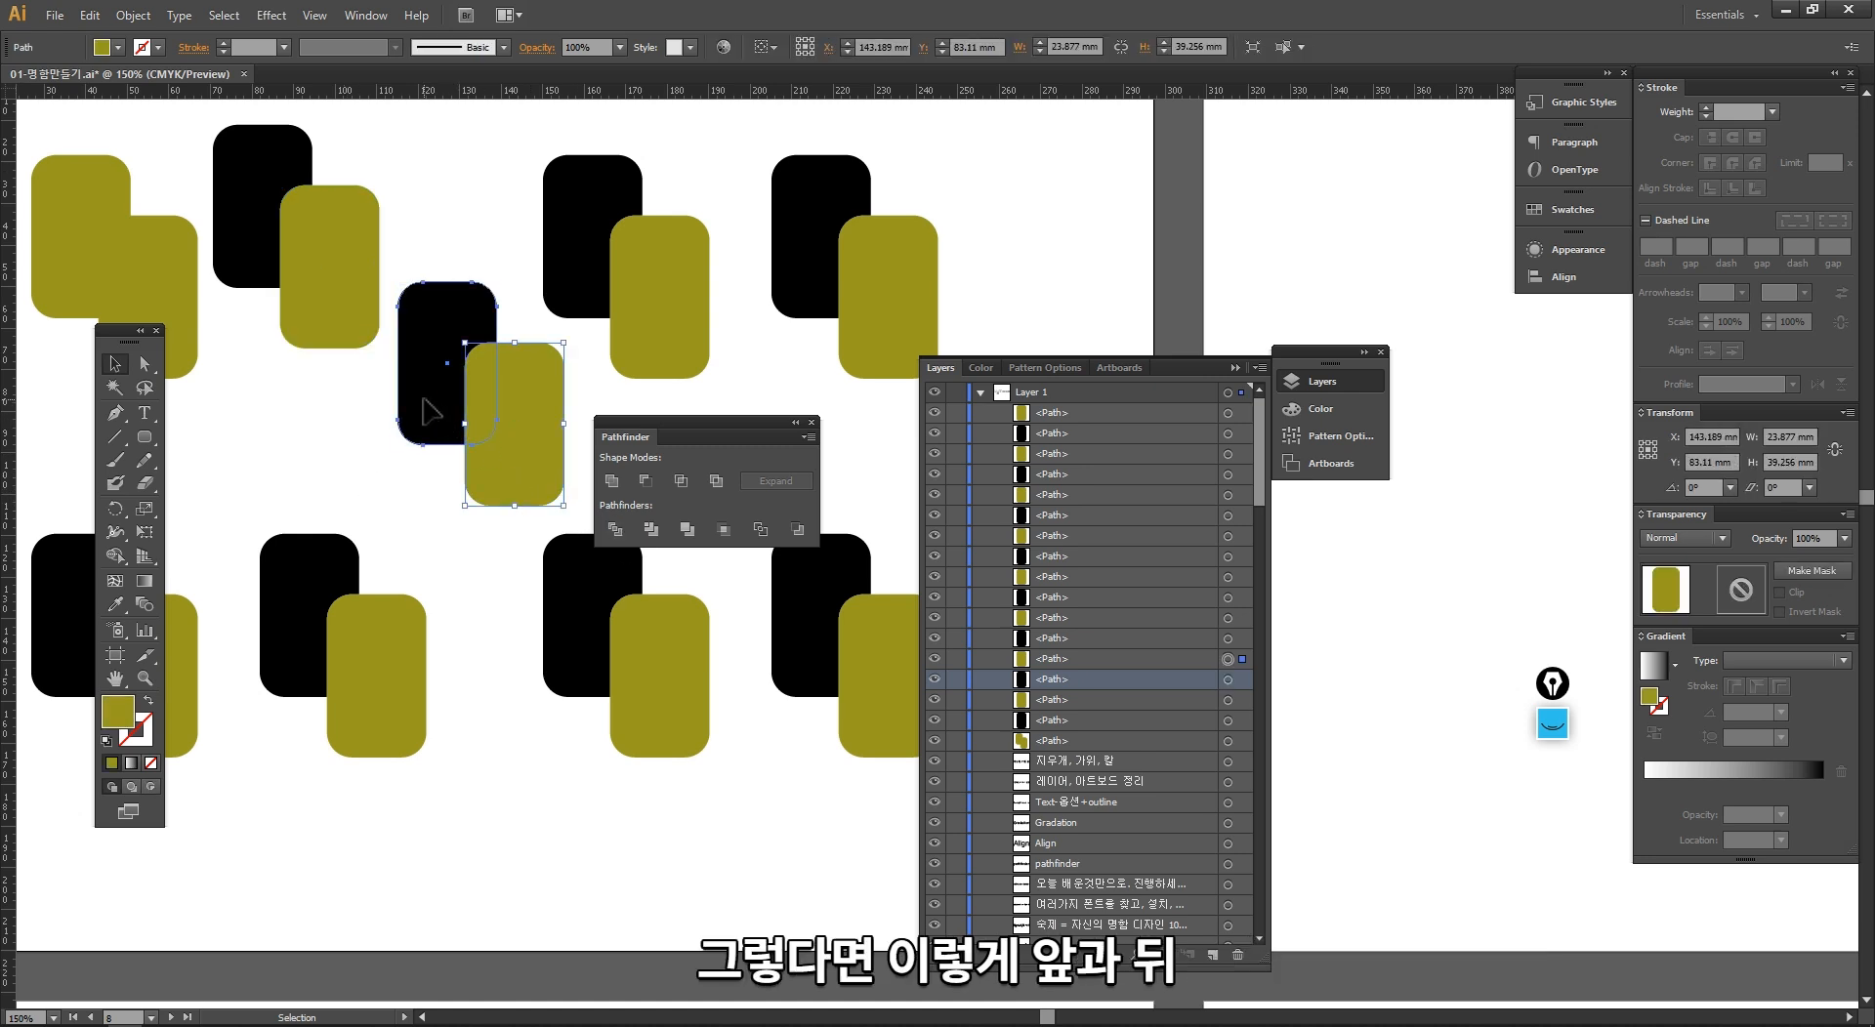
click(426, 399)
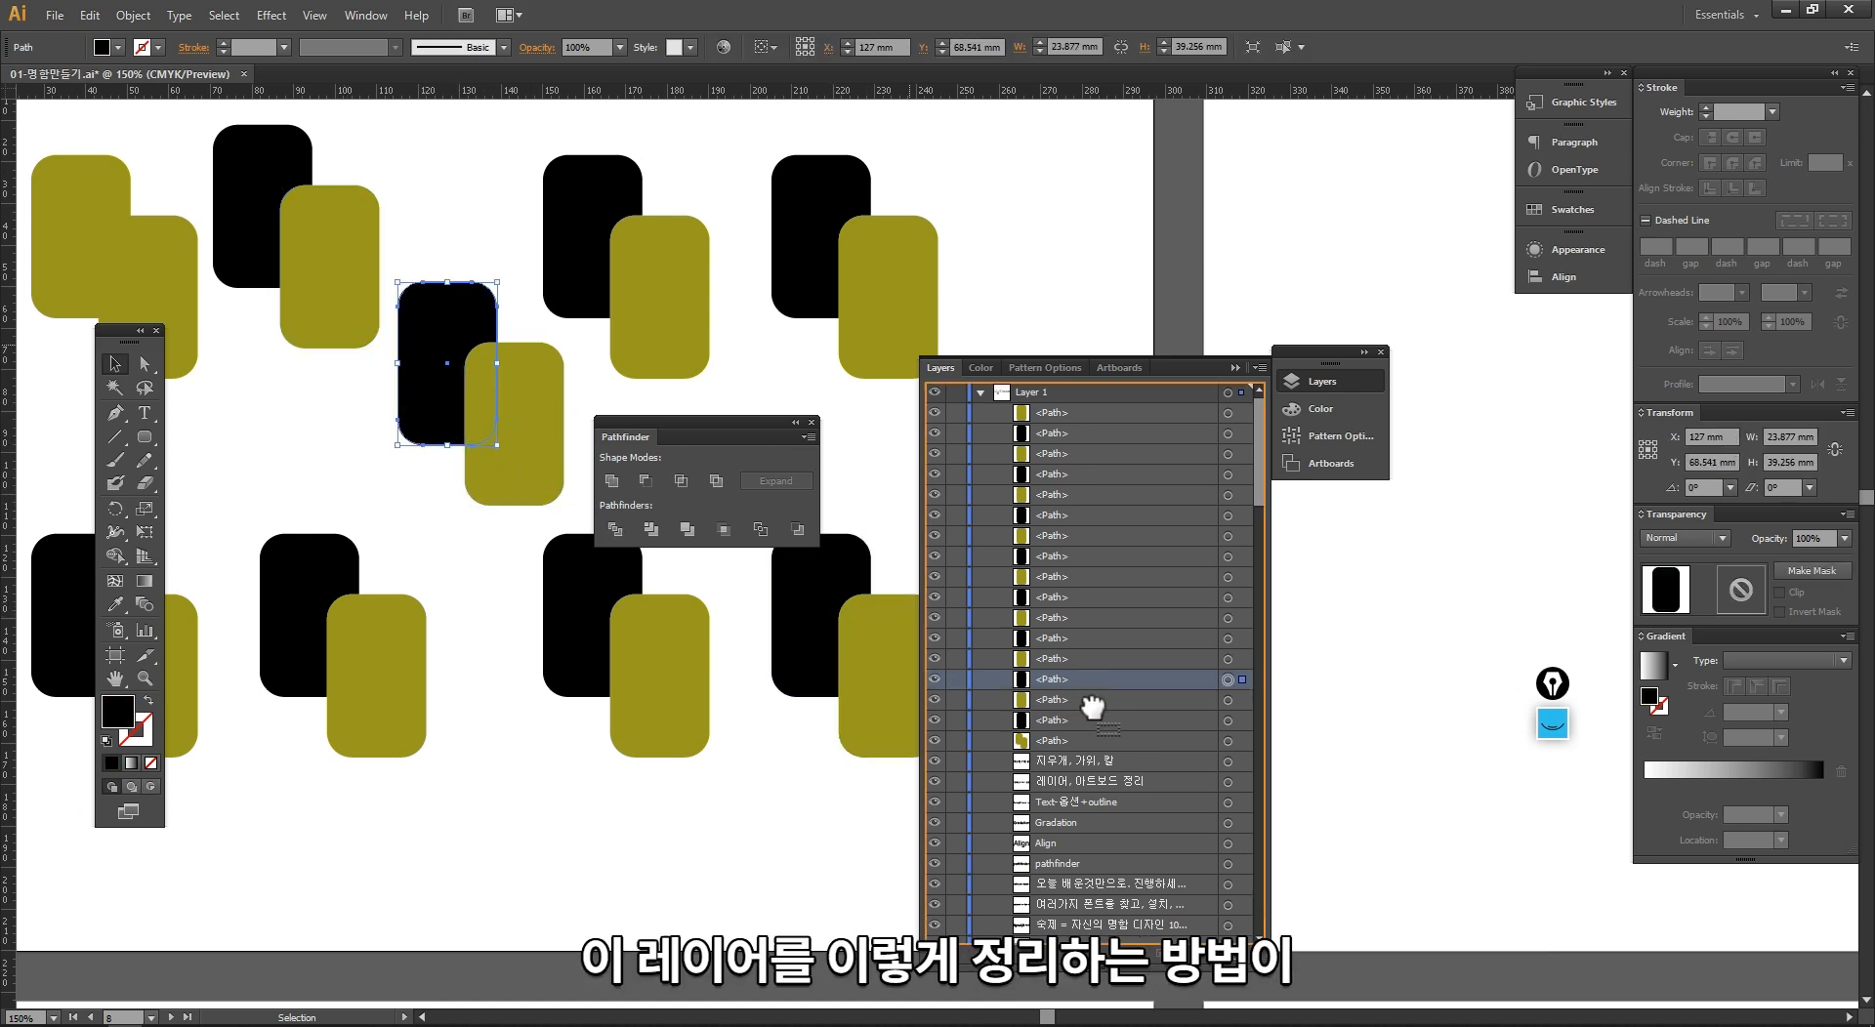
Step: Bring the diagonal copy's black rectangle forward one level and to the front of the stacking order
drag(1176, 377, 1289, 201)
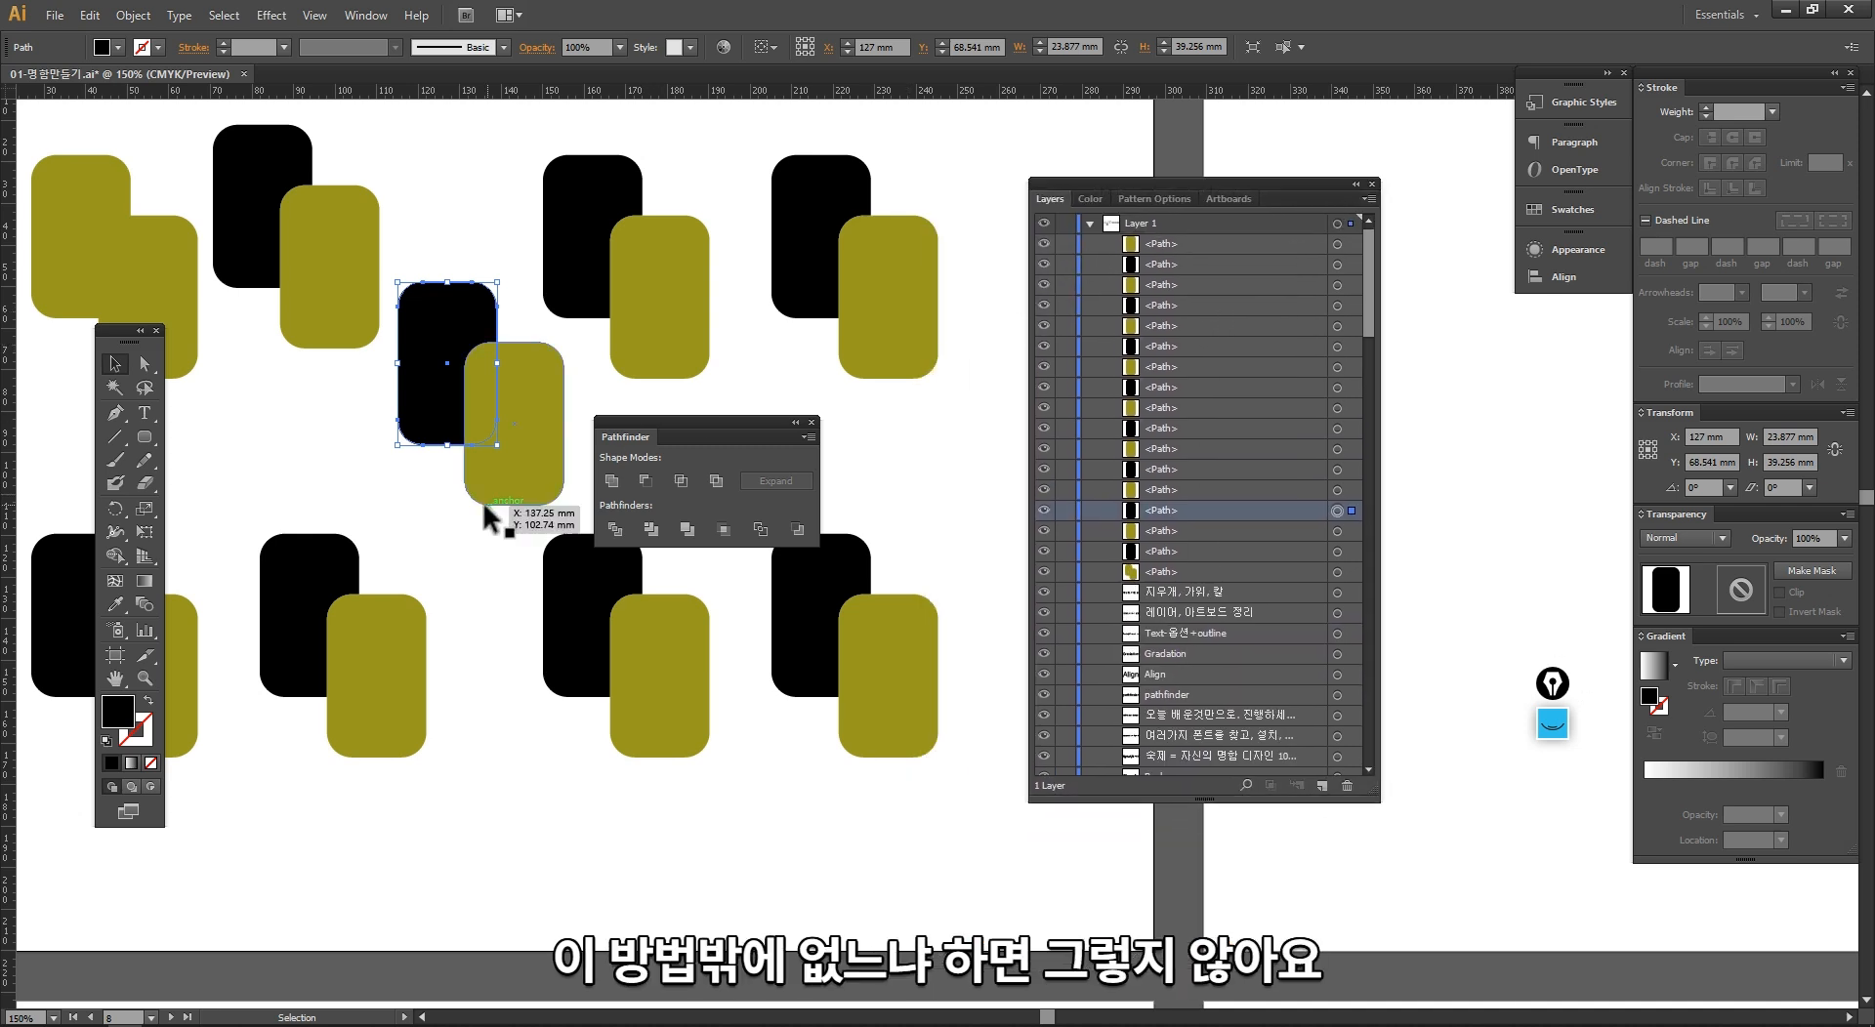
click(434, 473)
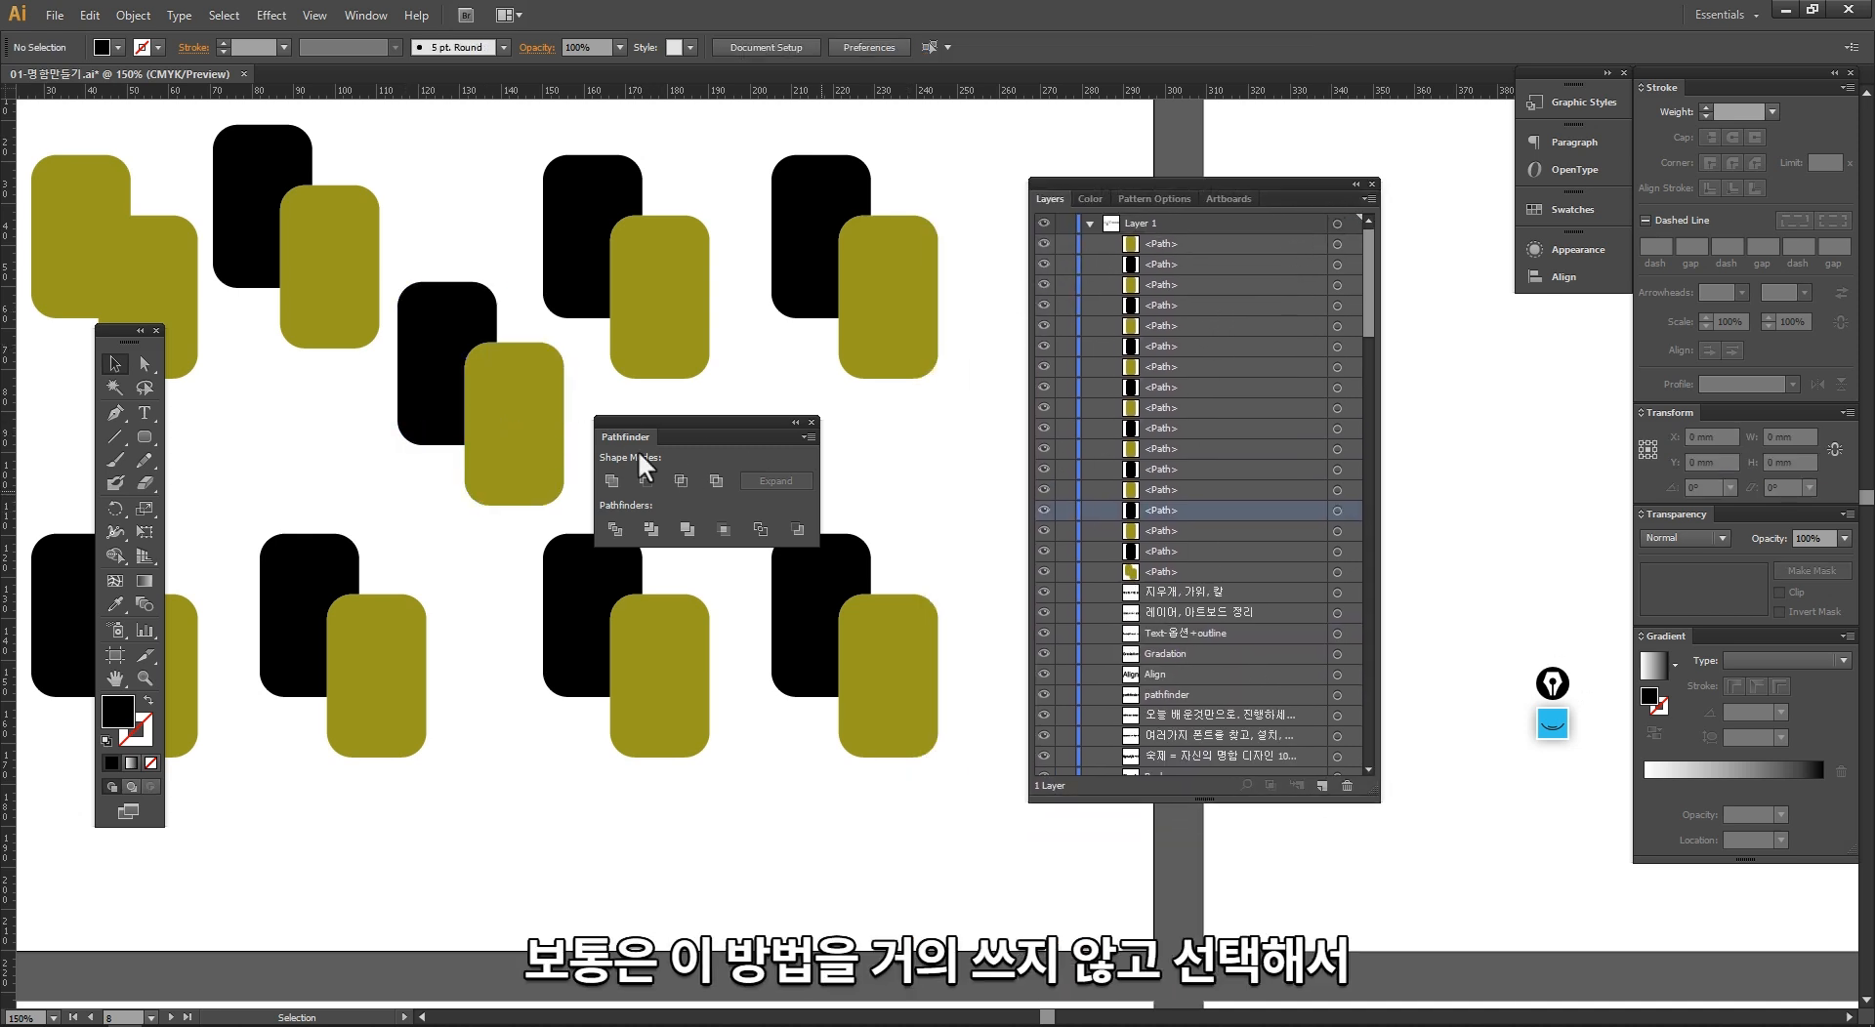
click(437, 418)
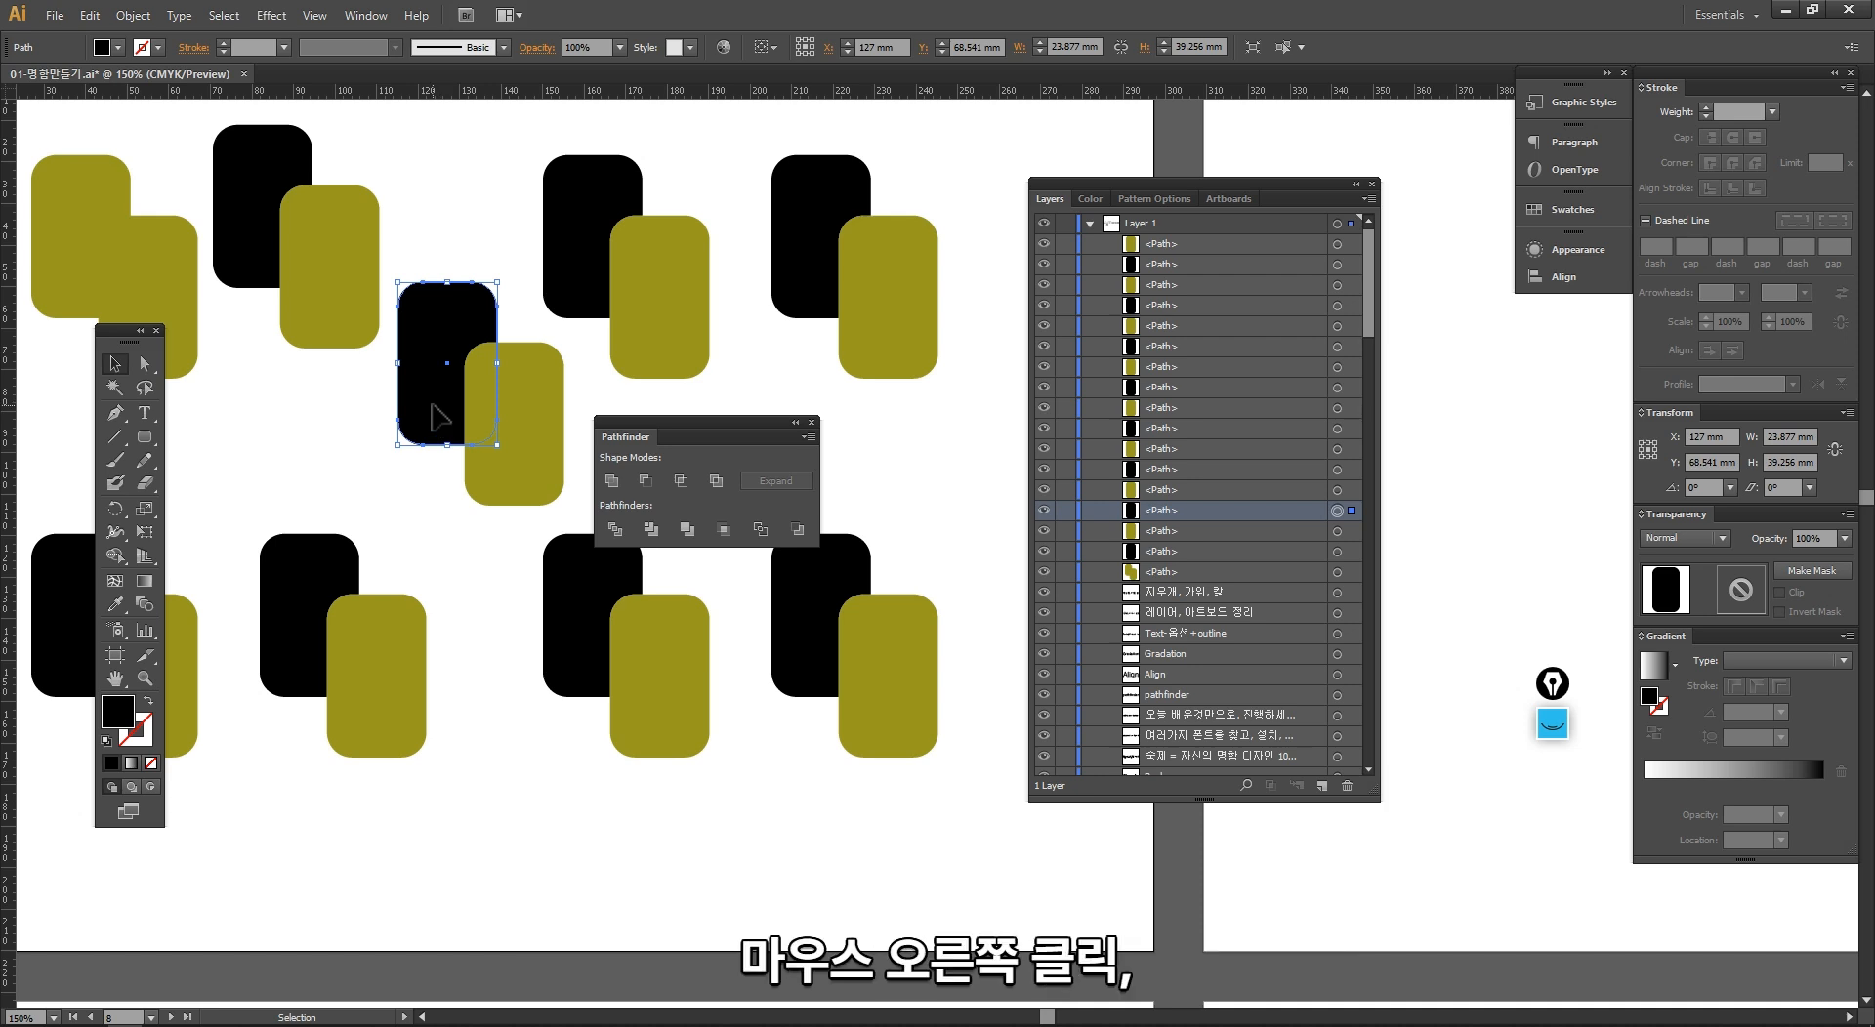
right_click(432, 404)
mouse_move(562, 682)
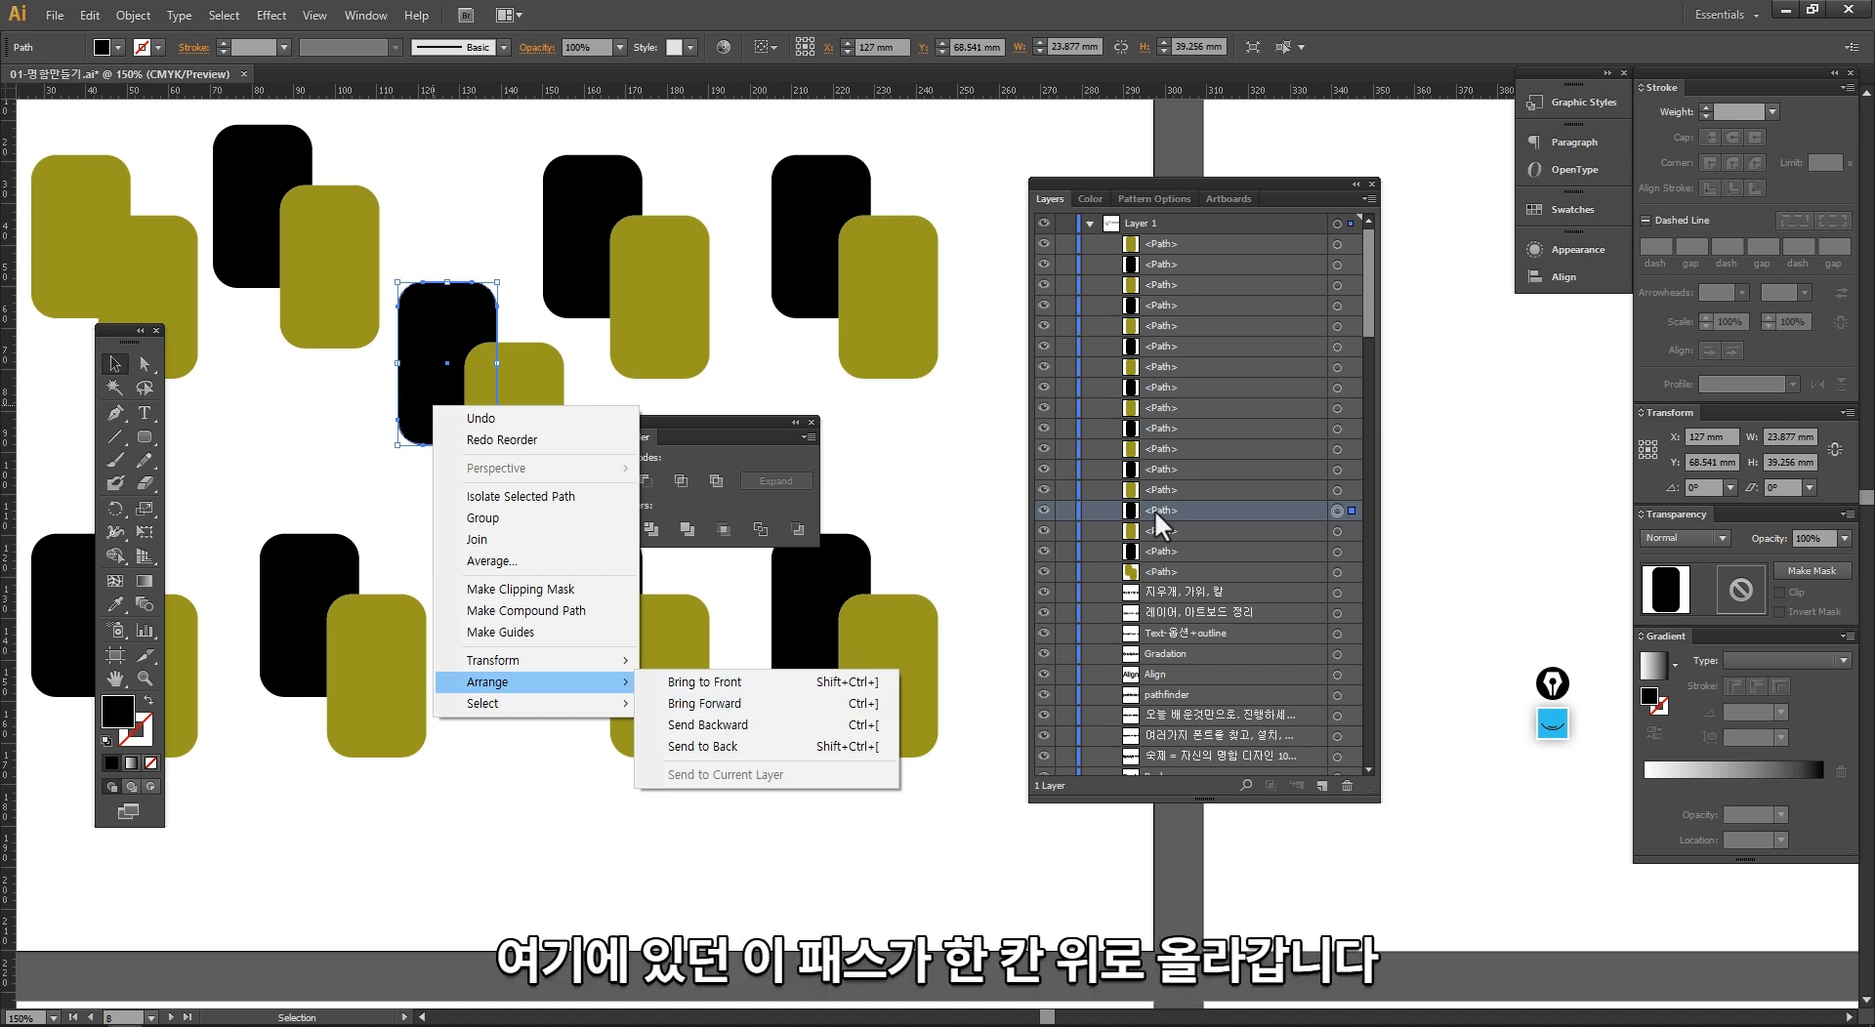
click(705, 703)
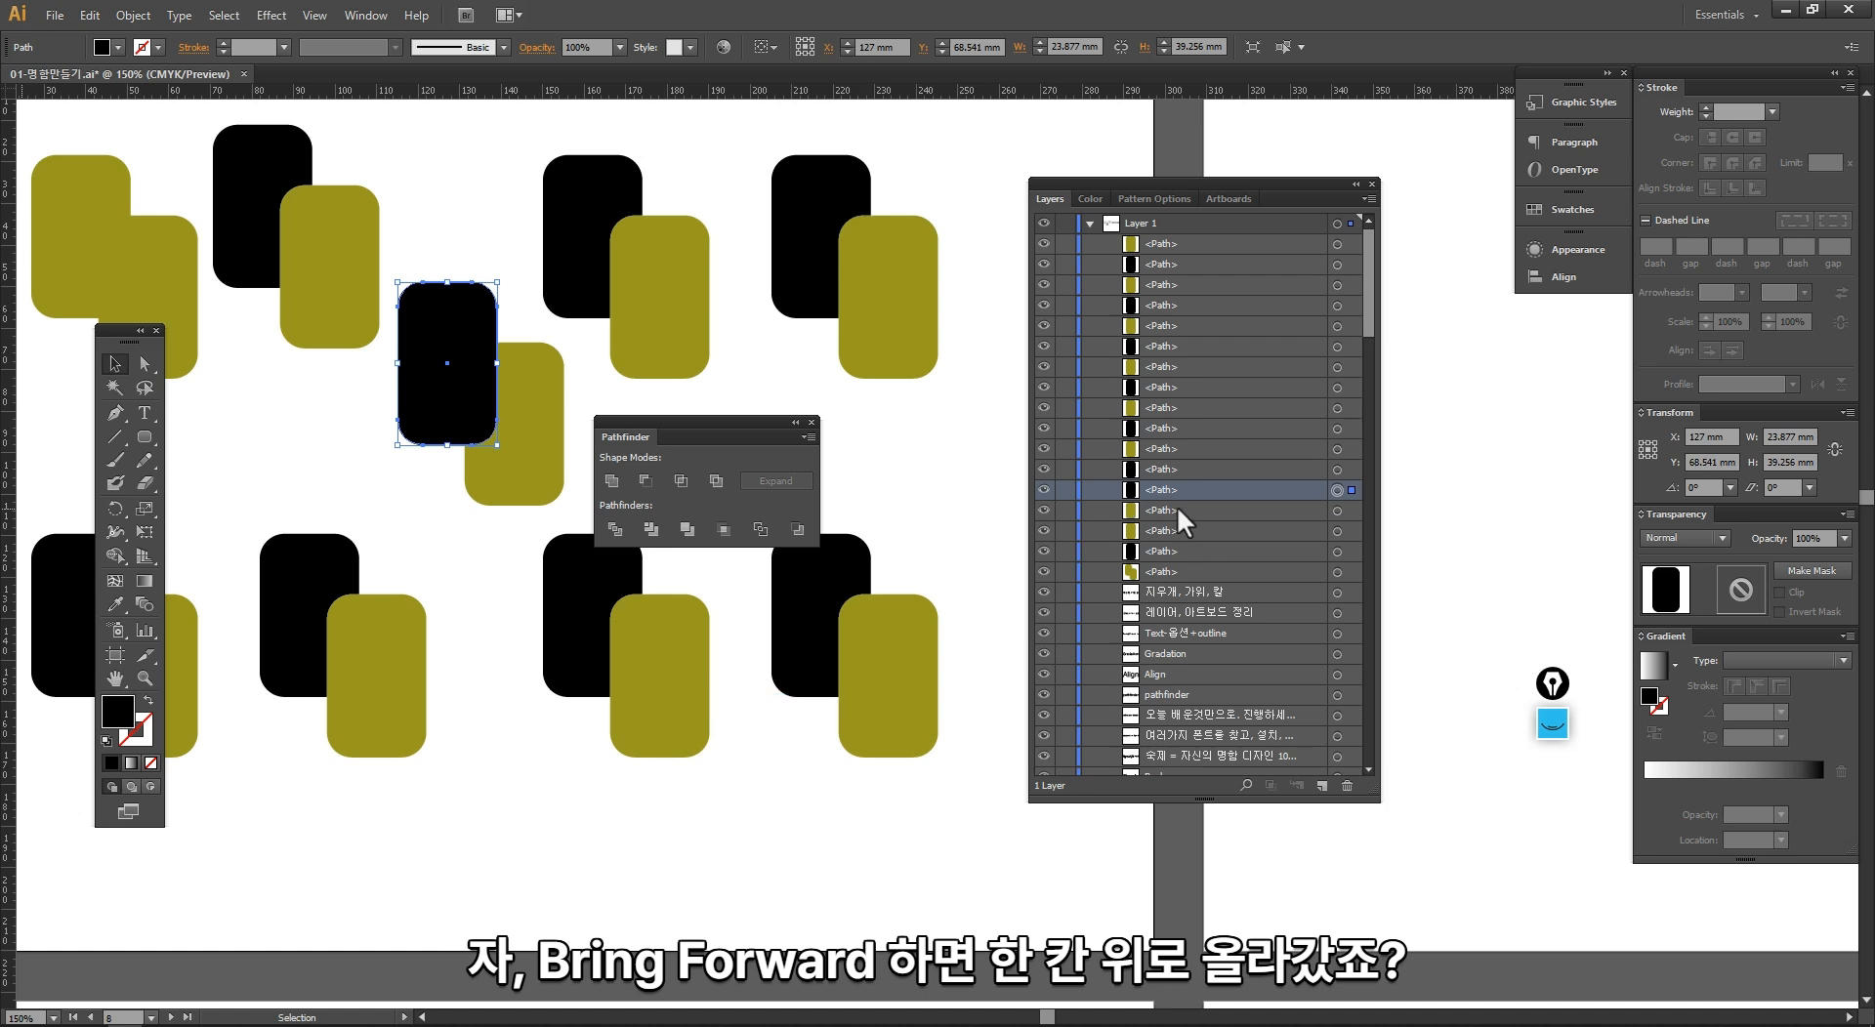
right_click(456, 390)
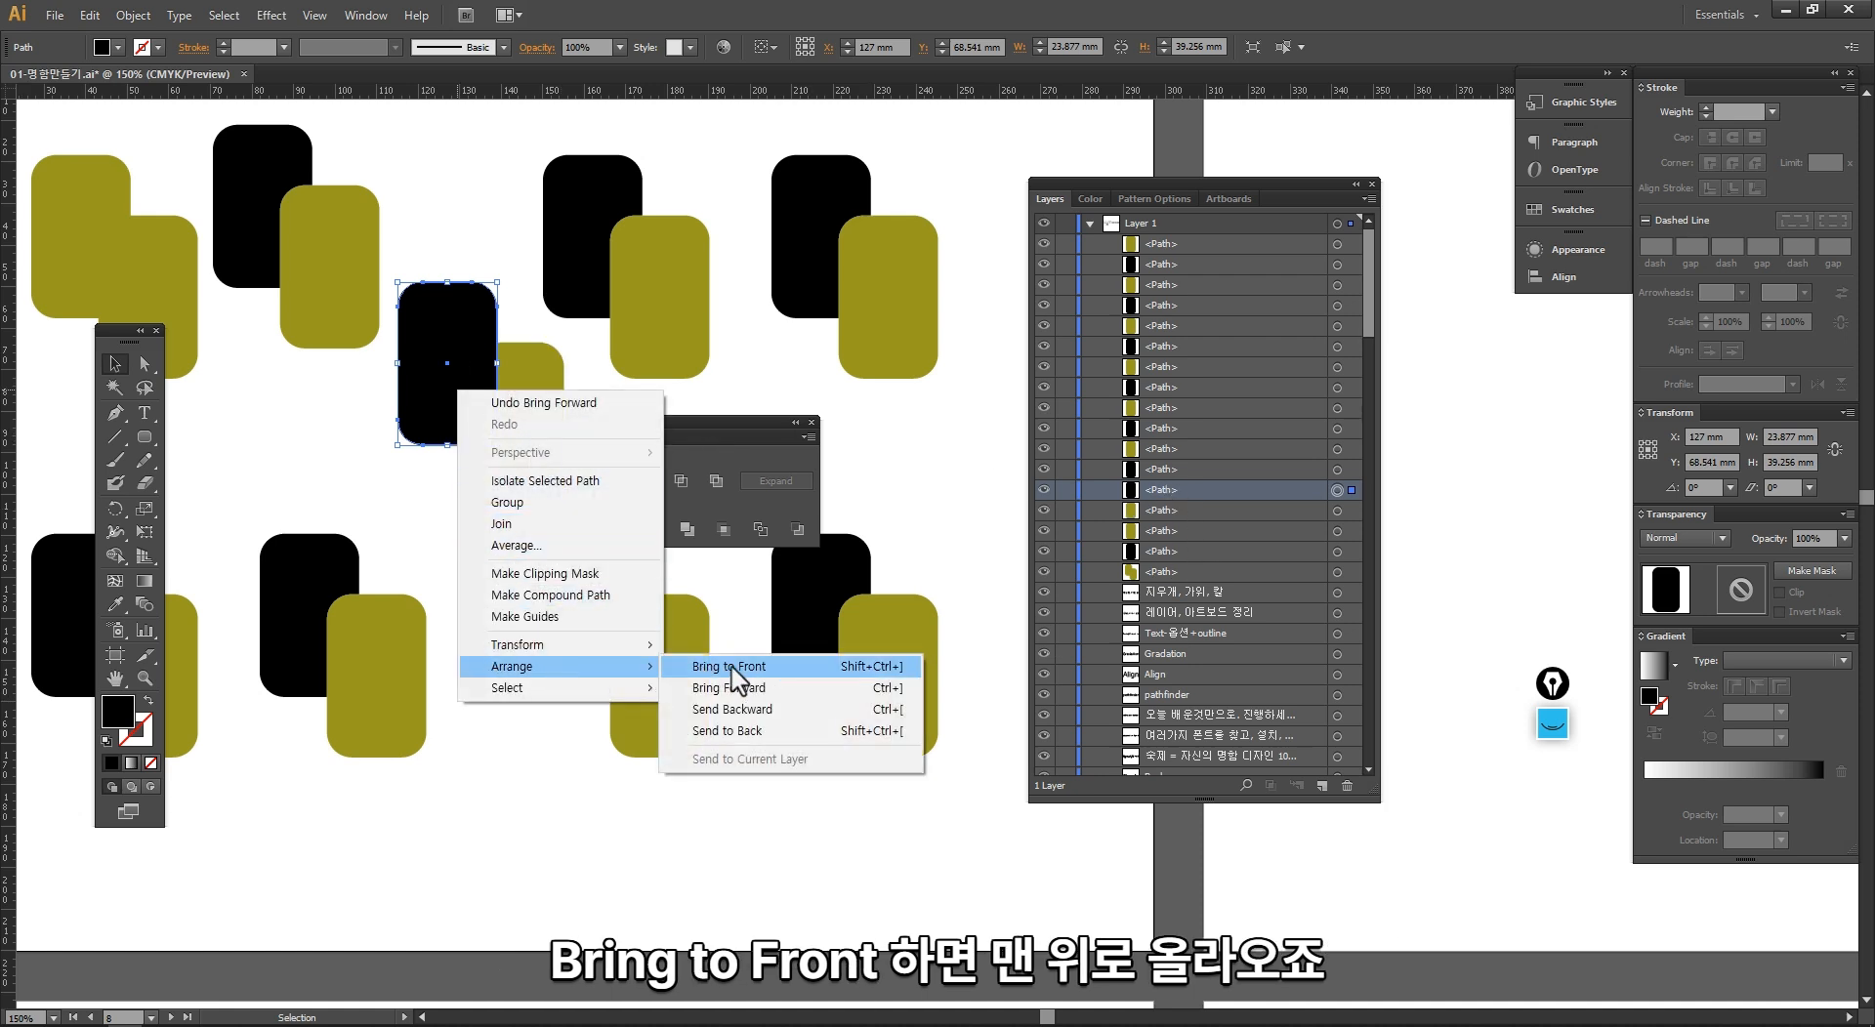
click(733, 668)
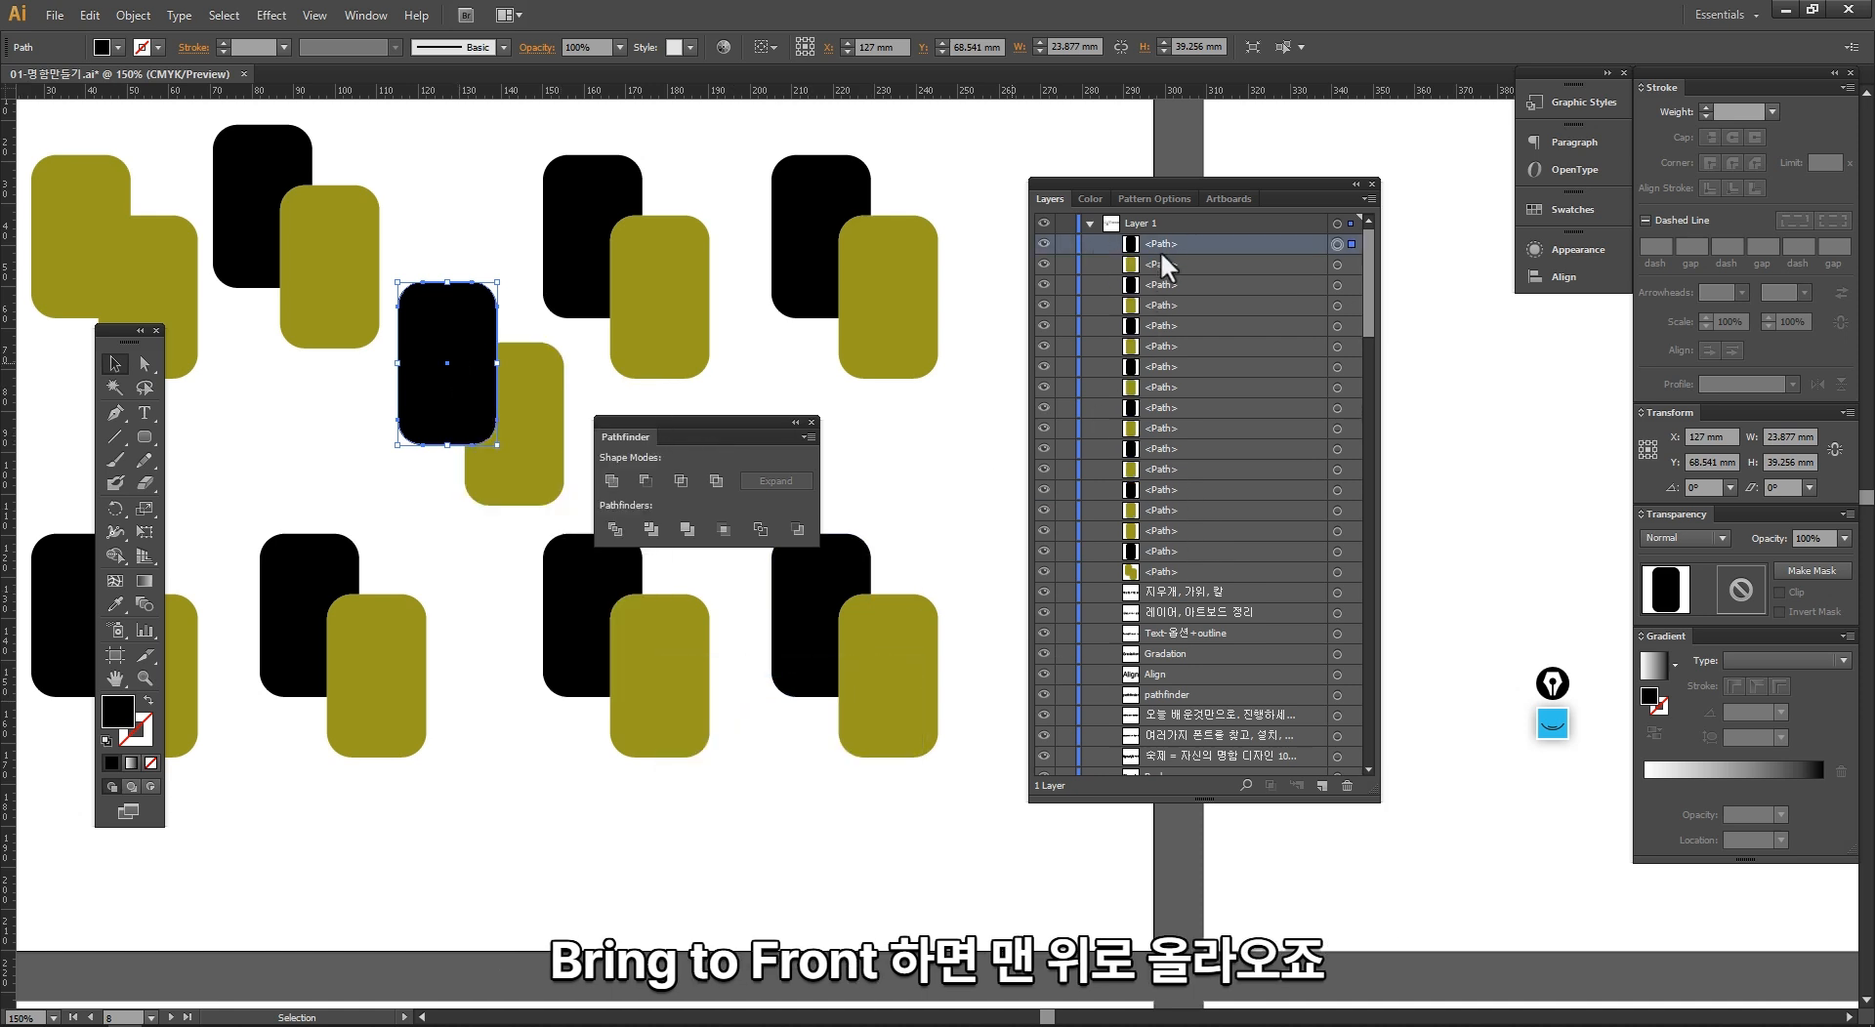
Step: Send the diagonal copy's black rectangle backward one level and to the very back of the stacking order
right_click(445, 427)
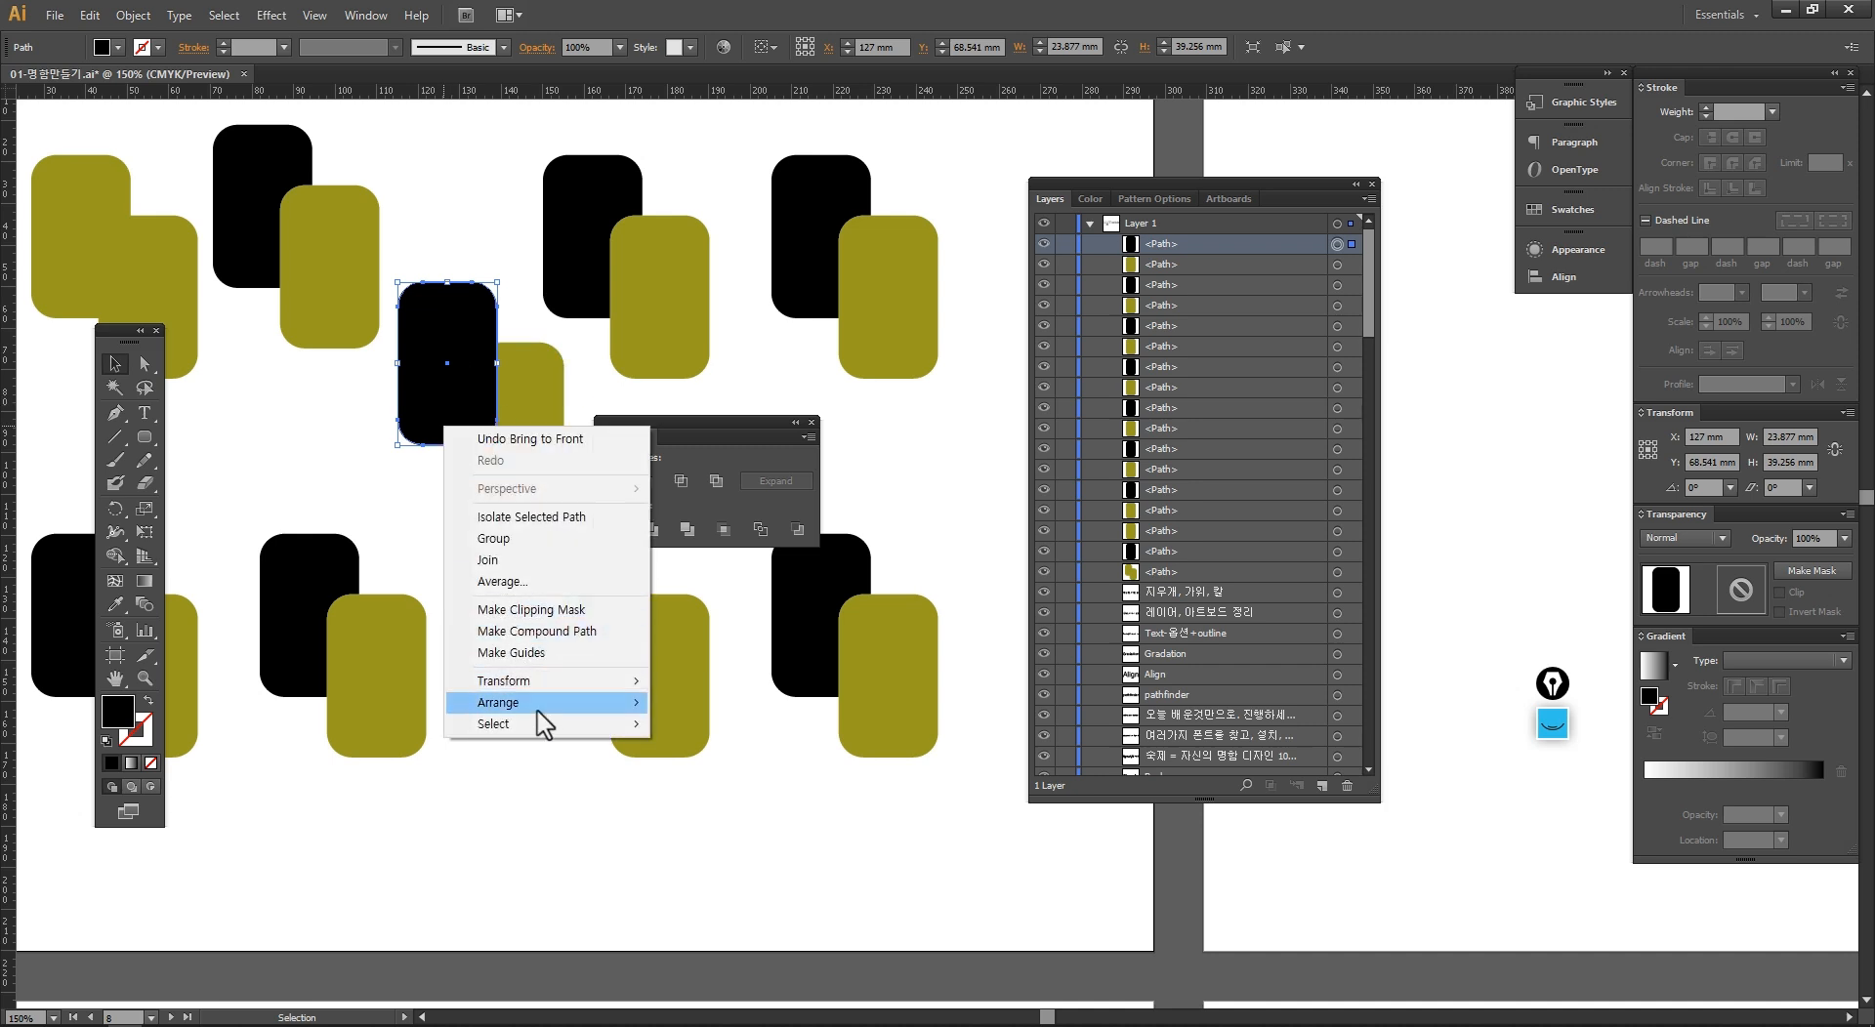
click(733, 747)
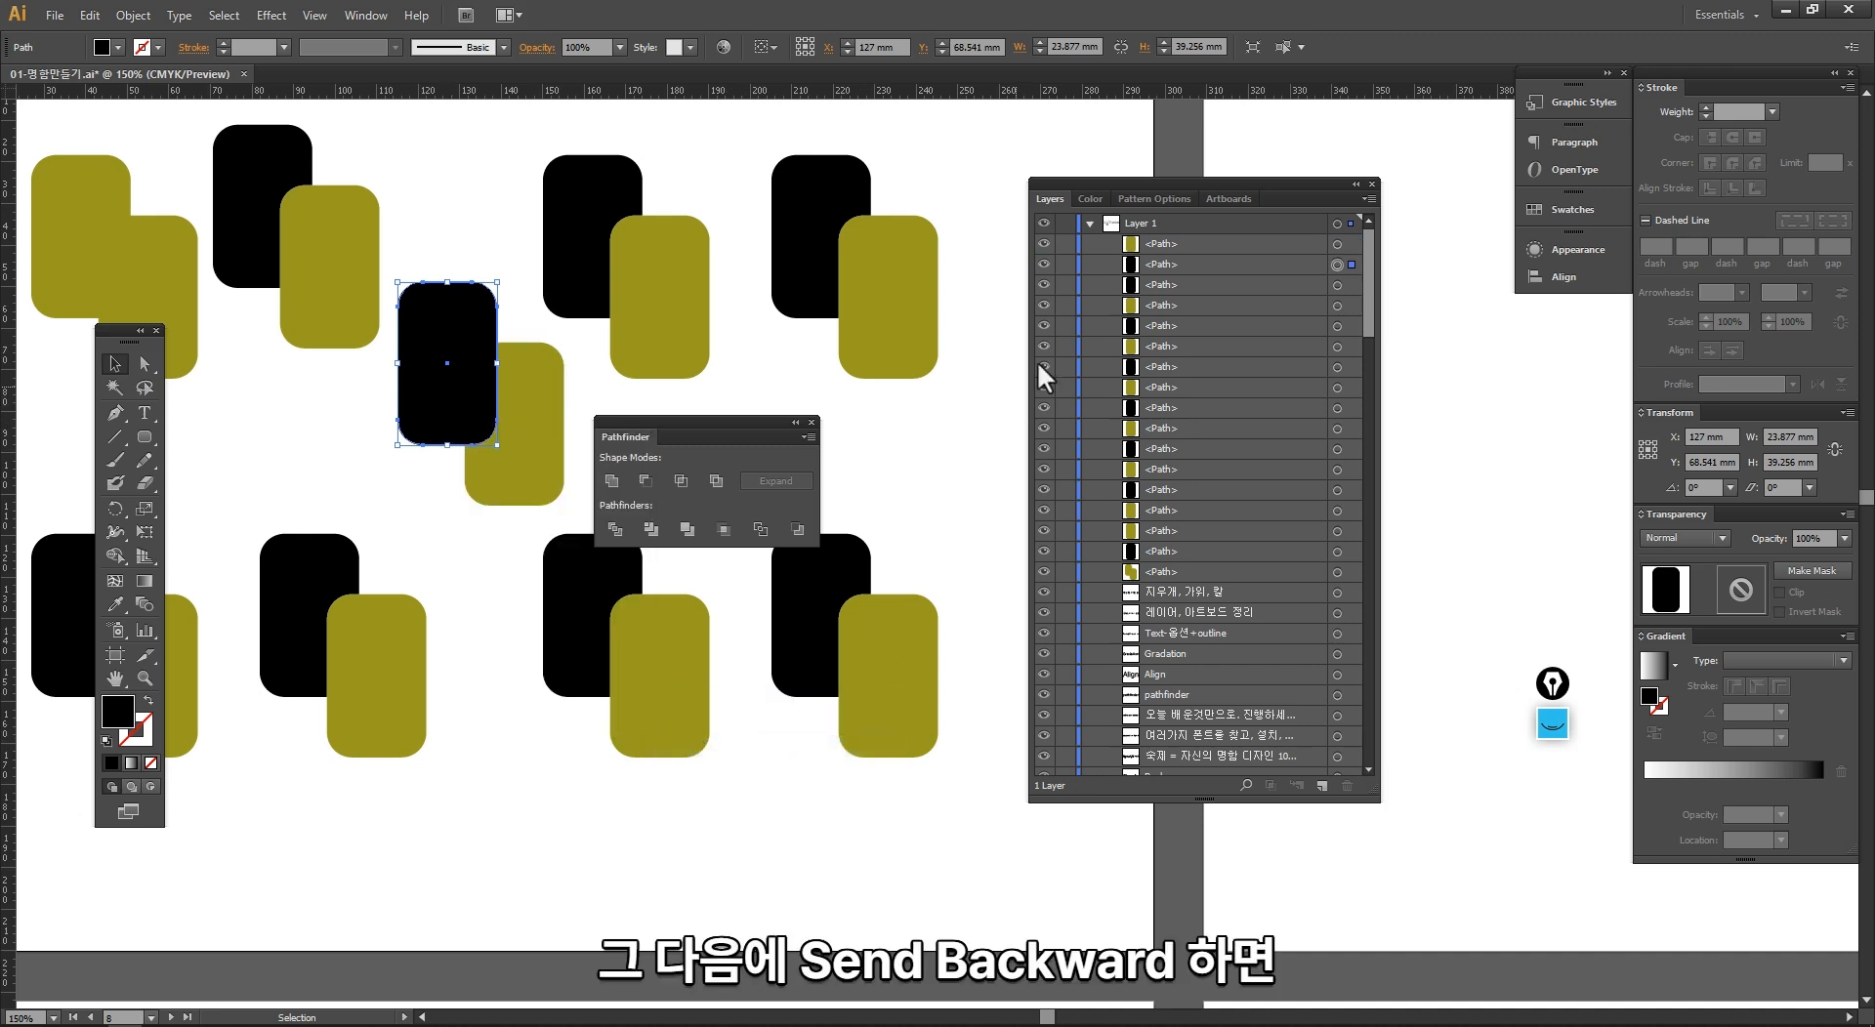
right_click(438, 402)
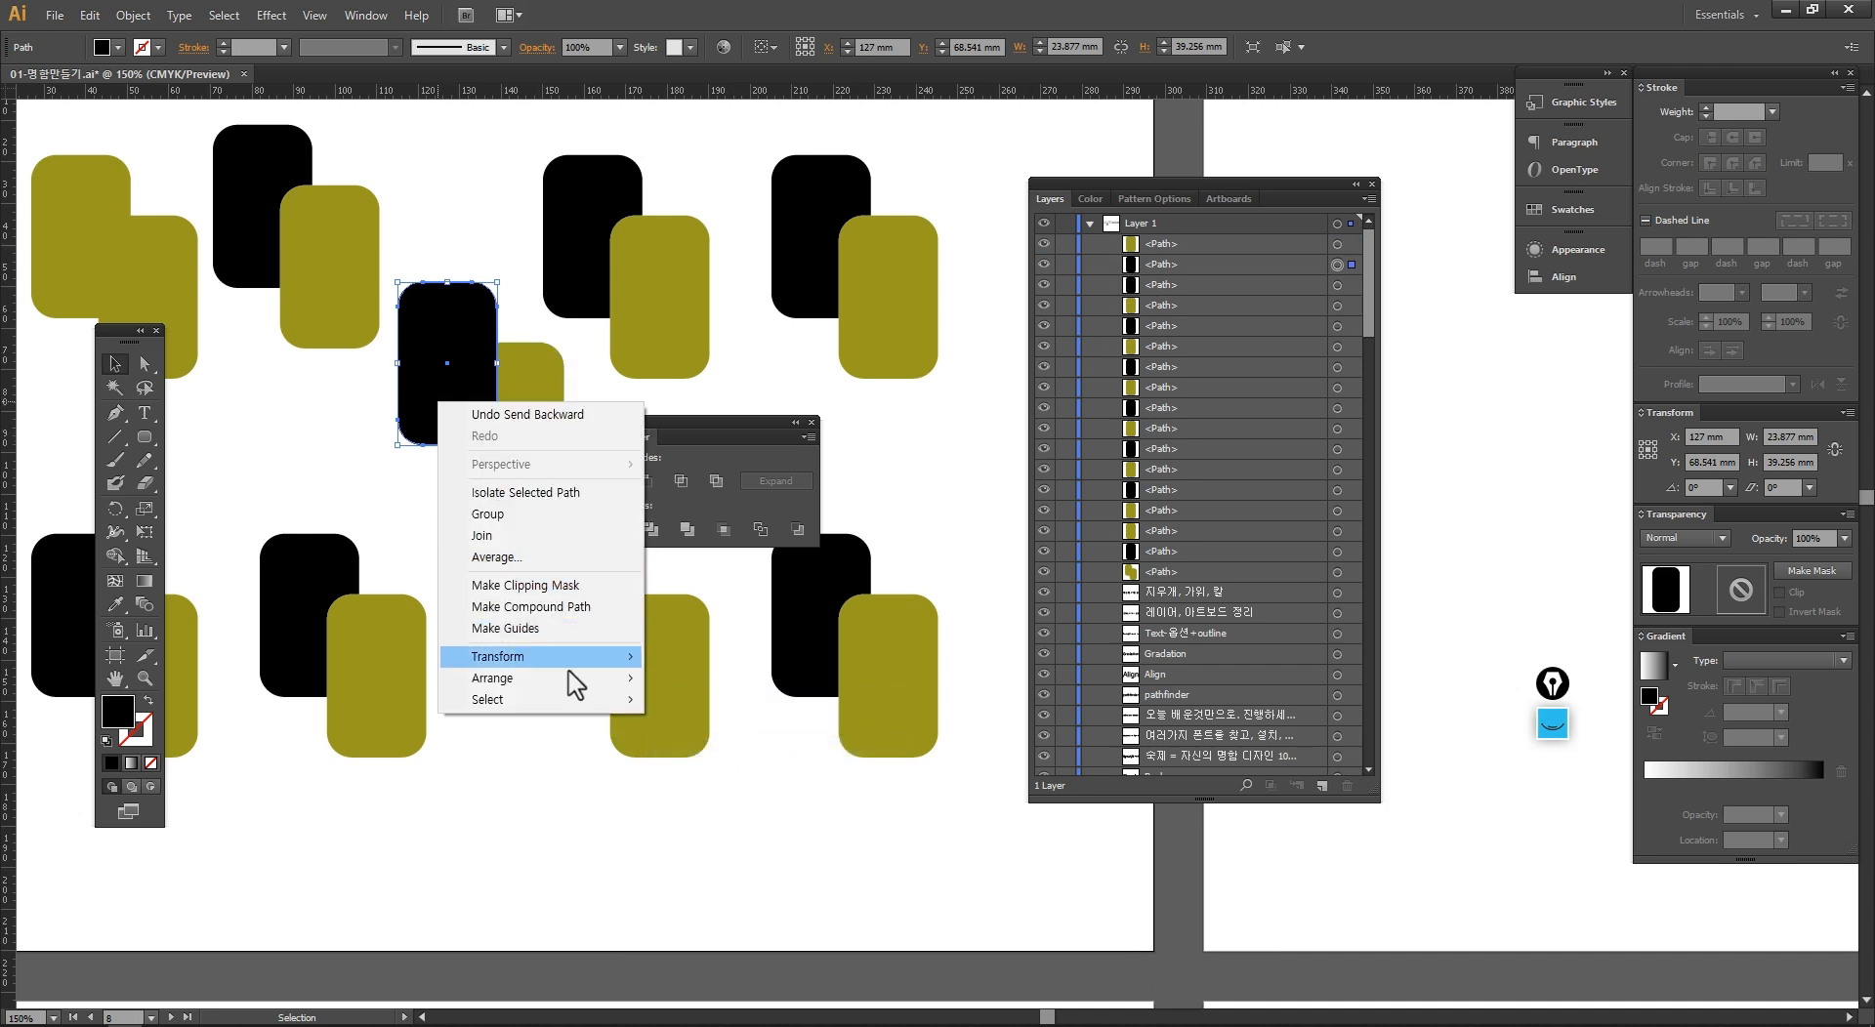
mouse_move(586, 678)
click(714, 743)
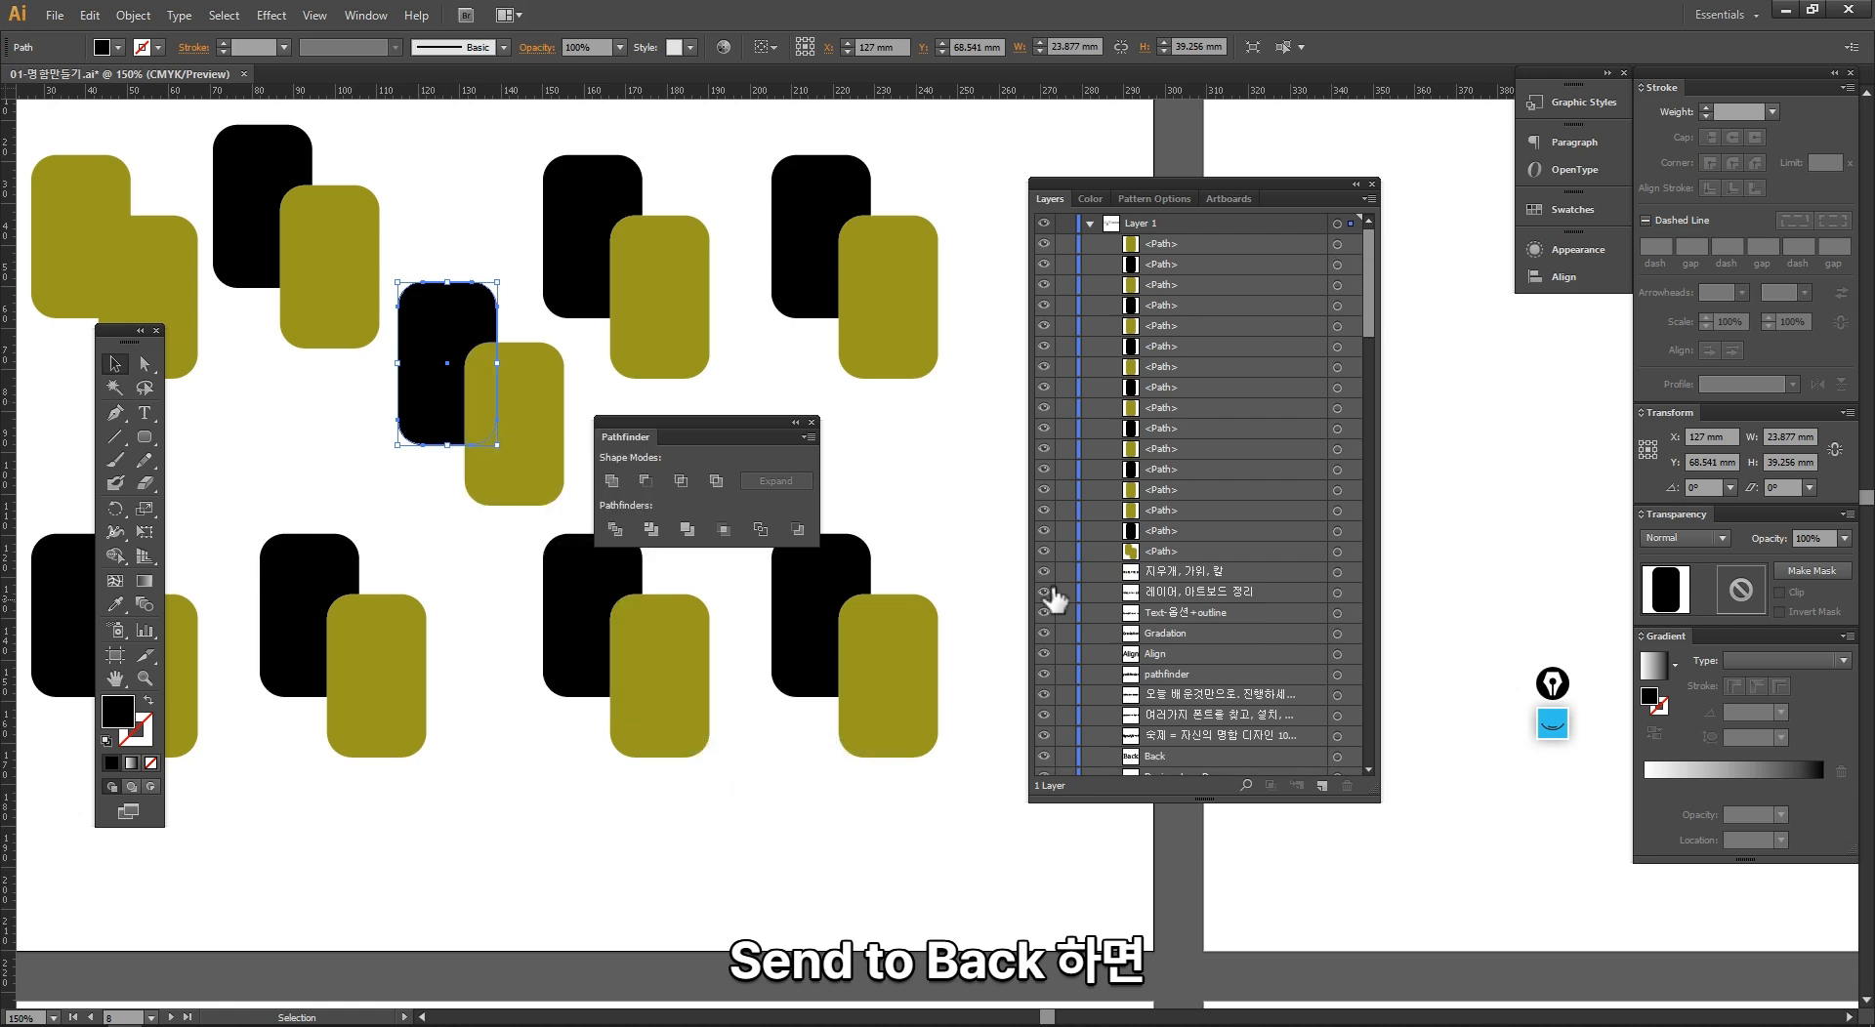
drag(1356, 304, 1380, 272)
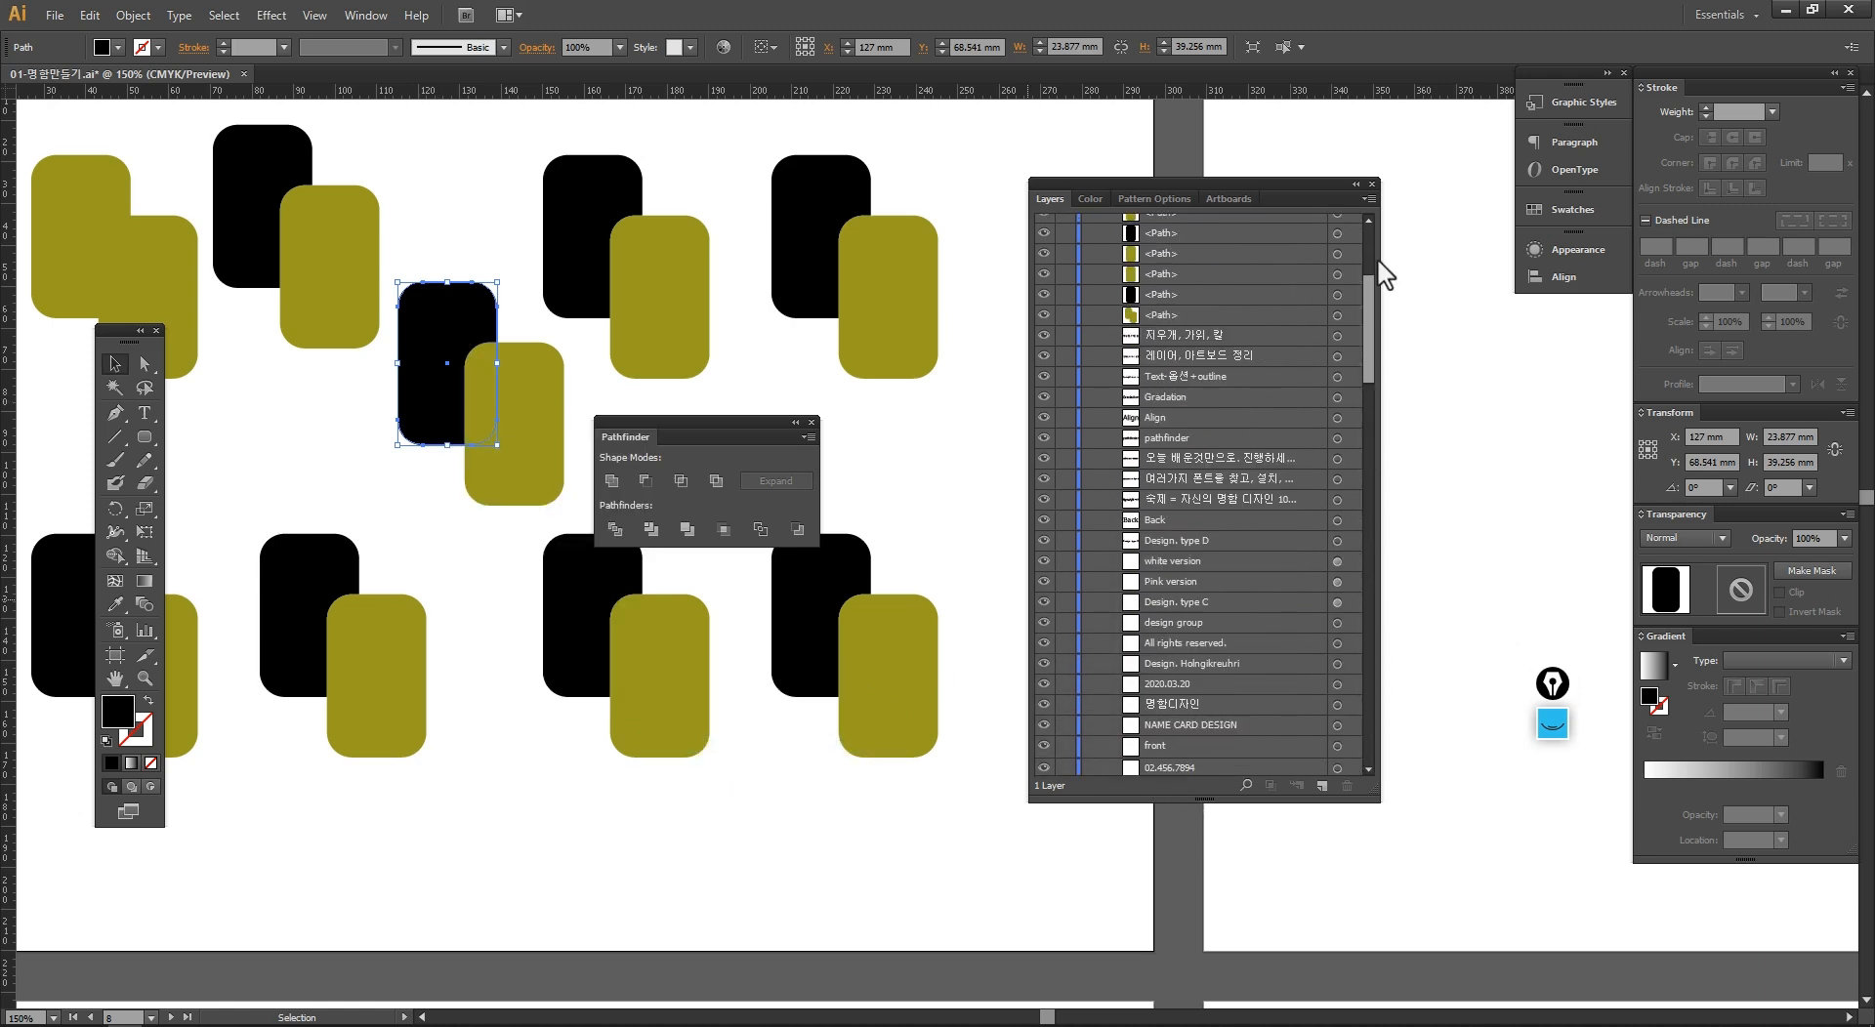
Step: Bring the diagonal copy's black rectangle back to the front of all paths in the layer
right_click(406, 387)
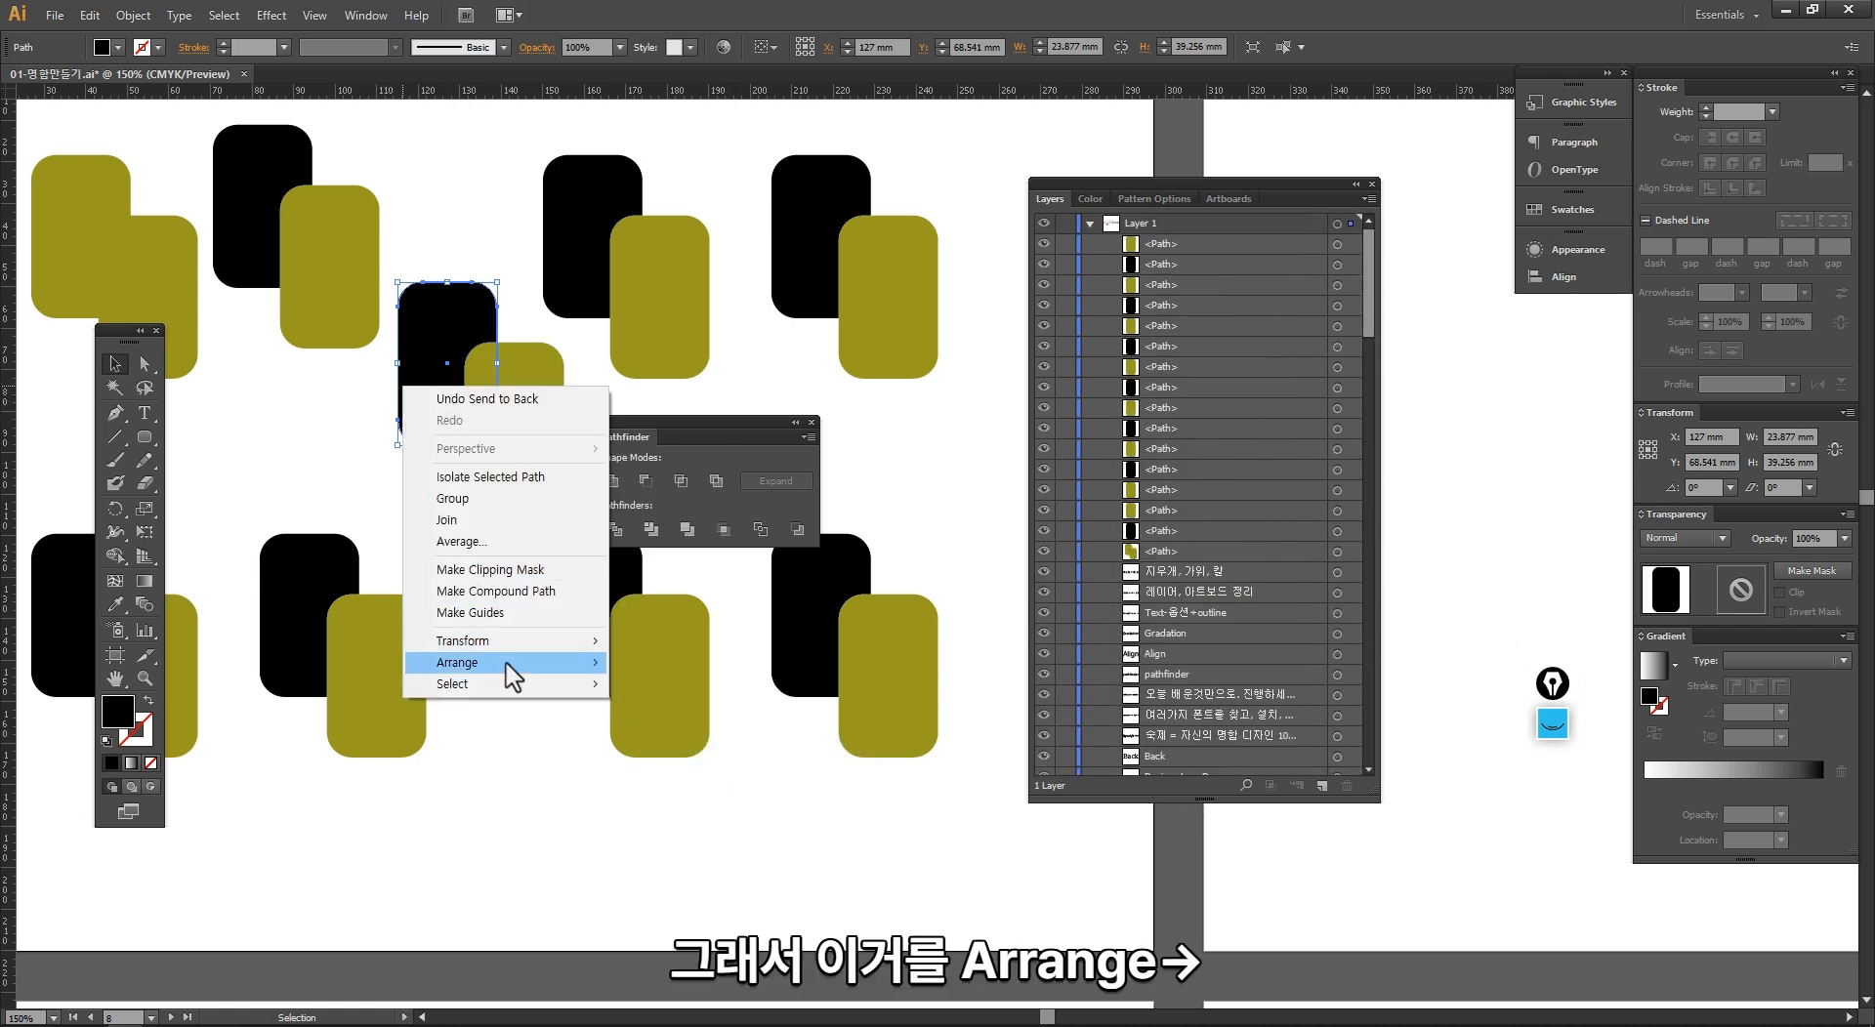
mouse_move(507, 663)
click(688, 668)
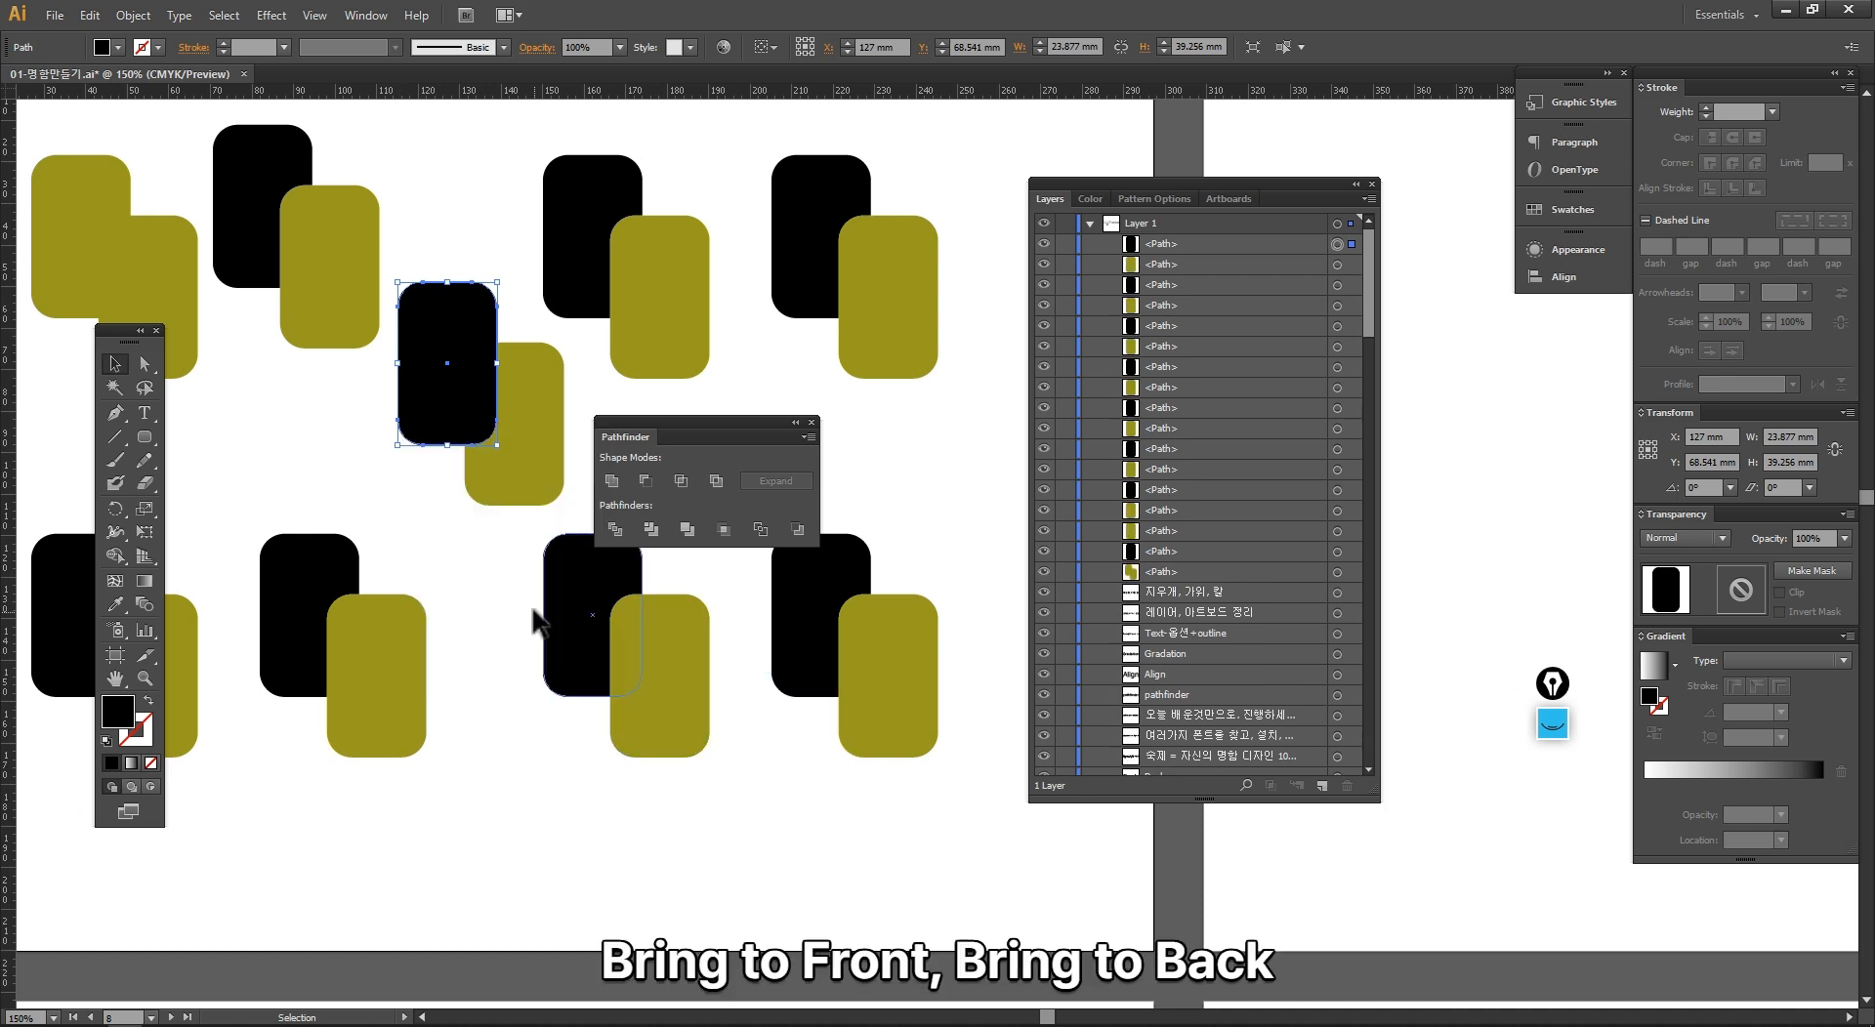
Step: Review the Arrange commands and their shortcuts for the diagonal copy's black rectangle
right_click(448, 410)
mouse_move(625, 690)
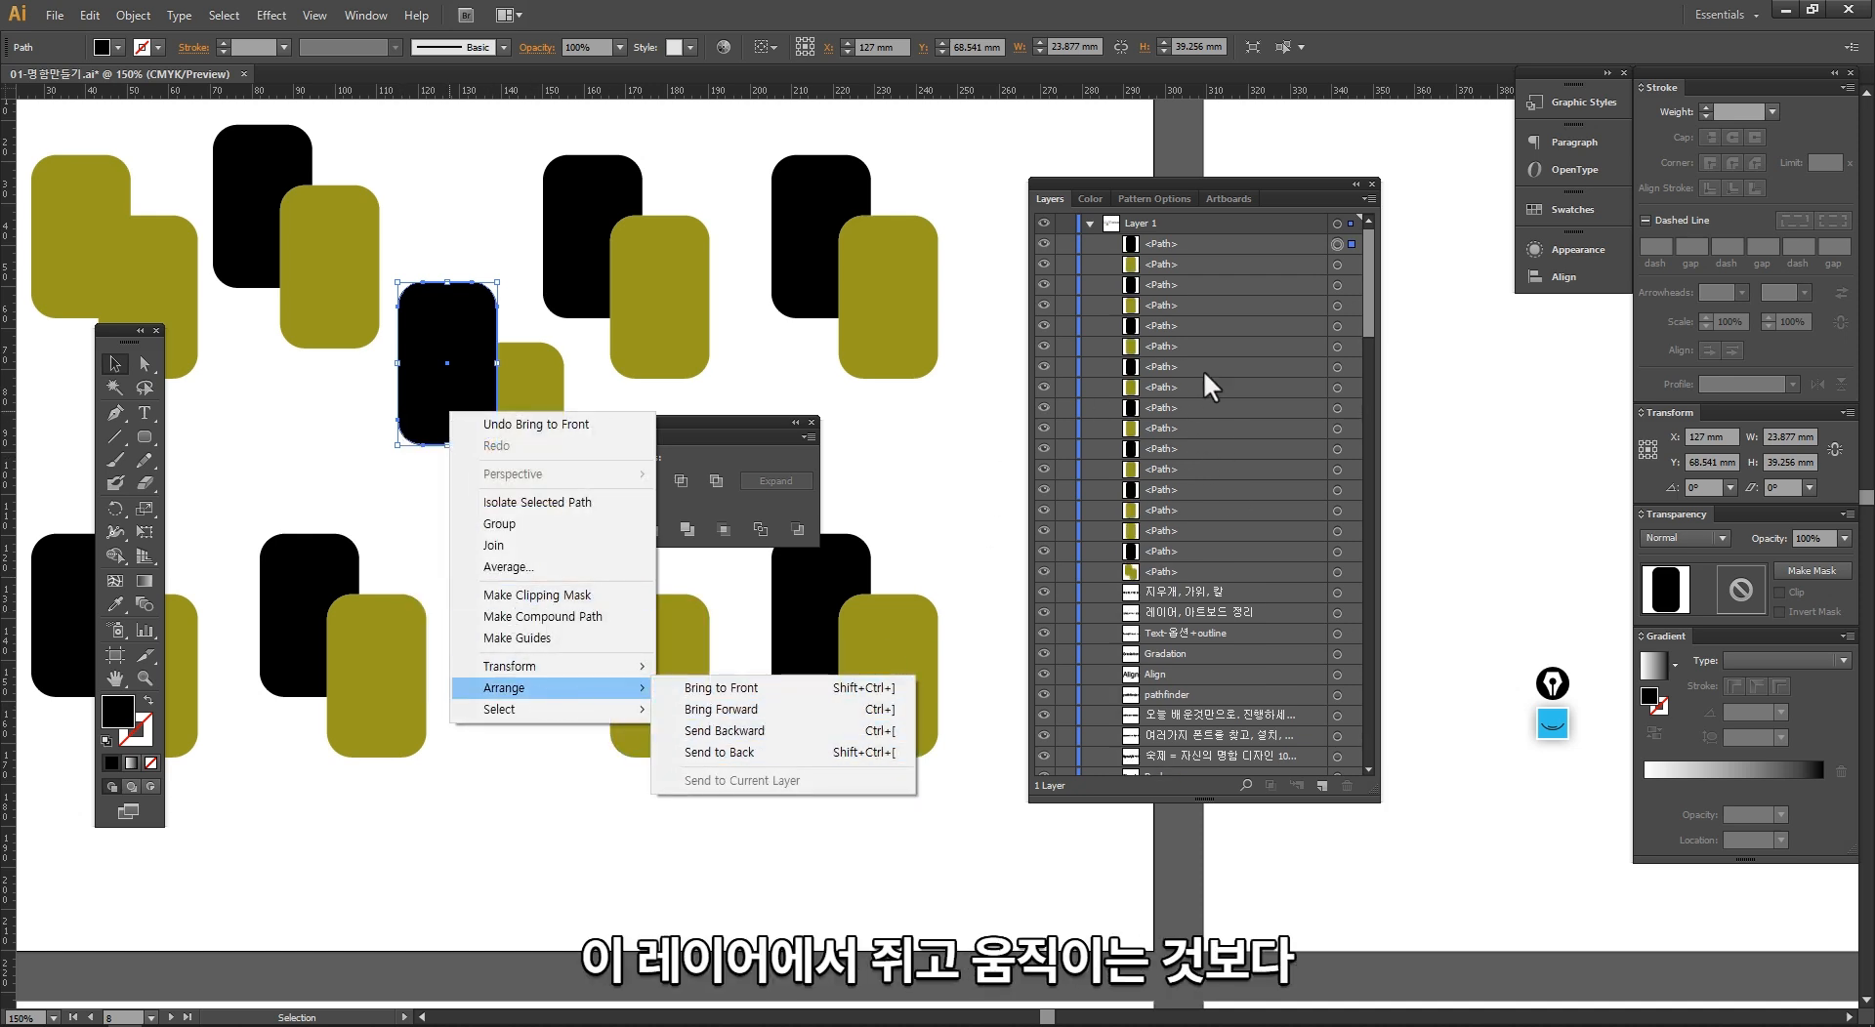
click(1217, 243)
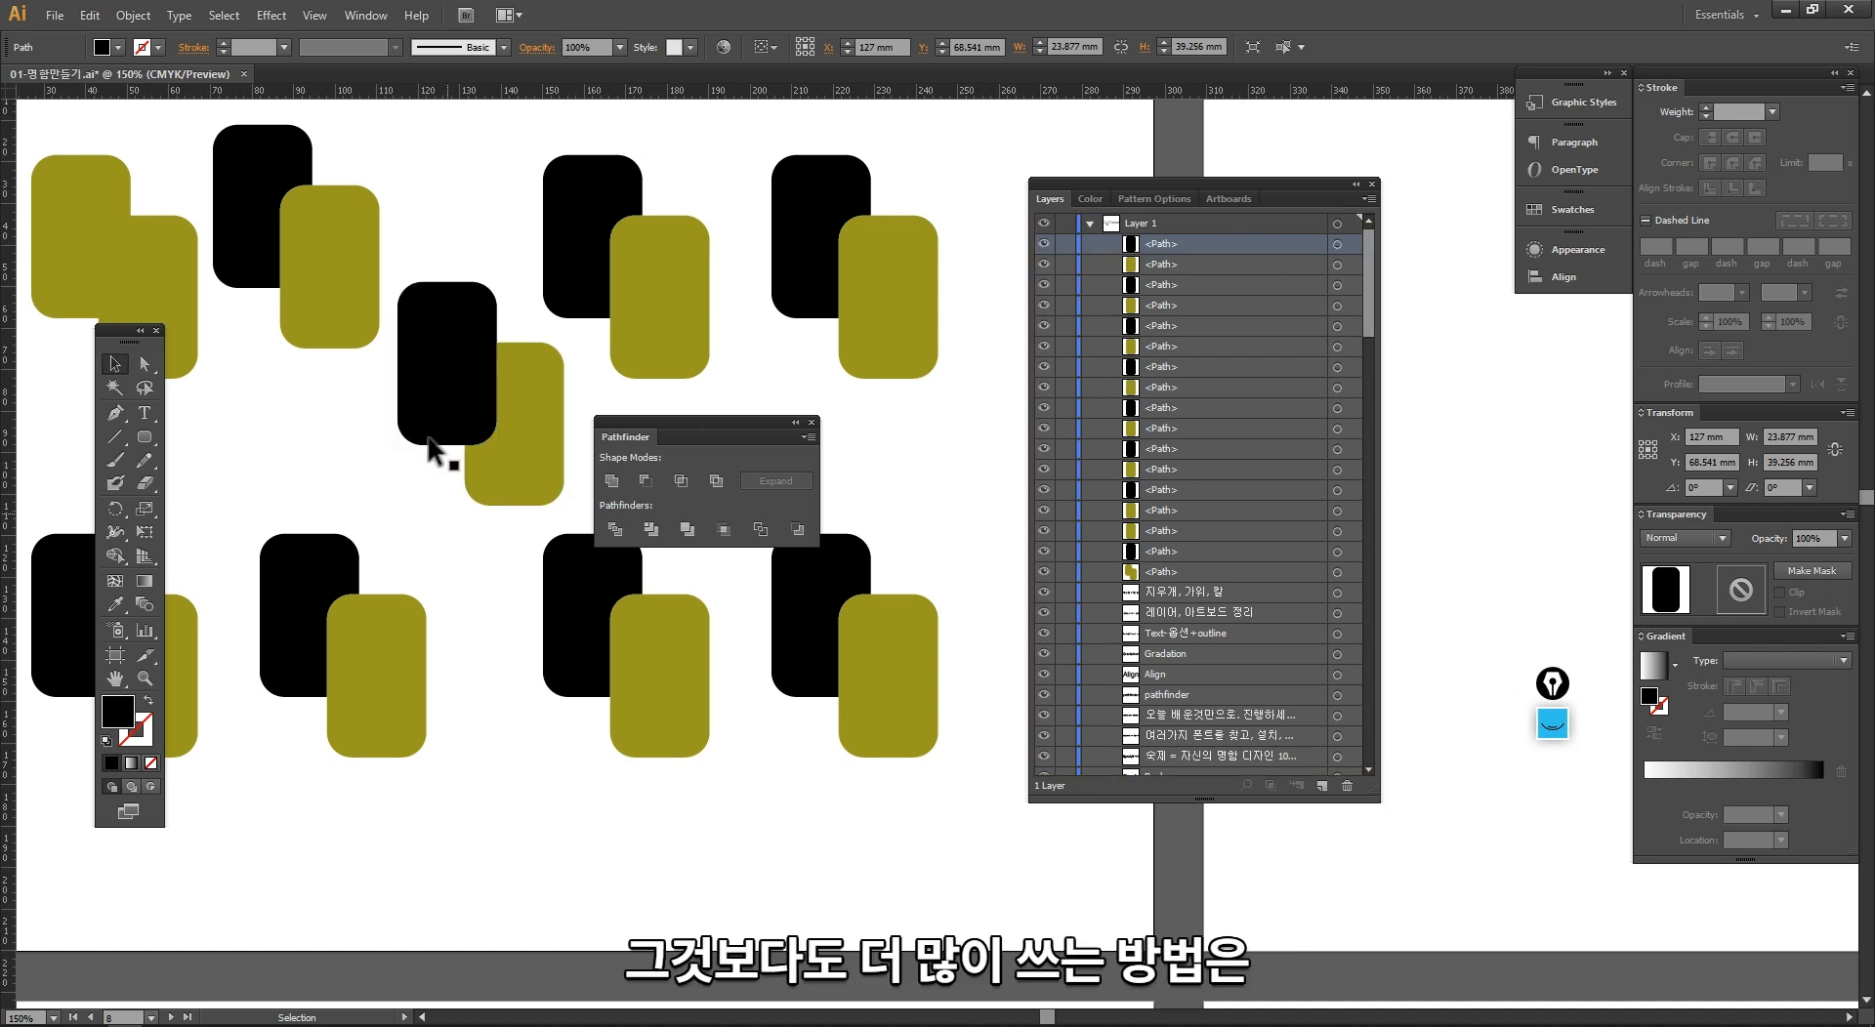
right_click(425, 406)
mouse_move(590, 688)
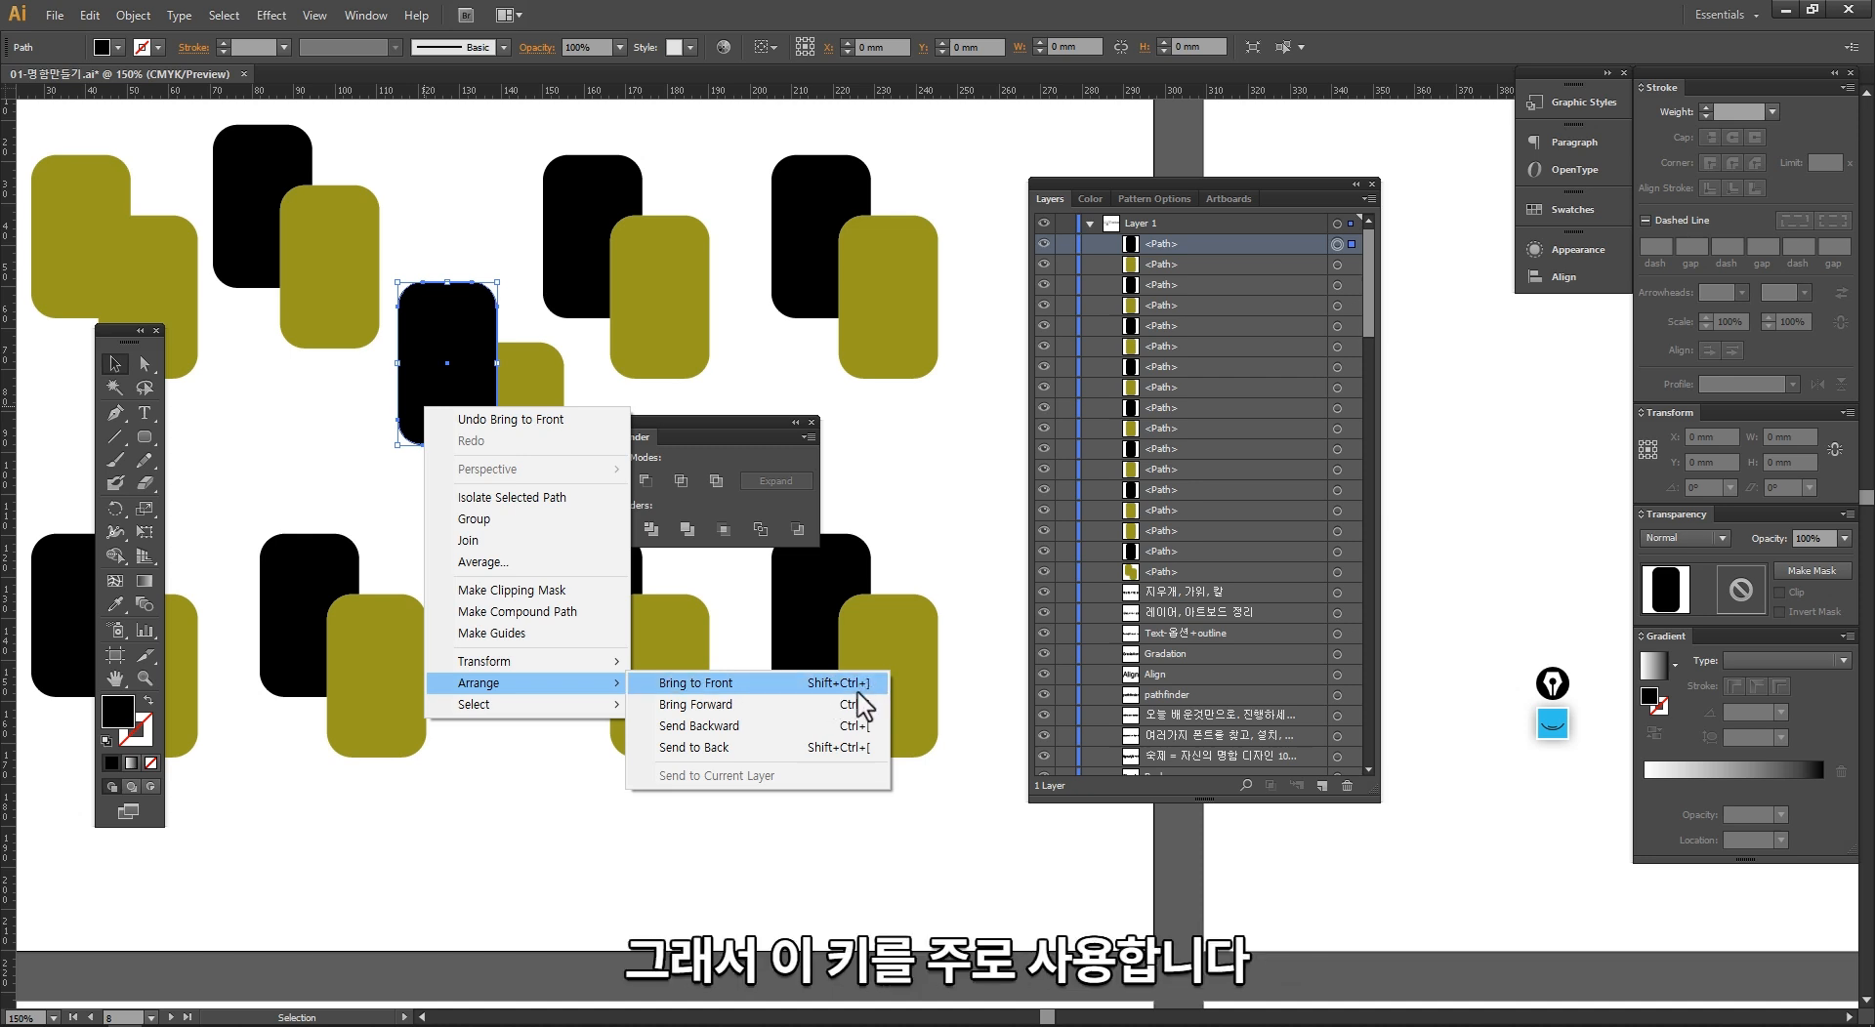
click(363, 472)
Step: Send the diagonal copy's black rectangle backward step by step until it lies below all the other rectangle paths
click(420, 396)
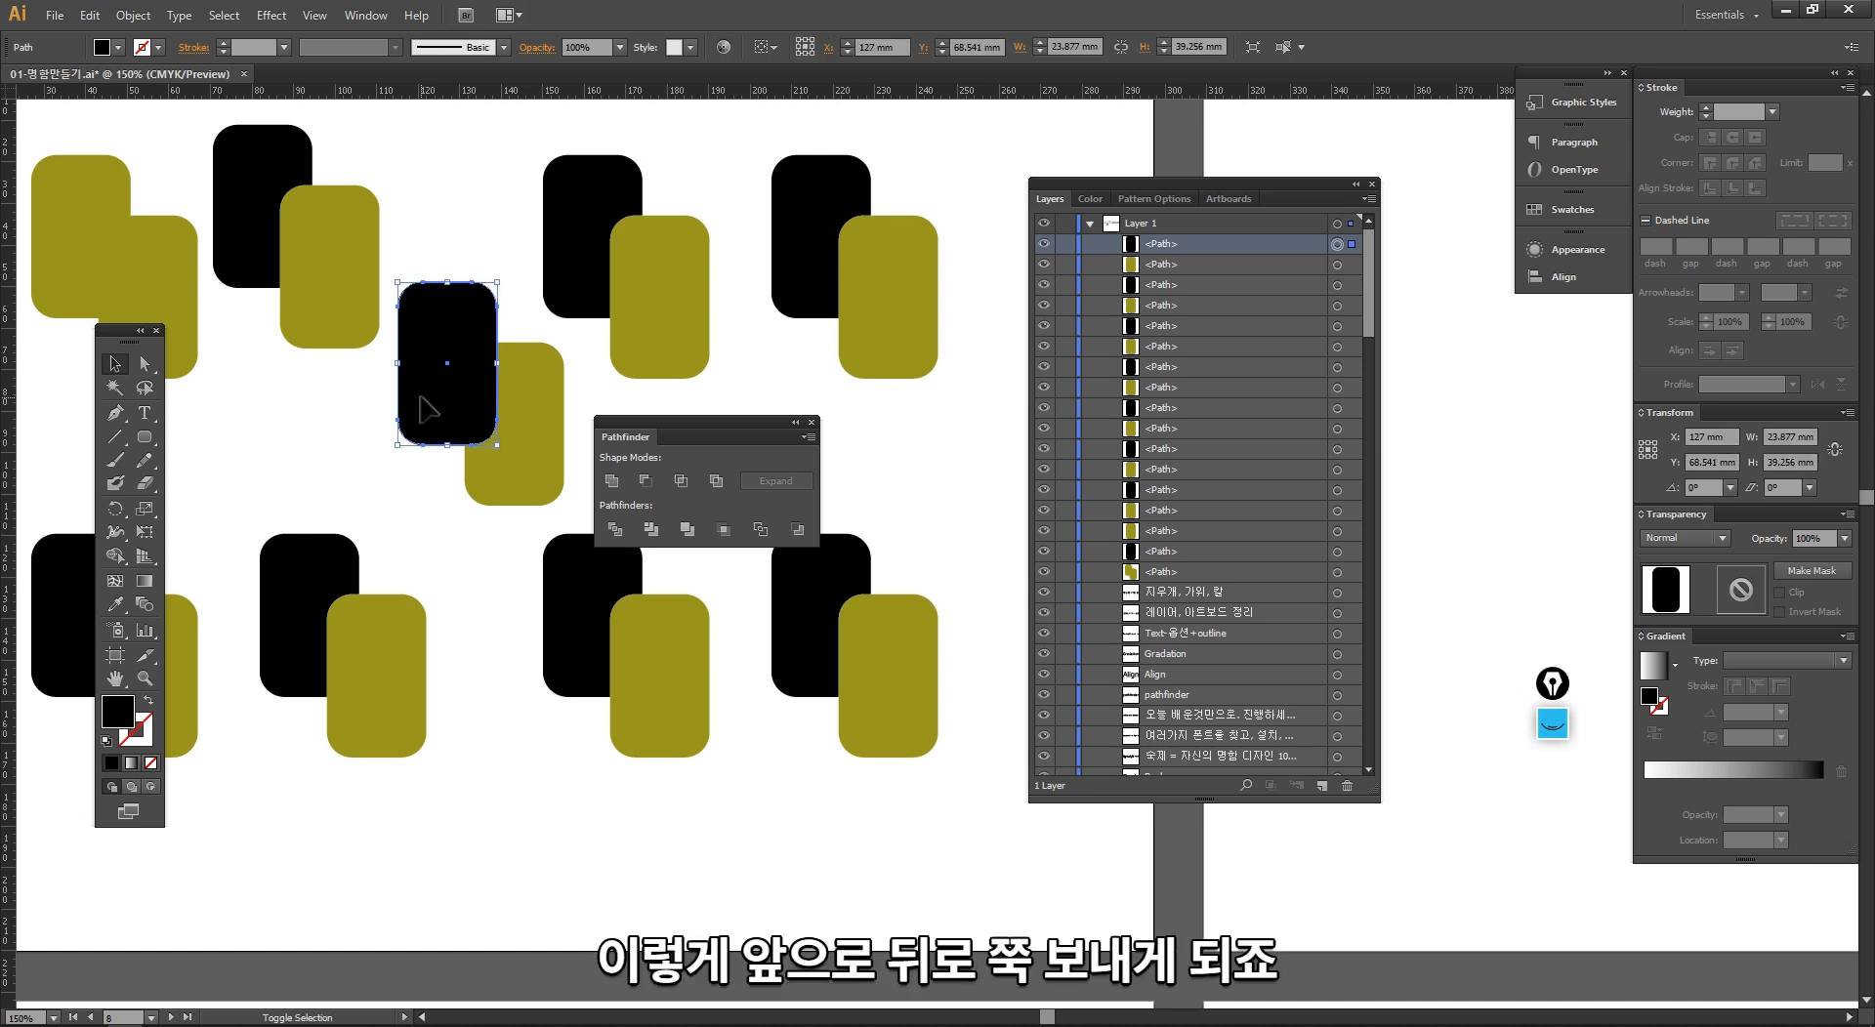
key(ctrl+bracketleft)
key(ctrl+bracketleft)
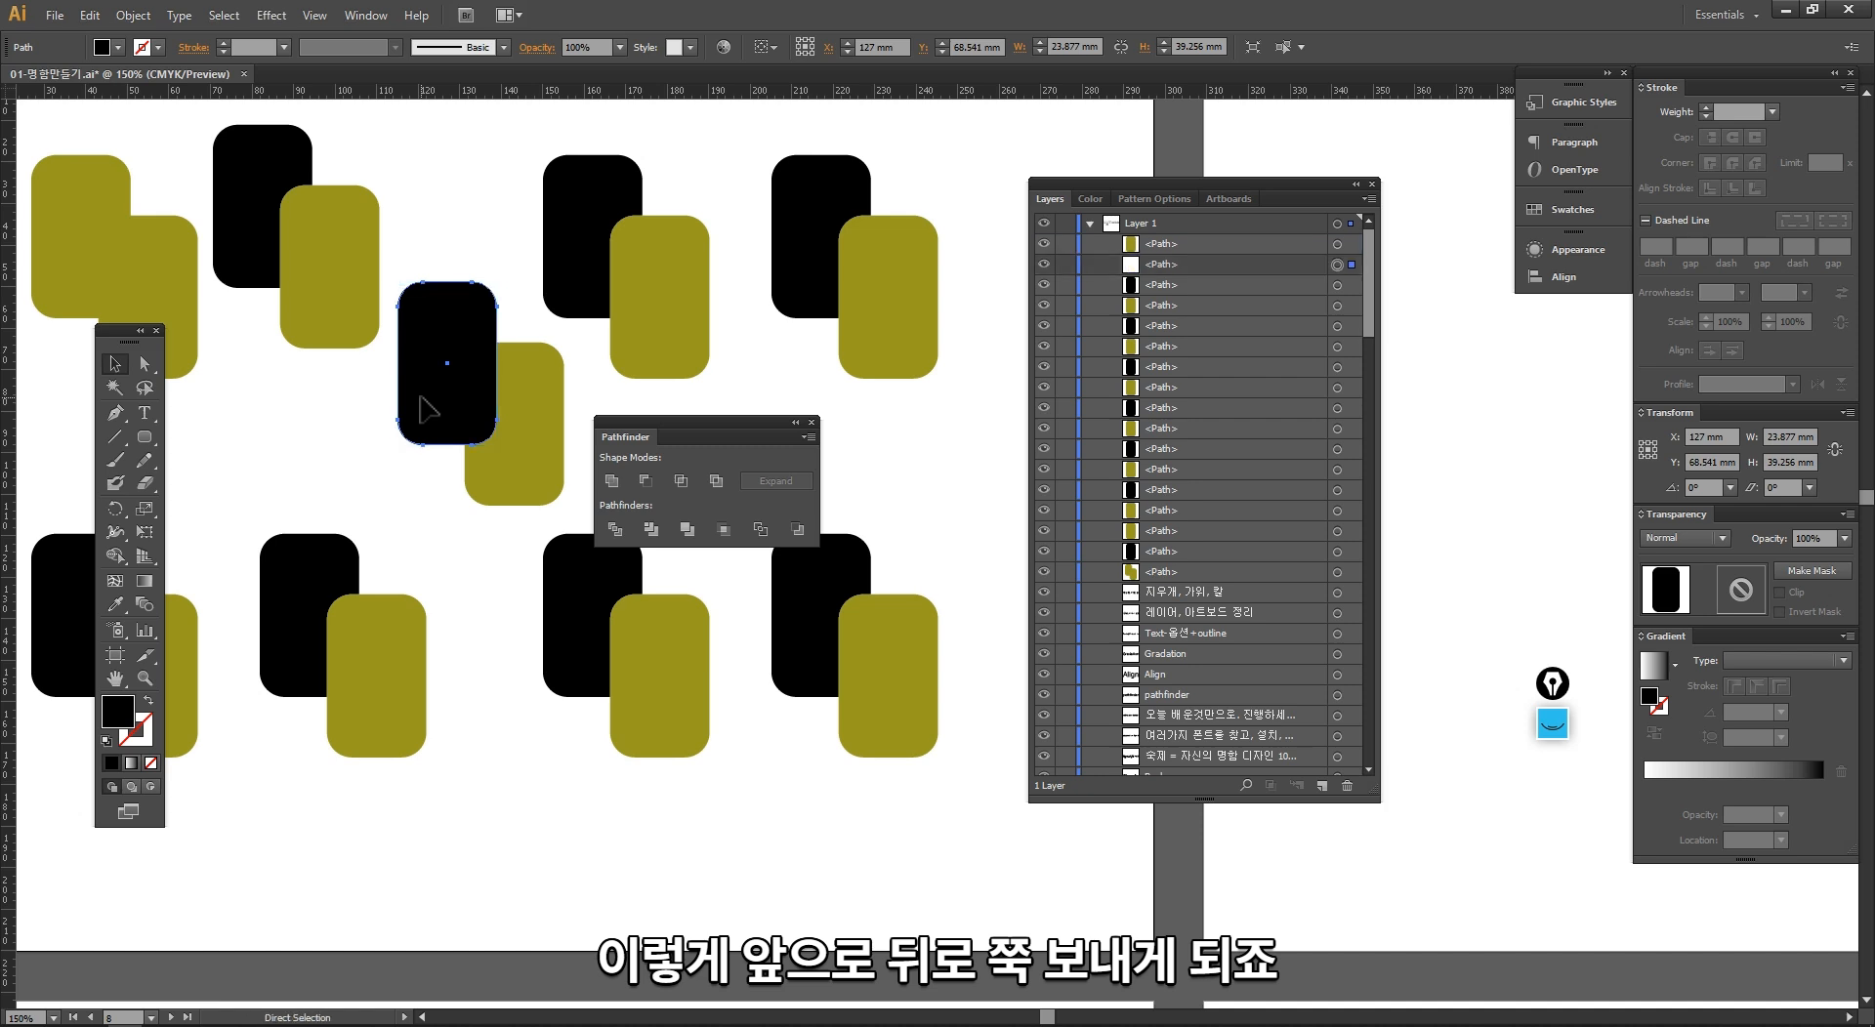
key(ctrl+bracketleft)
key(ctrl+bracketleft)
key(ctrl+bracketleft)
key(ctrl+bracketleft)
key(ctrl+bracketleft)
key(ctrl+bracketleft)
key(ctrl+bracketleft)
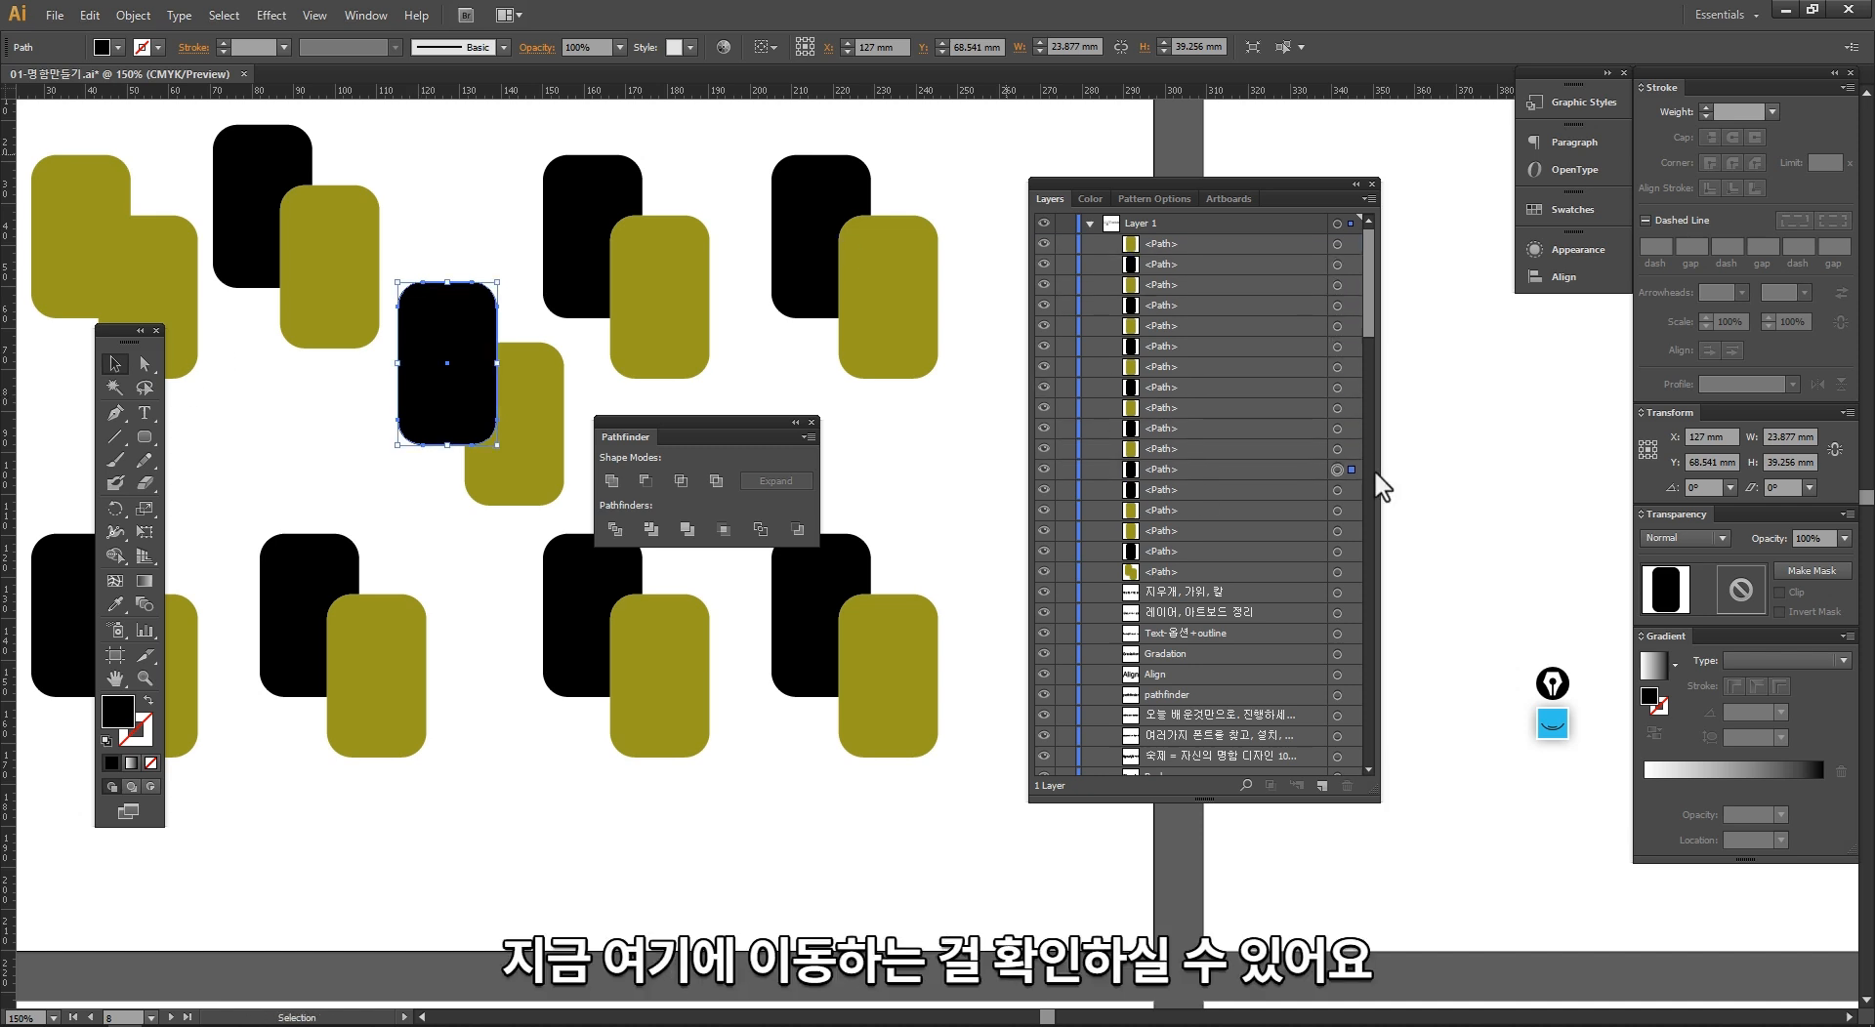
key(ctrl+bracketleft)
key(ctrl+bracketleft)
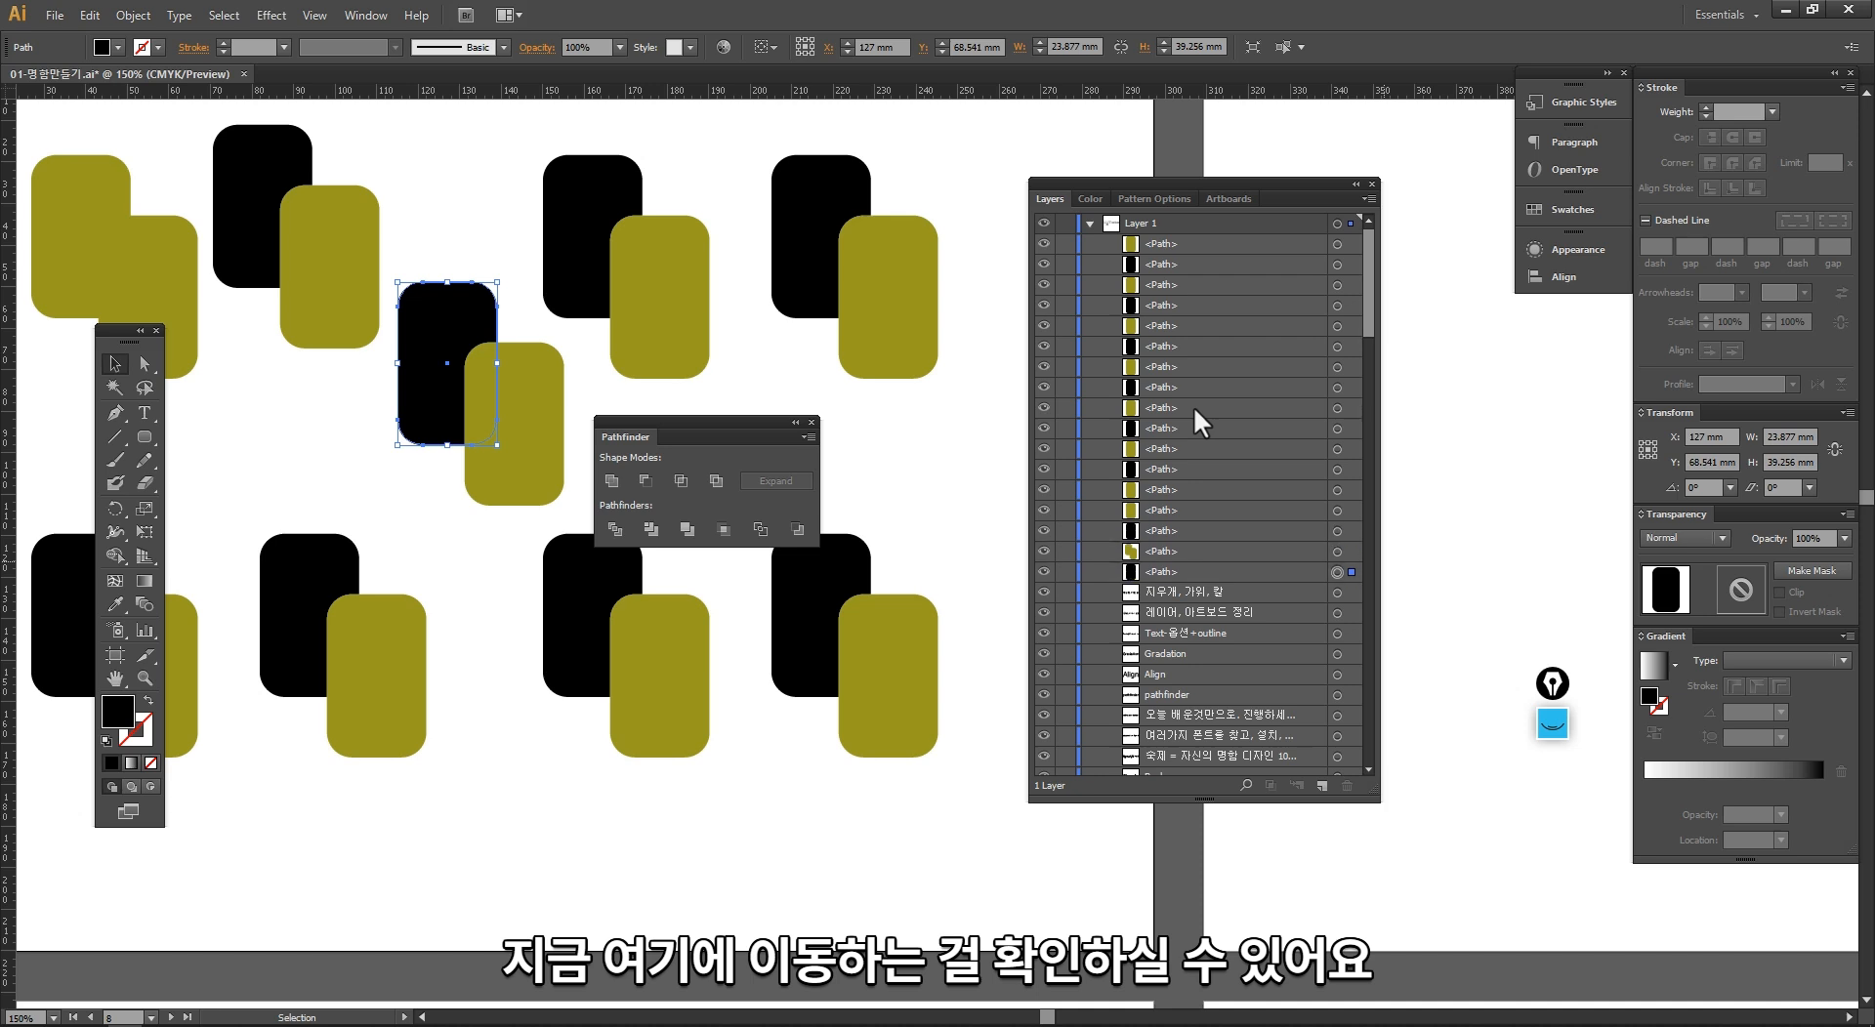
Step: Bring the diagonal copy's black rectangle forward step by step above its olive partner, and deselect it
key(ctrl+bracketright)
key(ctrl+bracketright)
key(ctrl+bracketright)
key(ctrl+bracketright)
key(ctrl+bracketright)
key(ctrl+bracketright)
key(ctrl+bracketright)
key(ctrl+bracketright)
key(ctrl+bracketright)
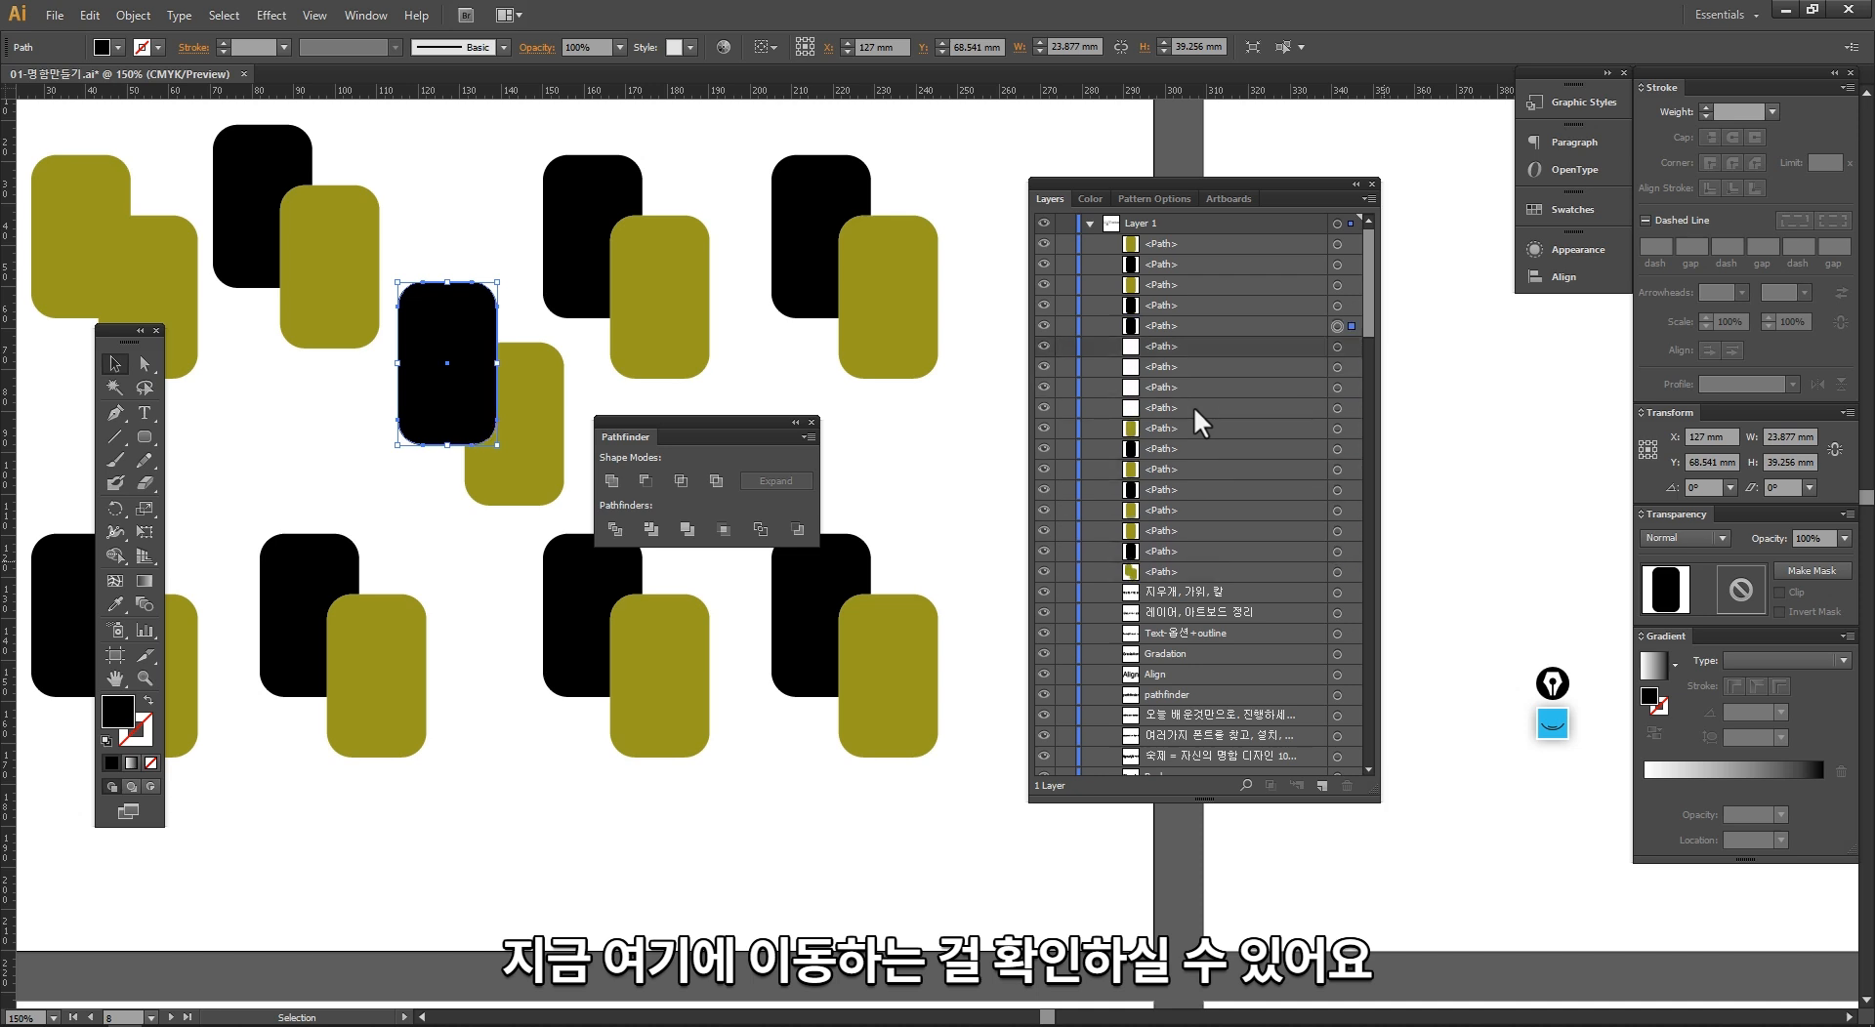
click(365, 442)
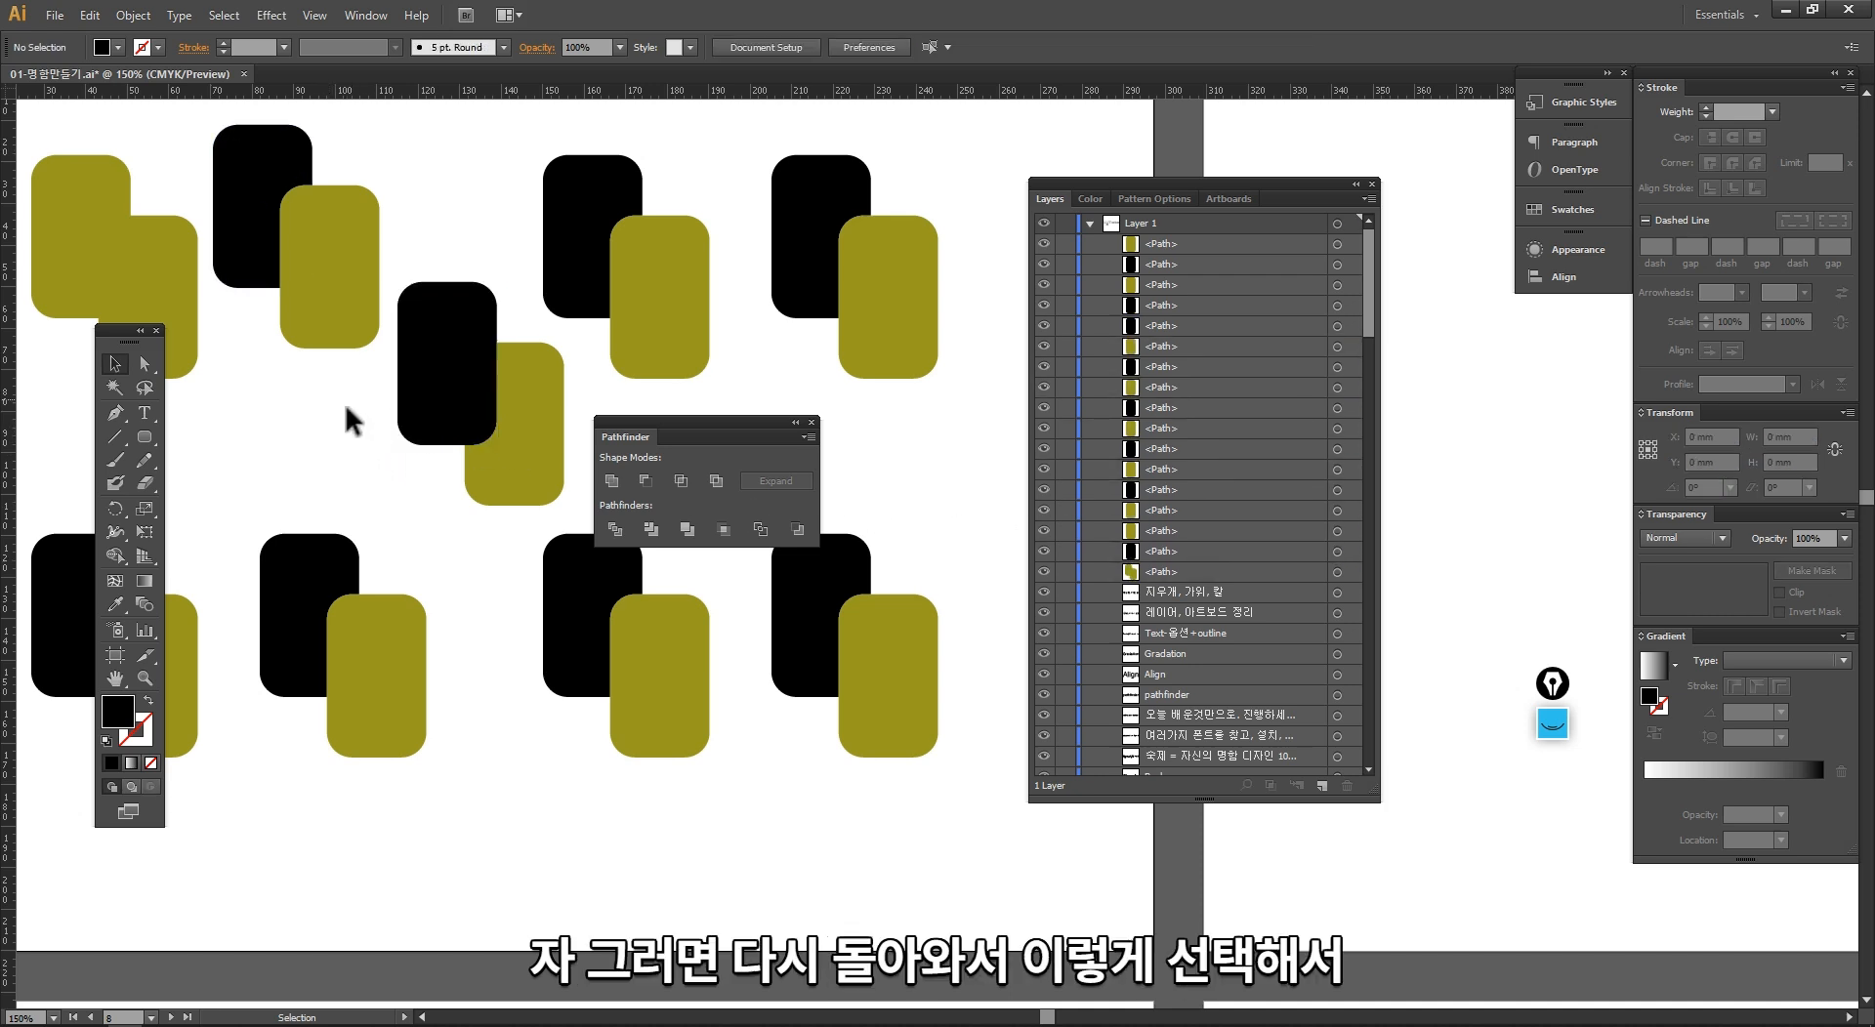
Step: Apply the Minus Front shape mode to the second upper-row pair, cutting the olive rectangle out of the black one
drag(353, 418, 337, 327)
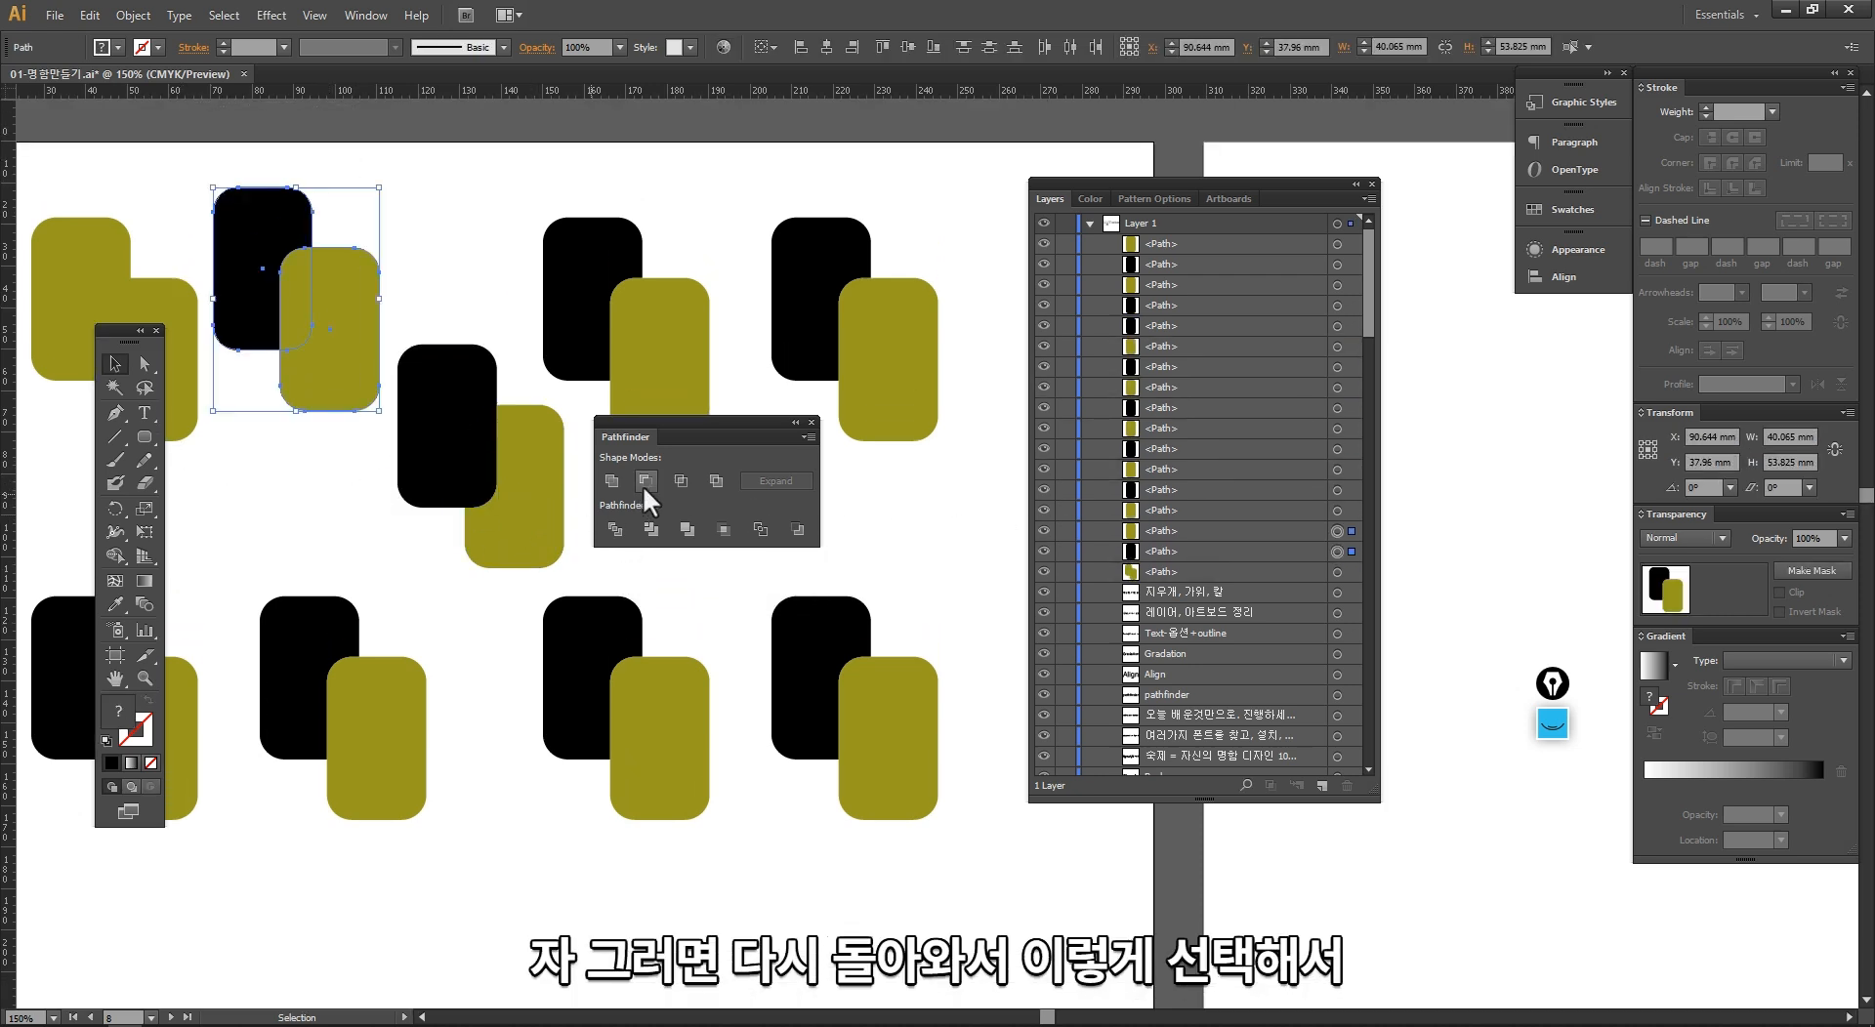
click(646, 481)
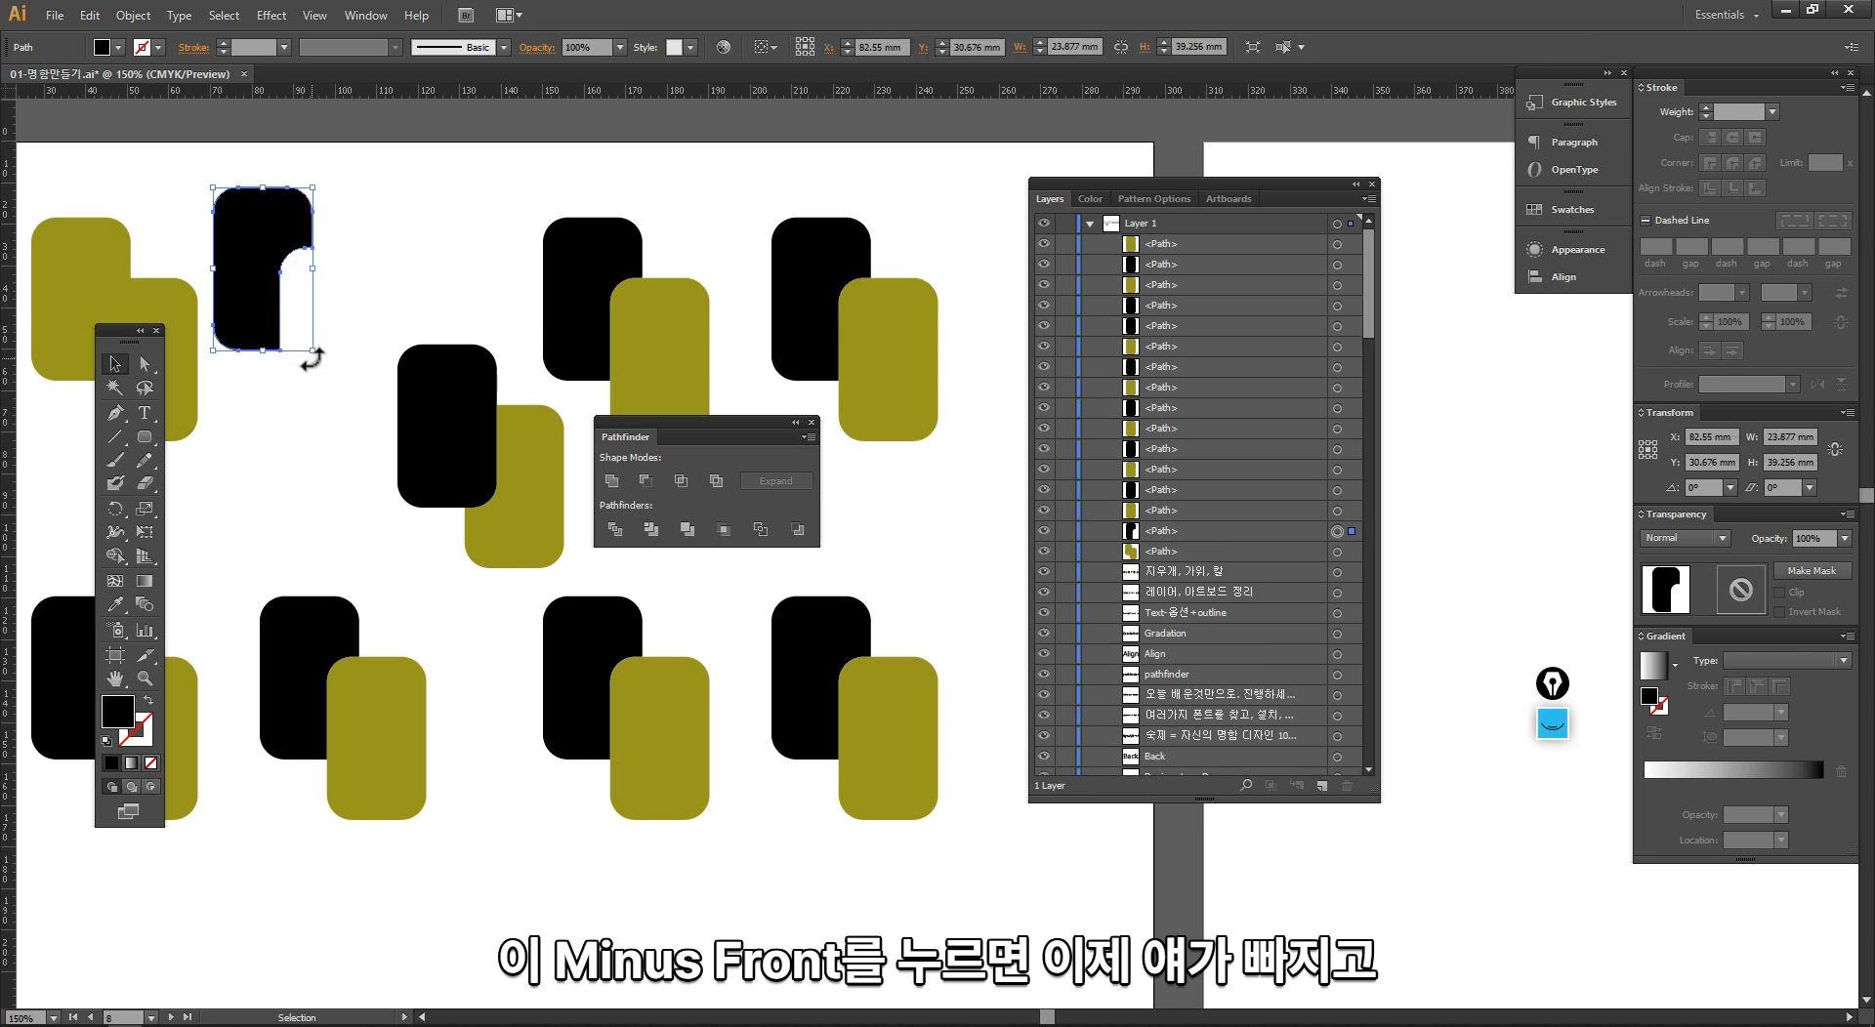
click(350, 474)
Step: Apply Minus Front to the diagonal copy and move the remaining olive shape next to the black cutout
drag(508, 601, 418, 488)
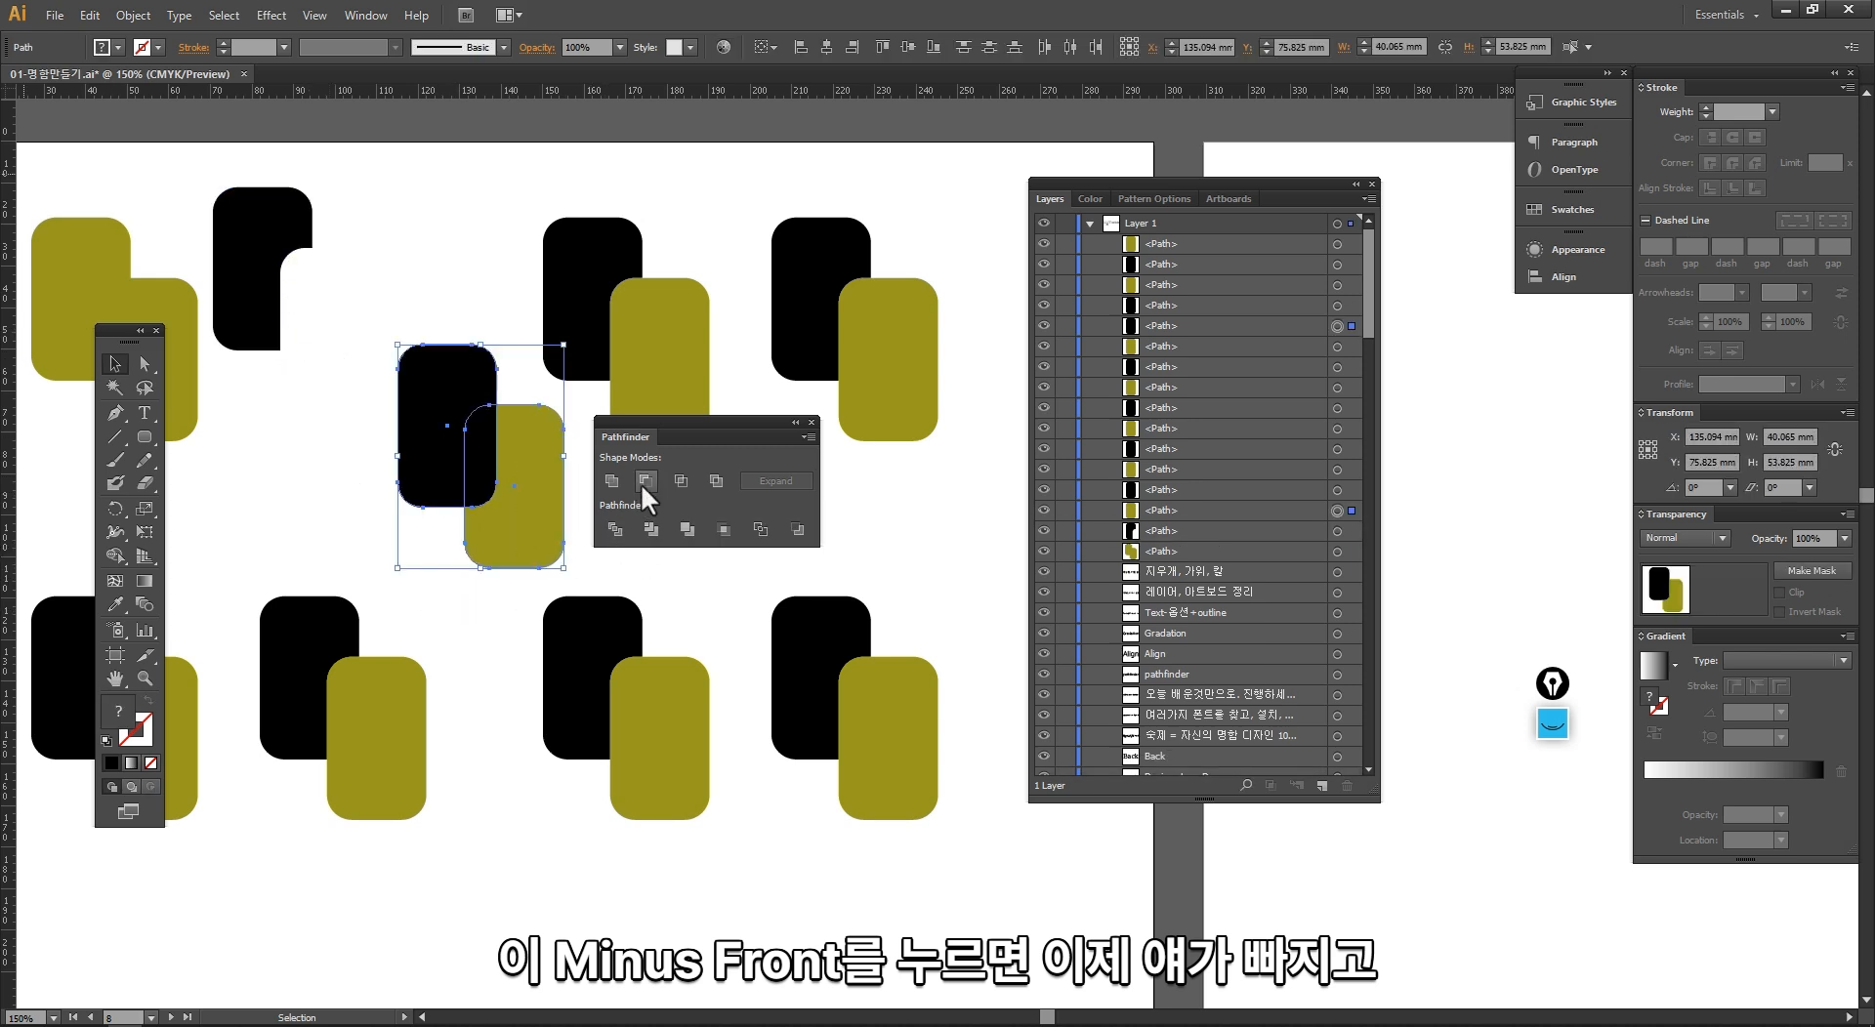
click(643, 480)
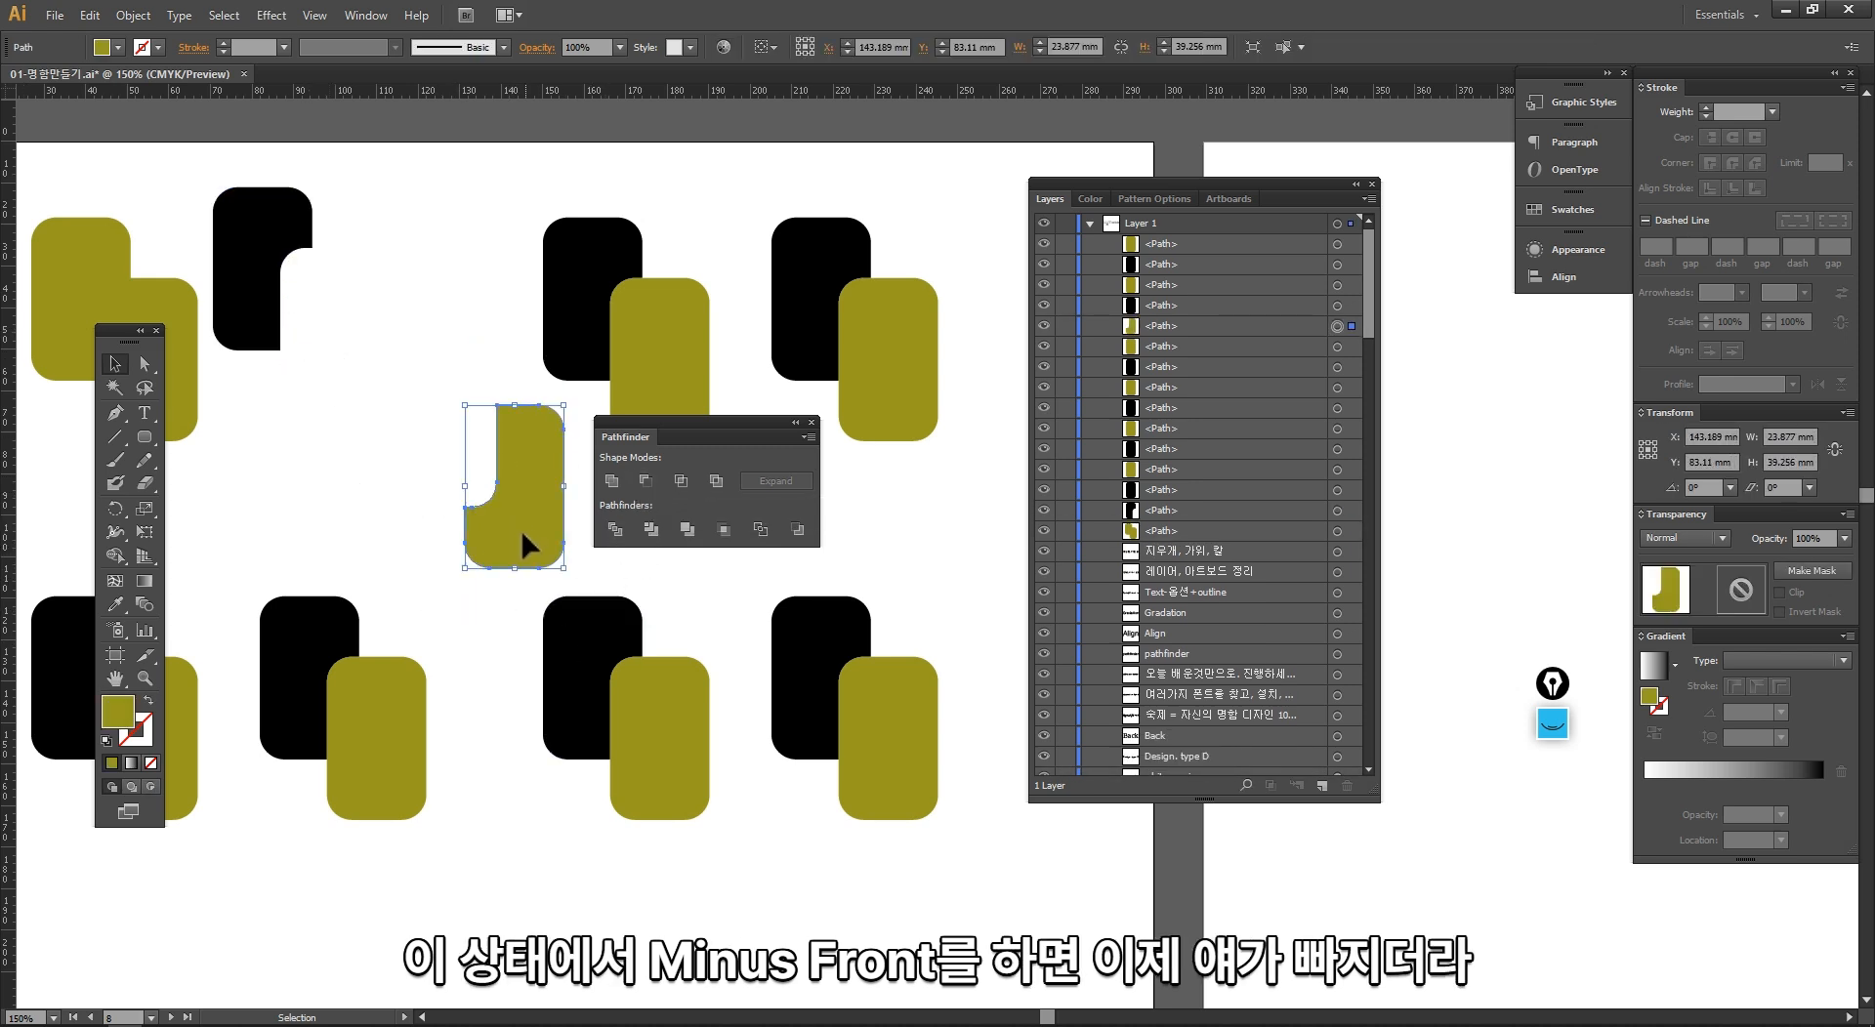
drag(516, 525, 352, 409)
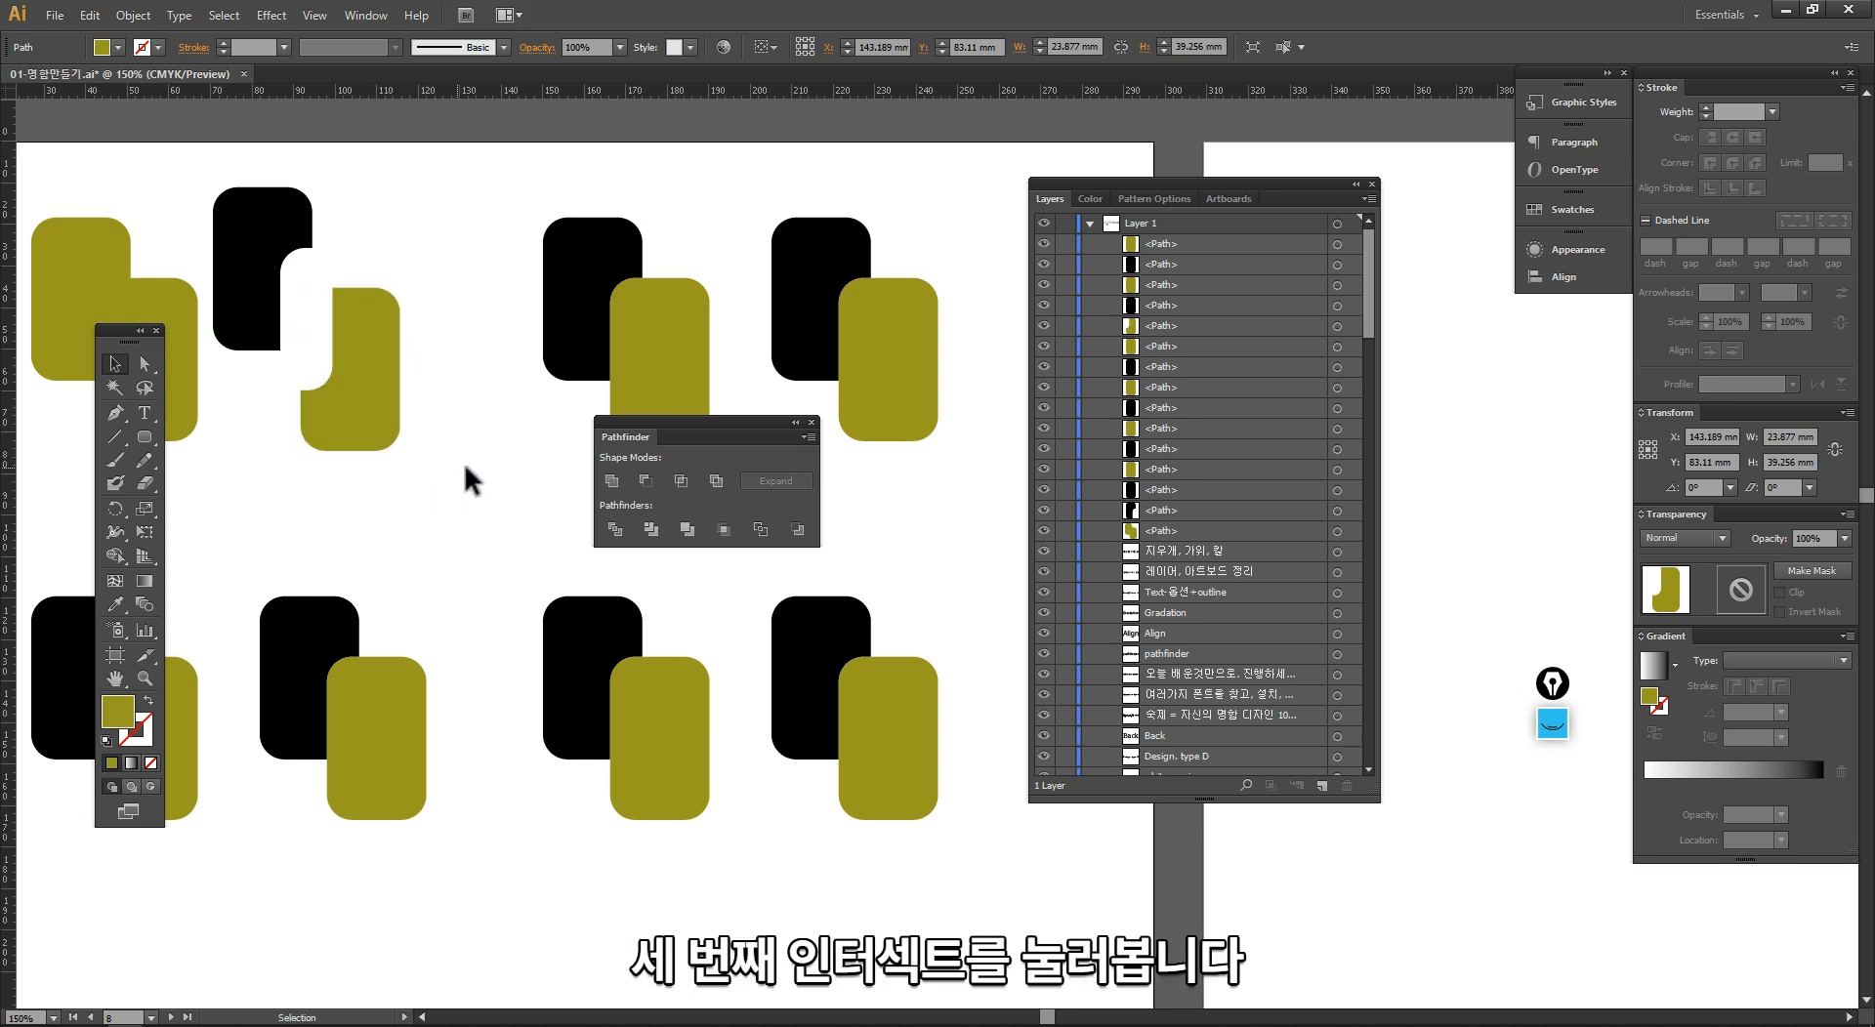
Step: Apply the Intersect shape mode to the next intact pair in the upper row
click(528, 508)
scroll(391, 498, right, 5)
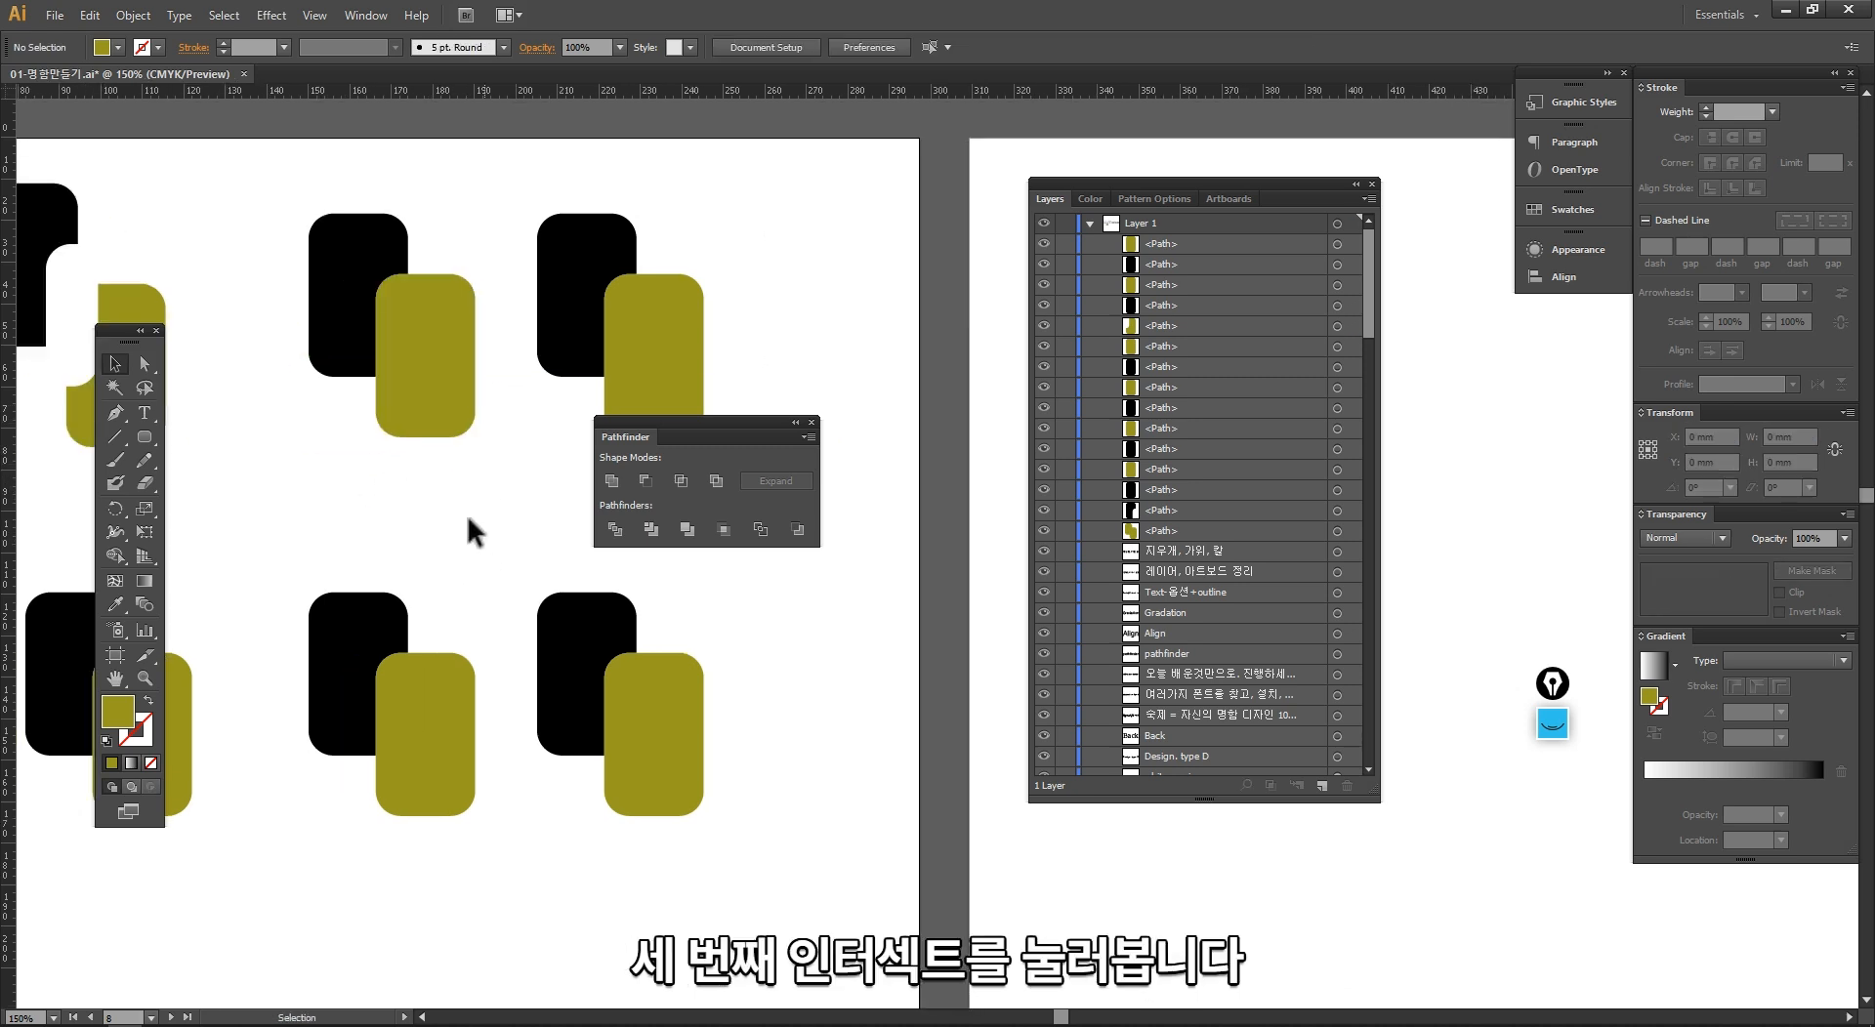
drag(459, 501, 292, 254)
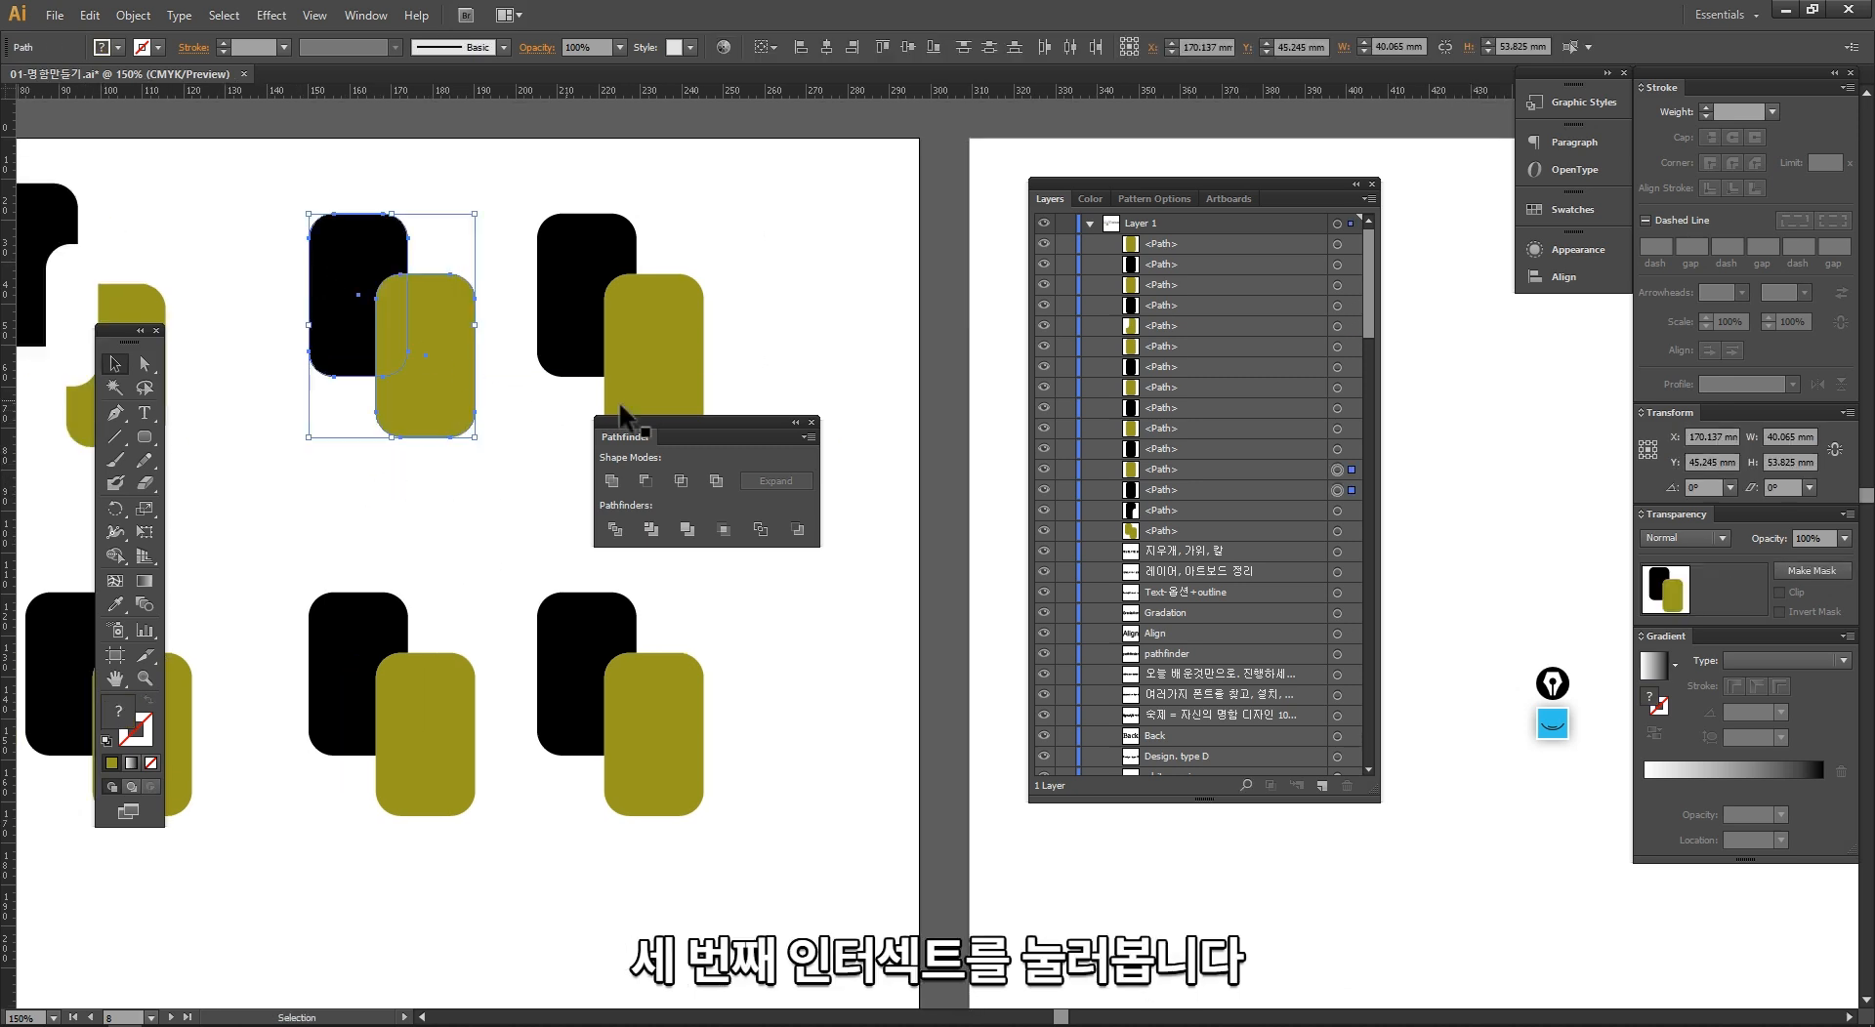
click(681, 481)
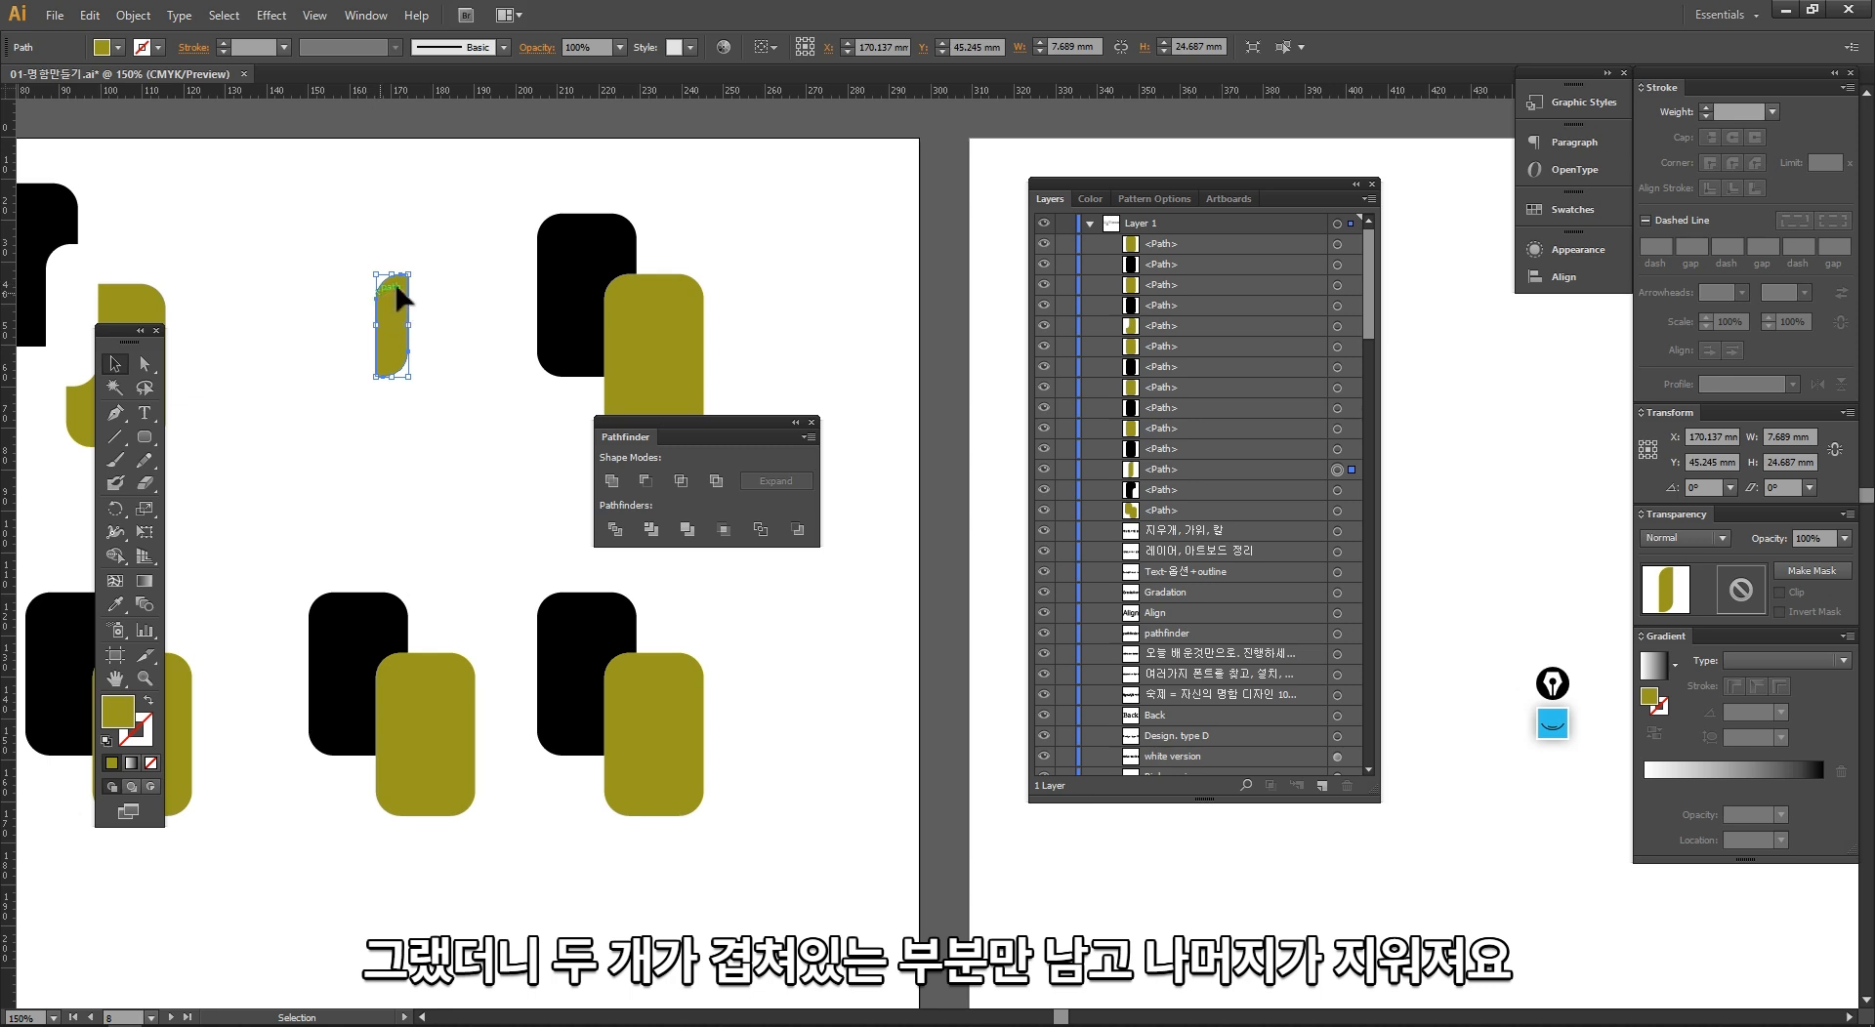
Step: Apply the Exclude shape mode to the last pair in the upper row
click(430, 420)
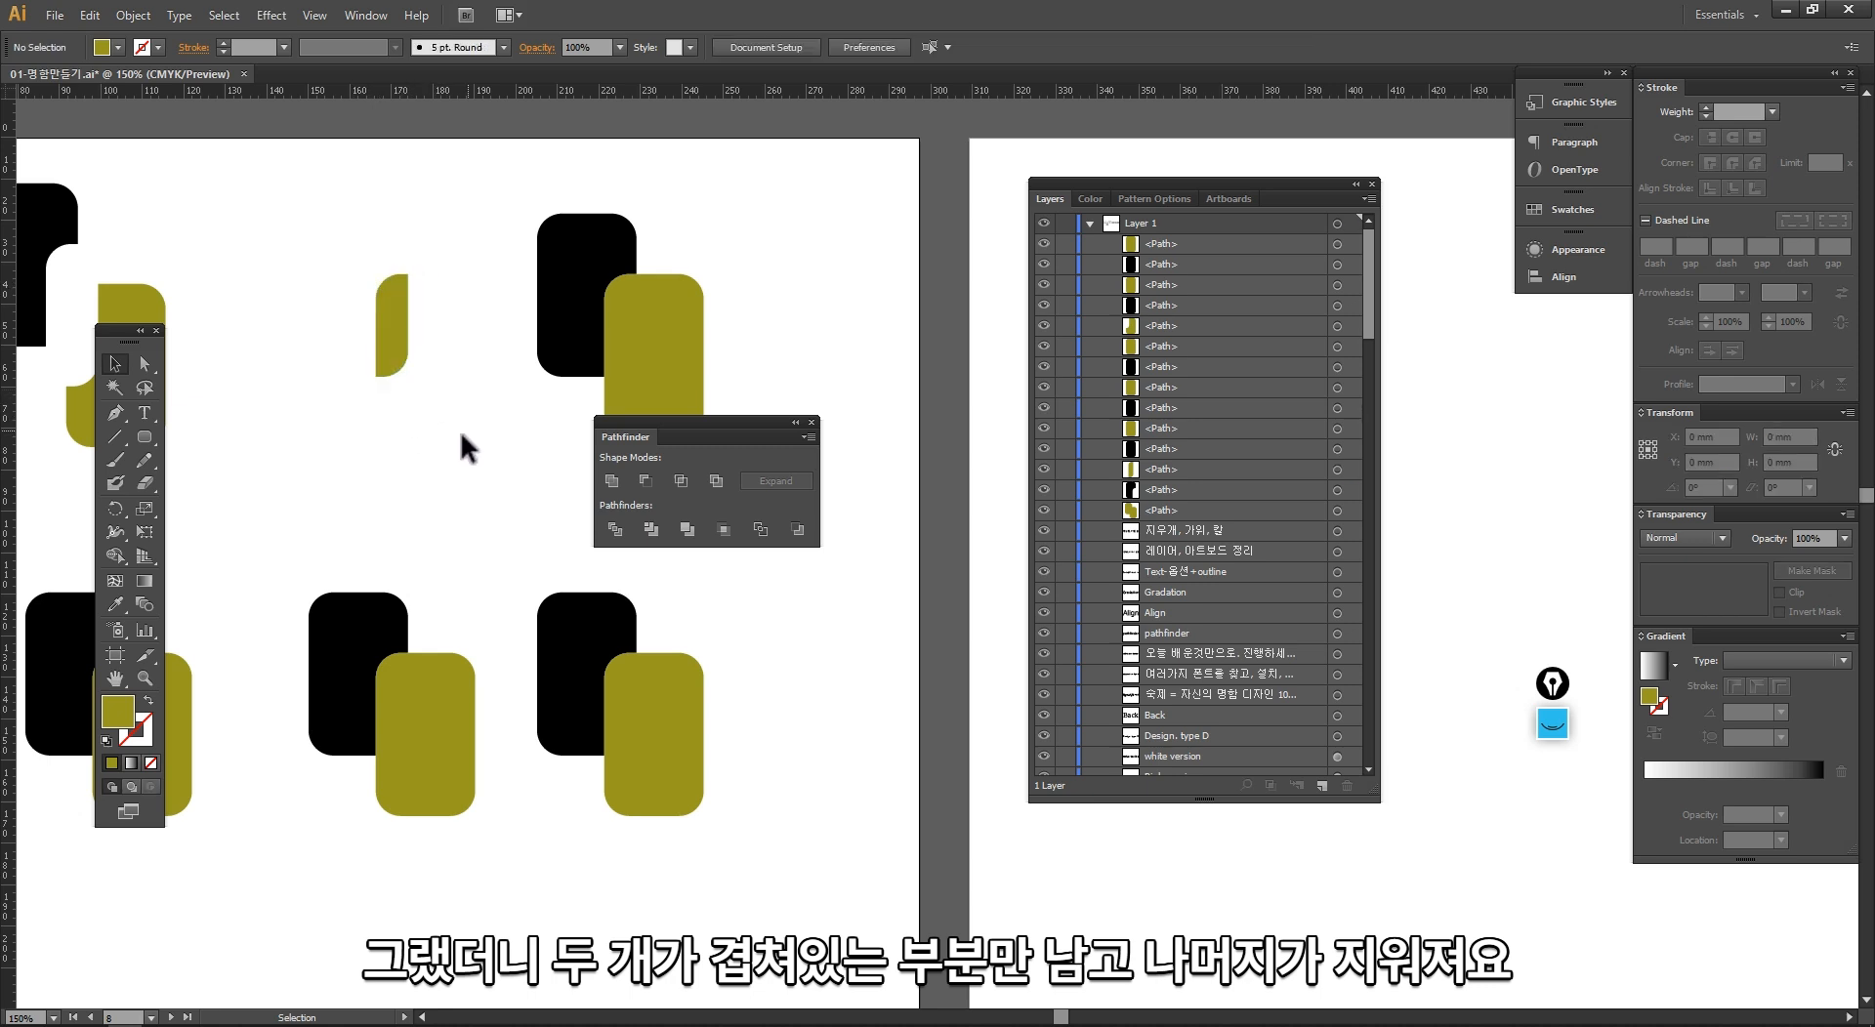
scroll(318, 423, right, 3)
drag(498, 478, 360, 194)
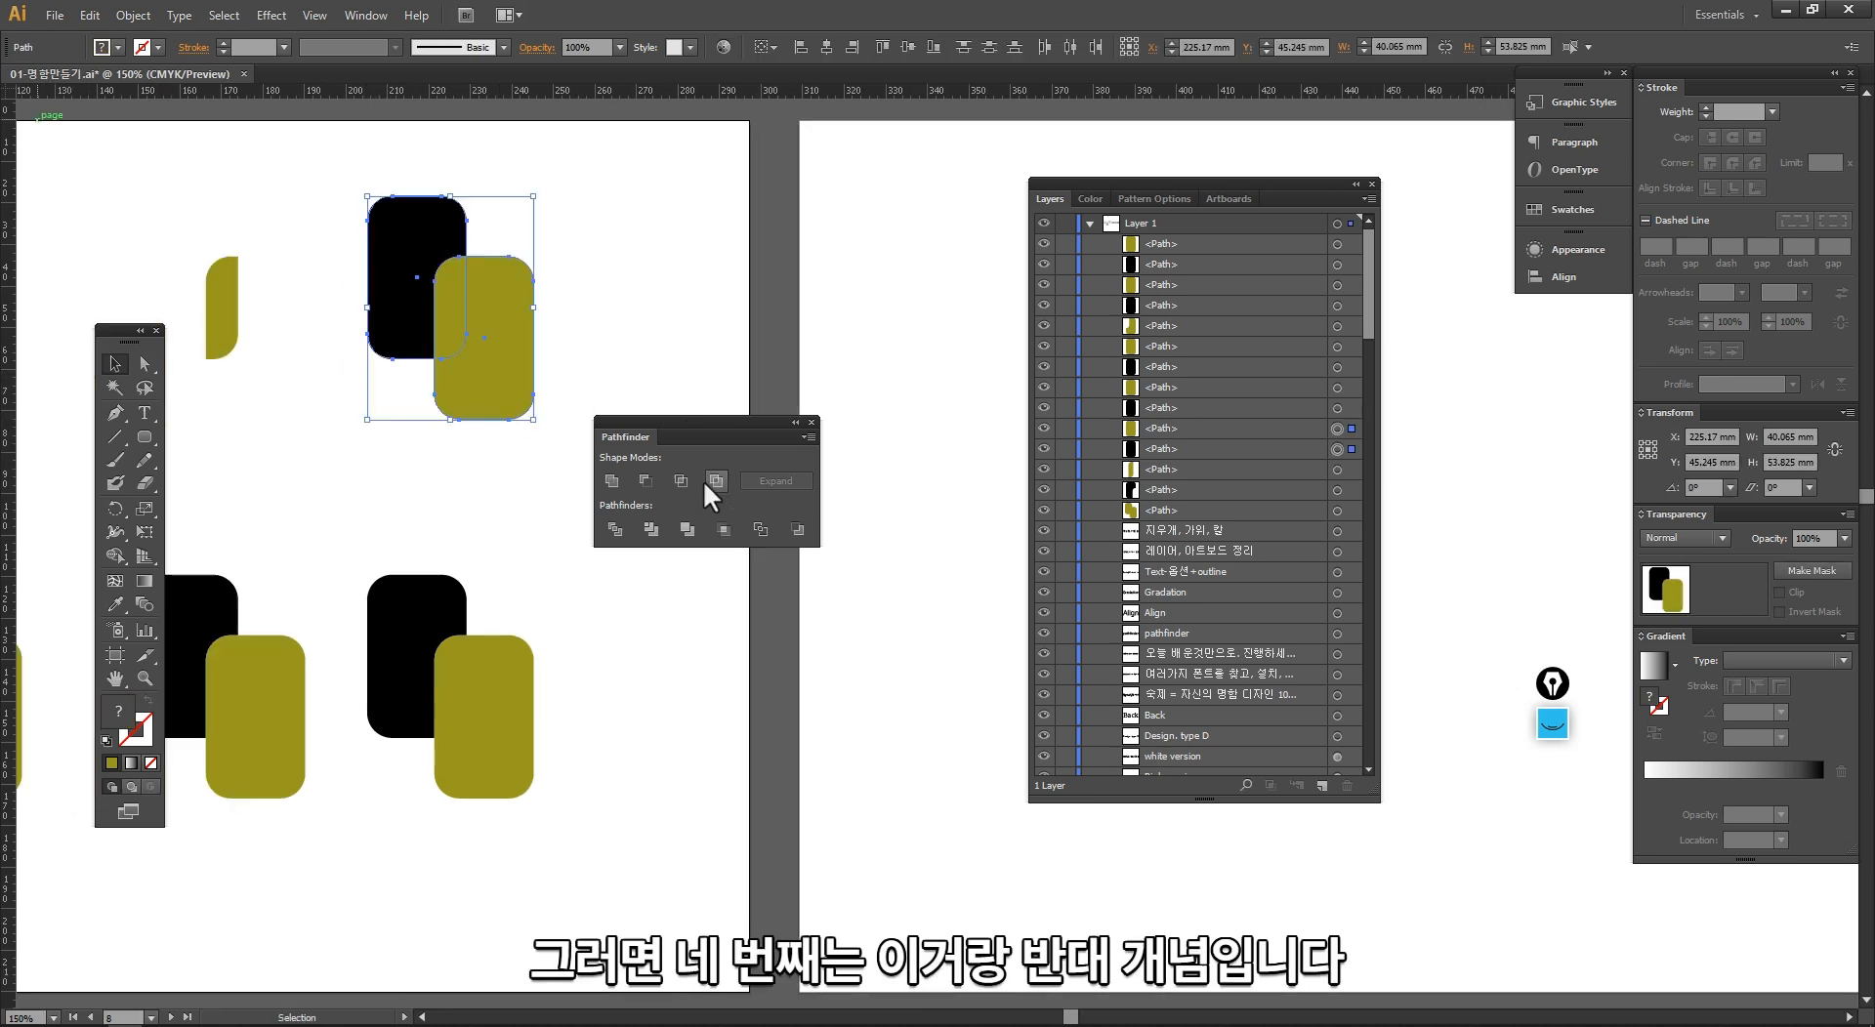
click(716, 480)
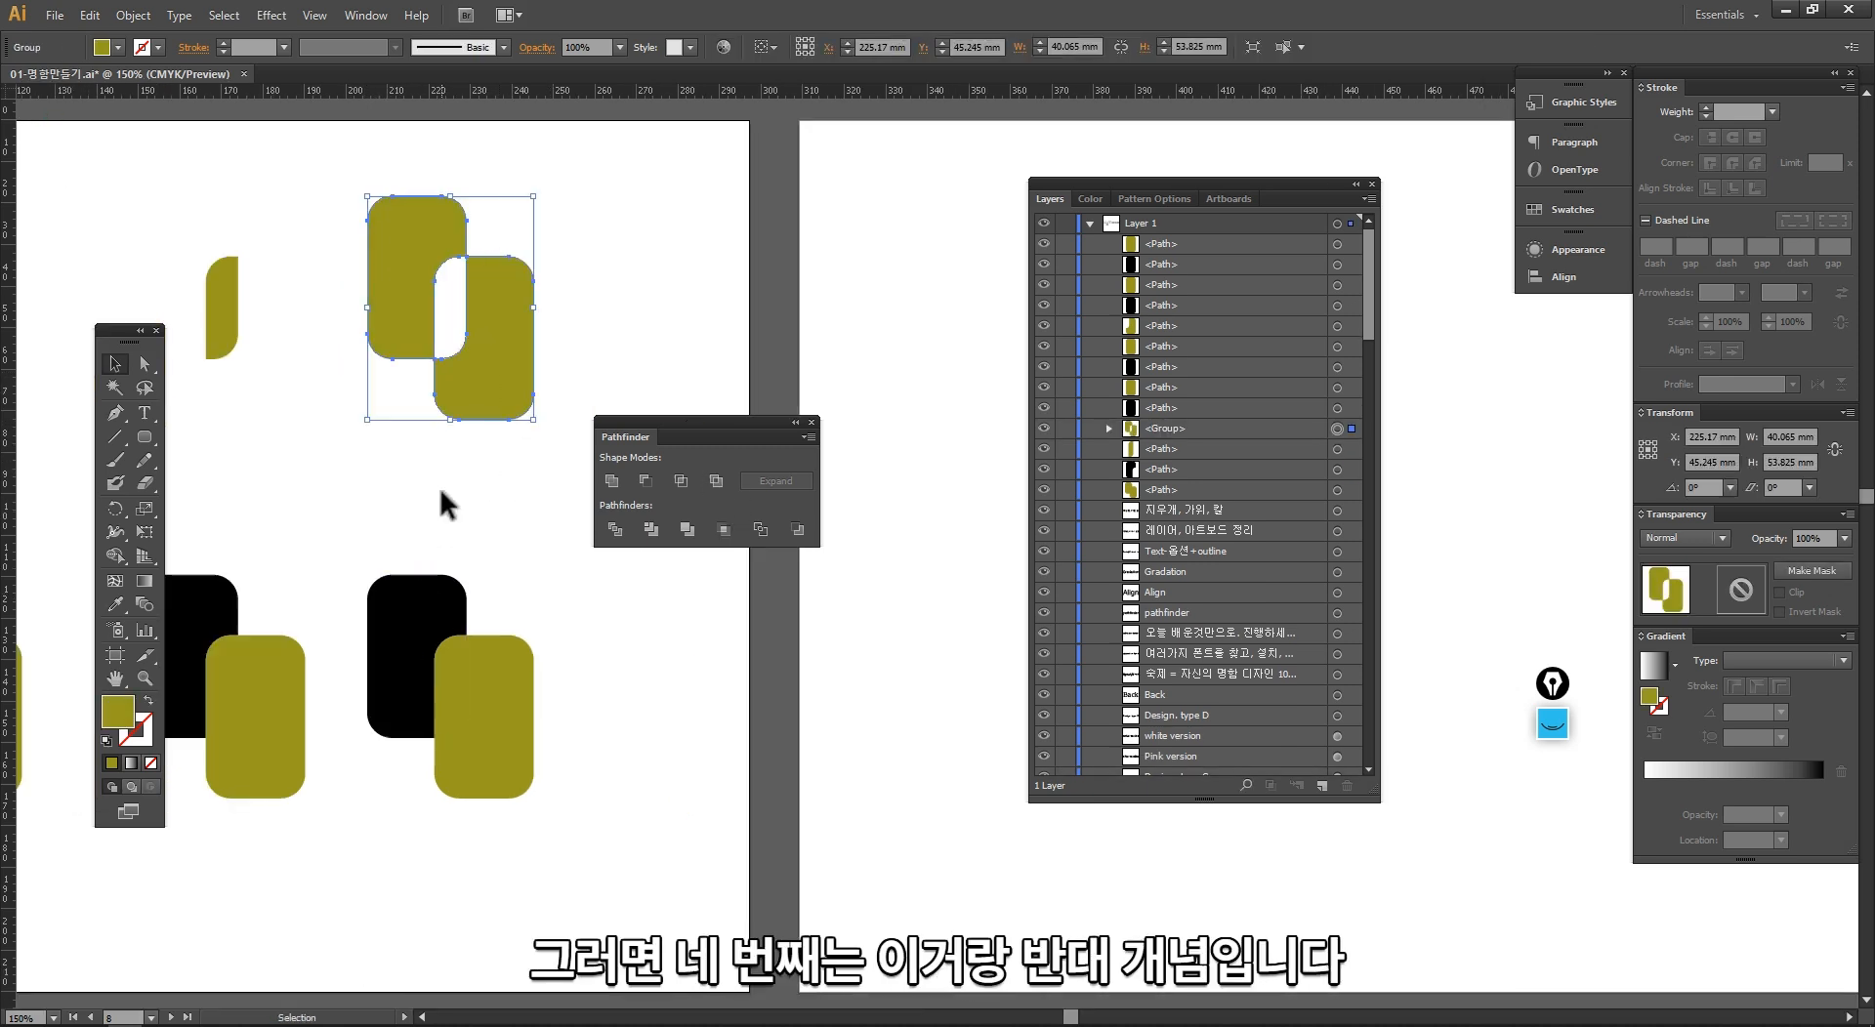
scroll(594, 407, left, 5)
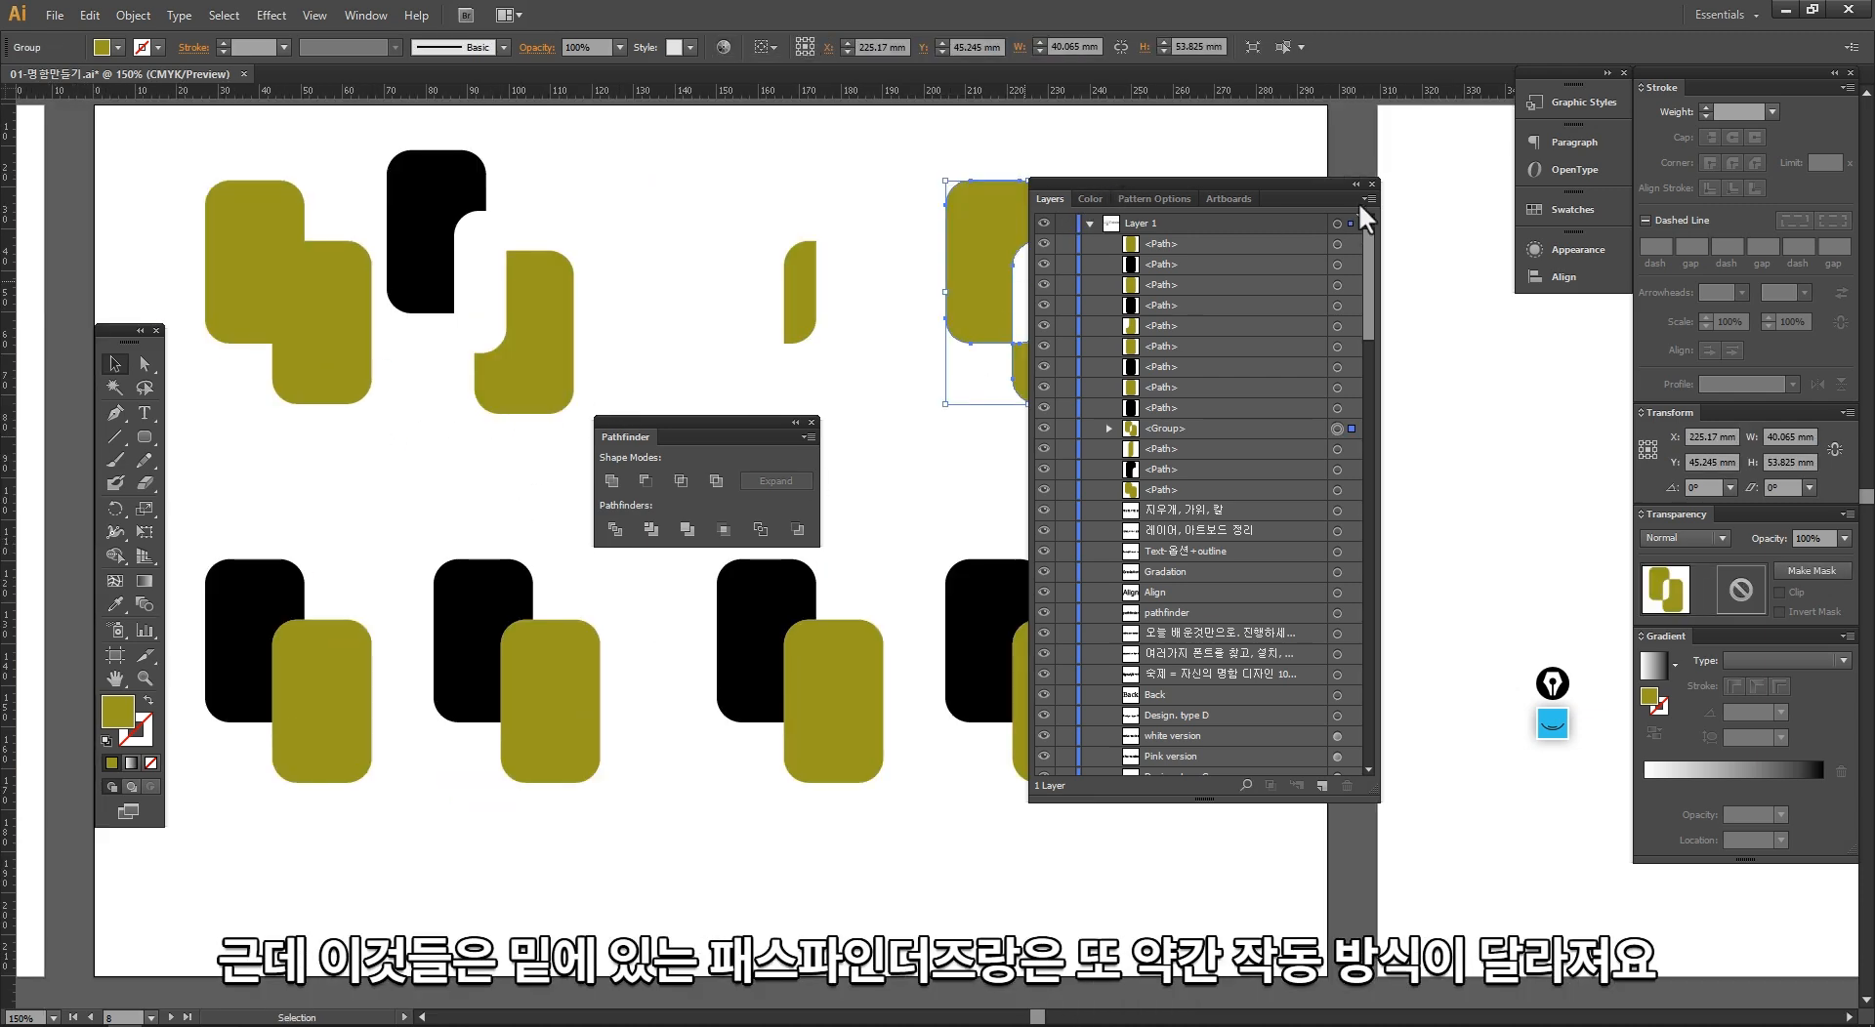
Step: Collapse the Layers panel group and move it and the Pathfinder panel clear of the lower row of rectangle pairs
click(1355, 185)
drag(1128, 185, 1592, 335)
drag(408, 515, 587, 317)
drag(703, 436, 516, 297)
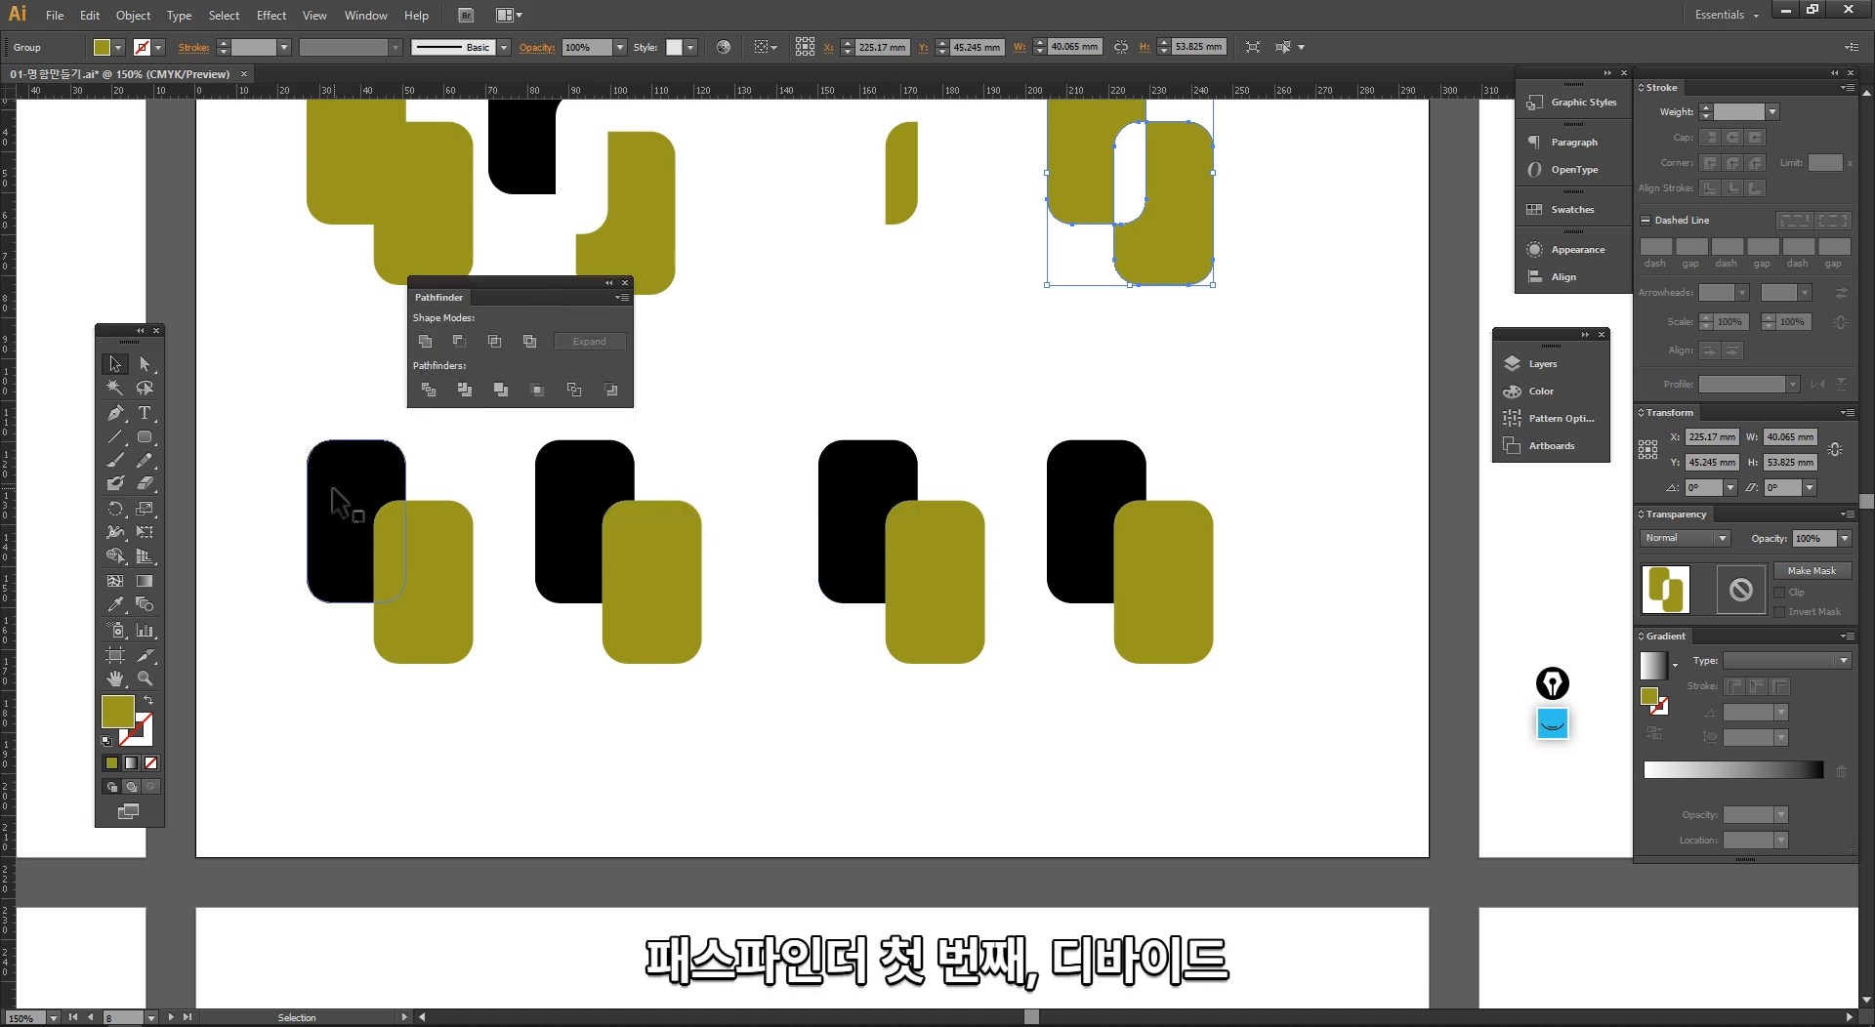
Step: Move the black and olive rectangles of the first lower pair individually, undoing each move
drag(334, 490, 253, 498)
key(ctrl+z)
drag(450, 591, 455, 690)
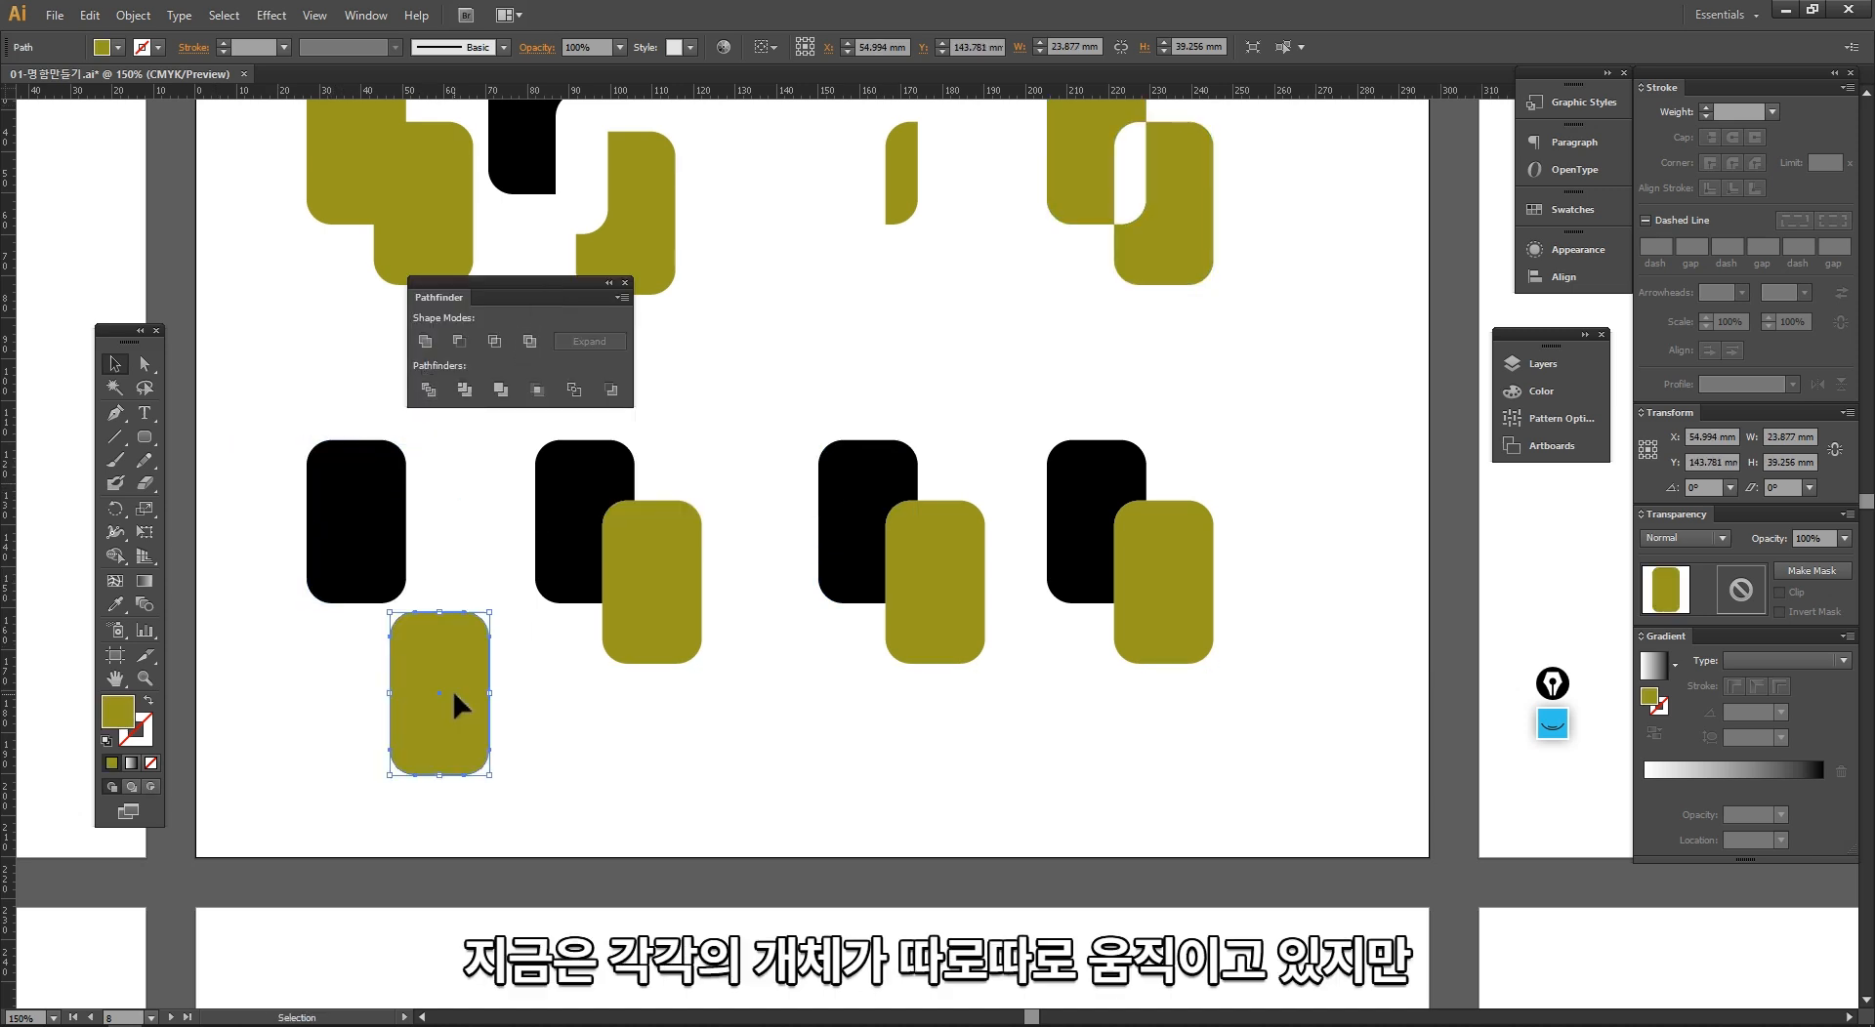
key(ctrl+z)
Step: Apply the Divide pathfinder to the first lower pair and ungroup the result
click(484, 752)
drag(381, 741, 212, 471)
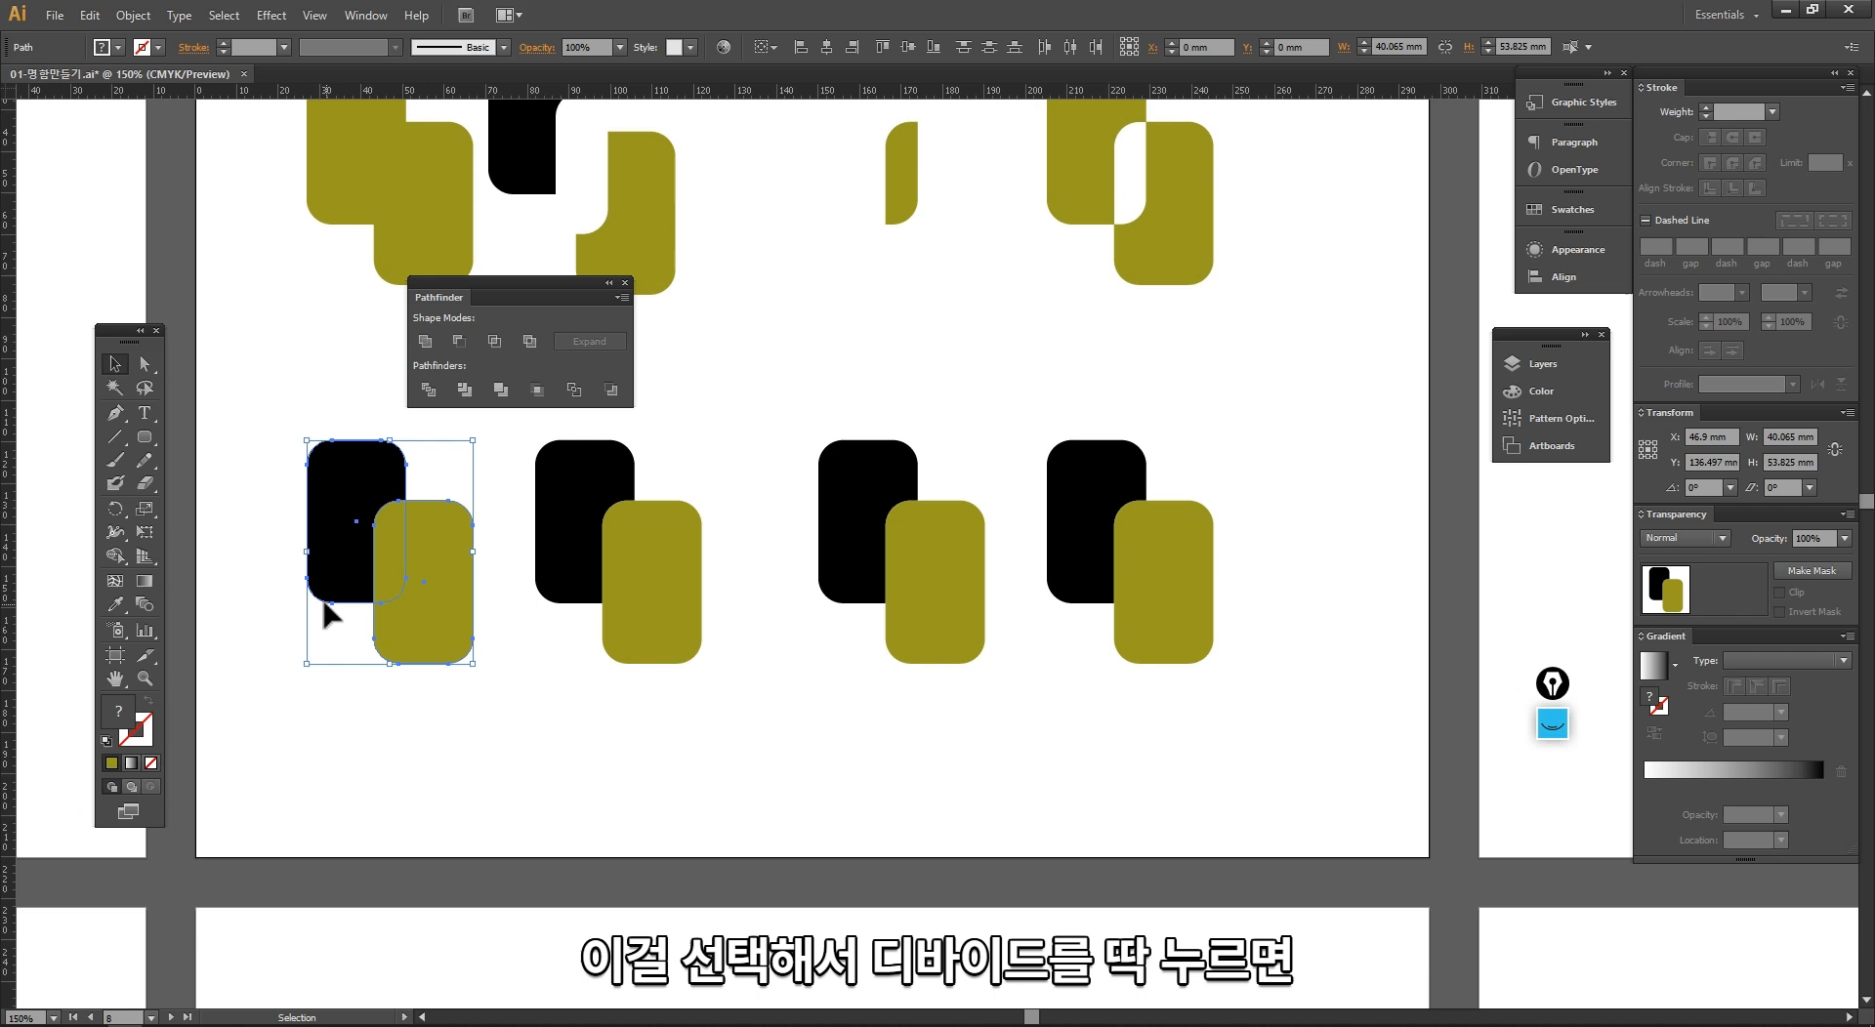
click(428, 391)
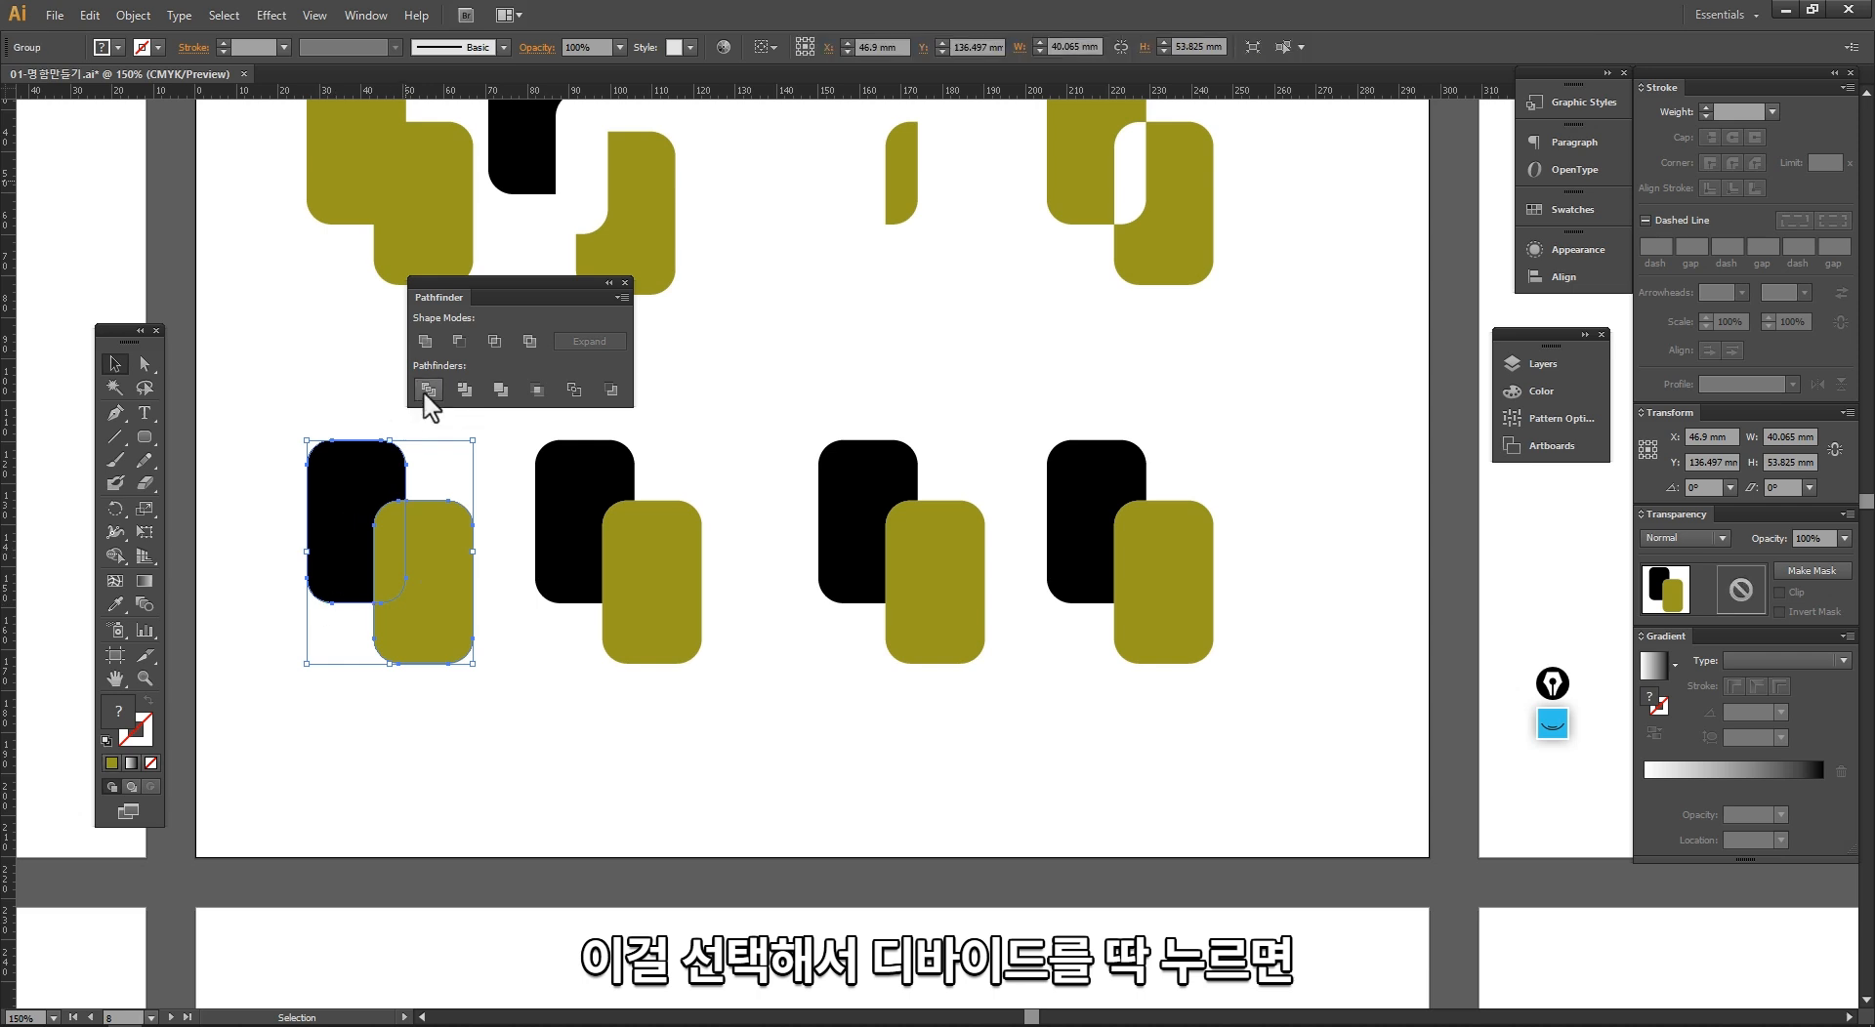
click(374, 398)
click(361, 504)
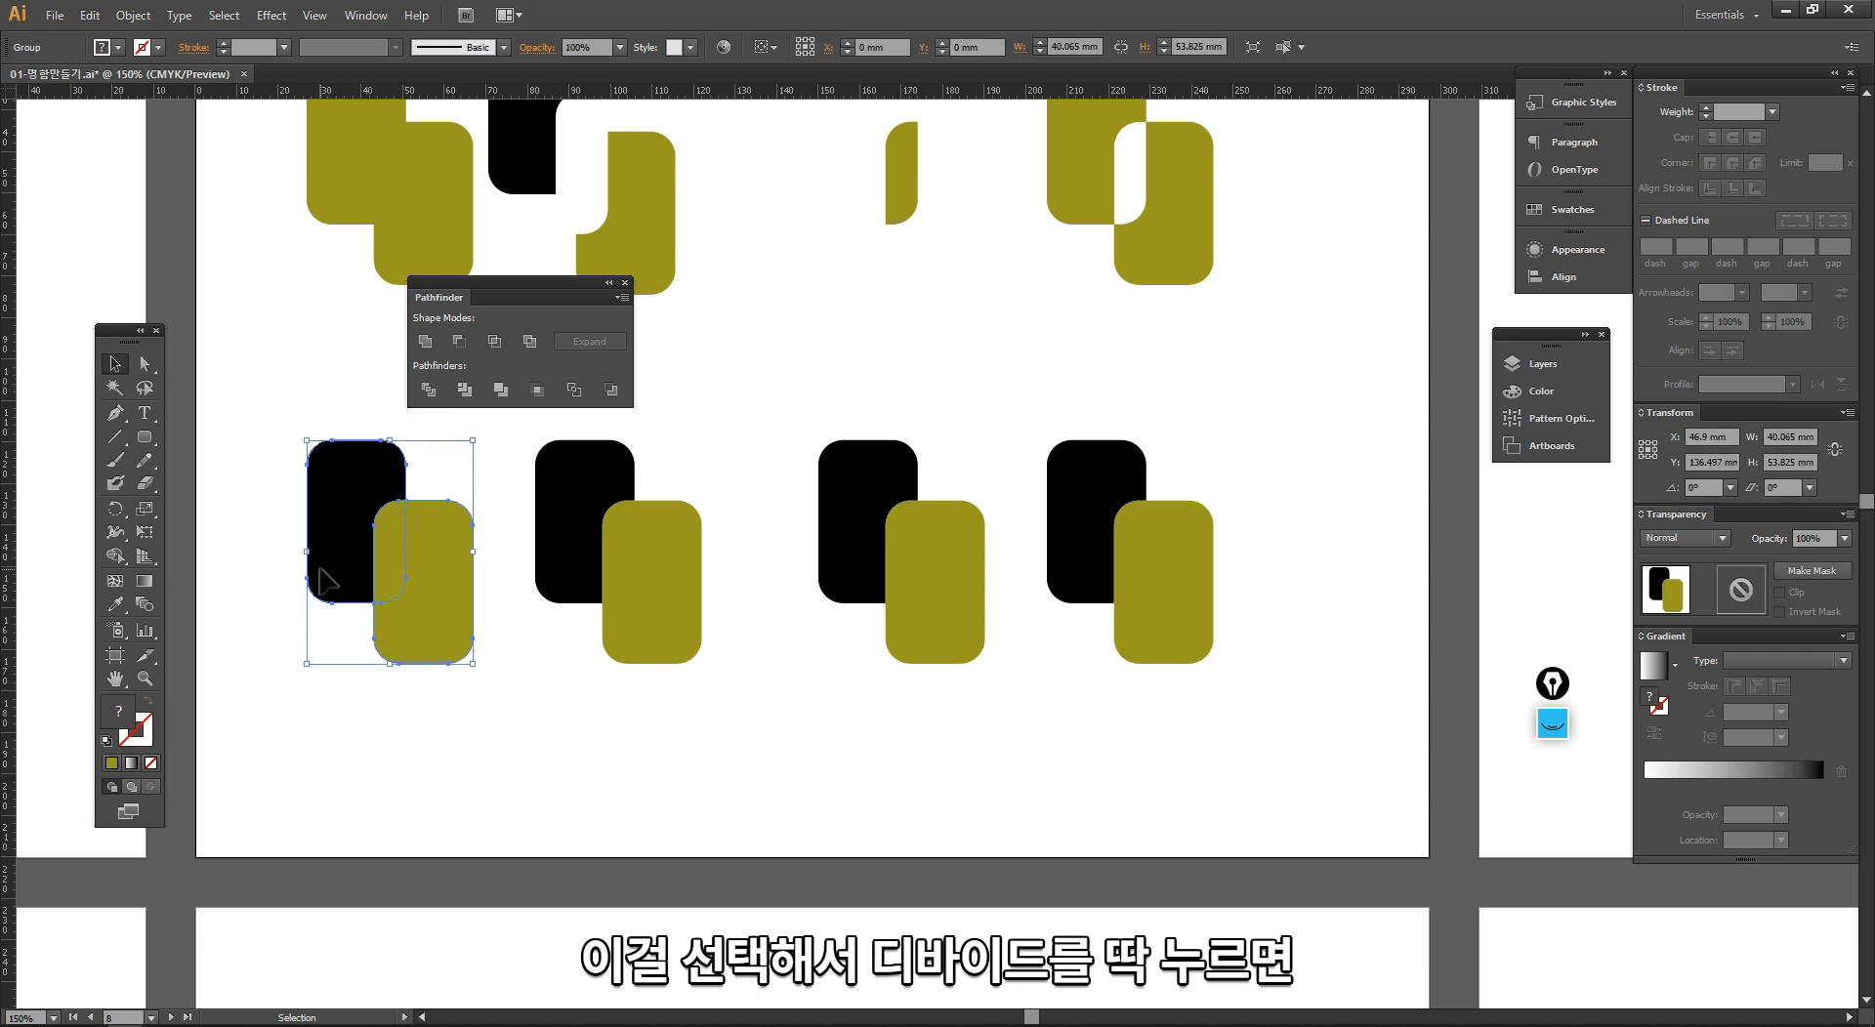
right_click(380, 540)
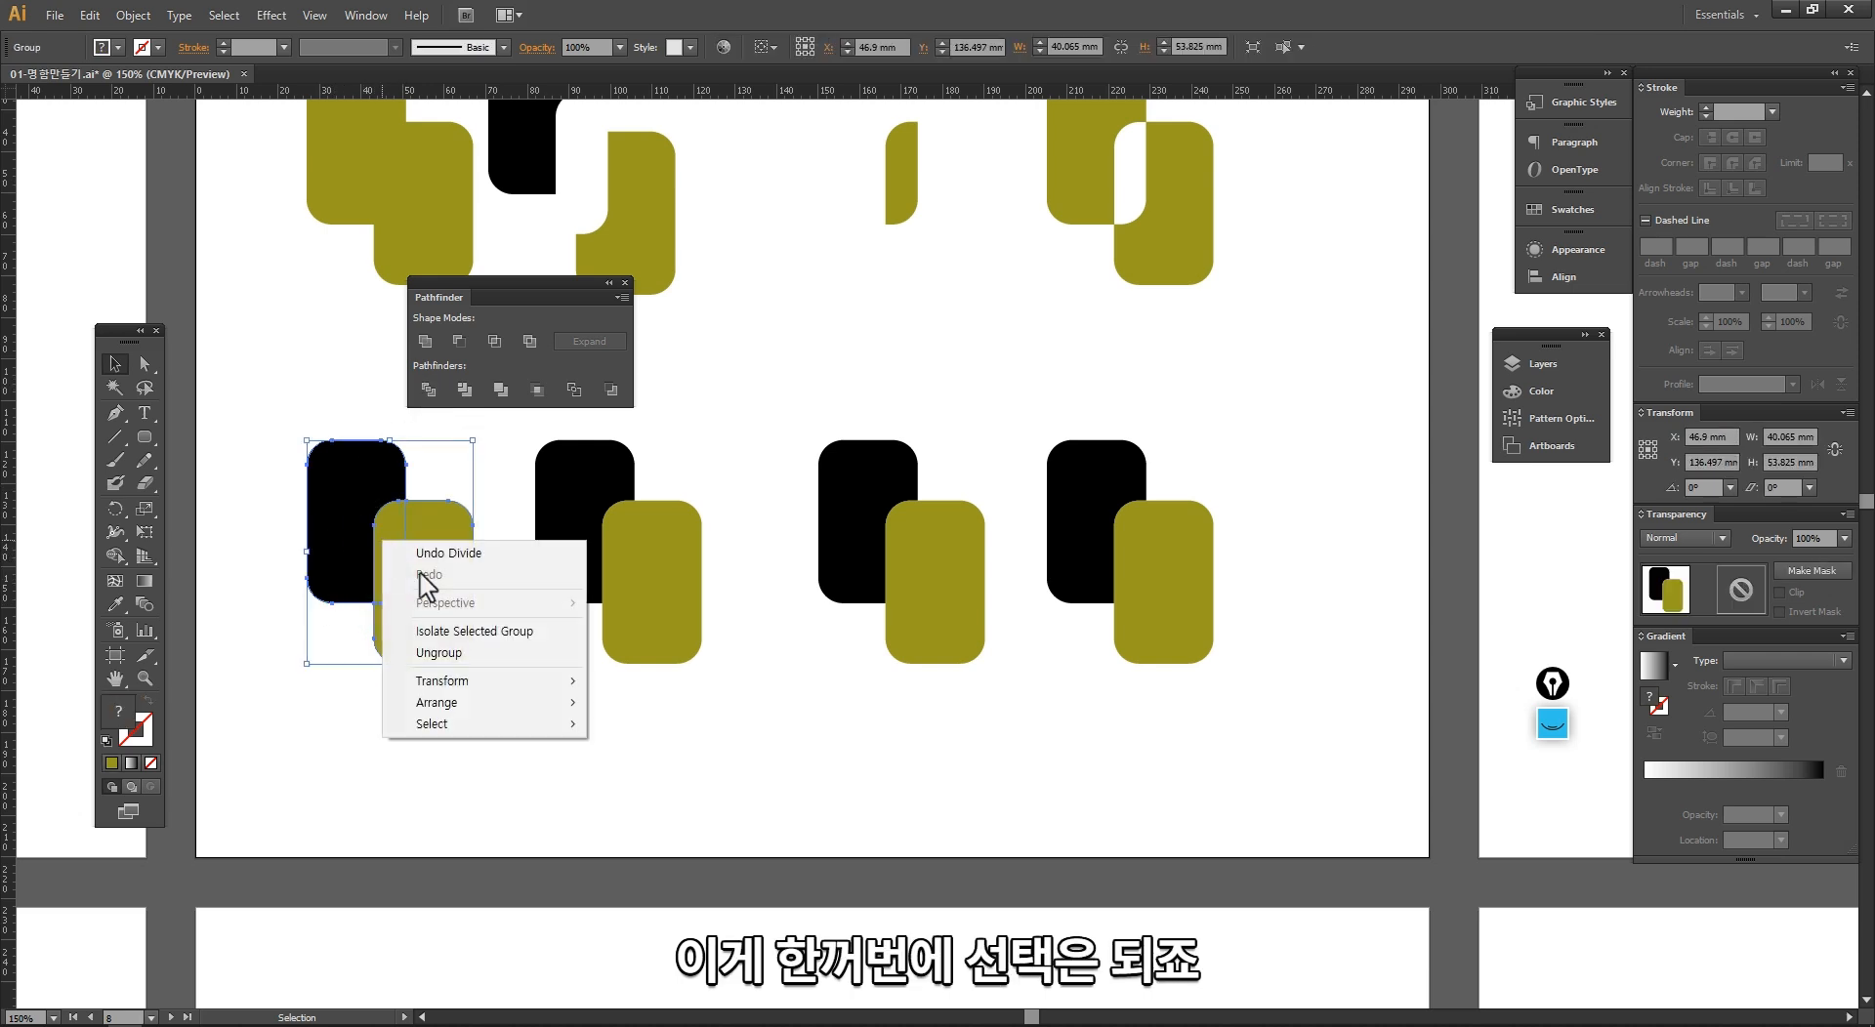
click(446, 654)
Step: Separate the divided pieces by moving the large olive one down-right and the black one up-left, away from the overlap piece
click(436, 662)
drag(436, 662, 457, 705)
drag(309, 533, 272, 494)
click(372, 683)
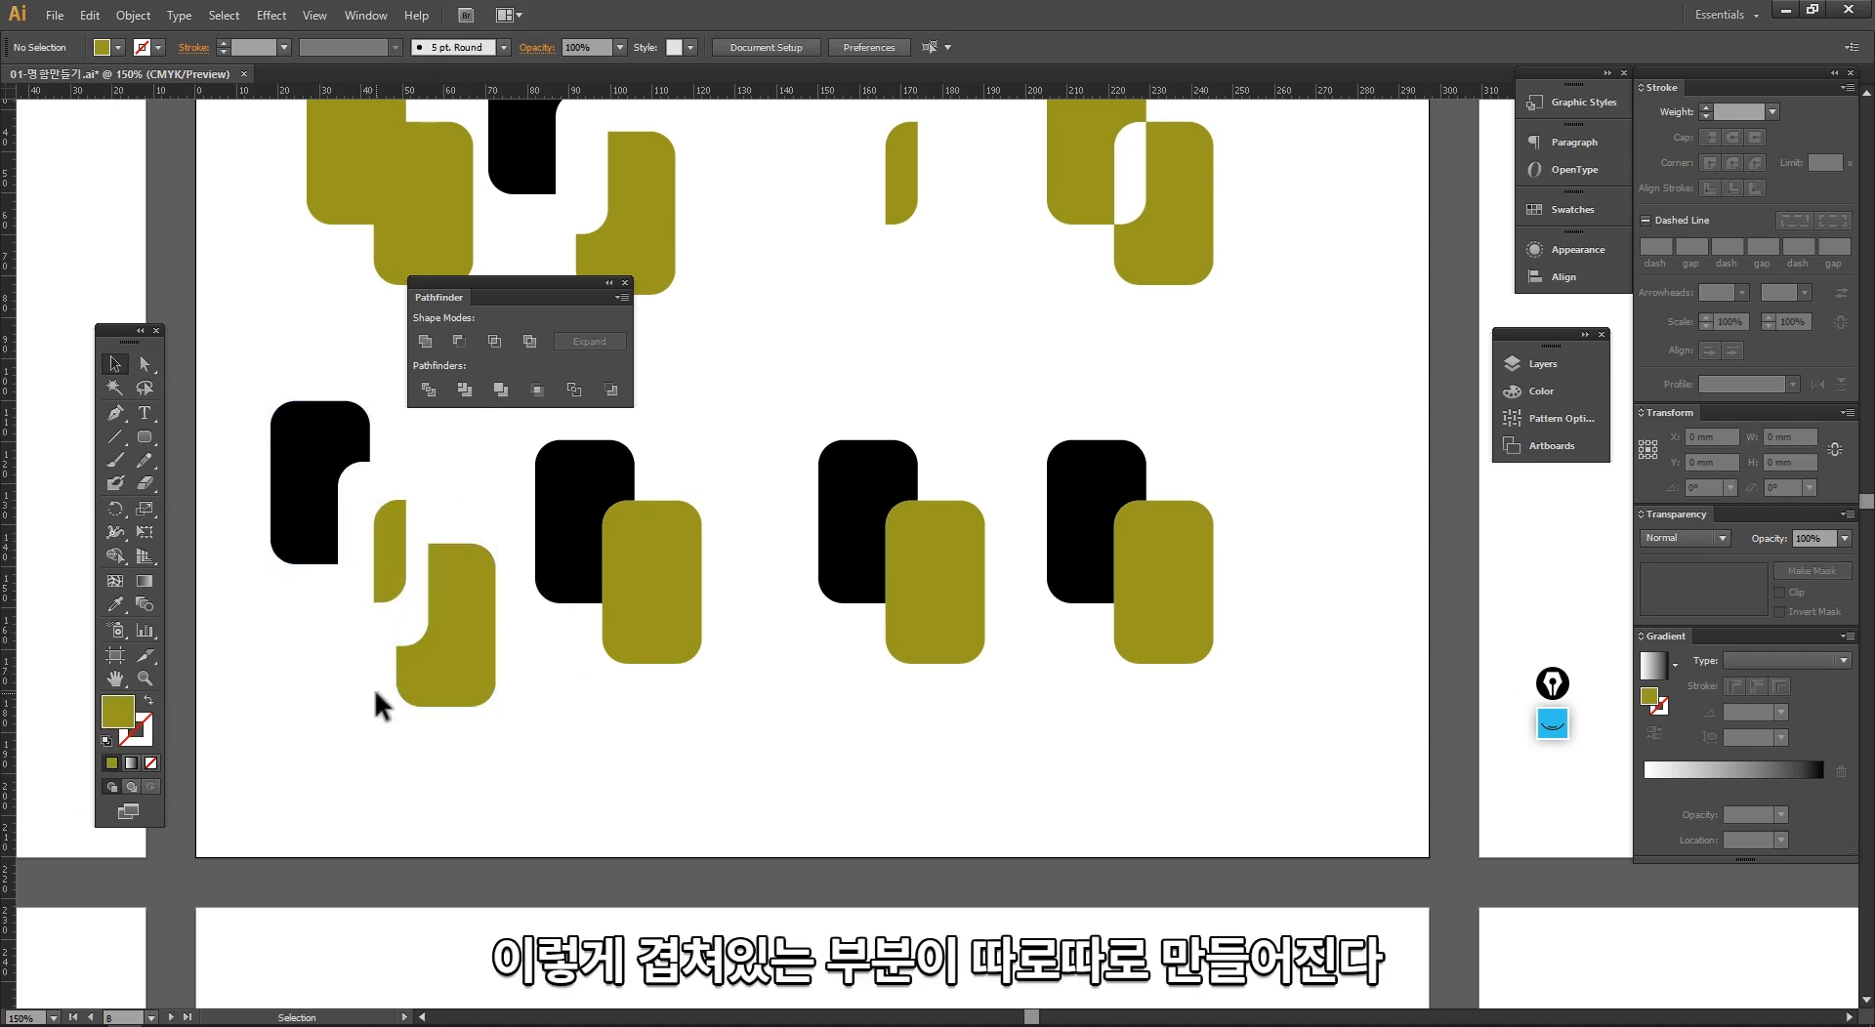
Step: Apply the Trim pathfinder to the second lower pair and reselect the resulting group
drag(670, 755, 523, 503)
click(465, 390)
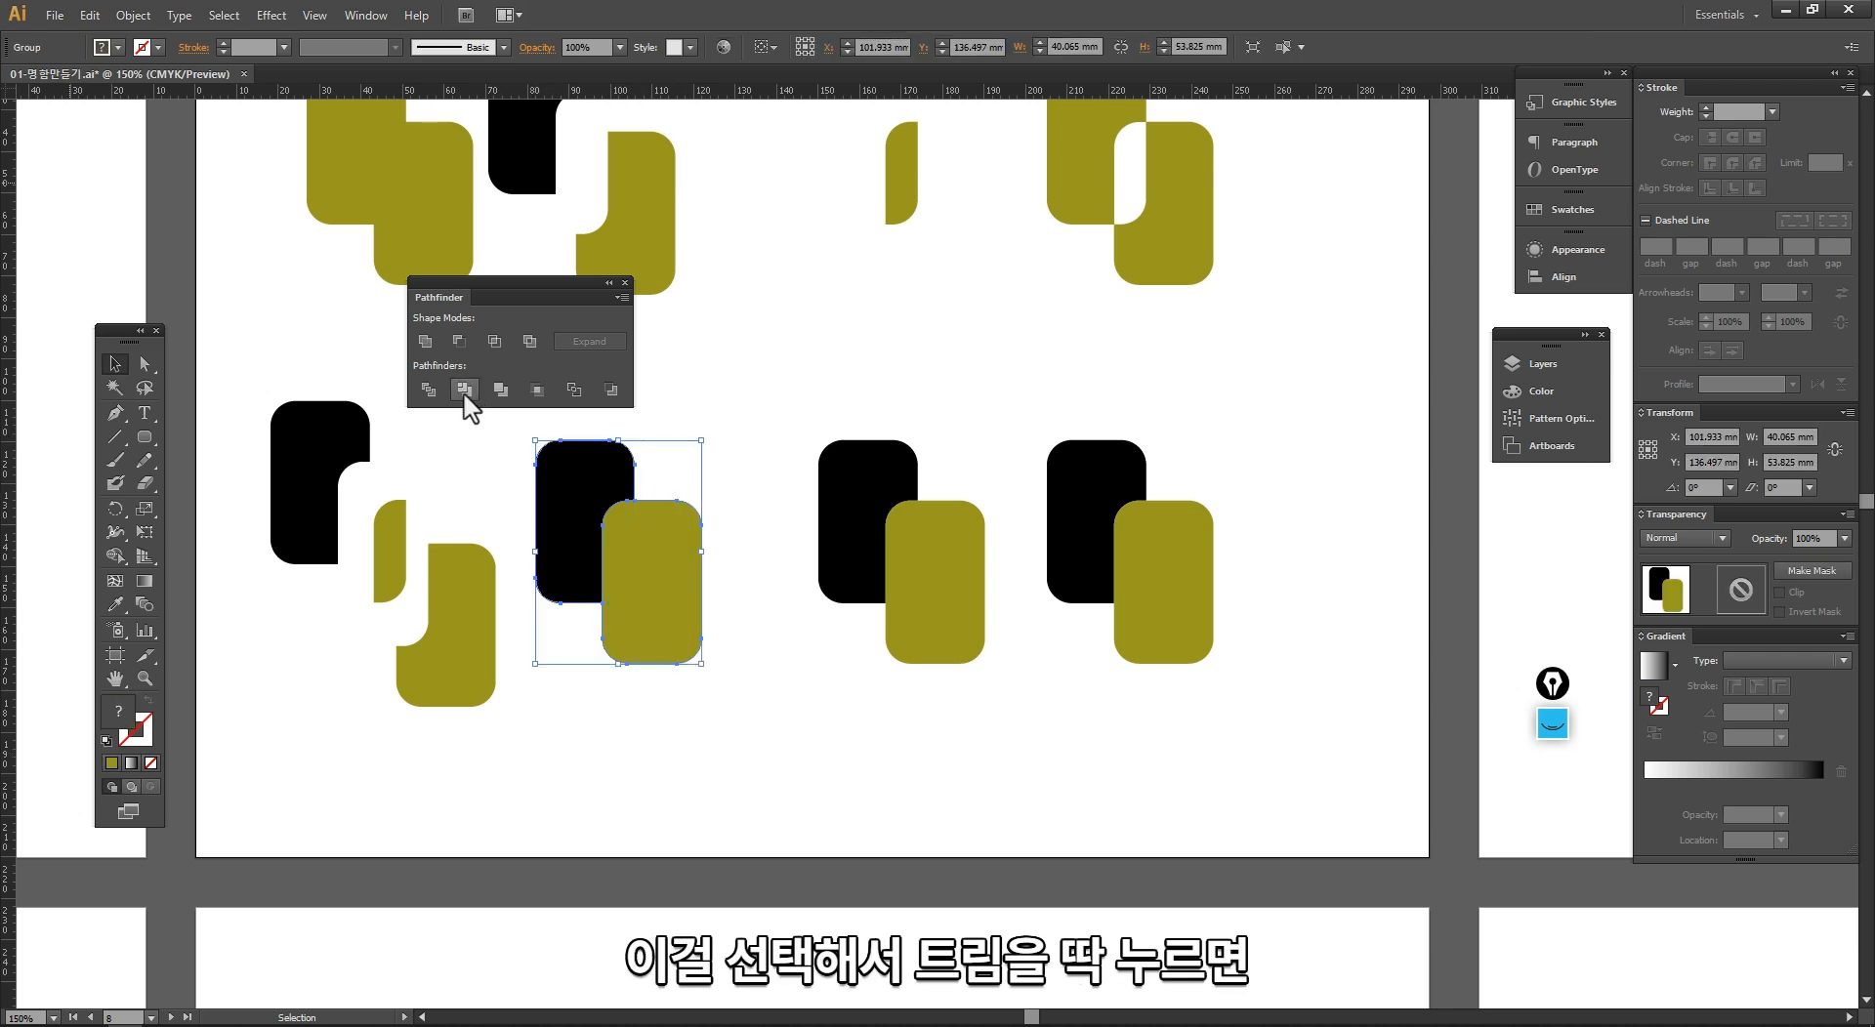
click(478, 477)
click(613, 571)
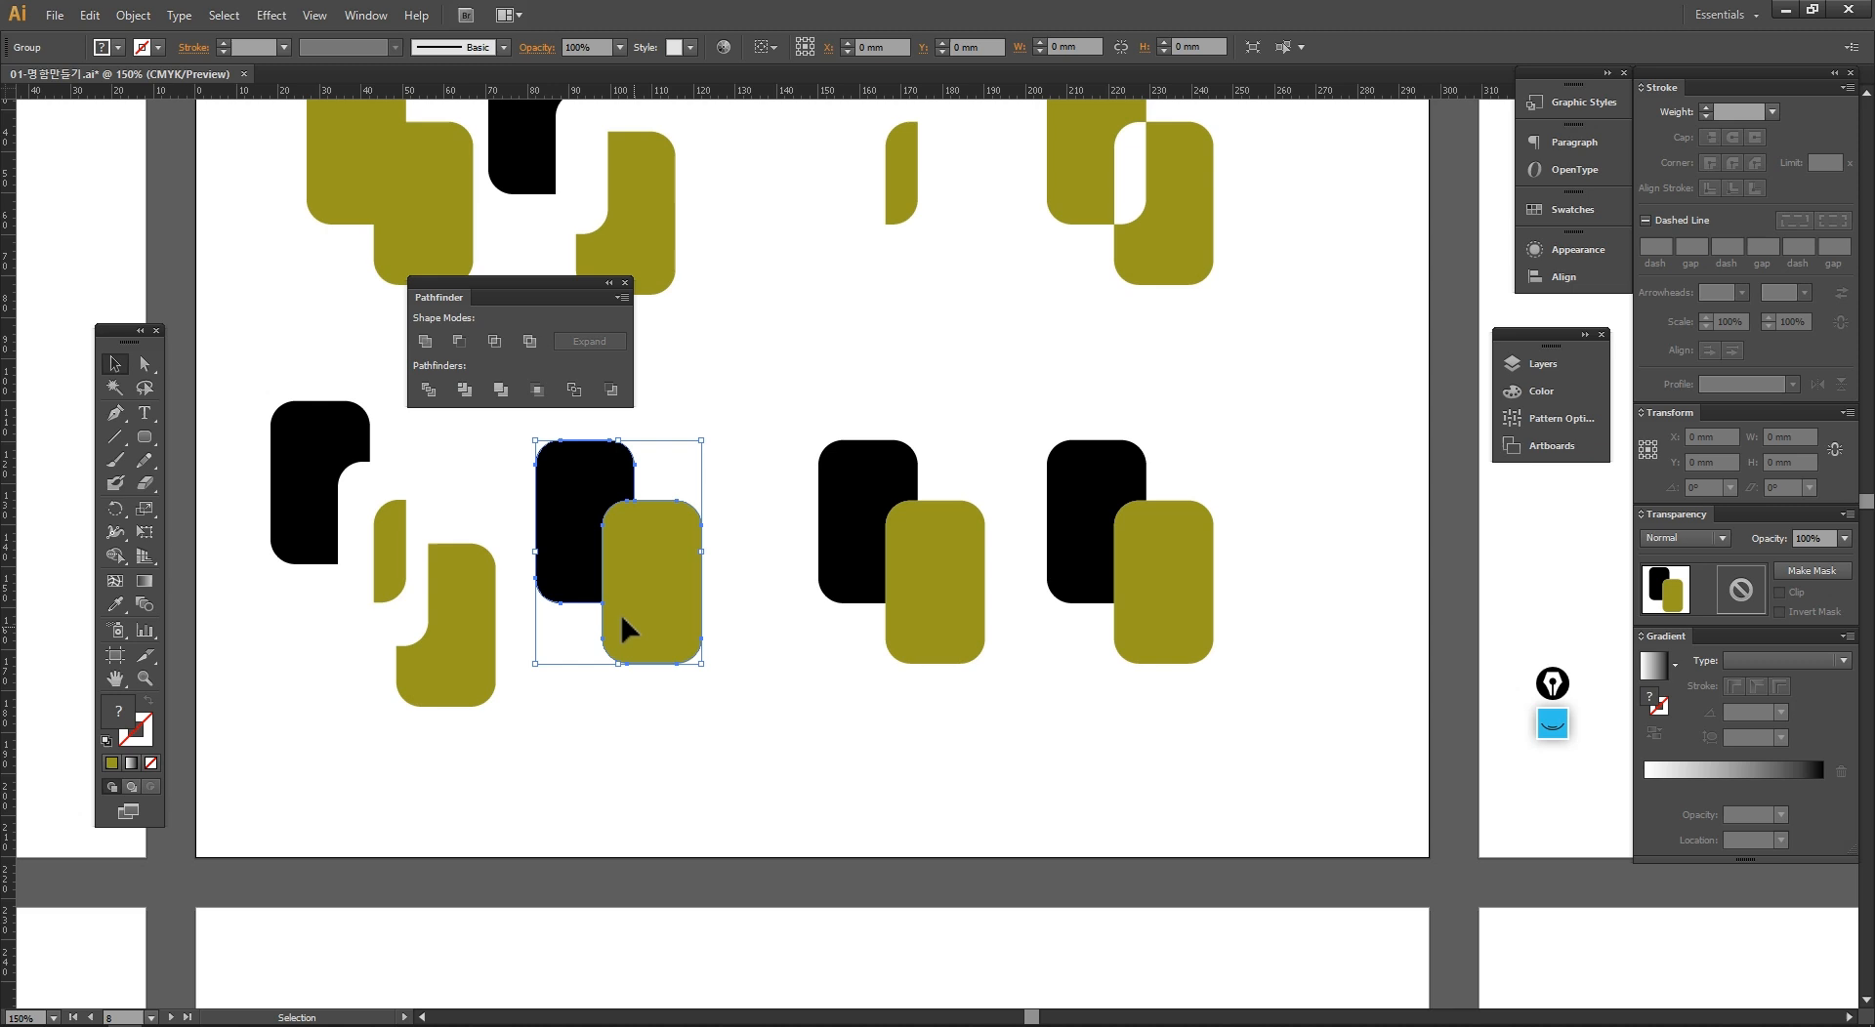
Step: Ungroup the trimmed shapes and move the olive rectangle down-right, away from the notched black piece
right_click(596, 562)
click(676, 677)
drag(660, 604, 690, 647)
click(712, 806)
Step: Apply the Merge pathfinder to the third lower pair
drag(578, 768, 293, 739)
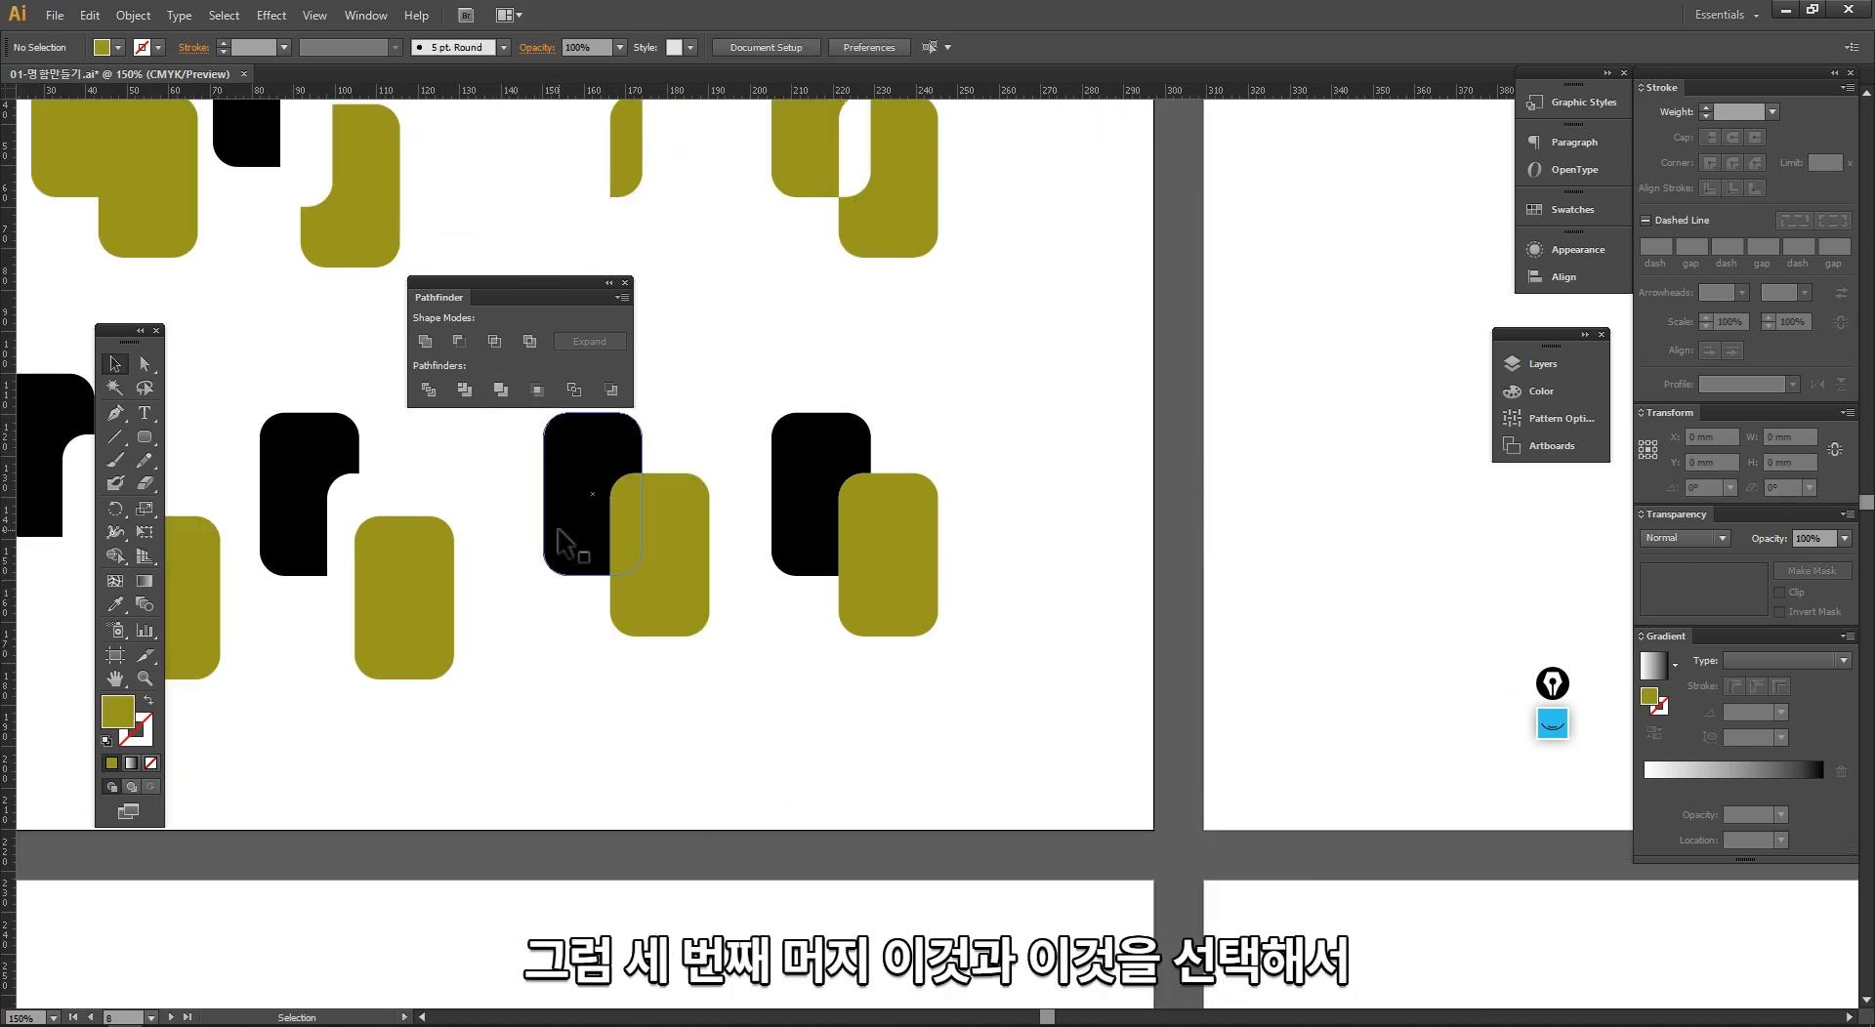
click(654, 602)
drag(688, 724, 503, 474)
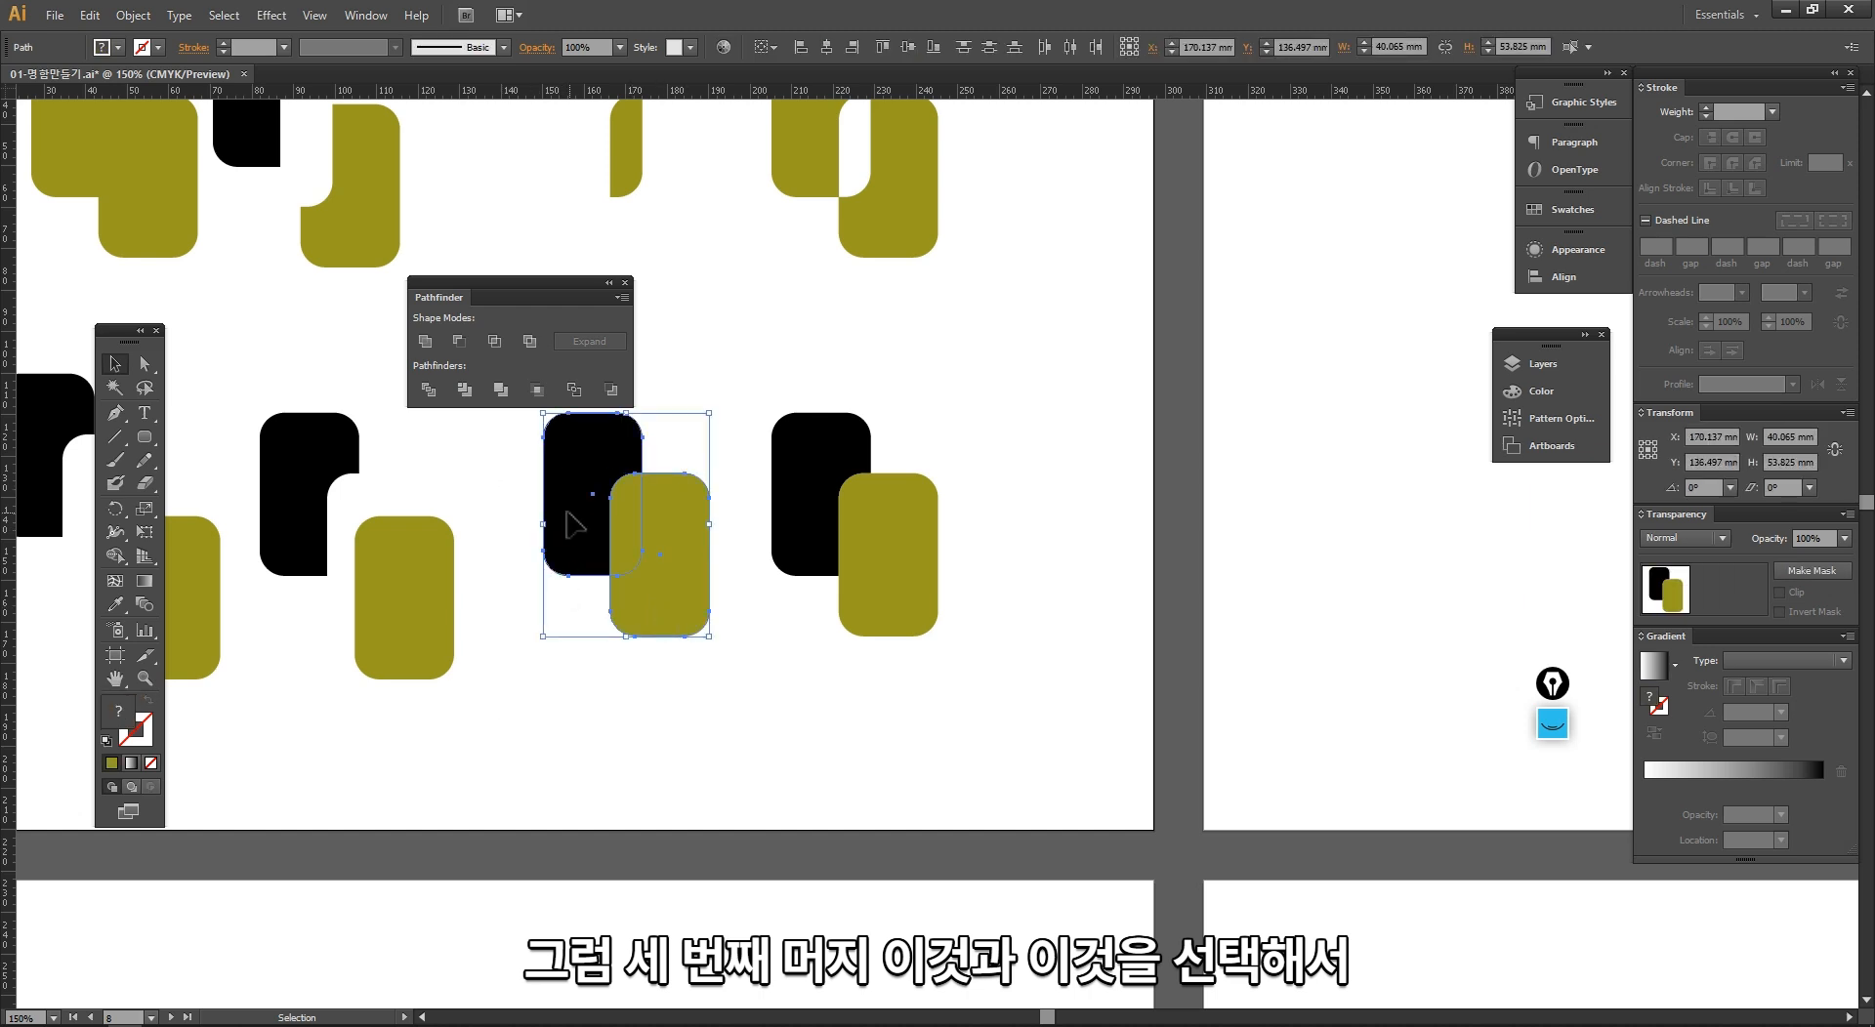
click(500, 389)
Step: Ungroup the merged shapes, move the olive and black pieces slightly apart, and compare them with the trimmed pieces
right_click(583, 544)
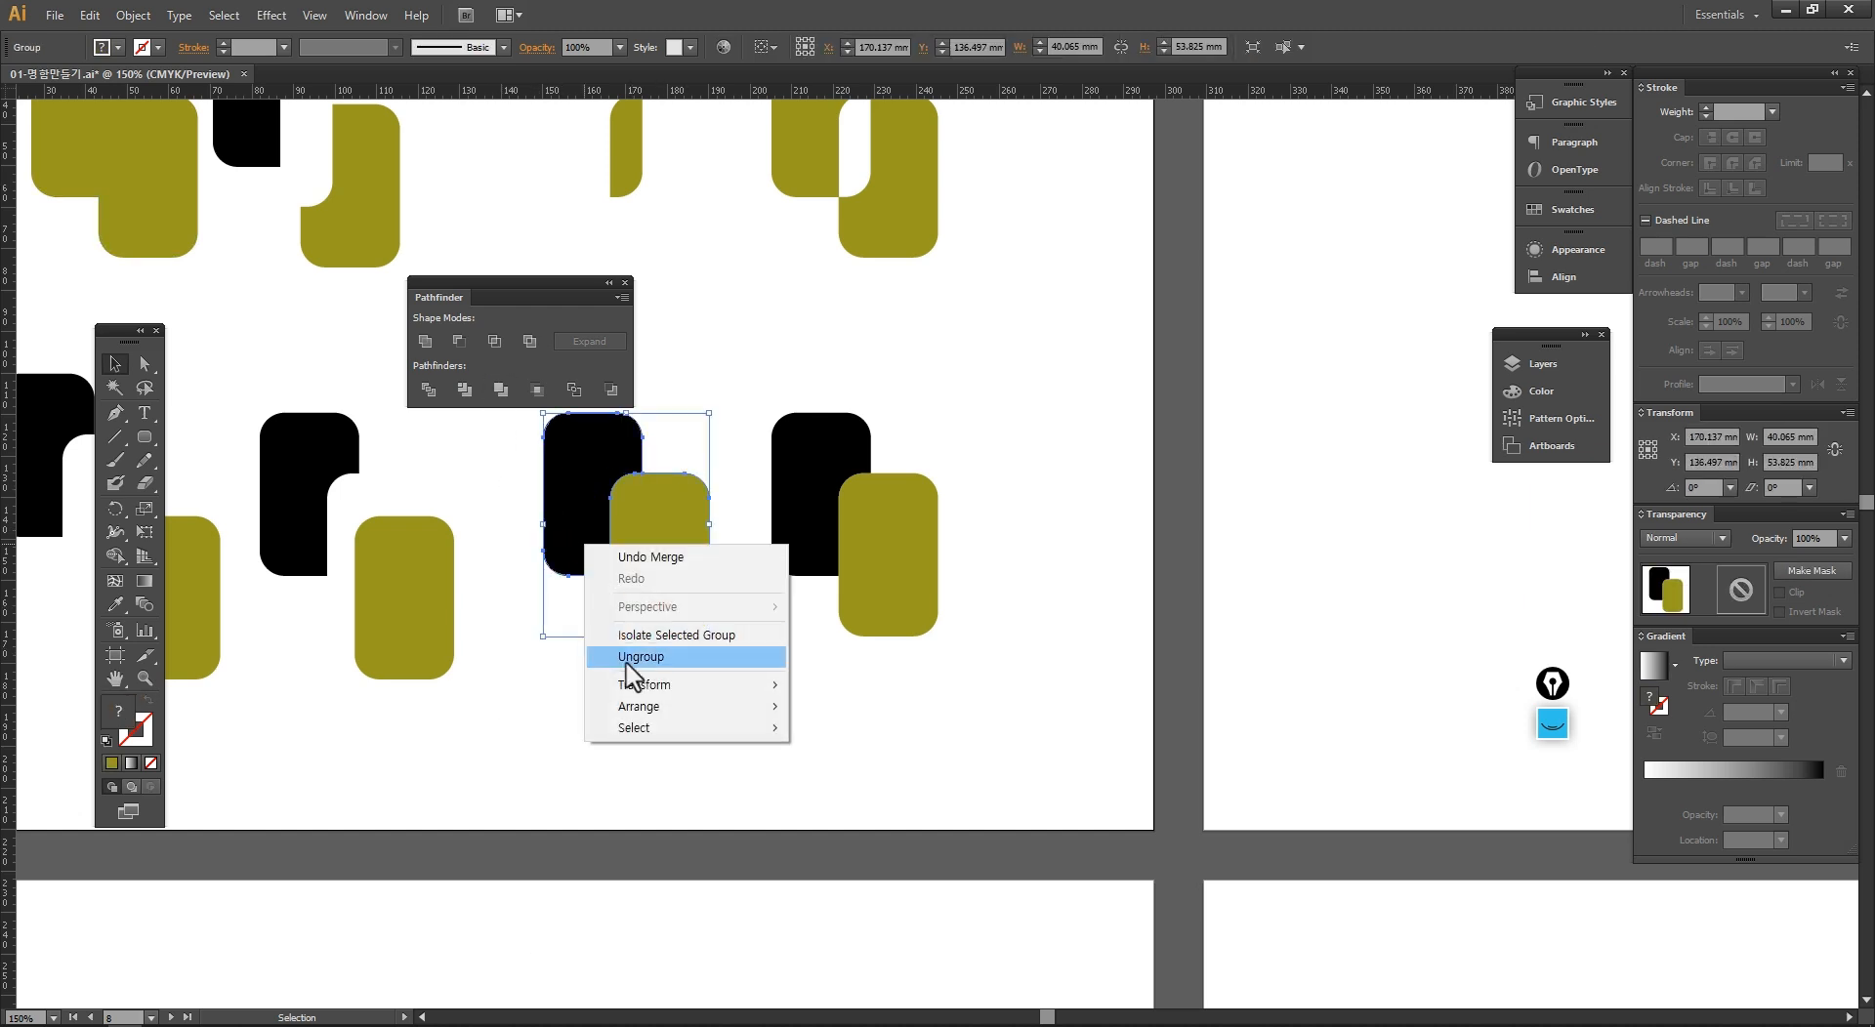
click(630, 656)
click(646, 640)
click(579, 561)
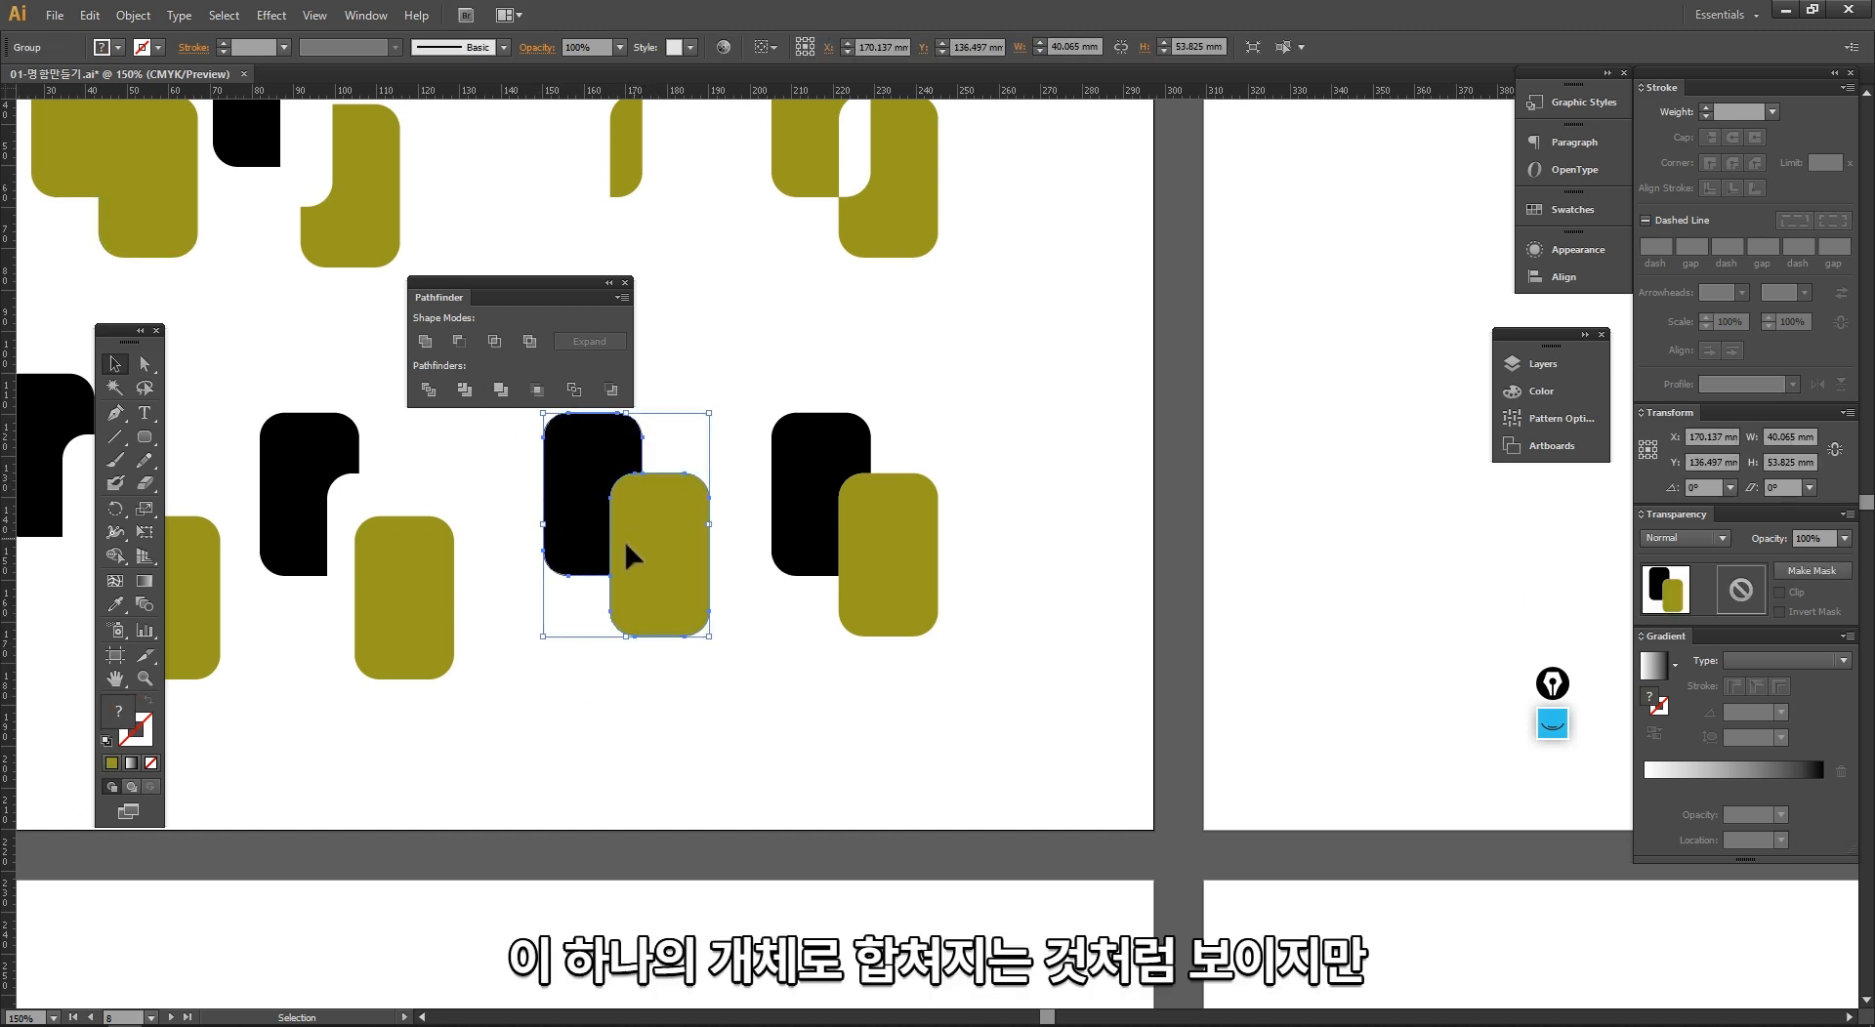
right_click(625, 547)
click(645, 648)
drag(675, 617, 689, 631)
drag(575, 569, 559, 570)
drag(494, 789, 289, 436)
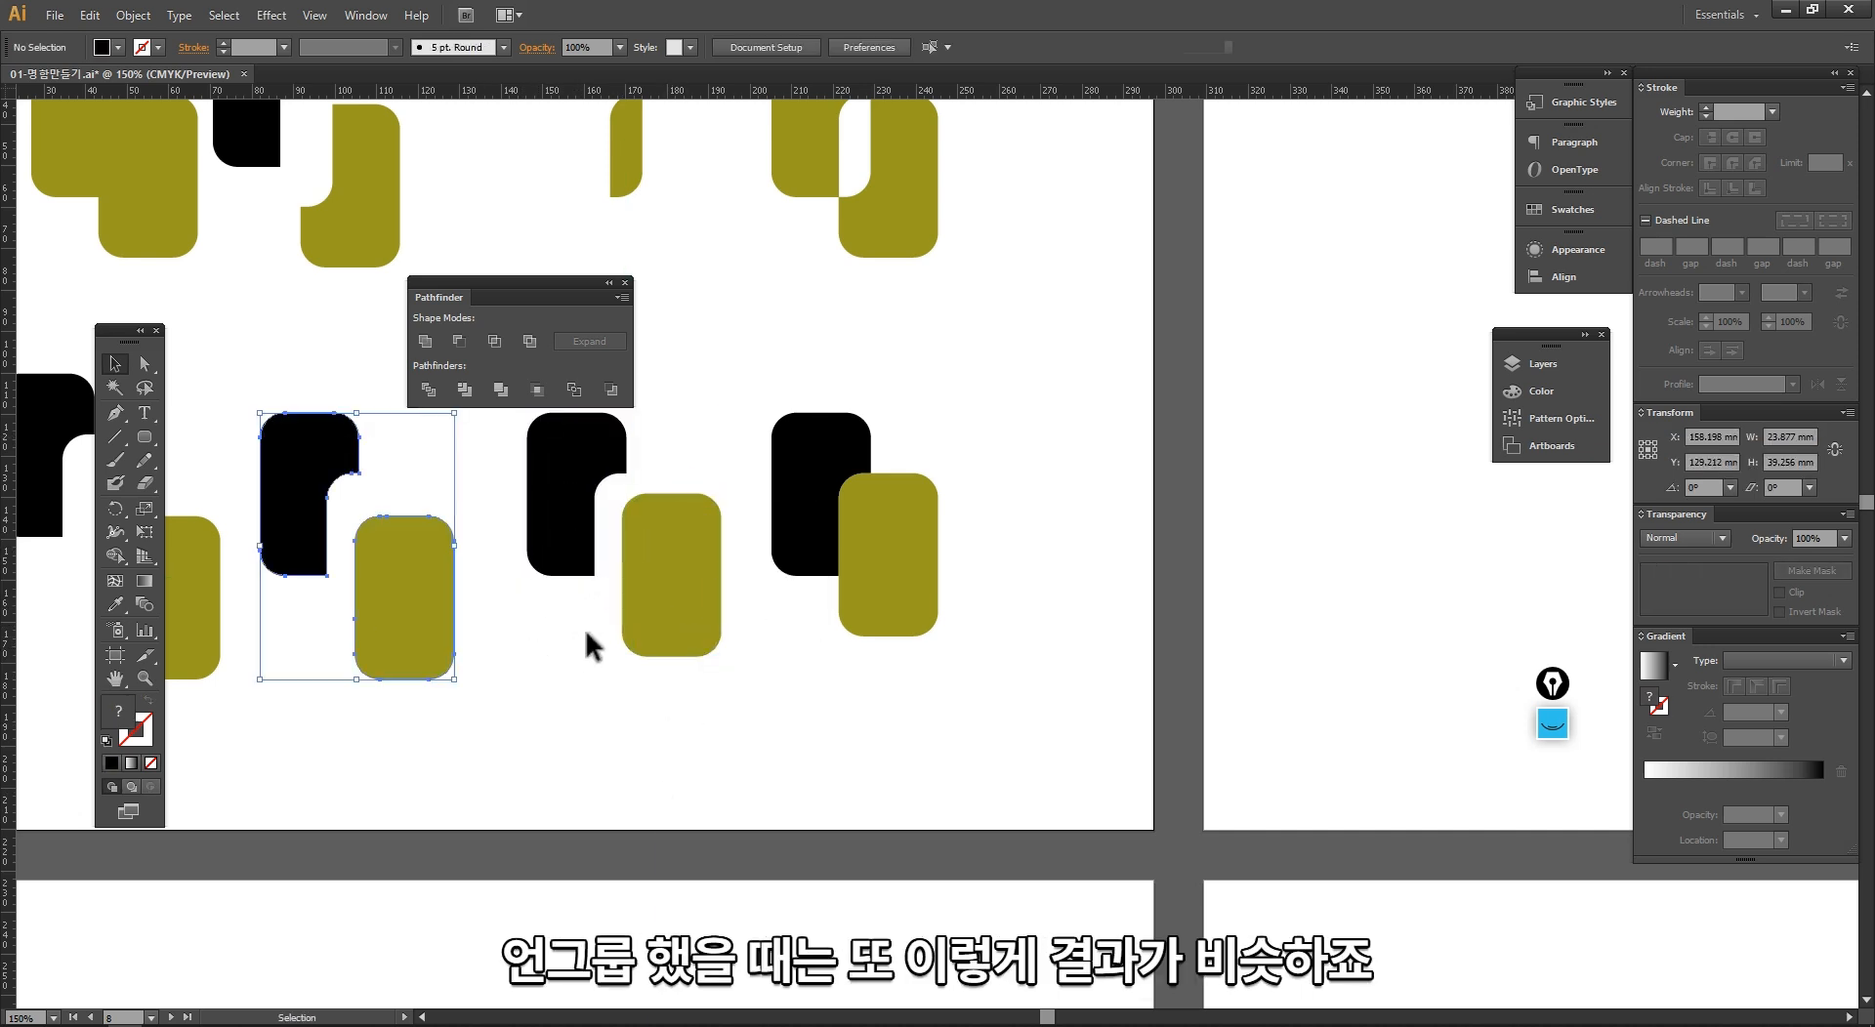
drag(695, 720, 425, 527)
Step: Duplicate the last intact lower pair to its right
click(610, 528)
drag(759, 679, 606, 459)
drag(661, 515, 875, 529)
click(585, 415)
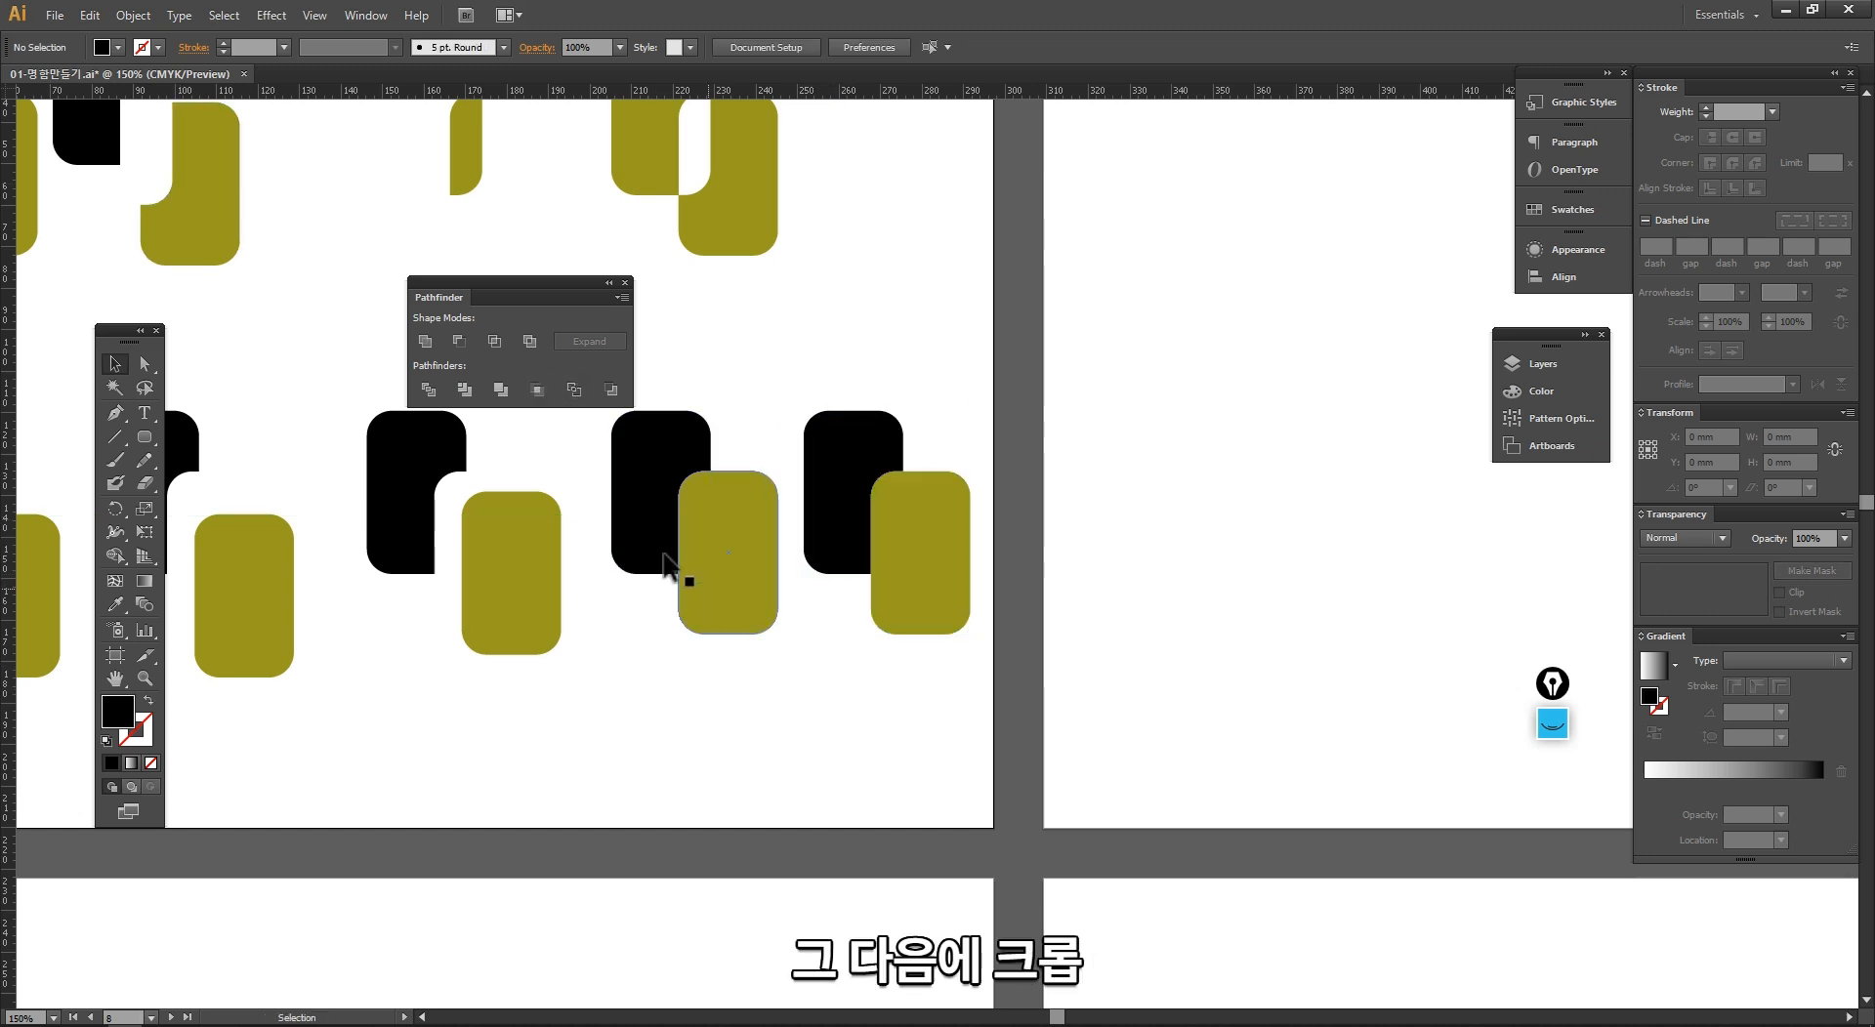
Step: Apply the Crop pathfinder to the fourth lower pair and compare it with the Intersect result in the upper row
click(644, 500)
shift+click(748, 562)
click(537, 390)
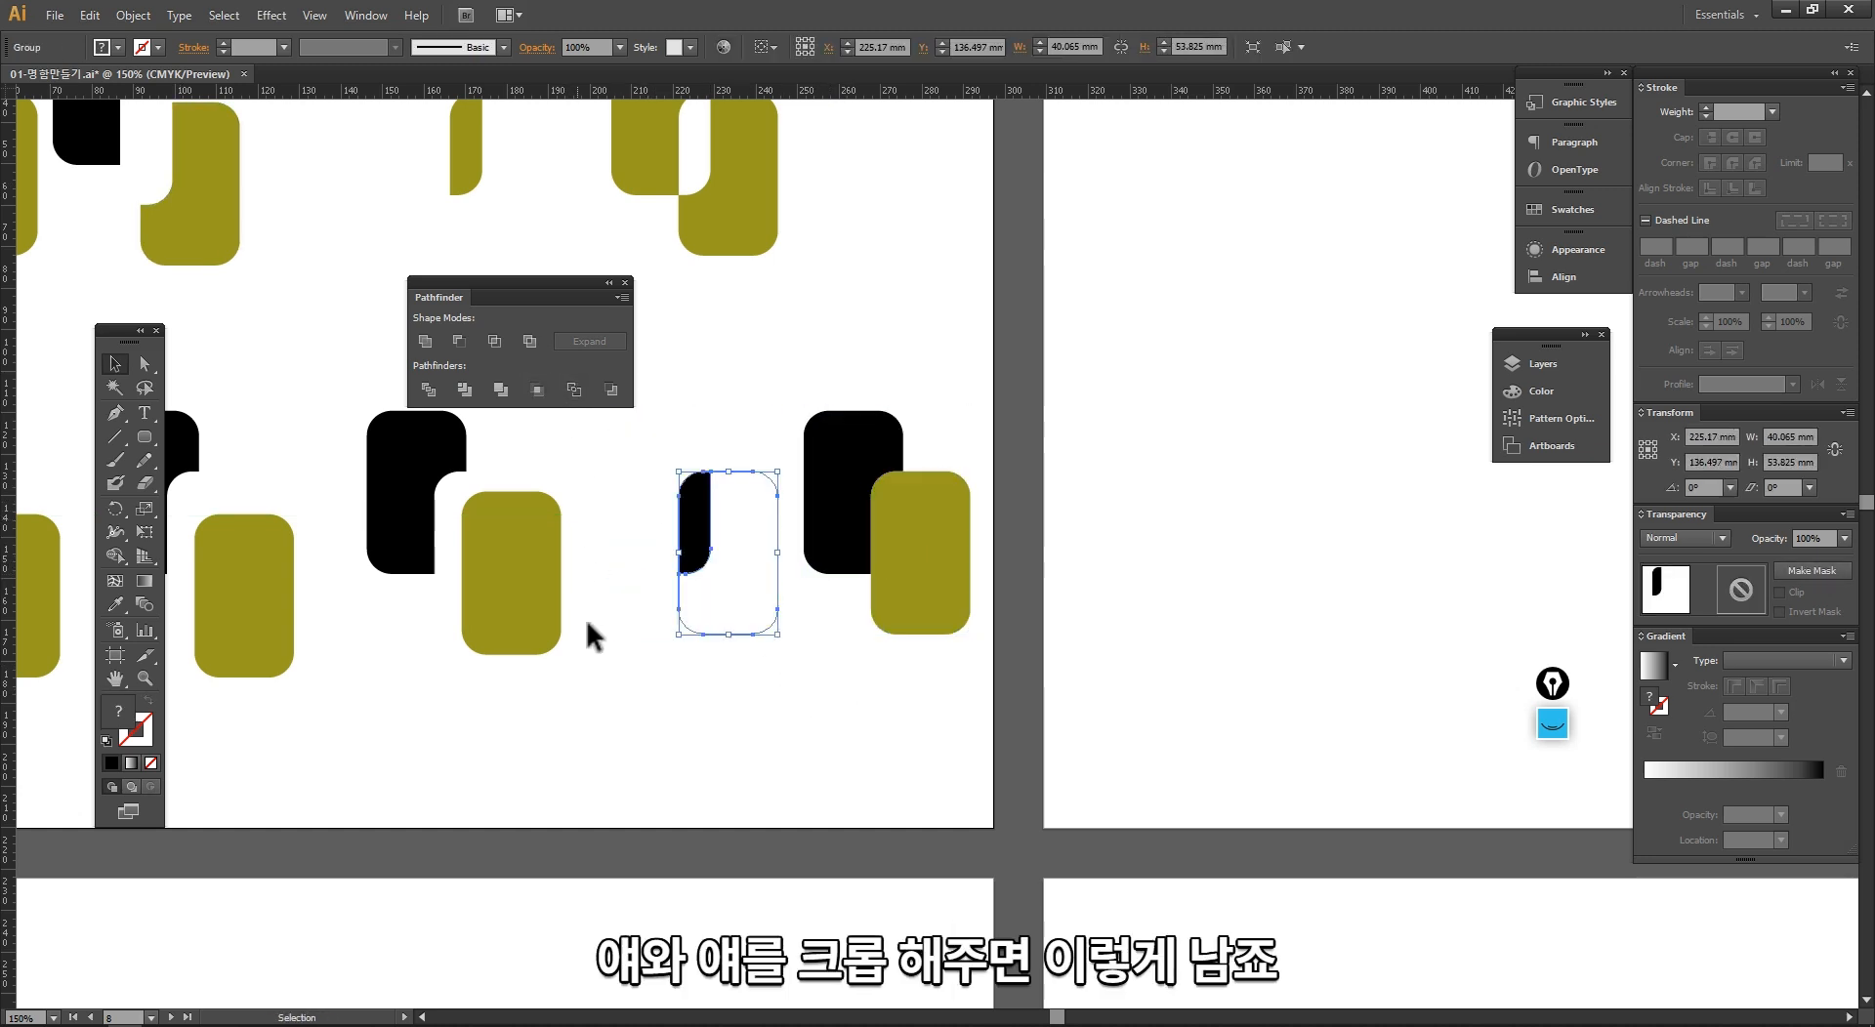
mouse_move(740, 730)
mouse_down()
mouse_move(632, 475)
mouse_move(607, 466)
mouse_up()
drag(729, 426, 780, 528)
drag(450, 154, 629, 424)
click(611, 389)
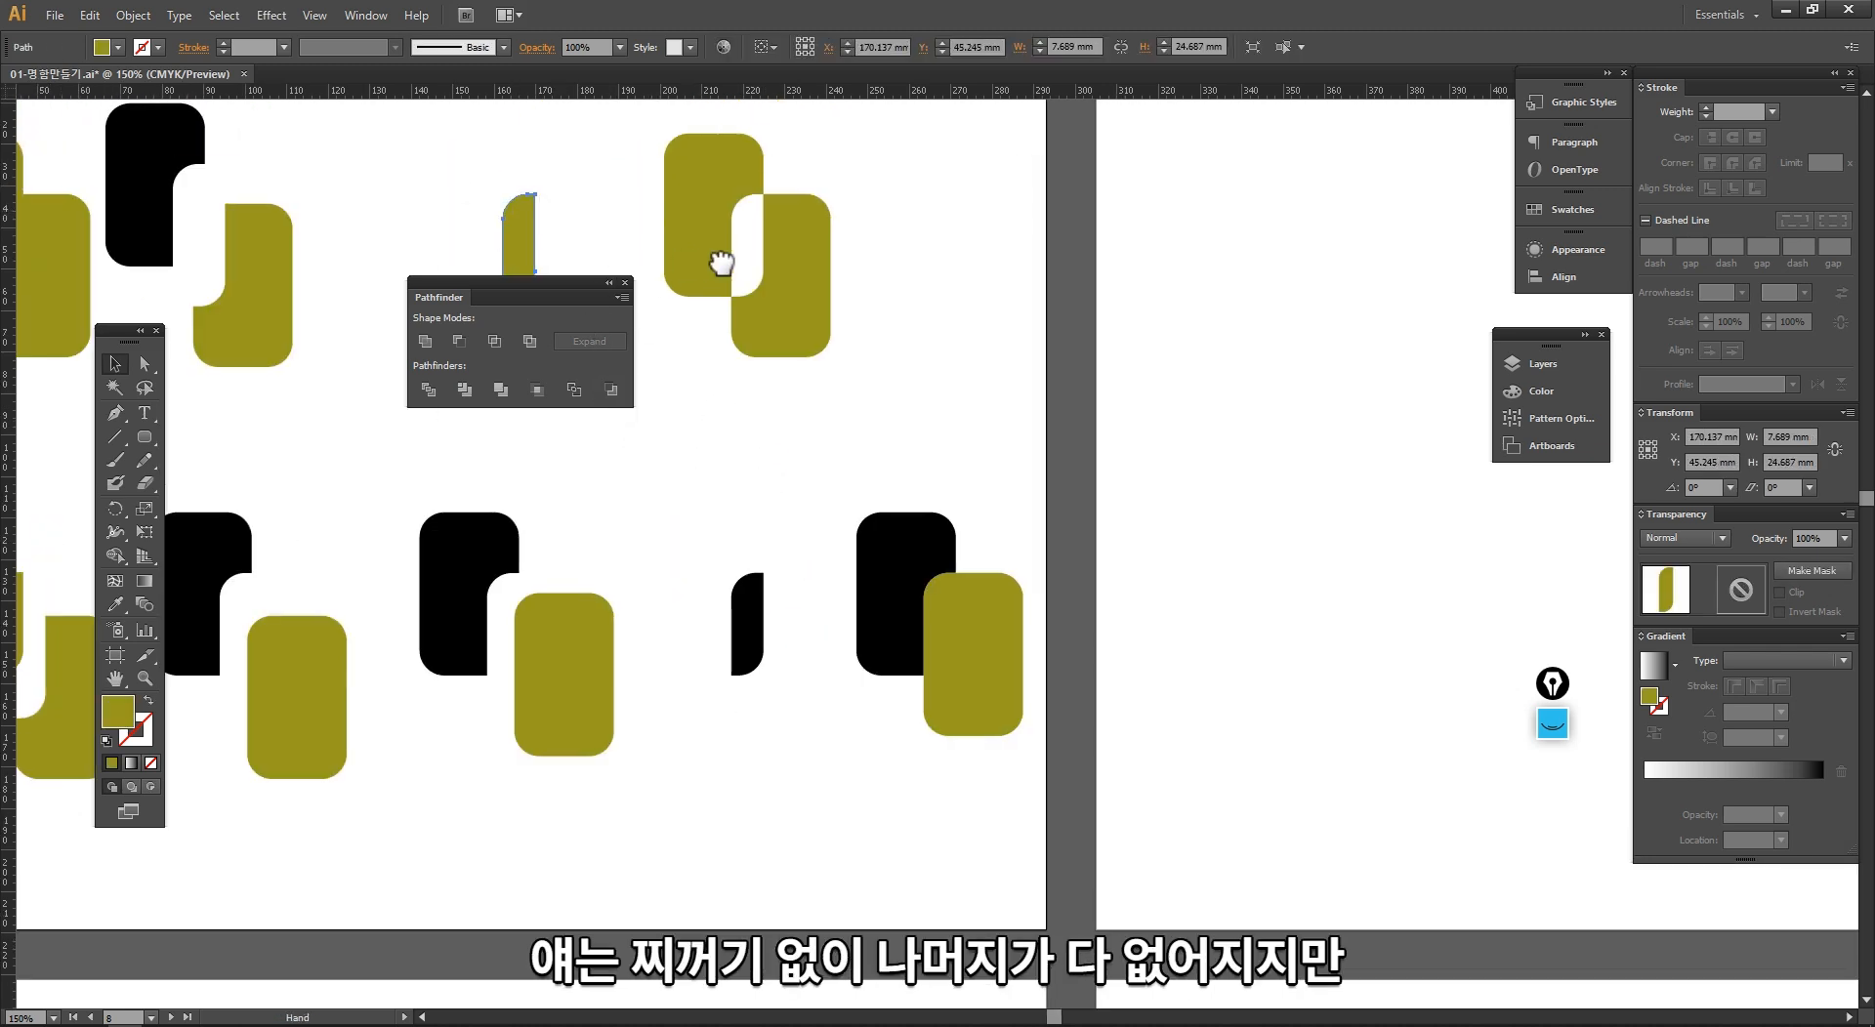
drag(545, 215, 685, 223)
Step: Ungroup the cropped result and move the black sliver up-left, away from the unpainted path
mouse_move(742, 445)
mouse_down()
mouse_move(623, 379)
mouse_move(860, 815)
mouse_move(828, 680)
mouse_up()
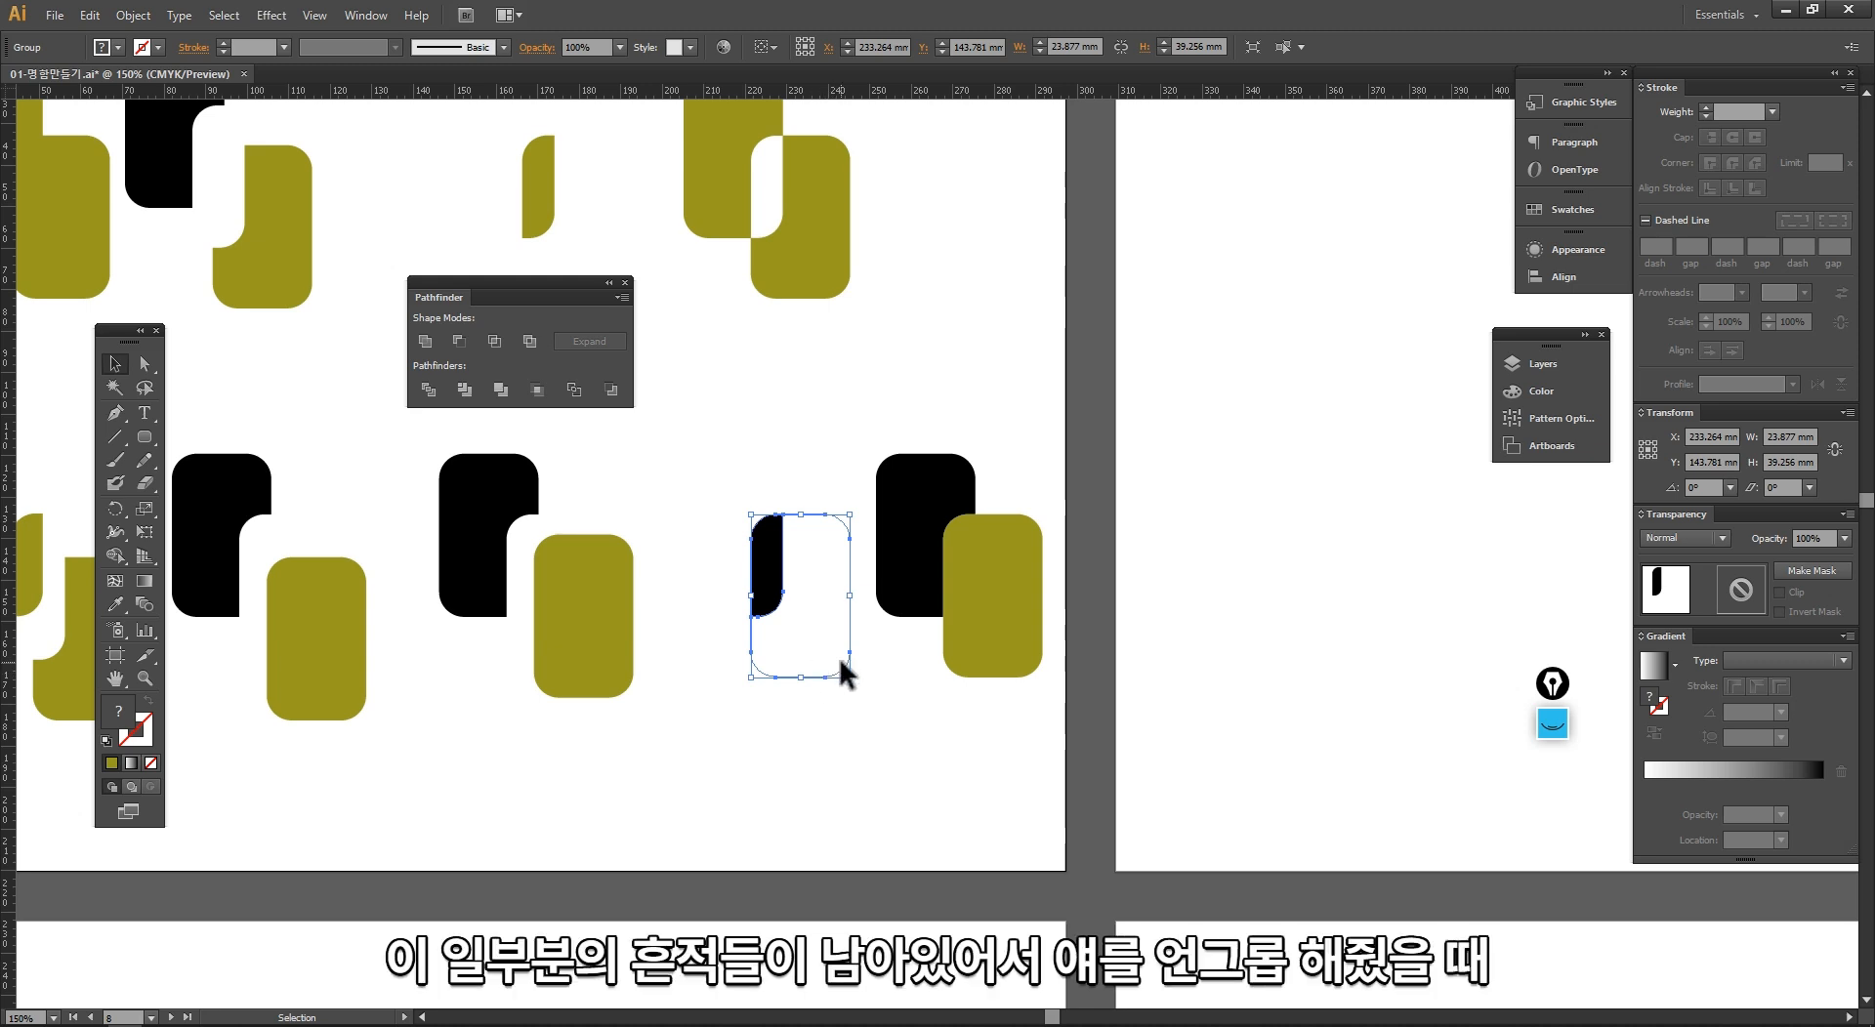
right_click(829, 603)
click(878, 710)
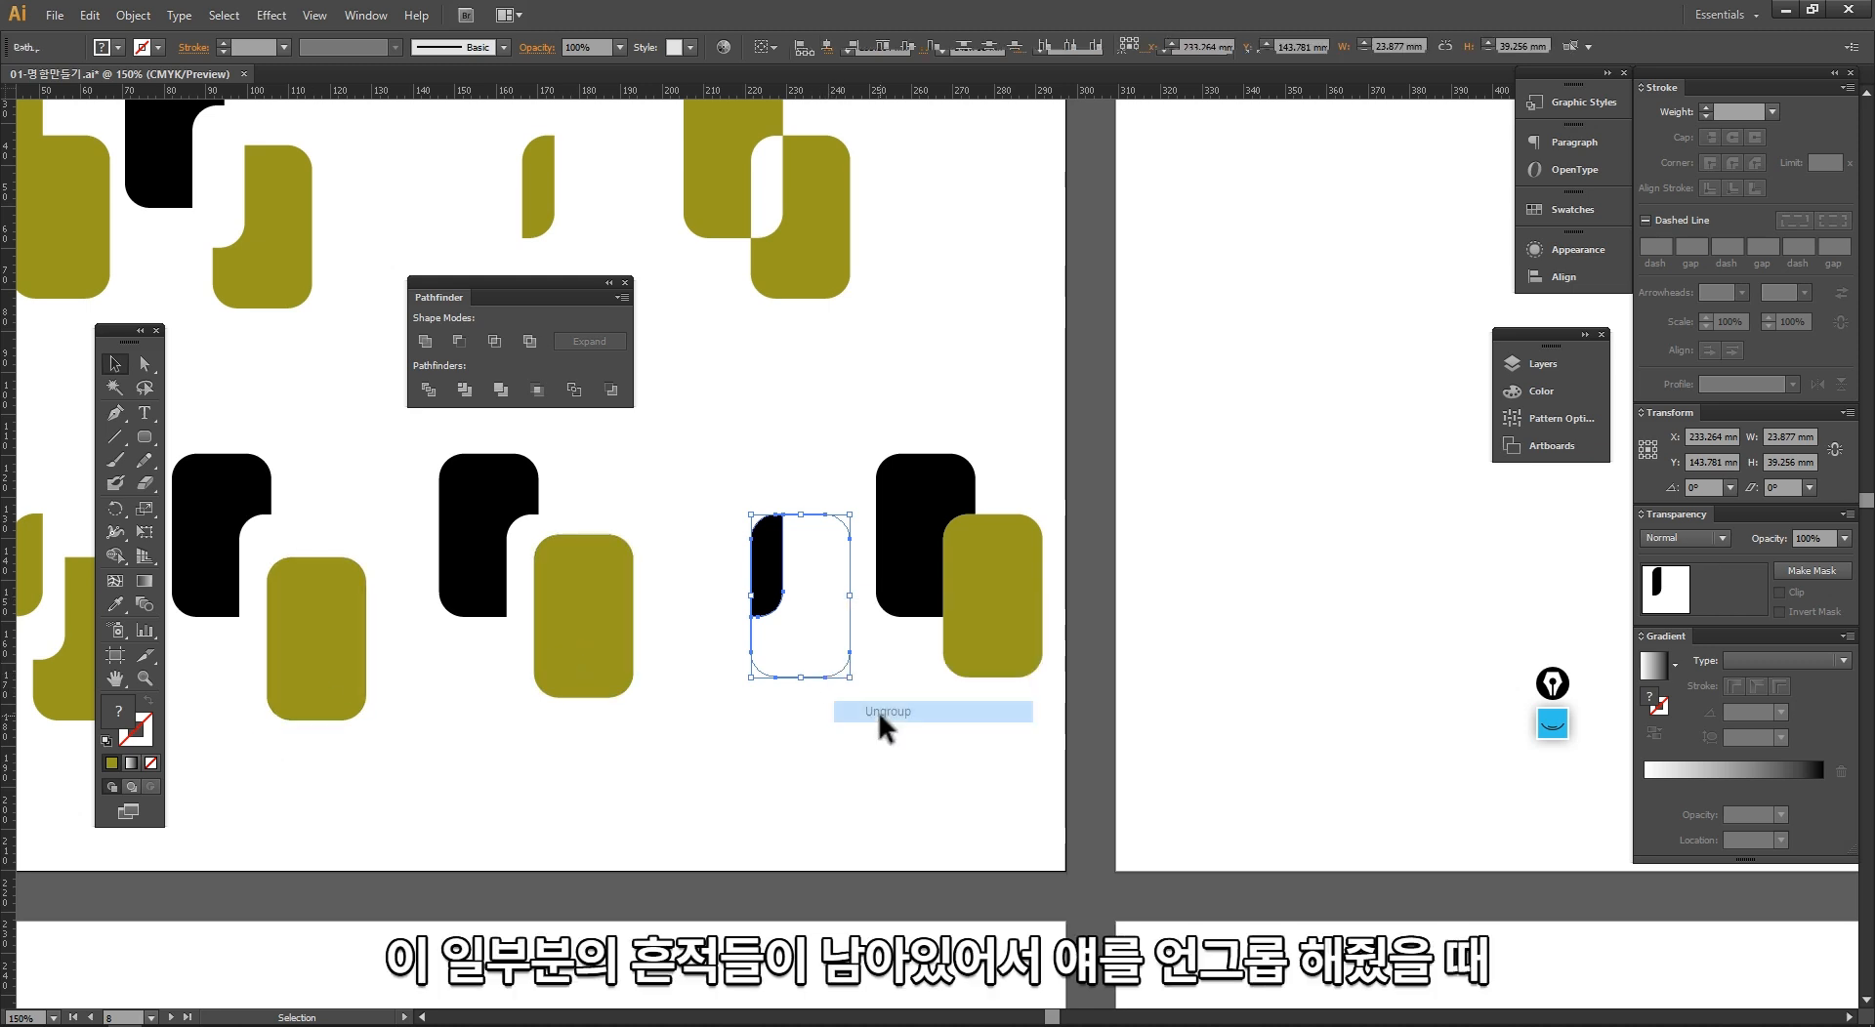
drag(766, 566, 723, 524)
Step: Give the leftover unpainted path of the cropped result a black 1 pt stroke
click(742, 587)
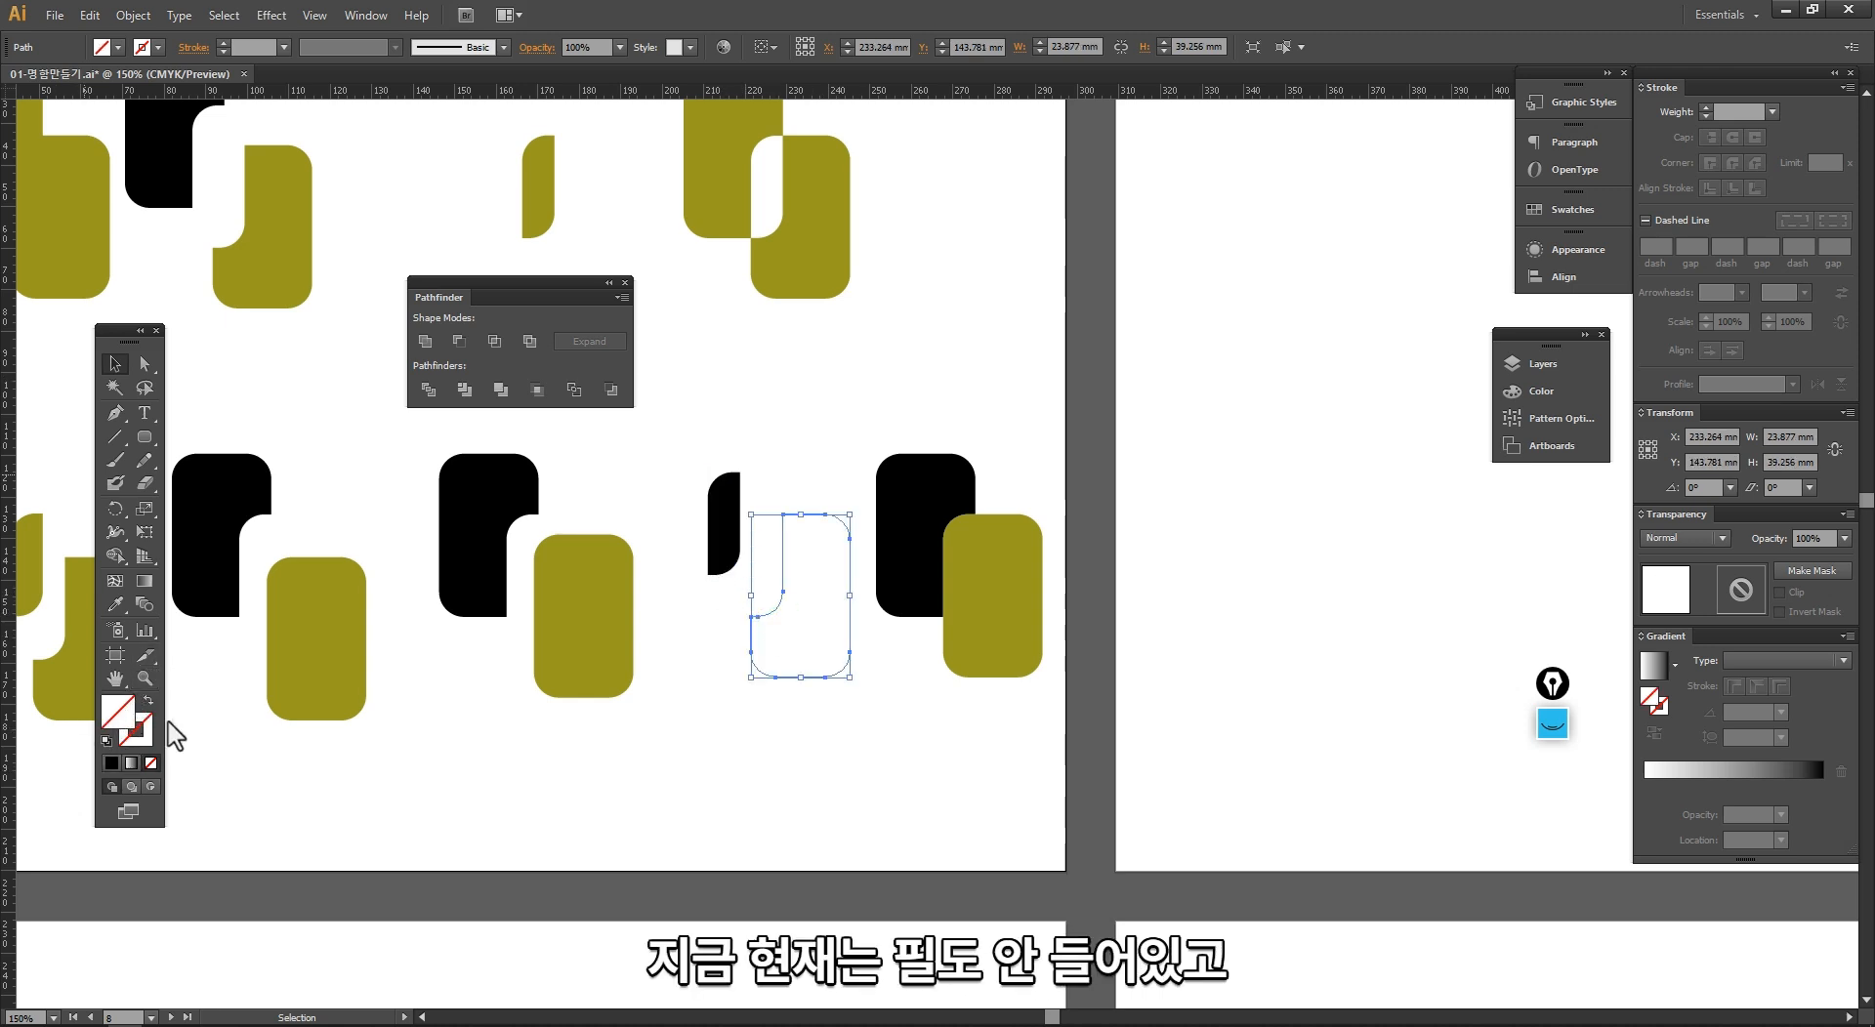
click(132, 741)
click(111, 762)
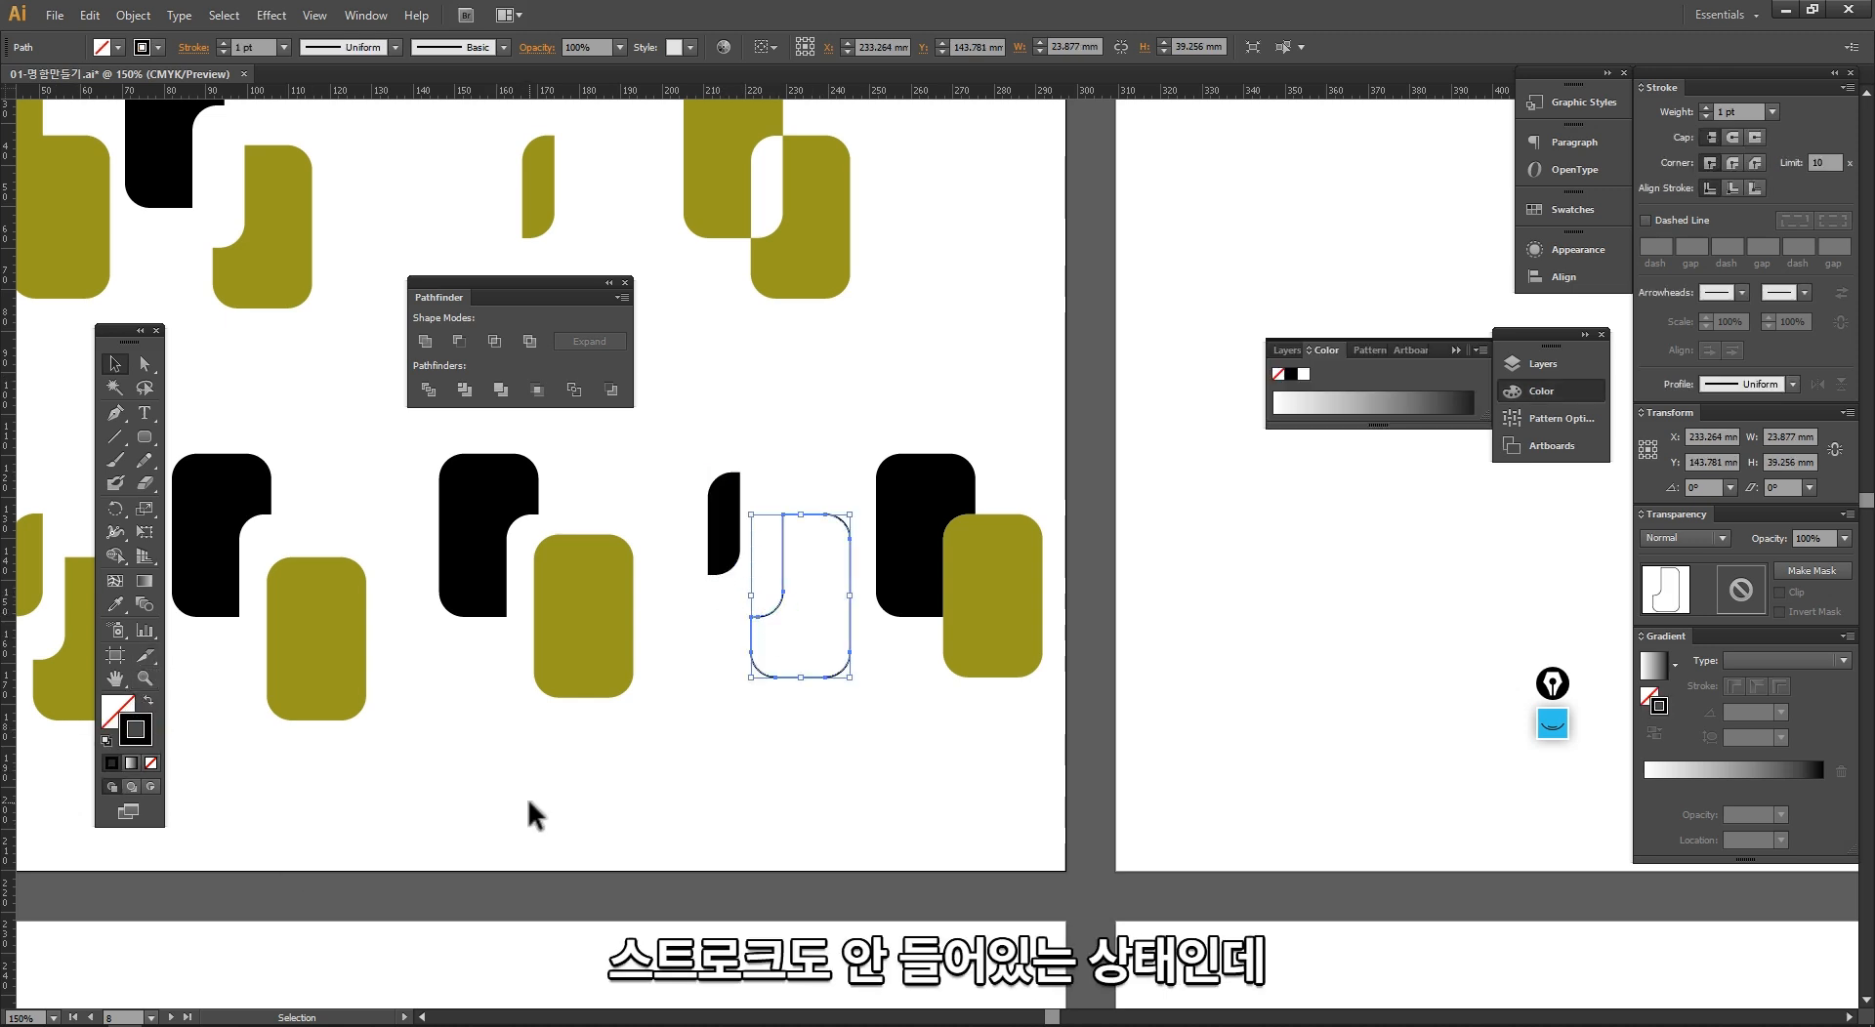
Step: Apply the Outline pathfinder to the last lower pair
drag(737, 740, 614, 730)
drag(885, 752, 763, 404)
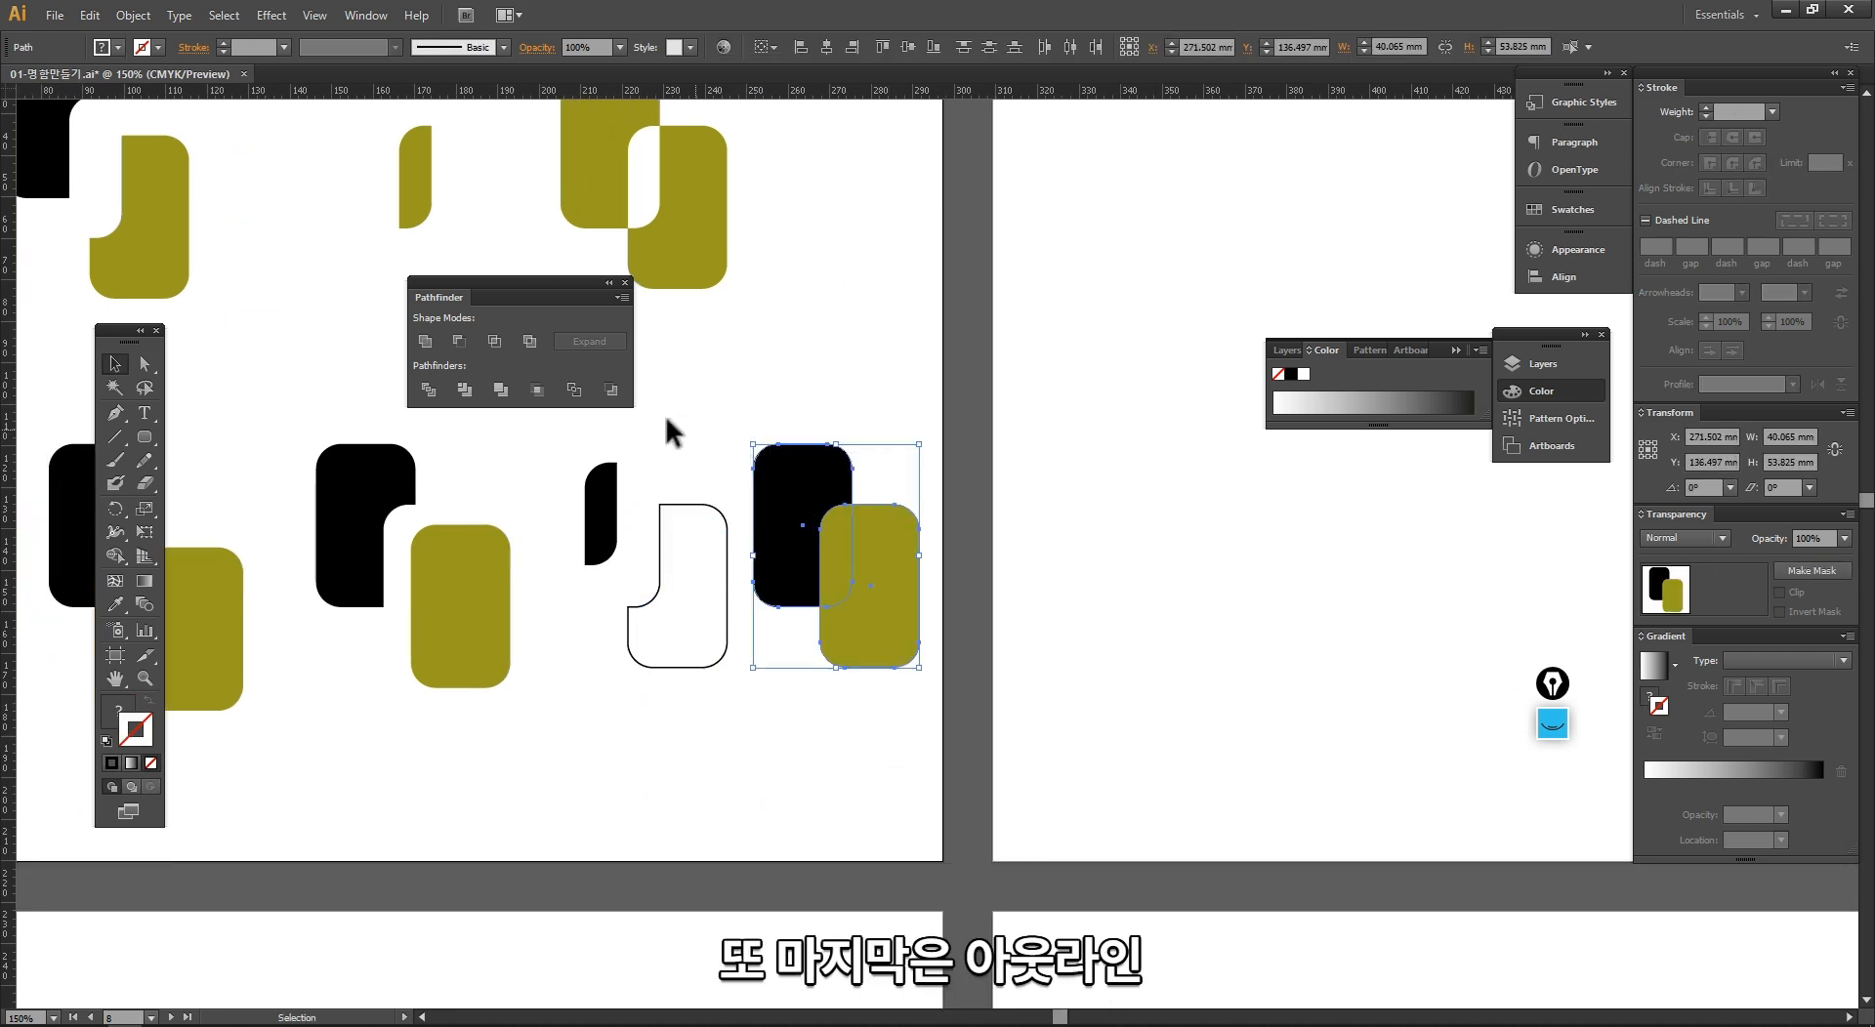
click(574, 390)
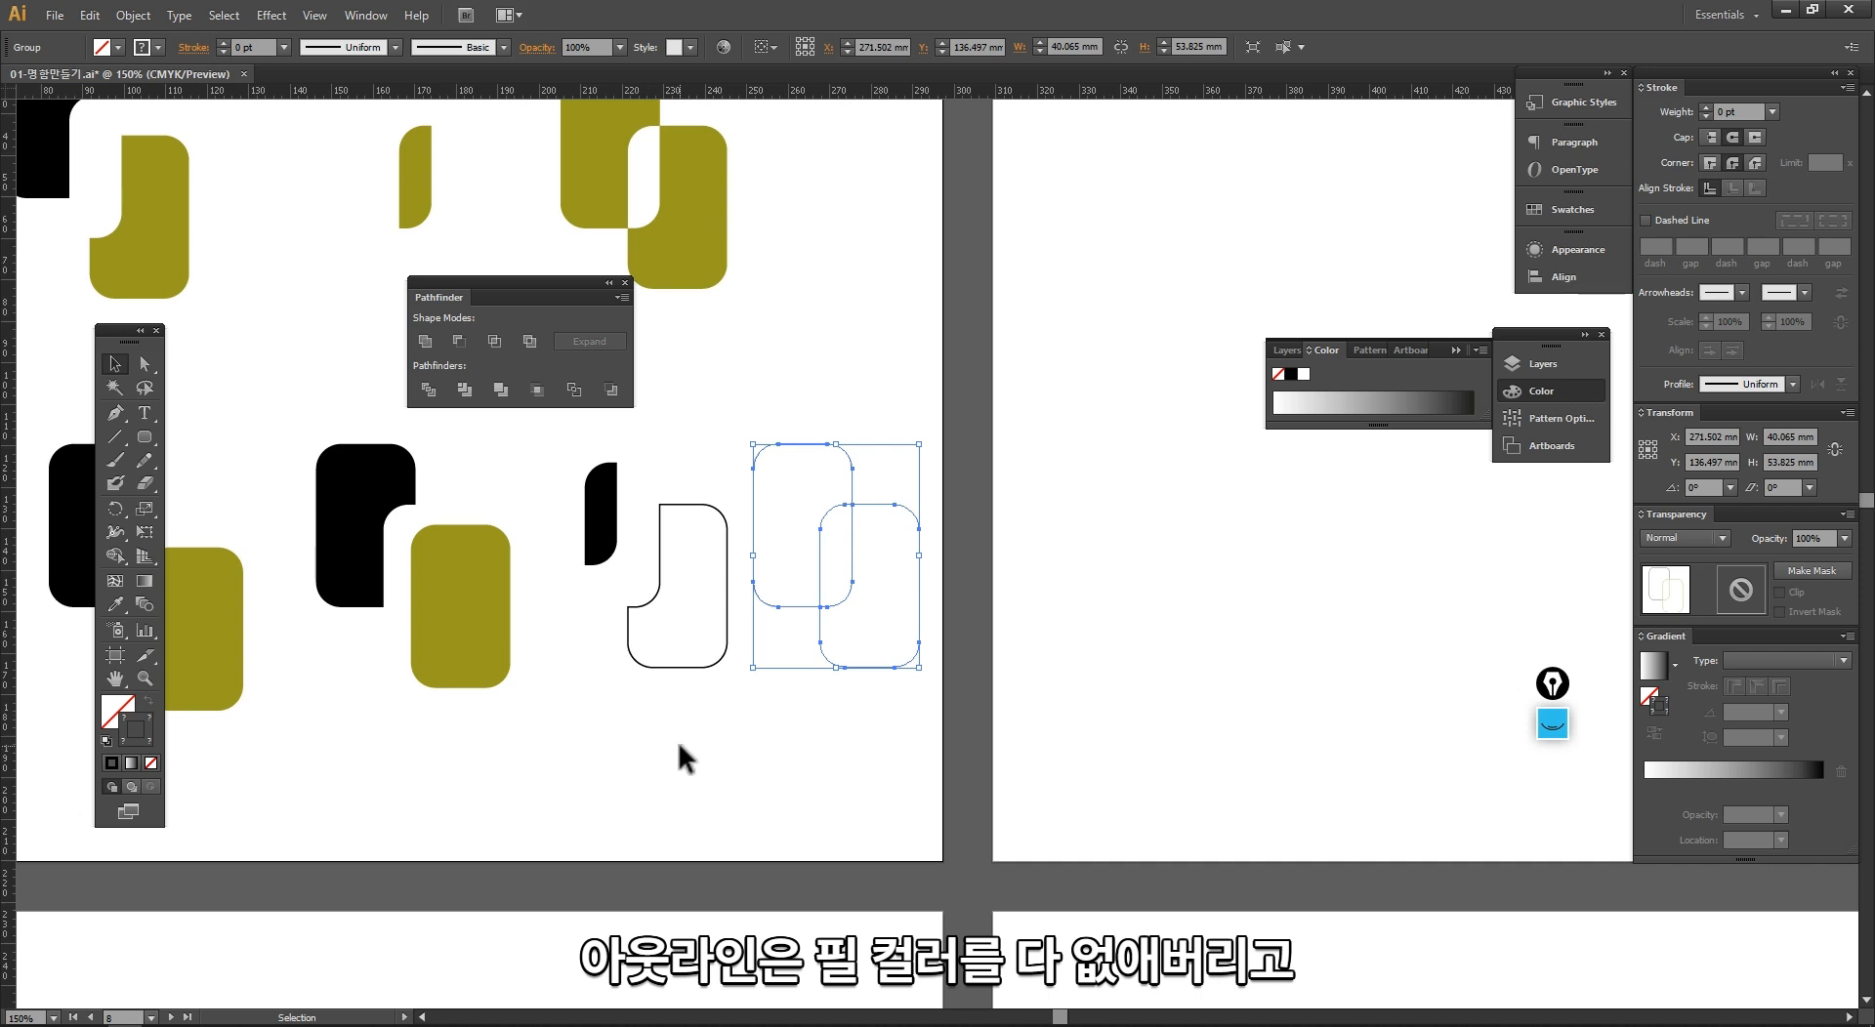
click(838, 723)
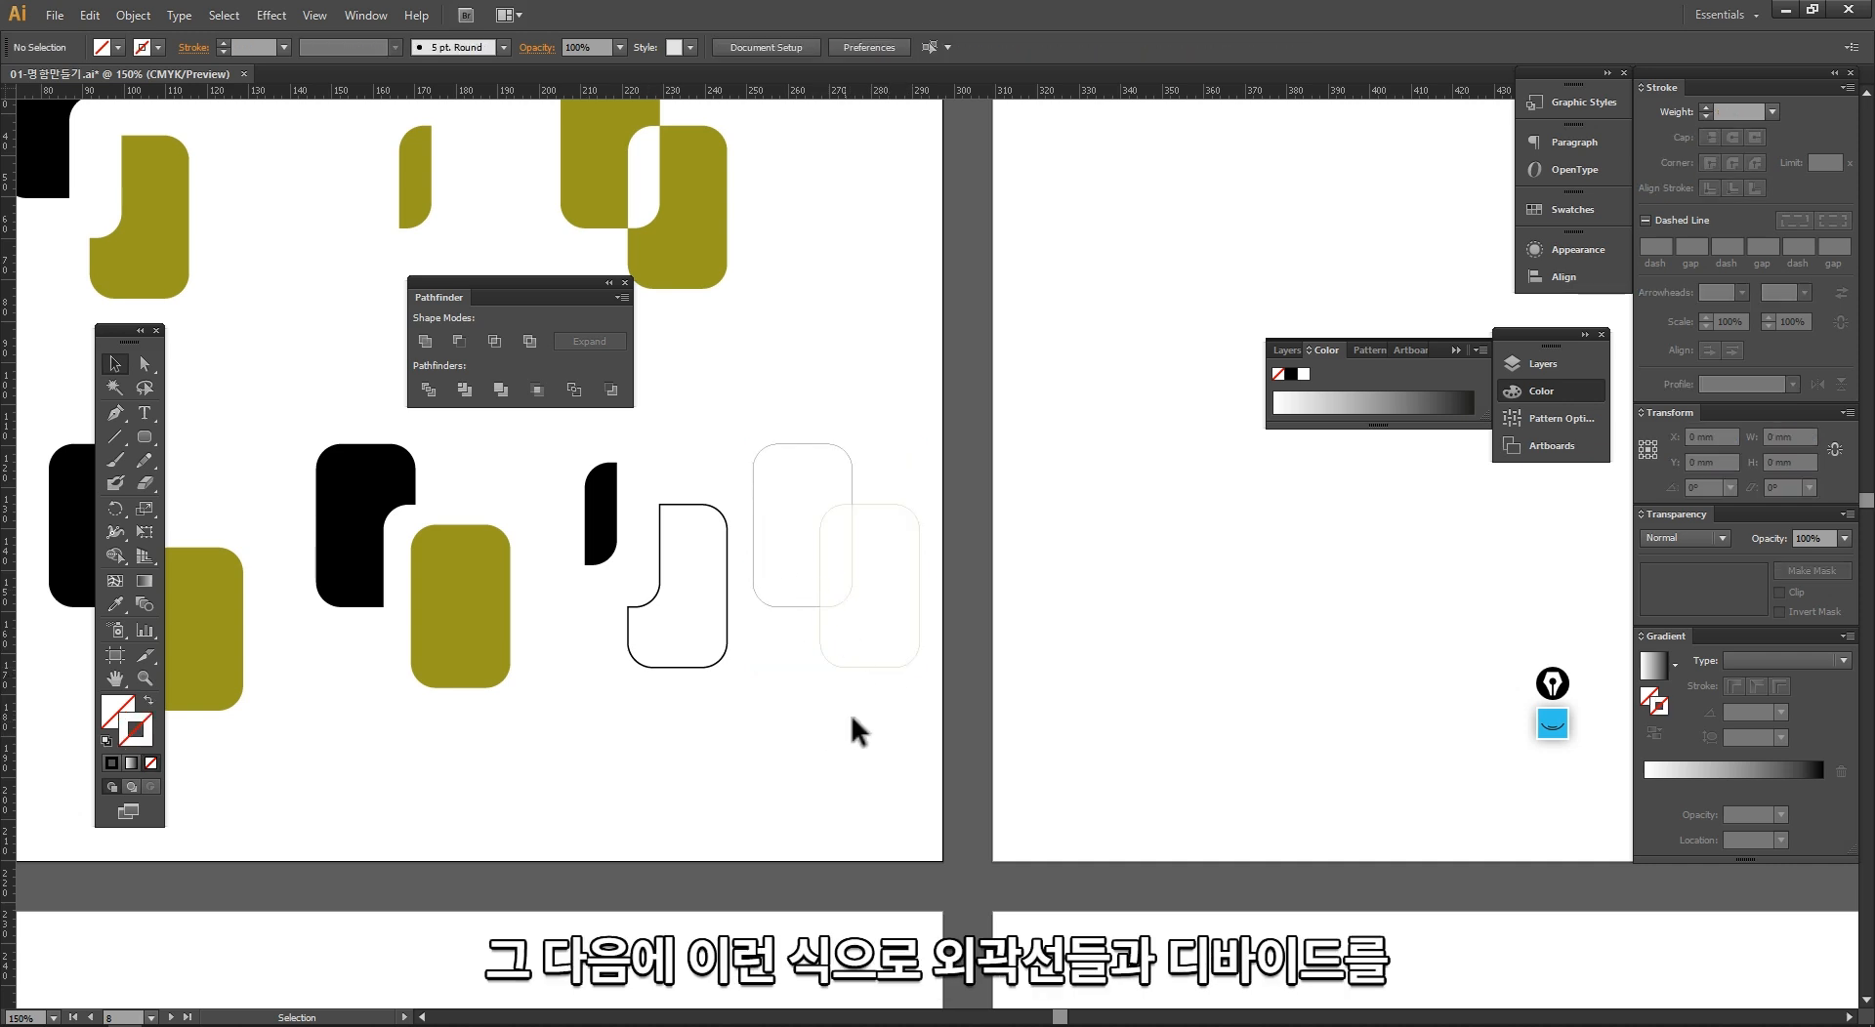
Step: Fill the outlined group black, remove its stroke, and swap the two to leave a black 1 pt stroke without fill
click(822, 517)
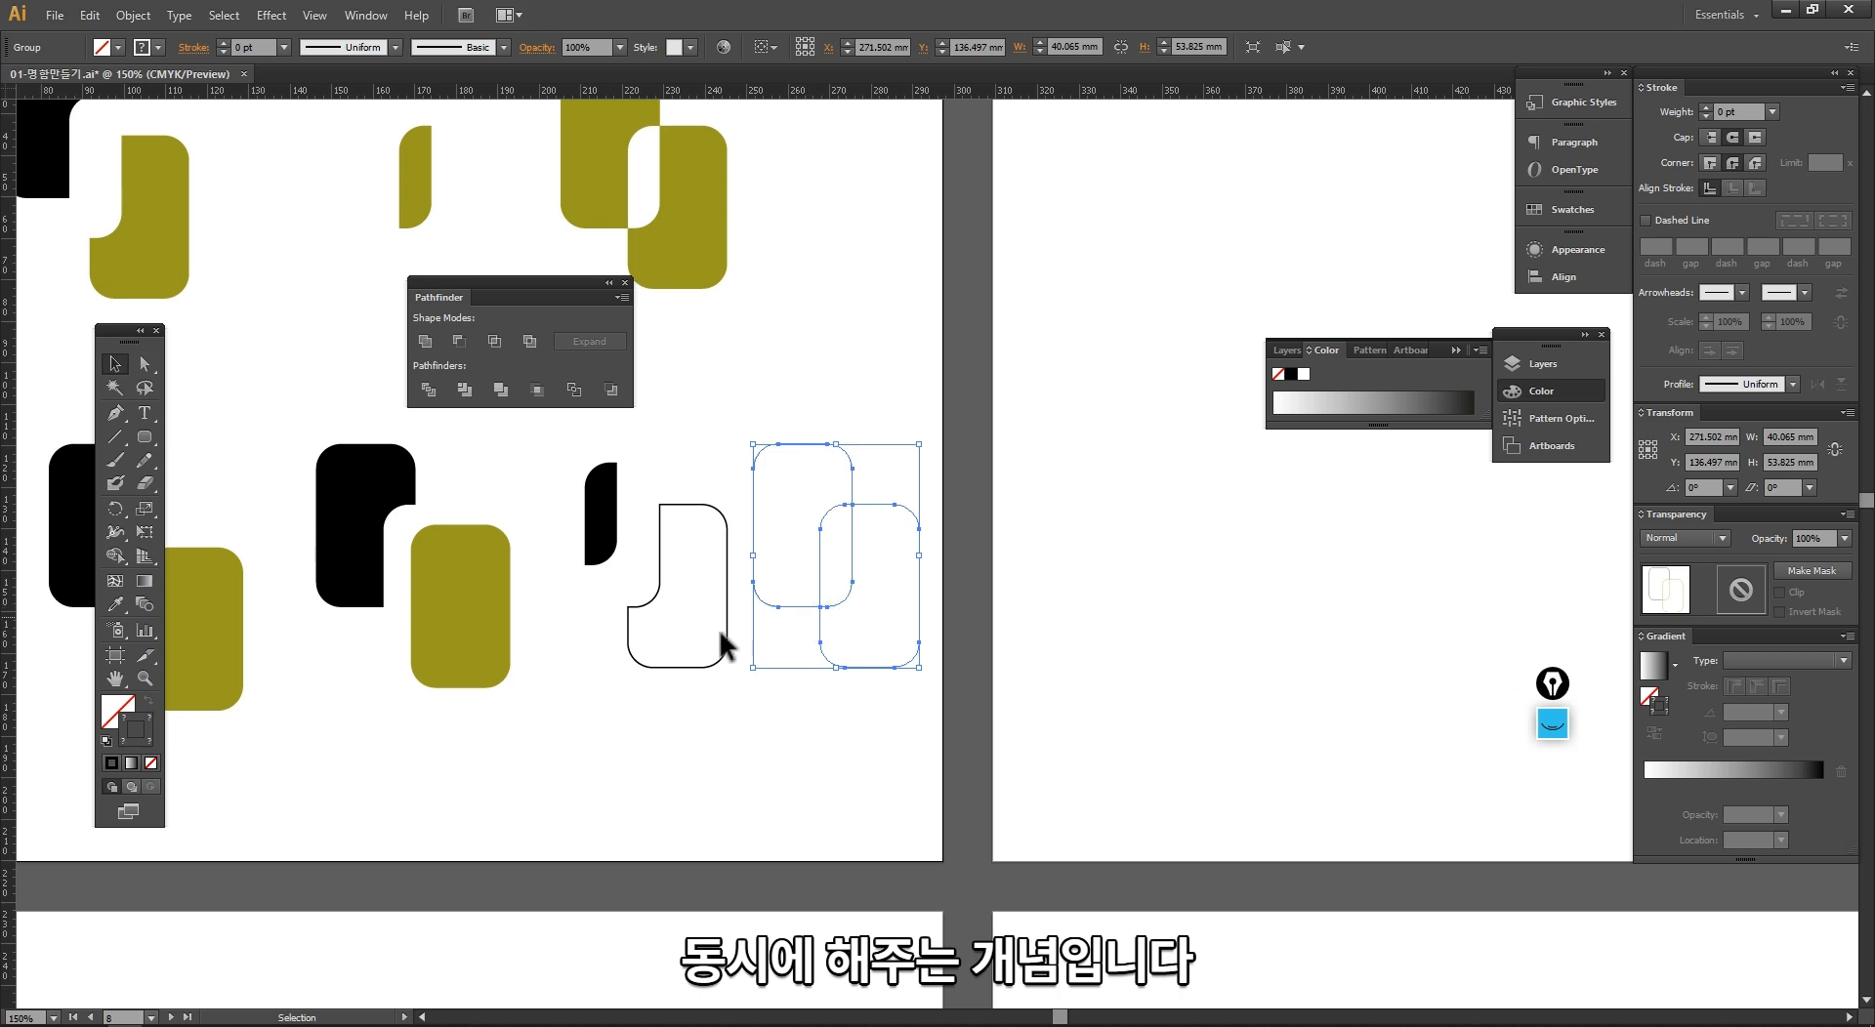
click(113, 764)
click(524, 766)
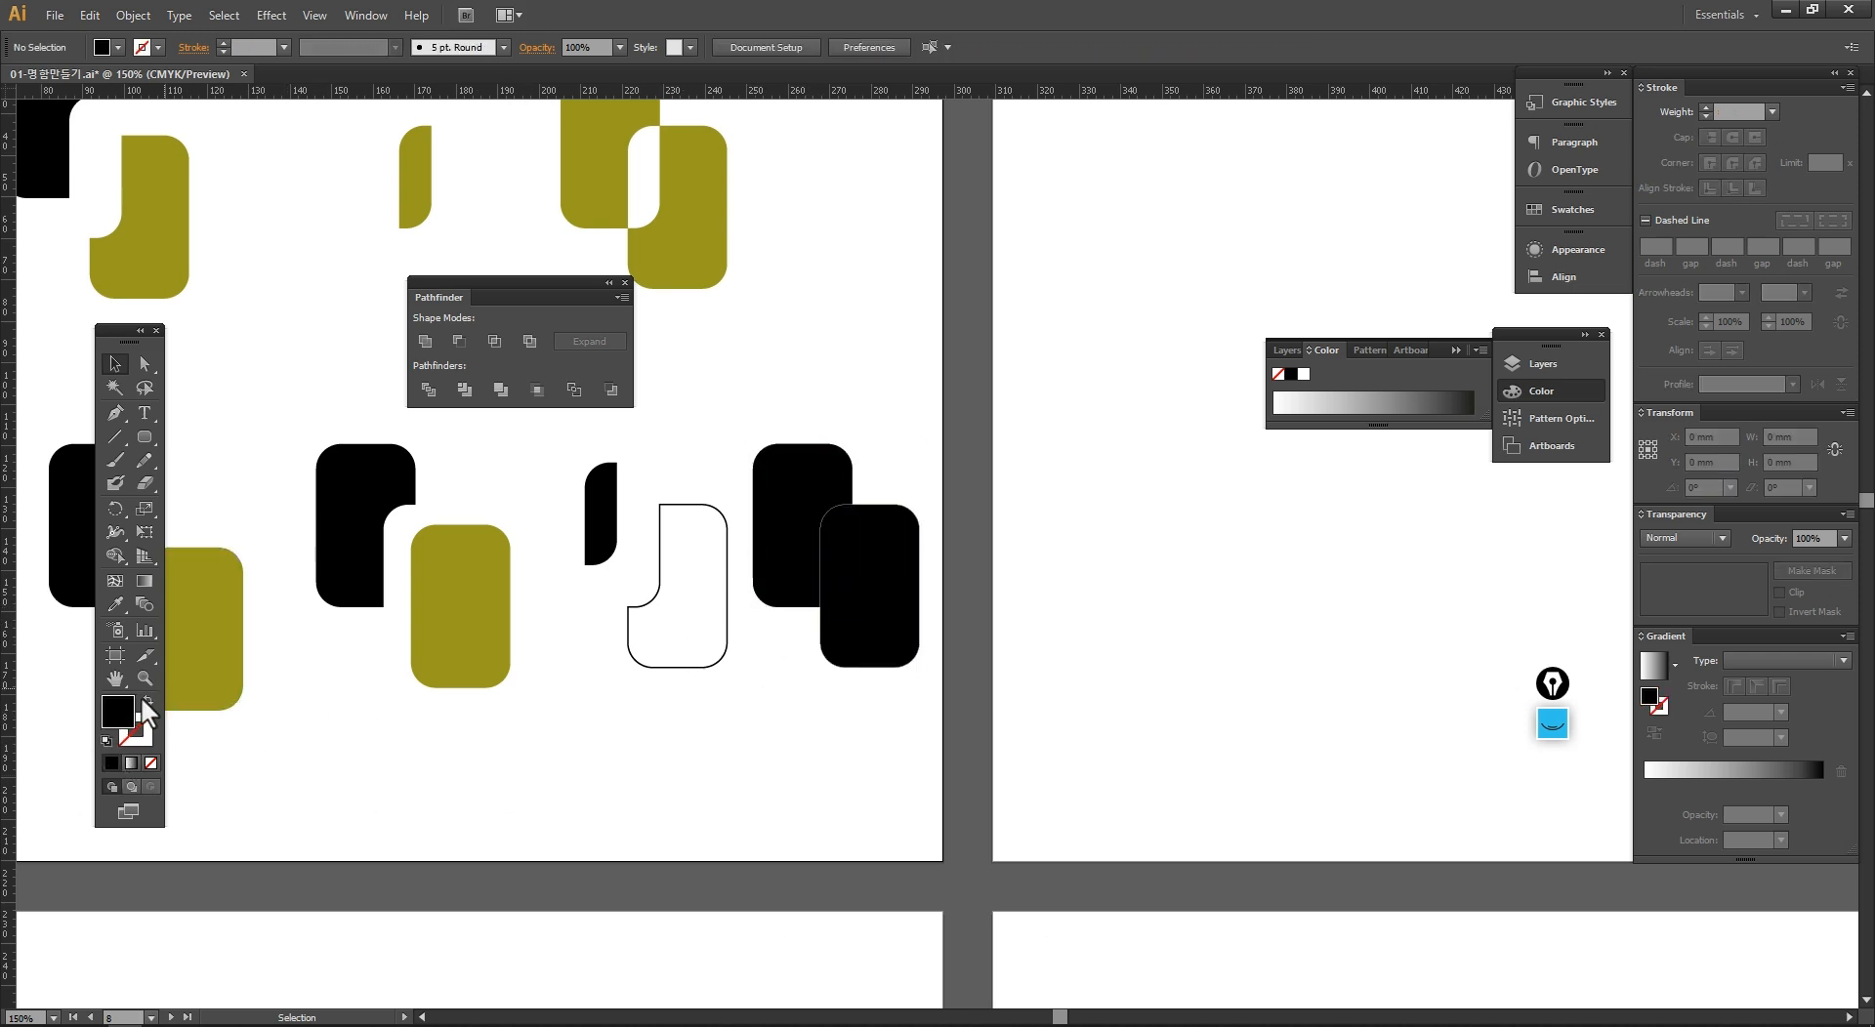
click(792, 579)
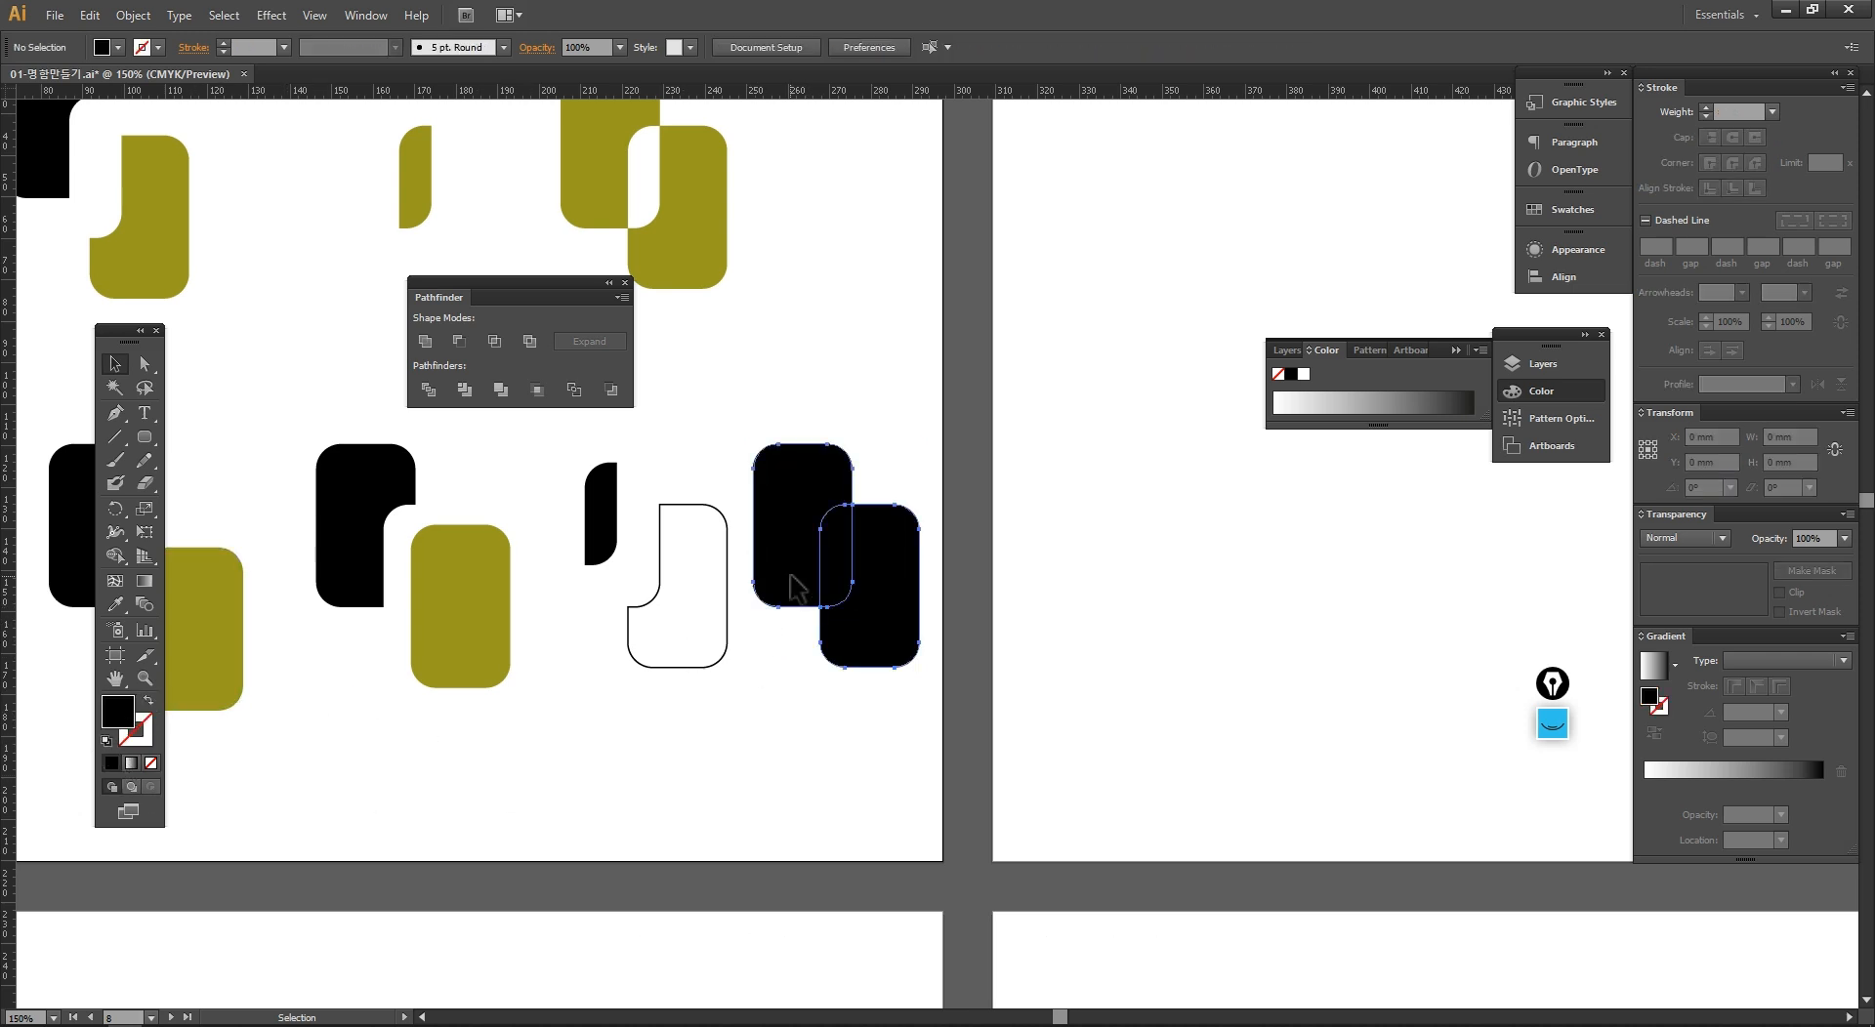
click(150, 765)
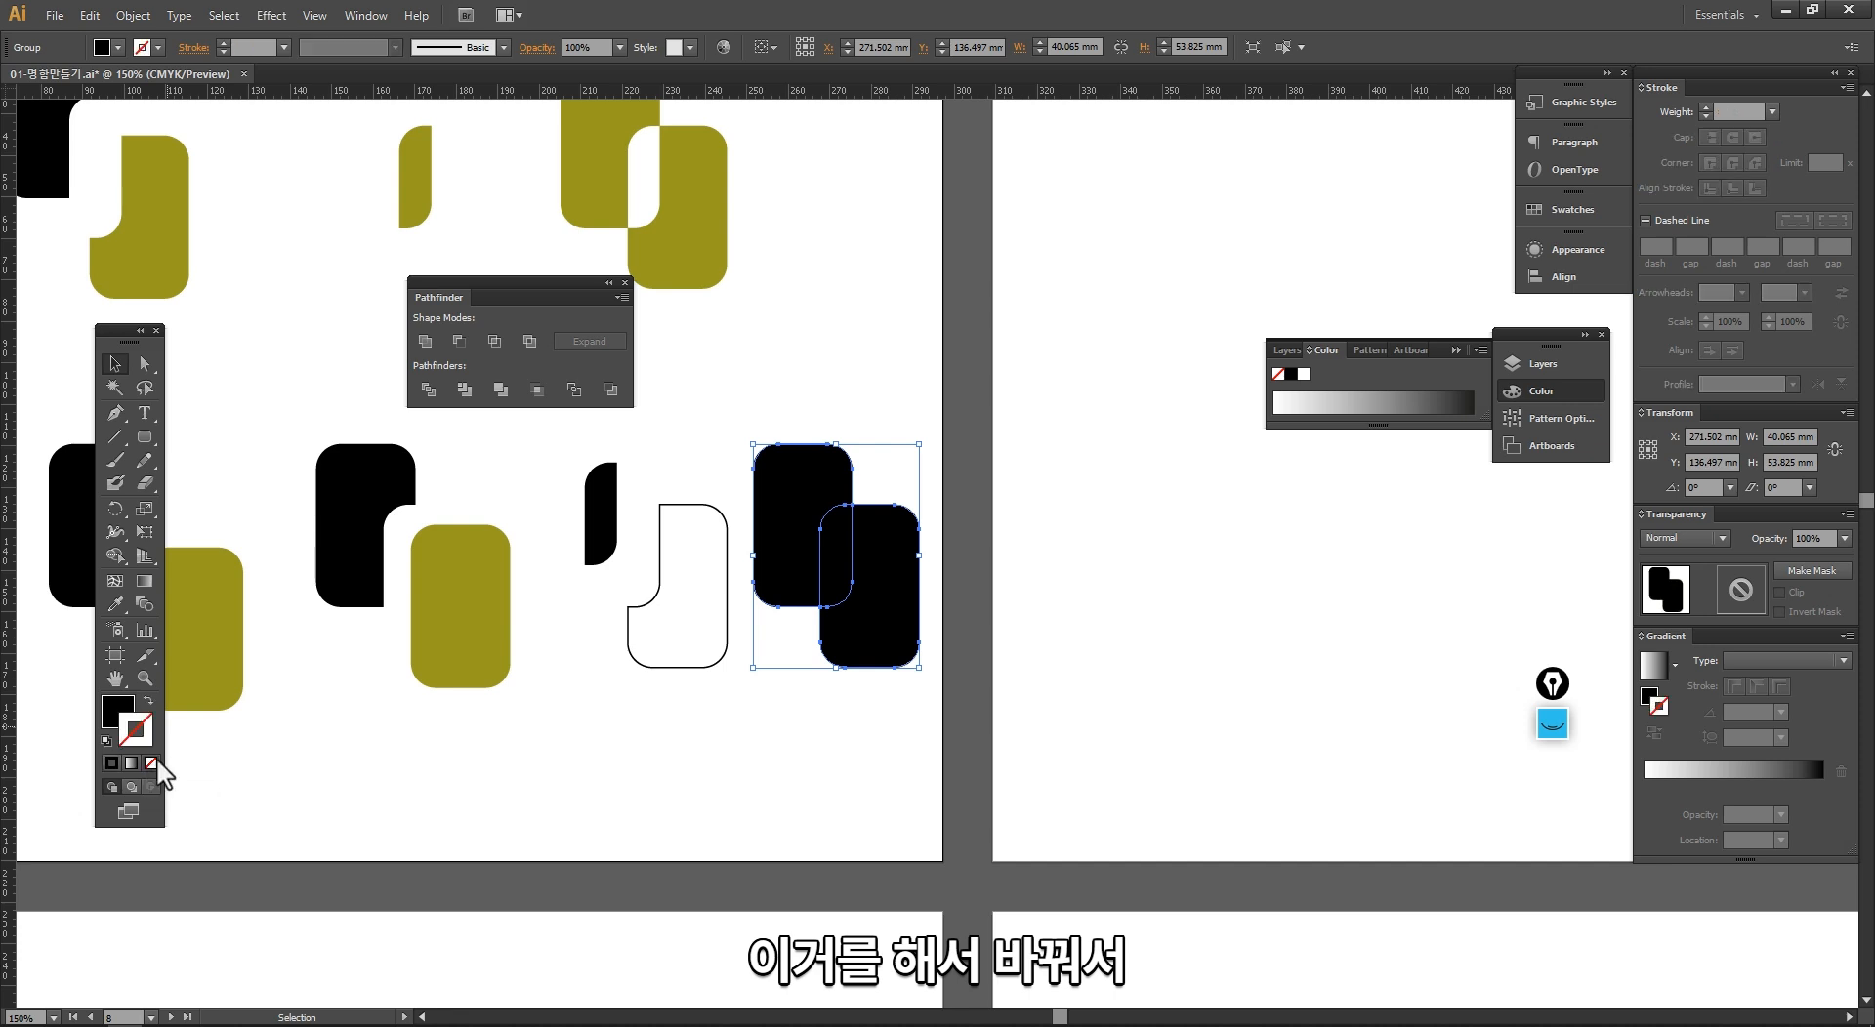
click(148, 700)
Step: Ungroup the outlined pair and move its open line segments apart
right_click(757, 697)
click(820, 810)
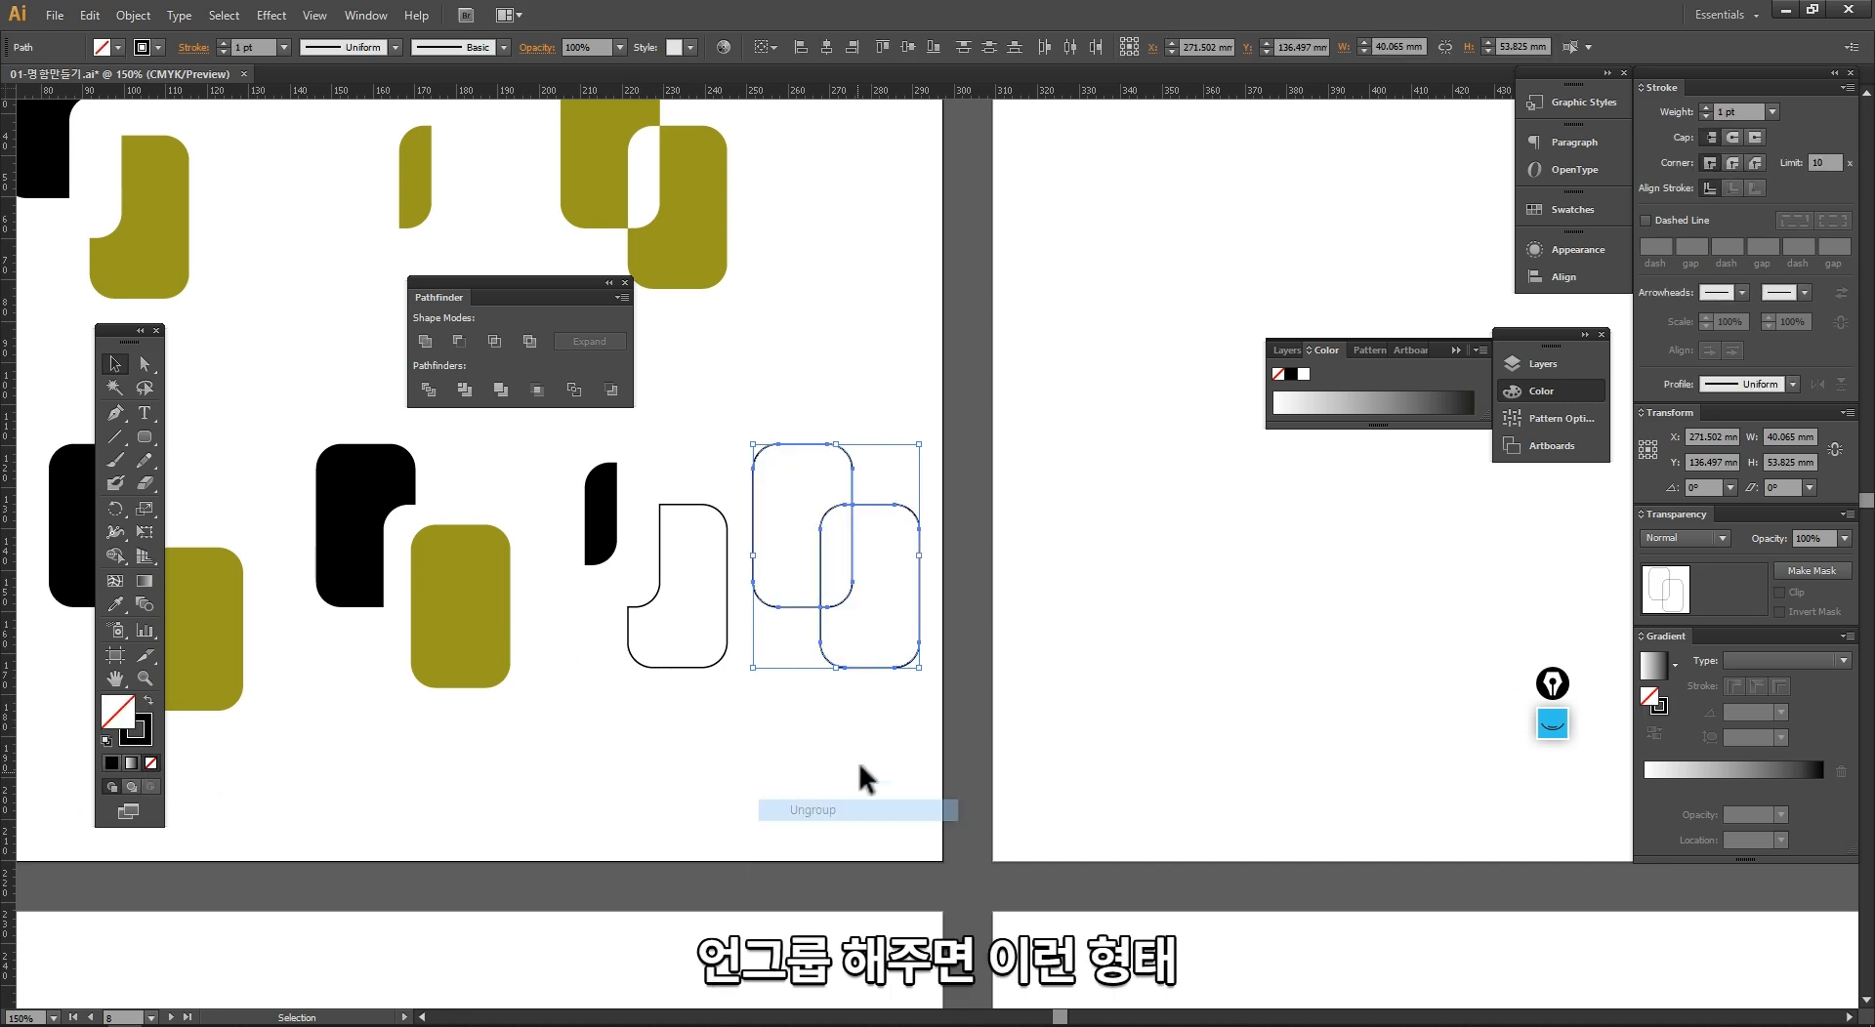
click(866, 774)
drag(792, 612, 929, 542)
click(849, 536)
click(845, 776)
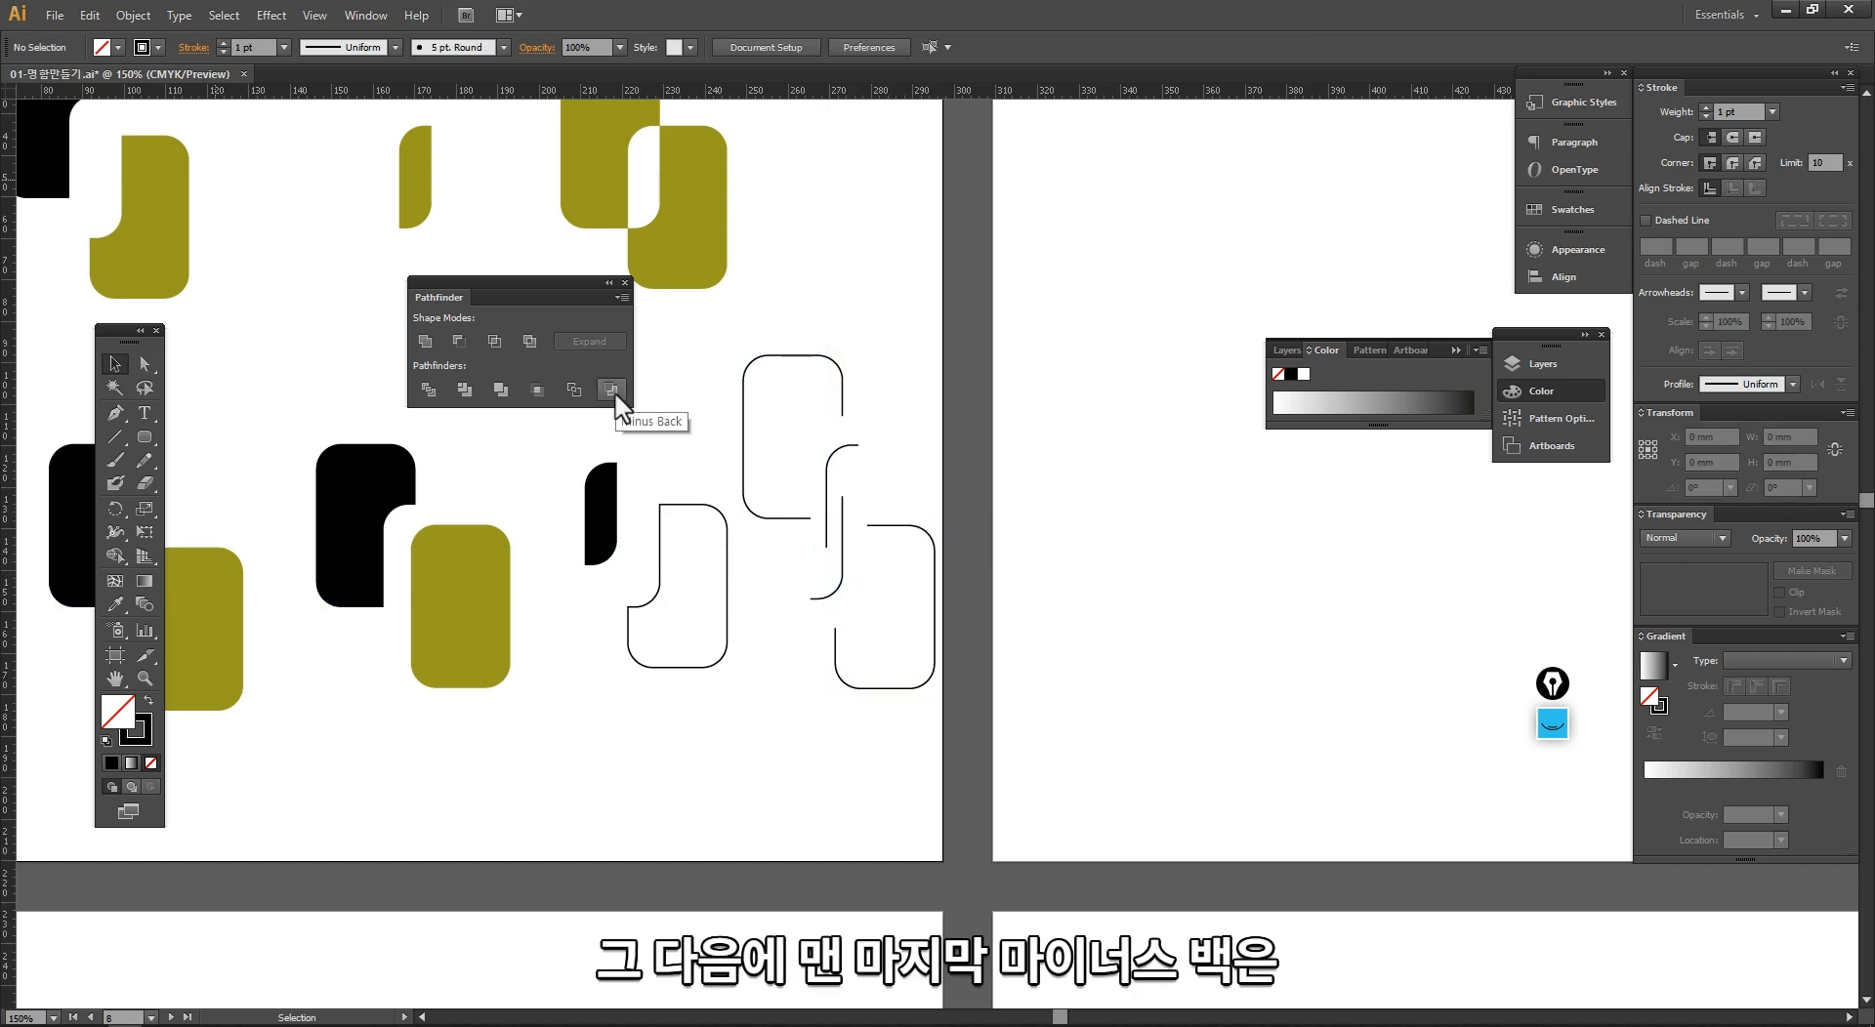
Step: Draw a rounded rectangle about 22.6 × 43.7 mm in the empty space of the upper row
click(142, 435)
drag(465, 500, 1061, 563)
drag(668, 631, 569, 636)
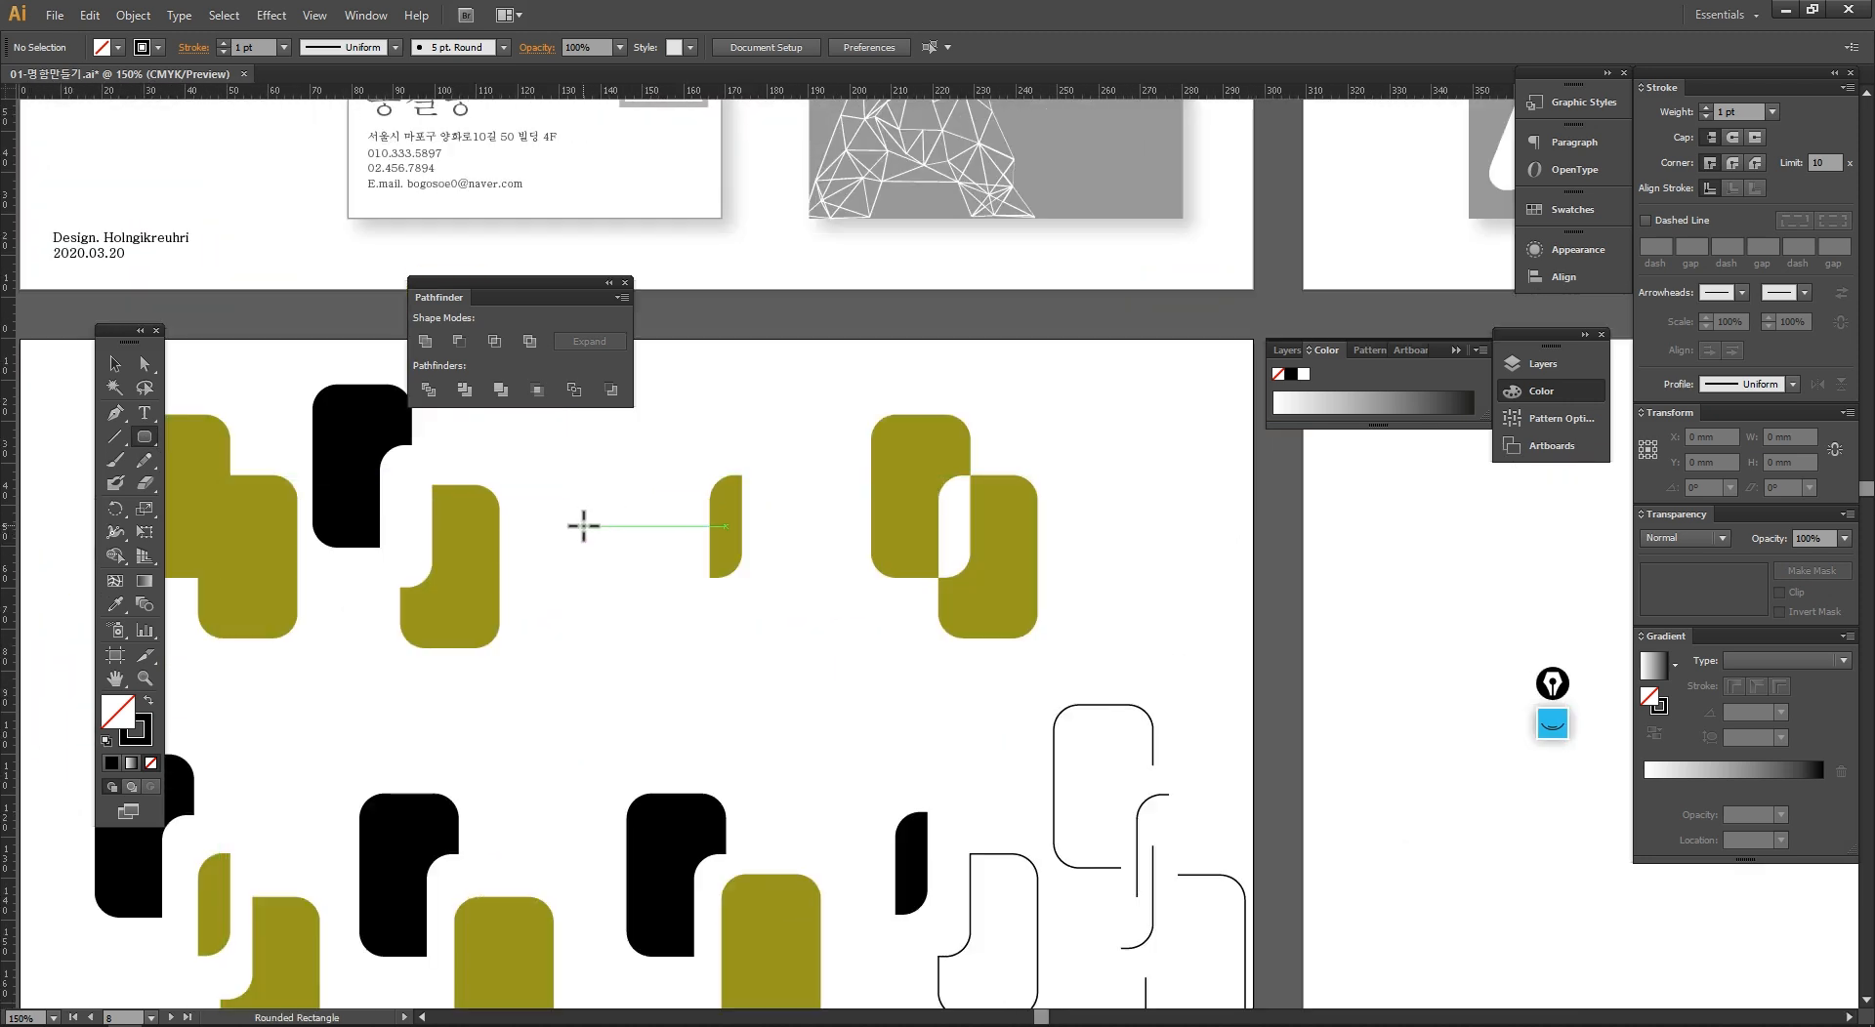
drag(559, 506, 652, 689)
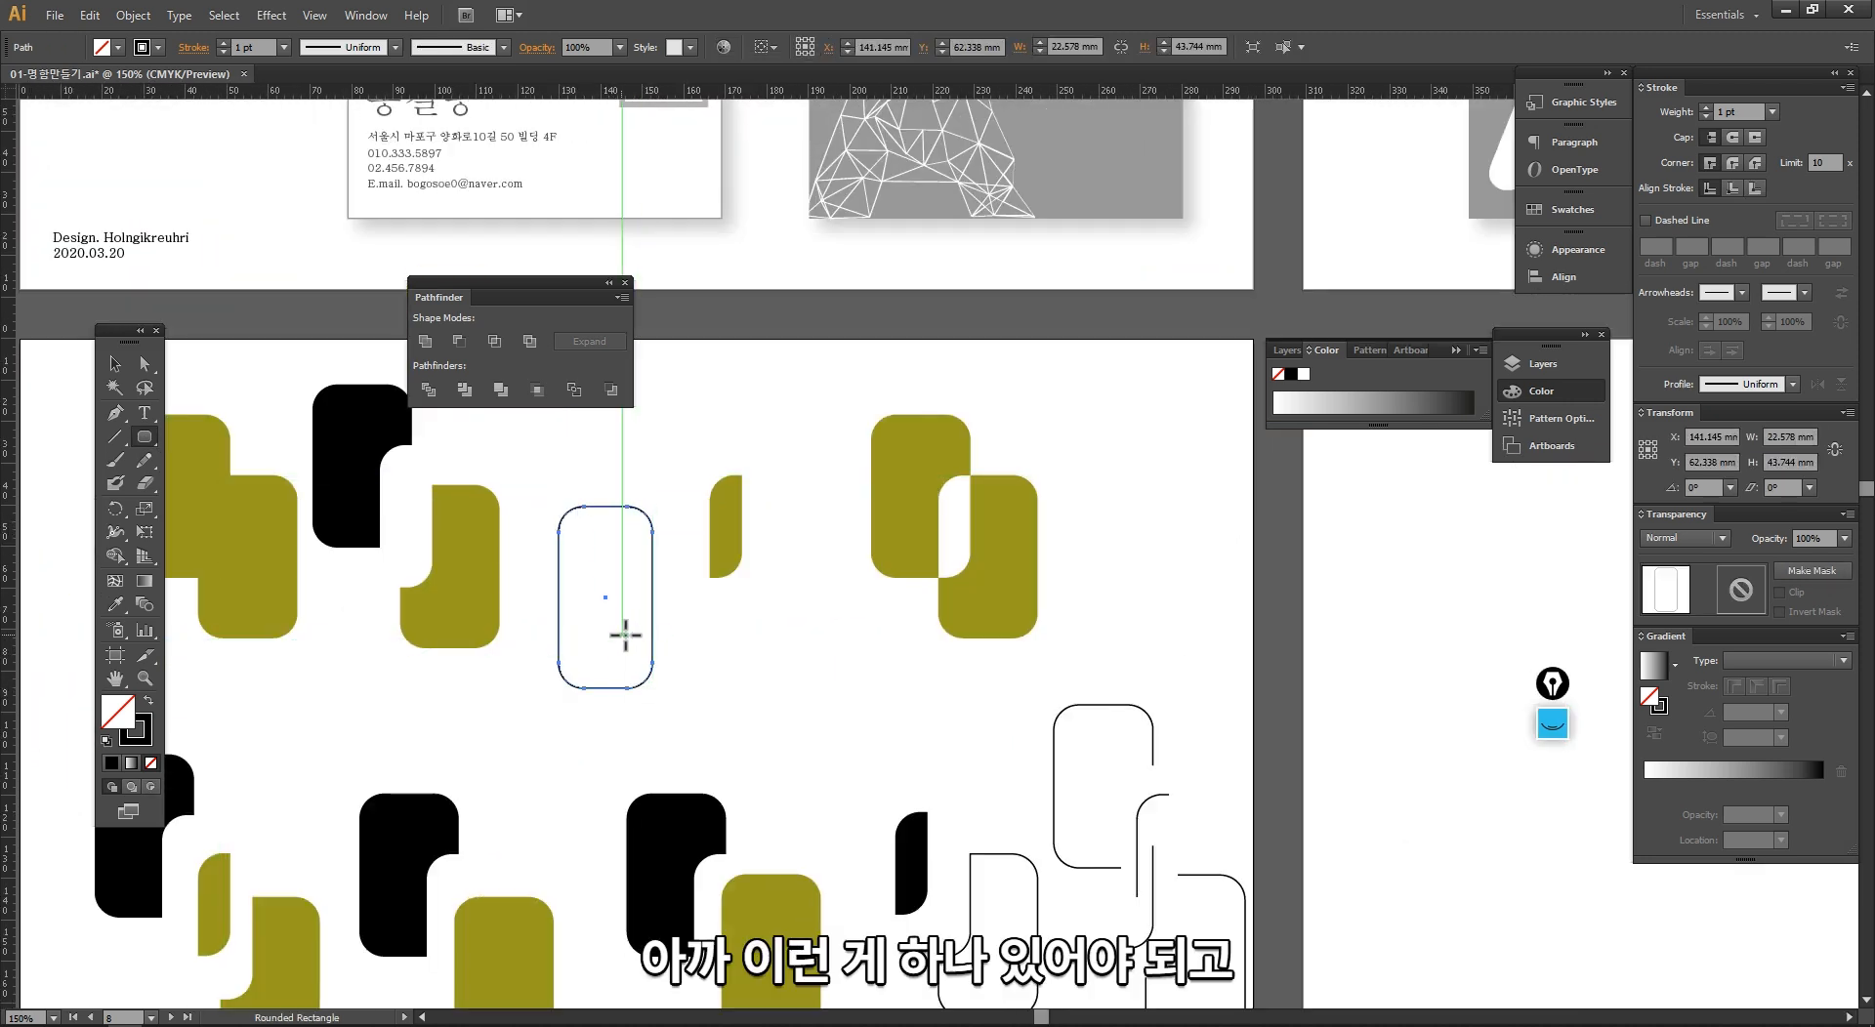
Step: Colour the new rectangle with sampled olive and overlap it with a copy below and to its right in sampled black
key(i)
click(476, 582)
drag(635, 683, 544, 691)
click(367, 441)
key(v)
click(496, 710)
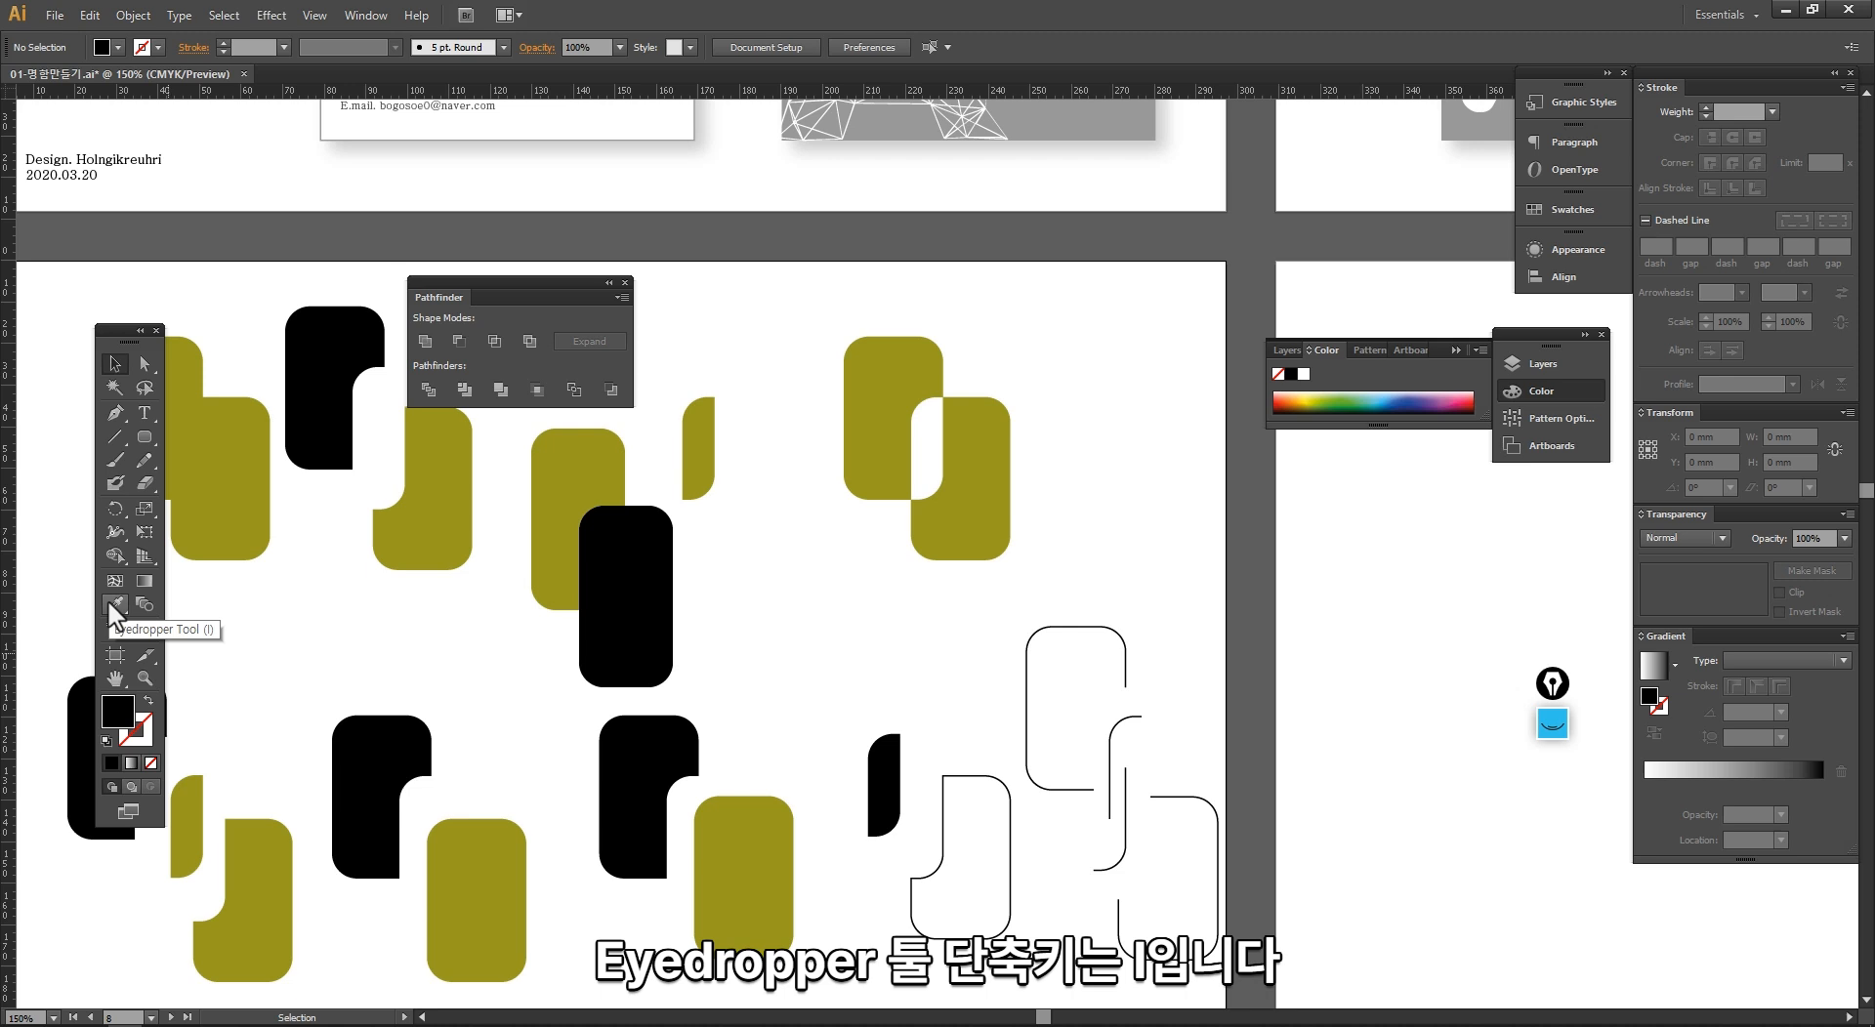
Step: Apply the Minus Back pathfinder to the new pair, cutting the rear olive rectangle out of the front black one
drag(529, 661, 512, 649)
click(549, 559)
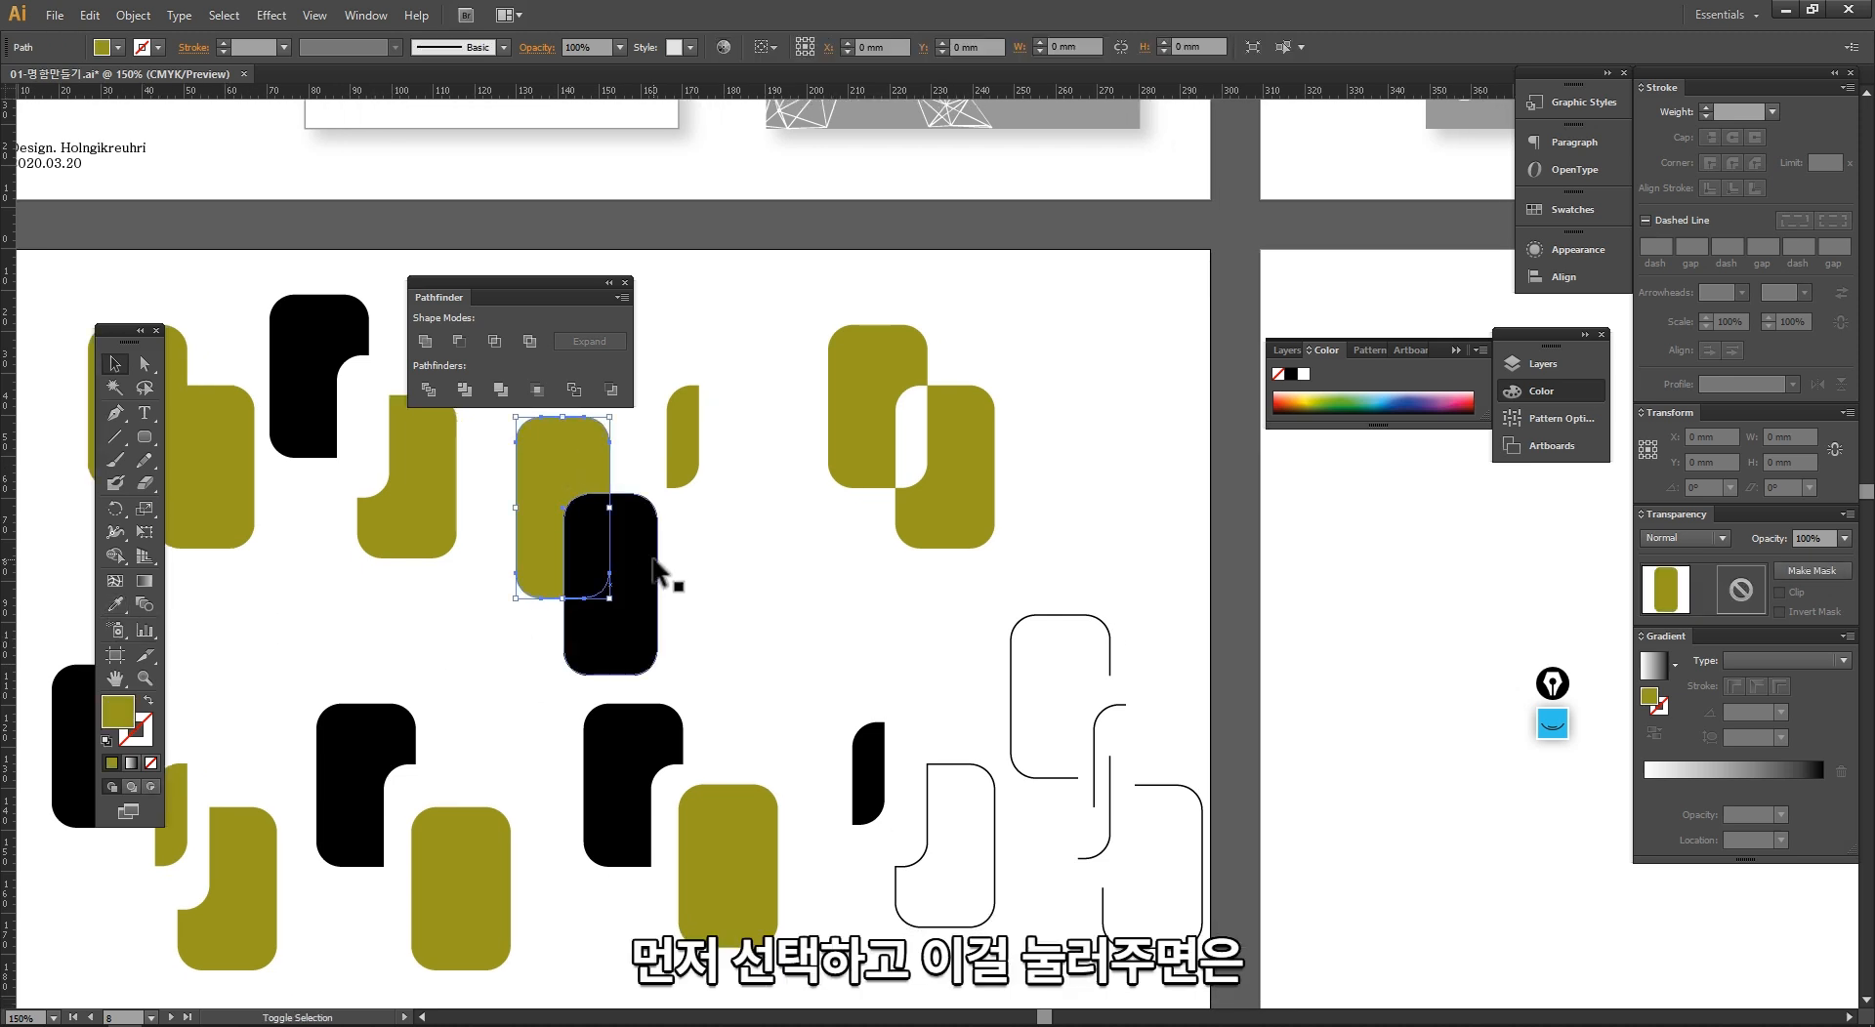
shift+click(653, 562)
click(610, 389)
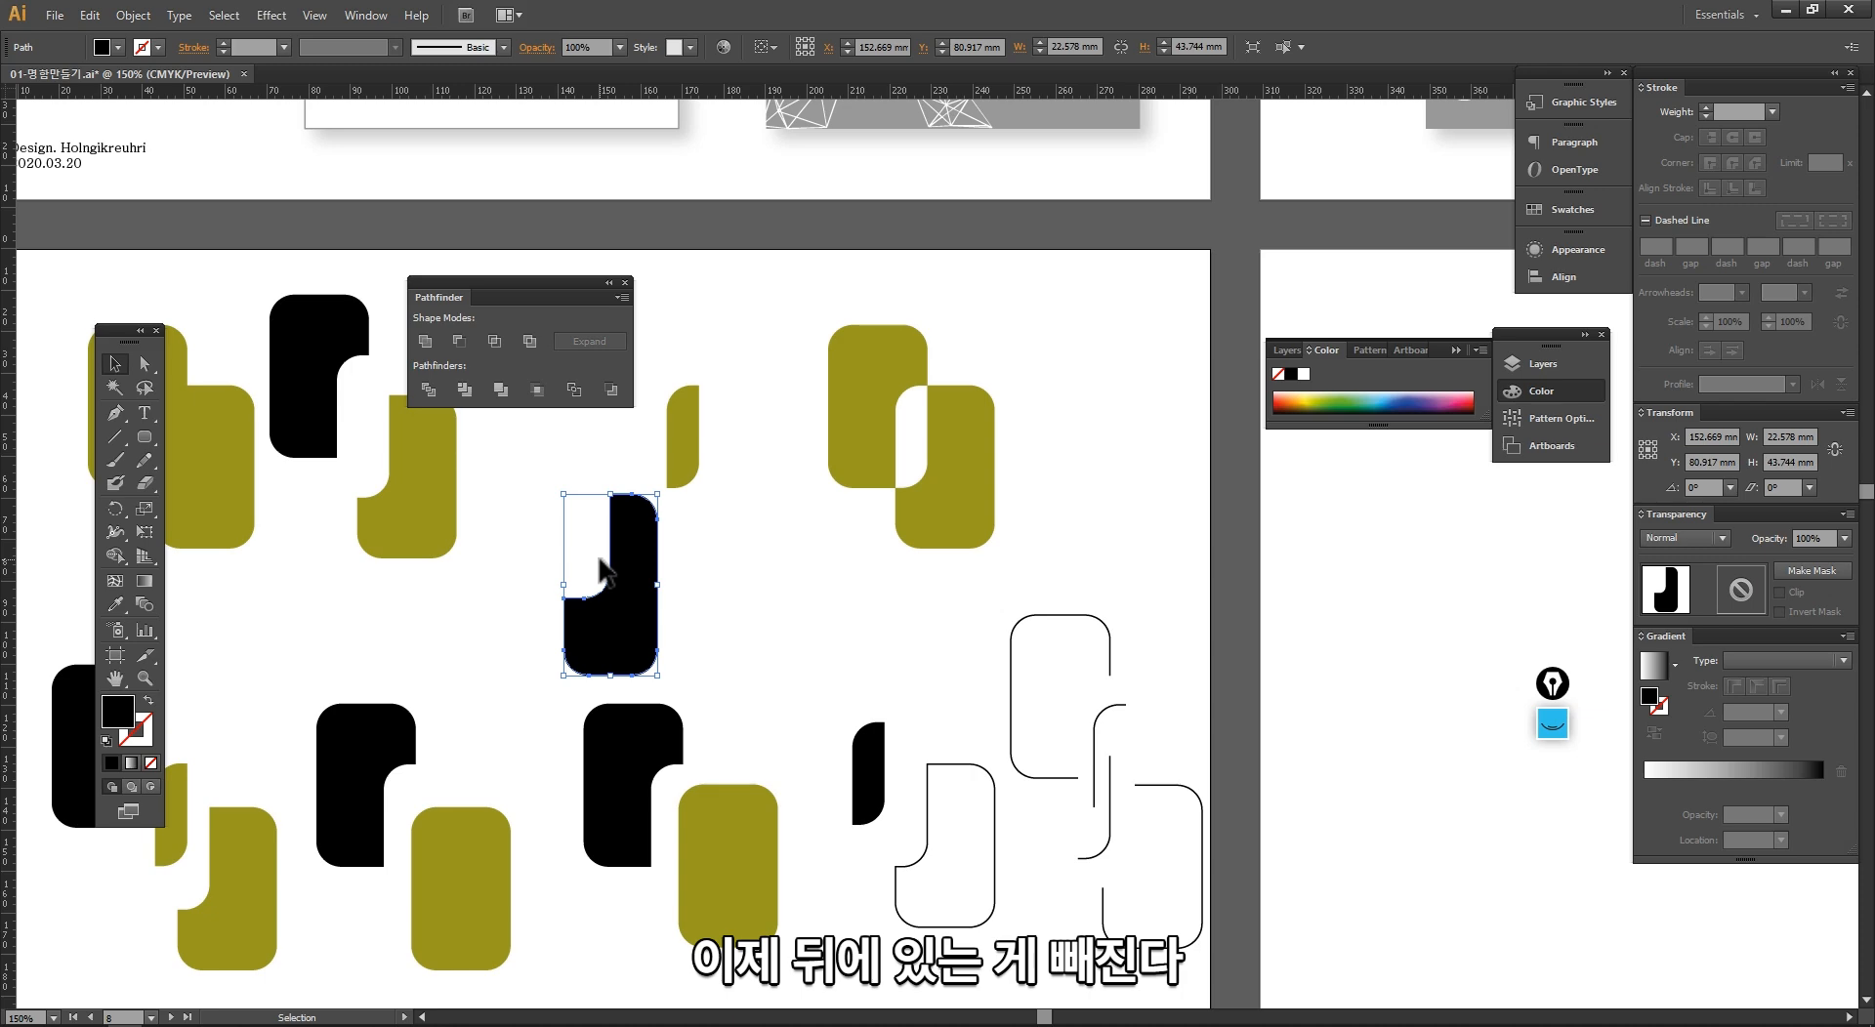
Step: Move the Minus Back result slightly up and to the left in the upper row, and deselect it
drag(625, 643, 598, 593)
click(695, 625)
ctrl+alt+click(697, 645)
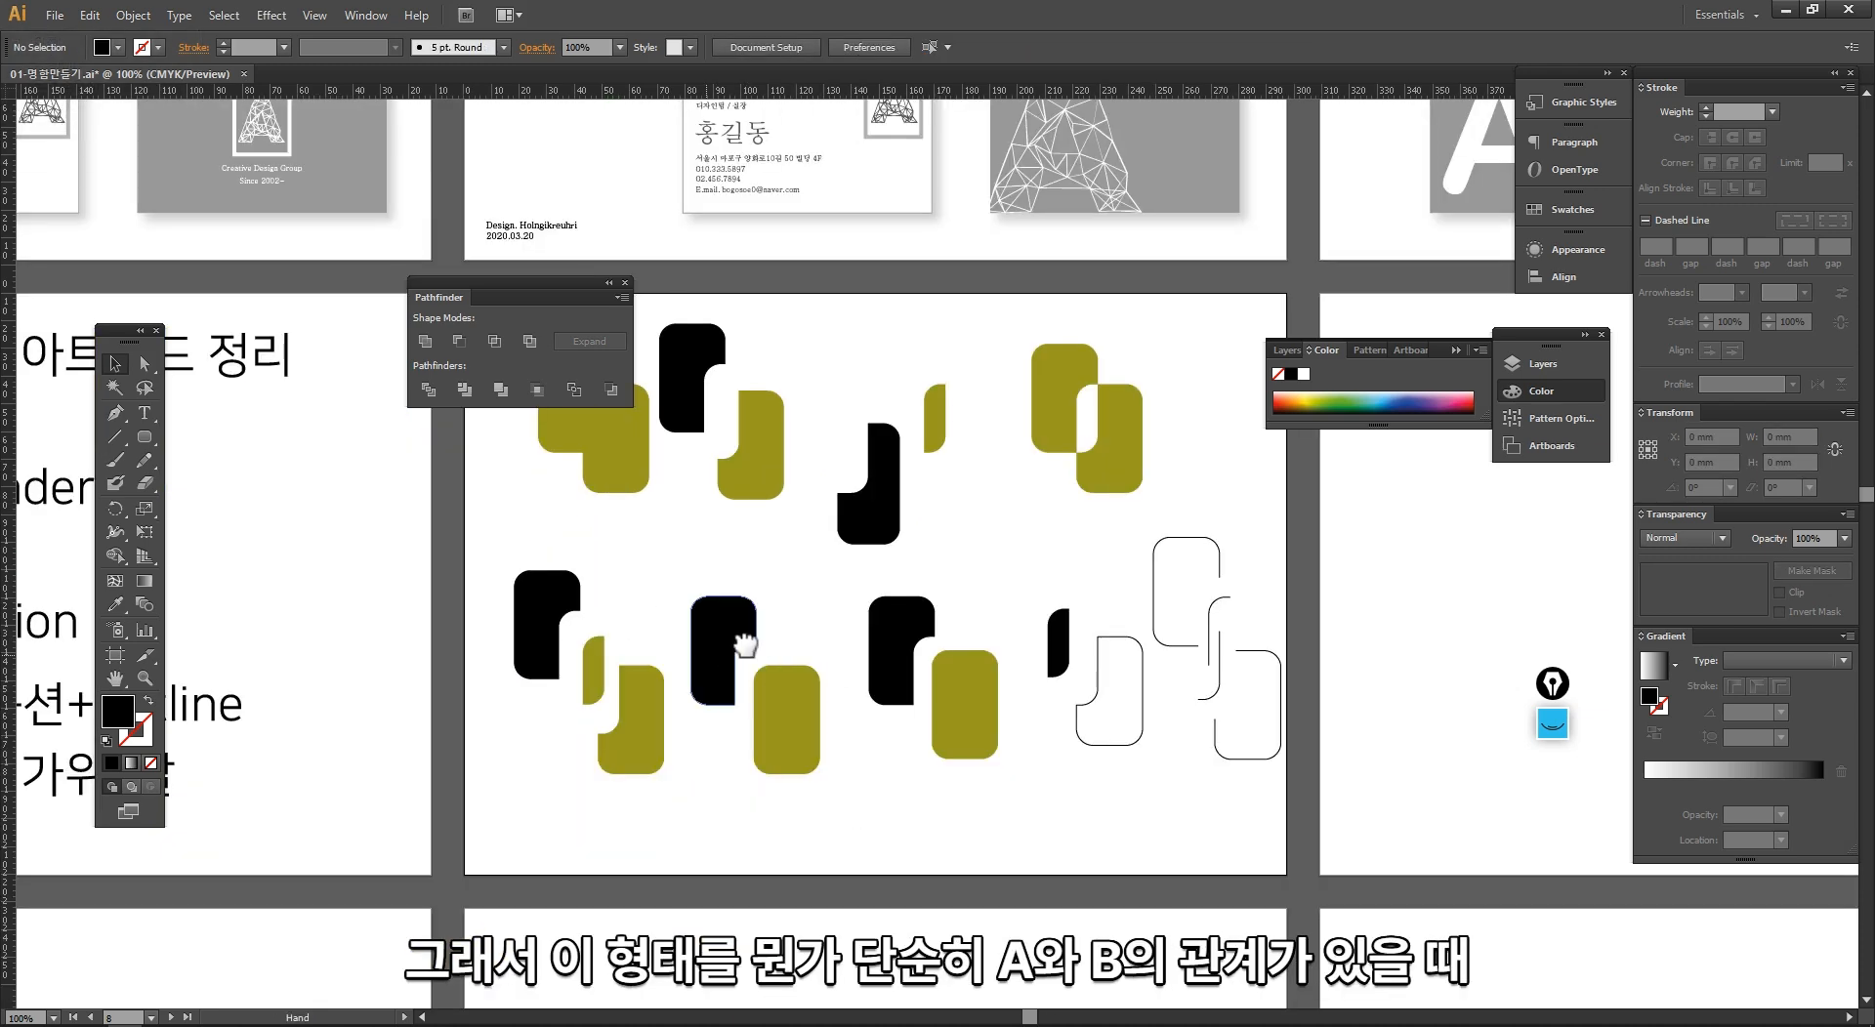
Step: Examine the finished Pathfinder results, selecting individual pieces to compare how the commands treated the front and back shapes
drag(744, 645, 564, 652)
drag(796, 591, 683, 617)
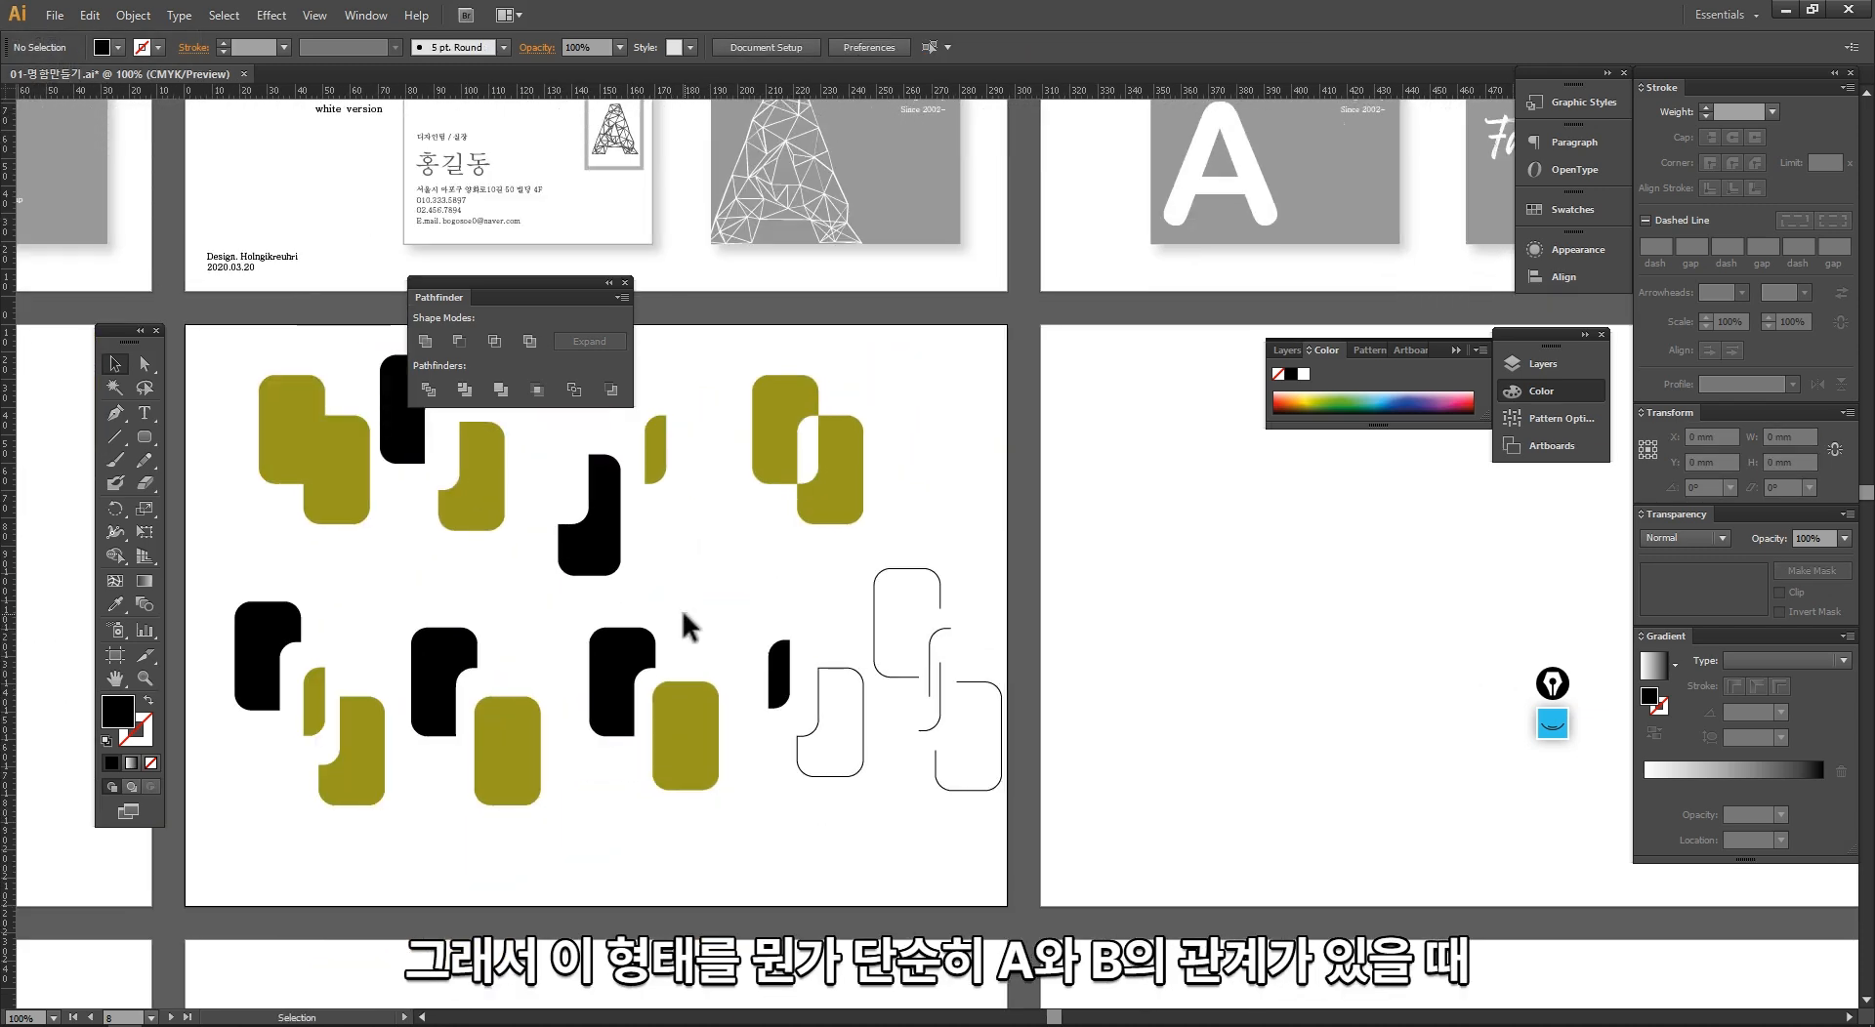
click(577, 559)
click(486, 514)
click(422, 594)
click(422, 661)
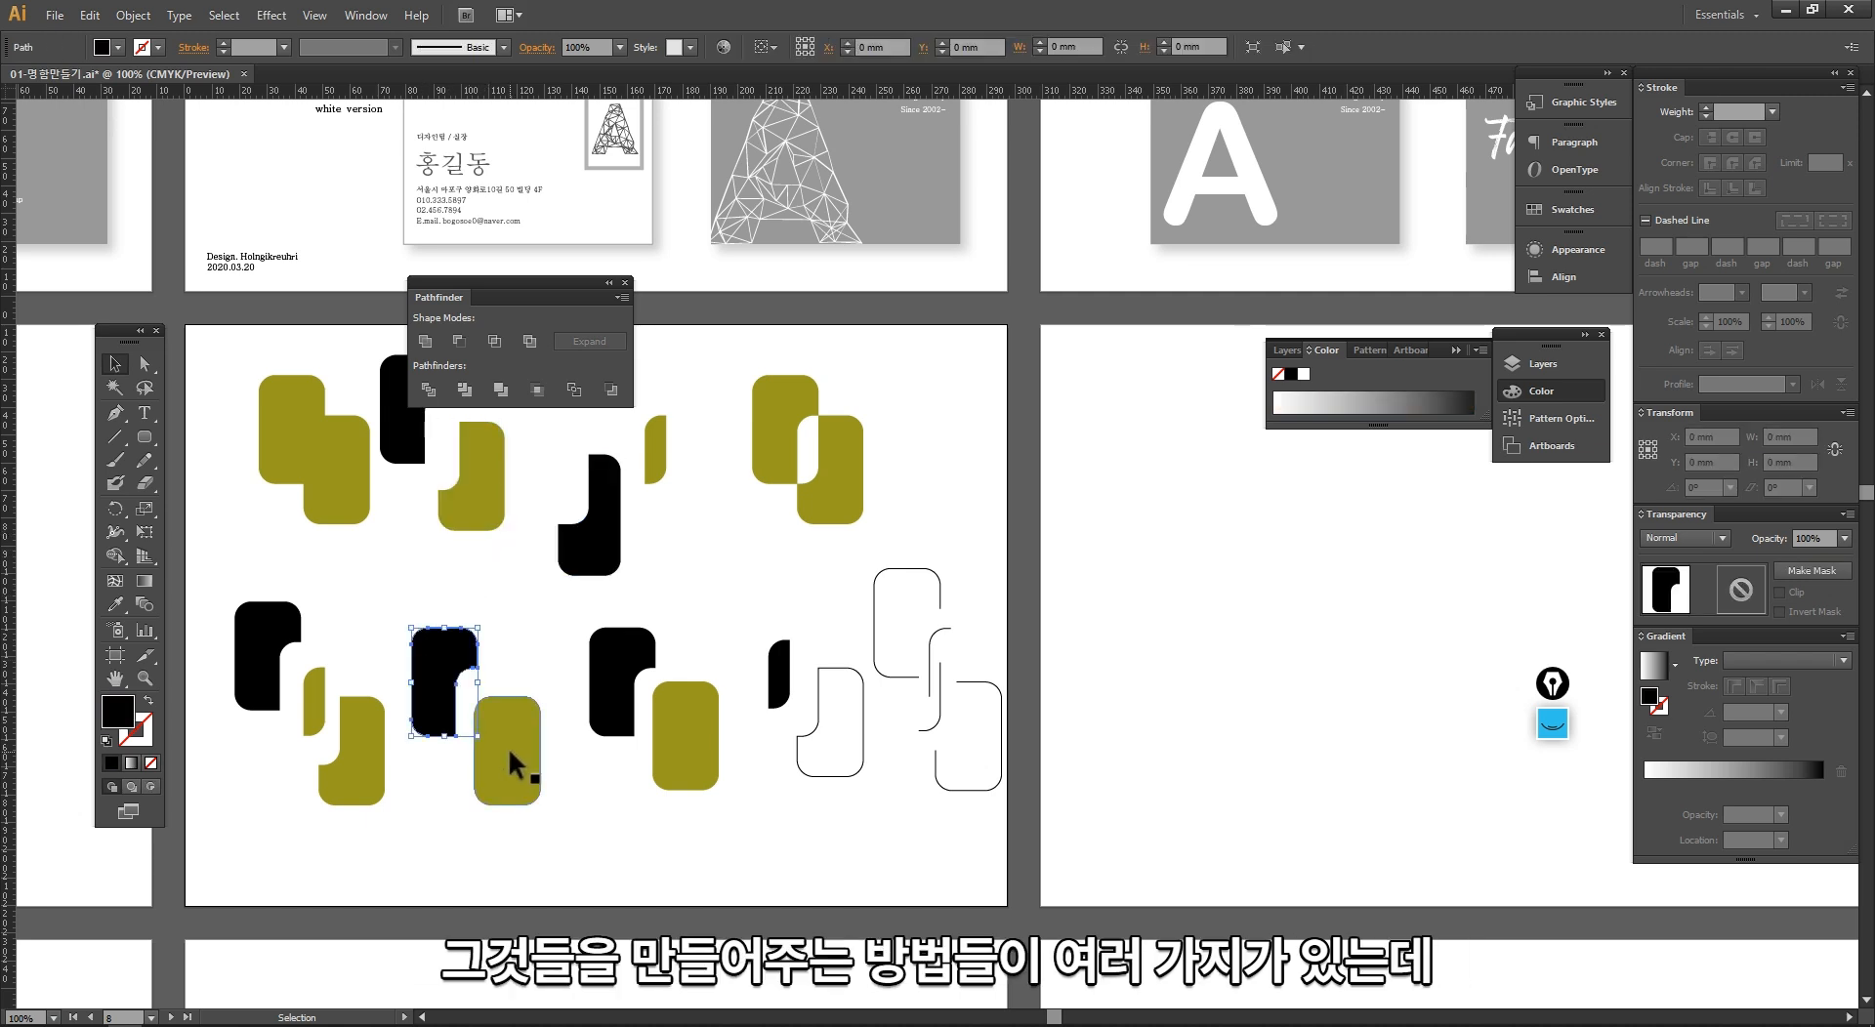
click(509, 749)
click(633, 680)
drag(1011, 863, 249, 371)
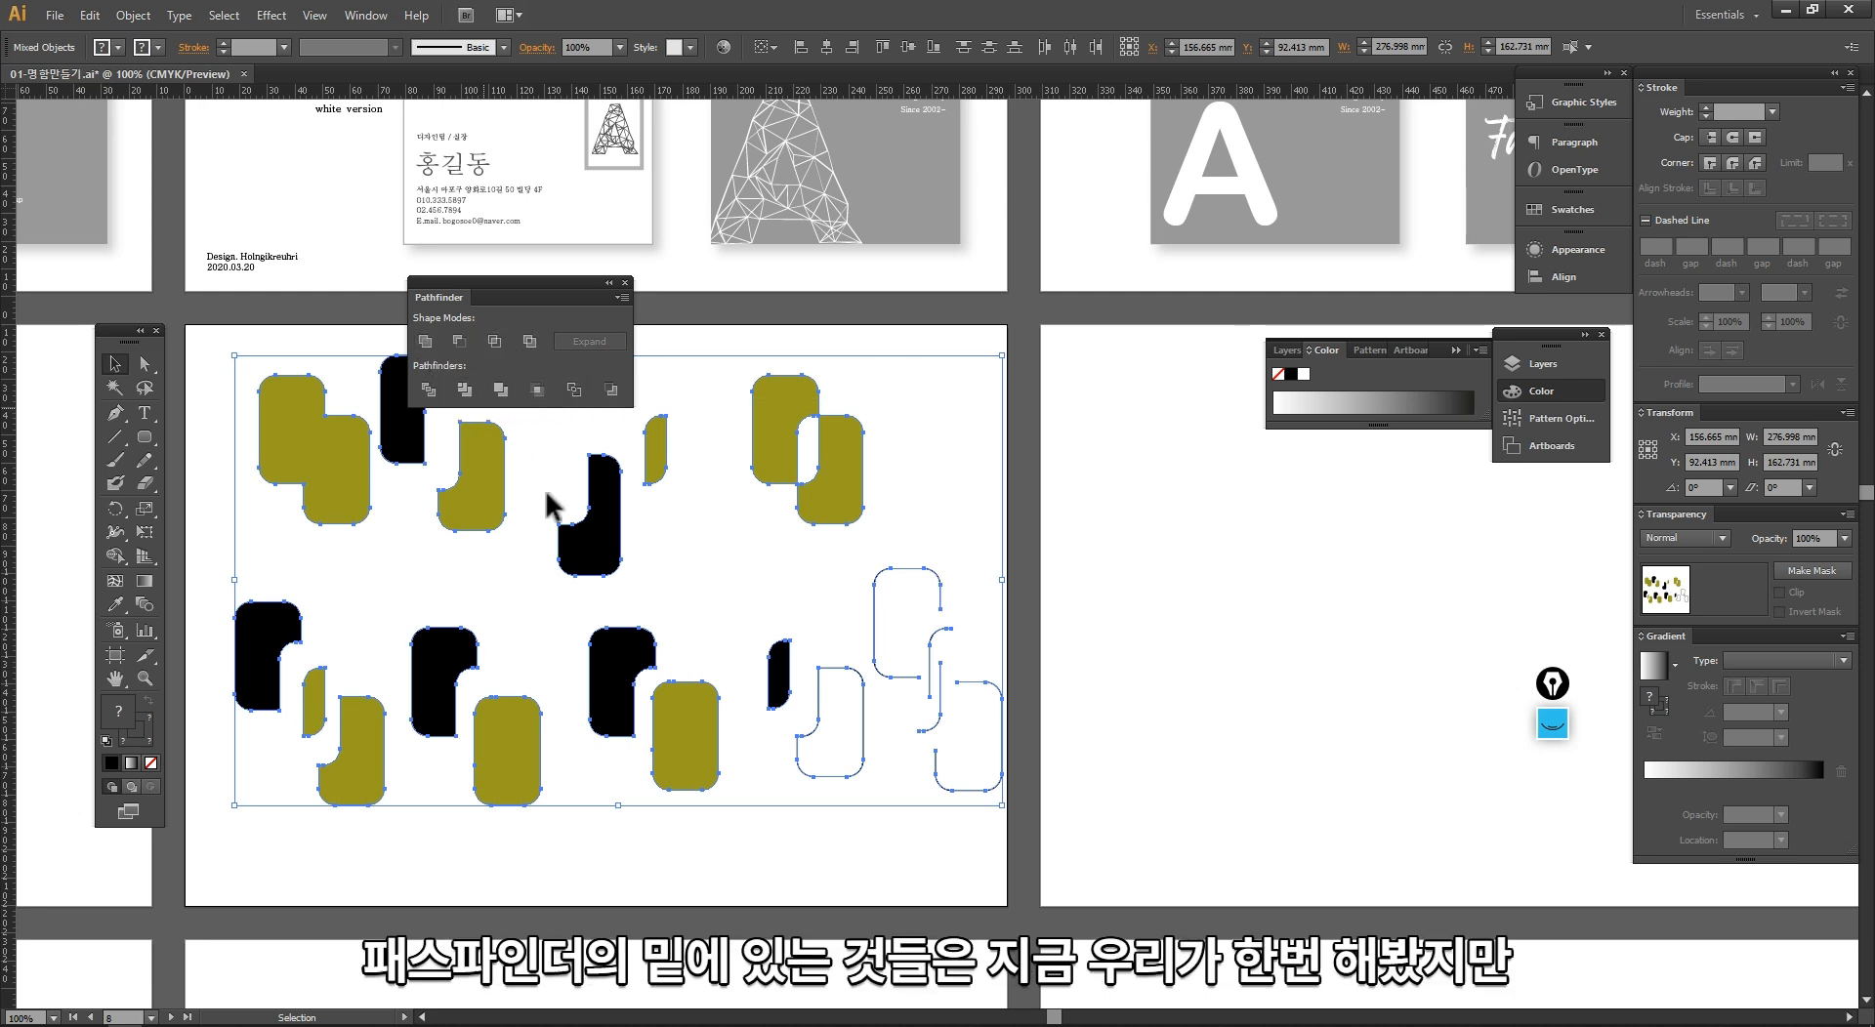
click(625, 789)
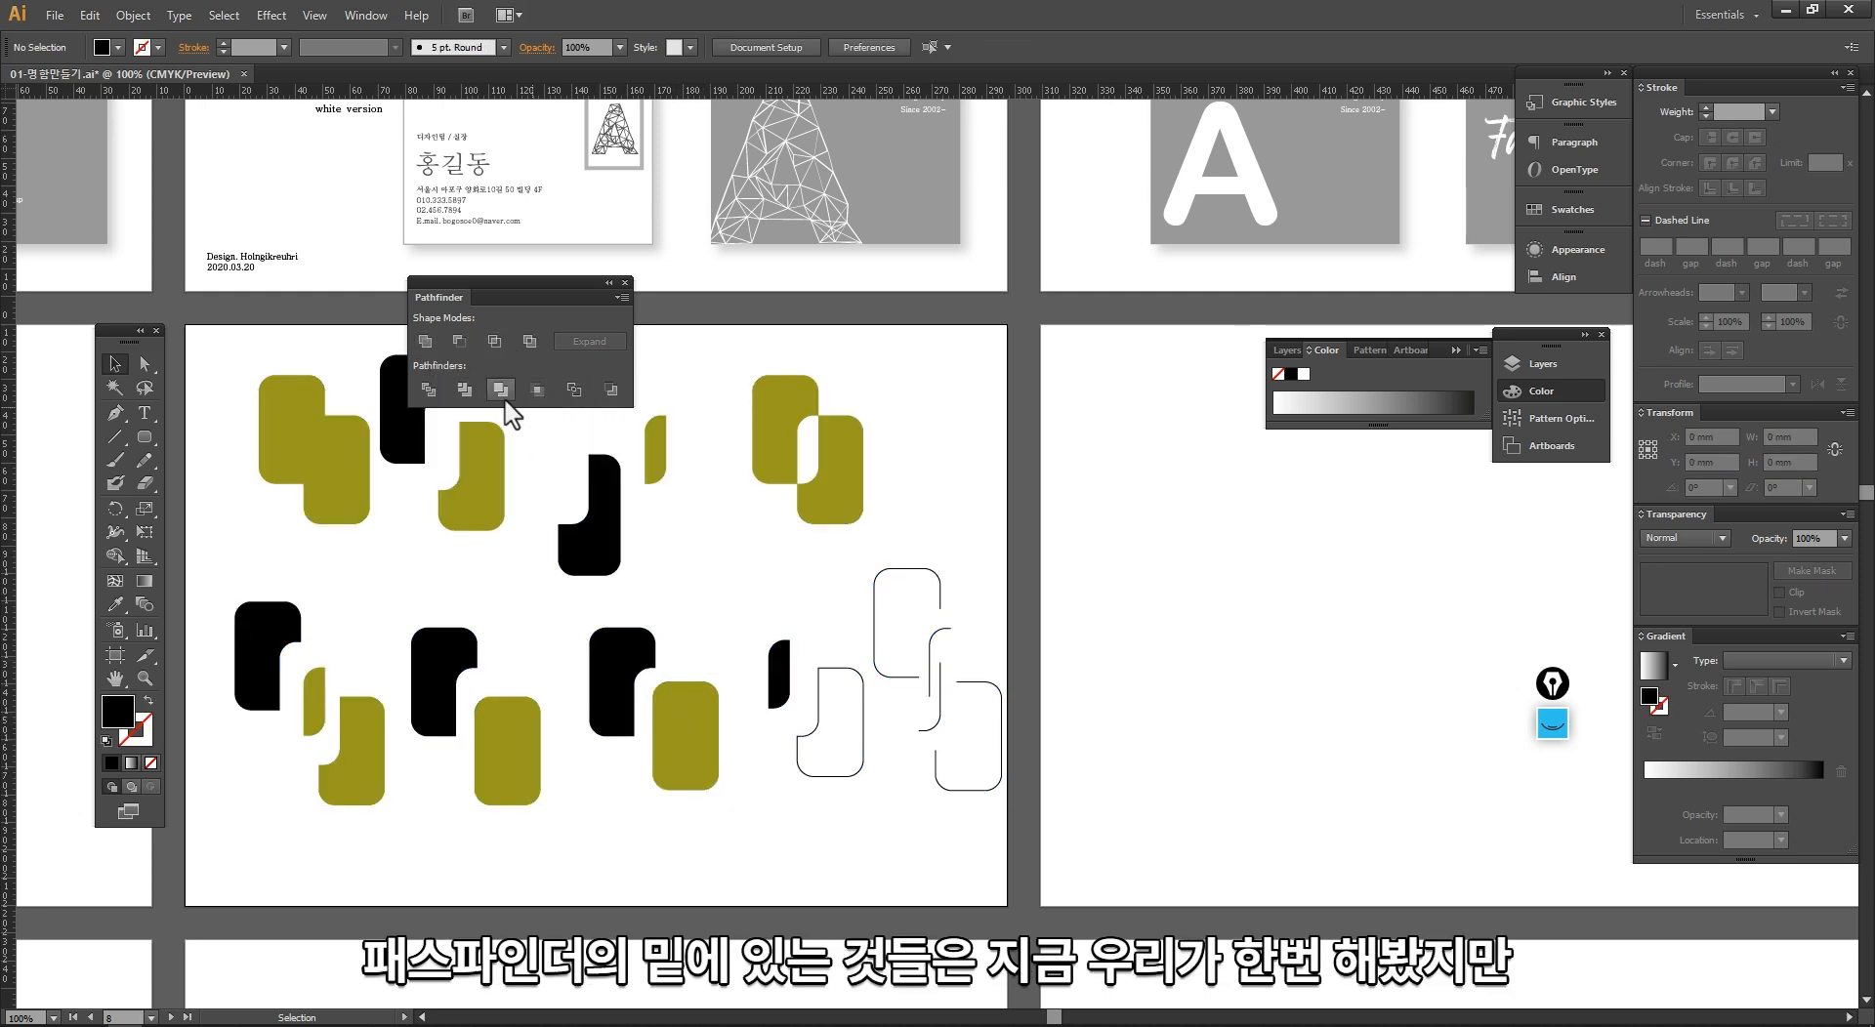
click(492, 723)
click(439, 693)
click(617, 713)
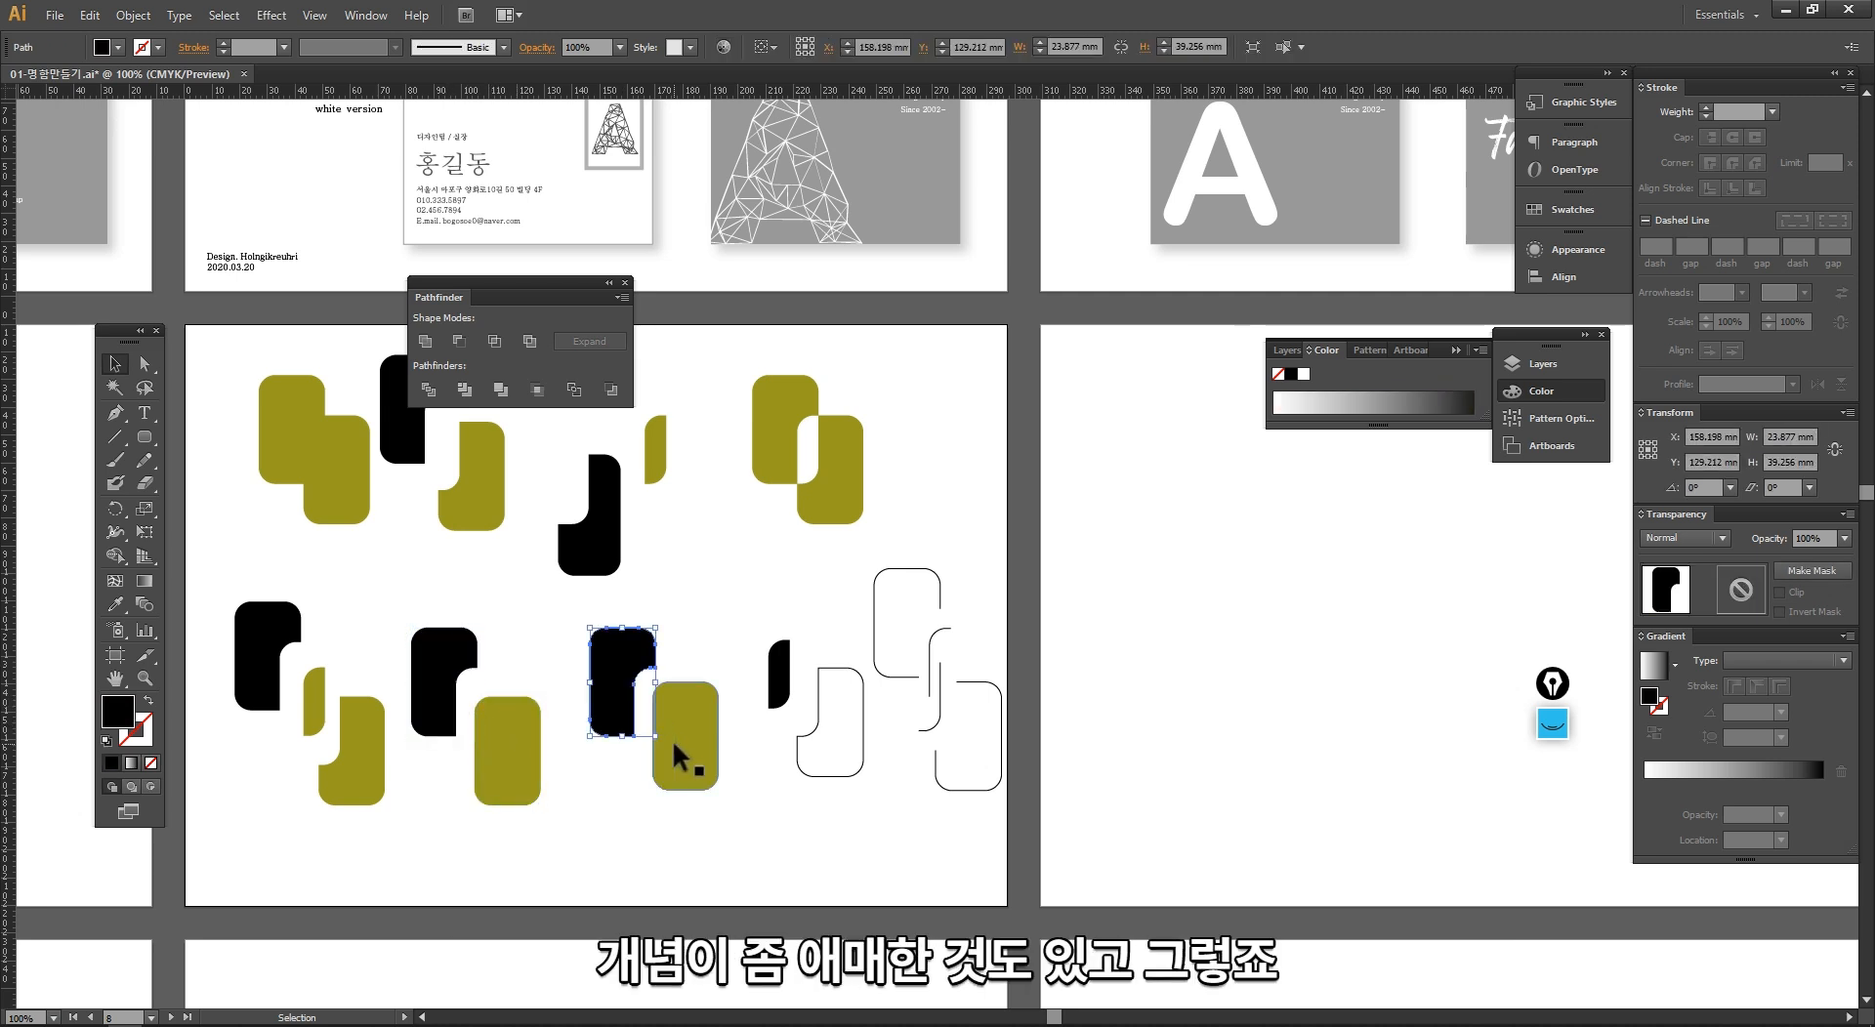
click(674, 742)
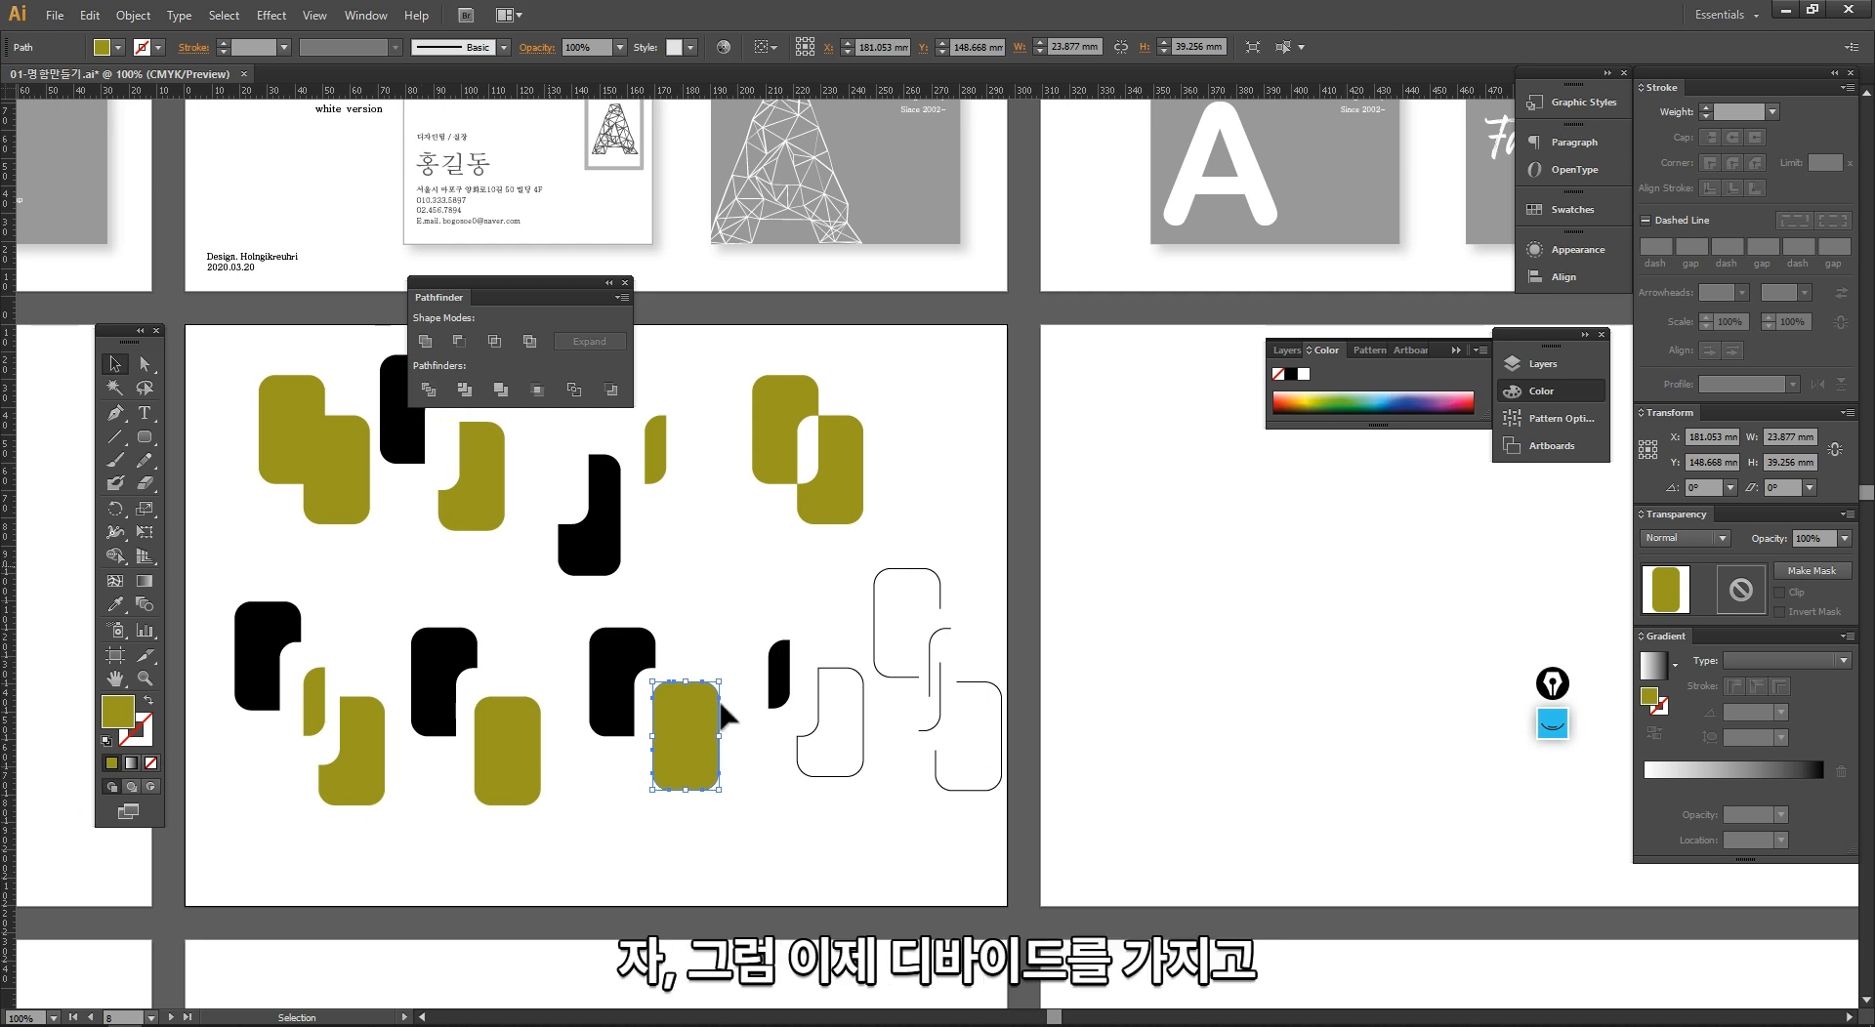
Step: Delete all the Pathfinder example shapes from the artboard
drag(996, 874, 231, 335)
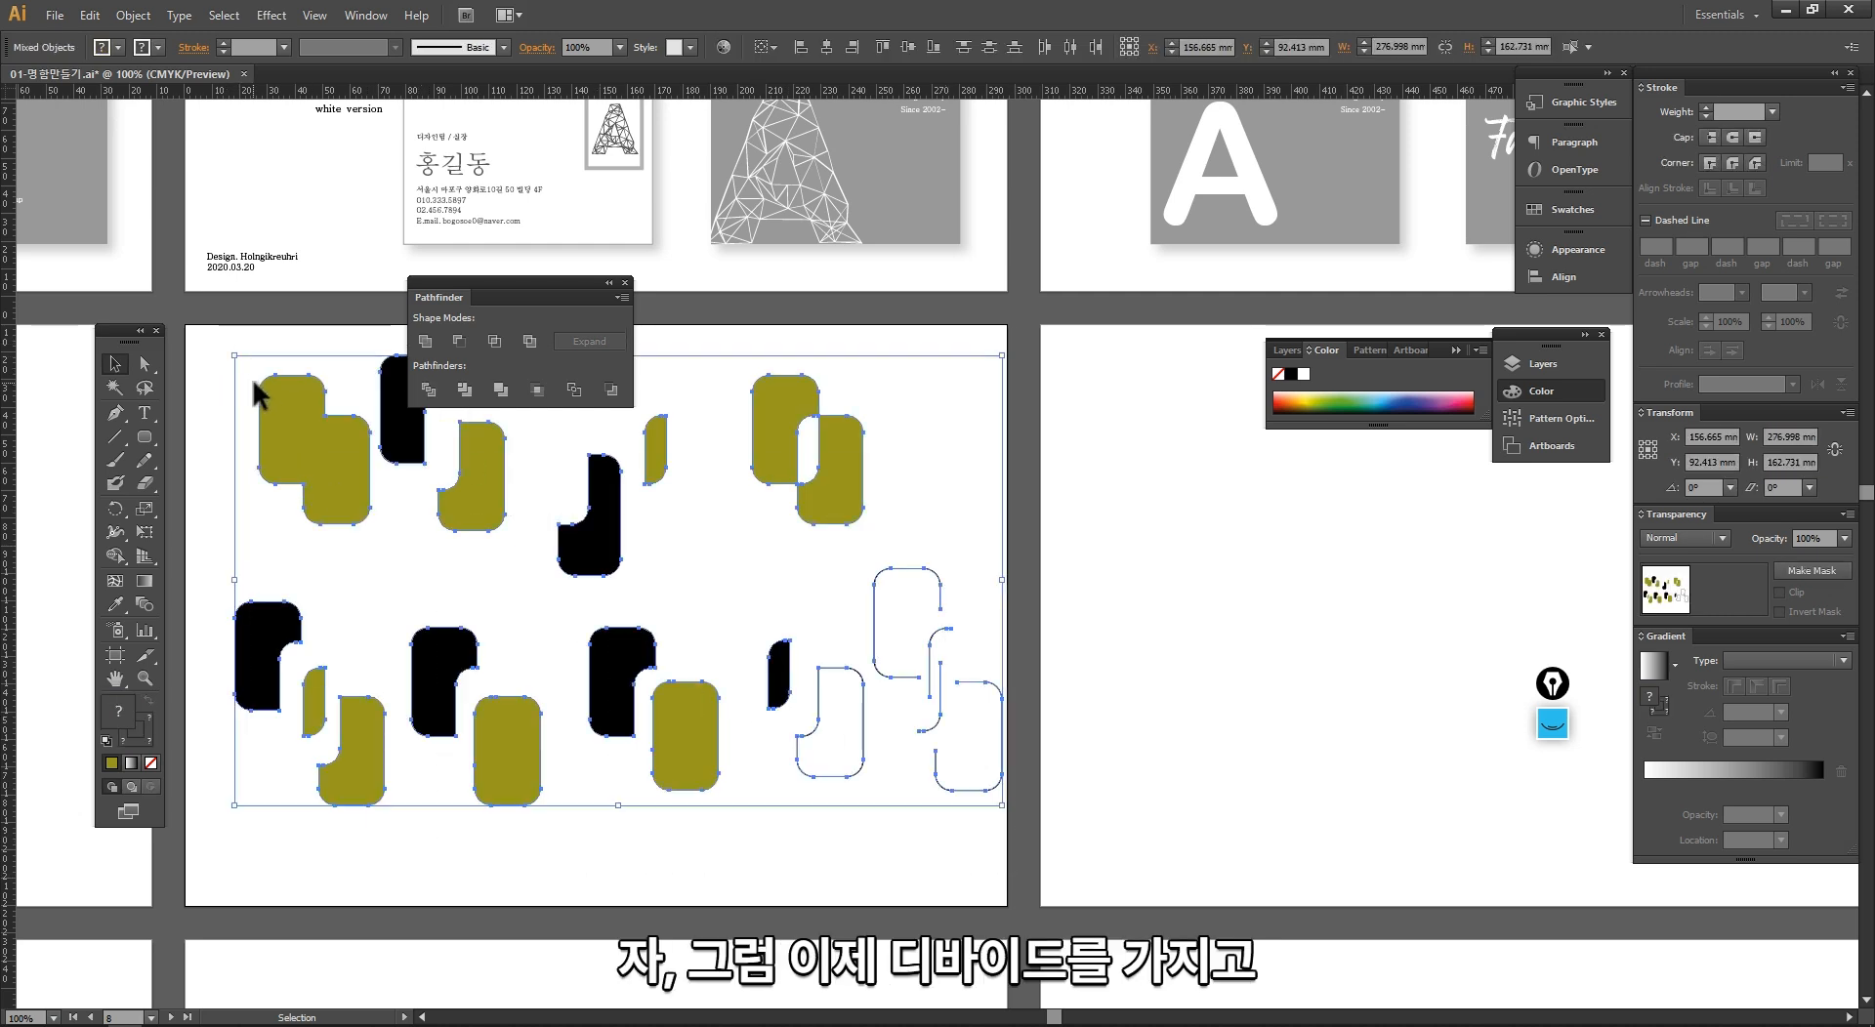
key(Delete)
key(space)
drag(498, 640, 685, 694)
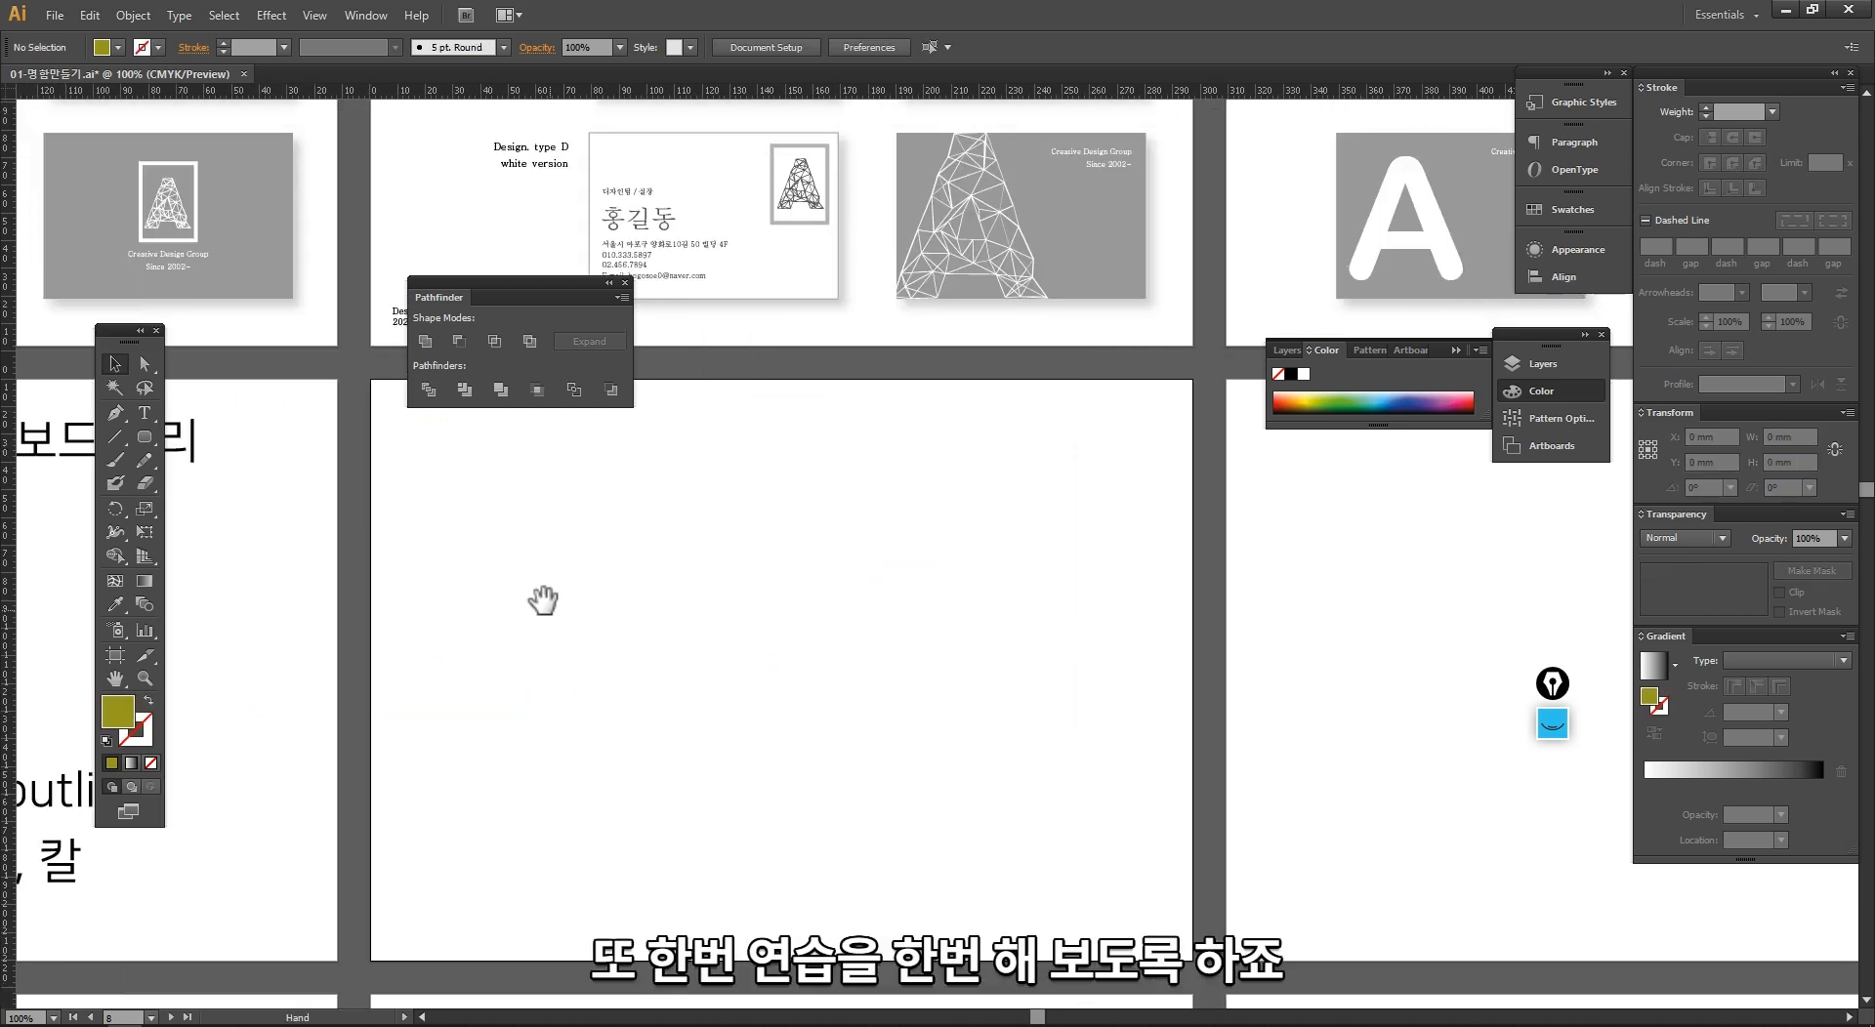
drag(549, 578, 648, 552)
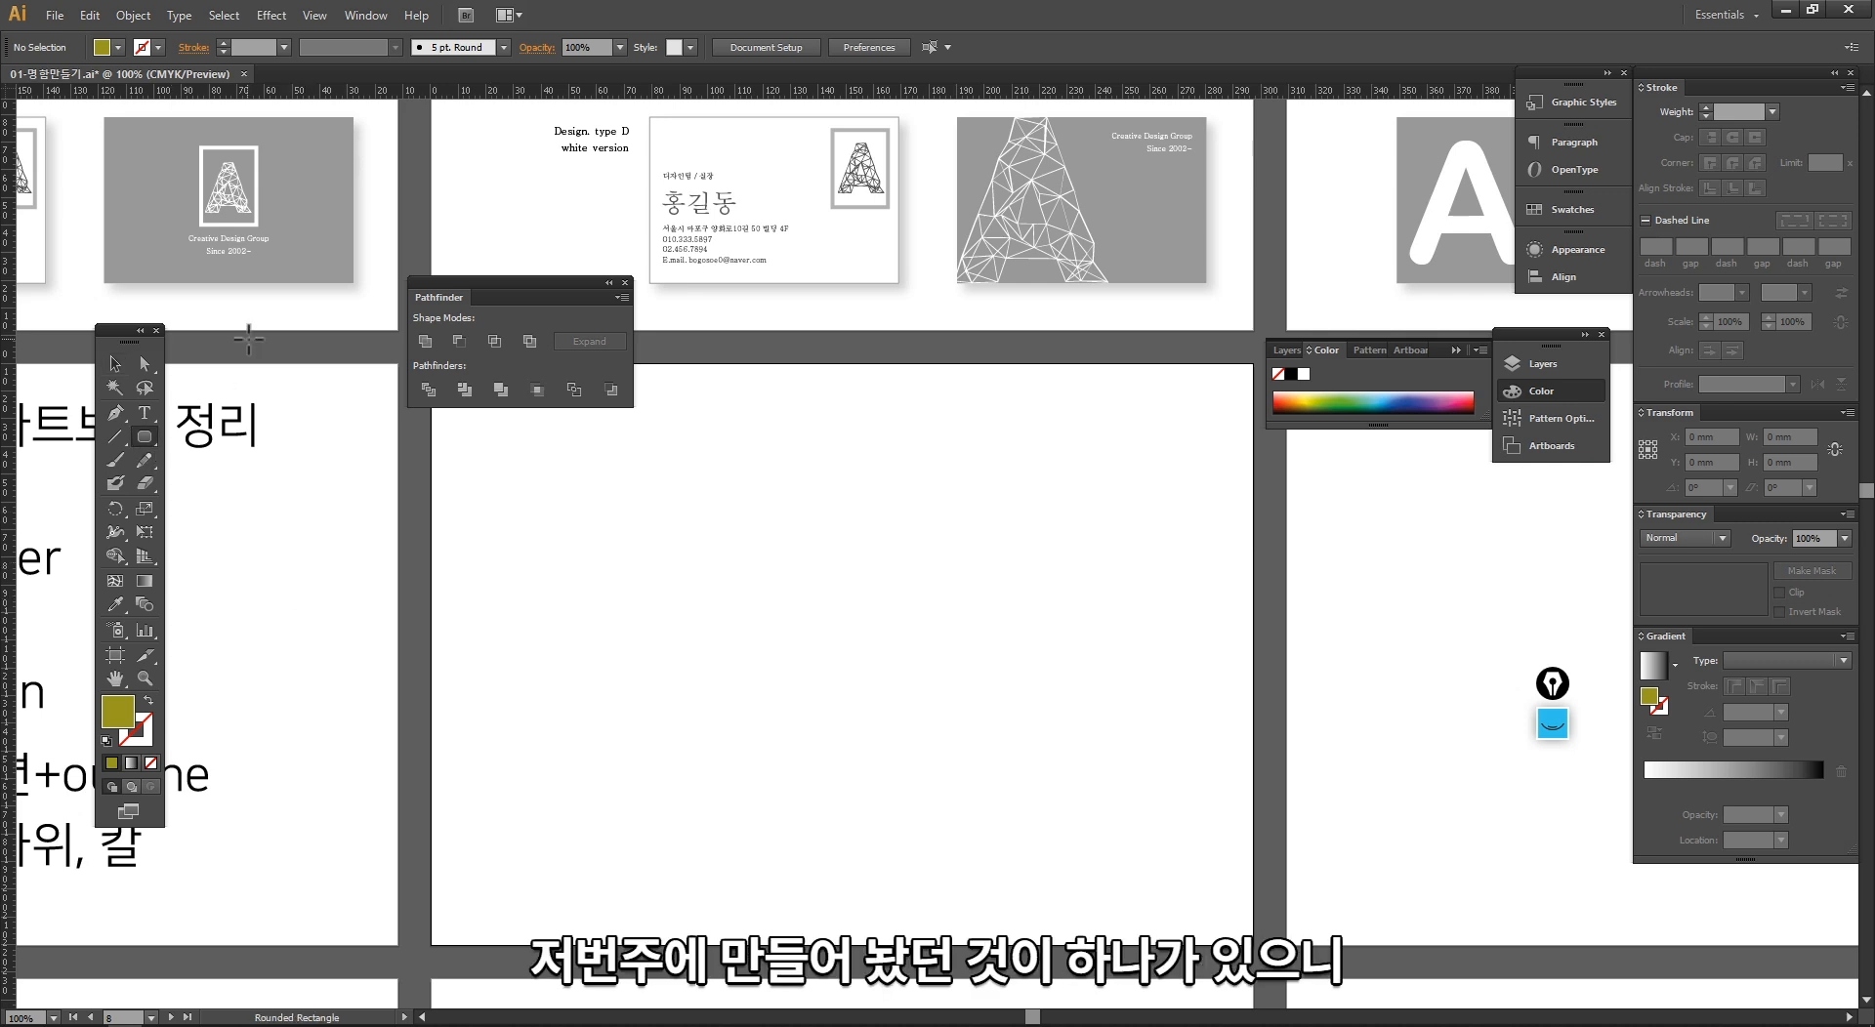
Step: Place a copy of the plain grey business card on the emptied artboard and add the 12 pt text A below it
key(space)
drag(293, 366, 323, 387)
drag(367, 225, 762, 577)
text(A)
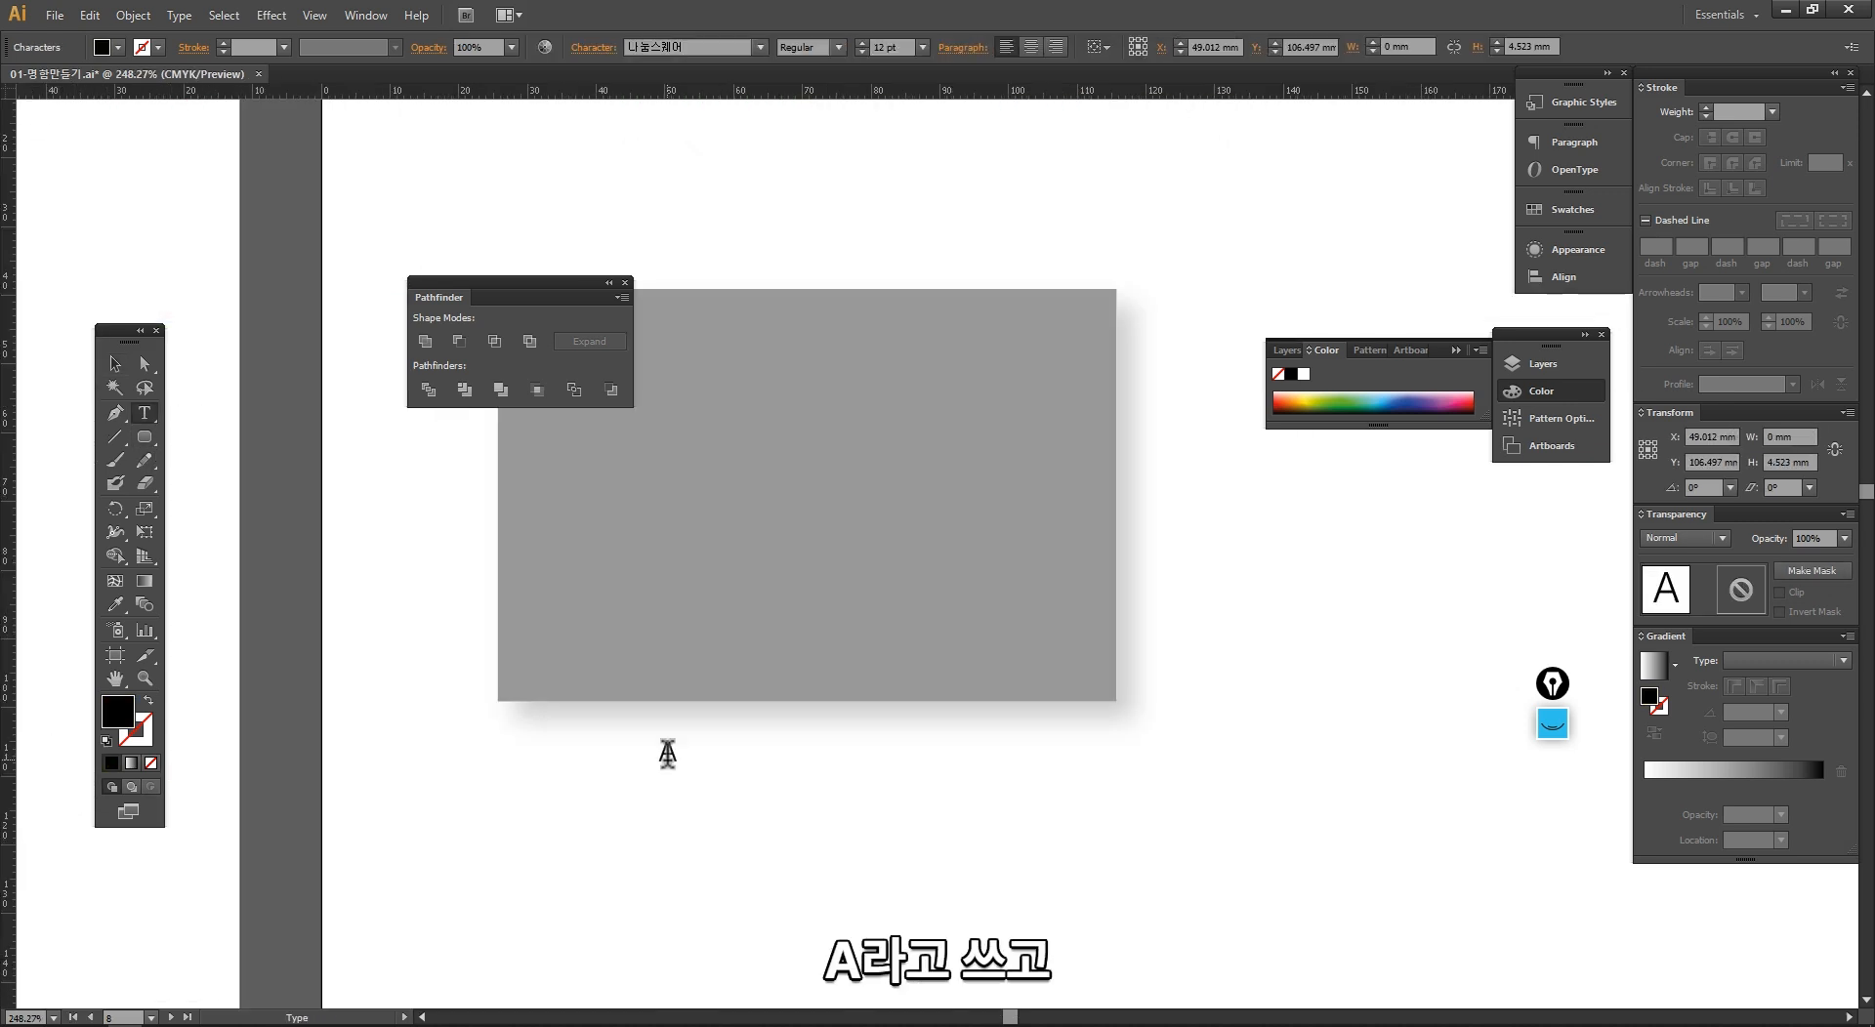
key(Escape)
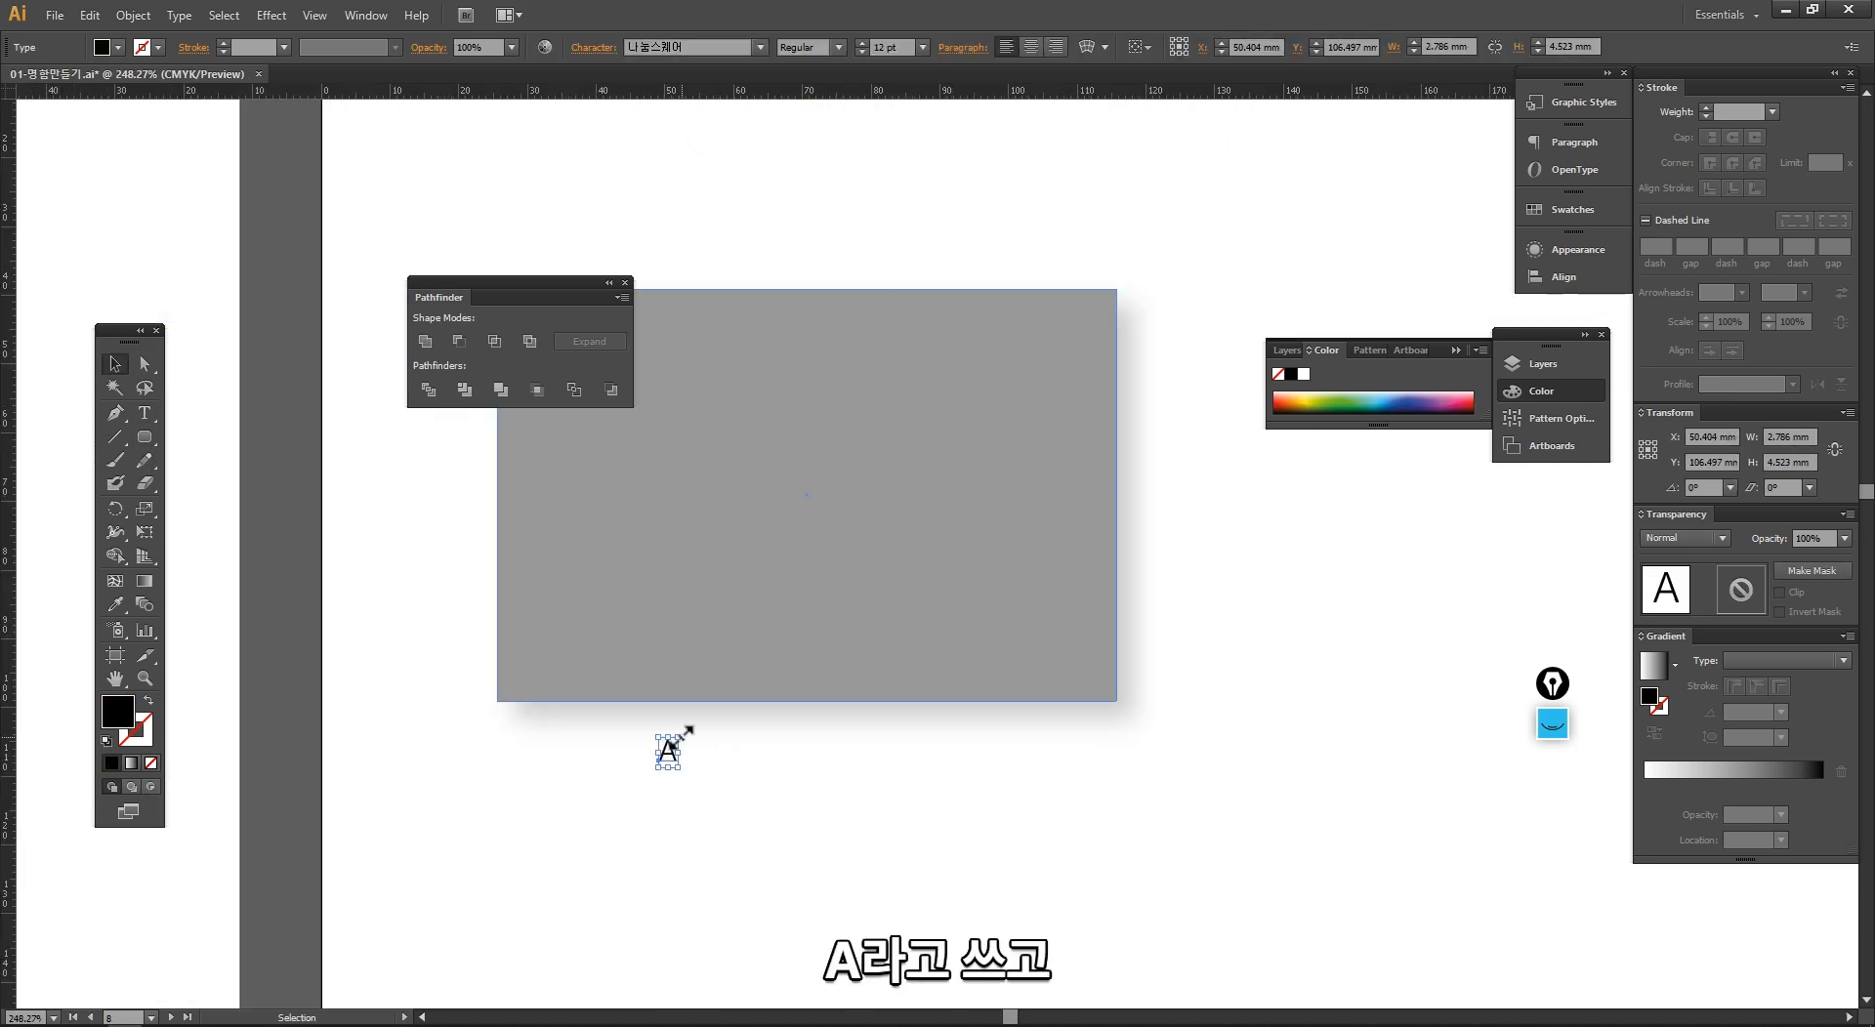
Step: Enlarge the letter A to about 200 pt and position it across the grey card's right edge
drag(672, 742, 947, 405)
drag(884, 505, 1082, 462)
click(1240, 620)
key(space)
drag(1211, 729, 1061, 801)
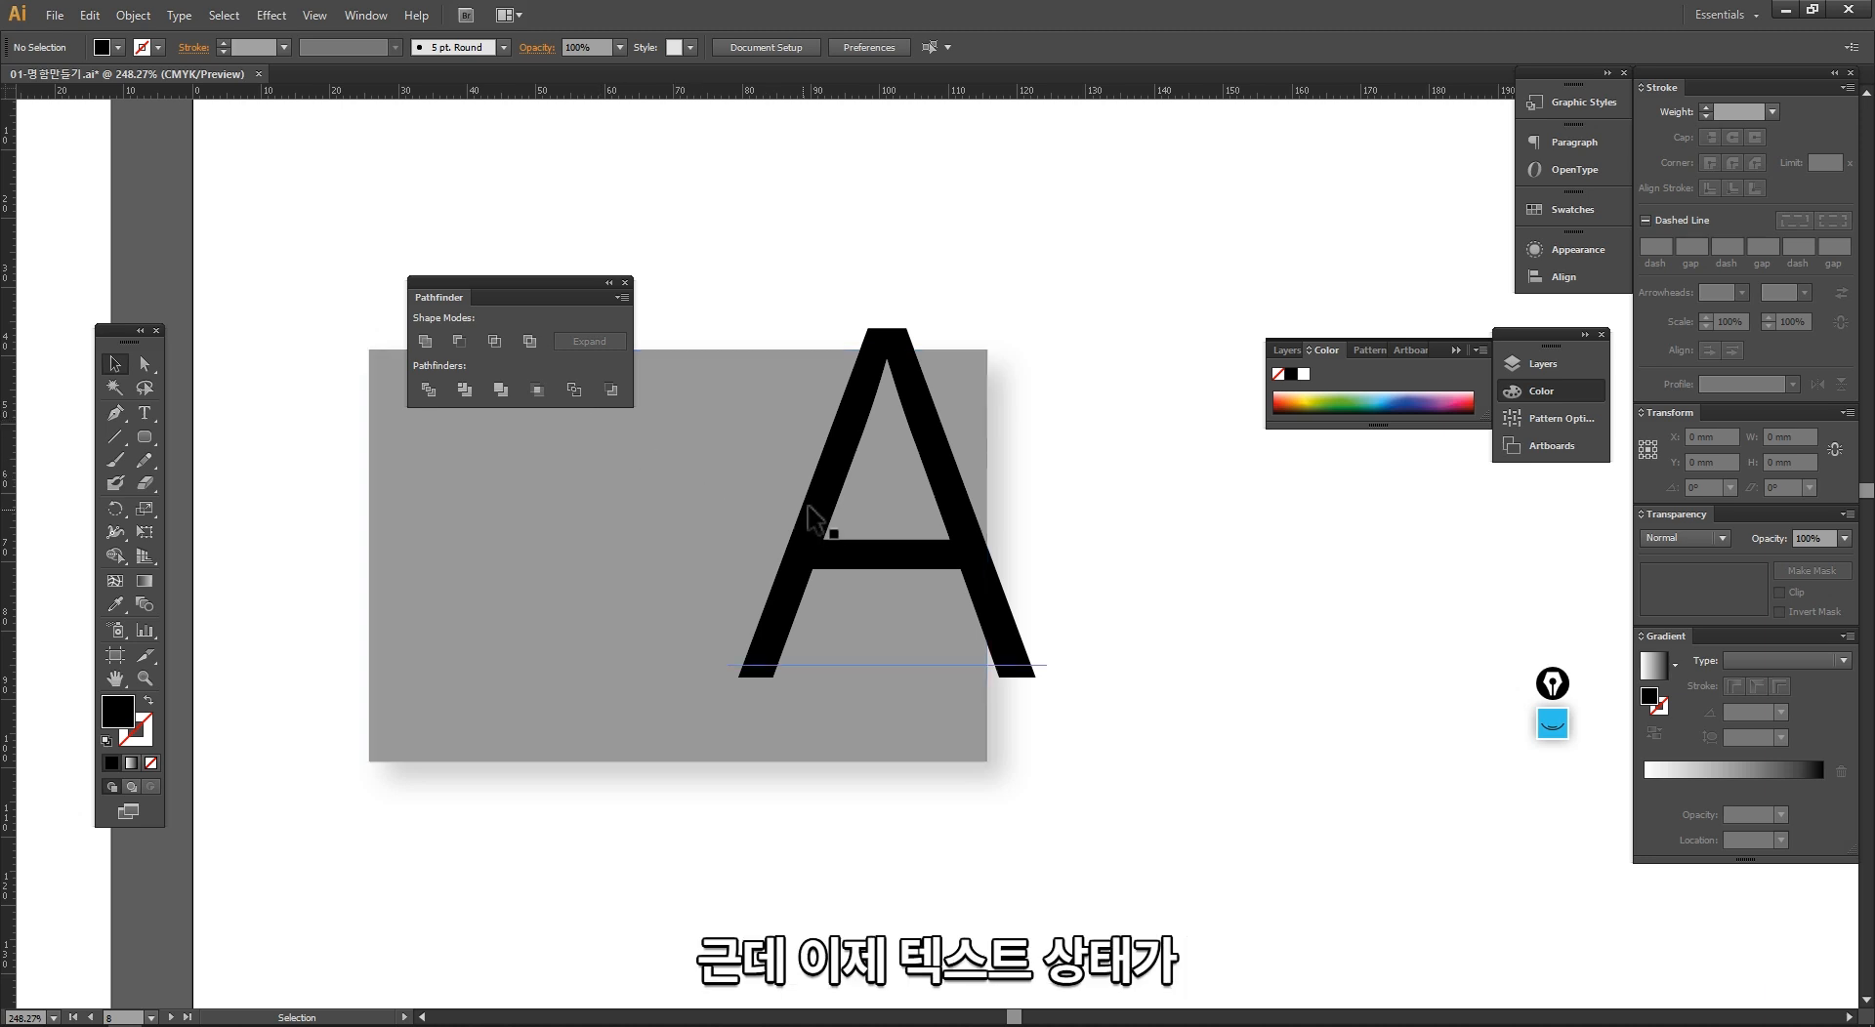
Step: Try replacing the letter A with the text fgsdf, and undo the replacement
click(834, 535)
double_click(838, 547)
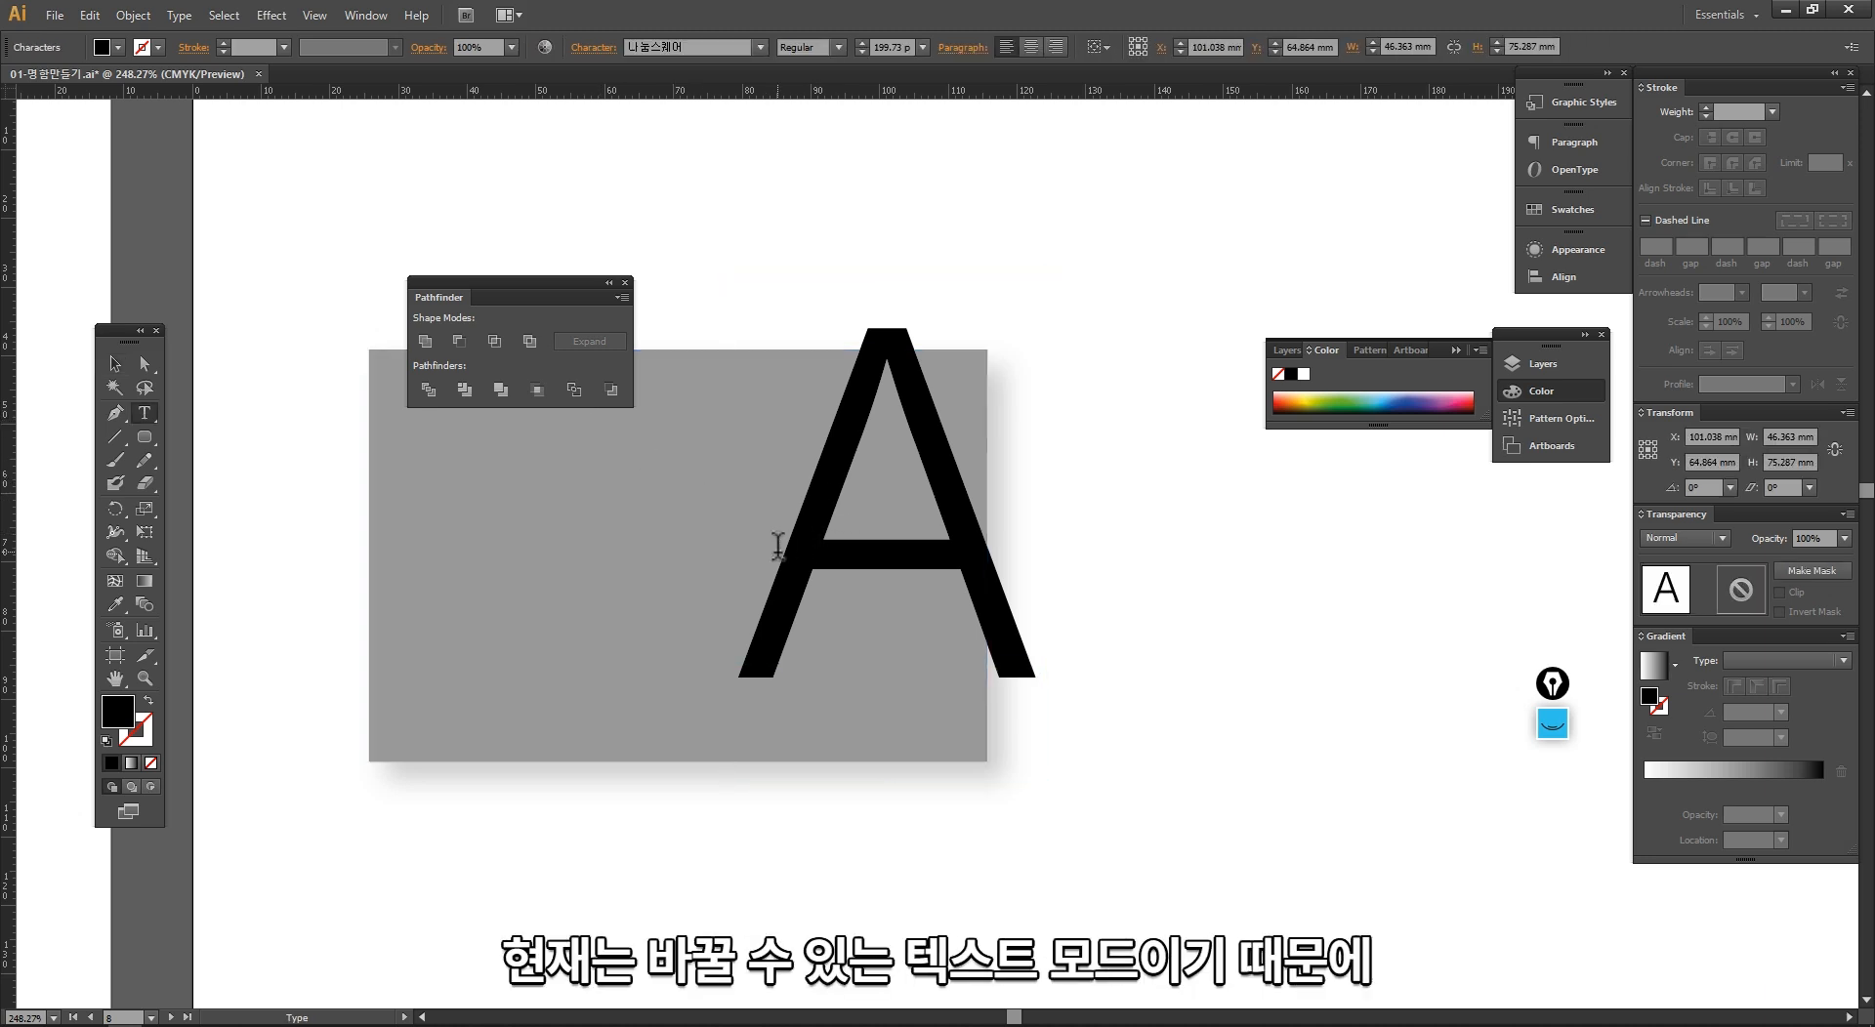
drag(838, 547, 1064, 556)
text(fgsdf)
key(Escape)
key(ctrl+z)
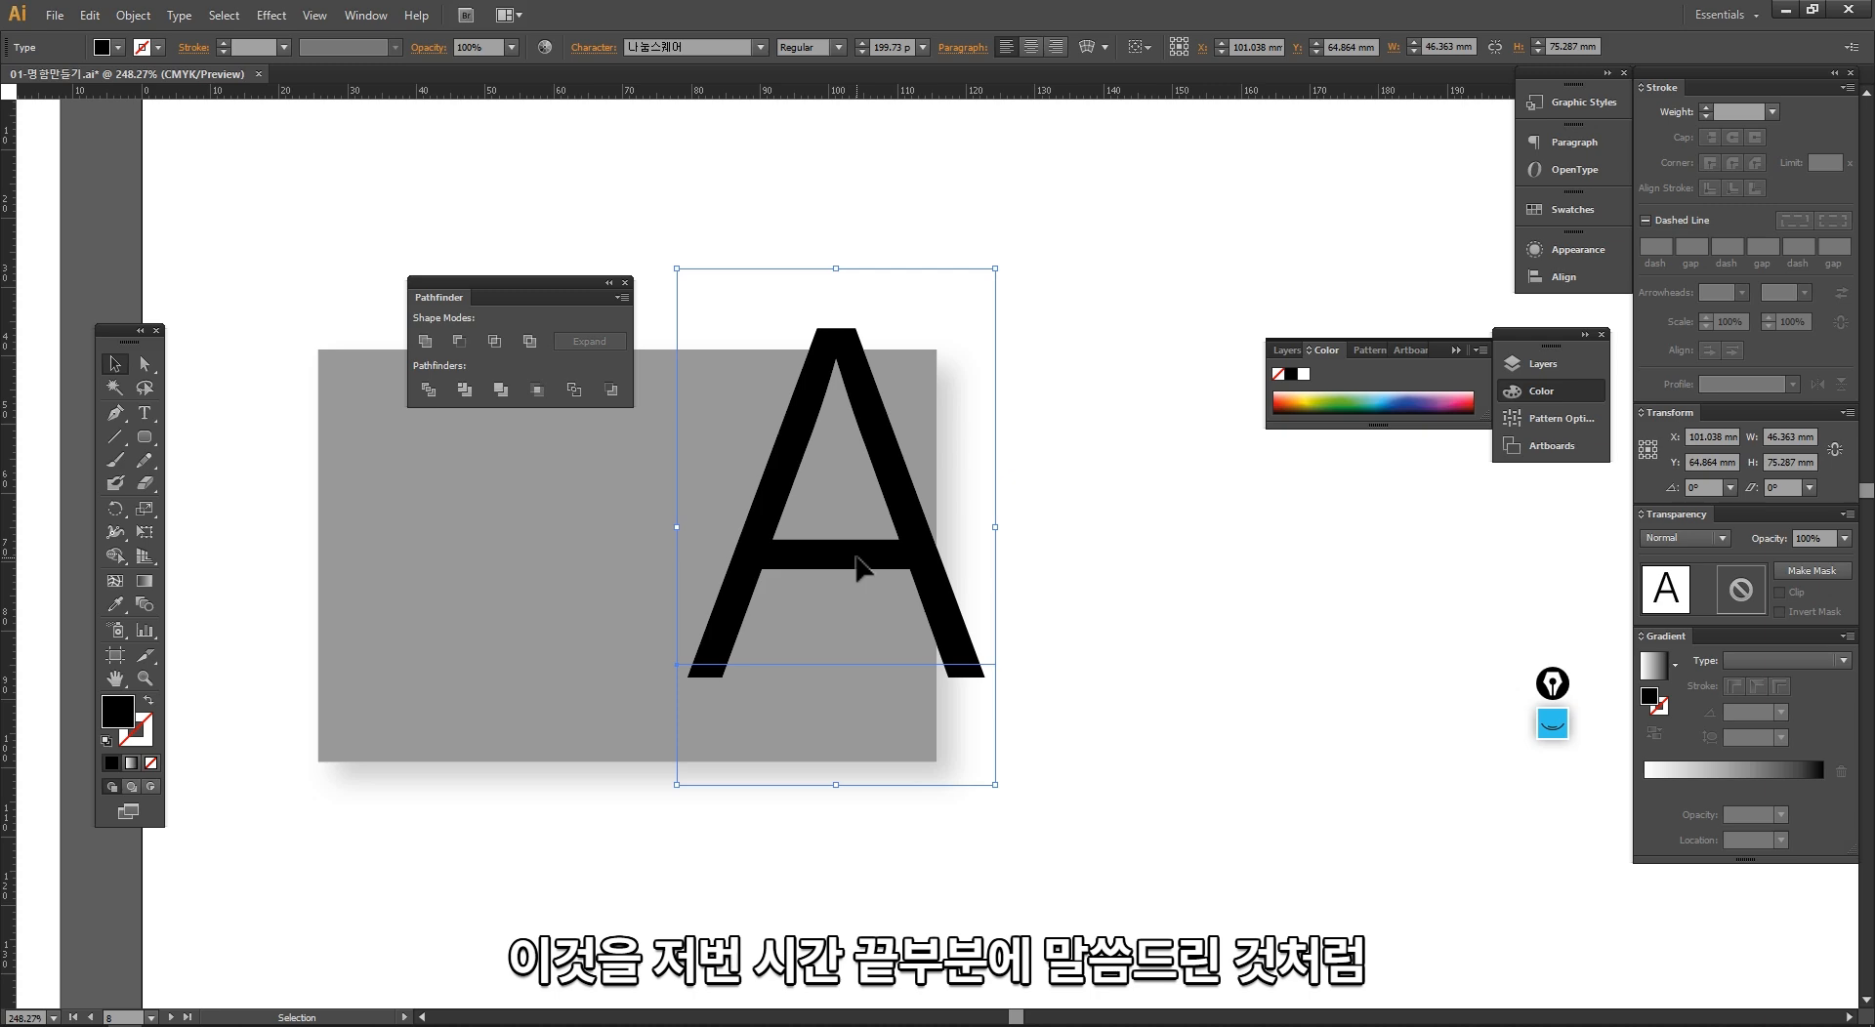
Step: Examine the outlined script lettering on the other grey business card as an example of text converted to shapes
drag(1076, 426, 519, 833)
drag(1259, 410, 401, 957)
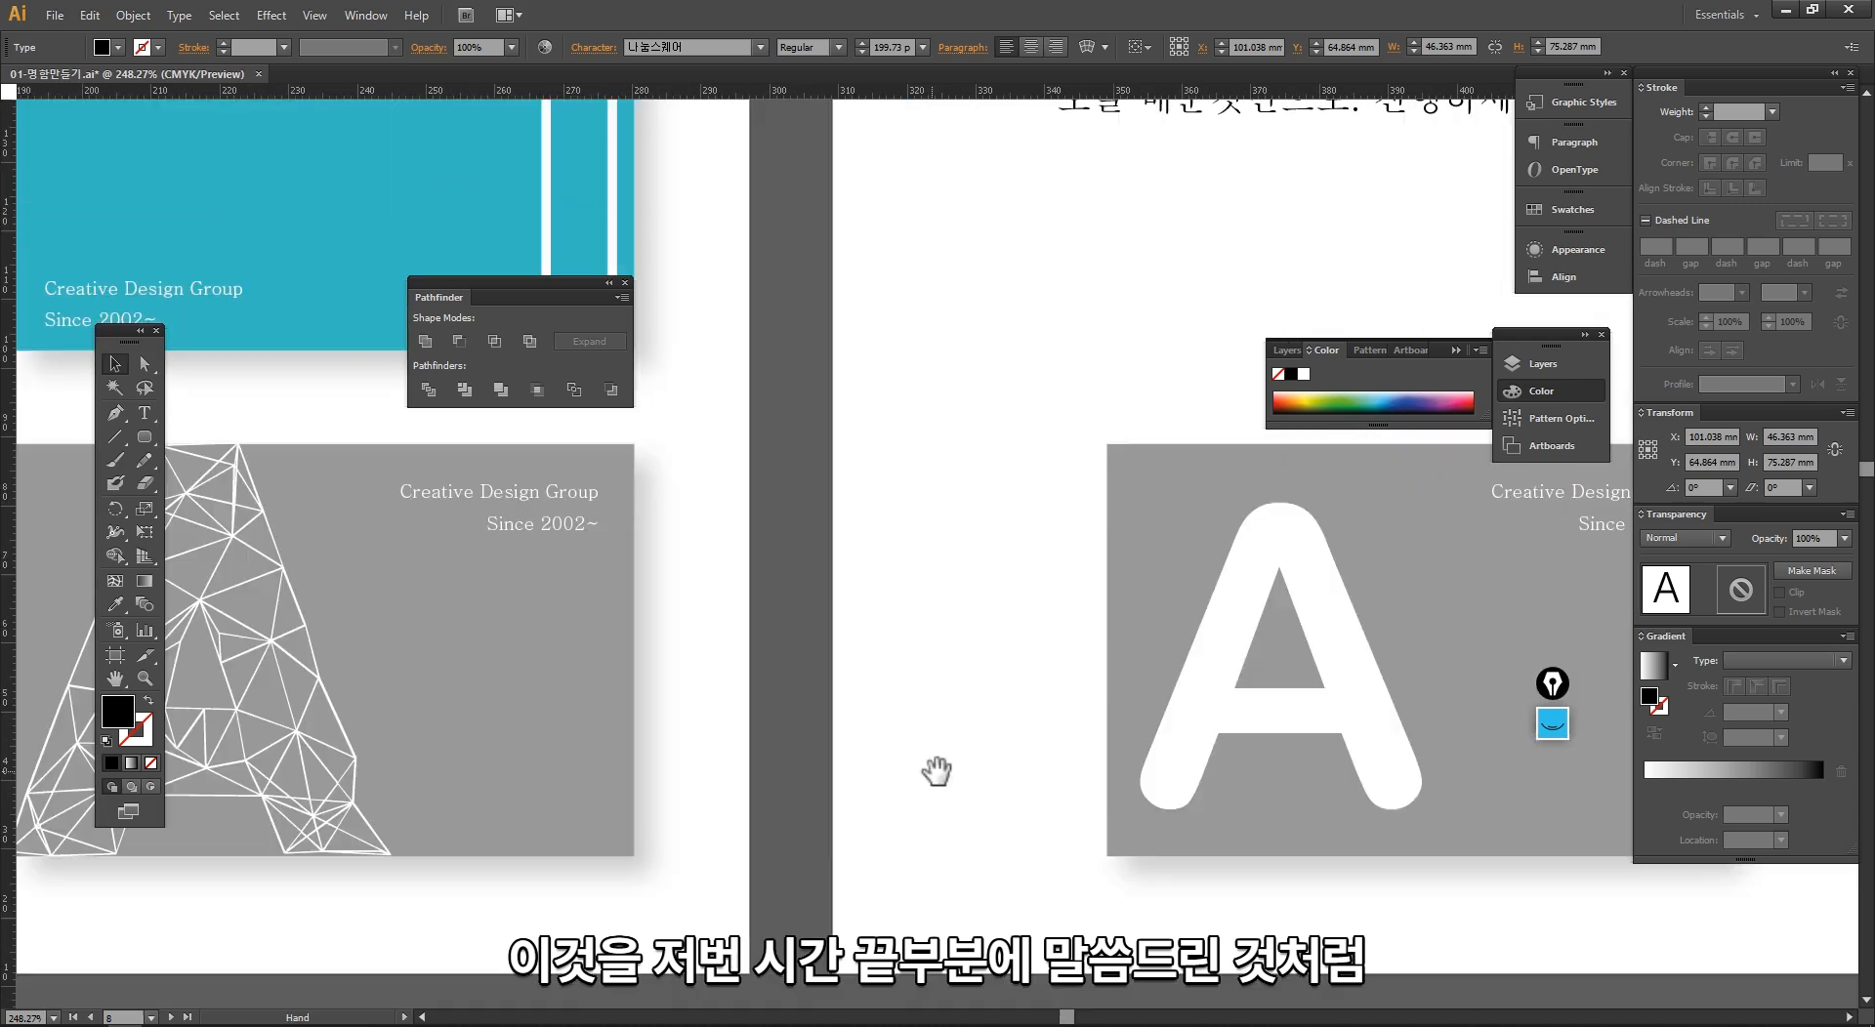
drag(1256, 540, 456, 542)
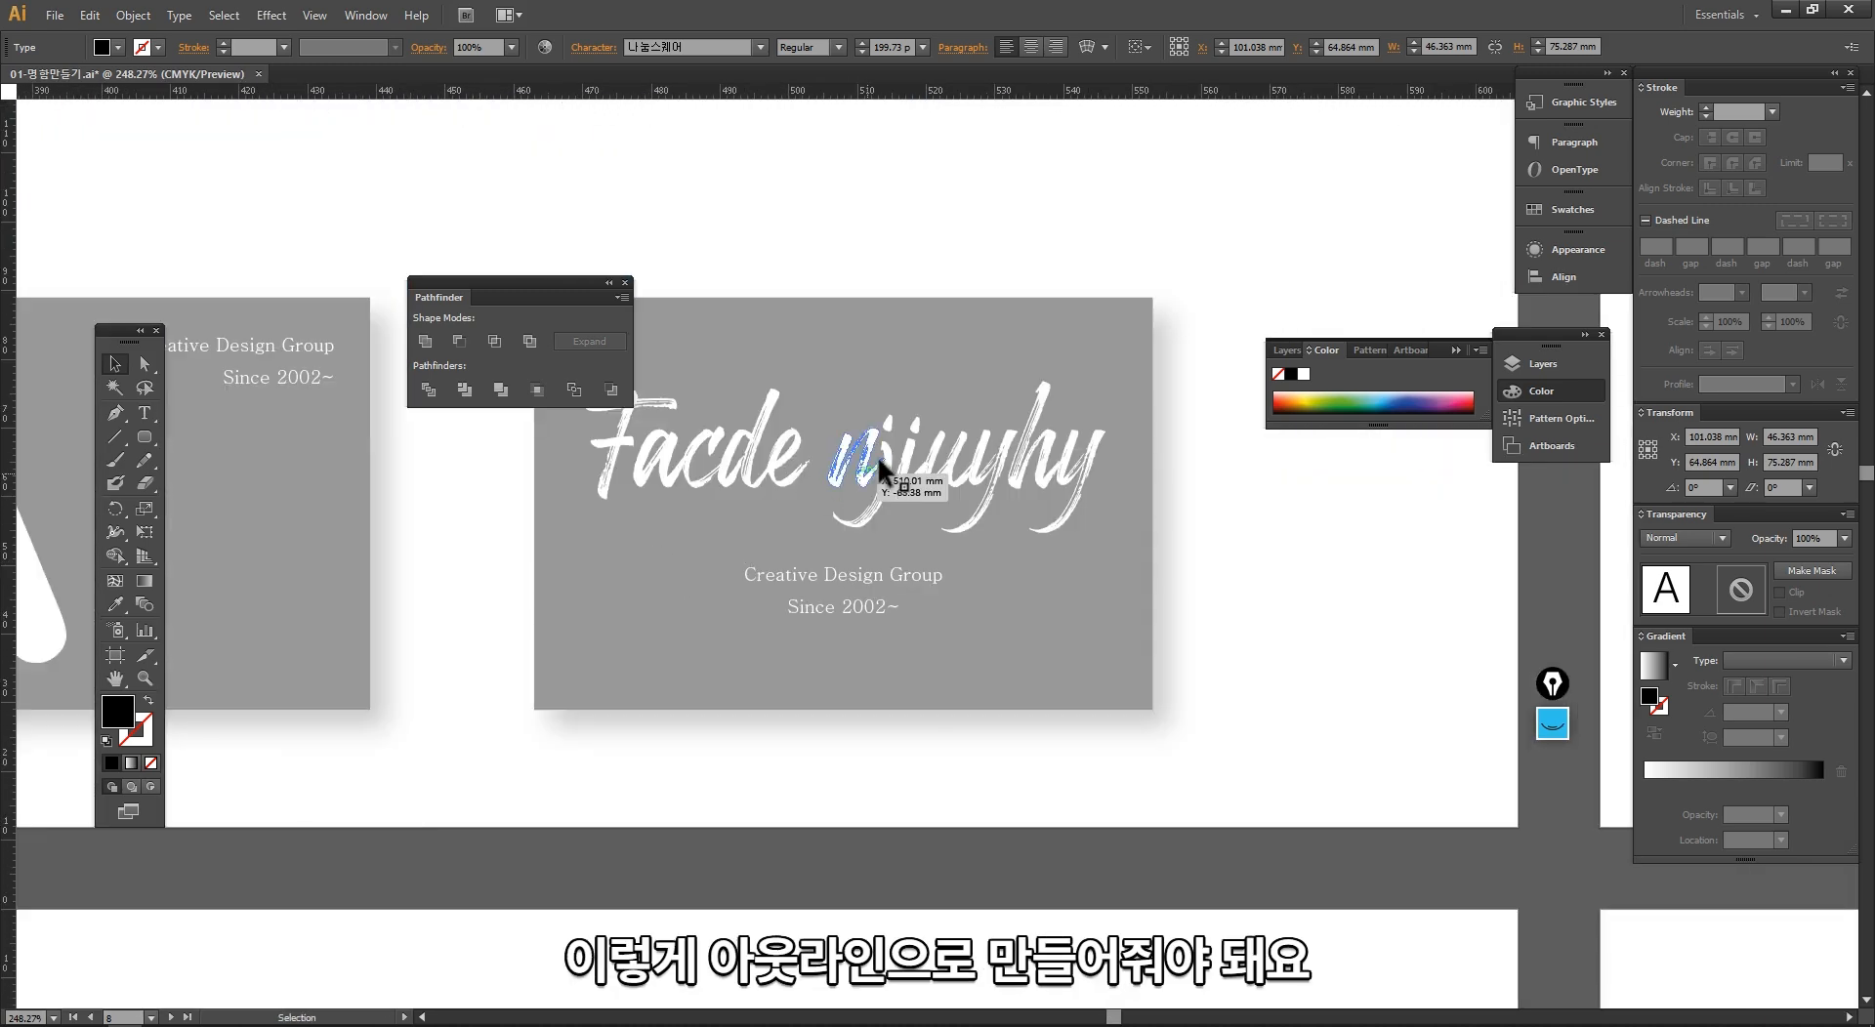
click(856, 451)
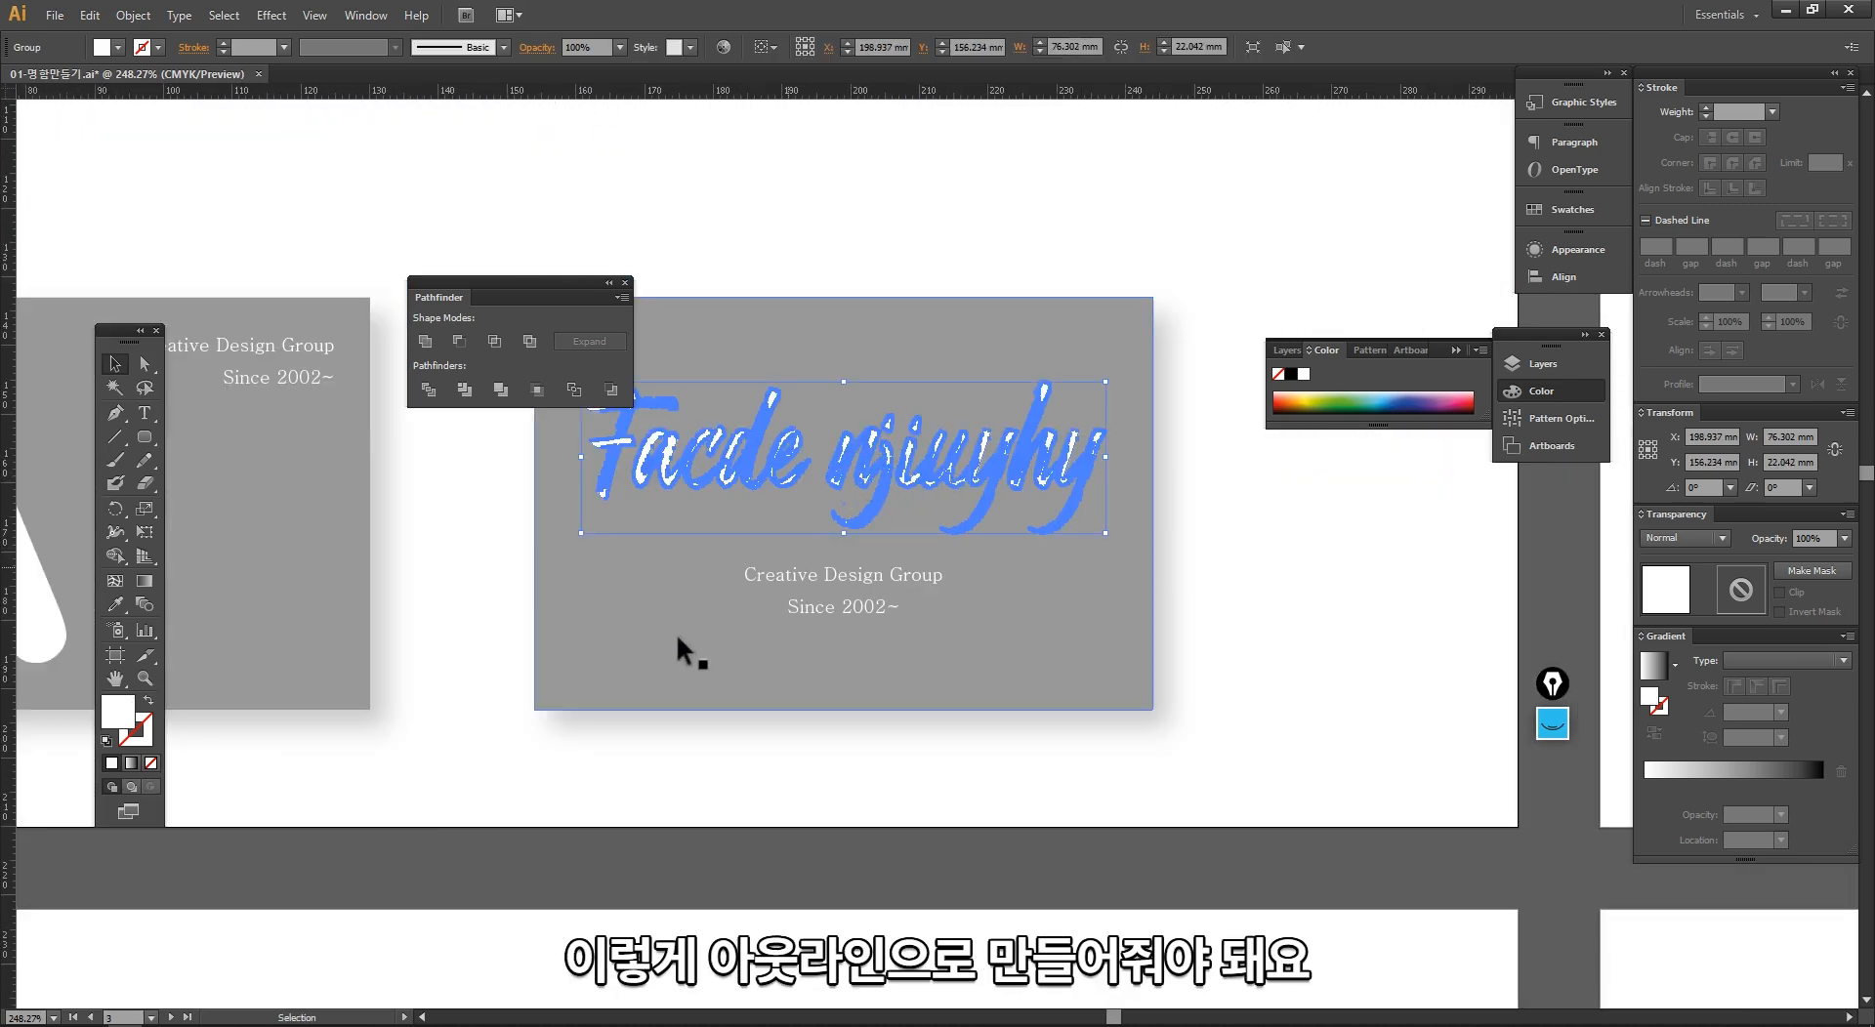
drag(542, 825, 762, 639)
drag(547, 782, 928, 530)
drag(504, 811, 992, 573)
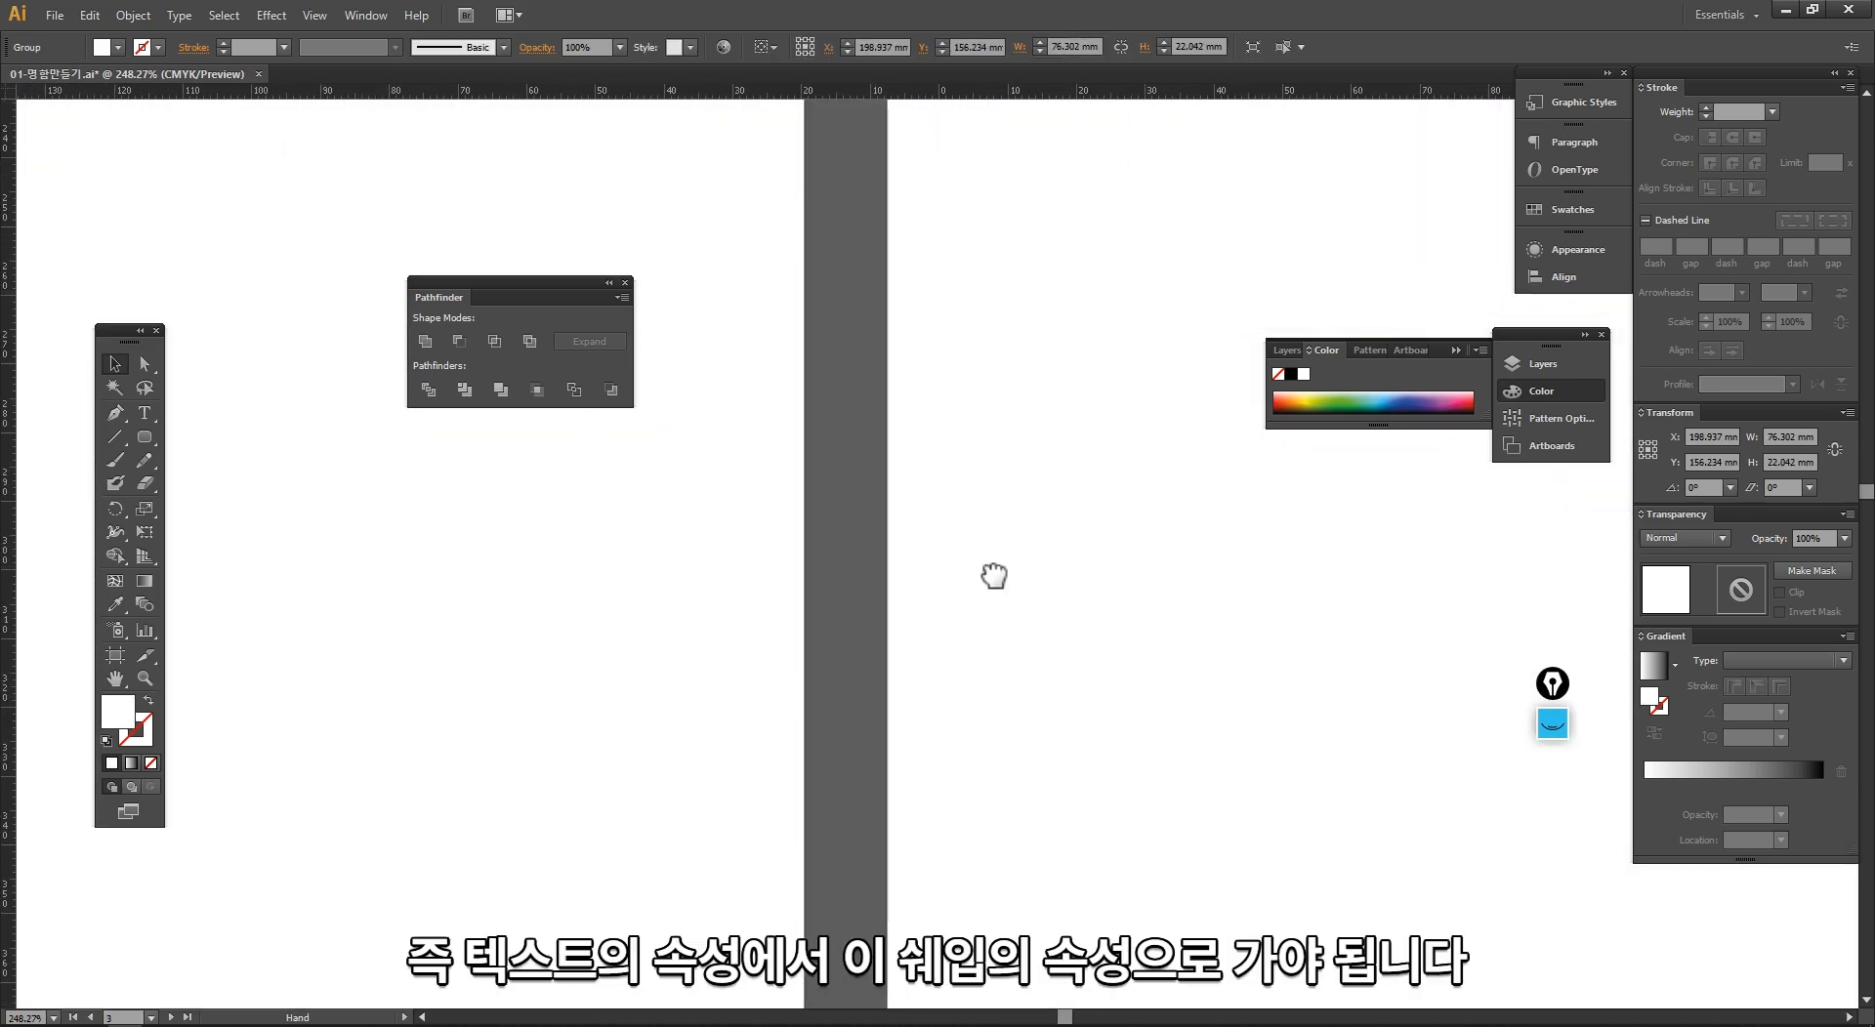
drag(526, 684, 927, 452)
ctrl+alt+click(778, 478)
drag(684, 511, 976, 687)
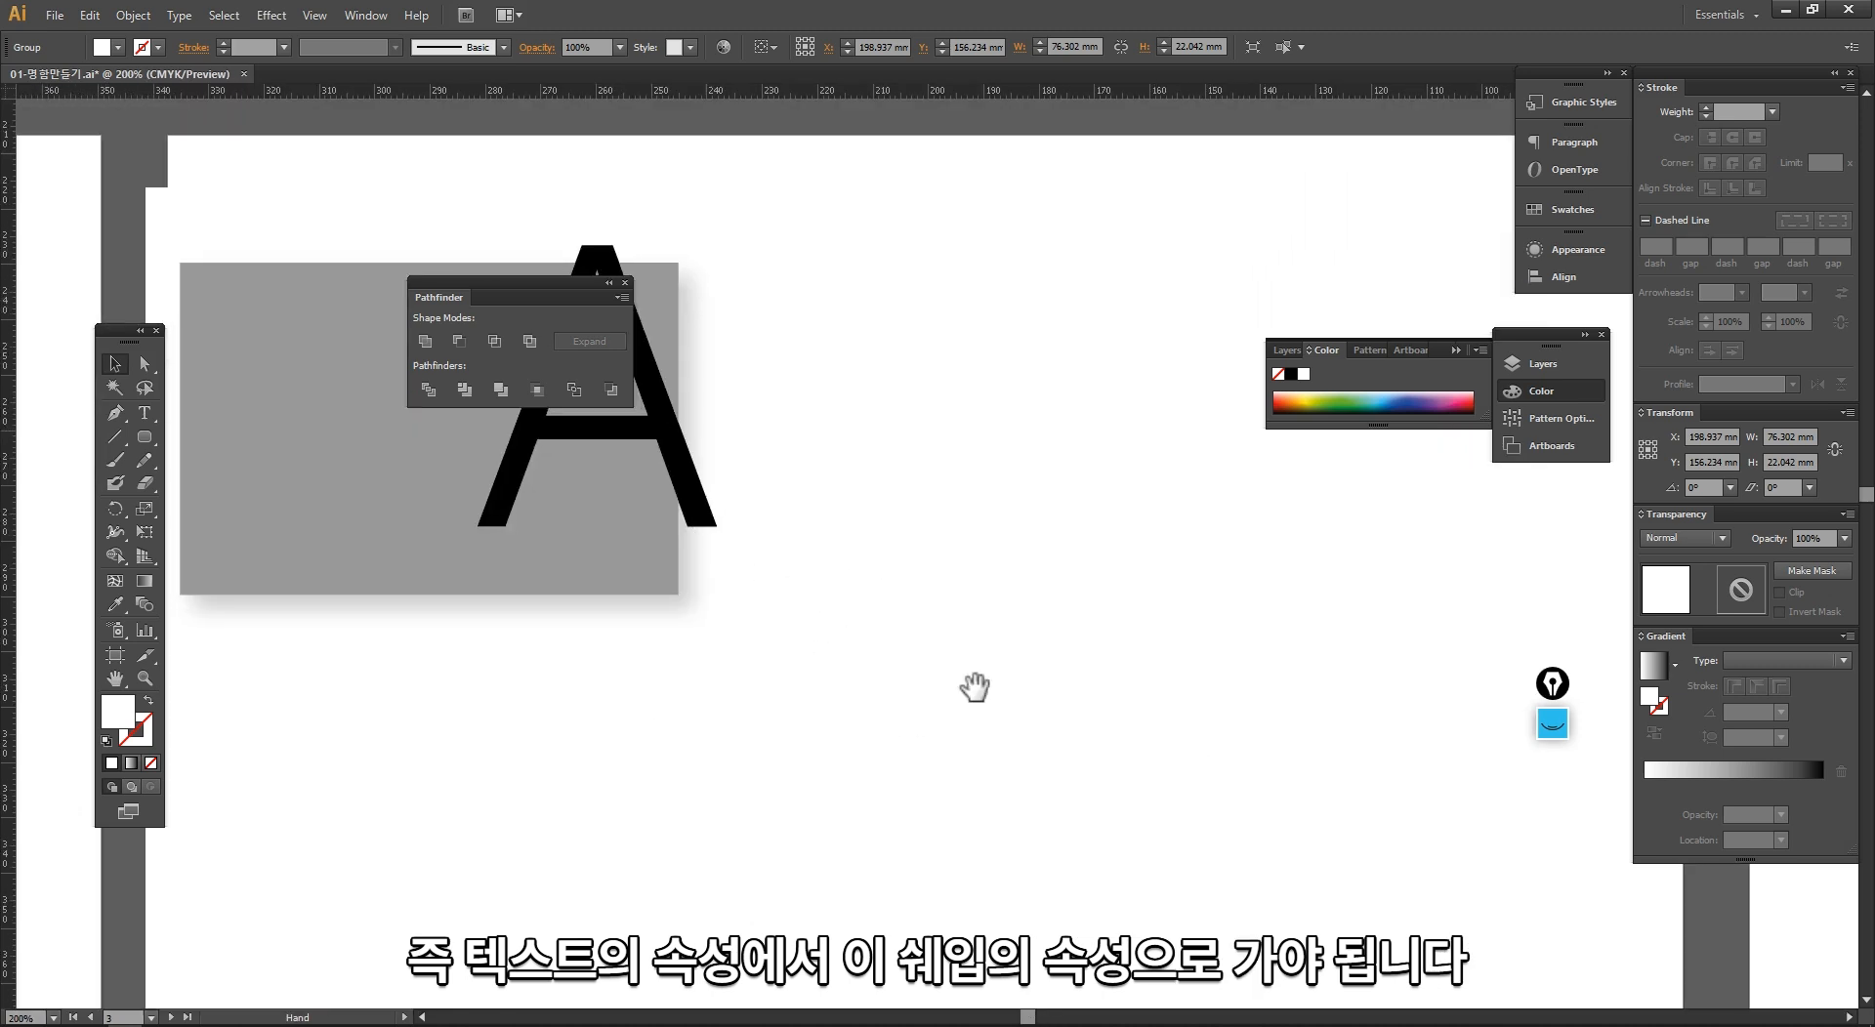
Step: Convert the letter A over the grey card to outlines and select the card's rectangle
click(955, 630)
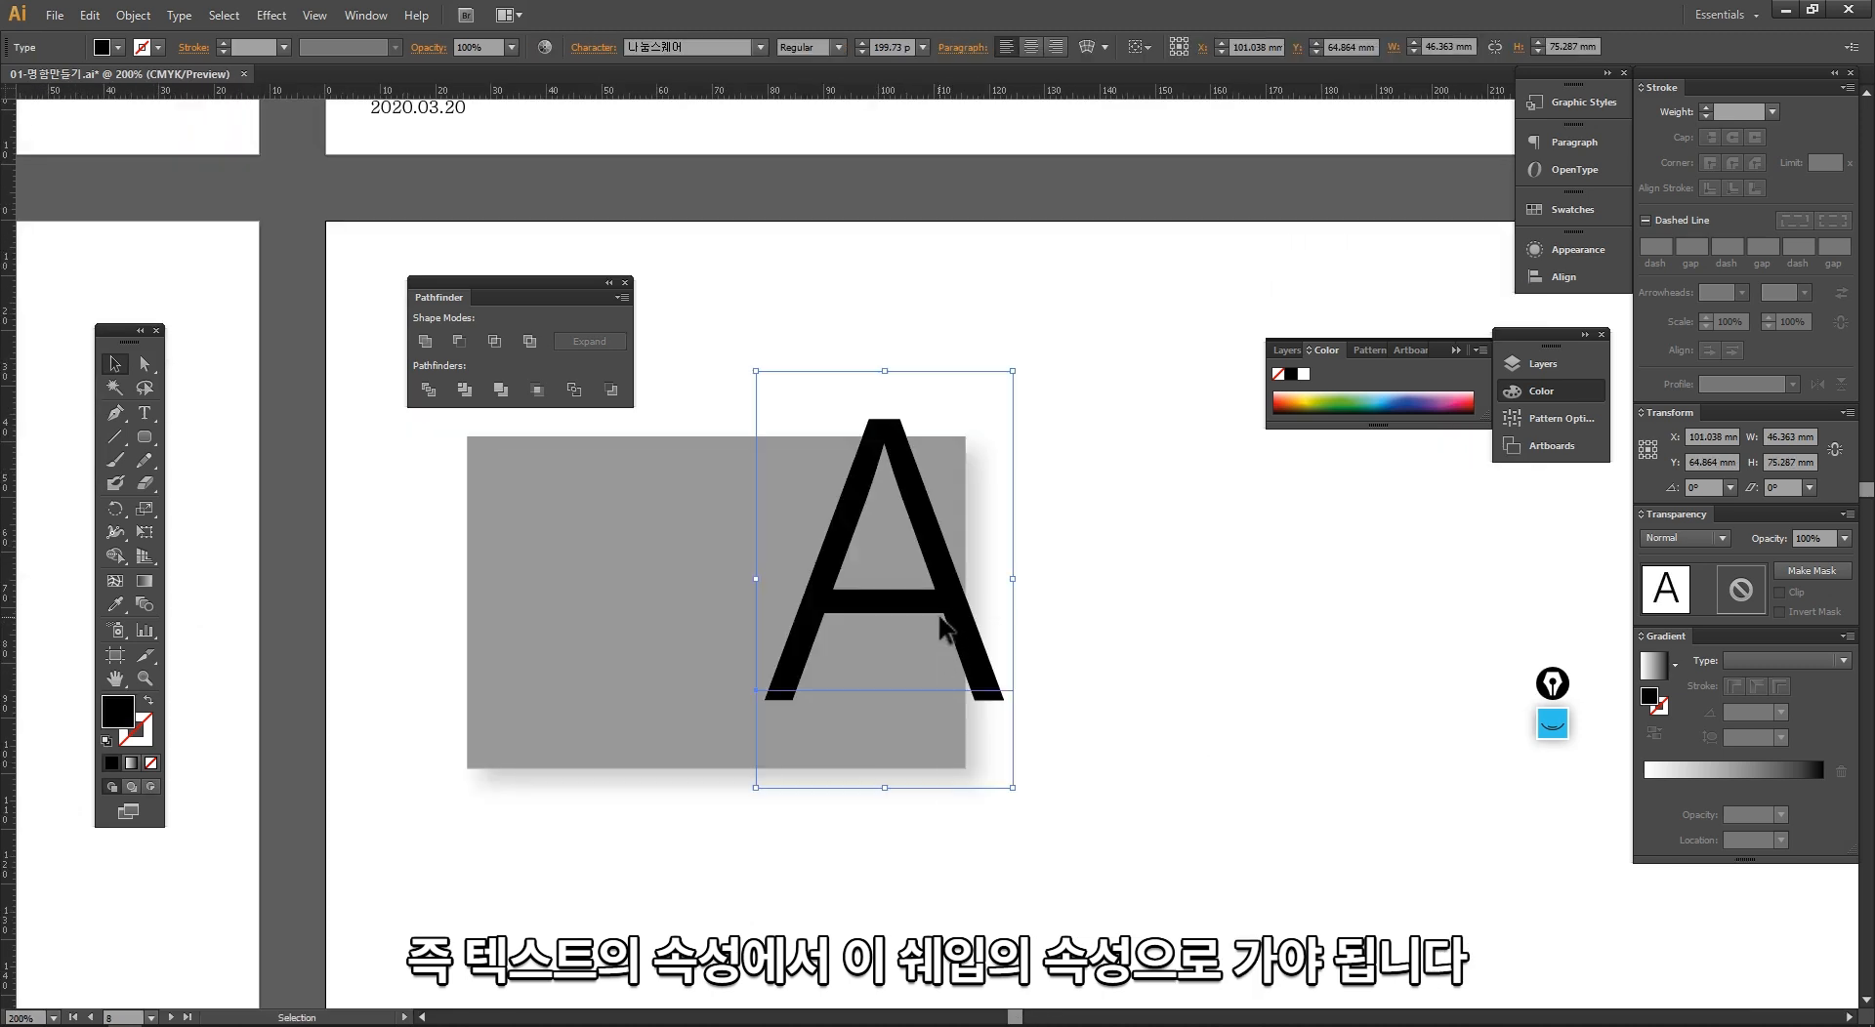
right_click(943, 627)
click(1021, 755)
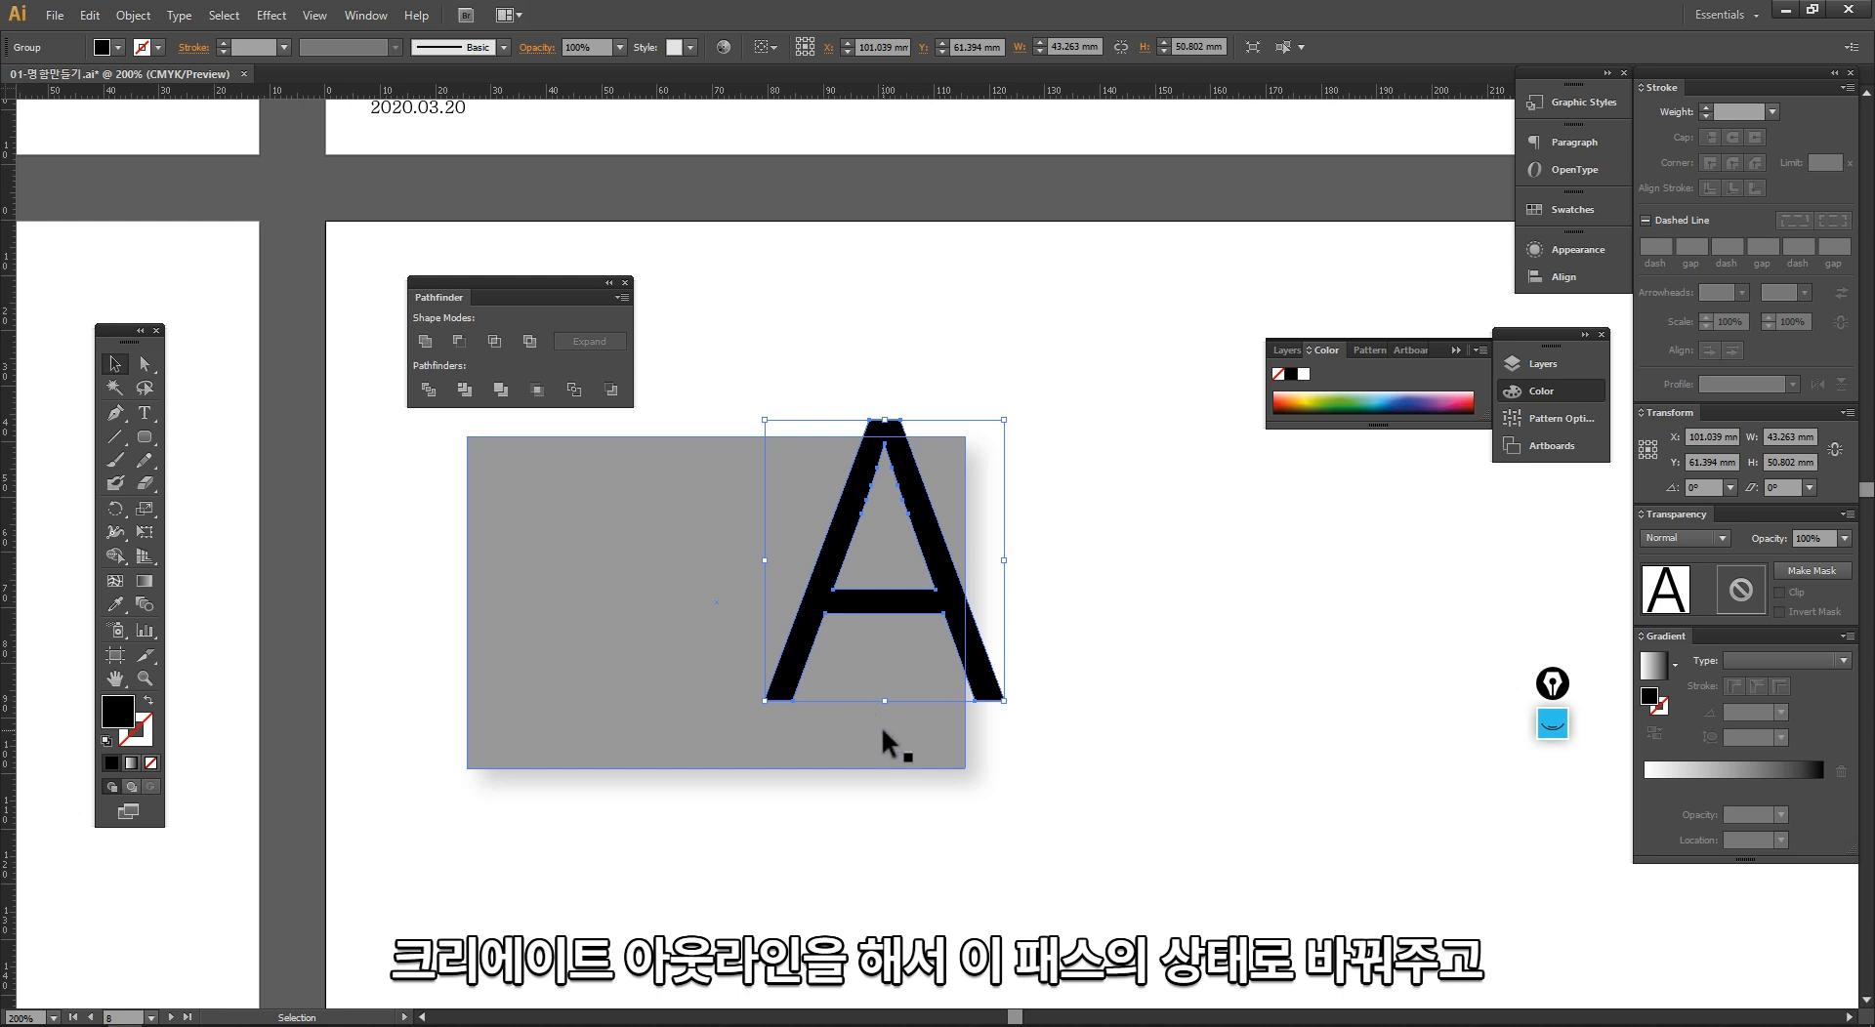
click(877, 854)
click(803, 670)
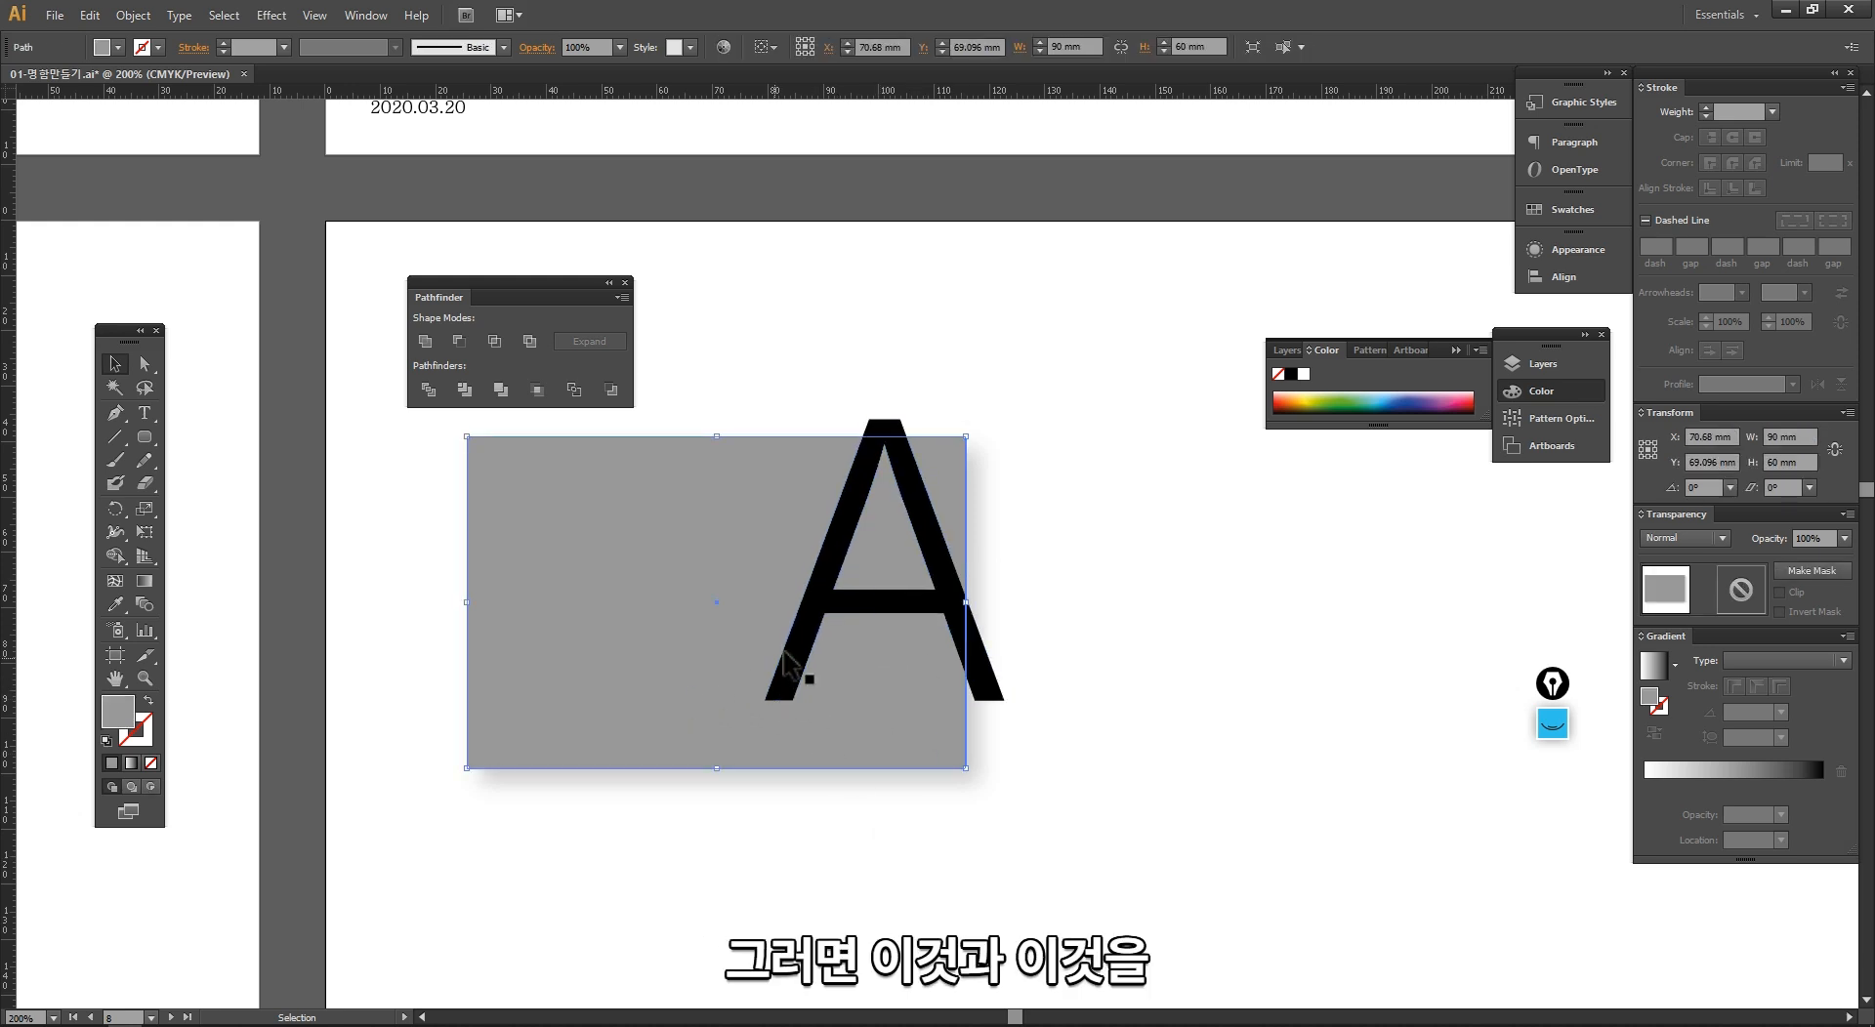
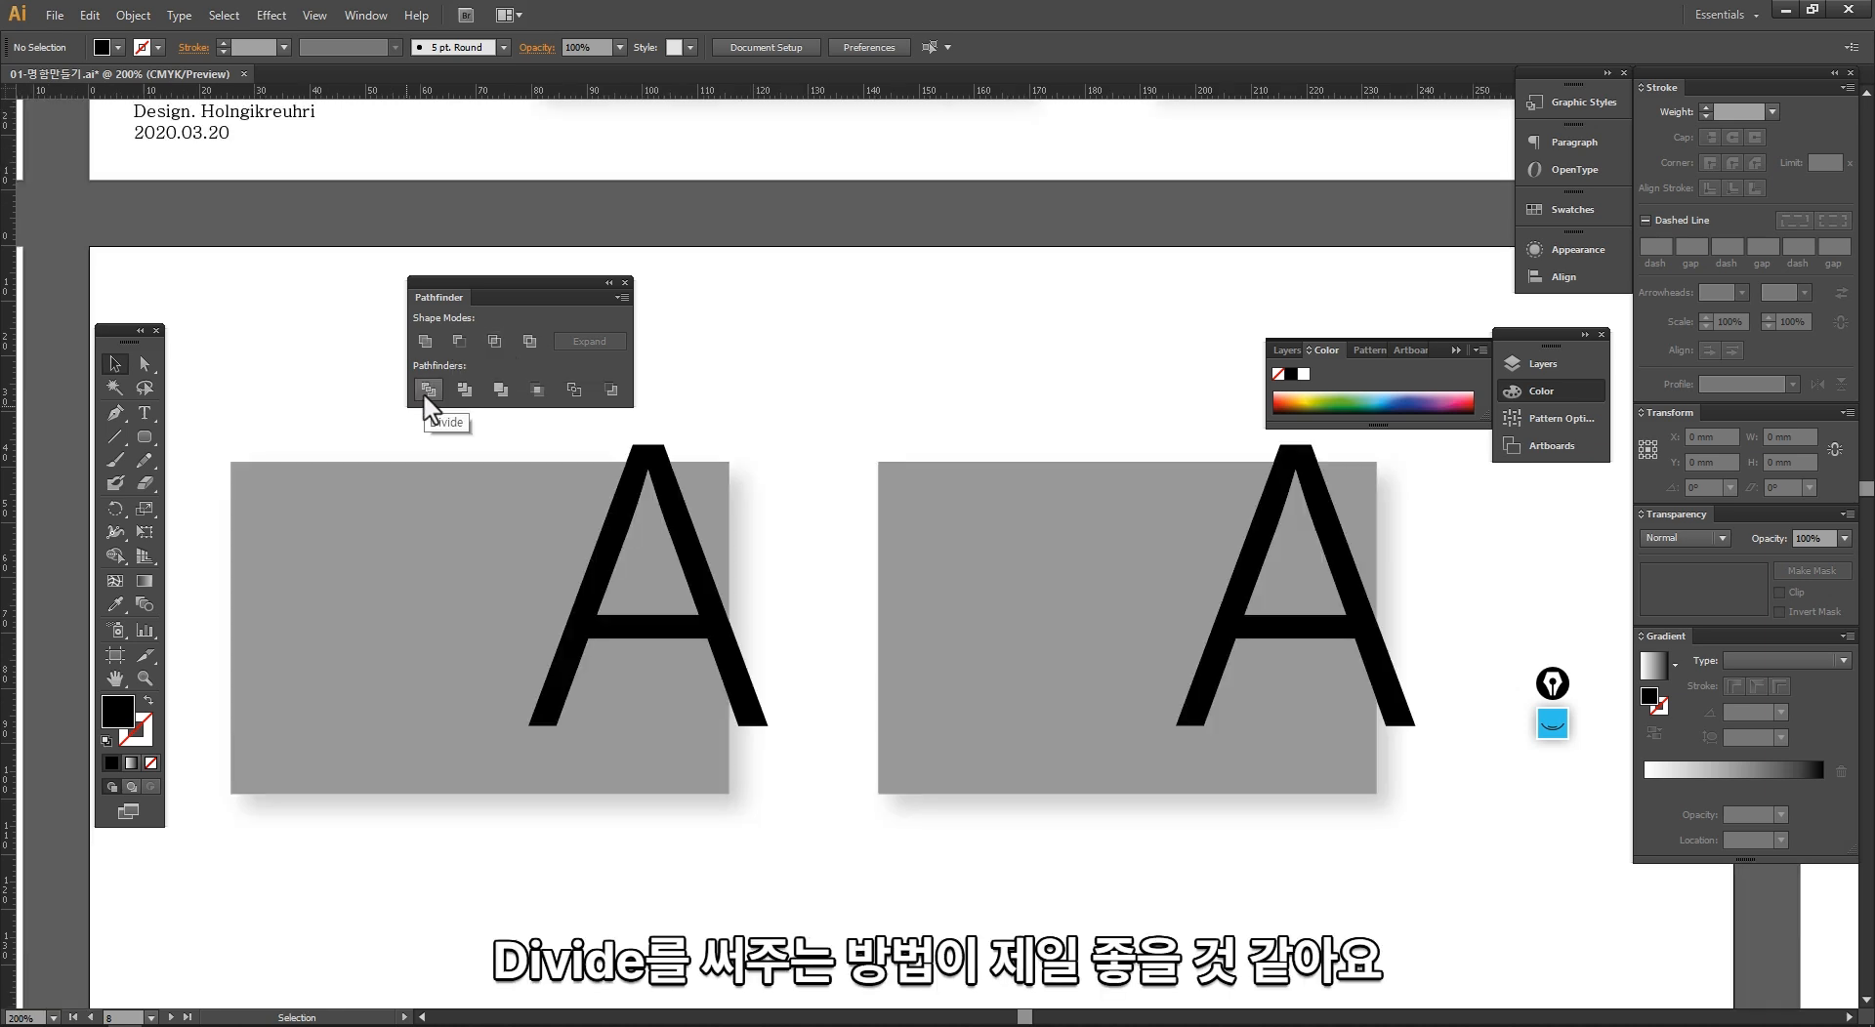
Step: Divide the outlined letter A with the grey card's rectangle and ungroup the resulting pieces
click(613, 528)
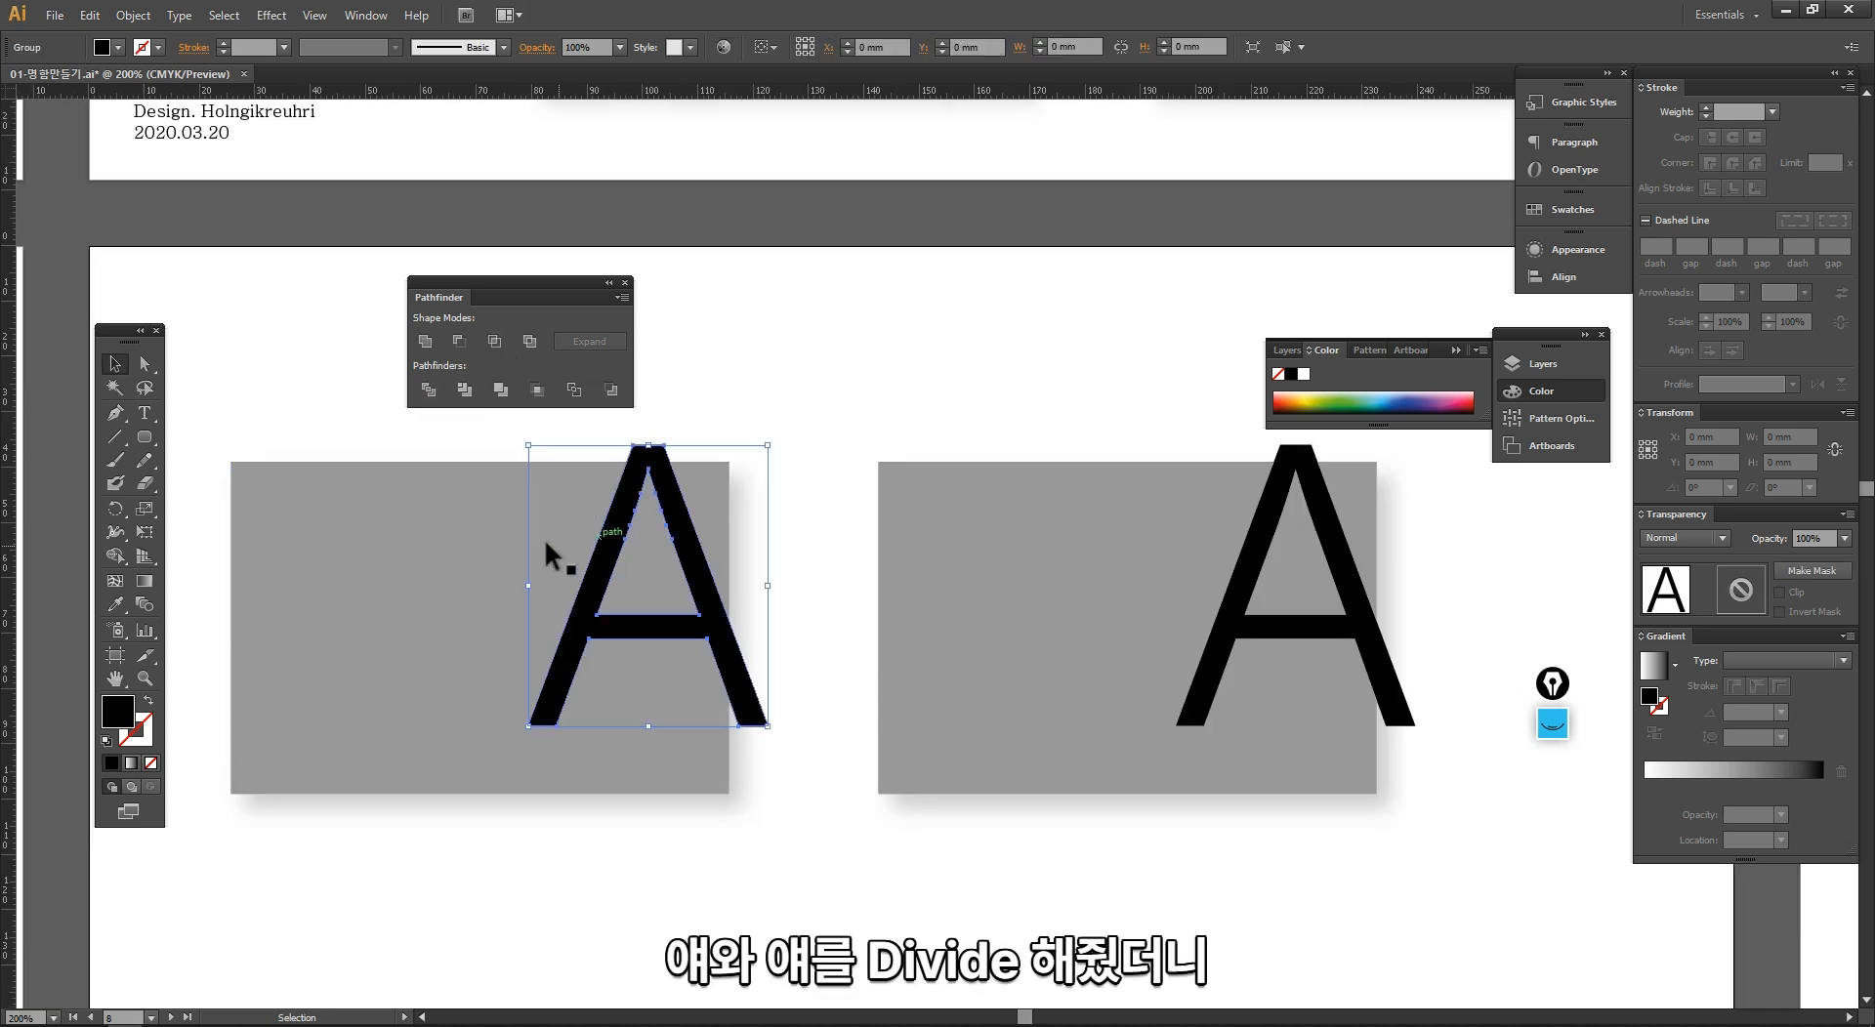
shift+click(472, 535)
click(428, 390)
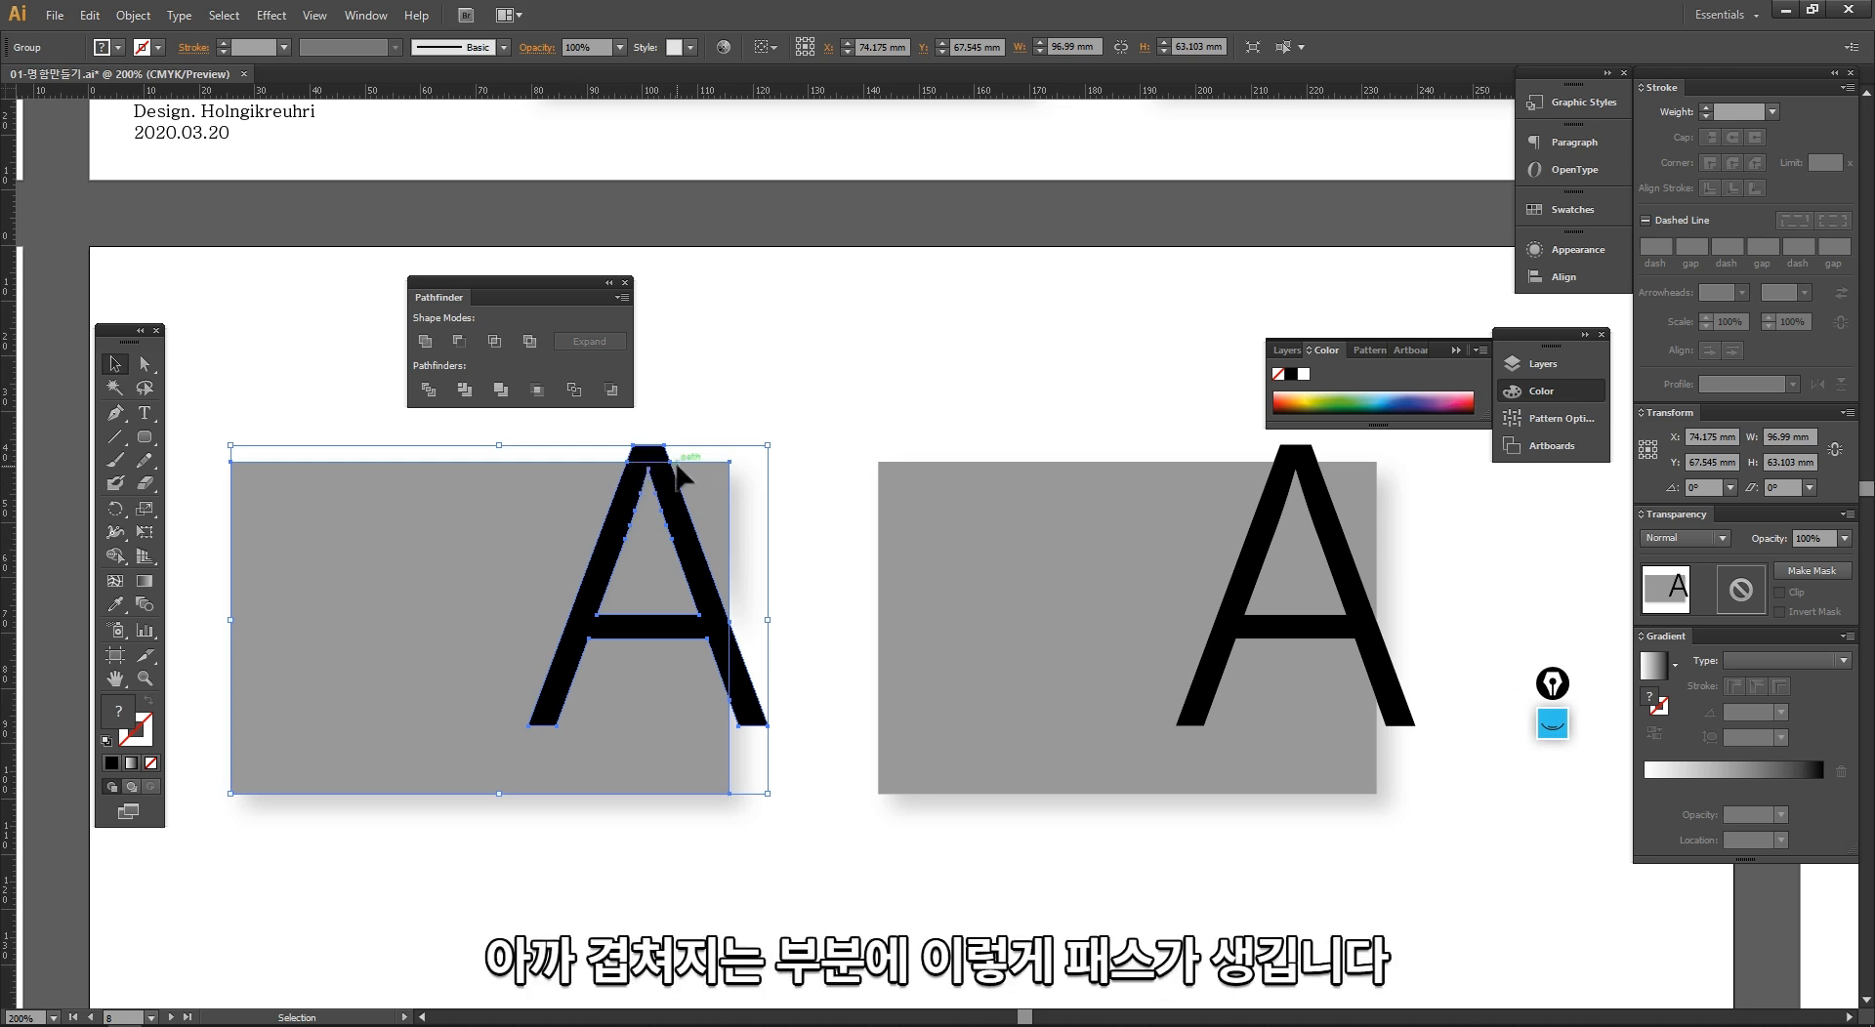
click(782, 571)
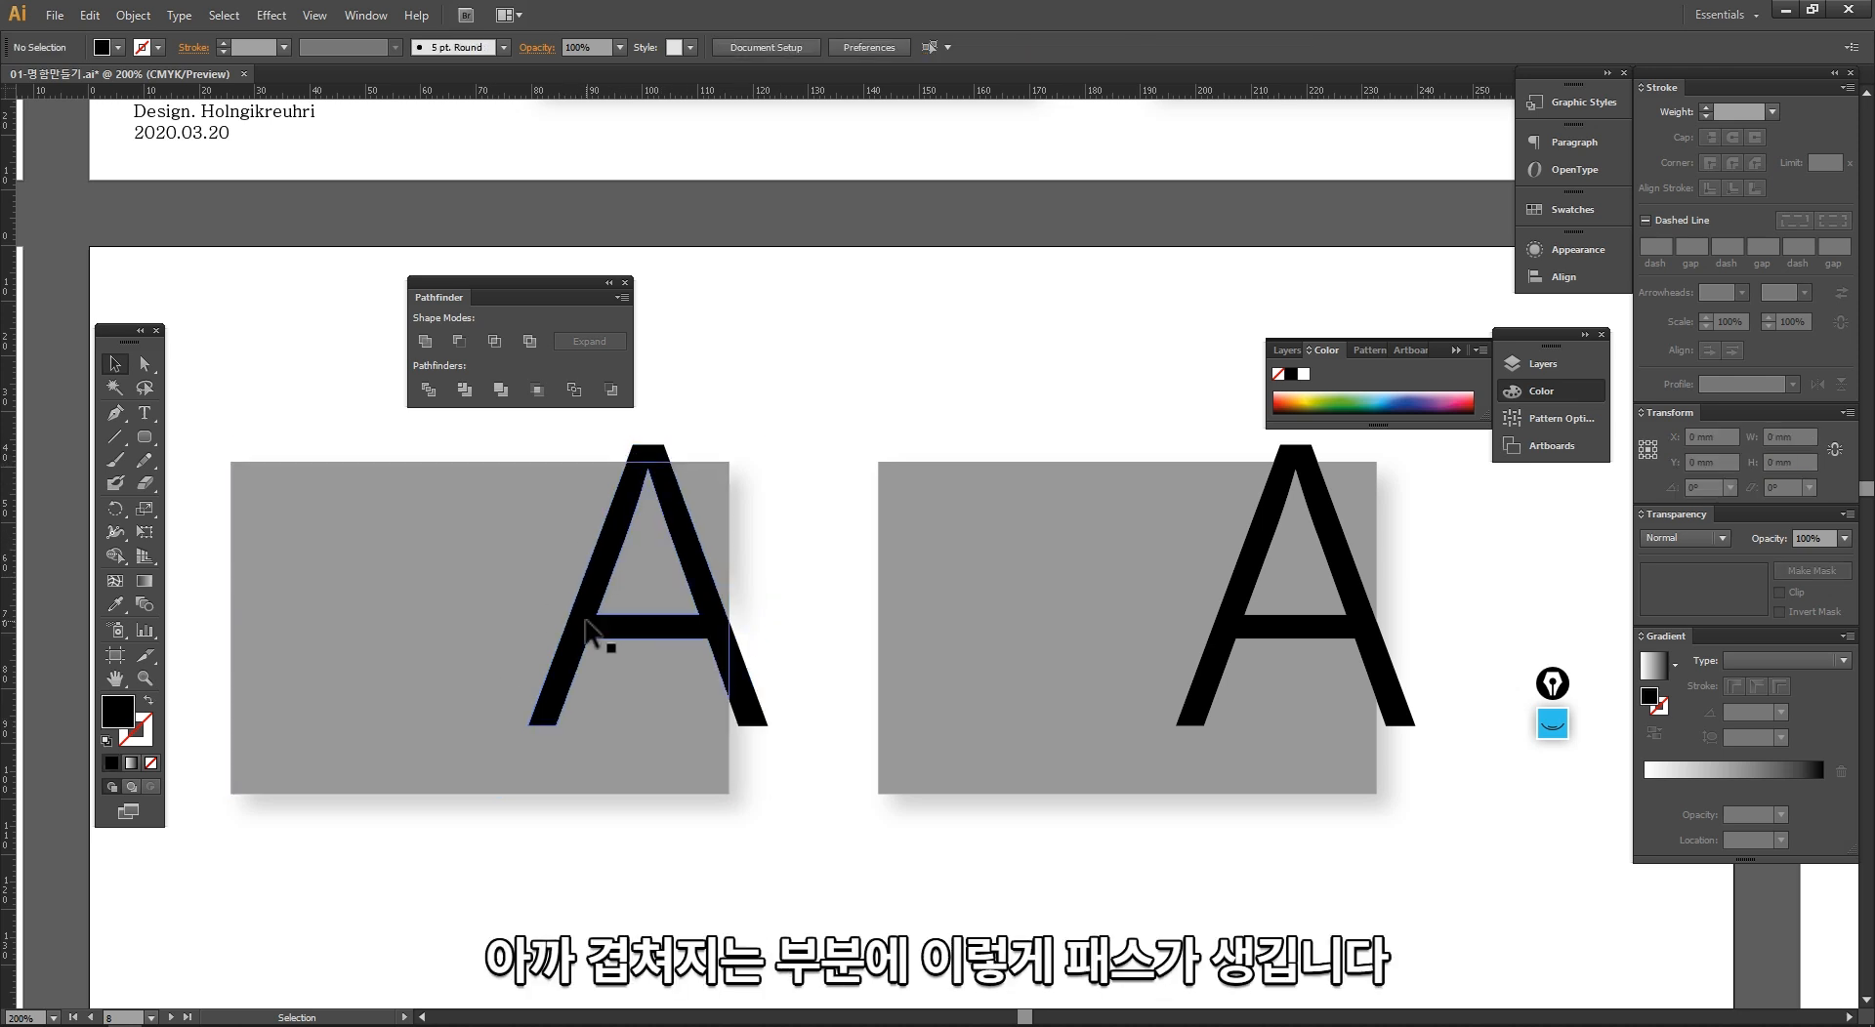
click(605, 625)
right_click(547, 564)
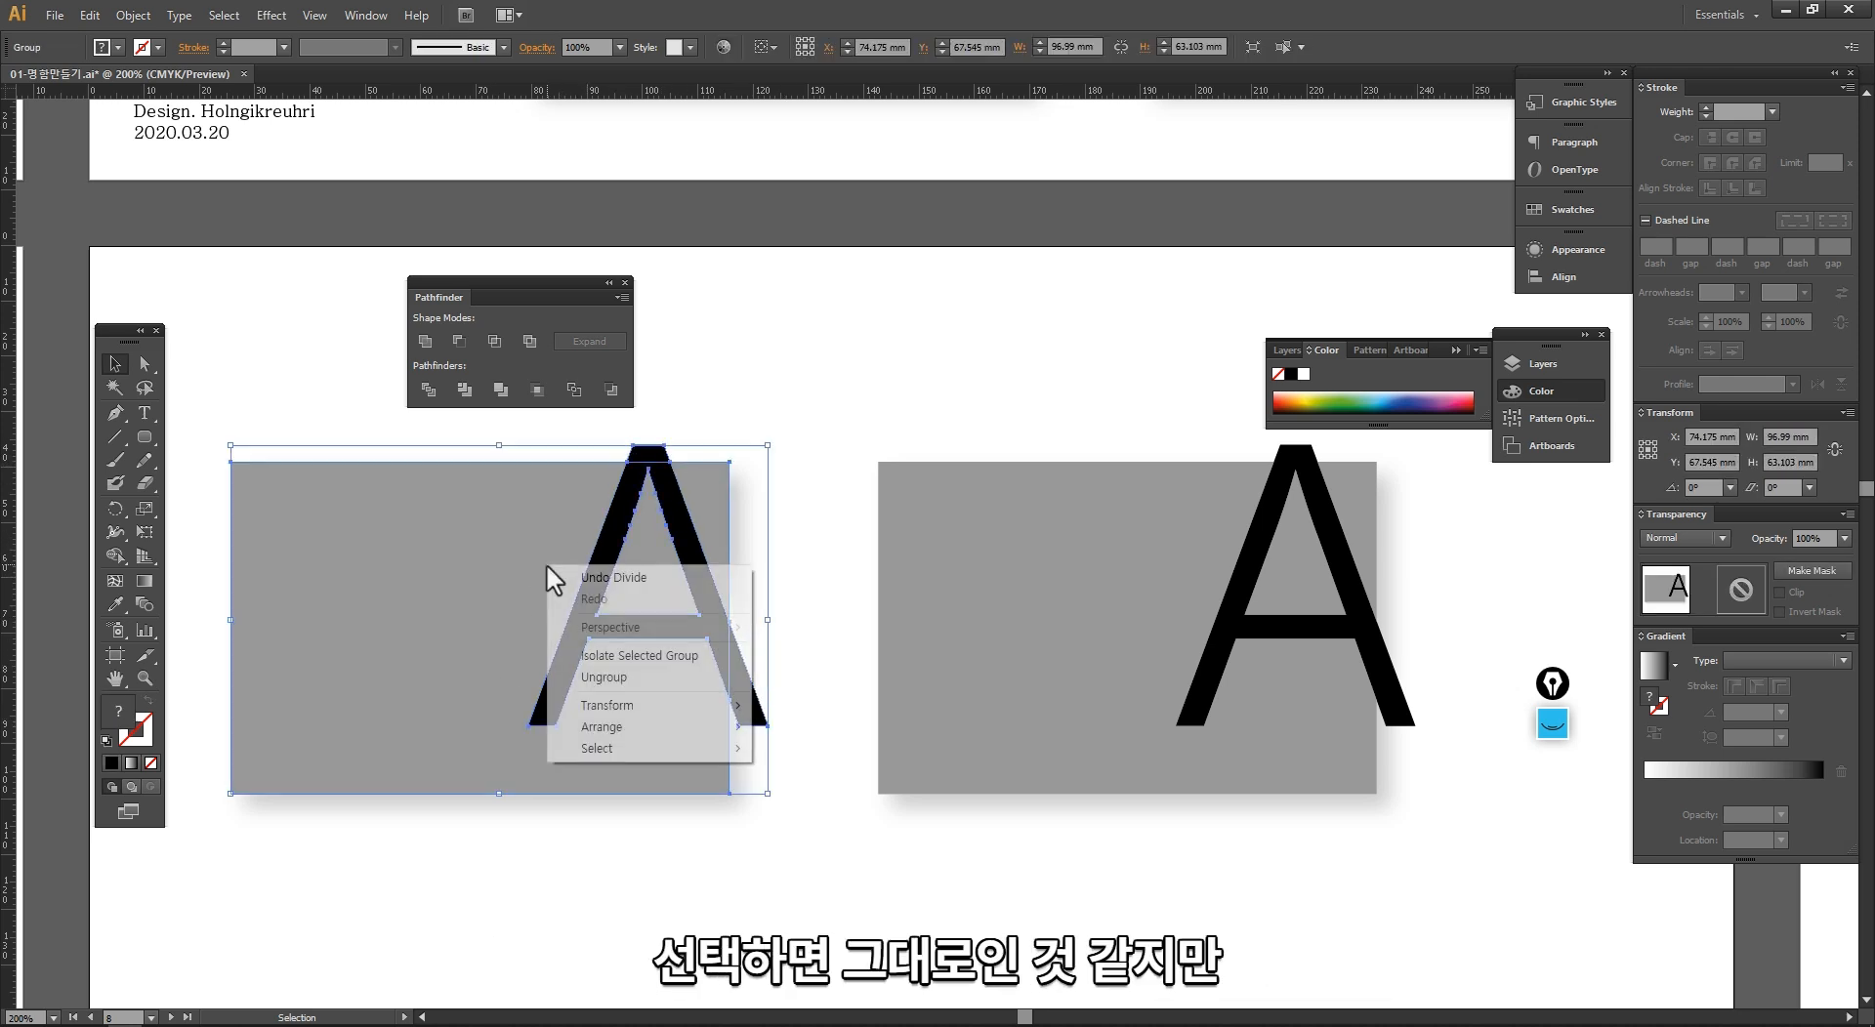
click(635, 677)
Step: Delete the pieces of the letter A that extend beyond the grey card's top and right edges
click(721, 391)
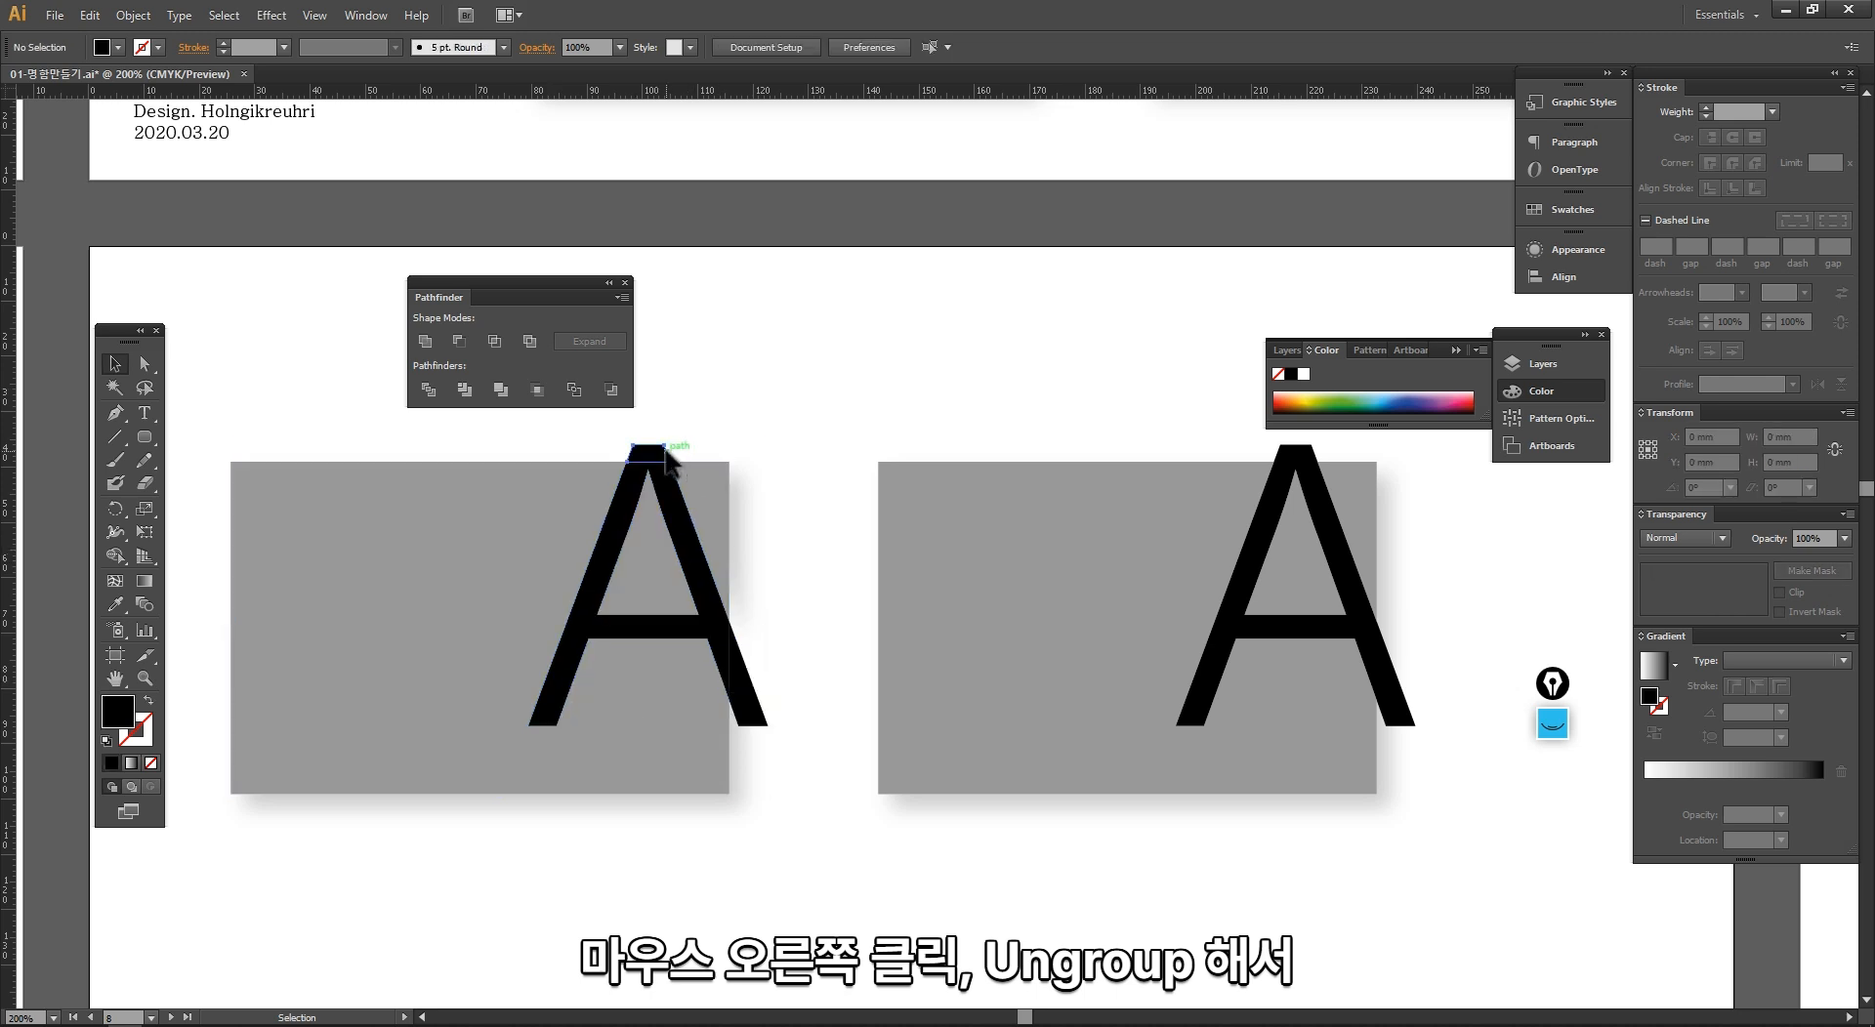
click(664, 455)
key(Delete)
drag(721, 646, 811, 592)
key(Delete)
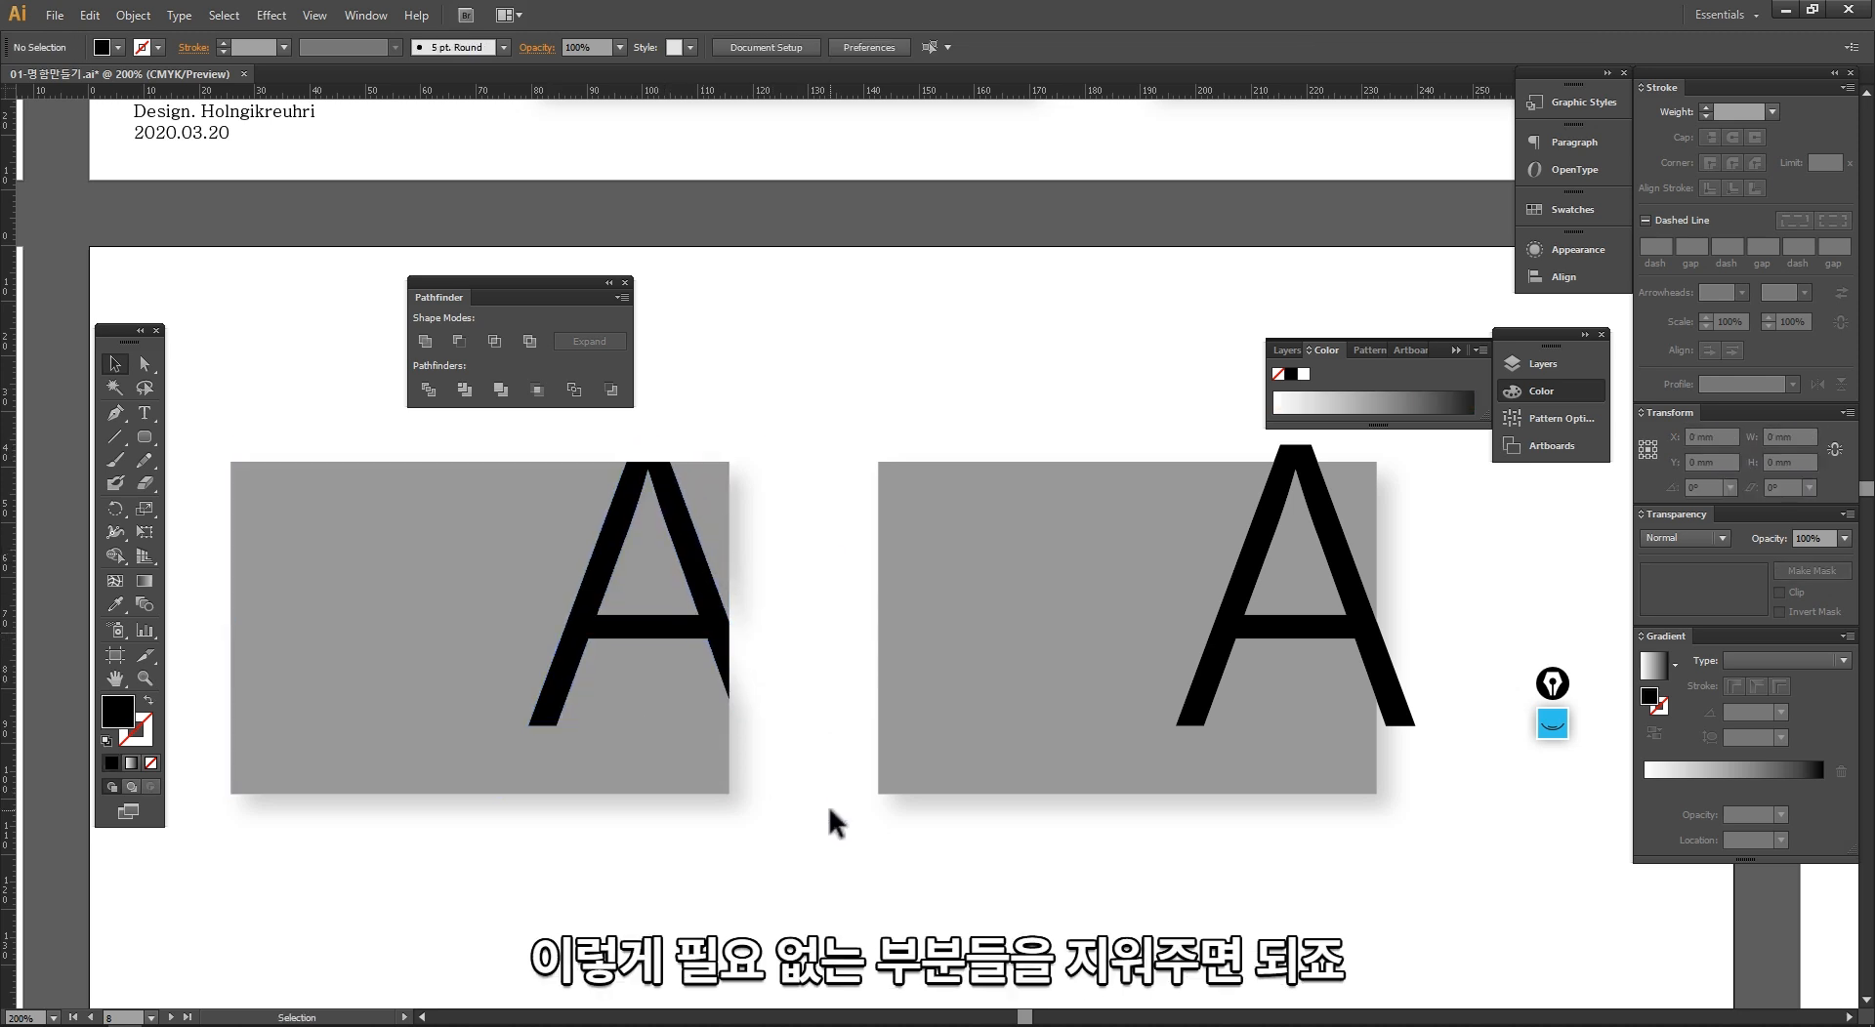
Step: Remove the outlined letter A from the second grey card
drag(1211, 664, 913, 611)
double_click(909, 621)
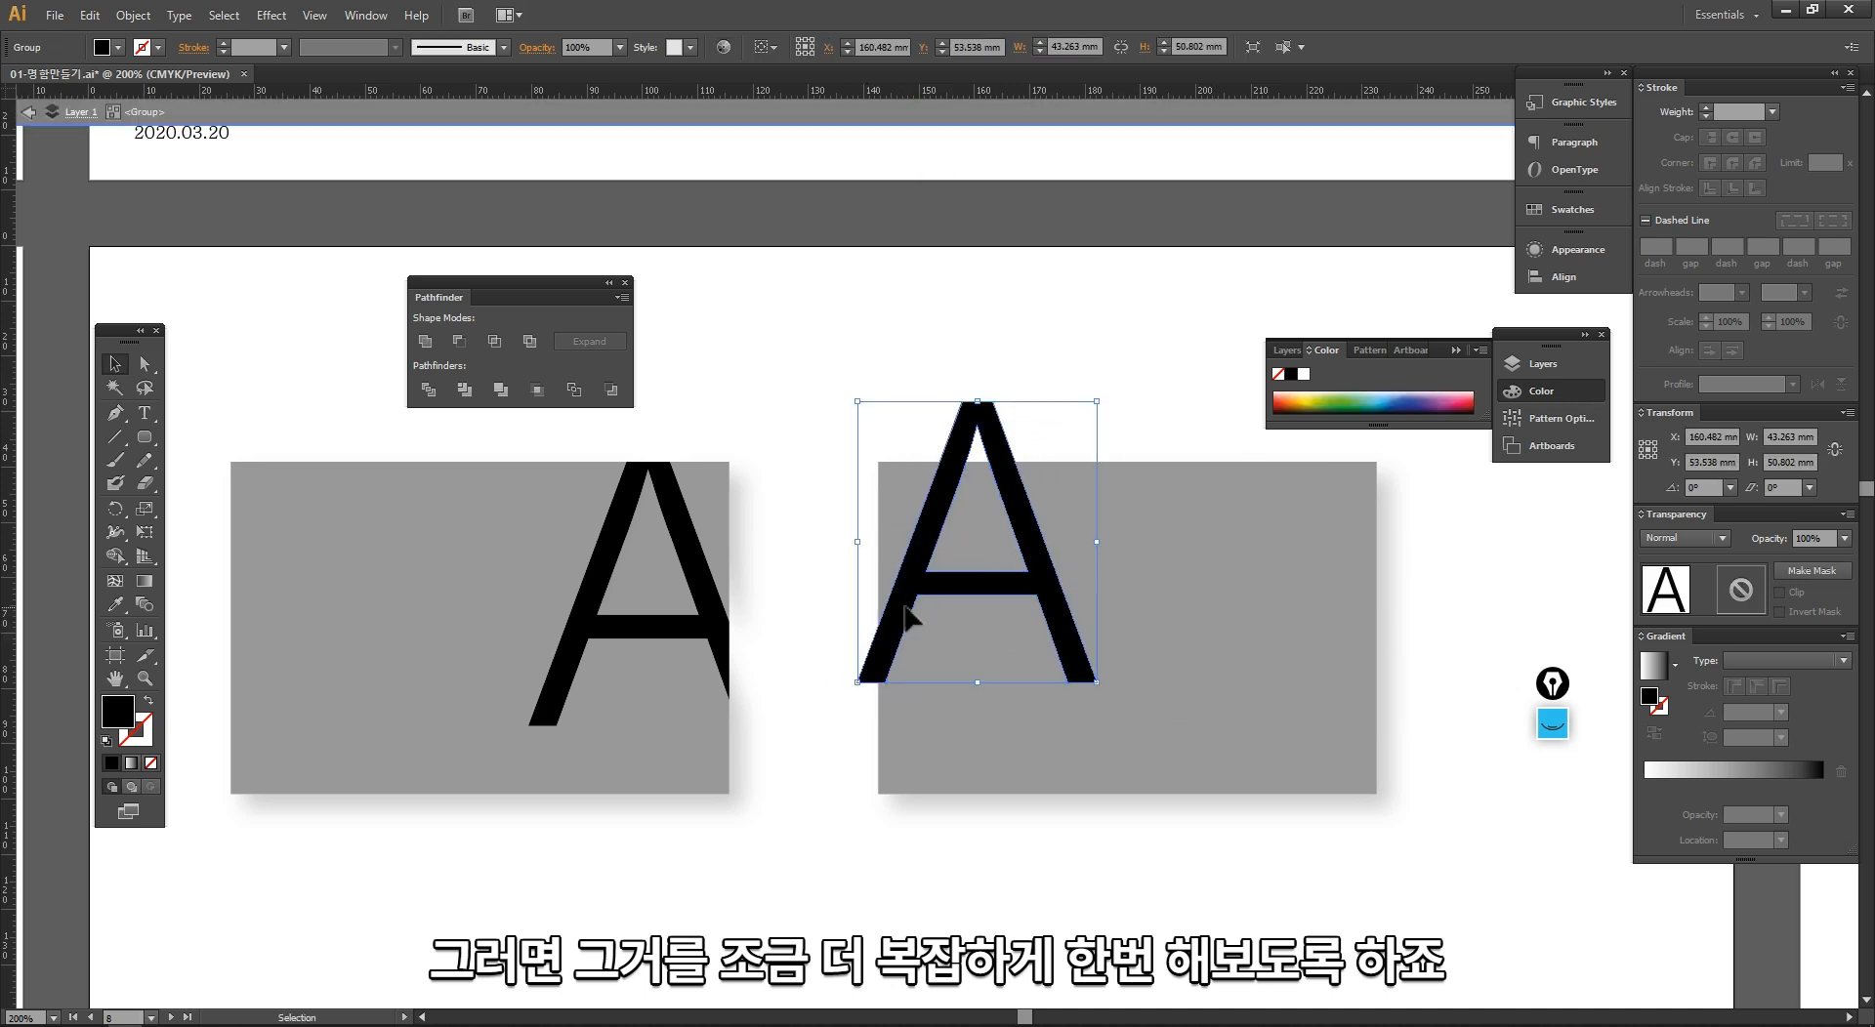
key(Escape)
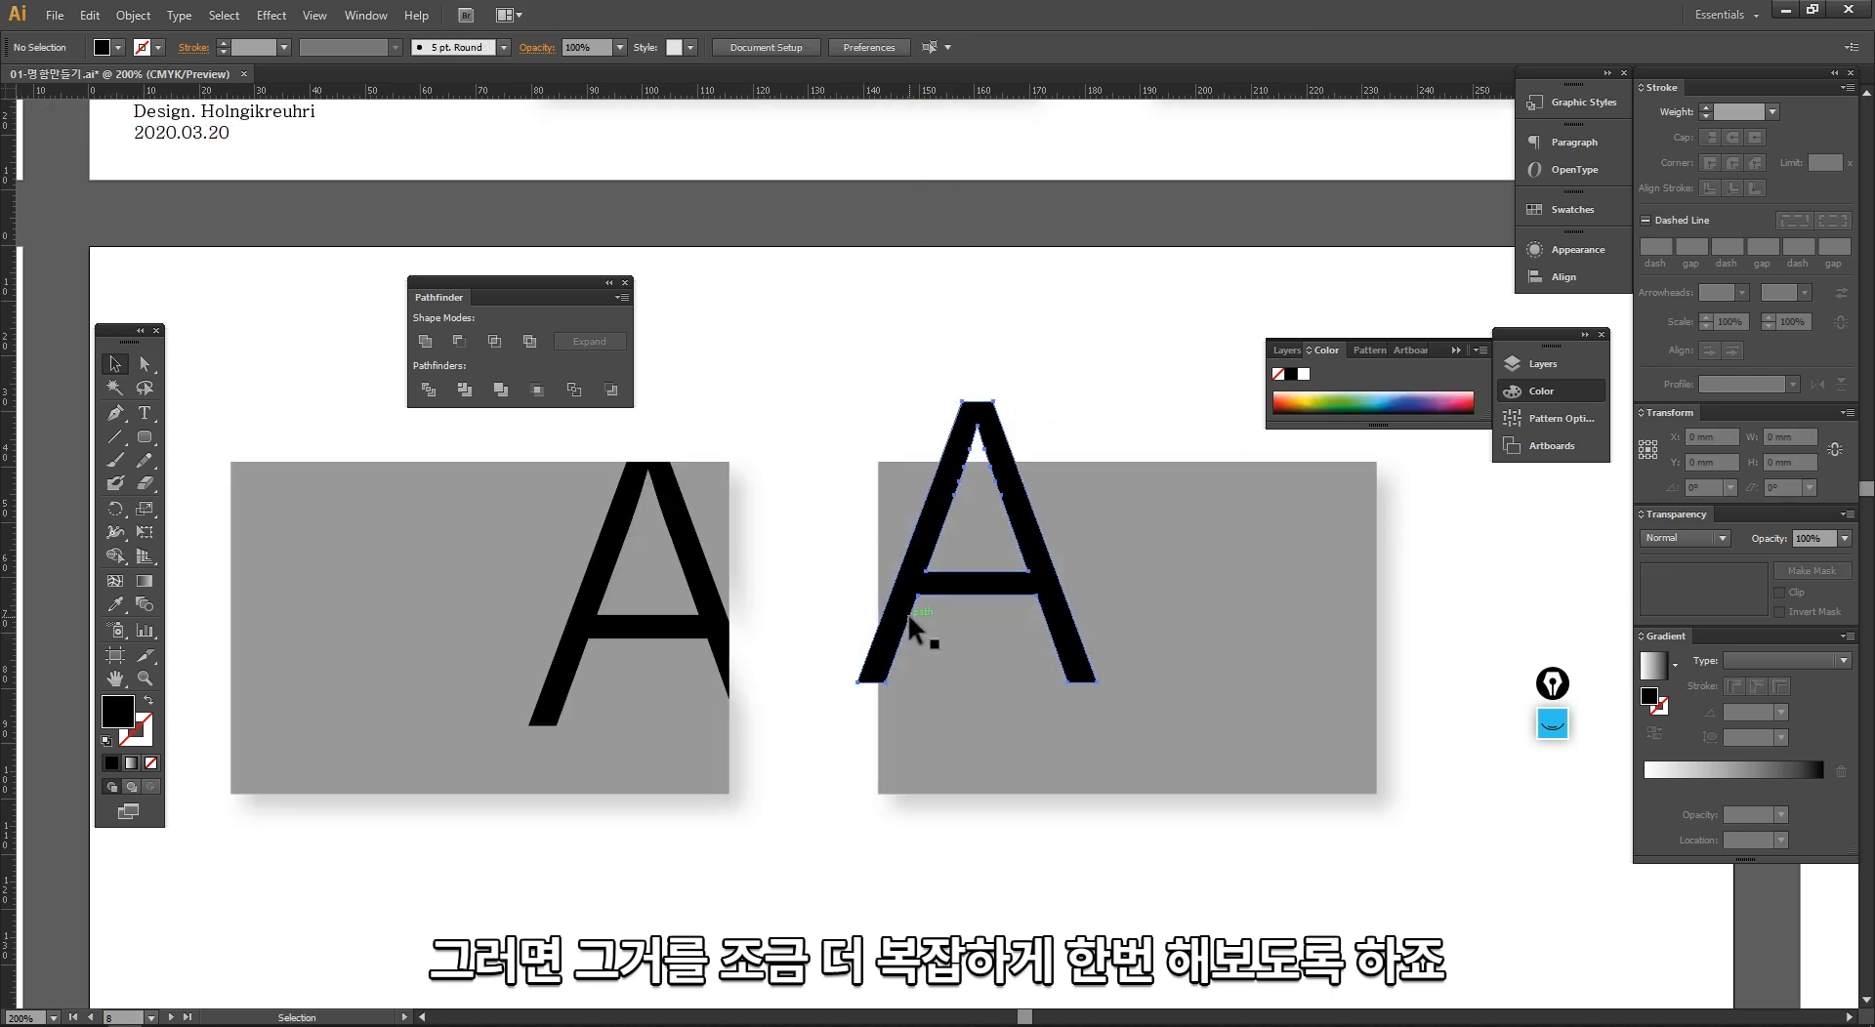
click(908, 615)
key(Delete)
Step: Add the point text asdasdasdasds starting just outside the second grey card's left edge
click(871, 591)
key(t)
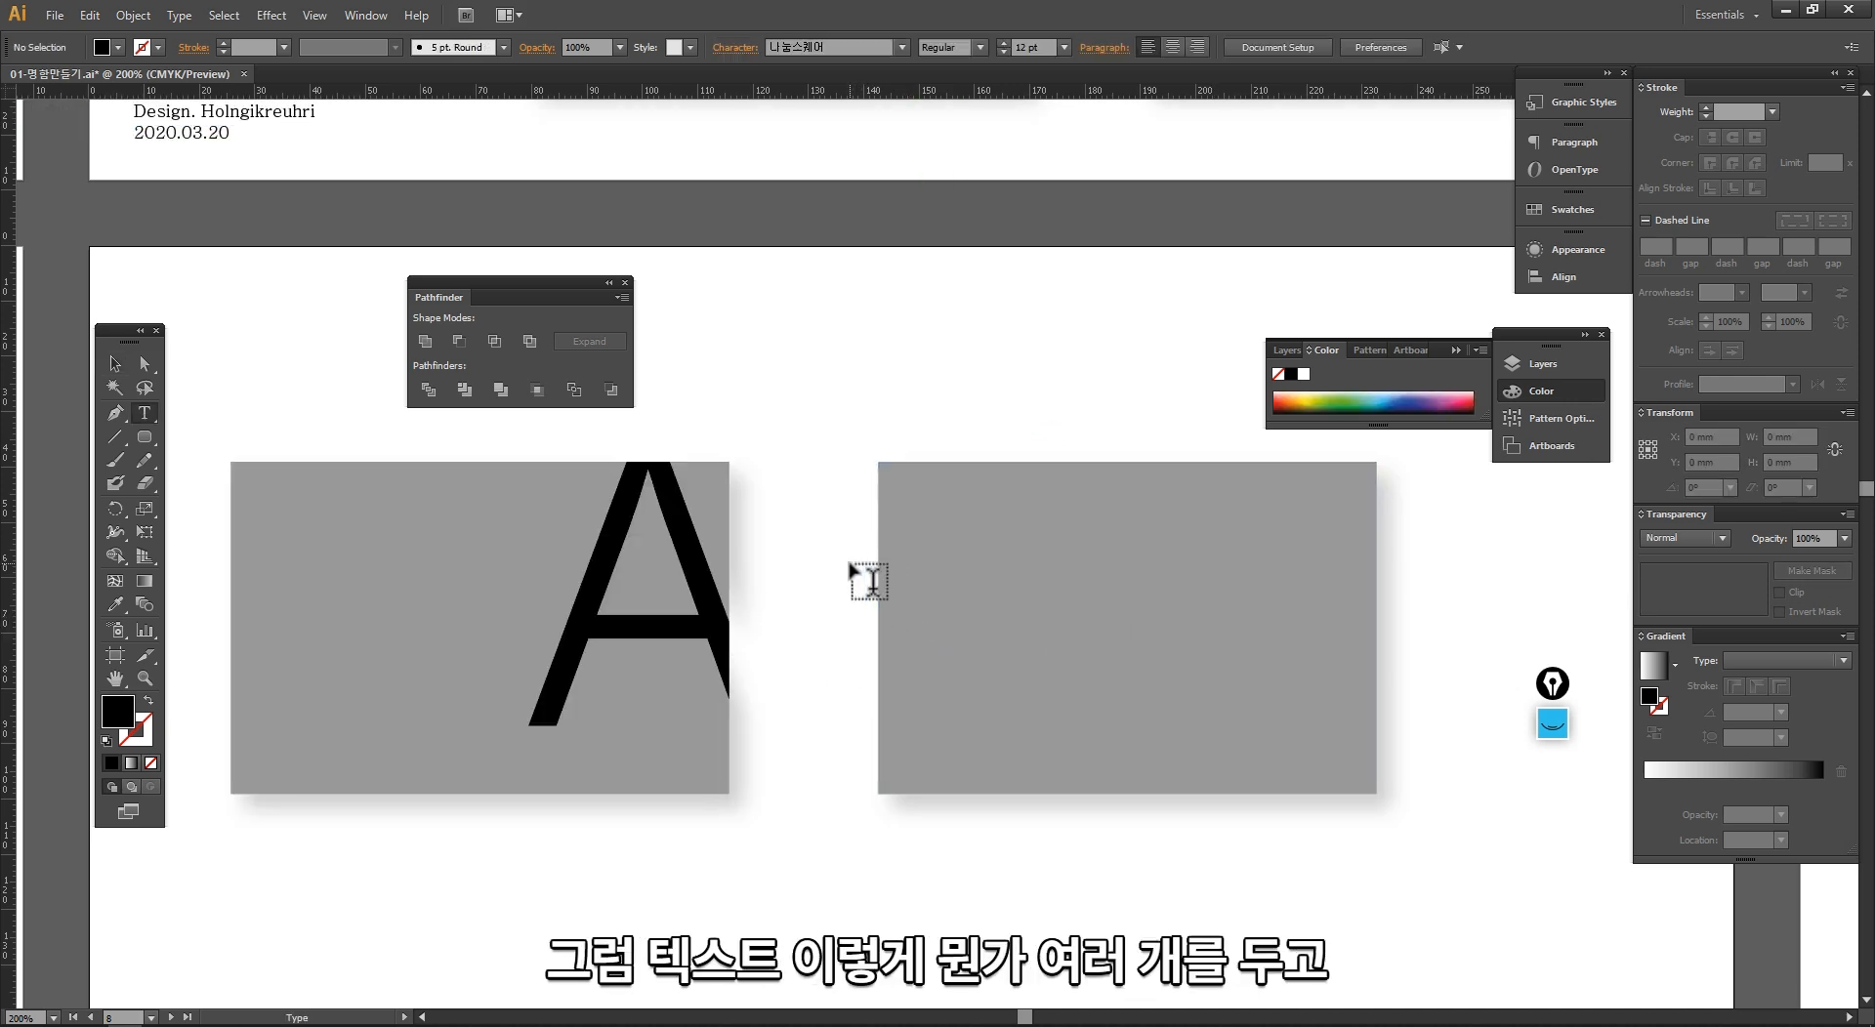
click(848, 563)
text(asdasdasdasds)
key(Escape)
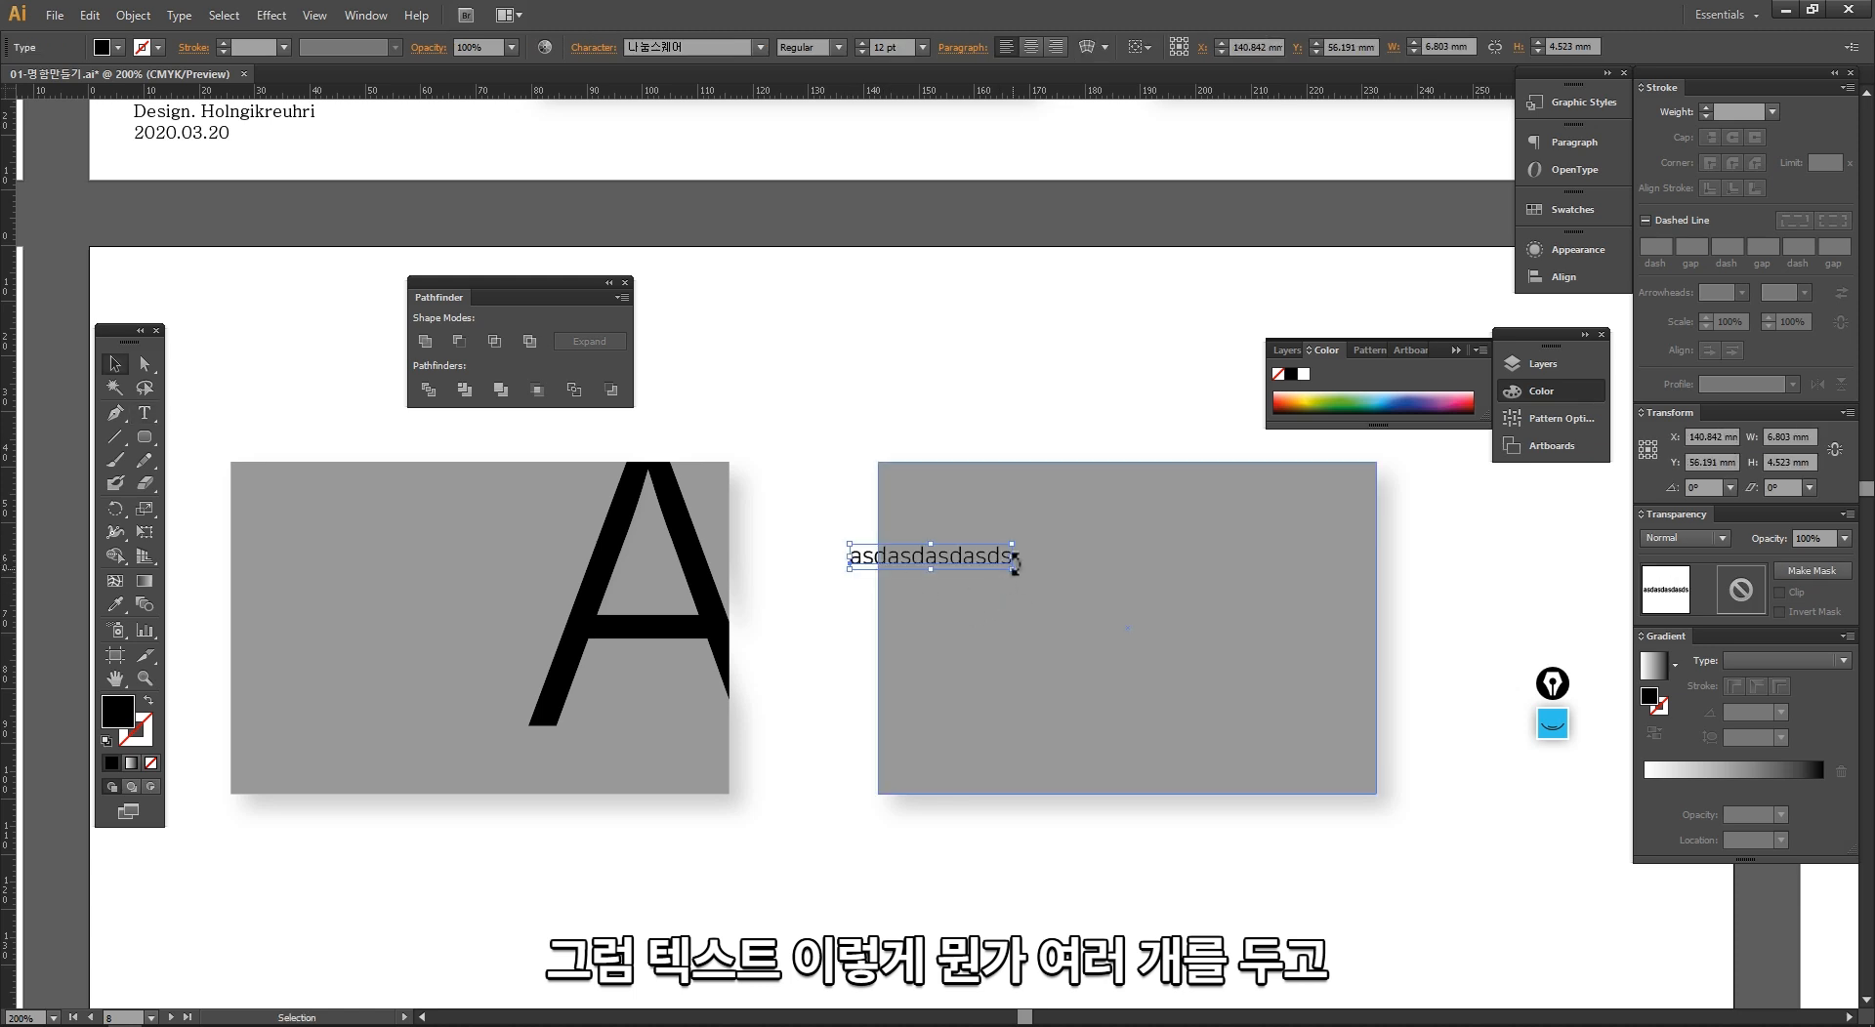
Step: Enlarge the text to about 44 pt across the second card's top edge and convert it to outlines
drag(1013, 570, 1450, 726)
drag(1189, 595, 1150, 486)
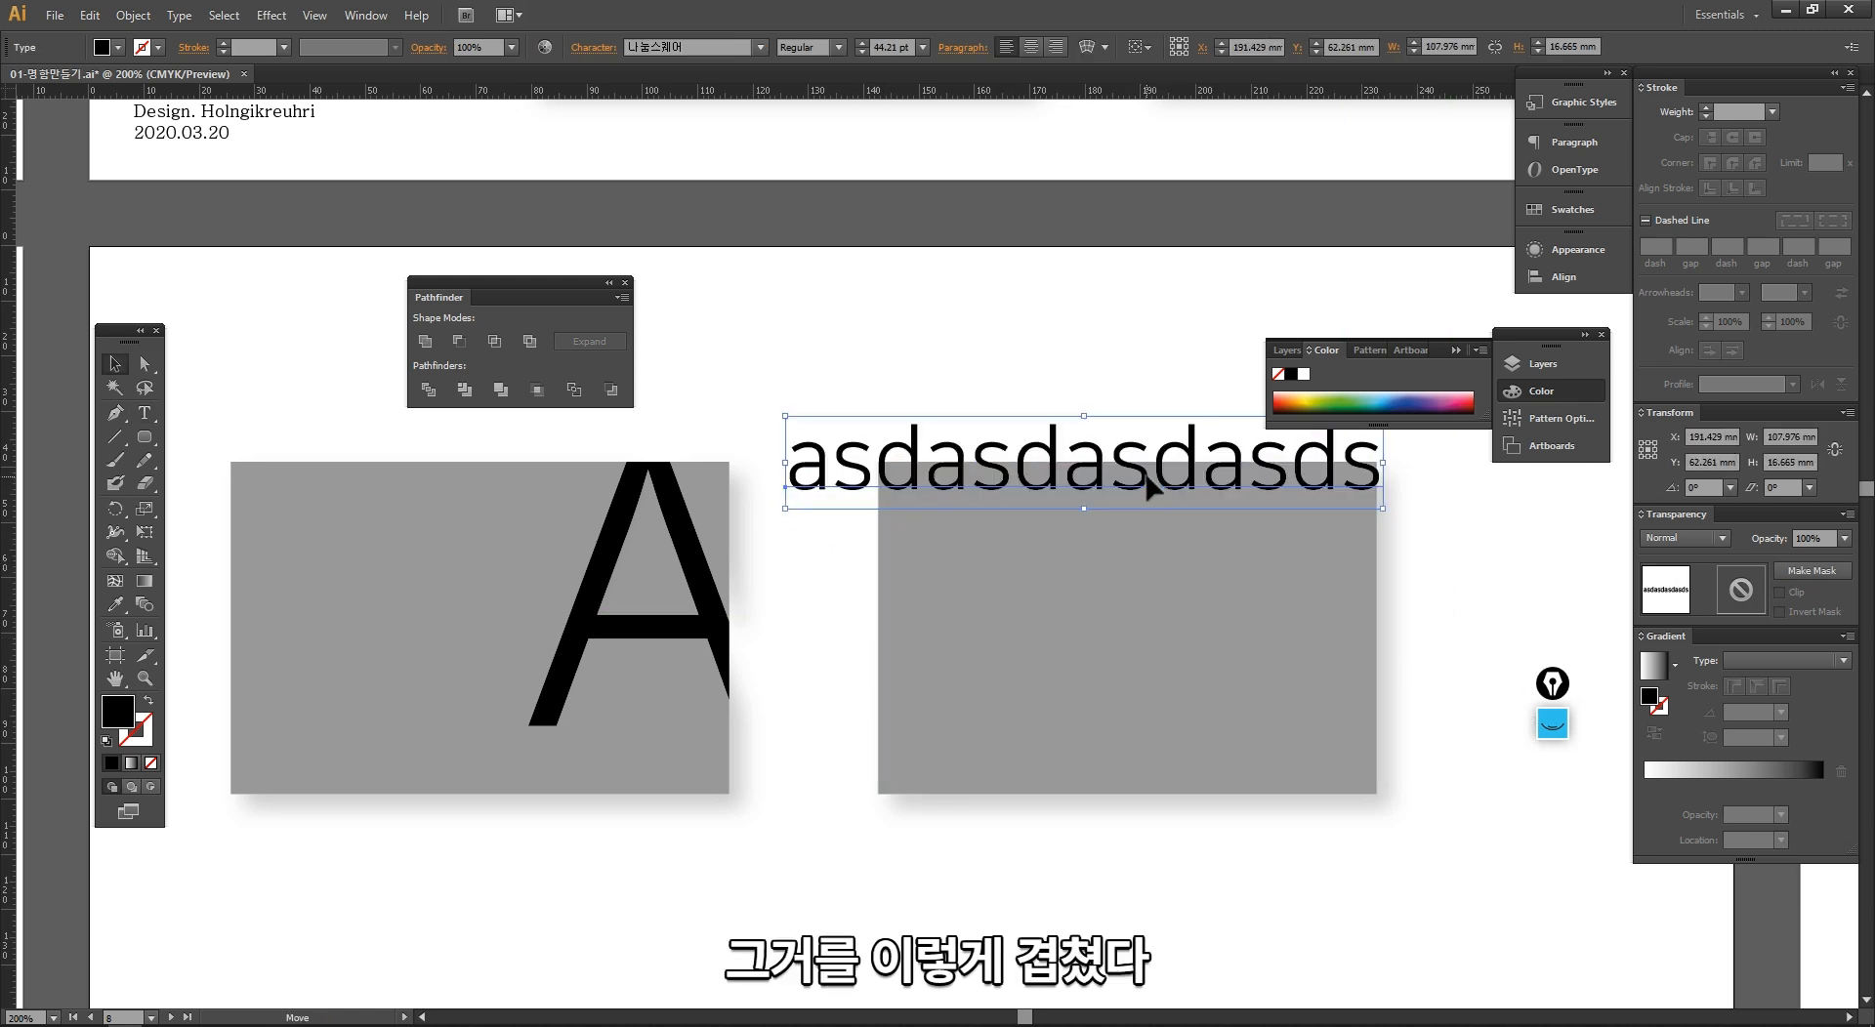
right_click(1119, 471)
click(1170, 605)
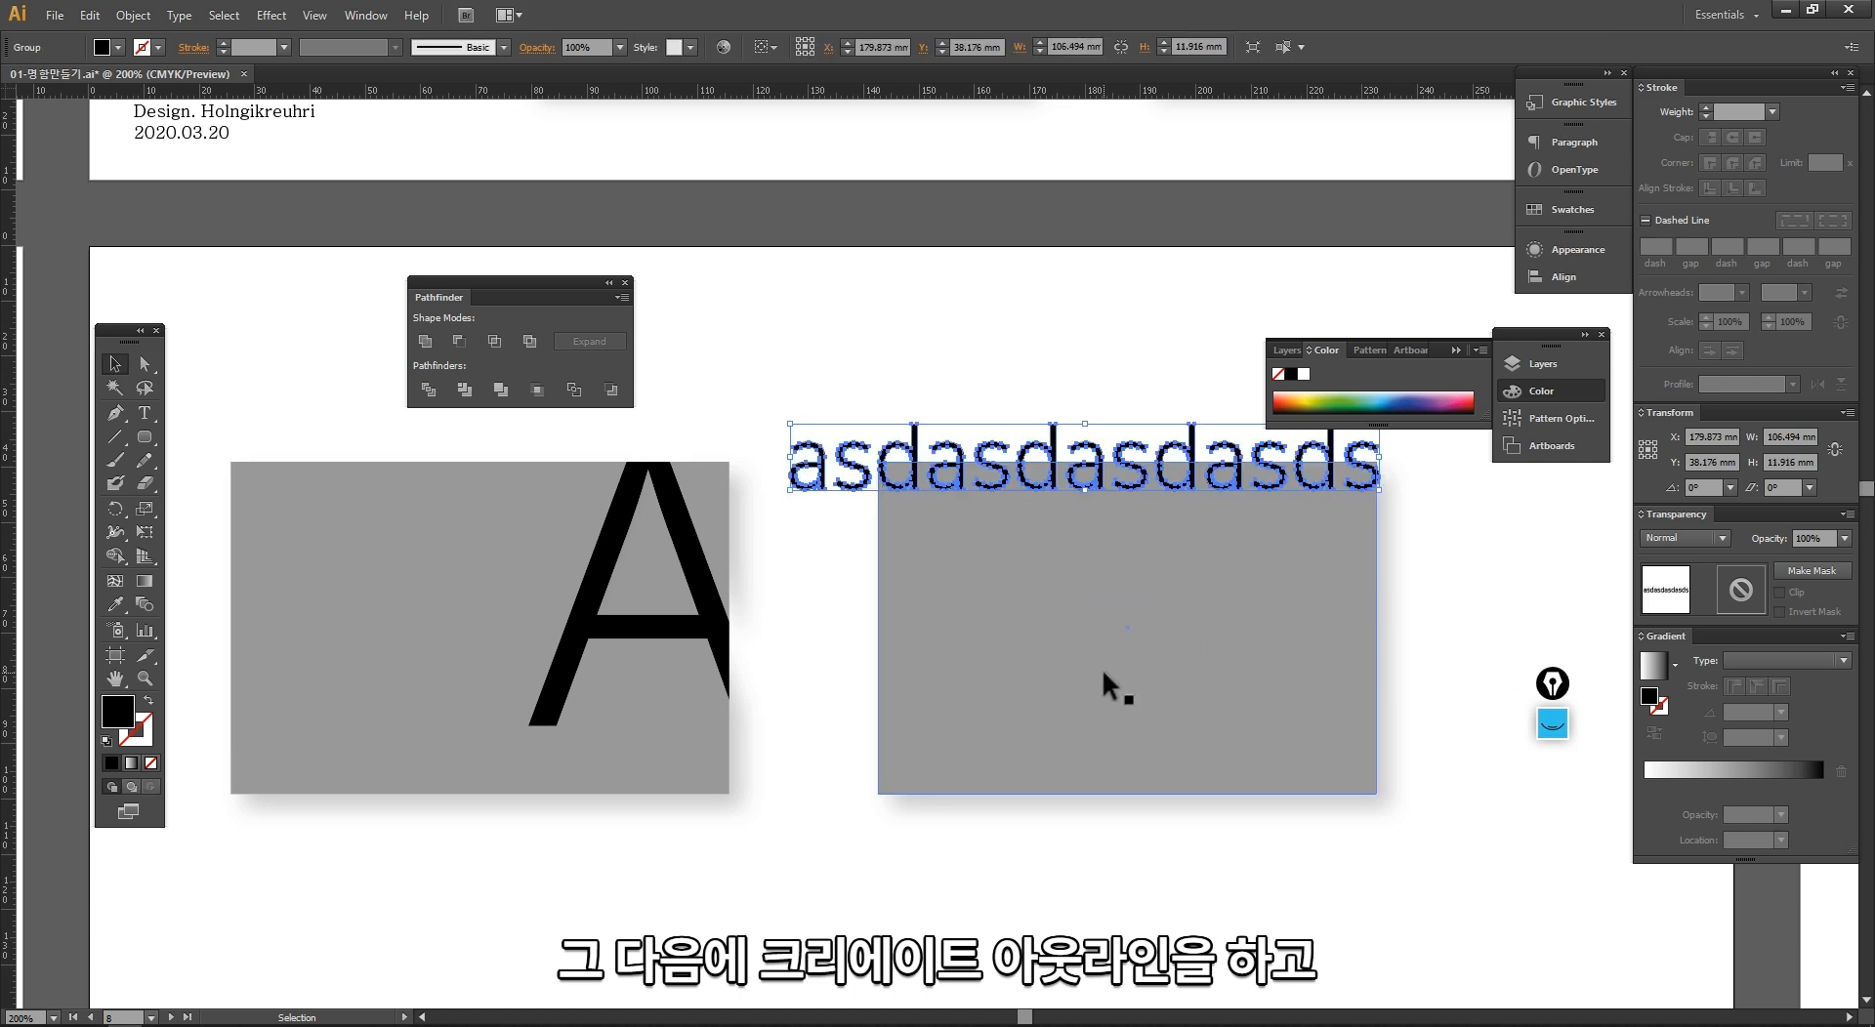
click(845, 558)
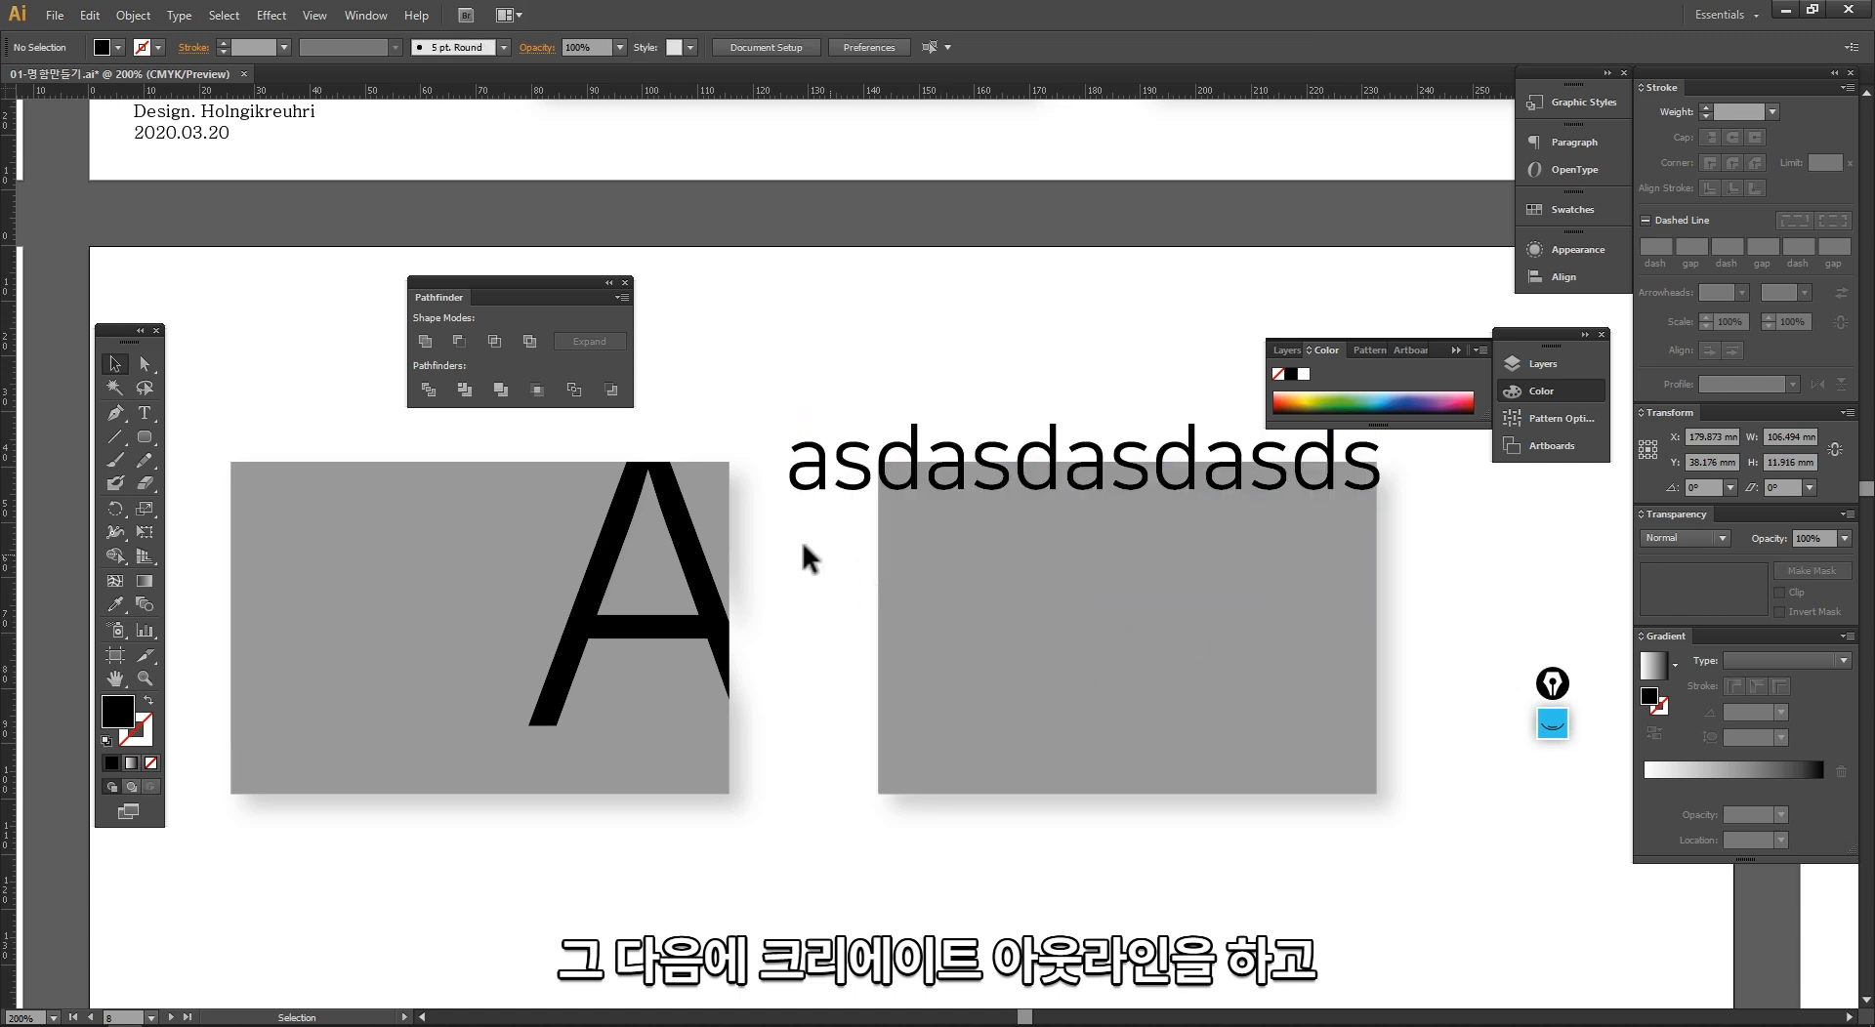
Step: Divide the outlined asdasdasdasds lettering together with the second grey card's rectangle
click(430, 388)
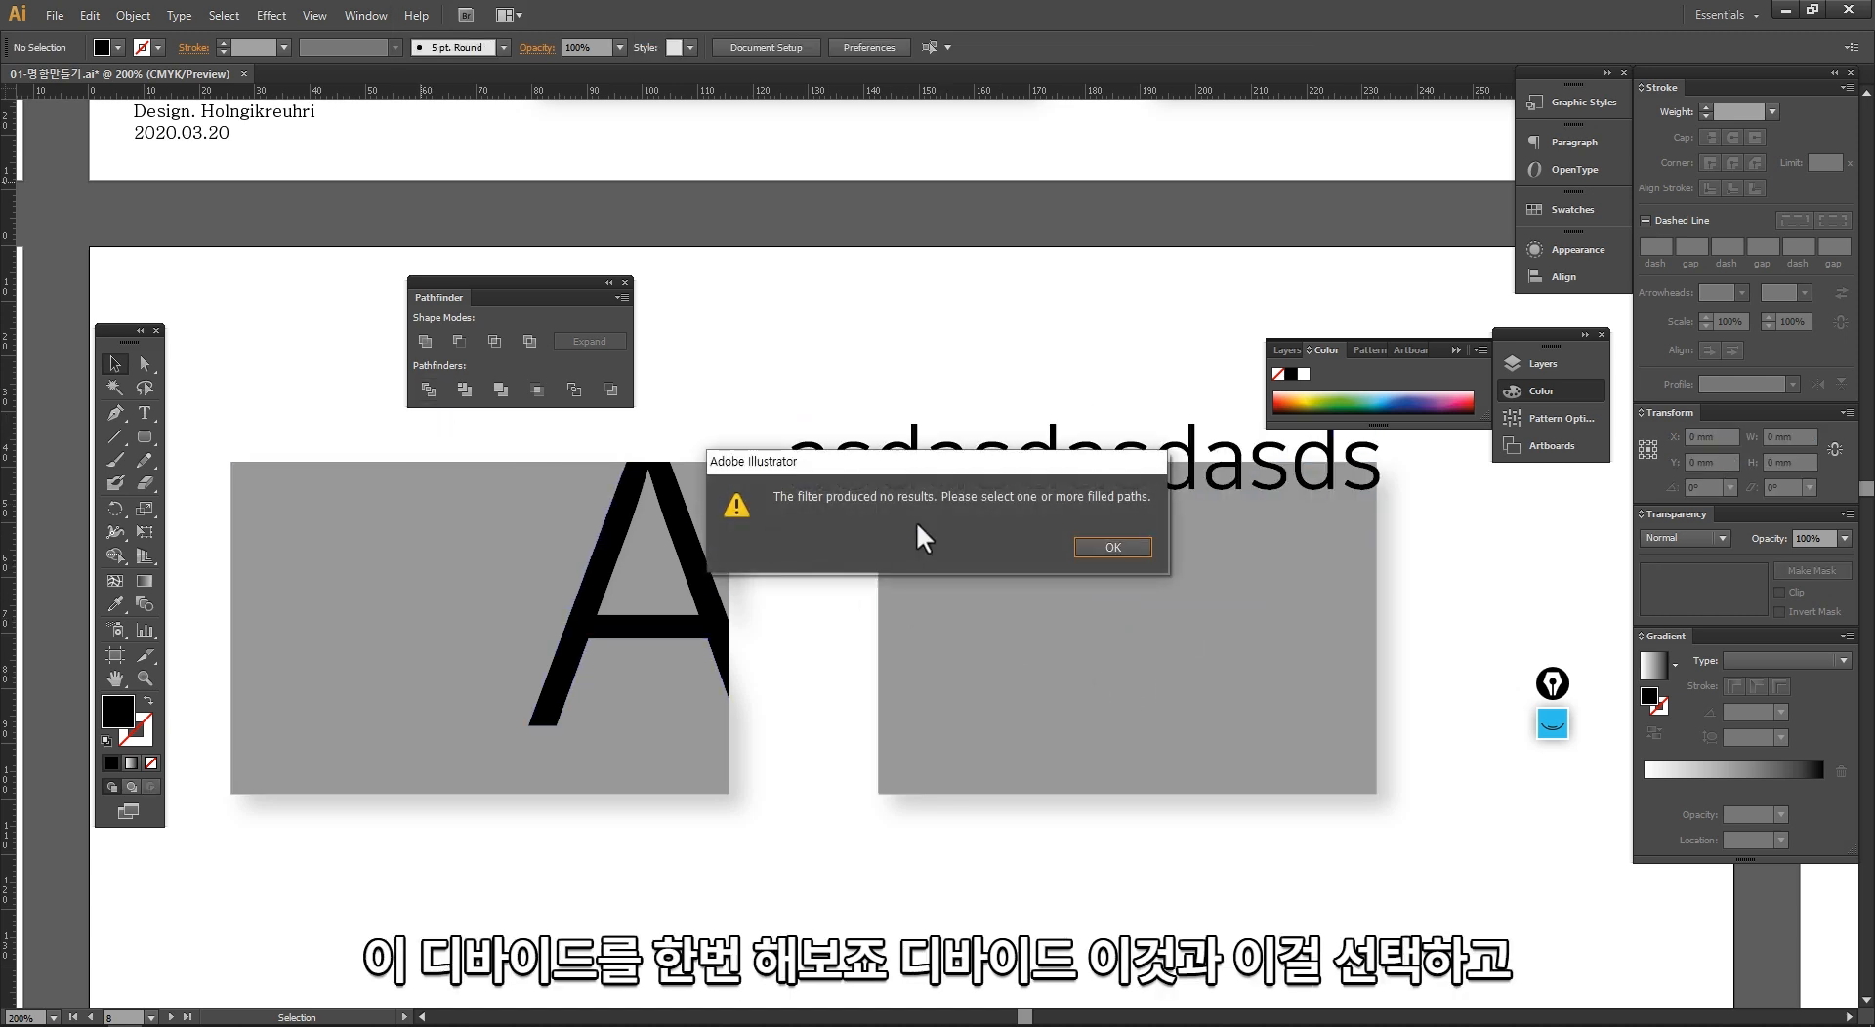
click(1112, 547)
click(807, 481)
shift+click(920, 557)
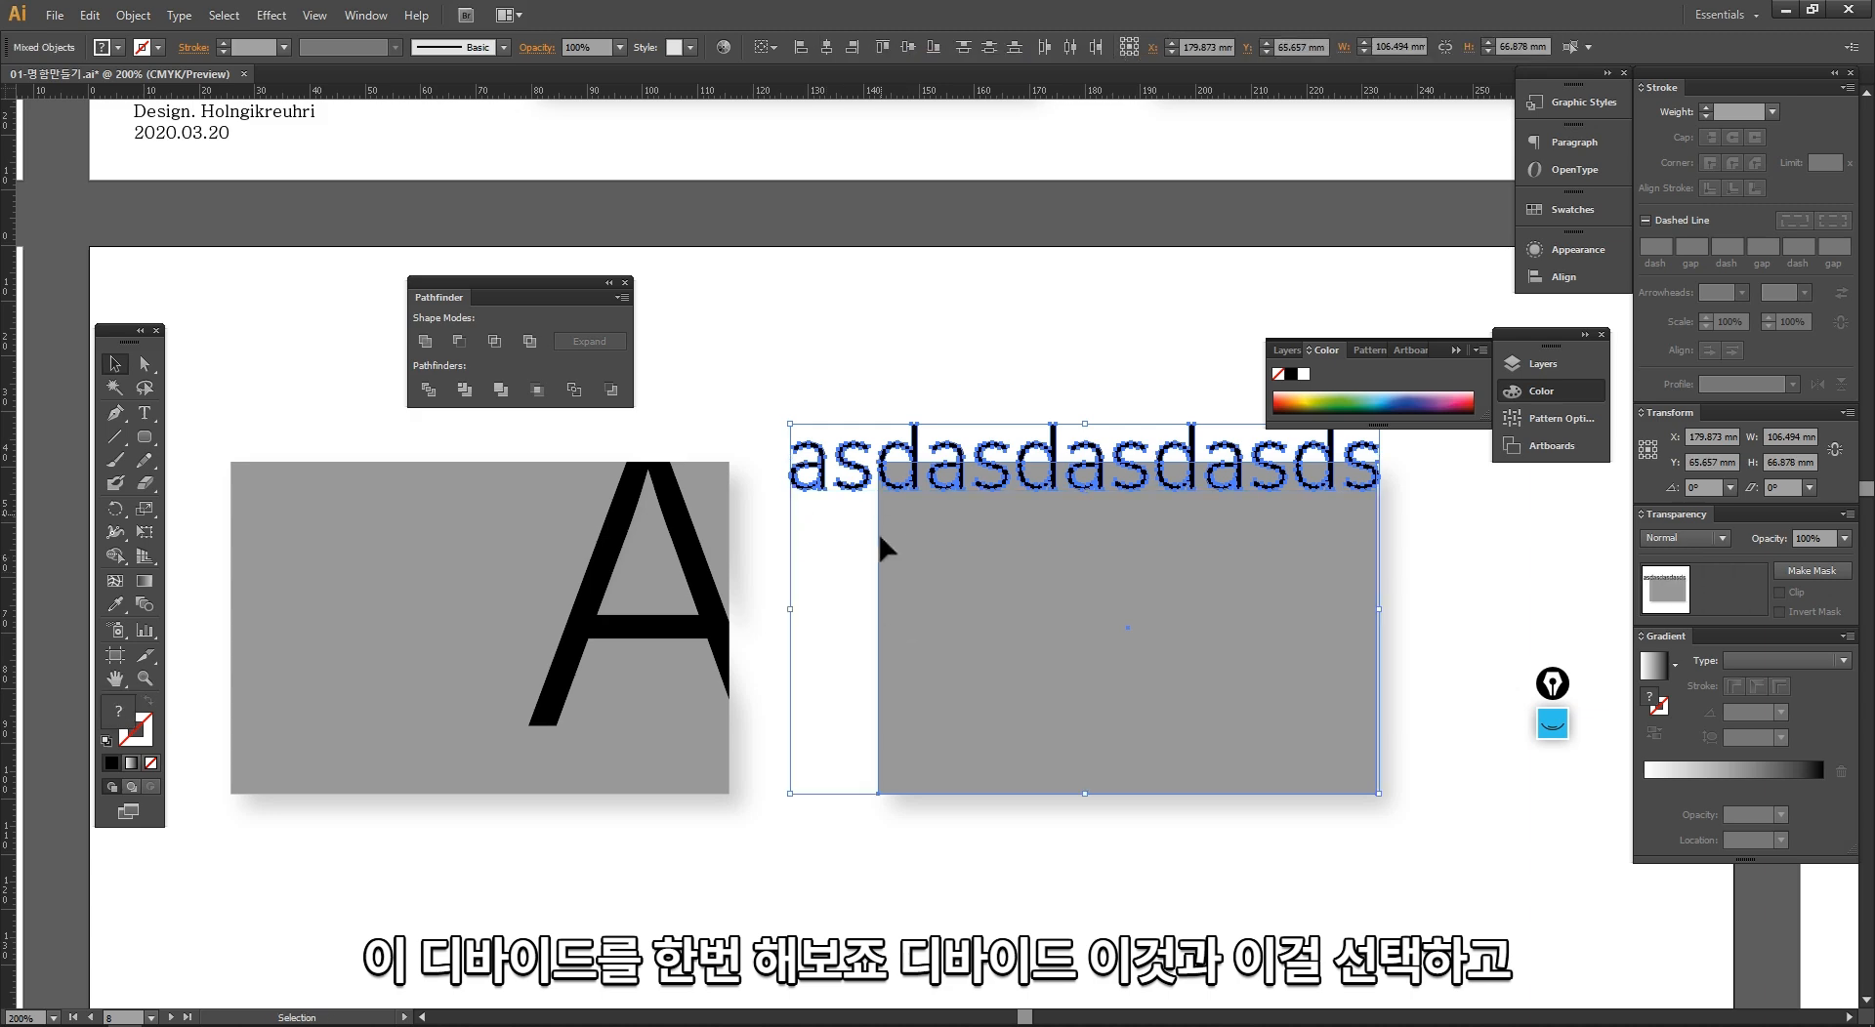
click(430, 389)
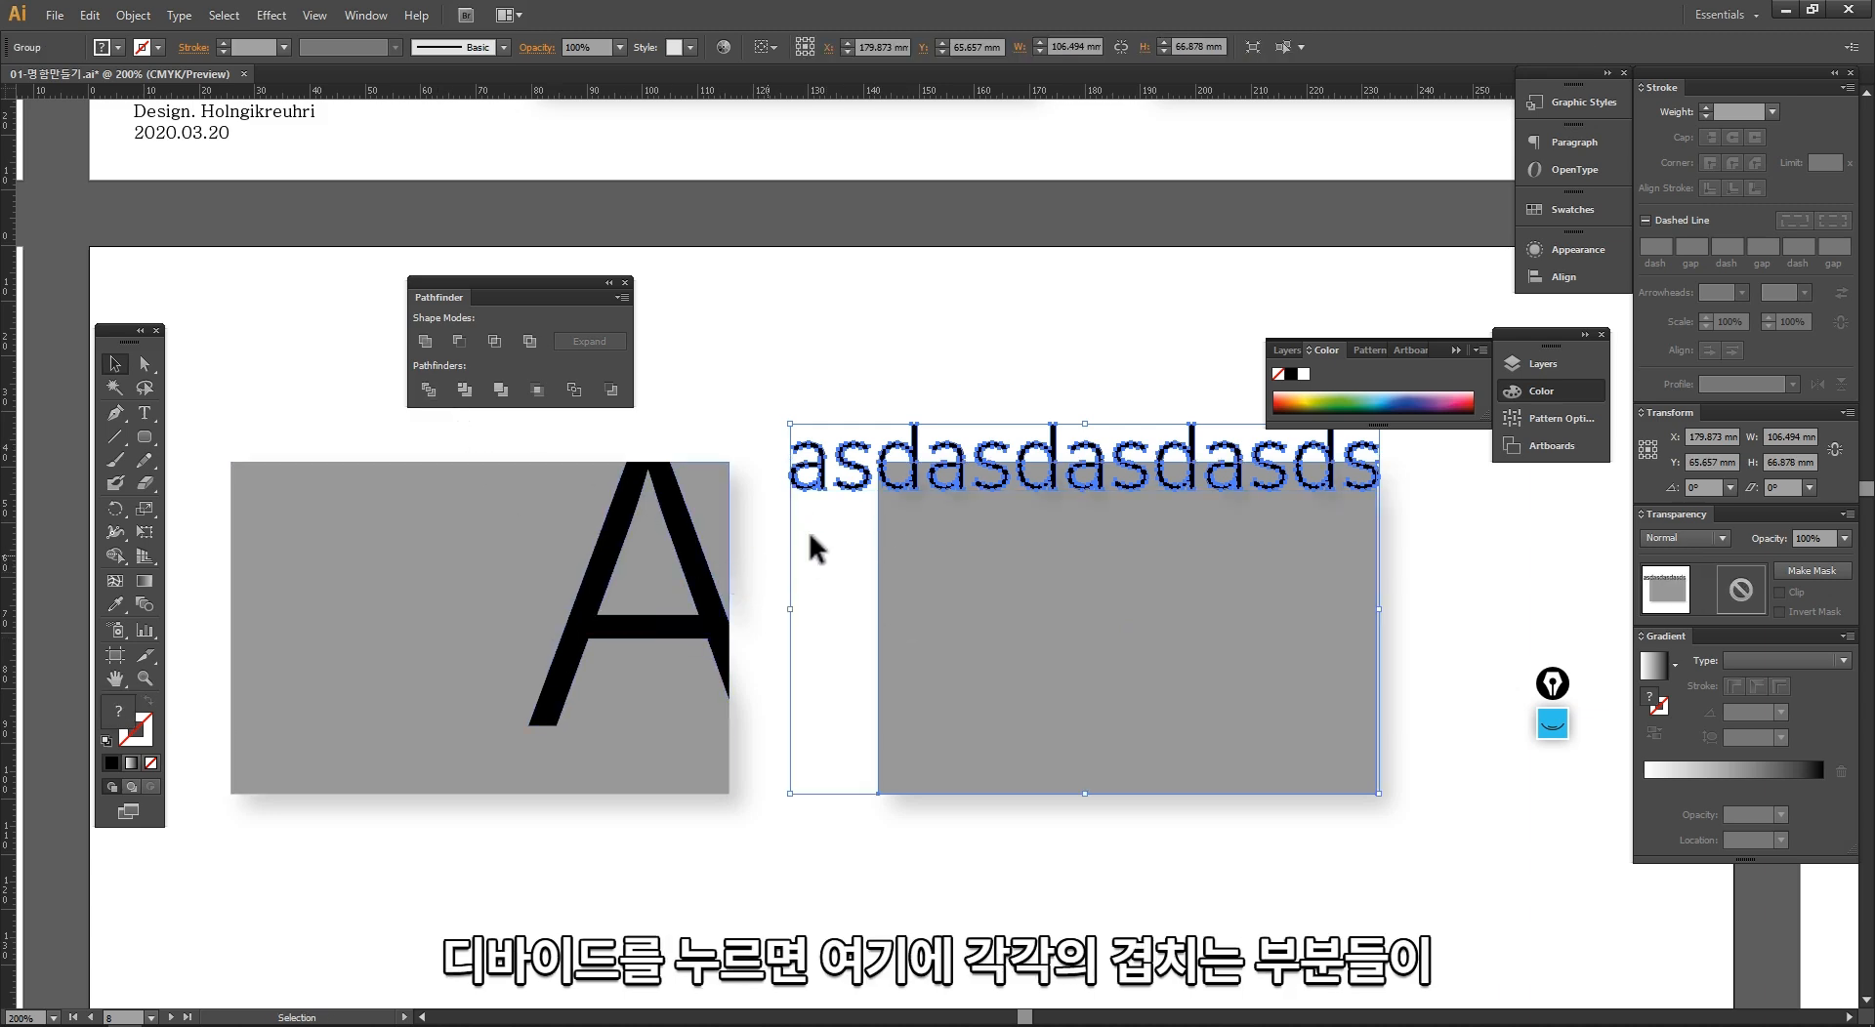
Step: Examine the paths created where the lettering crosses the card's top edge
drag(806, 408, 795, 544)
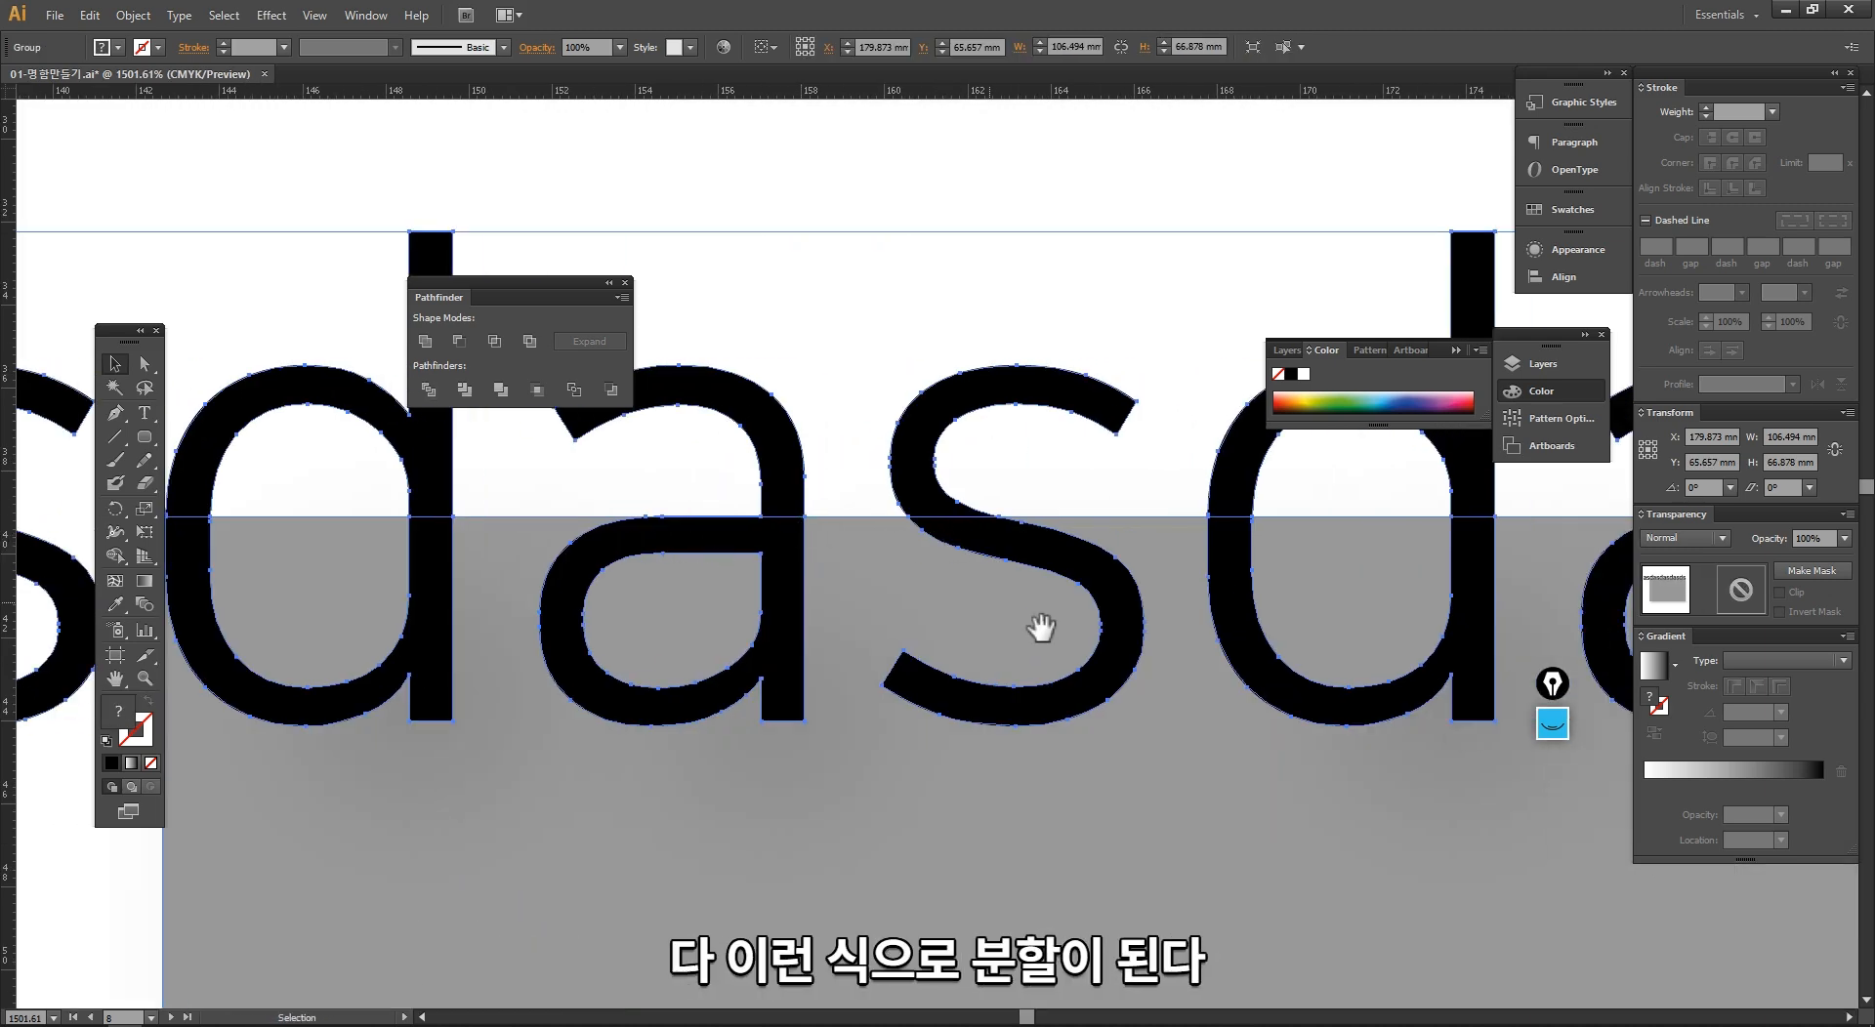
drag(1337, 531, 635, 542)
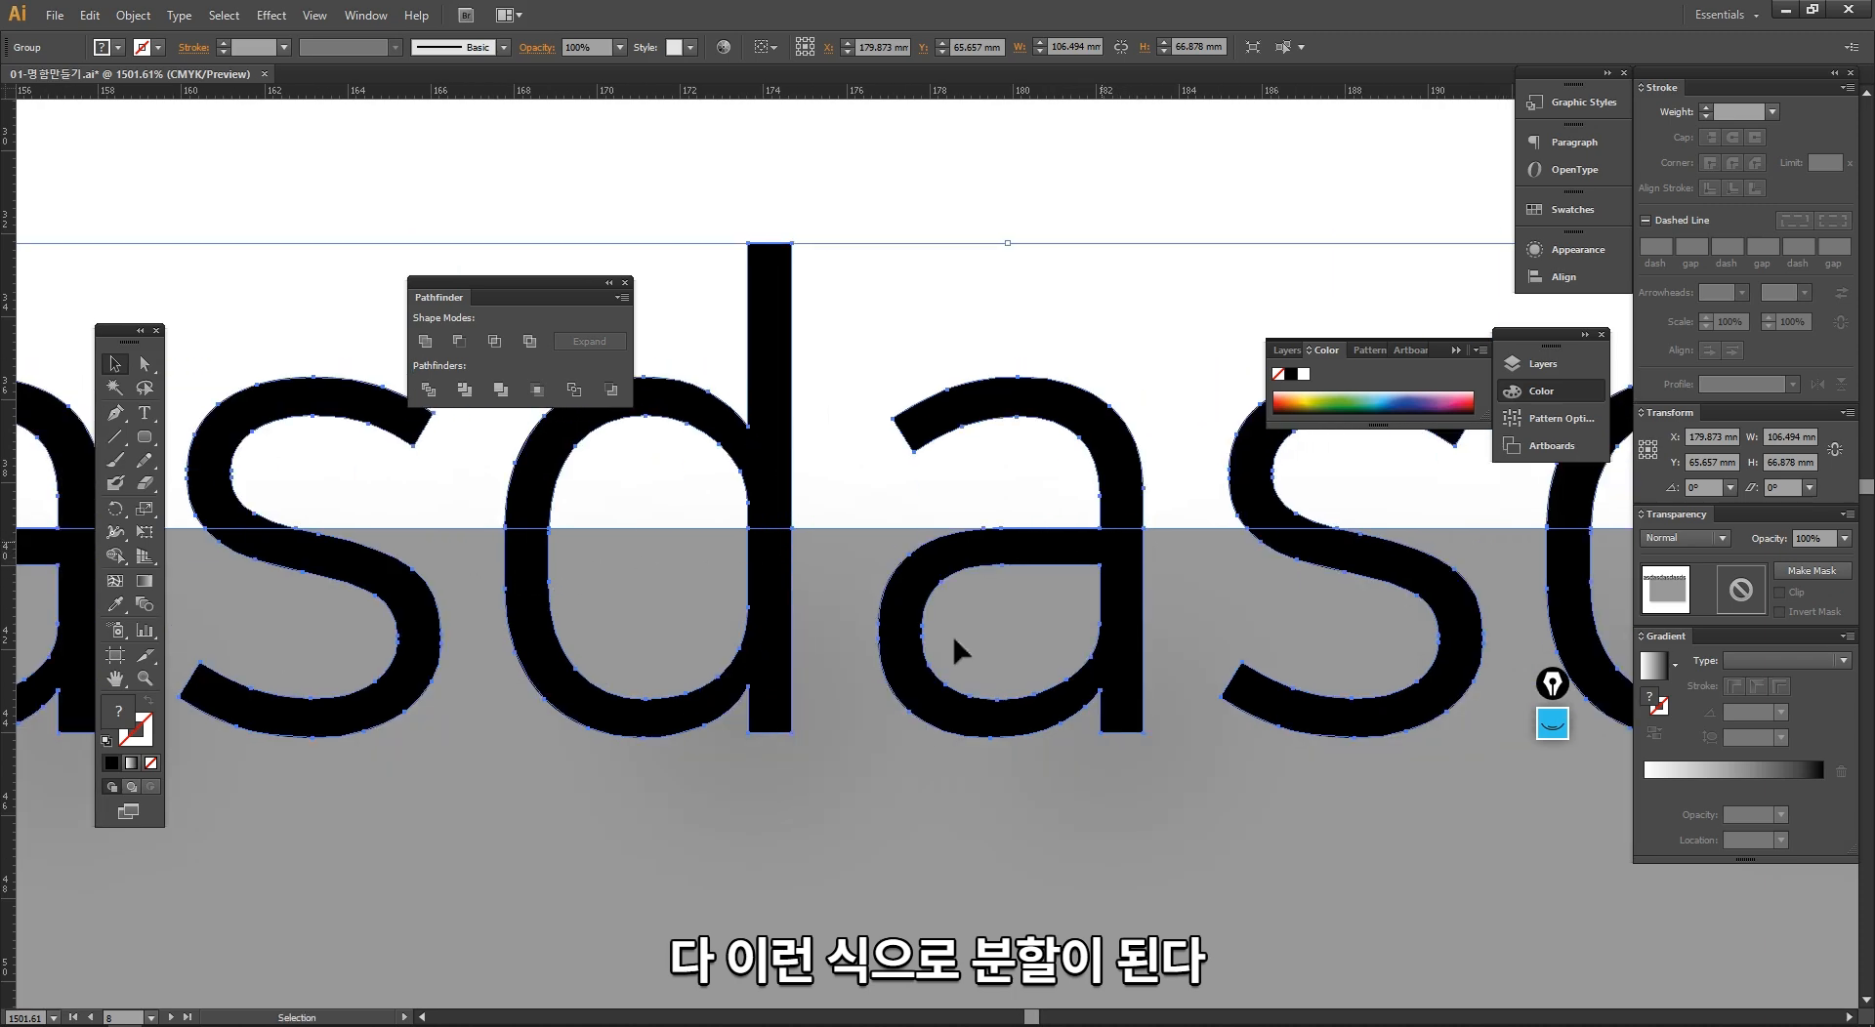
ctrl+alt+click(942, 668)
ctrl+alt+click(943, 668)
ctrl+alt+click(943, 667)
ctrl+alt+click(1065, 636)
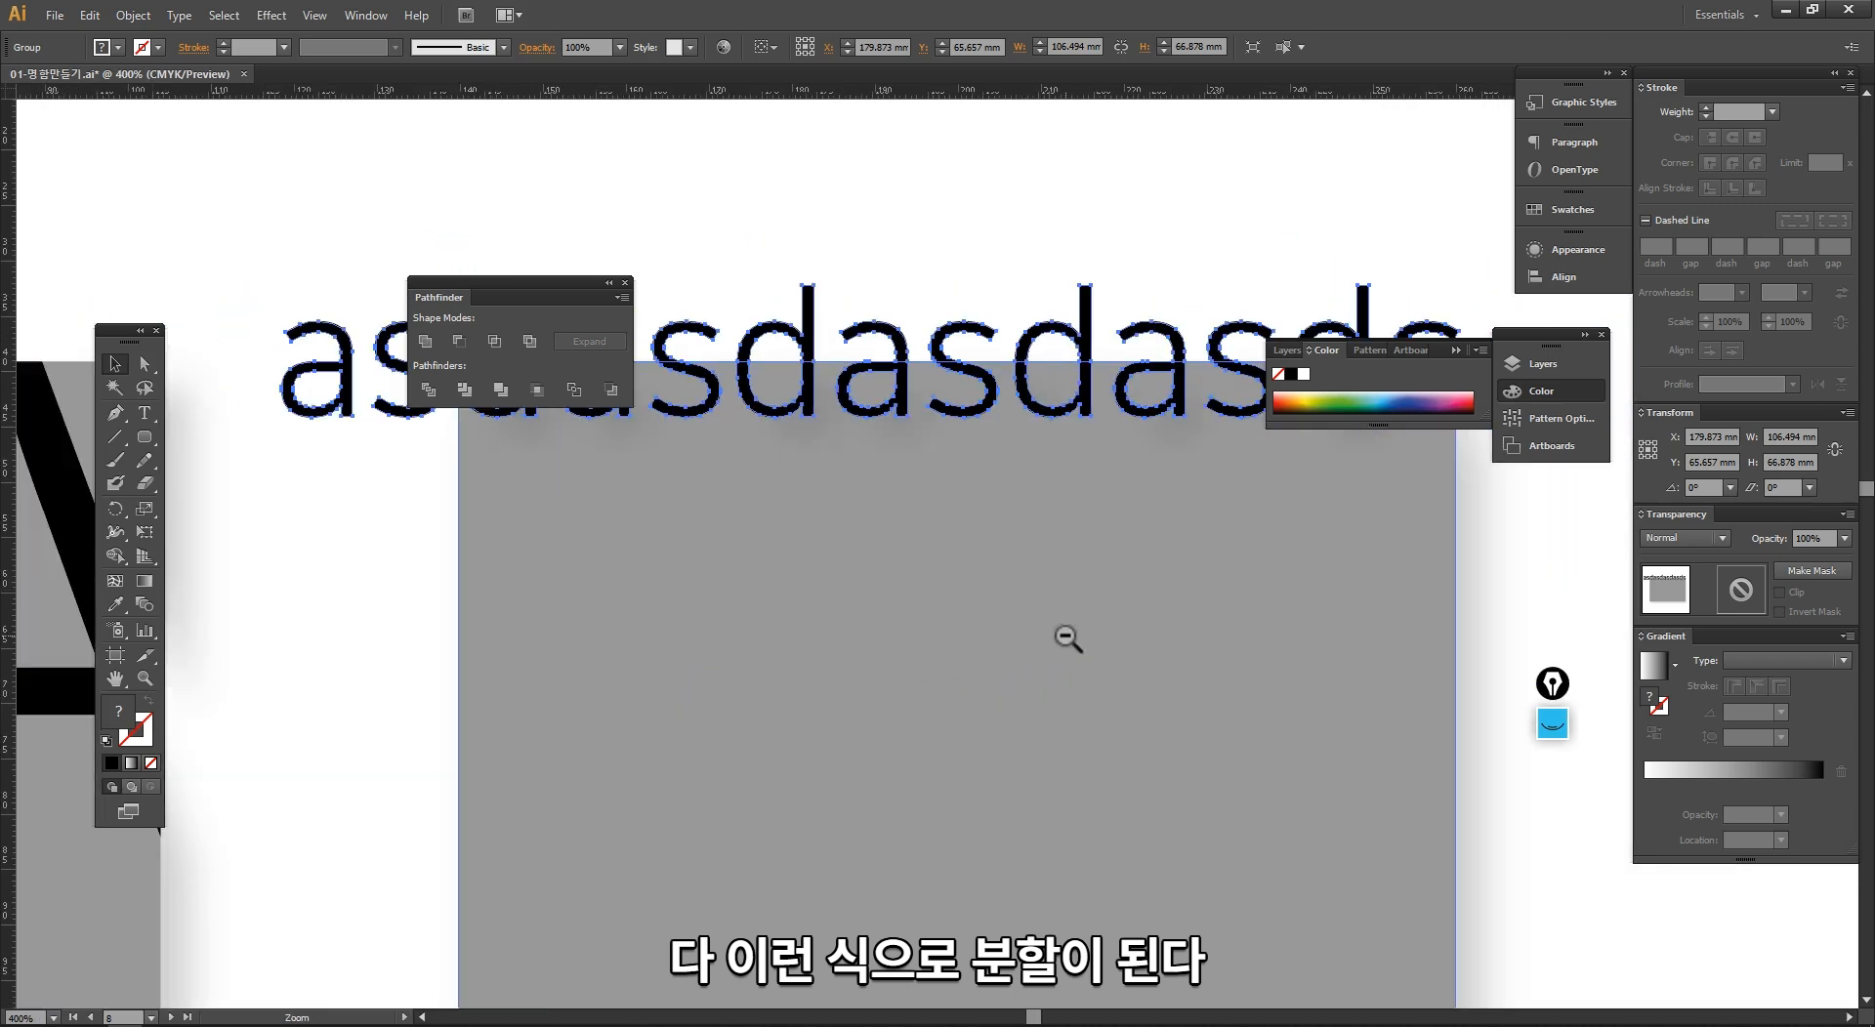
ctrl+alt+click(1068, 637)
ctrl+alt+click(1068, 636)
Step: Ungroup the divided lettering and delete all letter pieces lying outside the grey card's edges
right_click(843, 601)
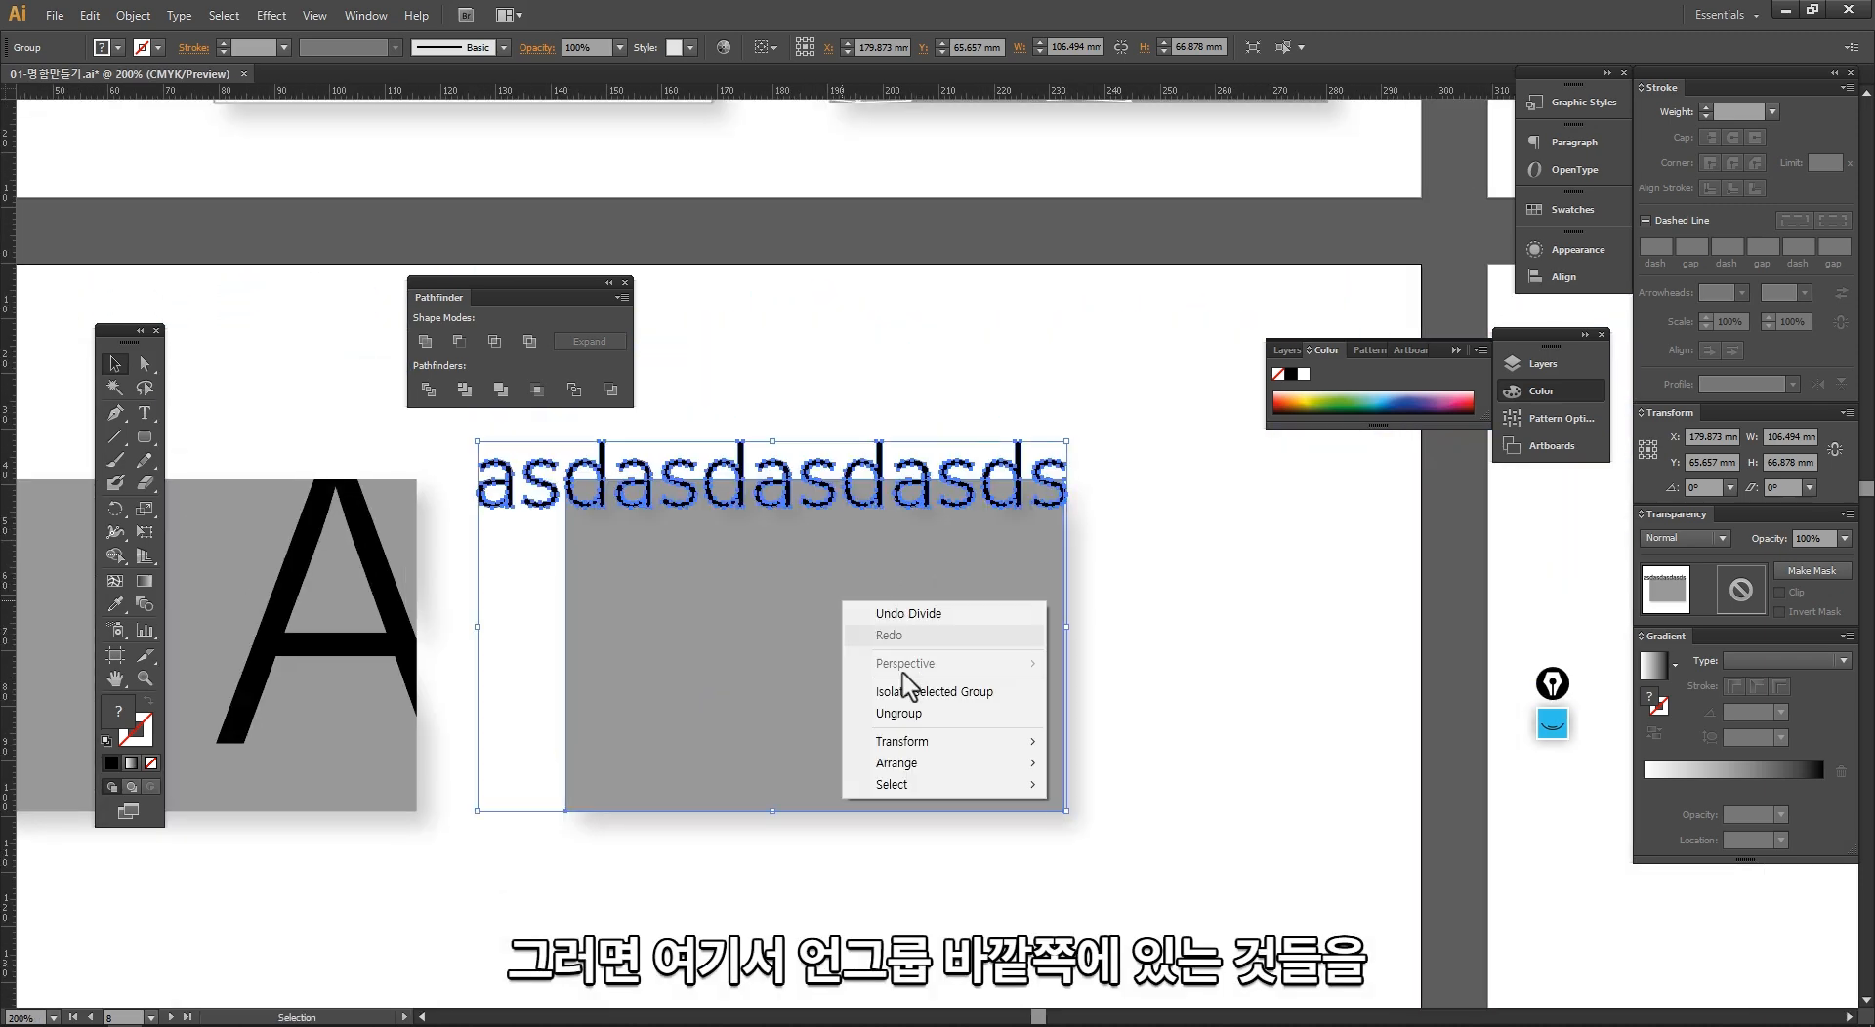
click(914, 722)
click(1070, 535)
drag(1018, 456, 434, 310)
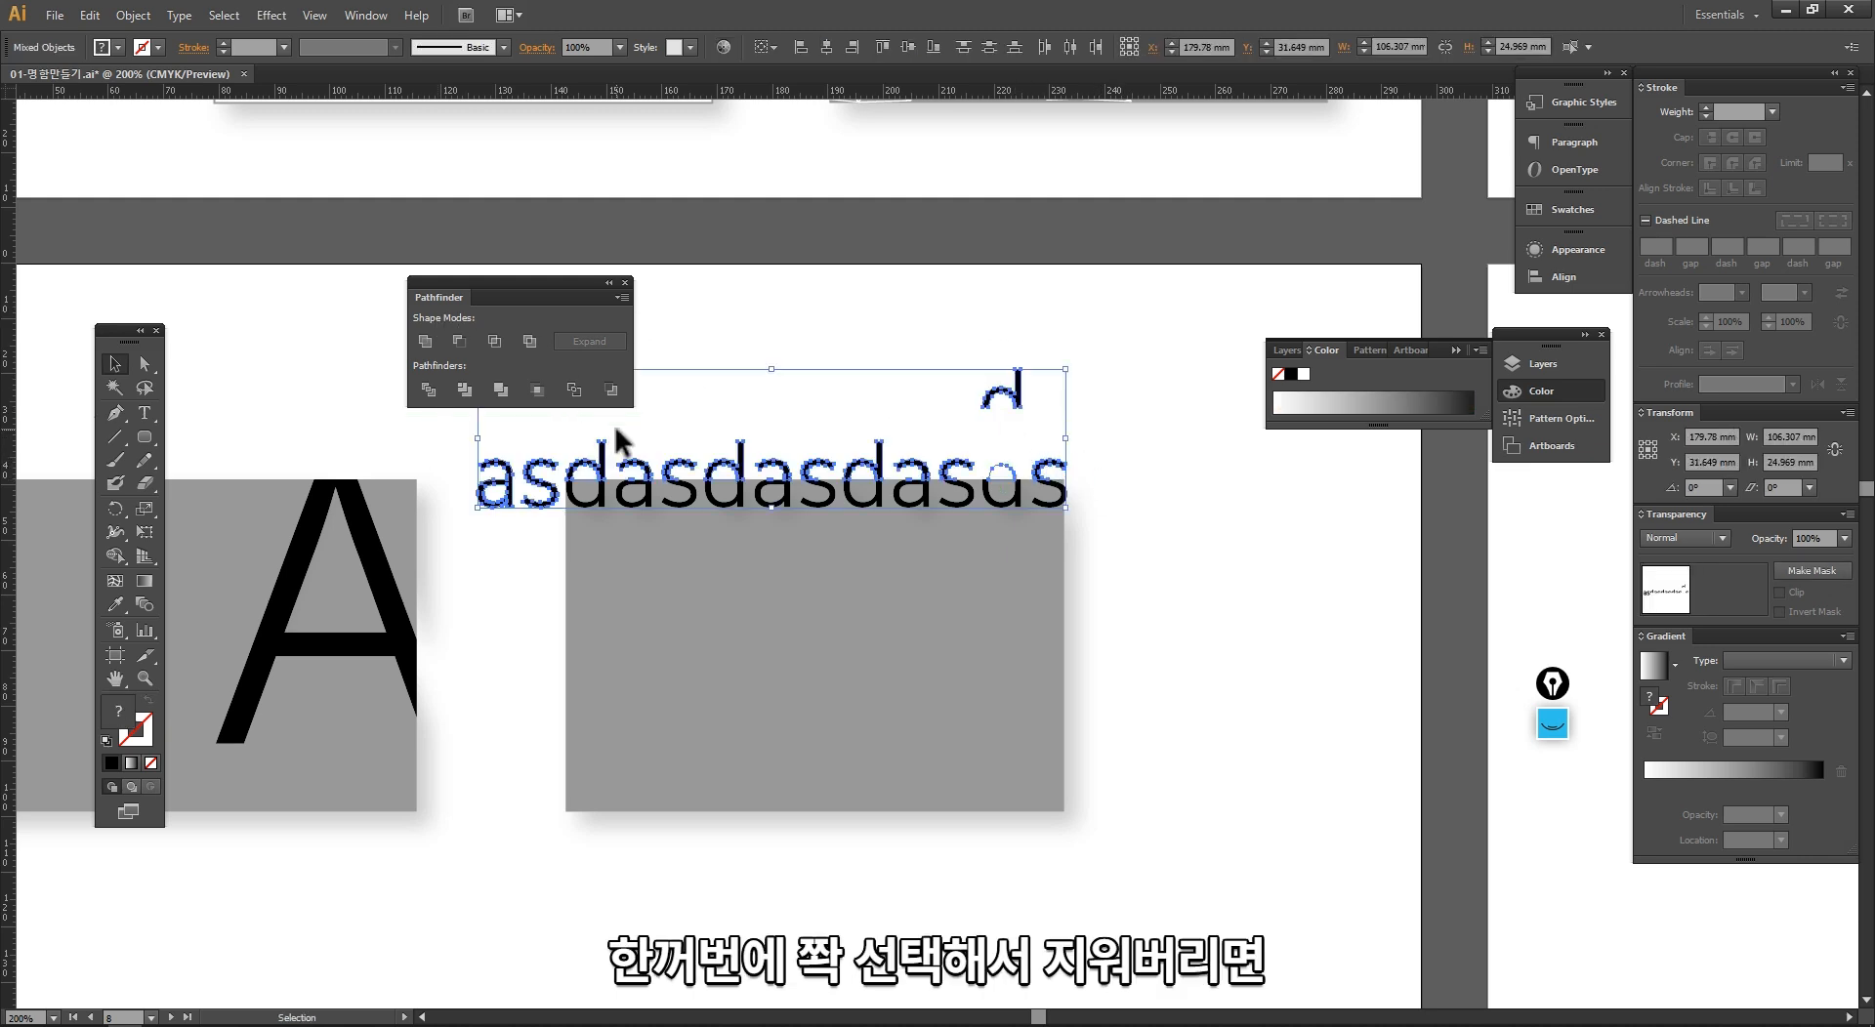
key(Delete)
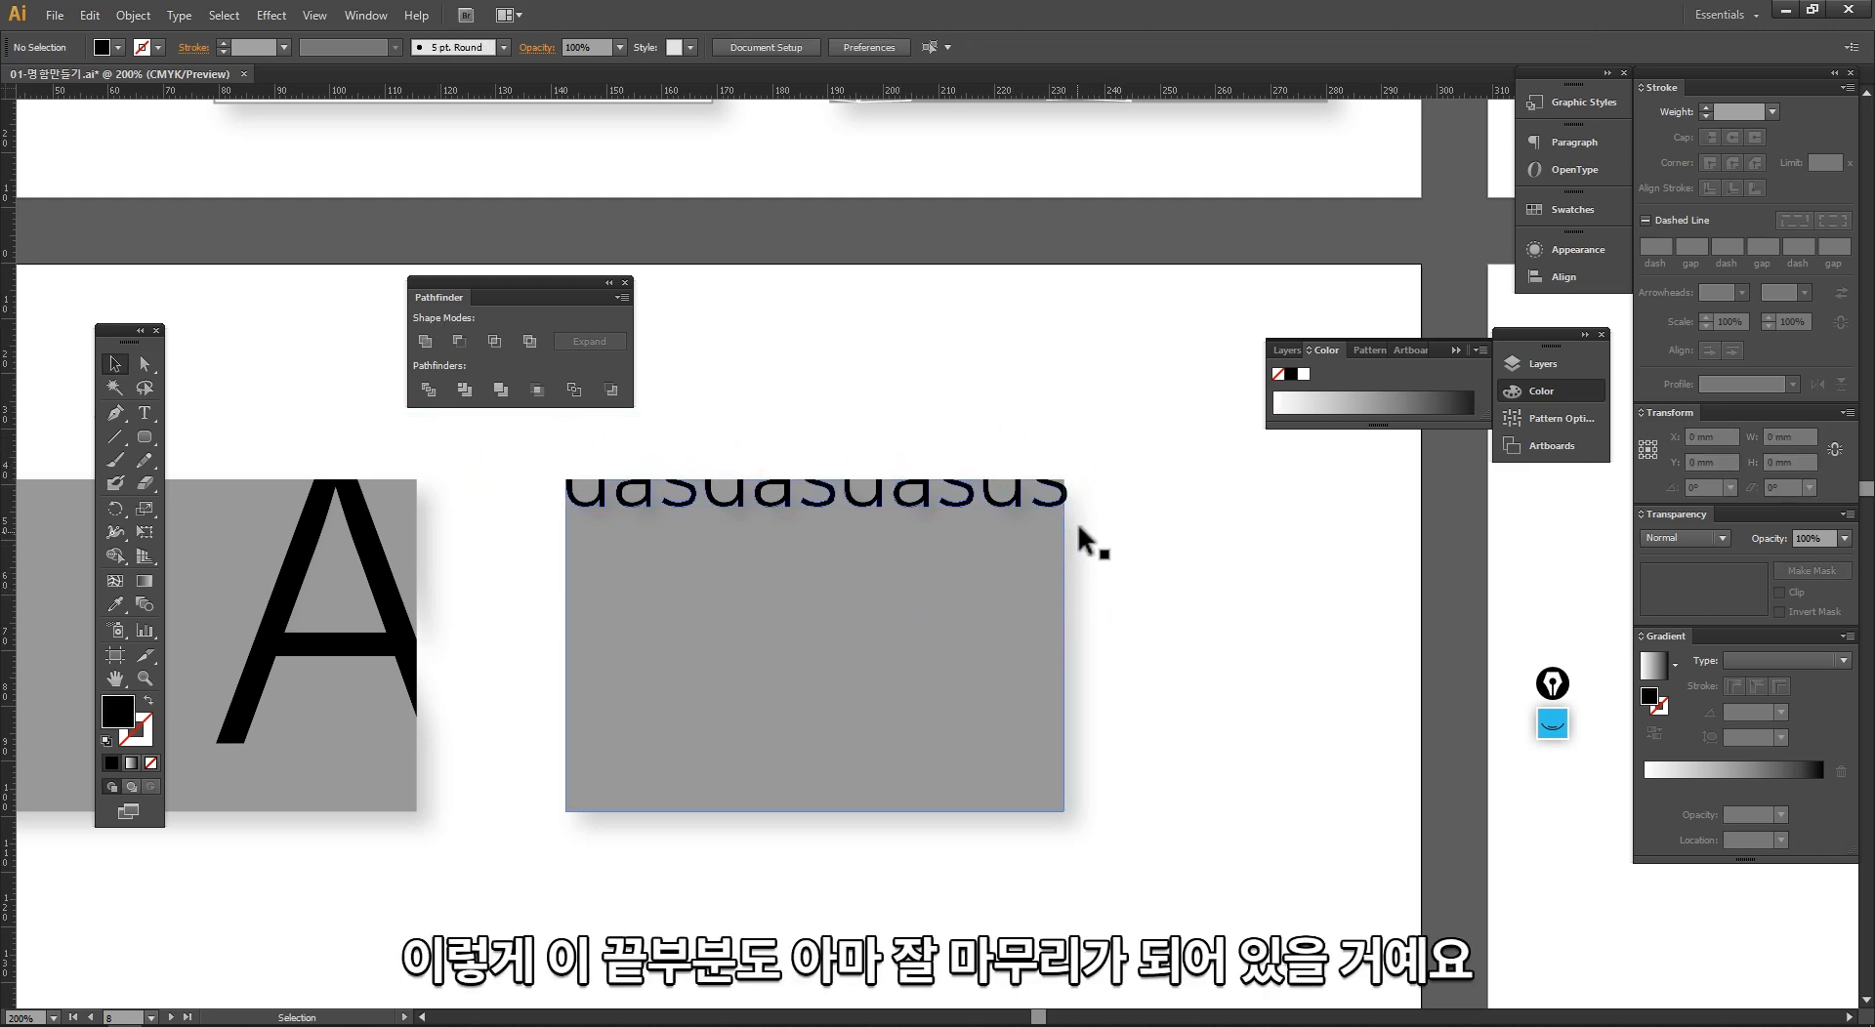
drag(984, 391, 1104, 575)
drag(1088, 640, 1162, 639)
key(Delete)
Step: Clear the trimmed lettering from the second card, leaving a plain grey 90 by 60 mm rectangle
click(601, 877)
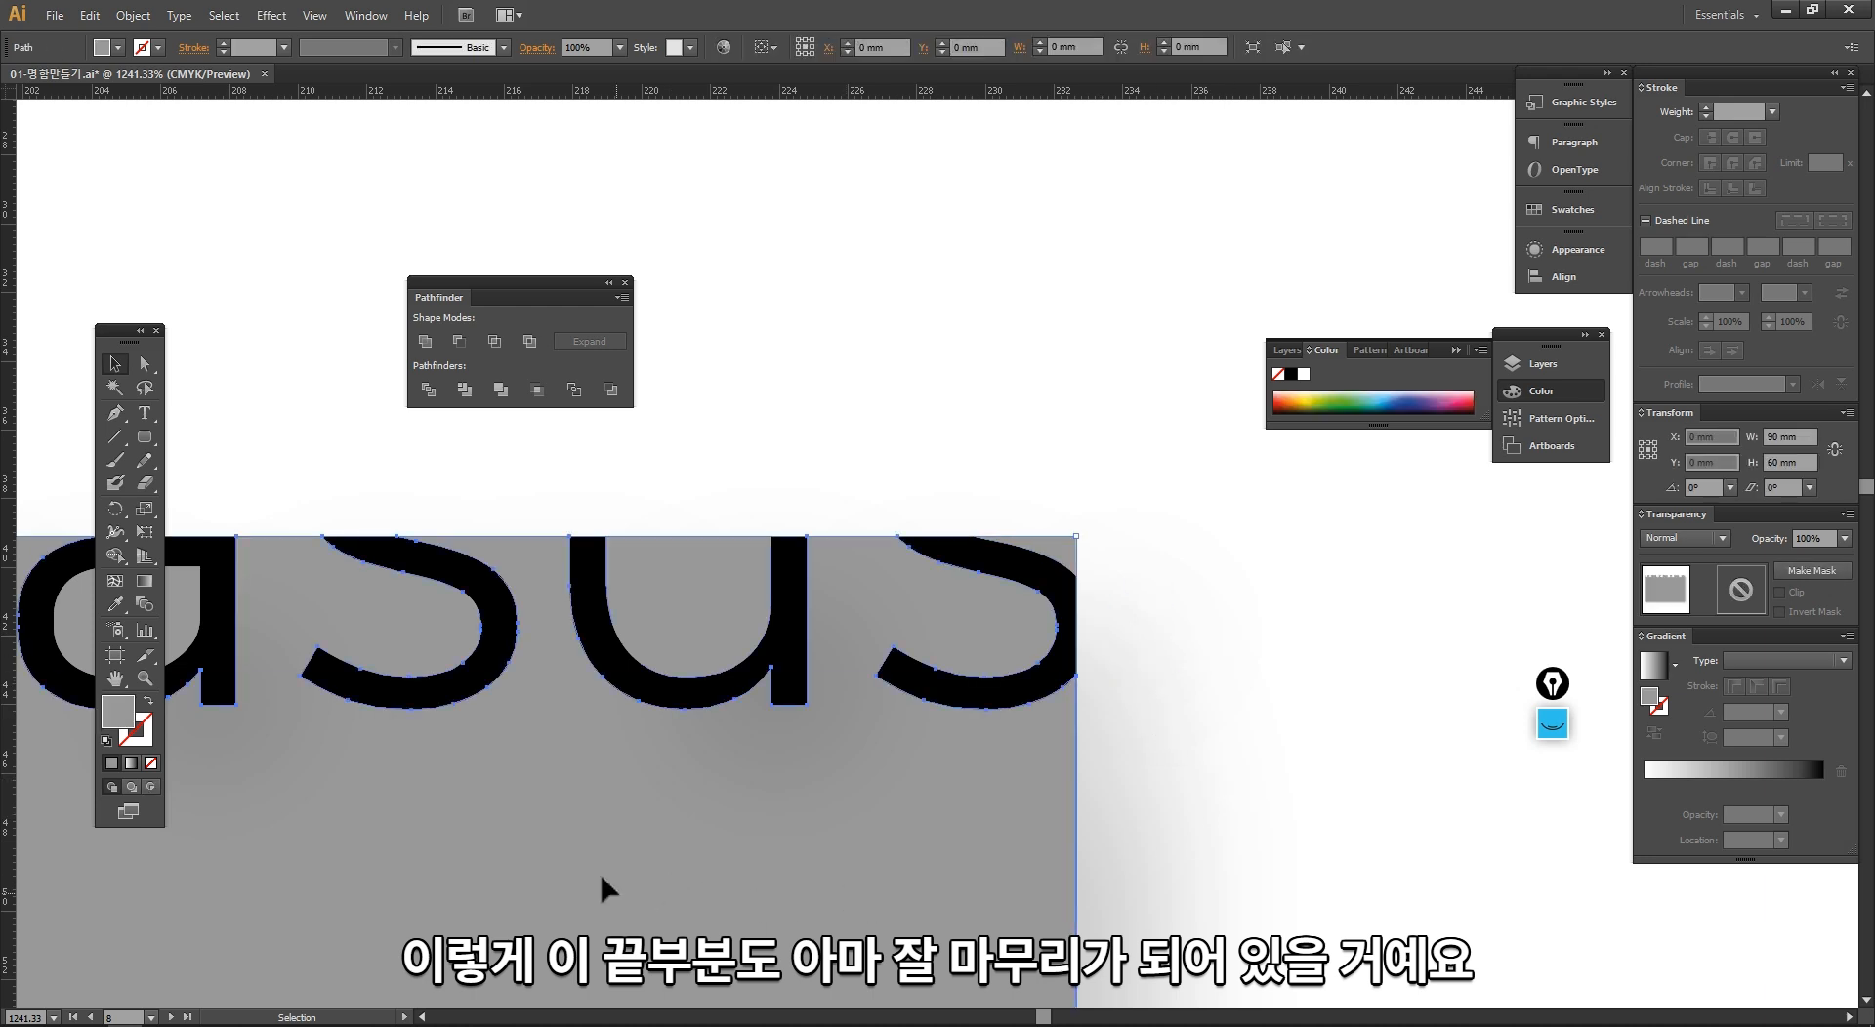
ctrl+alt+click(636, 743)
ctrl+alt+click(636, 743)
ctrl+alt+click(636, 742)
ctrl+alt+click(636, 742)
ctrl+alt+click(863, 479)
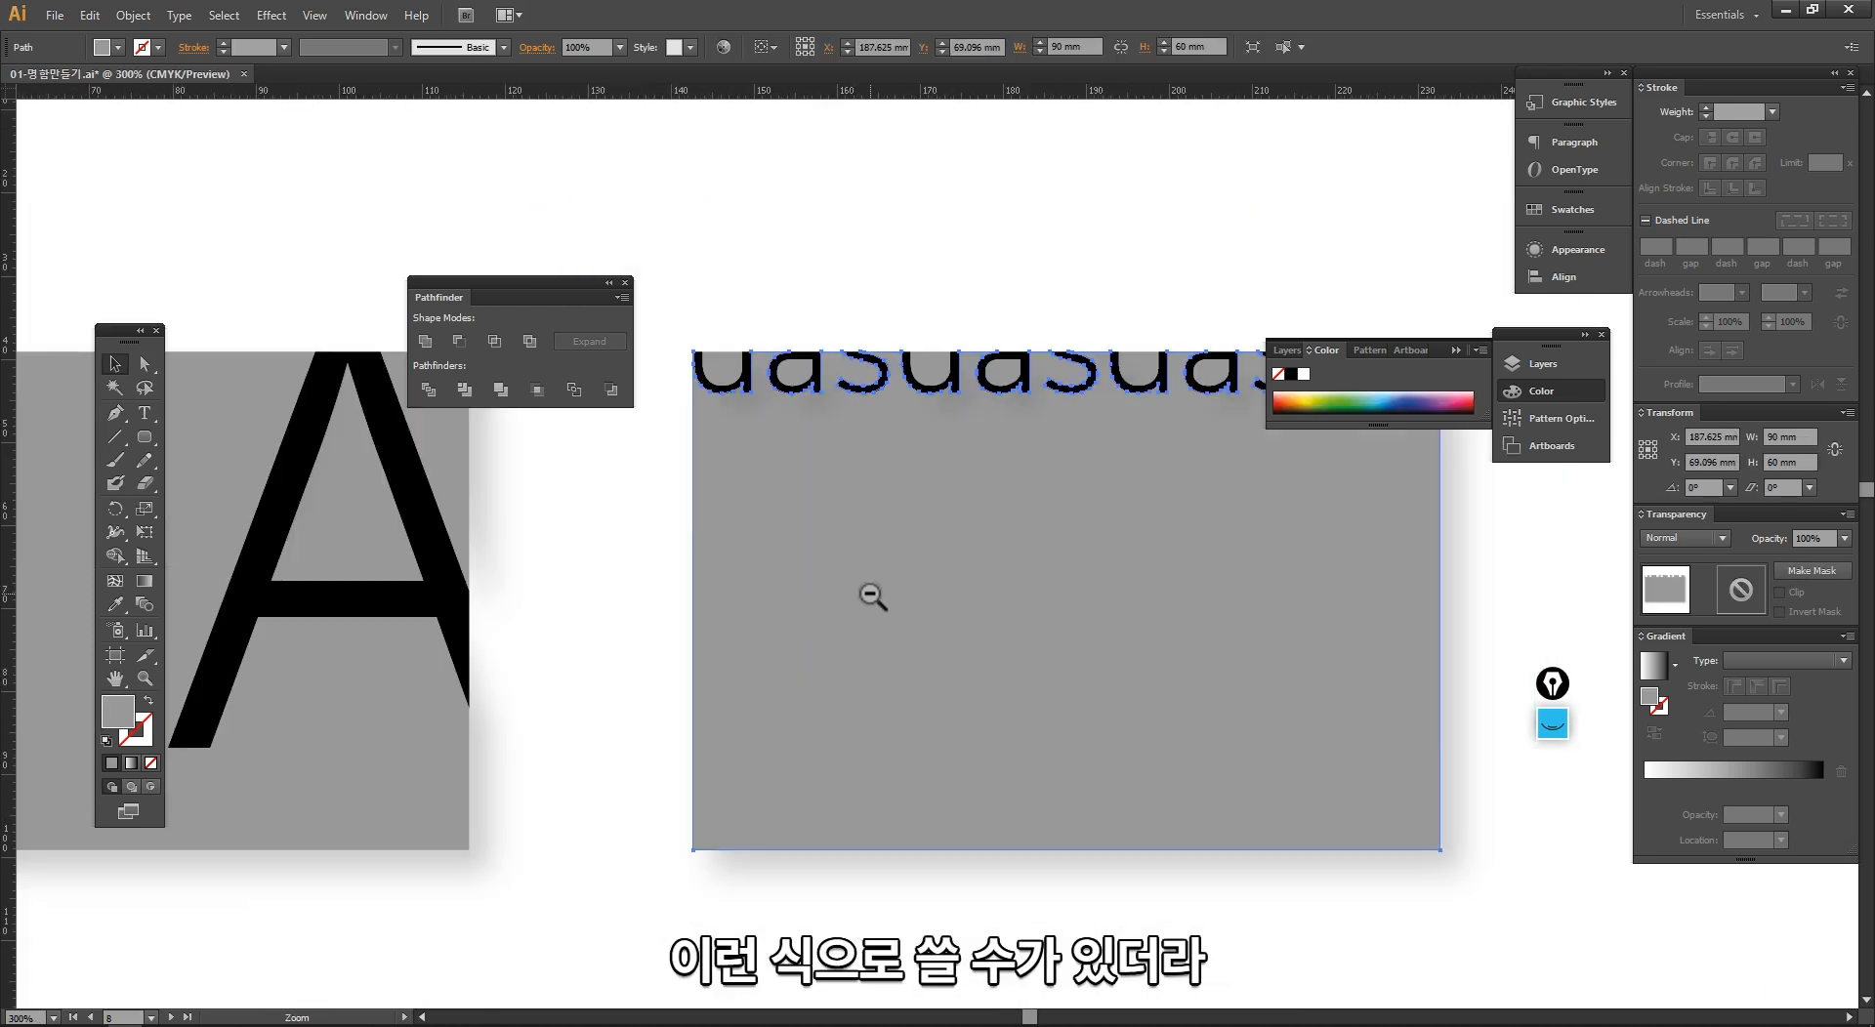
ctrl+alt+click(891, 590)
drag(948, 534, 707, 638)
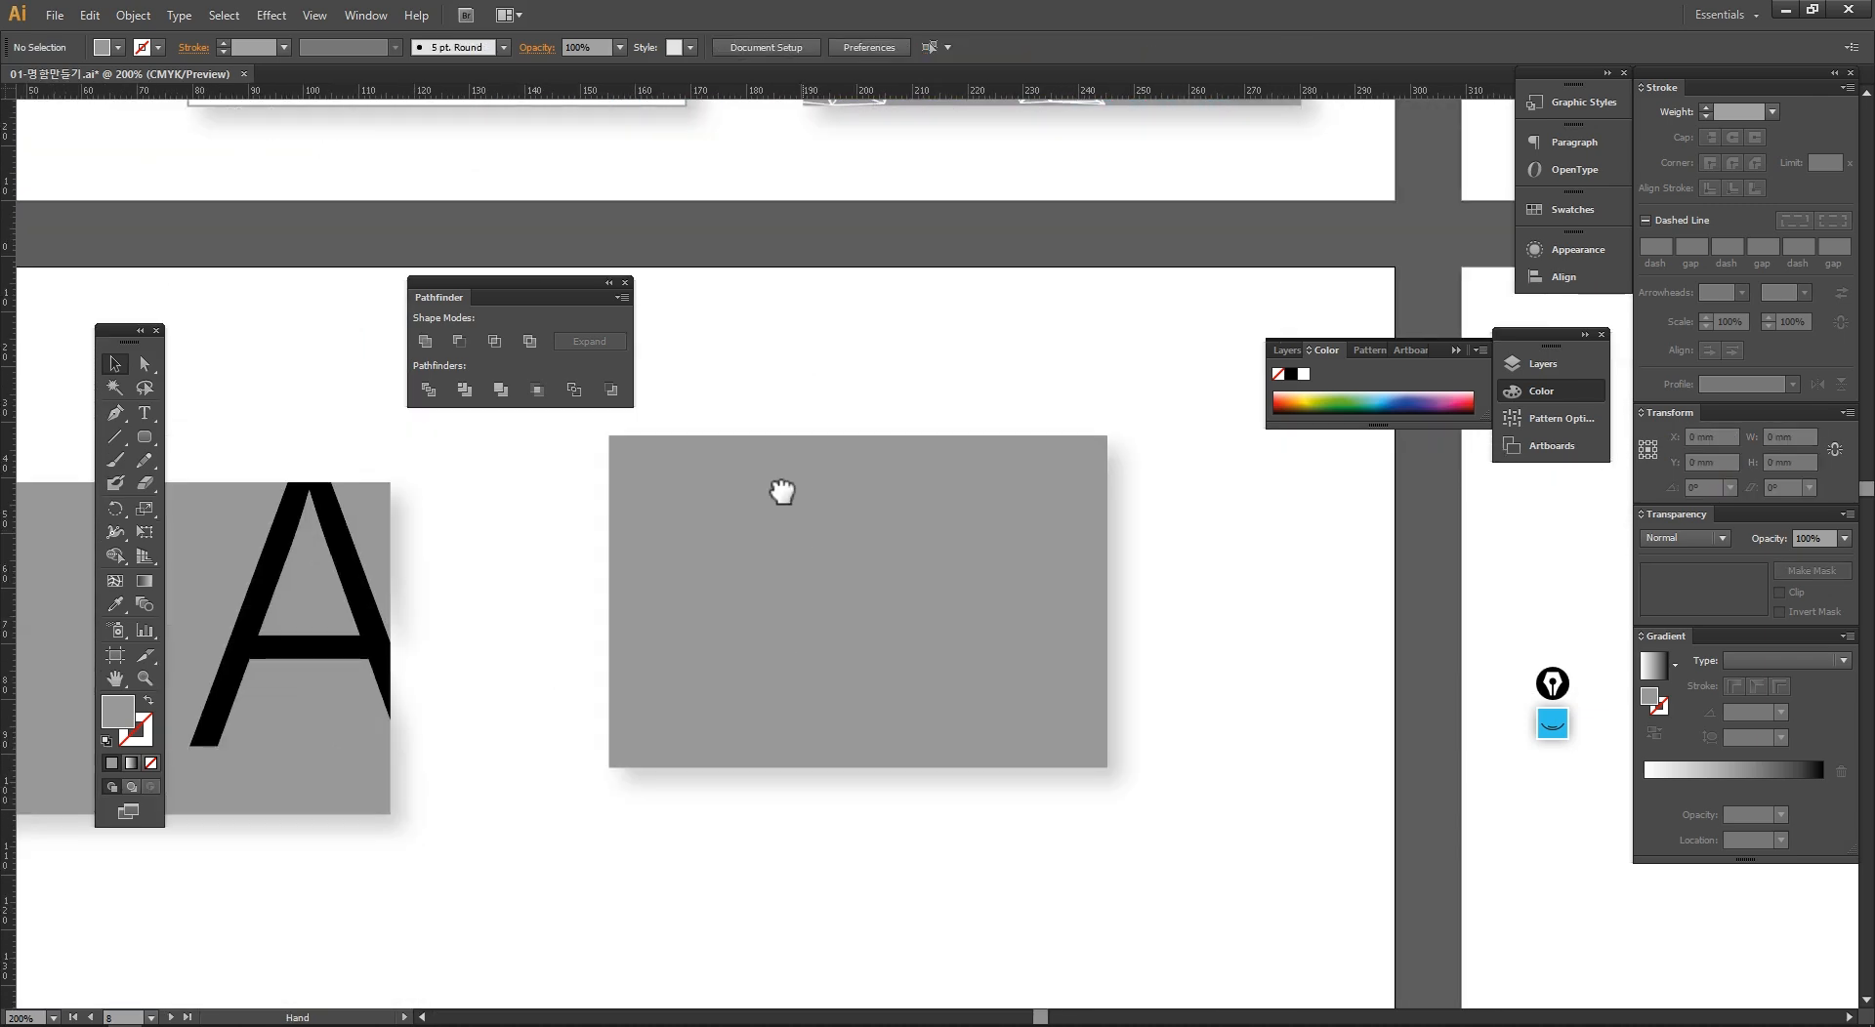
drag(782, 492, 765, 435)
Step: Move the toolbox beside the plain card and tear off the Eraser, Scissors and Knife tools above it
drag(529, 285, 531, 234)
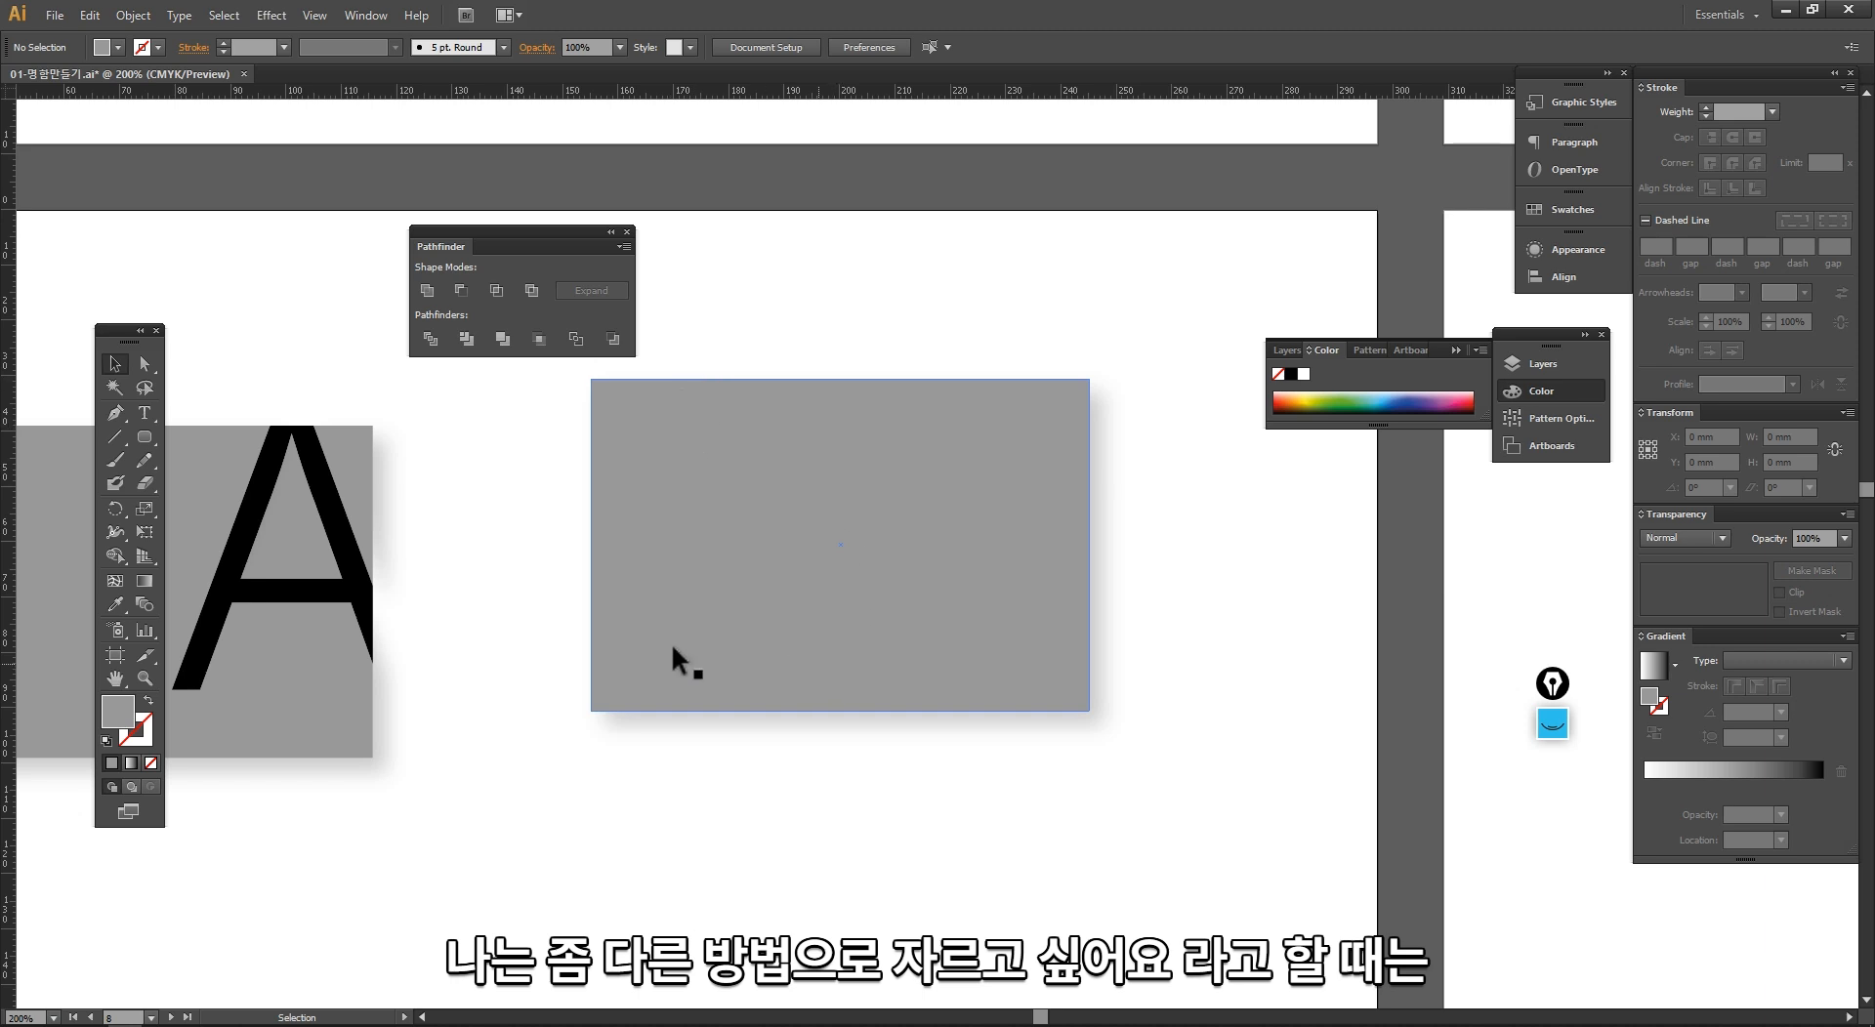
mouse_move(127, 342)
mouse_down()
mouse_move(413, 408)
mouse_move(471, 402)
mouse_up()
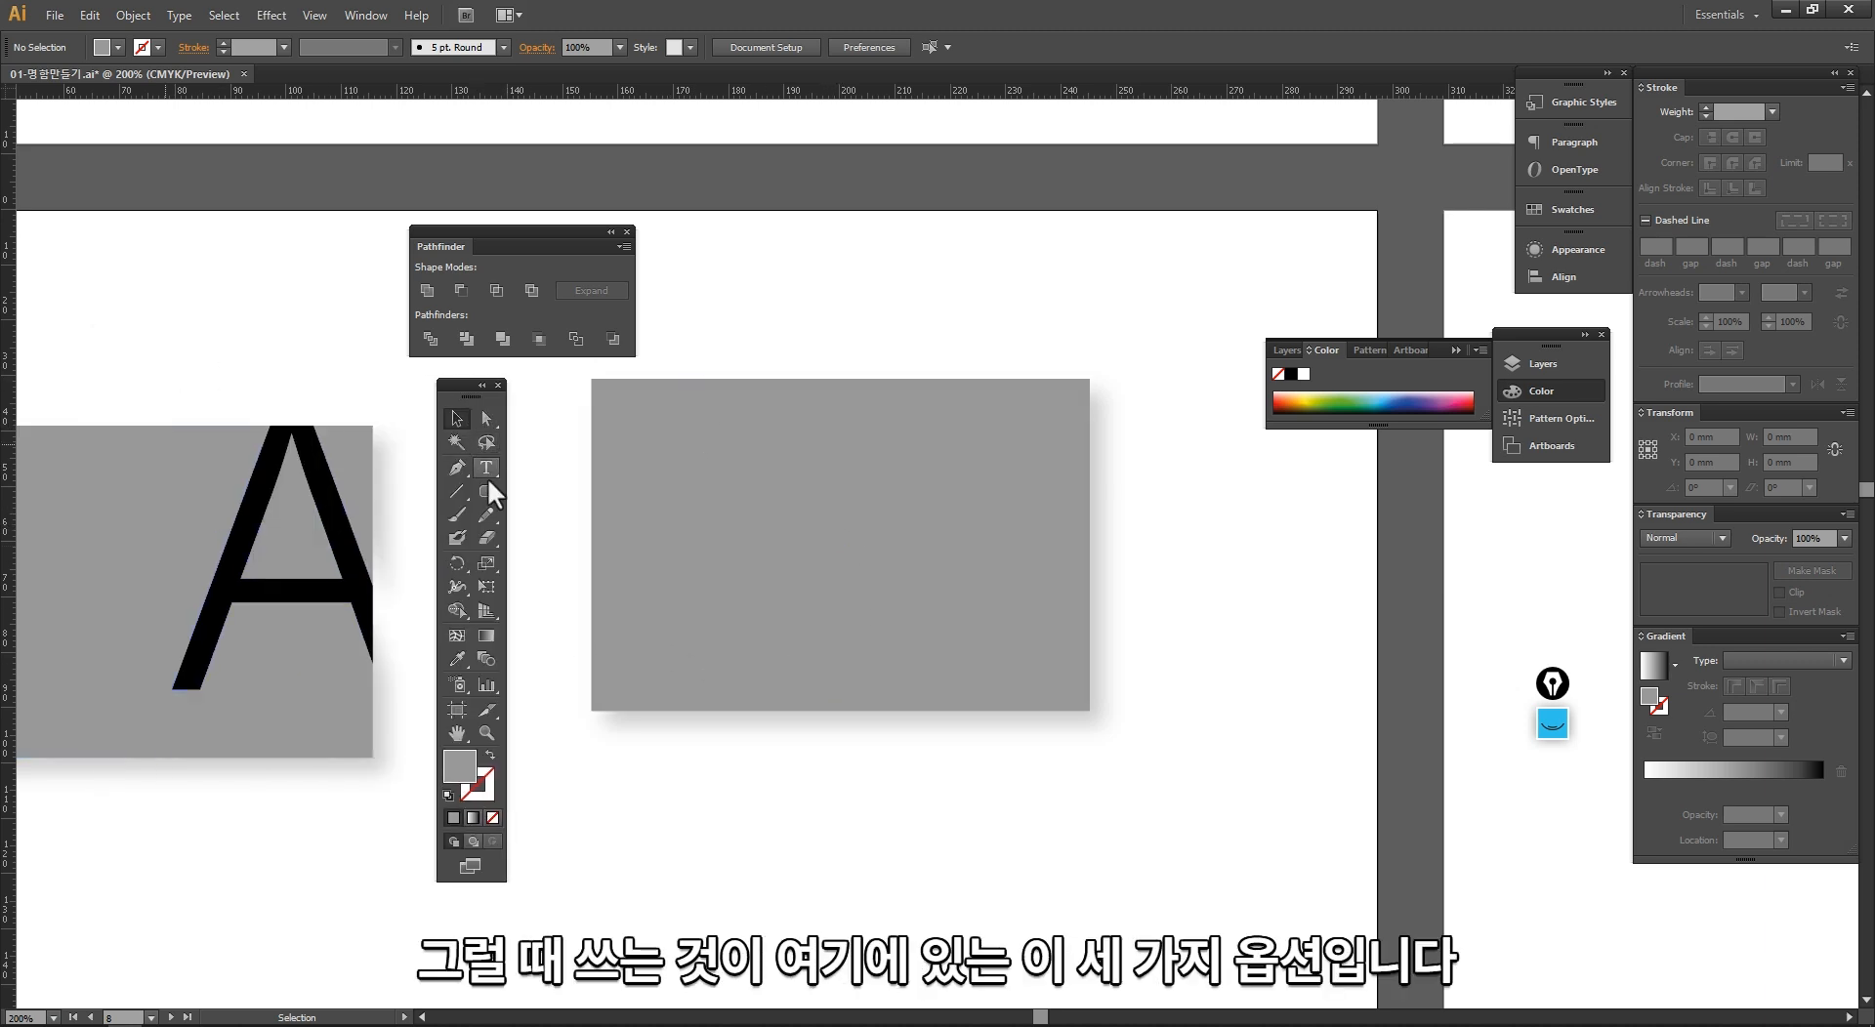
click(490, 541)
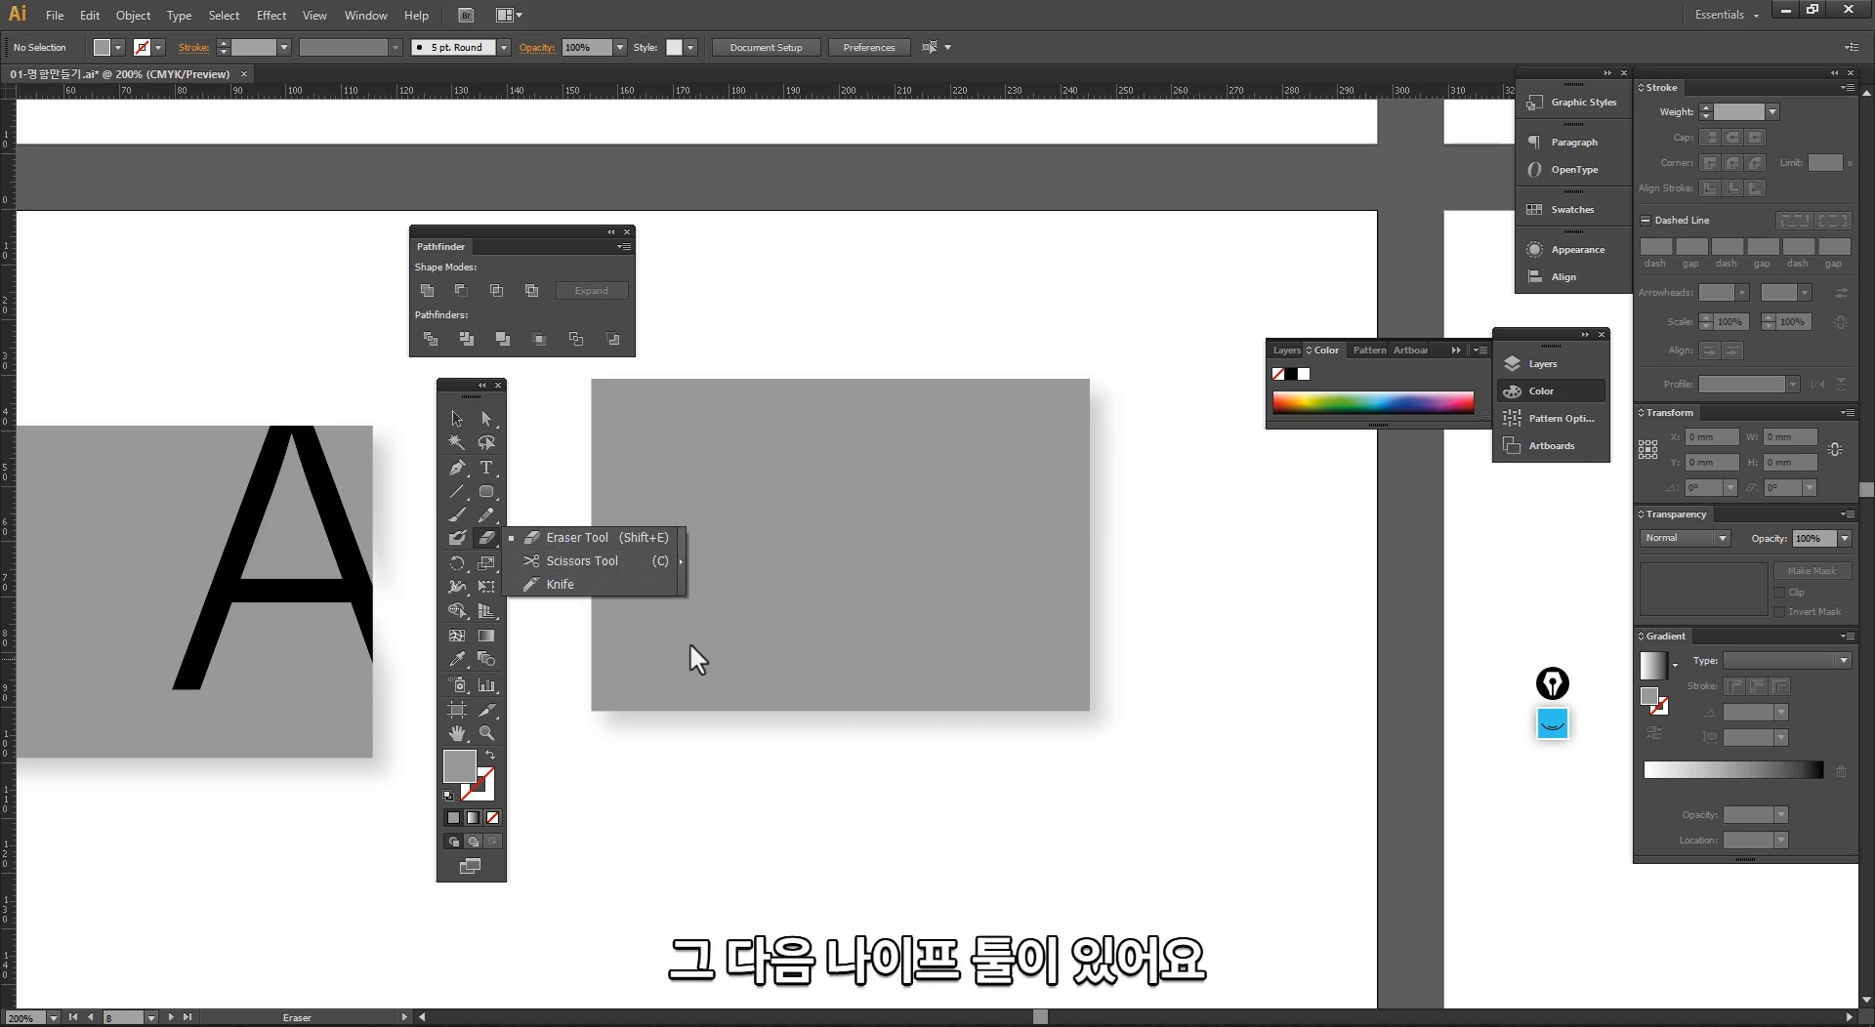
click(680, 562)
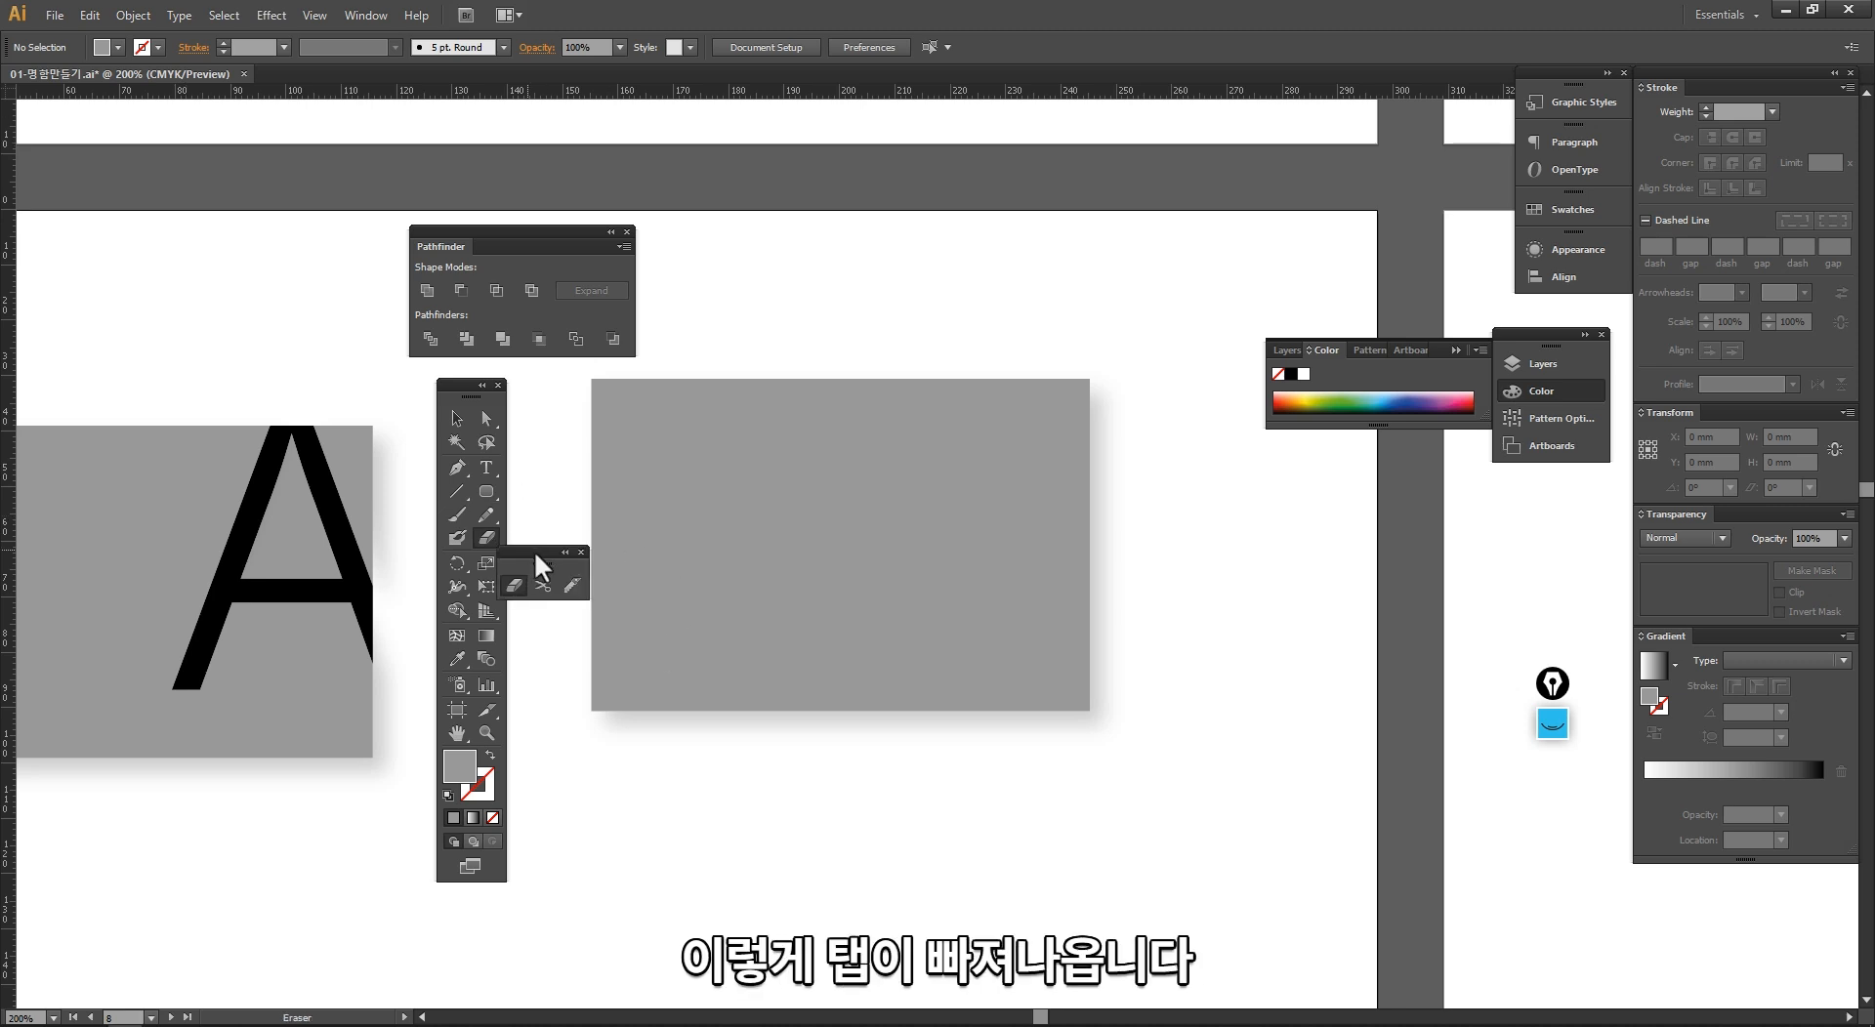
drag(535, 551, 739, 299)
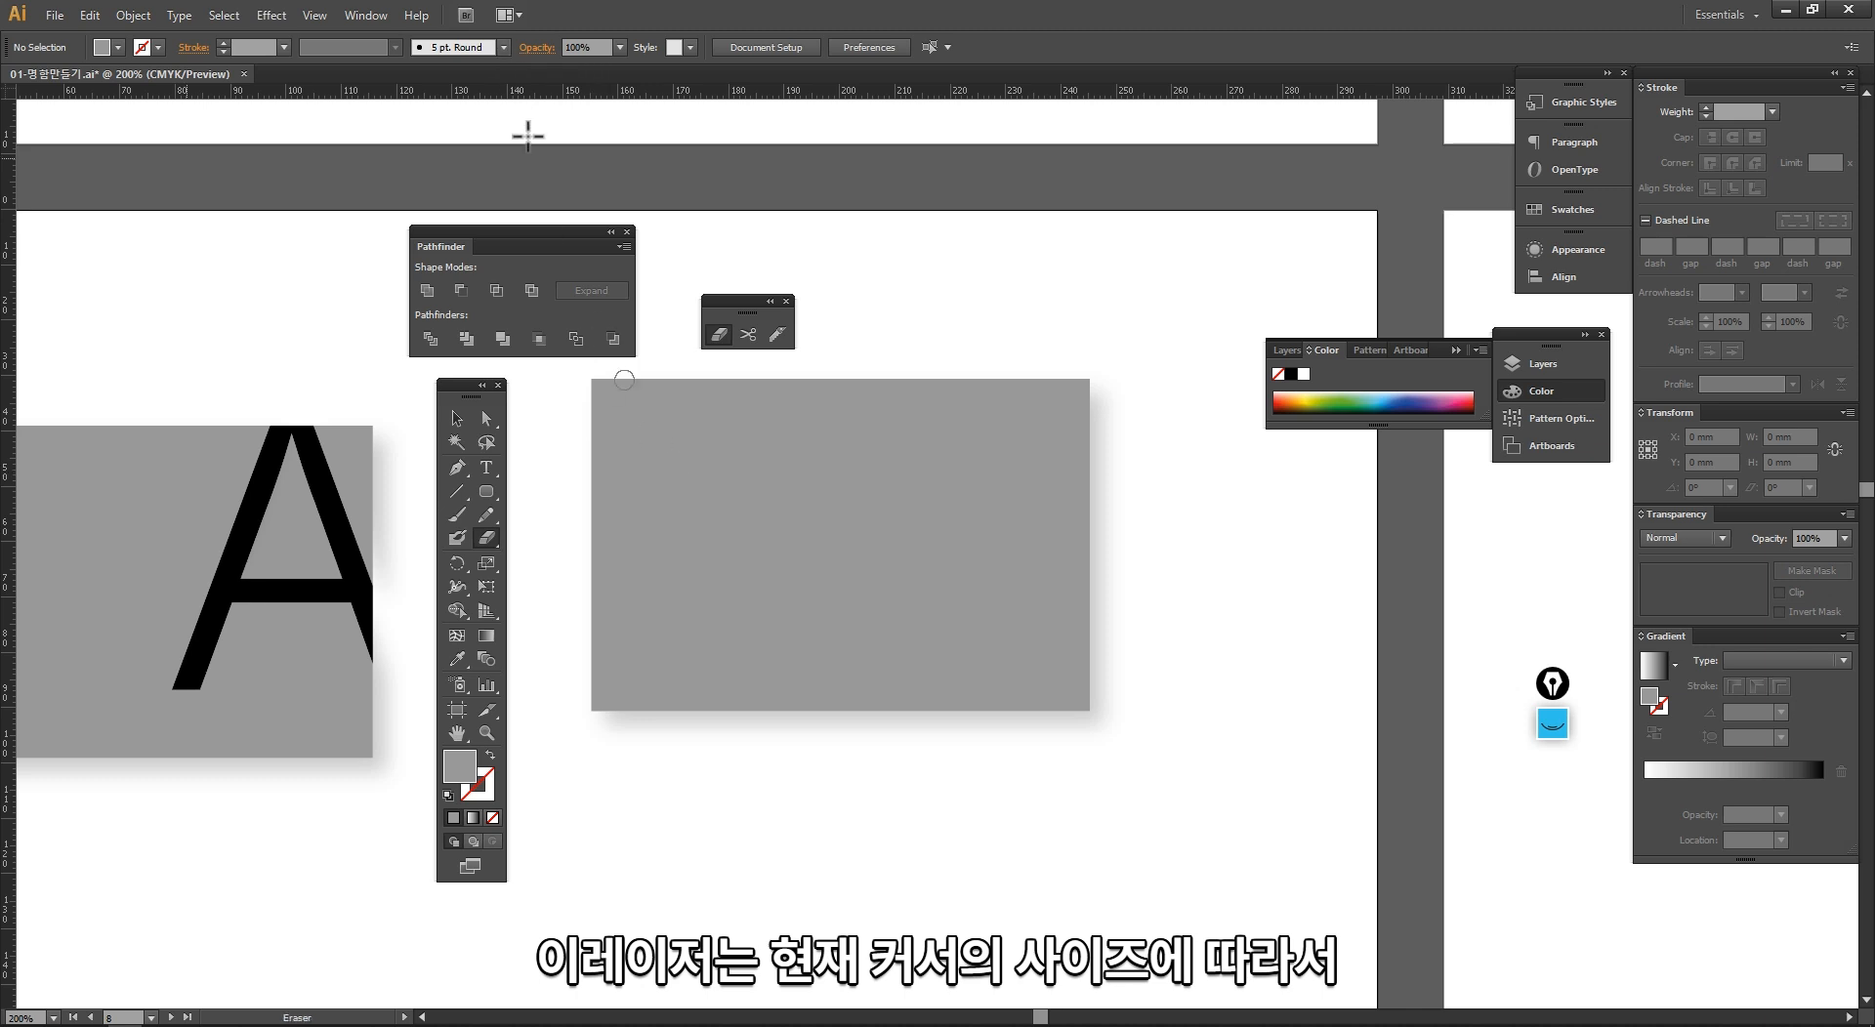
Step: Choose the 5 pt. Round brush and erase a curling stroke from the grey card's top edge into its middle
click(503, 46)
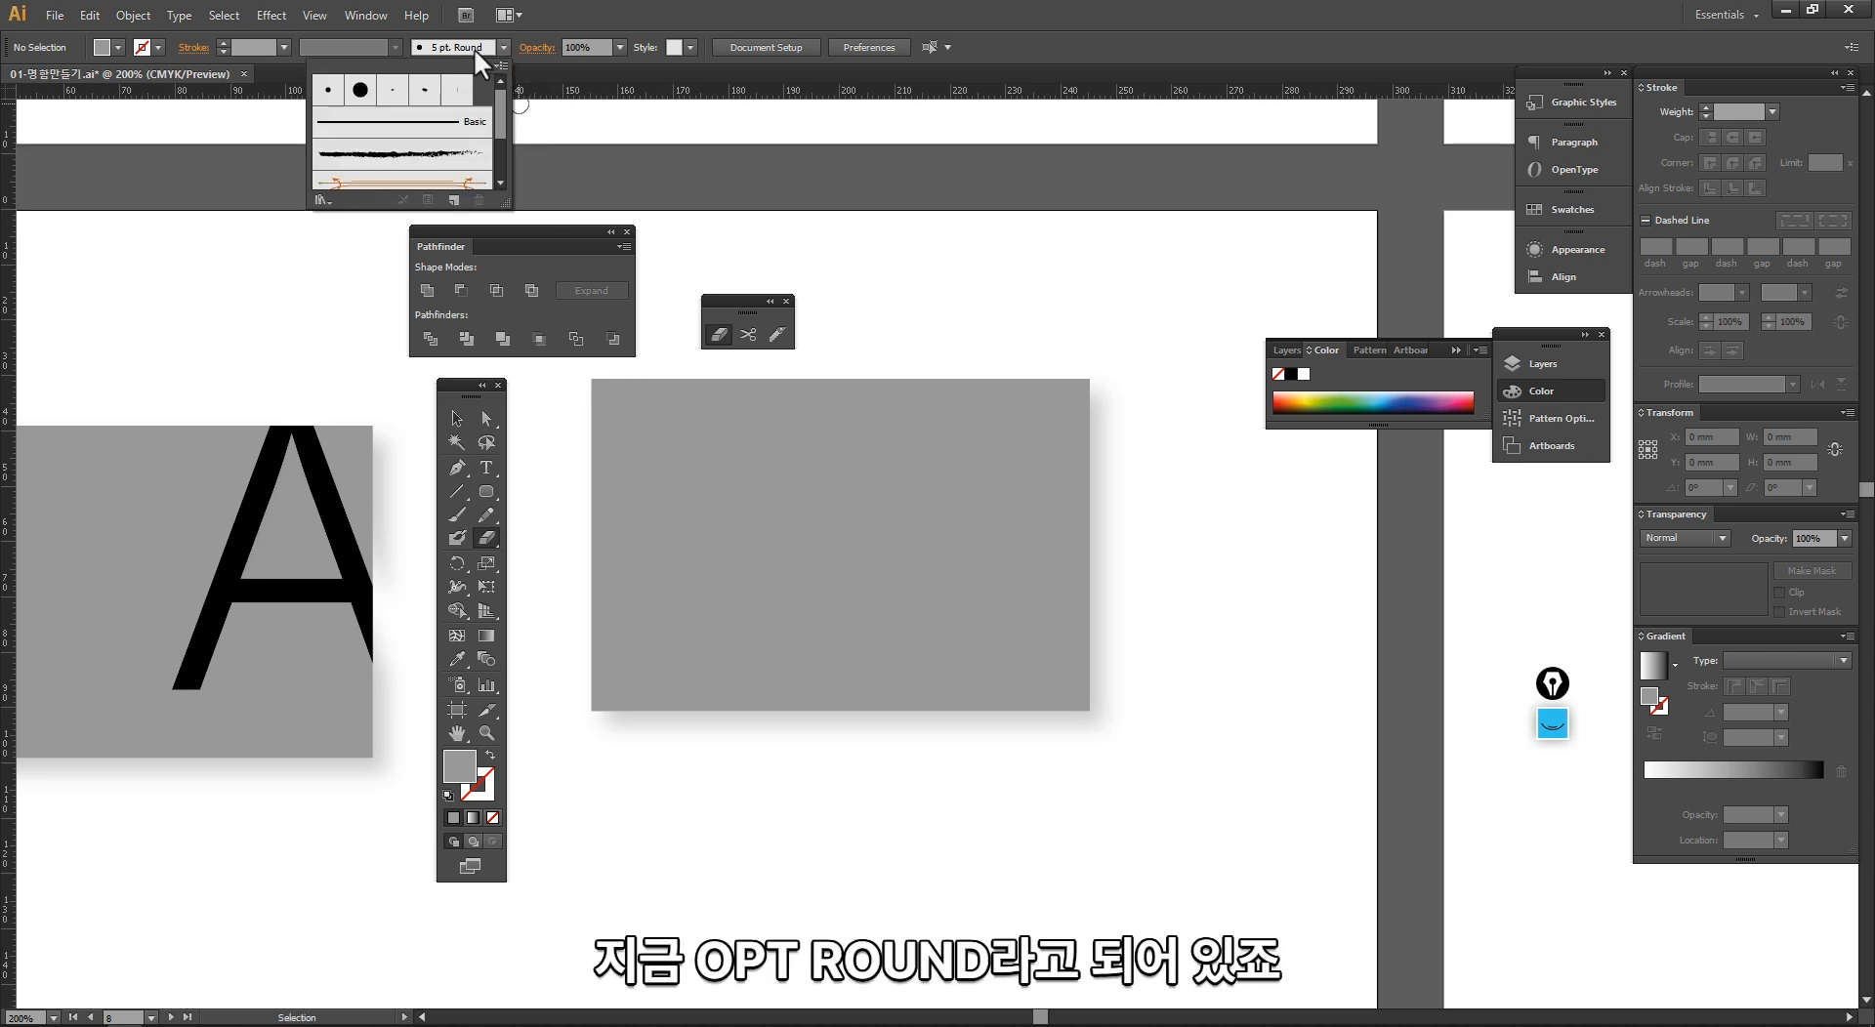
click(330, 103)
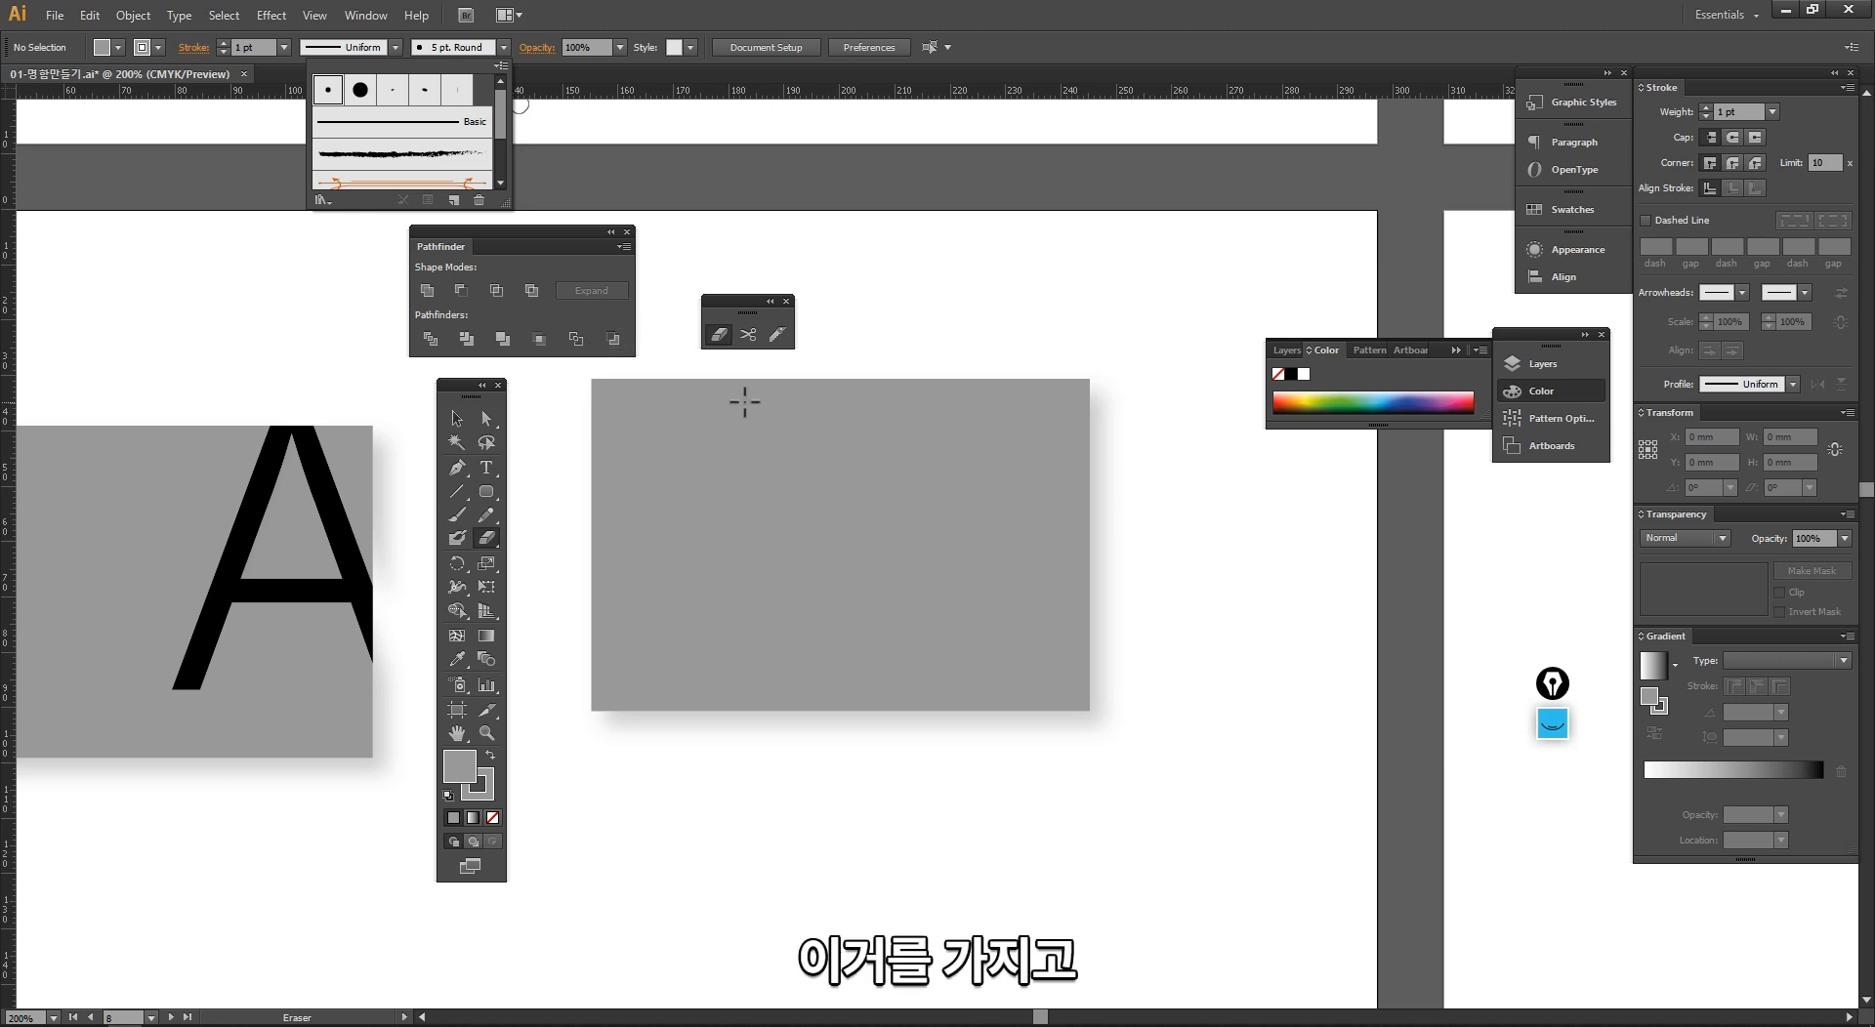
click(722, 338)
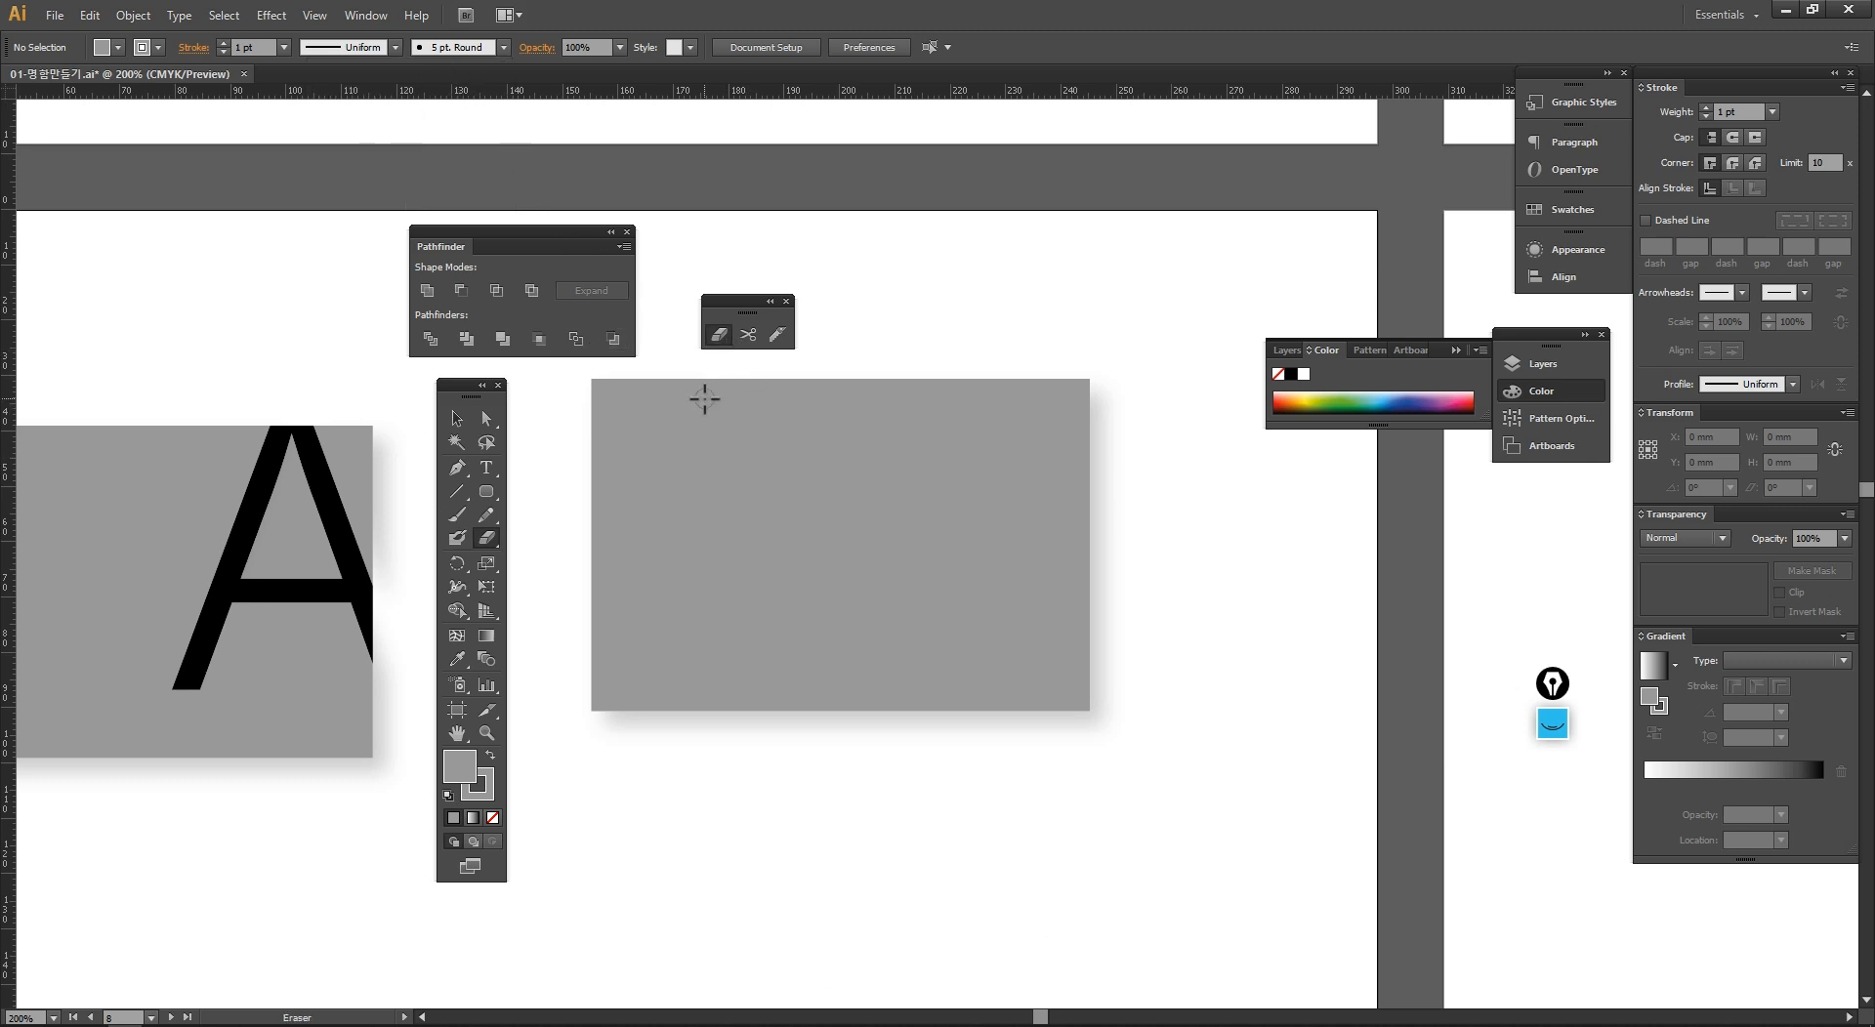
mouse_move(862, 344)
mouse_down()
mouse_move(688, 540)
mouse_move(716, 630)
mouse_move(856, 636)
mouse_move(836, 539)
mouse_move(774, 566)
mouse_move(811, 608)
mouse_up()
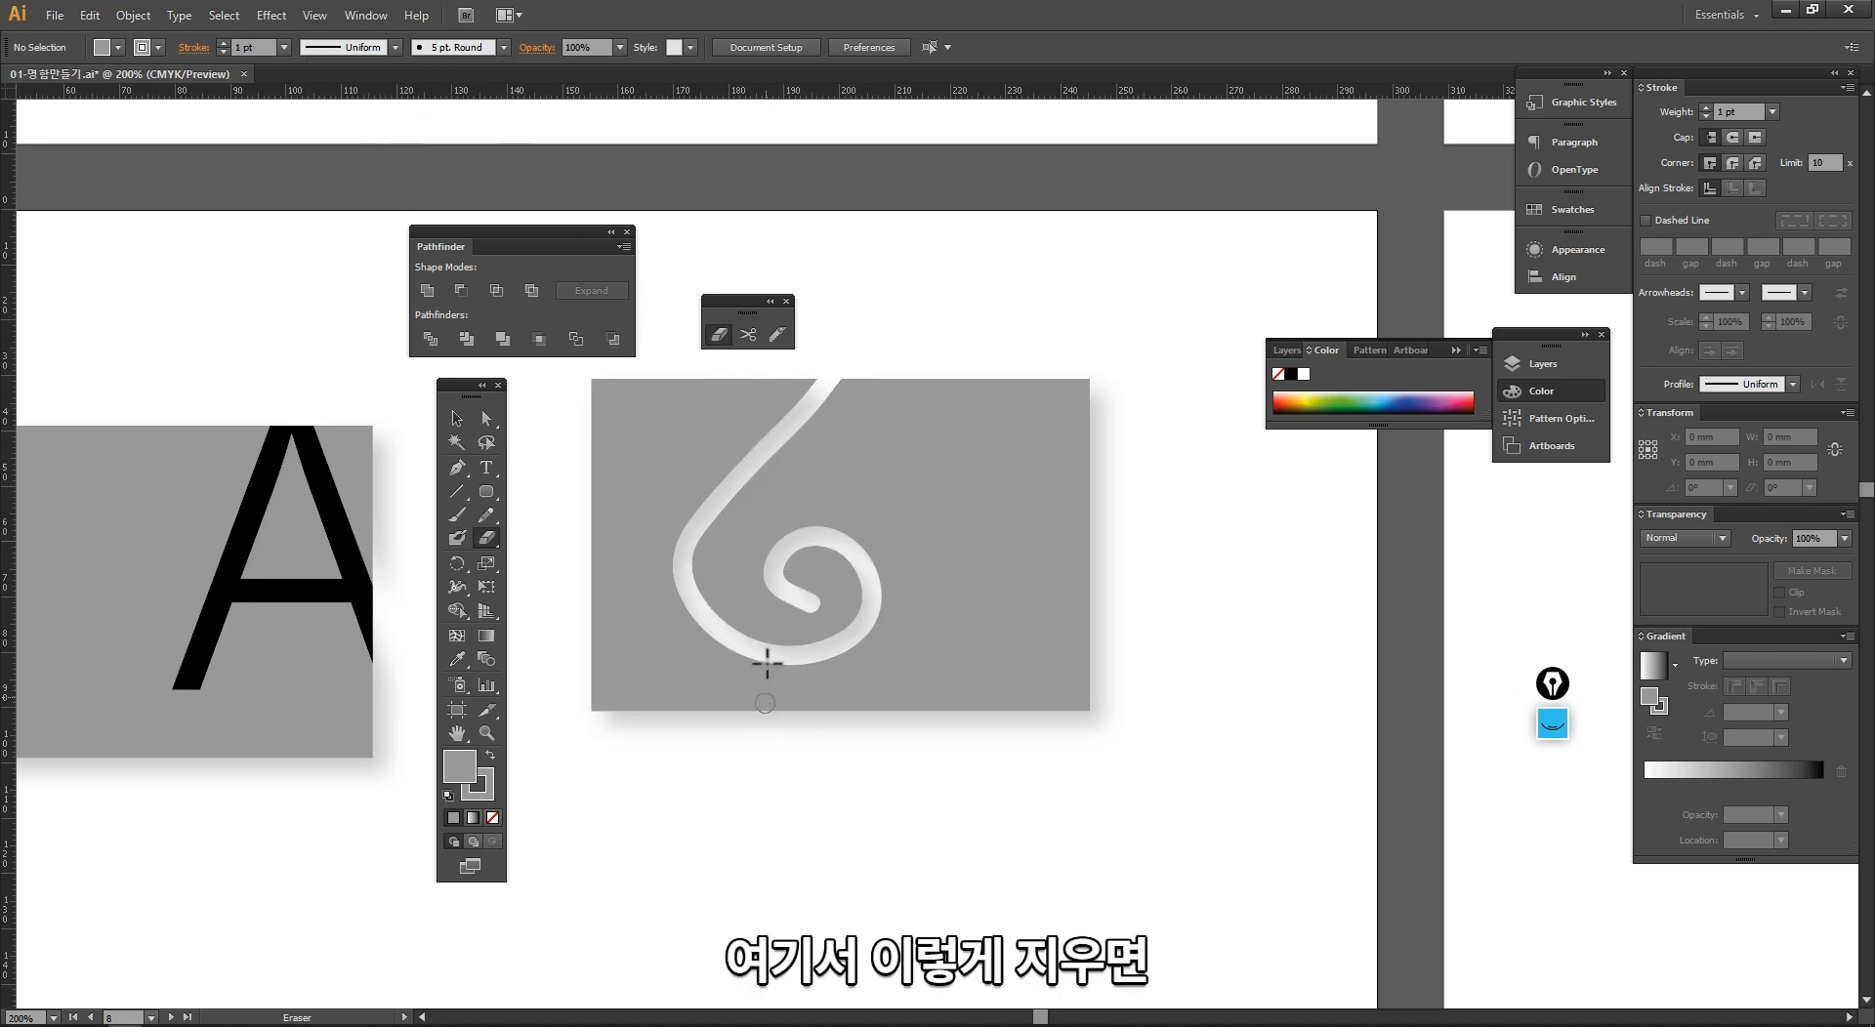
Step: Try moving the erased grey card, and undo the move
key(v)
mouse_move(685, 701)
mouse_down()
mouse_move(870, 621)
mouse_move(866, 502)
mouse_up()
key(ctrl+z)
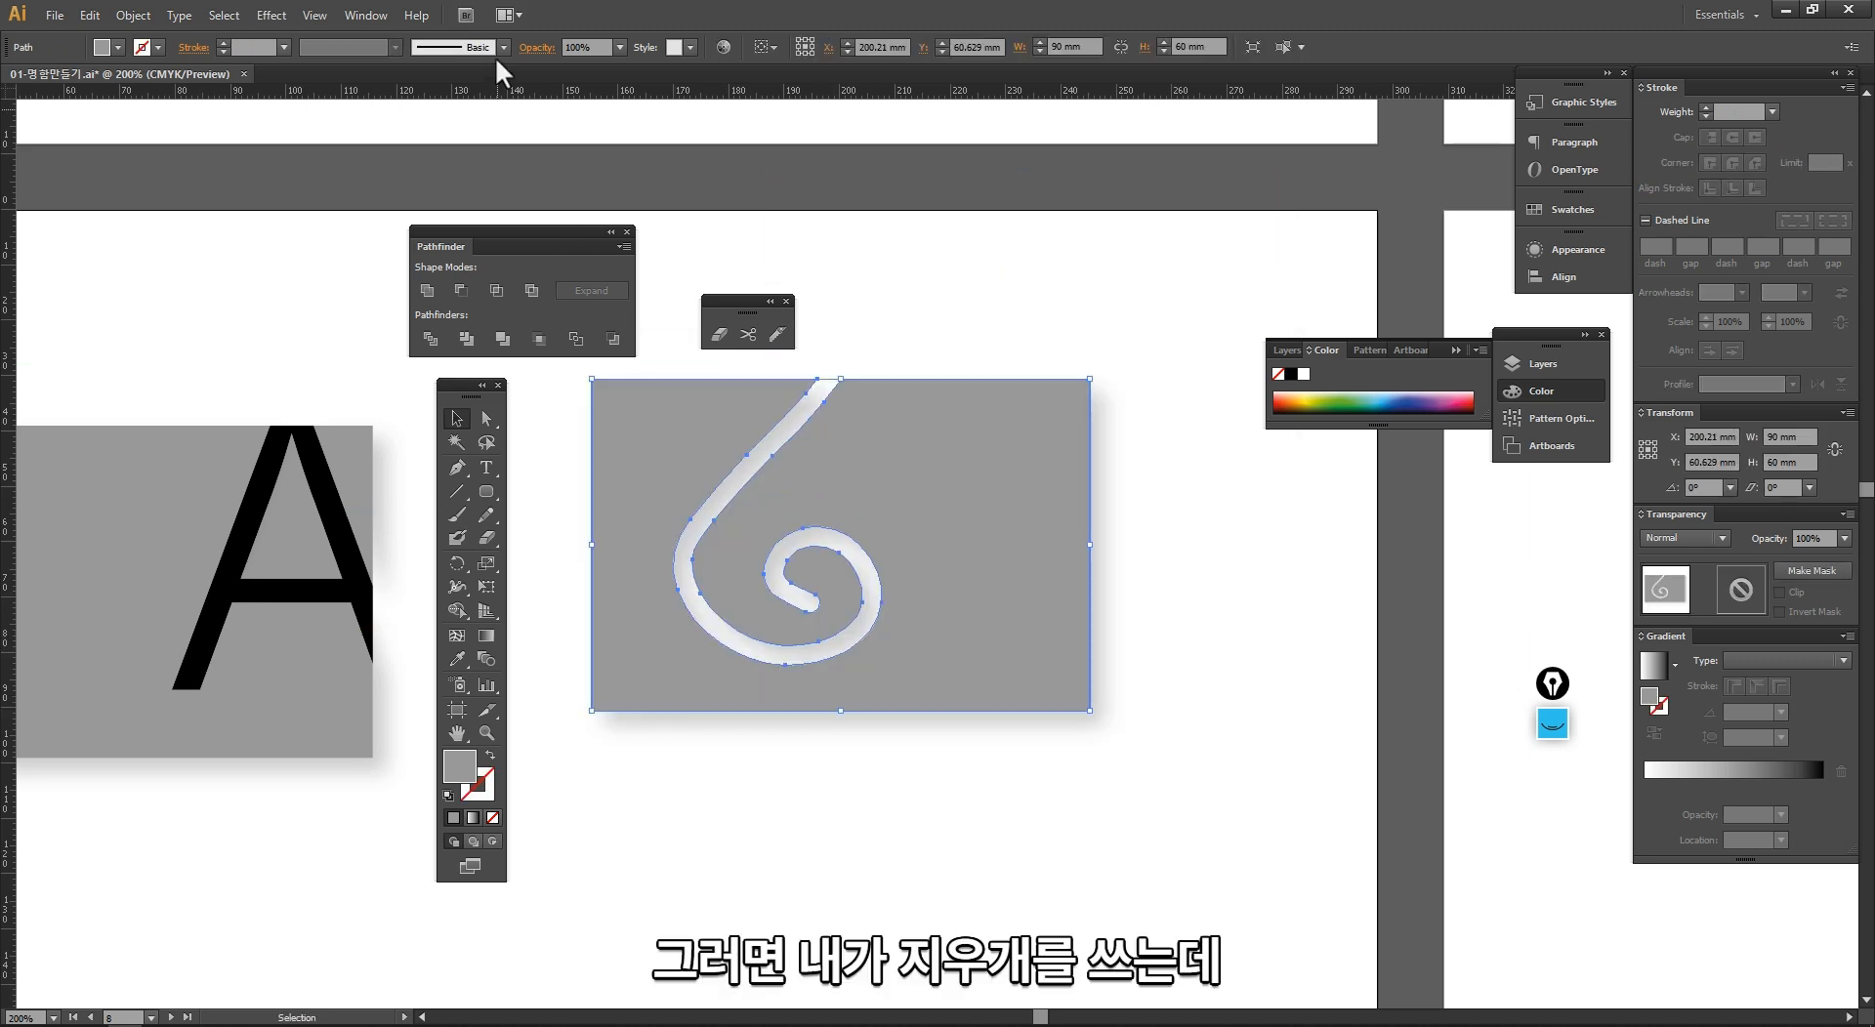
Step: Switch the Eraser's brush to 15 pt. Round and erase a stroke down from the grey card's top edge near its upper-right corner
click(720, 335)
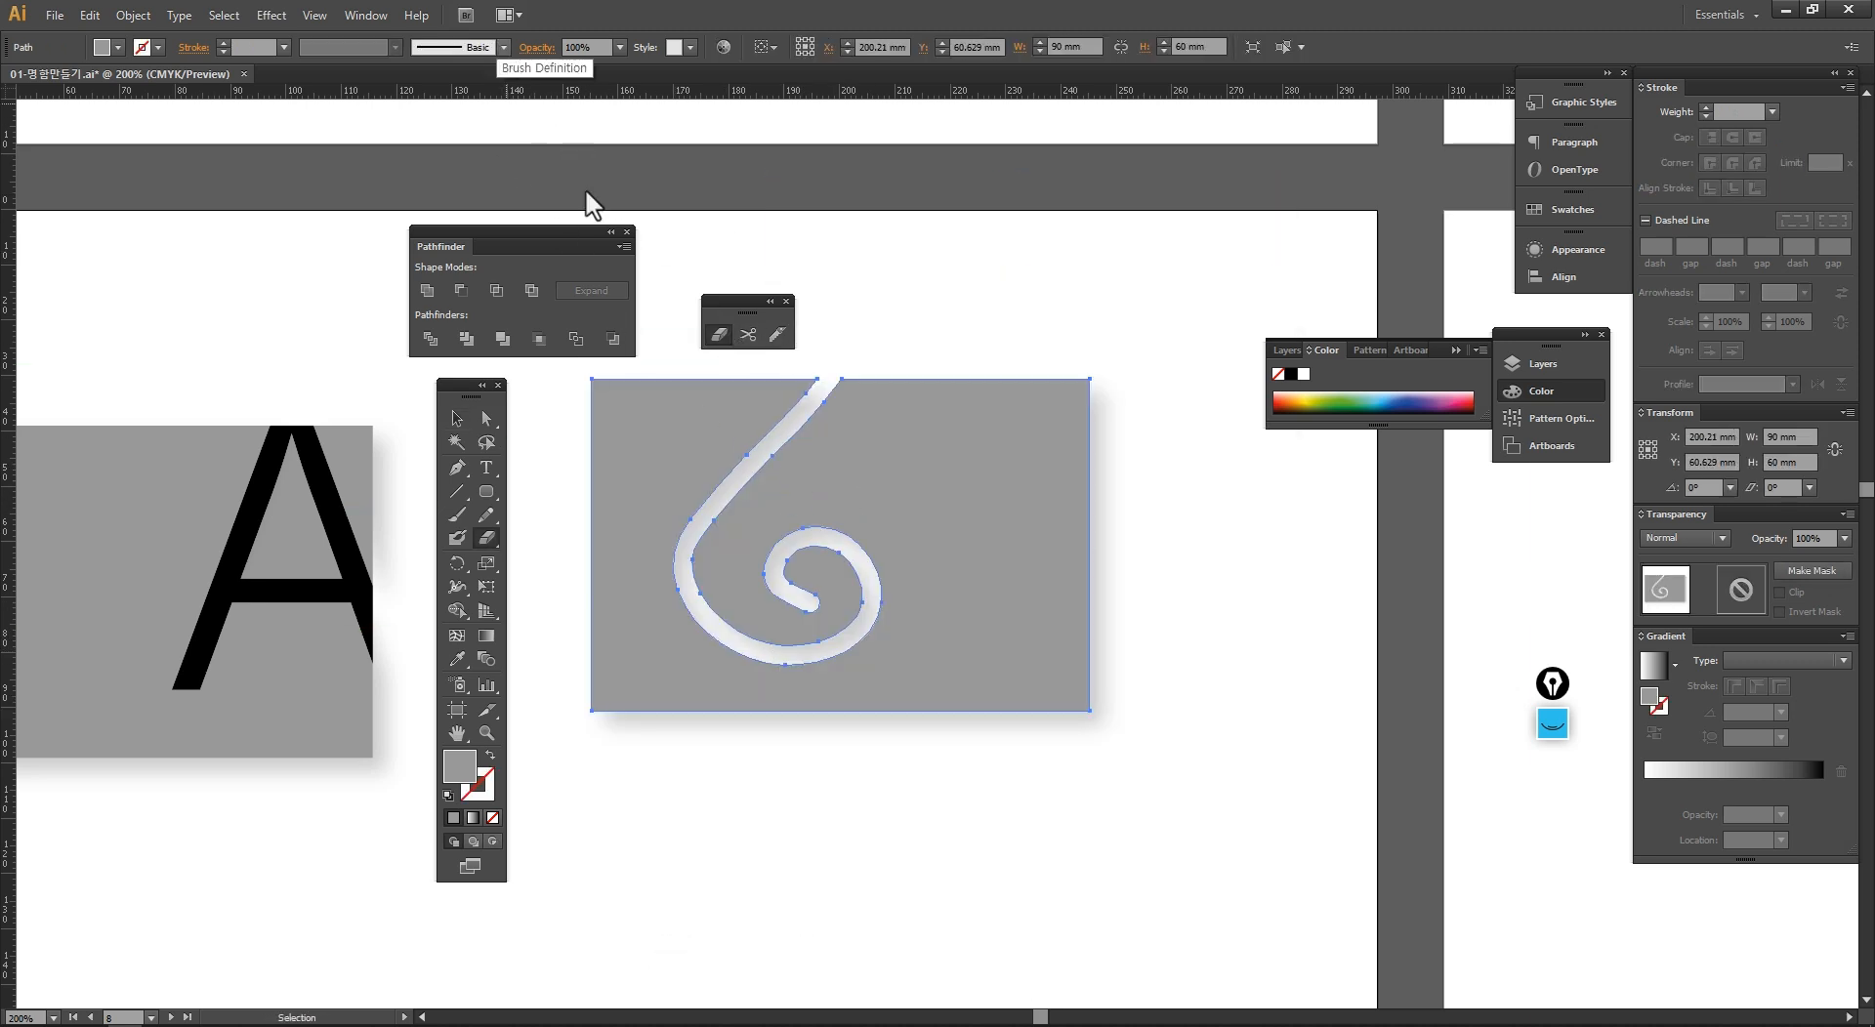
click(720, 335)
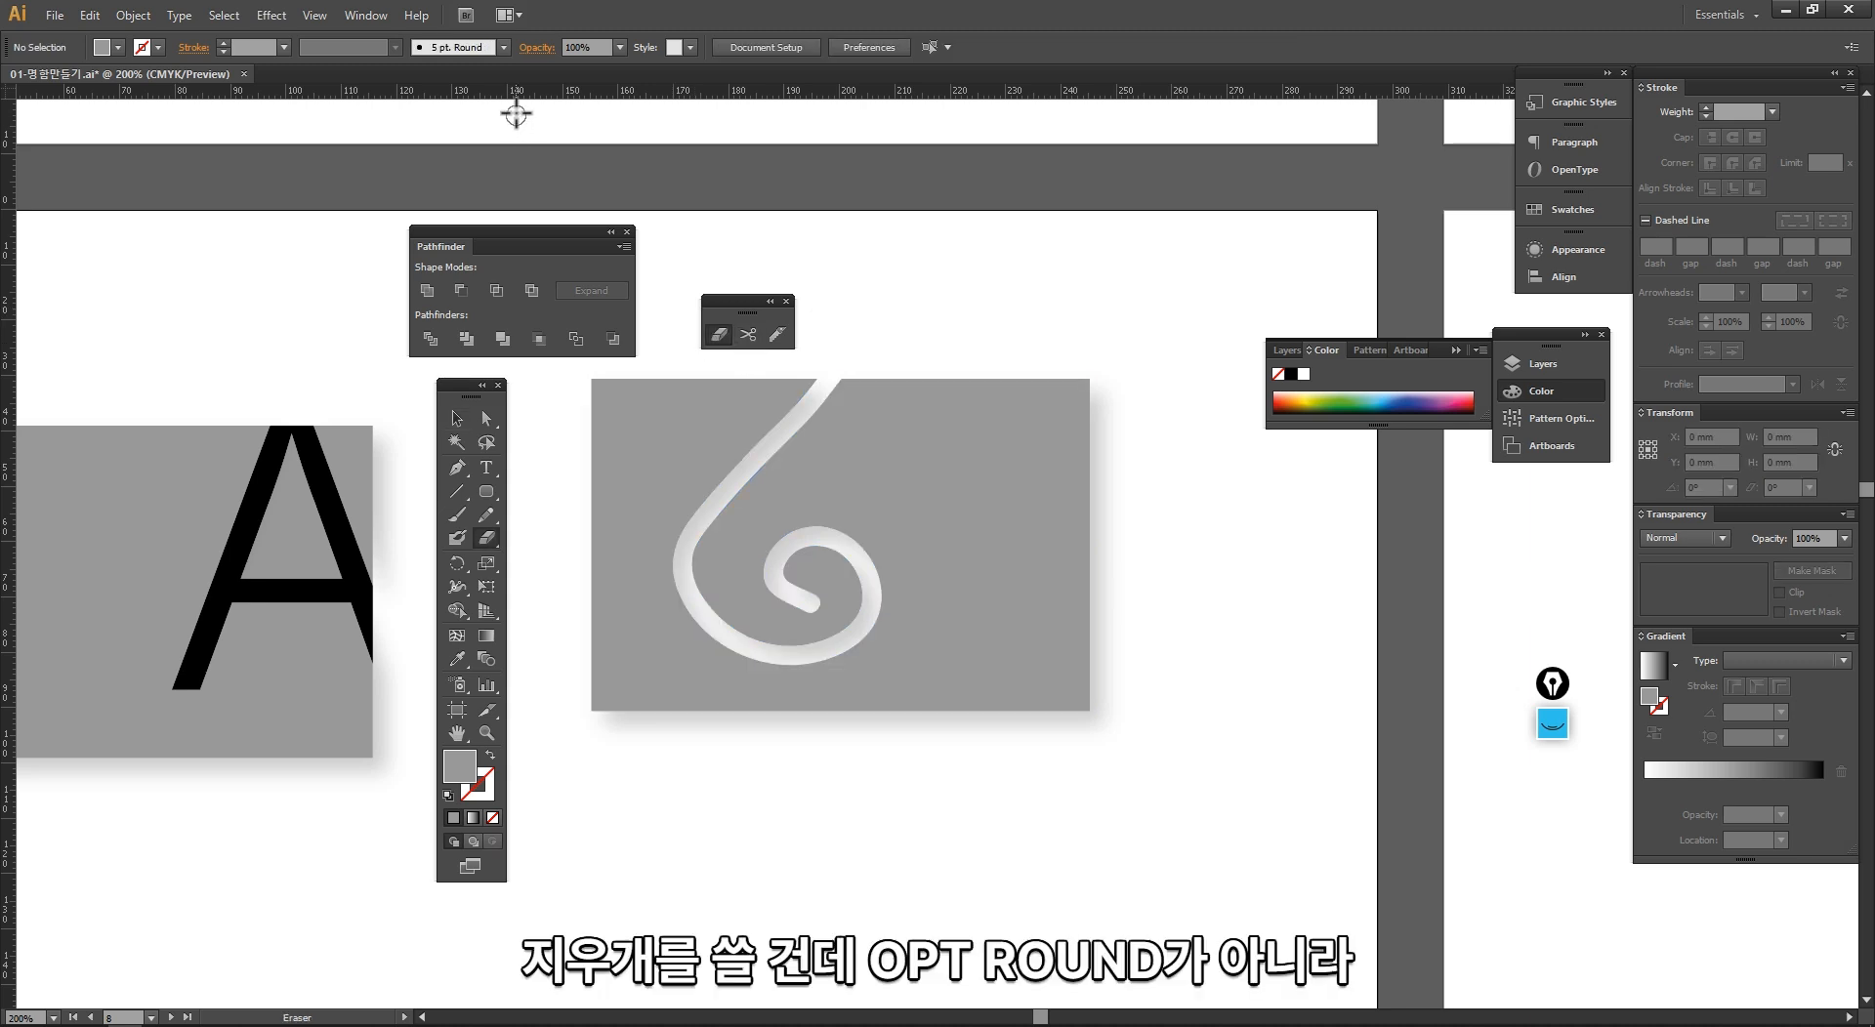
click(503, 47)
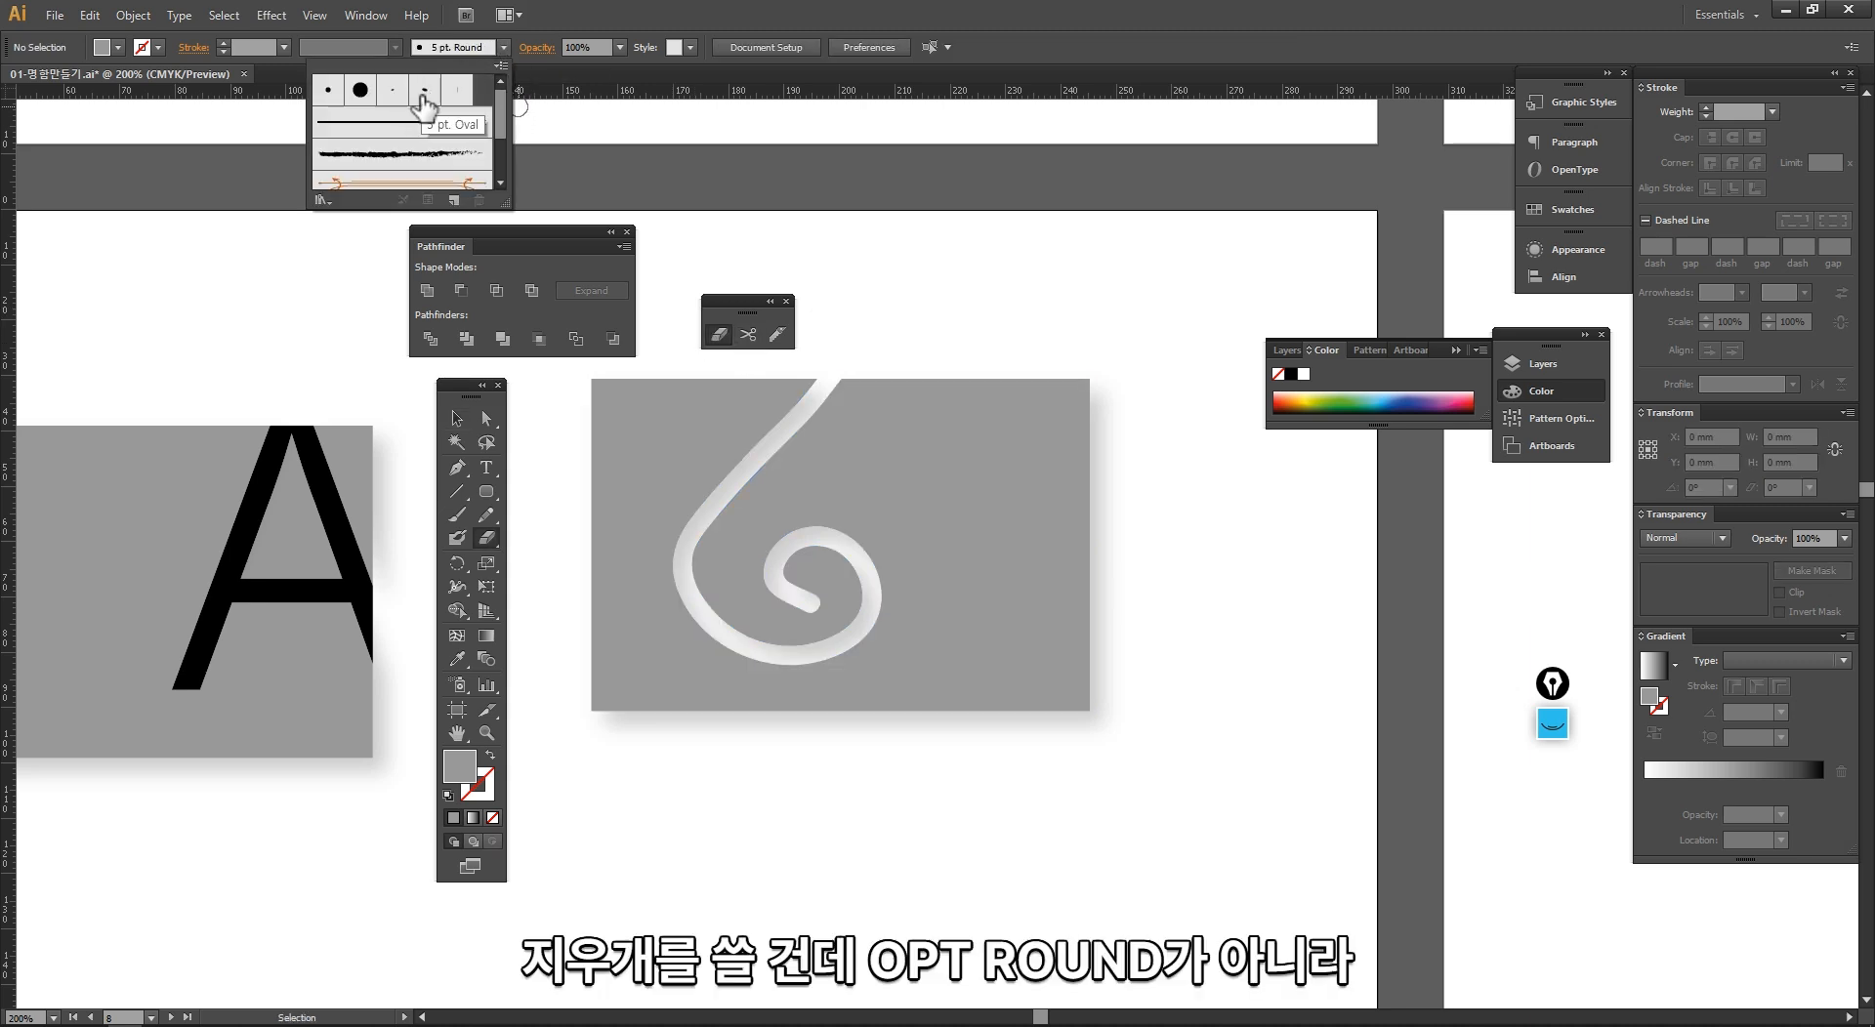
click(360, 88)
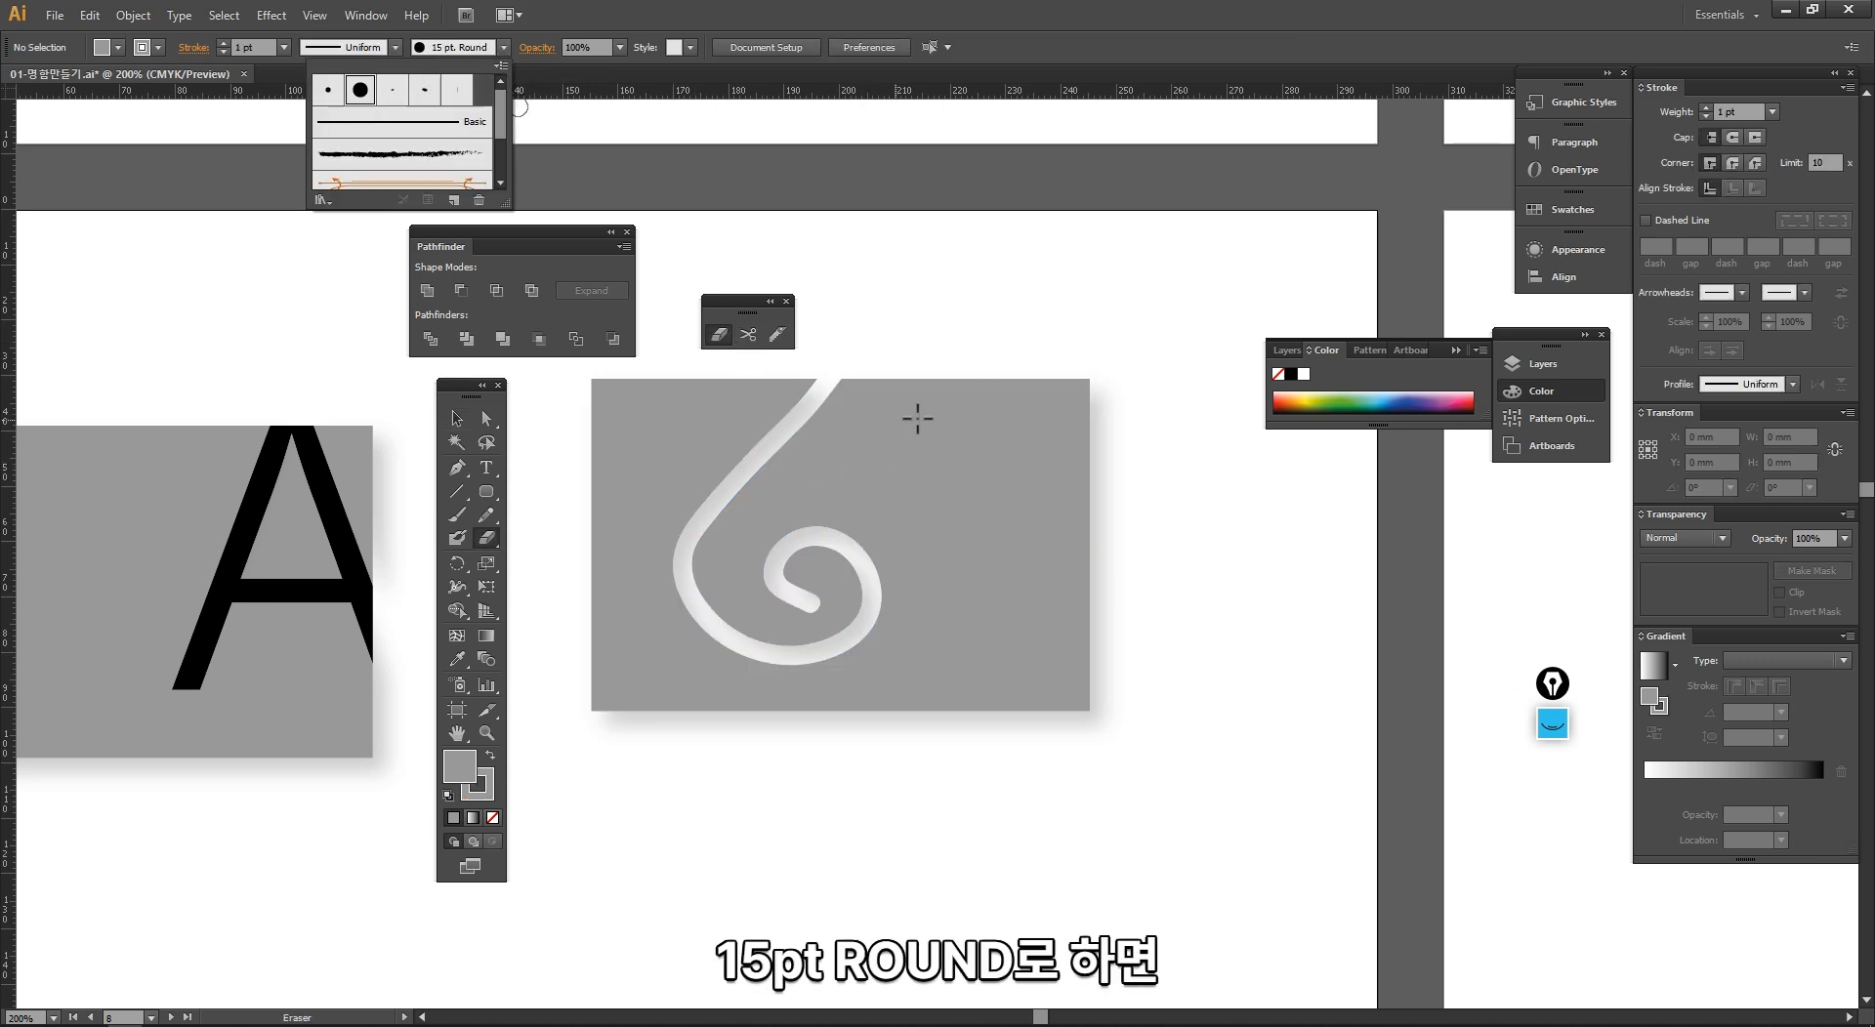
click(1004, 361)
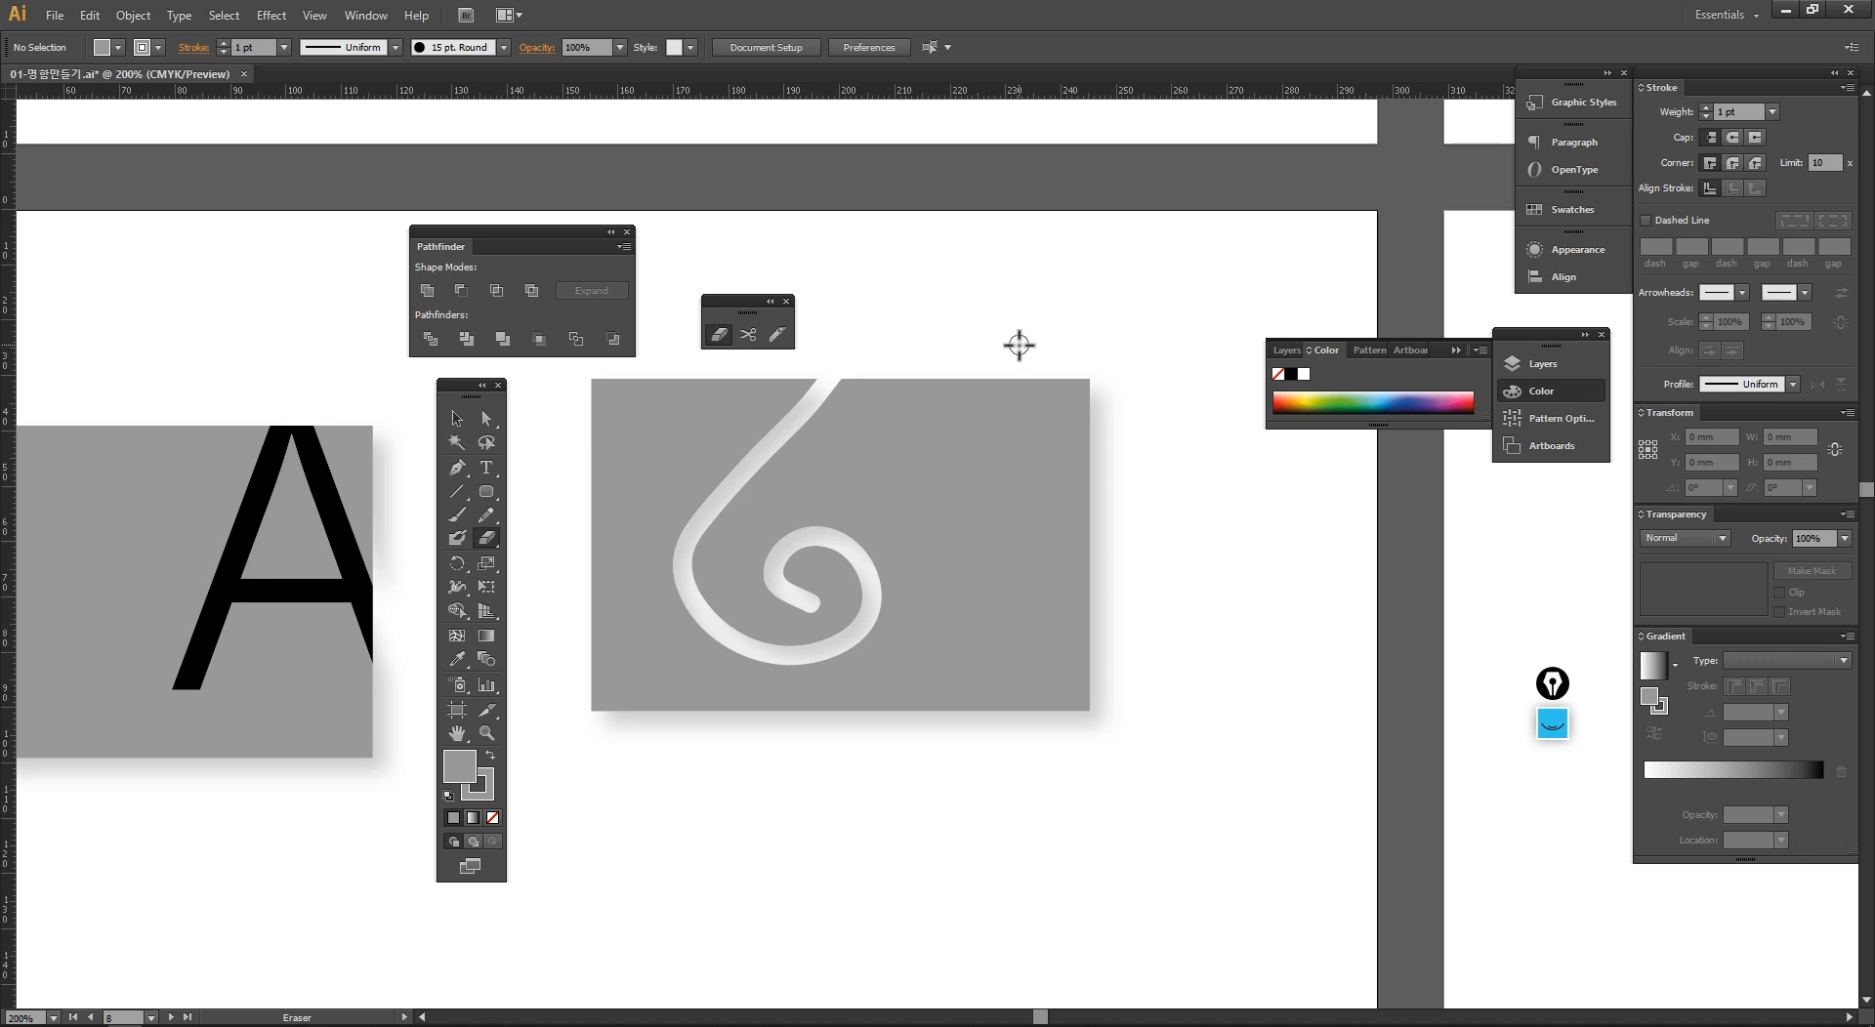
drag(1018, 344, 974, 557)
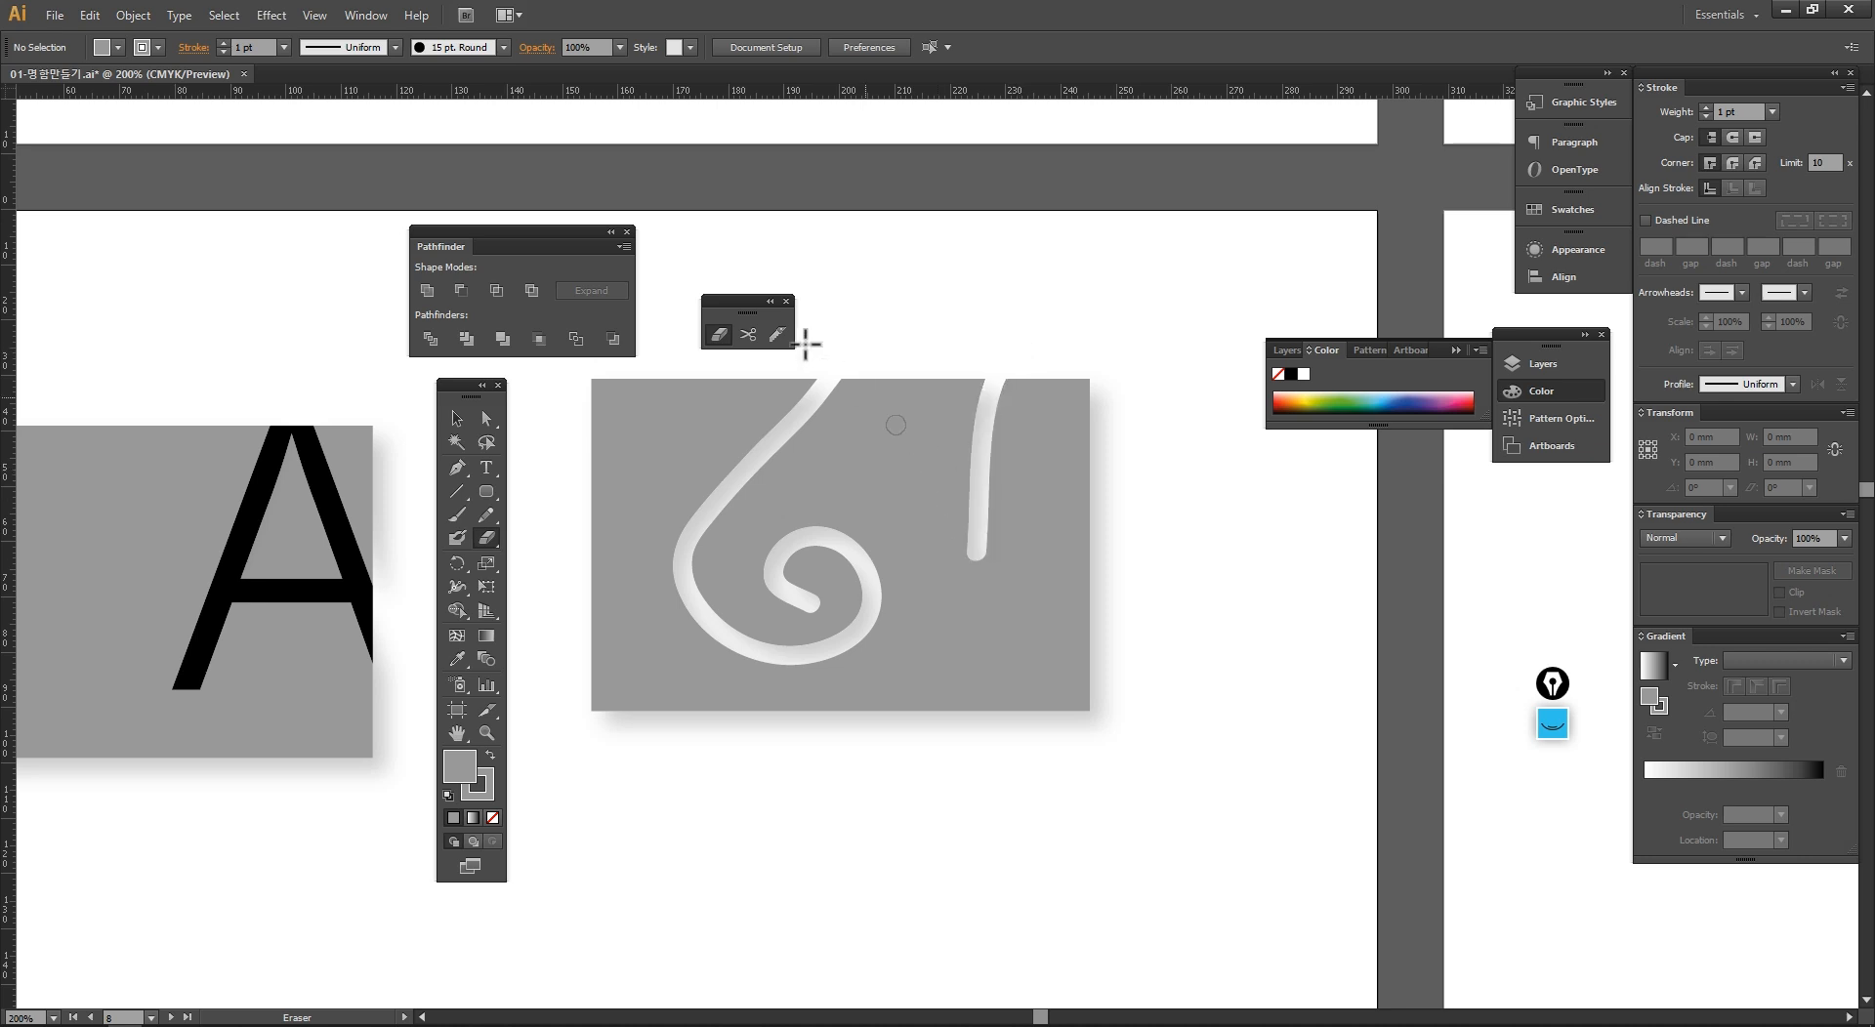
click(439, 49)
click(438, 49)
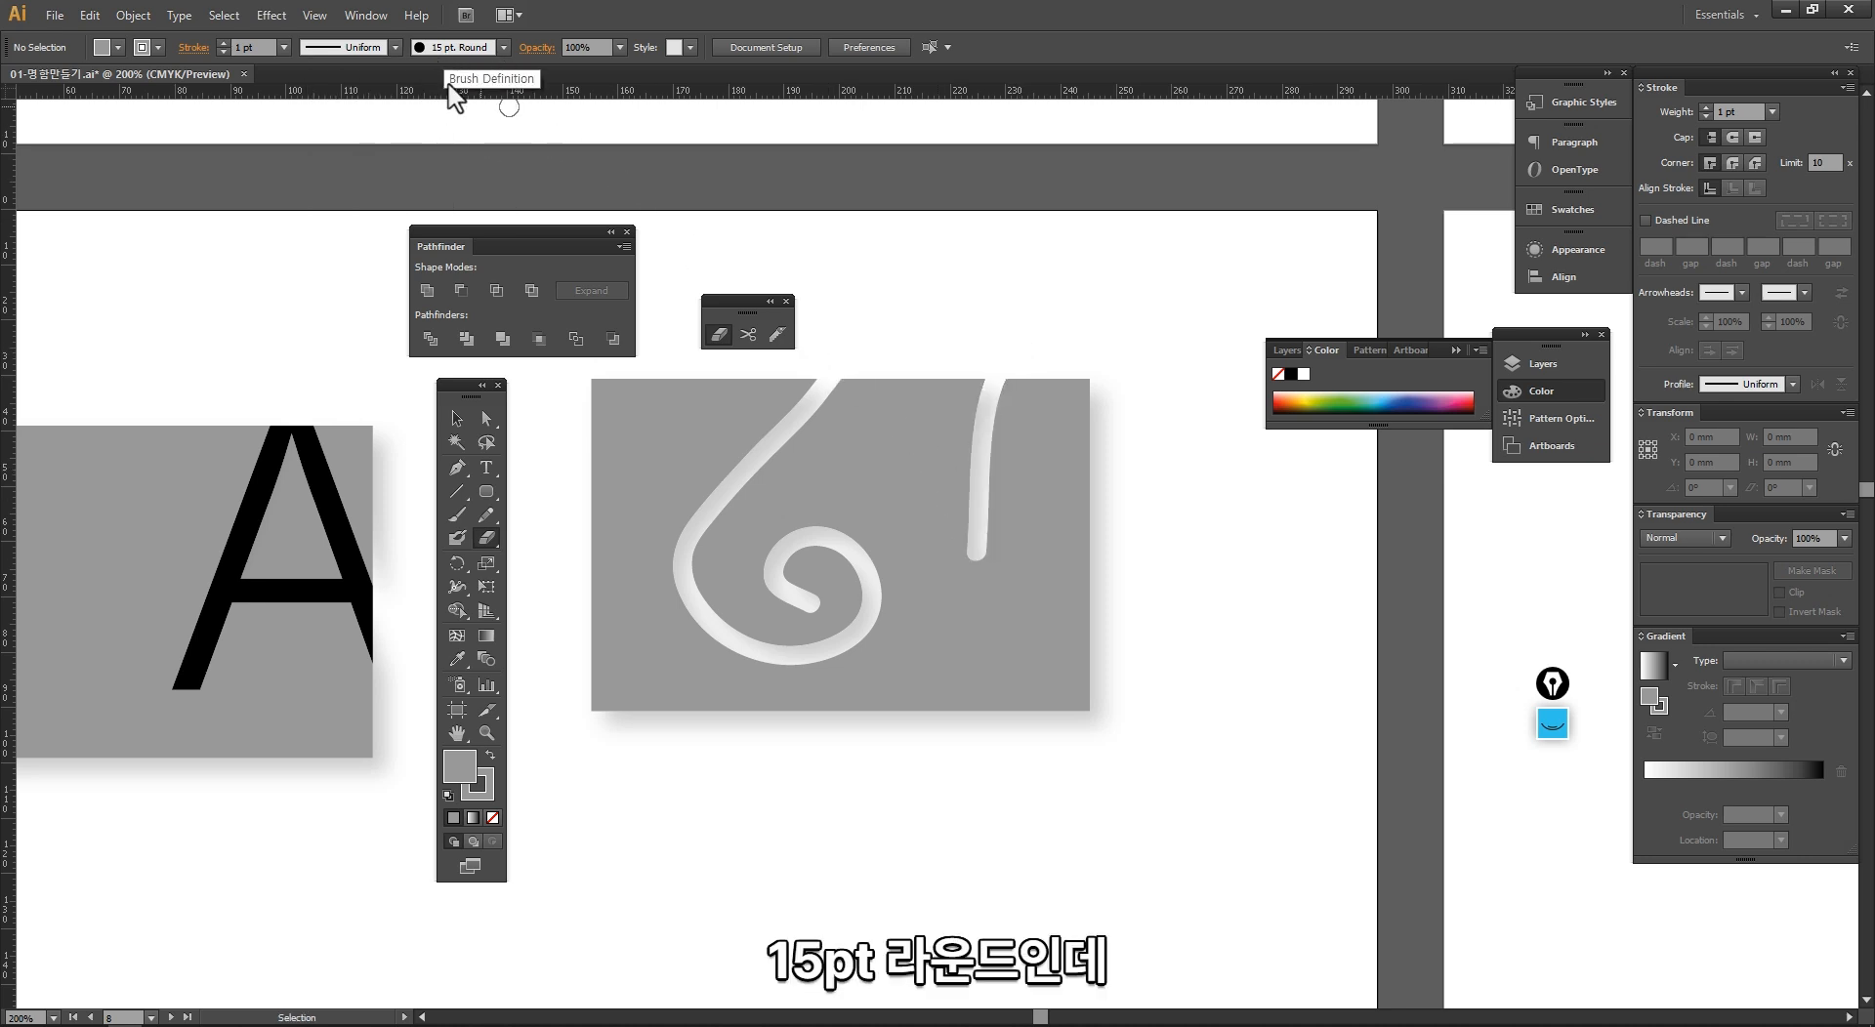
click(393, 48)
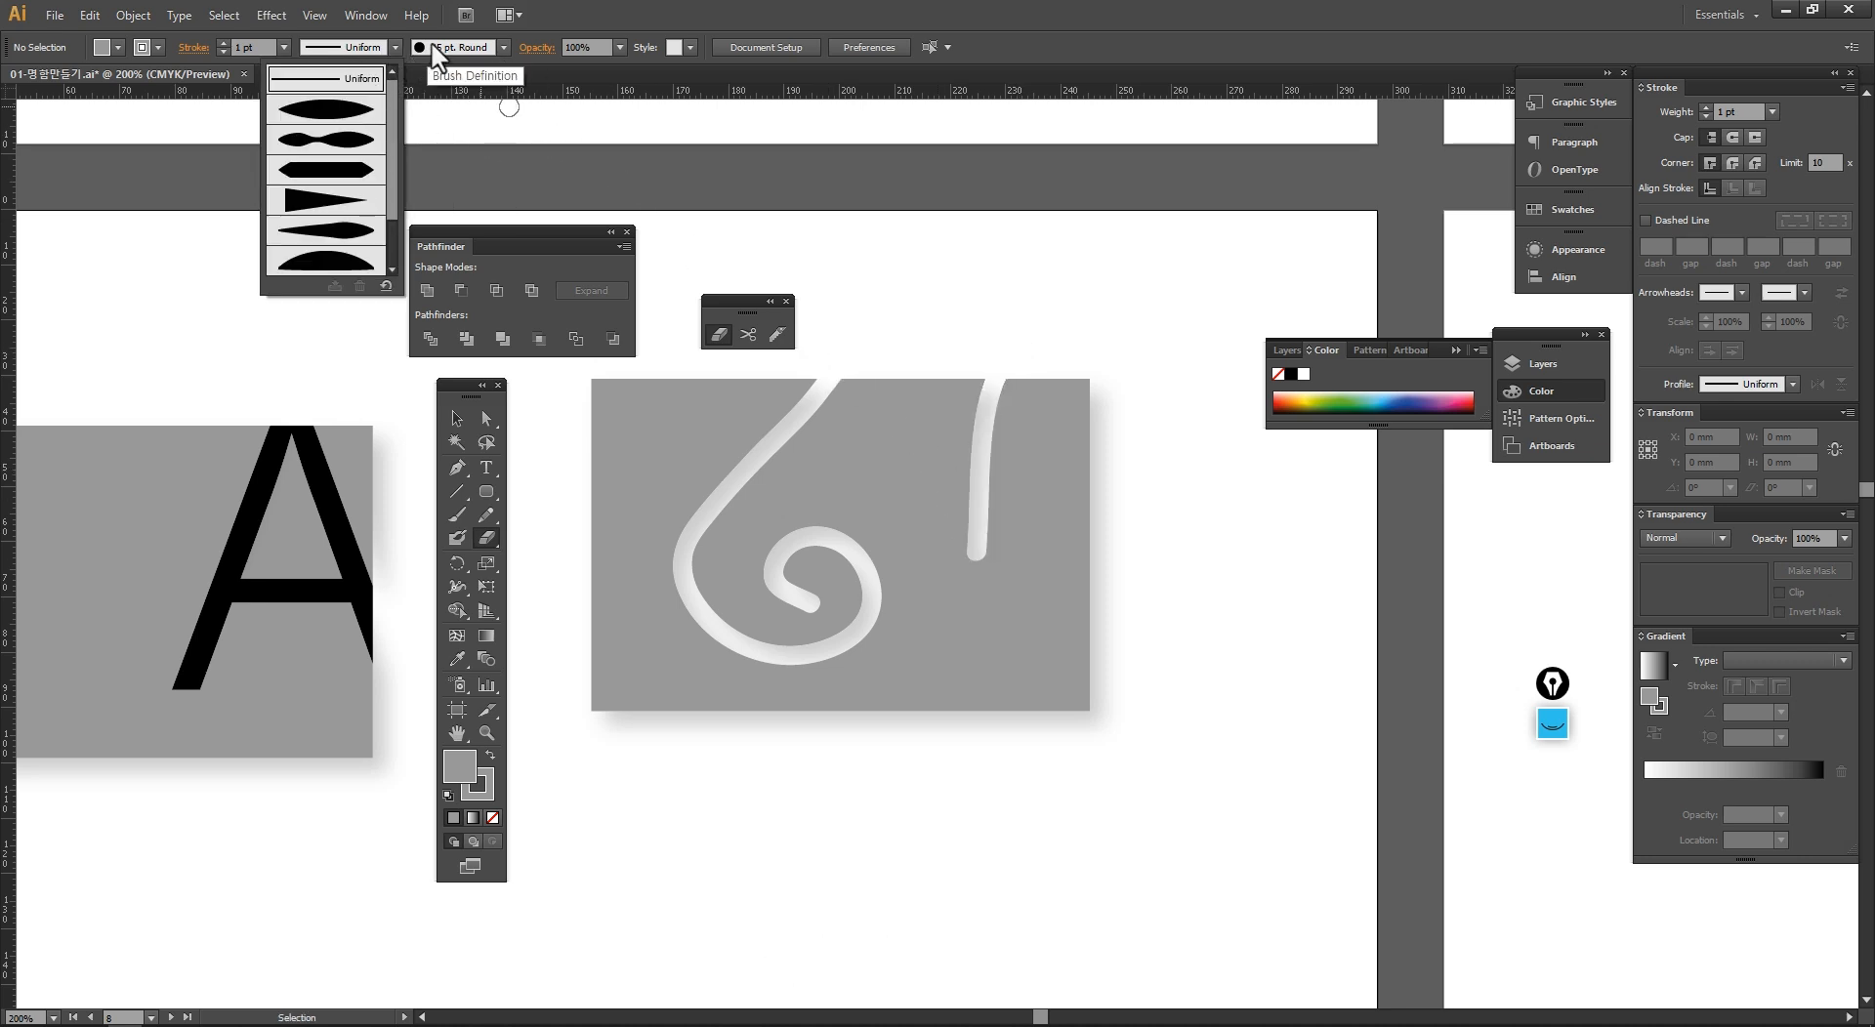
click(485, 60)
Step: Erase more freehand curving strokes across the grey card, including a looping one from its upper-left part through the bottom edge
drag(888, 388, 952, 508)
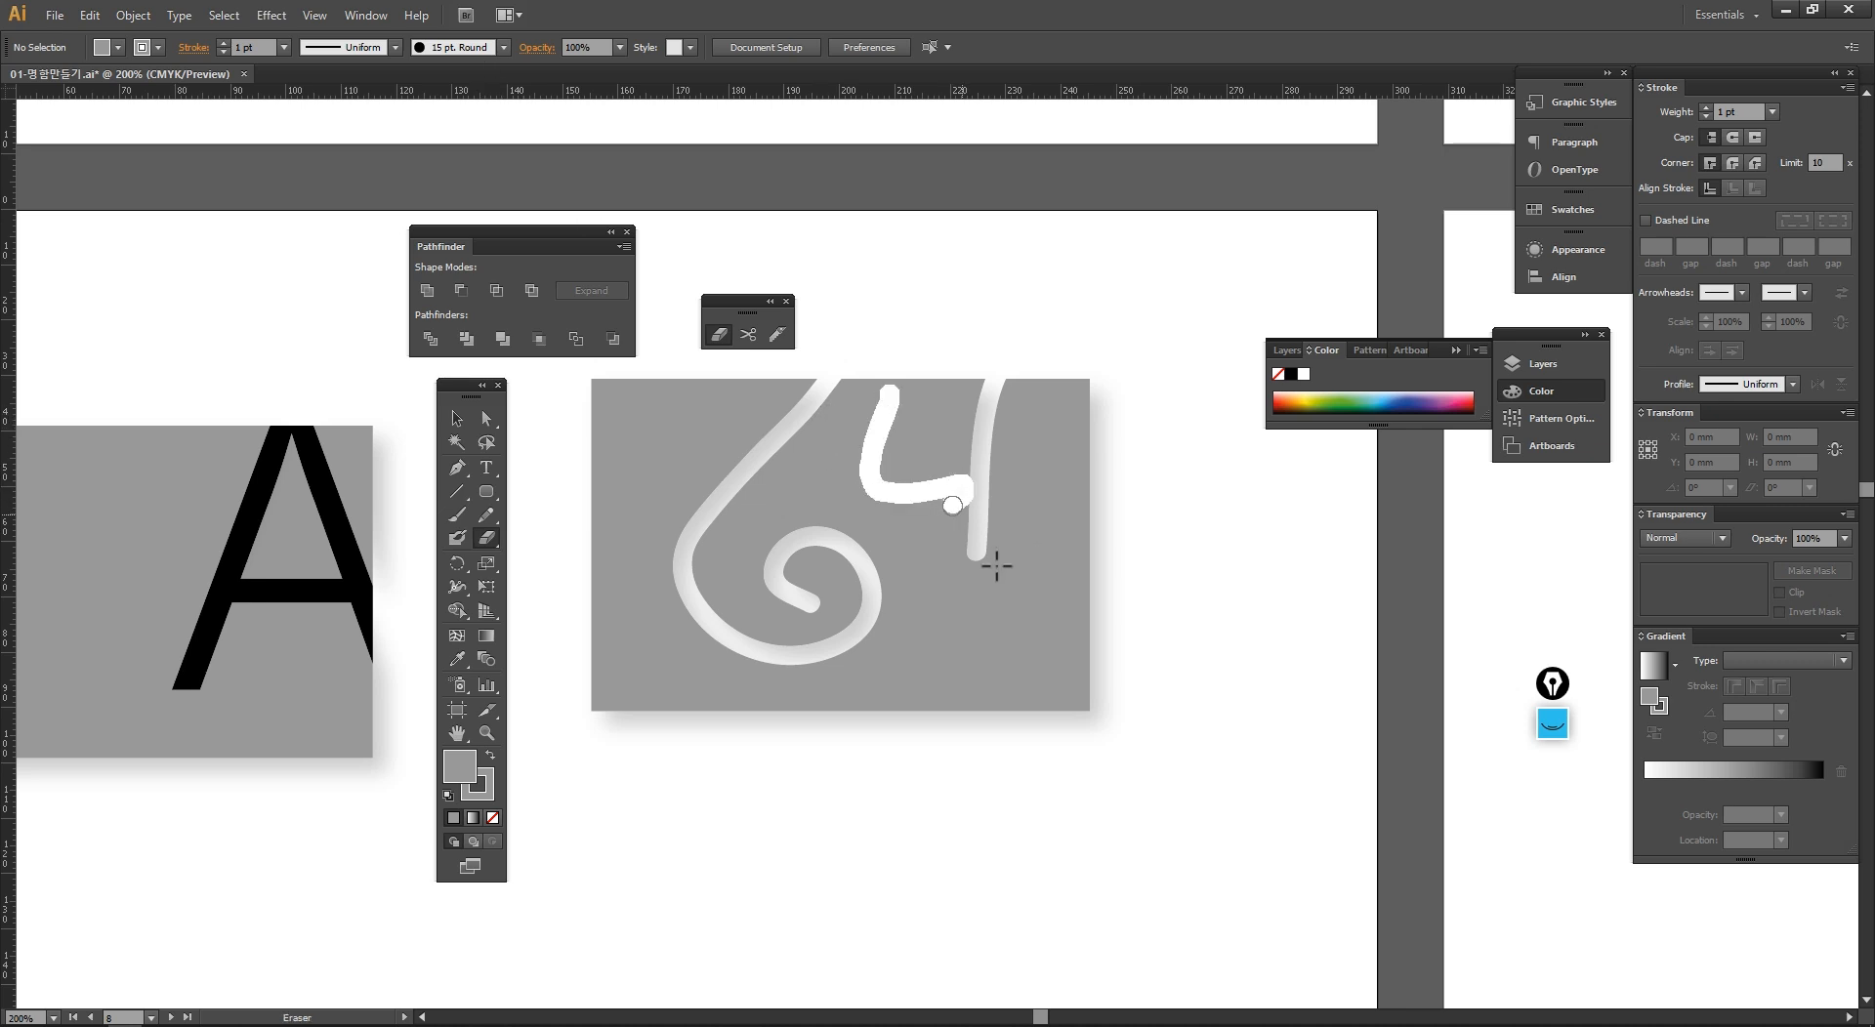
mouse_move(1033, 570)
mouse_down()
mouse_move(983, 558)
mouse_move(923, 643)
mouse_up()
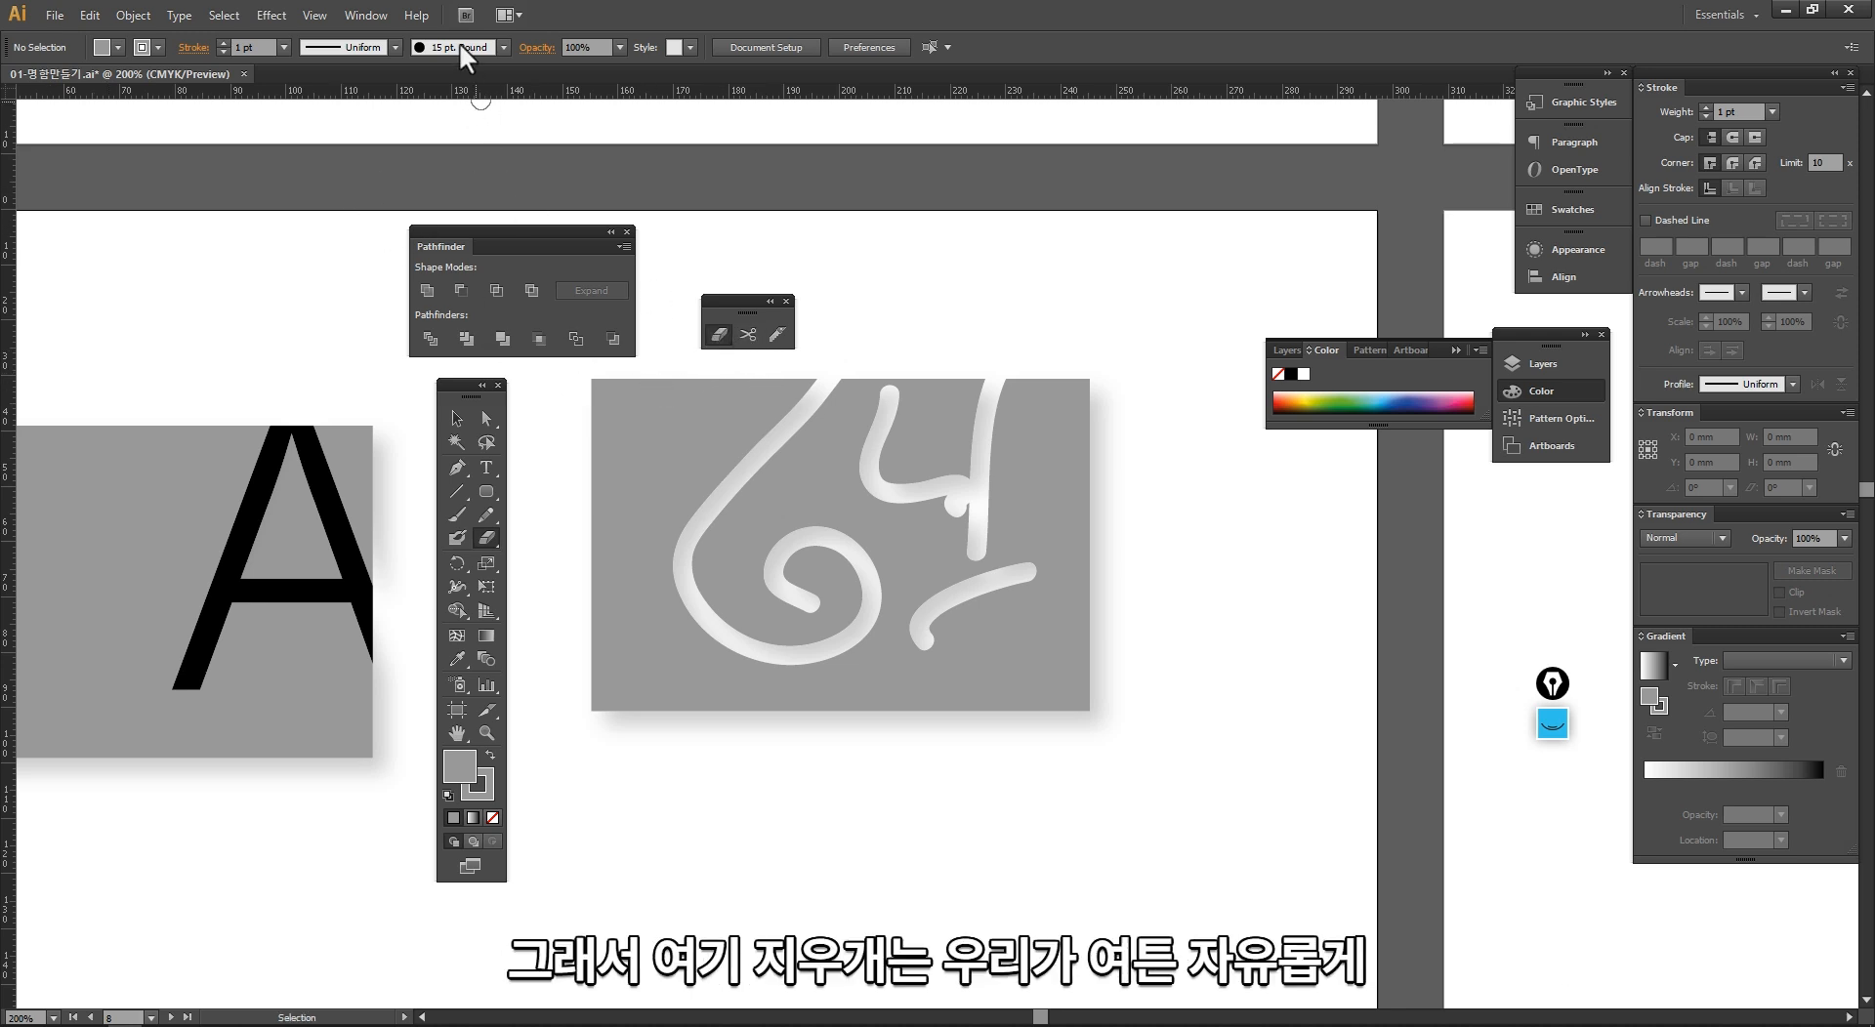
mouse_move(658, 390)
mouse_down()
mouse_move(642, 452)
mouse_move(699, 432)
mouse_up()
mouse_move(628, 540)
mouse_down()
mouse_move(628, 601)
mouse_move(678, 621)
mouse_move(793, 499)
mouse_move(852, 501)
mouse_move(882, 540)
mouse_move(788, 597)
mouse_move(761, 670)
mouse_move(839, 702)
mouse_move(883, 767)
mouse_move(830, 809)
mouse_up()
Step: Select the separate pieces of the erased card one after another to examine how it is split, and clear the selection
key(v)
click(710, 710)
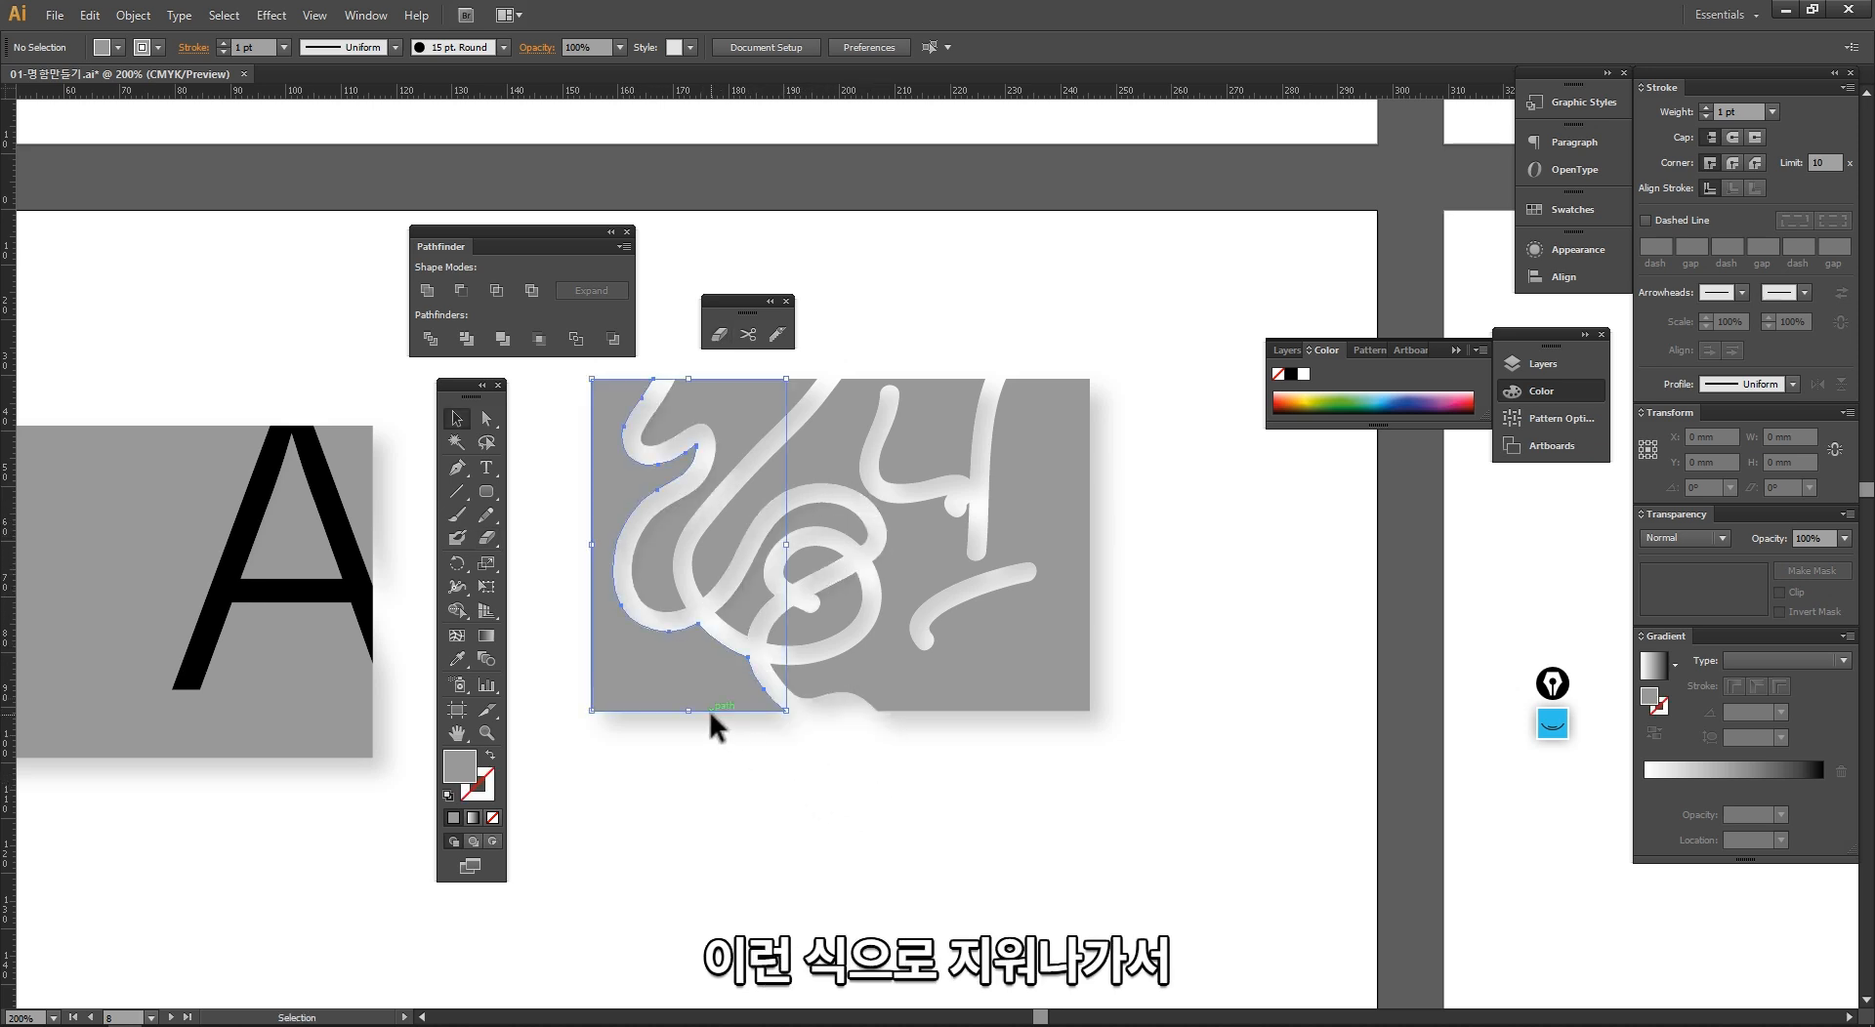
click(740, 630)
click(717, 564)
click(648, 549)
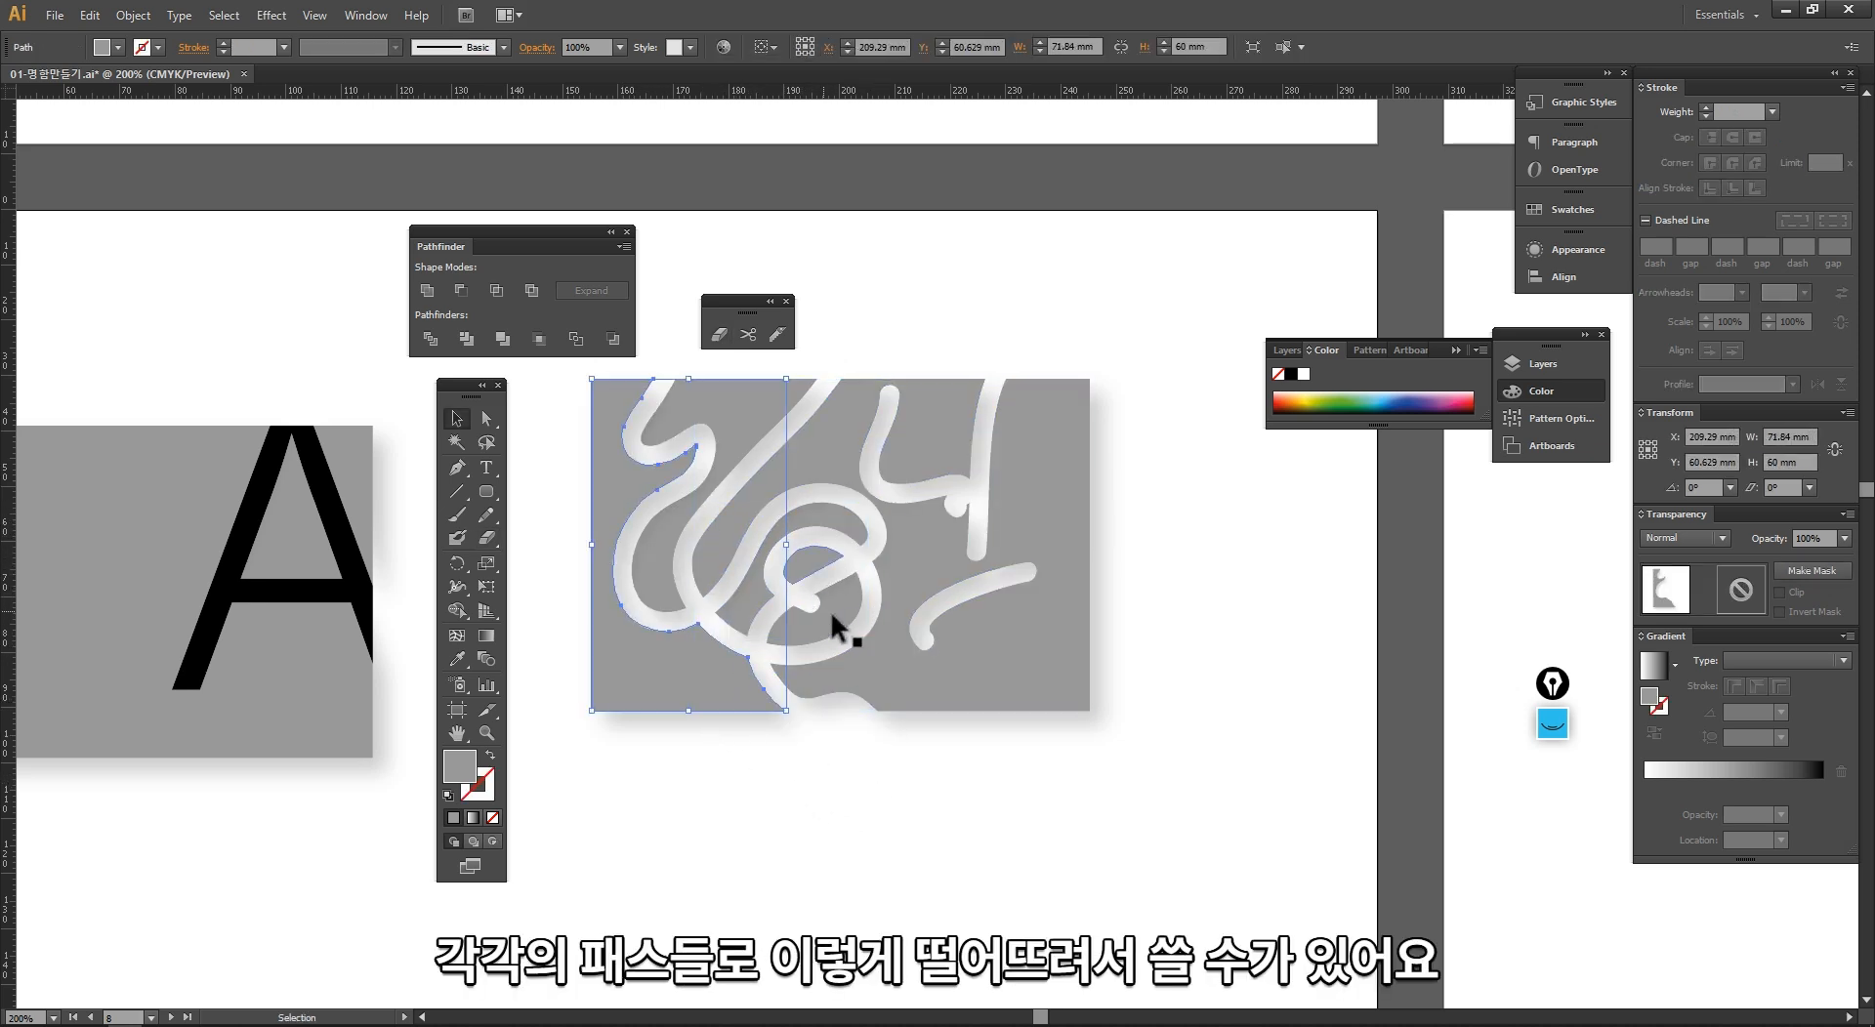
click(832, 616)
click(807, 556)
click(926, 563)
click(918, 760)
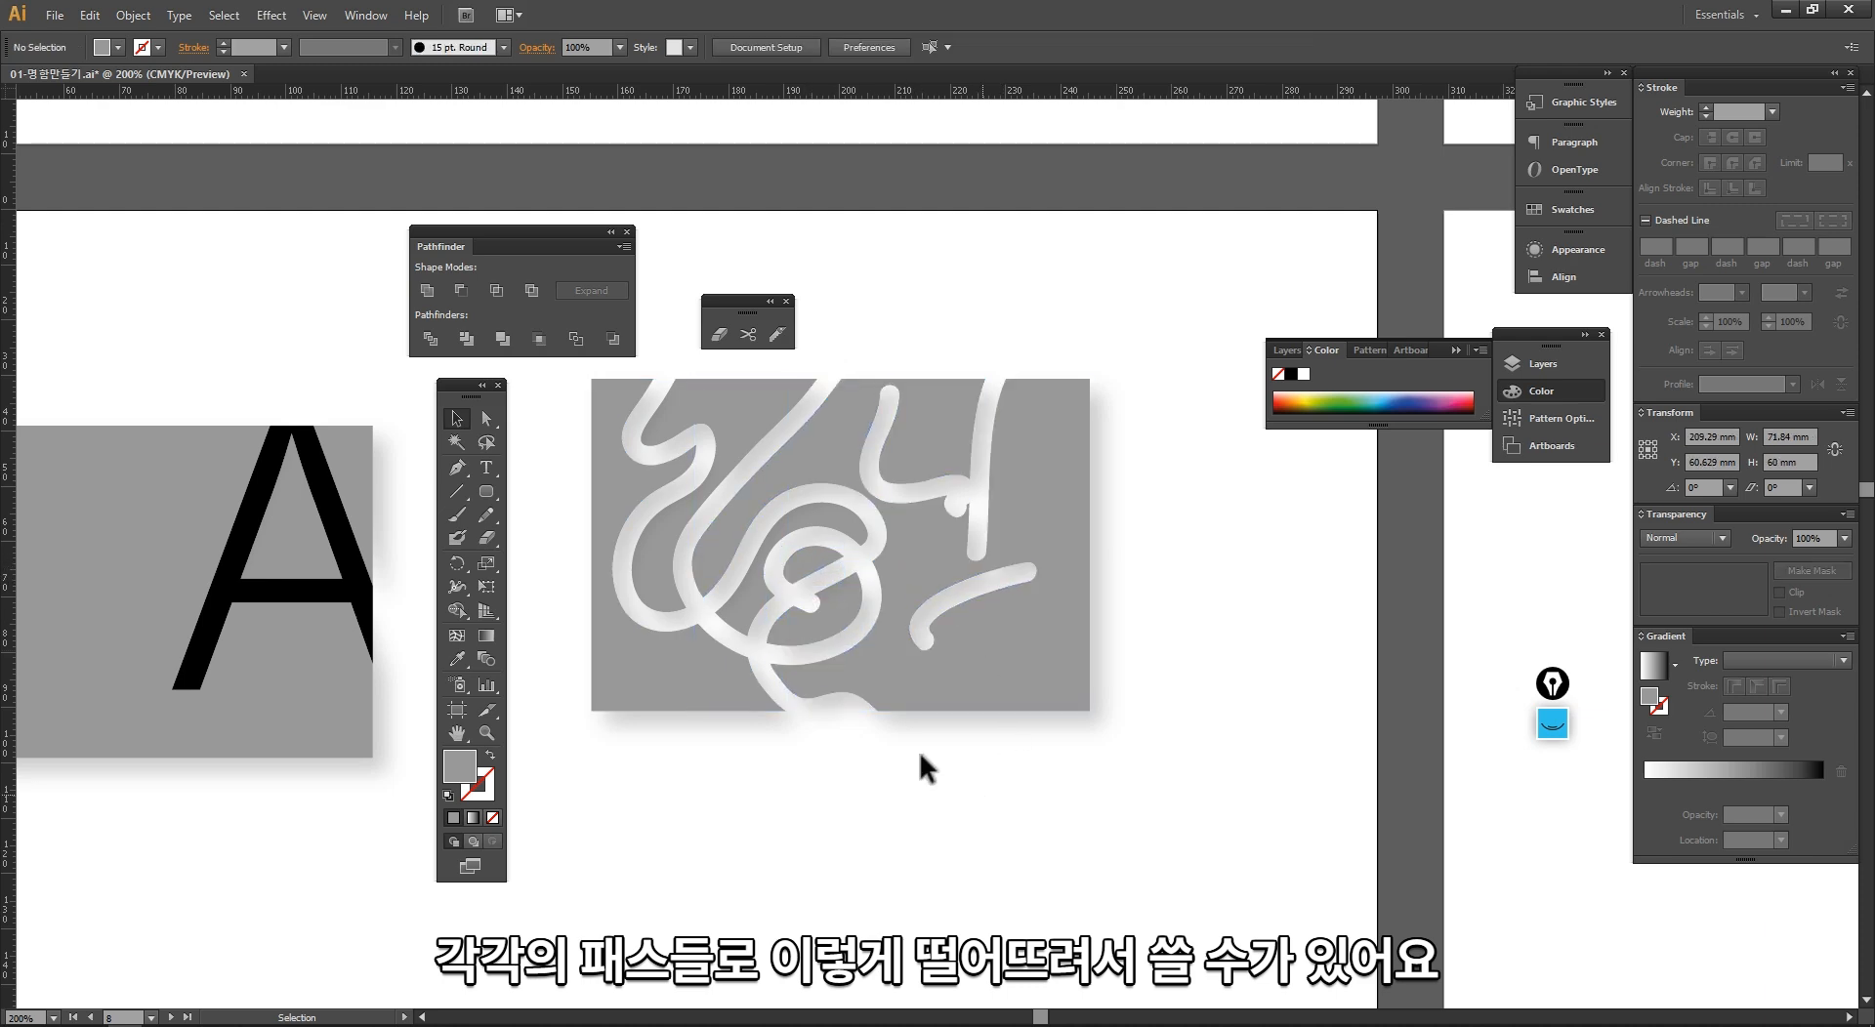
Step: Copy a plain grey card from the artboard above to the space directly below the erased card
ctrl+alt+click(724, 561)
drag(712, 583, 667, 618)
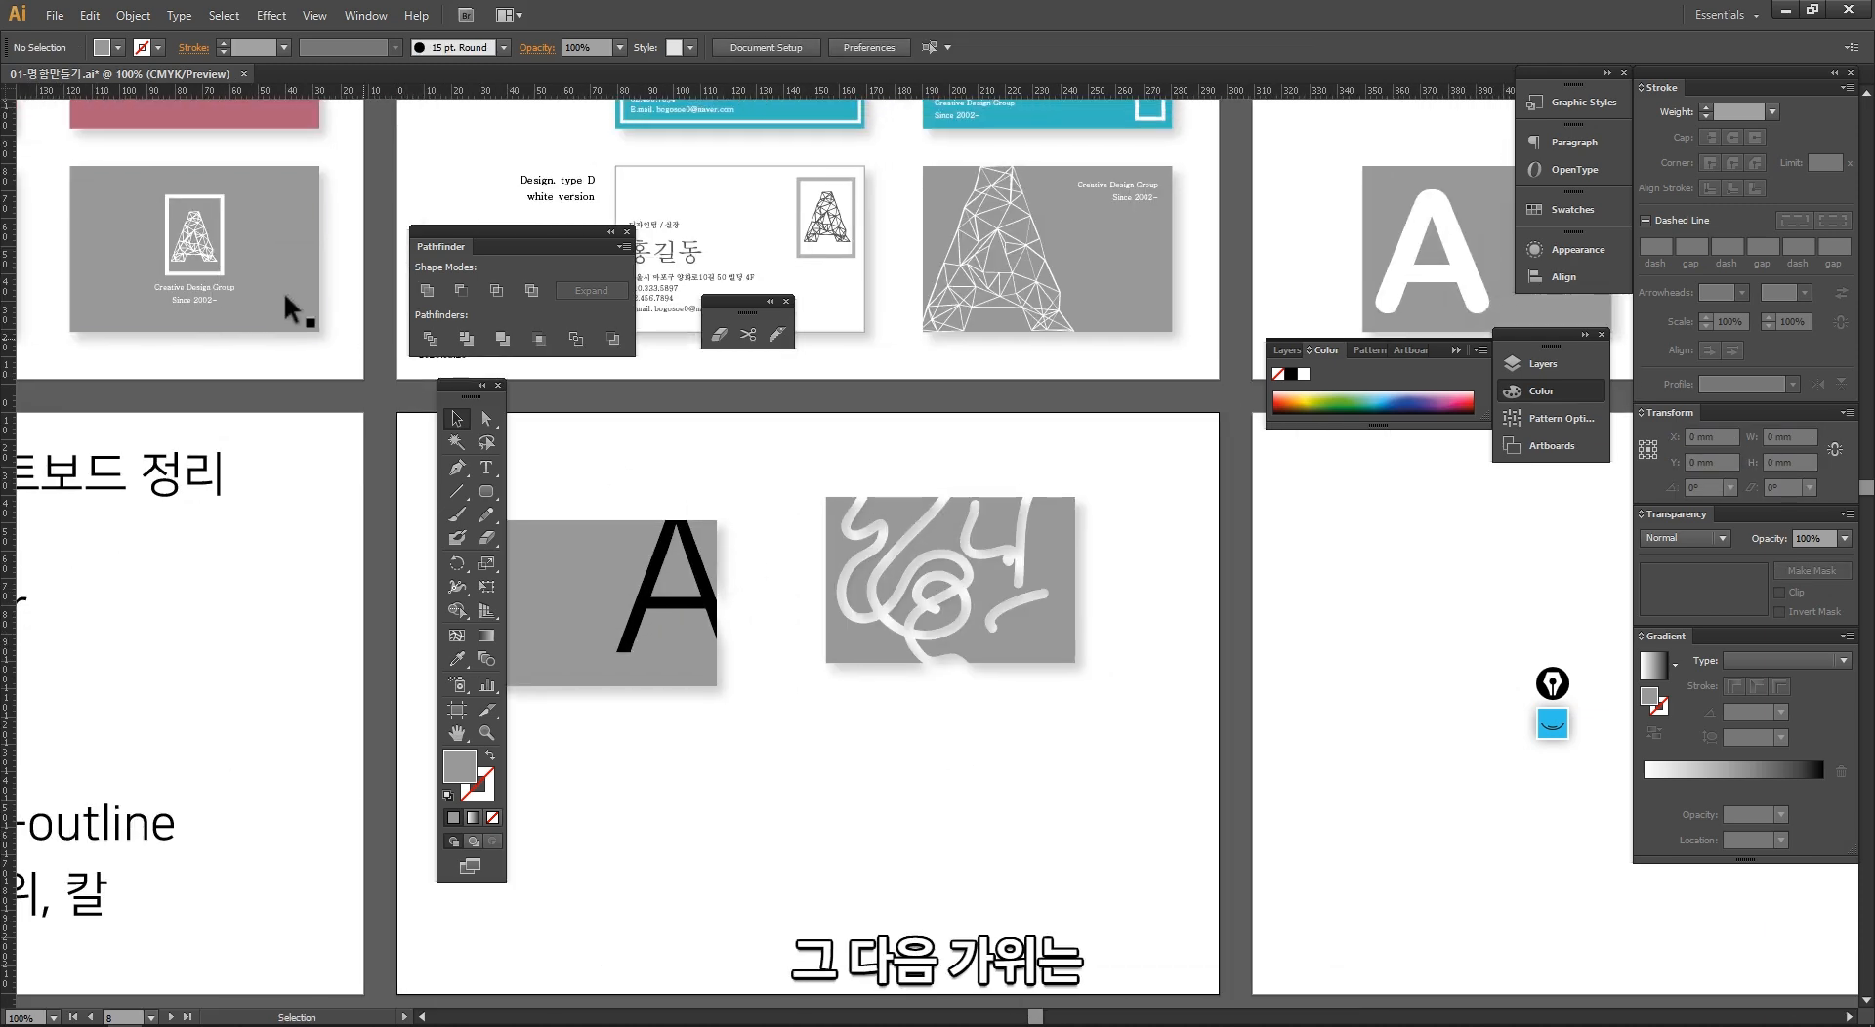
drag(269, 248, 1016, 770)
click(1123, 830)
drag(695, 522, 1154, 925)
drag(893, 676, 823, 631)
Step: Try to cut the plain card's fill with the Scissors tool, and dismiss the alert
key(c)
click(707, 720)
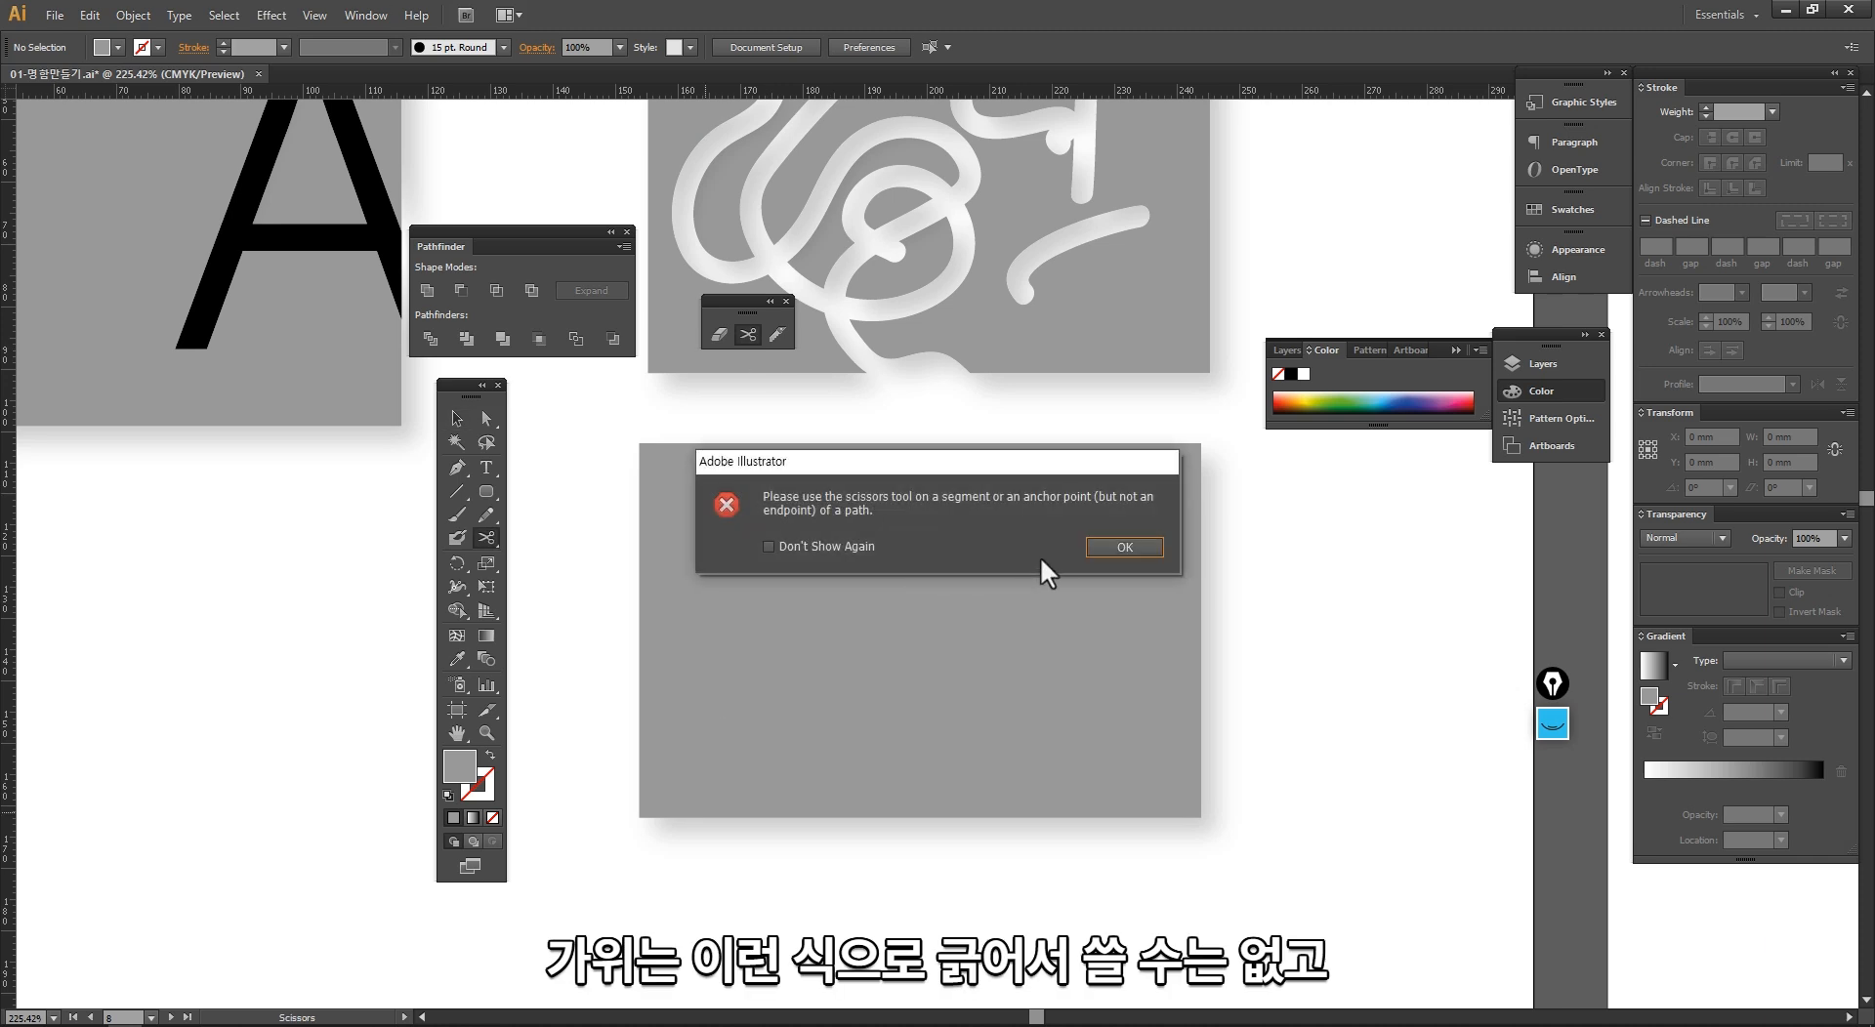
click(1123, 547)
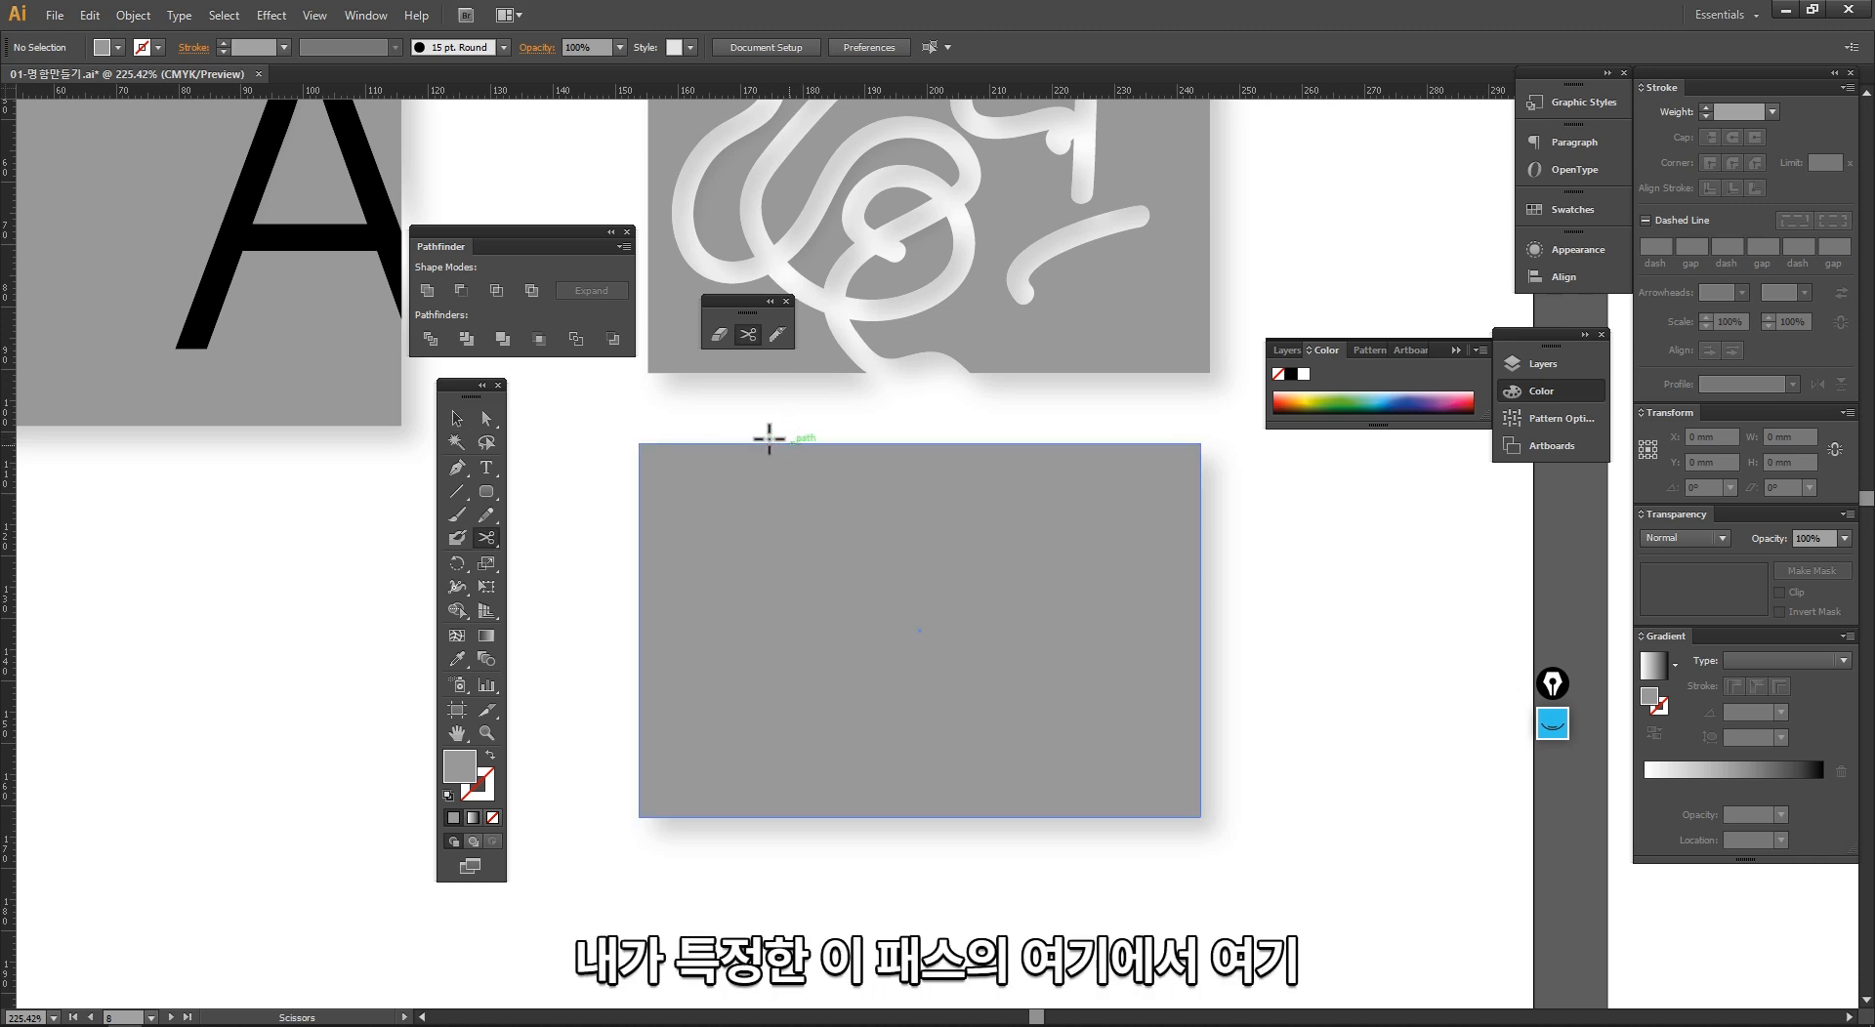
Step: Cut the plain card's outline with the Scissors at points on its top, left and bottom edges, and once more farther along the top edge
click(839, 446)
click(639, 732)
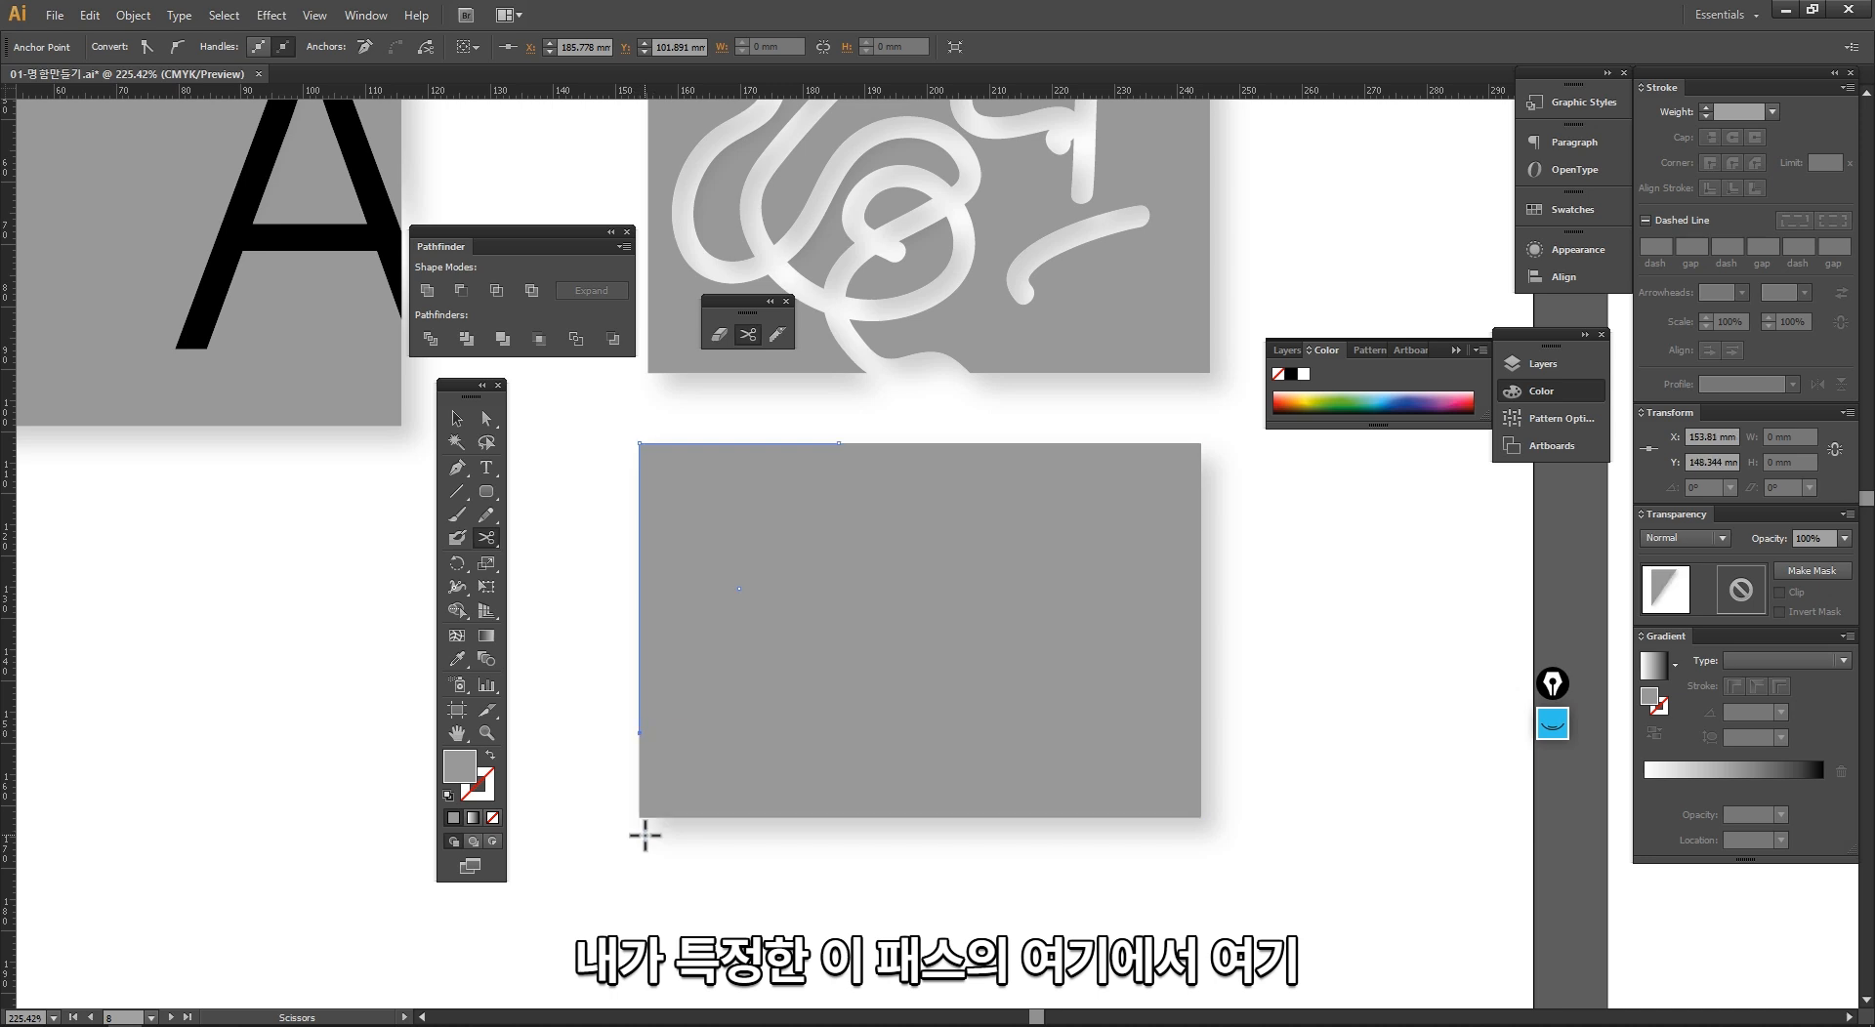
click(791, 816)
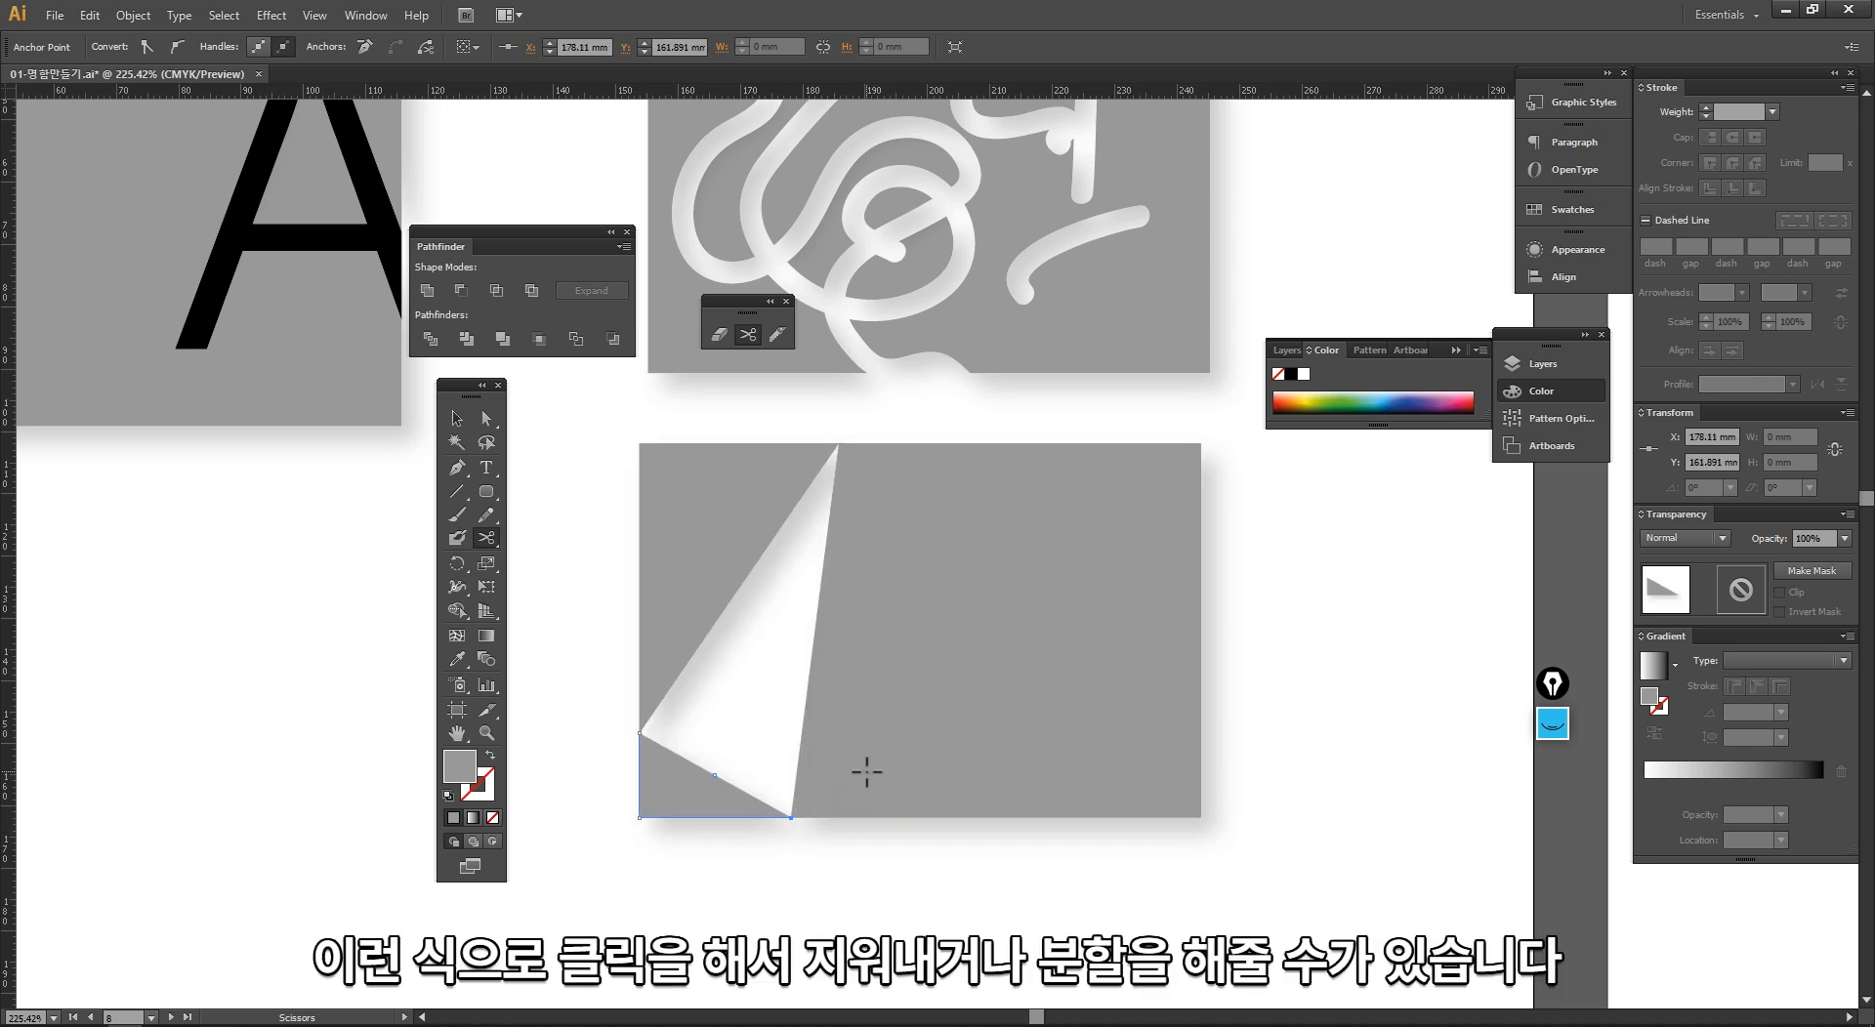
key(v)
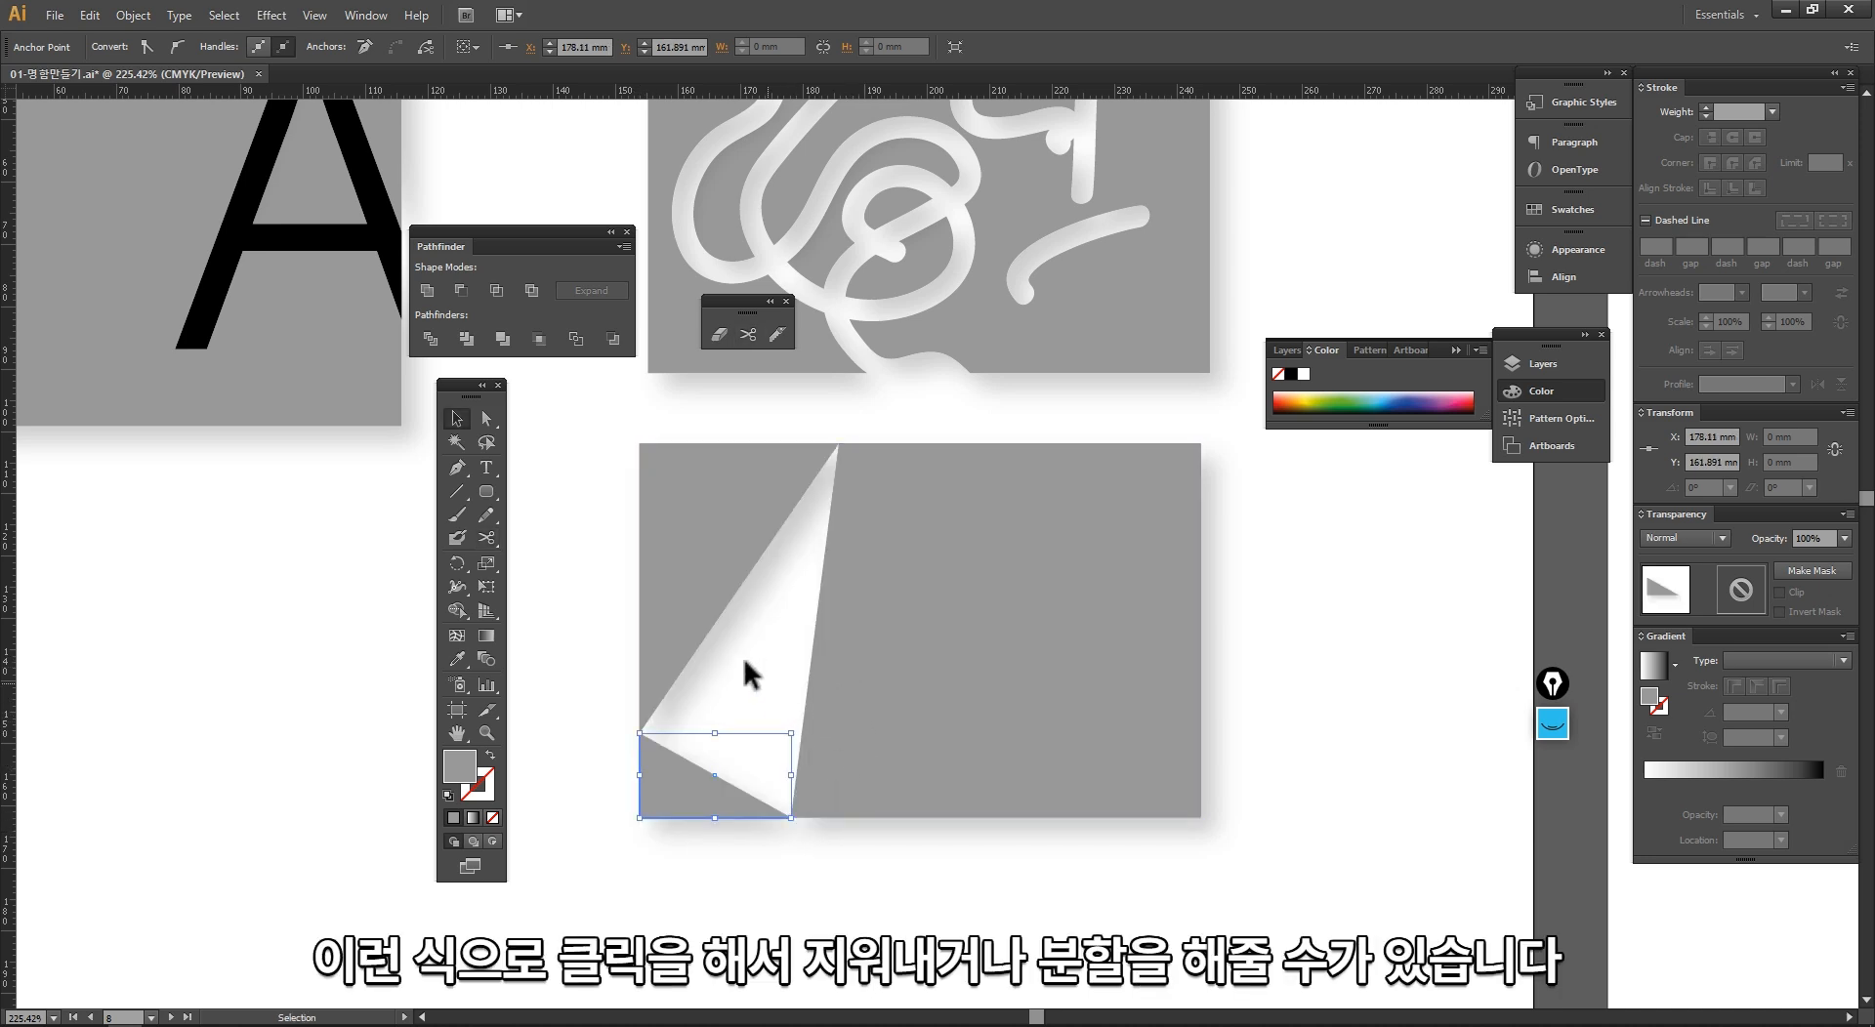
click(717, 625)
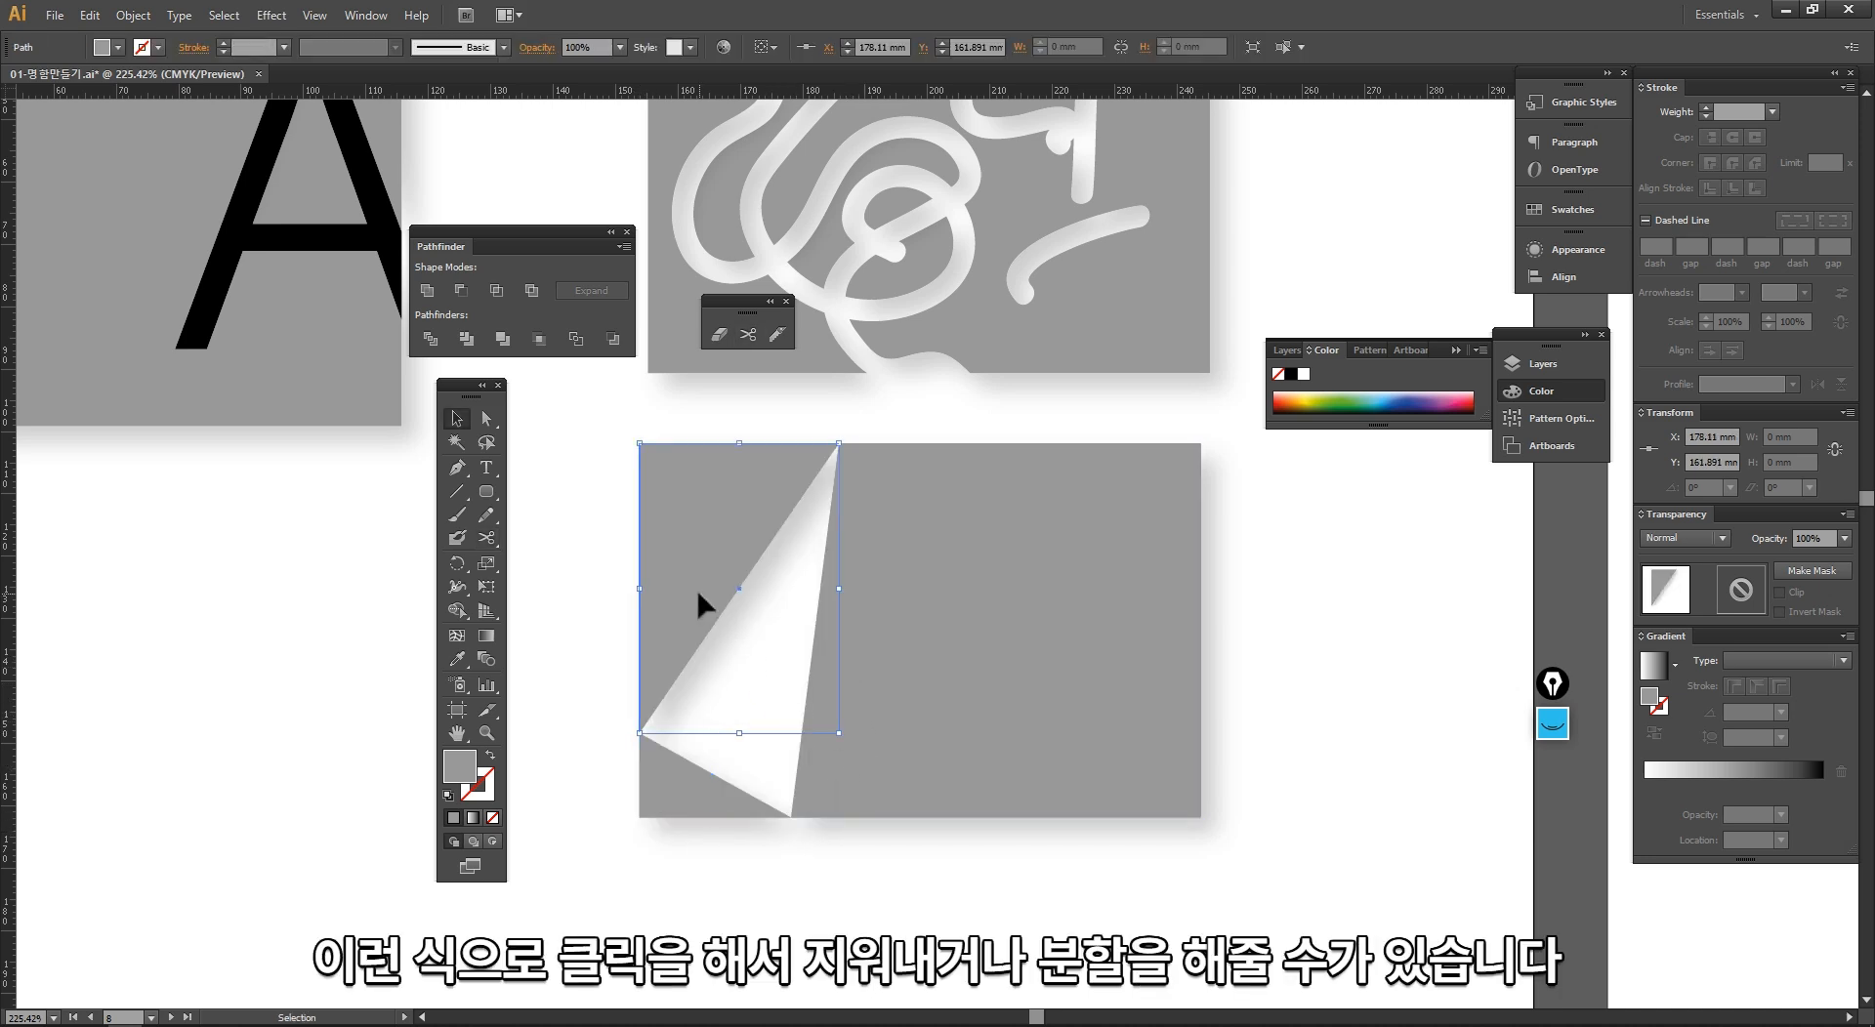
click(748, 334)
click(998, 444)
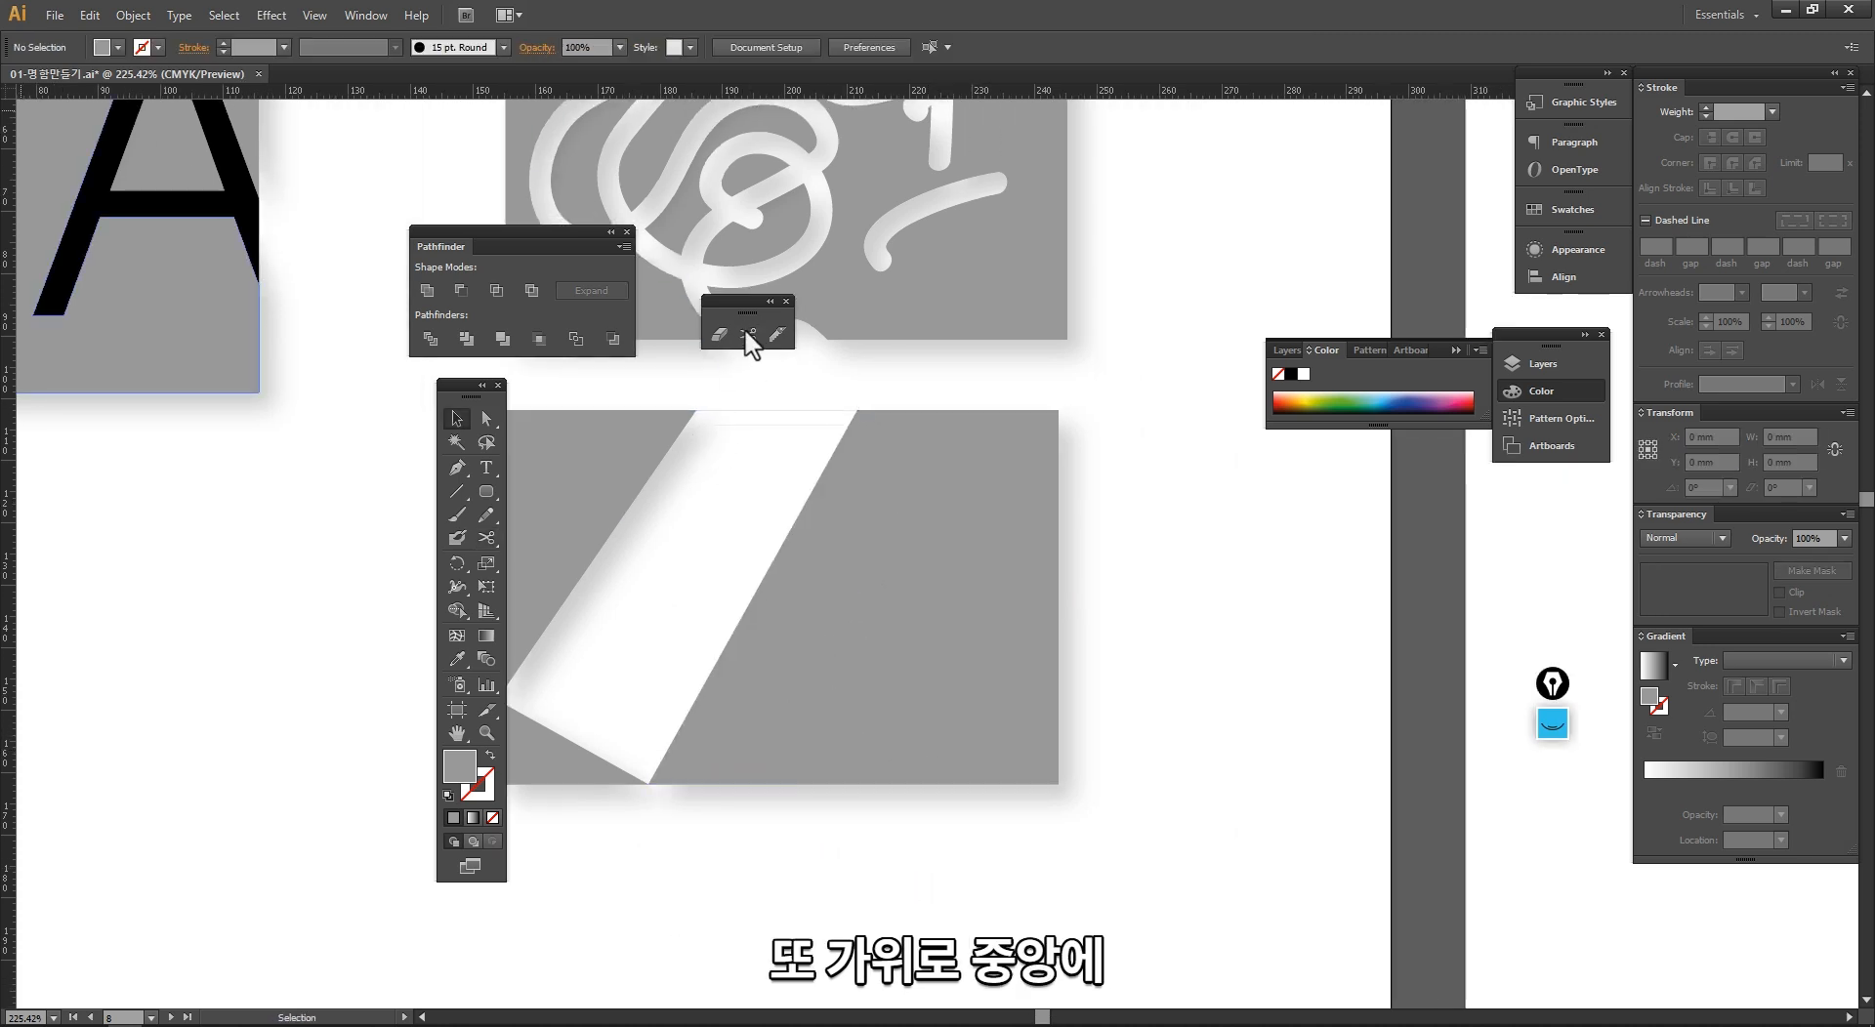
Step: Try the Scissors again inside the filled area of the largest remaining piece, dismissing each alert
click(906, 771)
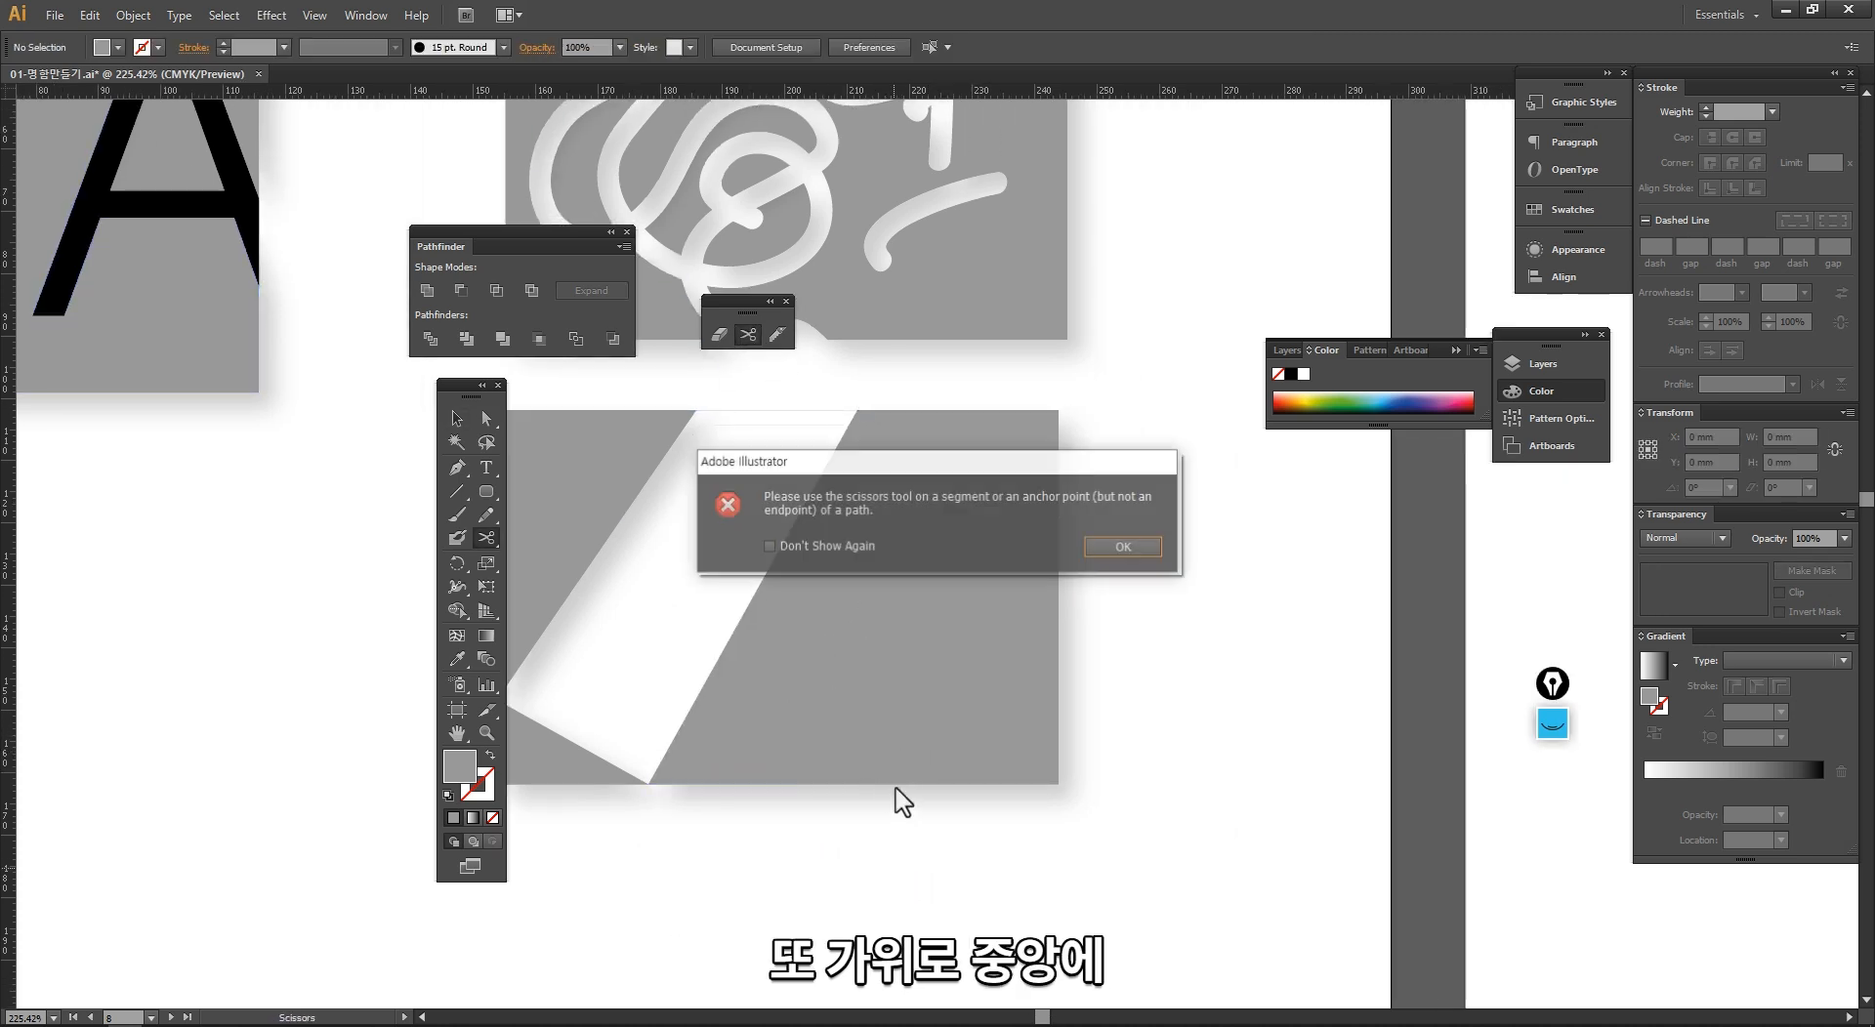
click(1099, 546)
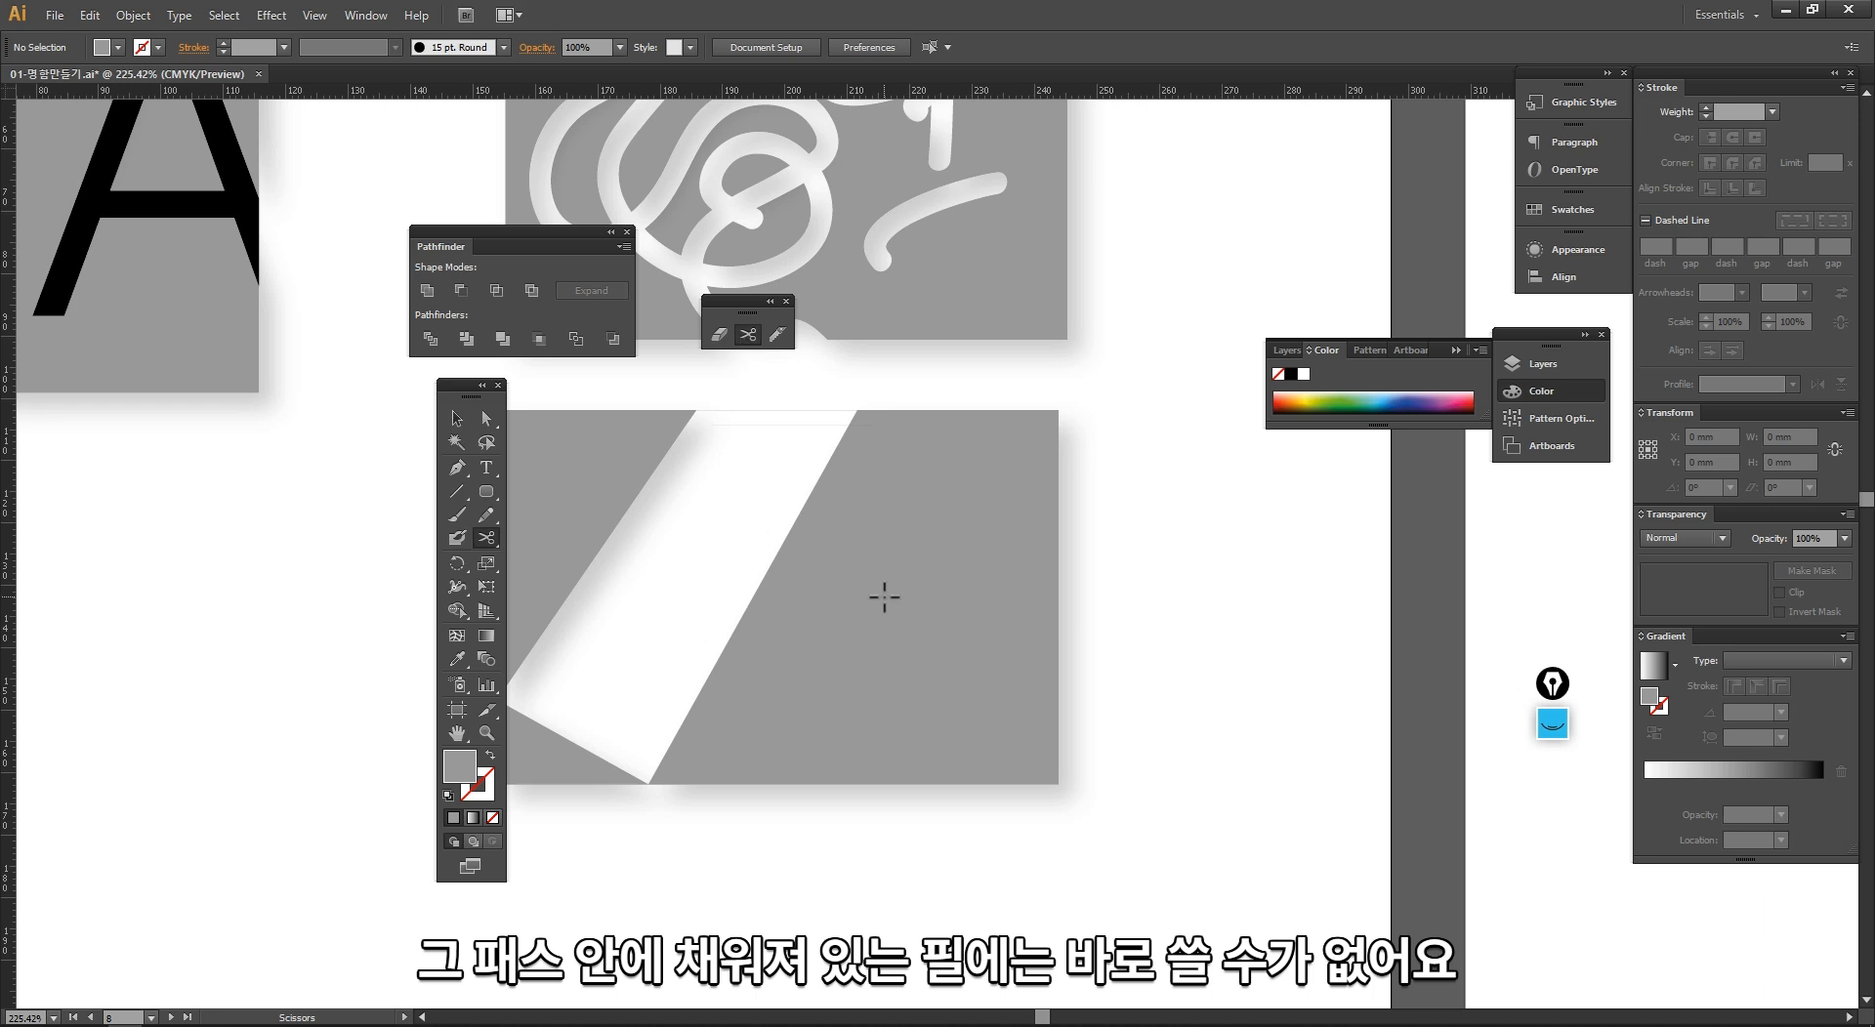
click(874, 717)
key(Return)
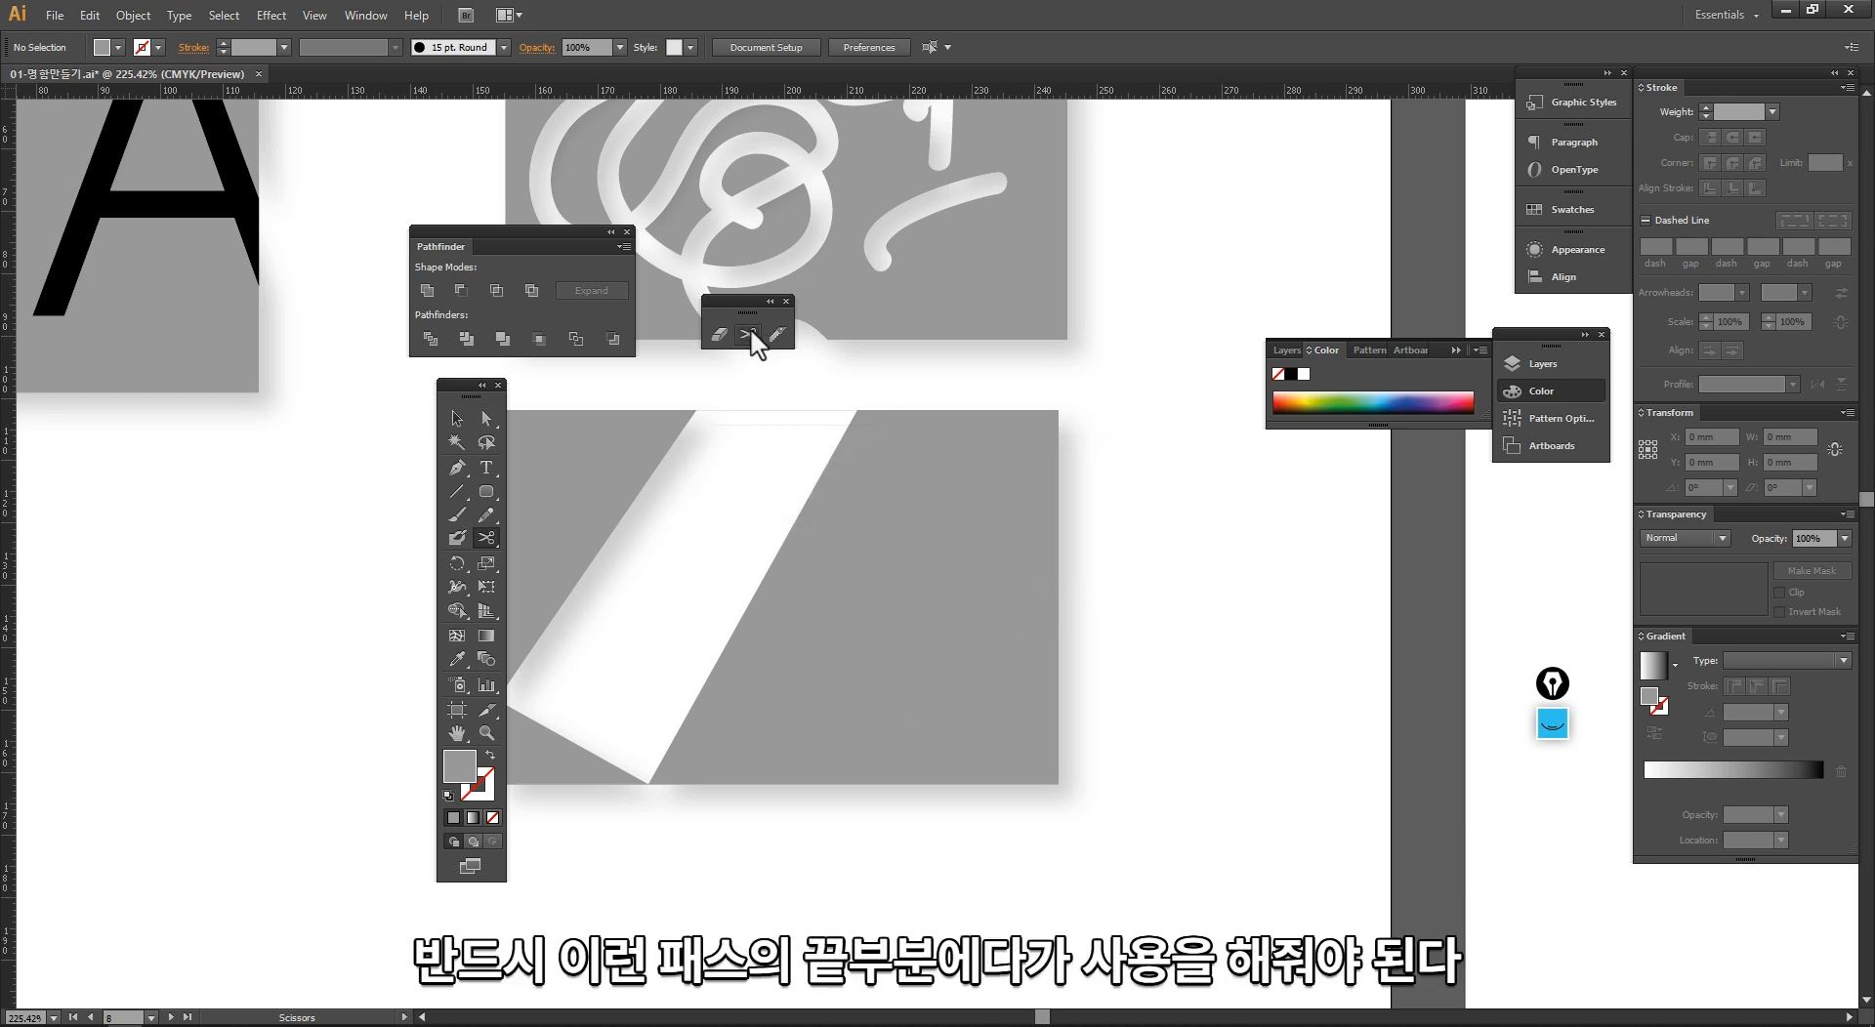
Step: Cut the remaining outline with the Scissors at two bottom-edge points, one right-edge point and one top-edge point, and select all pieces for inspection
click(805, 785)
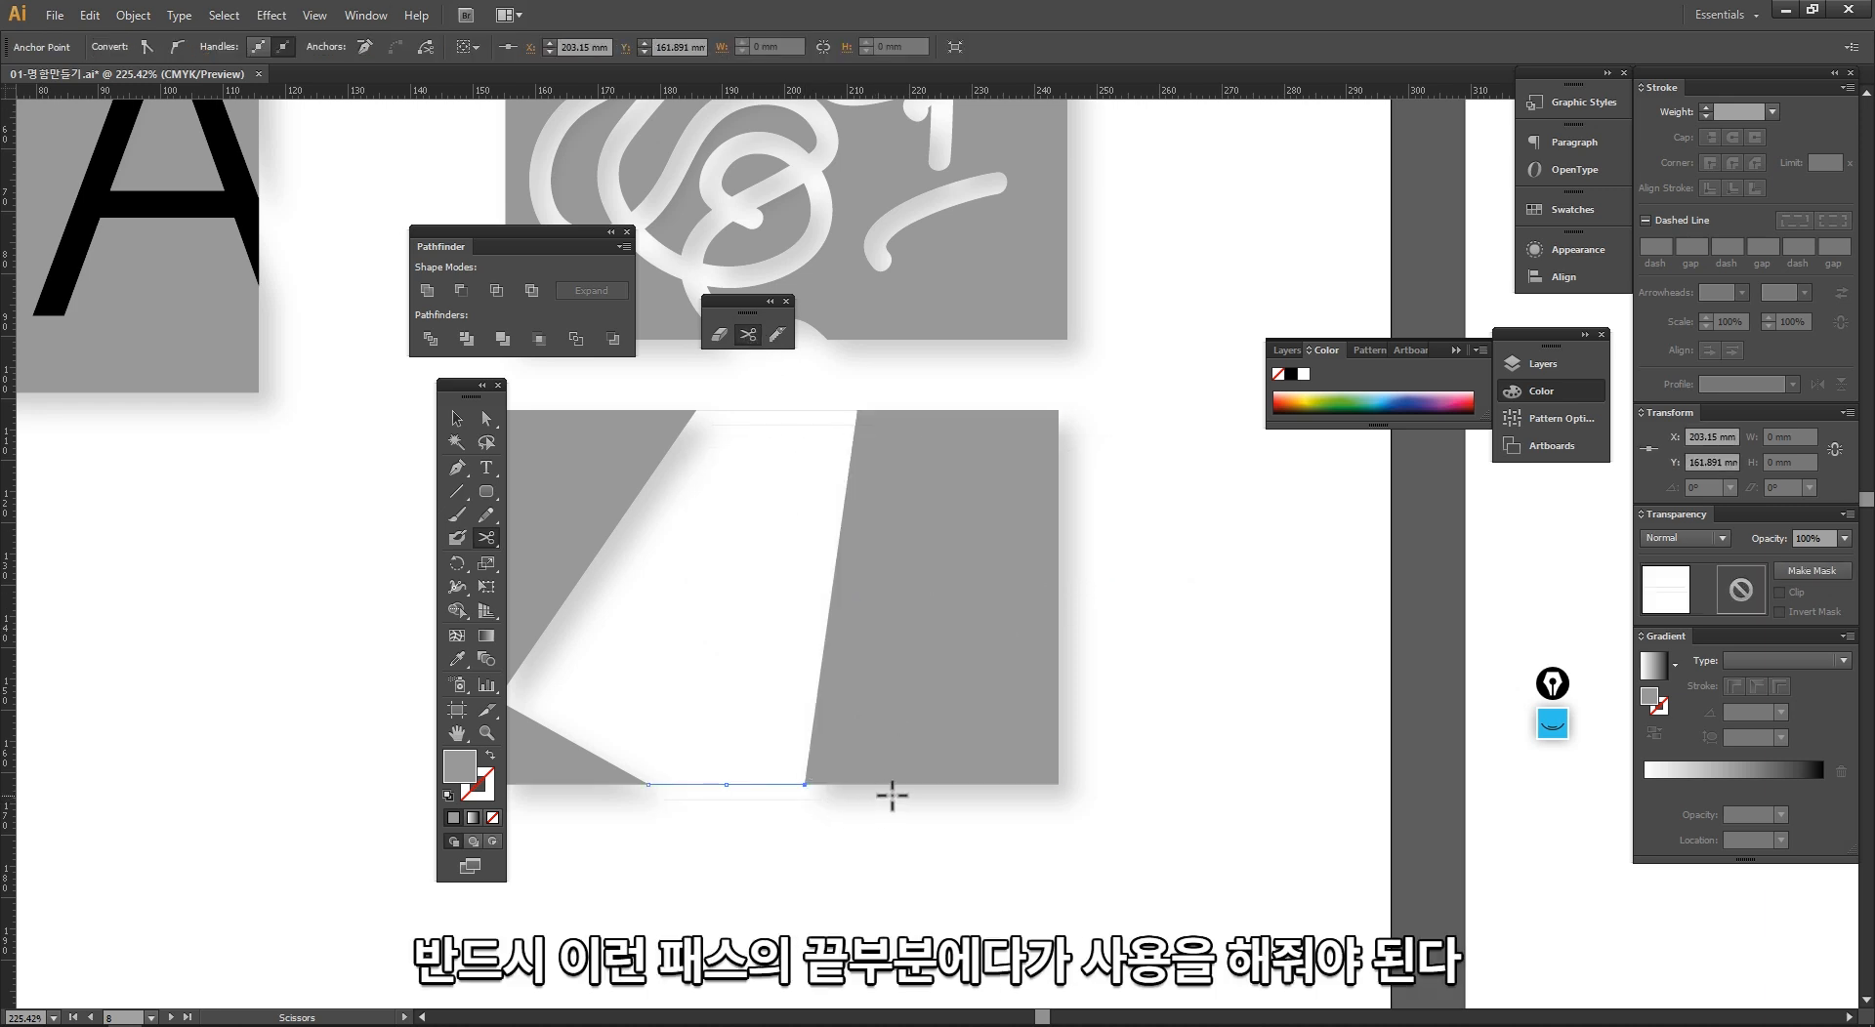
click(953, 784)
click(1057, 659)
click(998, 409)
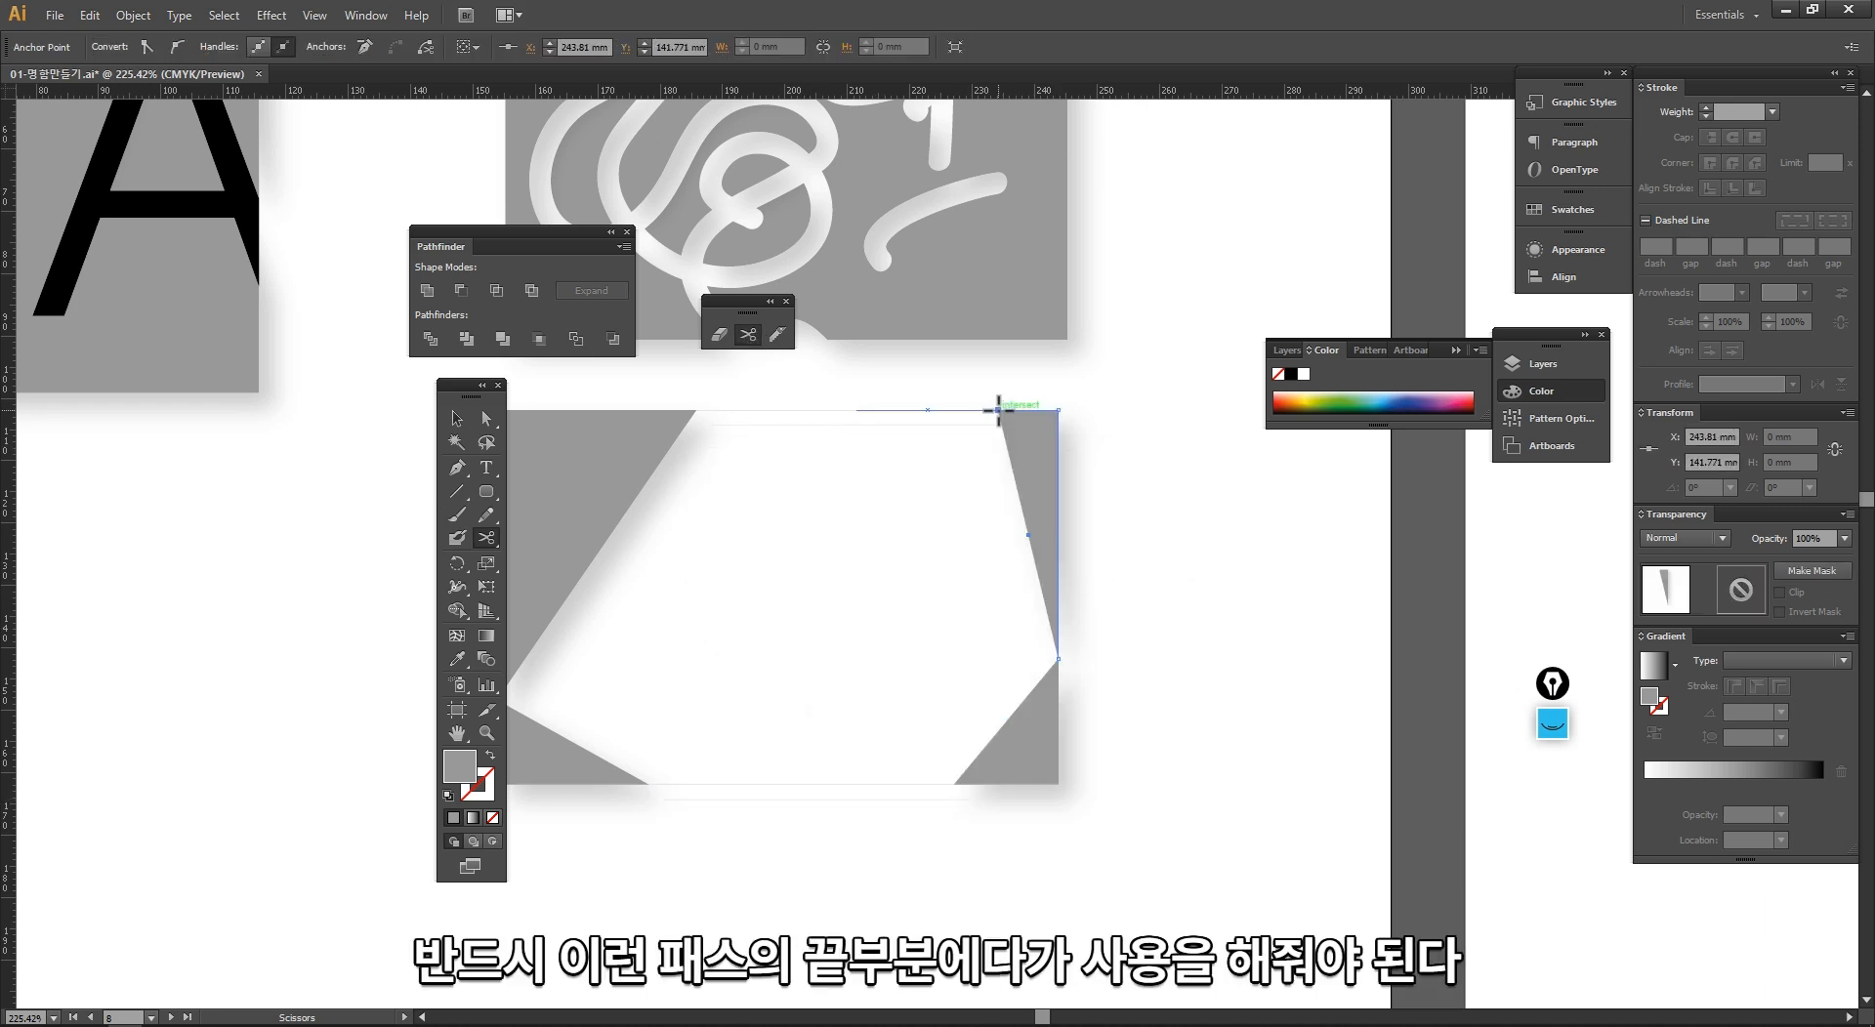
key(v)
drag(1115, 869, 408, 391)
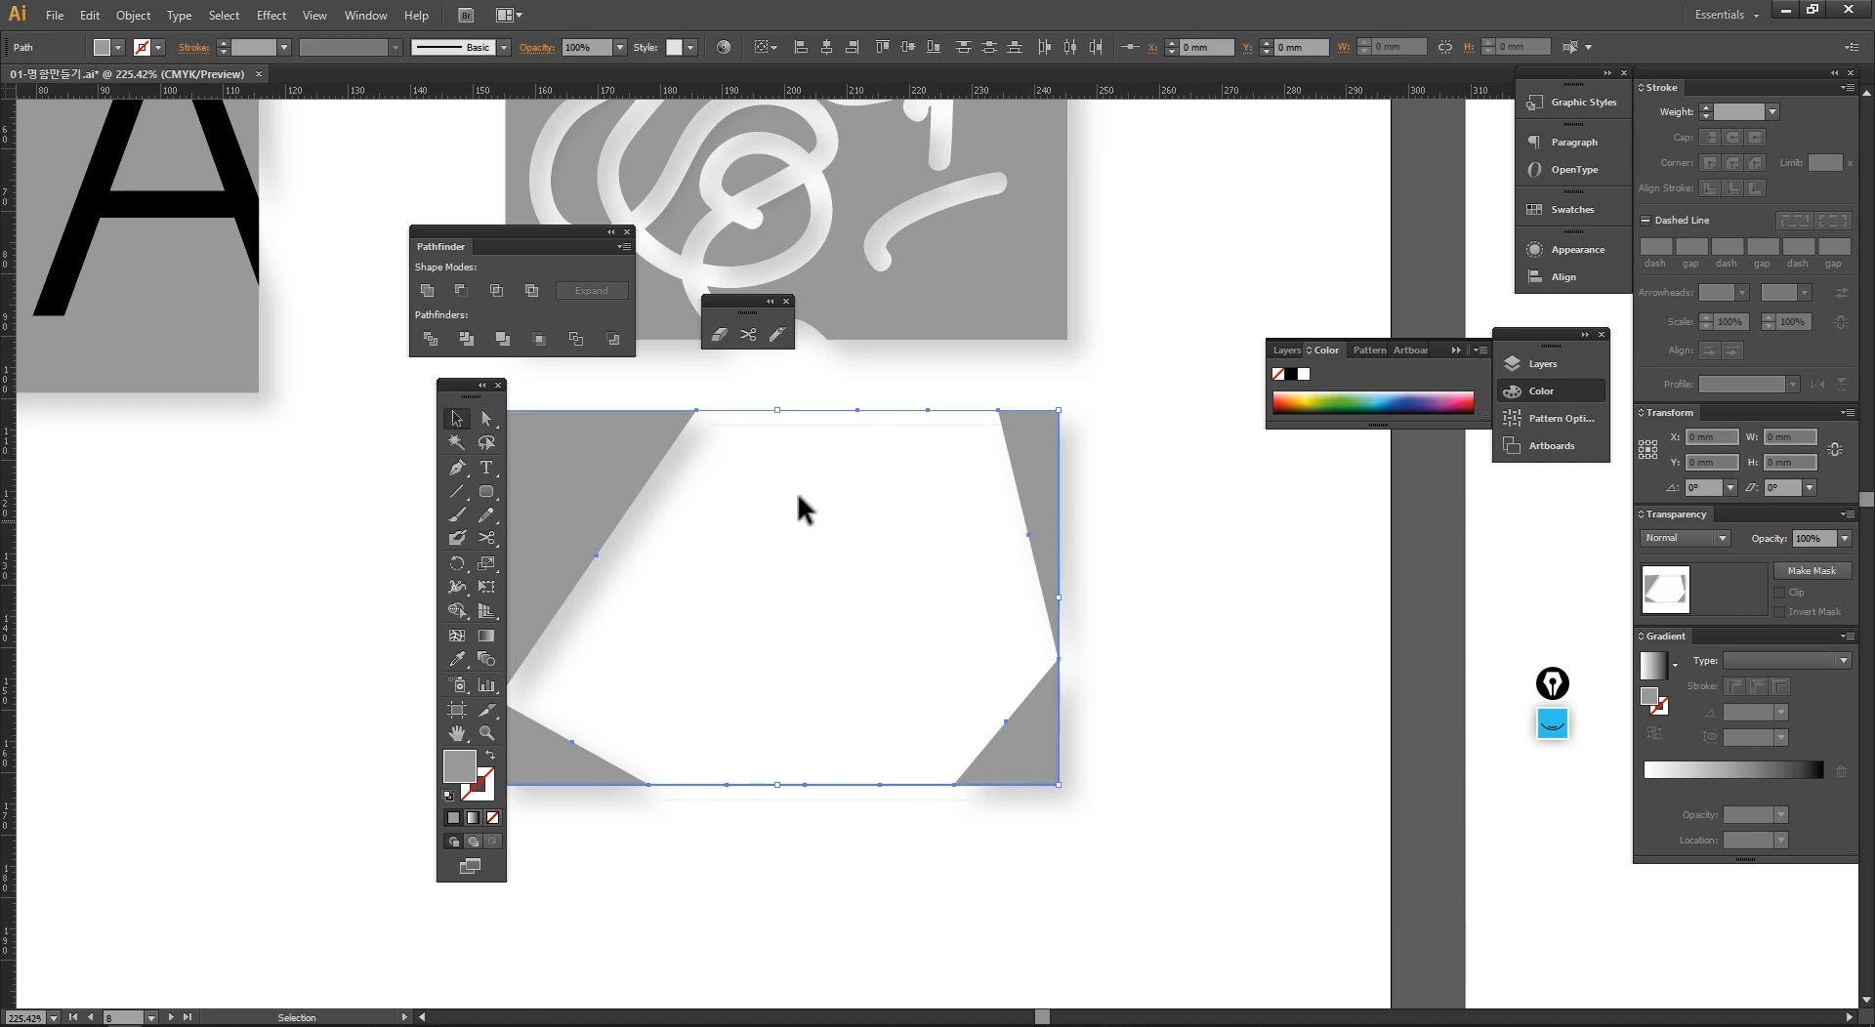
click(770, 601)
Step: Place another plain grey 90 by 60 mm card below the lettered card
key(space)
ctrl+alt+click(868, 608)
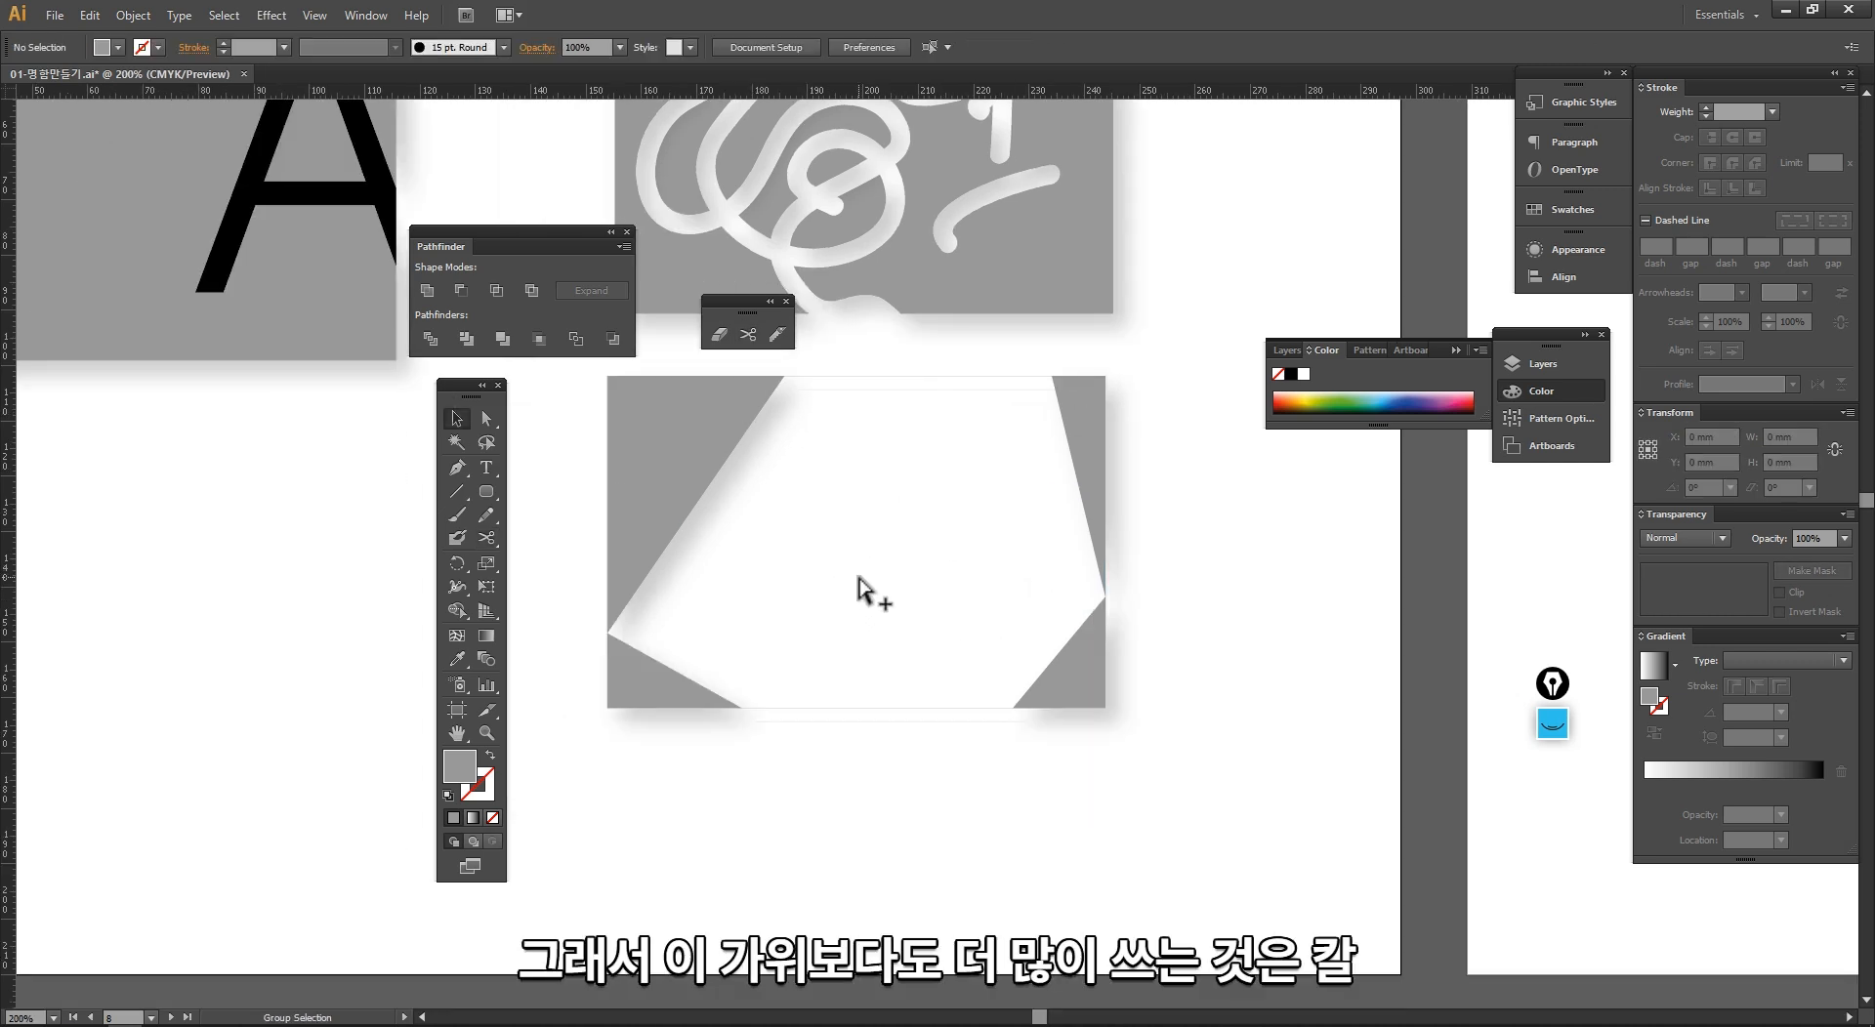
ctrl+alt+click(843, 549)
drag(683, 469, 779, 560)
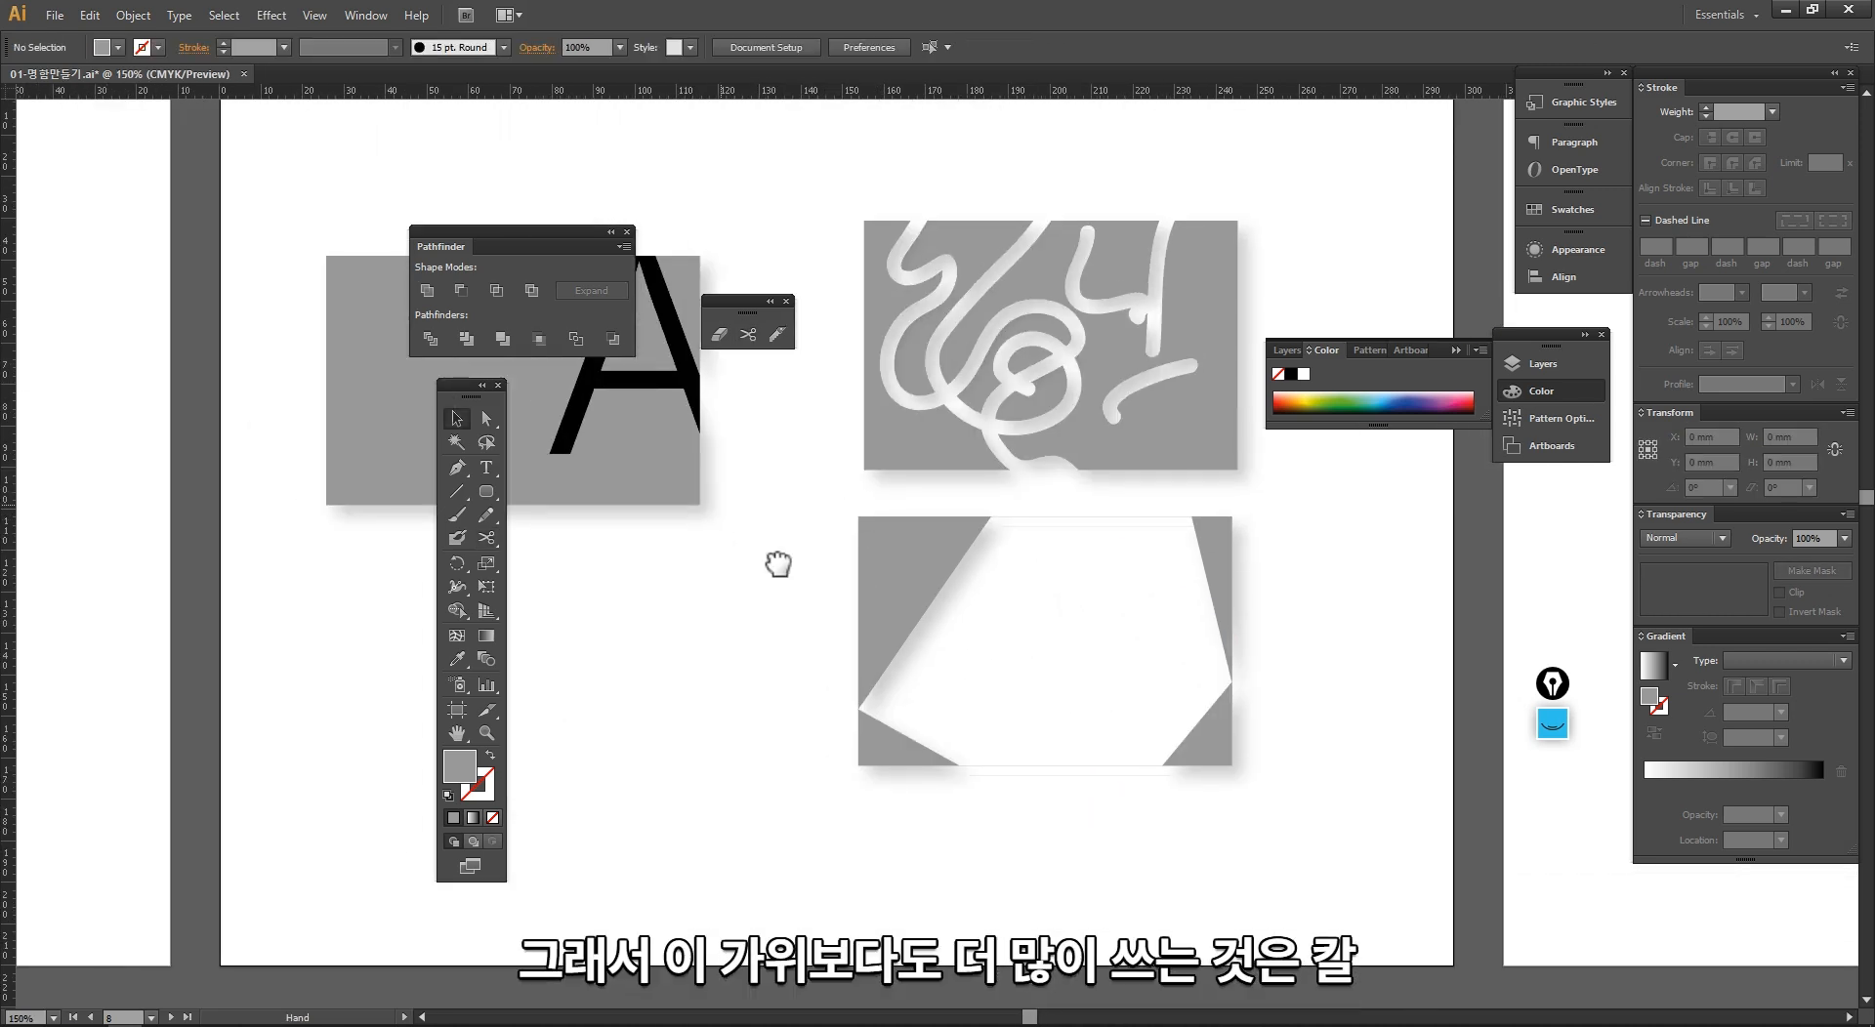
drag(571, 403, 936, 833)
mouse_move(990, 896)
mouse_down()
mouse_move(852, 543)
mouse_move(724, 736)
mouse_up()
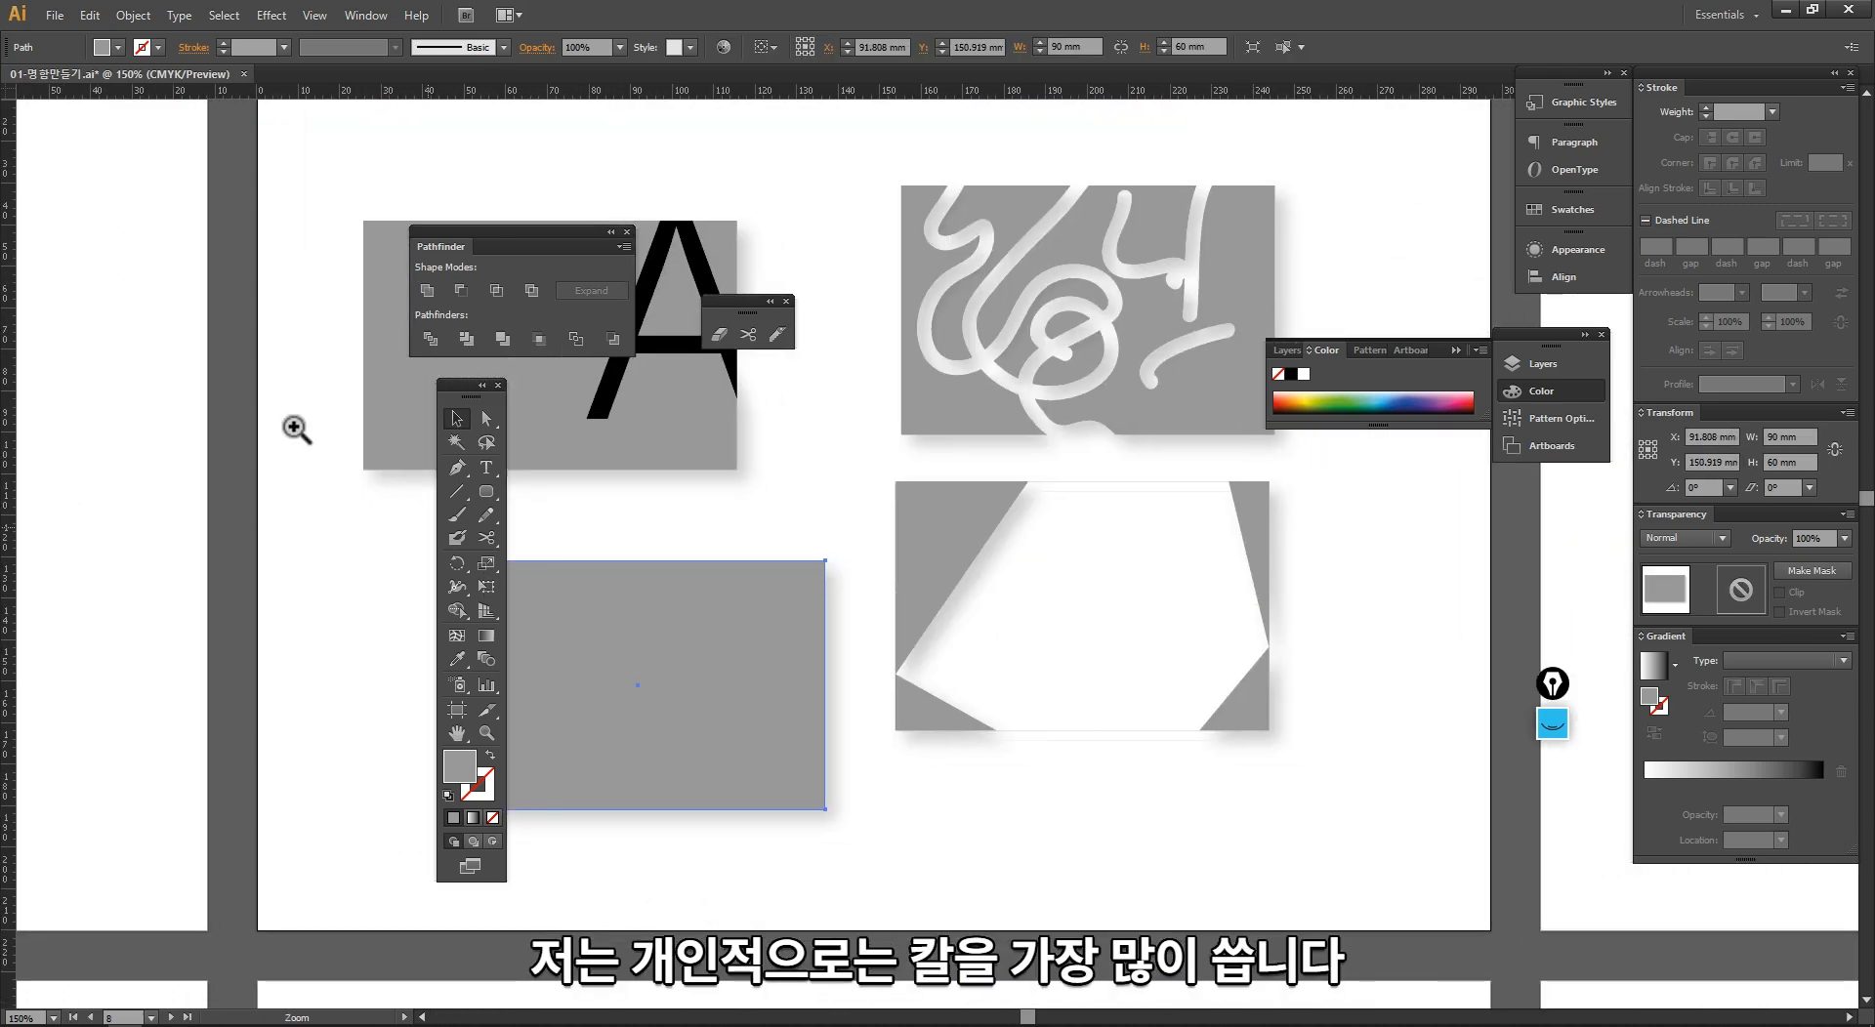
Step: Cut the new grey card with the Knife tool along a wavy freehand line from above its upper-right corner past its left edge
mouse_move(288, 360)
ctrl+mouse_down()
mouse_move(1163, 903)
mouse_move(1312, 934)
ctrl+mouse_up()
drag(998, 680, 962, 696)
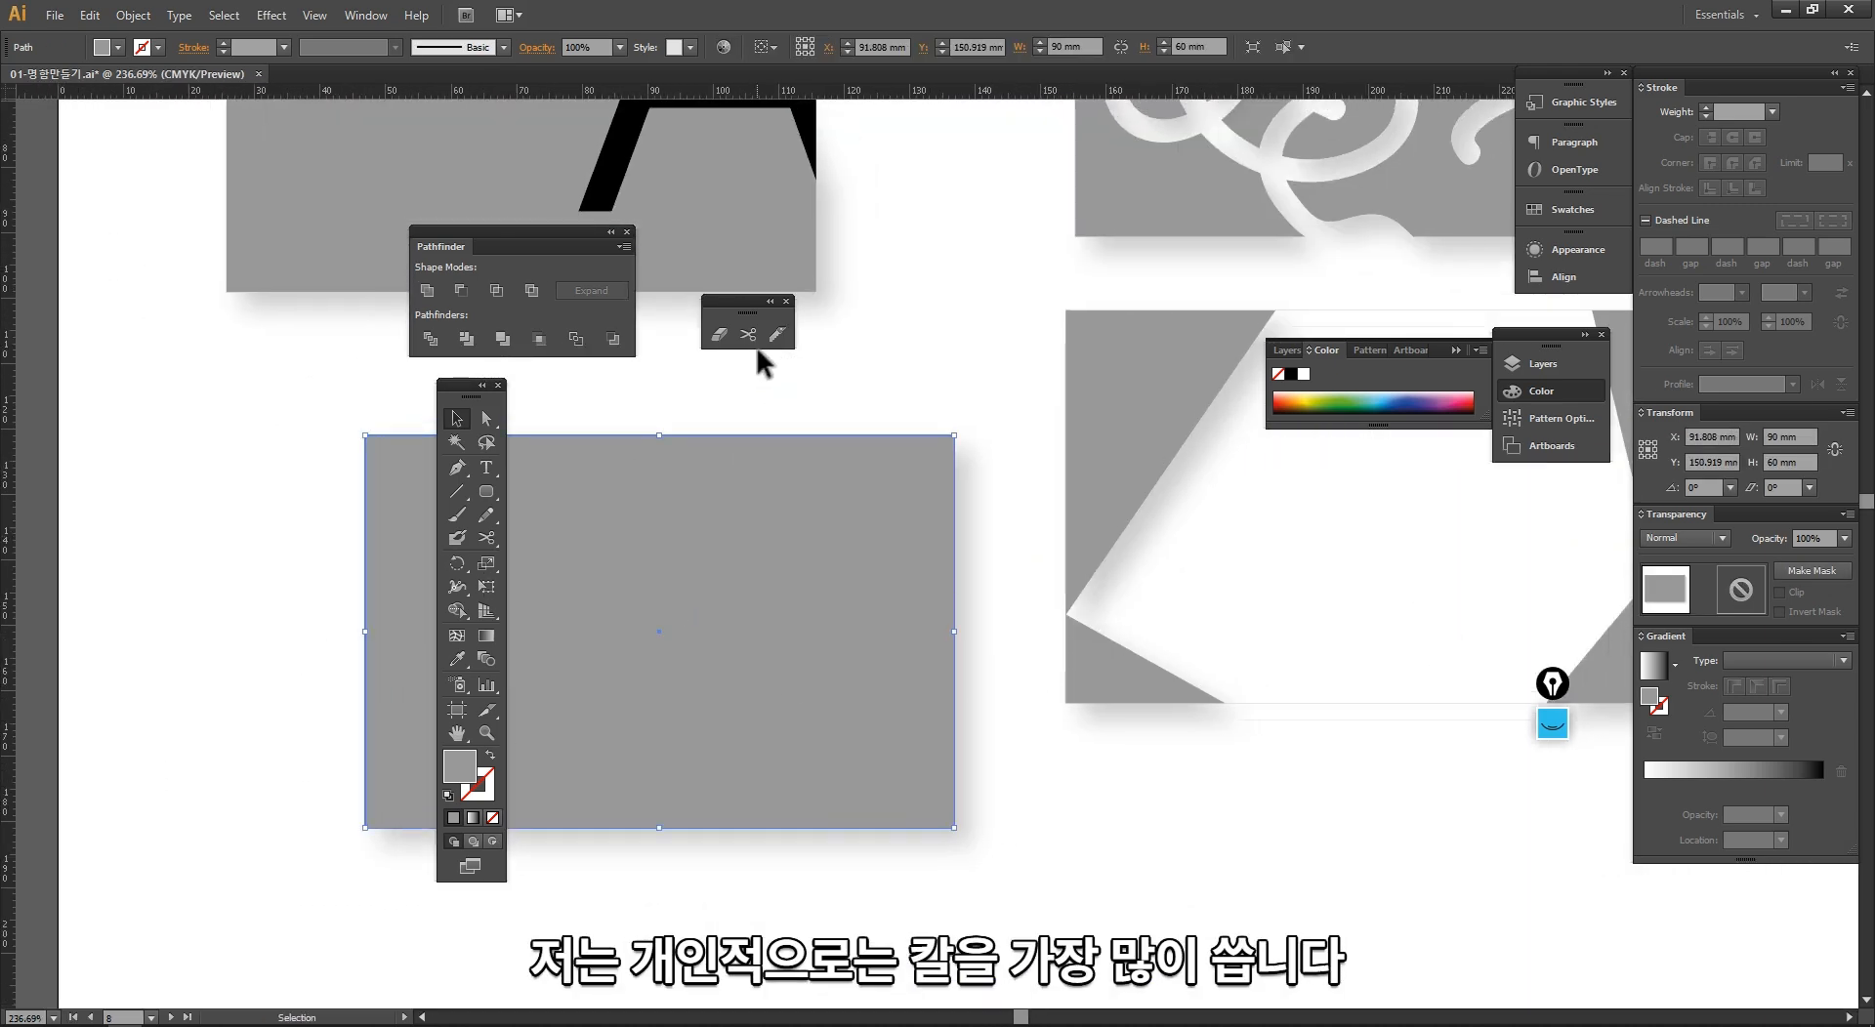
click(778, 336)
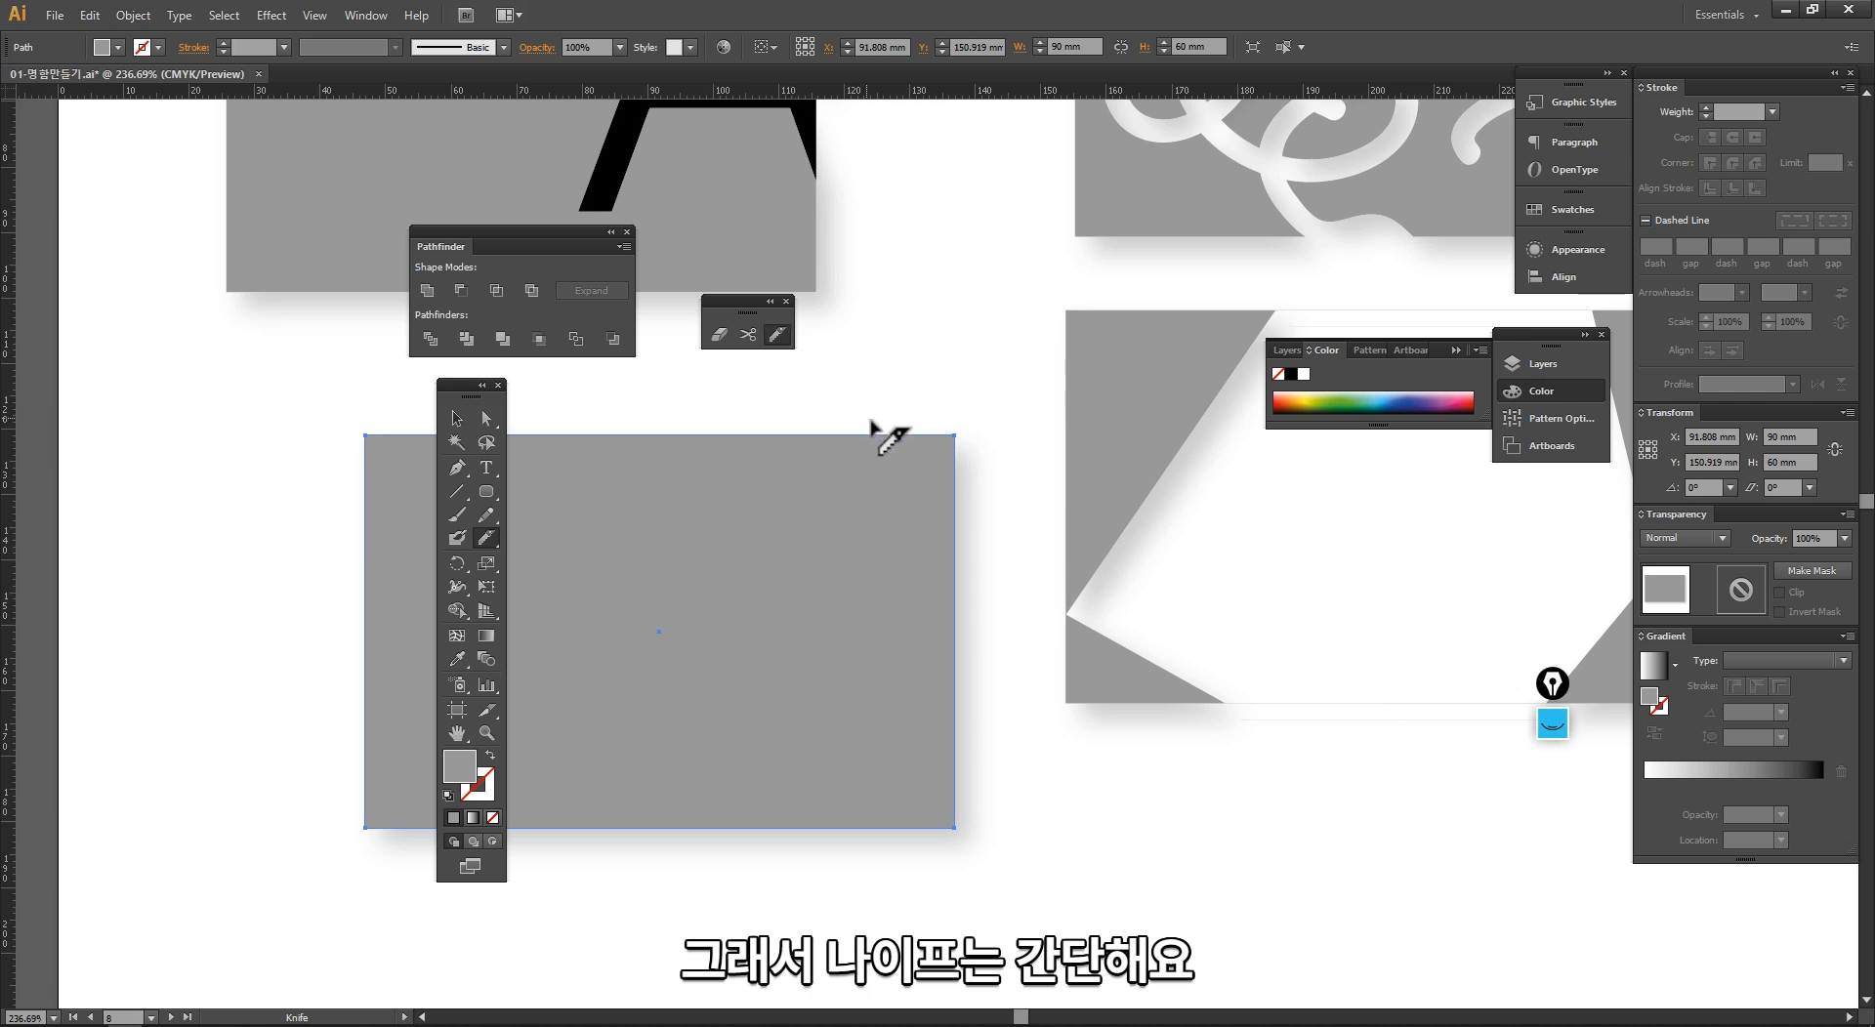
drag(896, 426, 818, 496)
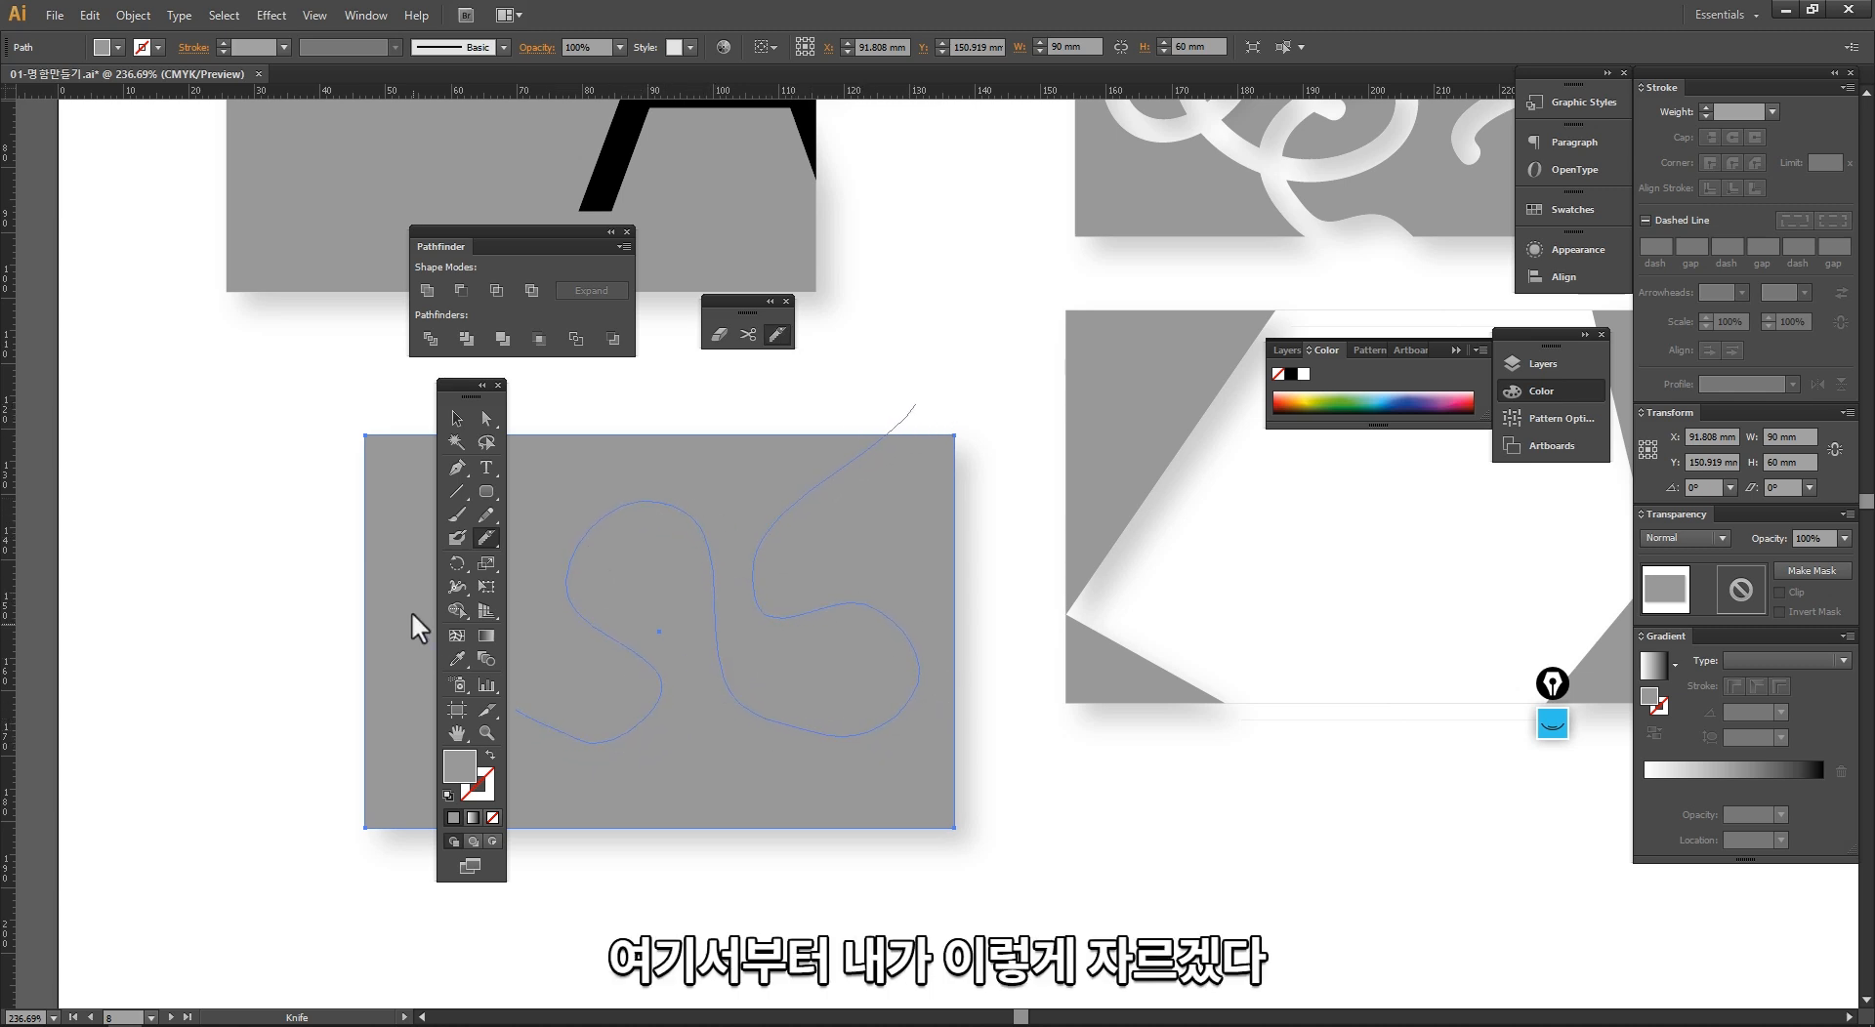
drag(412, 615, 248, 694)
Step: Move the two wavy knife-cut pieces apart, shifting the upper piece up and to the left, and clear the selection
drag(662, 813, 663, 918)
drag(781, 442, 674, 364)
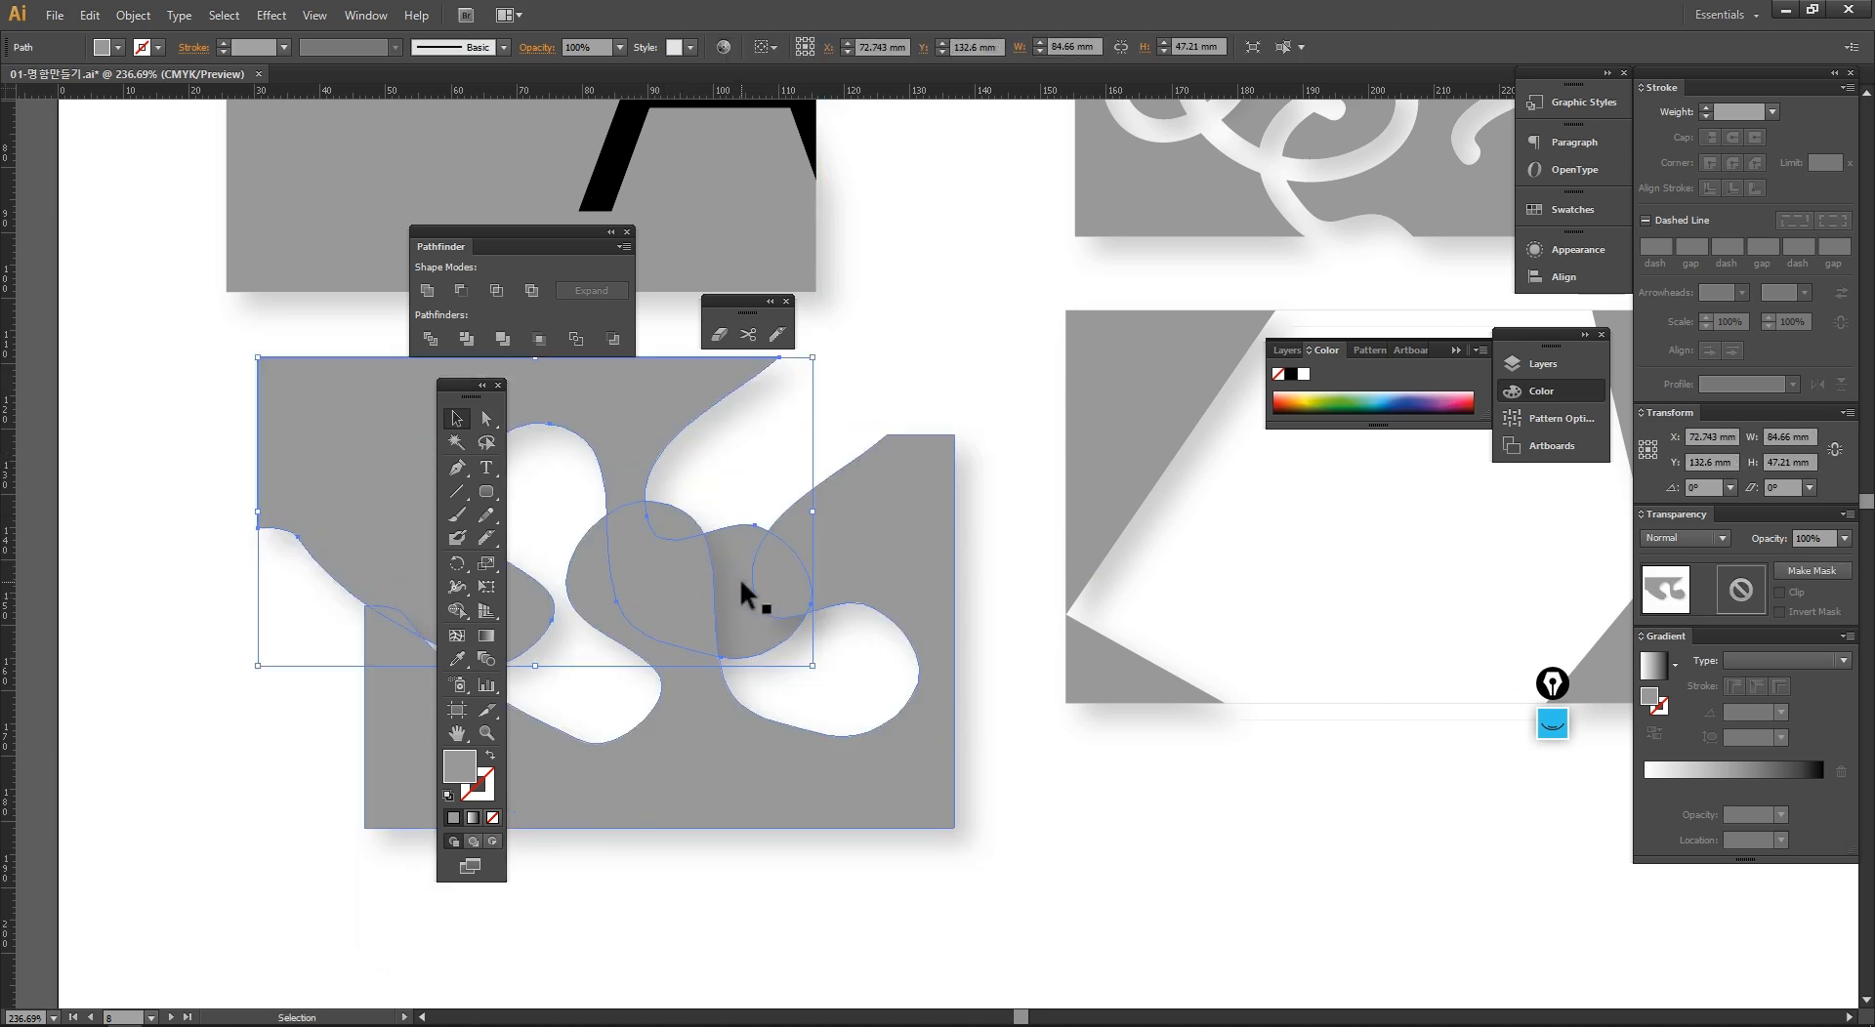
drag(754, 579, 768, 501)
drag(753, 720, 660, 923)
key(ctrl+shift+a)
ctrl+alt+click(858, 657)
drag(854, 616, 789, 617)
drag(841, 616, 883, 611)
click(1045, 760)
Step: Cut the rounded right-hand lobe off the upper wavy piece with the Knife and move it up and to the right
click(776, 338)
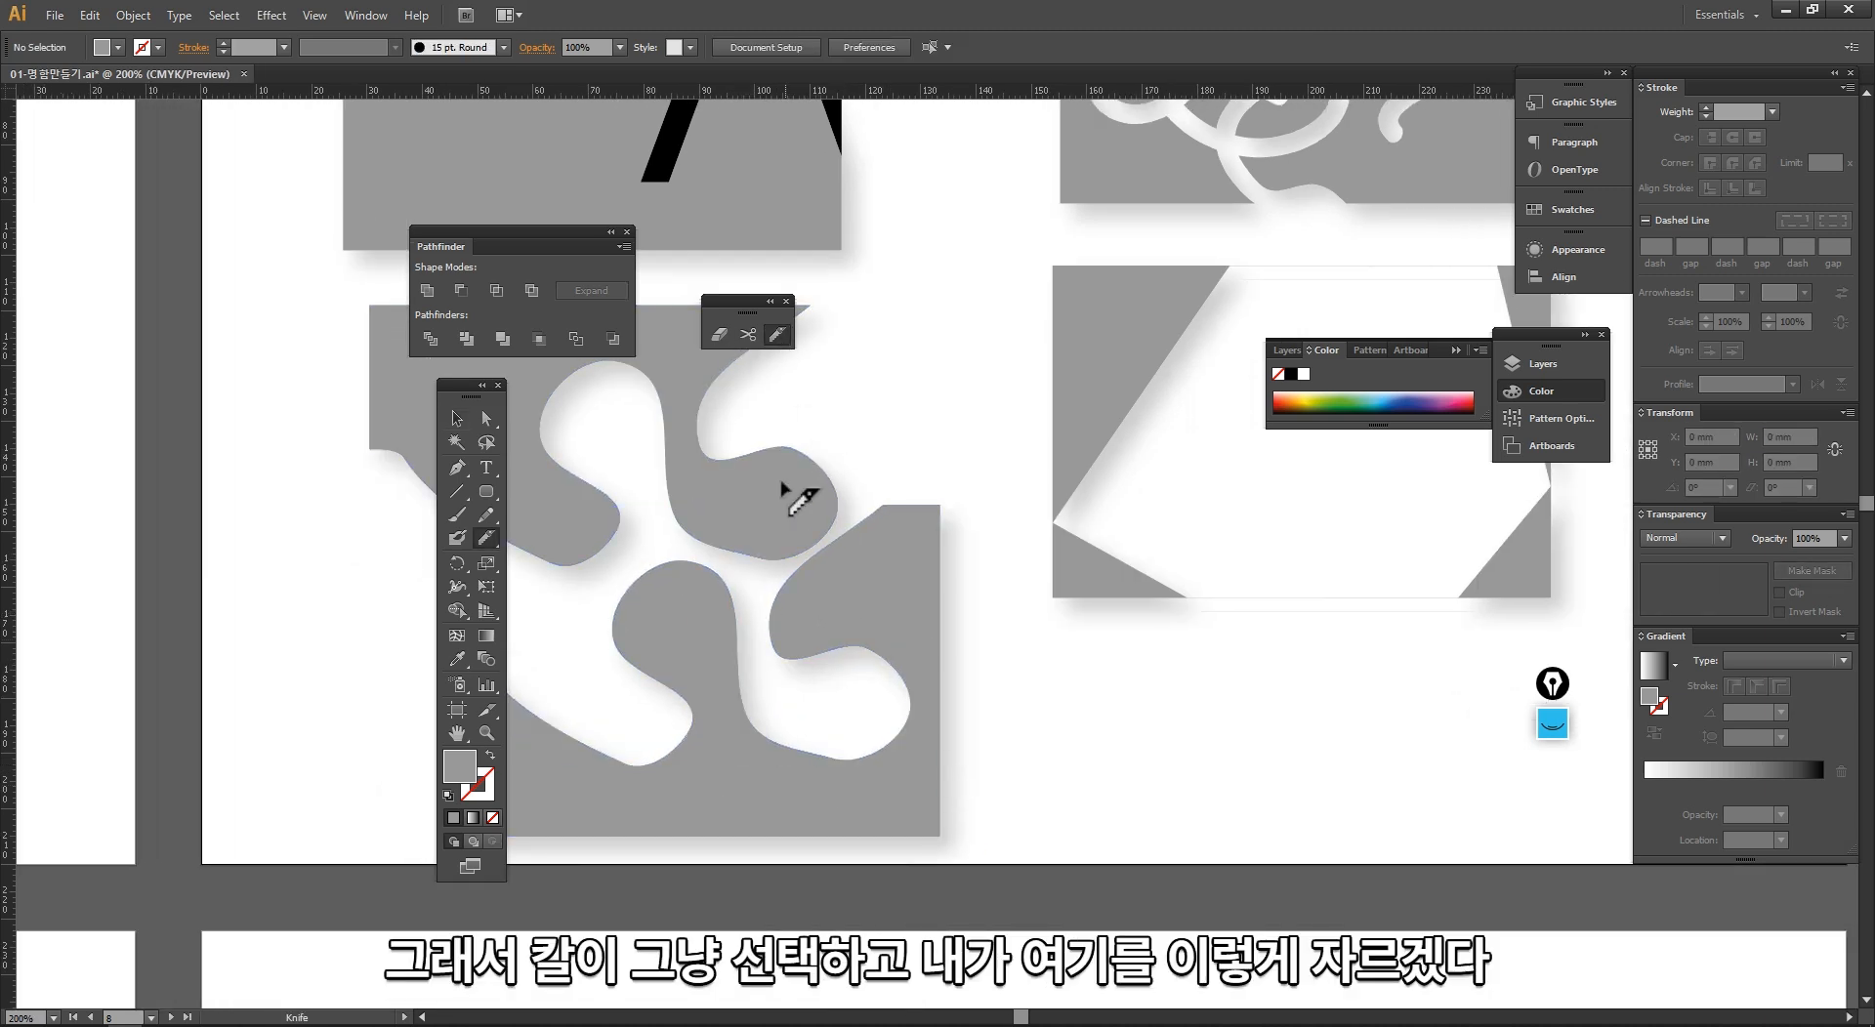
drag(753, 584, 751, 639)
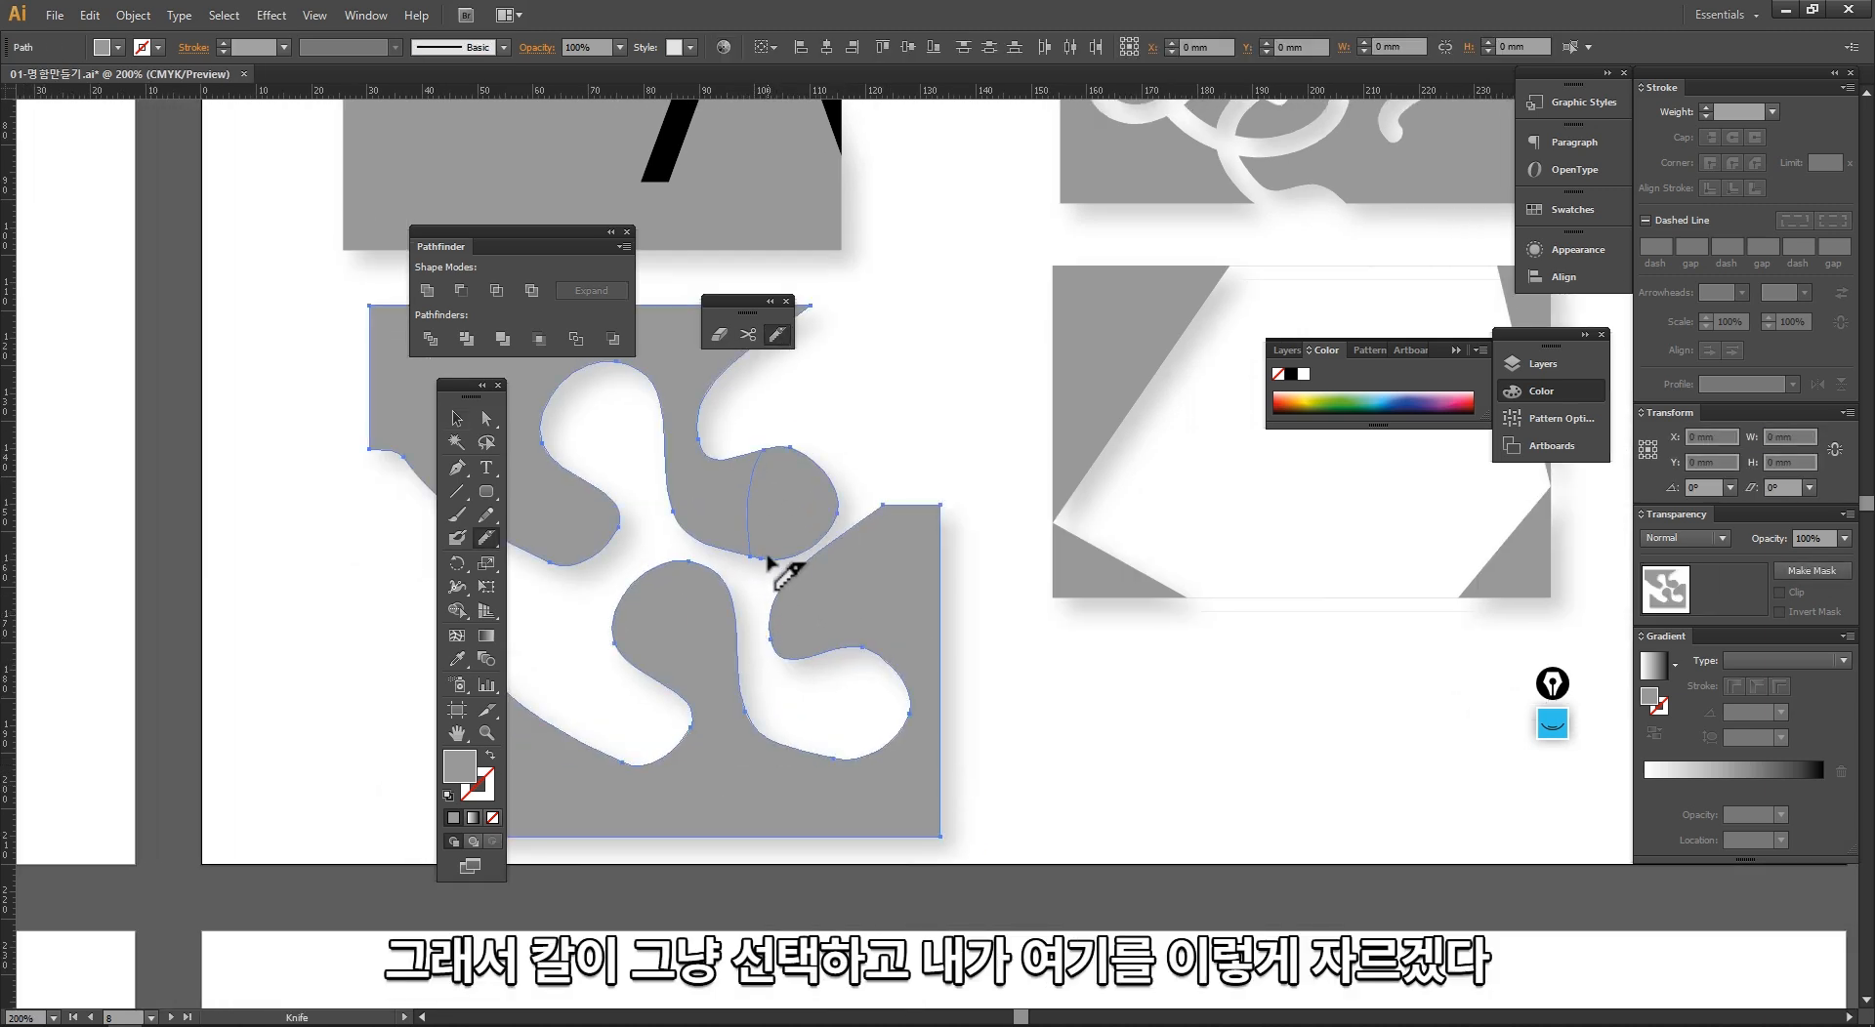
key(v)
click(807, 474)
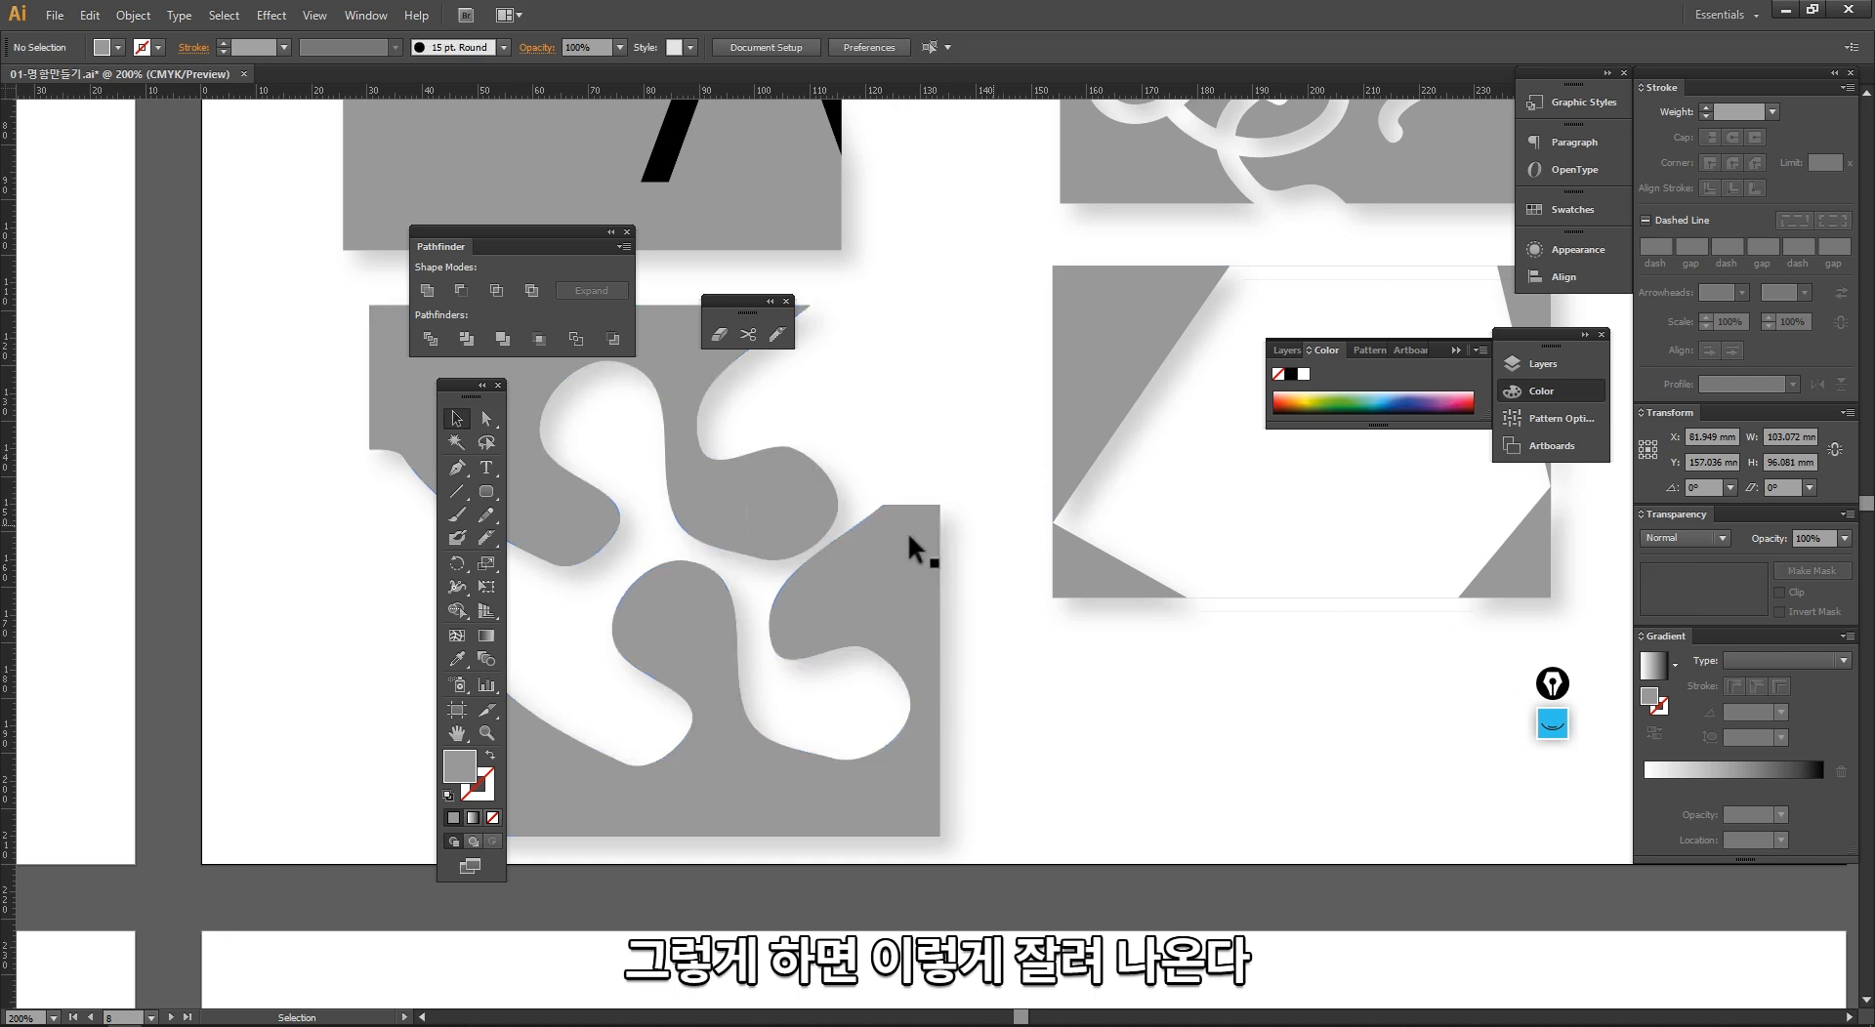
drag(807, 537, 895, 448)
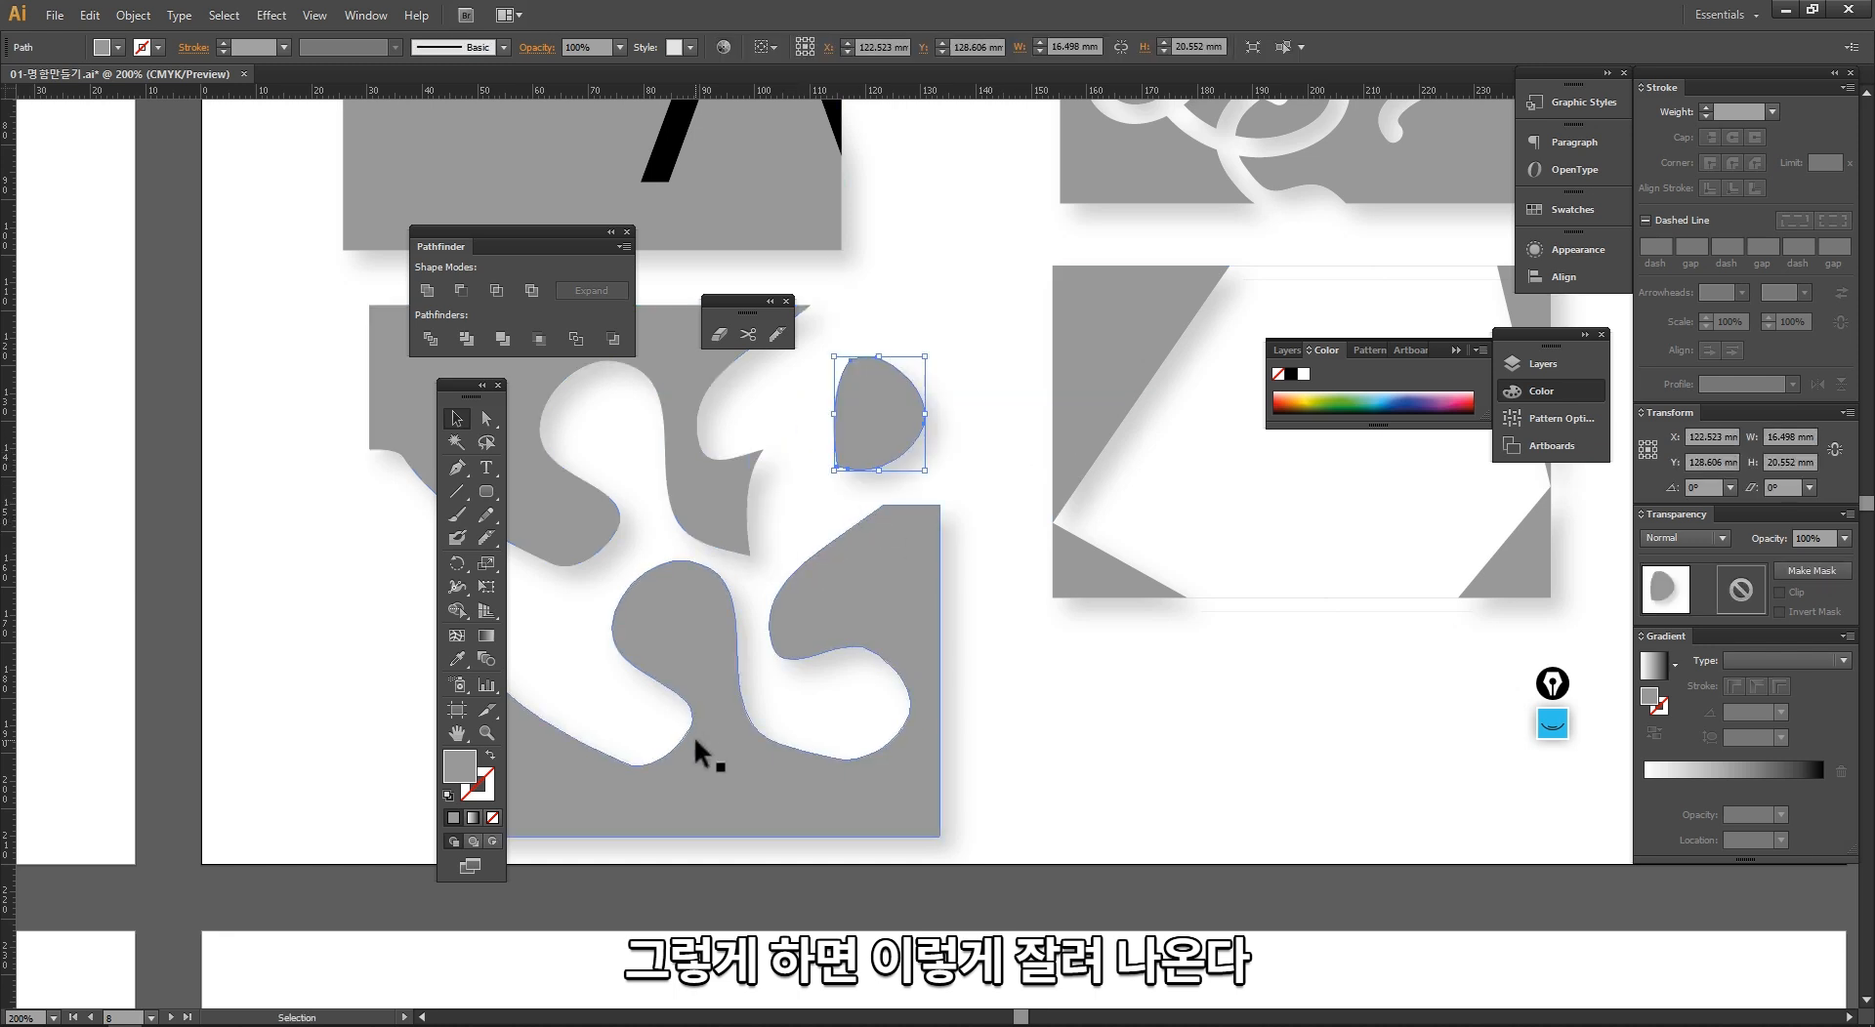
Step: Try a Knife stroke that starts above the upper wavy piece and stops inside it, and select the piece to check
click(778, 335)
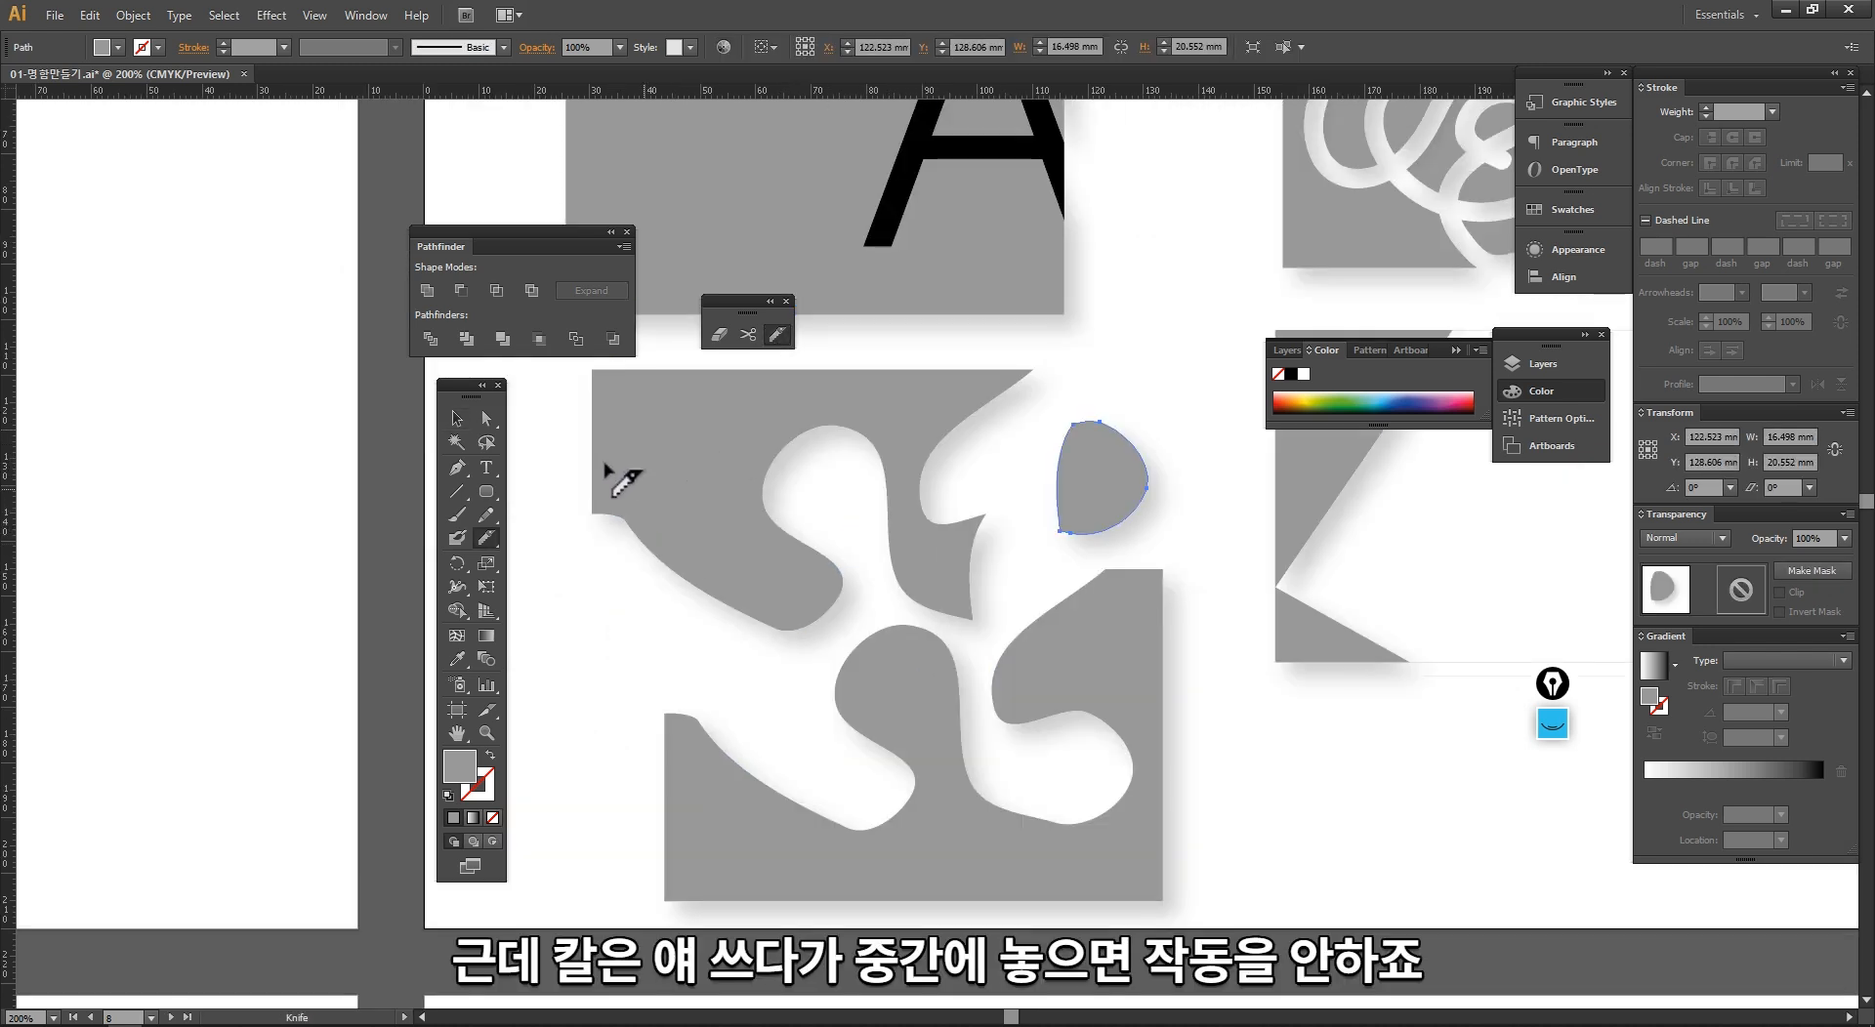
drag(672, 391, 716, 451)
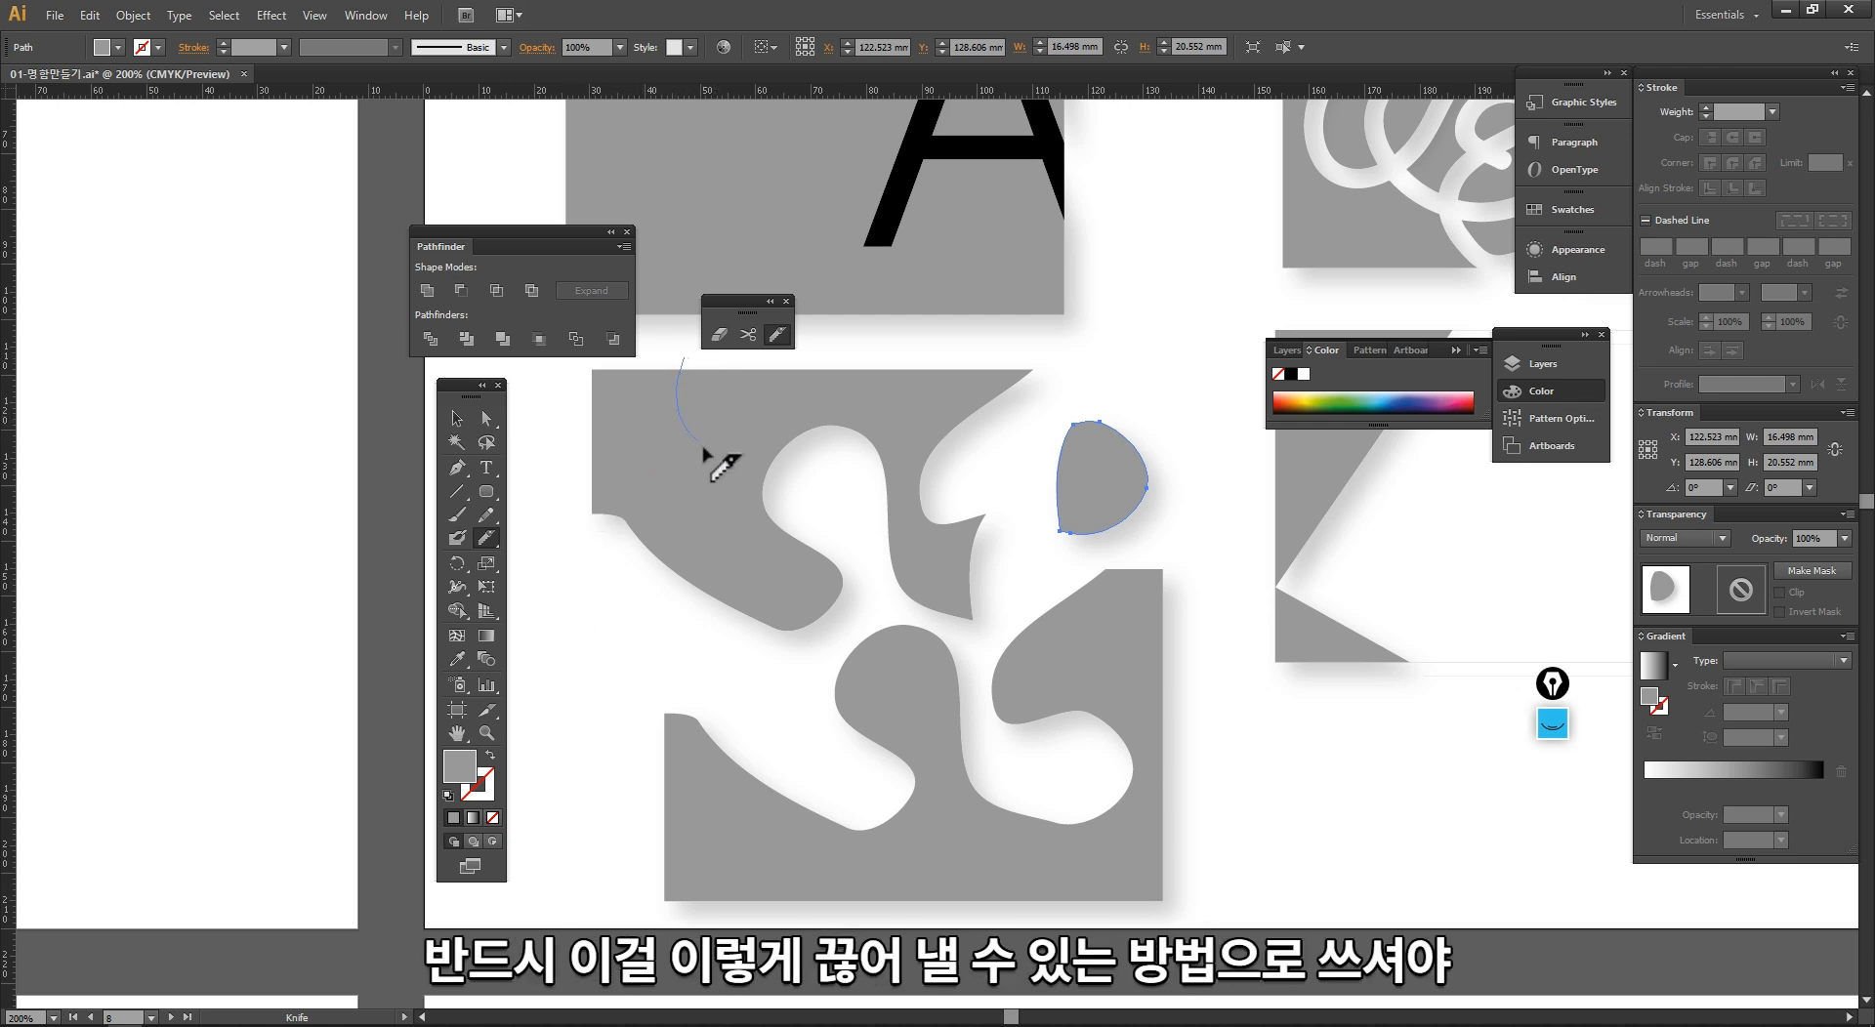
key(v)
click(628, 437)
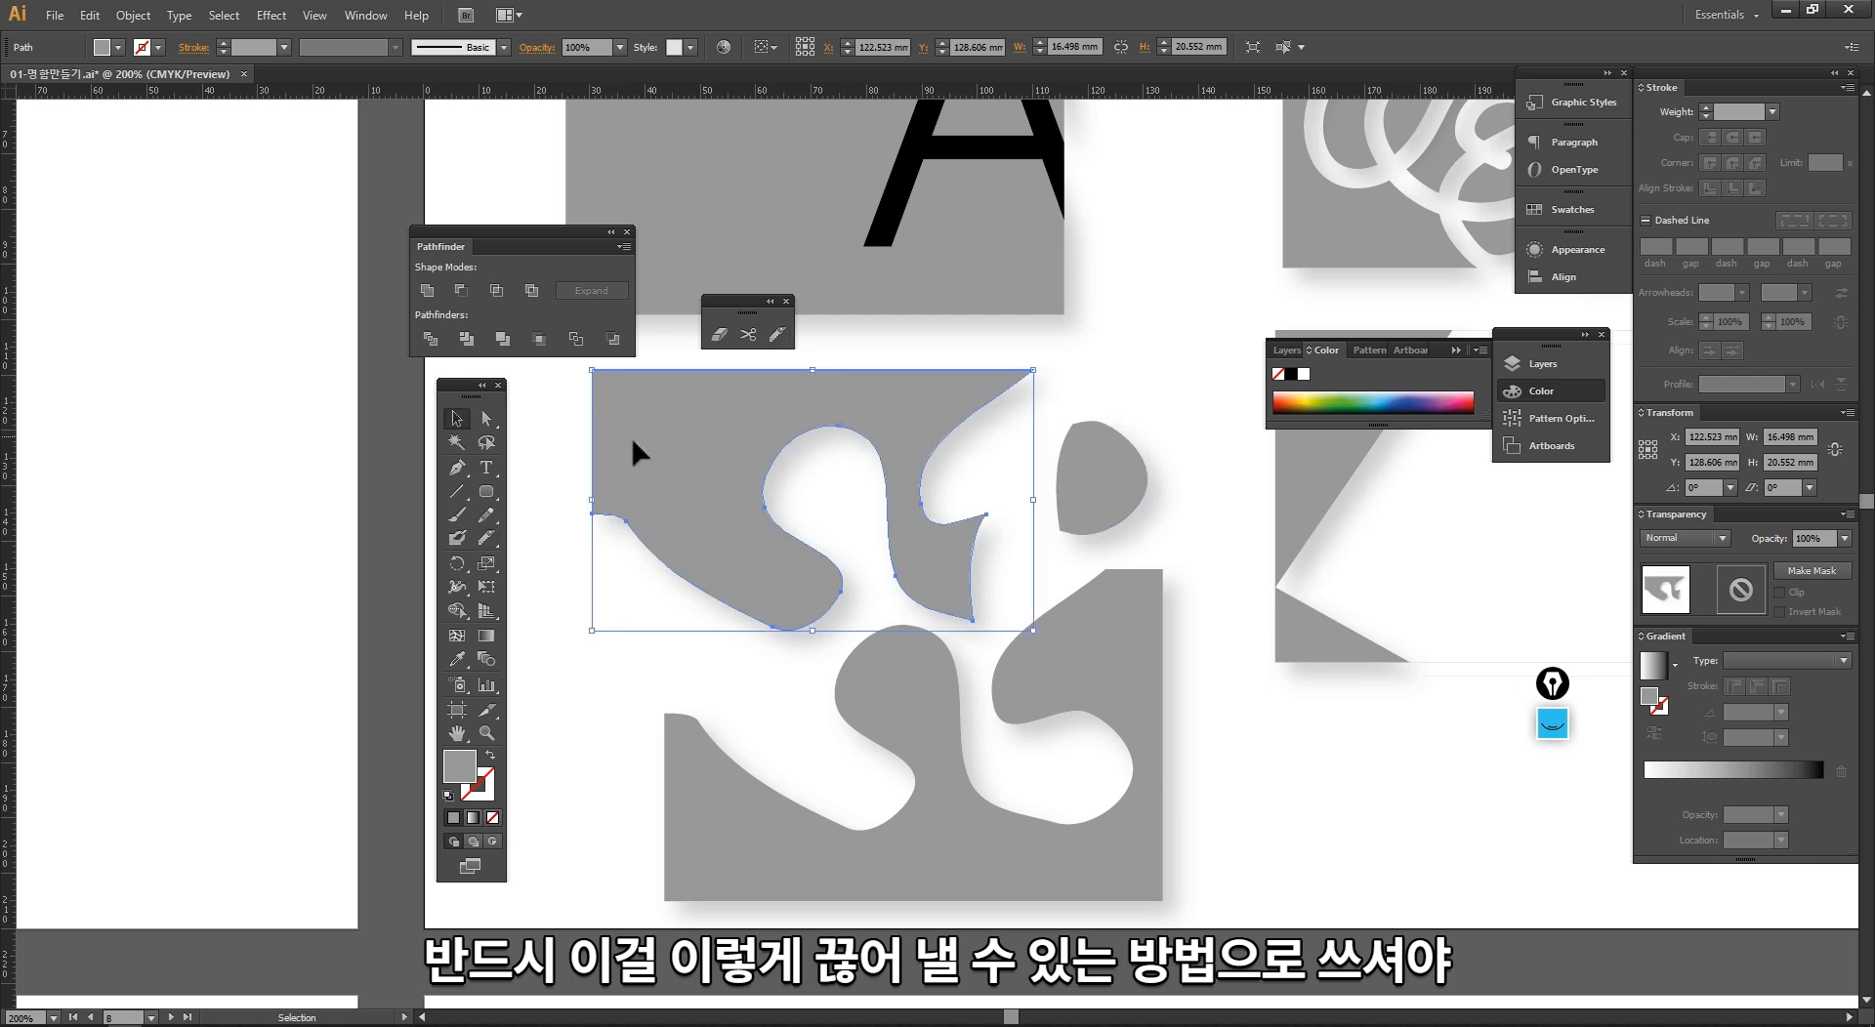
drag(635, 437, 656, 461)
Step: Cut the upper-left corner off the upper wavy piece with a curved Knife stroke and move it up and to the left
click(772, 334)
drag(597, 402, 725, 383)
key(v)
click(573, 471)
drag(651, 441, 600, 420)
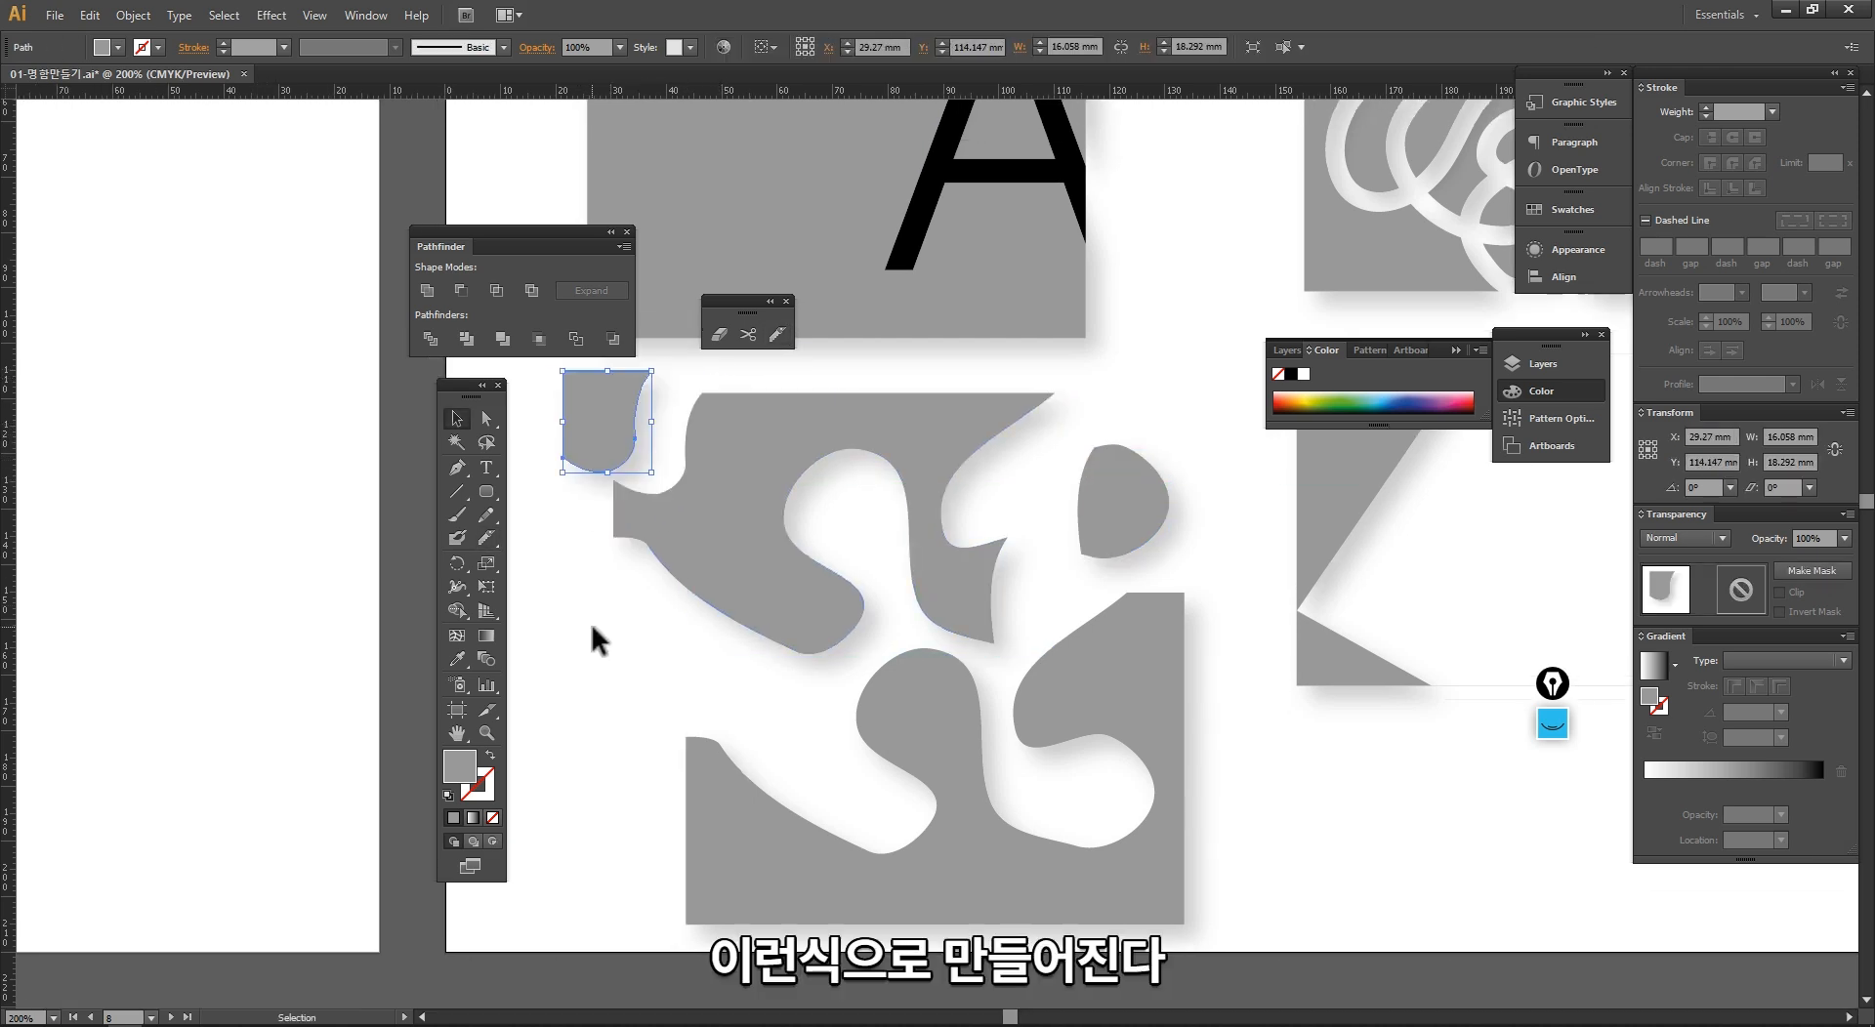
Step: Cut the upper wavy piece along a steep diagonal curve with the Knife and shift its larger right-hand part to the right
click(591, 626)
drag(682, 561, 656, 547)
click(777, 335)
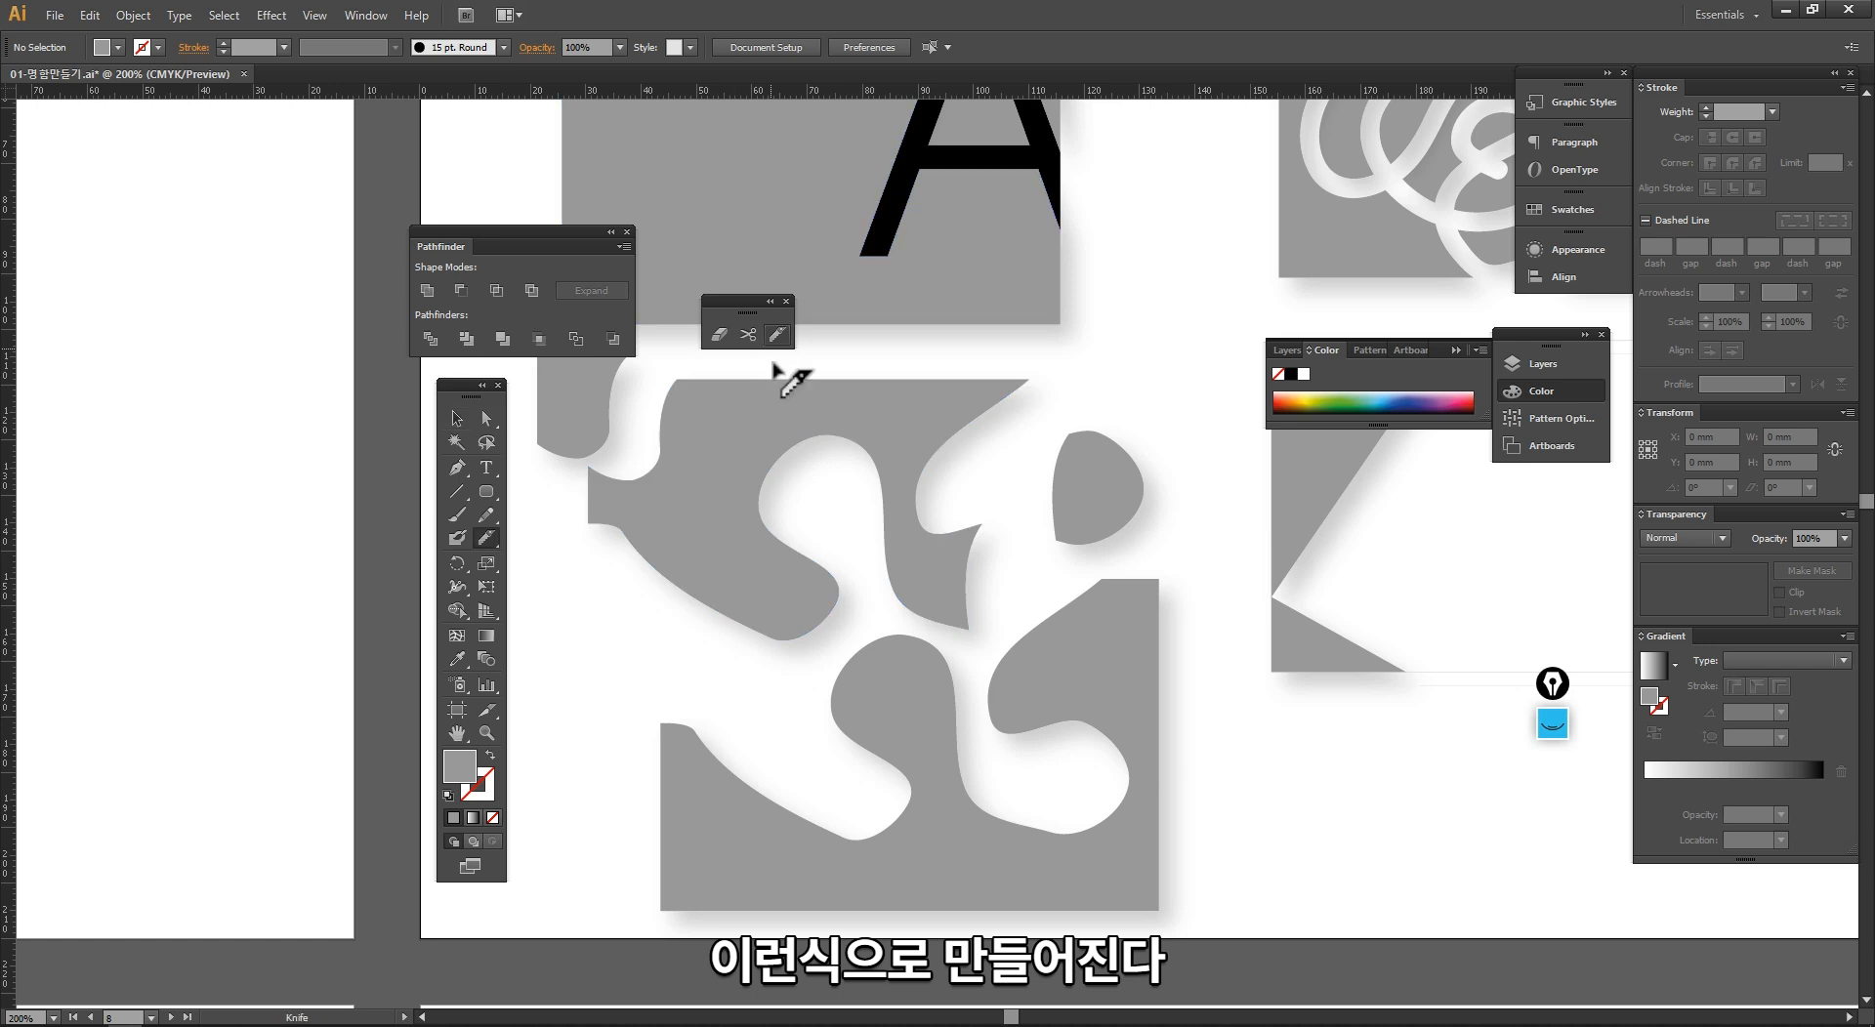
mouse_move(757, 384)
mouse_down()
mouse_move(650, 630)
mouse_move(625, 673)
mouse_up()
key(v)
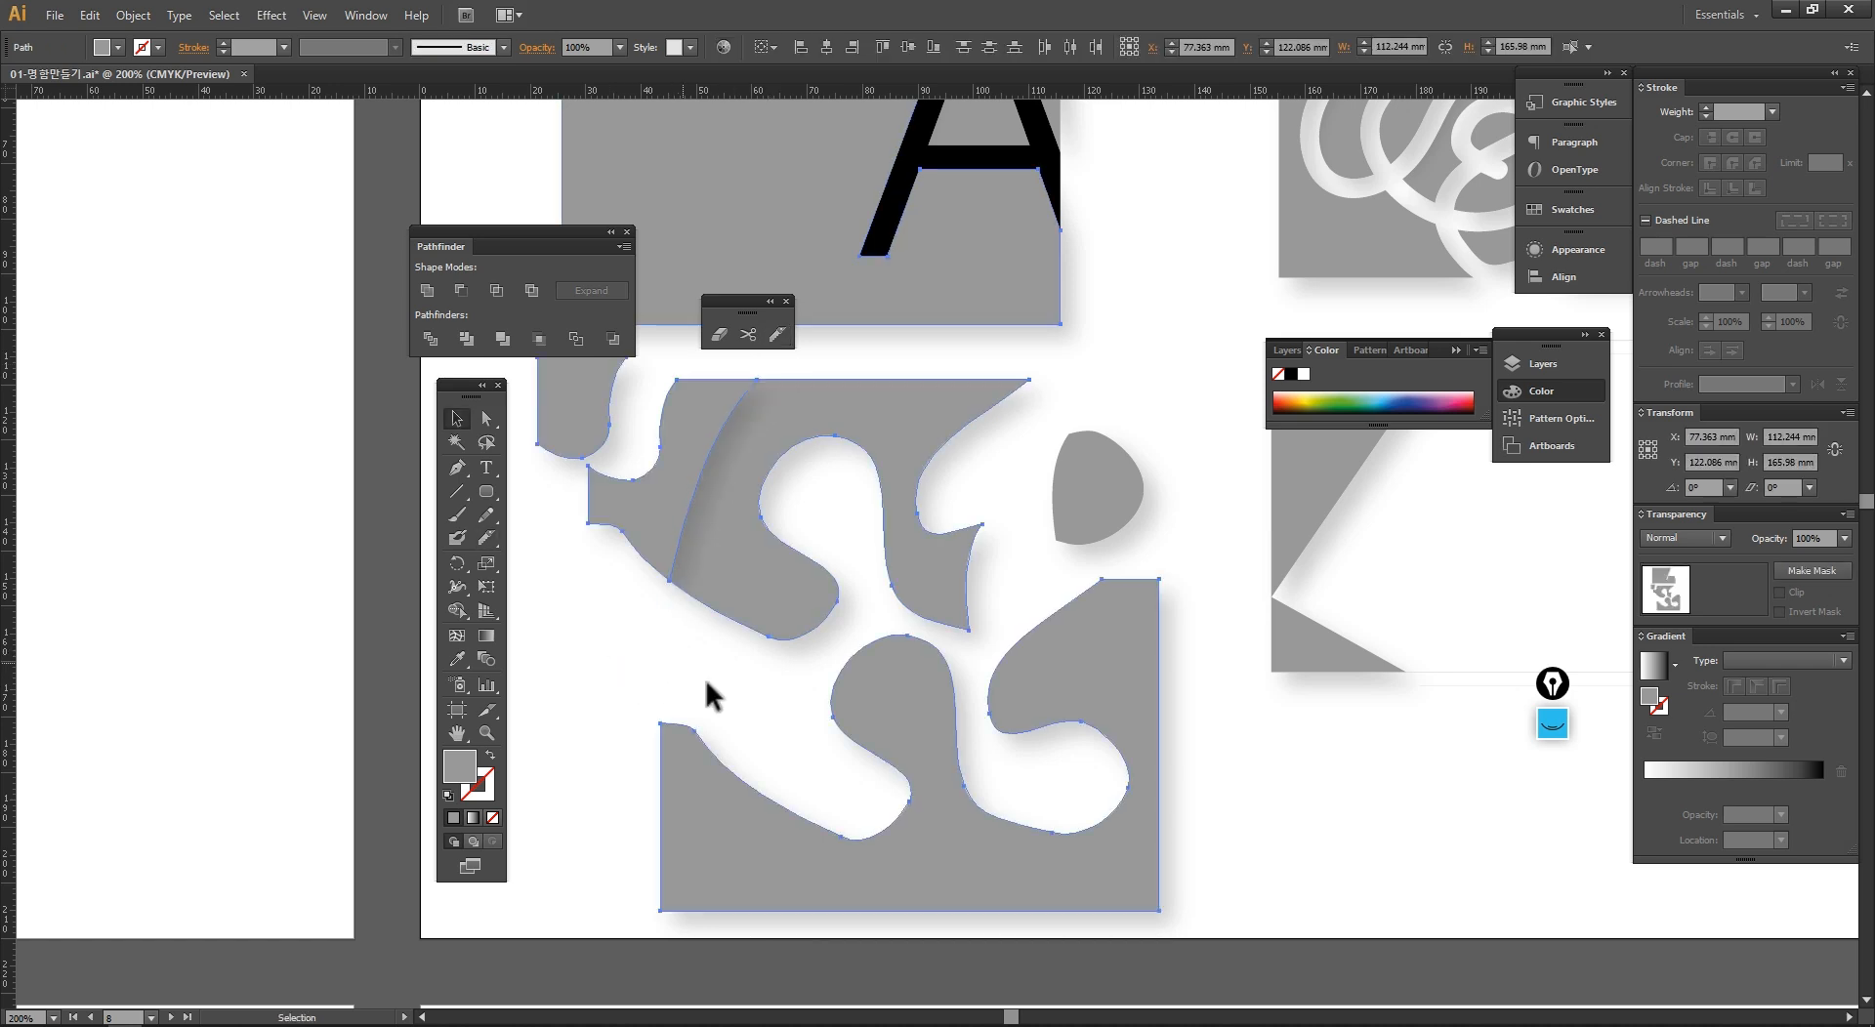
click(753, 610)
drag(753, 614, 803, 613)
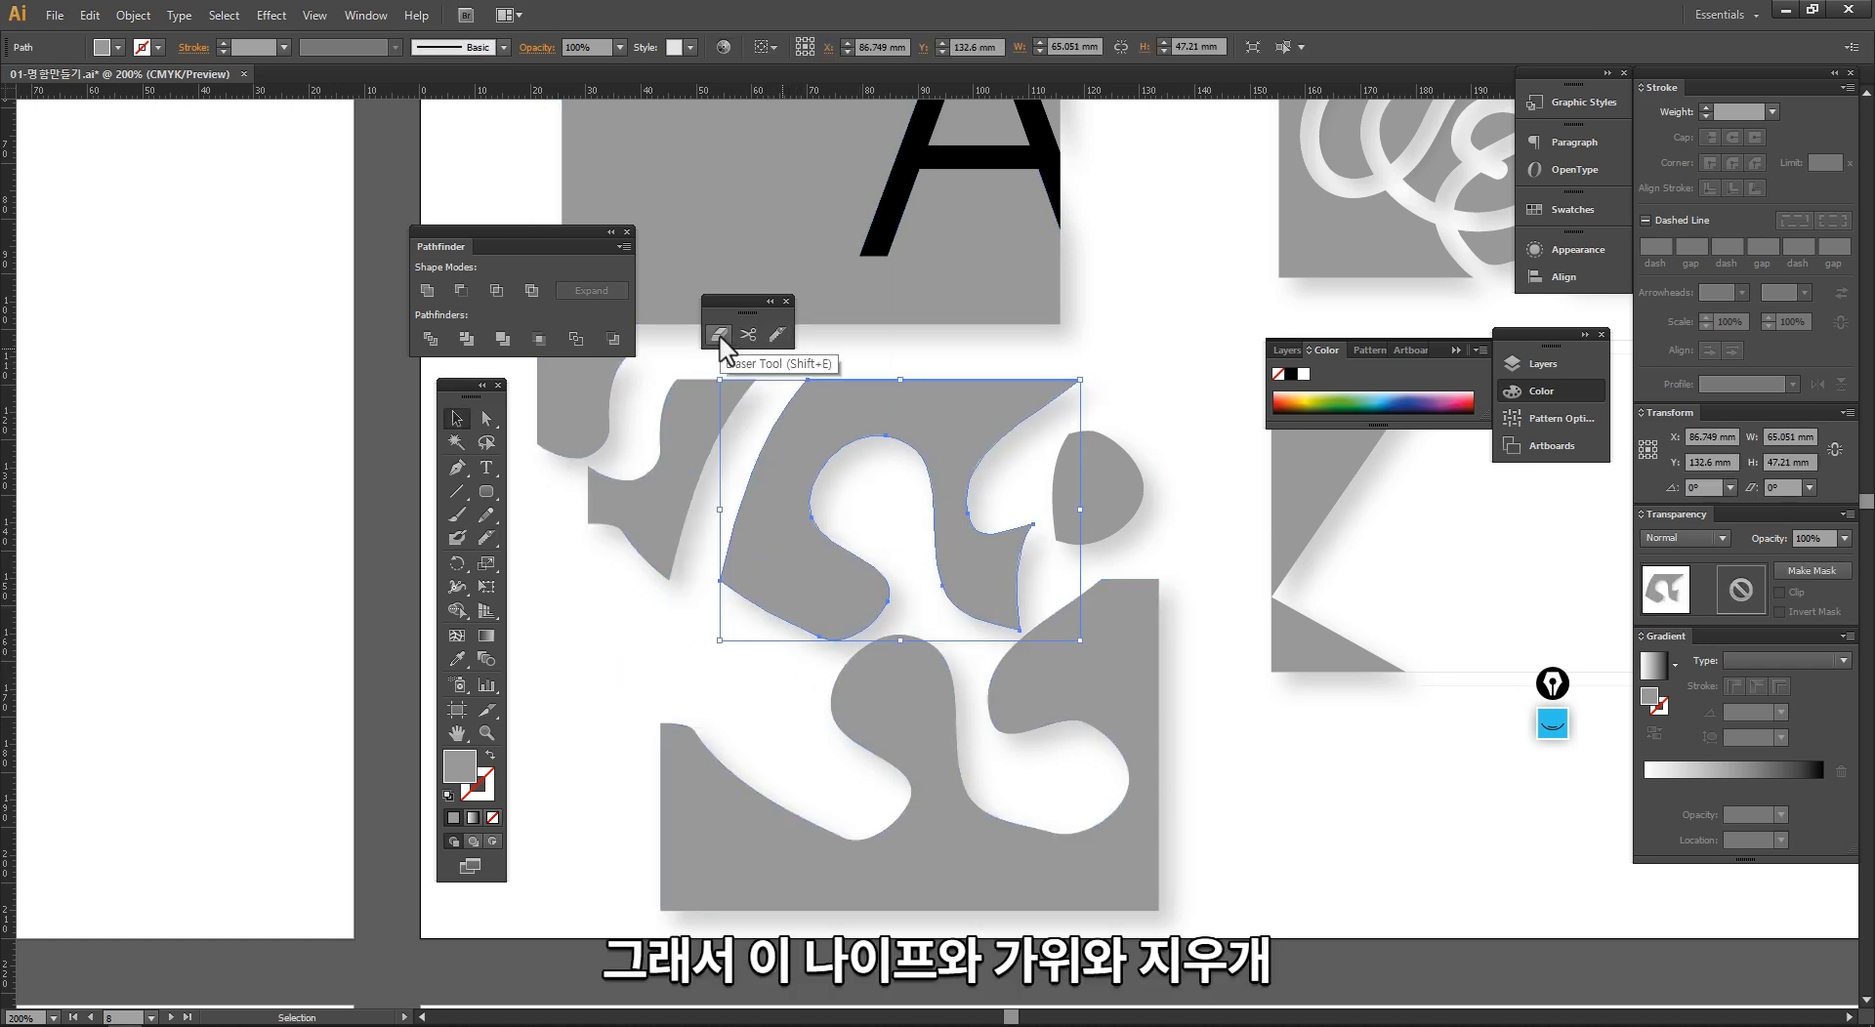
Step: Select all the card samples on the artboard to examine their outlines, and clear the selection
click(1221, 742)
drag(1216, 745, 956, 788)
ctrl+alt+click(1018, 548)
drag(1029, 491, 1142, 604)
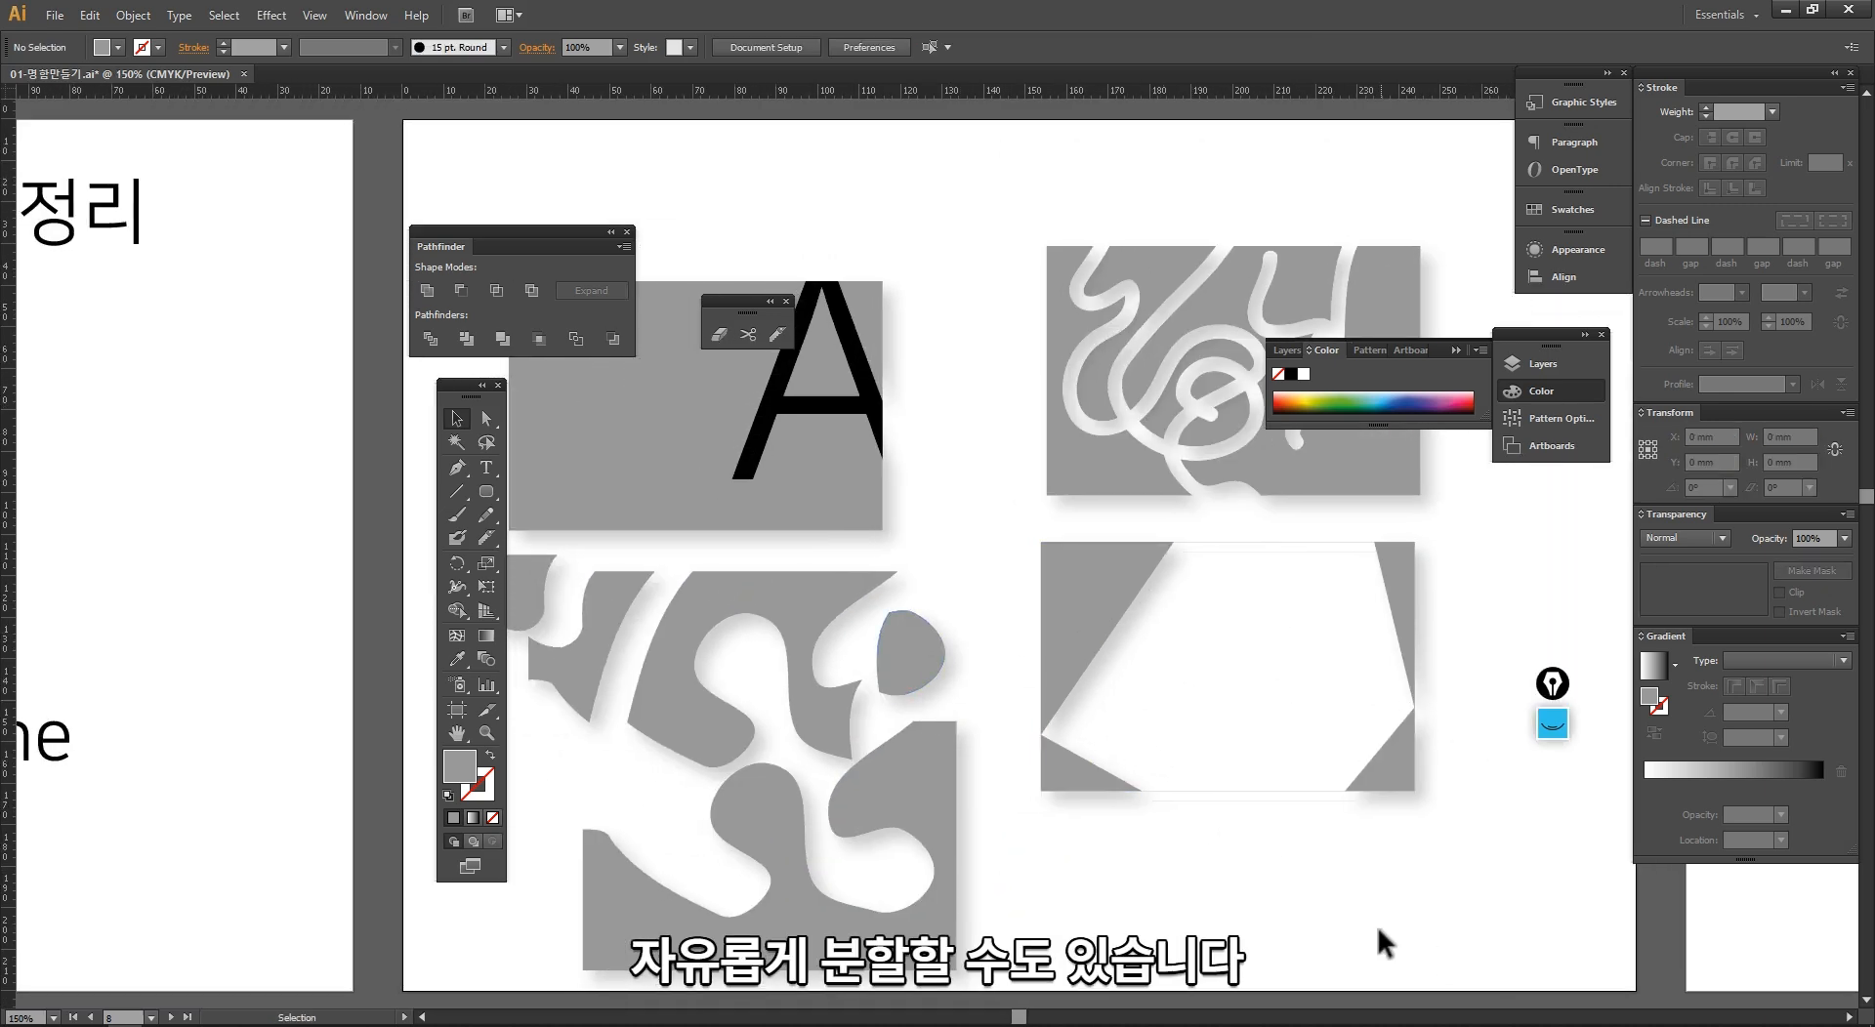
drag(1480, 996, 553, 256)
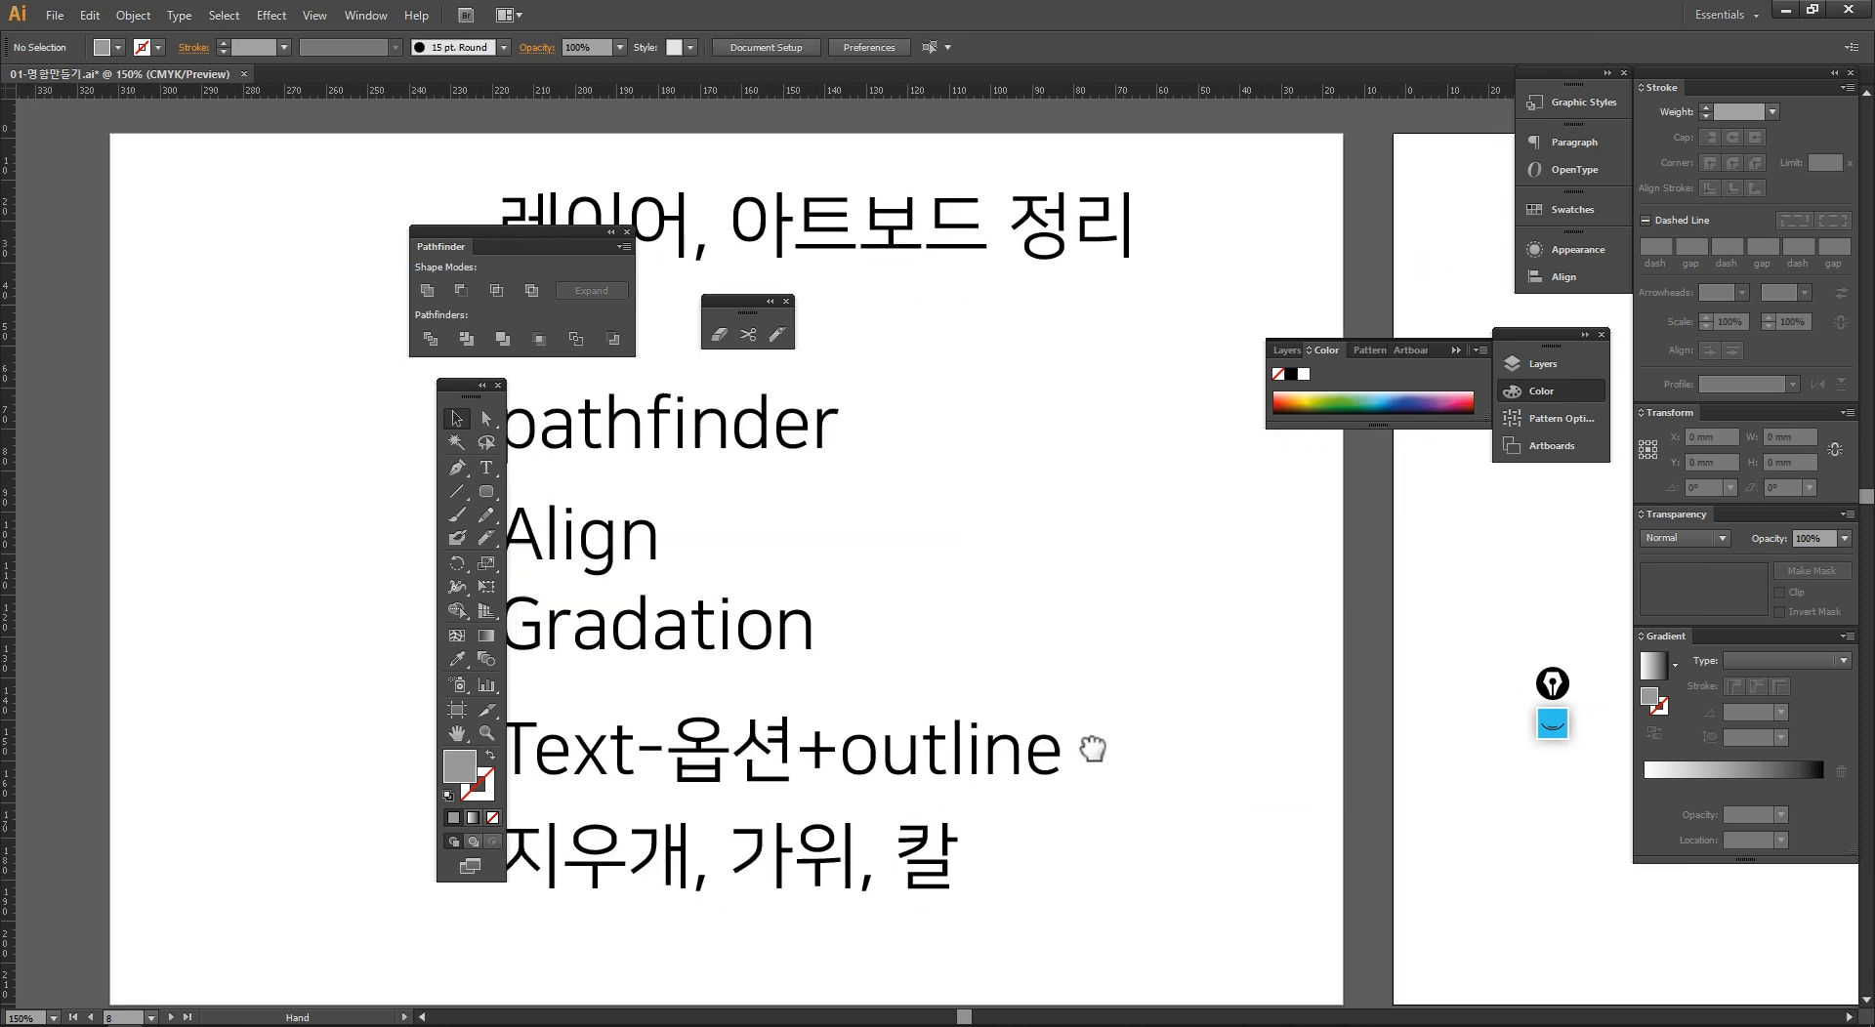
drag(1092, 749, 1111, 795)
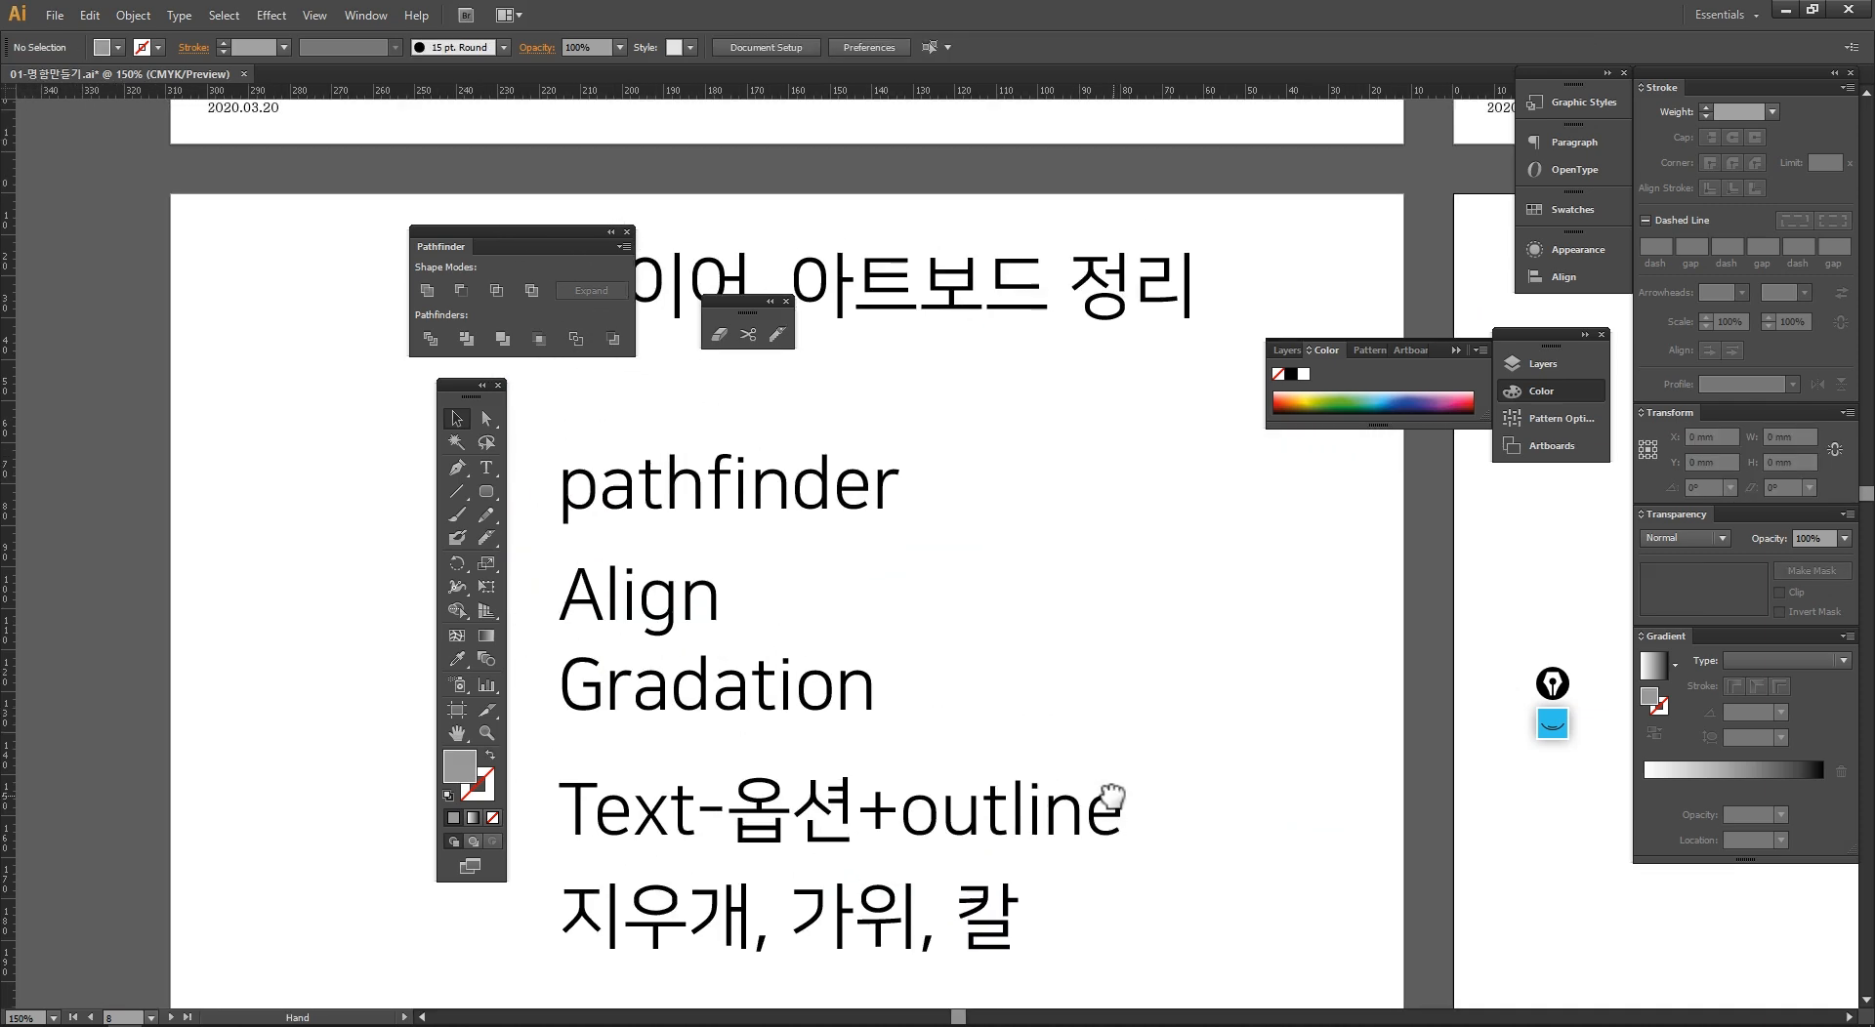
Step: Move the "pathfinder" text up beneath the title, and nudge "Gradation" up slightly and "Align" up and to the right
drag(754, 496, 759, 393)
click(793, 547)
drag(795, 570, 828, 568)
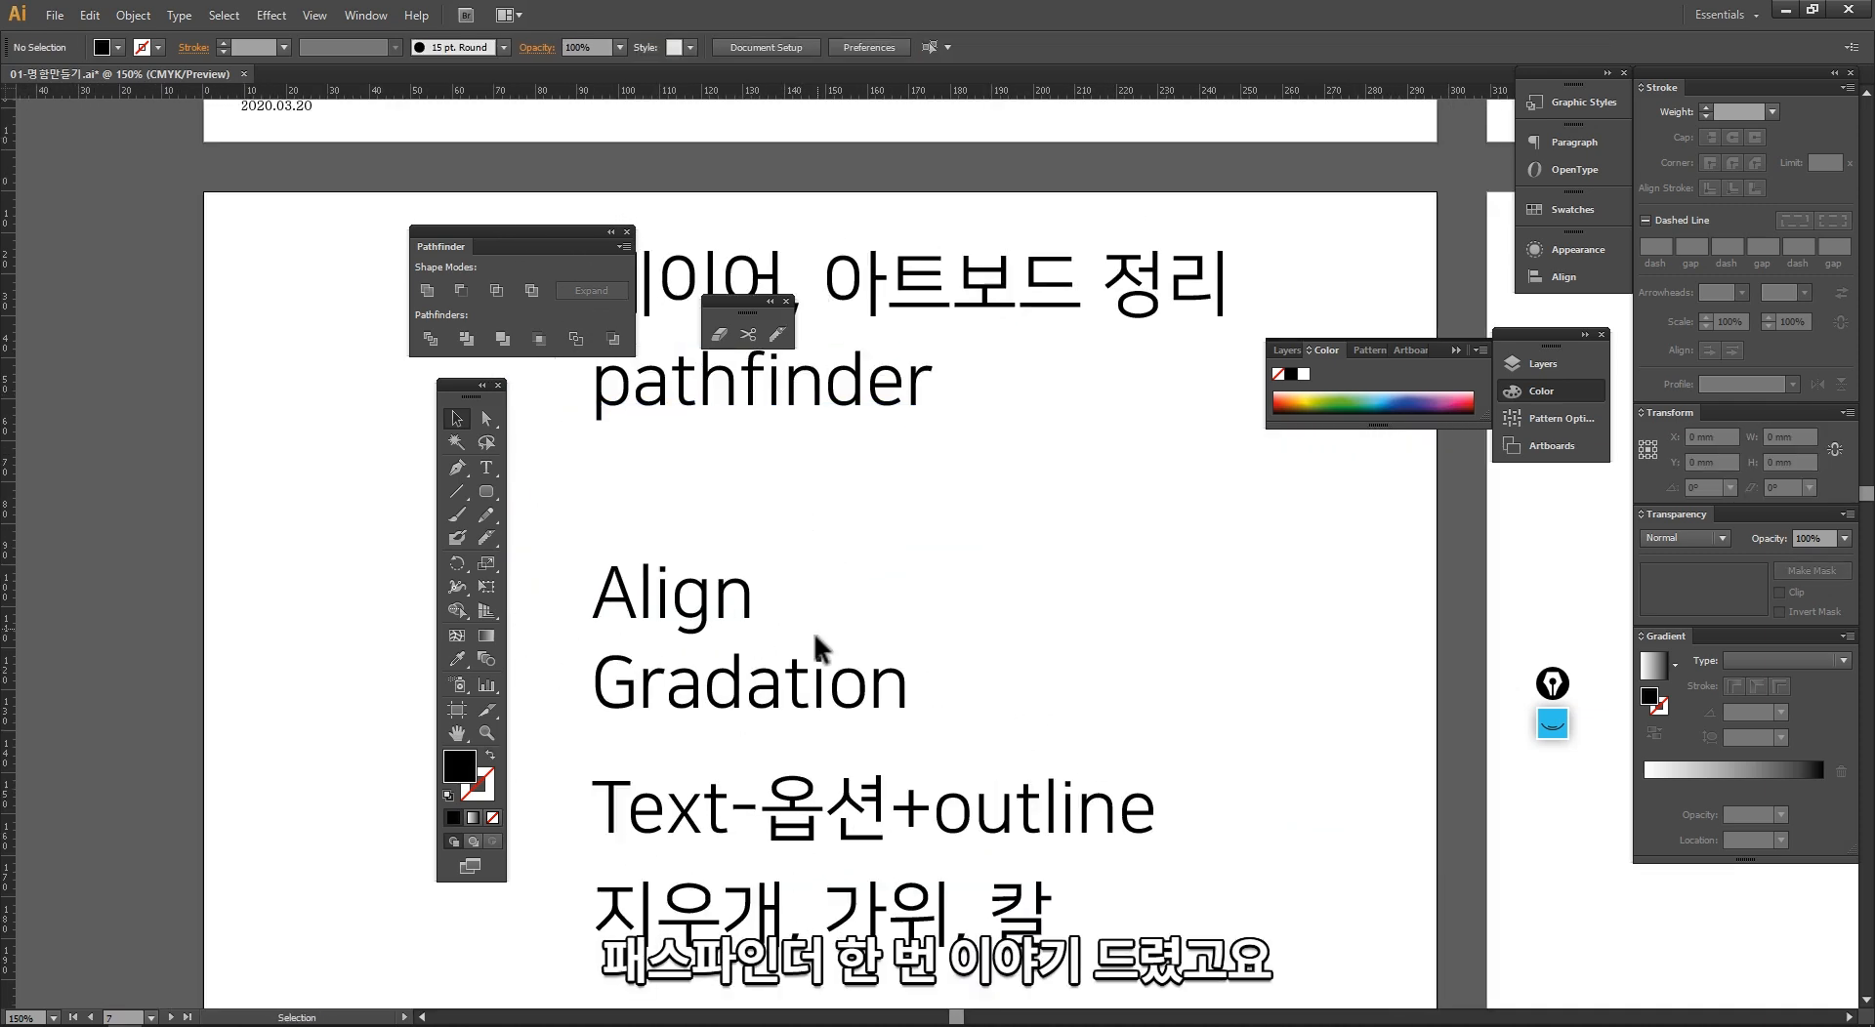
mouse_move(817, 681)
mouse_down()
mouse_move(807, 541)
mouse_move(811, 676)
mouse_up()
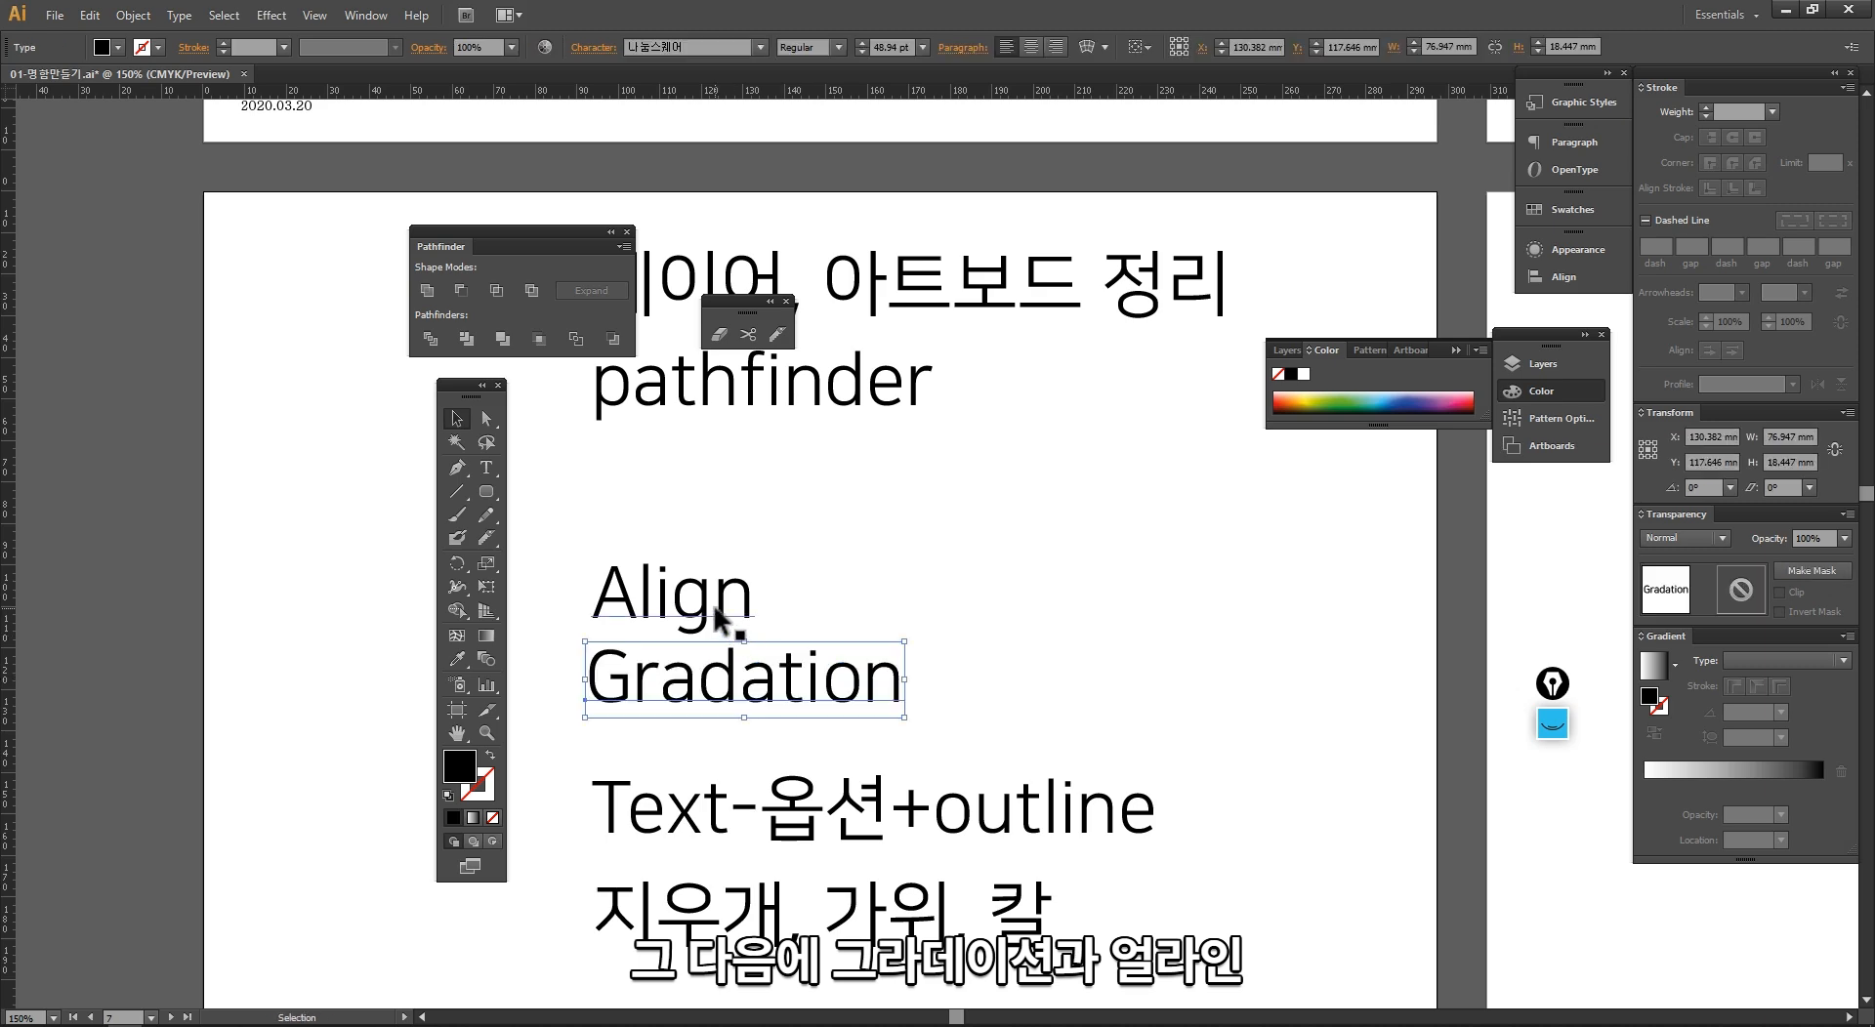
click(723, 625)
drag(722, 616, 780, 598)
click(1031, 641)
Step: Draw a black rectangle of about 20 by 23 mm on the empty artboard and add a green copy beneath it
drag(1021, 640, 737, 636)
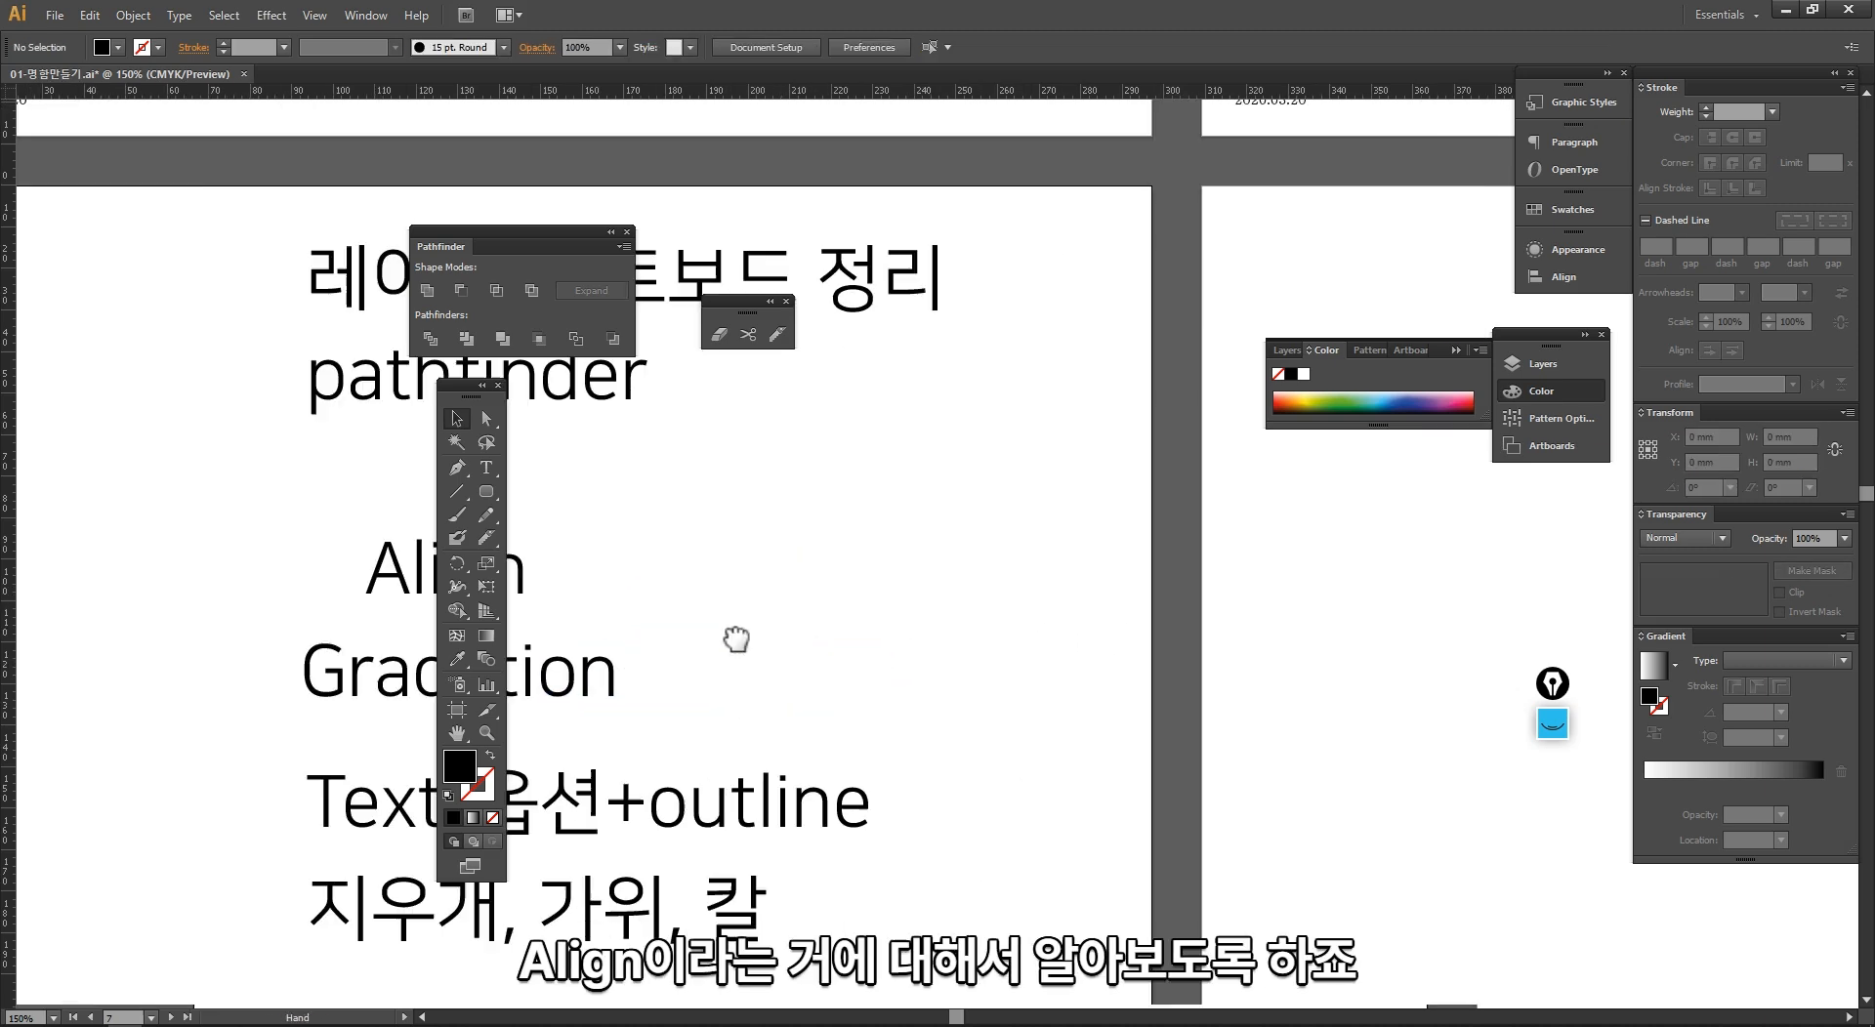
drag(1155, 623, 548, 582)
click(480, 478)
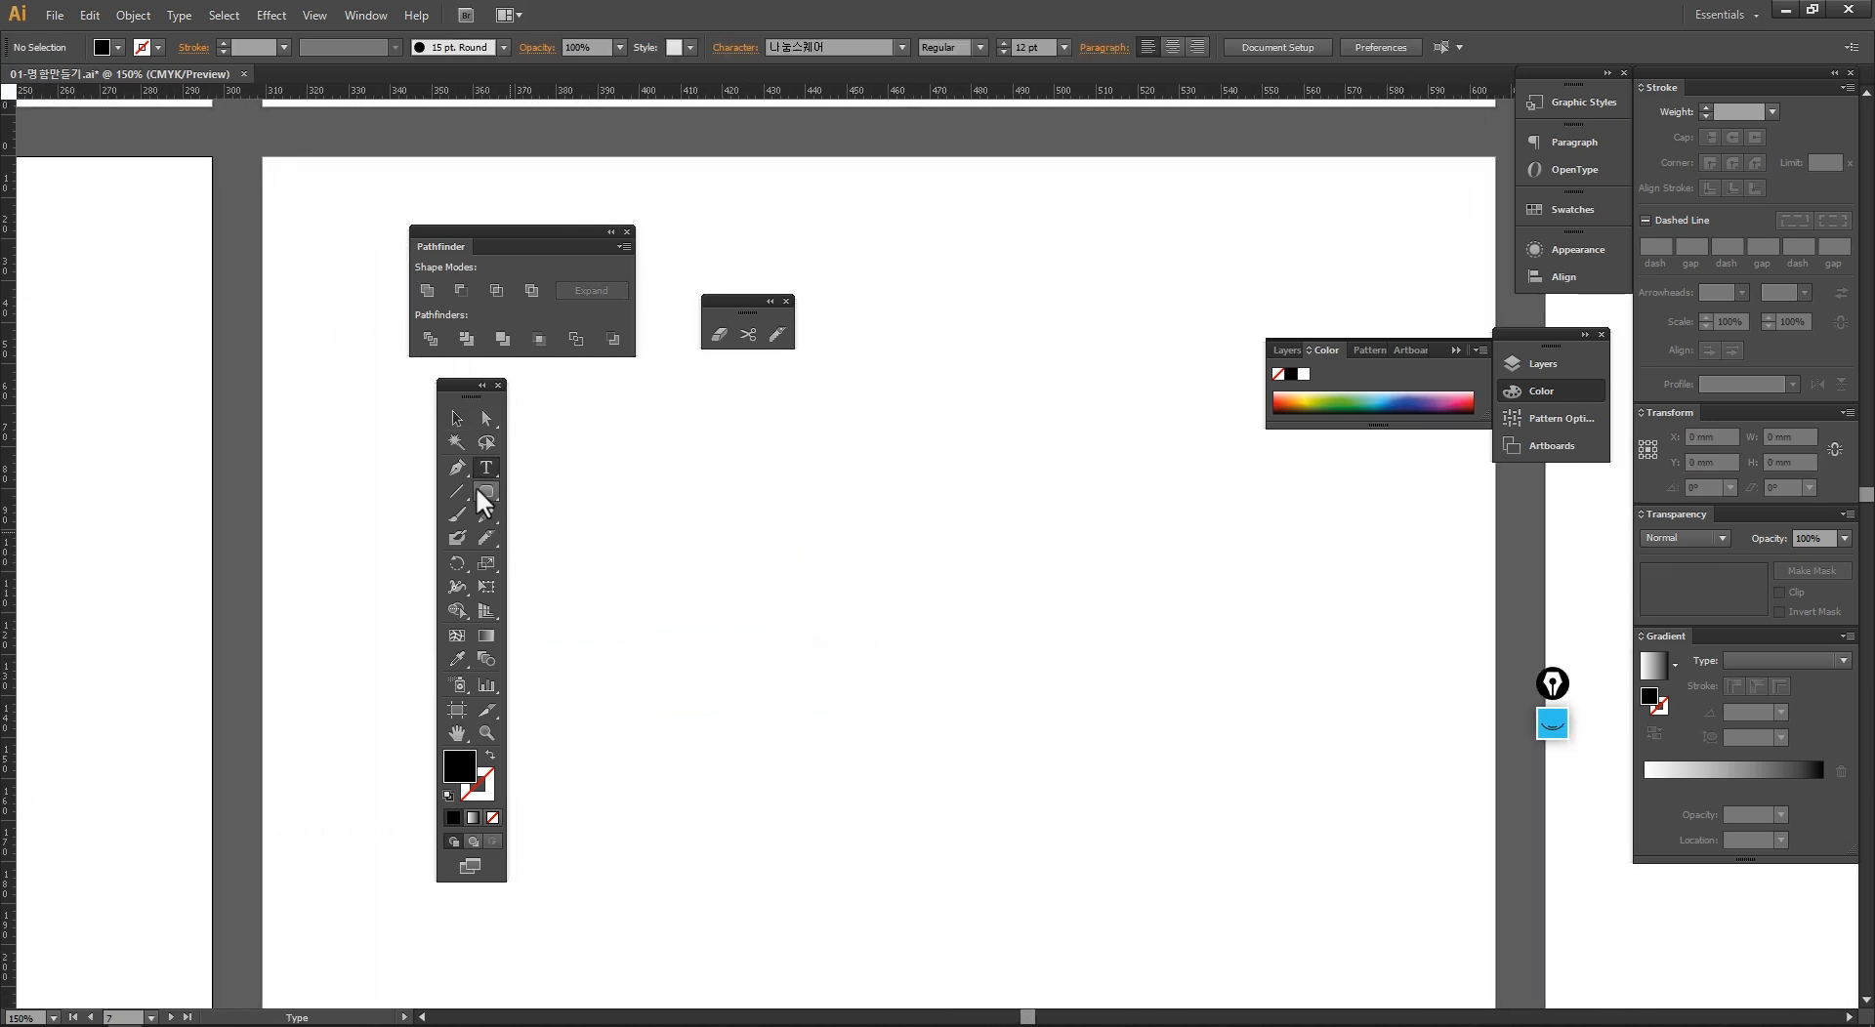
click(481, 487)
mouse_move(492, 485)
mouse_down()
mouse_move(548, 528)
mouse_move(543, 495)
mouse_up()
mouse_move(556, 442)
mouse_down()
mouse_move(619, 542)
mouse_move(640, 539)
mouse_move(619, 635)
mouse_move(670, 641)
mouse_move(548, 433)
mouse_up()
key(v)
click(1346, 401)
Step: Duplicate the black-and-green rectangle pair across the artboard at staggered heights to make six pairs
drag(595, 490, 846, 510)
drag(840, 508, 989, 603)
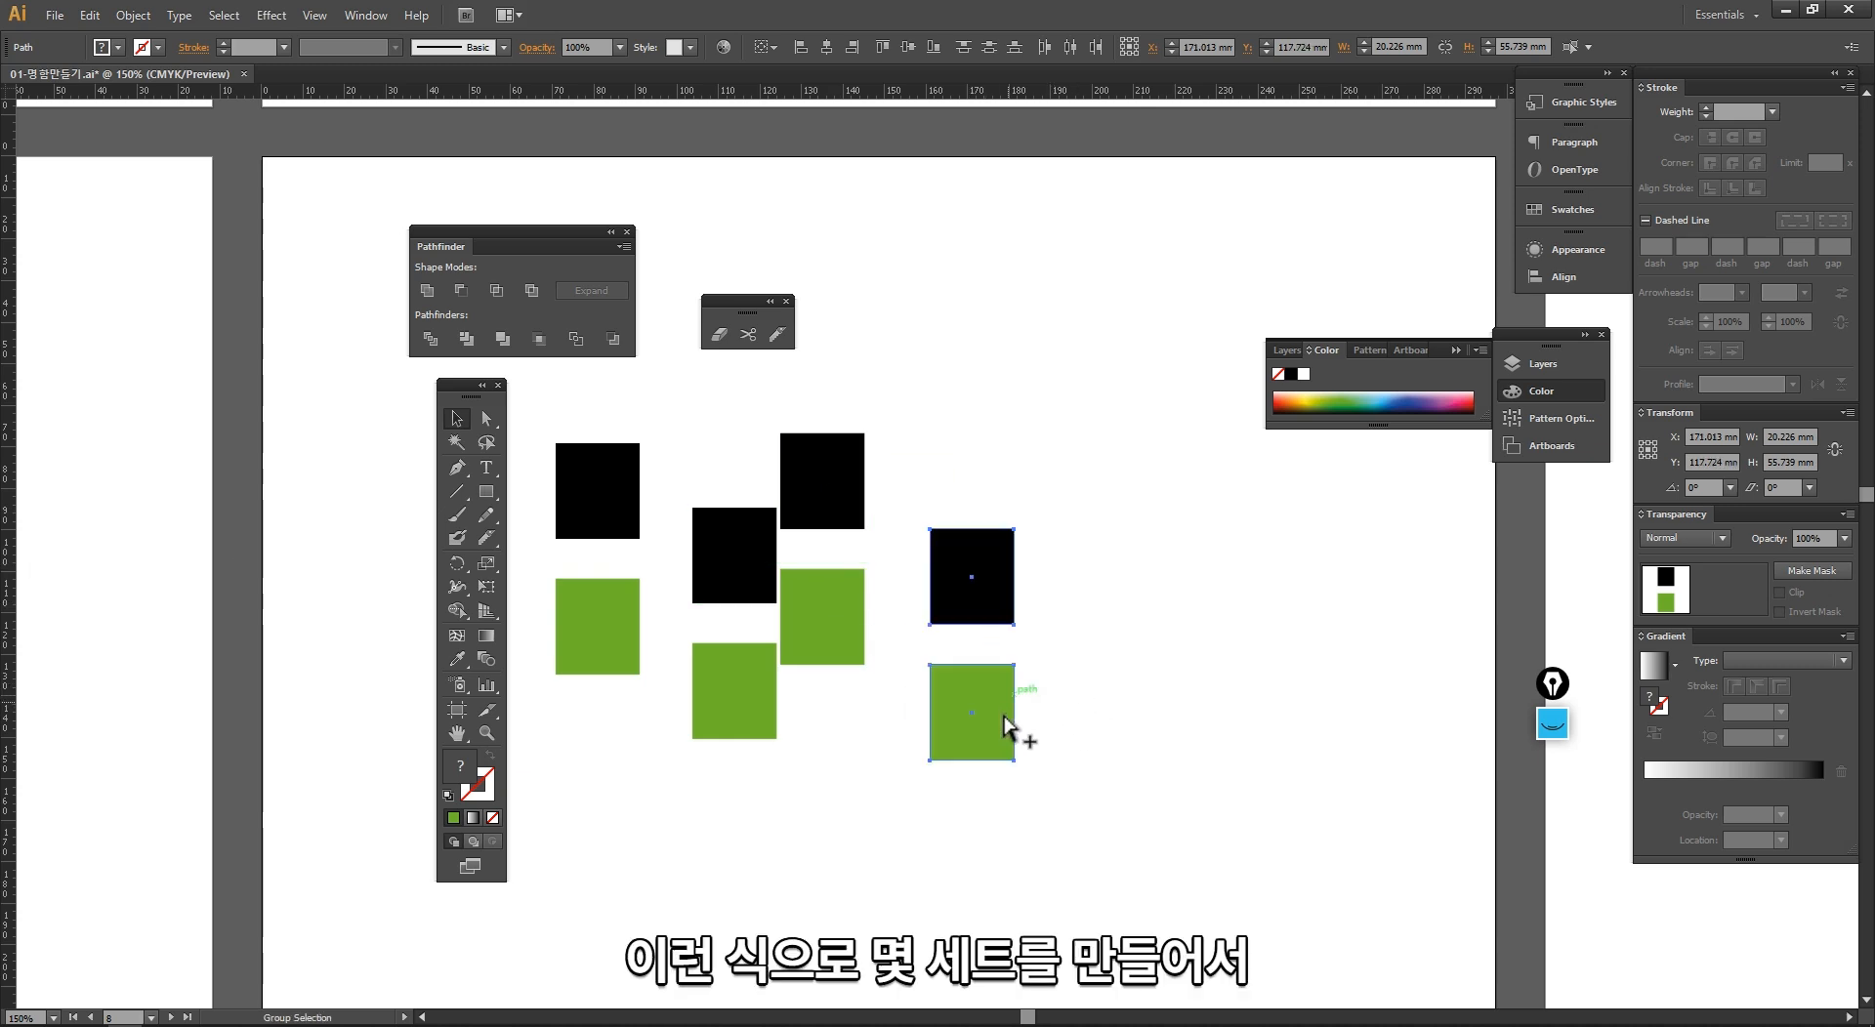
drag(1012, 734, 1121, 792)
drag(1119, 791, 1220, 686)
scroll(1025, 720, right, 3)
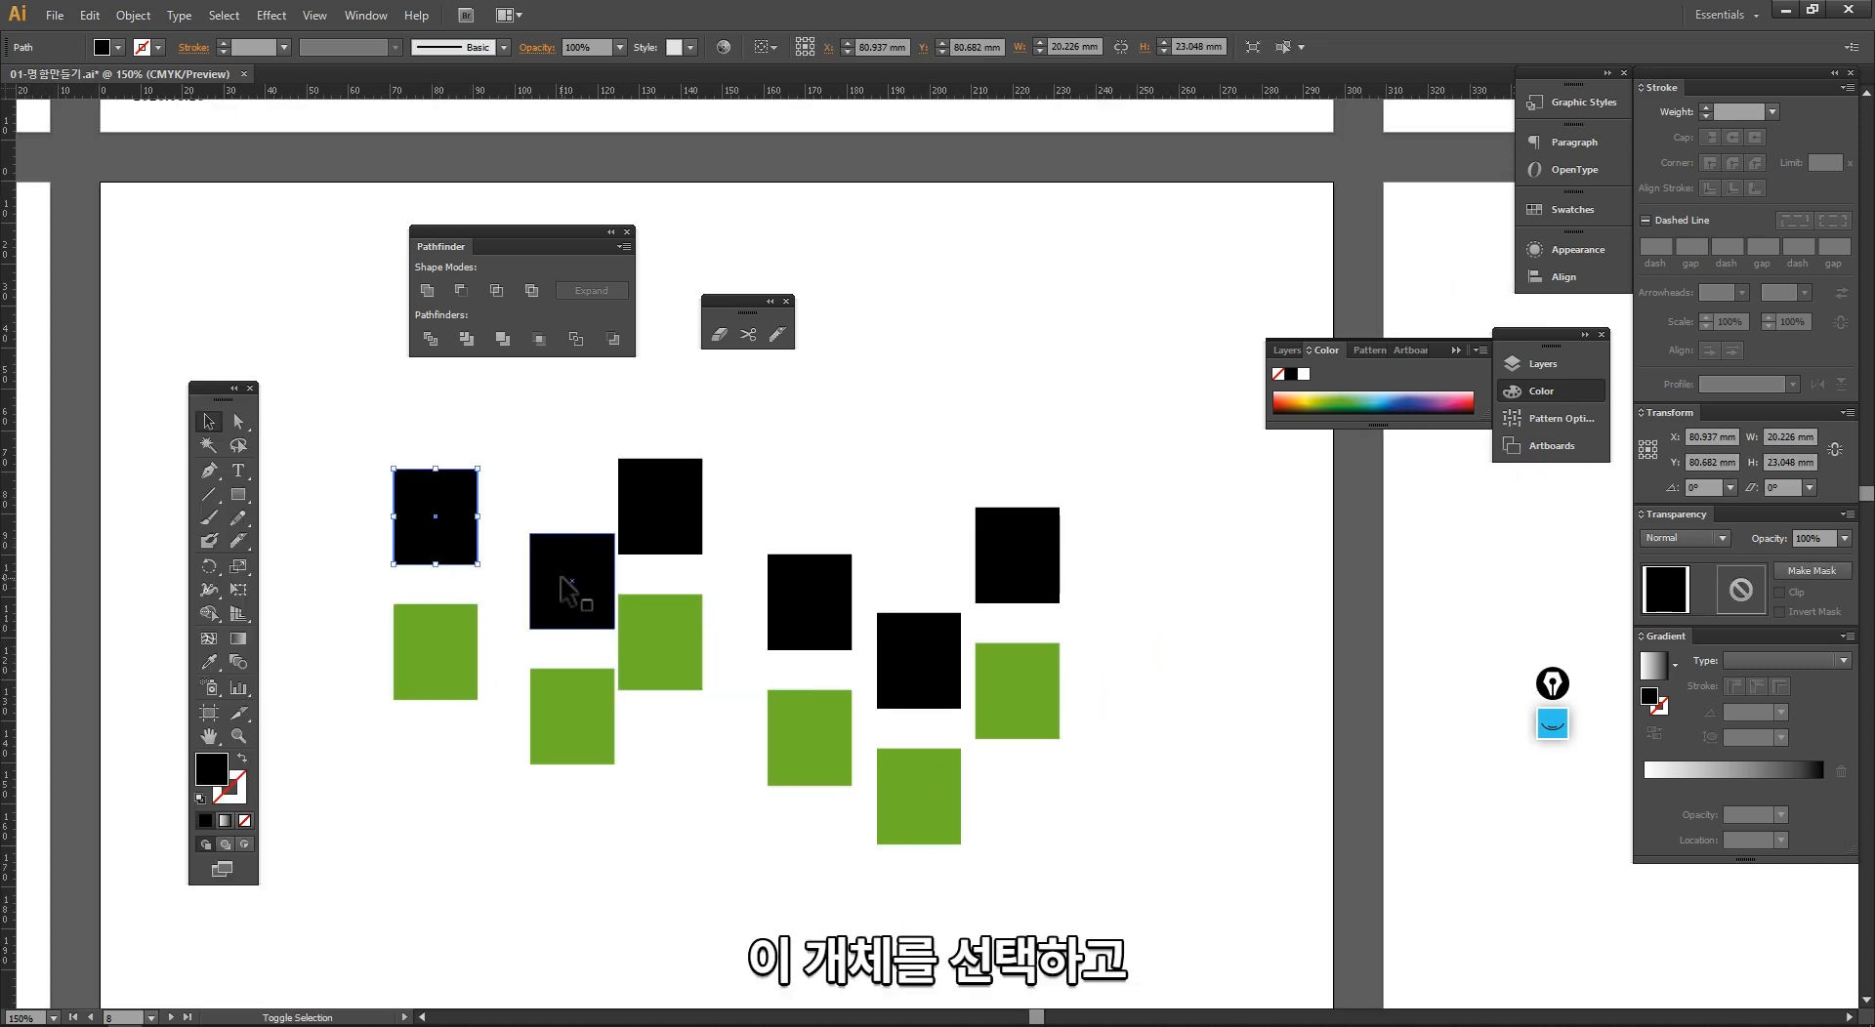
Step: Select the two leftmost black rectangles, and open the Align options as a floating panel above the rectangles
shift+click(564, 591)
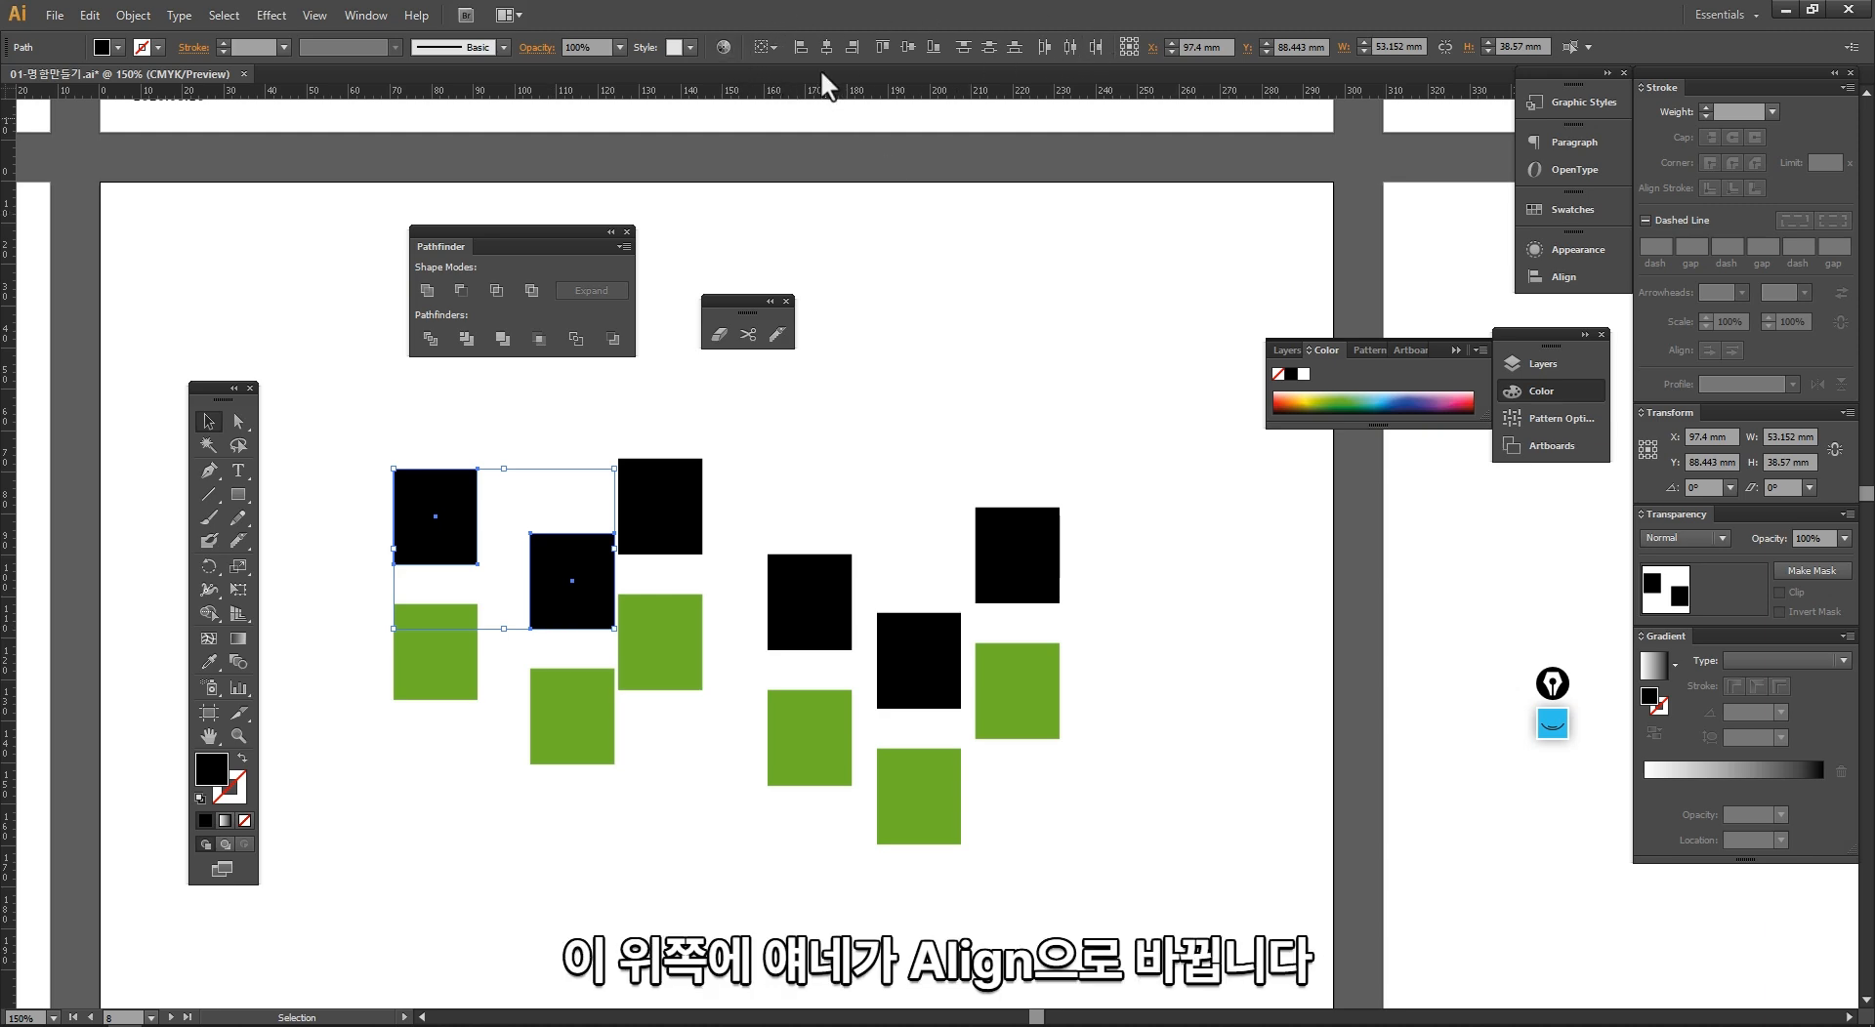
click(365, 16)
click(395, 215)
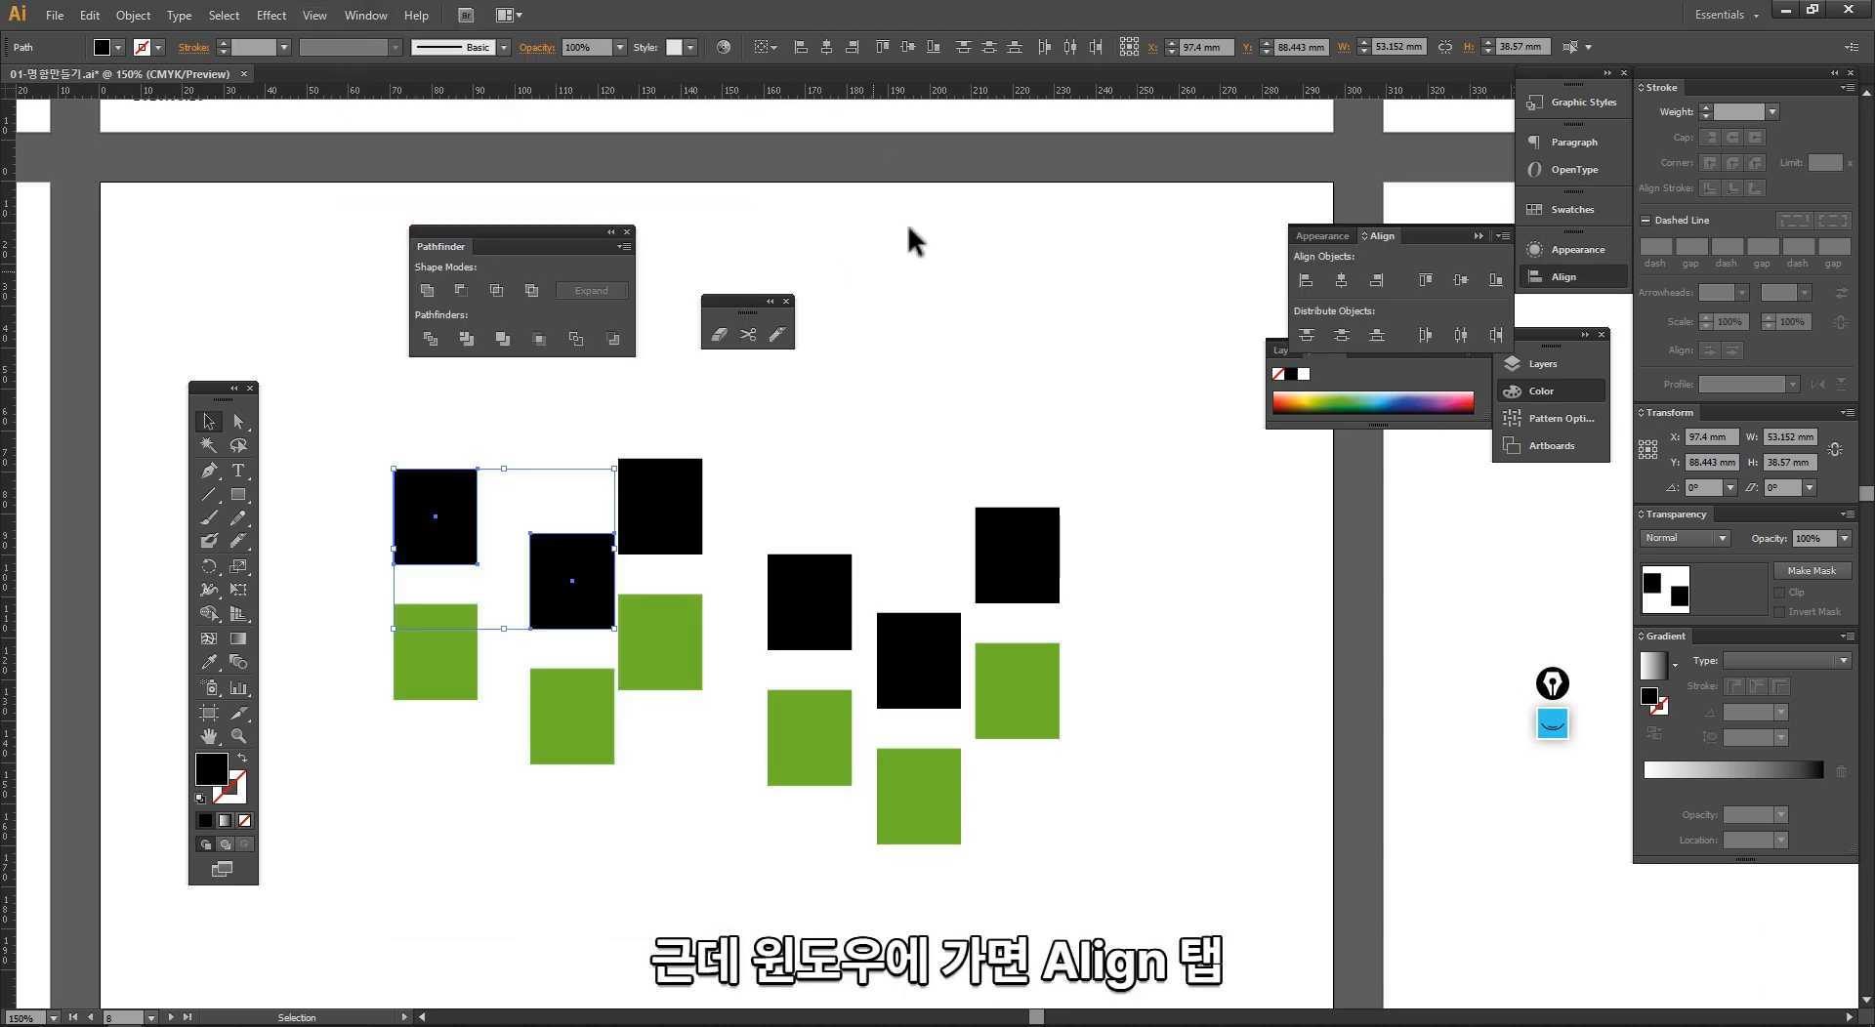
drag(1436, 256, 910, 388)
Step: Move the two leftmost black rectangles together up and to the left, away from their green partners
click(735, 503)
click(449, 526)
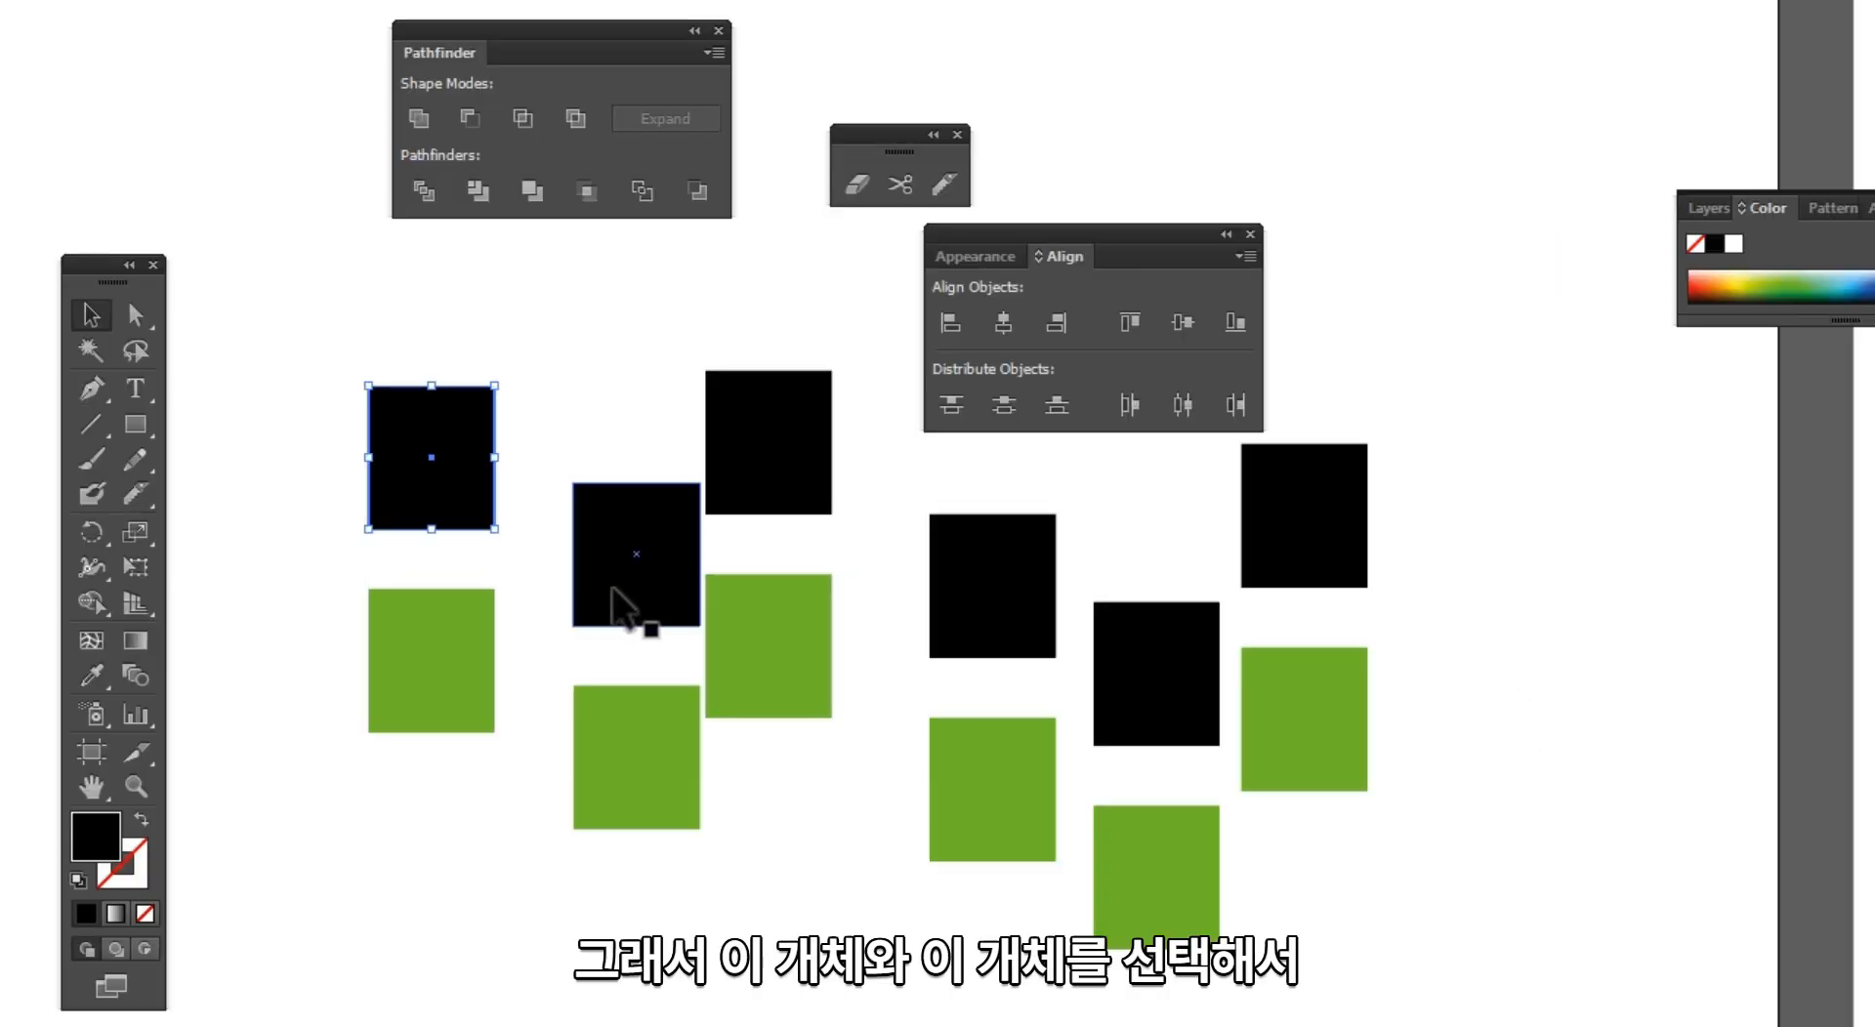
shift+click(567, 615)
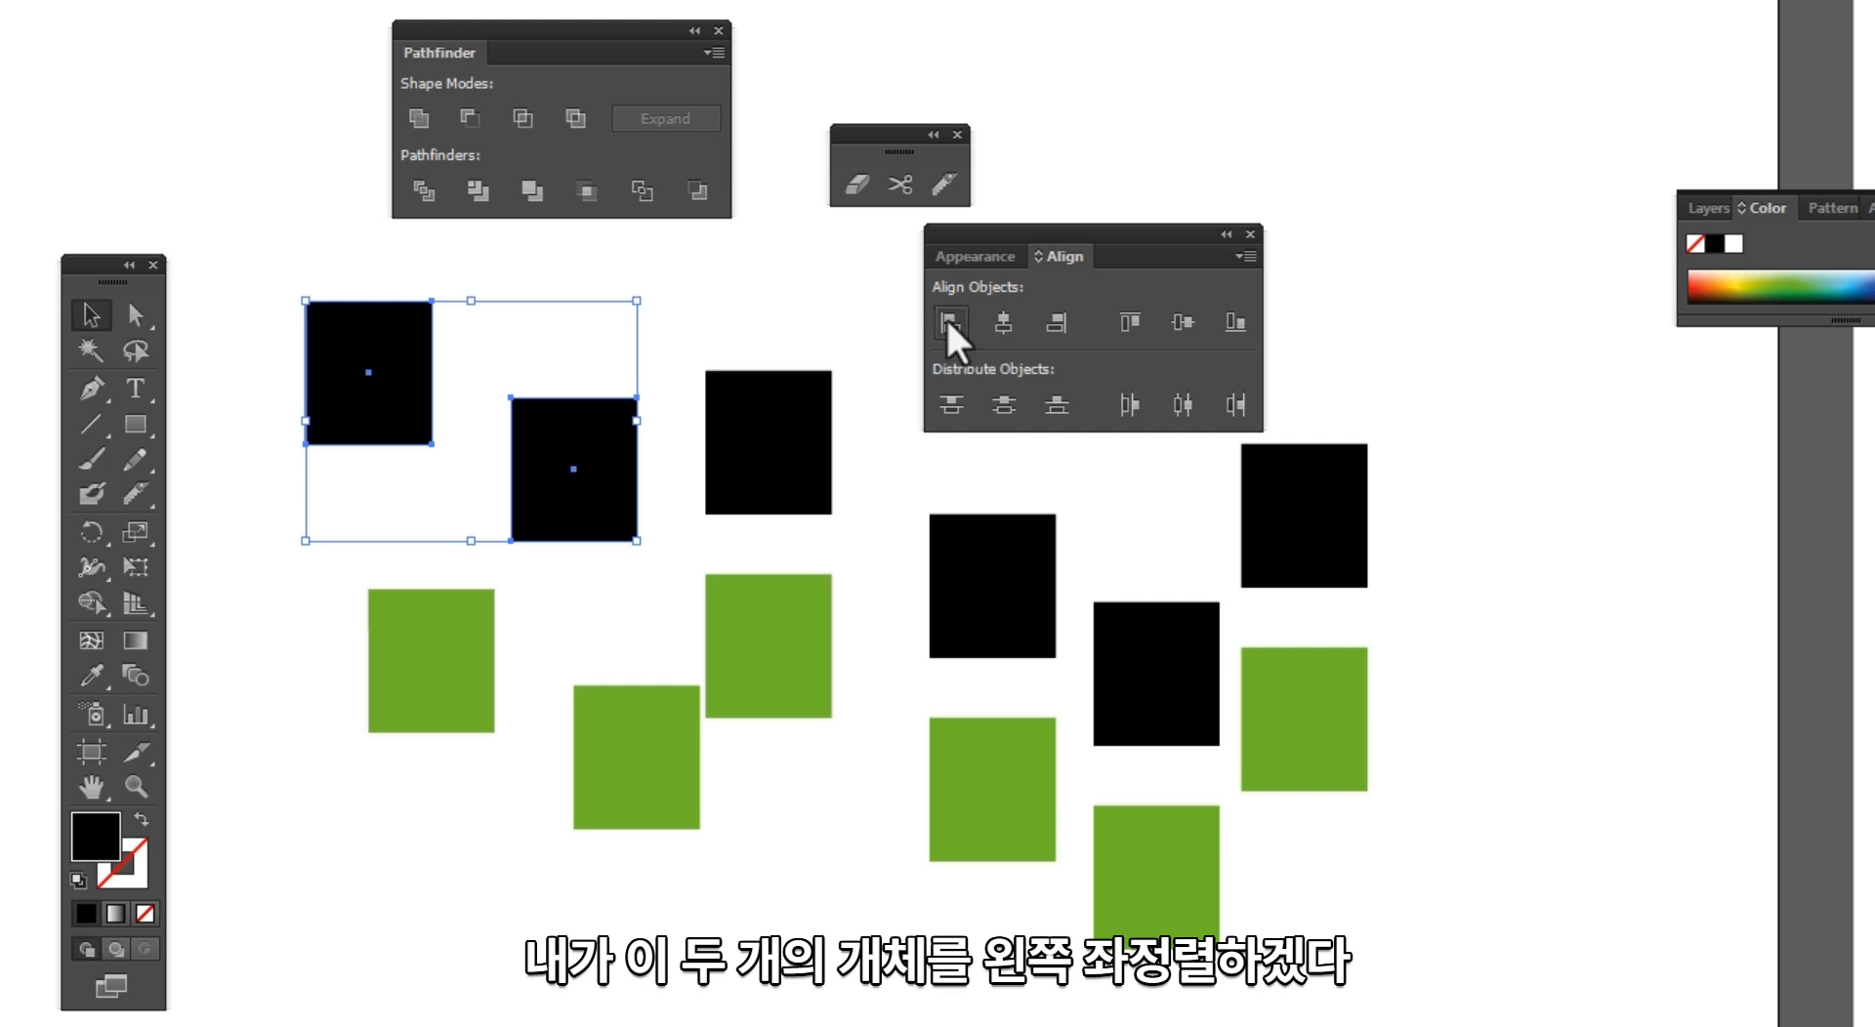
Step: Try horizontal left, center and right alignment on the two leftmost black rectangles, undoing each one
click(946, 317)
key(ctrl+z)
click(1009, 318)
key(ctrl+z)
click(1057, 322)
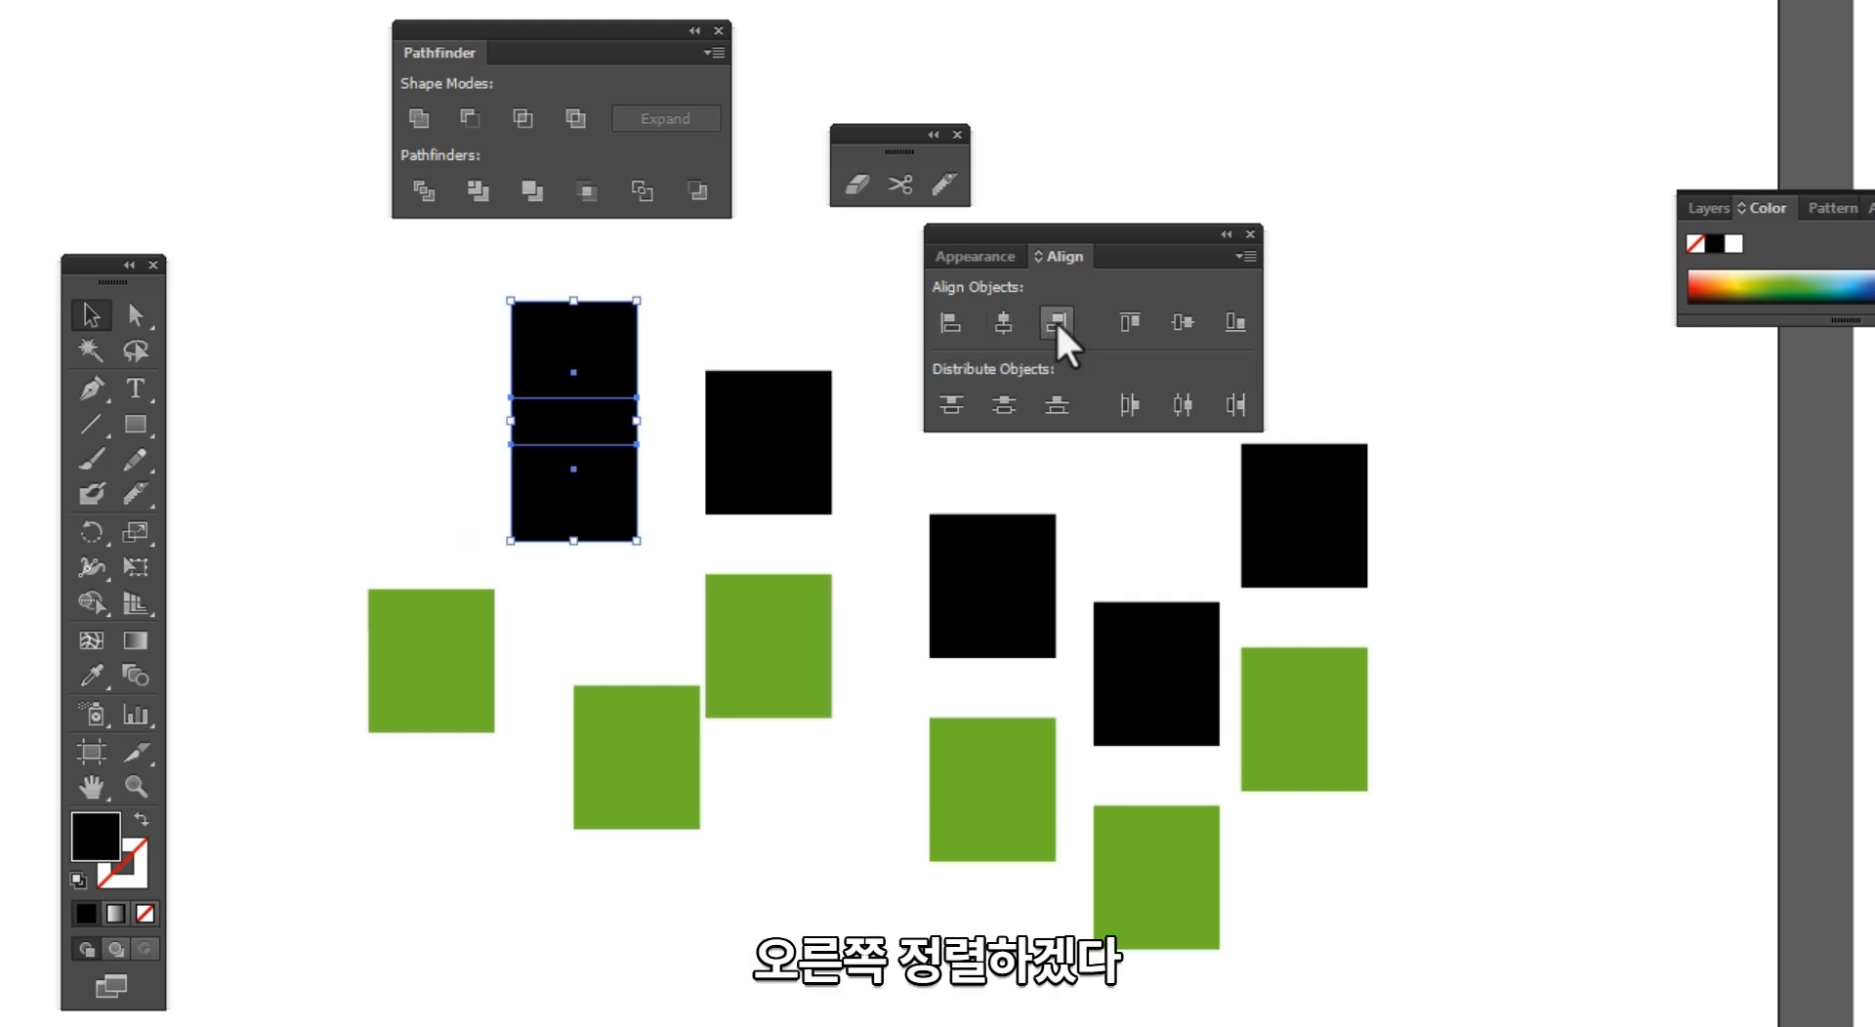
key(ctrl+z)
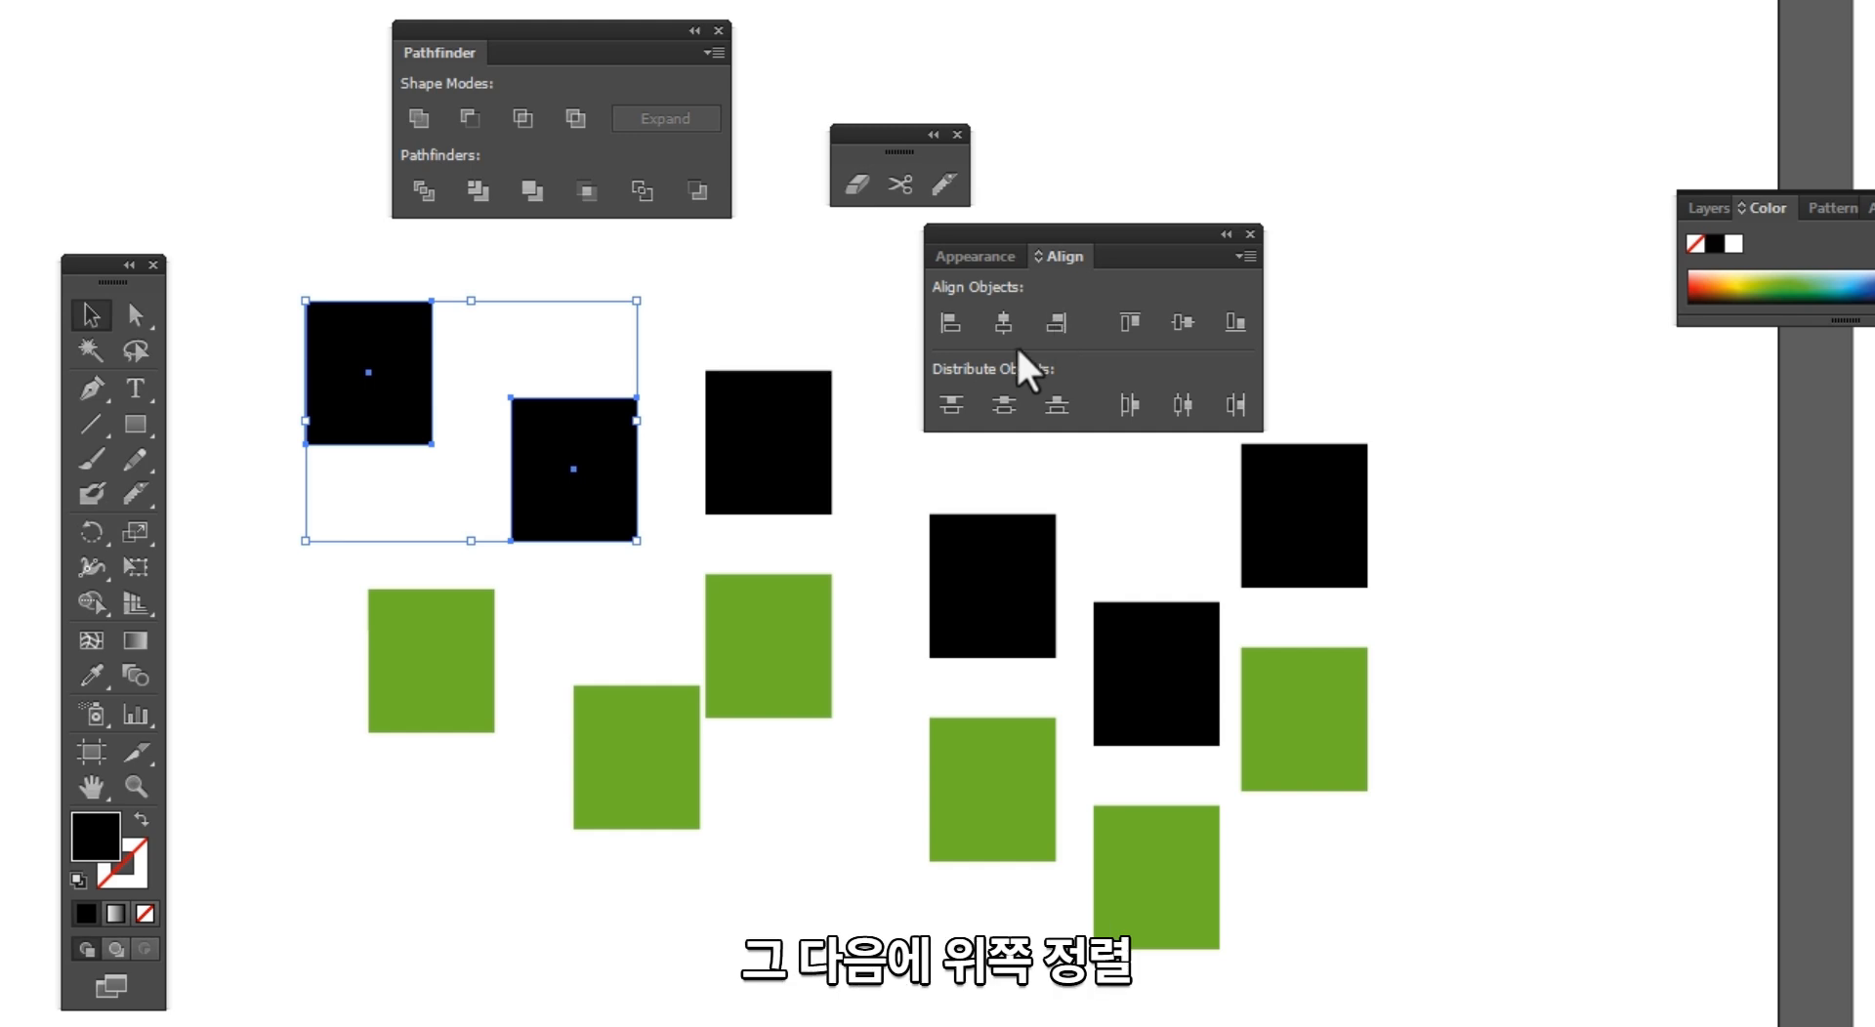
Step: Align the two leftmost black rectangles by their top edges, and lower the second one to align them by vertical centers
click(1131, 323)
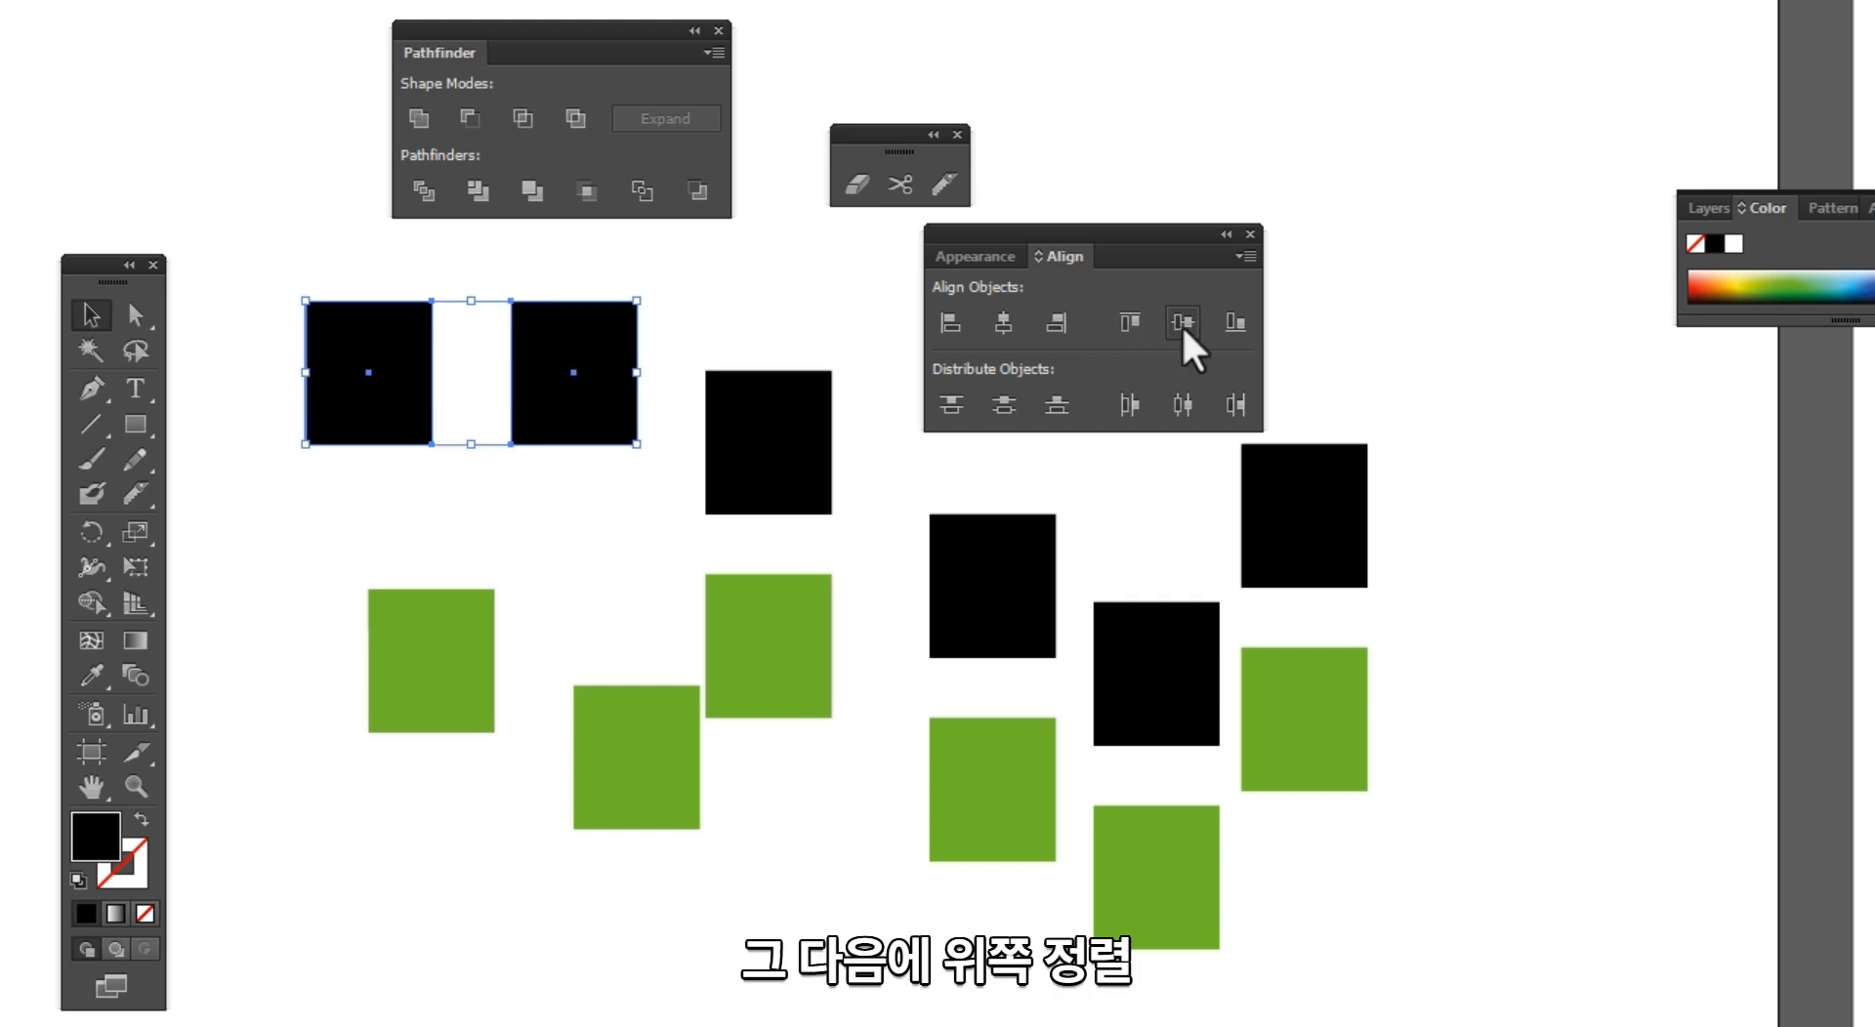
click(673, 405)
drag(594, 396, 594, 503)
shift+click(337, 392)
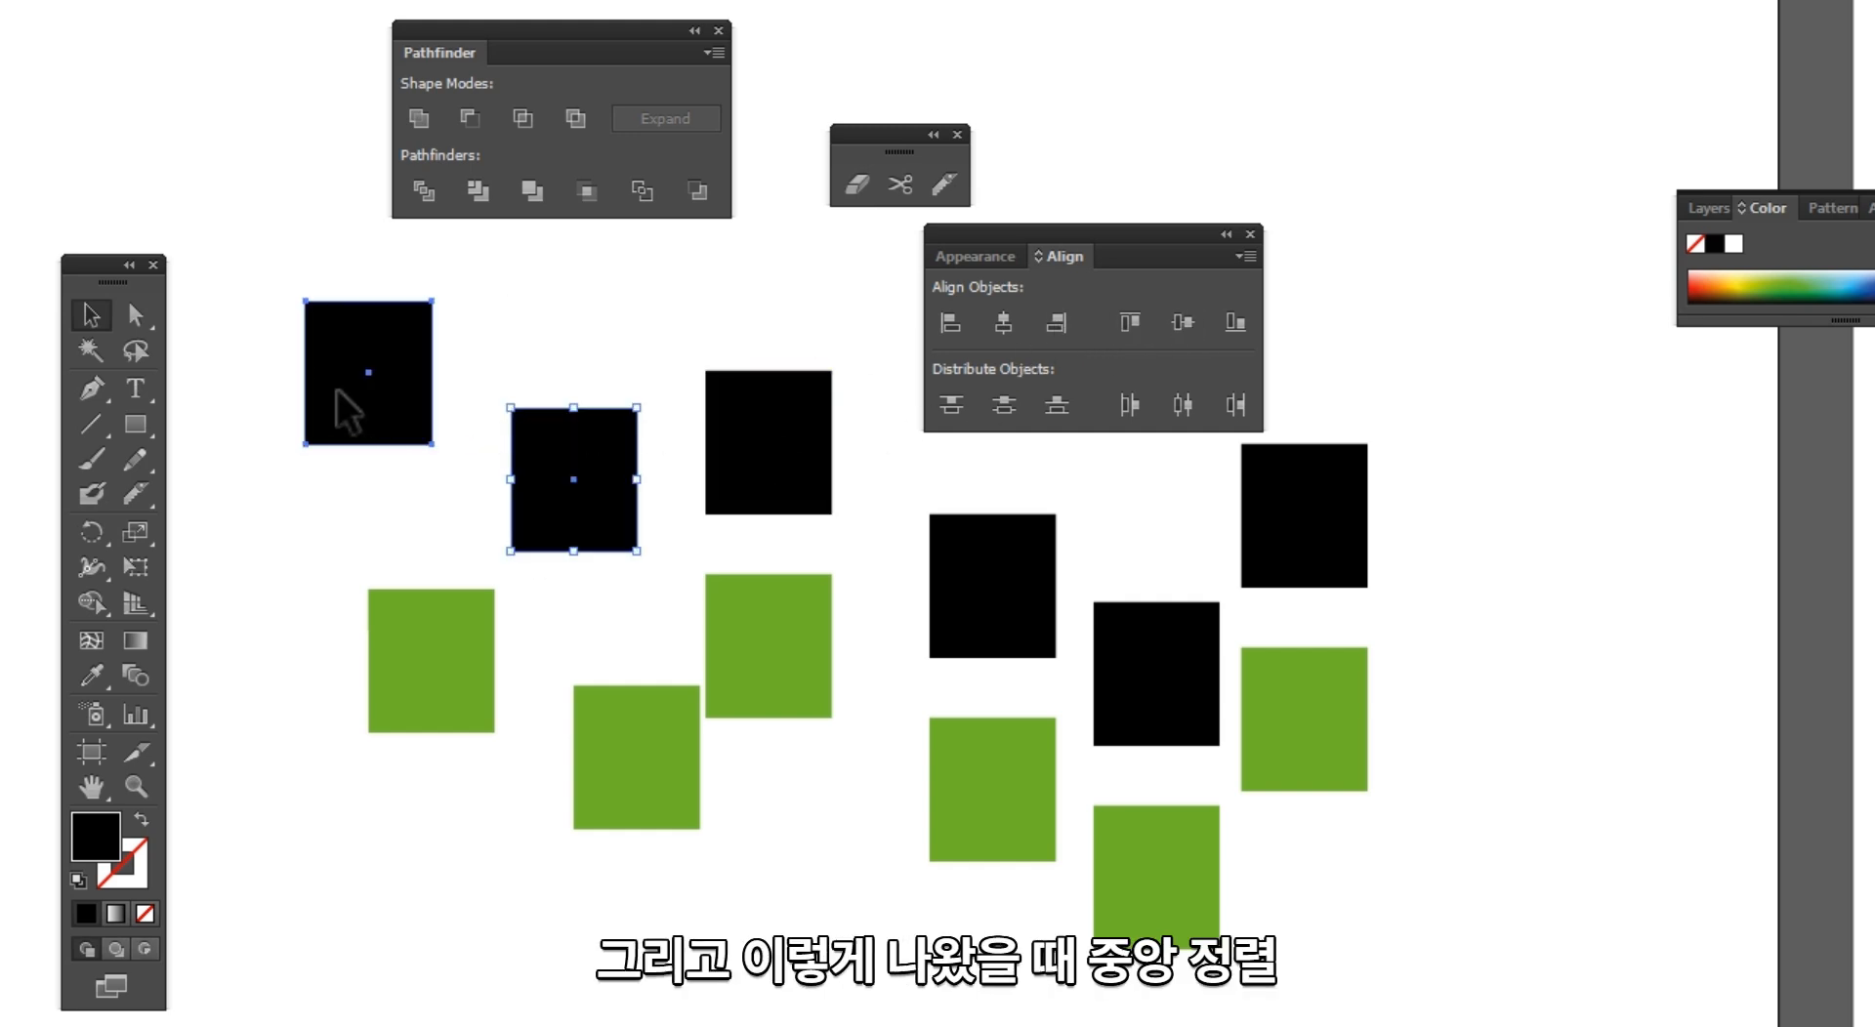
click(1182, 322)
click(678, 381)
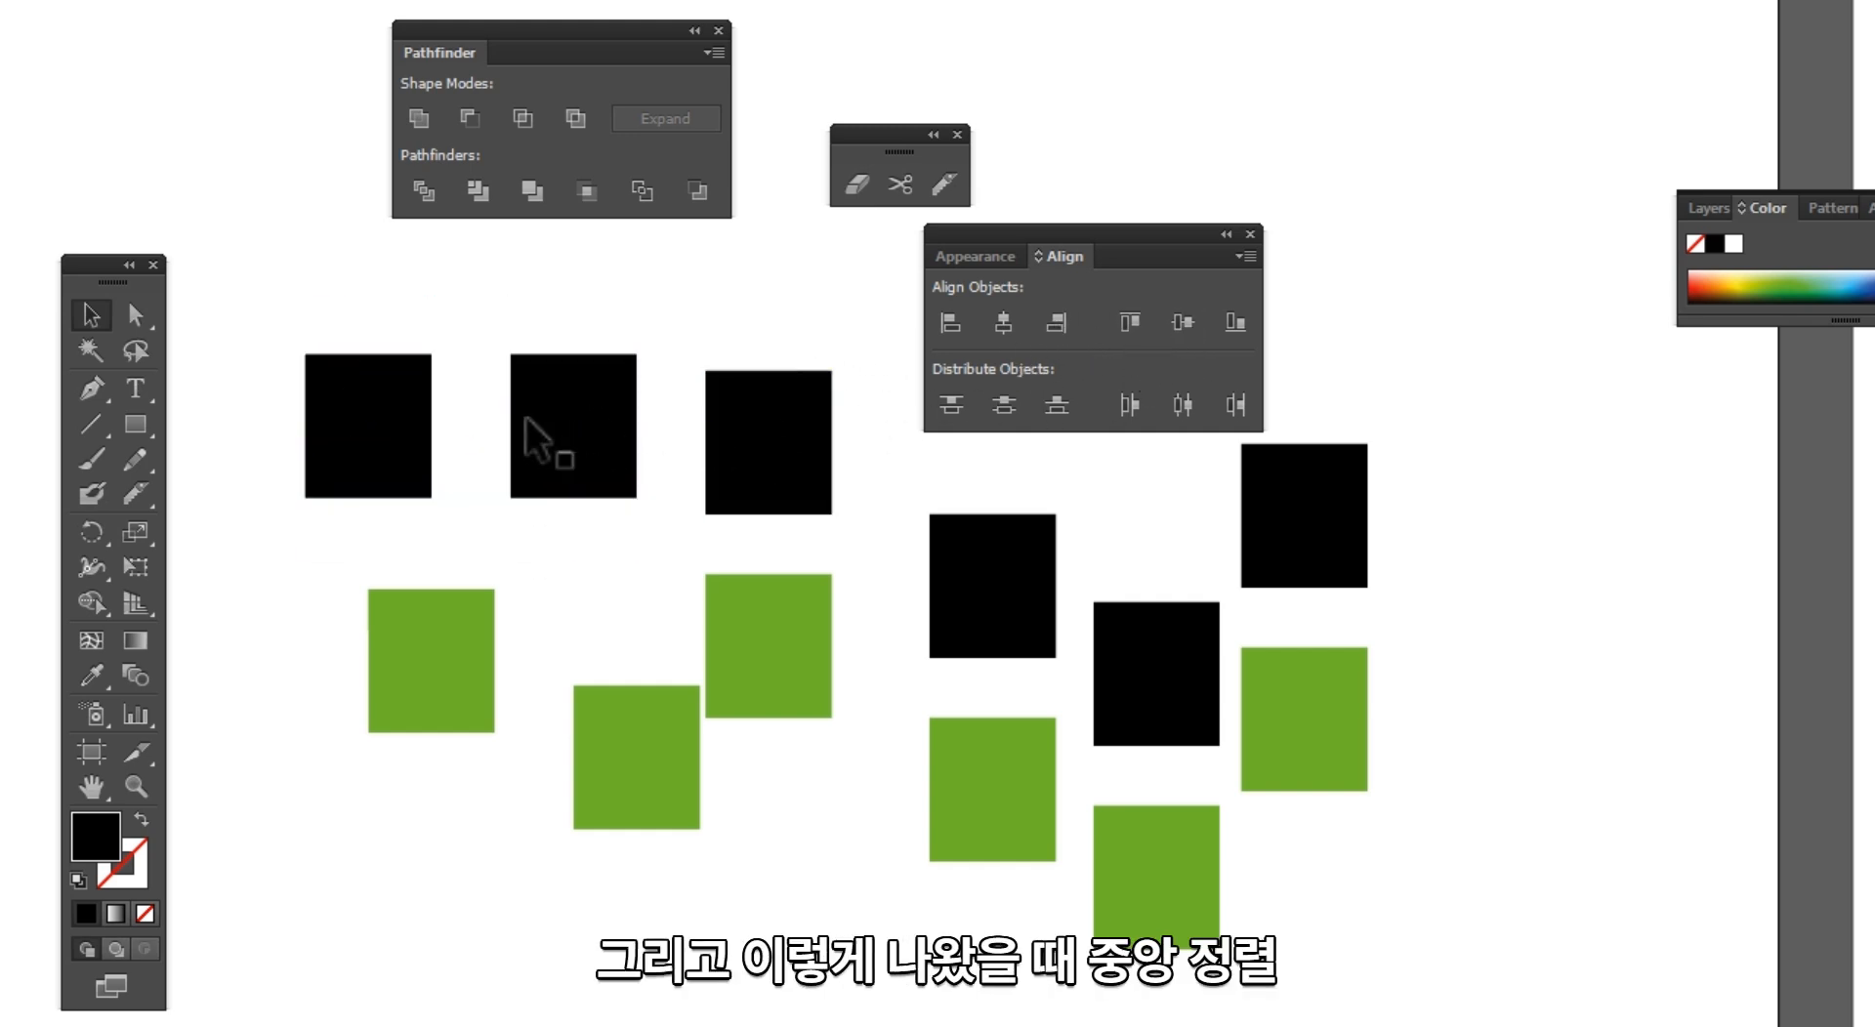
Step: Raise the leftmost black rectangle, align it with the second one by their bottom edges, and clear the selection
drag(377, 439, 384, 336)
shift+click(565, 419)
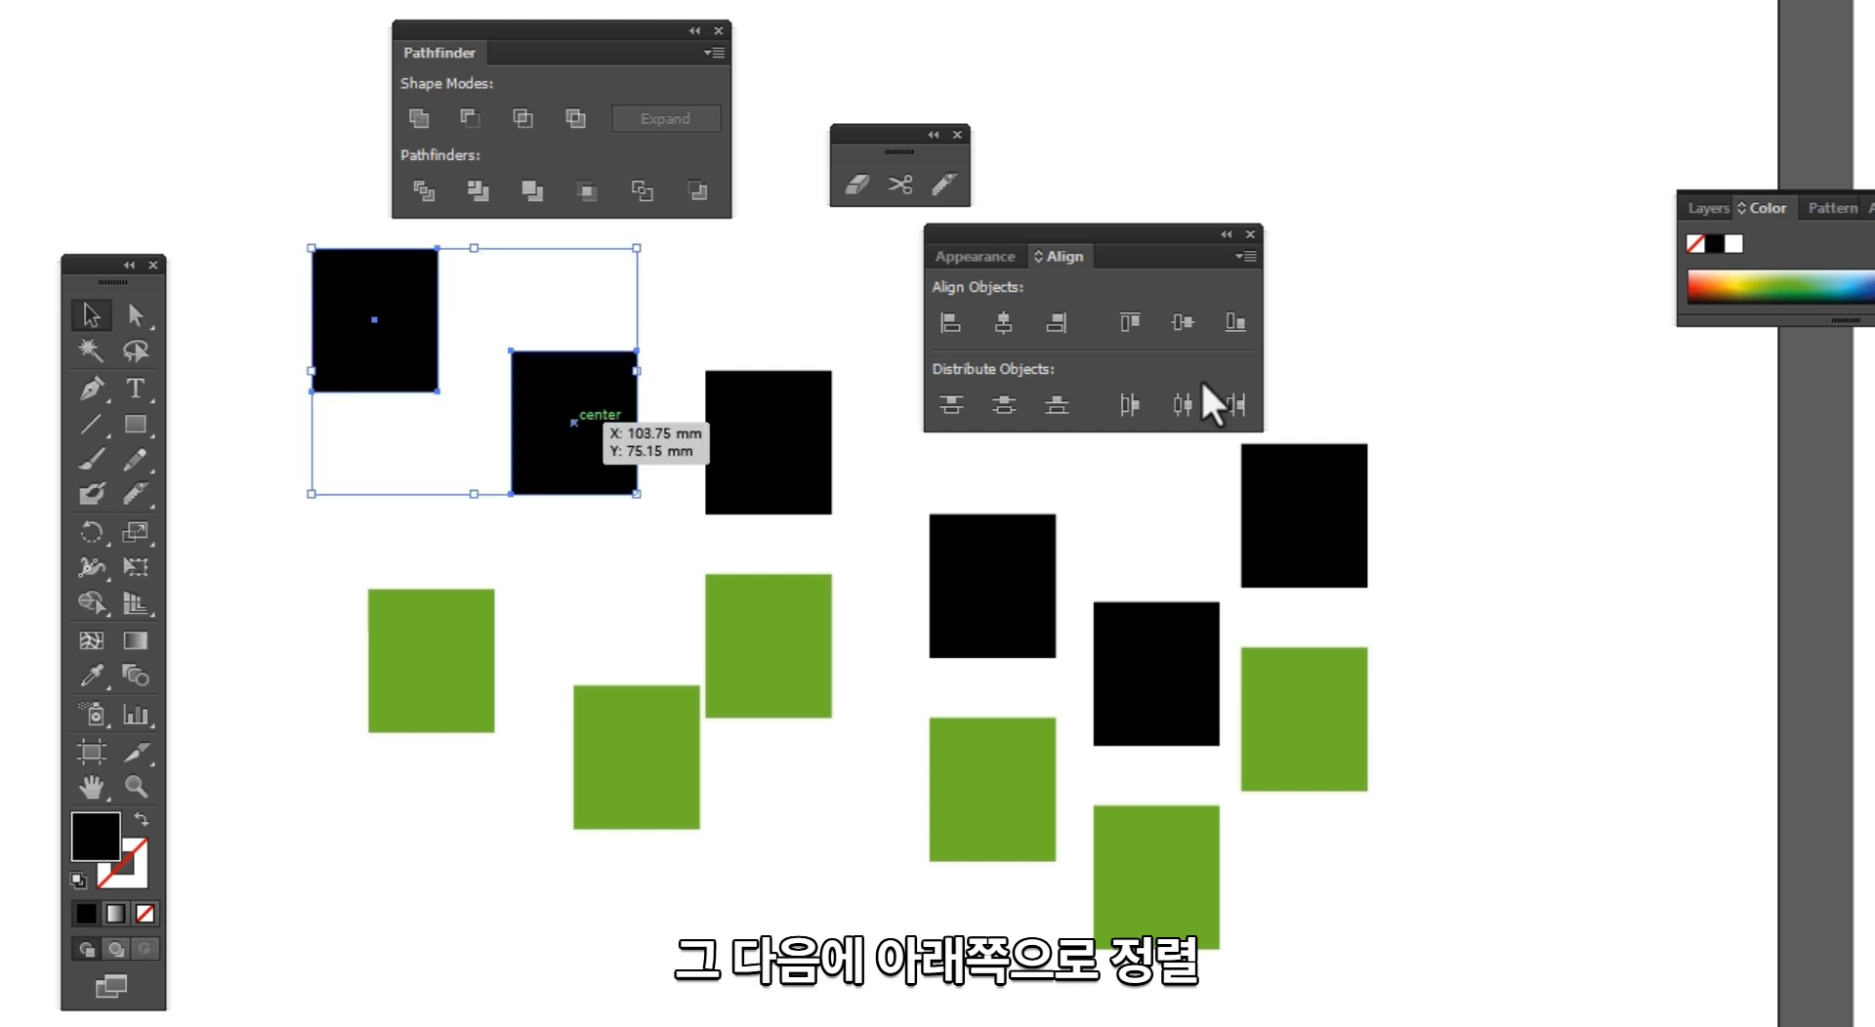
click(1235, 322)
click(573, 619)
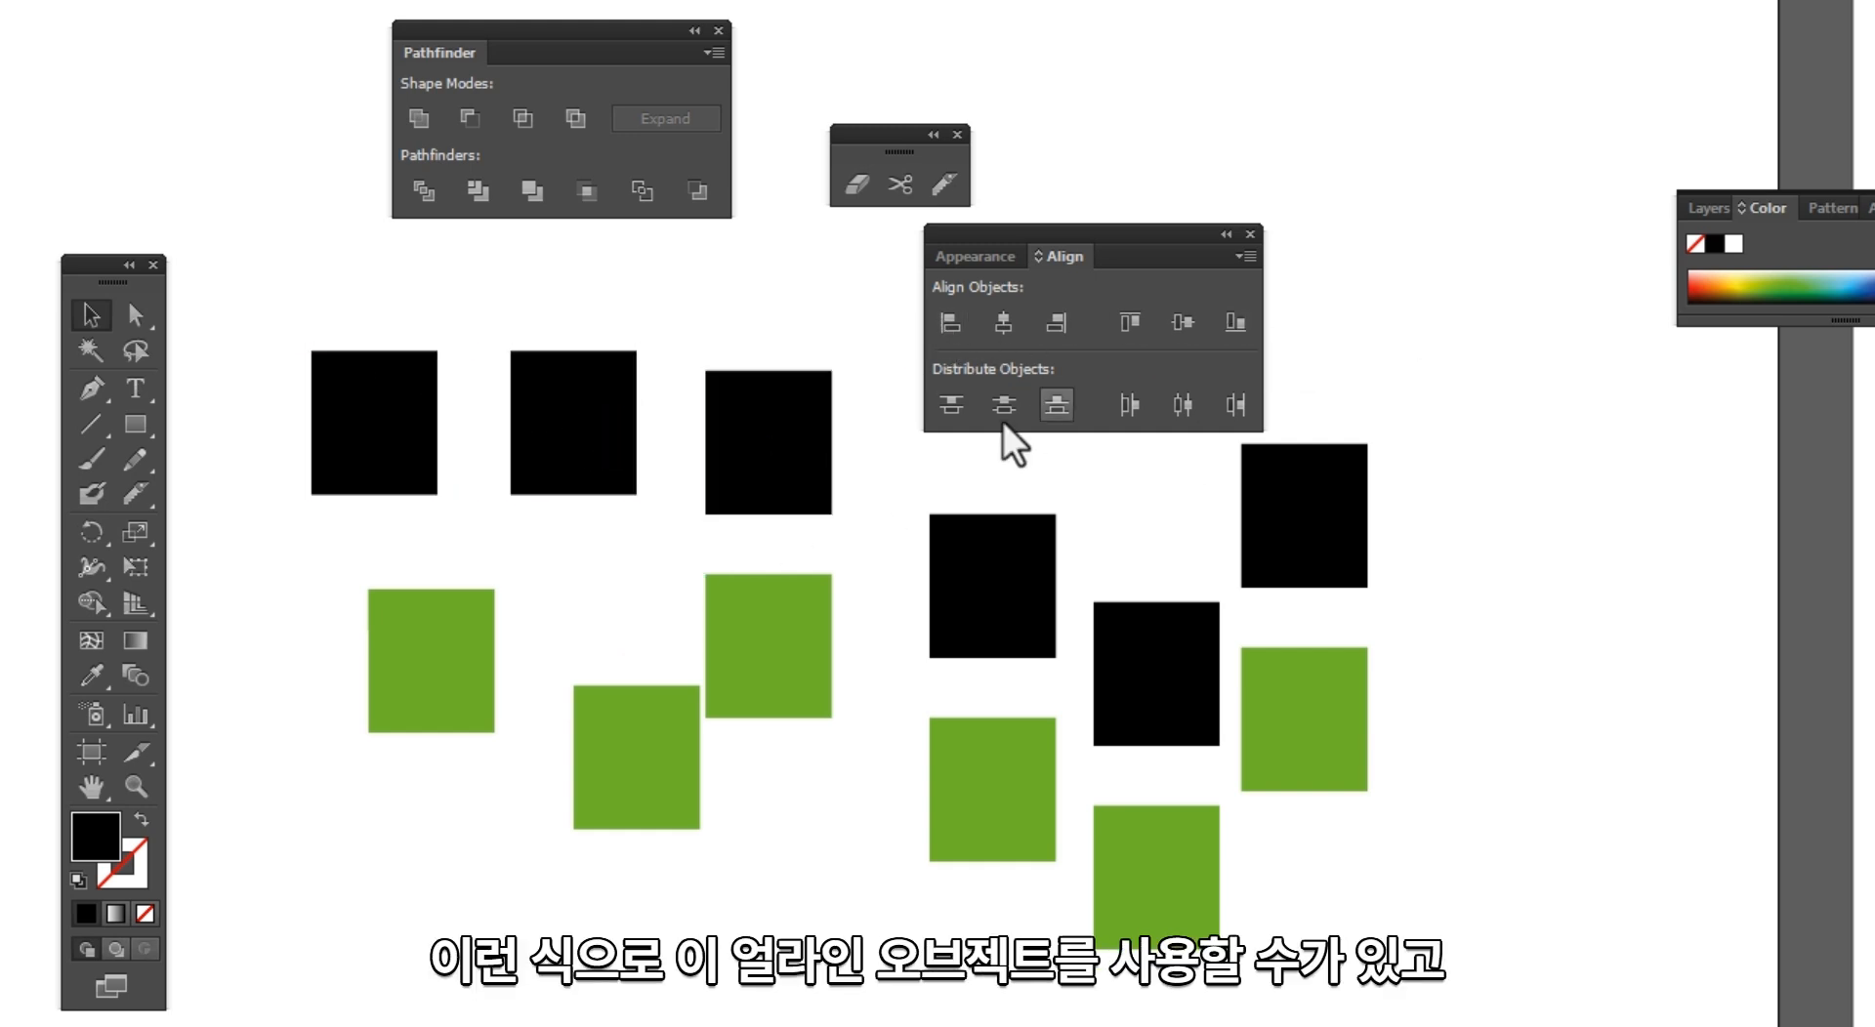
Step: Move the Align panel higher, clear of the artwork, and select all six black rectangles
drag(1066, 239, 1157, 87)
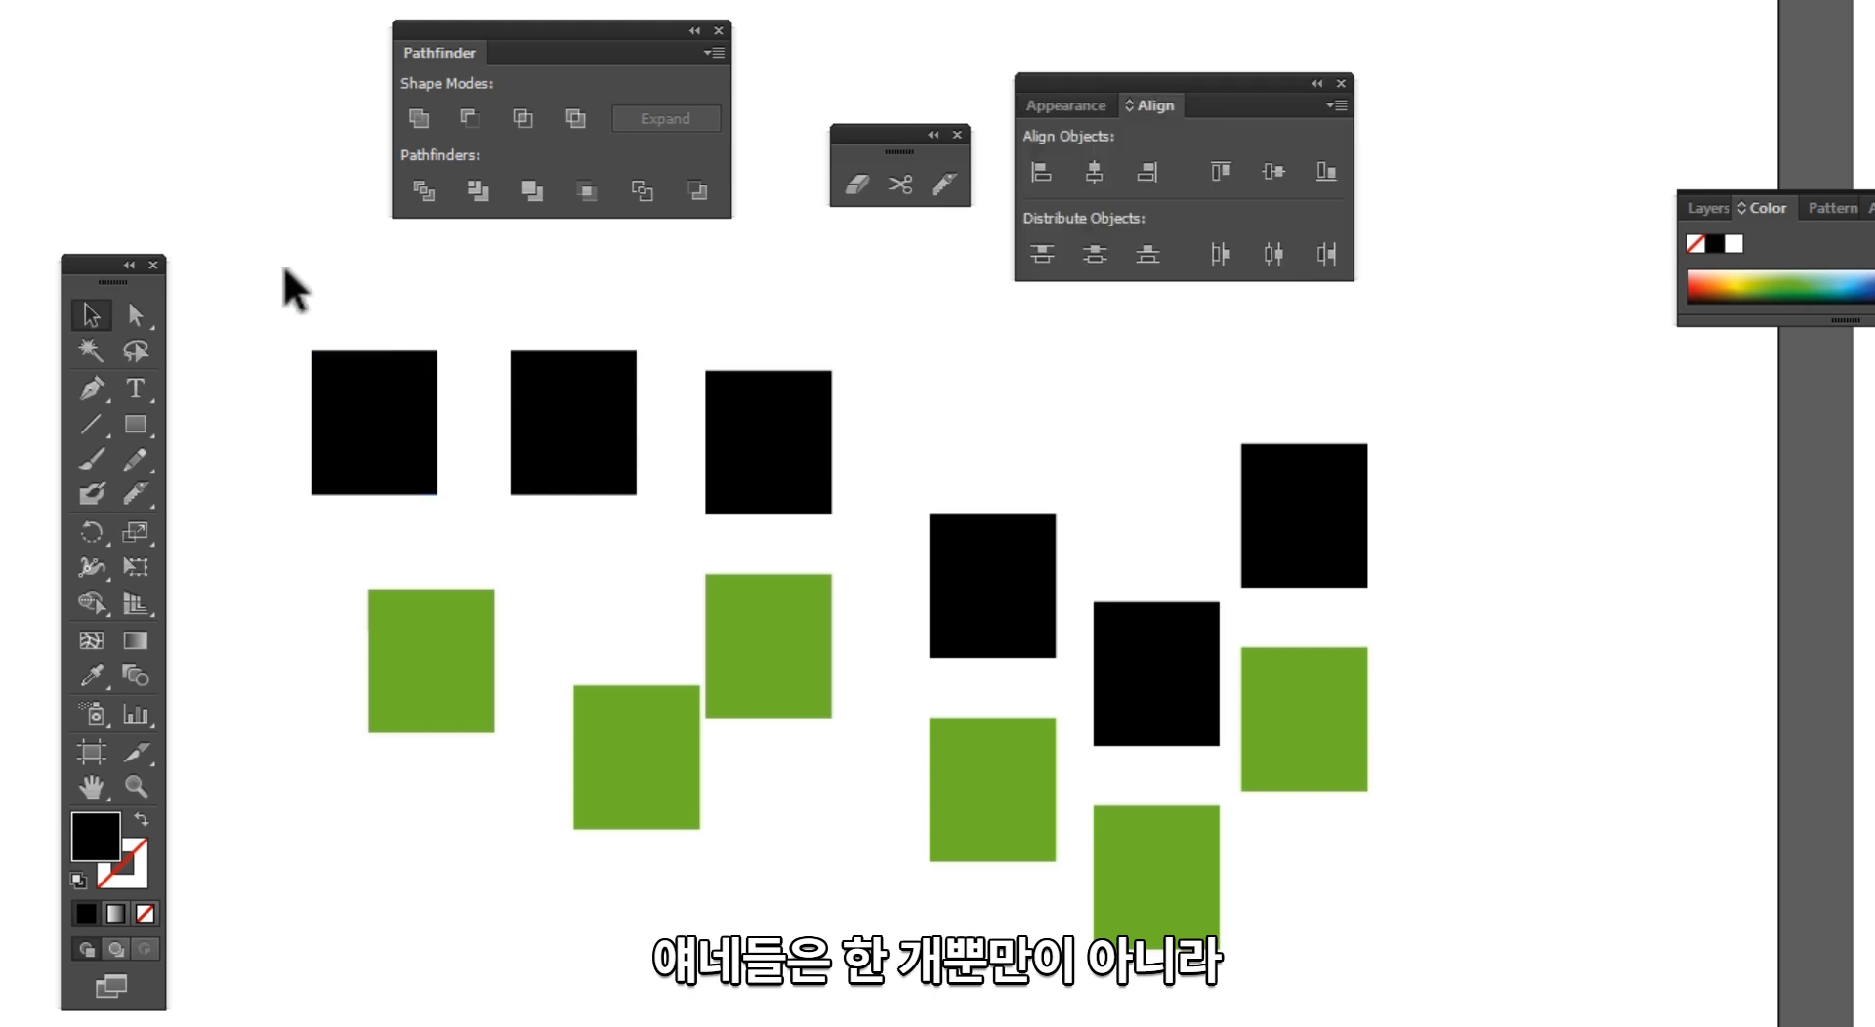
drag(238, 293, 811, 493)
shift+click(995, 585)
shift+click(1144, 691)
shift+click(1364, 547)
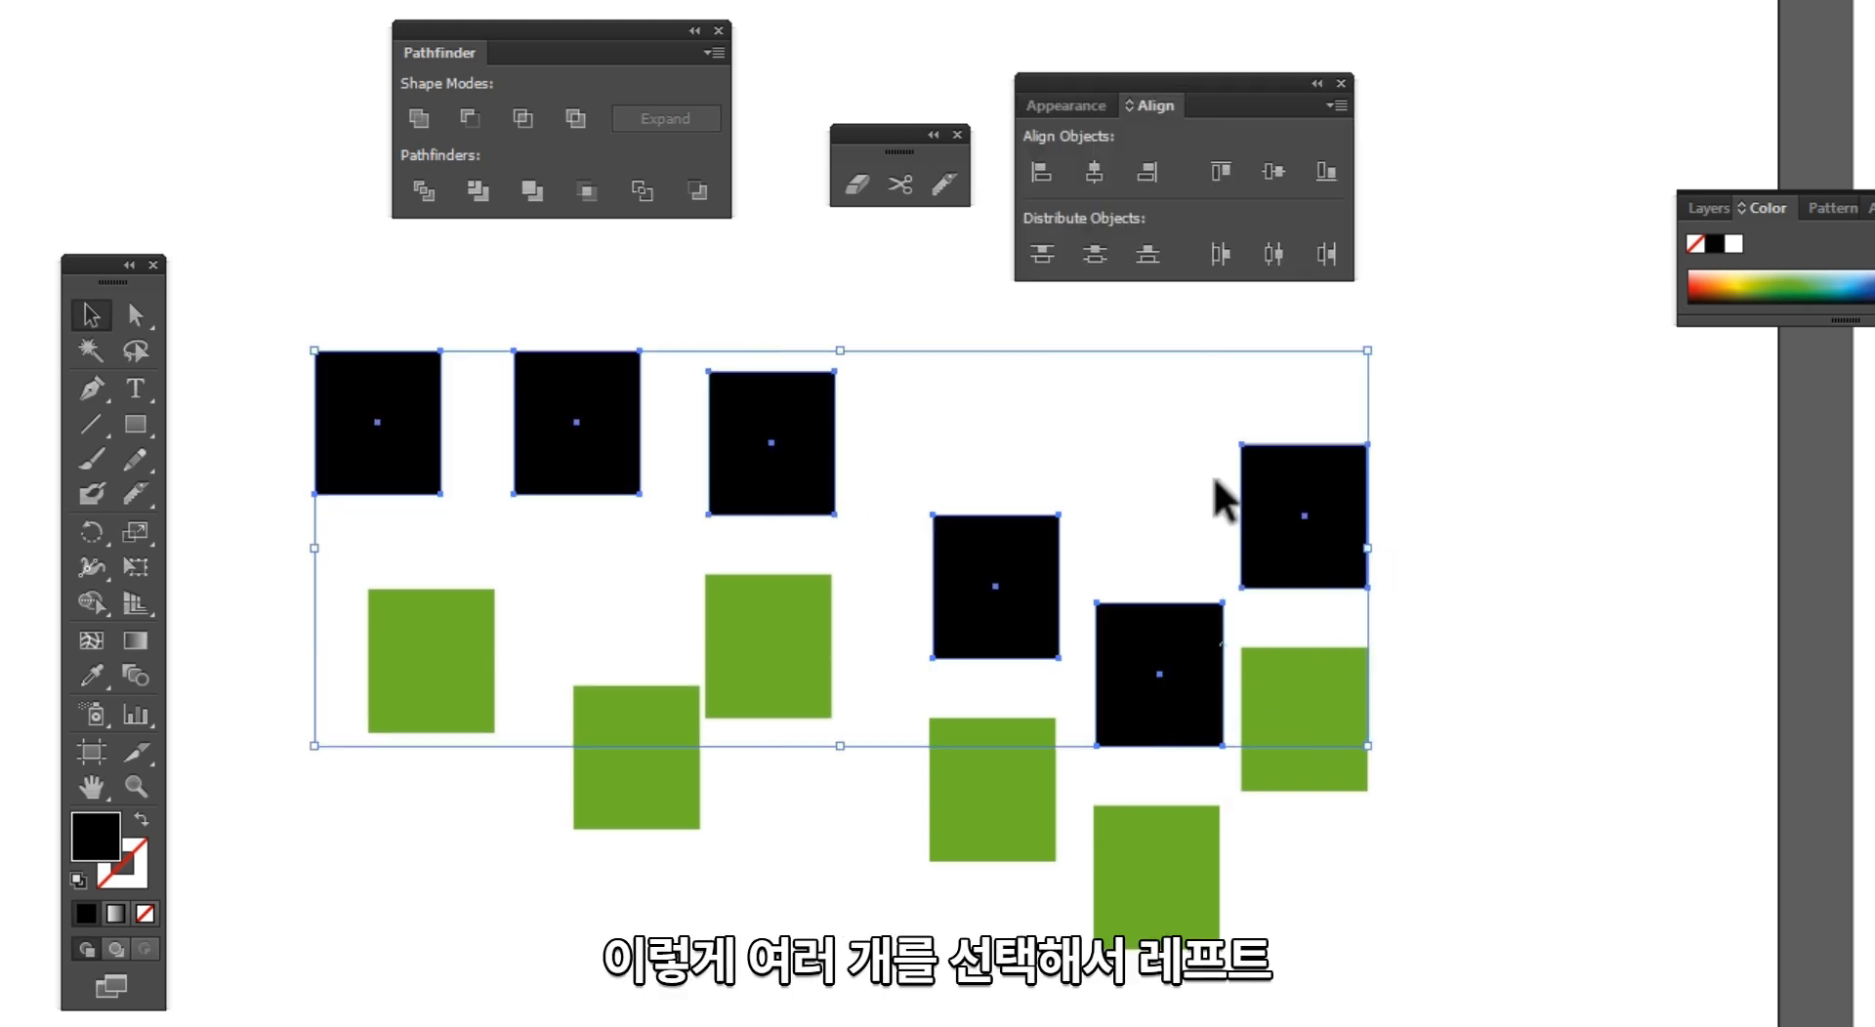
Step: Try horizontal left and center alignment on all six black rectangles, undoing each one
click(1040, 176)
key(ctrl+z)
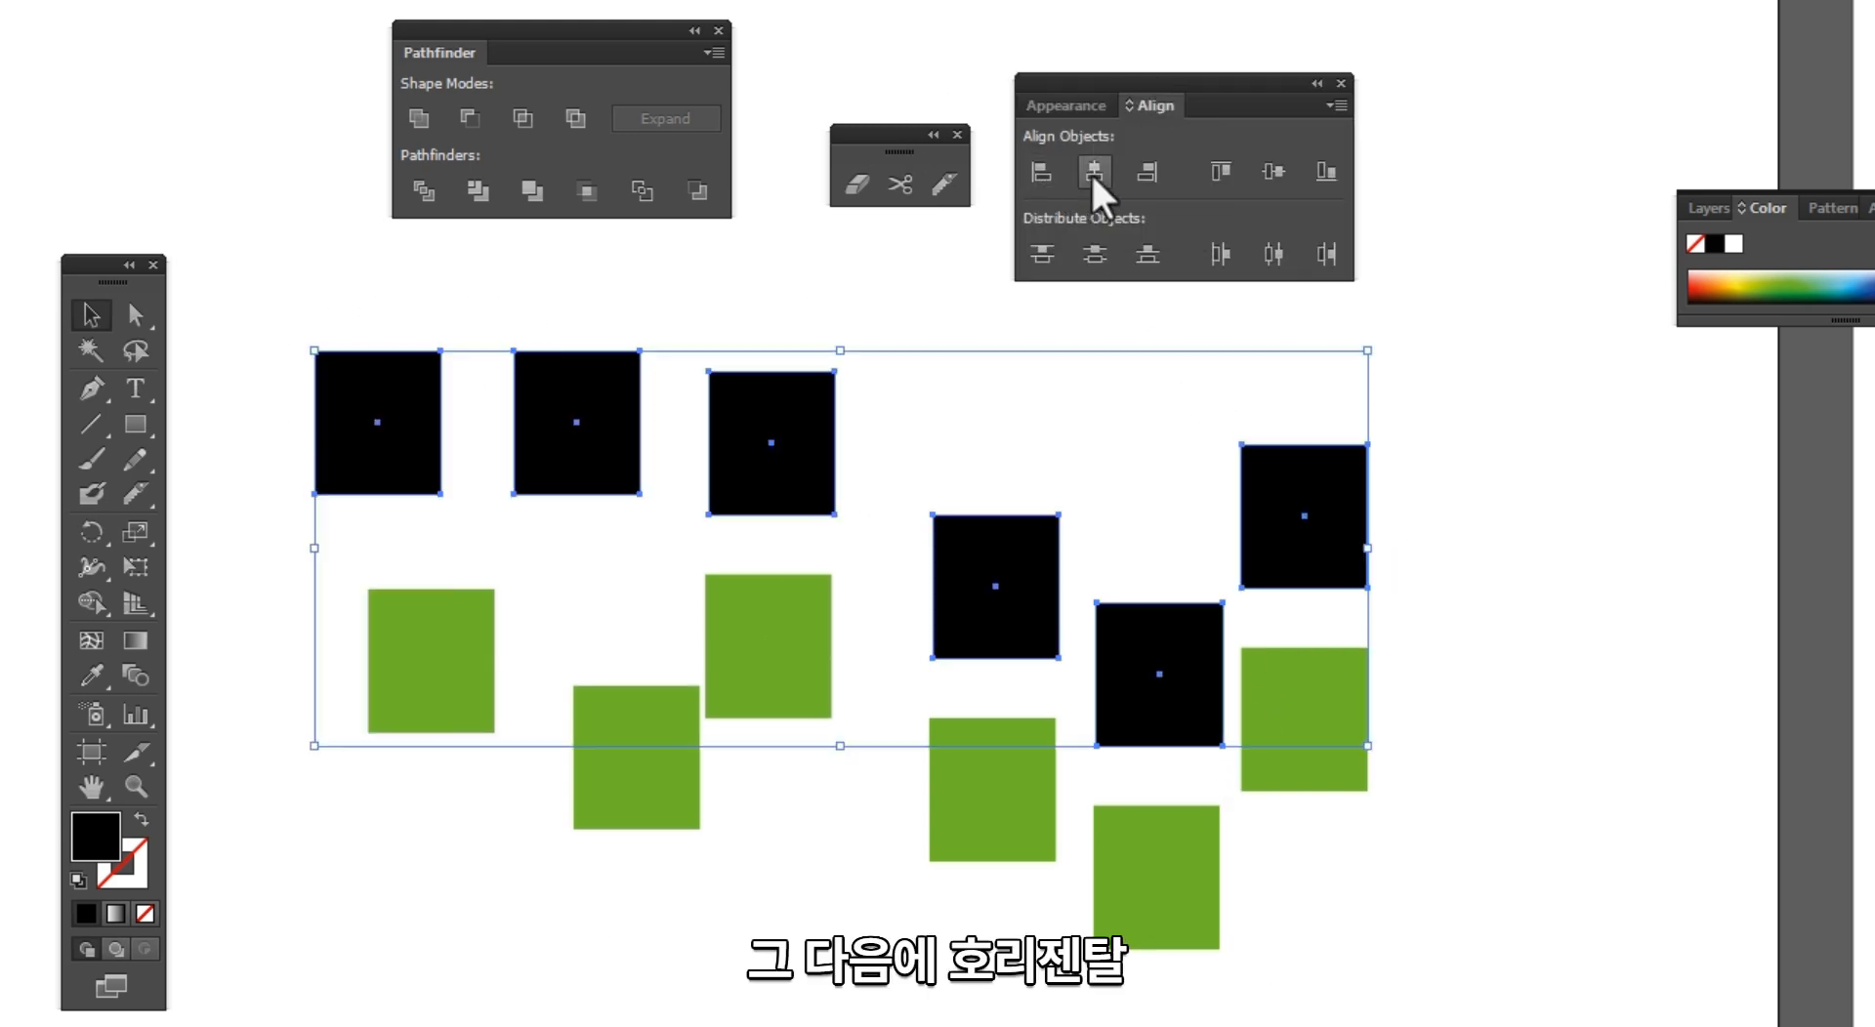
click(1094, 173)
key(ctrl+z)
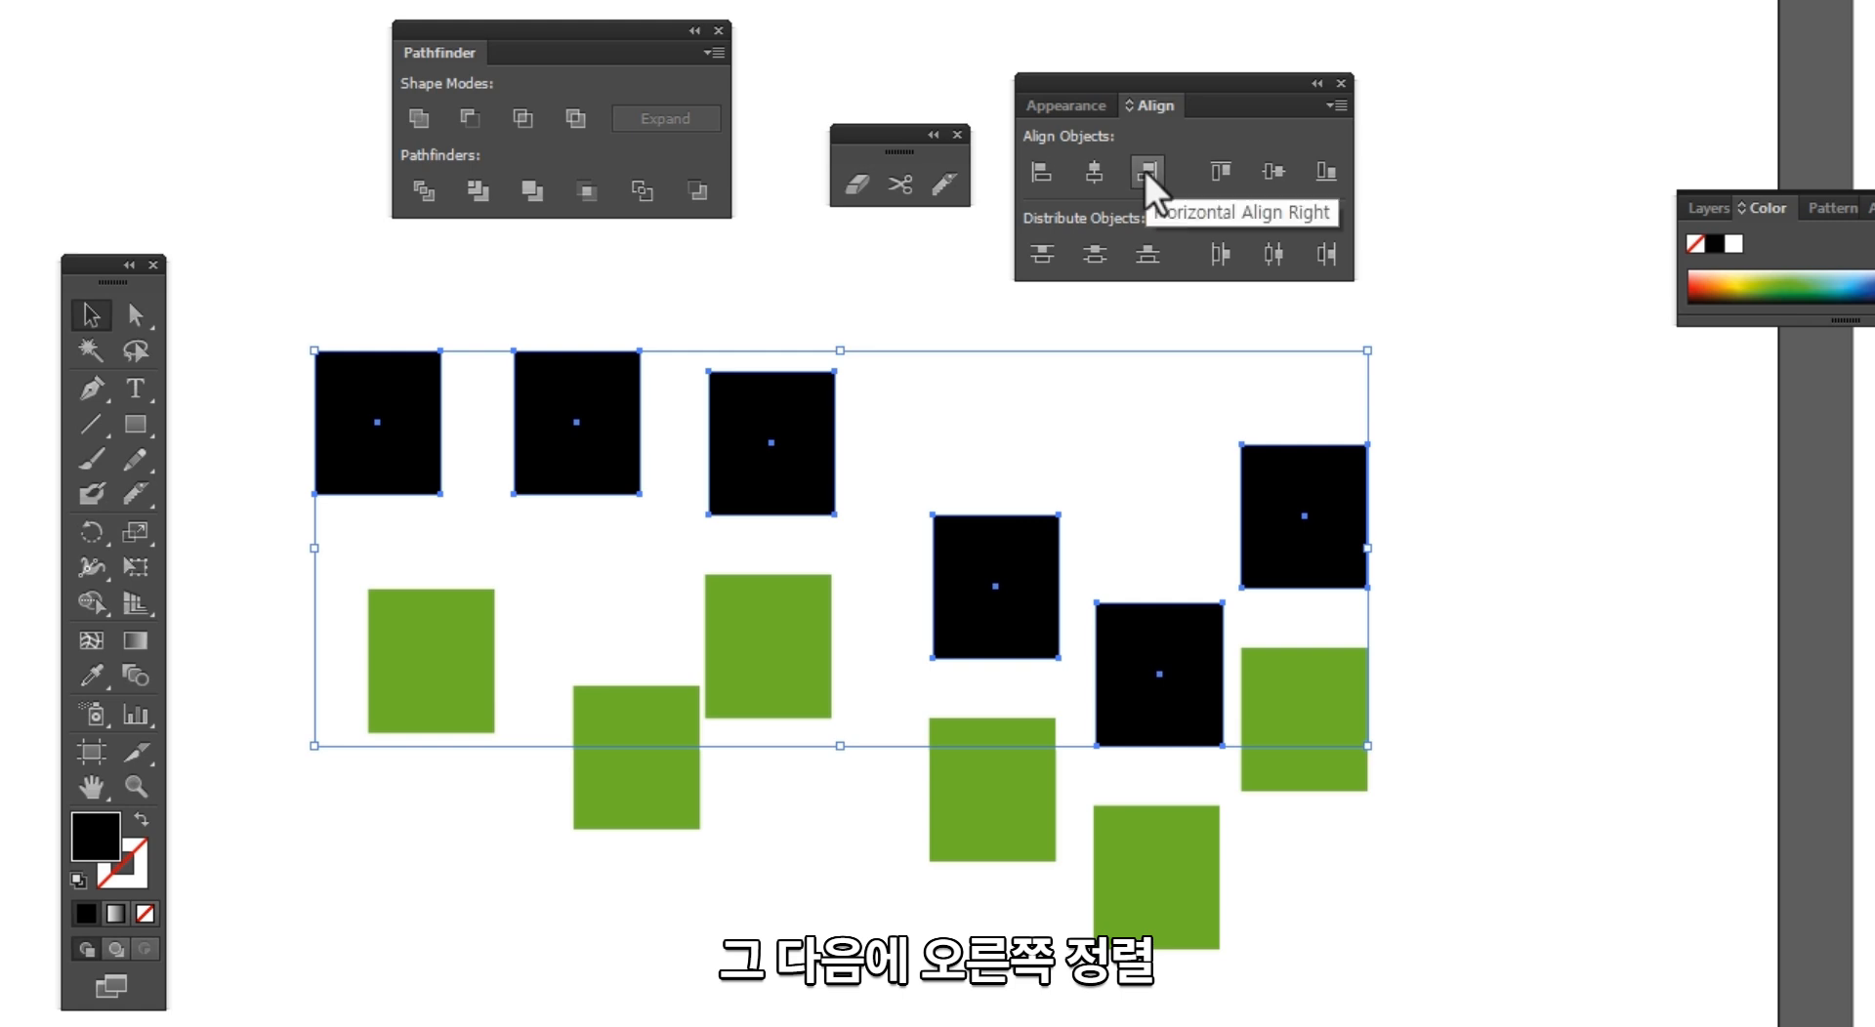
Step: Try horizontal right and vertical top, center and bottom alignment on the six black rectangles, undoing each, and clear the selection
click(1144, 170)
key(ctrl+z)
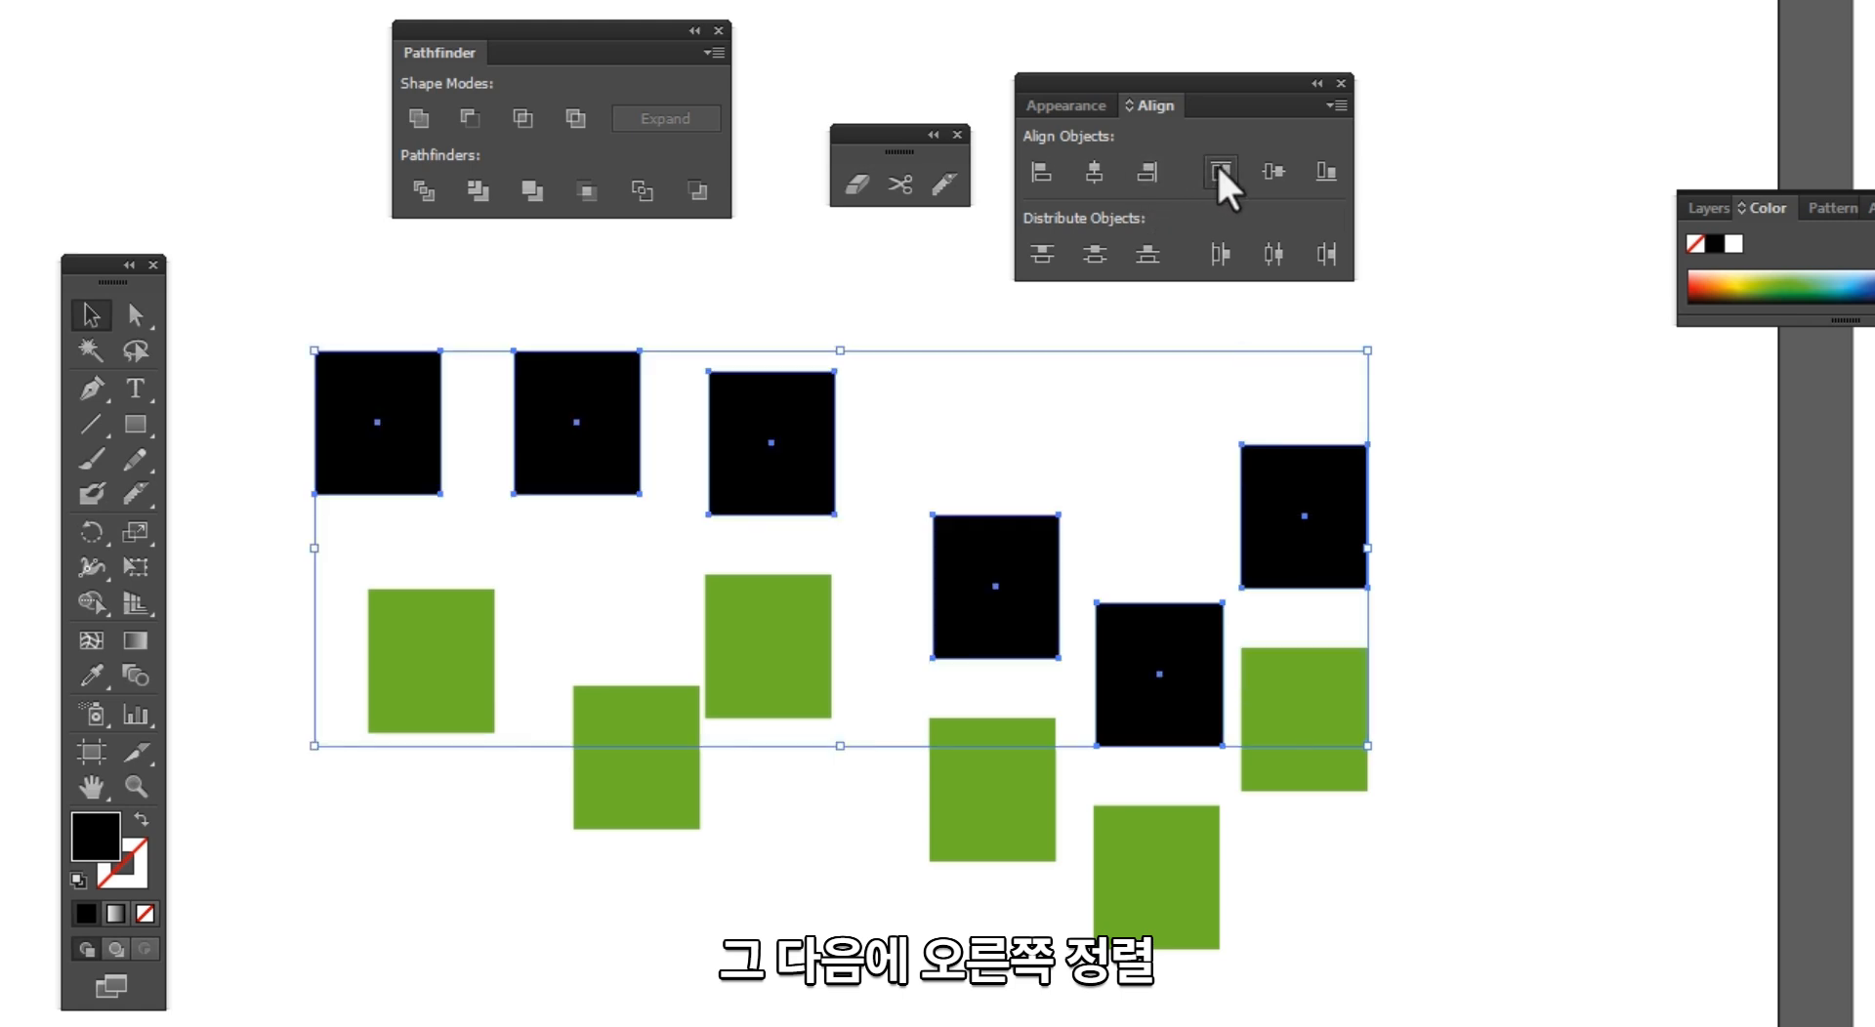
click(1221, 171)
key(ctrl+z)
click(1269, 172)
key(ctrl+z)
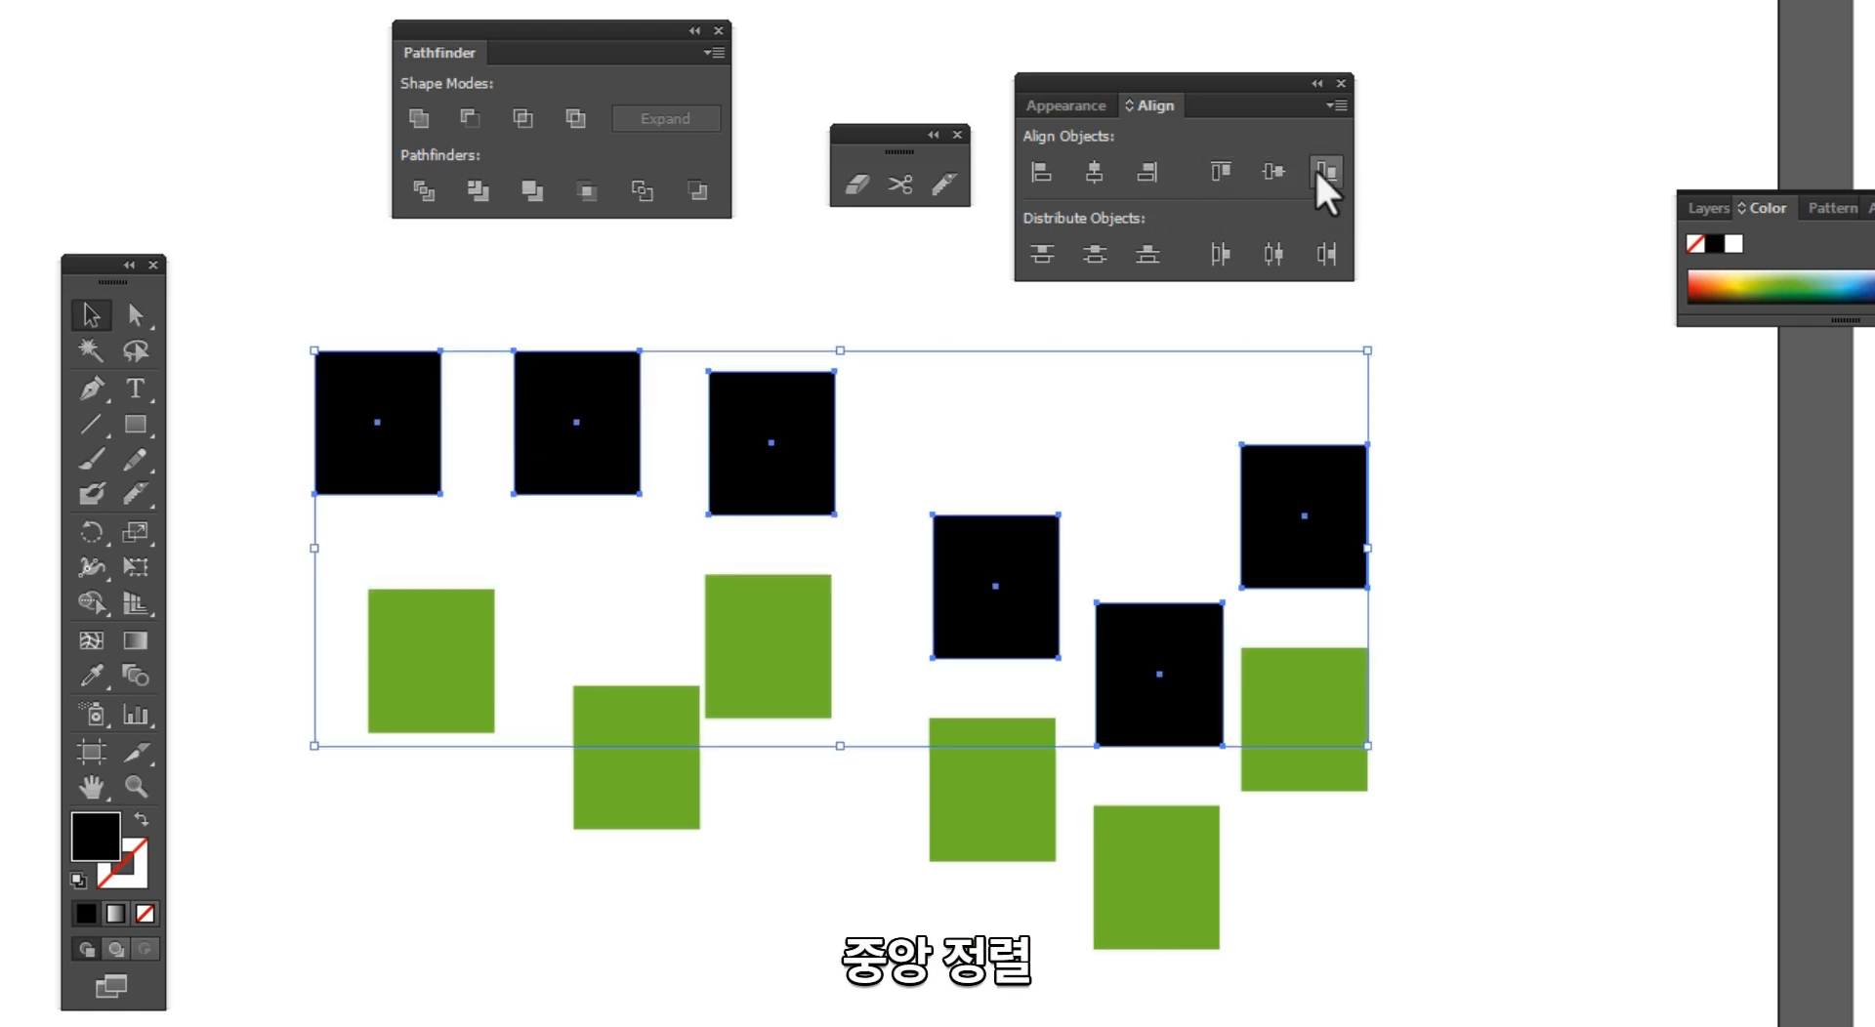
click(1322, 172)
key(ctrl+z)
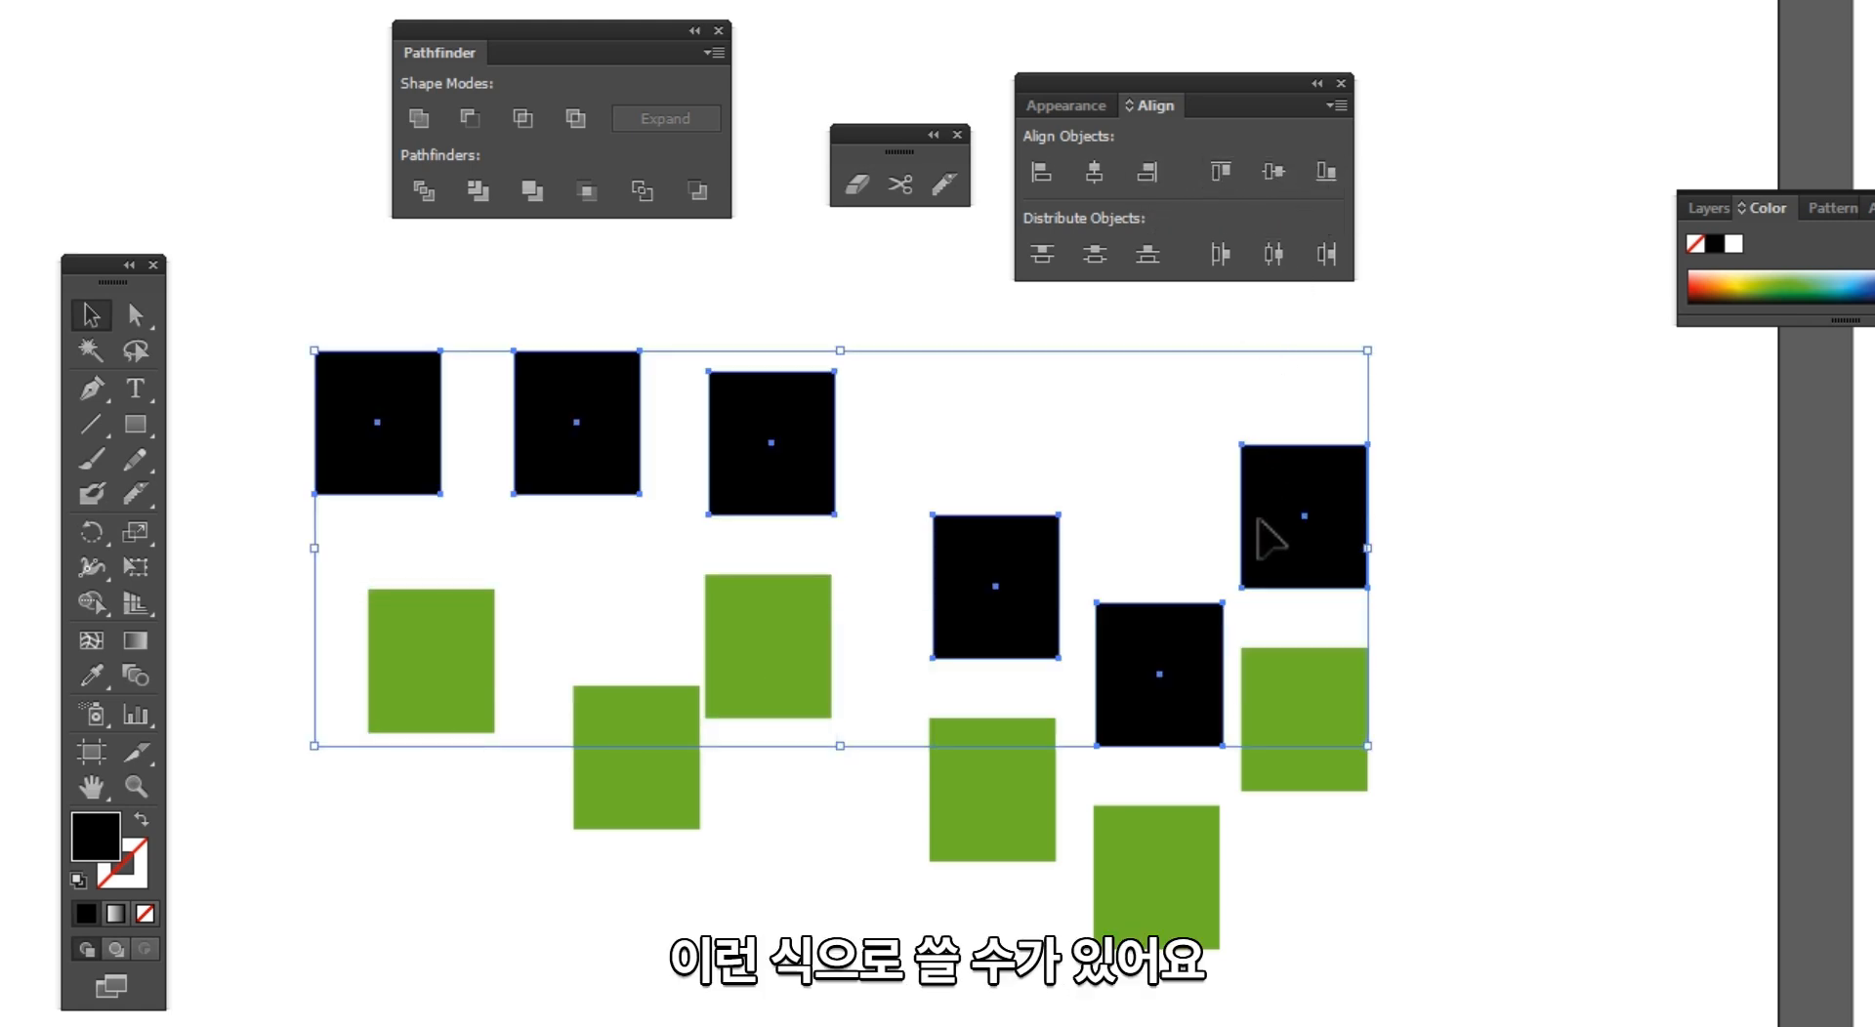
click(1452, 599)
Step: Spread the six green rectangles out below the black ones with uneven horizontal gaps and varying heights, and clear the selection
mouse_move(1038, 749)
mouse_down()
mouse_move(1004, 663)
mouse_move(1043, 722)
mouse_up()
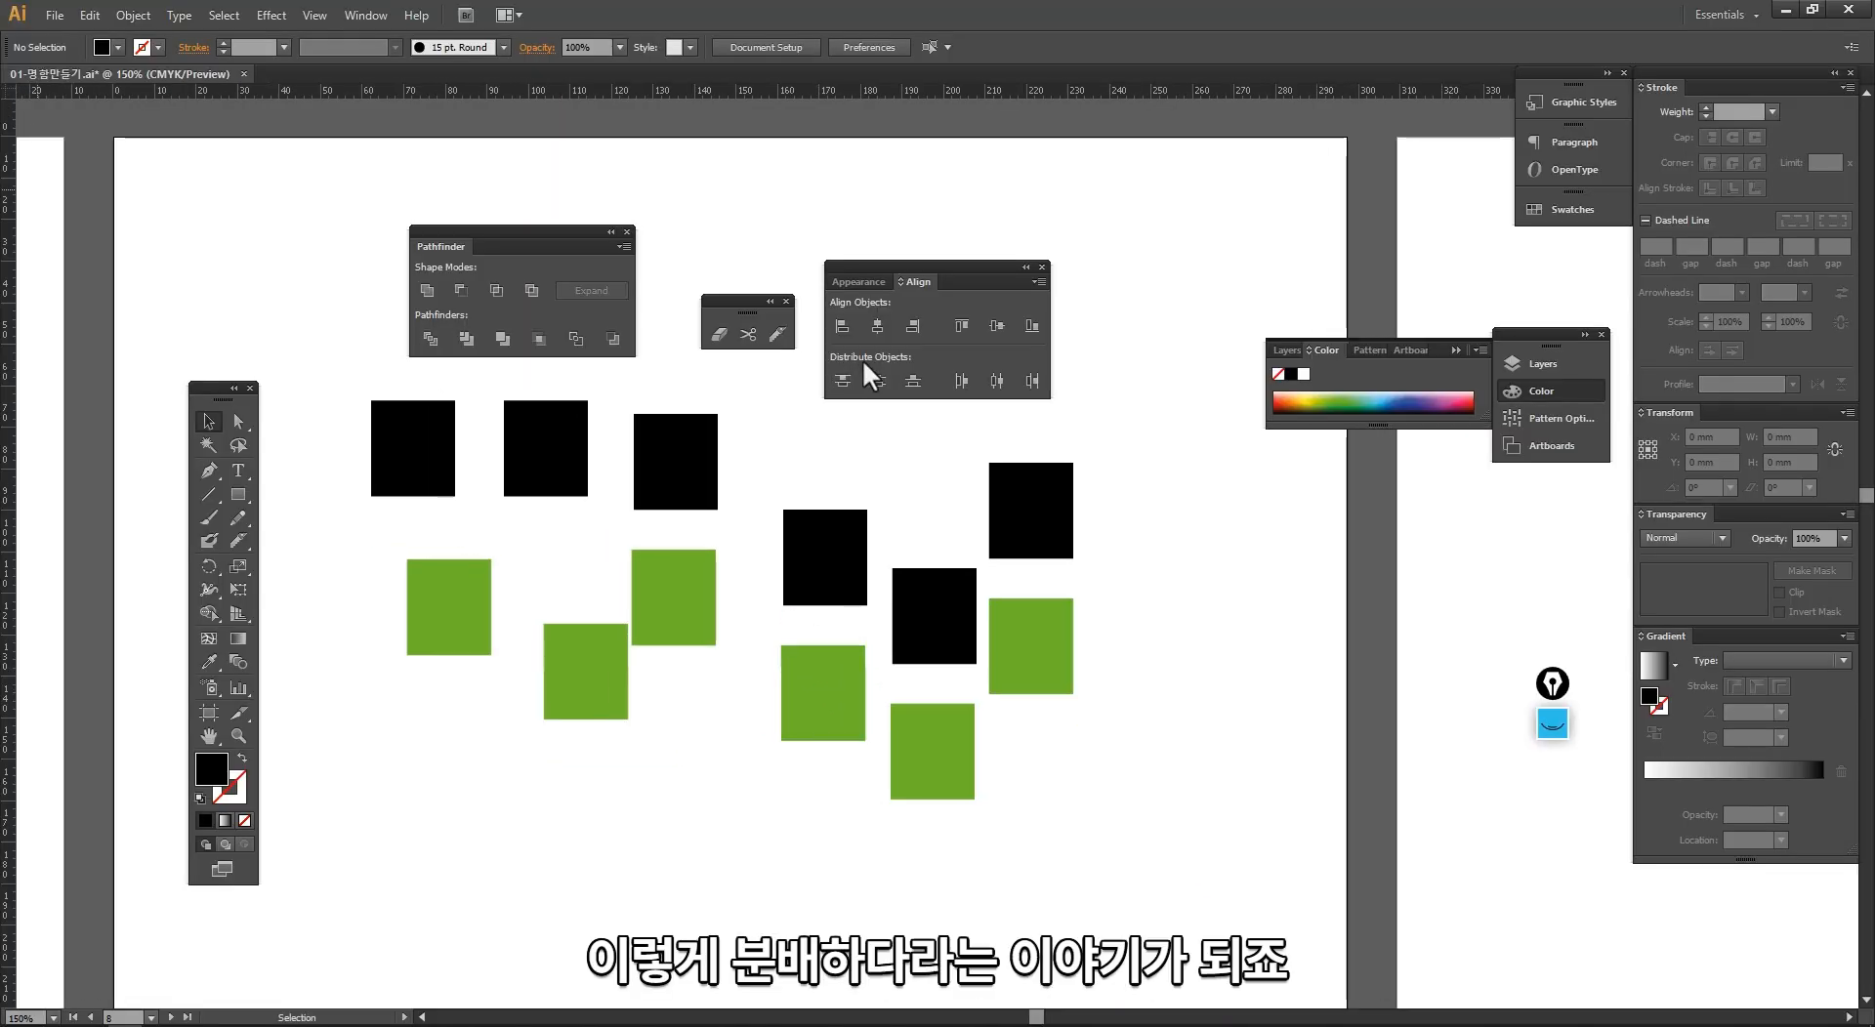
drag(641, 548, 680, 562)
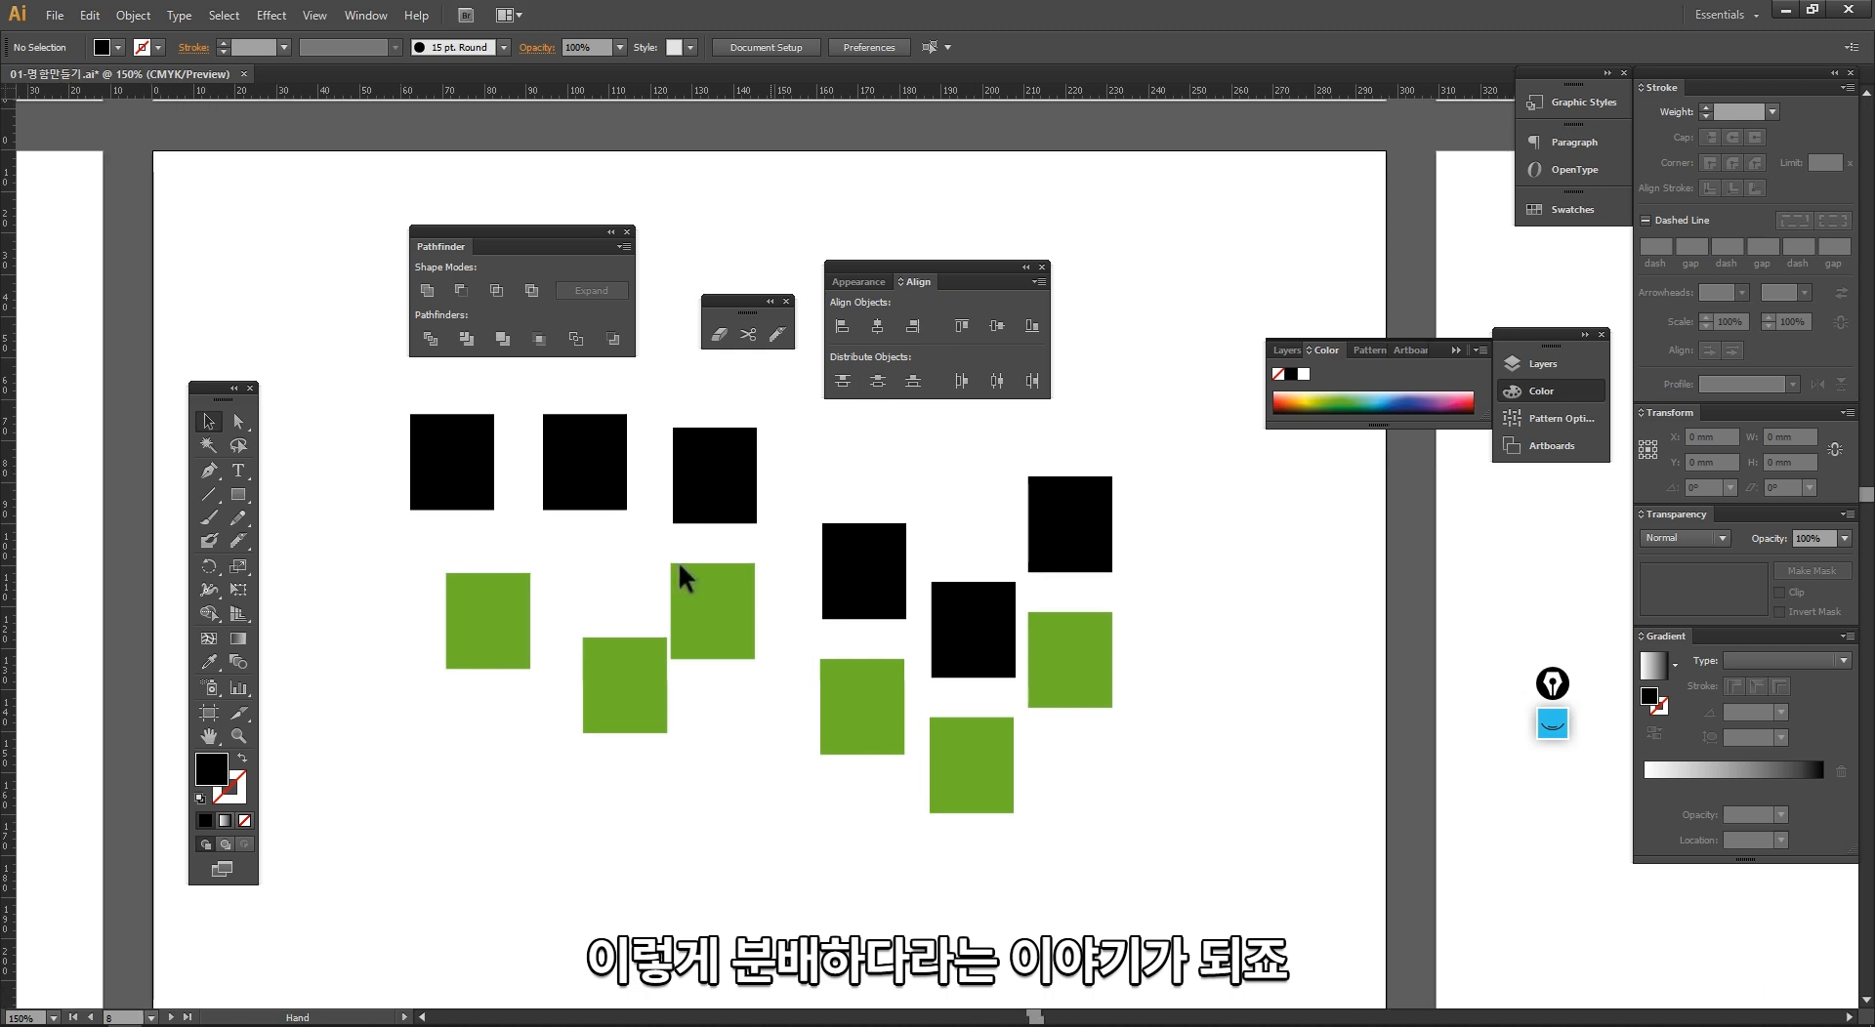
drag(517, 627, 461, 797)
drag(623, 711, 559, 791)
drag(708, 638, 674, 735)
drag(660, 744, 655, 732)
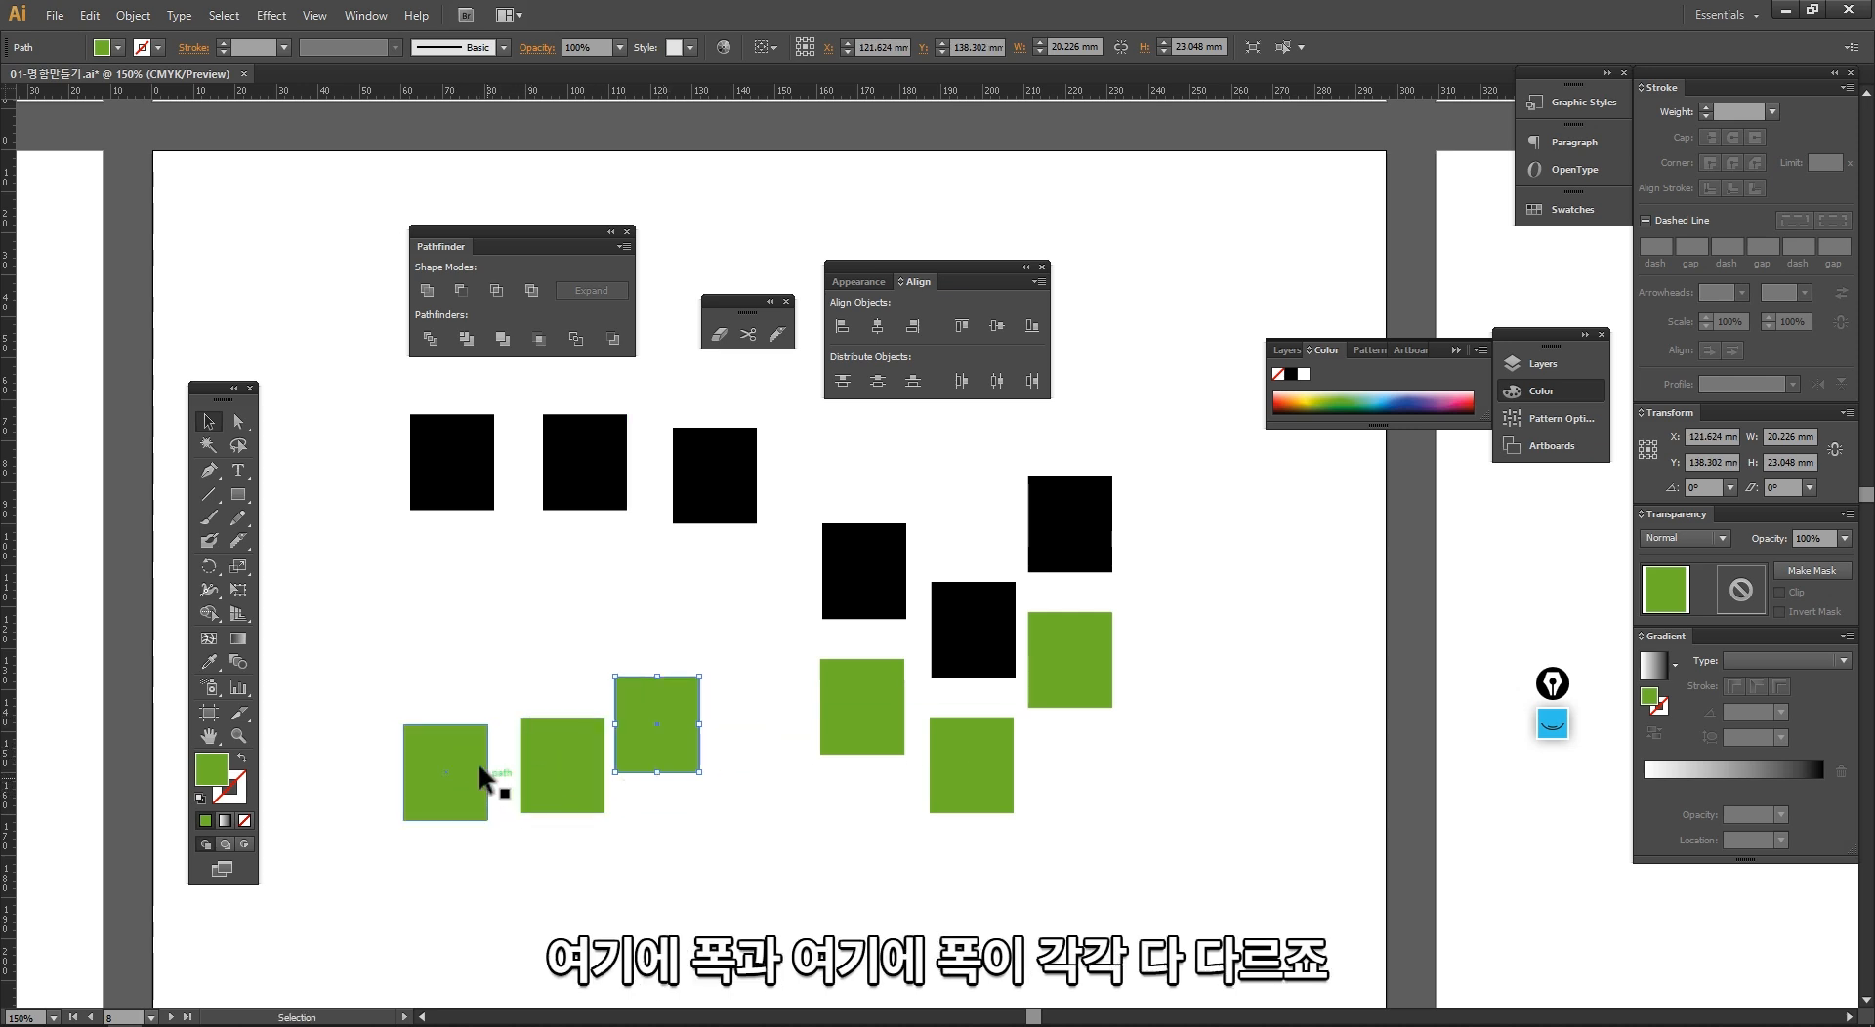
click(631, 836)
drag(857, 719, 741, 803)
drag(752, 808, 765, 793)
drag(970, 769, 904, 834)
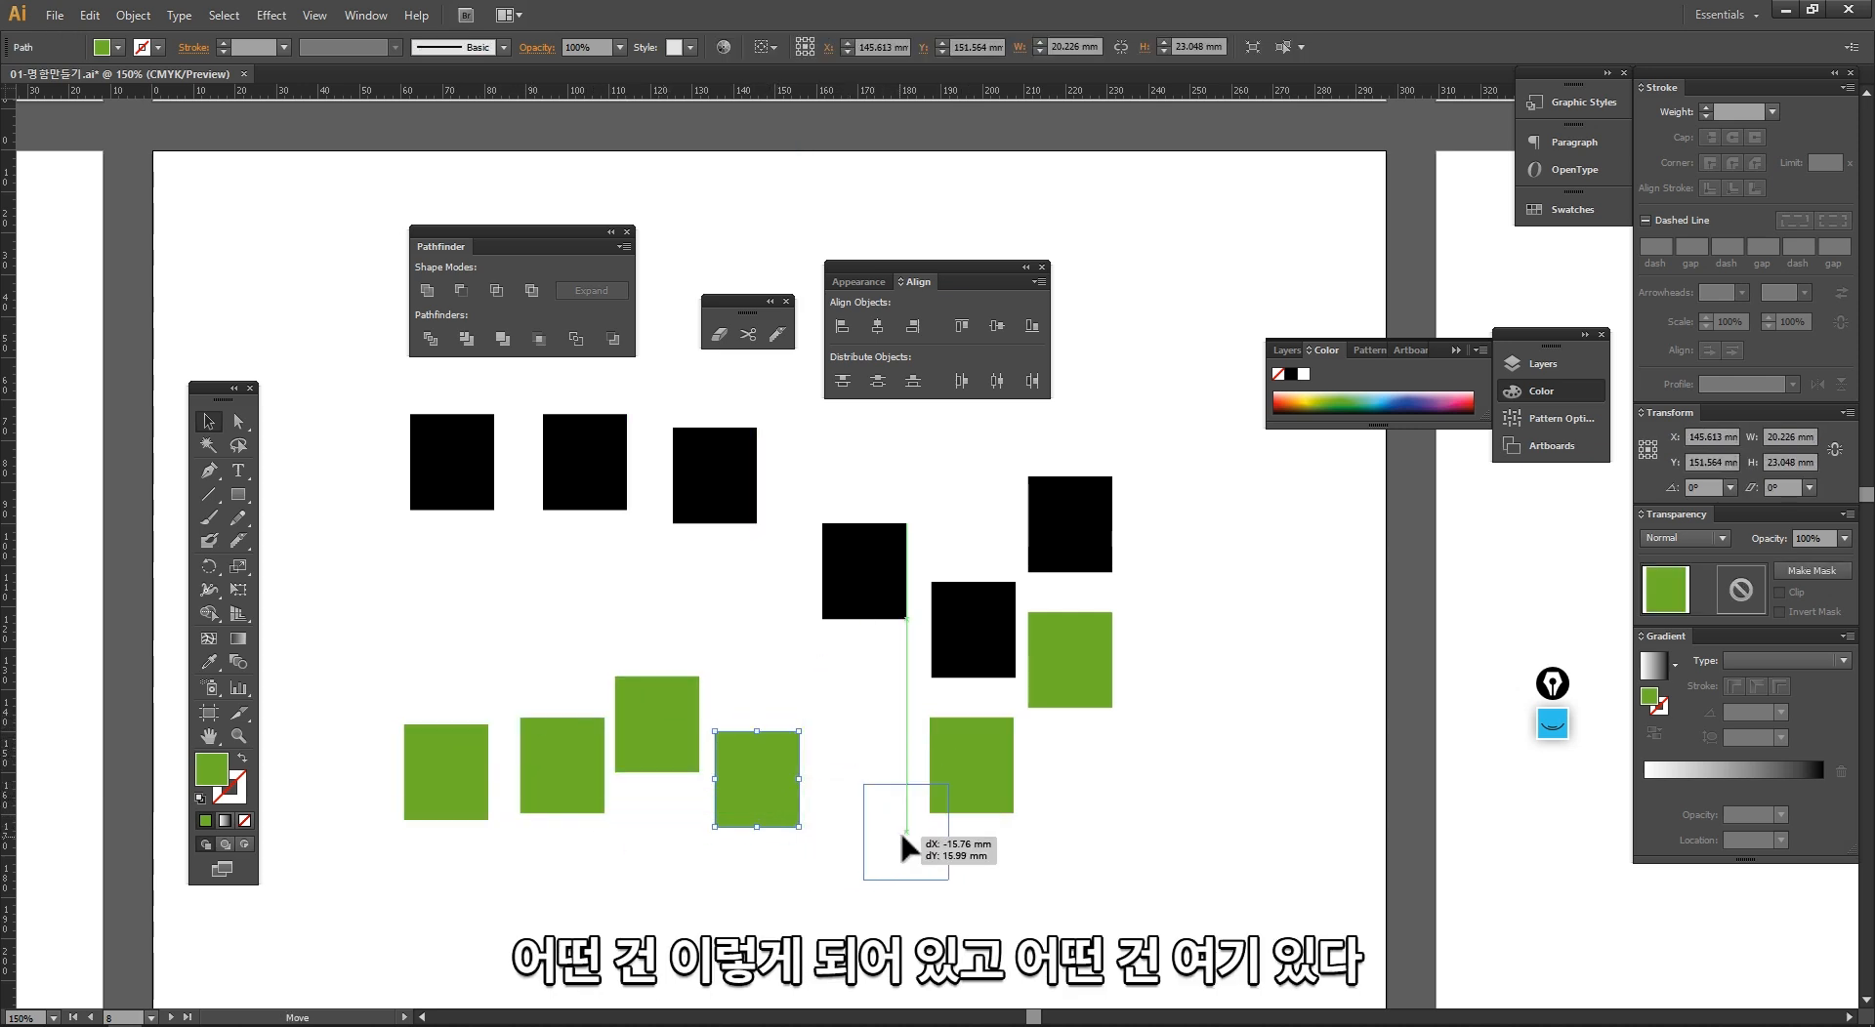
mouse_move(1074, 683)
mouse_down()
mouse_move(1056, 744)
mouse_move(1193, 795)
mouse_move(1051, 698)
mouse_up()
click(1100, 823)
Step: Select all six green rectangles and try distributing them horizontally by their left edges, undoing it
drag(1191, 827, 355, 602)
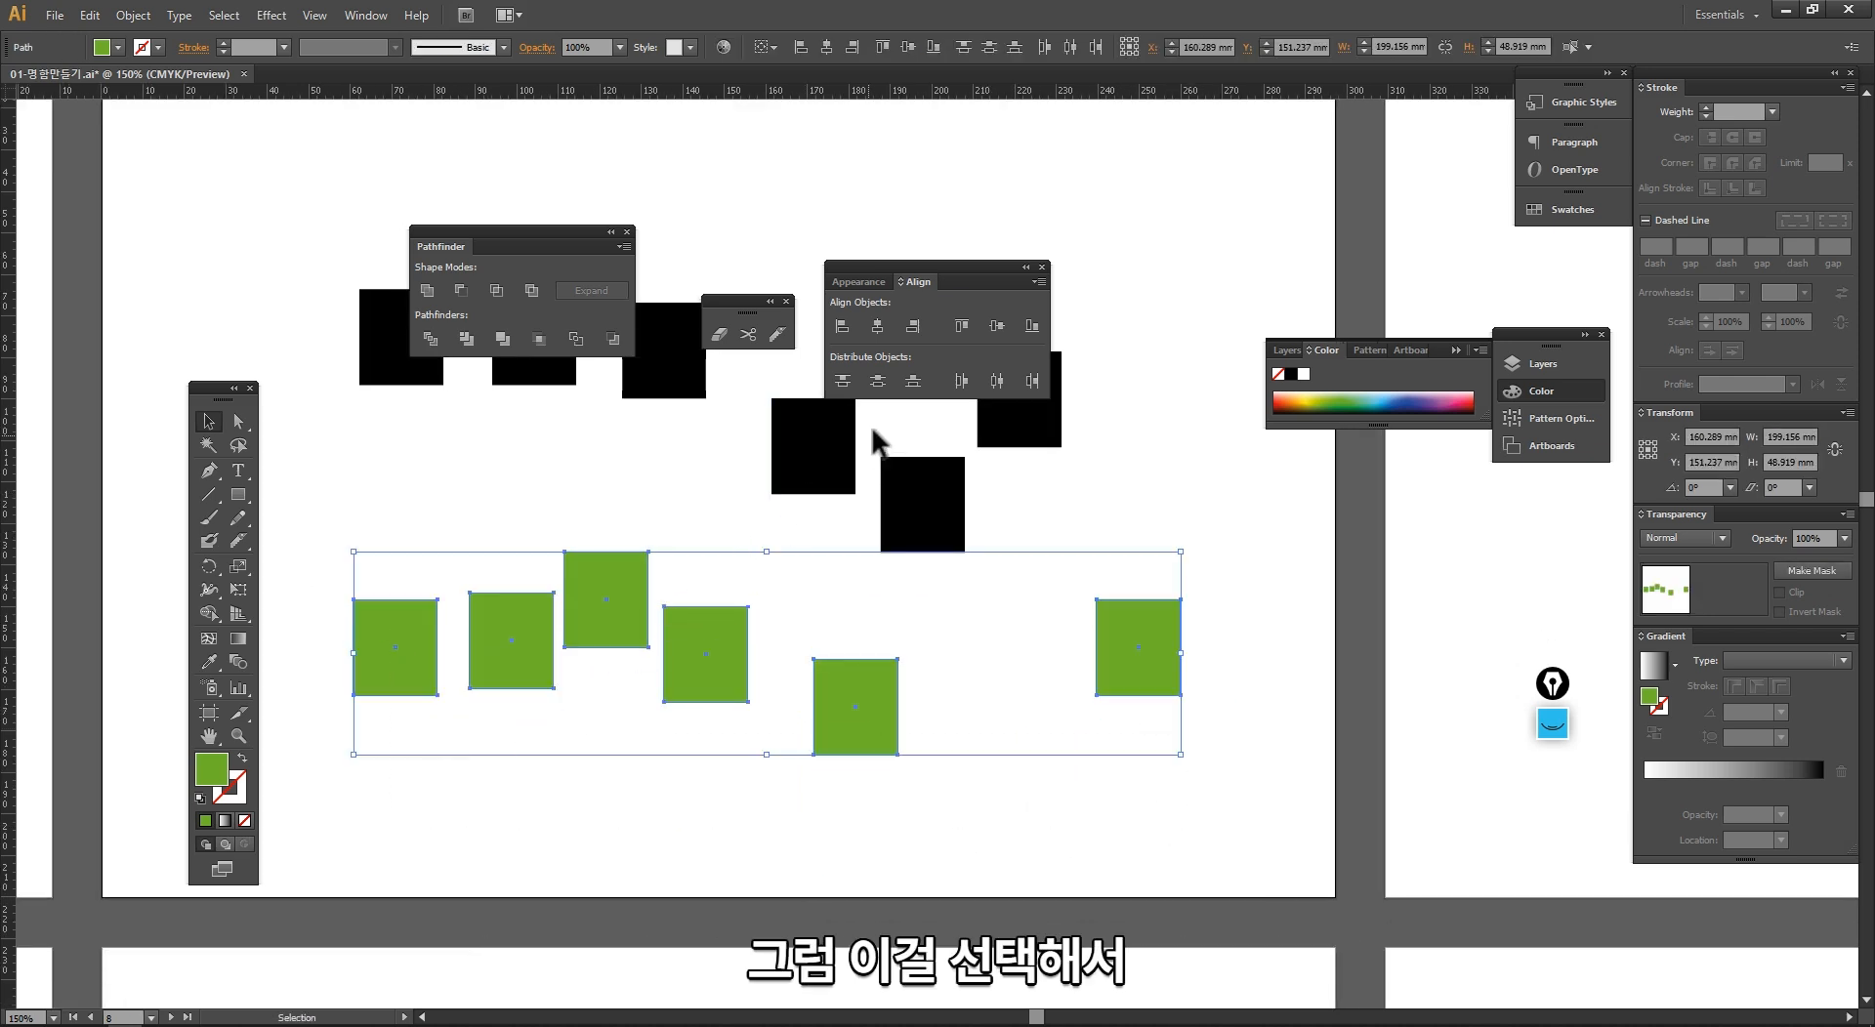
click(962, 382)
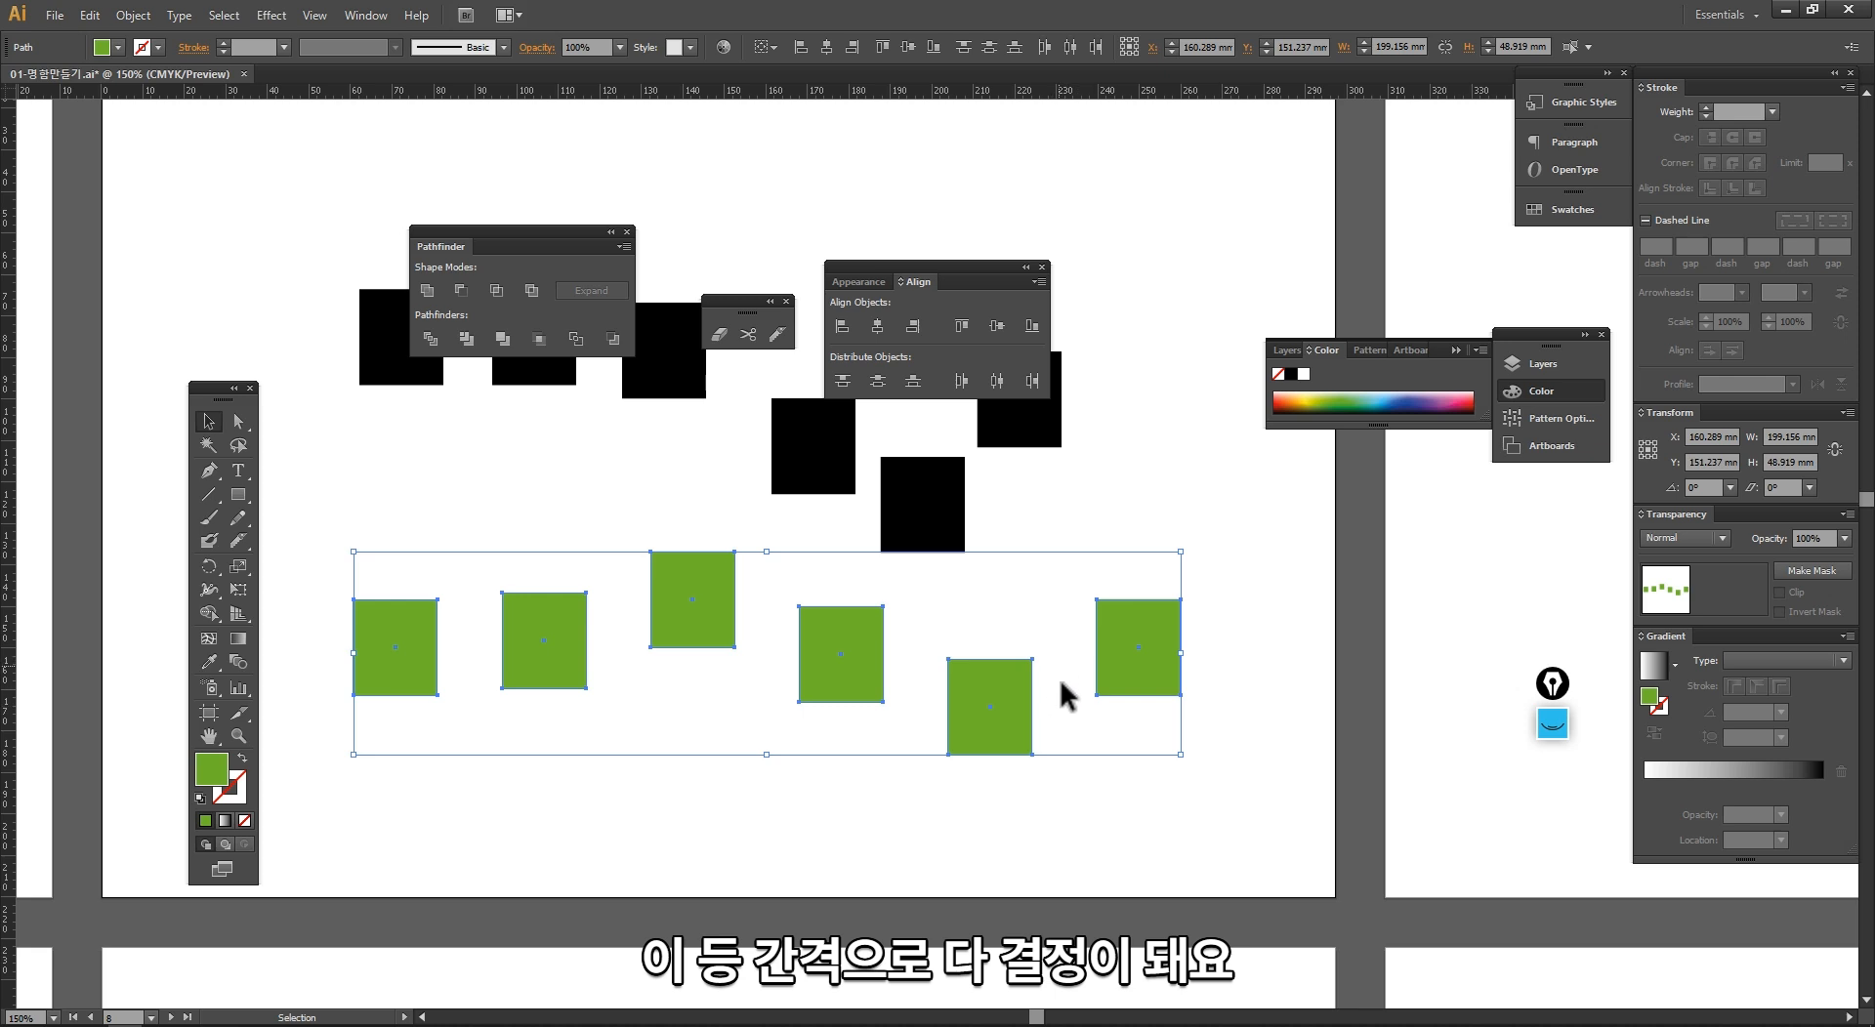
key(ctrl+z)
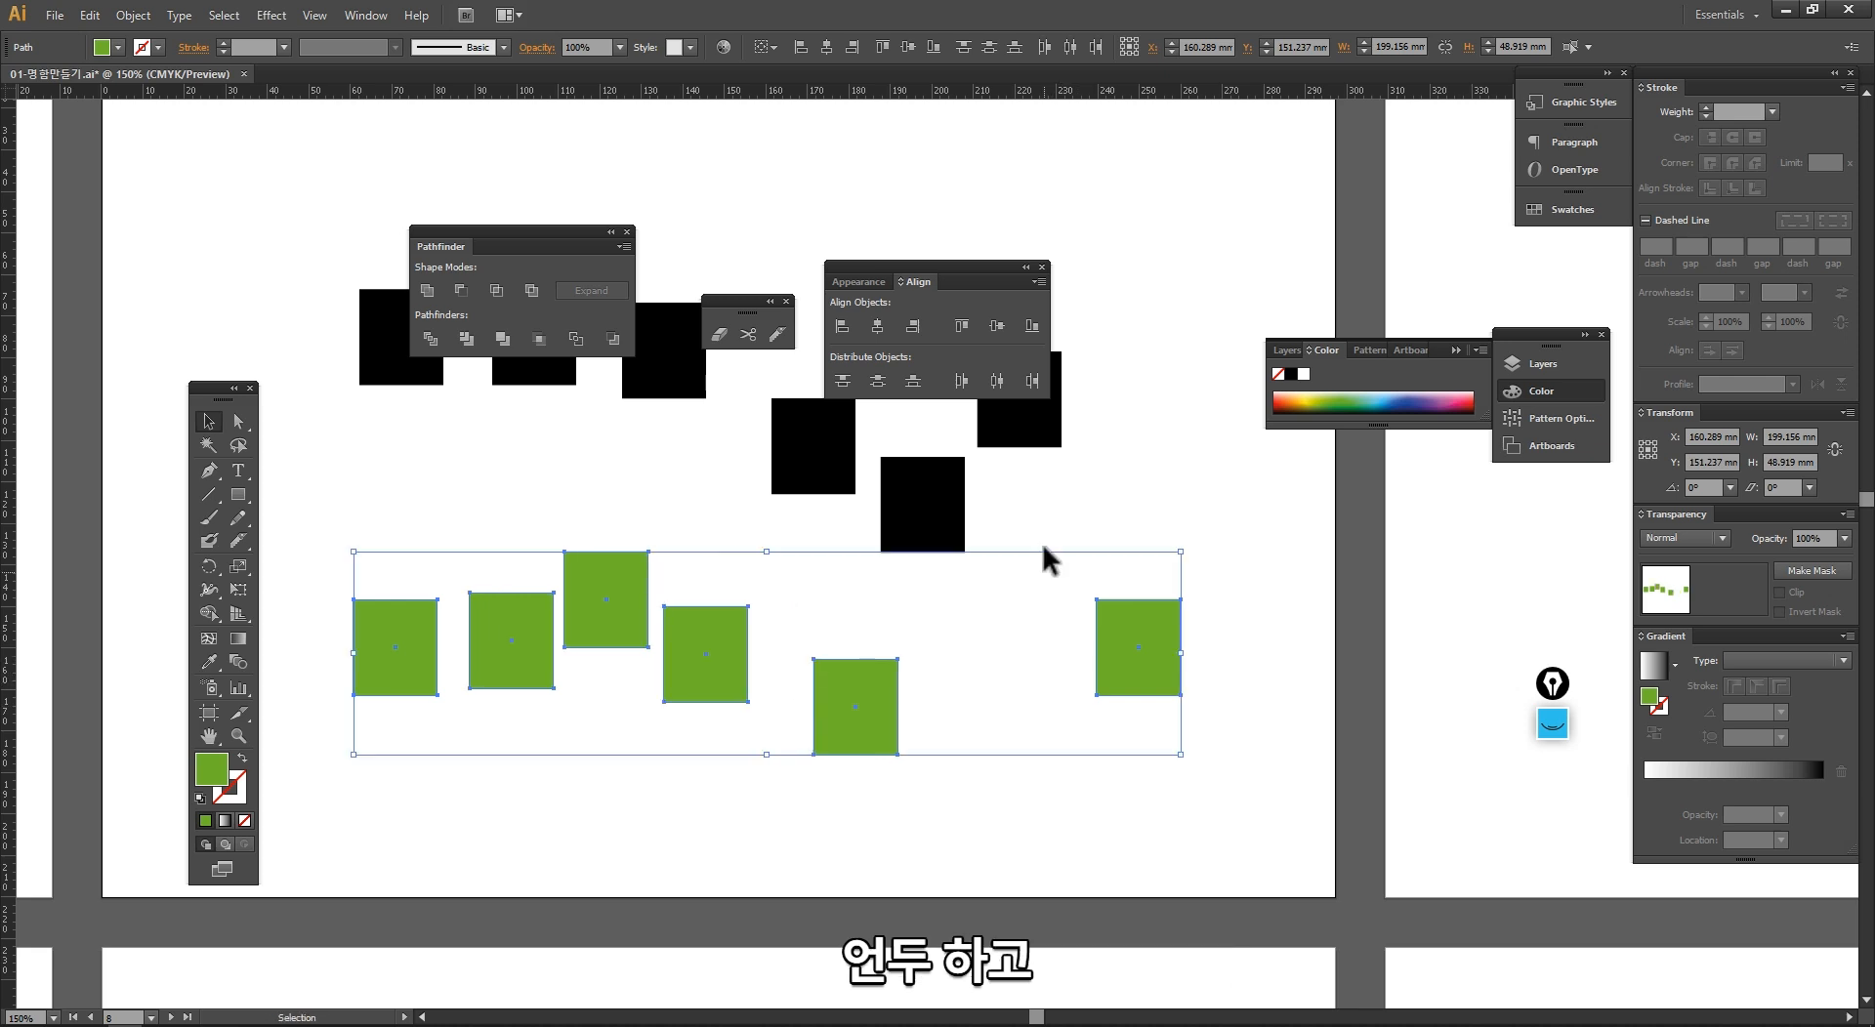
Step: Distribute the six selected green rectangles horizontally by their centers, and apply the horizontal right distribution as well
click(995, 383)
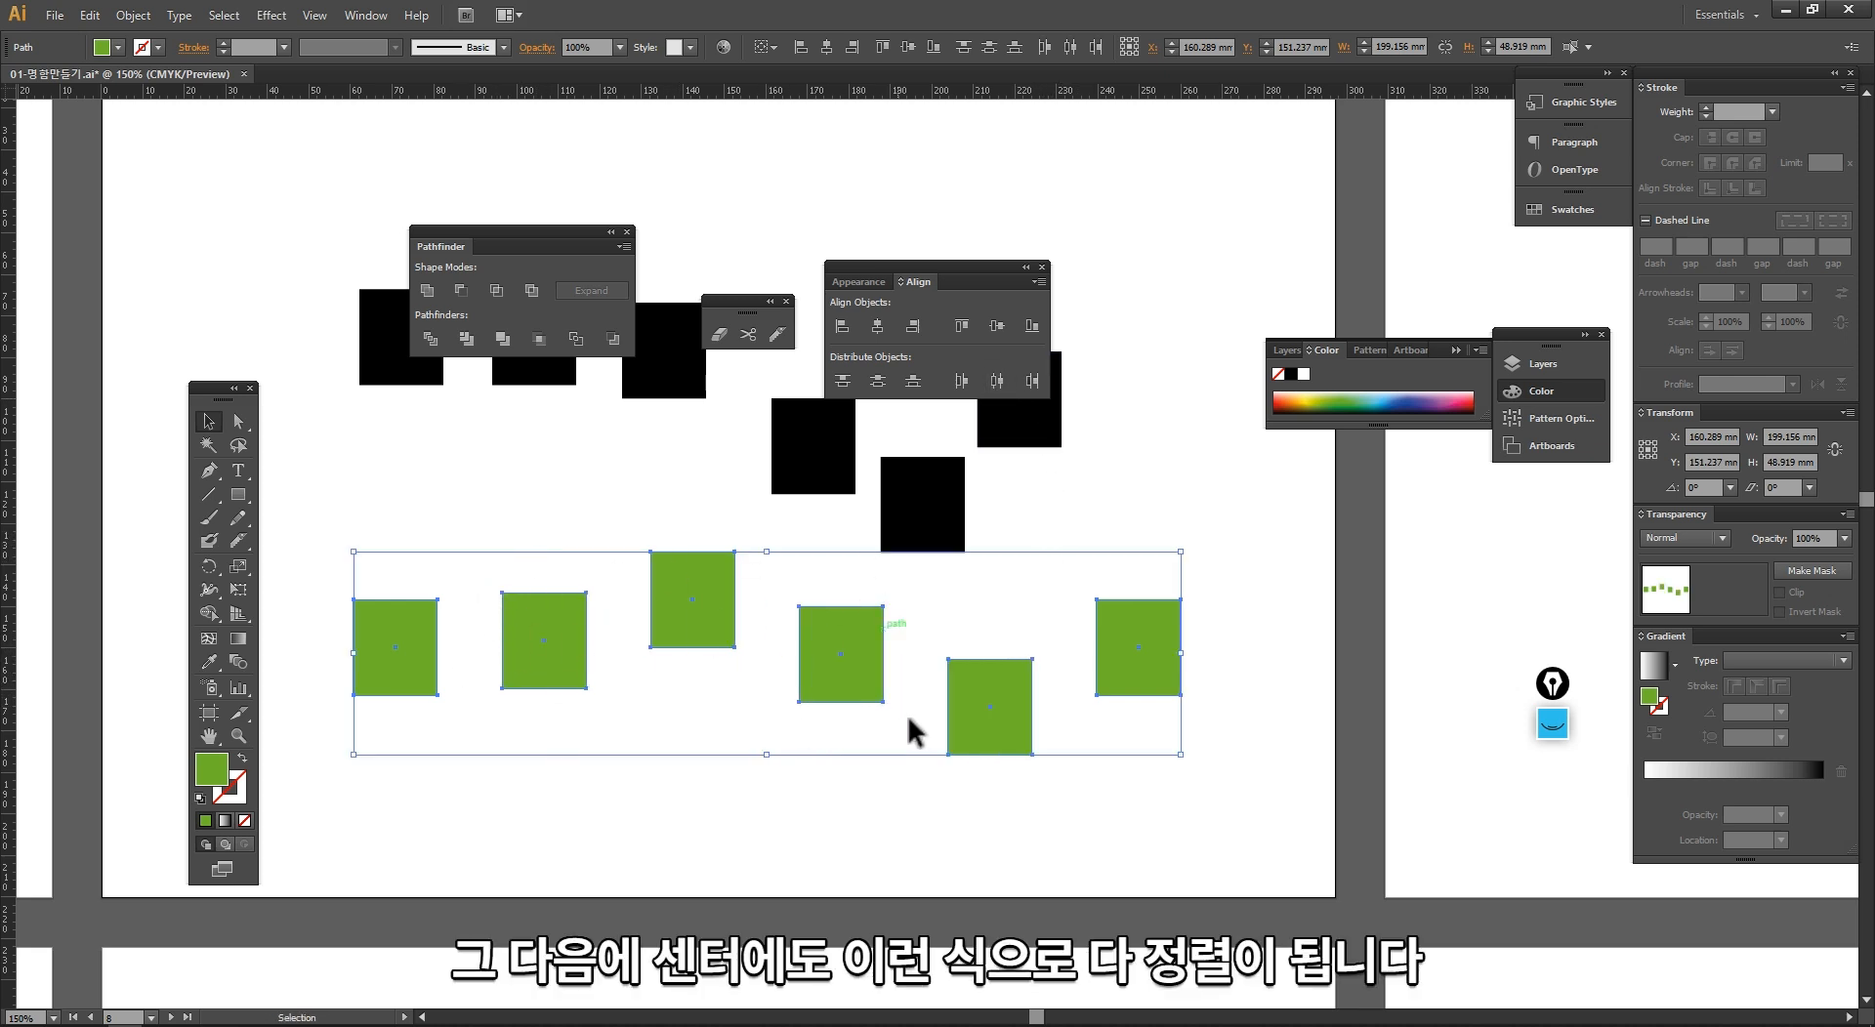
click(1031, 381)
click(1031, 381)
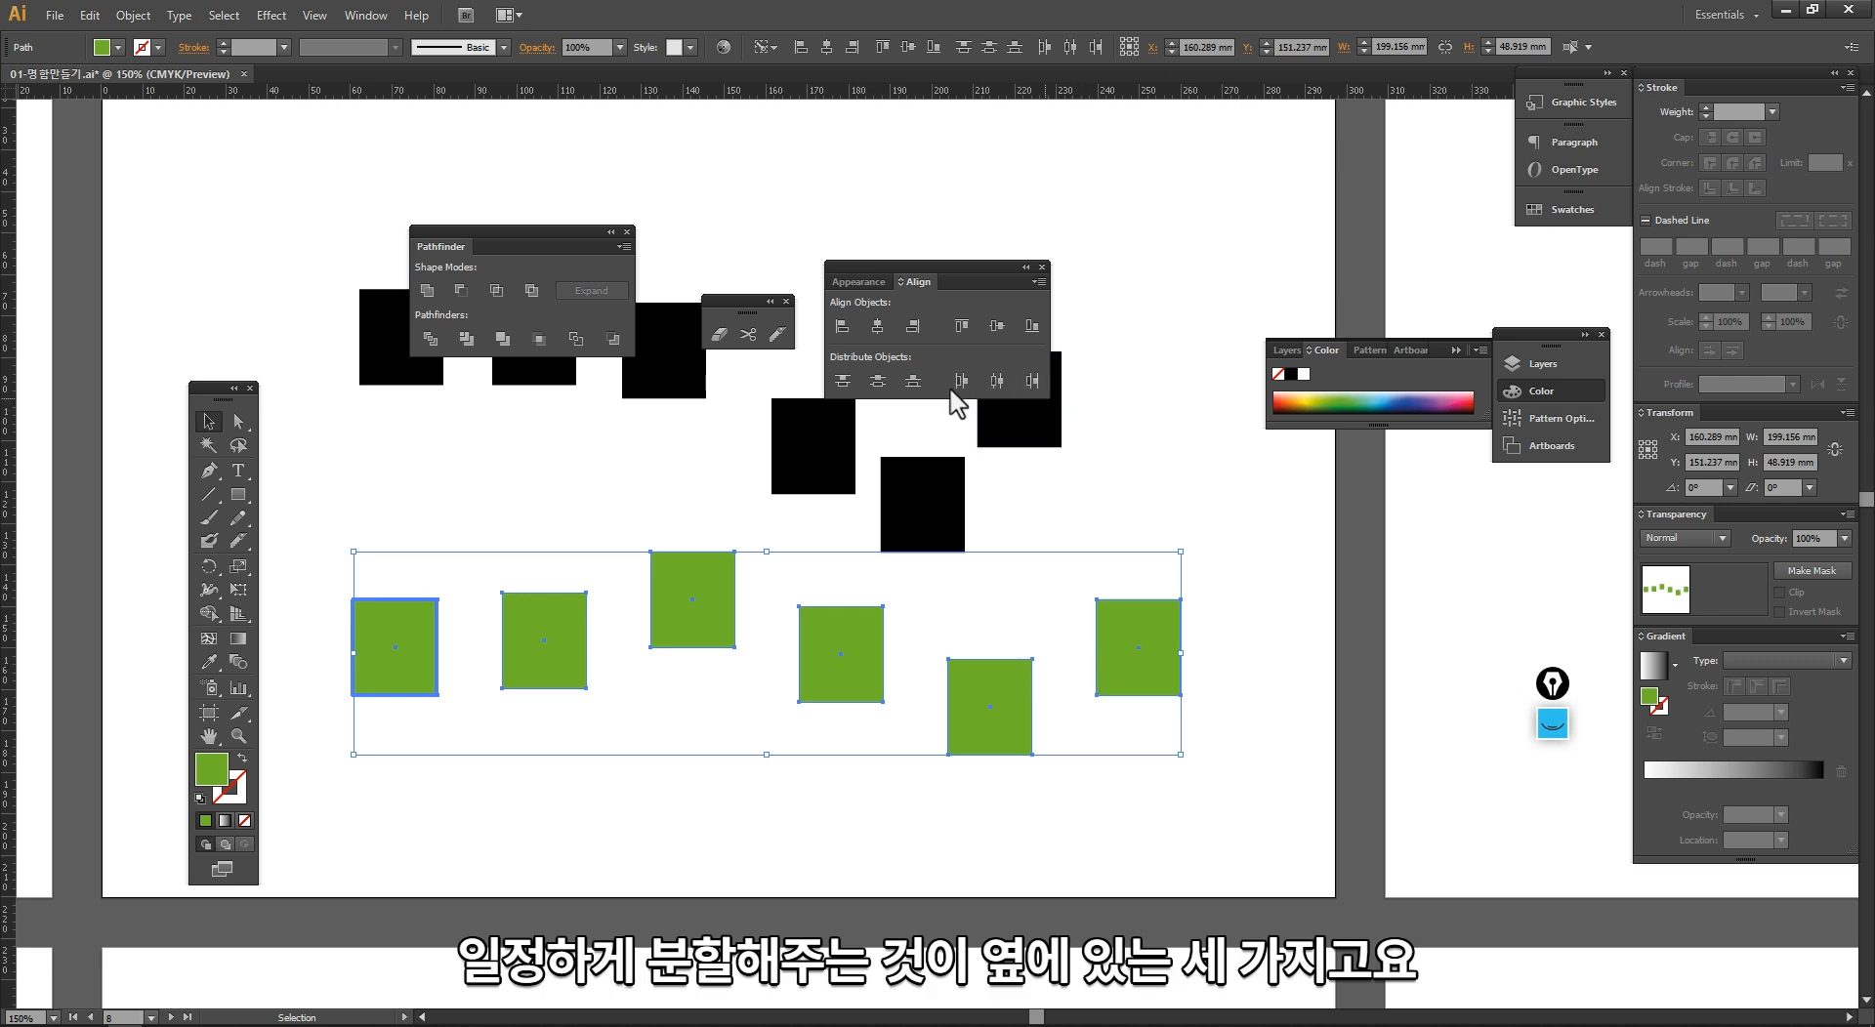
Step: Stack the three leftmost green rectangles in a rough column and distribute them vertically by their top edges
click(757, 396)
drag(681, 607, 399, 529)
drag(510, 649, 367, 771)
drag(432, 535, 430, 499)
drag(317, 508, 433, 789)
drag(425, 775, 610, 783)
drag(699, 842, 525, 480)
click(841, 381)
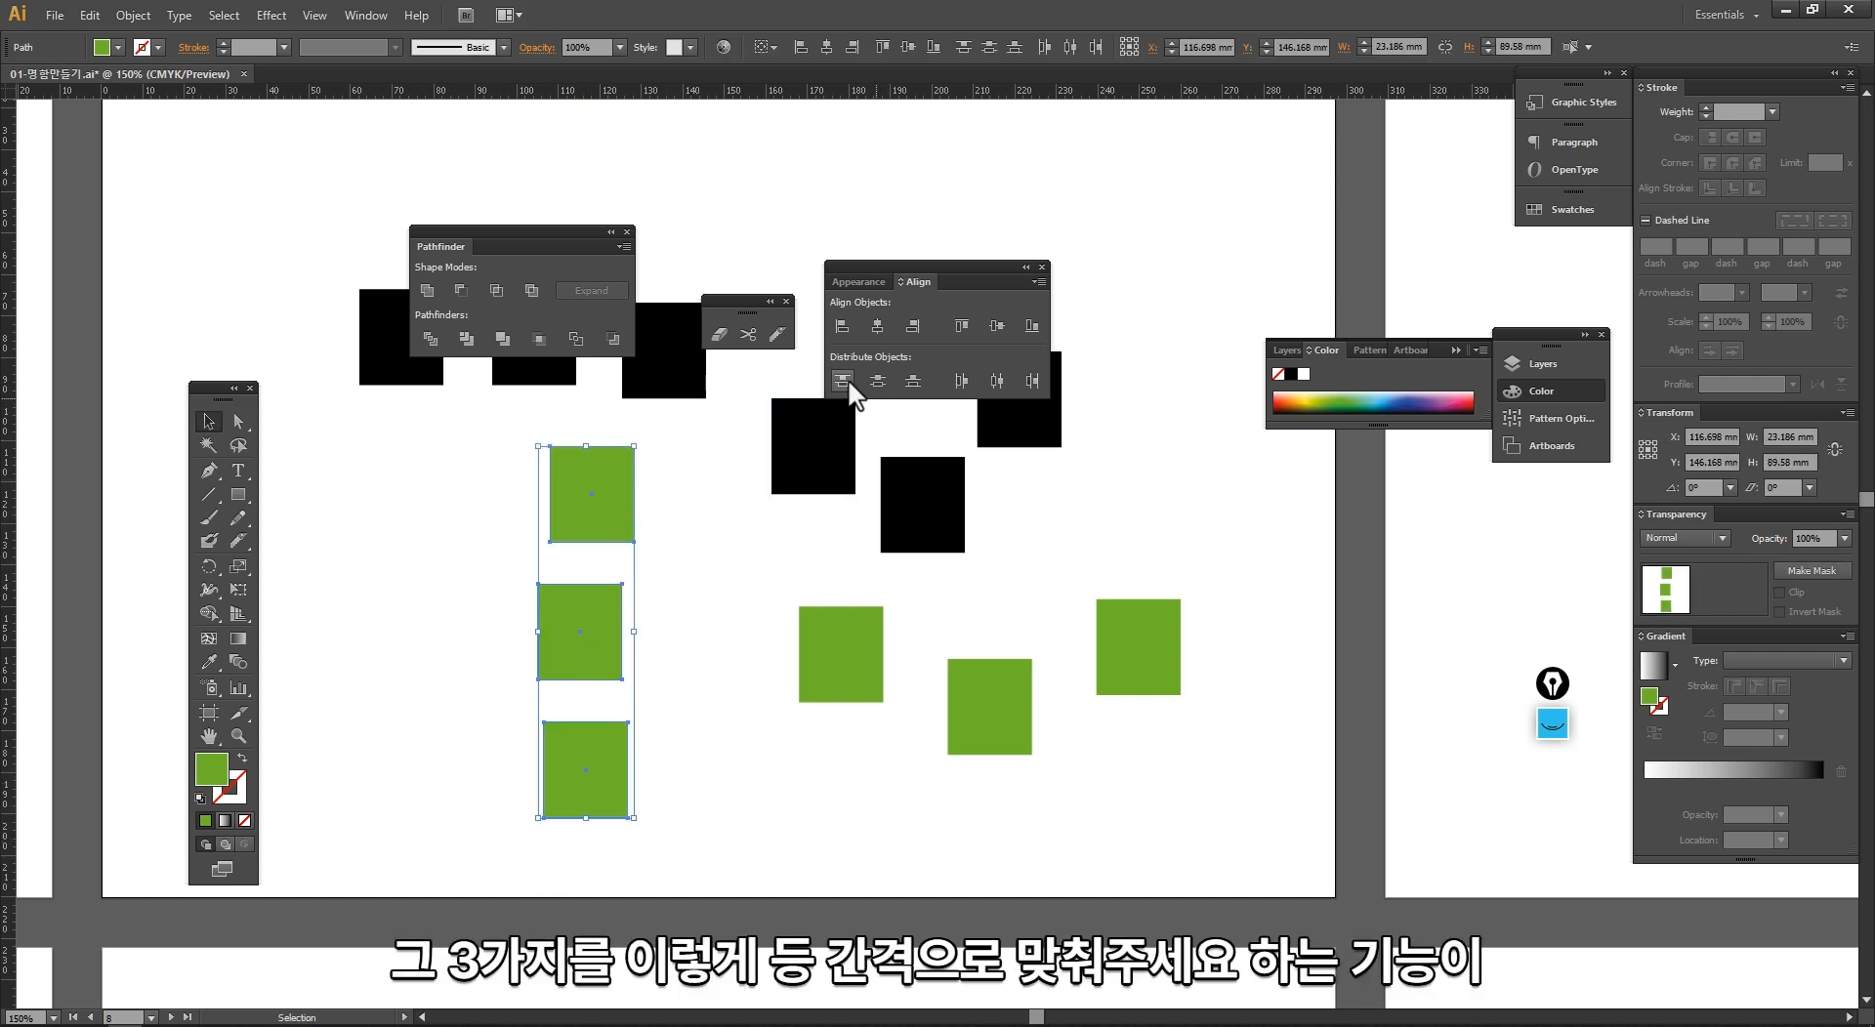
click(659, 635)
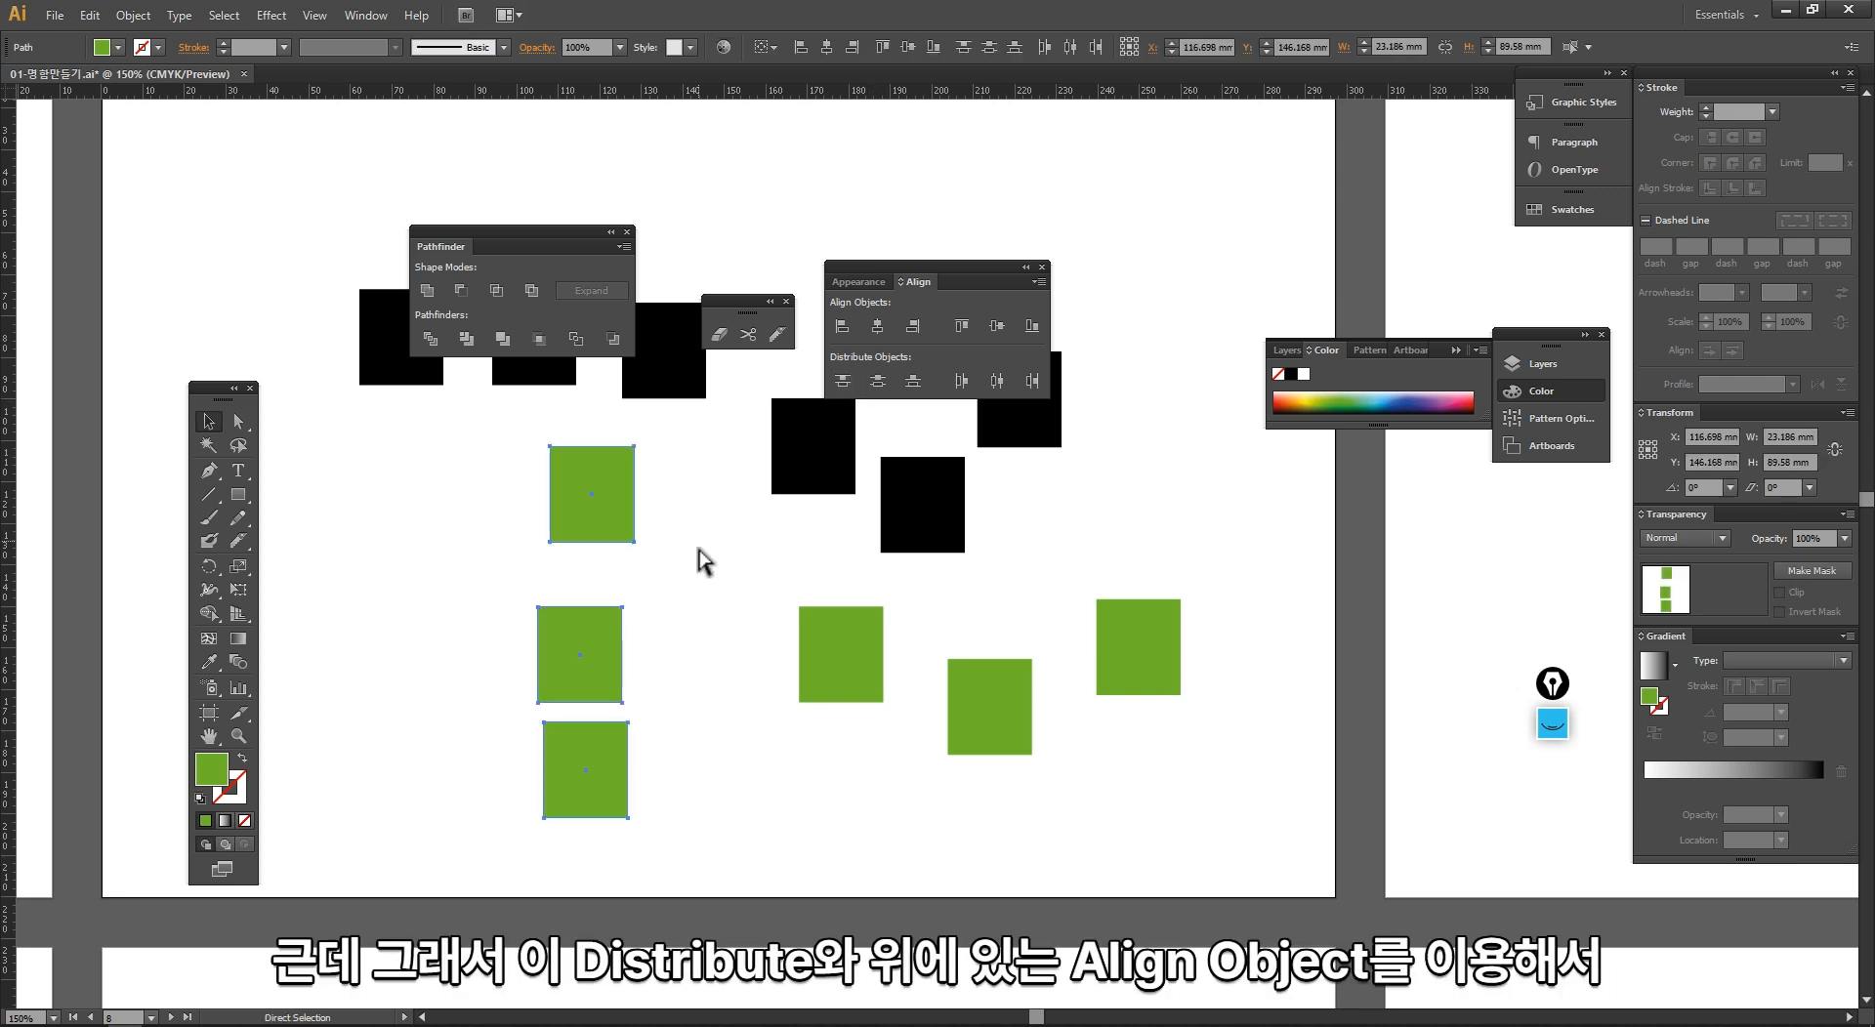
Step: Undo the vertical distribution and the latest moves of the stacked green rectangles, and clear the selection
key(ctrl+z)
key(ctrl+z)
key(ctrl+z)
key(ctrl+z)
key(ctrl+z)
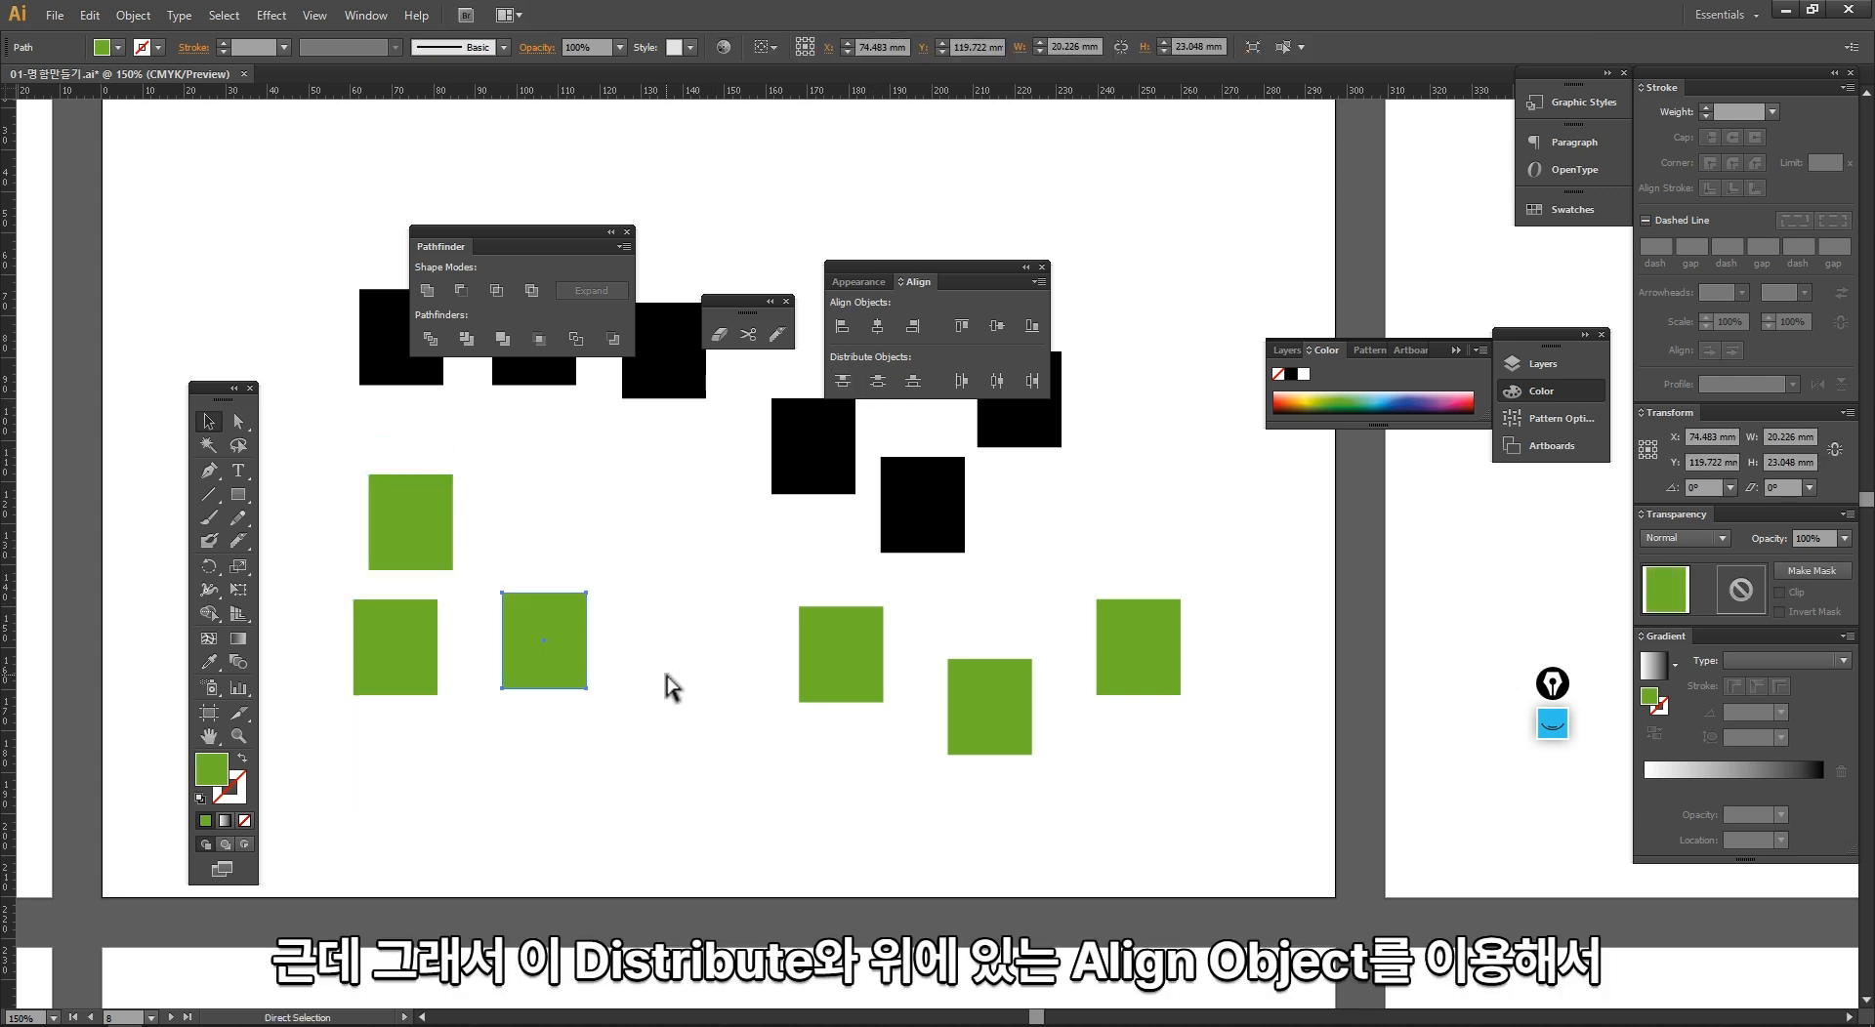
click(672, 637)
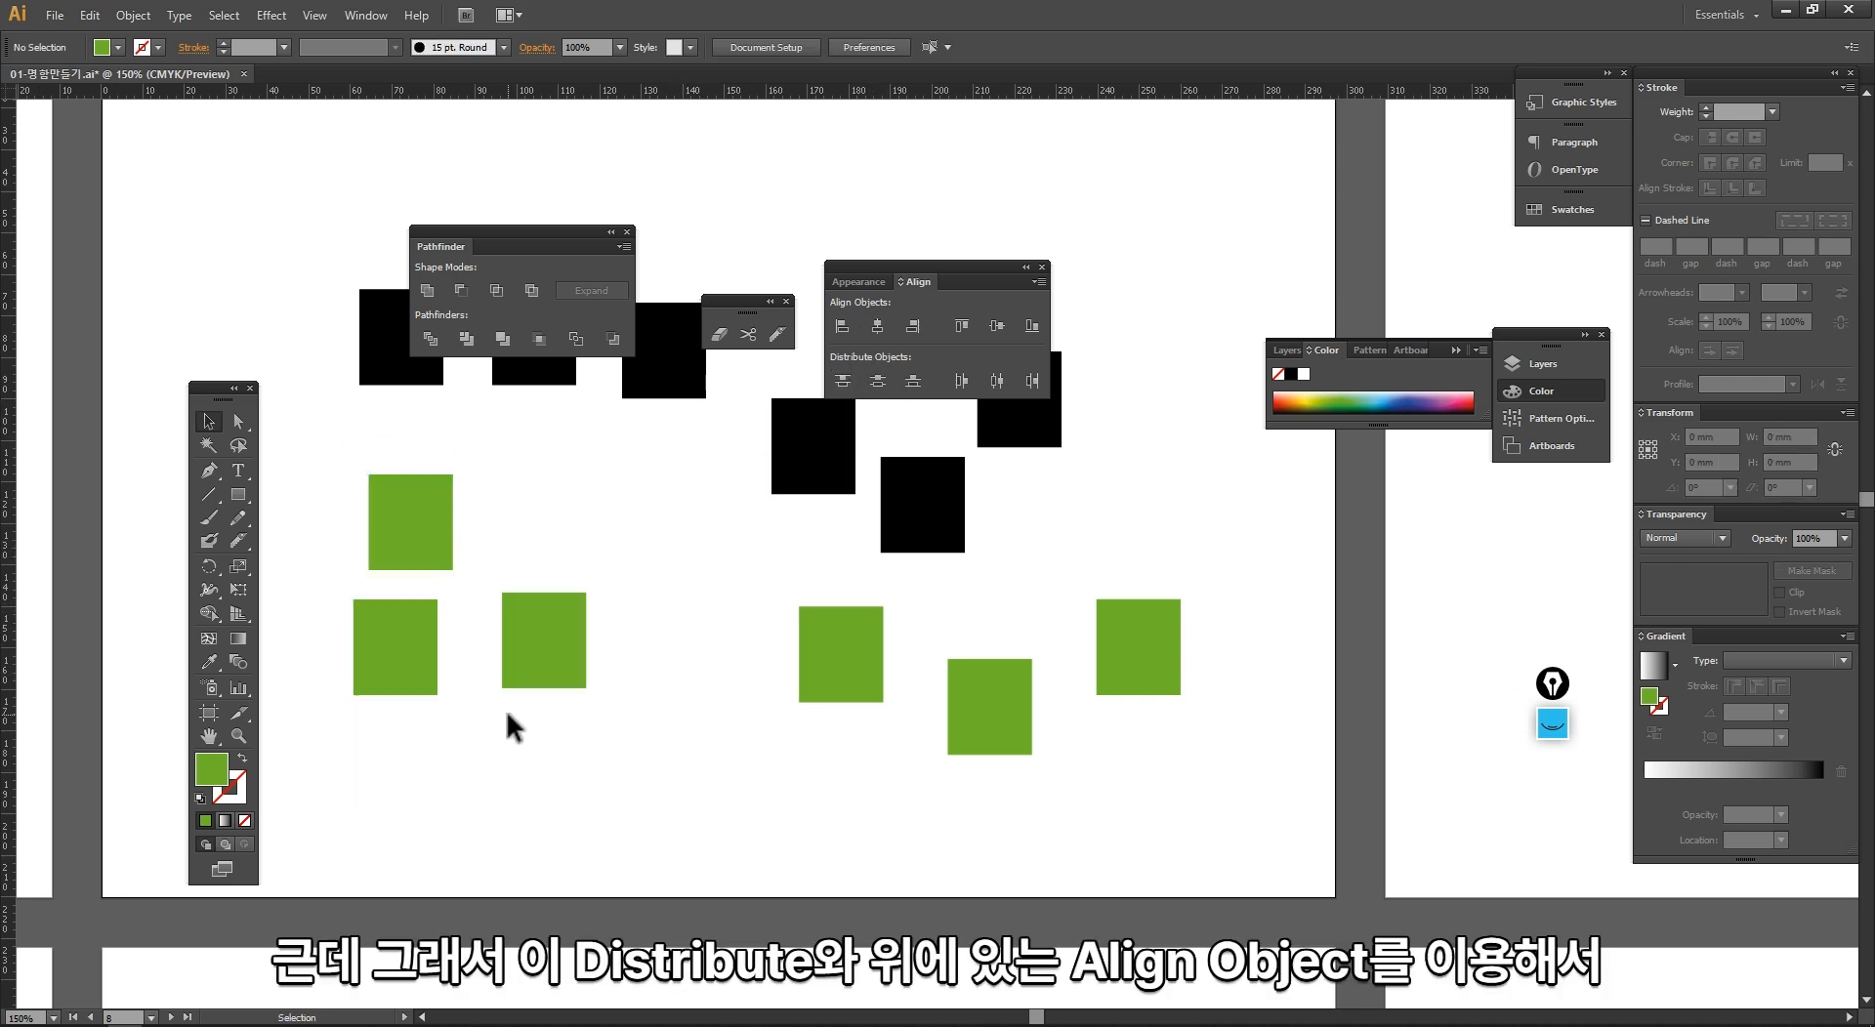
Step: Select all six green rectangles, align them by vertical centers and distribute them horizontally by centers
drag(303, 495, 606, 762)
shift+click(841, 684)
shift+click(1009, 734)
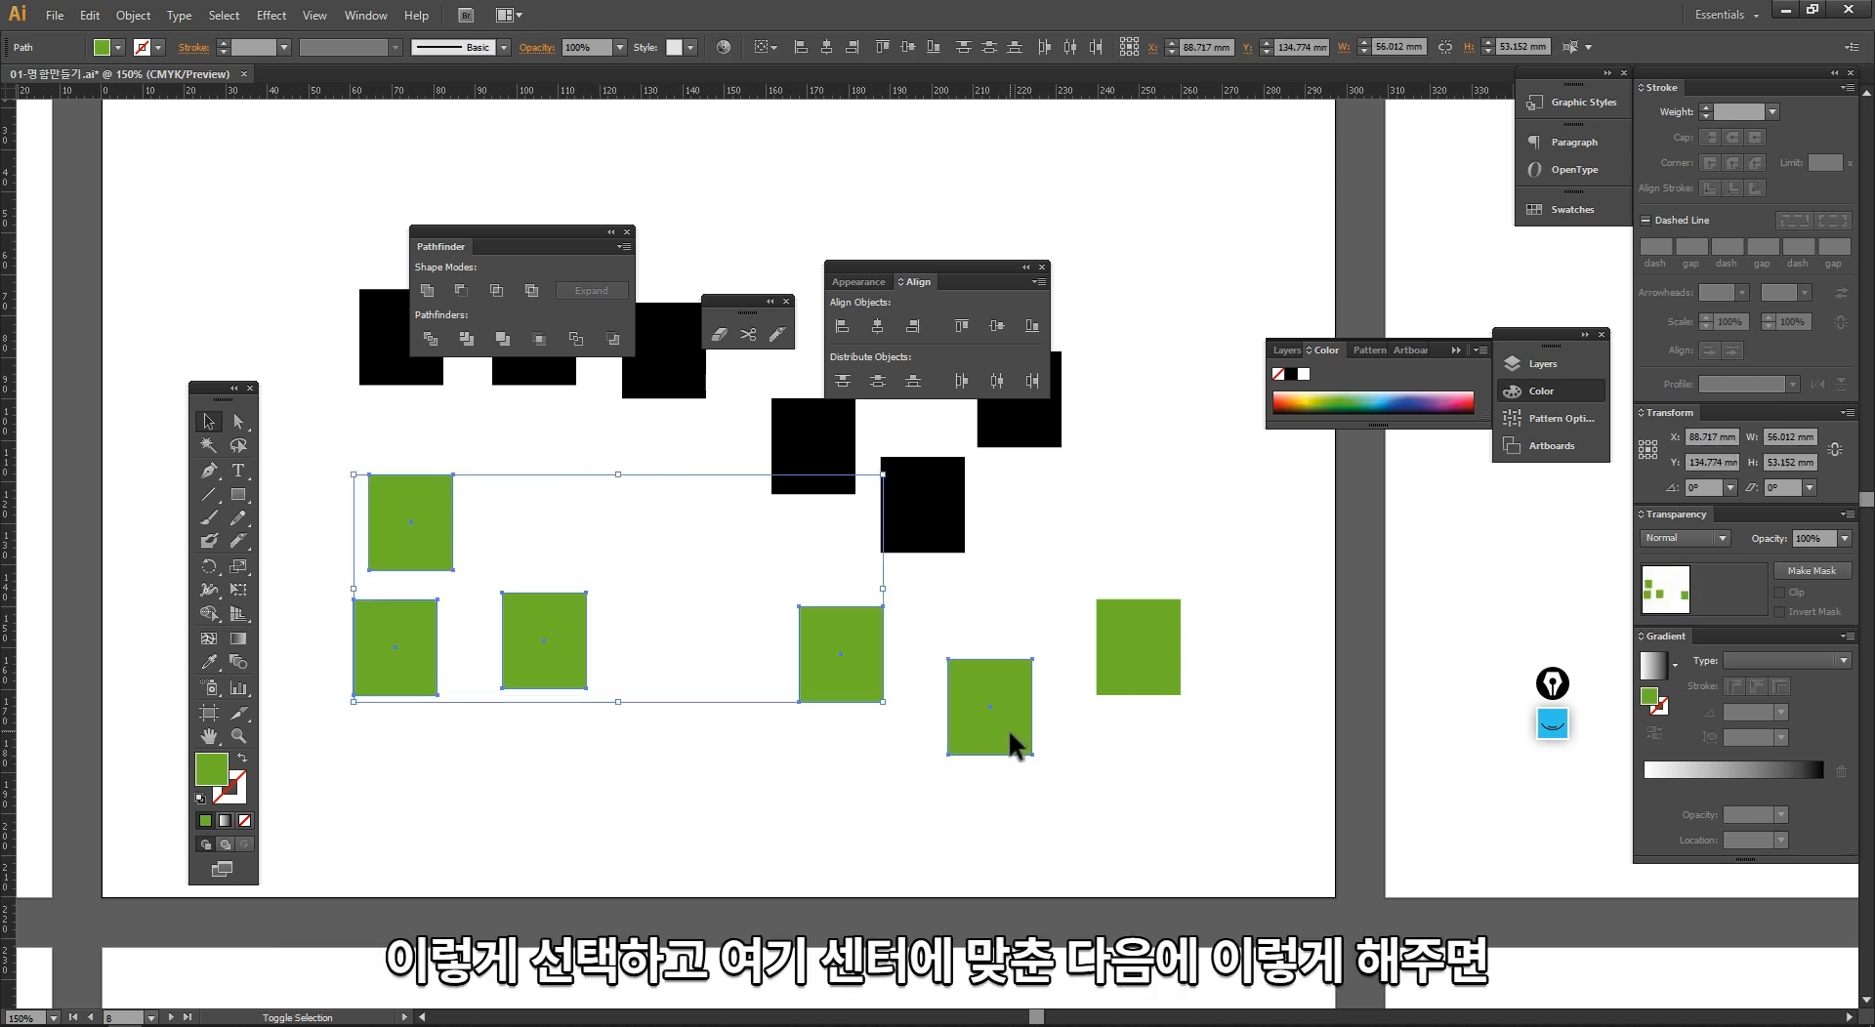
shift+click(1132, 674)
click(992, 329)
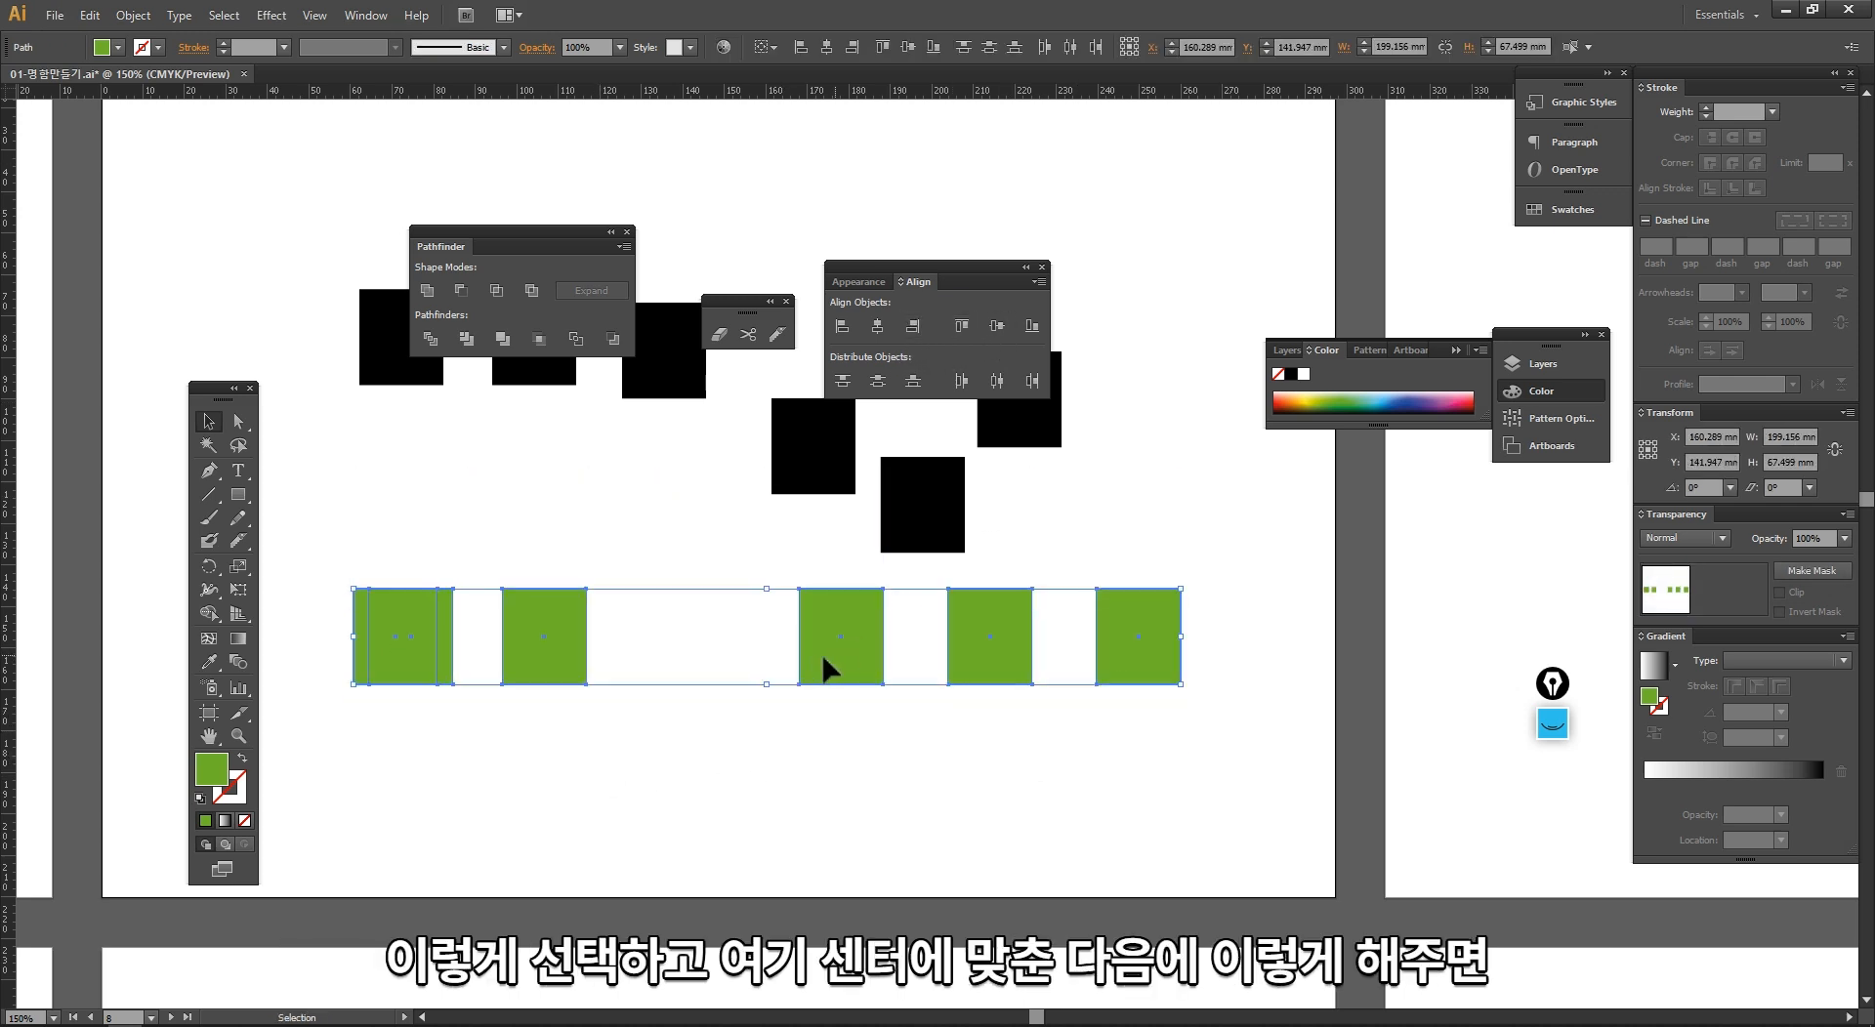
click(996, 381)
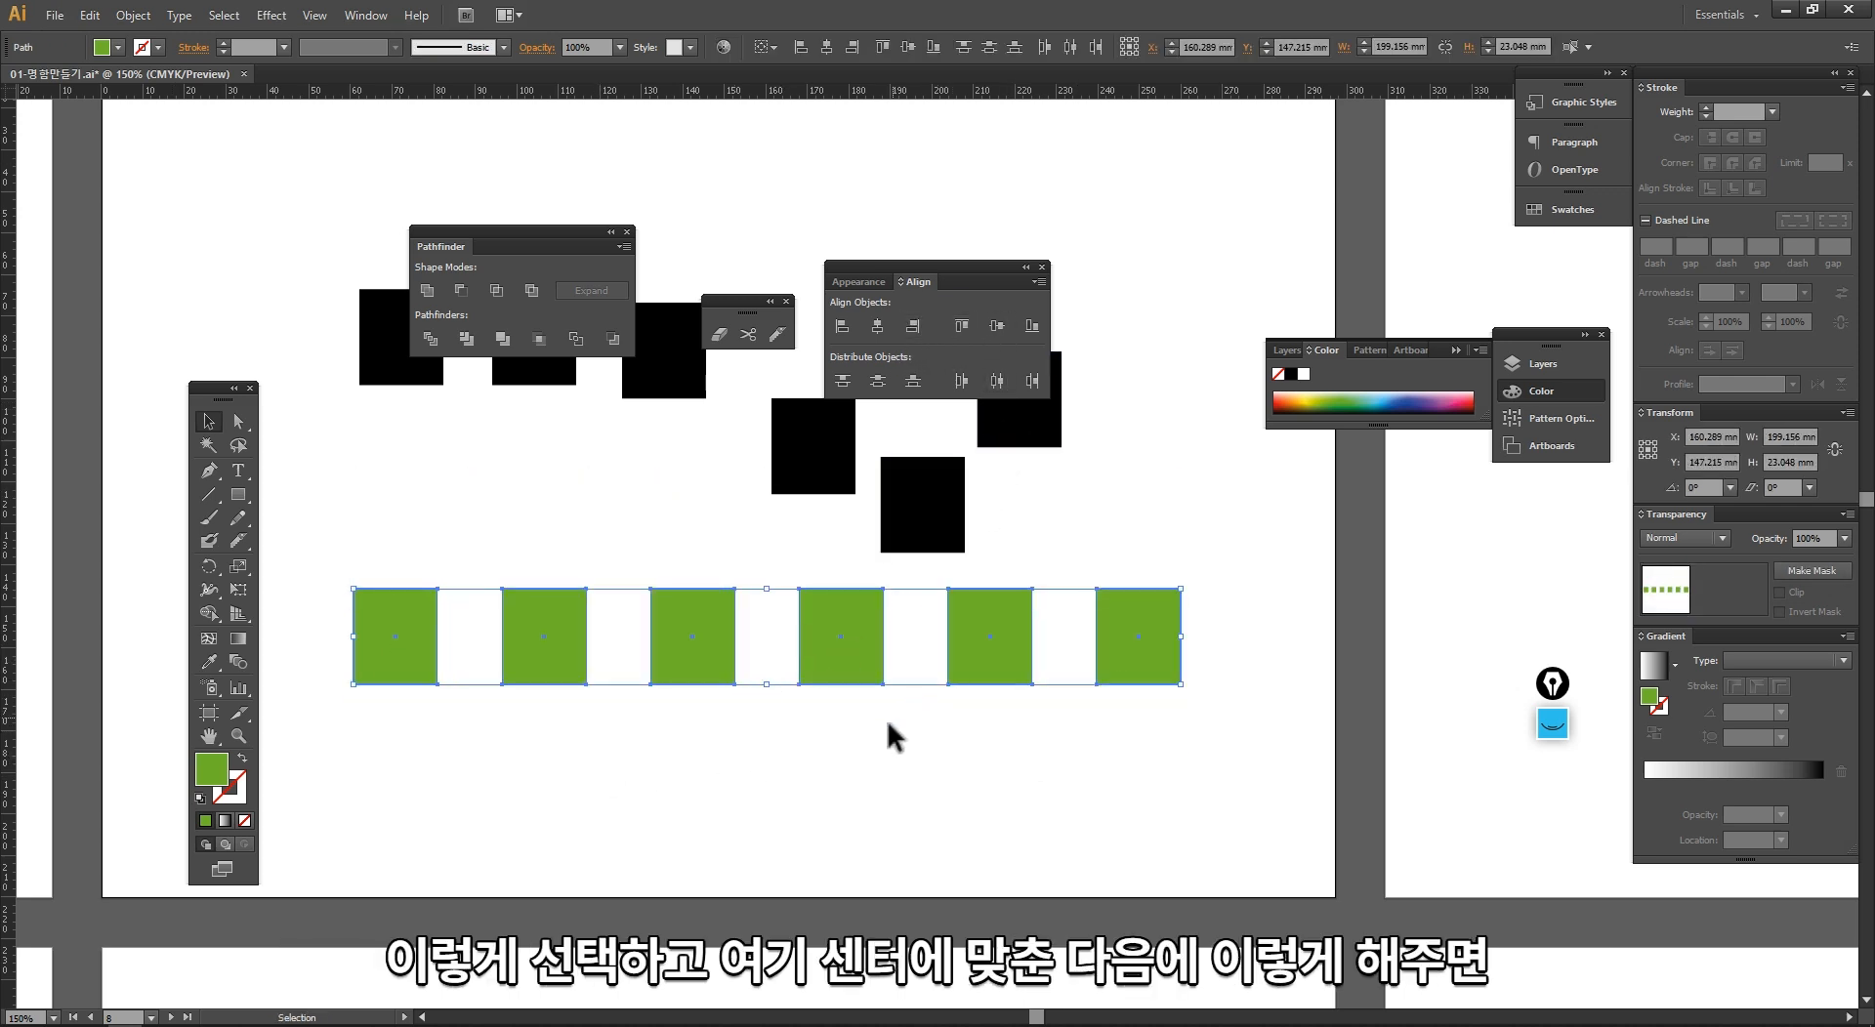
Step: Reselect the row of six green rectangles, move it about 11.5 mm lower and clear the selection
click(854, 779)
drag(1199, 789, 369, 594)
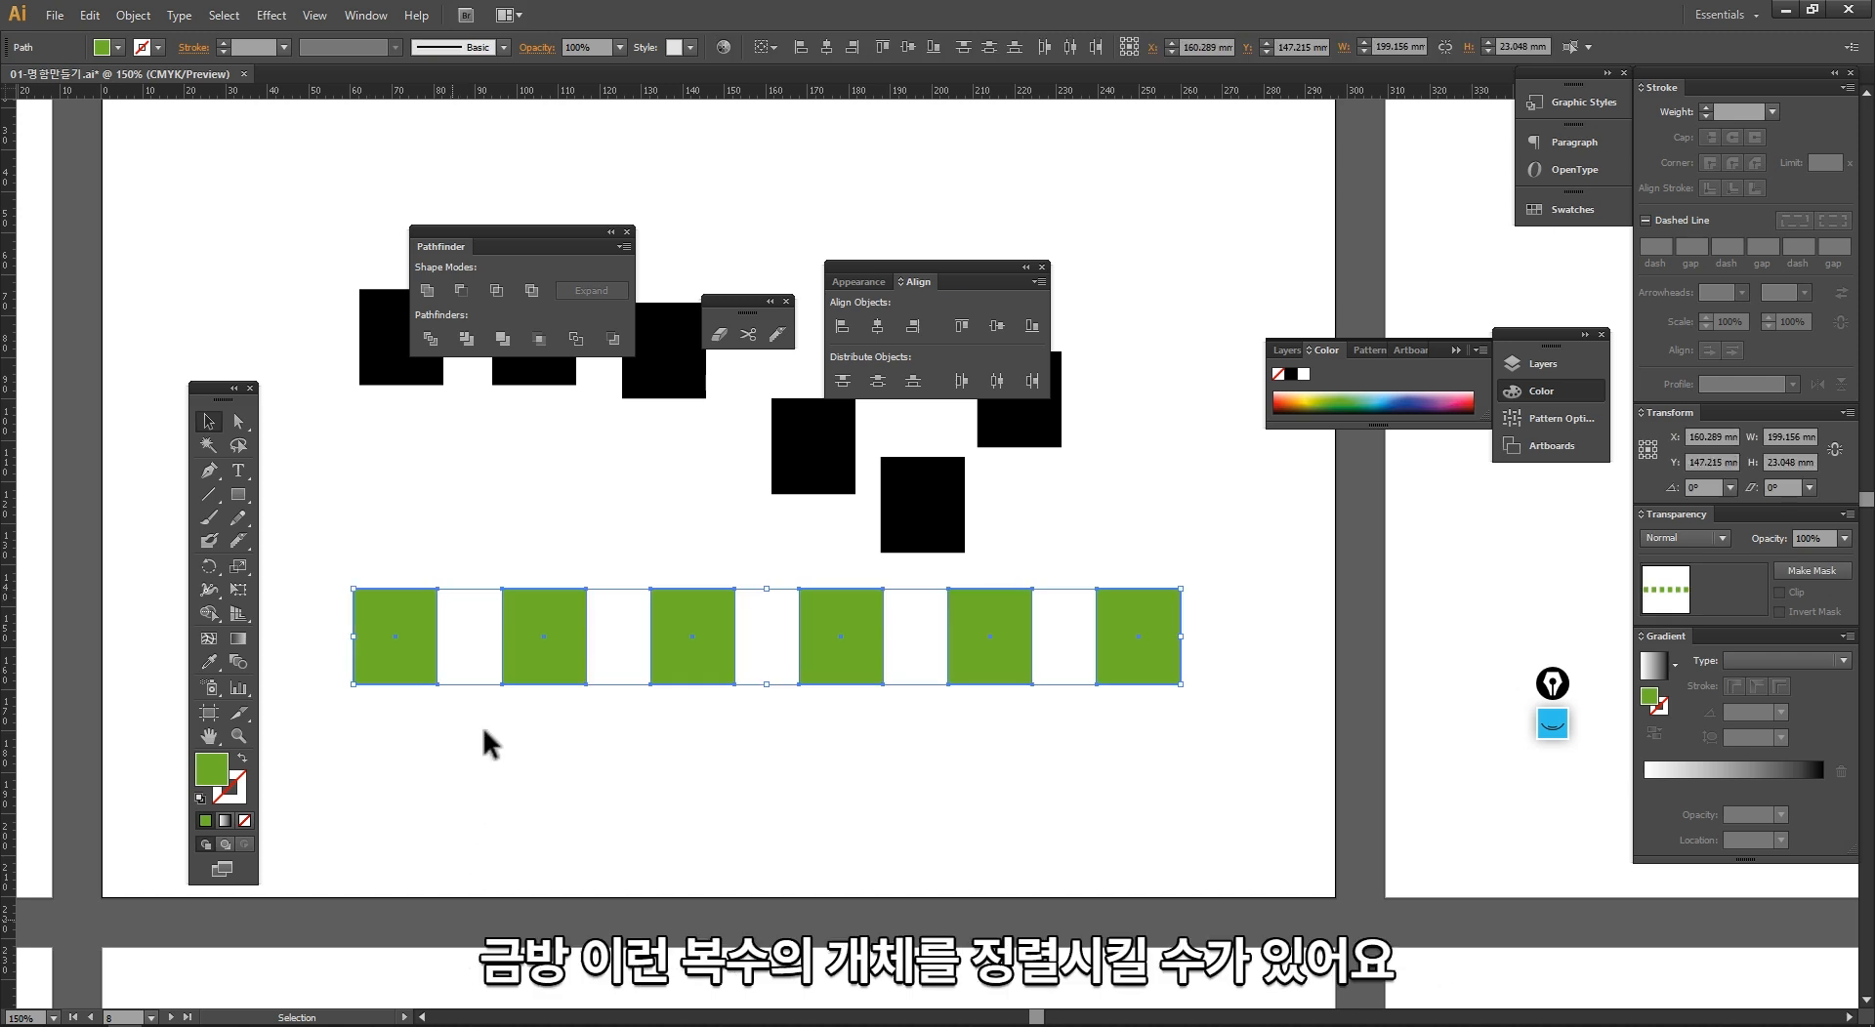
drag(545, 678, 549, 760)
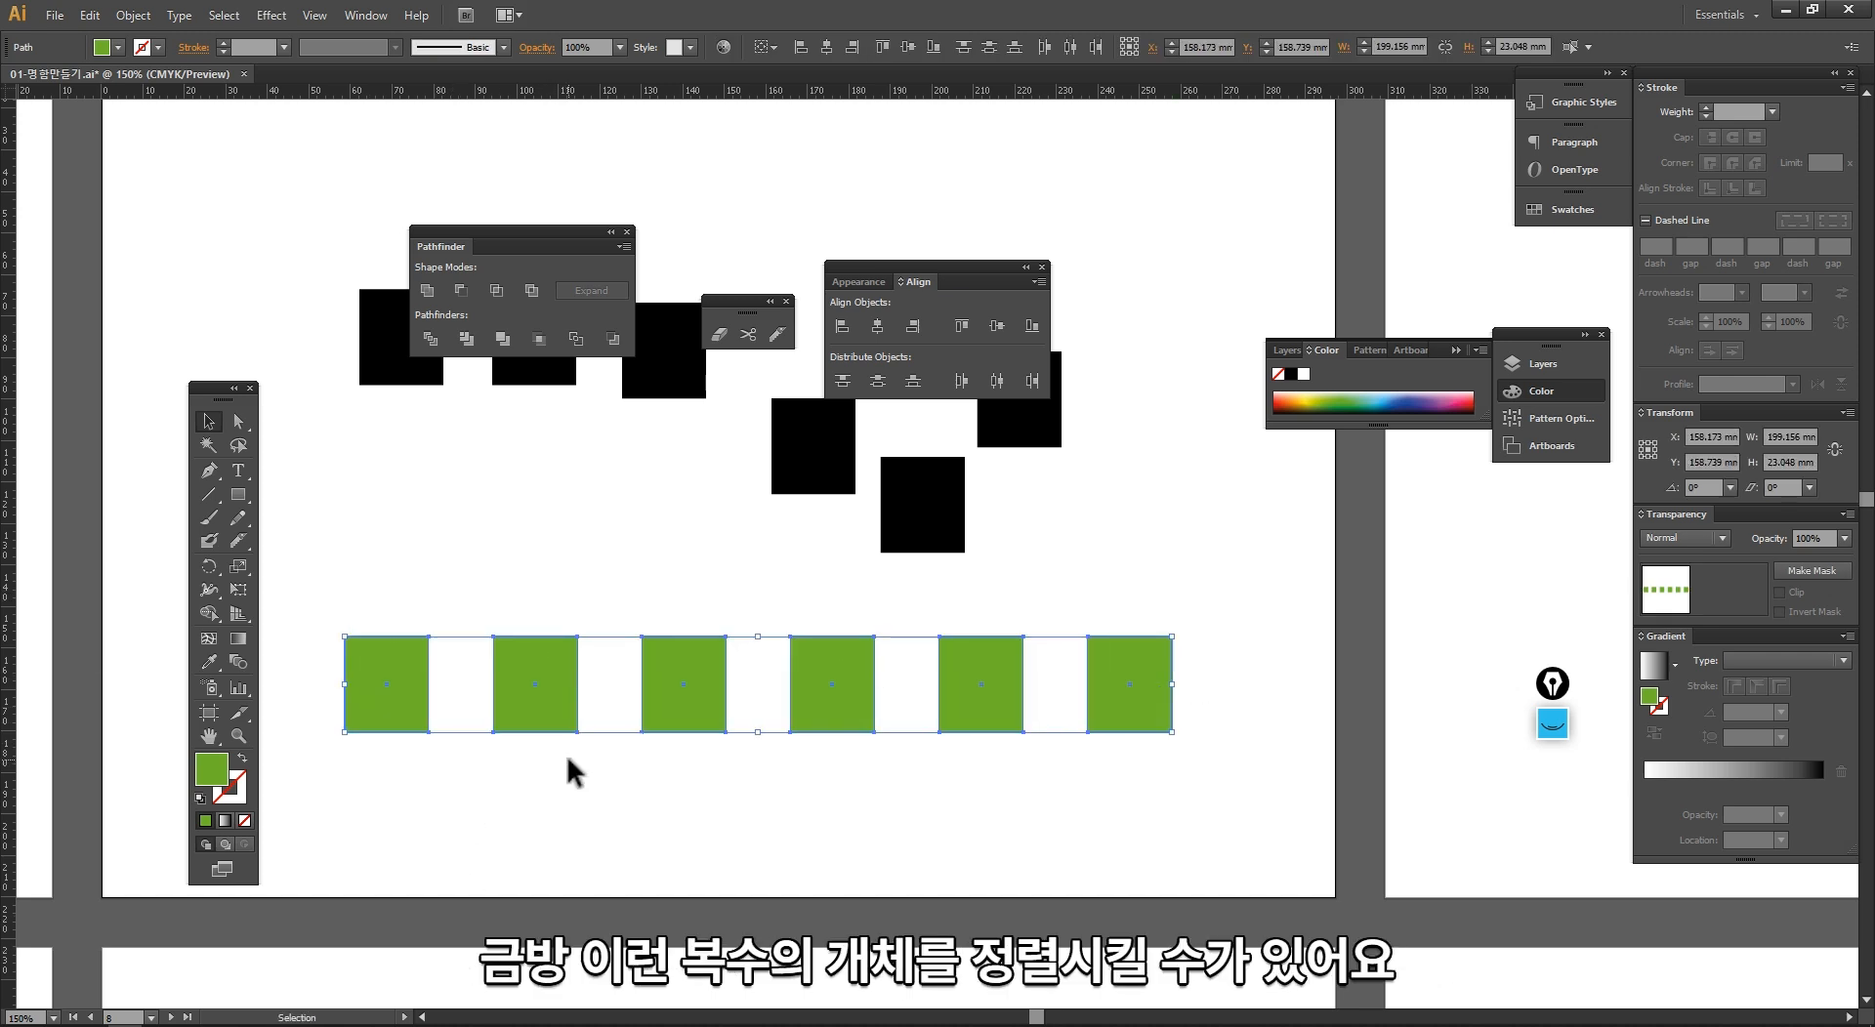
click(645, 566)
Step: Align the six black rectangles by vertical centers, distribute them horizontally by centers, and clear the selection
drag(716, 592, 725, 752)
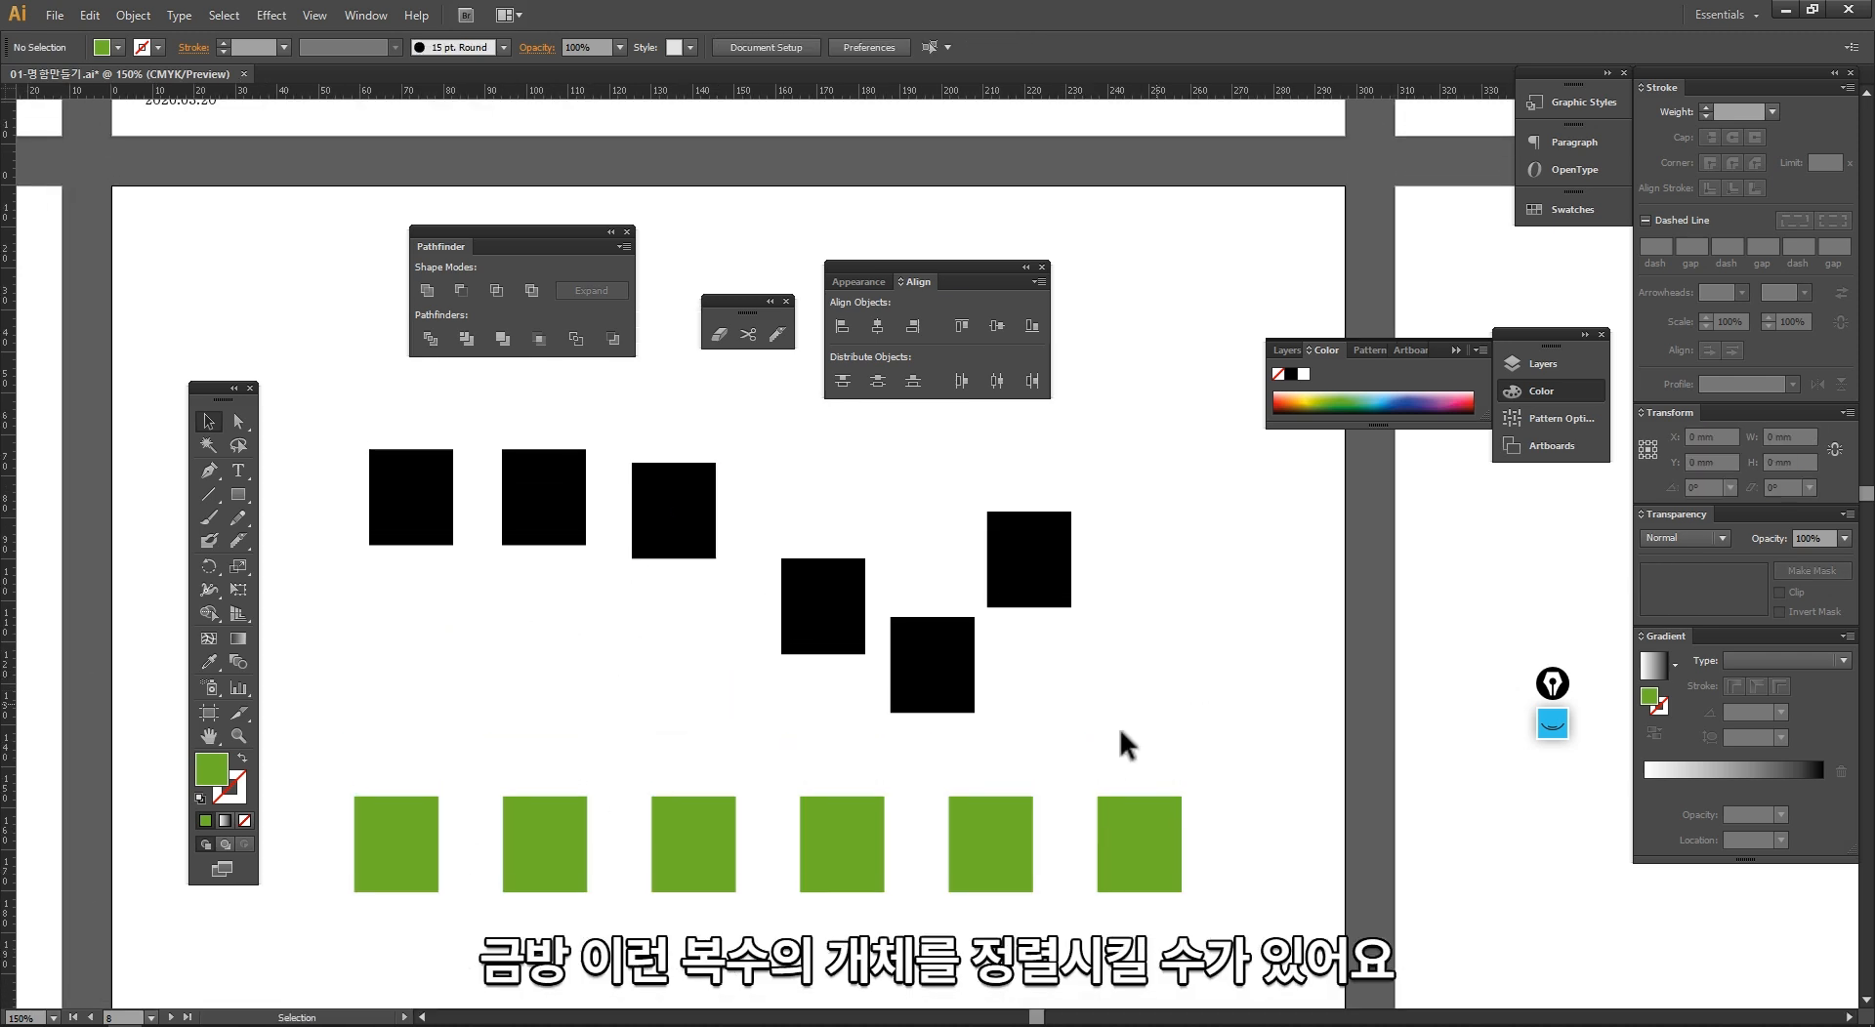
drag(1120, 732, 352, 461)
click(996, 325)
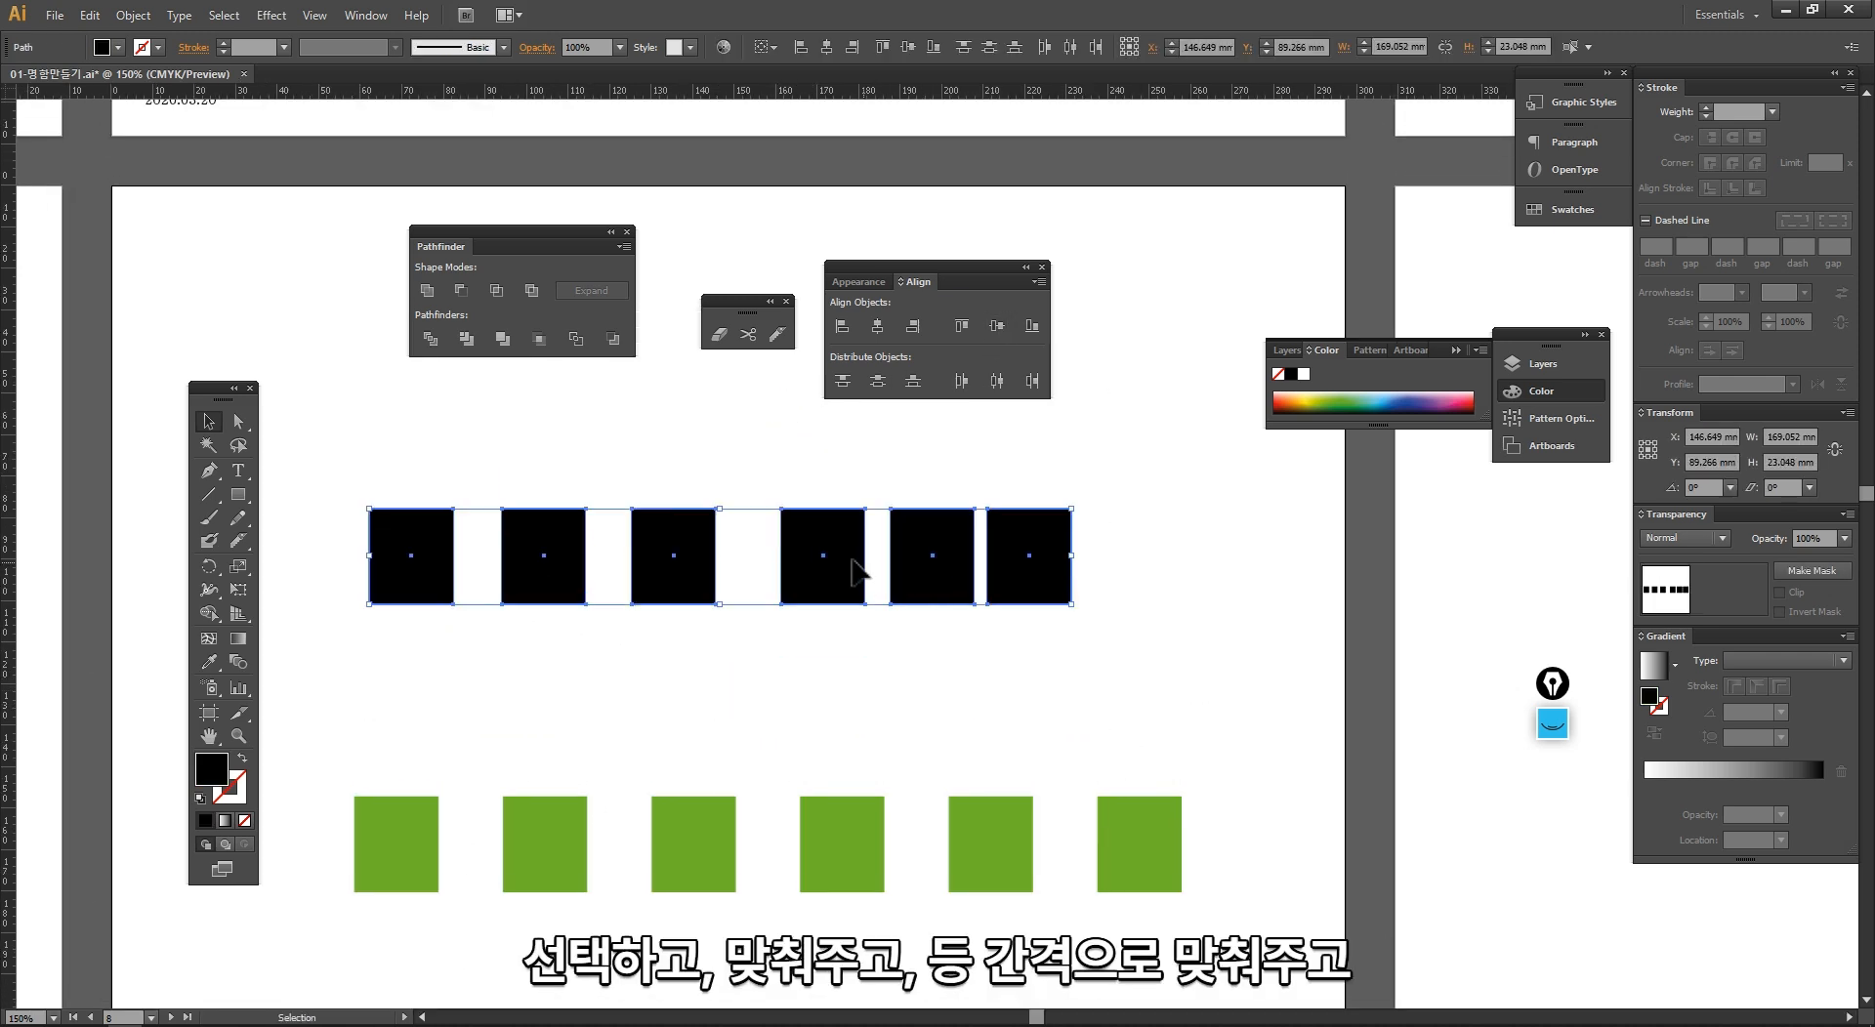
click(996, 381)
click(807, 759)
drag(1113, 658, 365, 486)
click(515, 699)
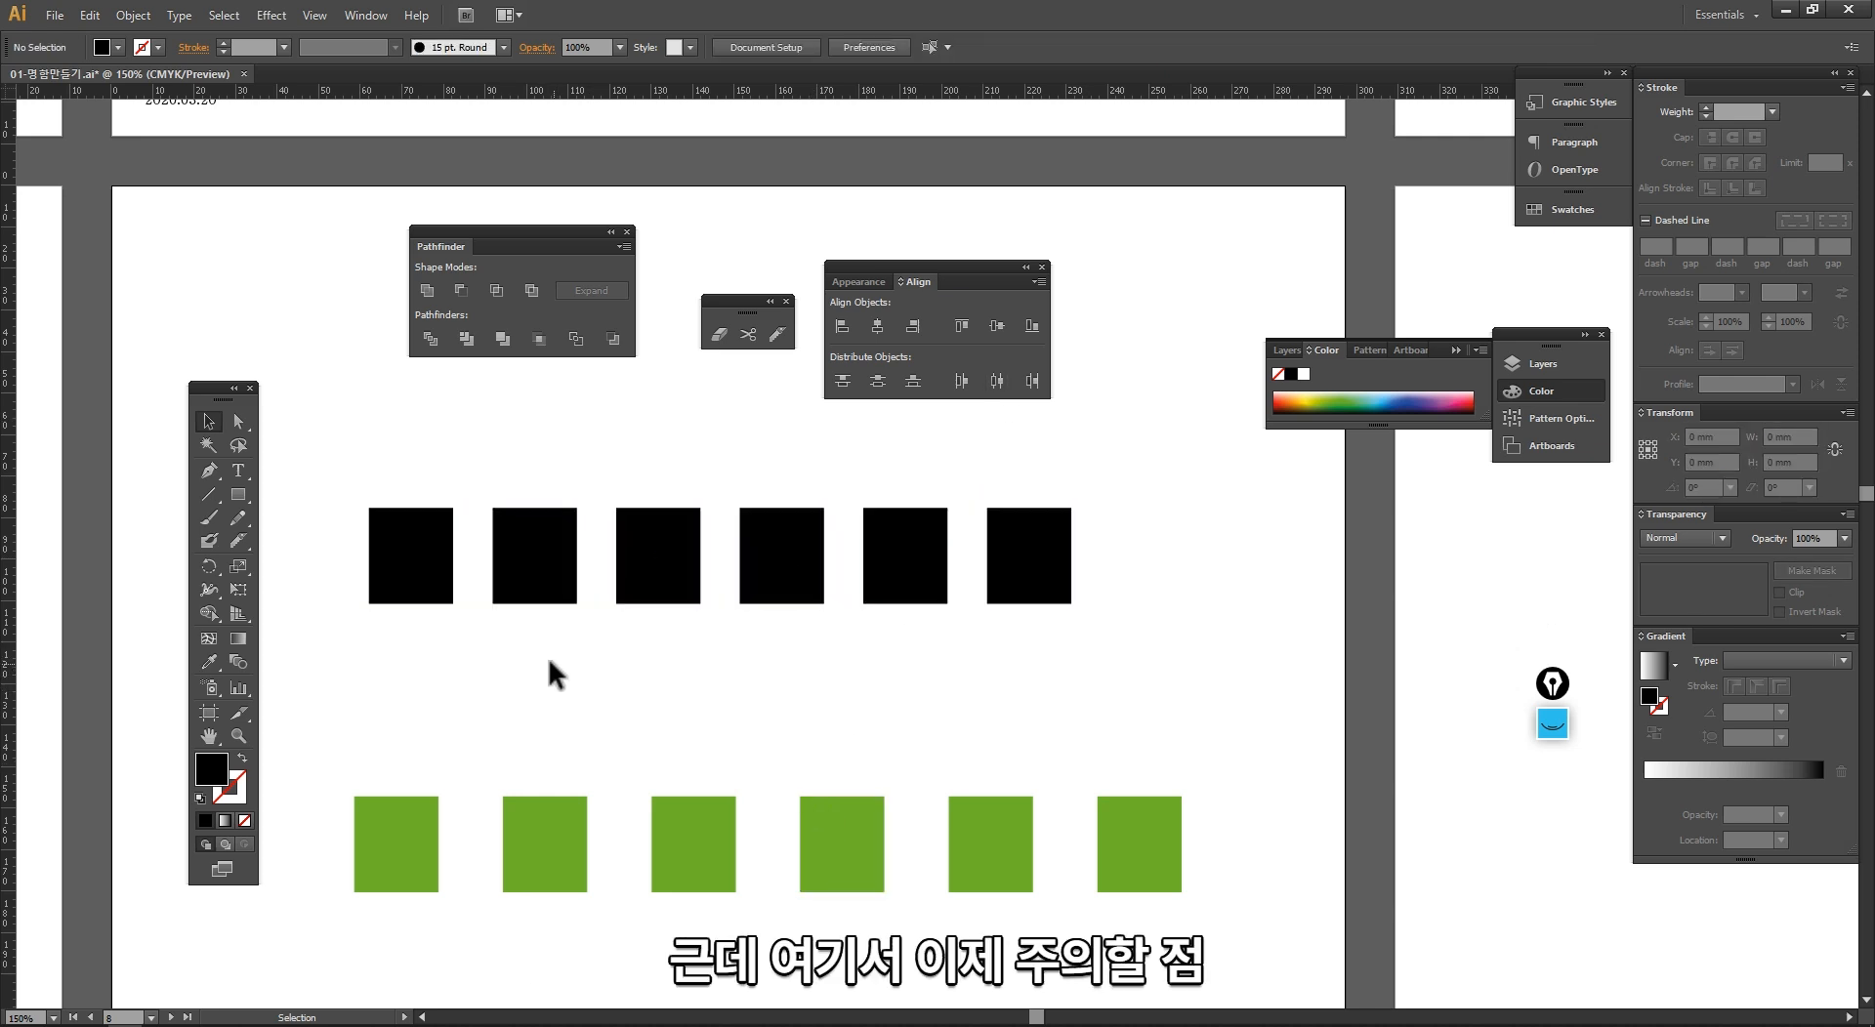
Step: Select the three rightmost black rectangles one at a time to check they are separate objects, and clear the selection
click(772, 572)
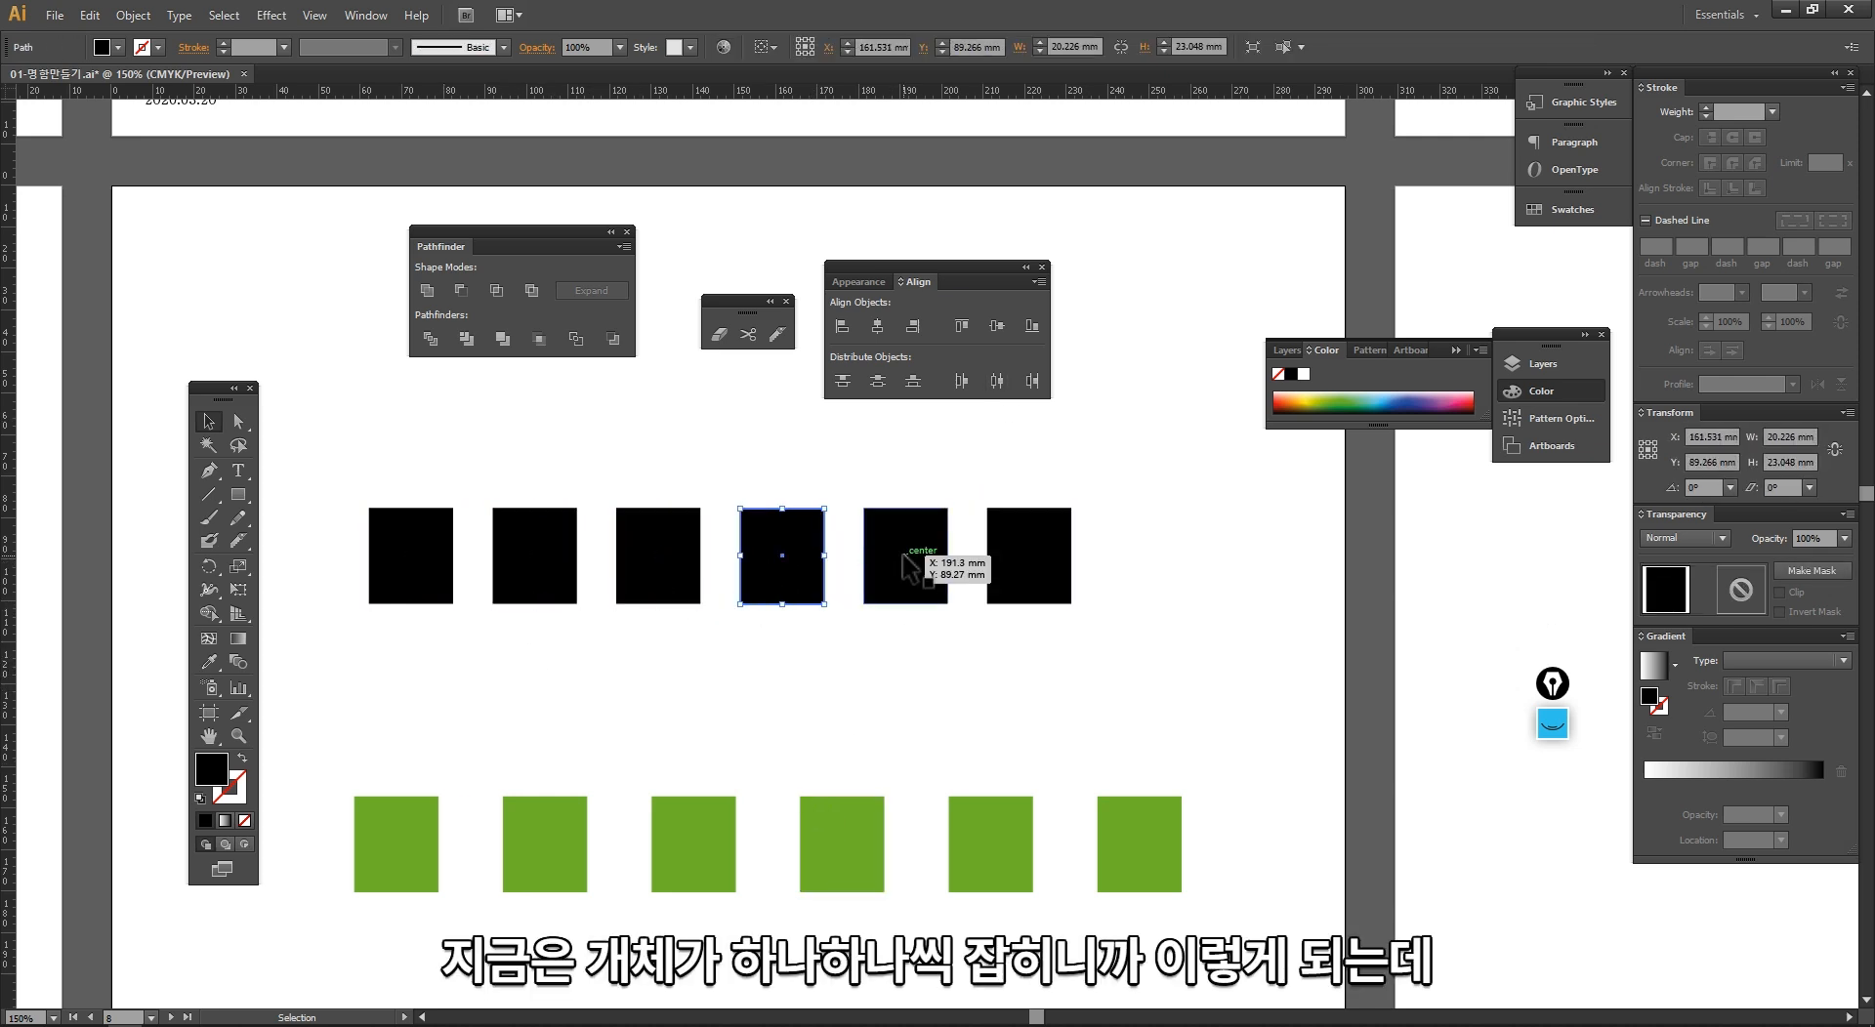
click(905, 556)
click(1006, 558)
click(597, 648)
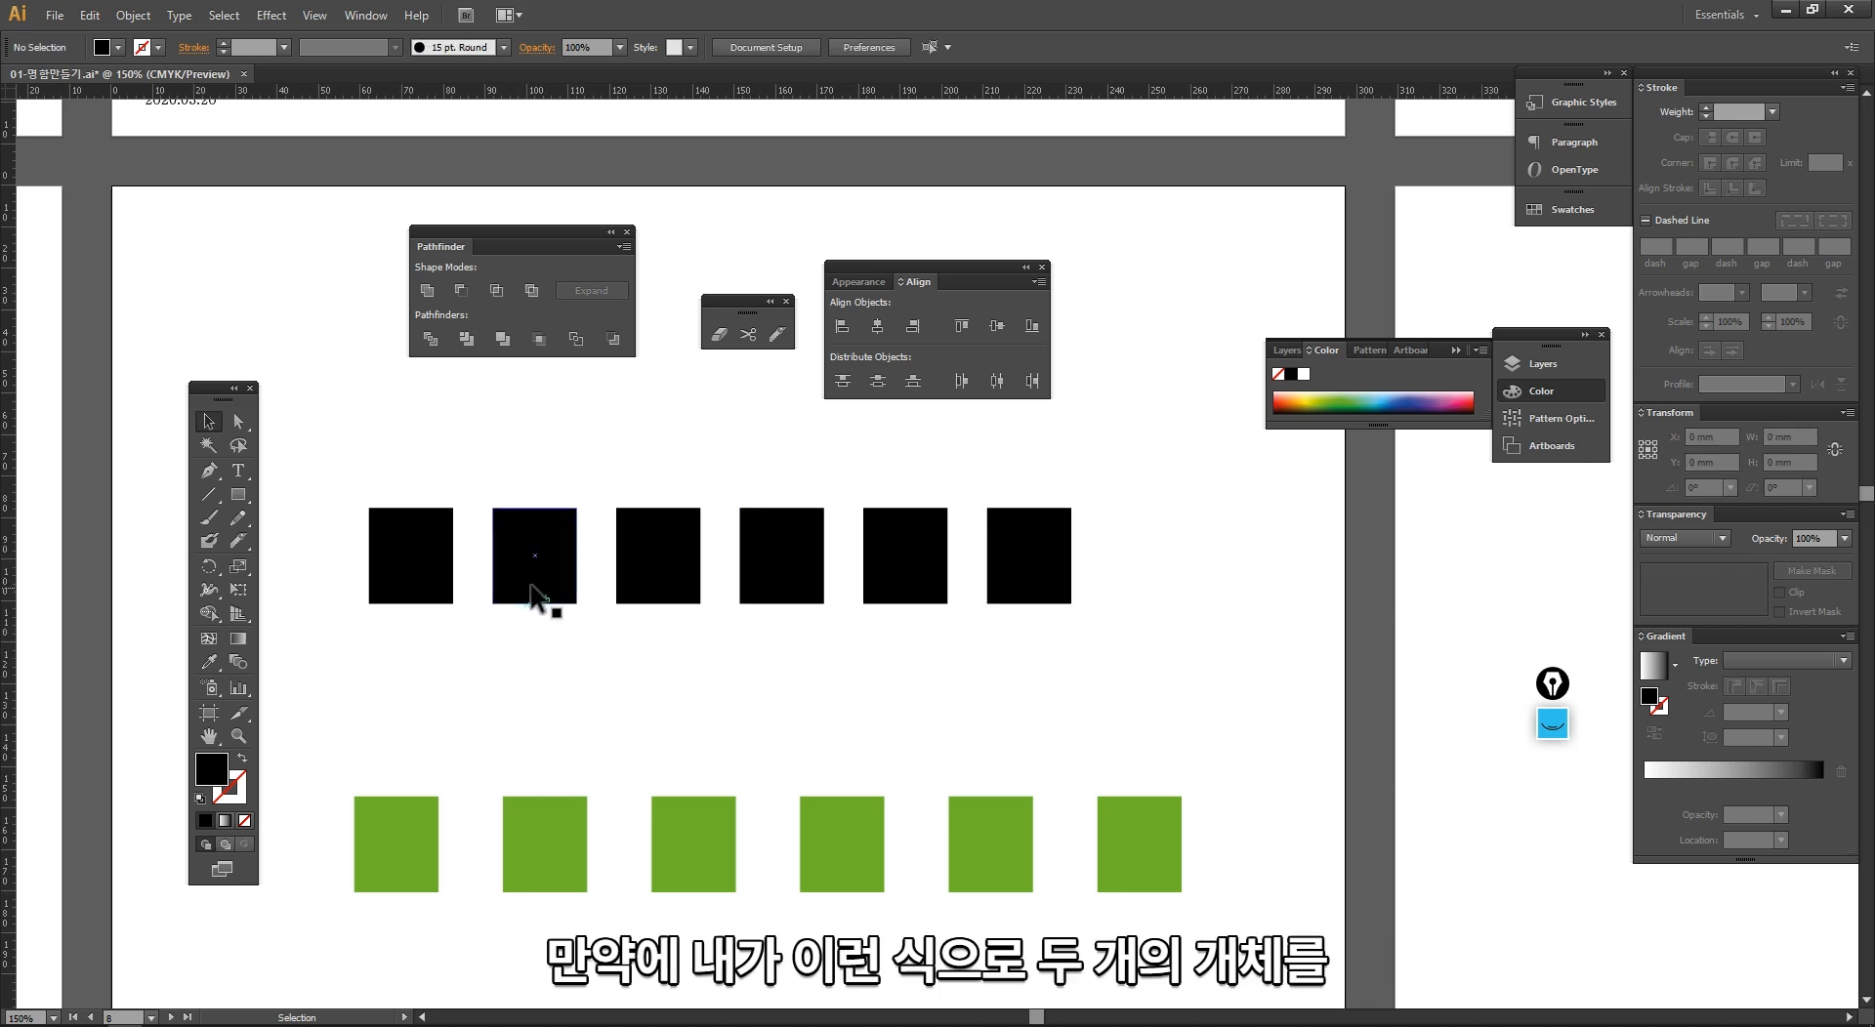
Step: Move the second black rectangle so it overlaps the first one's lower-right corner, then group the two and select the group
drag(534, 593, 361, 460)
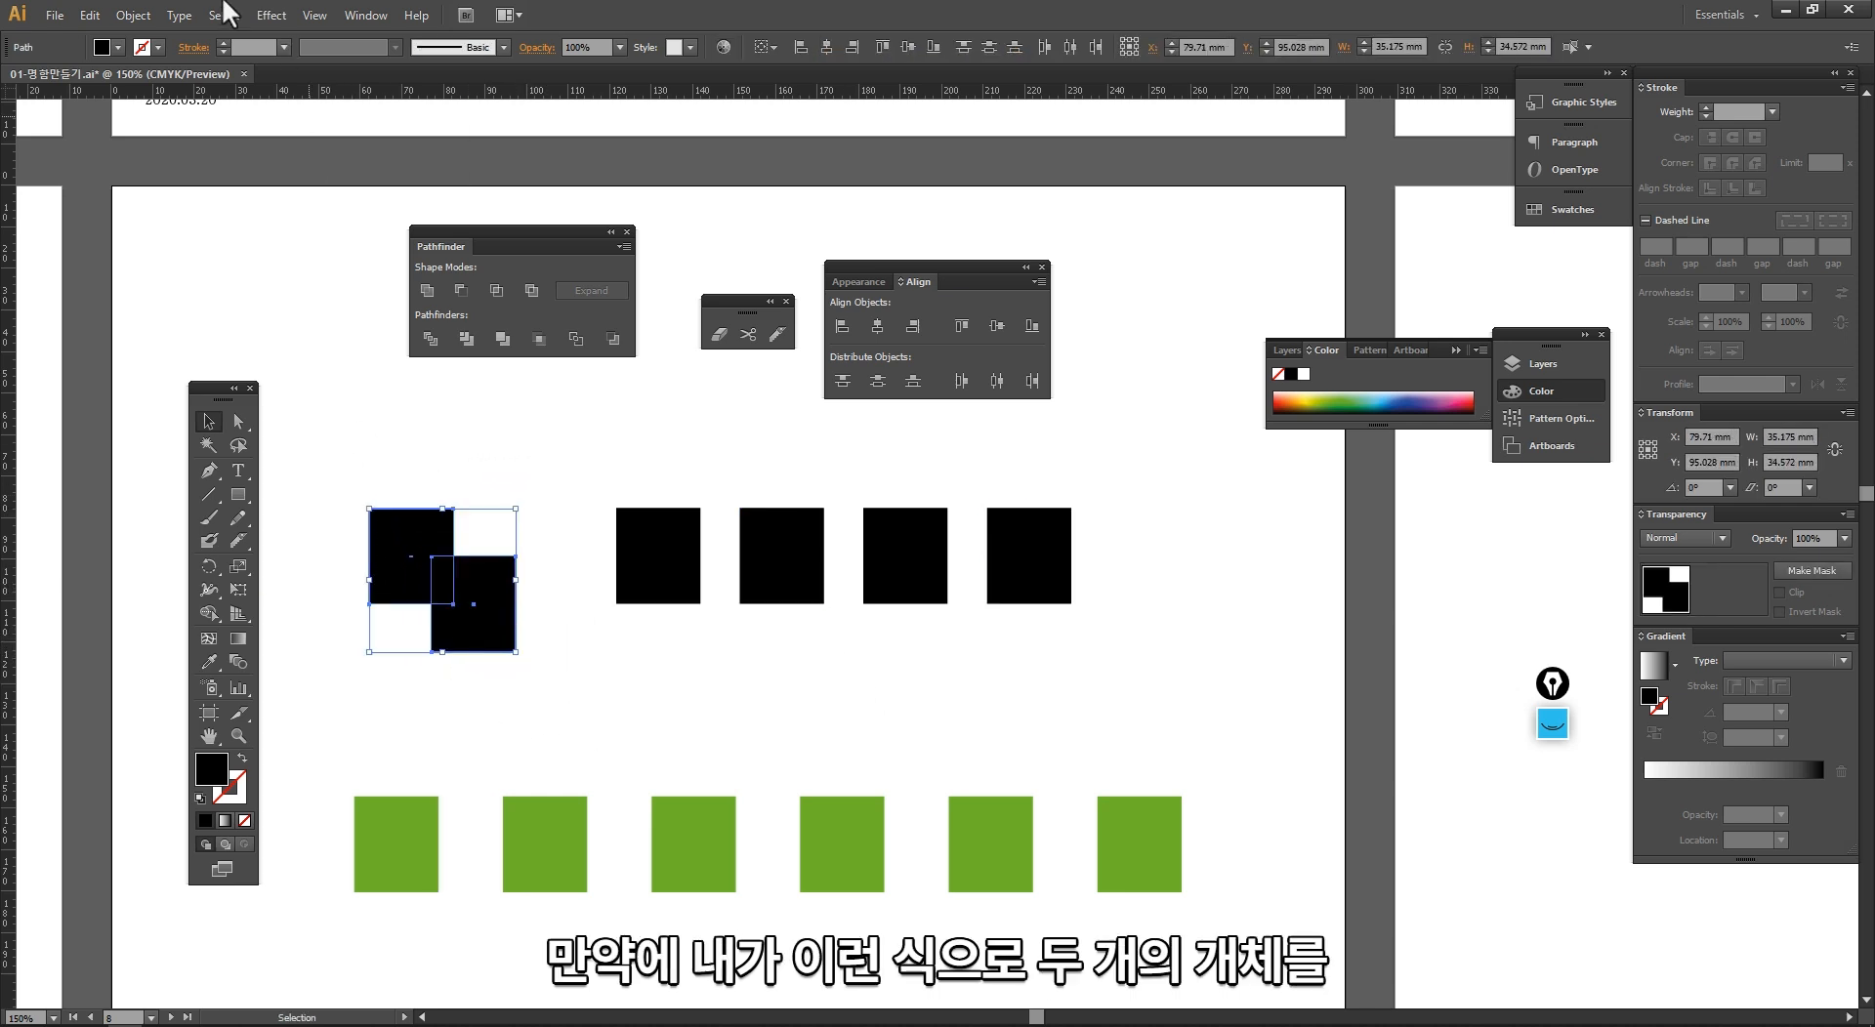
click(133, 15)
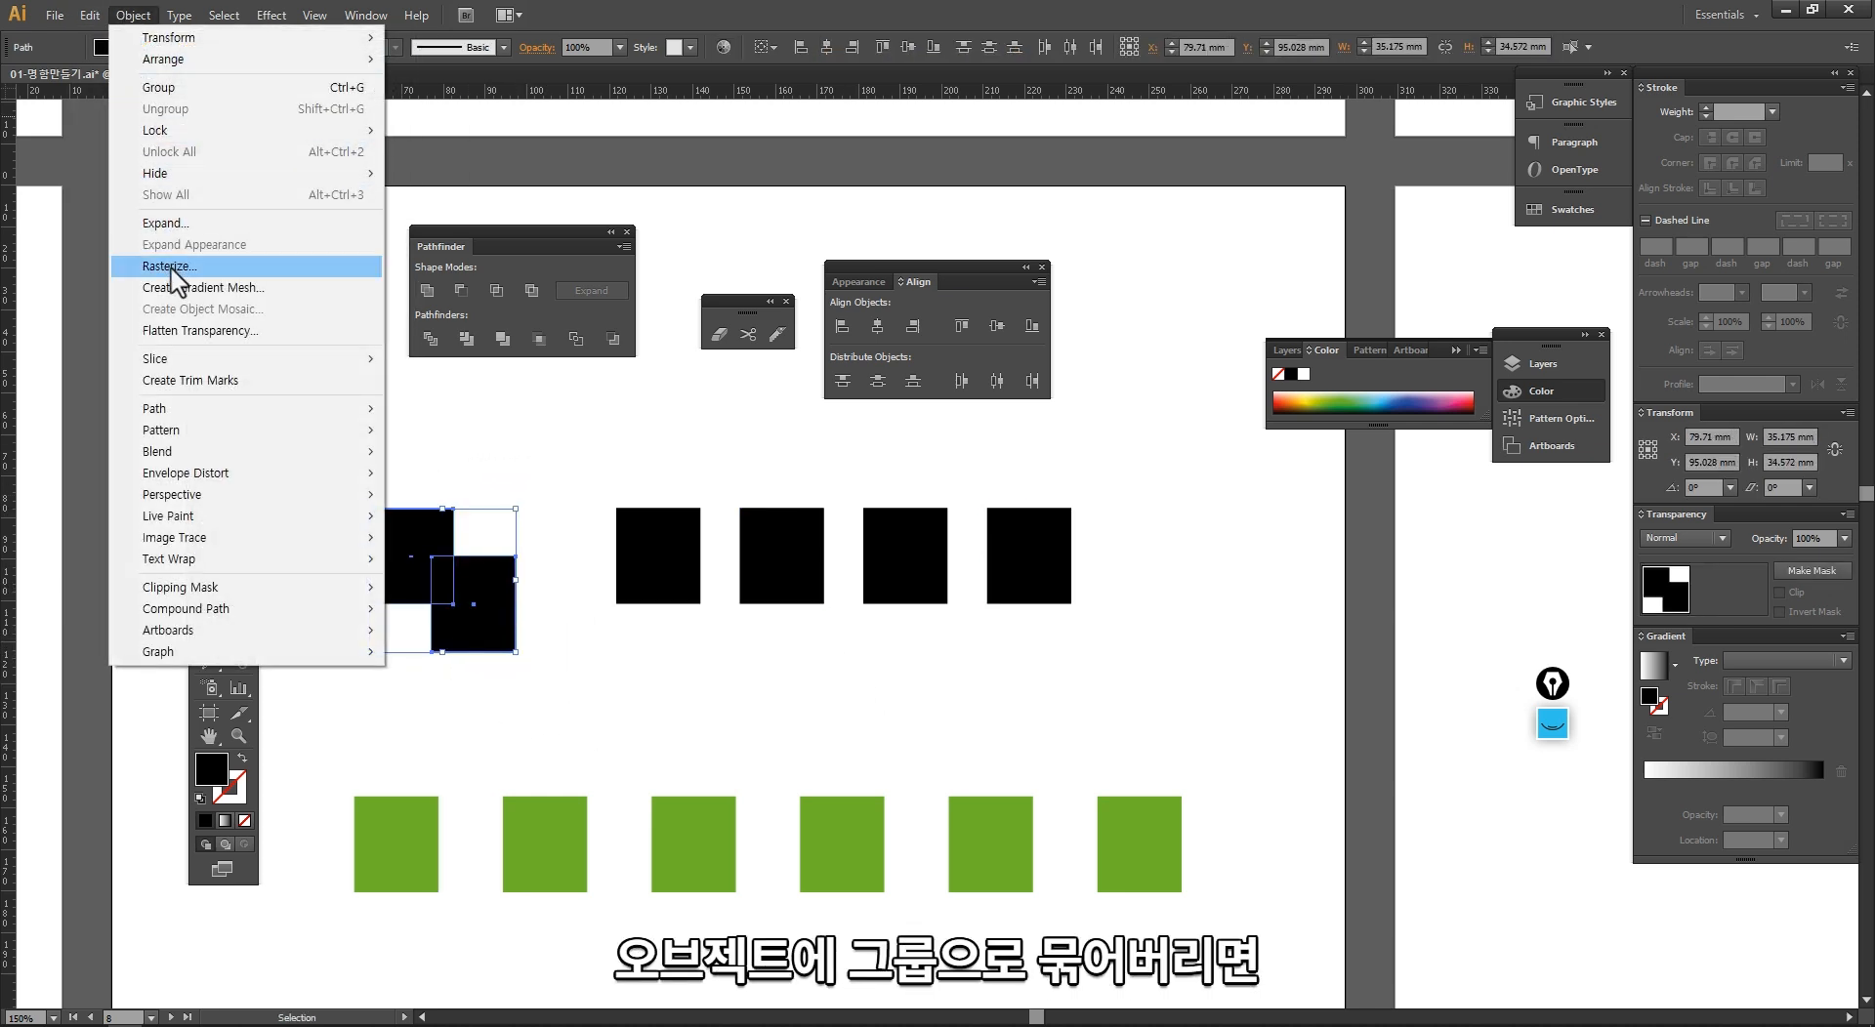
click(166, 88)
click(360, 543)
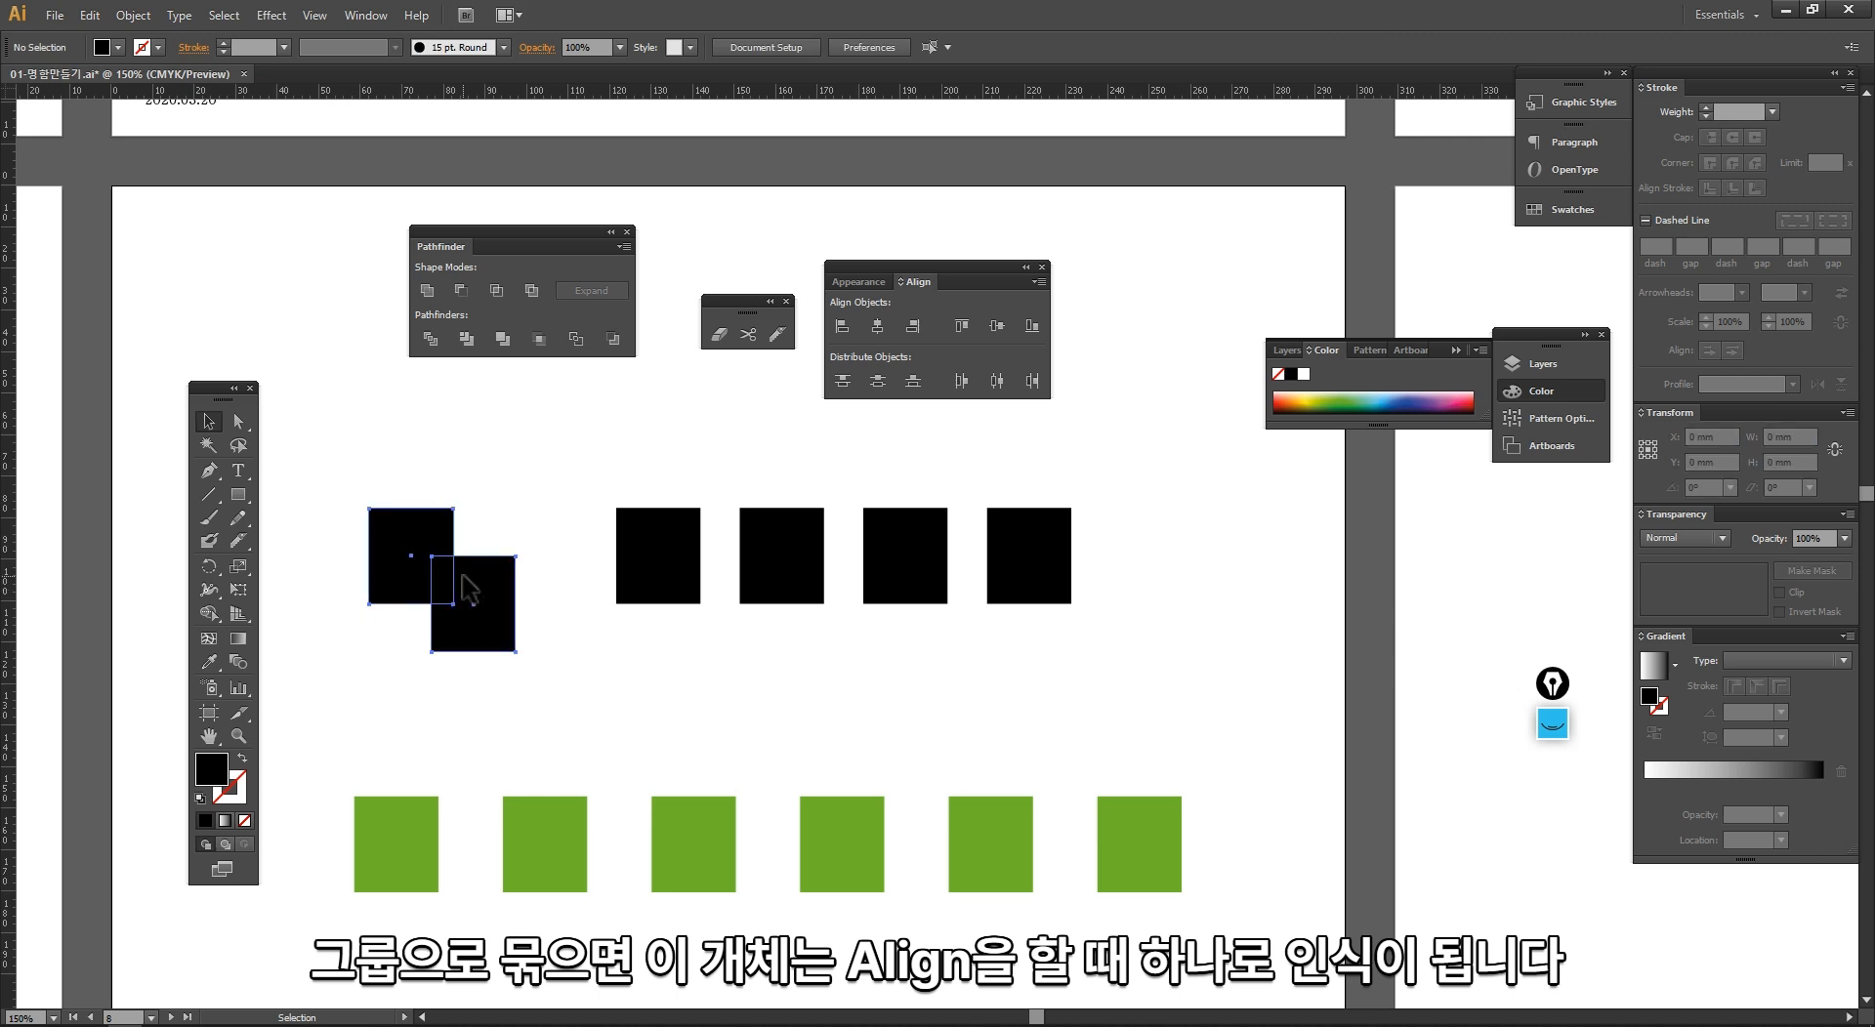
click(469, 588)
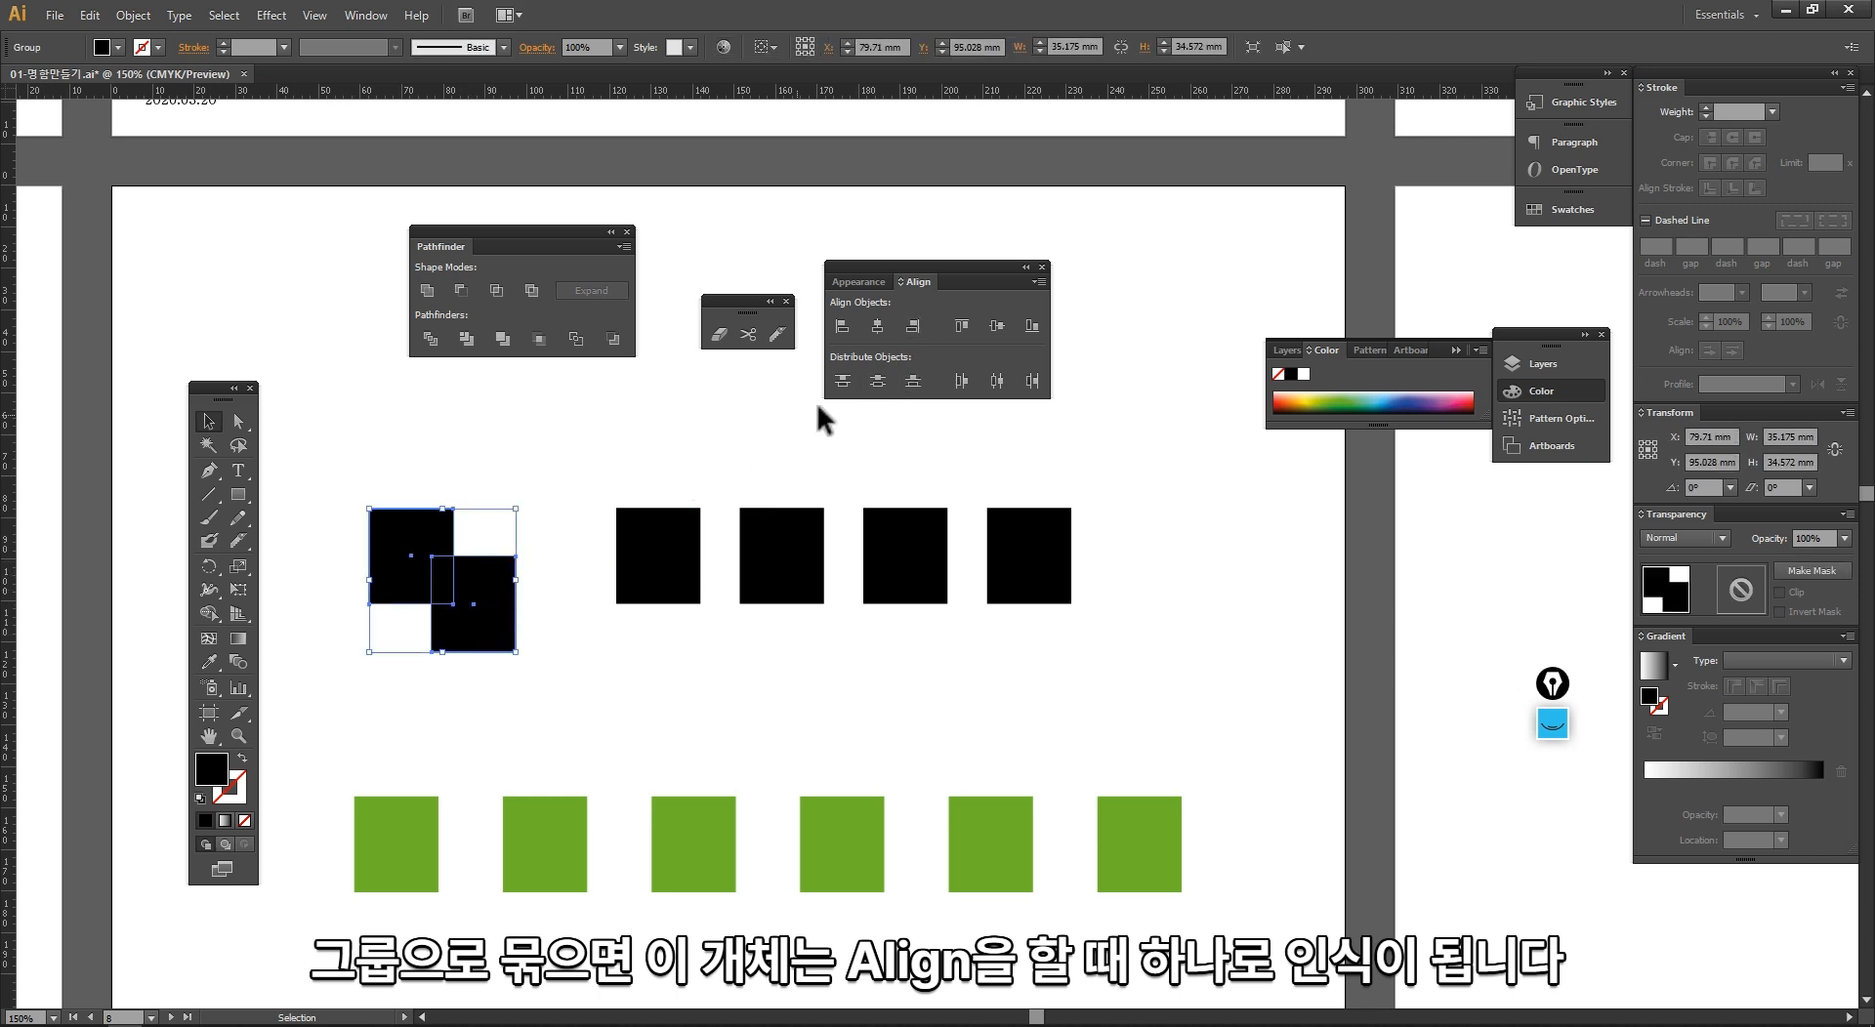
Step: Select the group together with the other four black rectangles and align them by vertical centers
click(360, 453)
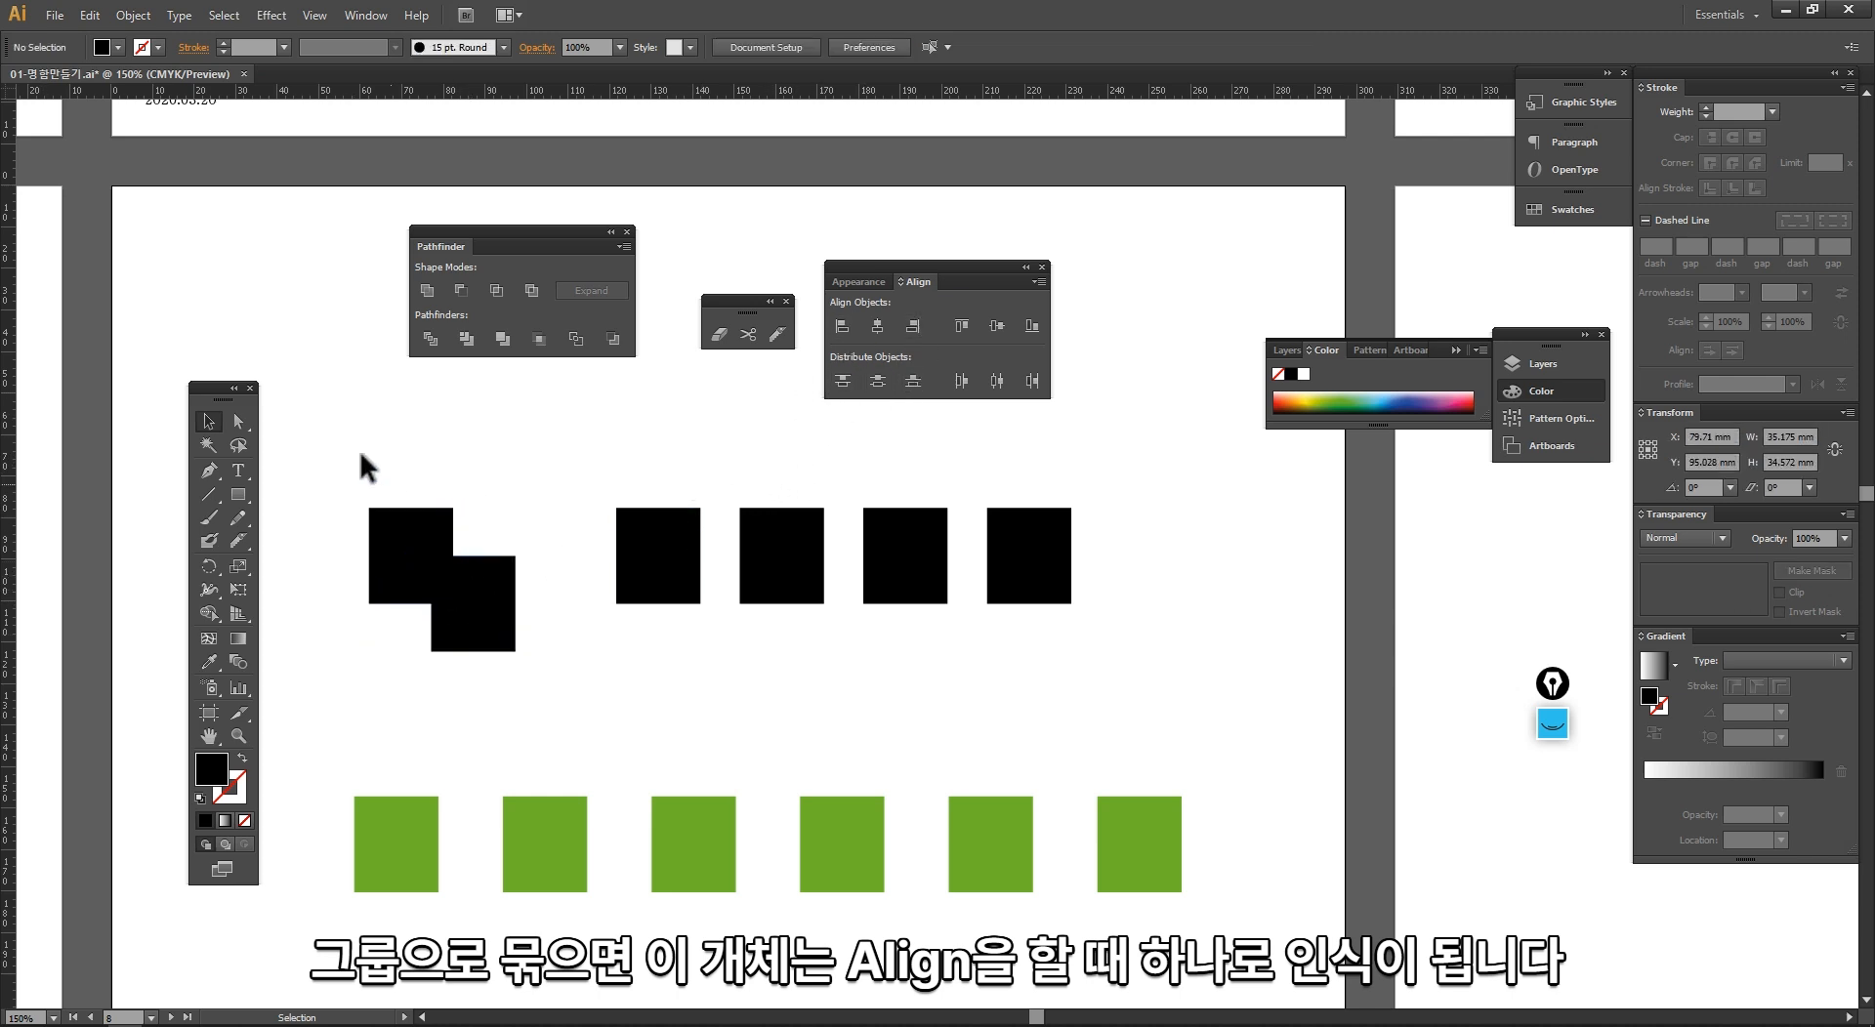
drag(350, 438, 1049, 723)
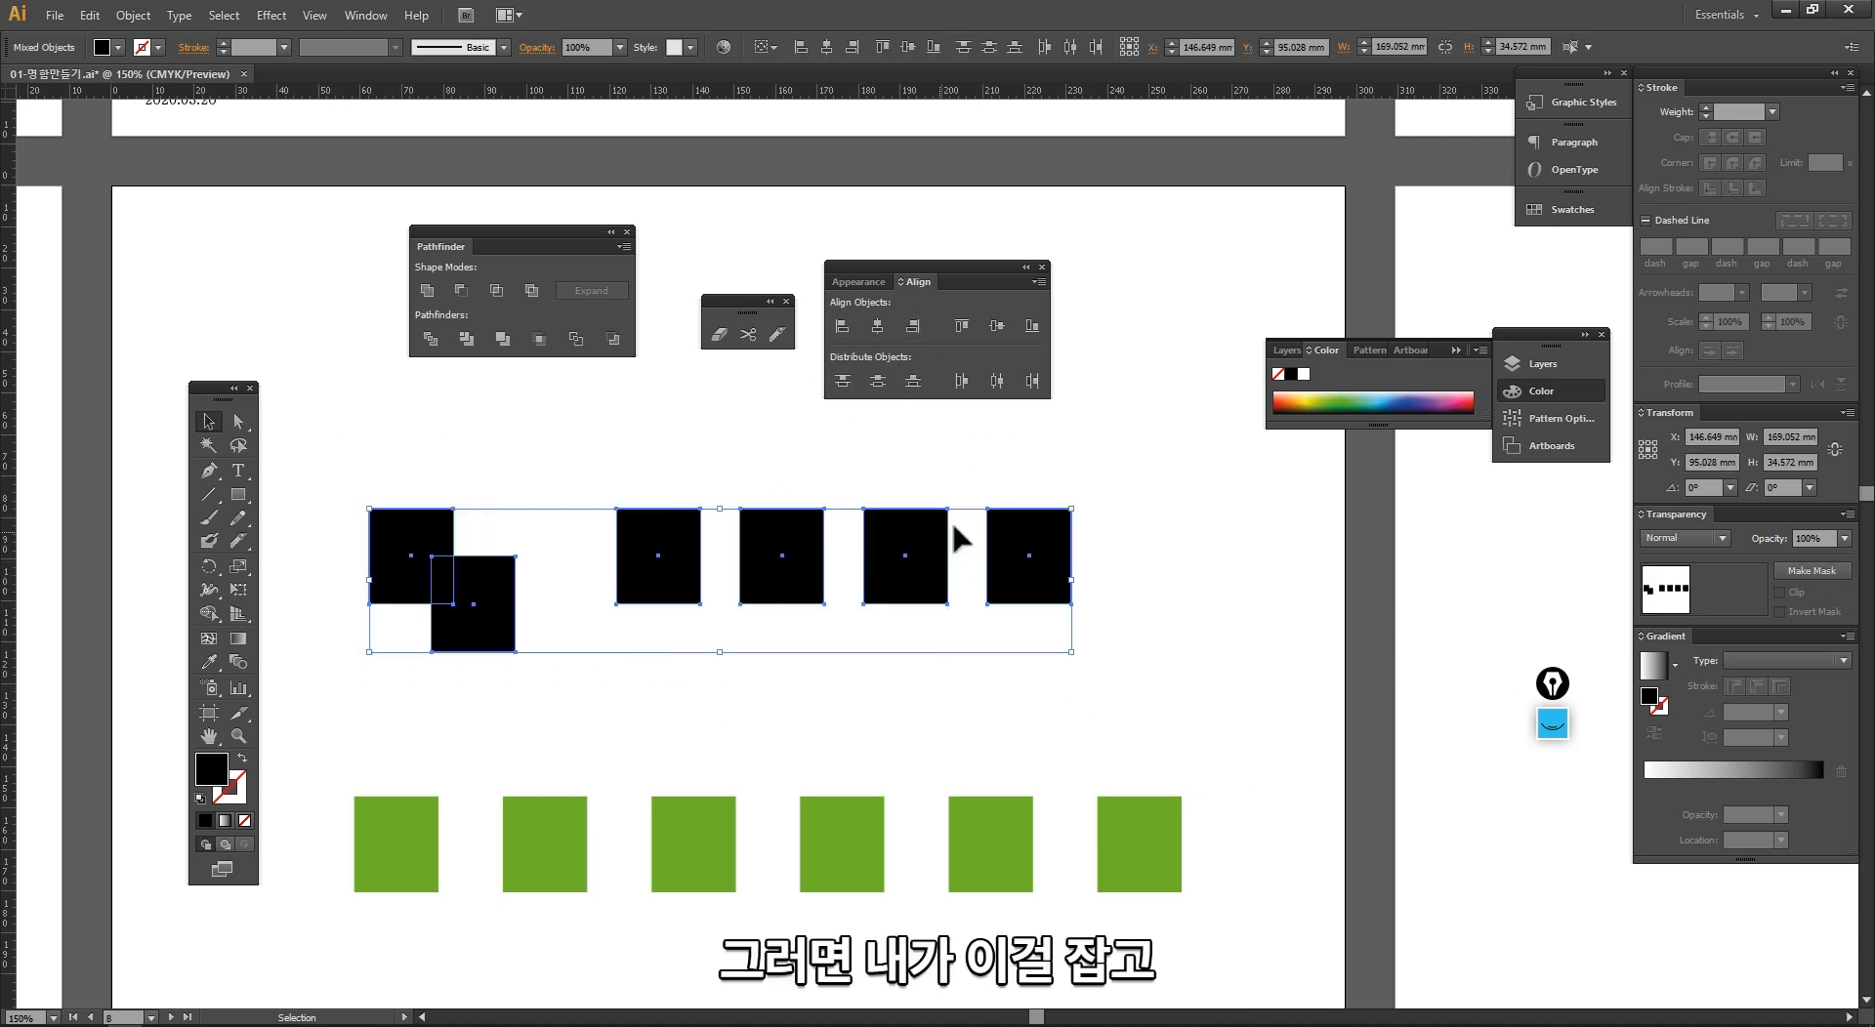
click(997, 326)
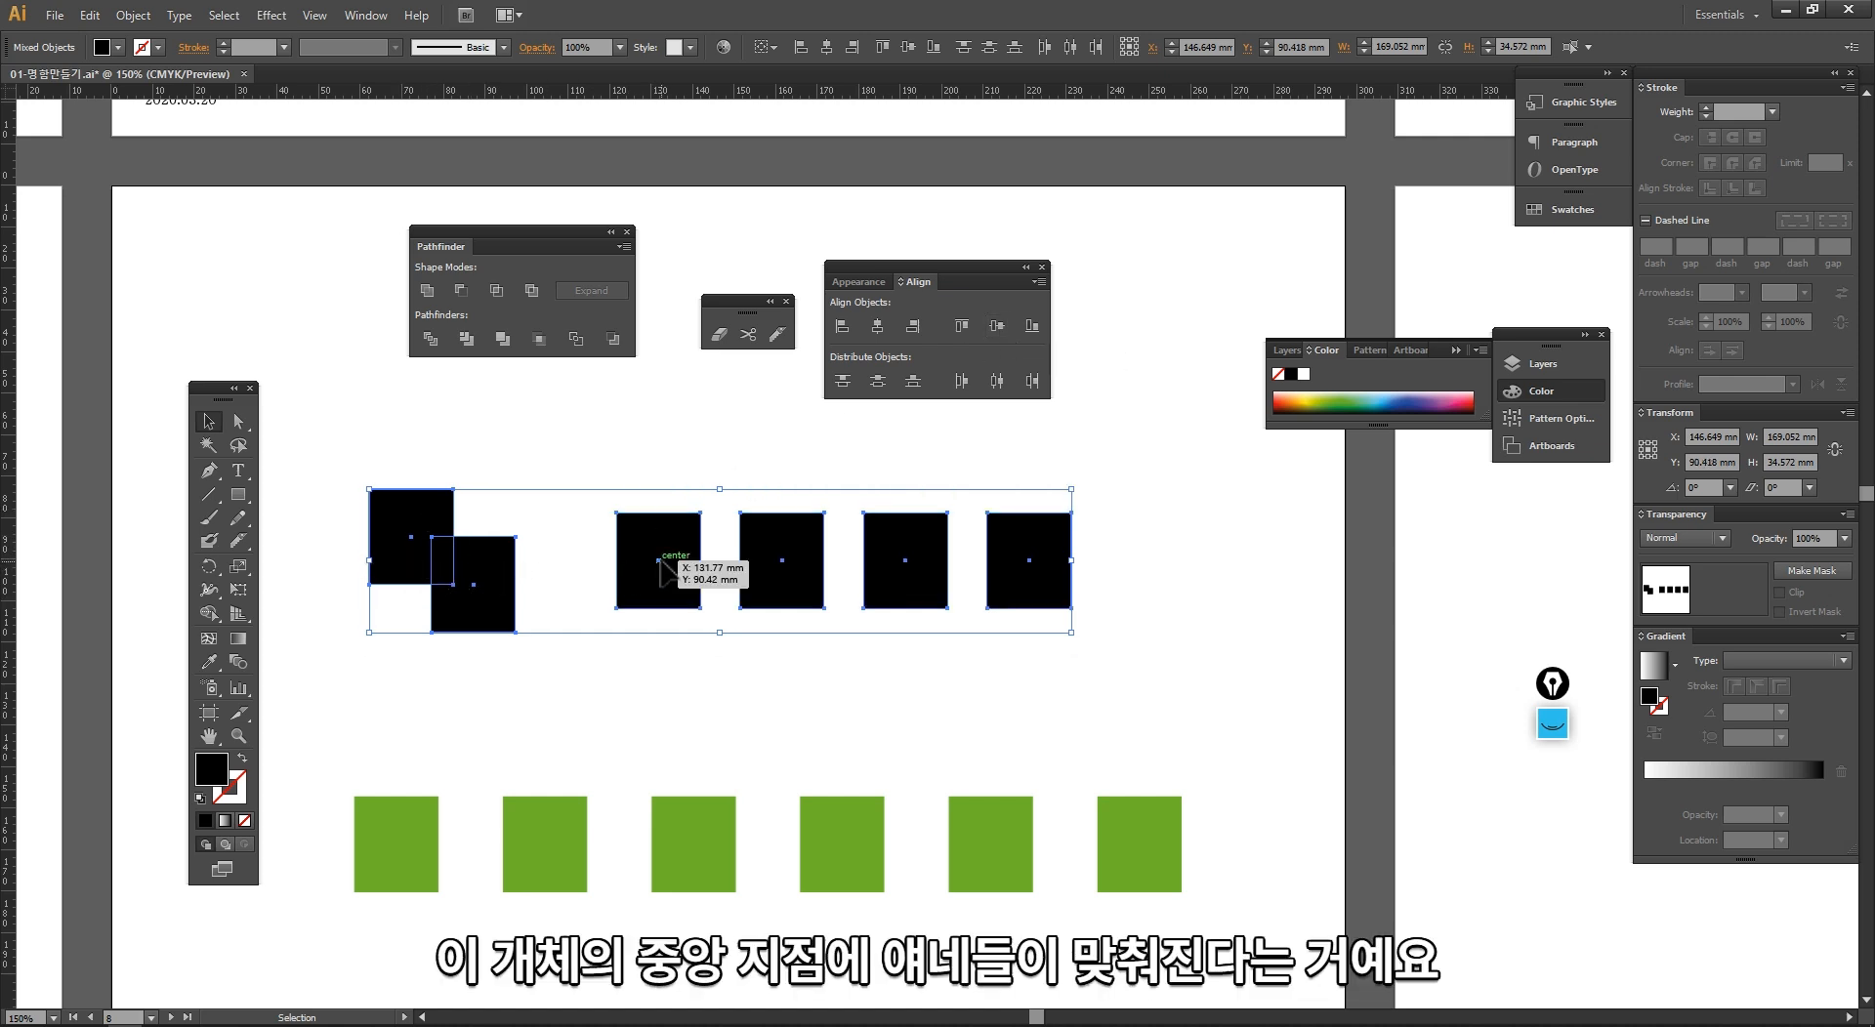
Step: Try drawing a line from the rightmost black rectangle's center past the group, undo it, and return to the Selection tool
click(208, 494)
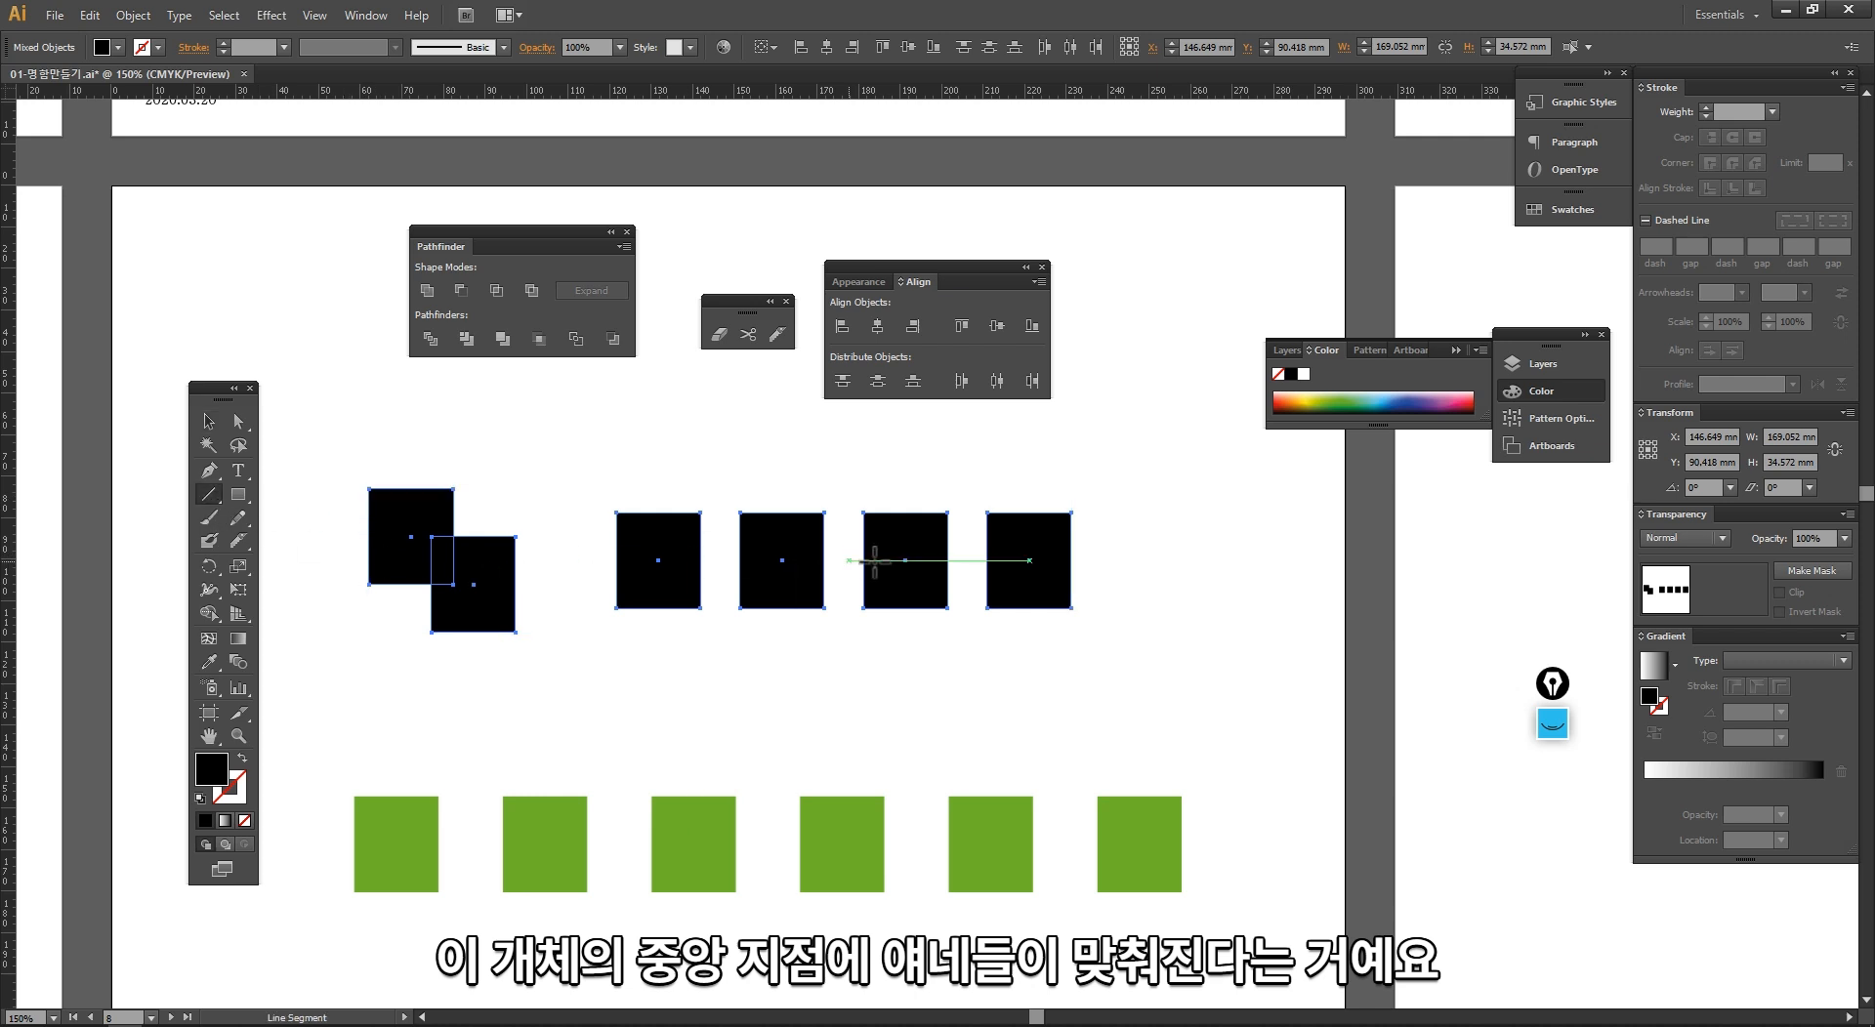
mouse_move(1027, 559)
mouse_down()
mouse_move(489, 591)
mouse_move(297, 645)
mouse_up()
key(ctrl+z)
key(v)
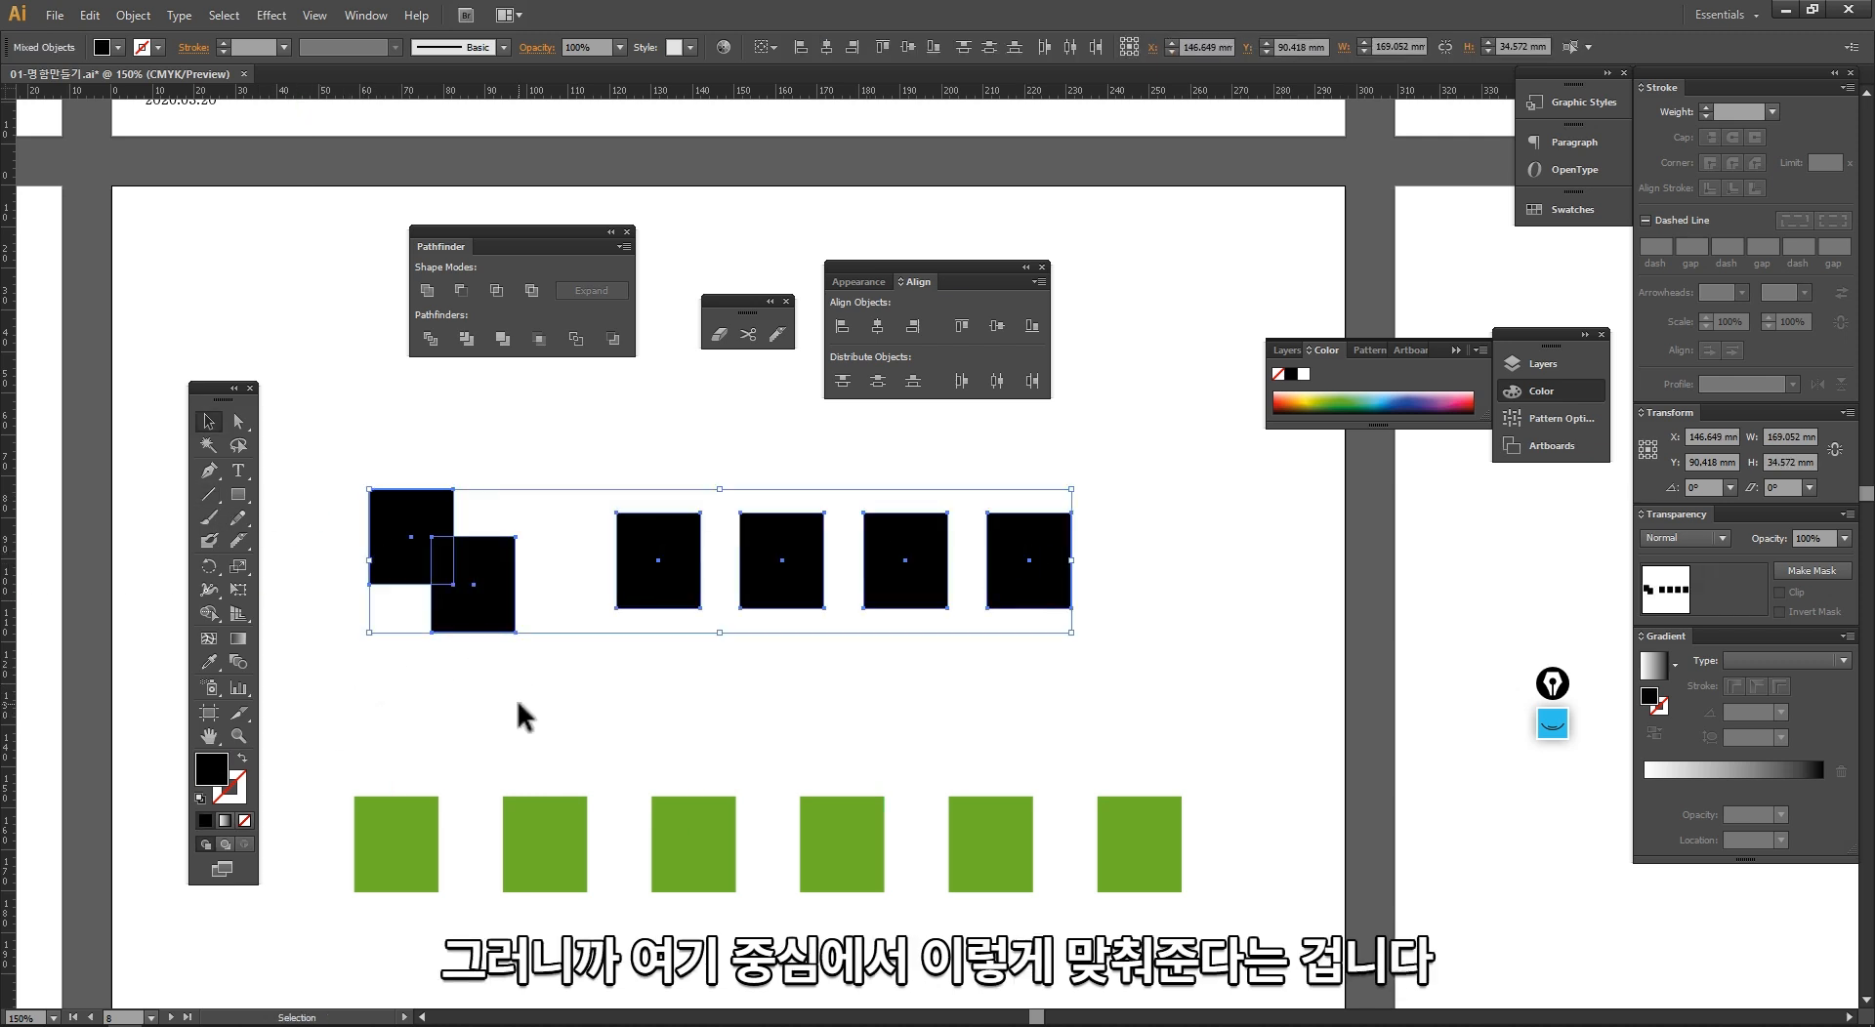
Step: Move the third black rectangle down toward the overlapping pair and group it with that pair
click(519, 699)
drag(641, 599, 418, 535)
key(ctrl+g)
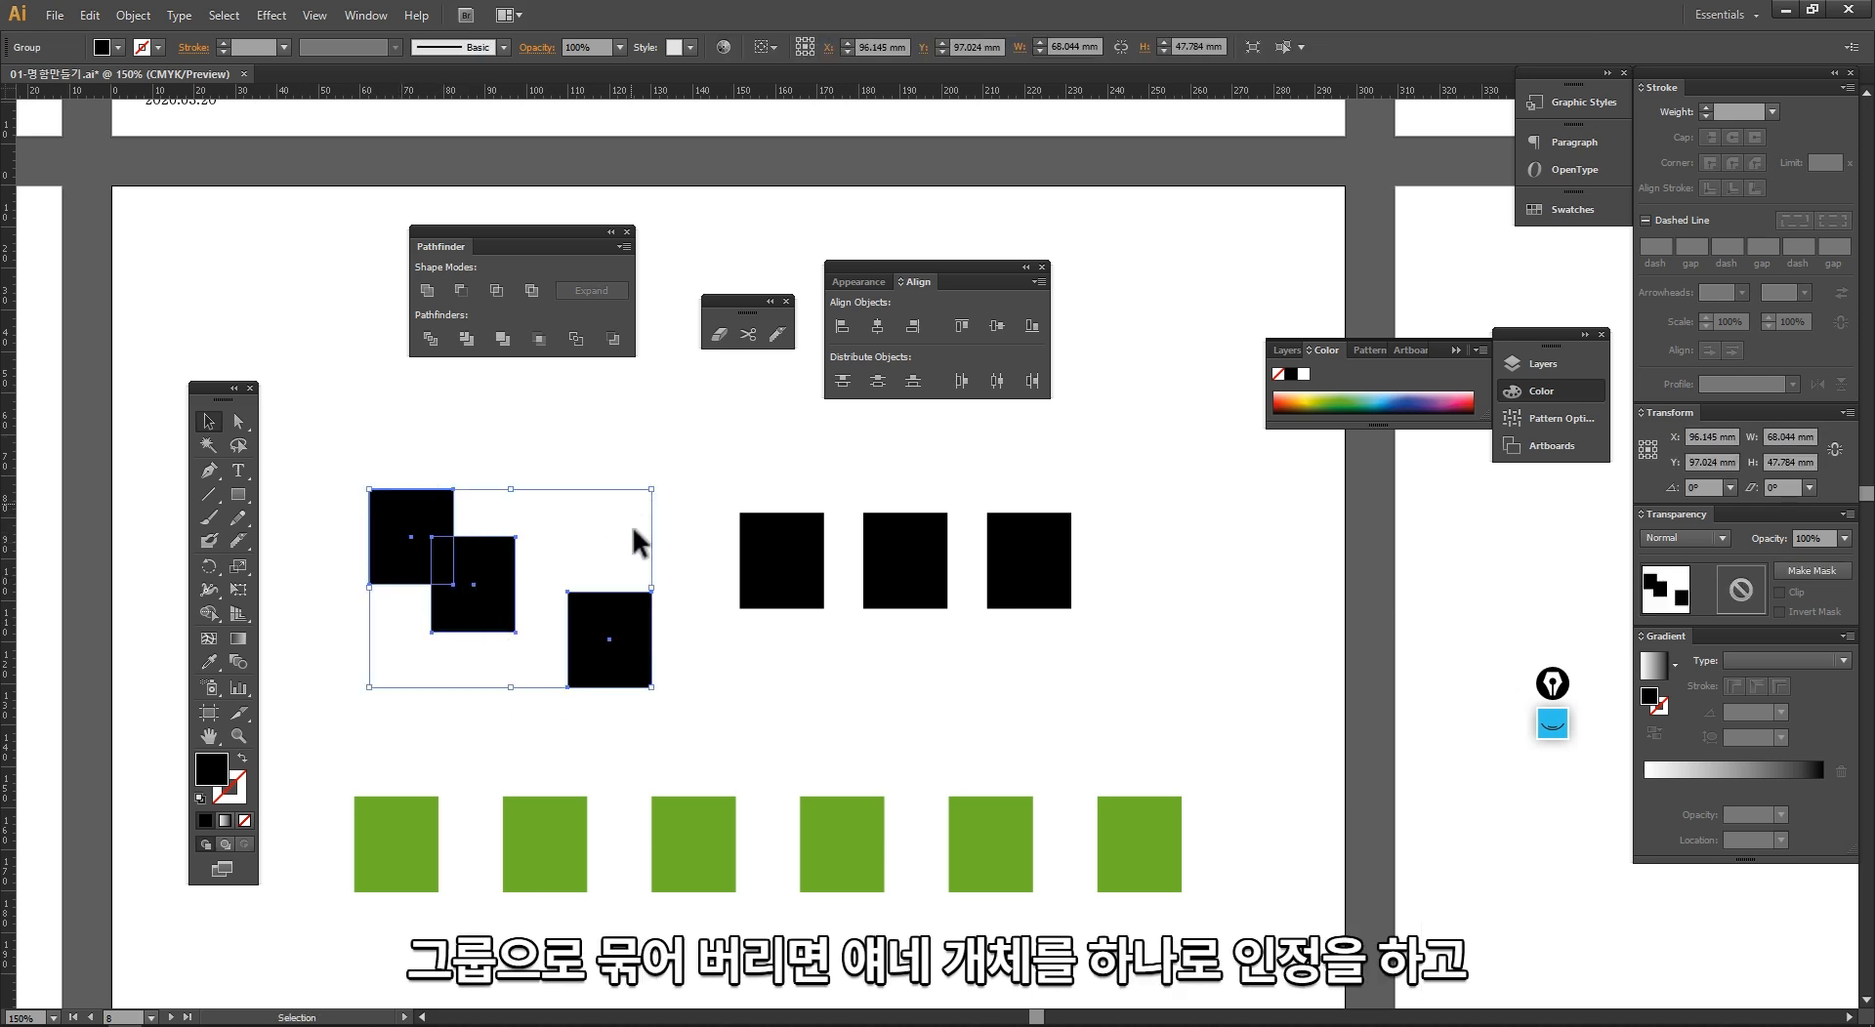
Step: Align the new three-rectangle group and the three remaining black rectangles by vertical centers, and clear the selection
drag(1099, 727, 463, 527)
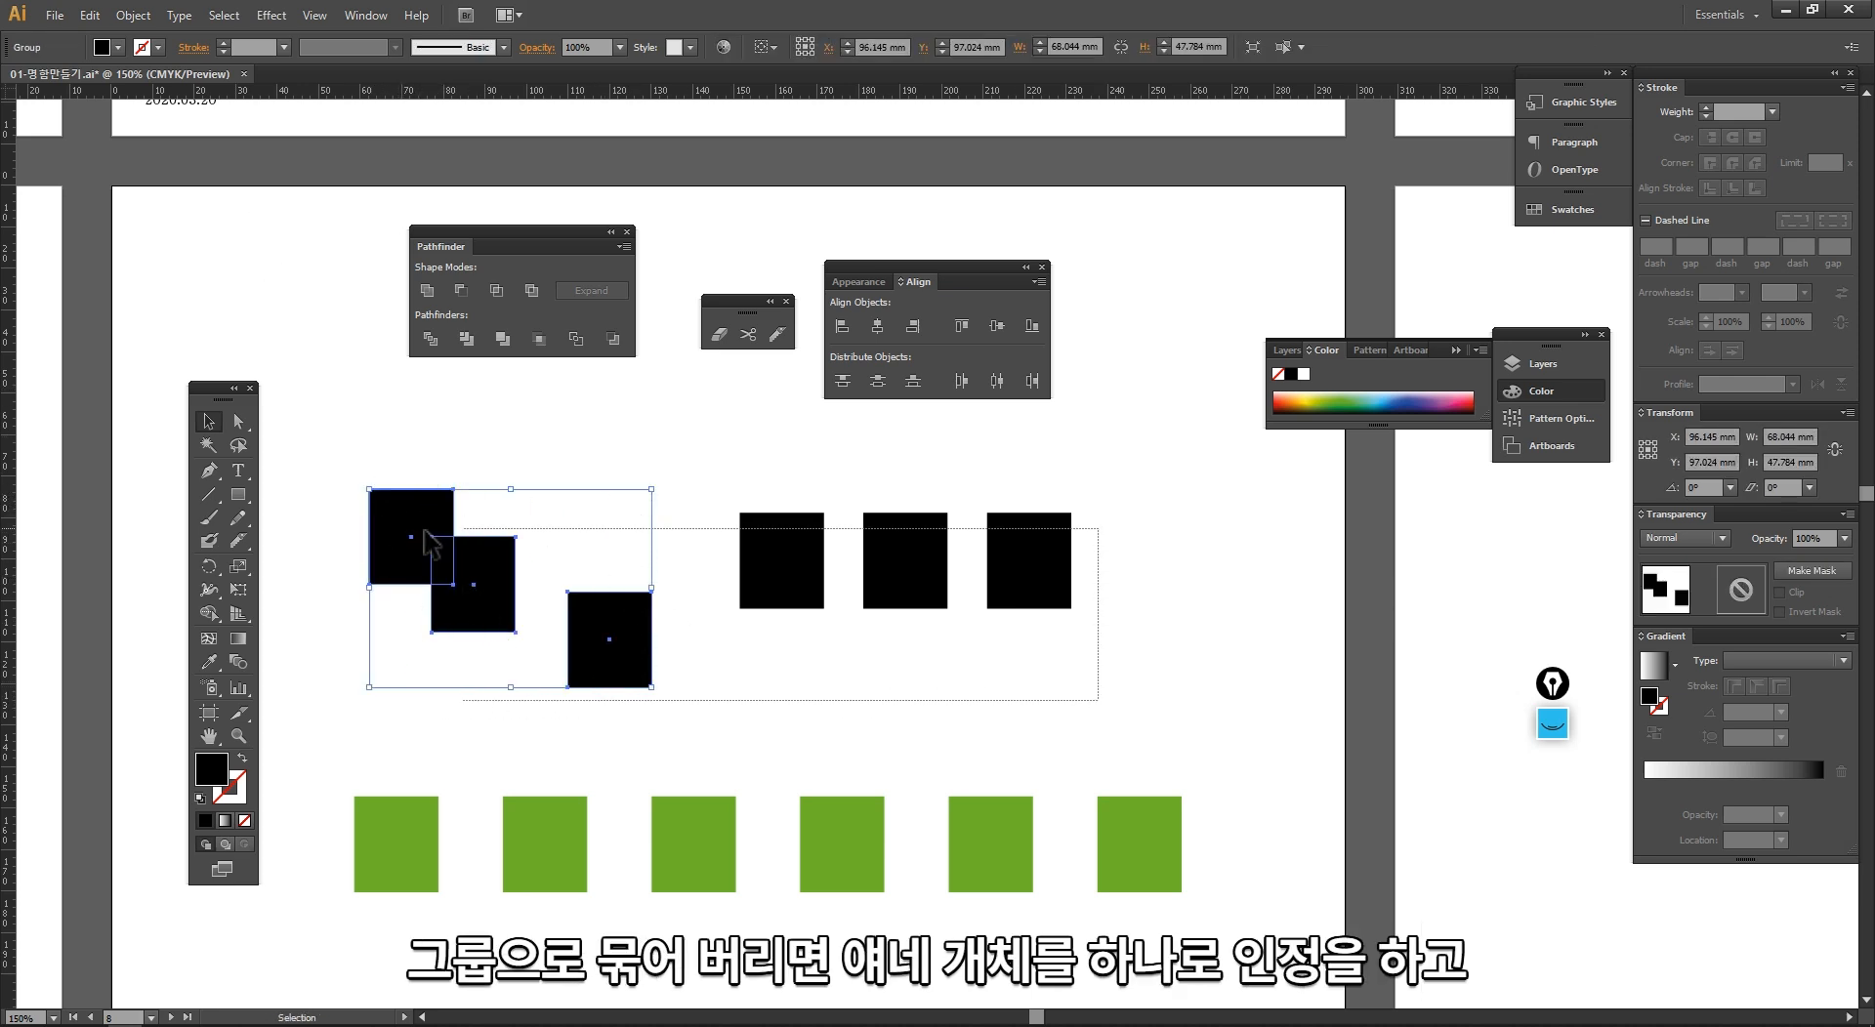
click(995, 330)
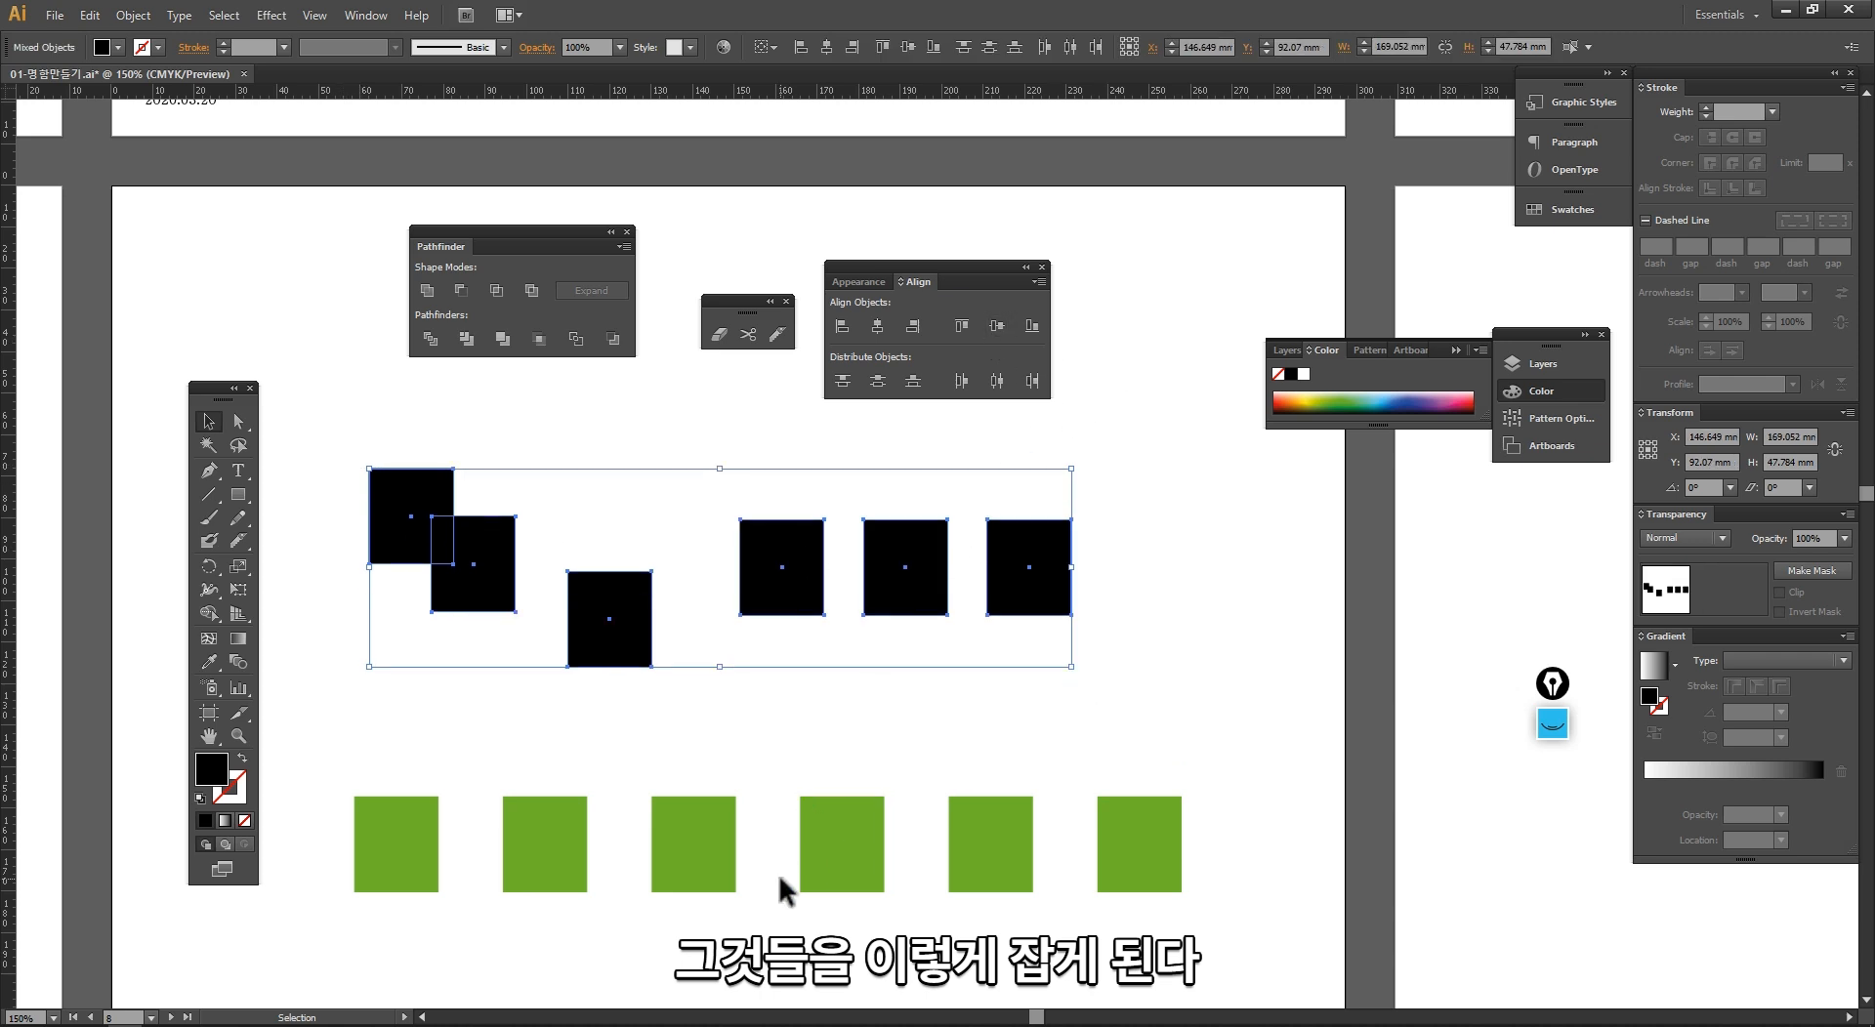
click(609, 740)
Step: Ungroup the three-rectangle group so the third rectangle separates from the overlapping pair
click(490, 604)
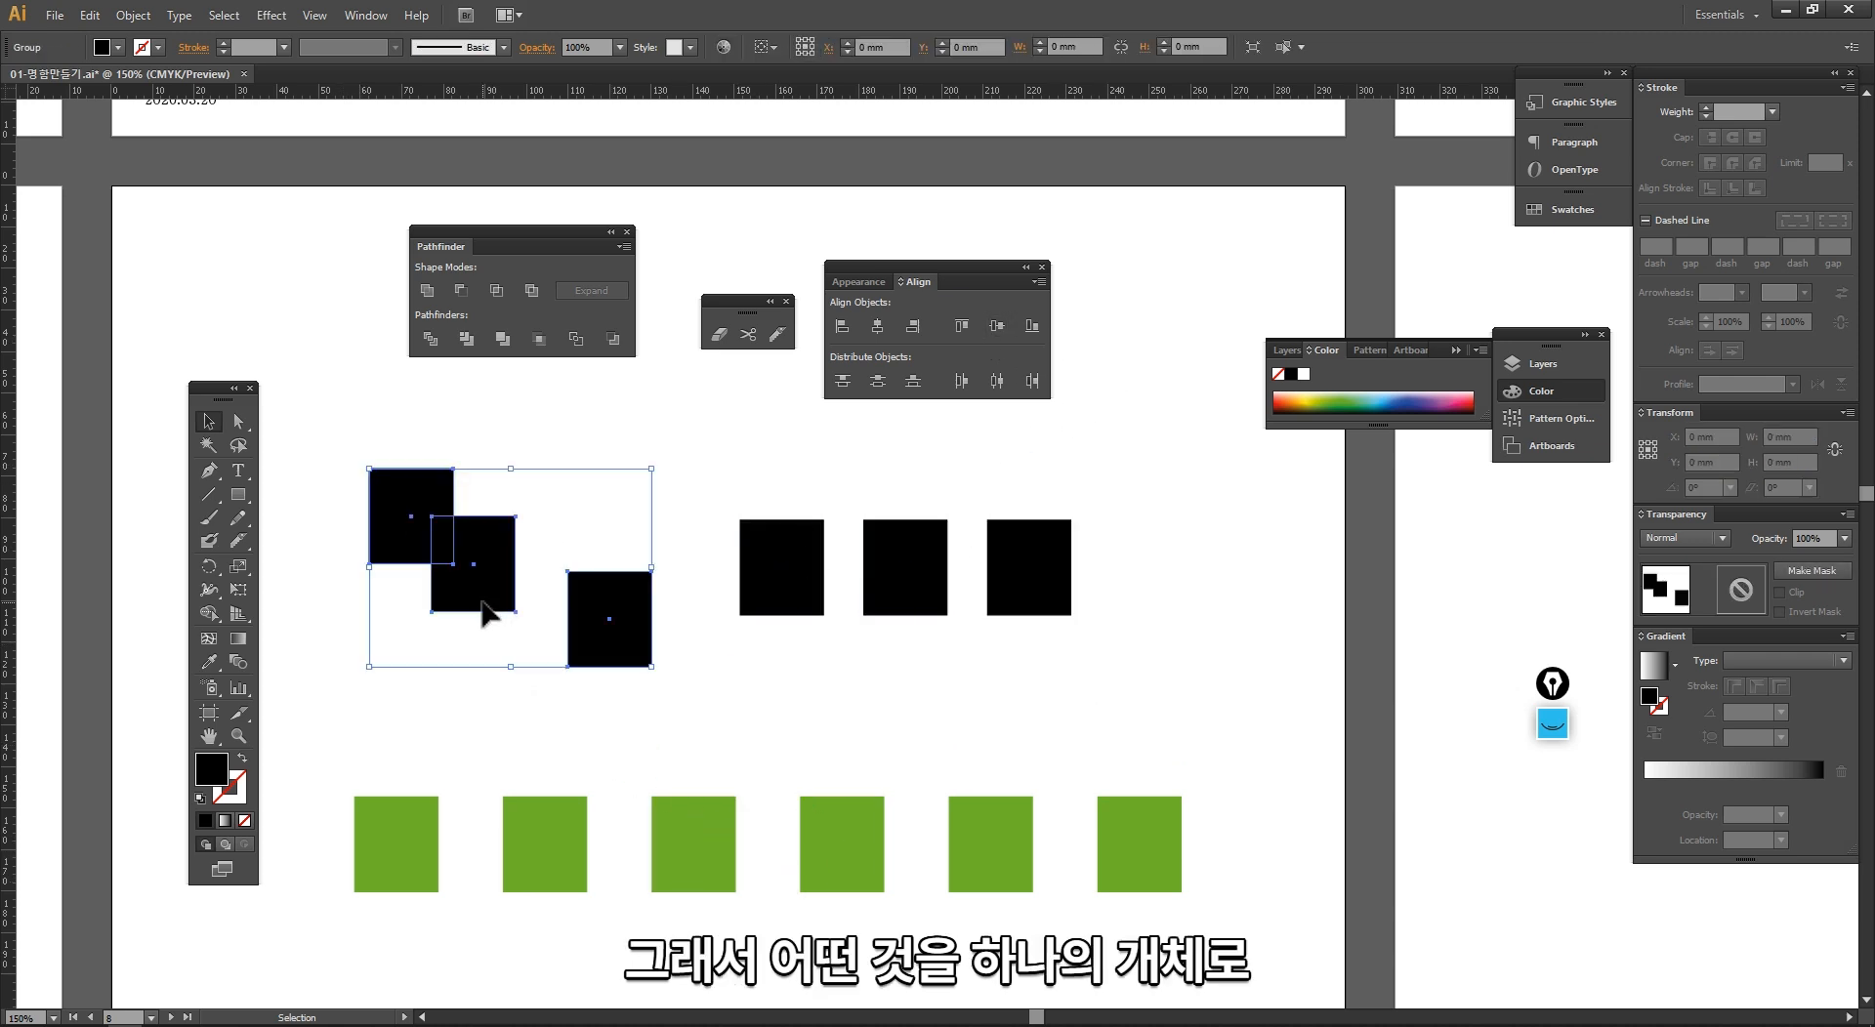
right_click(498, 601)
click(586, 714)
click(587, 716)
click(586, 657)
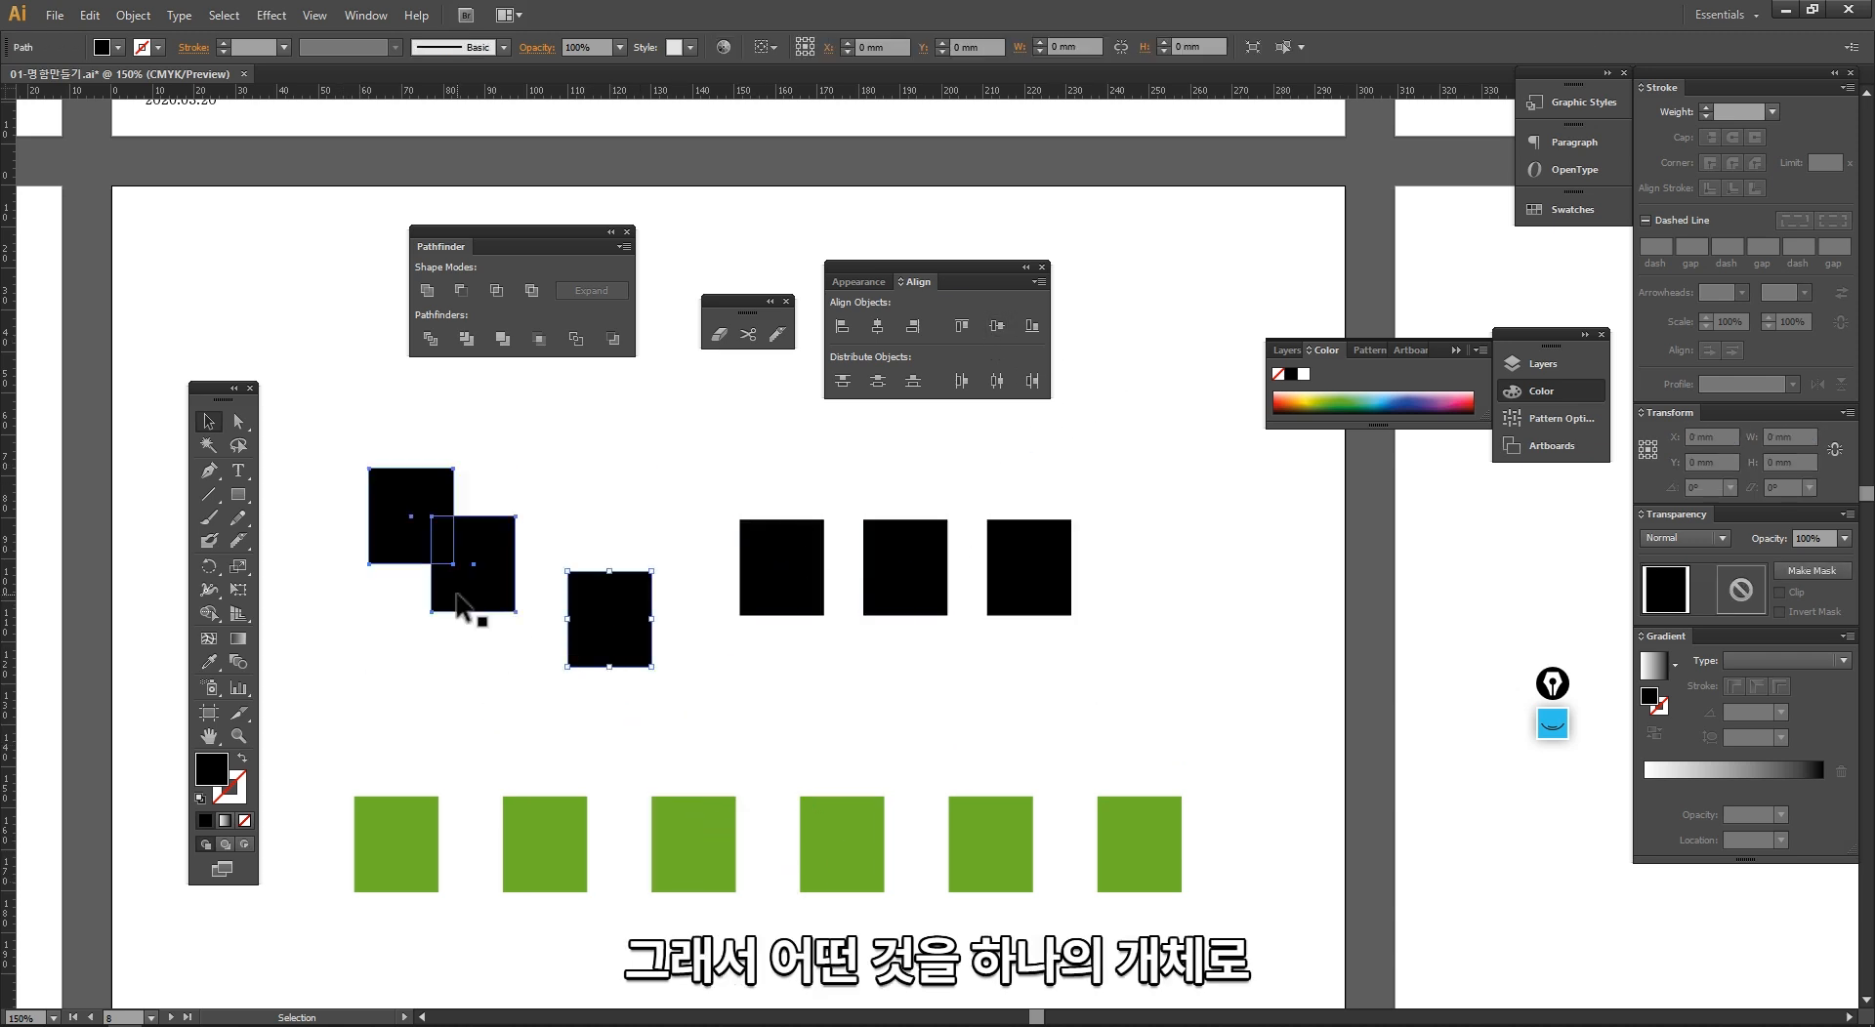
Step: Ungroup the overlapping pair of black rectangles and move the second one up beside the first, clear of any overlap
click(476, 599)
right_click(482, 592)
click(506, 716)
click(505, 718)
drag(515, 574, 564, 530)
drag(619, 720, 625, 657)
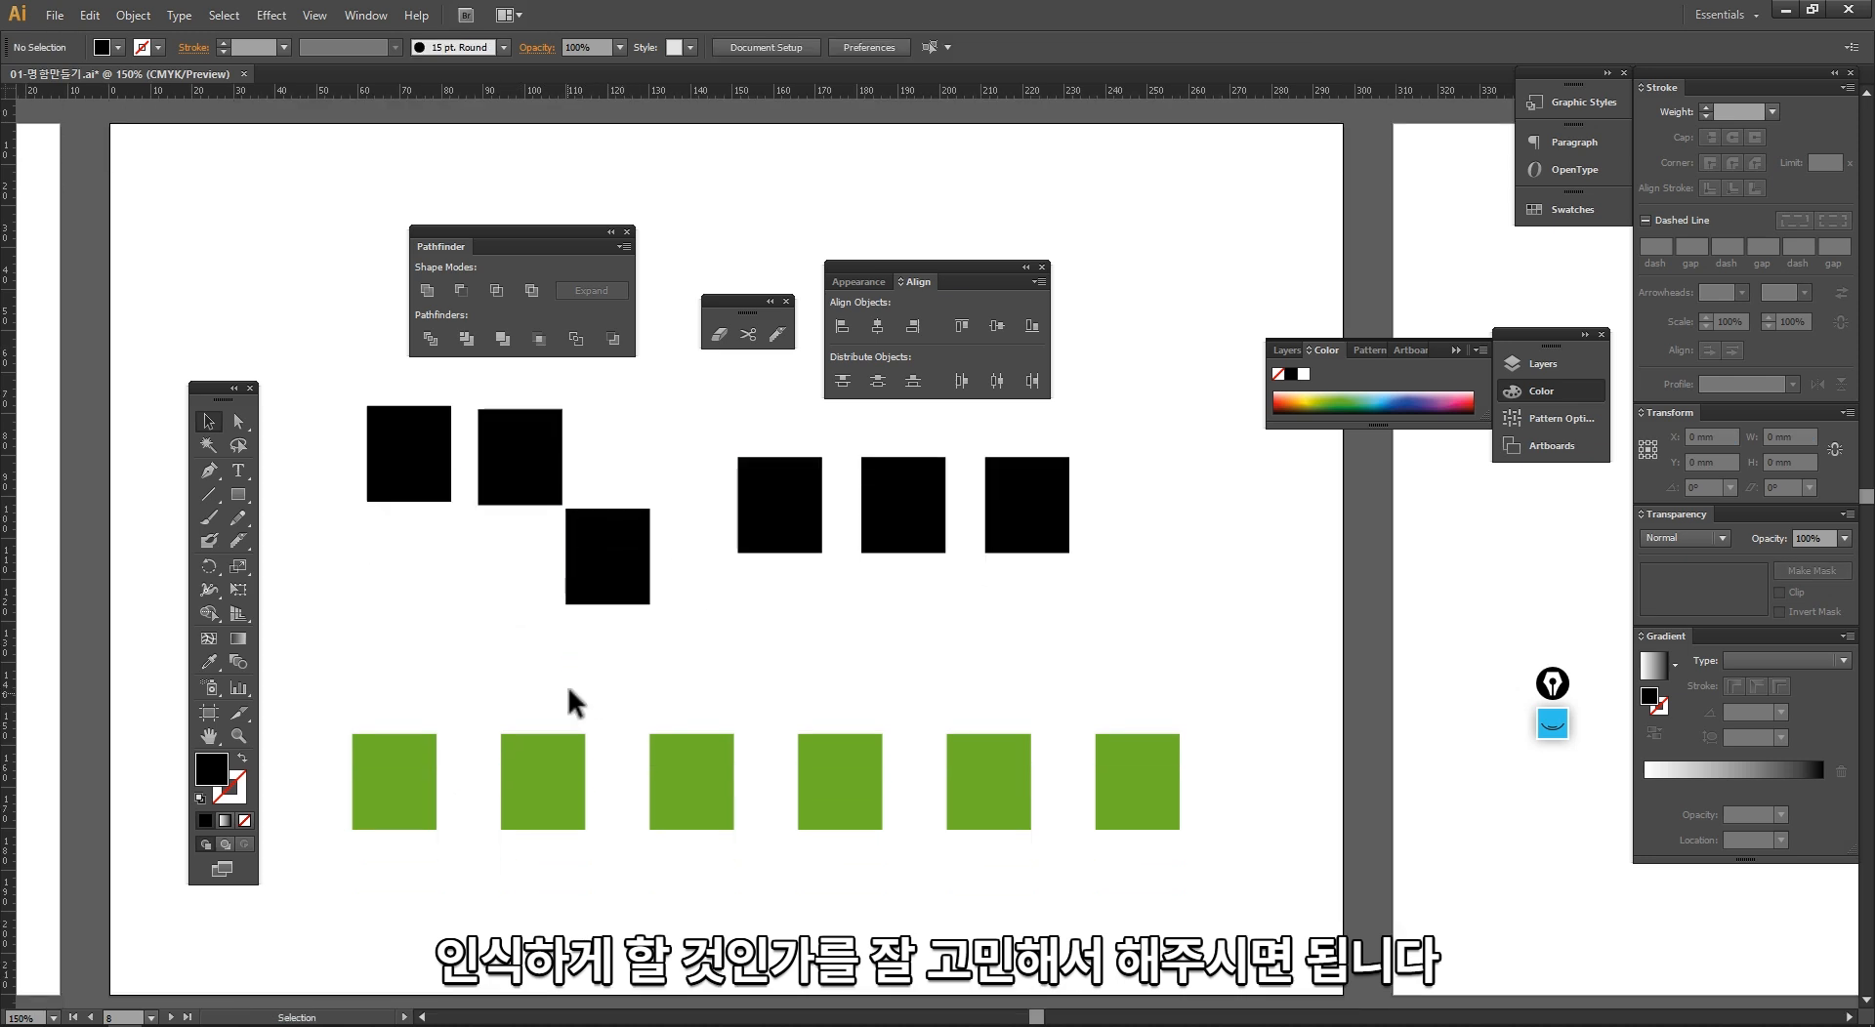
Step: Select all six black rectangles and align them by vertical centers
drag(337, 437, 1024, 550)
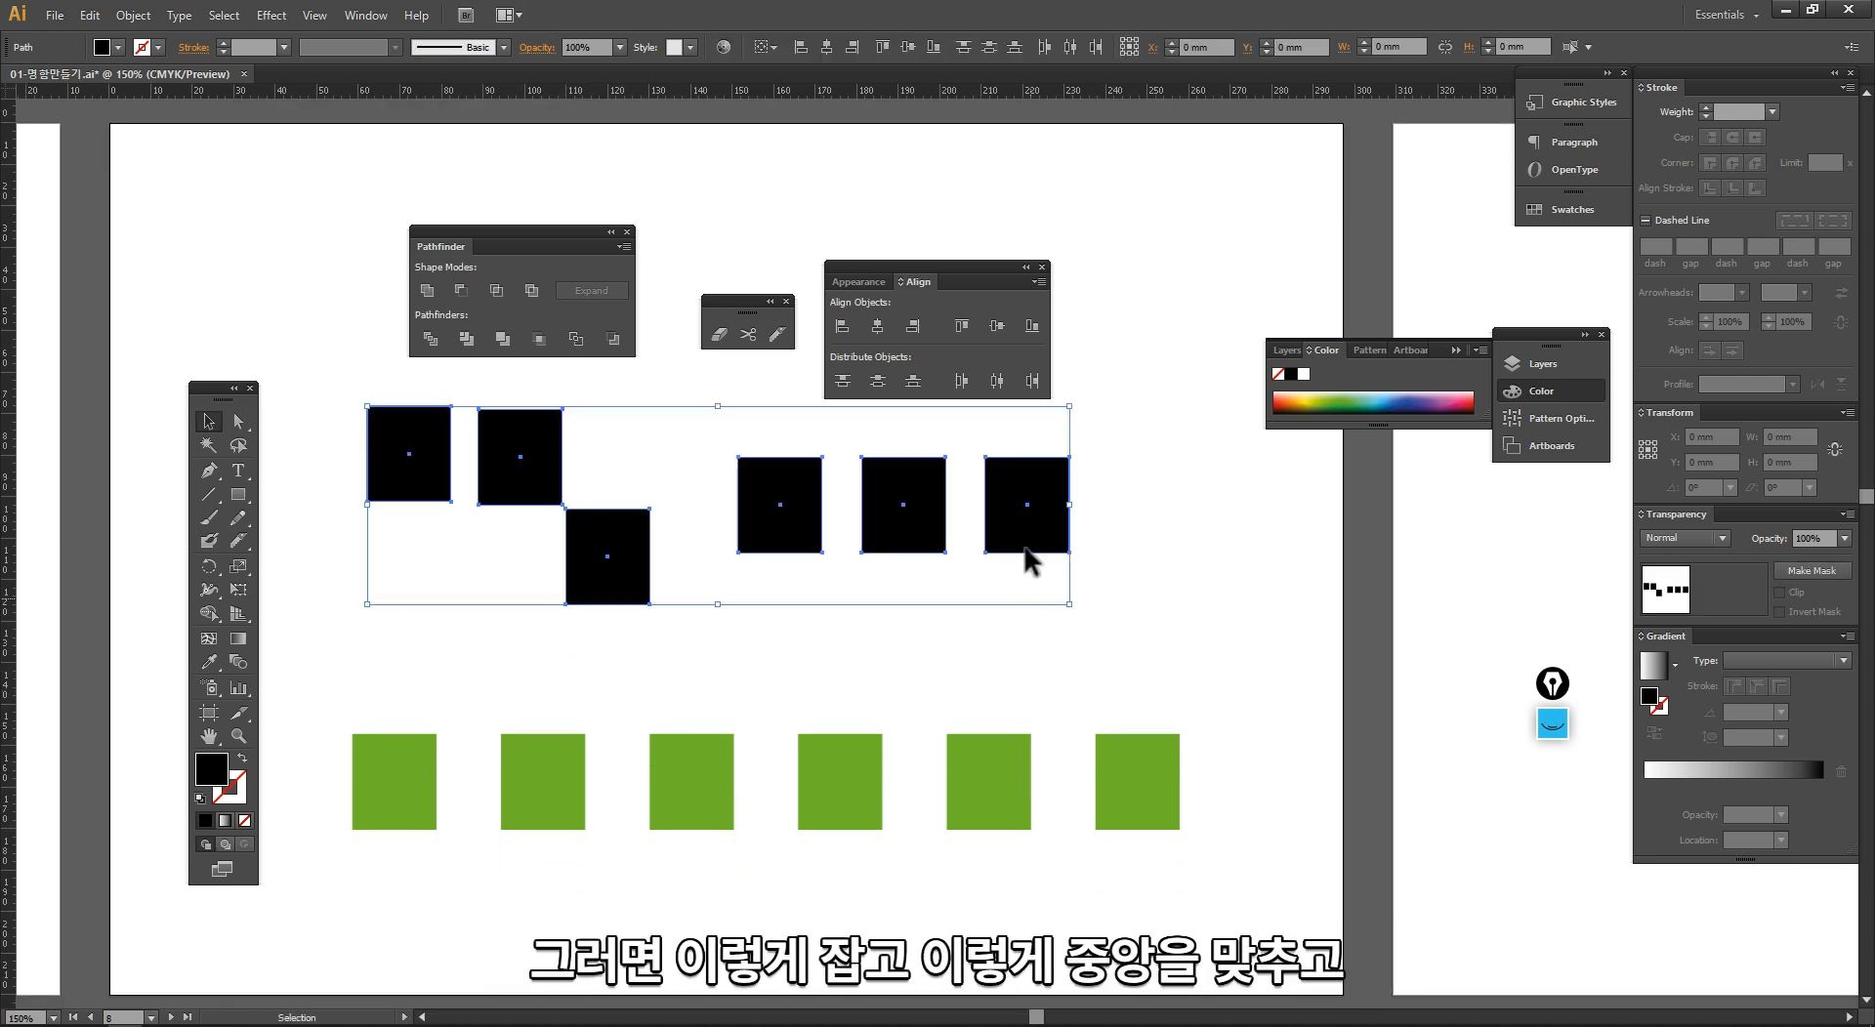
click(874, 326)
key(ctrl+z)
click(997, 327)
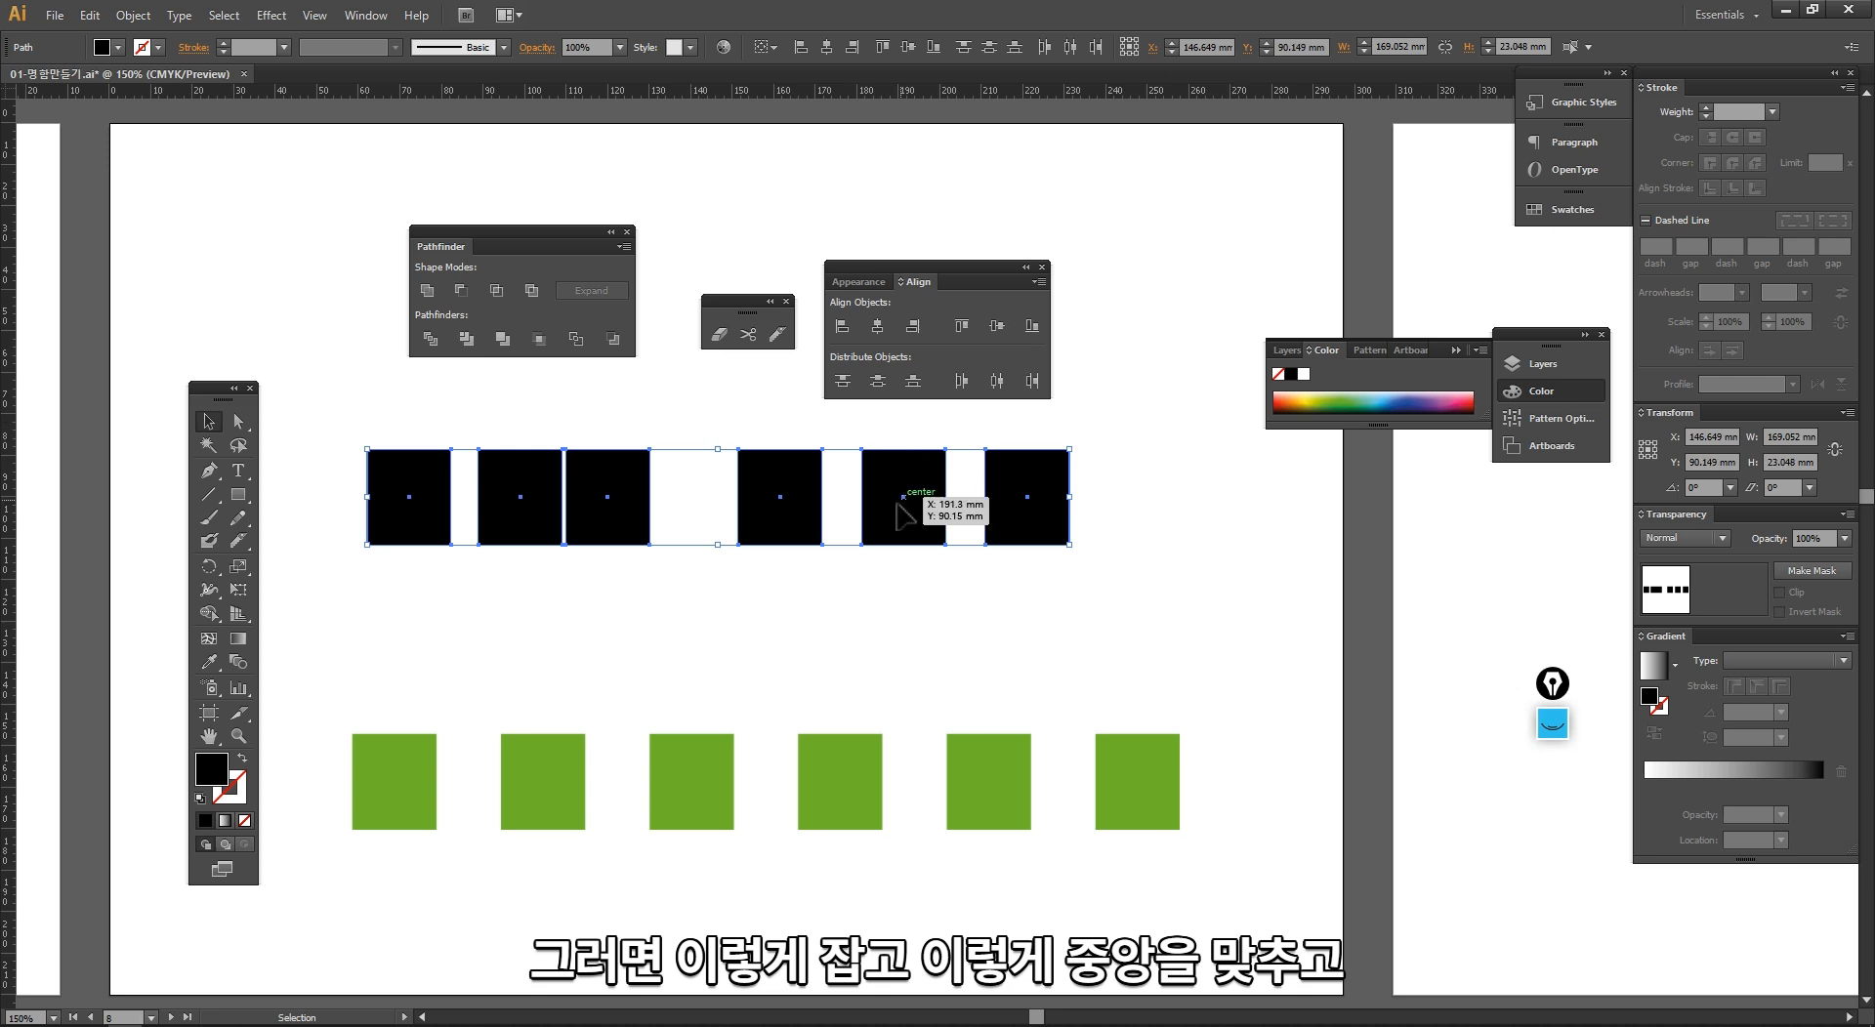
Step: Move the black row down just above the green row and line up its outer rectangles with the outermost green ones
drag(899, 503, 906, 635)
click(1019, 415)
drag(1046, 642, 1149, 666)
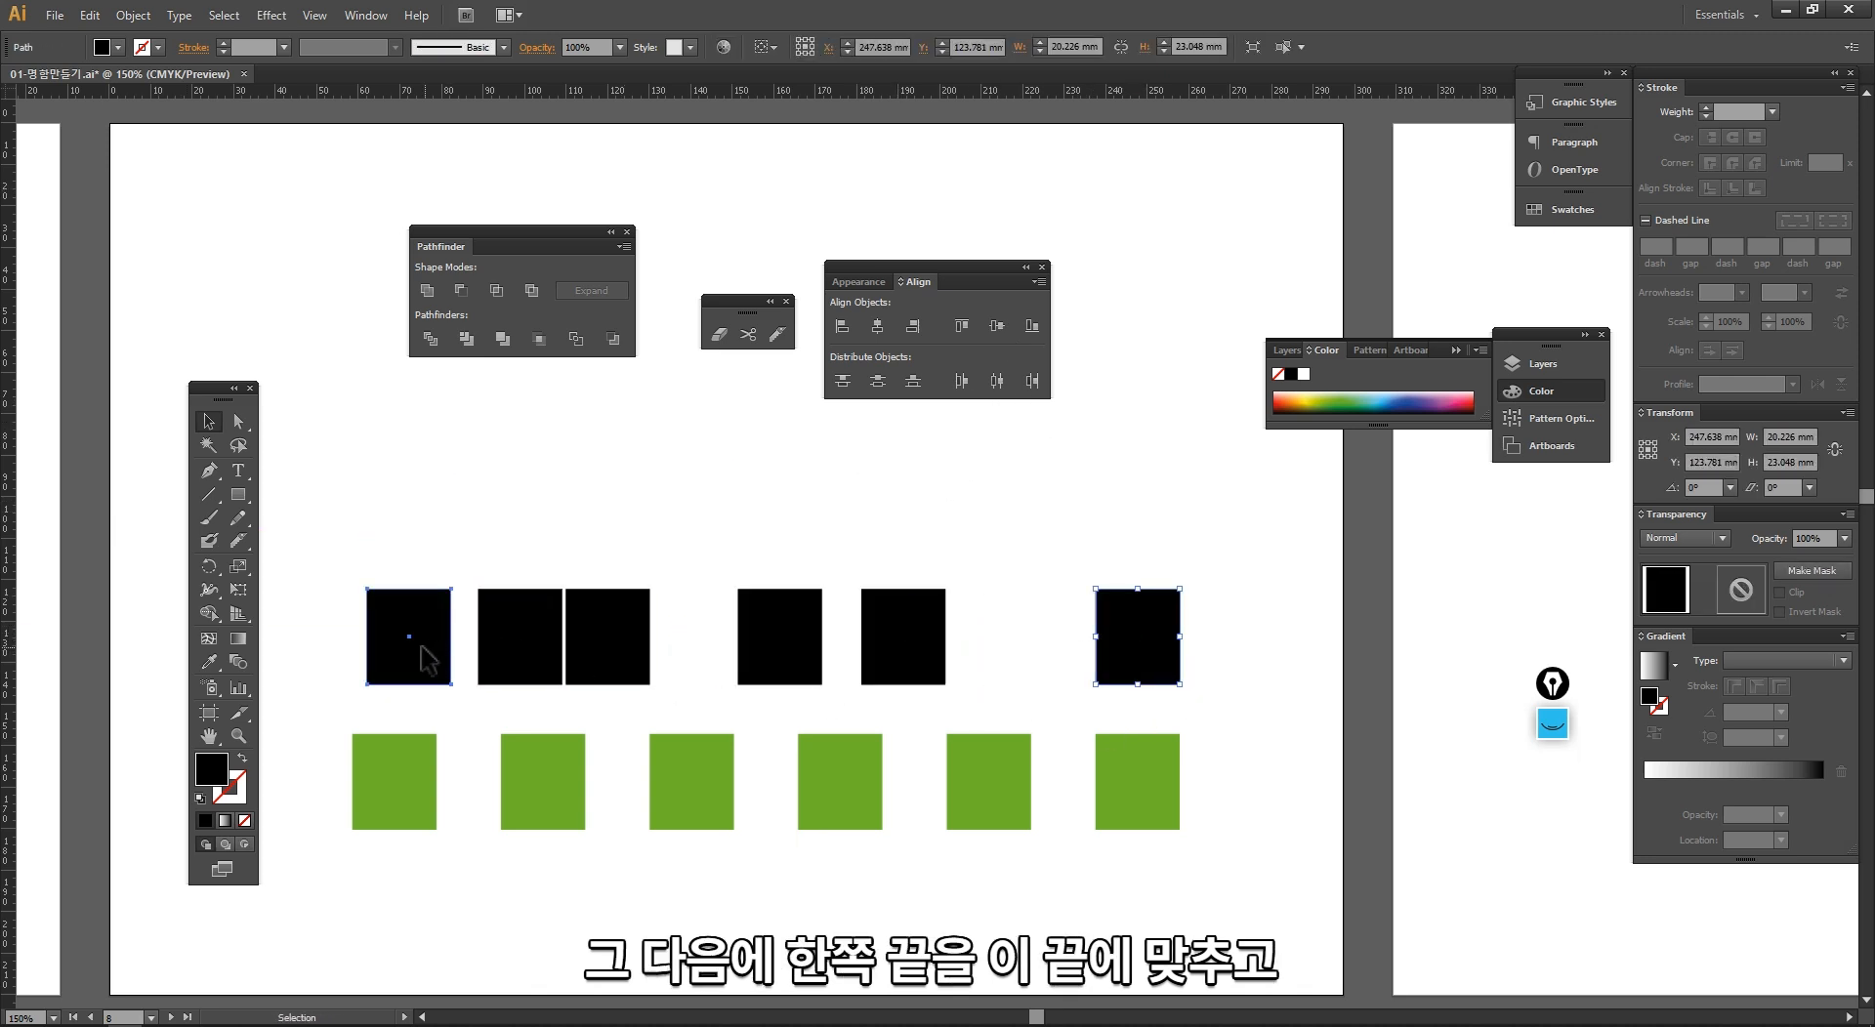
drag(393, 635, 379, 635)
Step: Distribute the six black rectangles evenly by horizontal centers
drag(322, 543, 1172, 701)
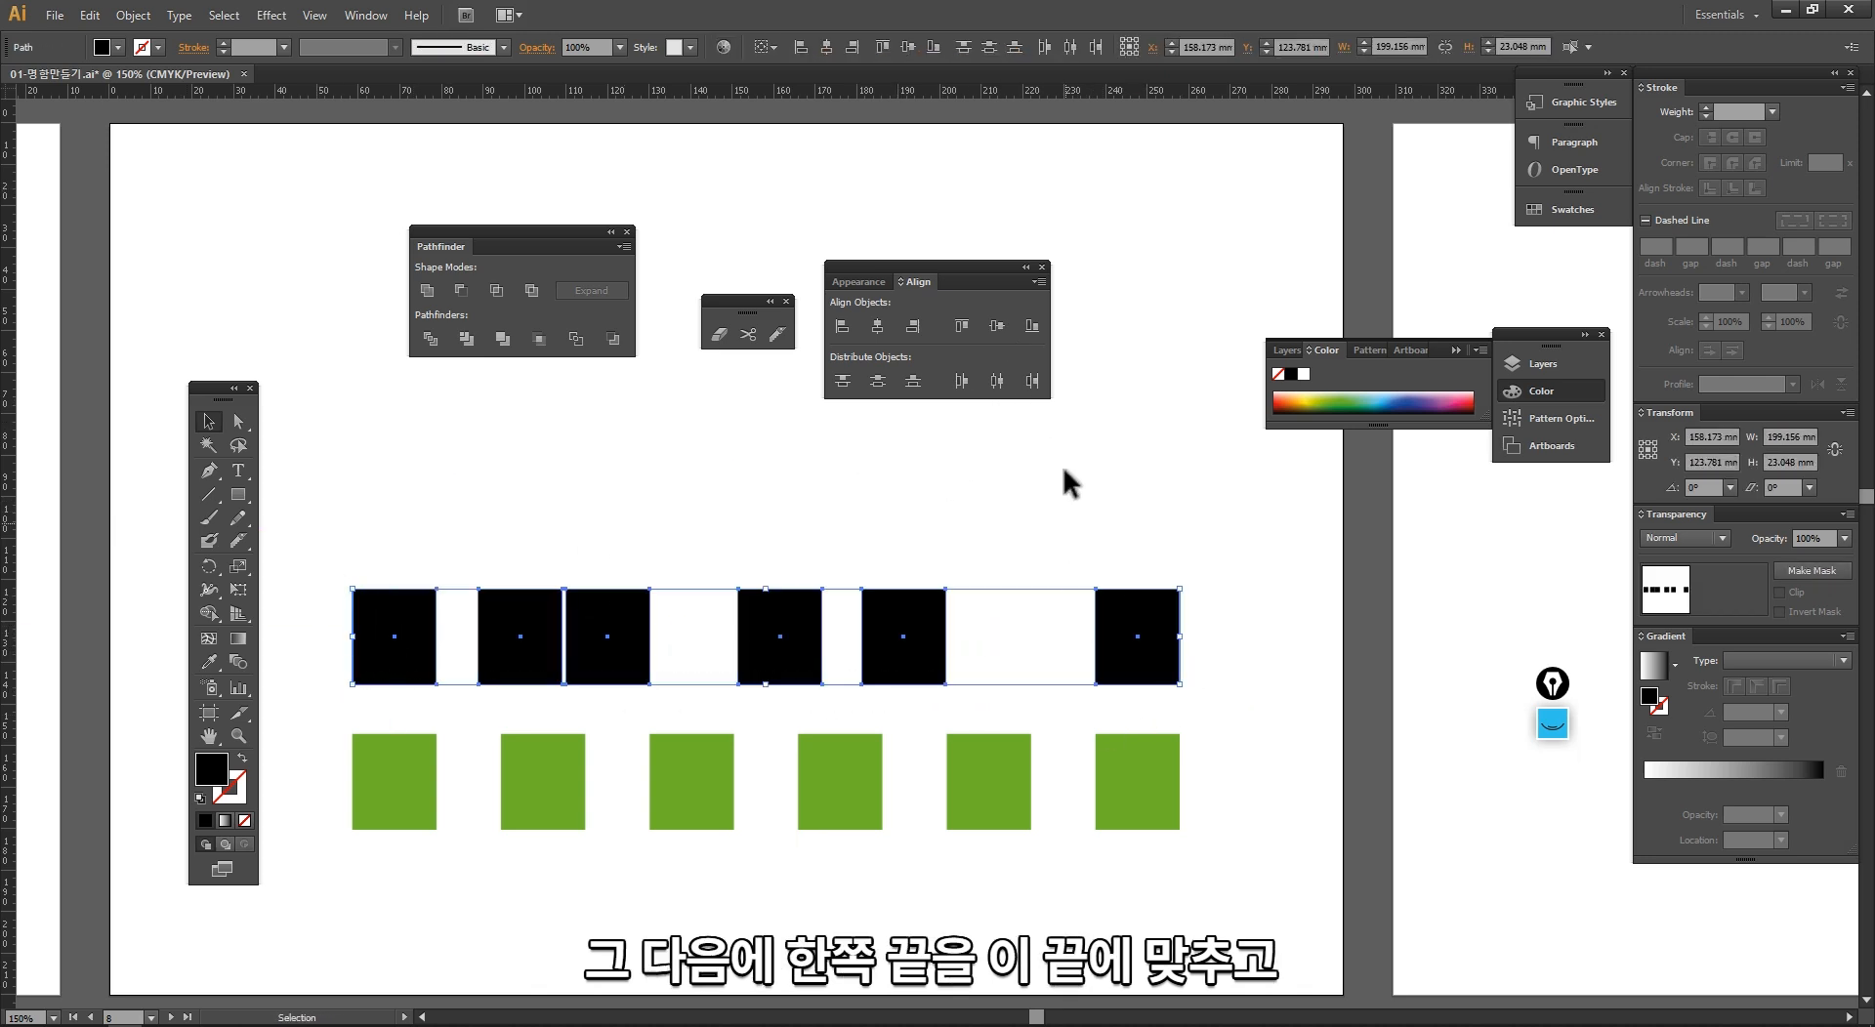
click(997, 381)
click(864, 505)
Step: Select both the black and green rows and move them together upward and slightly left
drag(317, 559, 1317, 932)
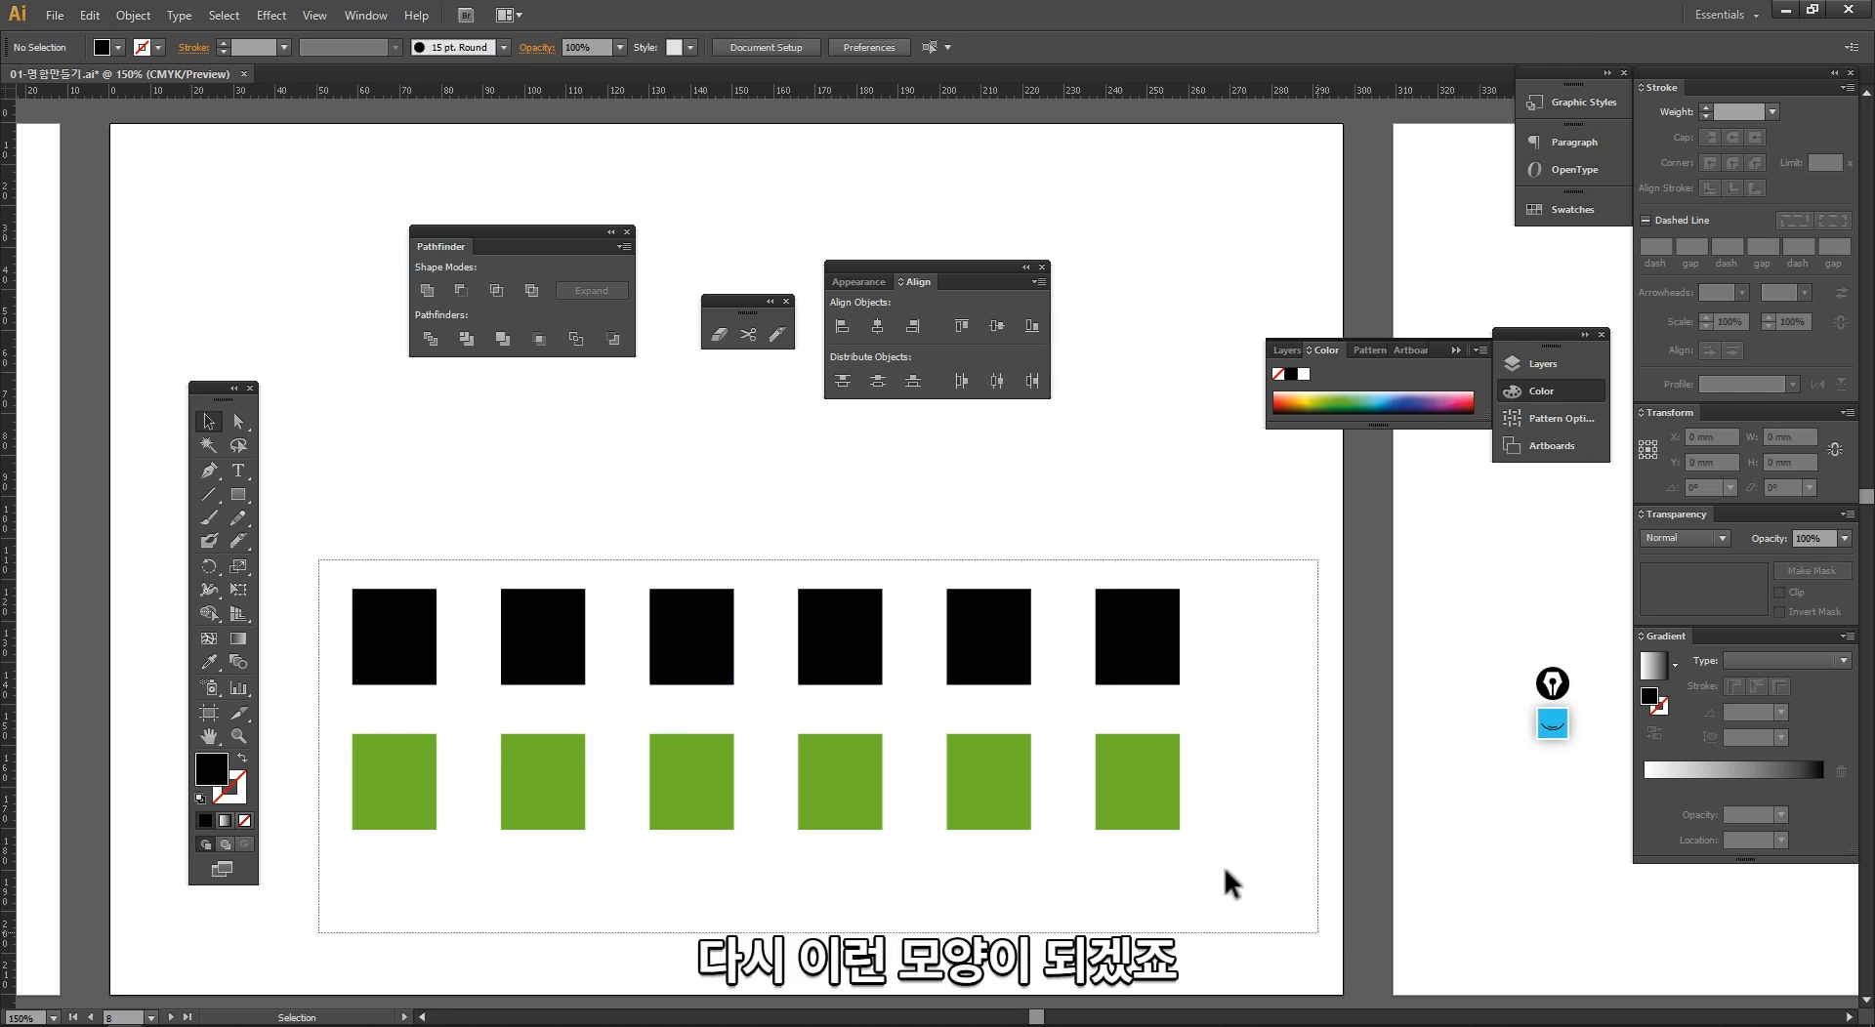
drag(1171, 780, 1147, 664)
click(1037, 877)
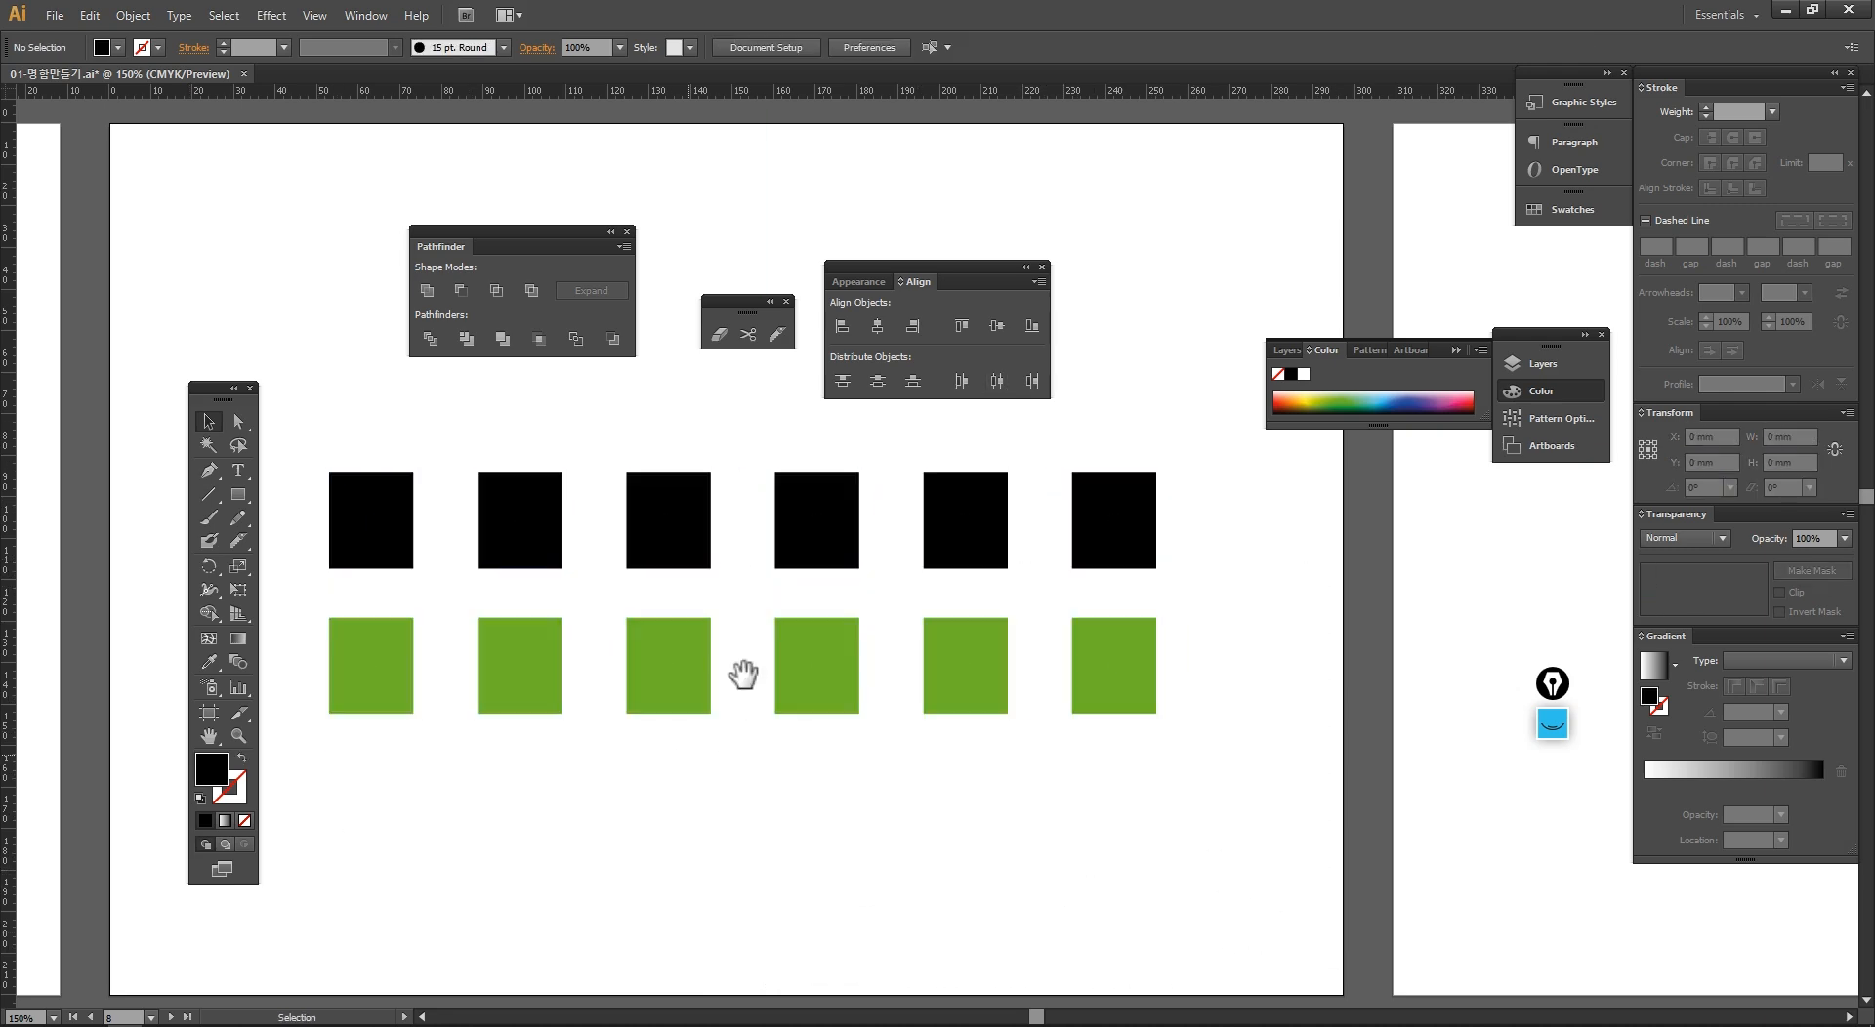
Step: Delete all the black and green rectangles and move the floating Align panel slightly lower
key(ctrl+minus)
key(ctrl+minus)
drag(828, 639, 693, 714)
drag(1075, 645, 635, 467)
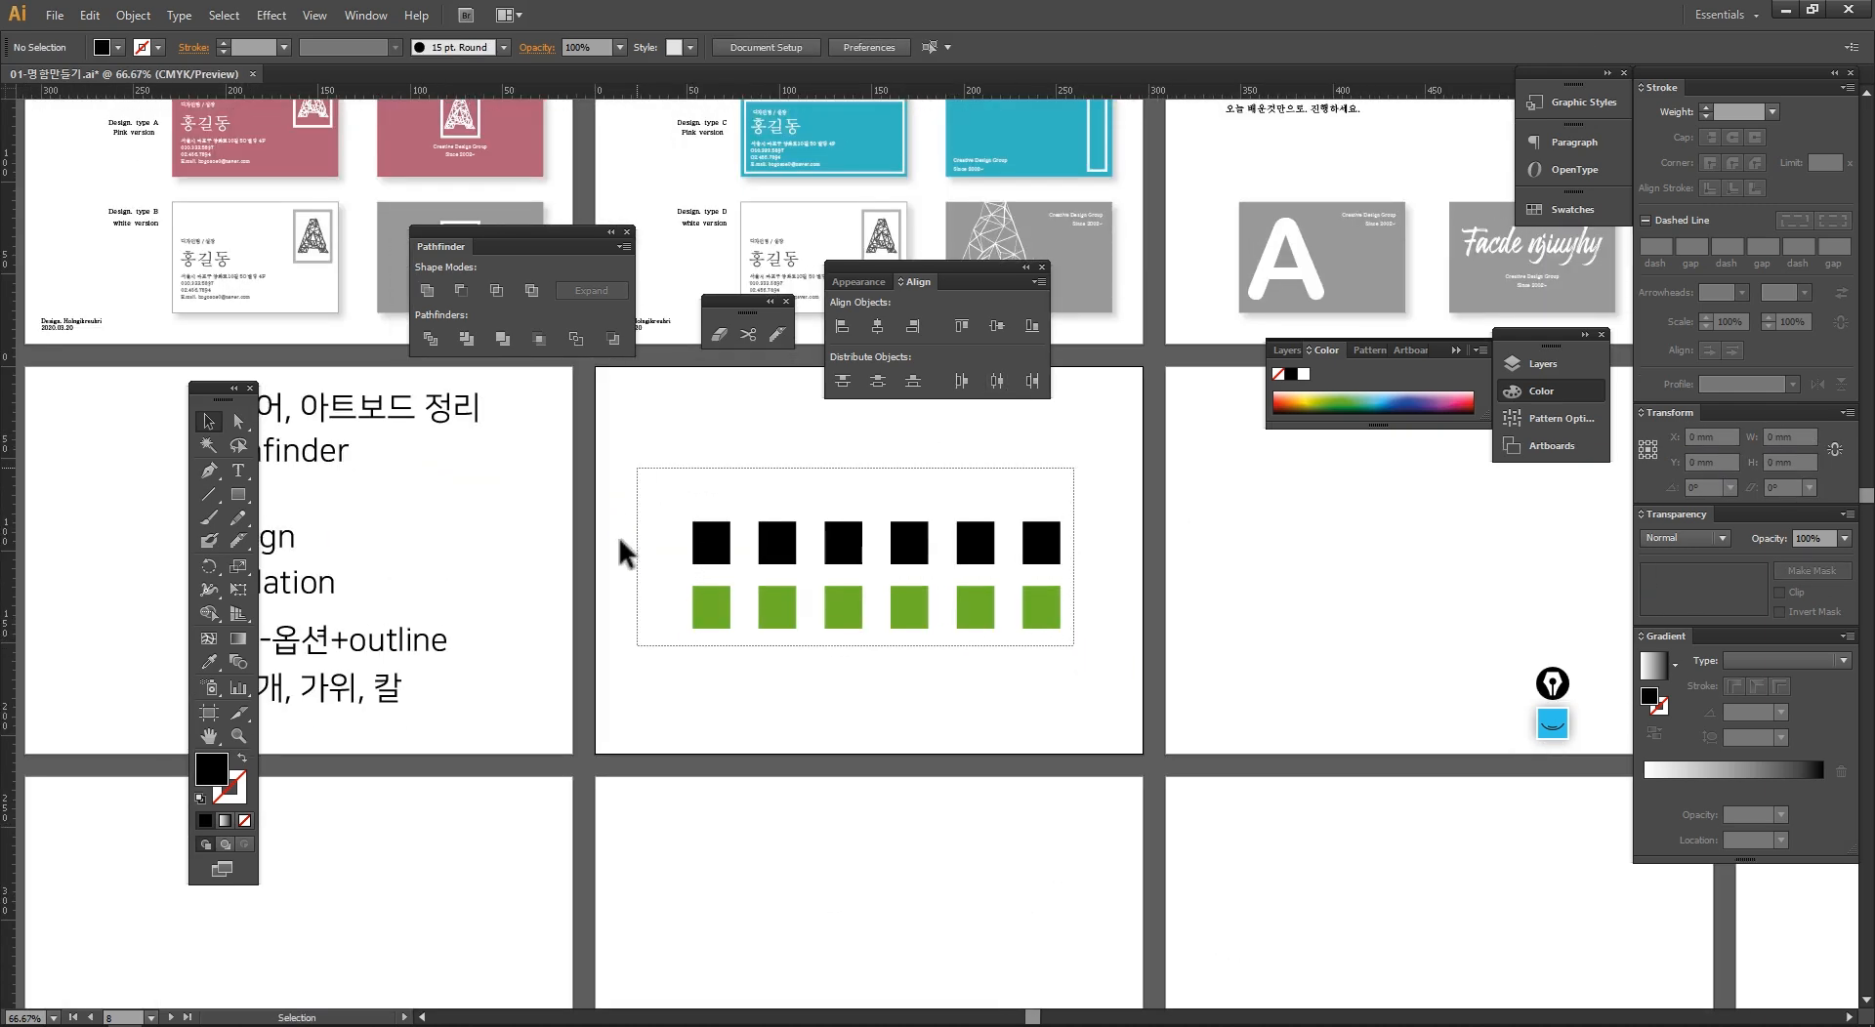
key(Delete)
drag(566, 569, 605, 569)
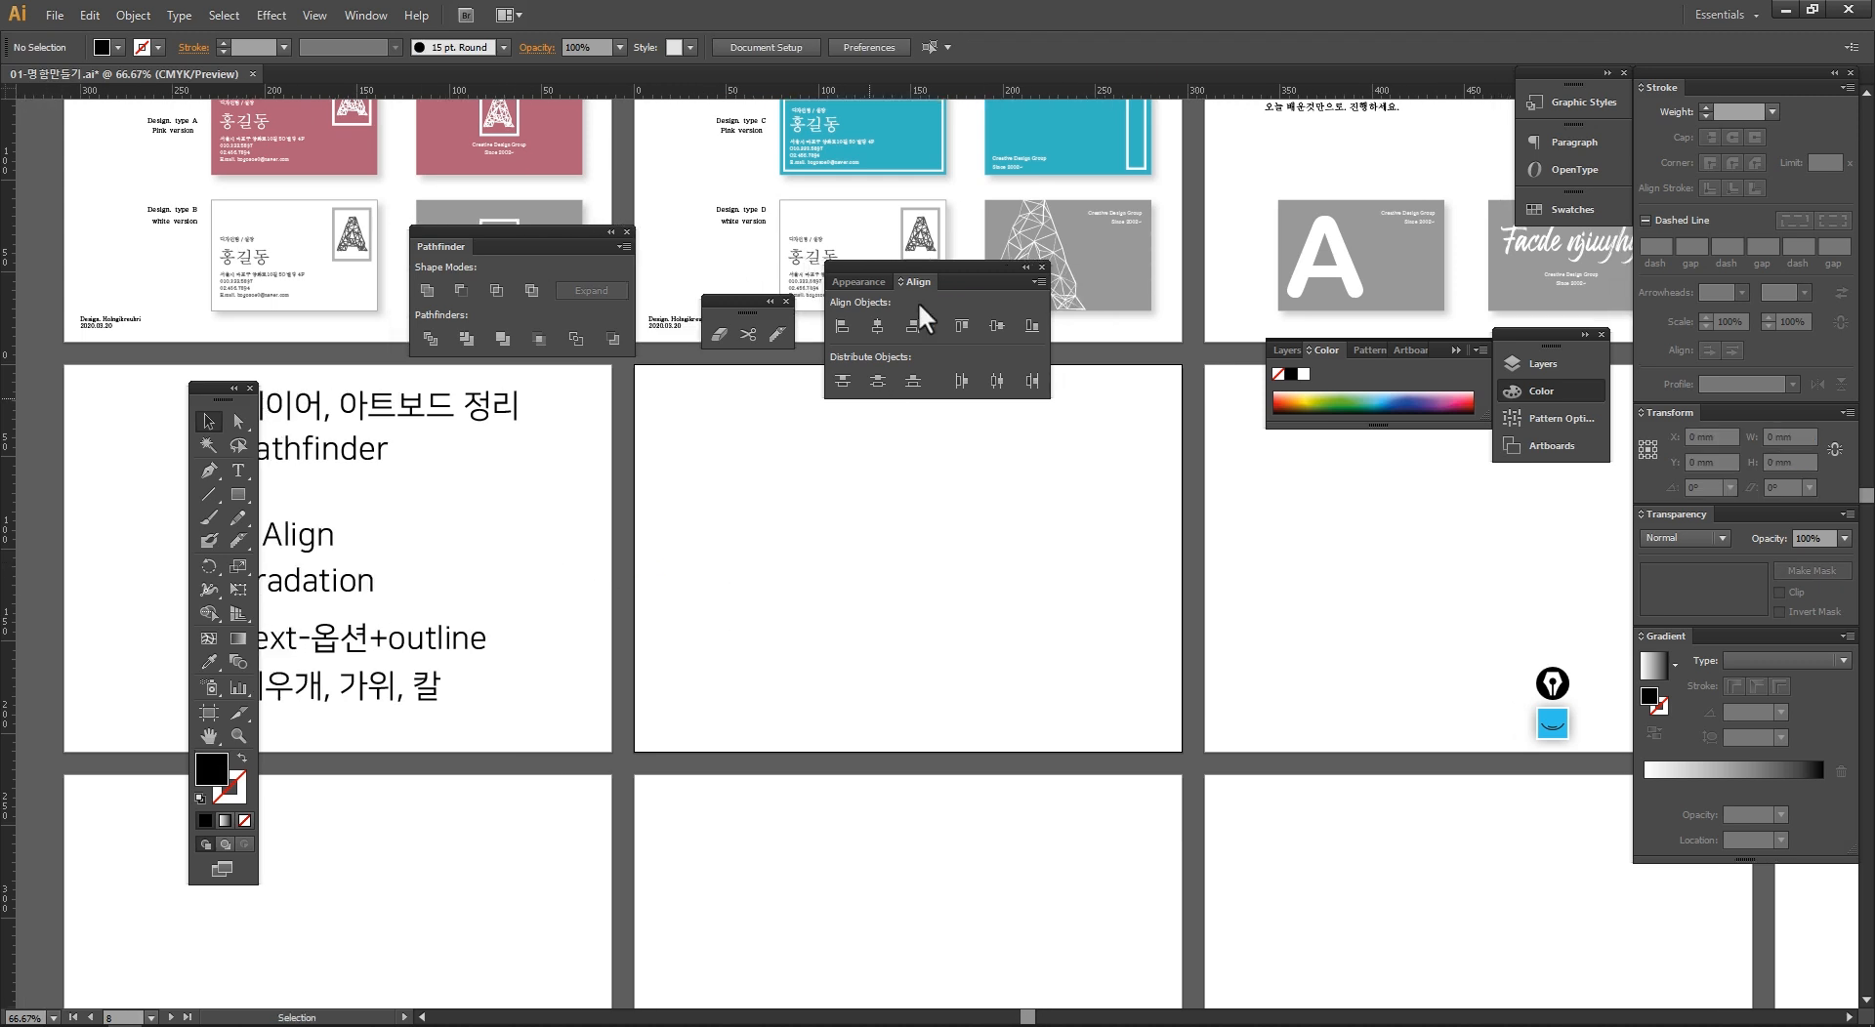
drag(957, 262, 964, 304)
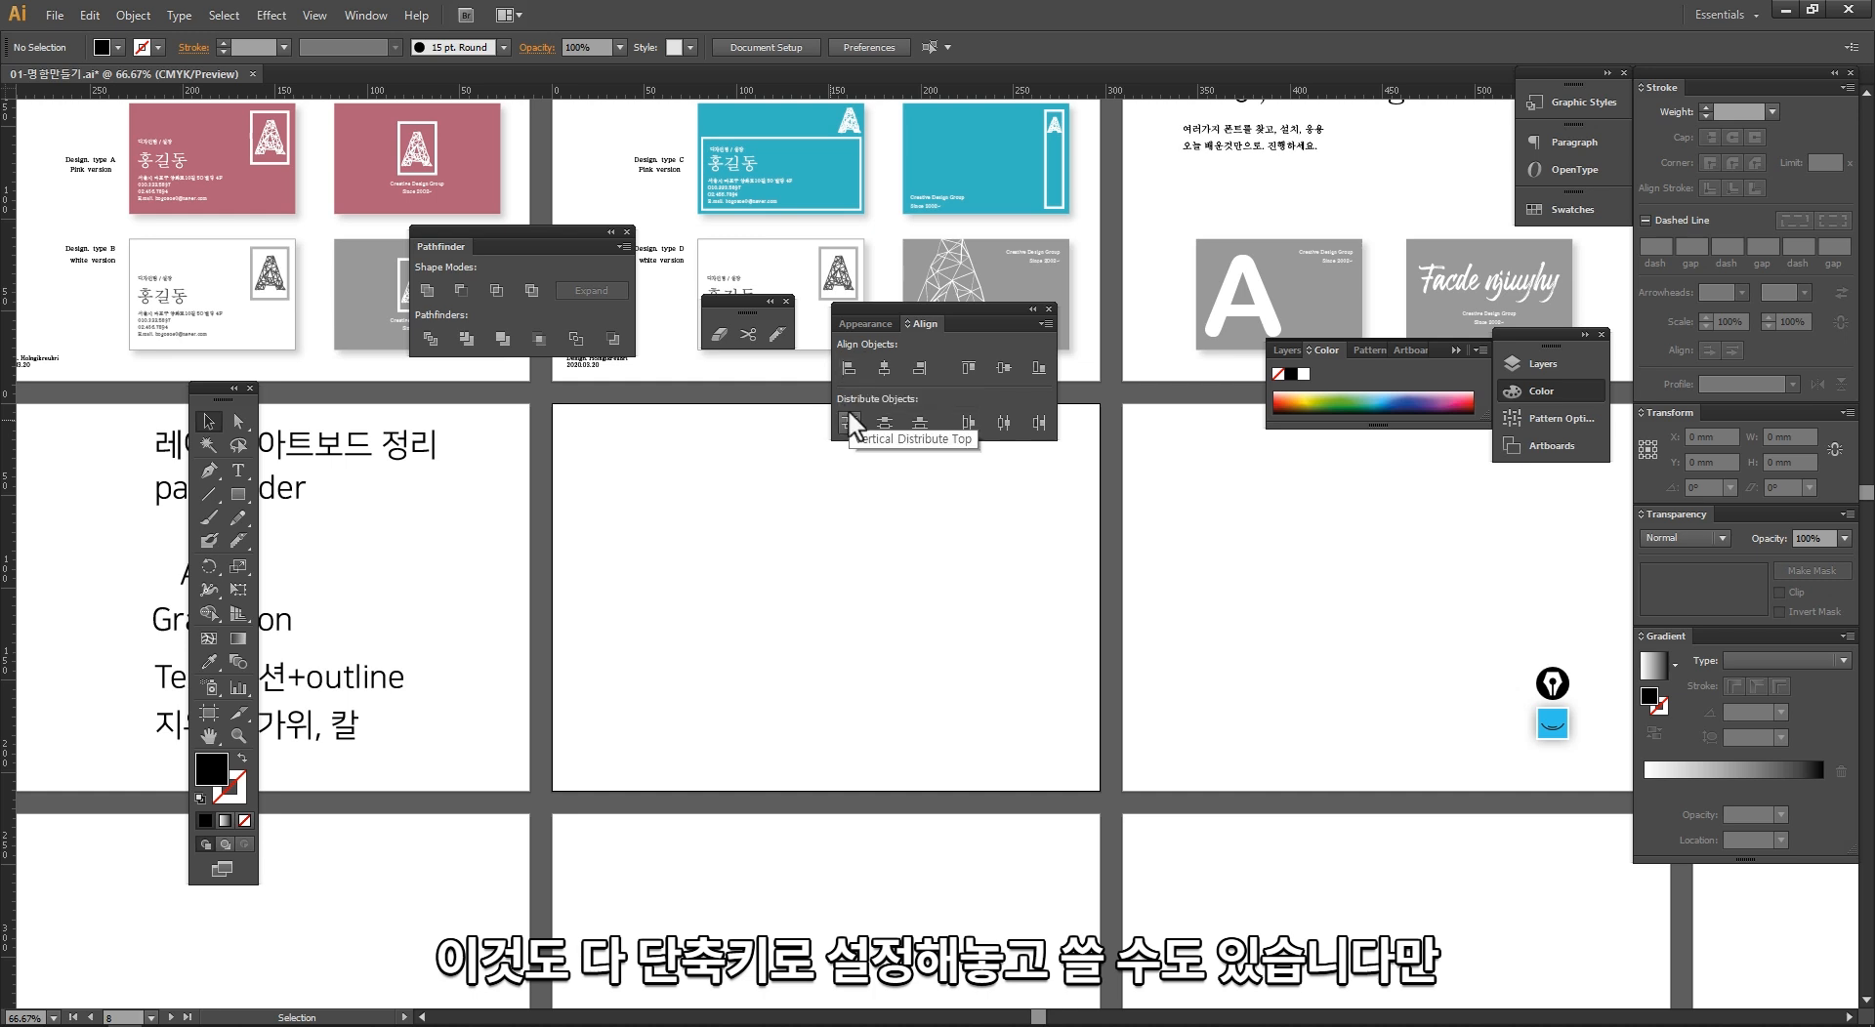
Step: Draw a black rectangle about 70 by 47 mm on the left of the emptied artboard with the Rectangle tool, and deselect it
key(ctrl+space)
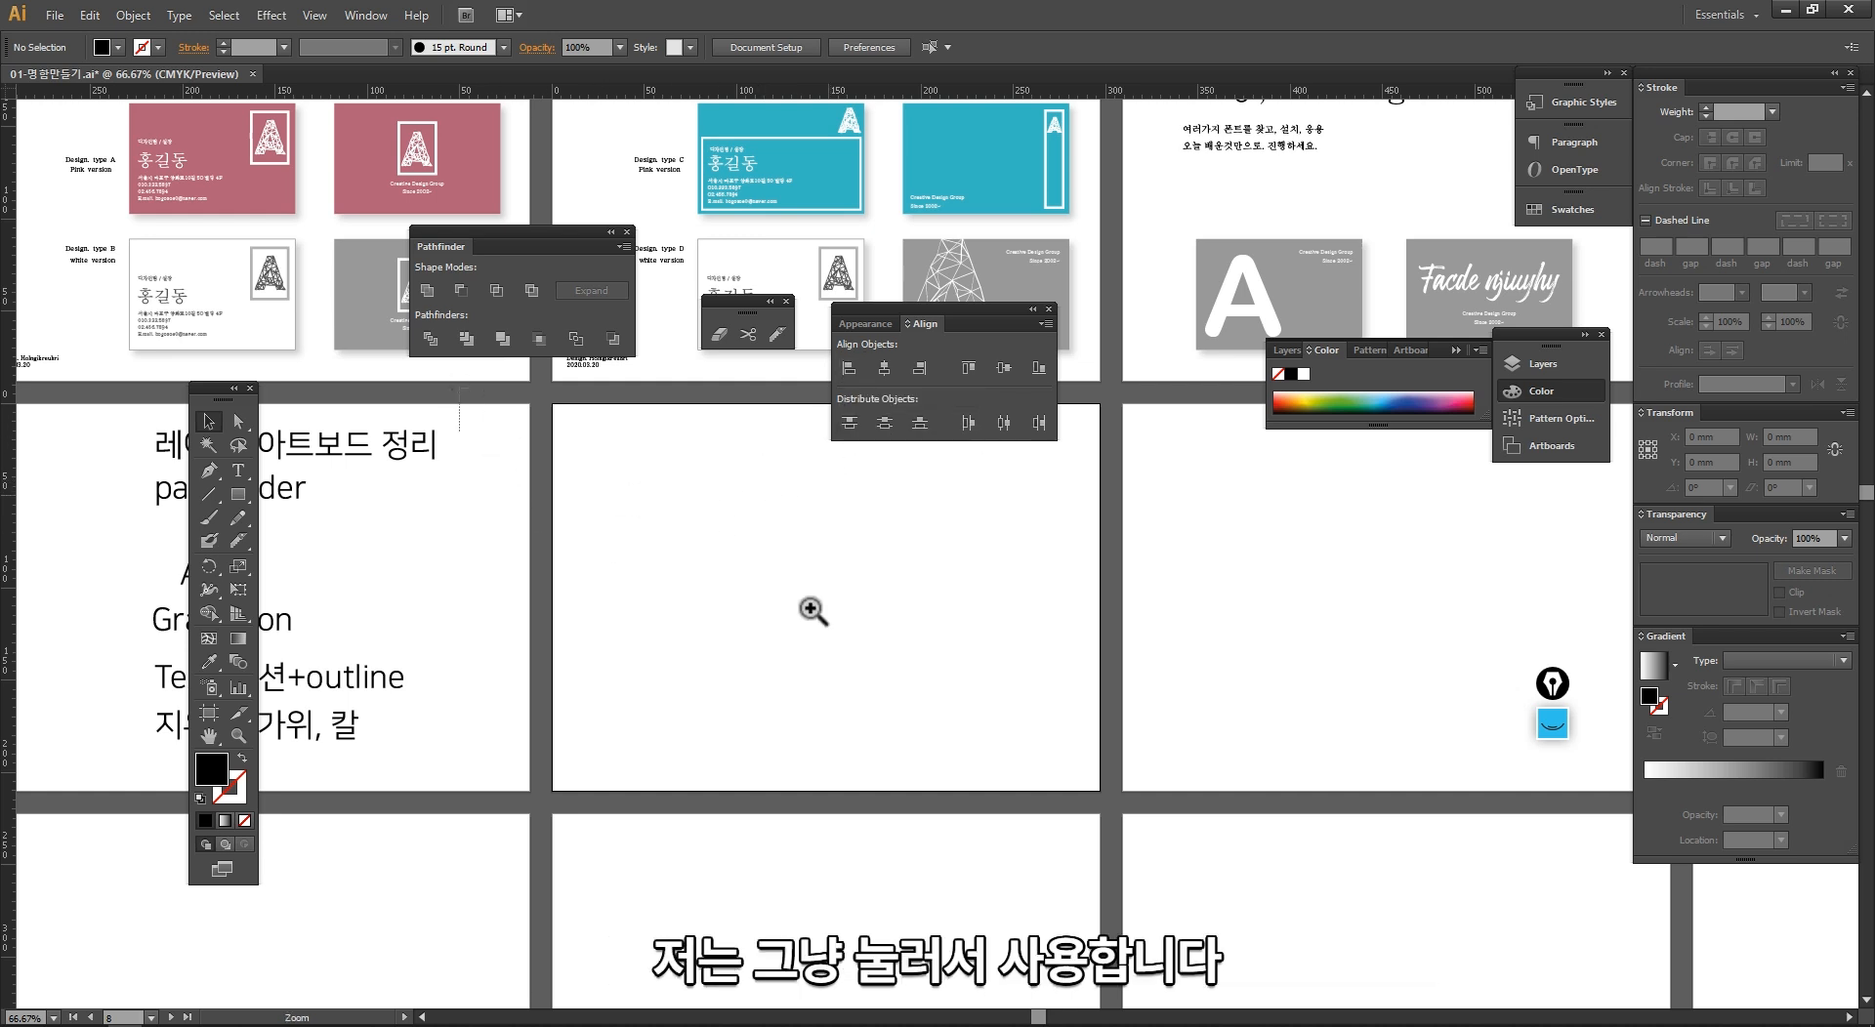
drag(822, 632, 1184, 877)
key(space)
drag(774, 564, 691, 604)
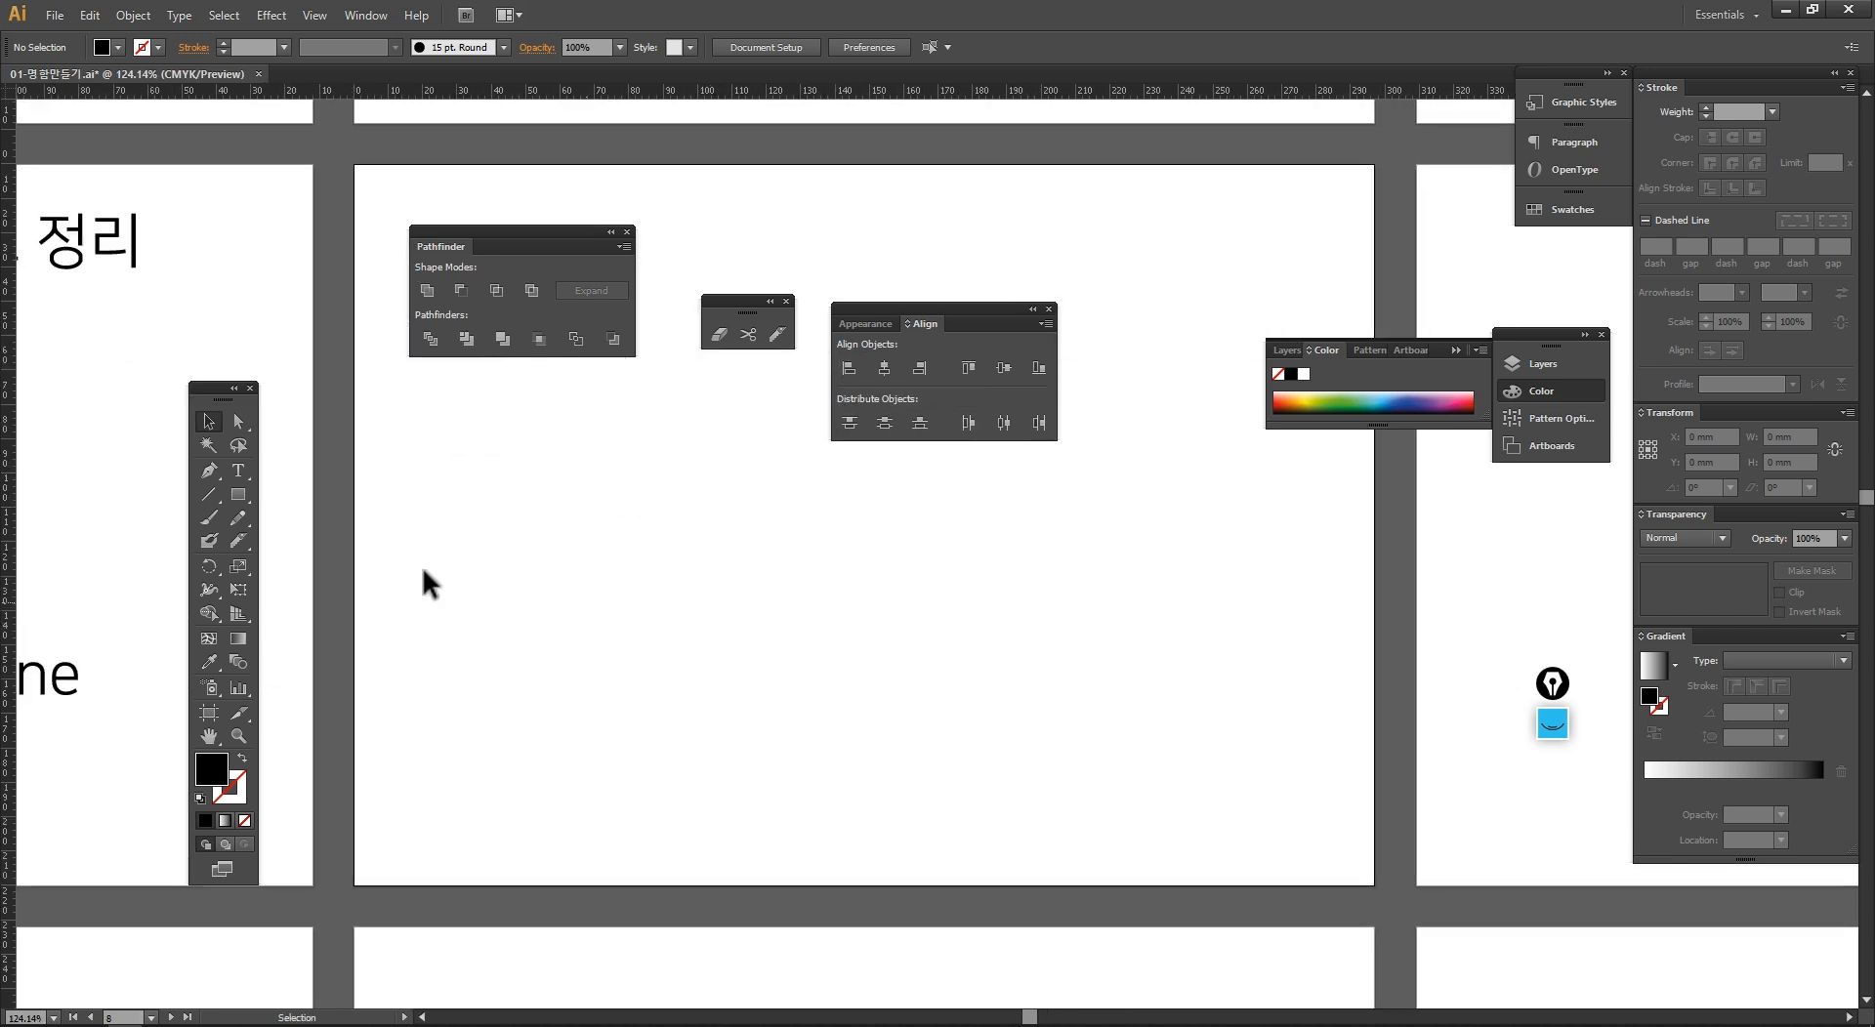
click(237, 494)
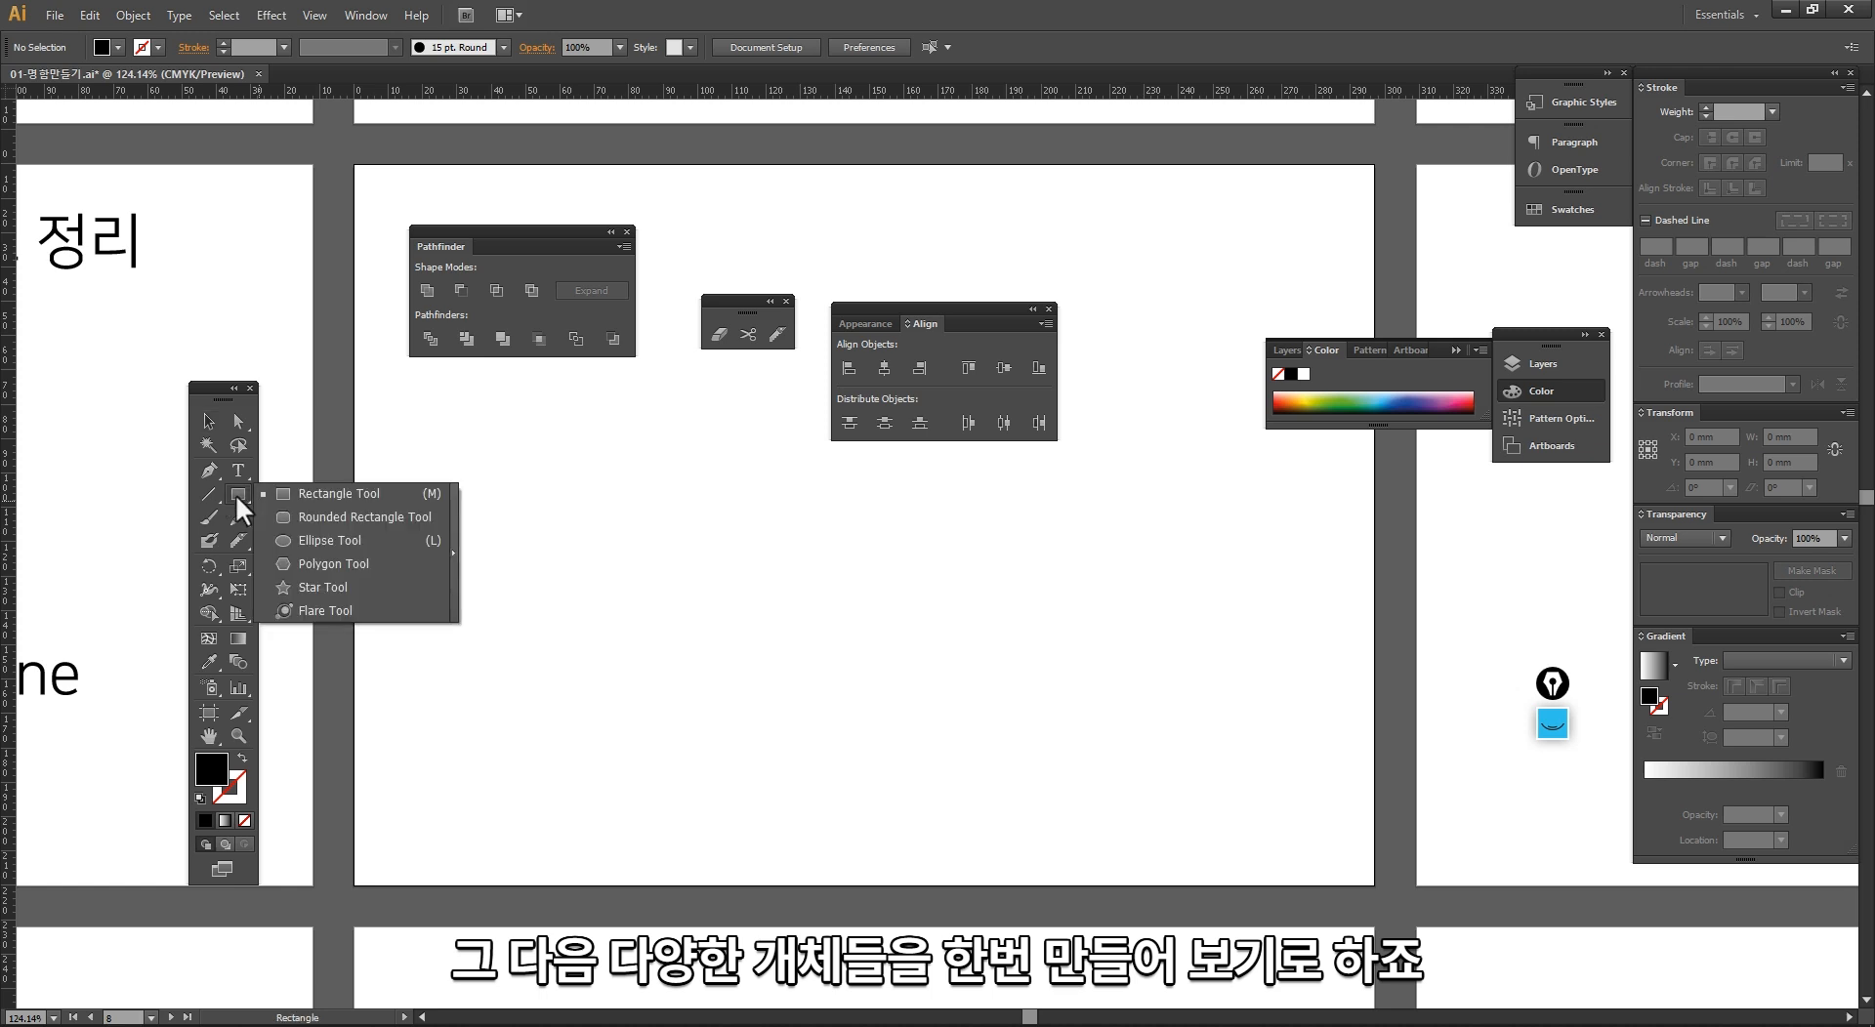
click(312, 494)
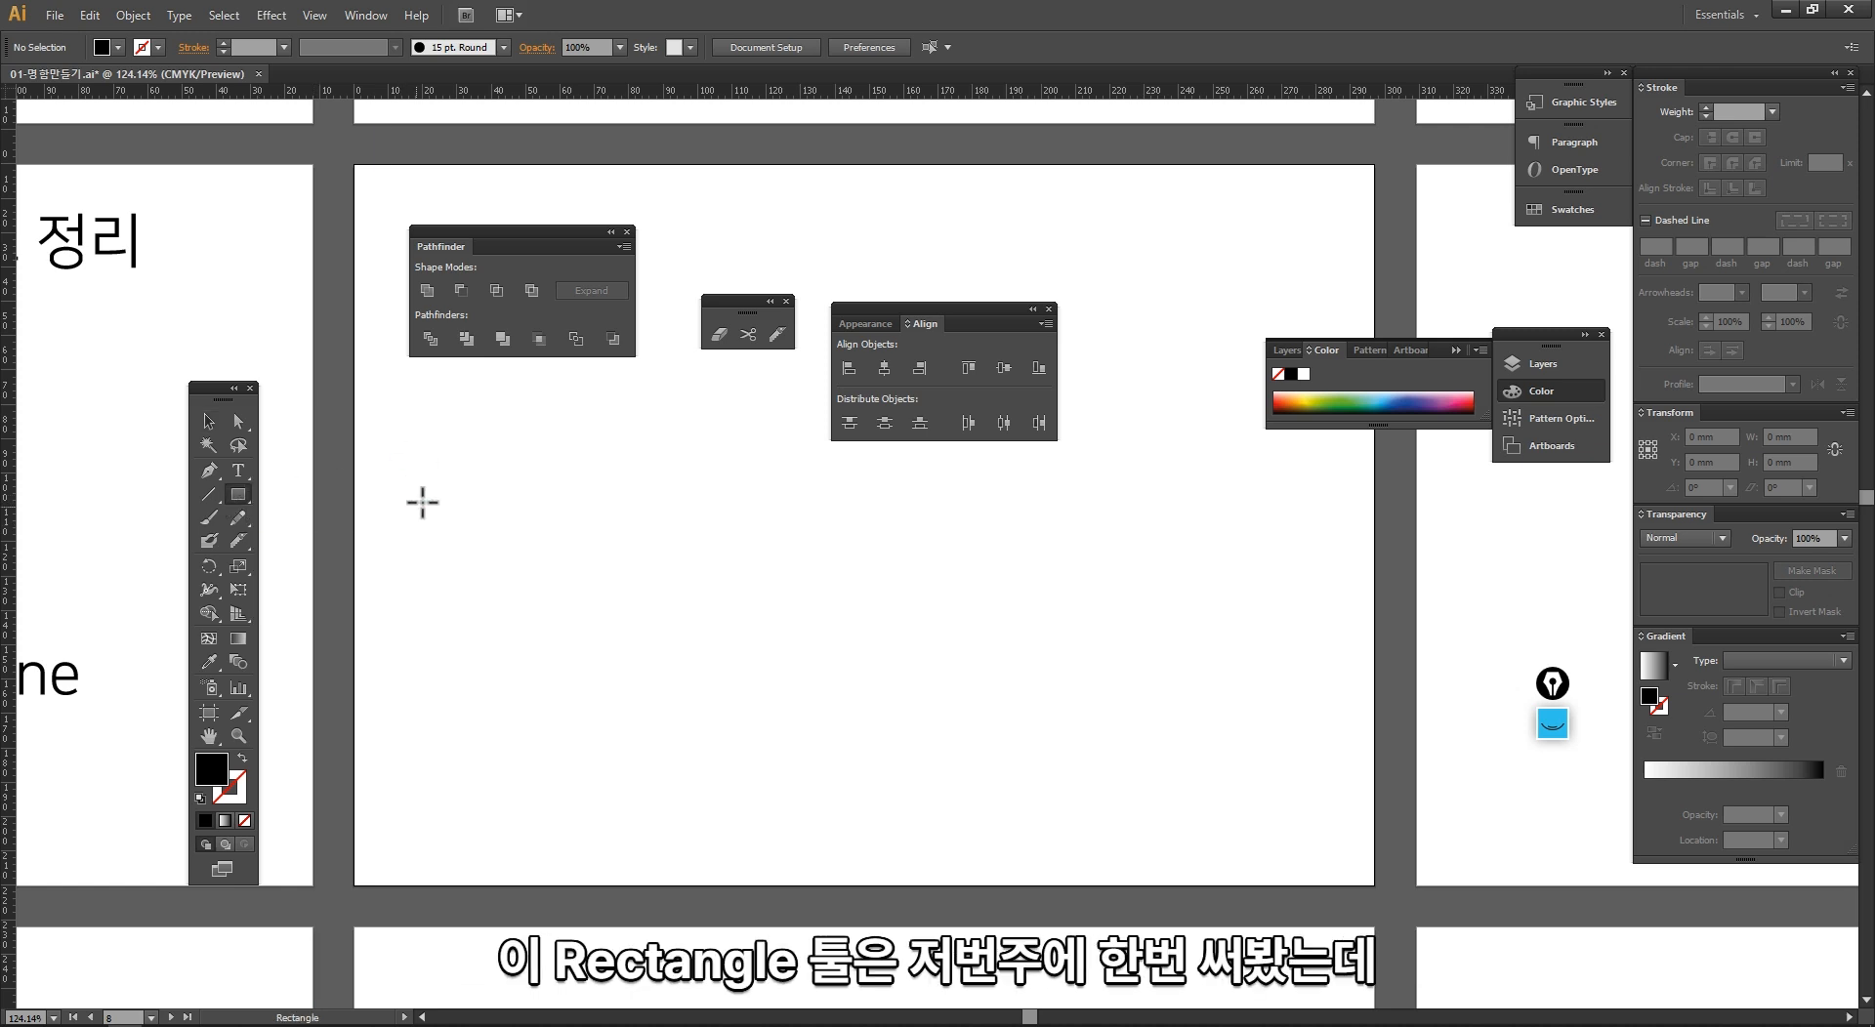
drag(460, 470, 701, 633)
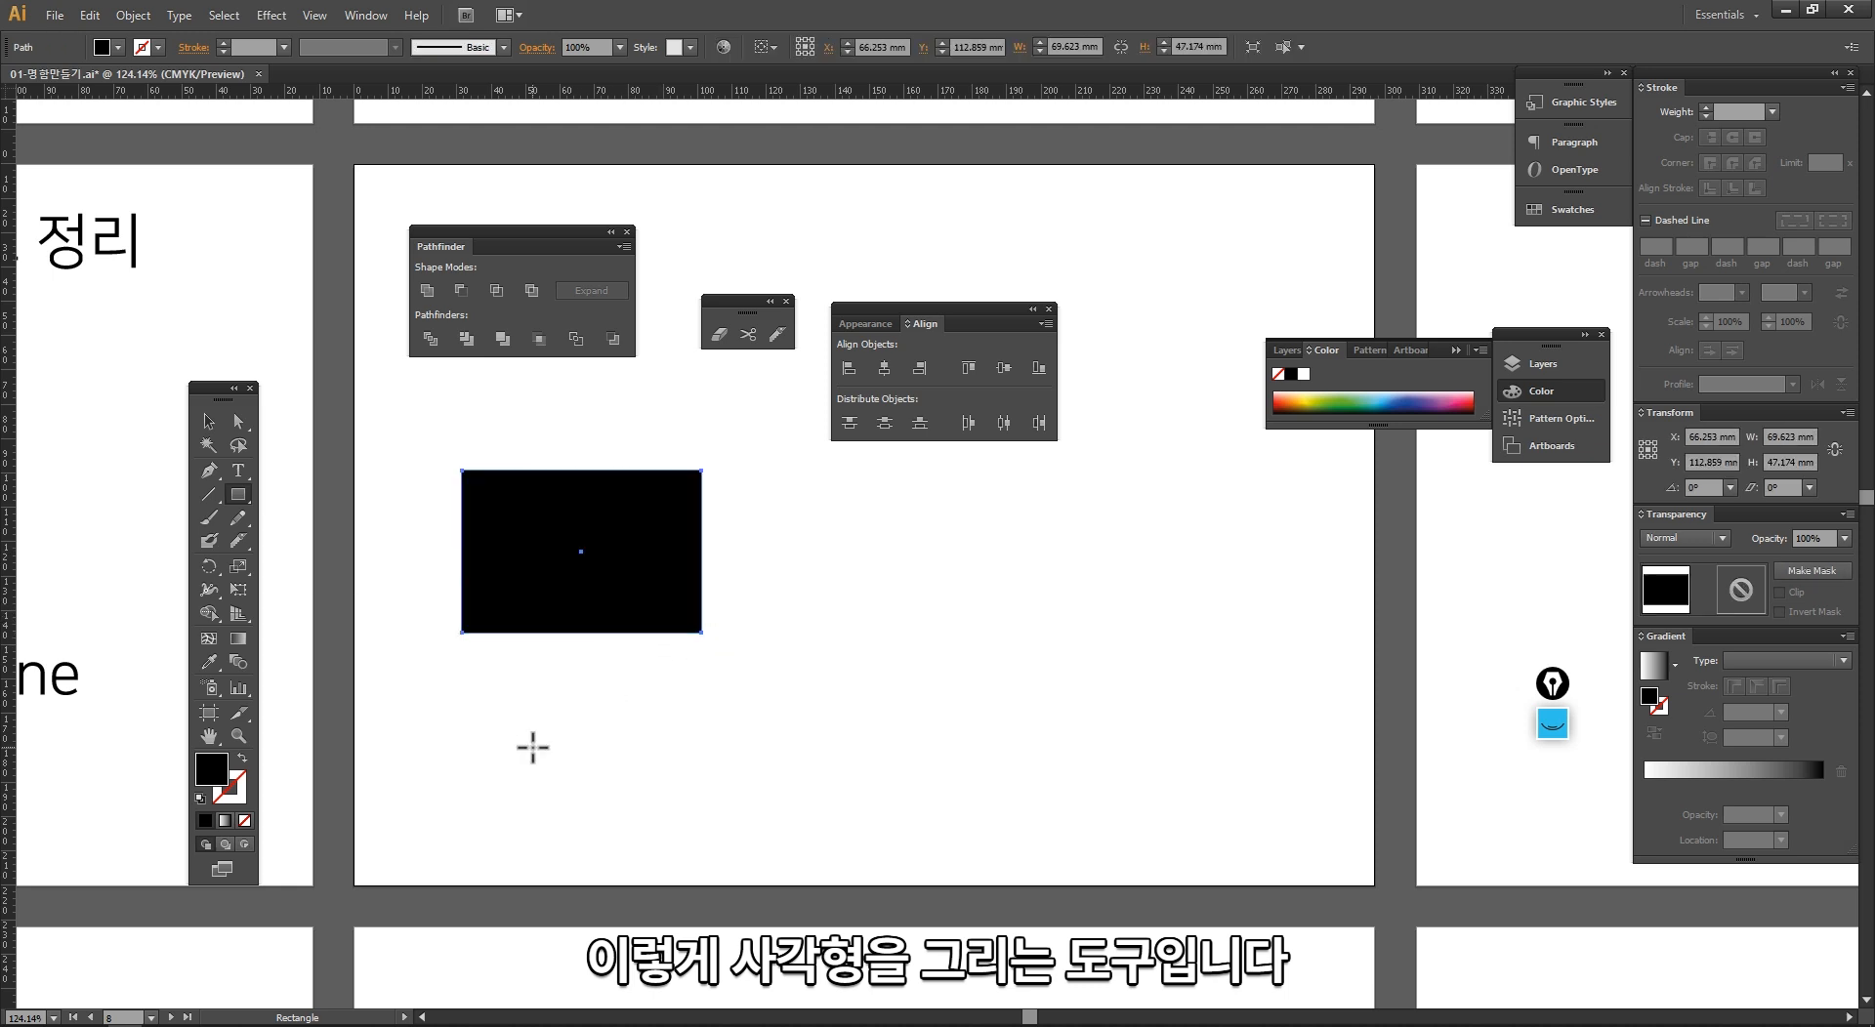
key(v)
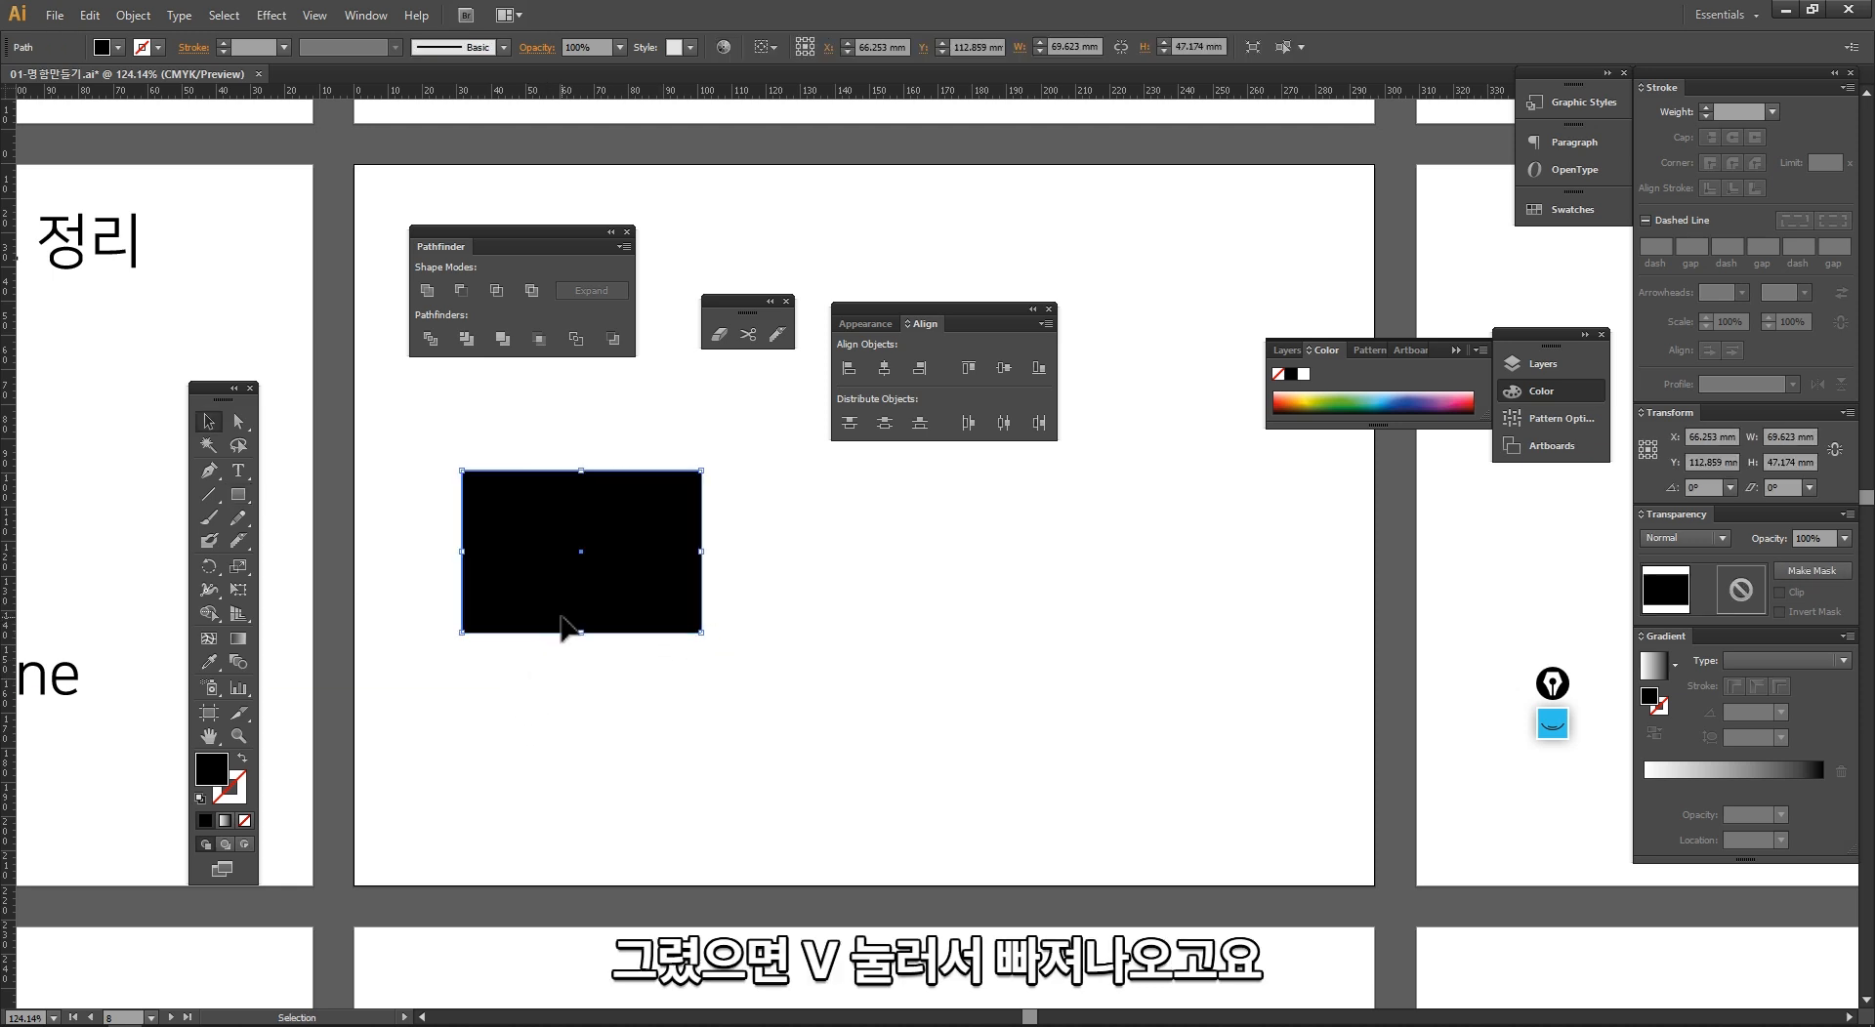
click(437, 523)
click(483, 554)
click(353, 528)
Step: Create a second rectangle of 69.6235 by 47.1735 mm through the Rectangle size dialog and place it beside the first
click(241, 496)
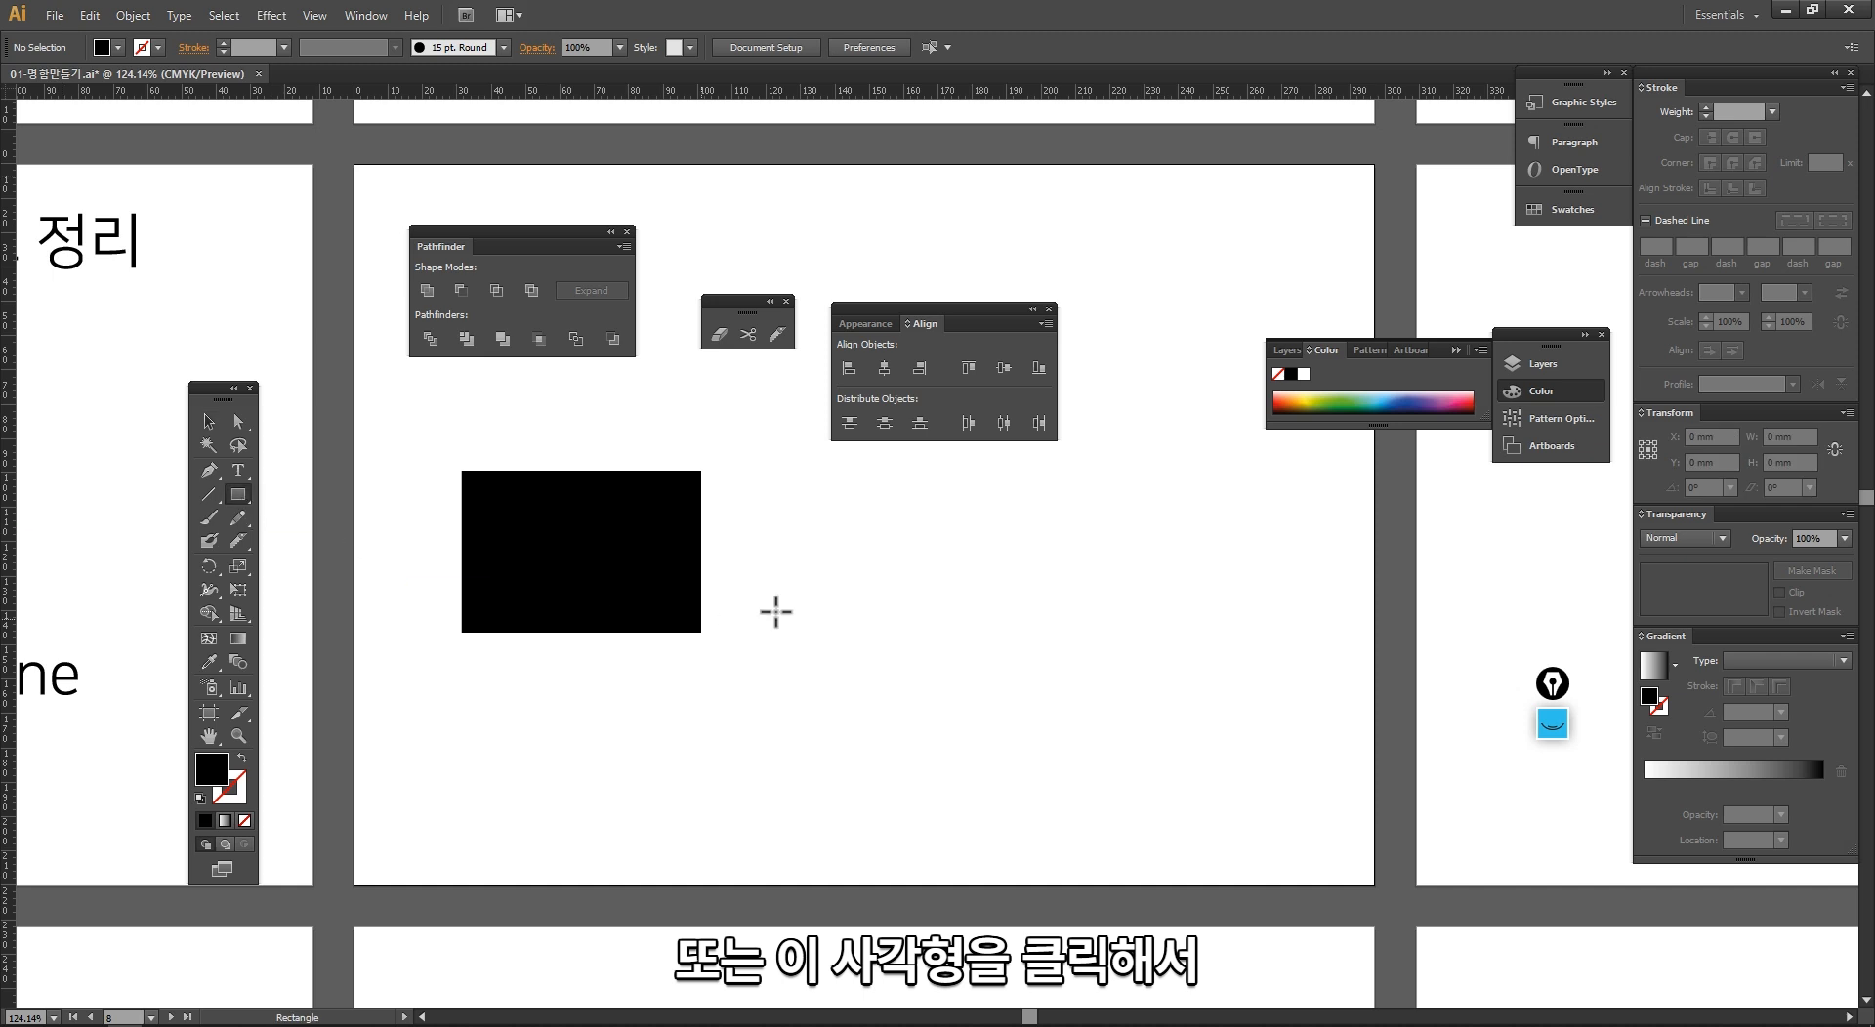
click(840, 582)
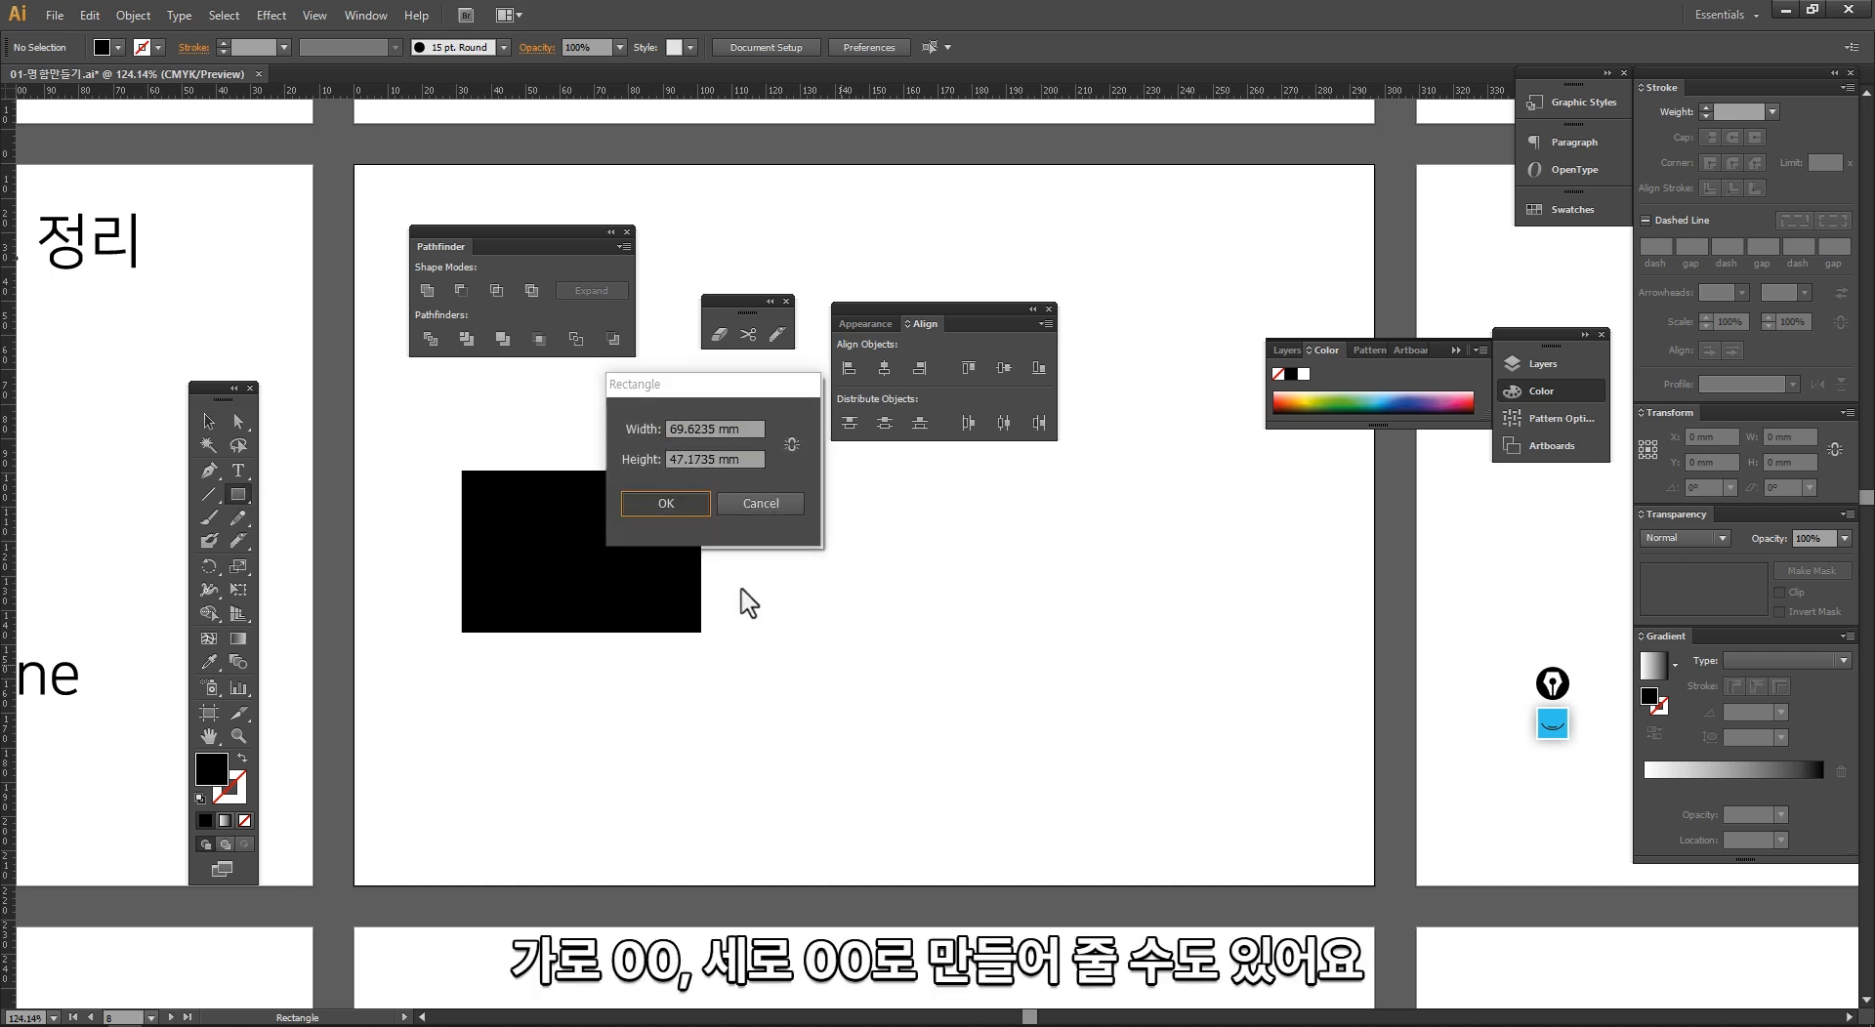
key(Return)
key(v)
drag(896, 649, 788, 519)
Step: Draw a rounded rectangle about 68 by 51 mm below the first rectangle
click(239, 495)
drag(243, 494, 308, 517)
drag(463, 662, 695, 837)
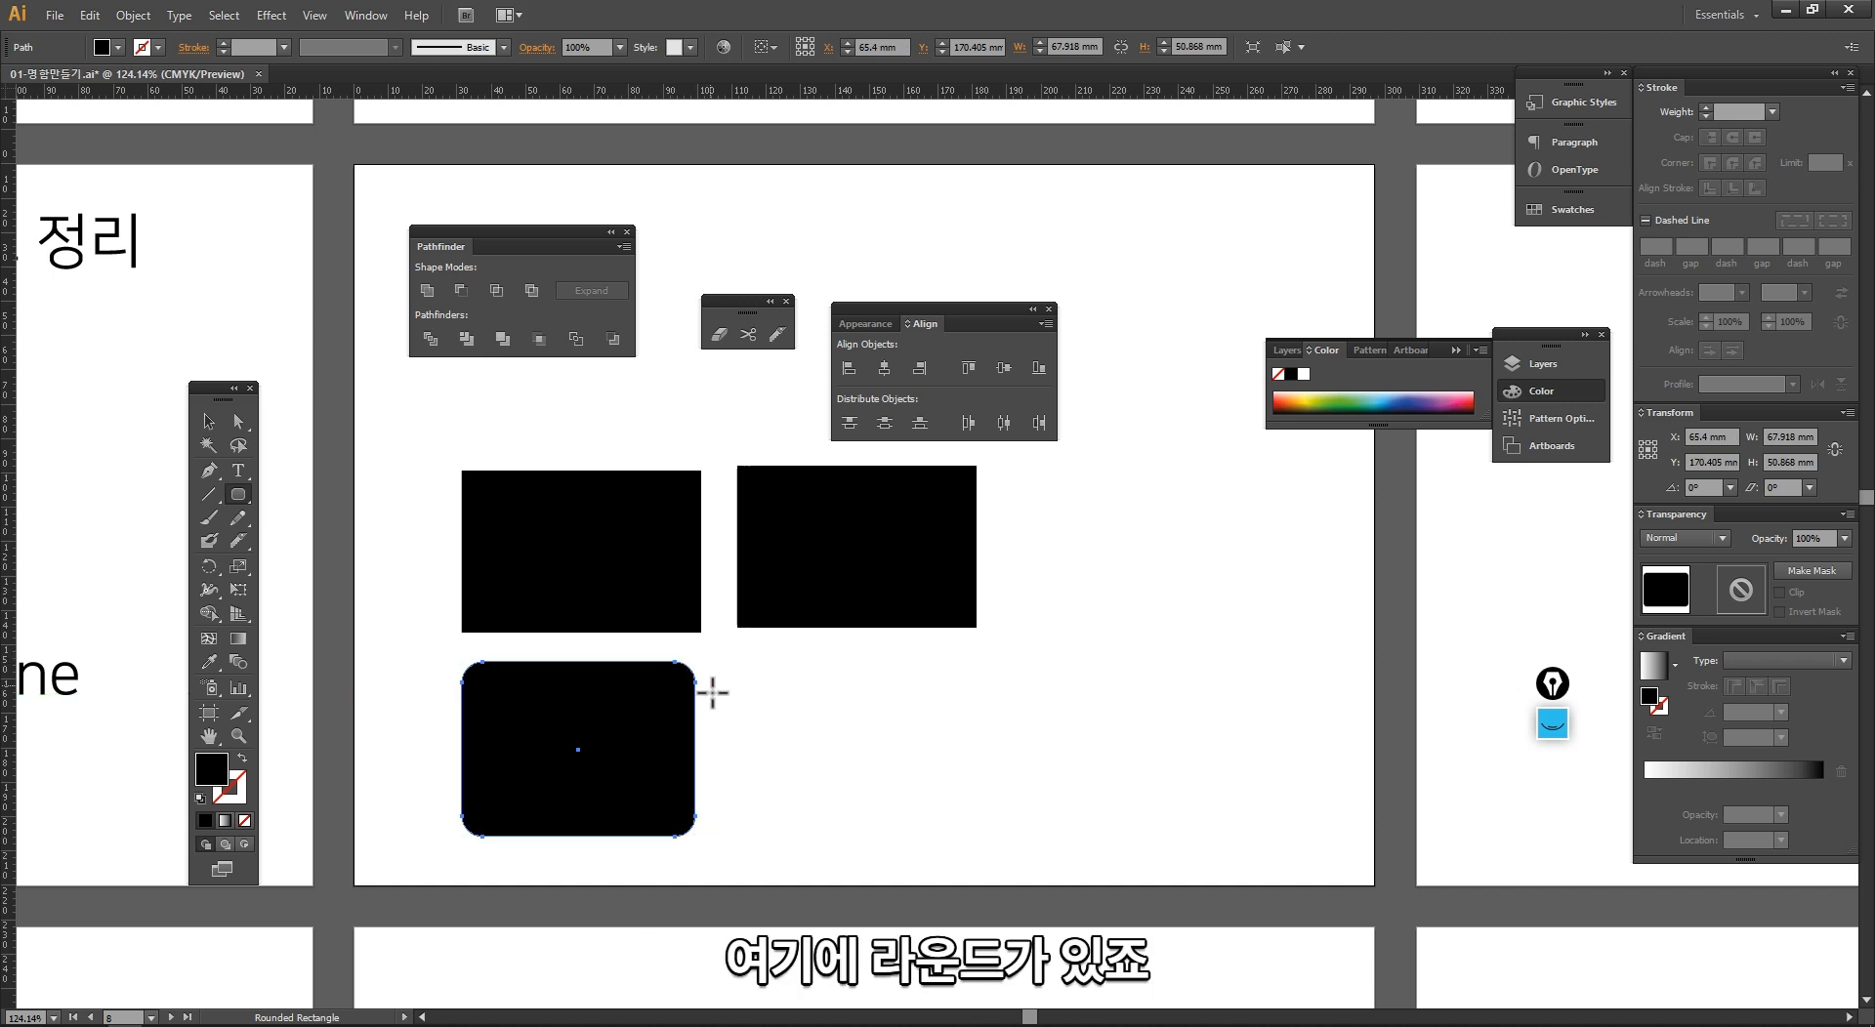
key(v)
Step: Select all three shapes, fill them with light blue, and clear the selection
drag(589, 469, 926, 812)
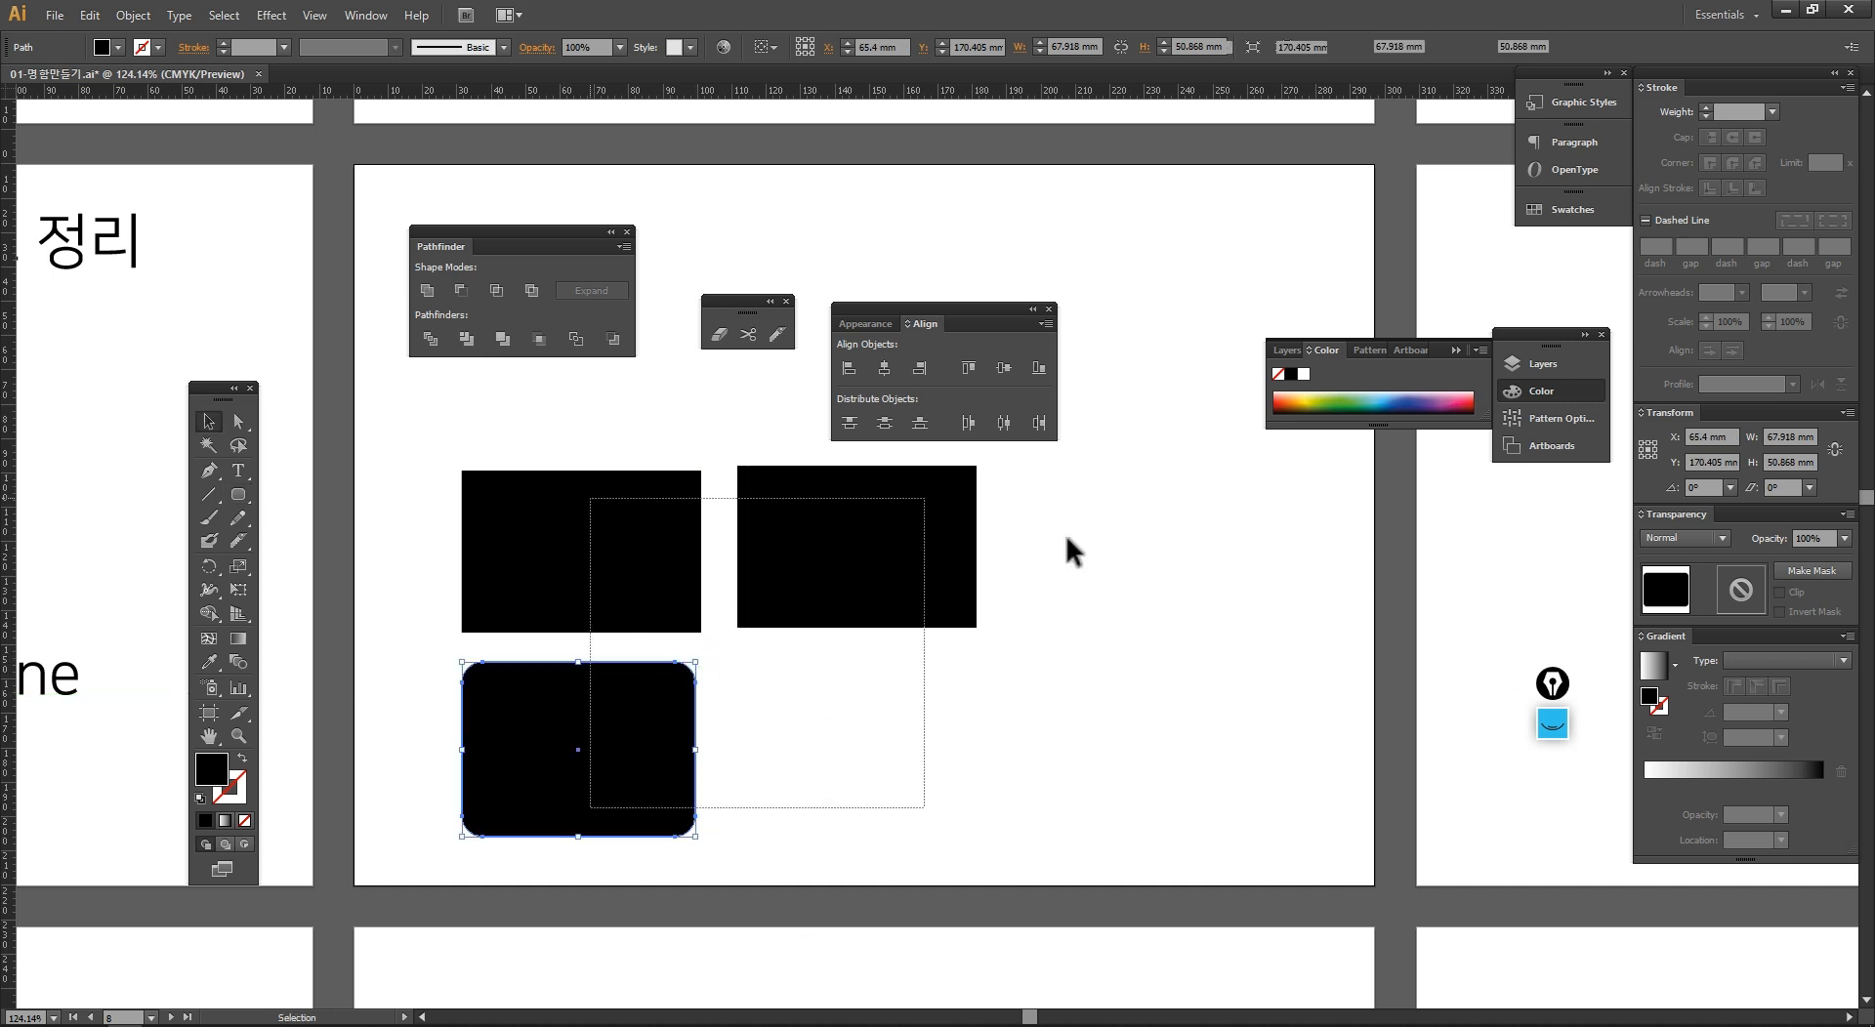
click(1392, 400)
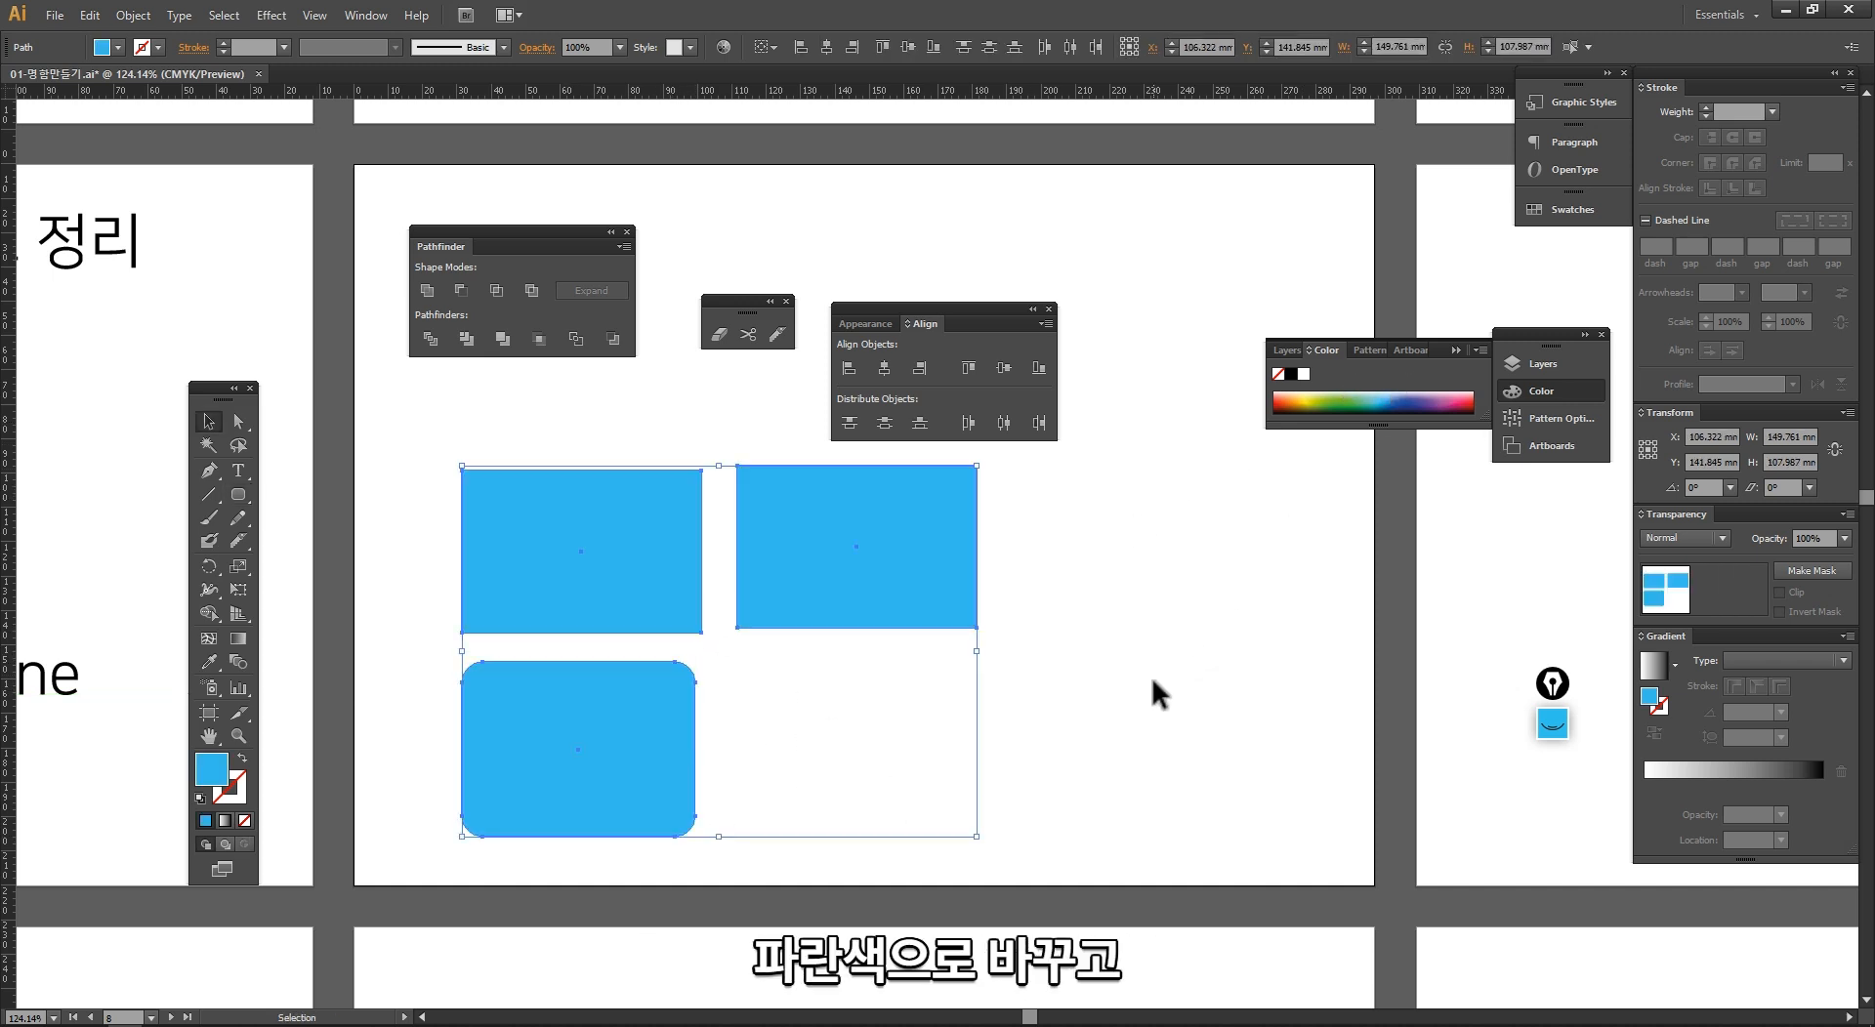
click(1159, 691)
Step: Create a rounded rectangle with a width of 60 mm, a height of 30 mm and a corner radius of 10 mm
drag(942, 717, 791, 640)
click(239, 494)
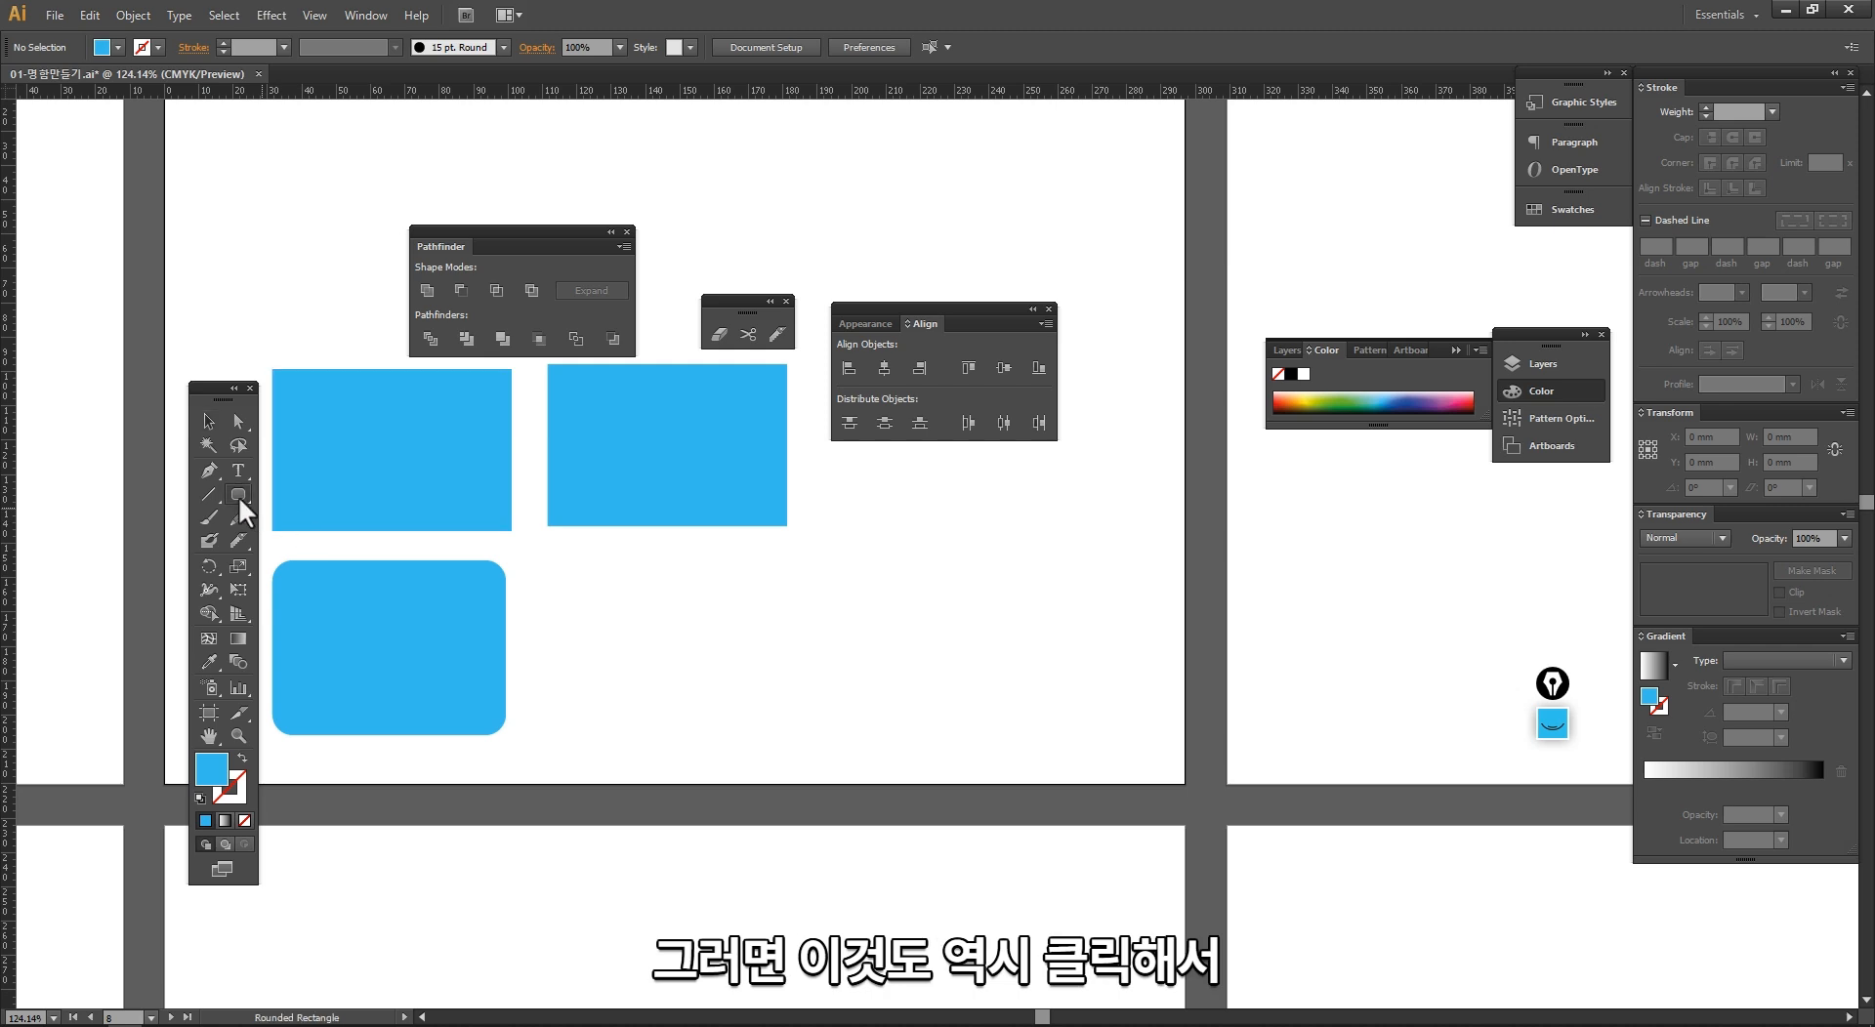
click(712, 480)
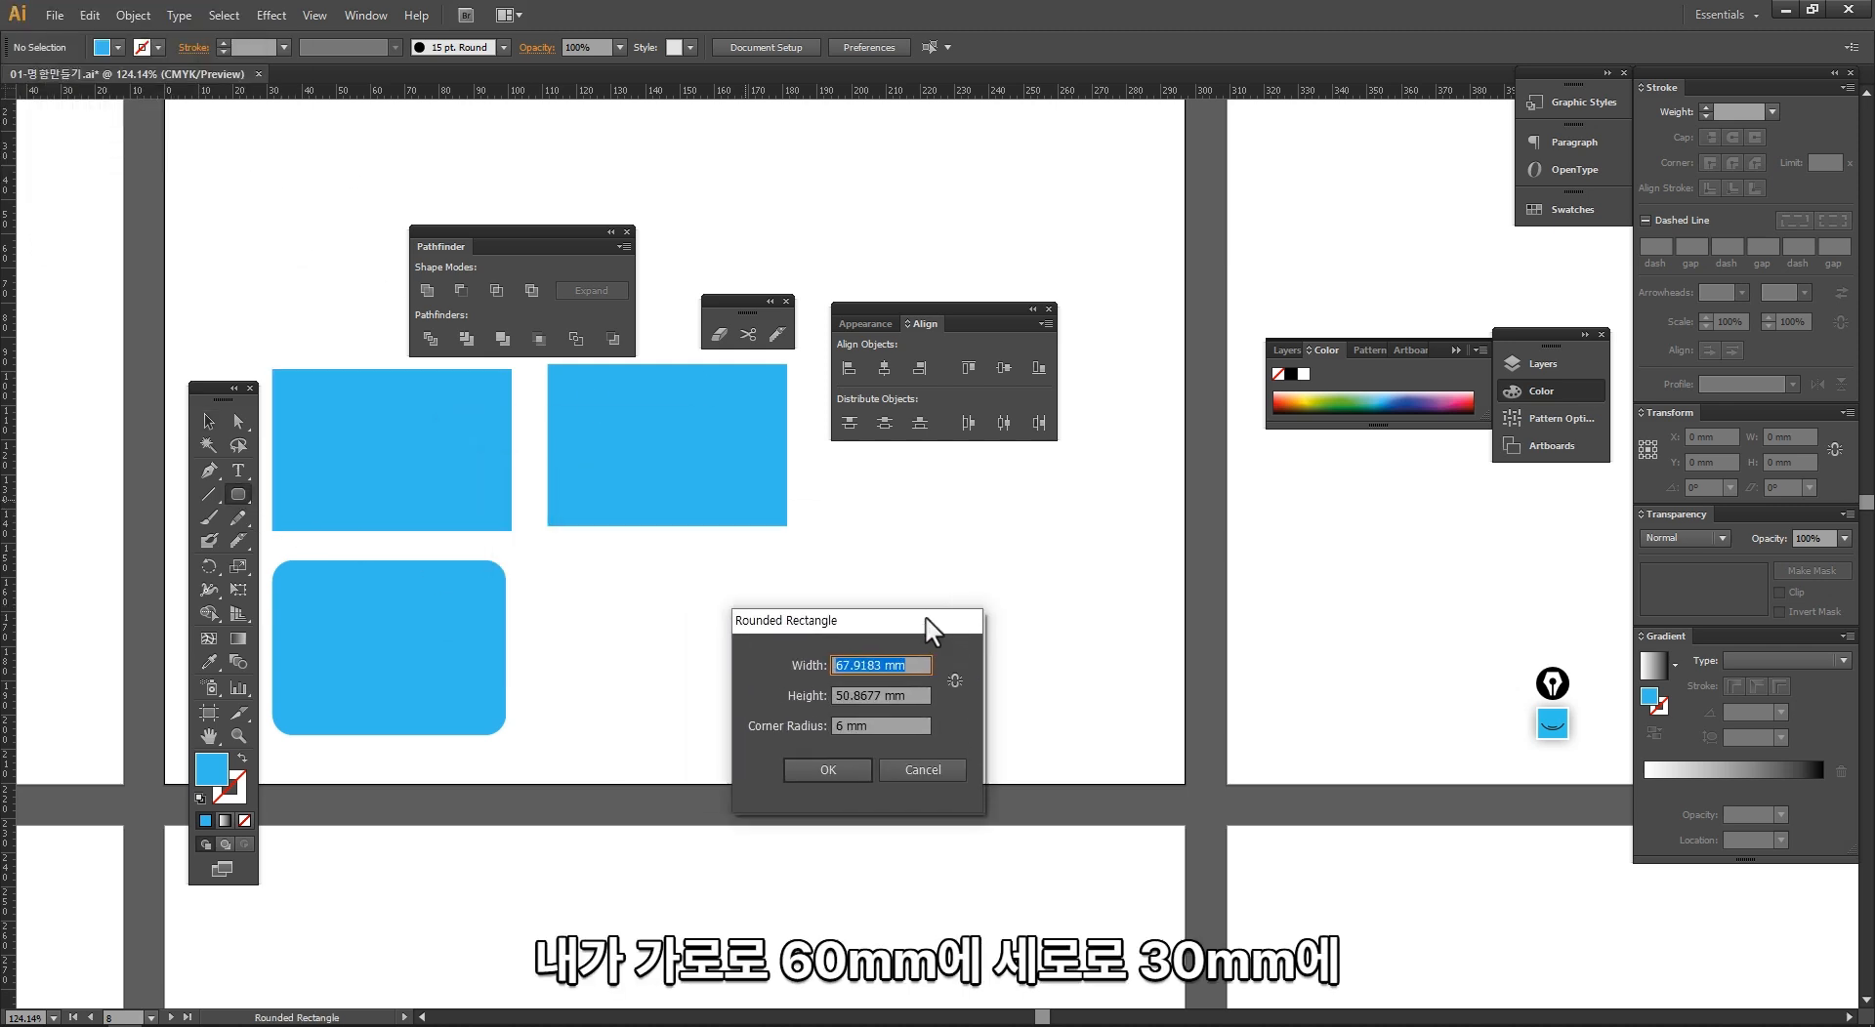
key(Tab)
text(3)
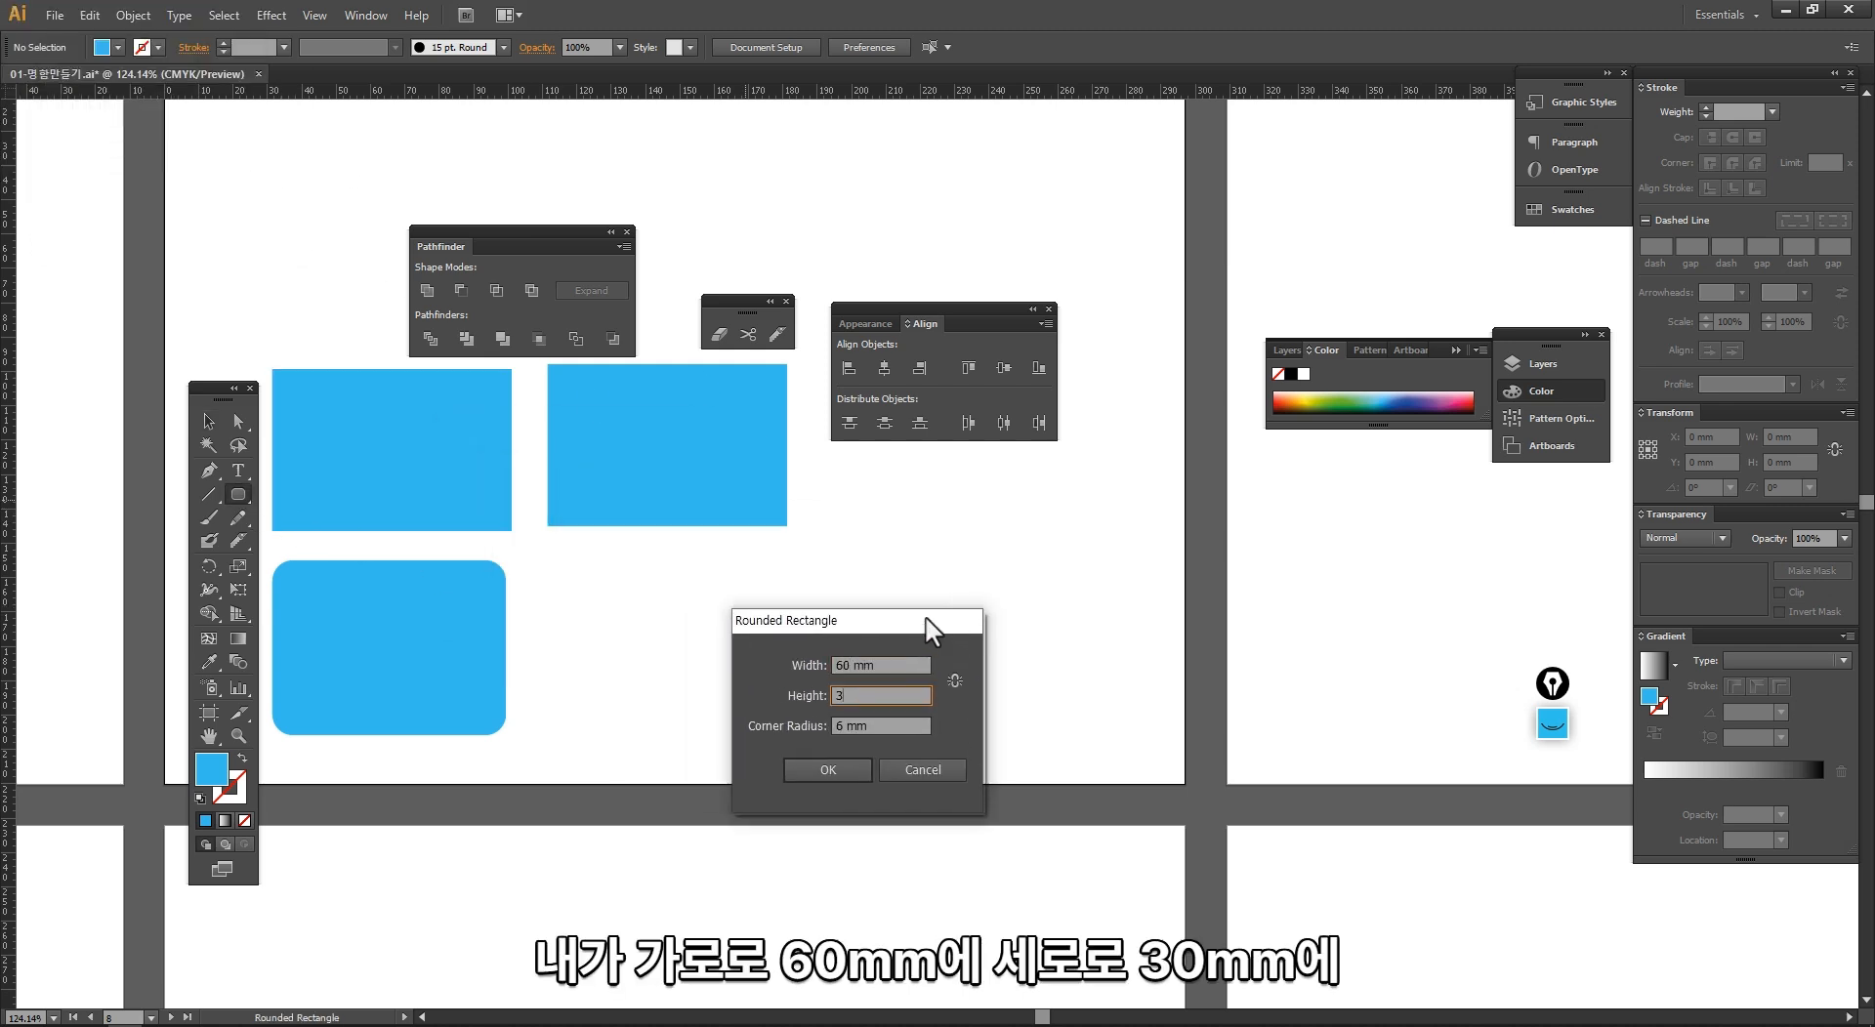
text(0)
key(Tab)
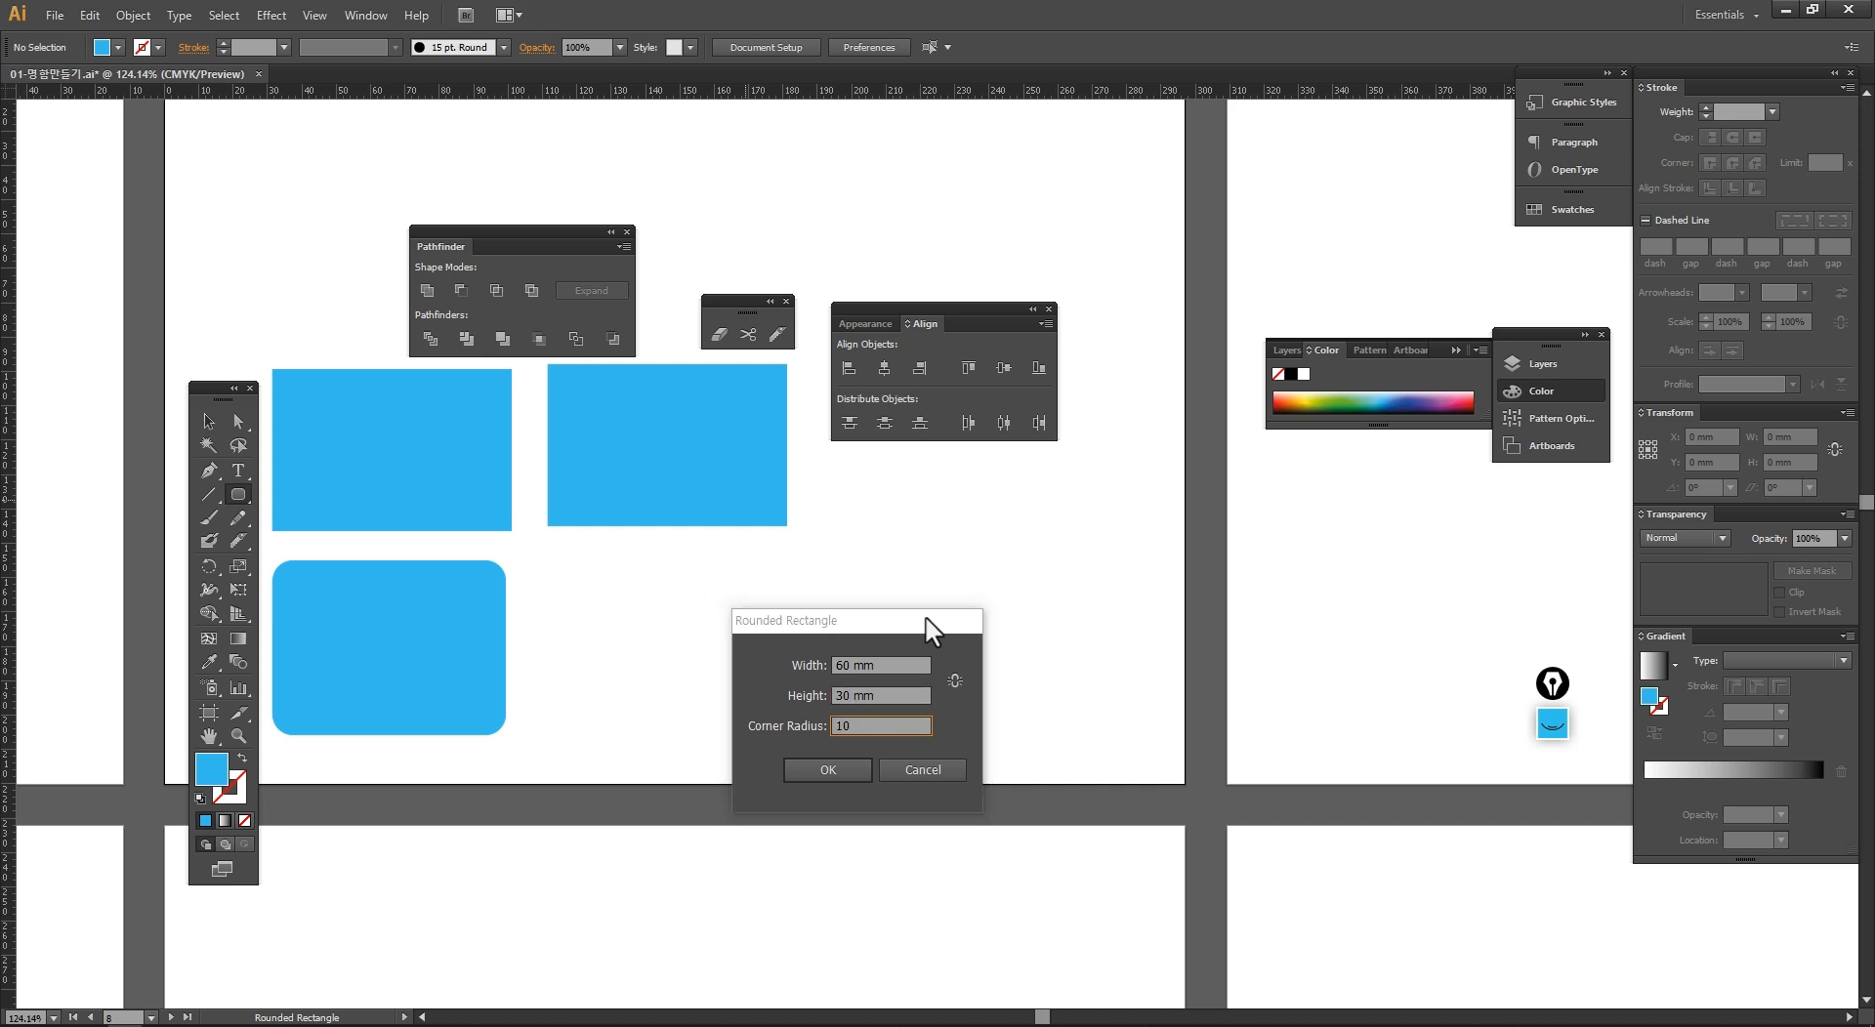
key(Return)
Step: Place the 60 by 30 mm rounded rectangle below the second rectangle, flush with its left edge
key(v)
drag(763, 687, 739, 654)
click(670, 816)
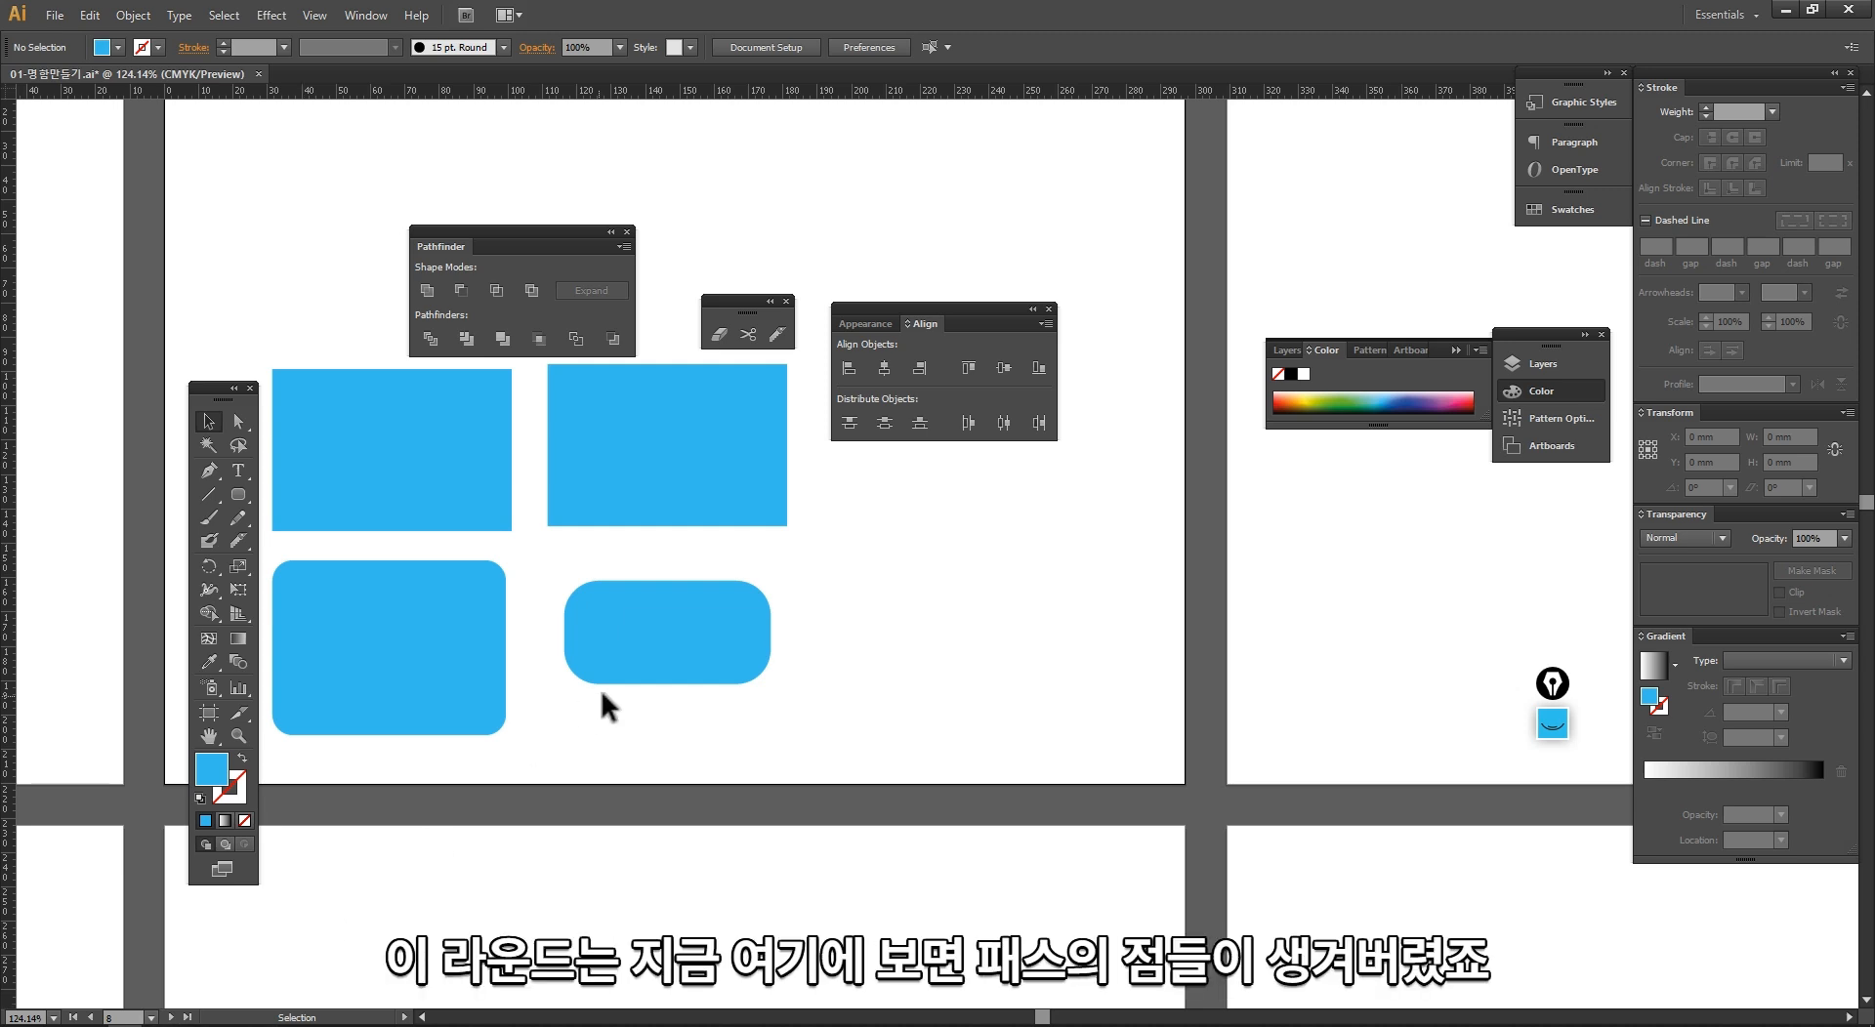
drag(600, 686, 582, 671)
Step: Examine the anchor points around the rounded corners of the 60 by 30 mm rounded rectangle
key(ctrl+space)
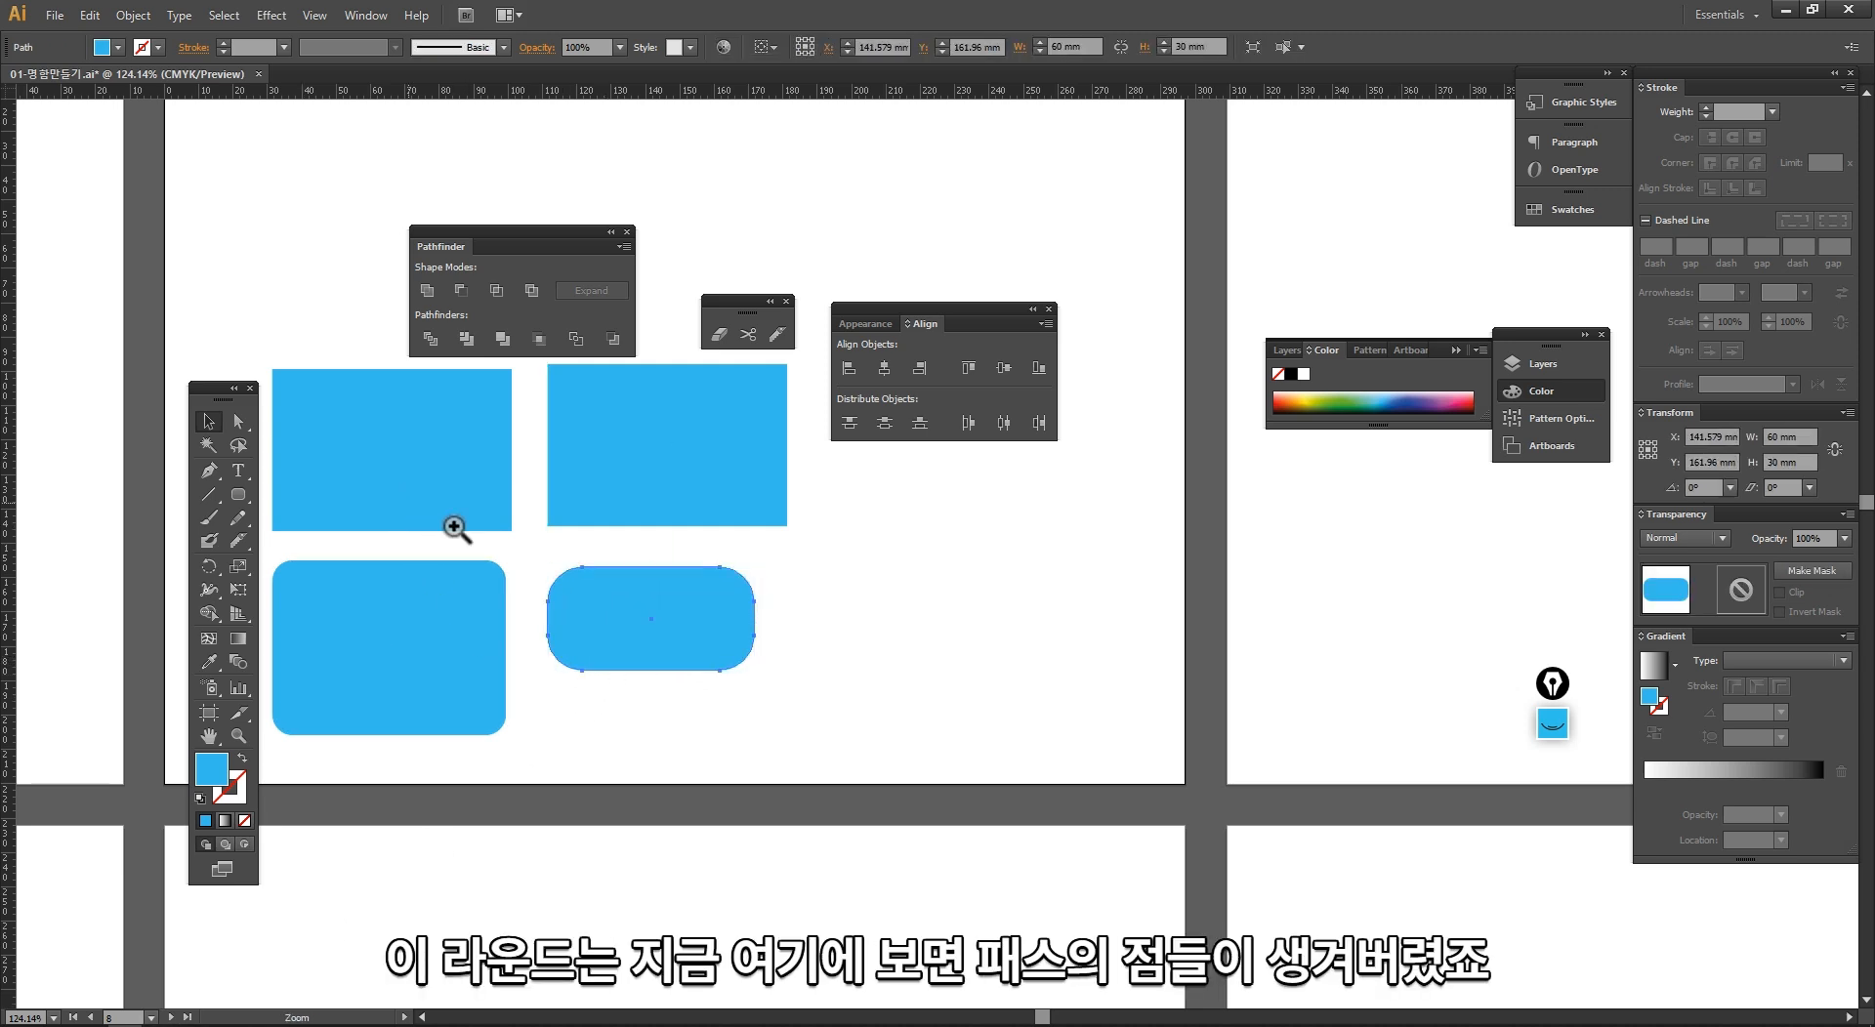
drag(510, 507, 784, 742)
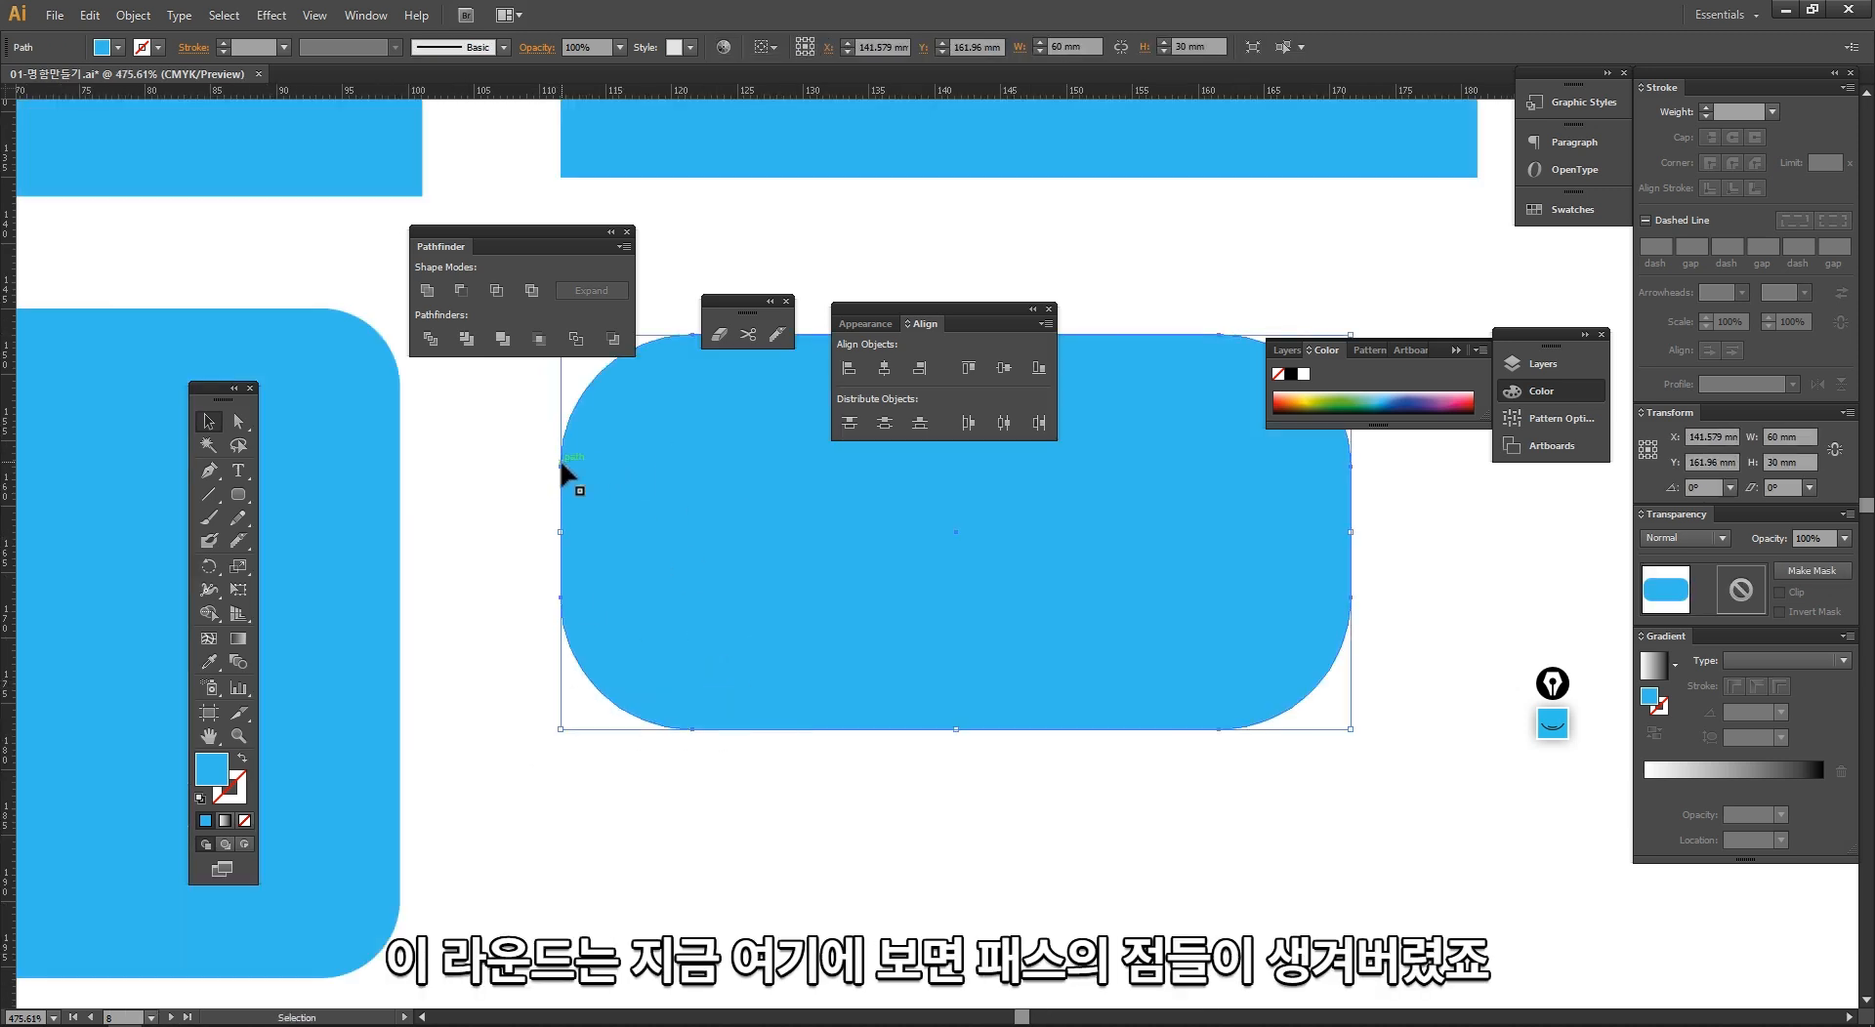
key(space)
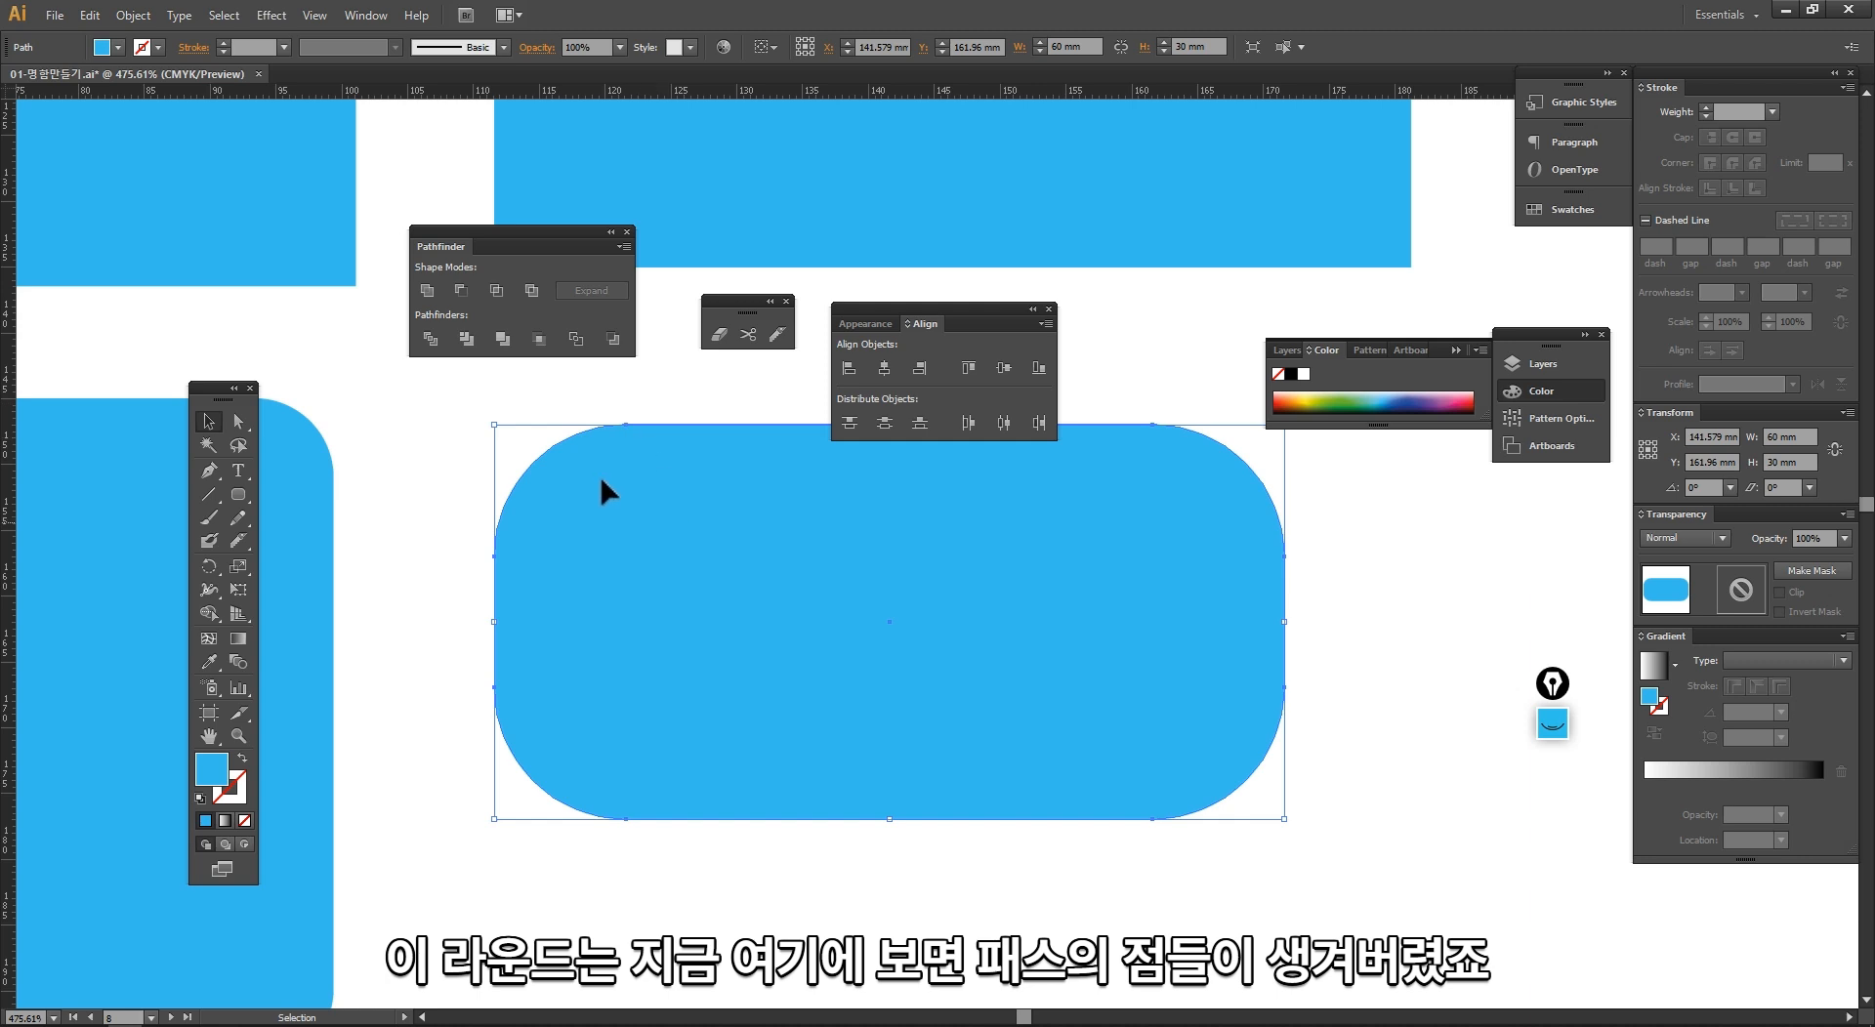
click(447, 554)
click(652, 651)
ctrl+alt+click(818, 686)
ctrl+alt+click(817, 687)
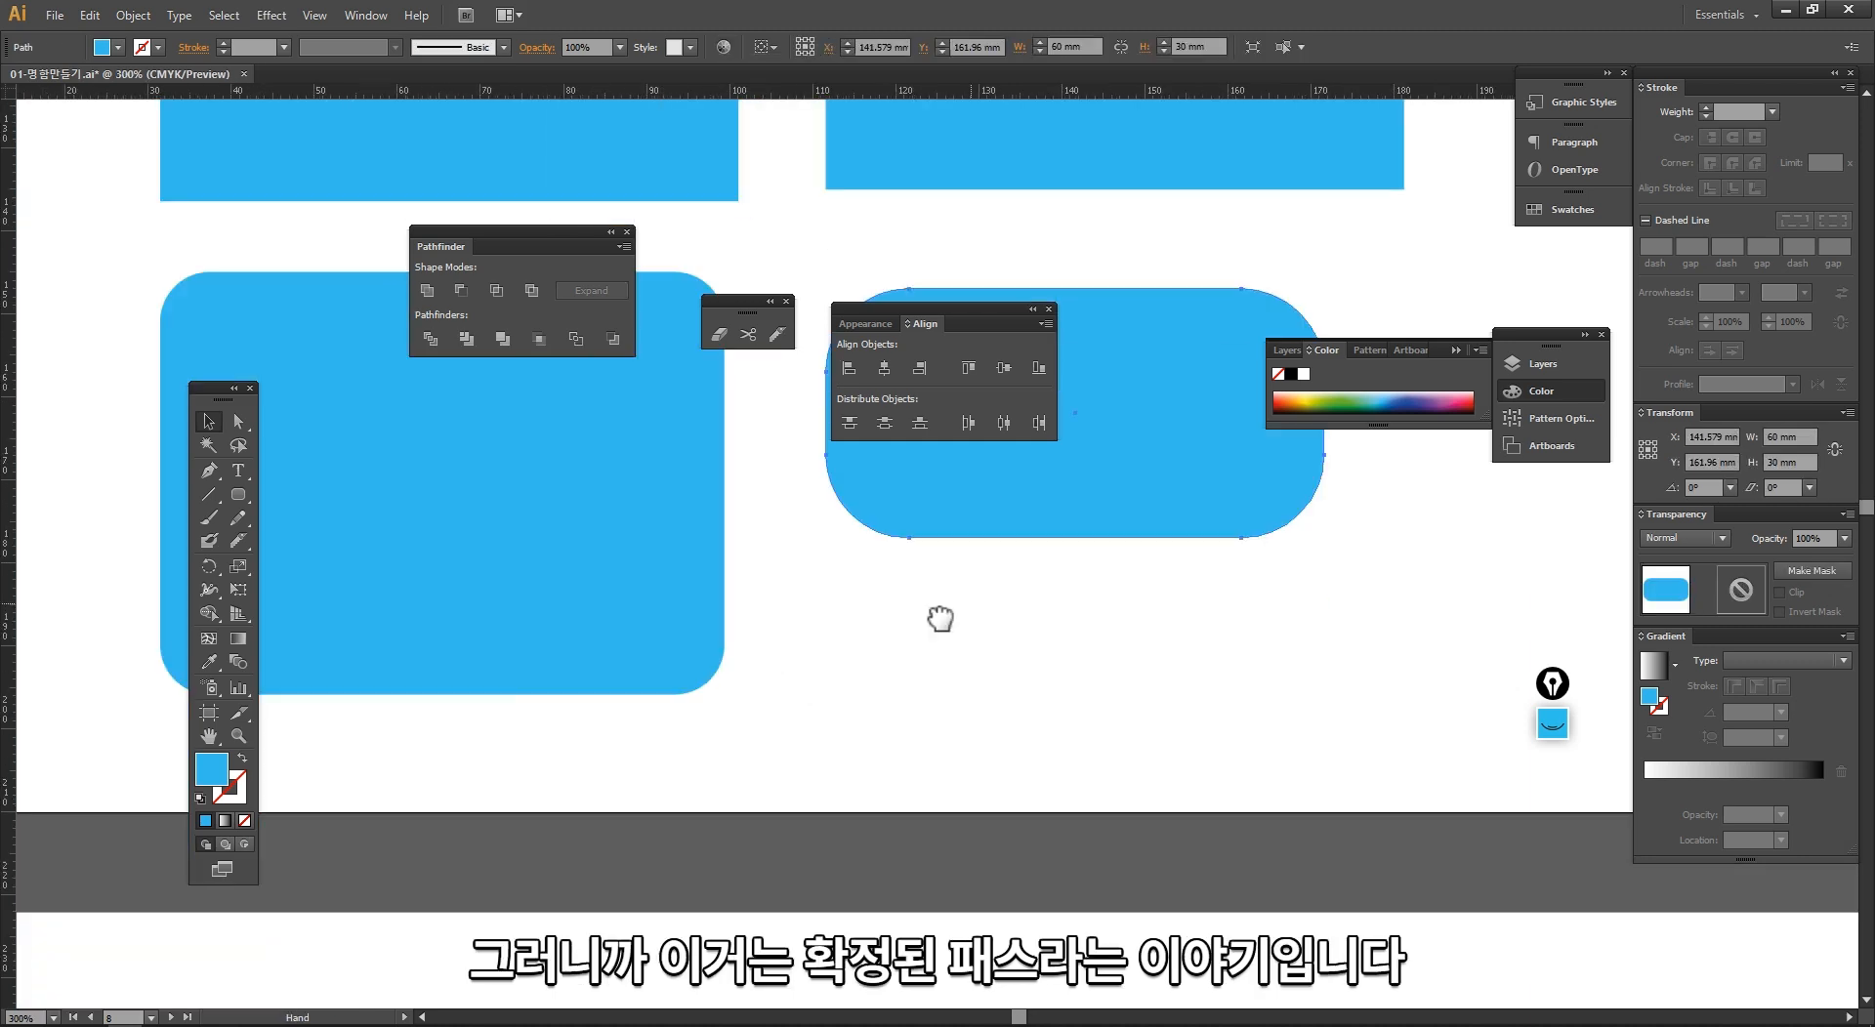
Step: Examine the upper anchor point and its handle on the rounded rectangle's left edge using Direct Selection, and clear the selection
drag(940, 618, 612, 780)
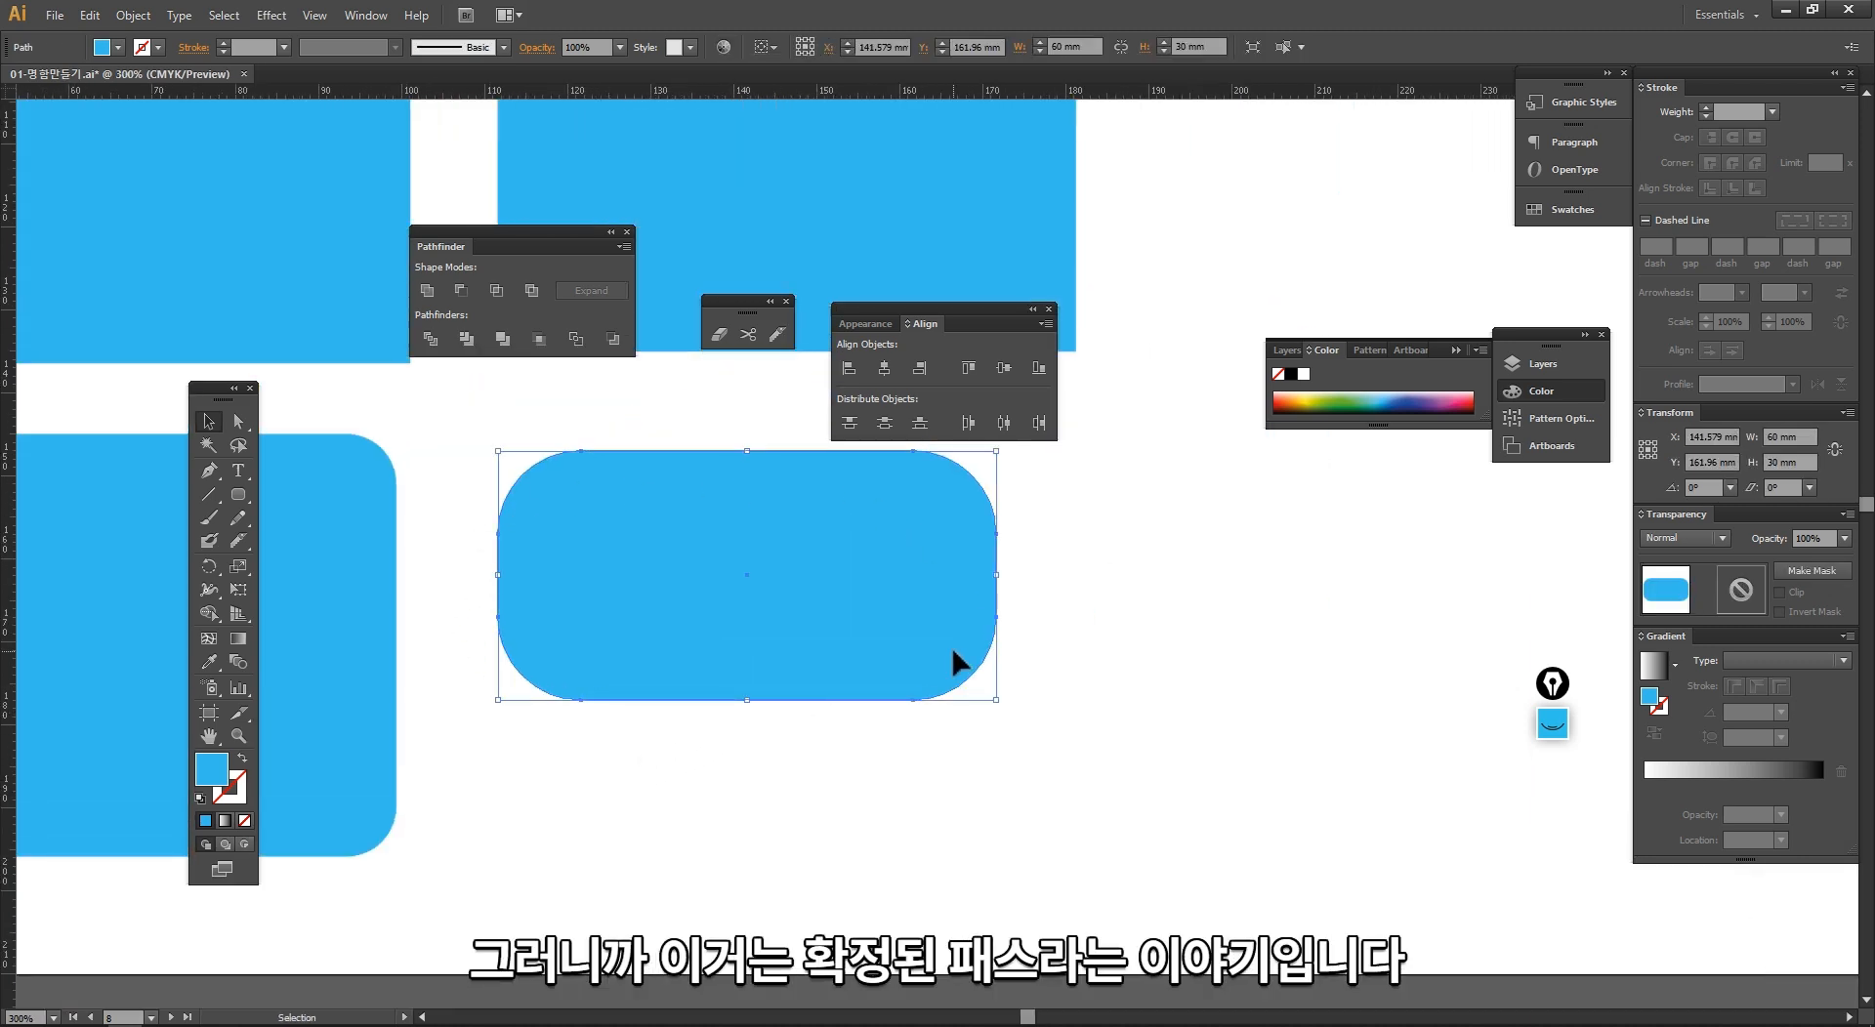
click(446, 516)
click(509, 494)
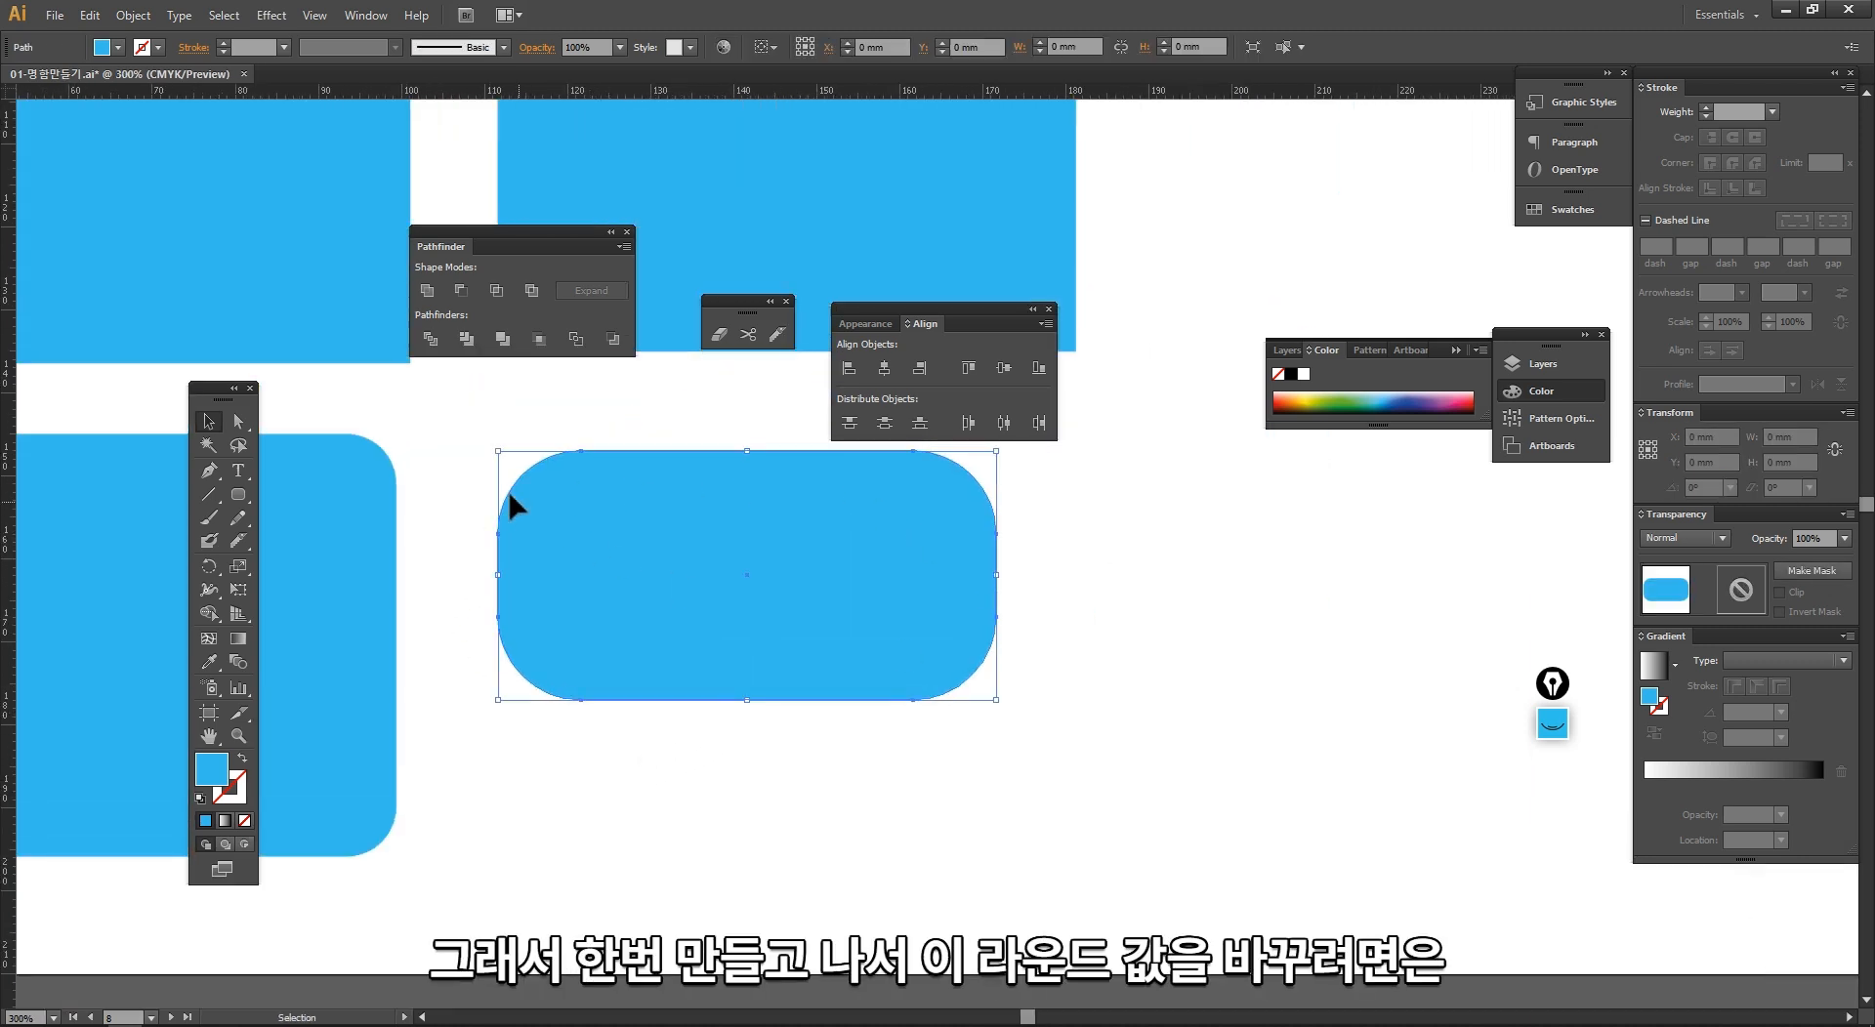
key(a)
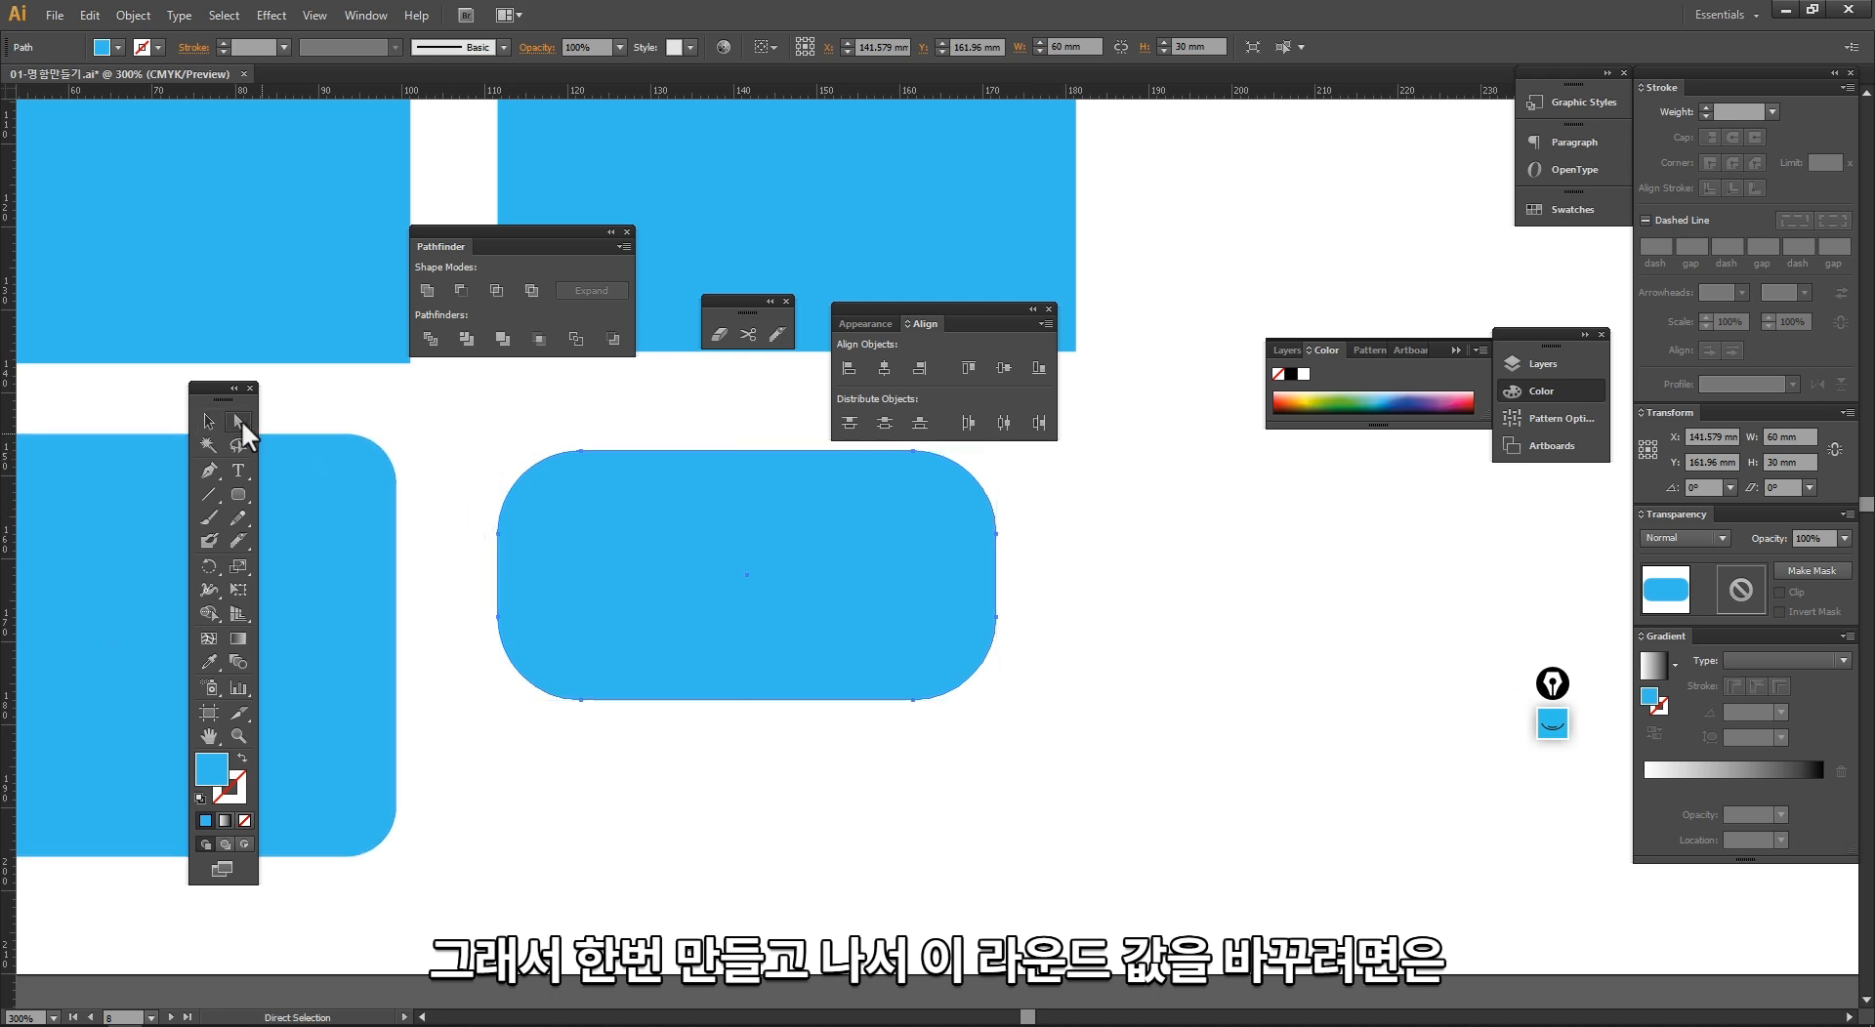
drag(421, 509, 543, 579)
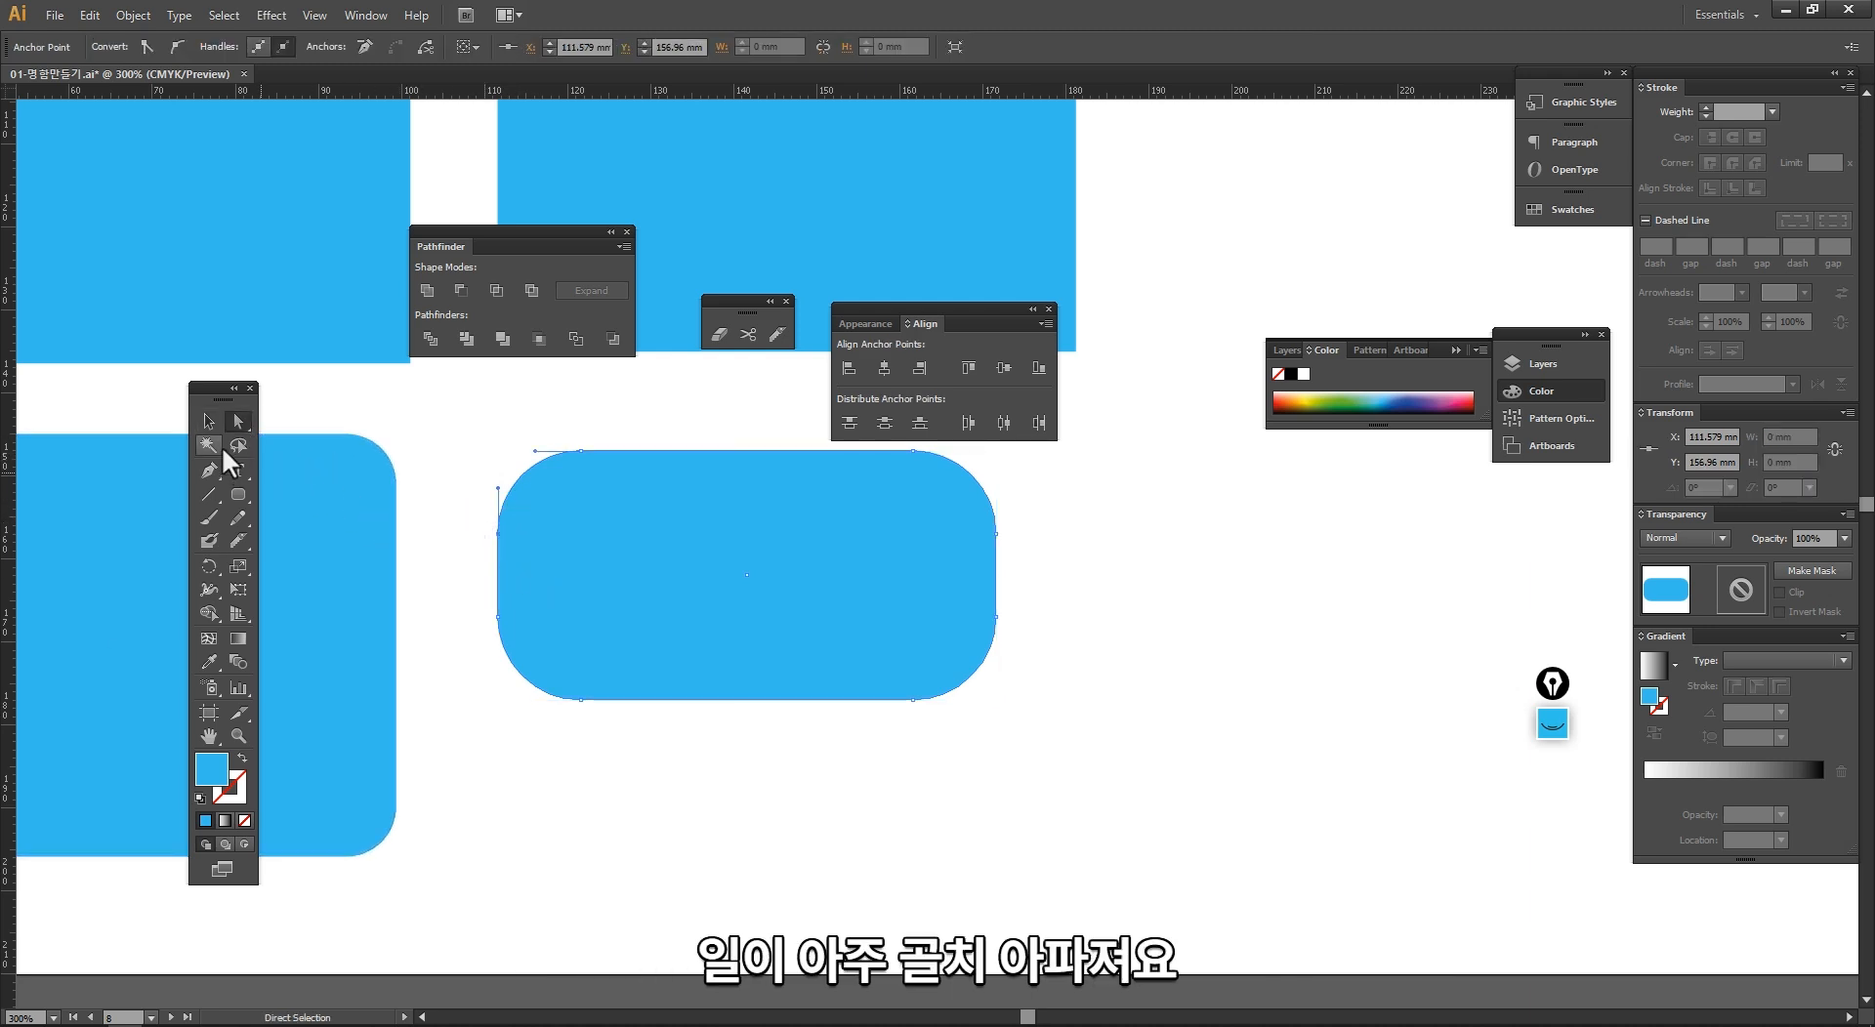
click(209, 422)
click(457, 610)
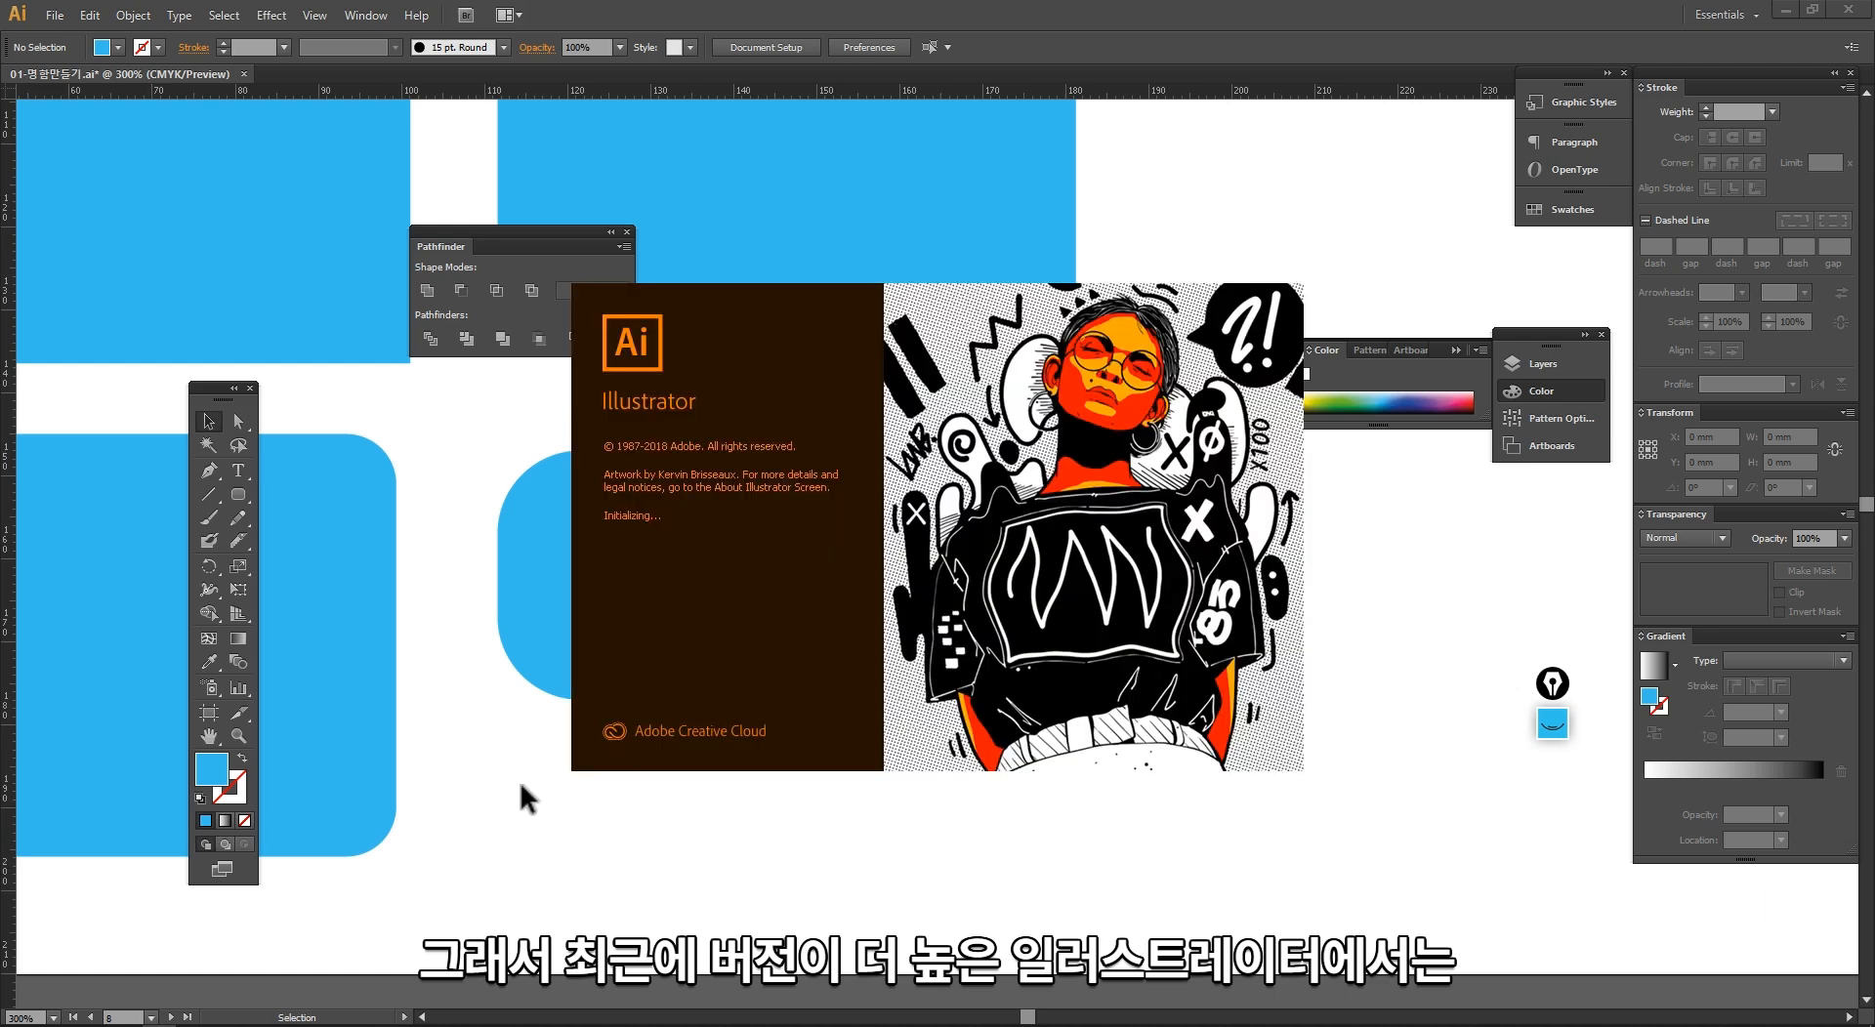
click(480, 711)
key(ctrl+alt+space)
click(744, 632)
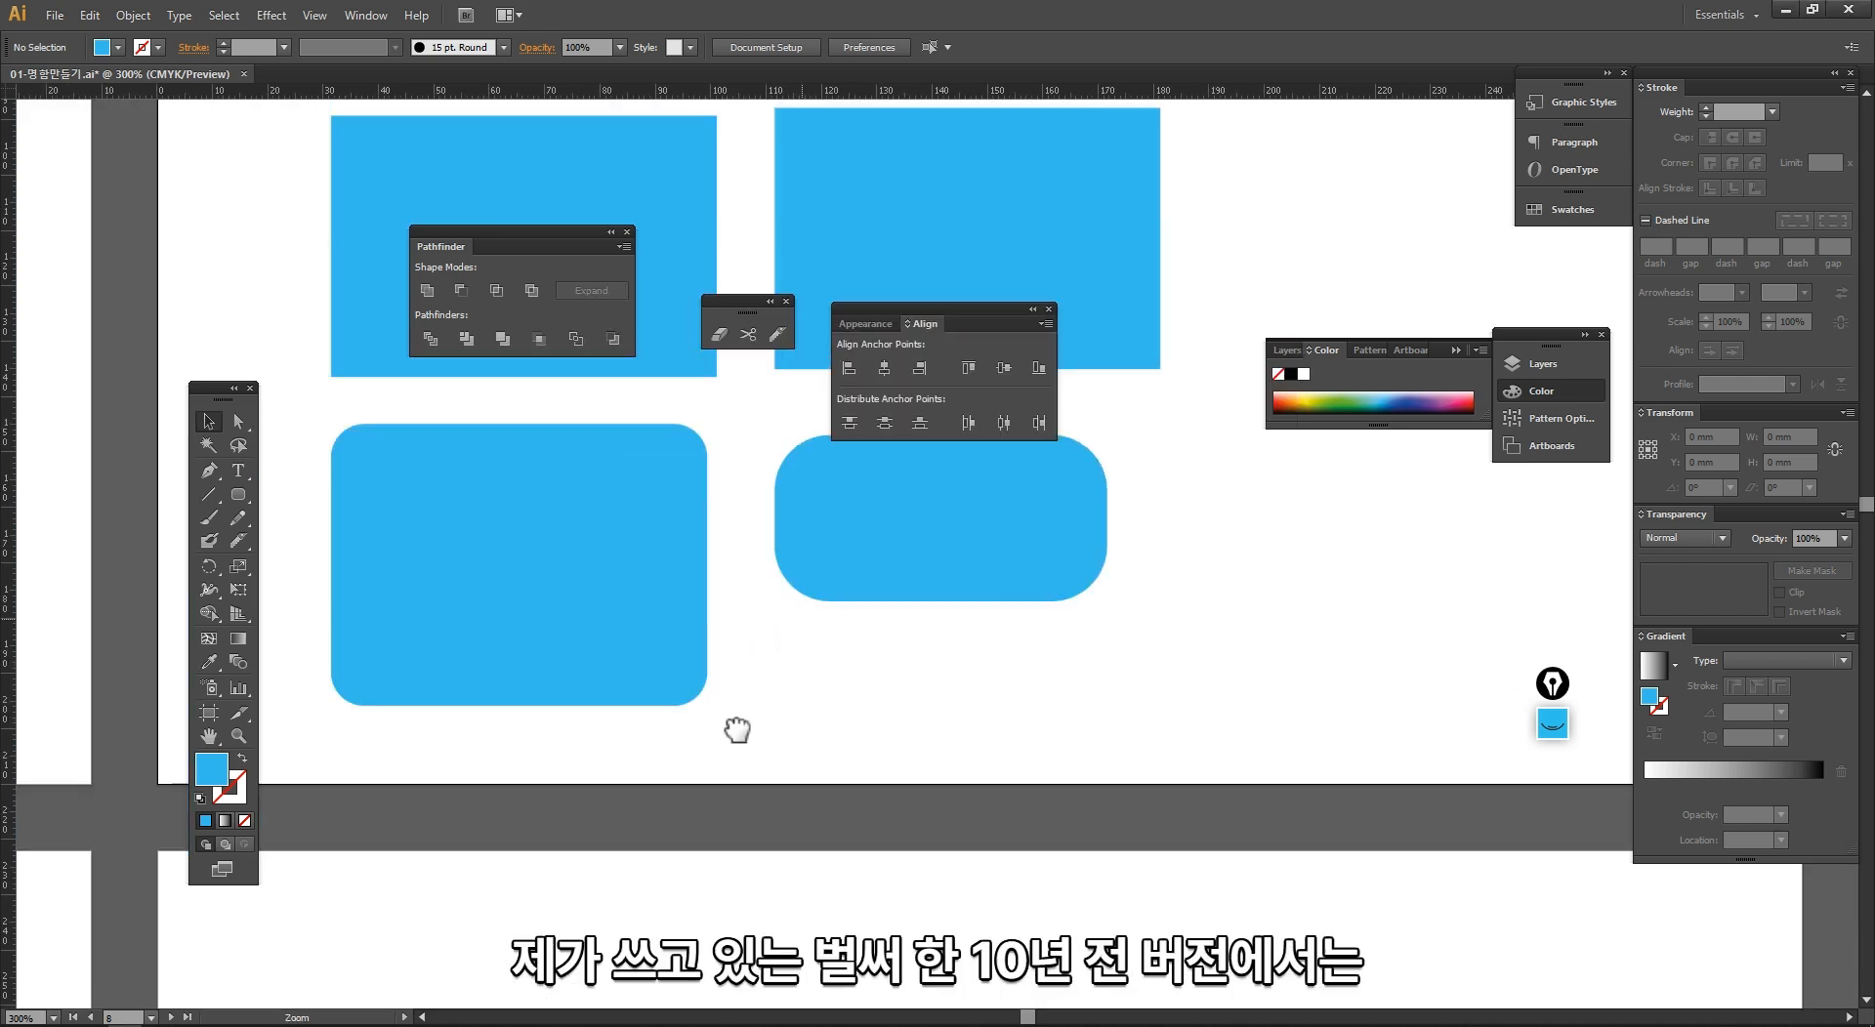
click(766, 596)
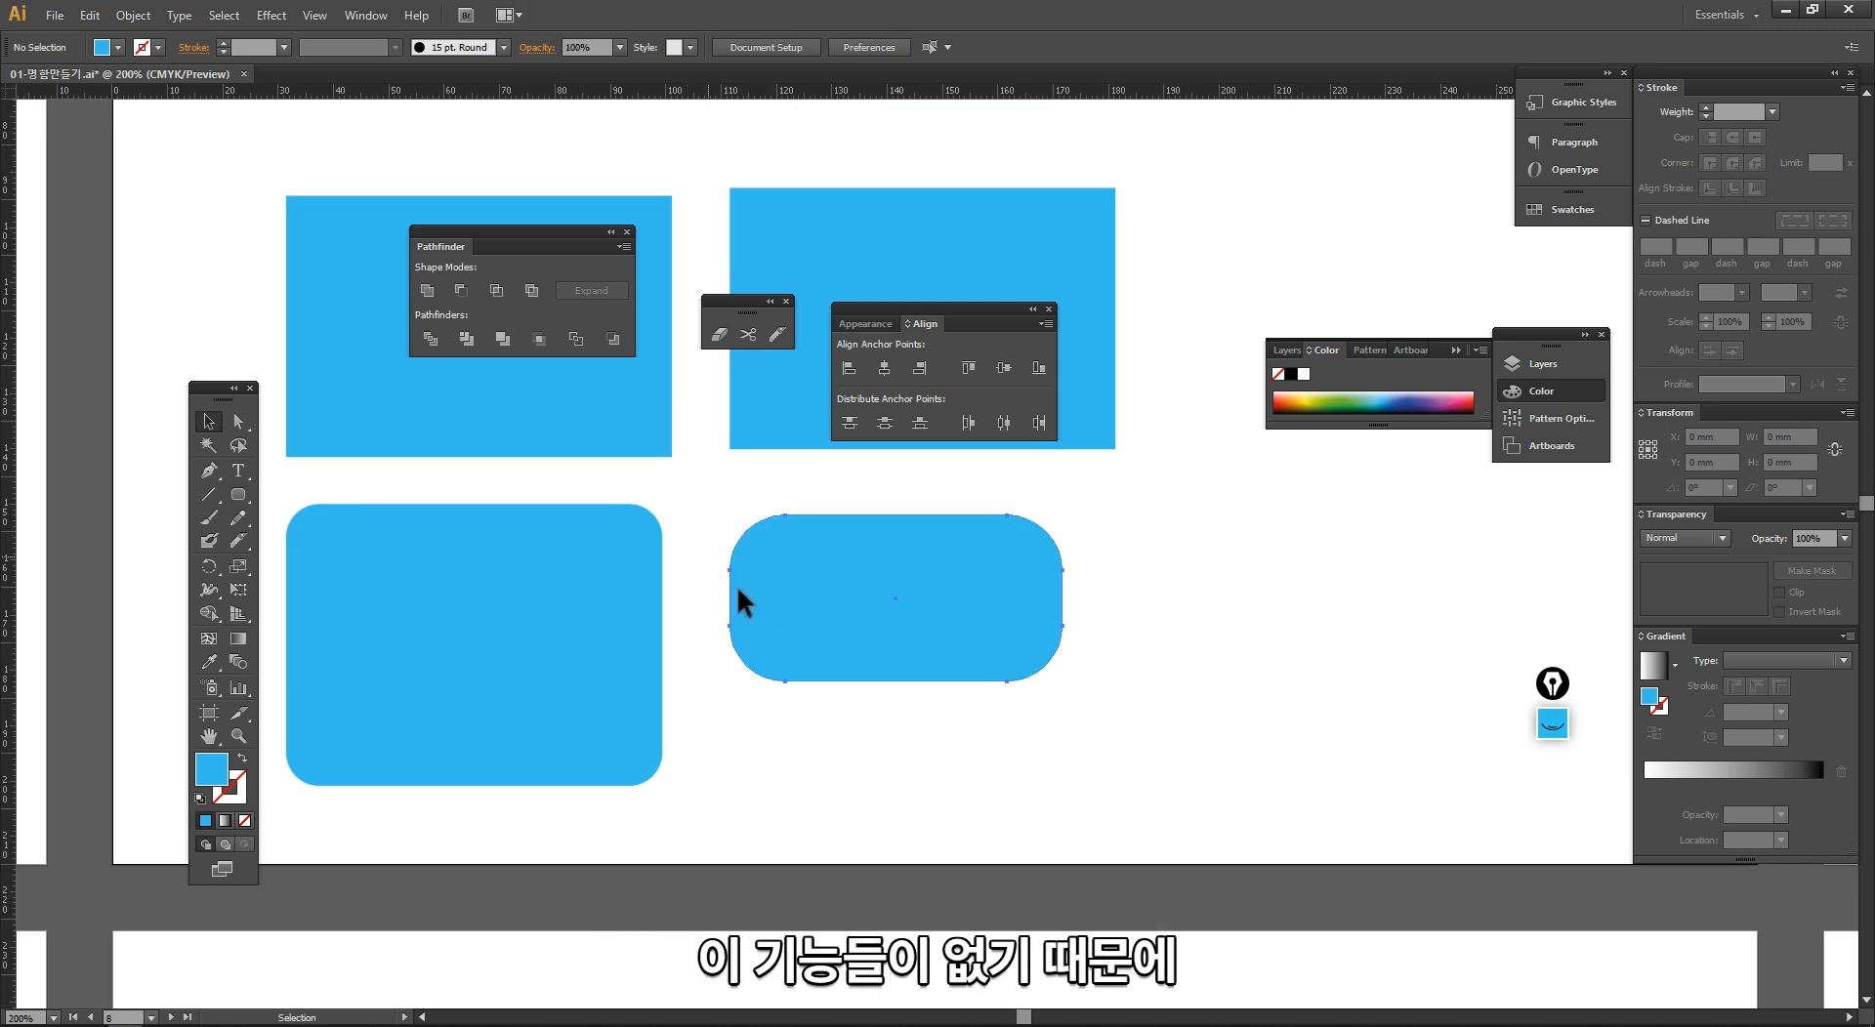
drag(694, 545, 734, 586)
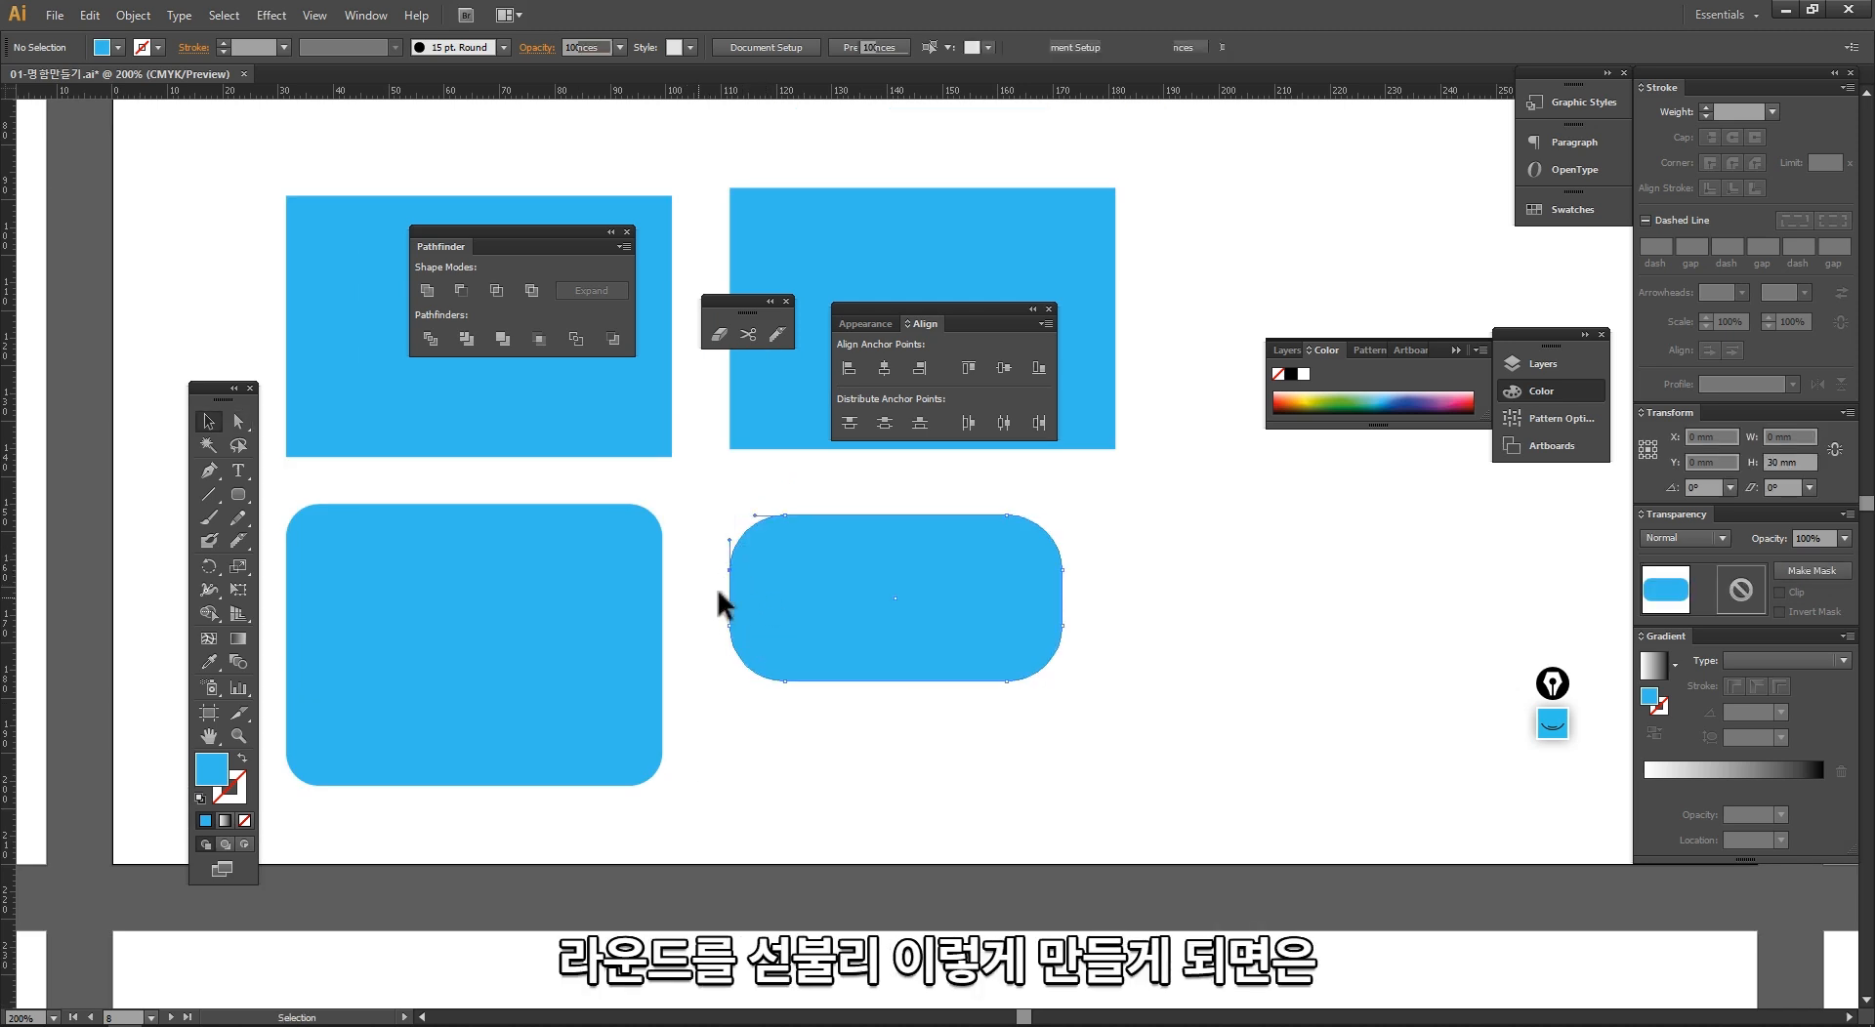
click(717, 588)
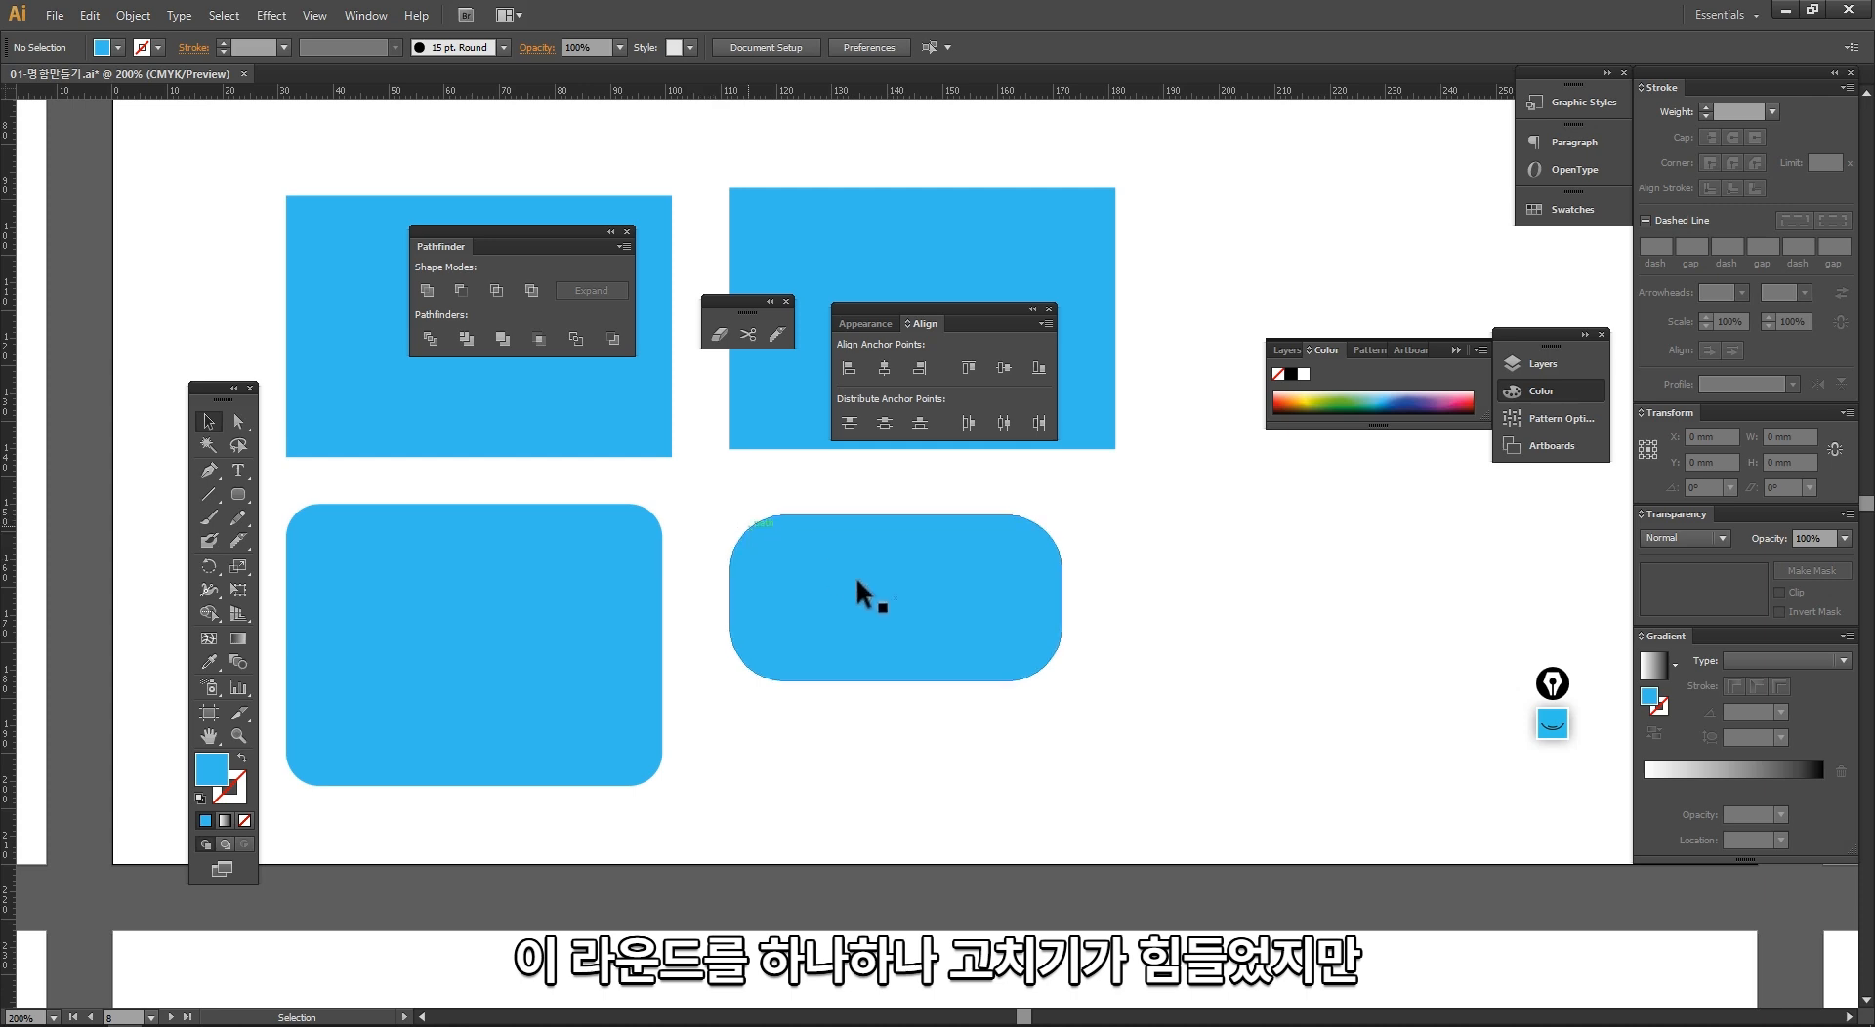
drag(894, 625, 681, 547)
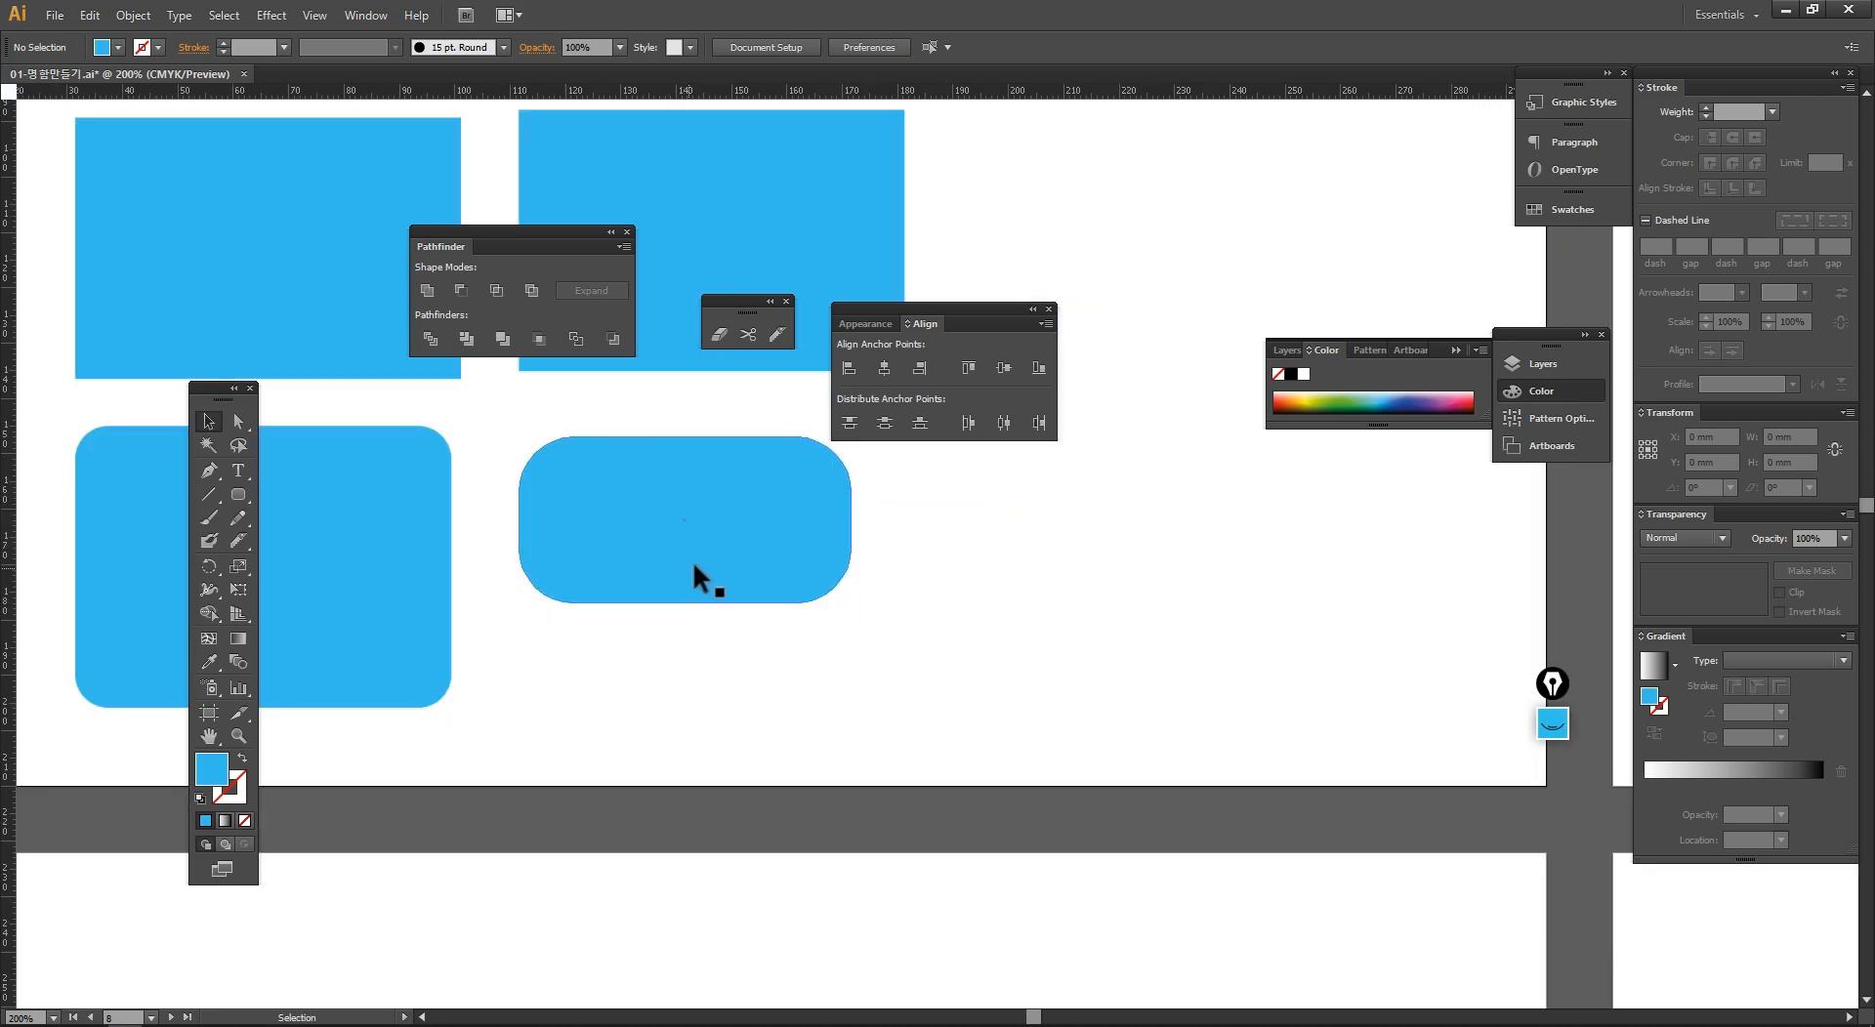
Step: Switch to the newly launched Adobe Illustrator 2019
key(alt+Tab)
click(1235, 616)
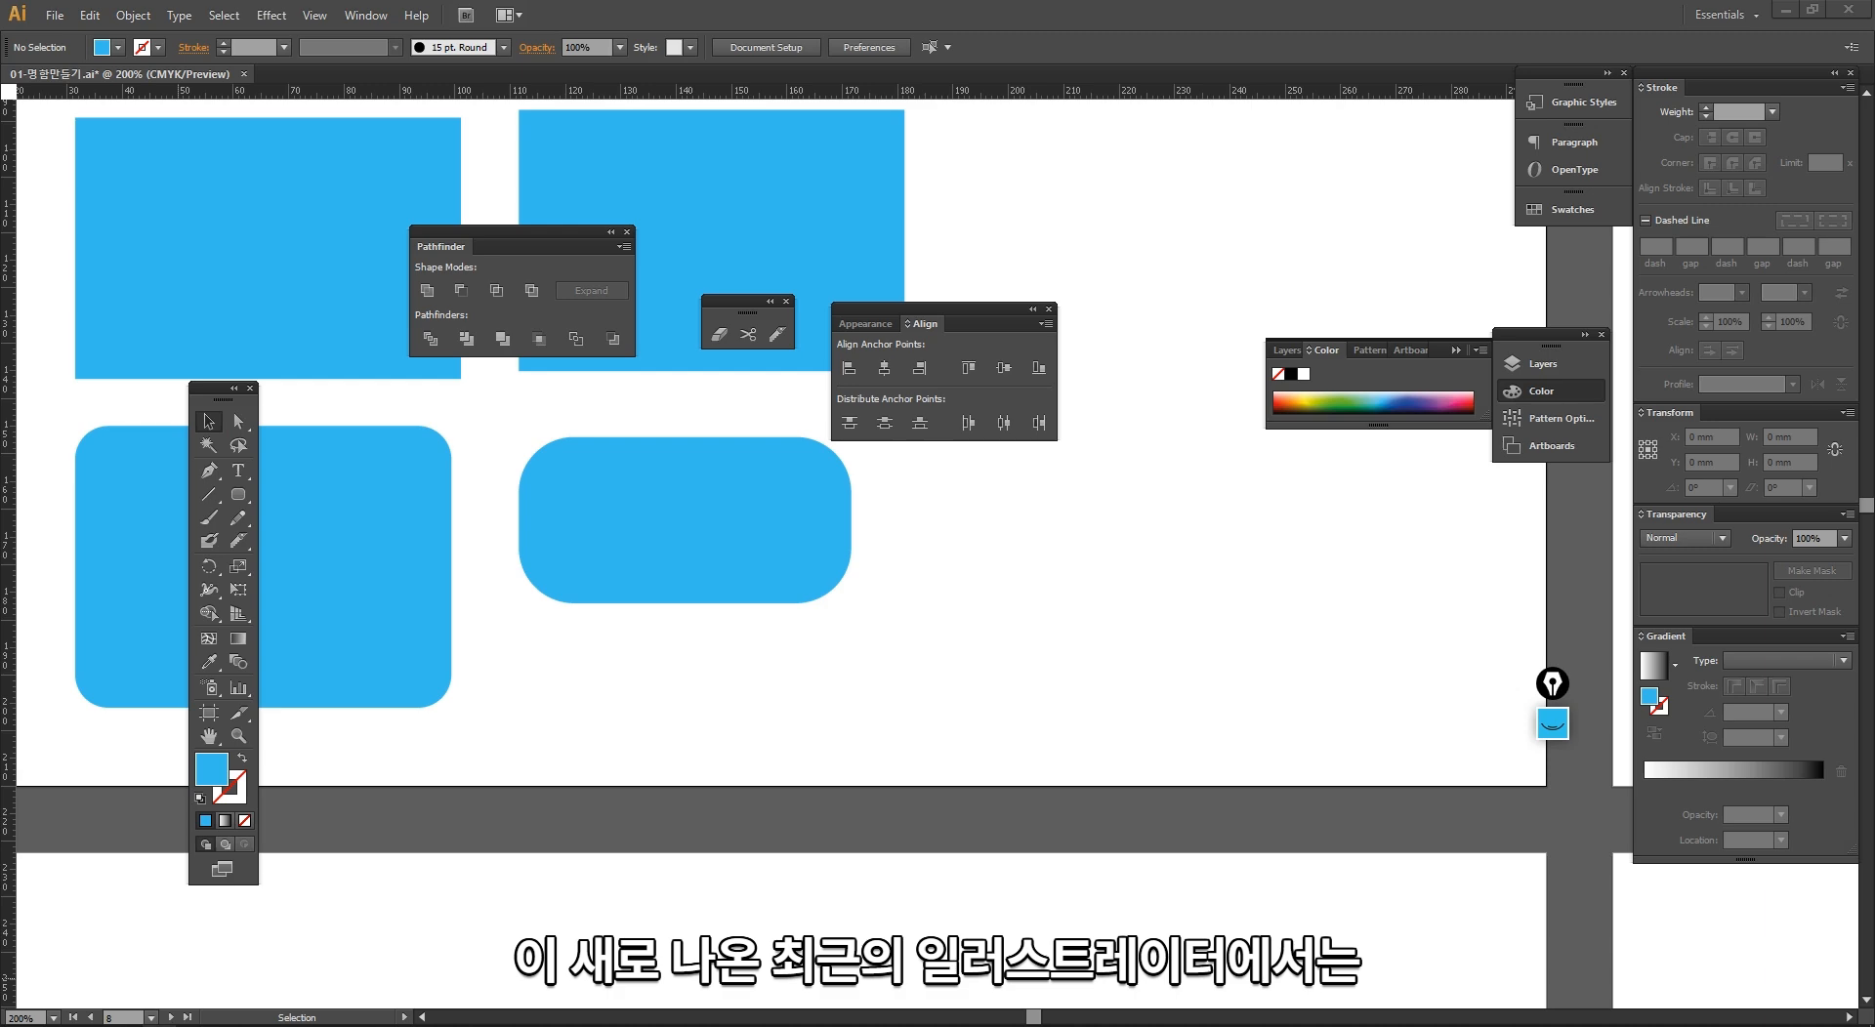
click(159, 1026)
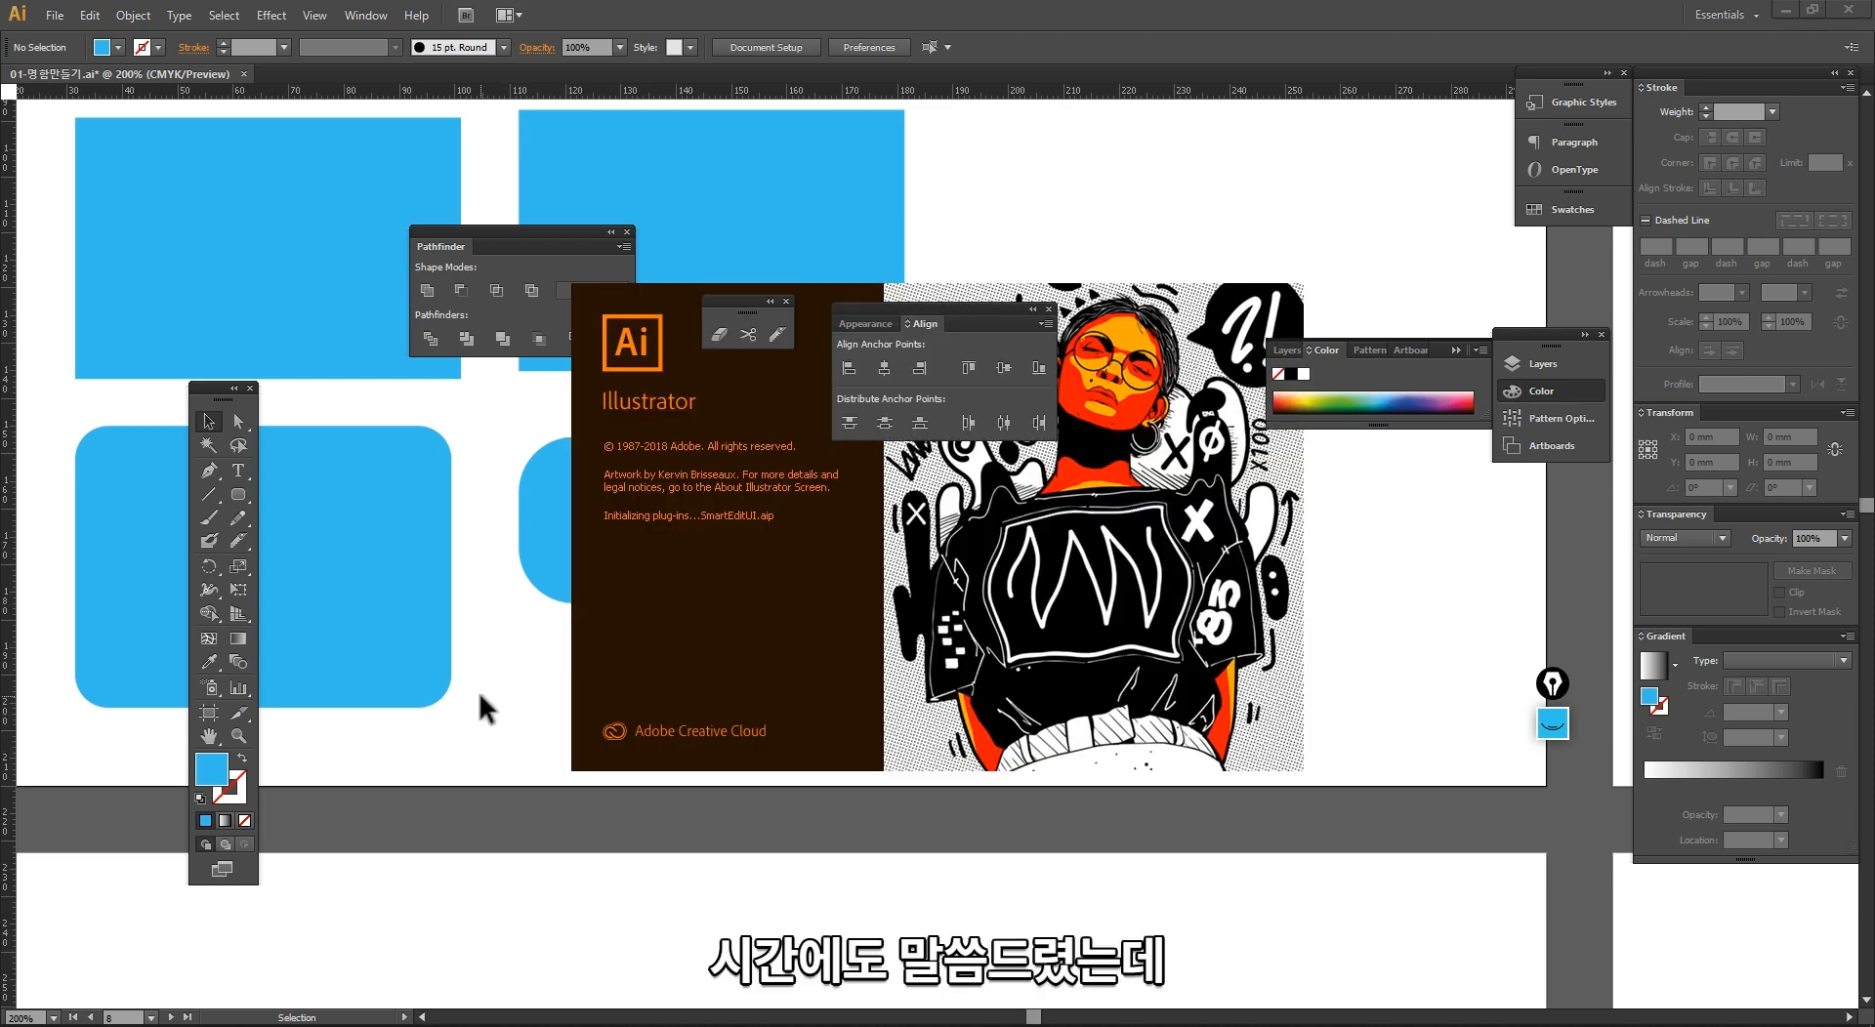
drag(634, 652, 565, 661)
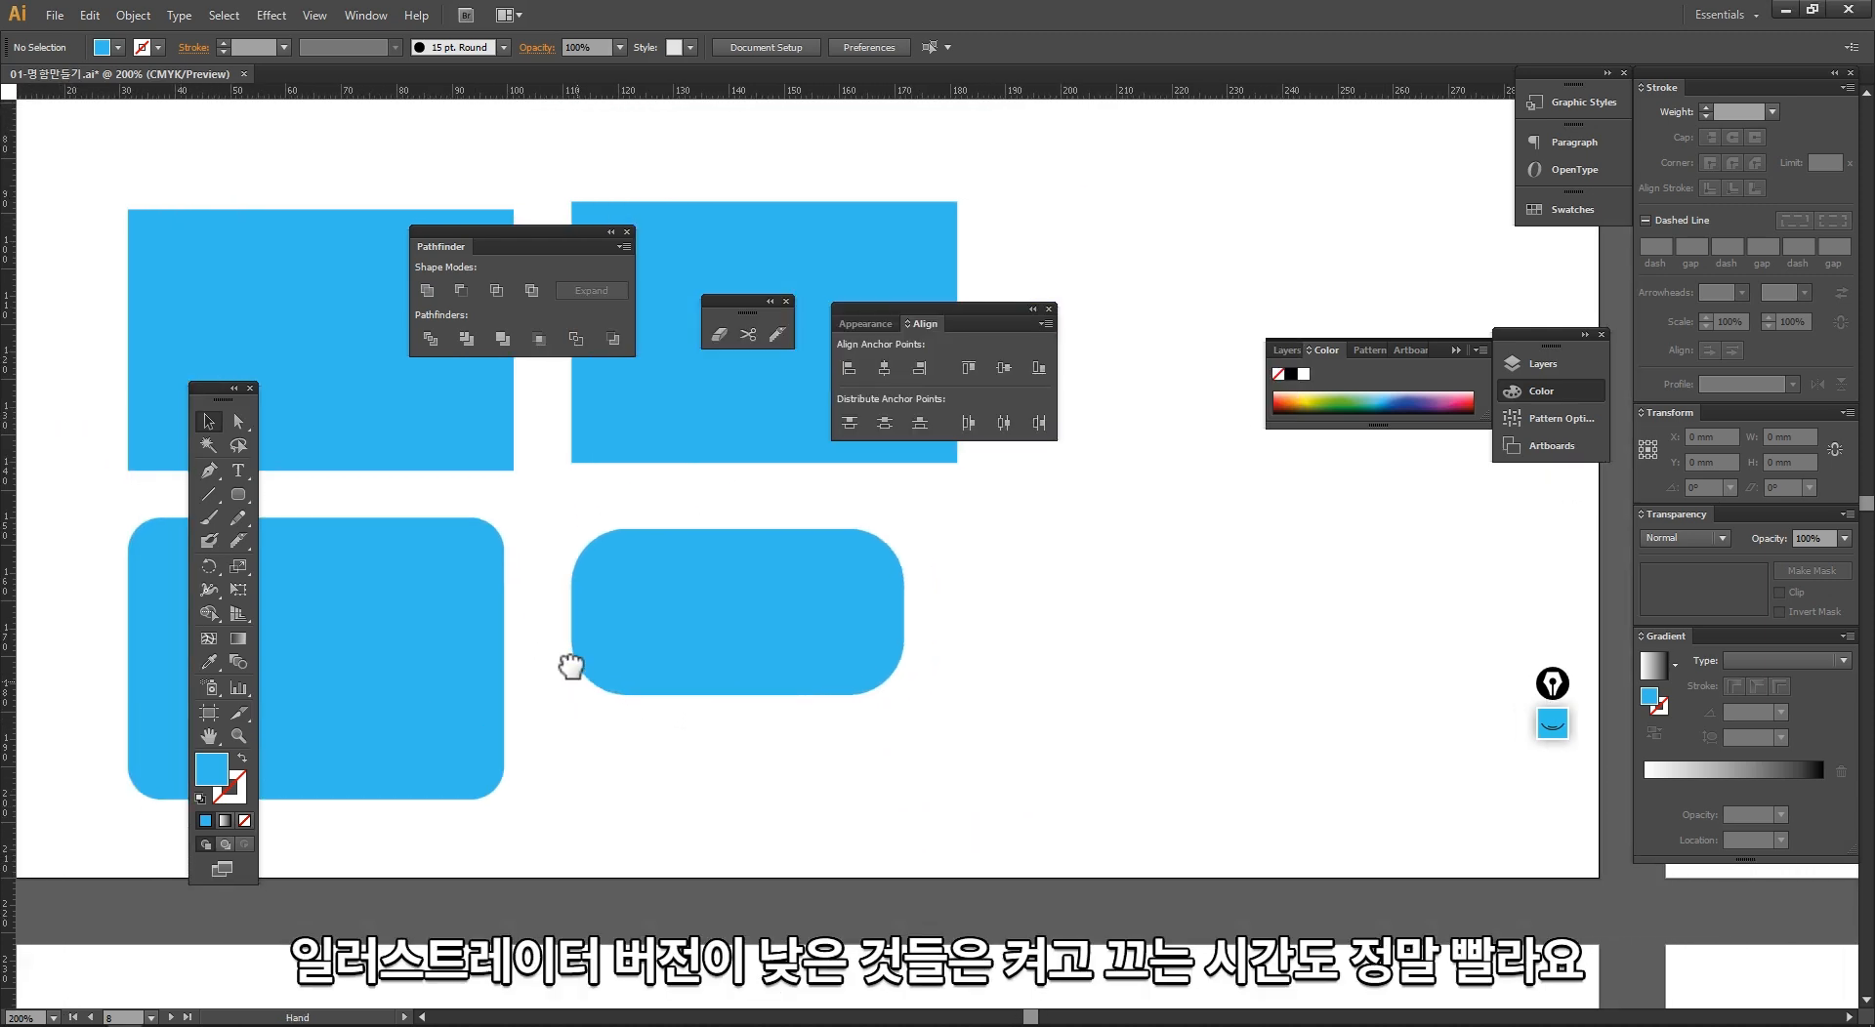
key(alt+Tab)
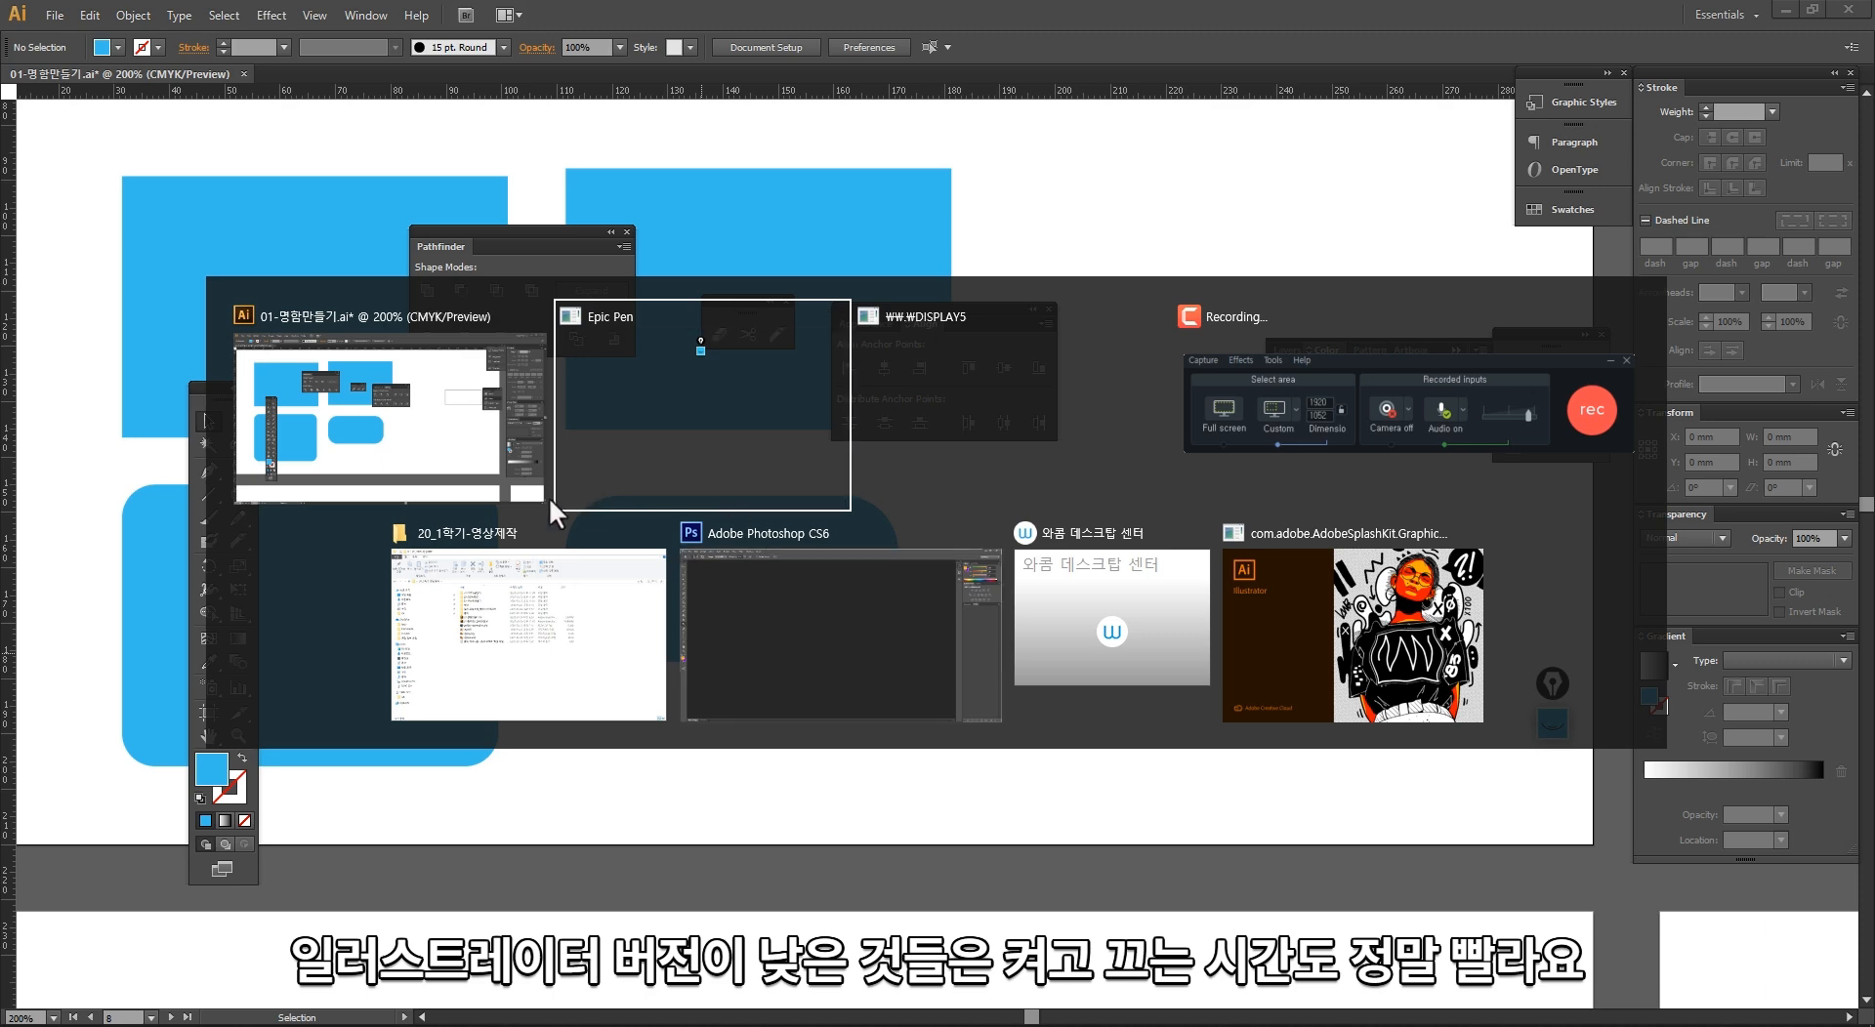
click(1172, 642)
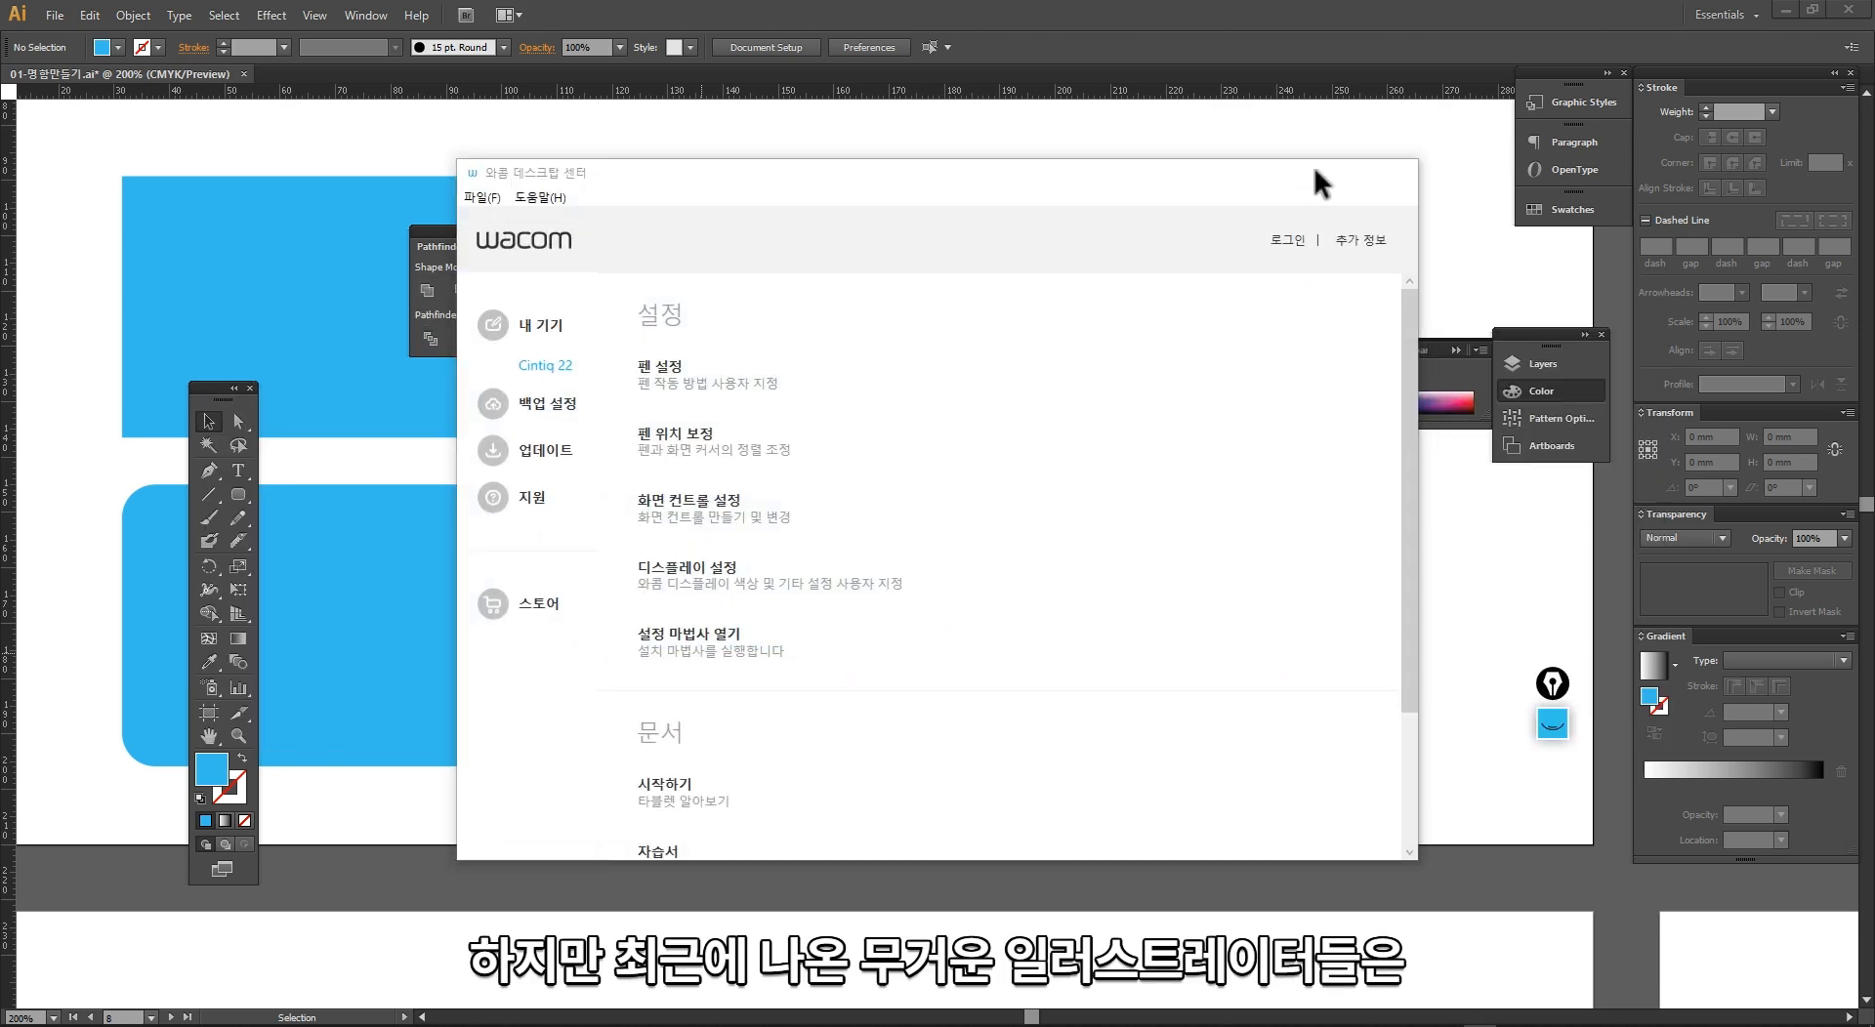
click(1307, 173)
key(alt+Tab)
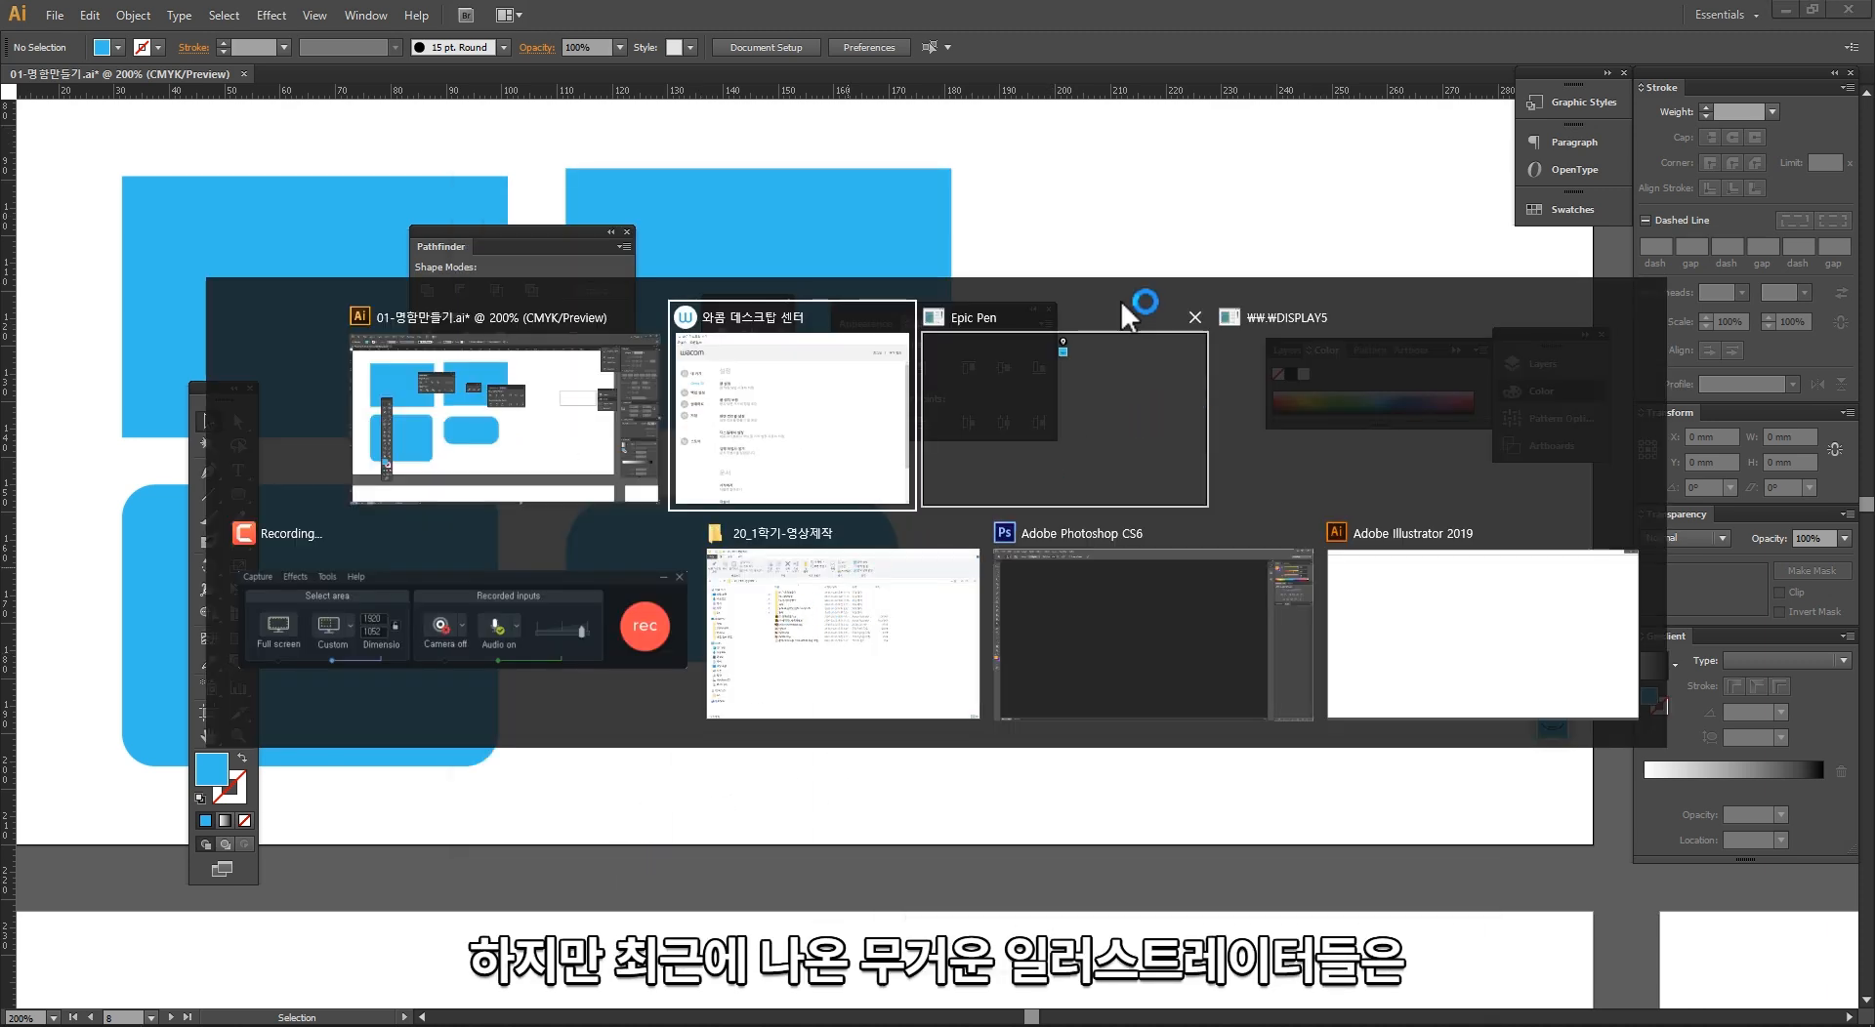
click(1080, 232)
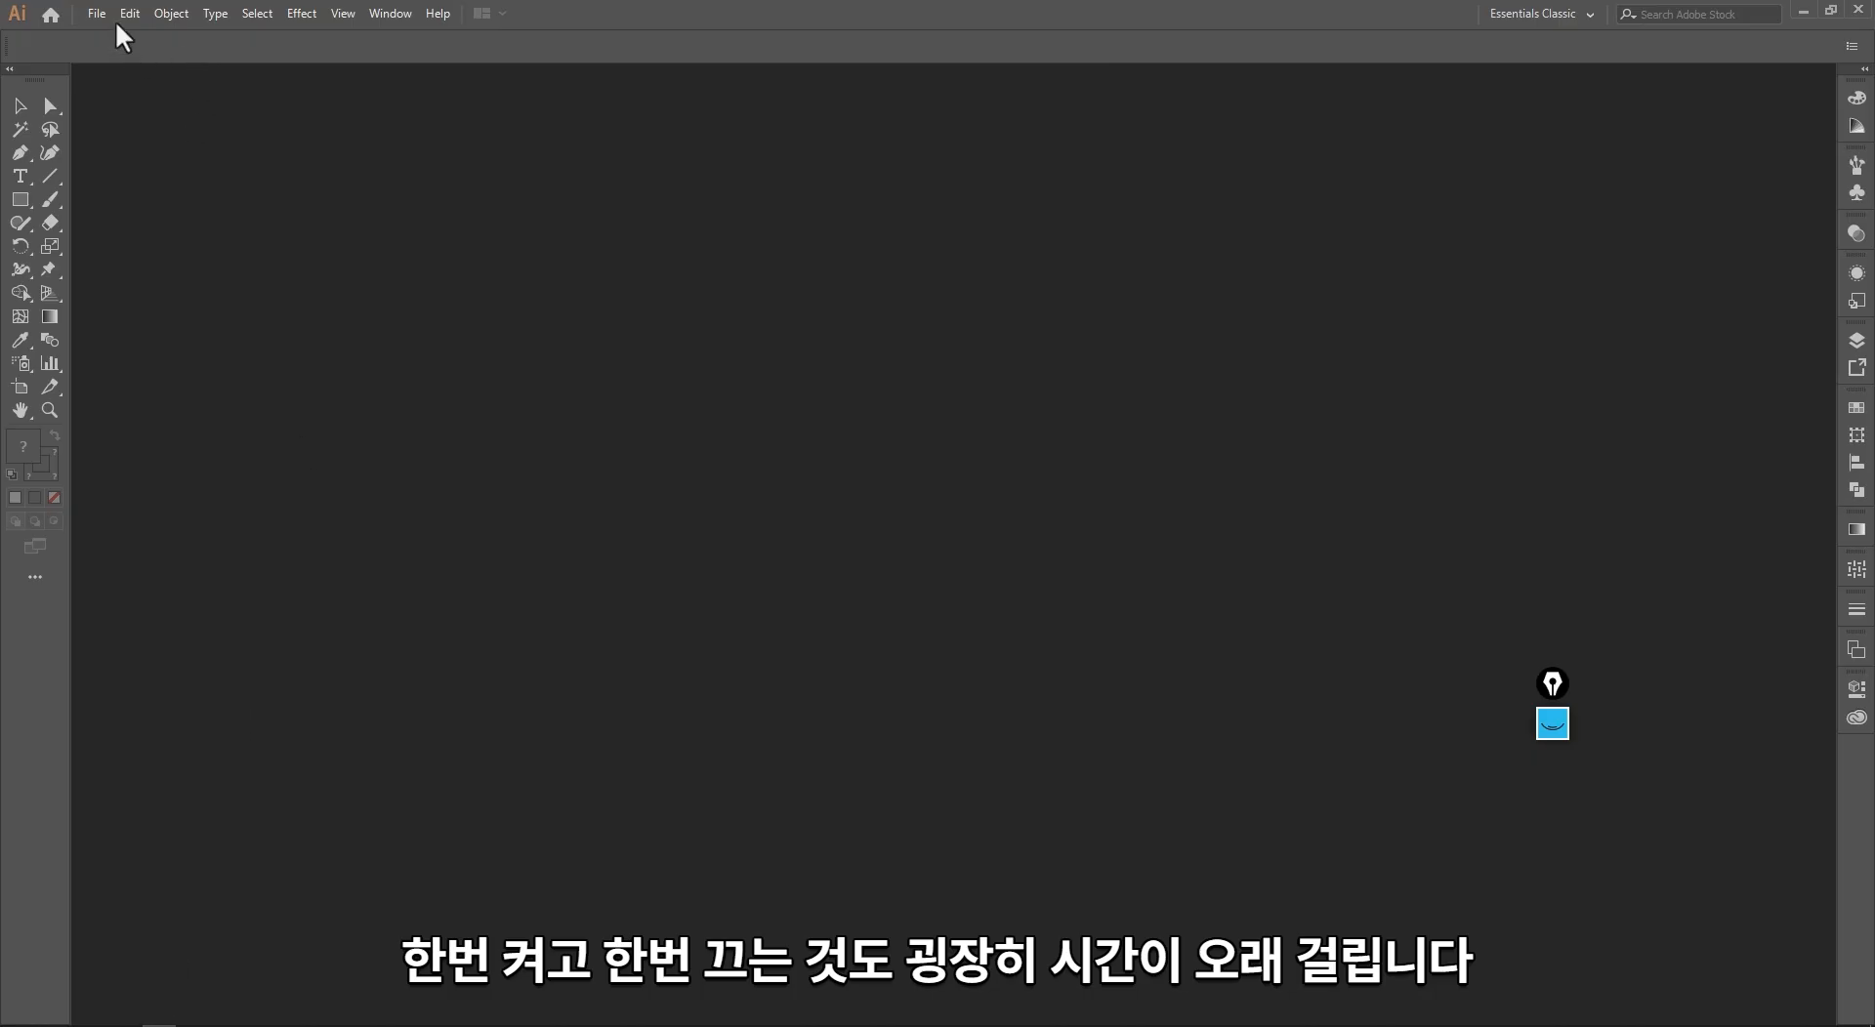
Step: Create a new A4 print document in portrait orientation with one artboard, using millimetres
click(97, 12)
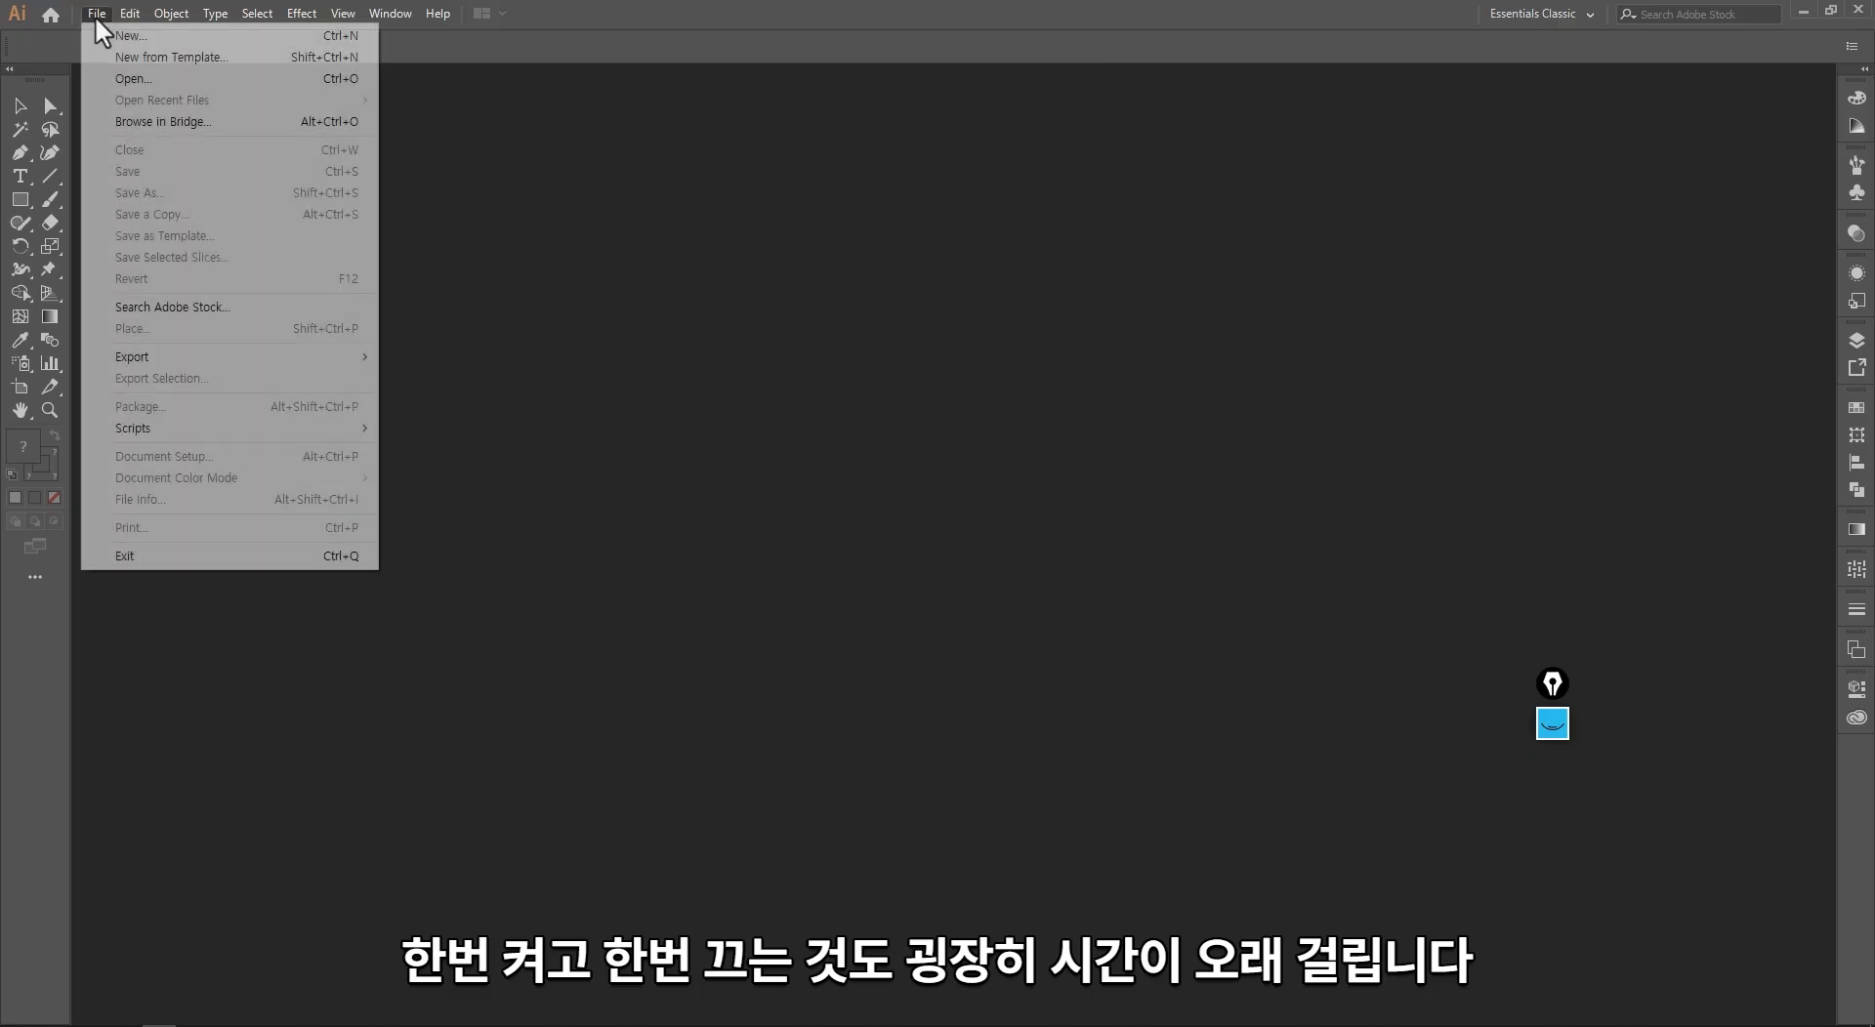
key(Escape)
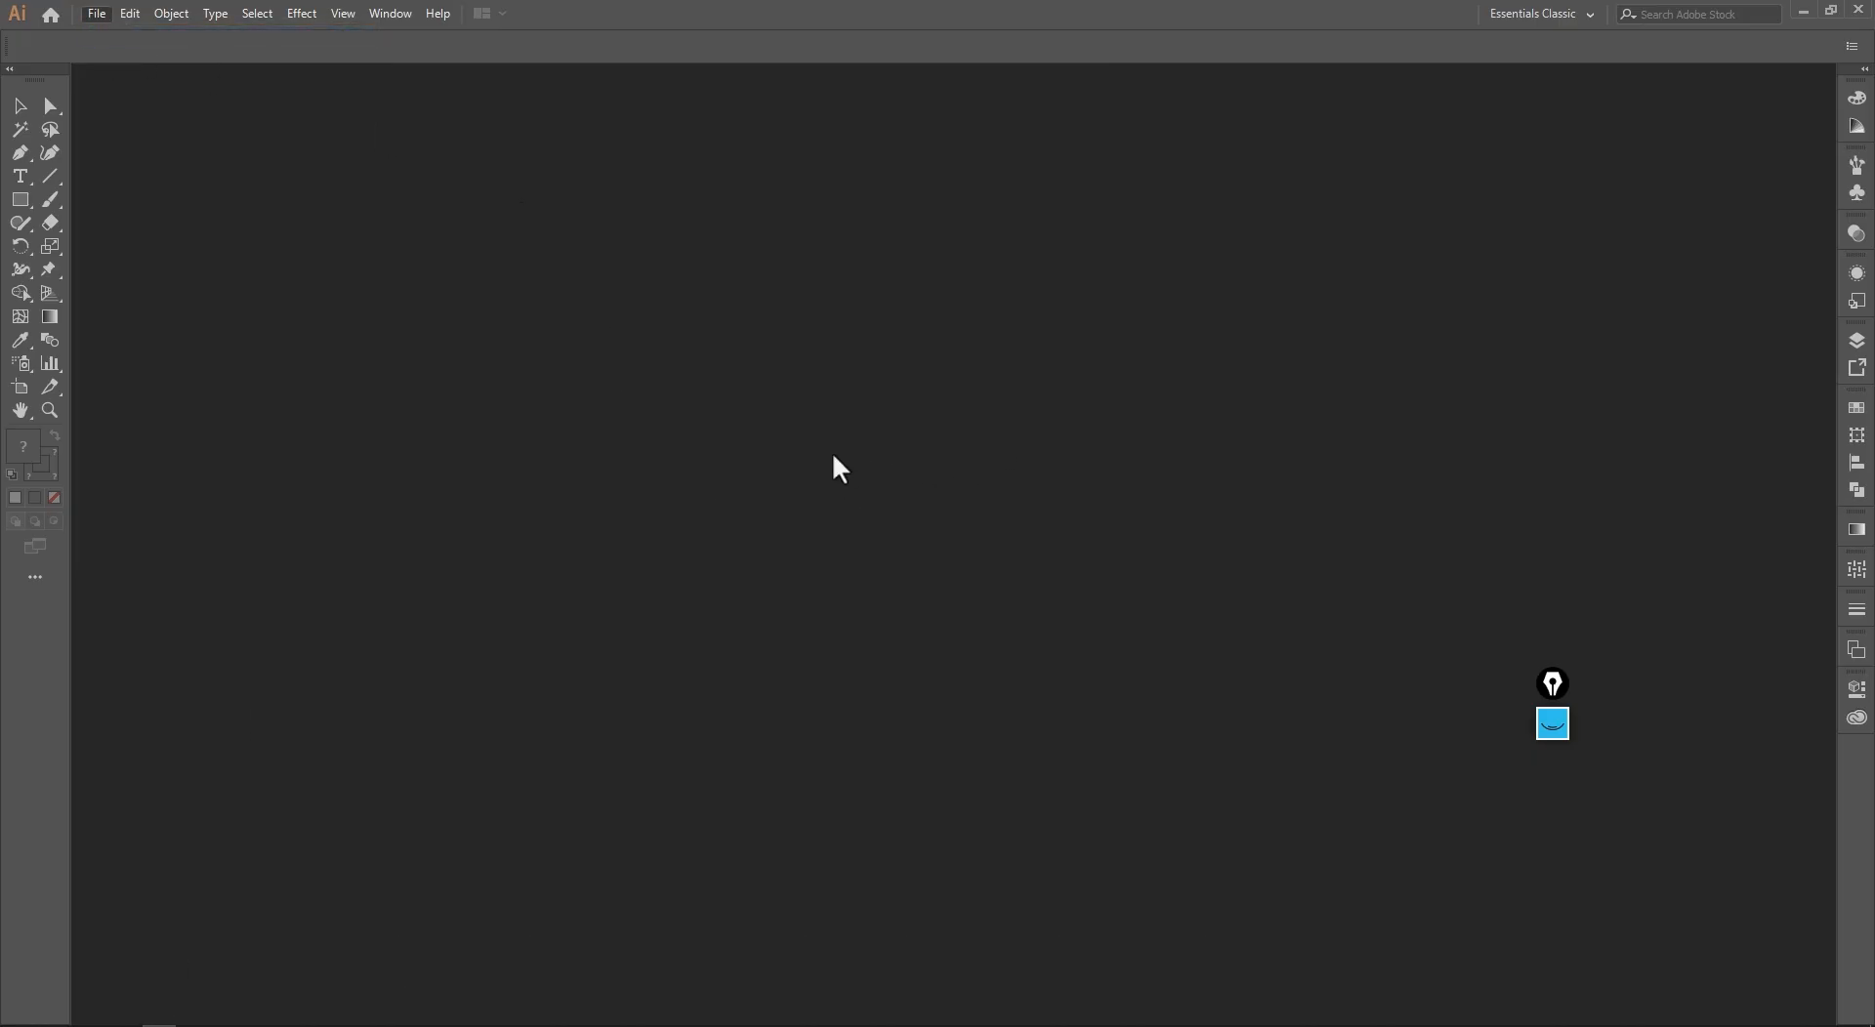
key(ctrl+n)
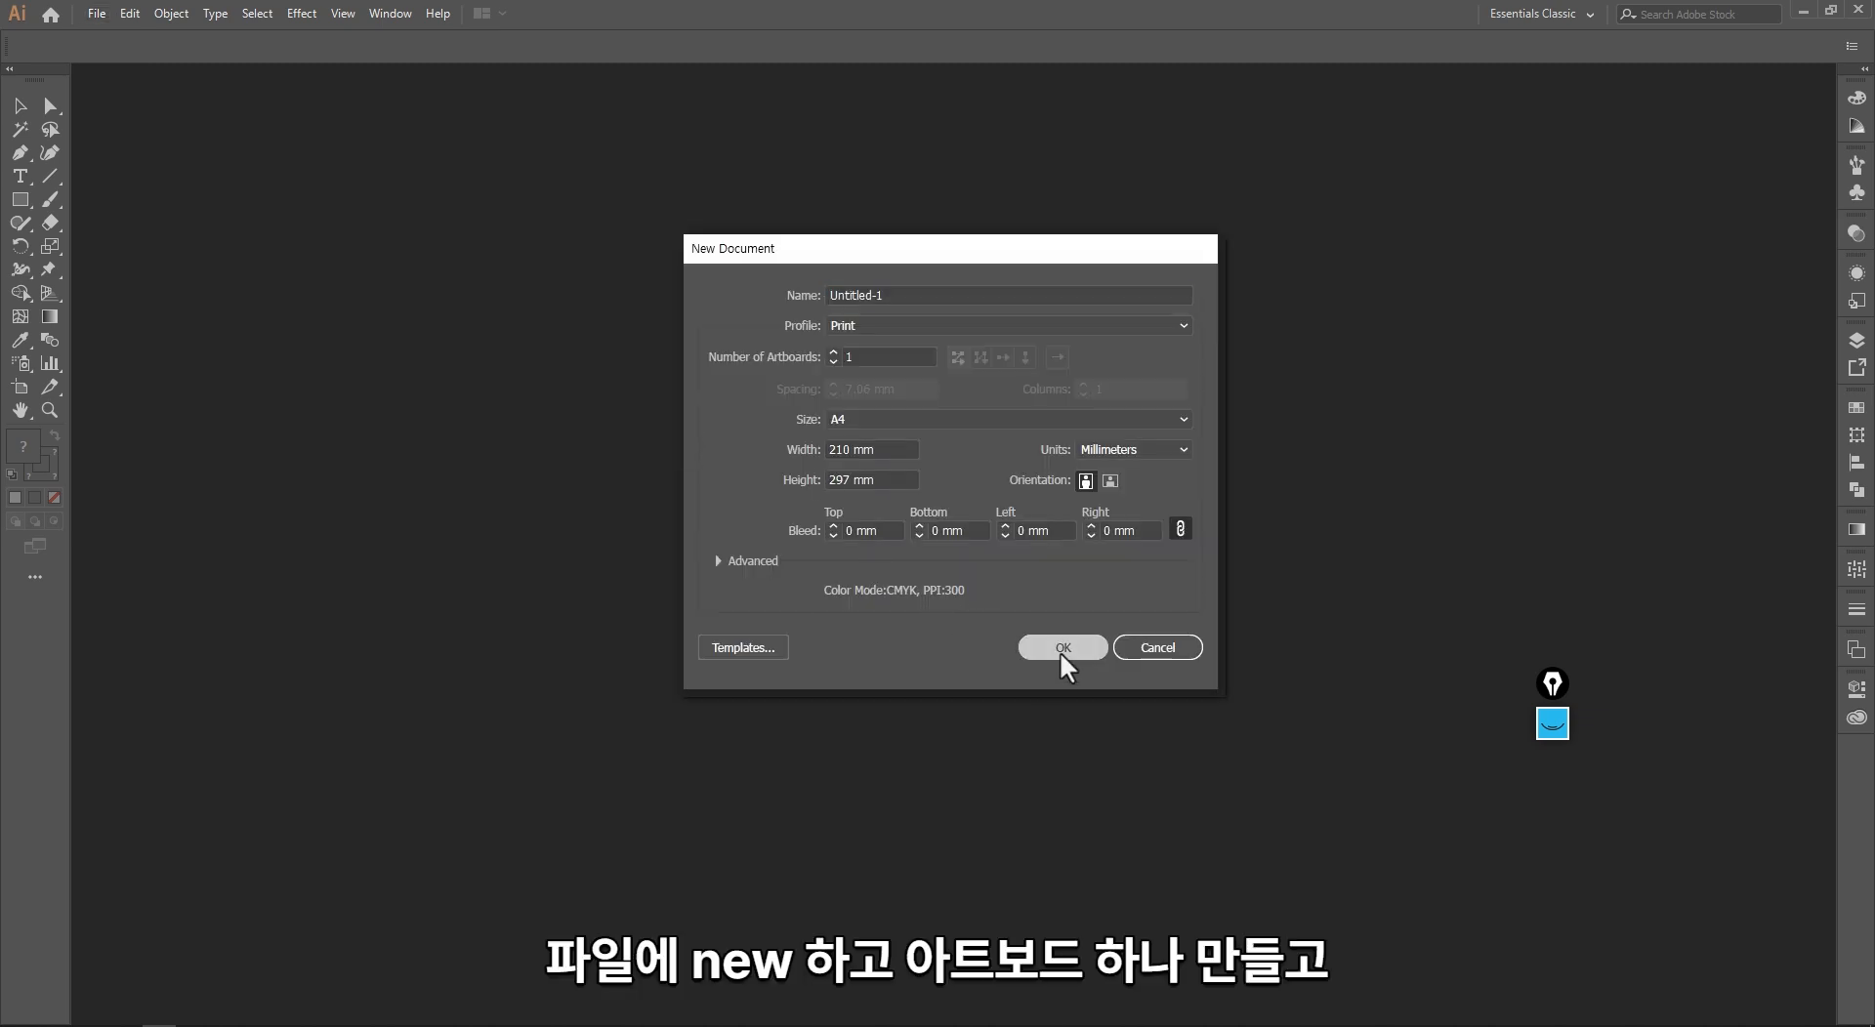
click(1064, 655)
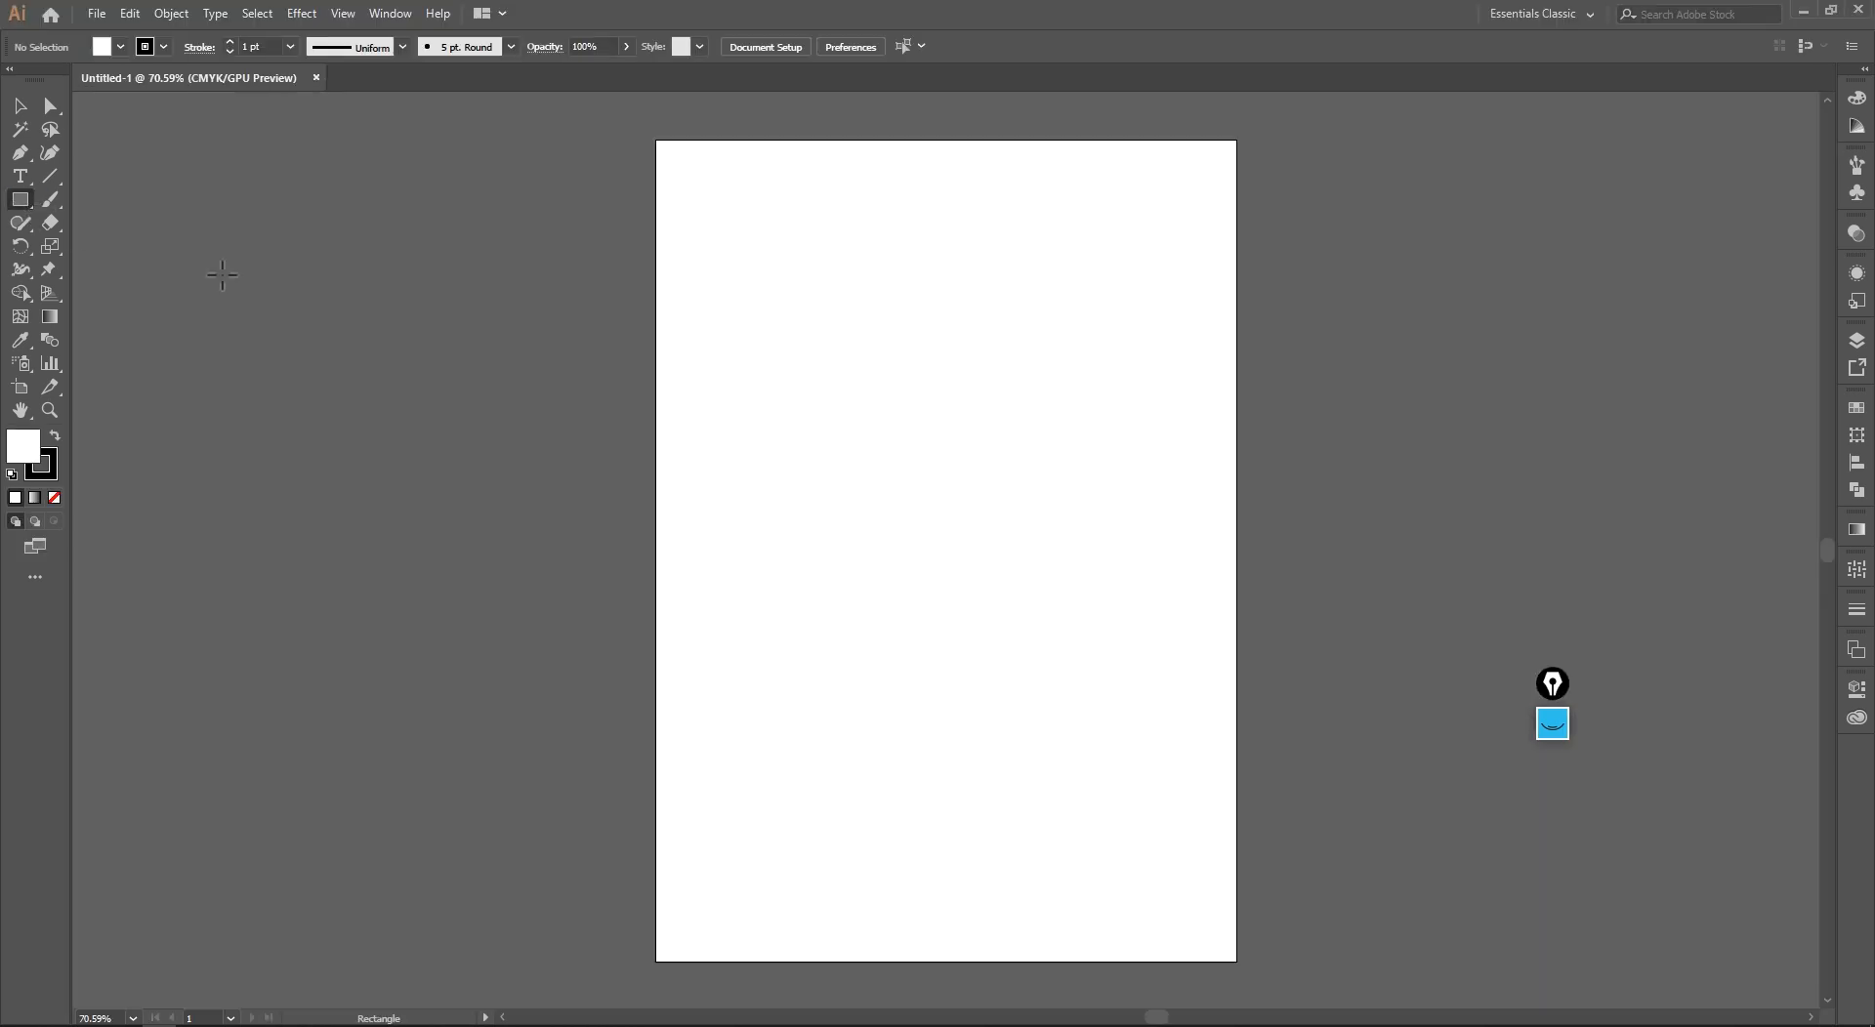
Step: Draw a rectangle about 85 mm by 53 mm in the artboard's upper half and swap its fill and stroke colours
drag(770, 313, 1006, 456)
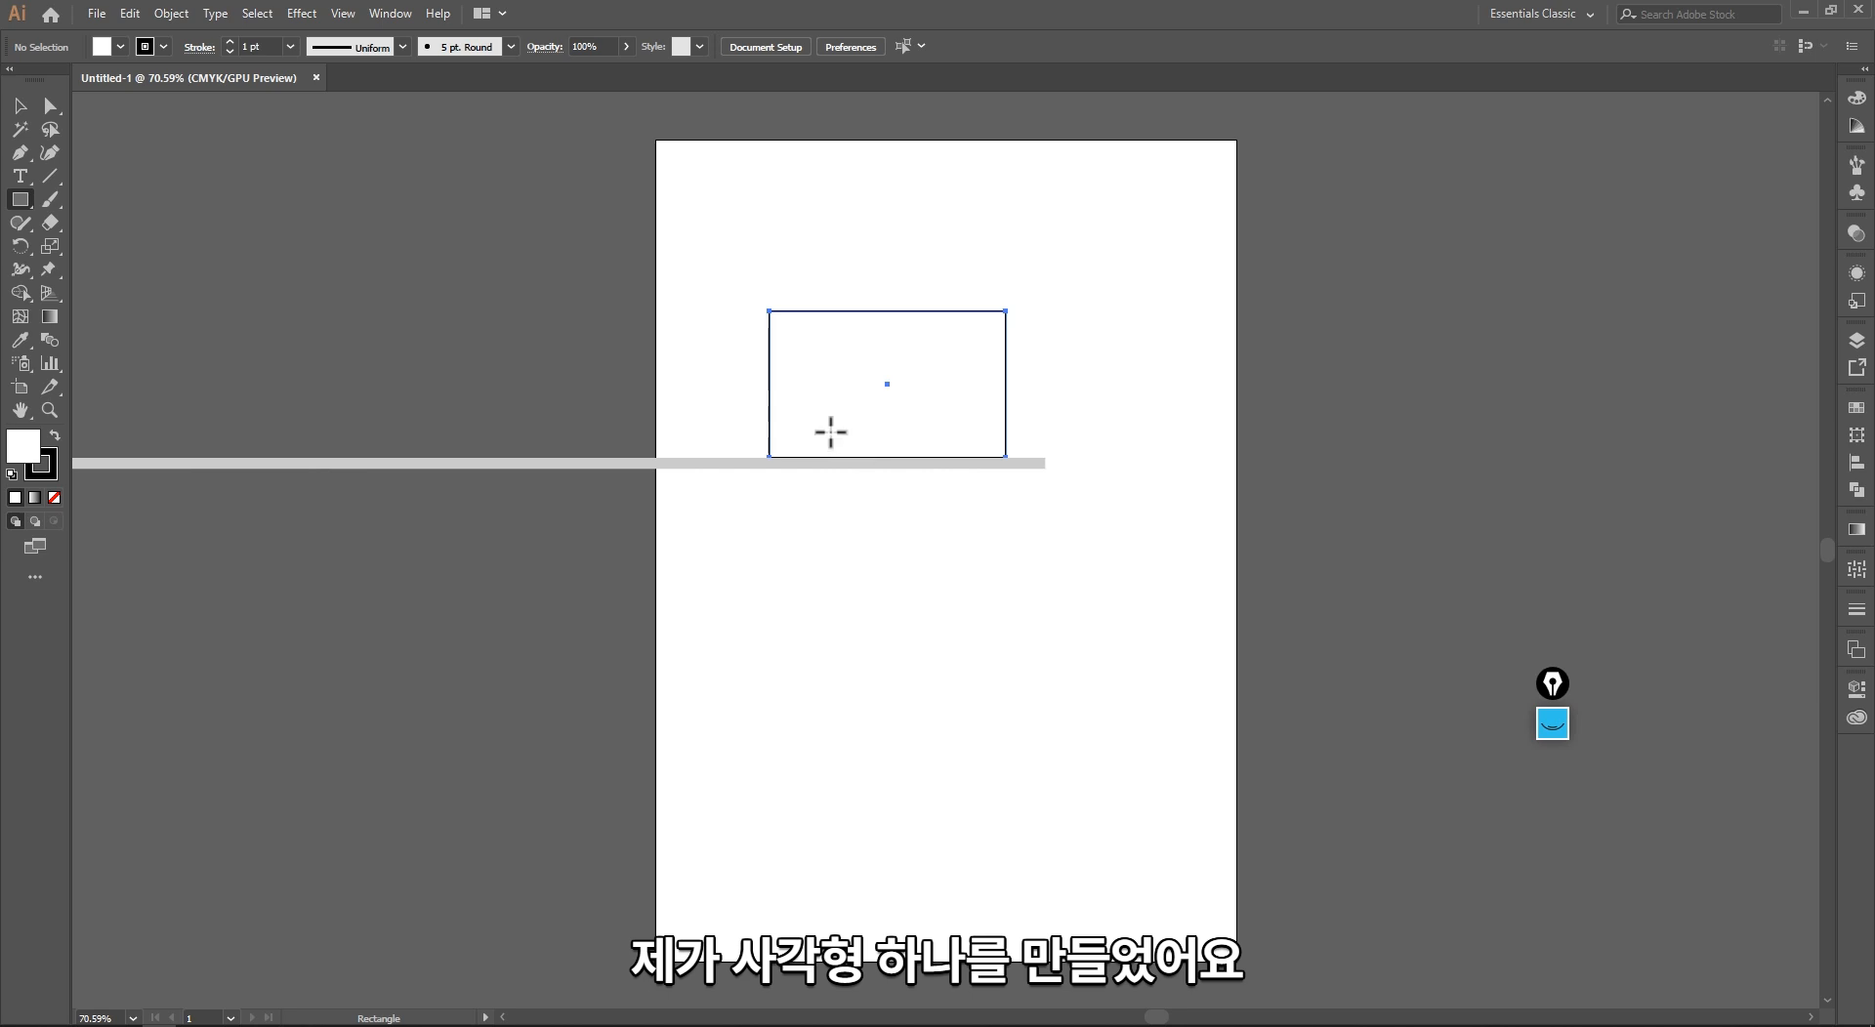
key(v)
click(54, 439)
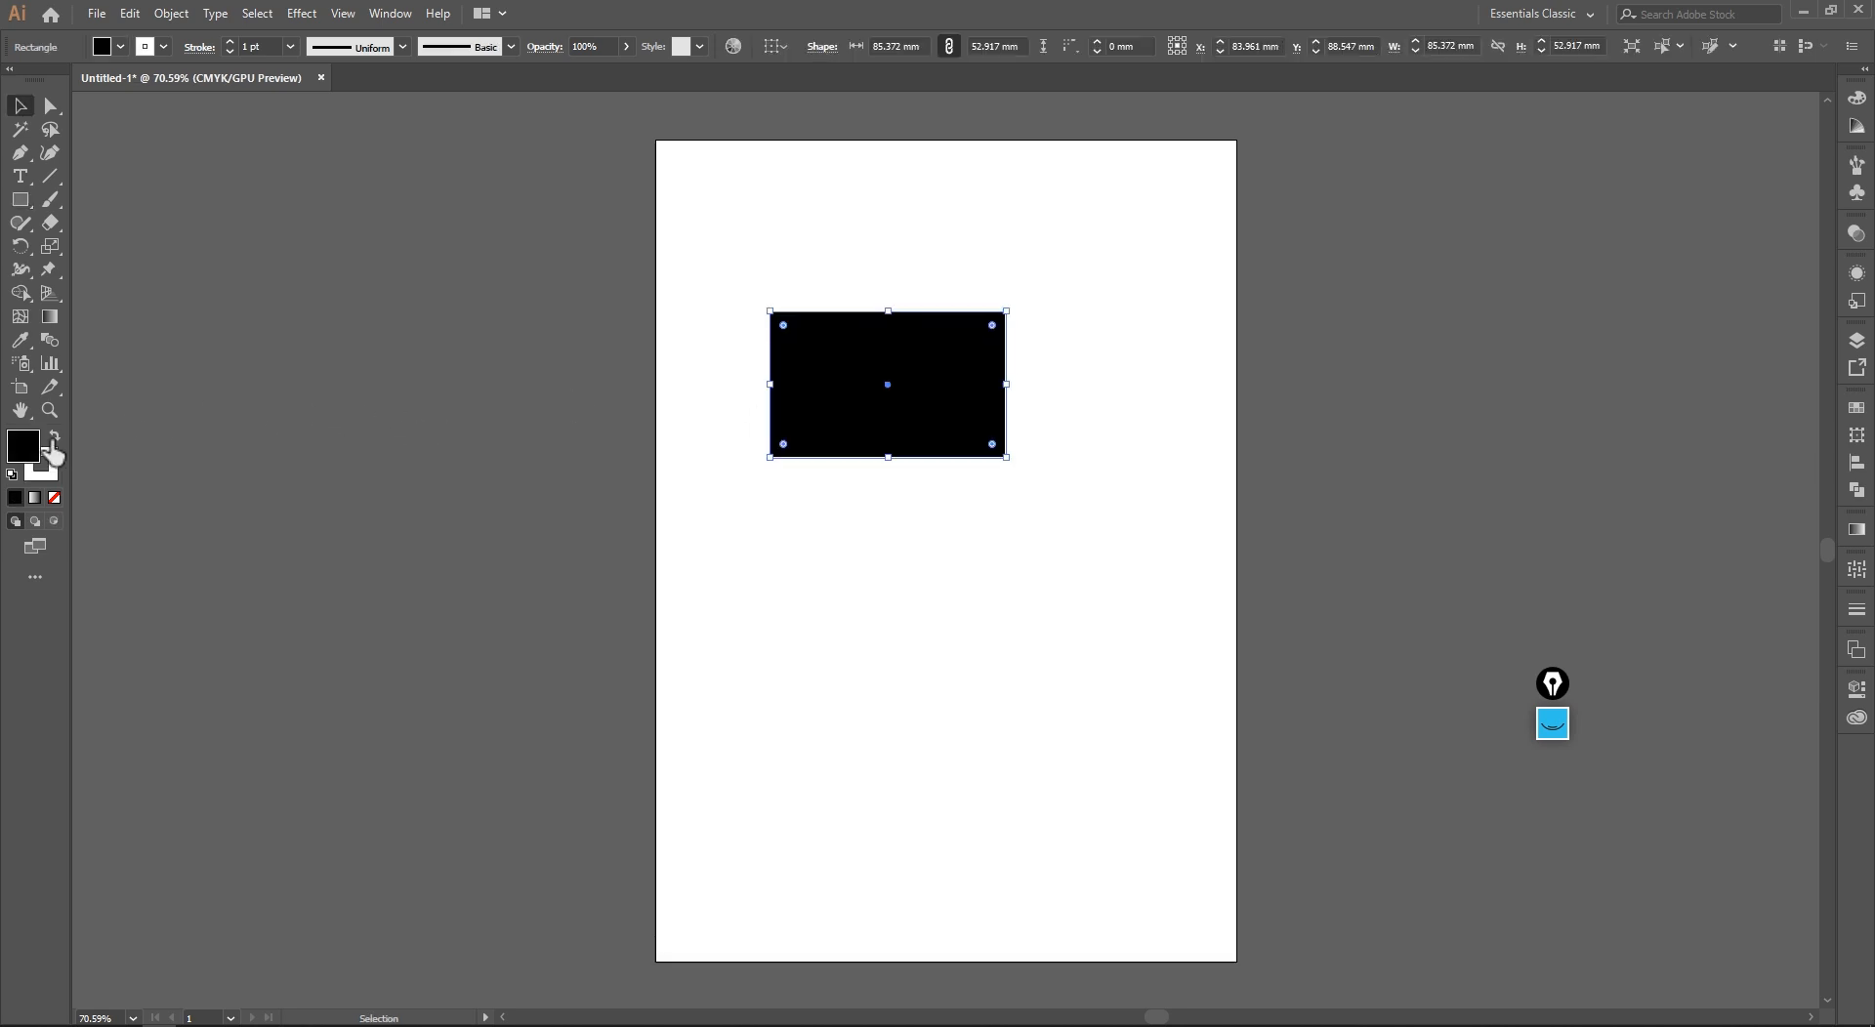
Step: Select the black rectangle and examine the corner widgets inside its corners up close
click(690, 380)
drag(699, 289, 1034, 481)
click(656, 515)
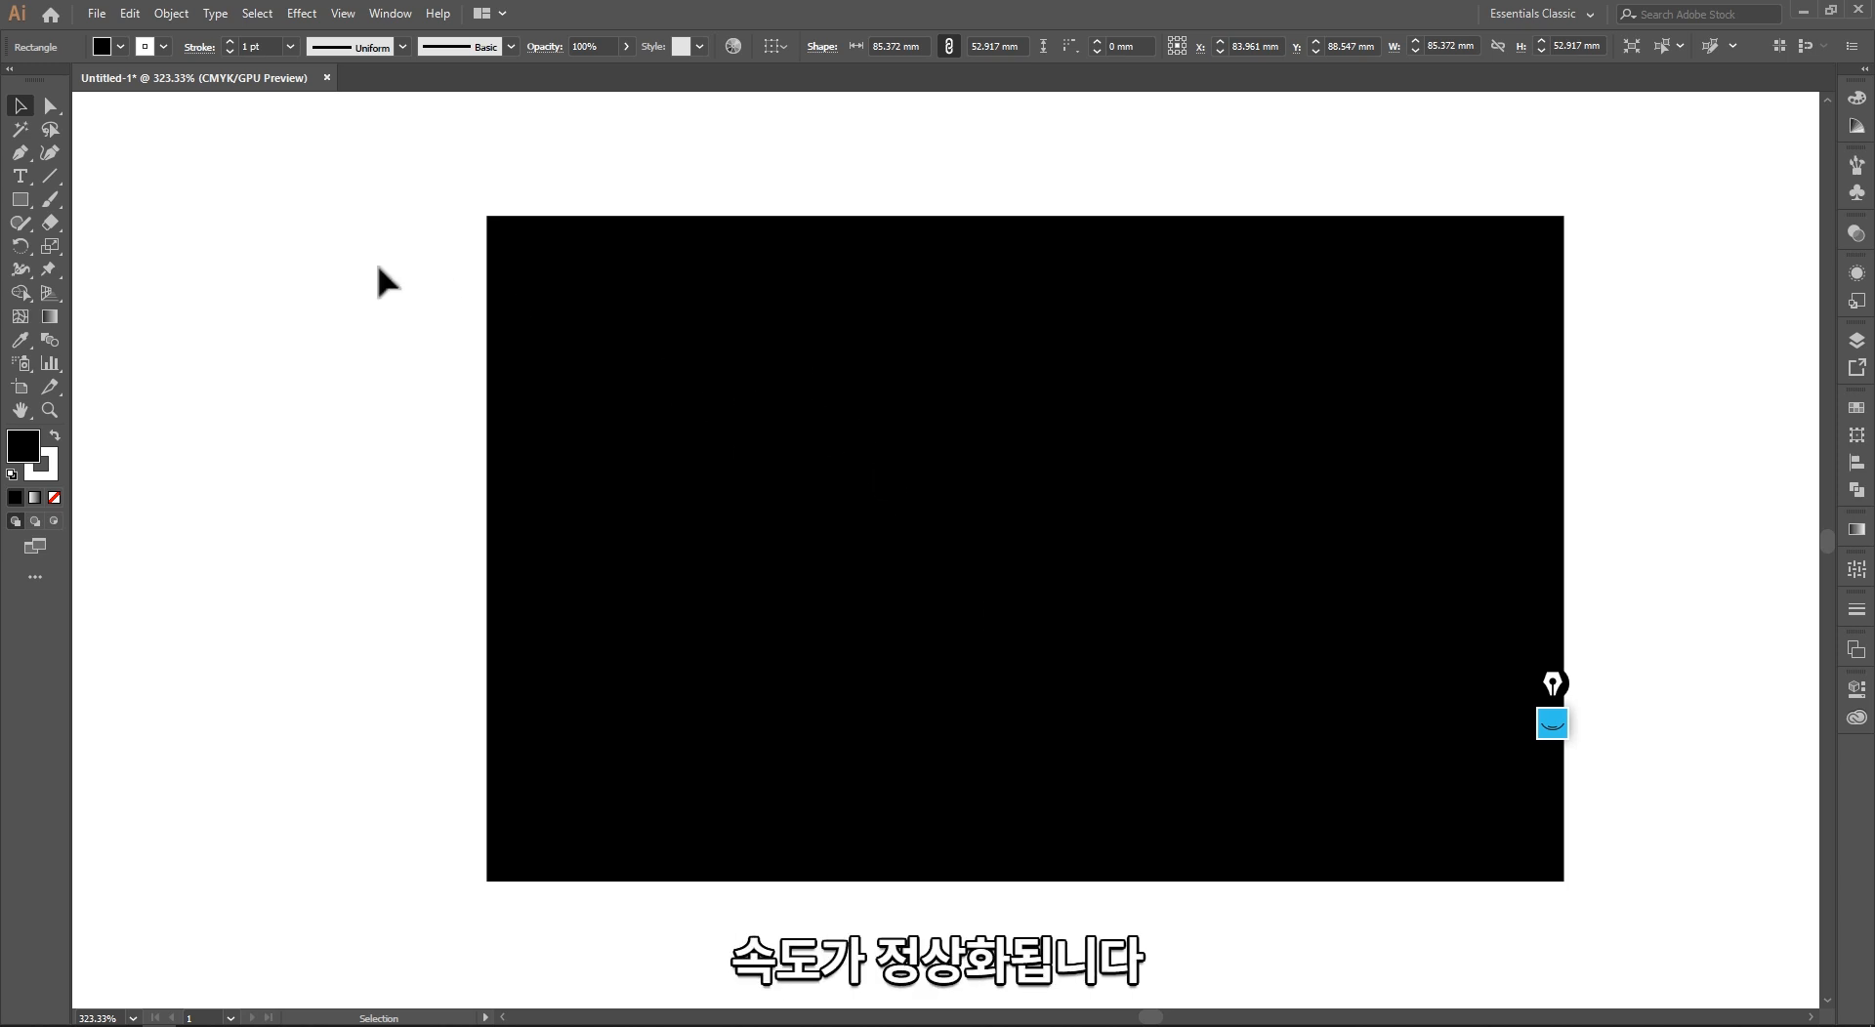
click(147, 231)
key(space)
drag(773, 482, 590, 448)
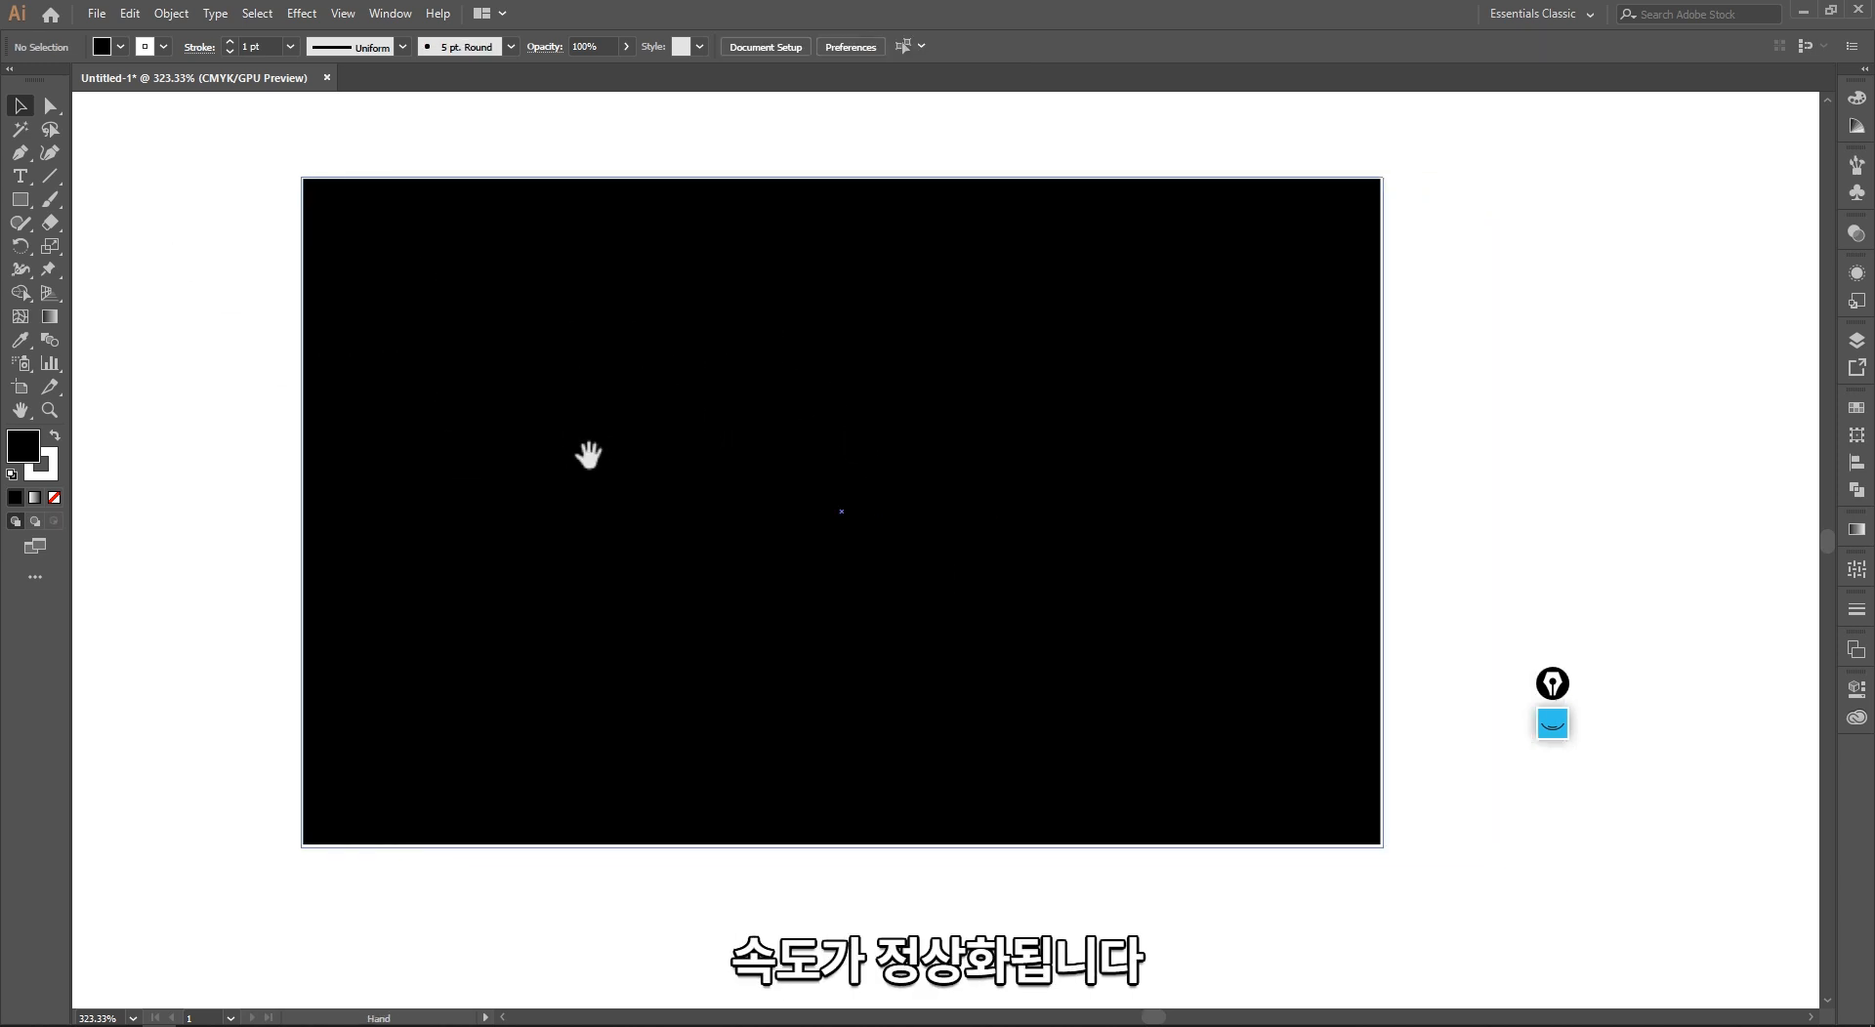
click(362, 332)
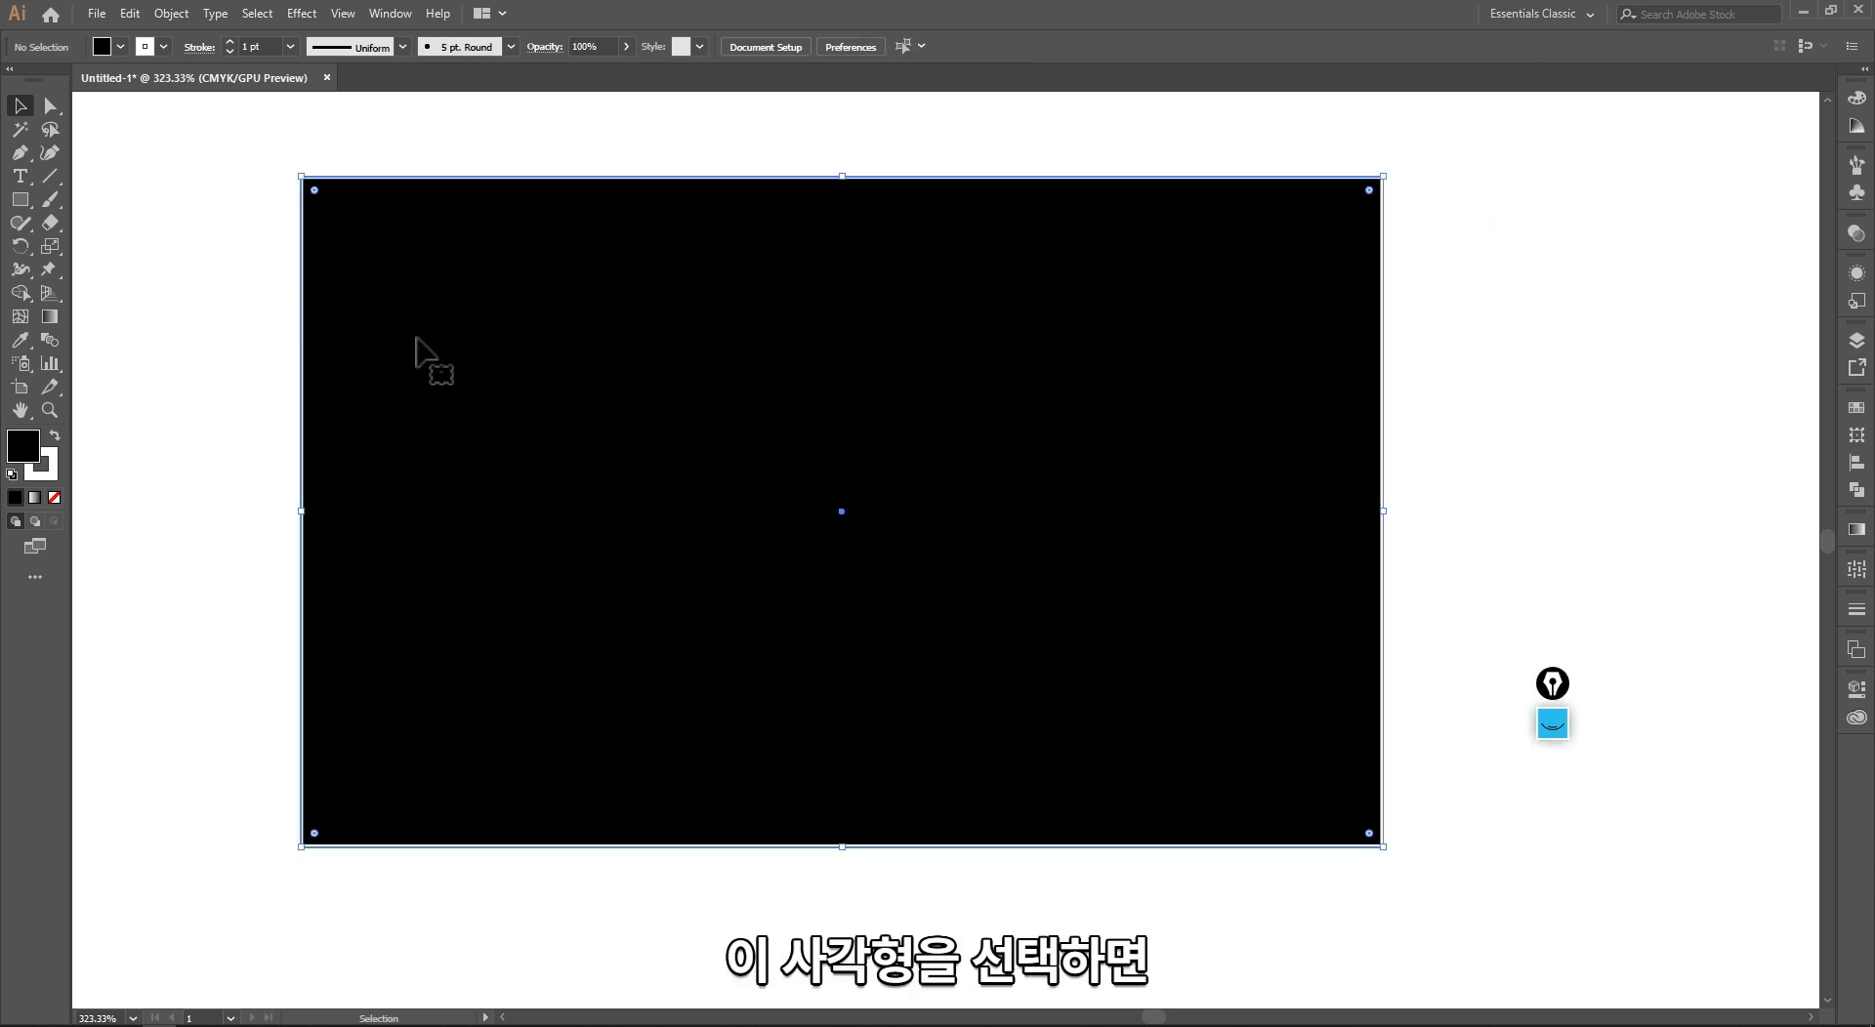
Step: Switch to 01-명함만들기.ai in the older Illustrator and move the Align and Pathfinder panels clear of the second blue rectangle
key(alt+Tab)
click(766, 447)
key(space)
drag(619, 636, 518, 900)
key(ctrl+space)
drag(340, 328, 702, 835)
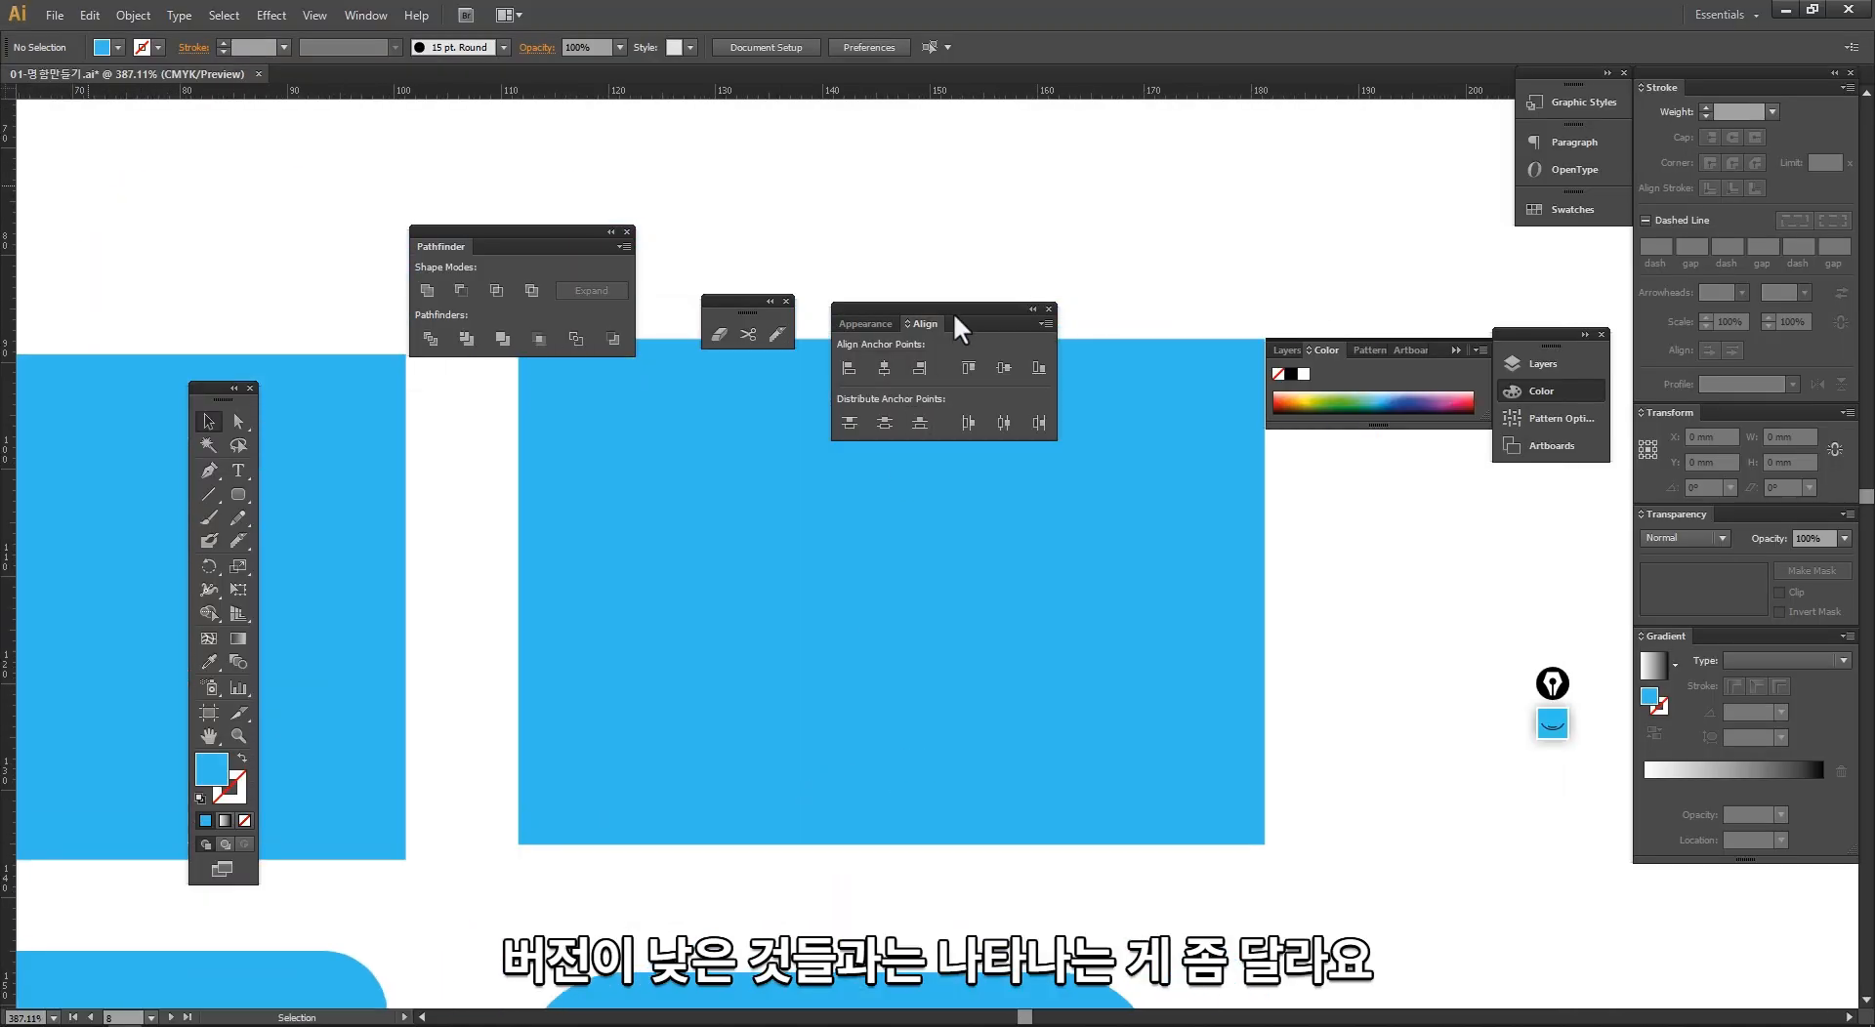
drag(953, 309, 1020, 144)
drag(584, 244, 531, 144)
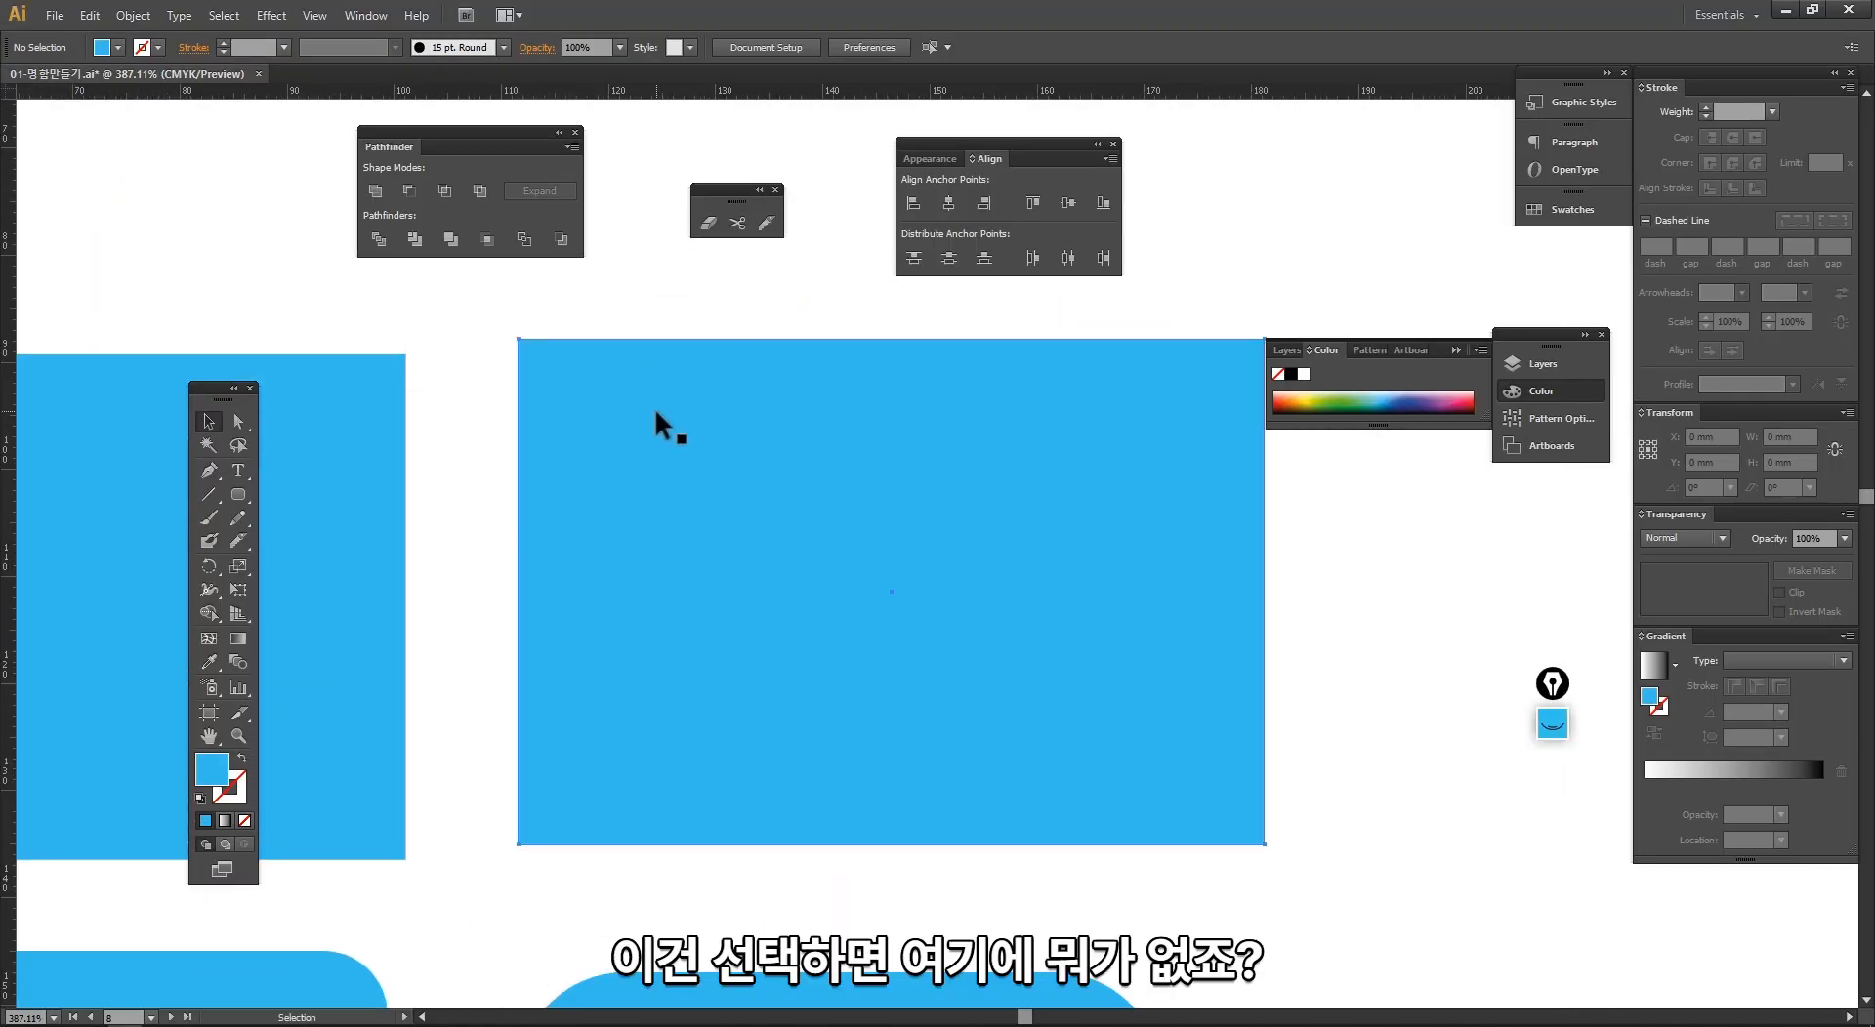
Step: Select the second blue rectangle and compare its corners with the selected black rectangle in Illustrator 2019
click(657, 418)
key(space)
drag(569, 436, 441, 436)
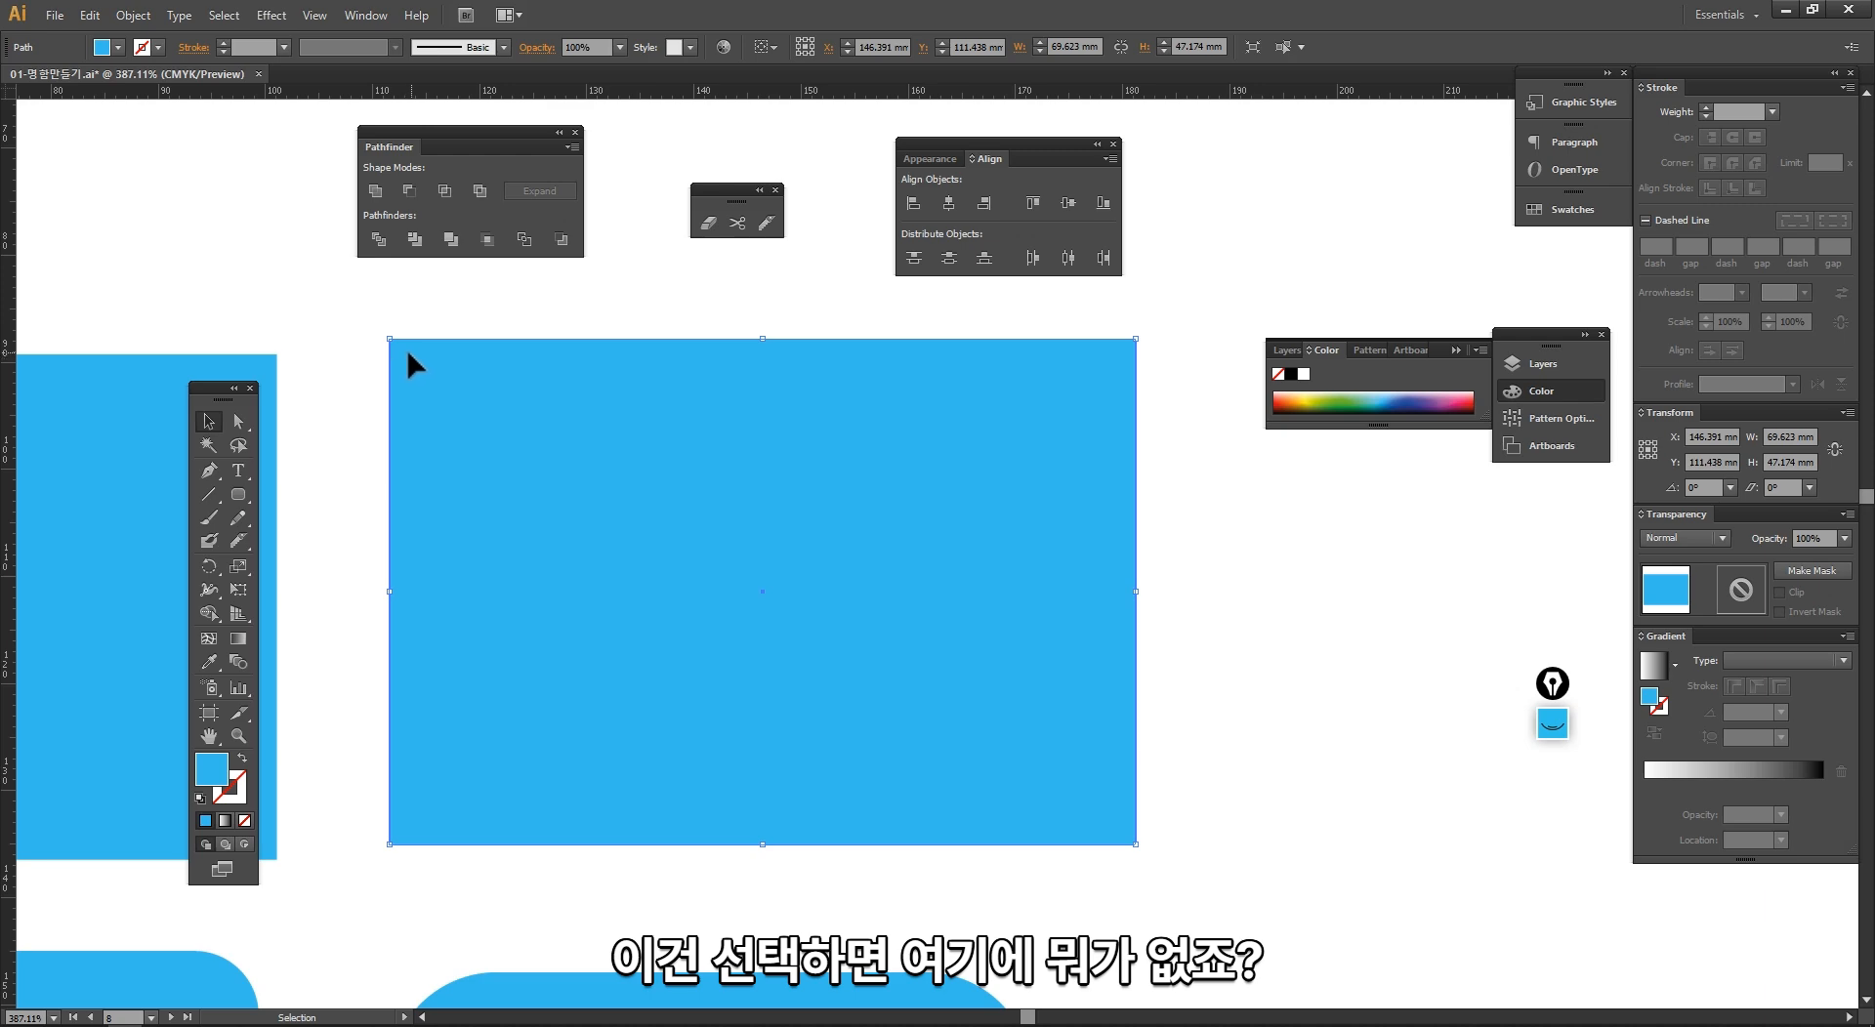
key(alt+Tab)
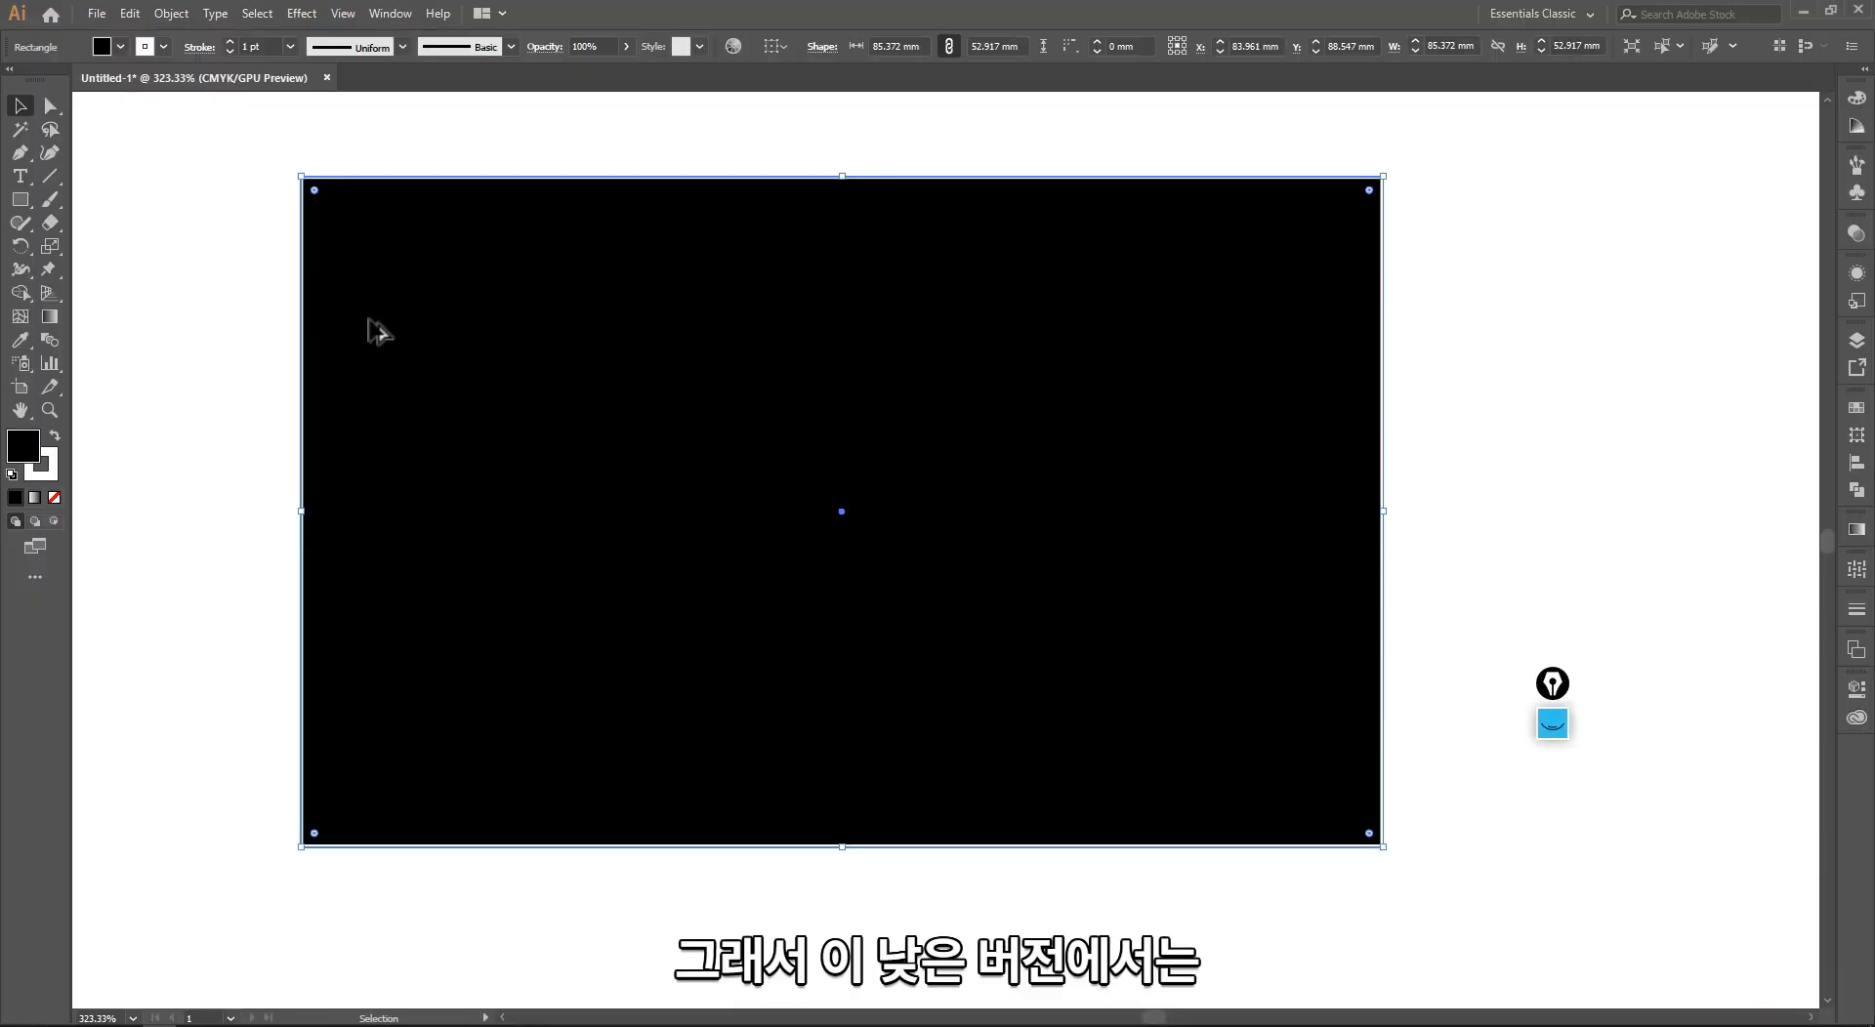
key(alt+Tab)
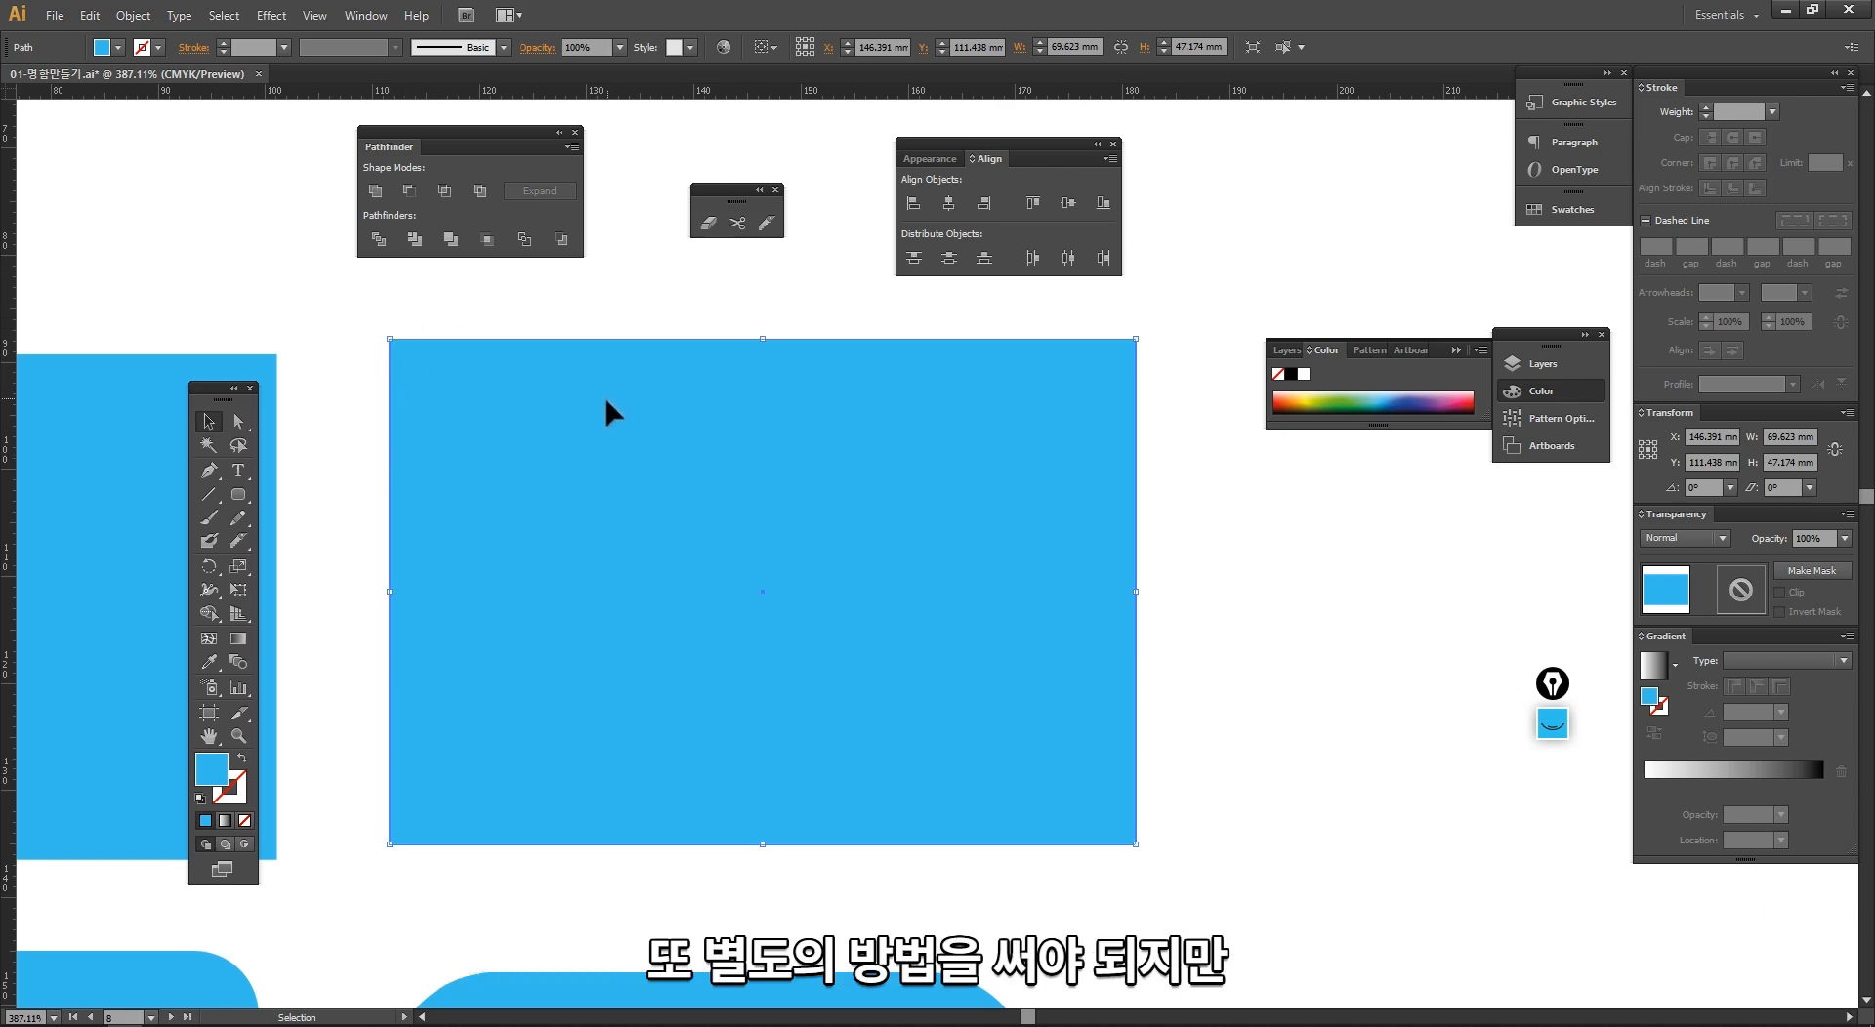
Step: In Illustrator 2019, round all four corners of the black rectangle to a radius of about 10 mm with the corner widget
key(alt+Tab)
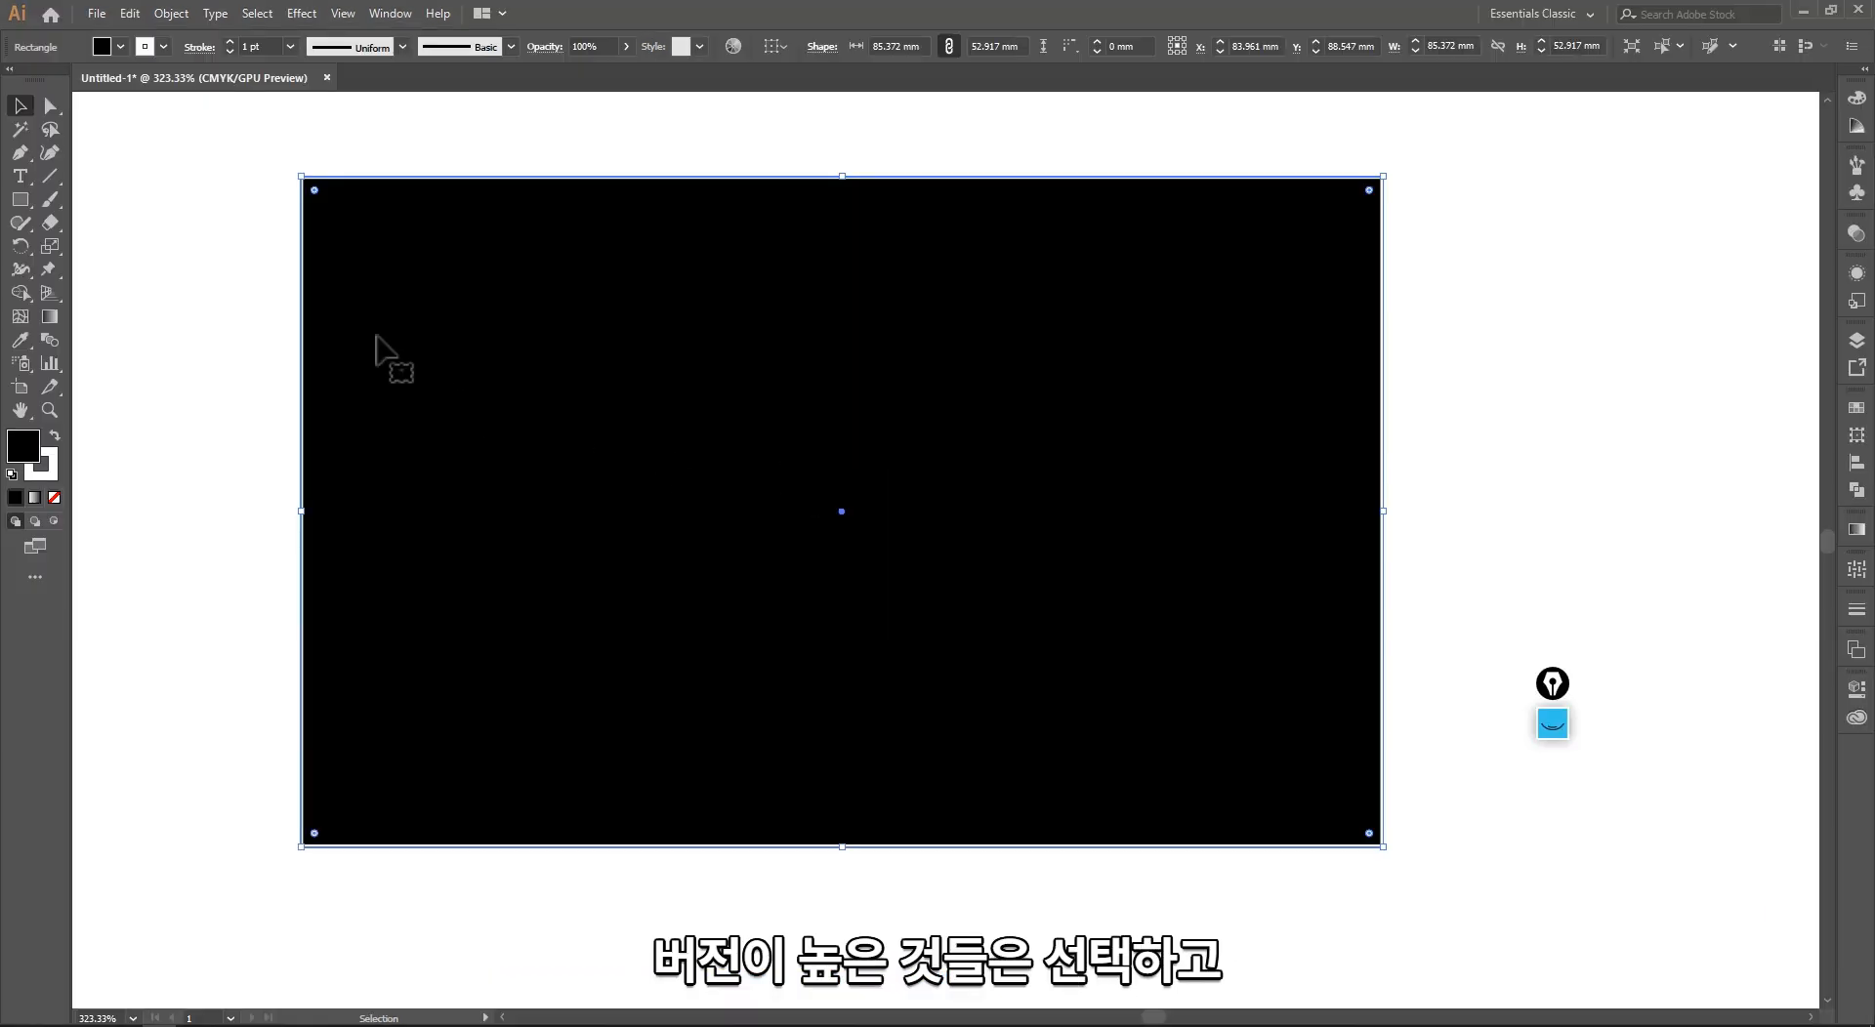
click(237, 295)
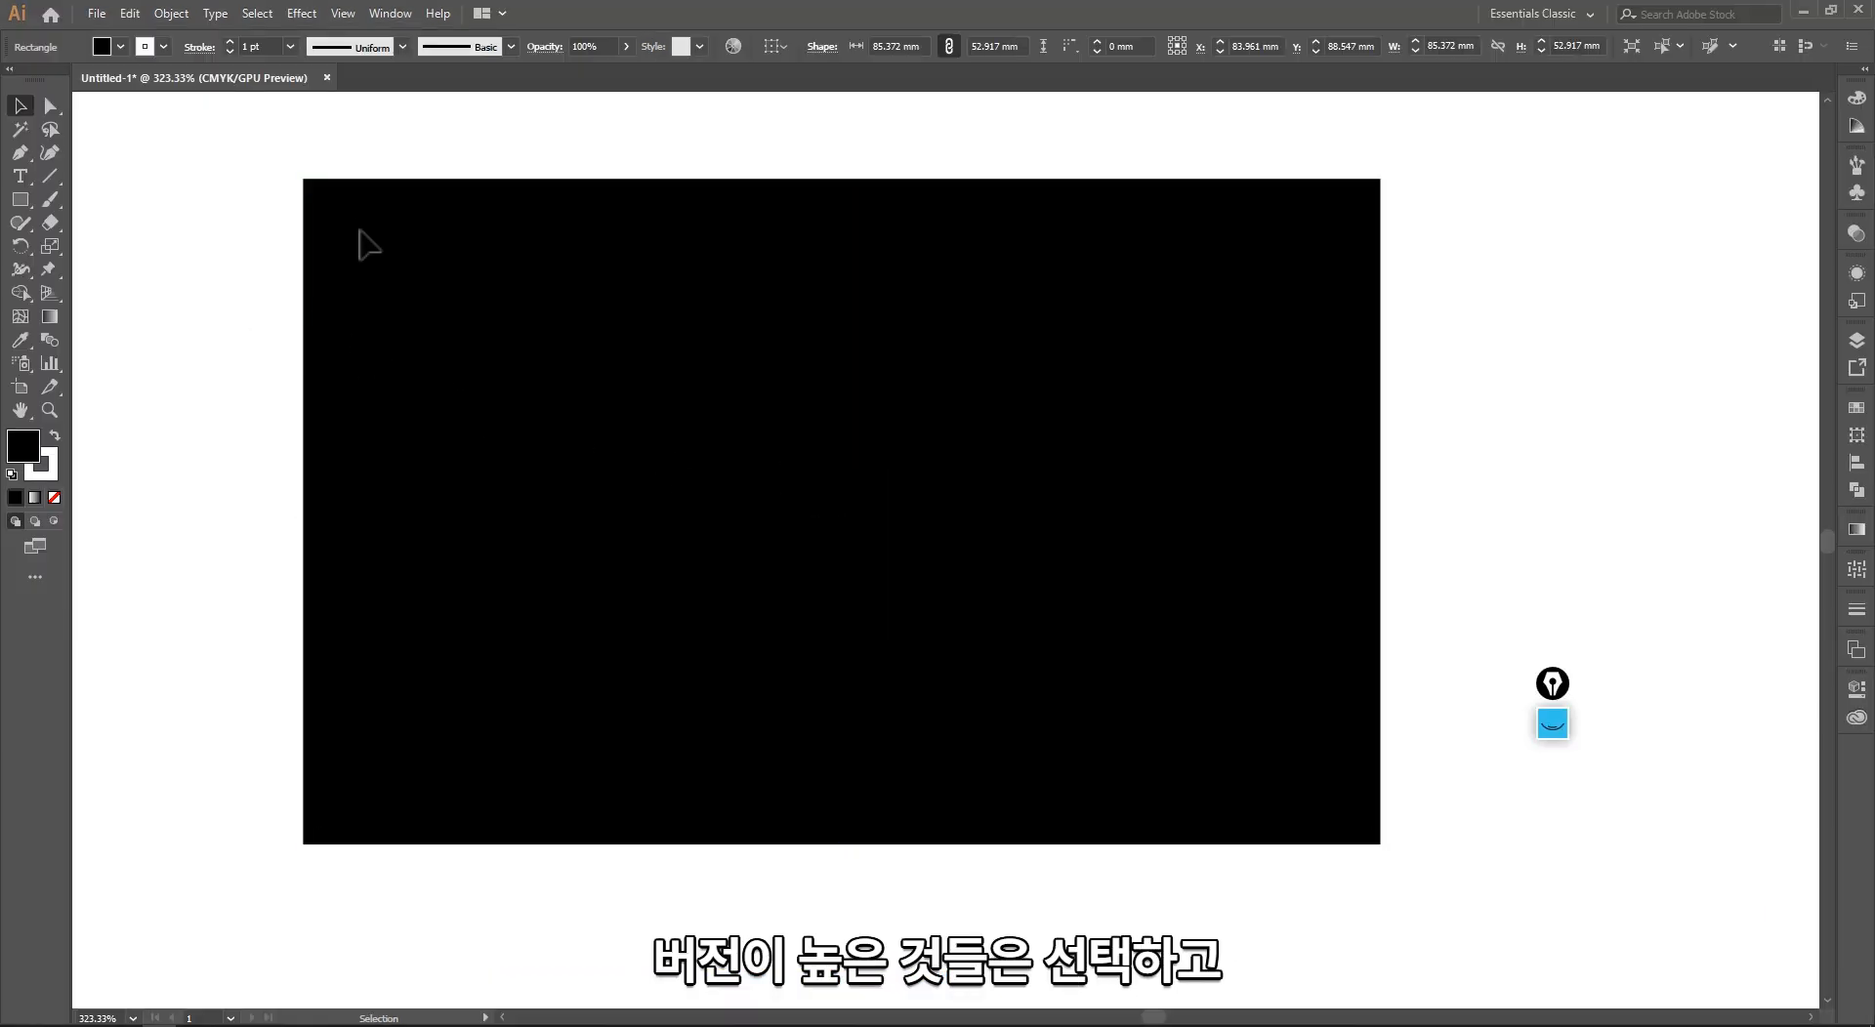
click(374, 182)
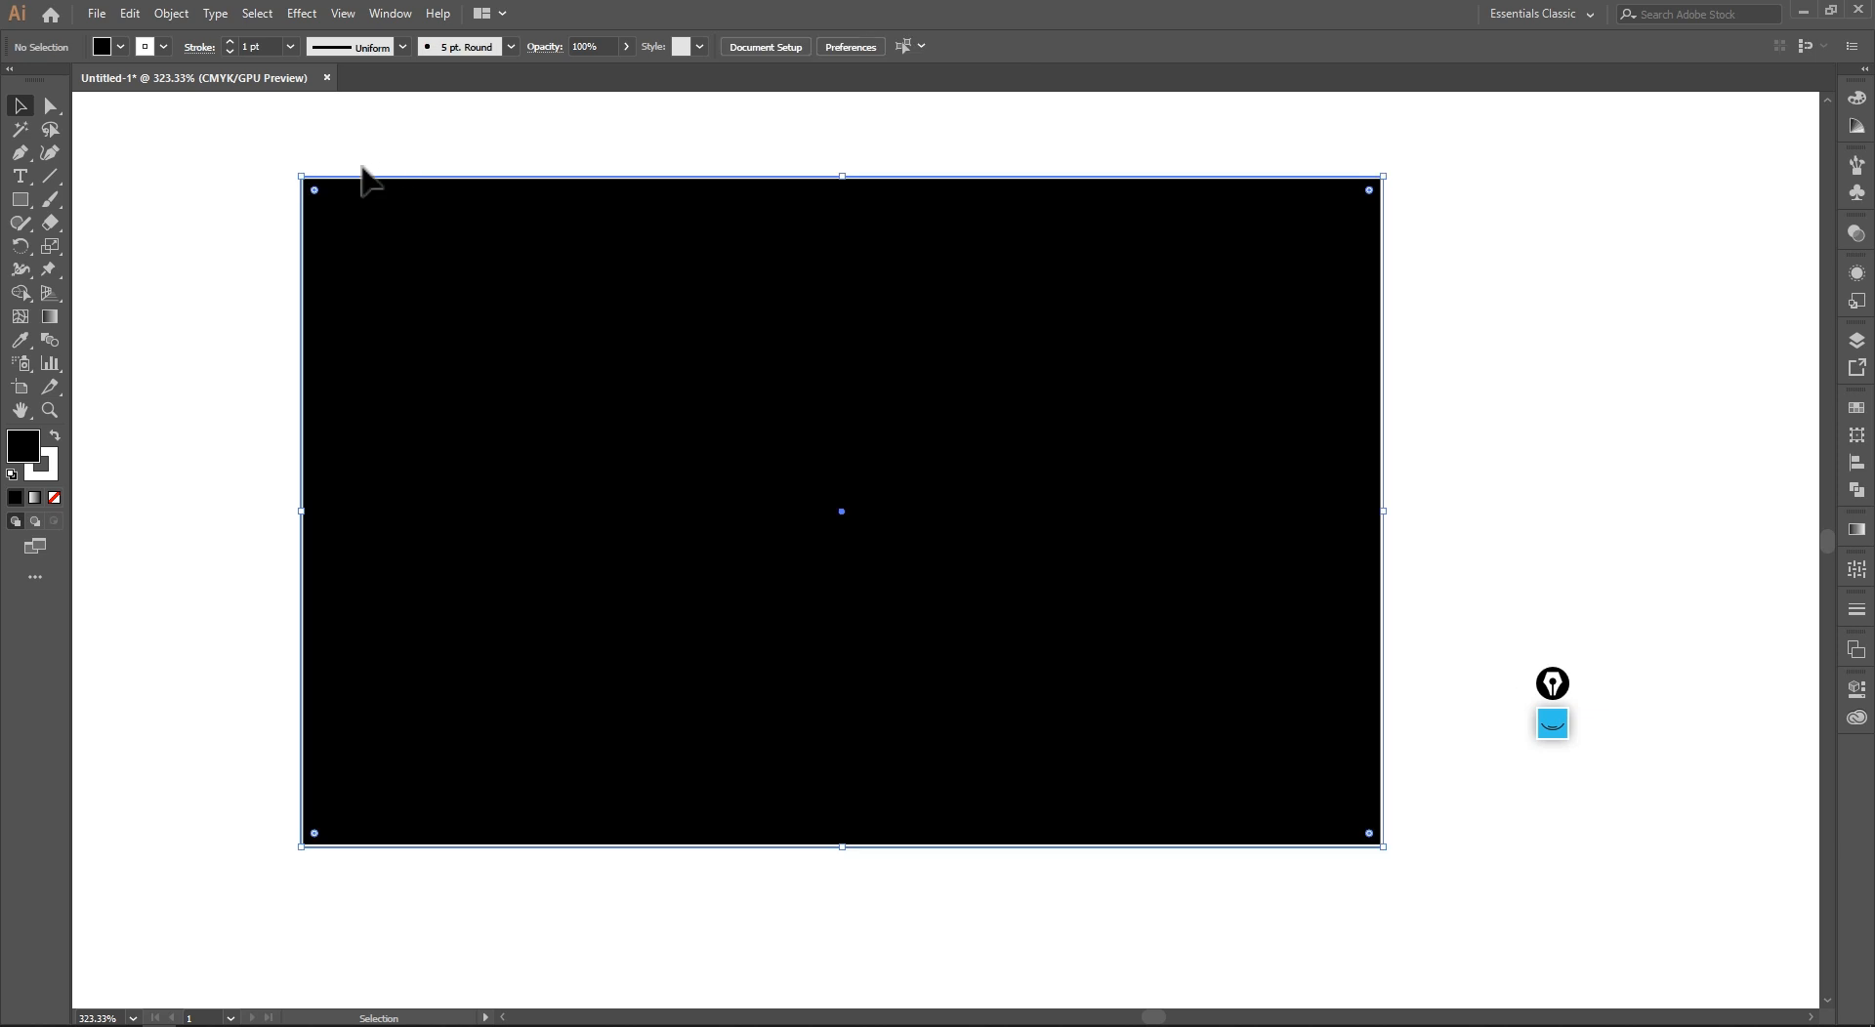
drag(315, 190, 469, 361)
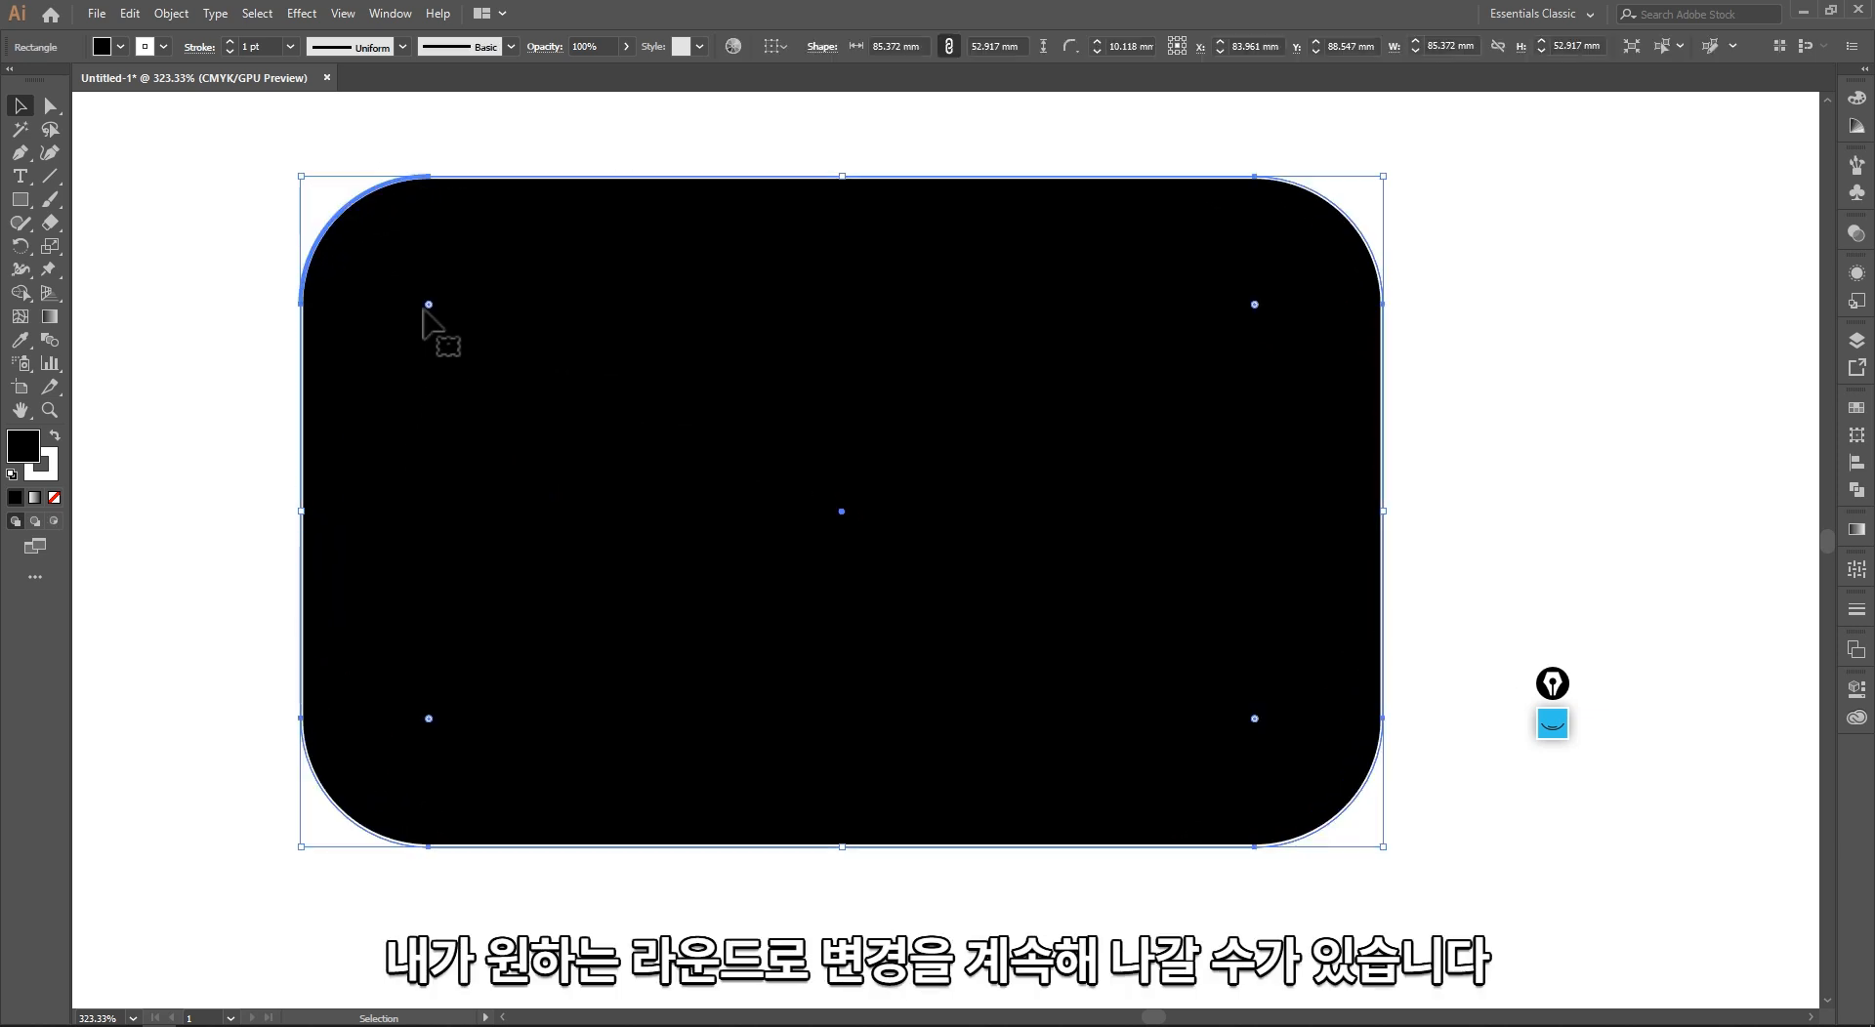
Step: Reduce the radius of all four corners of the black rectangle to about 8 mm
mouse_move(420, 301)
mouse_down()
mouse_move(381, 262)
mouse_move(556, 365)
mouse_move(401, 278)
mouse_up()
click(258, 291)
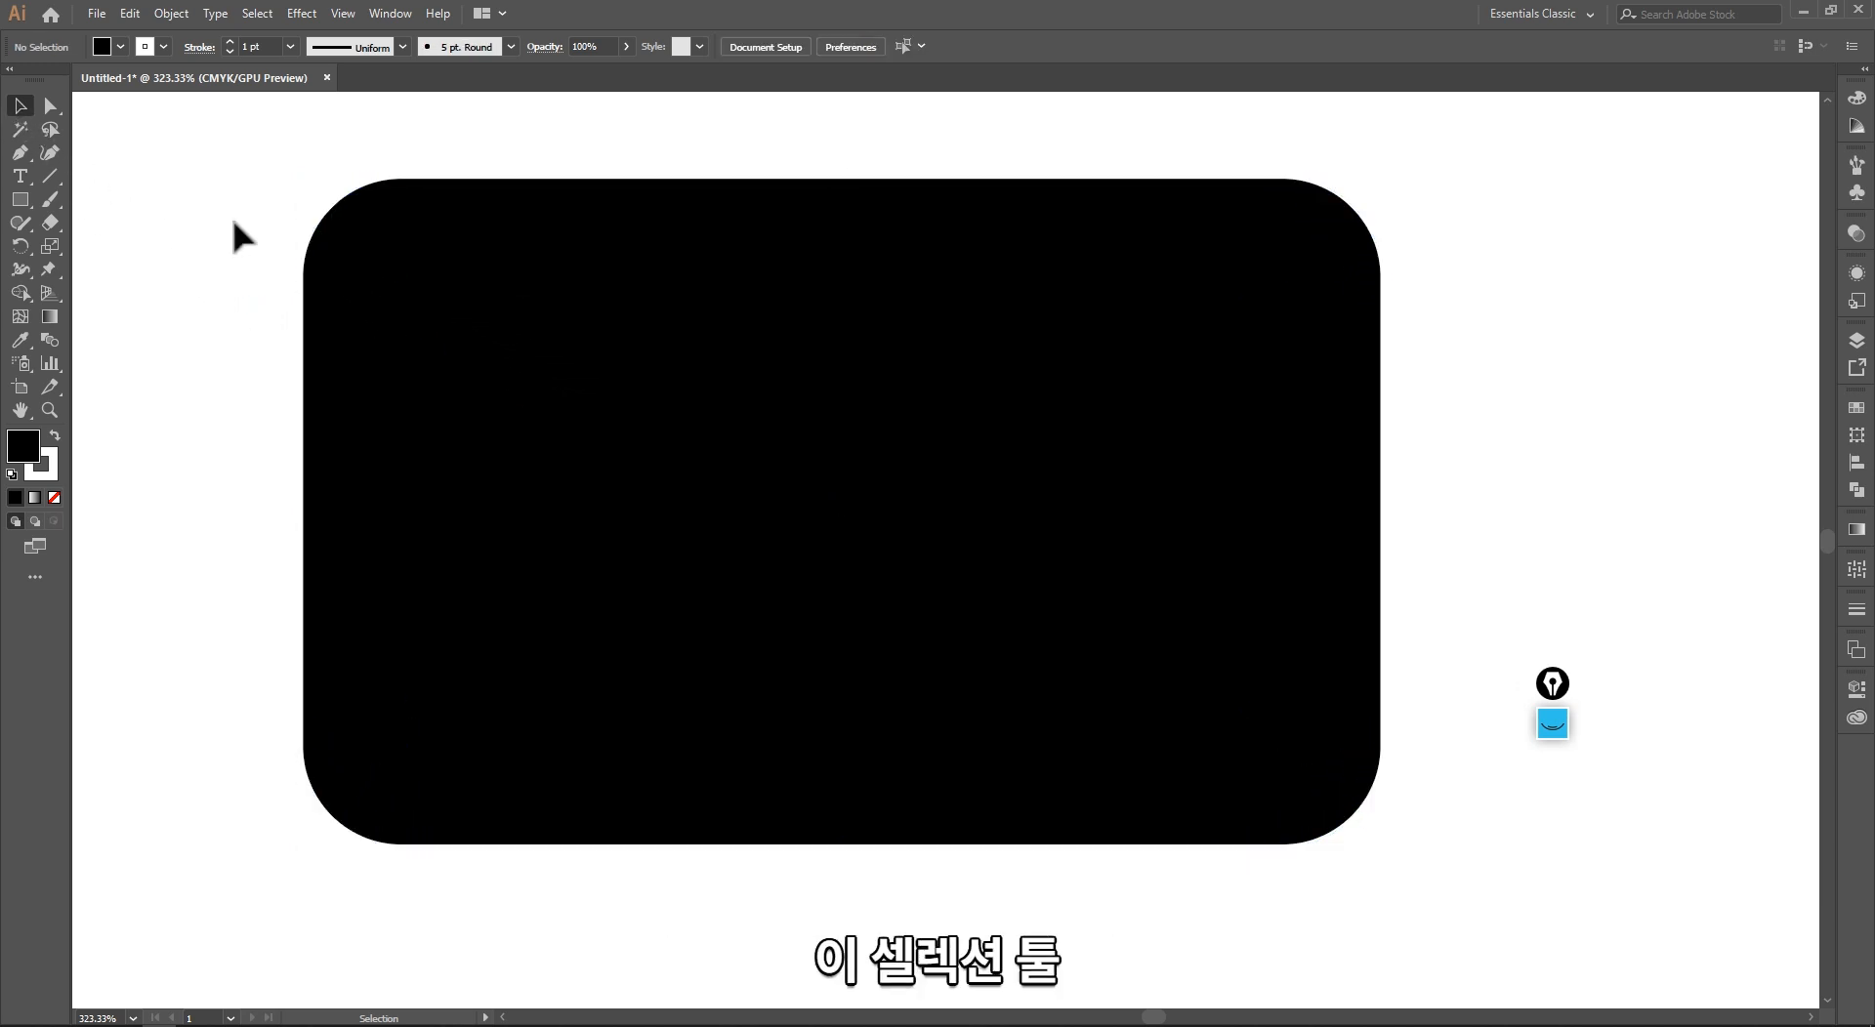
click(314, 256)
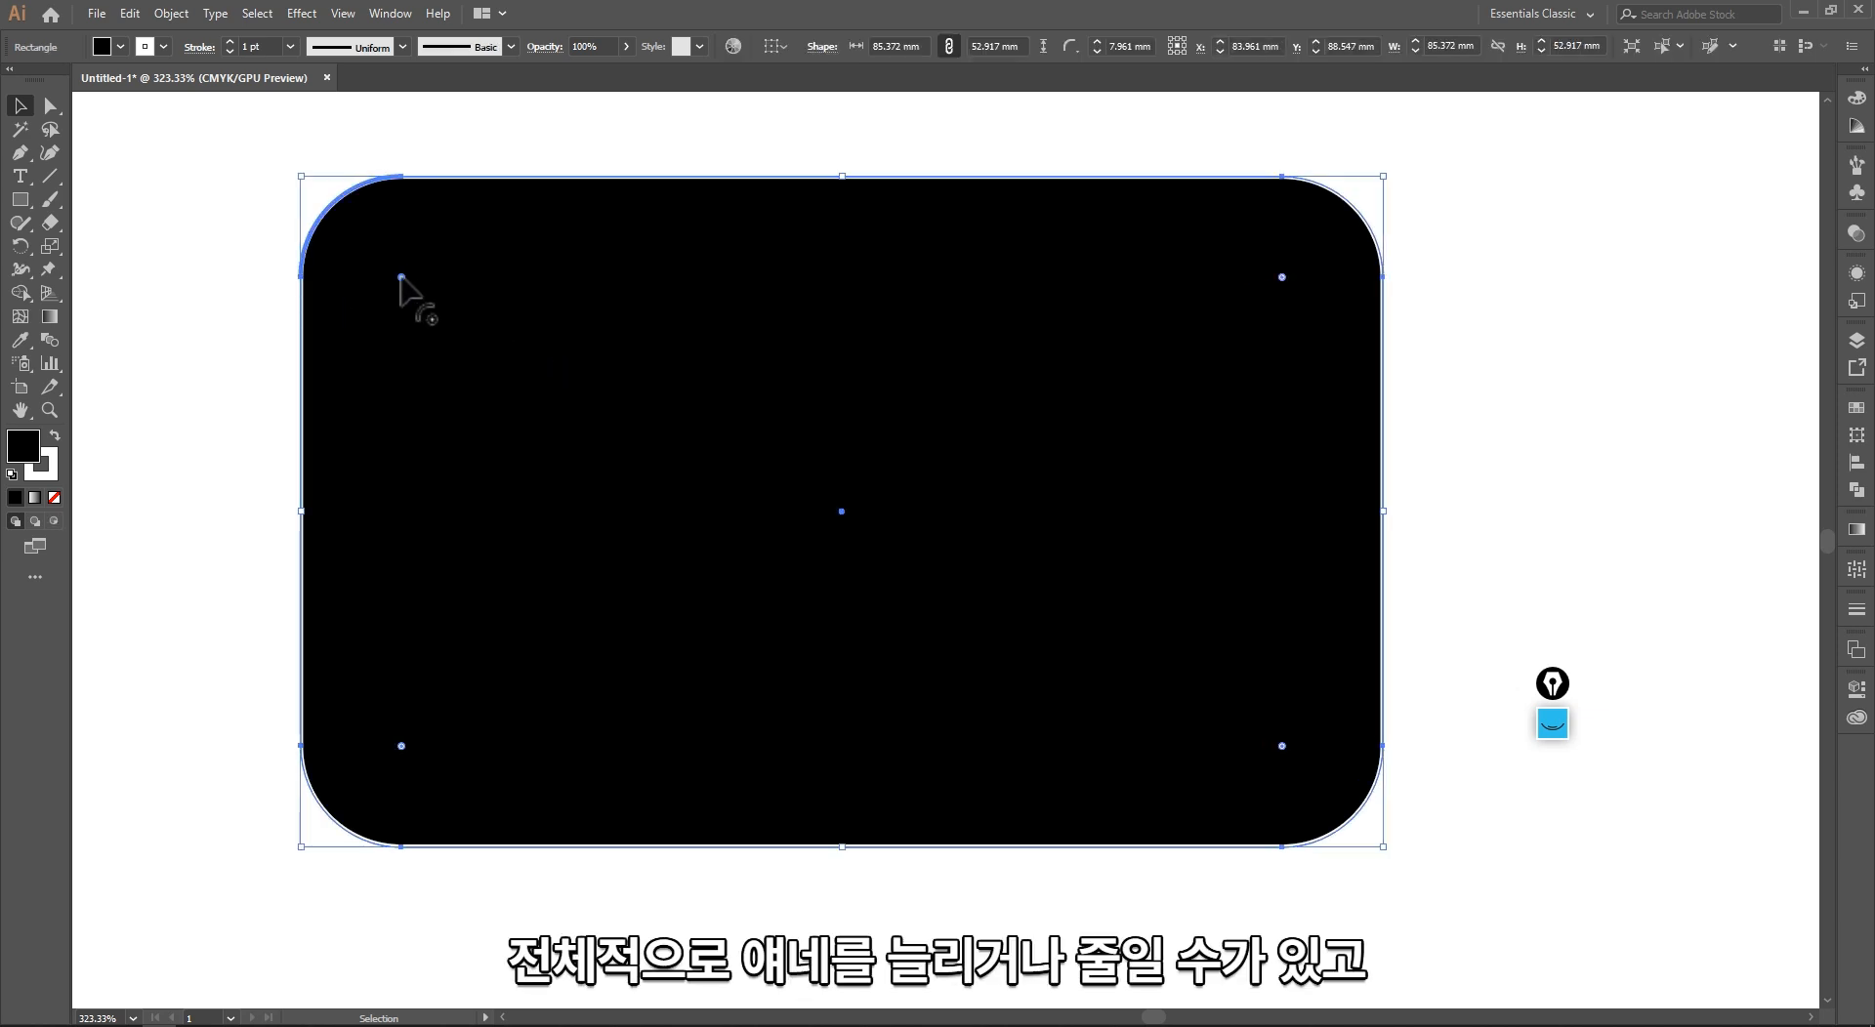
Step: Tighten the black rectangle's corners further, and enlarge only its upper-left corner with that corner's own widget
click(401, 277)
drag(402, 277, 433, 309)
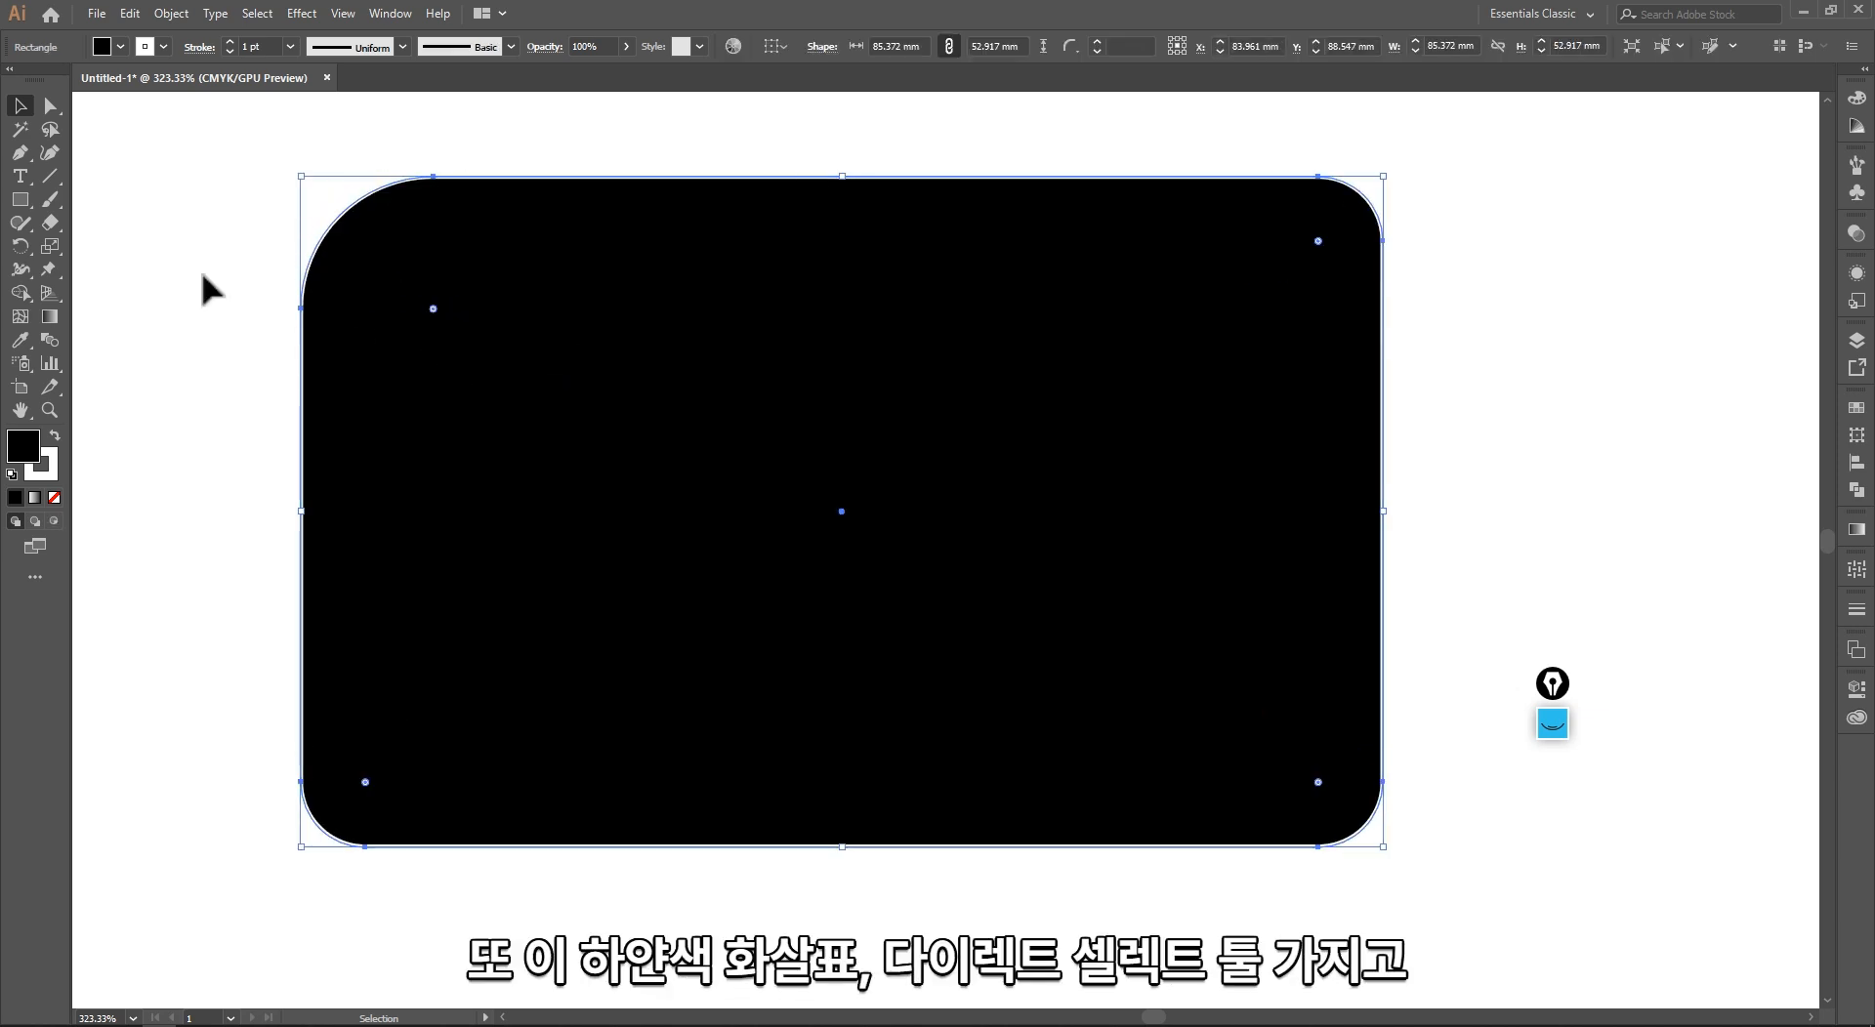
click(202, 275)
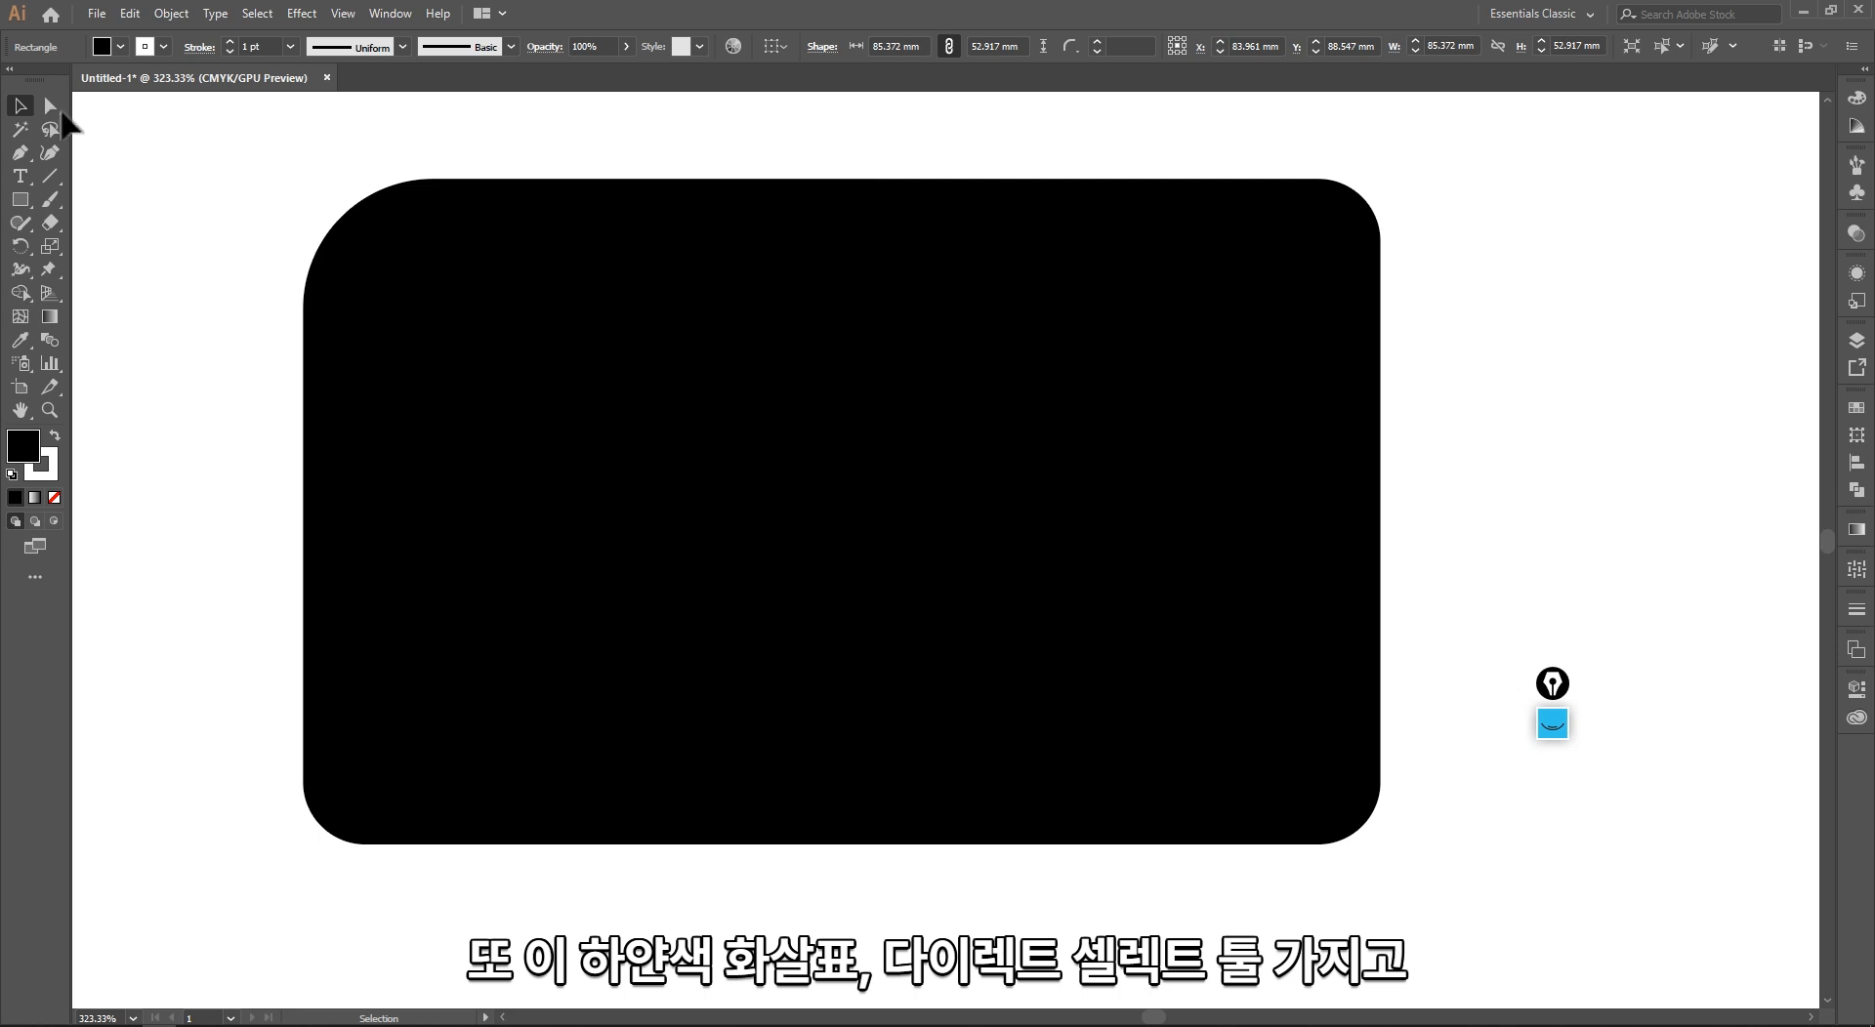
Step: With Direct Selection, tighten the black shape's upper-left corner and round its lower-left corner to about 31 mm
click(50, 107)
drag(245, 170, 368, 285)
drag(235, 651, 487, 906)
drag(370, 783, 696, 464)
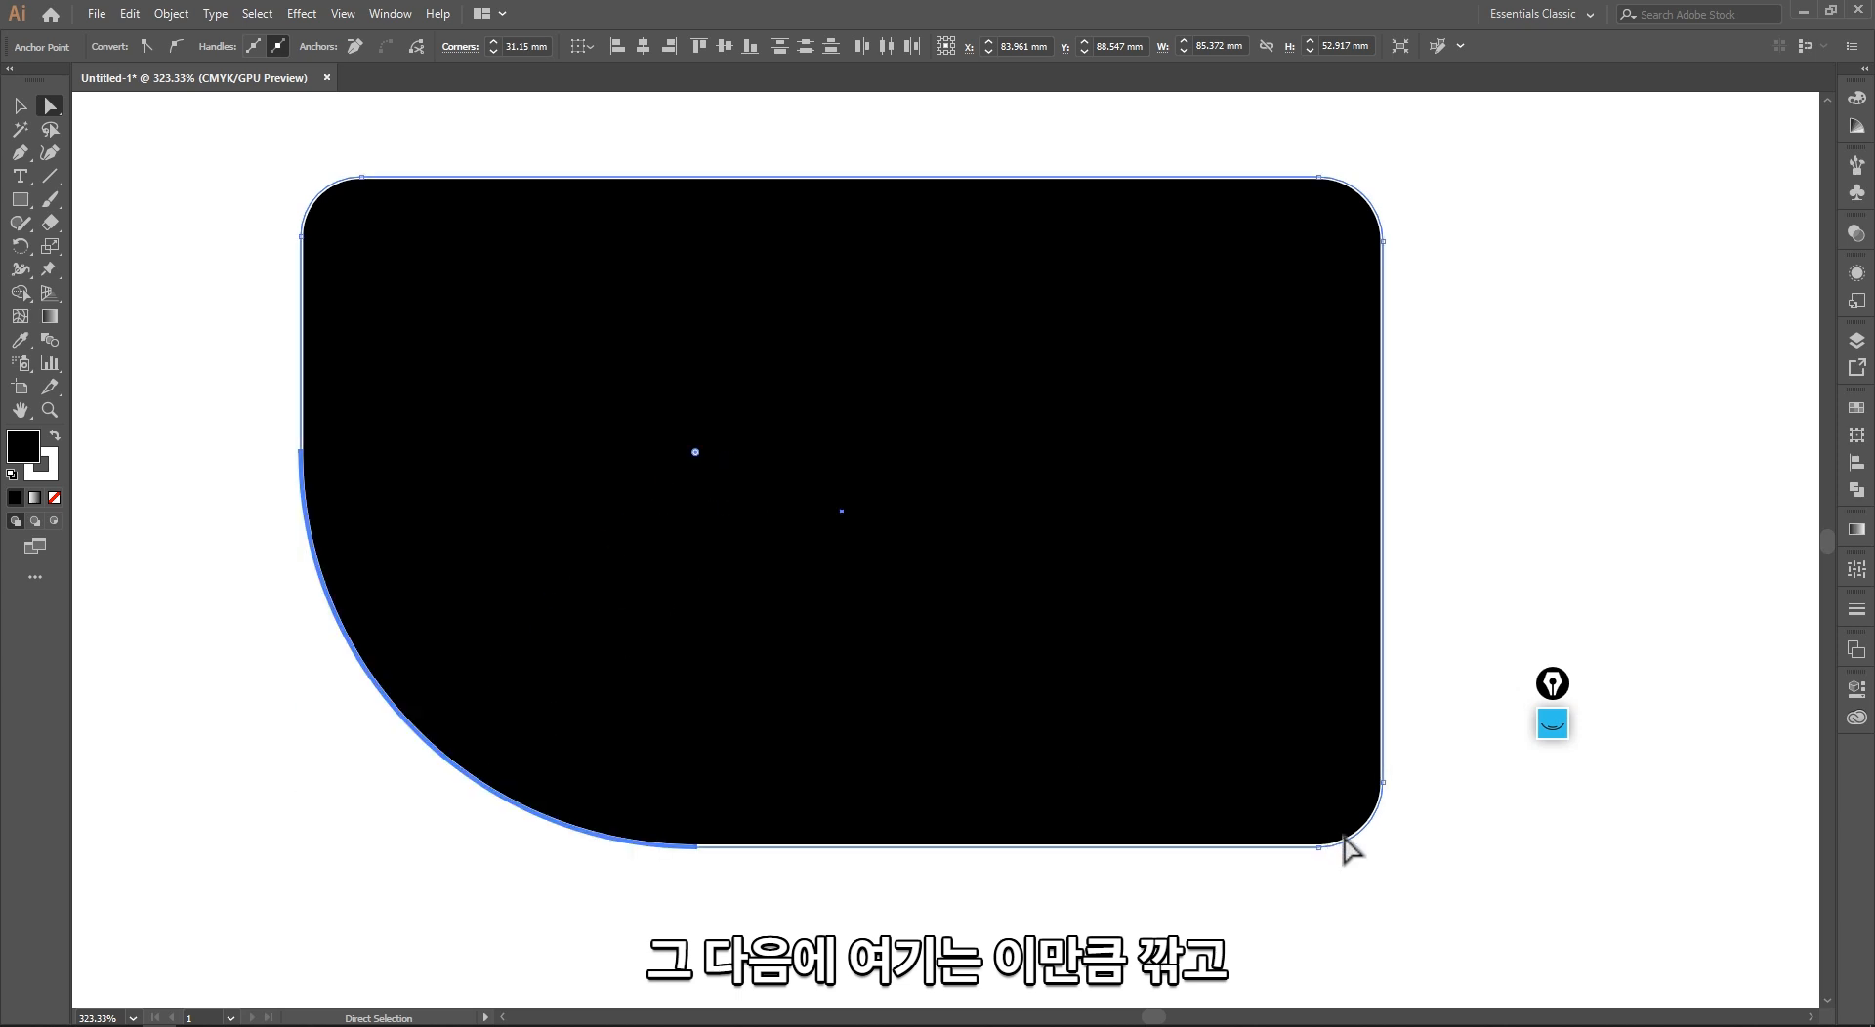
Step: Round the black shape's lower-right corner to about 13 mm and its upper-right corner to about 11 mm individually
drag(1441, 905, 1275, 730)
drag(1318, 796, 1211, 695)
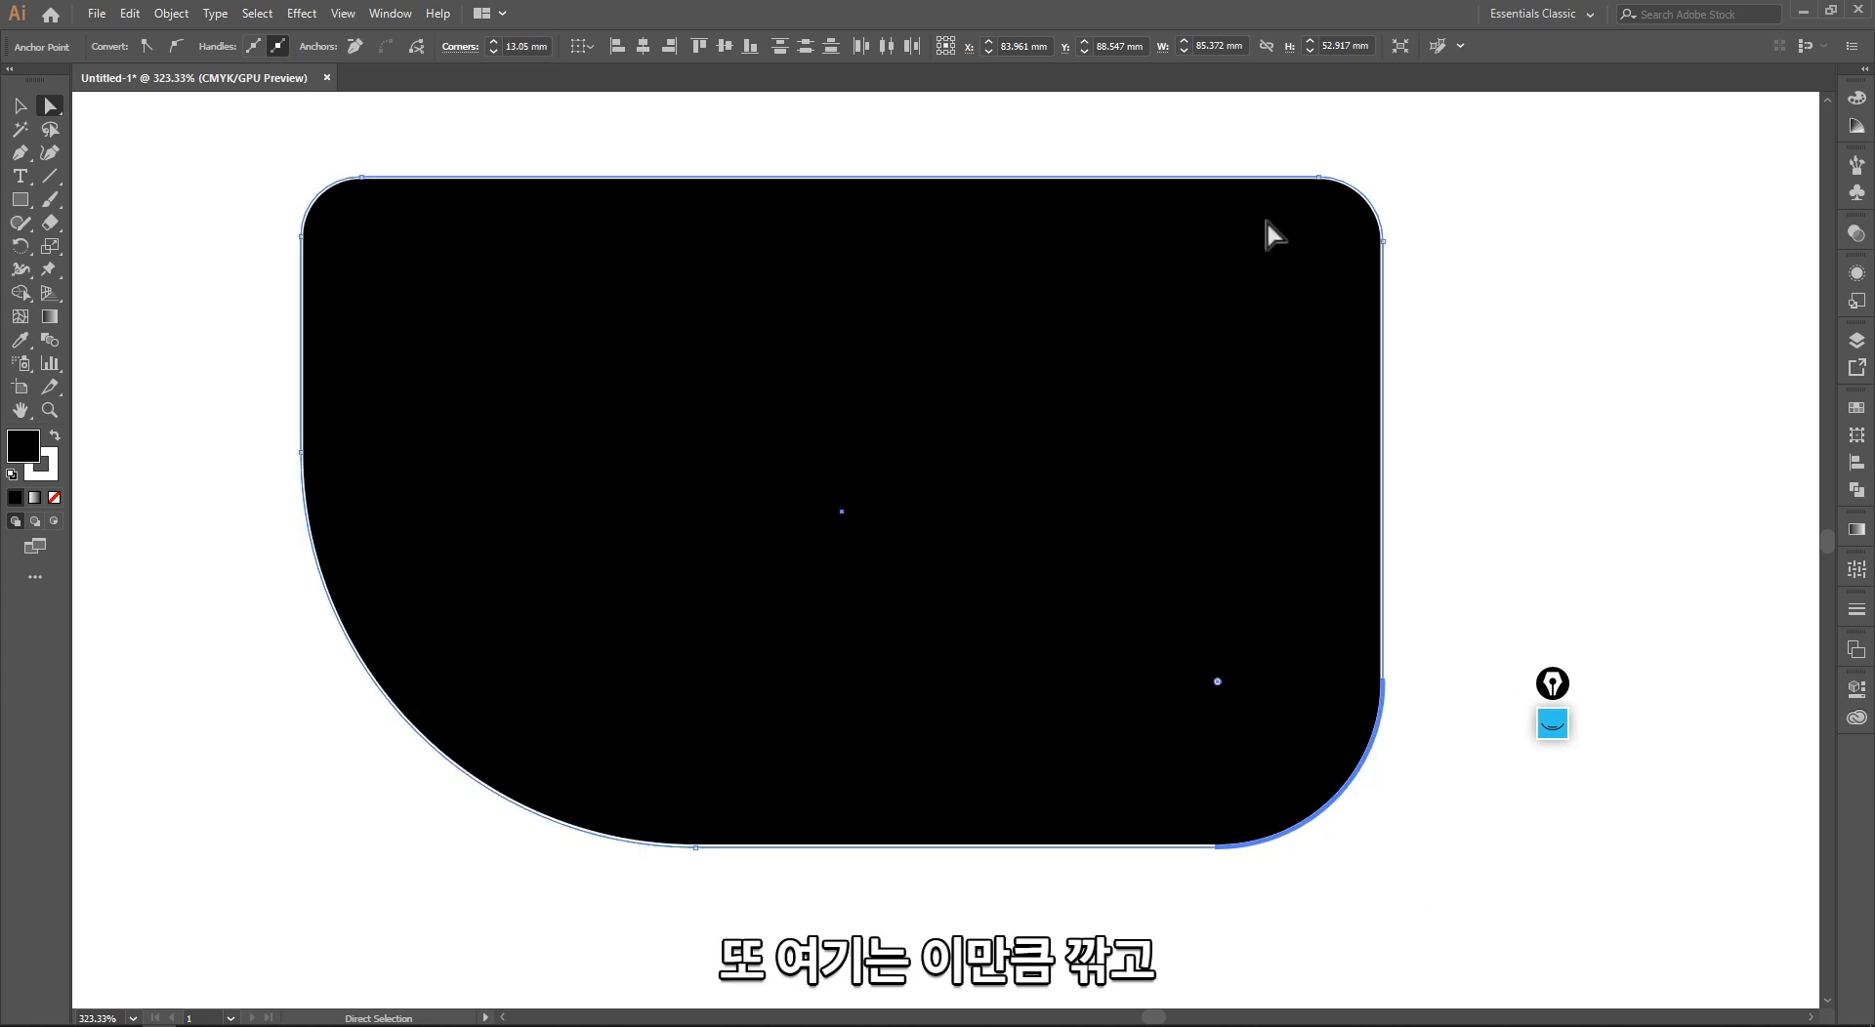
drag(1267, 147, 1529, 340)
drag(1320, 242, 1251, 299)
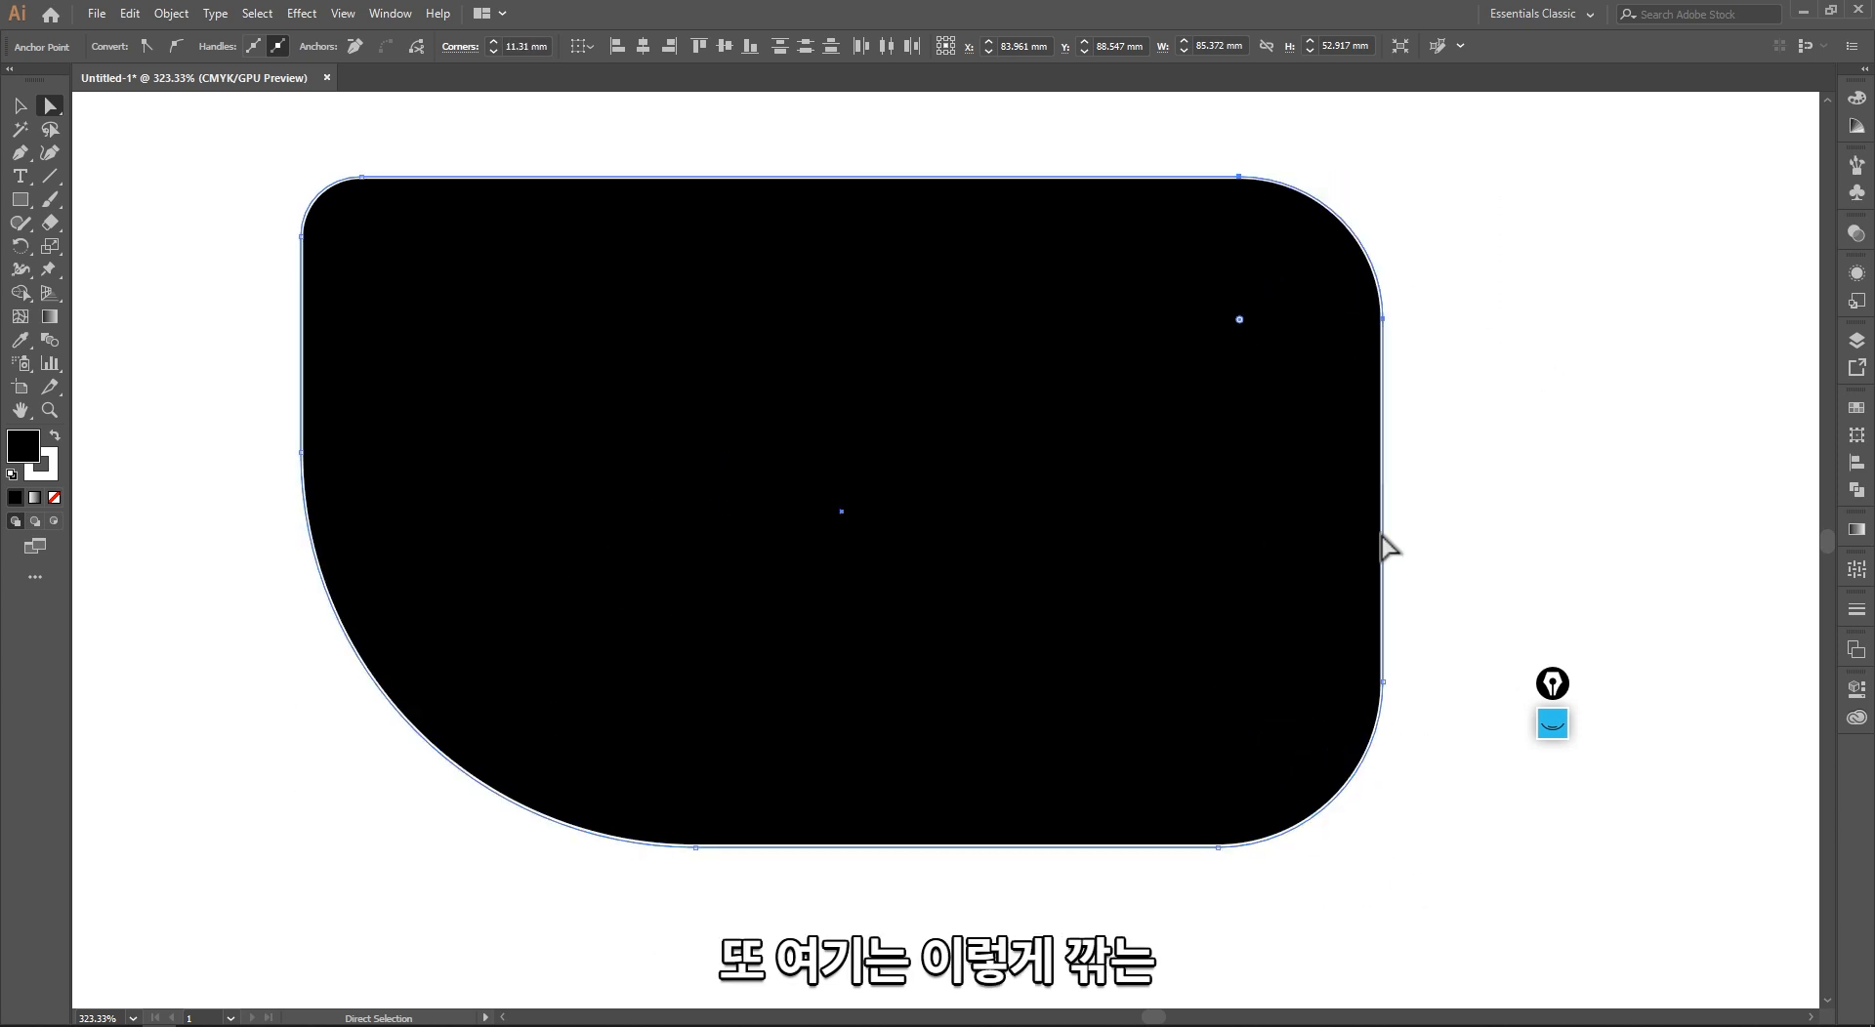
click(1471, 524)
ctrl+alt+click(745, 560)
drag(972, 540, 590, 592)
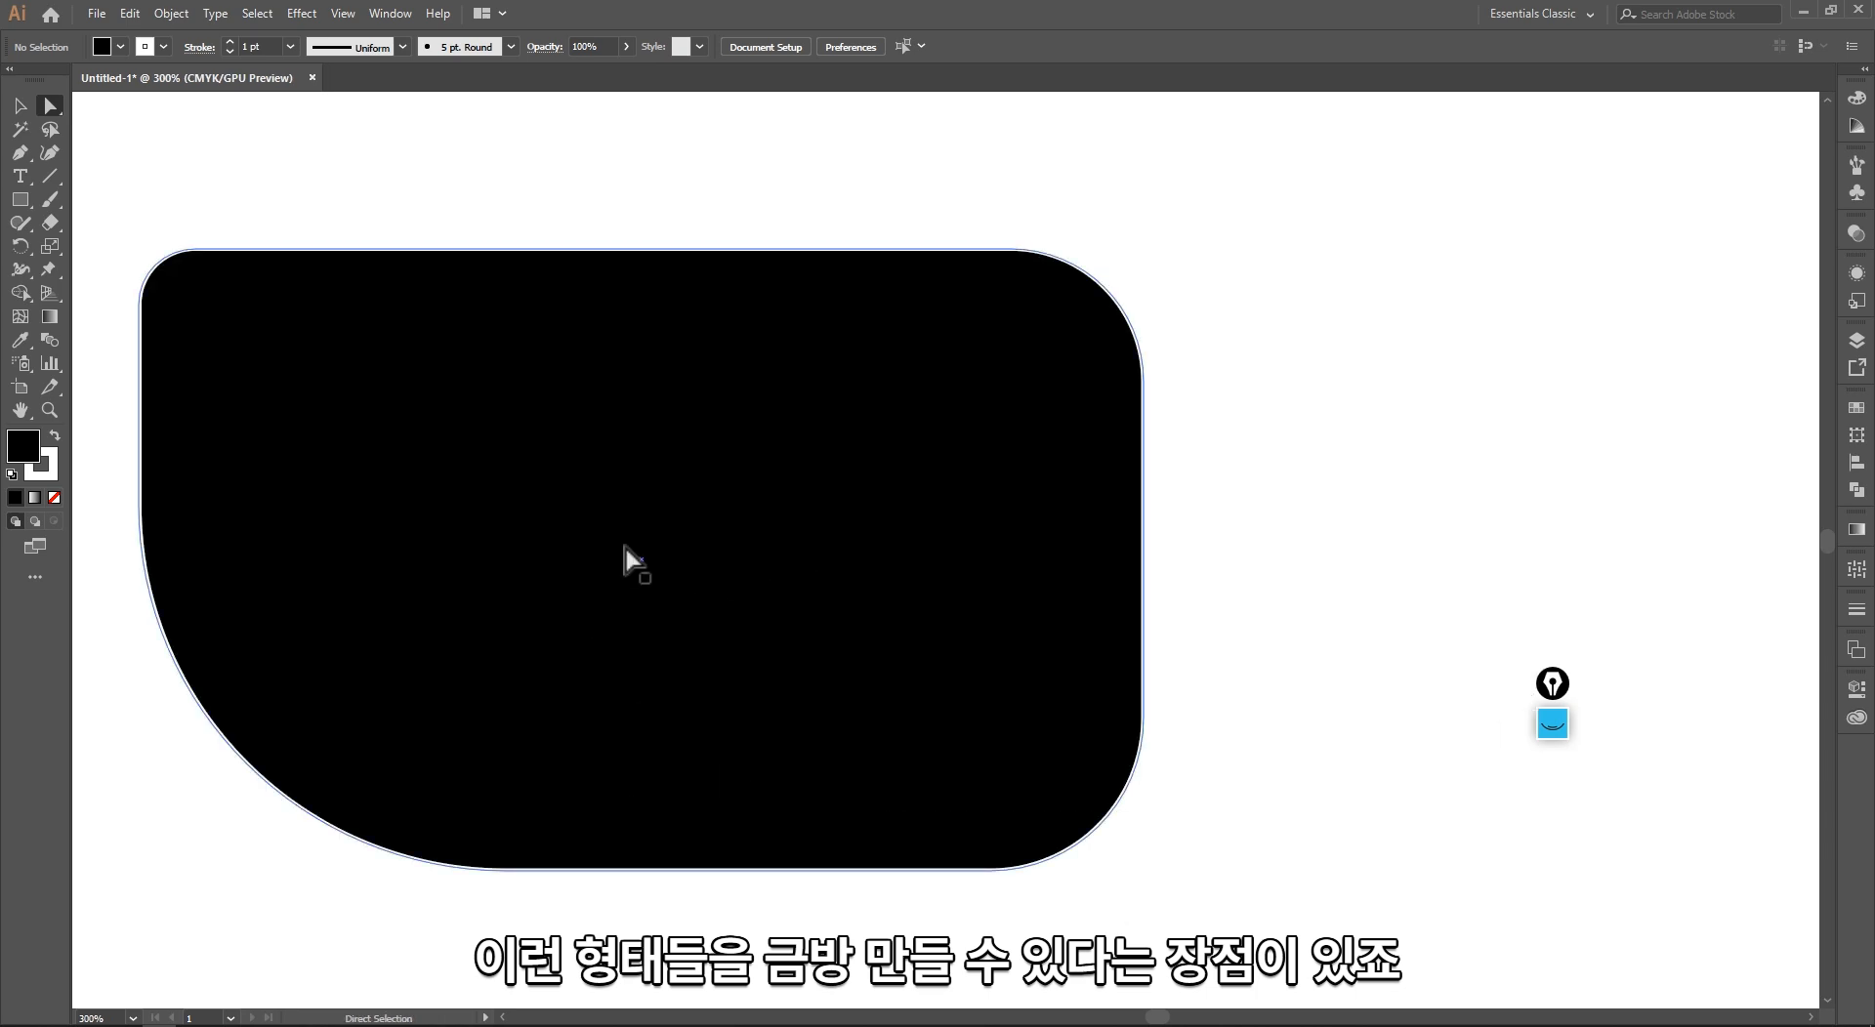
Step: Switch to 01-명함만들기.ai in the older Illustrator and cut the second blue rectangle's outline with Scissors on both edges beside its upper-left corner
key(alt+Tab)
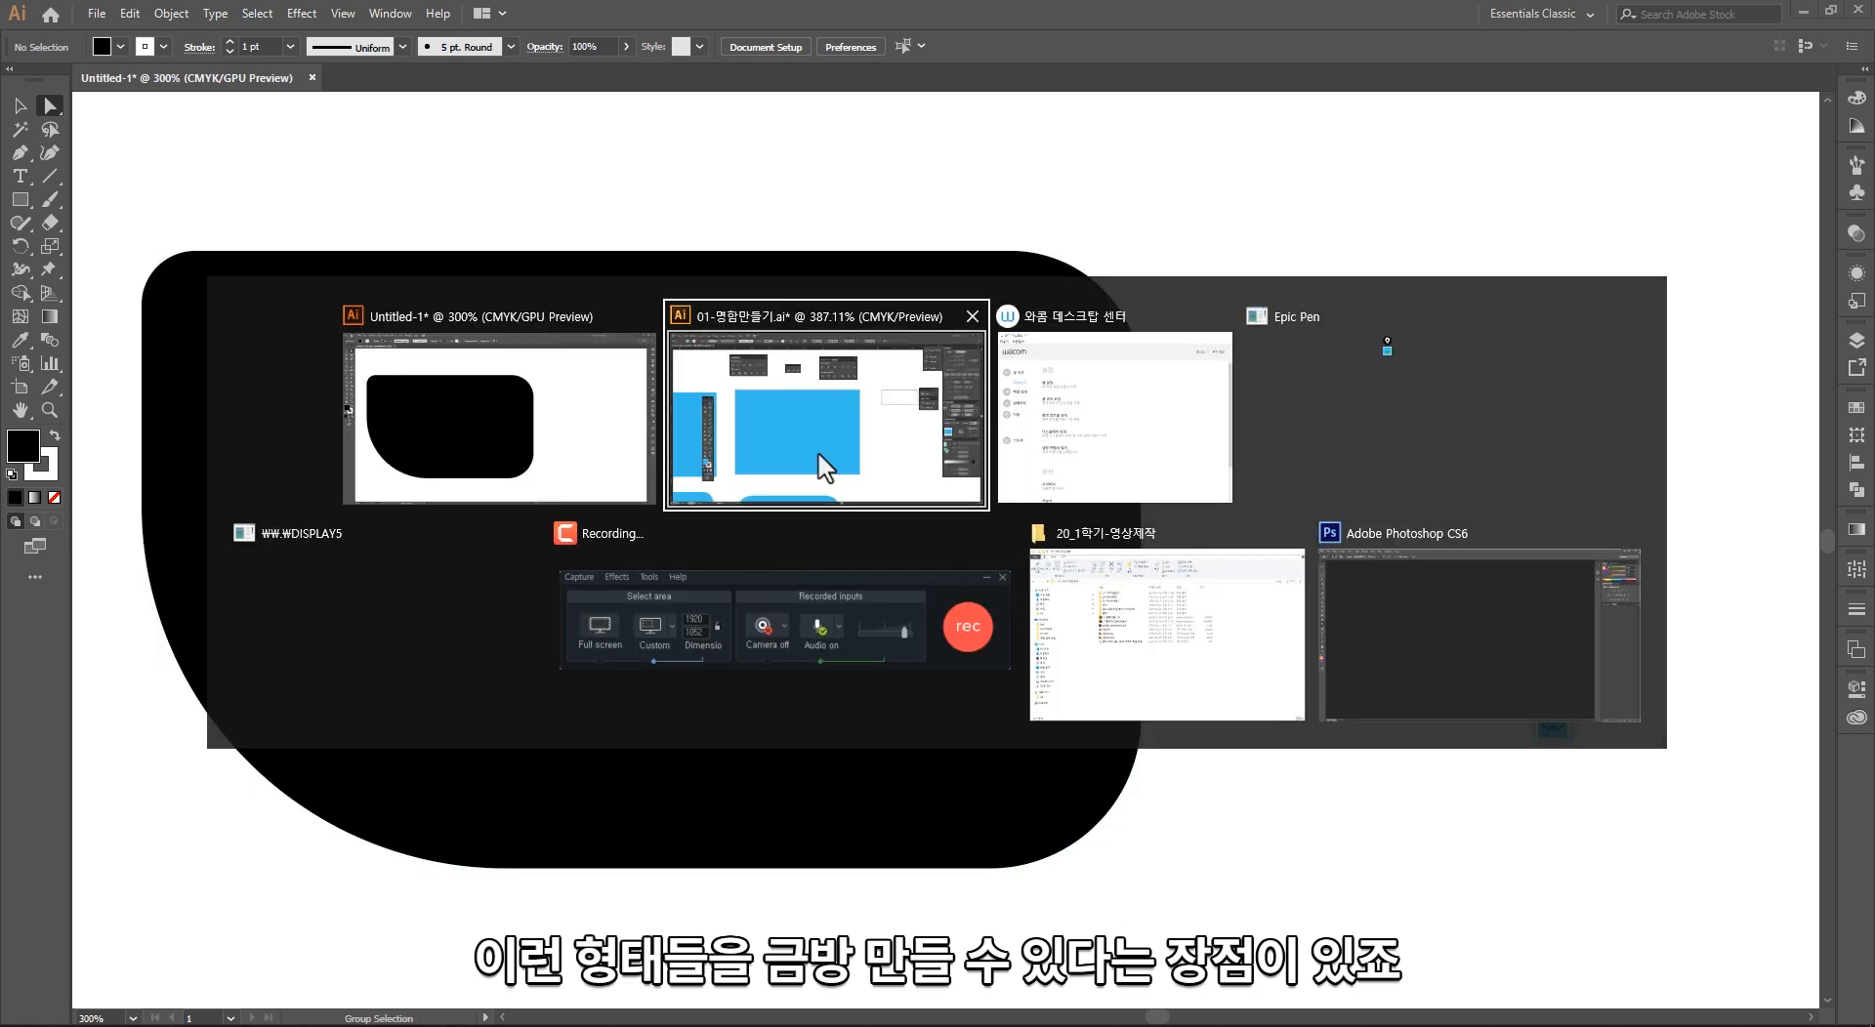
drag(935, 528, 762, 553)
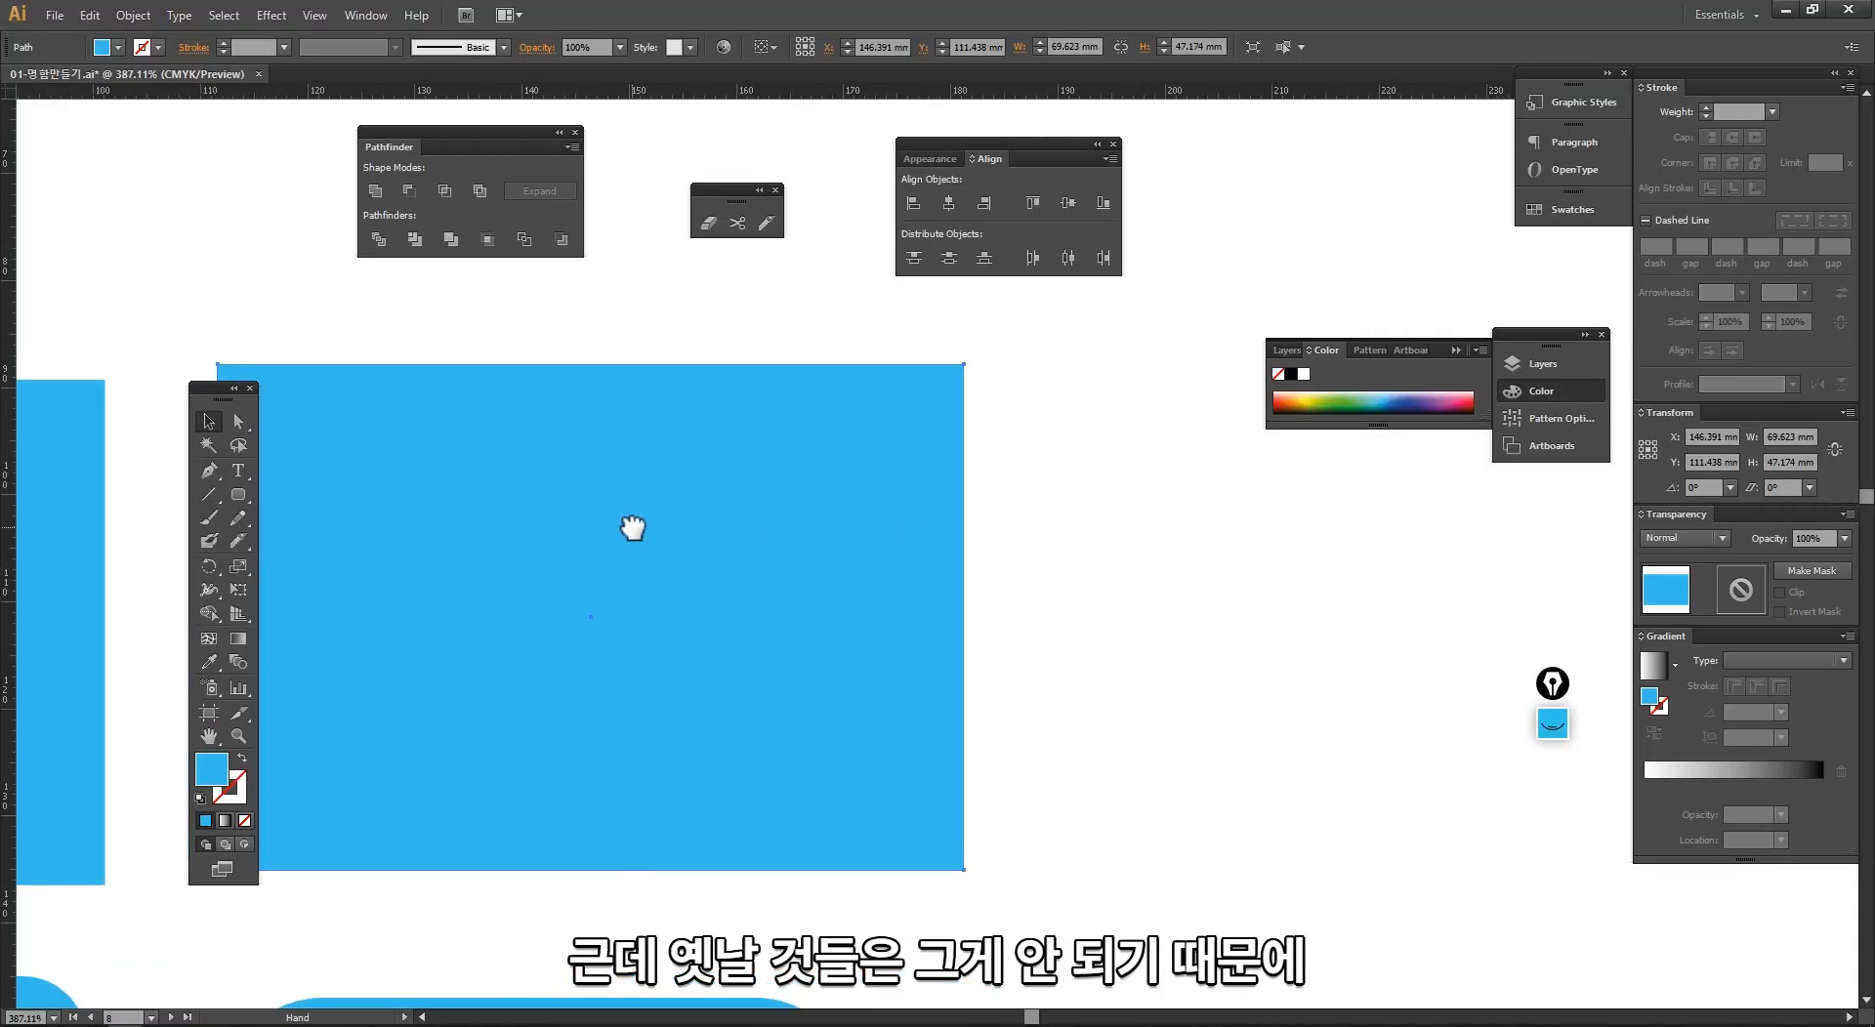
drag(633, 528, 857, 526)
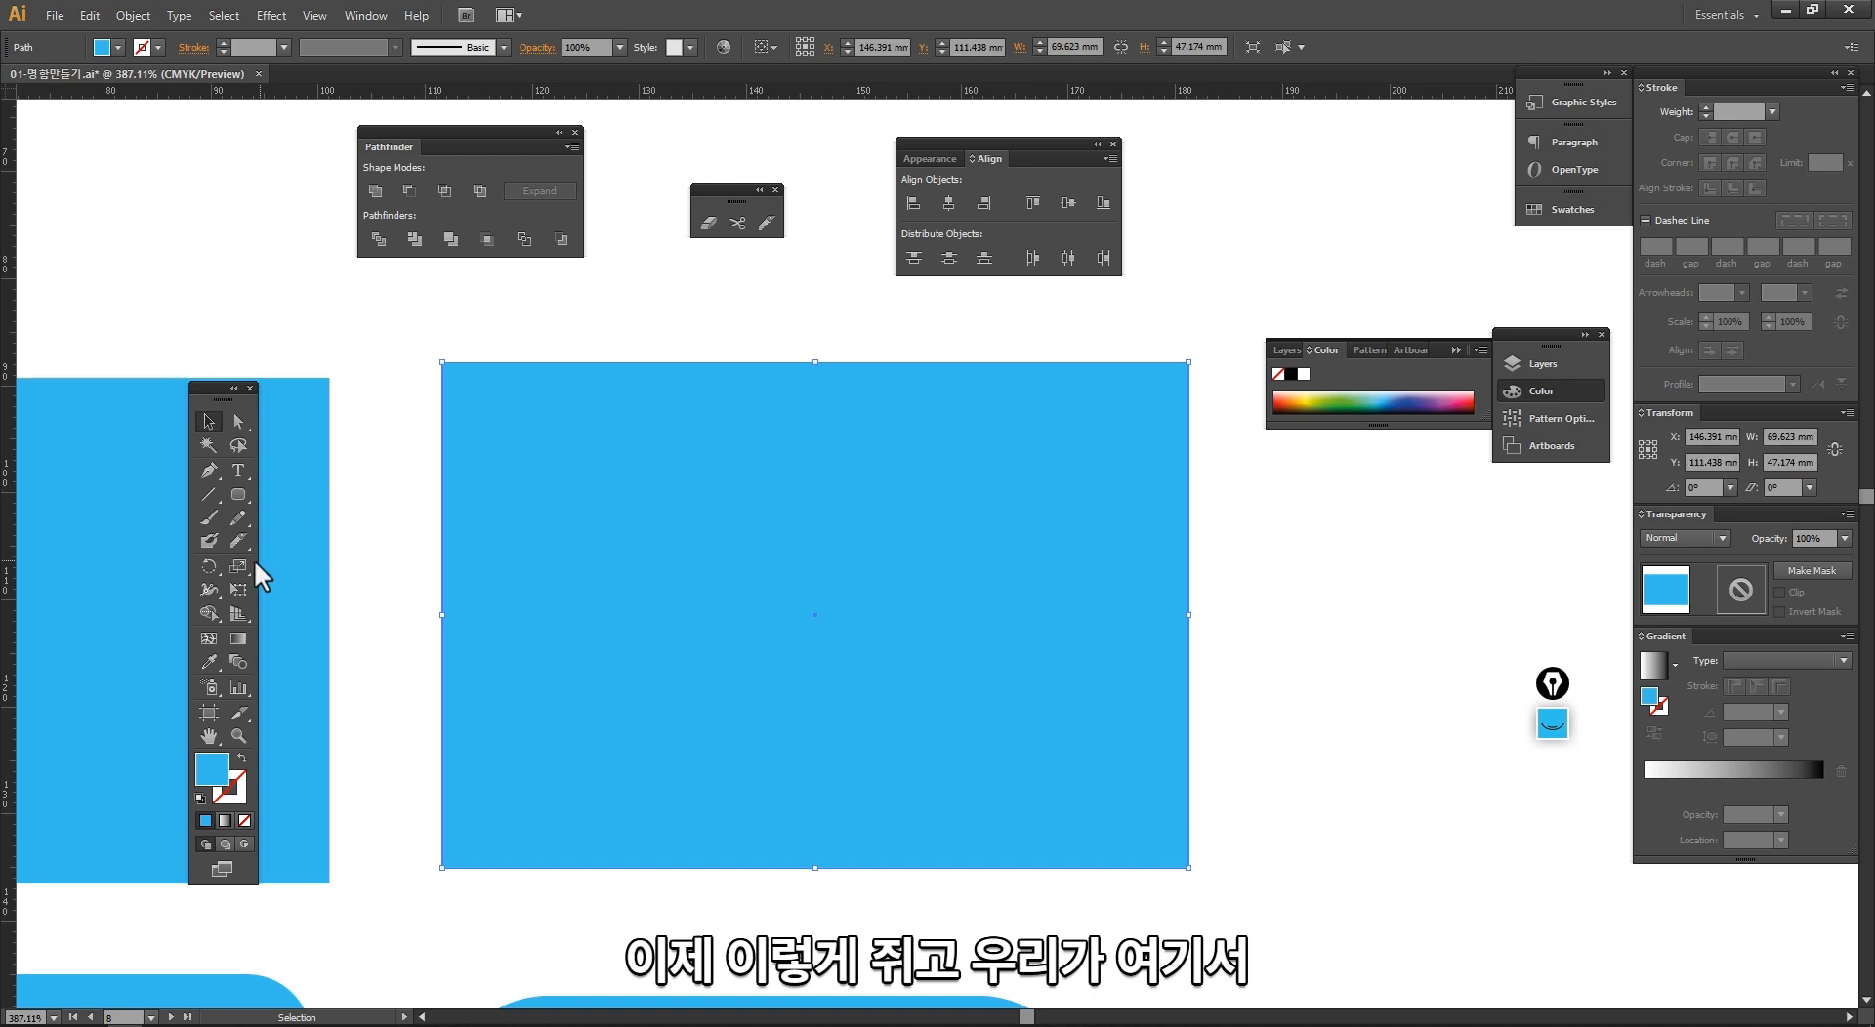
drag(237, 542, 311, 561)
click(443, 513)
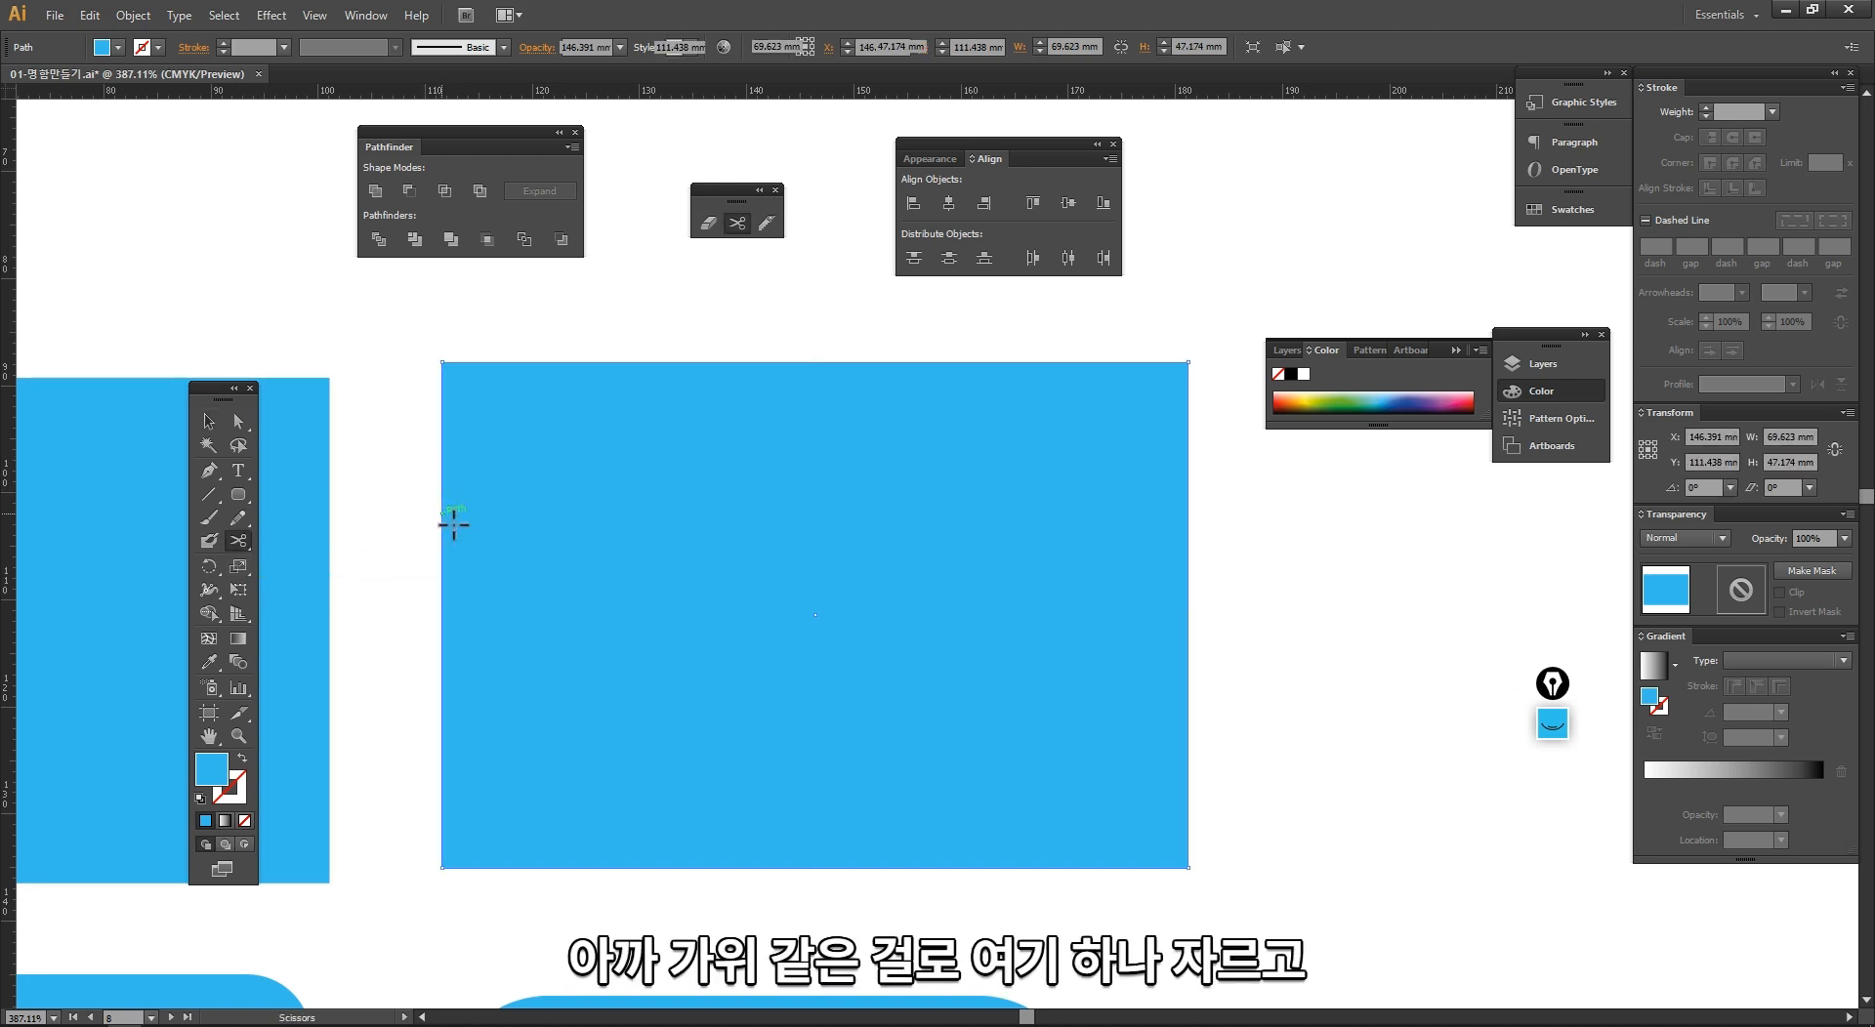
click(585, 363)
key(v)
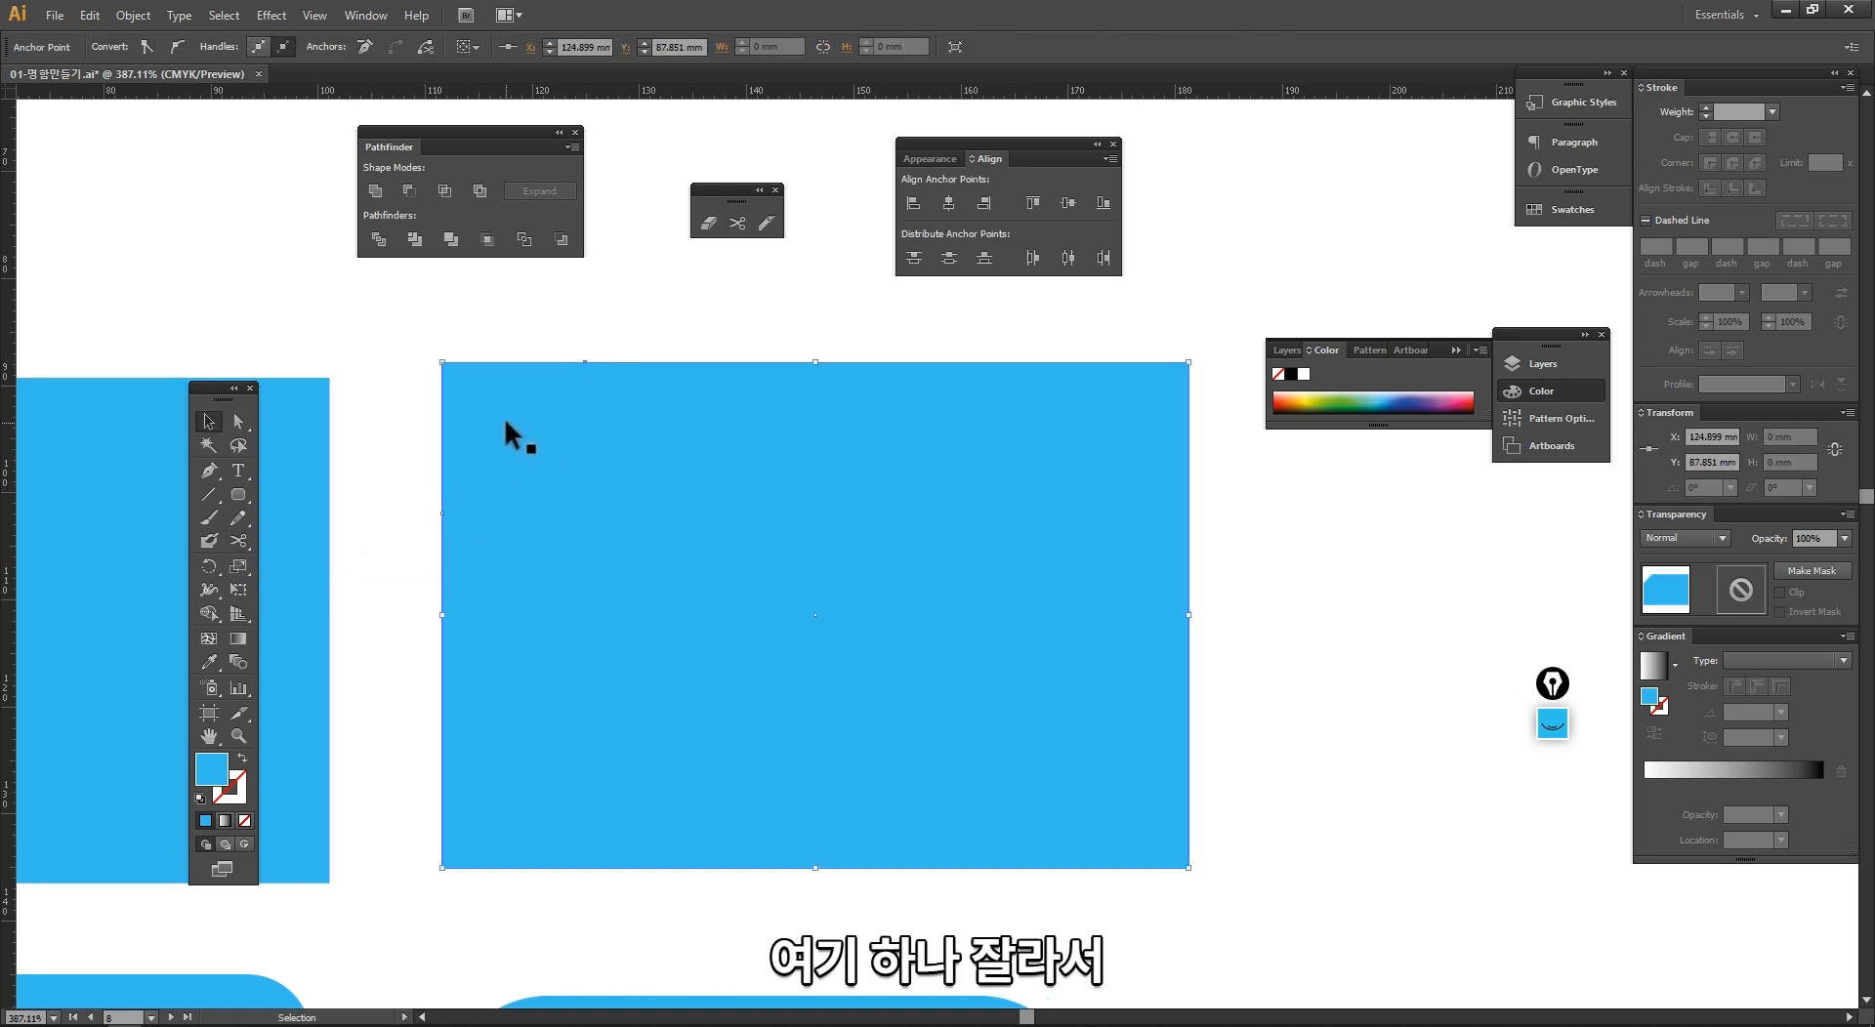
Step: Move the cut-off triangular corner piece up and away from the second blue rectangle
click(430, 405)
drag(439, 383, 334, 284)
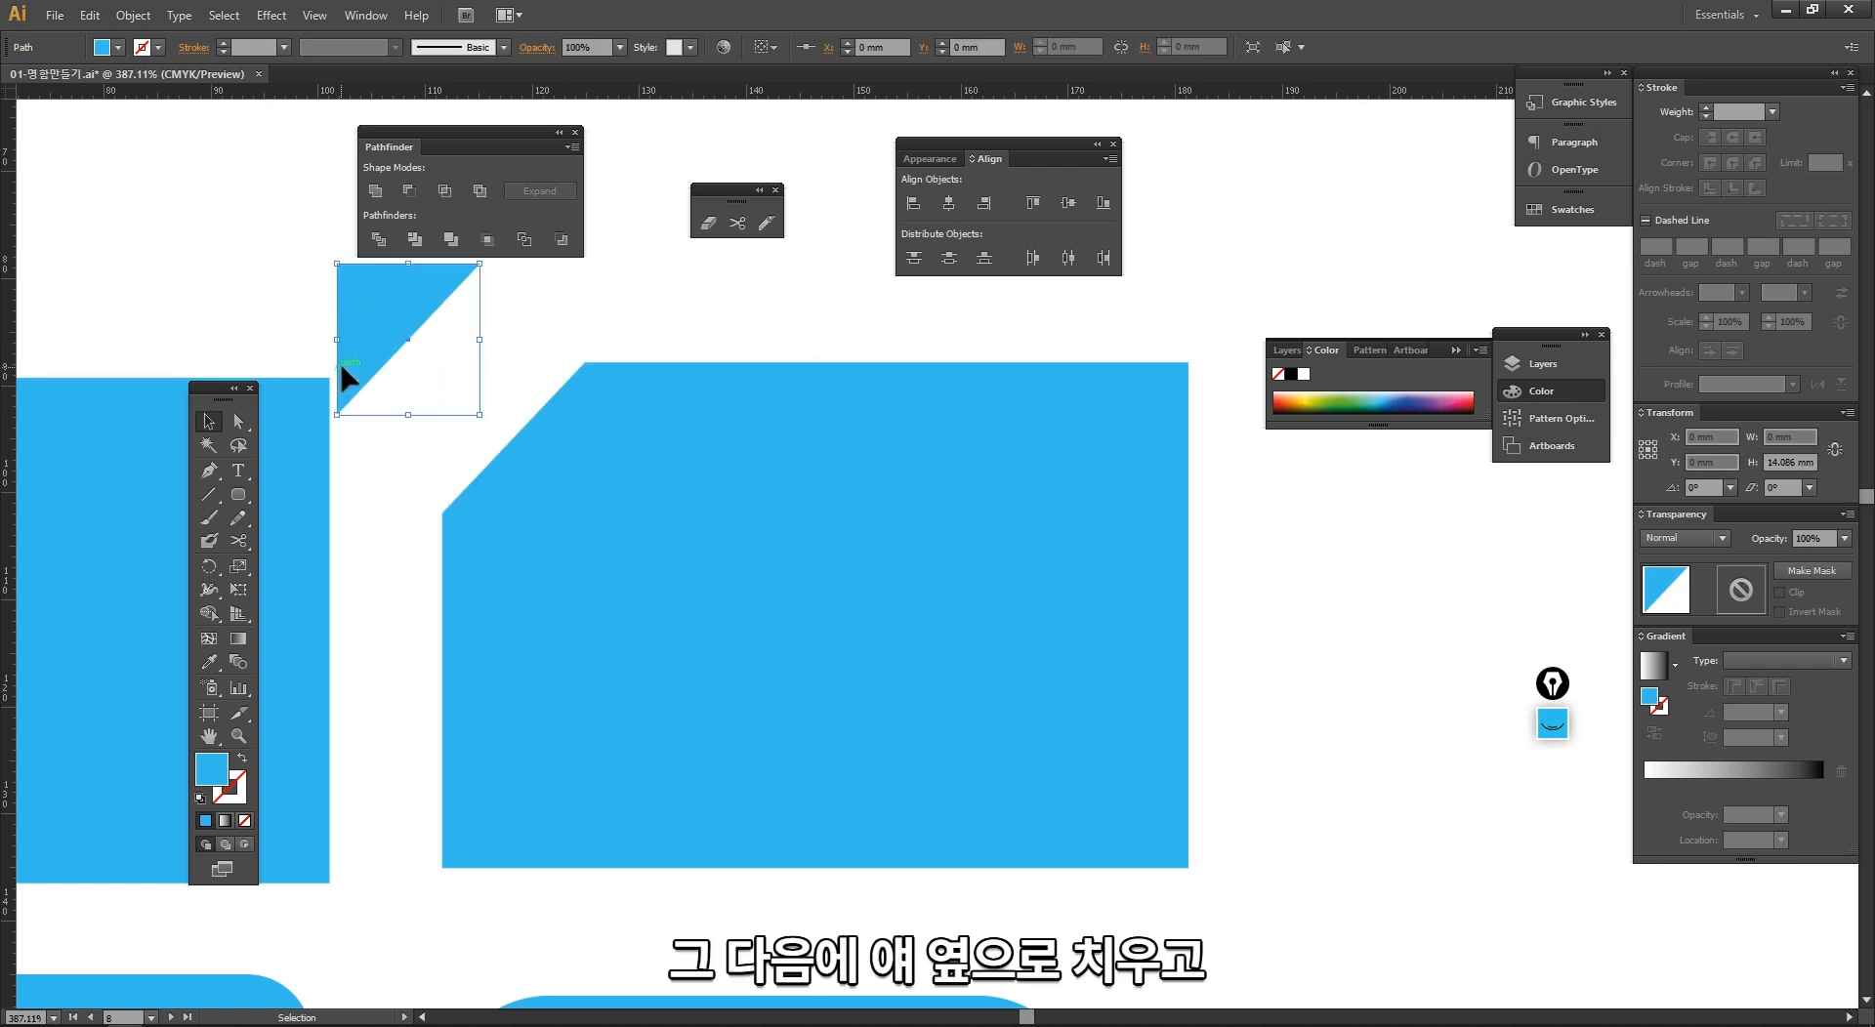
click(371, 471)
Step: Join the two open ends of the cut rectangle with a Pen tool curve that forms a rounded upper-left corner
click(208, 470)
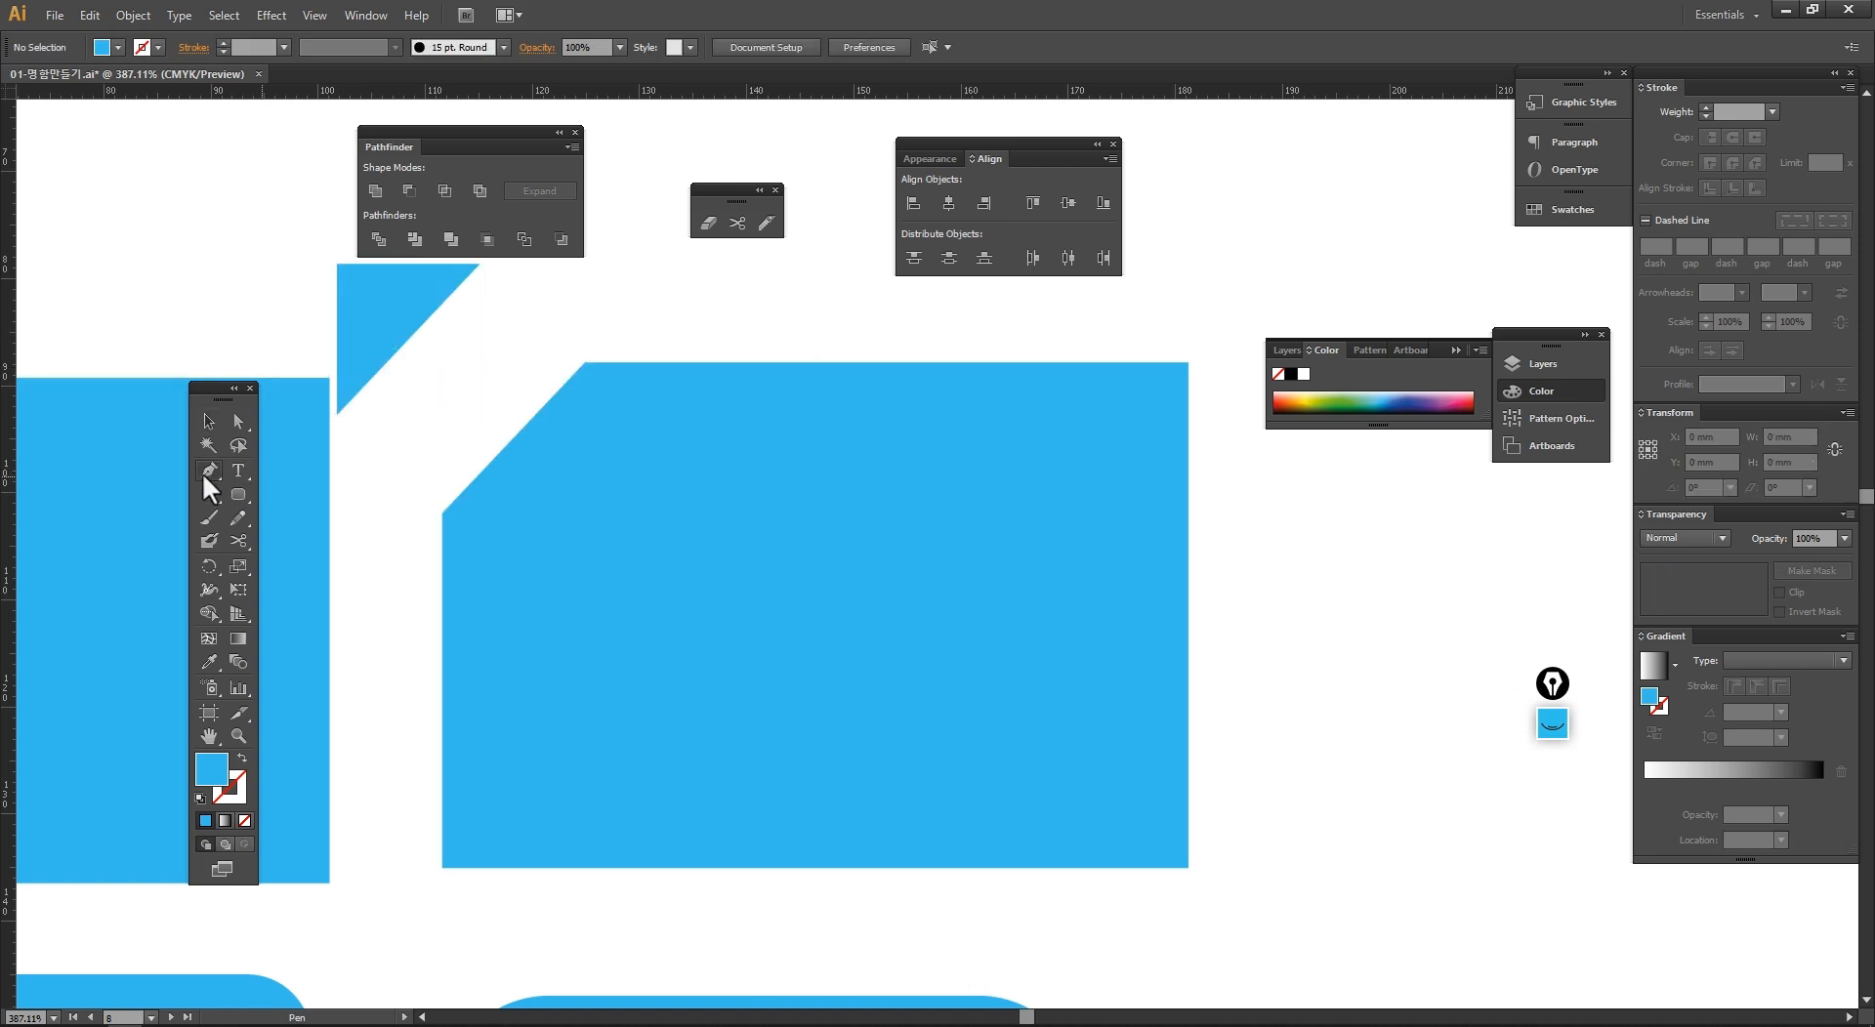
click(442, 511)
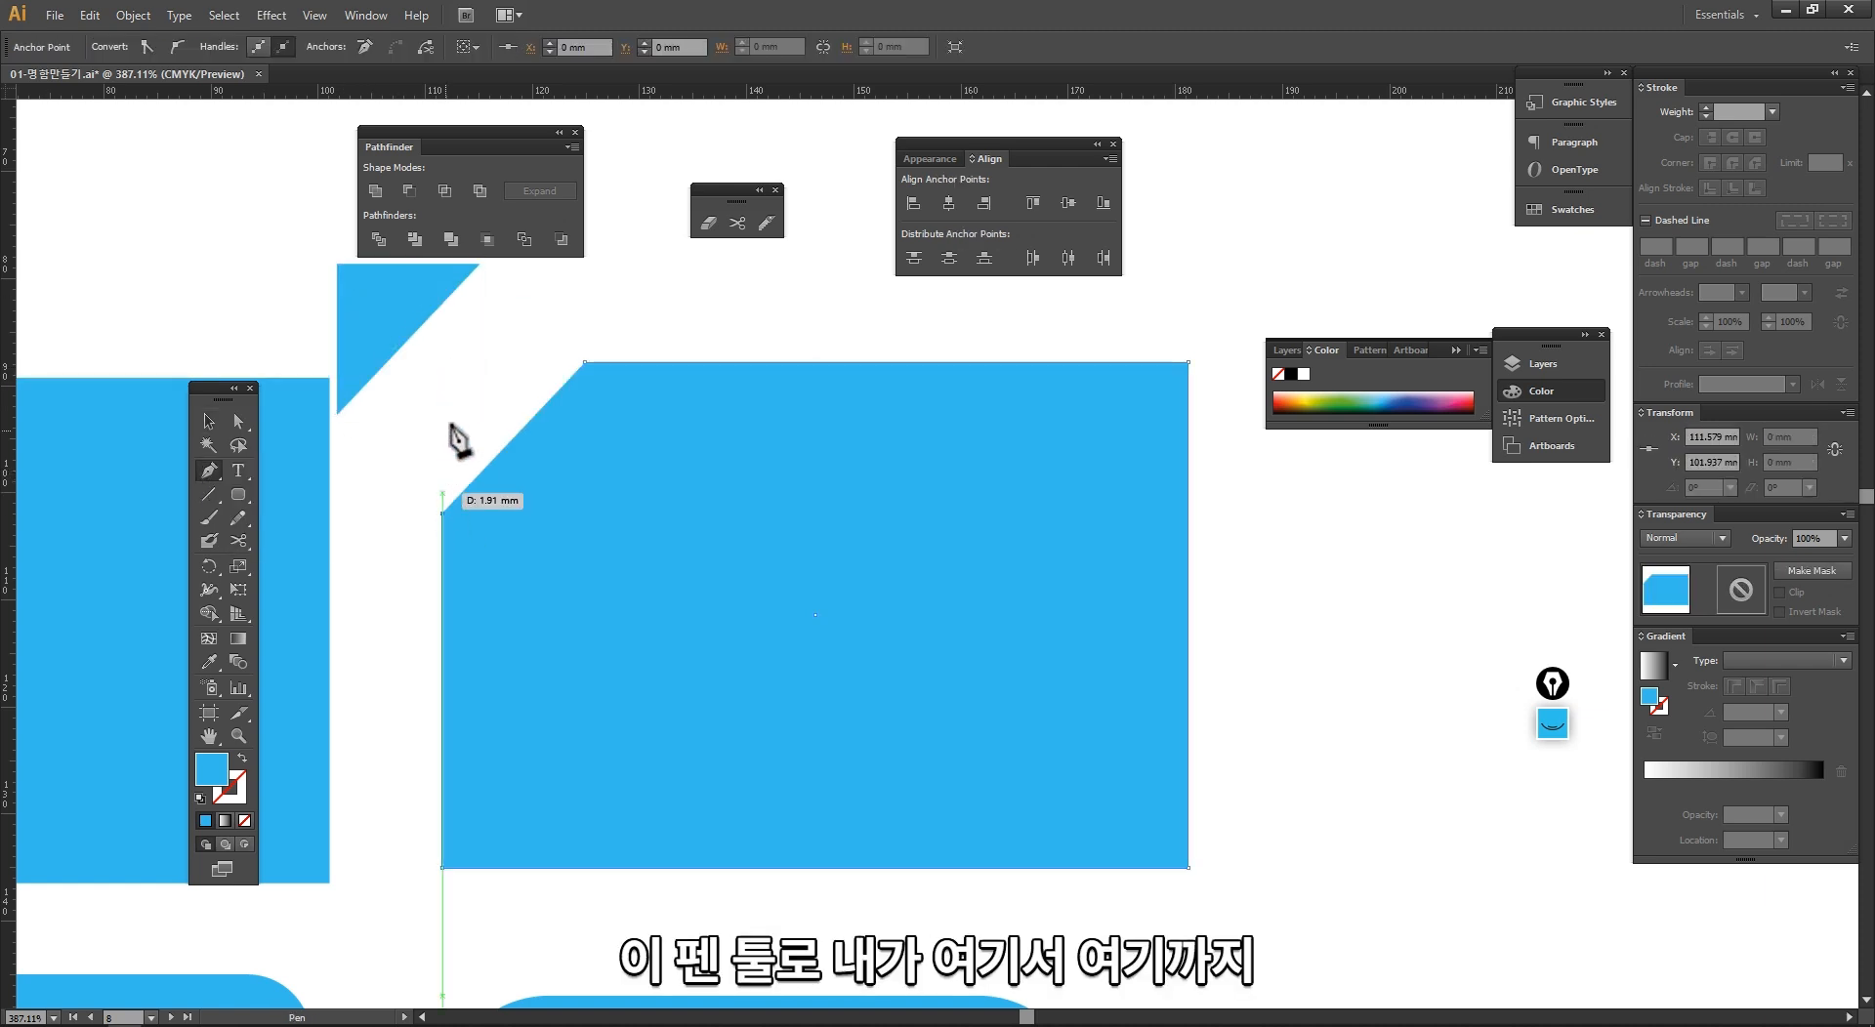
drag(583, 362, 743, 363)
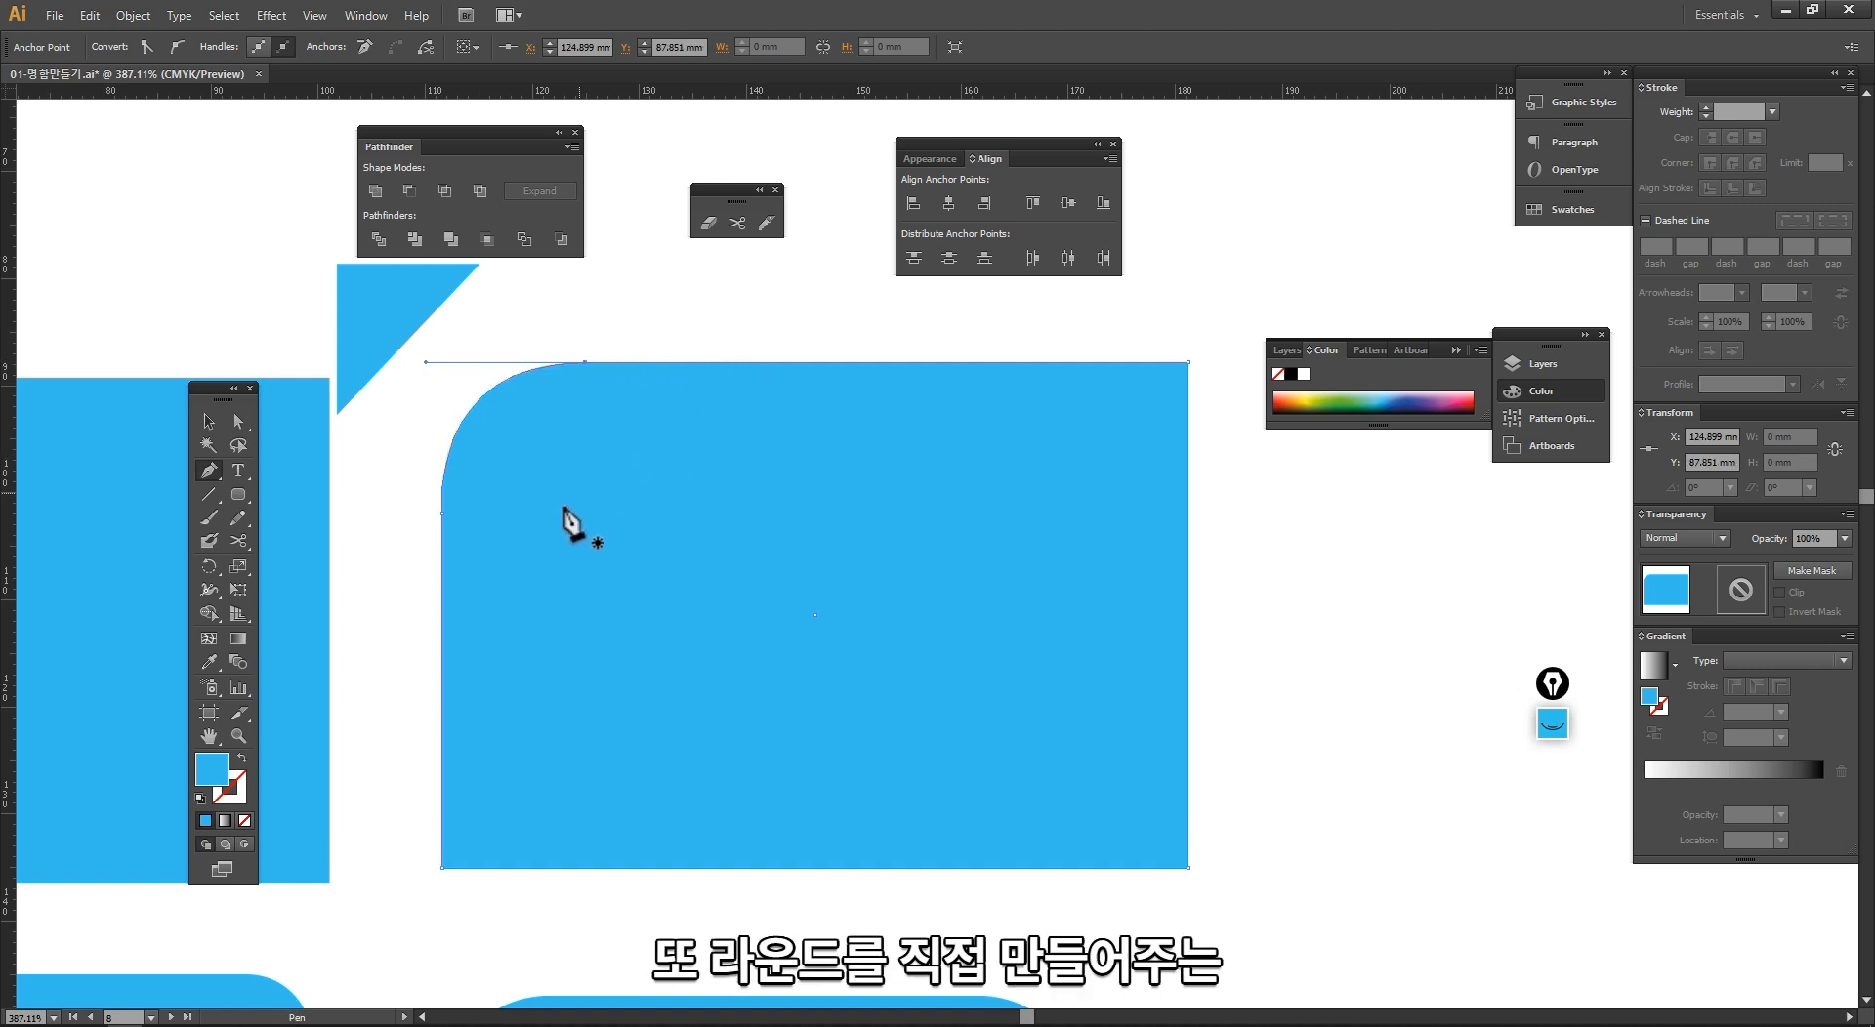
key(v)
click(395, 684)
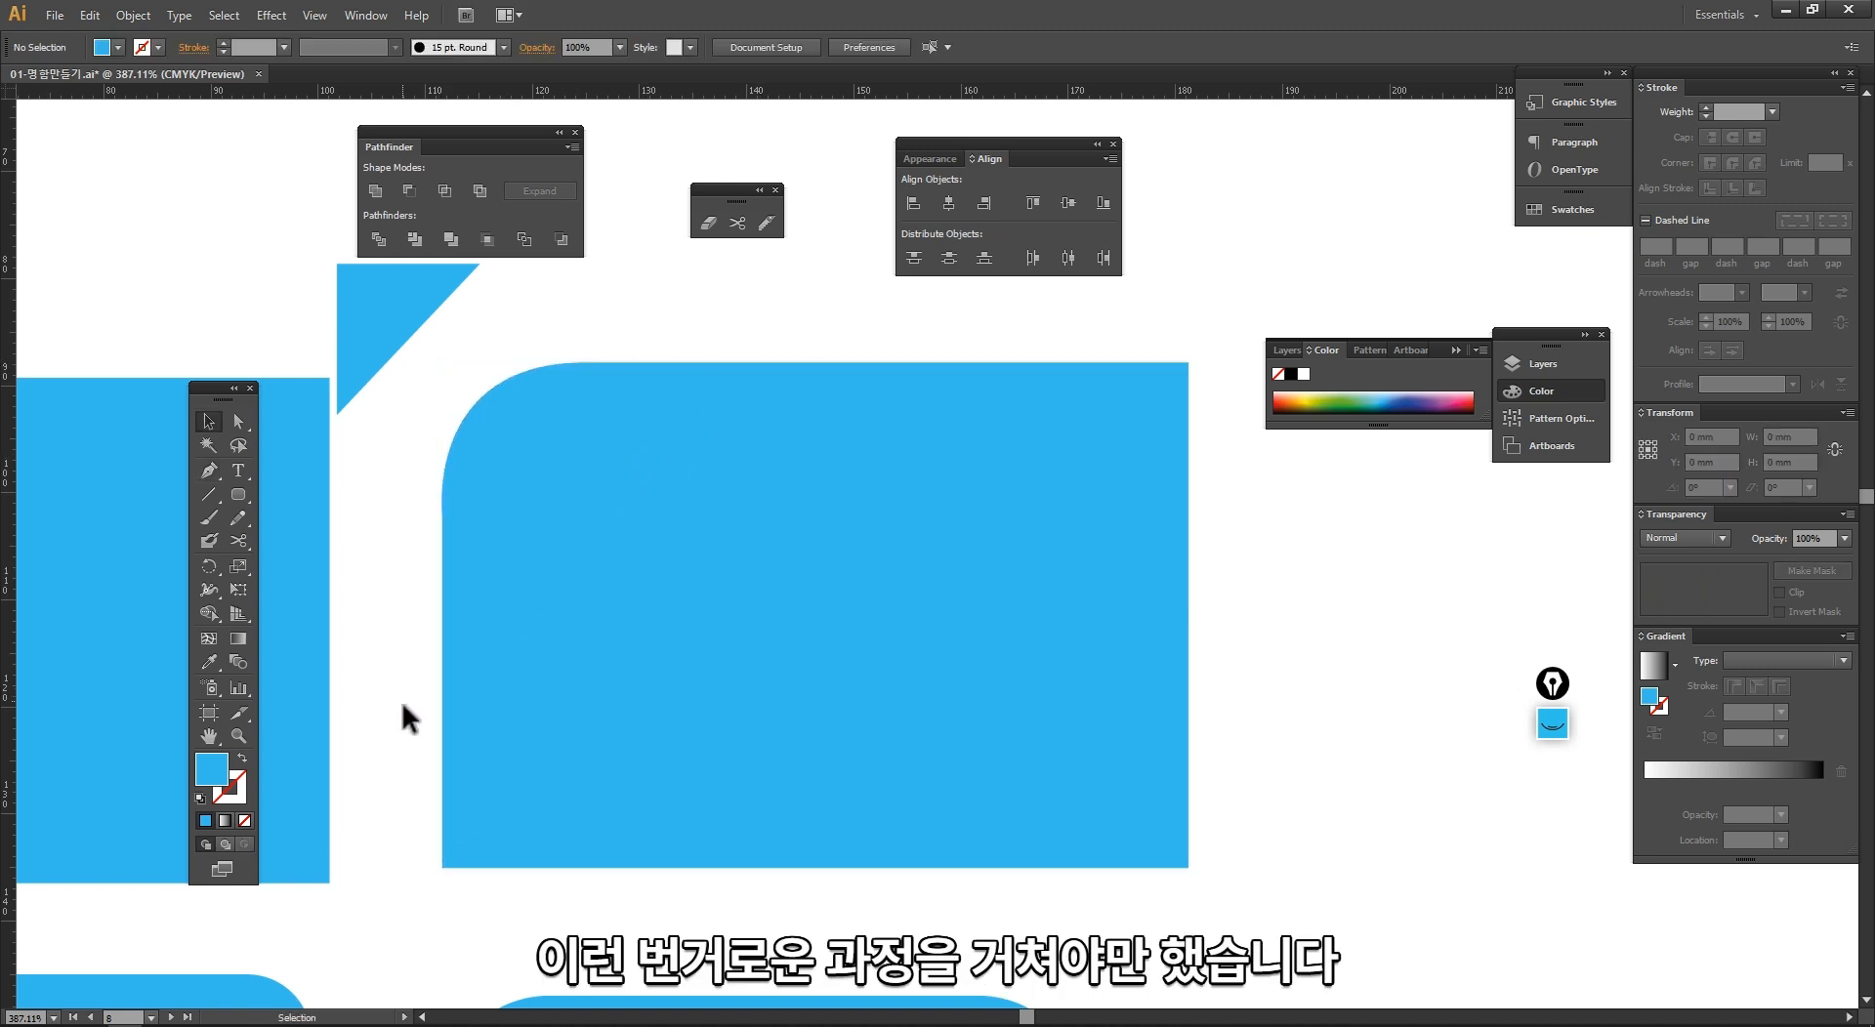
Step: Move the first blue rectangle up and away from the neighbouring shapes, and deselect it
ctrl+alt+click(960, 597)
ctrl+alt+click(960, 594)
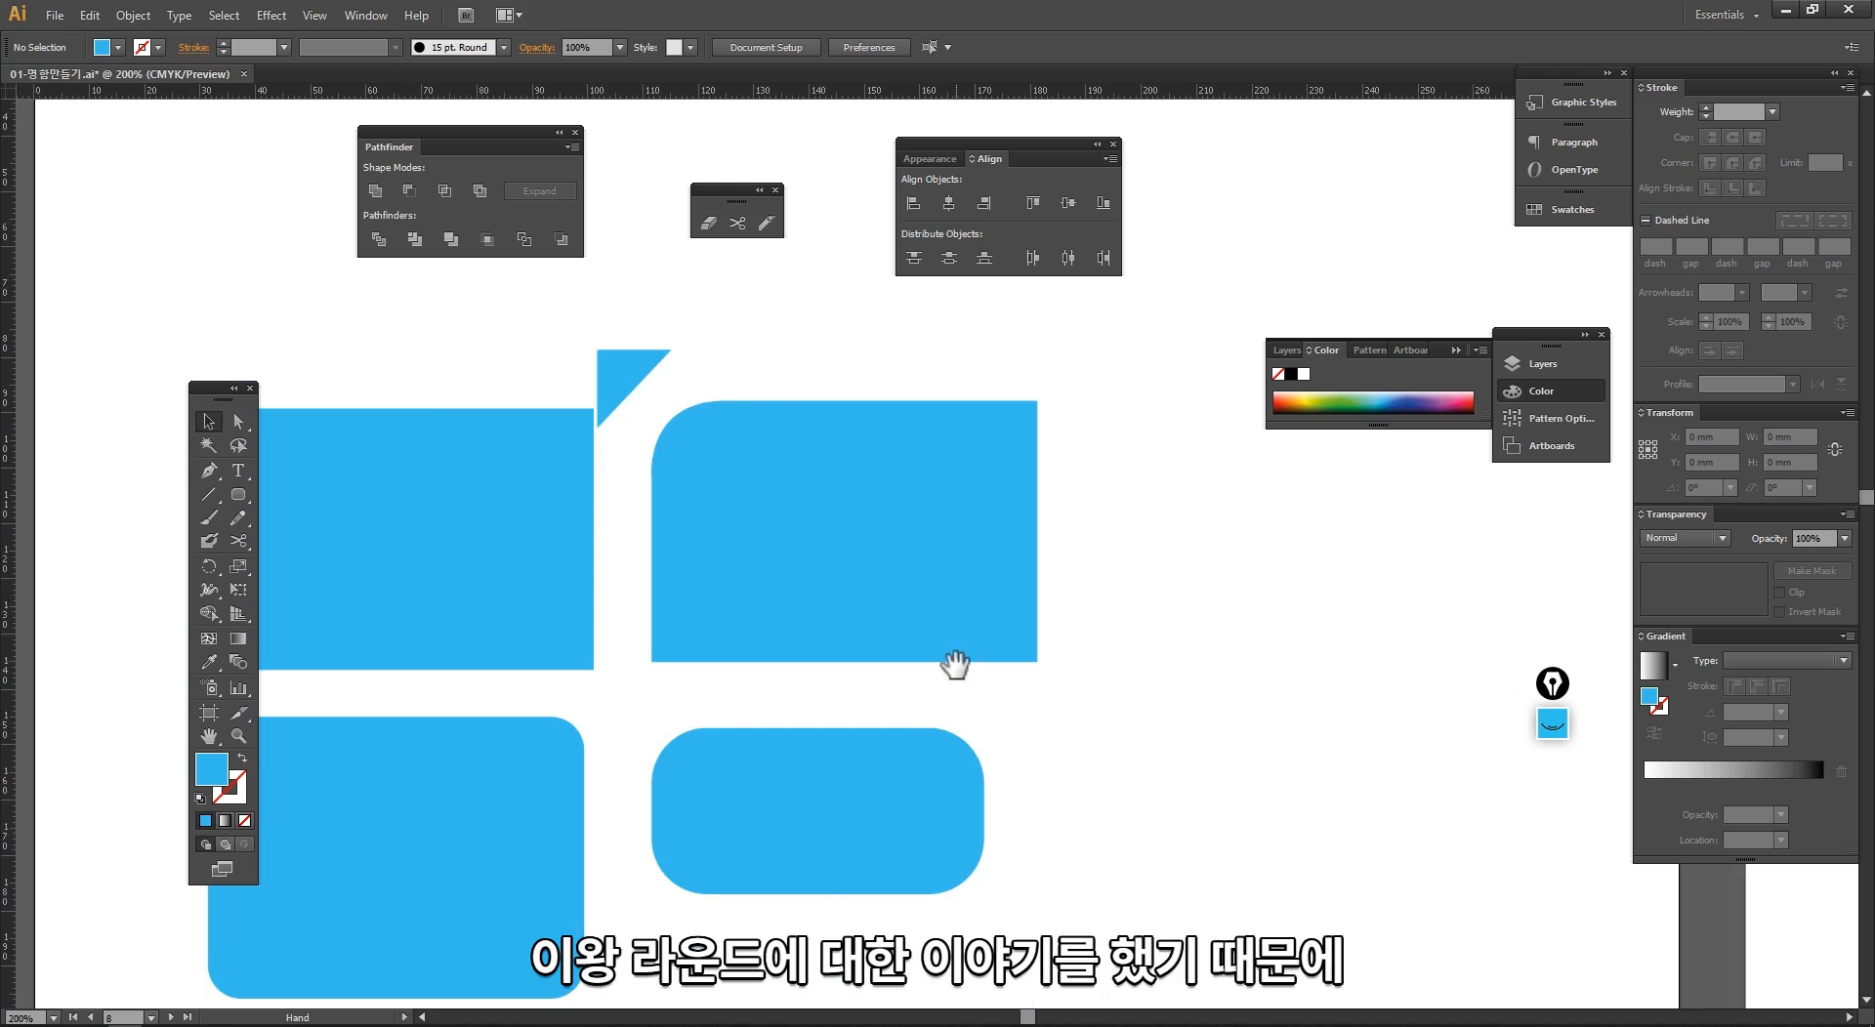
drag(953, 664, 872, 549)
drag(553, 640, 976, 748)
drag(816, 561, 762, 483)
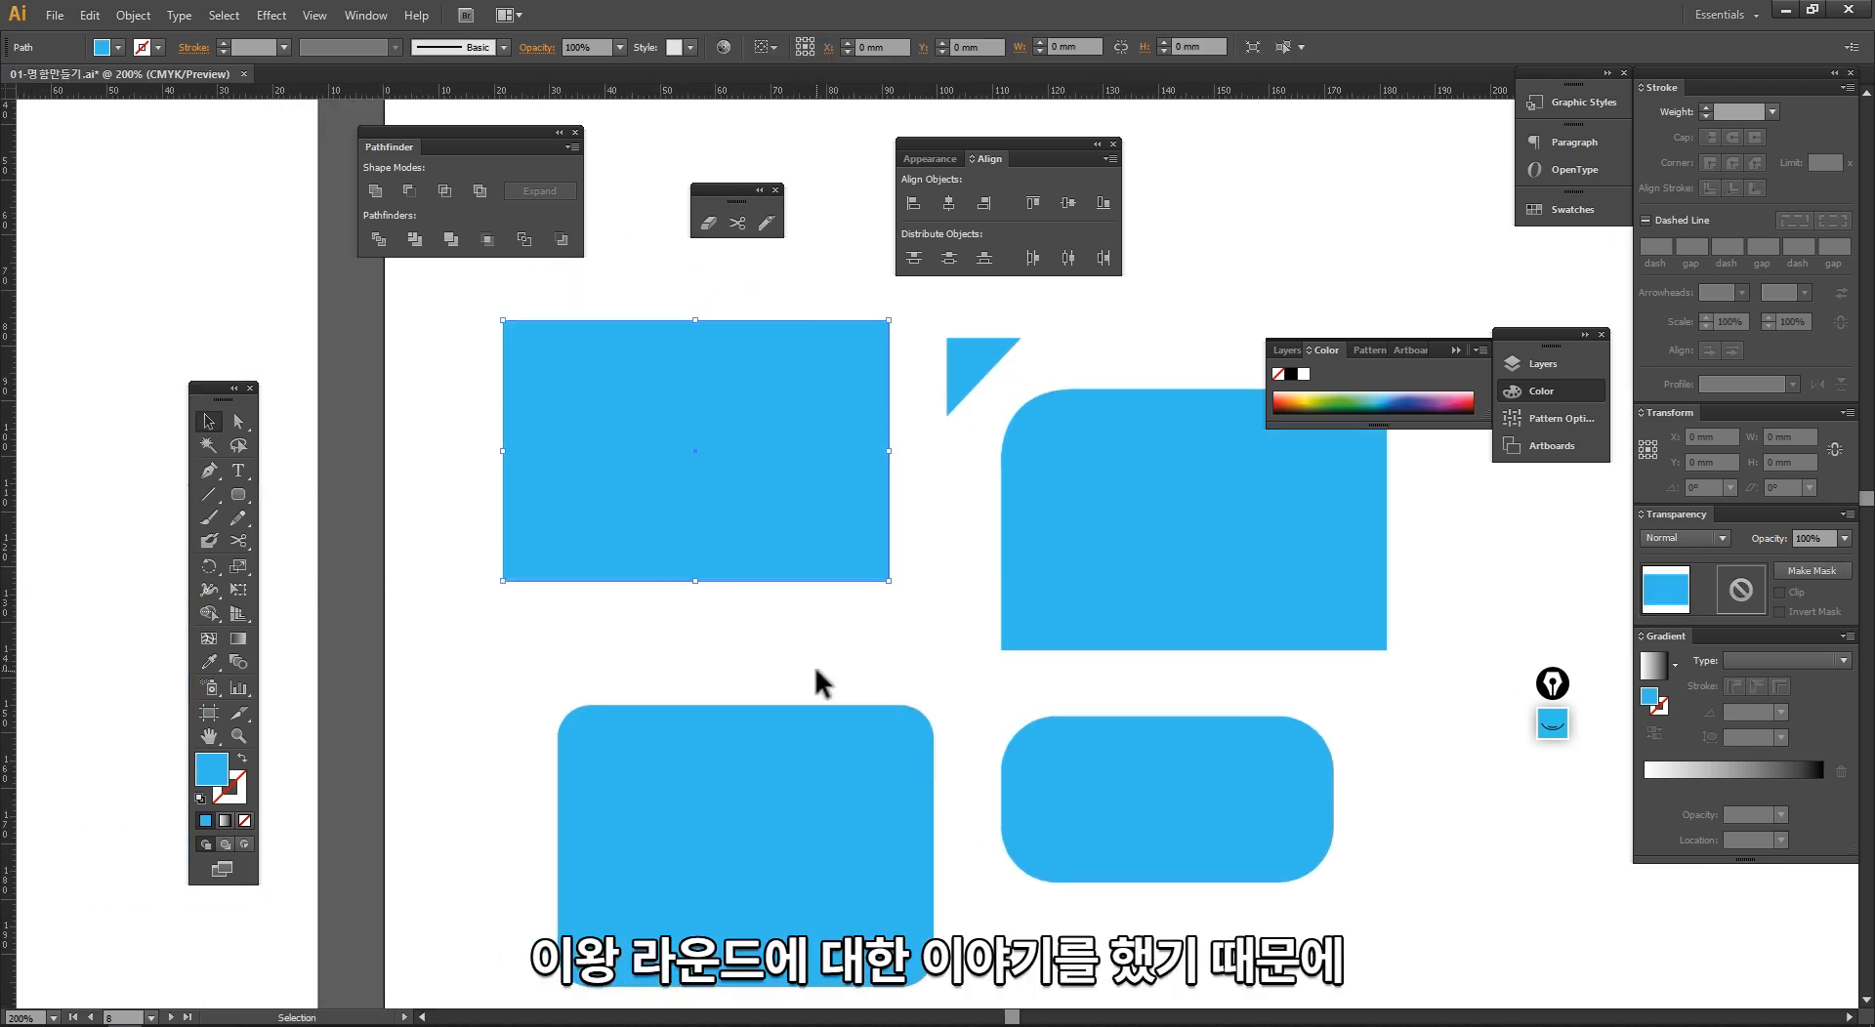
click(814, 666)
Step: Select the first blue rectangle and compare it with the black shape's editable upper-right corner in Illustrator 2019
drag(733, 611, 764, 692)
drag(414, 361, 1110, 793)
drag(933, 633, 819, 798)
drag(776, 715, 769, 694)
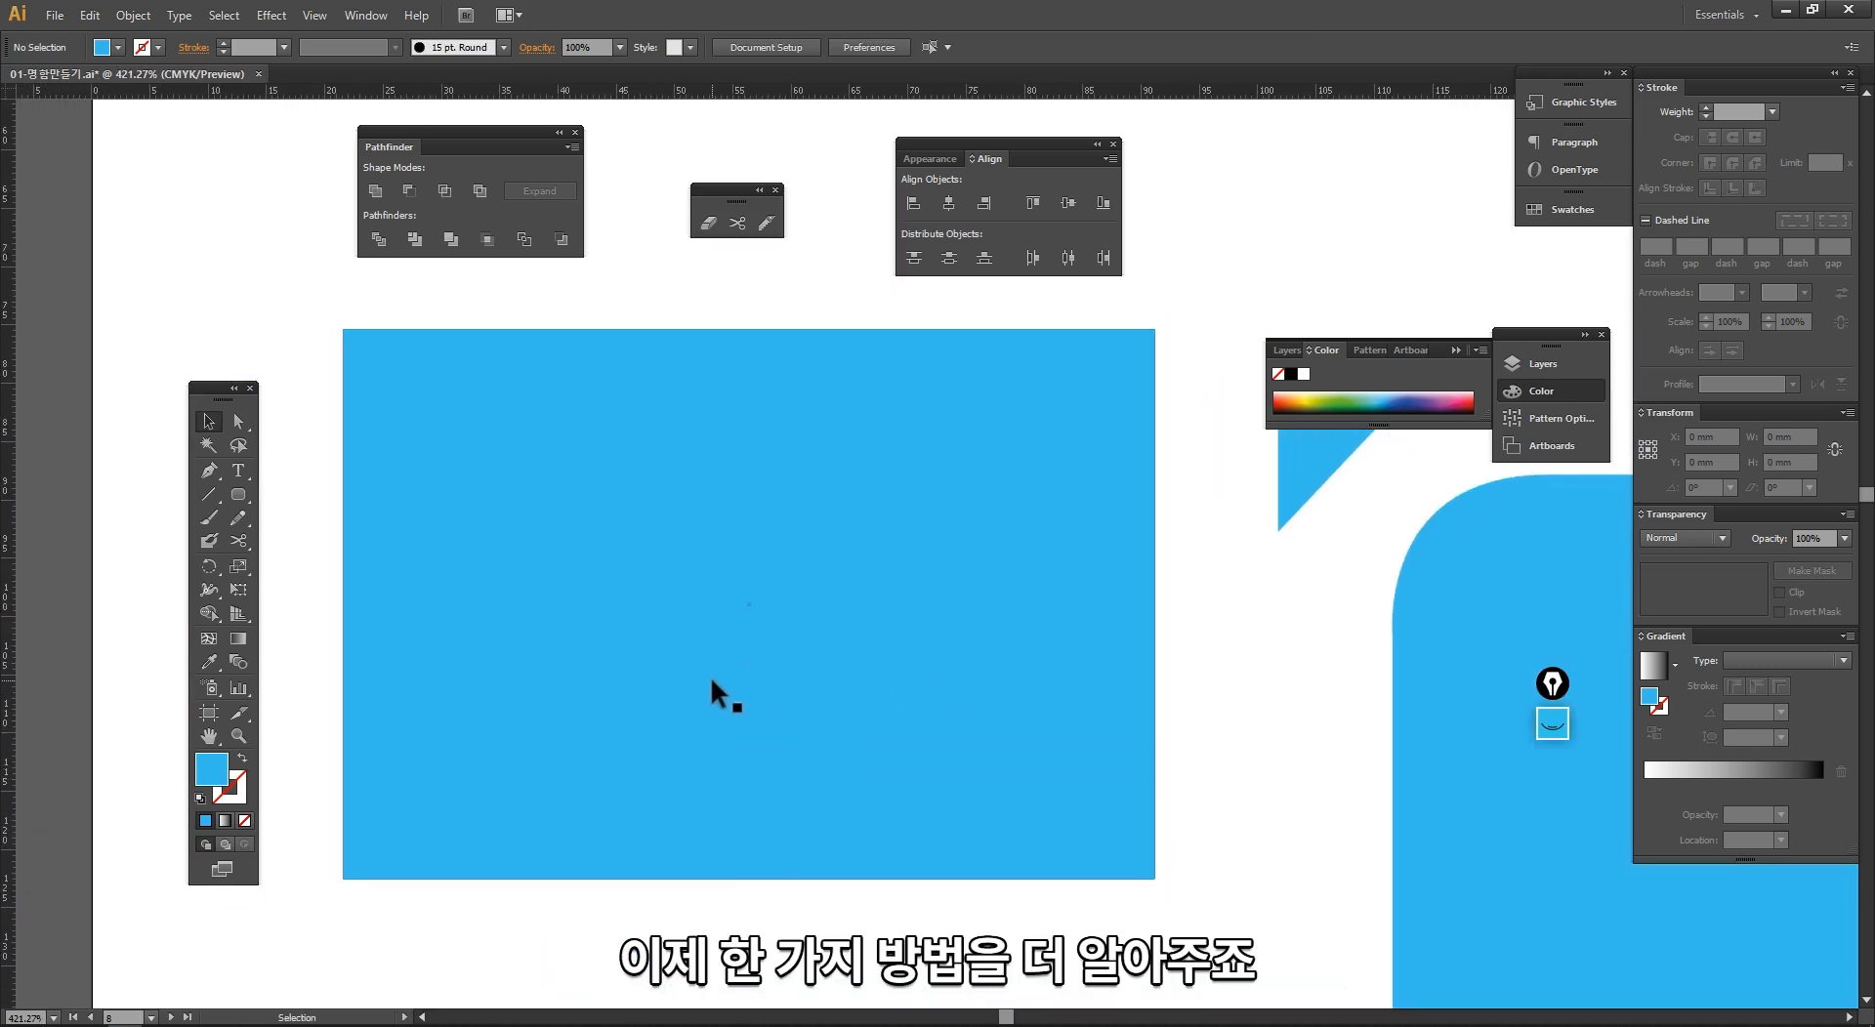
drag(321, 316, 1211, 938)
key(alt+Tab)
click(777, 481)
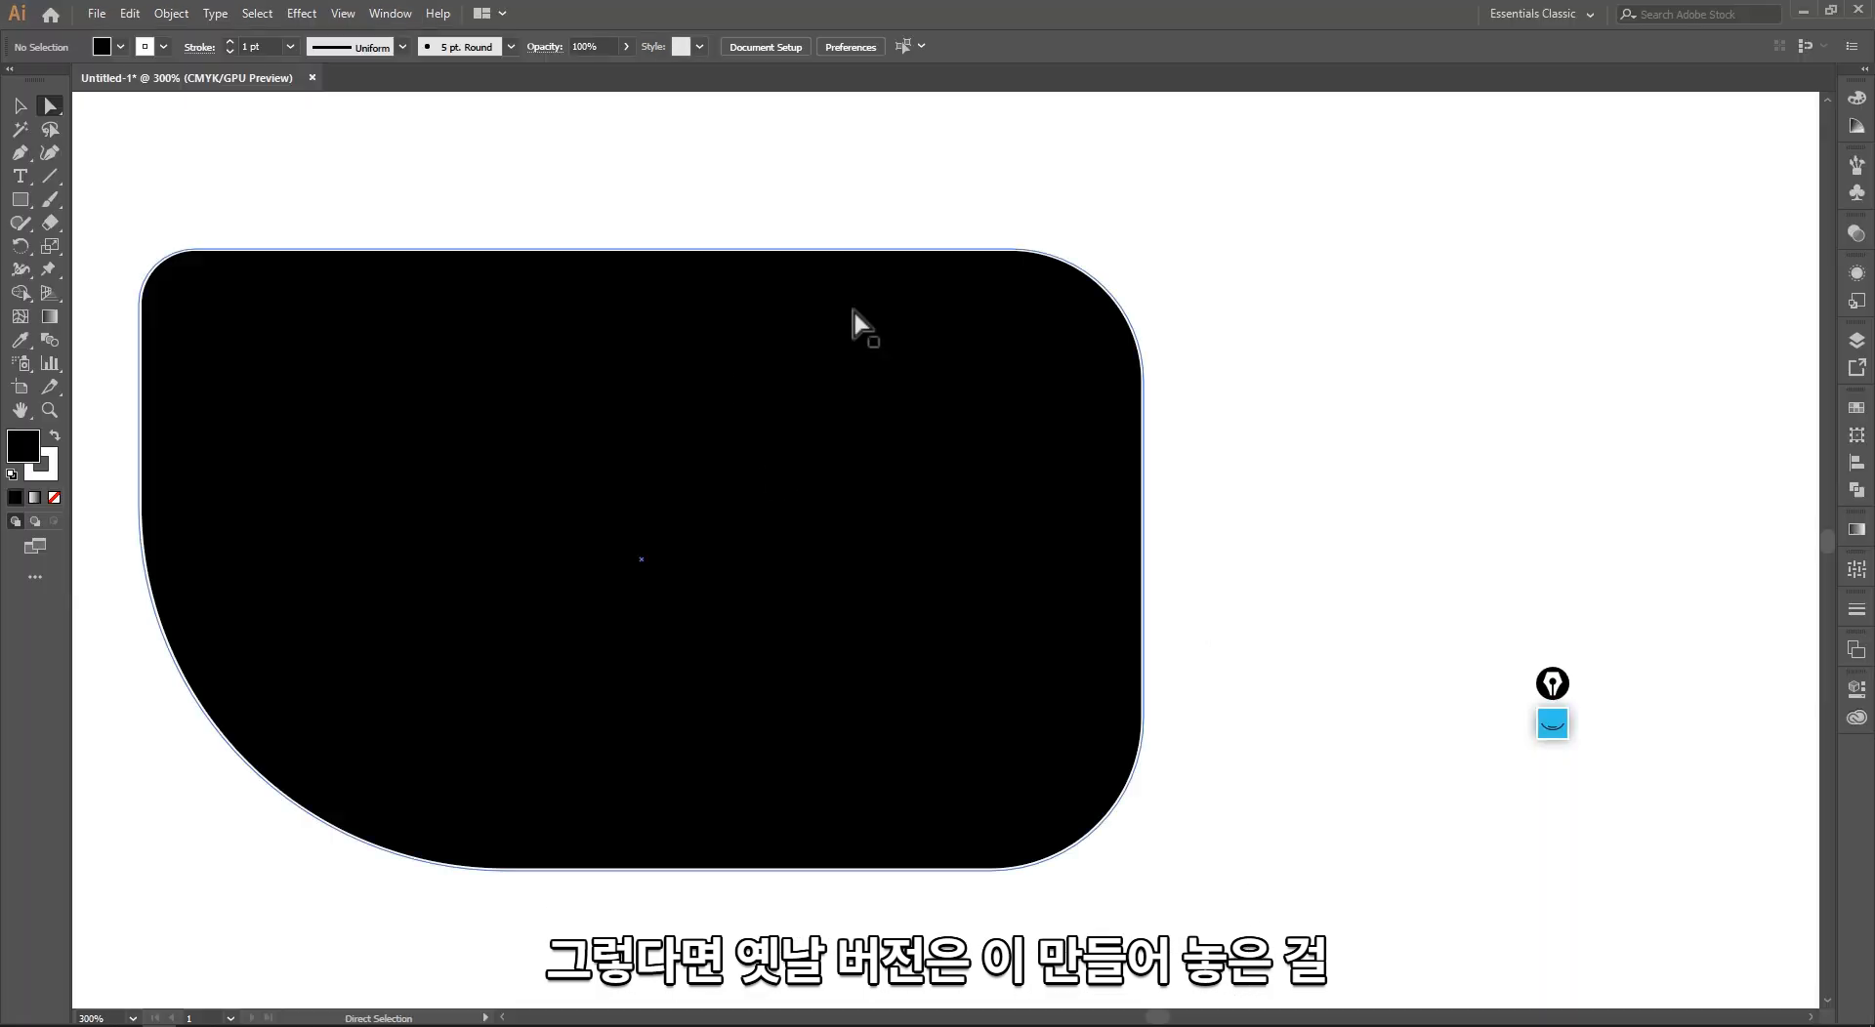
click(1013, 389)
drag(1020, 374, 1079, 320)
key(alt+Tab)
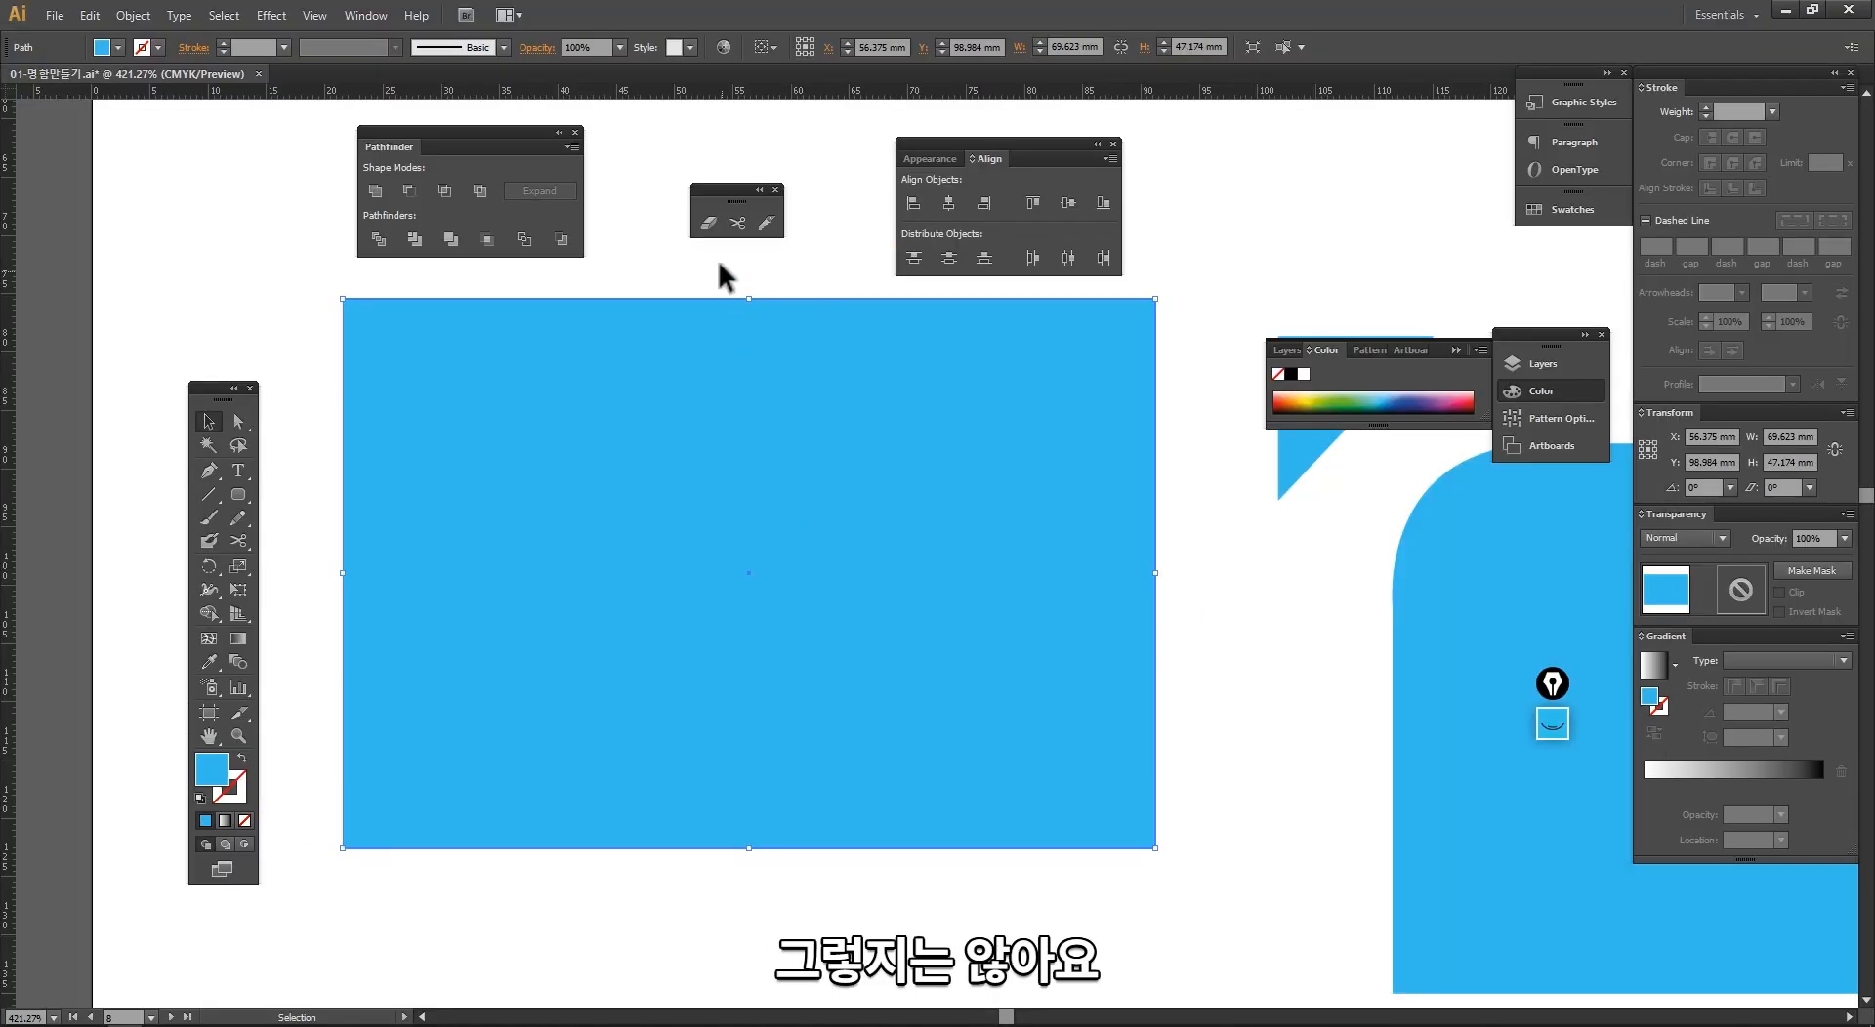
Step: Start the Stylize effect Round Corners on the first blue rectangle with the preview enabled
click(718, 262)
ctrl+alt+click(816, 586)
drag(817, 586, 678, 729)
click(739, 530)
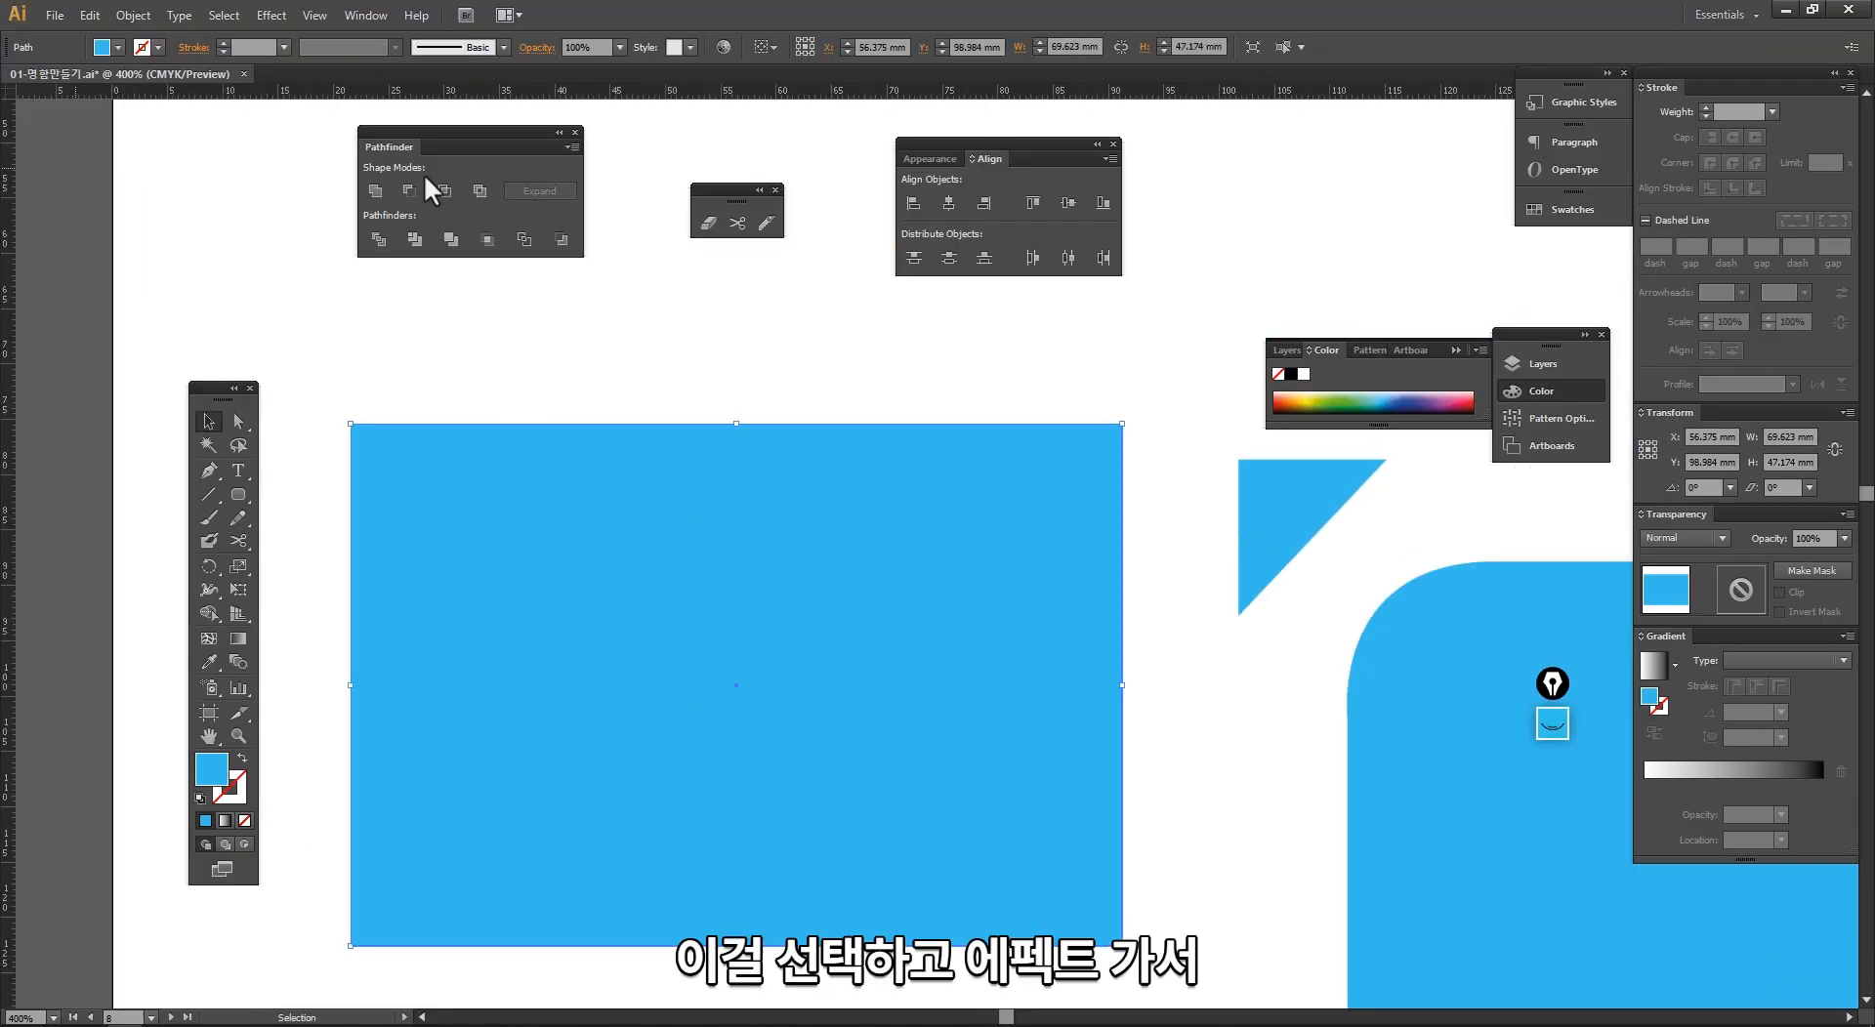
click(287, 18)
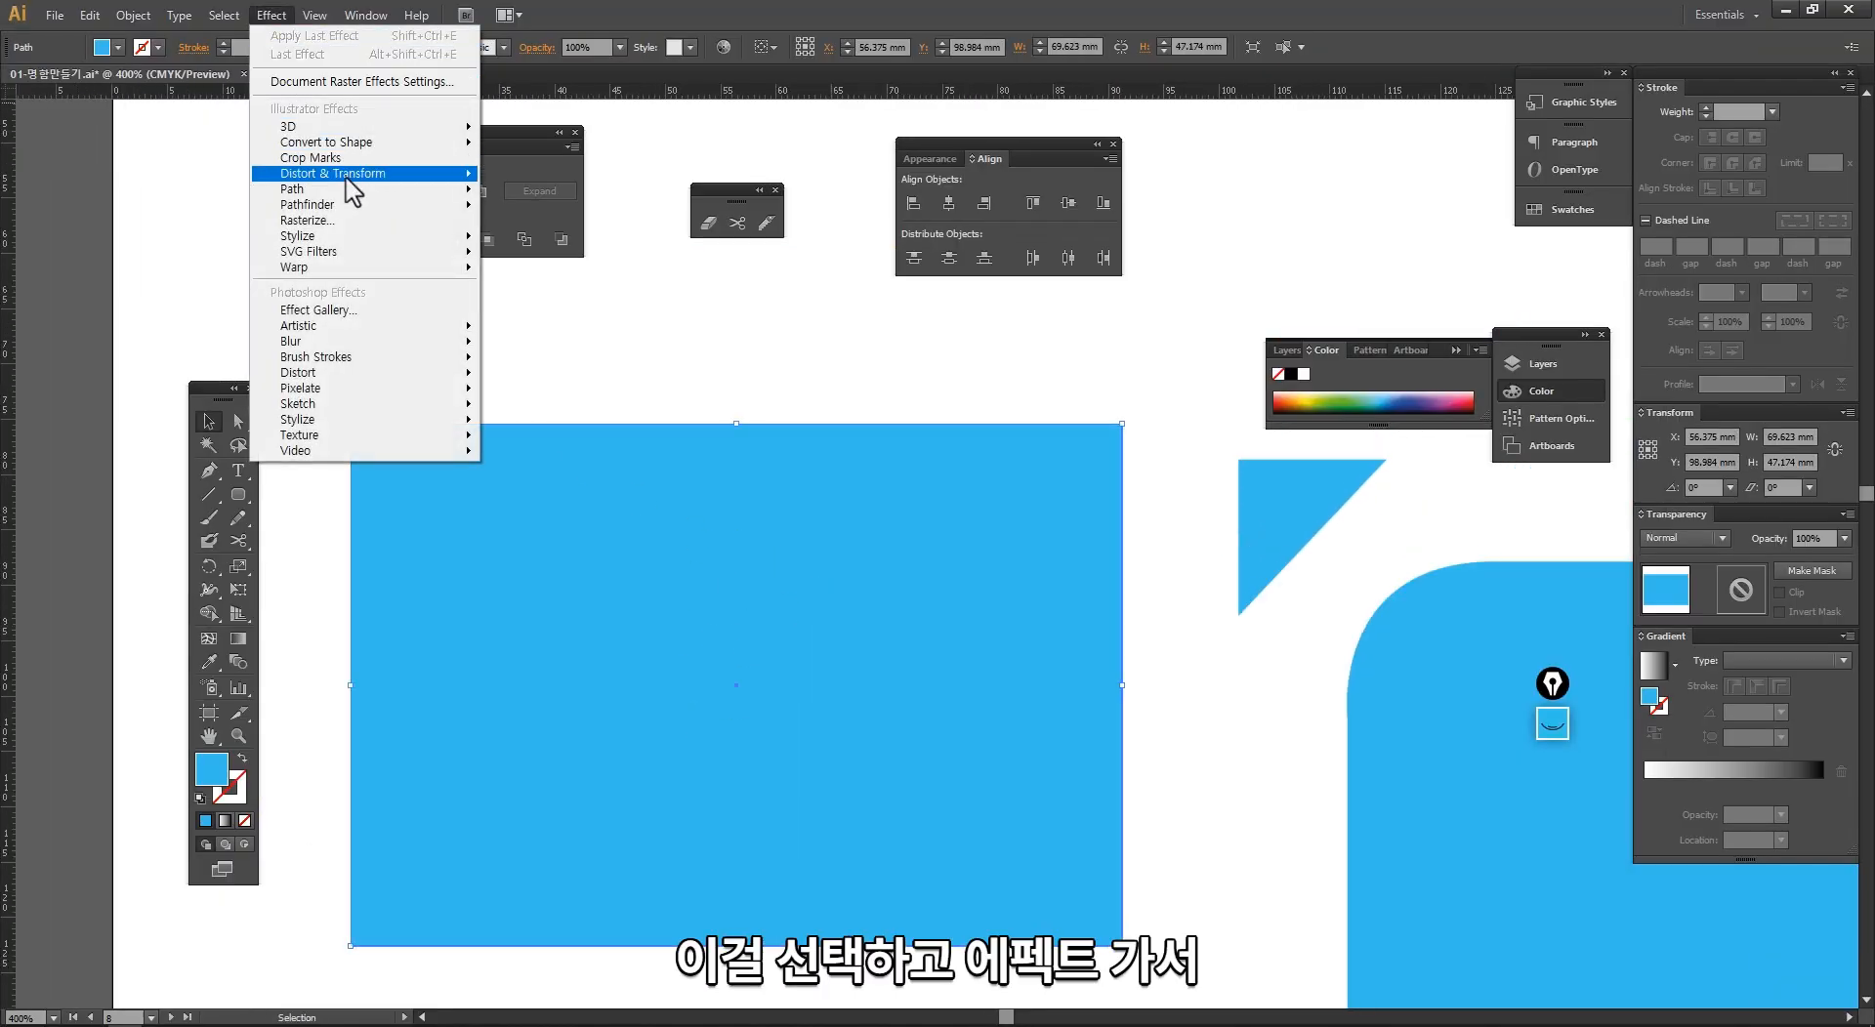
mouse_move(417, 237)
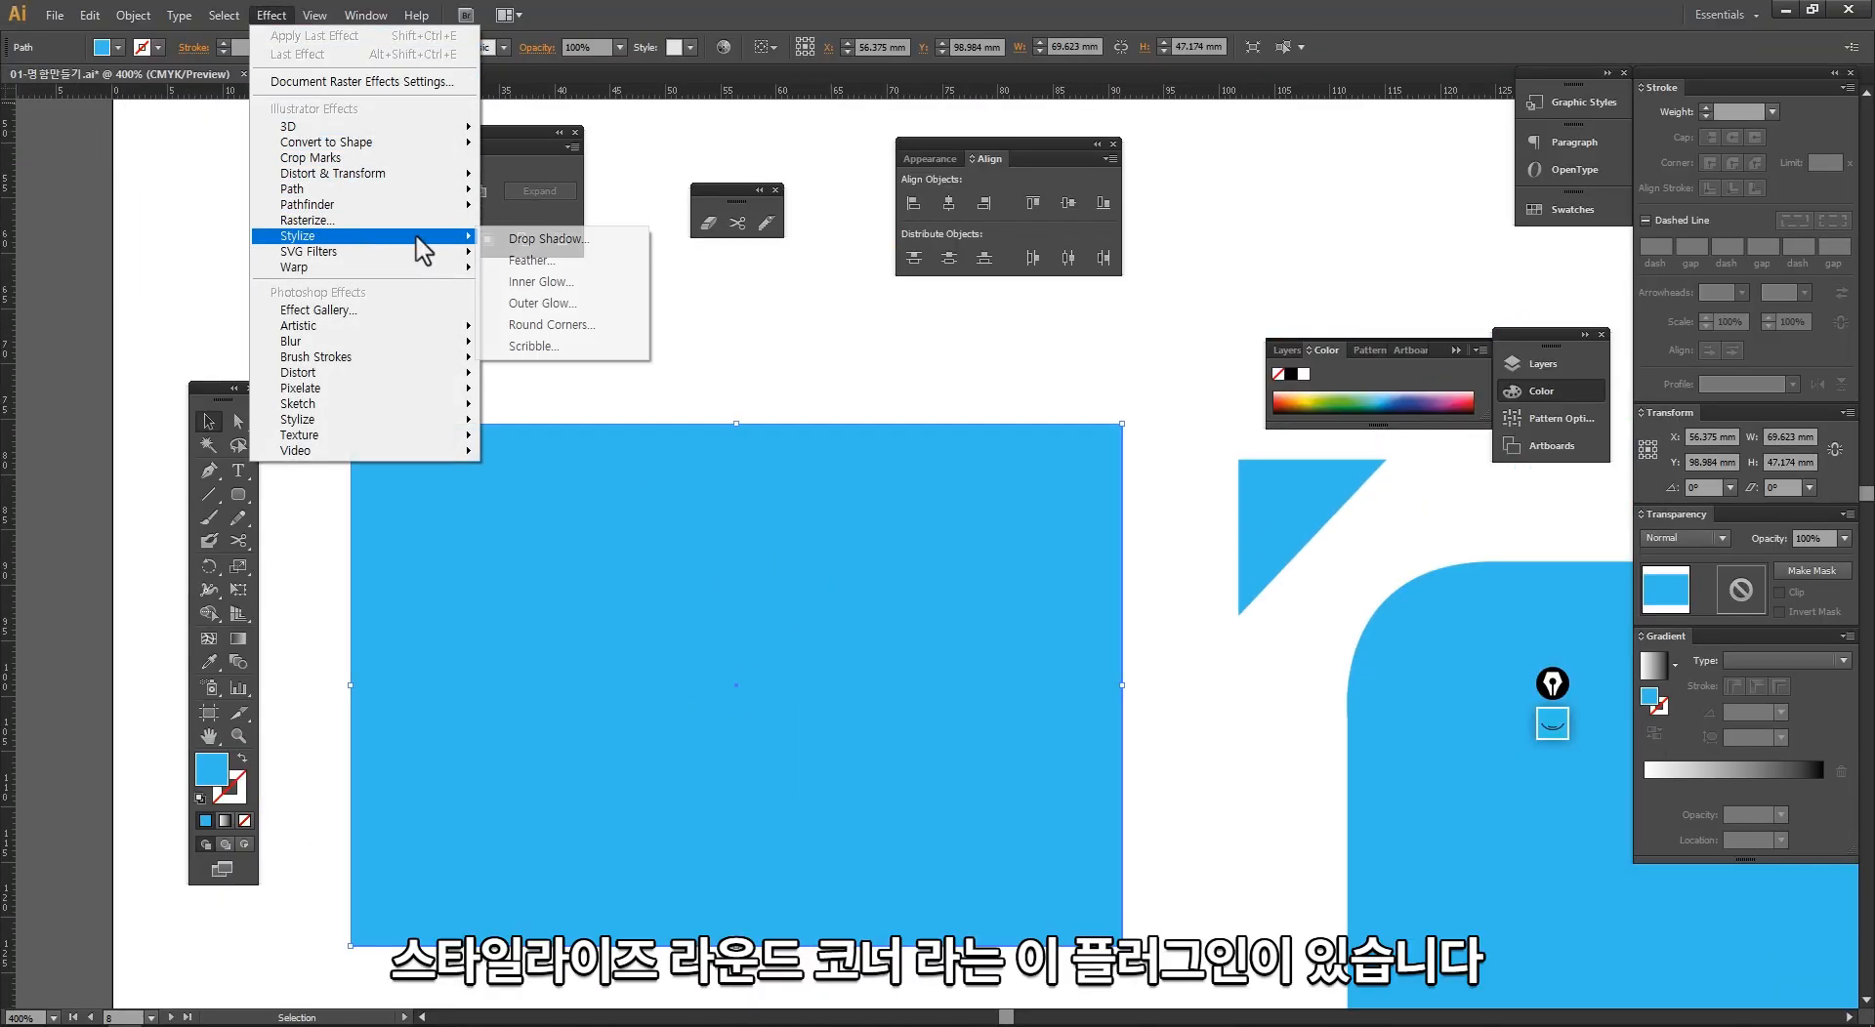
click(586, 325)
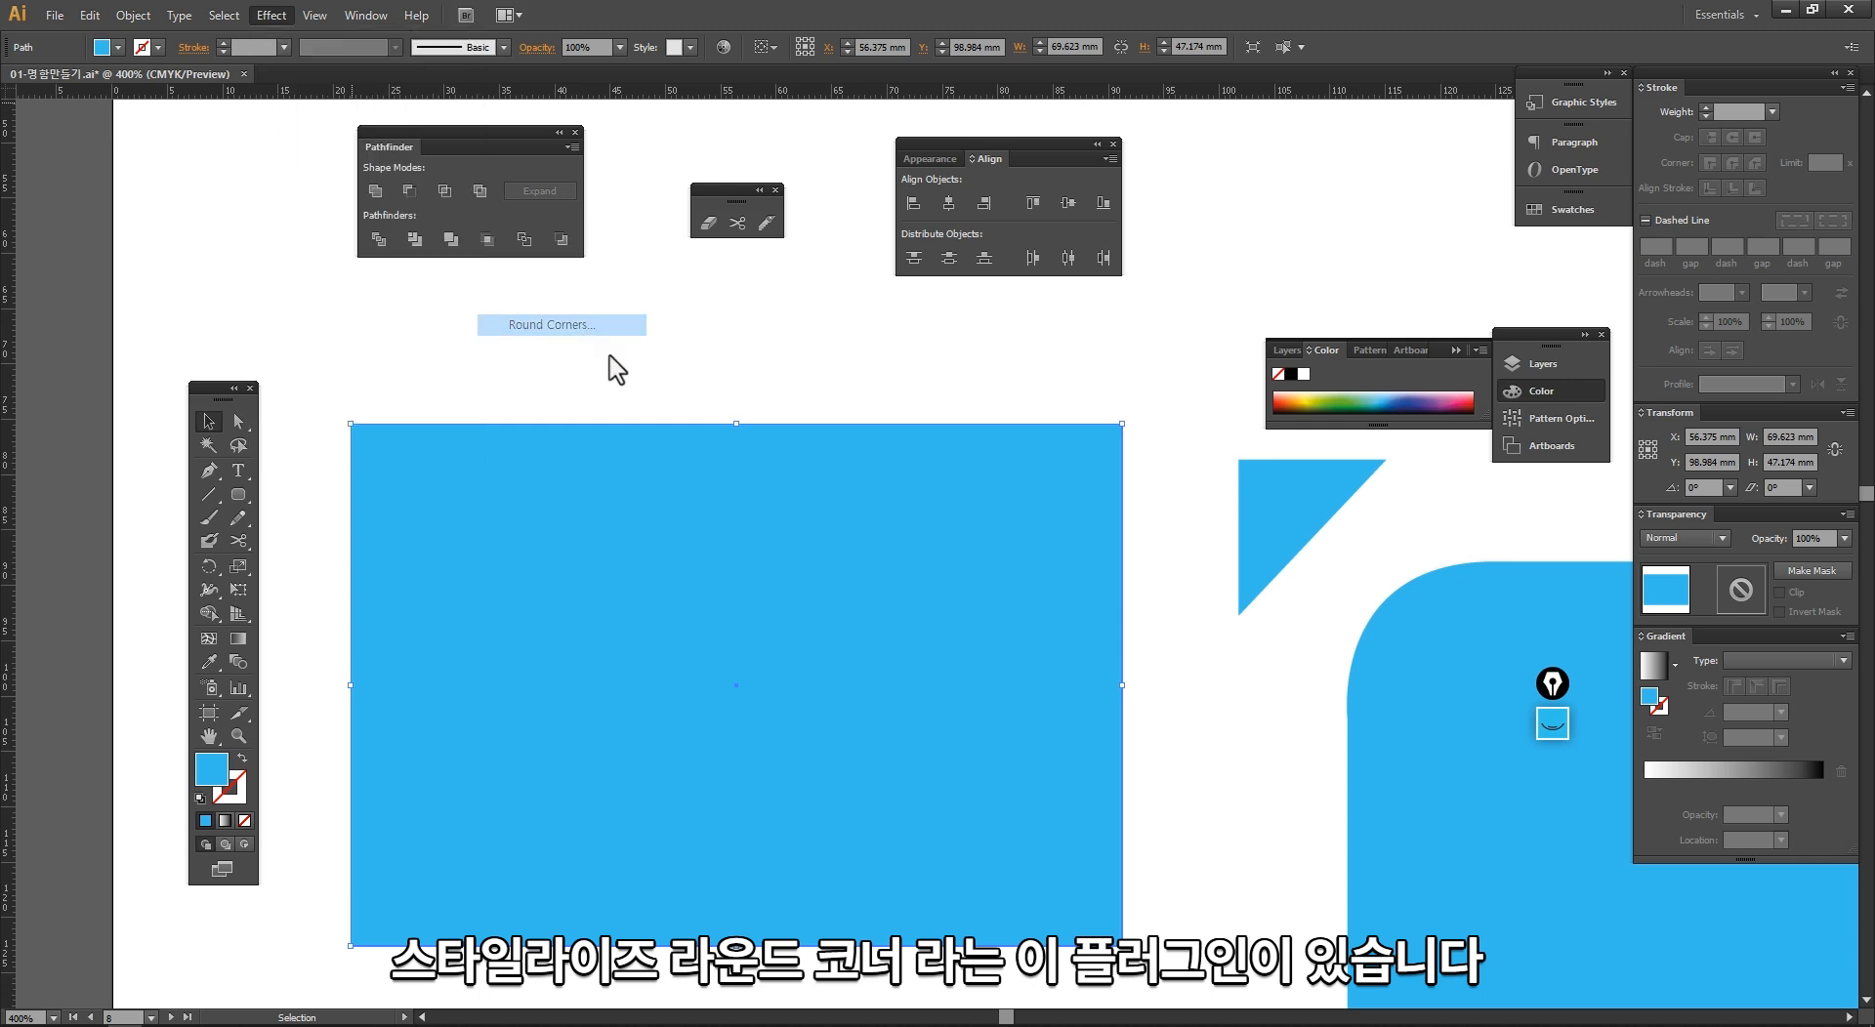
click(476, 264)
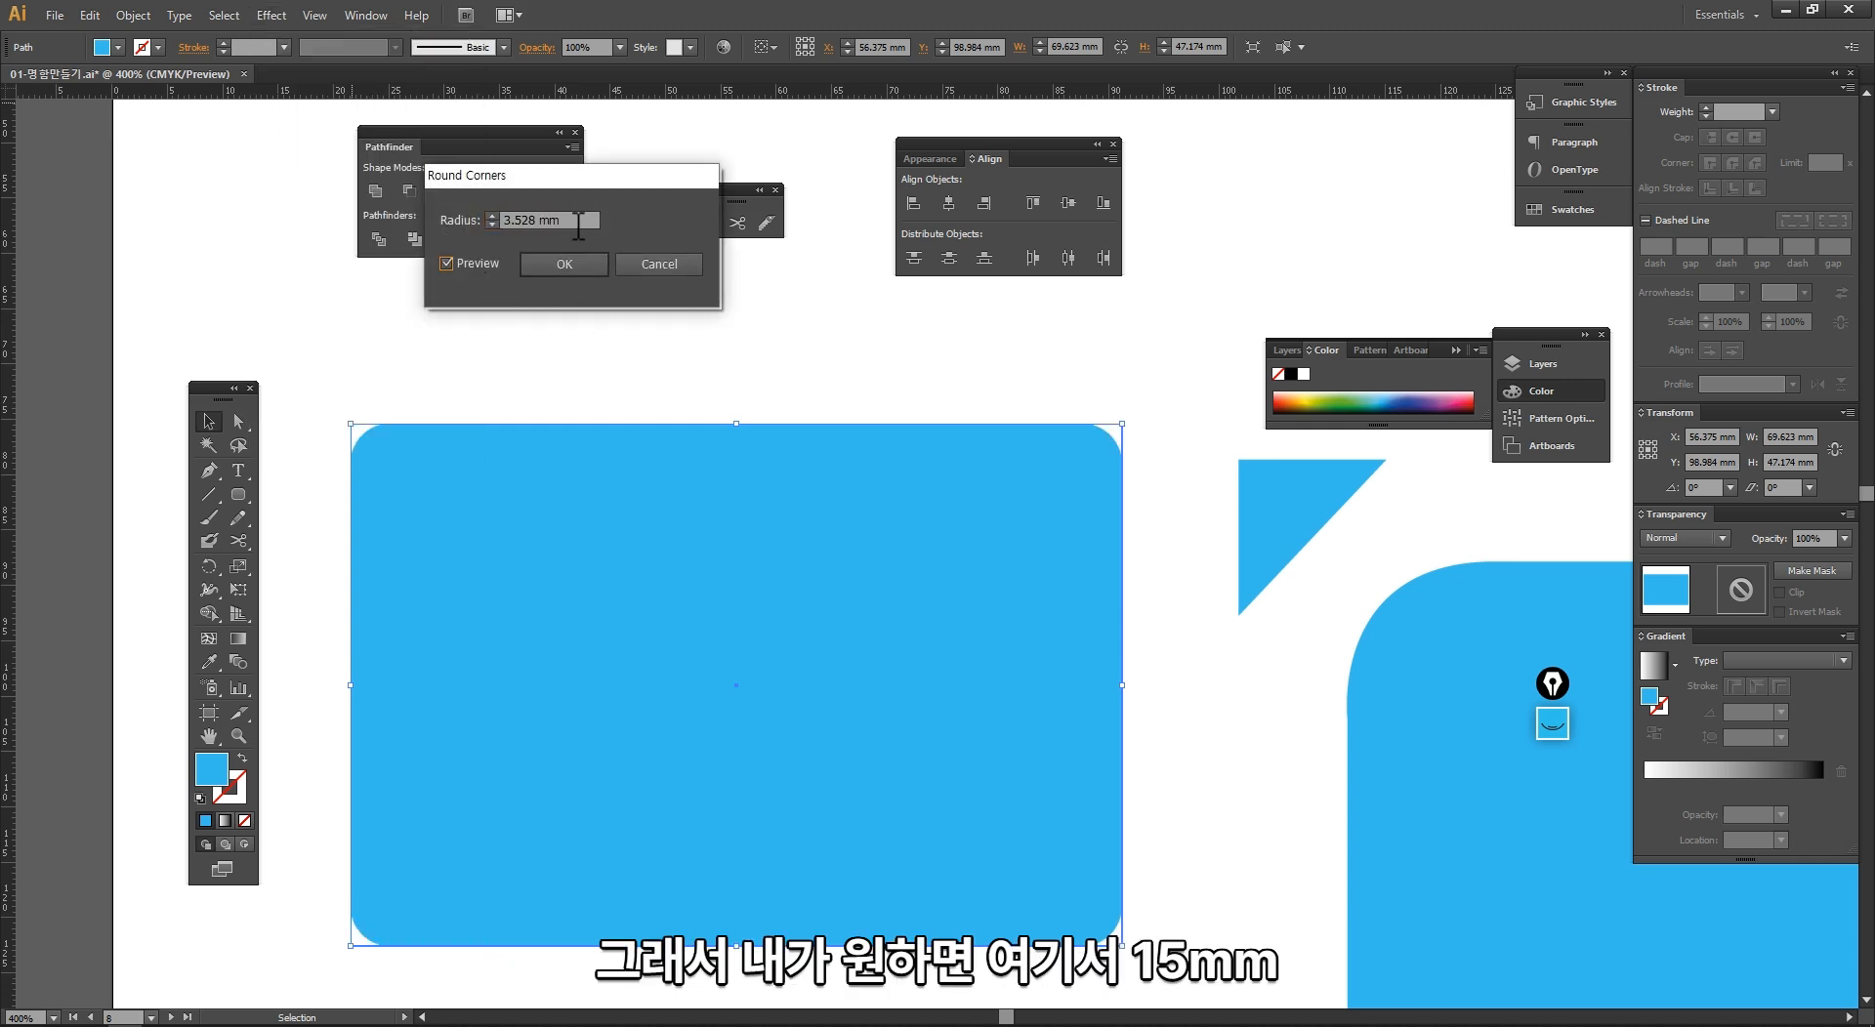
Step: Preview the rectangle's rounded corners with radii of 15 mm and 12 mm
text(15)
click(481, 265)
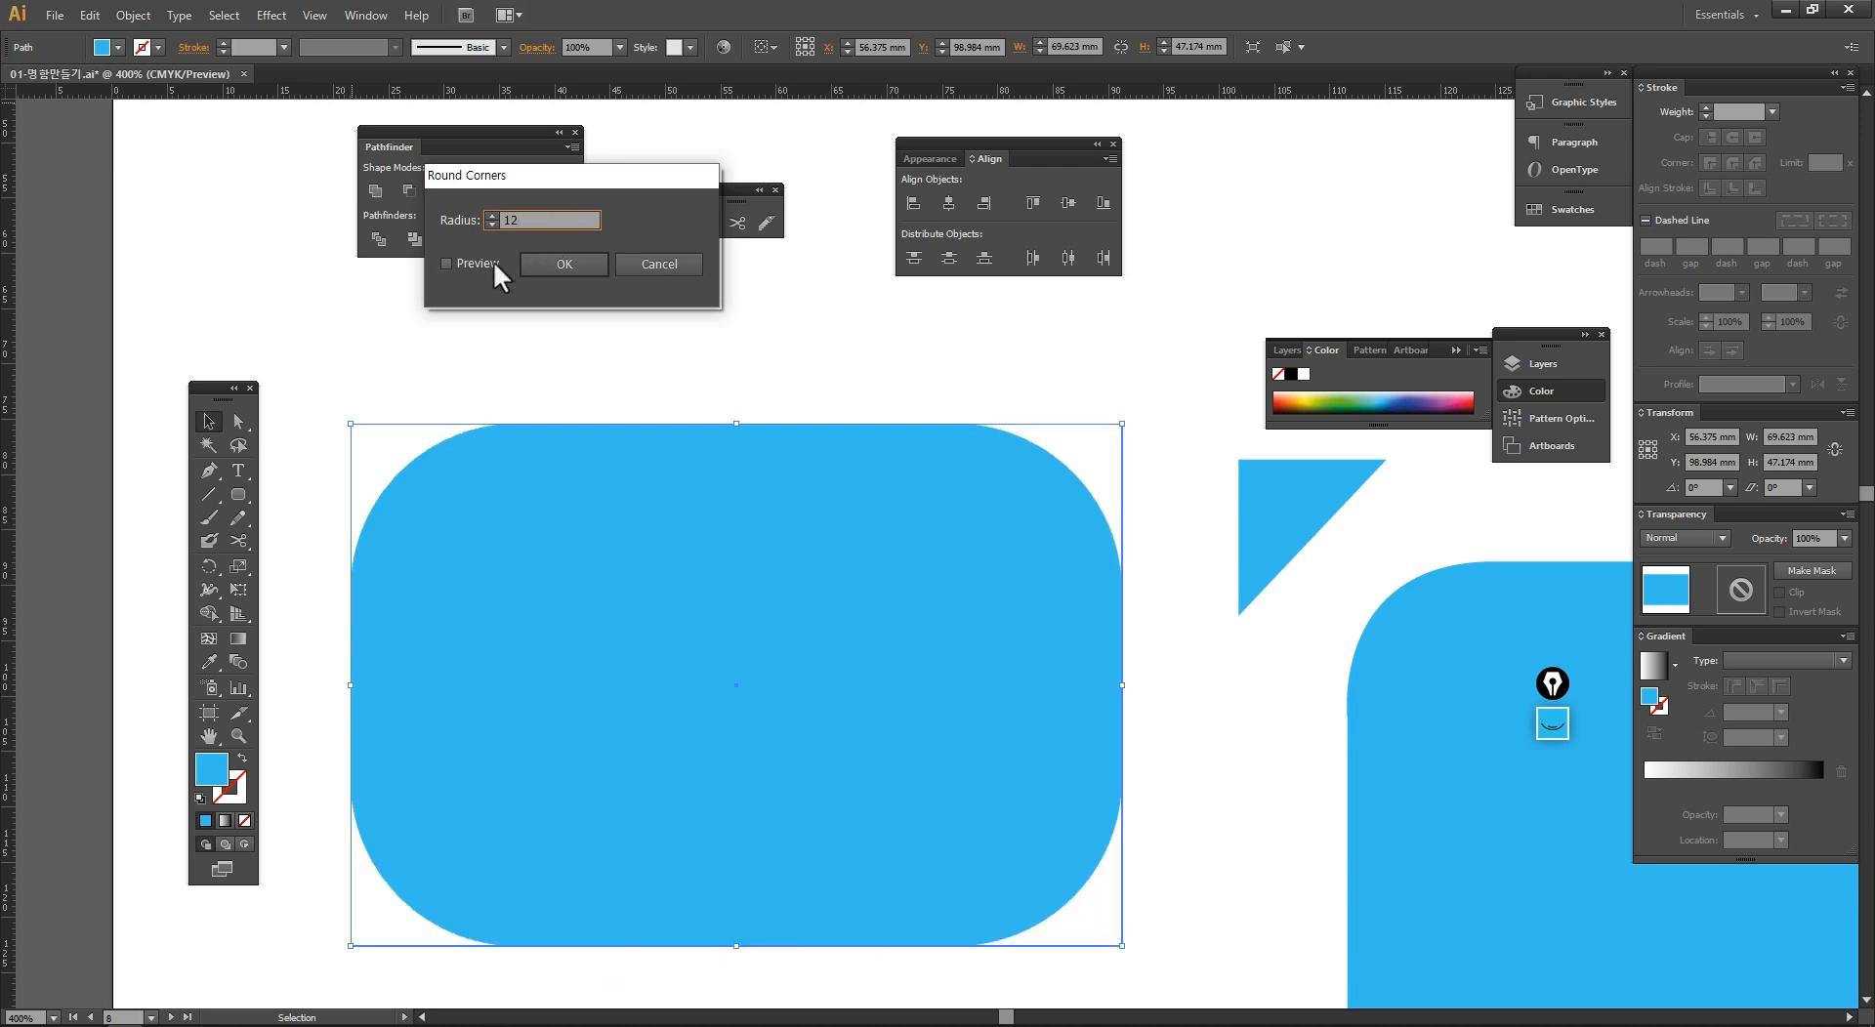
click(495, 261)
Step: Set the Round Corners radius to 3 mm and apply the effect to the first blue rectangle
double_click(530, 220)
text(3)
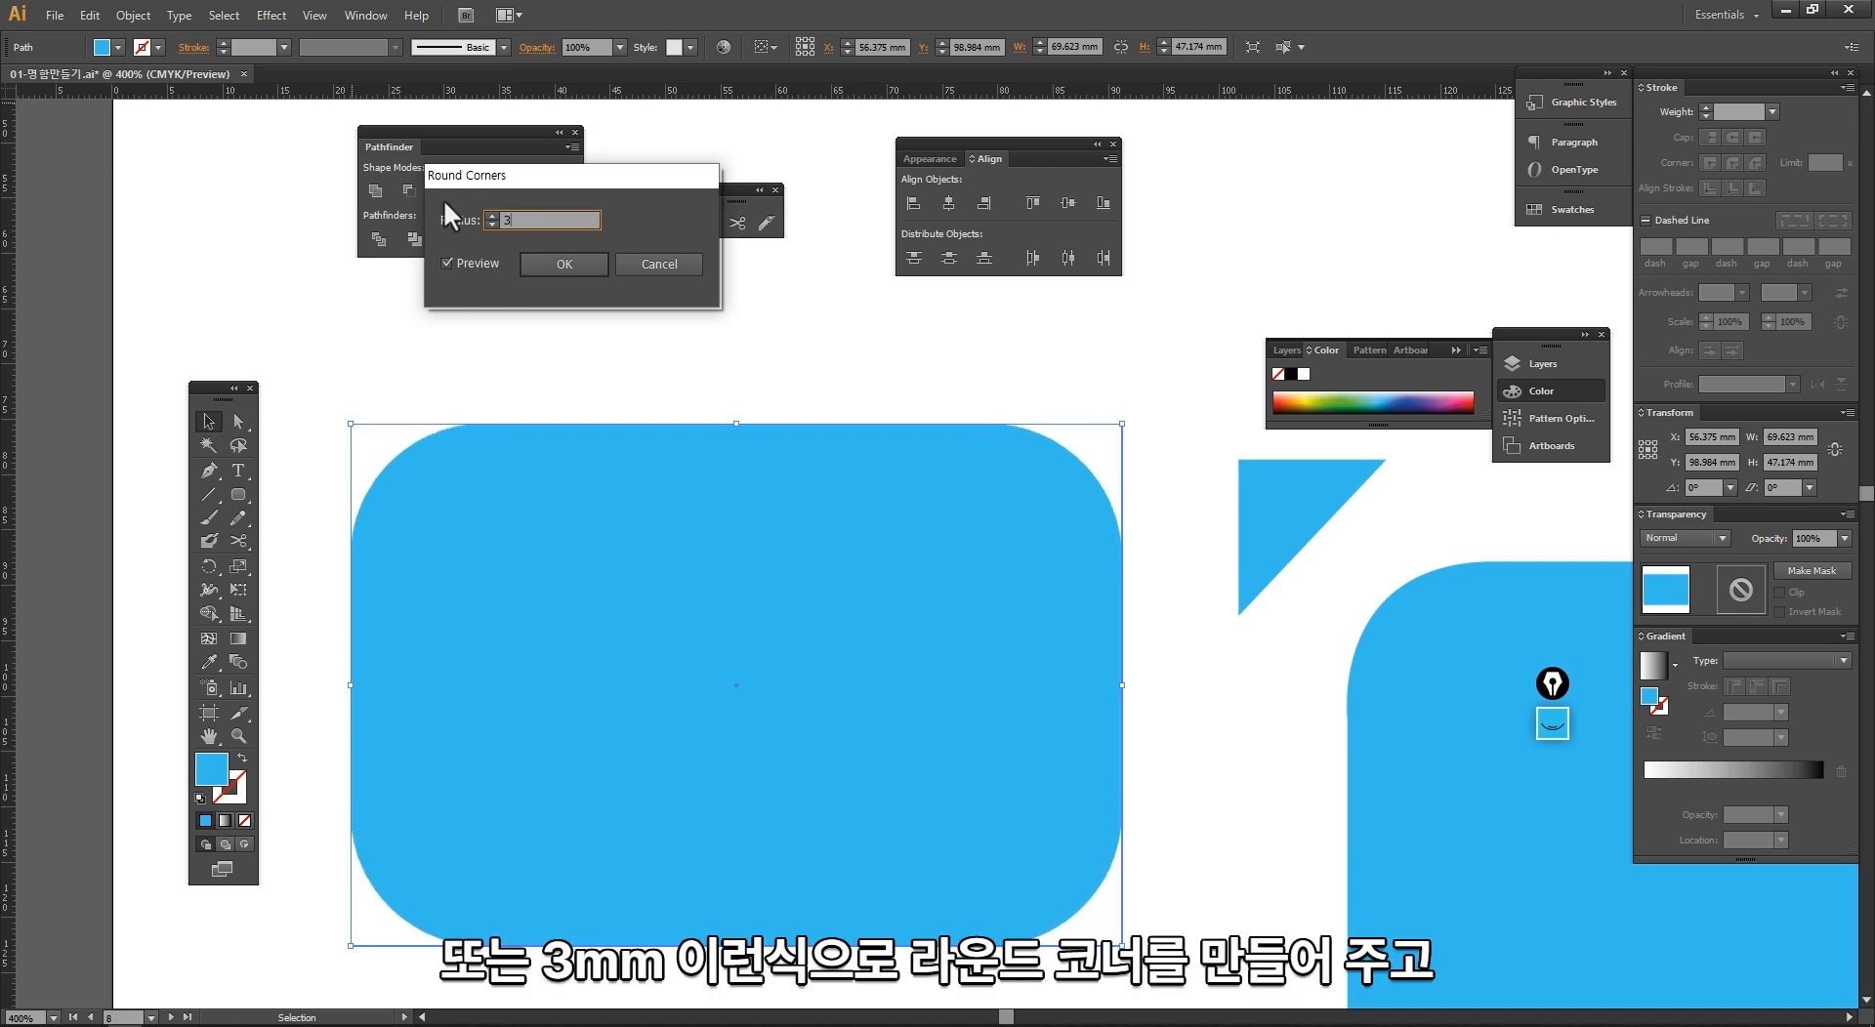
click(478, 262)
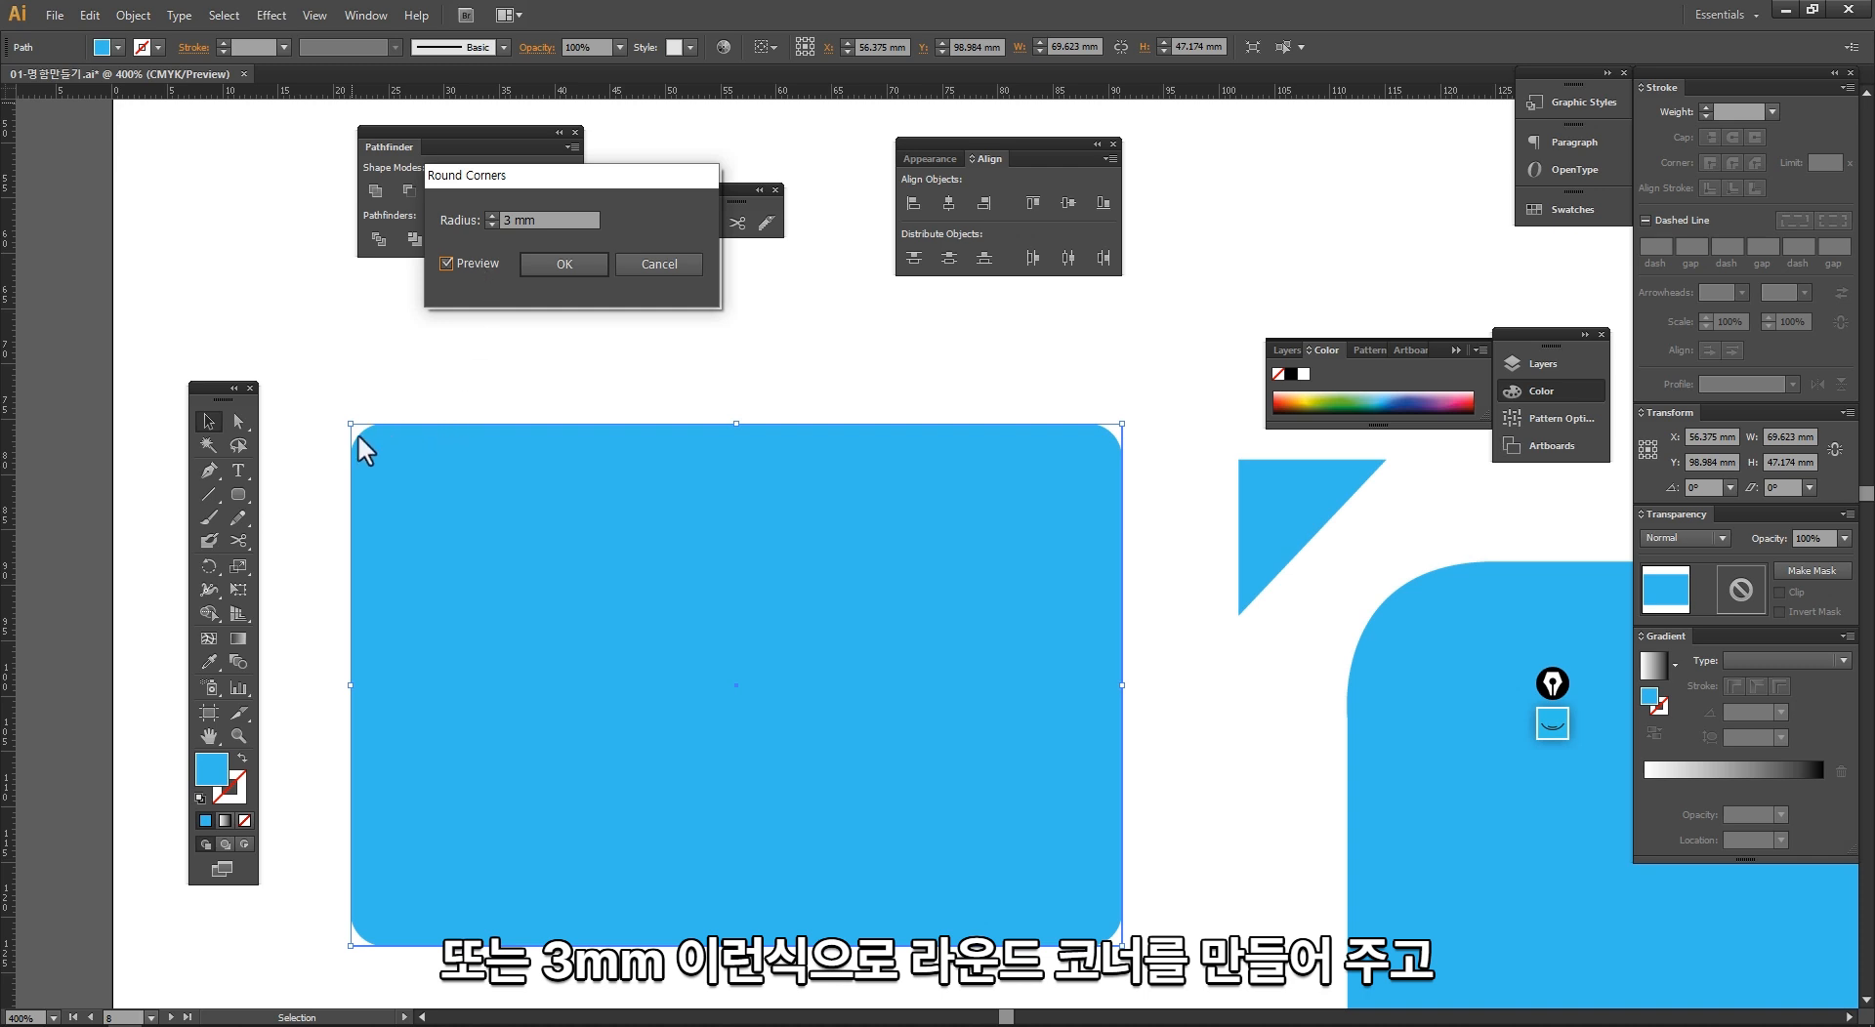
click(565, 264)
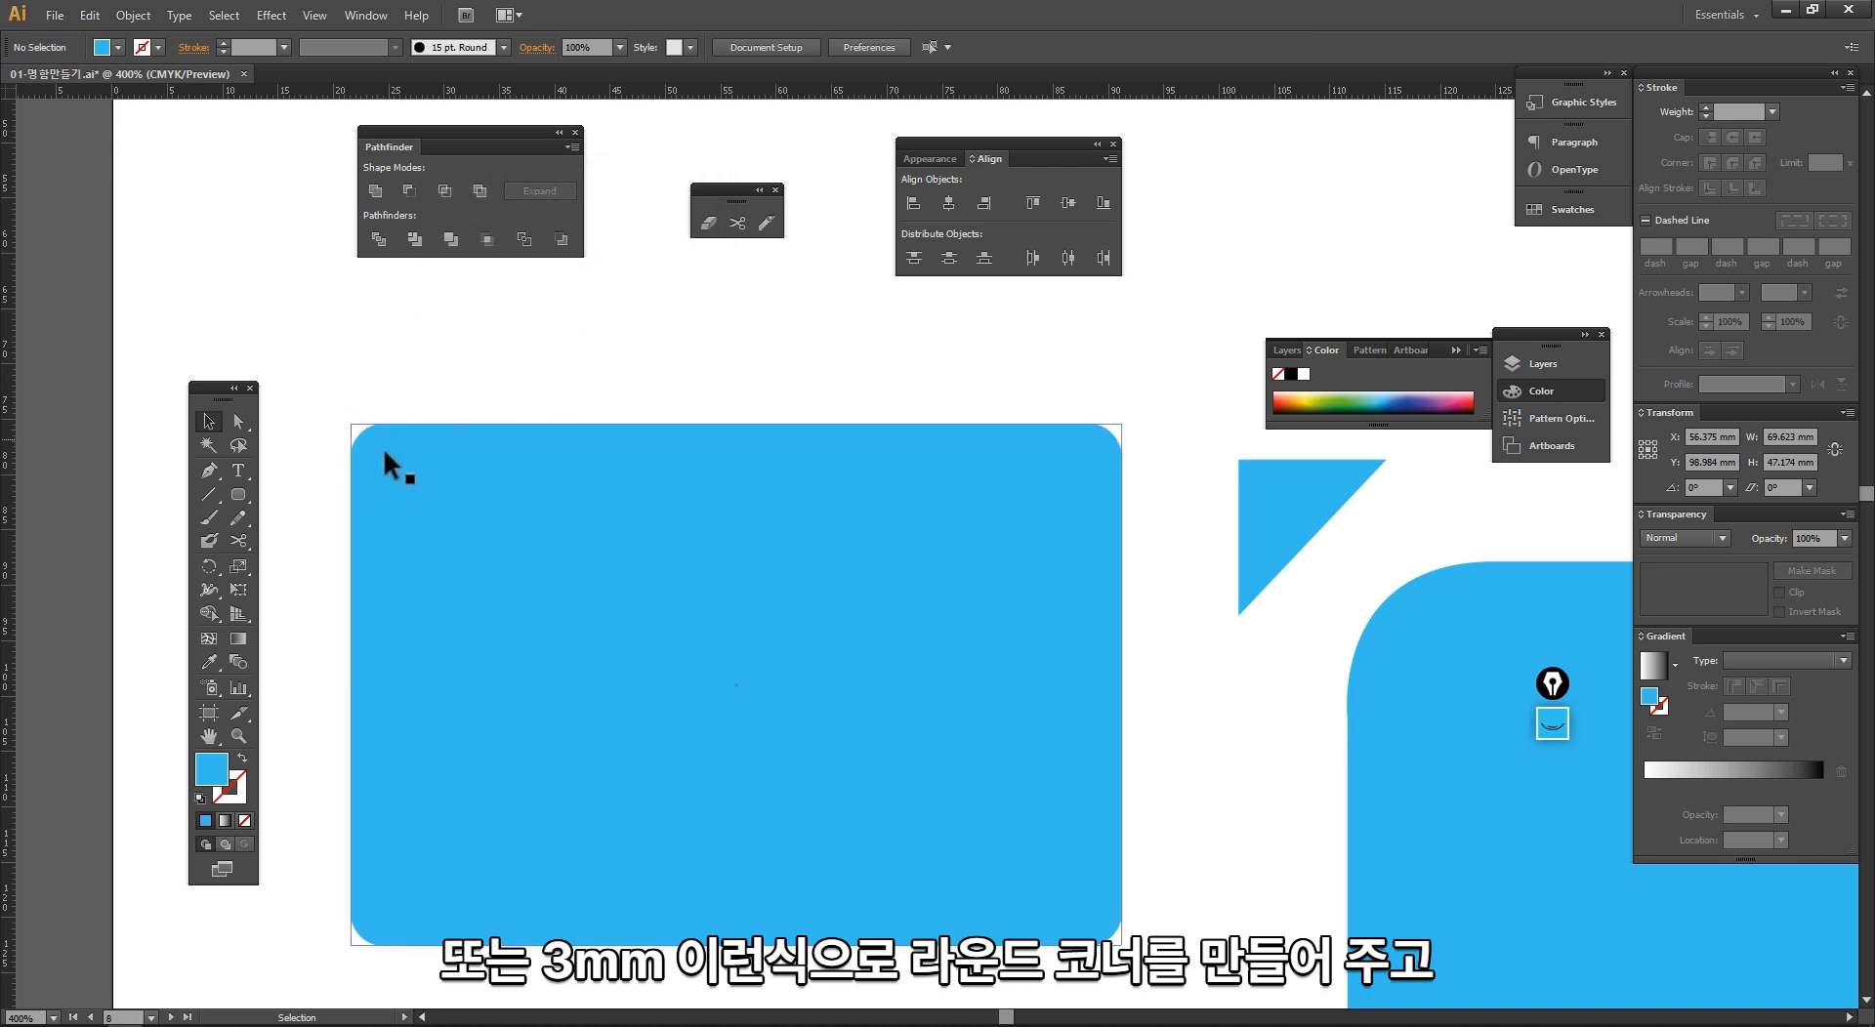
Step: Locate the Expand Appearance command for the rounded blue rectangle without applying it, and keep the rectangle selected
click(134, 15)
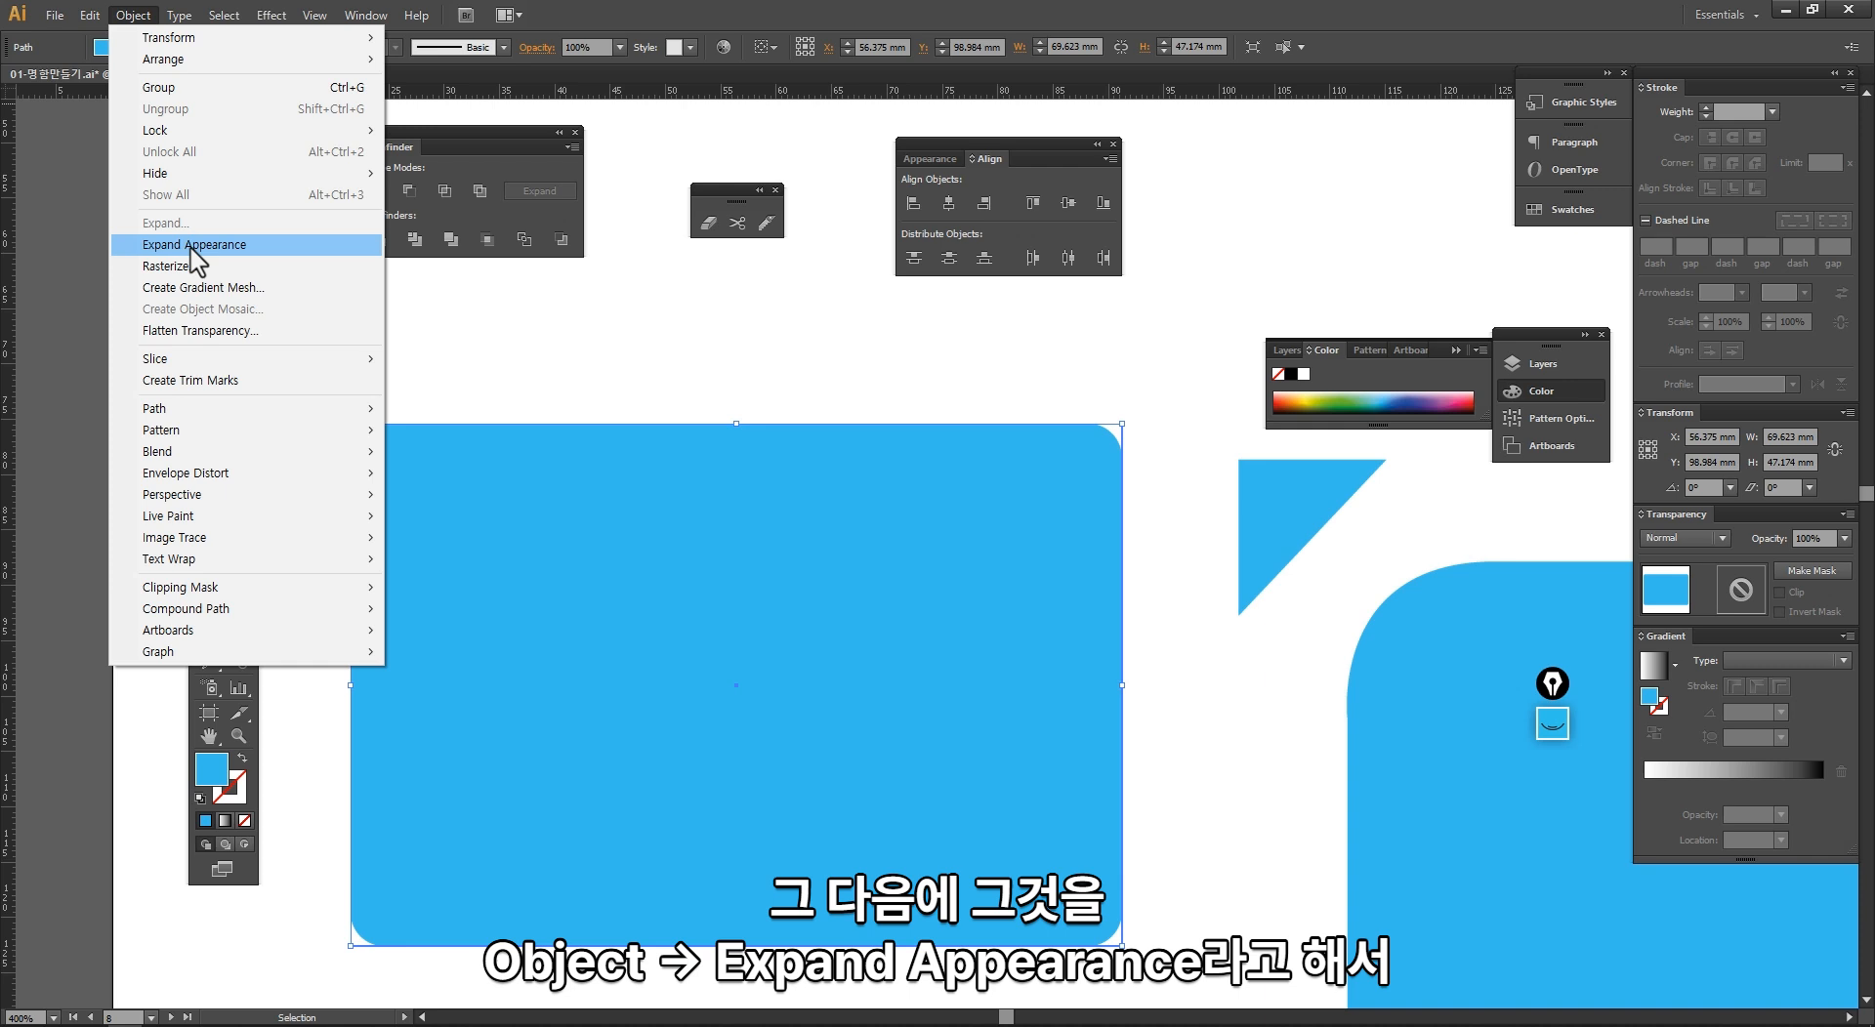
click(446, 364)
click(408, 456)
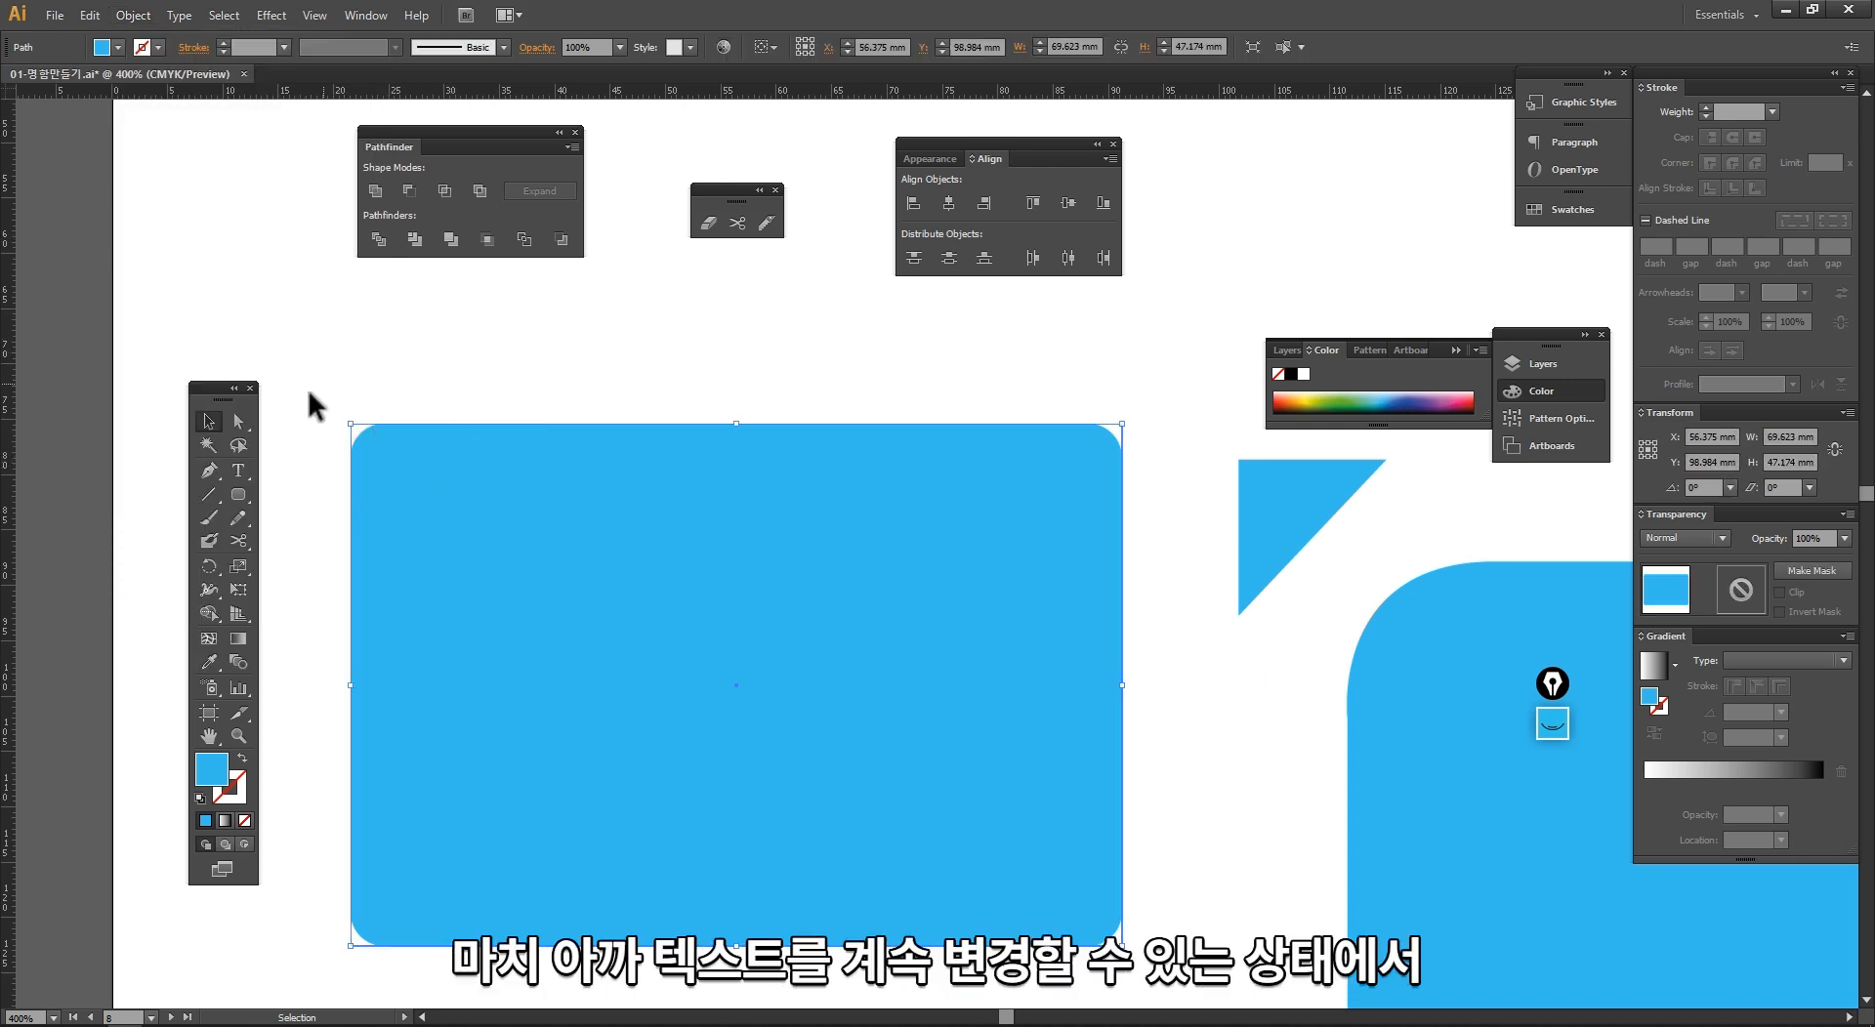
Step: Add the sample point text "asdasd" above the rounded blue rectangle
click(243, 476)
click(285, 332)
text(asdasd)
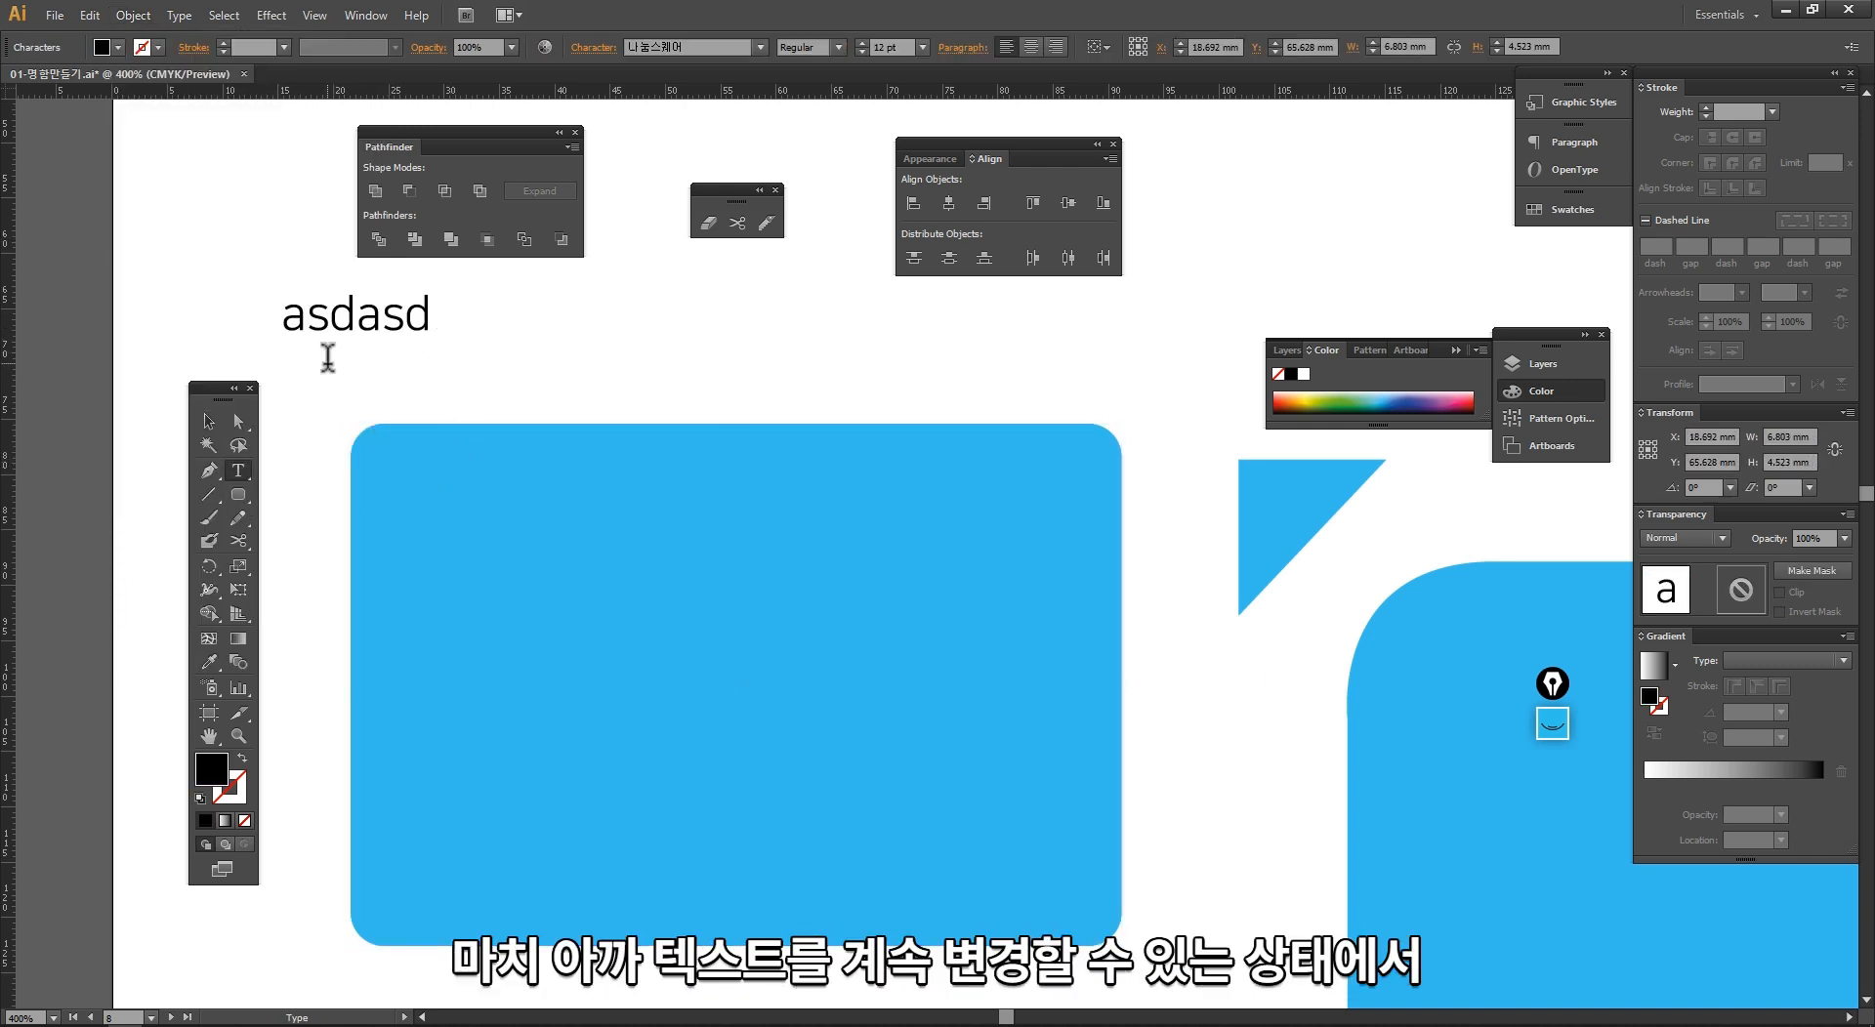
Step: Duplicate the "asdasd" text just below the original and convert the copy to outlines
key(Escape)
drag(388, 330, 405, 387)
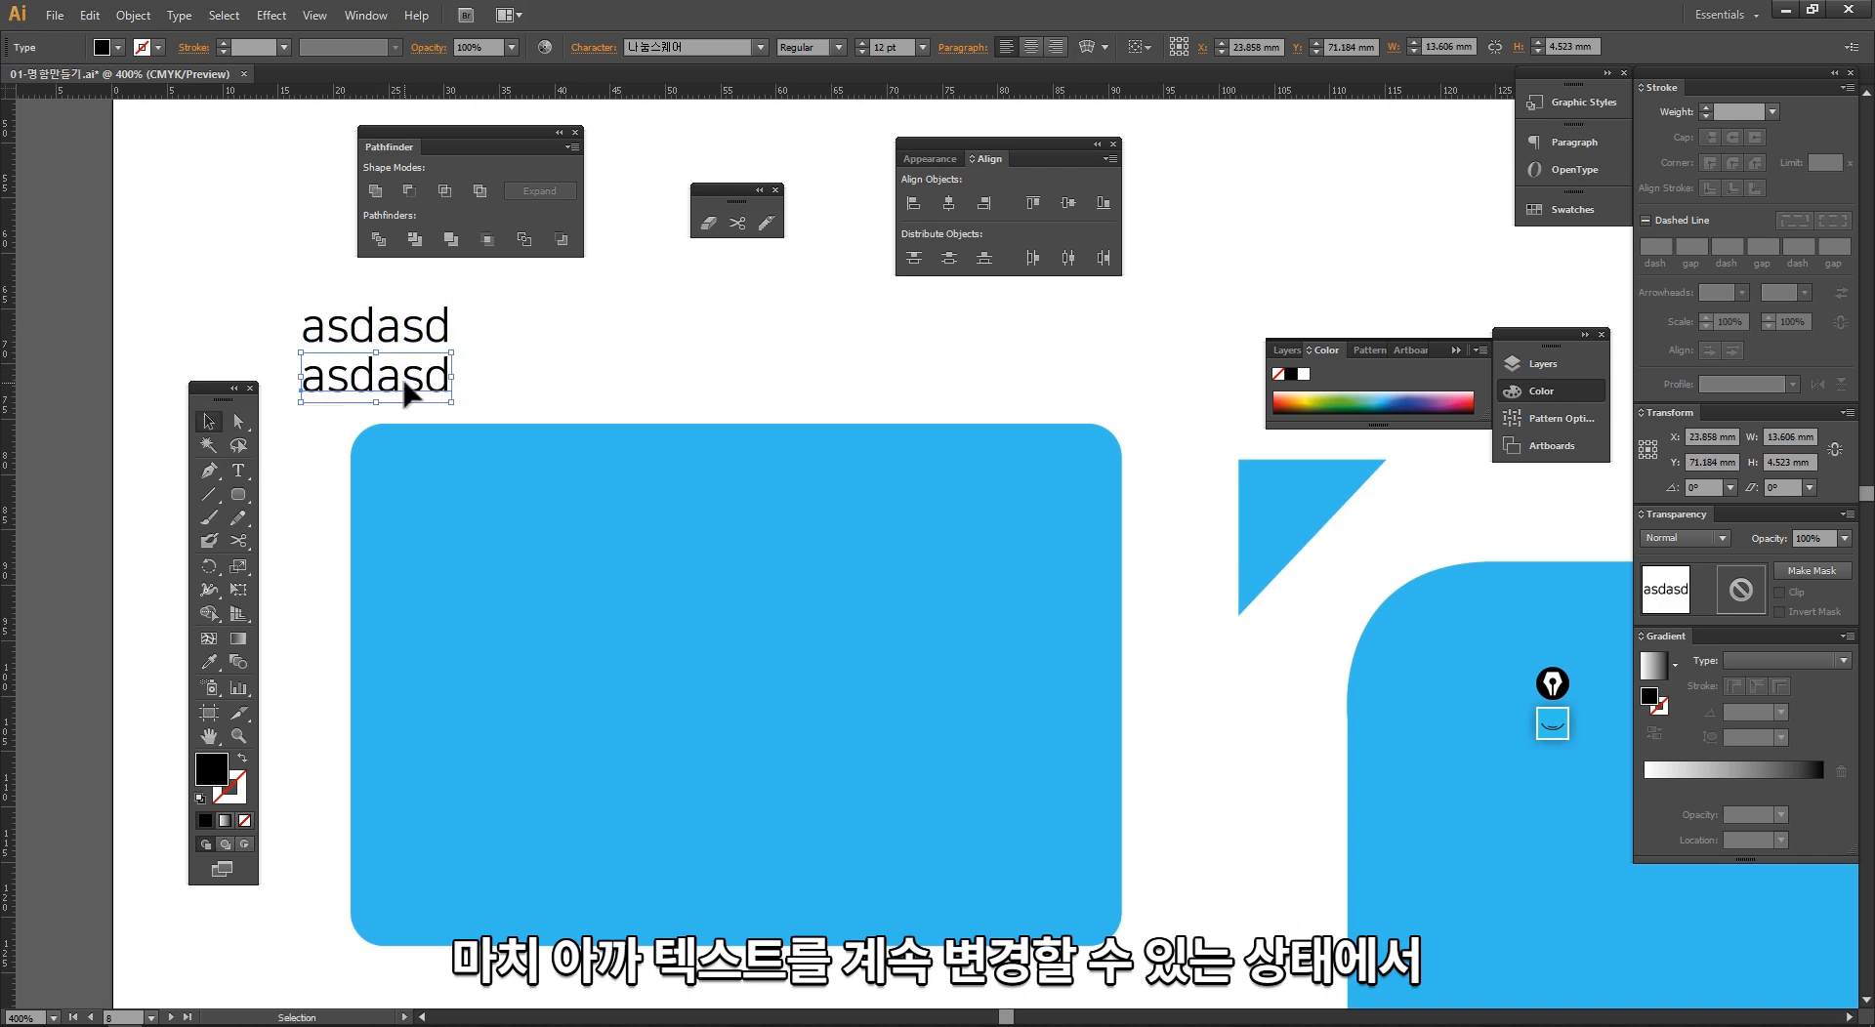
right_click(406, 387)
click(472, 516)
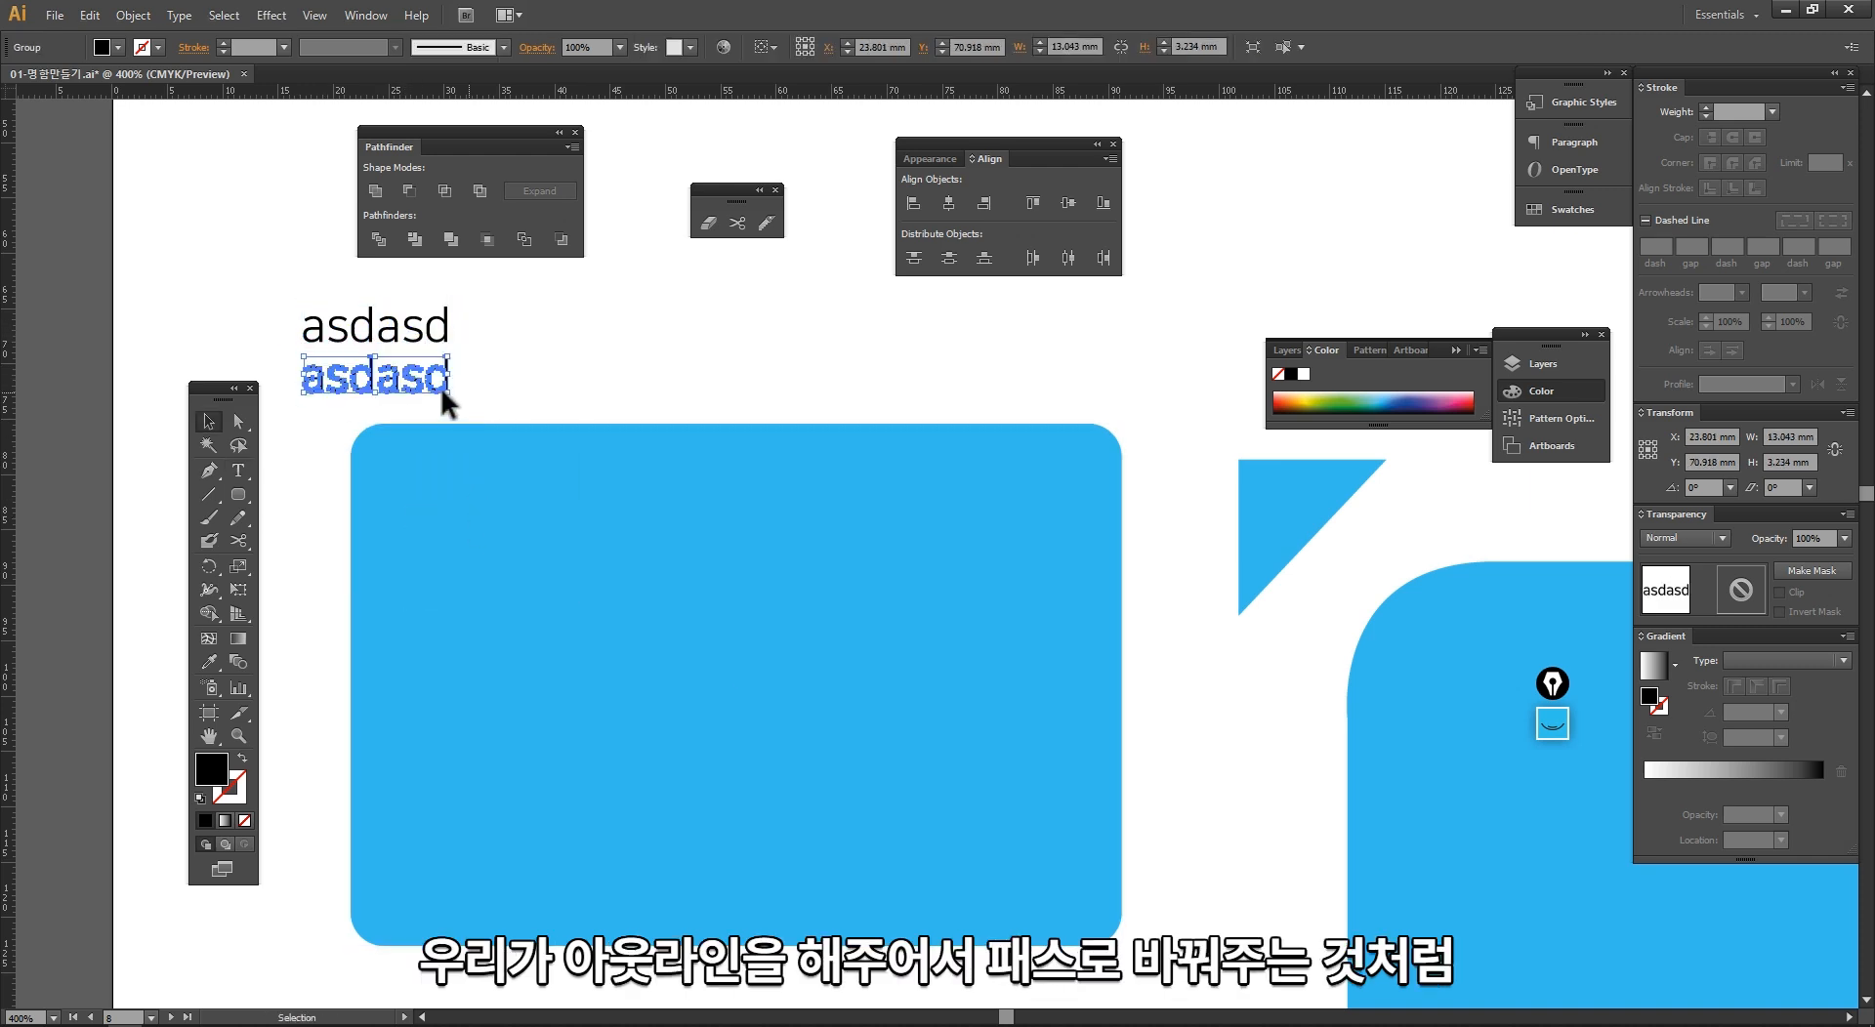
key(ctrl+space)
drag(238, 302, 541, 481)
ctrl+alt+click(929, 662)
Step: Select the rounded blue rectangle and try to expand its Round Corners appearance into a path
ctrl+alt+click(930, 662)
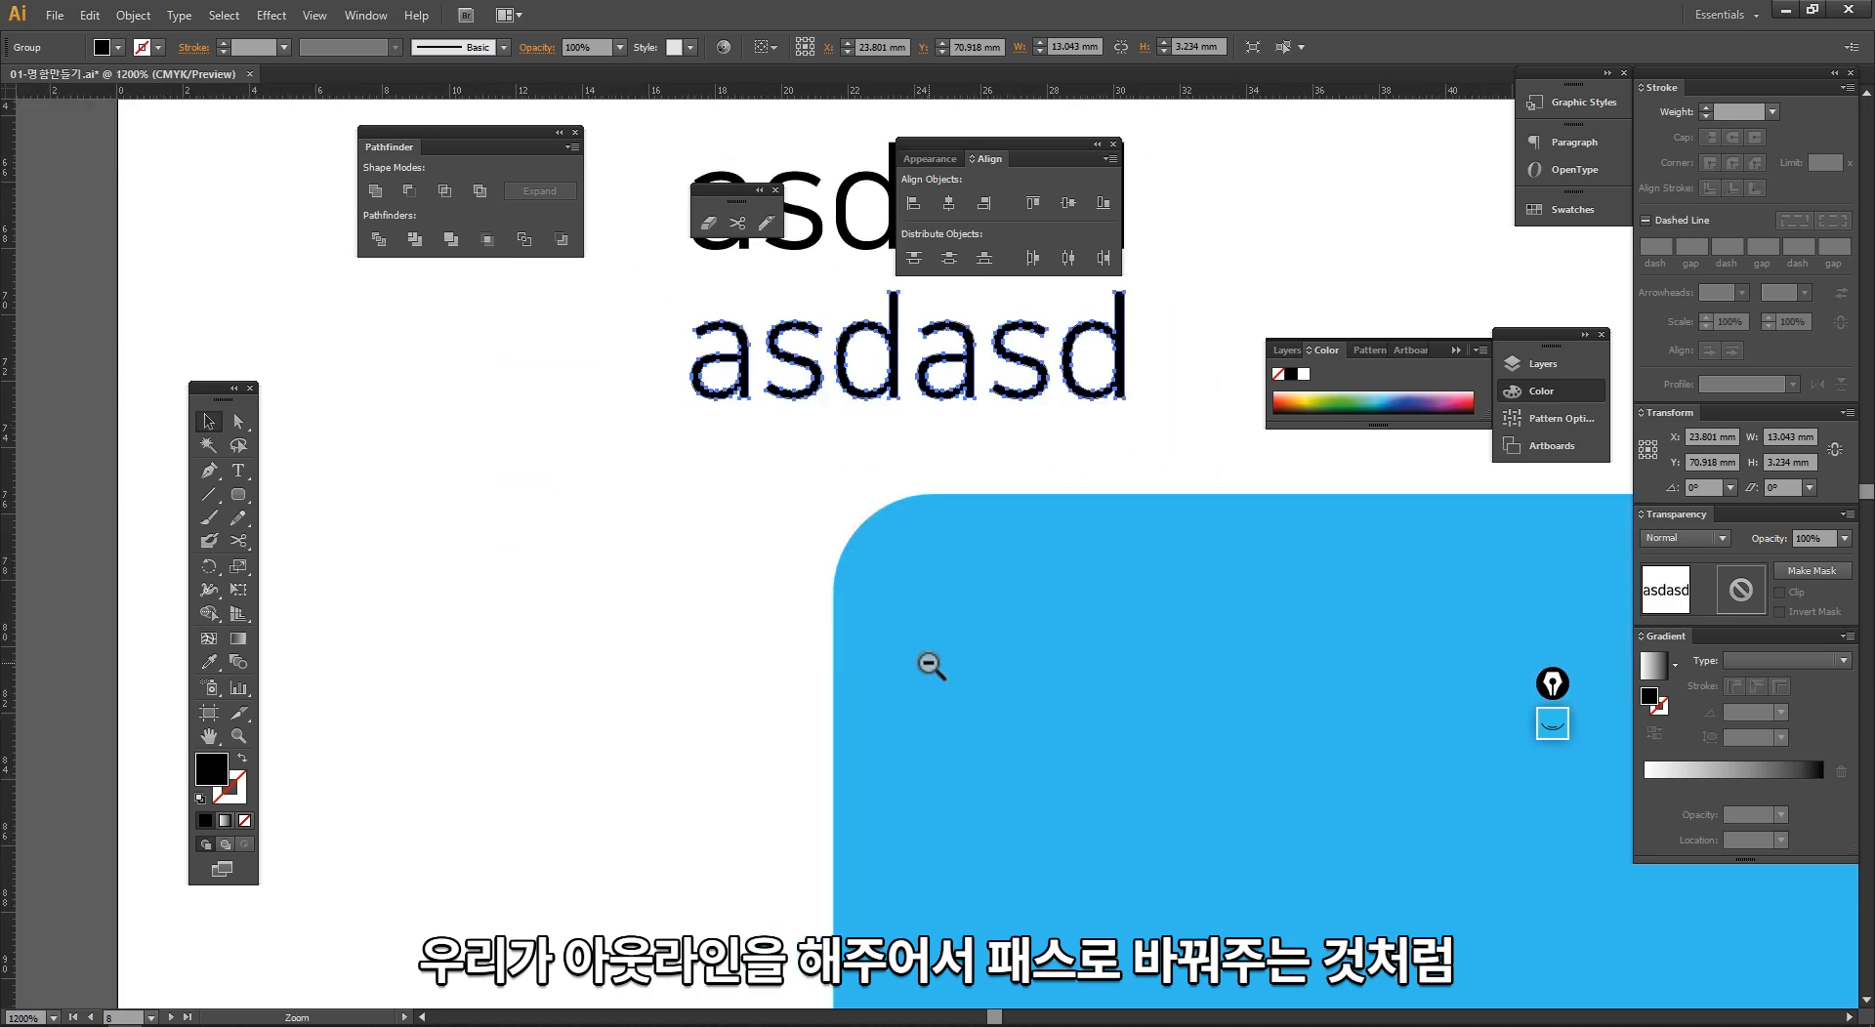
ctrl+alt+click(929, 662)
key(space)
drag(524, 384, 2, 201)
click(598, 491)
ctrl+alt+click(730, 576)
ctrl+alt+click(732, 577)
key(space)
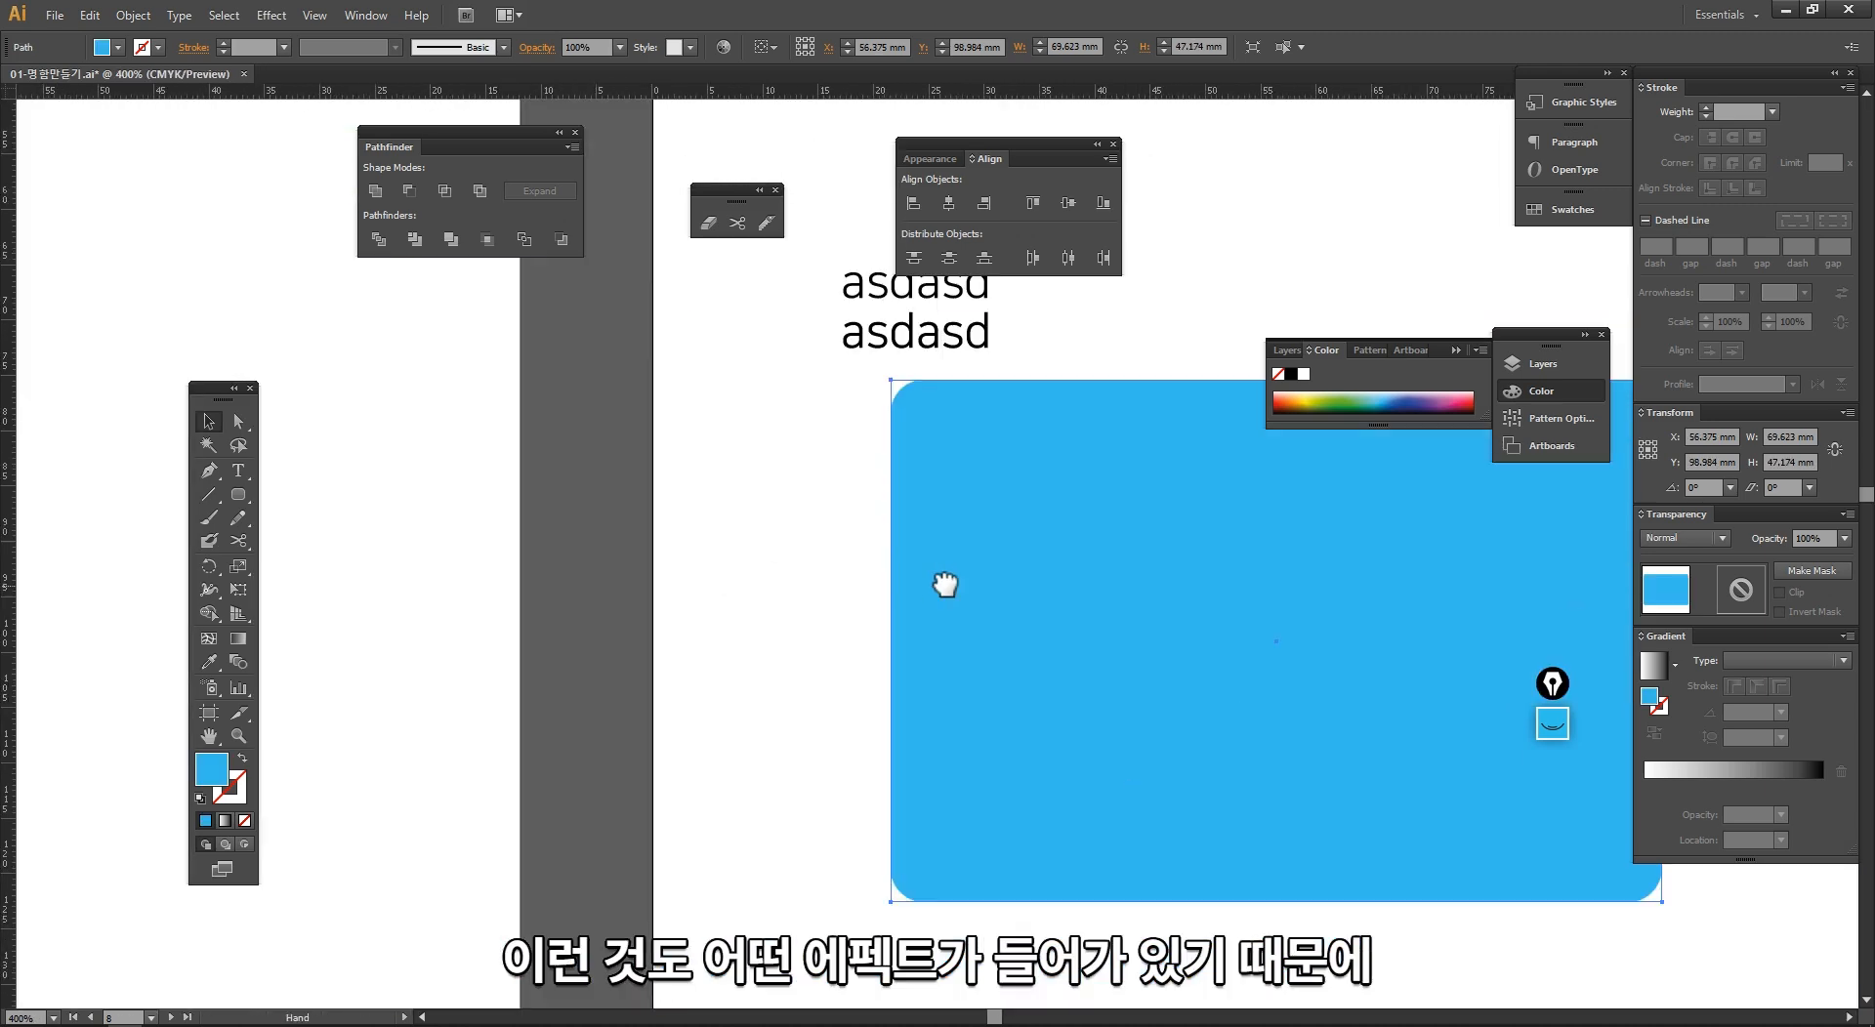
drag(980, 601, 381, 518)
click(132, 15)
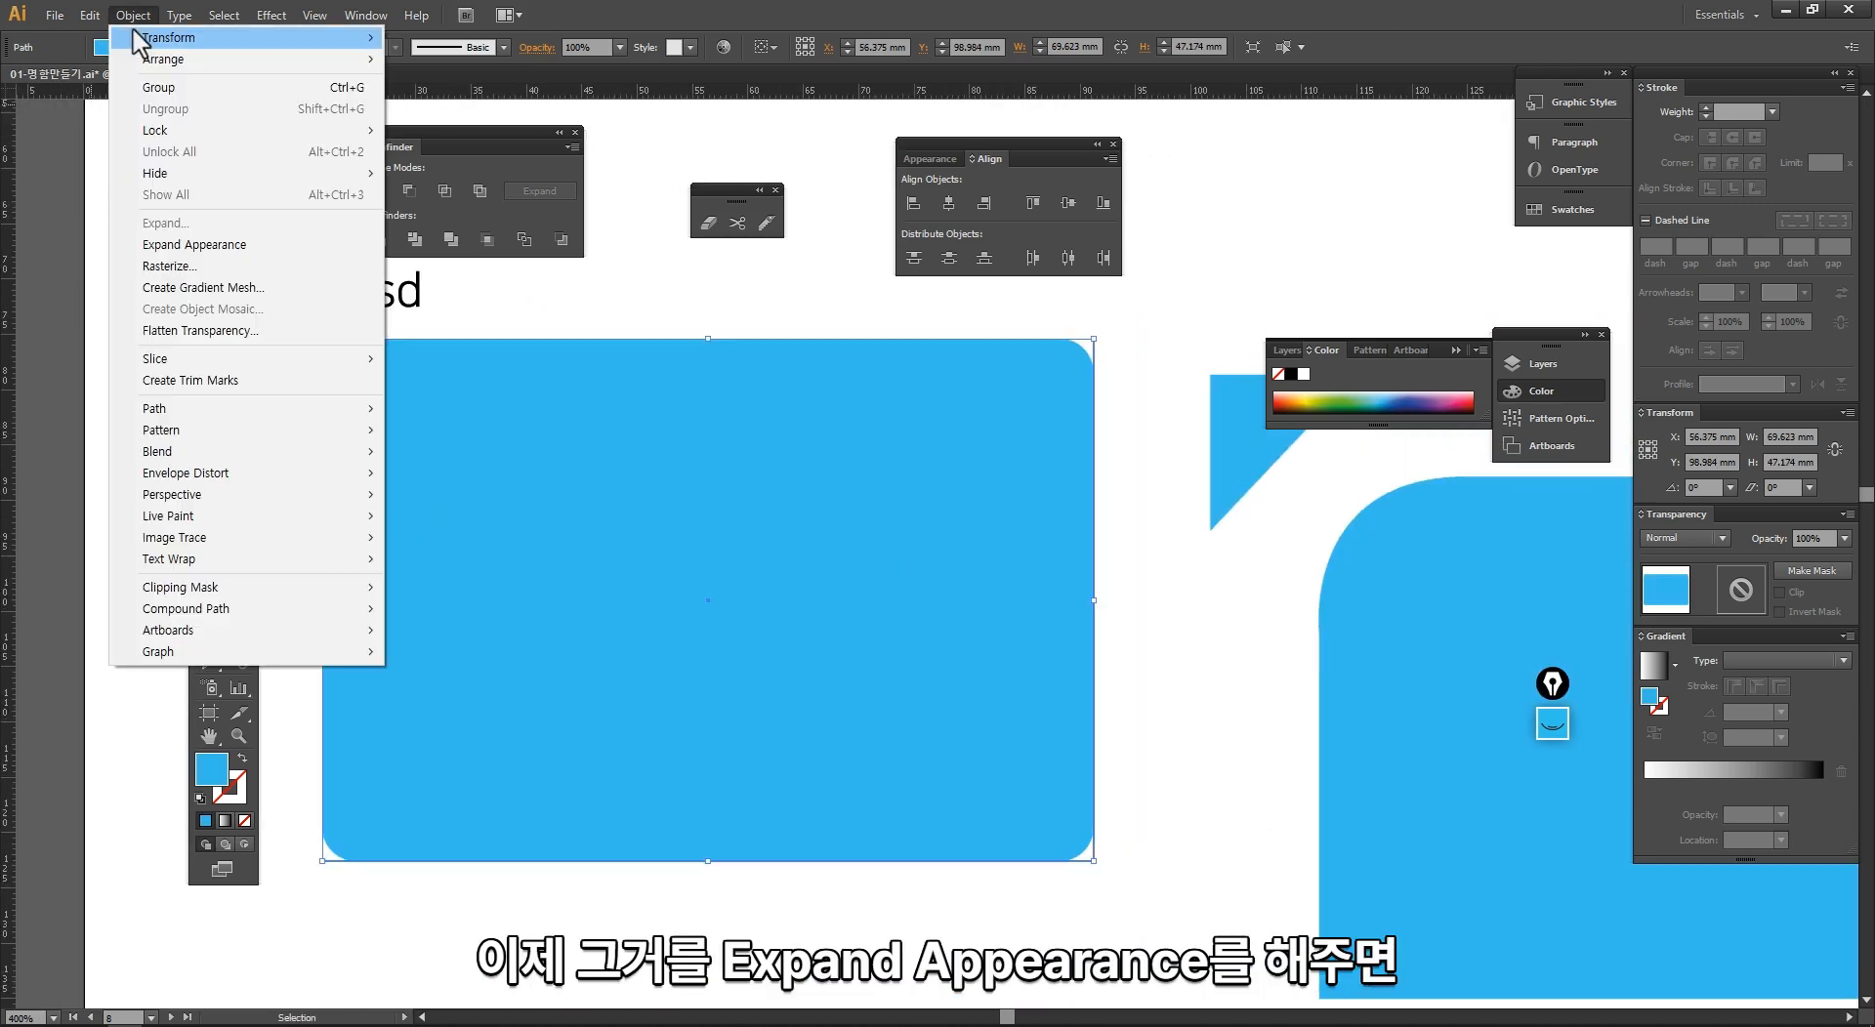
click(192, 245)
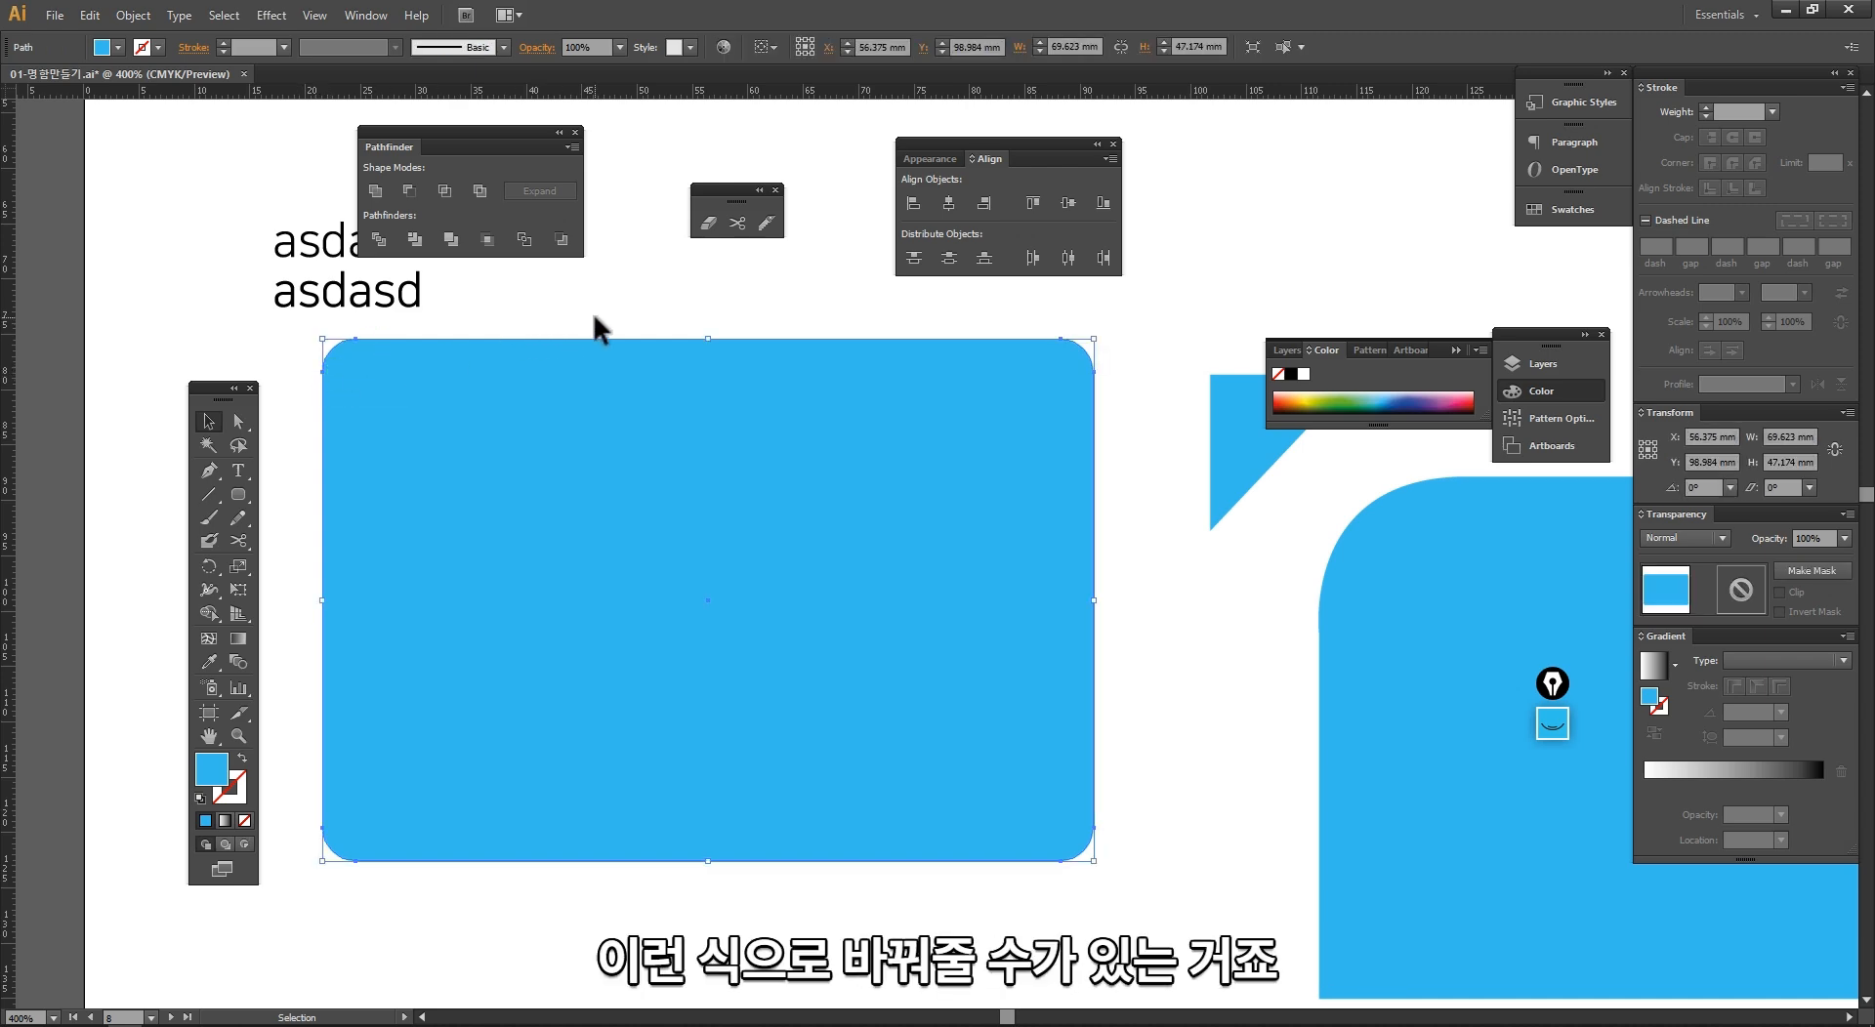
Step: Select all the blue shapes and sample texts on the practice artboard and delete them
ctrl+alt+click(739, 596)
ctrl+alt+click(738, 595)
ctrl+alt+click(734, 595)
drag(658, 555, 711, 748)
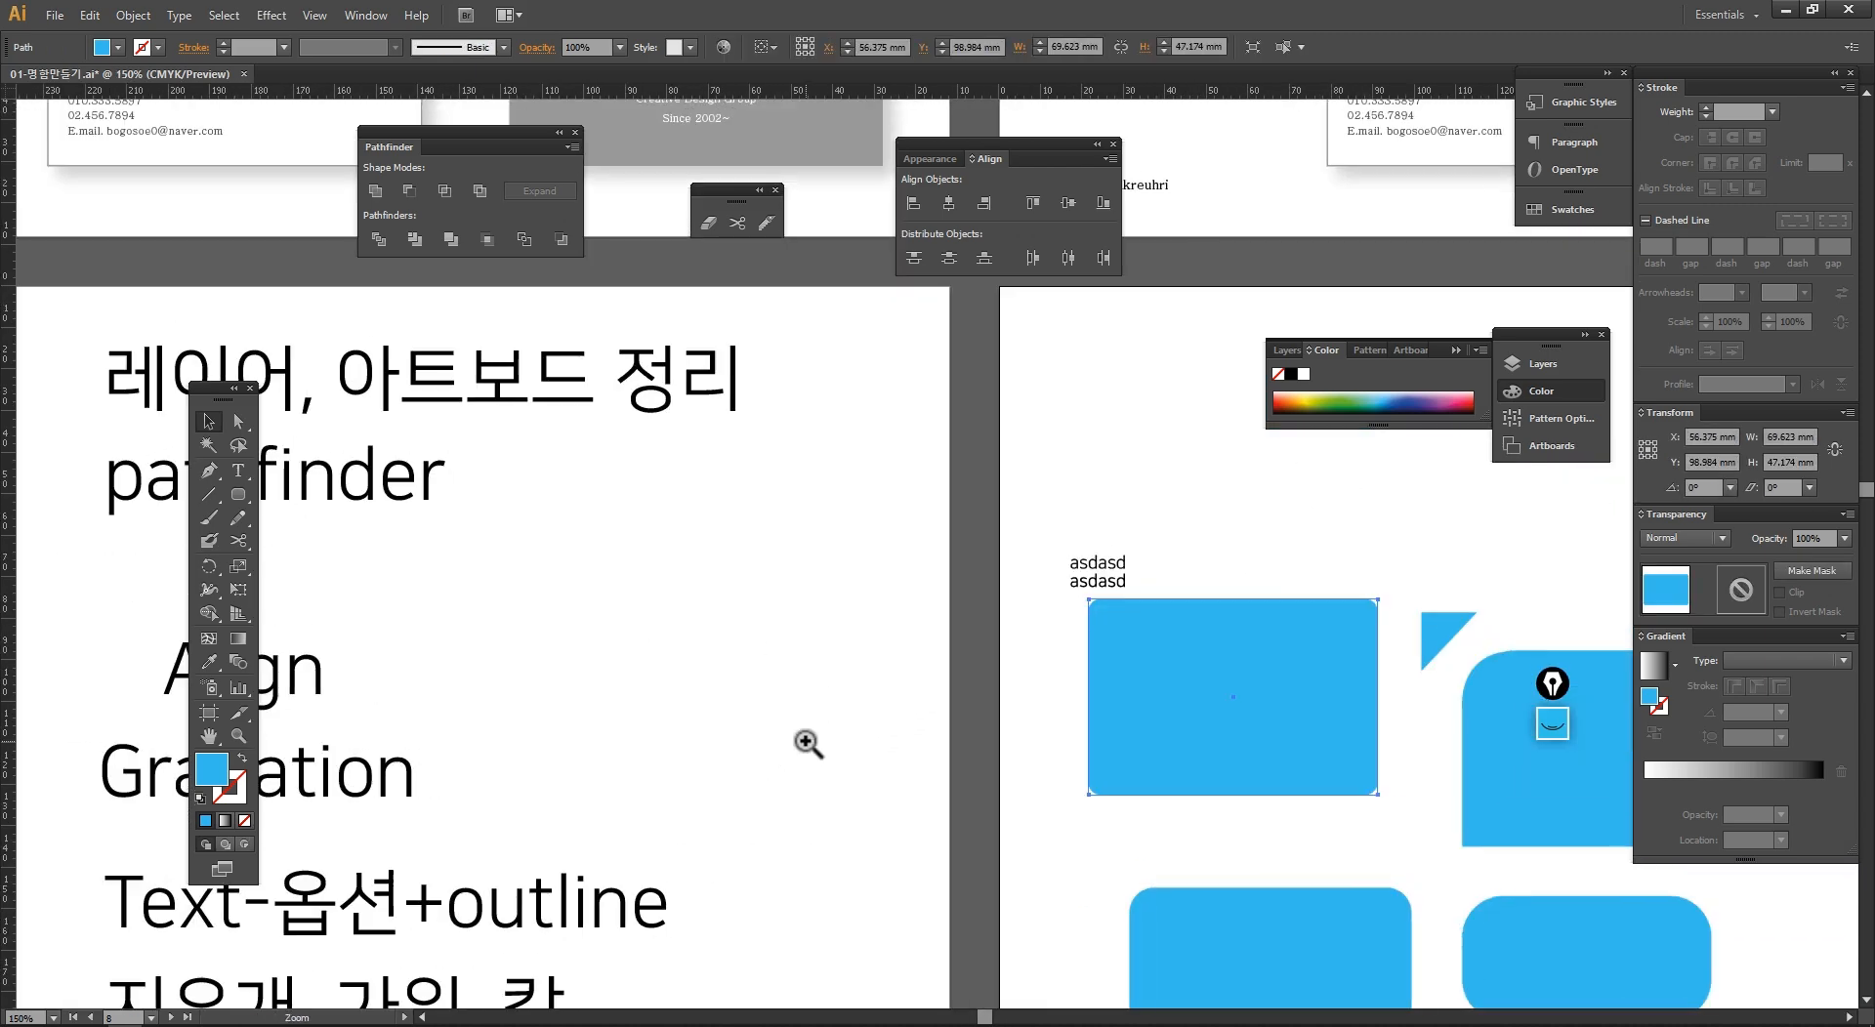
ctrl+alt+click(807, 741)
drag(640, 668, 194, 706)
drag(622, 418, 1174, 873)
key(Delete)
drag(439, 611, 539, 612)
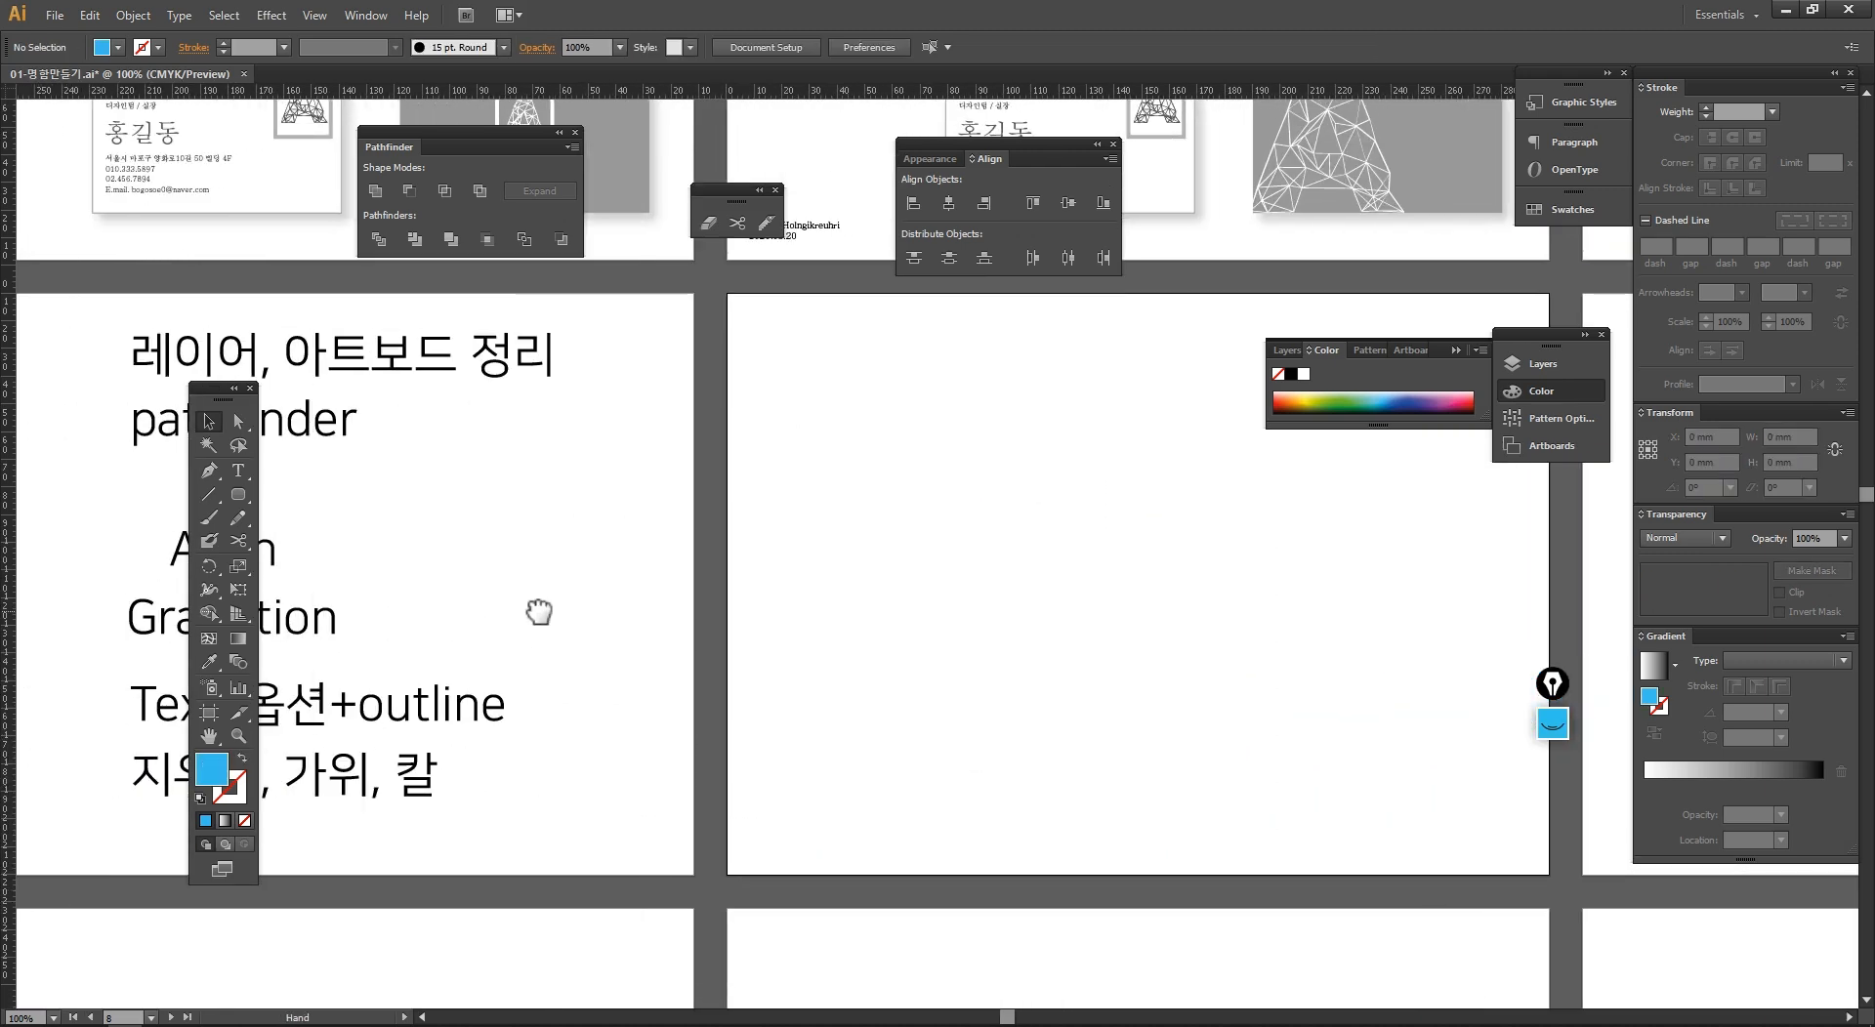
Step: Switch to Illustrator 2019 and close it without saving the Untitled-1 document
key(alt+Tab)
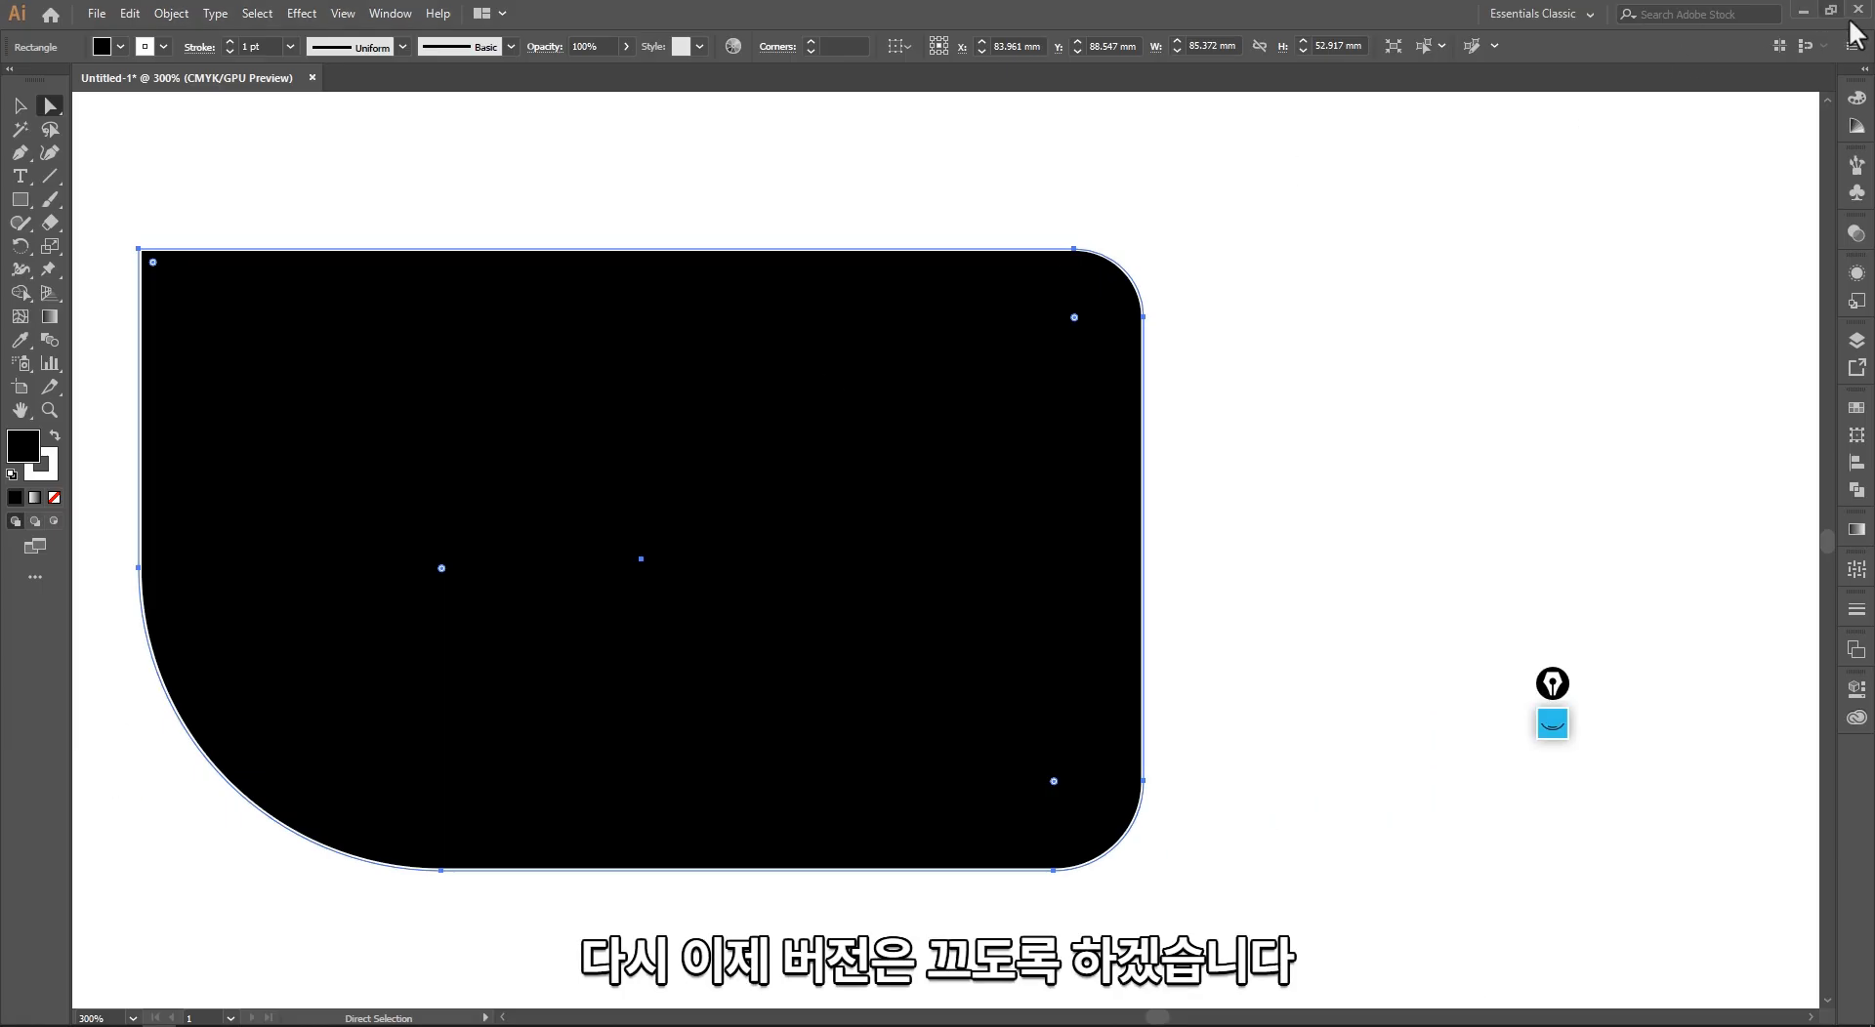
key(ctrl+w)
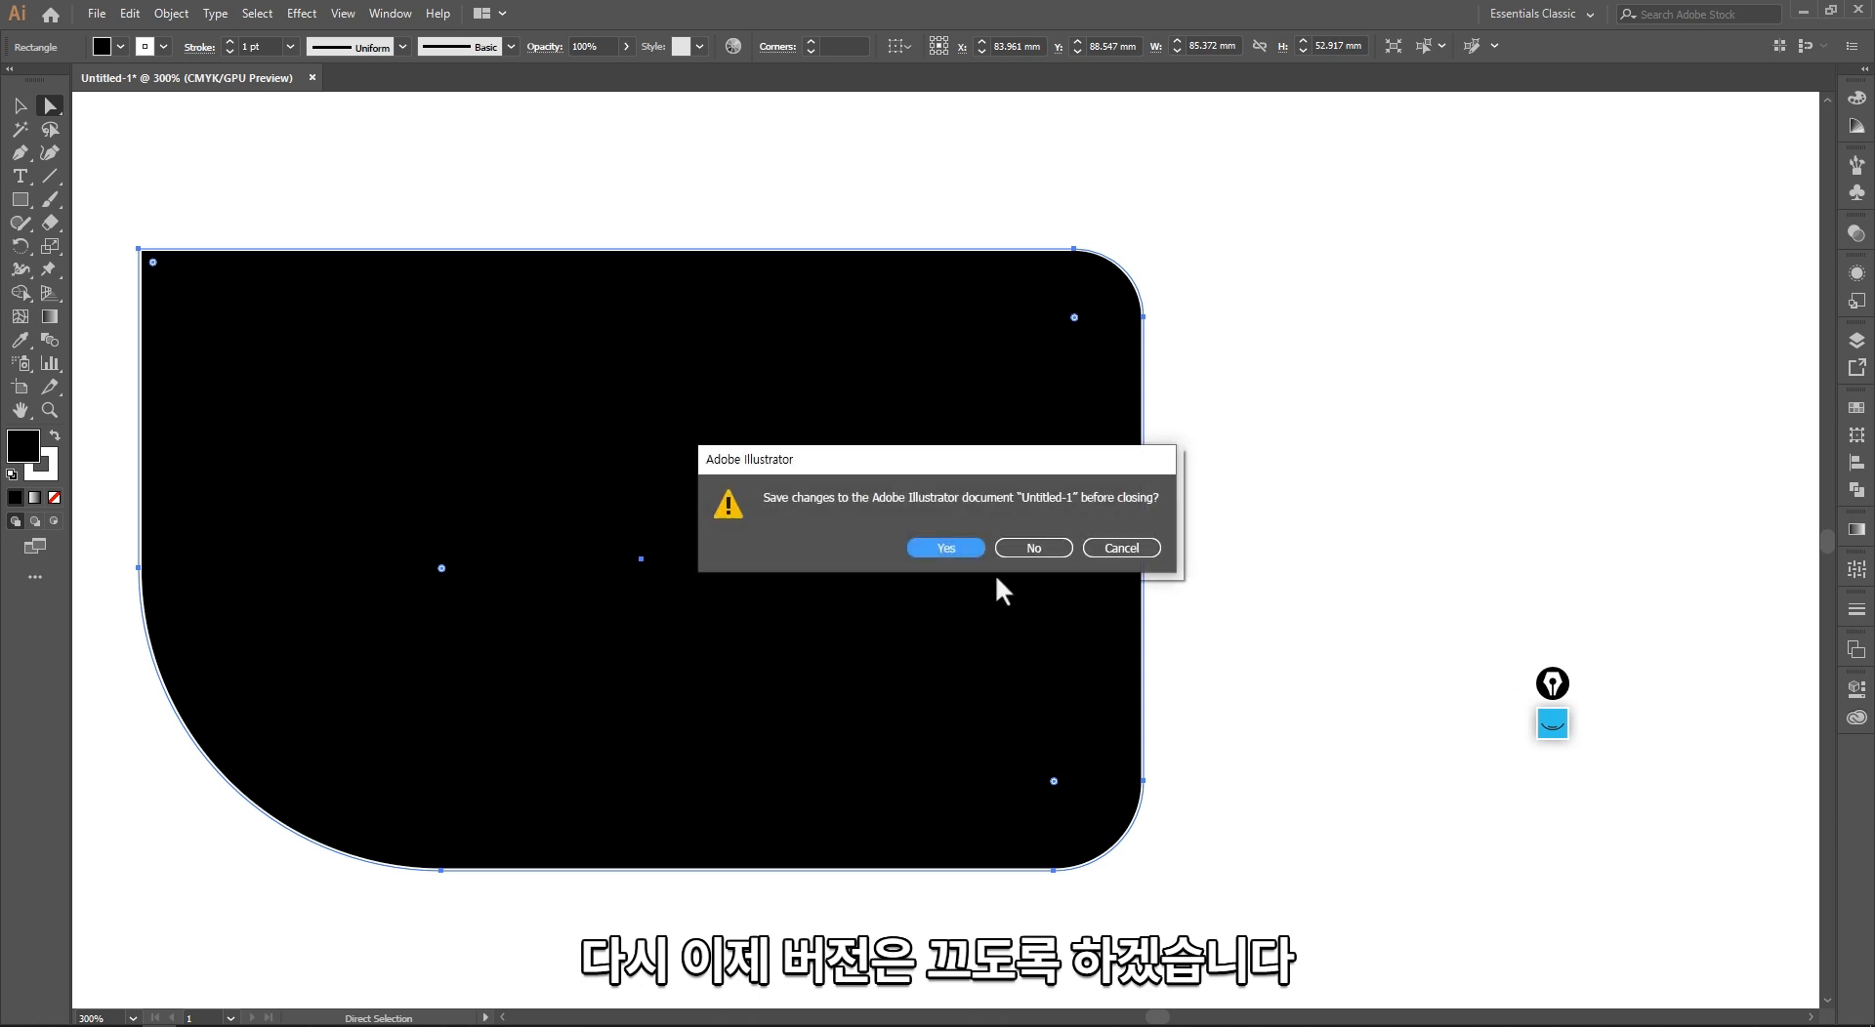
key(Escape)
key(alt+Tab)
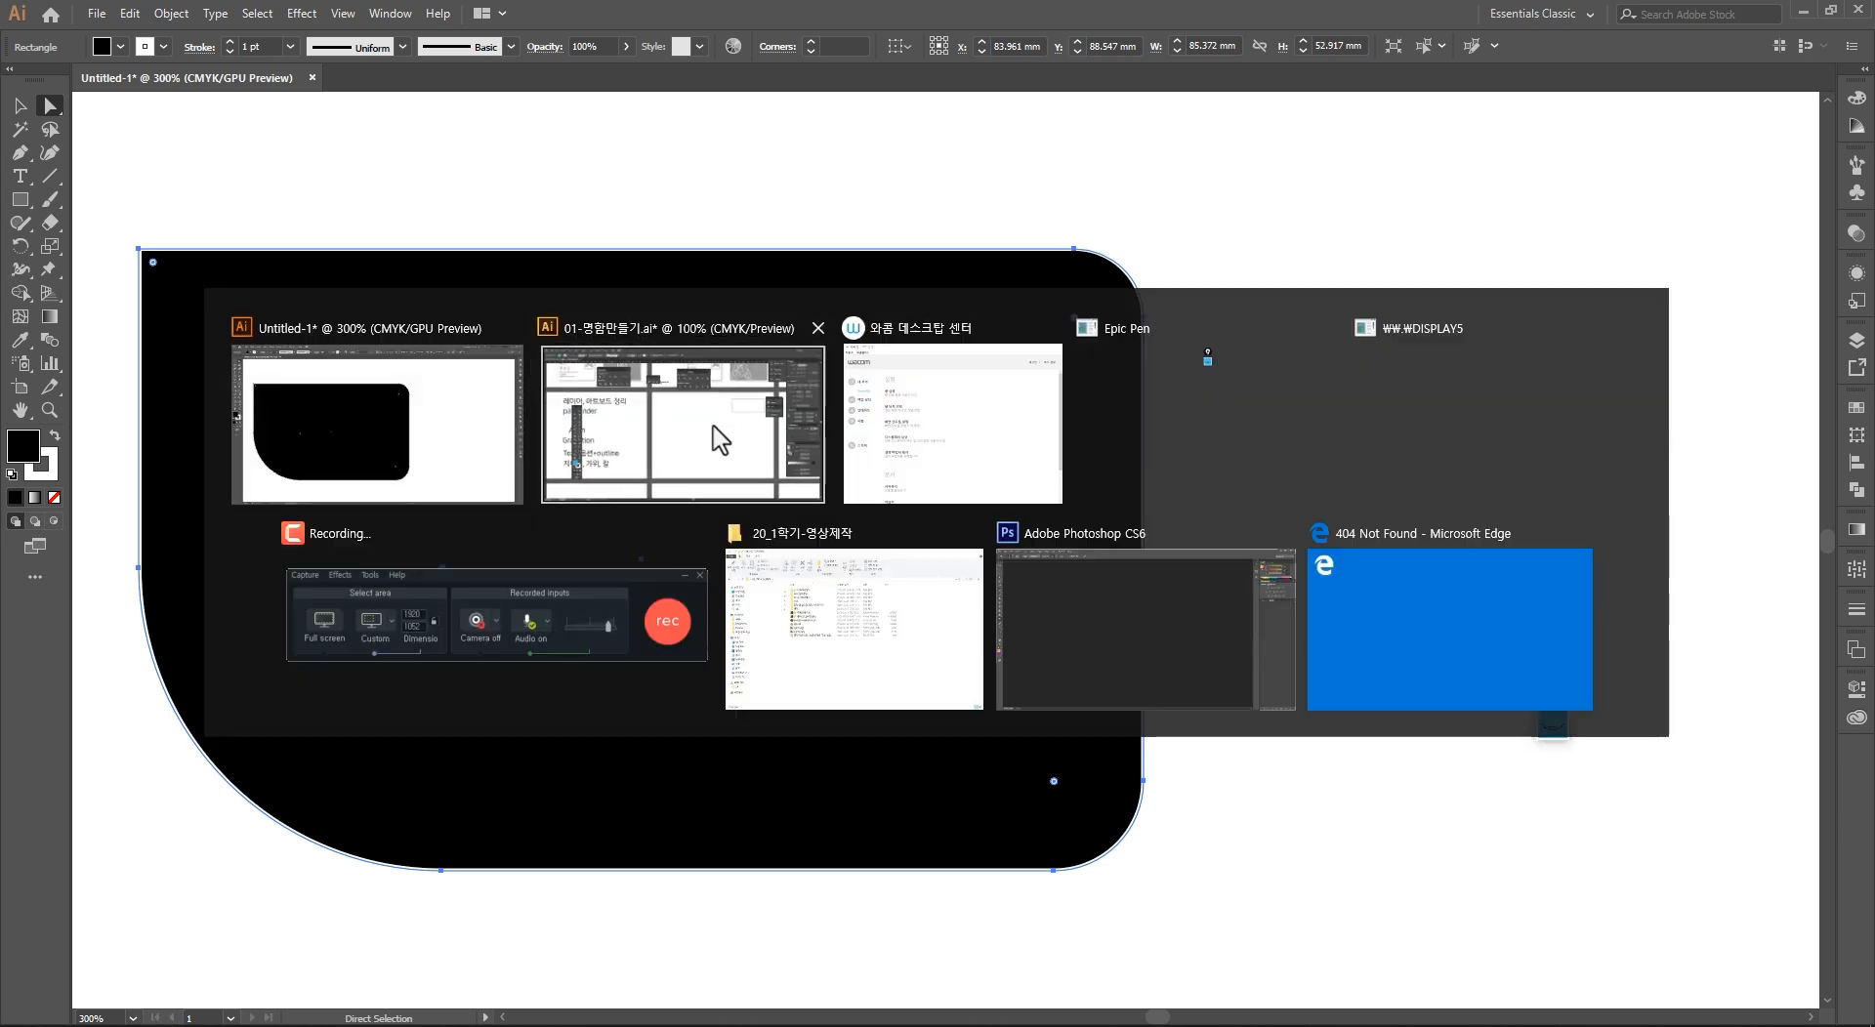
key(Escape)
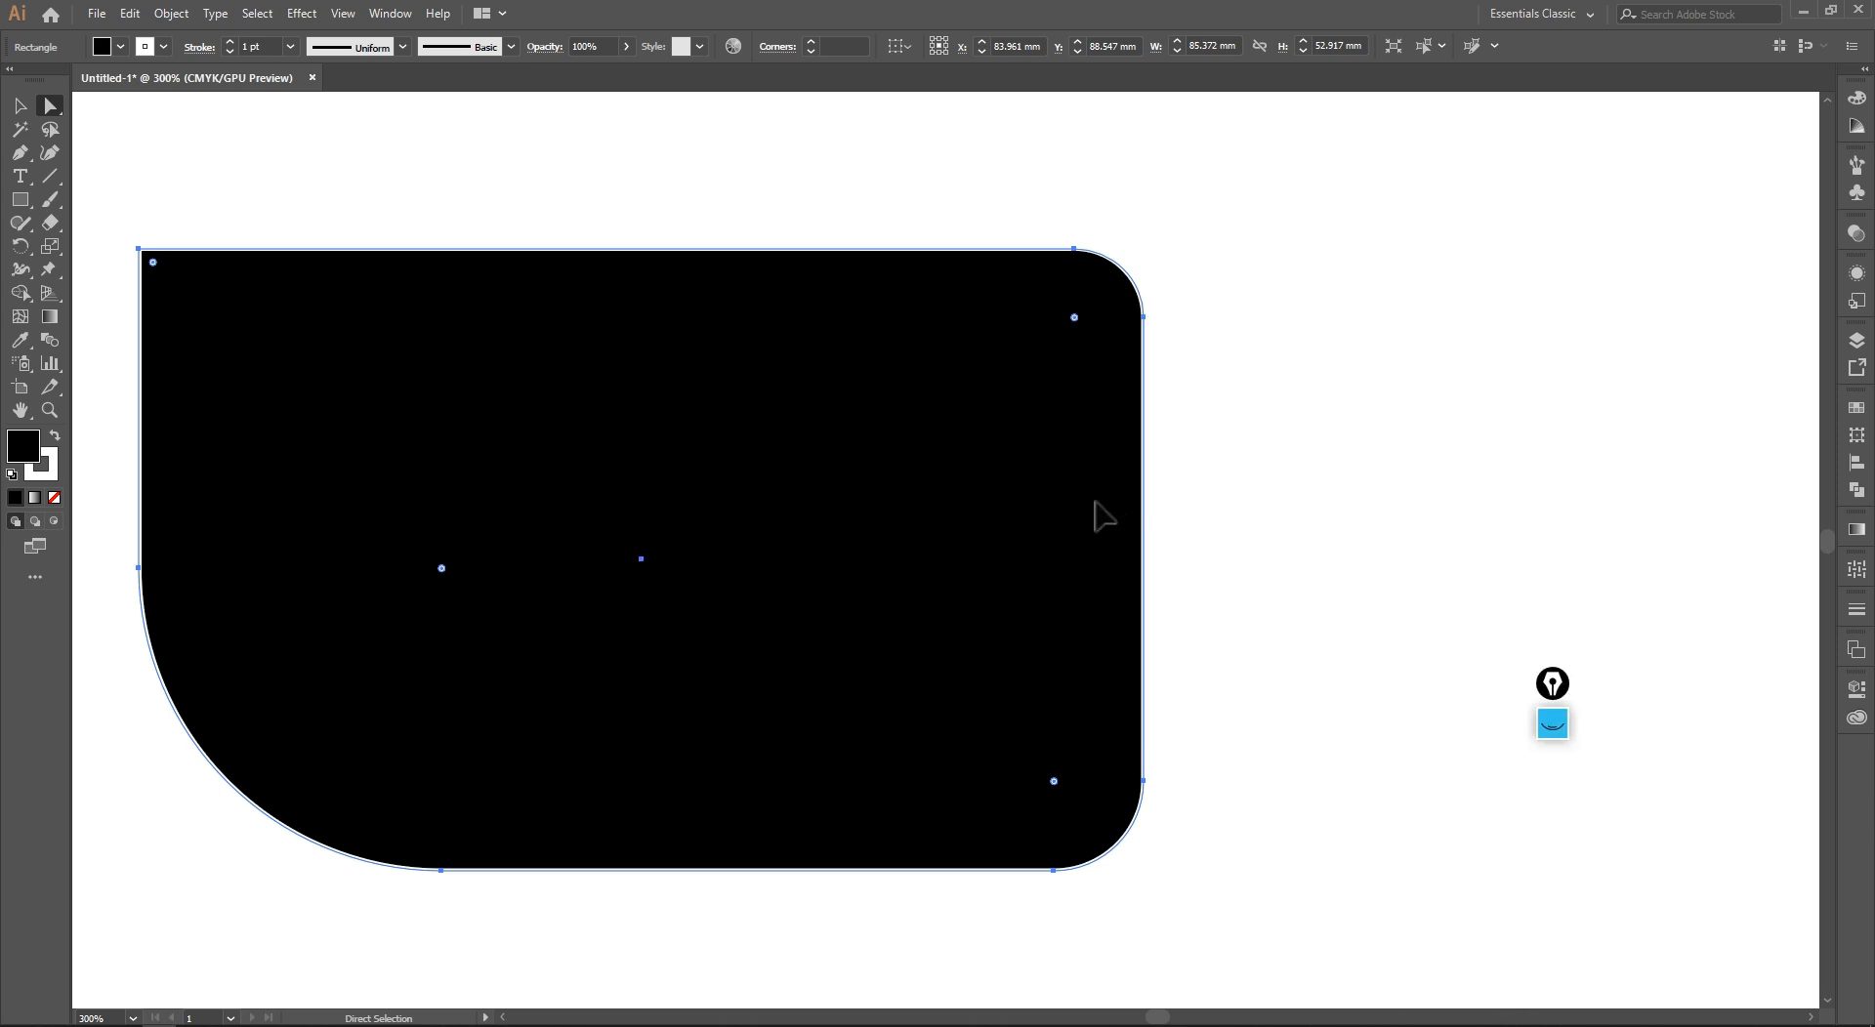
key(alt+Tab)
key(Escape)
key(alt+Tab)
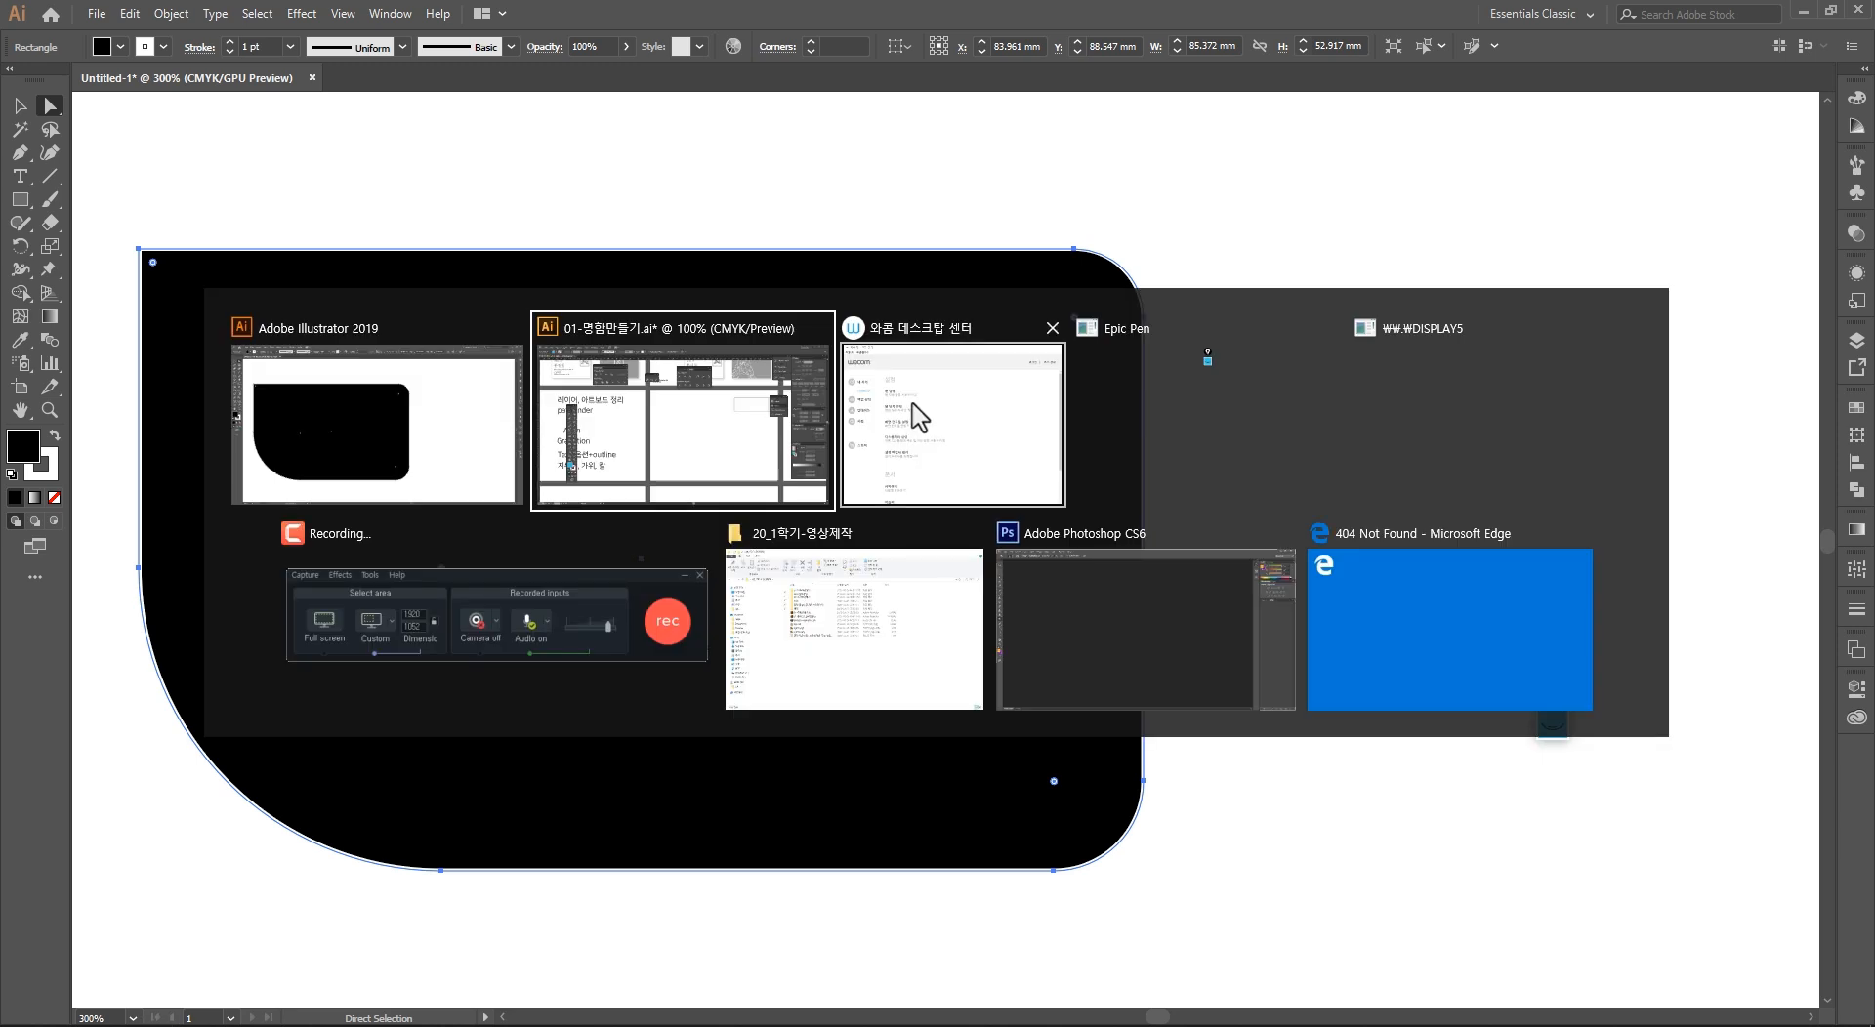
click(655, 647)
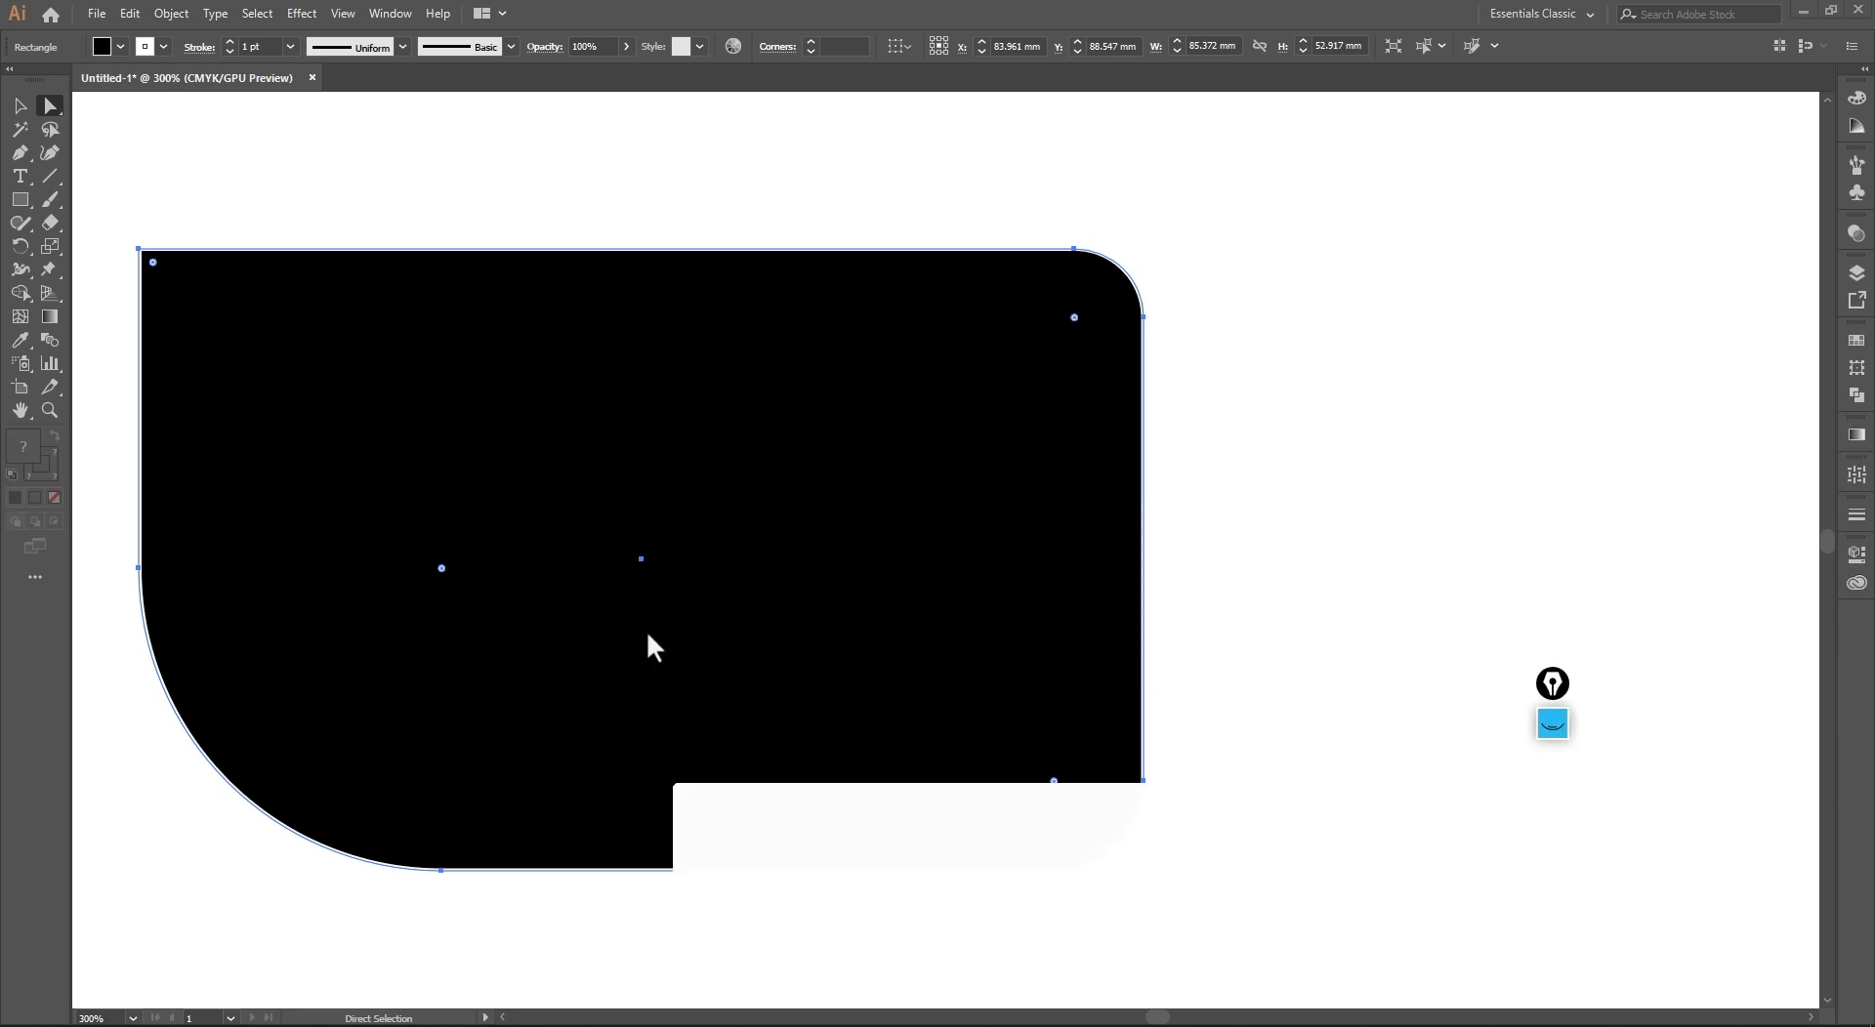
drag(933, 805, 1211, 456)
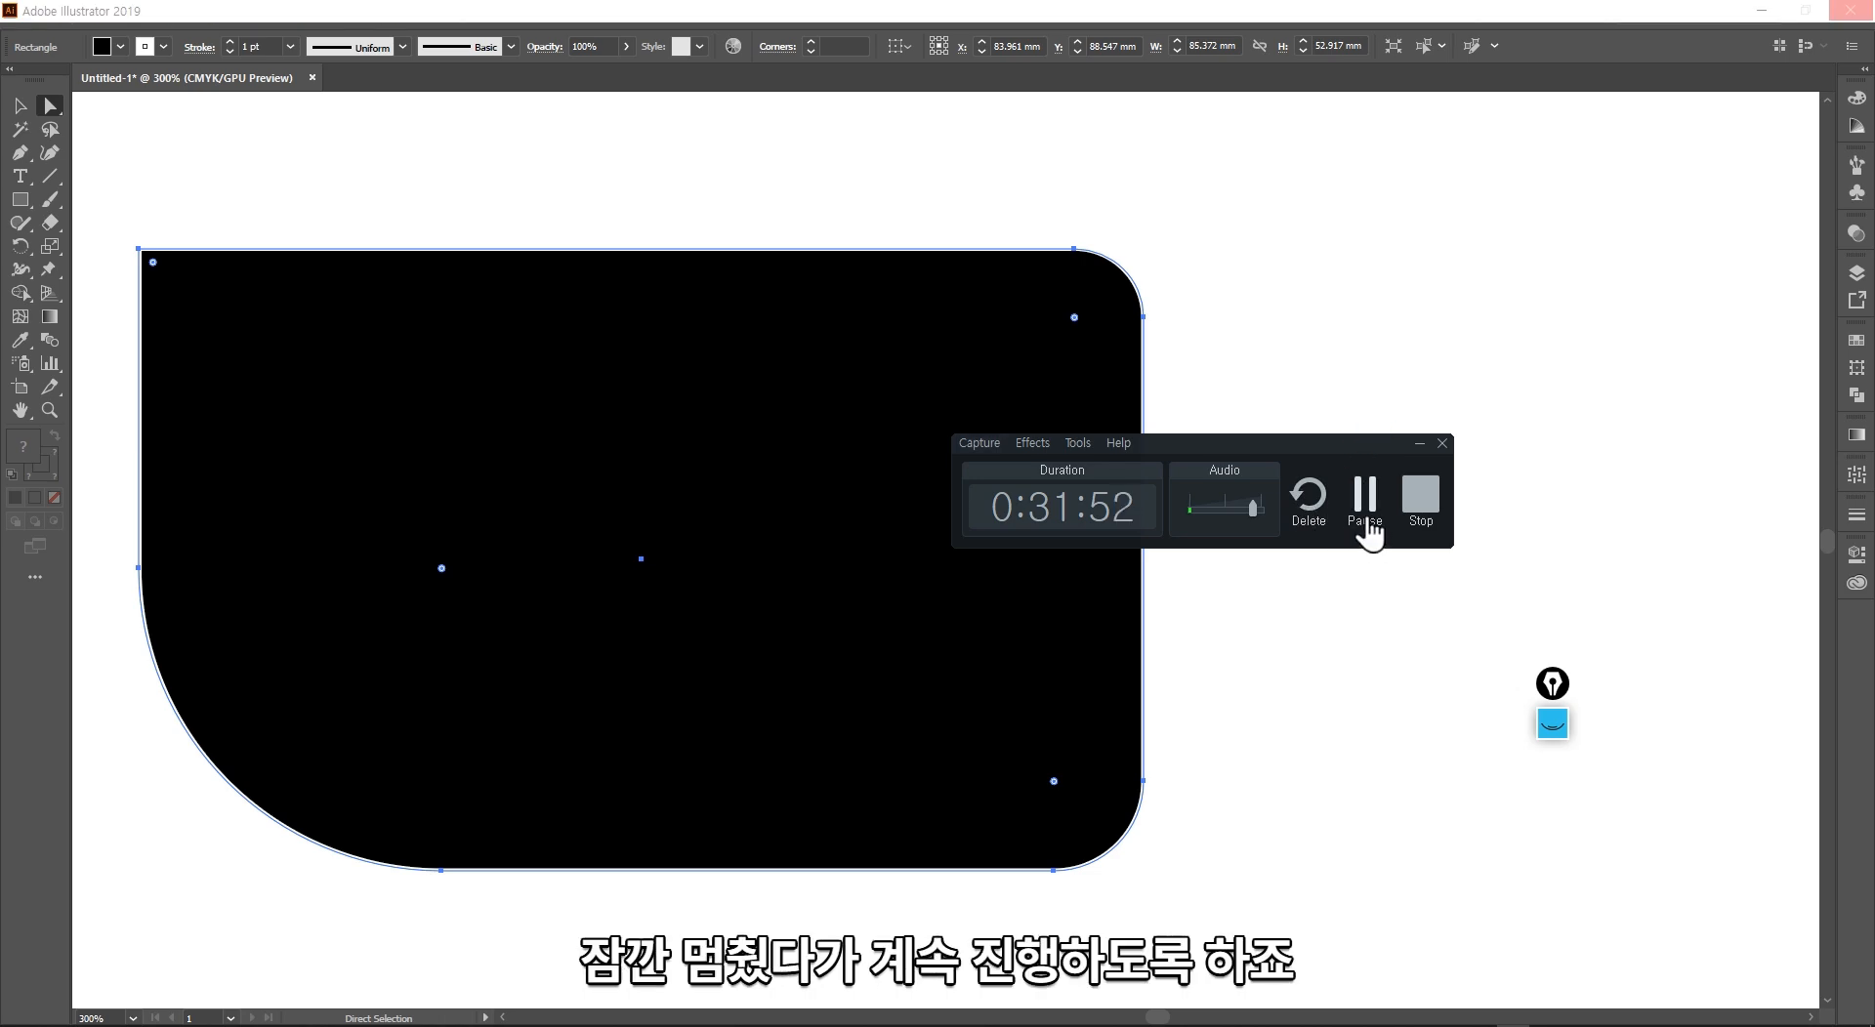
click(1366, 503)
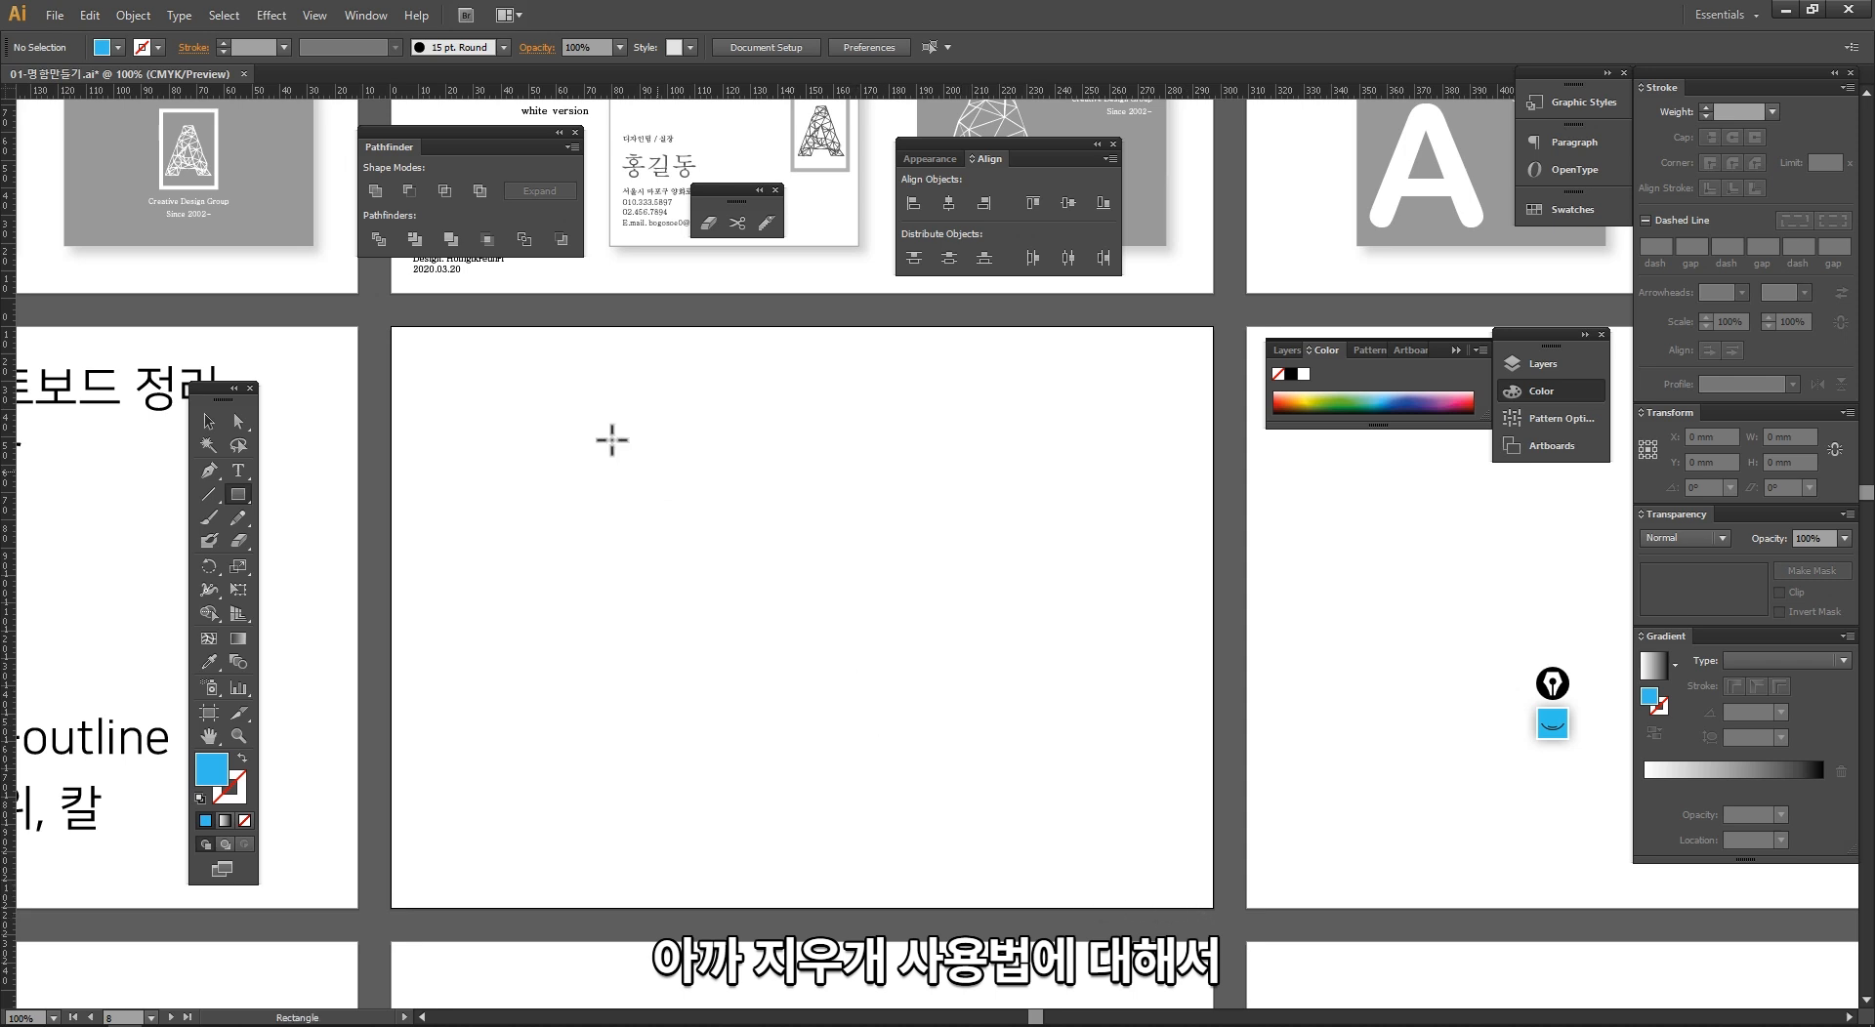
Step: Draw a blue rectangle about 165 by 103 mm on the emptied artboard and activate the Eraser tool
drag(339, 302, 1201, 898)
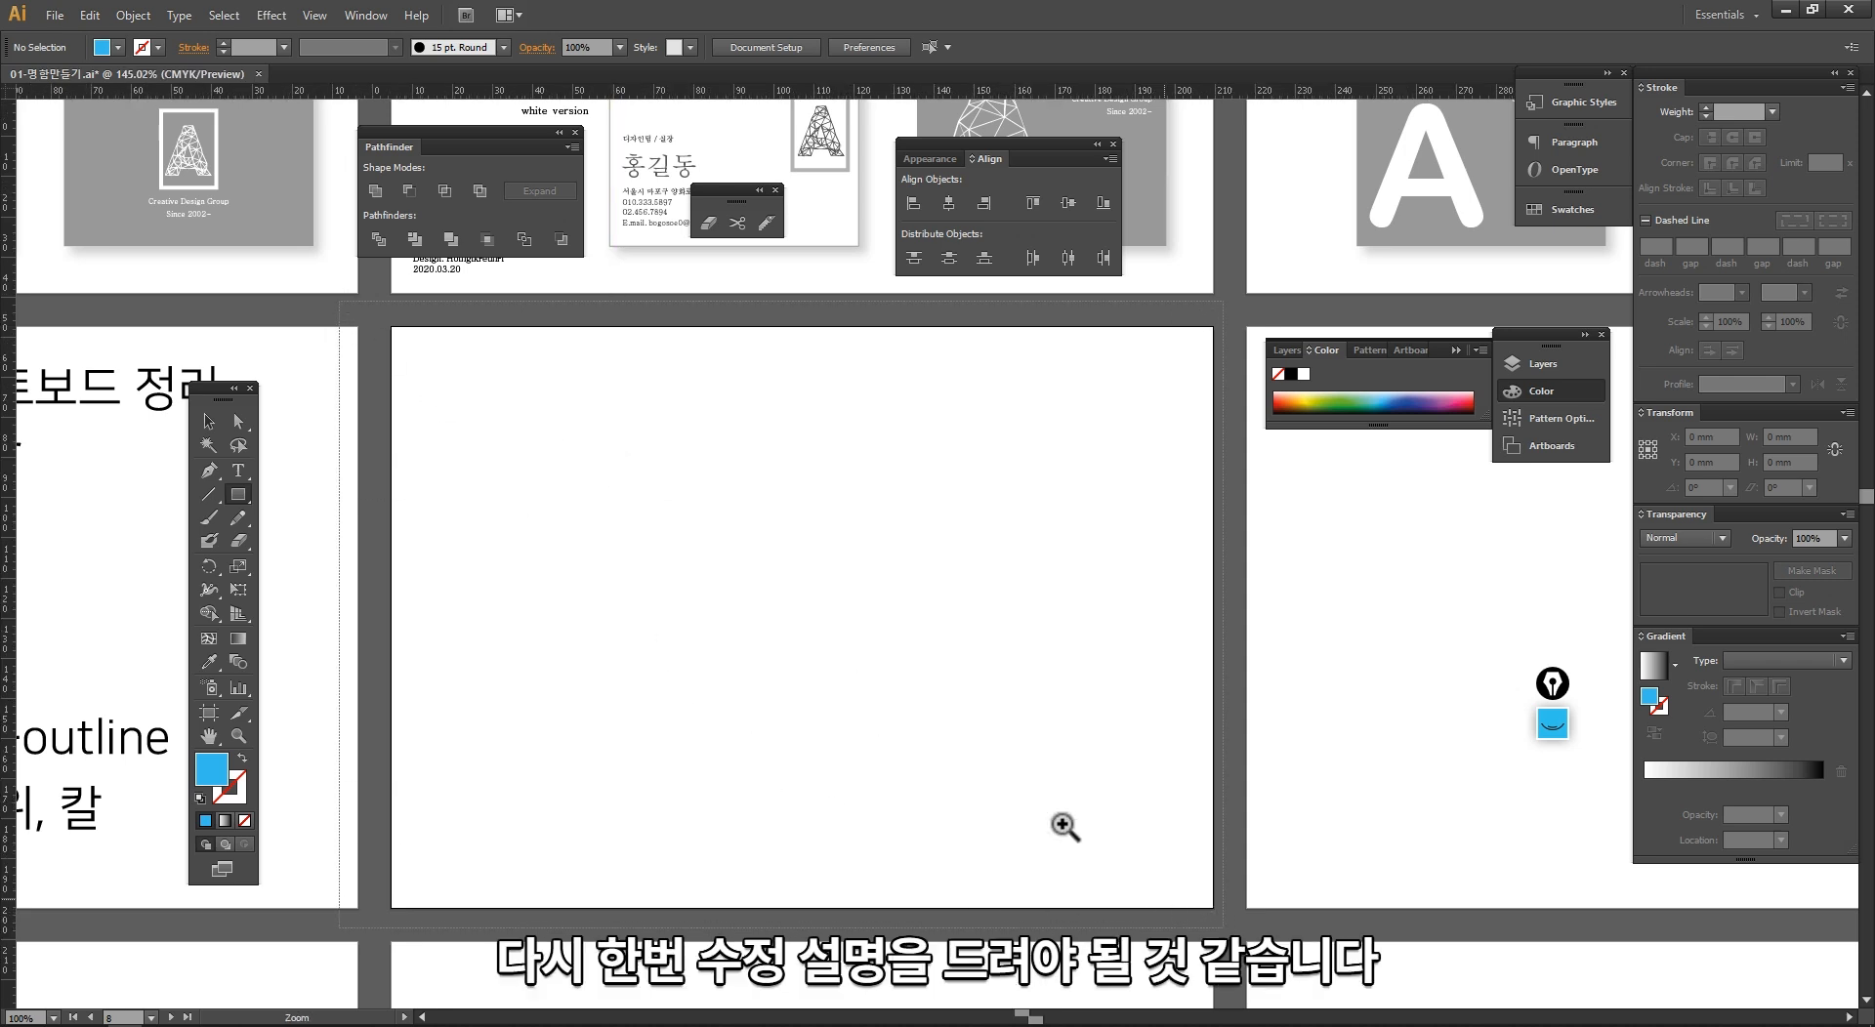
drag(430, 520, 360, 516)
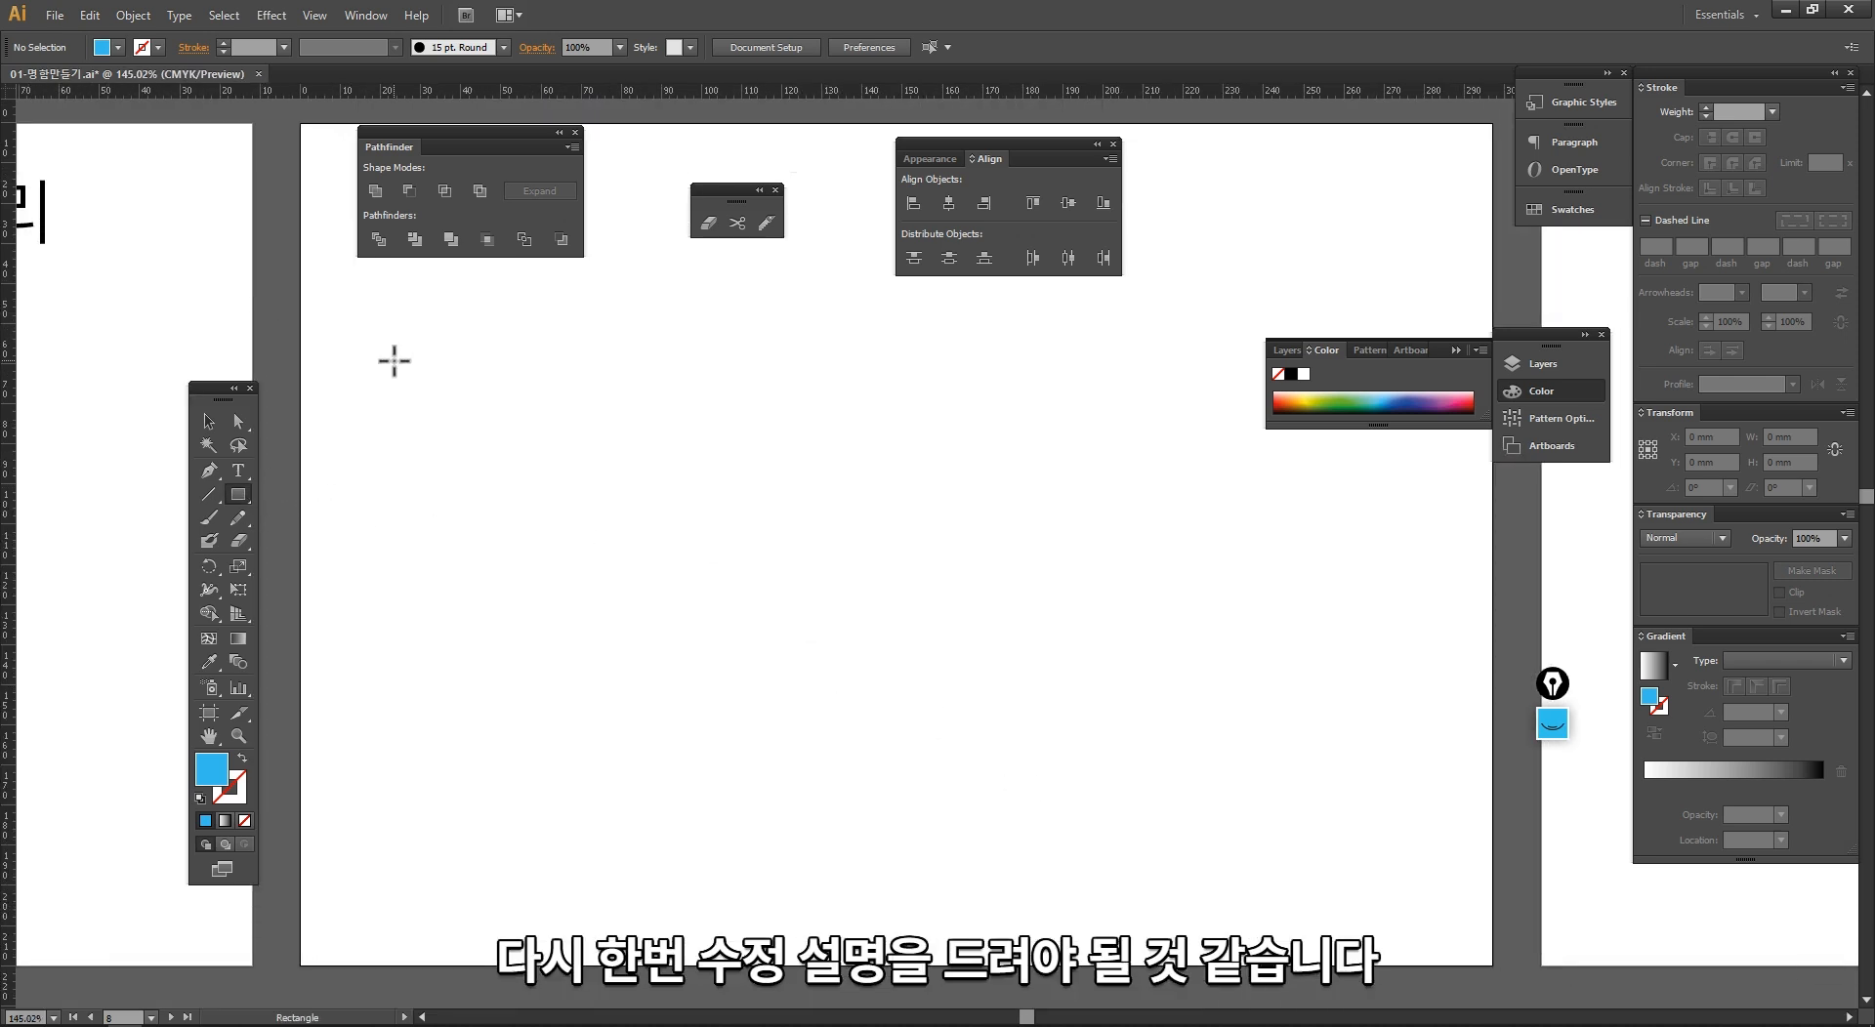
drag(393, 360, 1057, 775)
key(v)
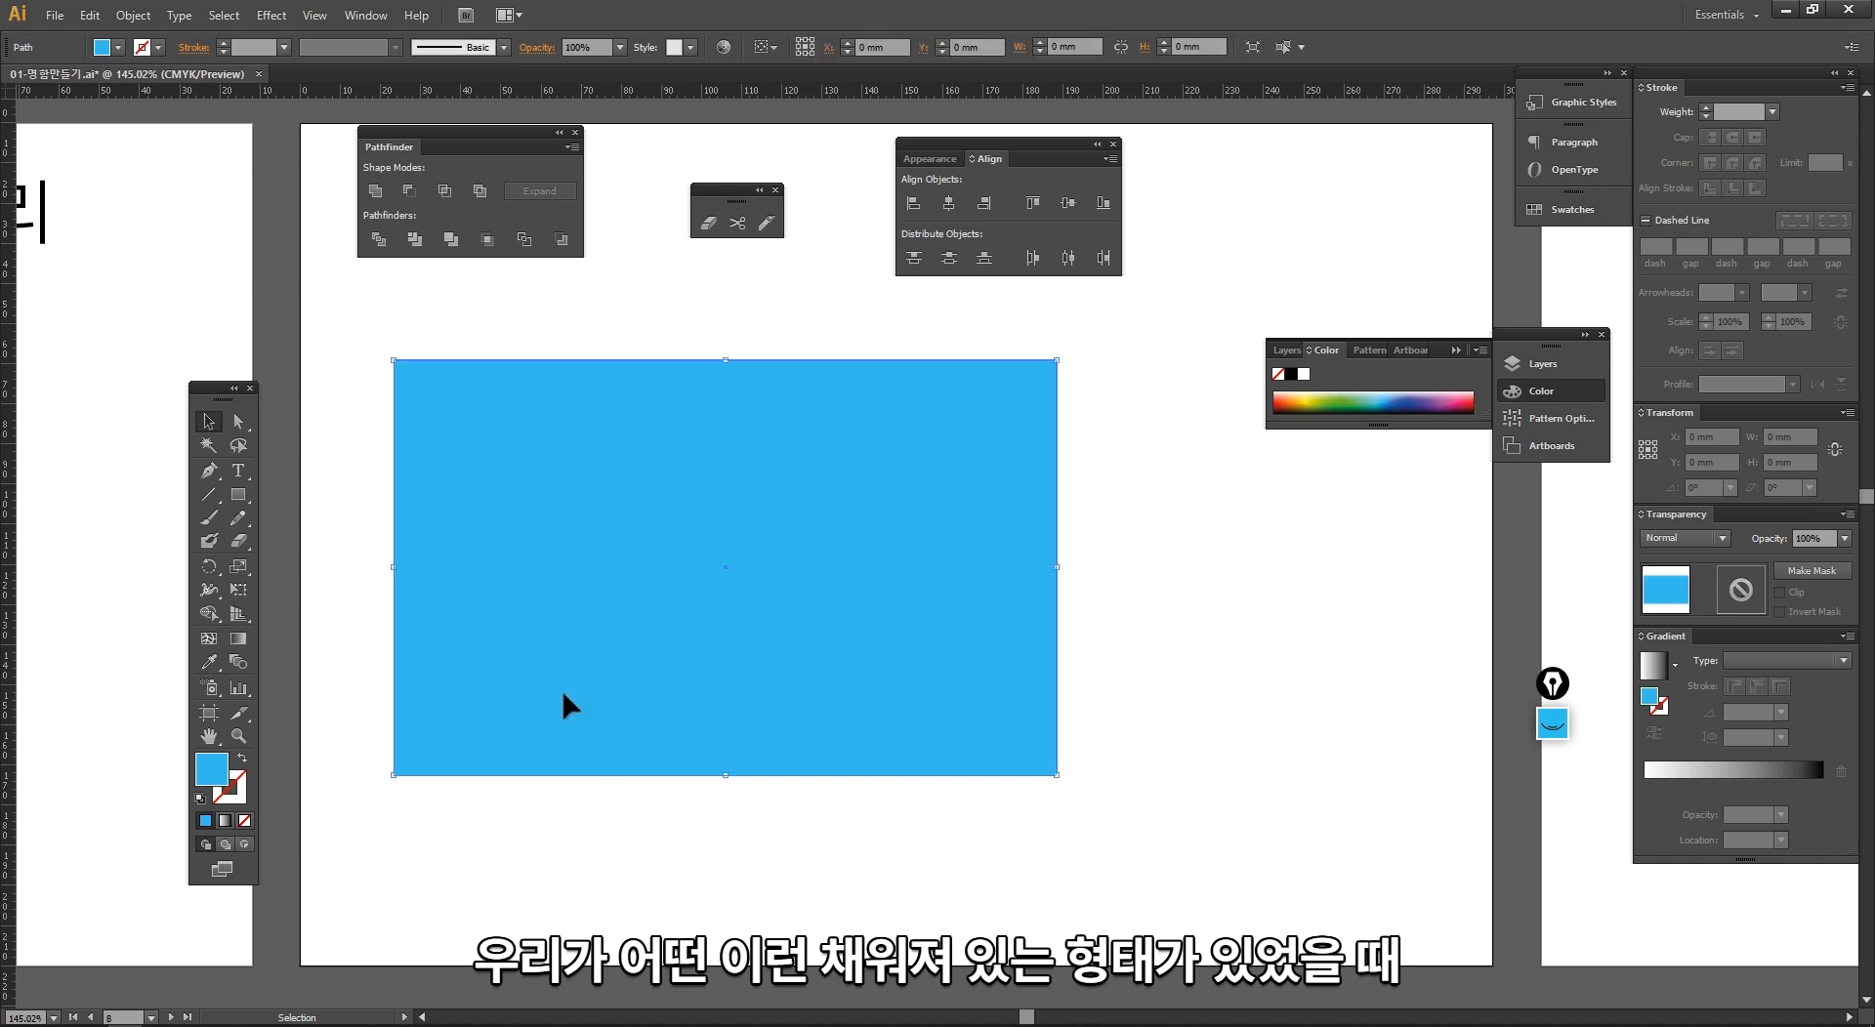
drag(244, 543, 293, 547)
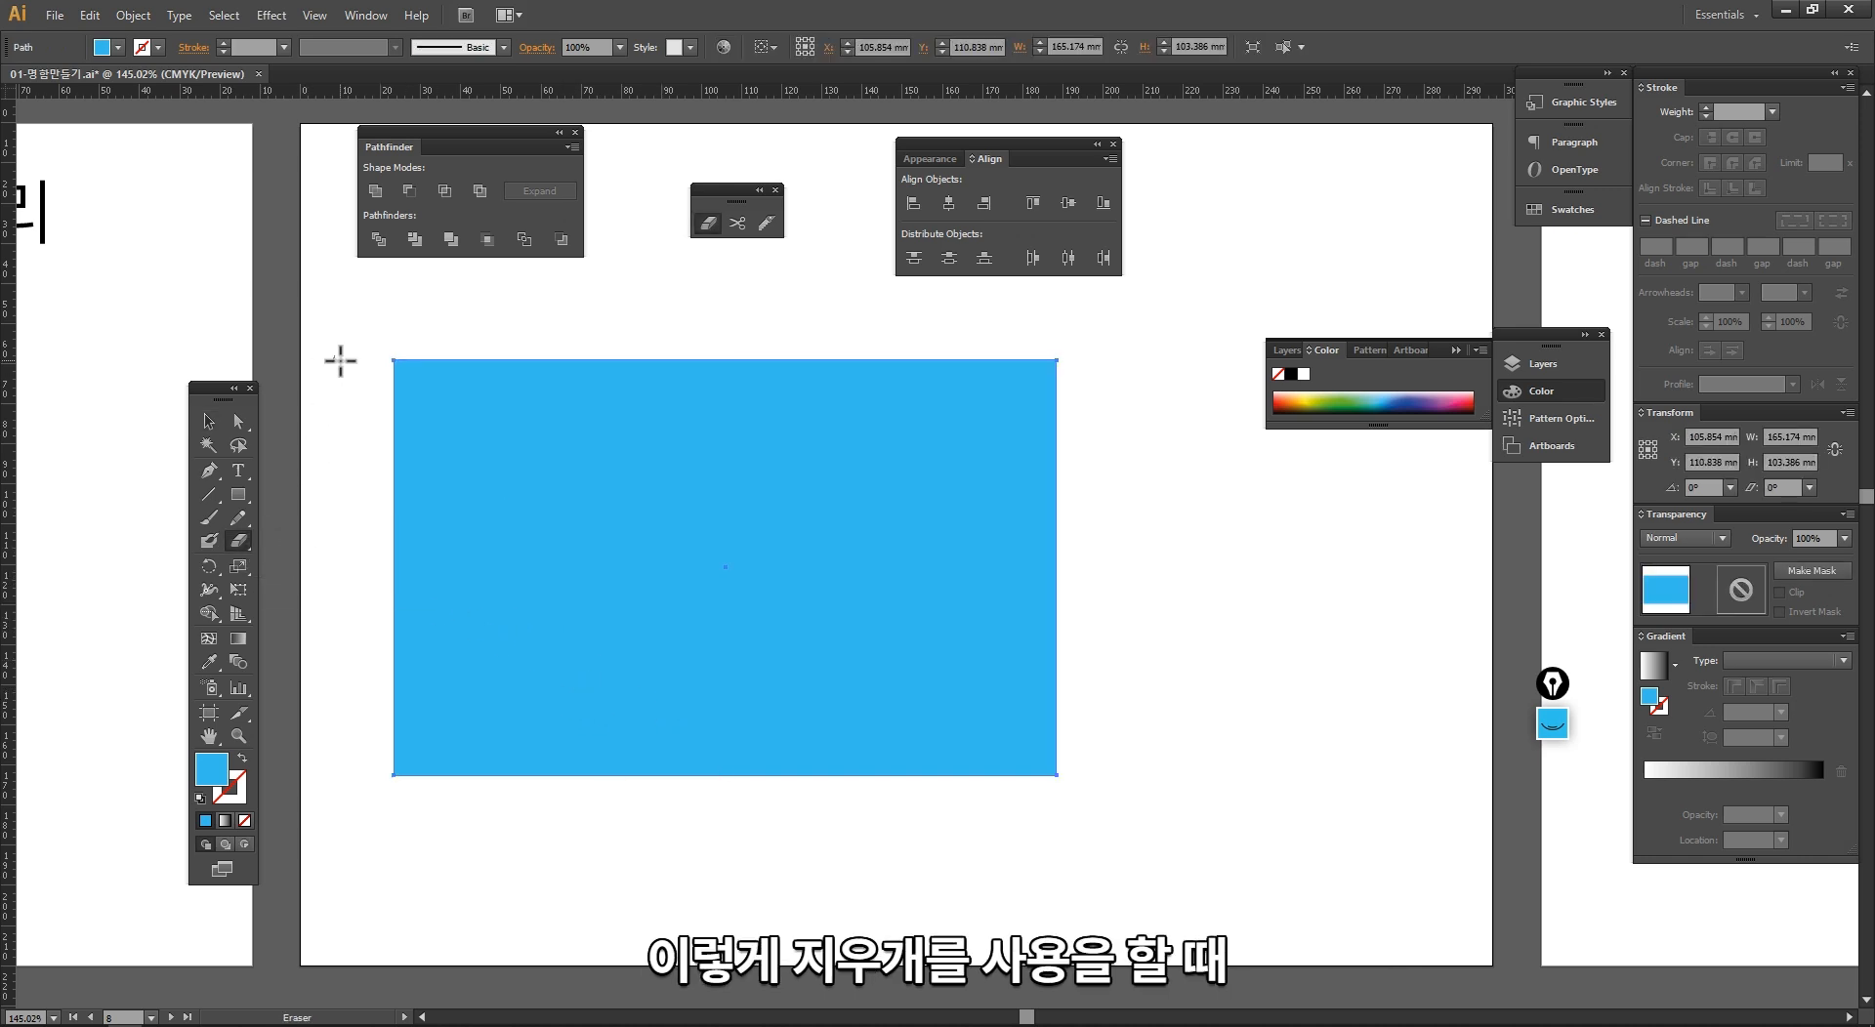
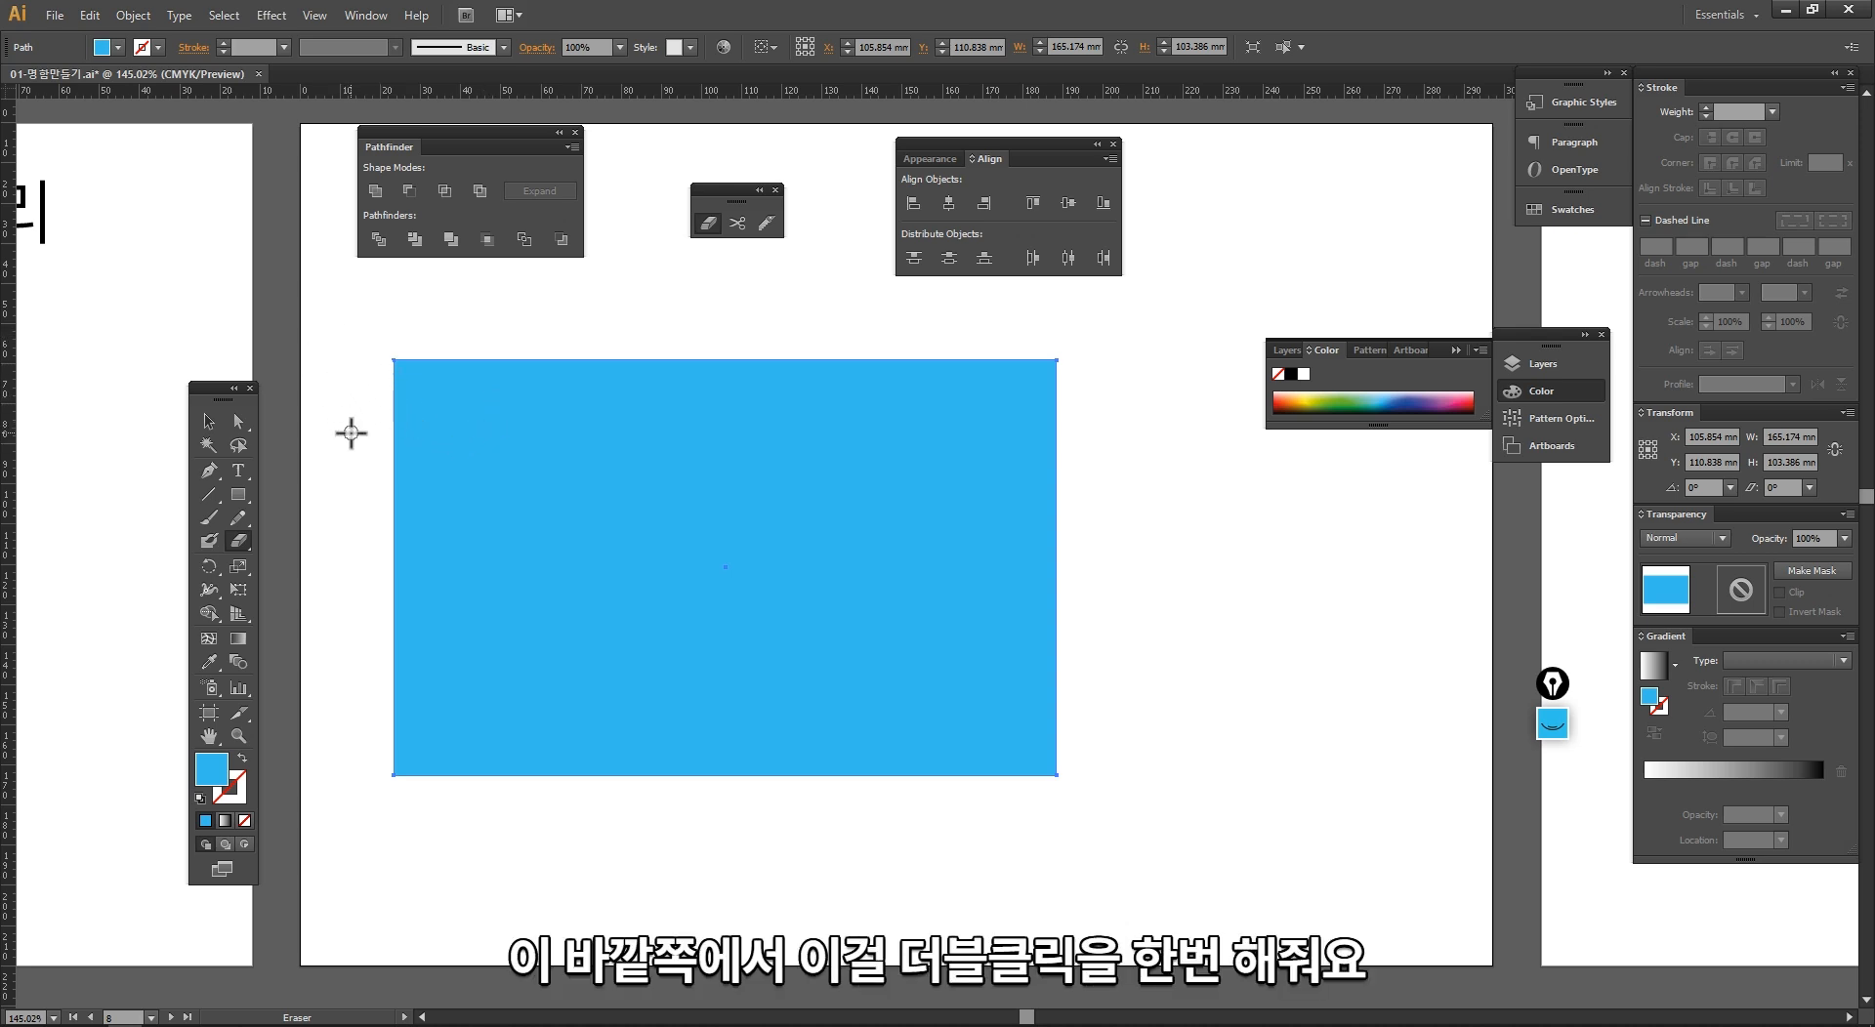
Step: Set the Eraser angle to -3°, enlarge its size slightly, and erase a curved stroke from the blue rectangle's upper edge
double_click(246, 543)
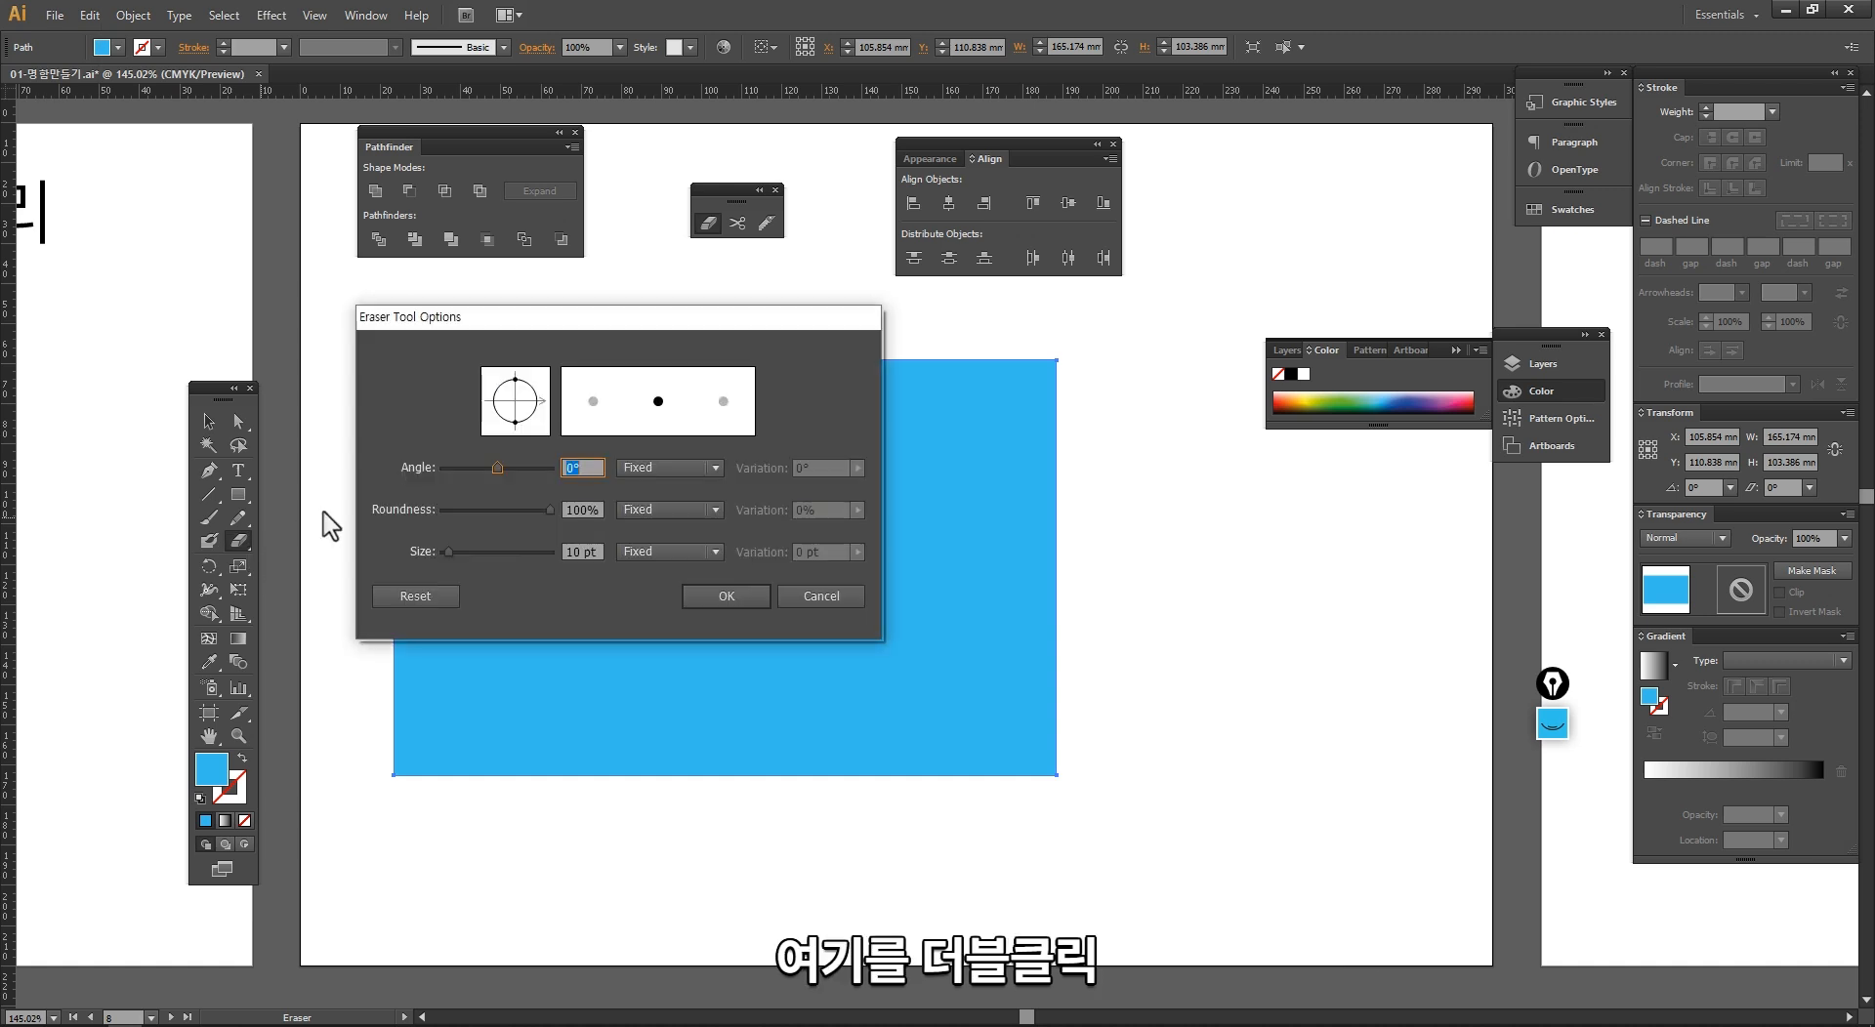
drag(459, 319, 492, 296)
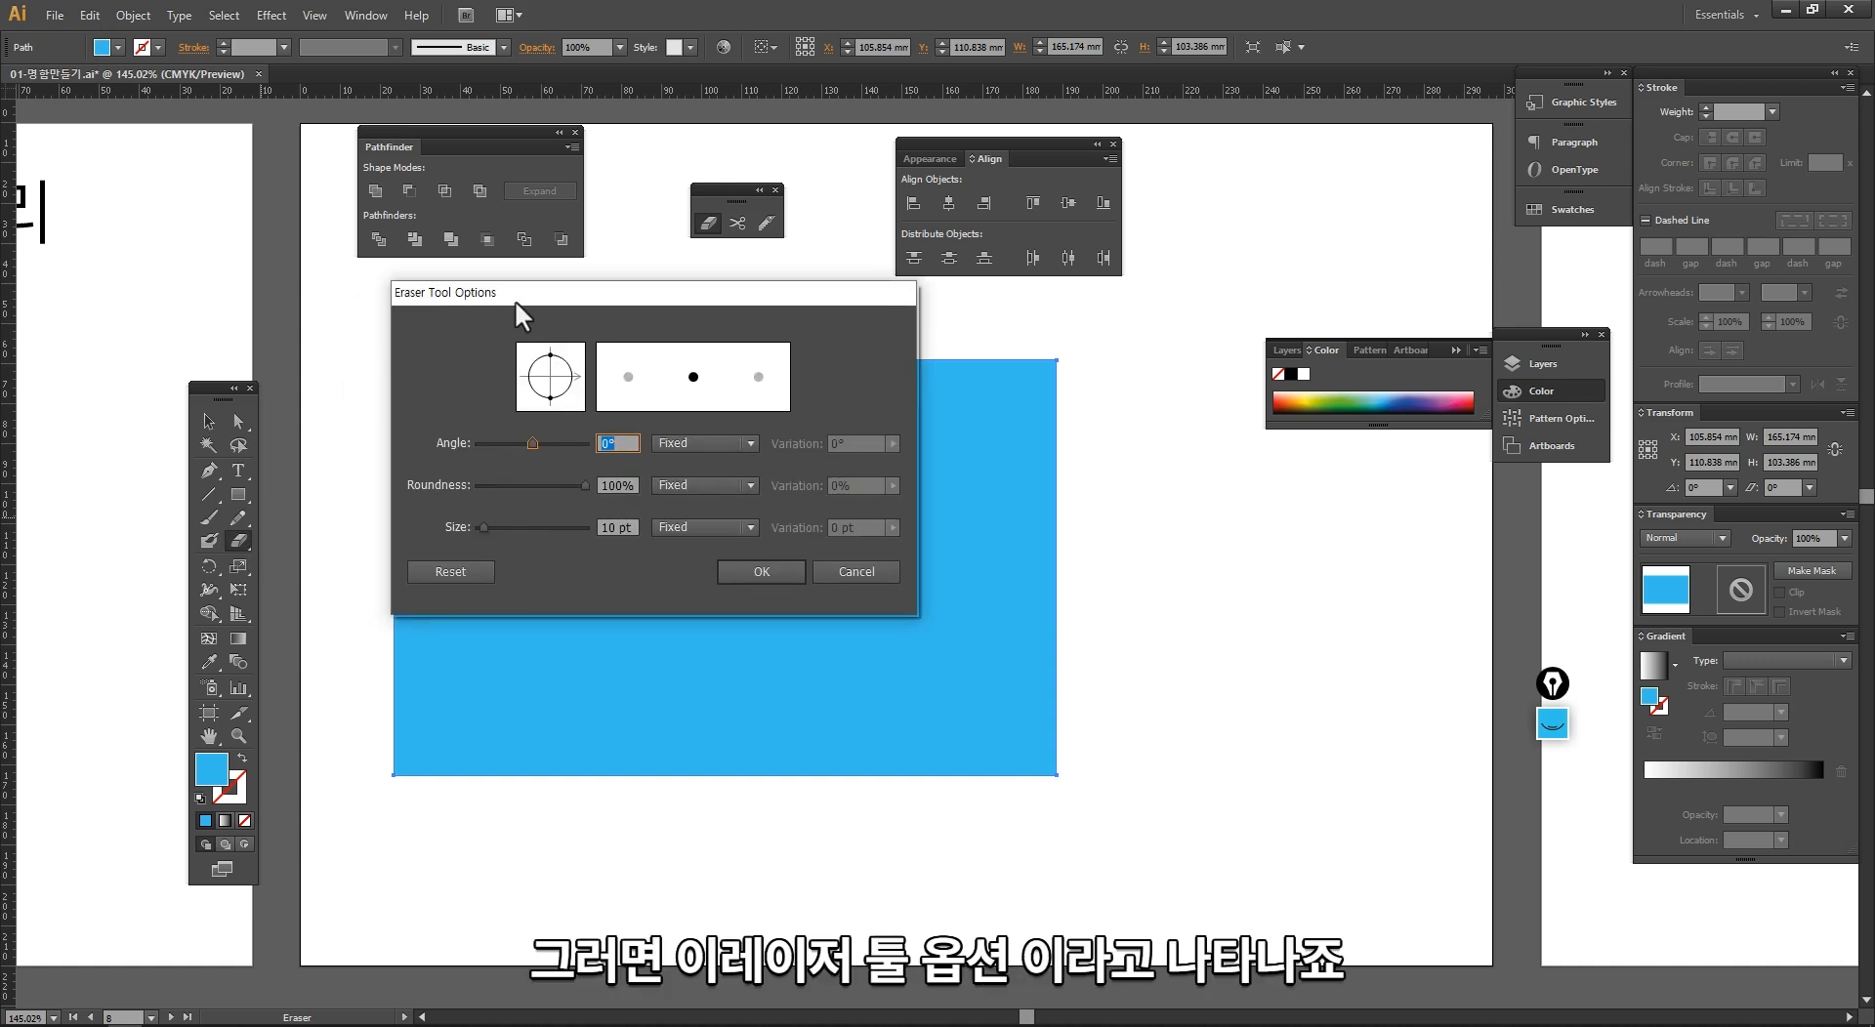
drag(526, 293, 385, 277)
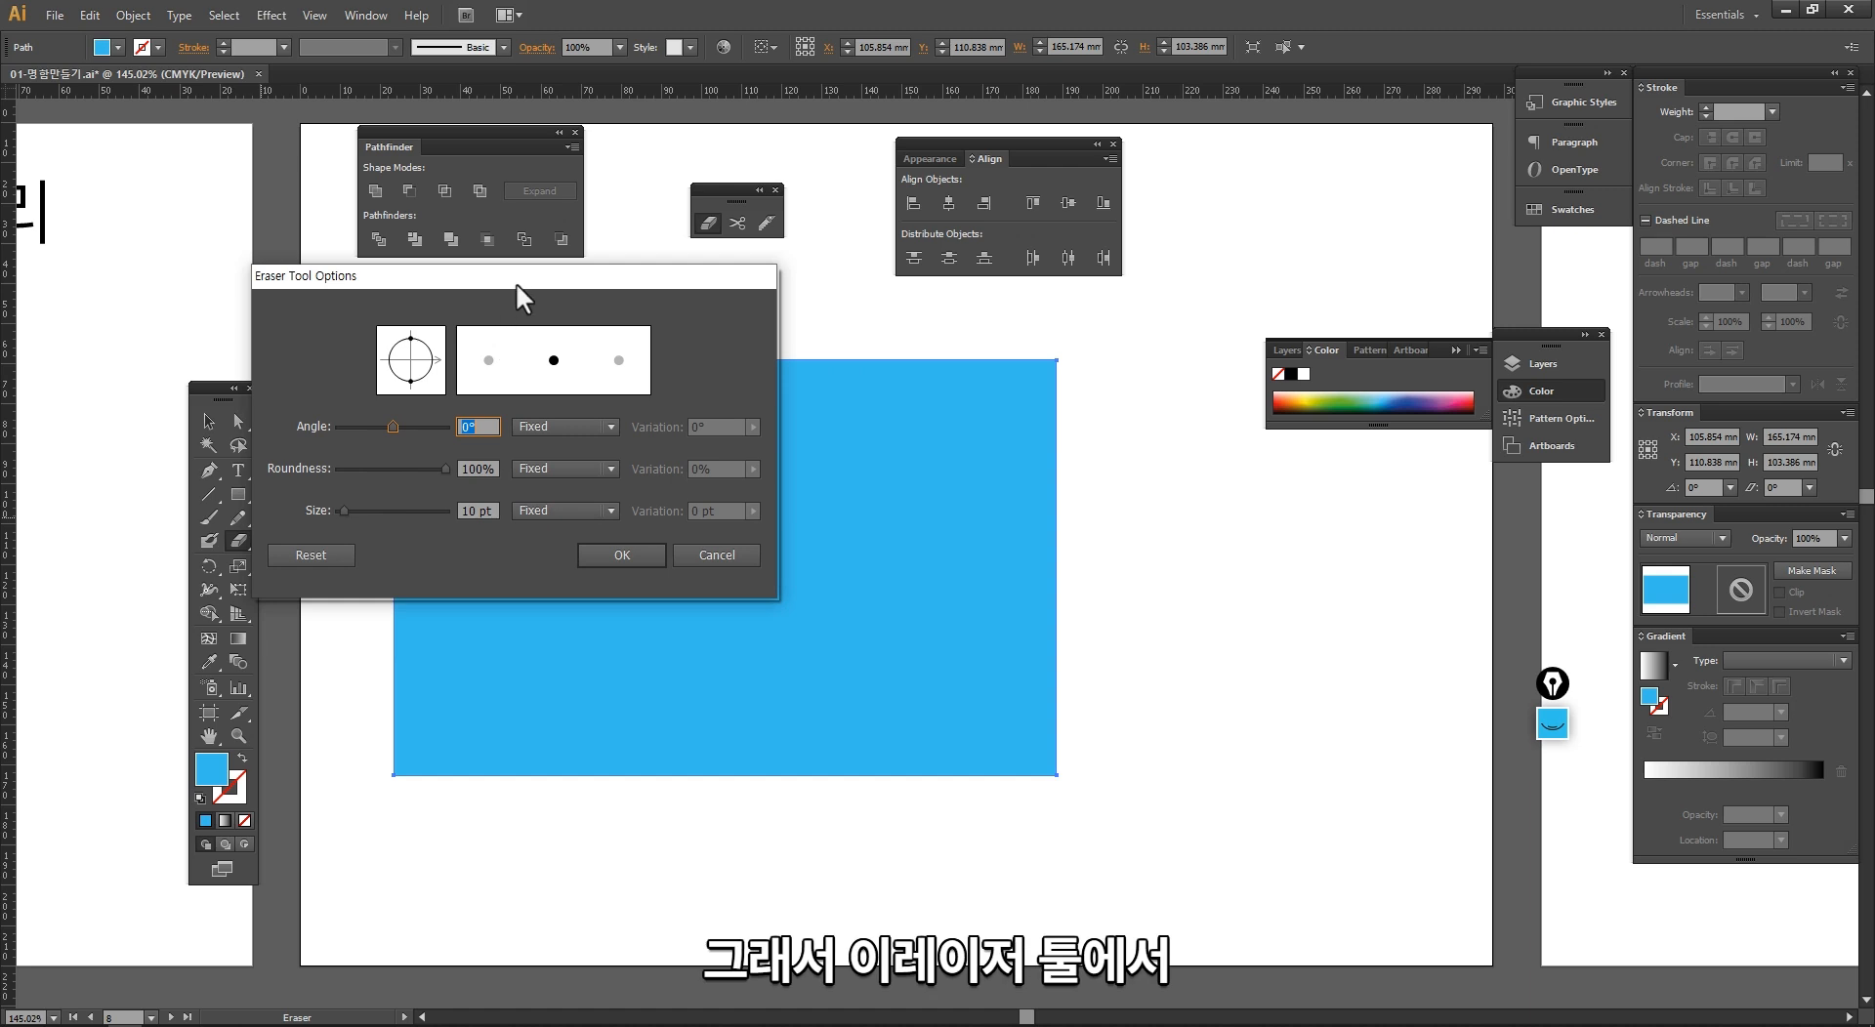
drag(516, 283, 625, 284)
mouse_move(501, 425)
mouse_down()
mouse_move(530, 471)
mouse_move(511, 472)
mouse_move(567, 474)
mouse_up()
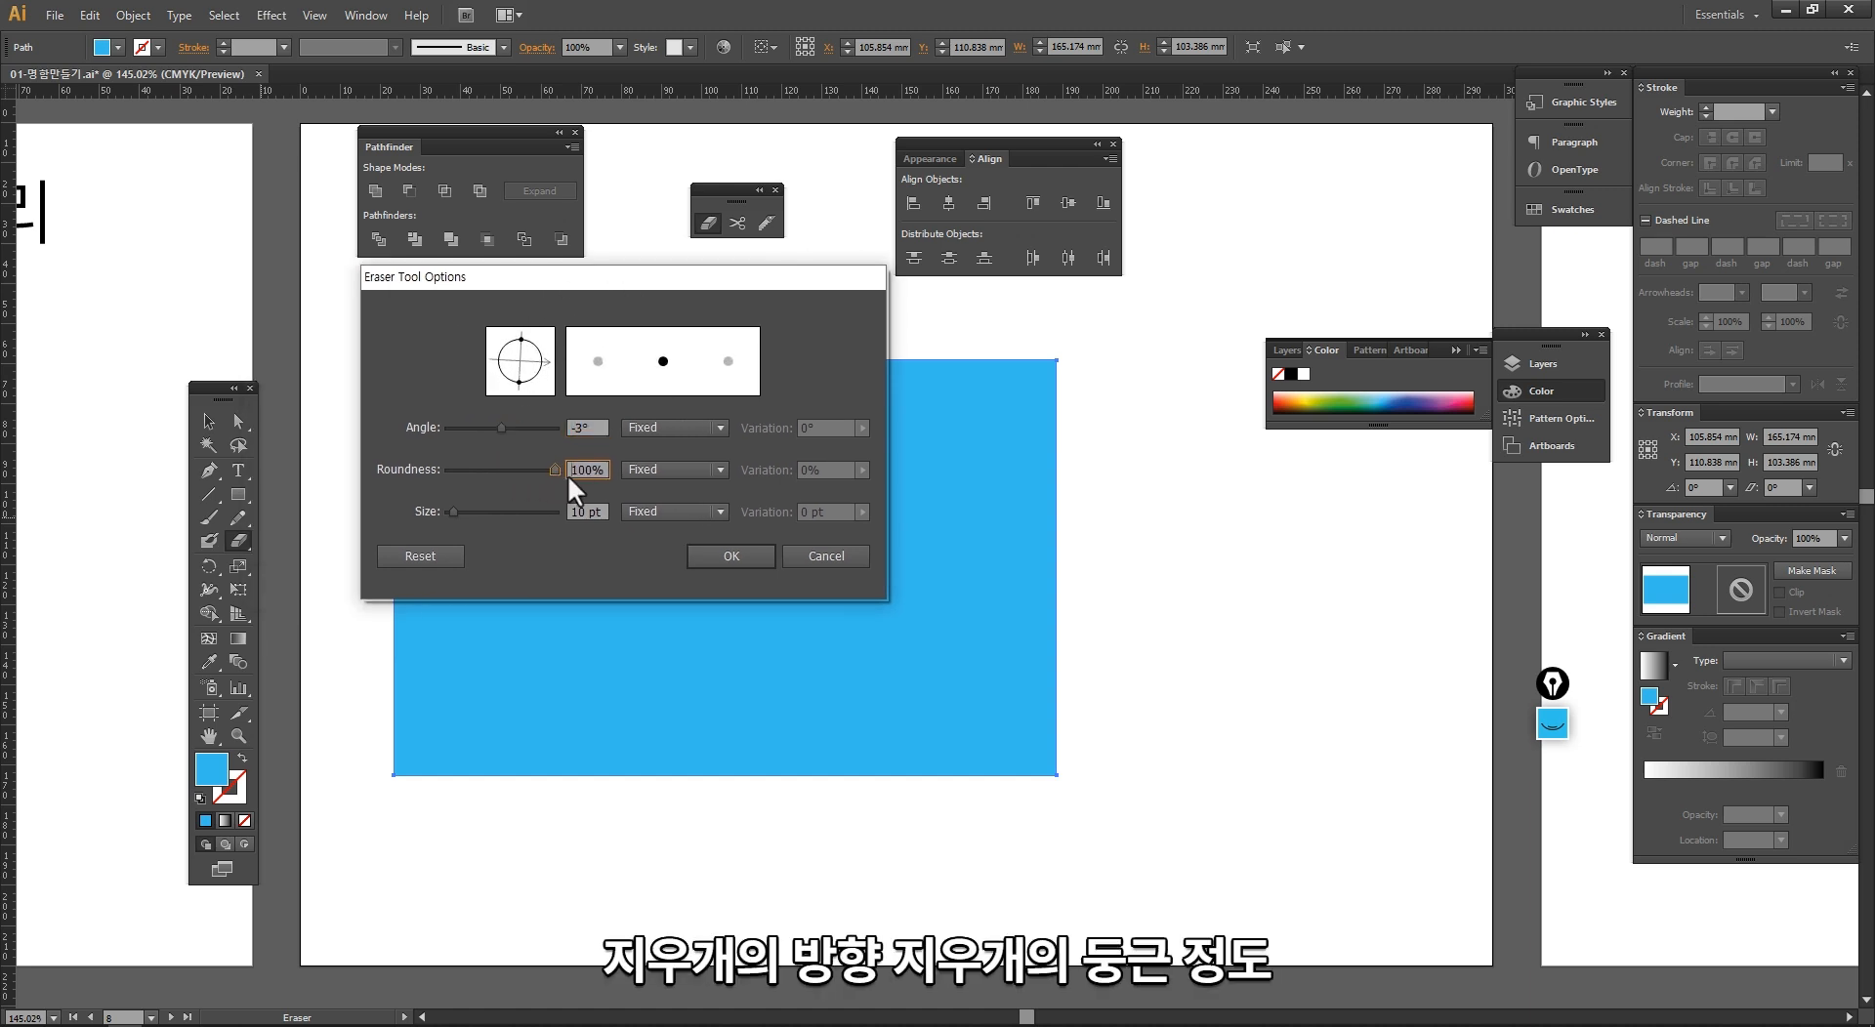
mouse_move(452, 512)
mouse_down()
mouse_move(502, 510)
mouse_move(443, 515)
mouse_move(459, 512)
mouse_up()
click(695, 555)
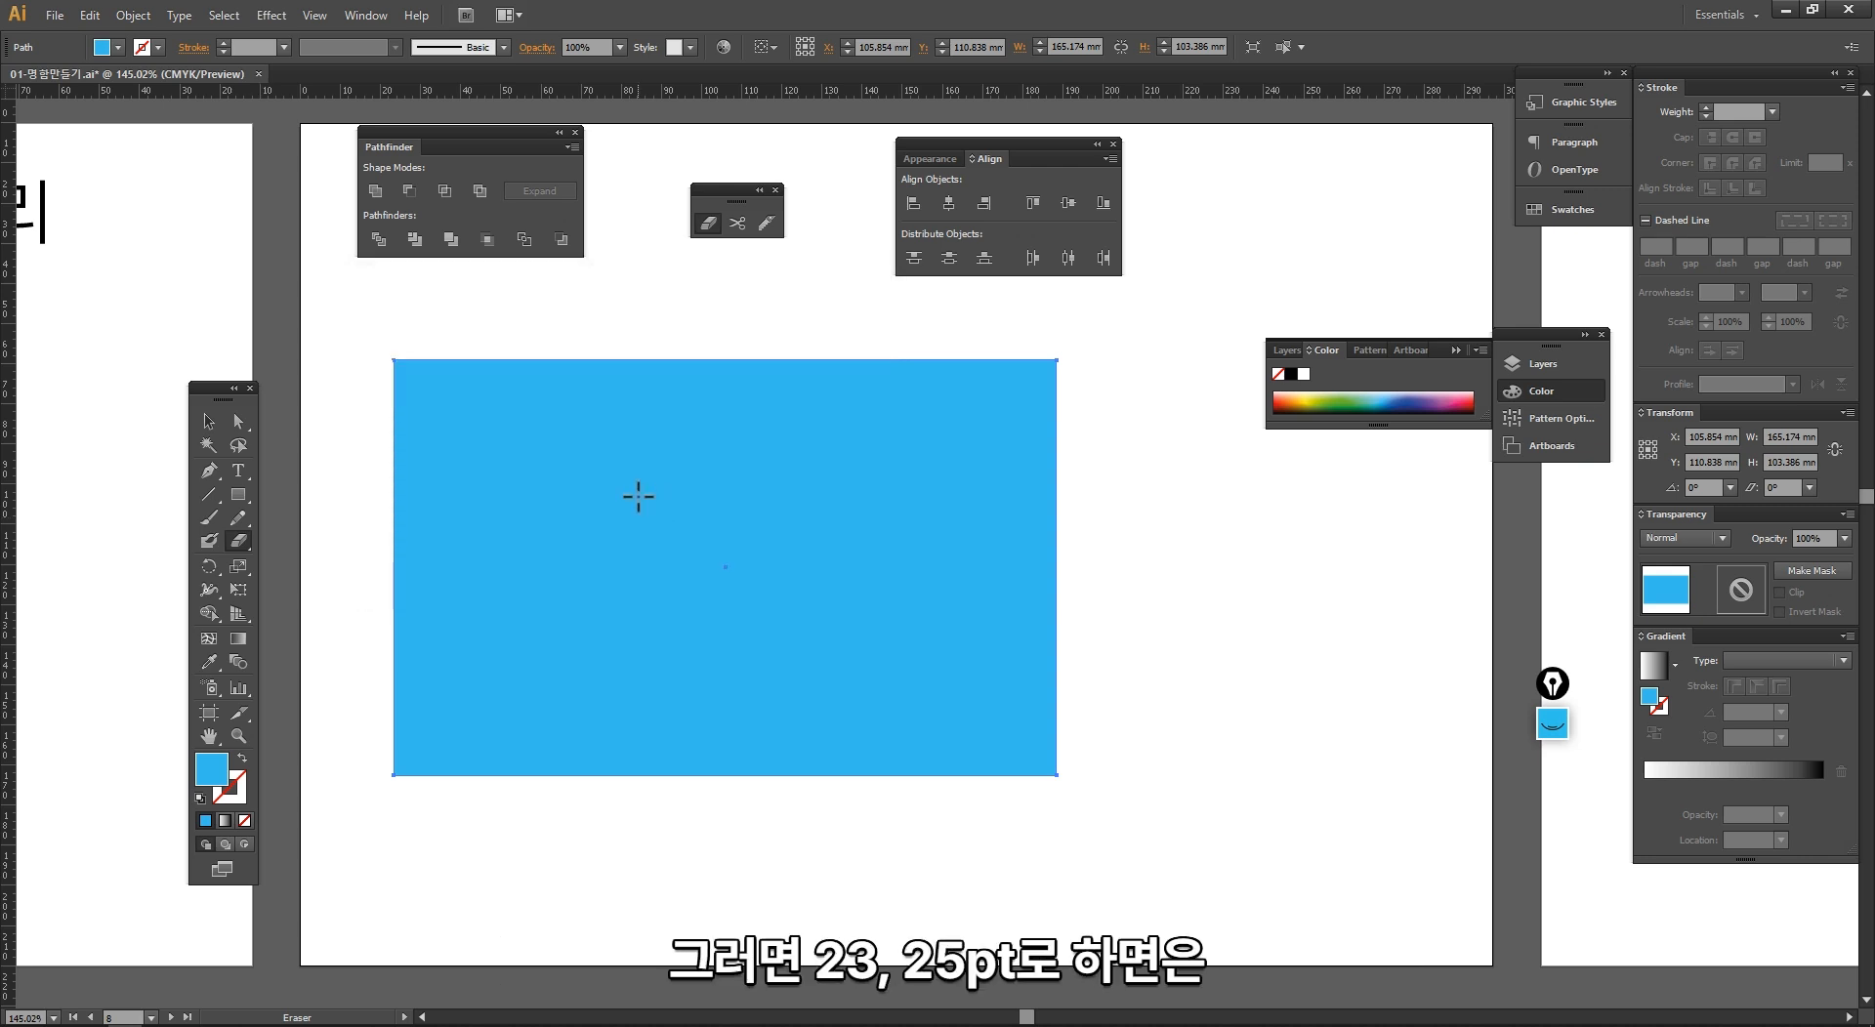
mouse_move(611, 313)
mouse_down()
mouse_move(455, 478)
mouse_move(418, 569)
mouse_move(454, 620)
mouse_up()
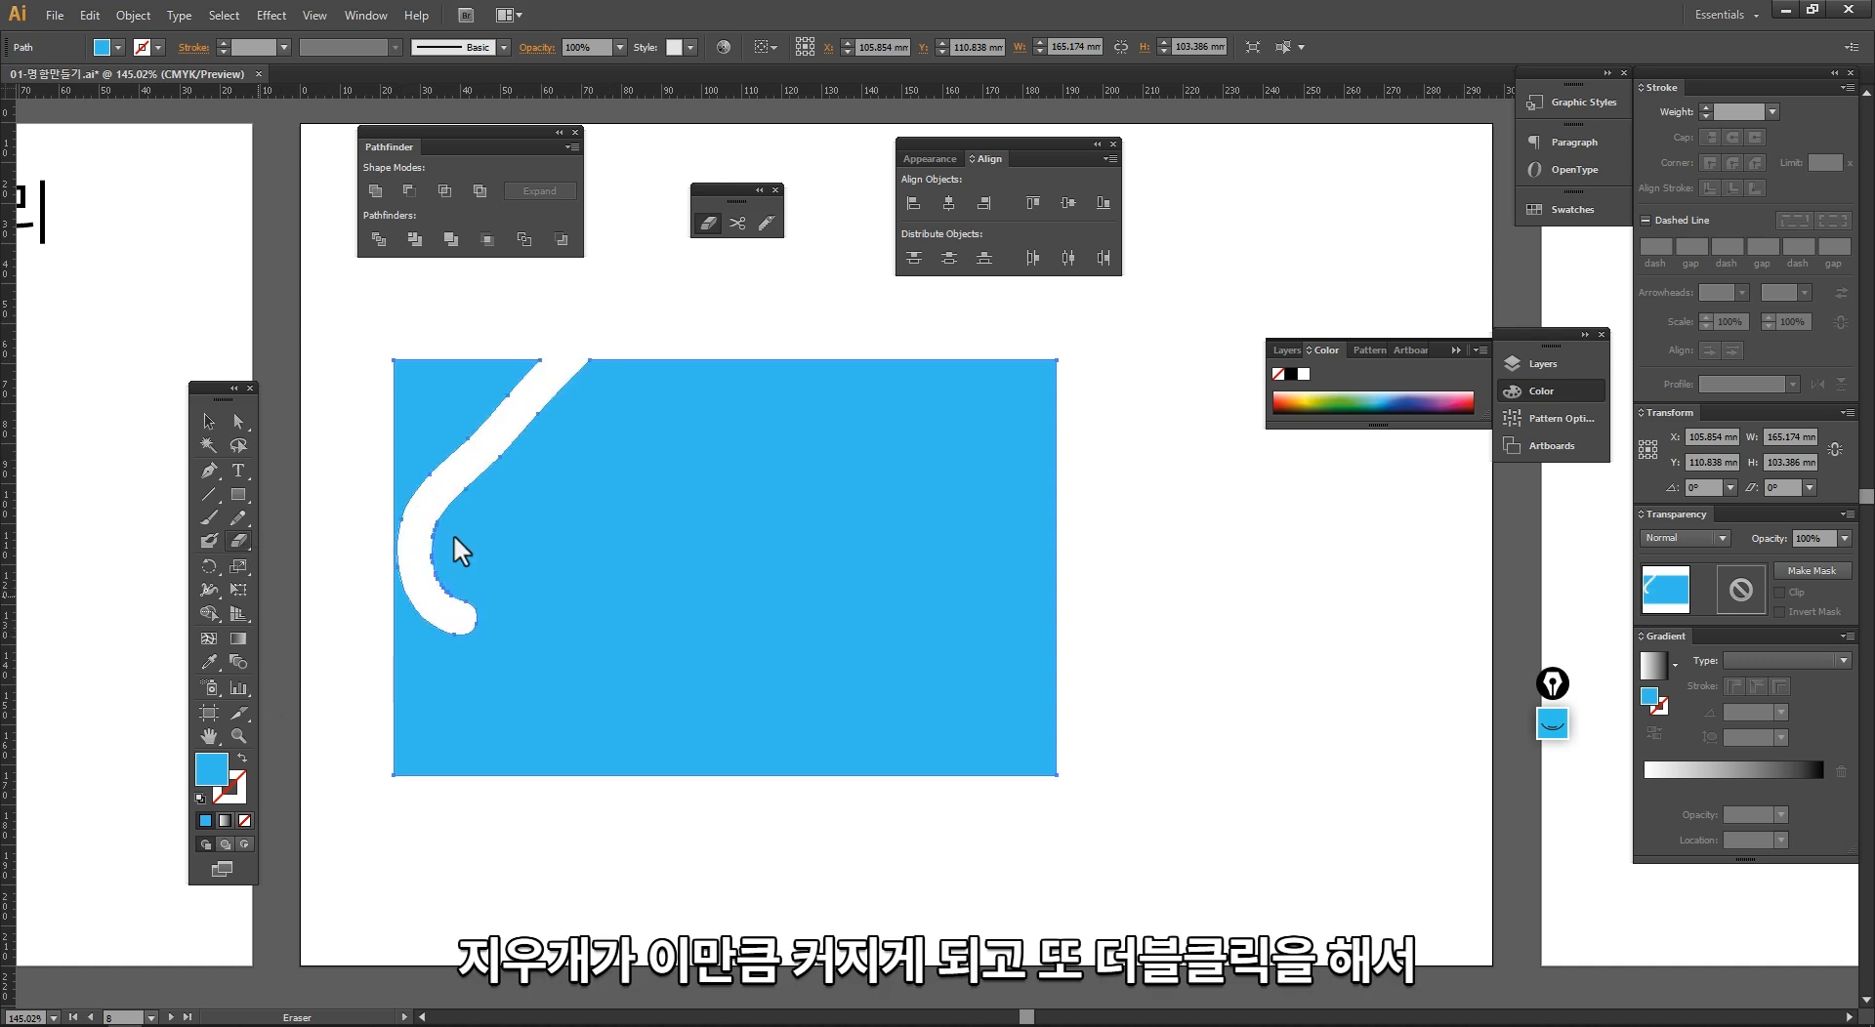
Step: Set the Eraser size to 63 pt and erase a thick zigzag stroke across the middle of the blue rectangle
key(Return)
drag(455, 511, 480, 514)
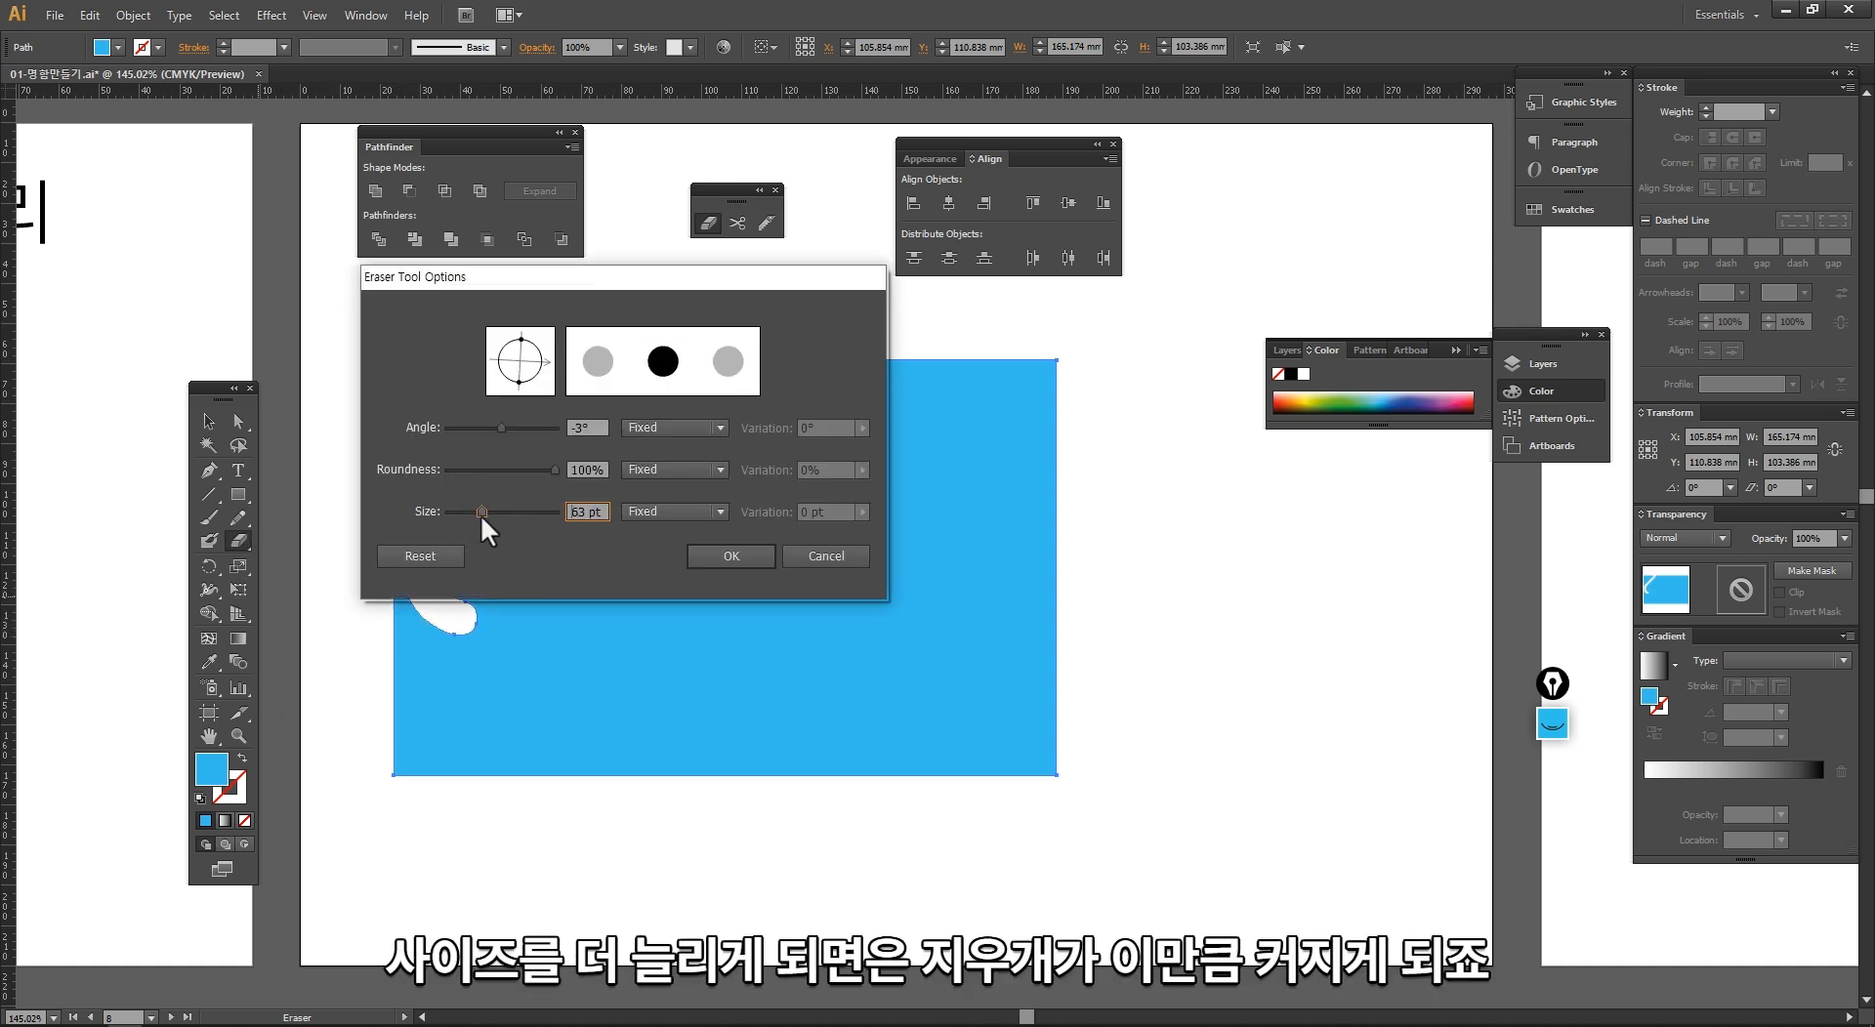
click(742, 559)
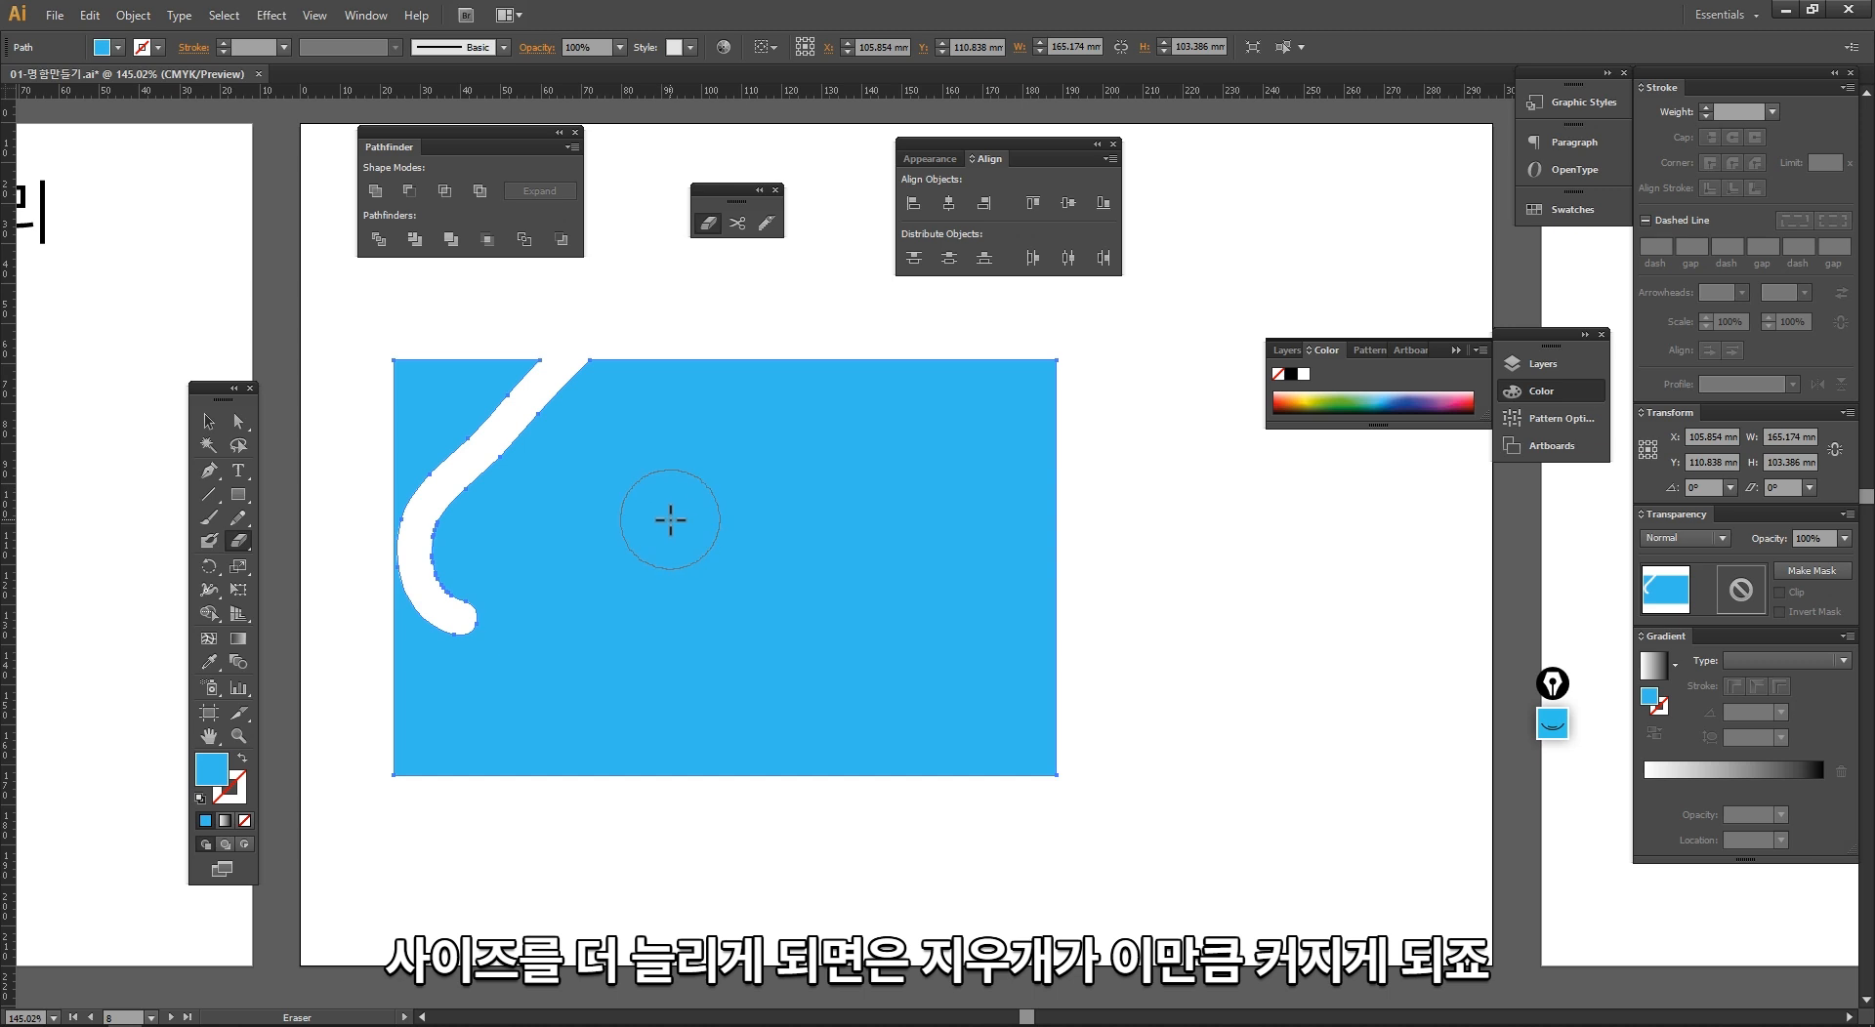
mouse_move(711, 386)
mouse_down()
mouse_move(778, 595)
mouse_move(959, 568)
mouse_move(939, 532)
mouse_up()
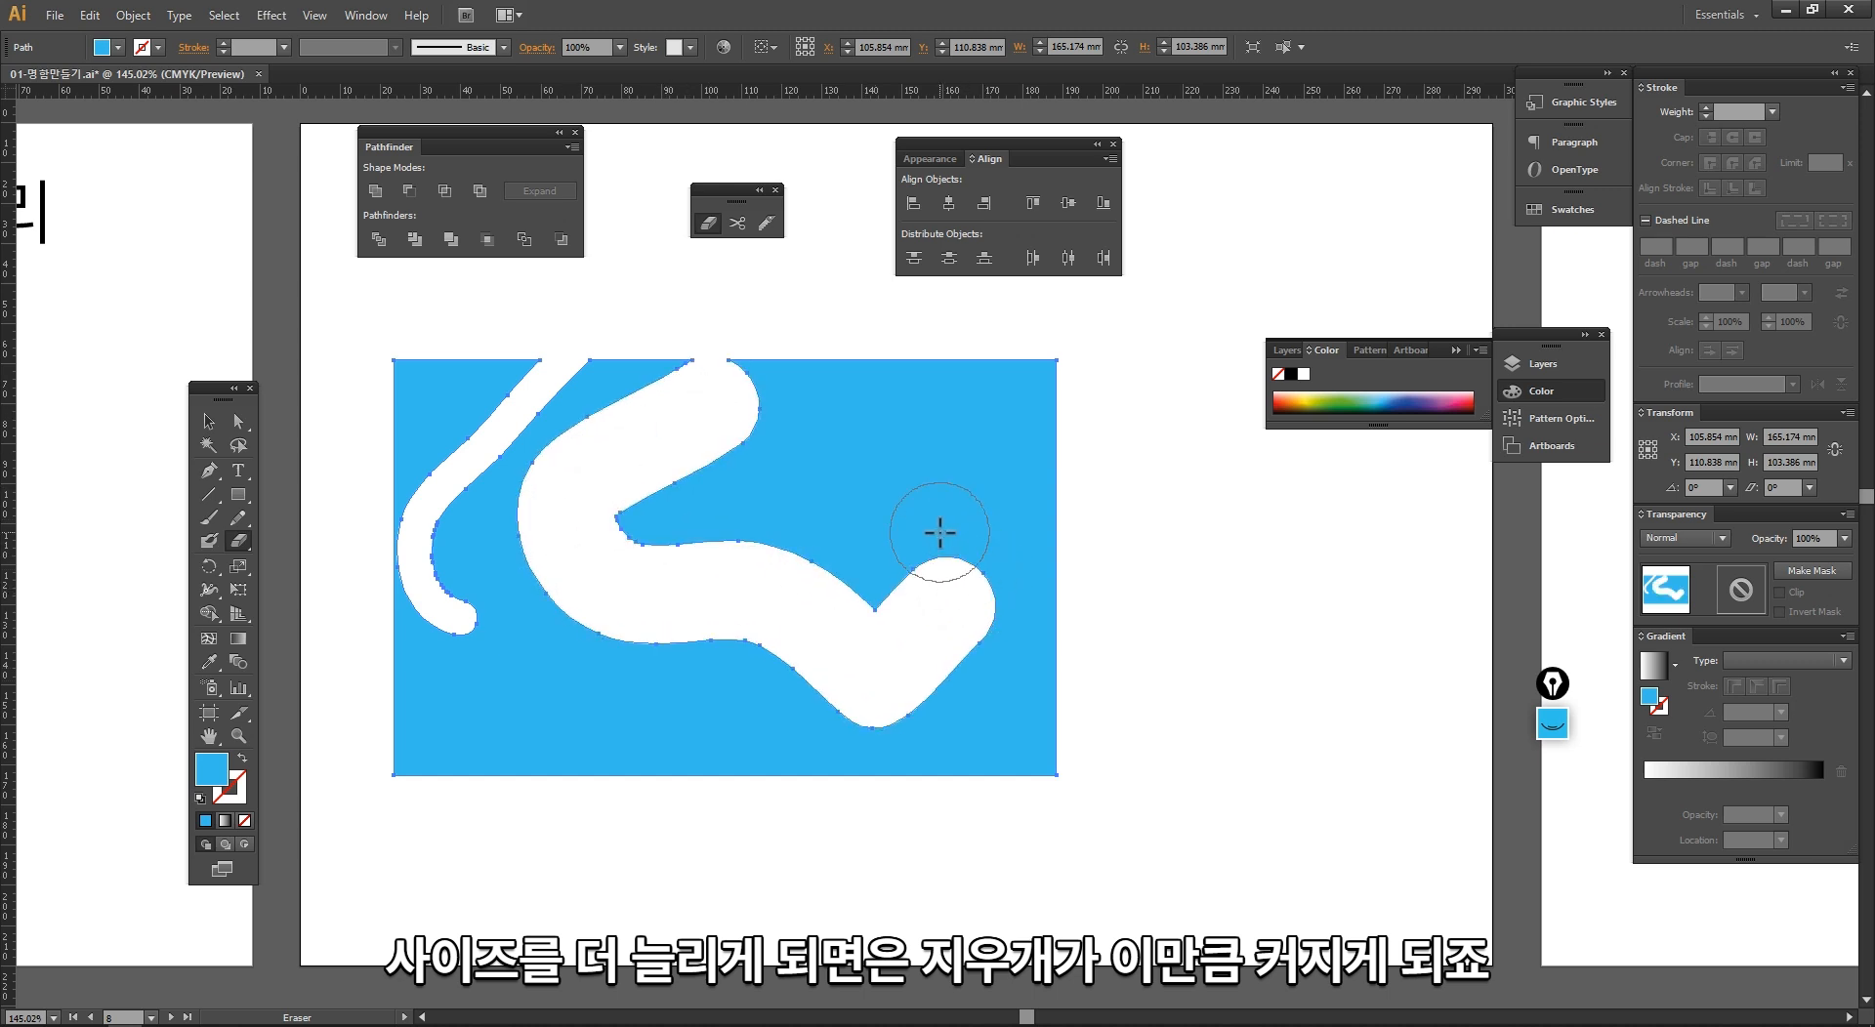
Step: Select all the remaining pieces of the erased blue rectangle and delete them
key(v)
mouse_move(362, 341)
mouse_down()
mouse_move(1144, 872)
mouse_move(1045, 788)
mouse_up()
key(Delete)
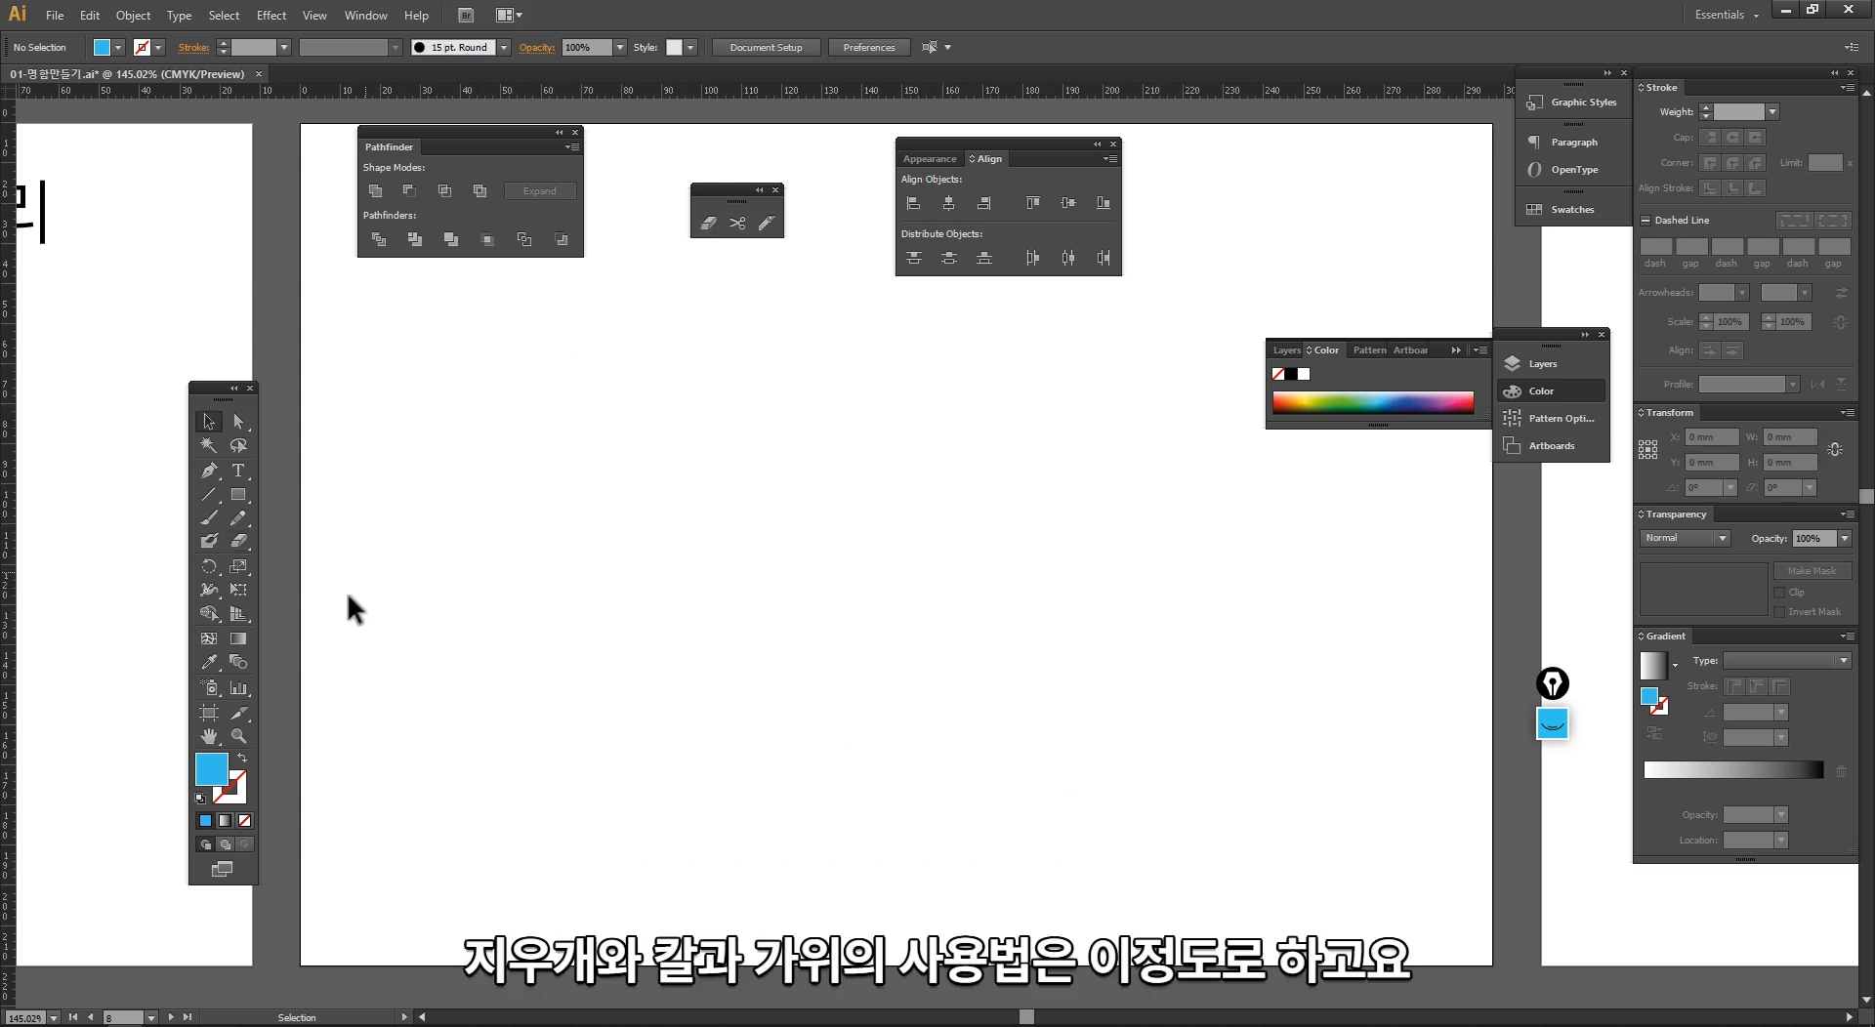
Step: Draw a black rounded rectangle about 79 by 57 mm on the empty artboard beside the topic list
ctrl+alt+click(464, 662)
ctrl+alt+click(465, 662)
drag(952, 442, 684, 586)
click(669, 640)
key(ctrl+space)
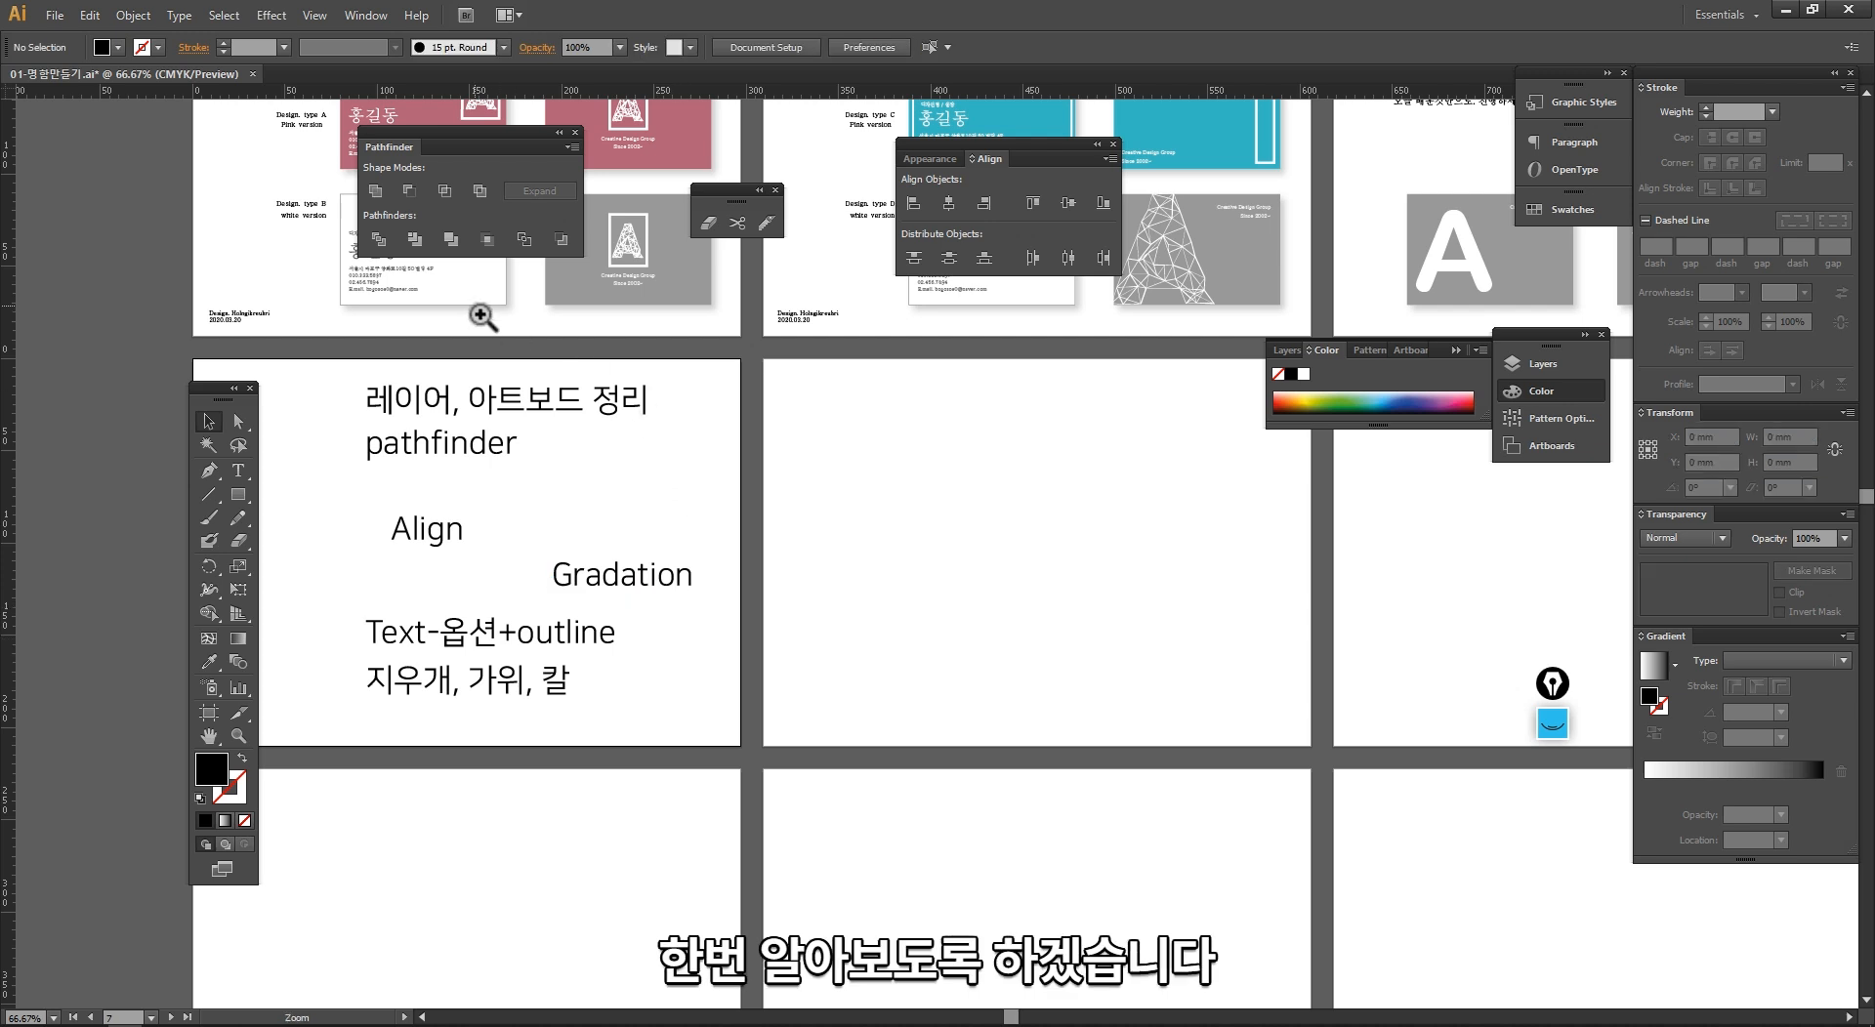
drag(1169, 833, 593, 318)
click(578, 586)
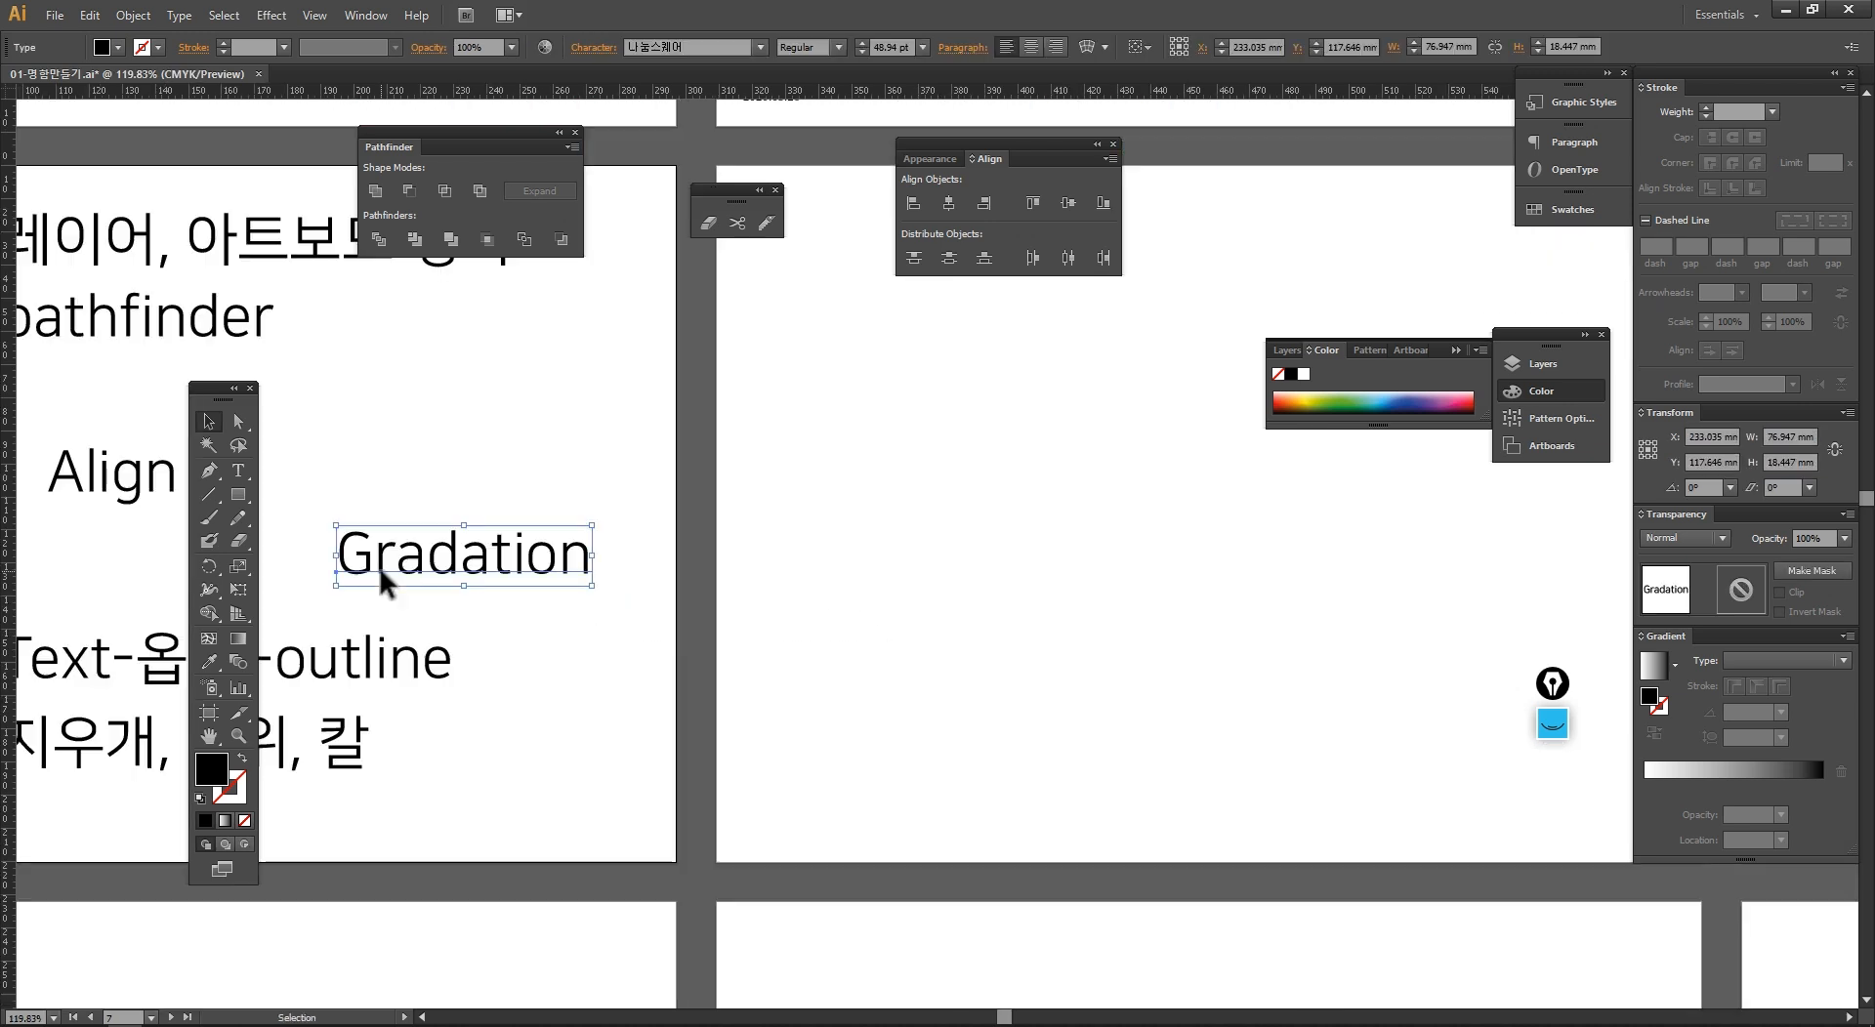
drag(237, 494, 366, 518)
drag(784, 373, 1046, 556)
scroll(975, 636, right, 5)
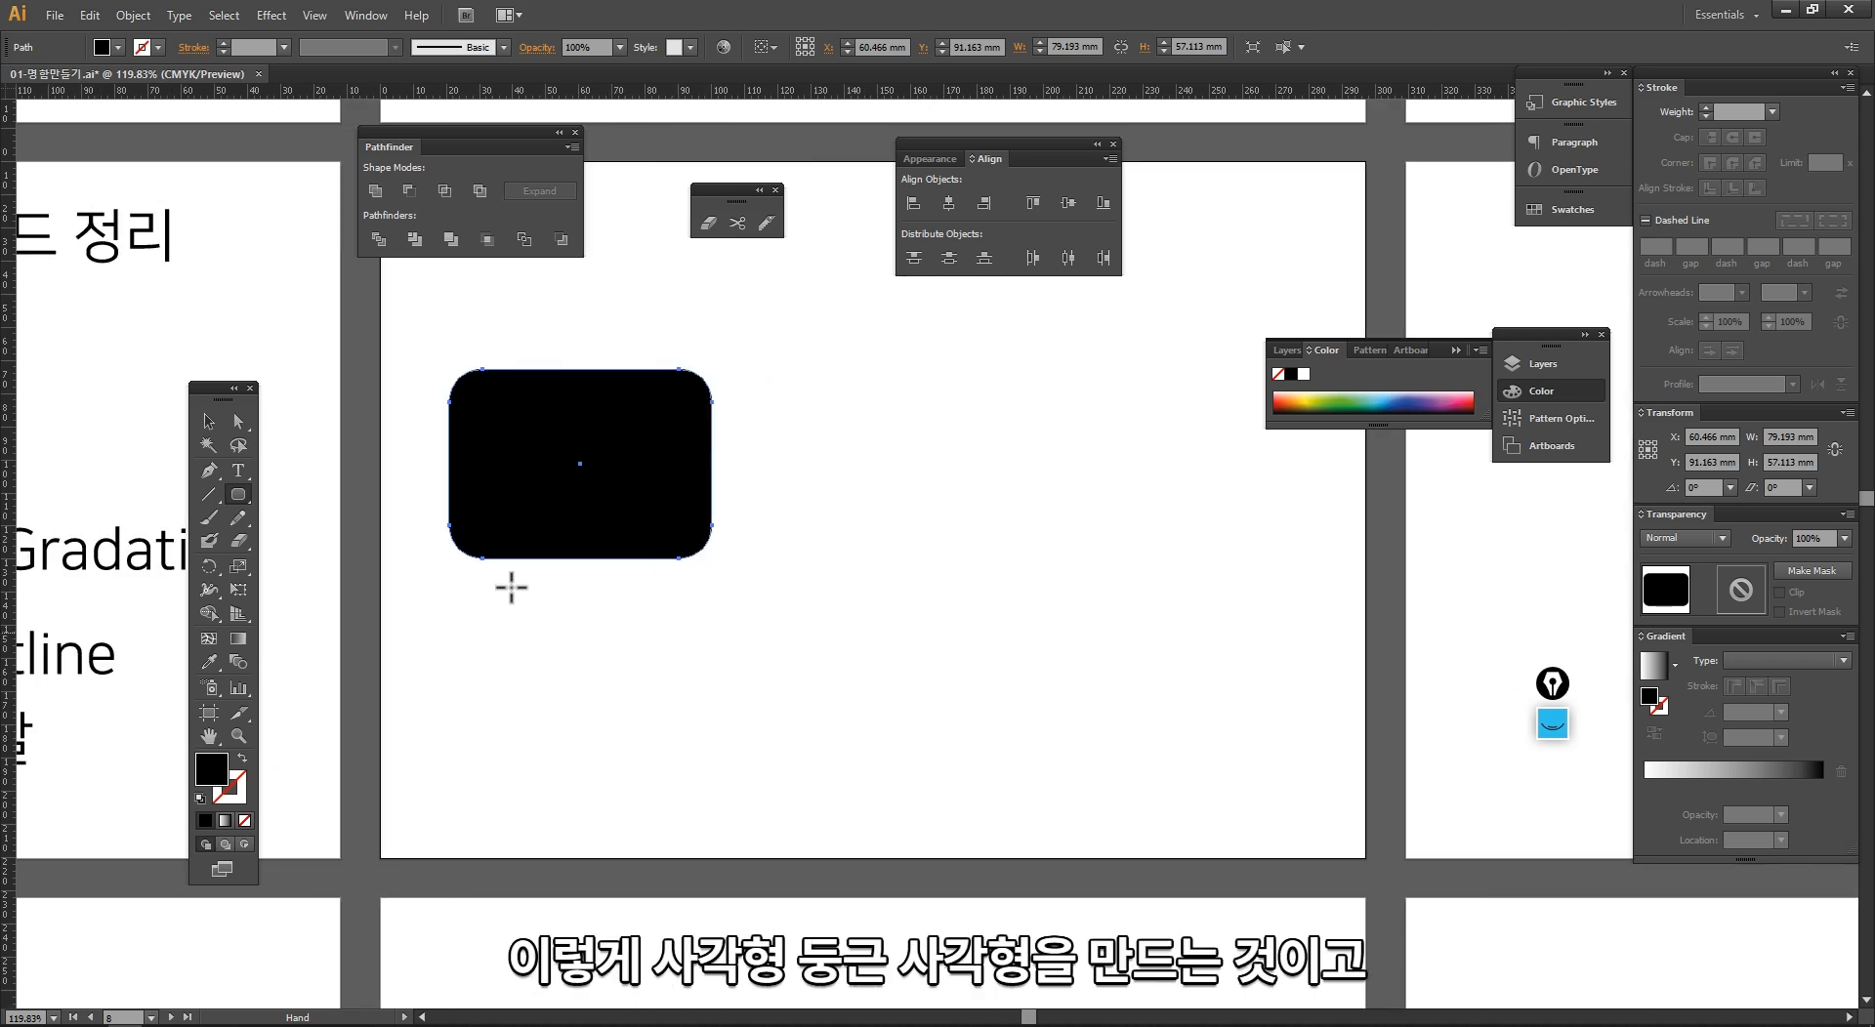
Step: Draw a circle, a wide ellipse about 74 by 19 mm and a tall ellipse about 22 by 84 mm beside the rounded rectangle
drag(237, 489, 325, 541)
drag(800, 400, 943, 552)
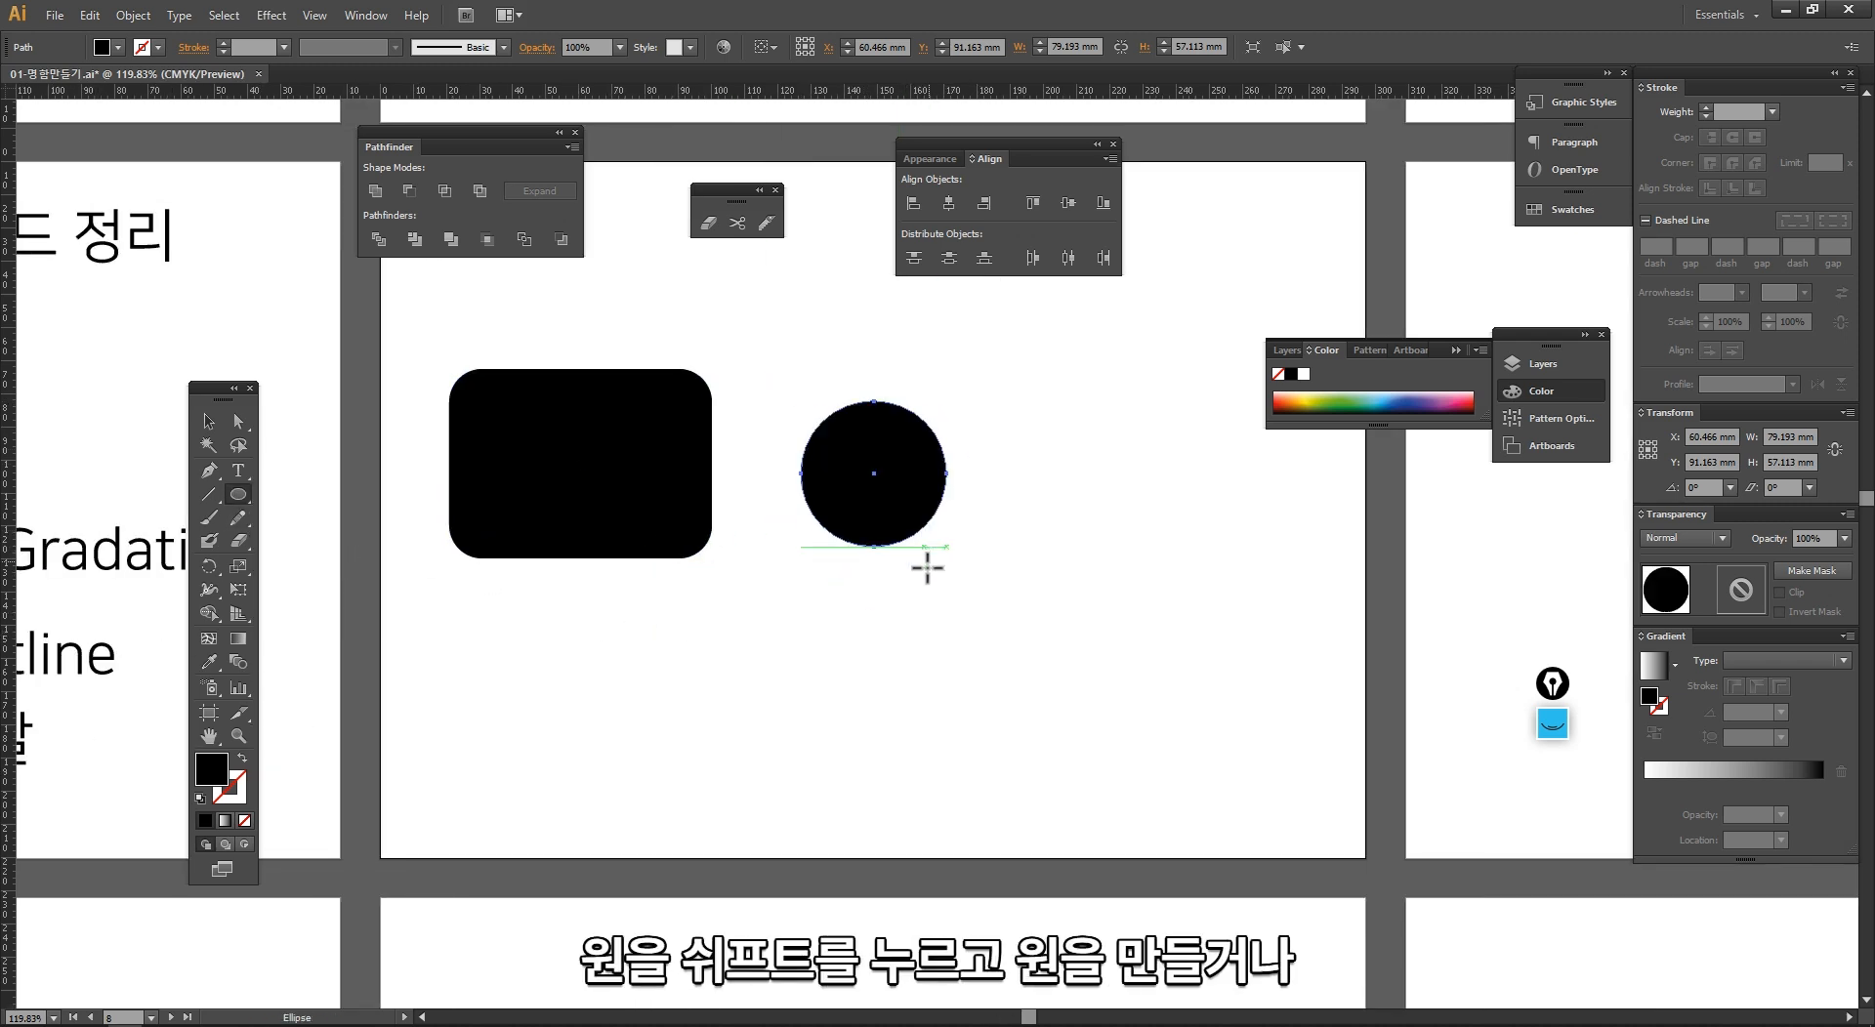
drag(981, 401, 1228, 464)
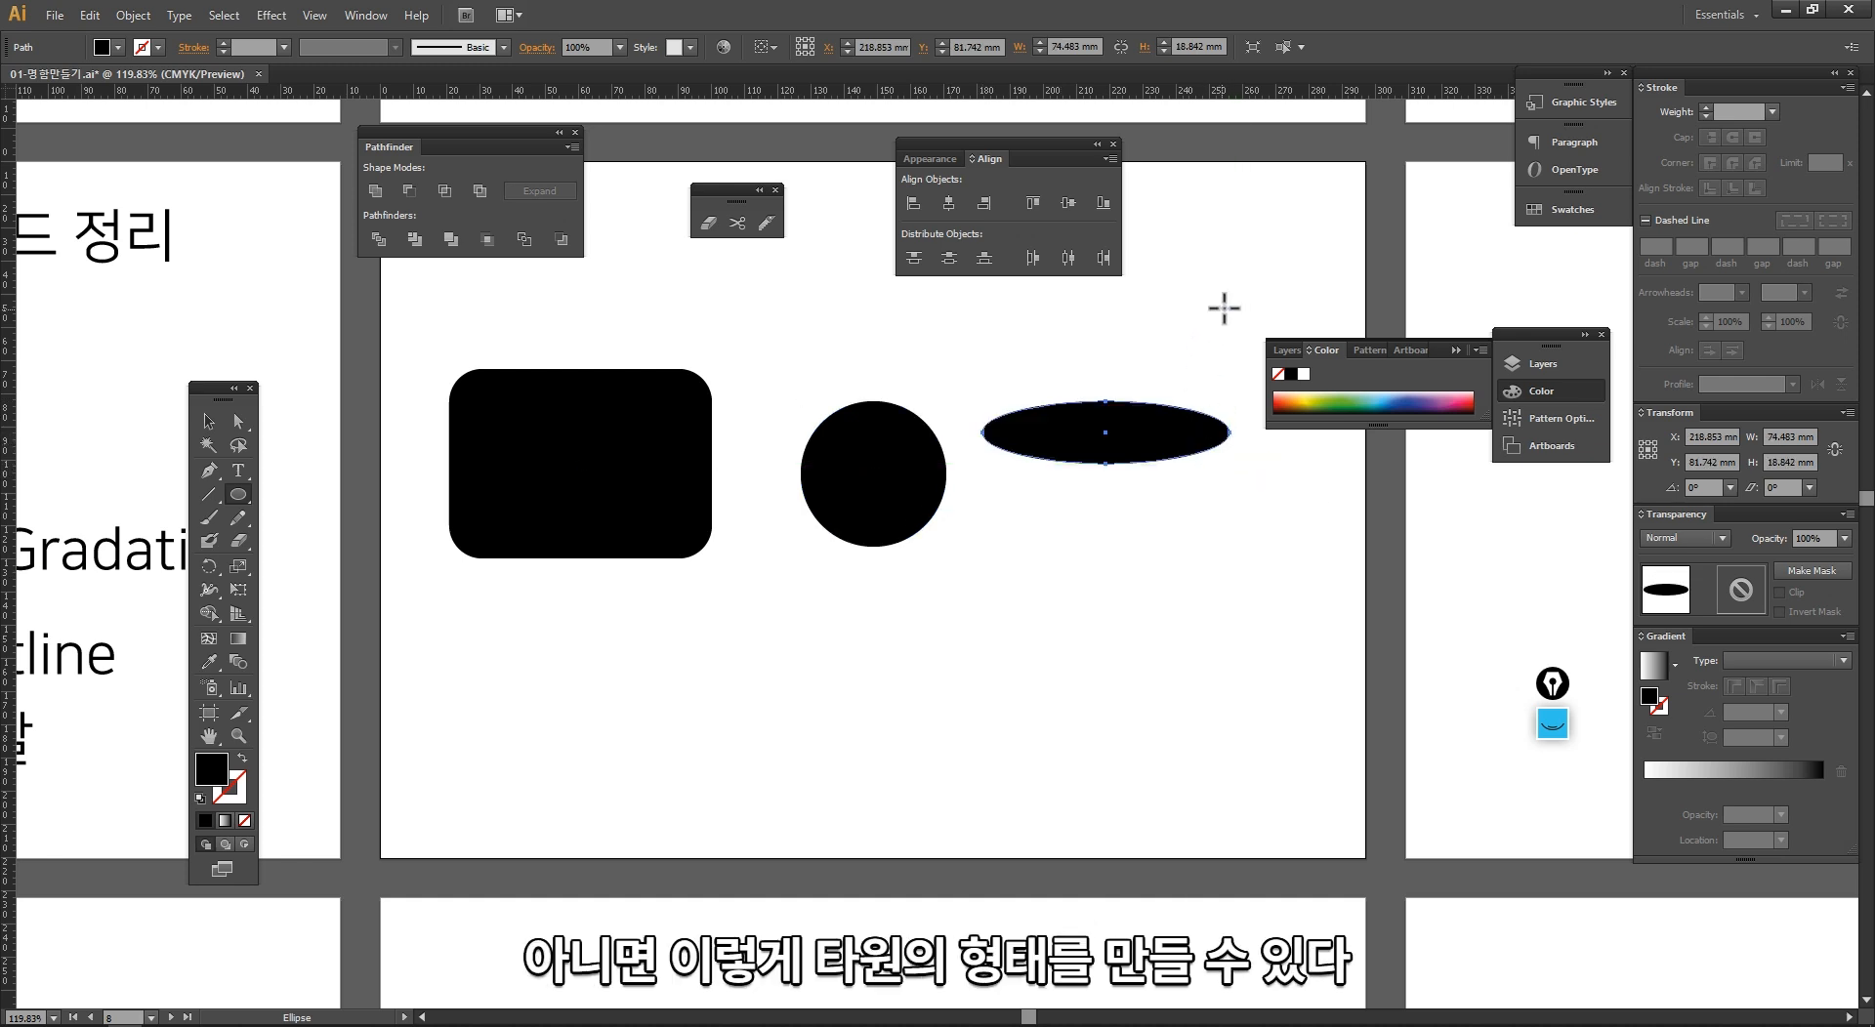
drag(1226, 306, 1297, 585)
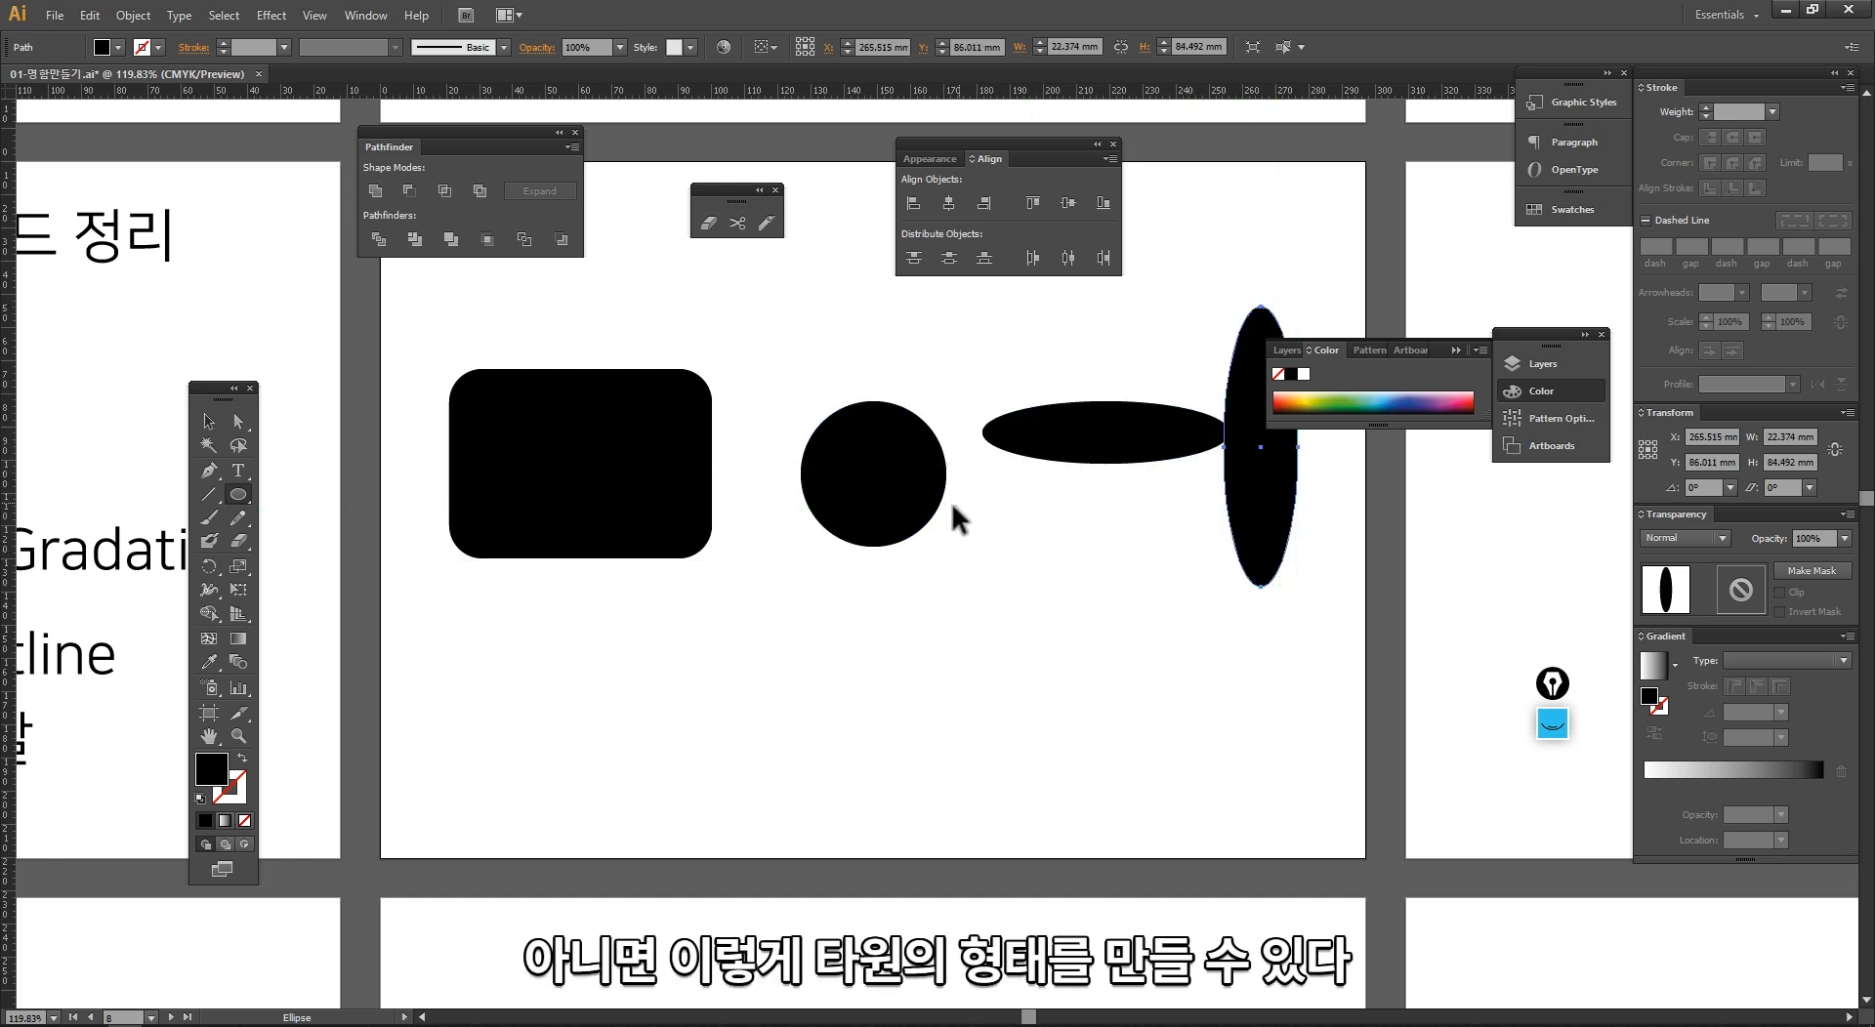
Step: Squash the circle vertically into a flat ellipse, keeping its width, and deselect it
key(v)
click(865, 532)
drag(872, 547, 873, 463)
click(853, 562)
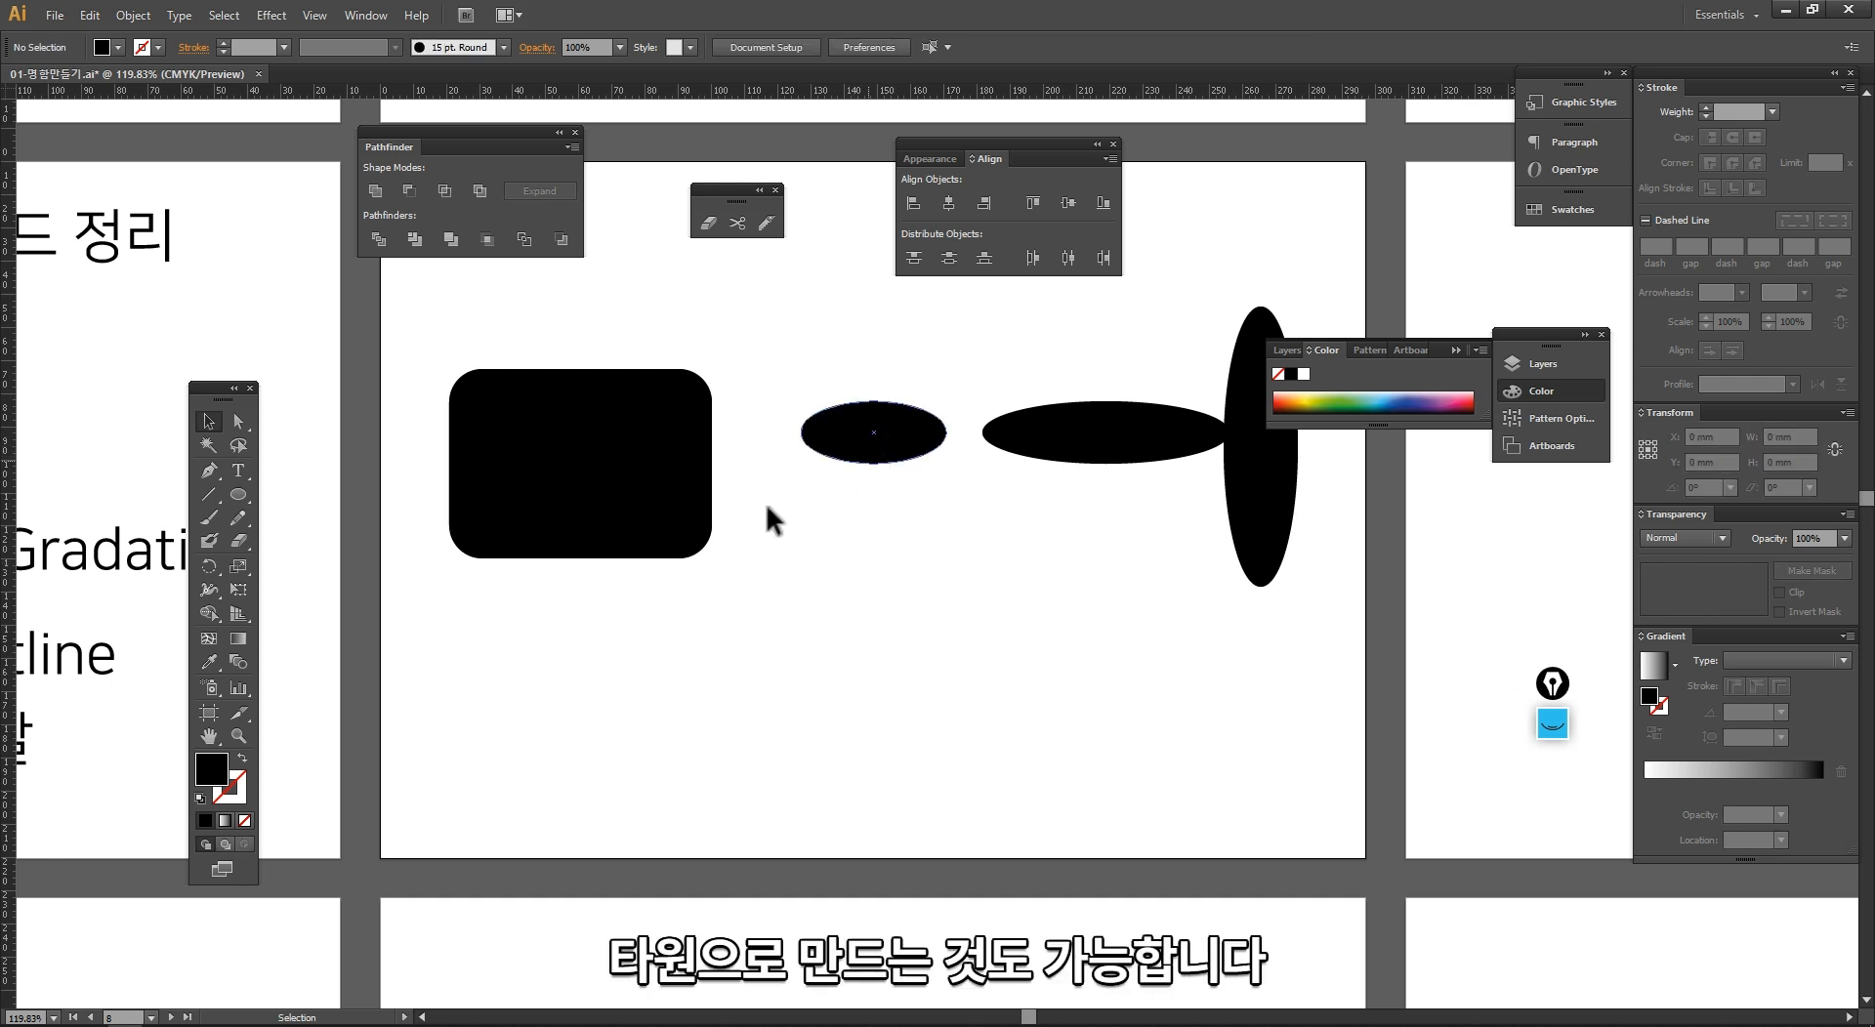
Step: Draw a hexagon about 53 by 46 mm with the Polygon tool below the rounded rectangle and deselect it
drag(243, 495, 324, 562)
mouse_move(748, 543)
mouse_down()
mouse_move(829, 619)
mouse_move(816, 606)
mouse_move(750, 716)
mouse_up()
key(v)
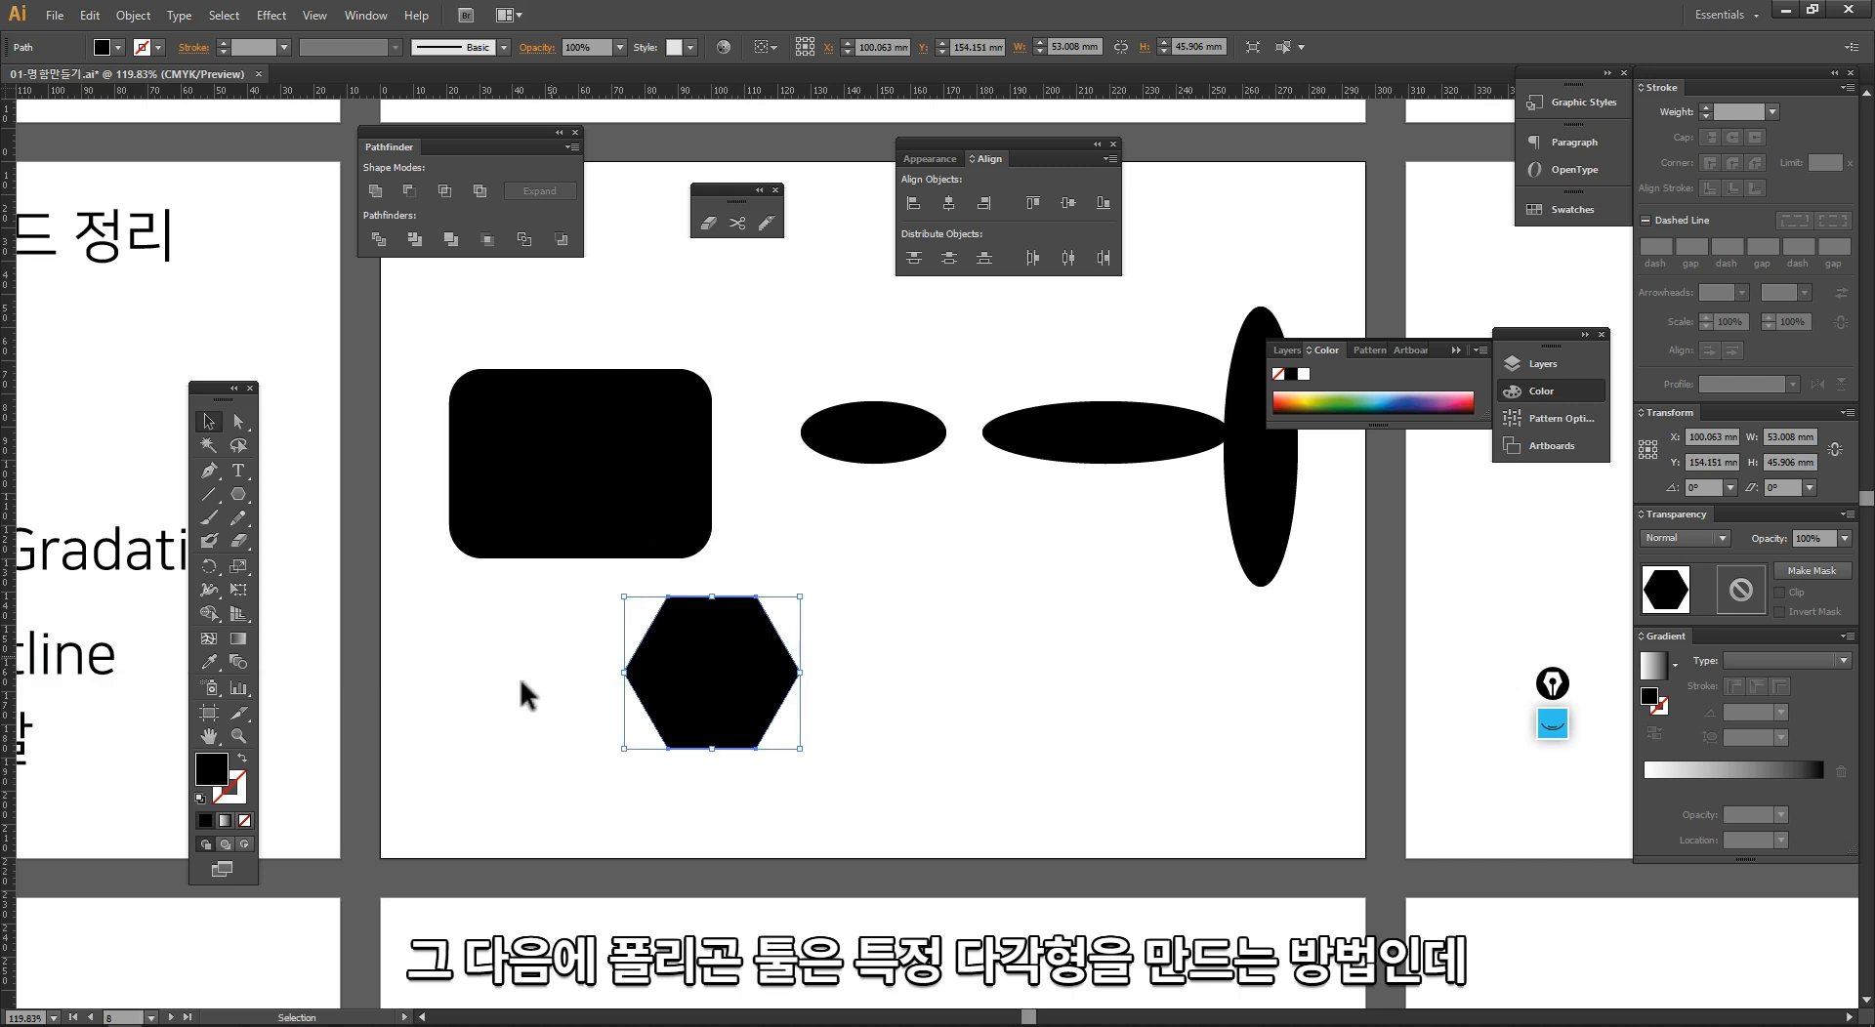
click(524, 690)
Step: Create a triangle with the Polygon tool using 3 sides and a radius of 26.504 mm, beside the hexagon
click(239, 494)
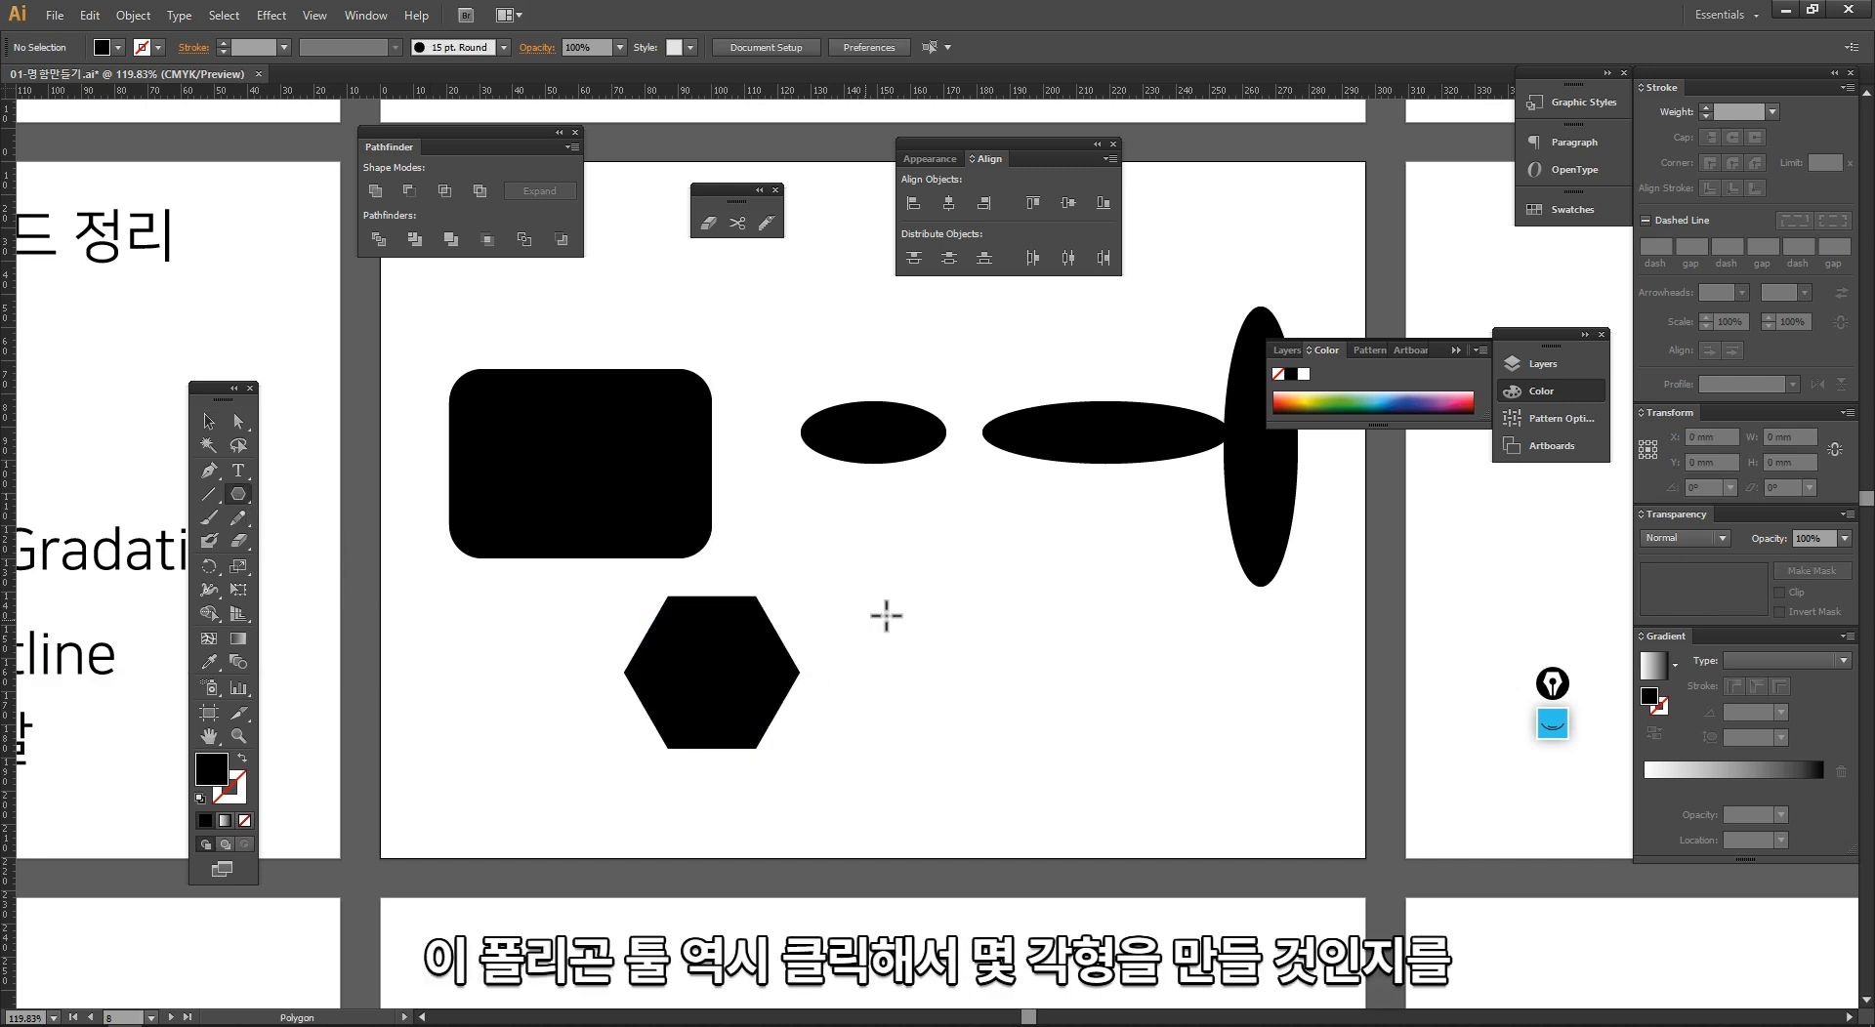
click(796, 575)
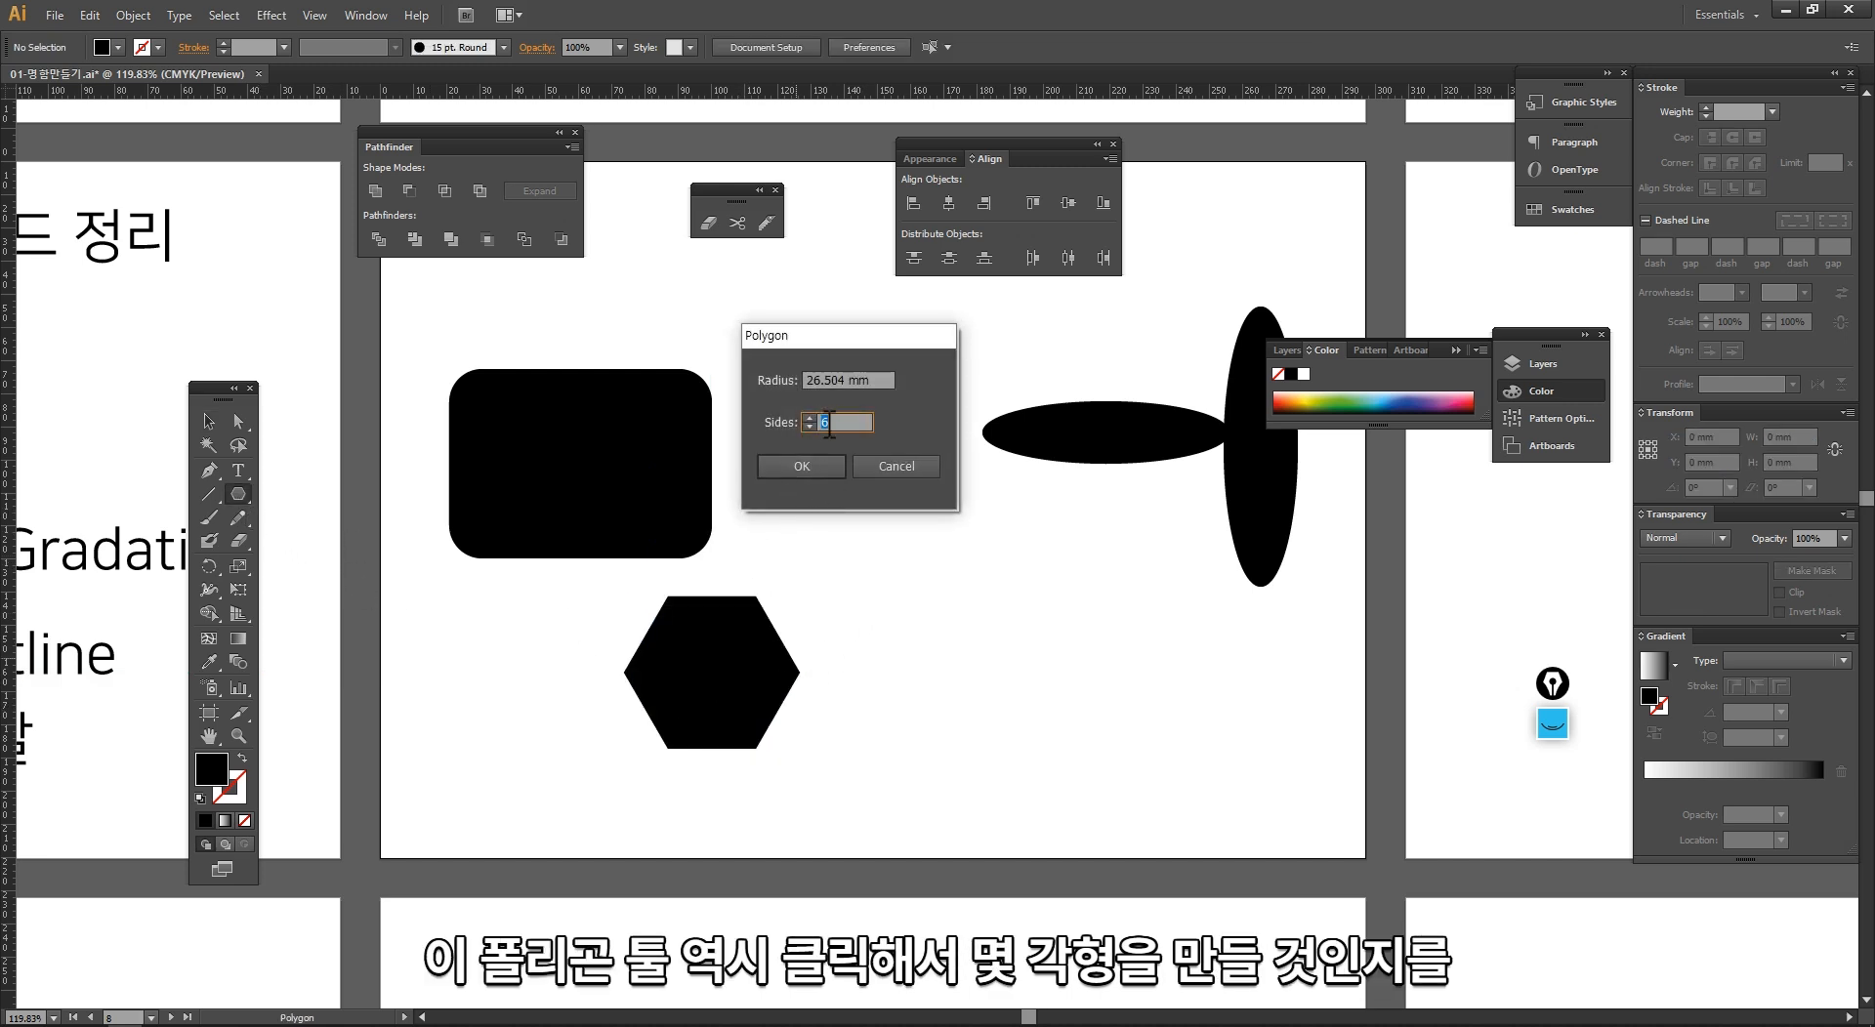
text(3)
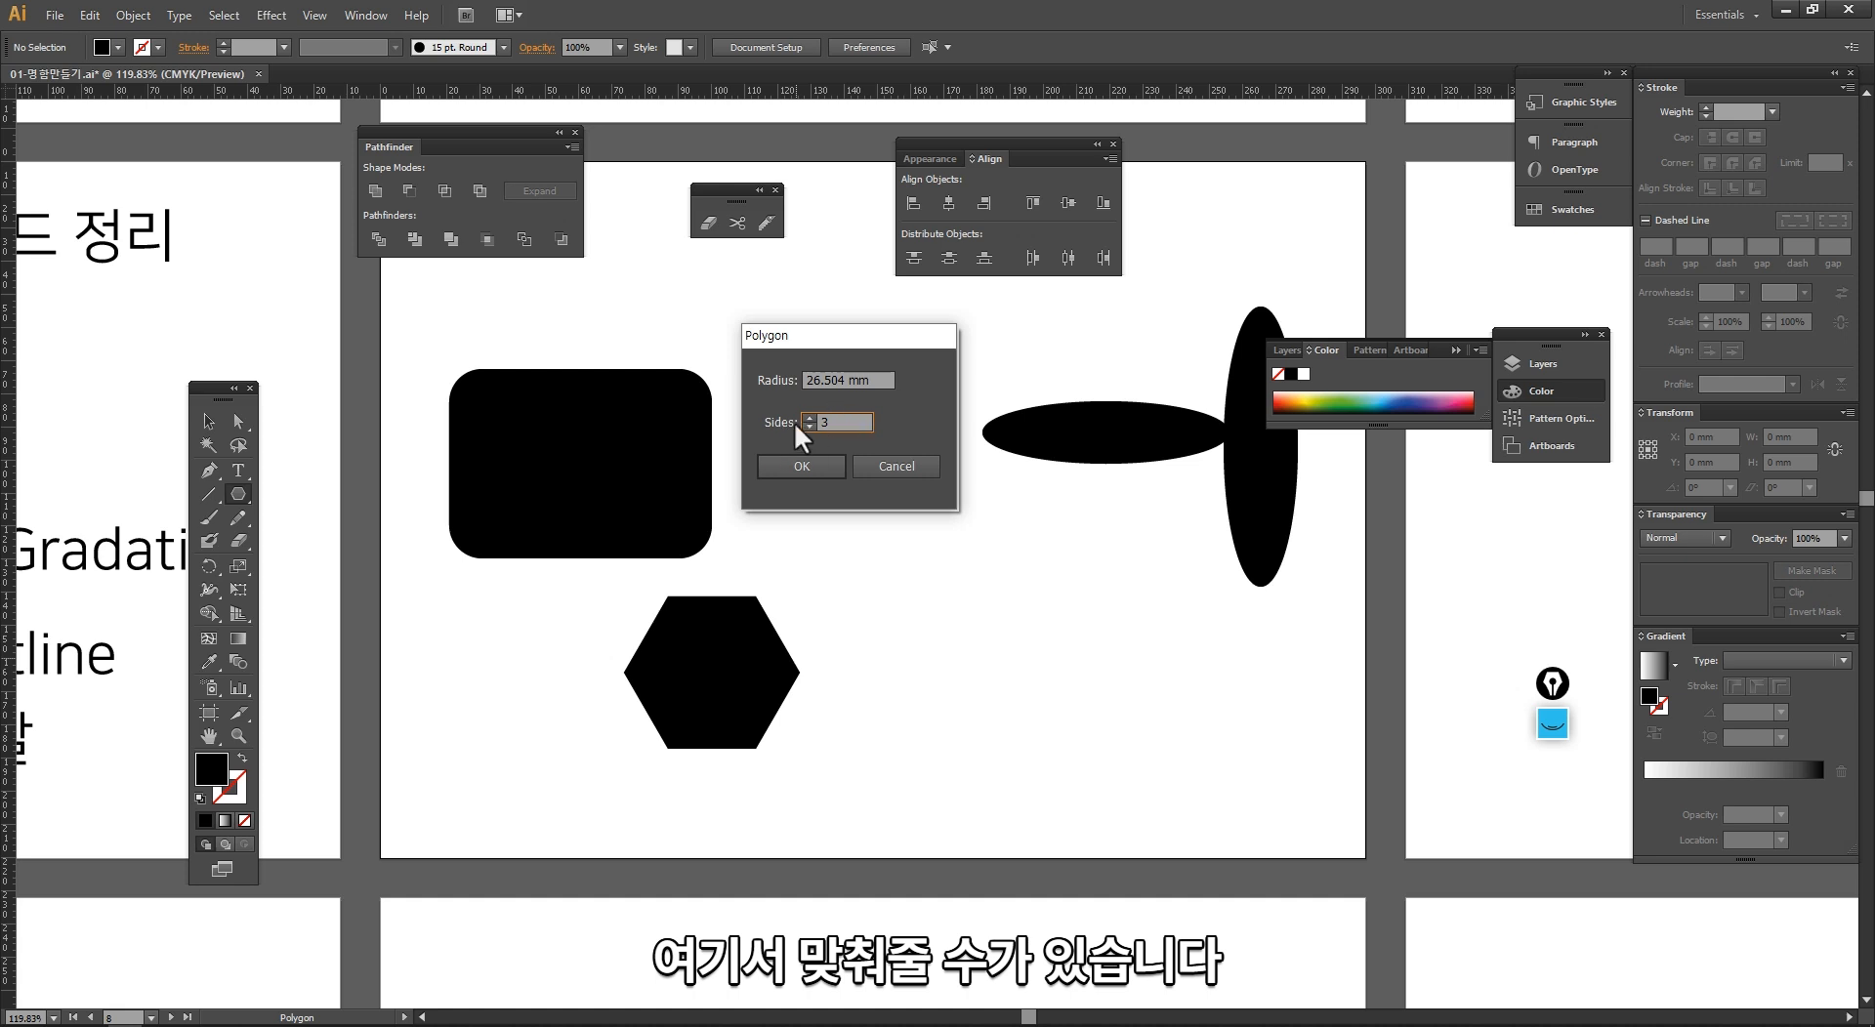
drag(843, 425, 808, 424)
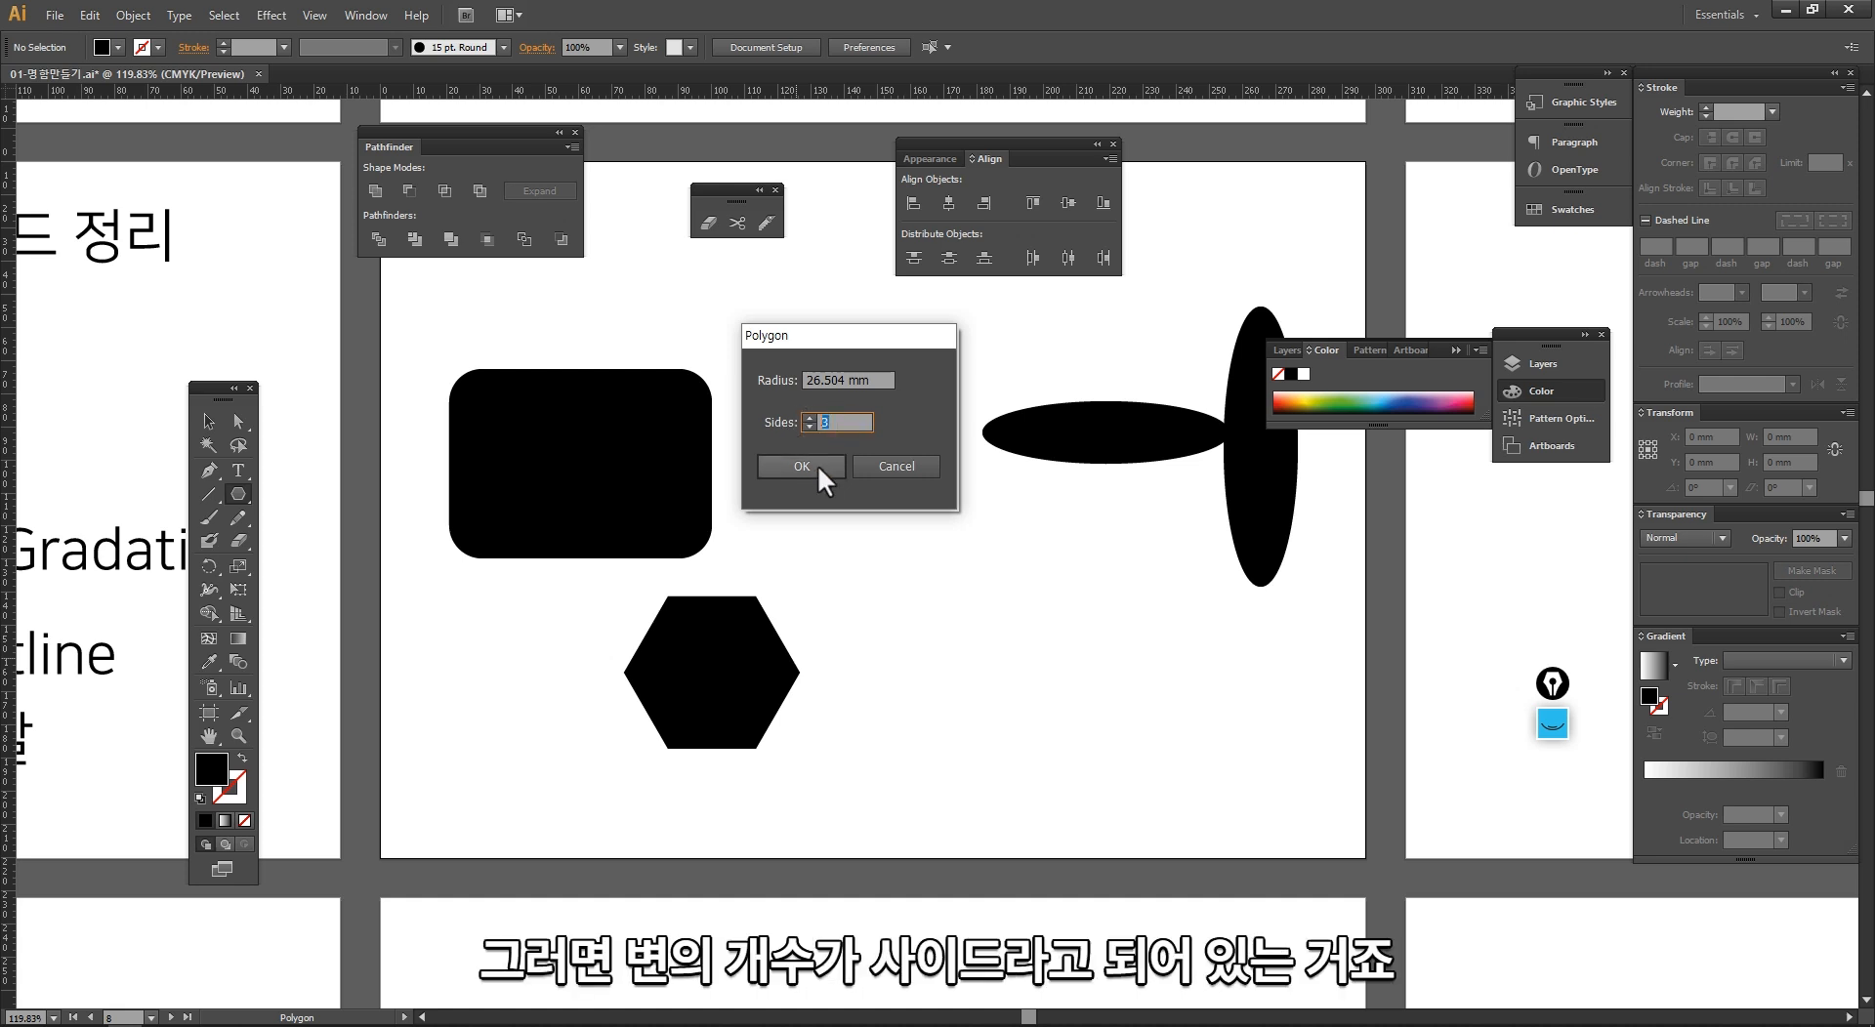
click(838, 463)
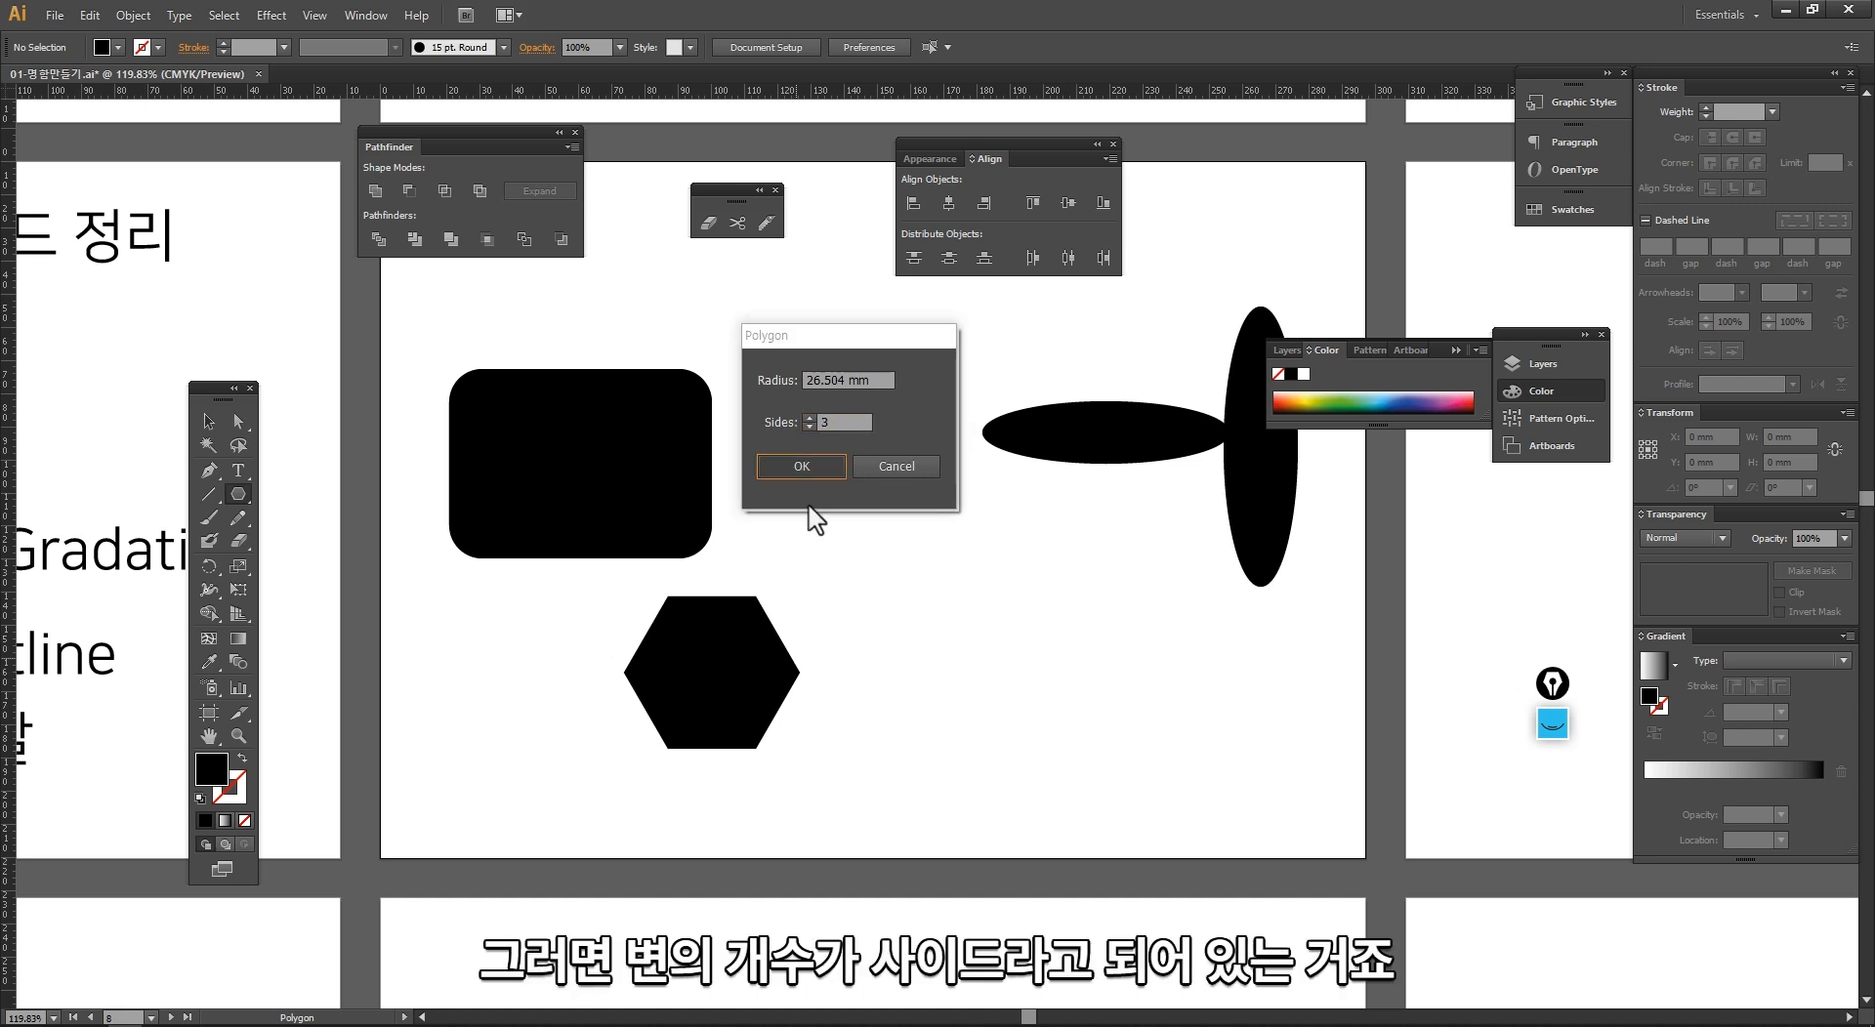
key(v)
Step: Create a 12-sided polygon with a radius of 26.504 mm and move it beside the triangle, below the wide ellipse
click(235, 494)
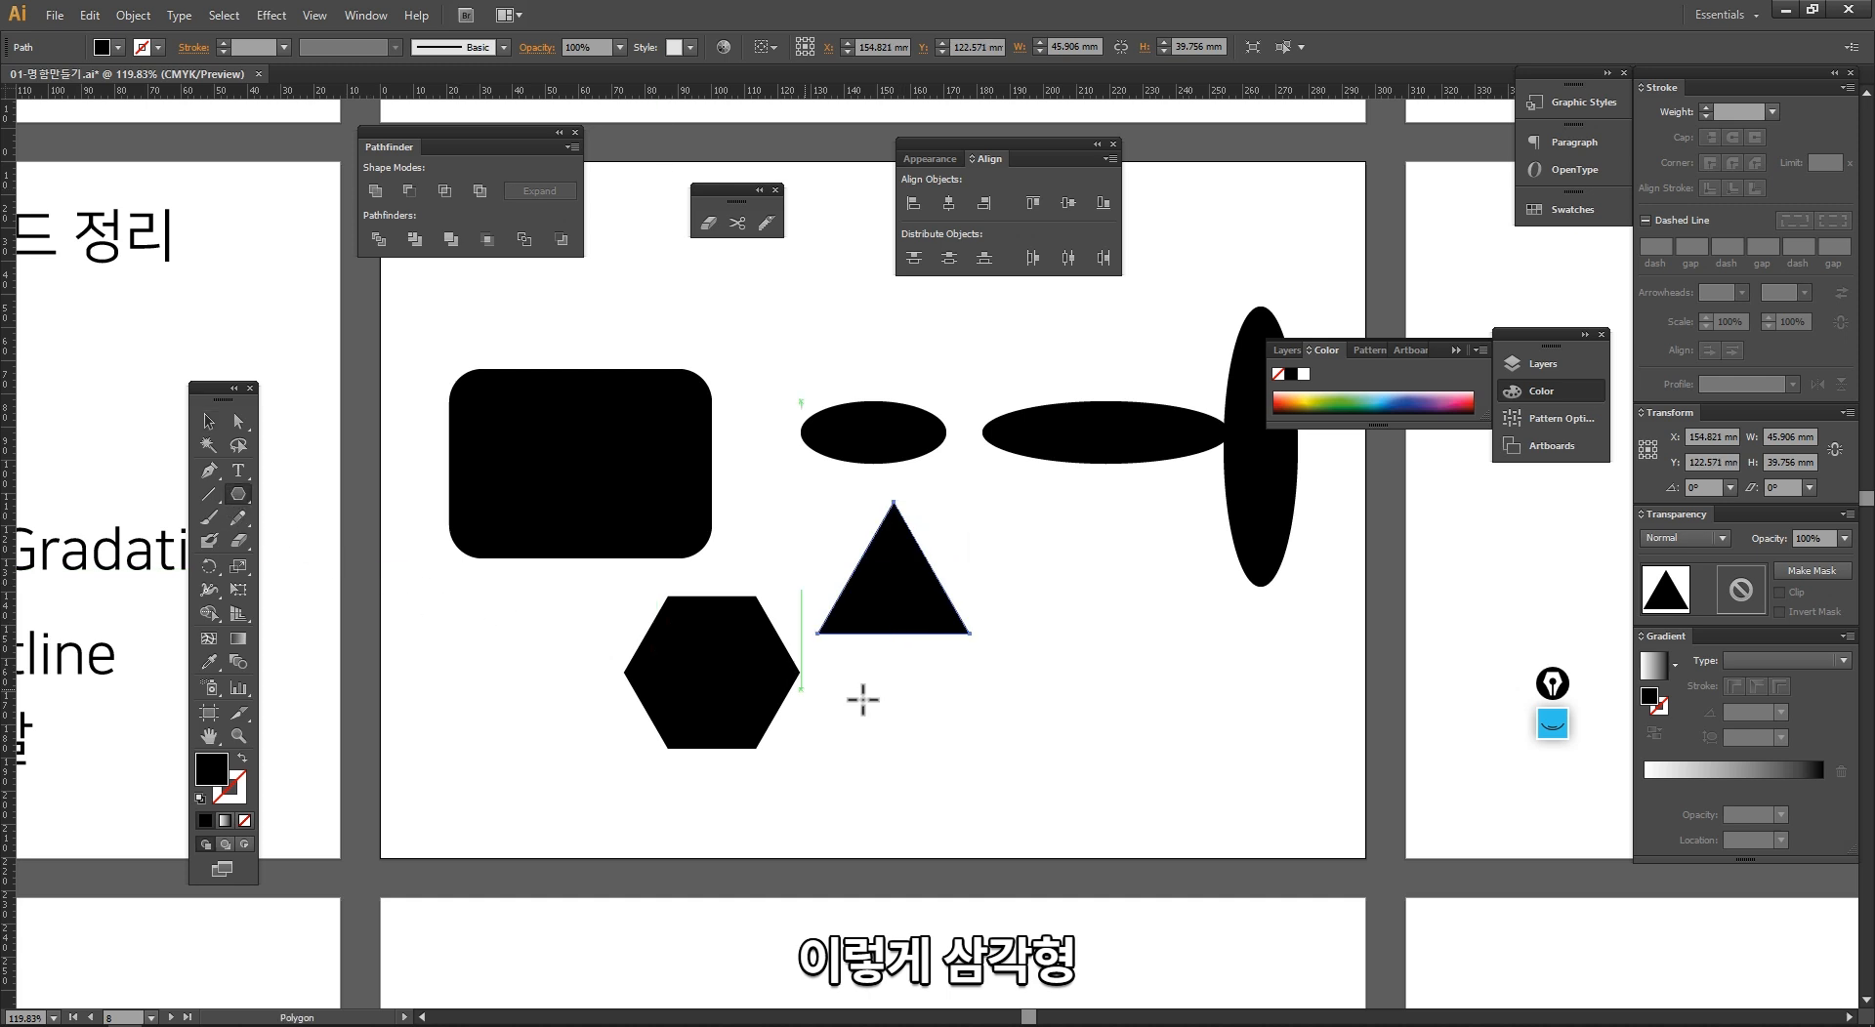
click(900, 693)
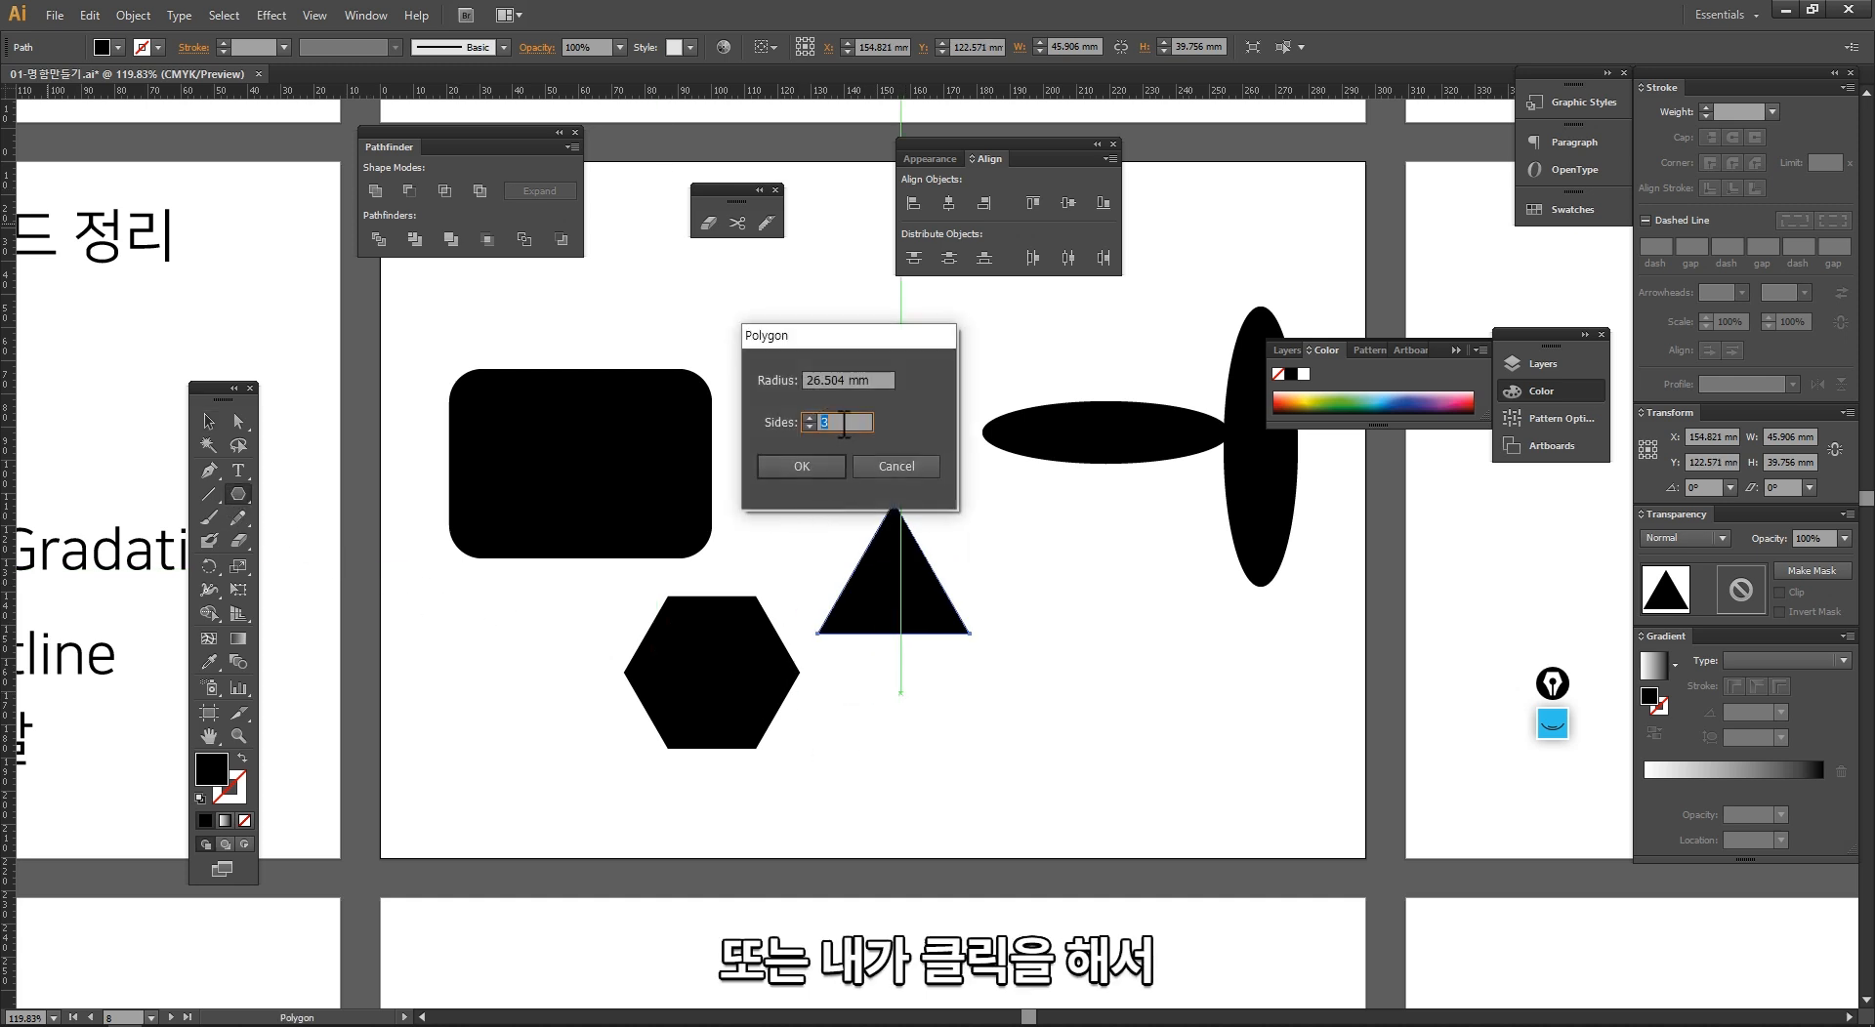
key(Return)
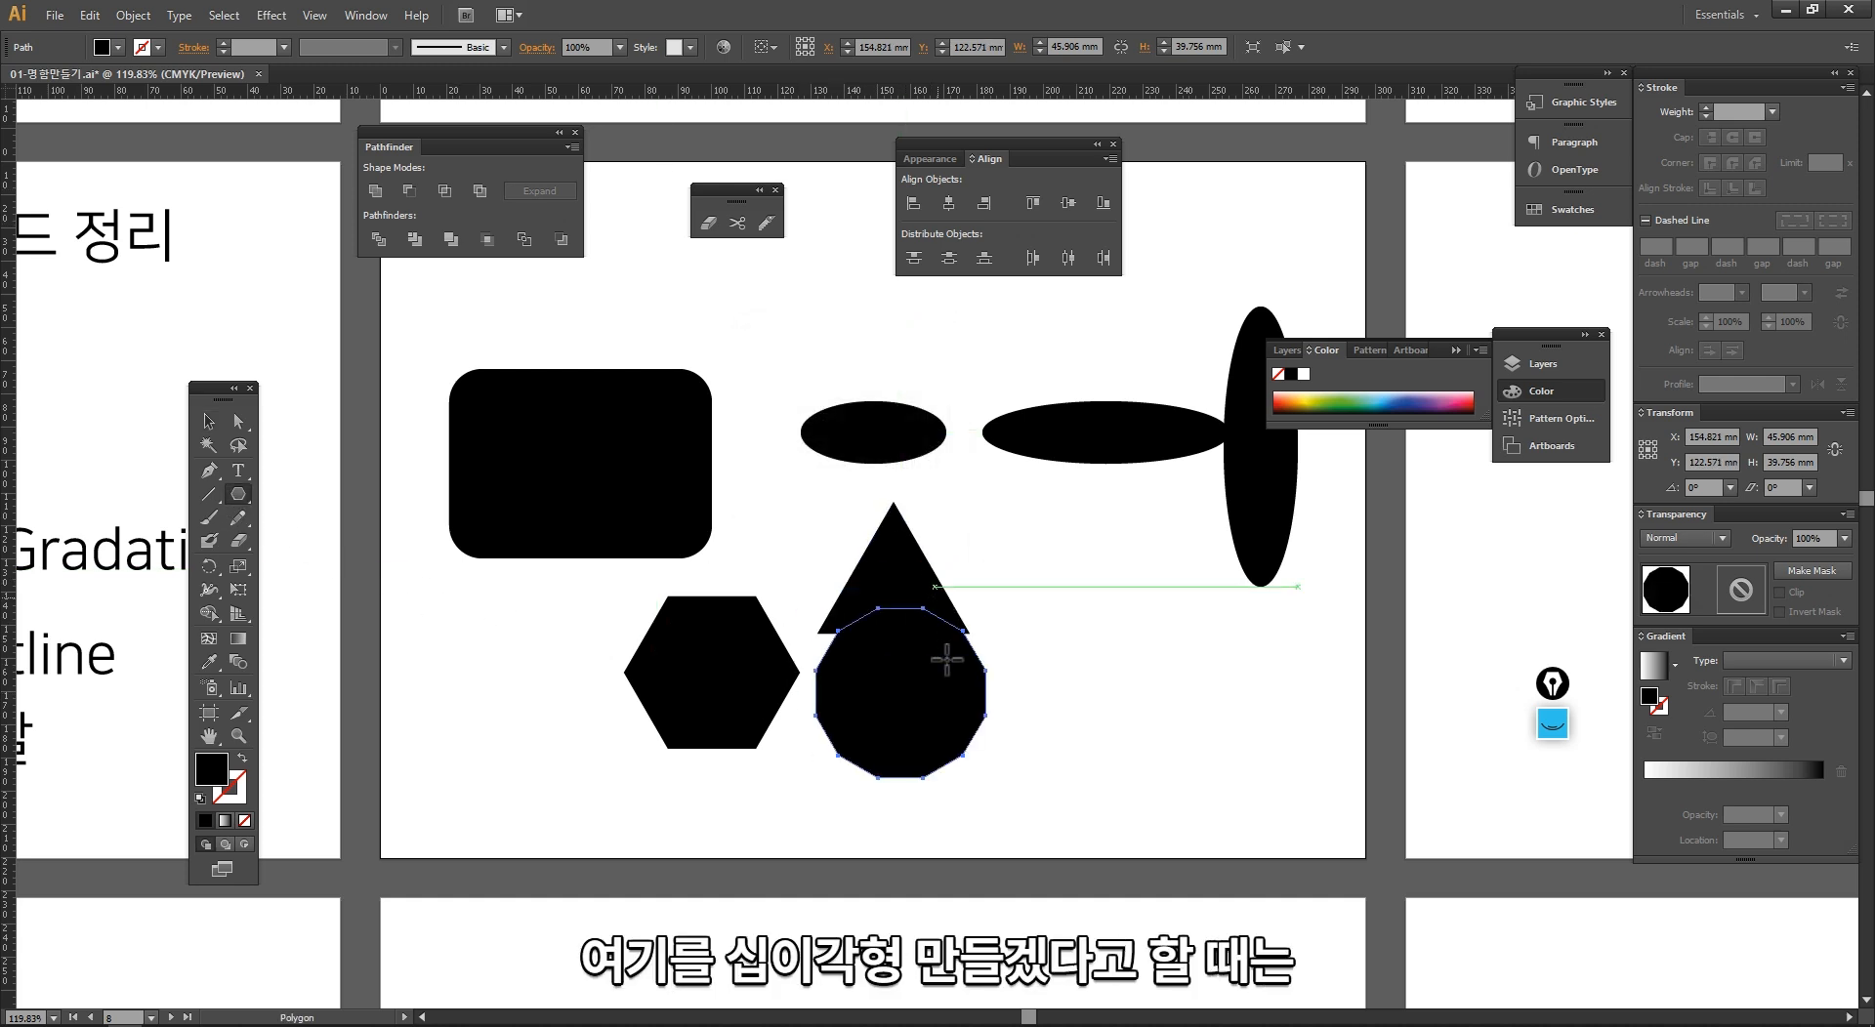
key(v)
drag(940, 723, 1108, 600)
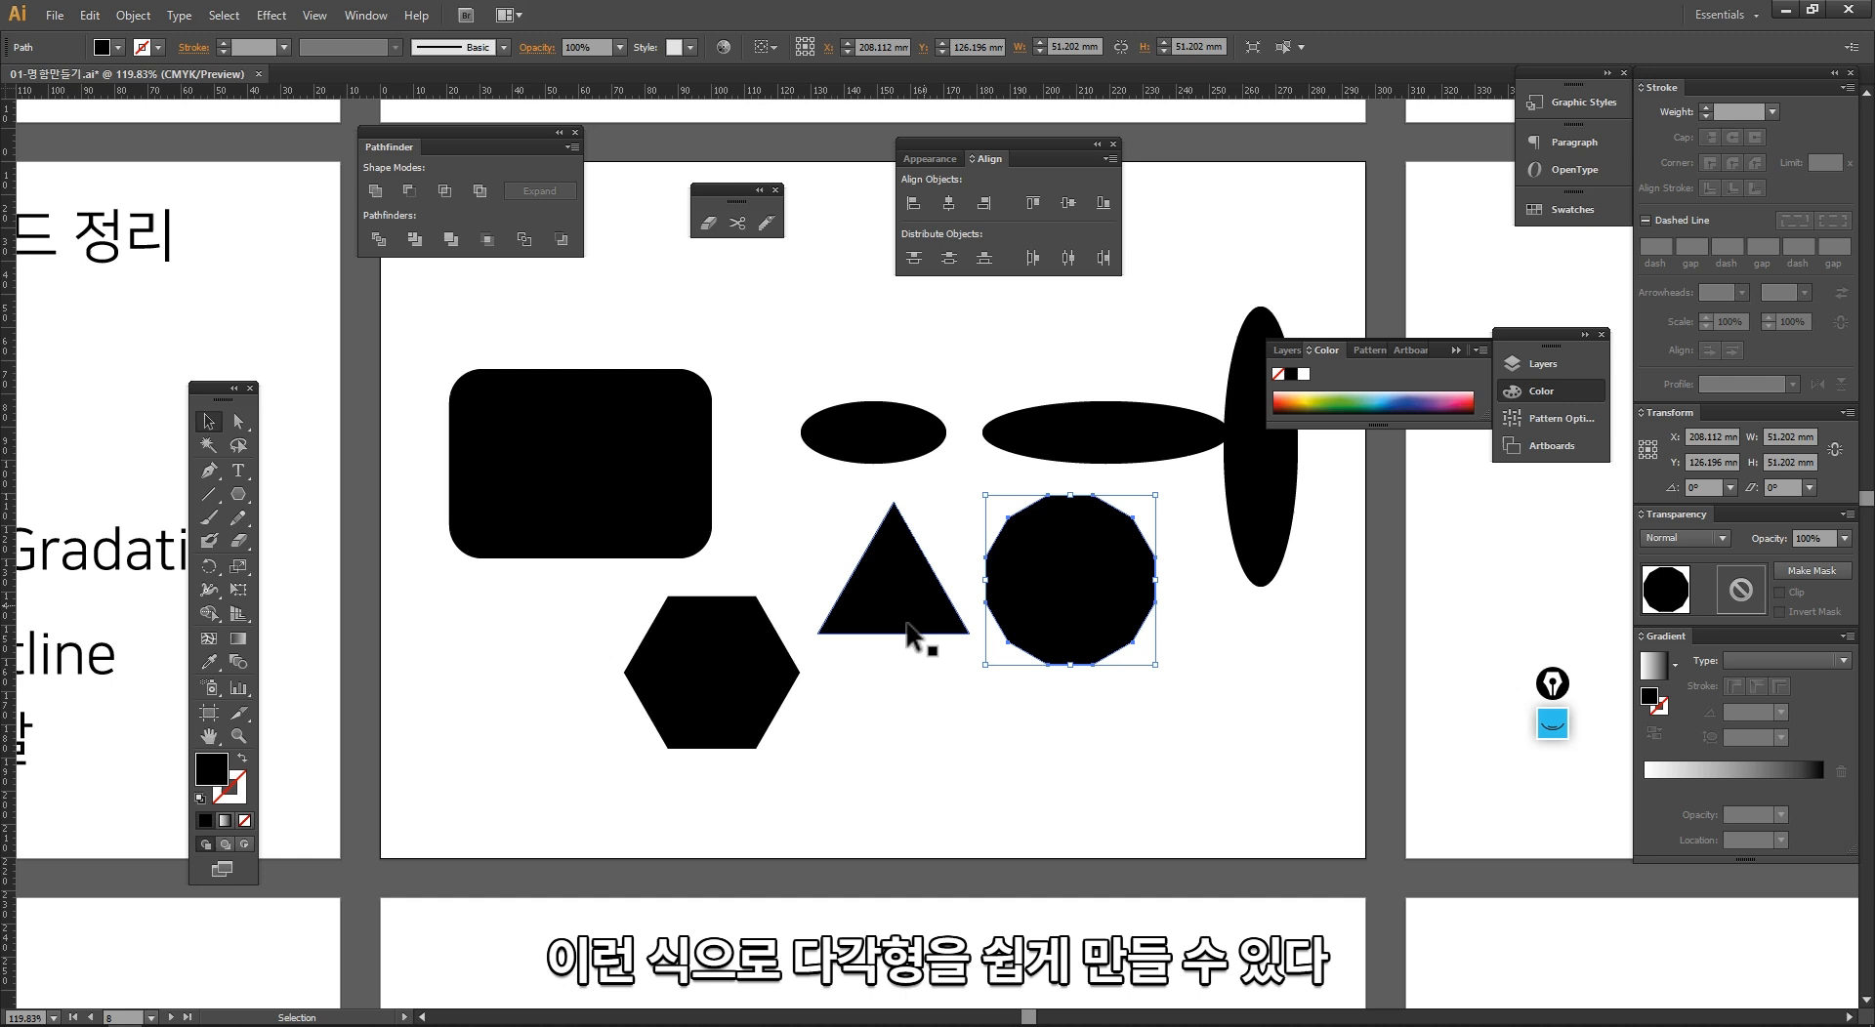
Step: Draw three five-pointed stars in a row below the triangle with the Star tool, the last about 36 by 37 mm
click(236, 496)
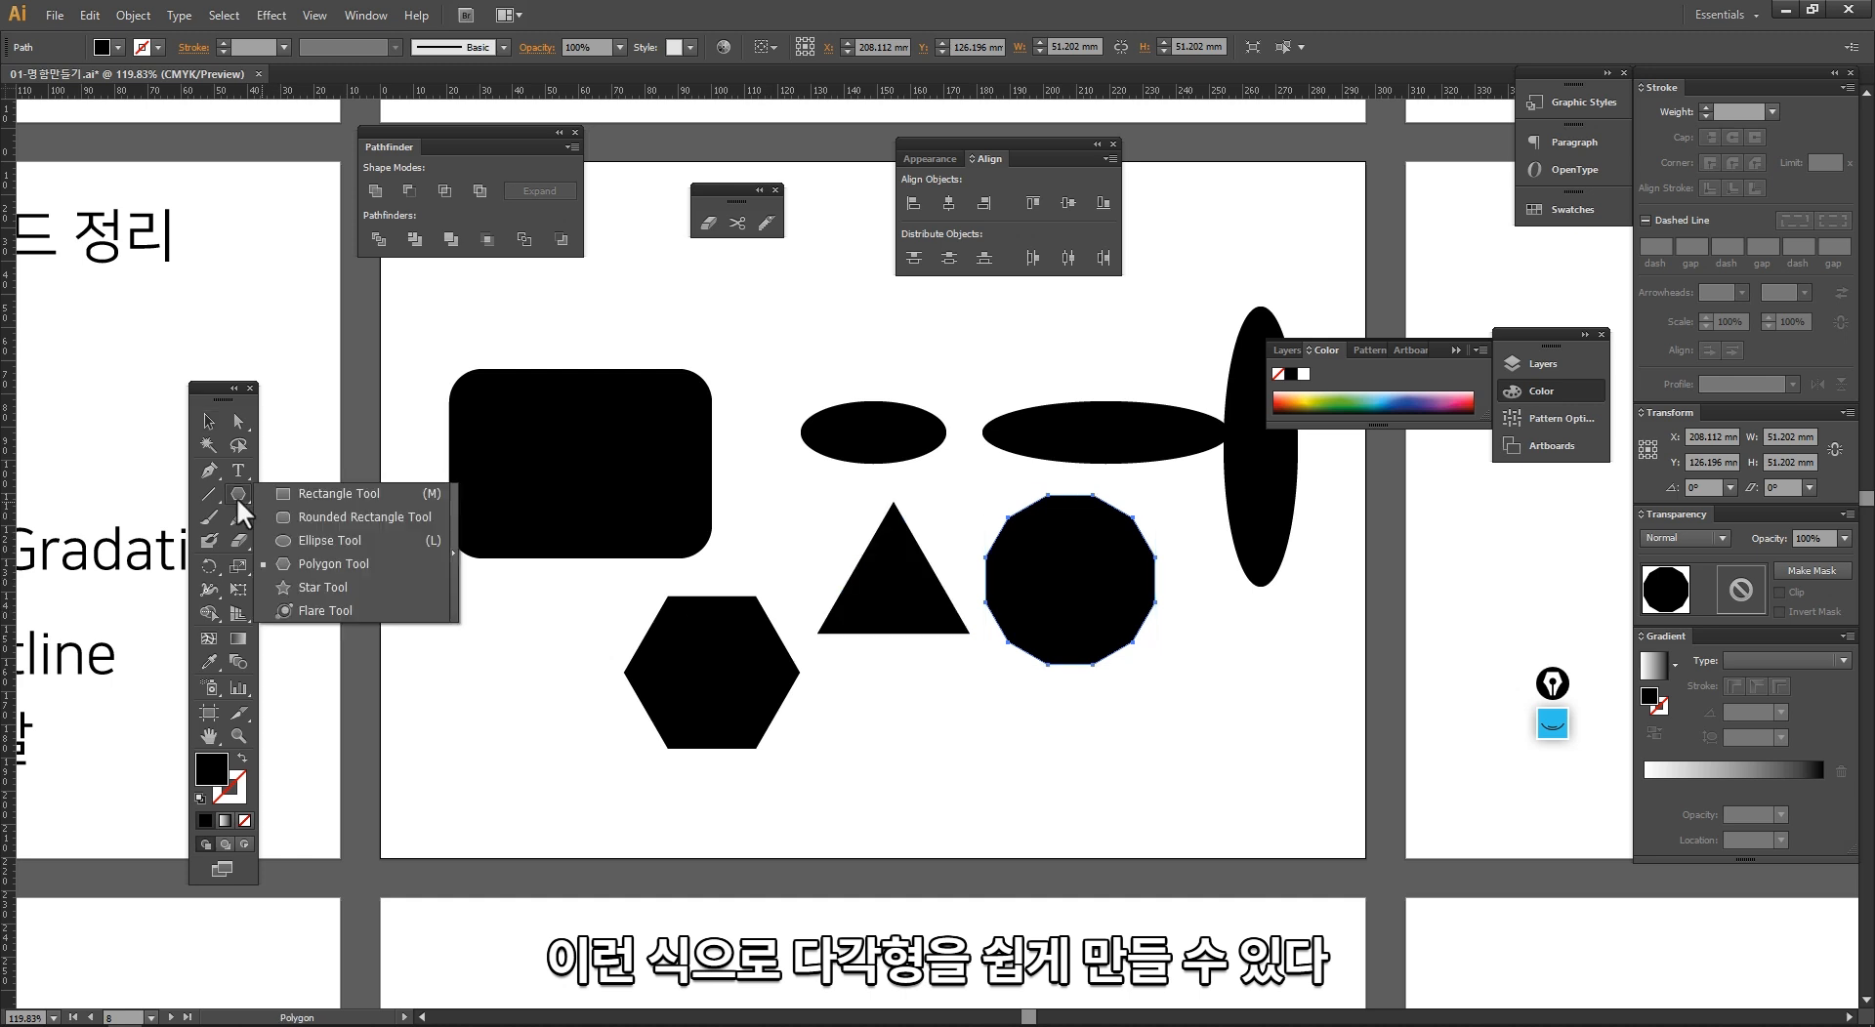
click(354, 588)
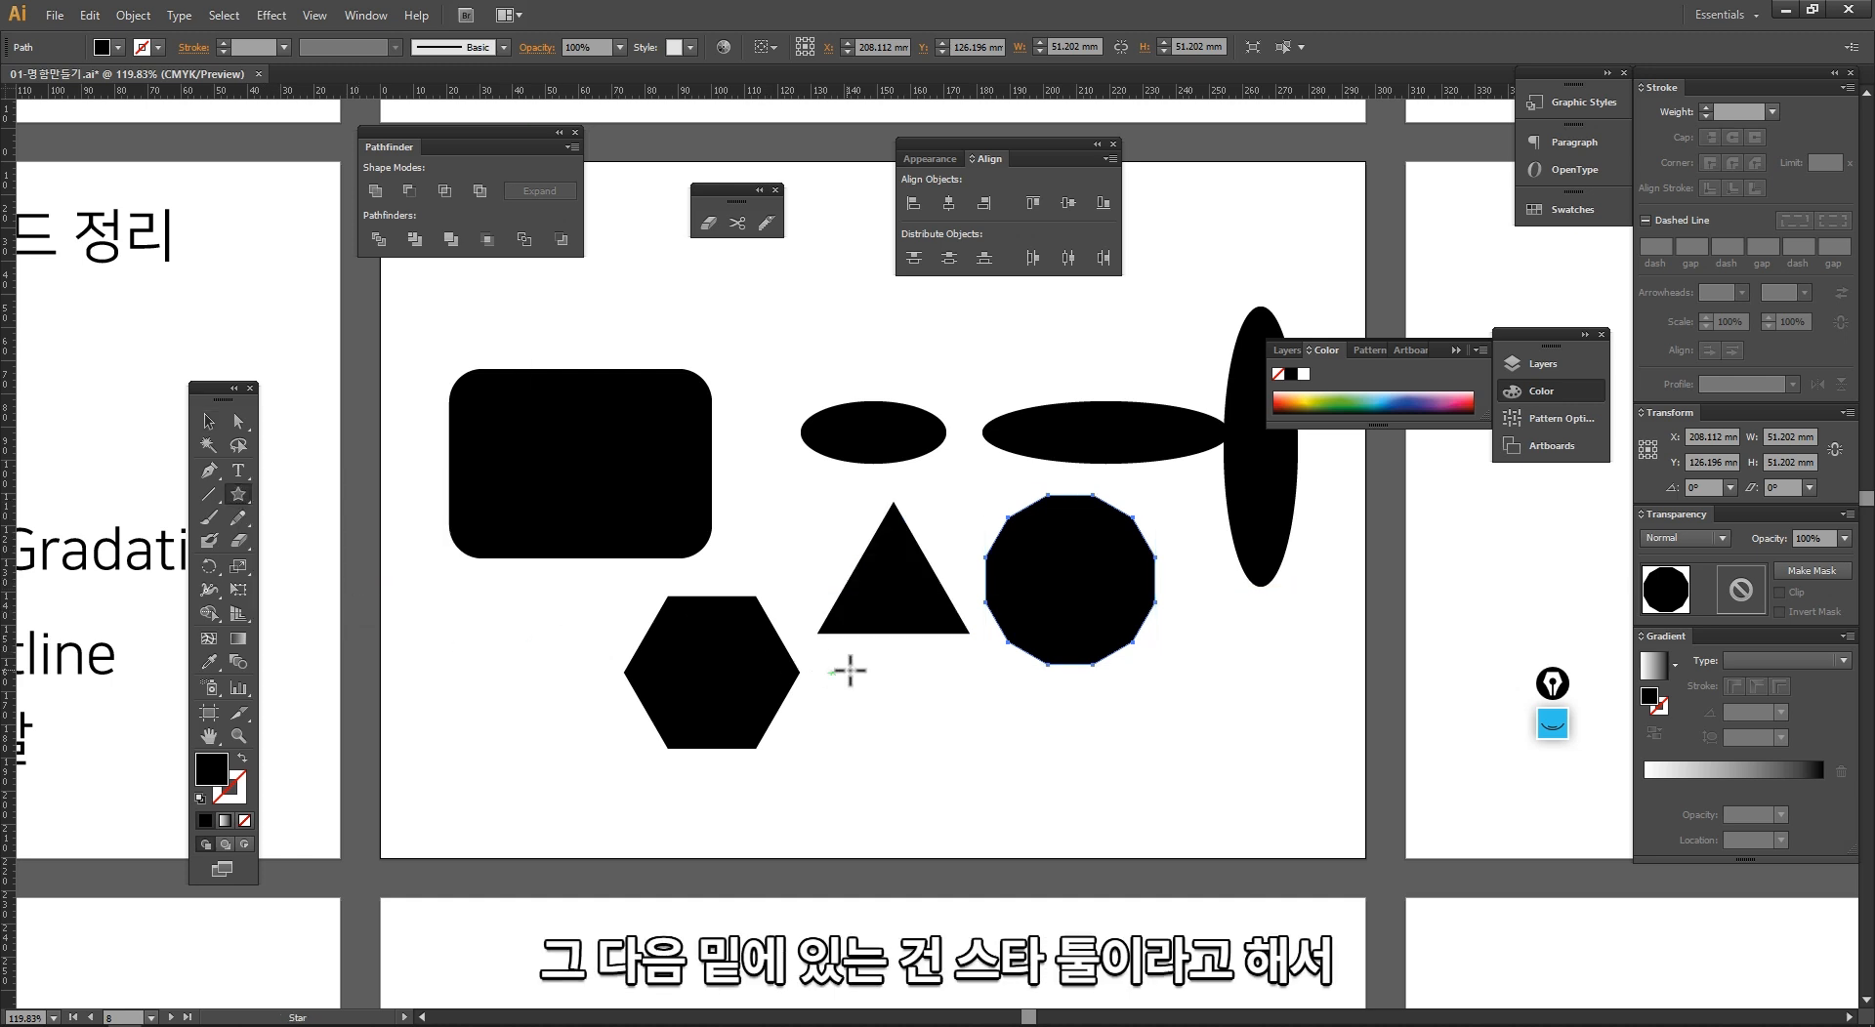
mouse_move(849, 661)
mouse_down()
mouse_move(738, 601)
mouse_move(933, 742)
mouse_move(1036, 747)
mouse_up()
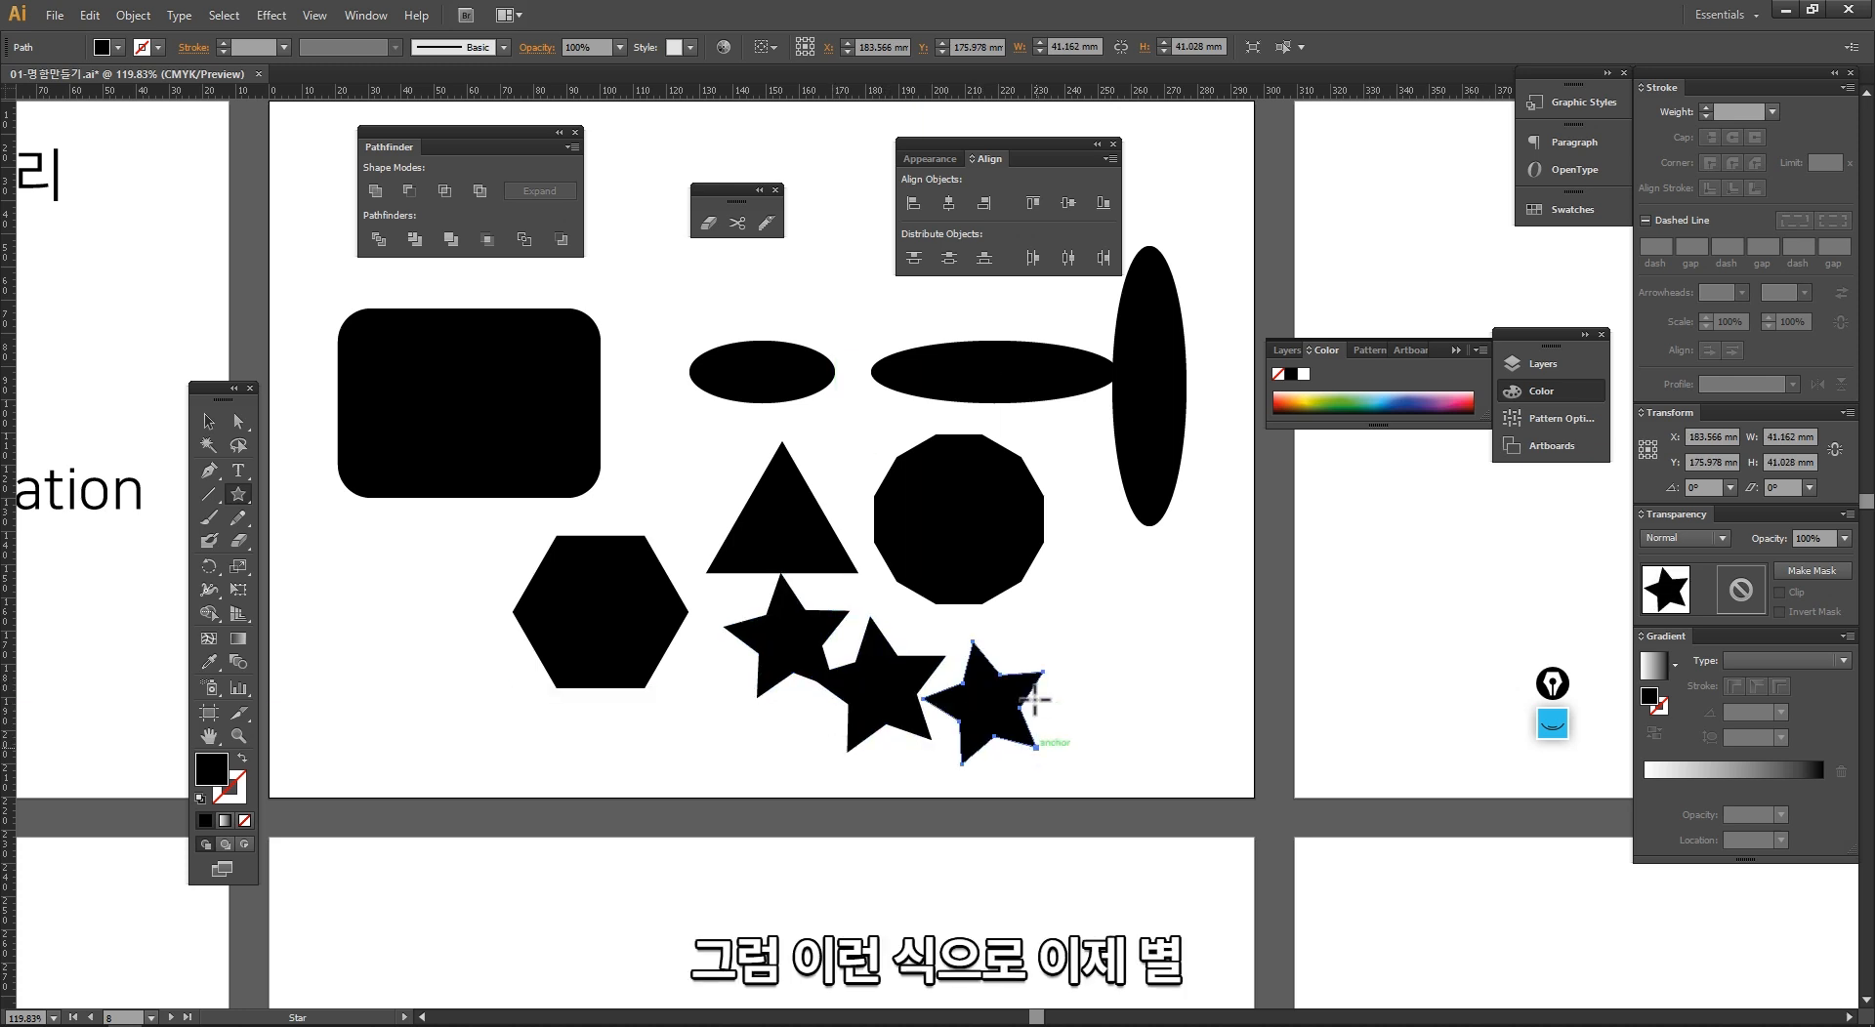
Step: Create a six-pointed star with a first radius of 30 mm and a second radius of 25 mm above the small ellipse, and deselect it
mouse_move(1030, 580)
mouse_down()
mouse_move(883, 657)
mouse_move(883, 730)
mouse_up()
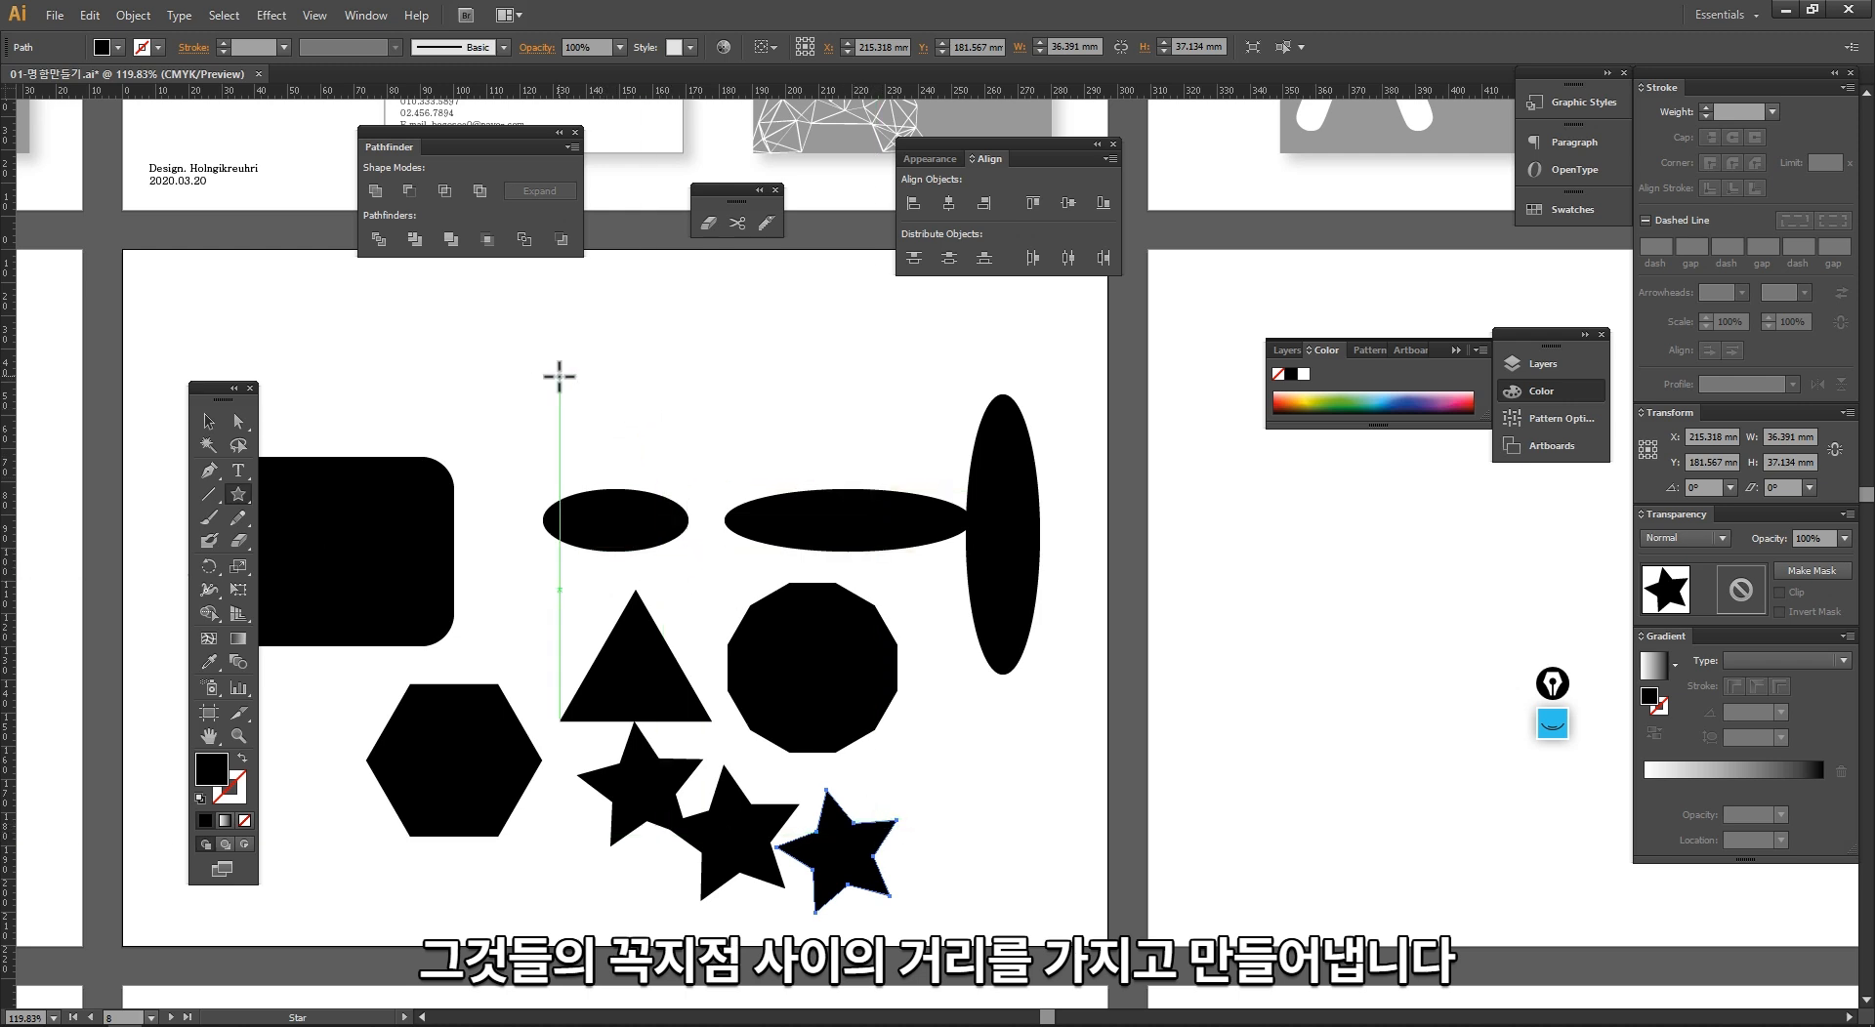
click(569, 488)
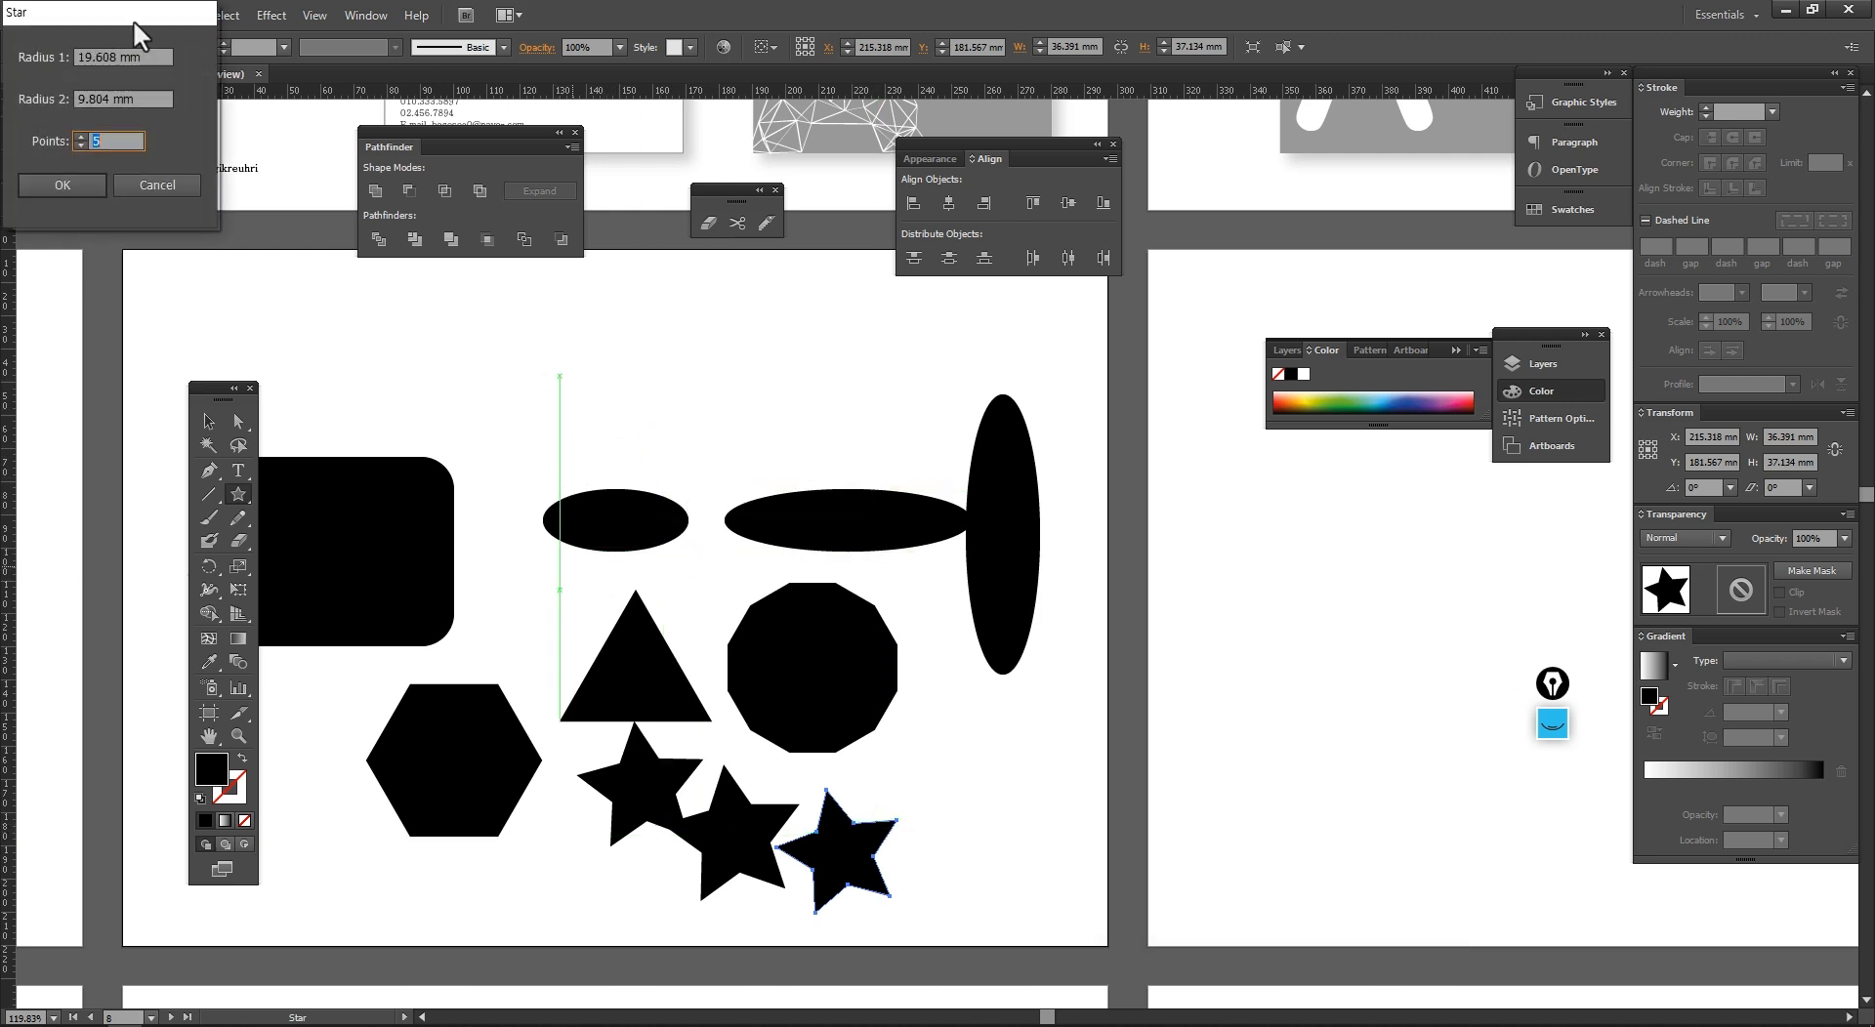
drag(850, 404, 768, 408)
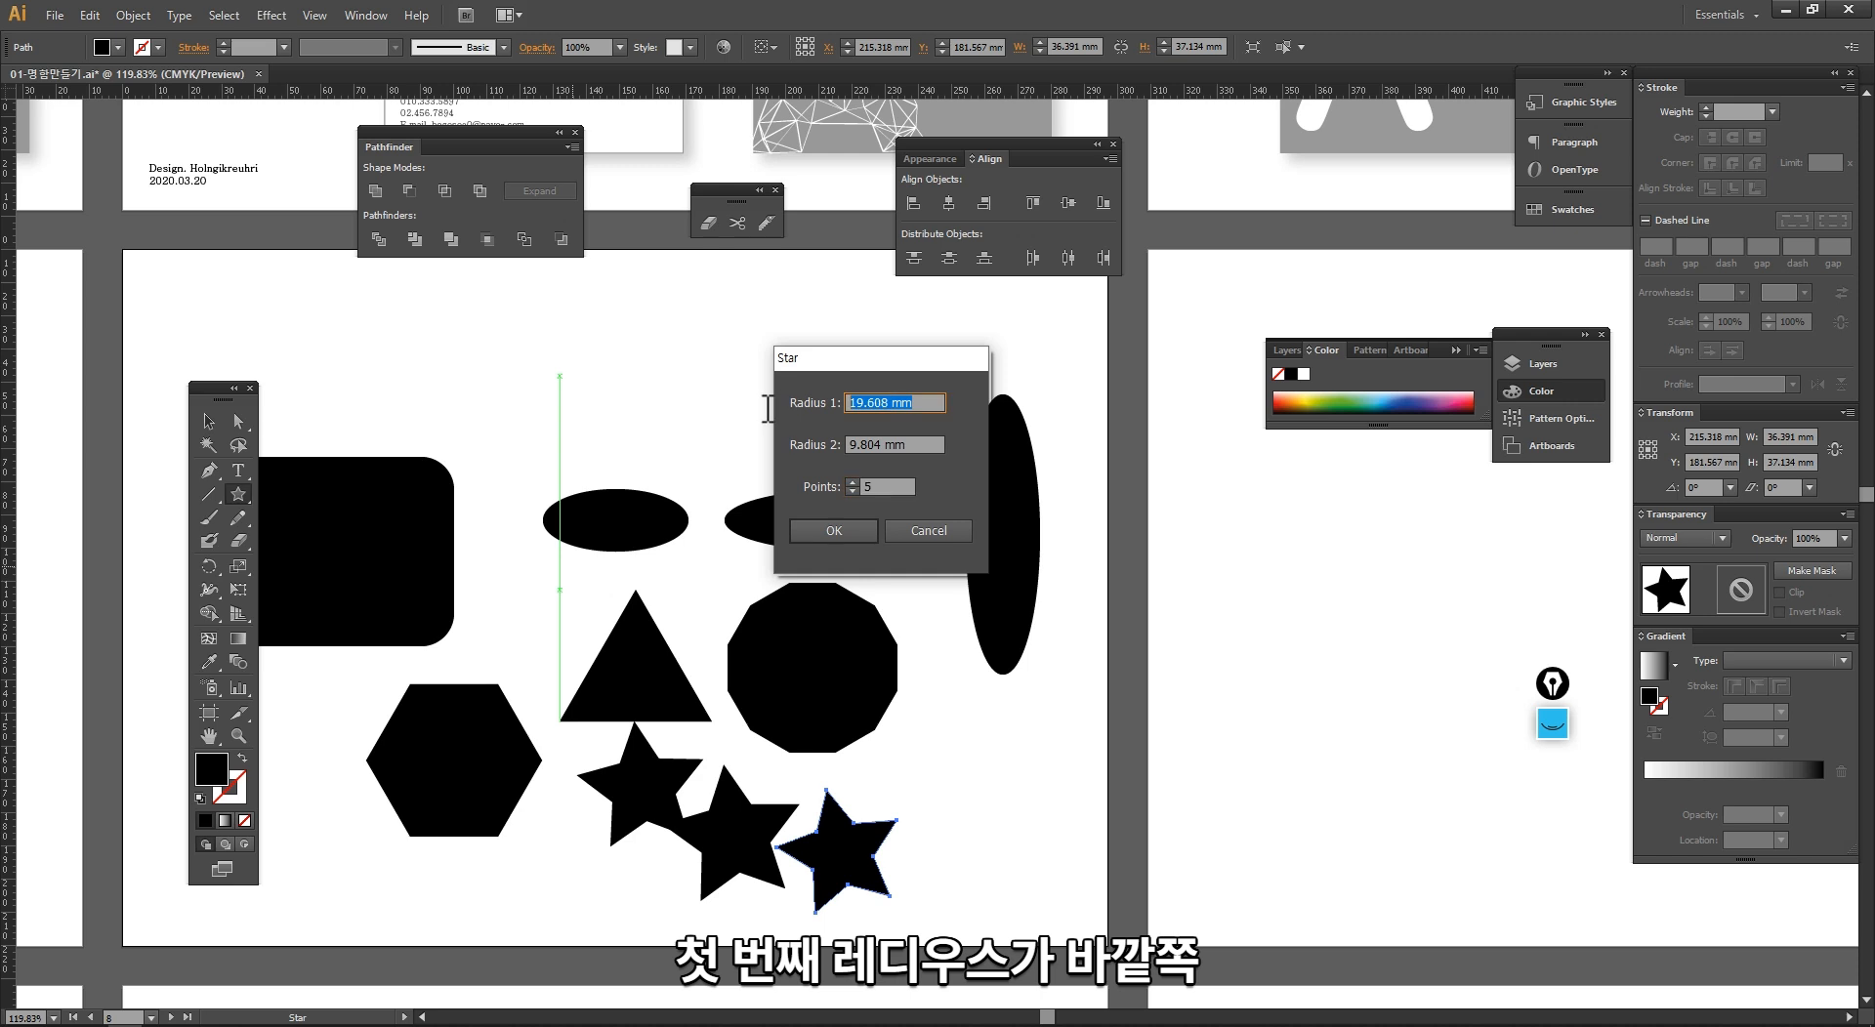
text(30)
key(Tab)
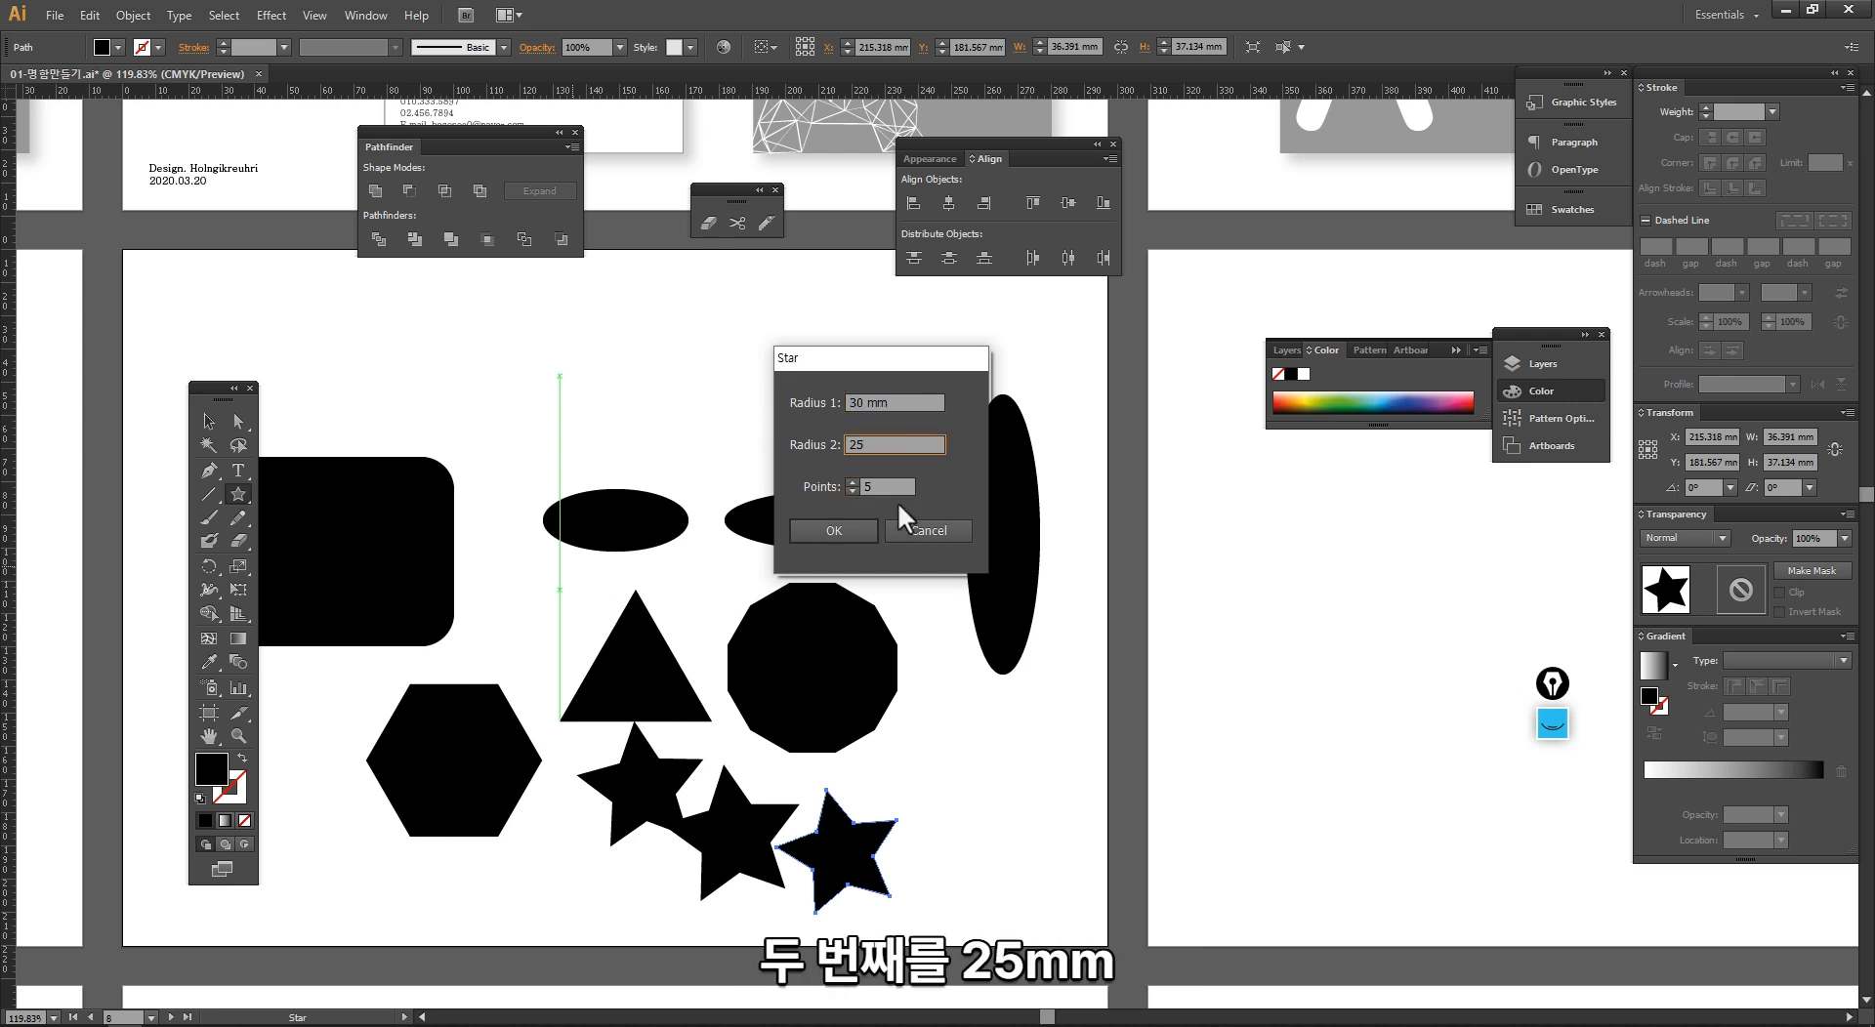
key(Tab)
text(6)
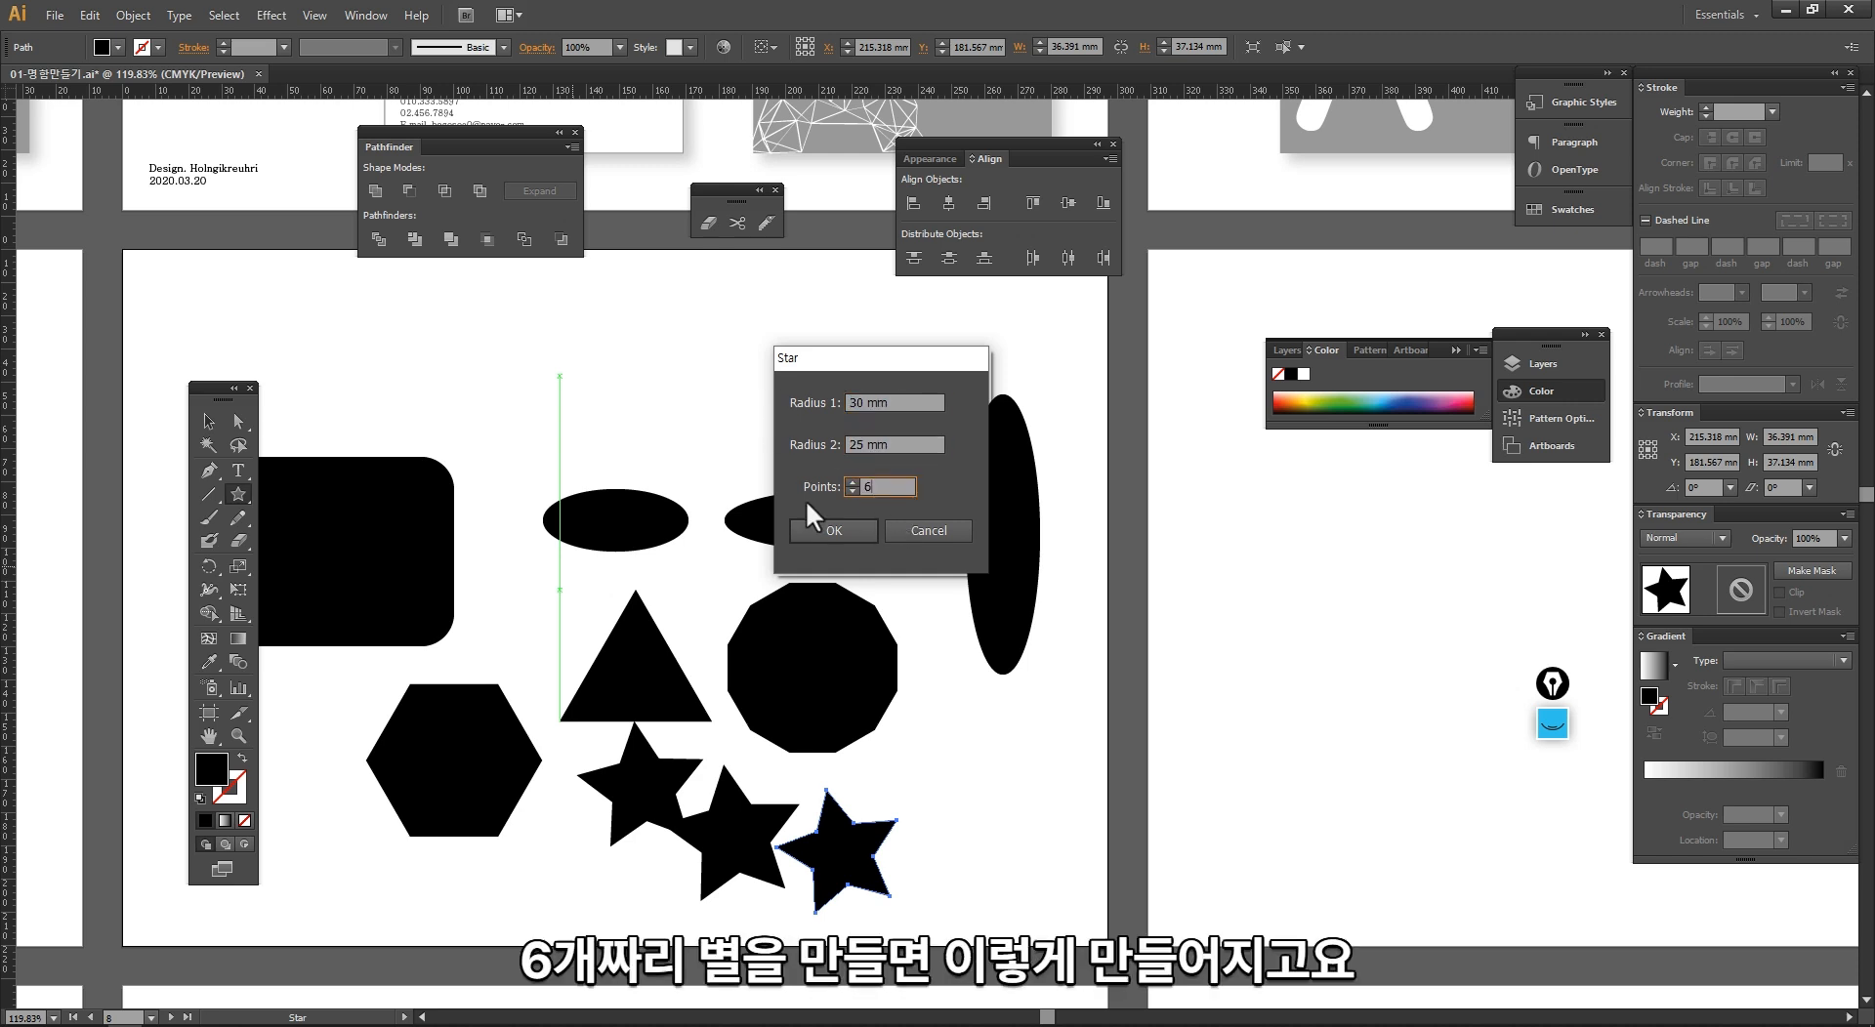
click(827, 530)
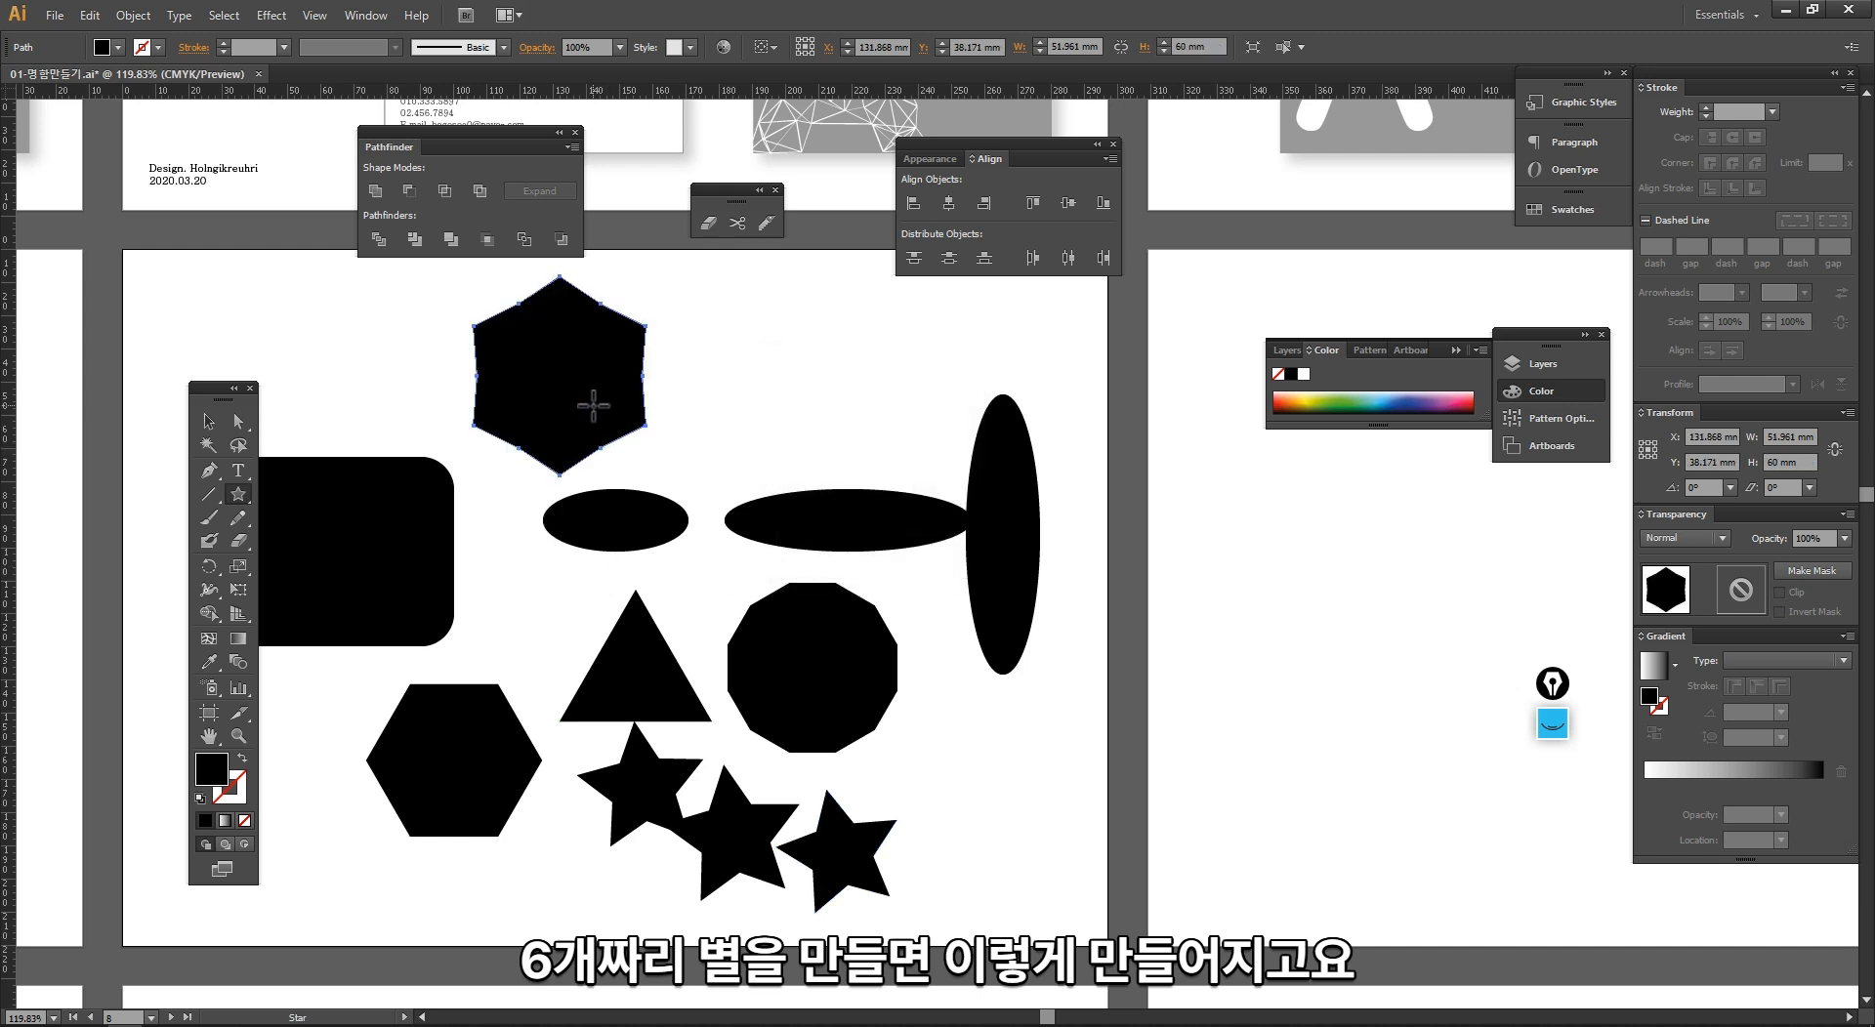
key(v)
click(384, 446)
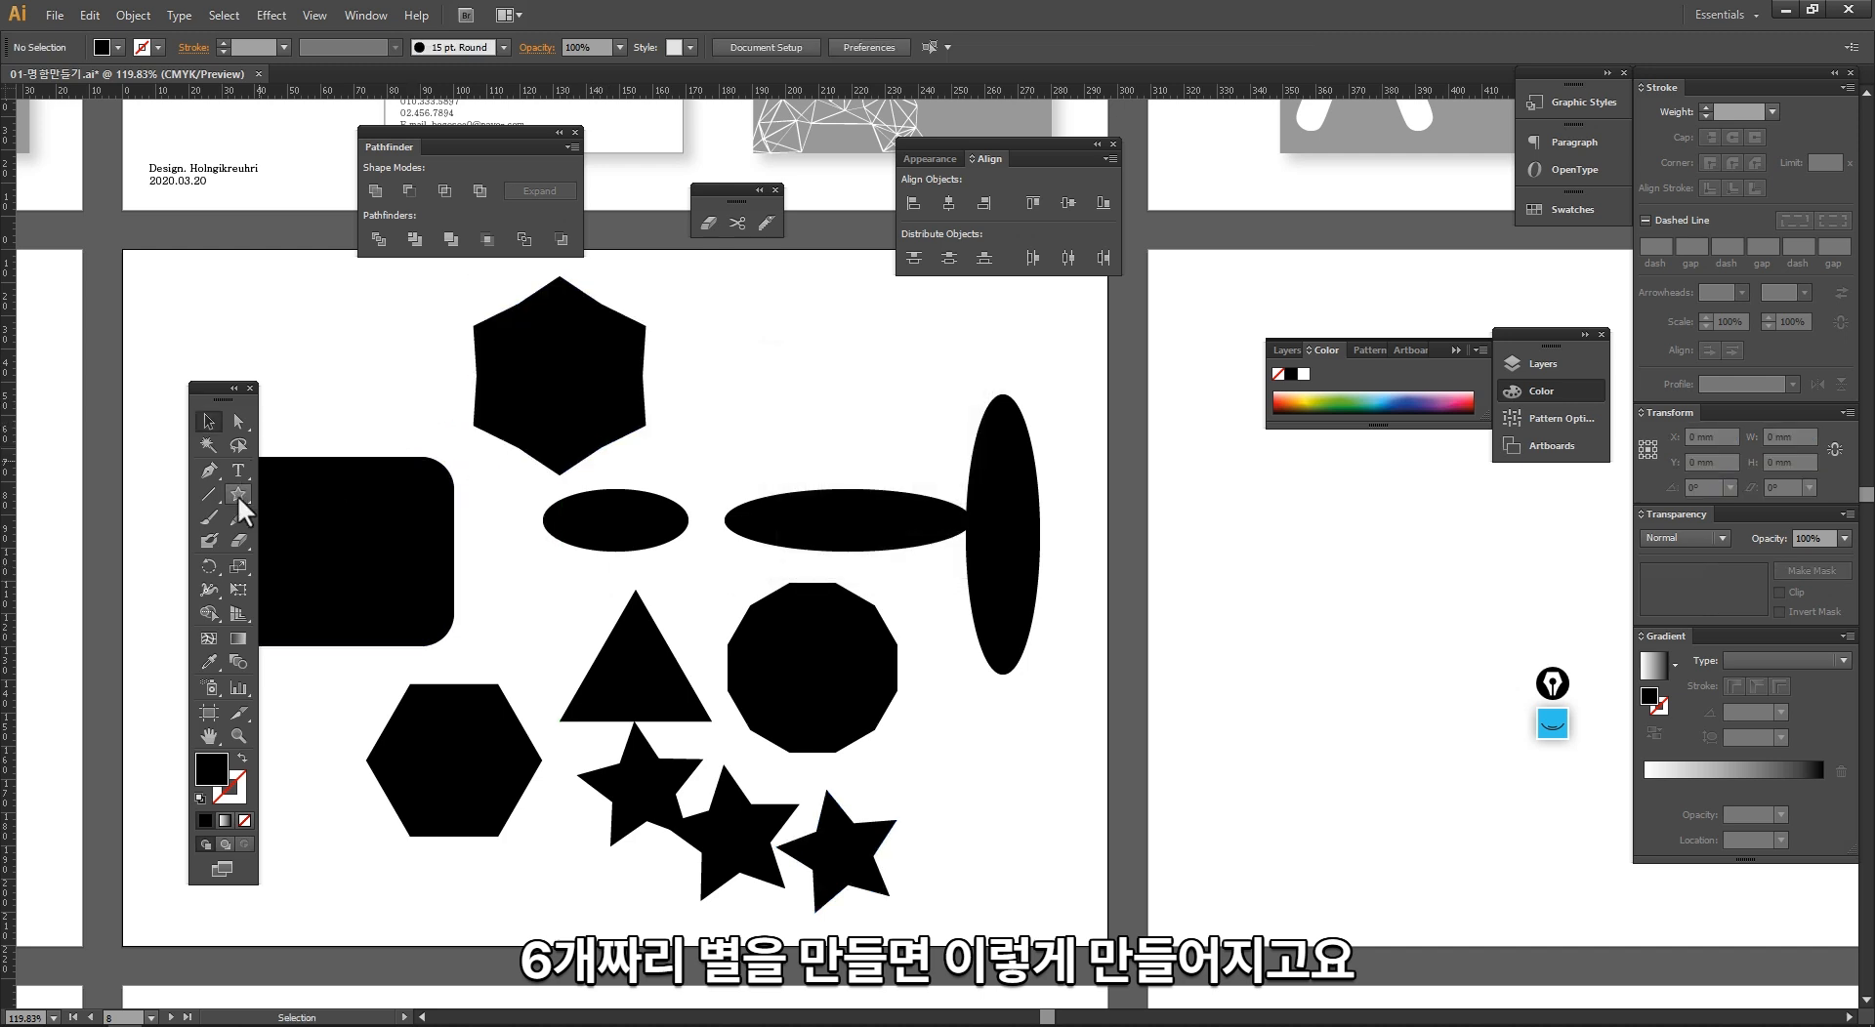
Step: Create a sharper six-pointed star with radii of 30 mm and 10 mm beside the previous one and deselect it
click(239, 494)
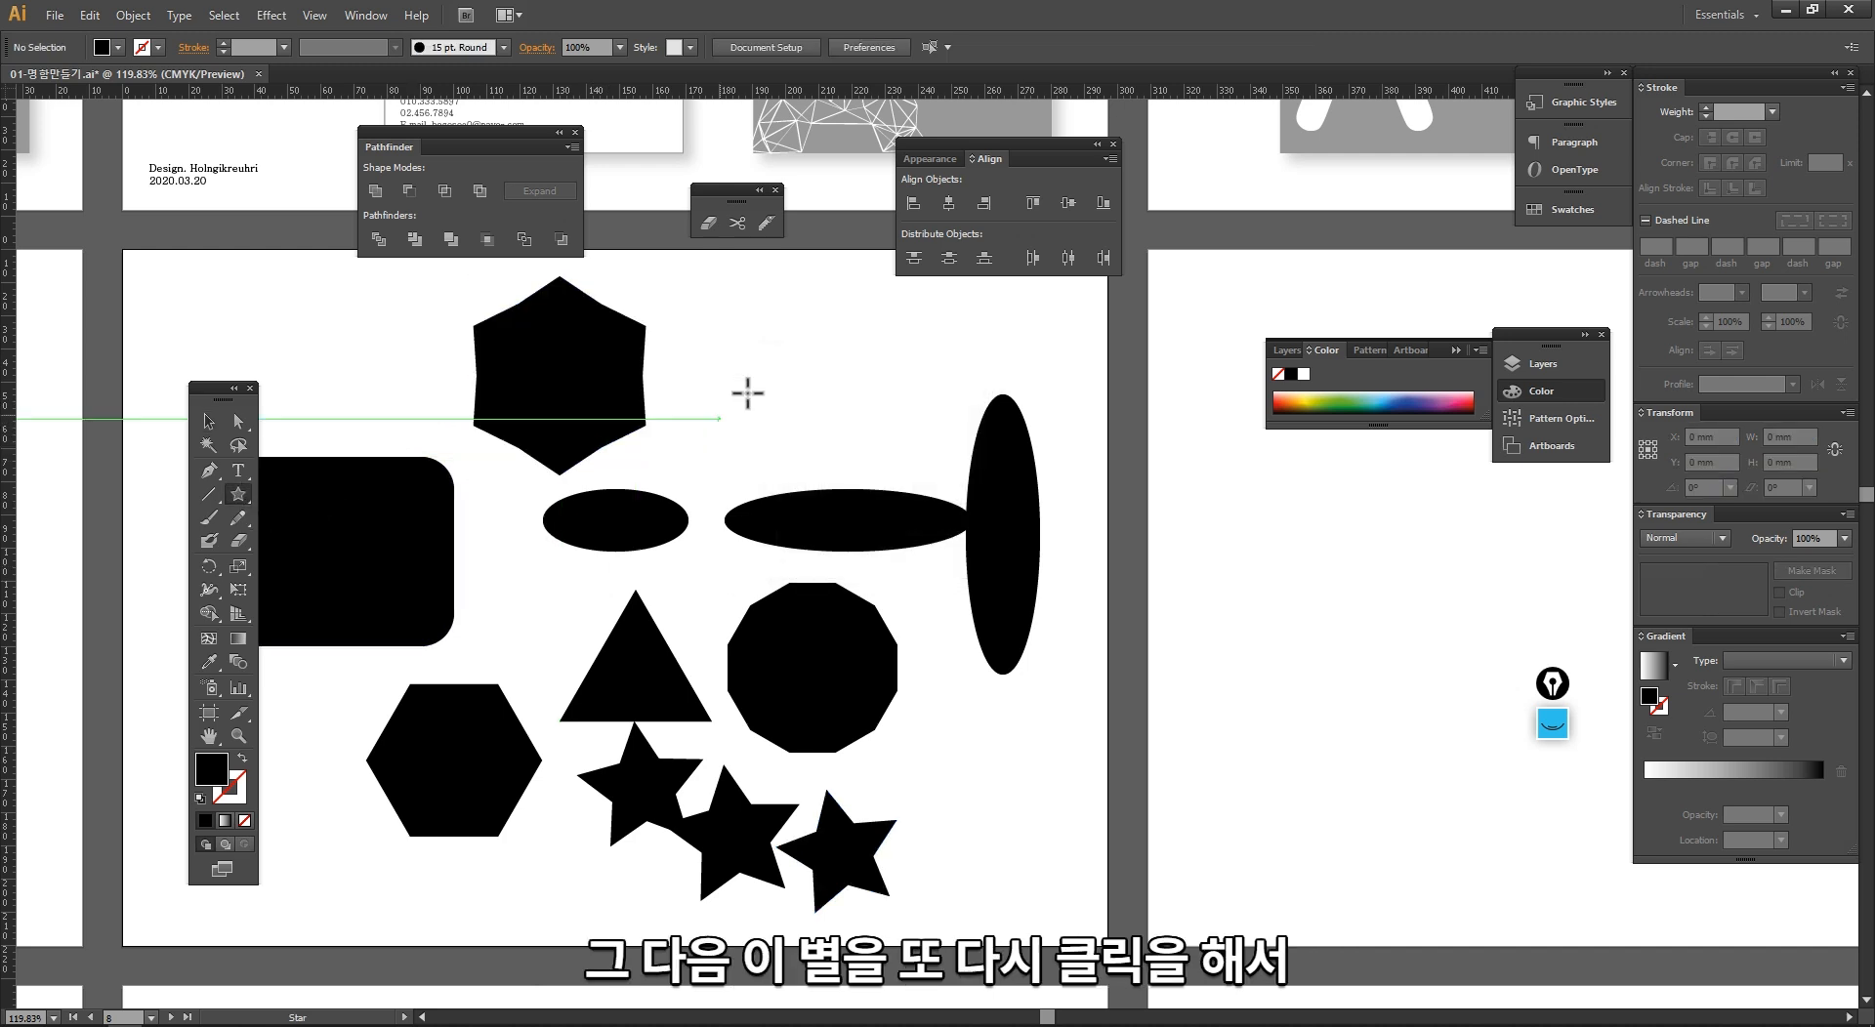
click(779, 450)
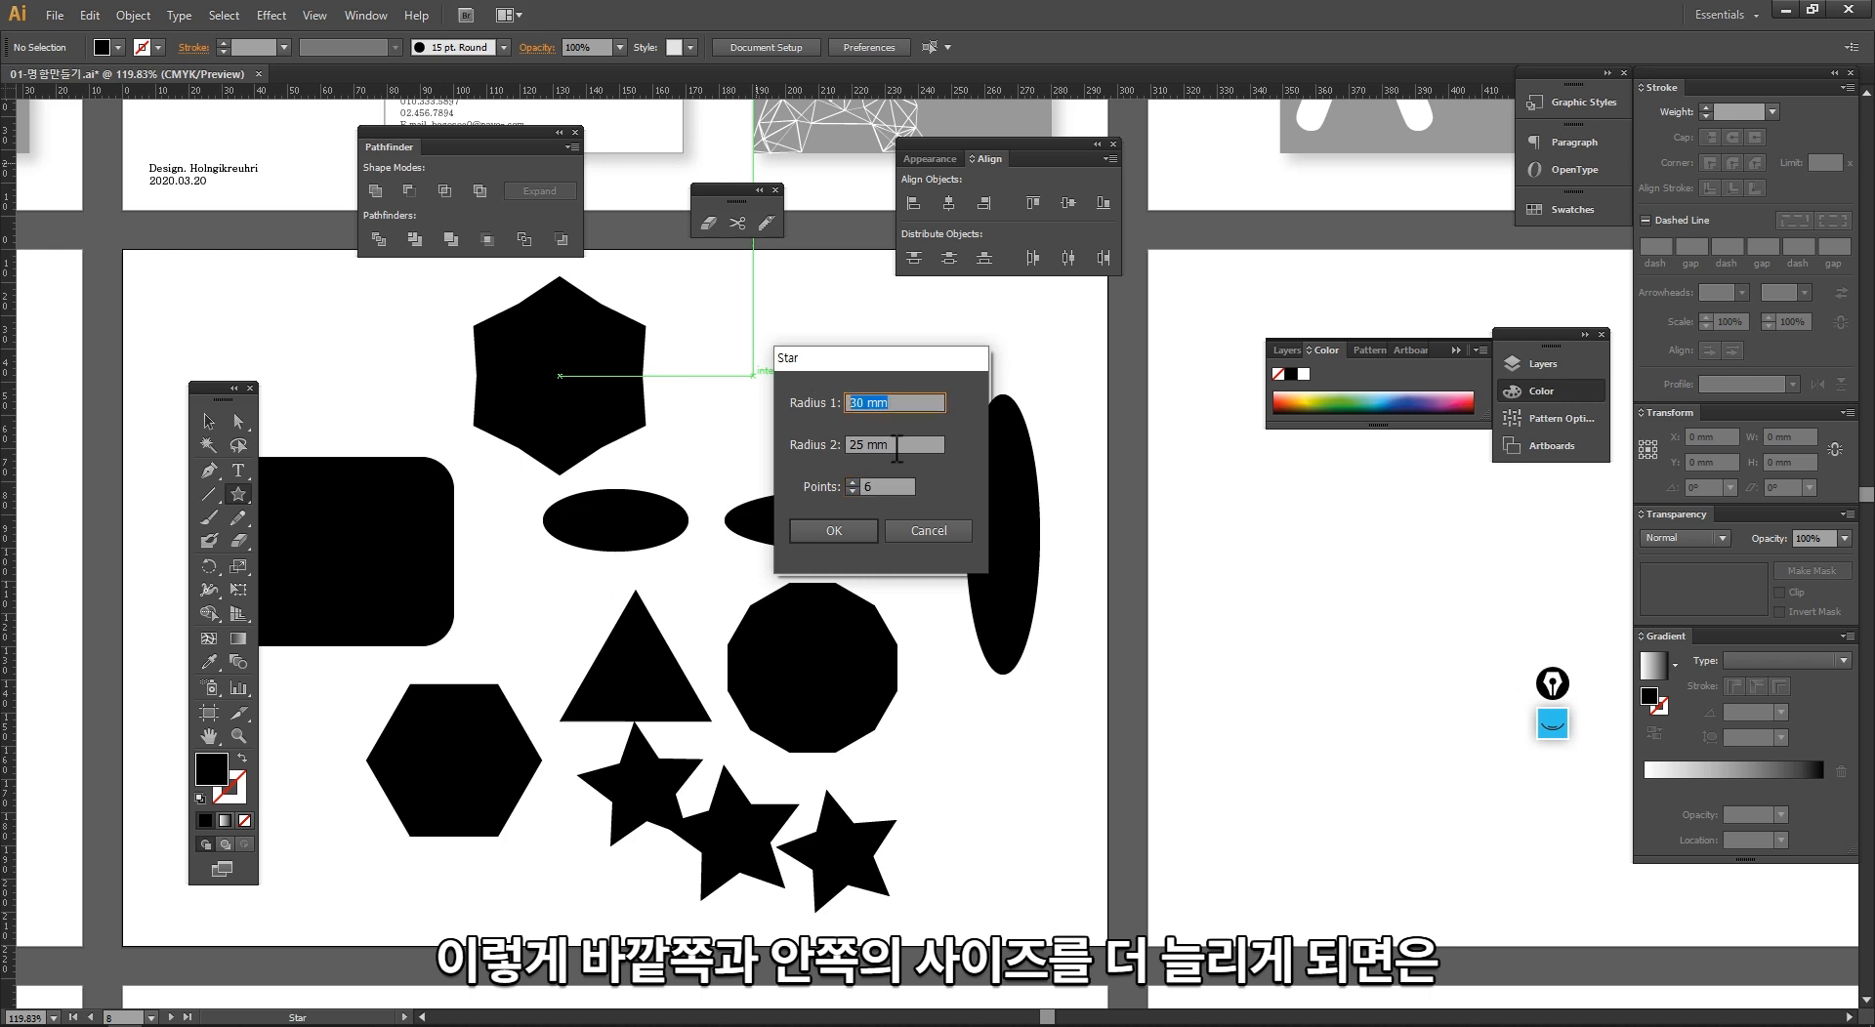
key(Tab)
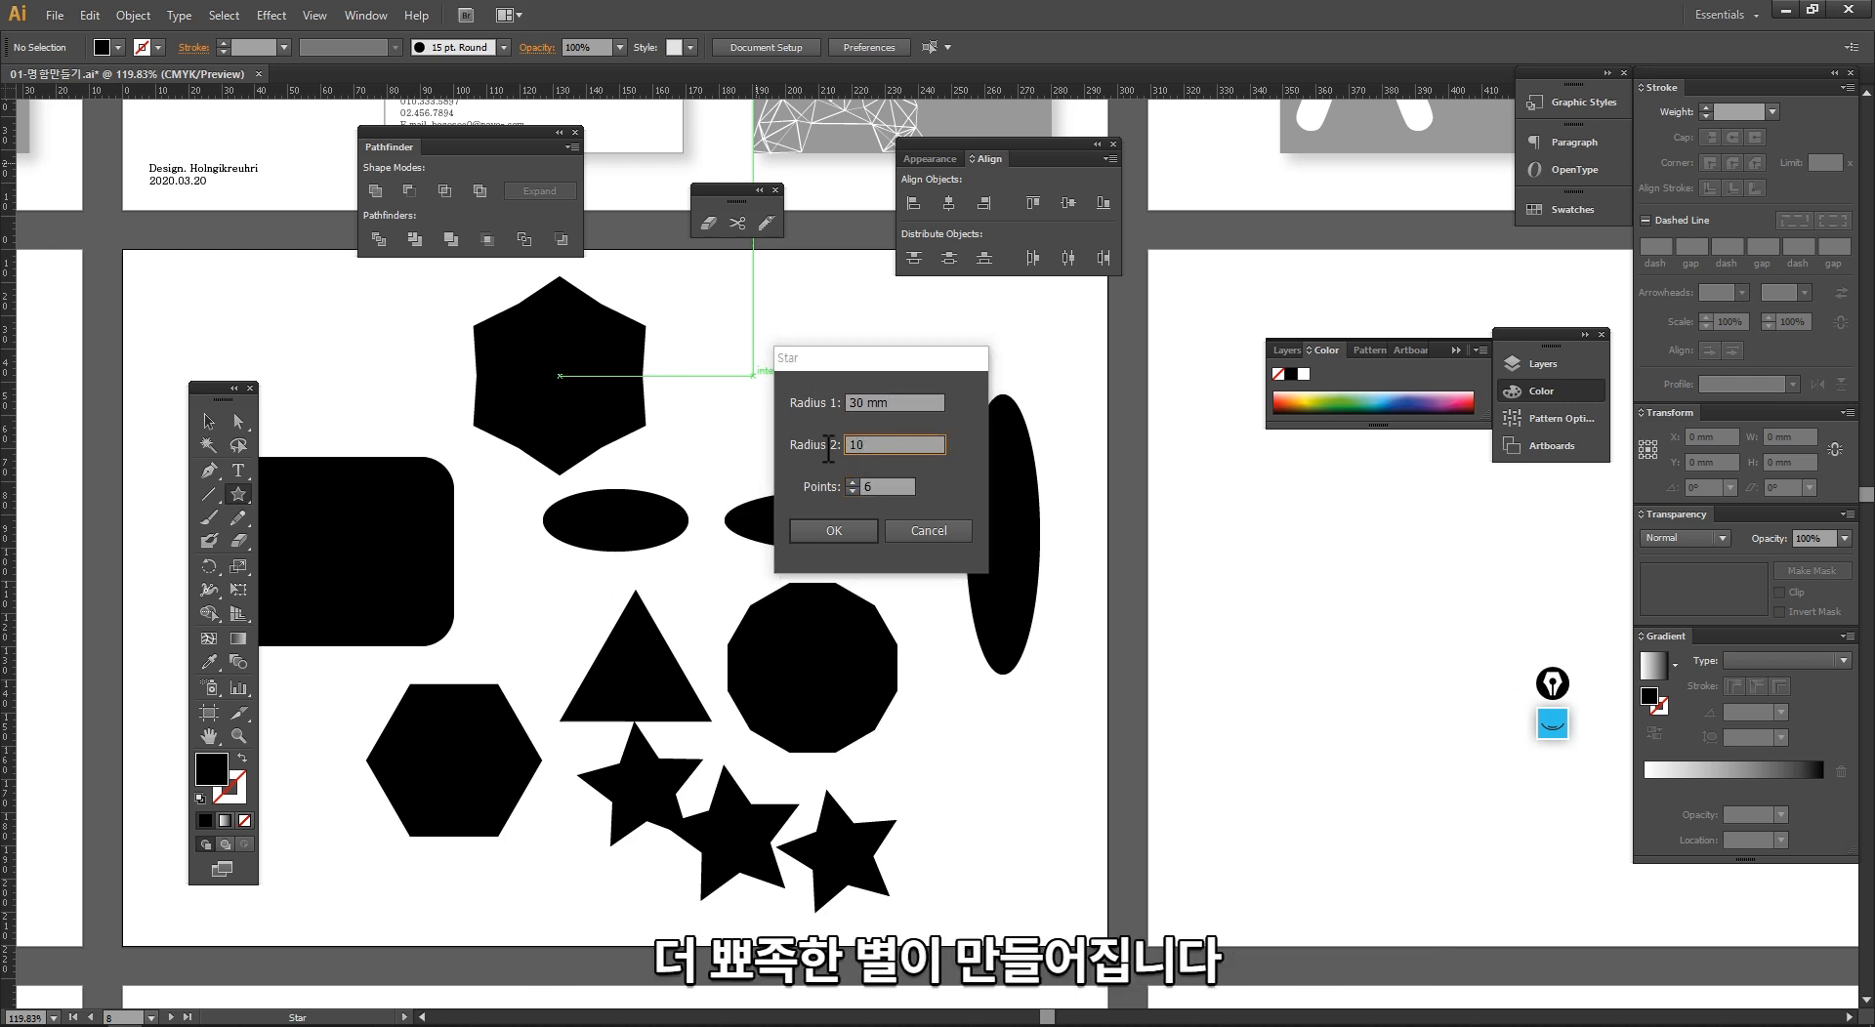
key(Return)
key(v)
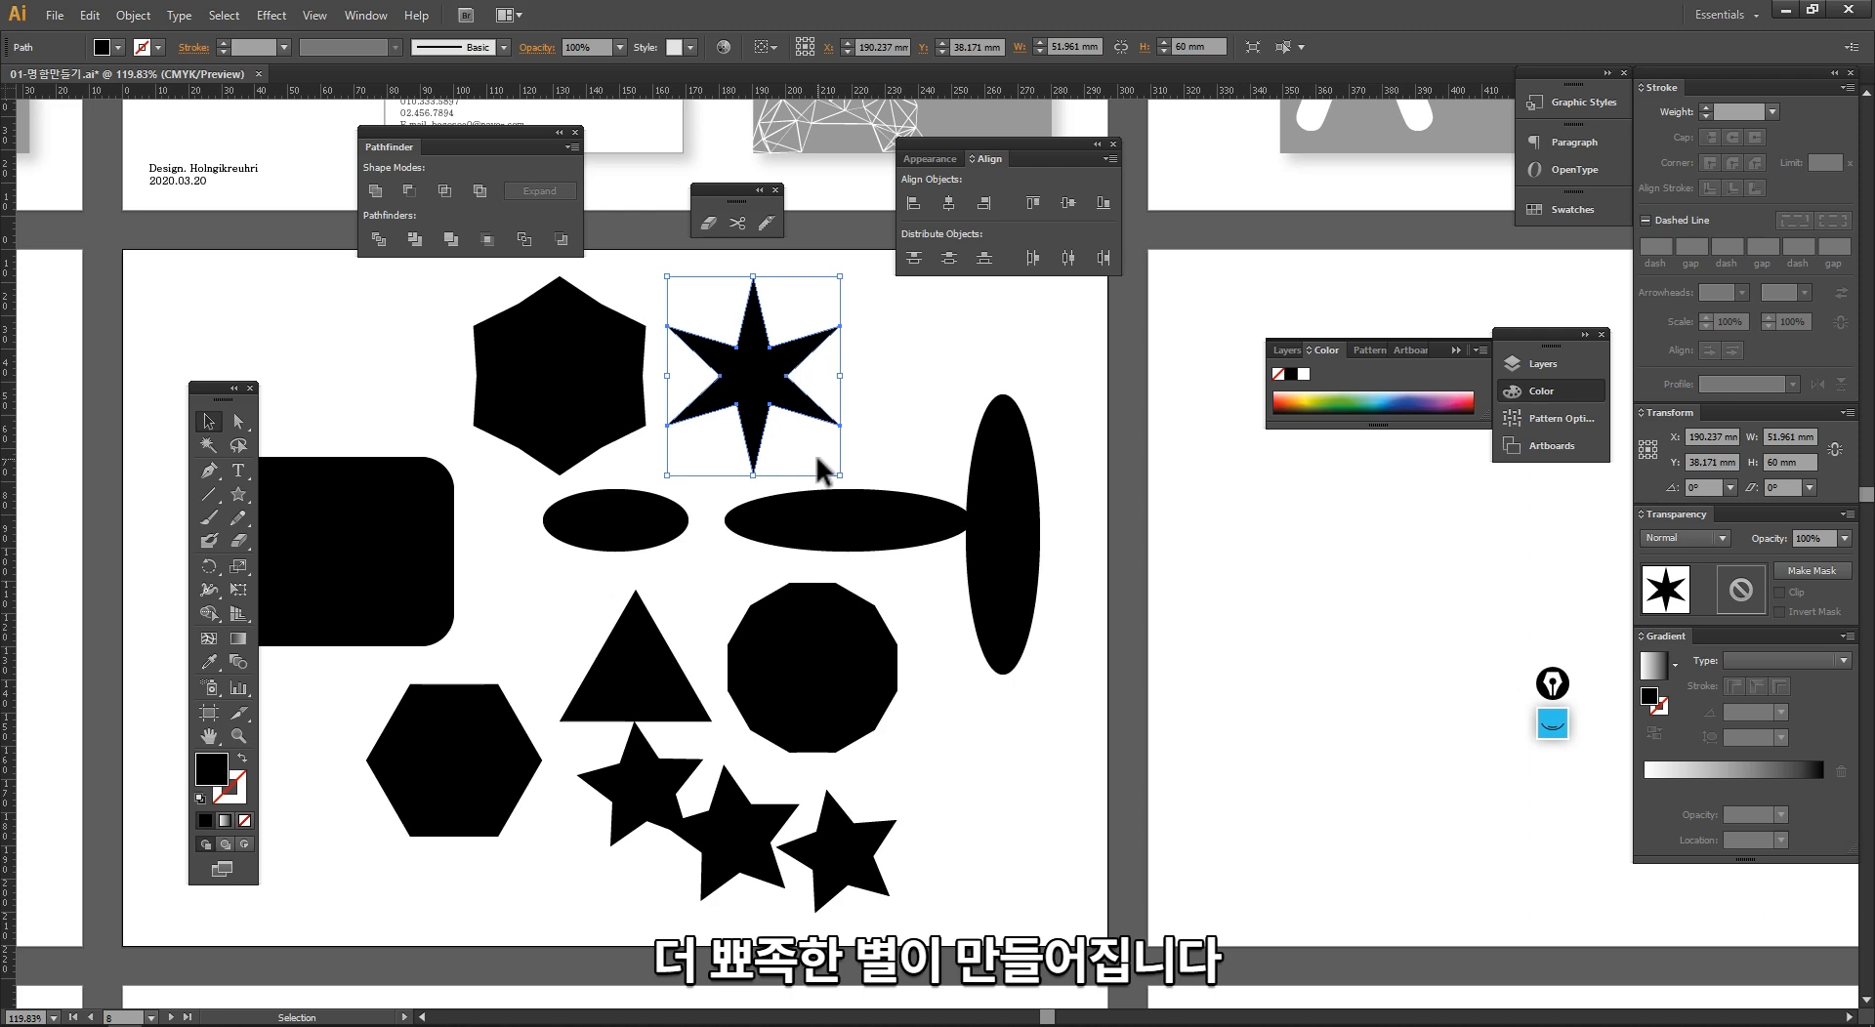
click(890, 448)
key(space)
drag(848, 452, 779, 467)
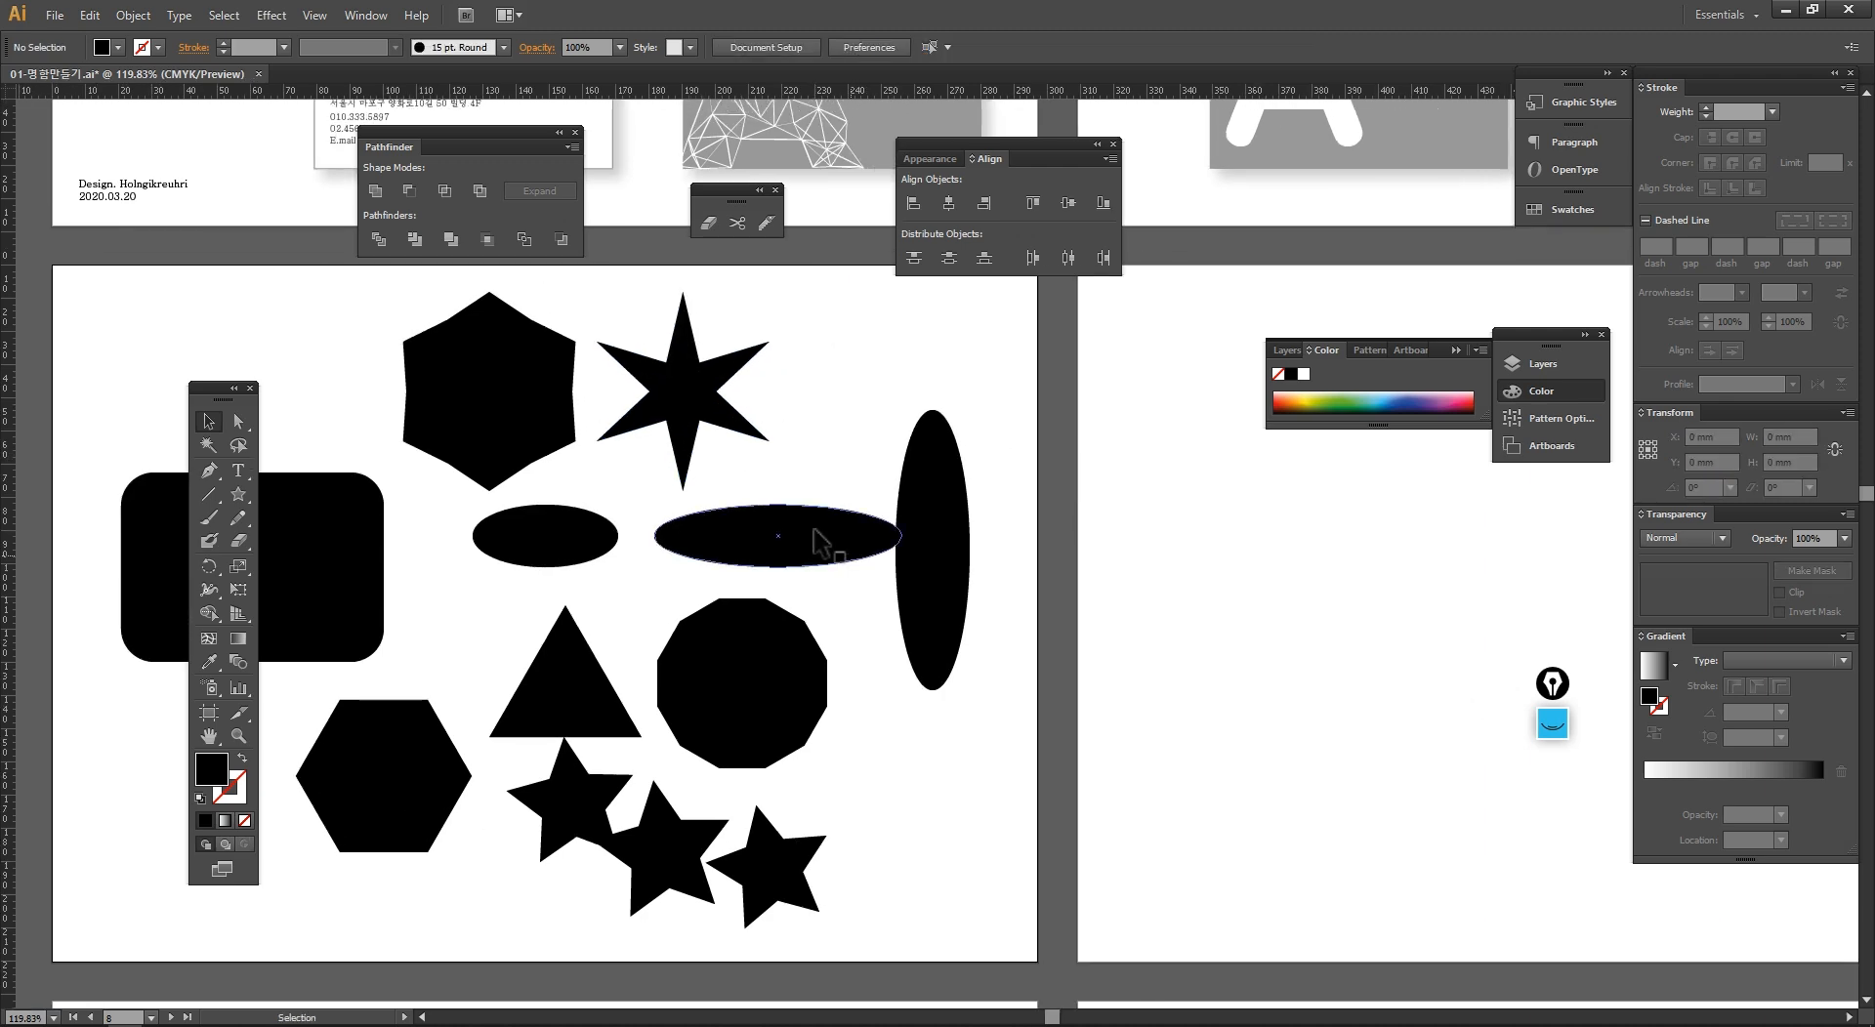
Step: Apply the Round Corners effect with a 3 mm radius to the sharp six-pointed star and deselect it
click(670, 407)
key(space)
drag(670, 407, 686, 397)
key(ctrl+space)
drag(558, 307, 844, 616)
key(space)
drag(756, 521, 452, 795)
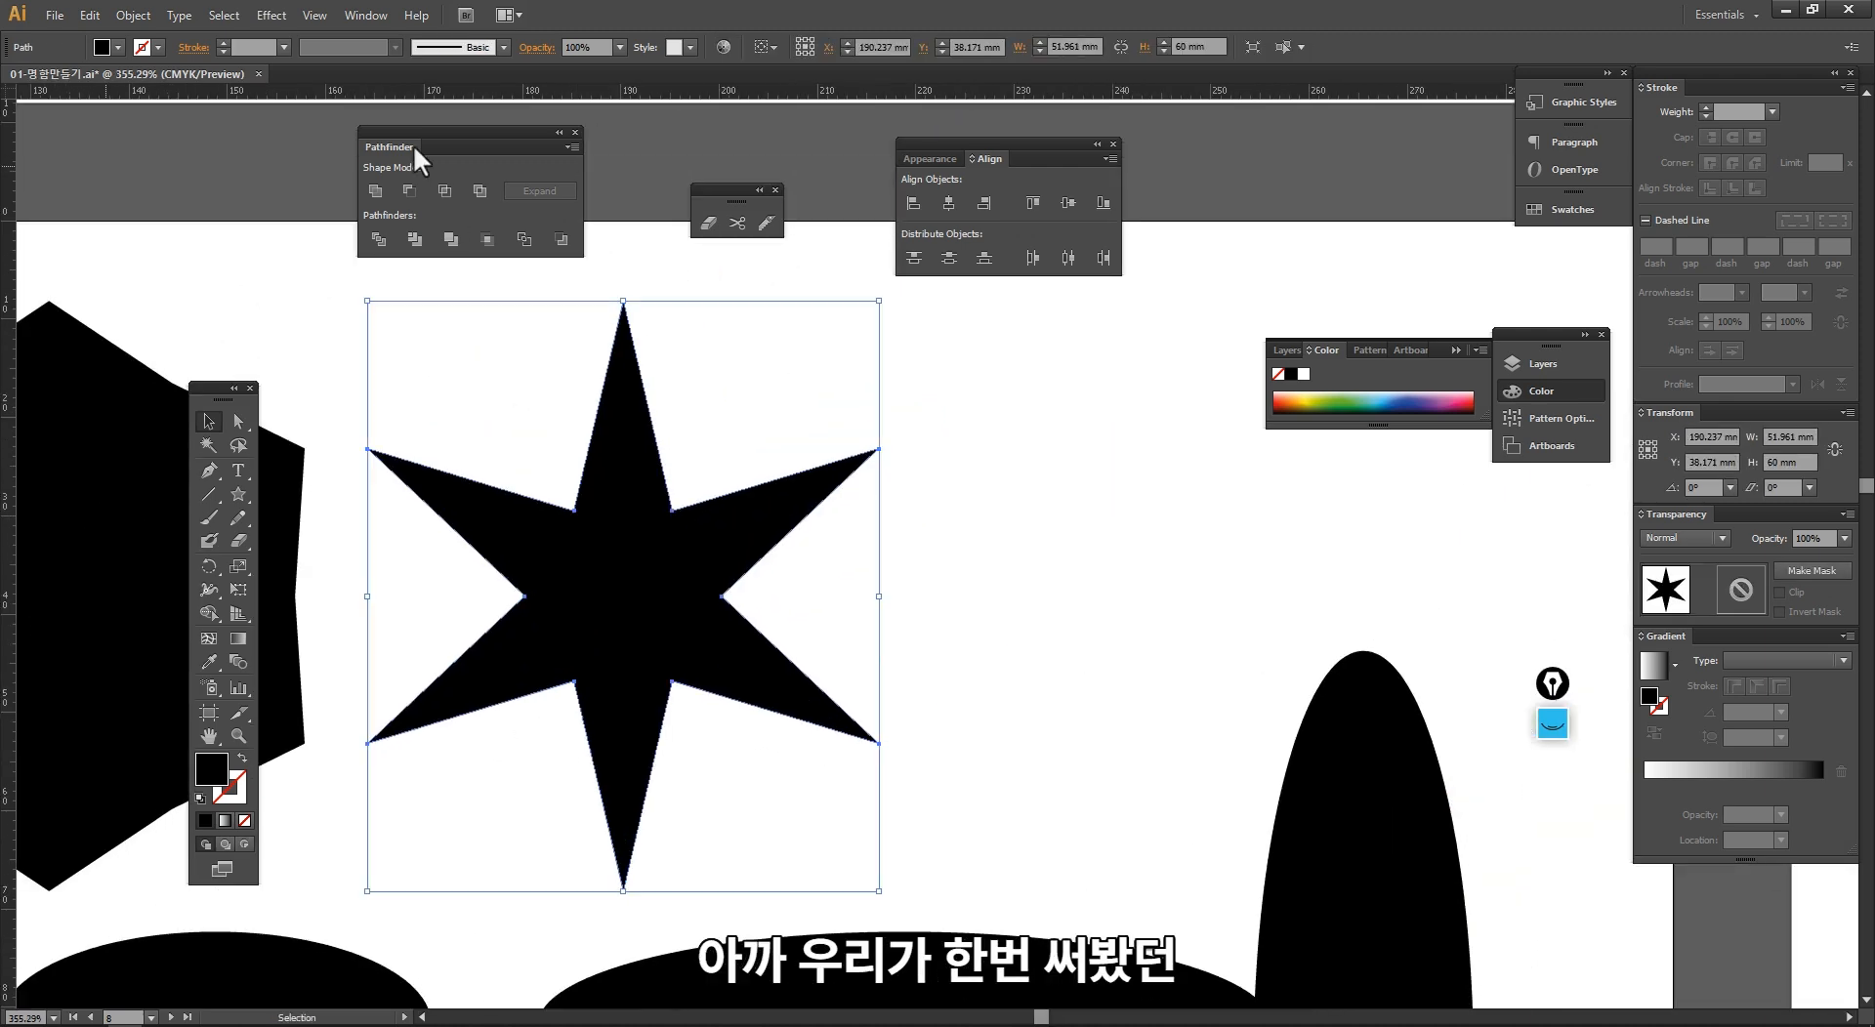
click(272, 15)
mouse_move(474, 244)
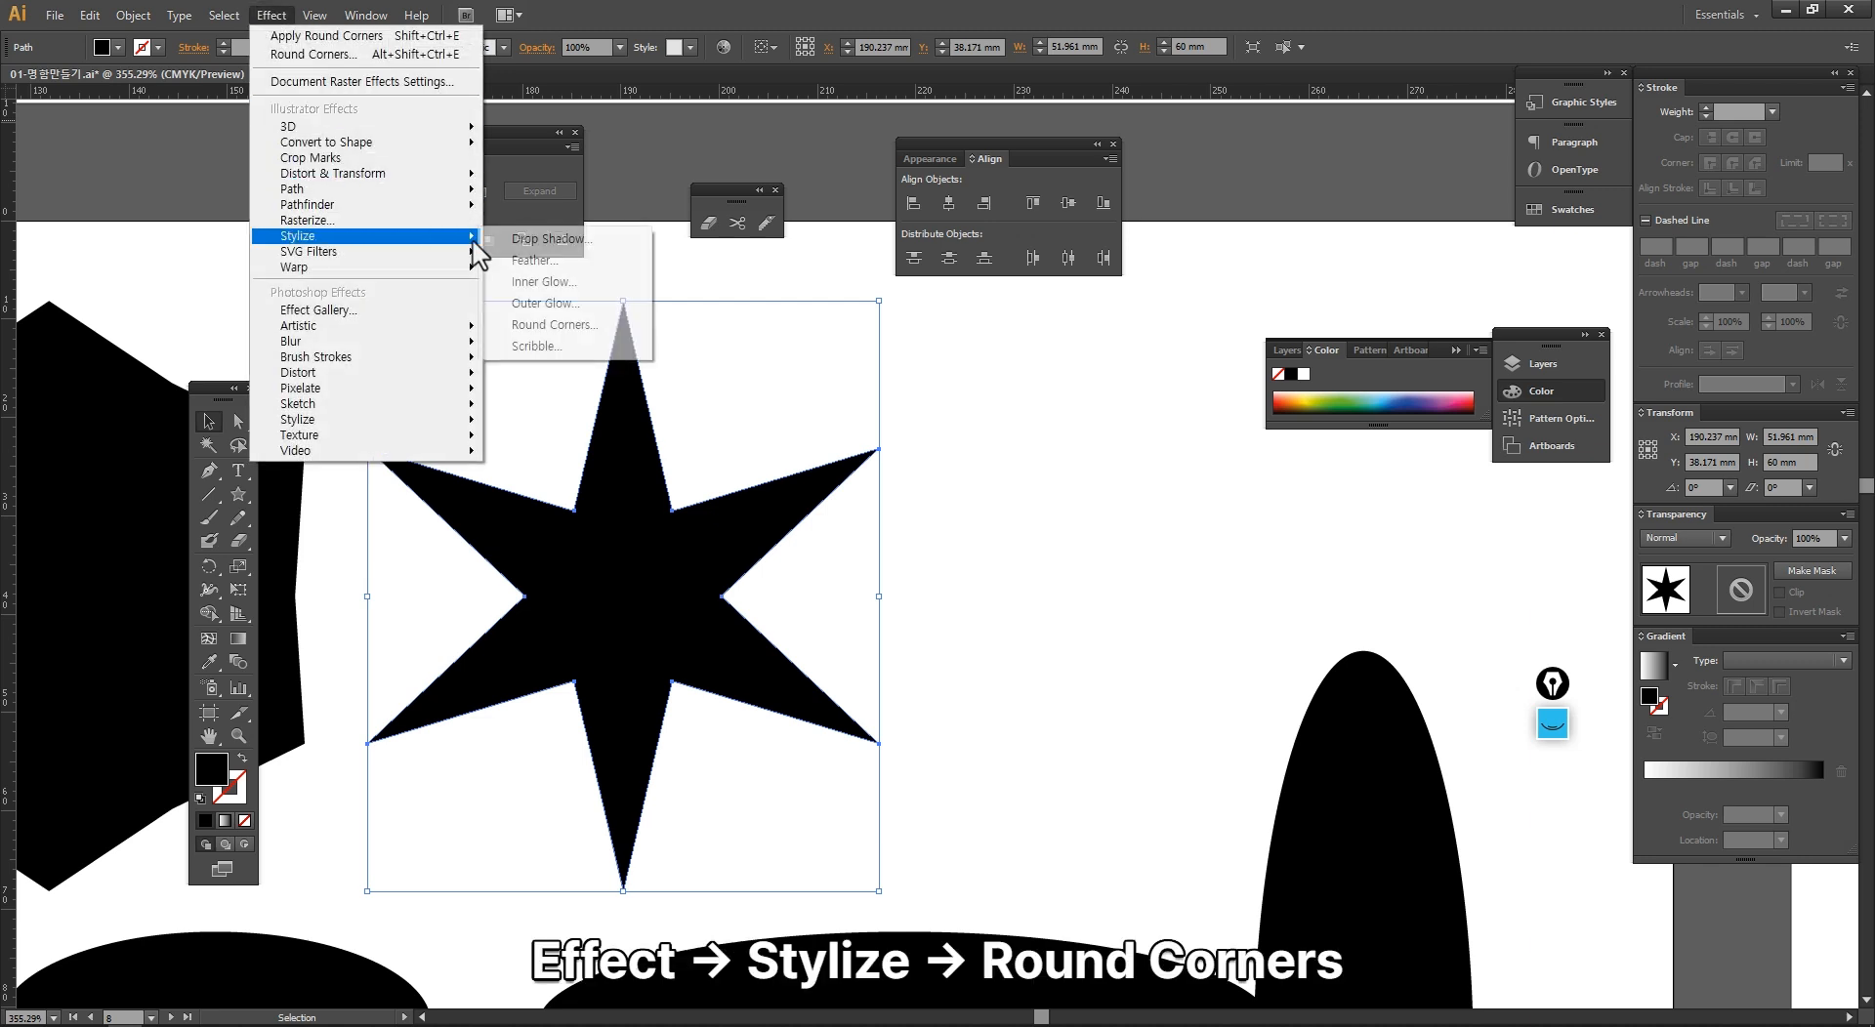
click(566, 325)
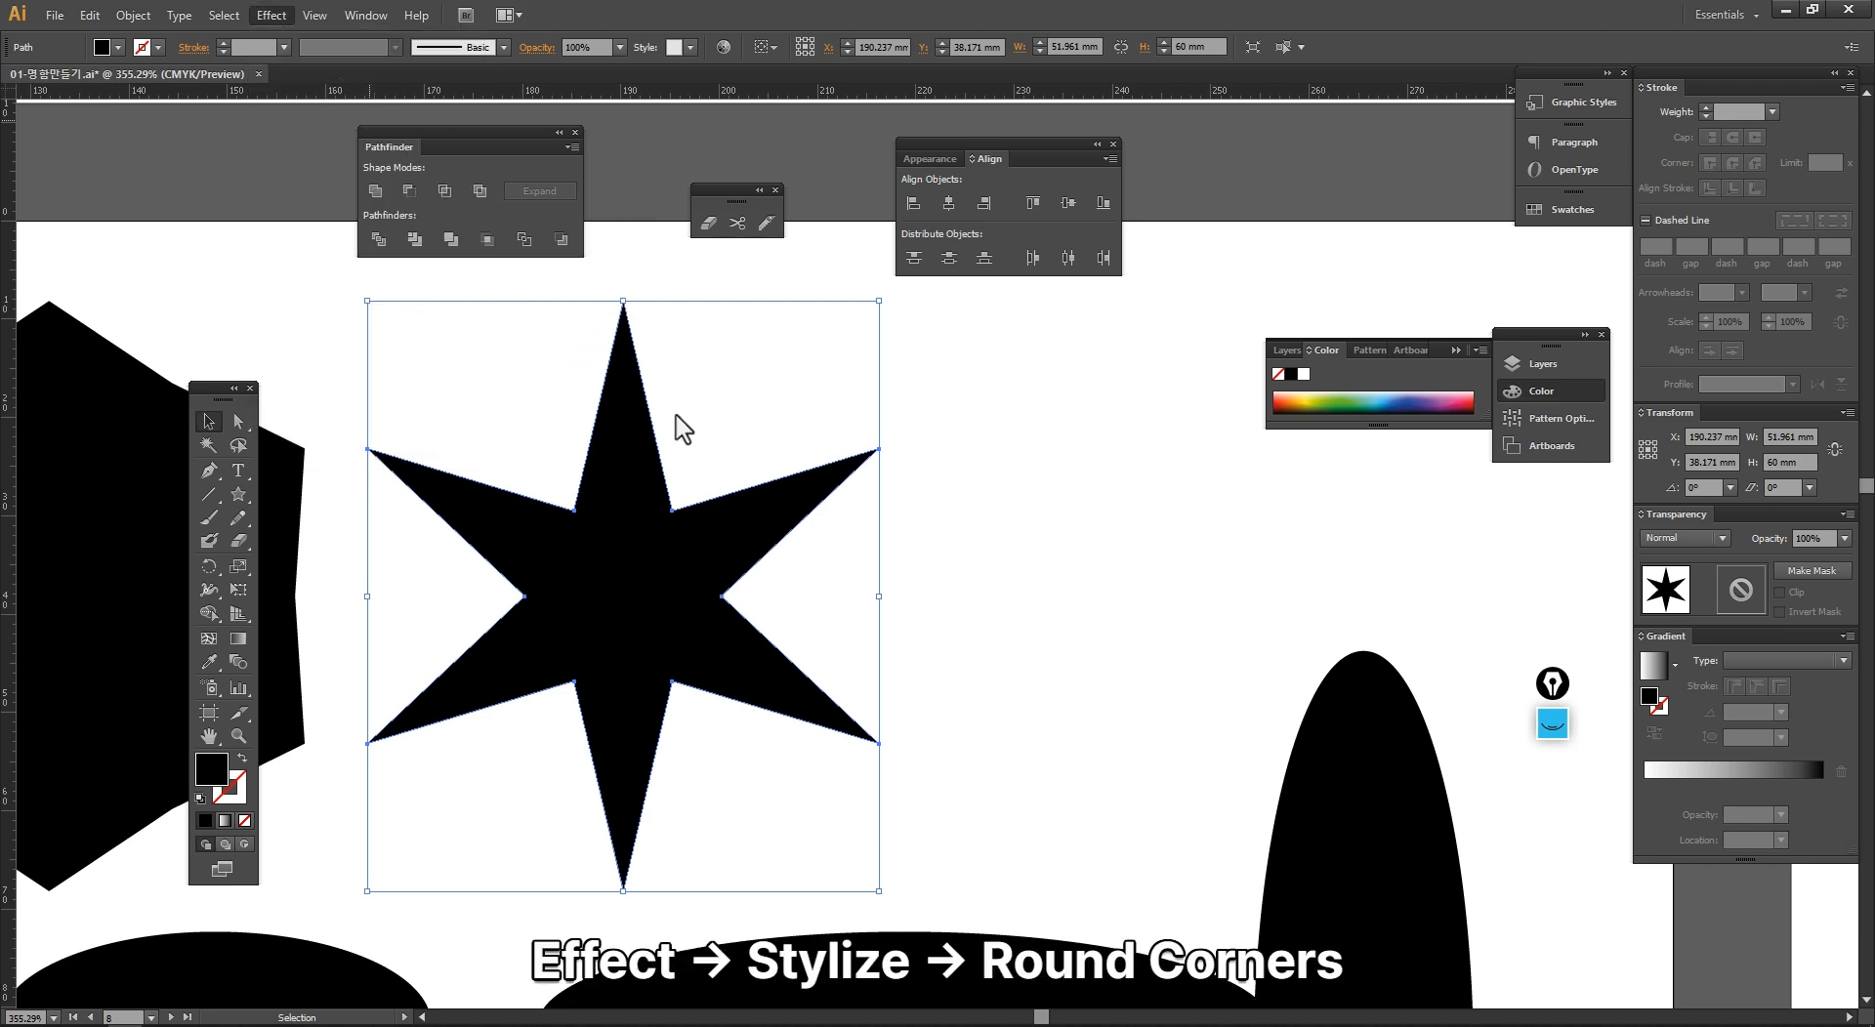
click(483, 262)
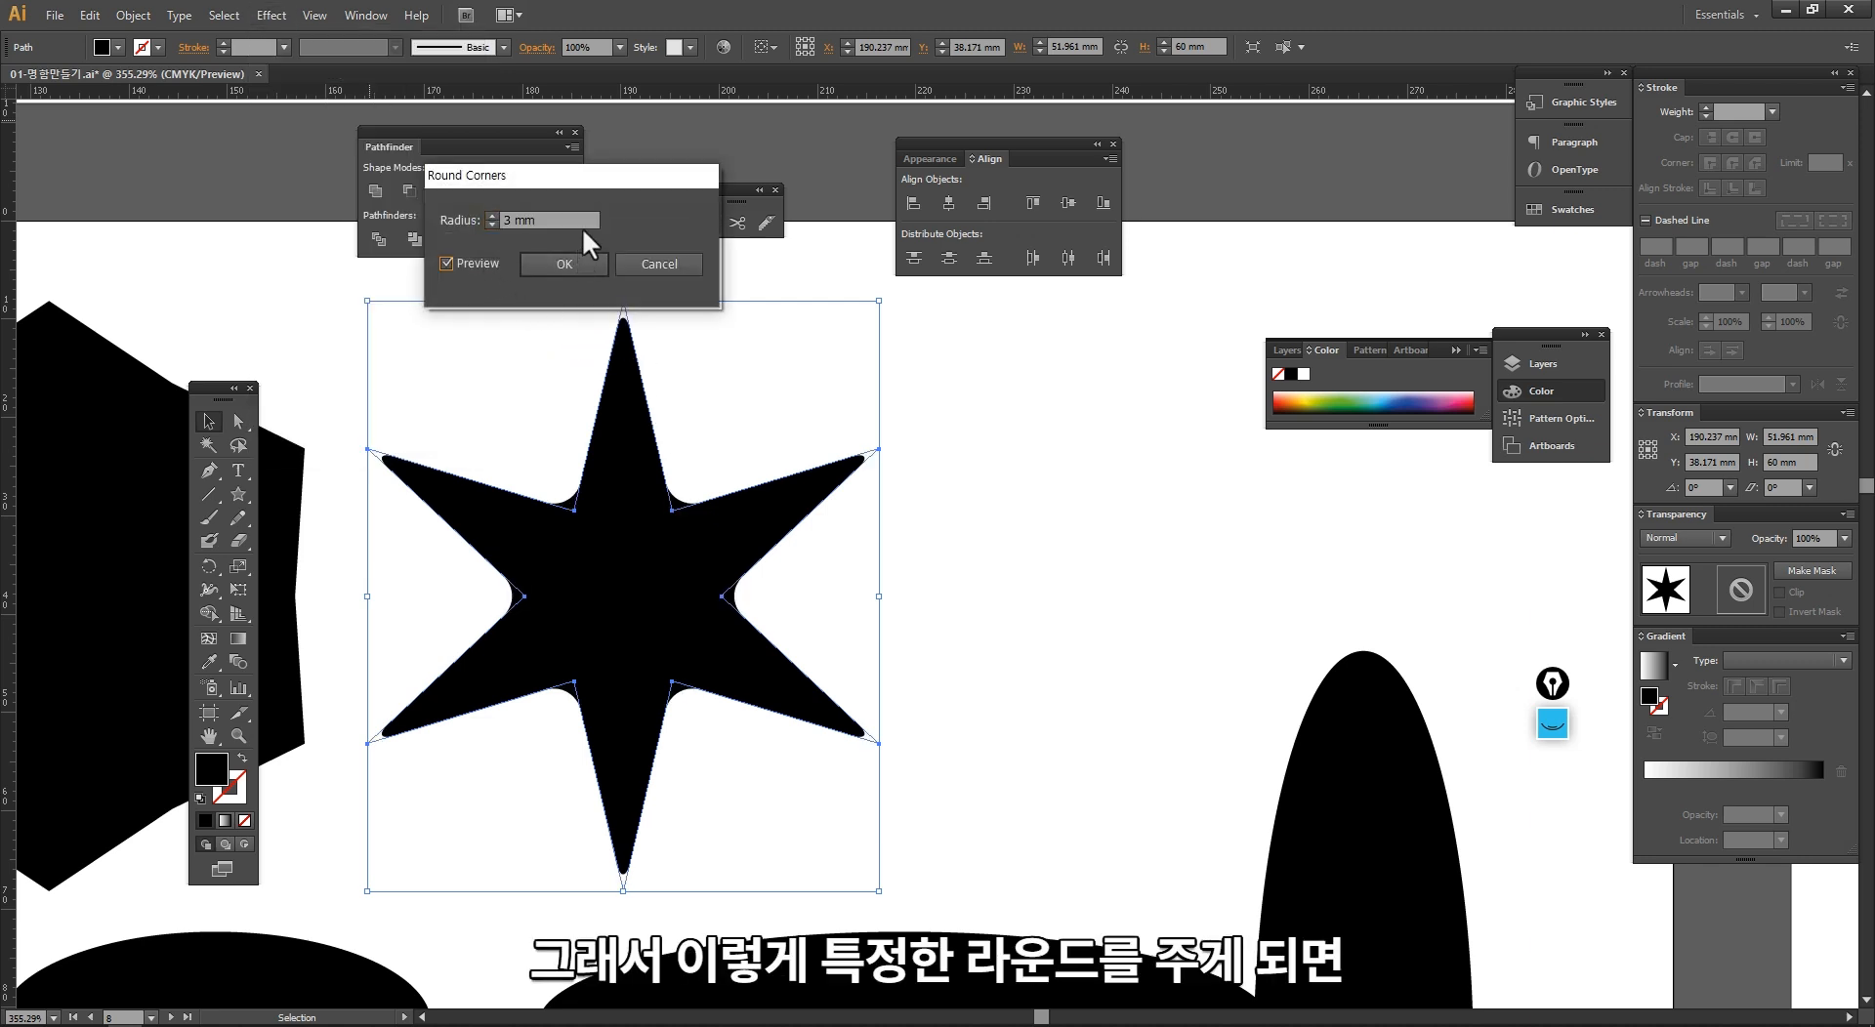
drag(598, 180, 1116, 337)
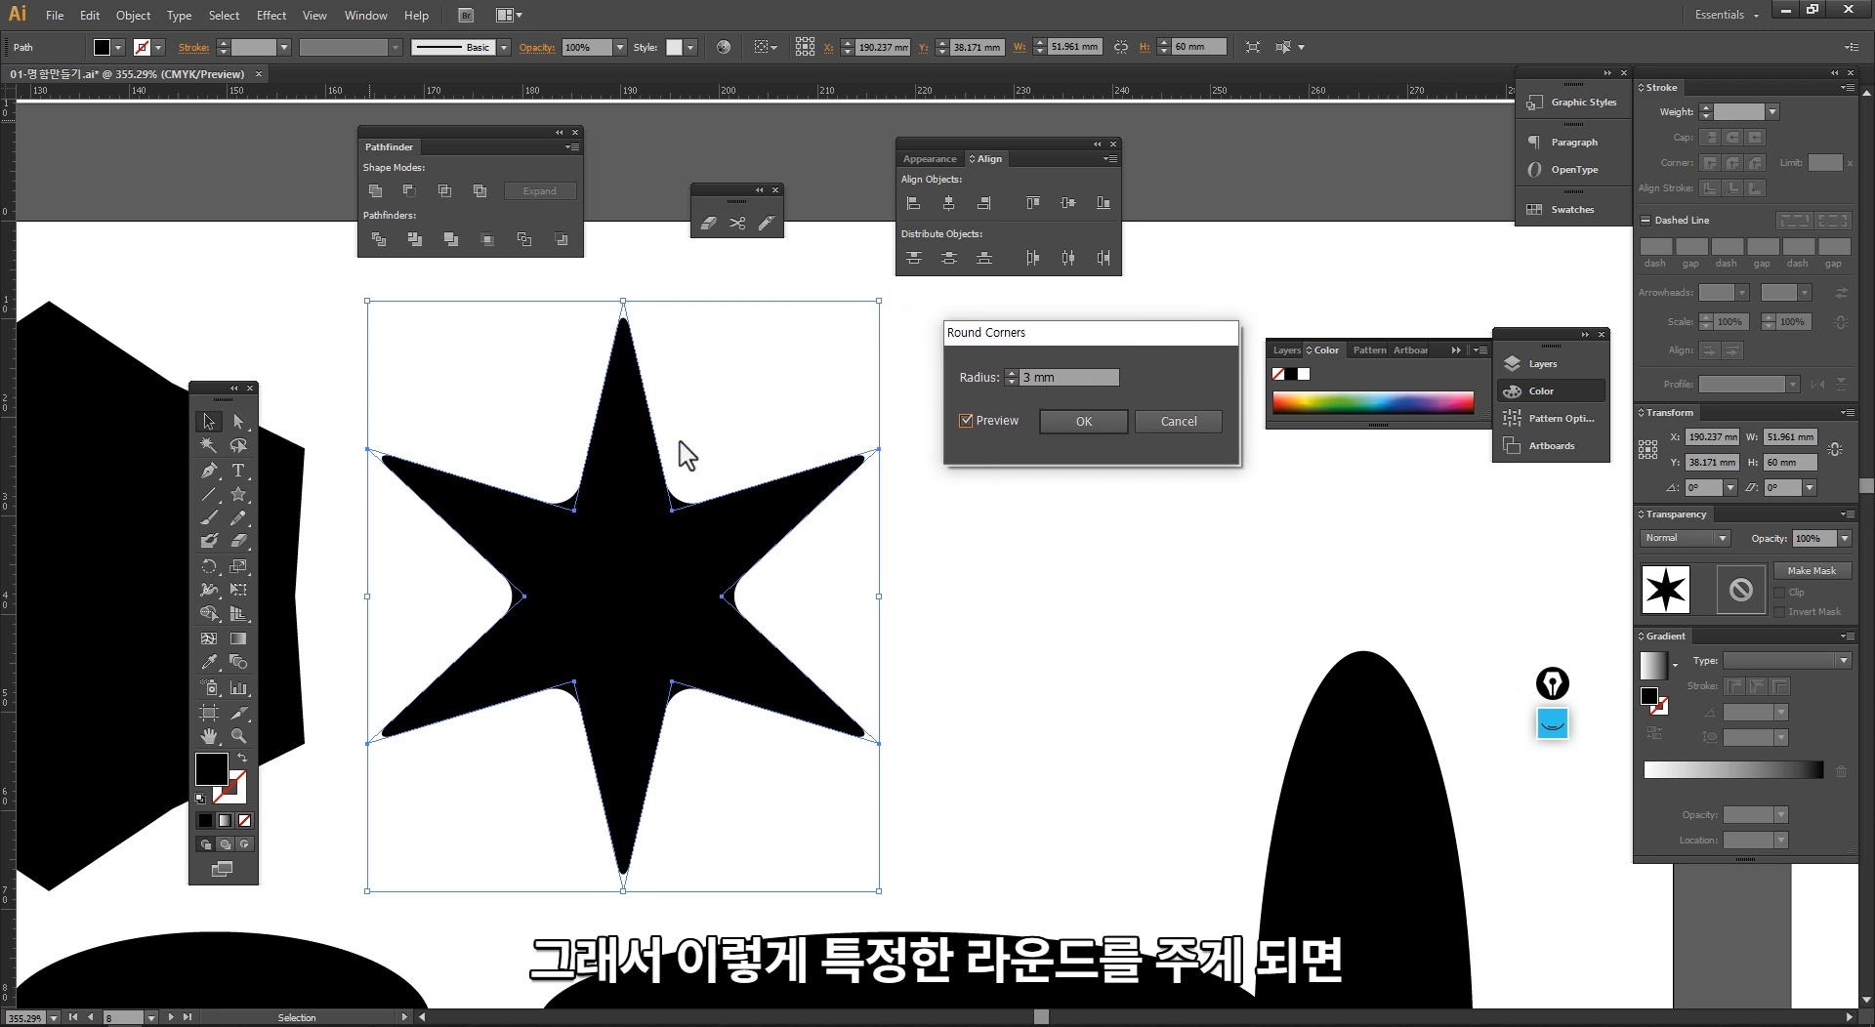
click(1095, 413)
click(1051, 621)
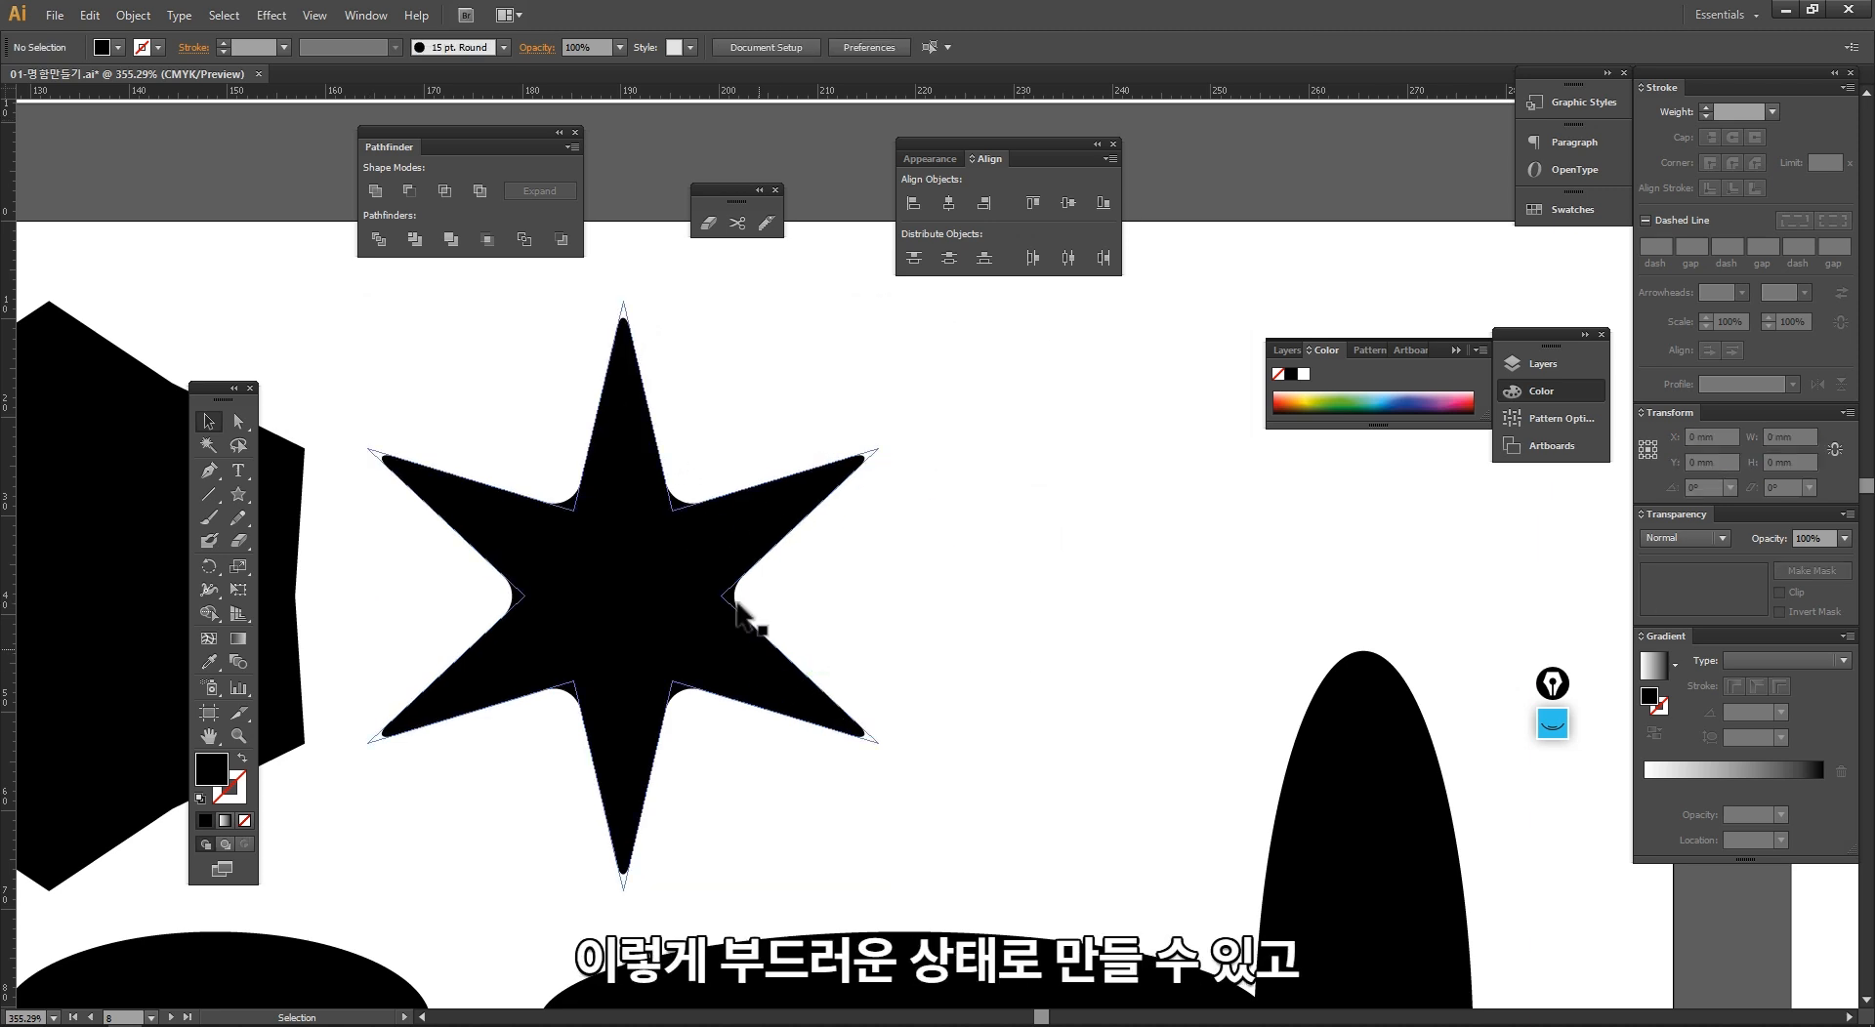
Step: Expand the appearance of the rounded six-pointed star and check its anchor points at an inner corner
click(809, 477)
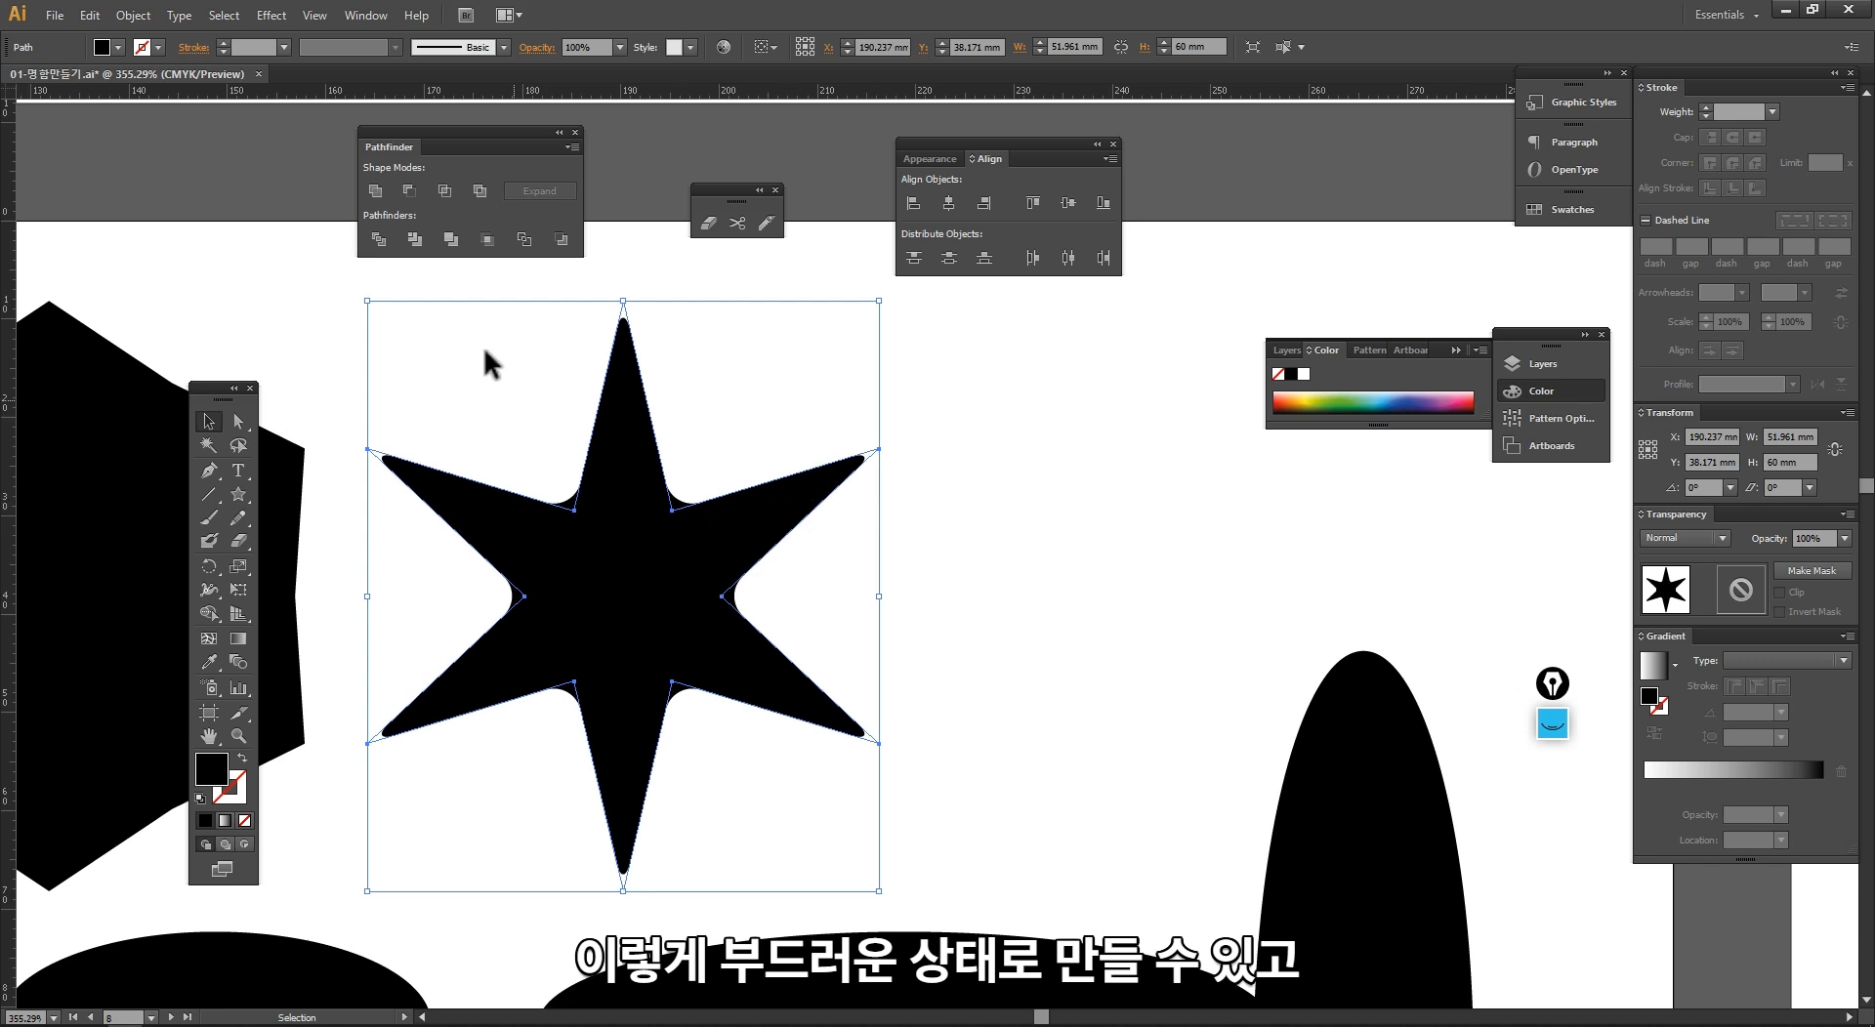
click(130, 15)
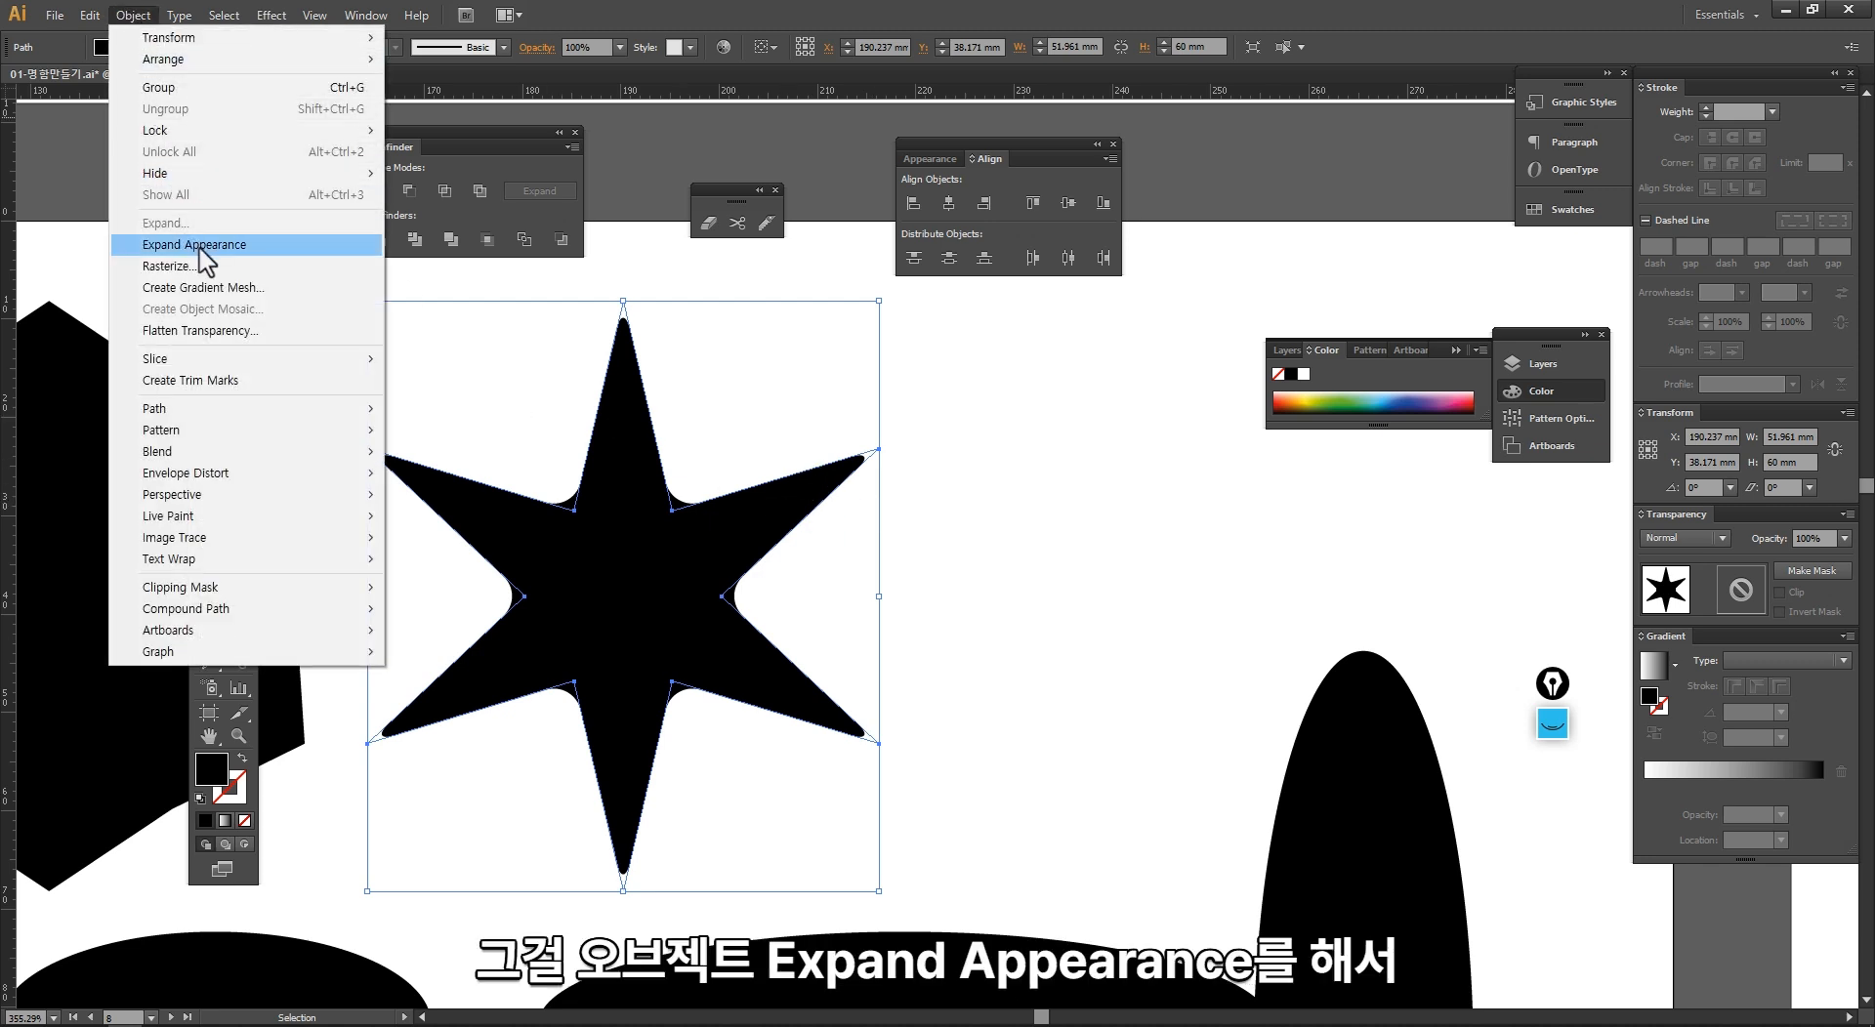
click(223, 245)
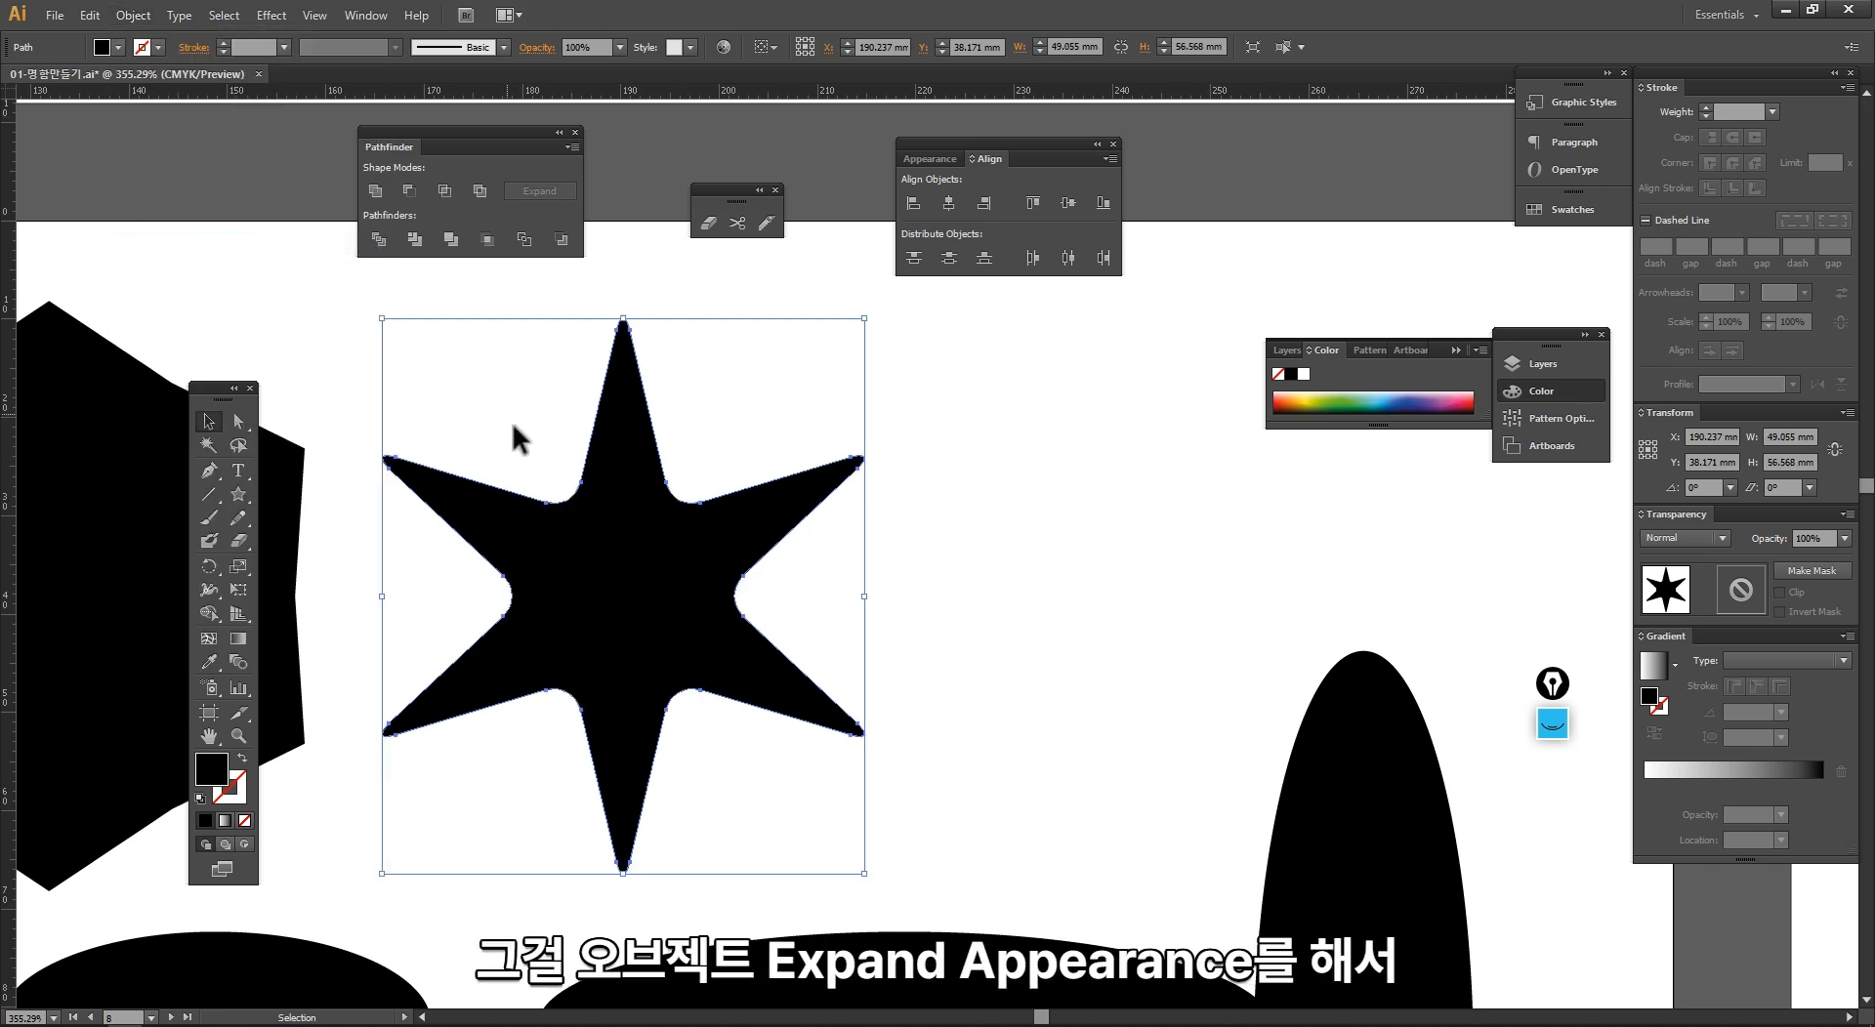
key(a)
click(581, 482)
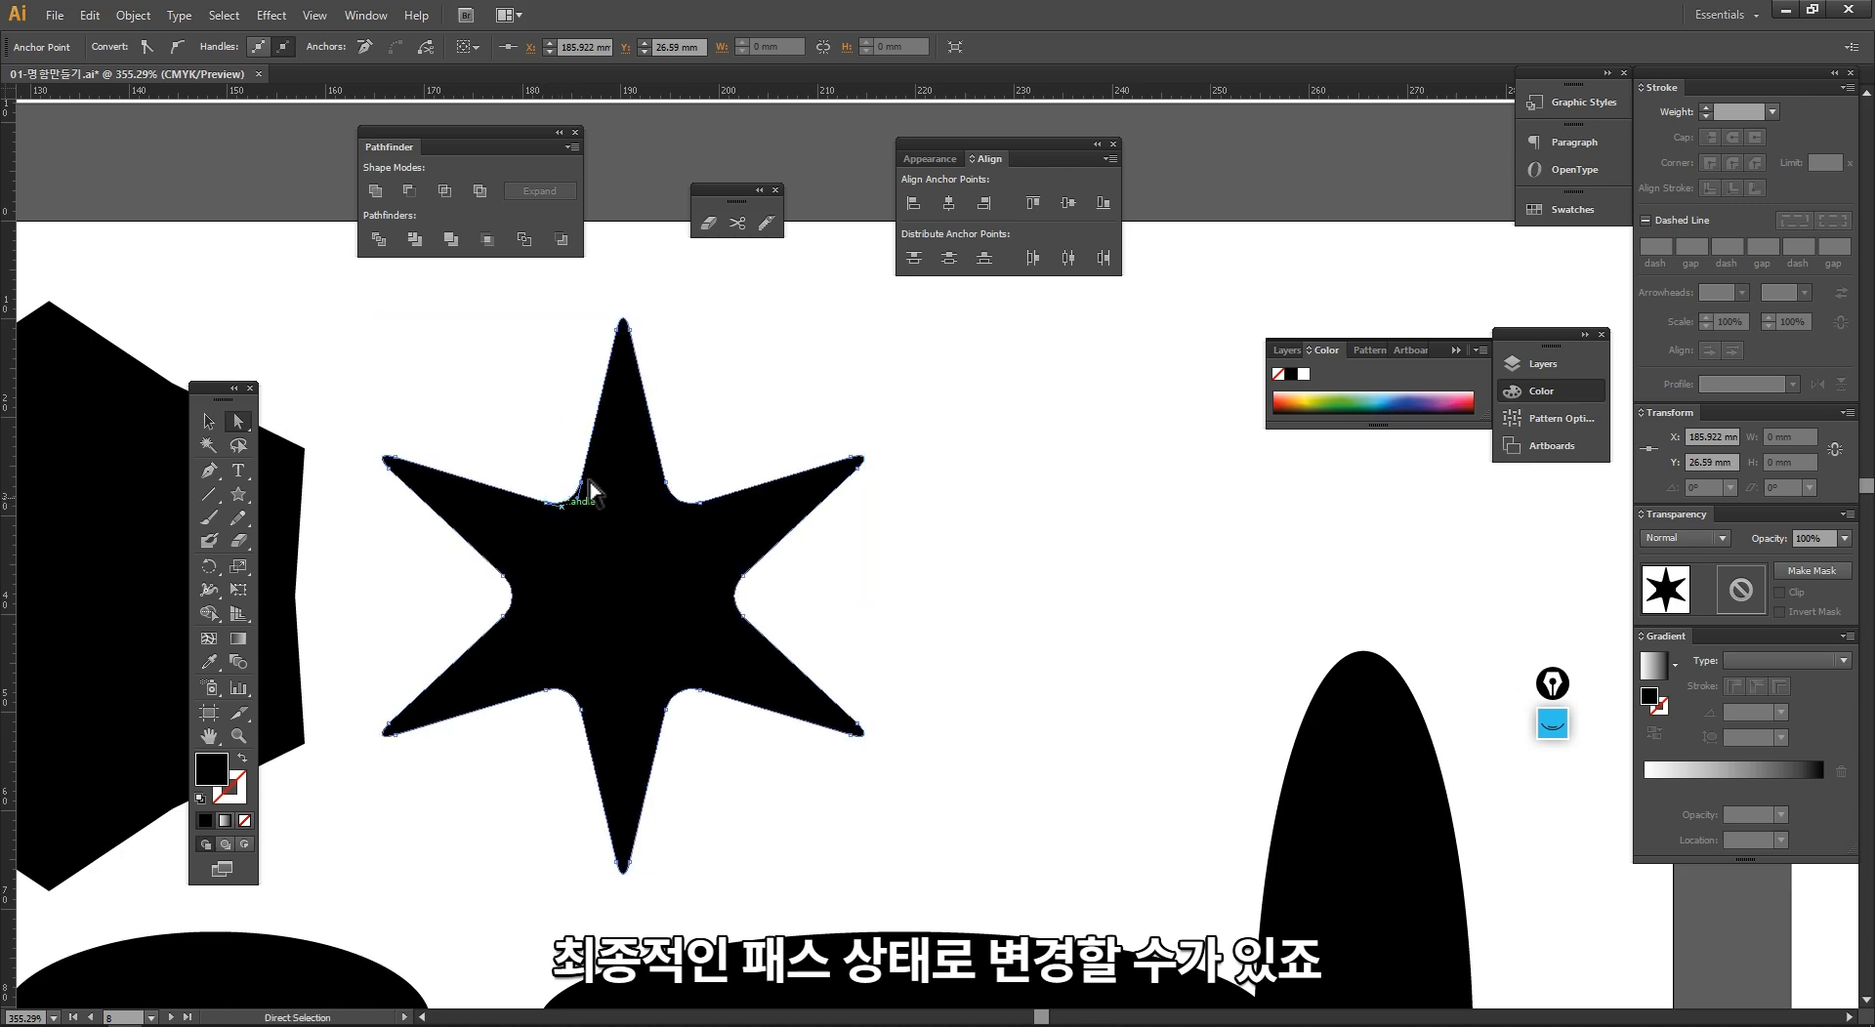
key(v)
click(774, 434)
ctrl+alt+click(846, 711)
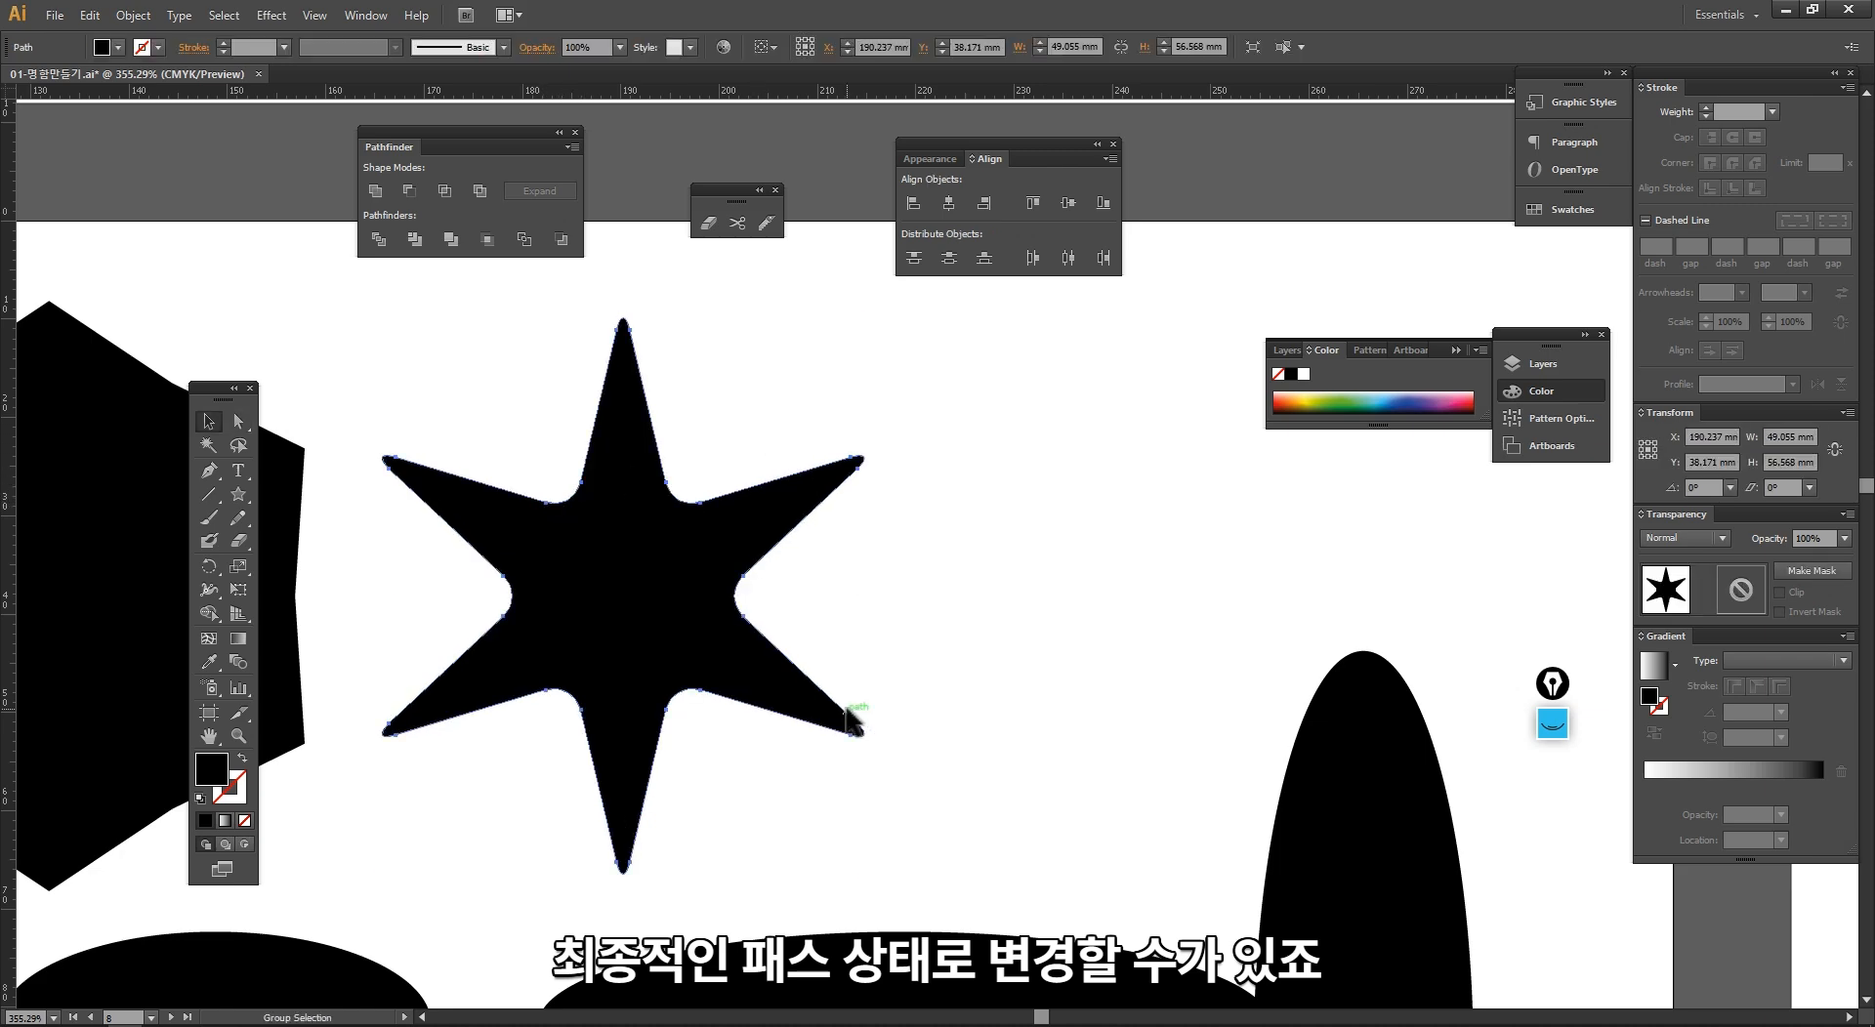
Step: Select all the practice shapes on the artboard and delete them
ctrl+alt+click(930, 683)
ctrl+alt+click(930, 684)
ctrl+alt+click(929, 684)
ctrl+alt+click(930, 684)
drag(865, 496, 564, 608)
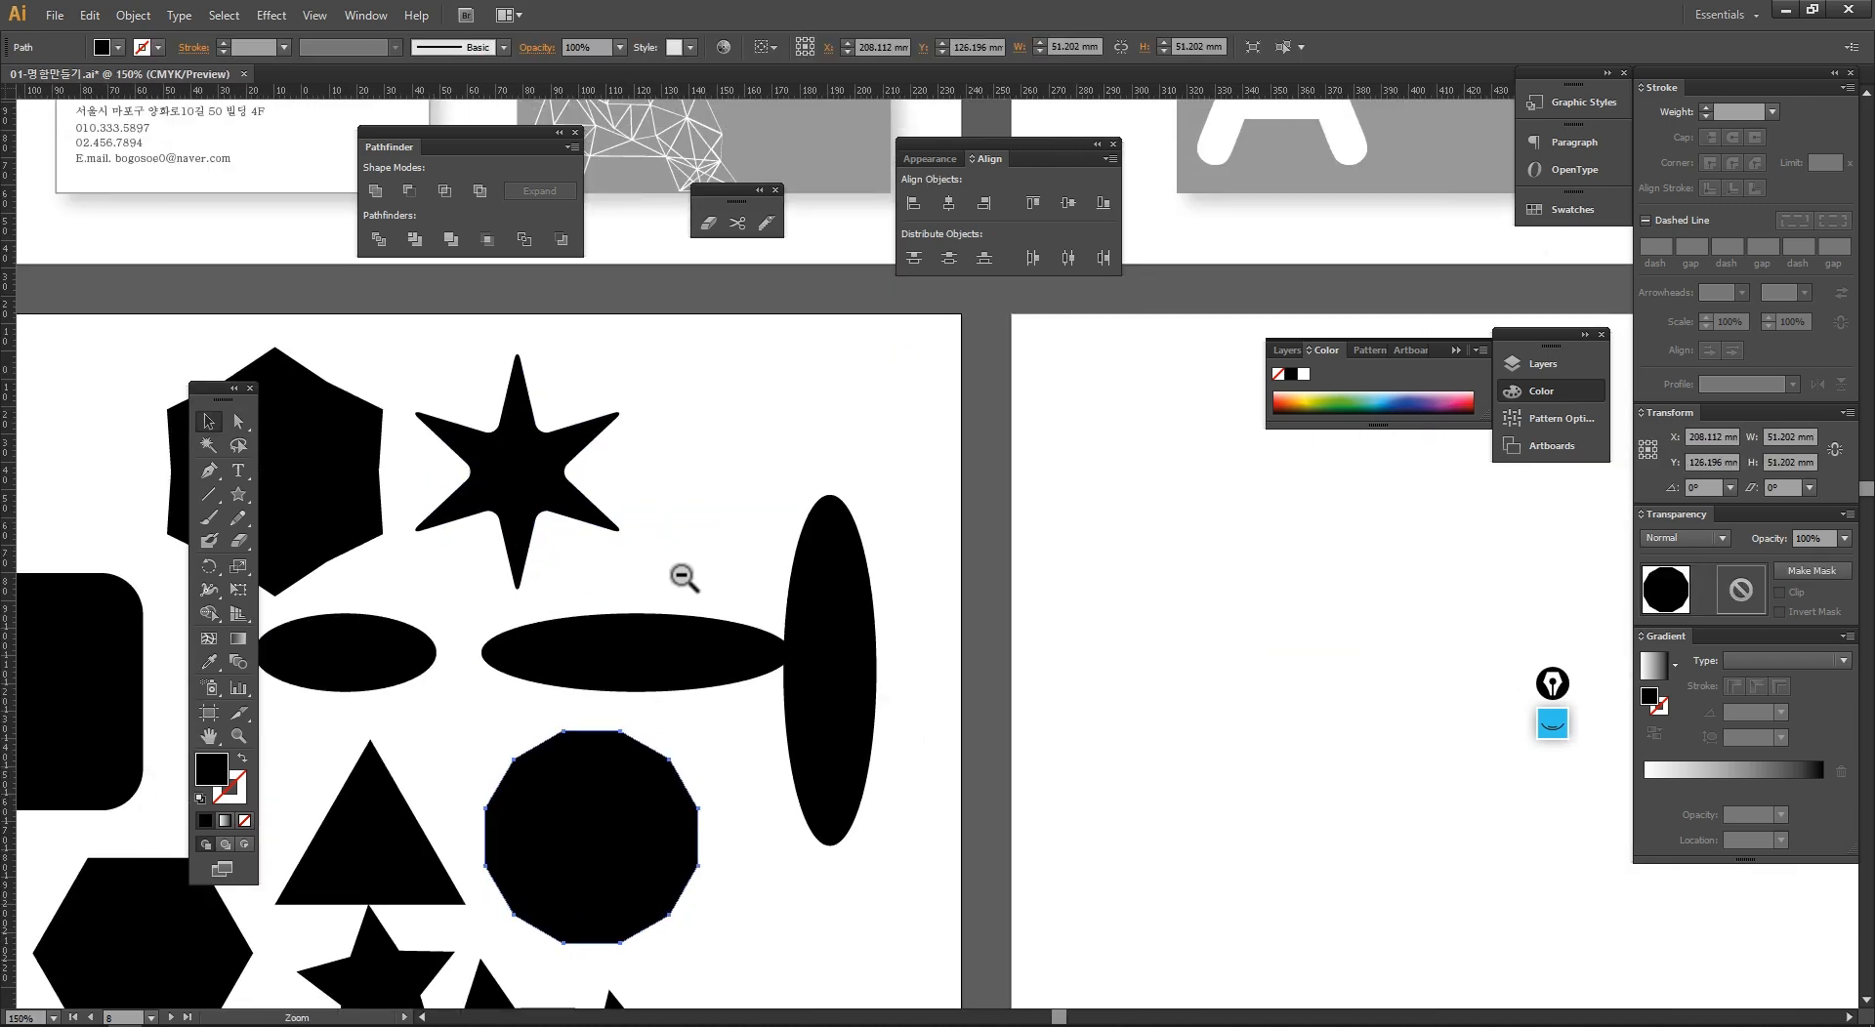
ctrl+alt+click(681, 574)
click(740, 542)
drag(747, 541, 665, 525)
drag(971, 923, 347, 420)
key(Delete)
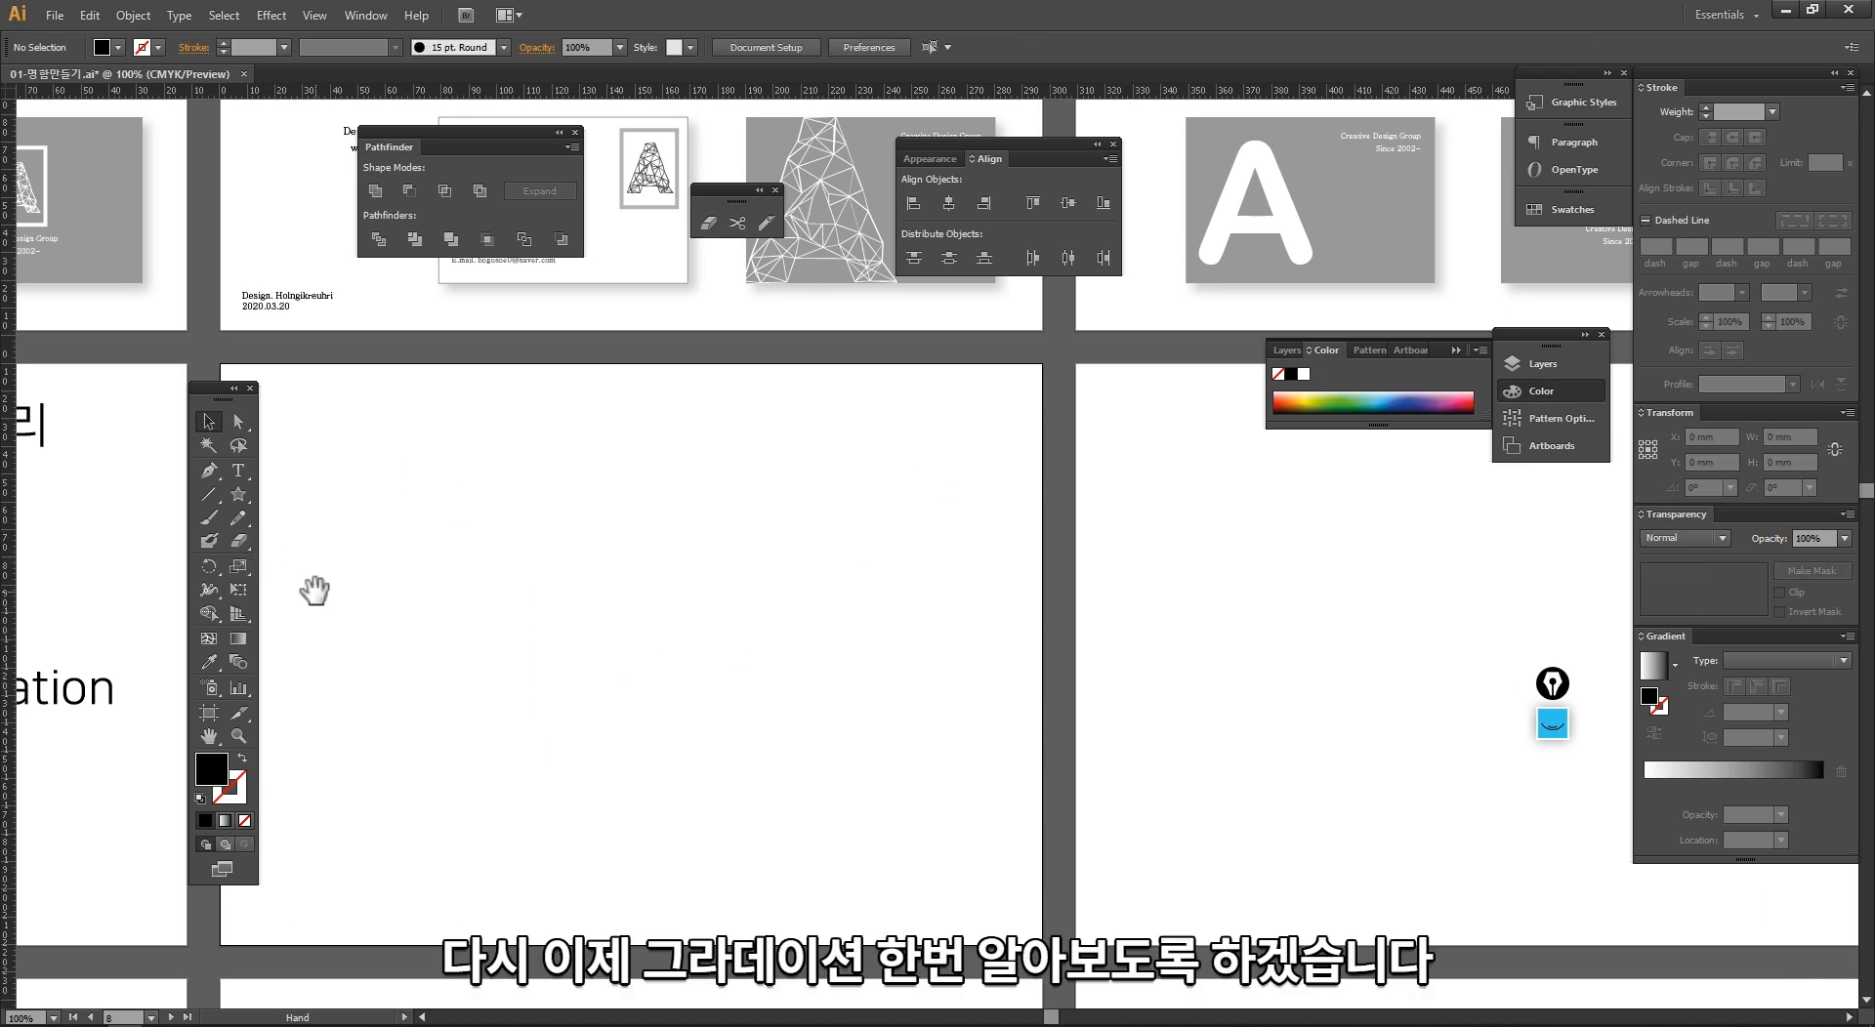
Step: Draw a black rectangular bar about 109 by 17 mm and duplicate it downwards into an evenly spaced column of eight
drag(305, 592, 445, 539)
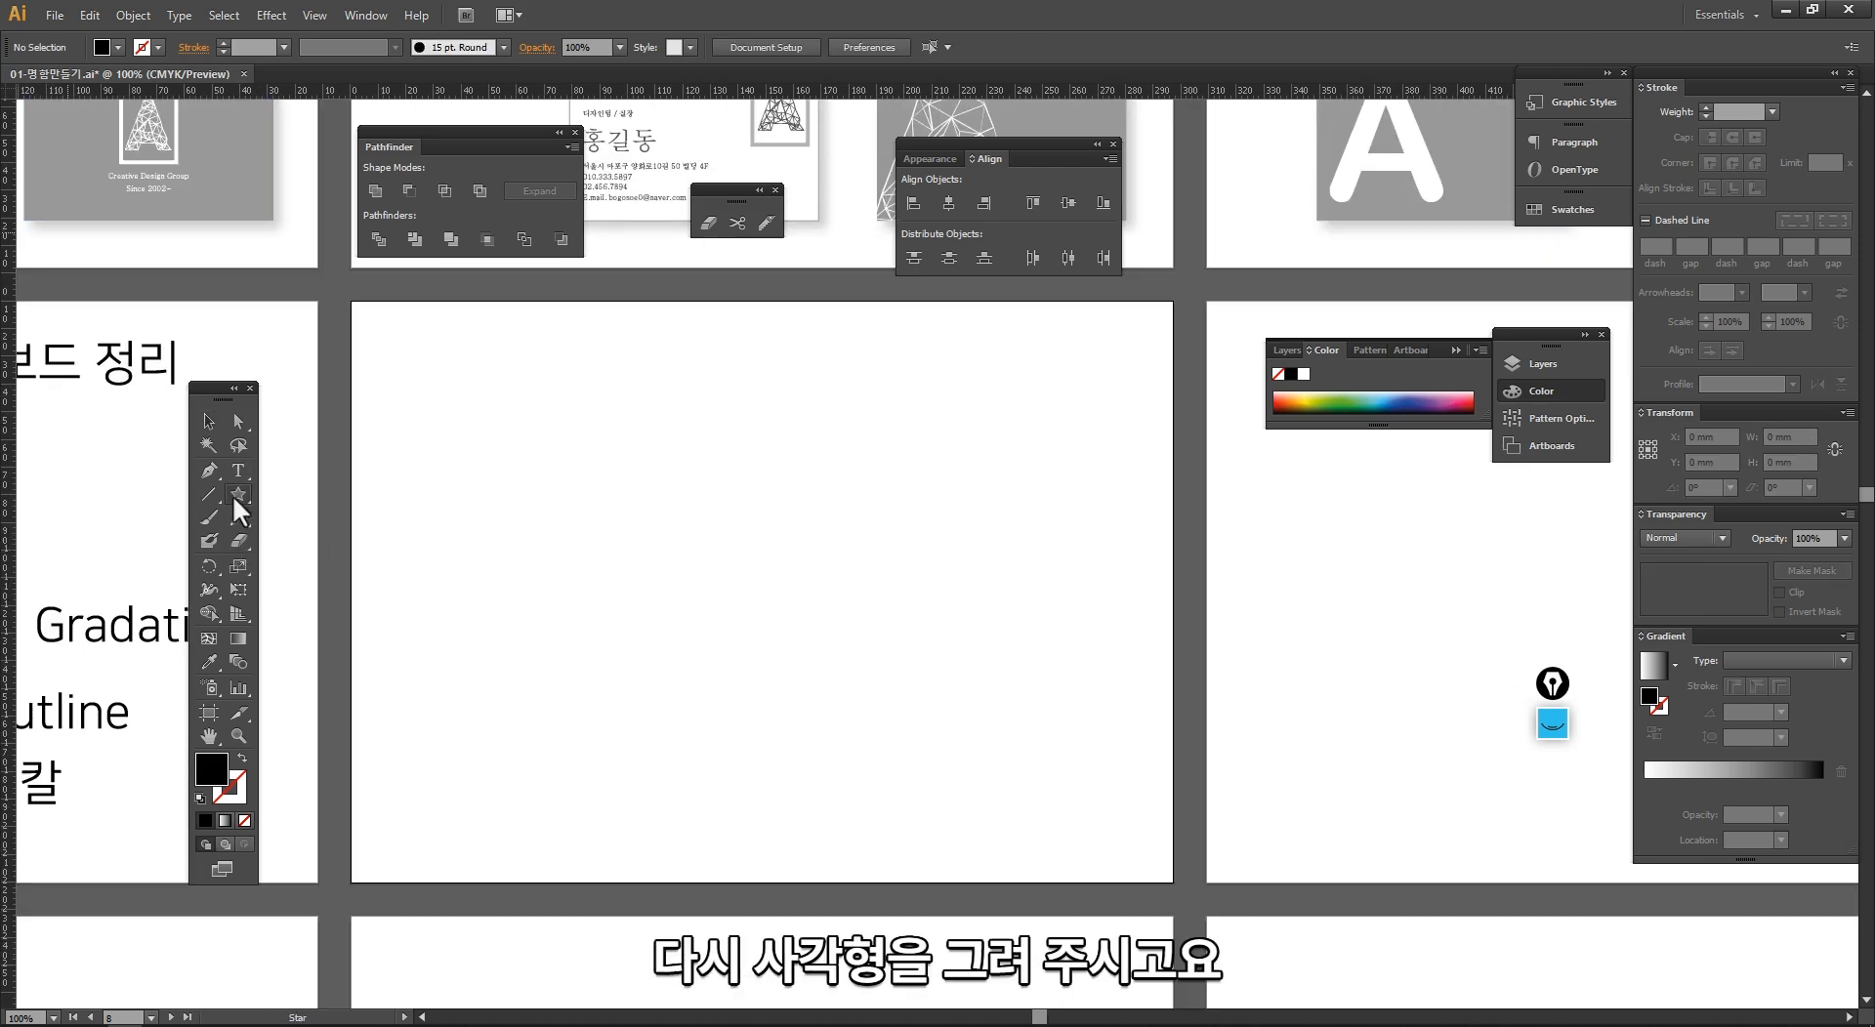
drag(235, 496, 301, 484)
drag(425, 390, 619, 563)
key(v)
shift+click(599, 418)
drag(683, 641, 560, 368)
drag(602, 377, 619, 619)
click(858, 720)
drag(820, 669, 724, 686)
Step: Fill the topmost bar with the default white-to-black linear gradient and float the Gradient panel beside the column of bars
click(586, 409)
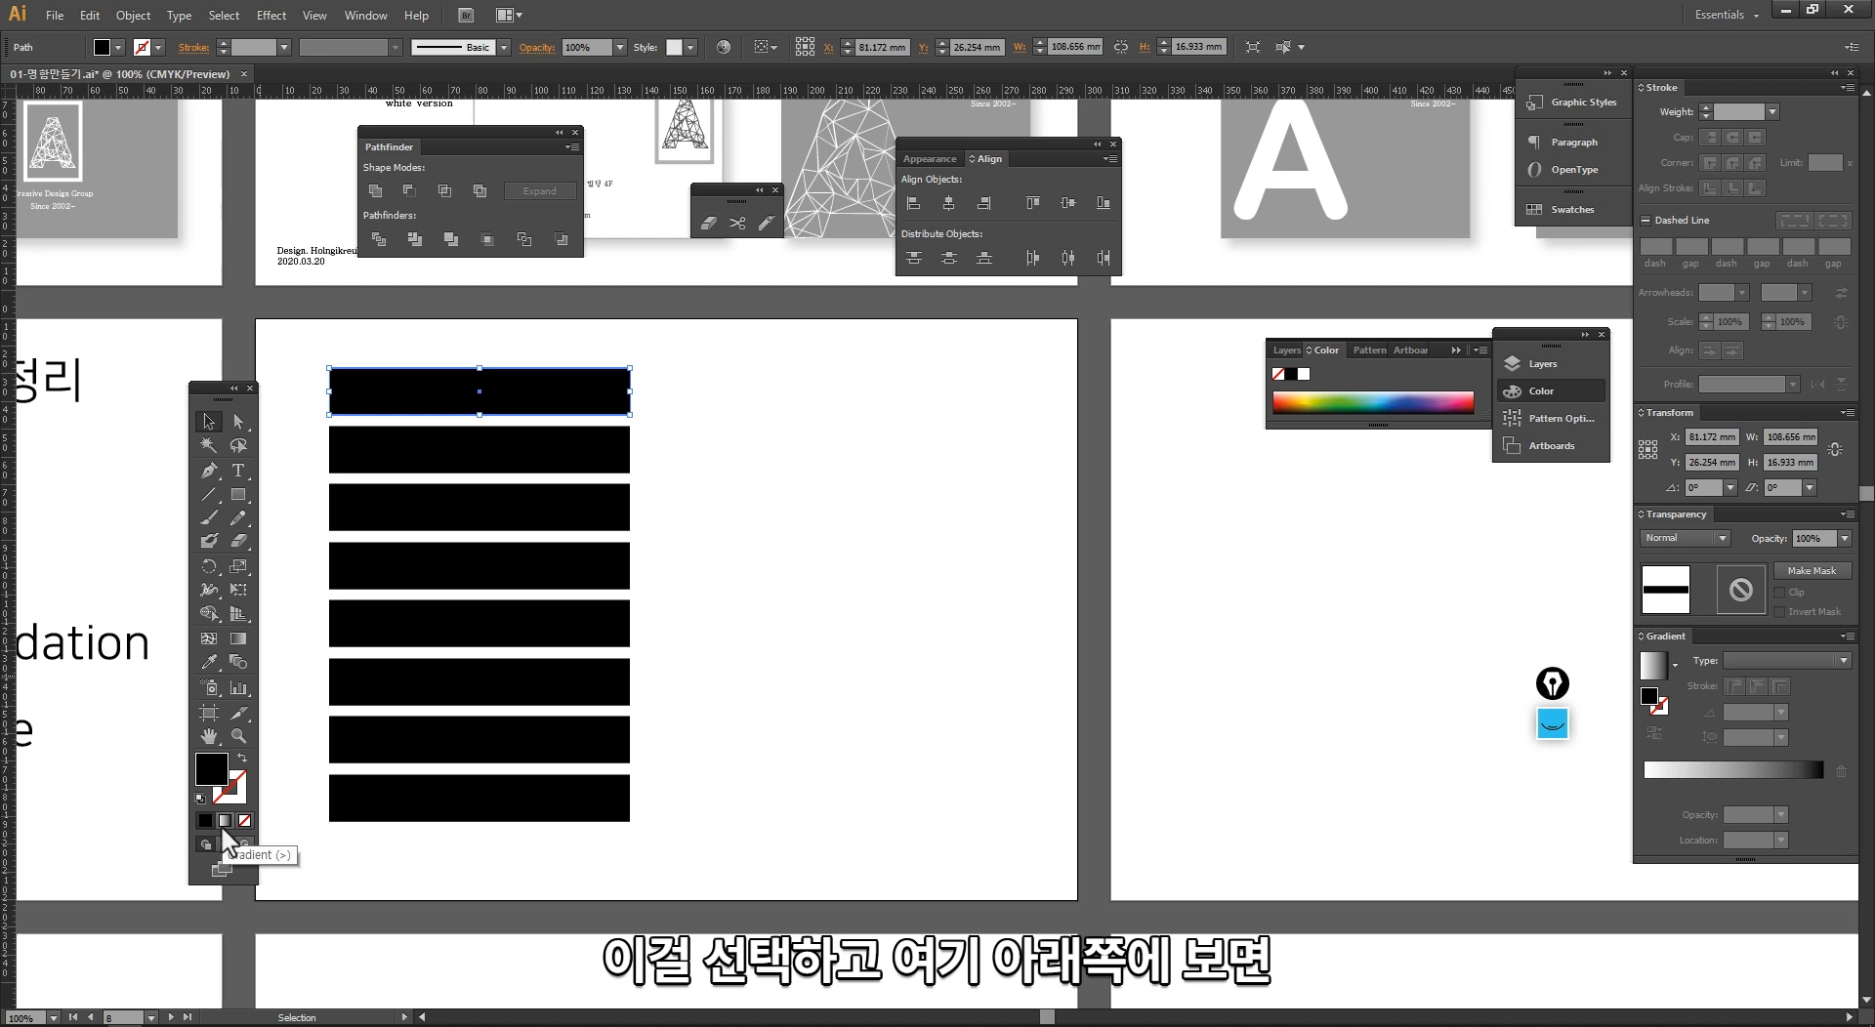
click(226, 823)
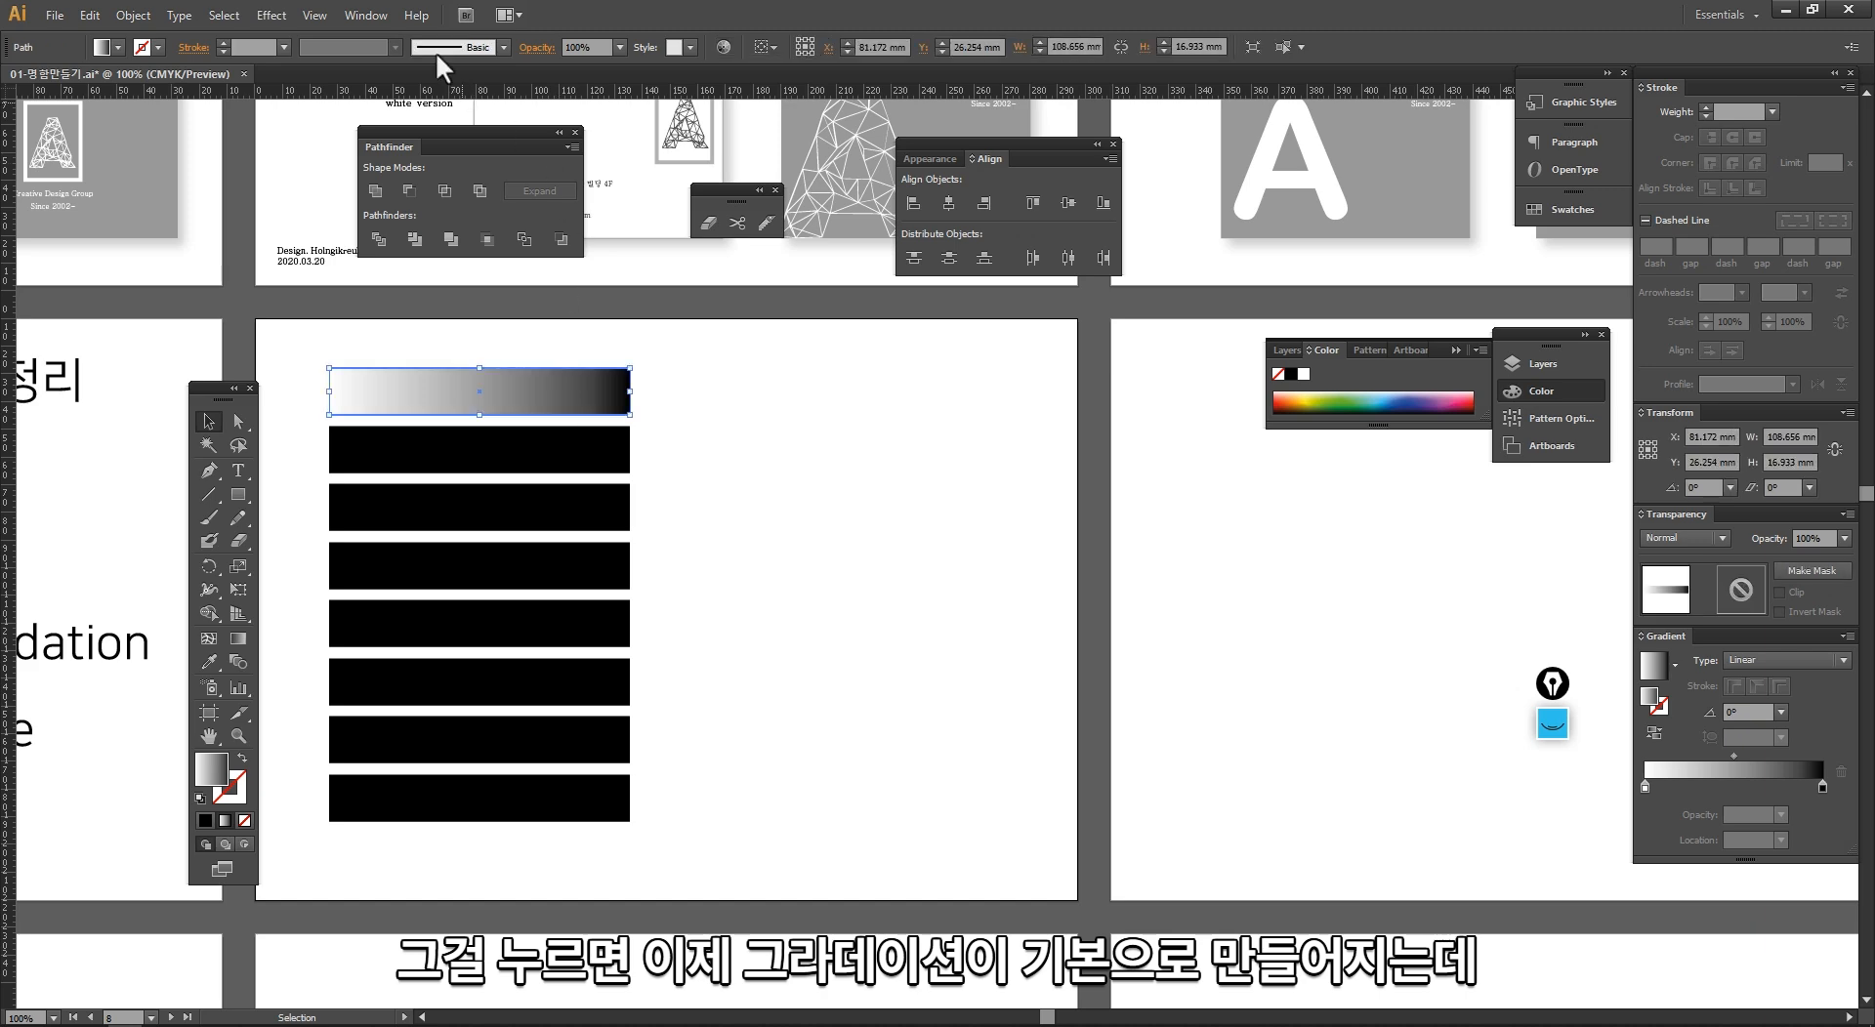
click(363, 14)
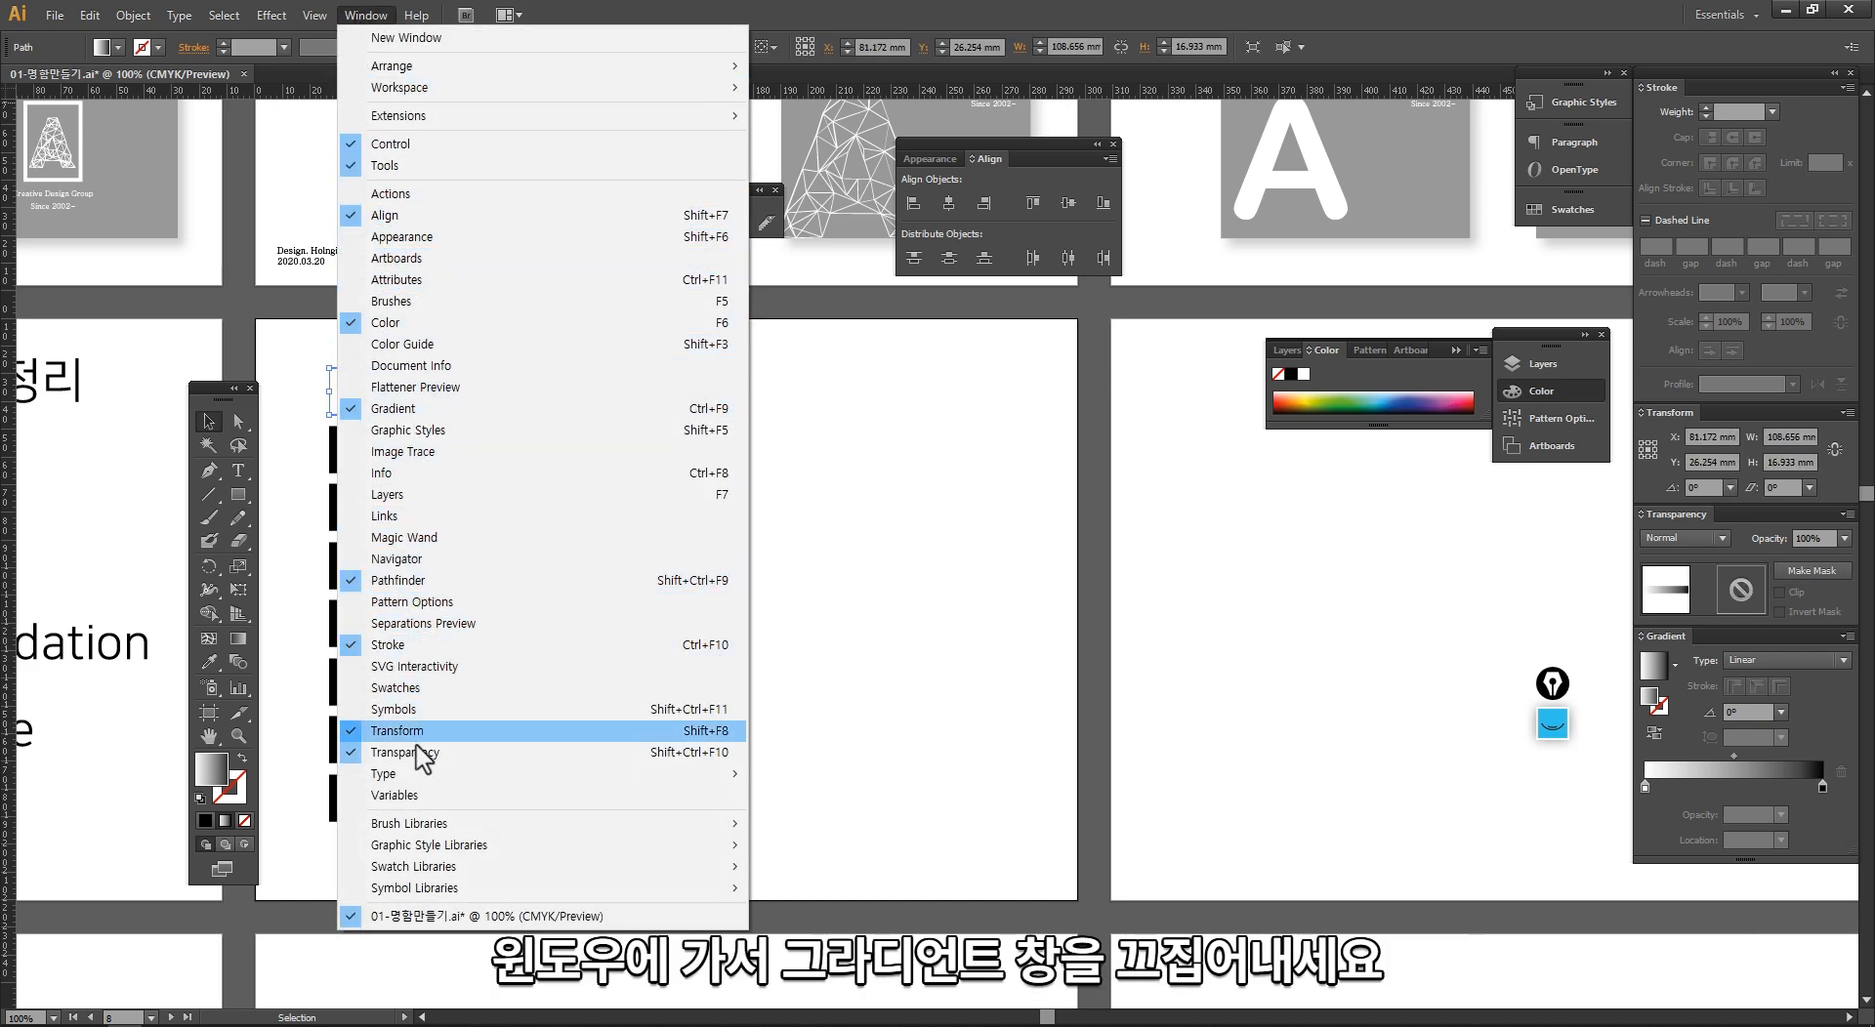
click(1323, 793)
drag(1680, 636, 752, 369)
click(508, 395)
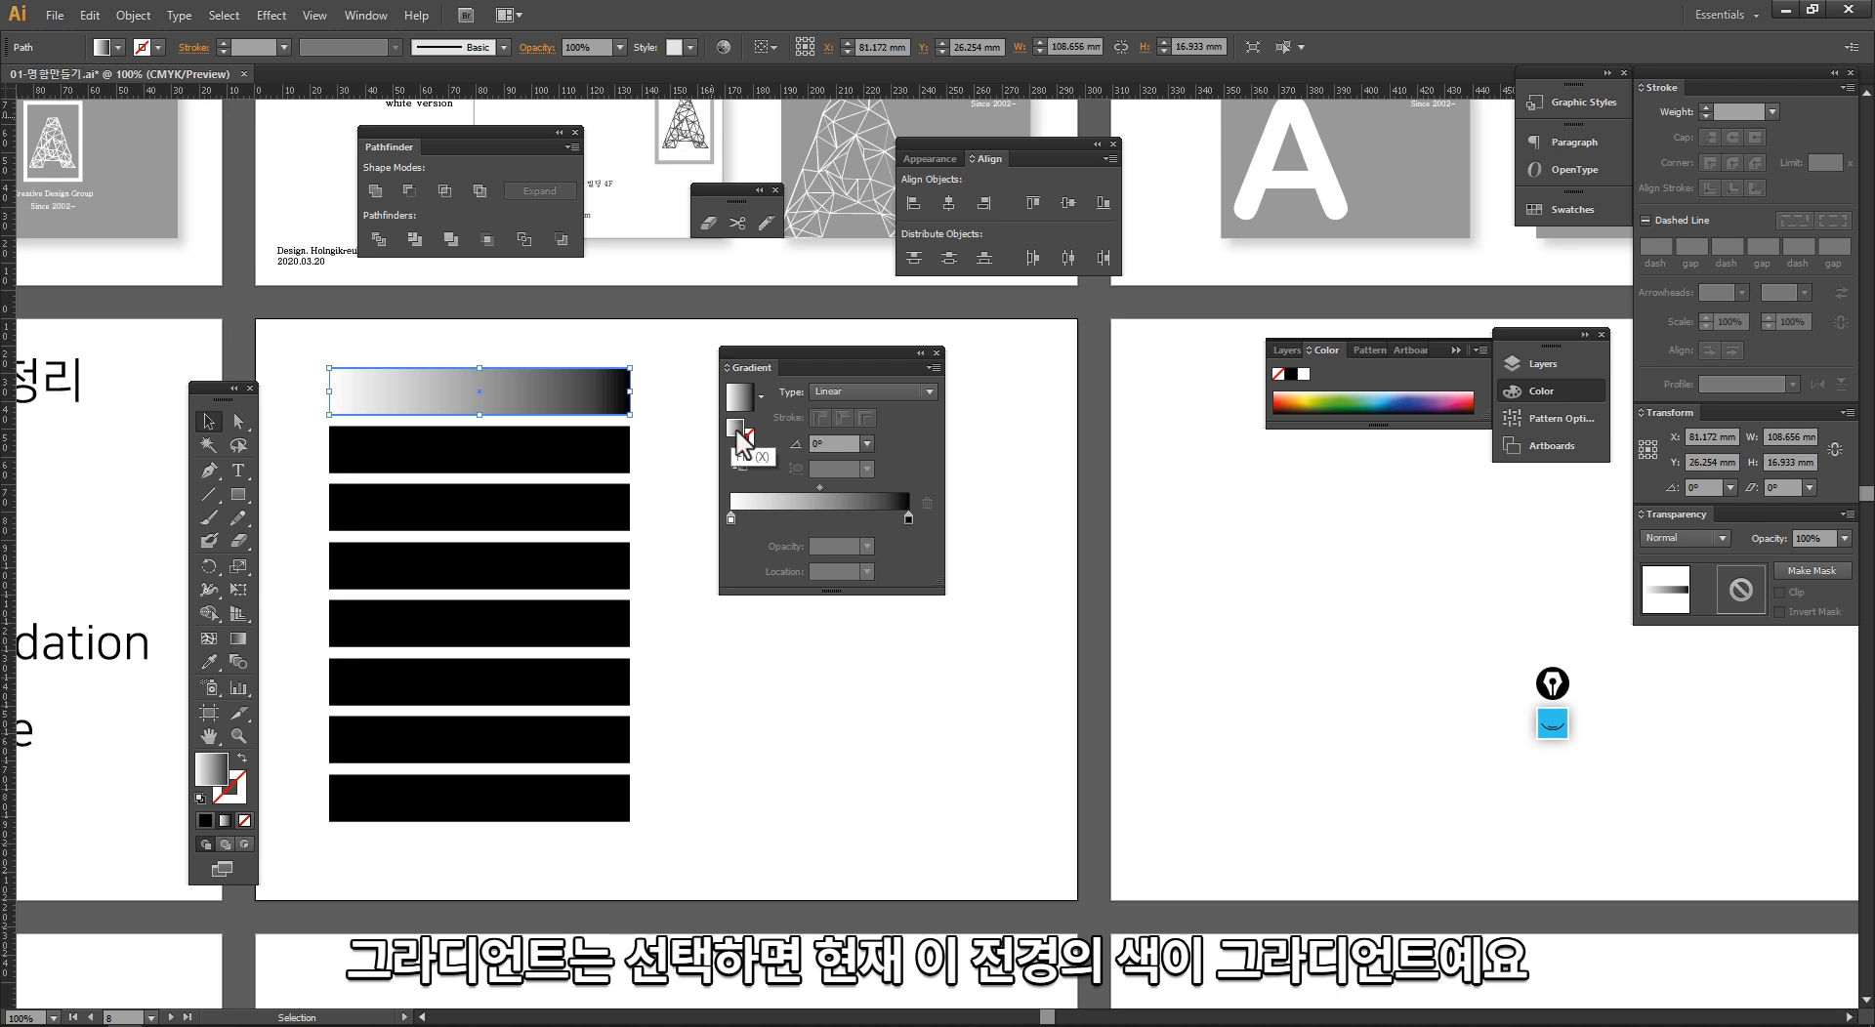
Step: Swap the top bar's fill and stroke to put the gradient on its outline, and examine the outline up close
click(243, 757)
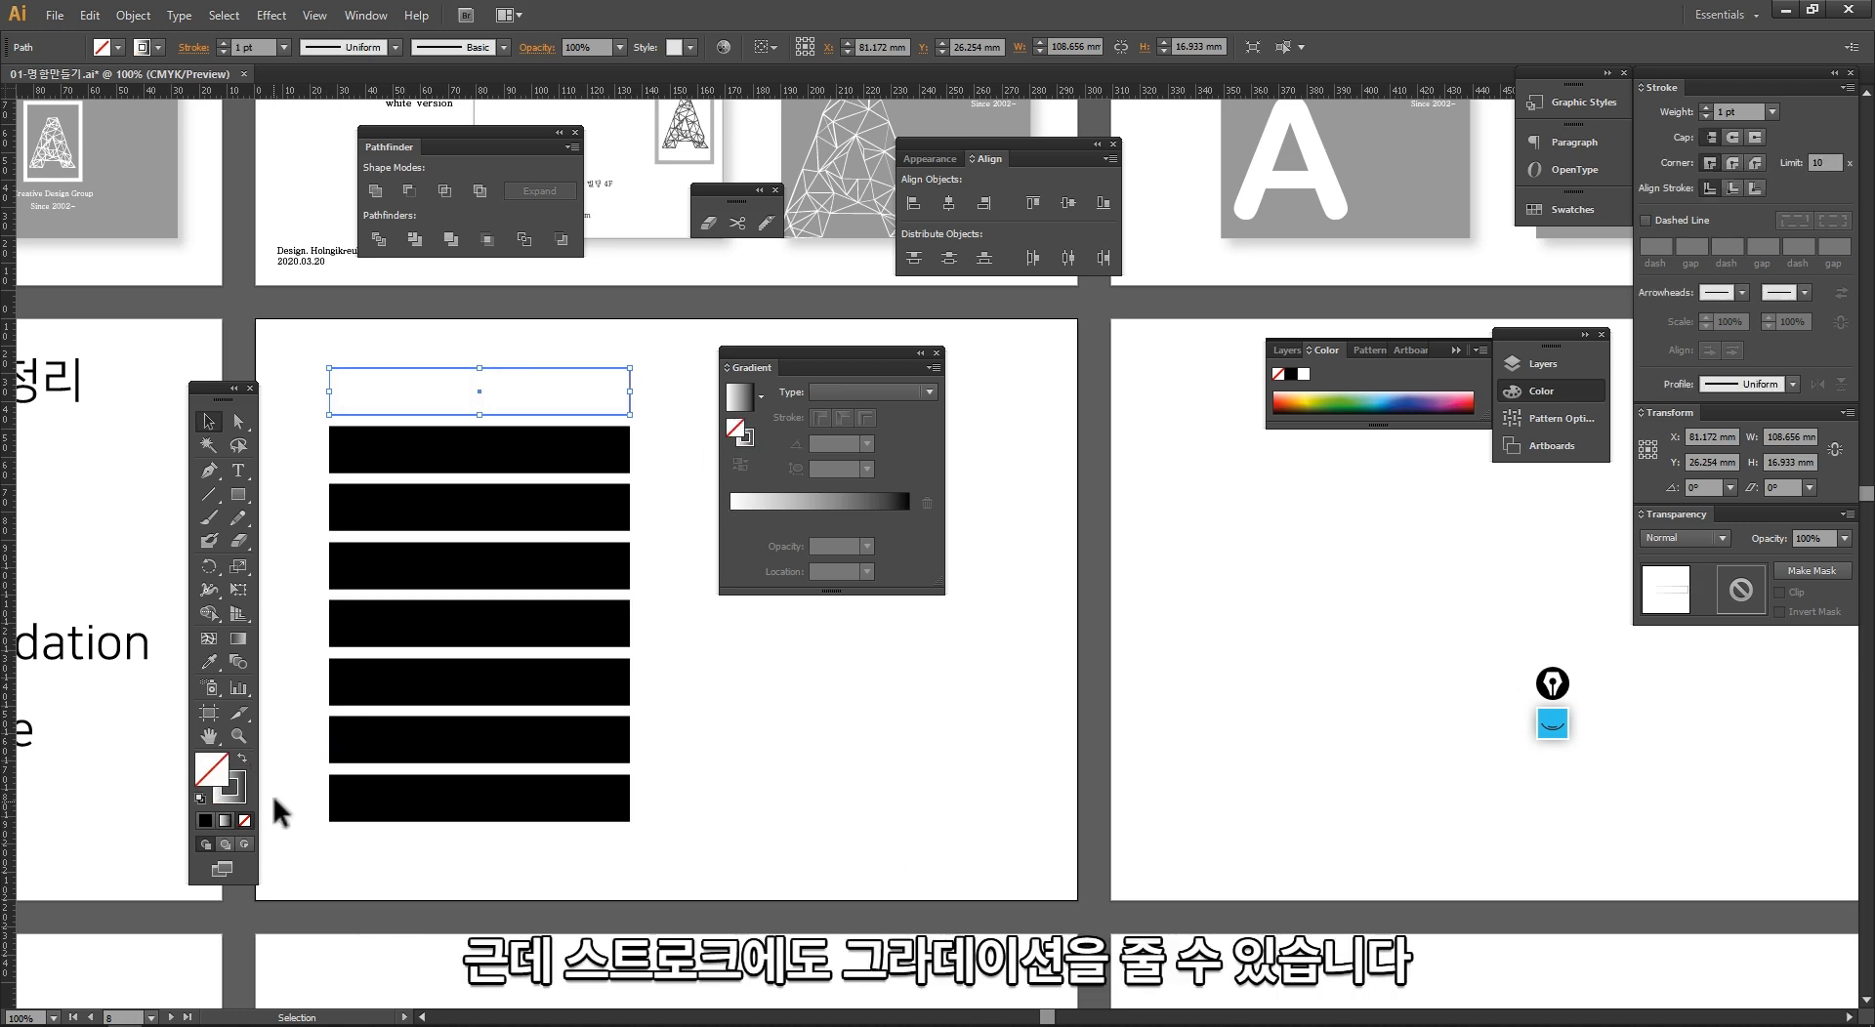
click(298, 473)
key(ctrl+space)
drag(297, 319, 727, 583)
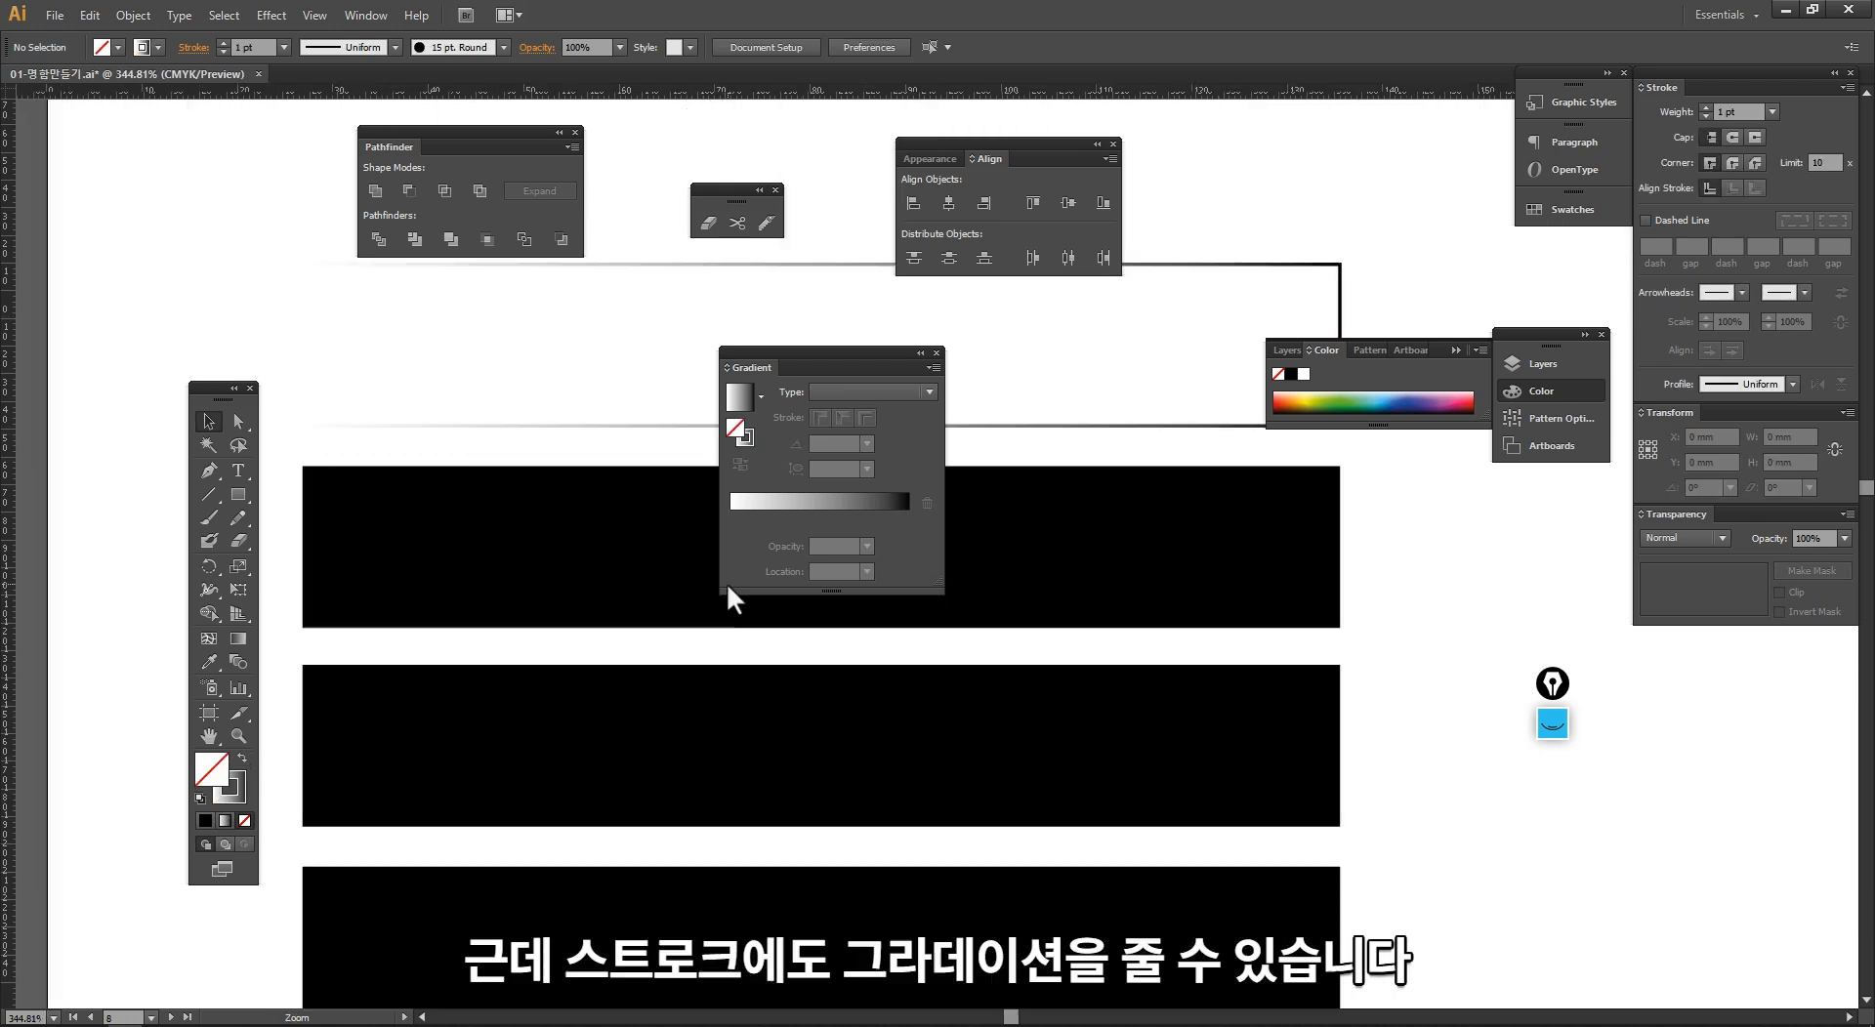
click(649, 423)
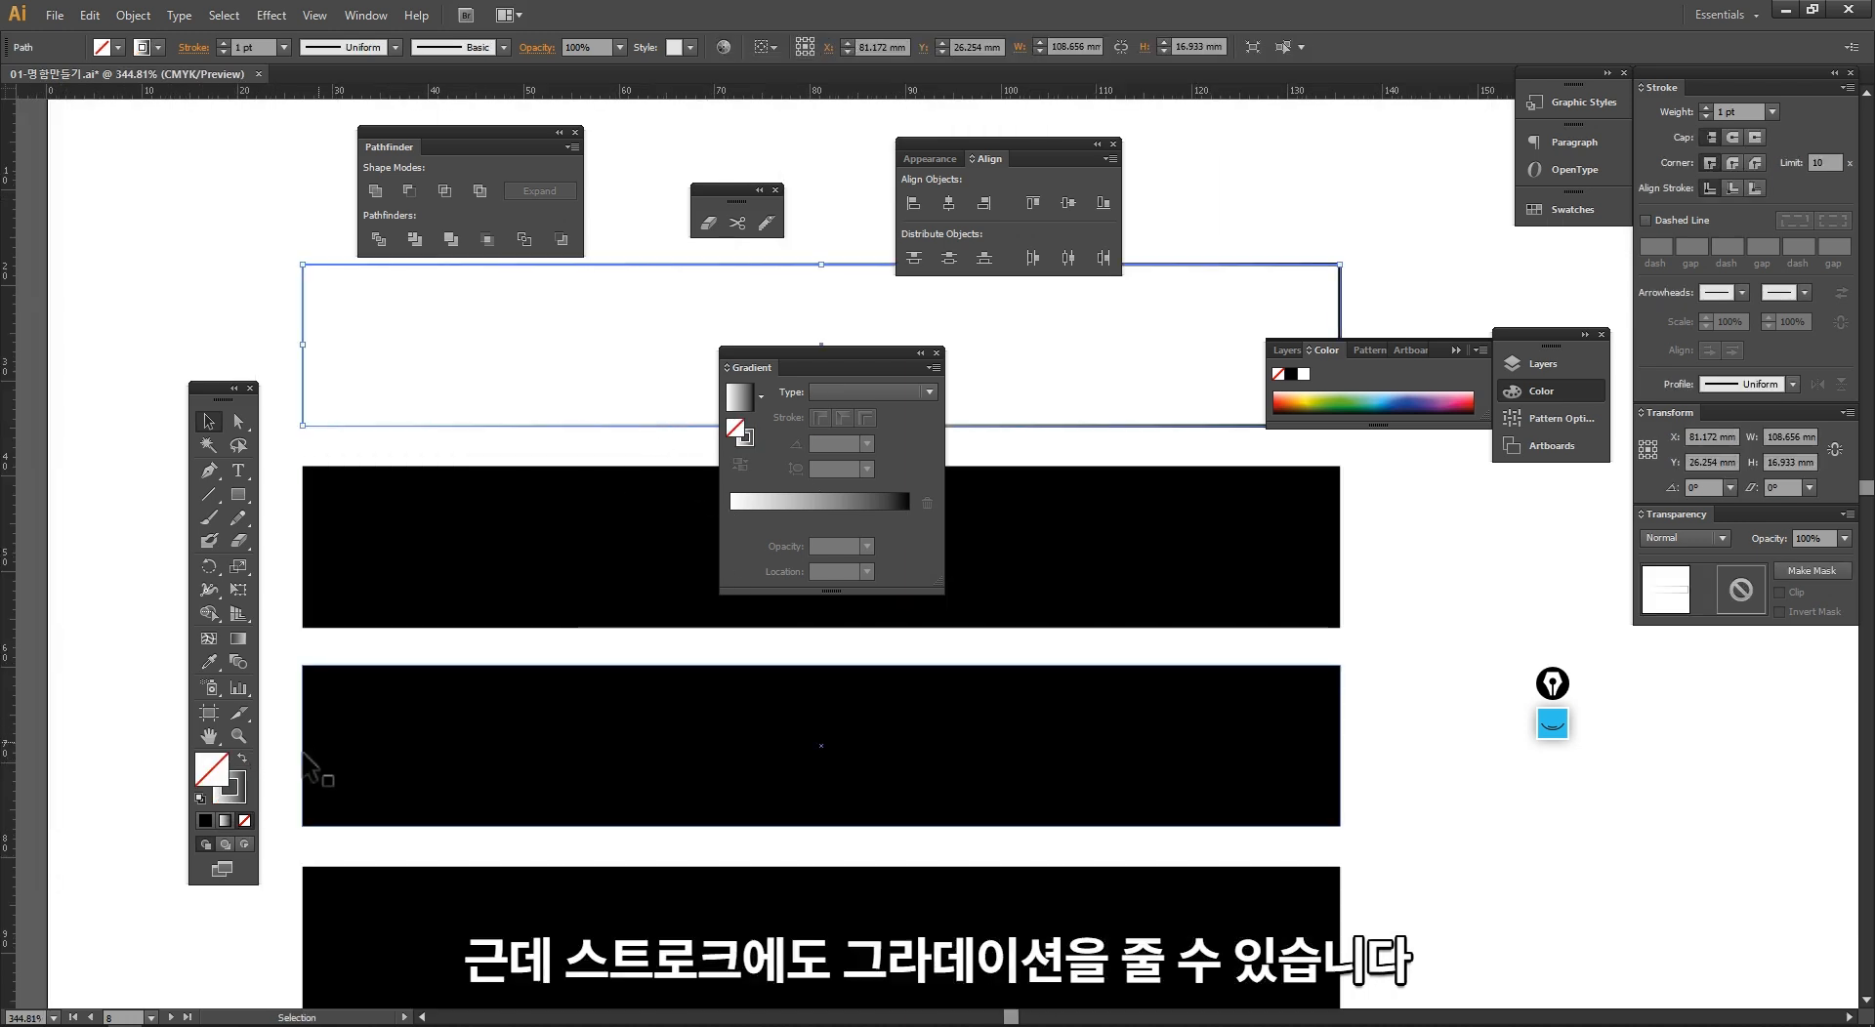
Step: Swap the top bar's fill and stroke back so the gradient is its fill, and make the fill active
click(243, 759)
click(352, 442)
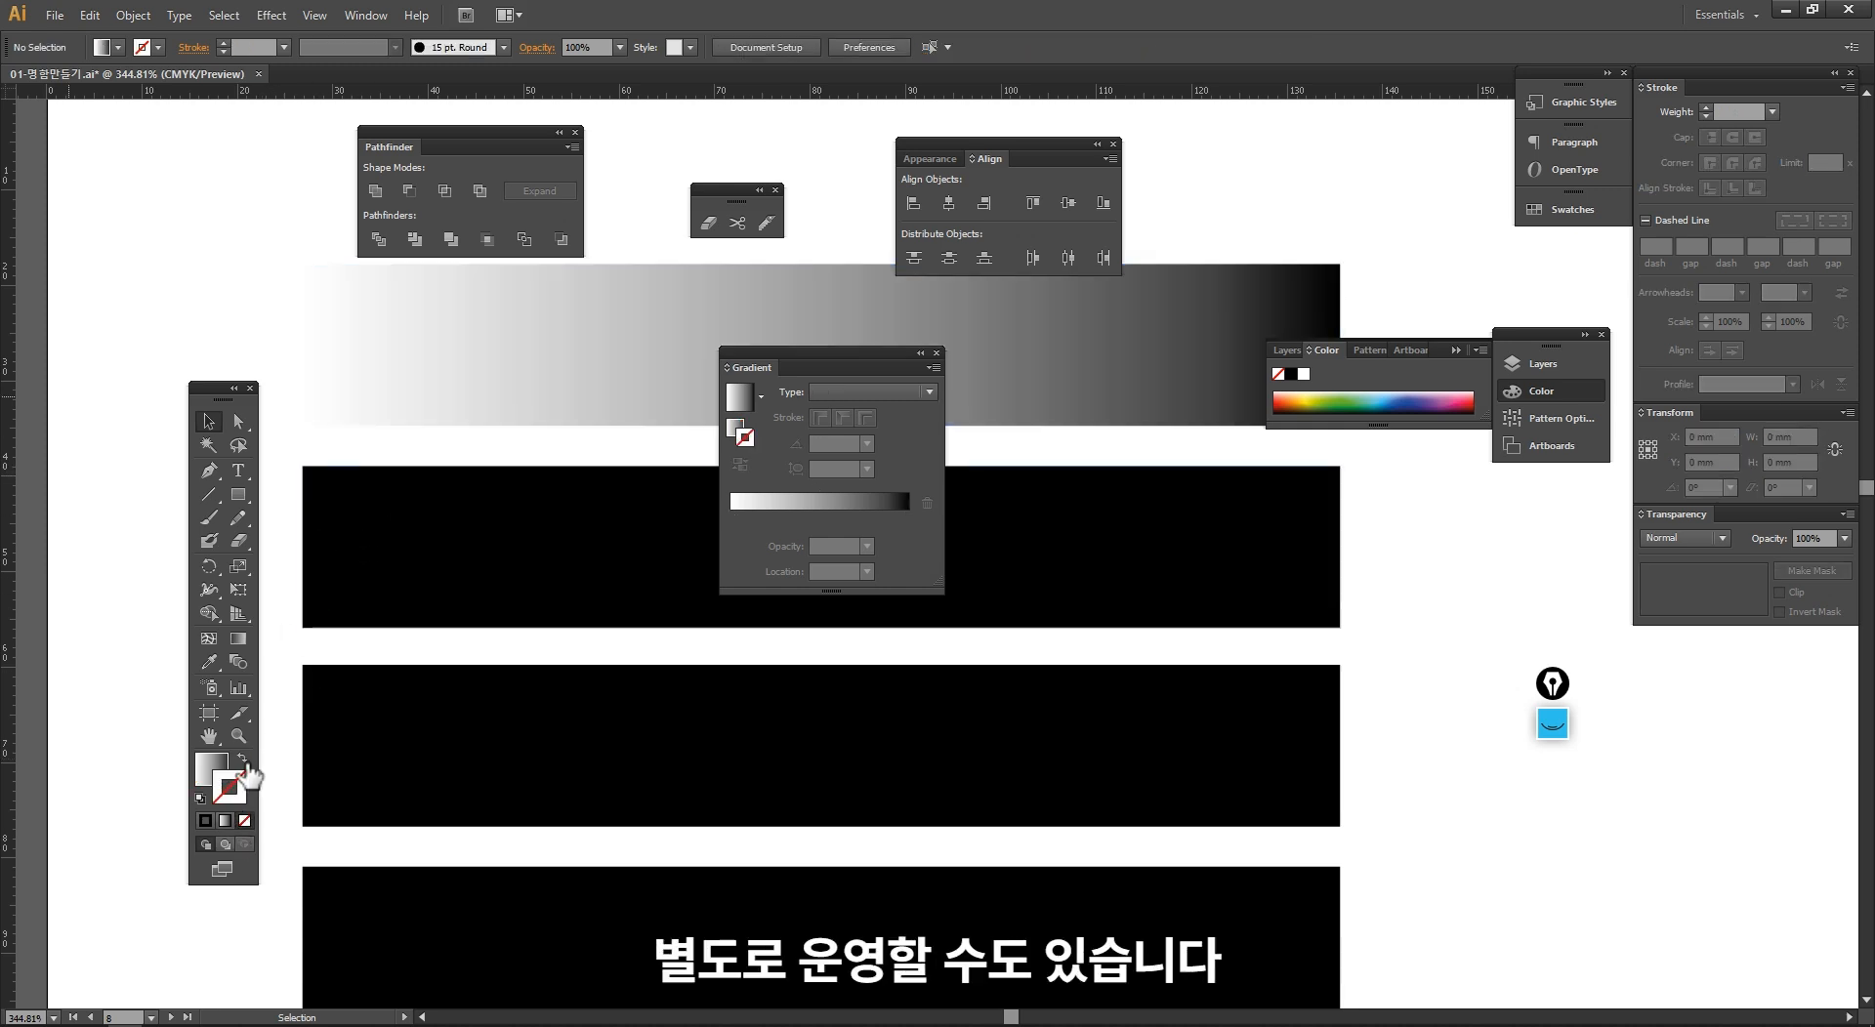
click(234, 784)
click(208, 767)
ctrl+alt+click(593, 525)
ctrl+alt+click(593, 525)
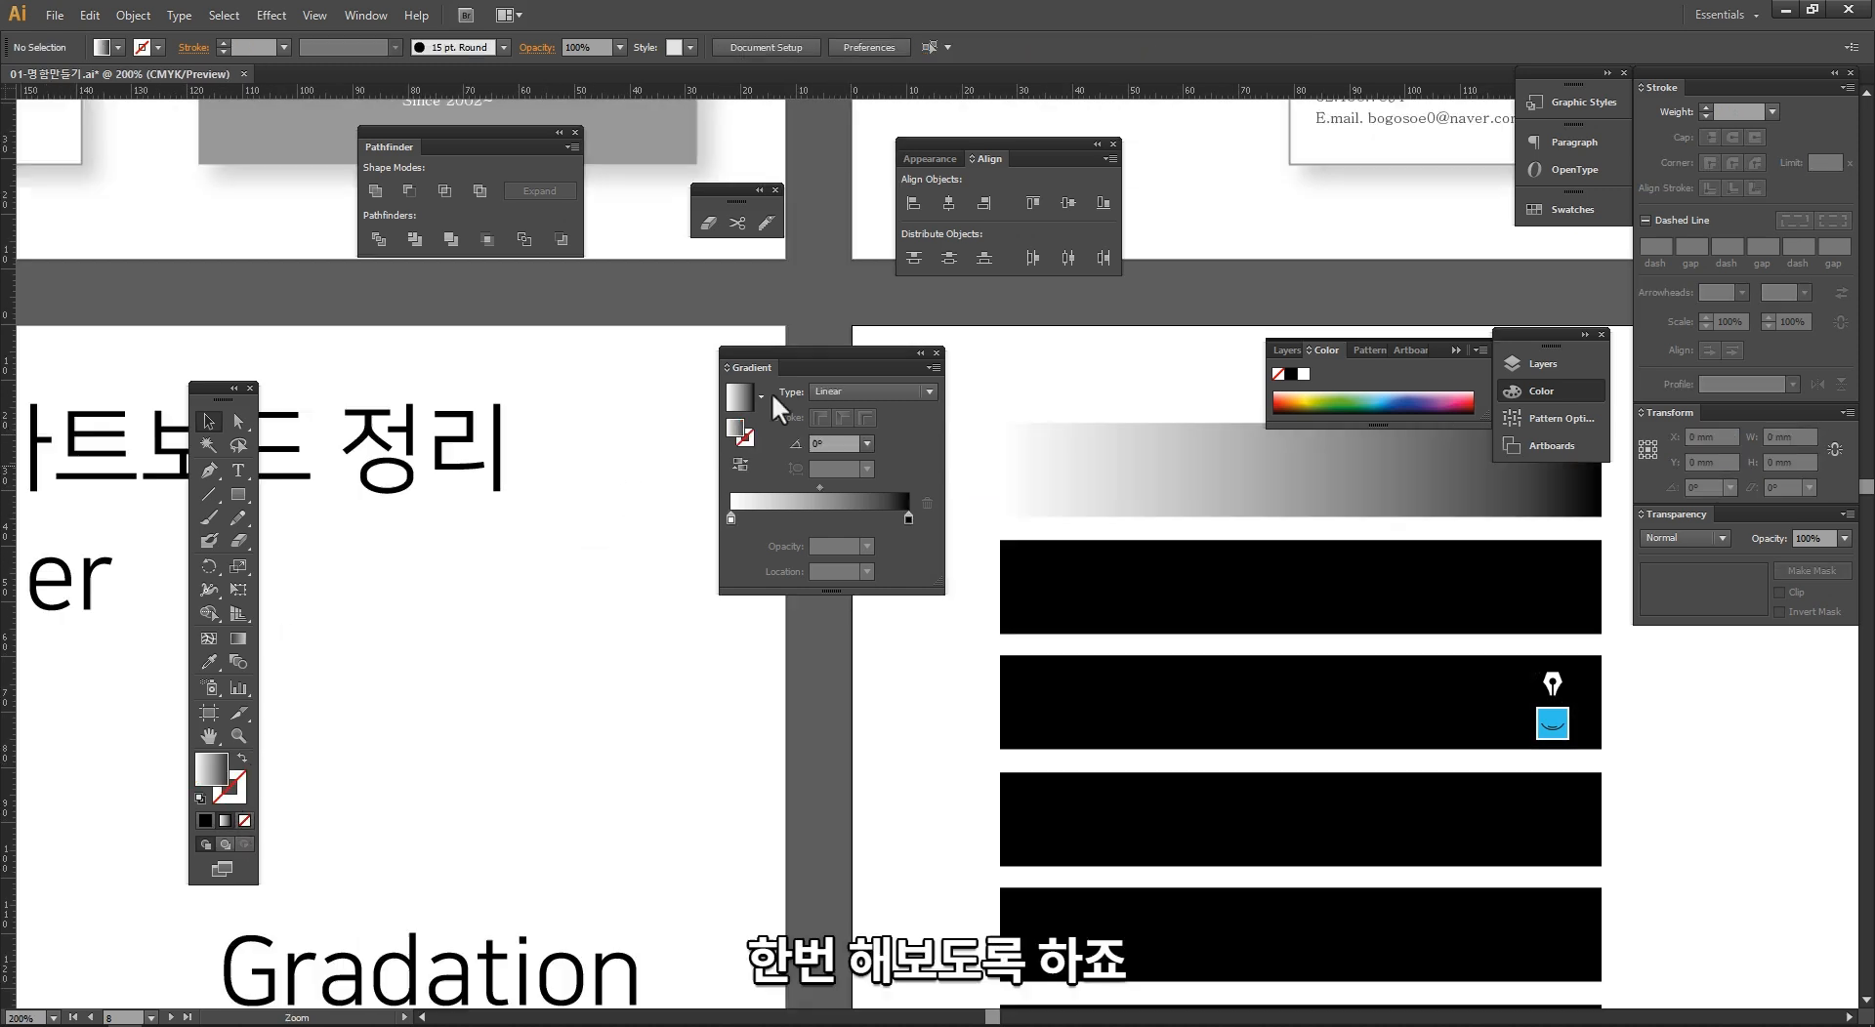
Step: Select the top gradient bar and place the Gradient panel right beside it, enlarged to show a taller gradient preview
drag(830, 358, 1377, 657)
drag(1182, 503, 461, 428)
click(691, 438)
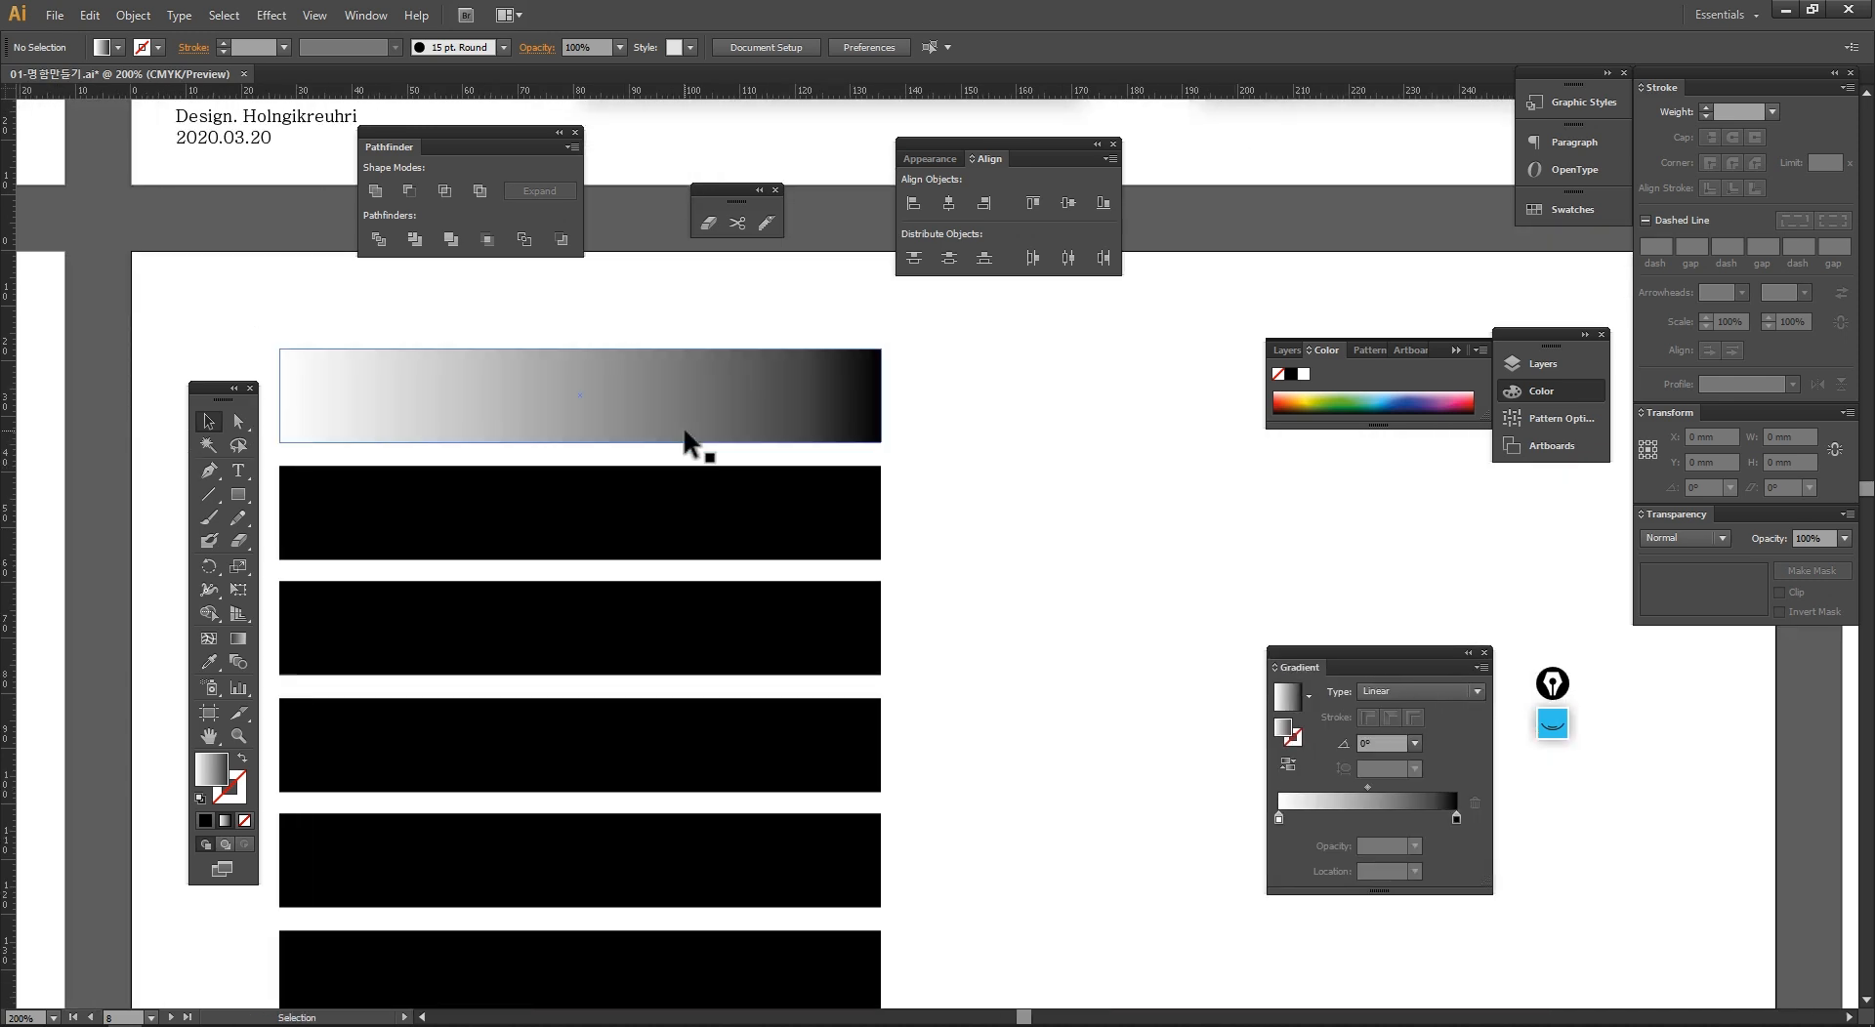
drag(1285, 641, 959, 319)
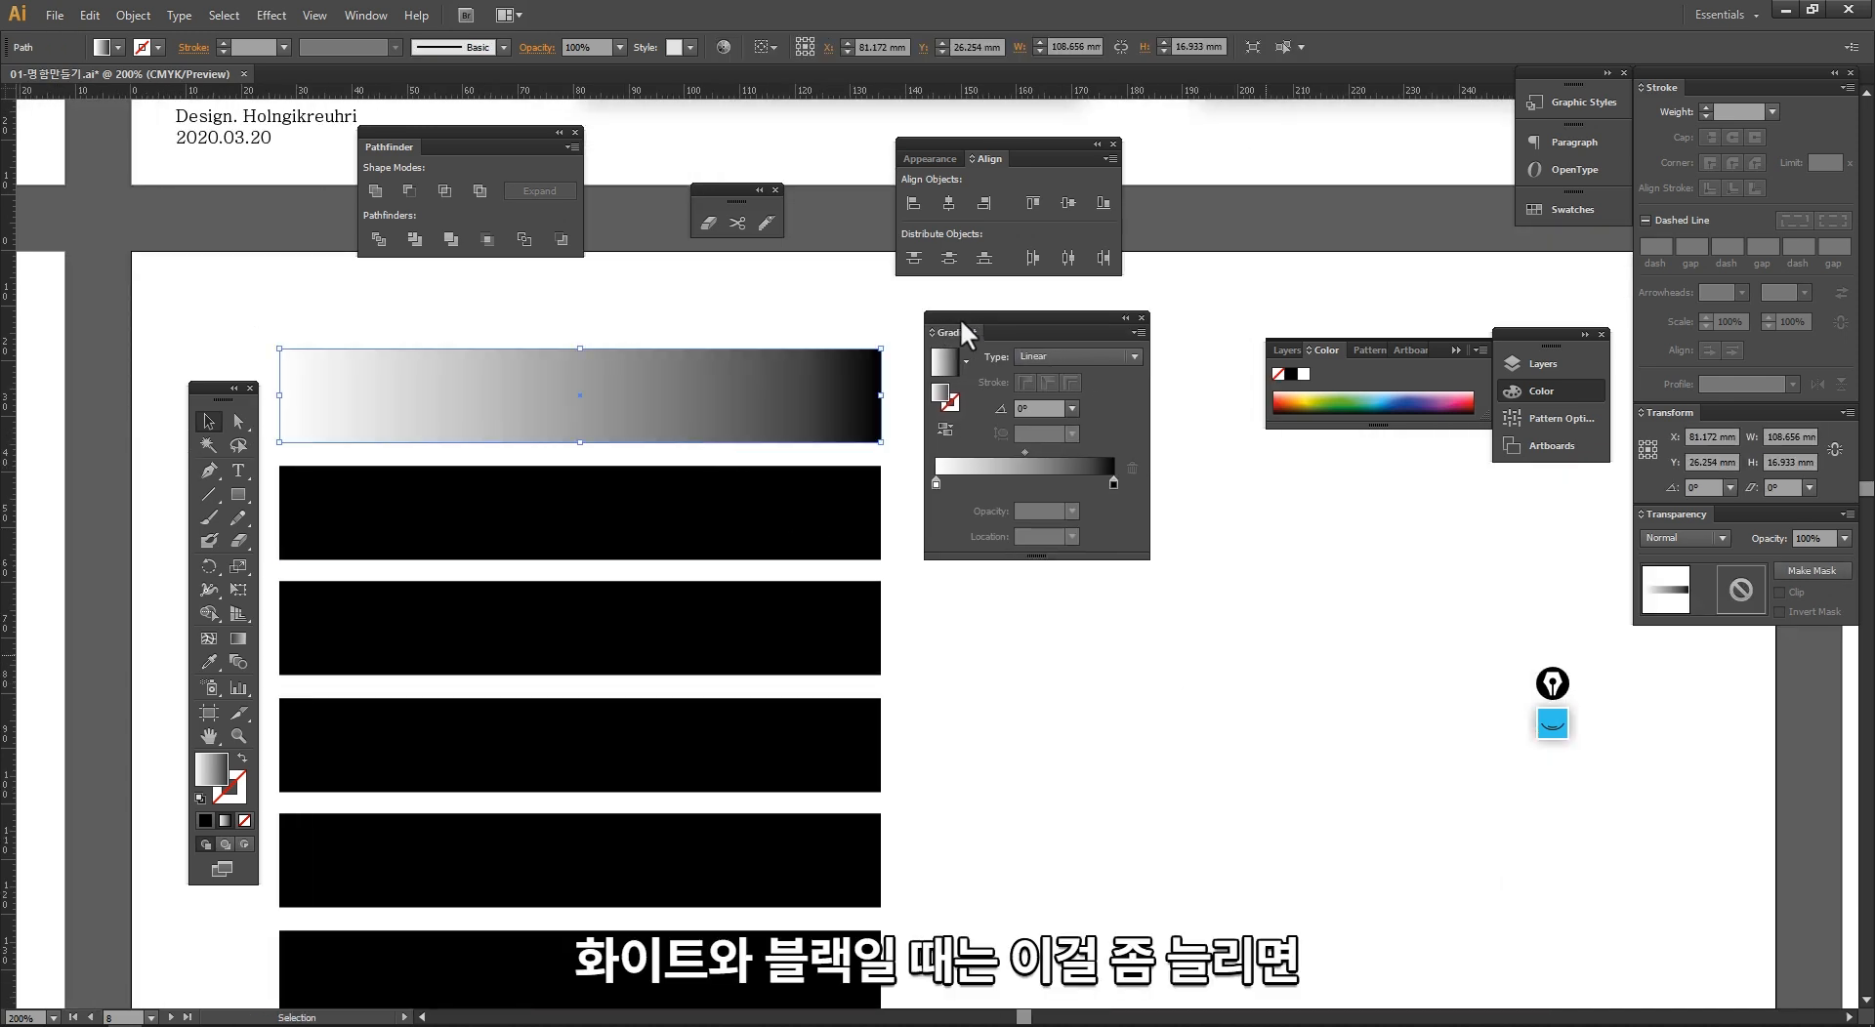
drag(1035, 557, 1038, 686)
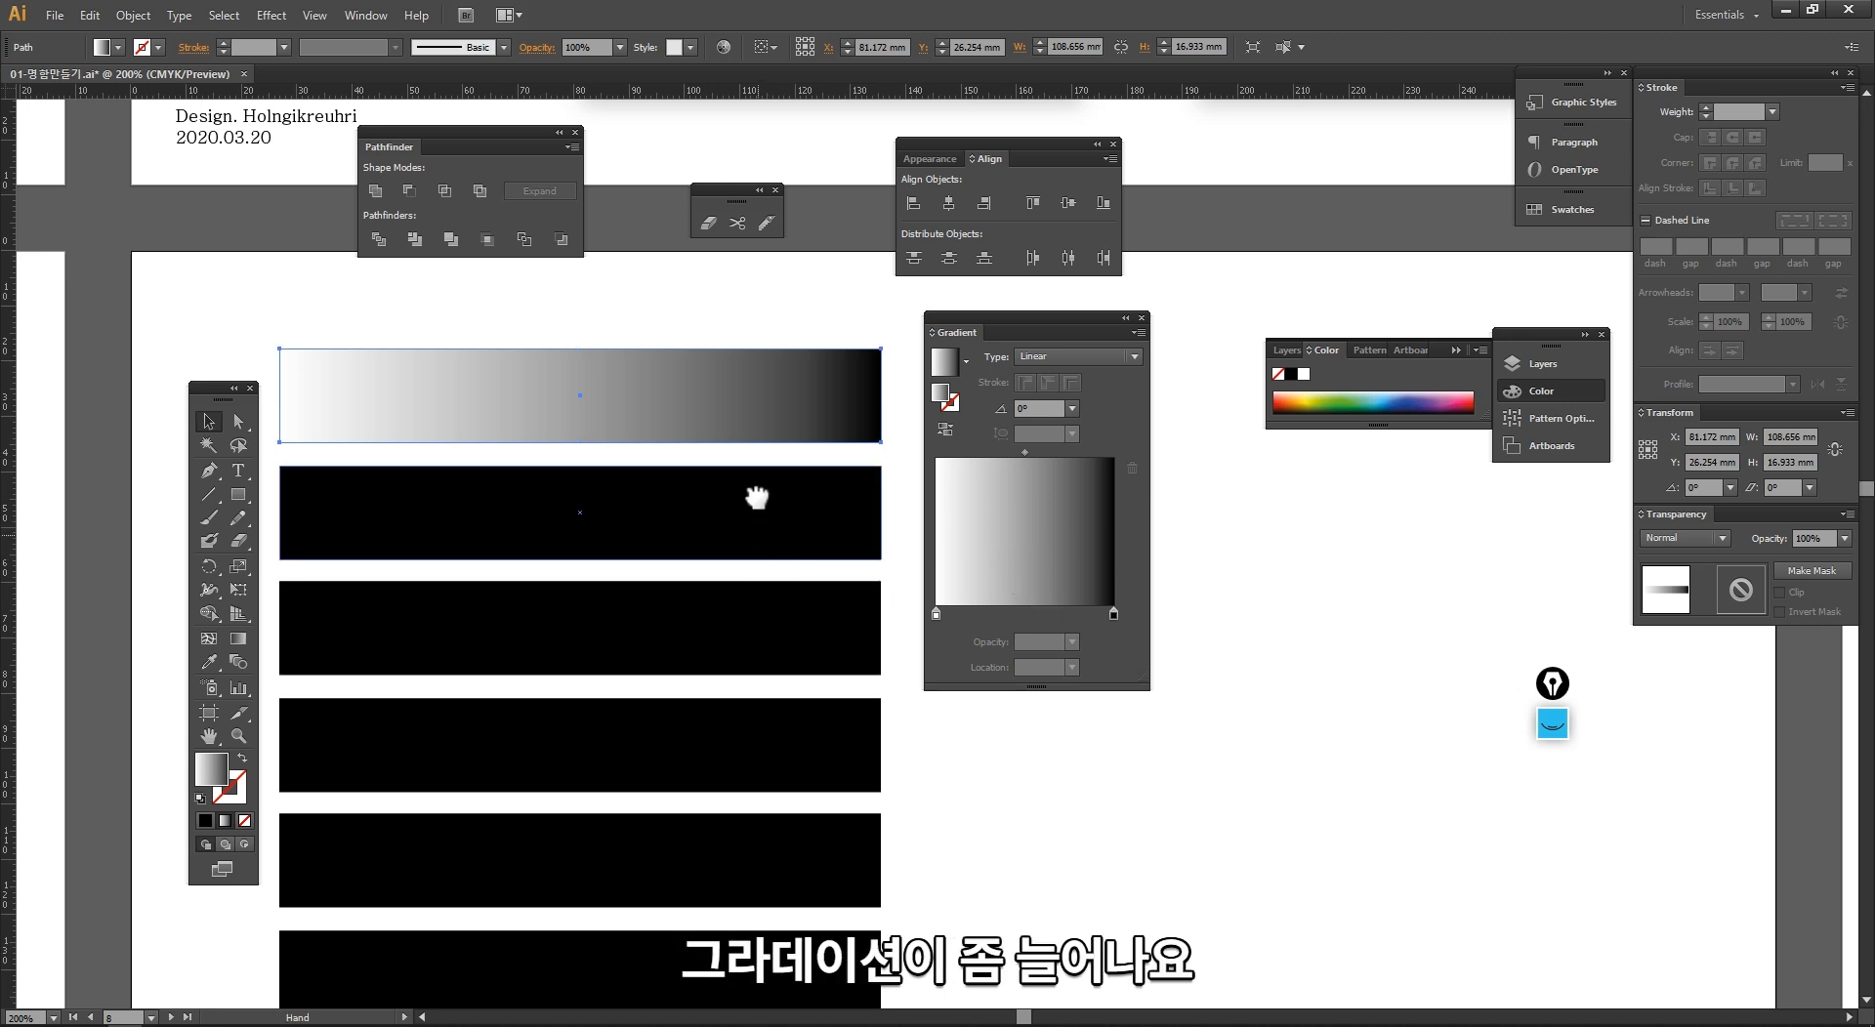
scroll(680, 389, down, 1)
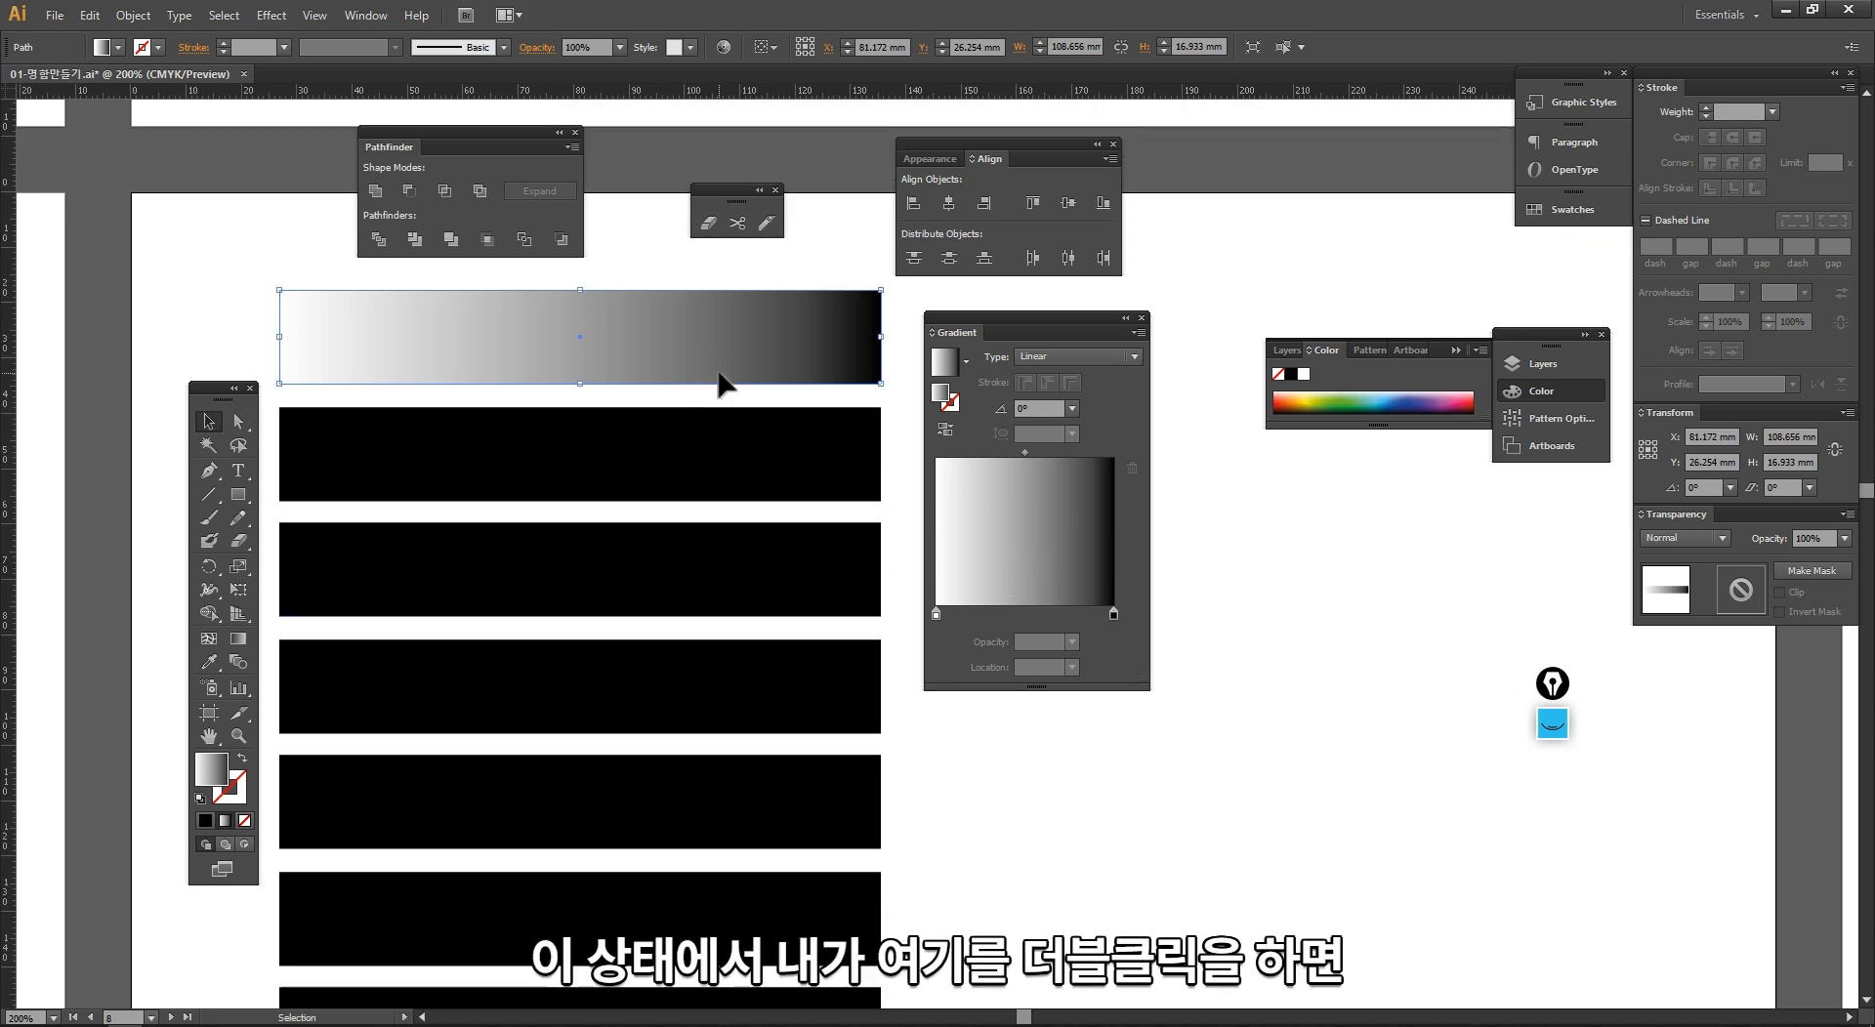
Step: Open the white starting stop of the top bar's gradient for colour editing and set it to 32% black
click(936, 613)
double_click(935, 614)
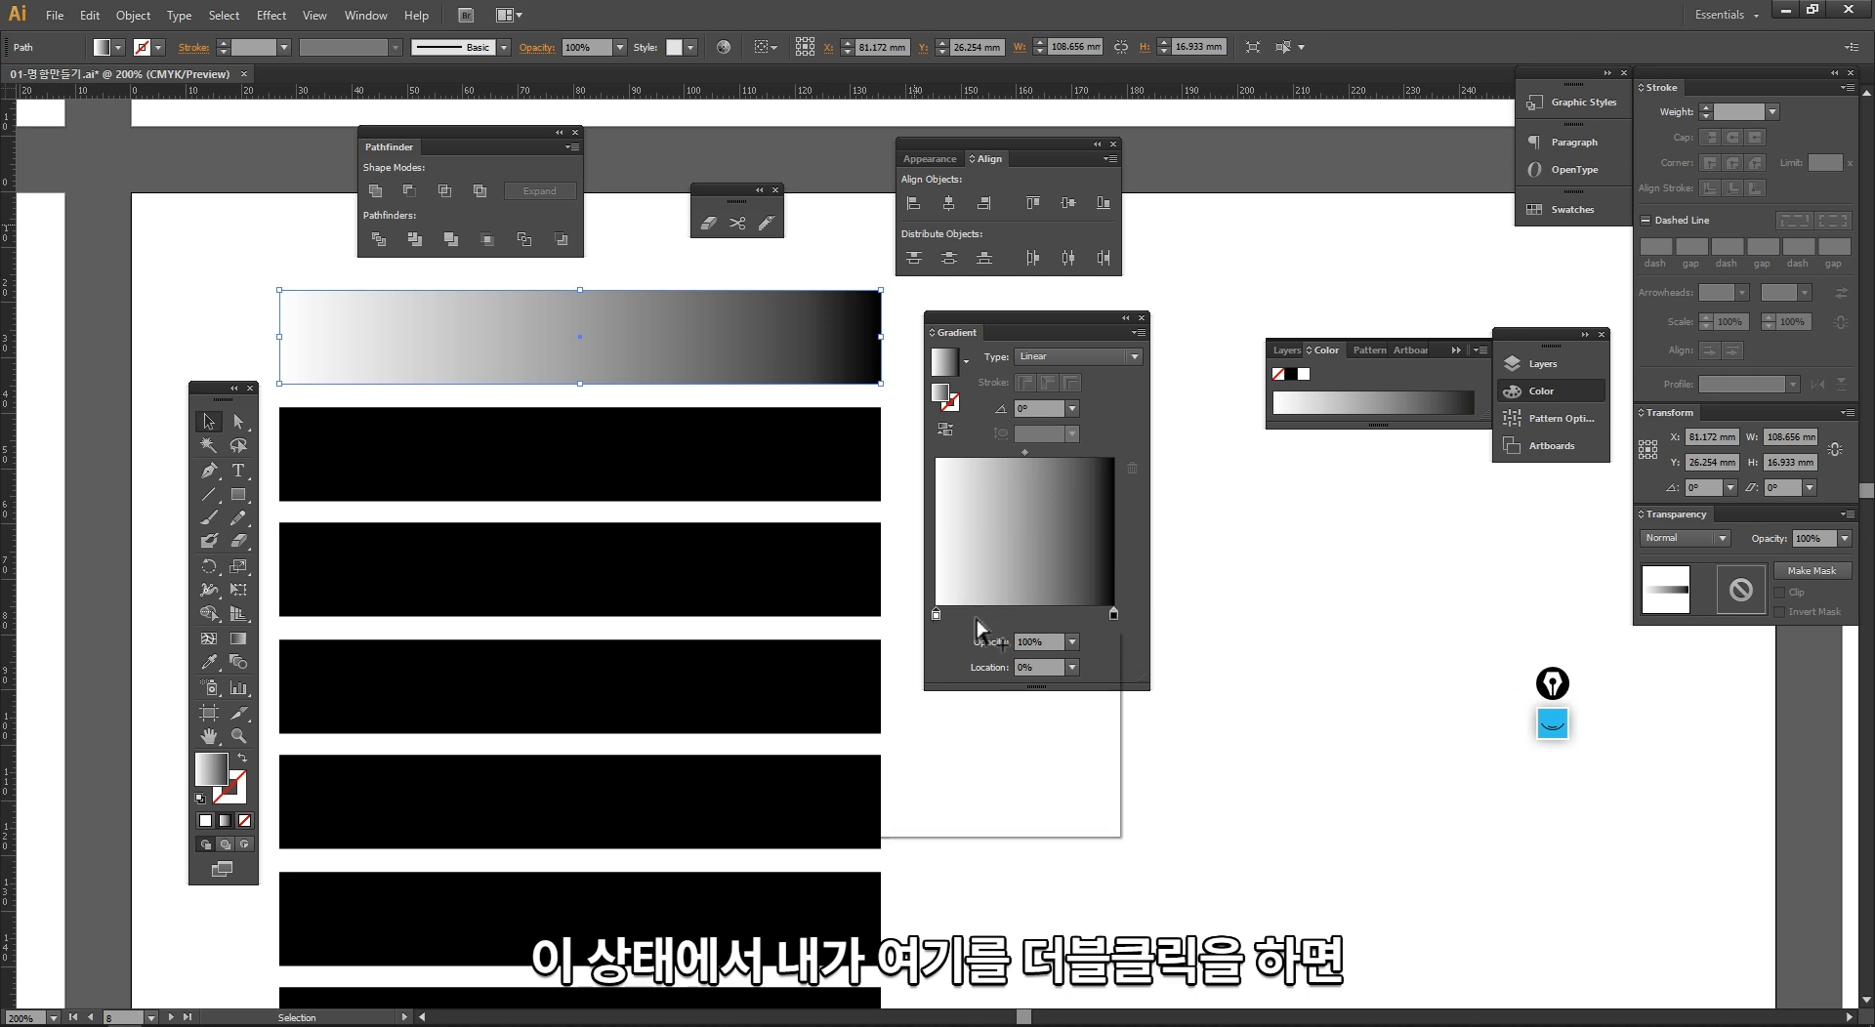
mouse_move(955, 693)
mouse_down()
mouse_move(1015, 691)
mouse_move(962, 693)
mouse_move(998, 693)
mouse_move(980, 695)
mouse_up()
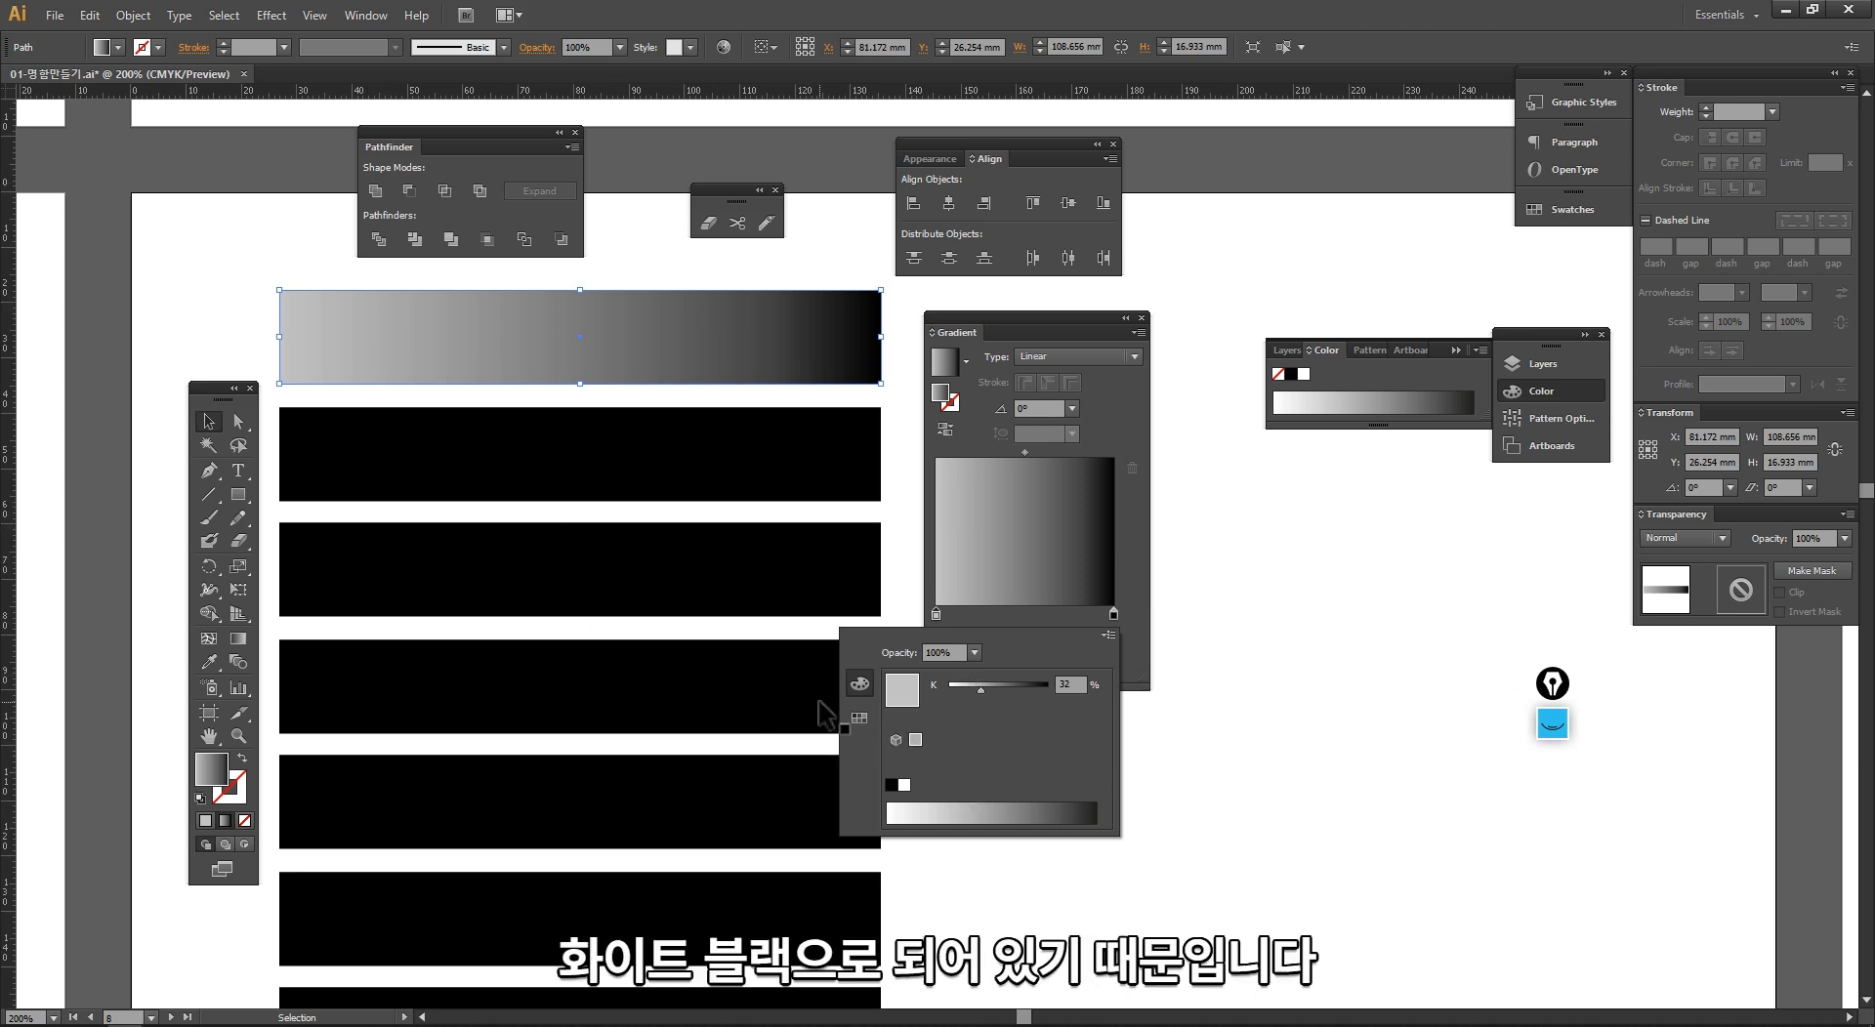
Step: Switch the starting stop's colour mode to CMYK and mix a dark purple of C 55, M 65, Y 35, K 65
click(1108, 635)
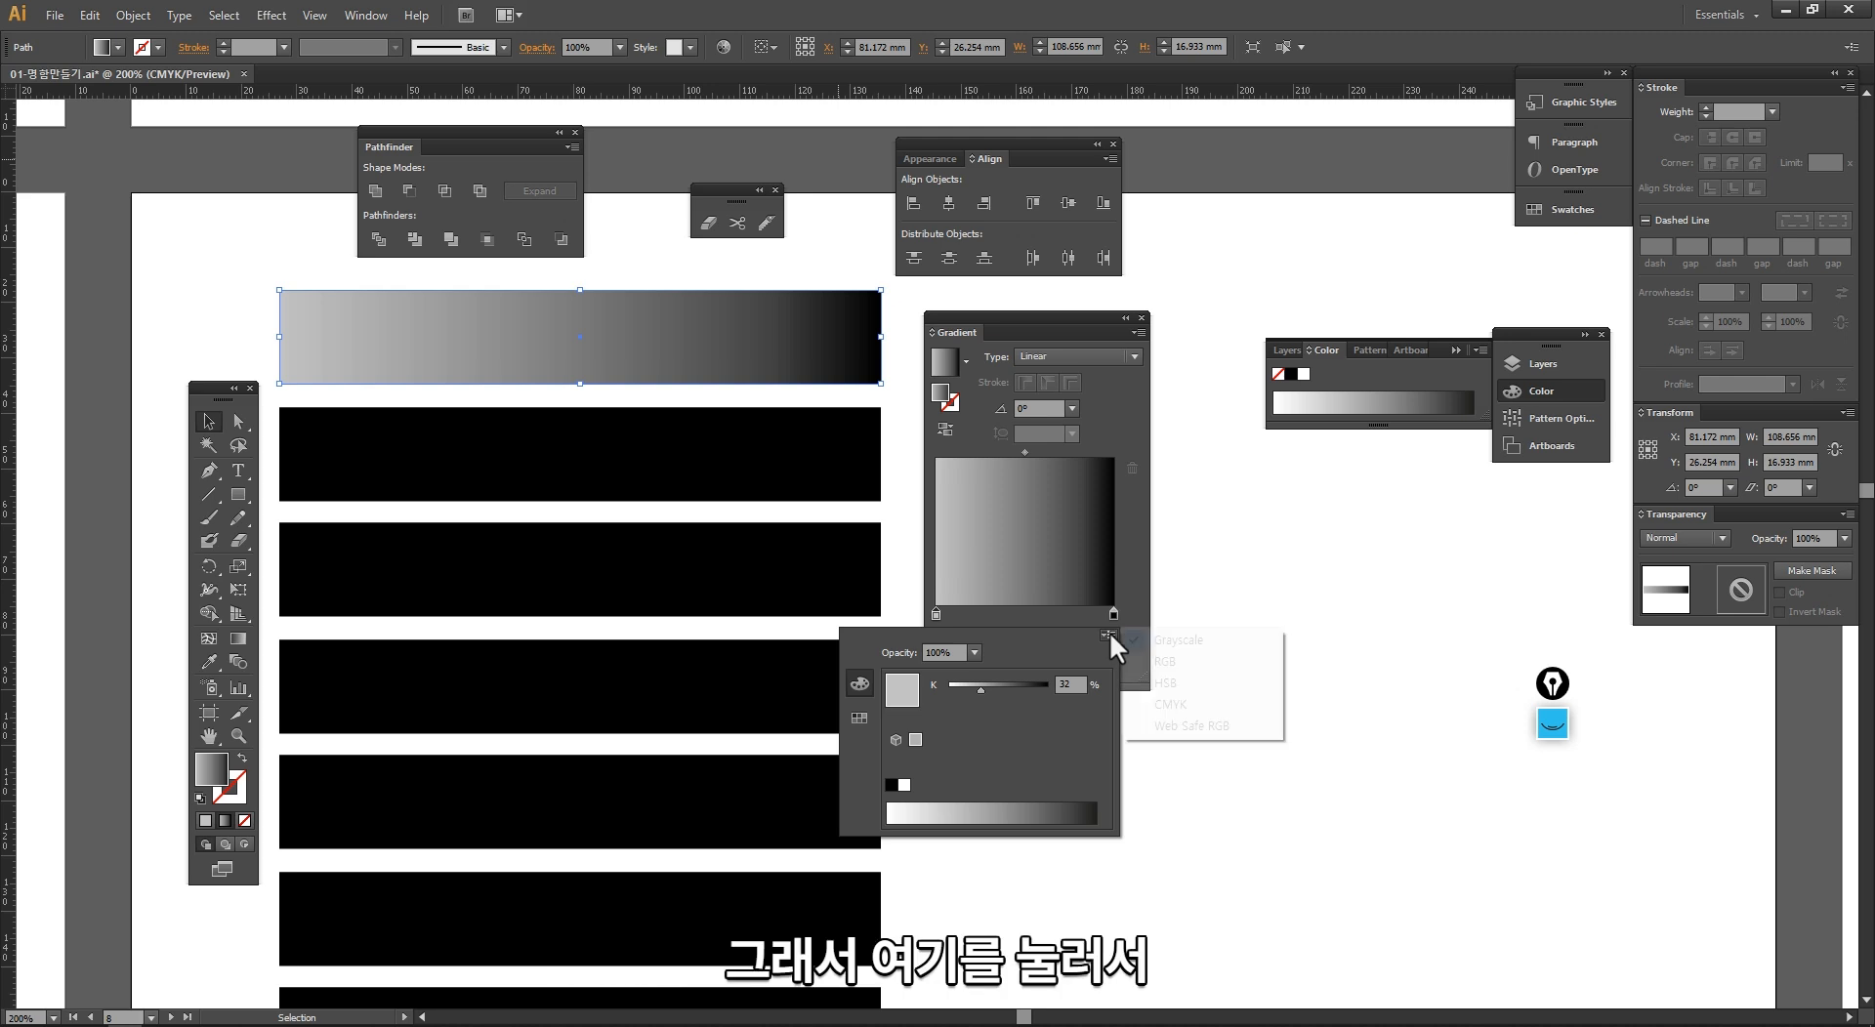
click(1177, 707)
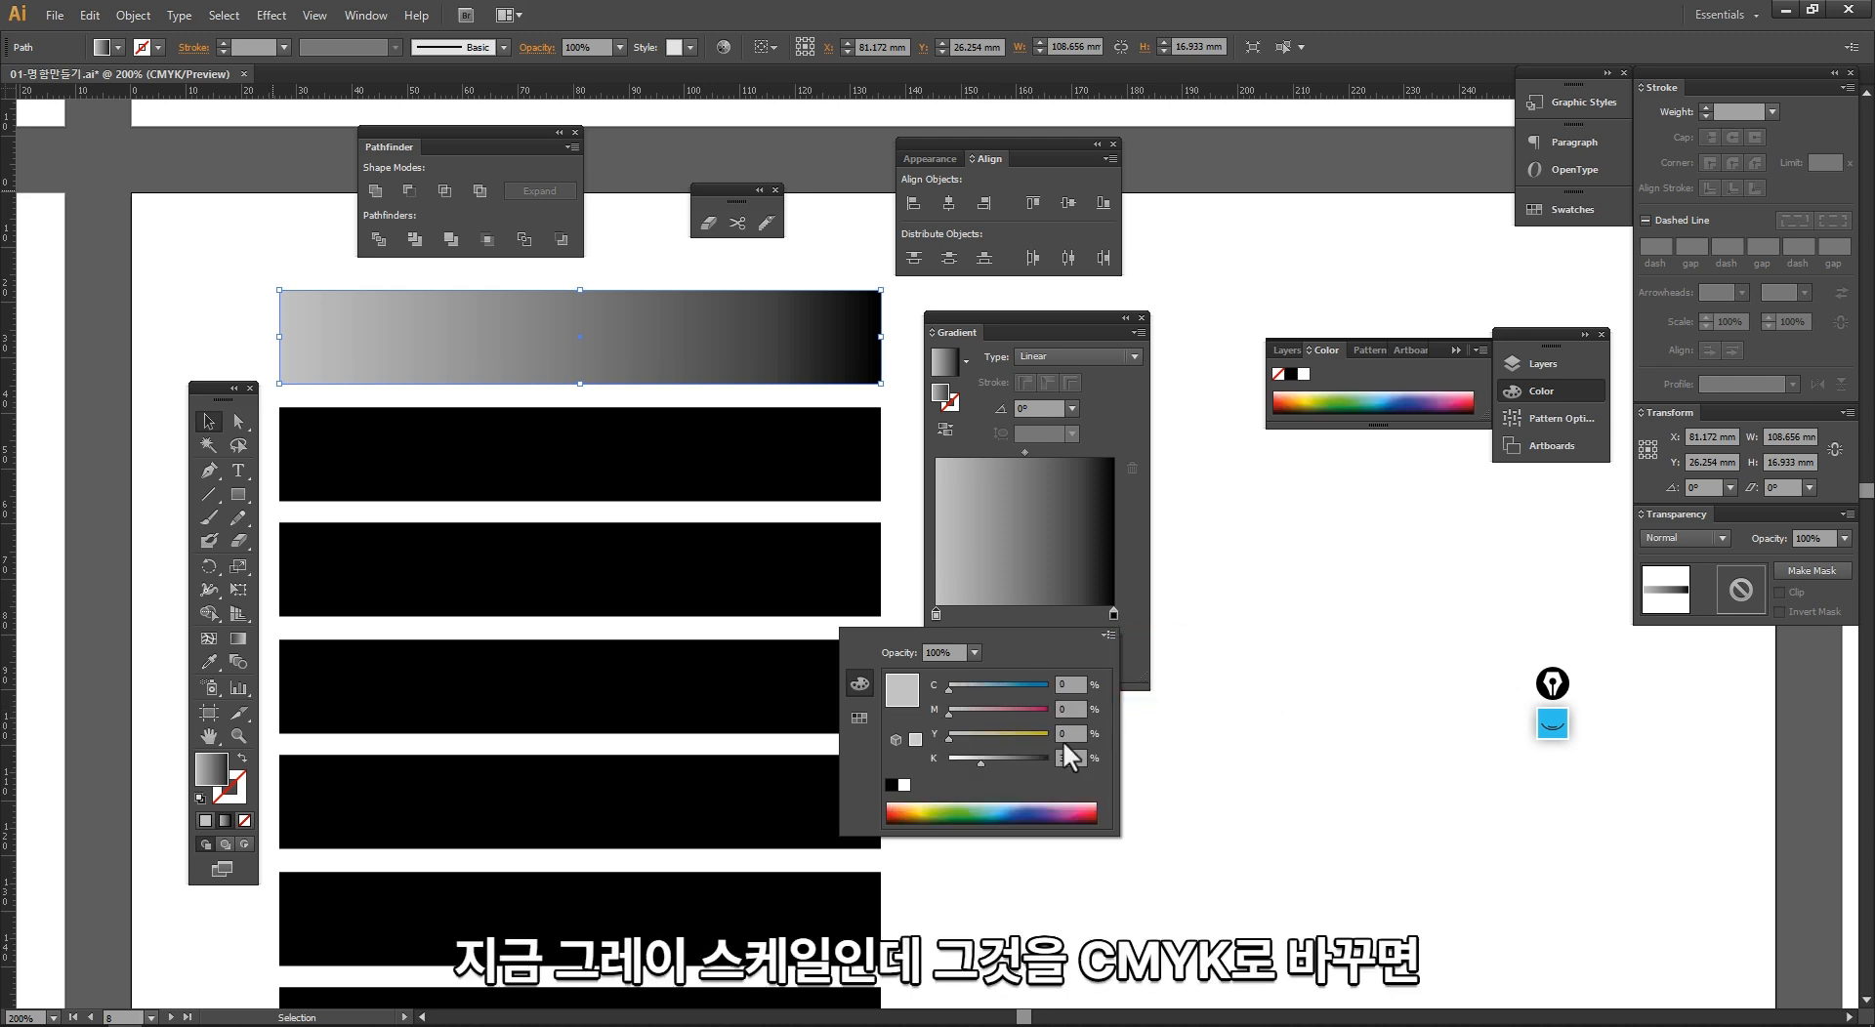
drag(953, 689, 1015, 716)
drag(1015, 735, 1006, 760)
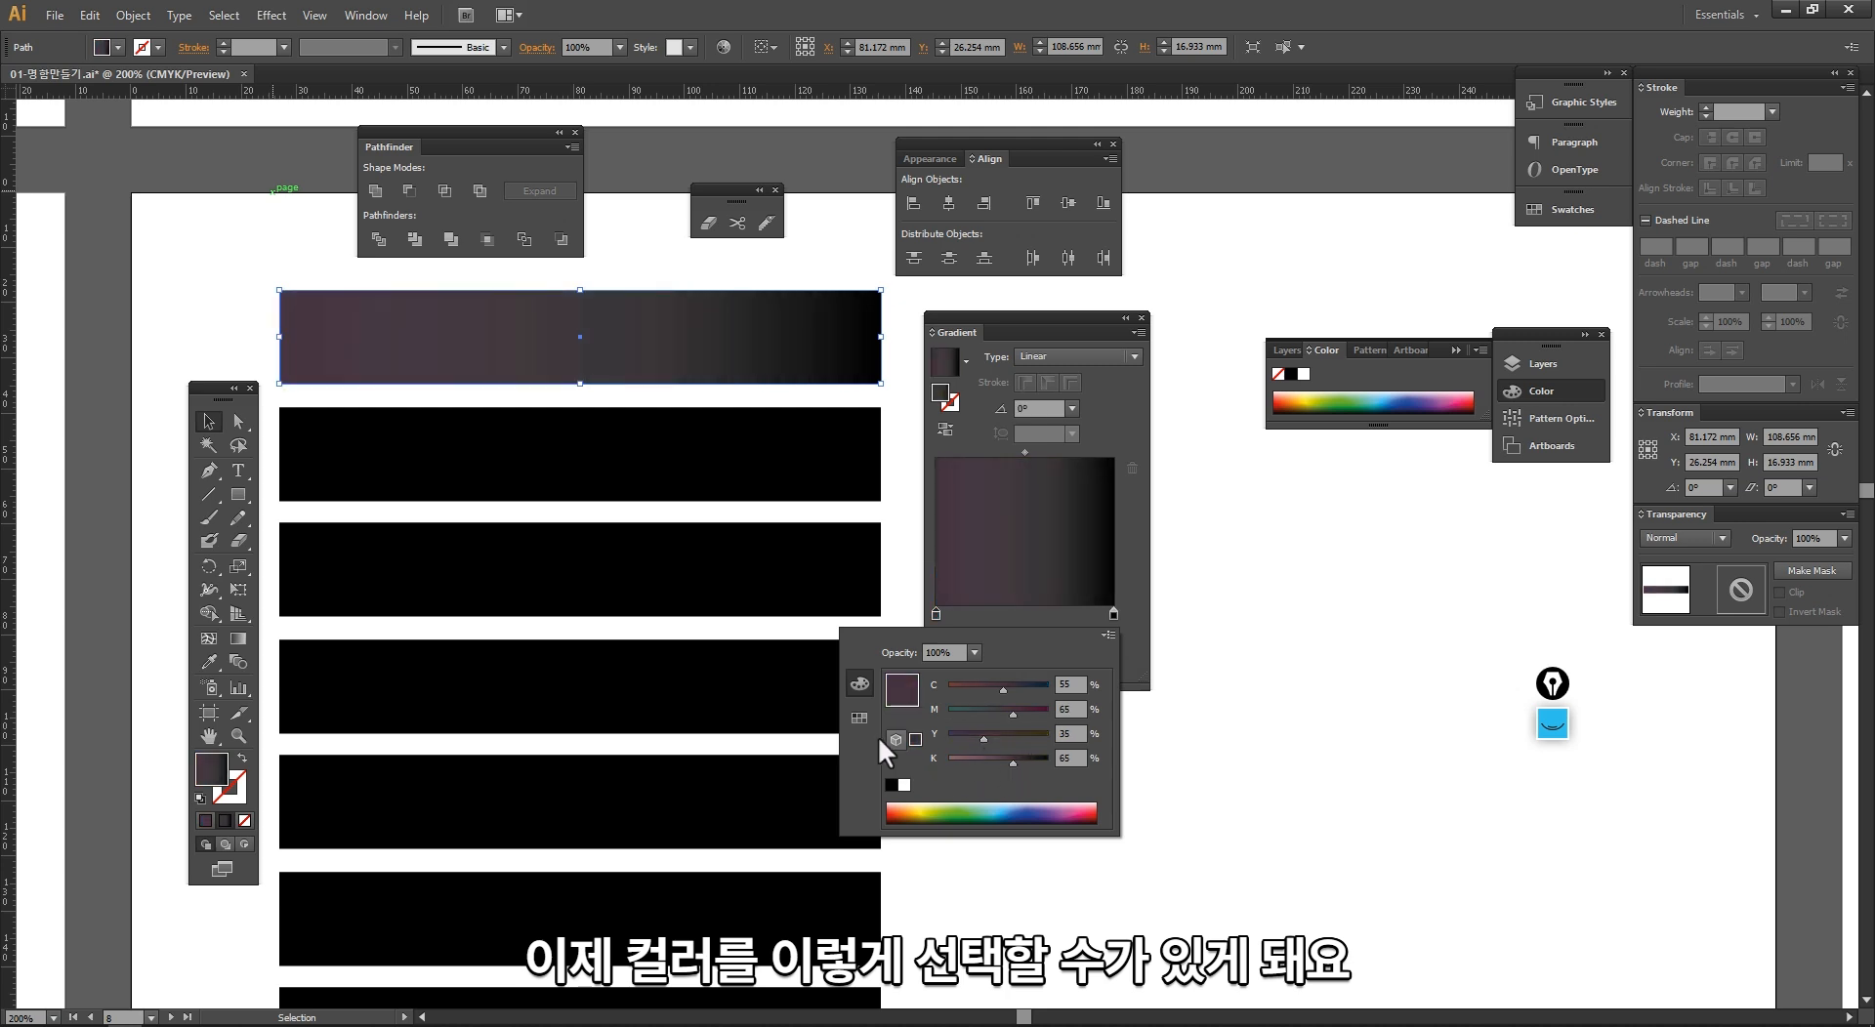
Step: Recolour the starting stop of the top bar's gradient with a red swatch
click(859, 718)
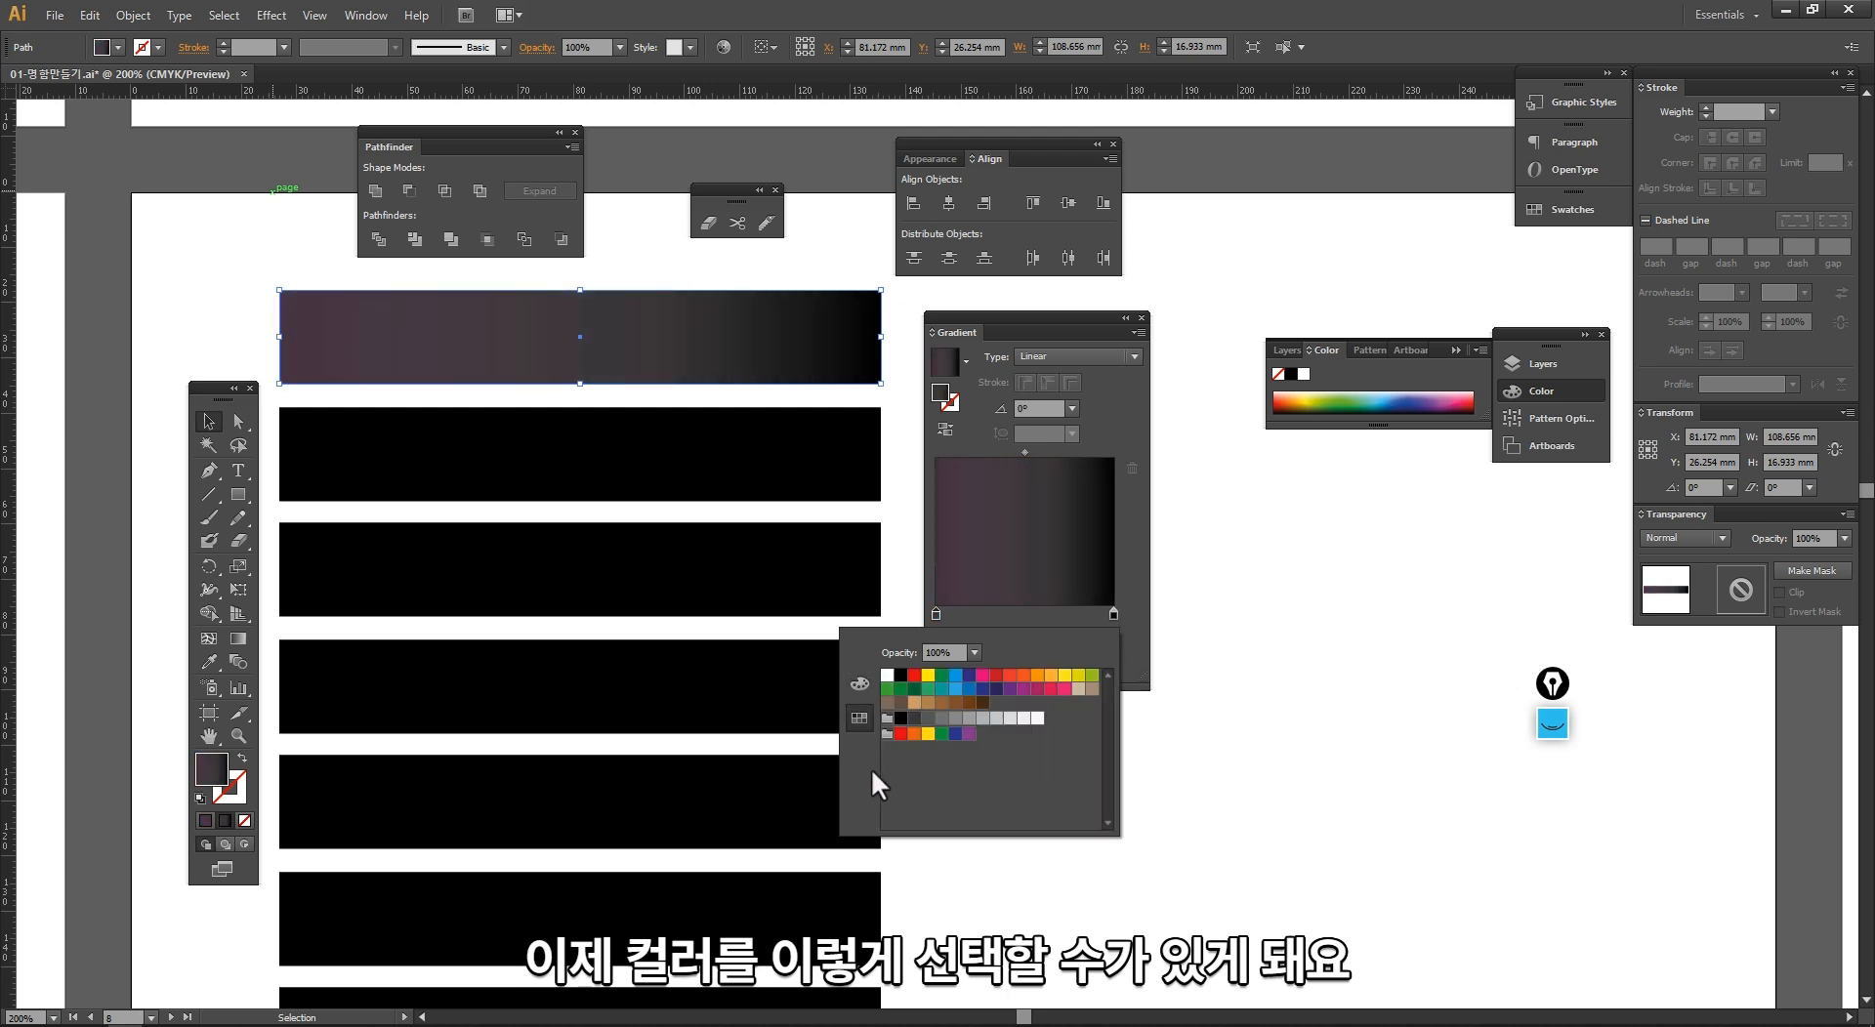
click(1011, 678)
click(996, 674)
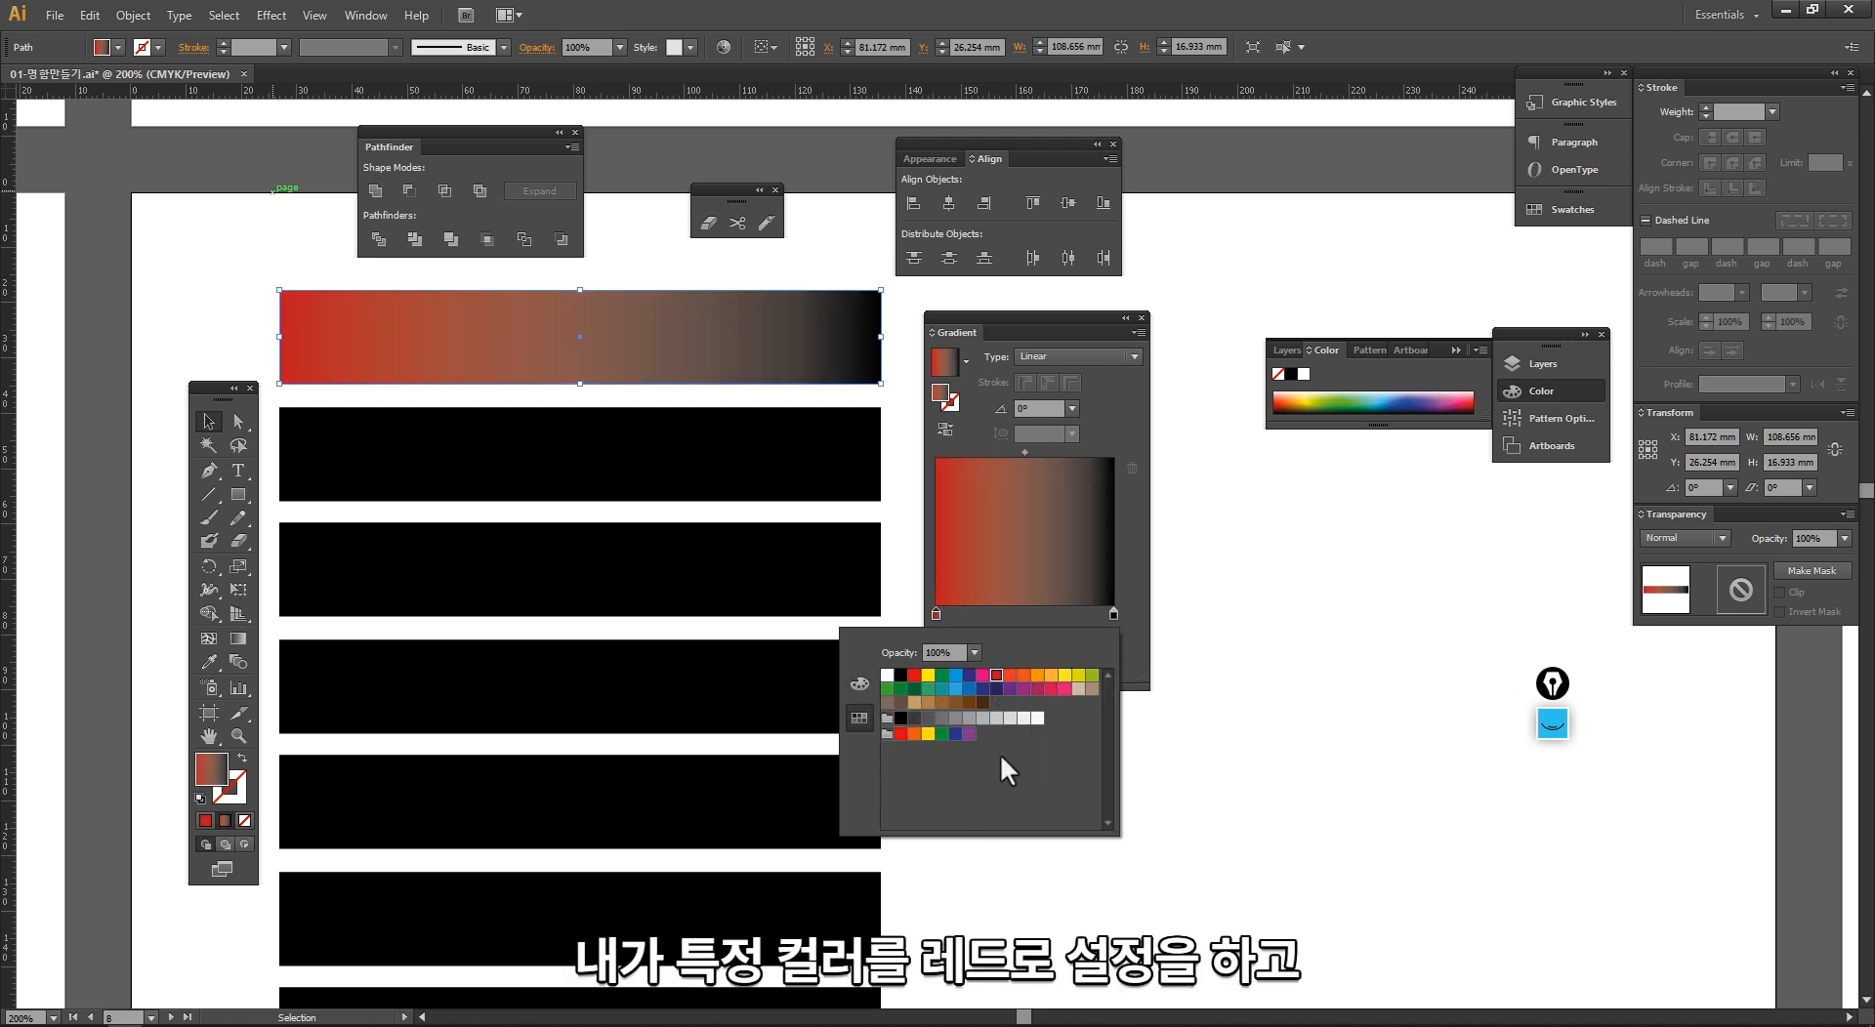
click(1045, 626)
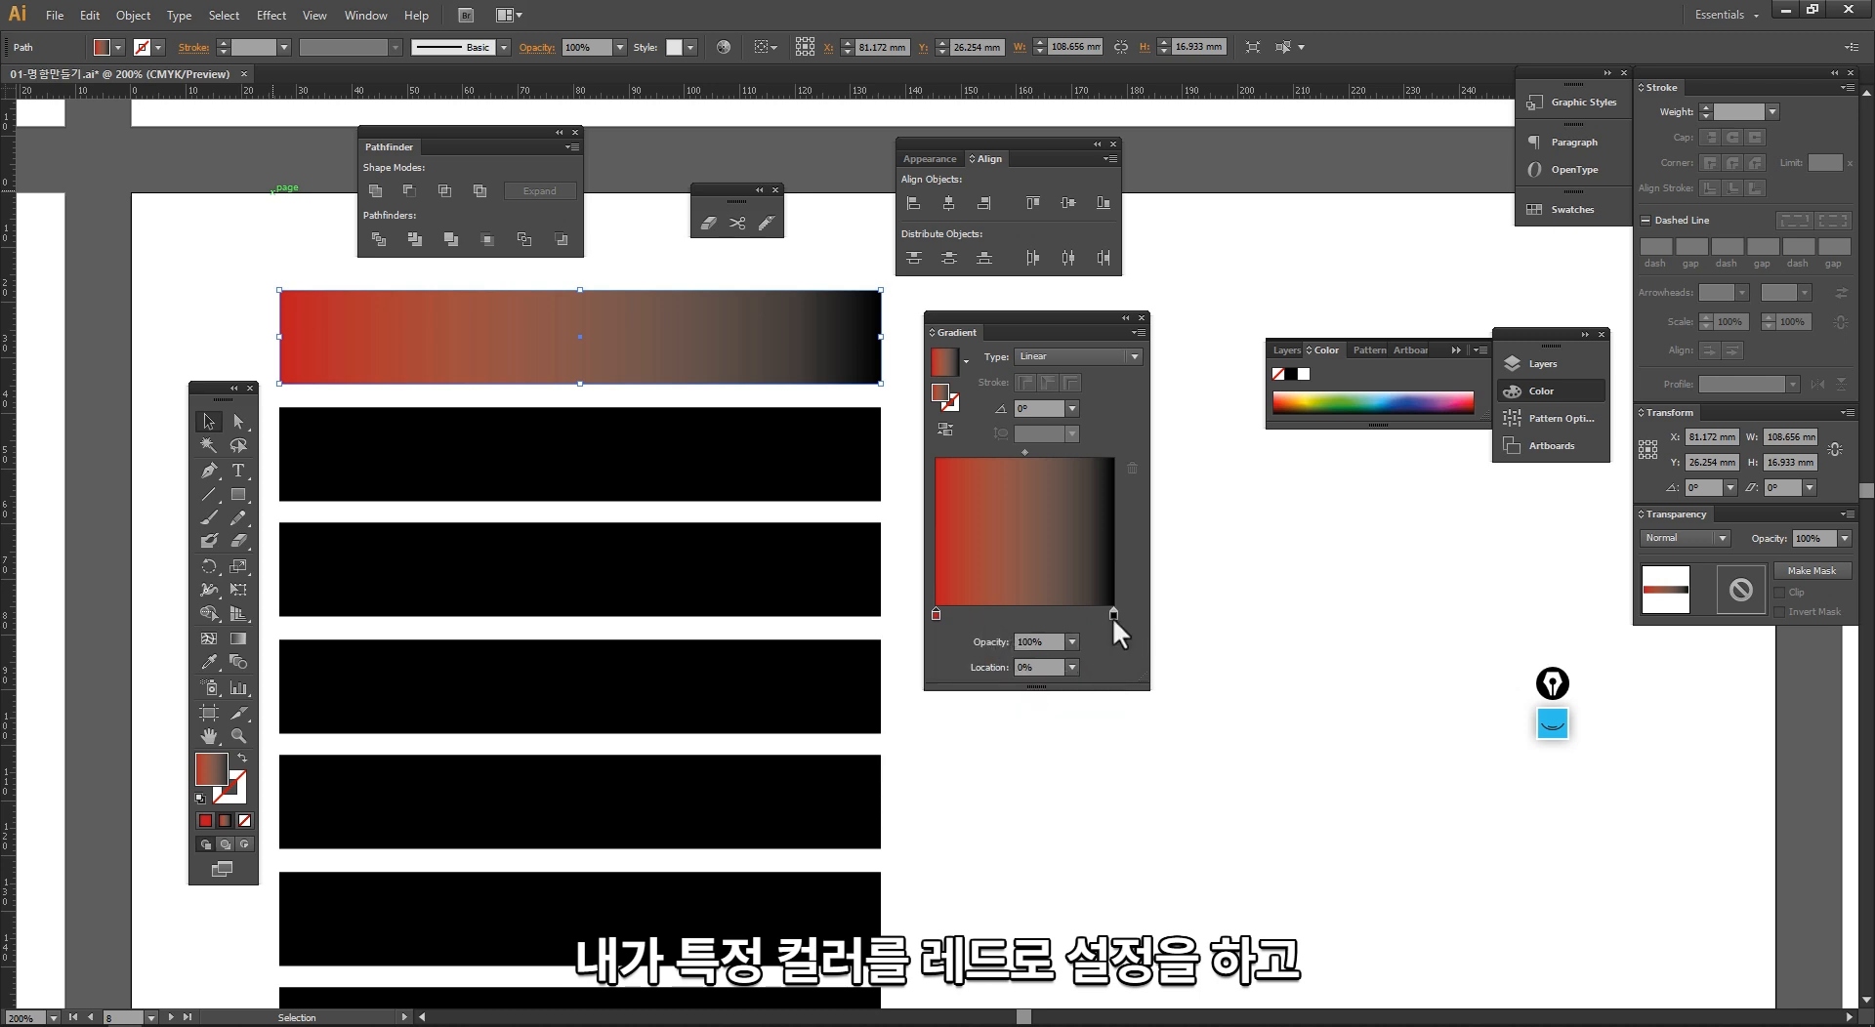
Step: Recolour the black end stop of the top bar's gradient with a yellow swatch and deselect the bar
click(1112, 614)
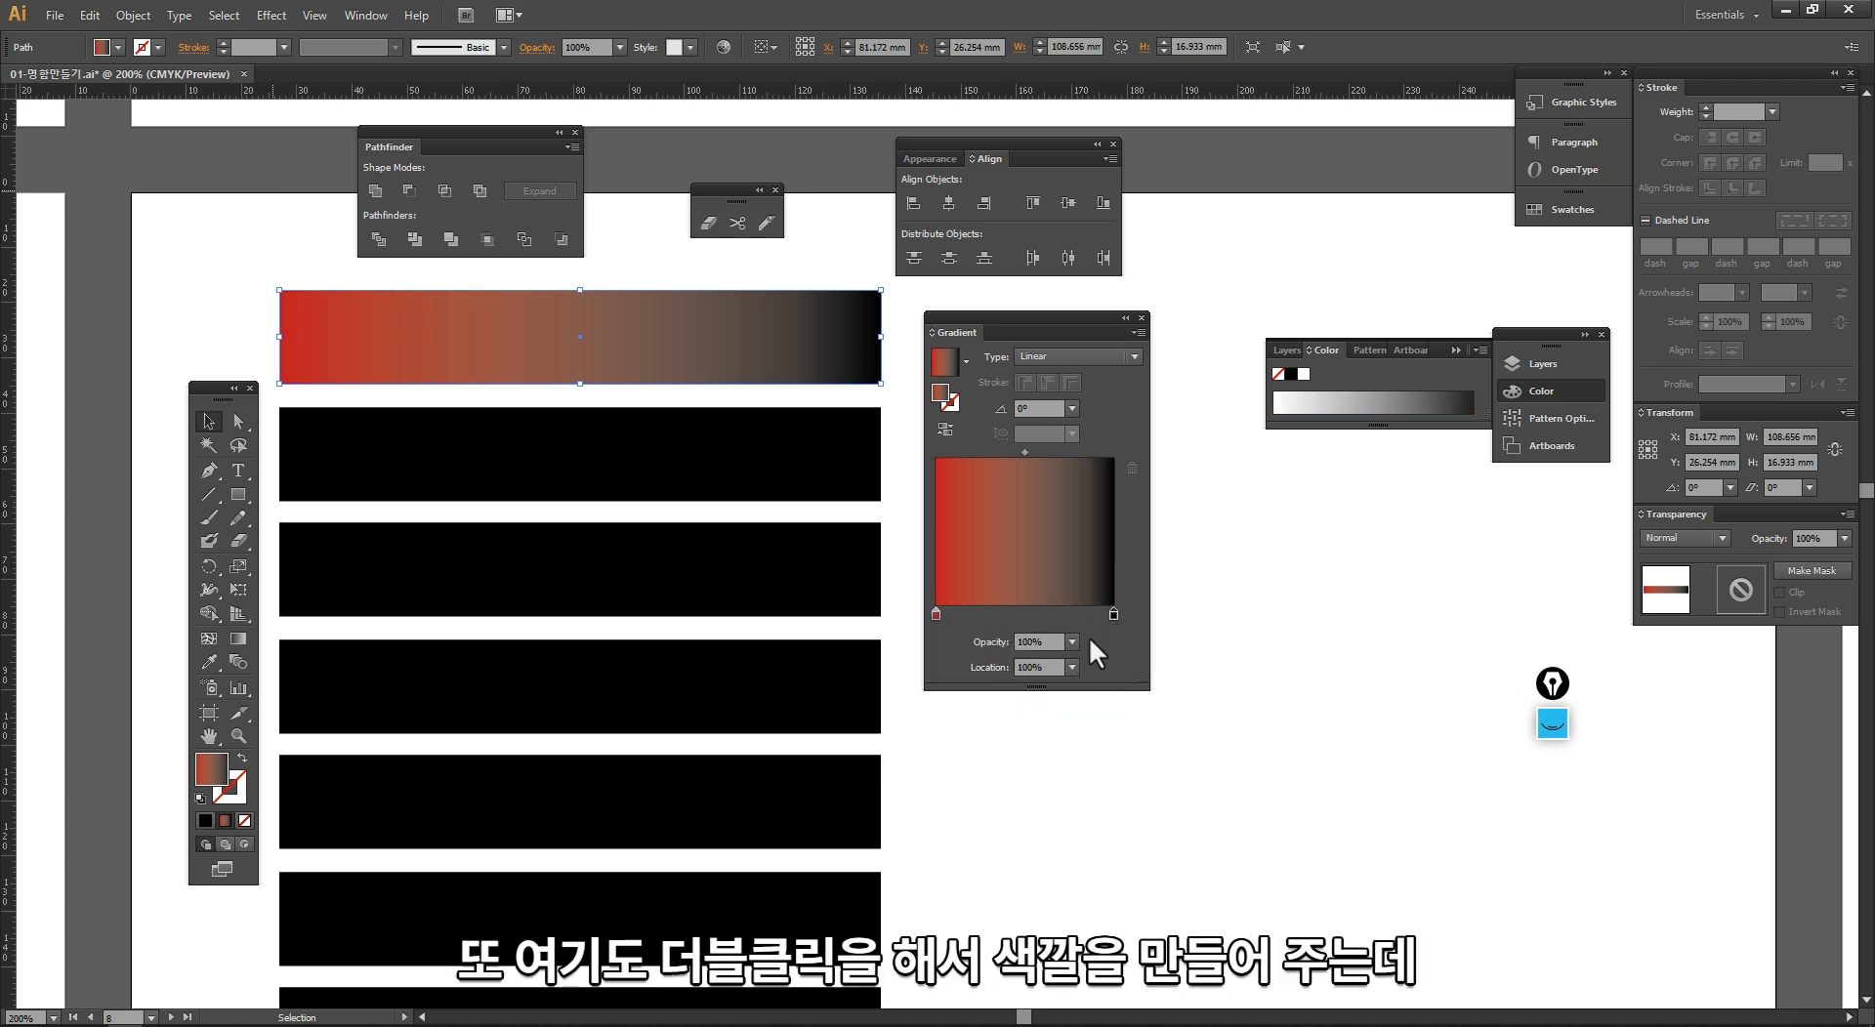
double_click(1113, 614)
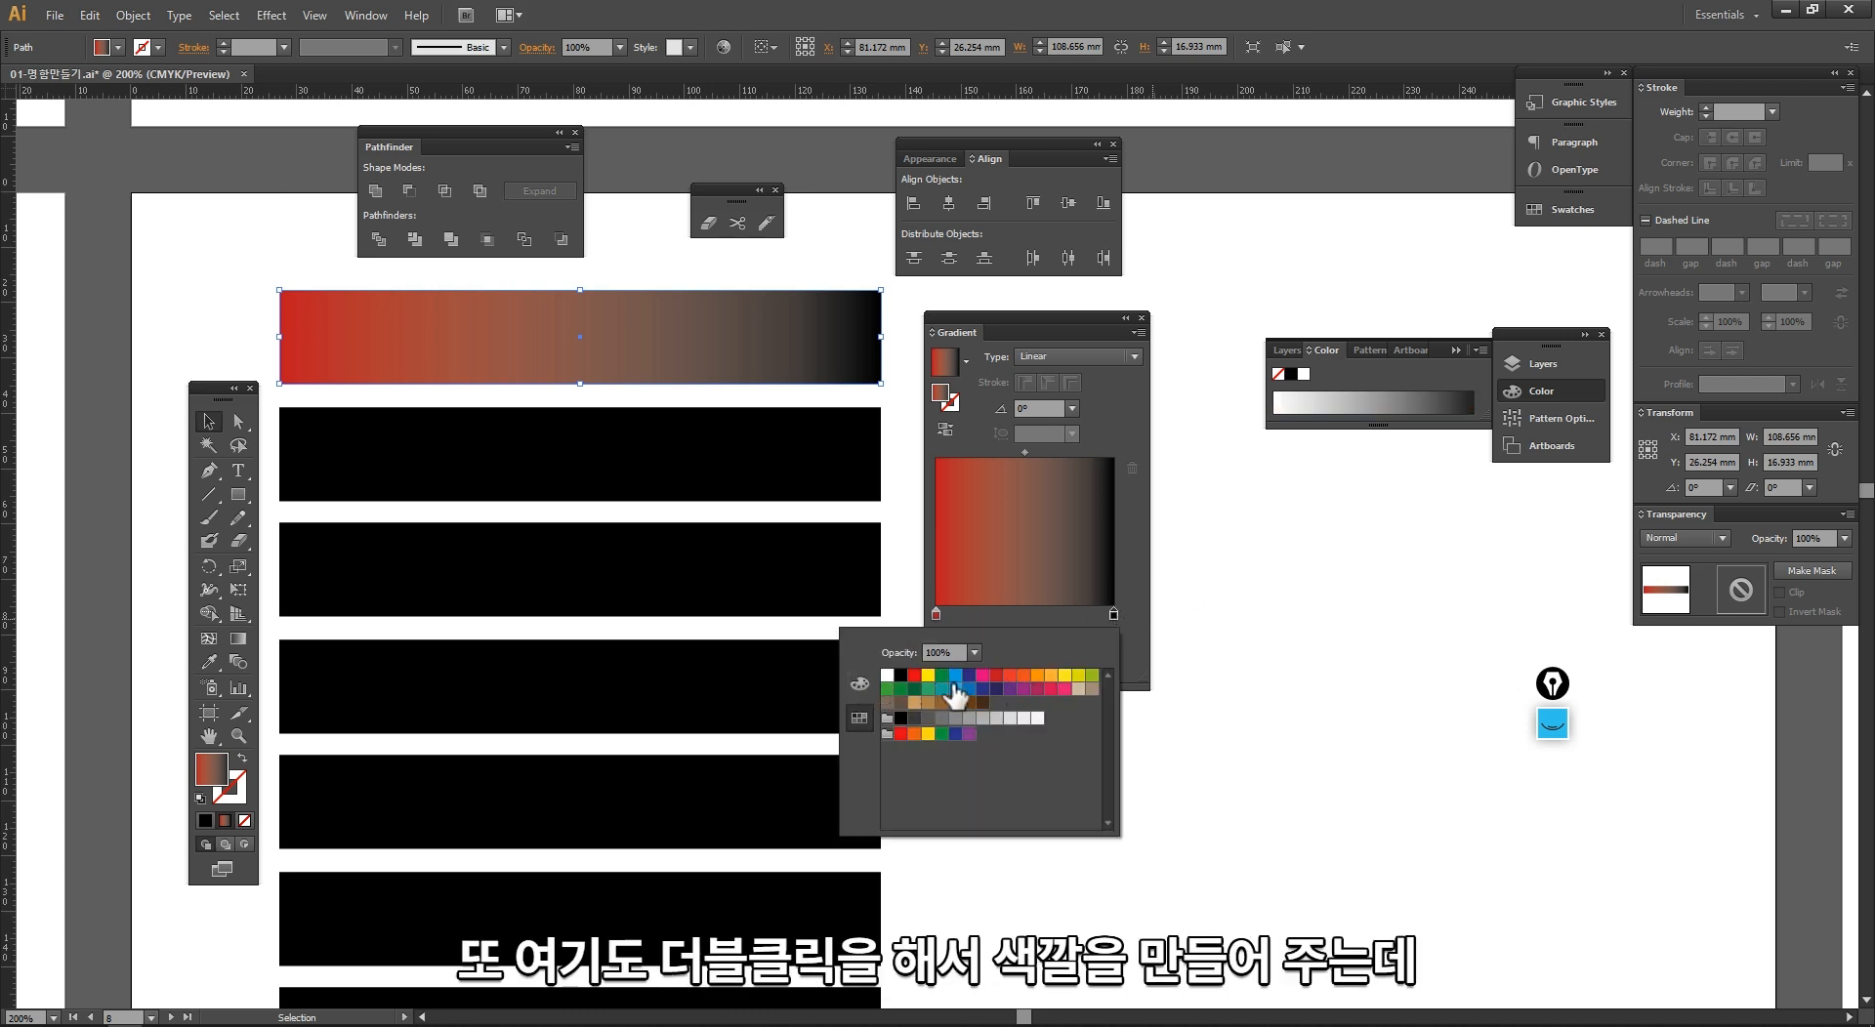
click(1079, 676)
click(1133, 646)
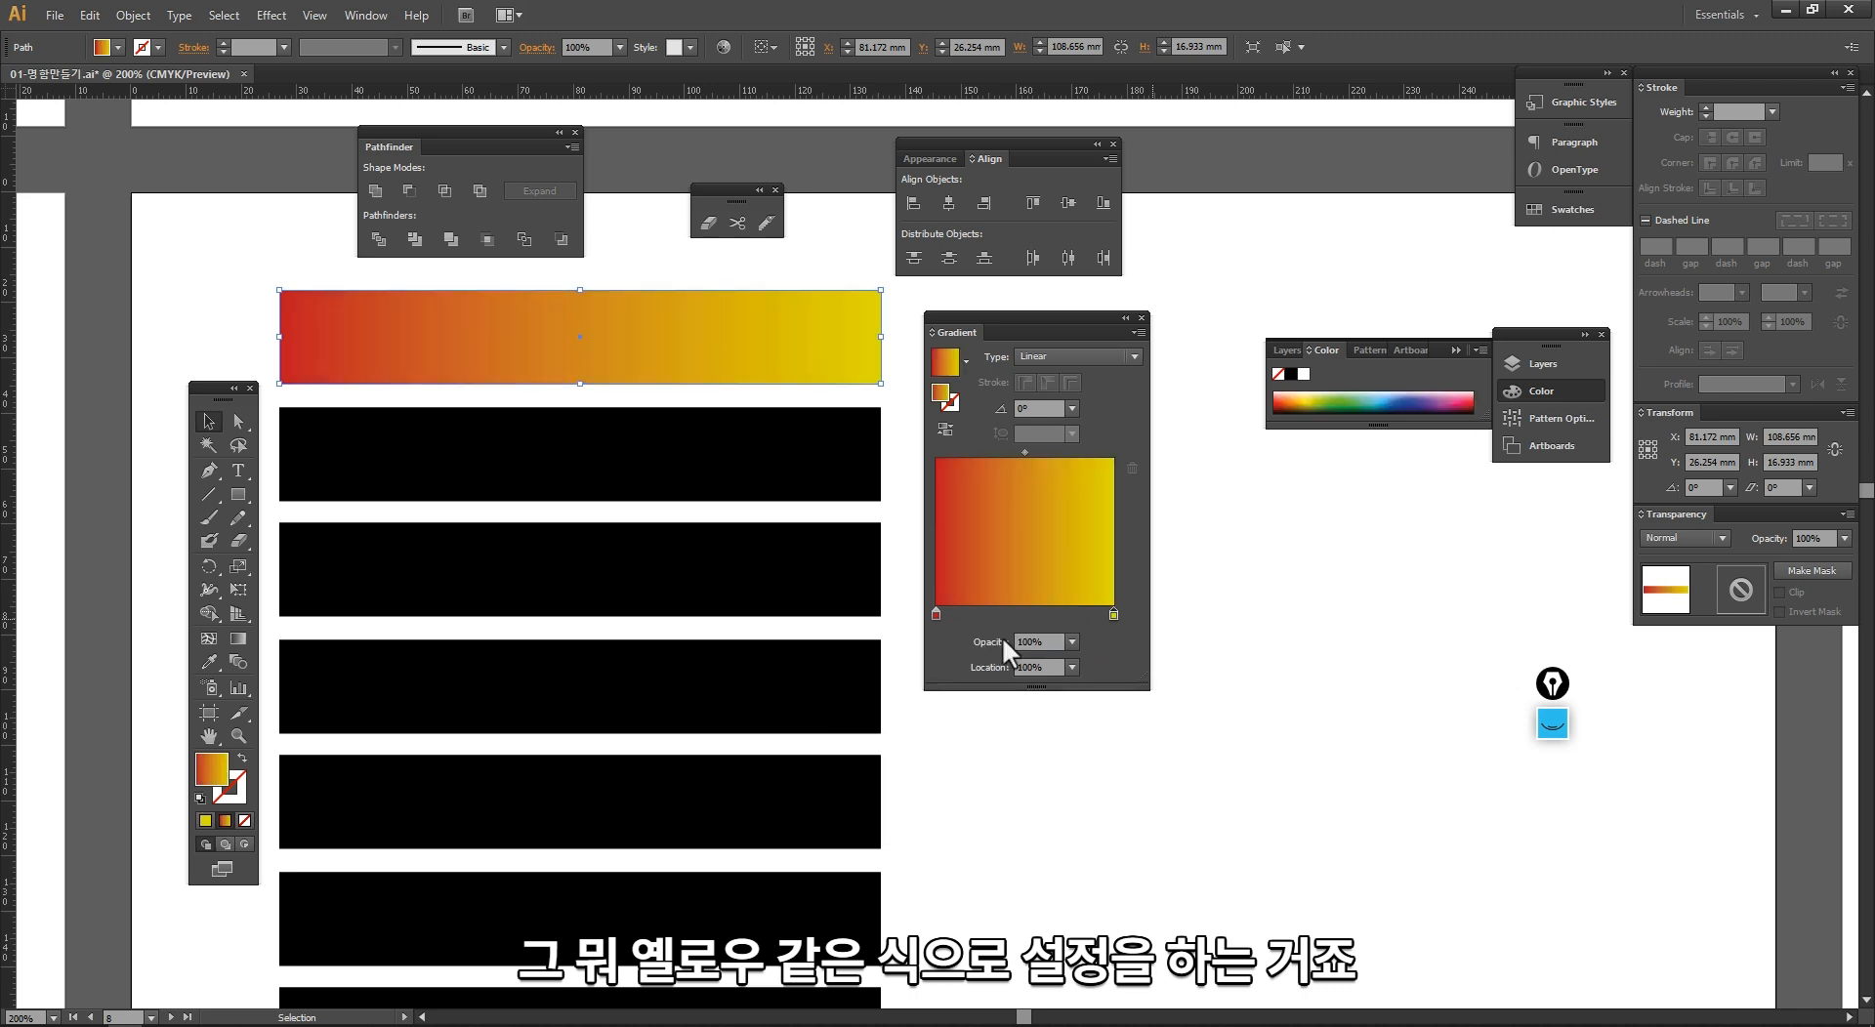
key(ctrl+shift+a)
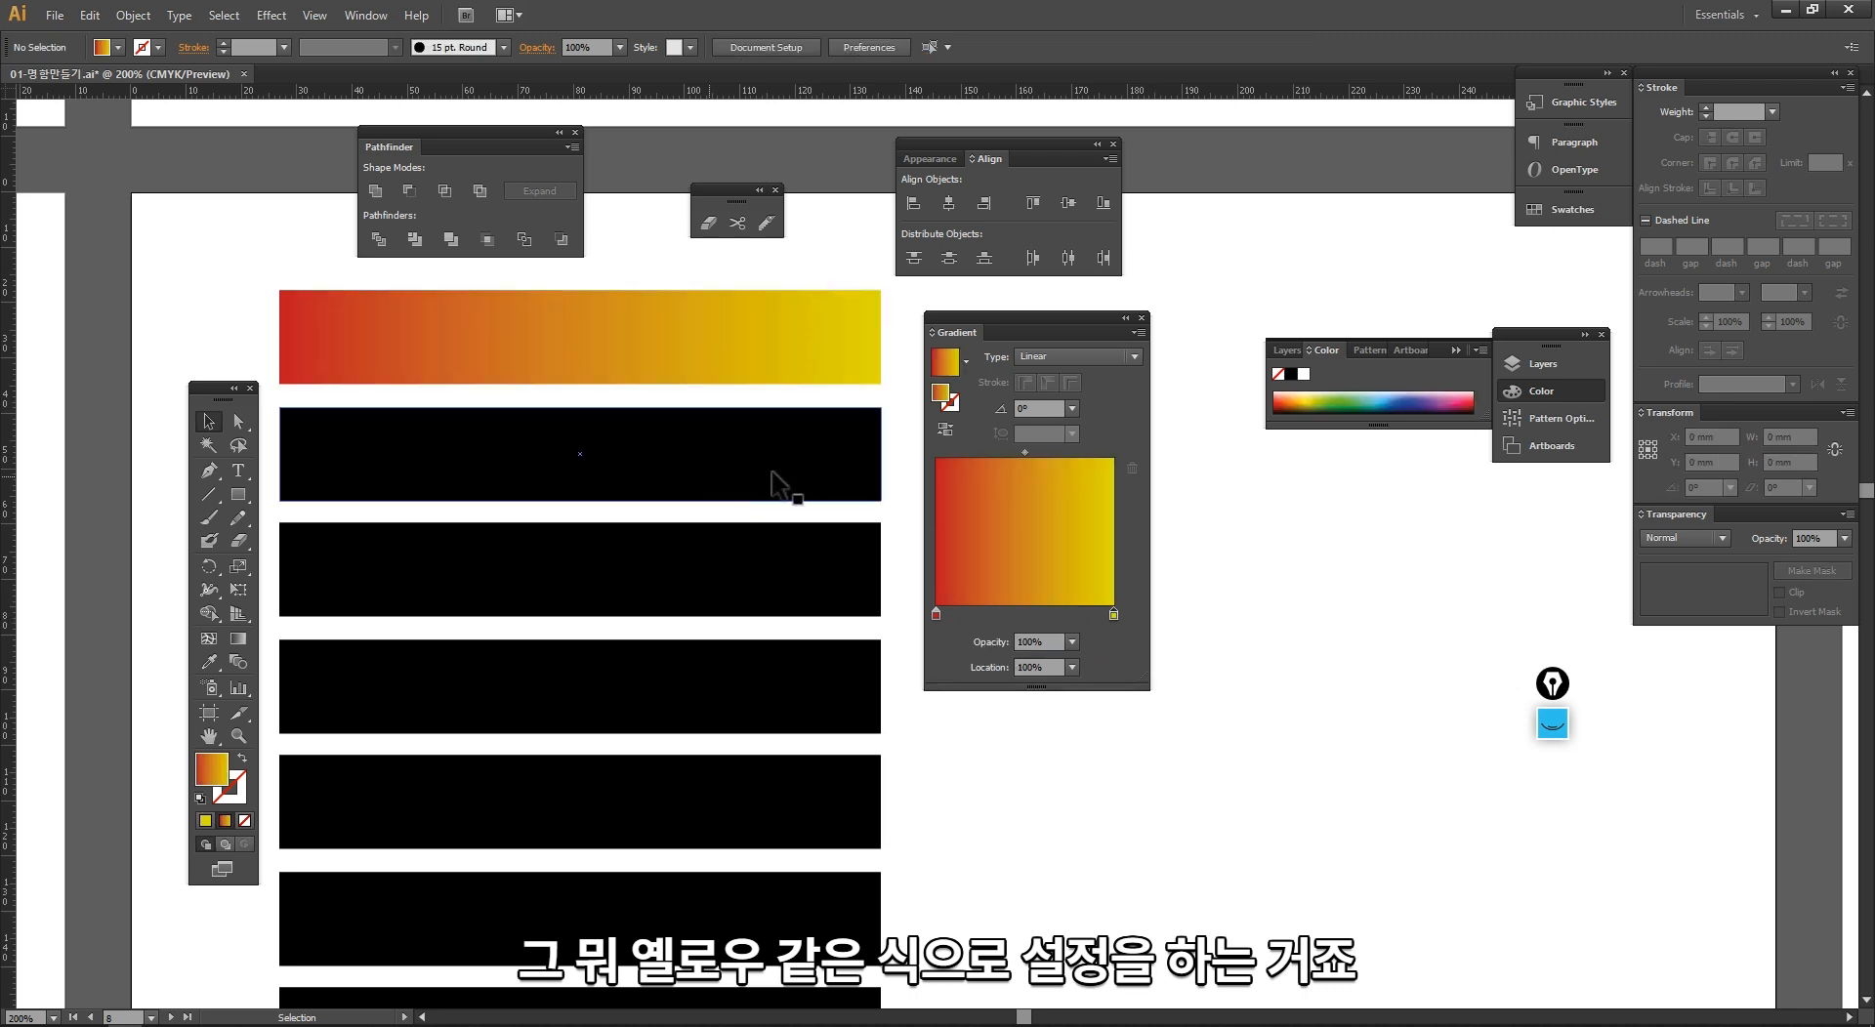
Step: Reselect the top bar and try its linear gradient at angles of 45°, 120° and 90°
click(810, 336)
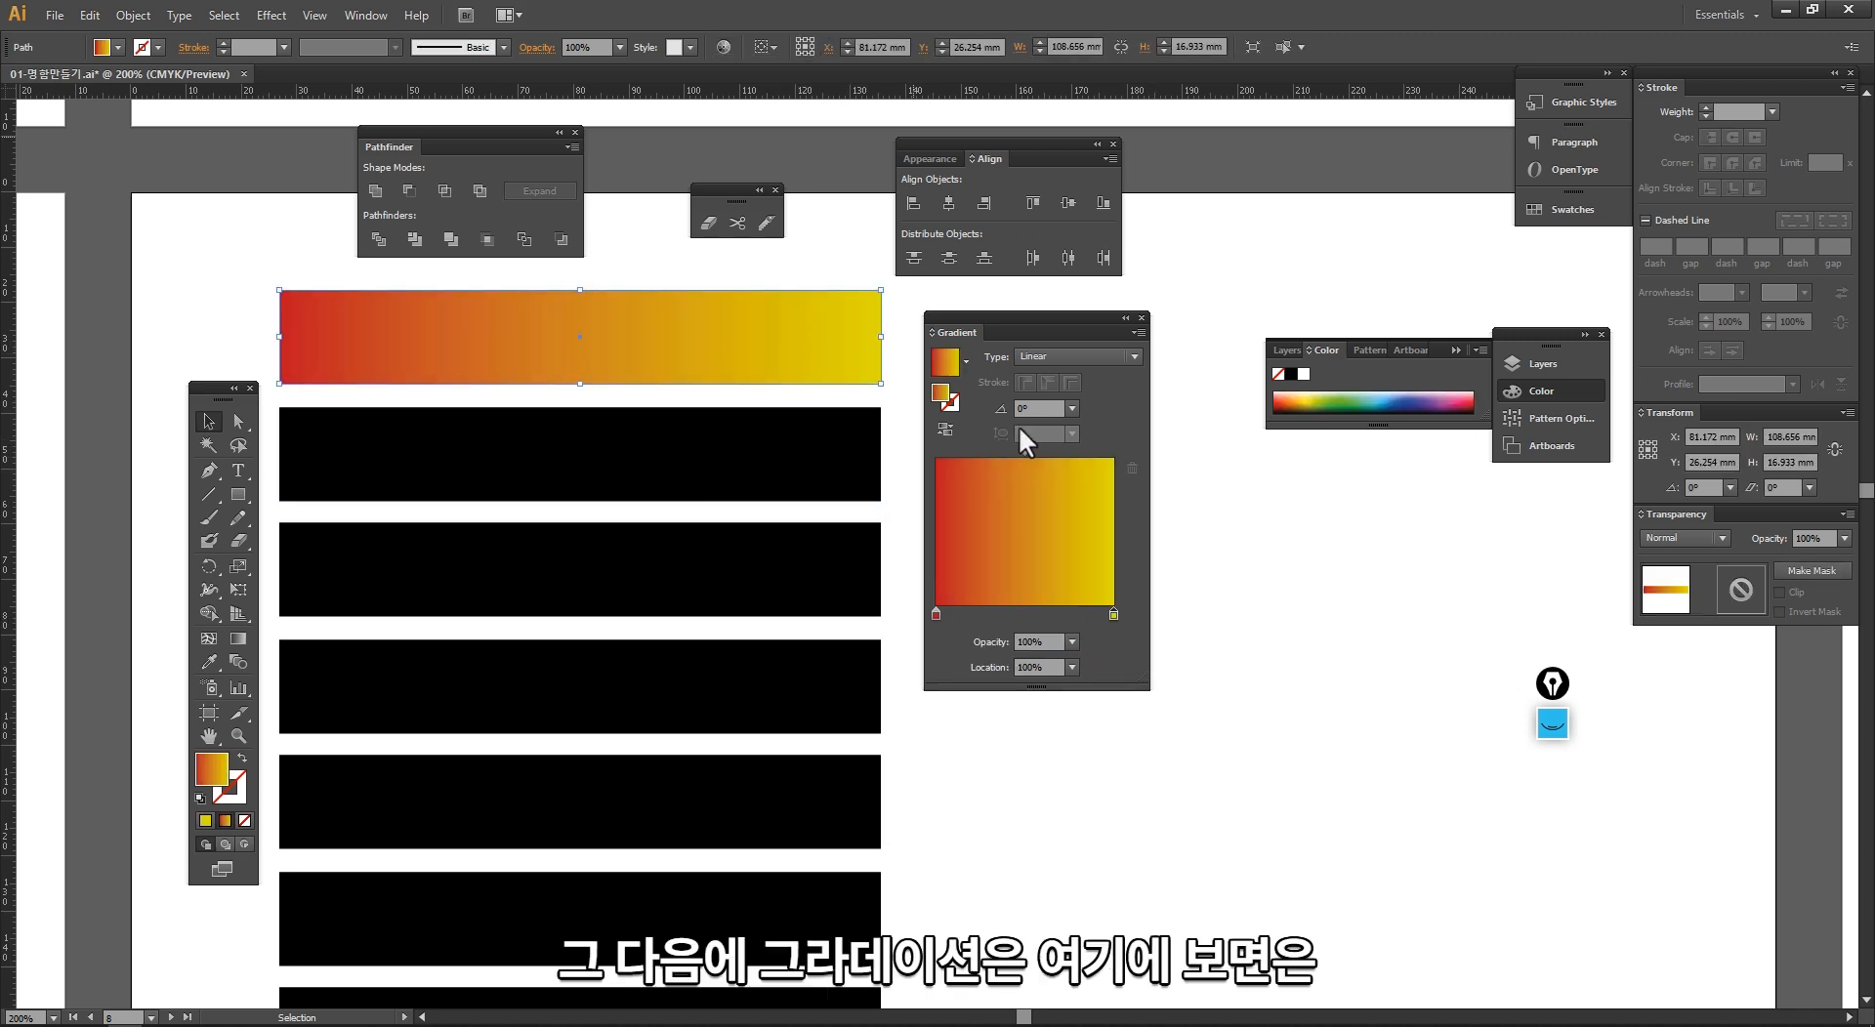
click(1038, 408)
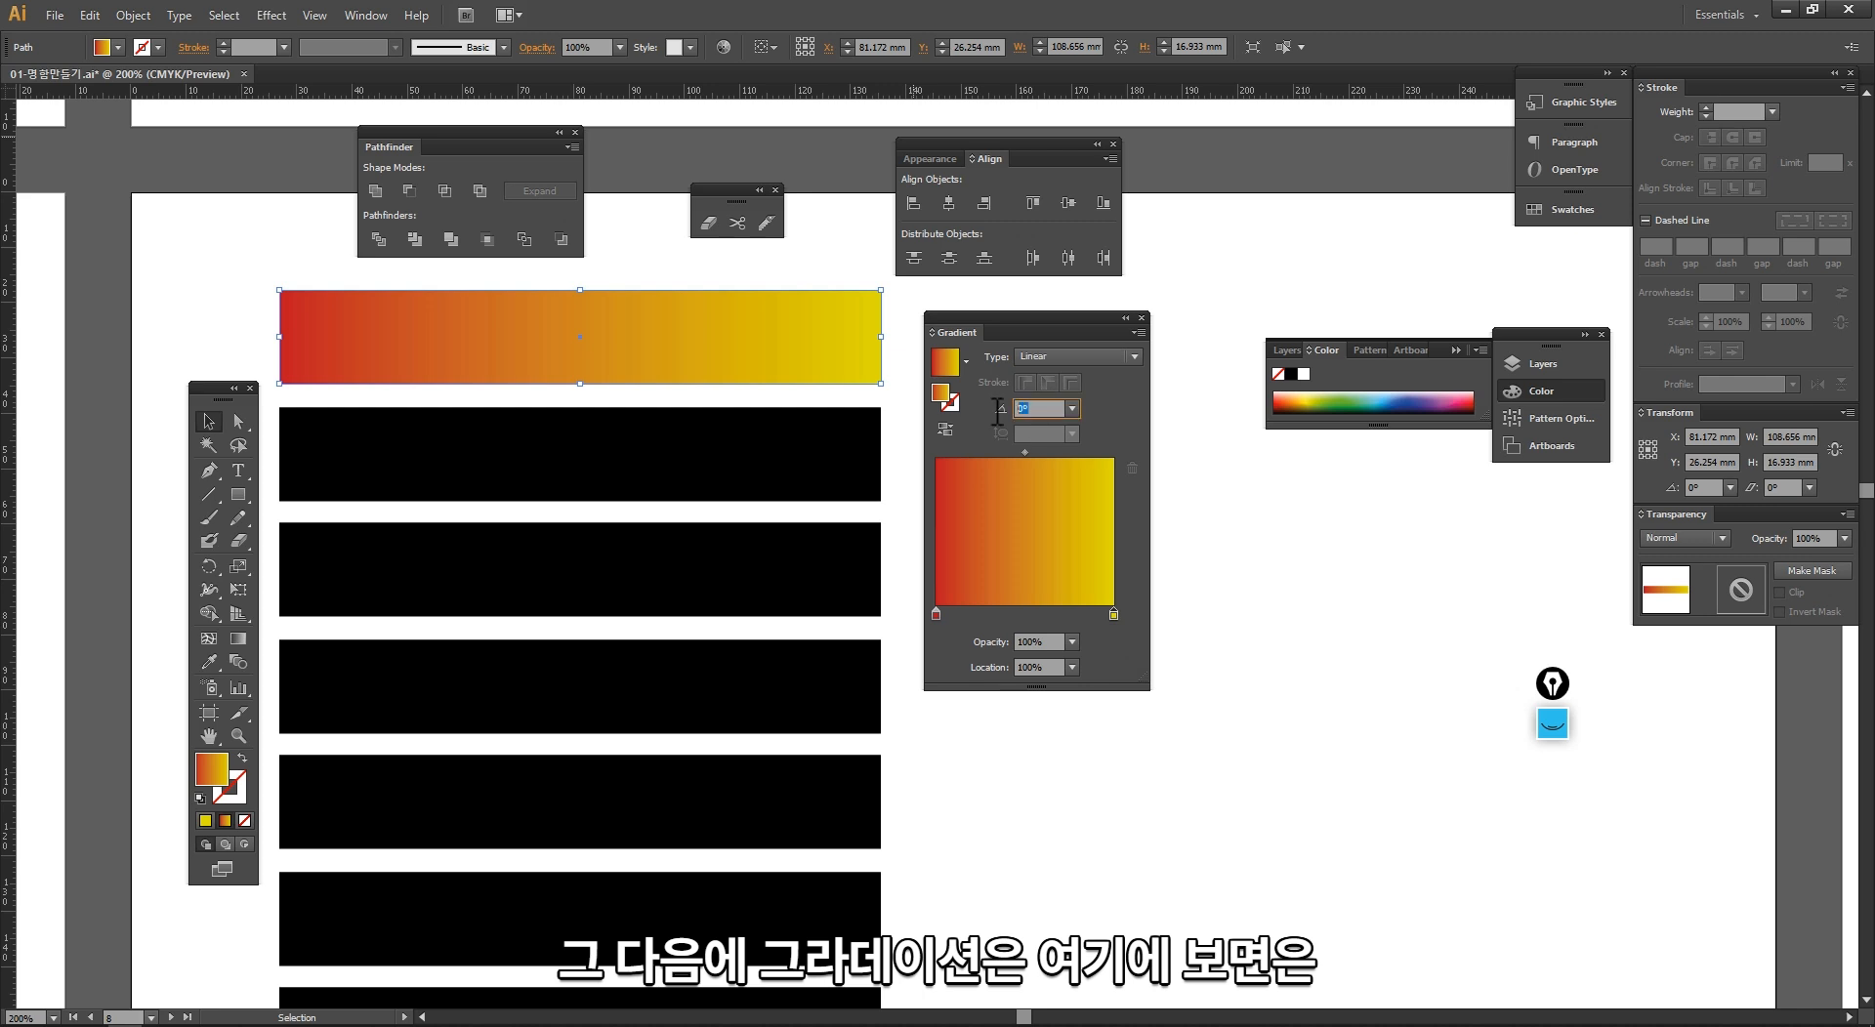
click(1072, 408)
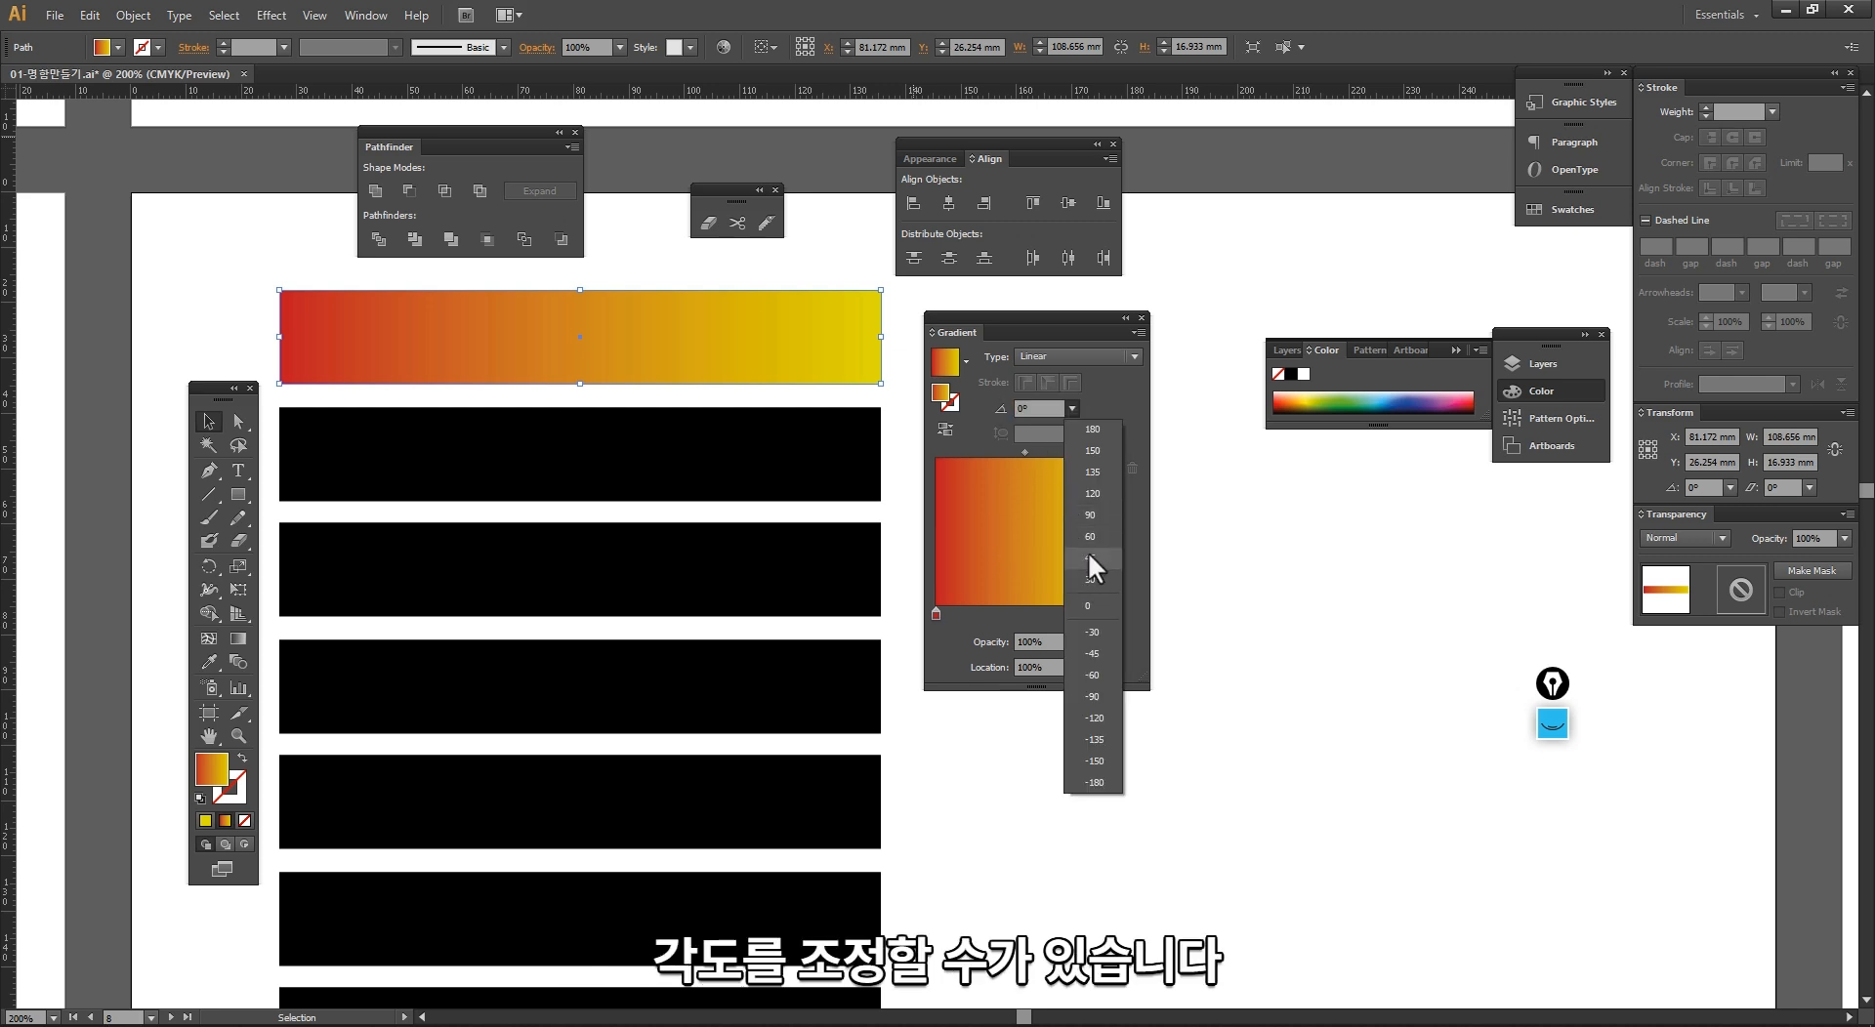
click(1088, 558)
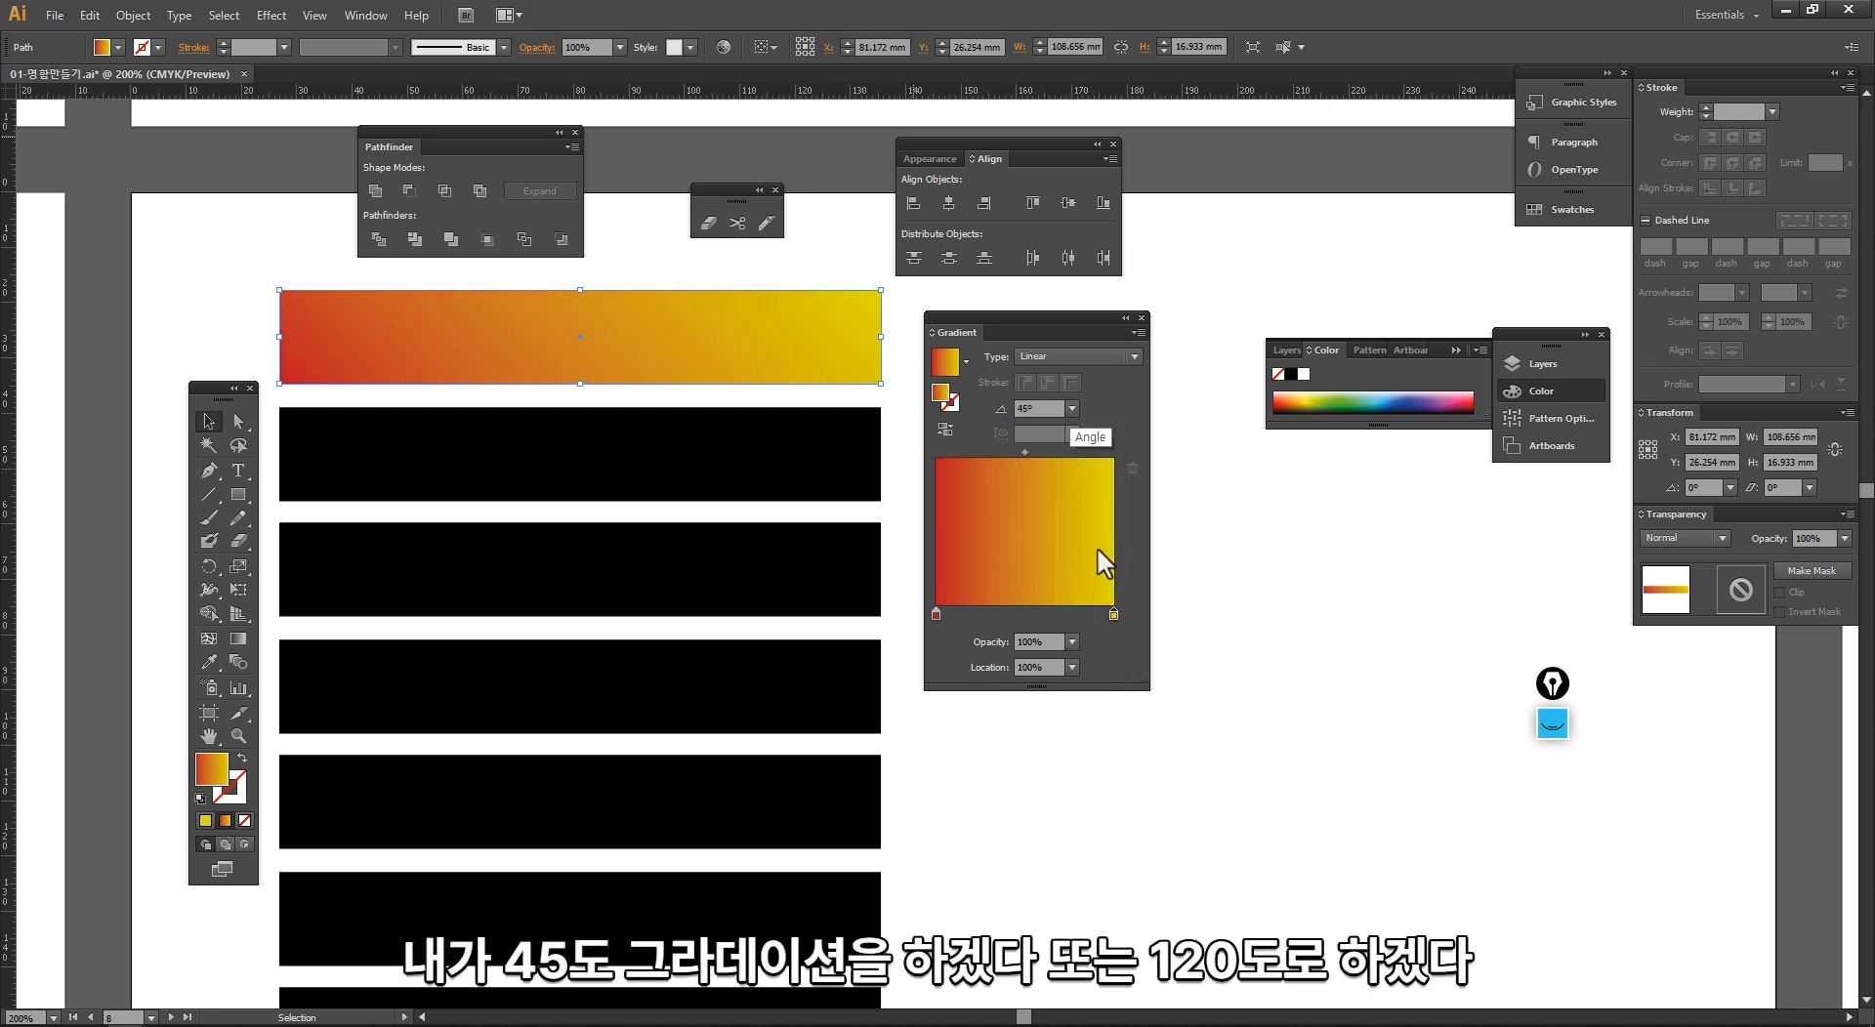
click(1073, 408)
click(1096, 496)
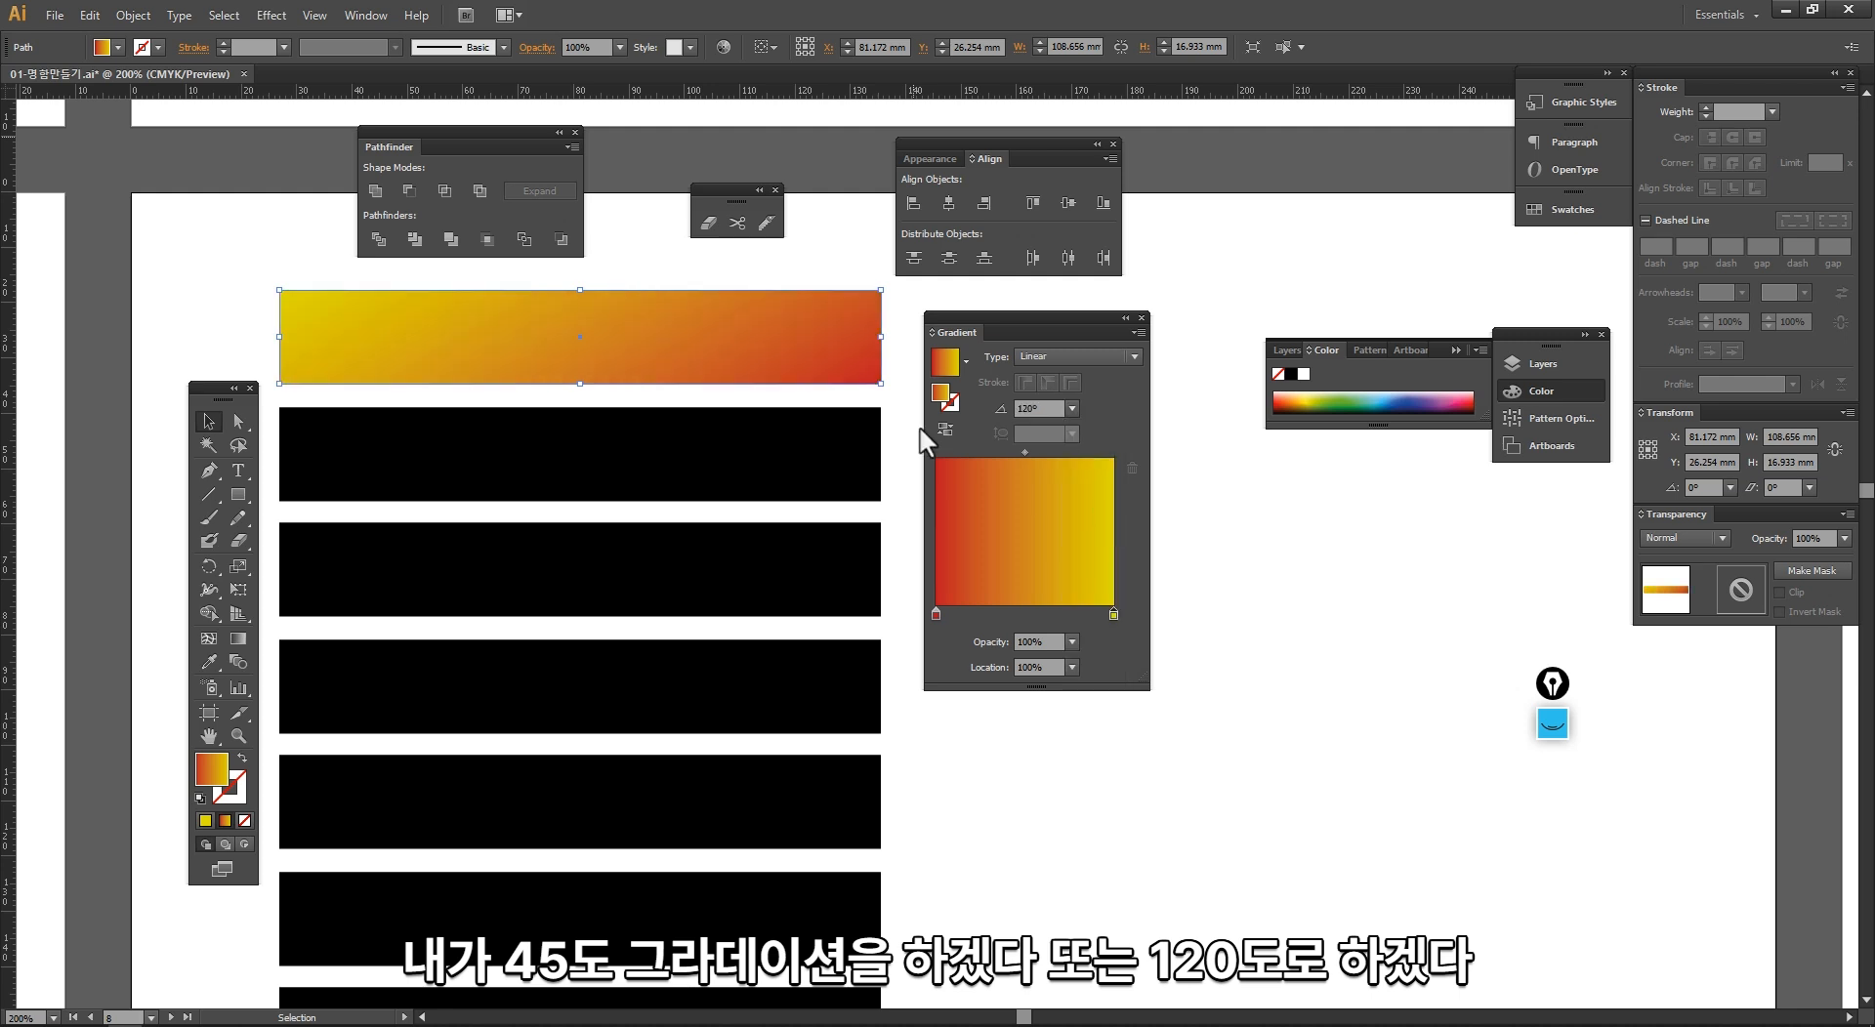
click(1072, 408)
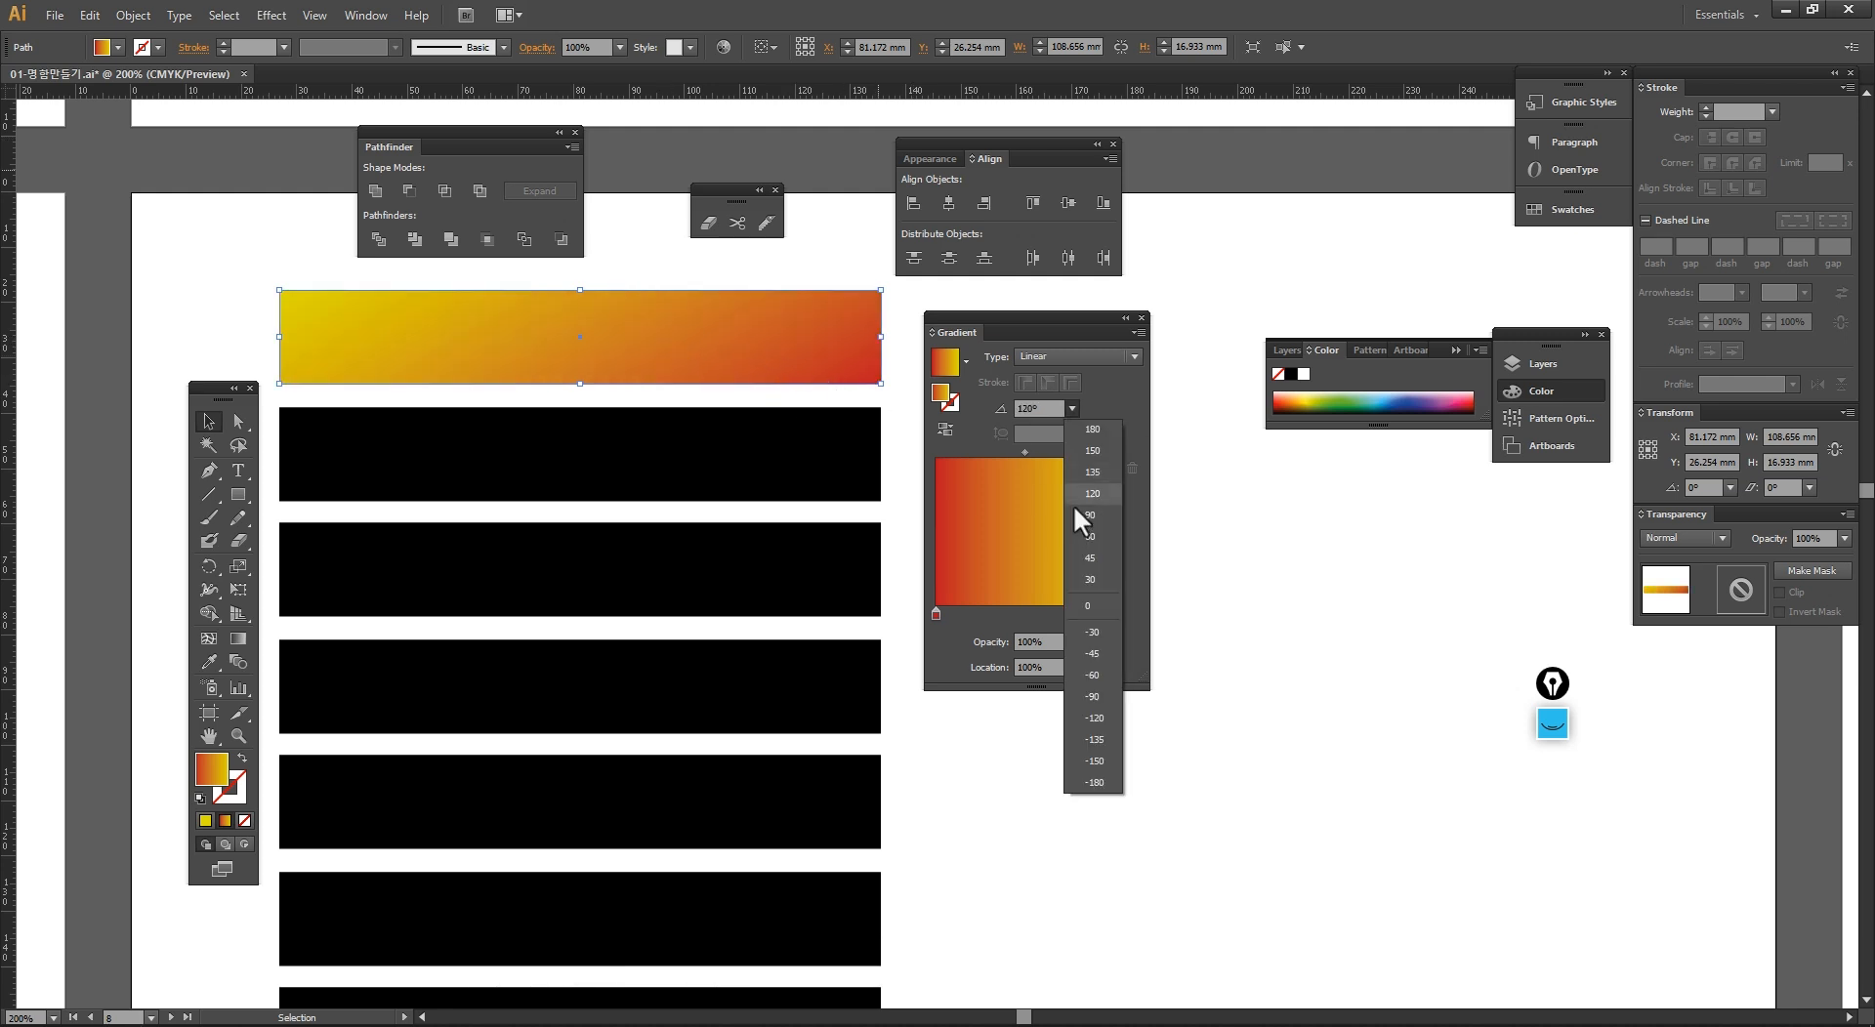
click(1094, 516)
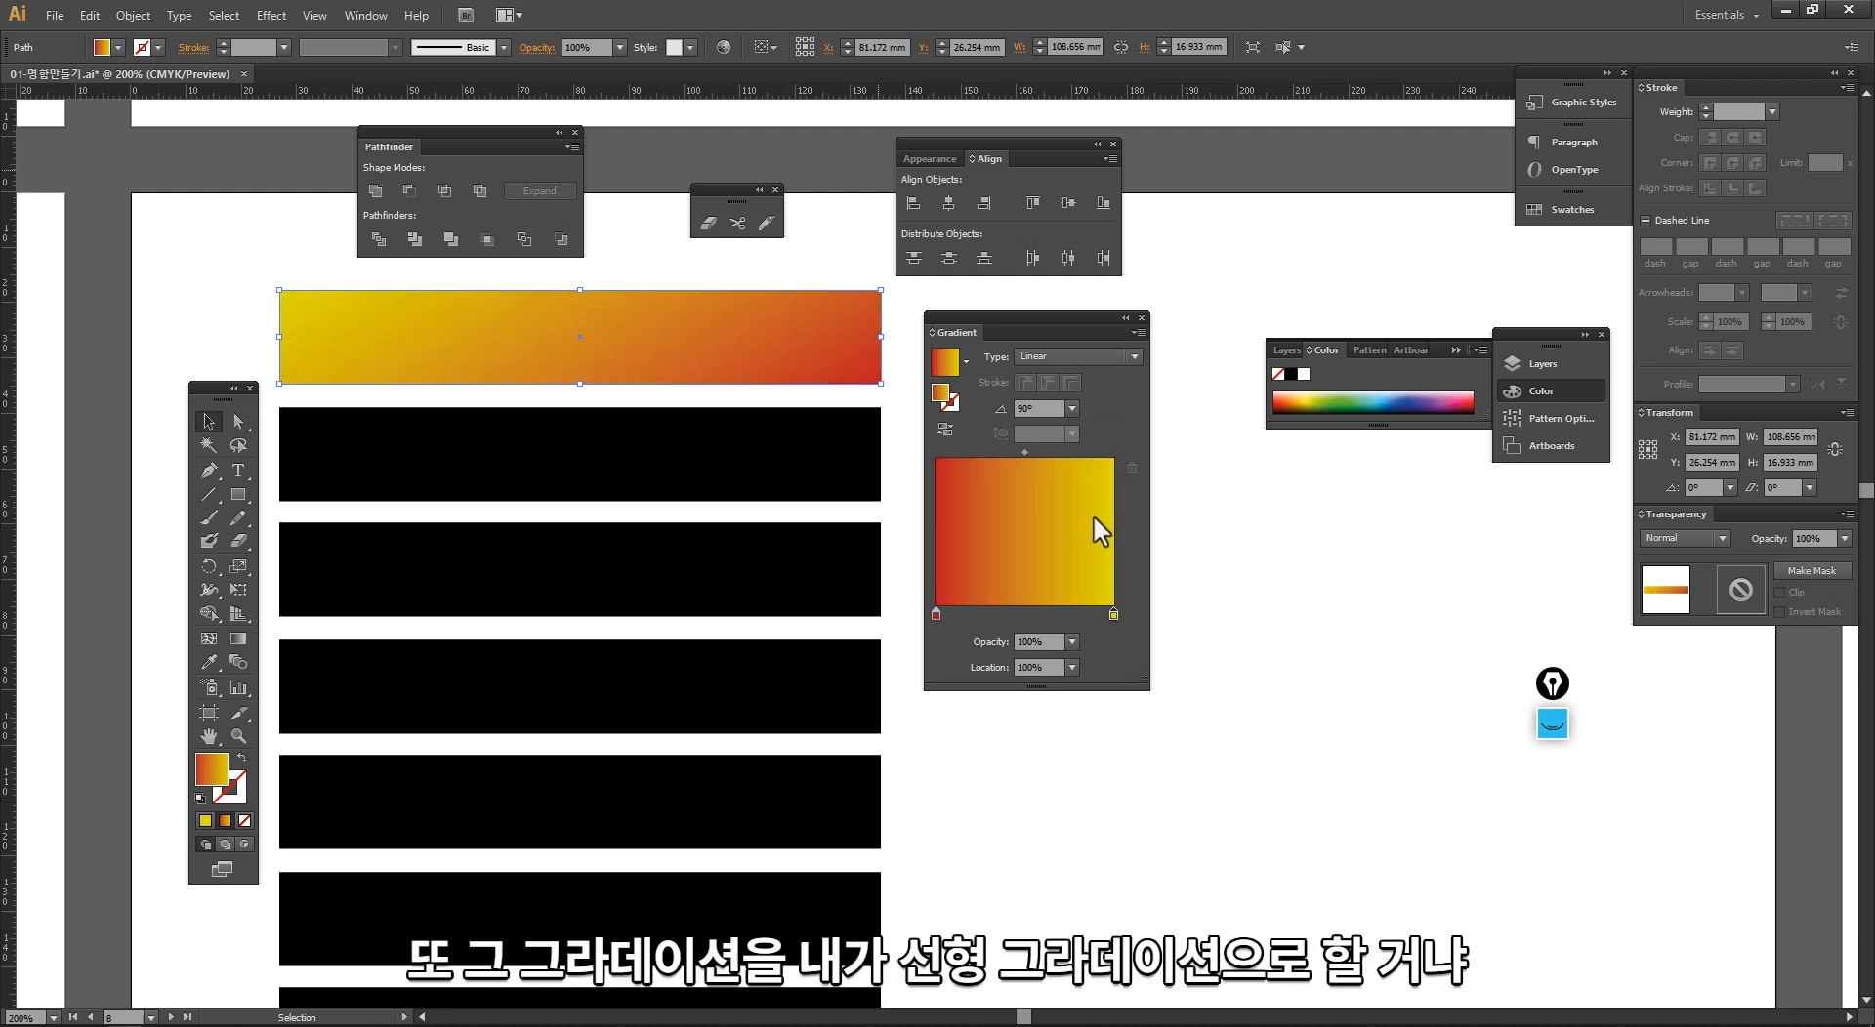
Step: Try the Radial gradient type on the top bar, then return it to Linear
click(1125, 354)
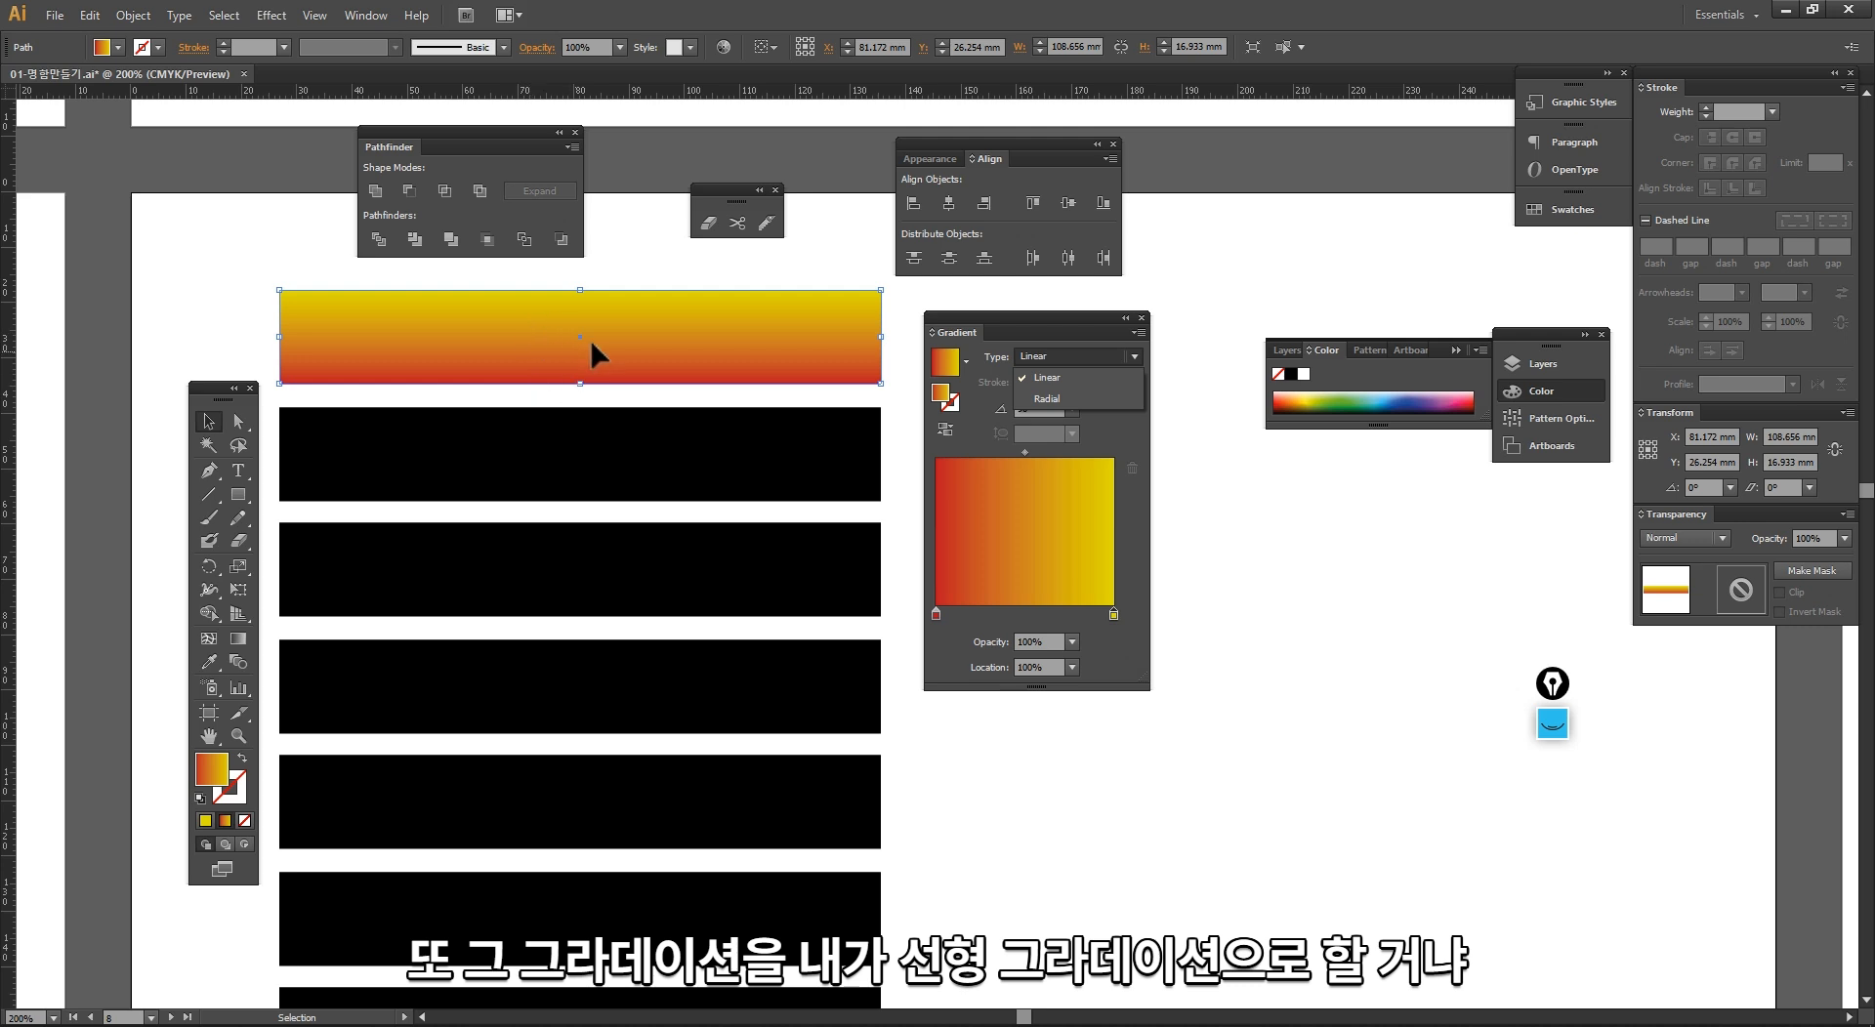
click(1041, 400)
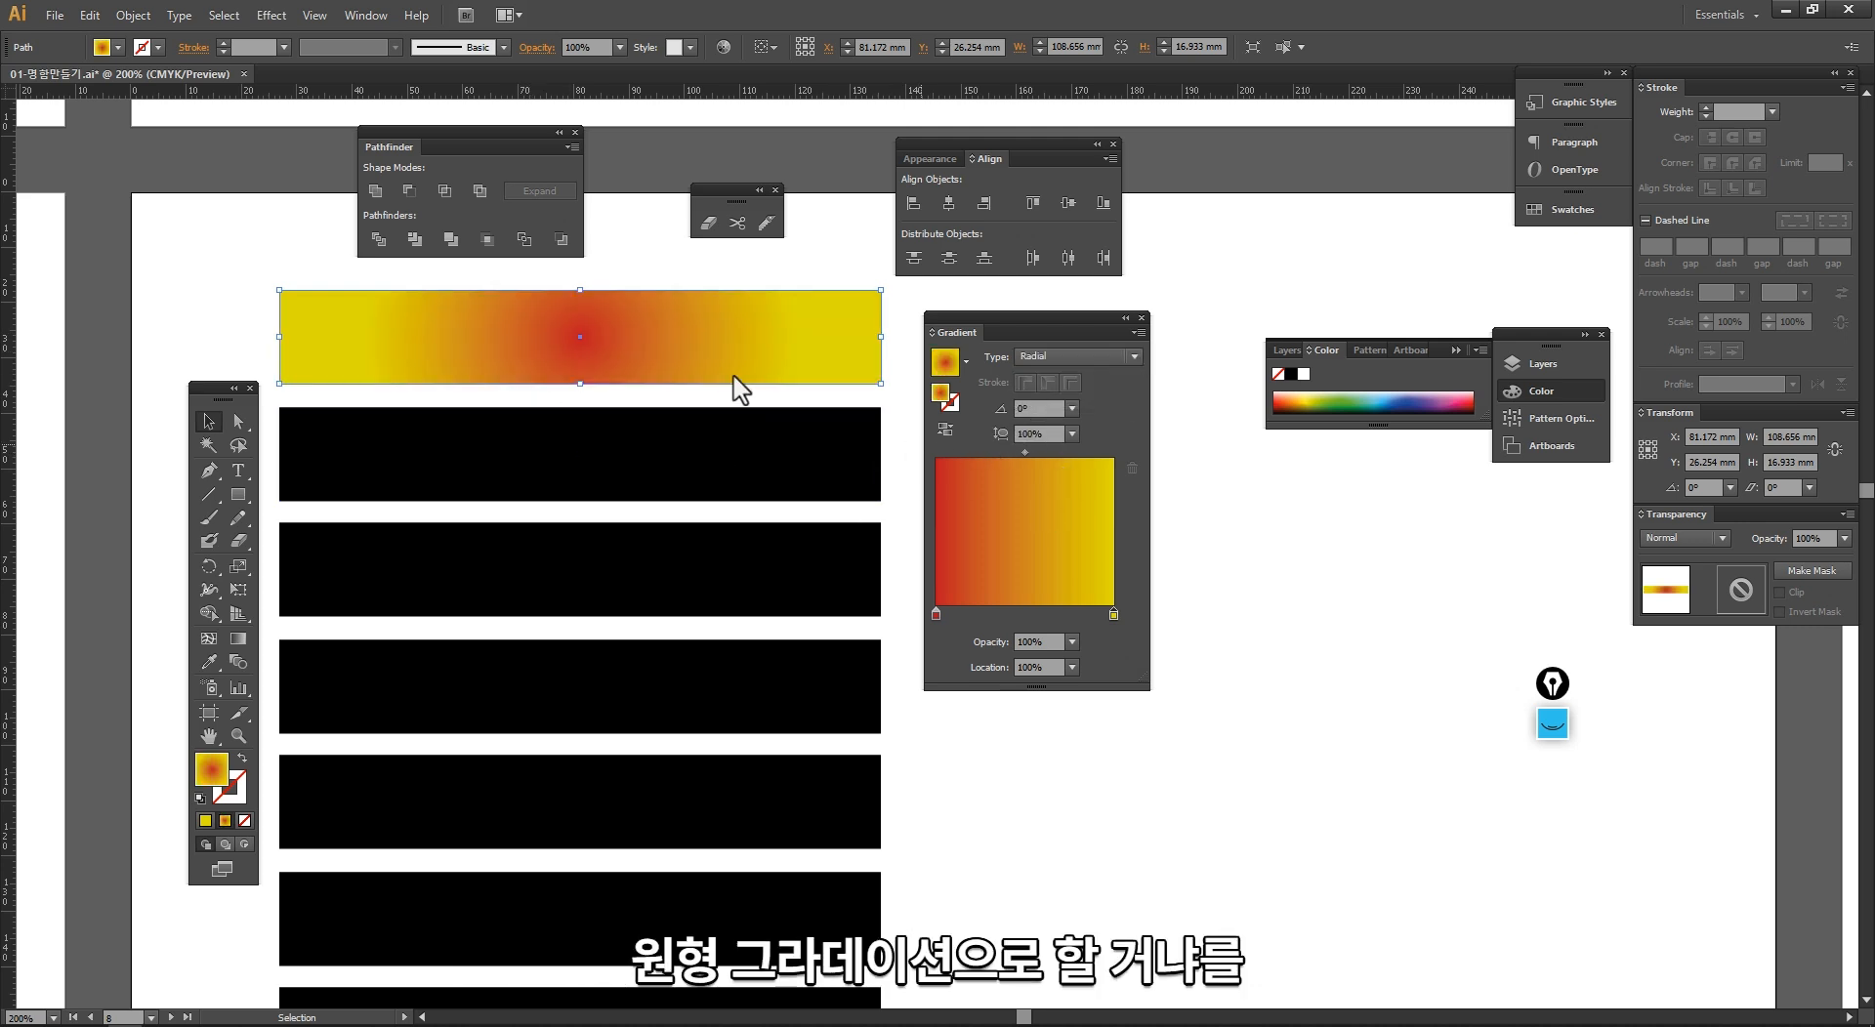
click(1060, 361)
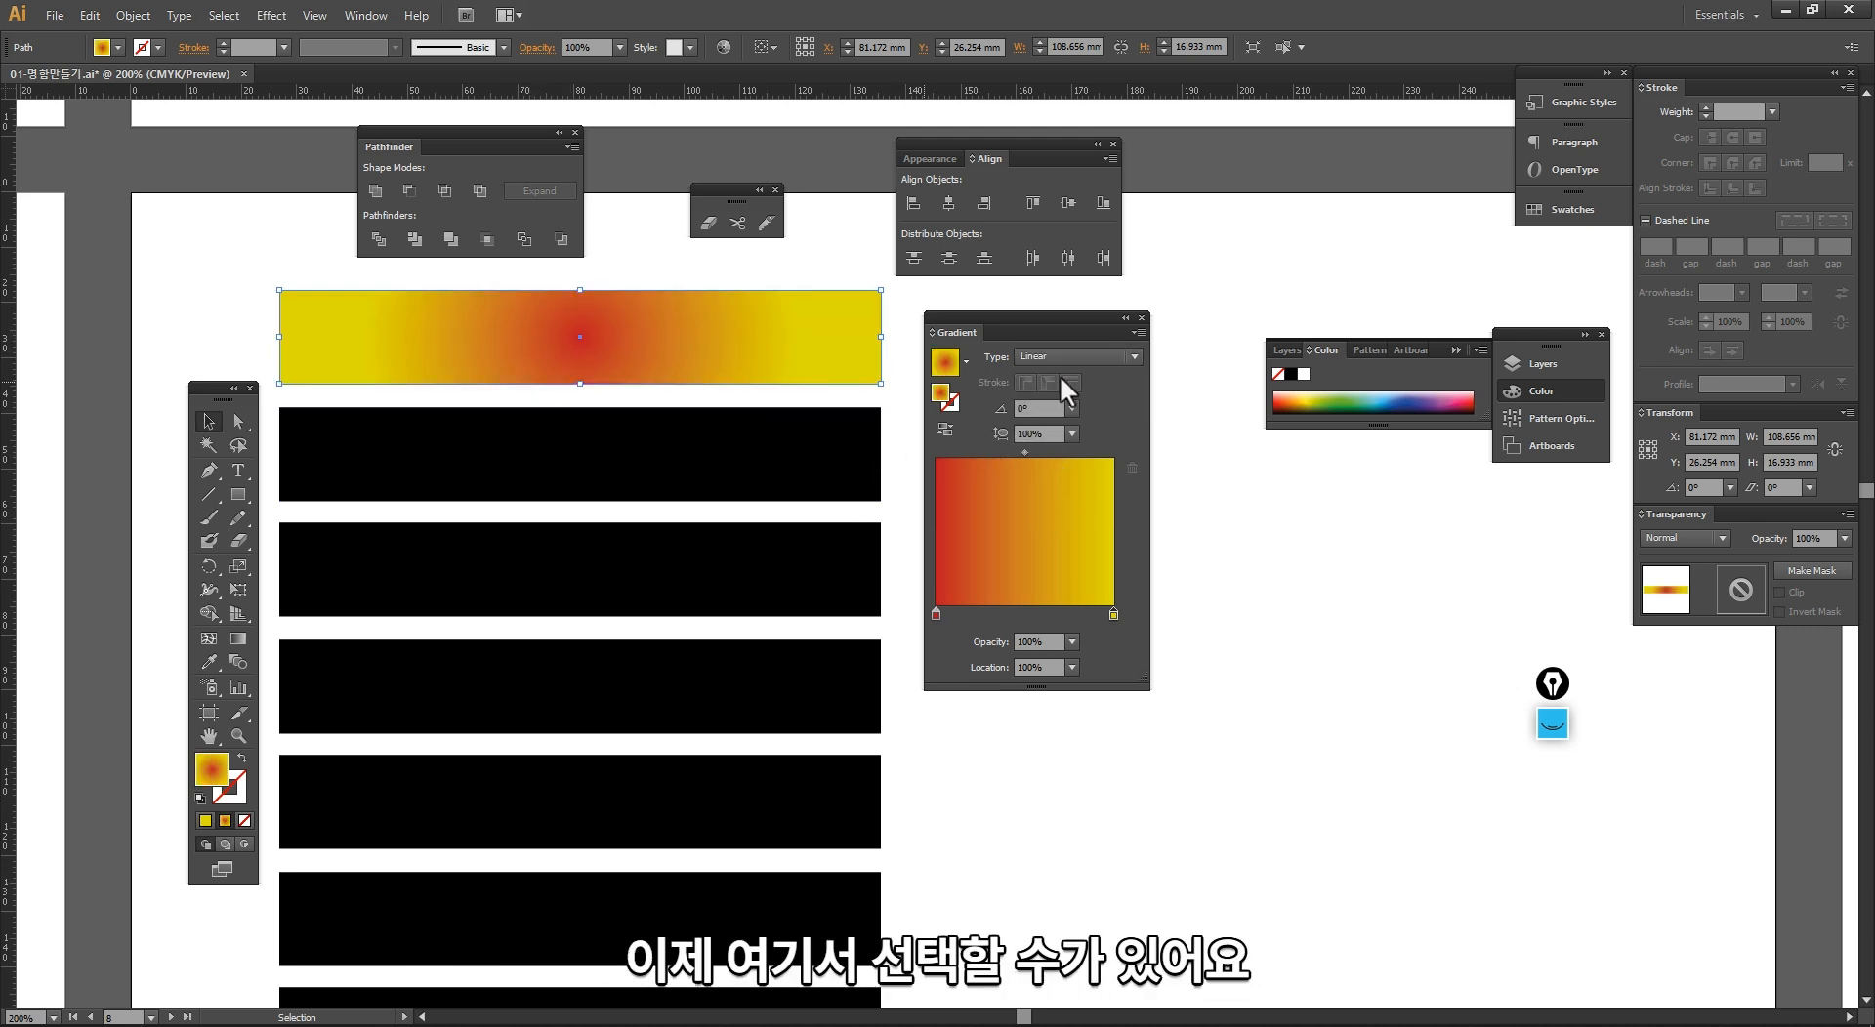
click(1059, 378)
Step: Copy the top bar's red-to-yellow gradient onto the second bar with the Eyedropper
click(488, 454)
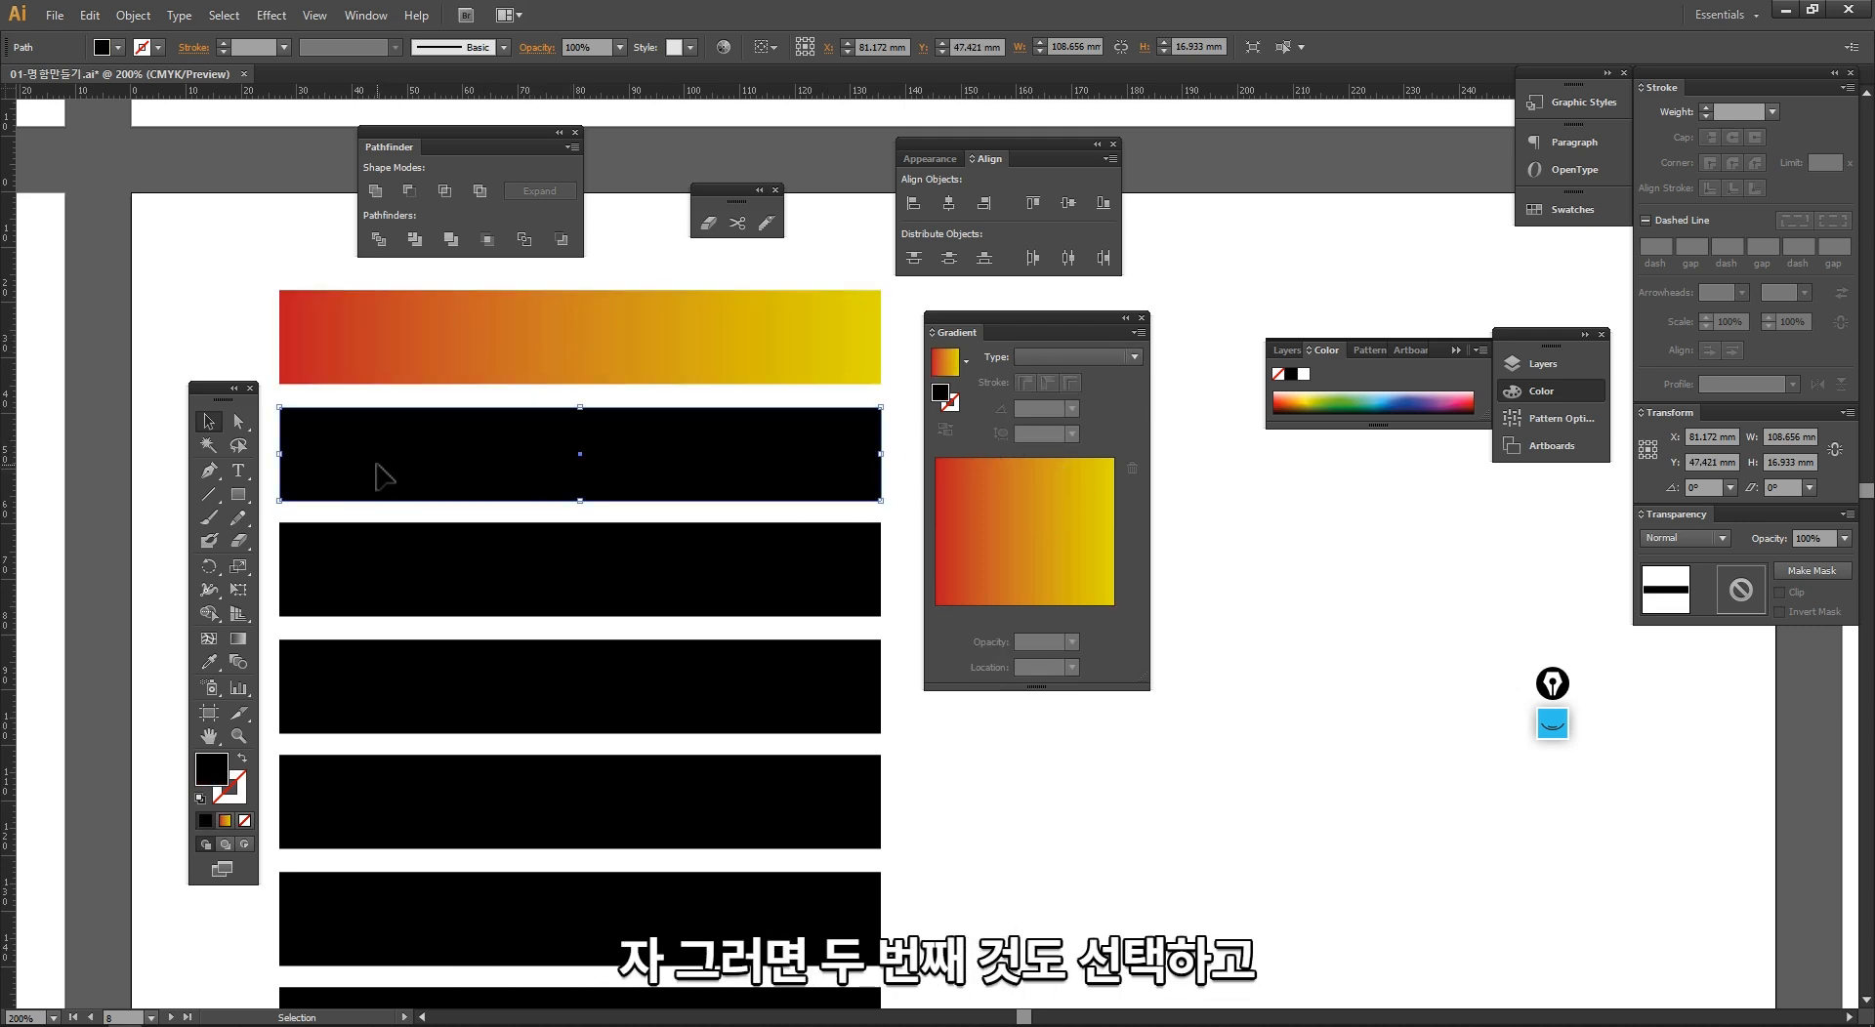
key(i)
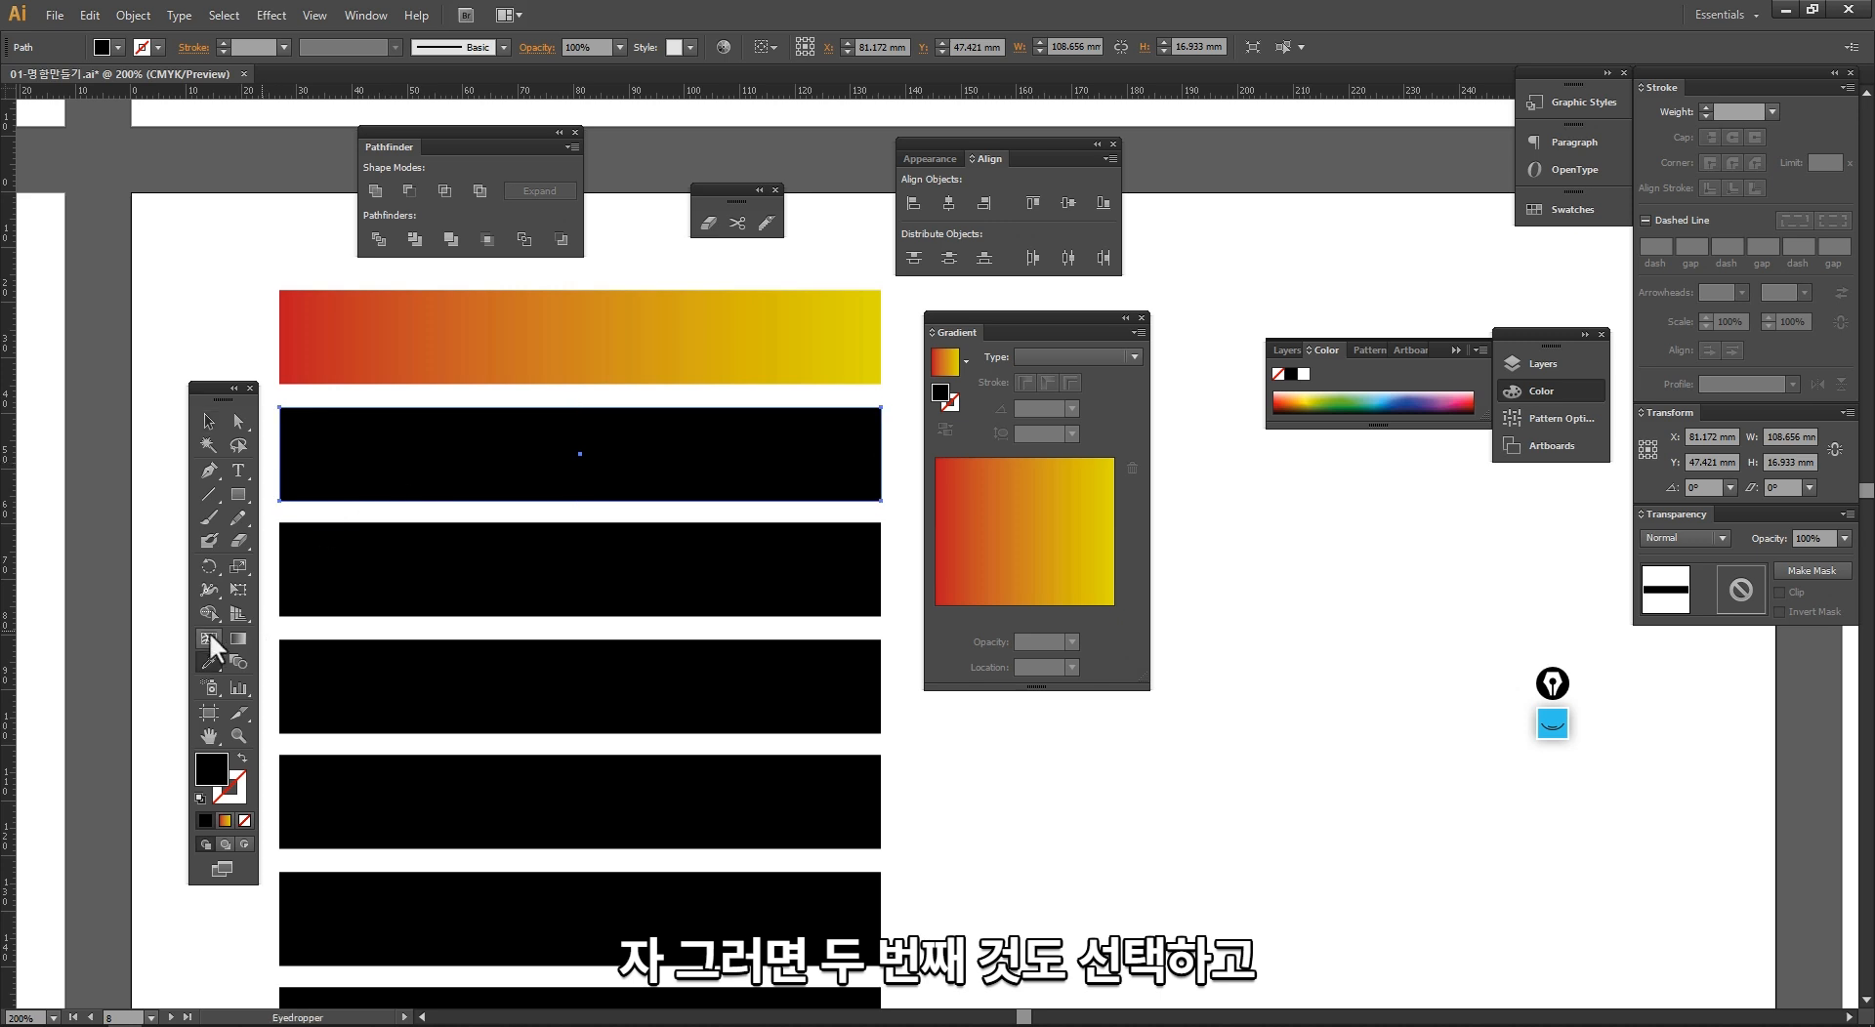
click(565, 347)
key(v)
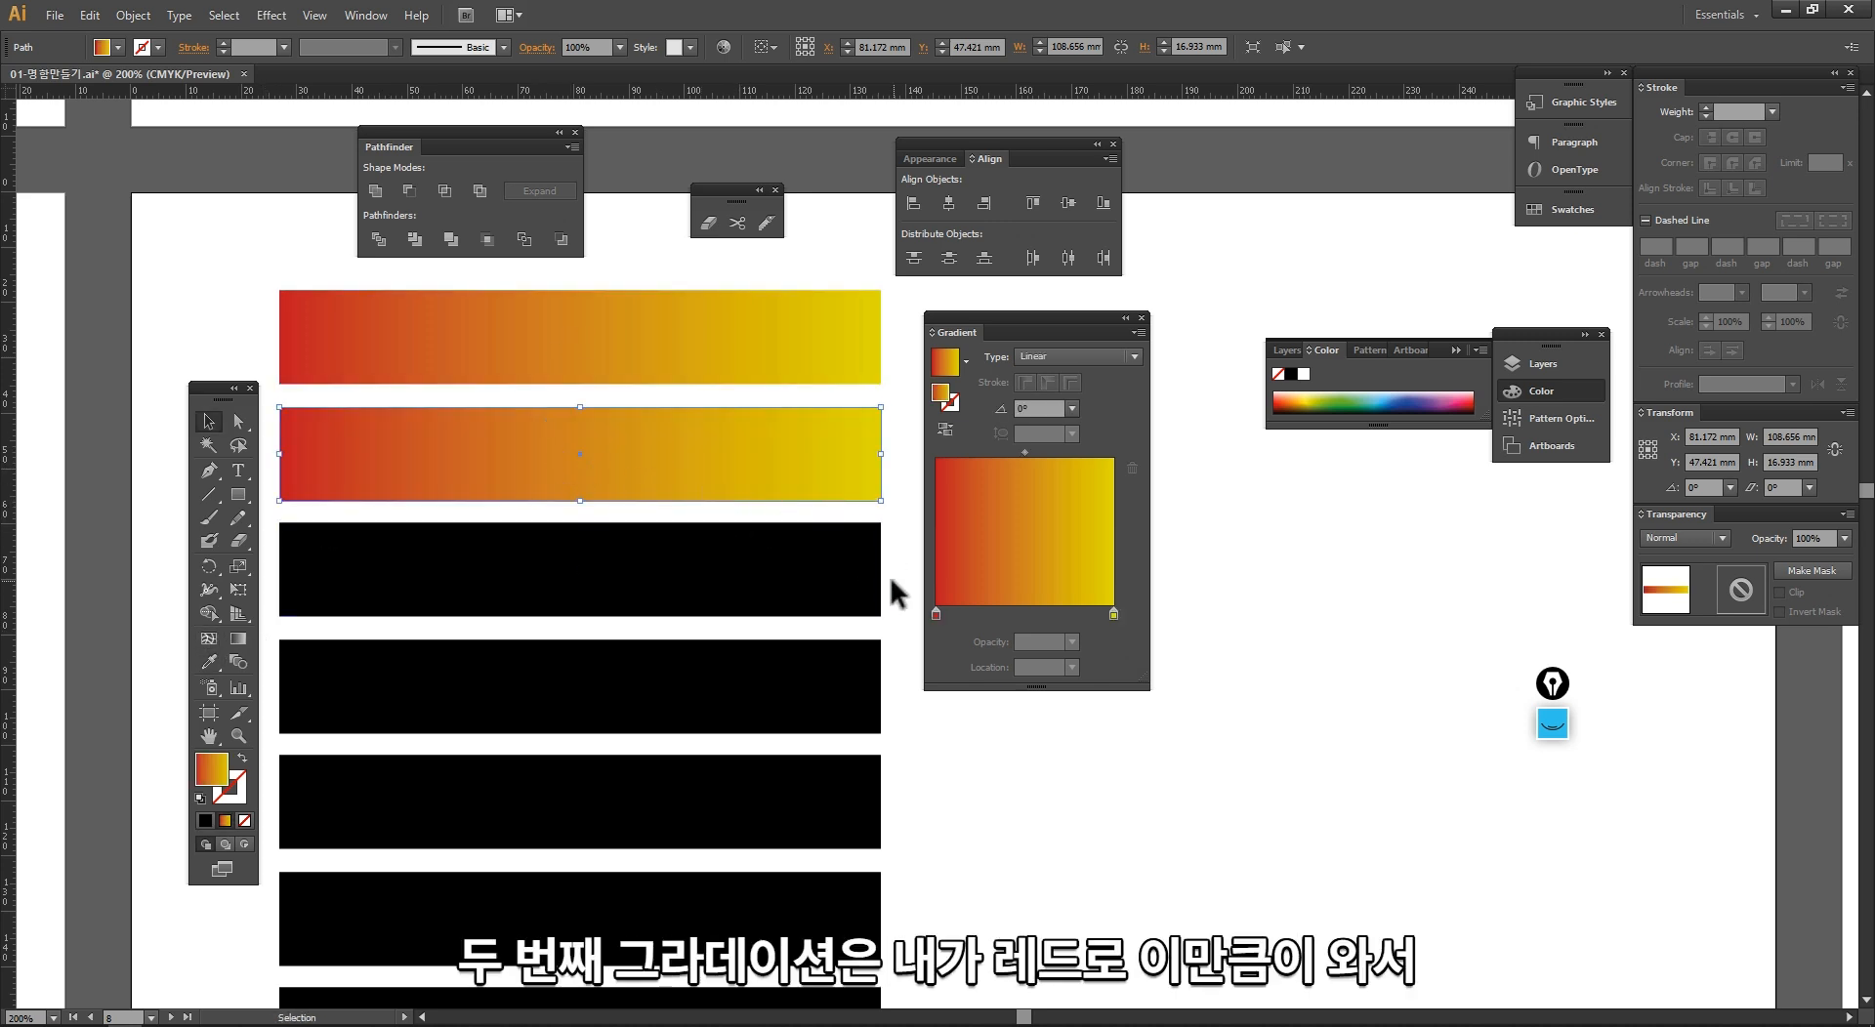
Step: Move the second bar's red gradient stop to just past the middle and recolour the yellow end stop with a light blue swatch
drag(936, 613, 1029, 619)
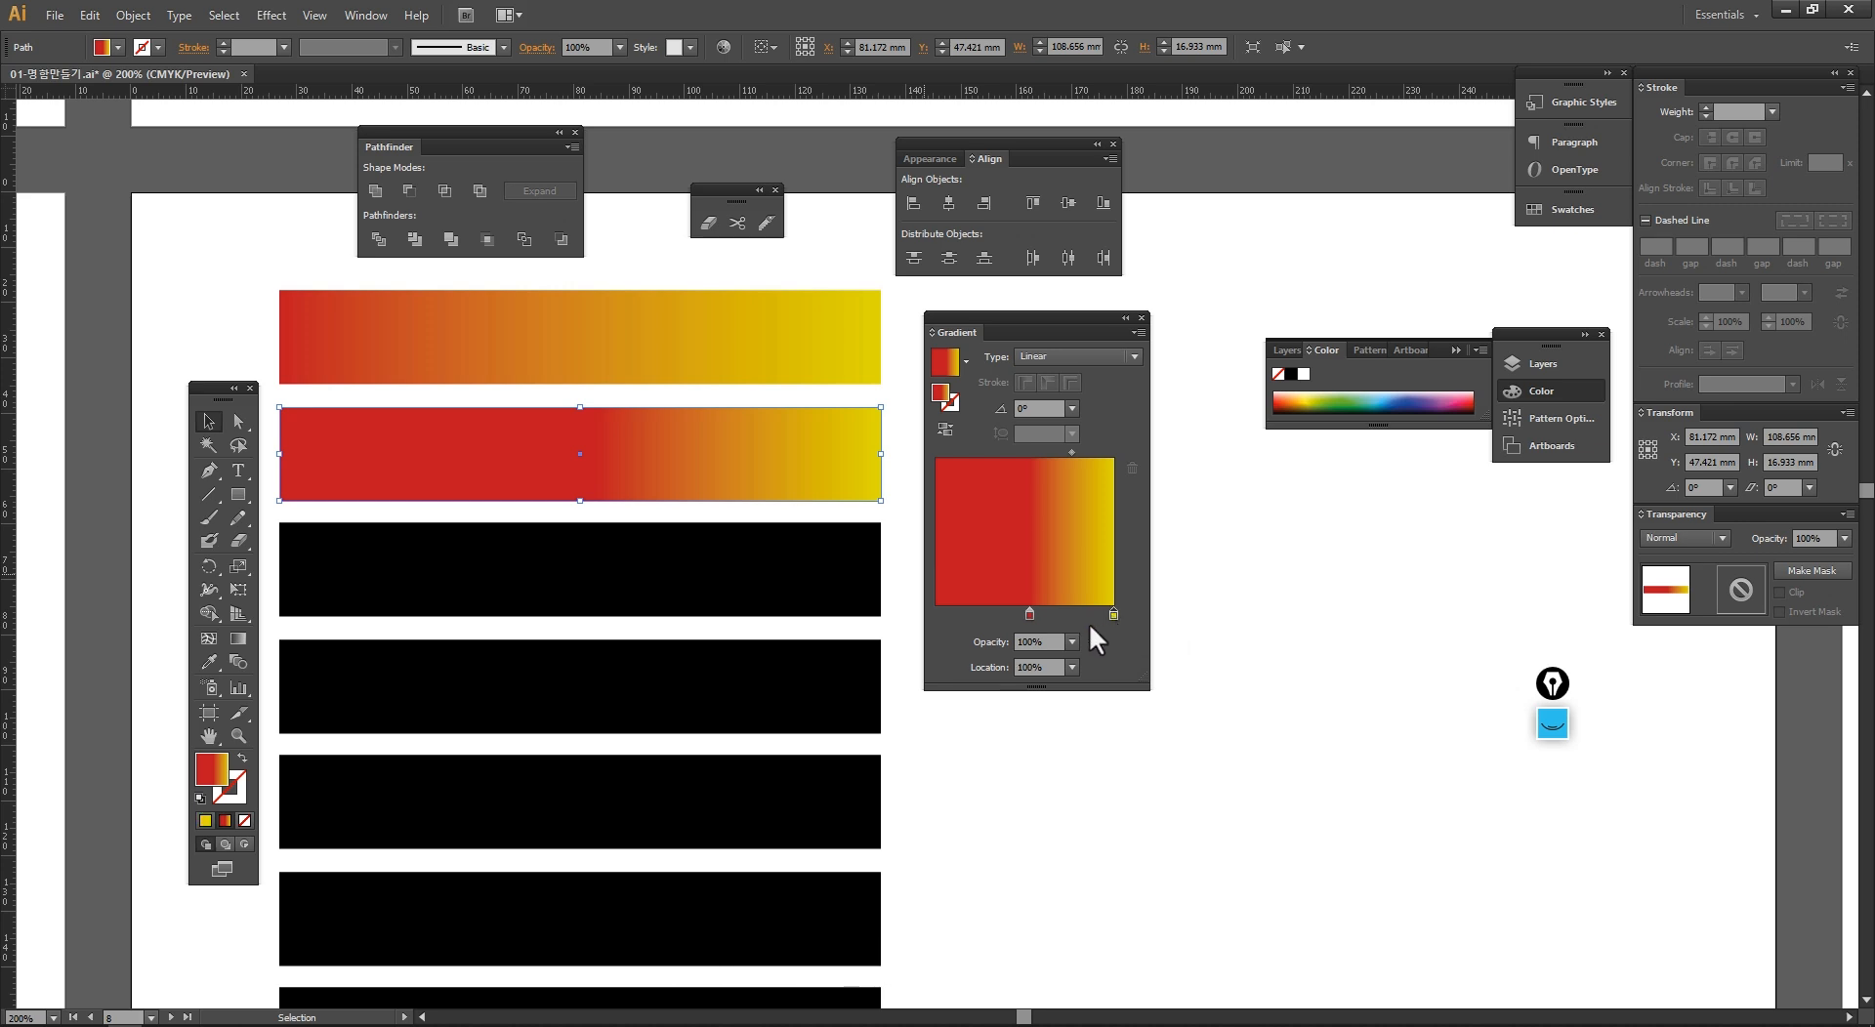
double_click(1113, 615)
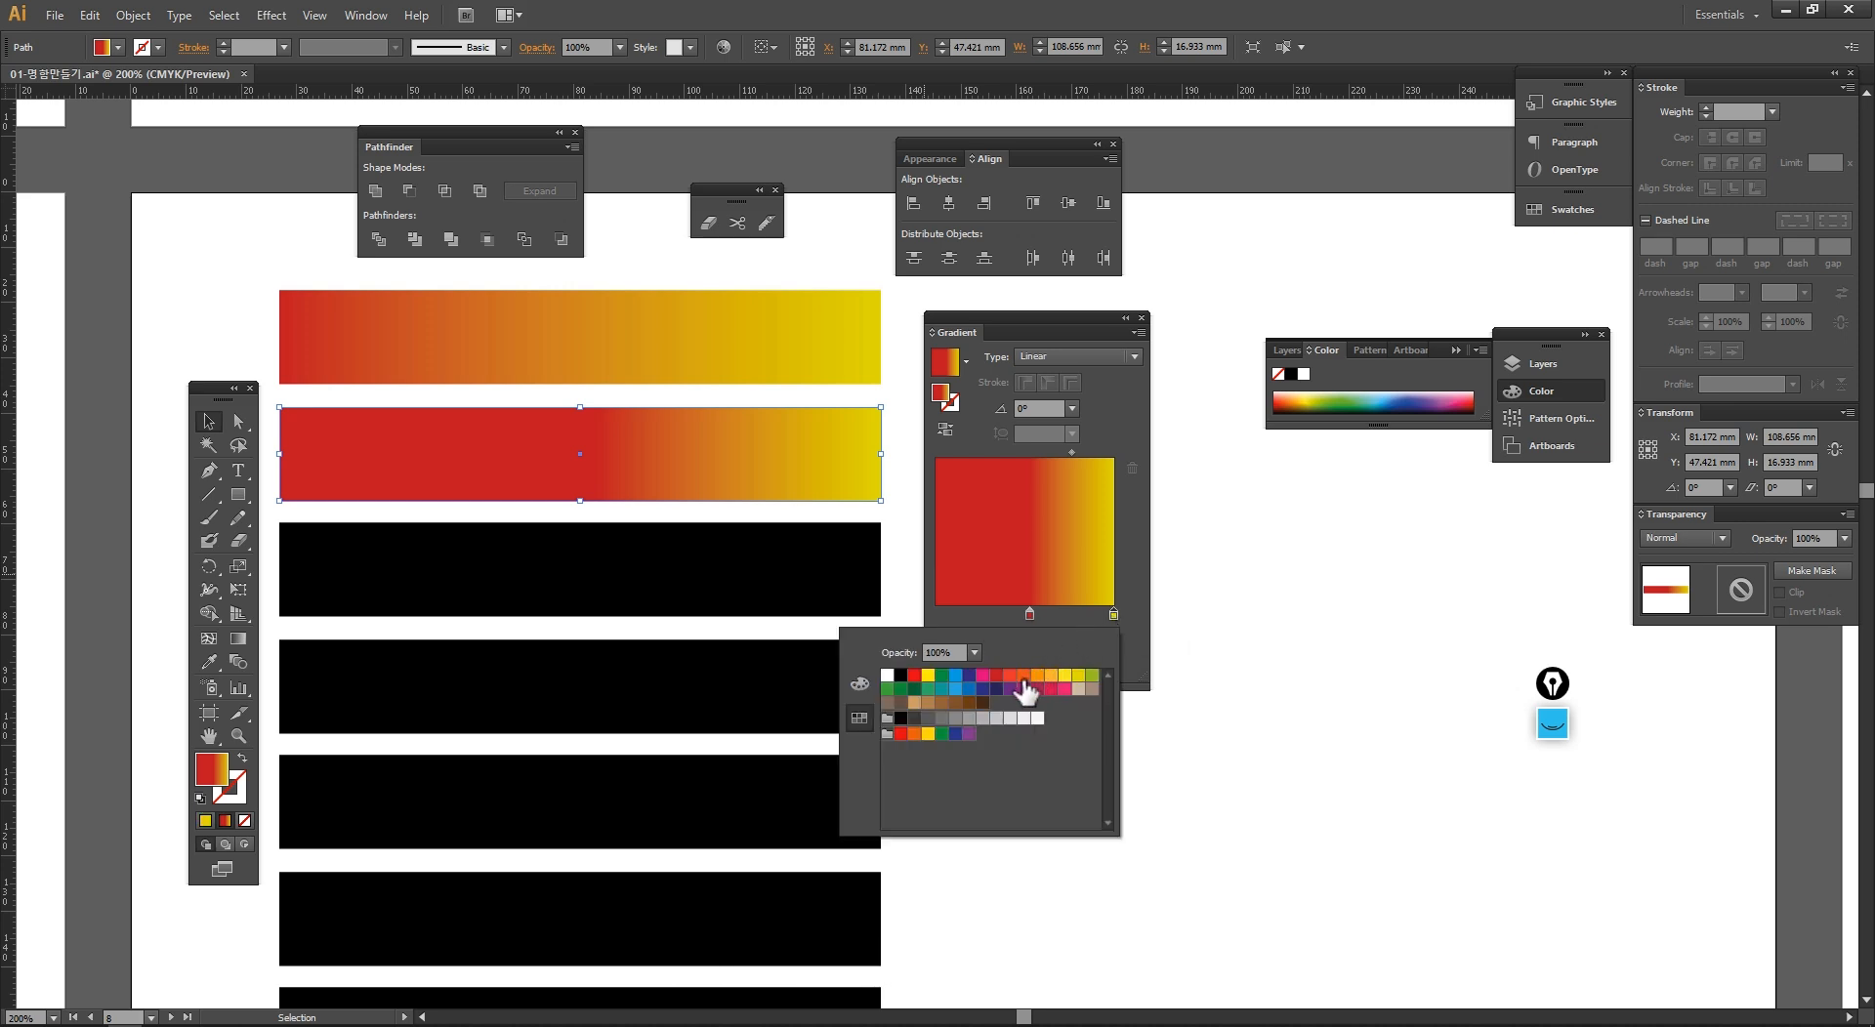
click(956, 688)
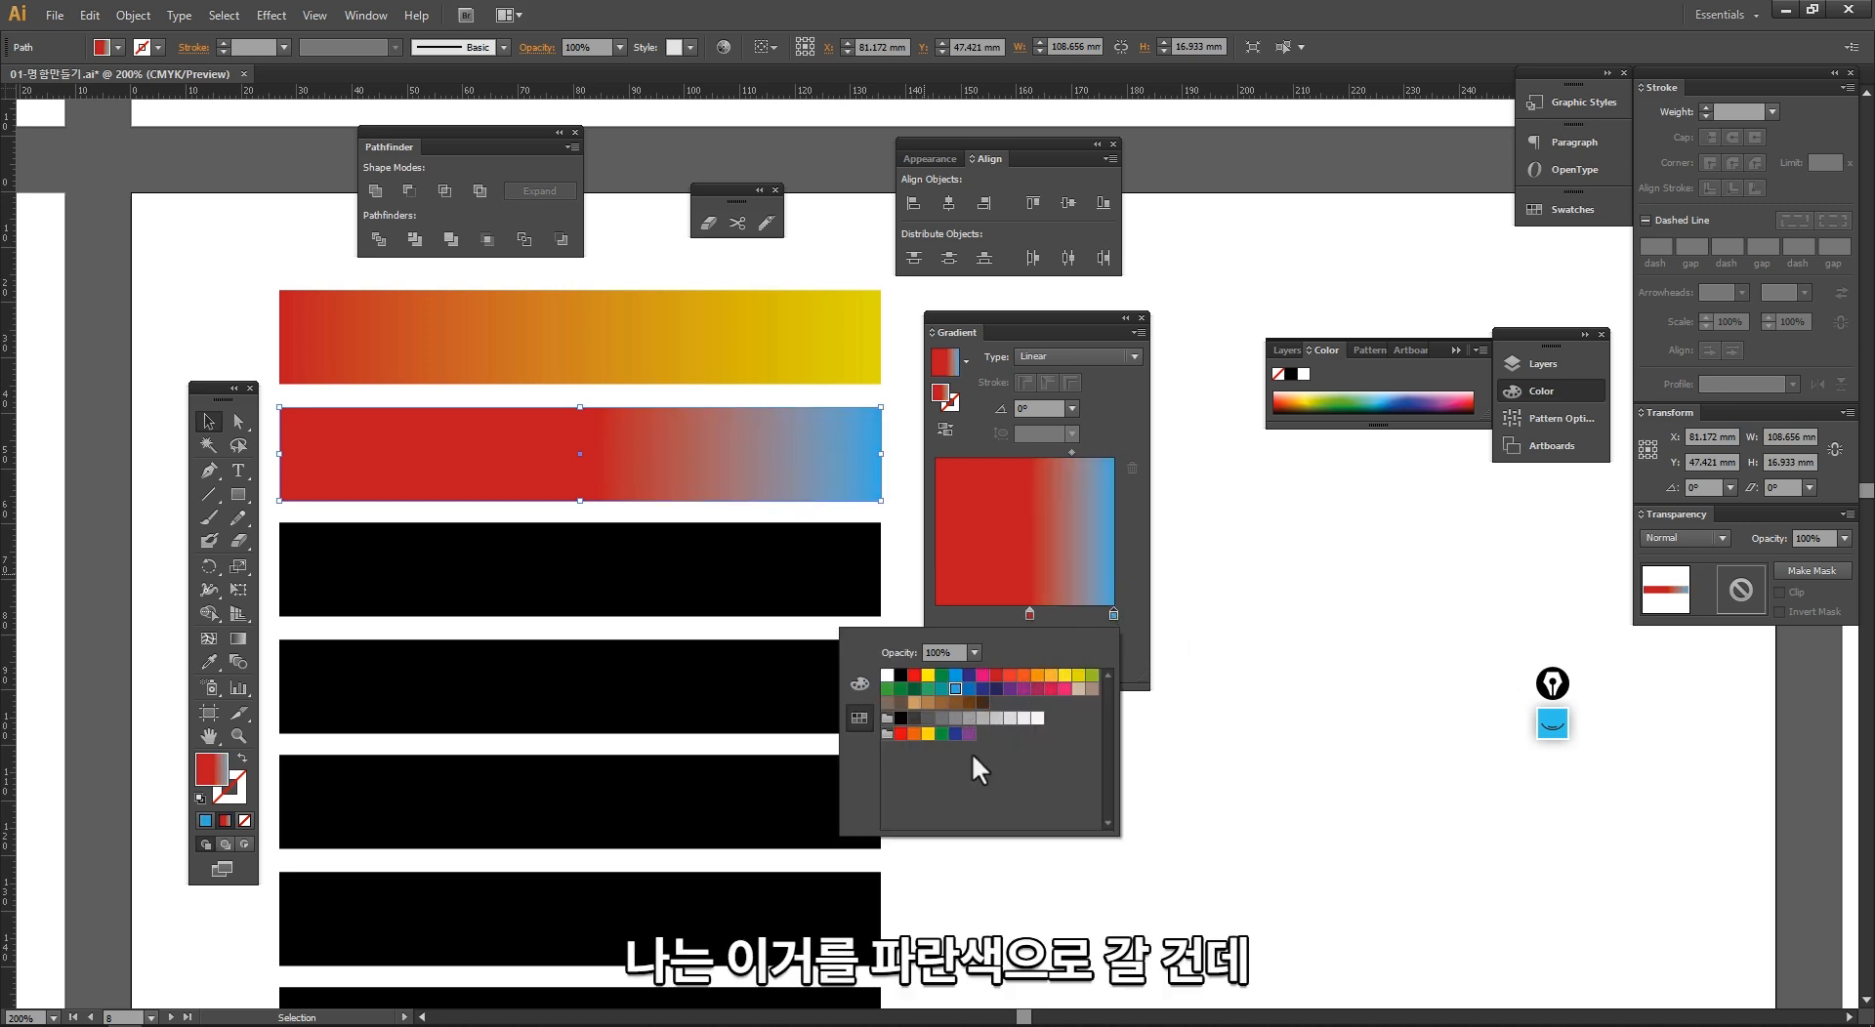
click(977, 619)
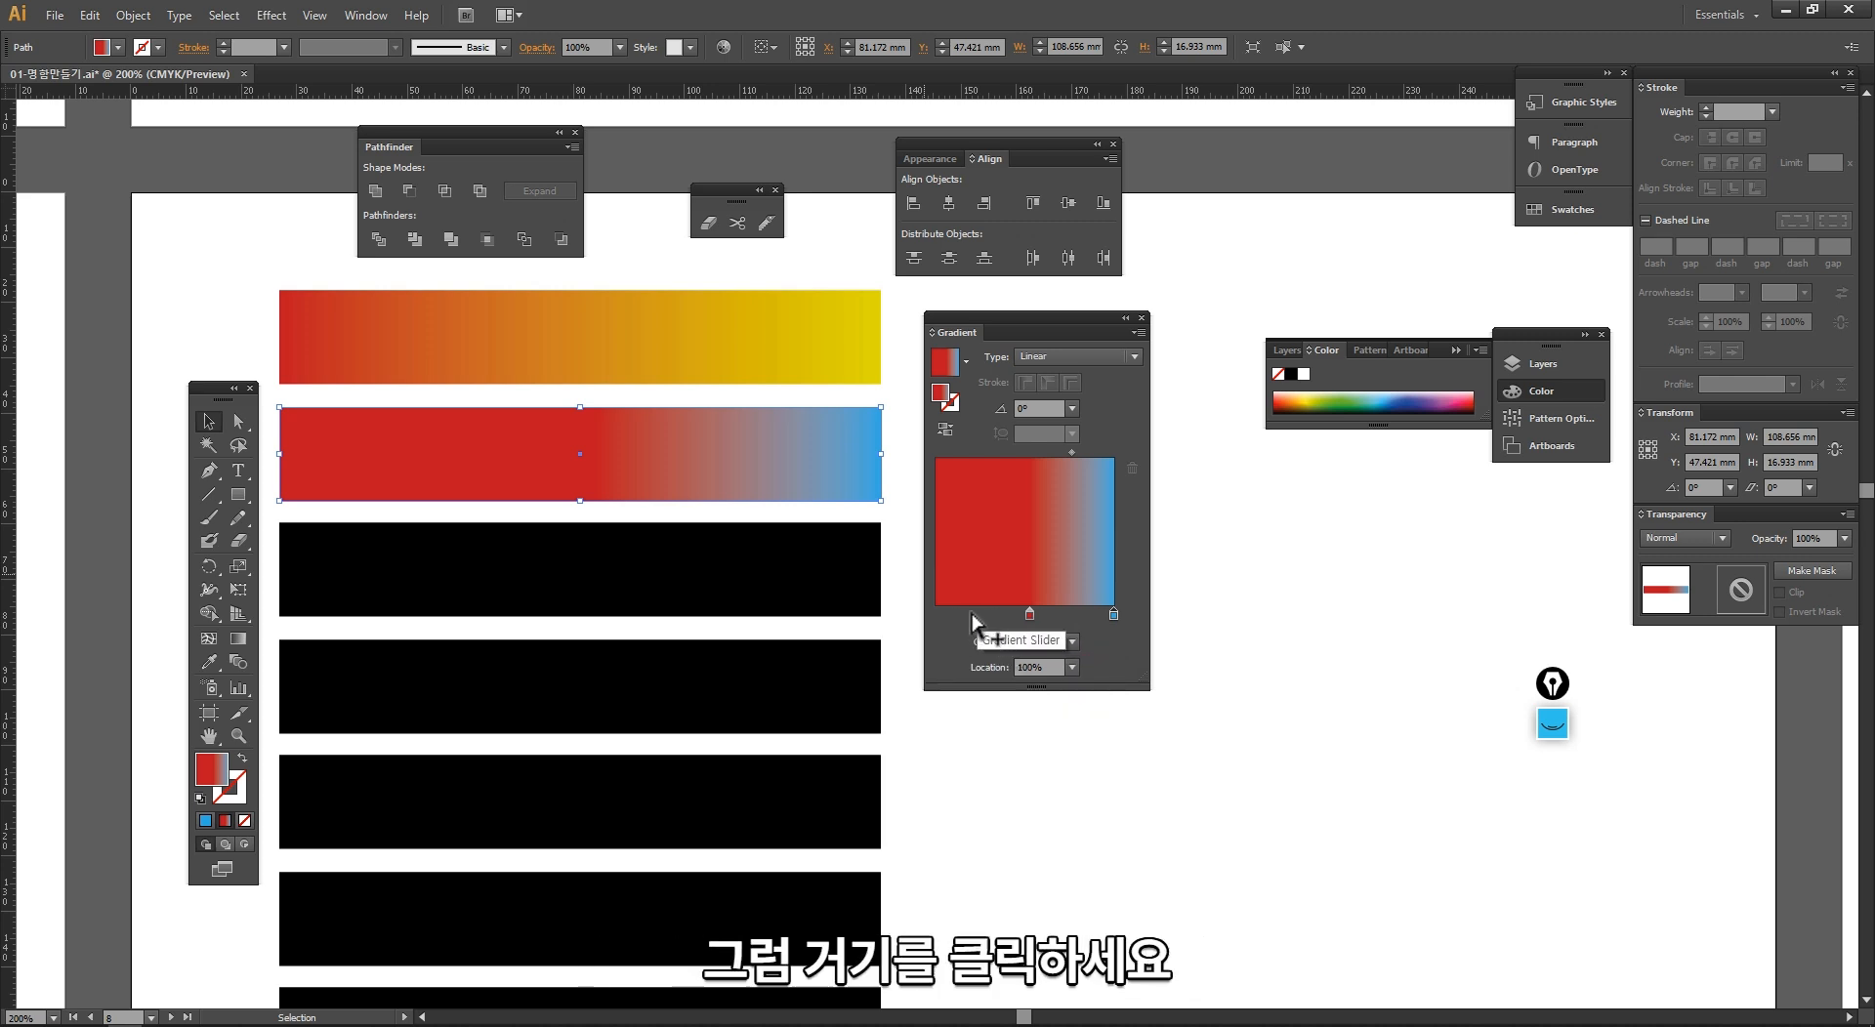
Step: Add a gradient stop at about 20% on the second bar and colour it with a brown swatch
click(971, 613)
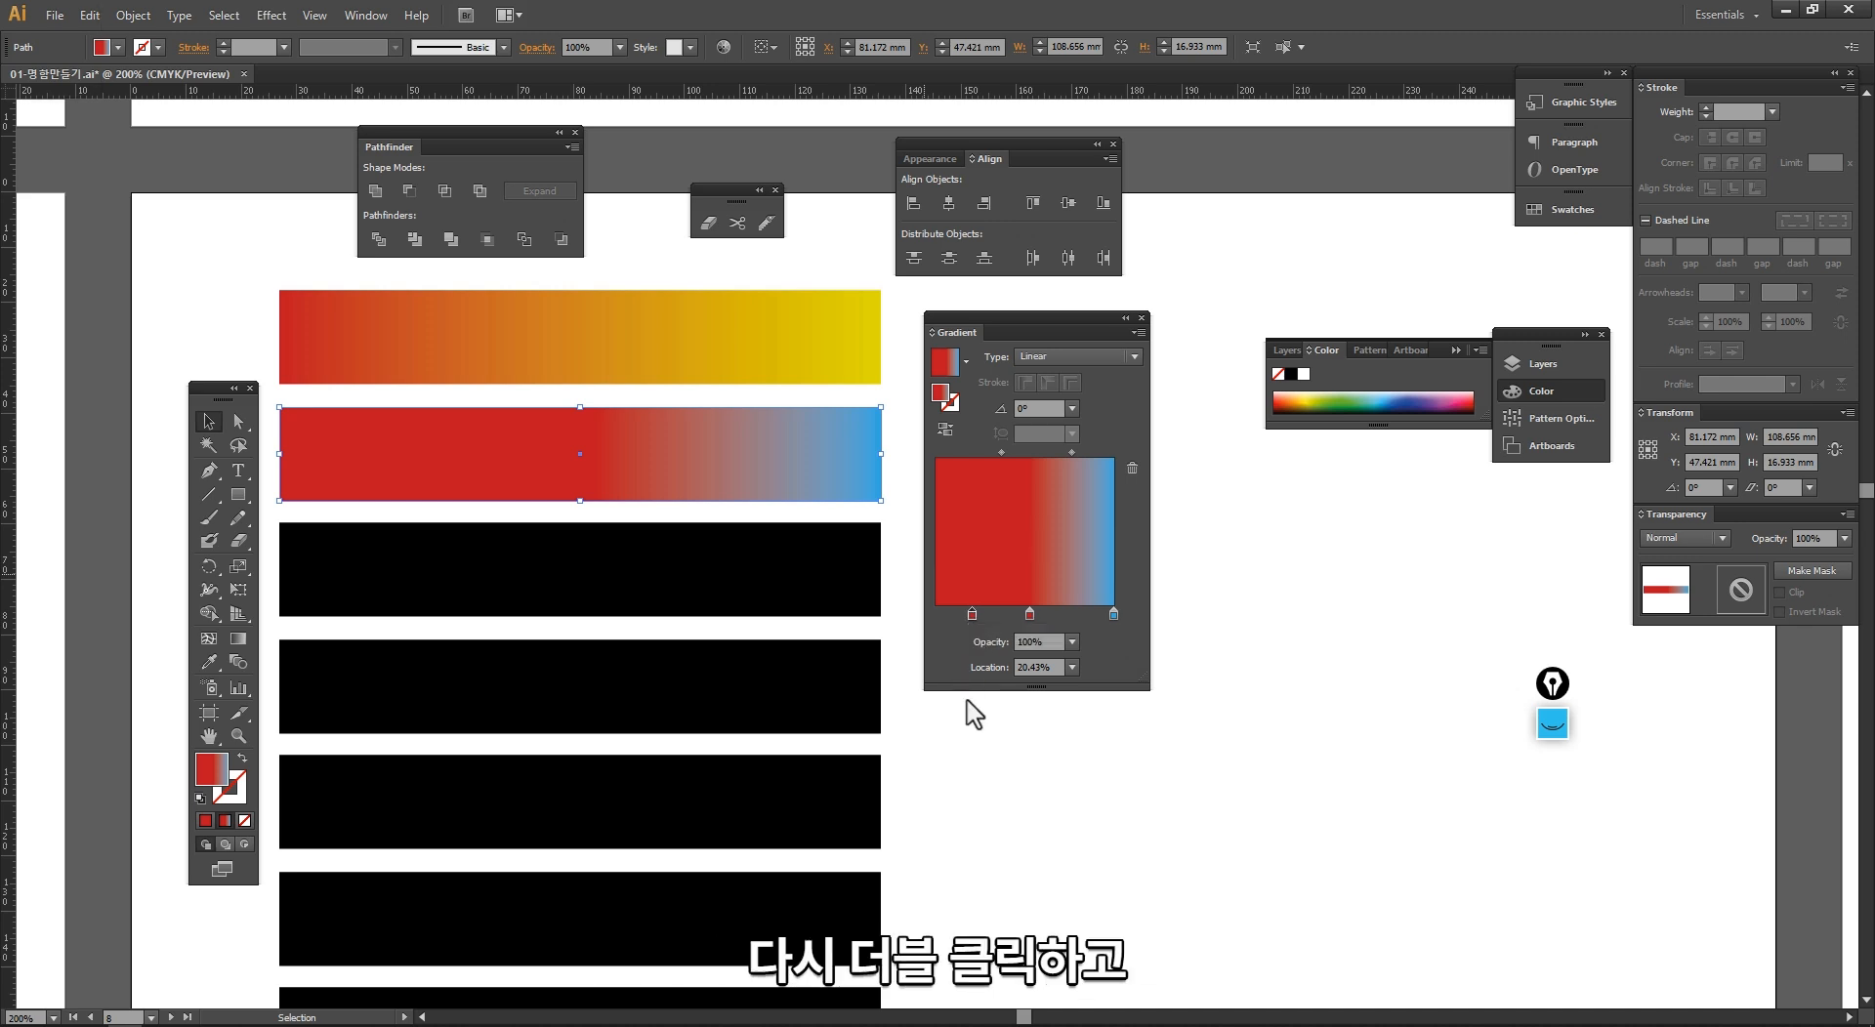
double_click(972, 613)
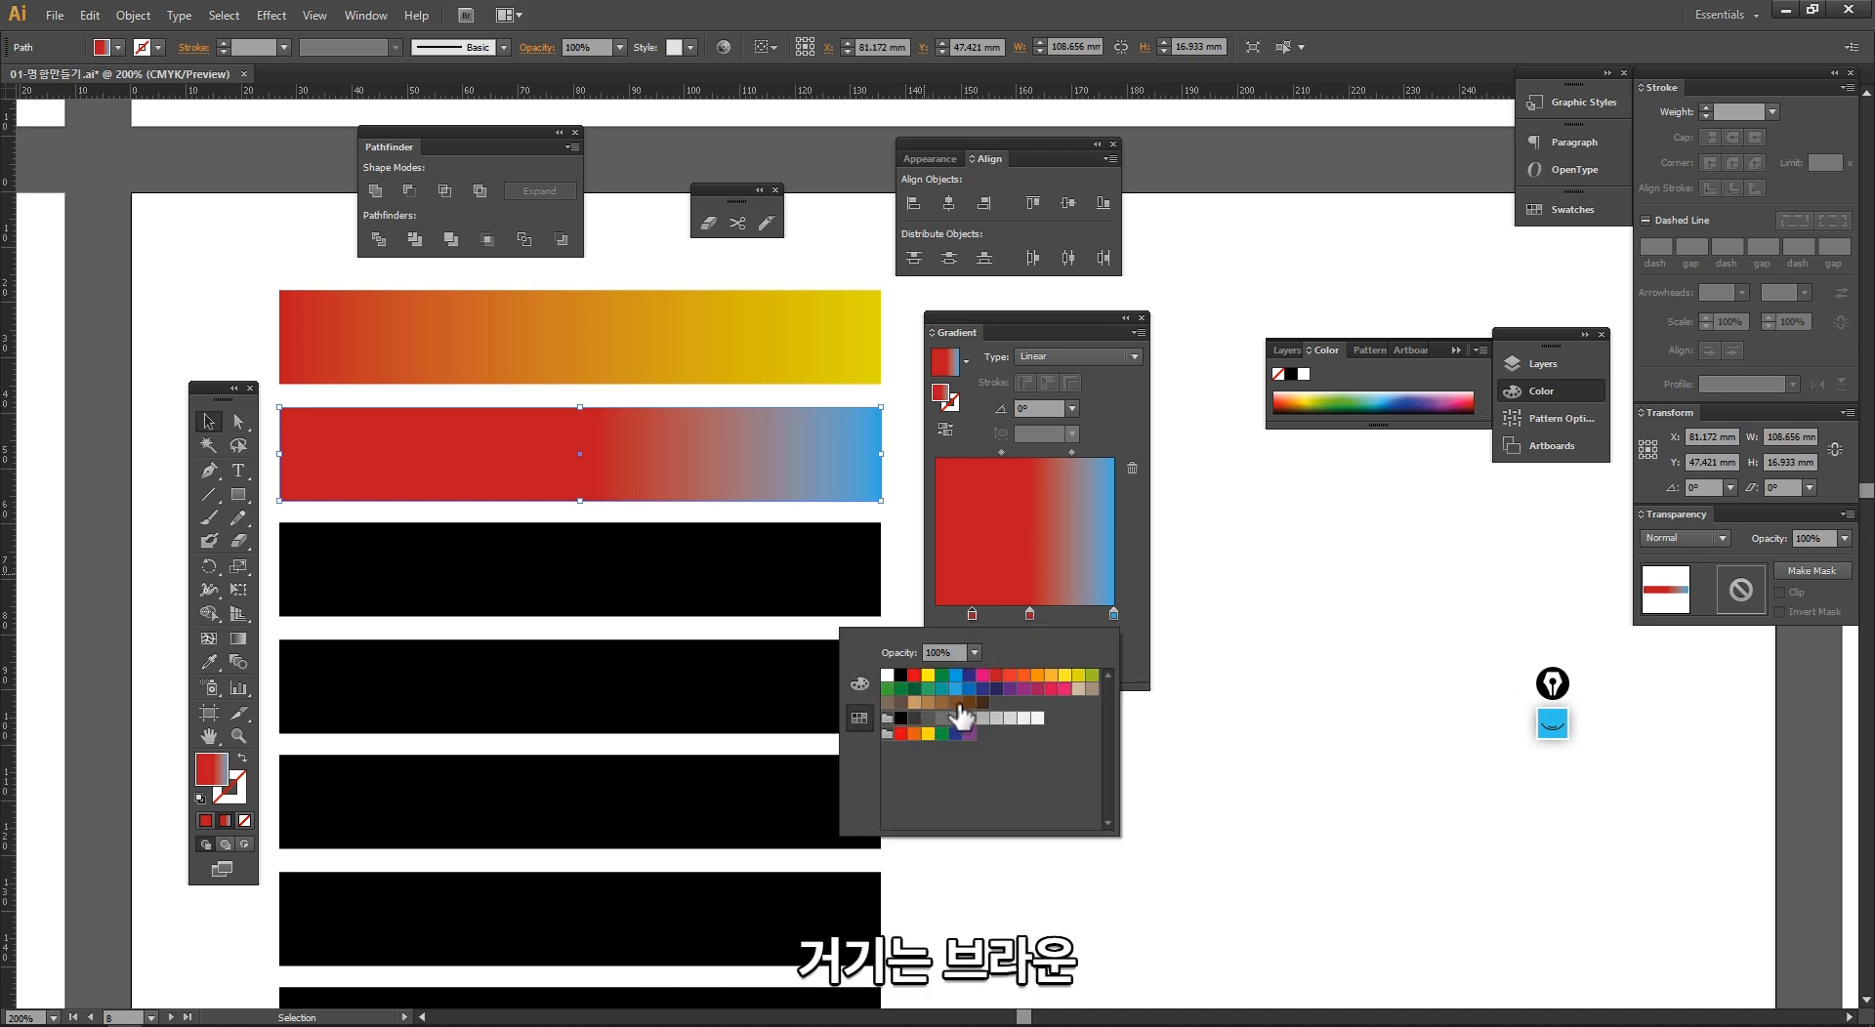
click(955, 703)
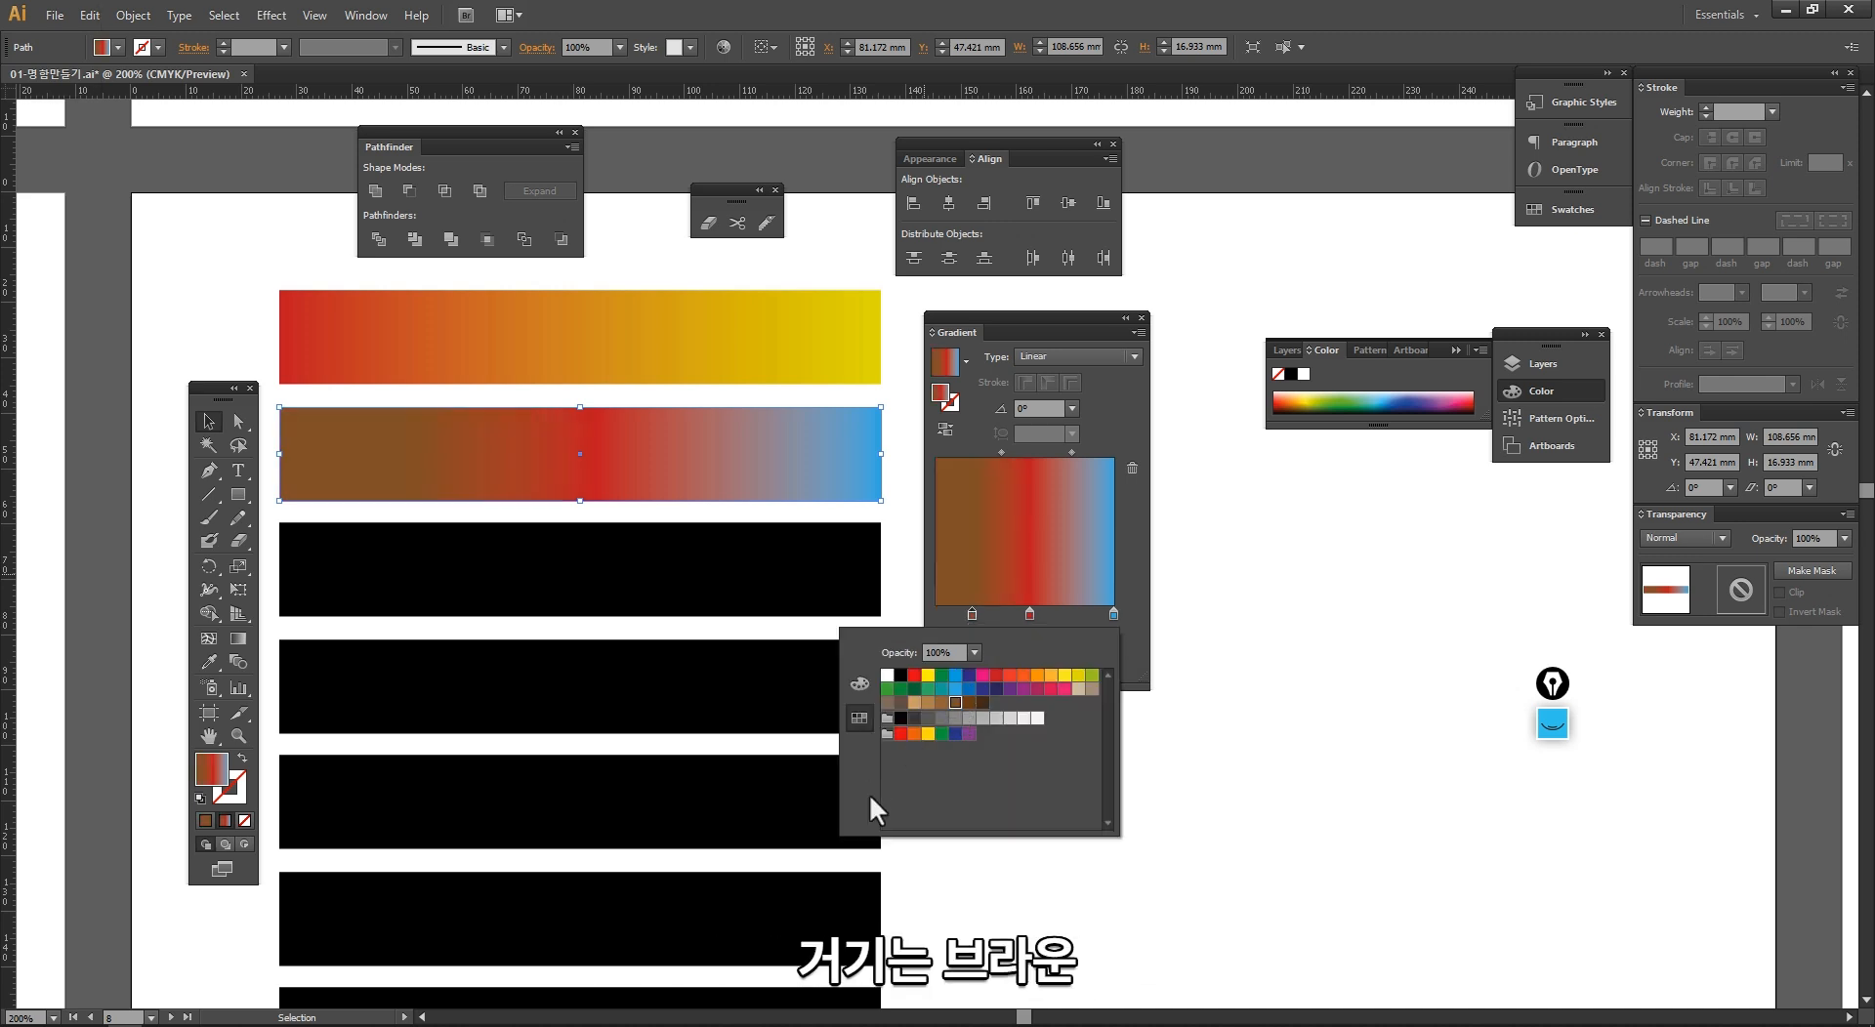
Step: Recolour the second bar's gradient stop at about 20% with a pink swatch
click(929, 736)
click(1062, 691)
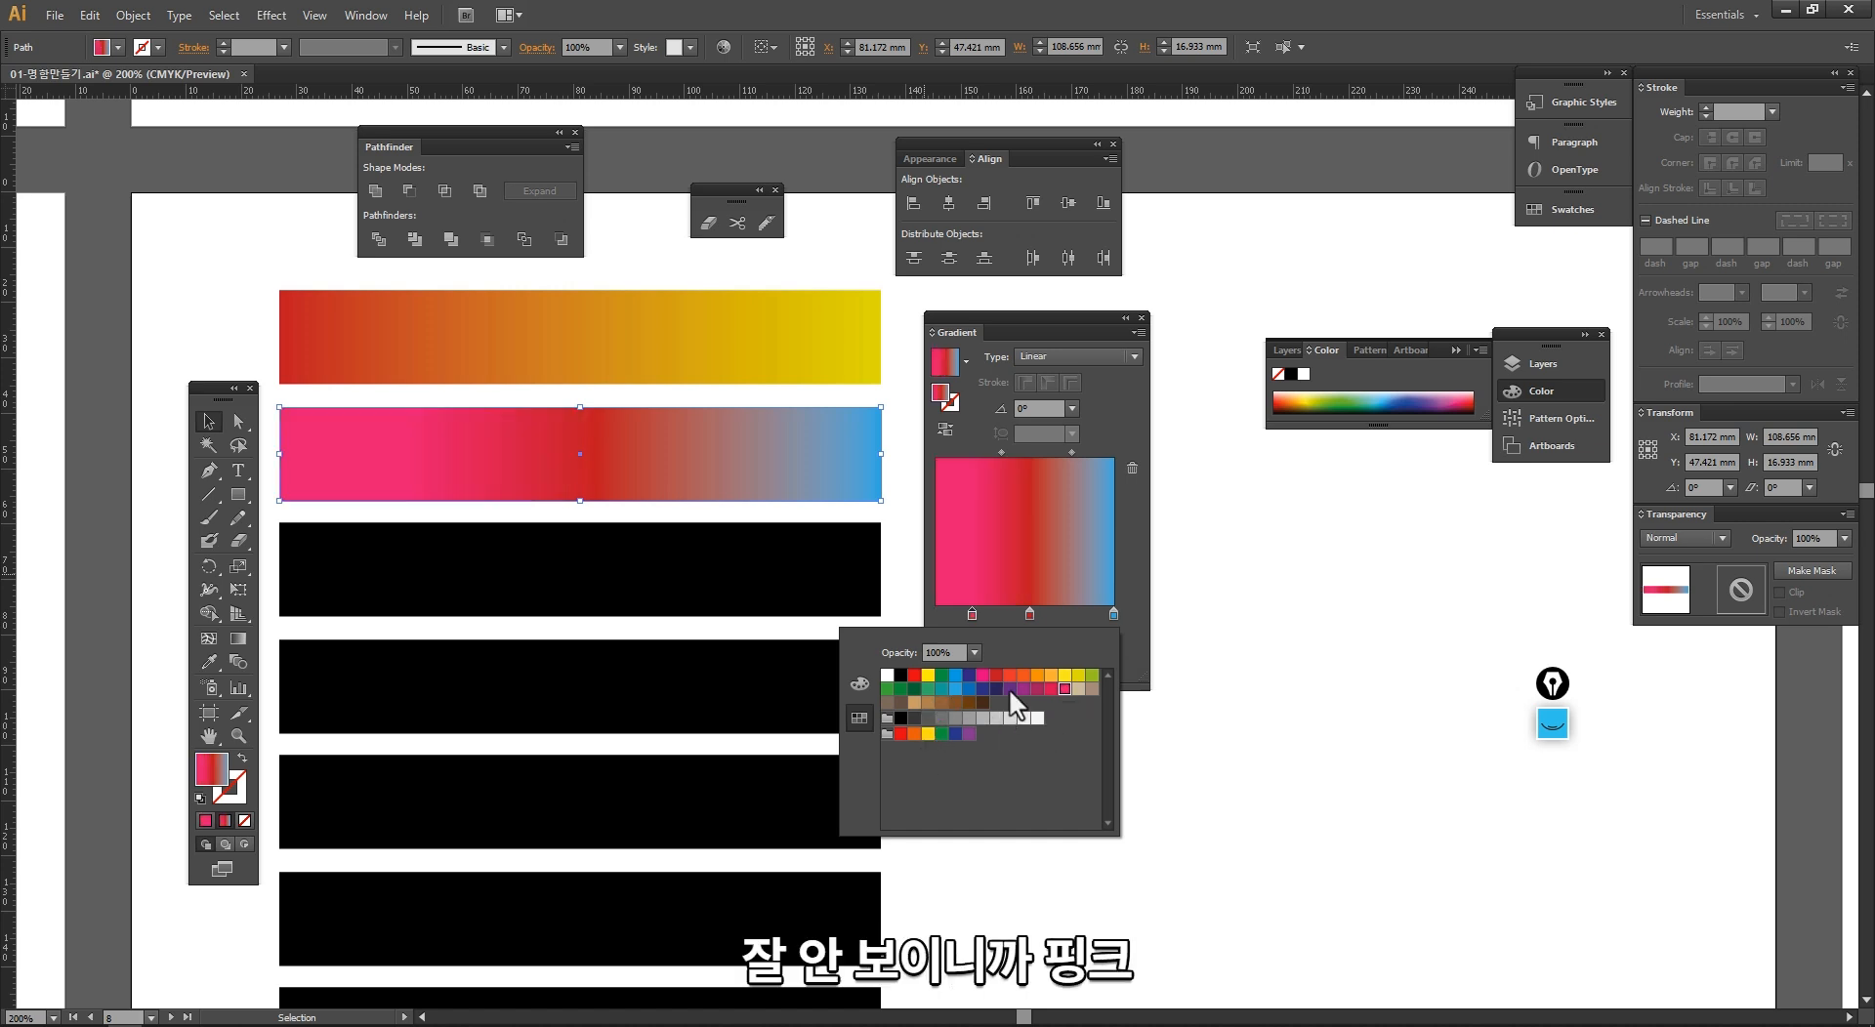
click(923, 564)
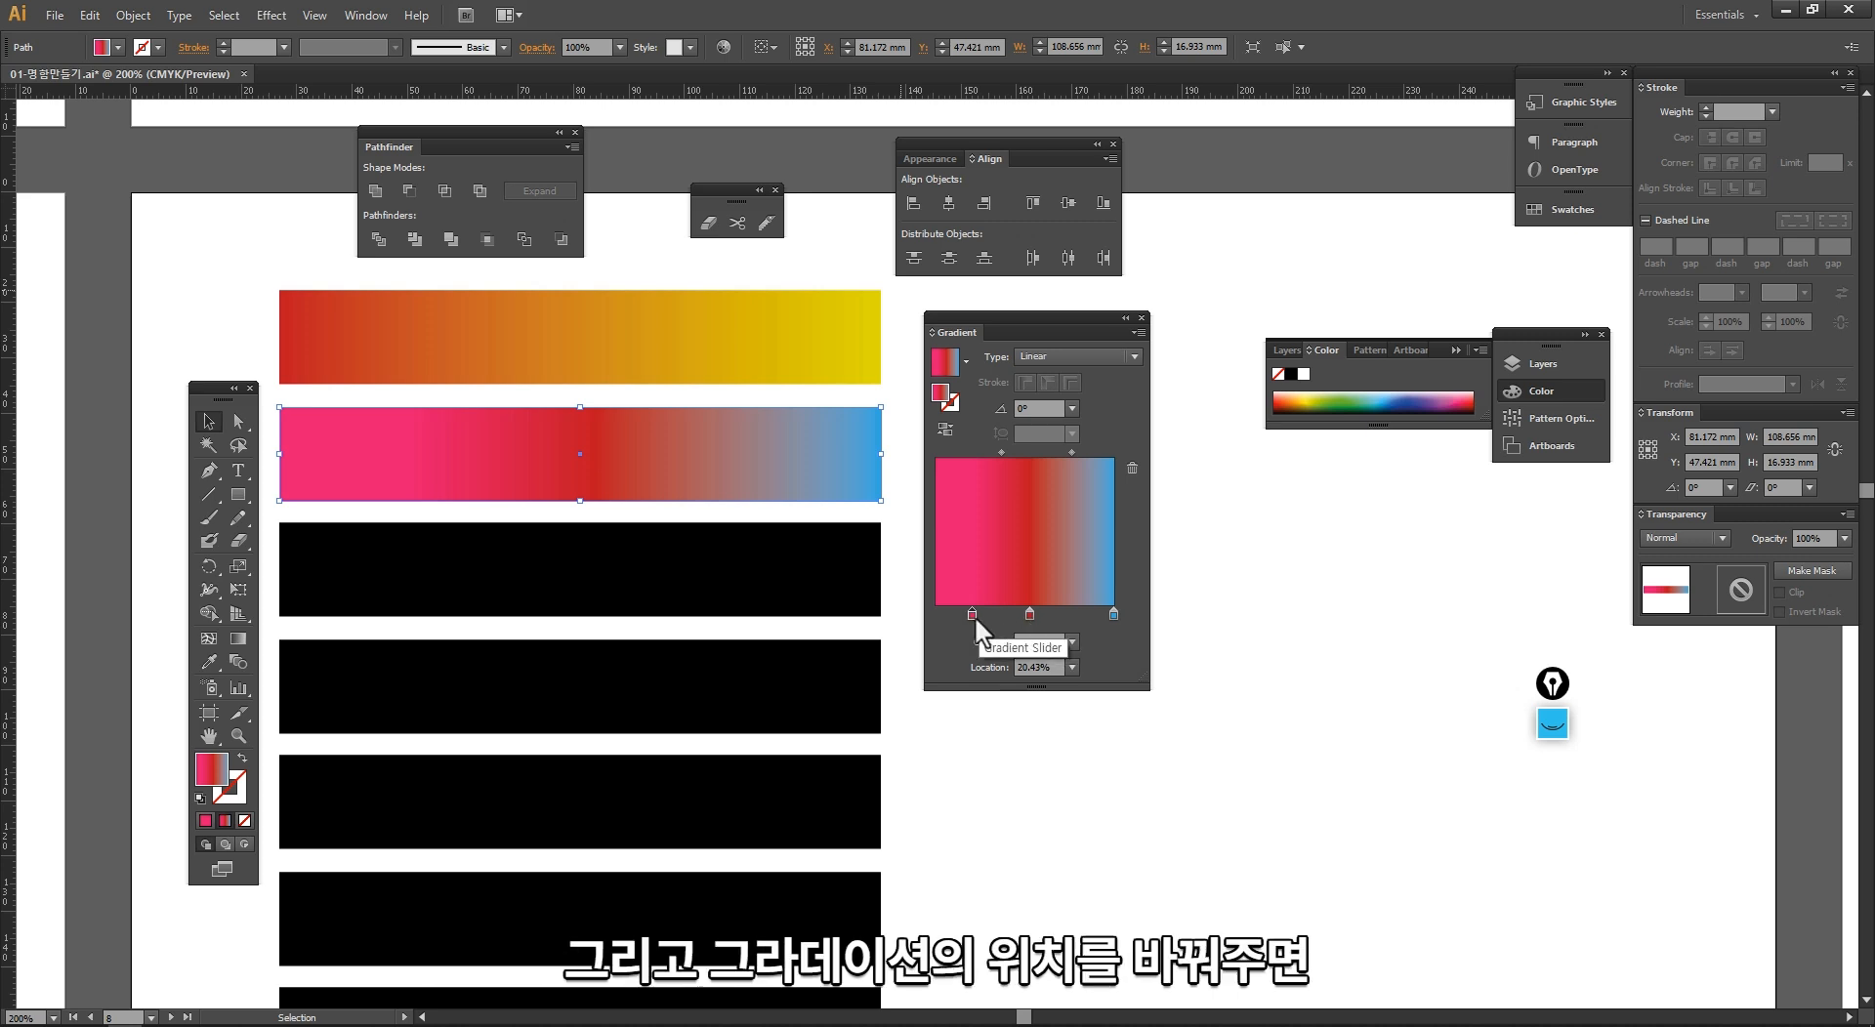
Step: Rearrange the second bar's gradient stops with pink at 0%, light blue at about a third and red at 100%
drag(971, 615, 937, 613)
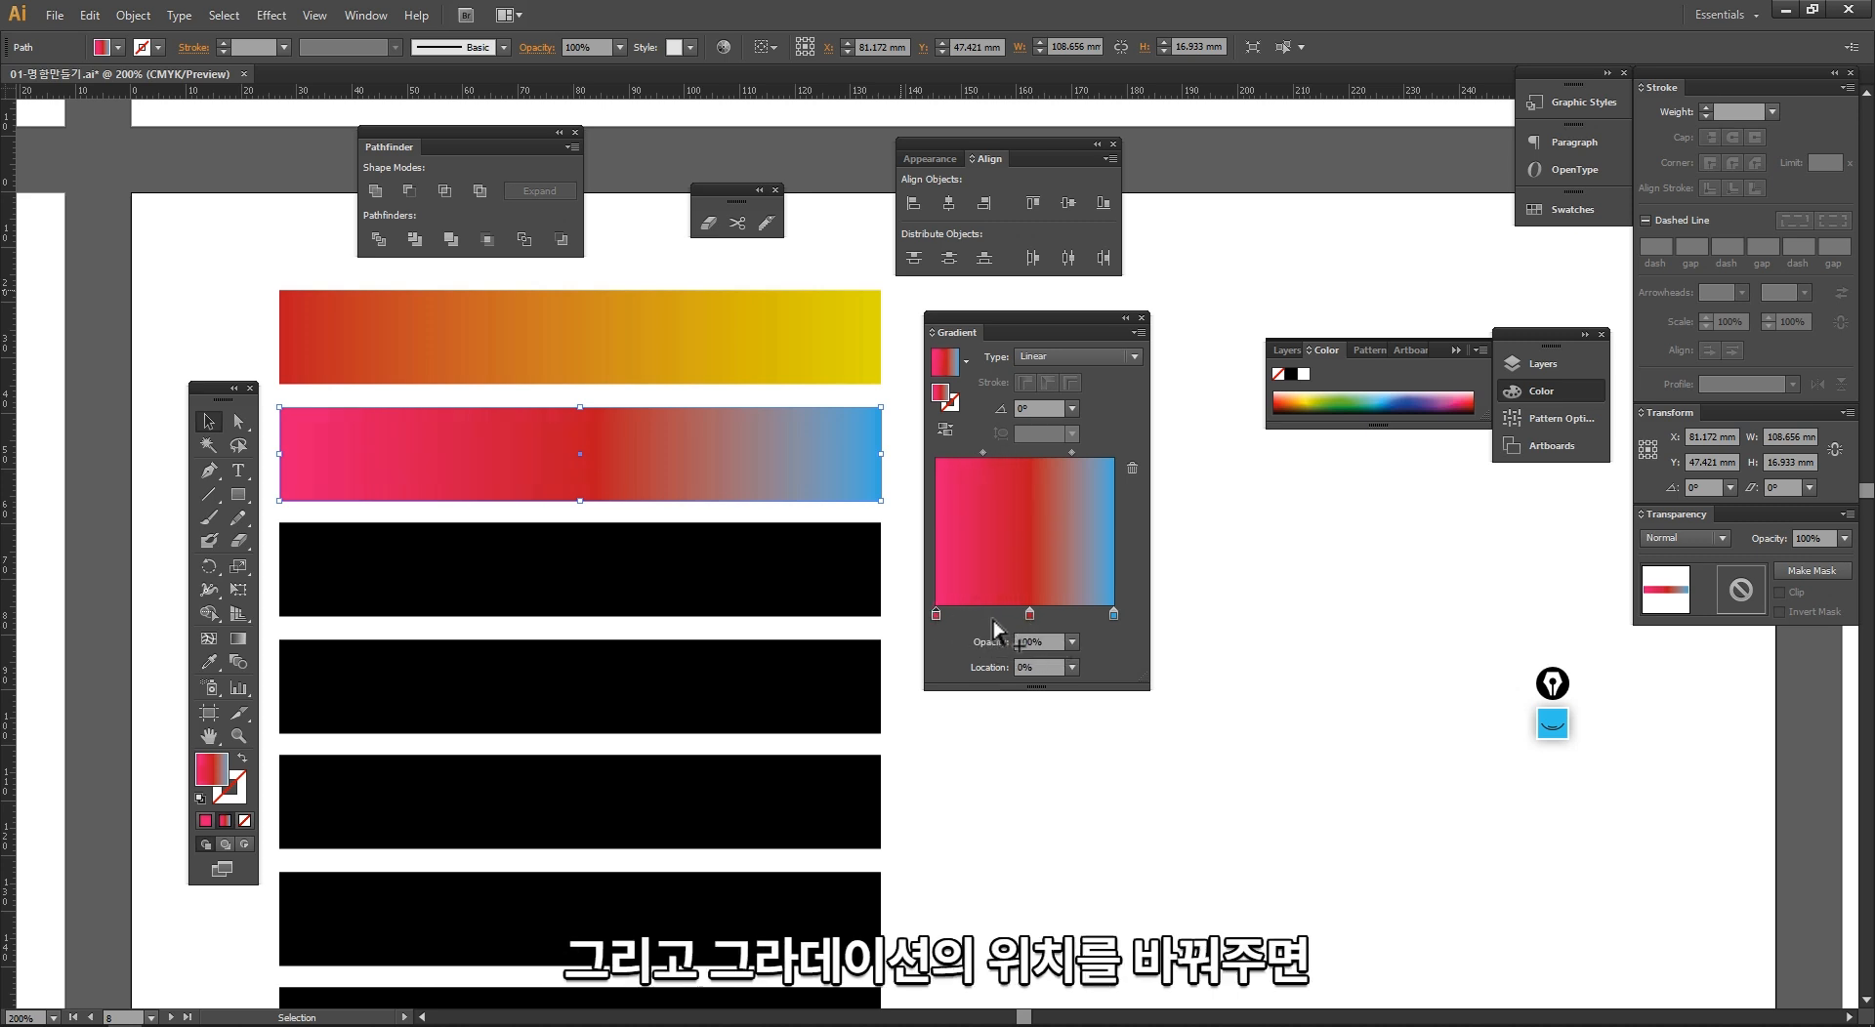
mouse_move(1113, 615)
mouse_down()
mouse_move(1000, 617)
mouse_move(1113, 615)
mouse_up()
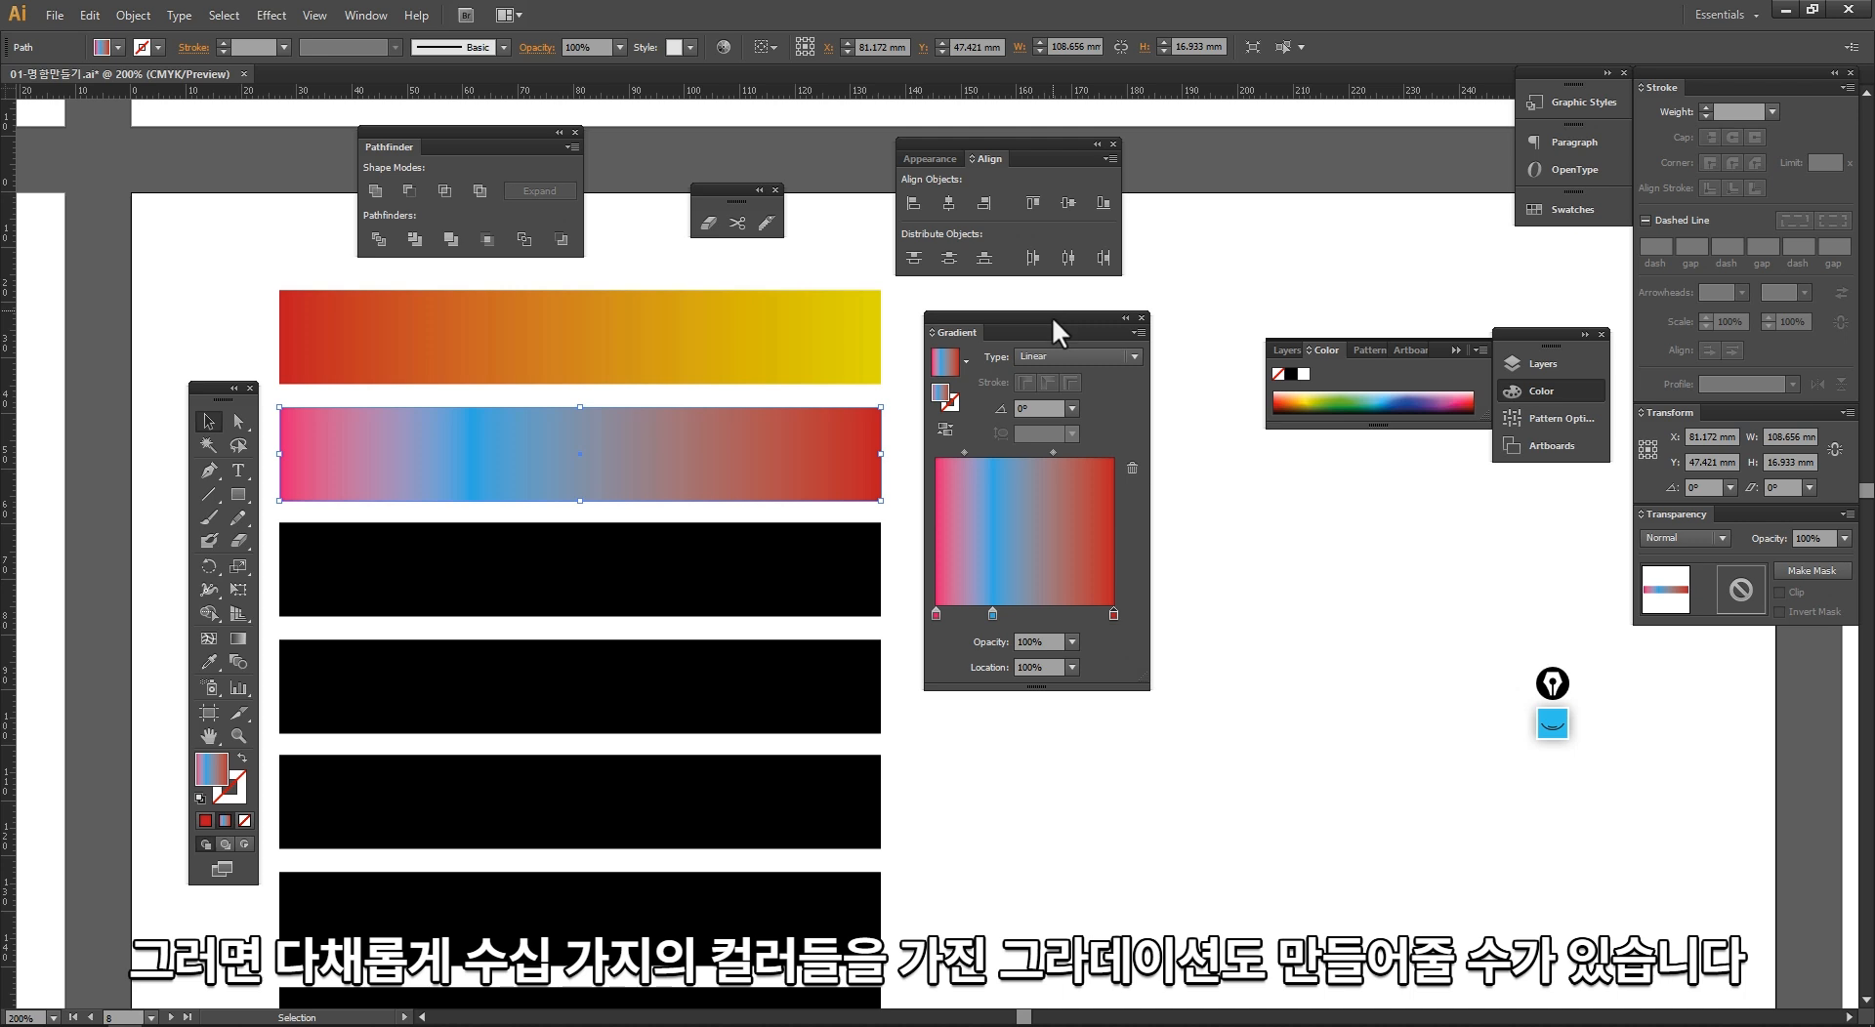
drag(1052, 317, 1143, 293)
click(929, 524)
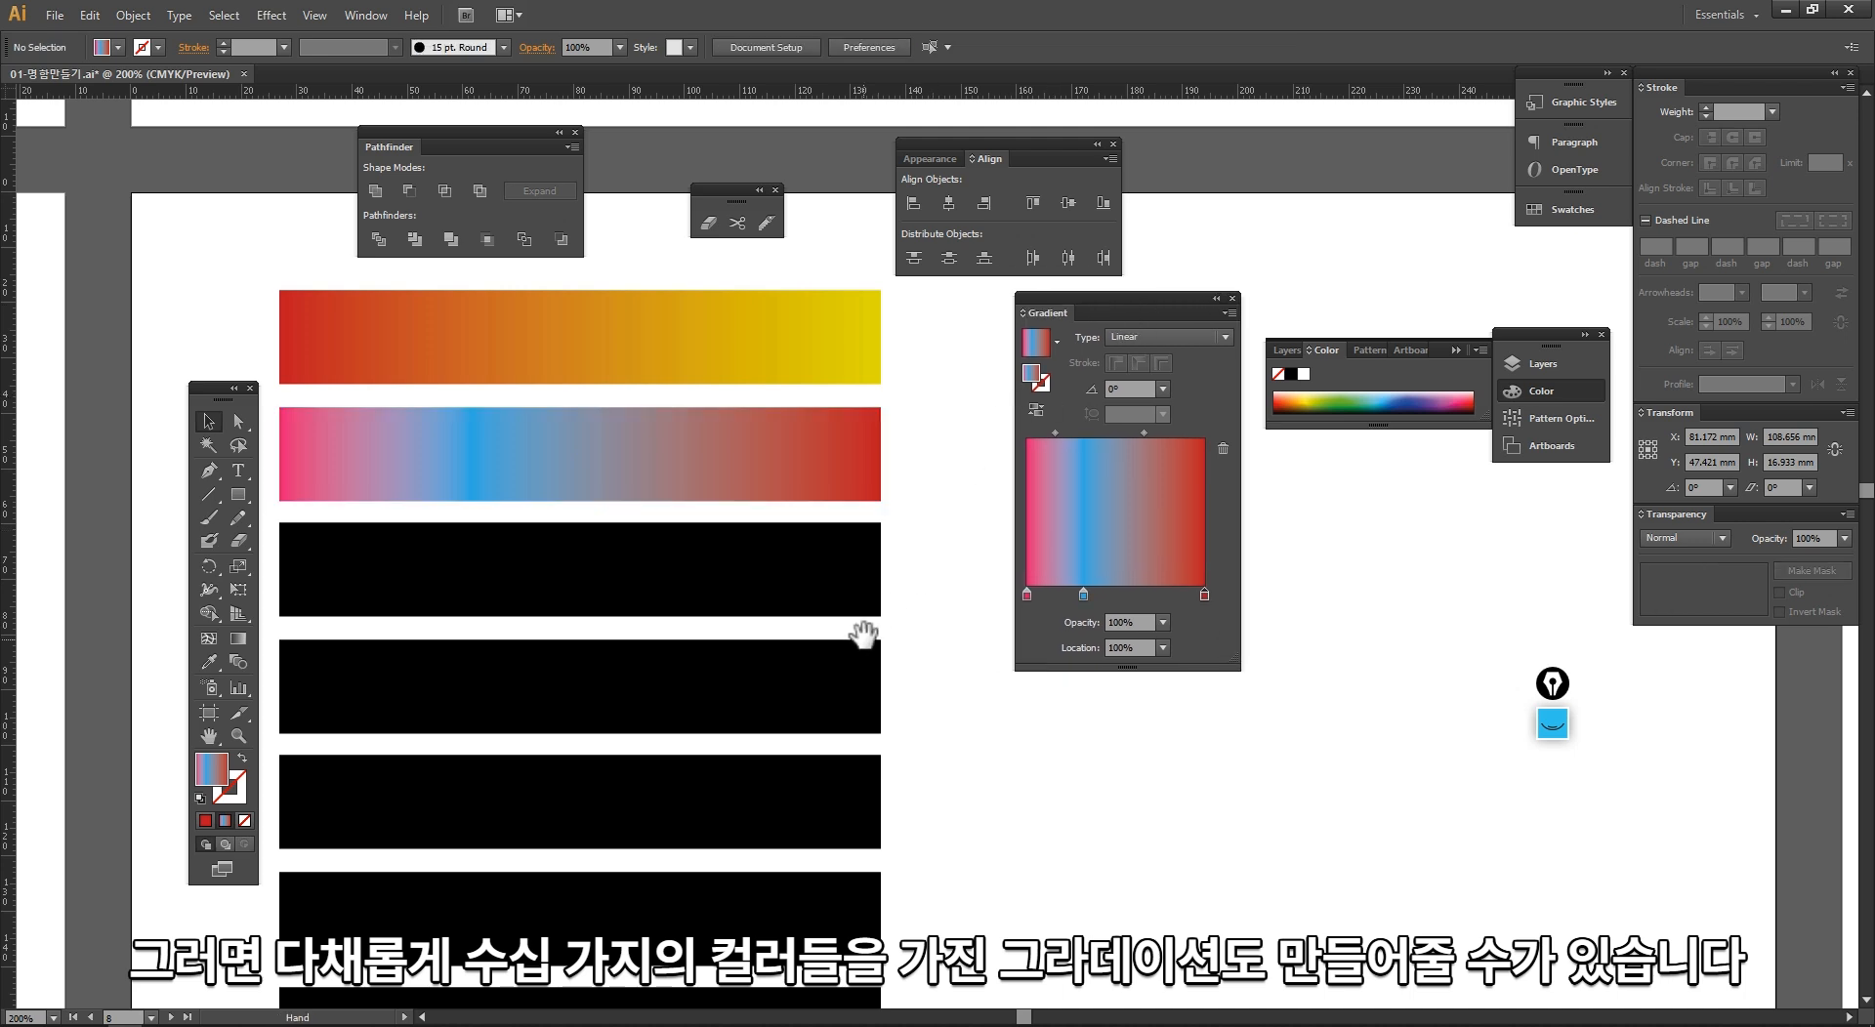
Step: Copy the top bar's red-to-yellow gradient onto the third bar with the Eyedropper
drag(862, 636, 874, 581)
click(779, 547)
drag(745, 537, 718, 541)
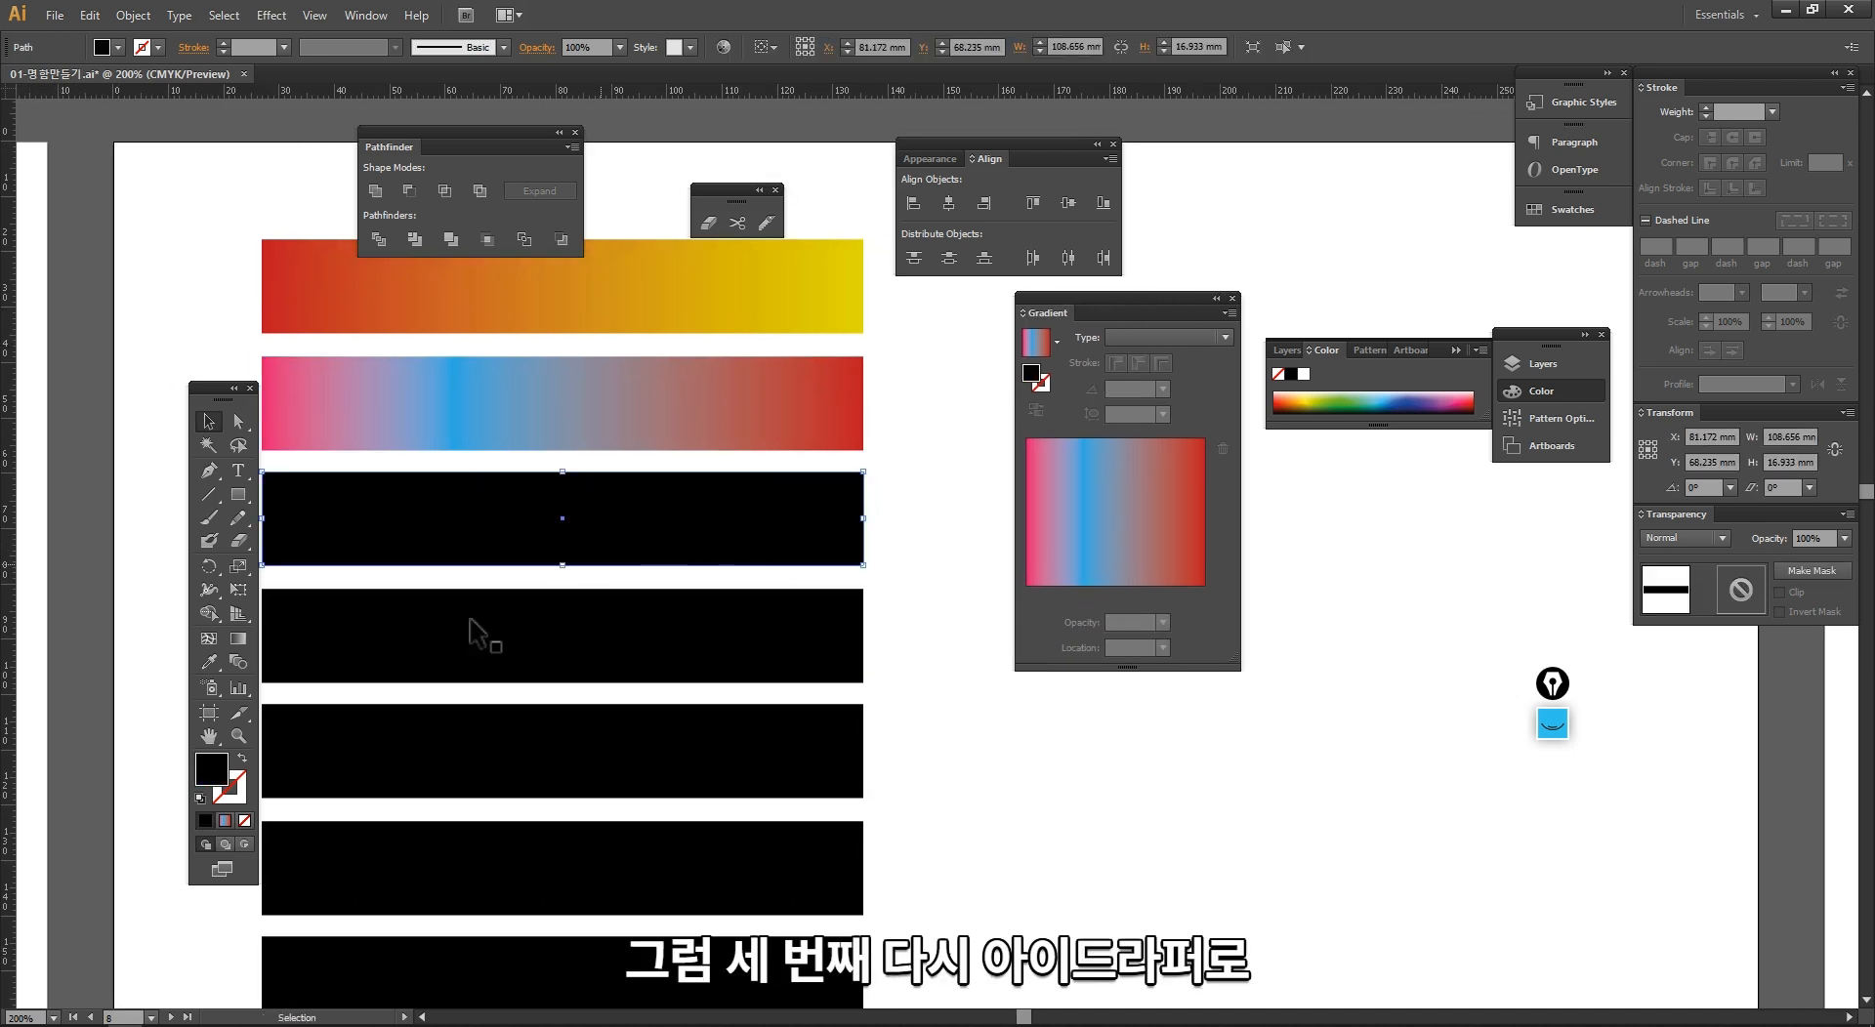
click(213, 663)
click(604, 310)
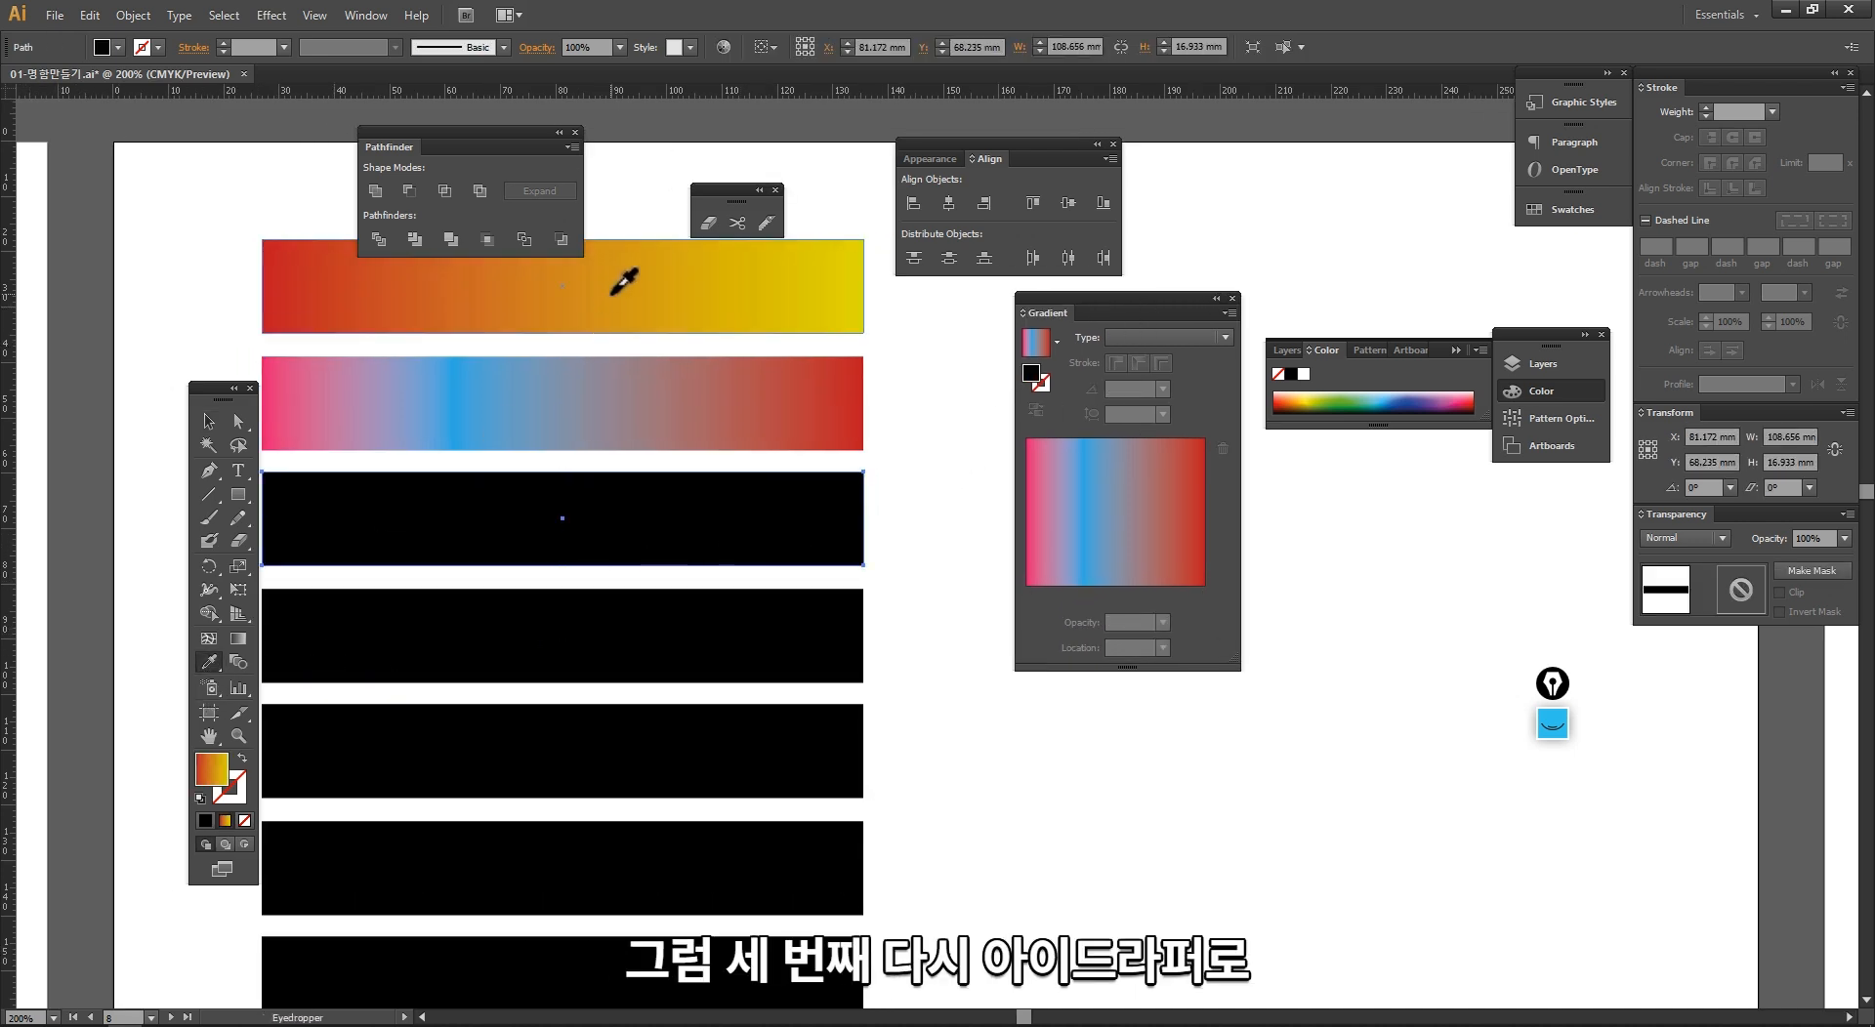
key(v)
click(929, 576)
click(835, 539)
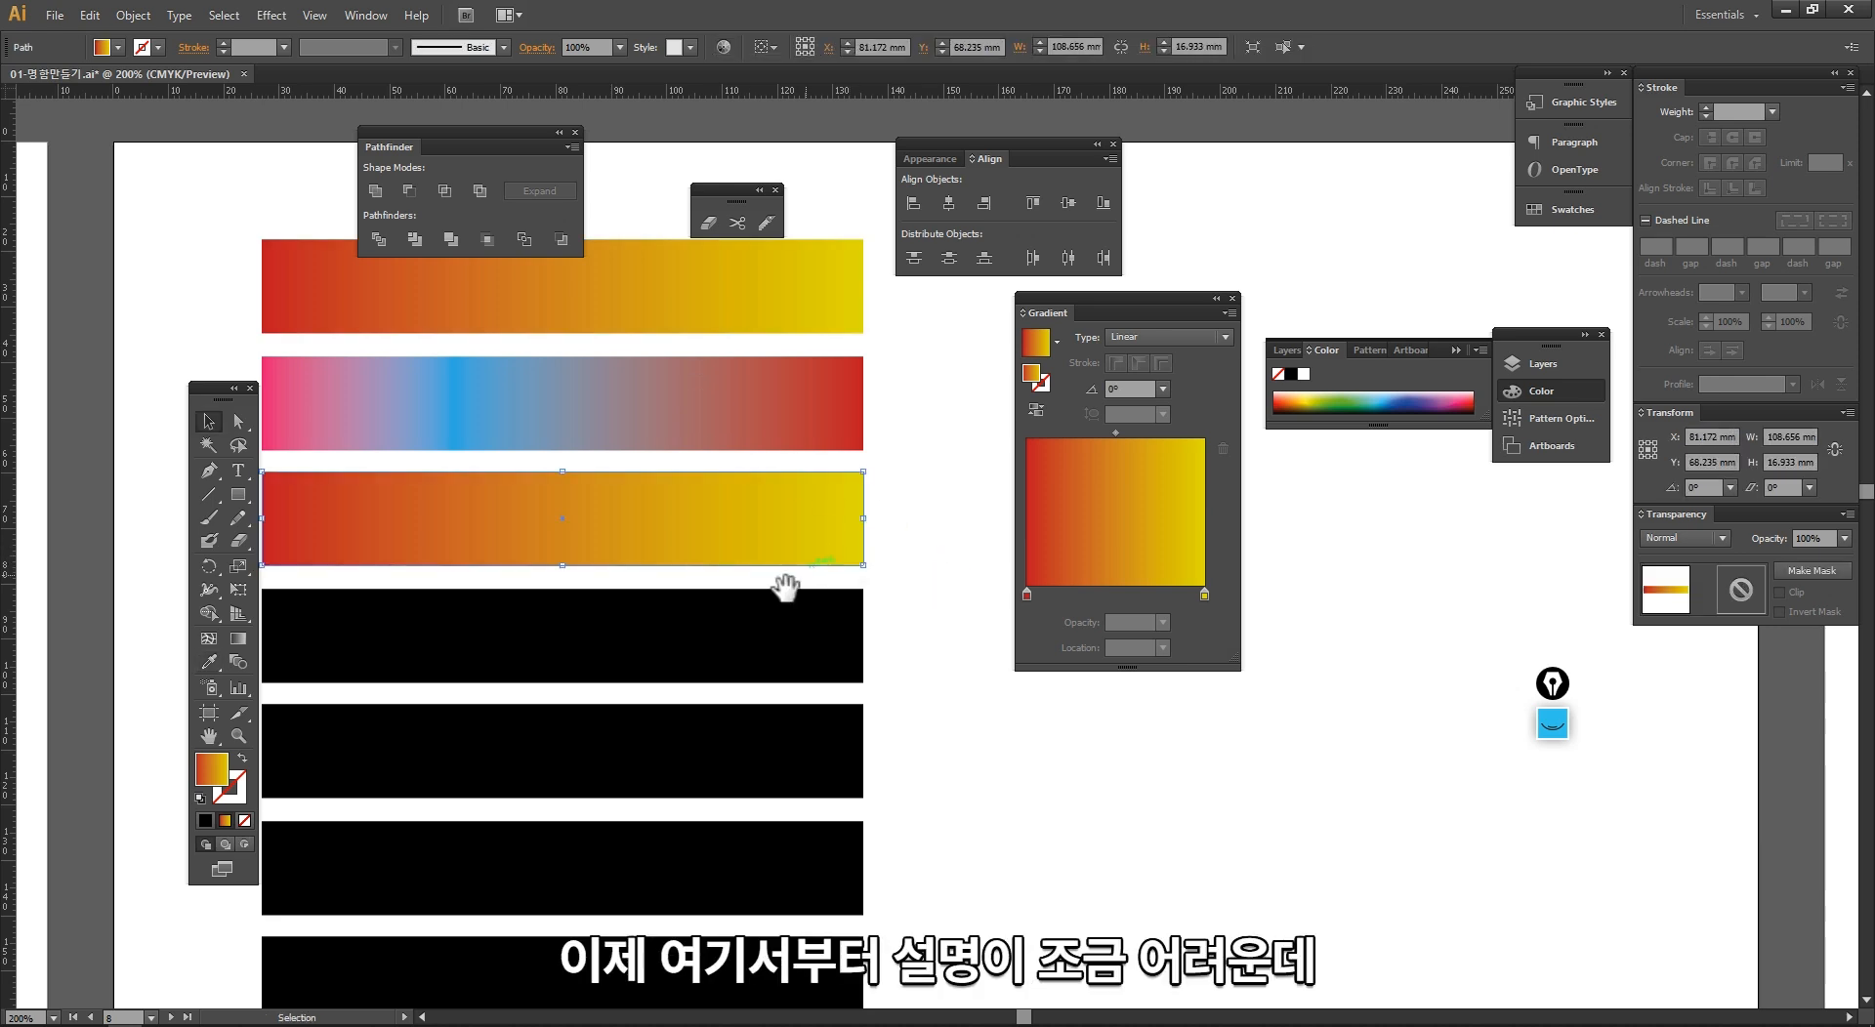
Step: Move the third bar so it overlaps the black bar below it, and bring it to the front
drag(782, 586, 835, 564)
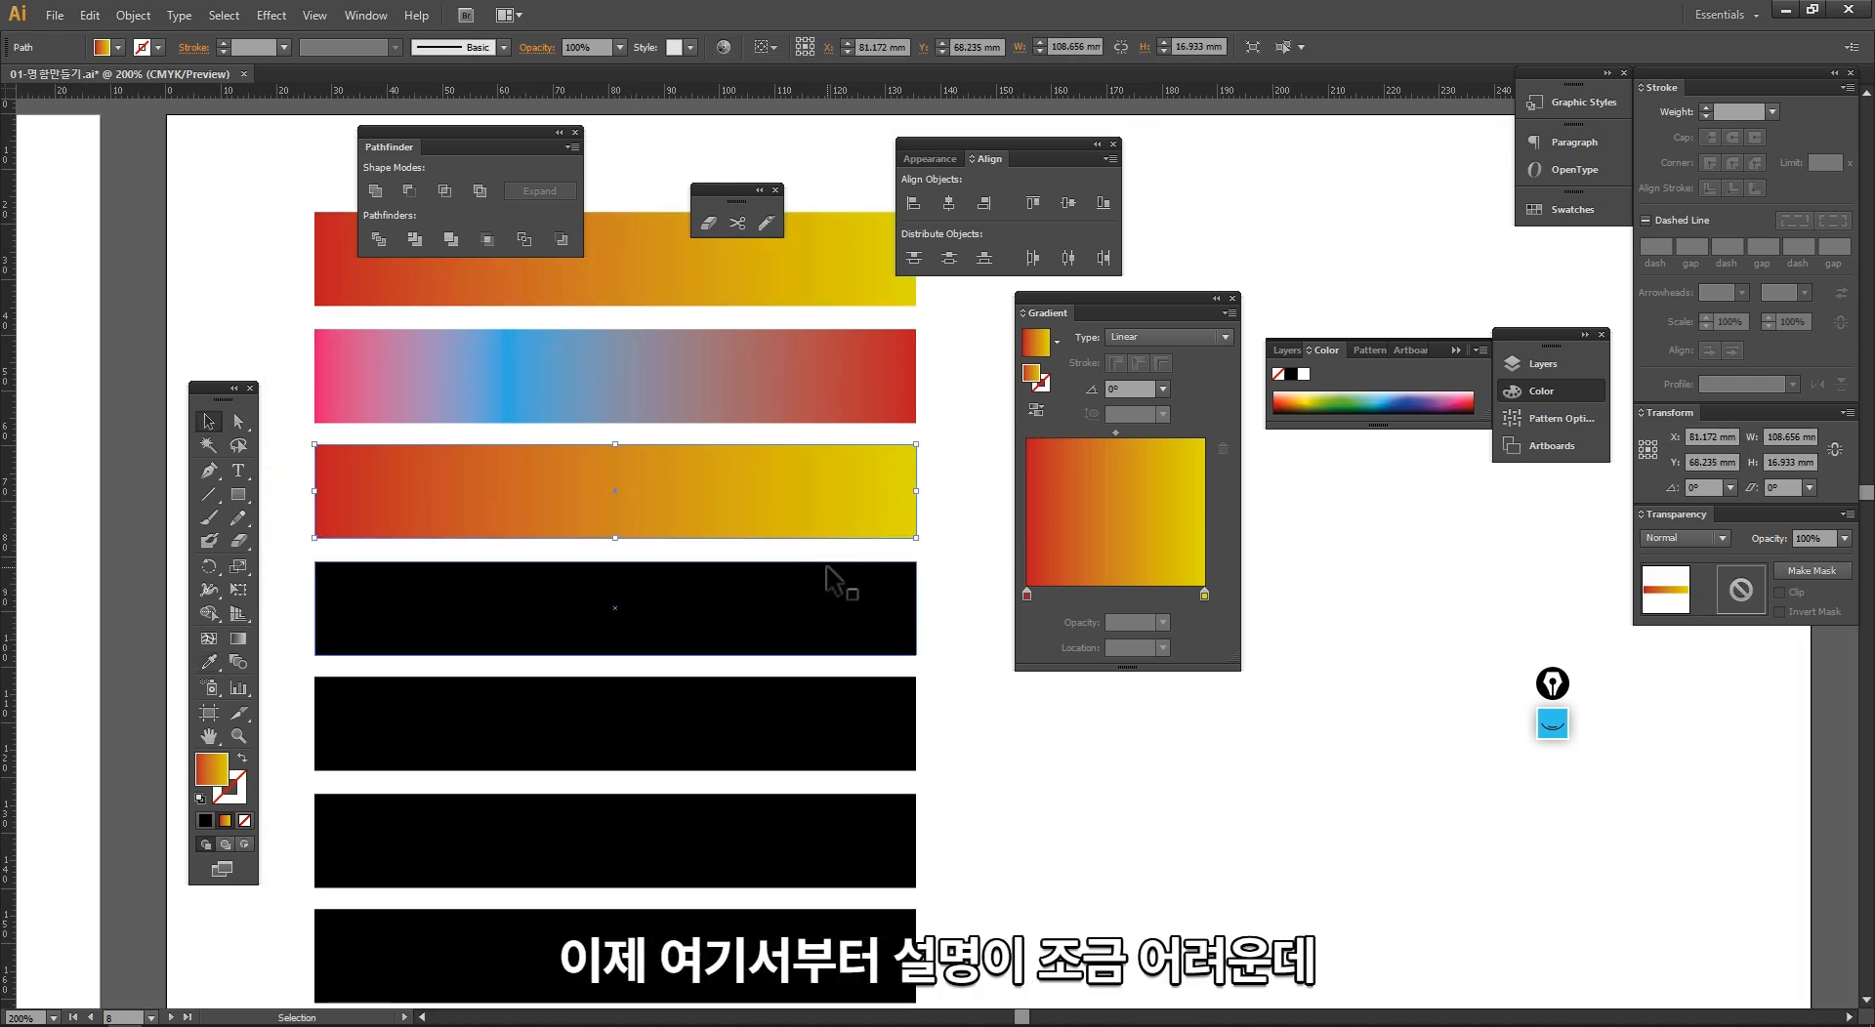
drag(762, 527, 848, 607)
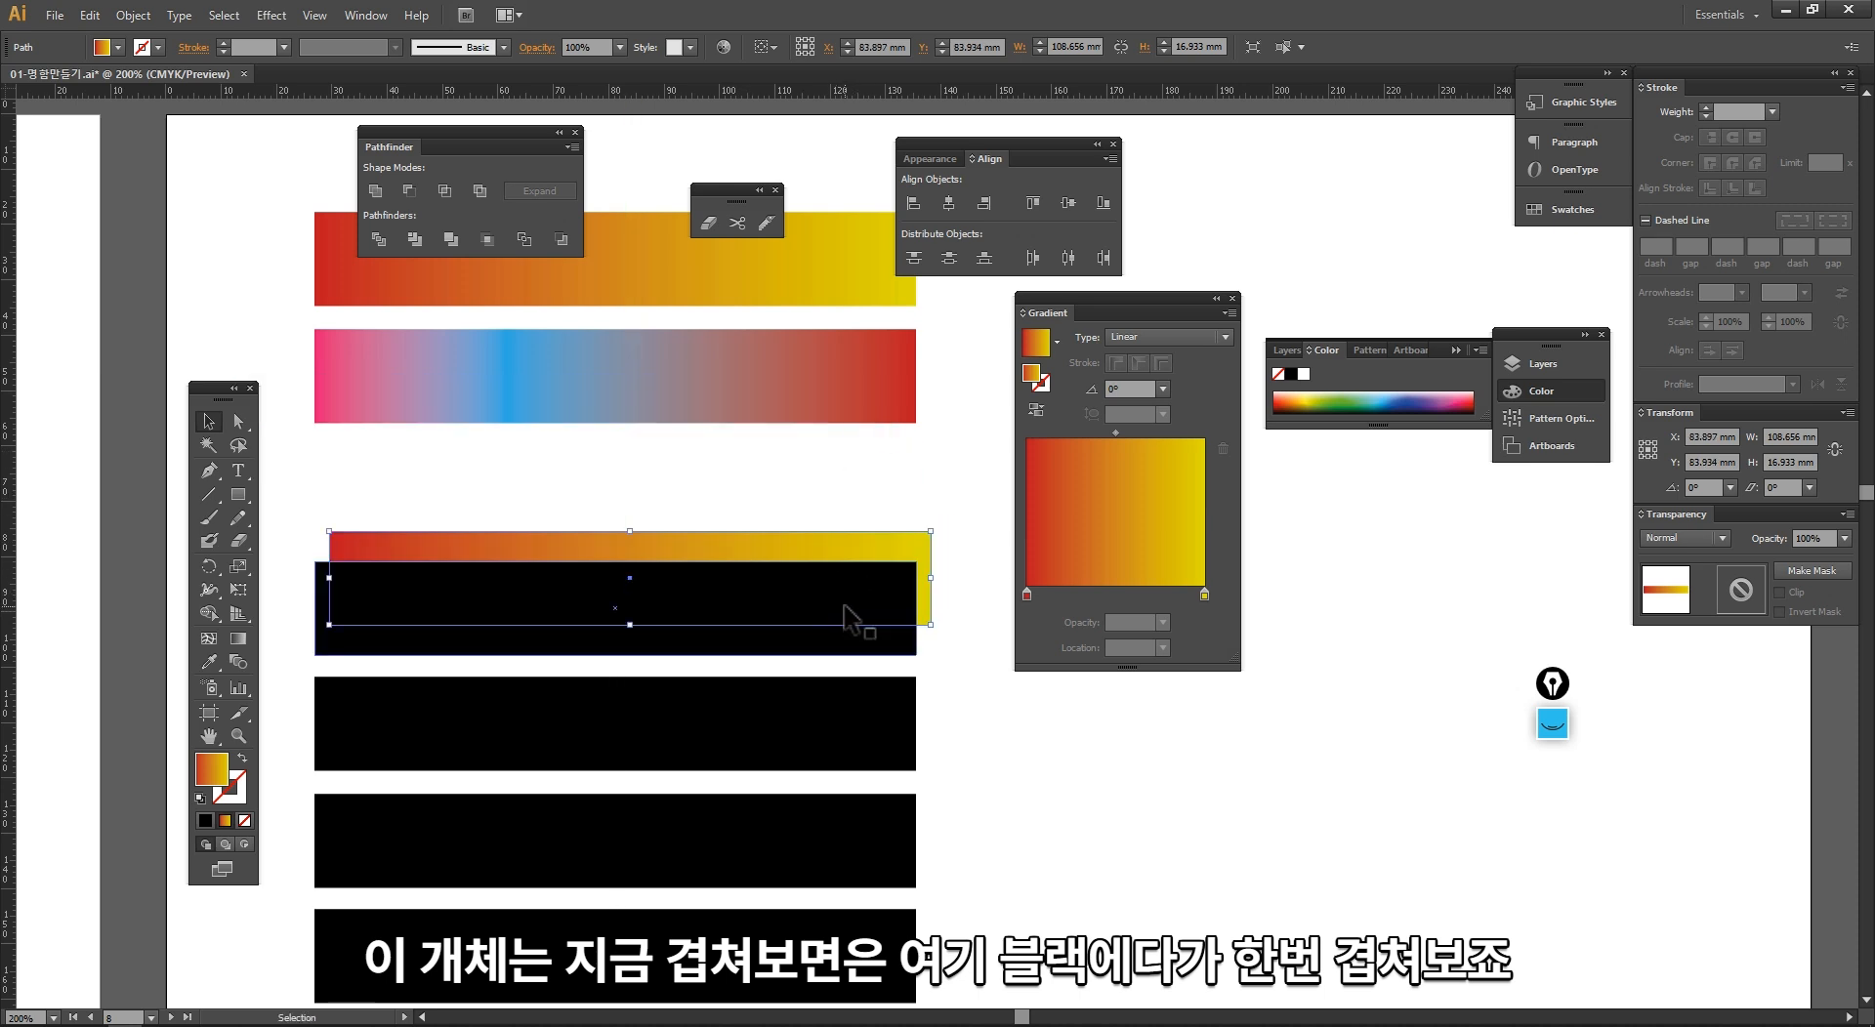
right_click(856, 527)
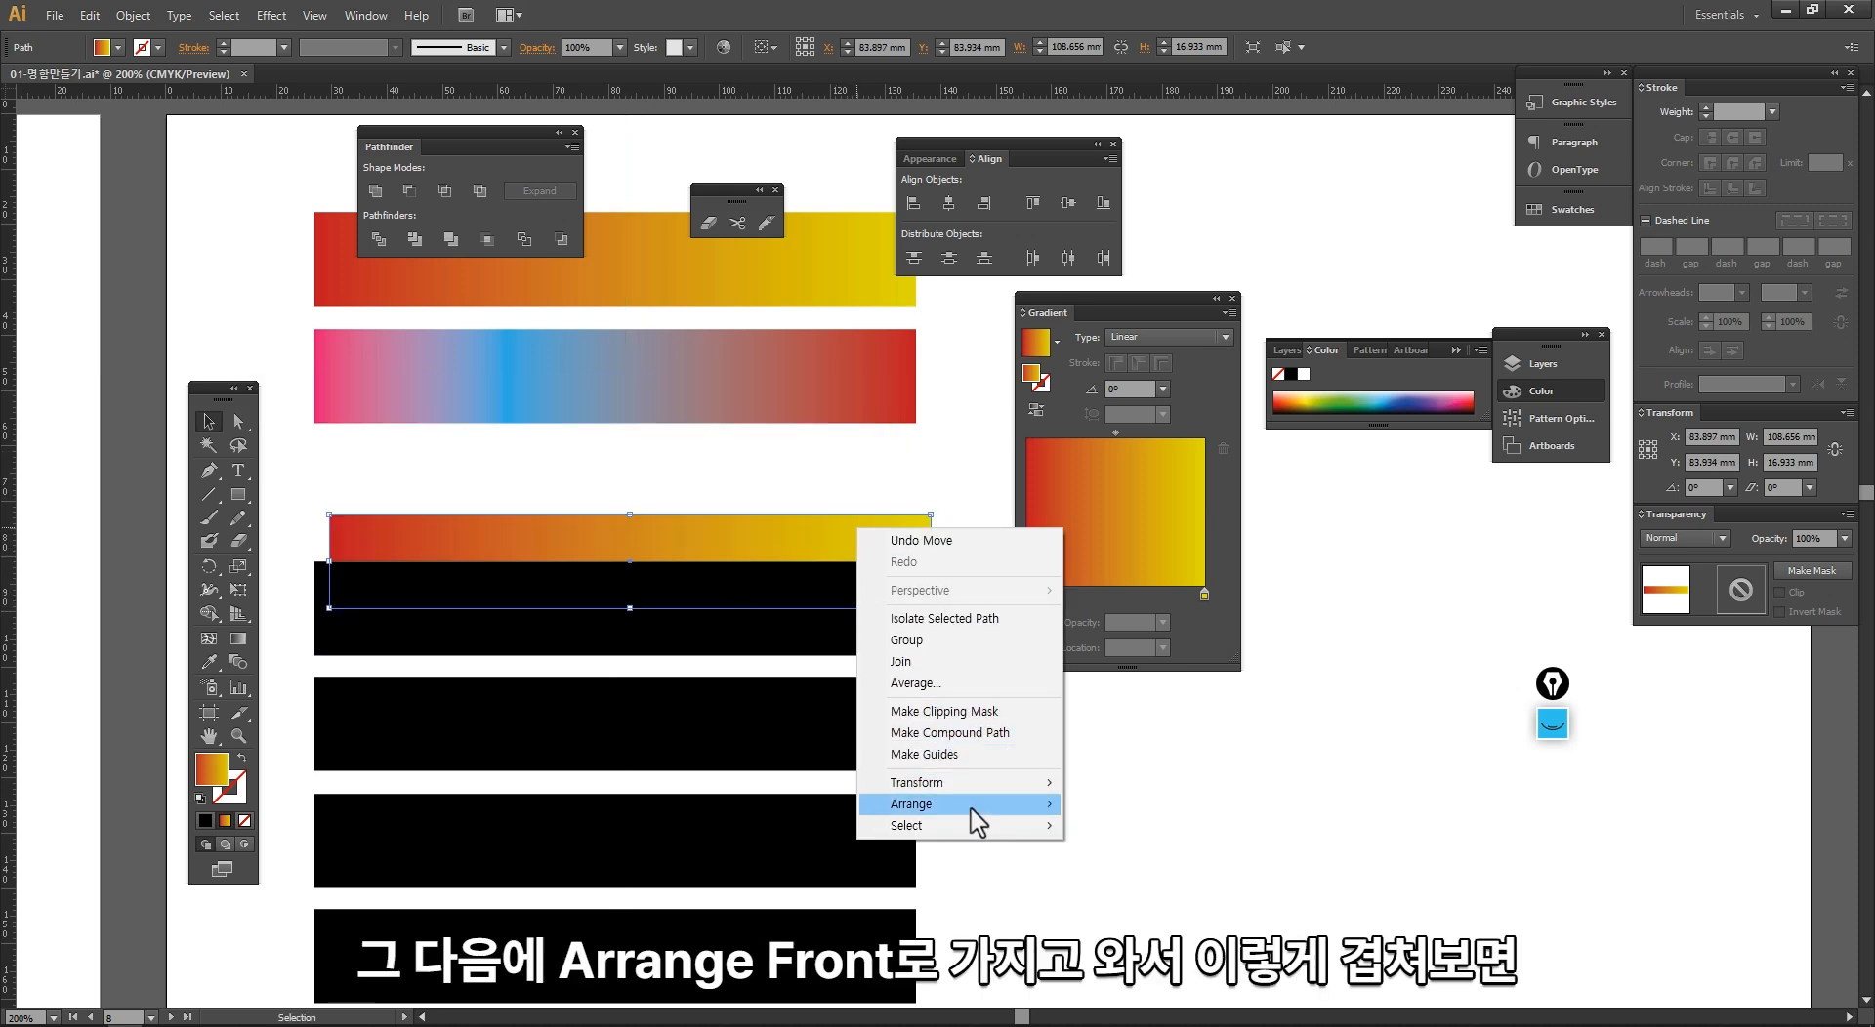
mouse_move(977, 807)
click(1148, 806)
click(1016, 722)
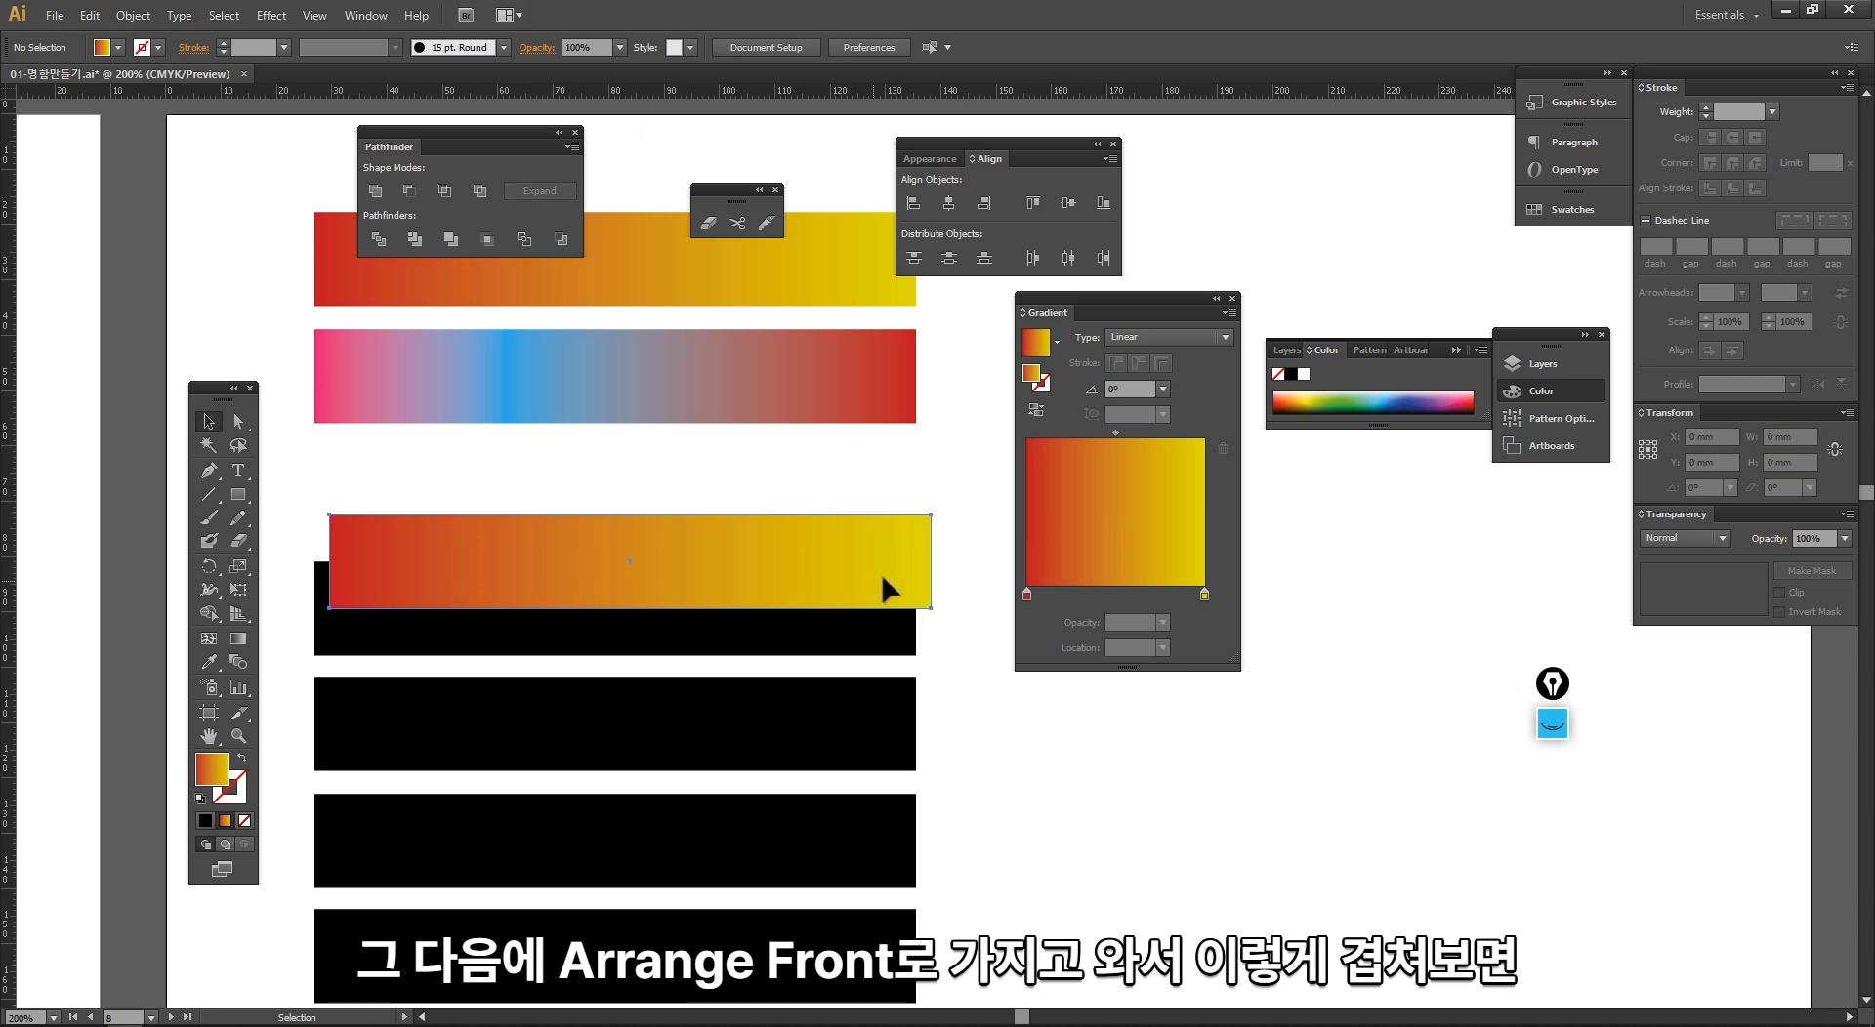
Step: Enlarge the black bar upward behind the gradient bar and shift the gradient bar slightly toward its red end
drag(883, 574, 908, 476)
click(873, 633)
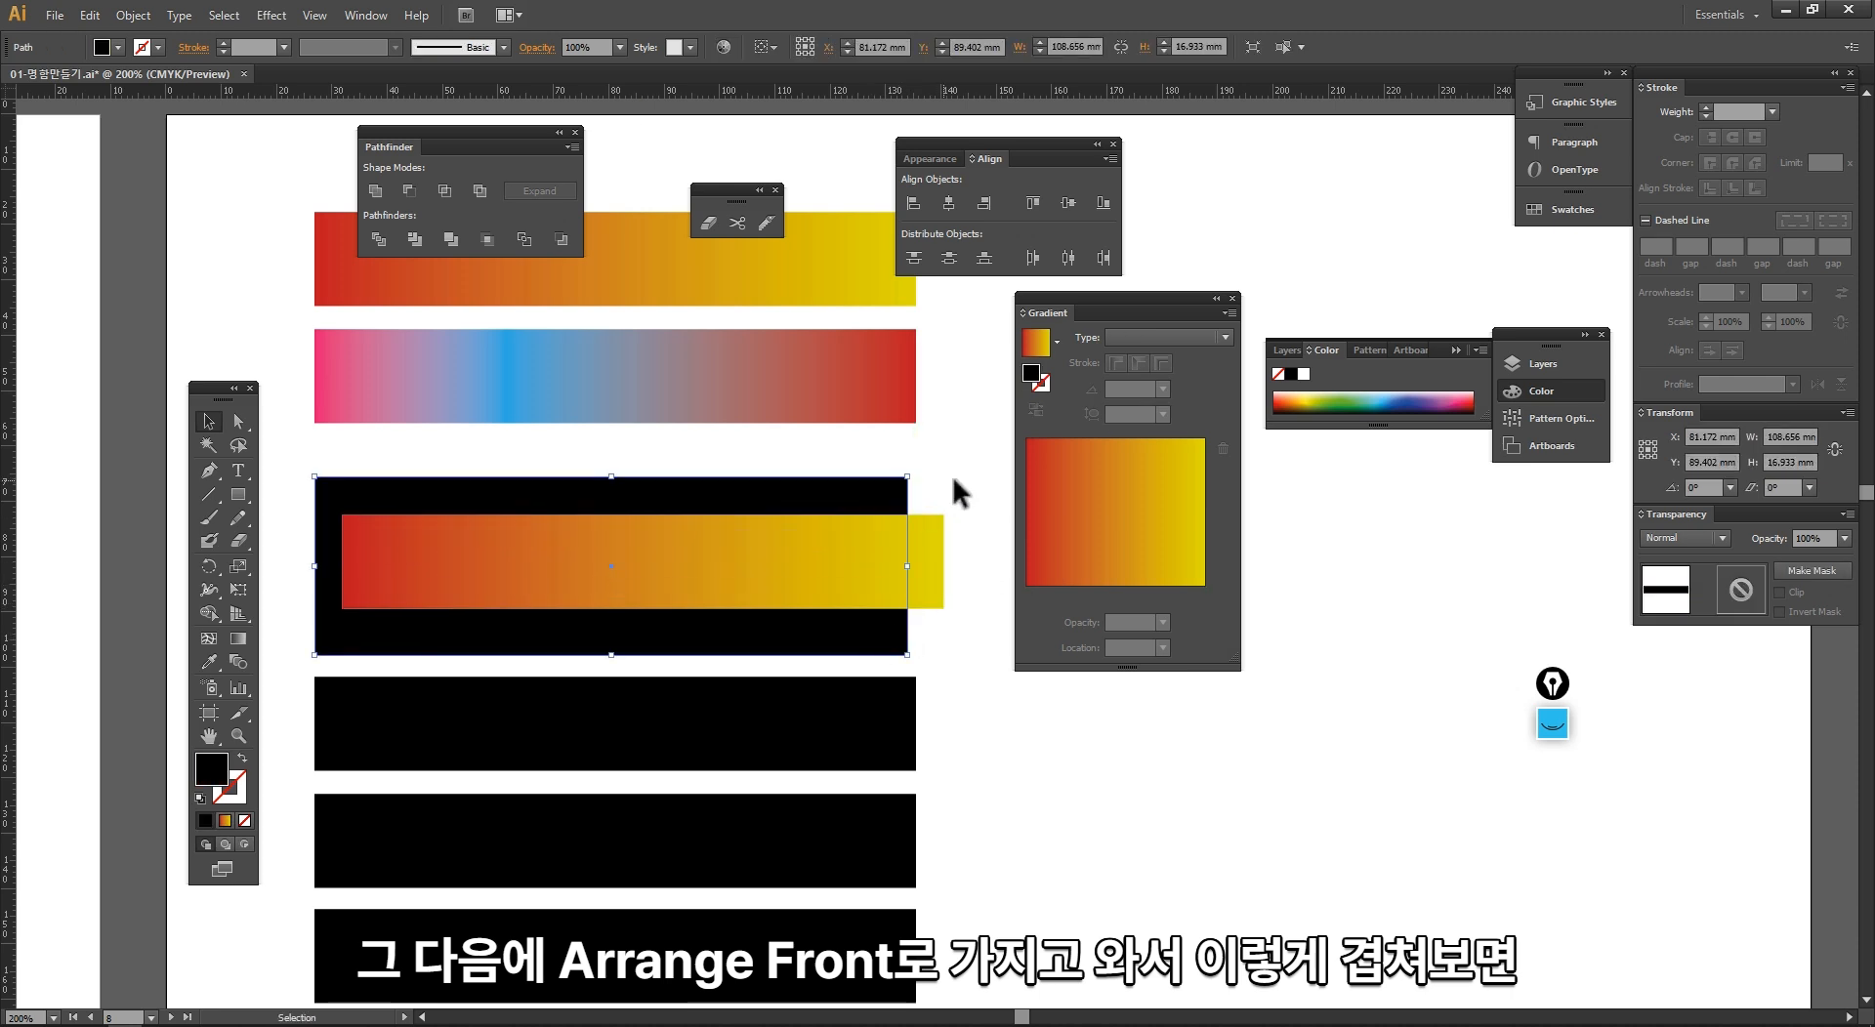
click(912, 567)
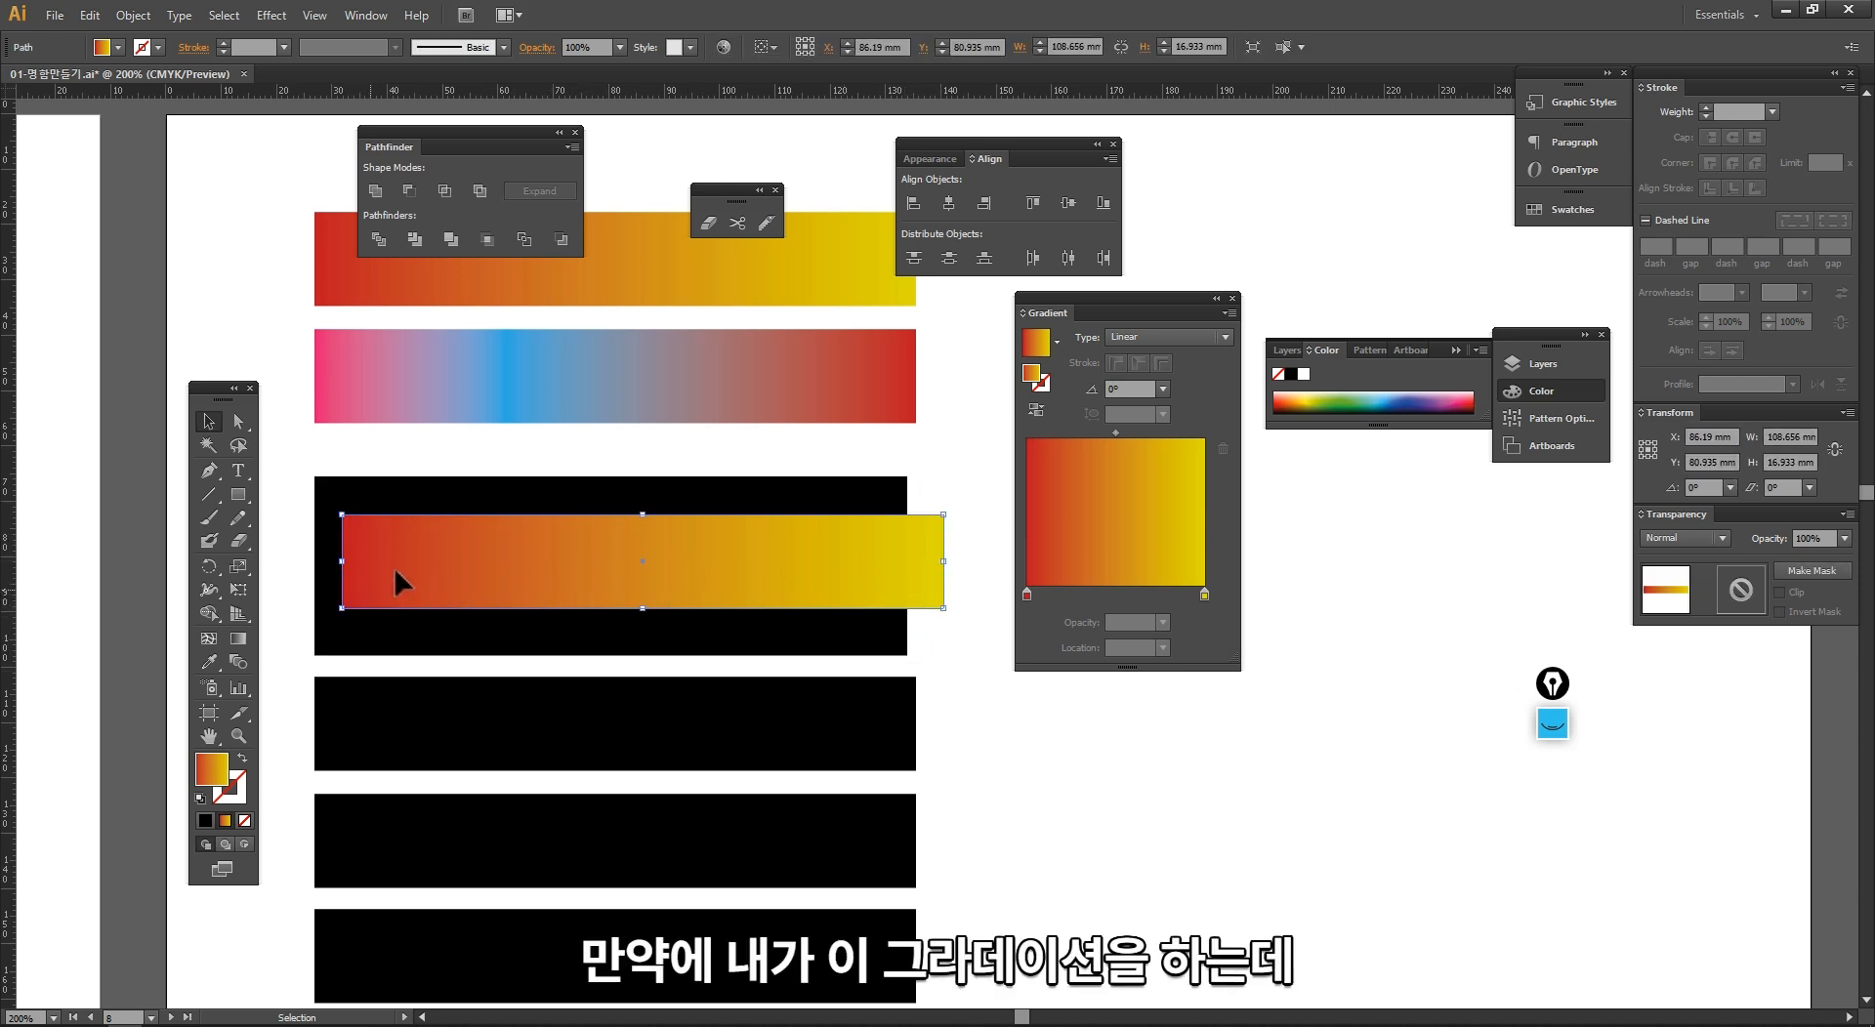
drag(398, 582, 364, 583)
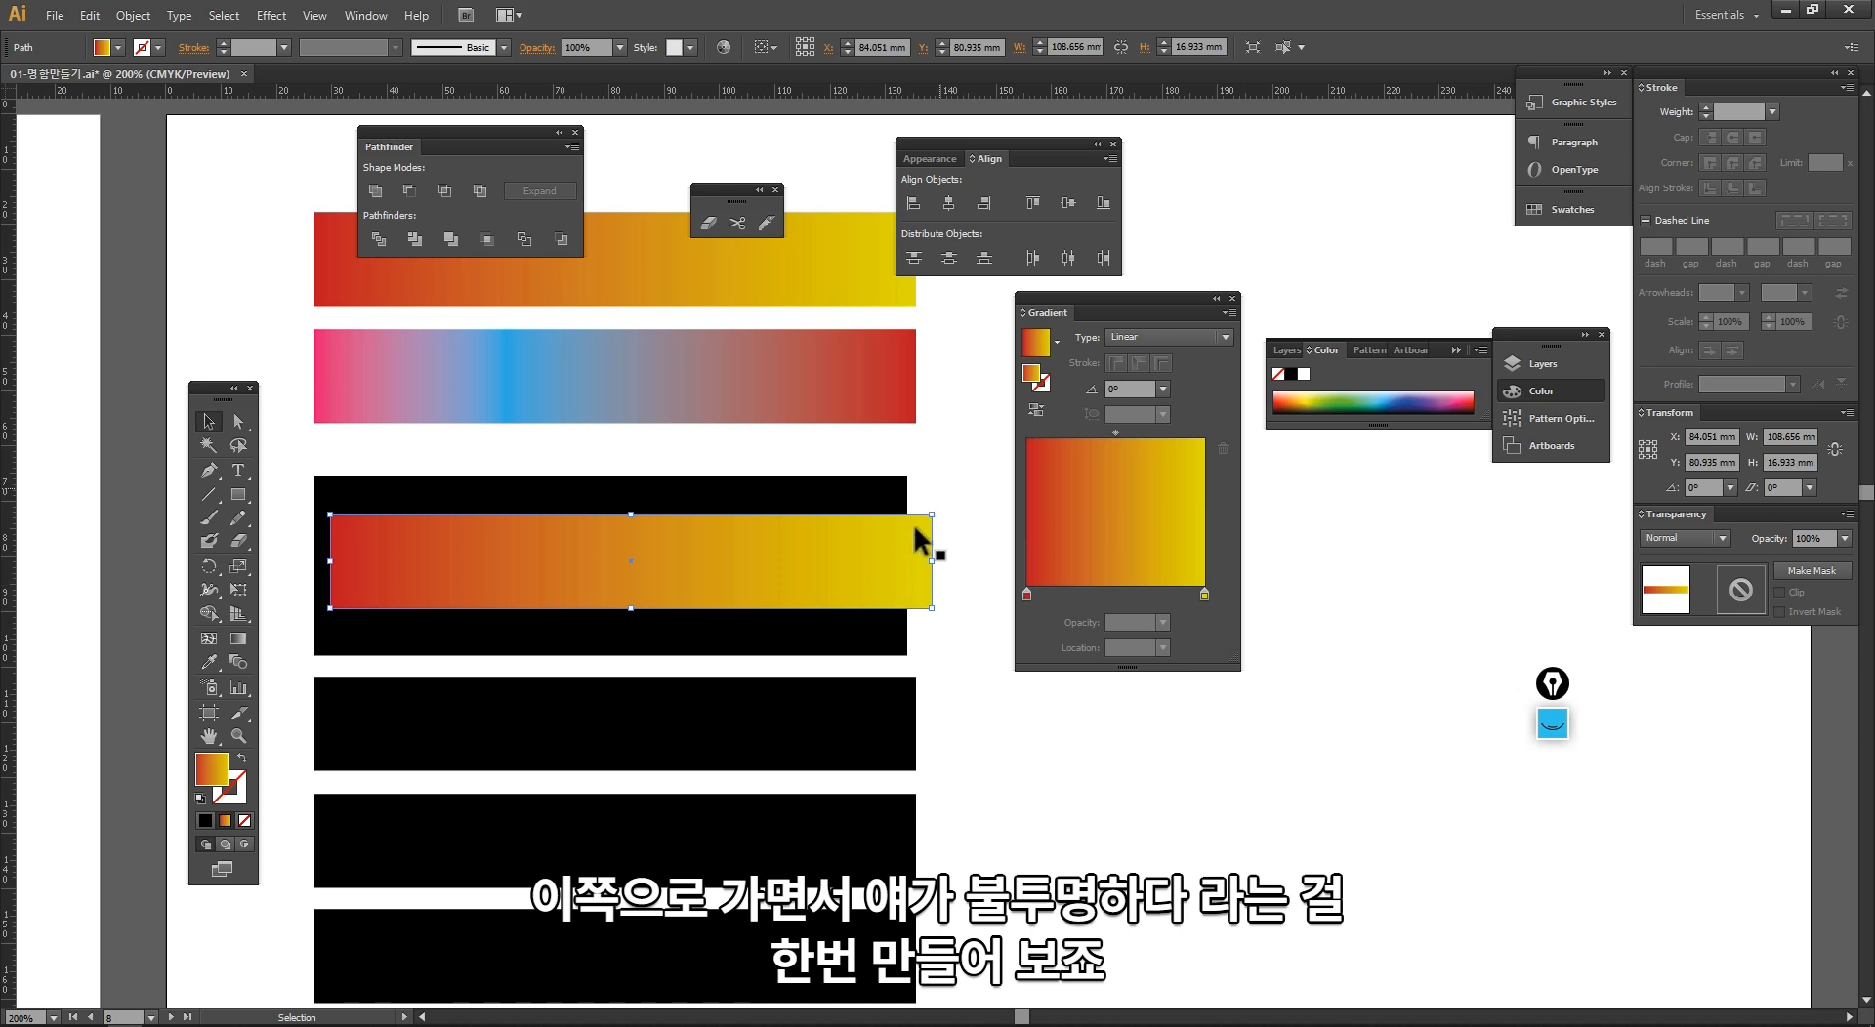
Step: Add an extra stop at about 17% to the overlapping bar's gradient, then remove it from the gradient
click(1049, 596)
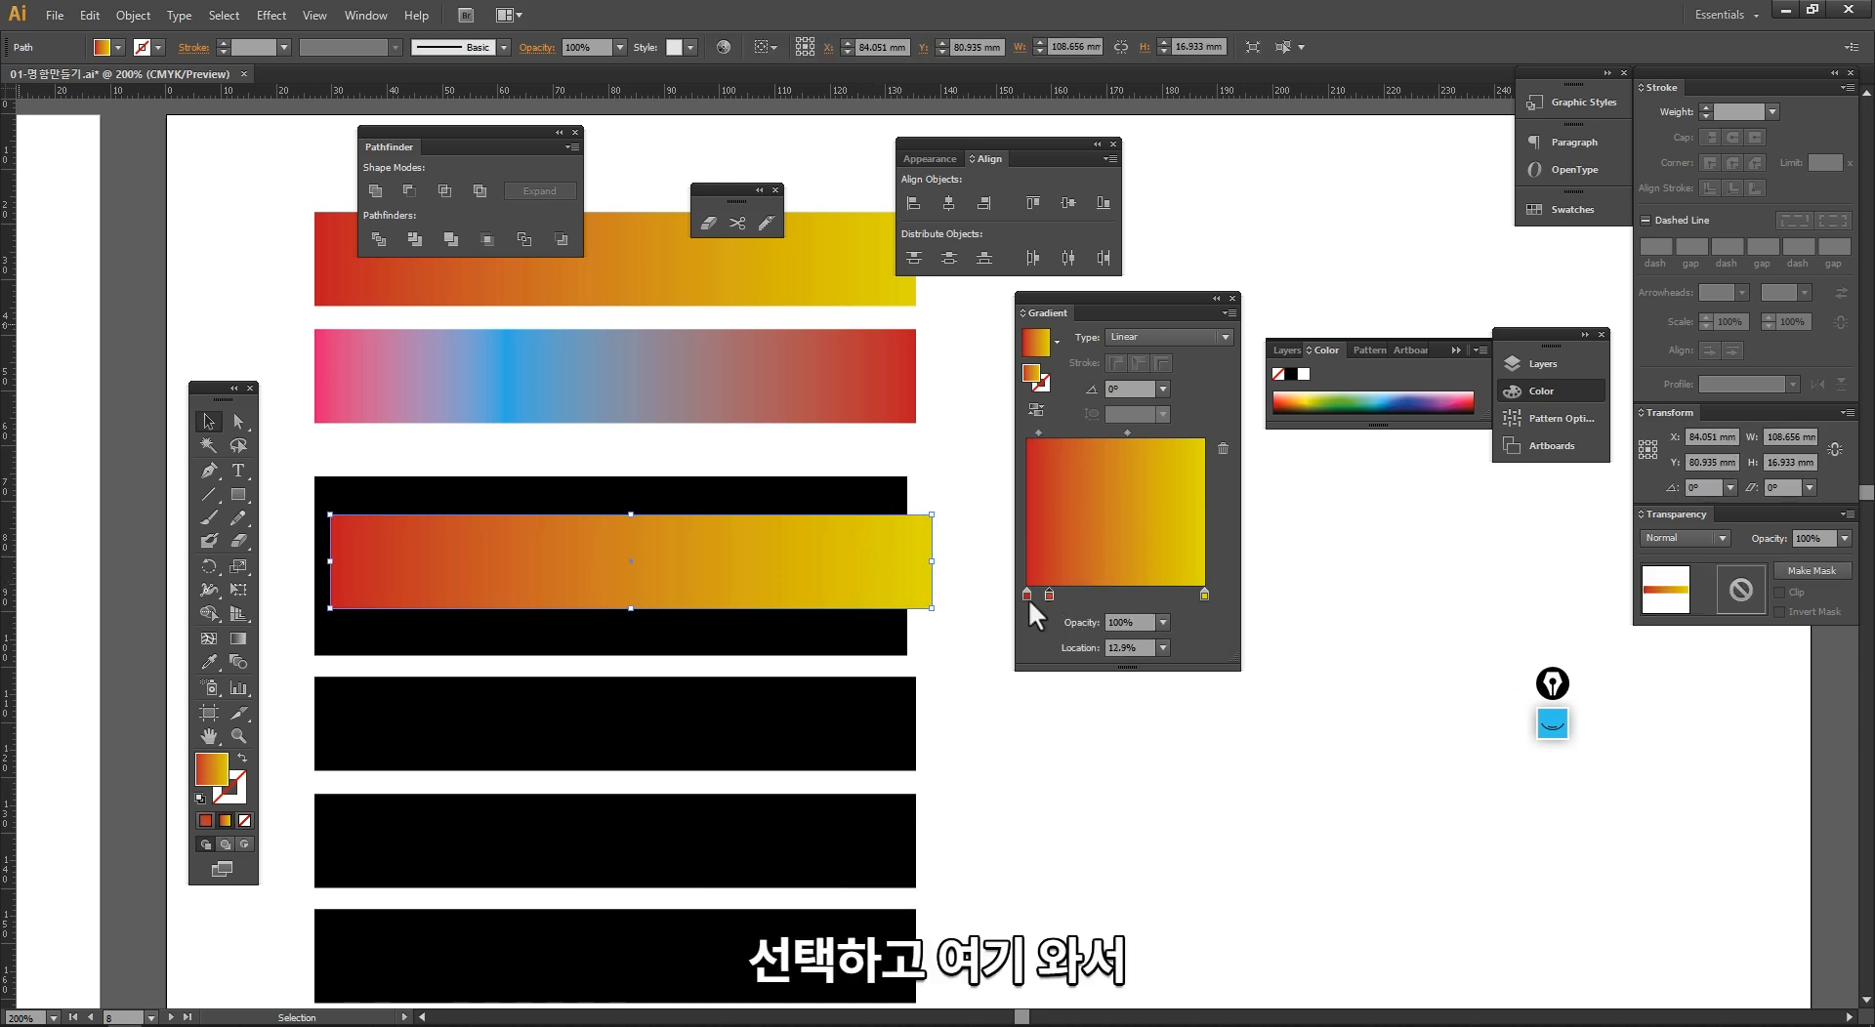
key(ctrl+z)
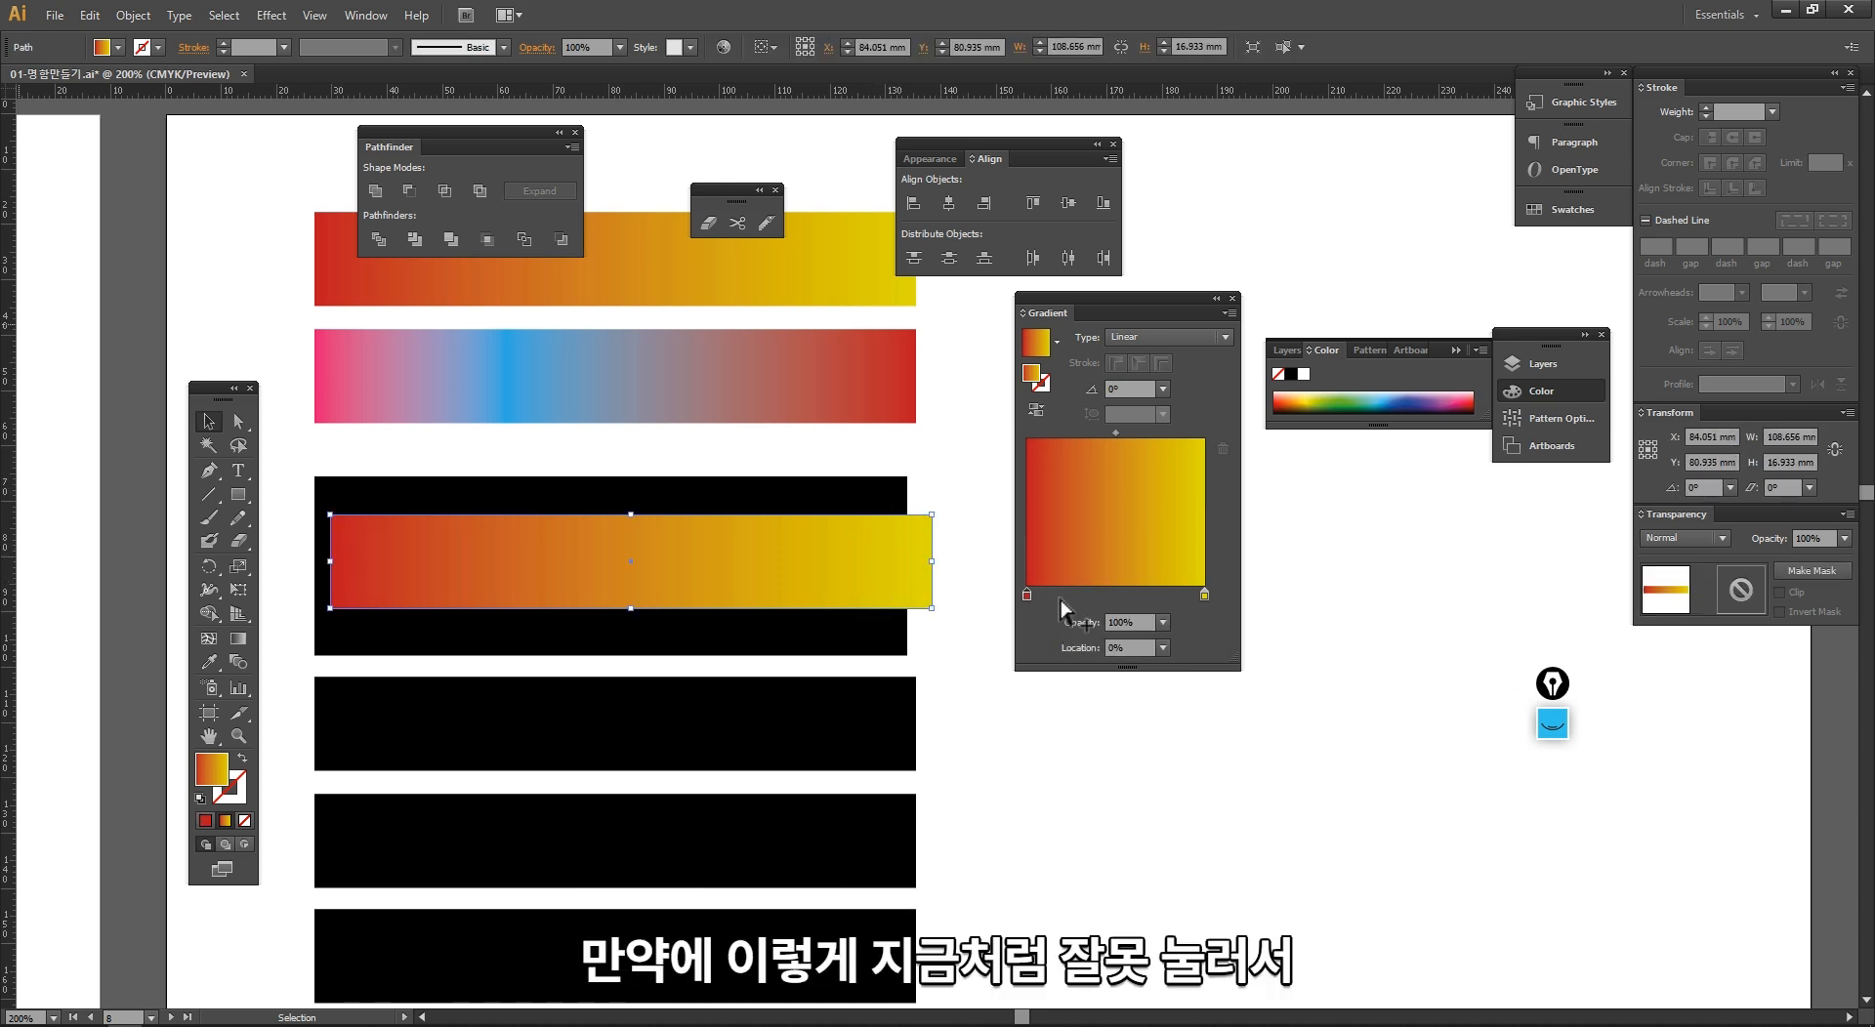
click(1055, 595)
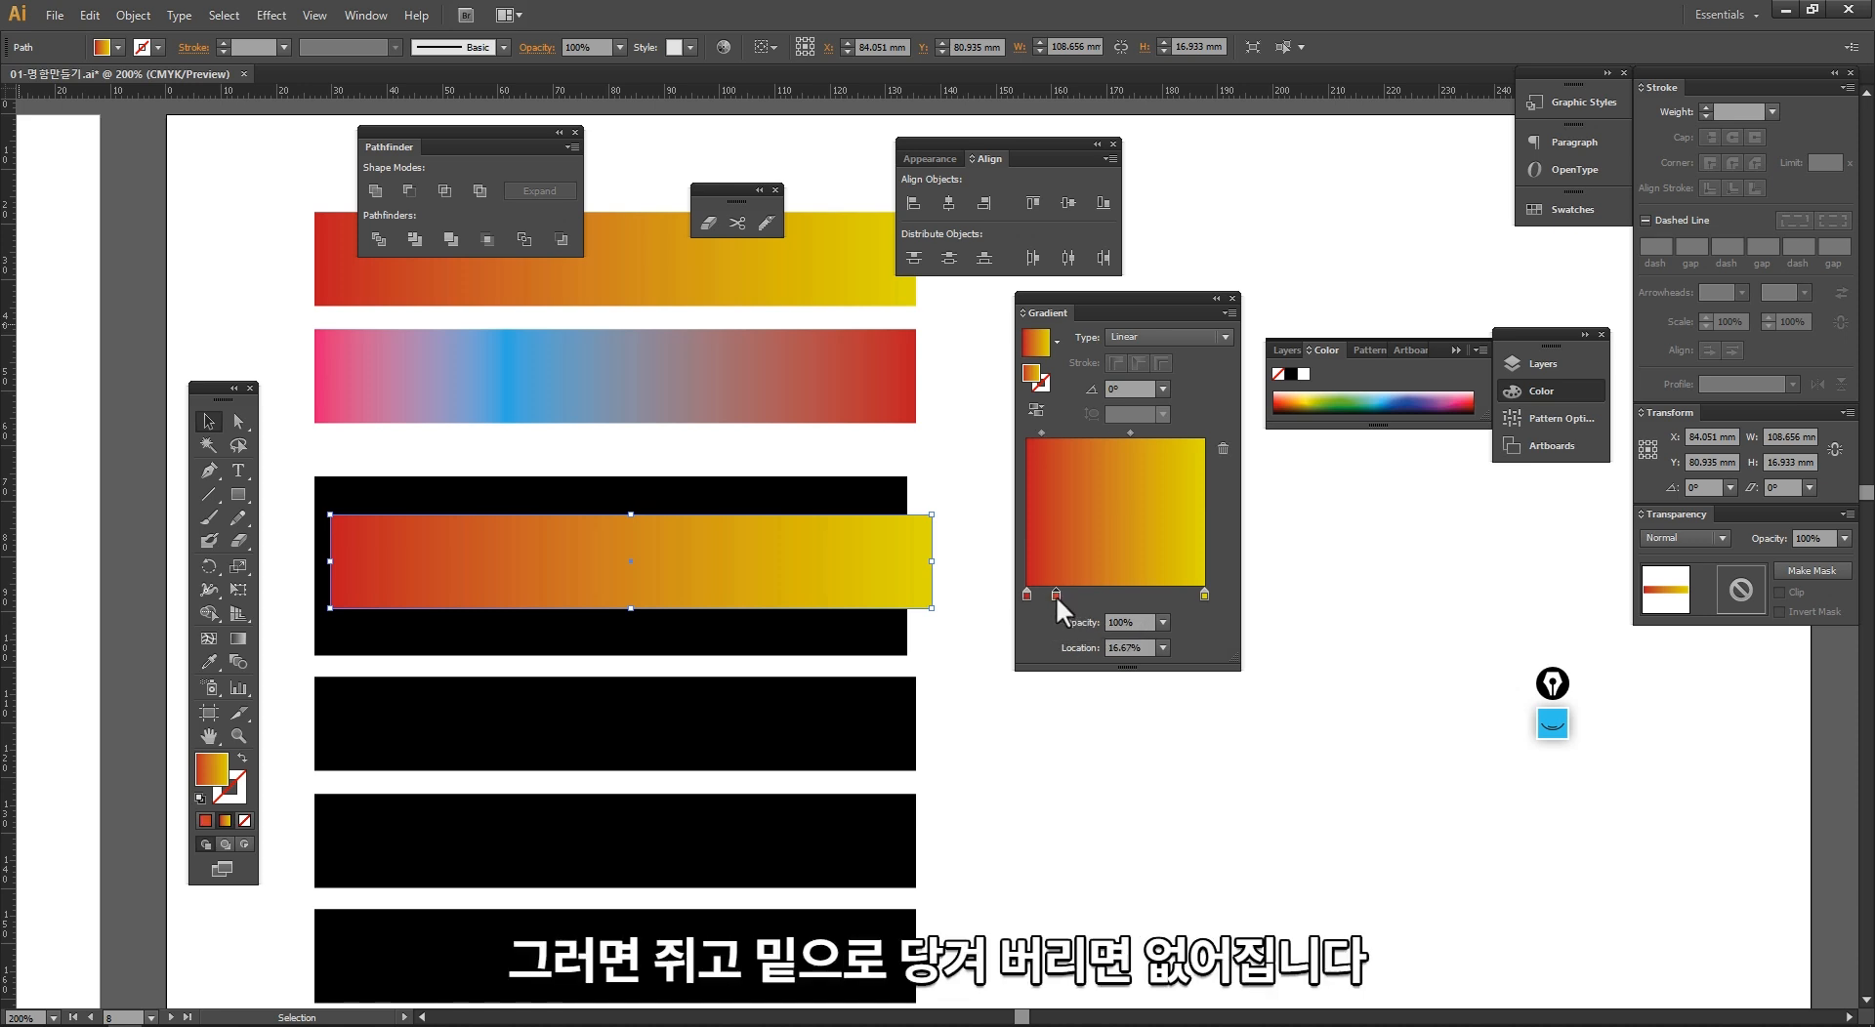
drag(1058, 598, 1059, 668)
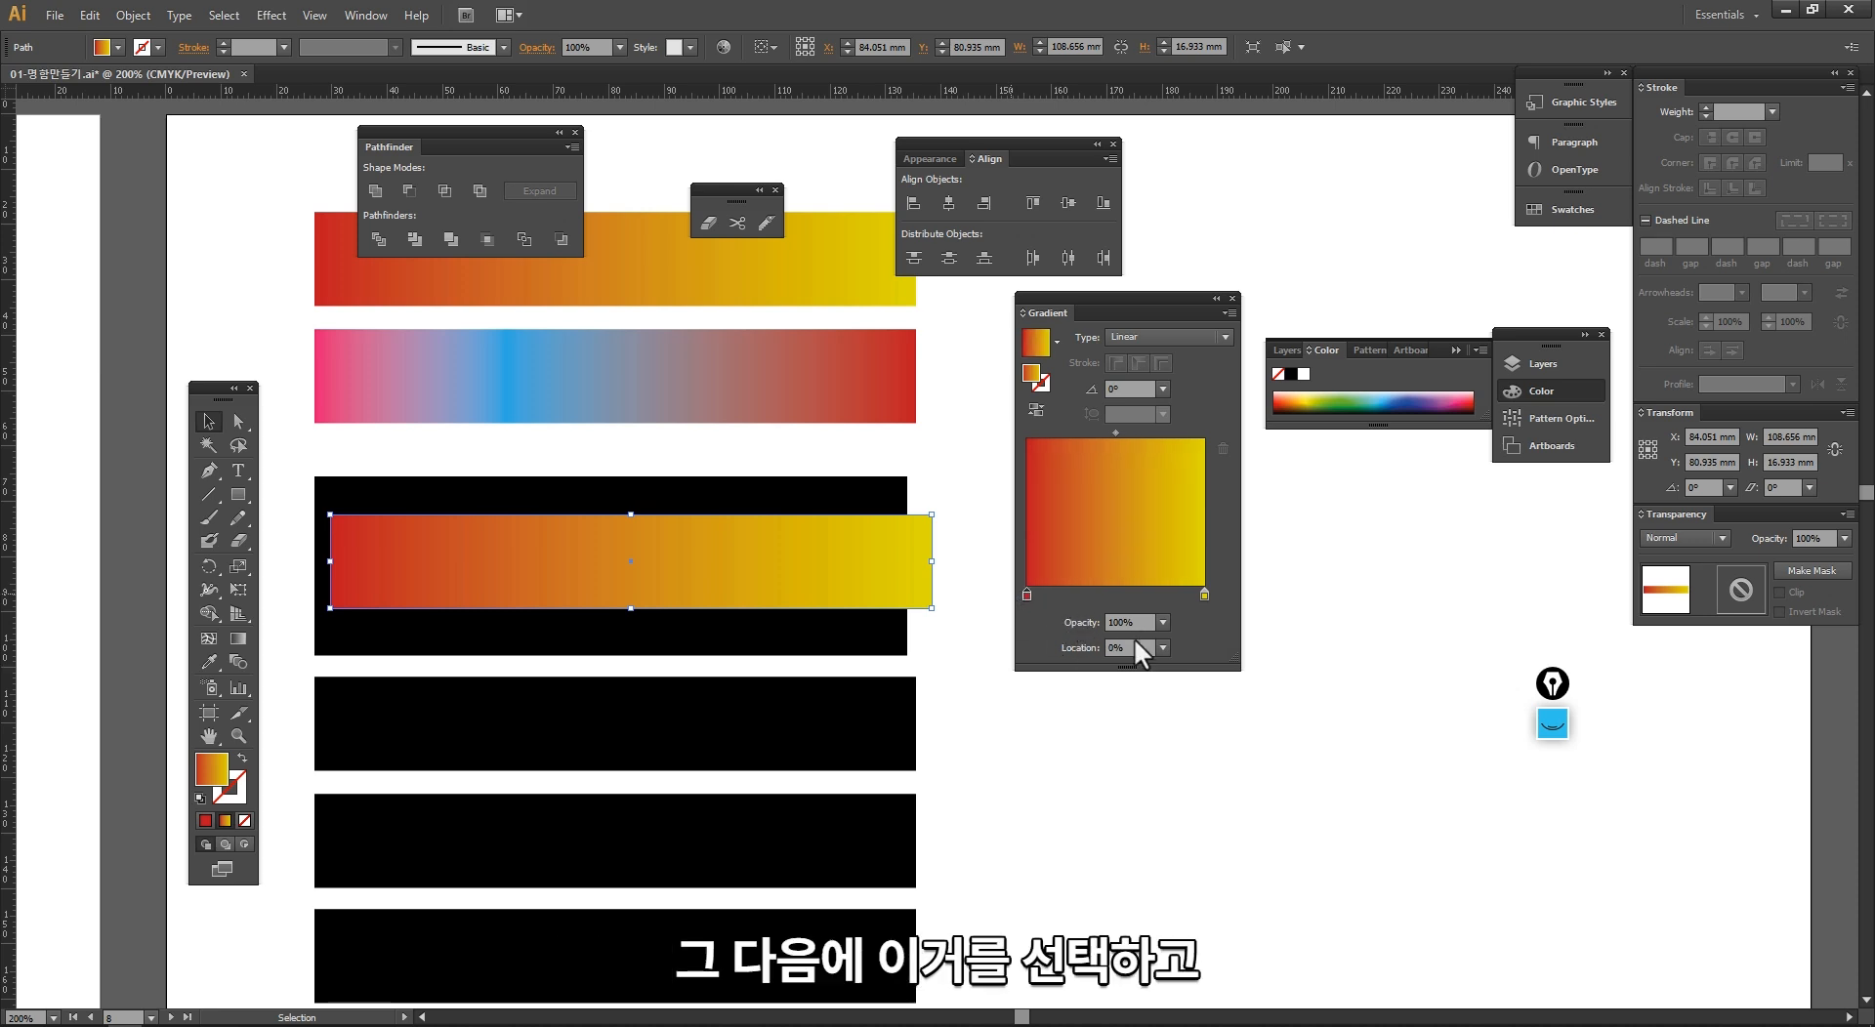
Step: Set the opacity of the overlapping bar's red start stop to 50%
click(1071, 625)
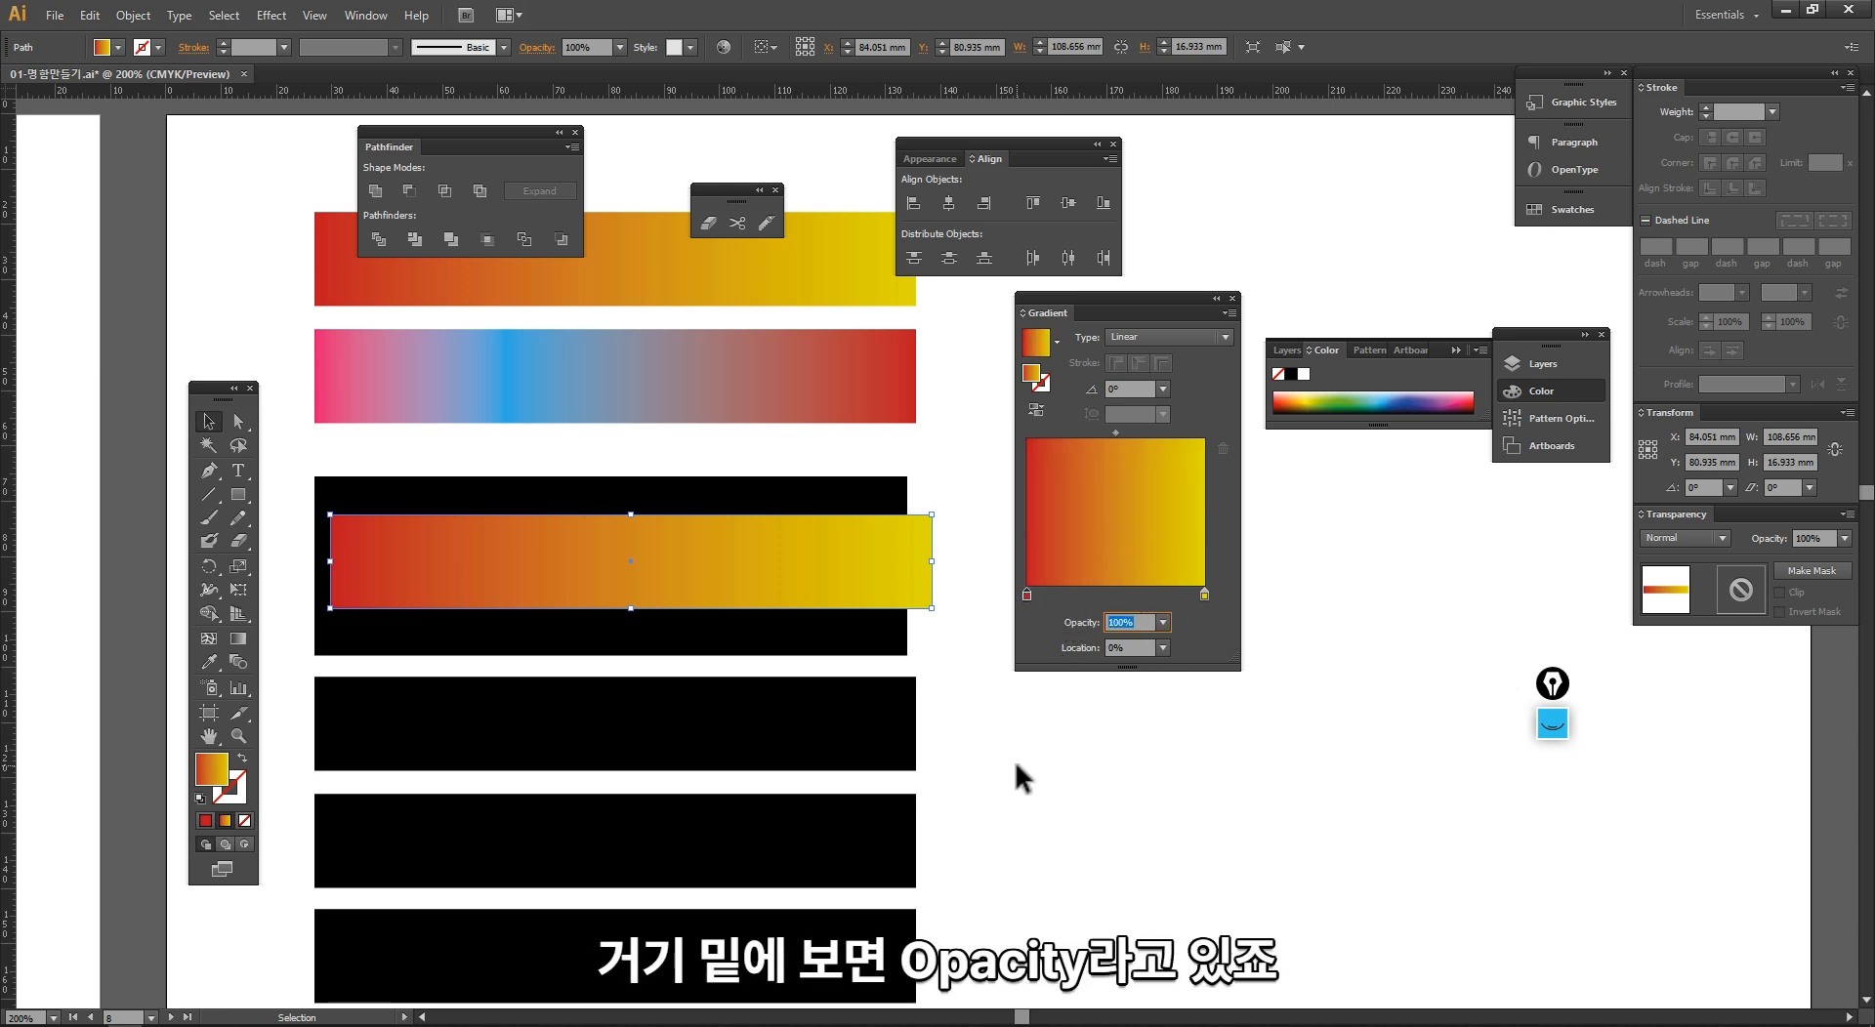
click(1163, 624)
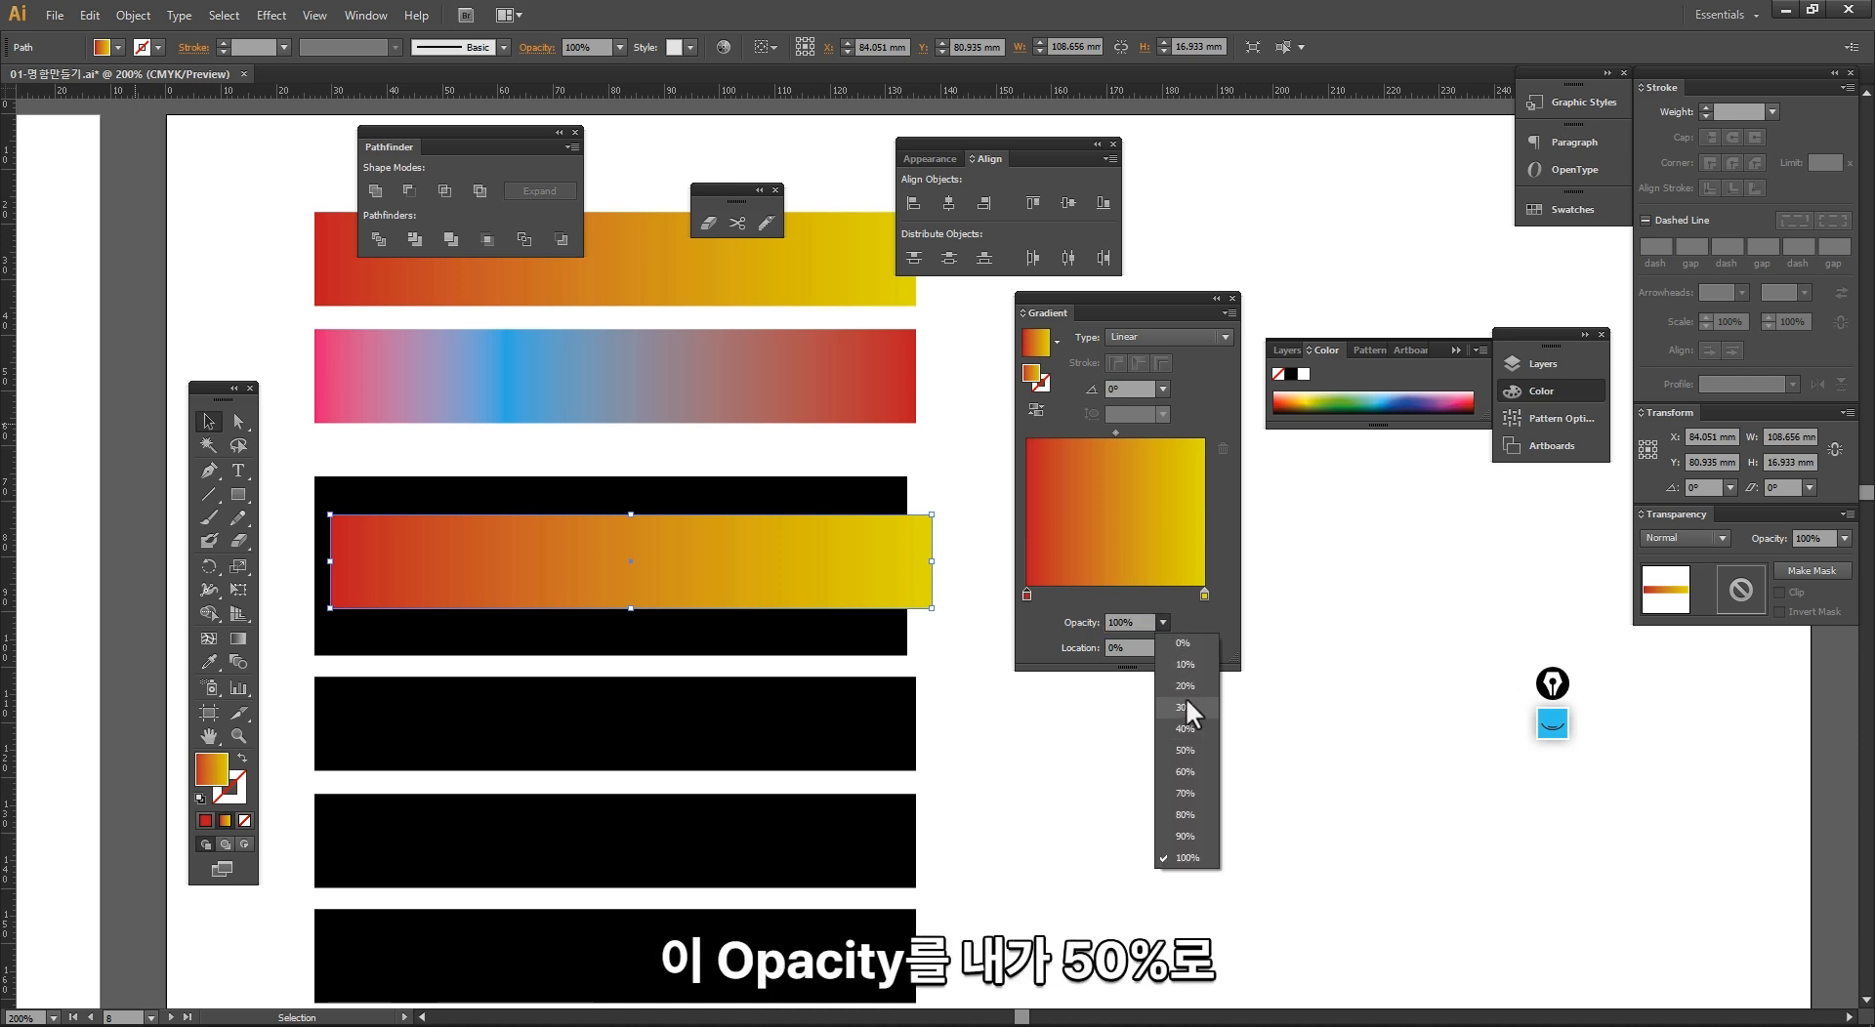
click(1182, 749)
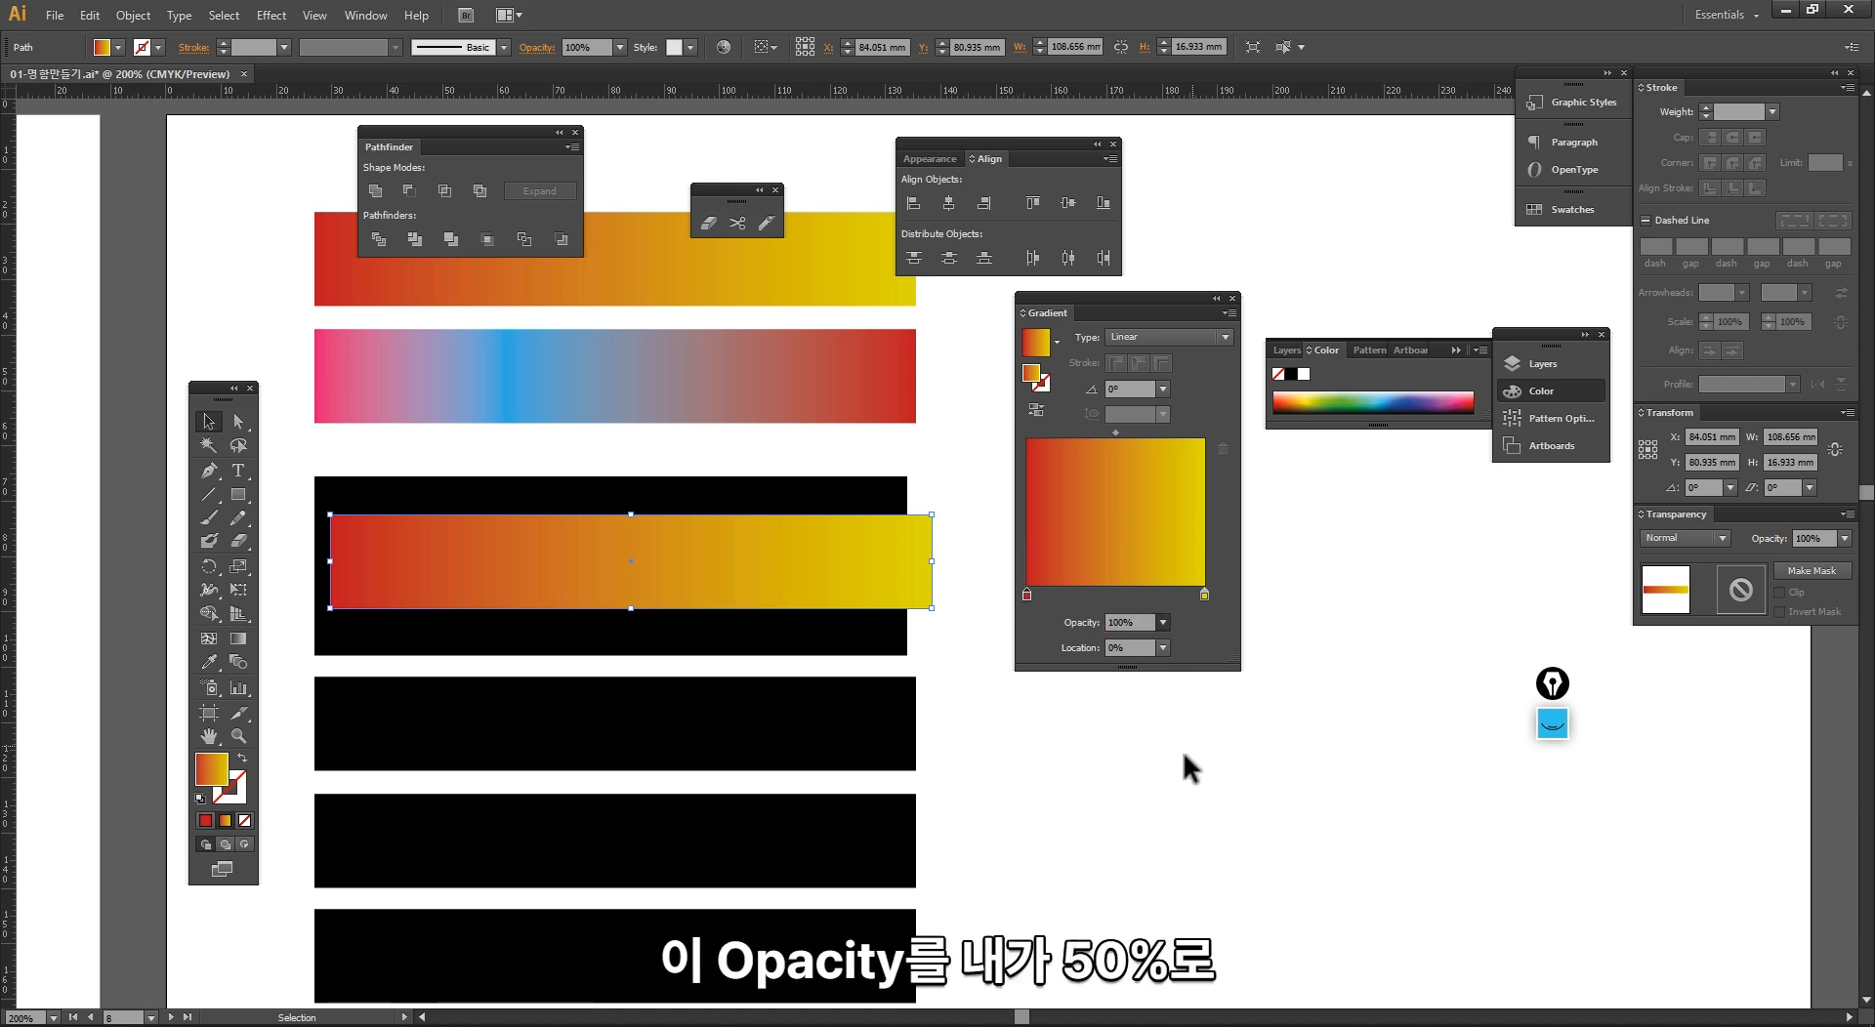
click(1035, 777)
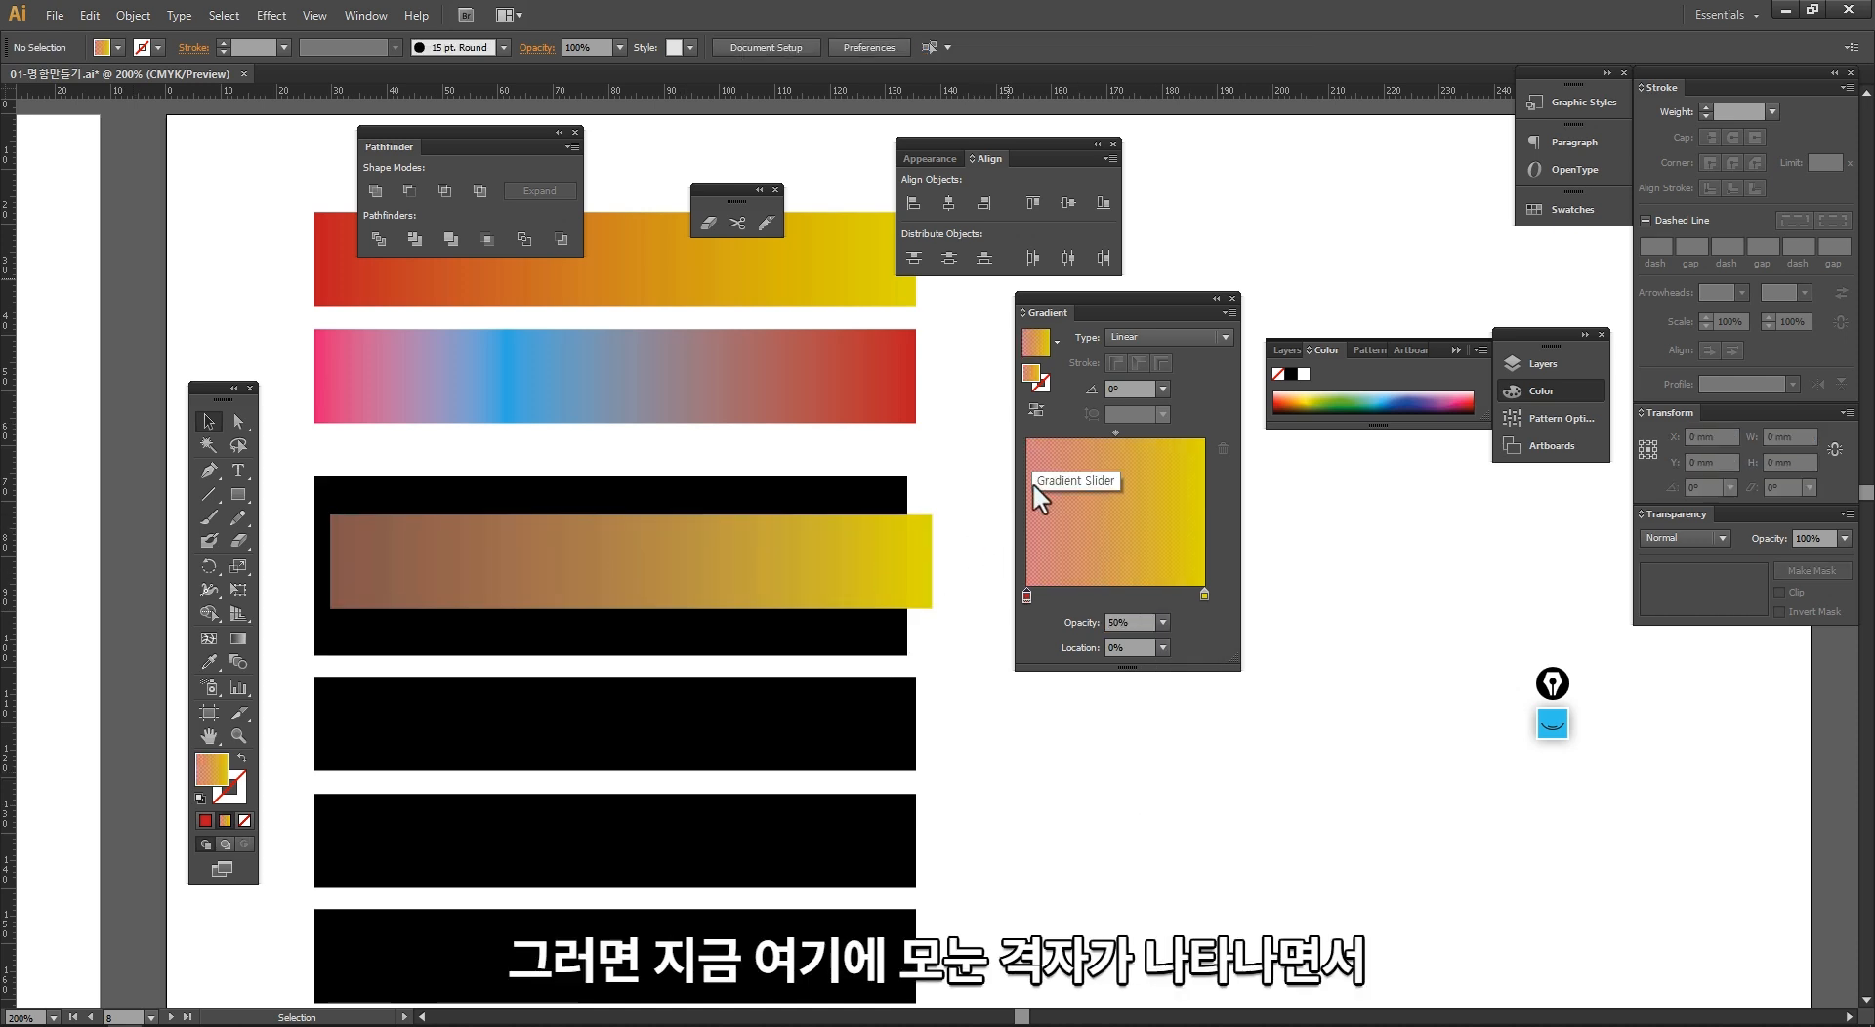
Step: Add a red gradient stop at about 18% on the overlapping bar and set its opacity to 100%
click(695, 600)
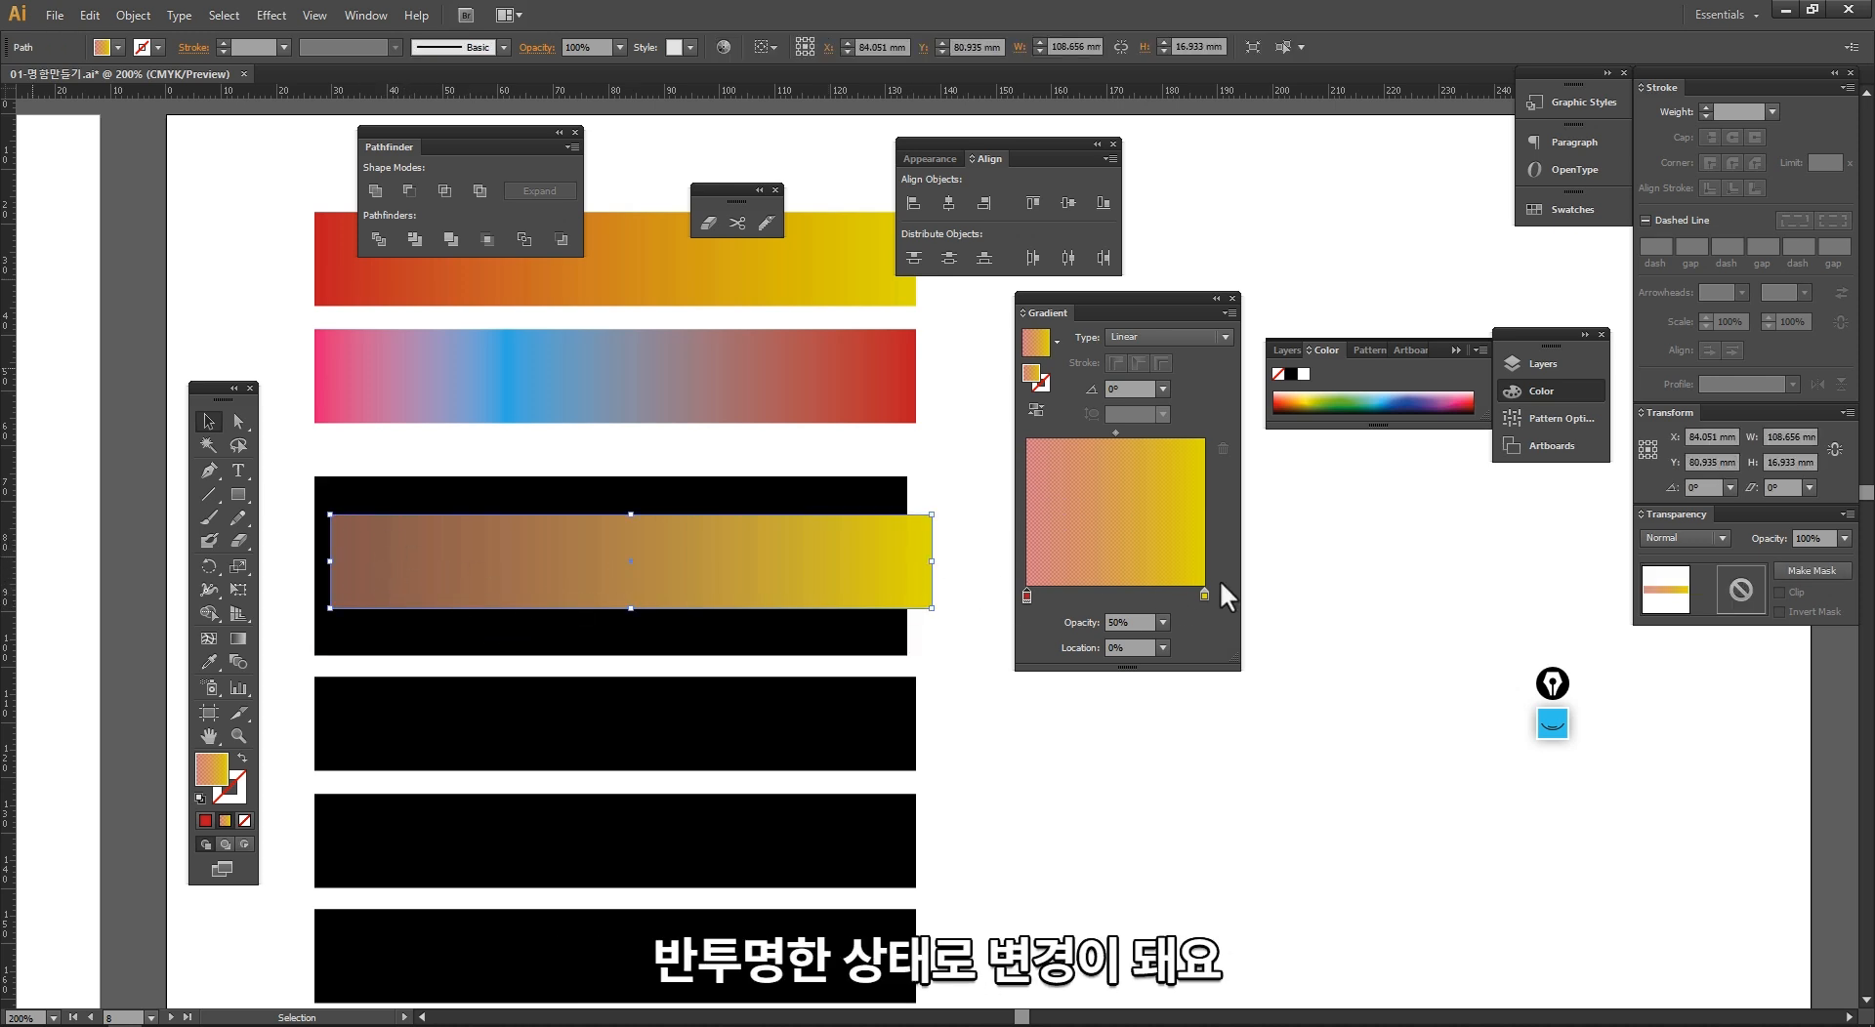
click(1059, 596)
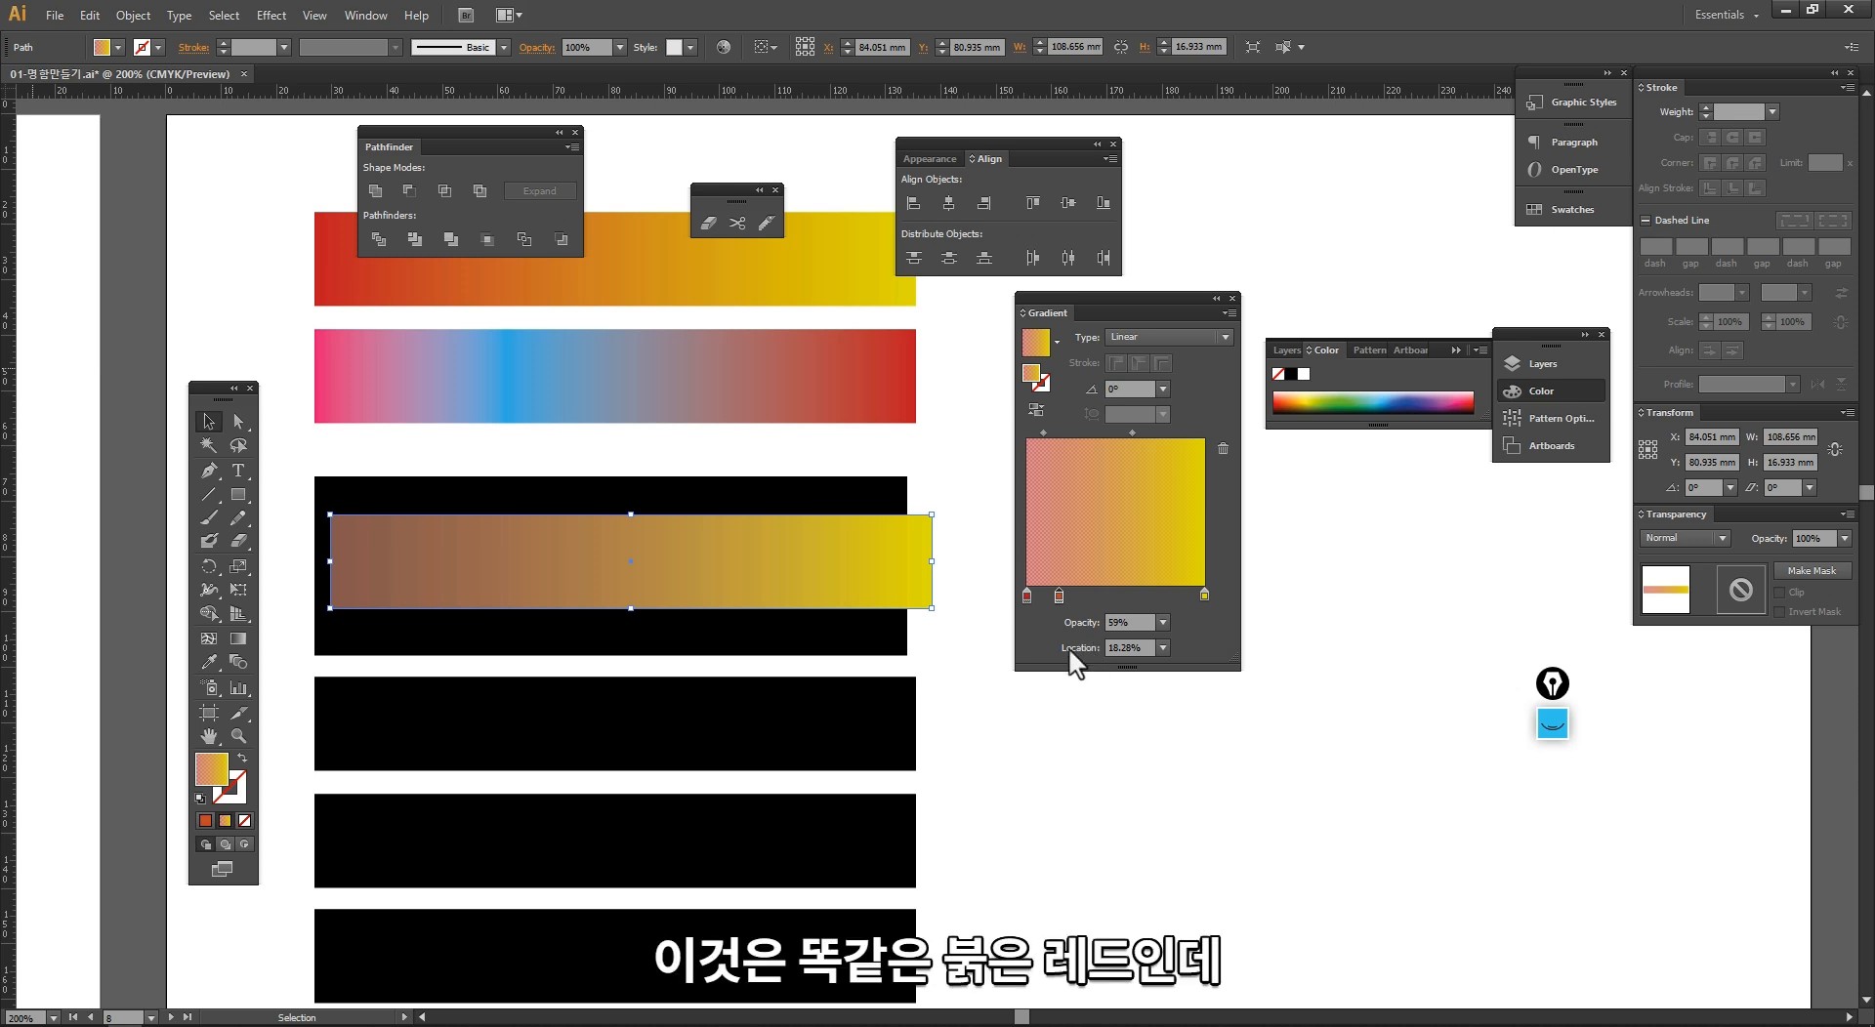
double_click(1058, 597)
click(1087, 656)
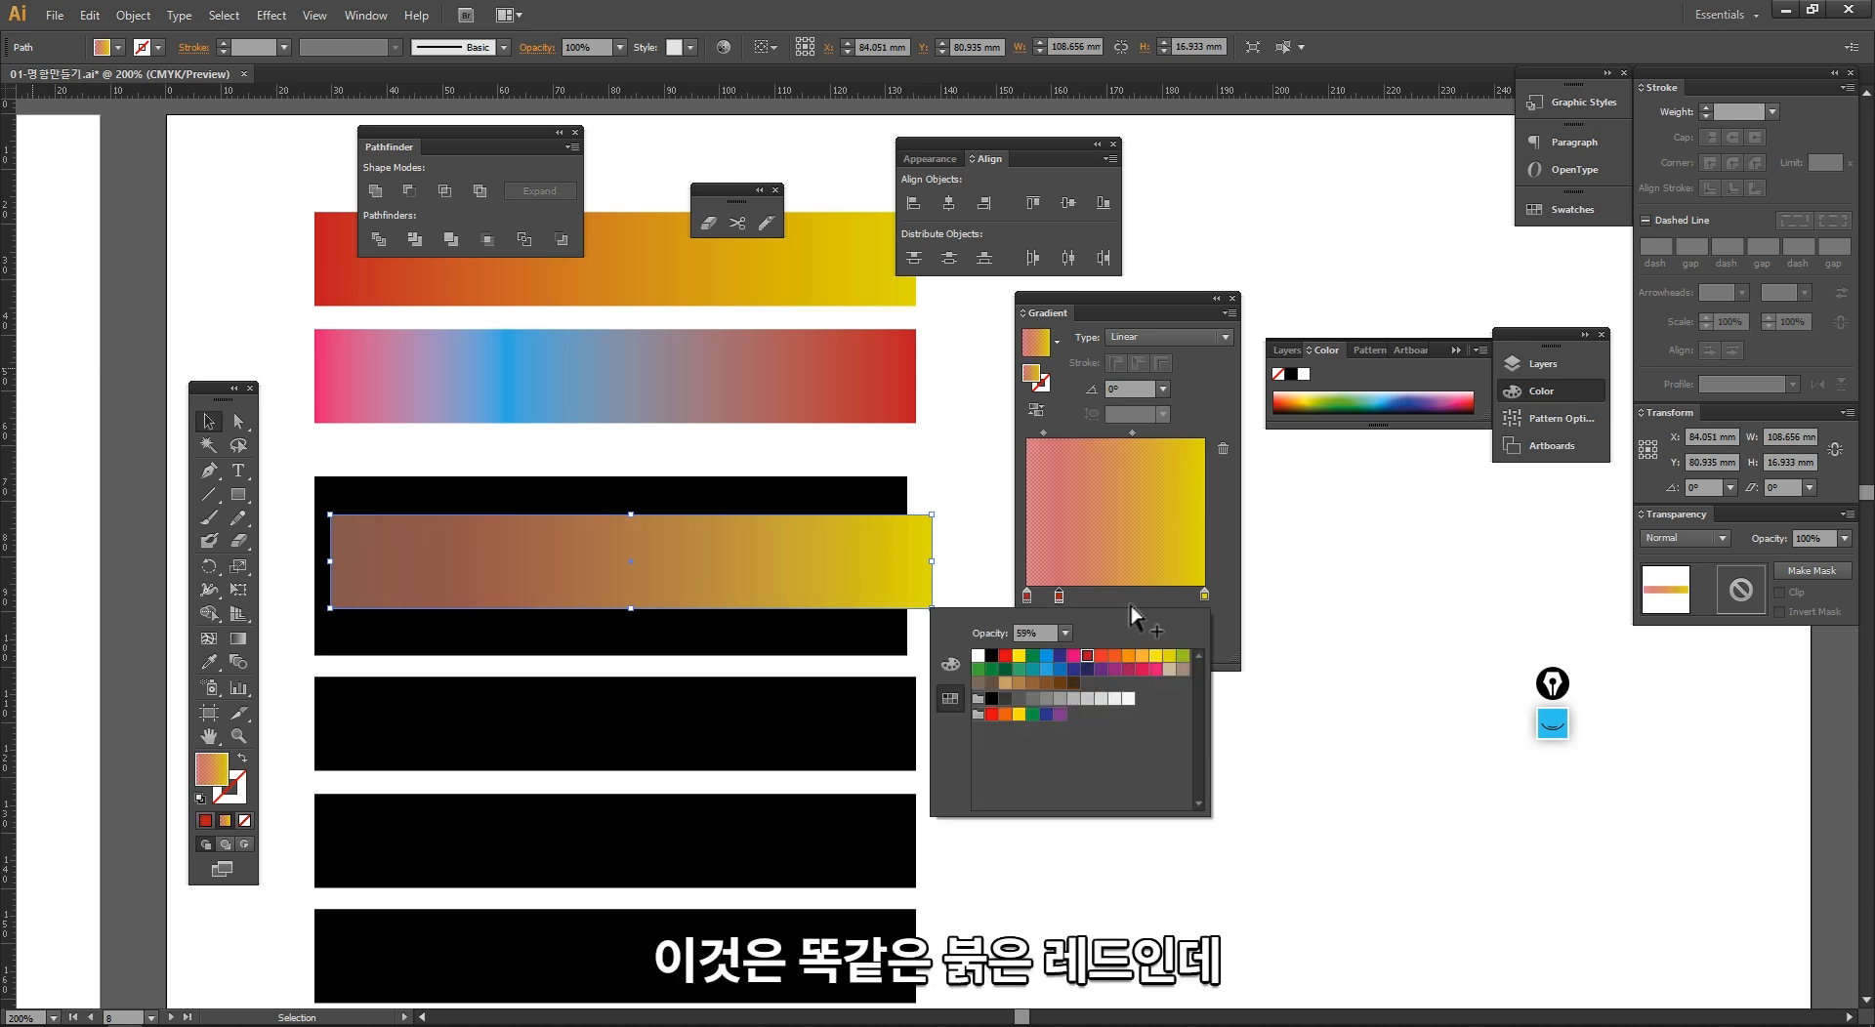
click(1130, 606)
click(1162, 623)
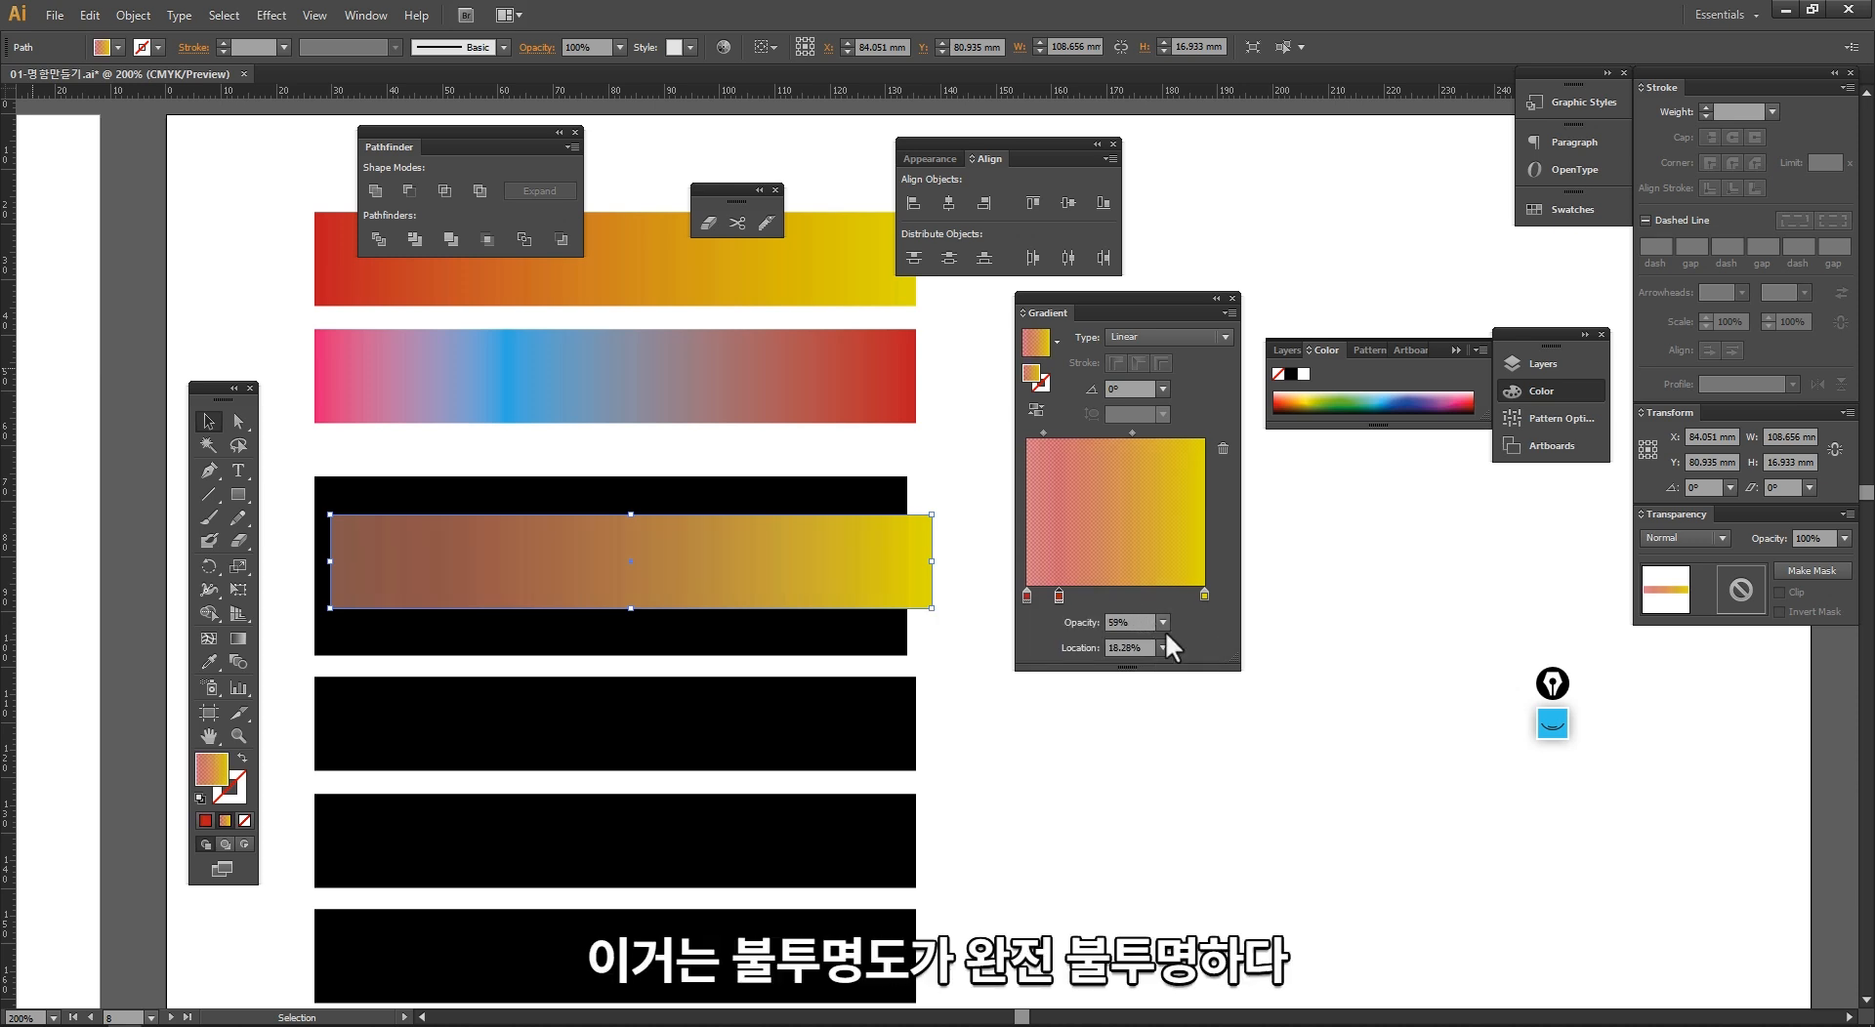
click(1187, 857)
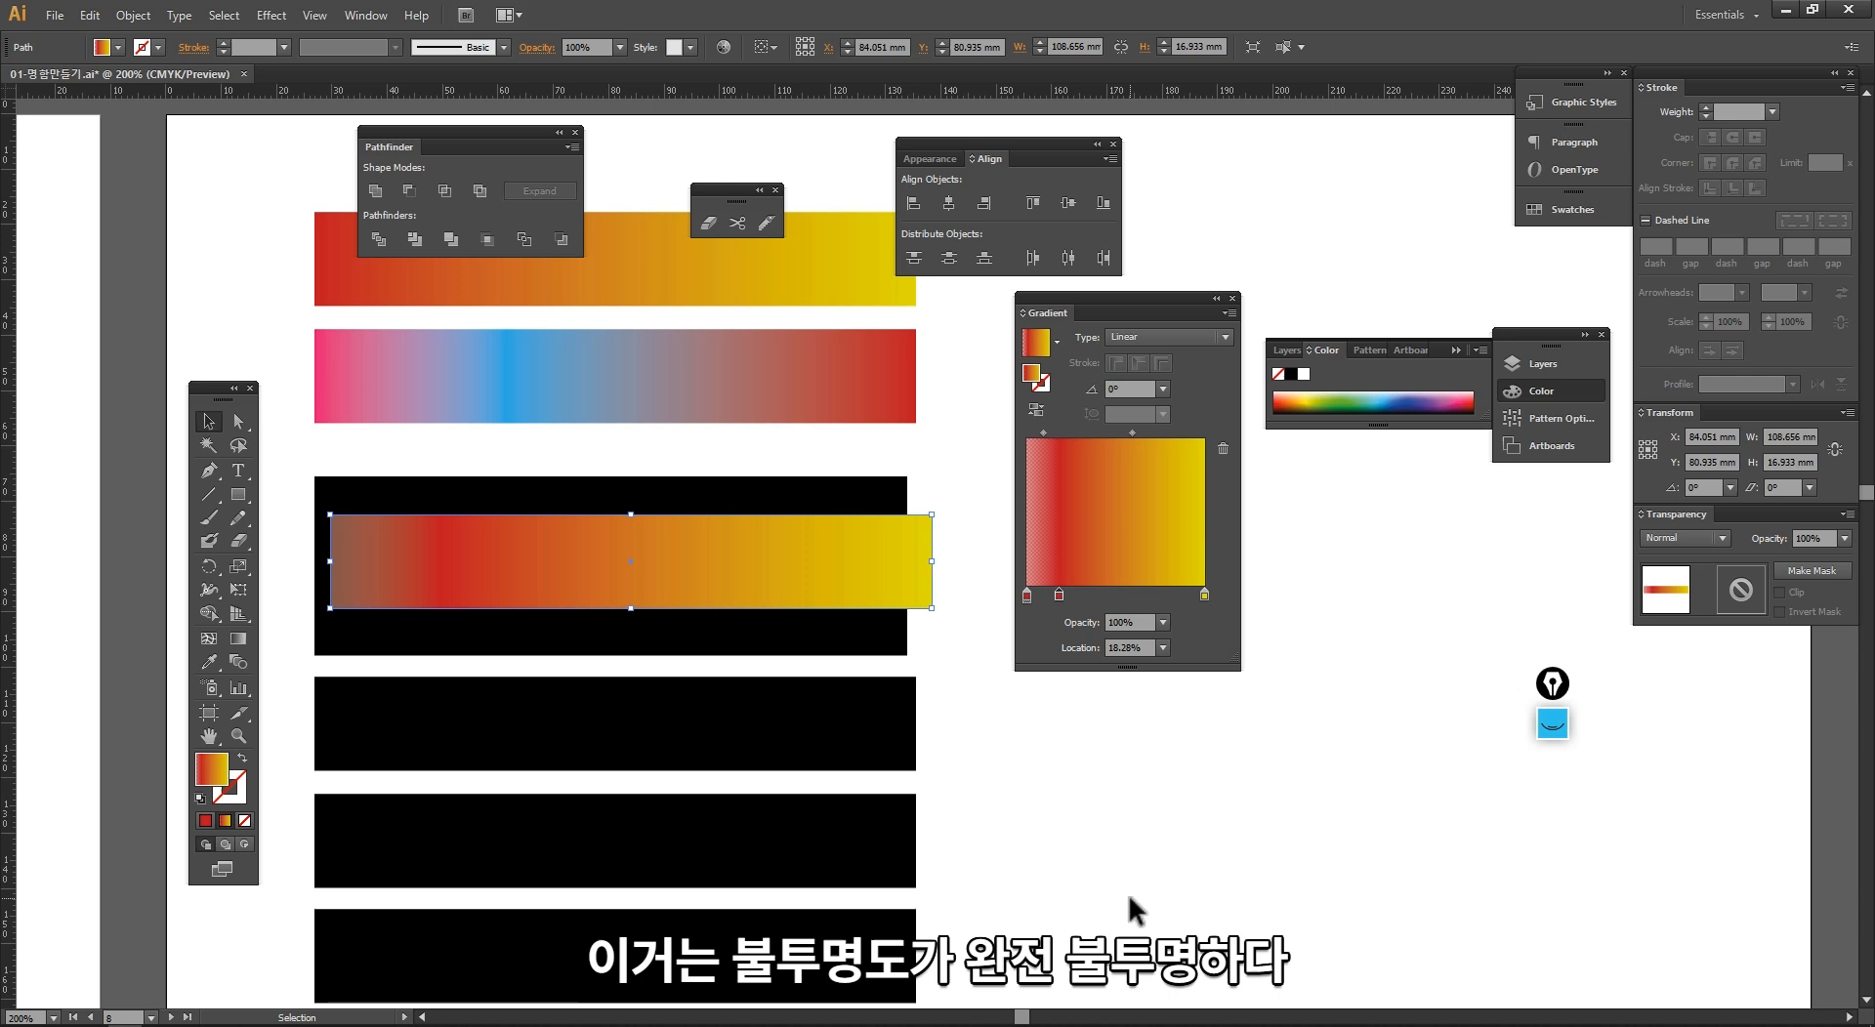
click(994, 795)
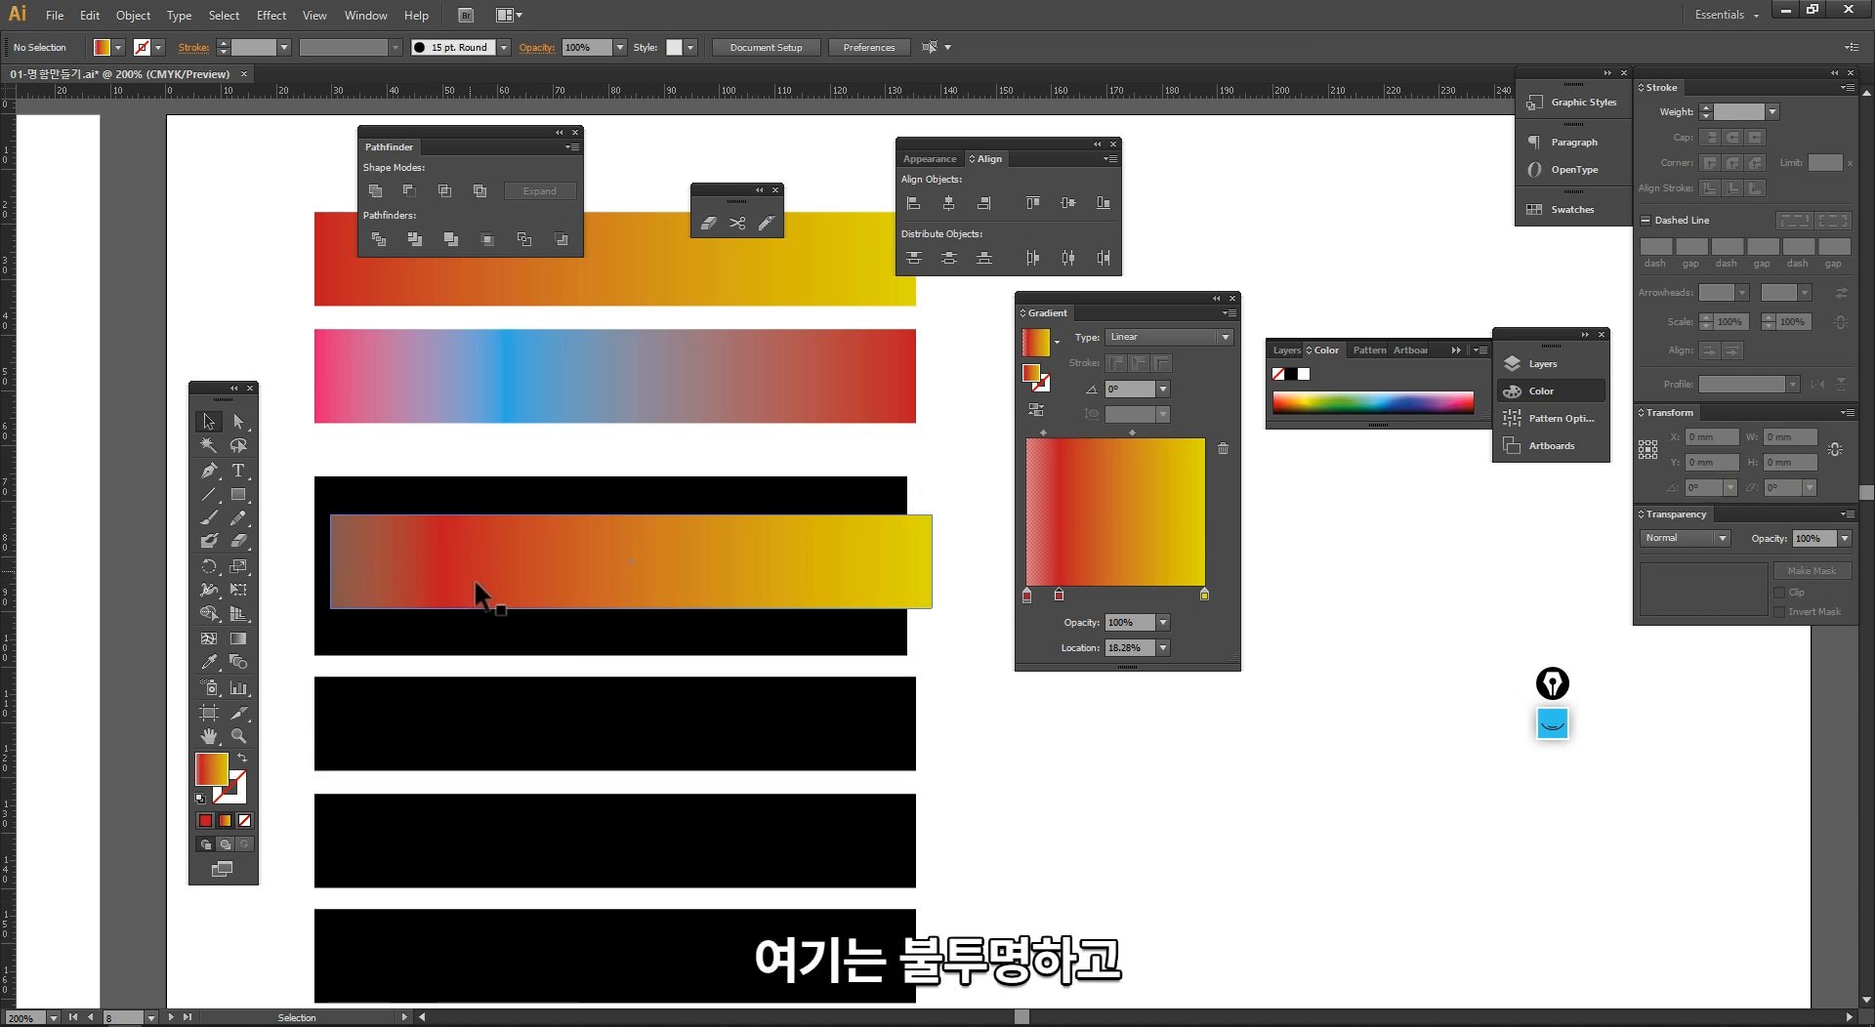
Step: Add a gradient stop at about 58% on the overlapping bar and set its opacity to 30%
click(1163, 623)
click(1178, 707)
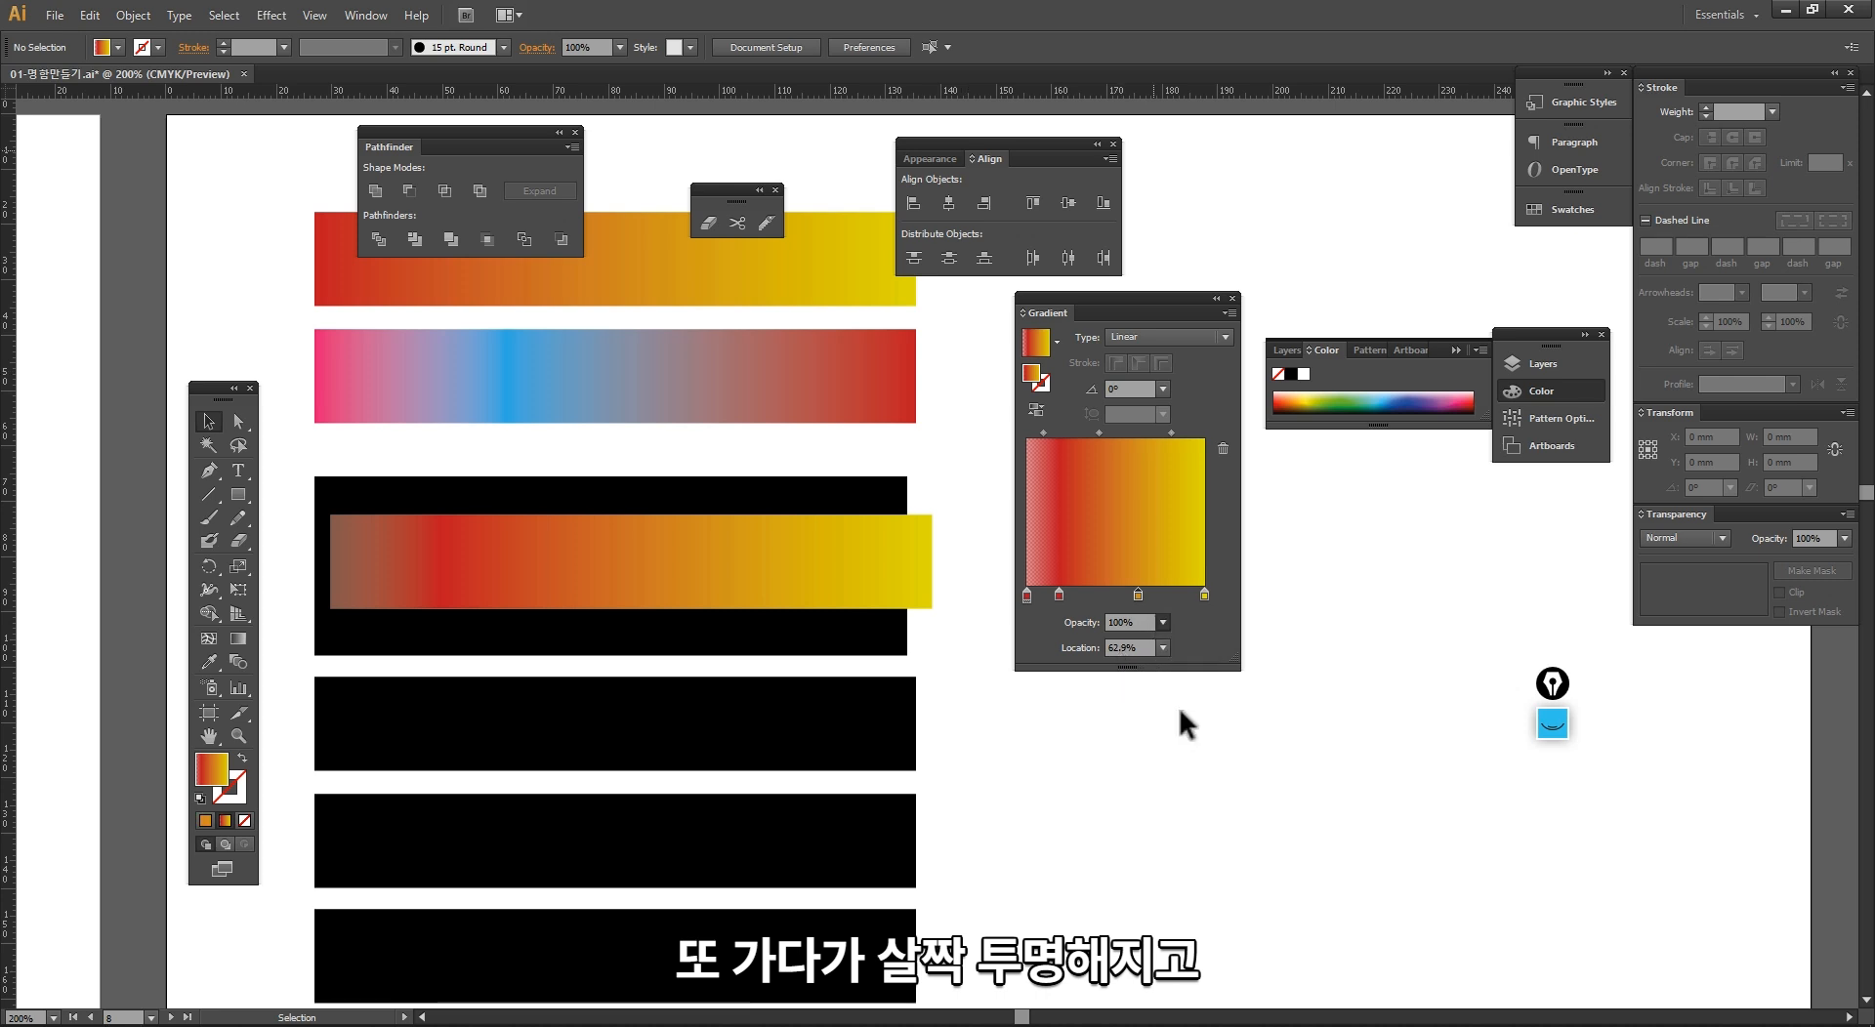
click(700, 557)
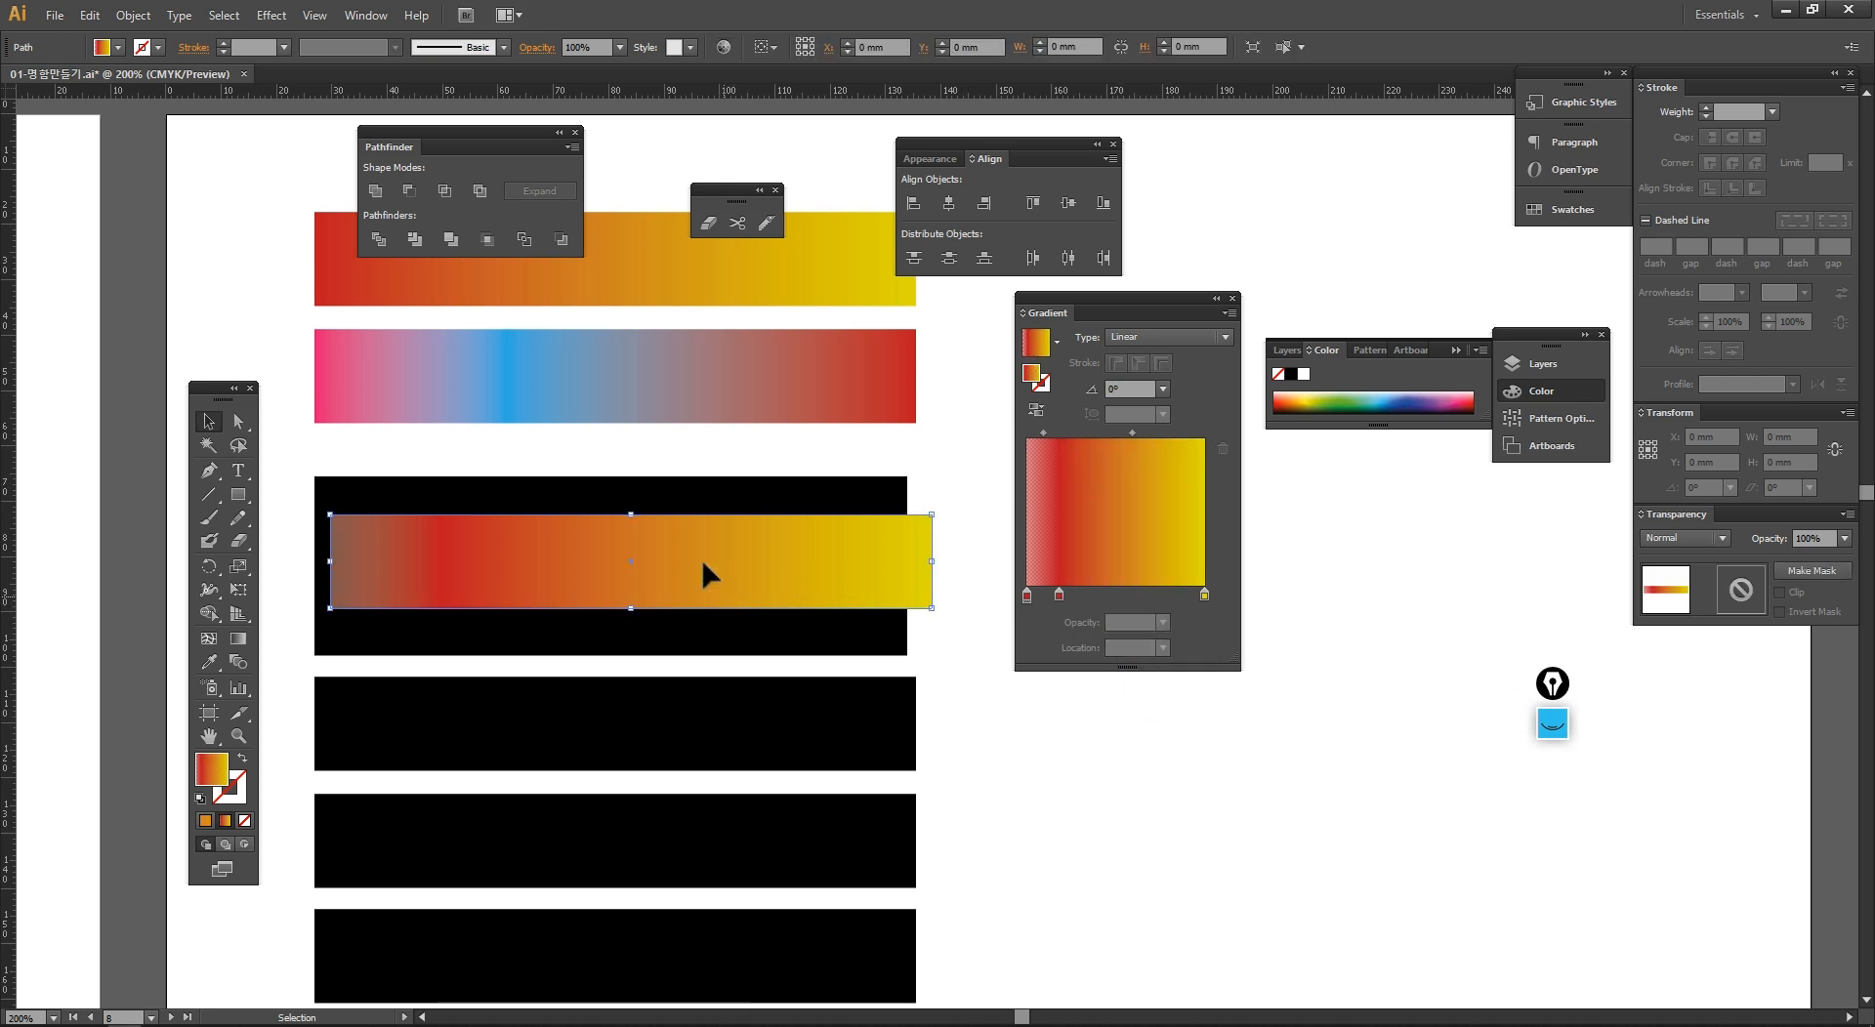
click(1130, 598)
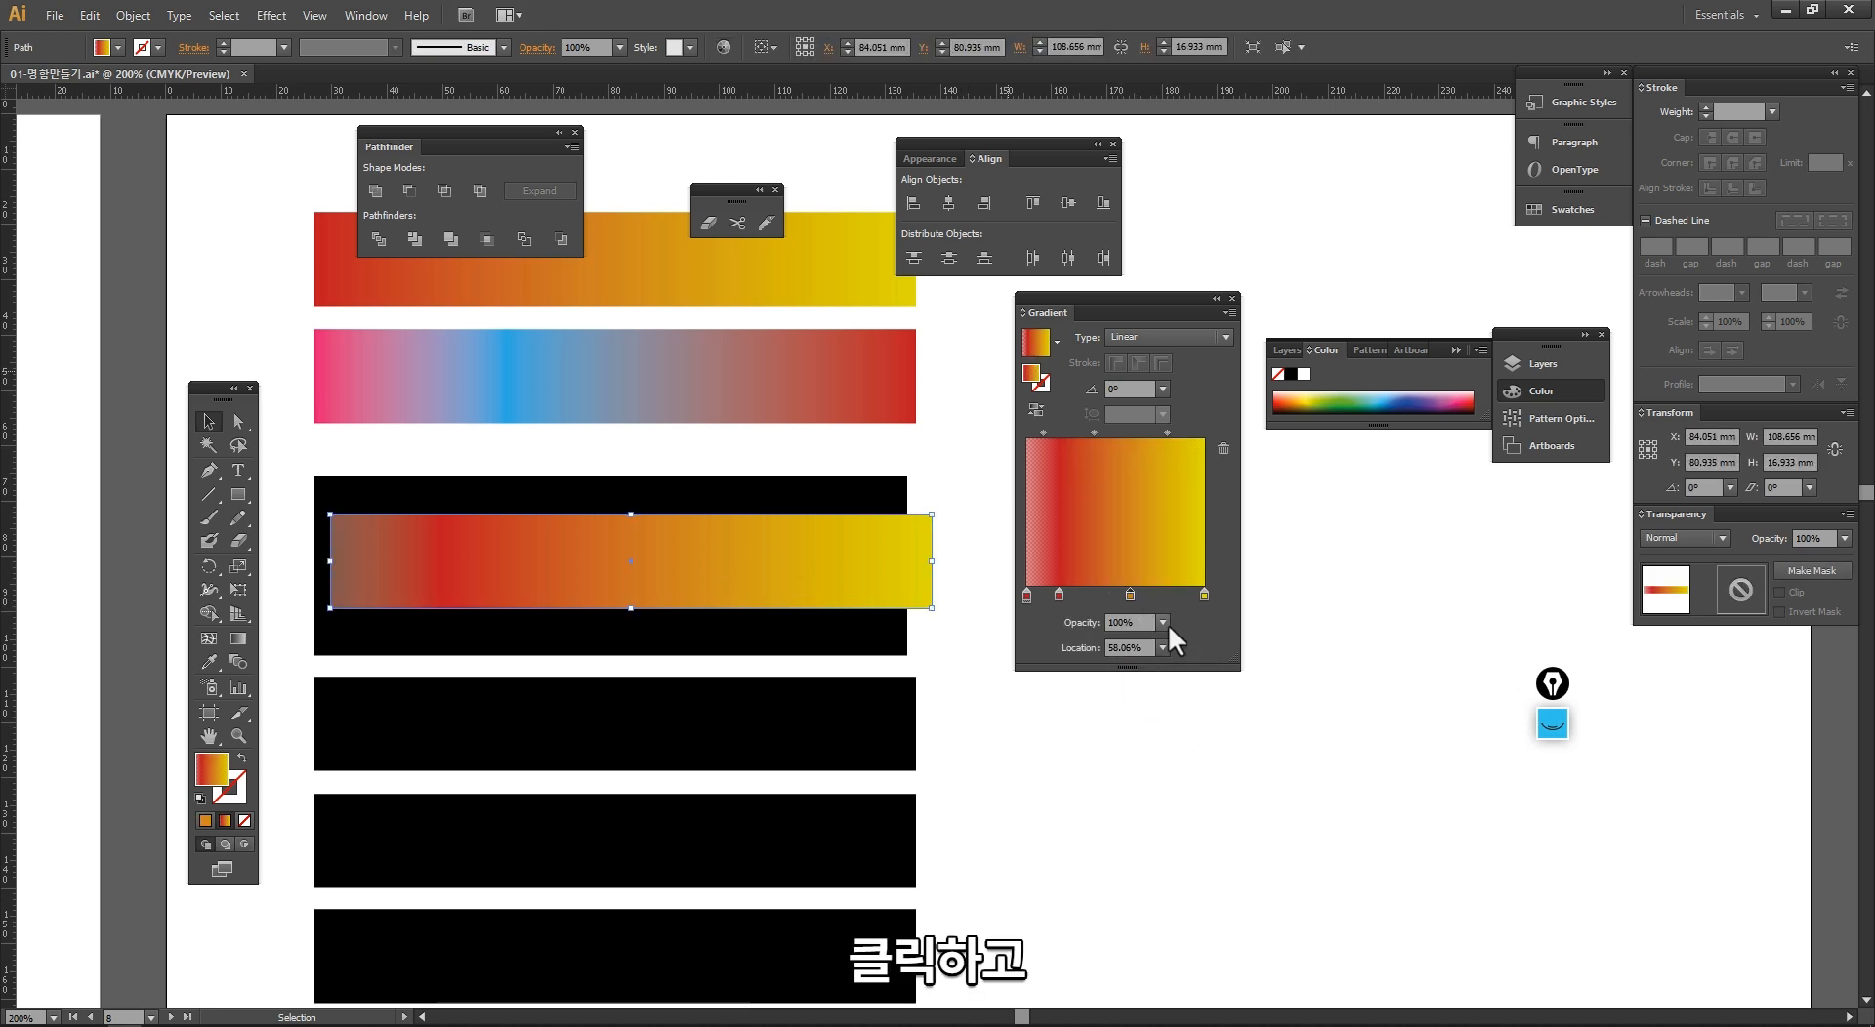
click(1163, 623)
click(1186, 694)
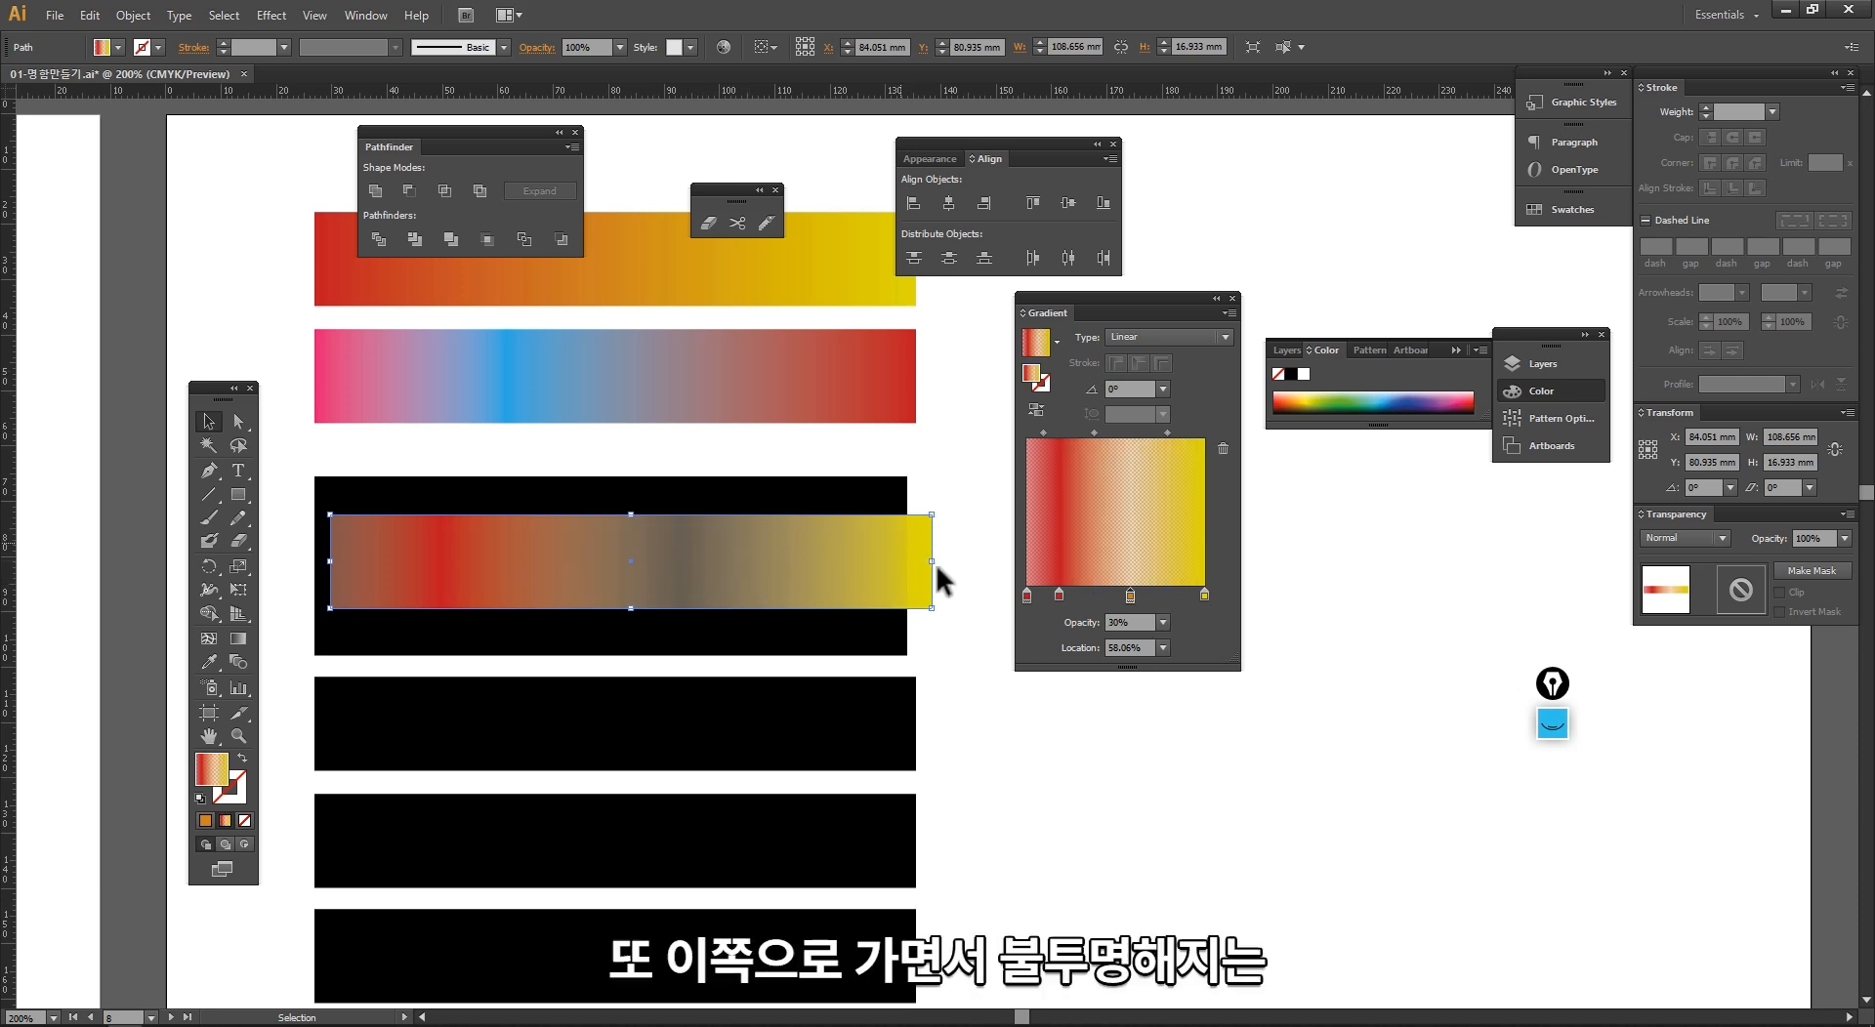
Step: Move the gradient bar and narrow it to about 105 mm so it fits inside the black bar
drag(934, 565, 849, 590)
click(936, 625)
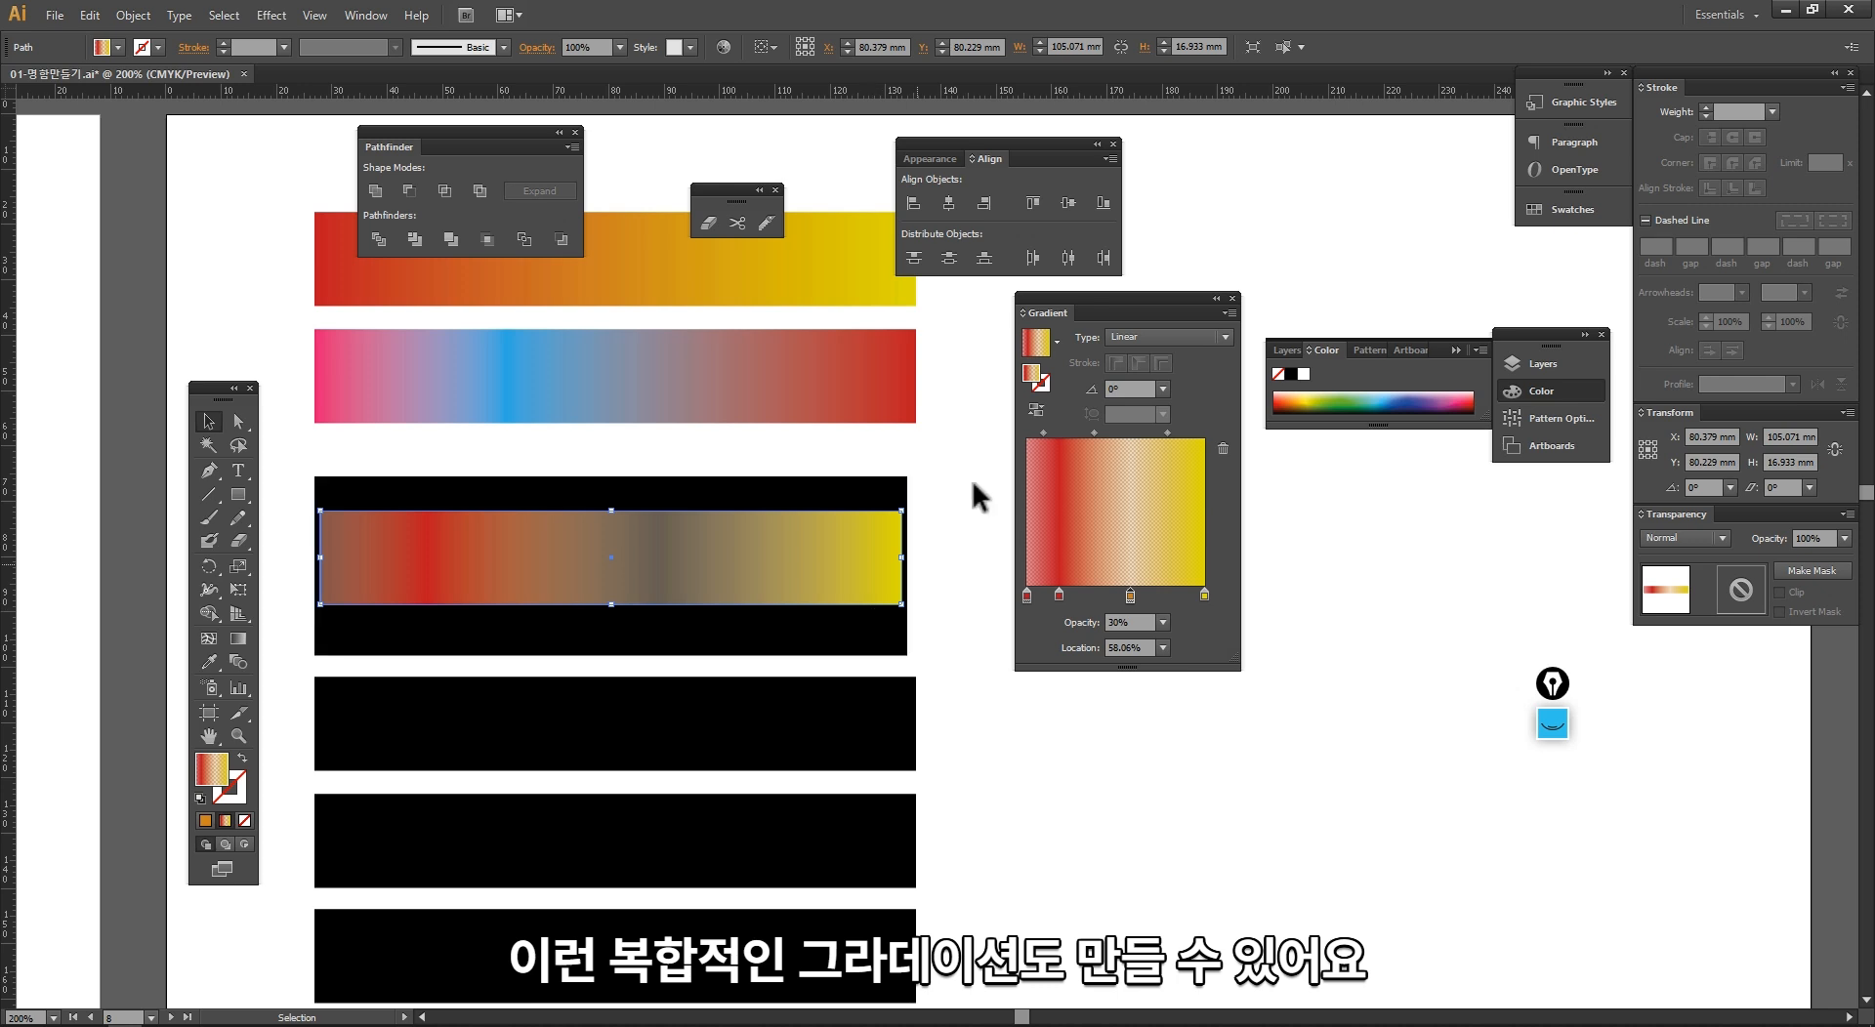
drag(1094, 302, 1132, 370)
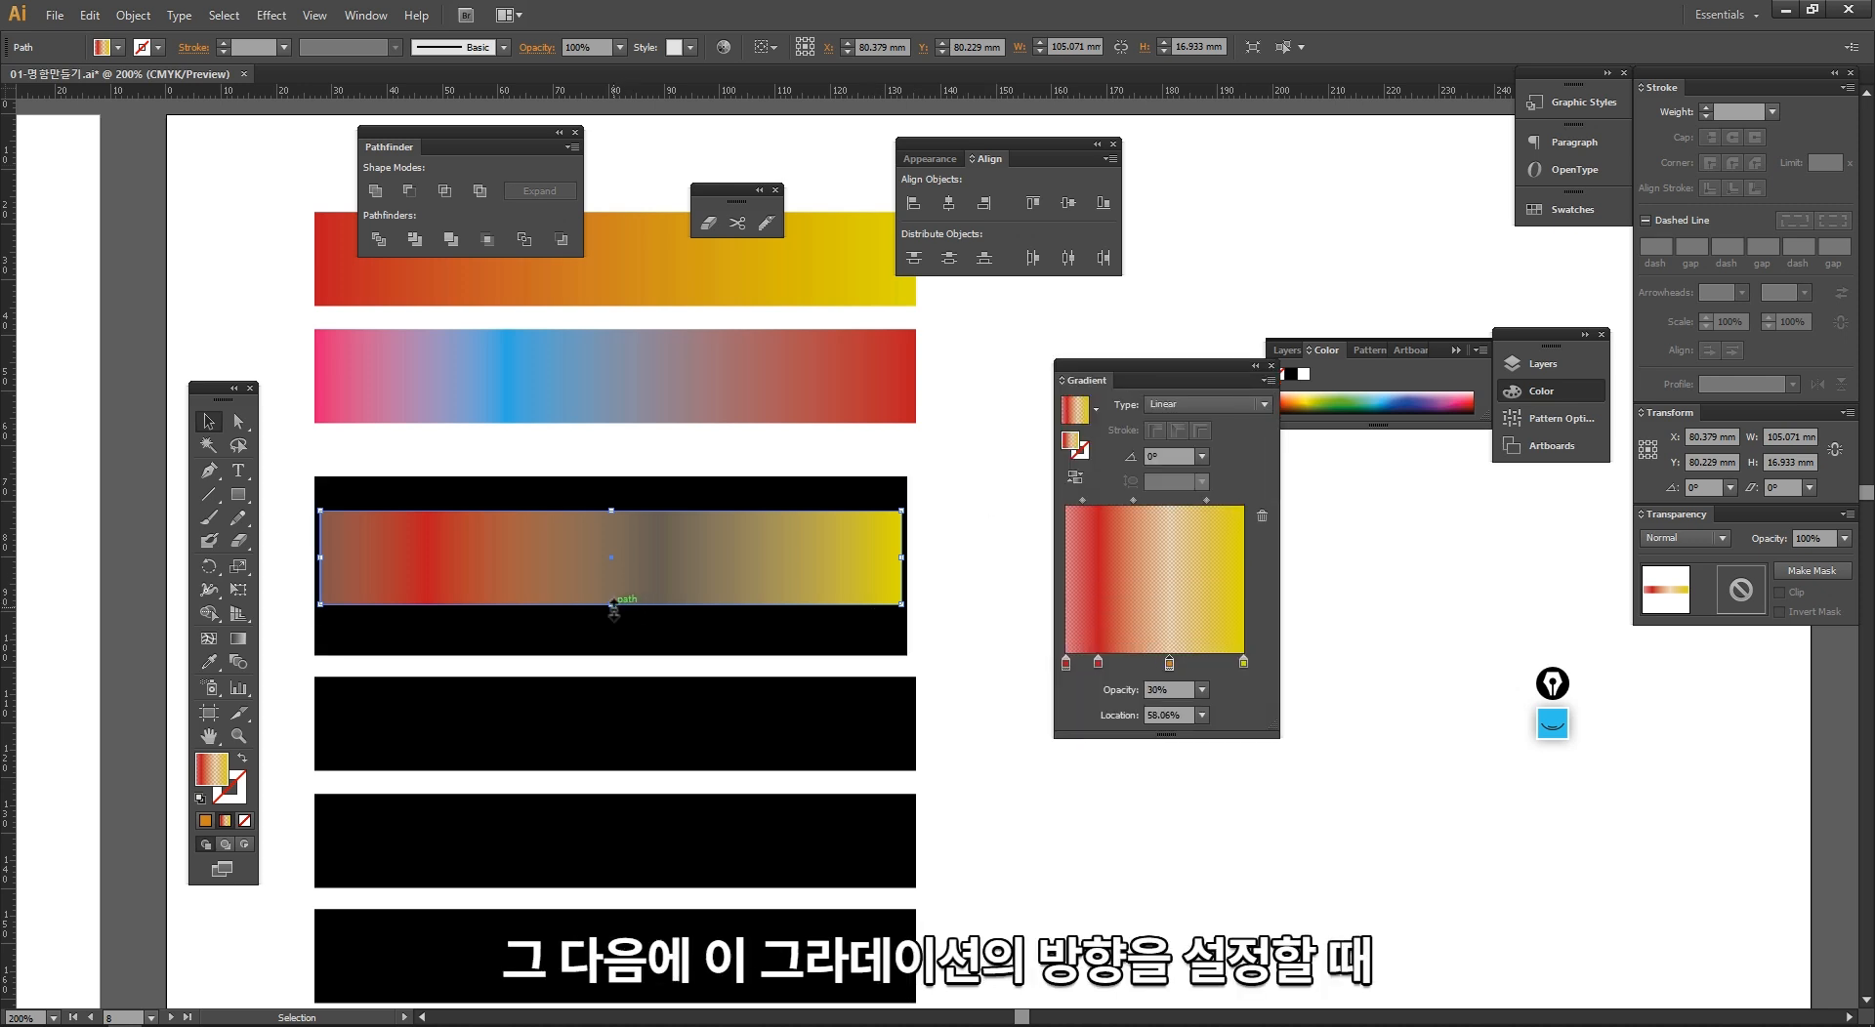
Step: Increase the gradient bar's height to about 24 mm, centre it vertically inside the black bar, and keep it selected
drag(614, 607, 633, 648)
drag(710, 597, 710, 585)
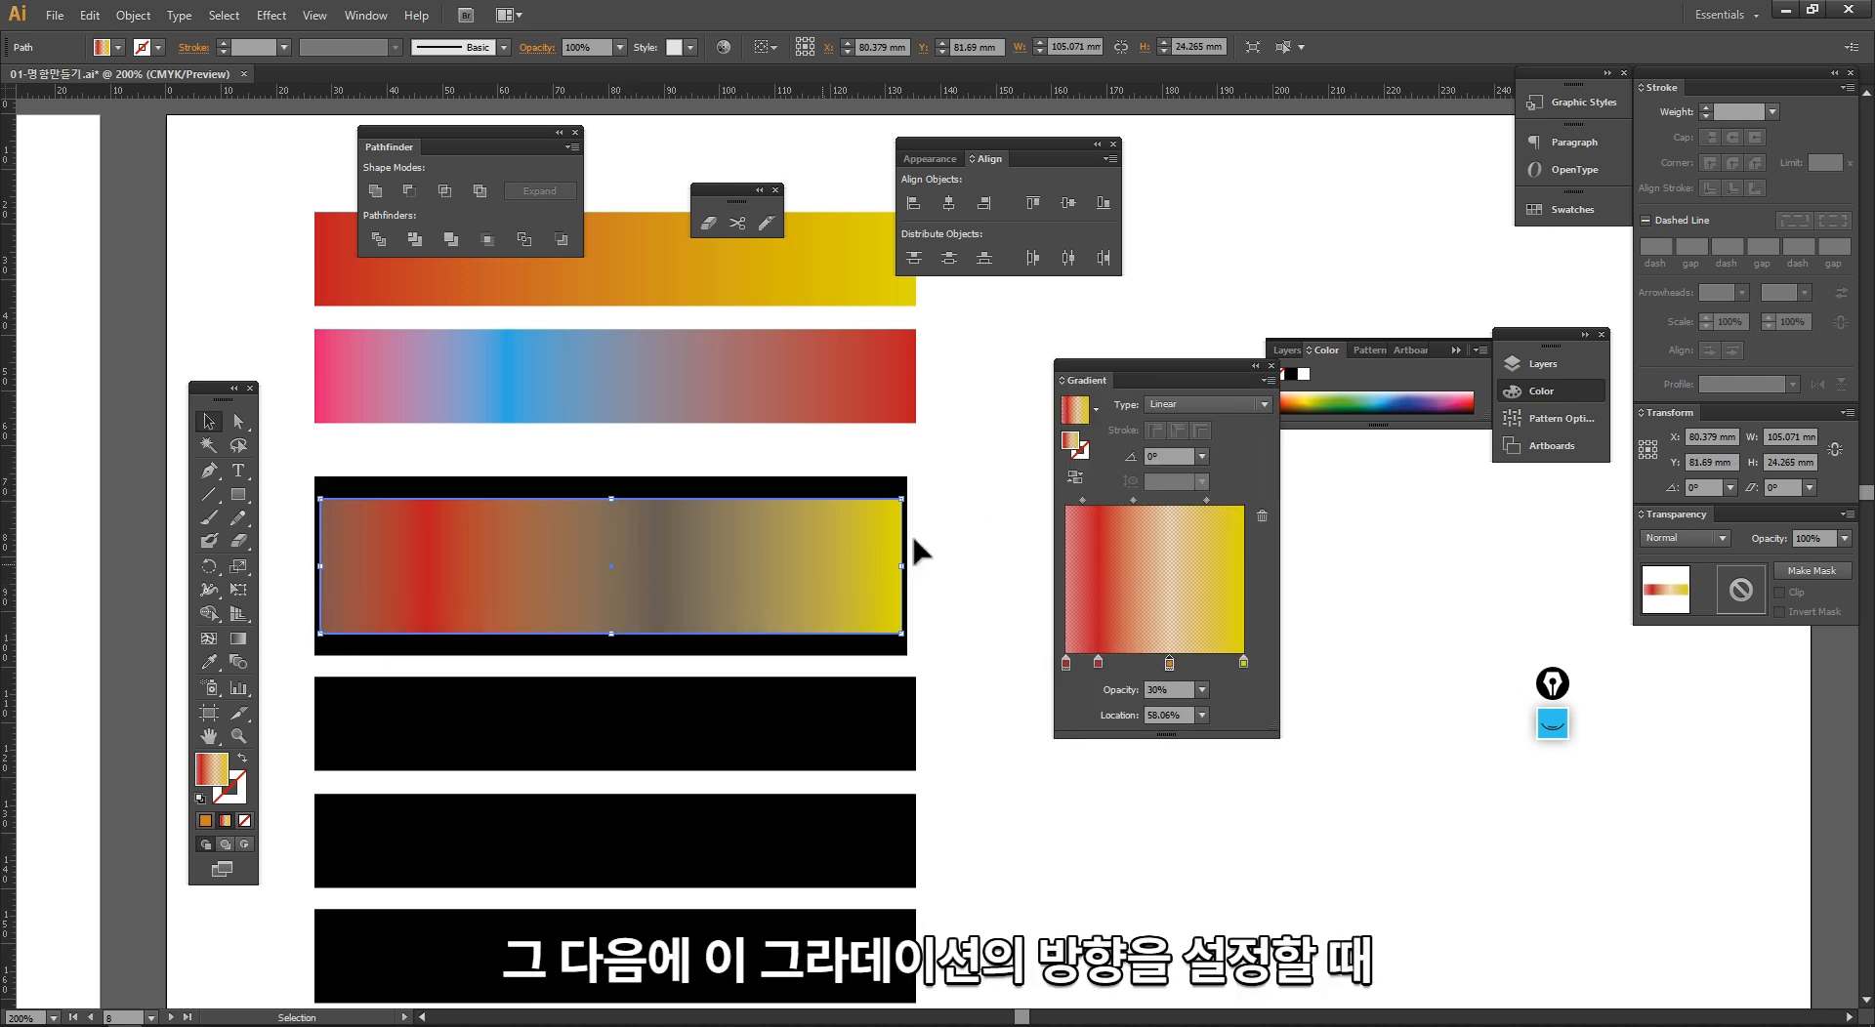
click(1009, 523)
click(793, 540)
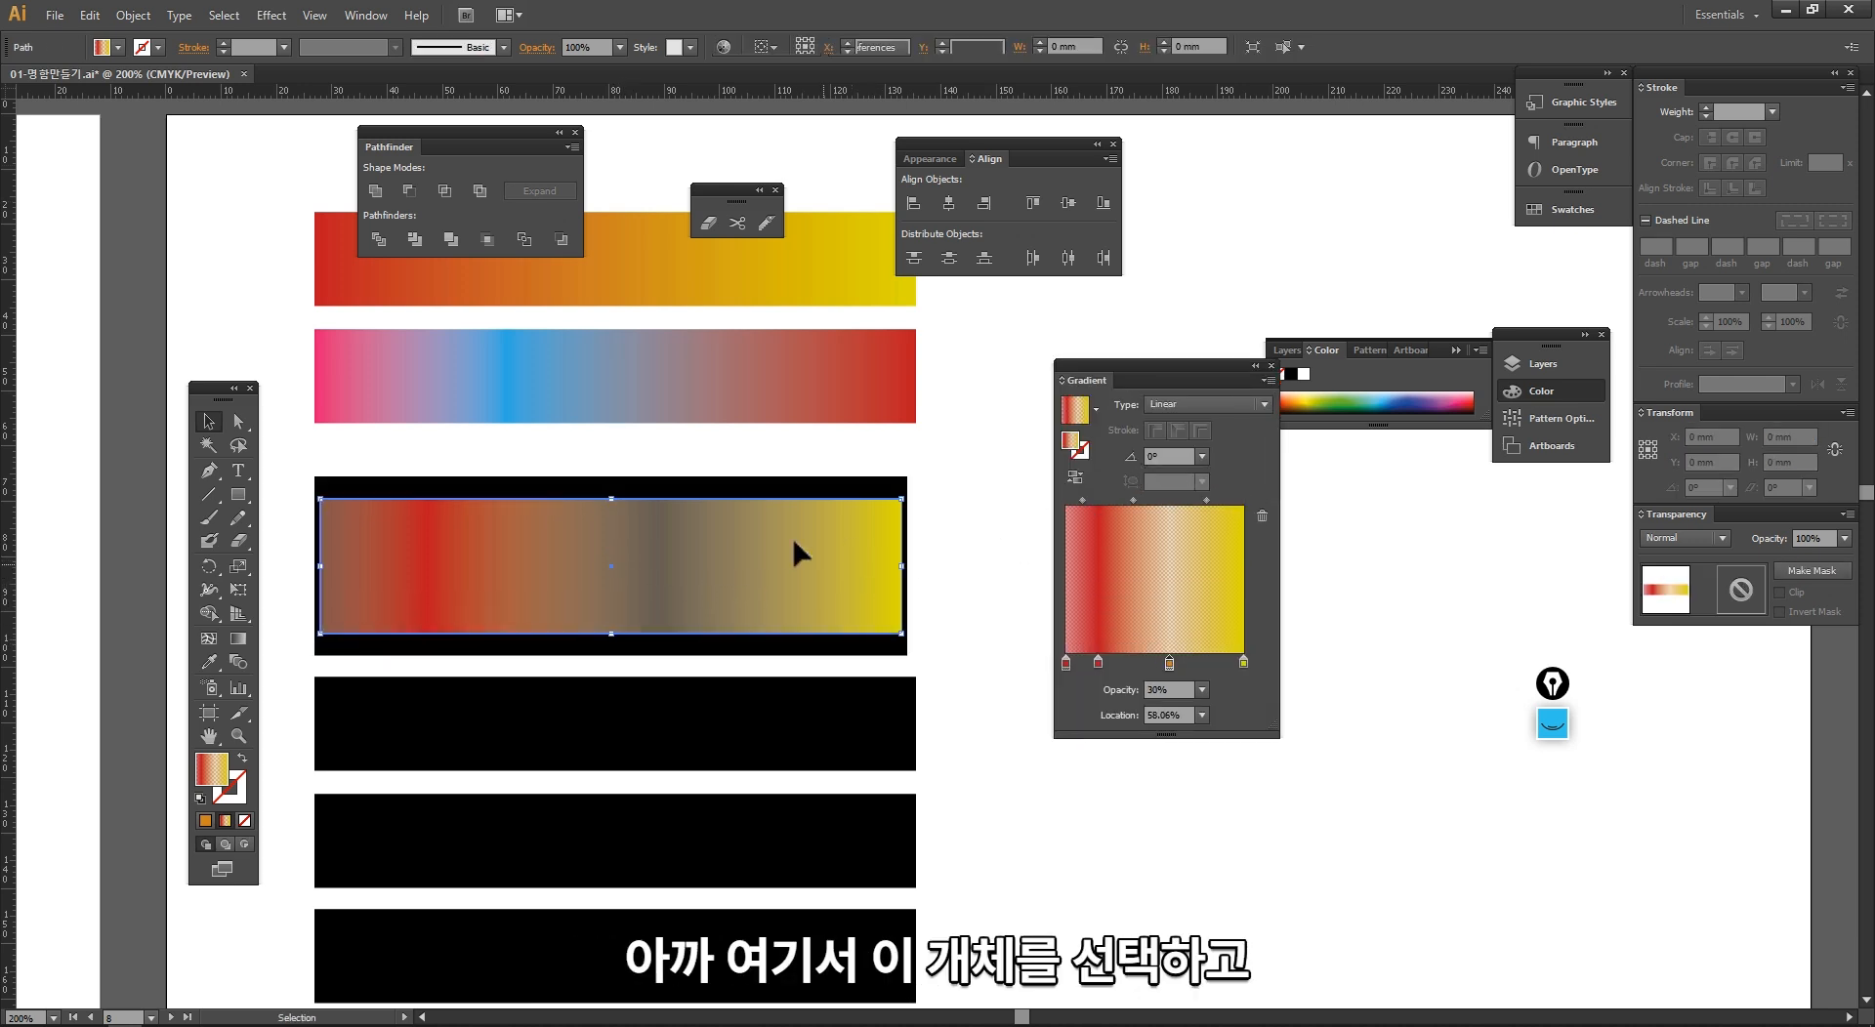
Step: Try a gradient angle of 120° on the selected bar and reset it to 0°
click(1202, 456)
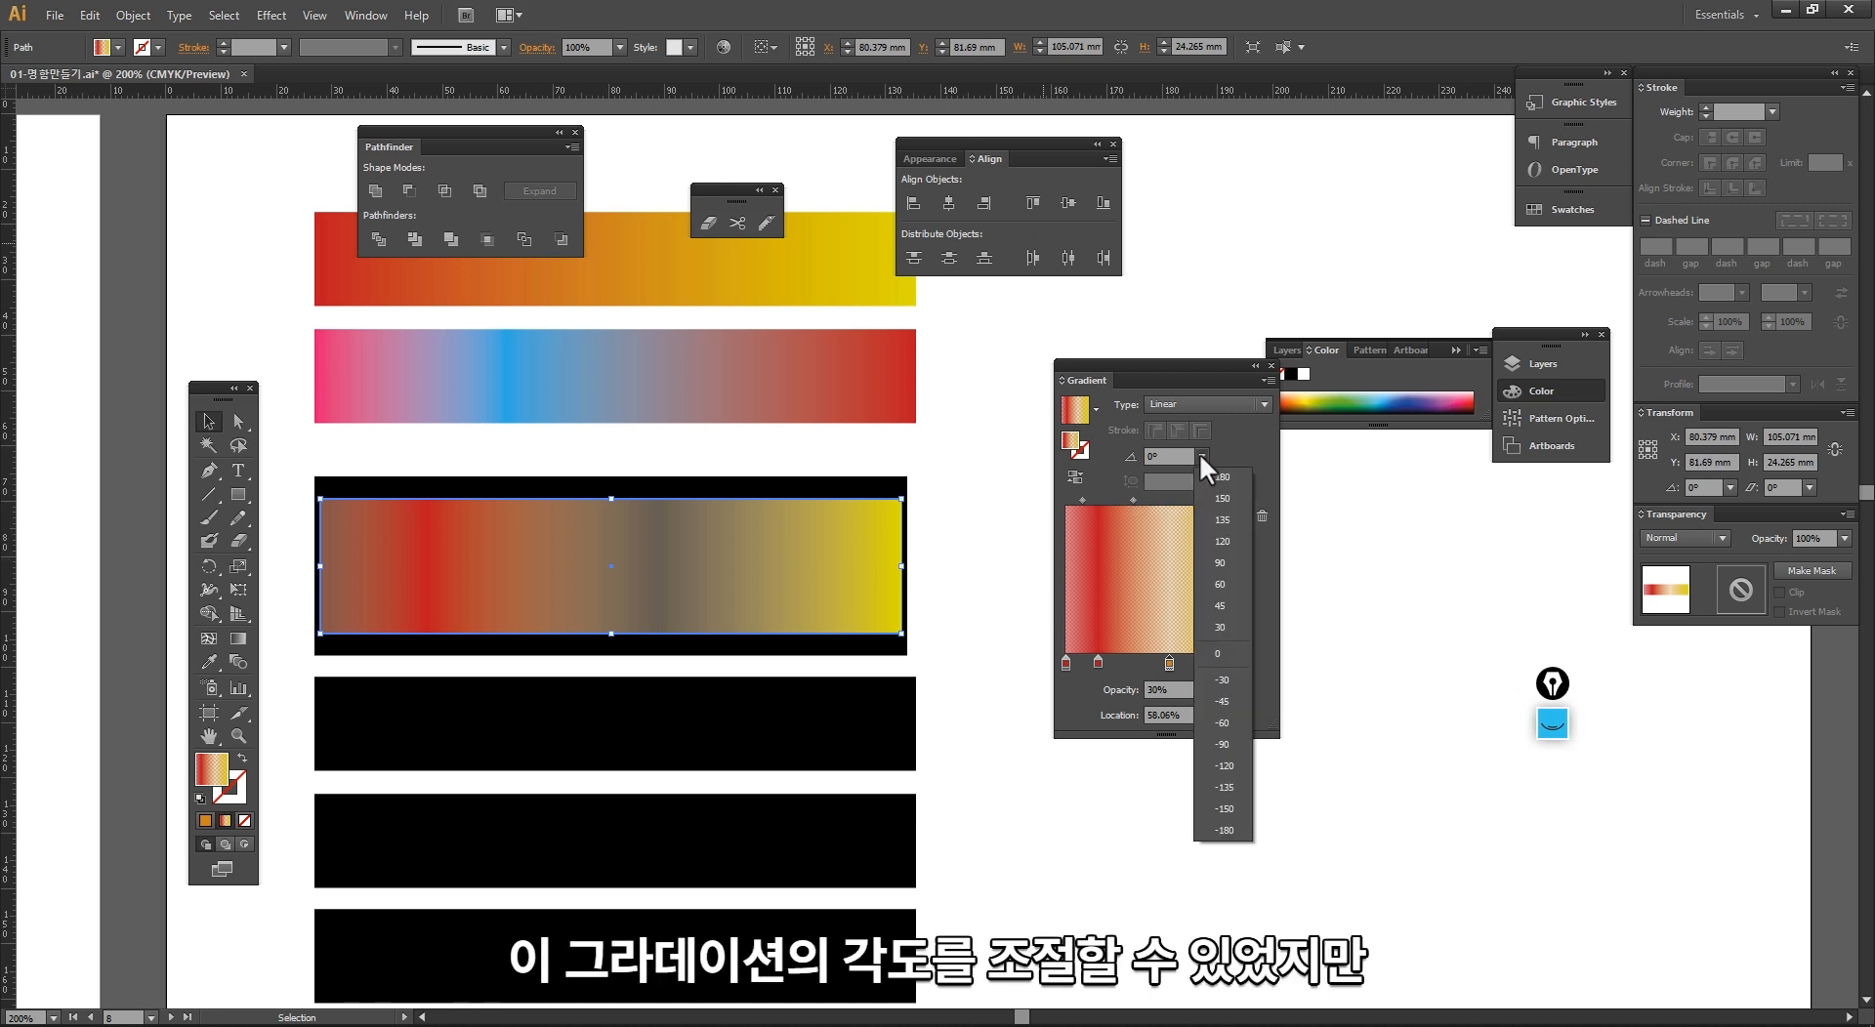
click(1211, 539)
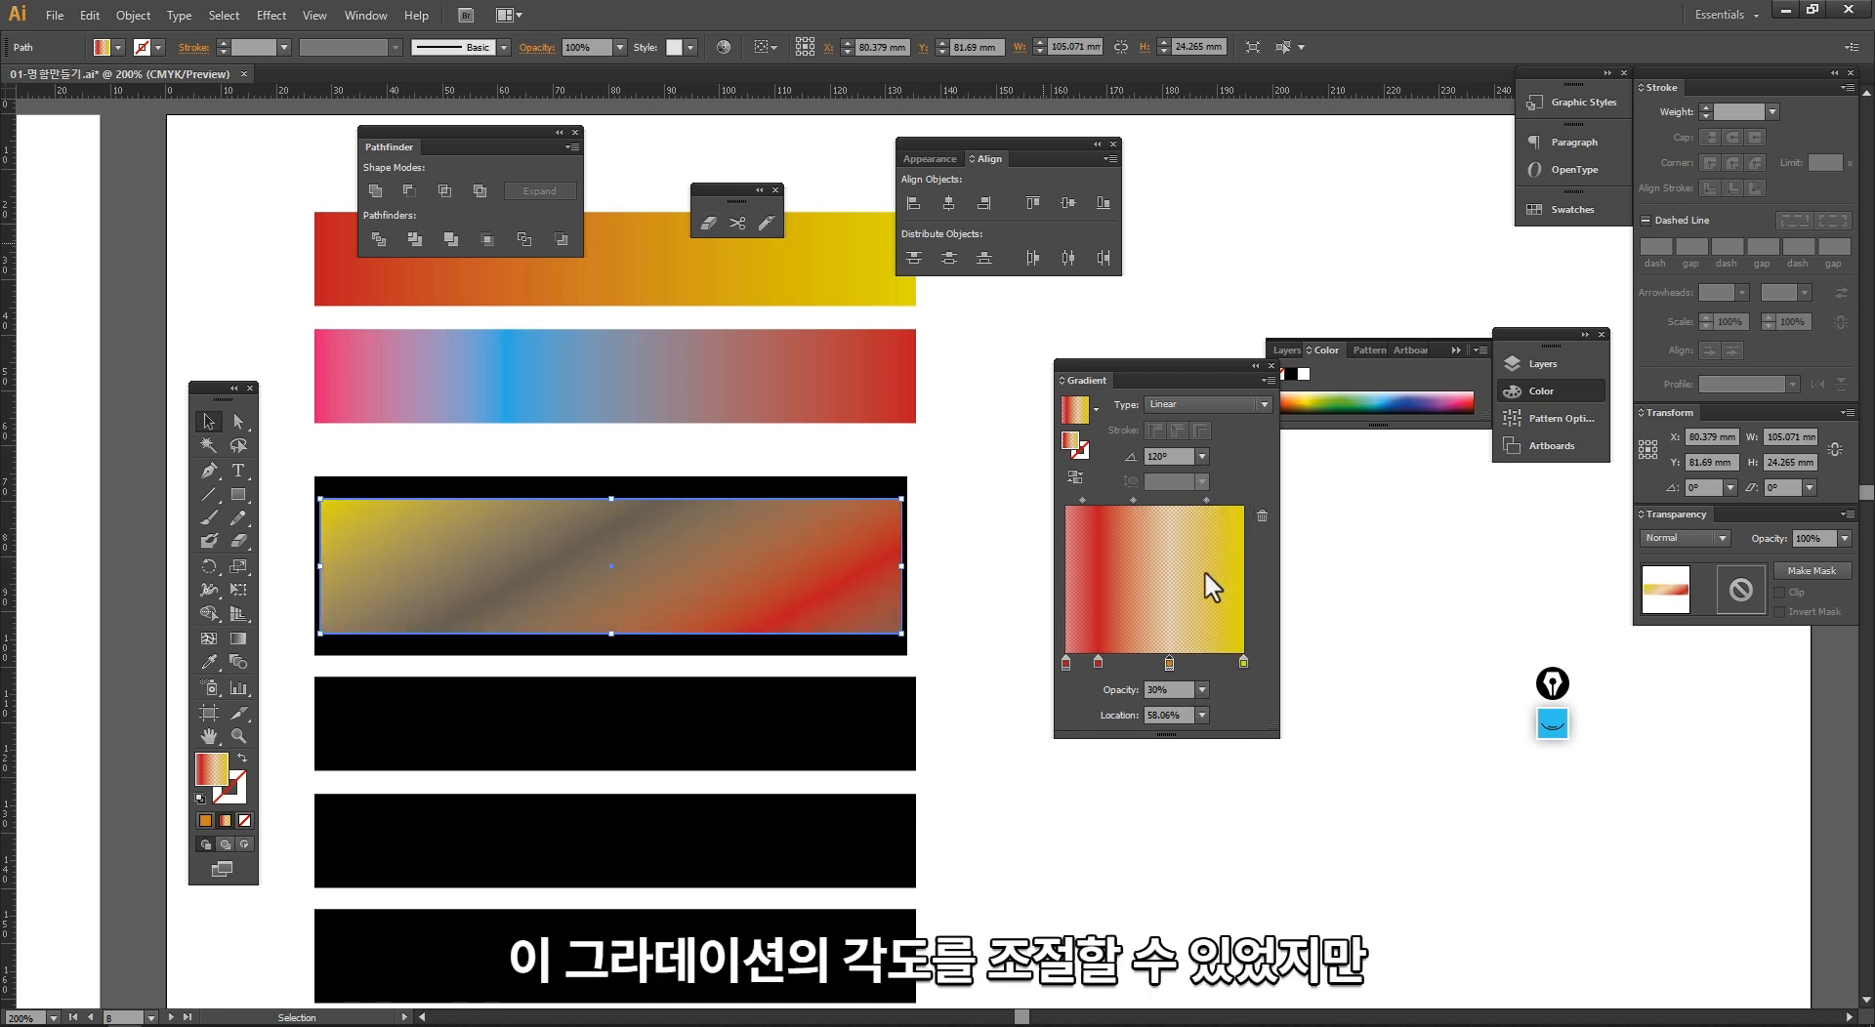
click(1185, 456)
text(0)
key(Return)
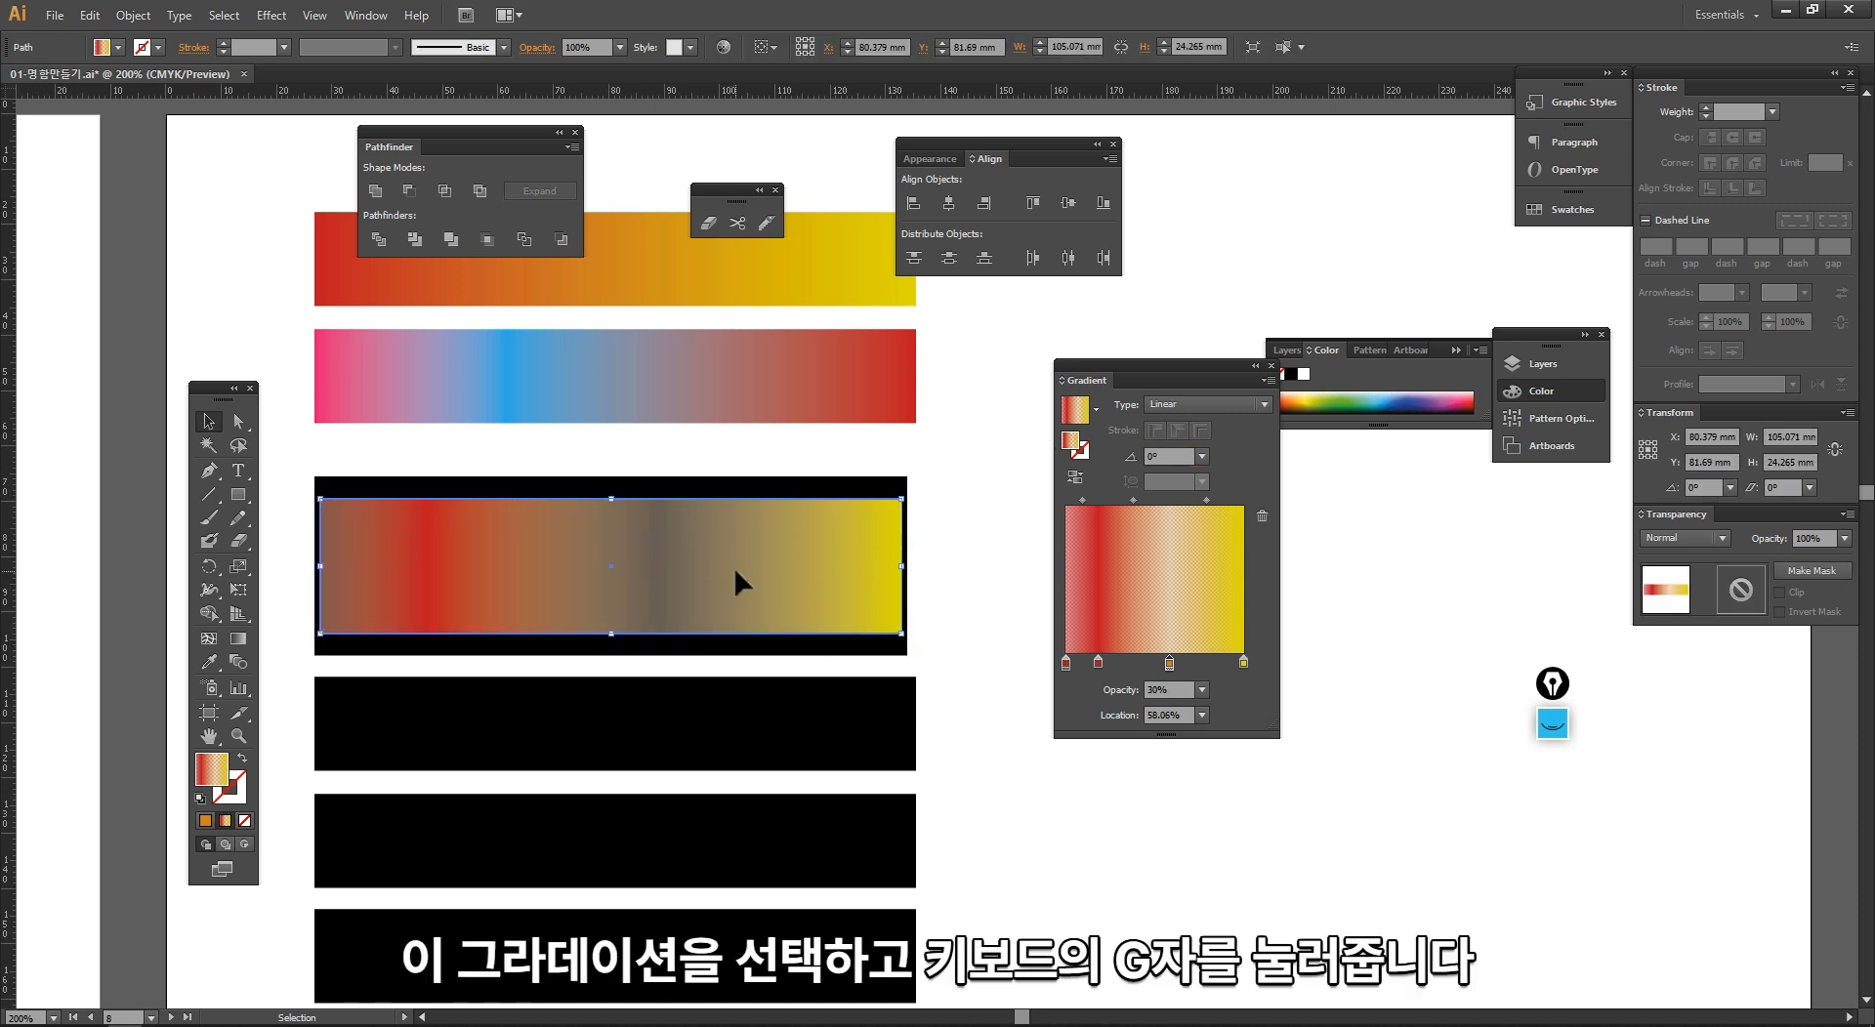
Step: Handwrite a circled letter G over the canvas with the screen annotation pen and clear the drawing
key(g)
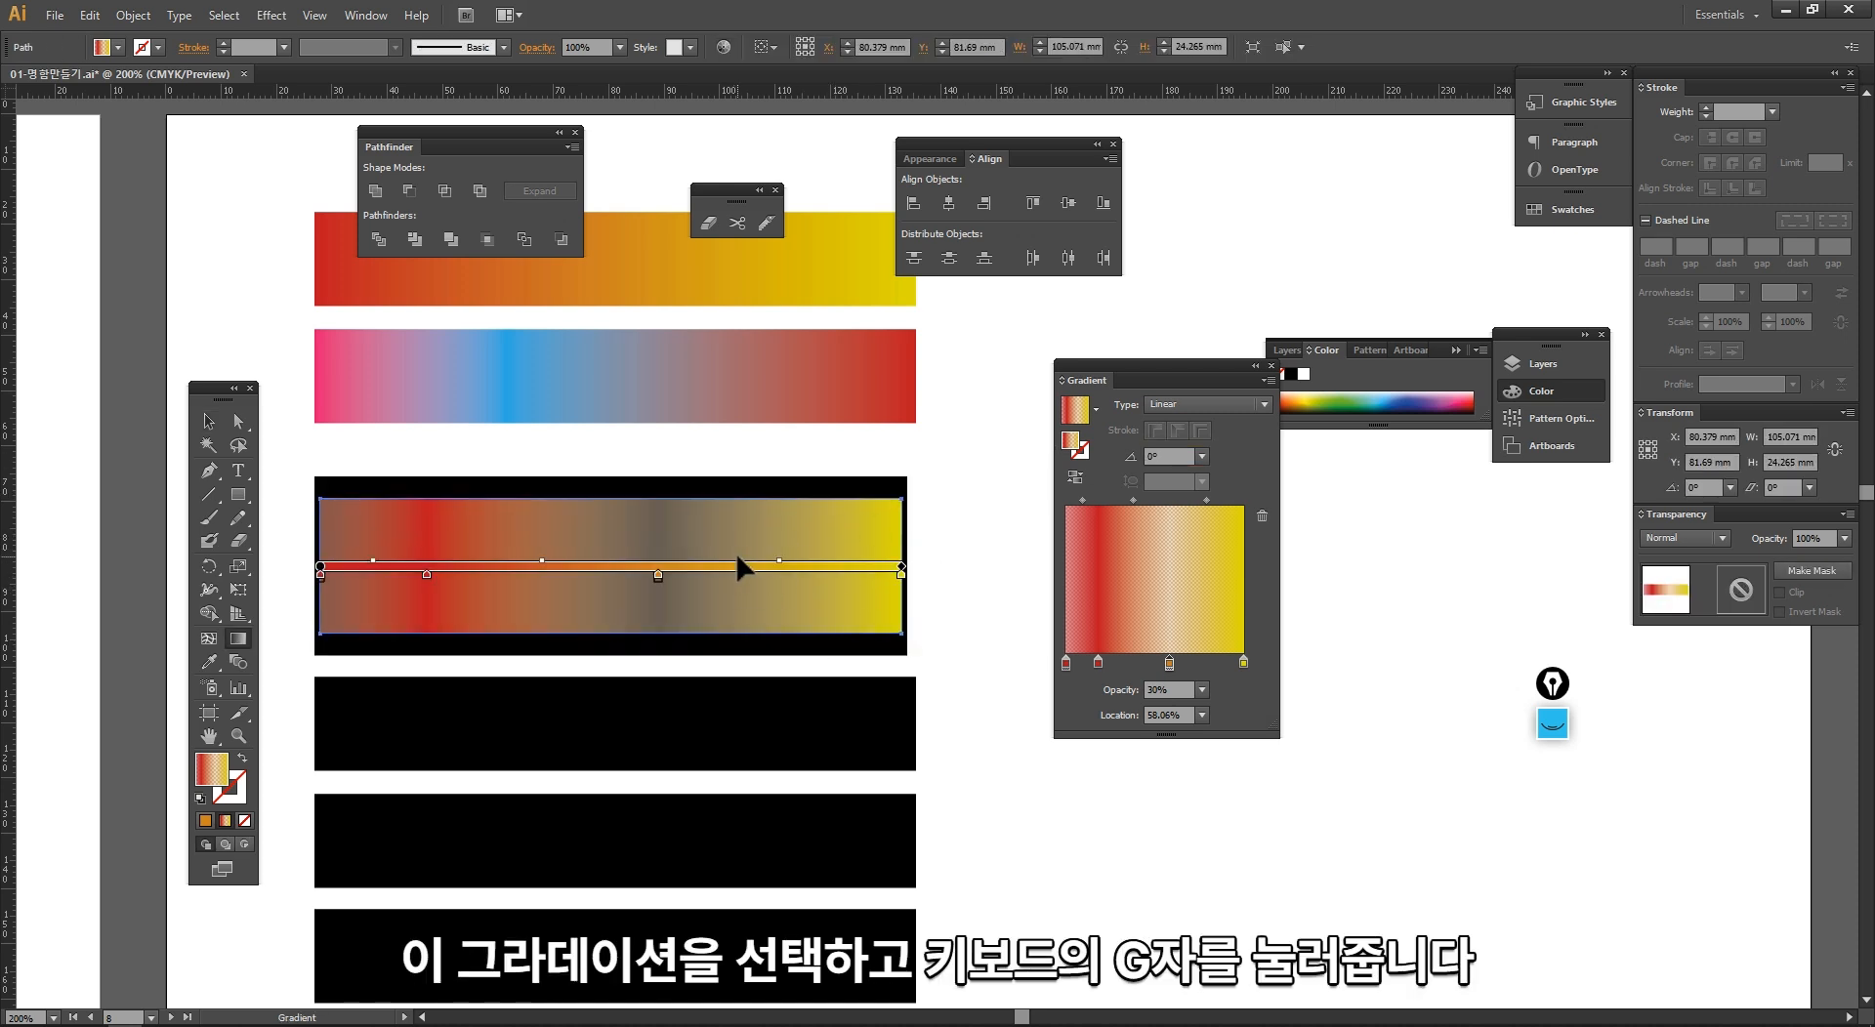
key(ctrl)
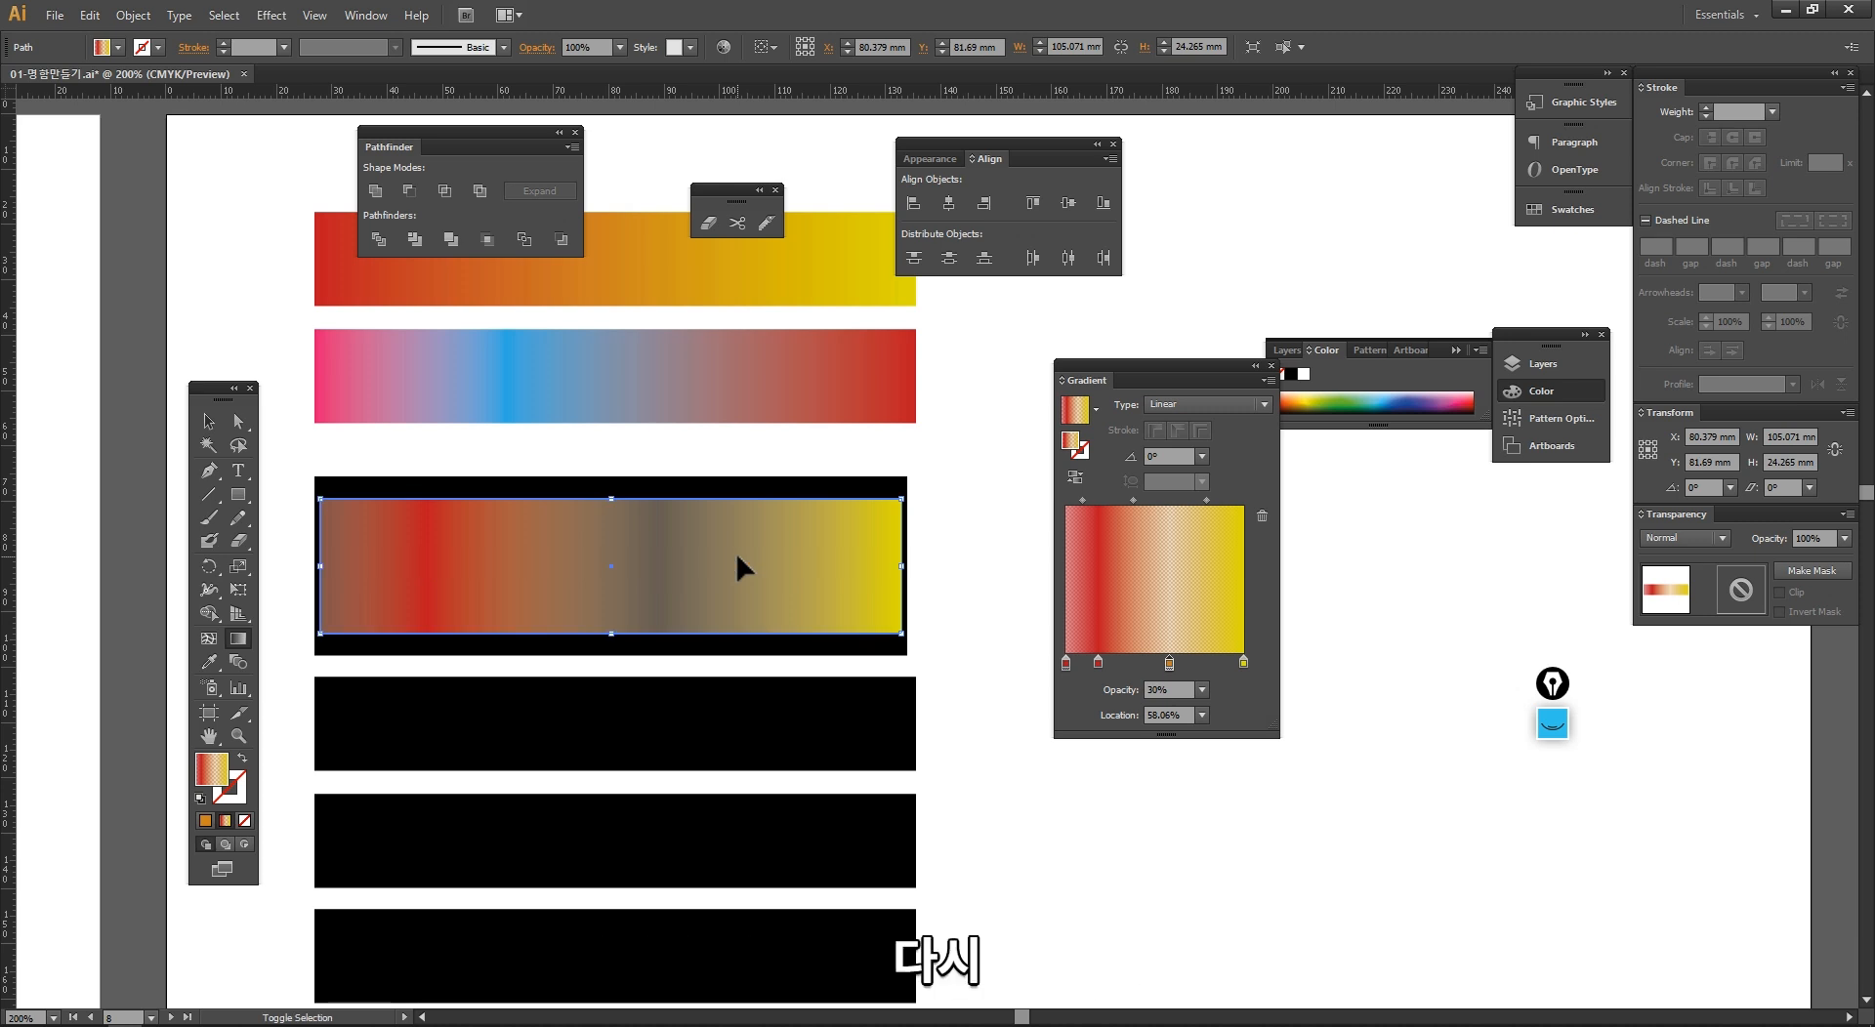
key(ctrl+shift+1)
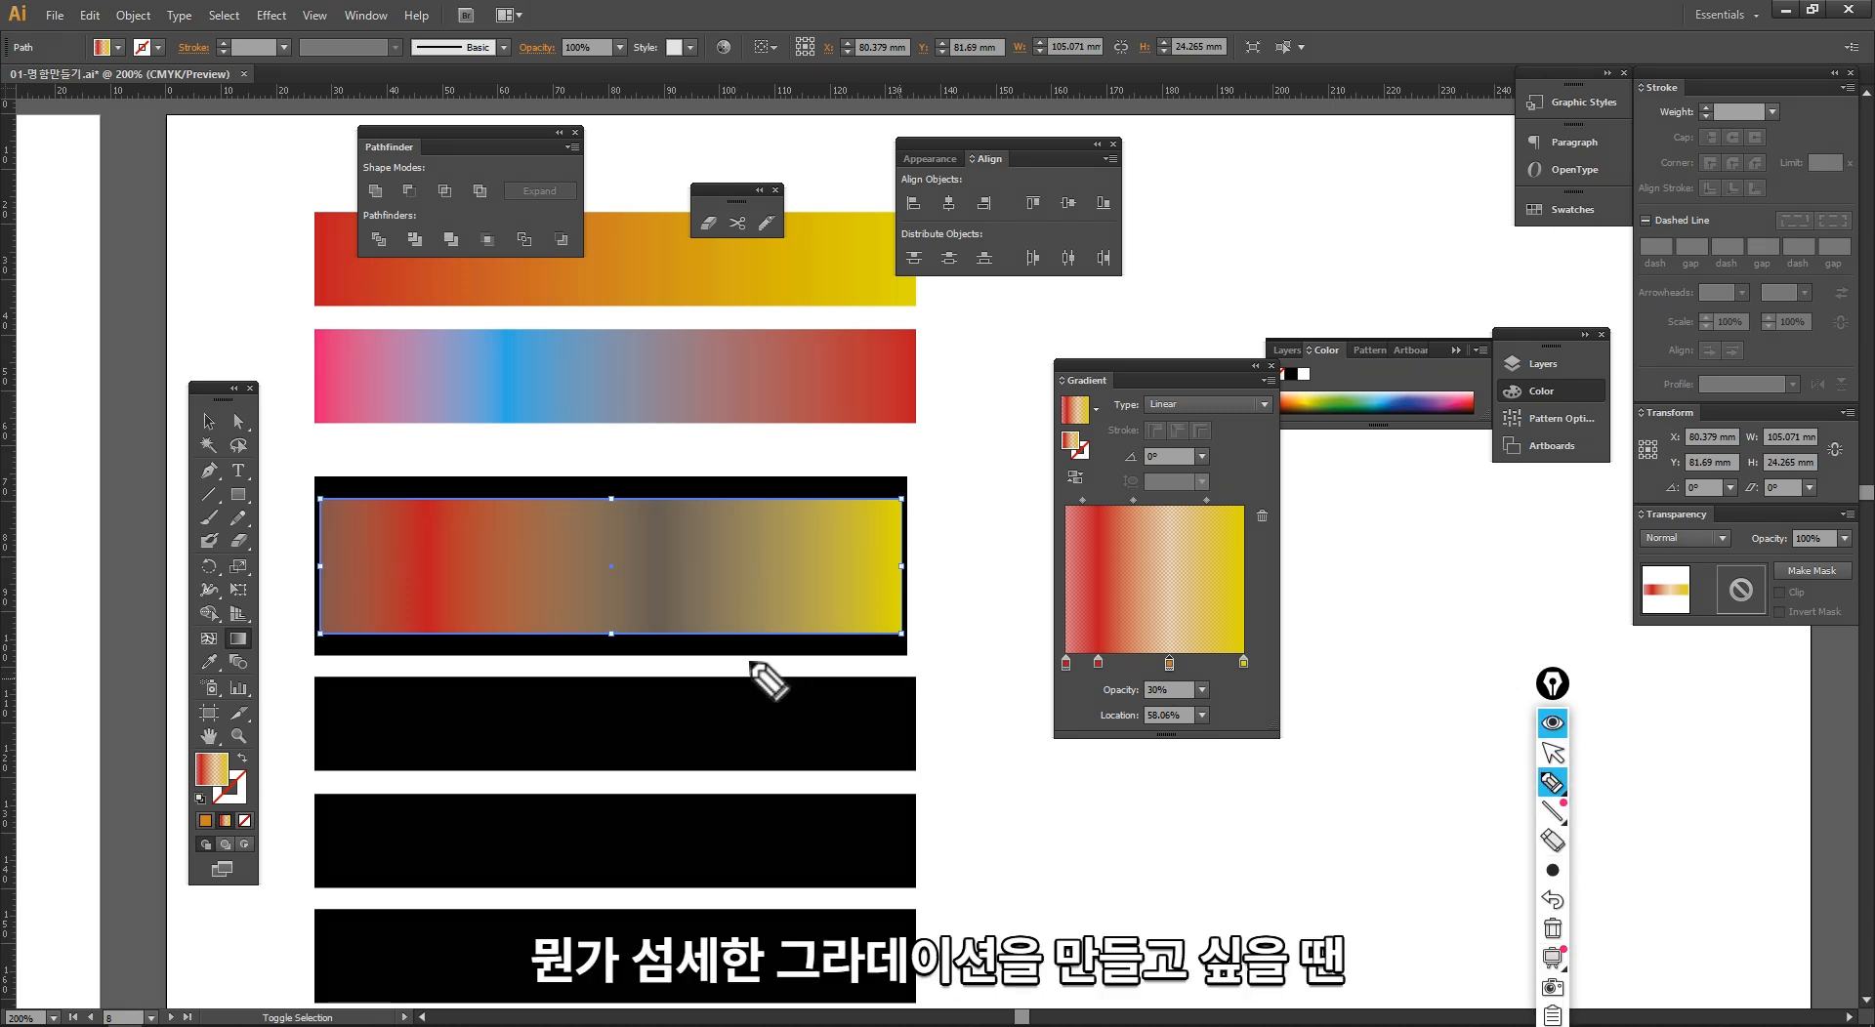
mouse_move(747, 664)
mouse_down()
mouse_move(751, 784)
mouse_move(712, 746)
mouse_move(779, 711)
mouse_move(778, 803)
mouse_up()
drag(747, 862, 830, 848)
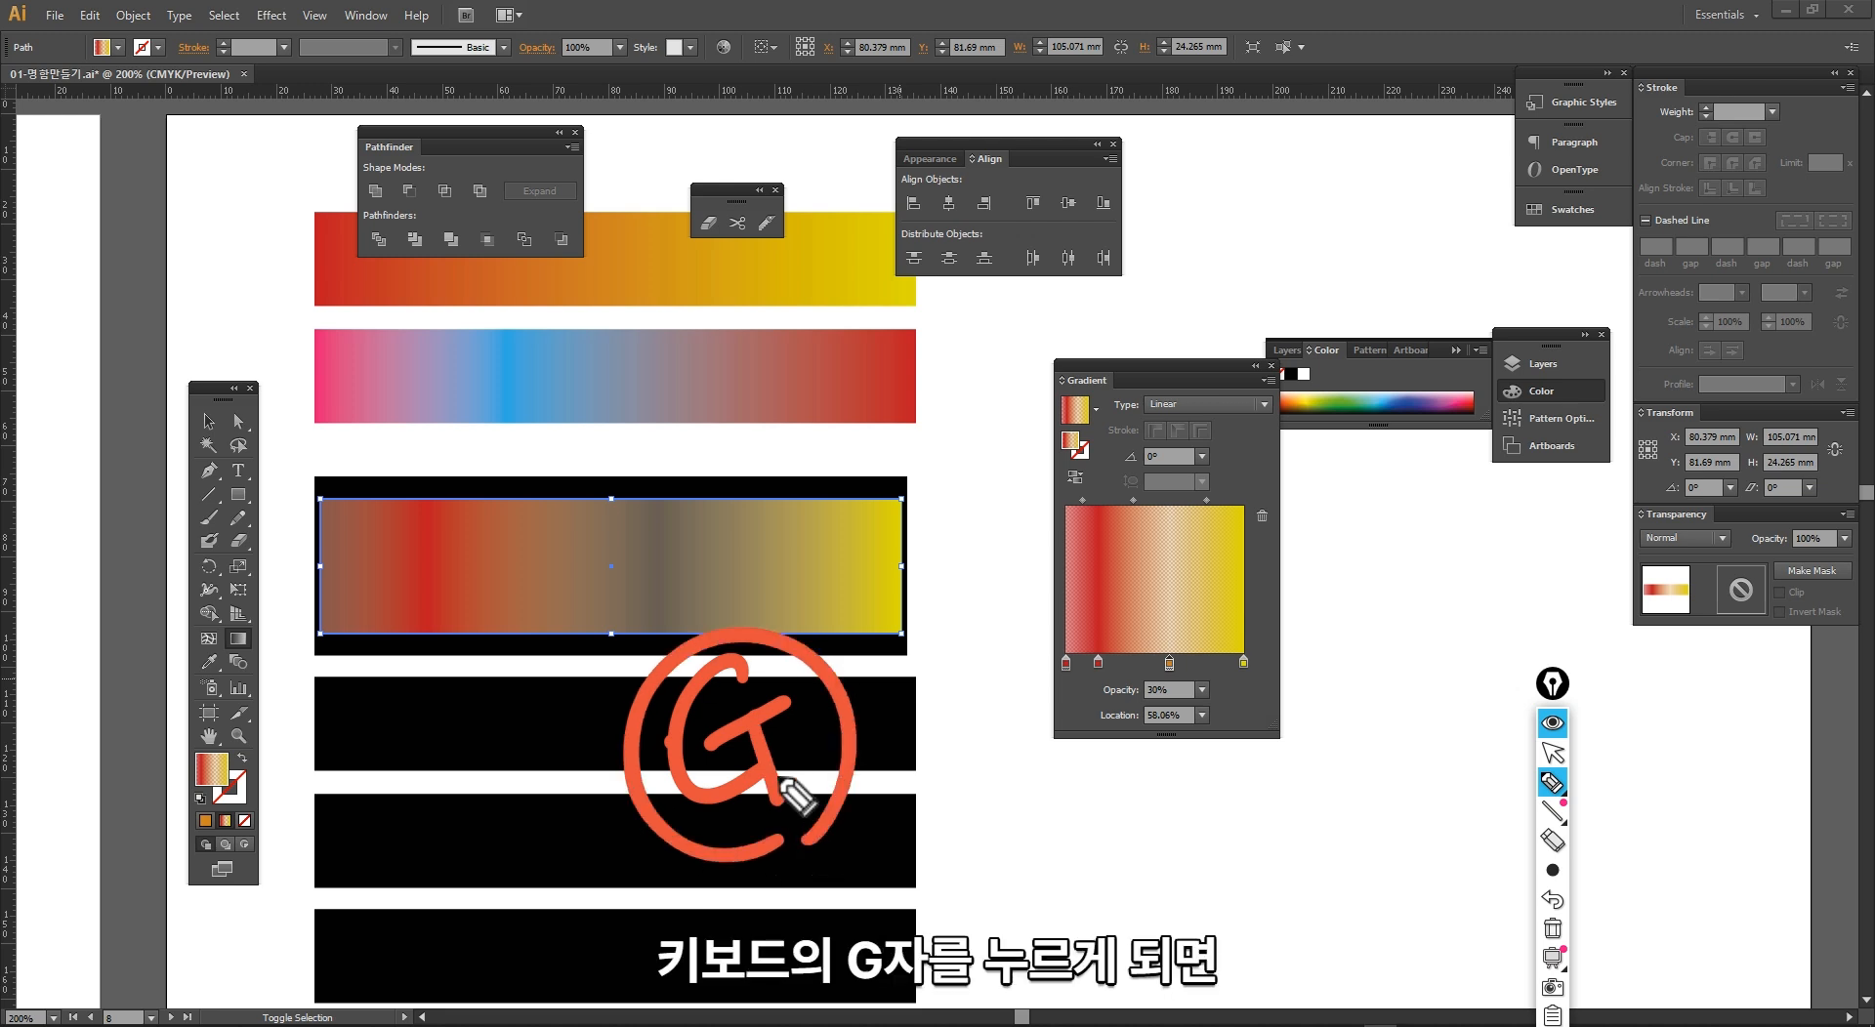
key(ctrl+F1)
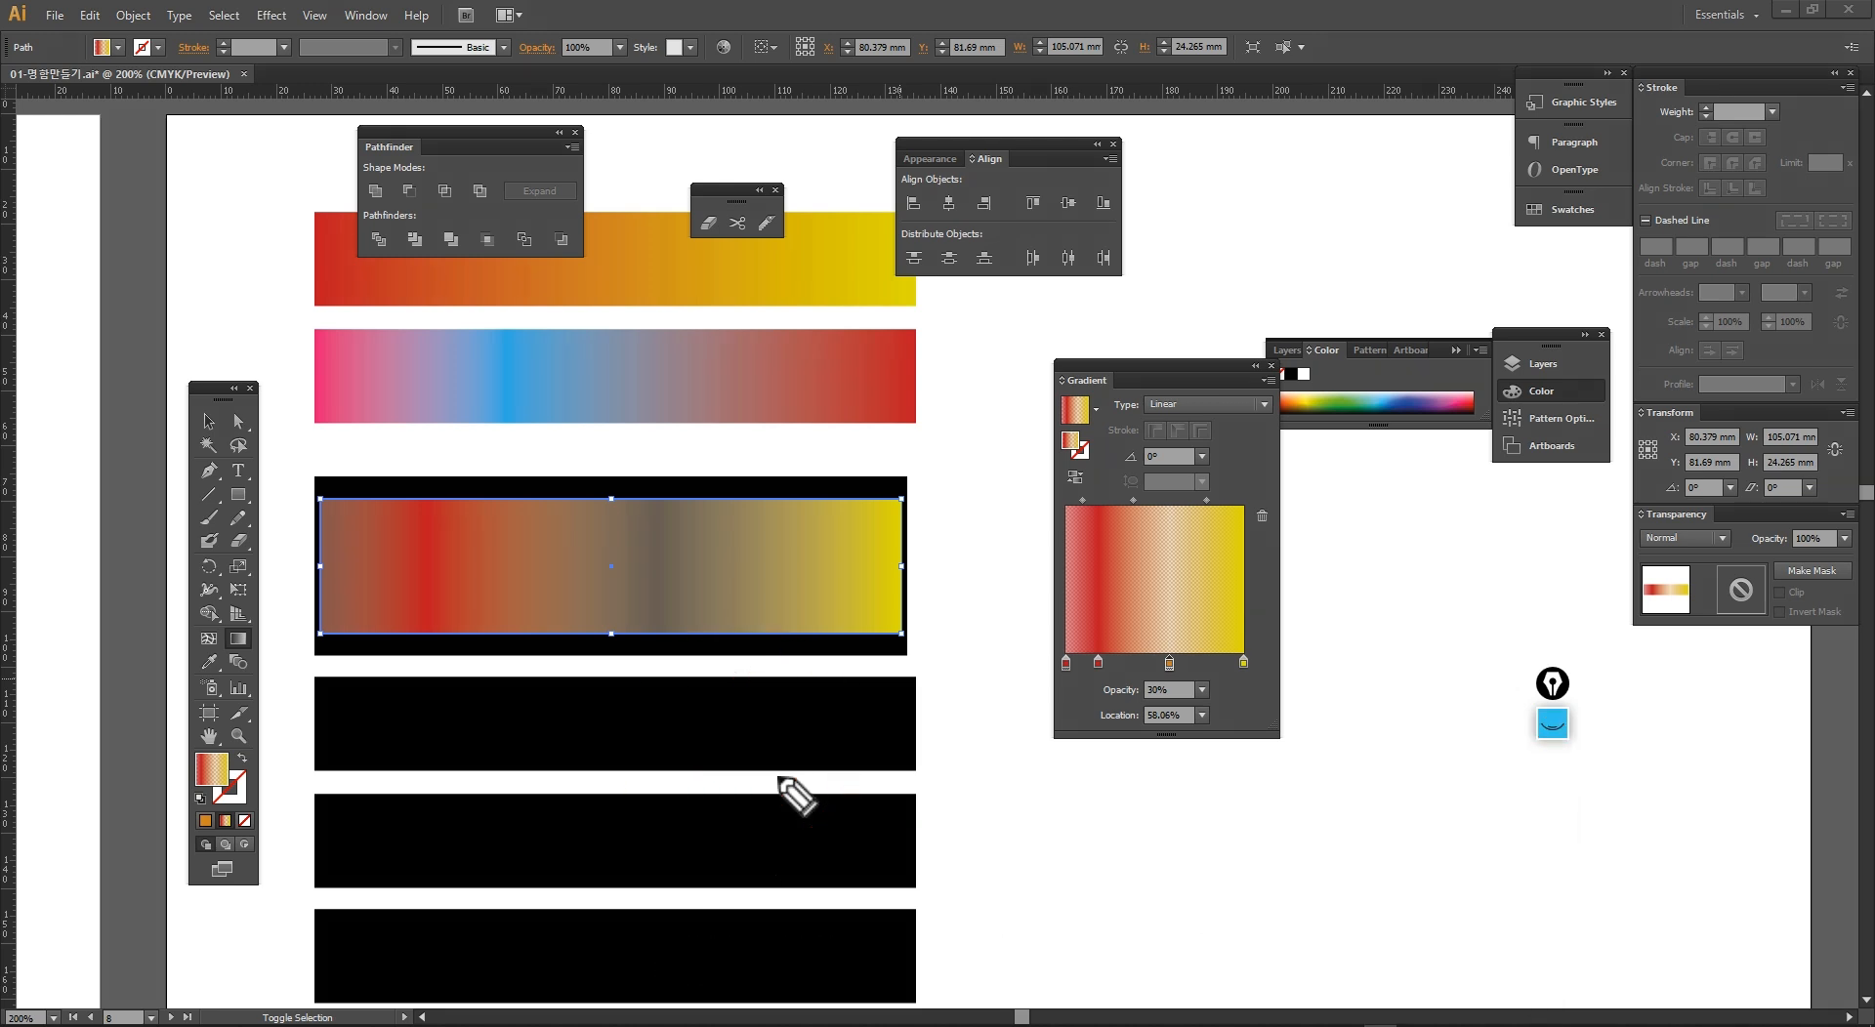
Step: With the Gradient tool, move the bar's inner red stop toward the centre and shift the semi-transparent stop slightly closer to it
key(g)
mouse_move(477, 586)
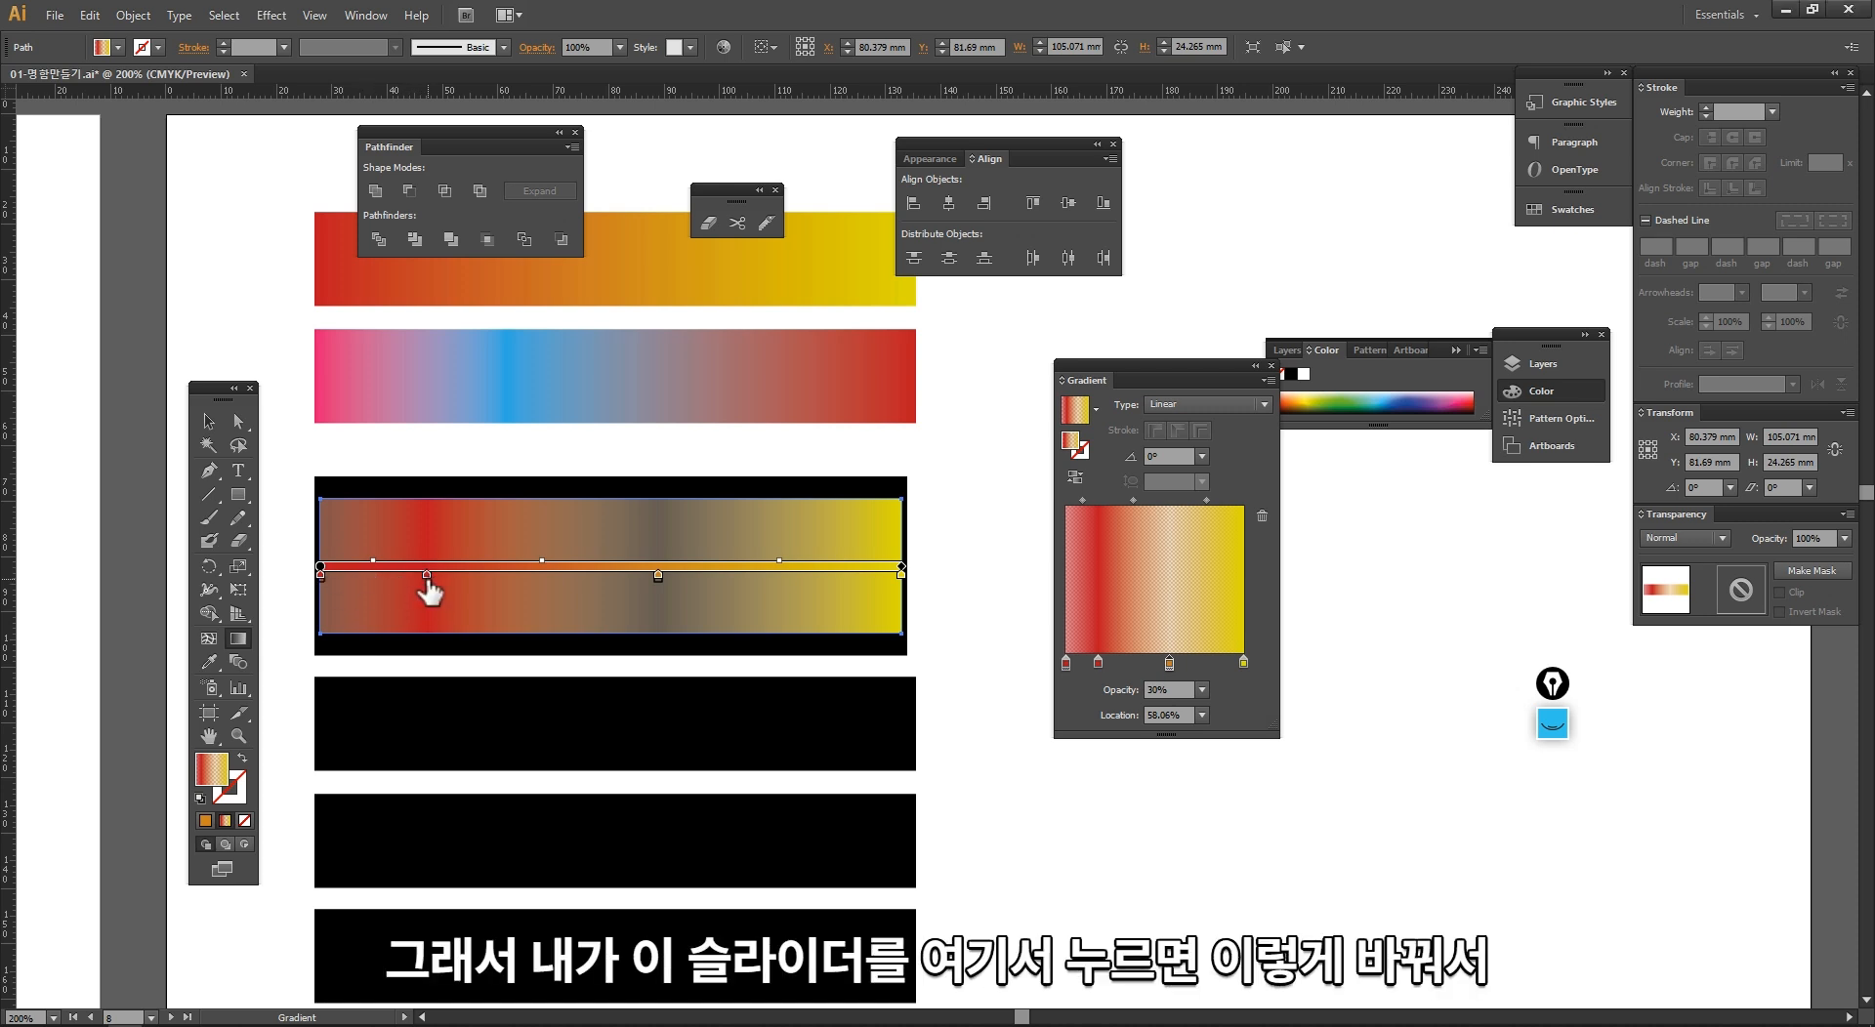
drag(427, 575, 540, 575)
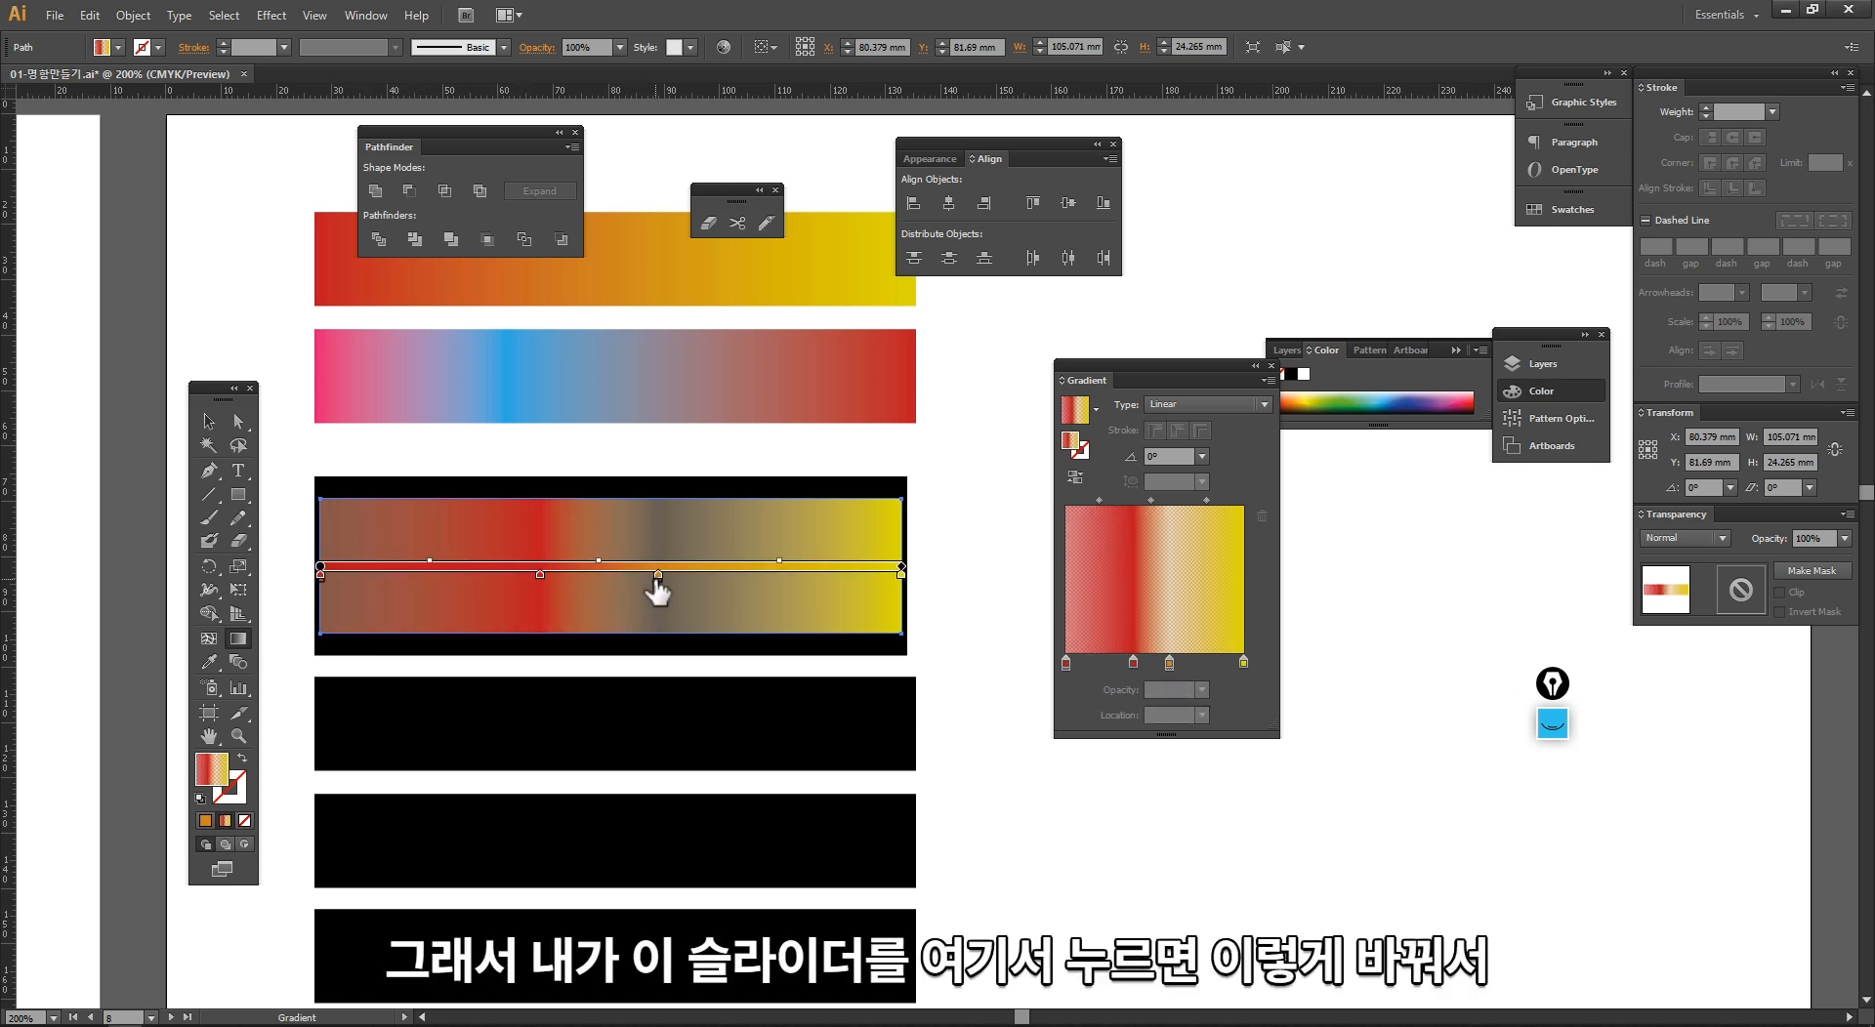
mouse_move(659, 577)
mouse_down()
mouse_move(748, 608)
mouse_move(641, 578)
mouse_up()
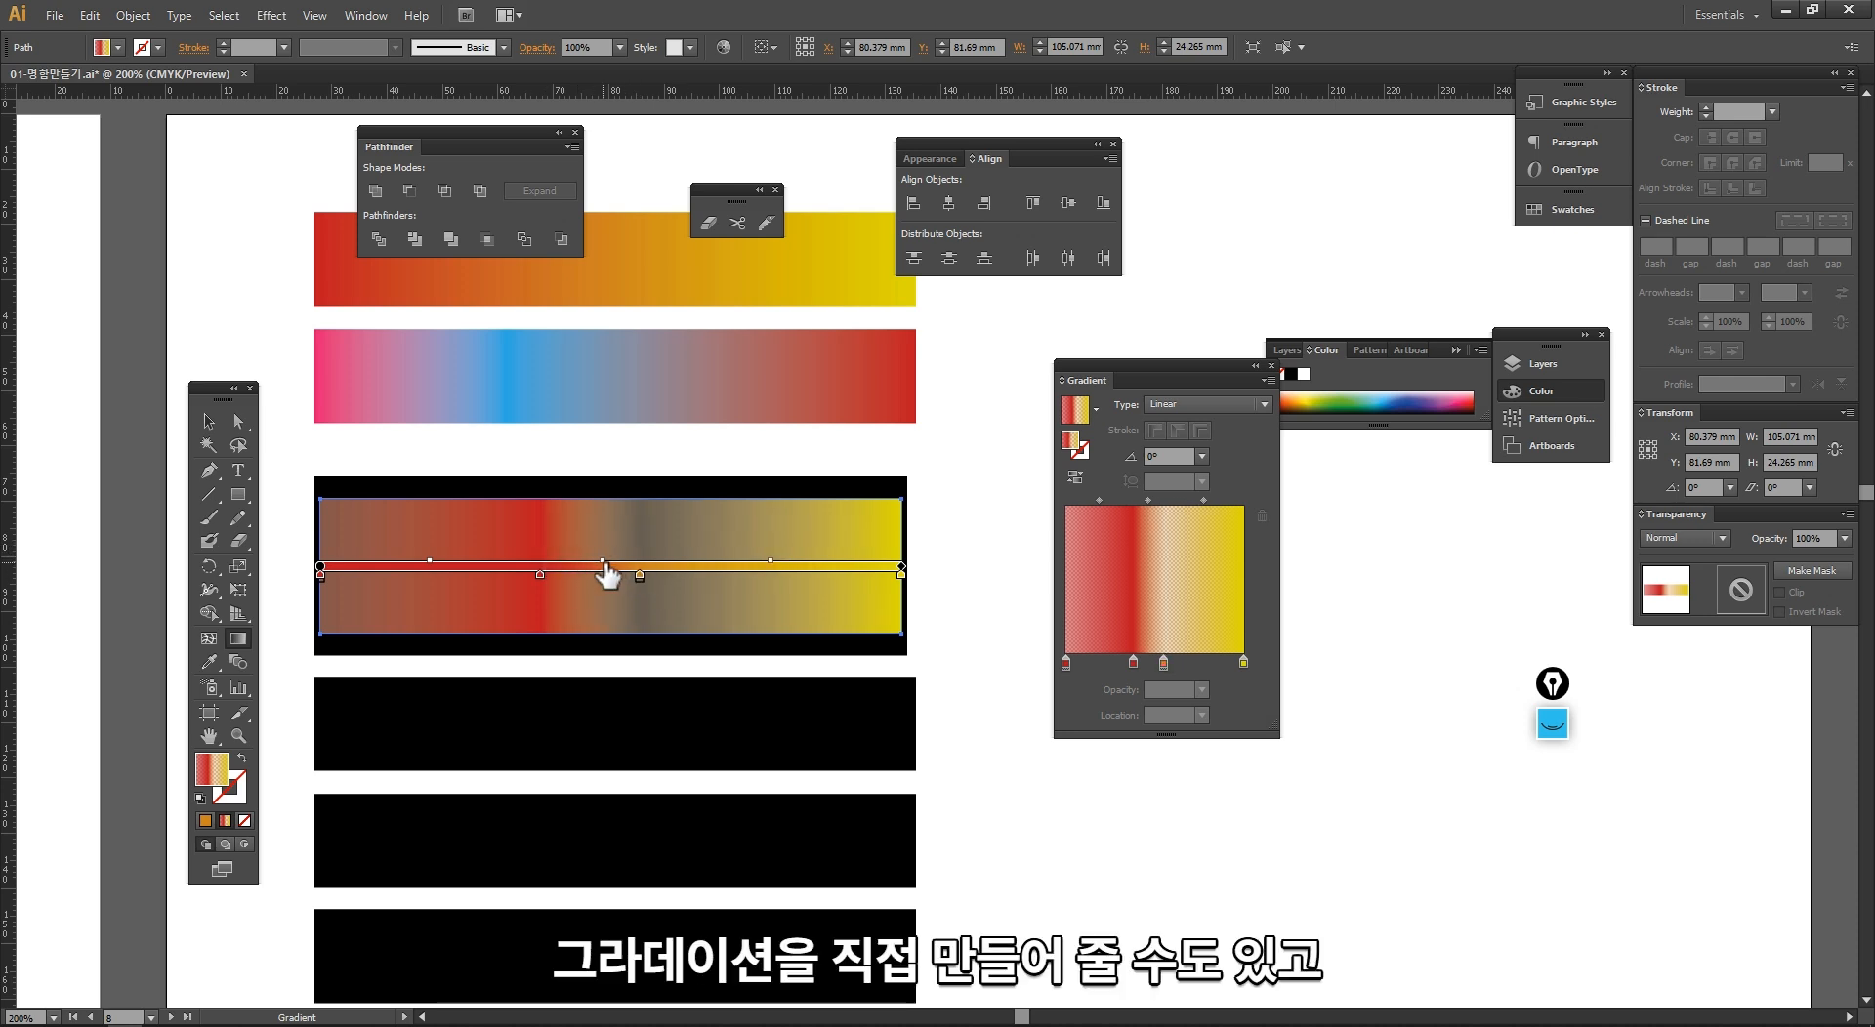
drag(771, 562, 674, 564)
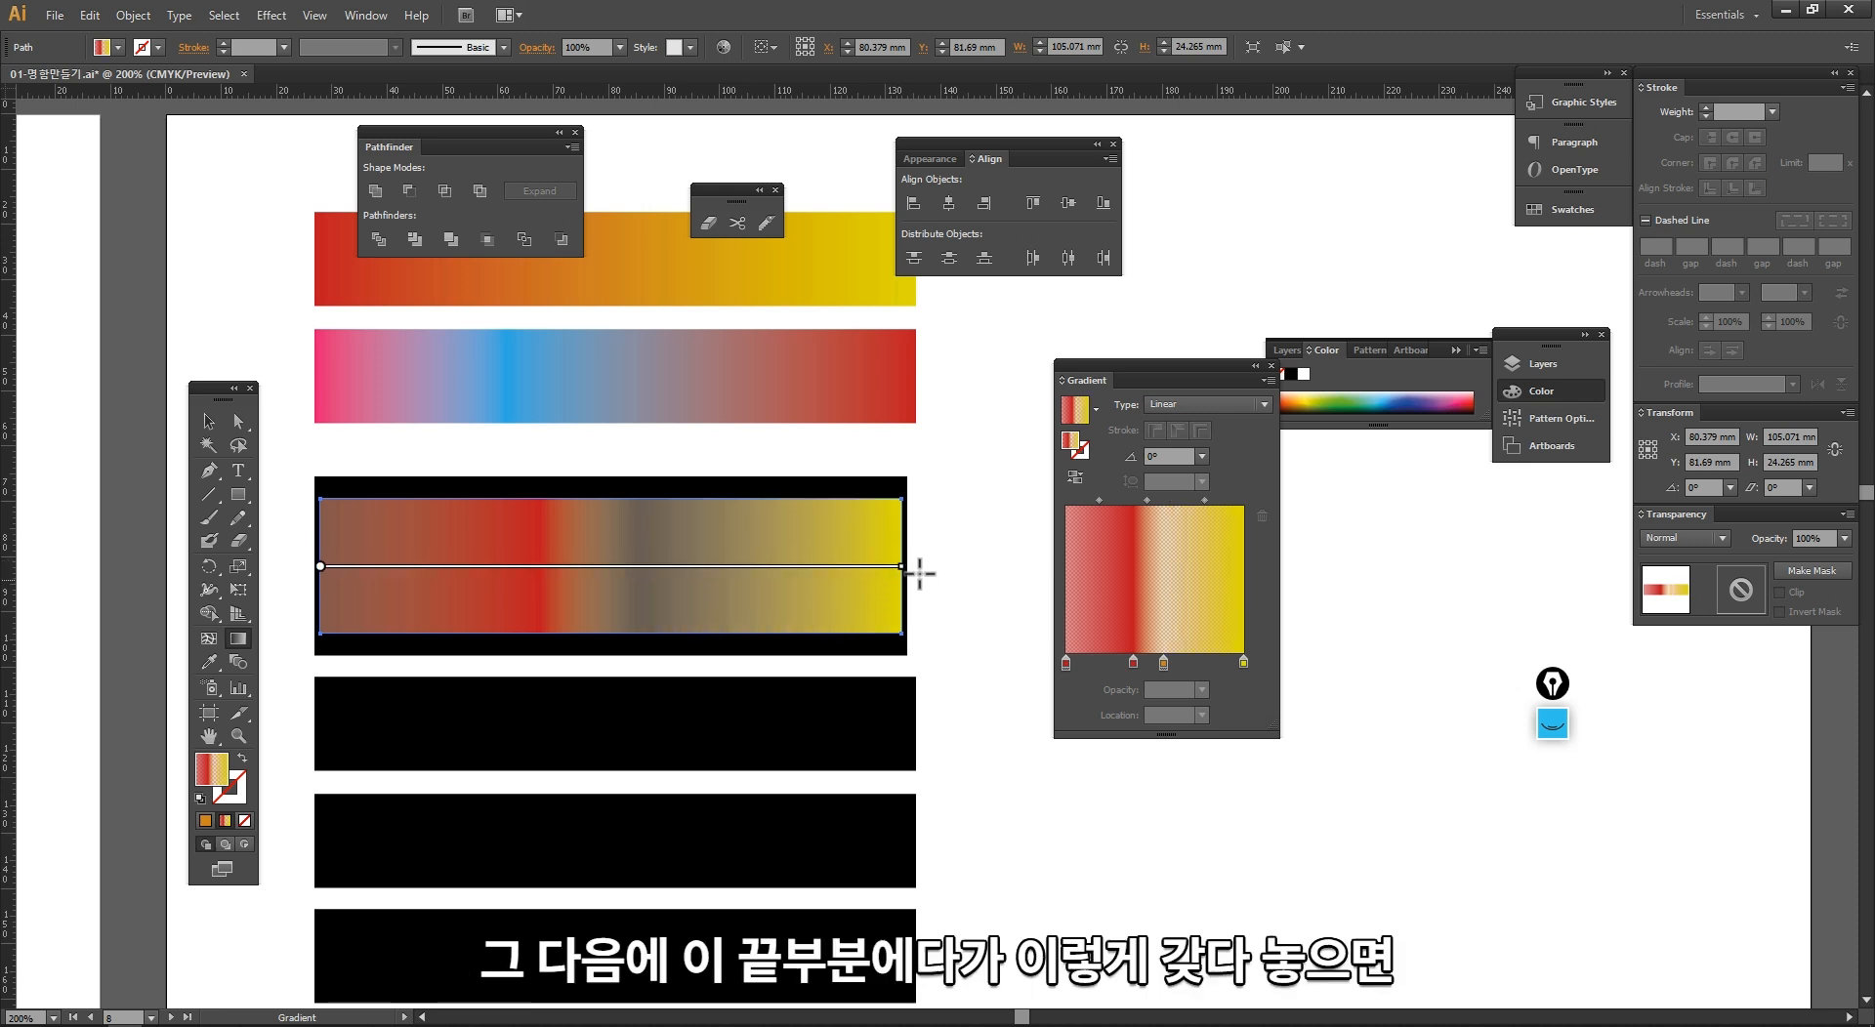
Step: Rotate the bar's gradient to about 30° with the Gradient tool and slide it along its axis in both directions
drag(908, 569, 868, 249)
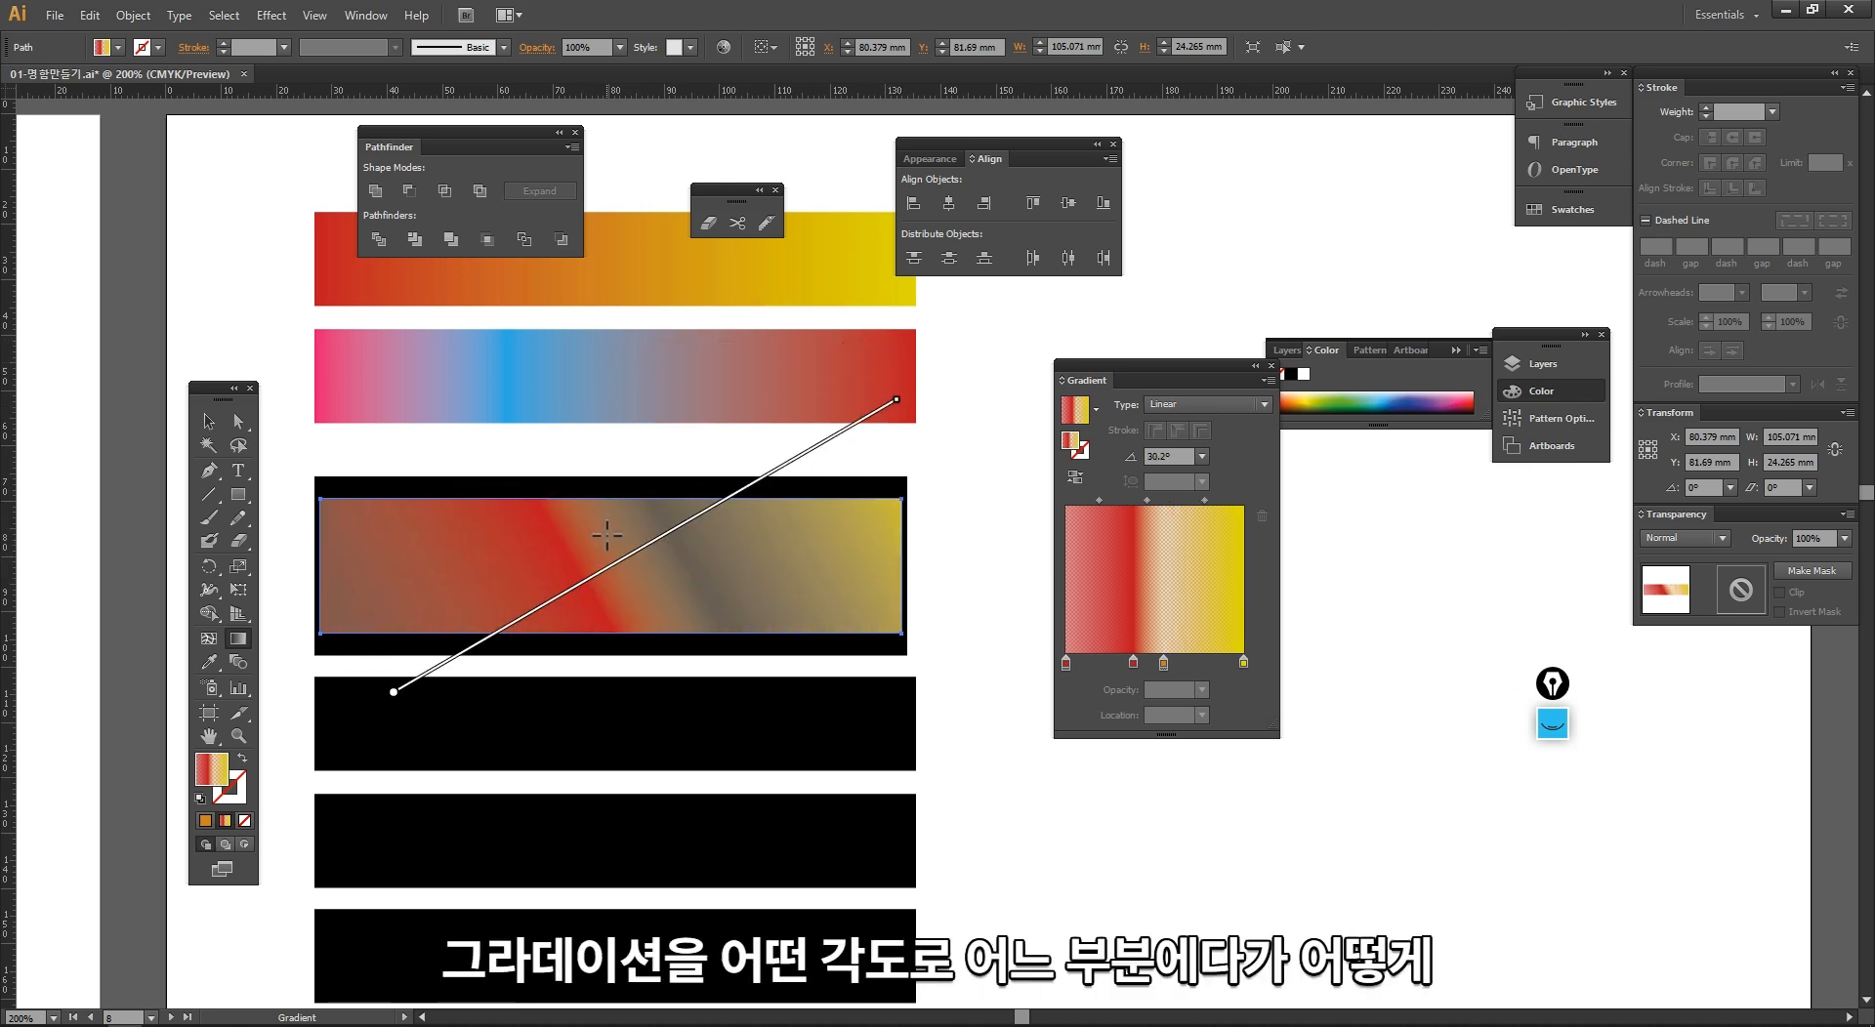
mouse_move(620, 560)
mouse_move(612, 568)
mouse_down()
mouse_move(595, 518)
mouse_move(641, 551)
mouse_move(976, 448)
mouse_move(932, 383)
mouse_up()
mouse_move(837, 437)
mouse_down()
mouse_move(273, 695)
mouse_move(284, 734)
mouse_up()
mouse_move(391, 697)
mouse_down()
mouse_move(540, 645)
mouse_move(587, 583)
mouse_up()
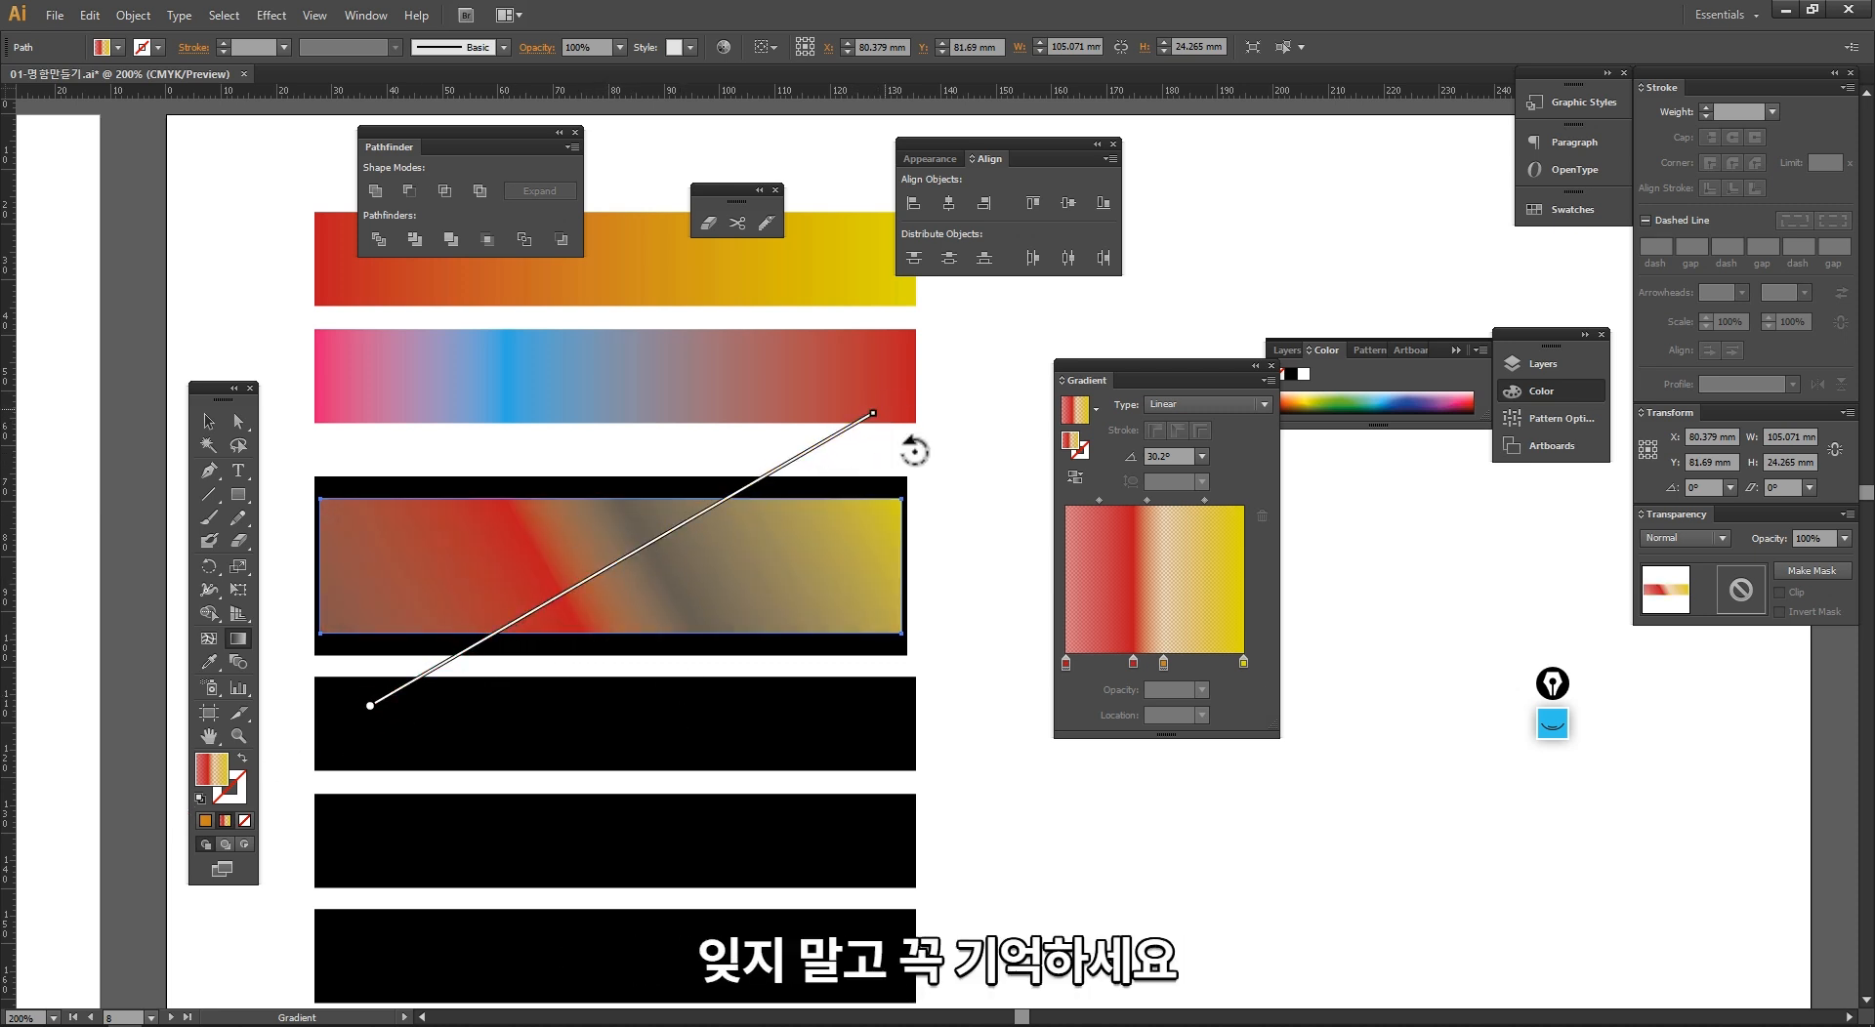
Step: Return the bar's gradient to a 0° angle and realign its start and end with the bar's edges
drag(914, 451, 952, 705)
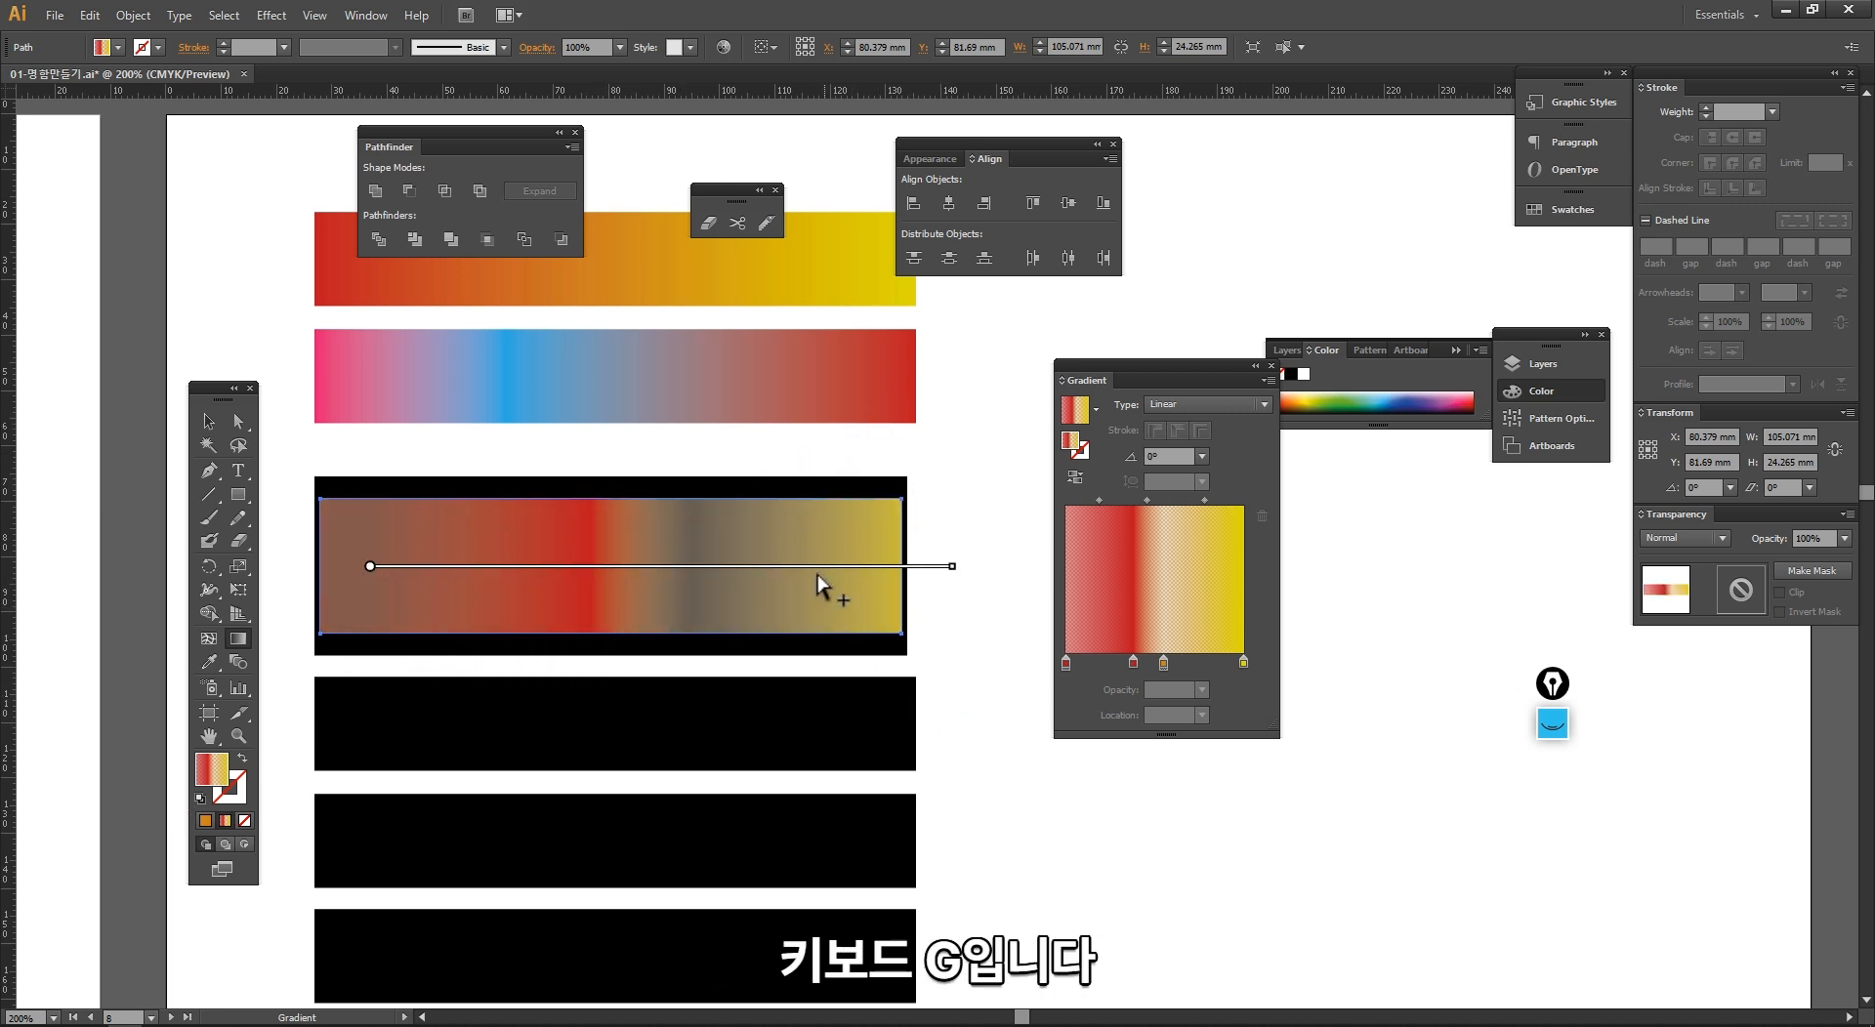
key(v)
key(g)
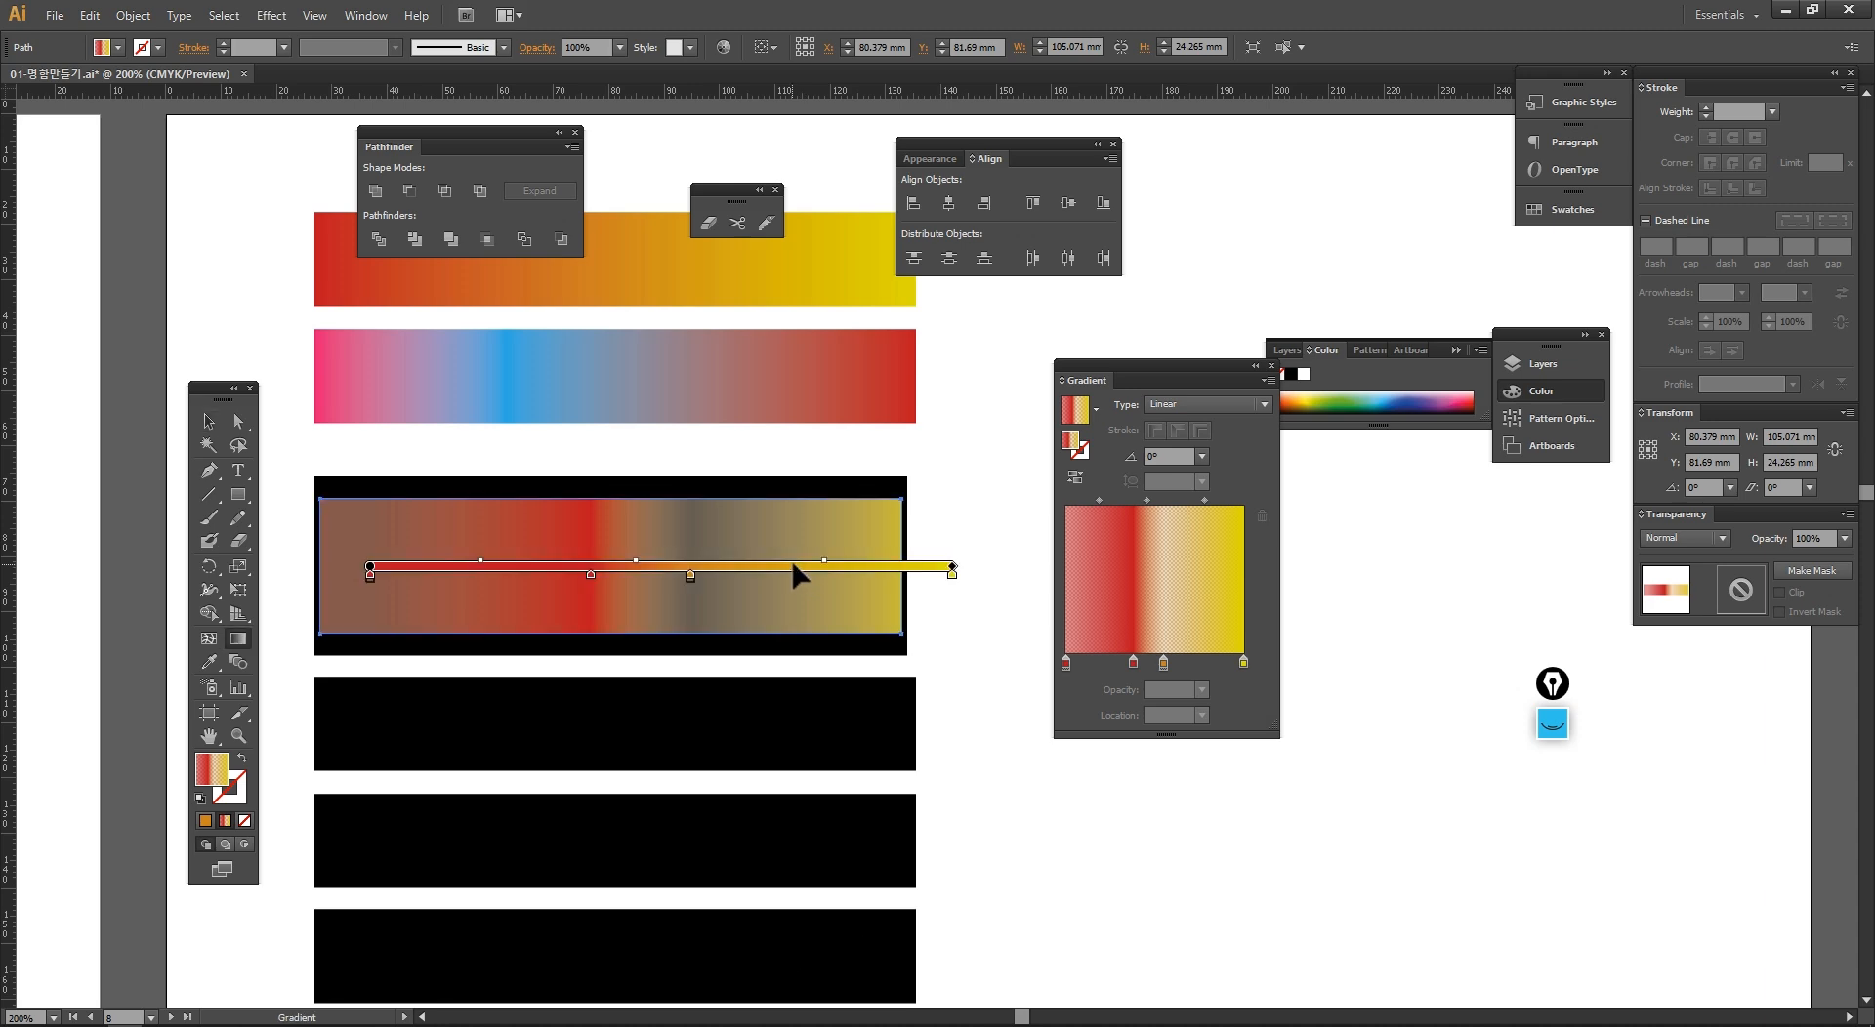
click(744, 566)
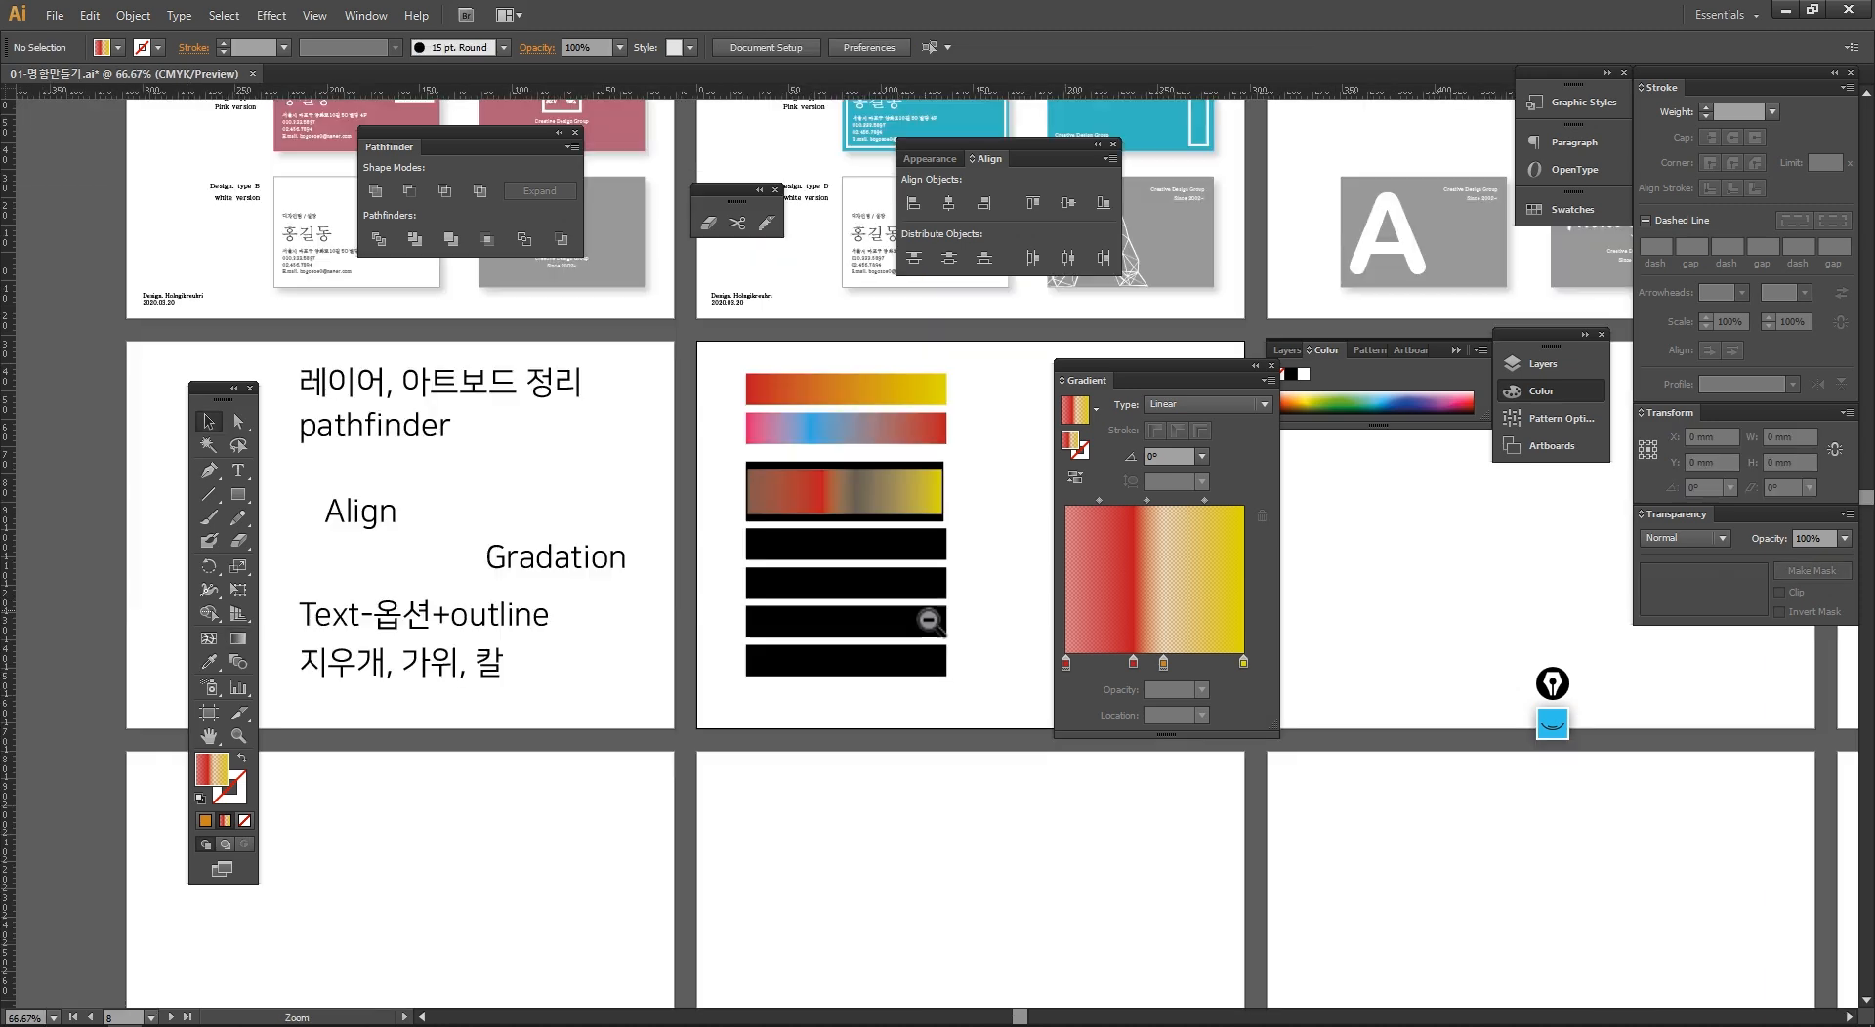
drag(955, 572, 659, 617)
Step: Load the top red-to-yellow bar's gradient, place the Gradient panel beside the column of bars, and clear the selection
drag(303, 366, 958, 816)
drag(989, 896, 613, 244)
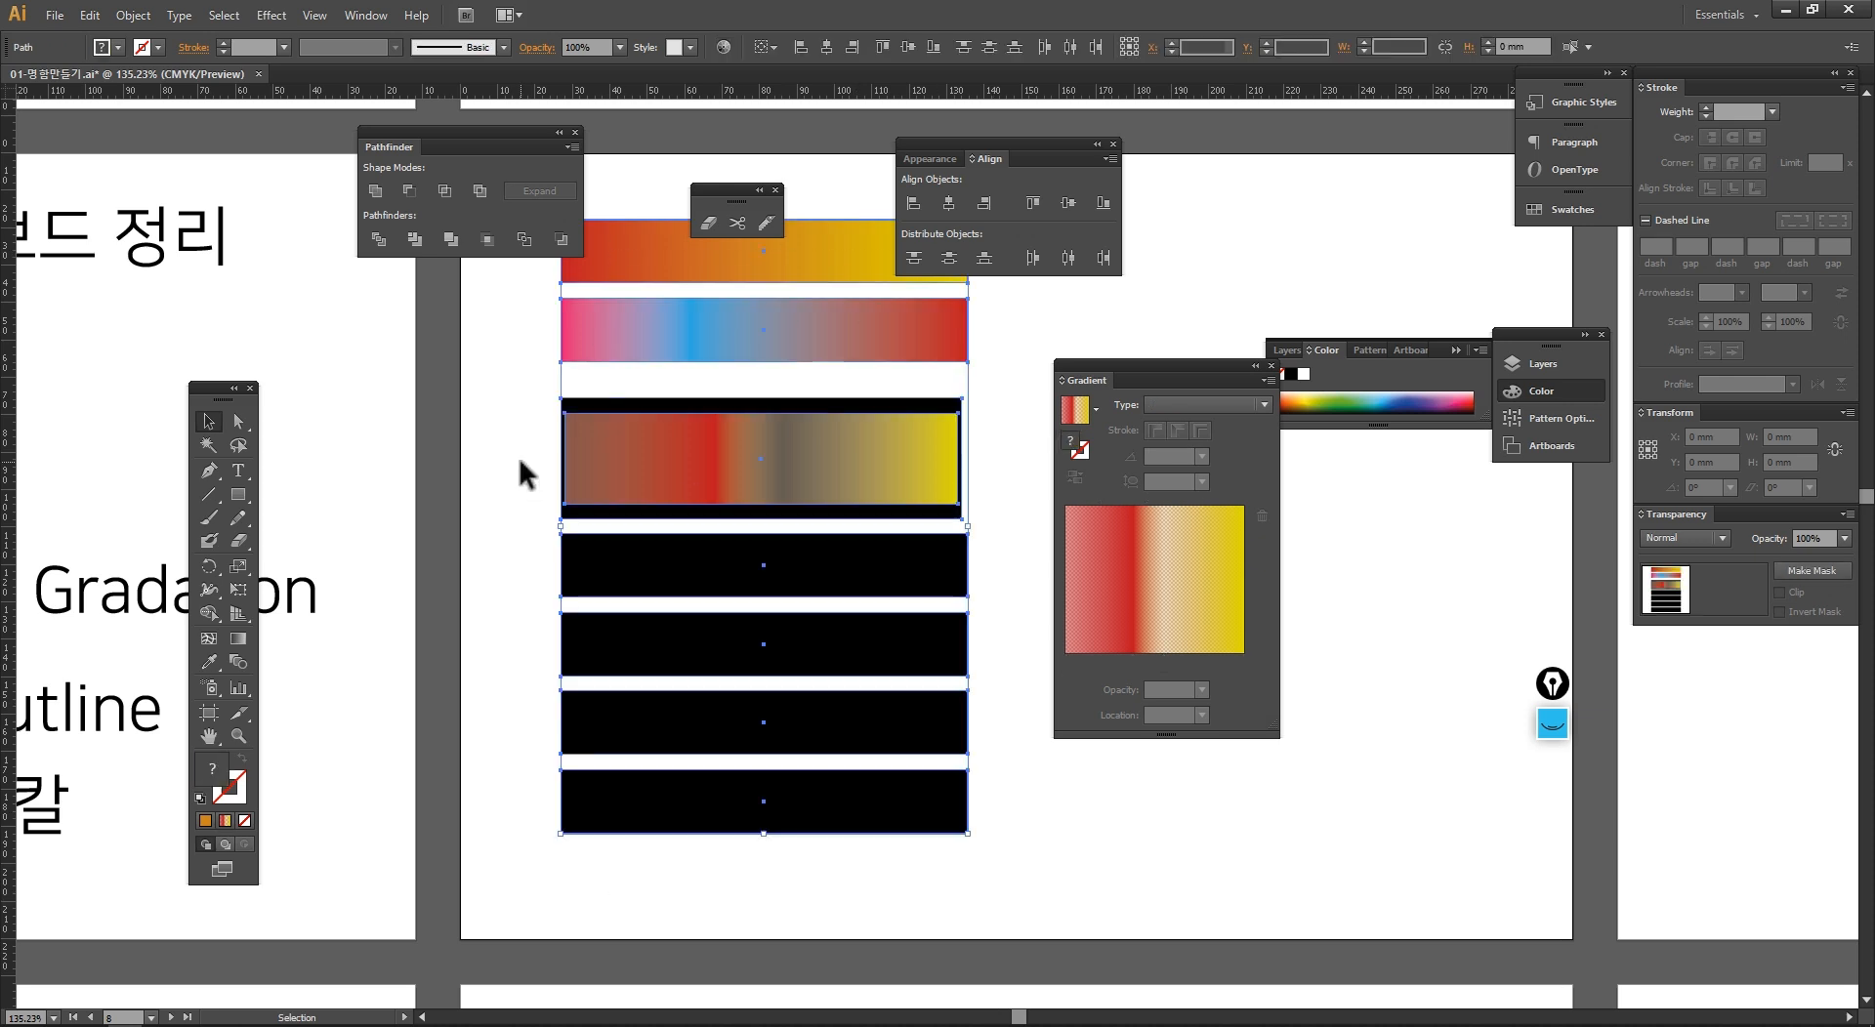
drag(460, 560, 293, 596)
click(852, 519)
drag(764, 541, 640, 614)
click(619, 373)
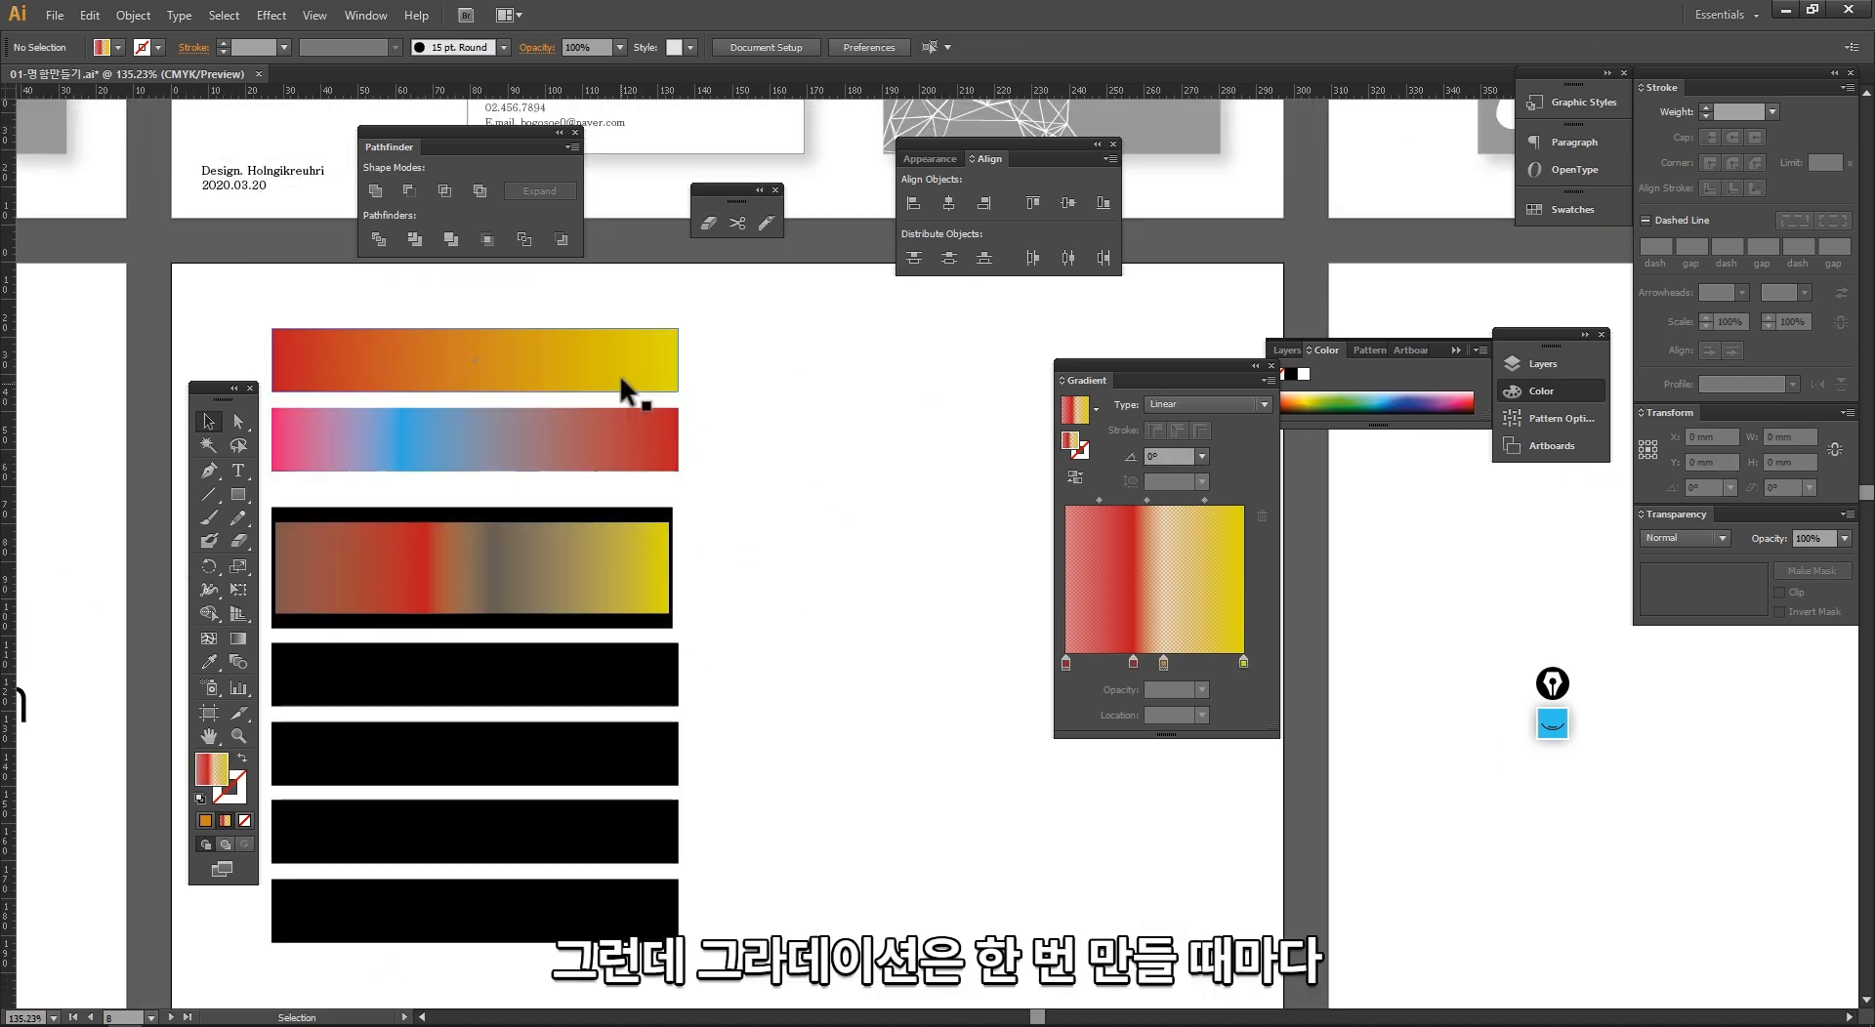
drag(1061, 365, 797, 265)
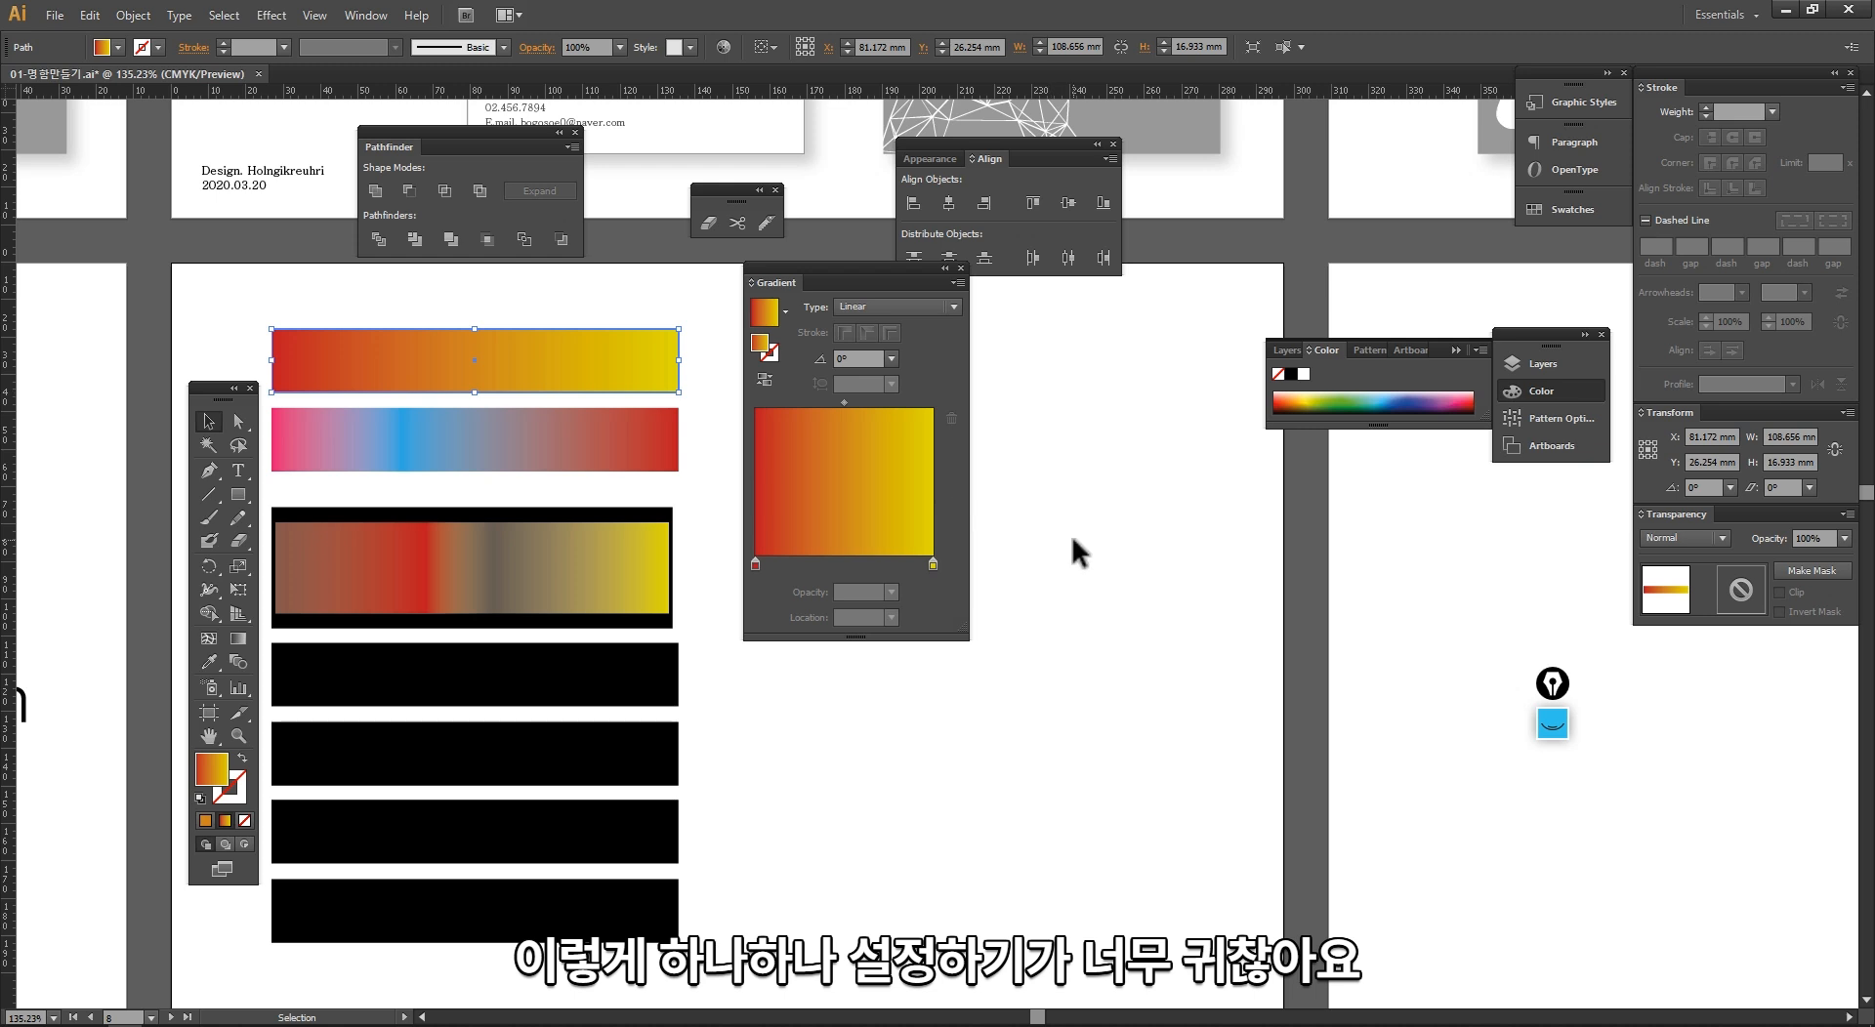
click(1164, 482)
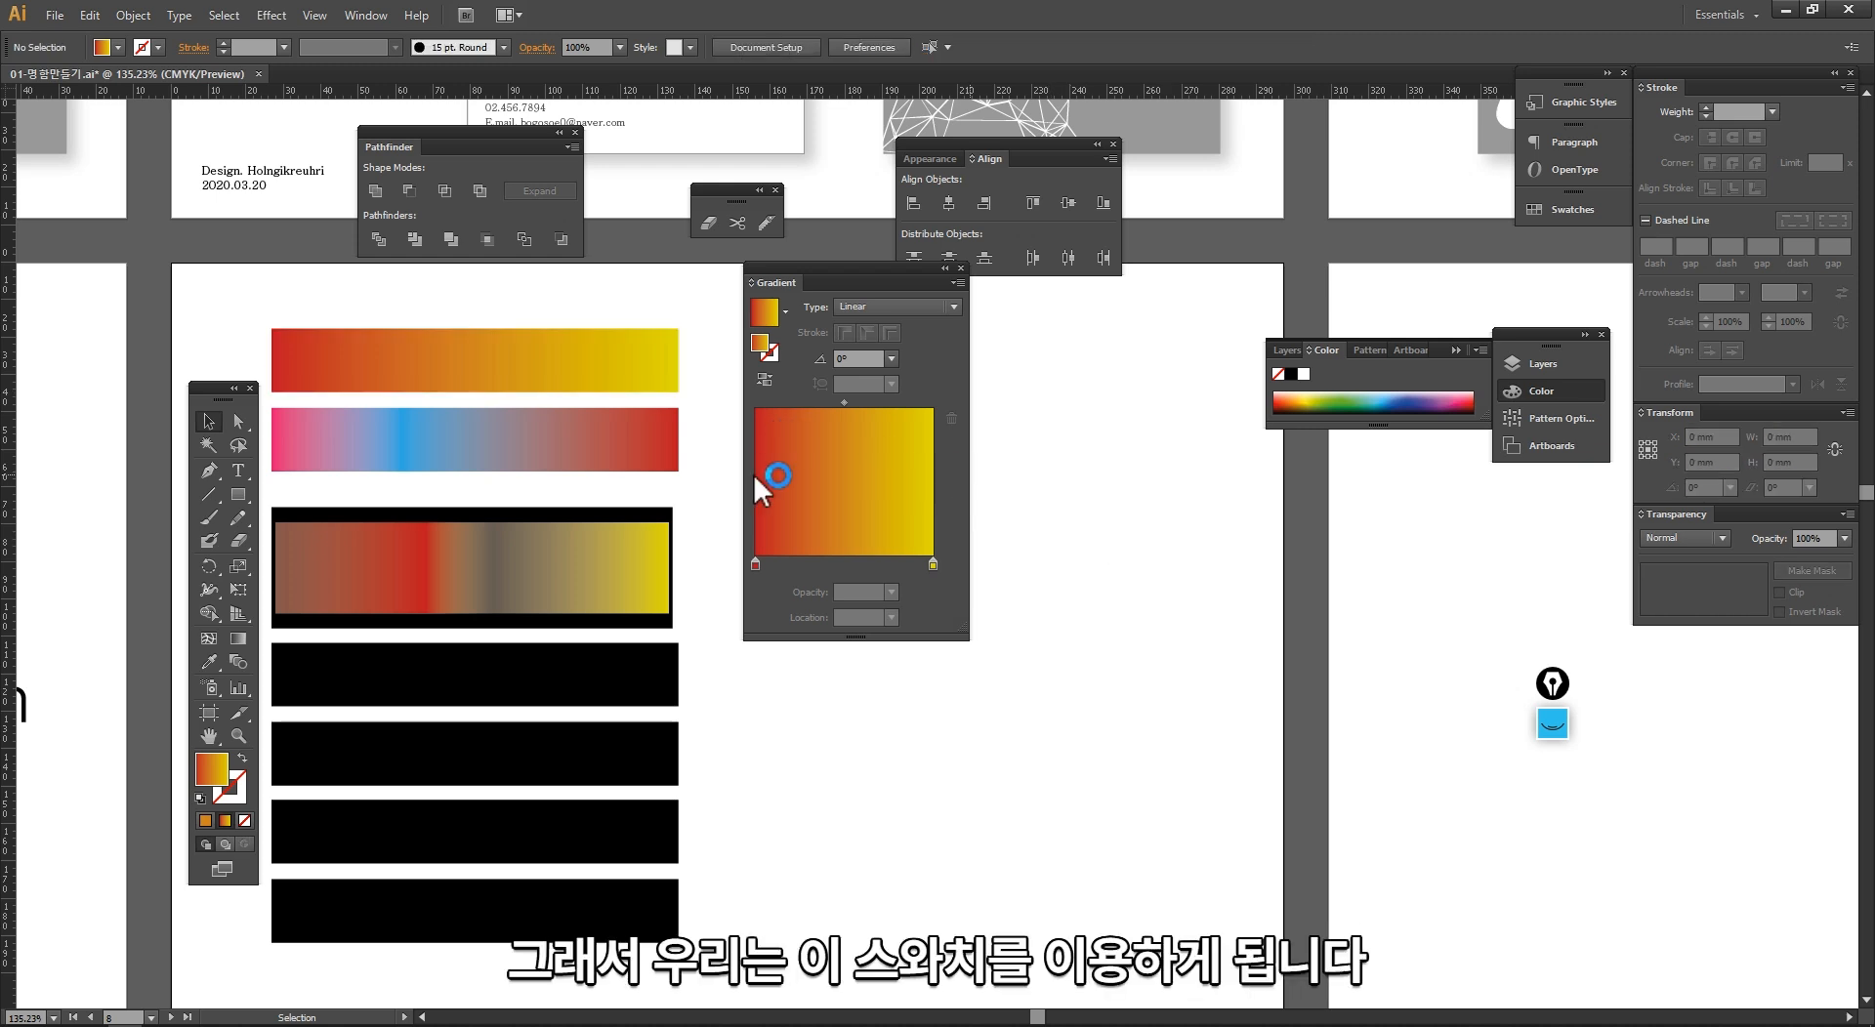
Step: Handwrite the word SWATCh on the empty canvas with the screen annotation pen and clear it
key(ctrl+shift+1)
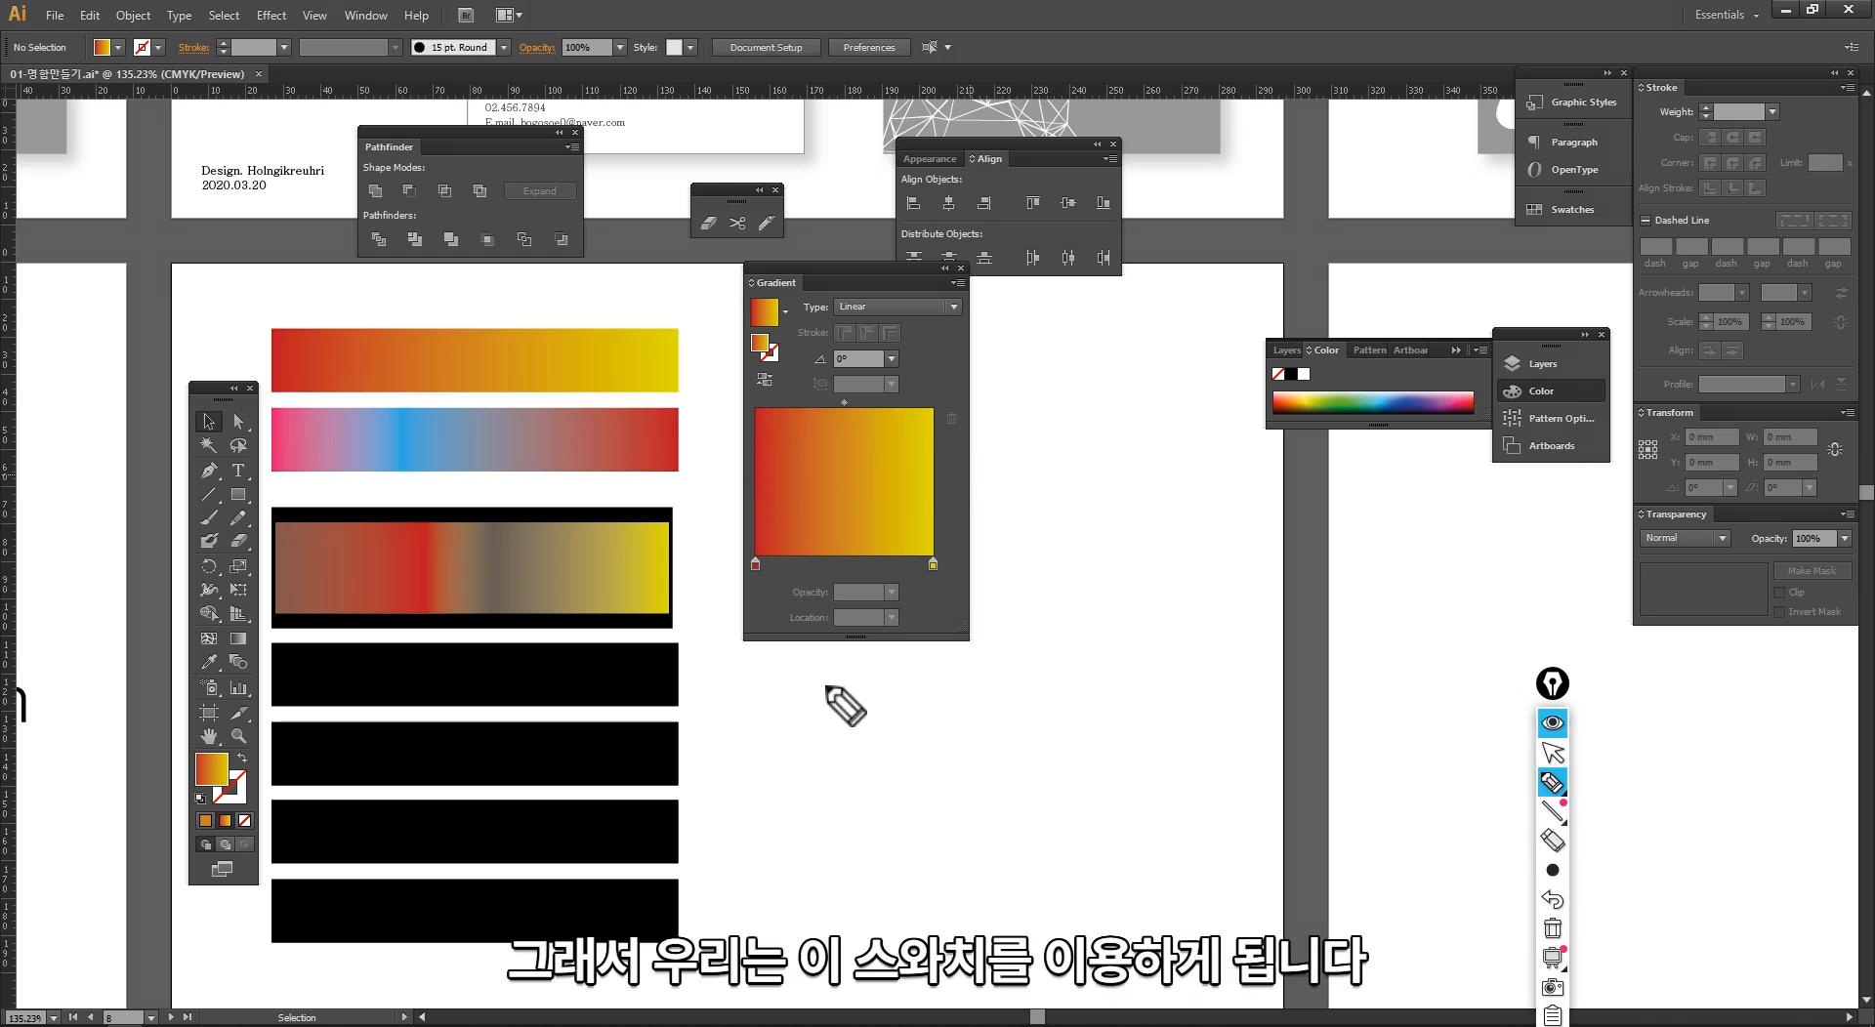
mouse_move(826, 681)
mouse_down()
mouse_move(835, 738)
mouse_move(845, 707)
mouse_move(933, 679)
mouse_up()
mouse_move(942, 754)
mouse_down()
mouse_move(946, 657)
mouse_move(971, 705)
mouse_move(1046, 639)
mouse_move(1113, 728)
mouse_up()
drag(1118, 607, 1165, 680)
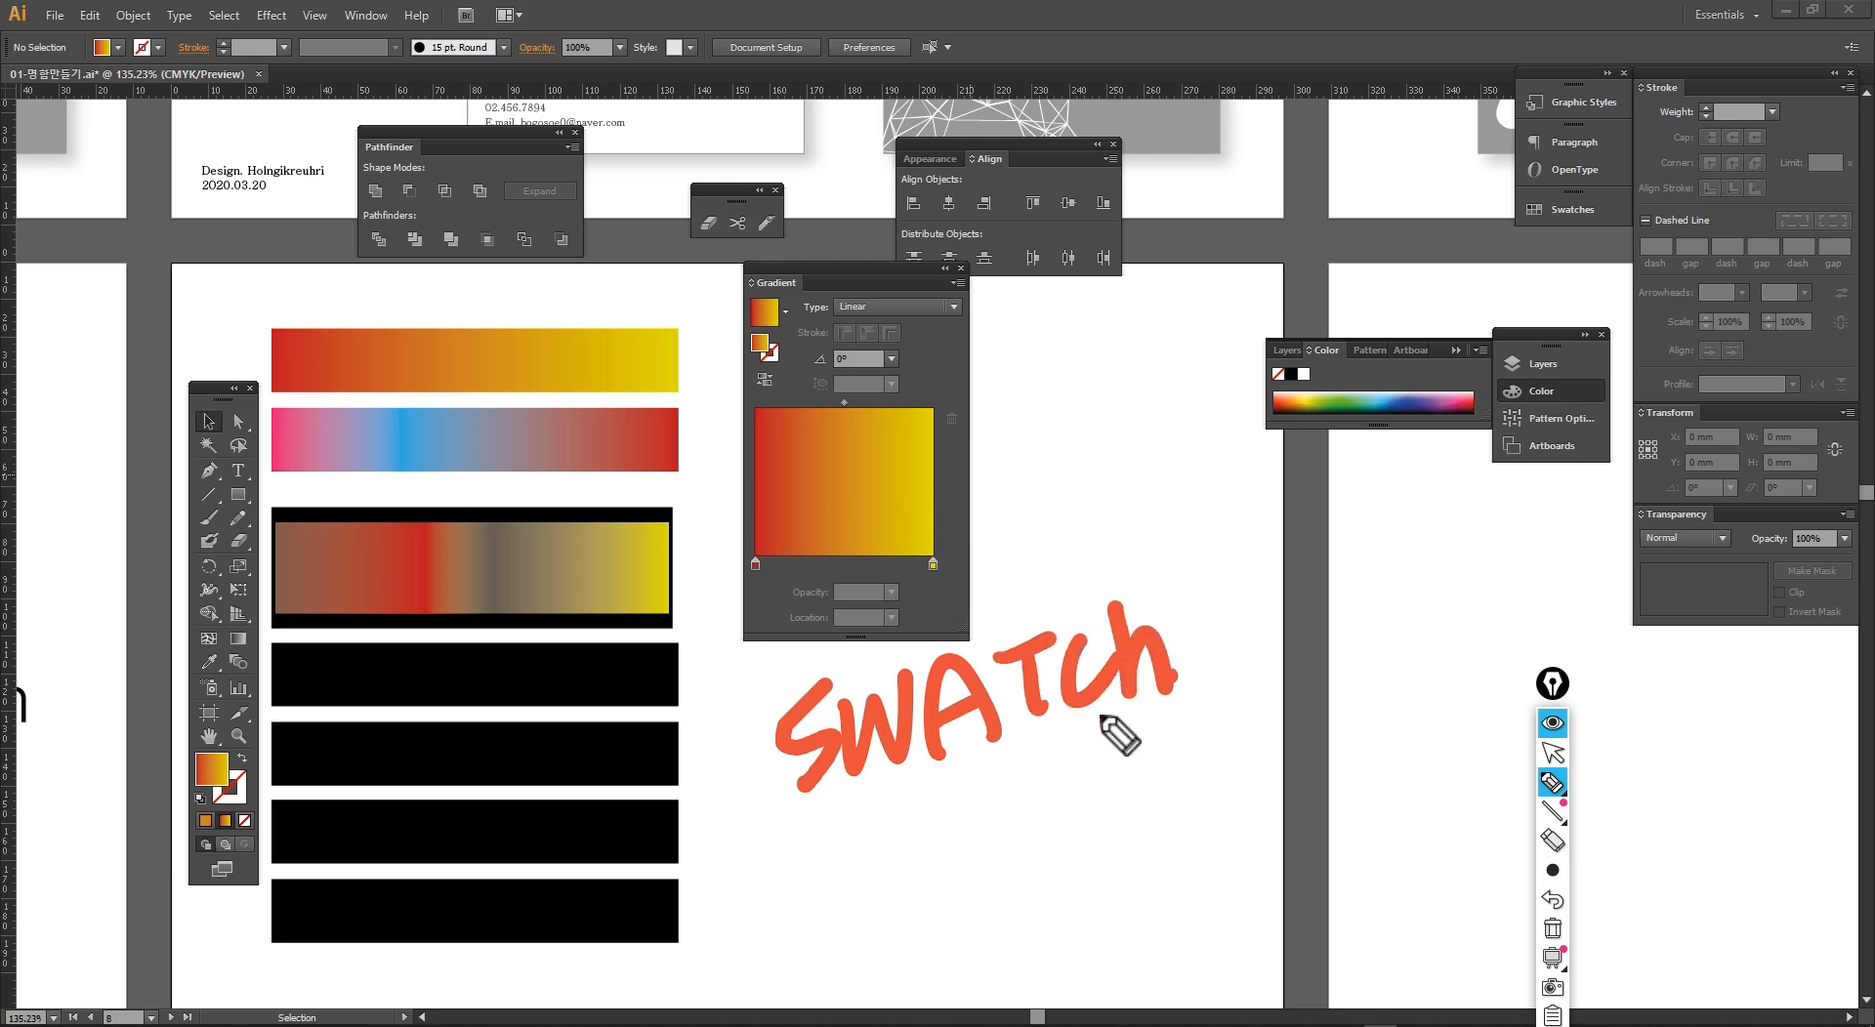
key(ctrl+shift+7)
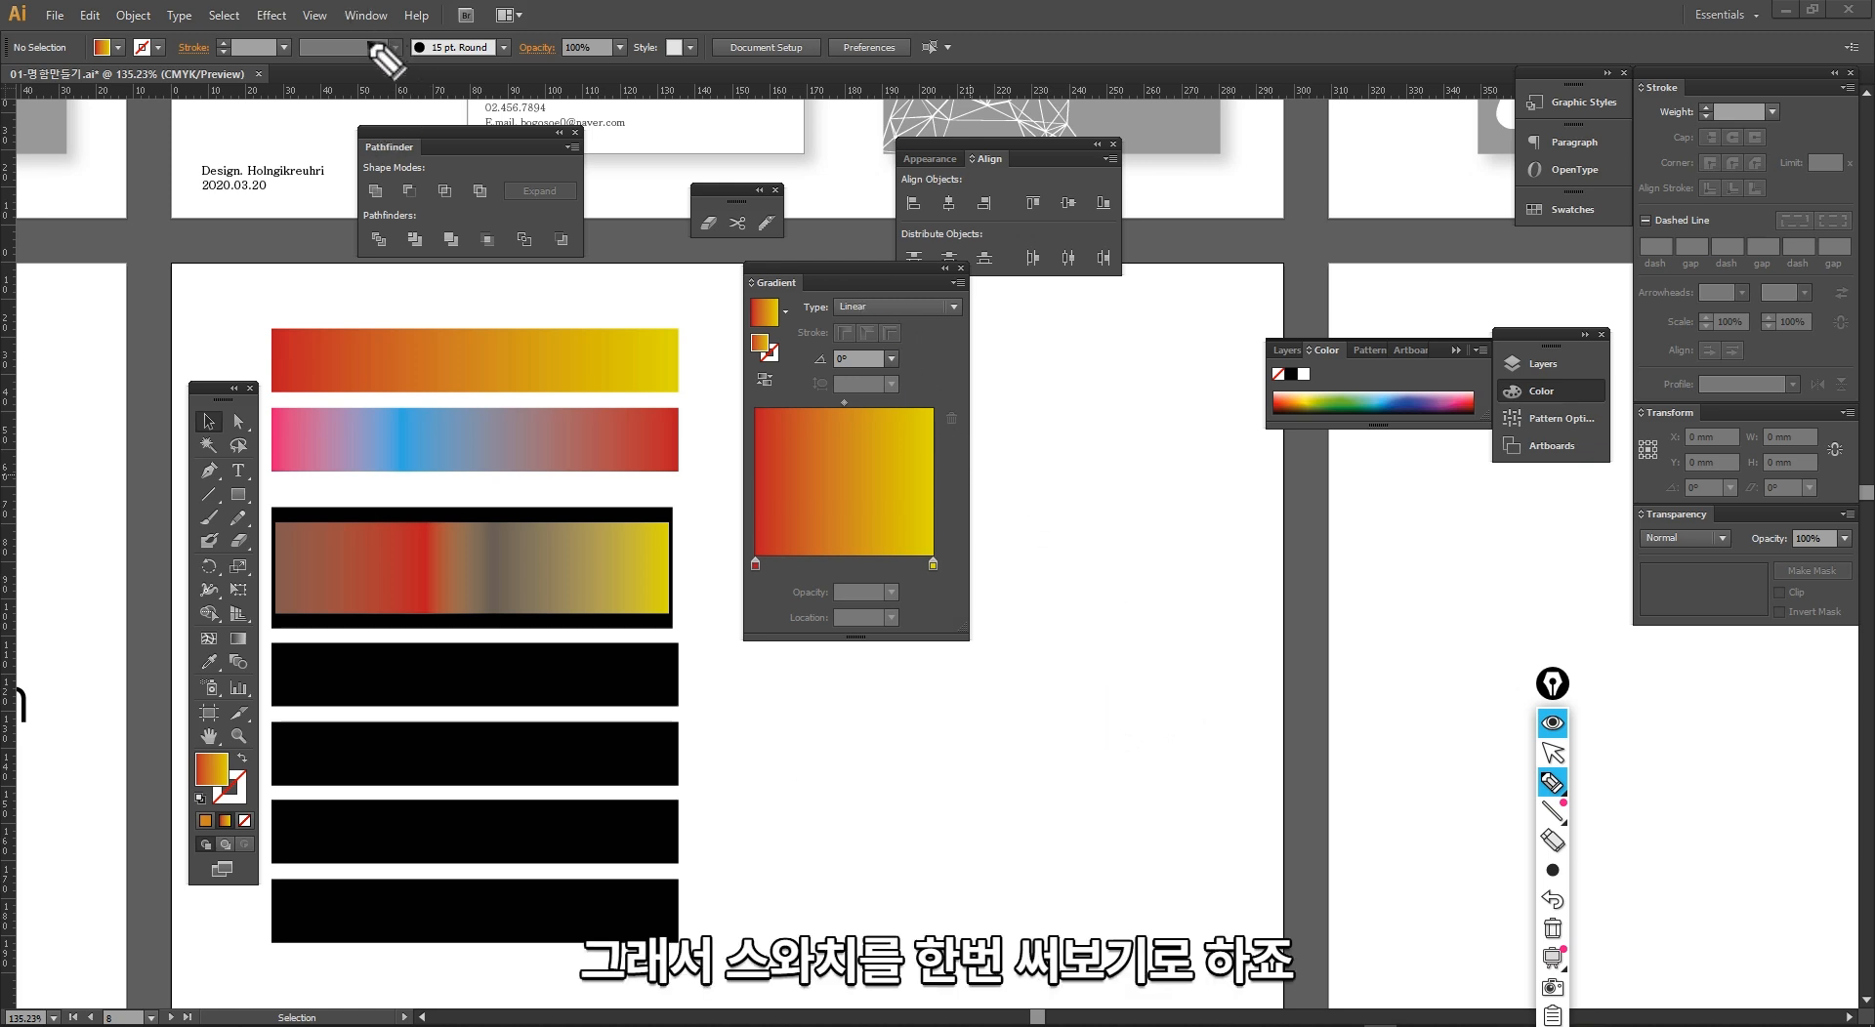
Step: Show the Swatches panel and place it beside the Gradient panel
click(369, 14)
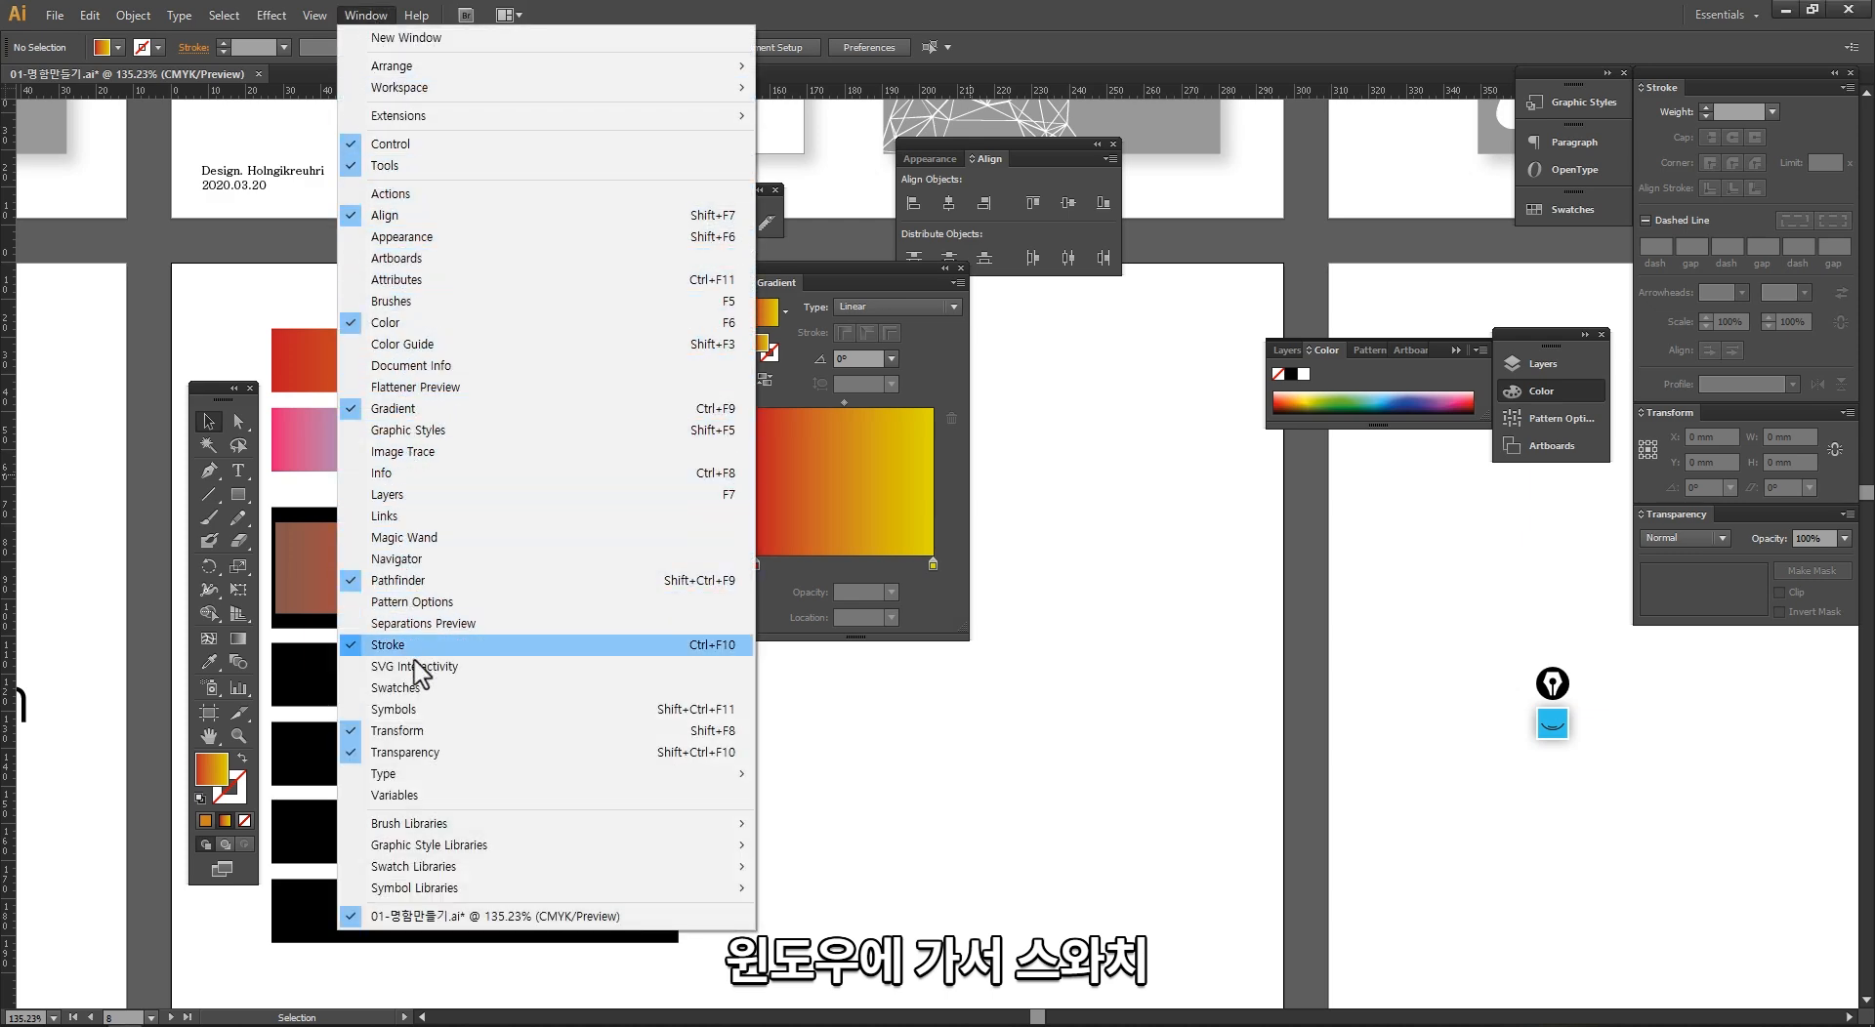
click(410, 687)
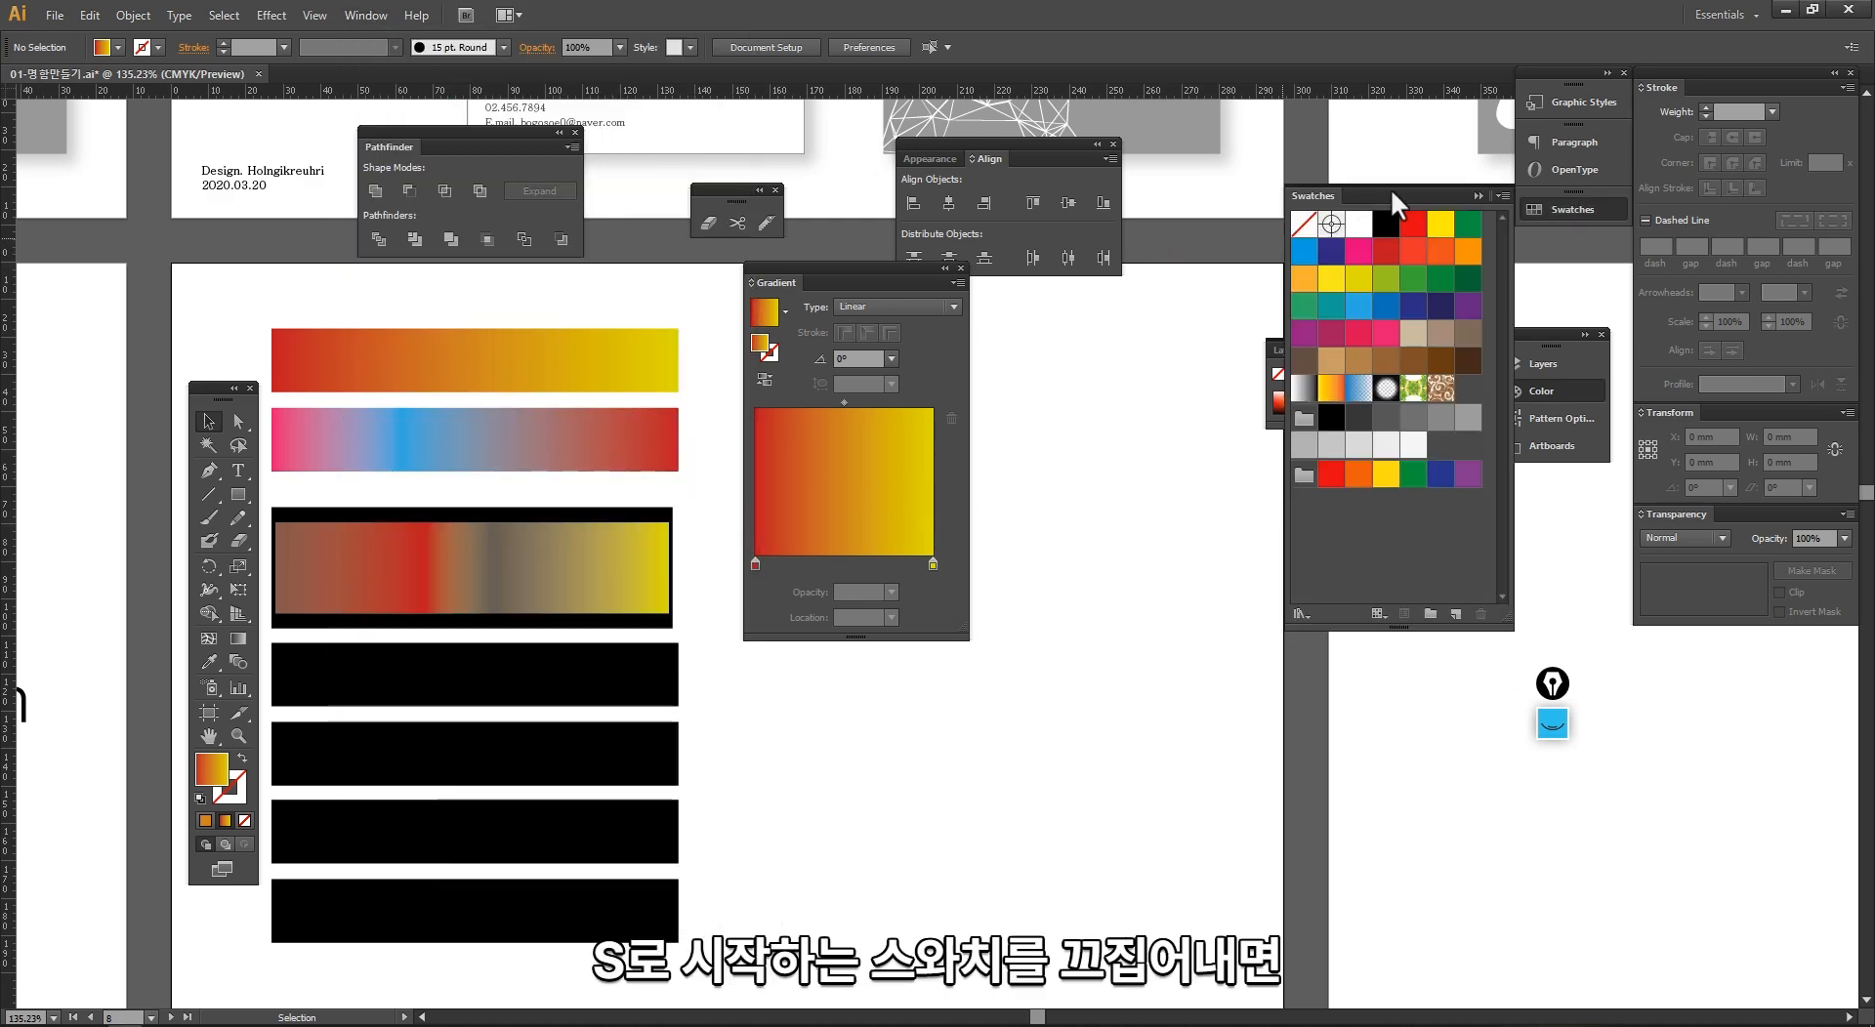
drag(1390, 190, 1129, 308)
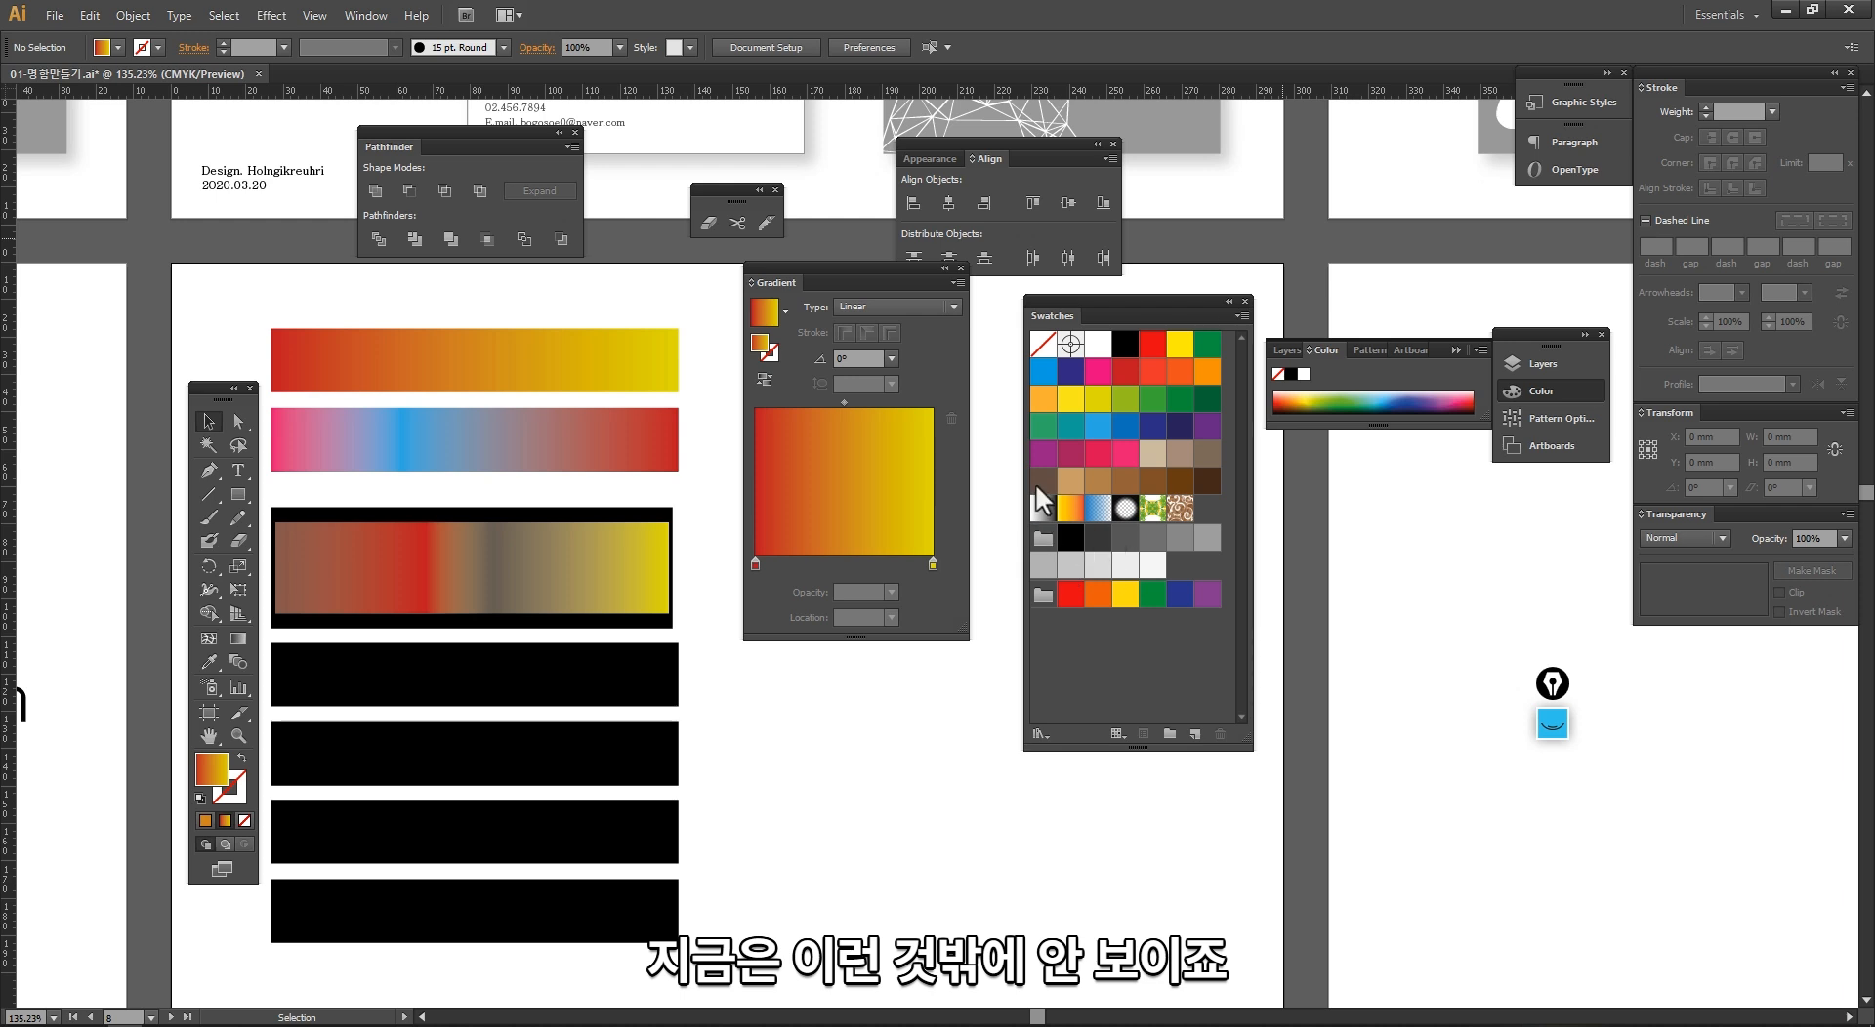
Step: Load the Brights gradient swatch library, place it below the Gradient panel, and enlarge it to show all its swatches
click(1041, 734)
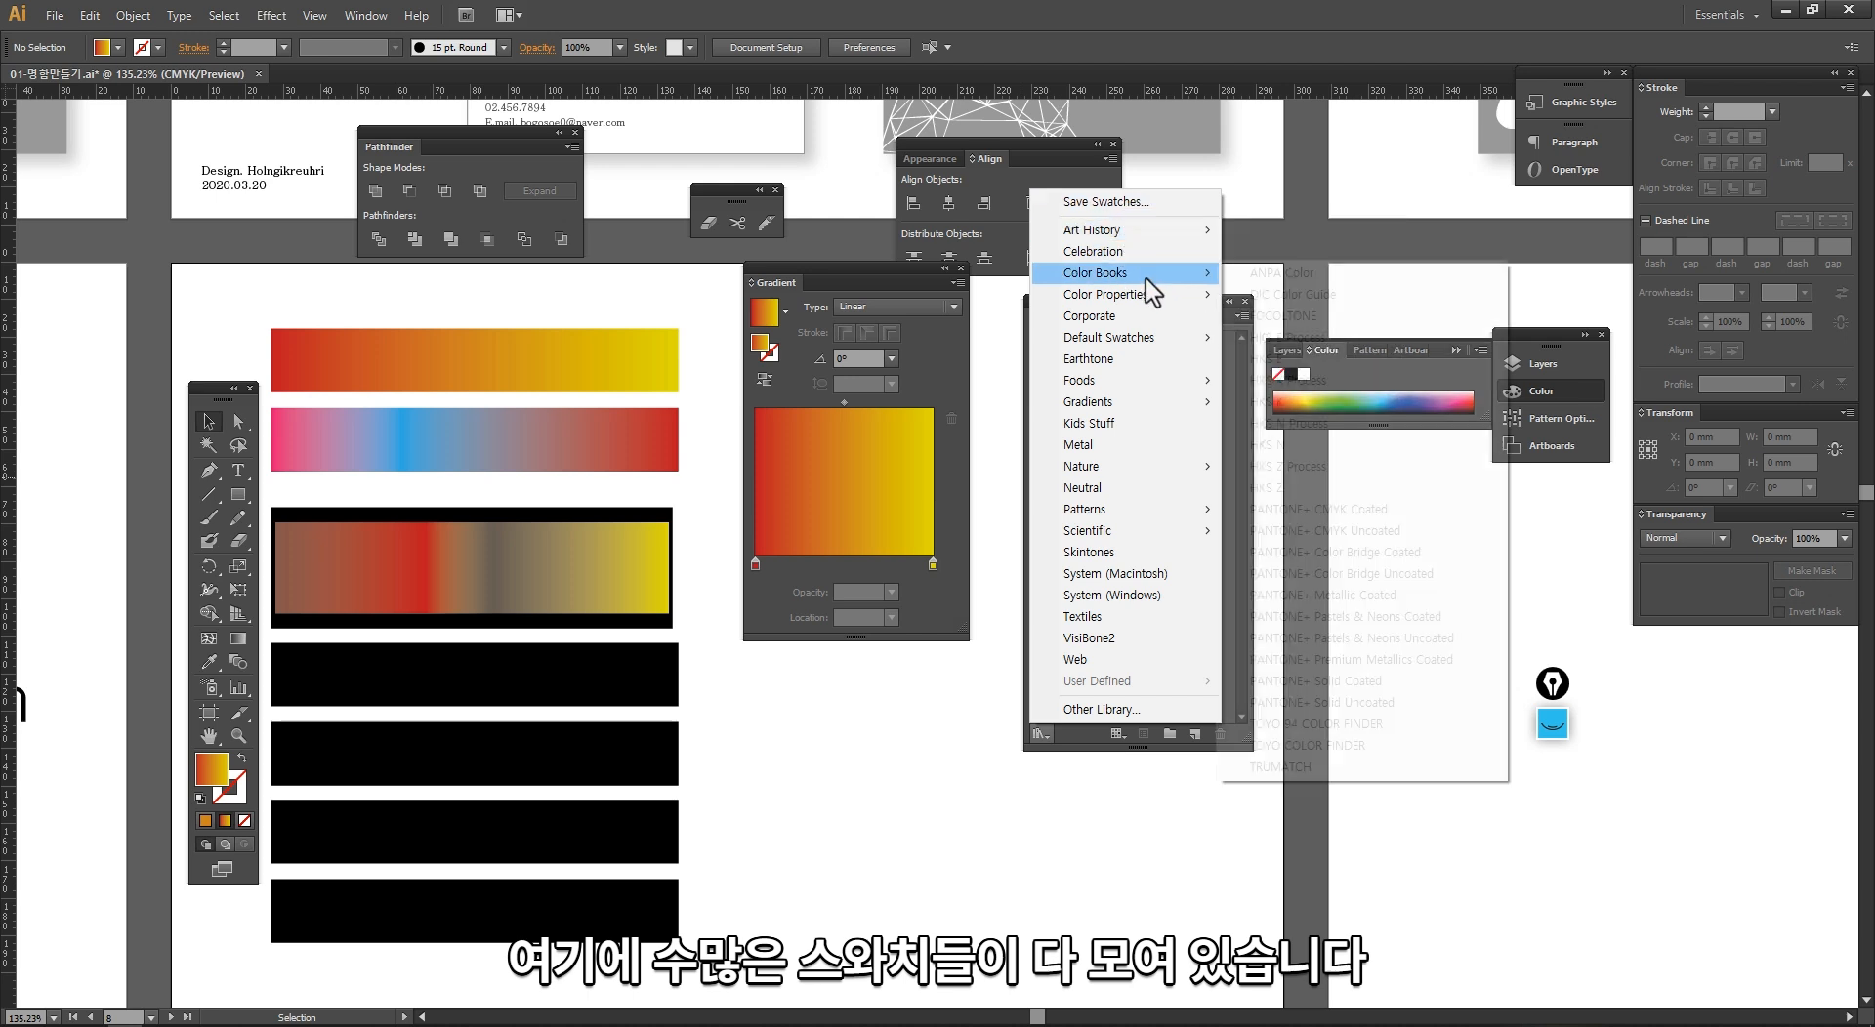
mouse_move(1157, 403)
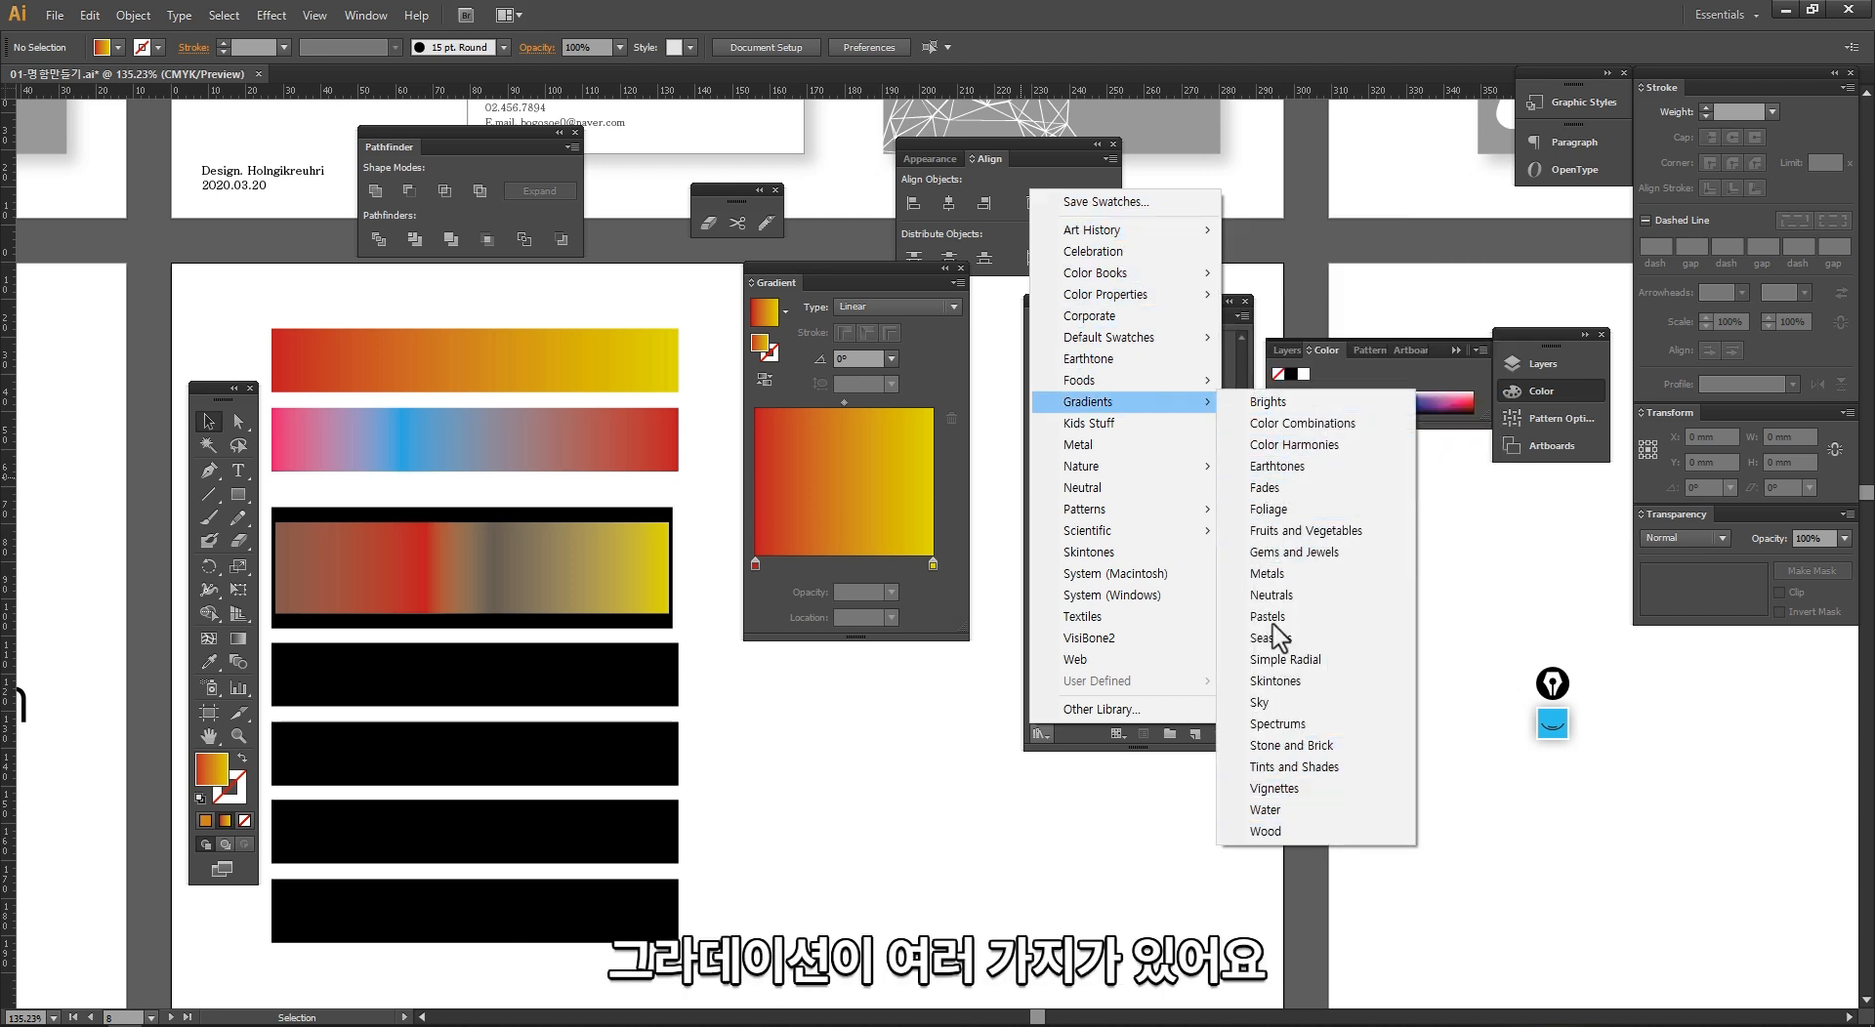
click(1269, 405)
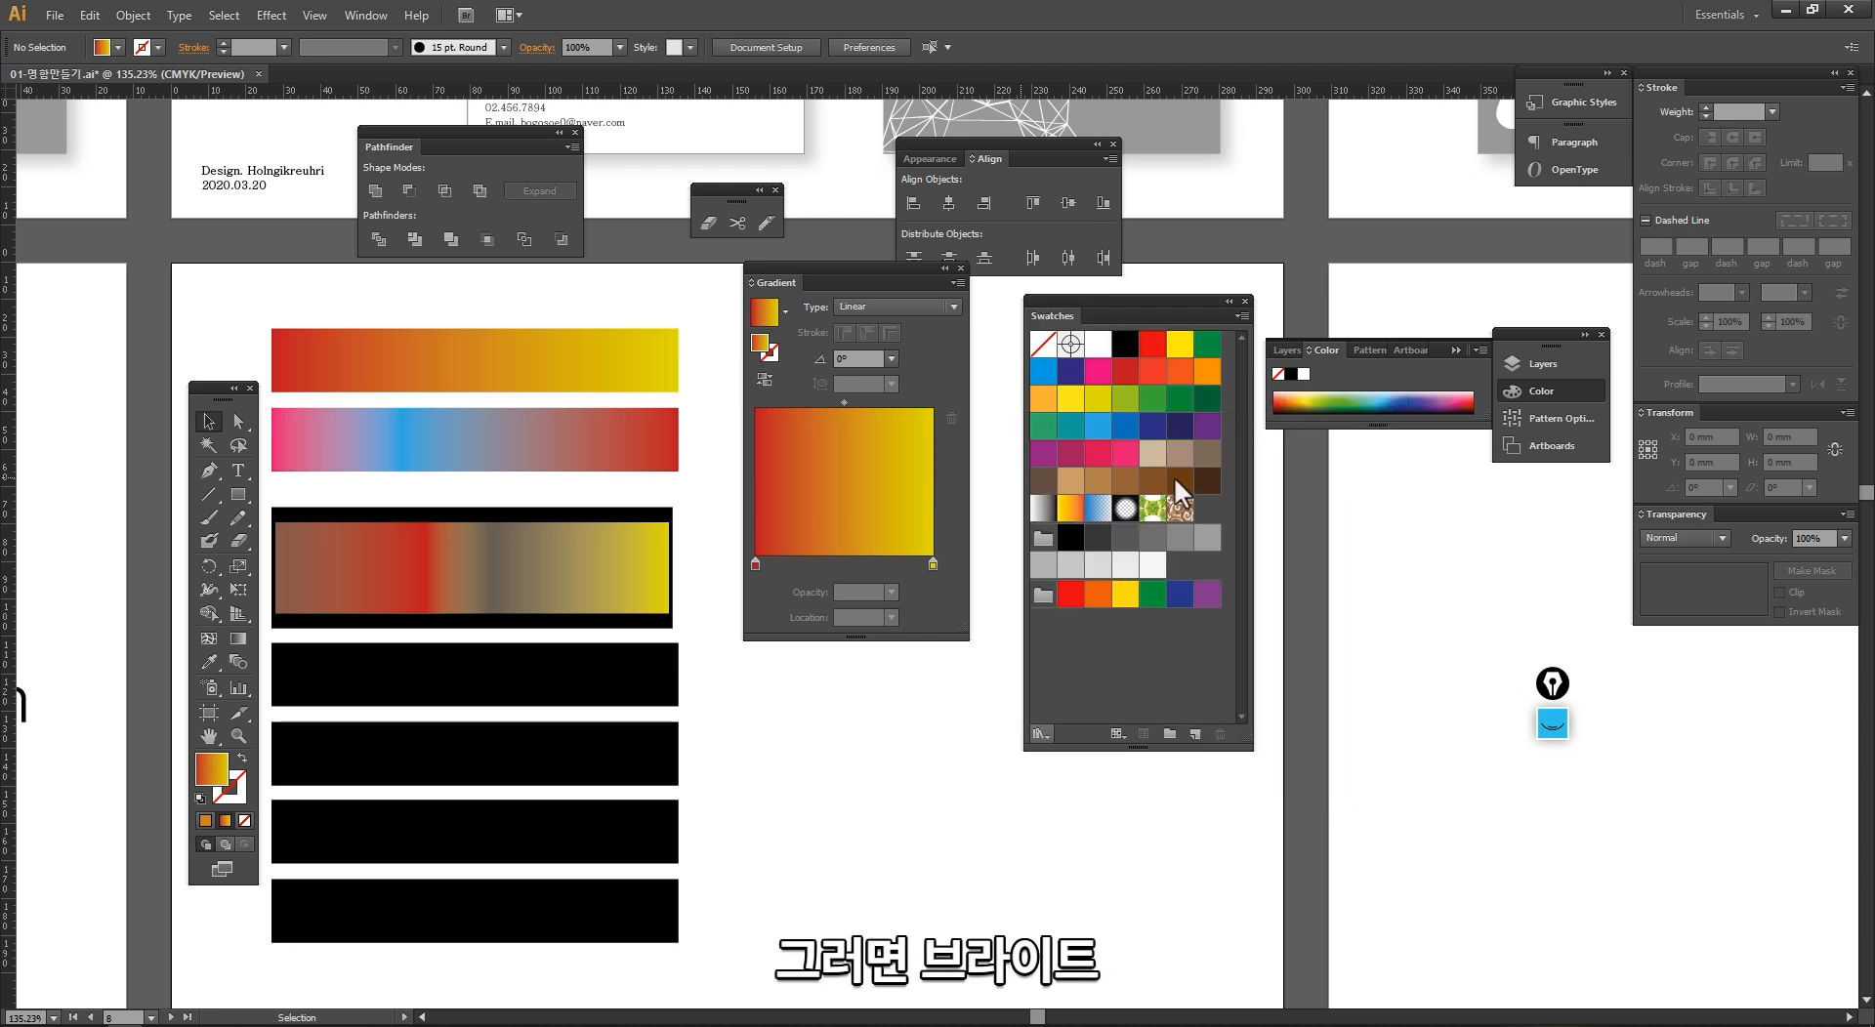
drag(973, 467, 866, 650)
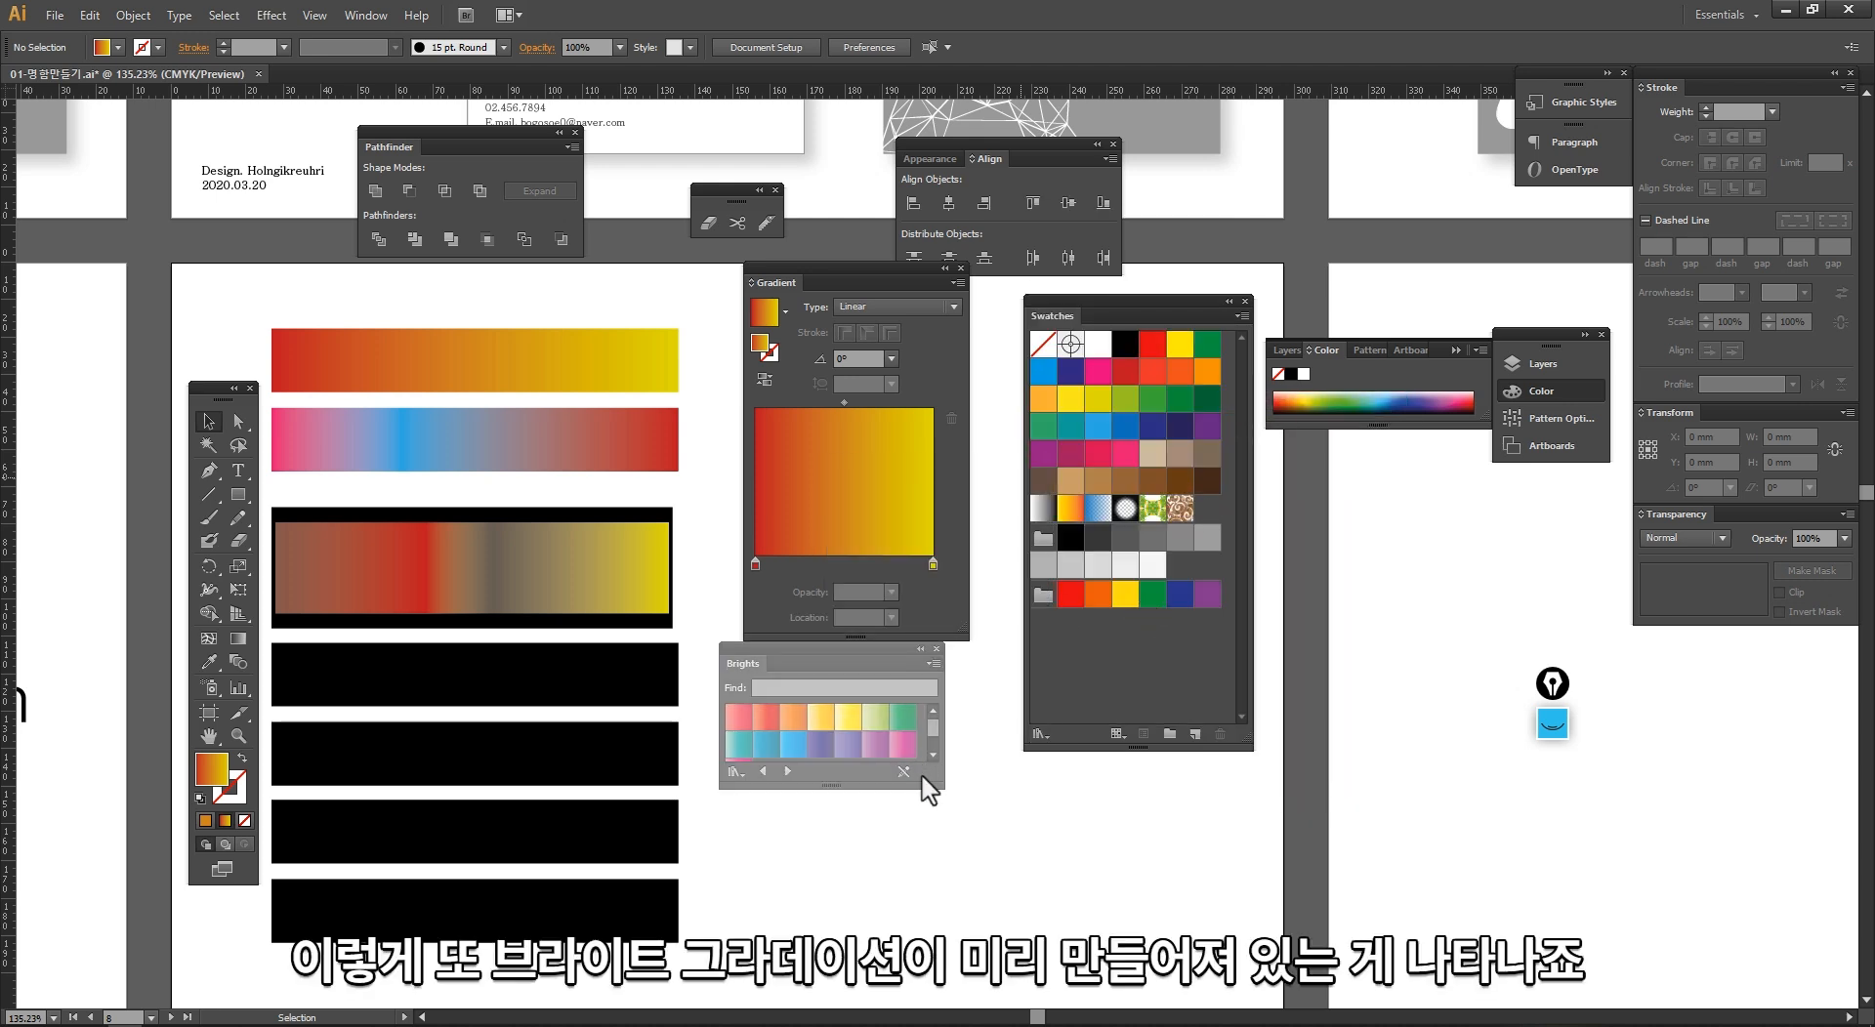
drag(974, 868, 945, 842)
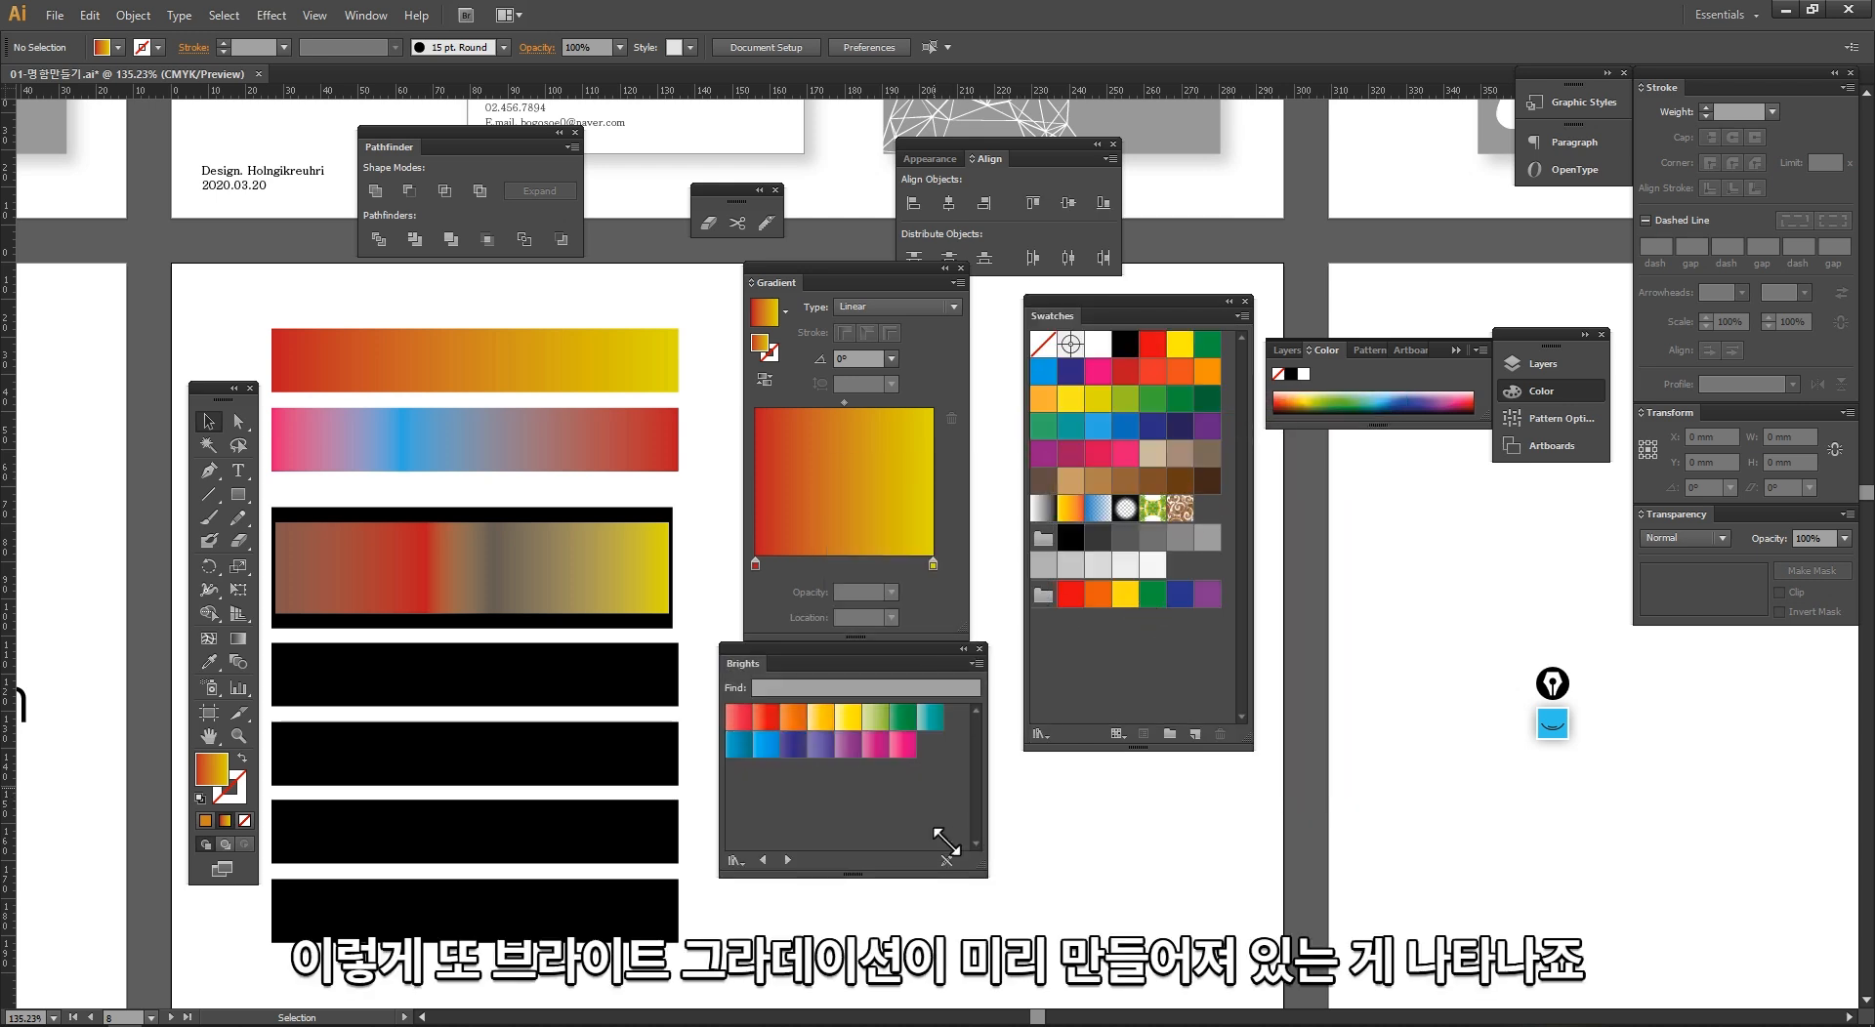
Step: Fill the black bar directly below the overlapping bars with the first red gradient from the Brights library
click(530, 674)
click(745, 726)
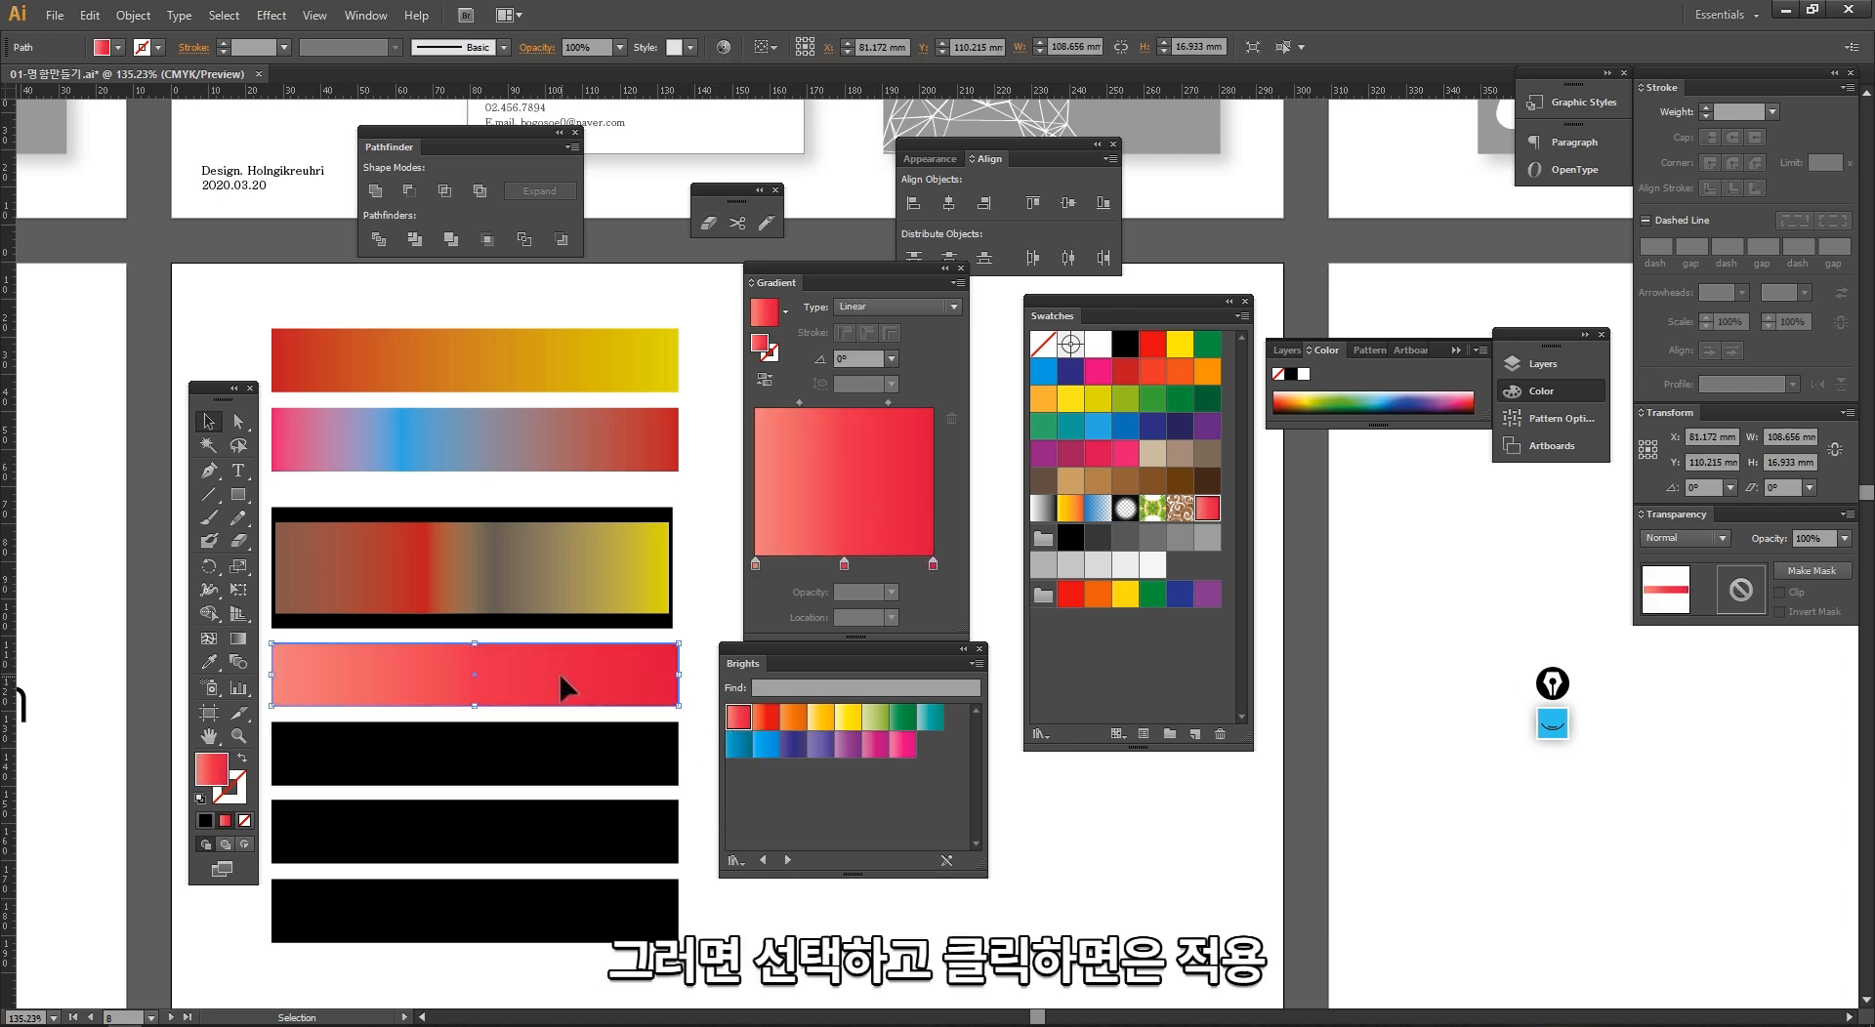
Step: Fill the next two black bars with the red-orange and the golden yellow gradients from the Brights library
click(564, 734)
click(767, 726)
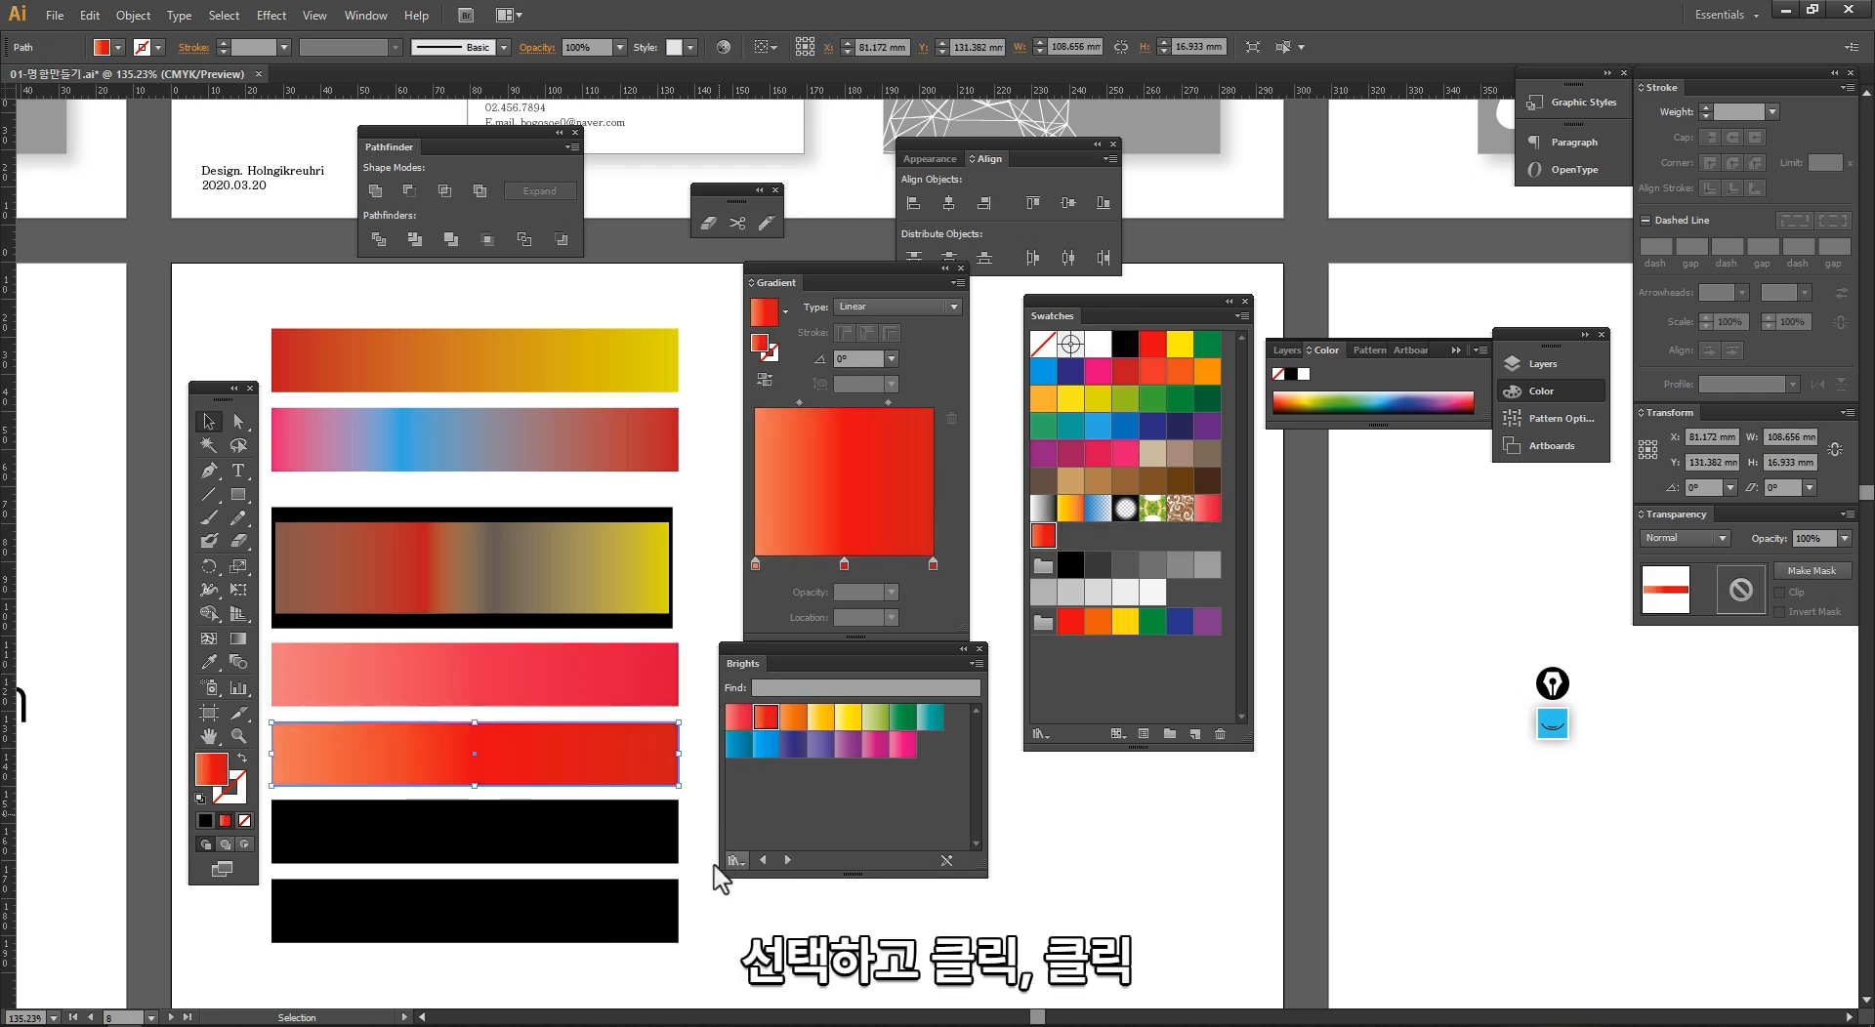
click(506, 830)
click(820, 718)
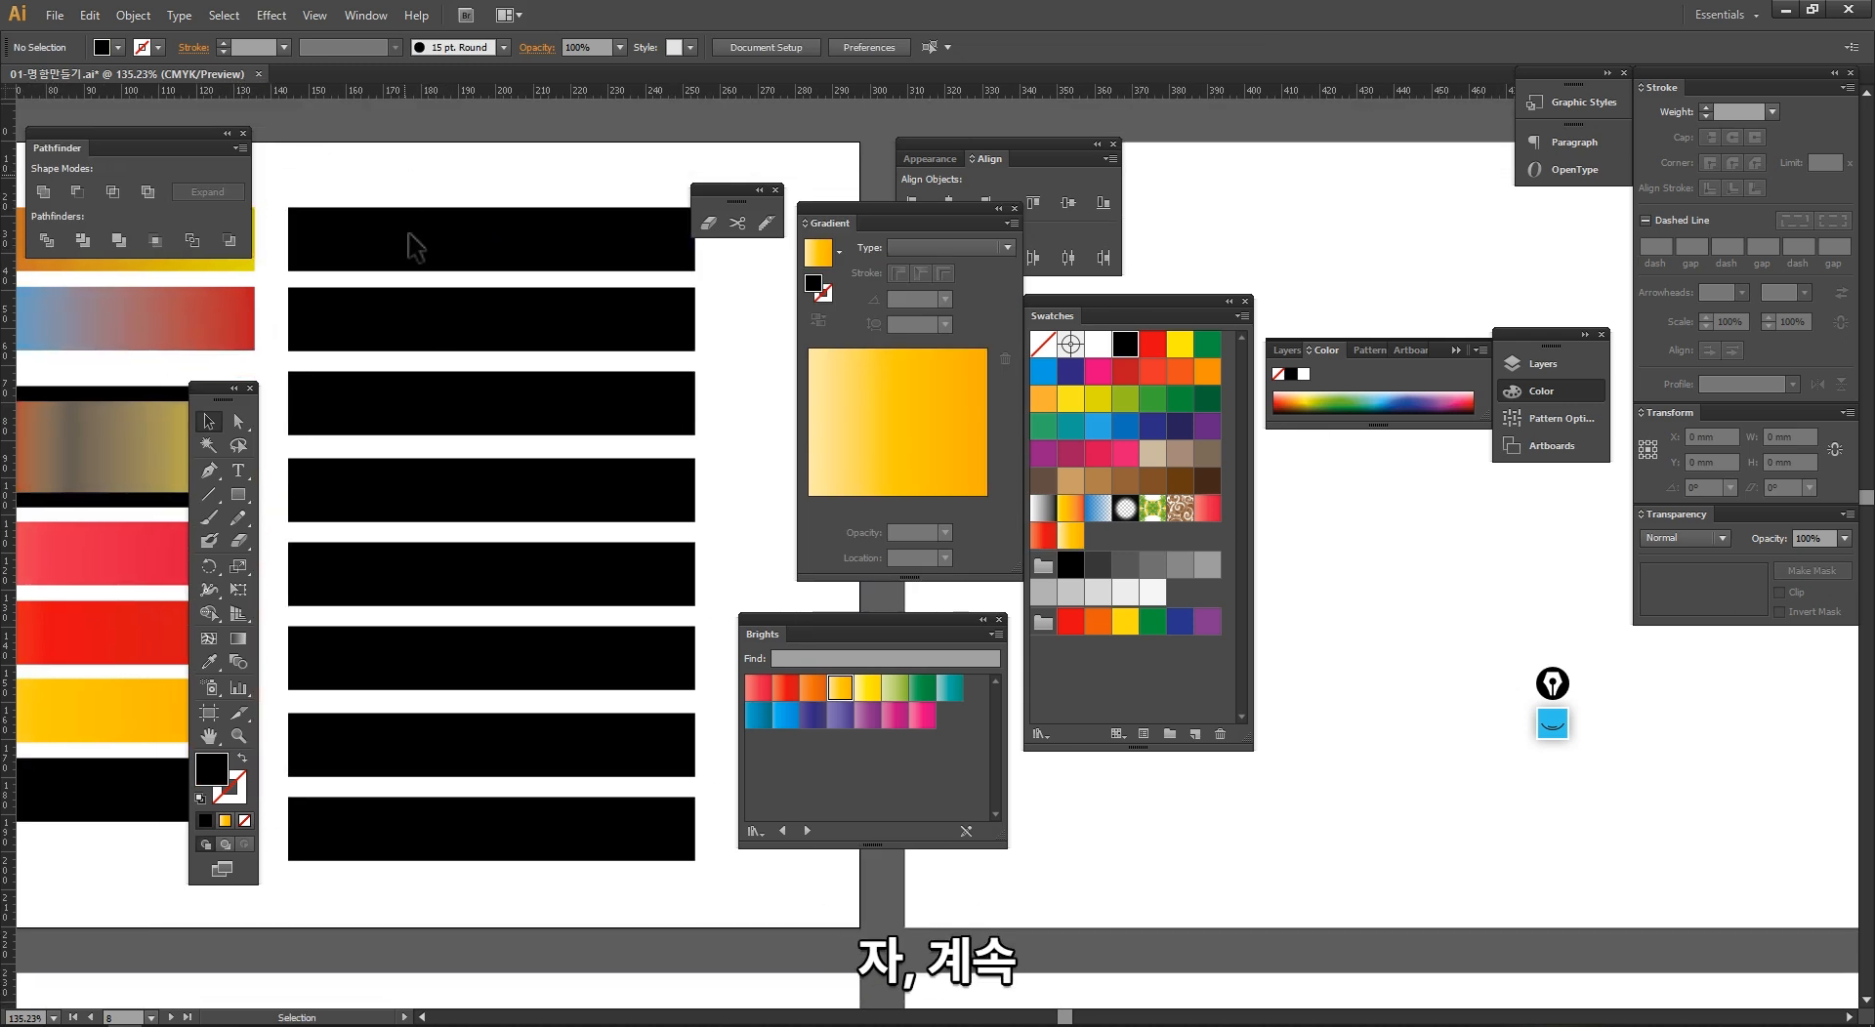
Step: Load the Metals gradient swatch library in place of Brights and position it beside the second column of black bars
drag(404, 176, 653, 890)
click(728, 625)
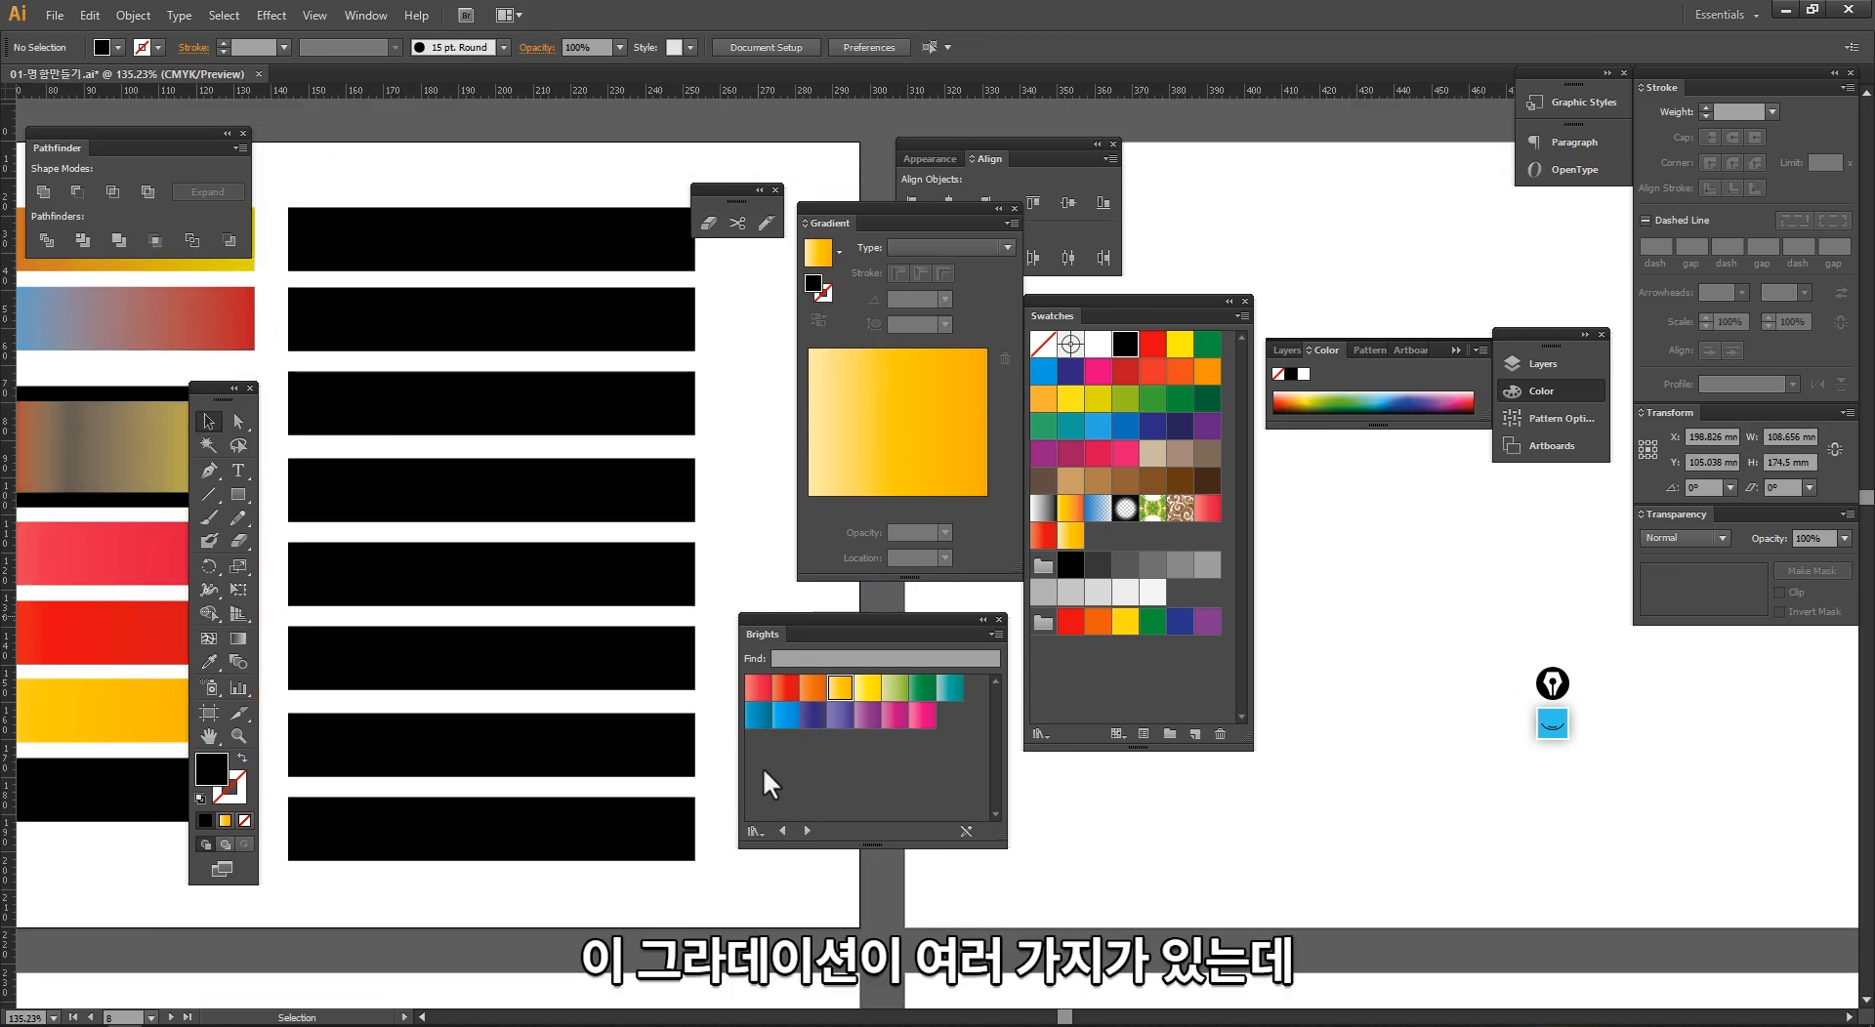
click(753, 831)
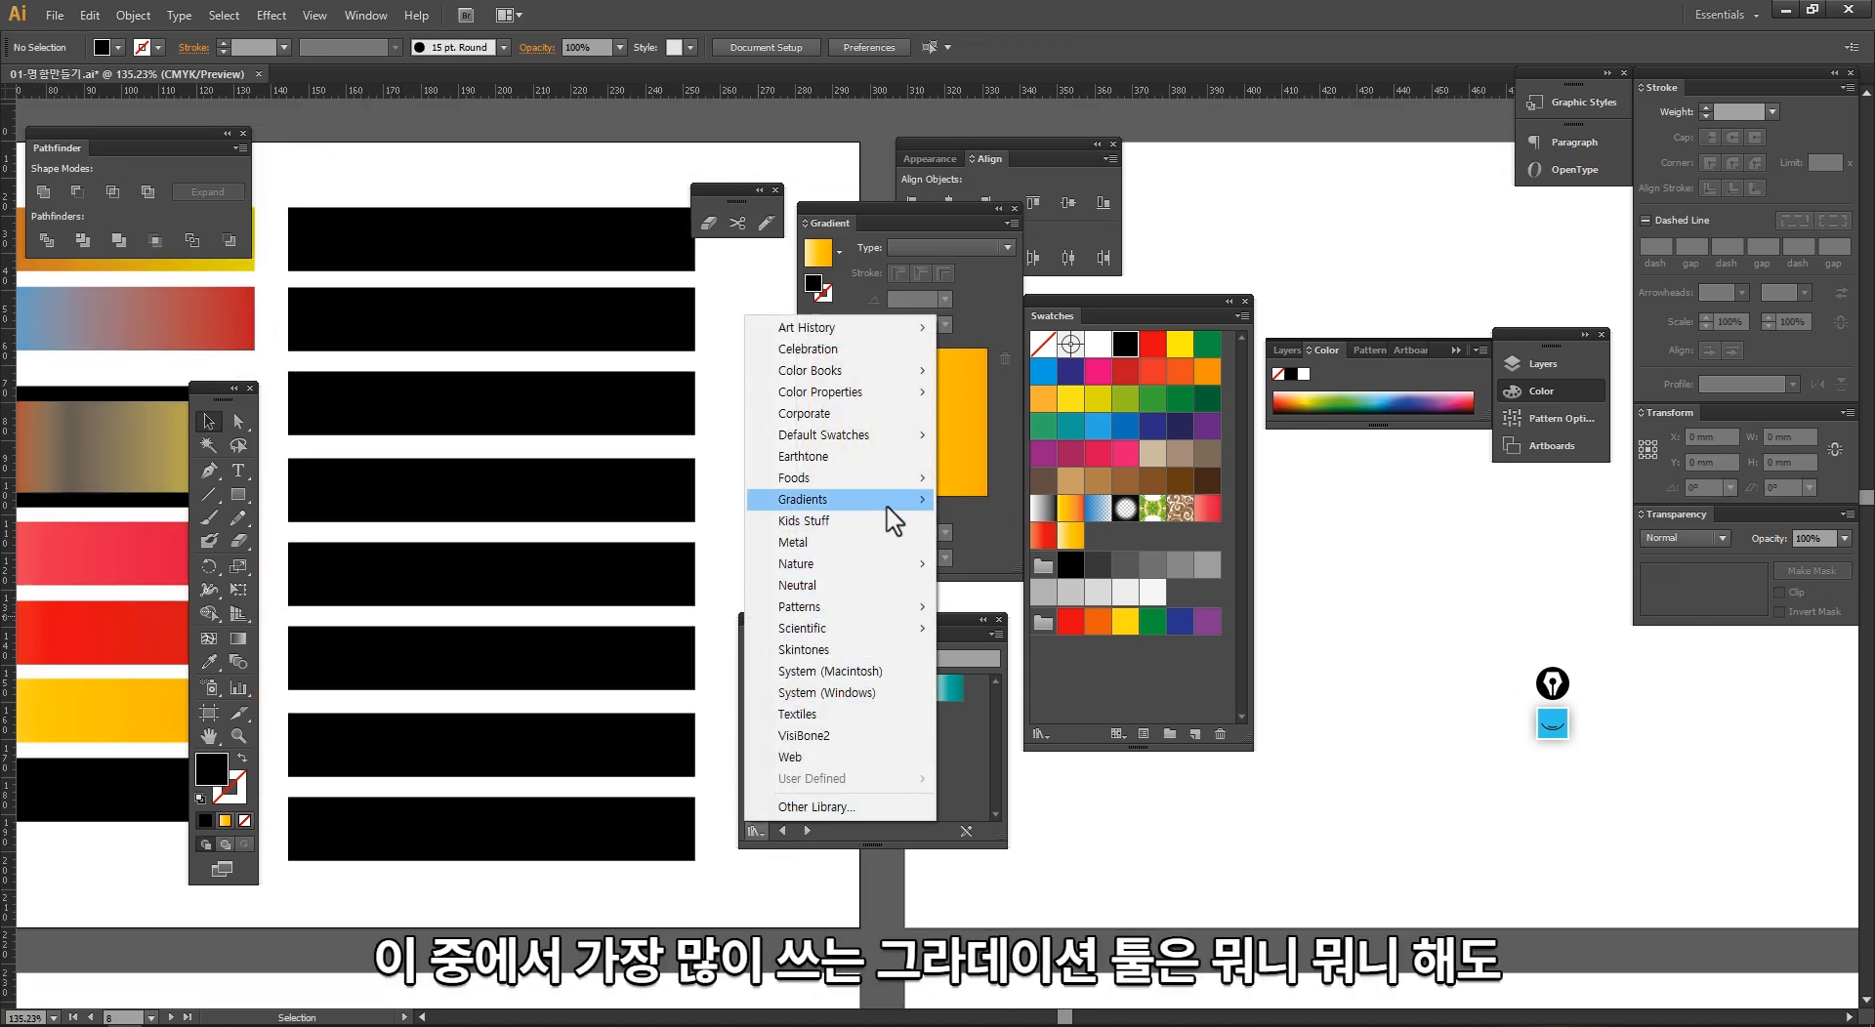
mouse_move(891, 501)
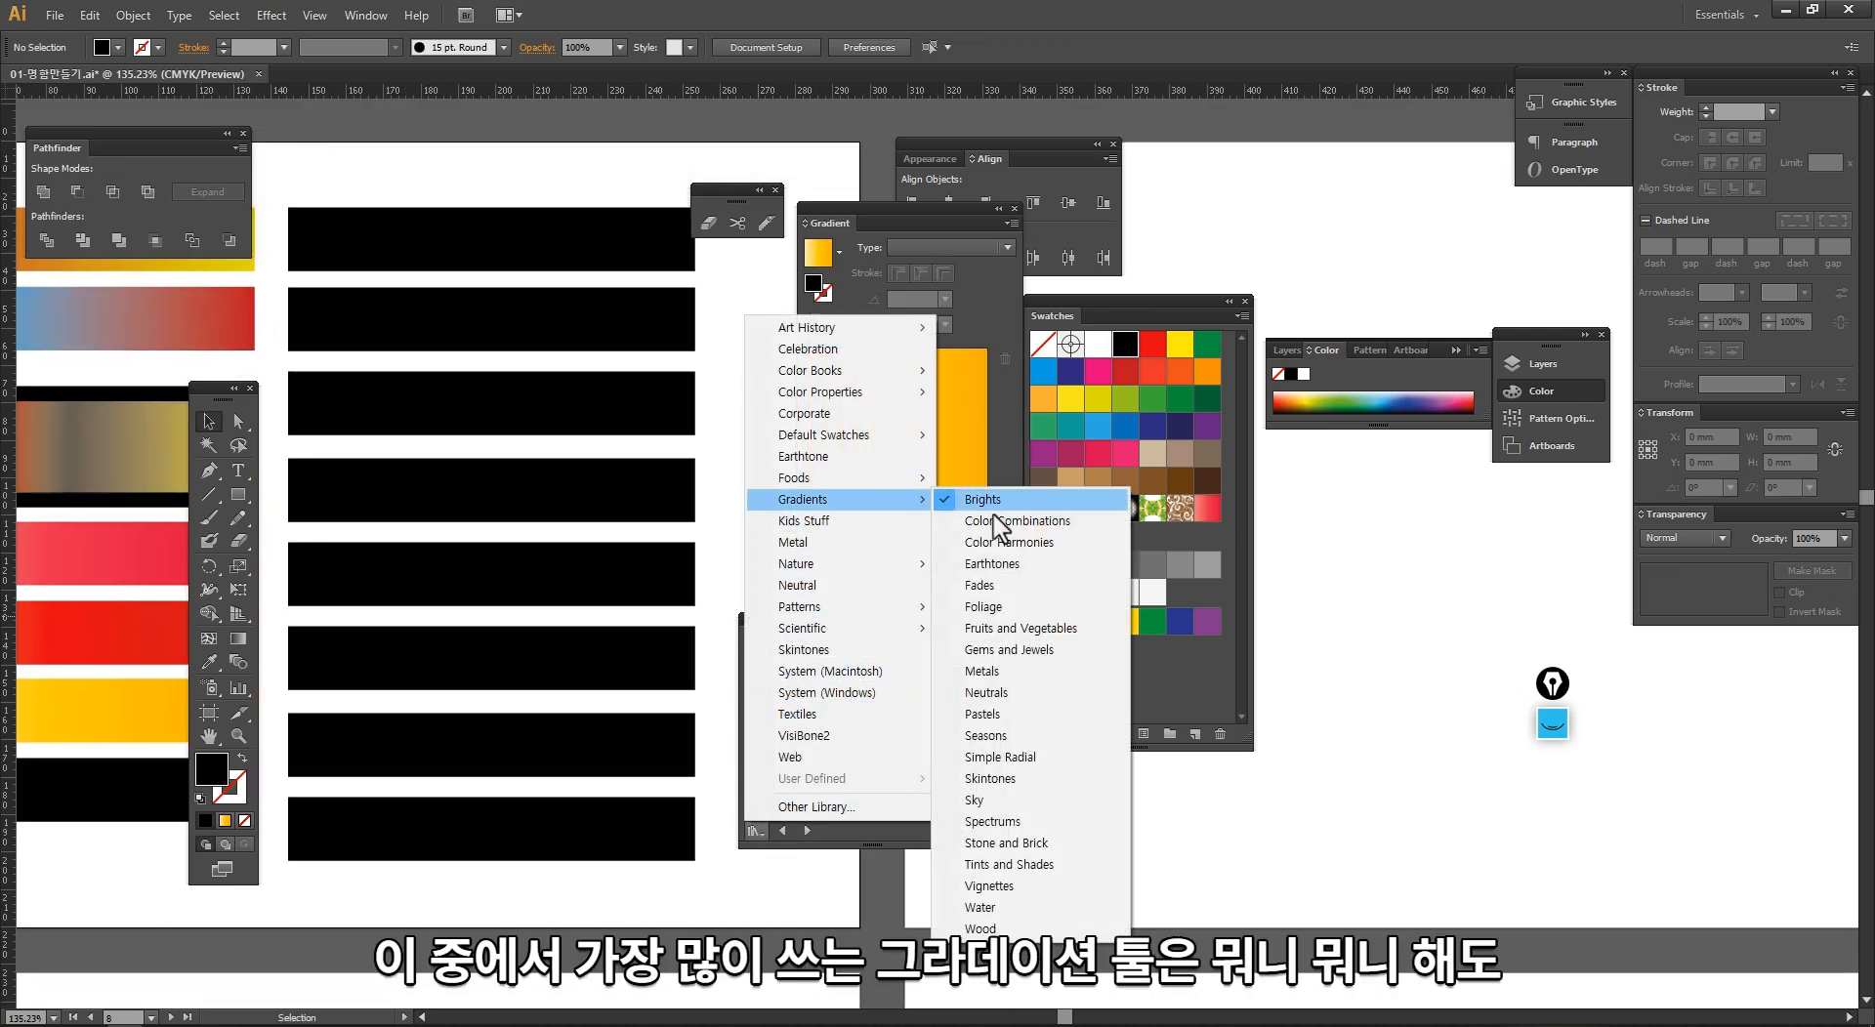
click(983, 672)
drag(898, 618, 864, 341)
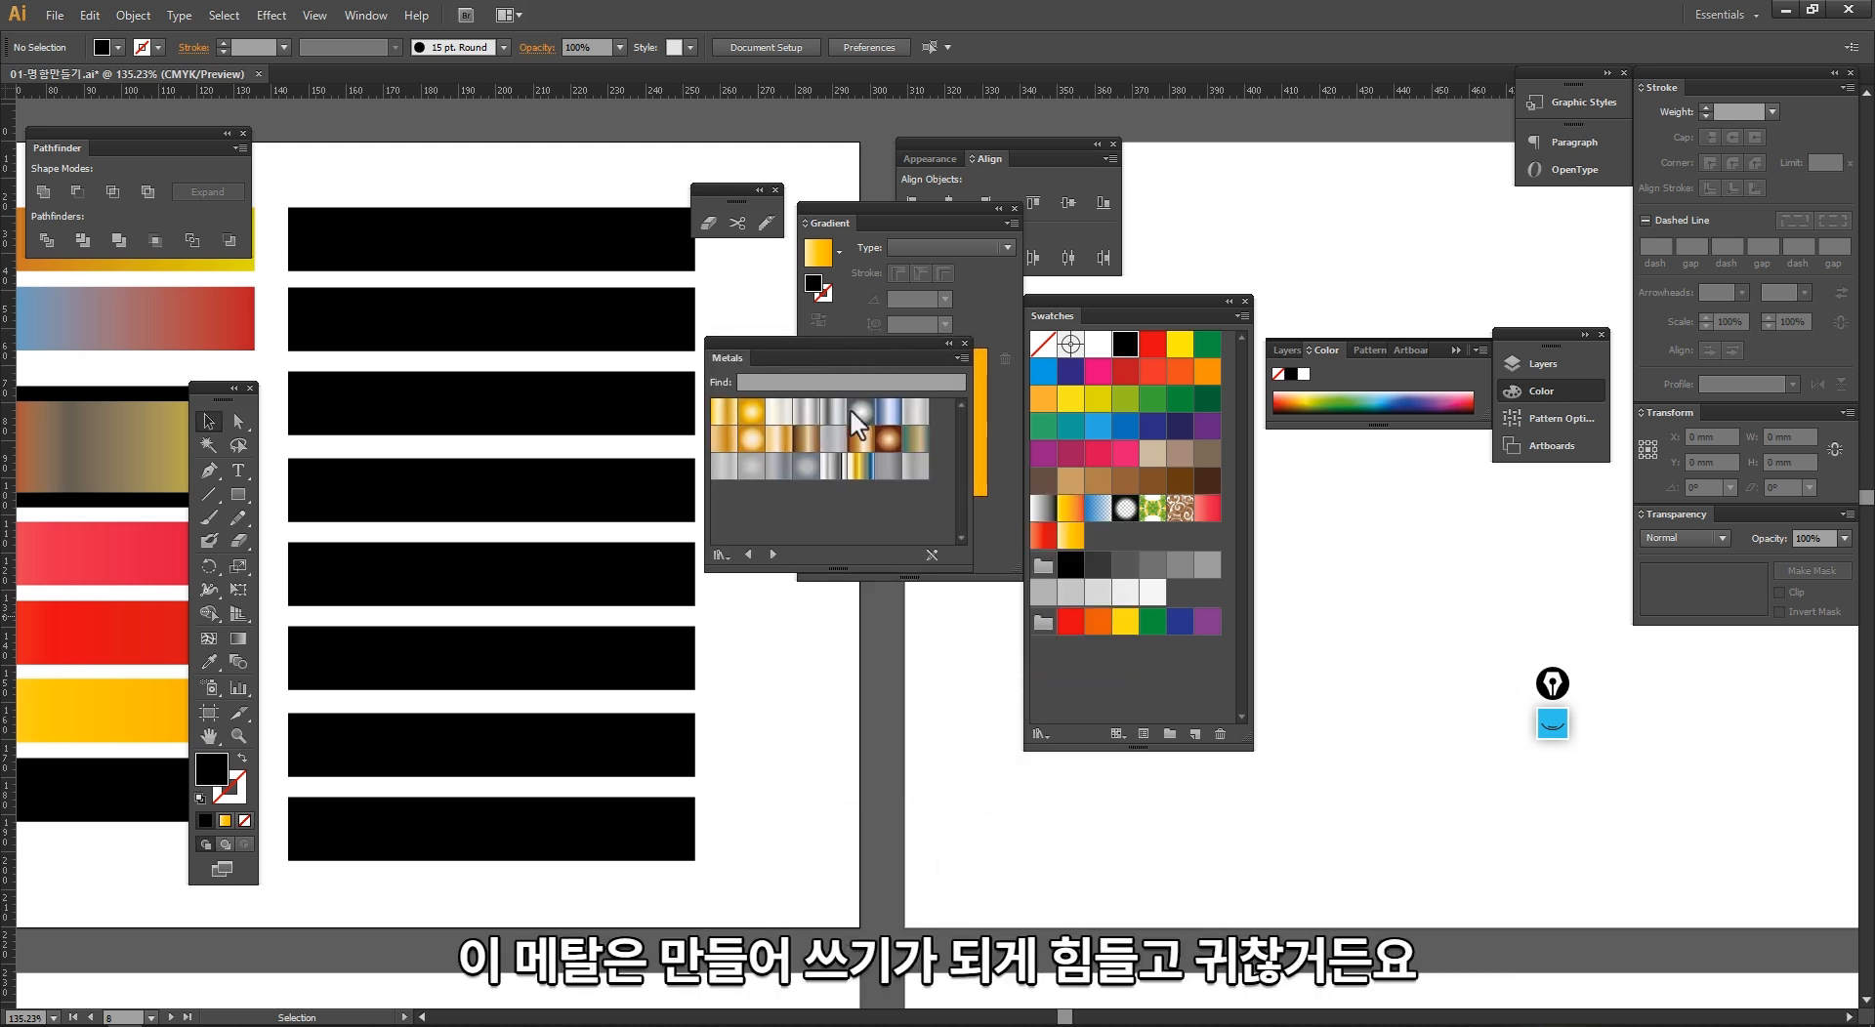
Step: Fill the top three black bars of the second column with the gold, pale silver and grey silver Metals gradients
click(636, 256)
click(724, 411)
click(664, 322)
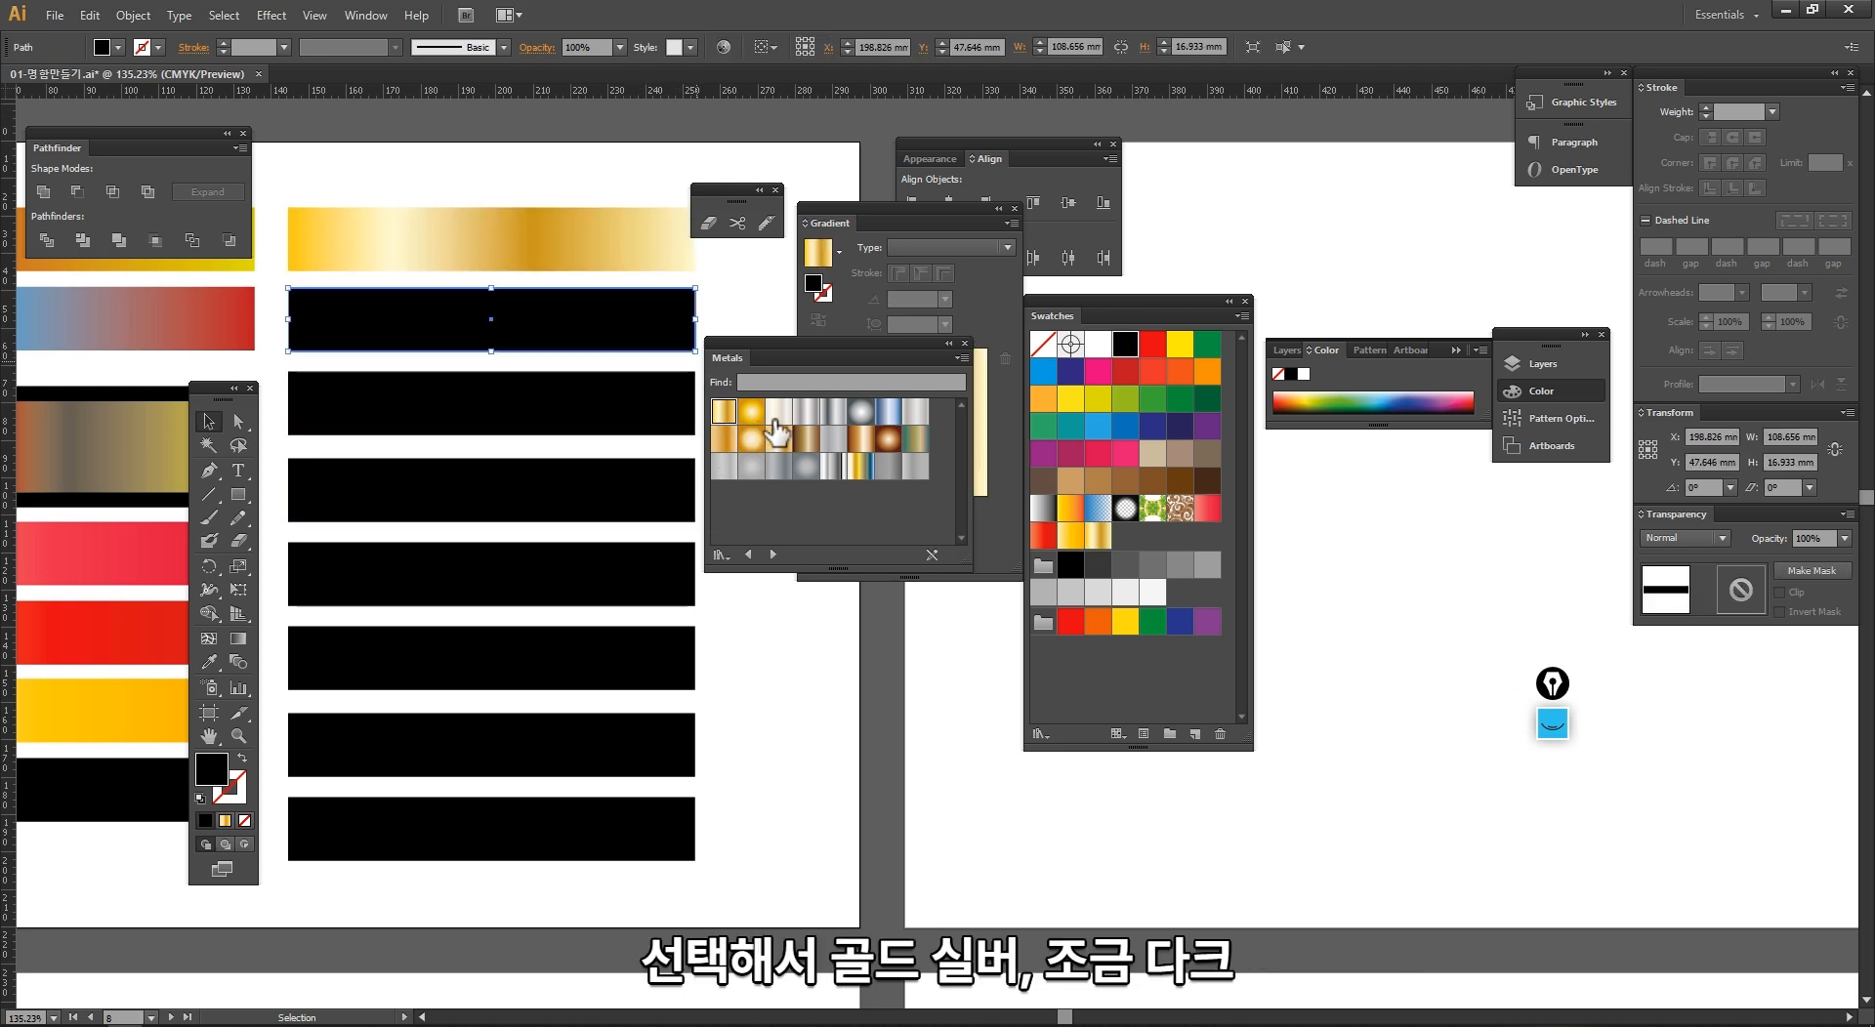
click(779, 411)
click(649, 405)
click(833, 412)
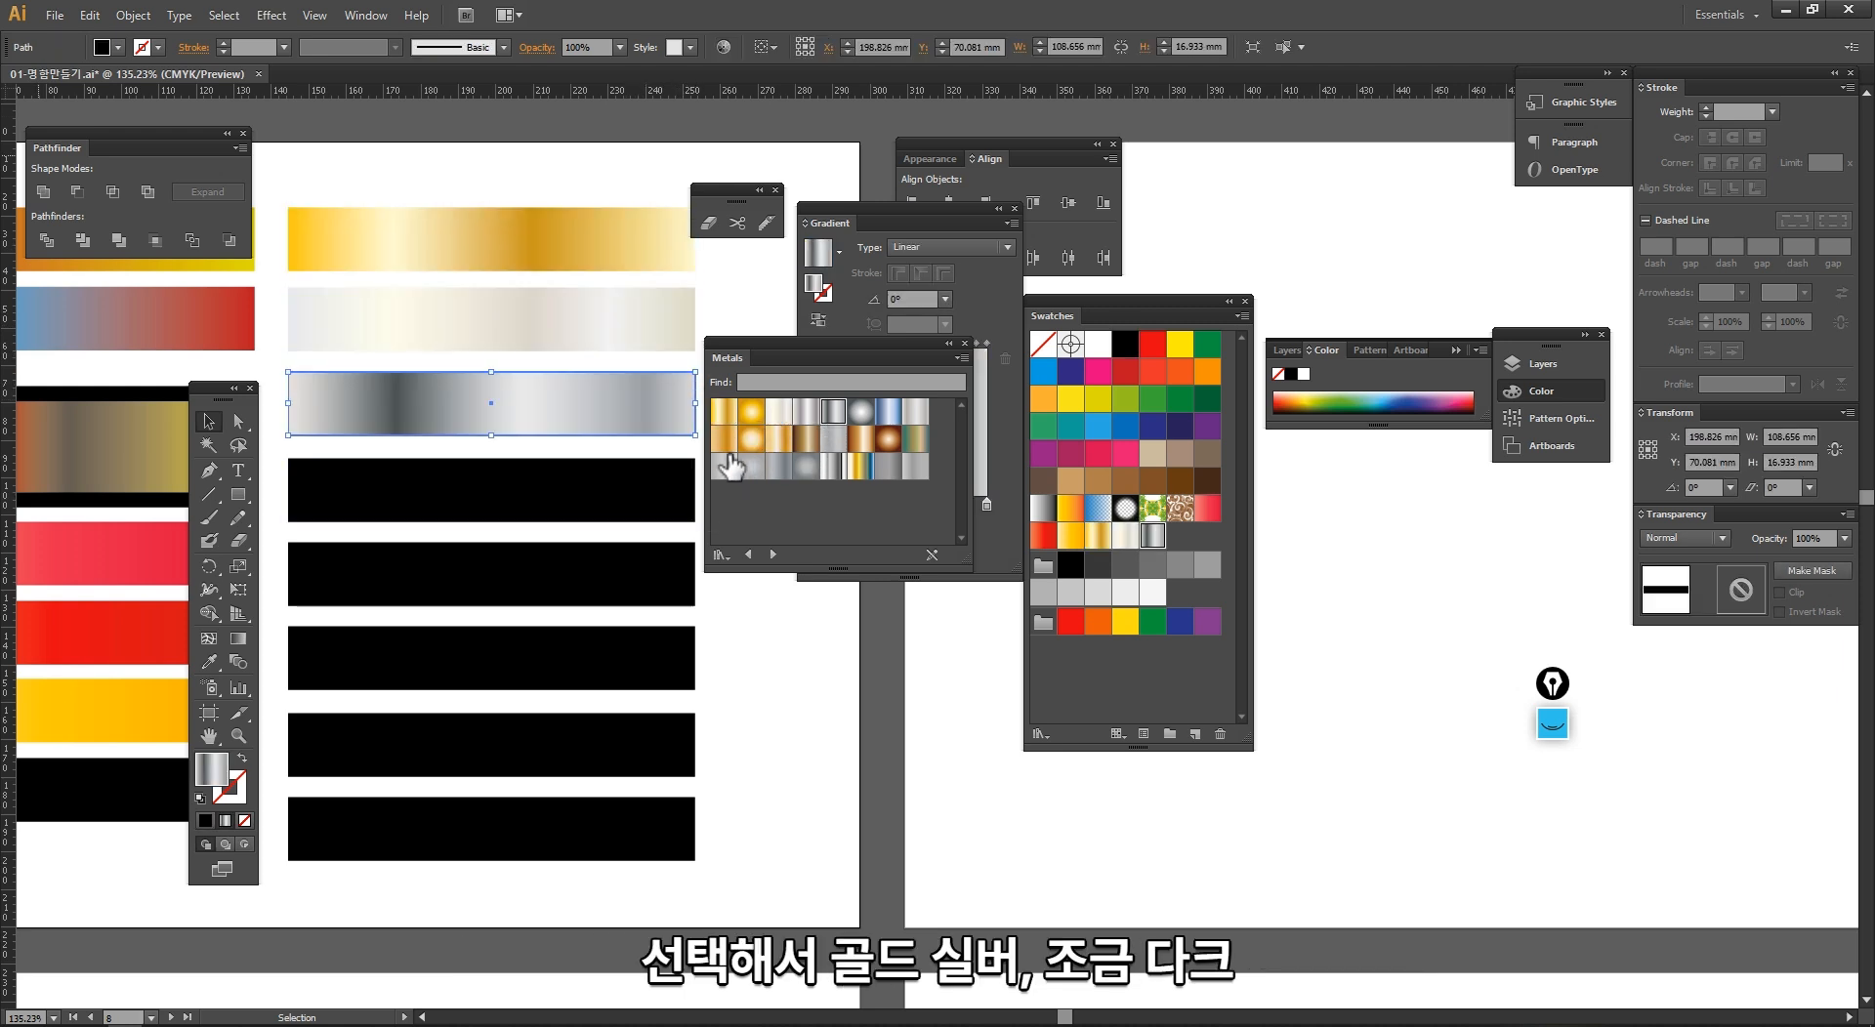
Step: Fill the fourth, fifth and sixth bars of the second column with dark-edged grey, blue and bronze Metals gradients
click(684, 498)
click(861, 411)
click(645, 586)
click(888, 411)
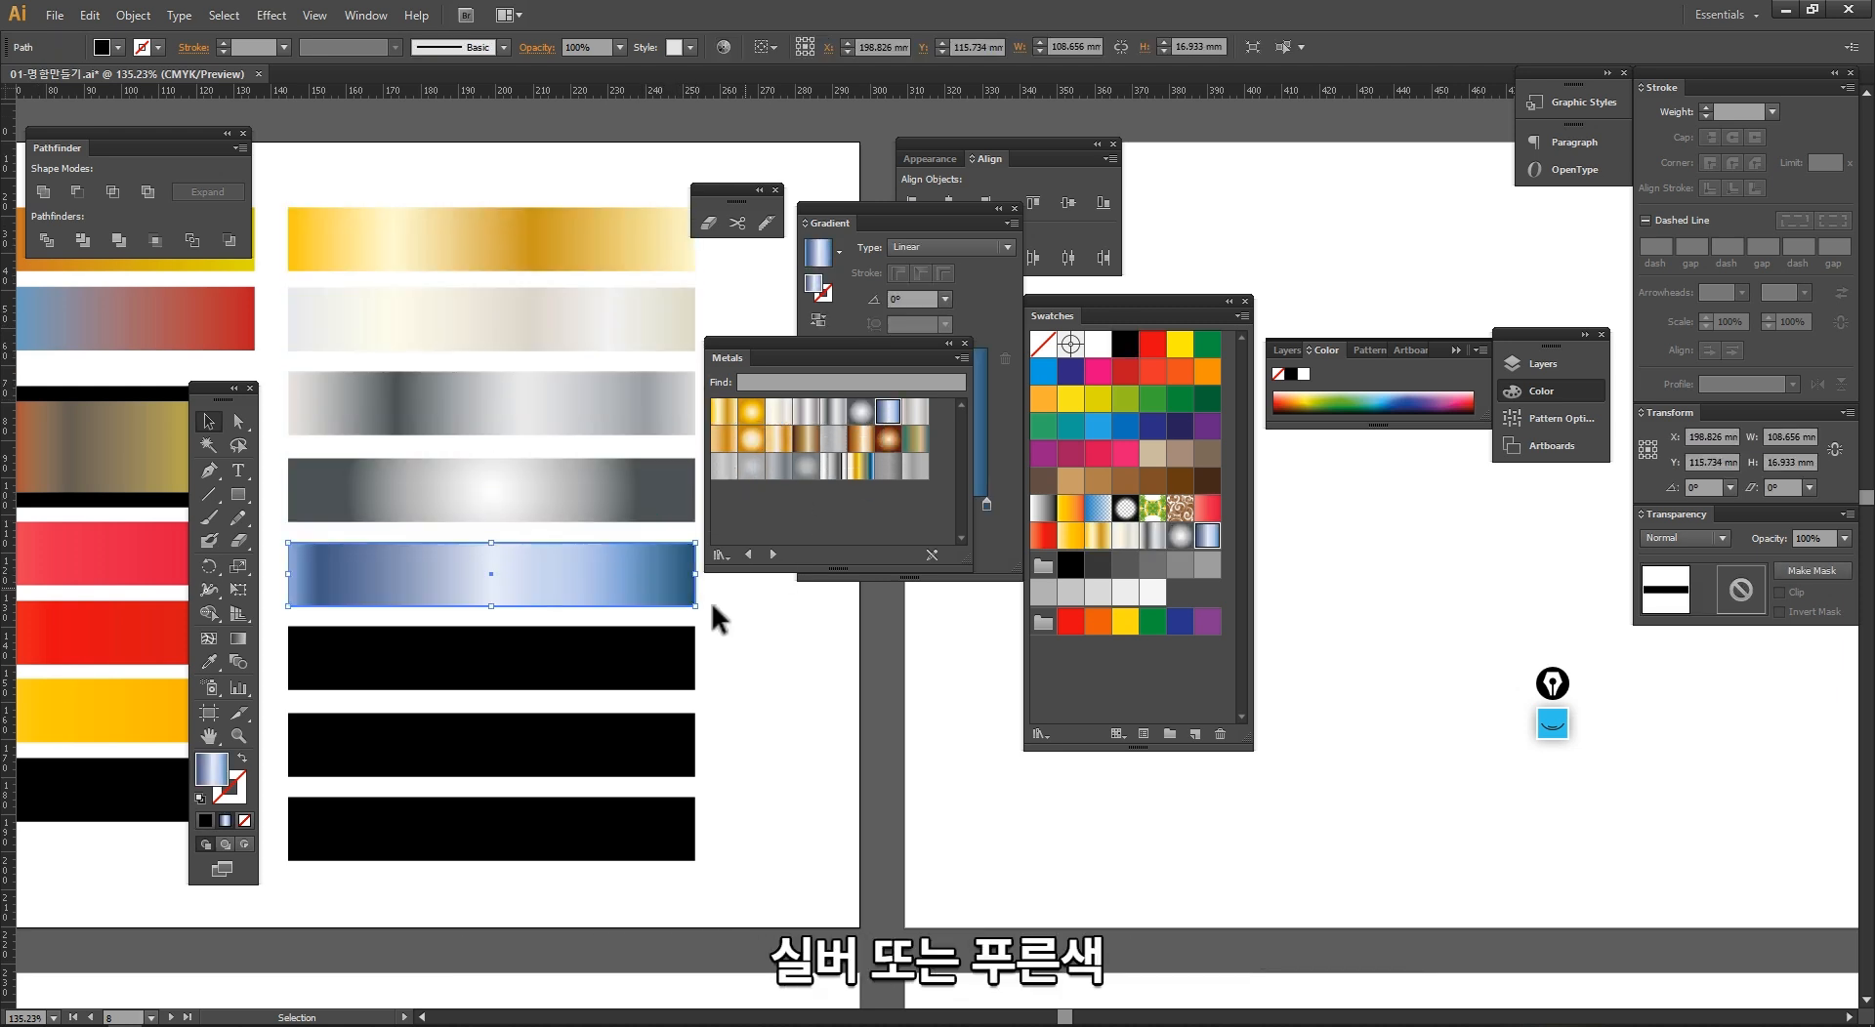
drag(683, 669, 688, 669)
click(803, 441)
Step: Fill the last two black bars of the second column with the black-and-silver chrome and plain grey Metals gradients
click(669, 757)
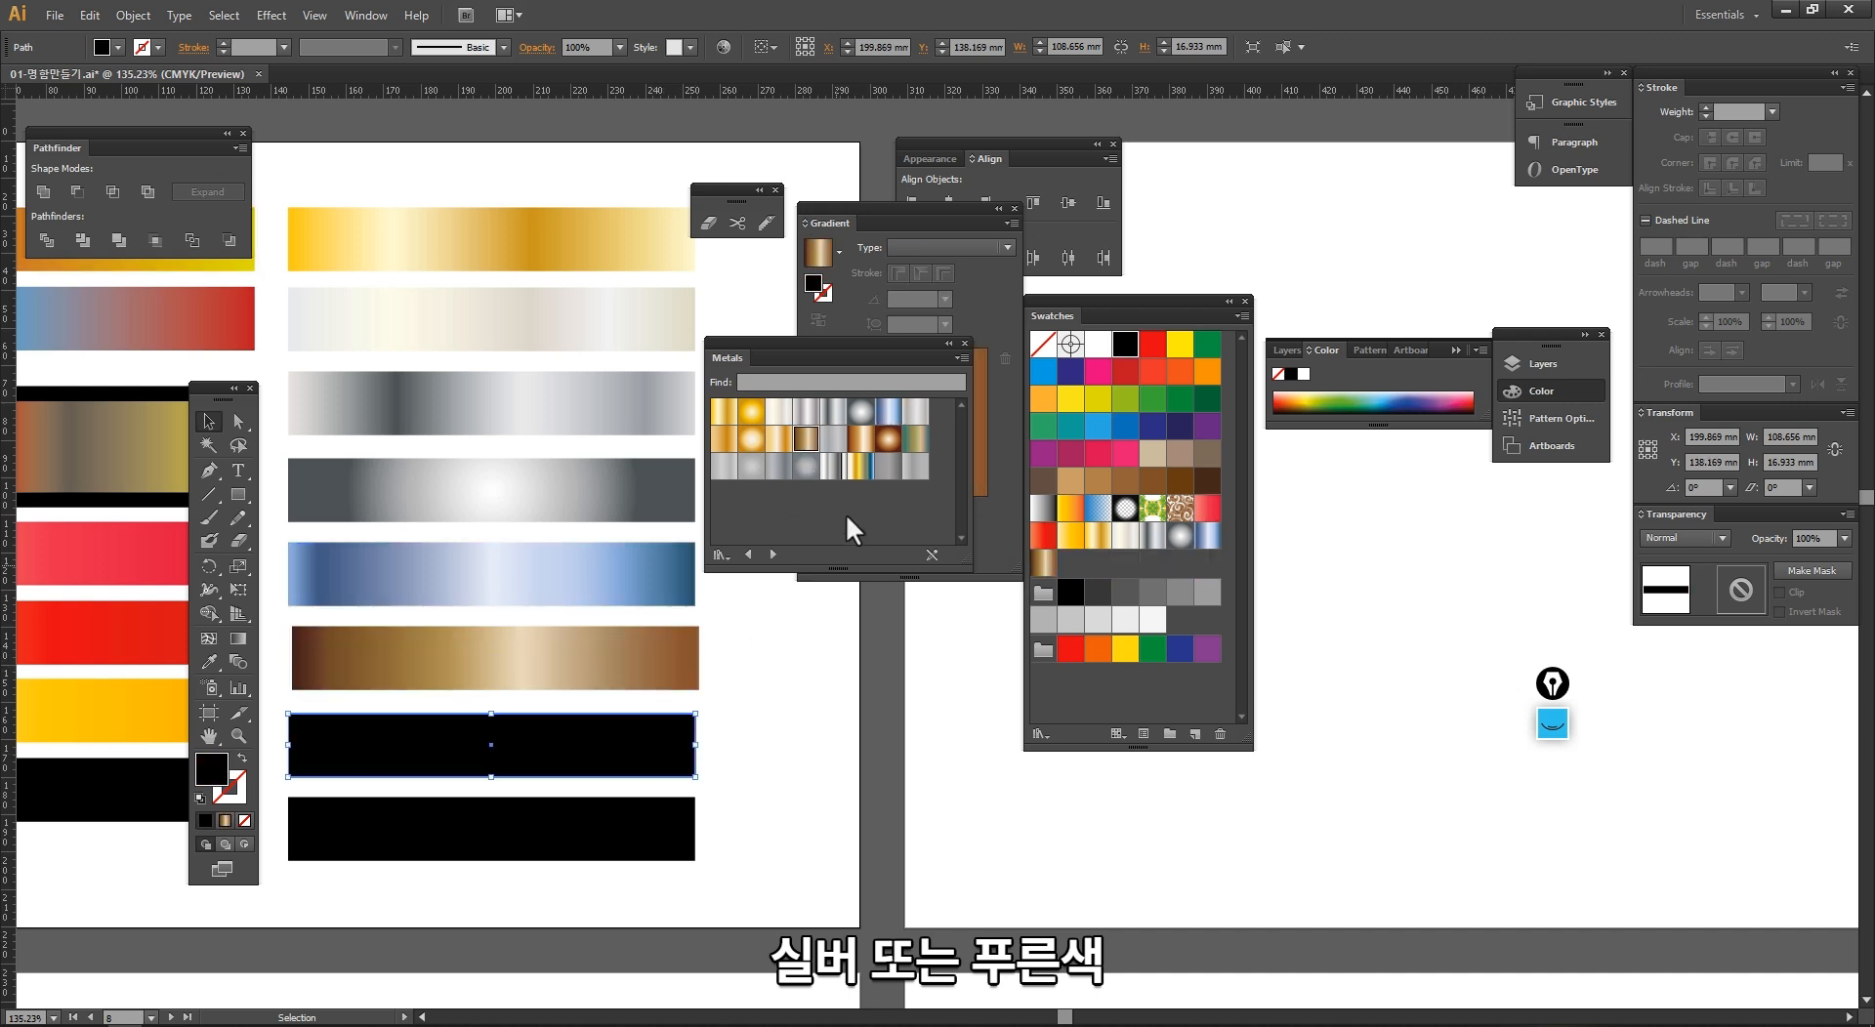
click(833, 466)
click(663, 845)
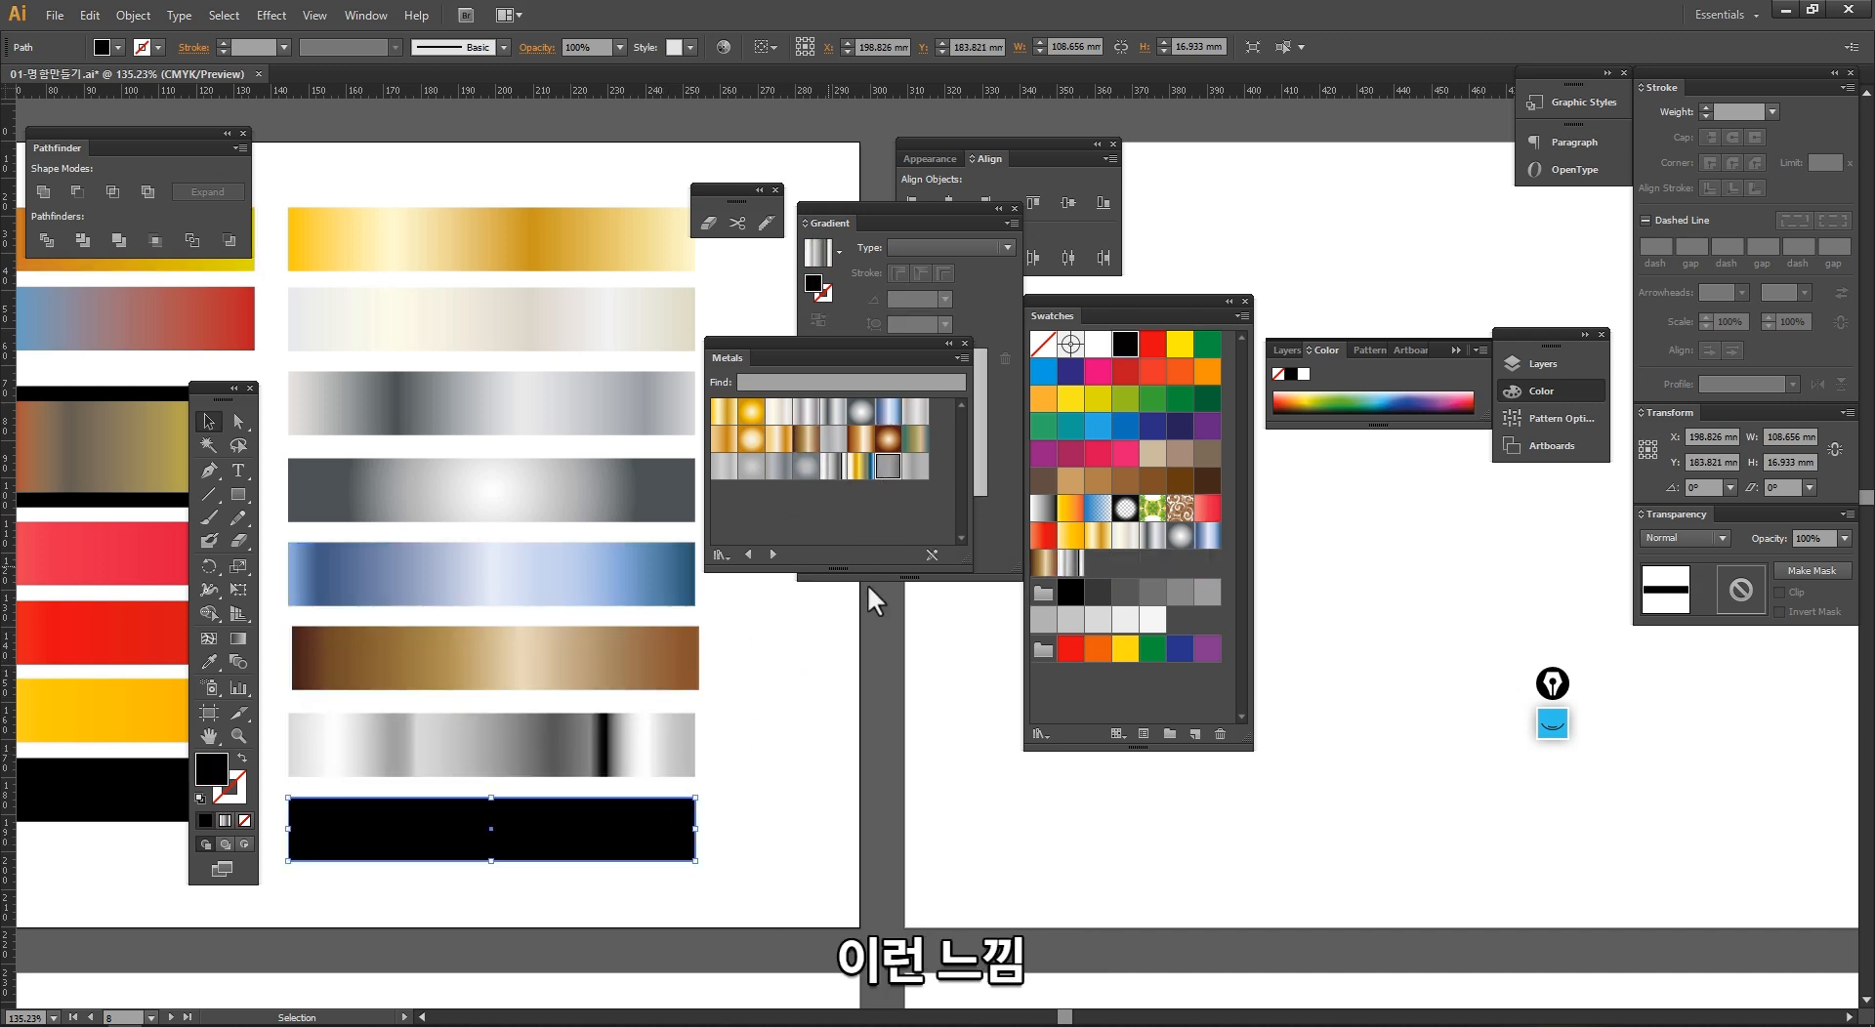
click(783, 823)
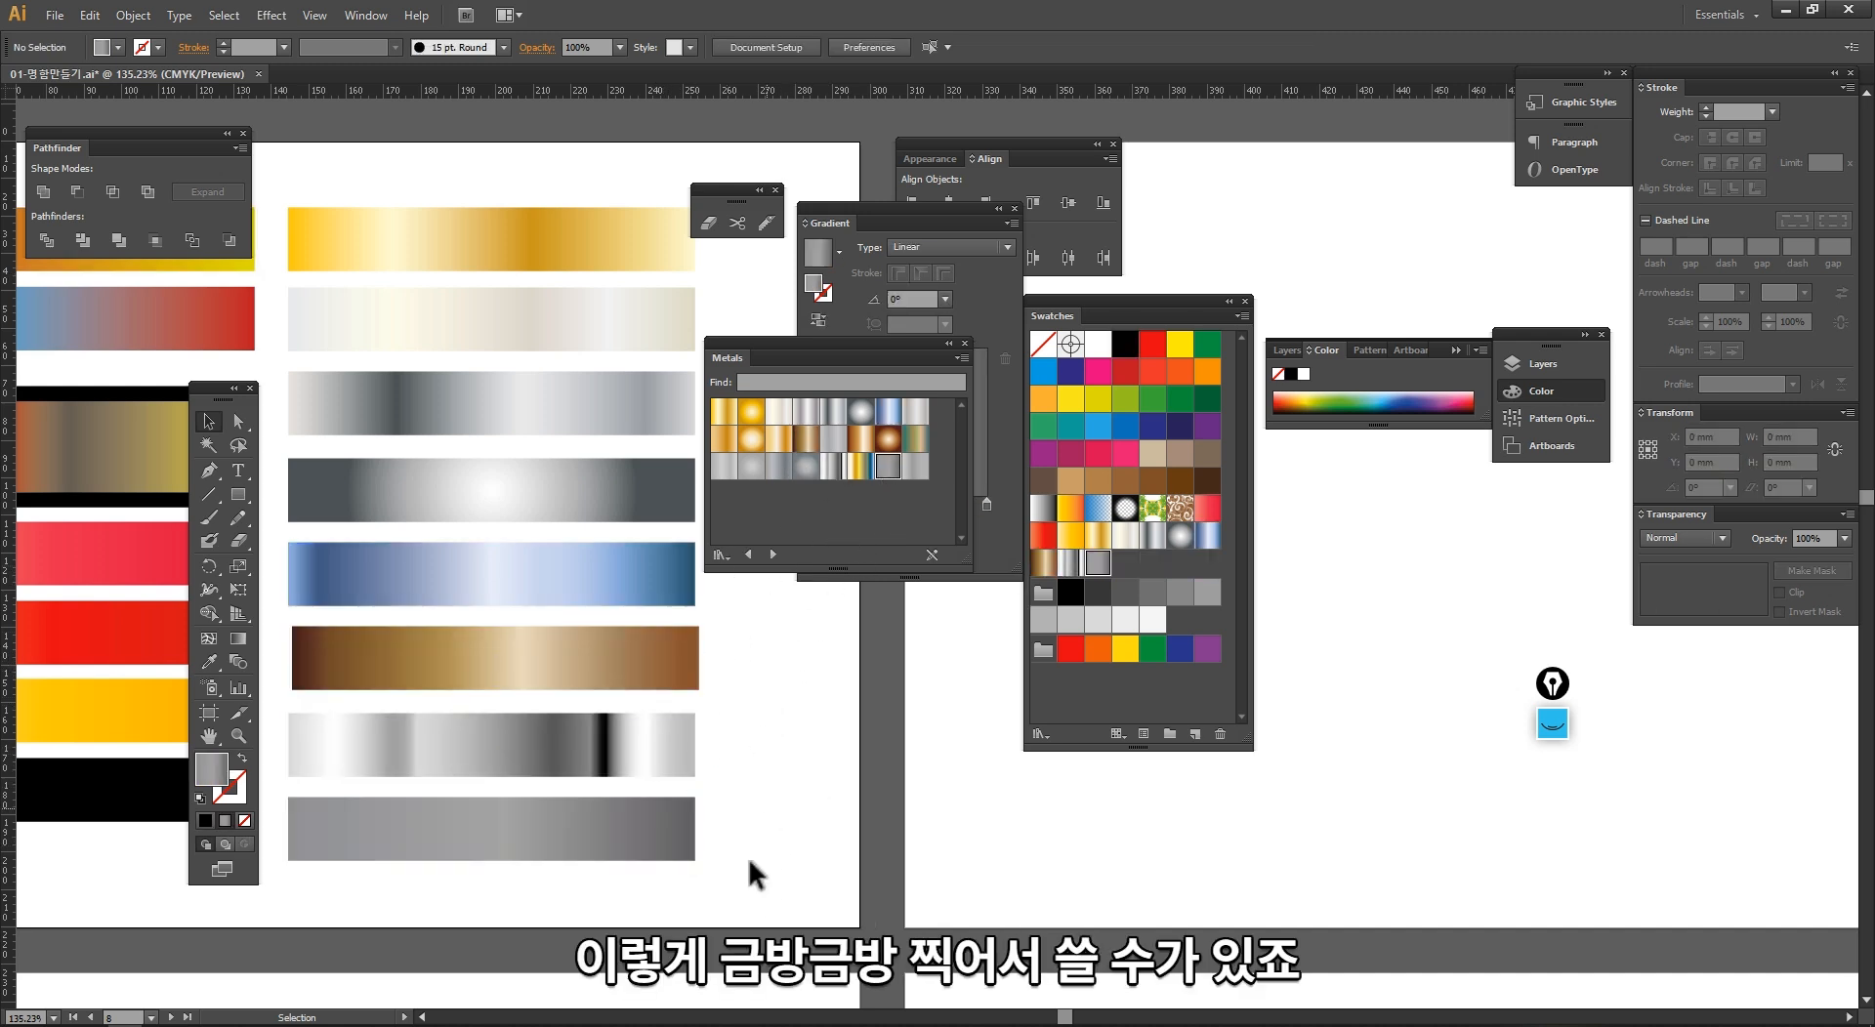
Step: Select all eight metallic bars, place the Metals library below the Gradient panel, and clear the selection
drag(455, 286, 444, 210)
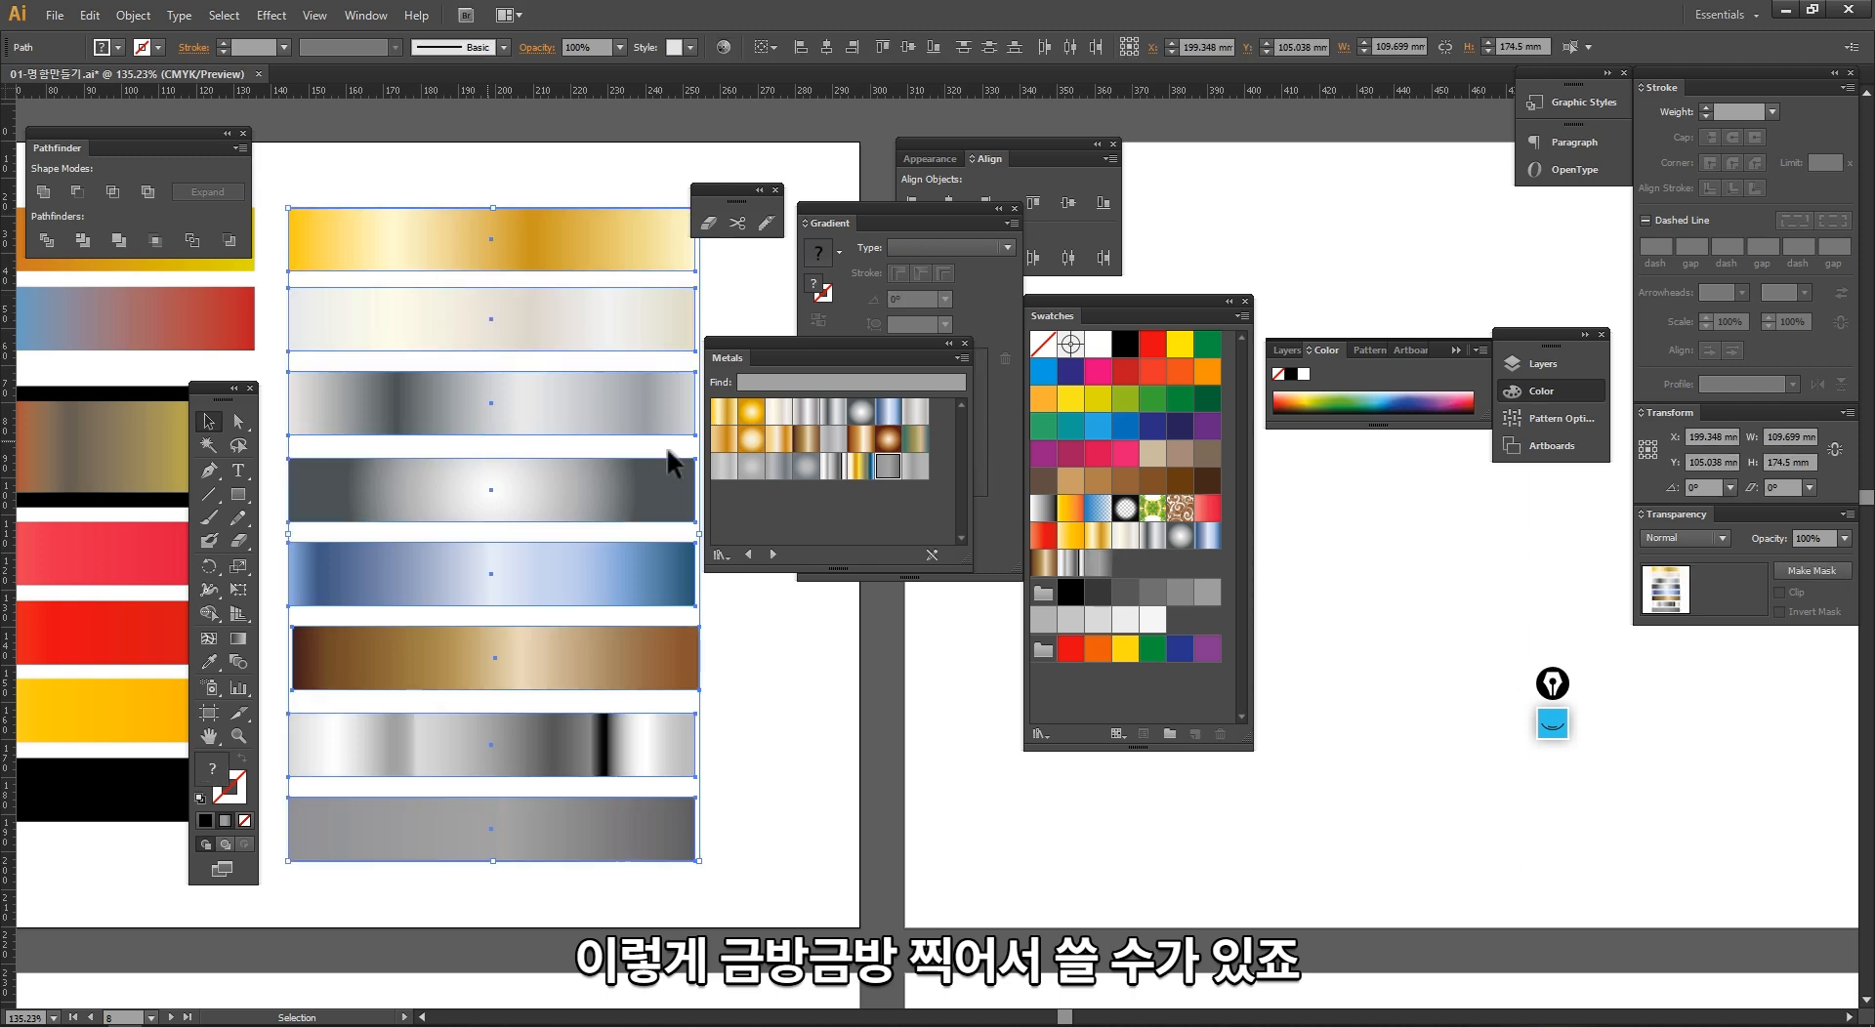
drag(818, 346, 879, 657)
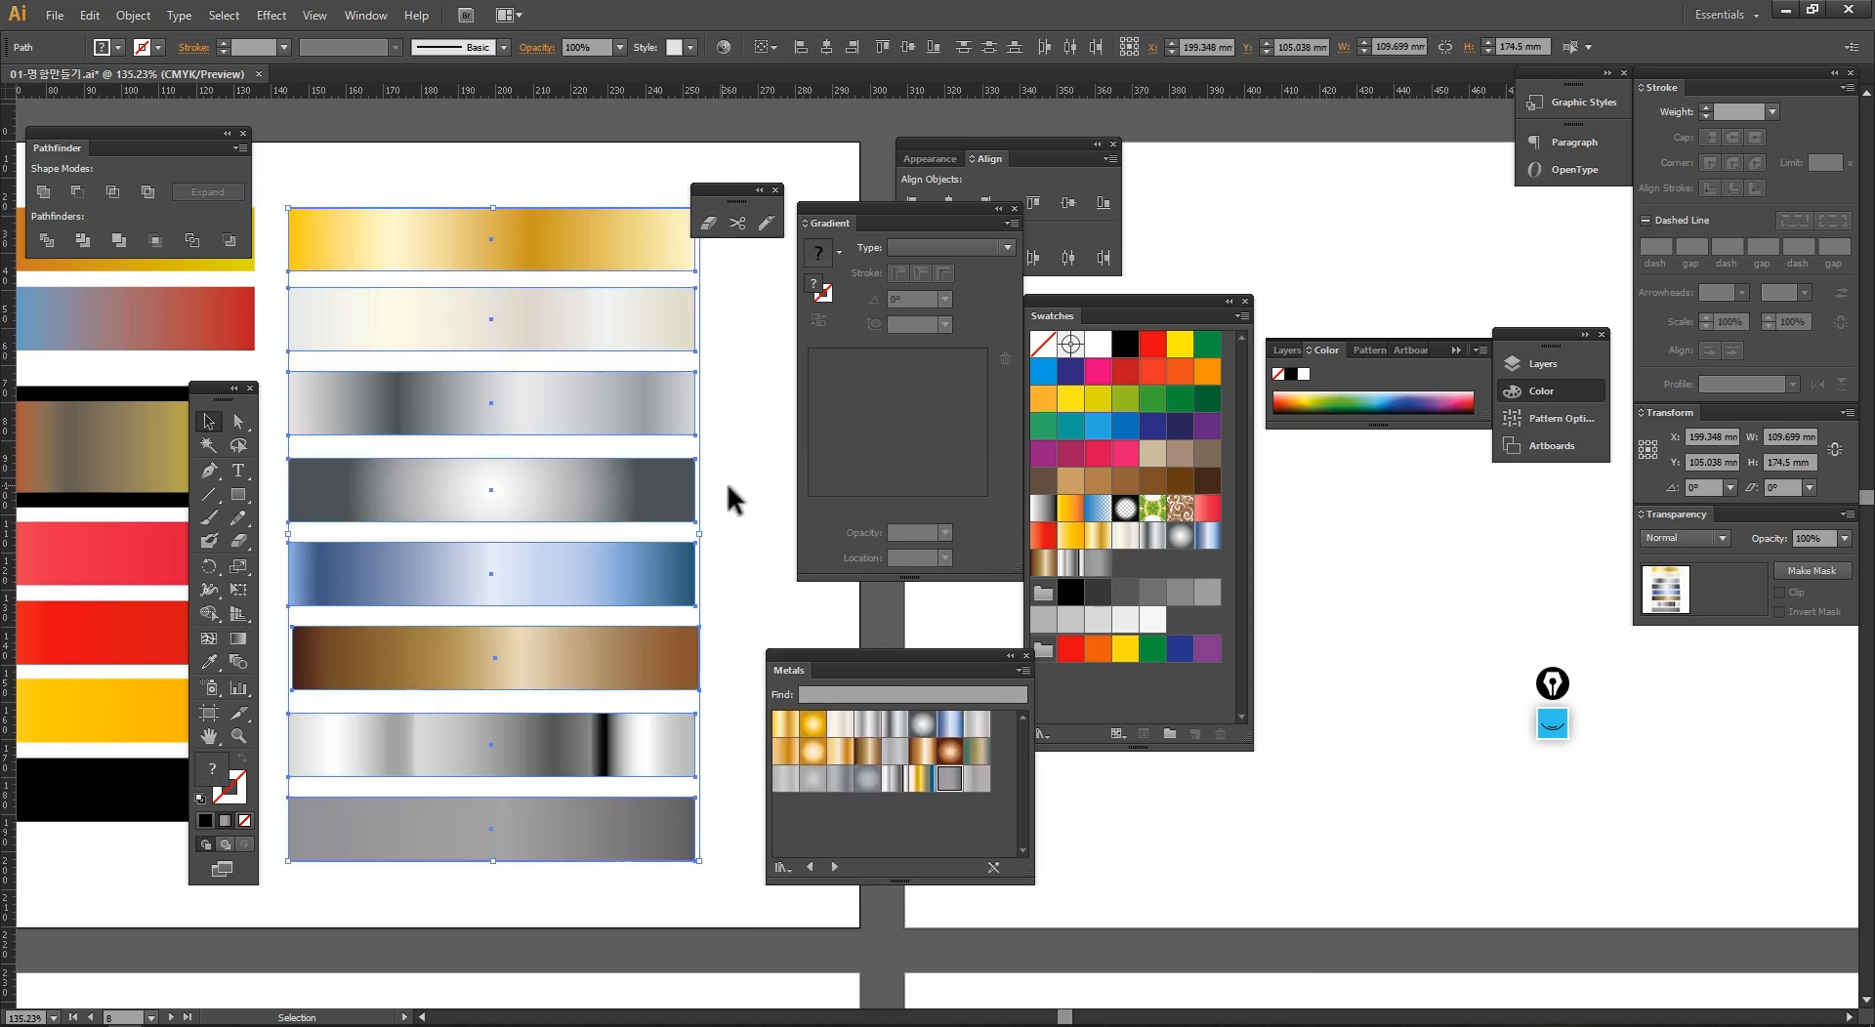
click(724, 479)
alt+click(747, 537)
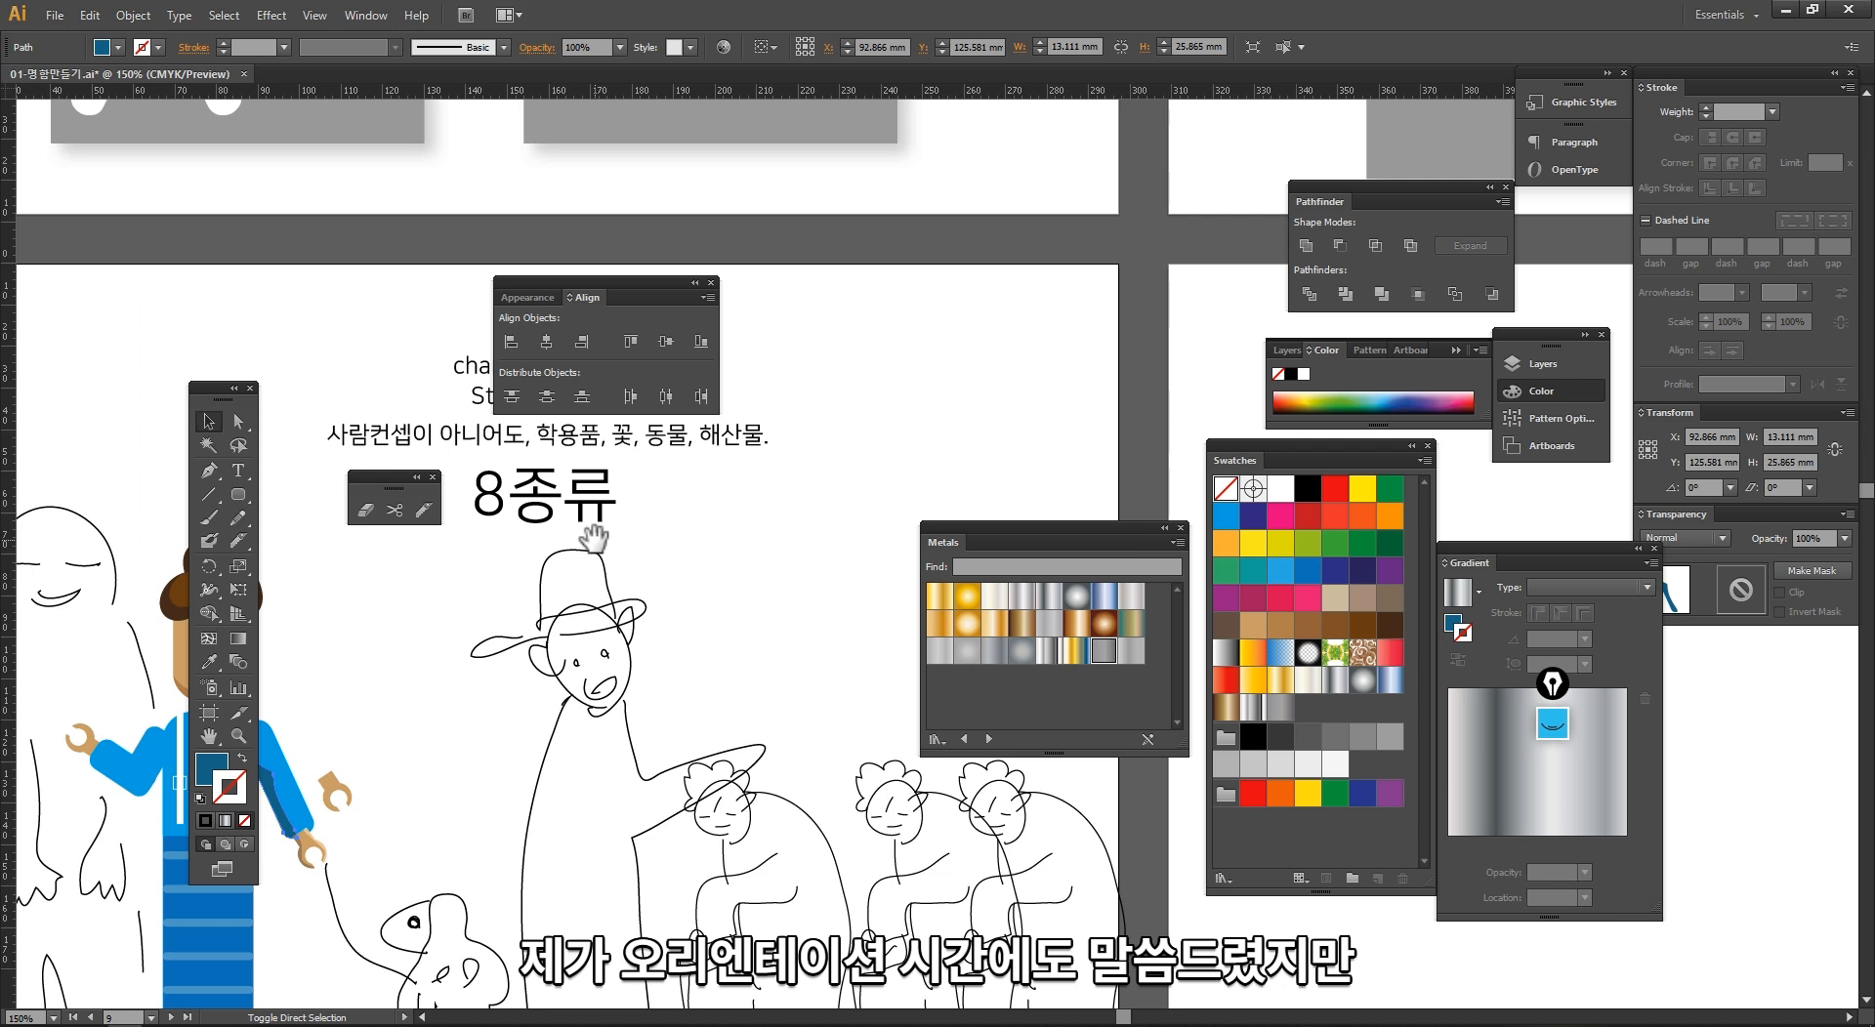
Step: Move the Metals, Align and eraser tool panels clear of the character set title and heading text
drag(1017, 525, 1031, 238)
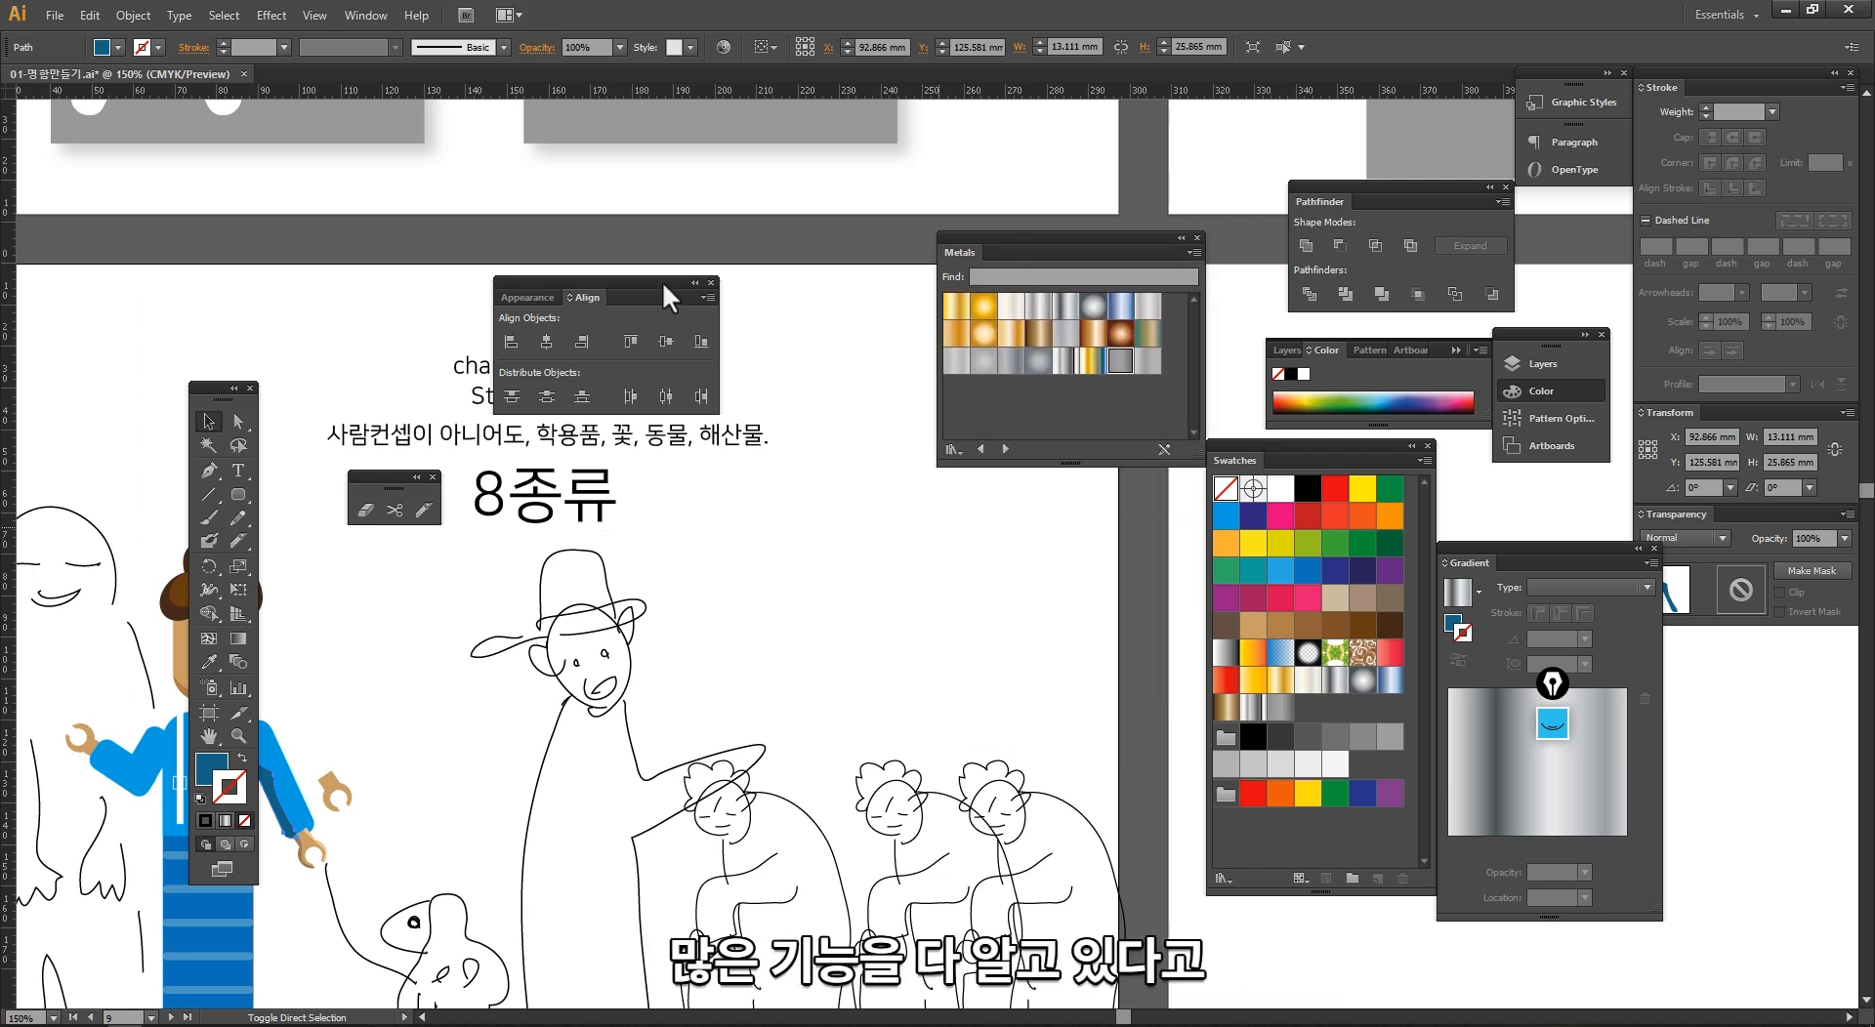
drag(678, 302, 1119, 576)
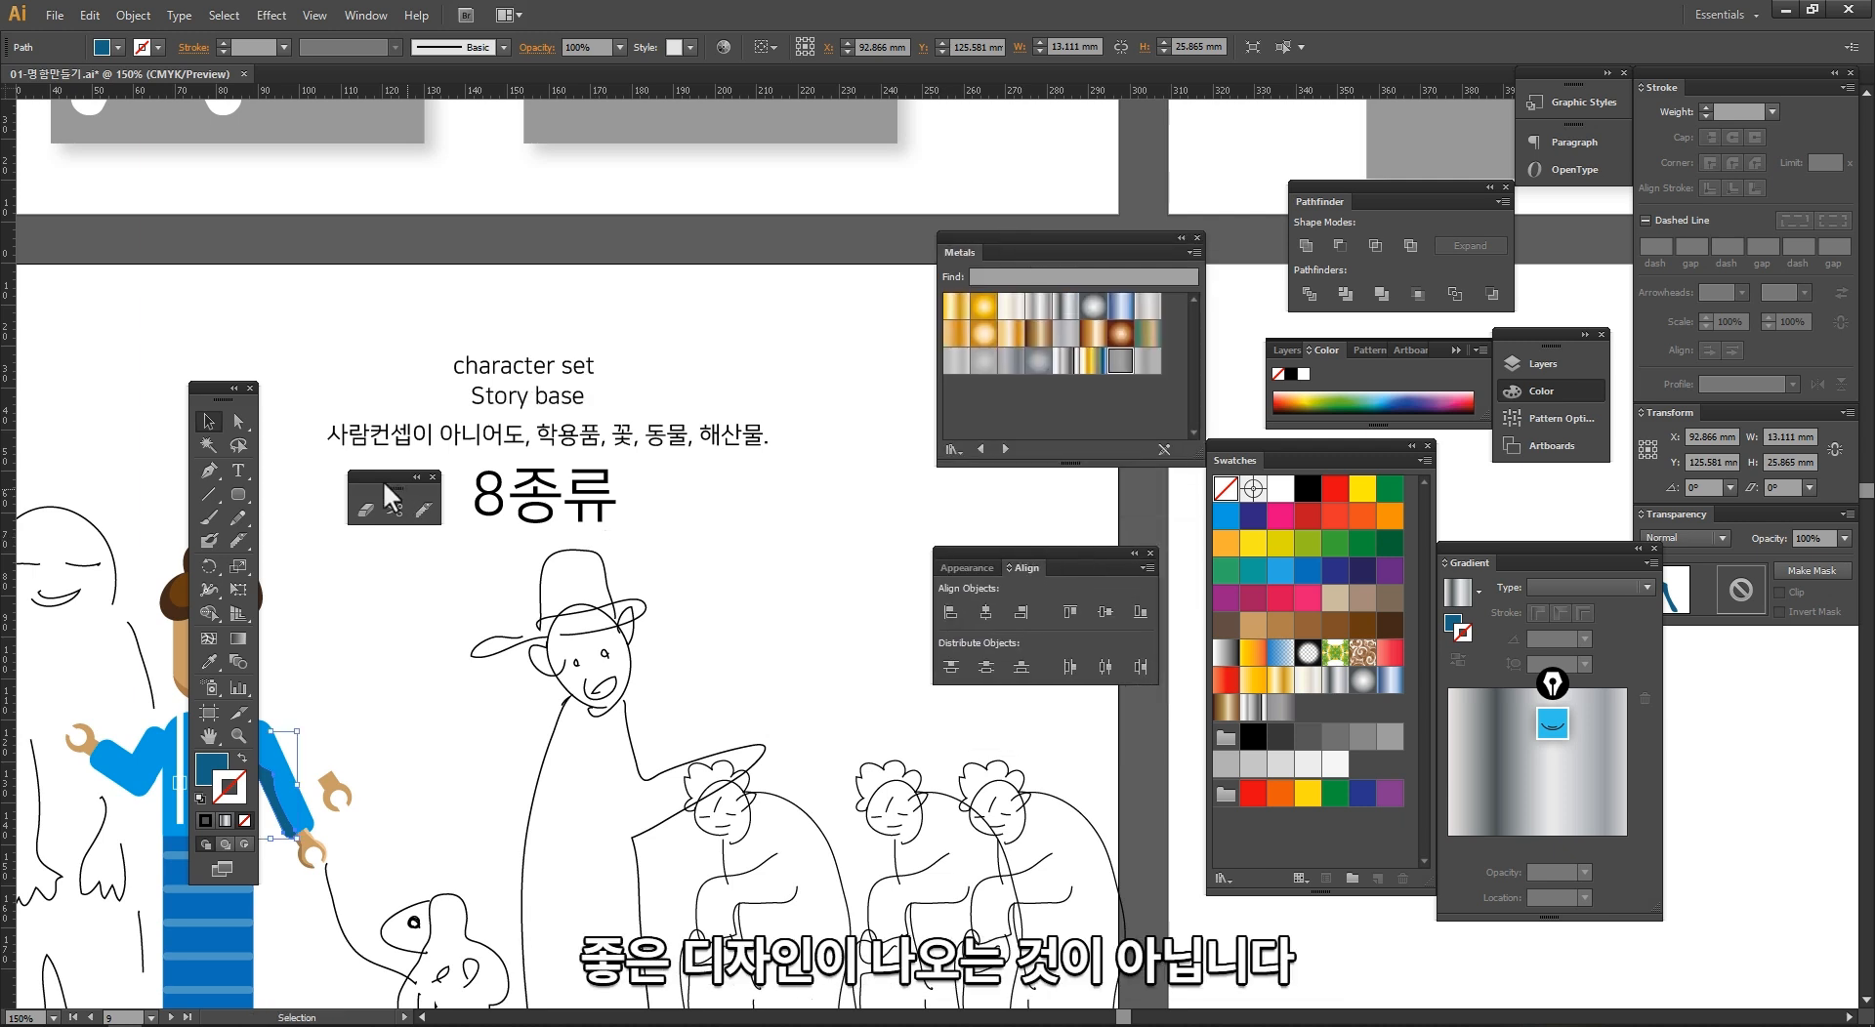
drag(382, 481, 196, 268)
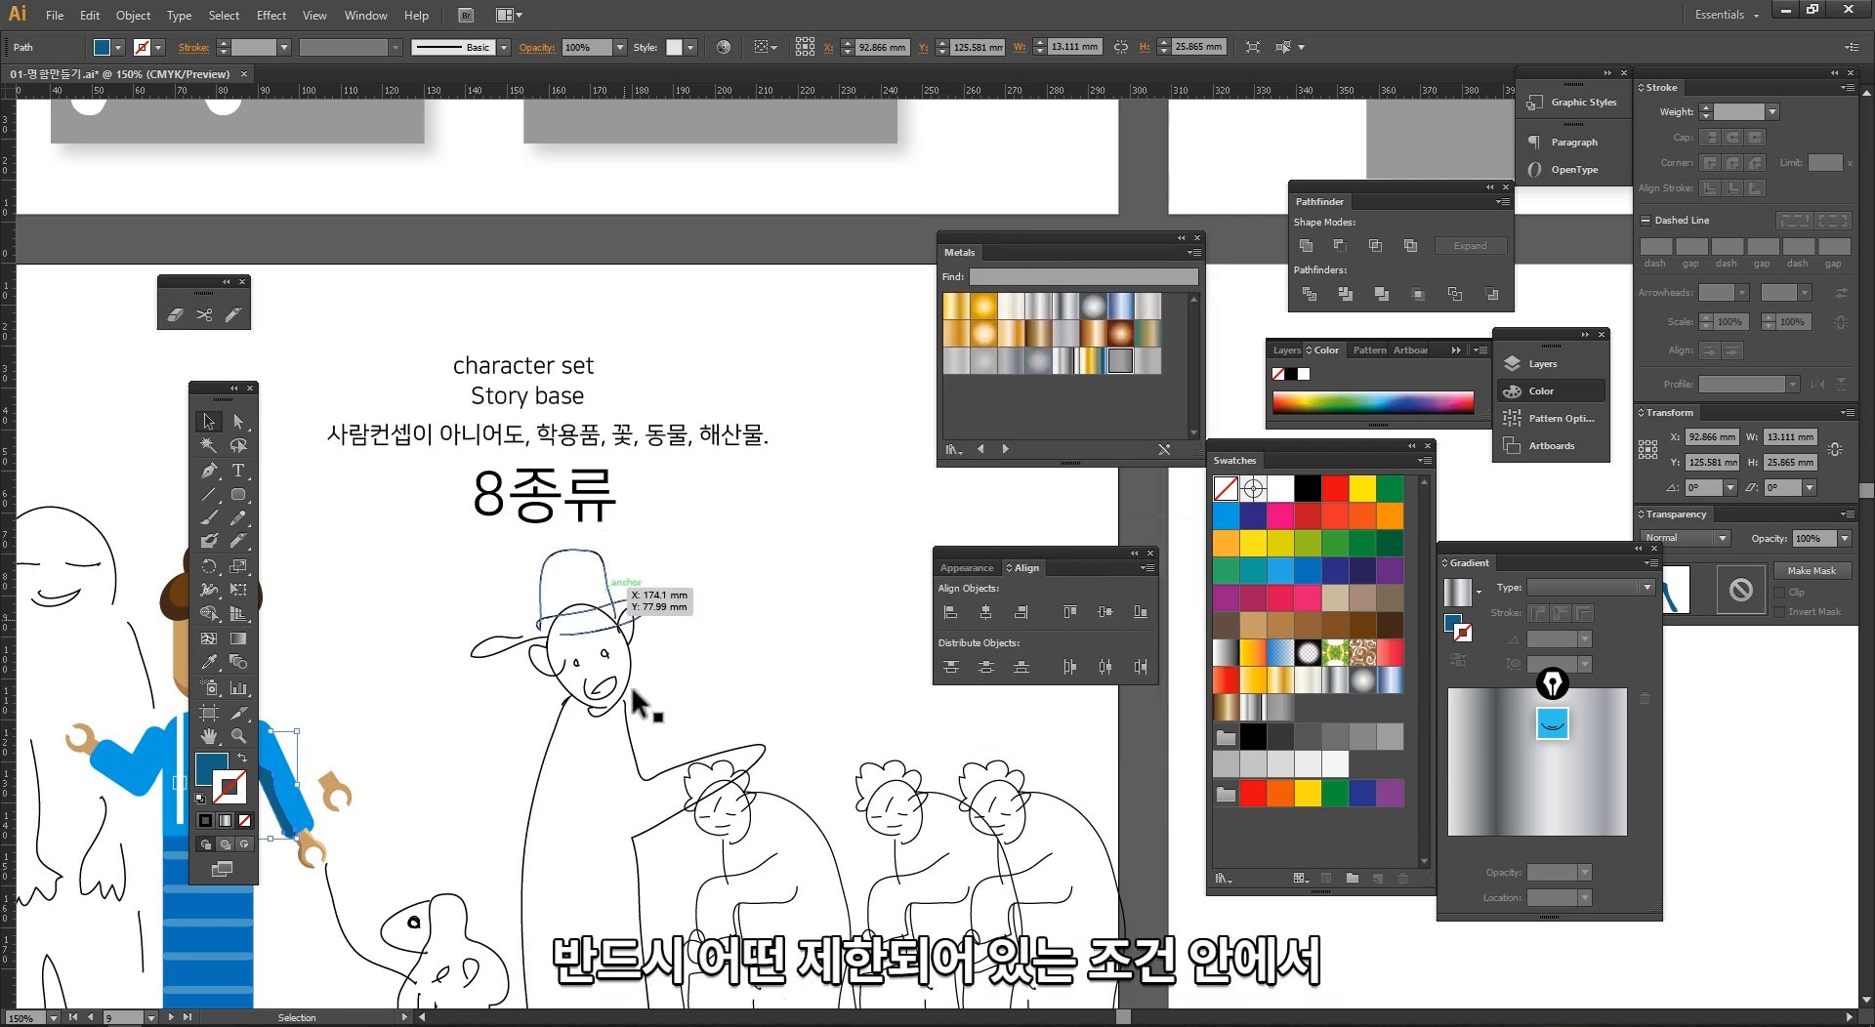
Step: Hide all panels and bring the topic list, gradient bars and character set artboards into view together
drag(669, 728, 787, 559)
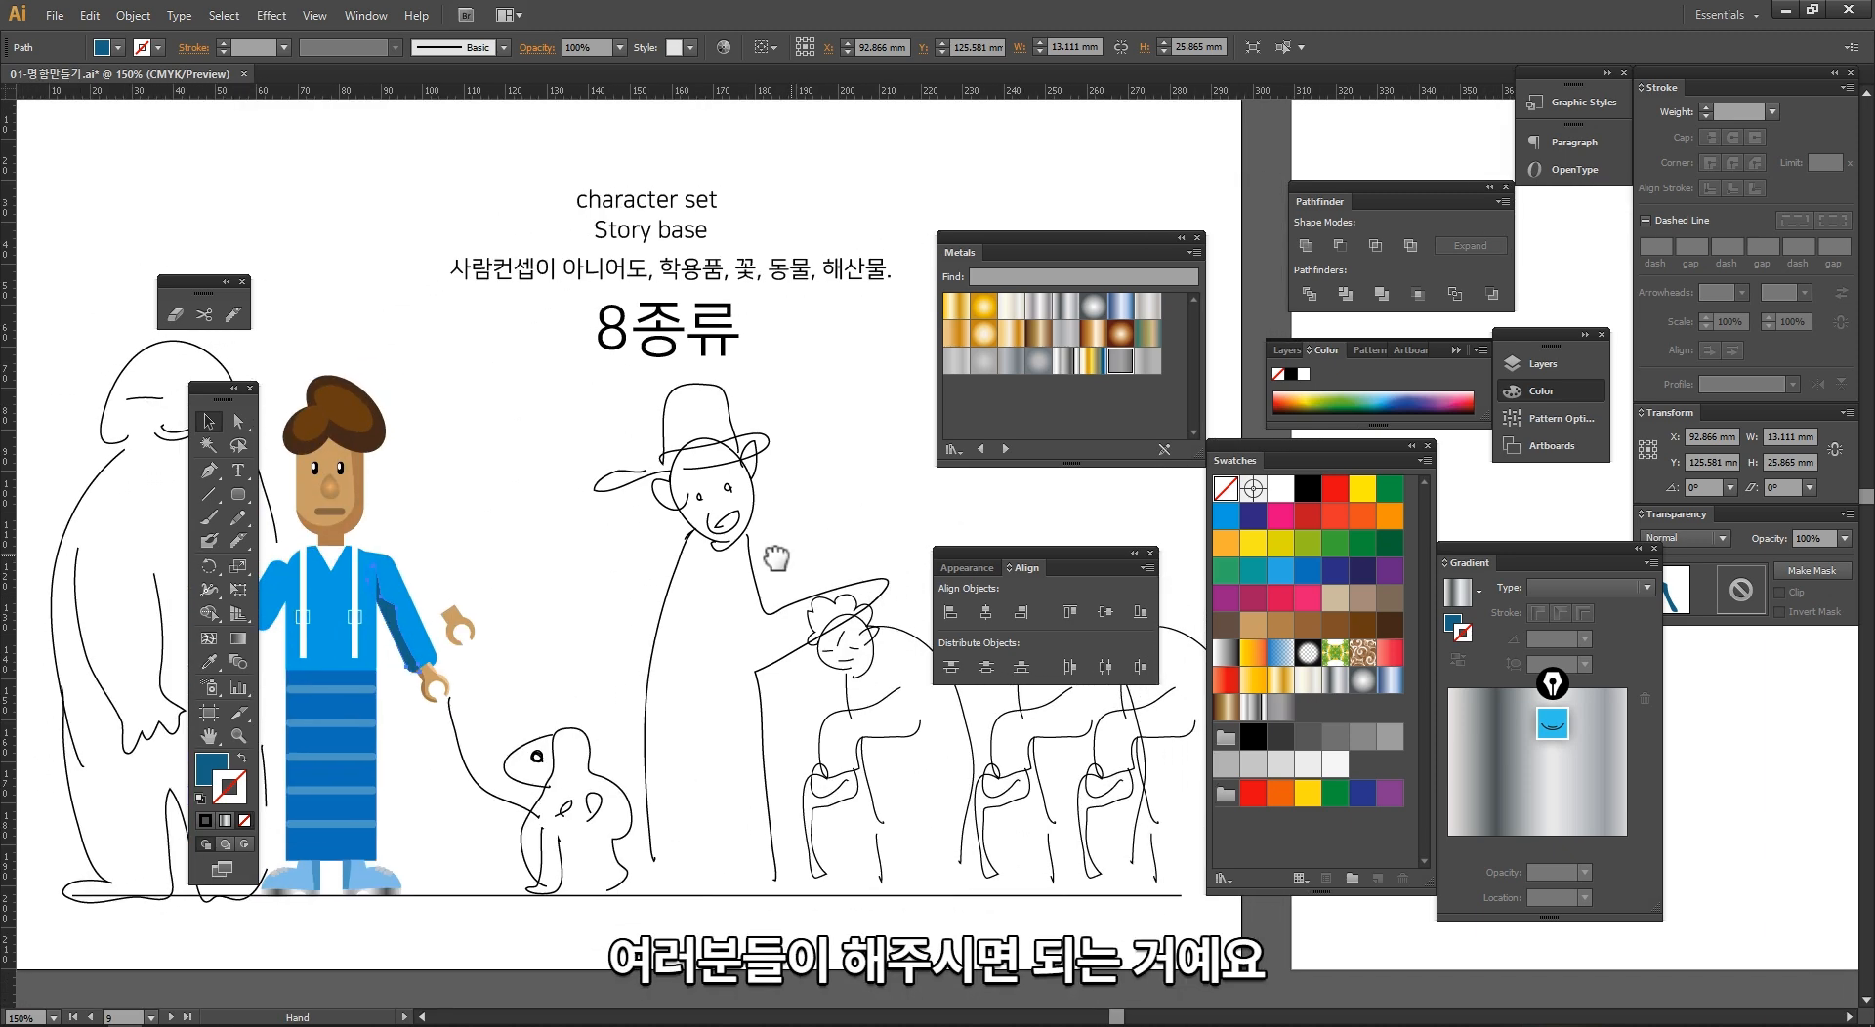
ctrl+alt+click(729, 562)
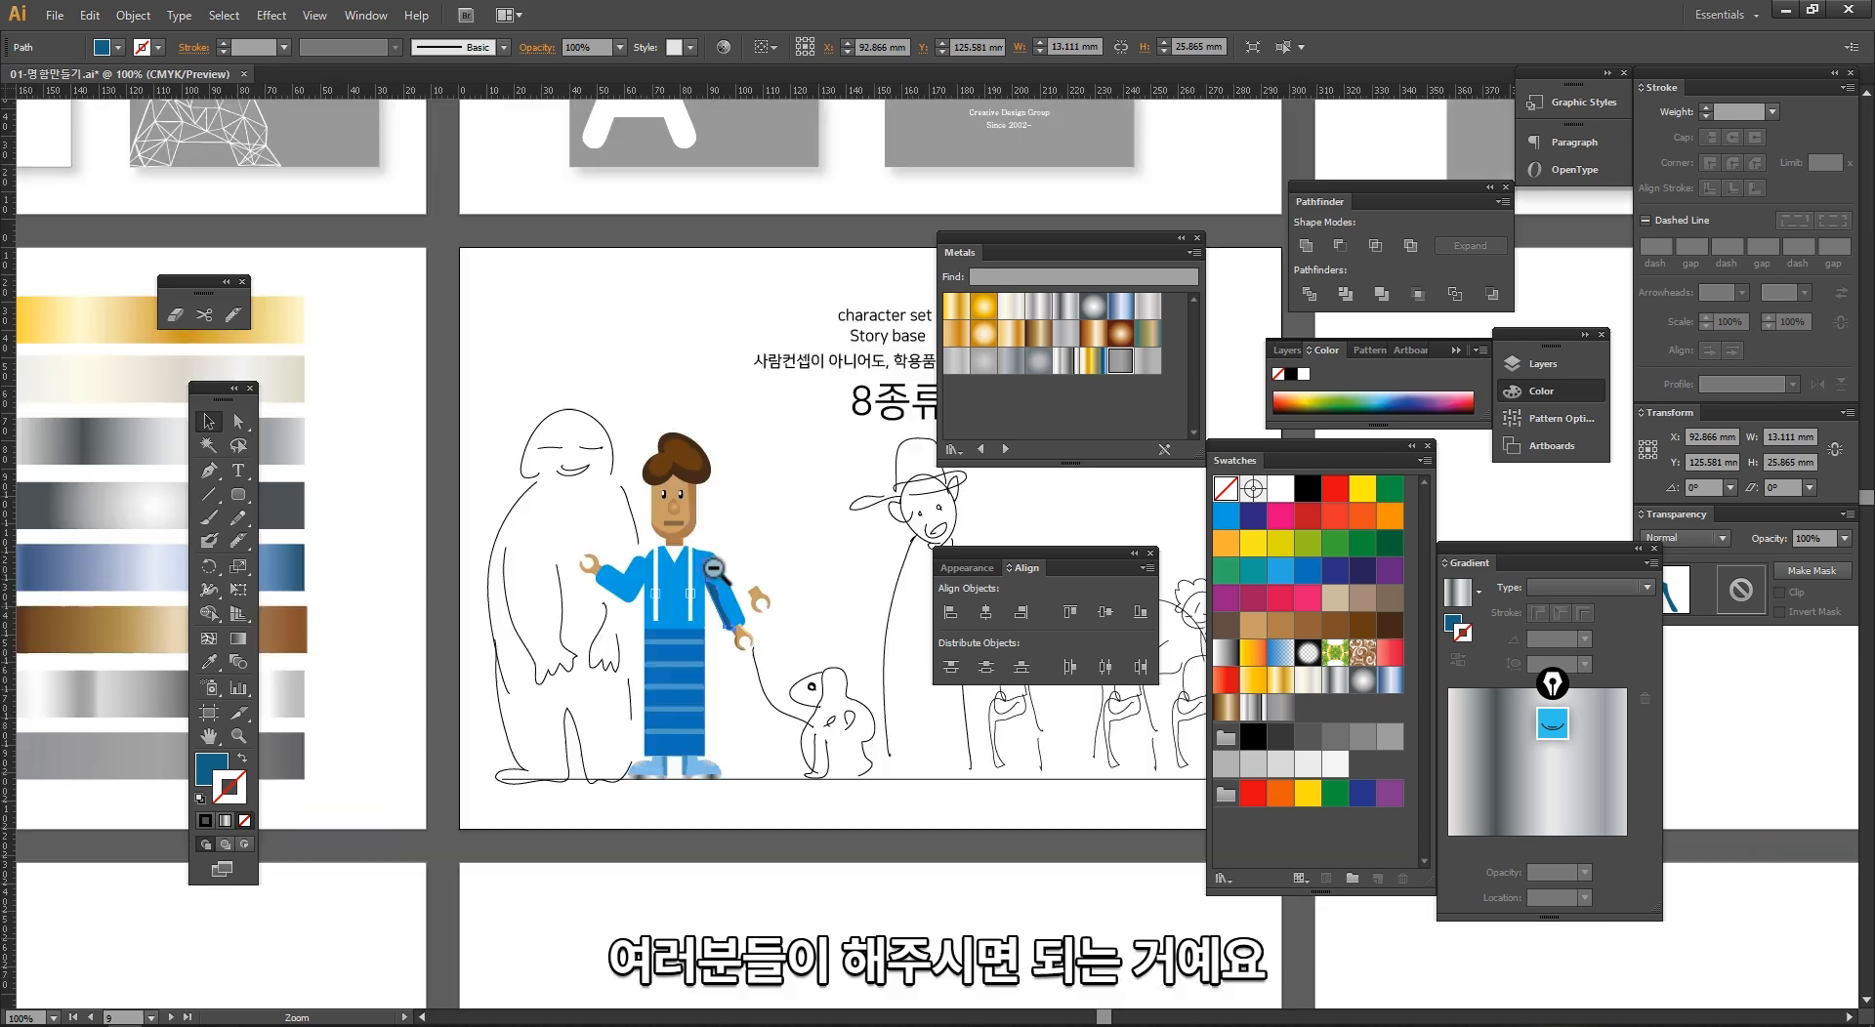
ctrl+alt+click(647, 567)
key(Tab)
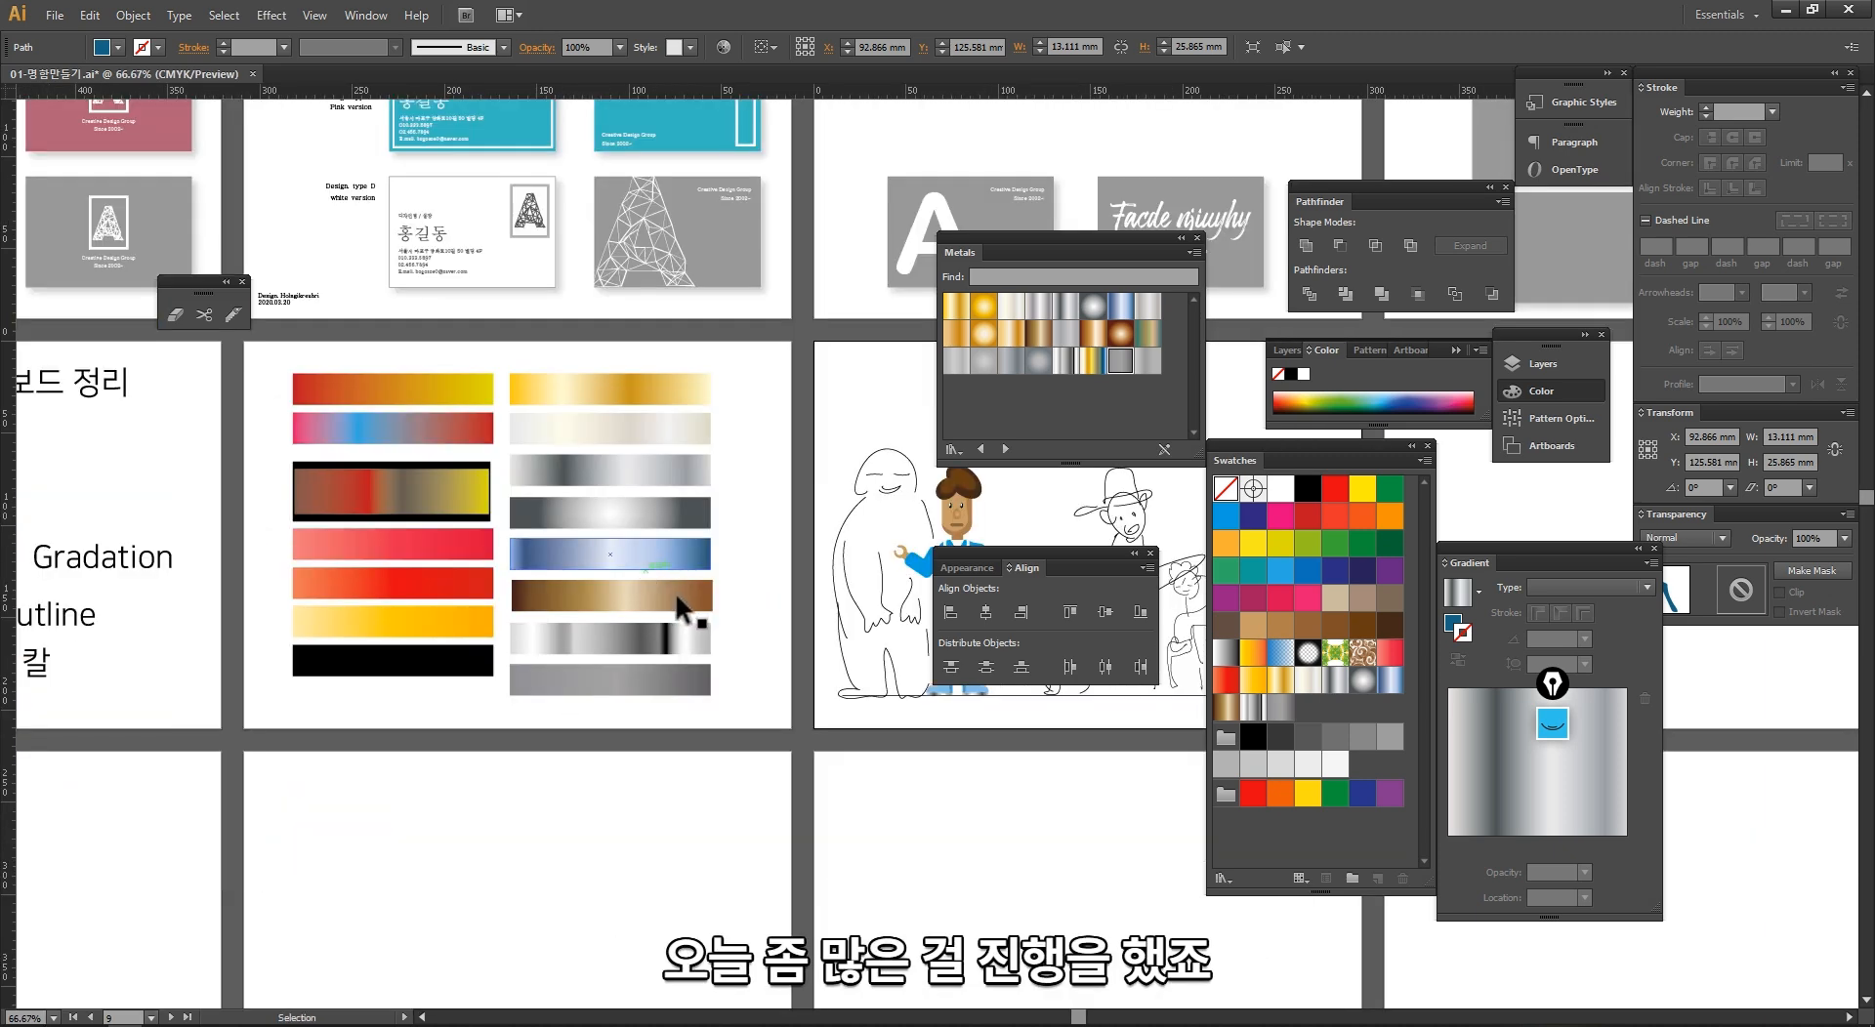
drag(704, 619, 1111, 703)
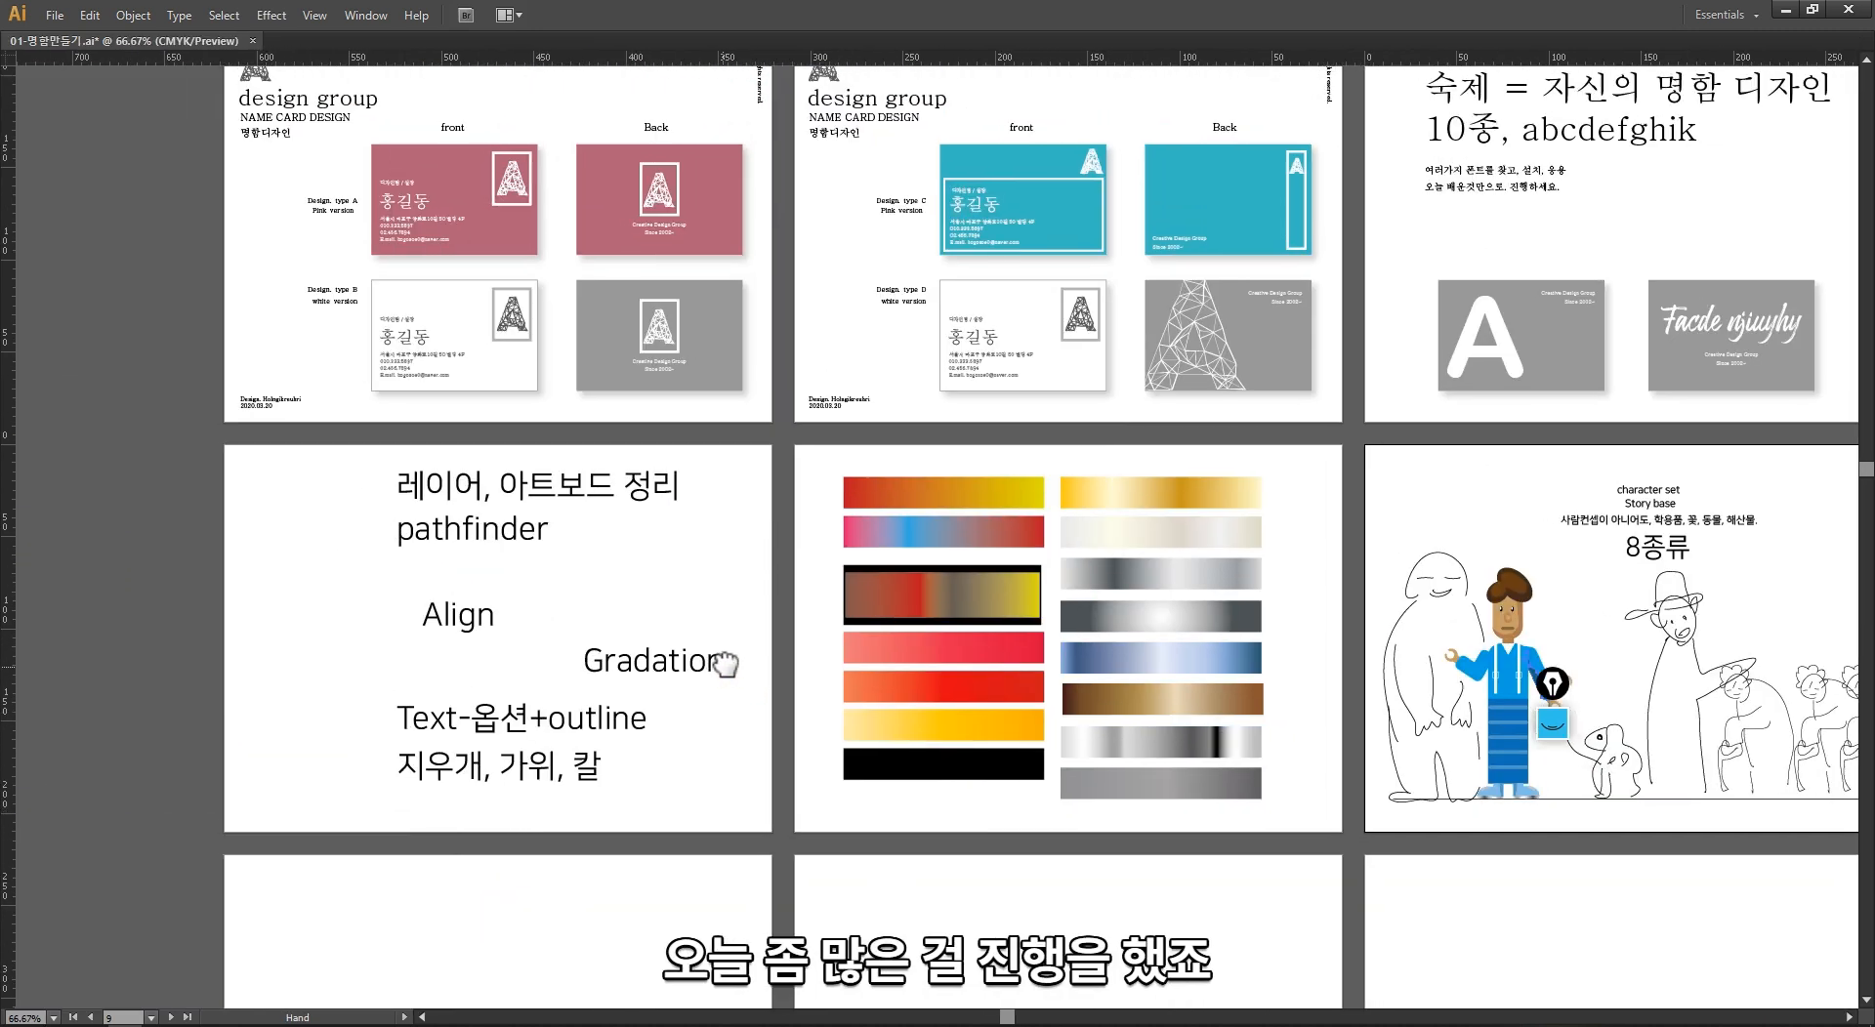
Step: Move the upper topic lines, including Align and Gradation, into a left-hand column on the topic list artboard
drag(619, 495, 455, 528)
drag(497, 622, 401, 596)
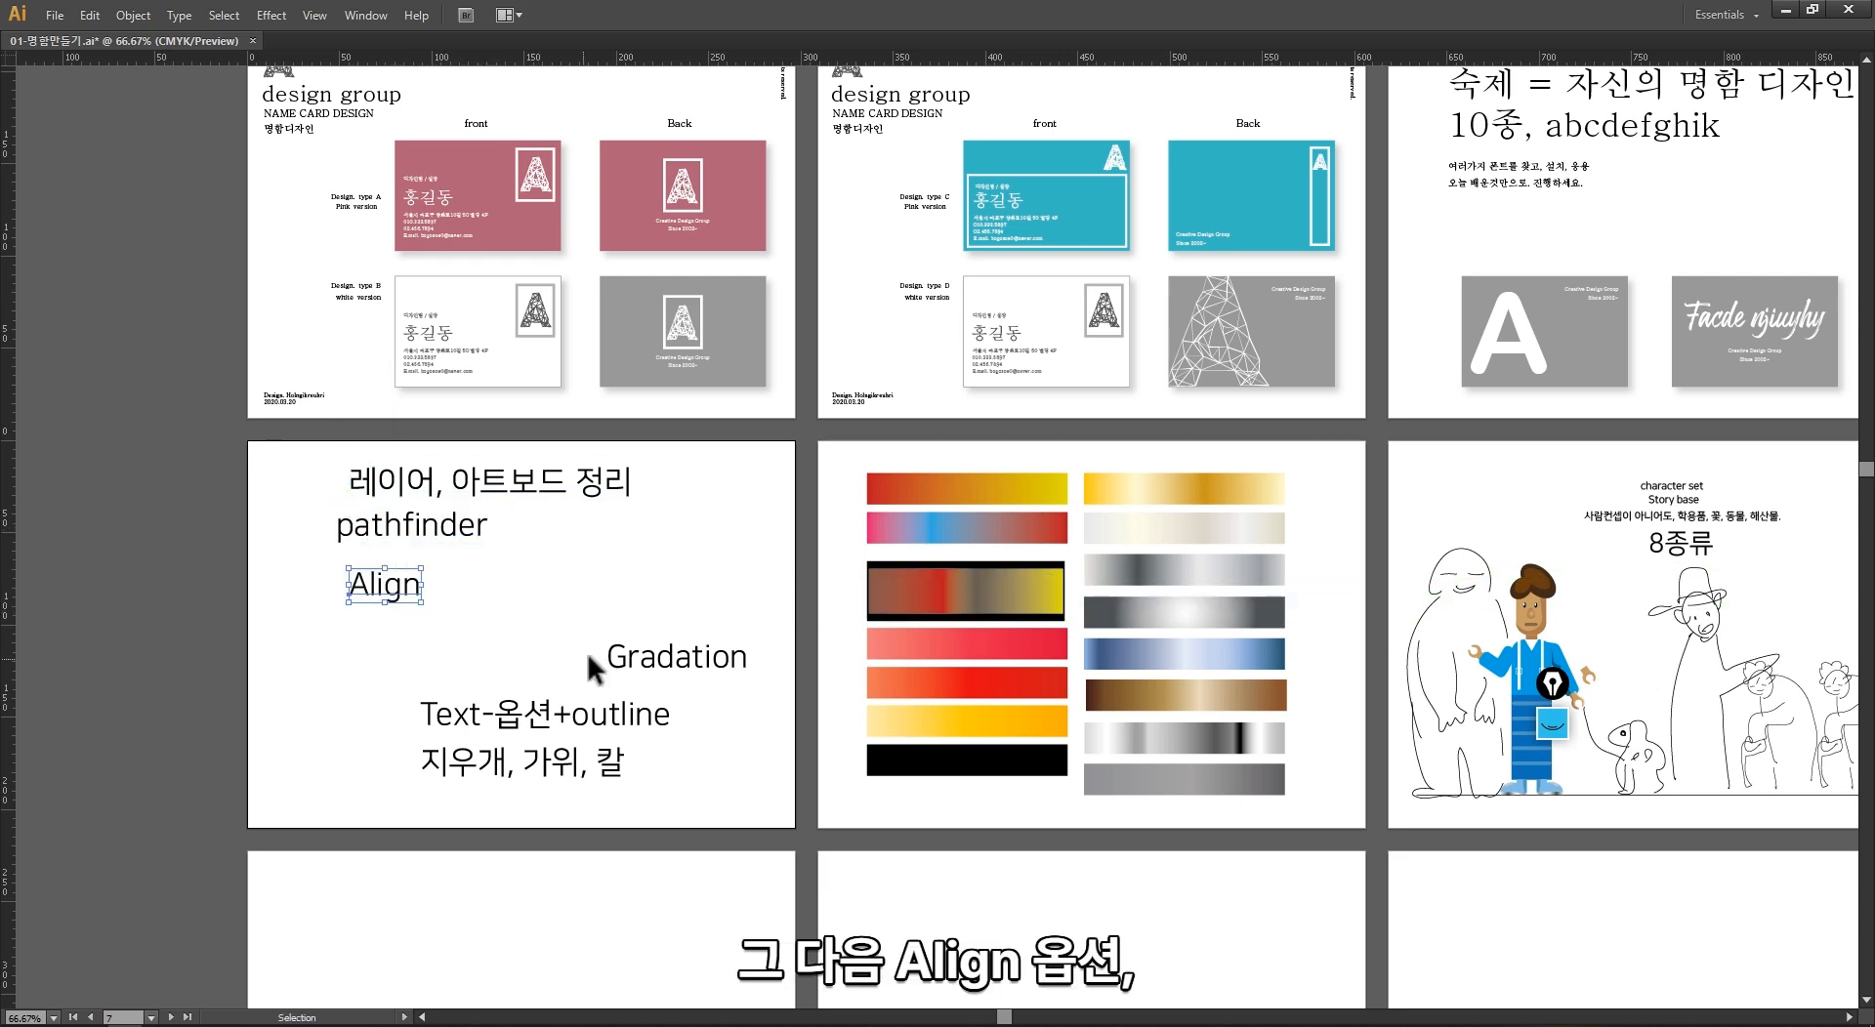
drag(634, 656, 377, 626)
Step: Try applying the pink-blue-red bar's gradient to the character's blue clothing with the Eyedropper, and undo it
scroll(476, 646, right, 5)
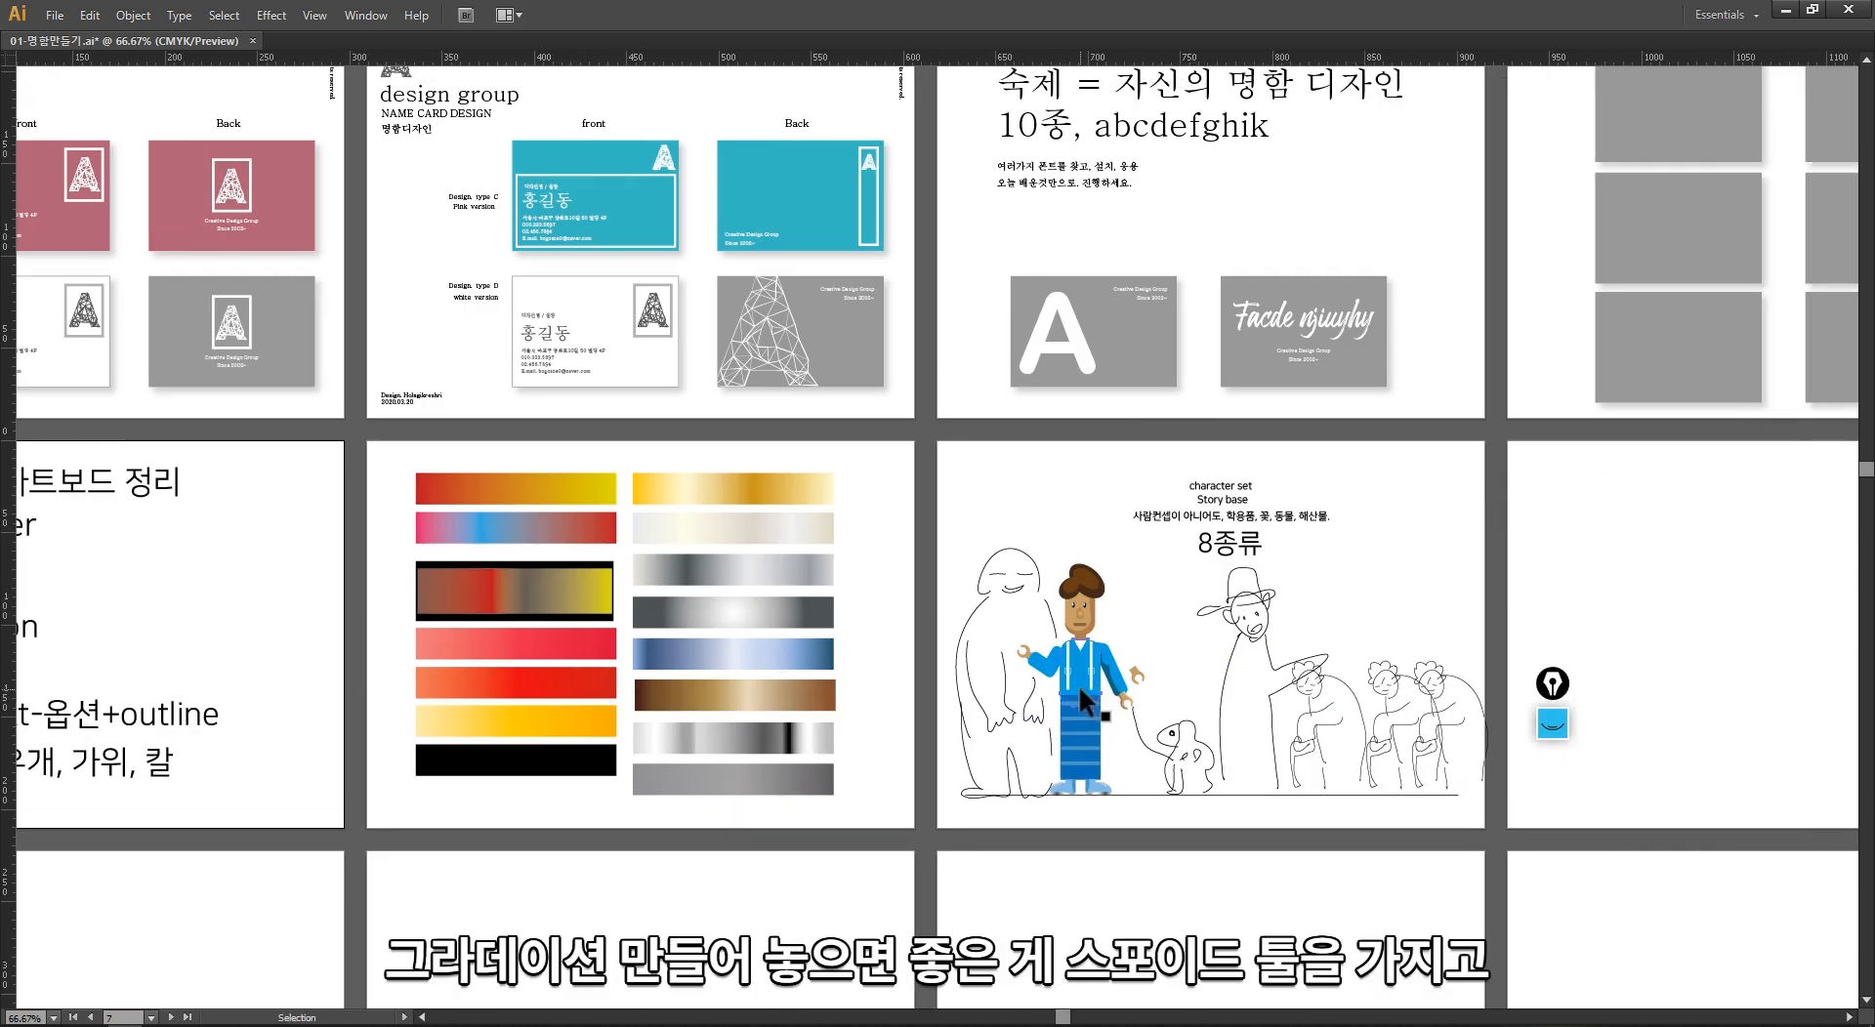
click(1078, 683)
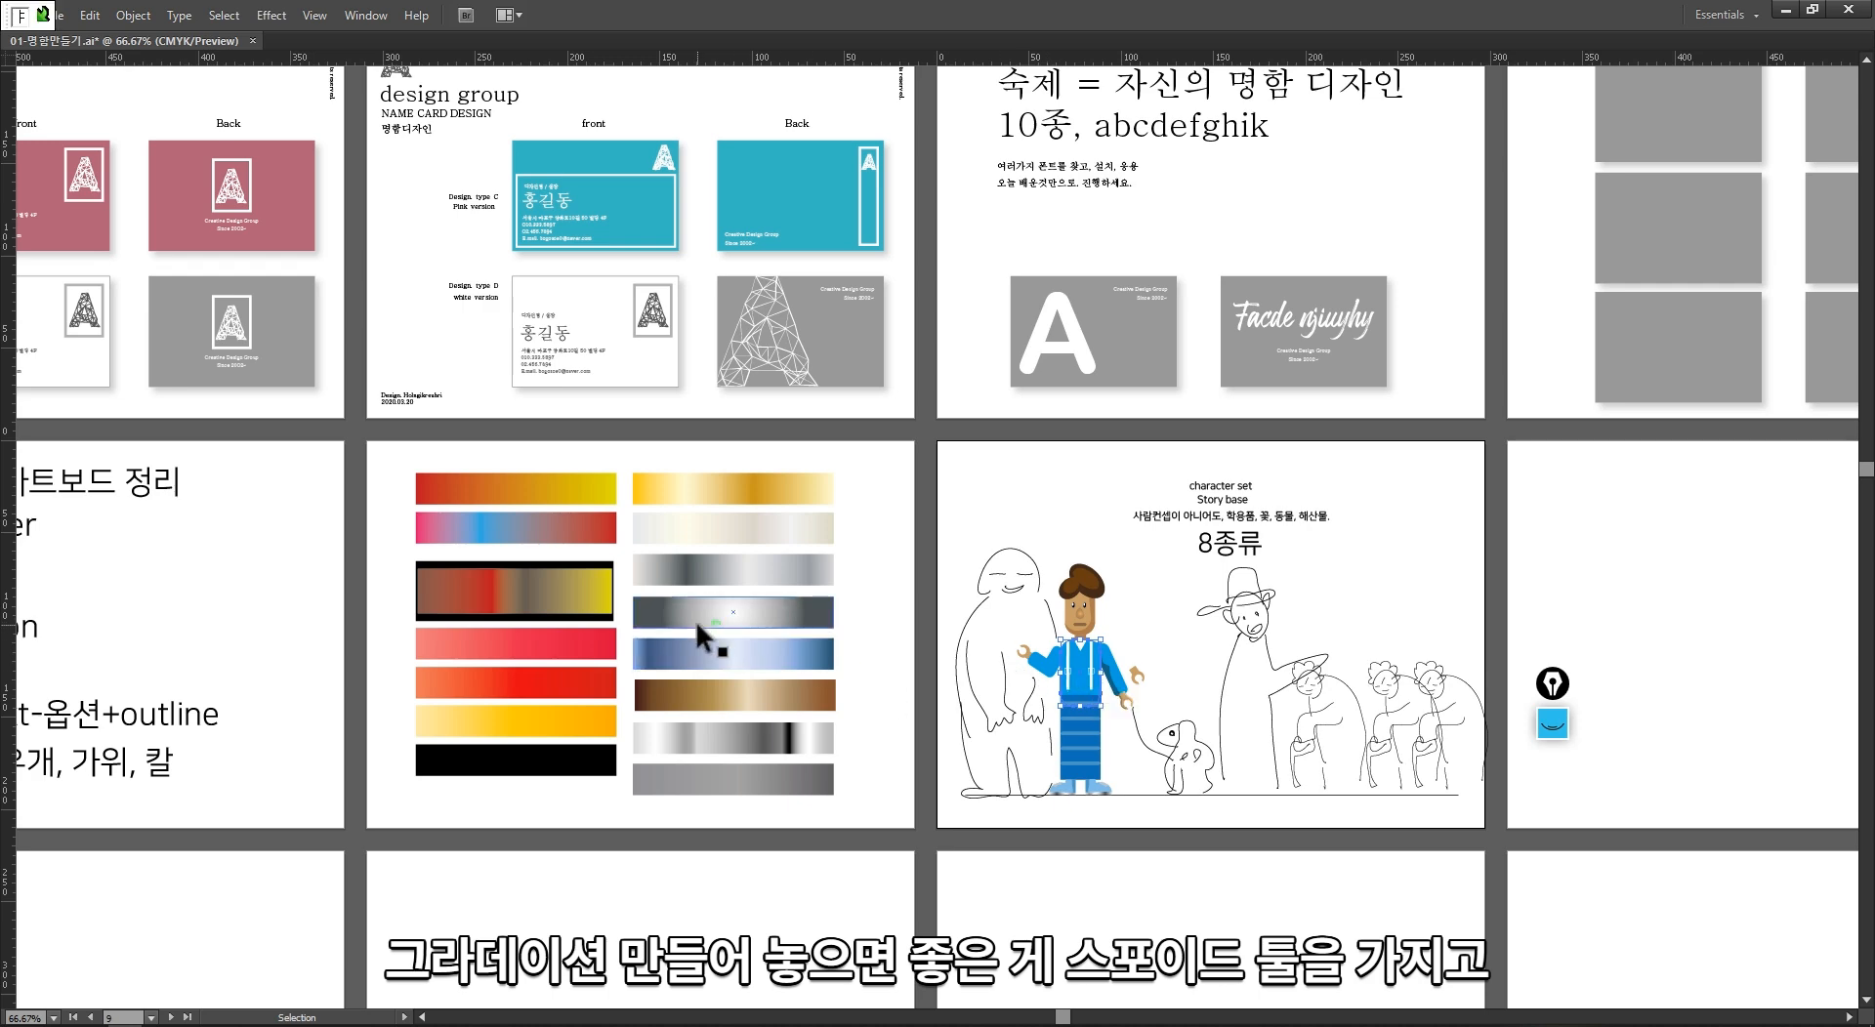
key(i)
click(594, 535)
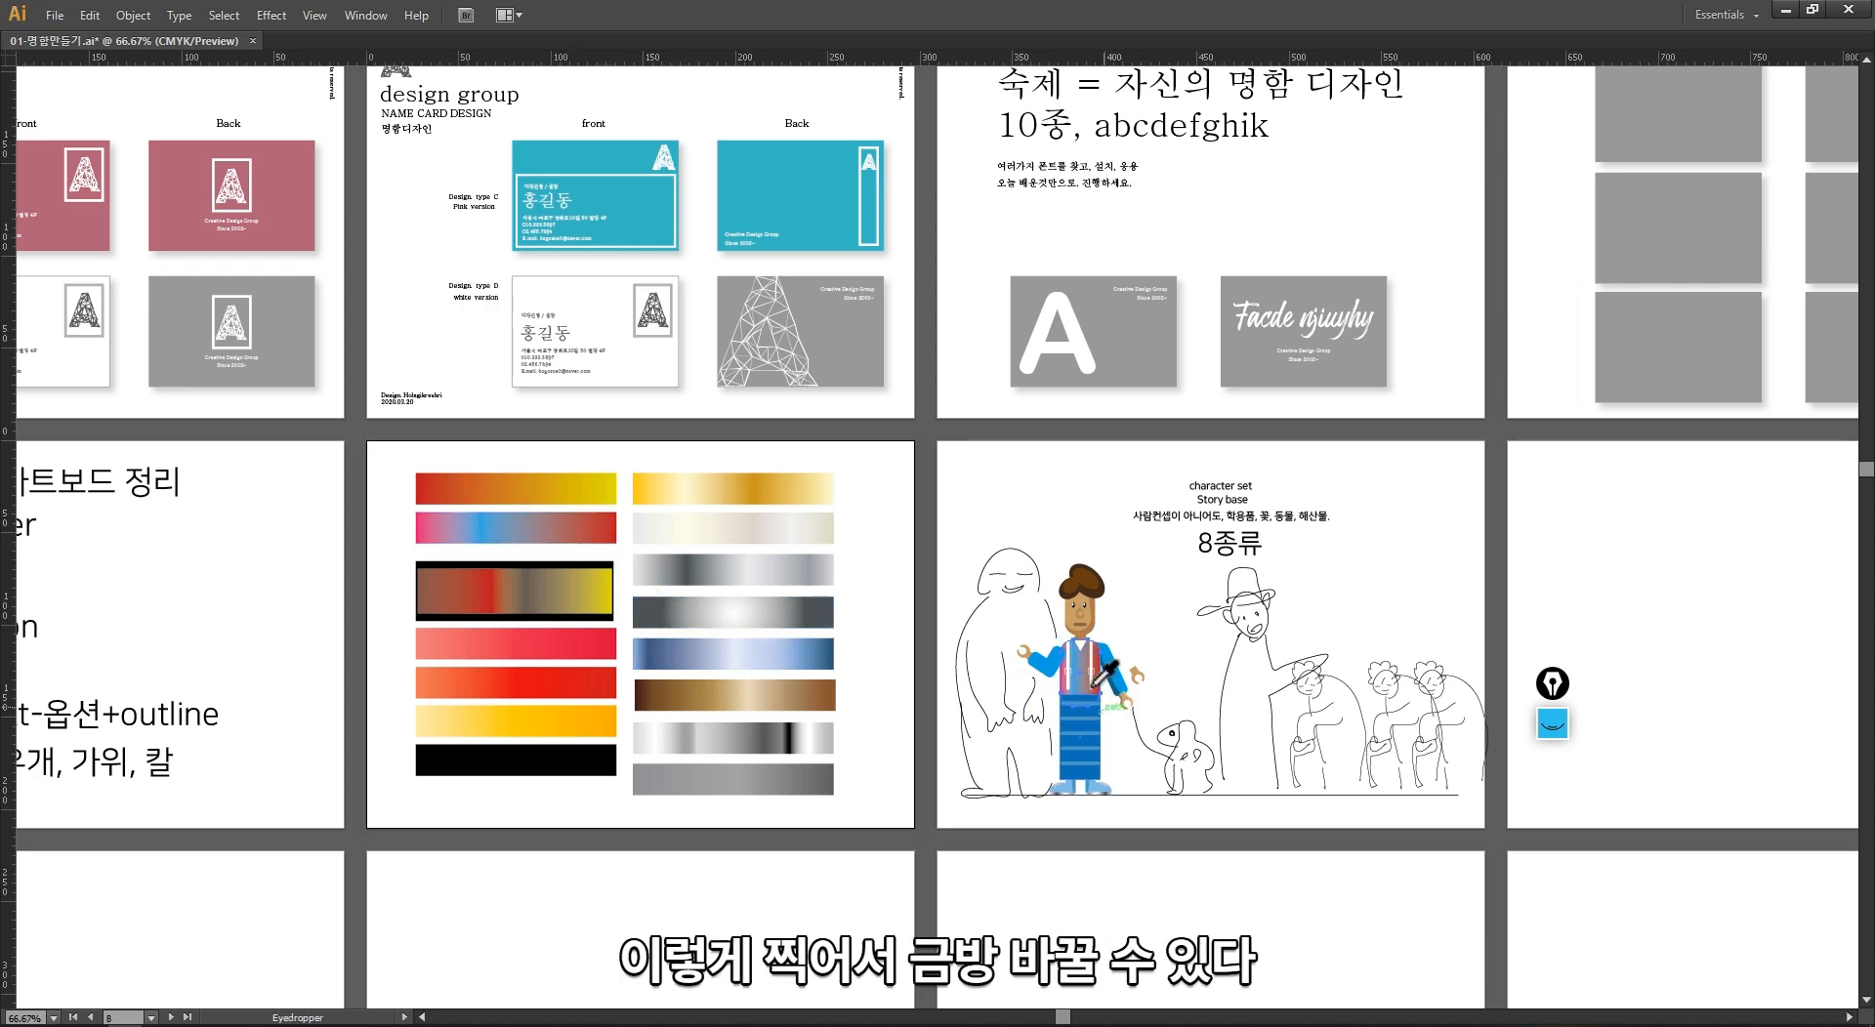
key(ctrl+z)
Step: Move the "Text-옵션+outline" and "지우개, 가위, 칼" lines below Gradation, left-aligned with the other topics
drag(299, 707, 854, 708)
key(v)
drag(621, 727, 552, 699)
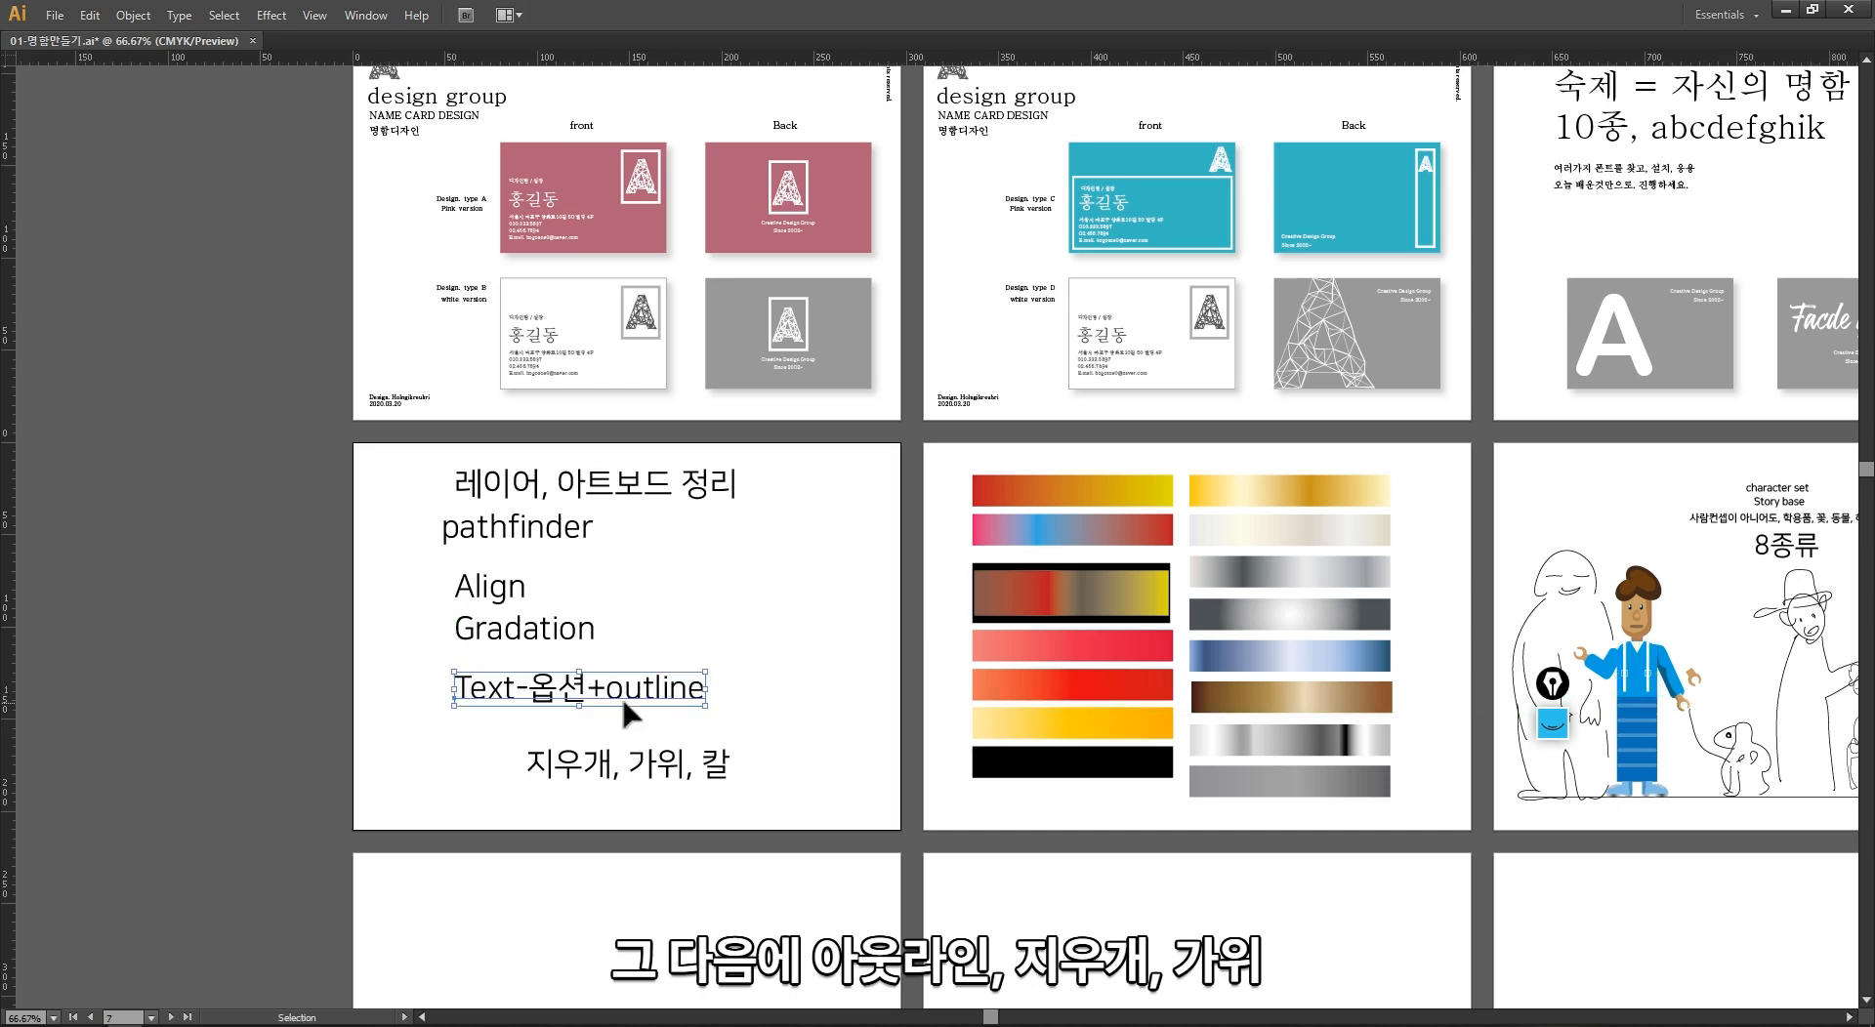
drag(639, 775, 570, 753)
click(636, 826)
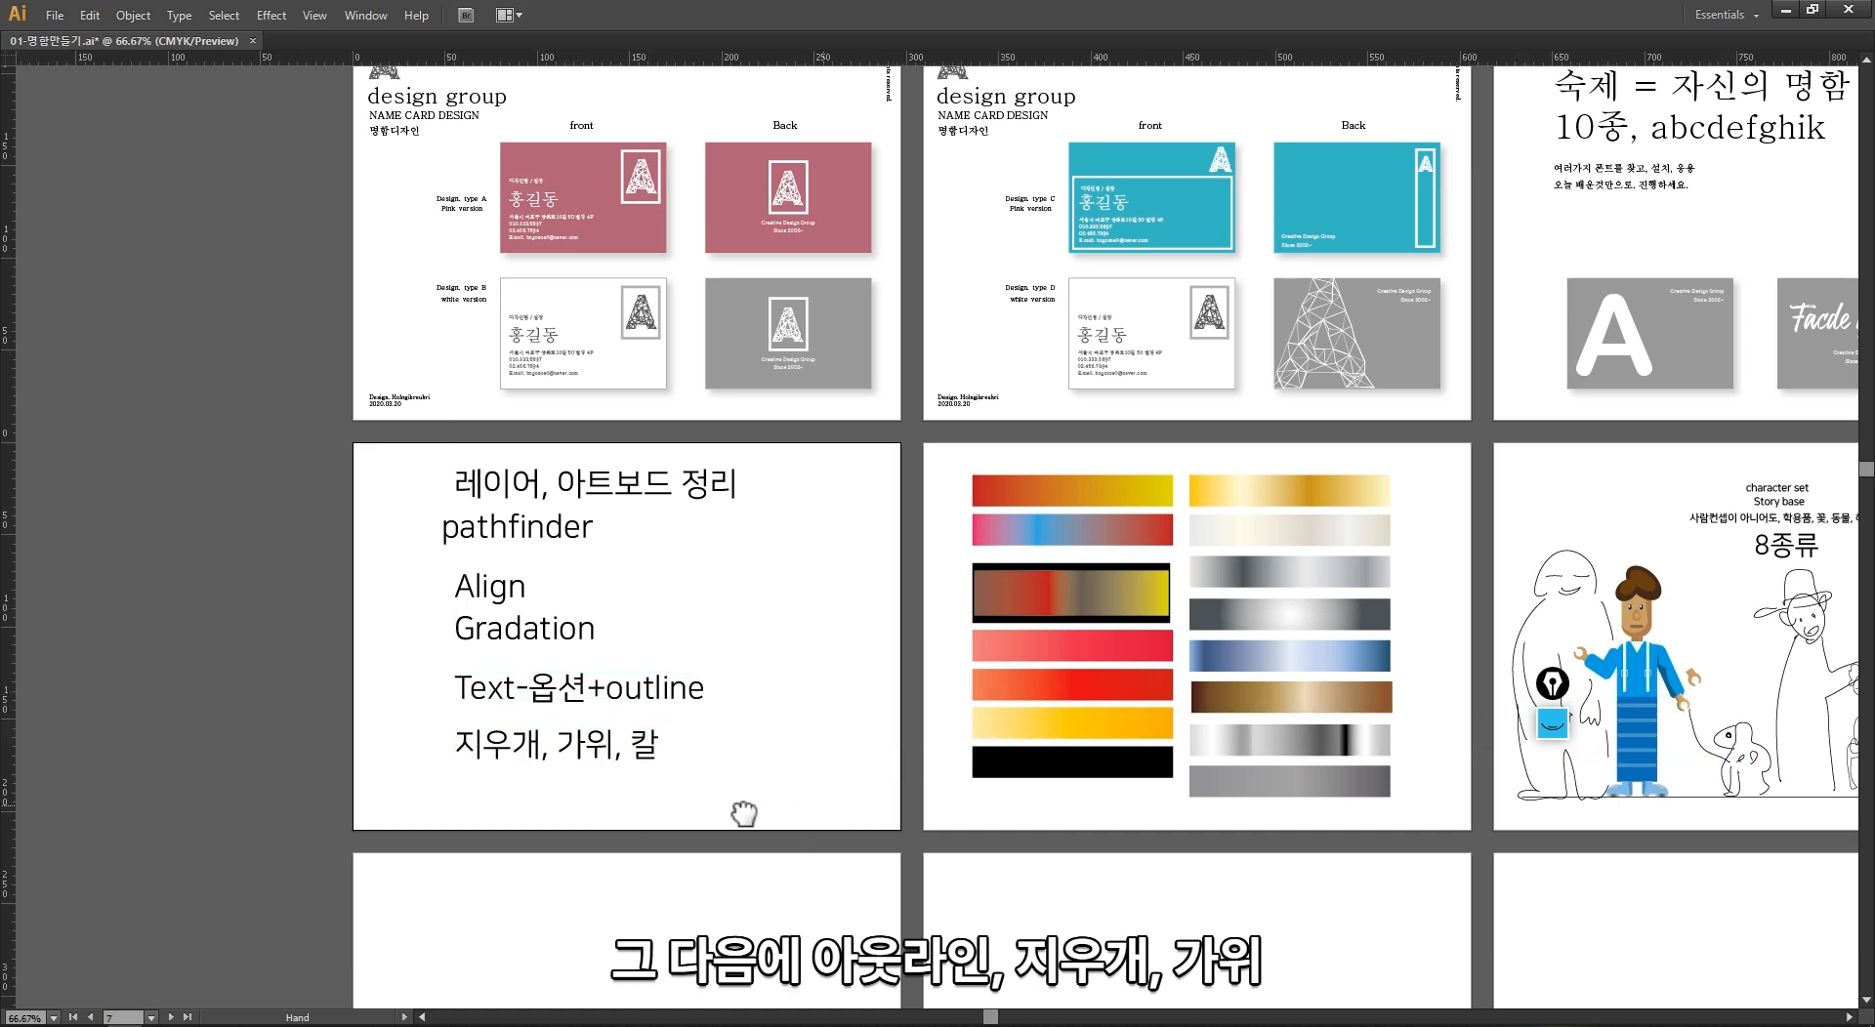
Step: Show all panels again and bring the character set artboard and the empty artboards beside it into view
drag(838, 793, 600, 806)
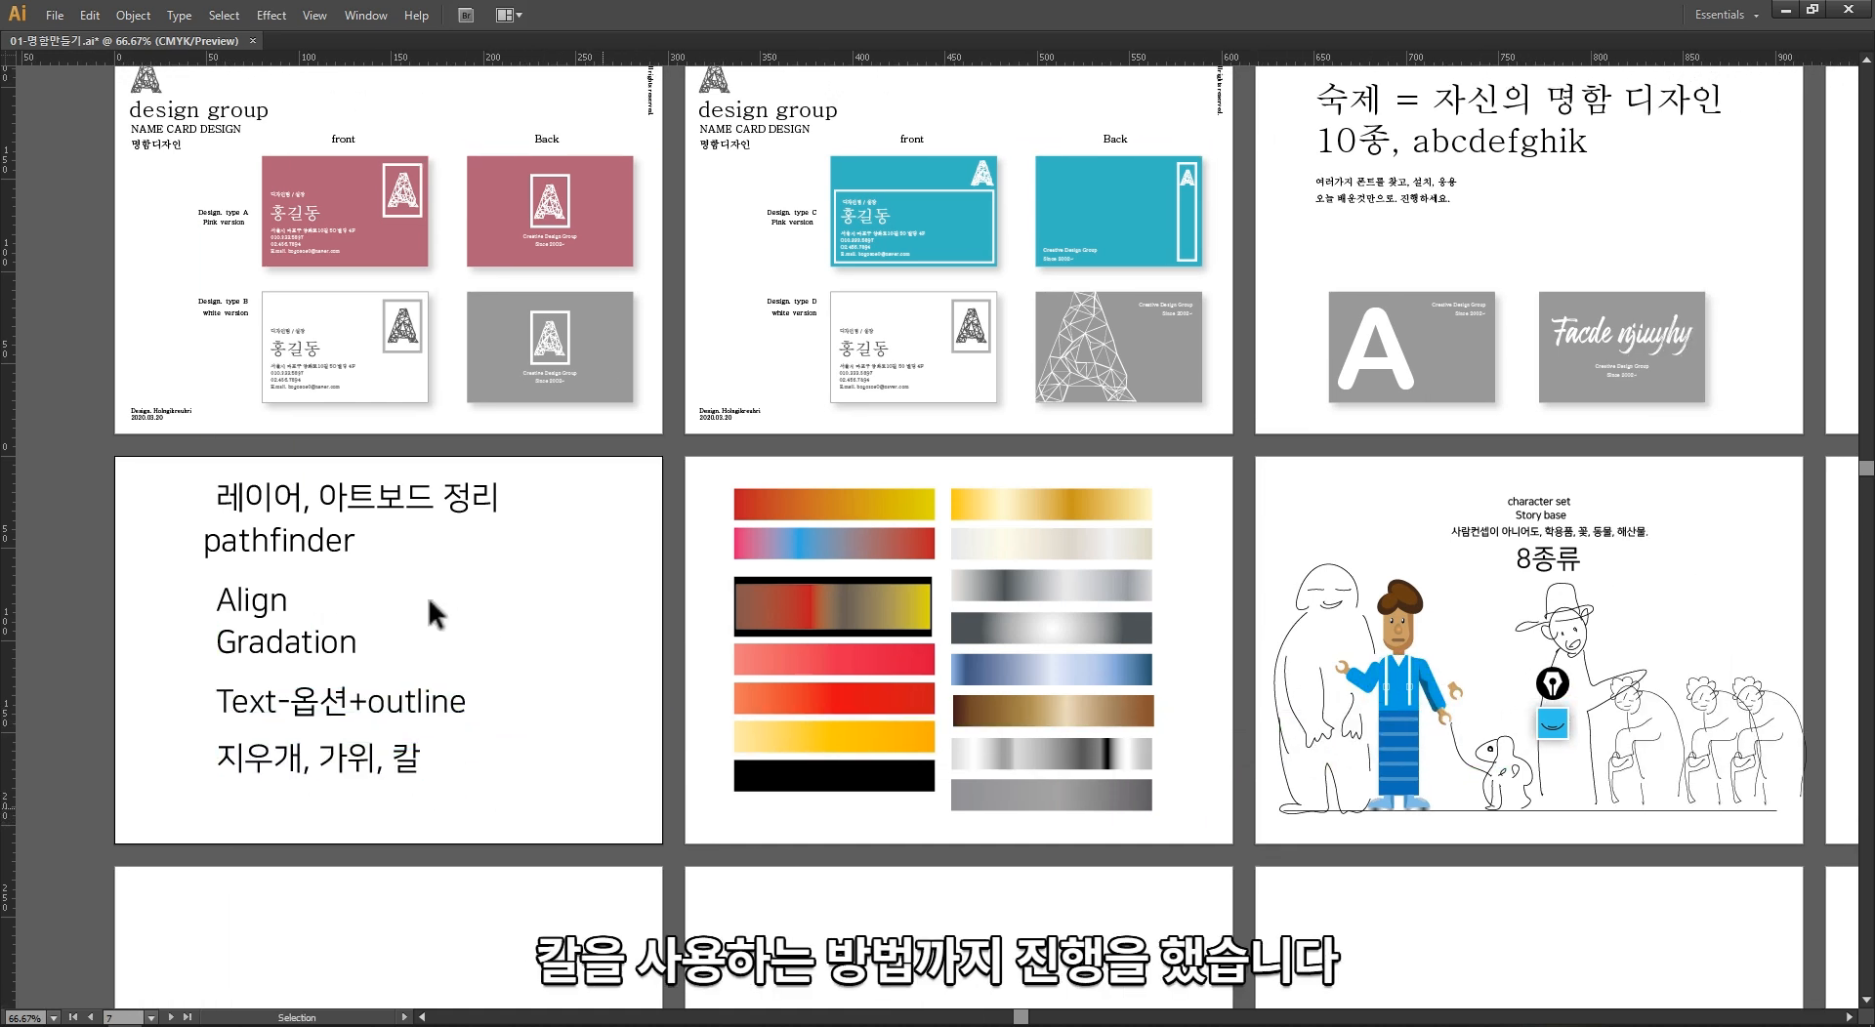
key(Tab)
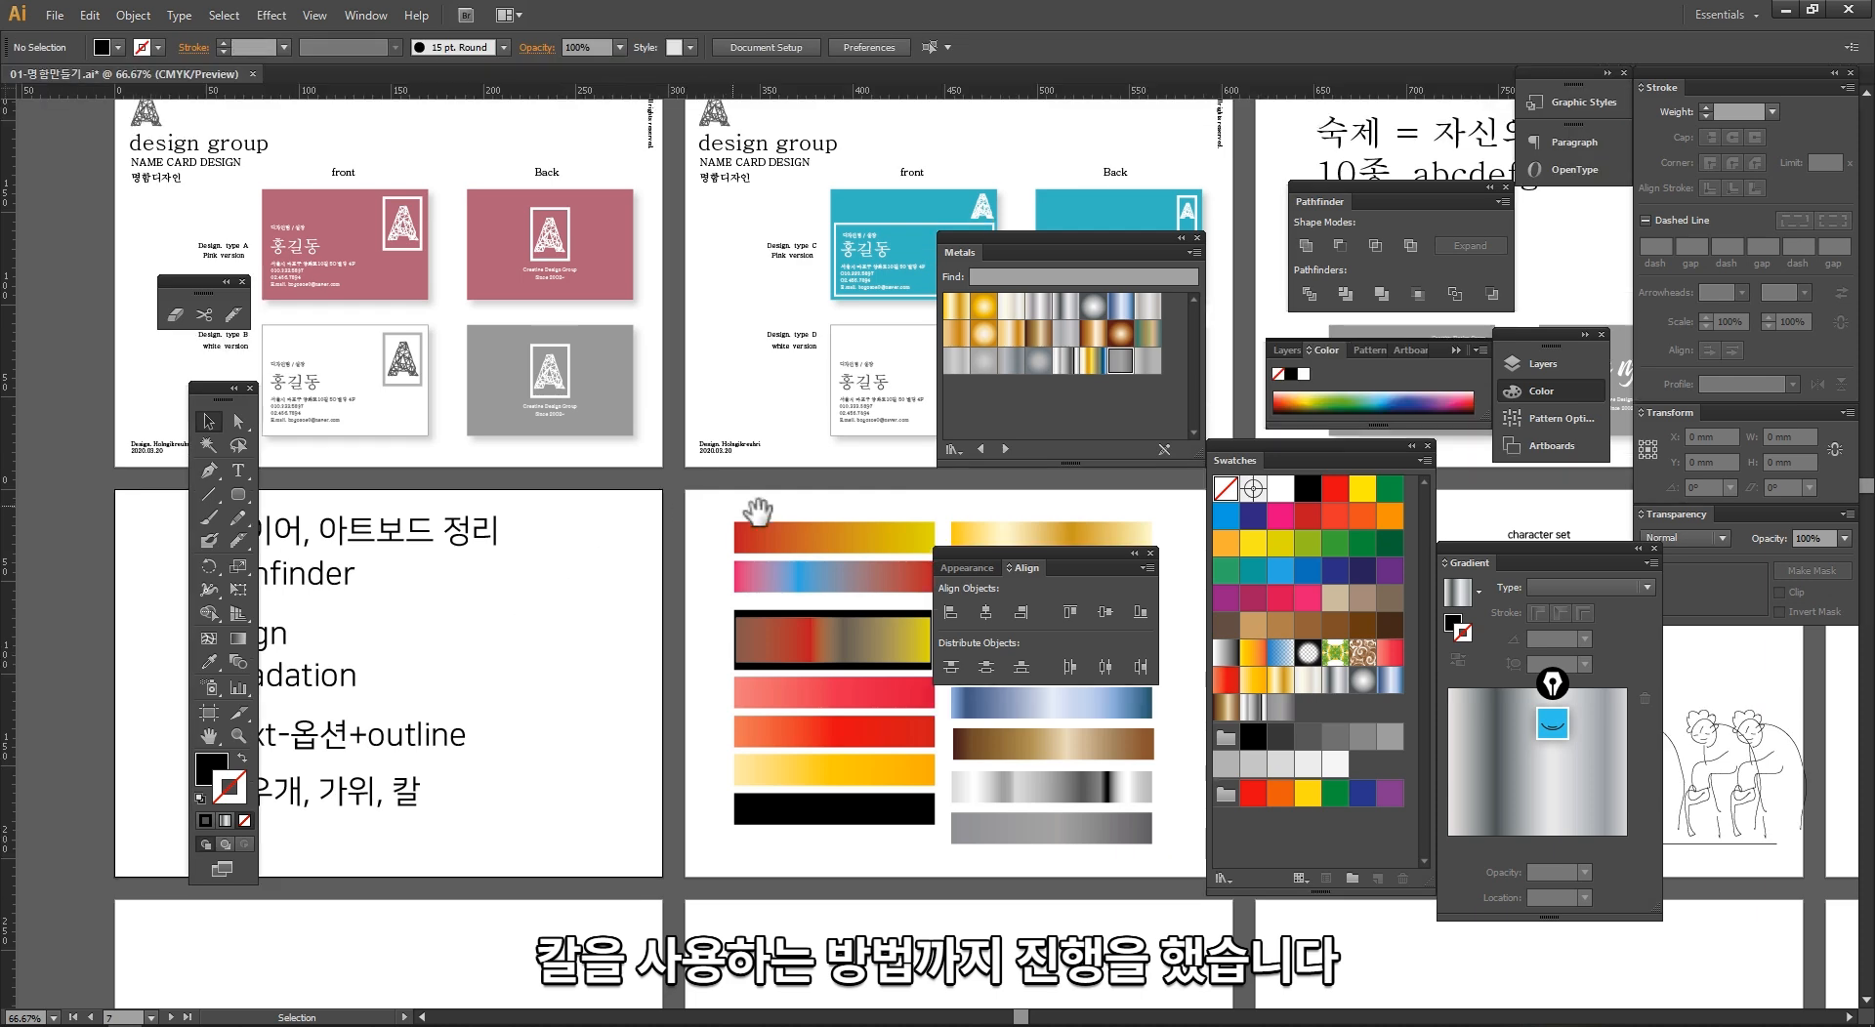
drag(770, 508, 421, 485)
drag(832, 533, 469, 494)
mouse_move(677, 497)
mouse_down()
mouse_move(535, 481)
mouse_move(612, 515)
mouse_move(597, 503)
mouse_up()
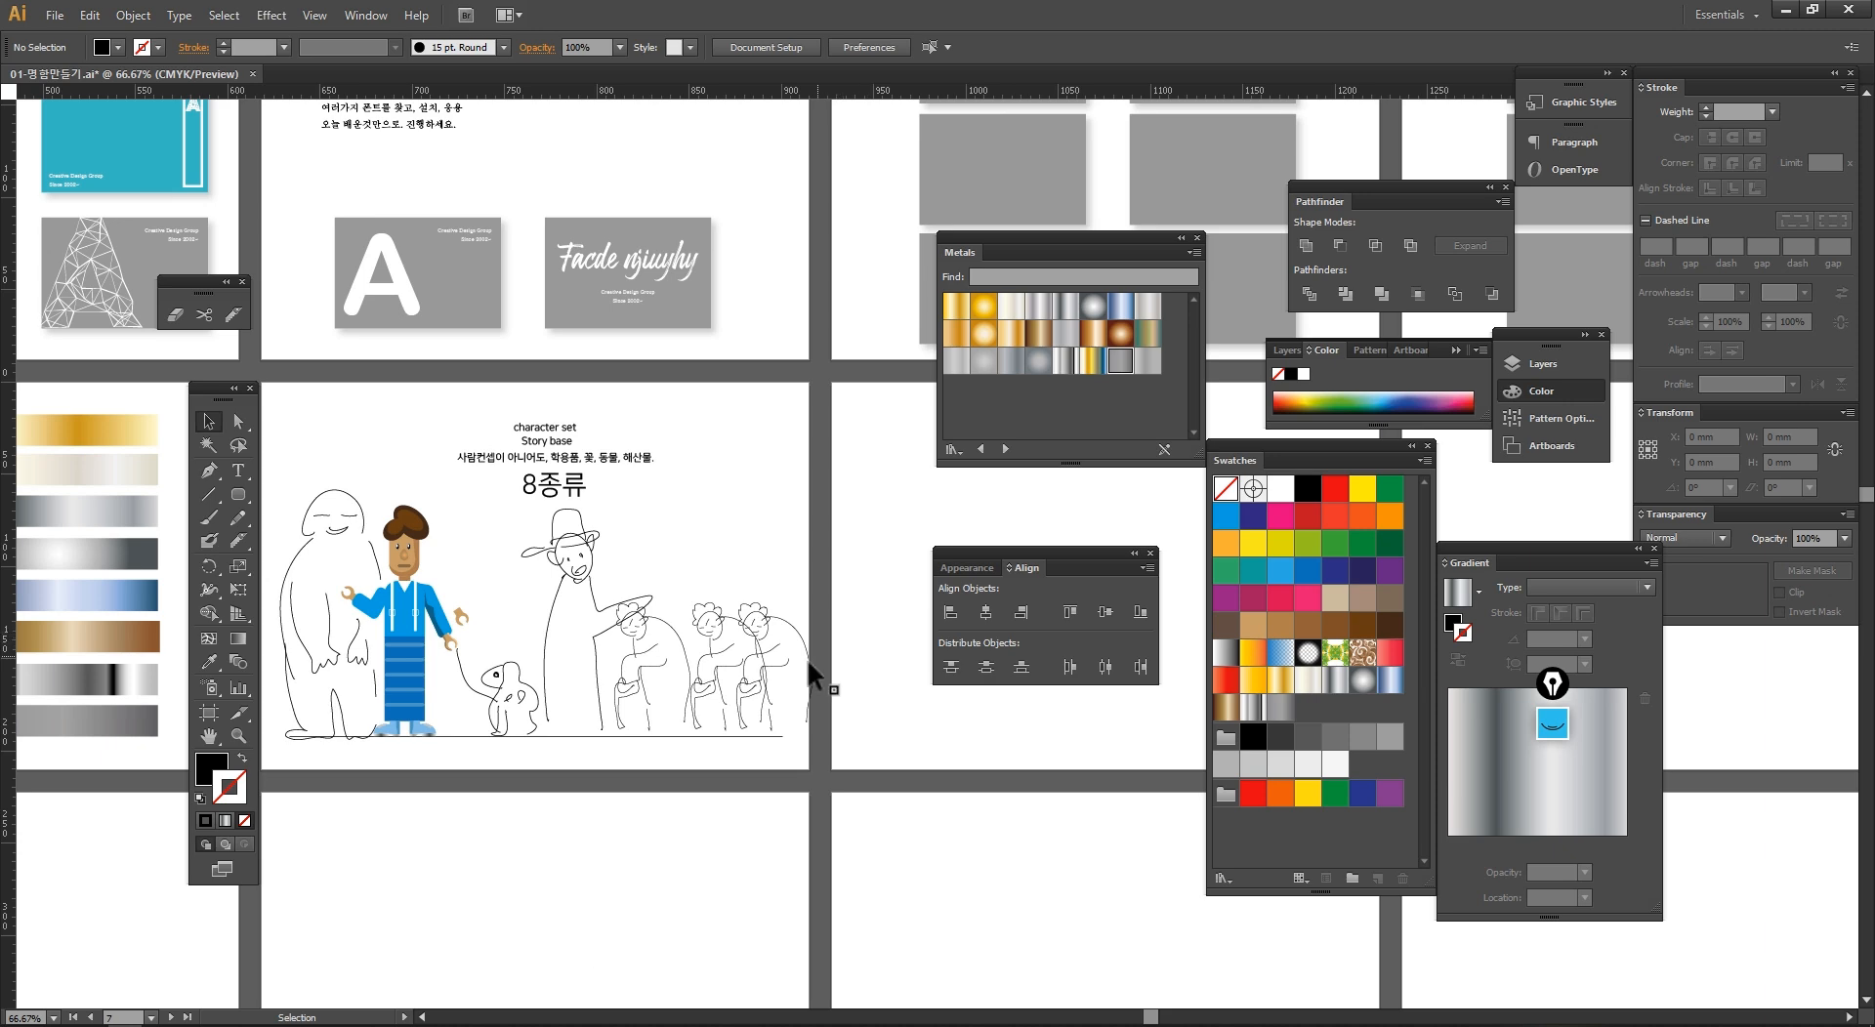
Step: Switch to the screen recorder's control window
key(alt+Tab)
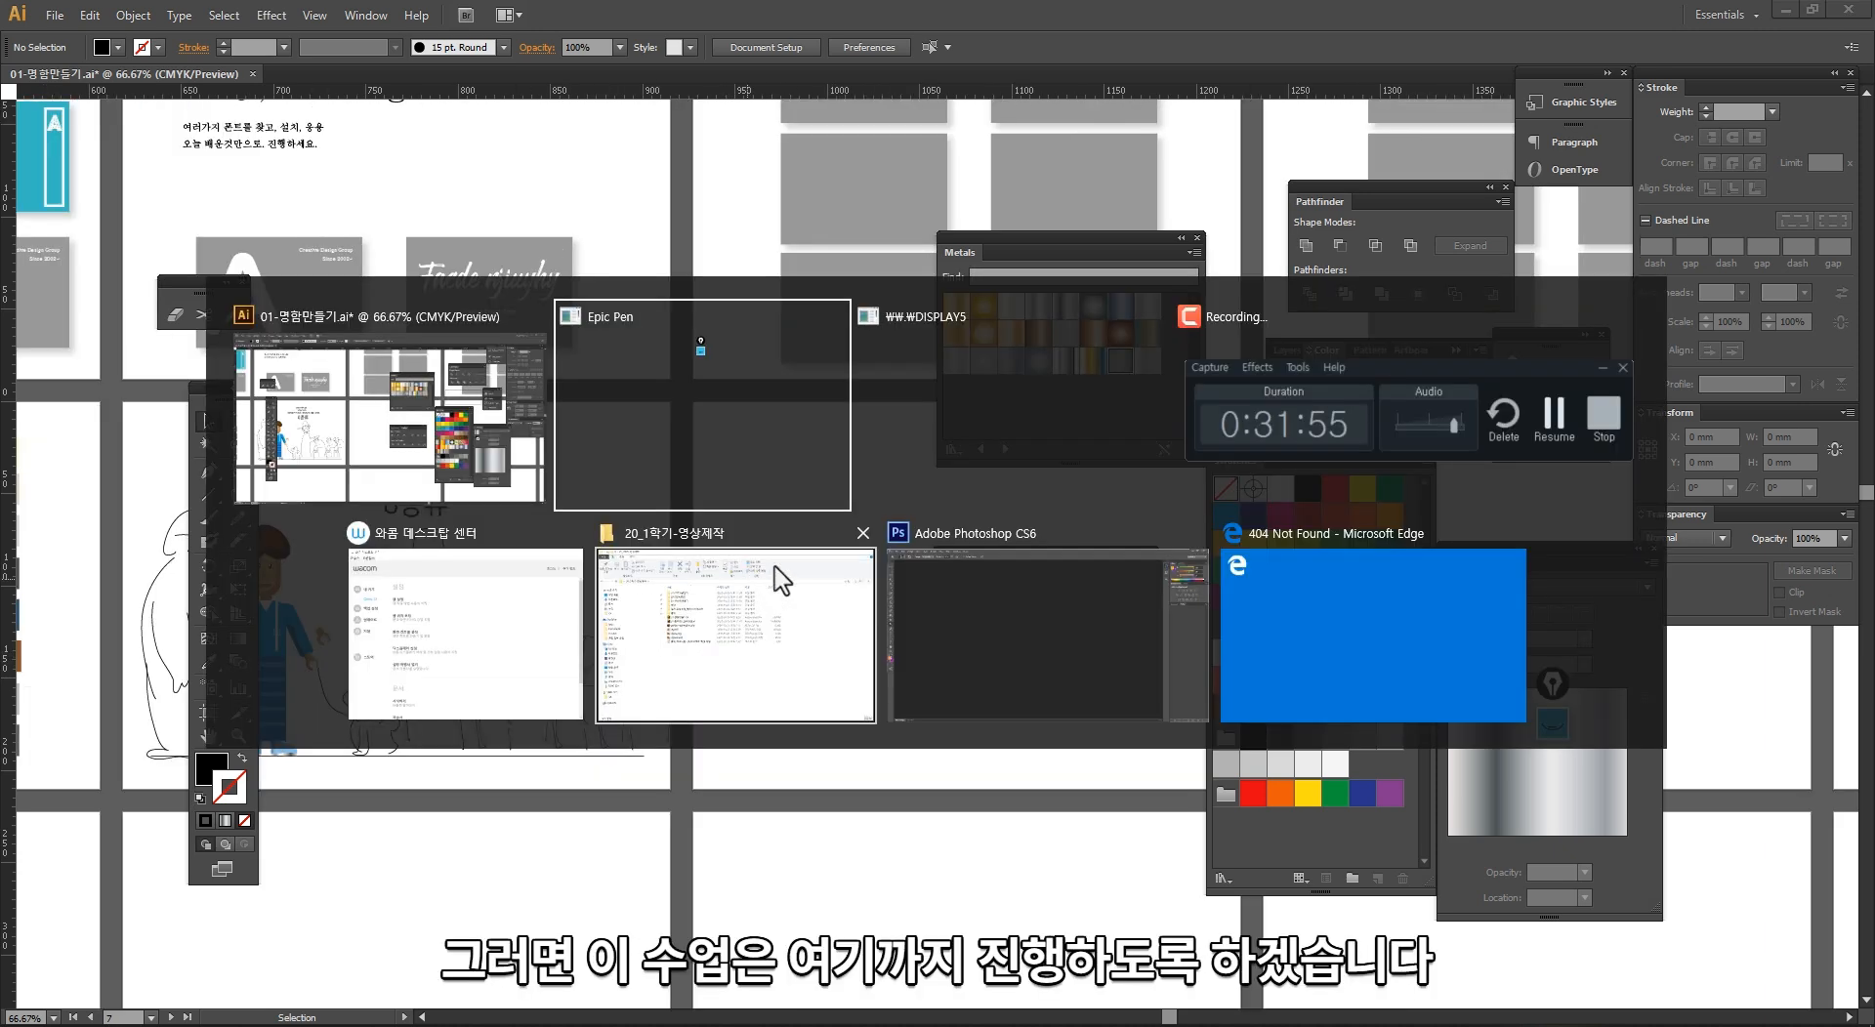
click(1271, 431)
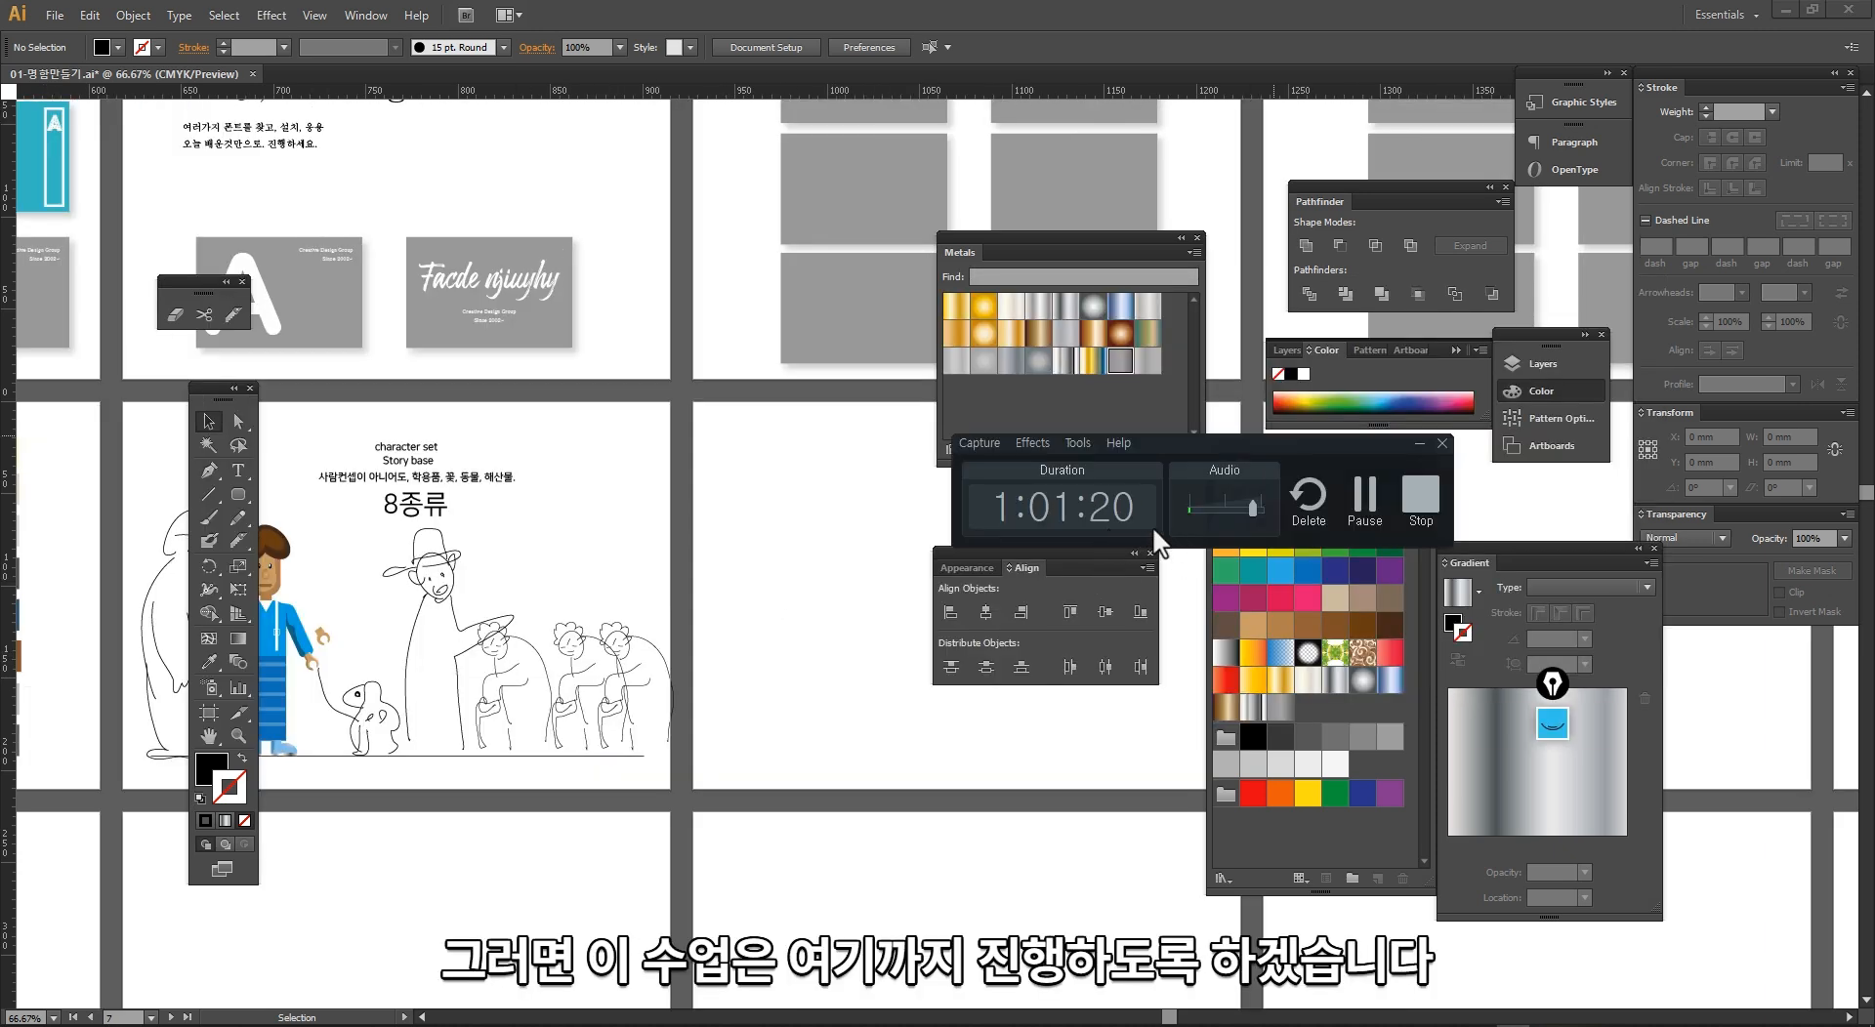